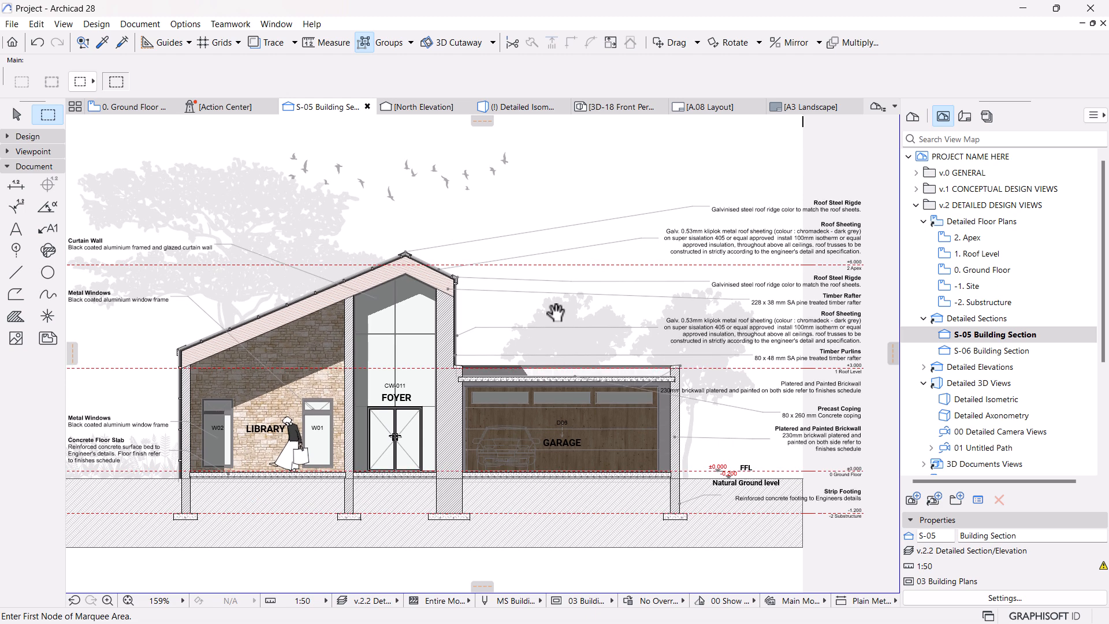
Examine the S-05 building section and the house's front facade in the 3D perspective.
scroll(491, 399, "down", 1)
middle_click_drag(491, 338, 488, 354)
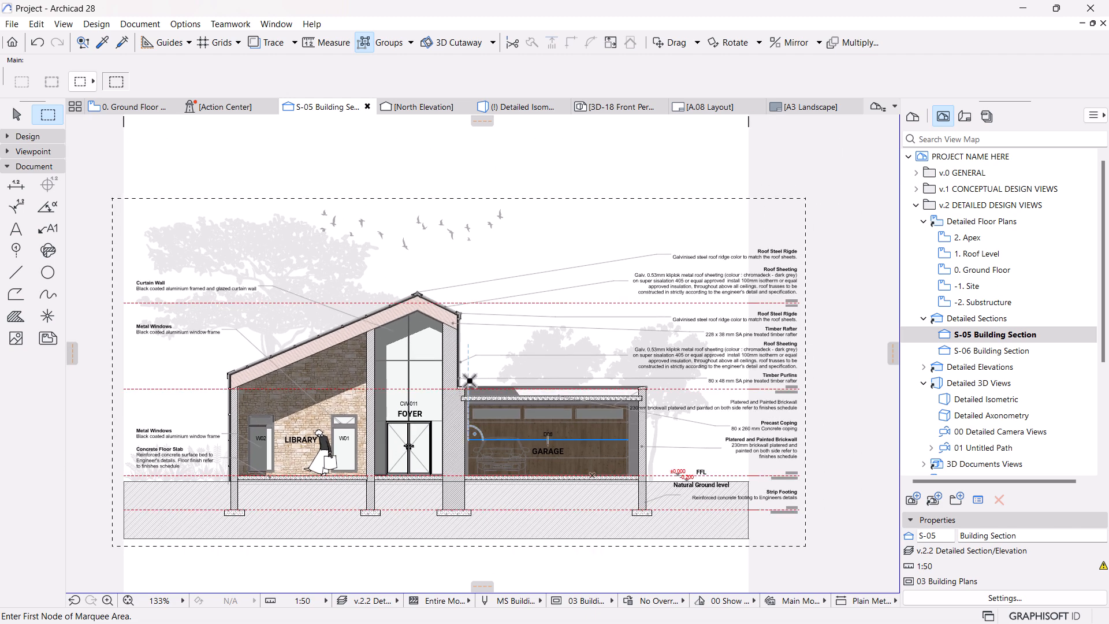
left_click(526, 108)
scroll(473, 355, "down", 3)
middle_click_drag(641, 404, 365, 333, "shift")
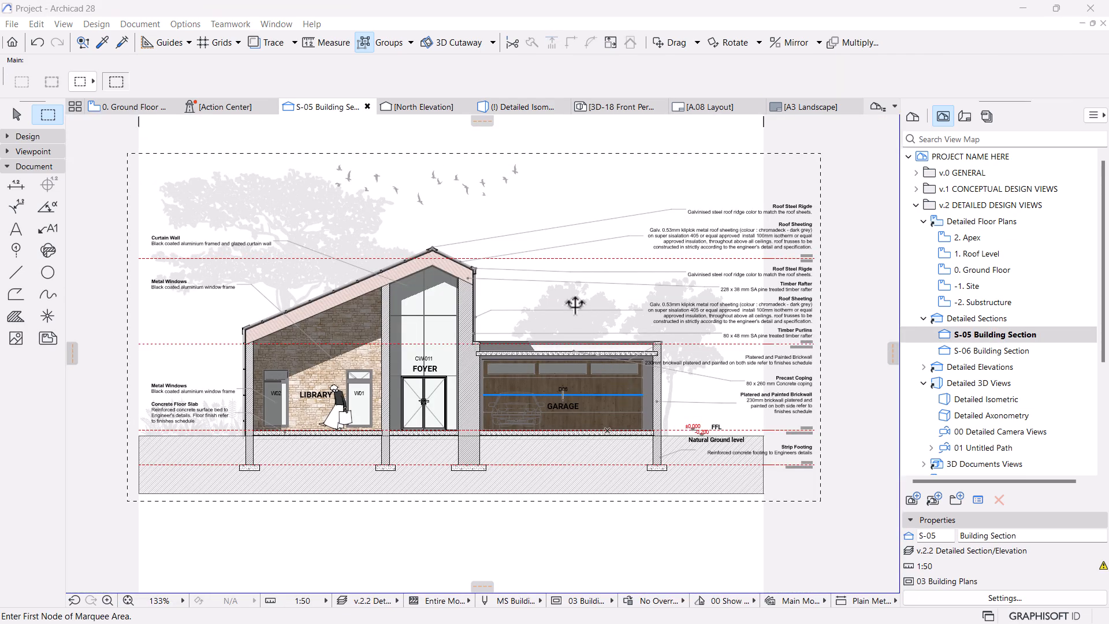
scroll(574, 304, "up", 2)
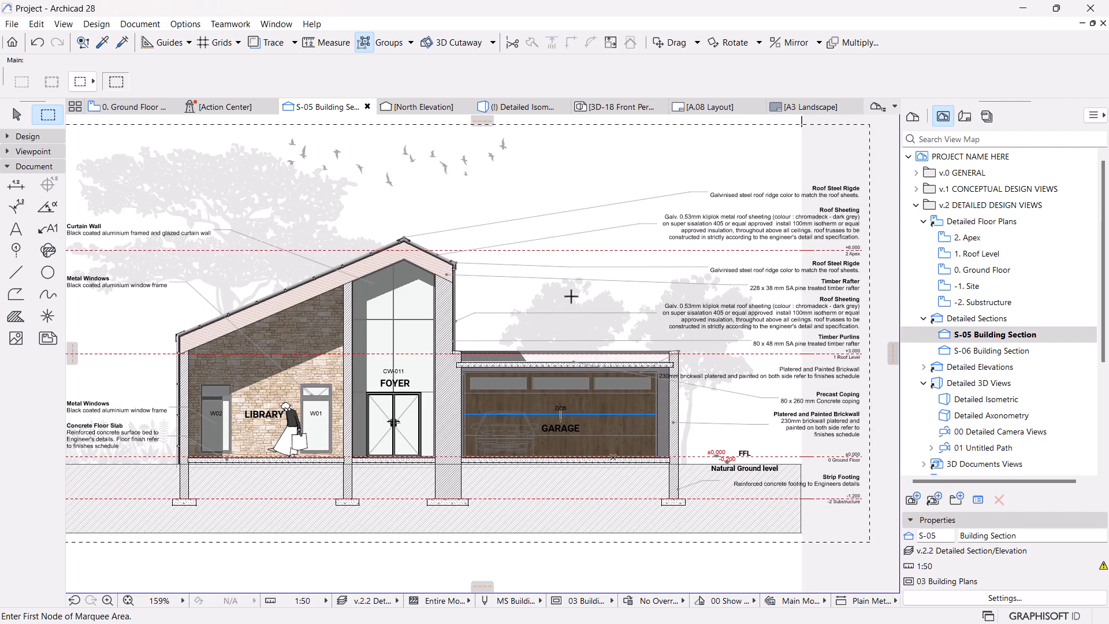
middle_click_drag(549, 291, 556, 313)
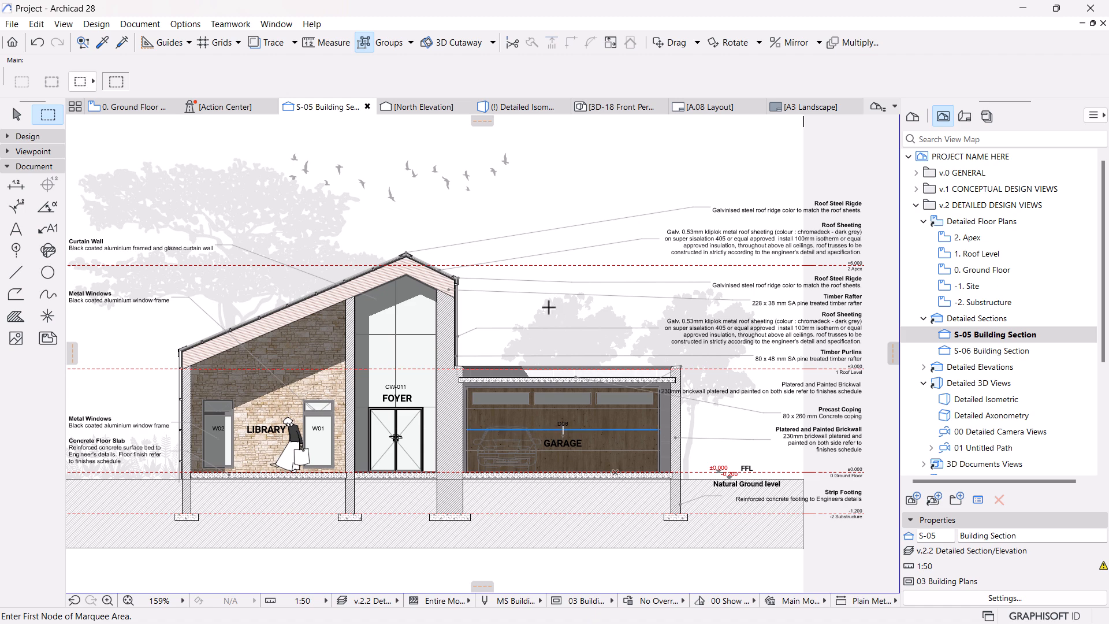
scroll(493, 396, "down", 2)
middle_click_drag(492, 340, 491, 356)
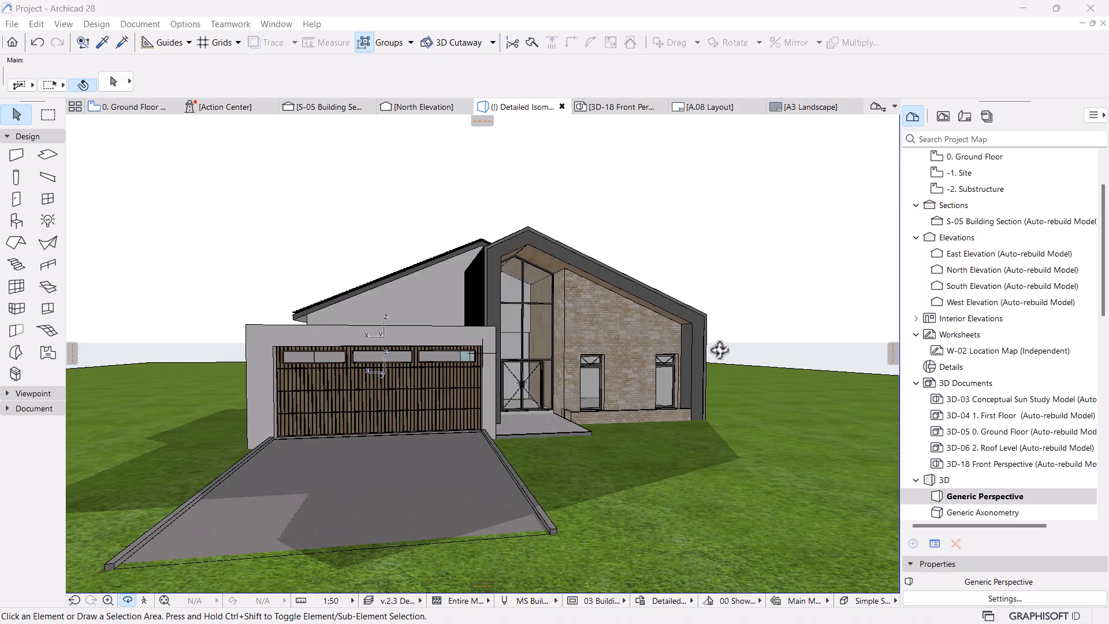
left_click_drag(651, 396, 596, 401)
scroll(624, 440, "up", 3)
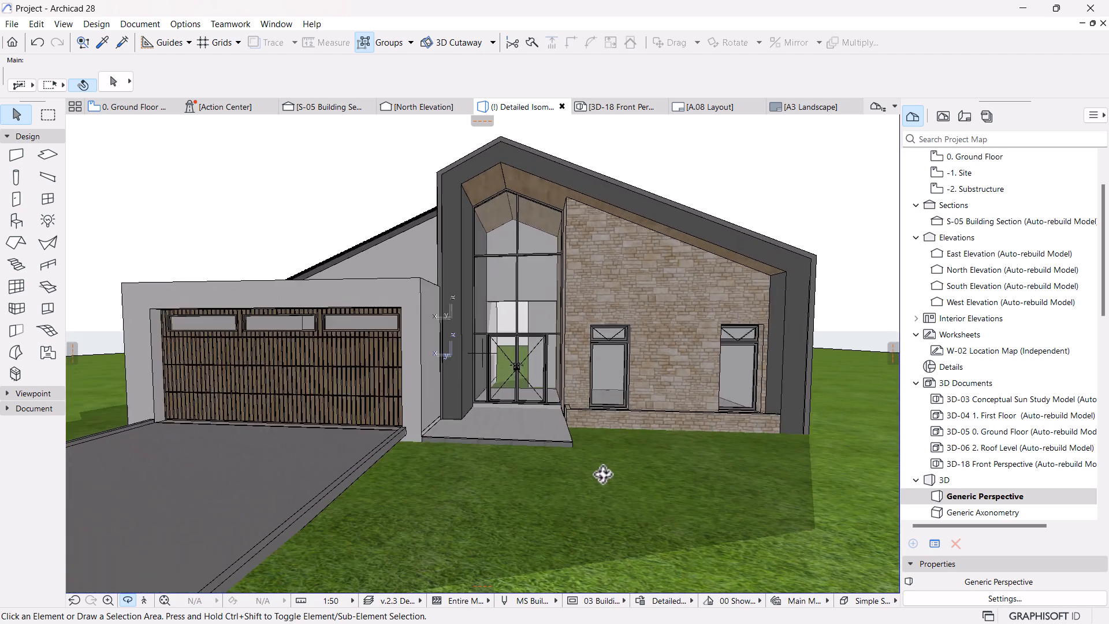
scroll(613, 430, "up", 2)
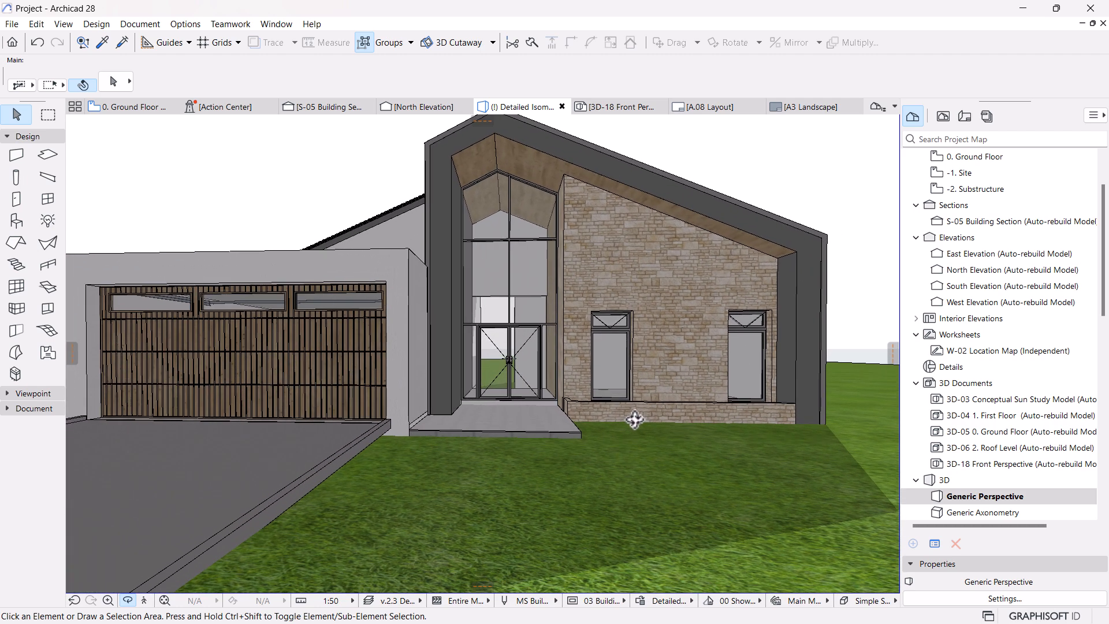
scroll(613, 445, "down", 3)
left_click_drag(646, 436, 441, 436)
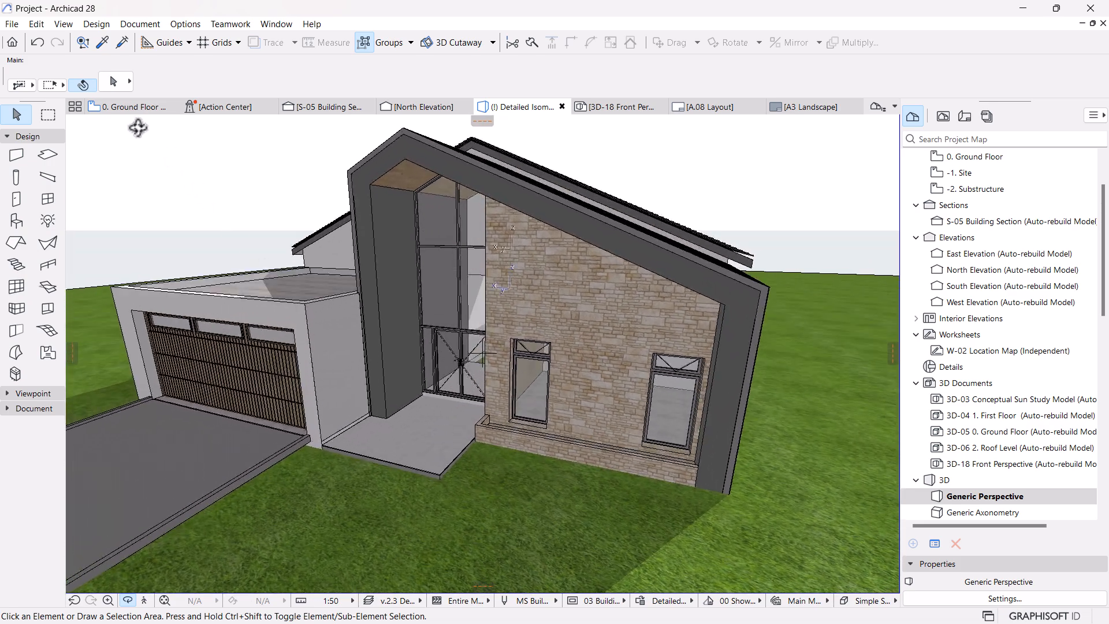
Draw a rectangular slab about 4.9 by 3.5 m in front of the library on the ground floor plan.
left_click(130, 108)
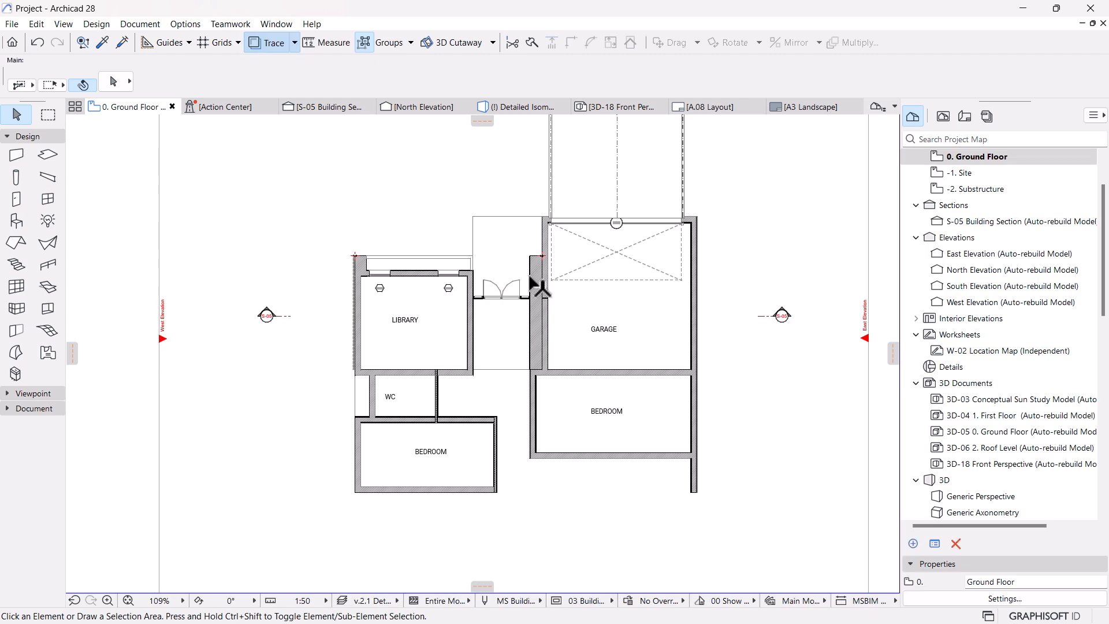
scroll(421, 248, "up", 5)
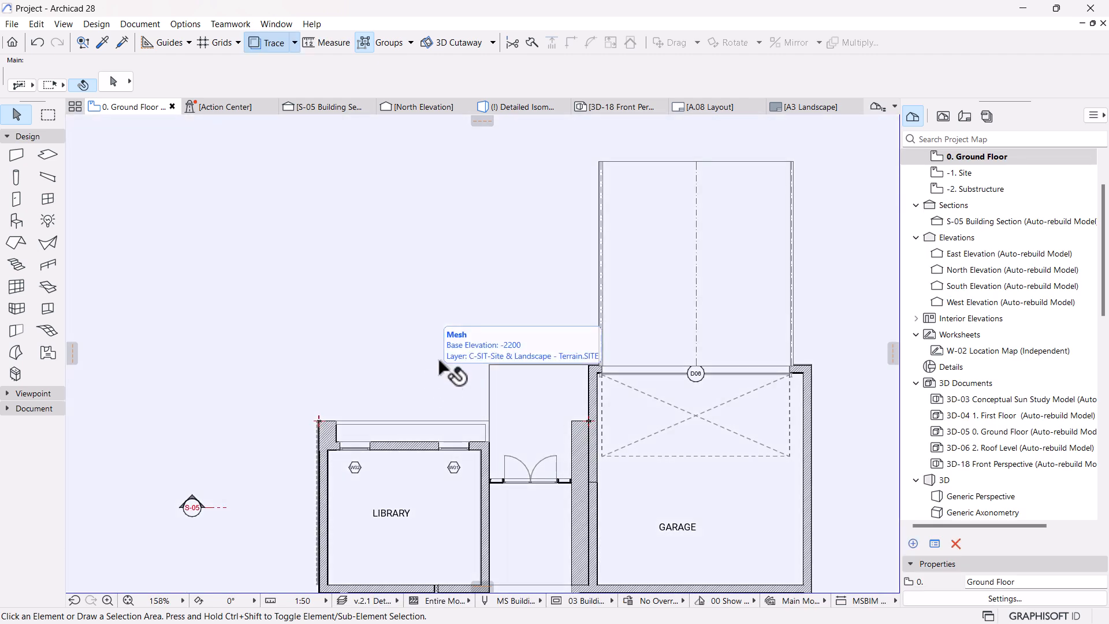
scroll(445, 376, "up", 3)
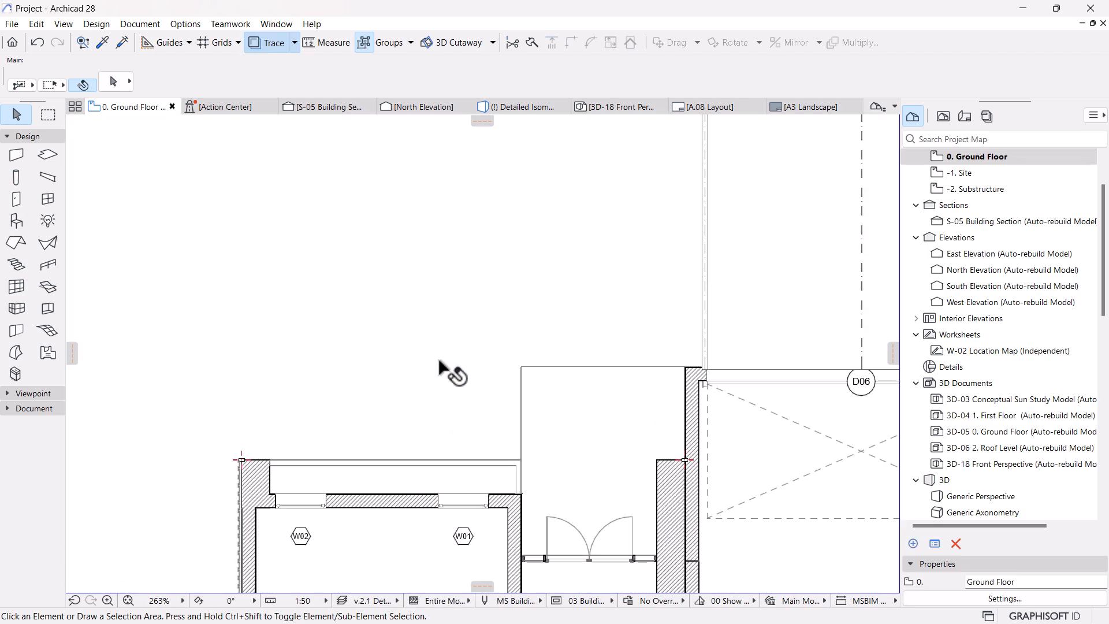
left_click(47, 155)
scroll(257, 436, "up", 1)
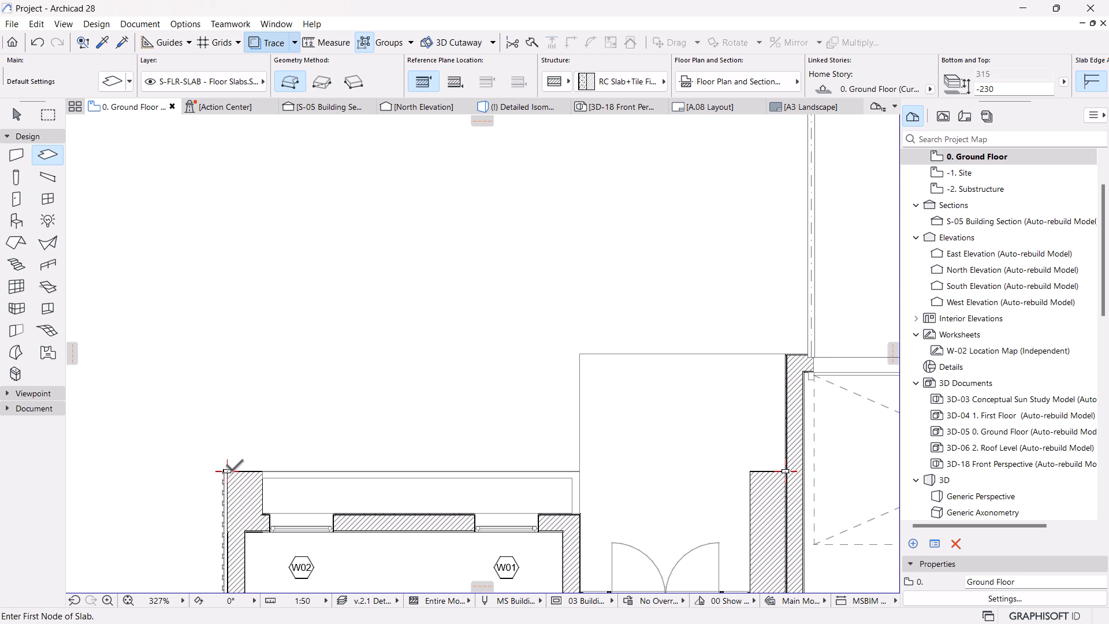
left_click(328, 83)
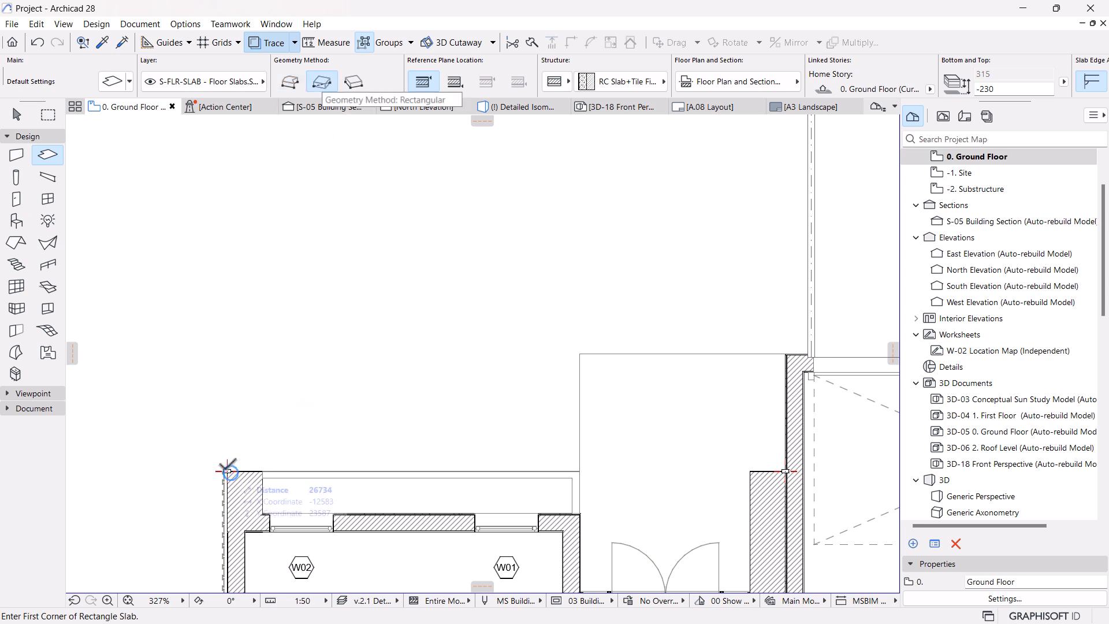
left_click(230, 473)
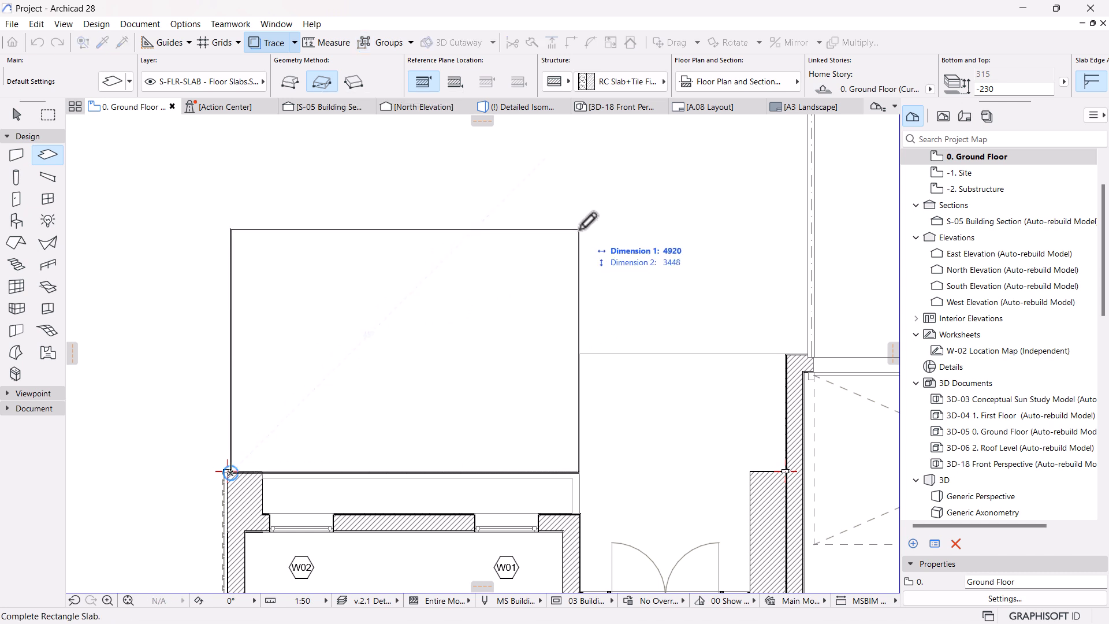
left_click(579, 226)
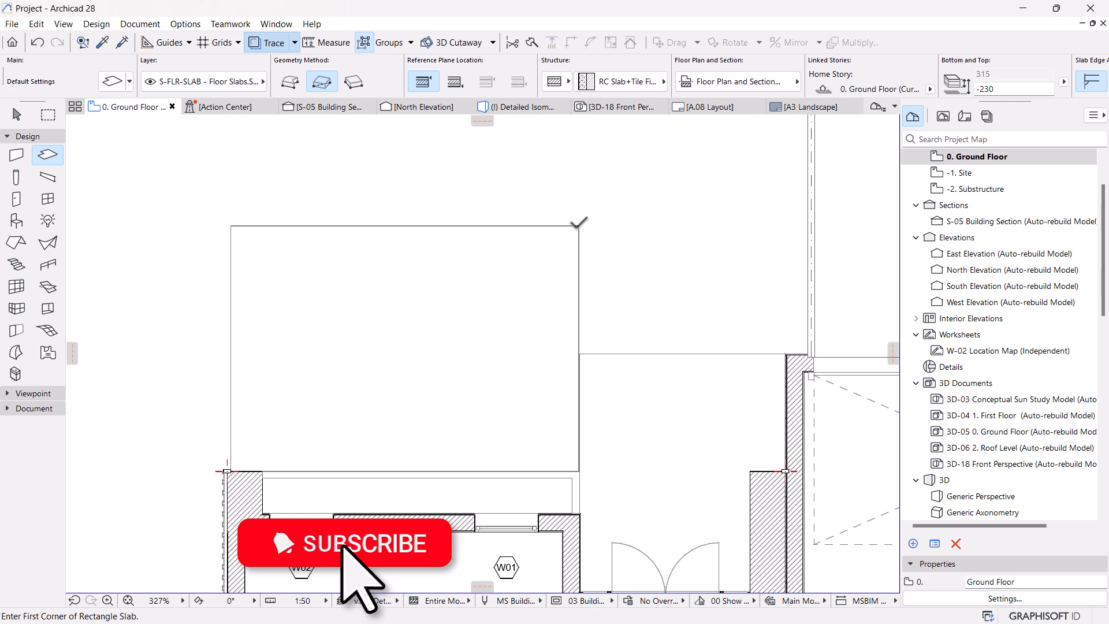
scroll(568, 273, "down", 3)
middle_click_drag(560, 280, 560, 287)
key("Escape")
Offset the new slab's outer edge inward to align with the front edge of the adjacent entrance slab.
left_click(527, 254)
left_click(526, 254)
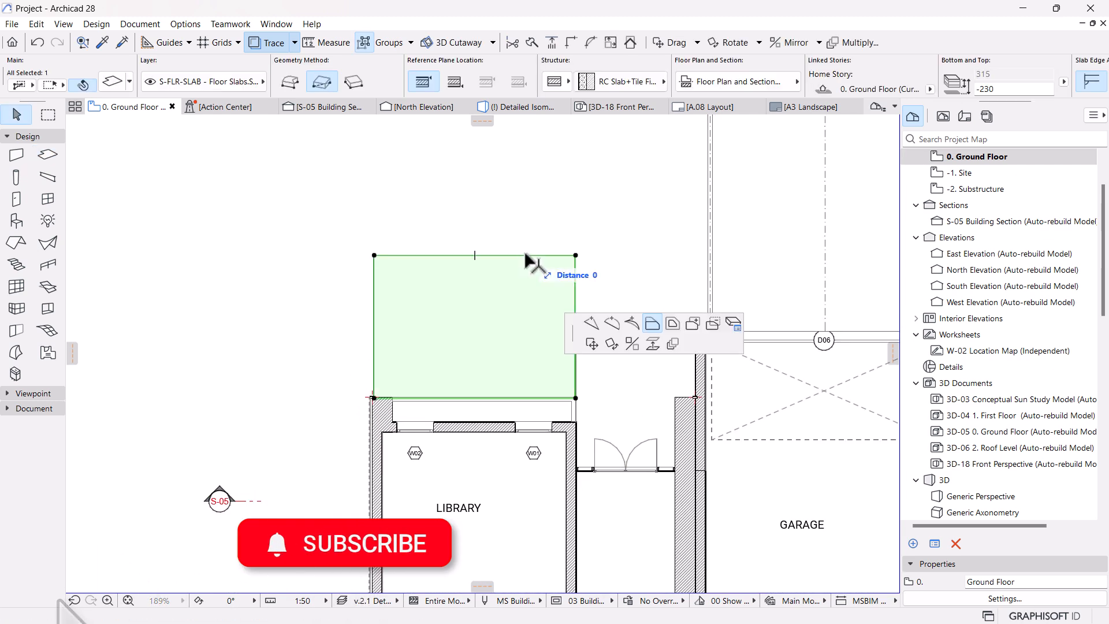
scroll(497, 248, "up", 1)
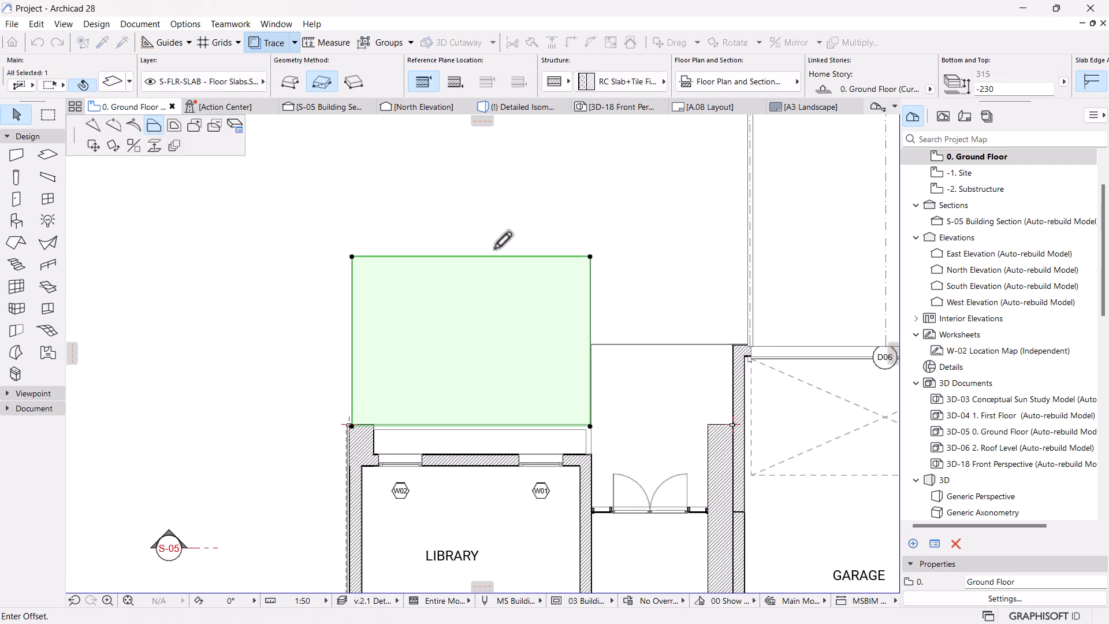
scroll(495, 249, "up", 2)
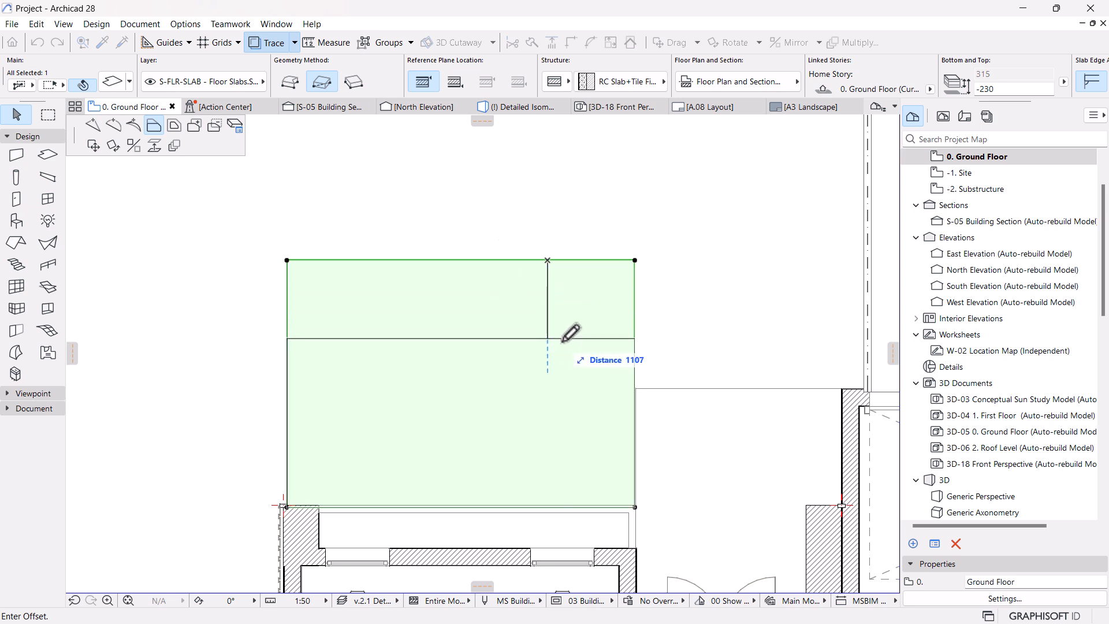
left_click(645, 379)
scroll(557, 391, "down", 1)
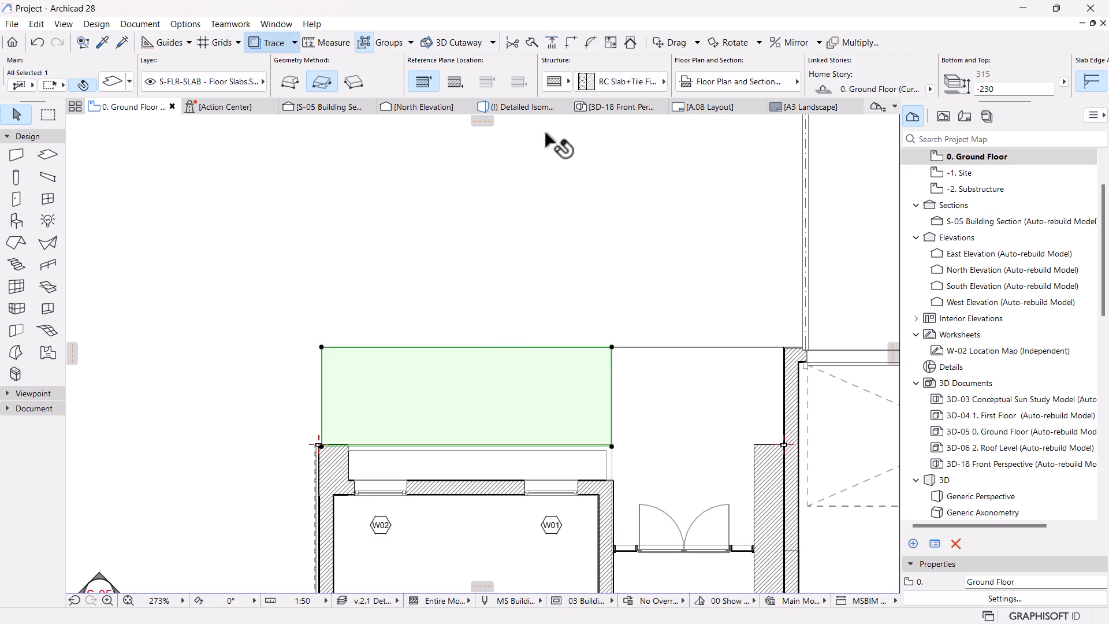
Check the slab's position in the 3D perspective and set its elevation relative to the home story to -100.
left_click(526, 107)
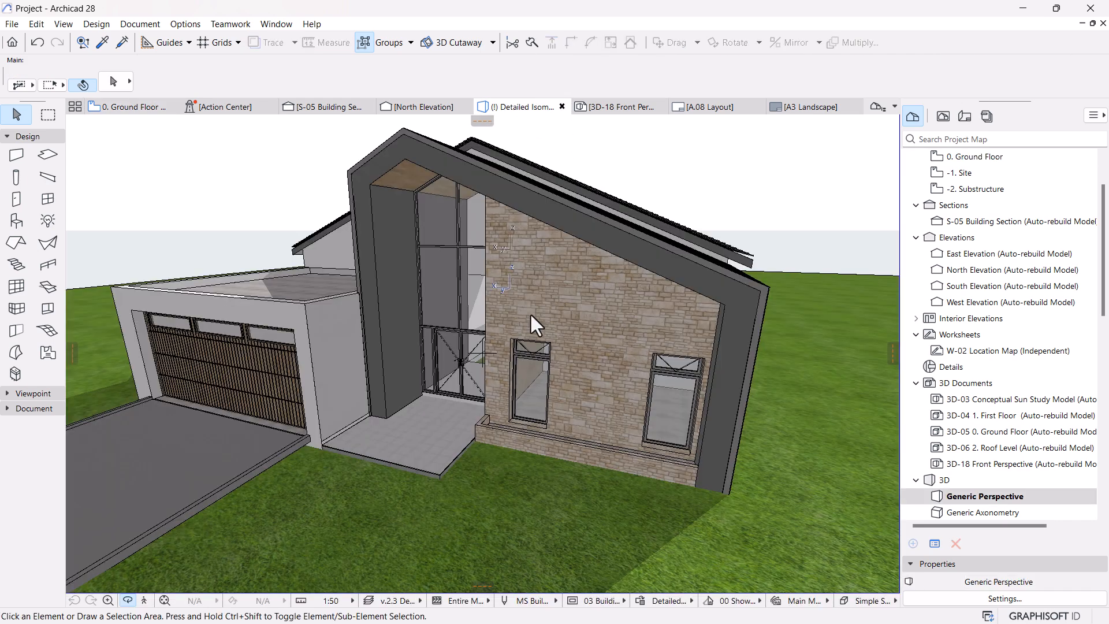
scroll(530, 316, "down", 3)
middle_click_drag(531, 316, 578, 432, "shift")
scroll(578, 431, "up", 4)
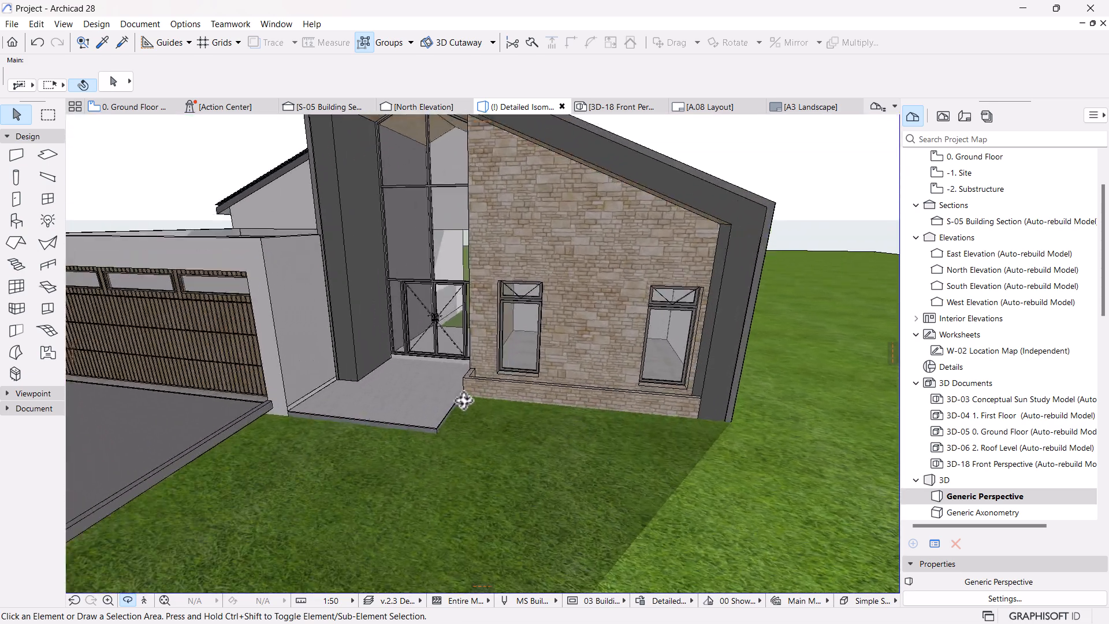
left_click(147, 106)
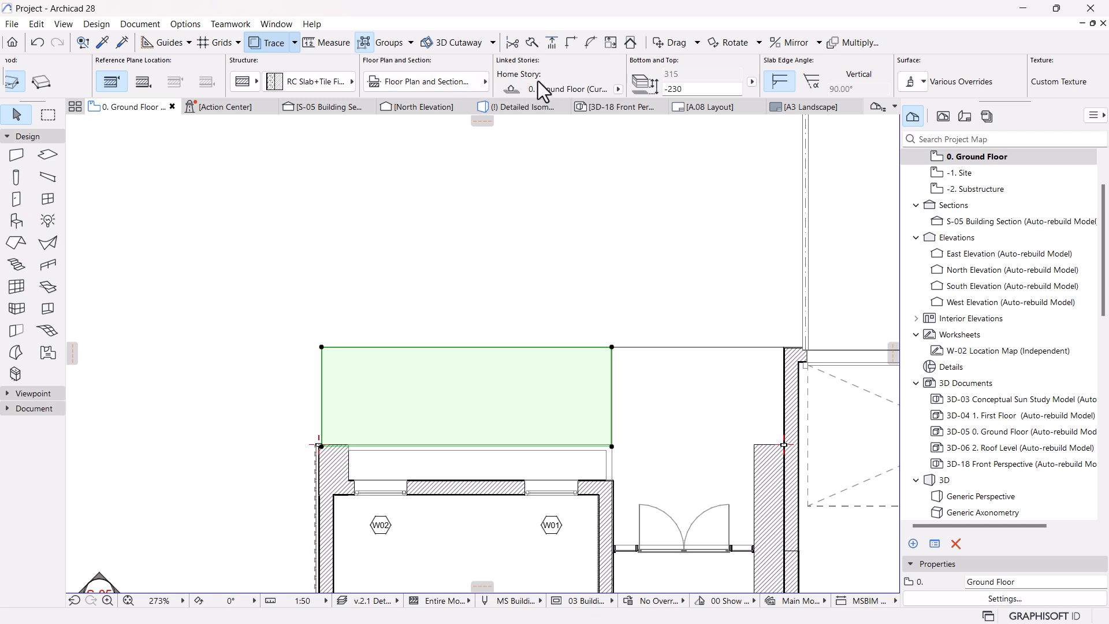
scroll(539, 81, "right", 3)
left_click(513, 89)
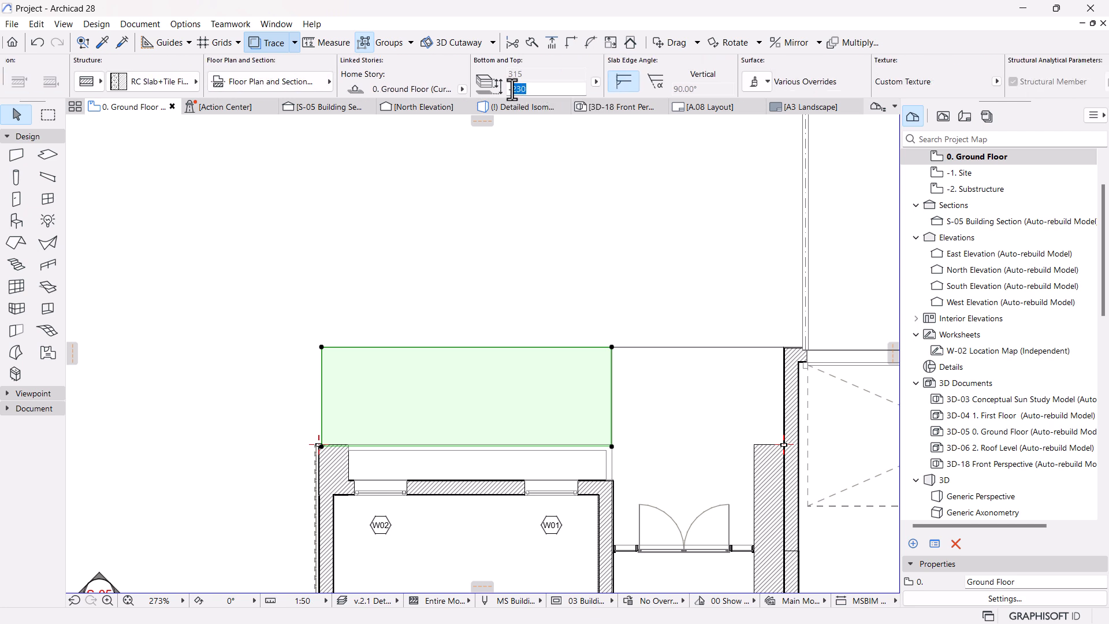
type("100")
Inspect the new slab in front of the stone wall in the 3D perspective and return to the ground floor plan.
left_click(529, 108)
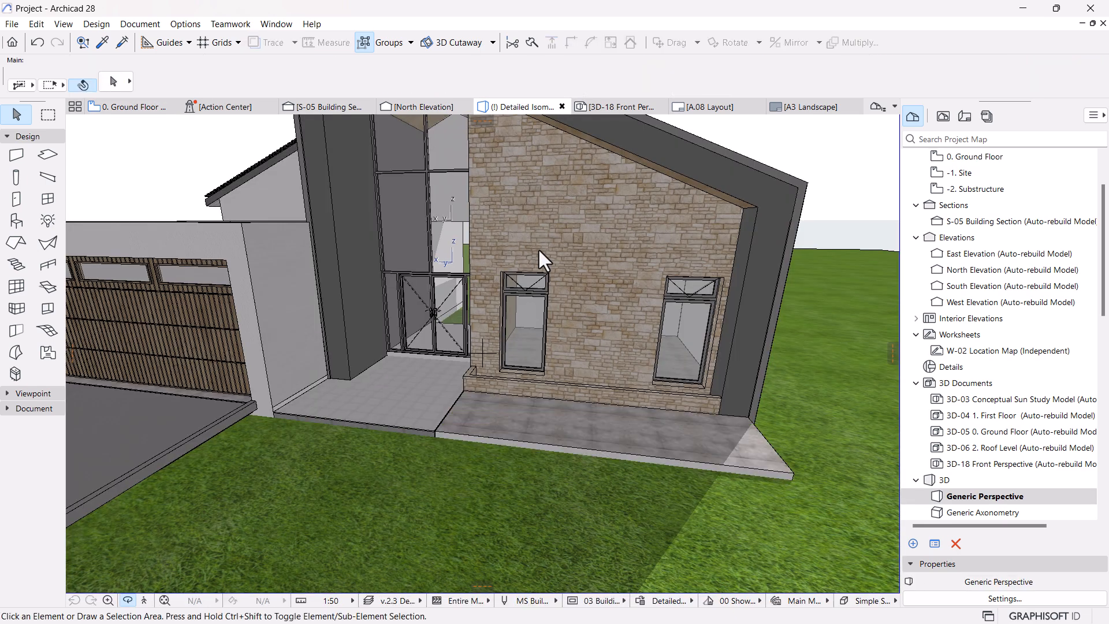
left_click_drag(527, 329, 649, 381)
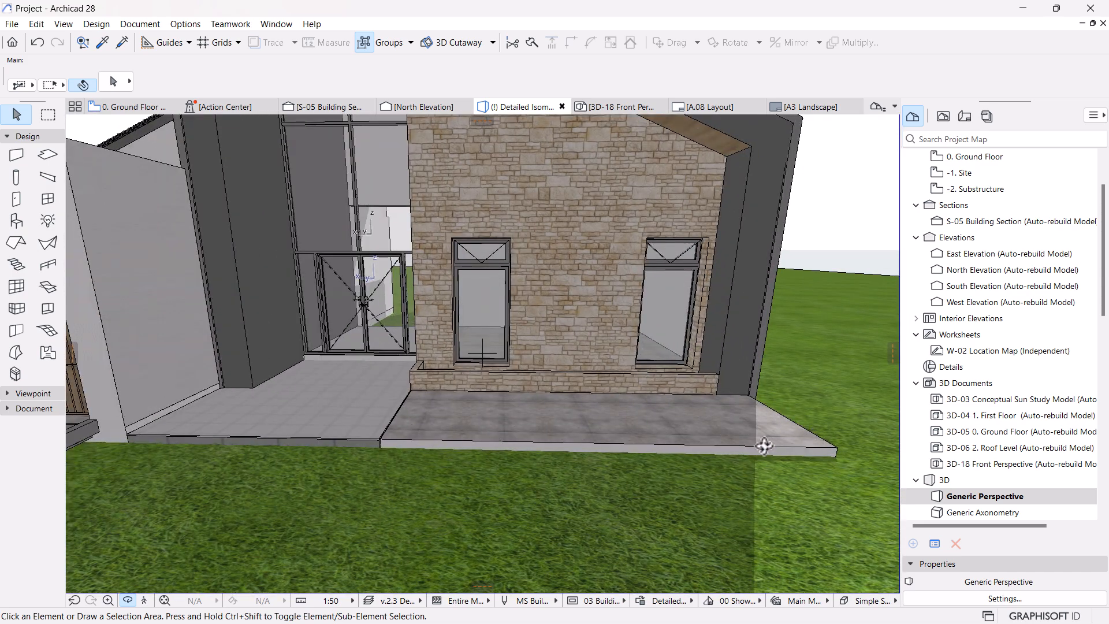
left_click_drag(595, 402, 658, 417)
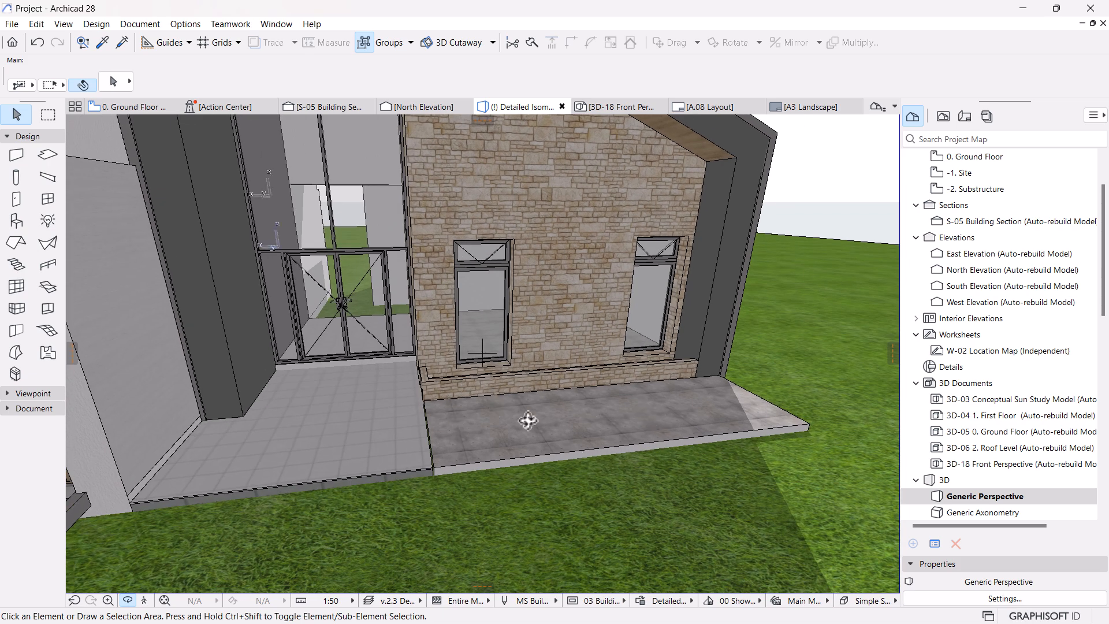
left_click_drag(497, 414, 488, 414)
mouse_move(600, 423)
left_mouse_down()
mouse_move(571, 440)
mouse_move(604, 420)
left_mouse_up()
left_click(125, 107)
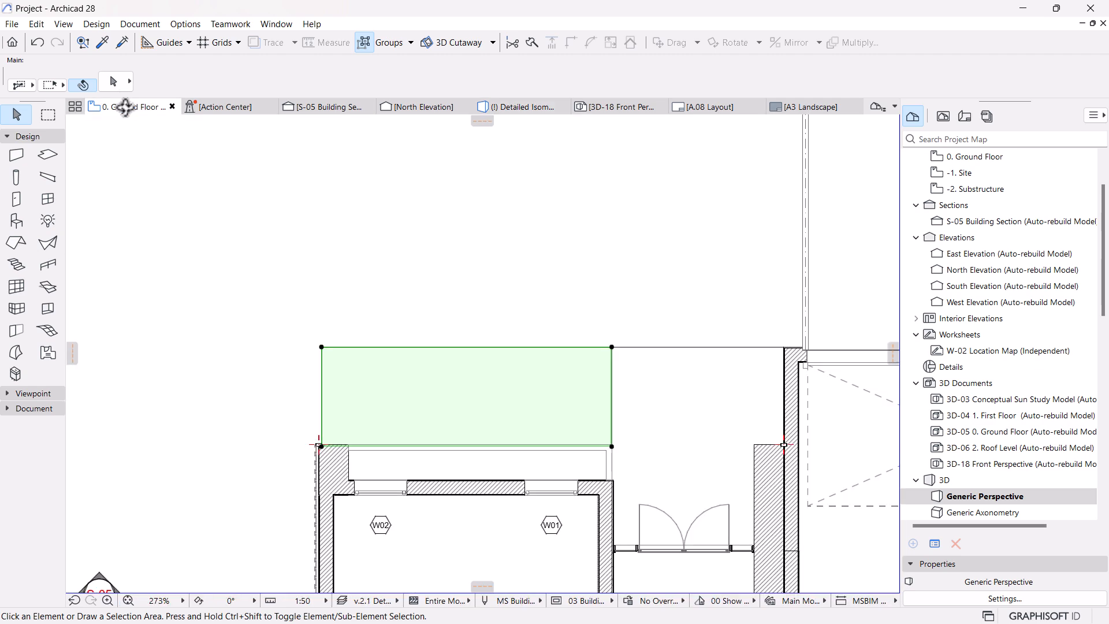
scroll(523, 415, "up", 2)
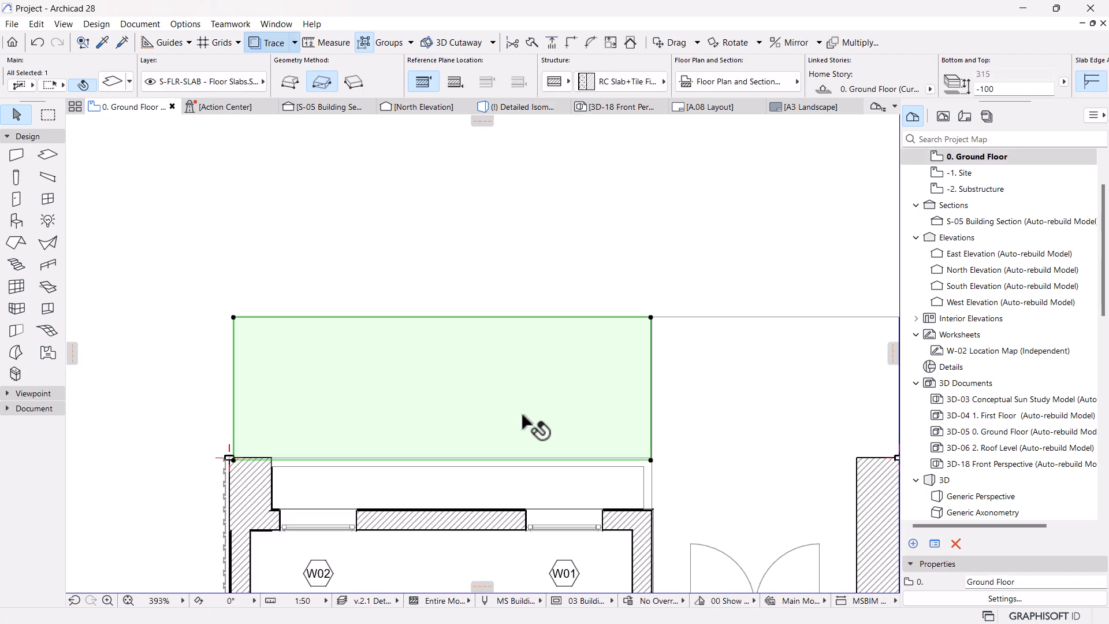
left_click(650, 316)
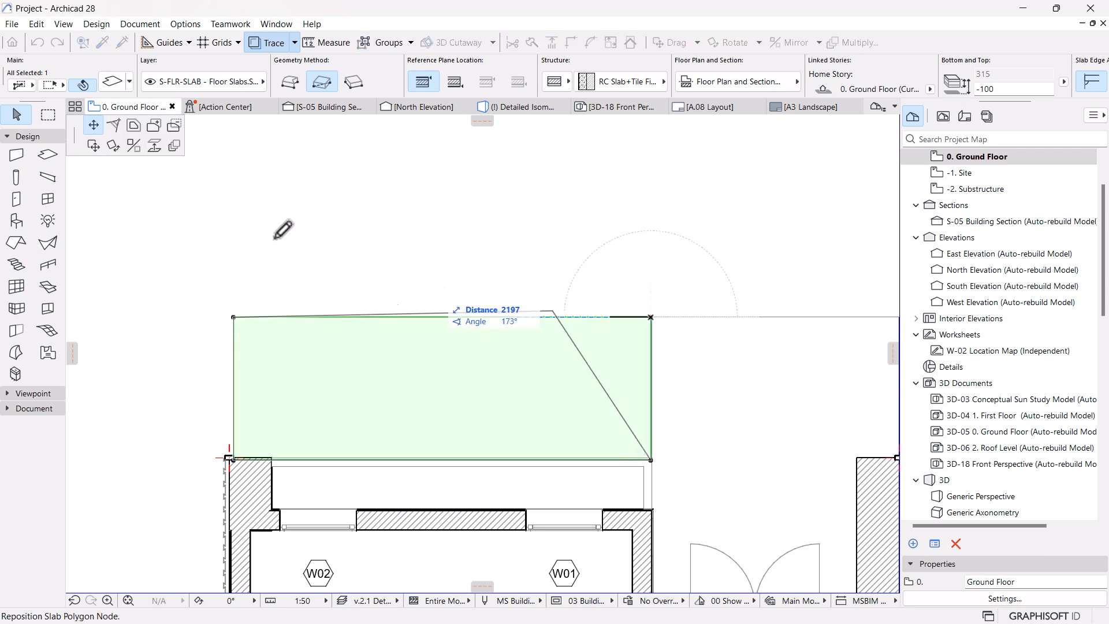
left_click(173, 126)
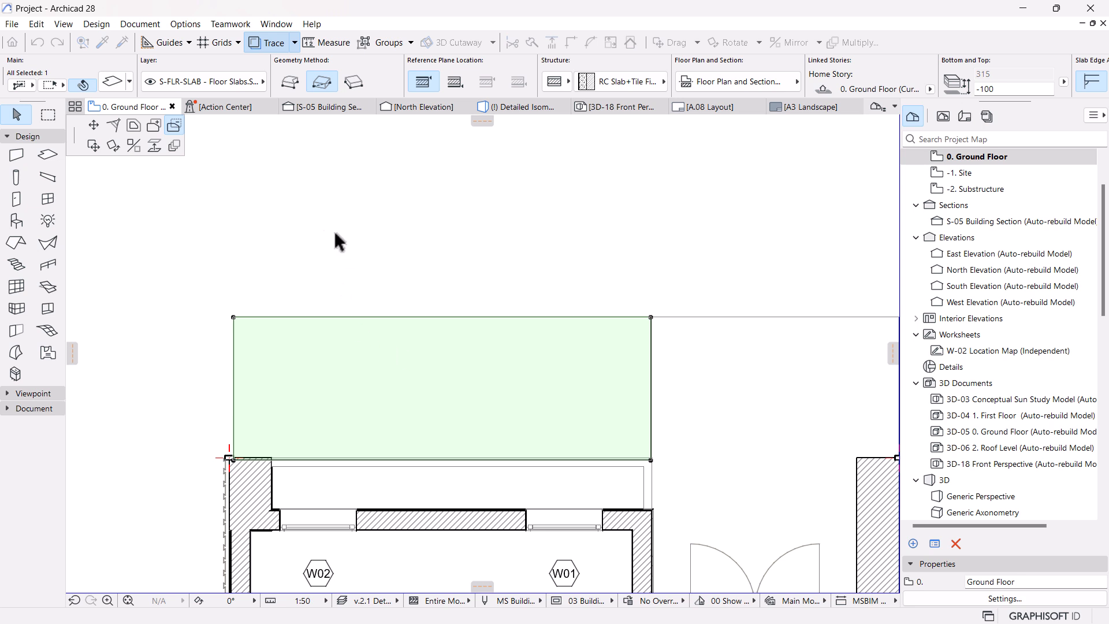
left_click(94, 150)
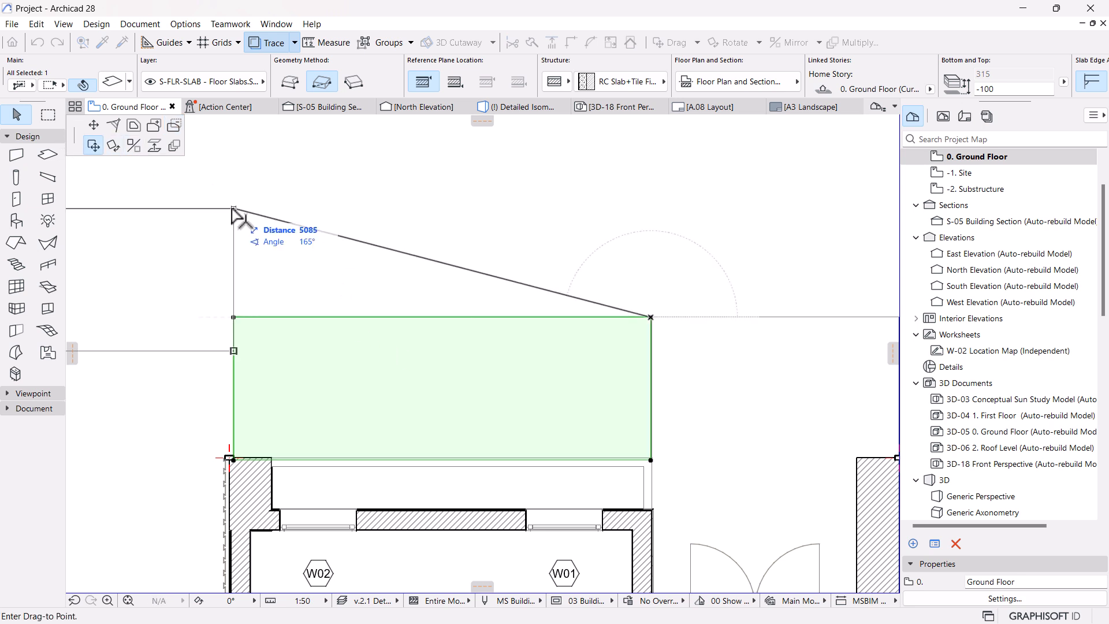
key("Escape")
key("Escape")
Draw an ellipse from its center in the middle of the library front slab, with Dimension 1 of 600 and Dimension 2 of 350.
left_click(33, 408)
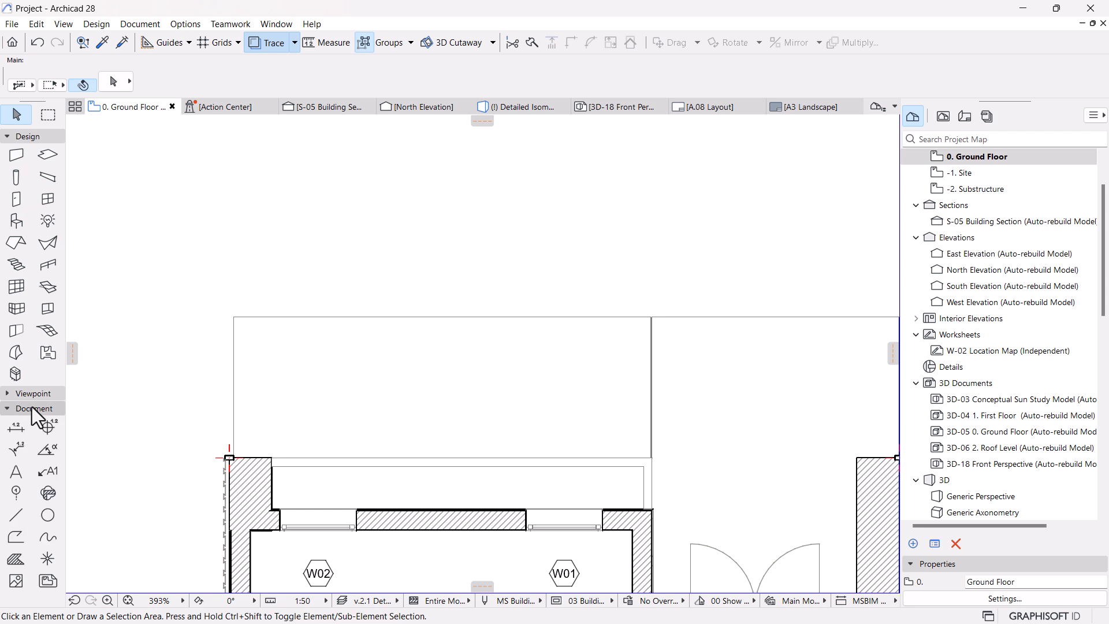
left_click(47, 514)
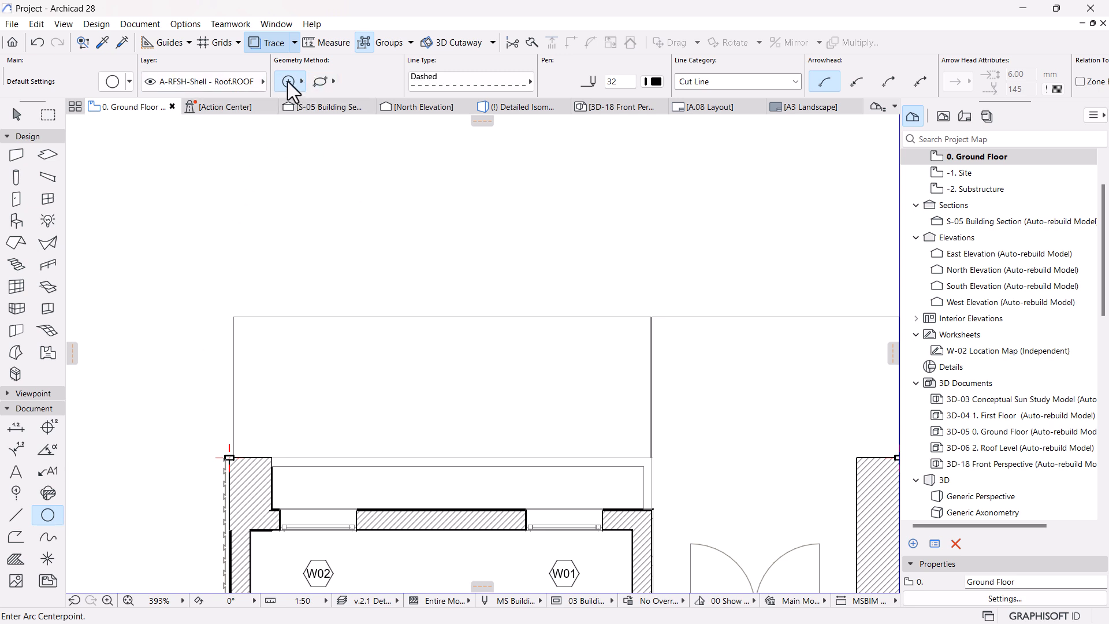
left_click(323, 84)
left_click(346, 73)
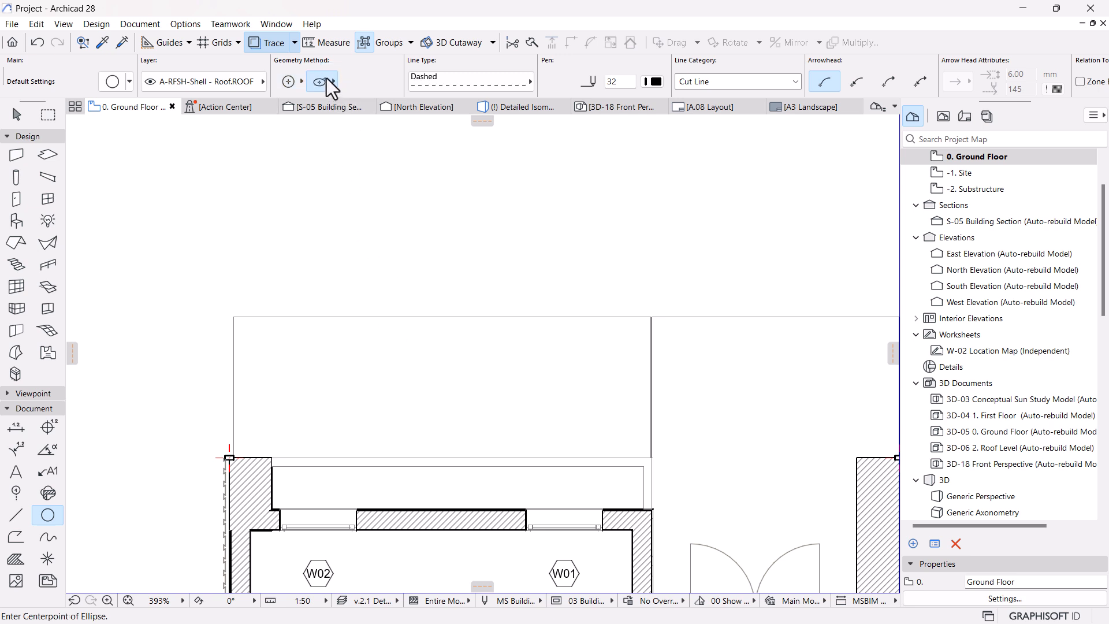
left_click(327, 78)
left_click(438, 388)
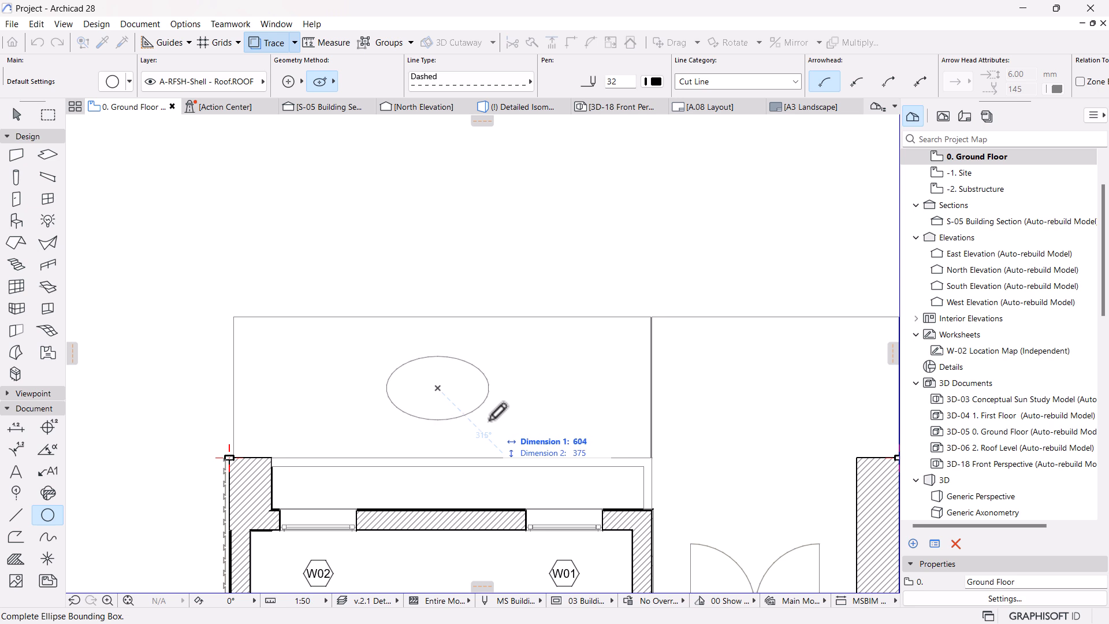
key("Tab")
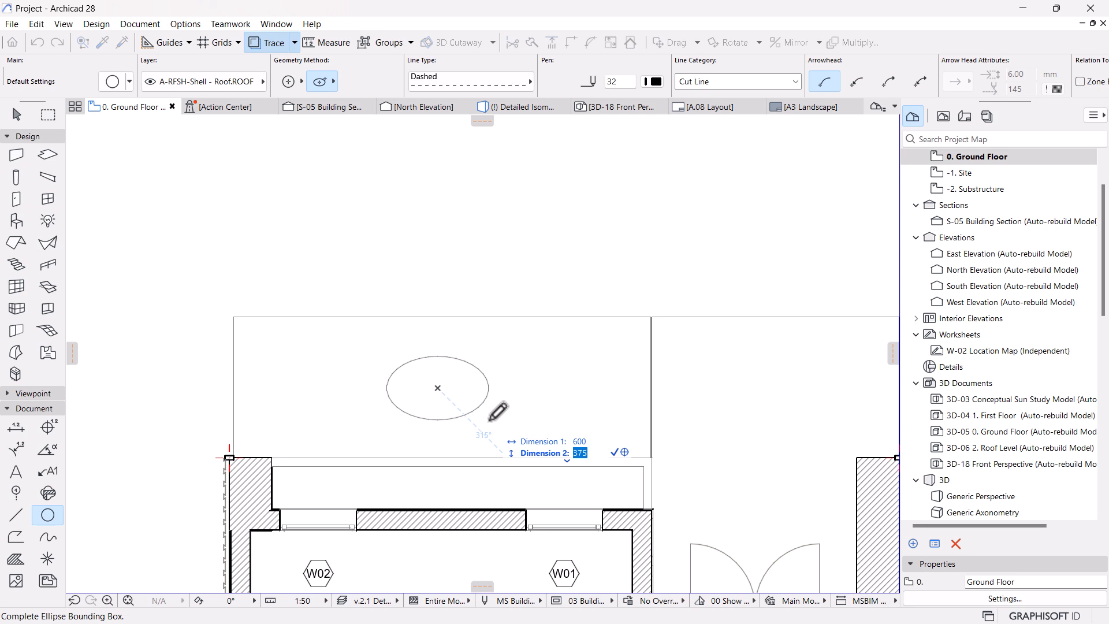
type("350")
key("Return")
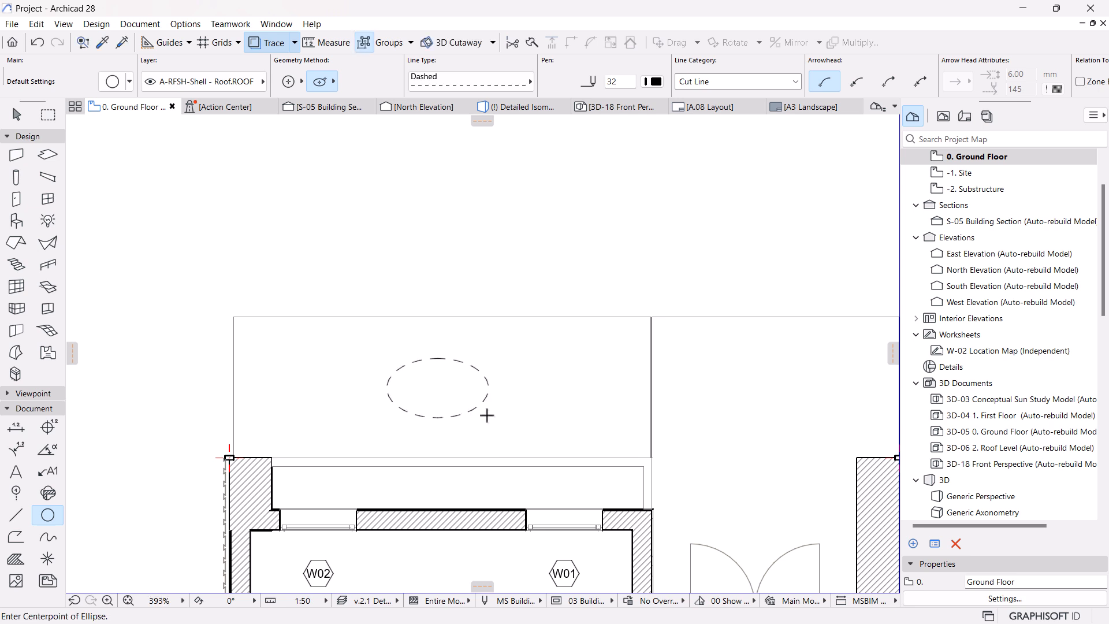
scroll(507, 399, "up", 5)
key("Escape")
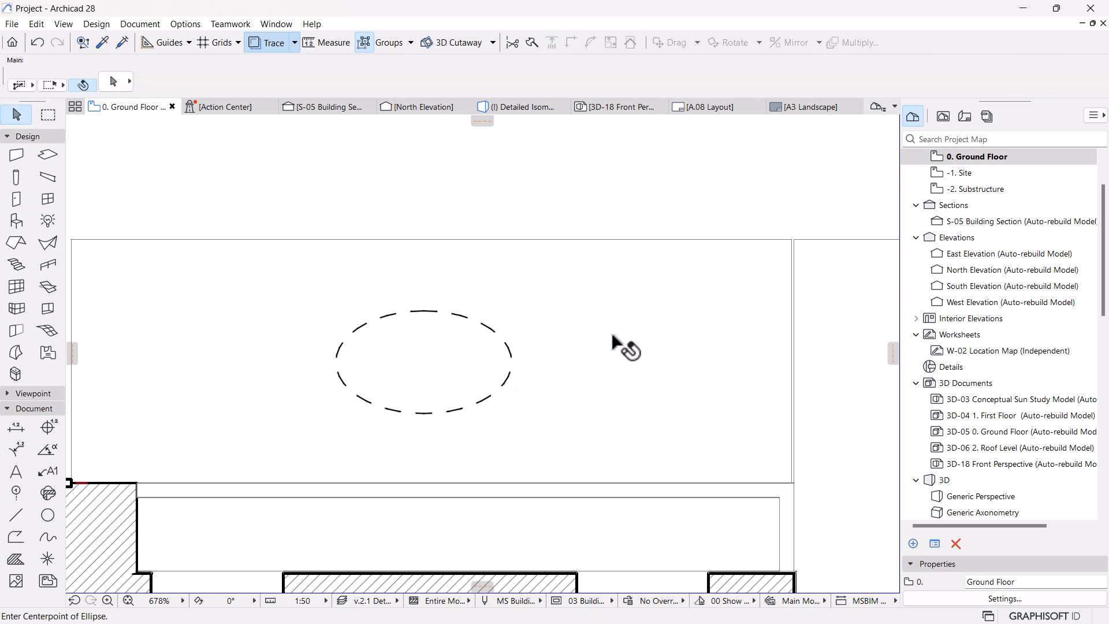
Subtract an elliptical opening from the library front slab by tracing the dashed ellipse with the Magic Wand.
scroll(619, 319, "down", 5)
left_click(530, 316)
scroll(578, 312, "up", 2)
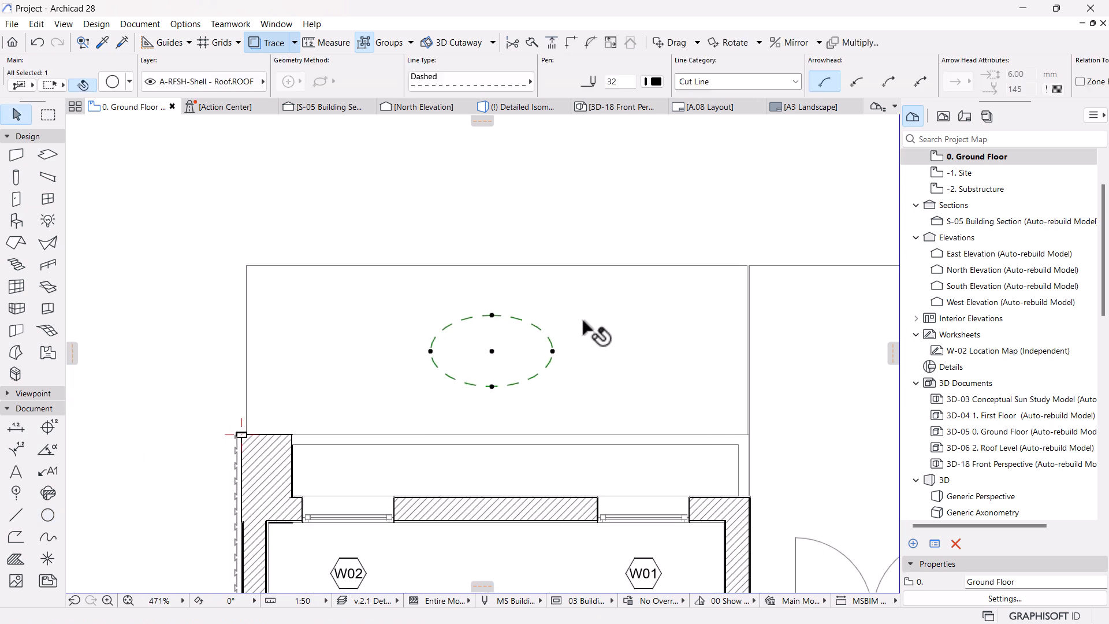
left_click(587, 320)
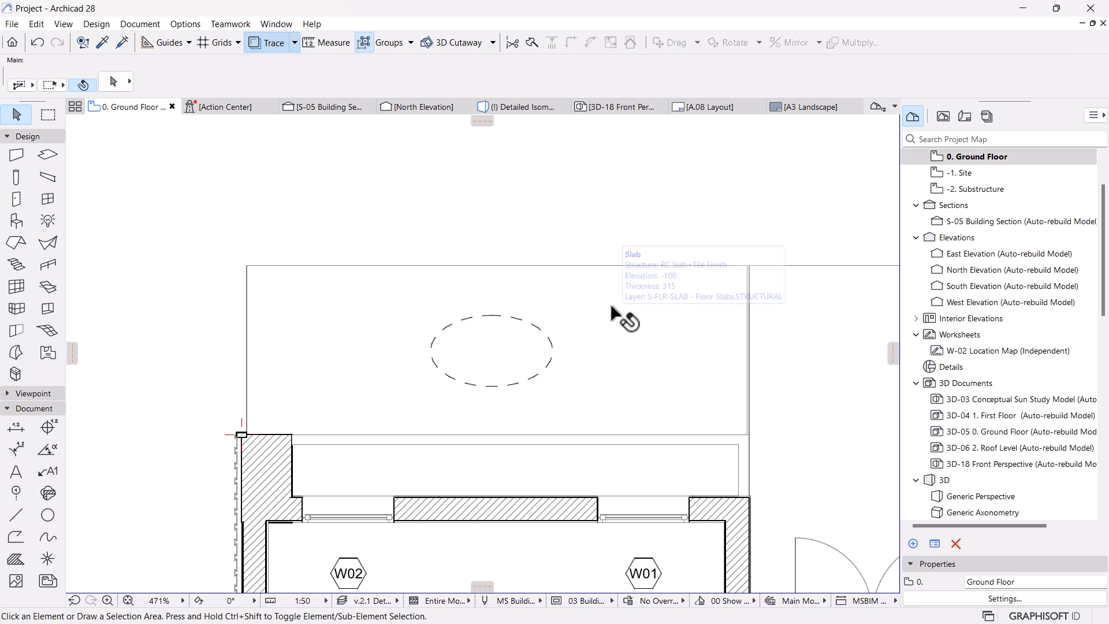
left_click(748, 266)
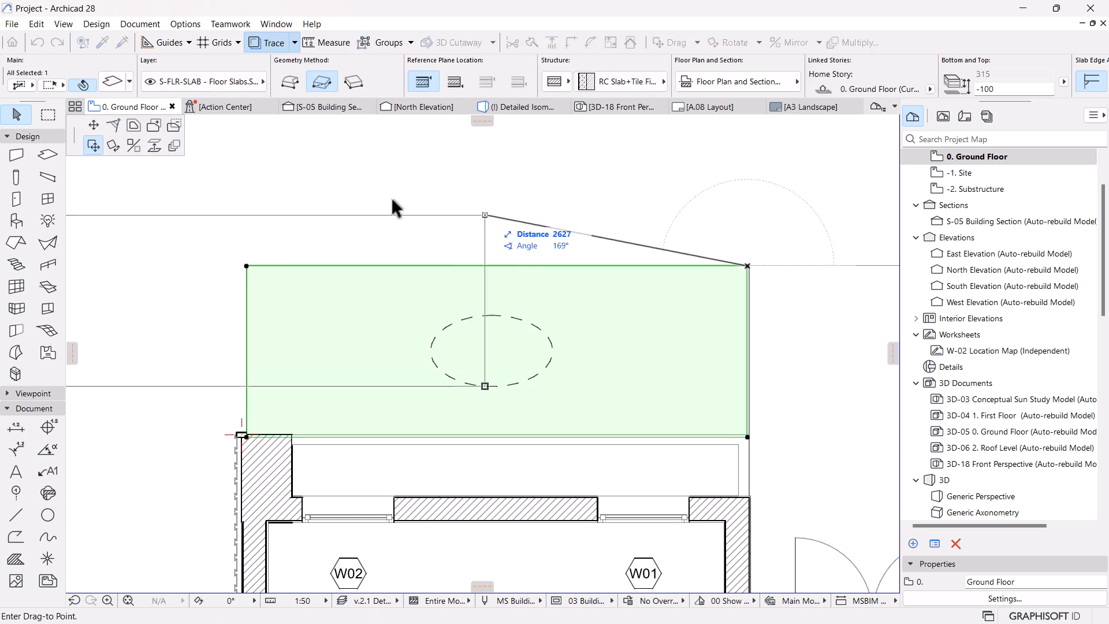
left_click(175, 126)
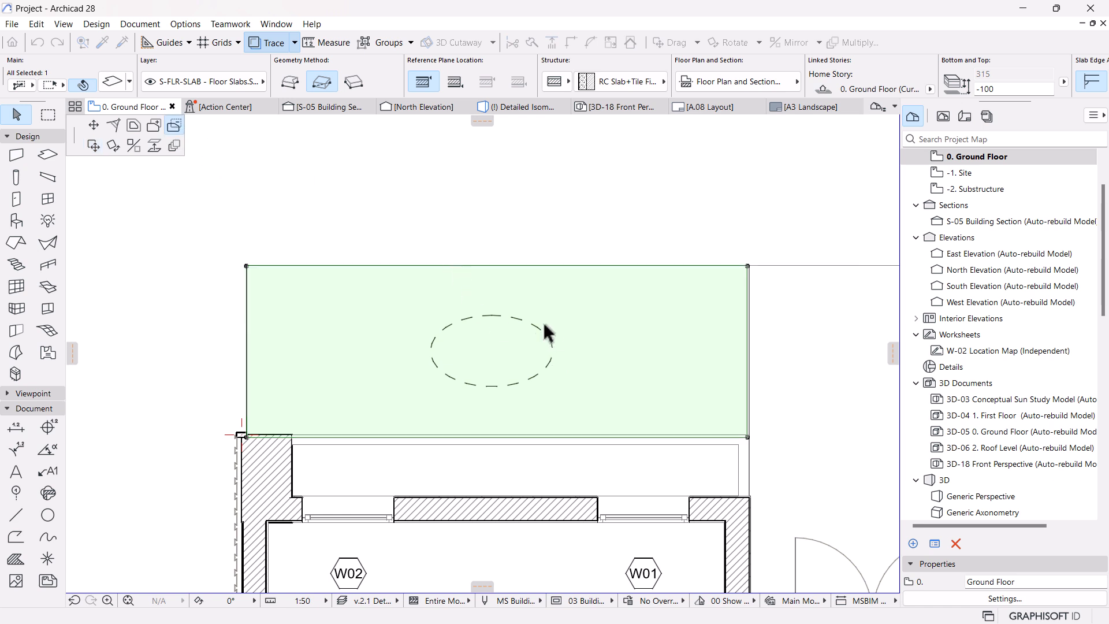
key("space")
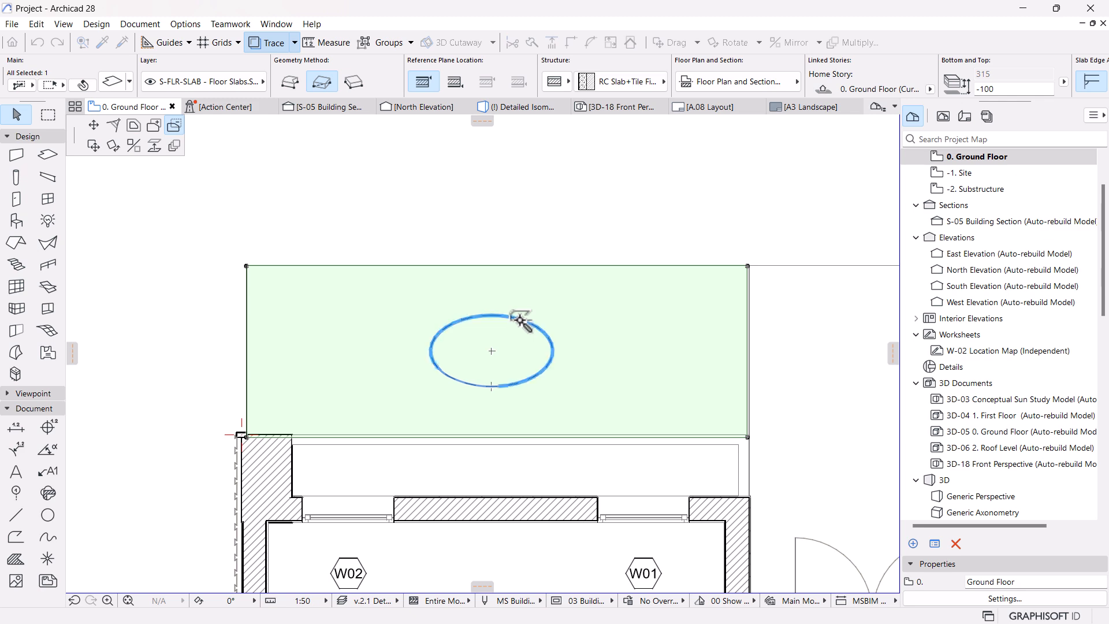
left_click(522, 321)
left_click(543, 178)
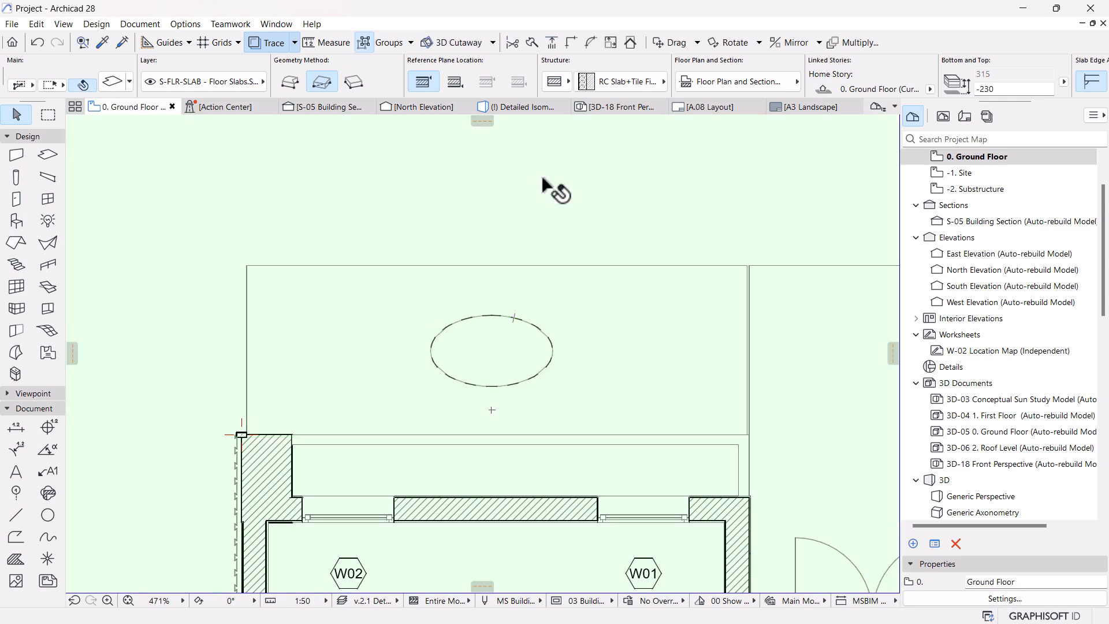
key("Escape")
Inspect the elliptical opening in the slab in the 3D perspective and return to the ground floor plan.
left_click(511, 110)
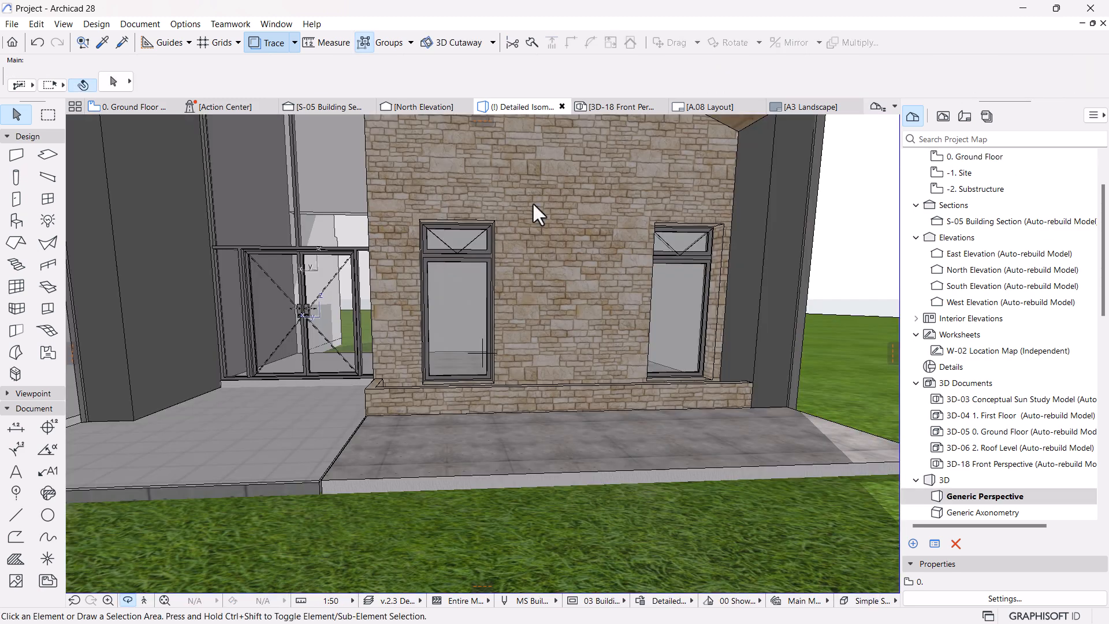
middle_click_drag(555, 255, 457, 464, "shift")
scroll(457, 463, "up", 2)
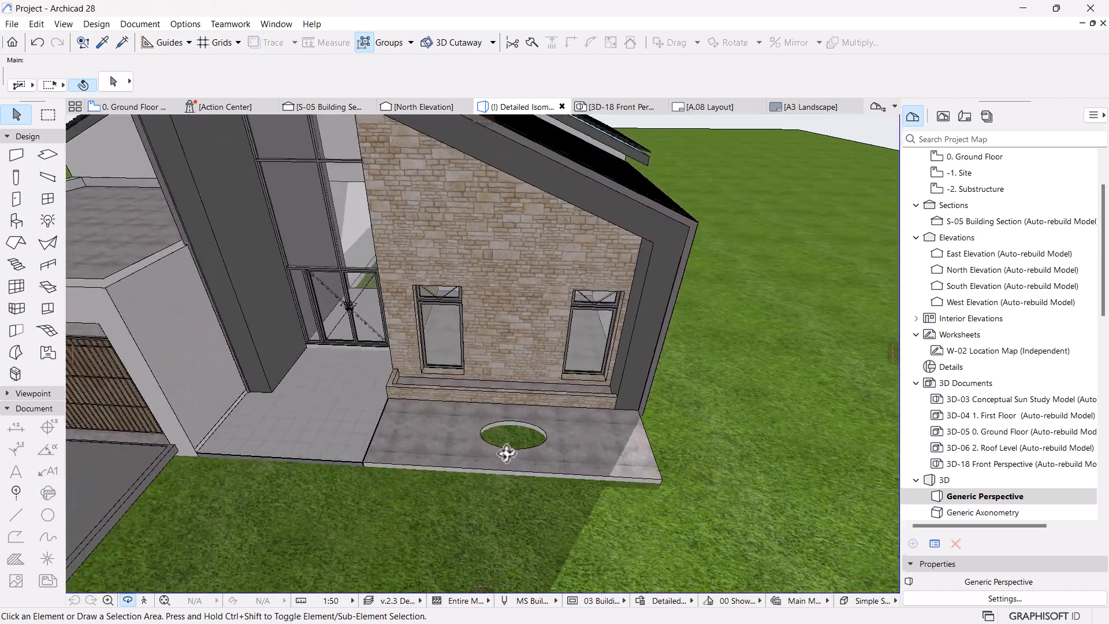
scroll(495, 441, "up", 2)
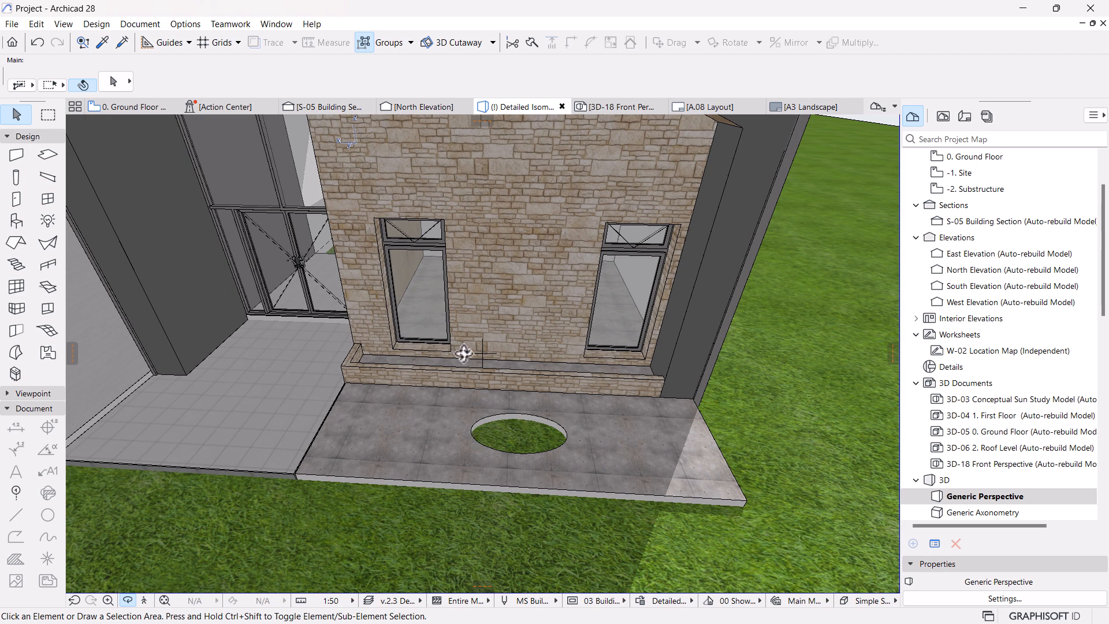
left_click(130, 107)
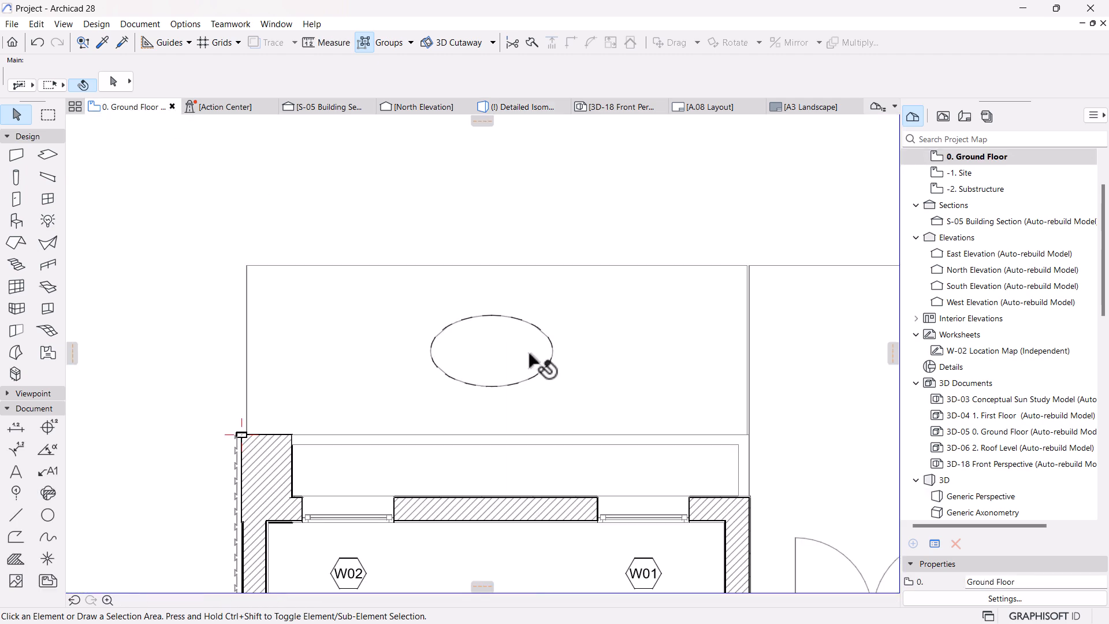
Pick up the front slab's settings for a new slab and change its structure to Basic with the Water building material.
scroll(529, 355, "up", 2)
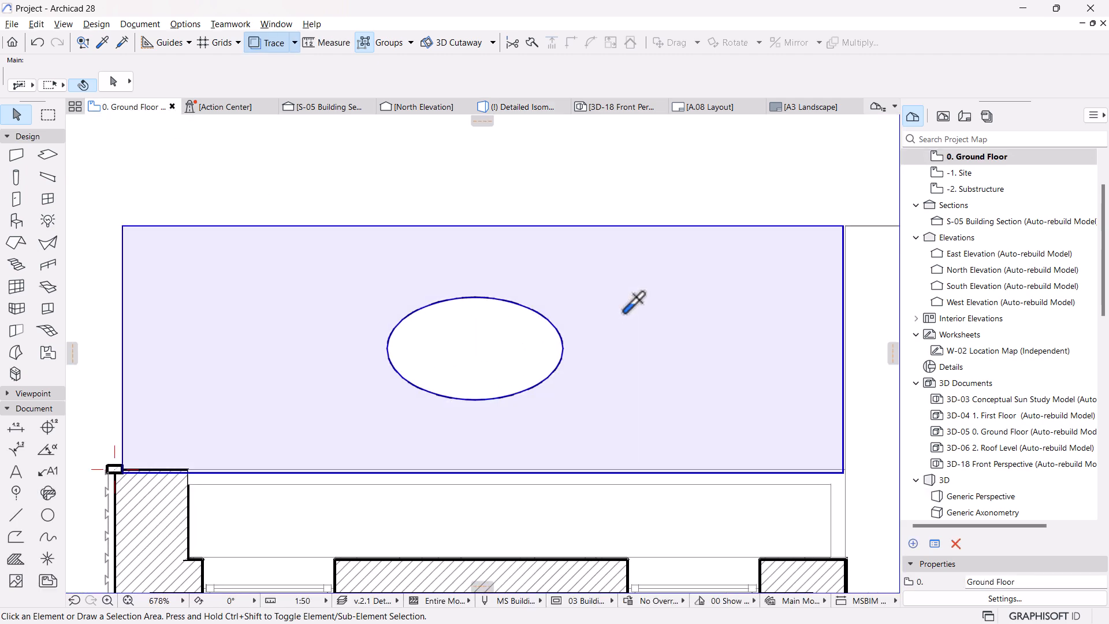
left_click(622, 313, "alt")
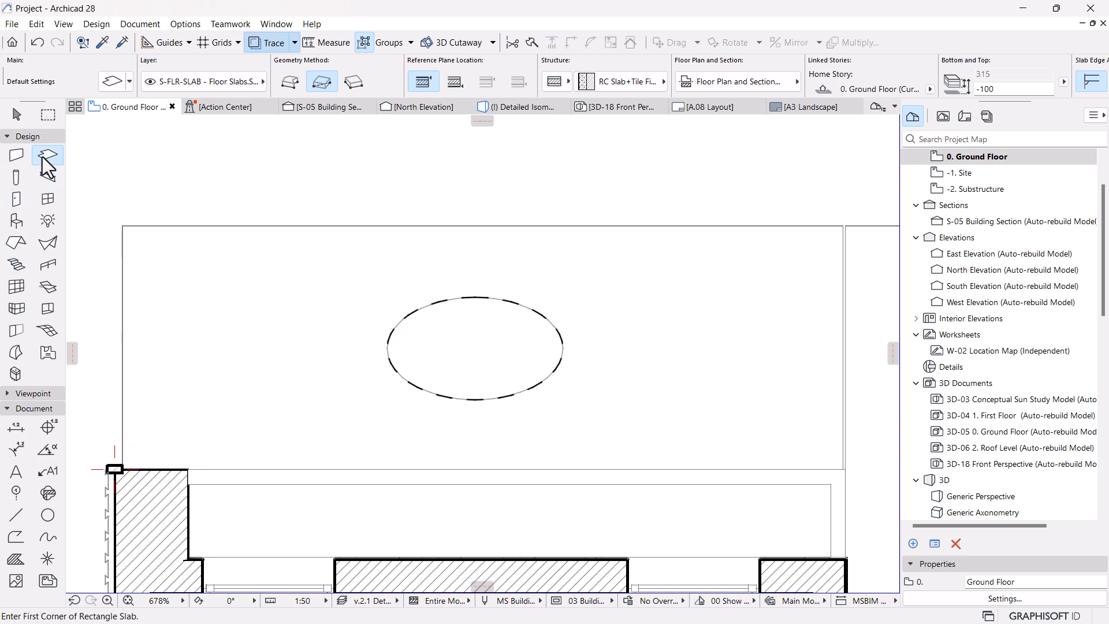
left_click(556, 83)
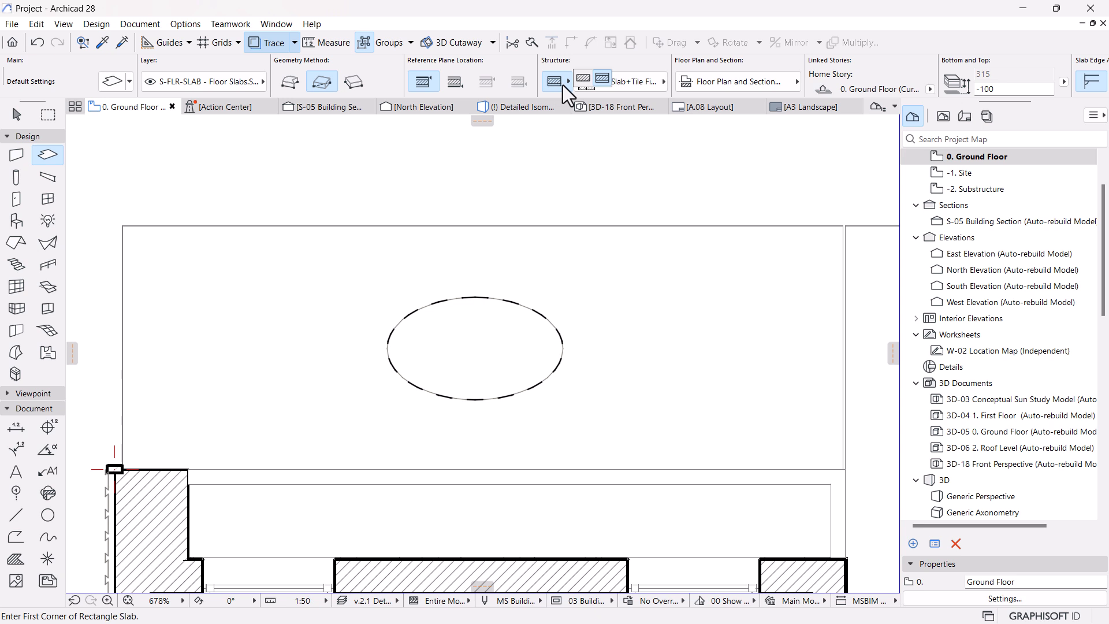
left_click(584, 80)
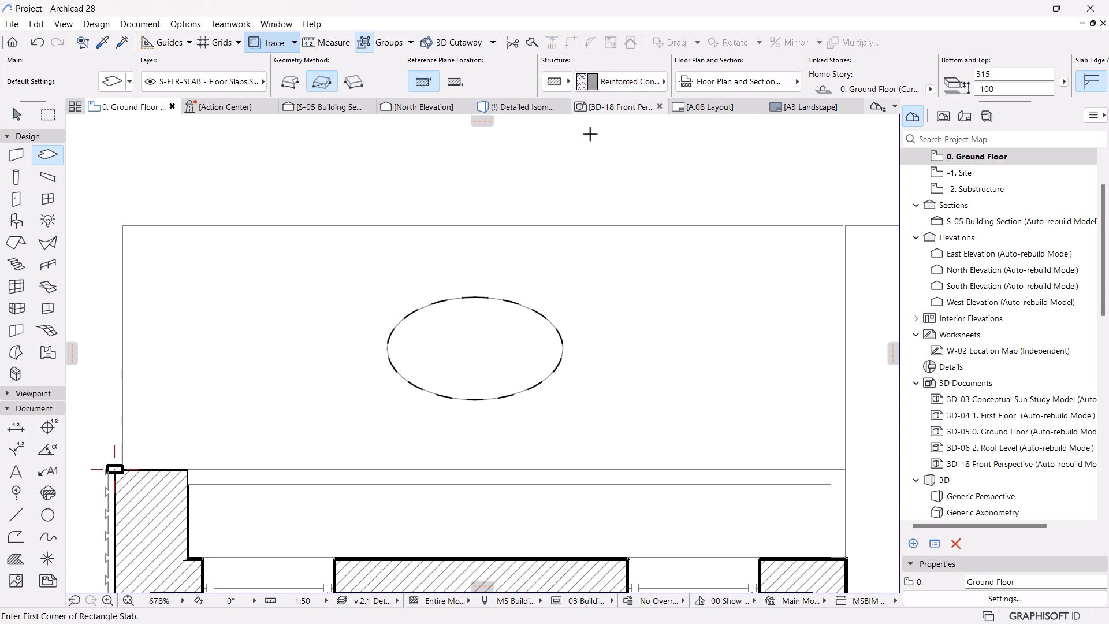
left_click(636, 82)
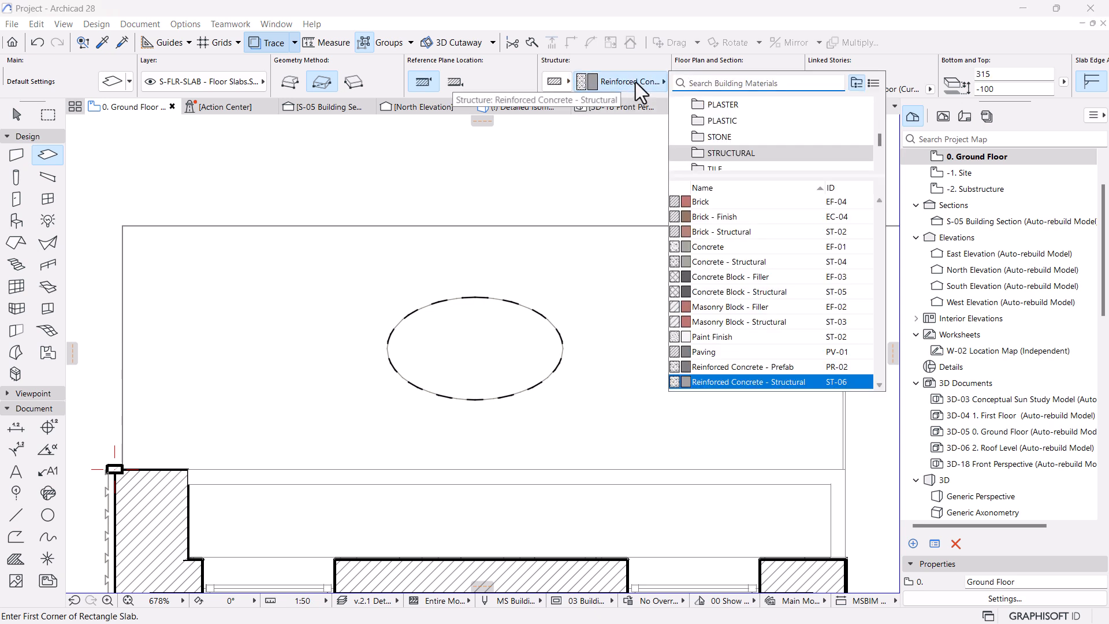
type("wat")
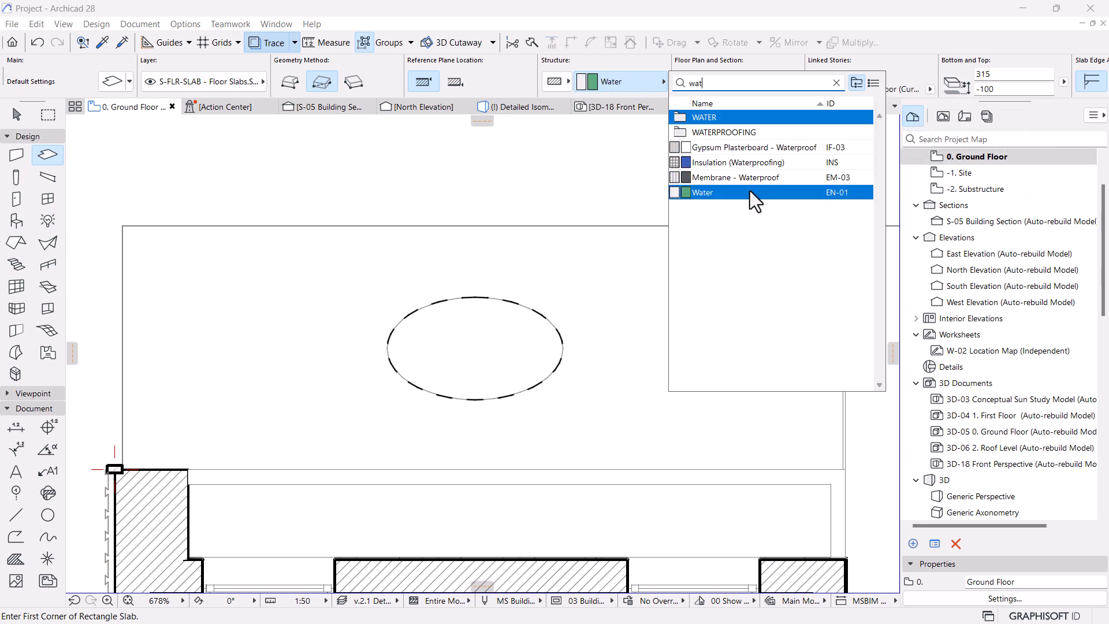
left_click(738, 193)
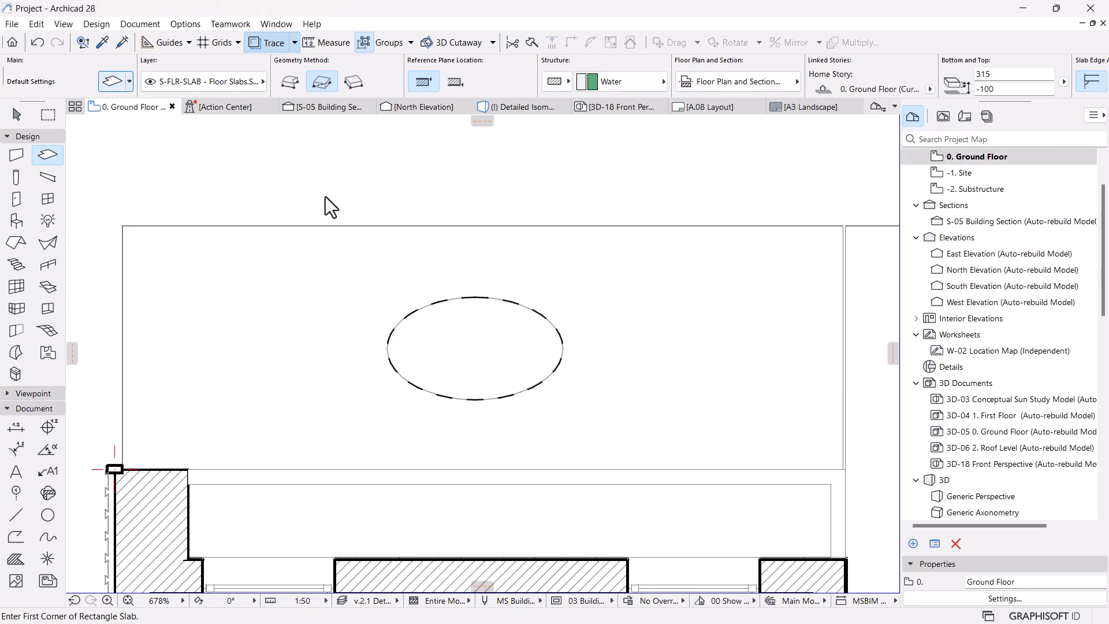
Override the top surface in the slab default settings with Water - Pond and link all three surfaces to it.
key("ctrl+t")
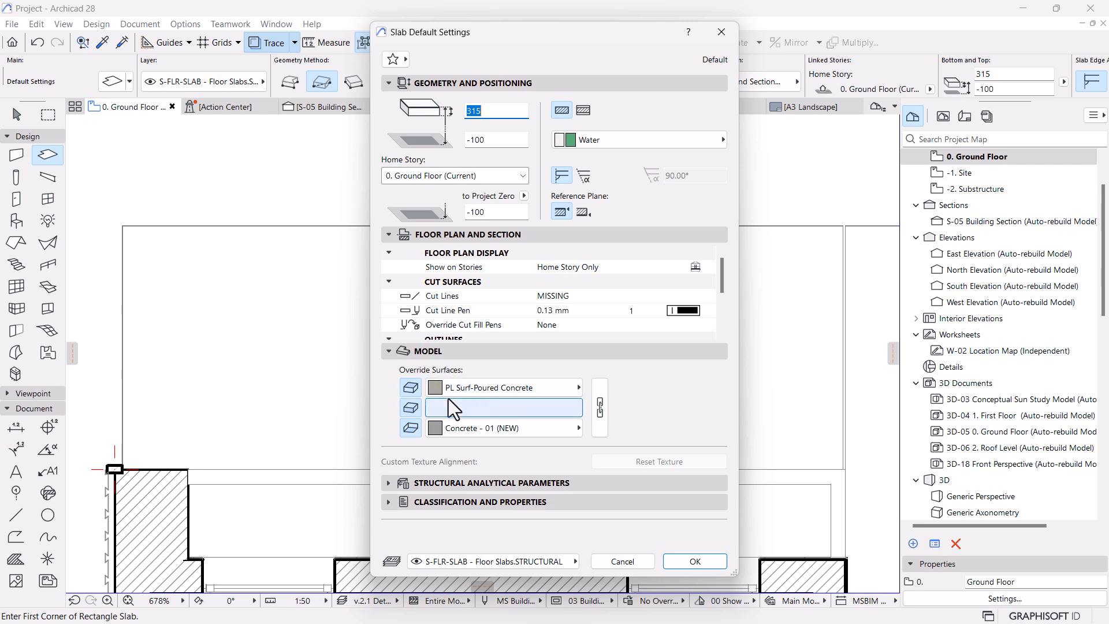
left_click(535, 387)
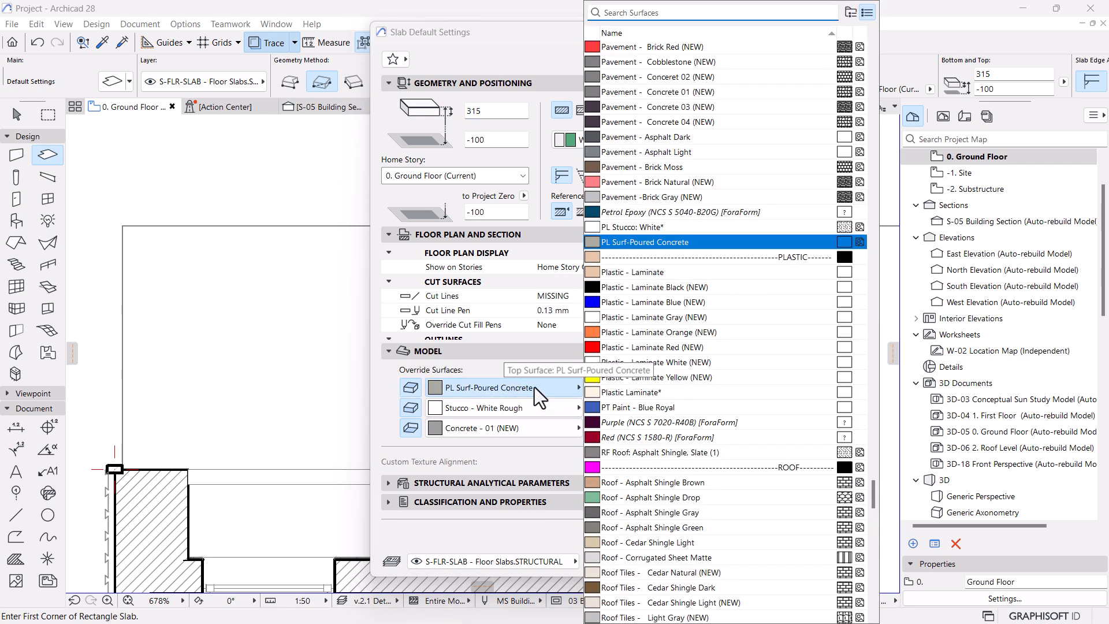
type("wat")
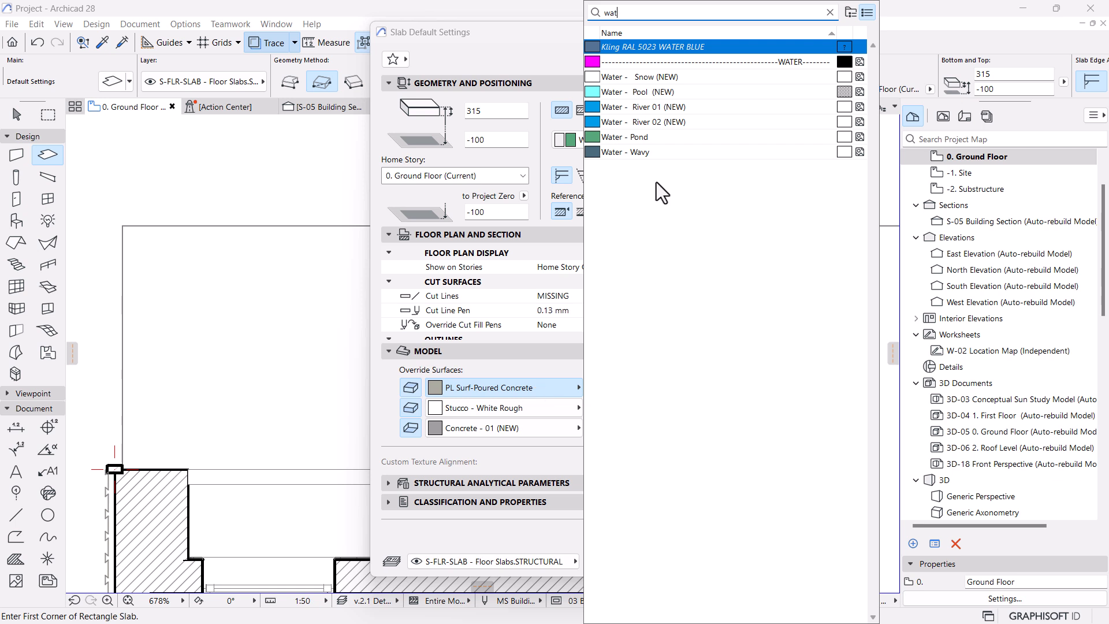
left_click(666, 139)
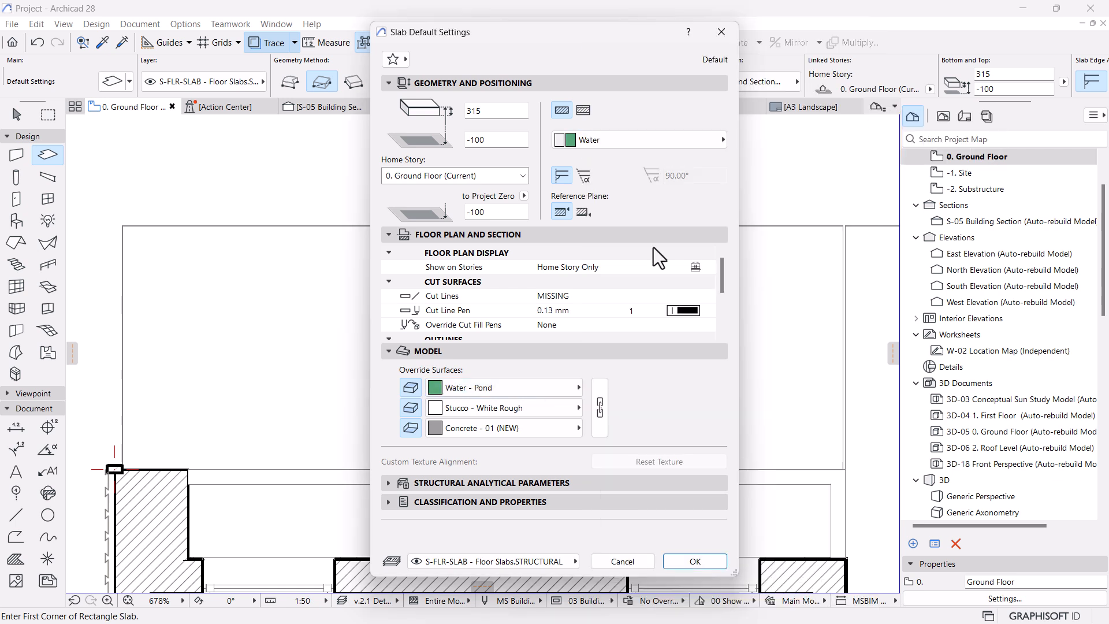
left_click(601, 408)
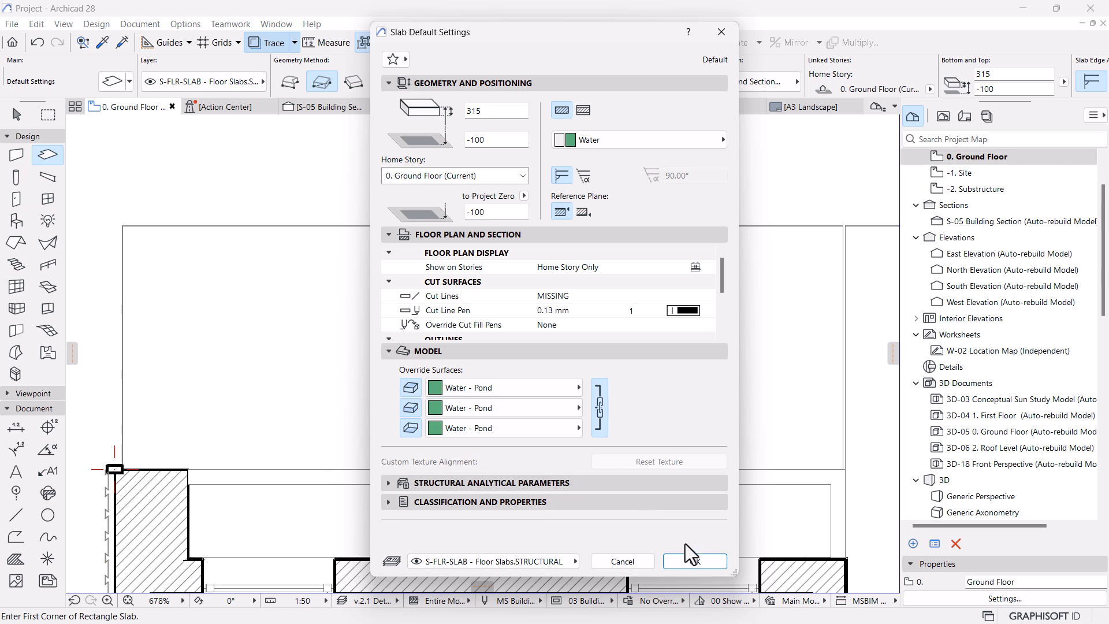
left_click(693, 561)
Create the water slab inside the elliptical opening by tracing the ellipse outline with the Magic Wand.
scroll(462, 231, "up", 3)
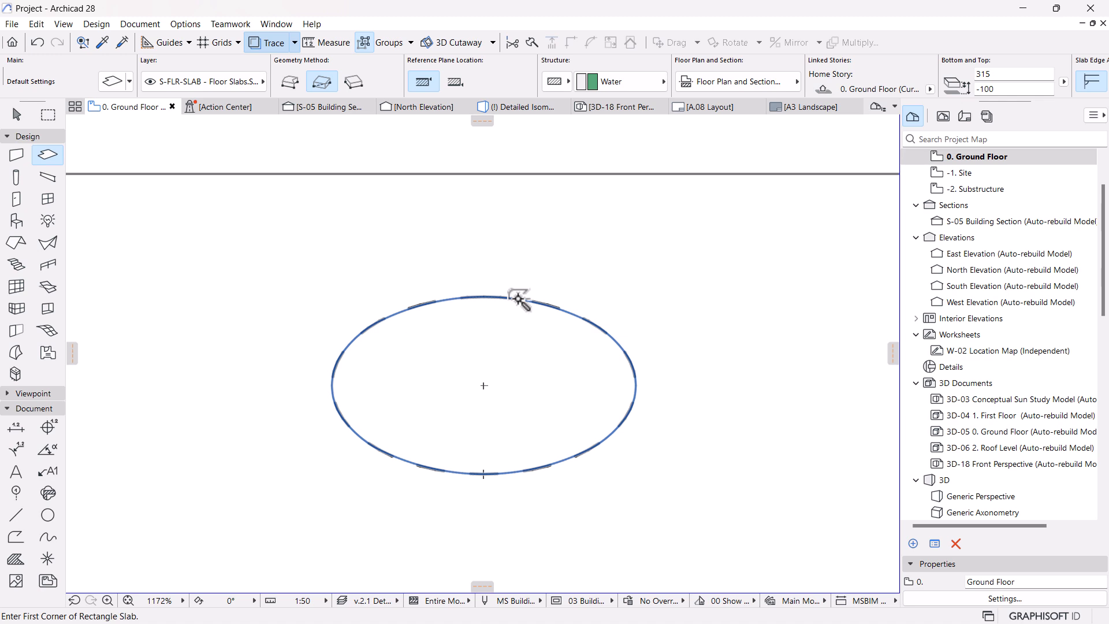
scroll(518, 298, "down", 4)
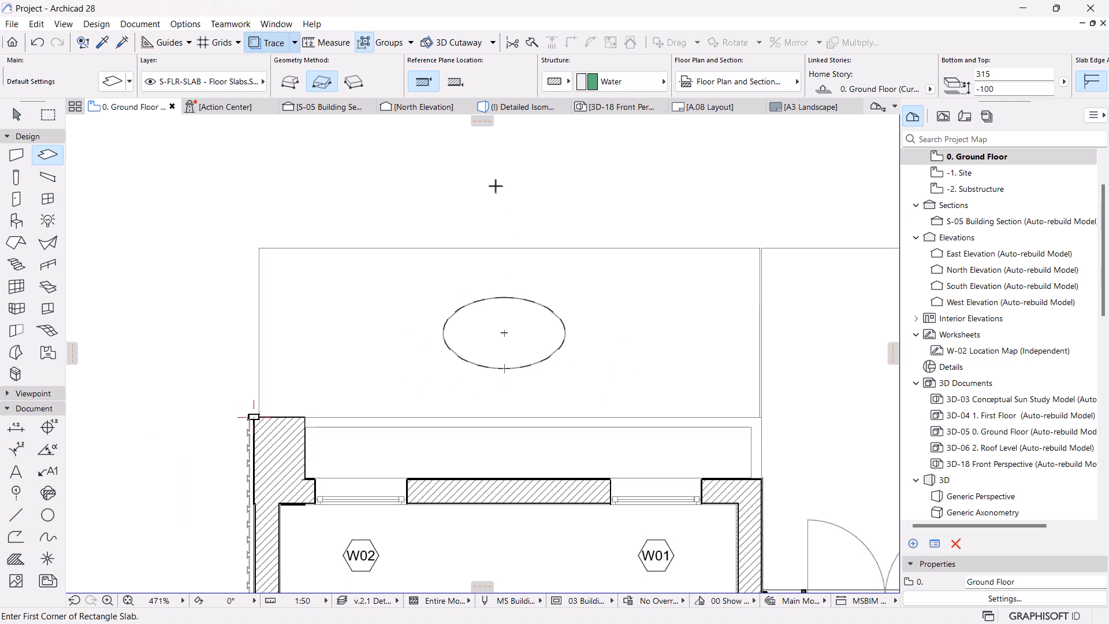
Examine the water slab in the elliptical opening up close in the 3D perspective.
left_click(522, 107)
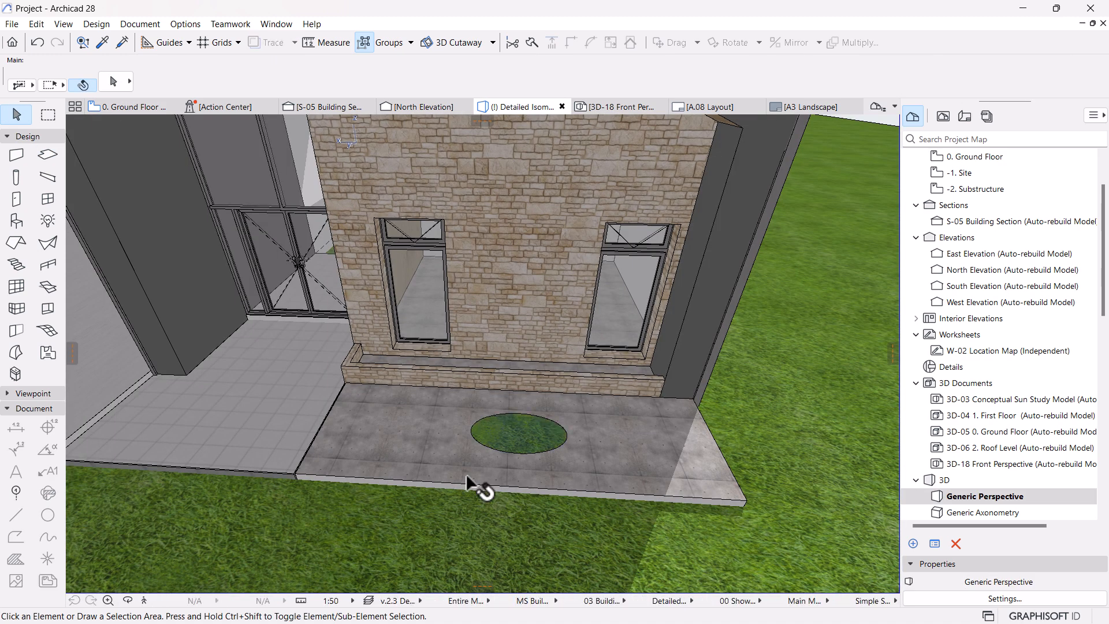
scroll(521, 387, "up", 5)
mouse_move(532, 460)
middle_mouse_down()
mouse_move(501, 411)
mouse_move(520, 426)
mouse_move(572, 431)
mouse_move(532, 442)
middle_mouse_up()
left_click(534, 444)
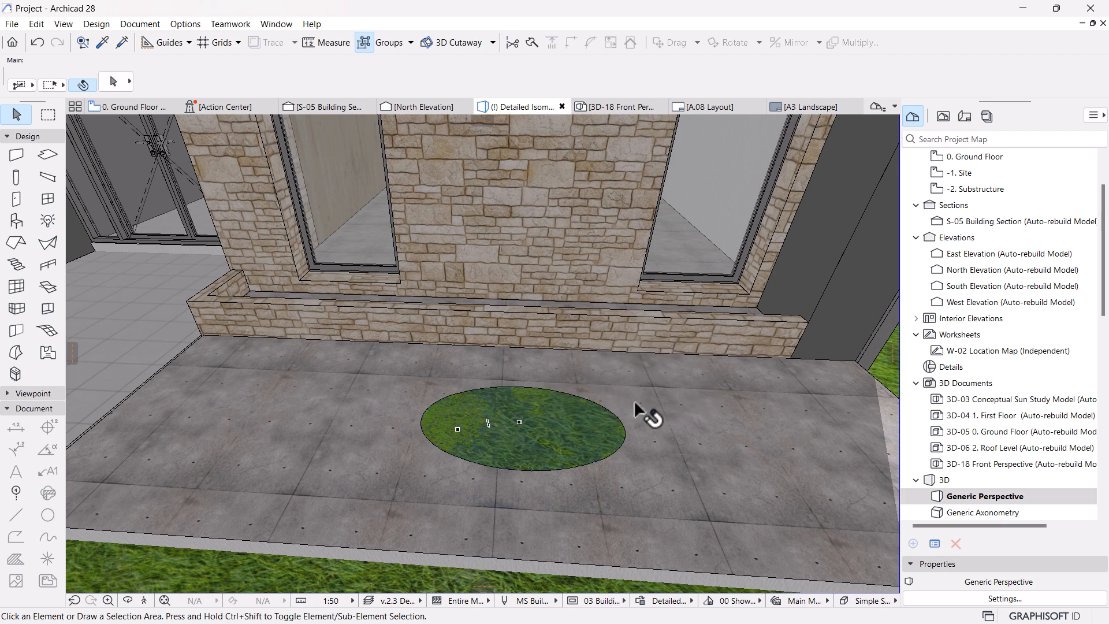
middle_click_drag(565, 519, 423, 399, "shift")
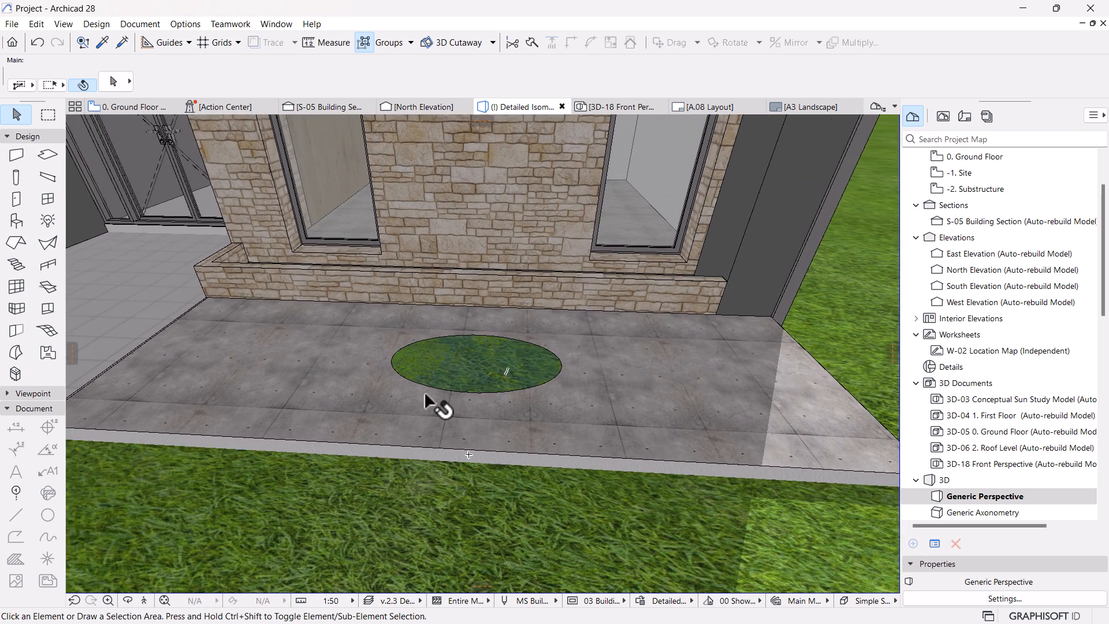
middle_click_drag(498, 563, 495, 498)
scroll(419, 323, "up", 3)
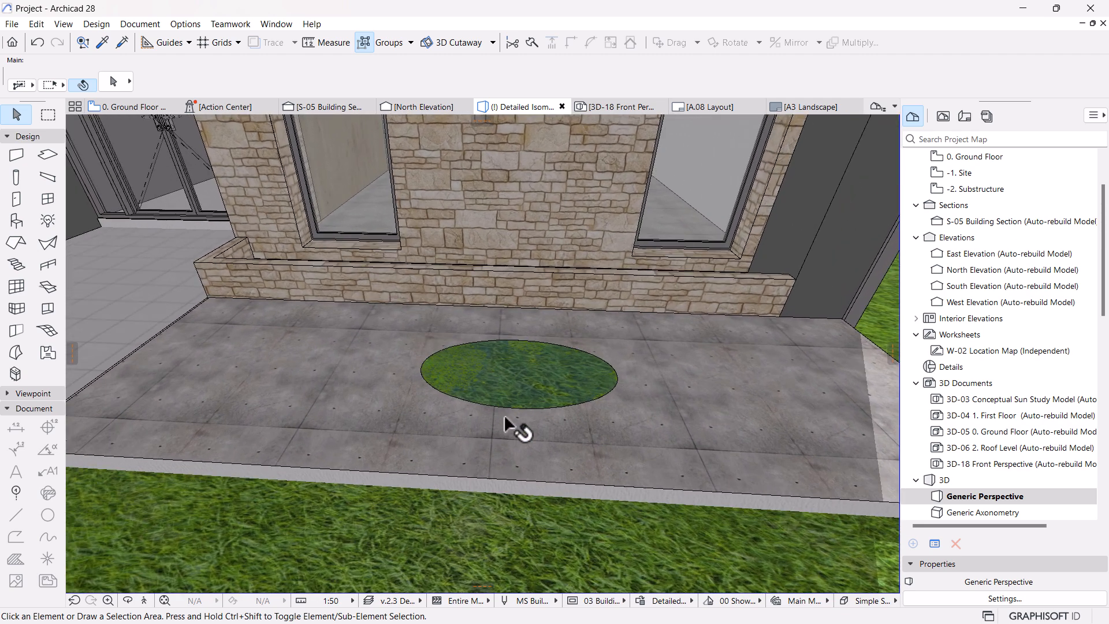
Return to the ground floor plan and pick up the existing building section marker's settings for a new section.
mouse_move(583, 349)
middle_mouse_down("shift")
mouse_move(592, 348)
mouse_move(569, 345)
middle_mouse_up("shift")
left_click(132, 107)
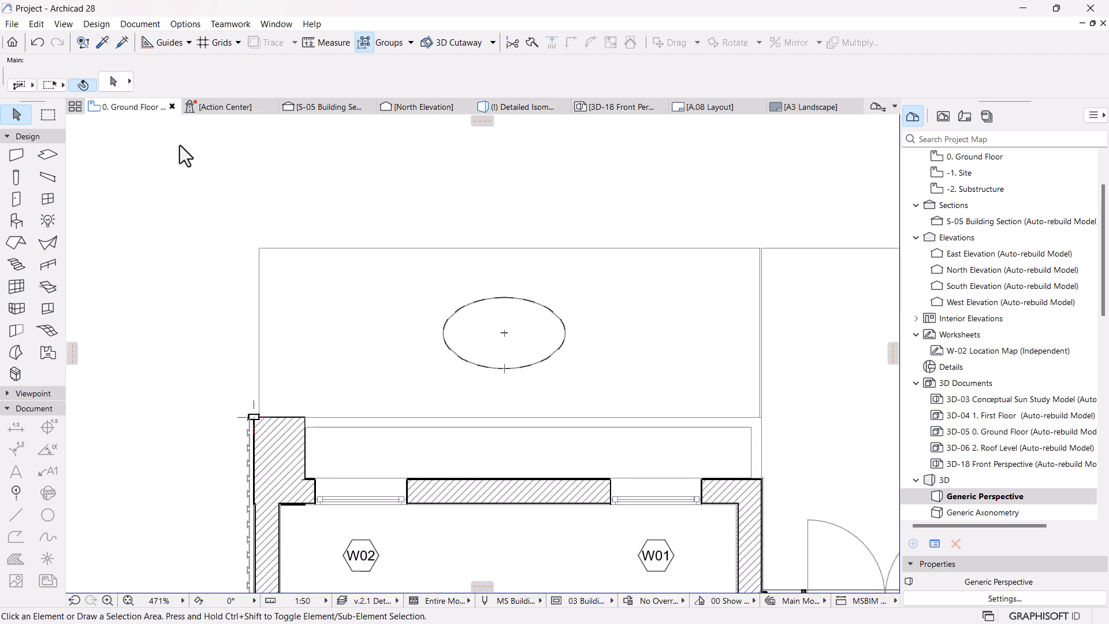
scroll(617, 293, "down", 5)
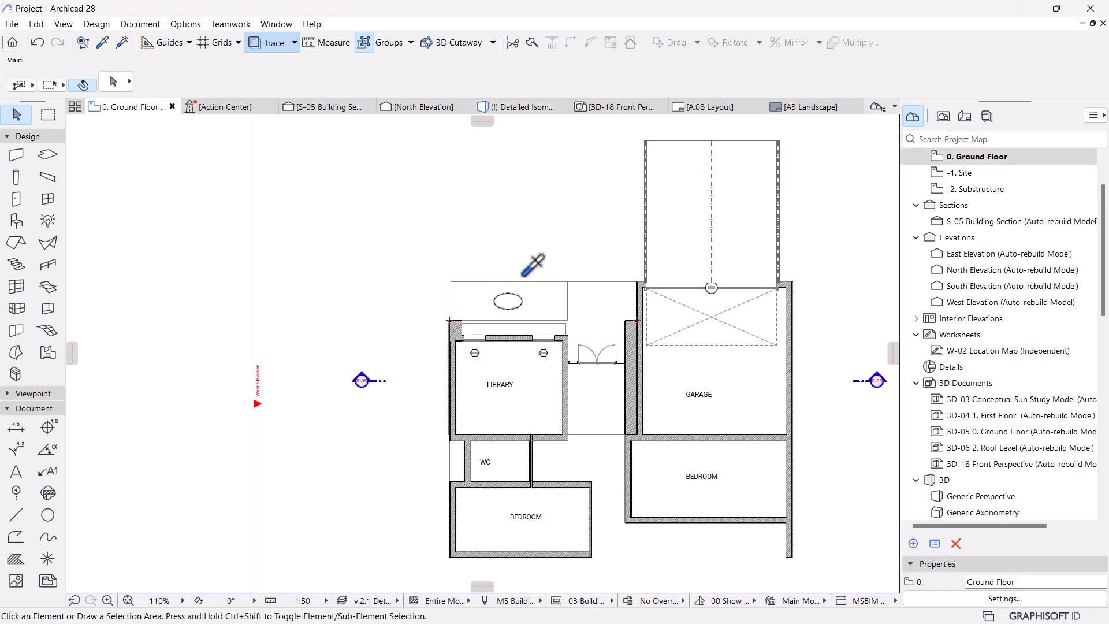
left_click(521, 276, "alt")
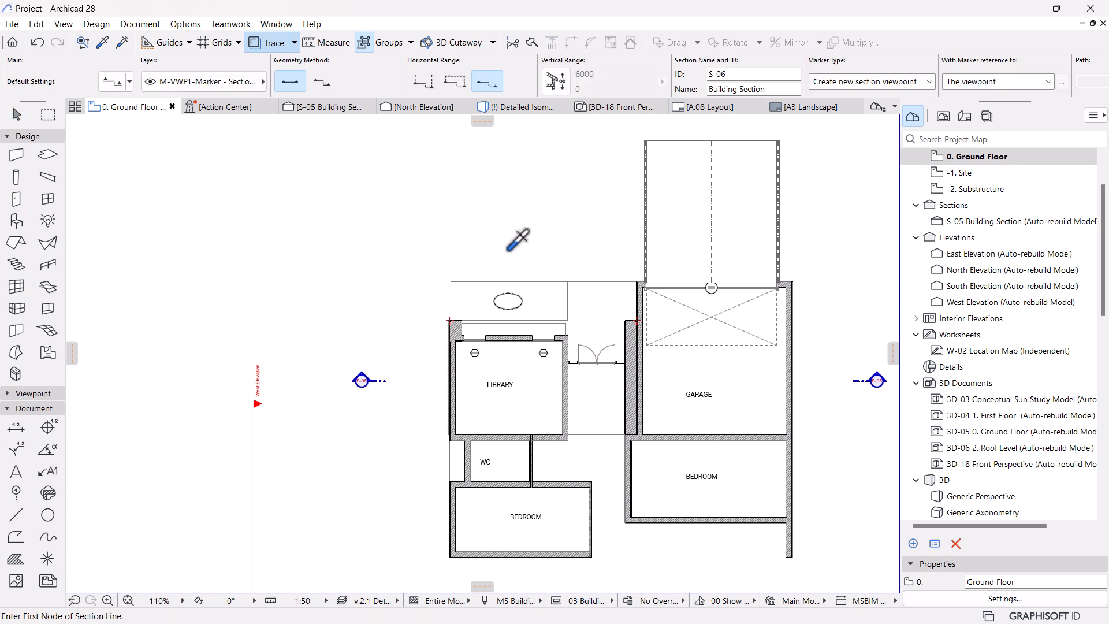
left_click(507, 246)
left_click(508, 449)
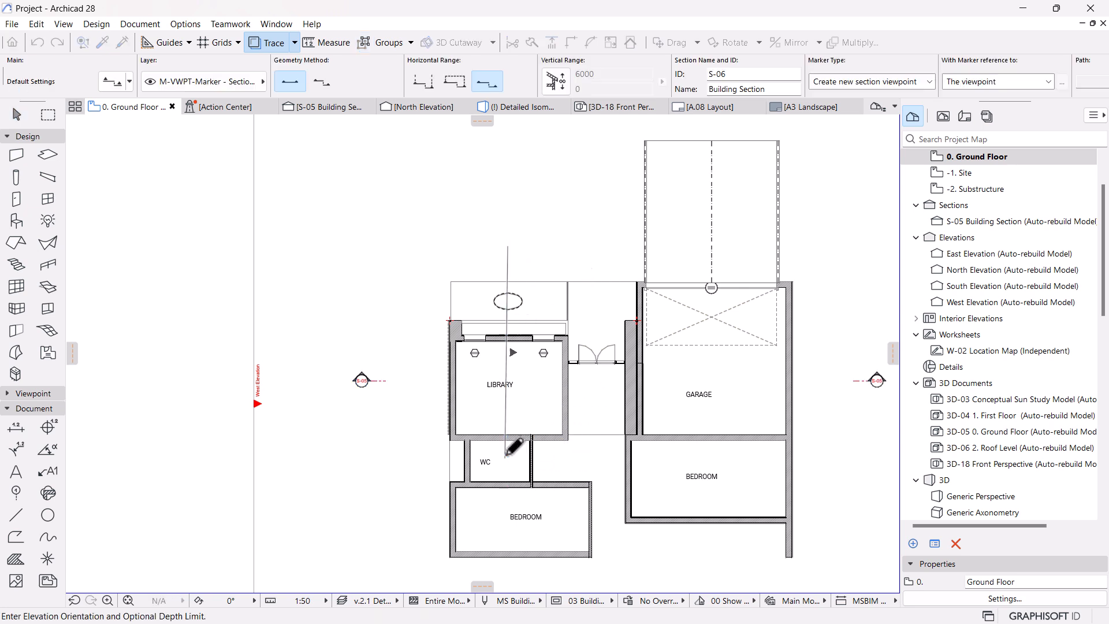
left_click(517, 251)
Draw a vertical section line from in front of the slab through the elliptical pond and library to the WC, looking west.
left_click(507, 251)
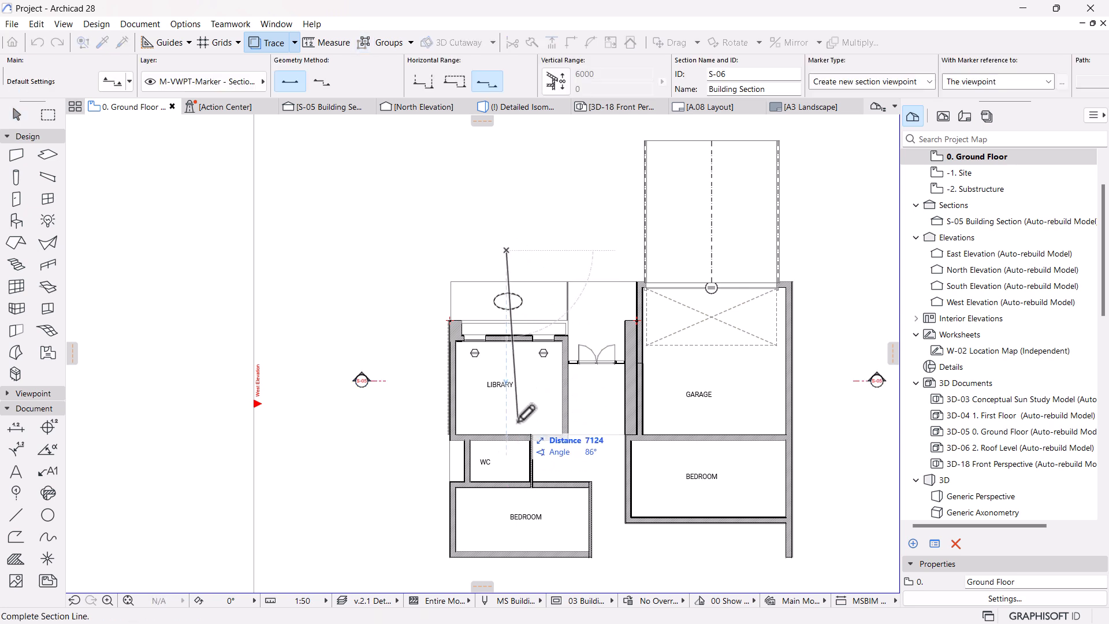
left_click(507, 458)
left_click(422, 418)
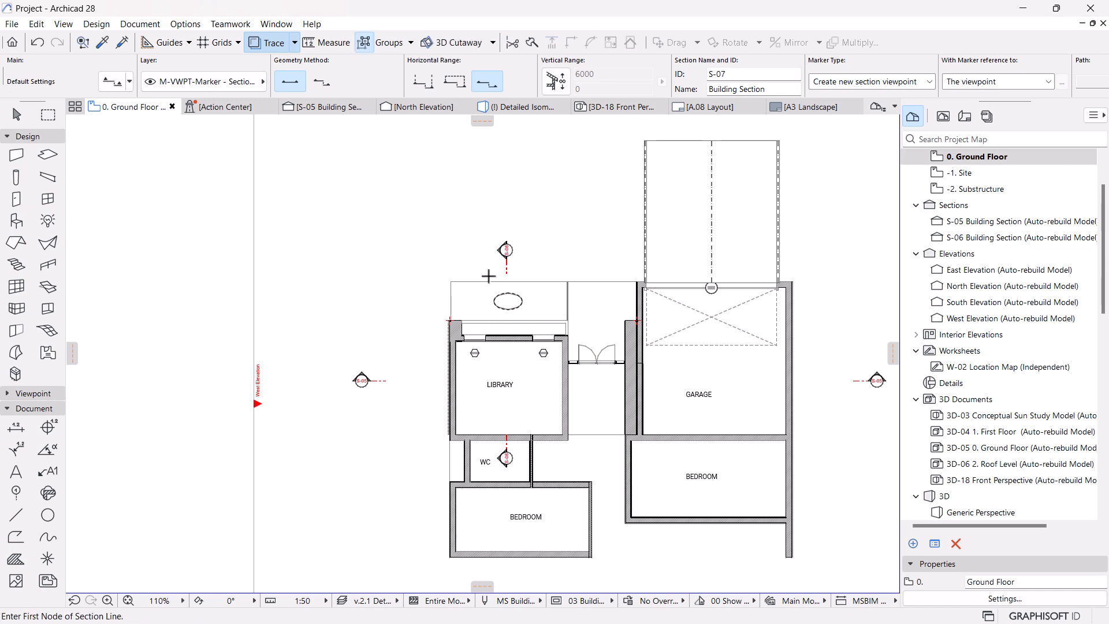
Open the new section with the current view settings and select the water slab between the two parts of the front slab.
scroll(493, 269, "up", 5)
key("Escape")
left_click(536, 225)
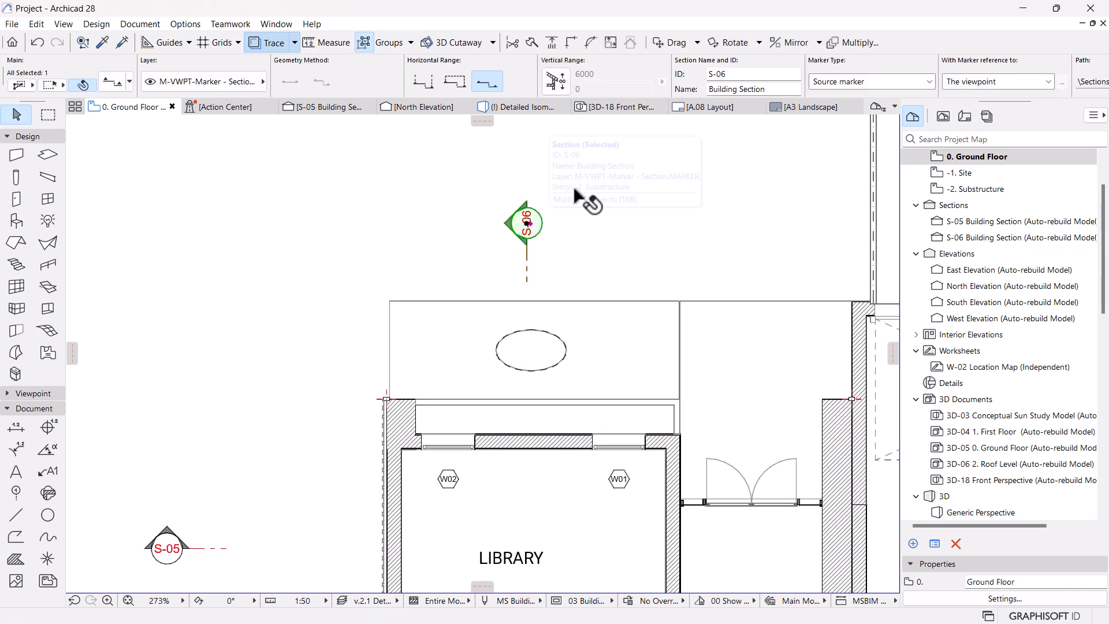
right_click(575, 169)
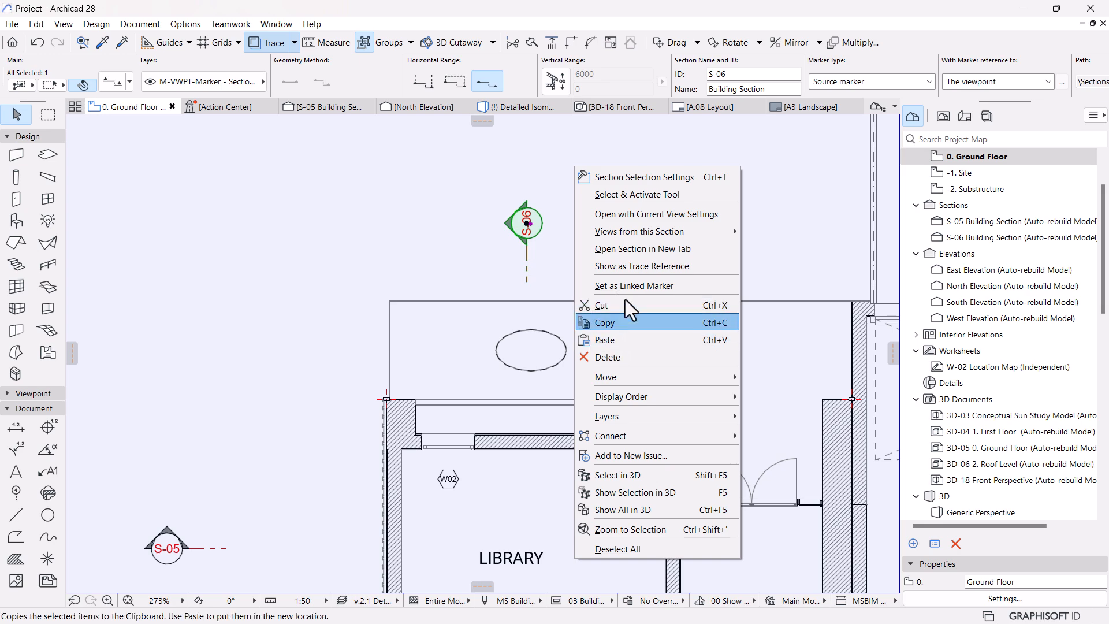
left_click(626, 213)
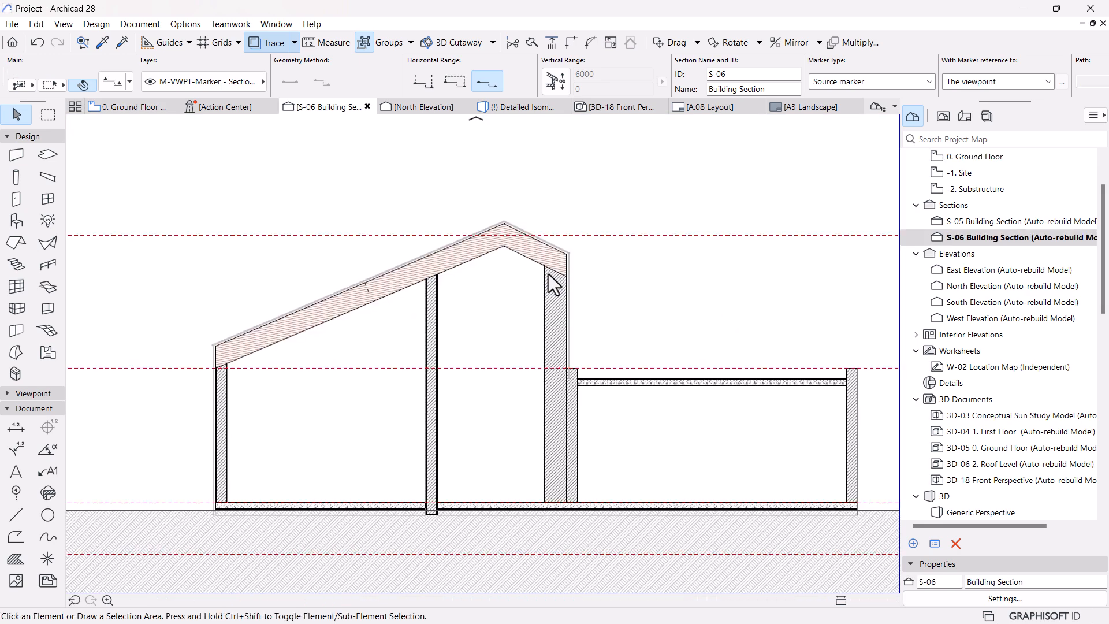
scroll(547, 521, "up", 5)
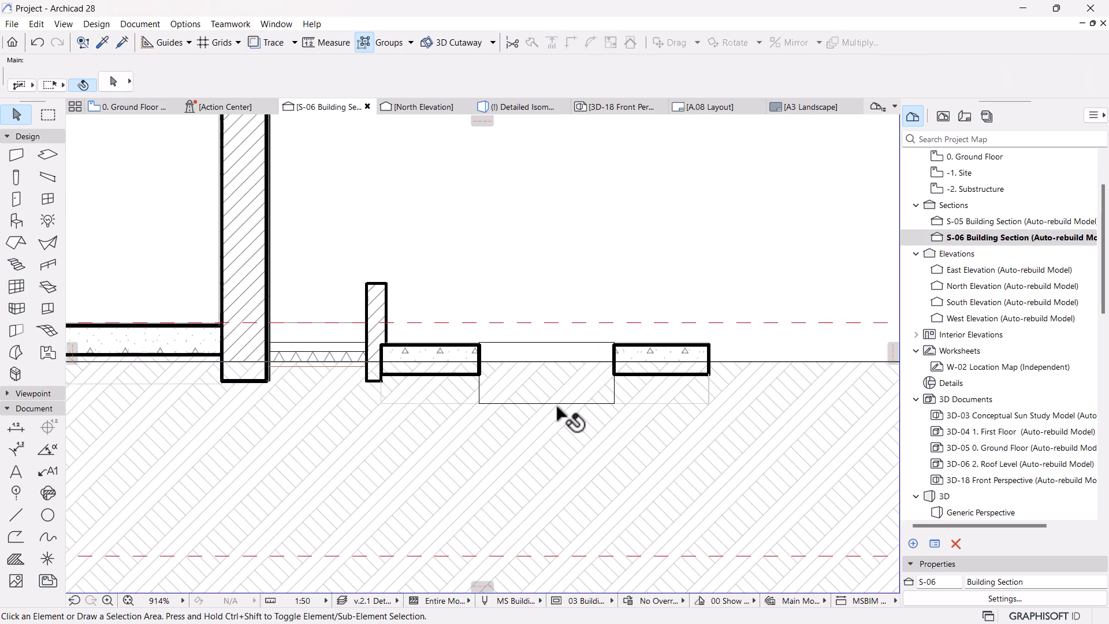
left_click(566, 330)
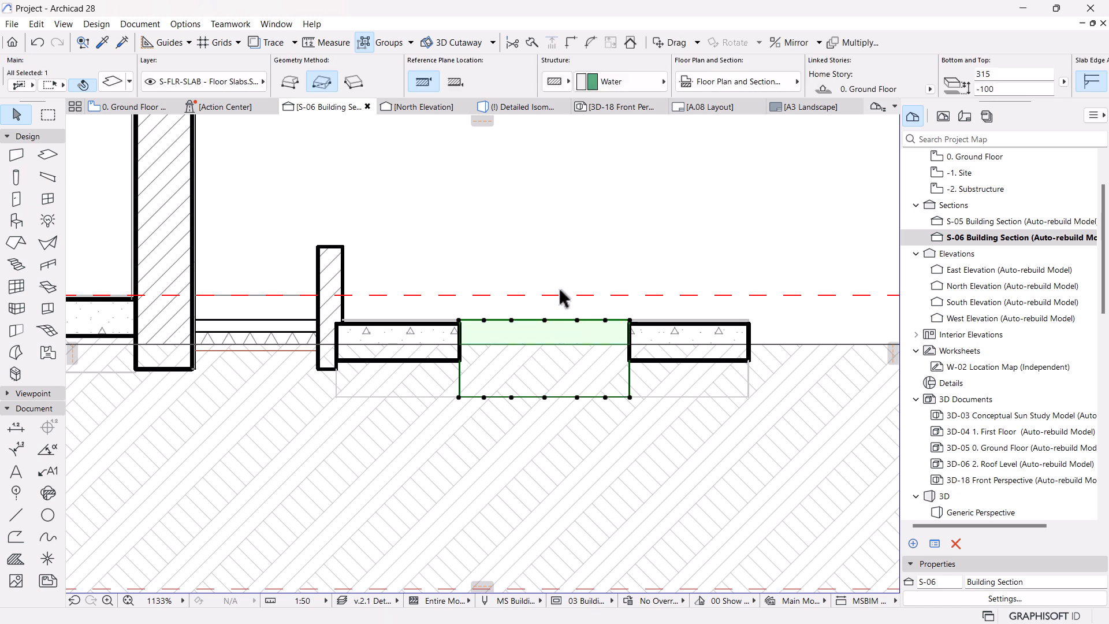
scroll(563, 298, "up", 2)
scroll(752, 79, "down", 3)
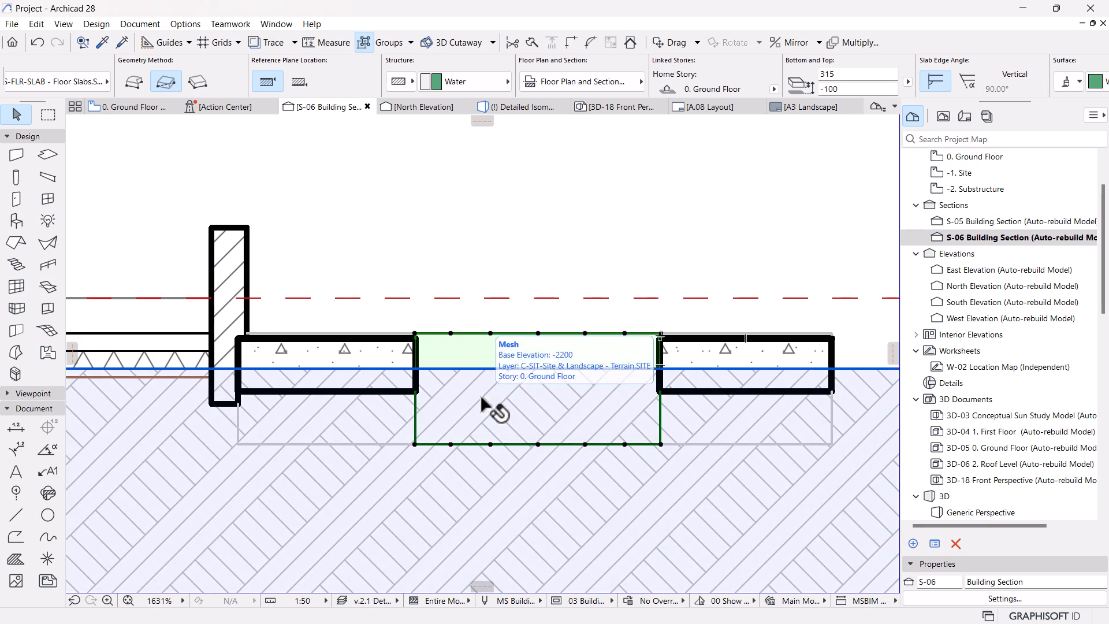
scroll(496, 393, "down", 3)
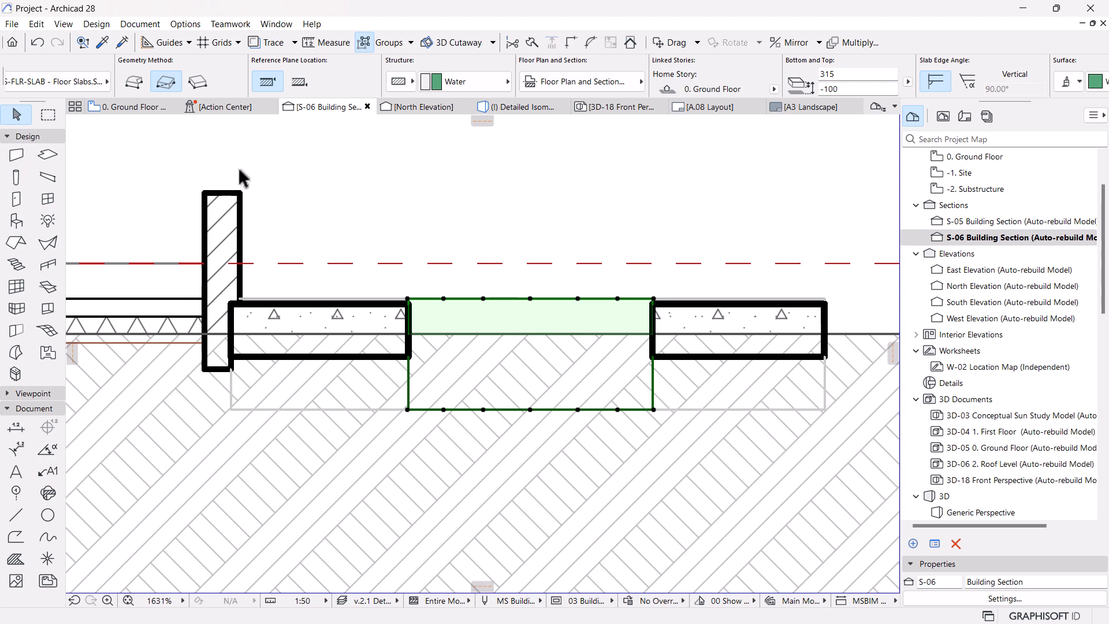
On the ground floor plan, create a chained Steel - Structural beam around the pond by tracing the ellipse outline with the Magic Wand.
left_click(139, 107)
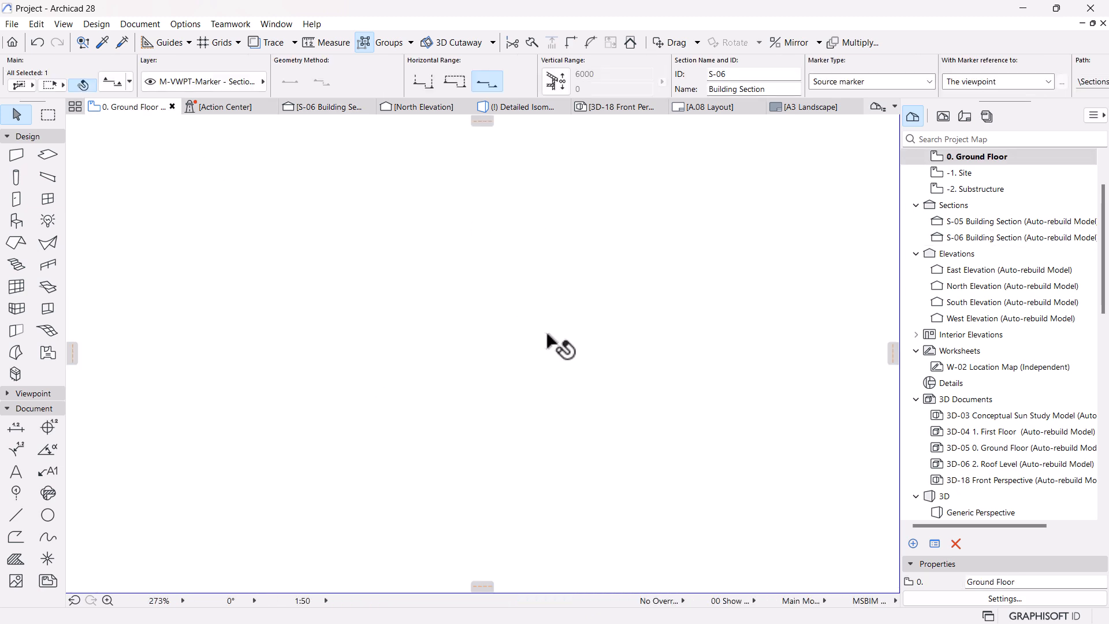
scroll(548, 334, "up", 4)
key("Escape")
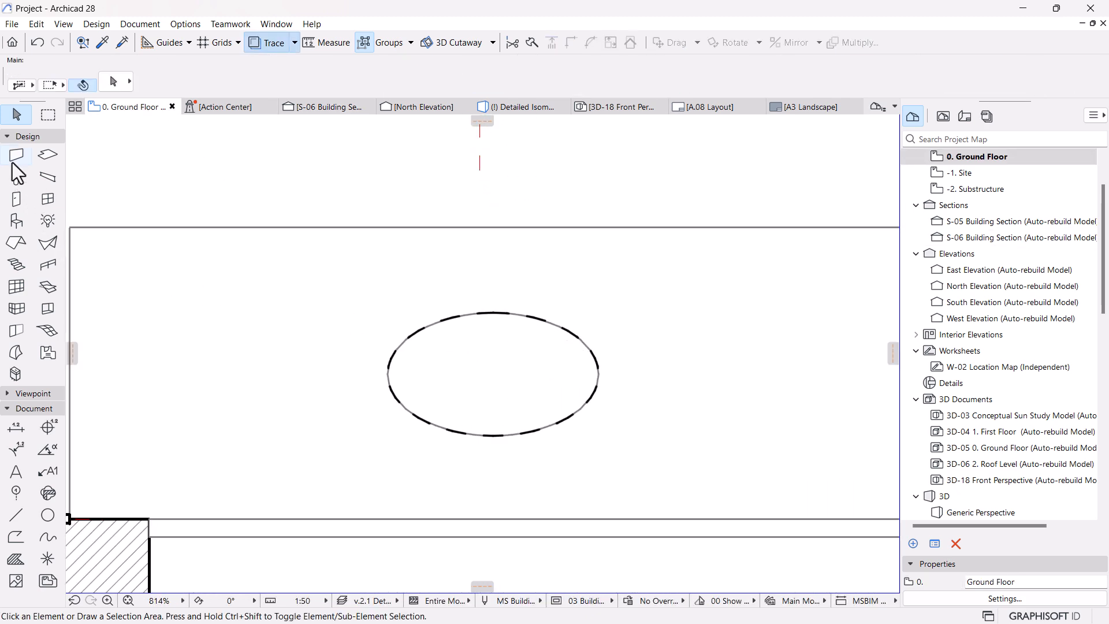
left_click(58, 176)
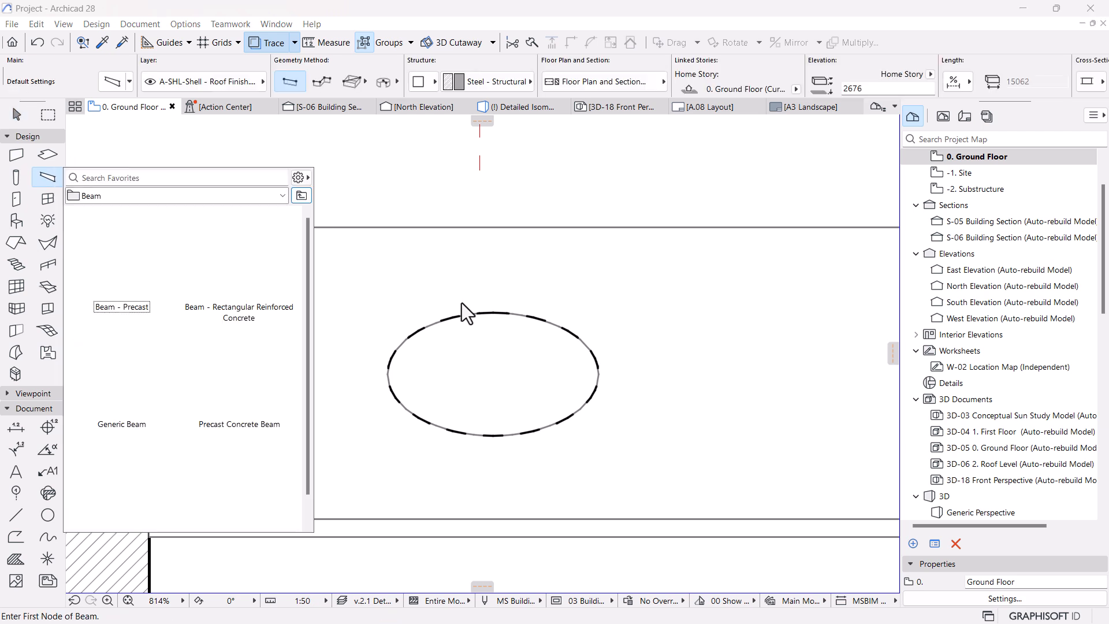
left_click(324, 84)
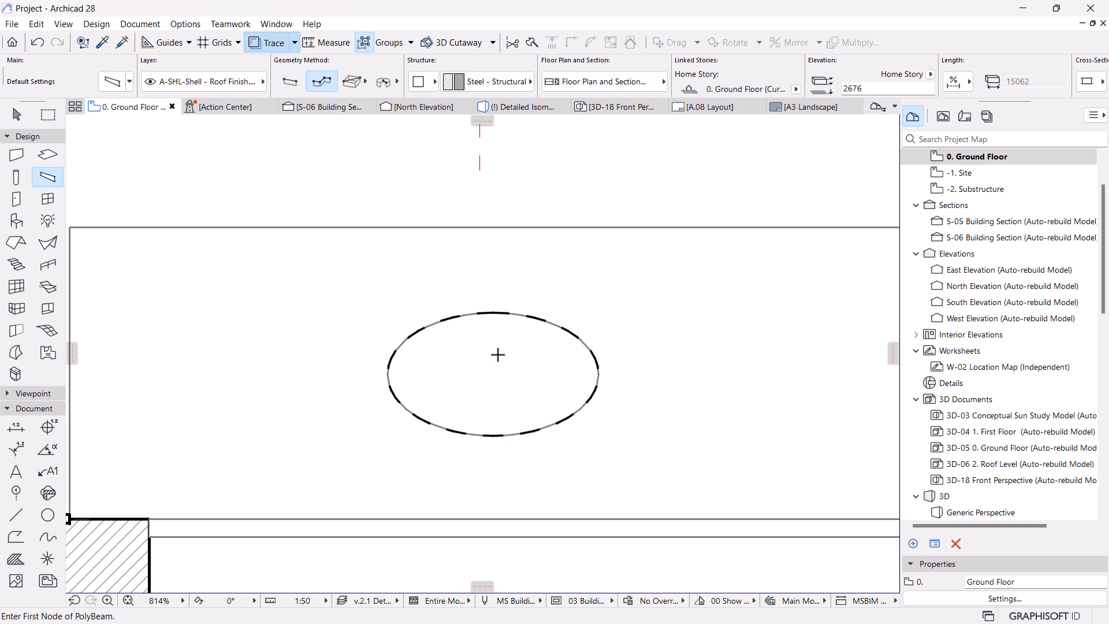
scroll(498, 354, "up", 2)
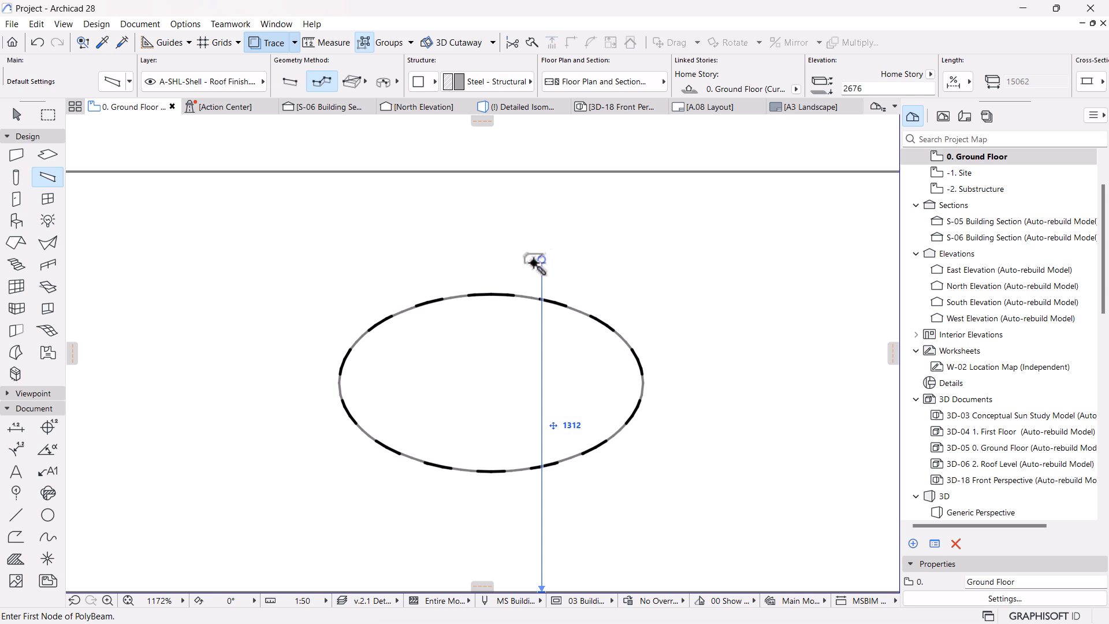
left_click(527, 297)
key("Escape")
key("Escape")
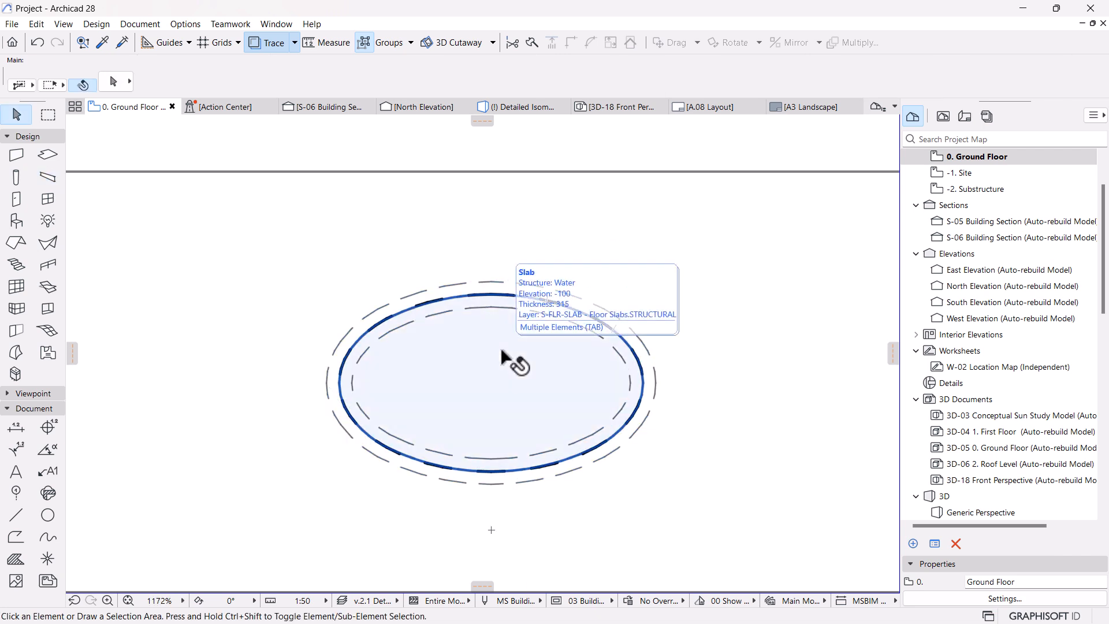
In the new section, suspend groups and move both cut beam segments straight down to the pond edges, at an elevation of about -240.
scroll(478, 248, "down", 5)
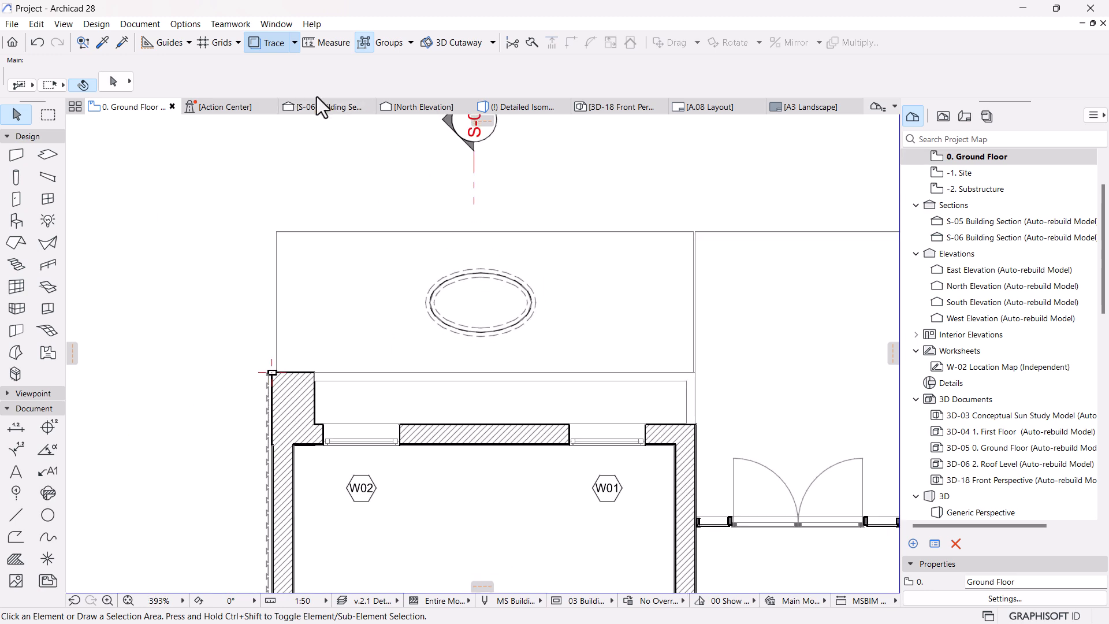
left_click(324, 107)
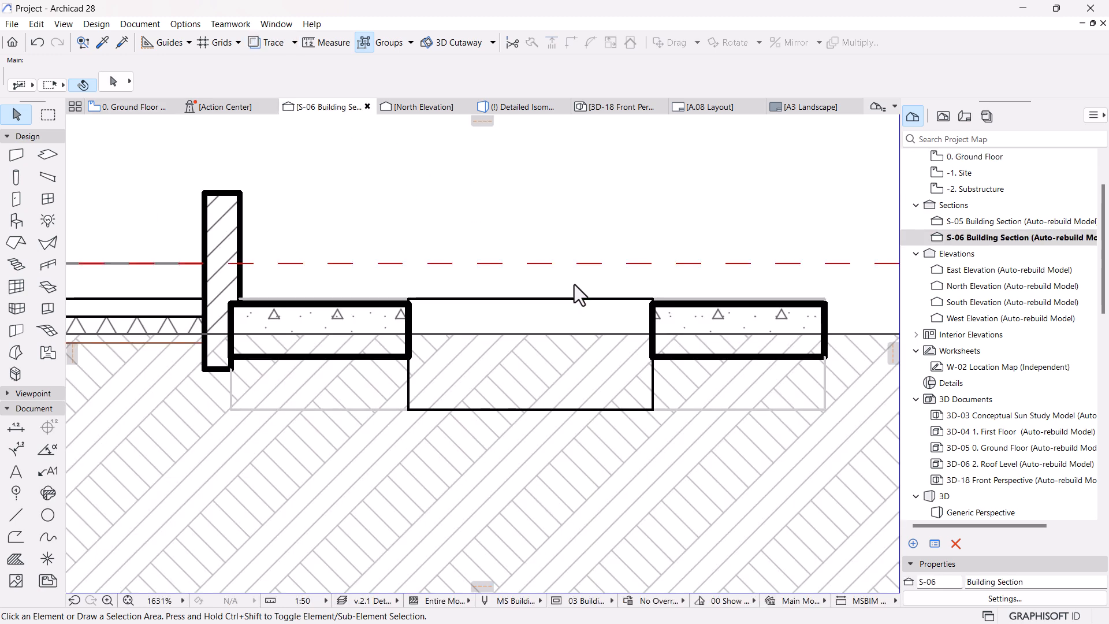
scroll(574, 284, "down", 10)
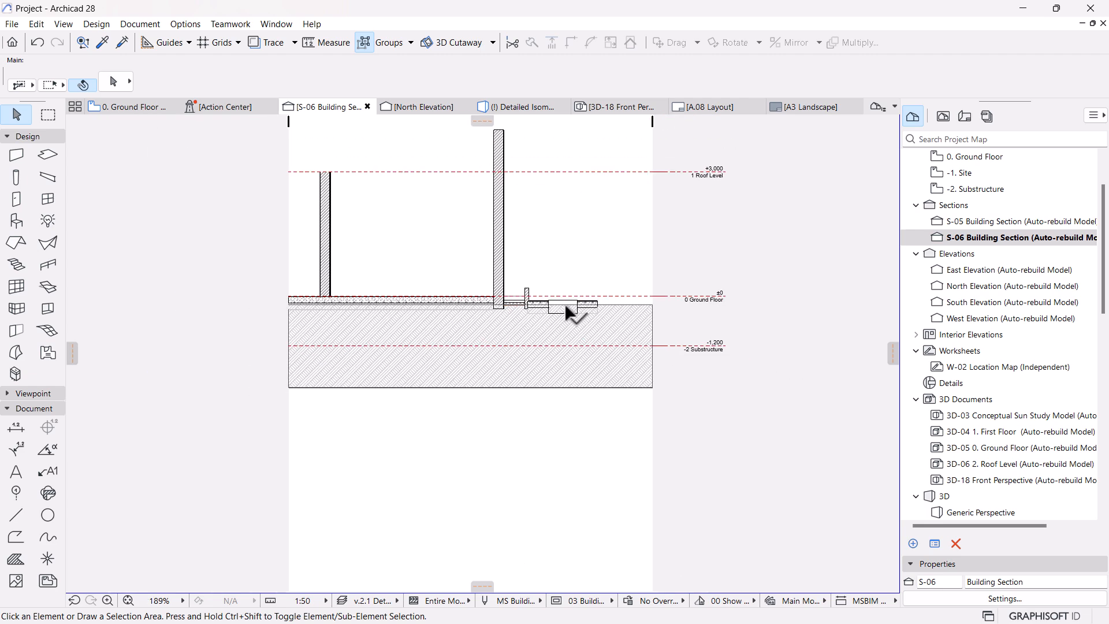
scroll(565, 305, "down", 1)
middle_click_drag(565, 304, 532, 388)
scroll(544, 295, "up", 5)
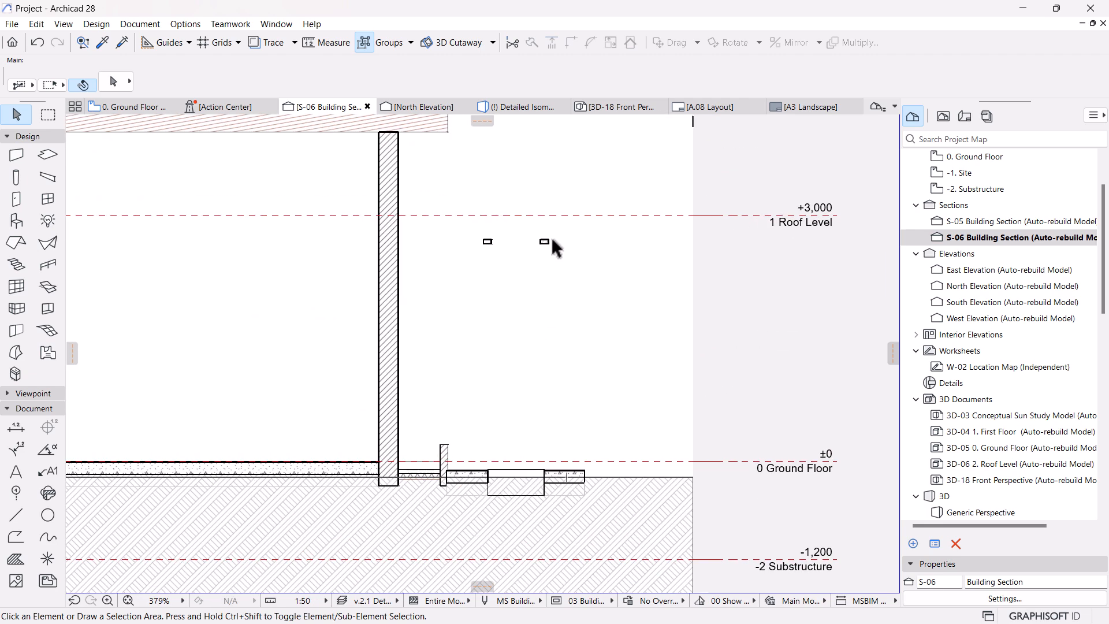
left_click(545, 242)
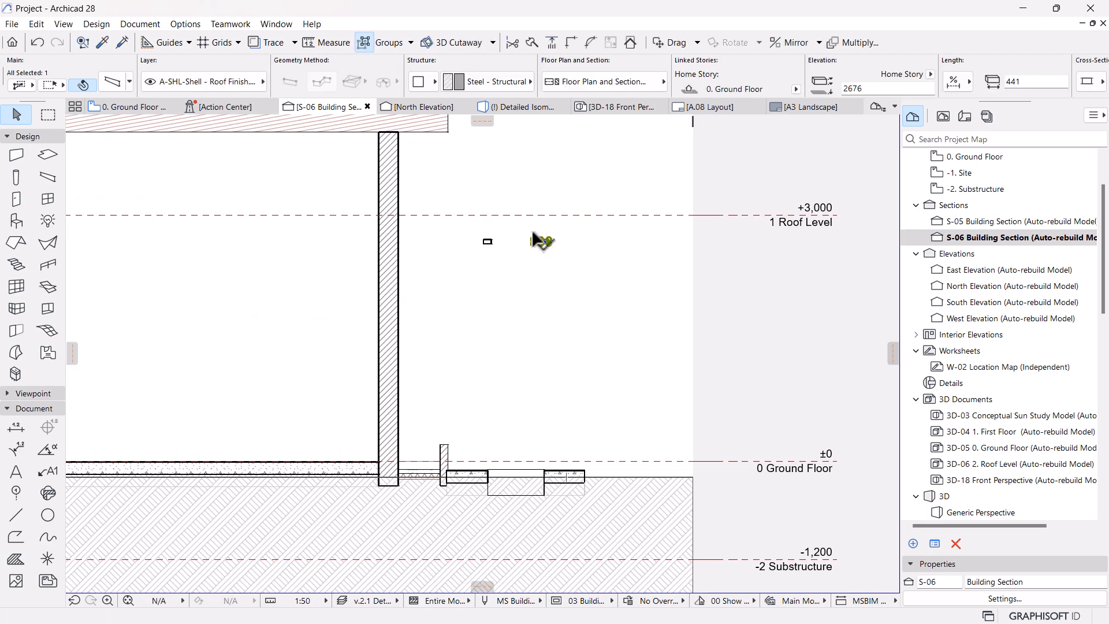
left_click(363, 43)
scroll(537, 277, "up", 2)
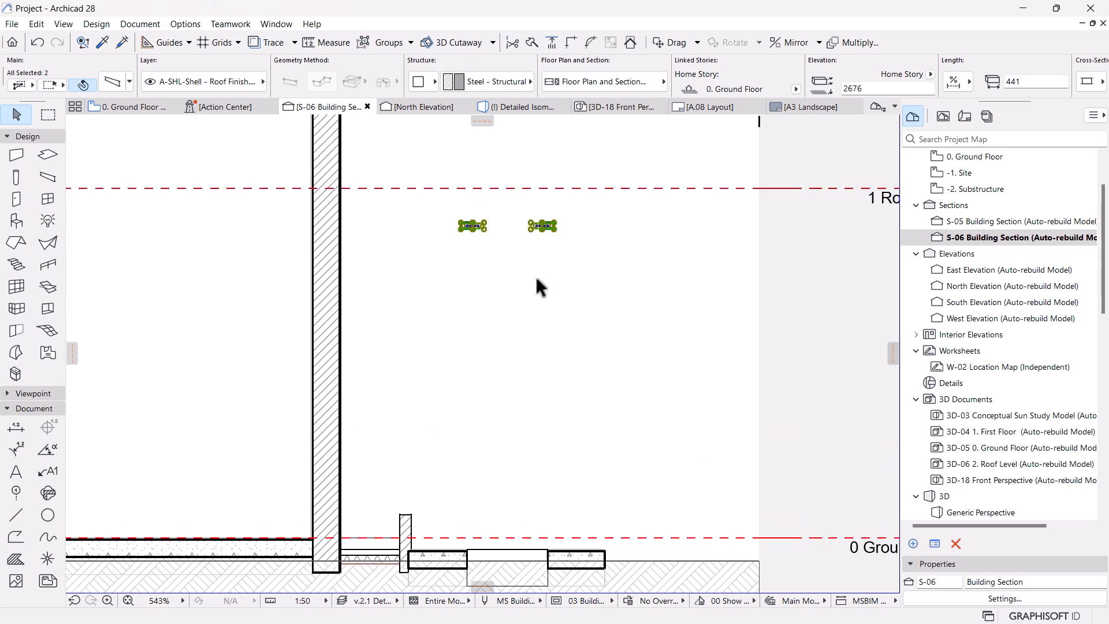
key("ctrl+d")
left_click(554, 228)
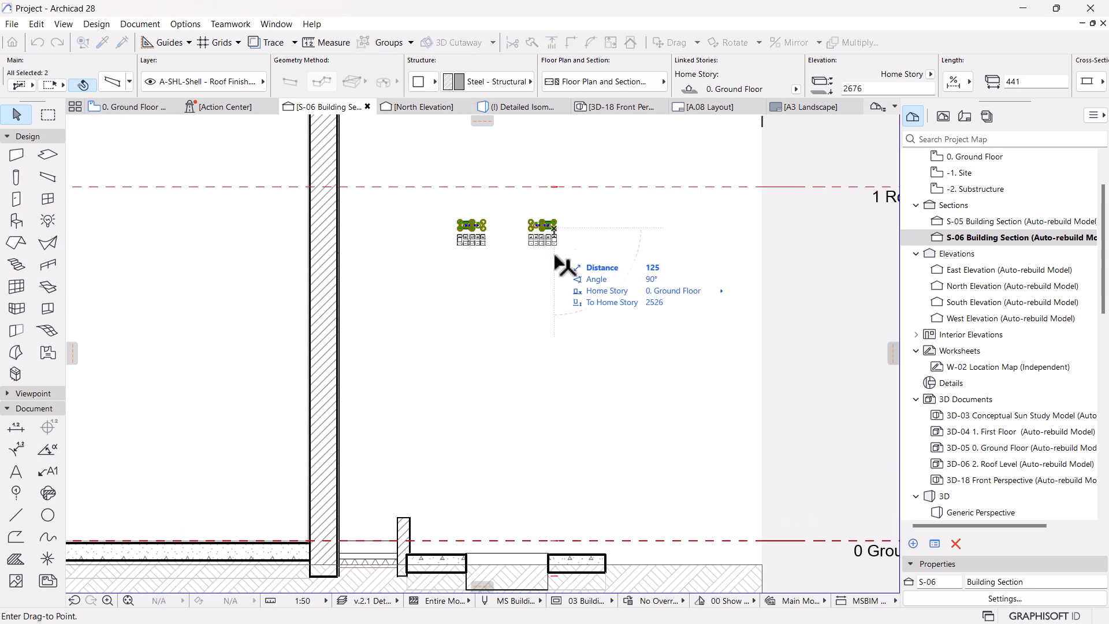
left_click(553, 576)
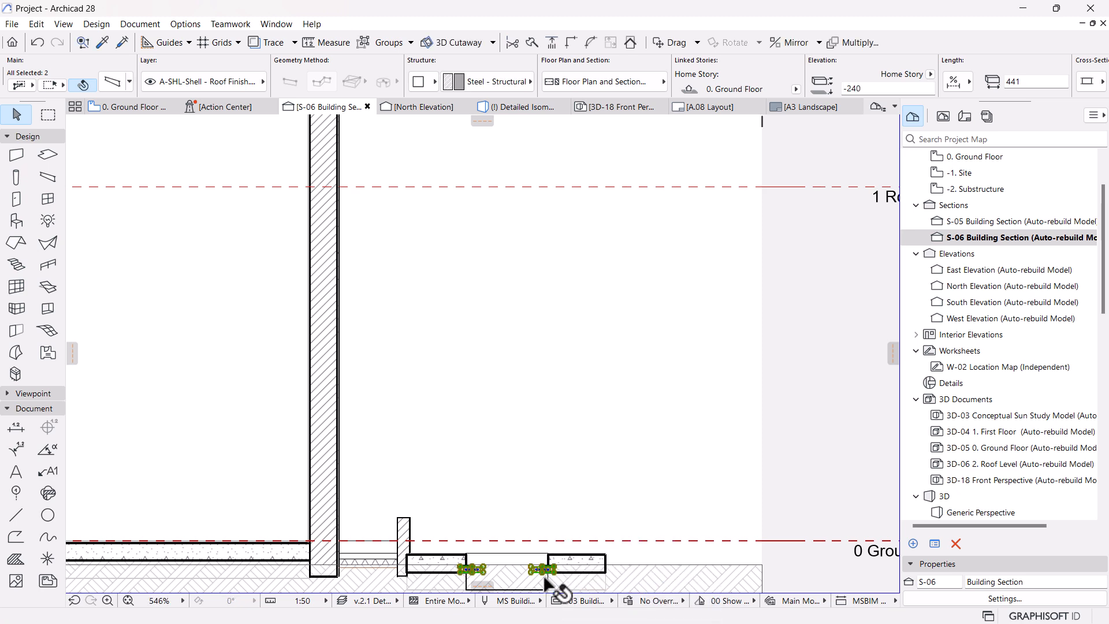
Set the cross-section height of the two selected pond-edge beam segments to 500.
scroll(546, 579, "up", 3)
scroll(546, 579, "up", 2)
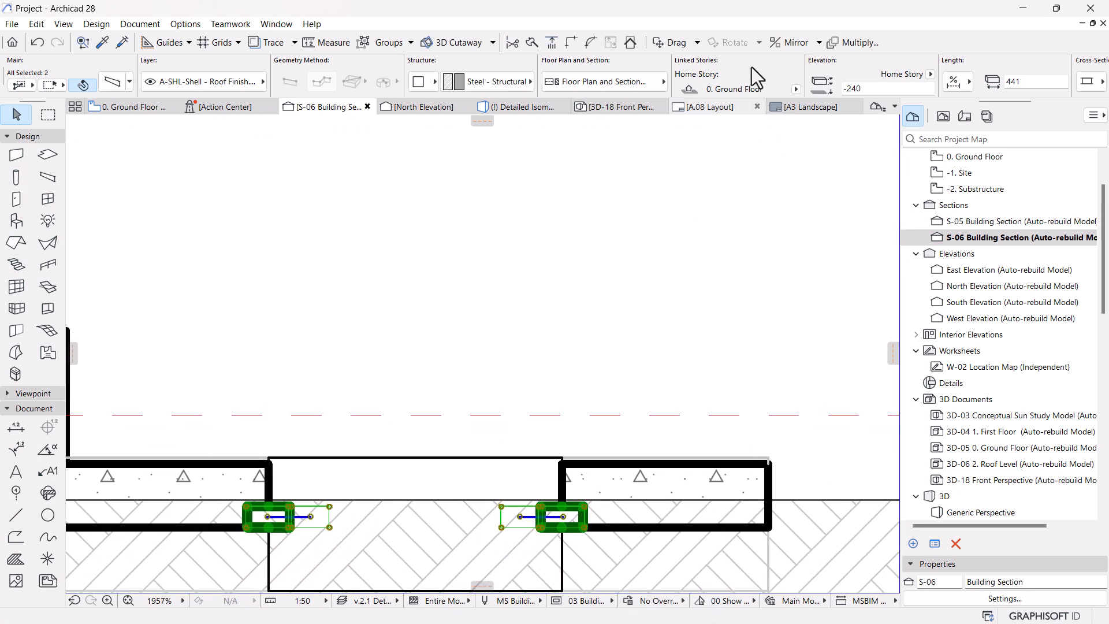
scroll(751, 67, "down", 3)
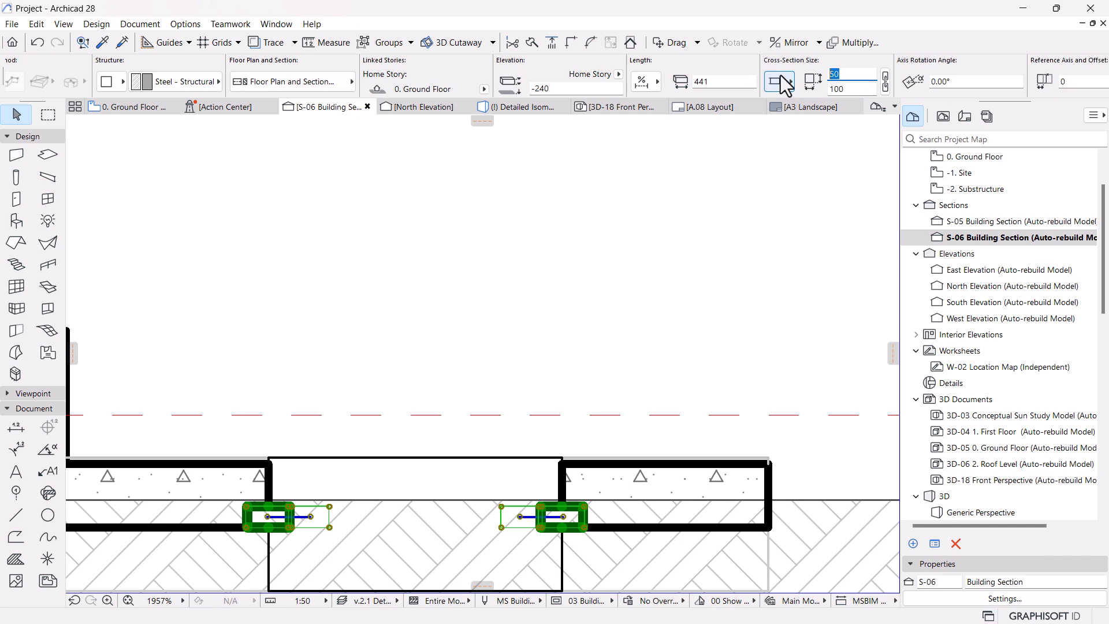
type("500")
key("Return")
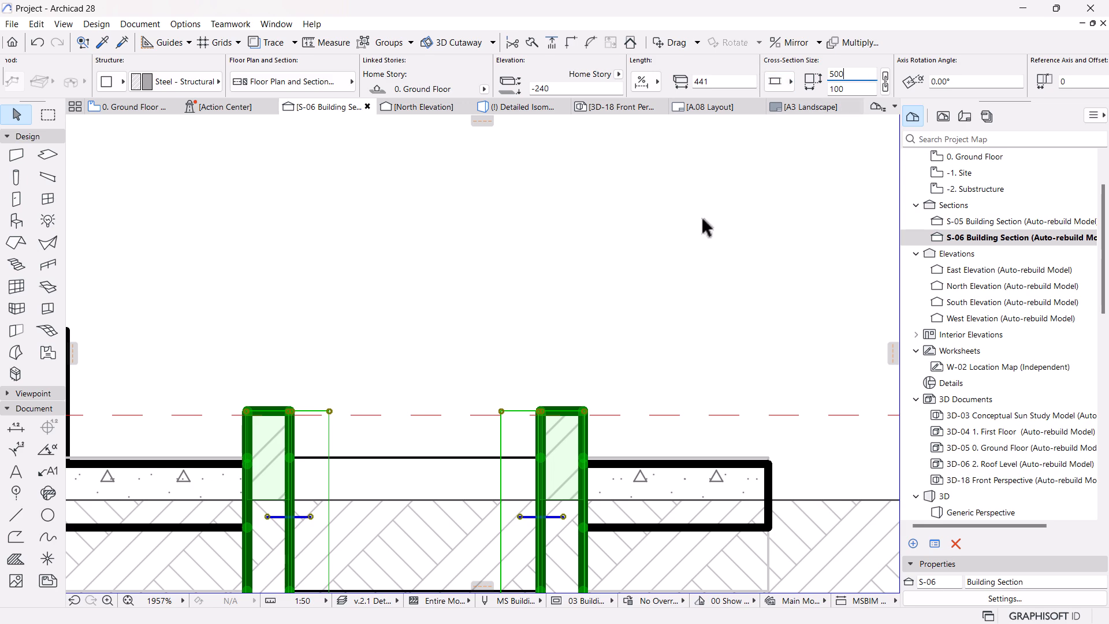
scroll(660, 256, "down", 5)
scroll(635, 283, "up", 4)
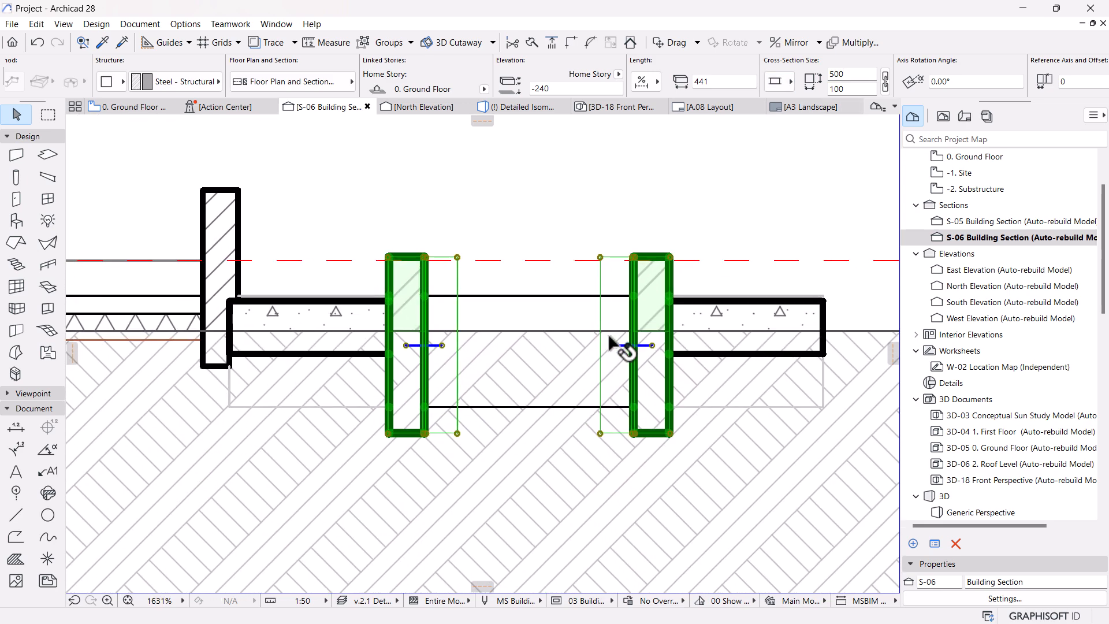
key("Escape")
Copy the water slab straight down by 315 so the copy sits directly beneath the original.
scroll(633, 355, "up", 1)
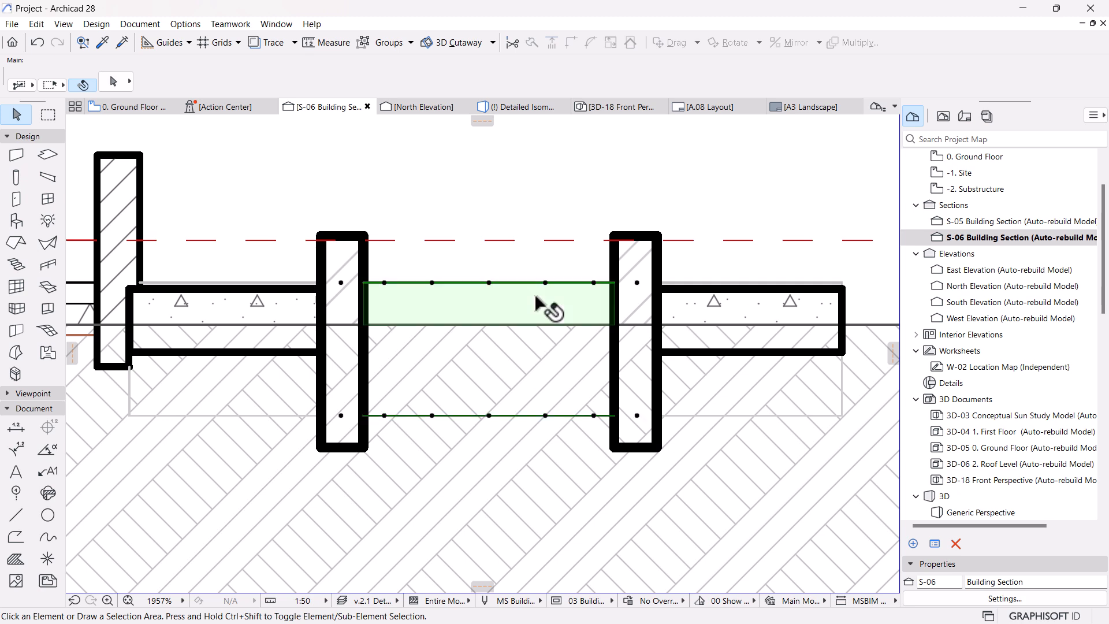
left_click(549, 309)
scroll(604, 344, "up", 1)
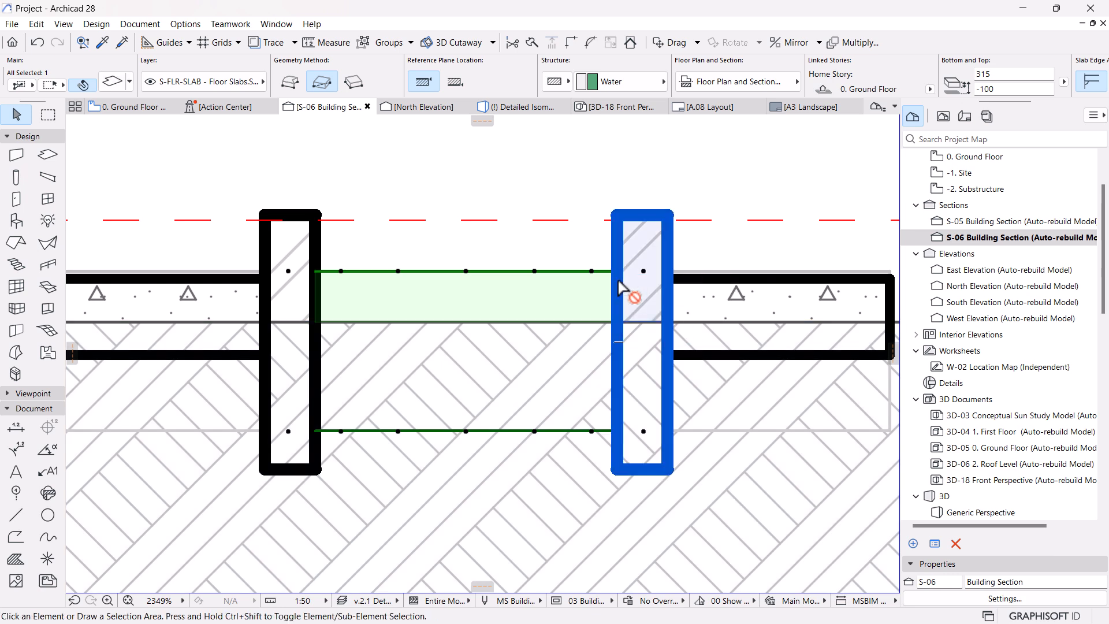
key("ctrl+d")
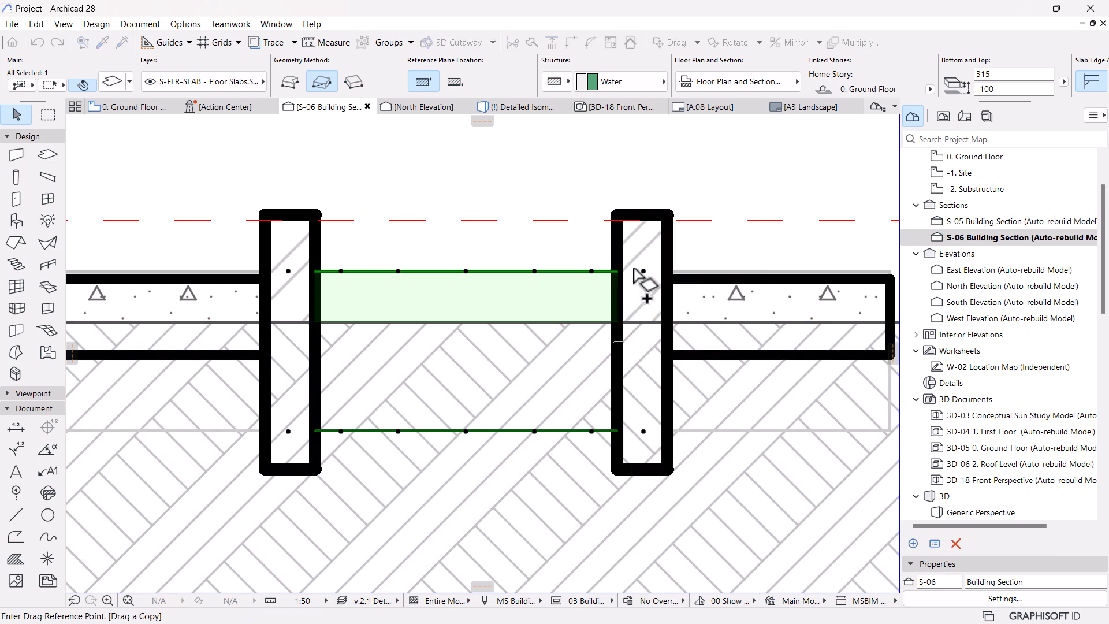
left_click(644, 271)
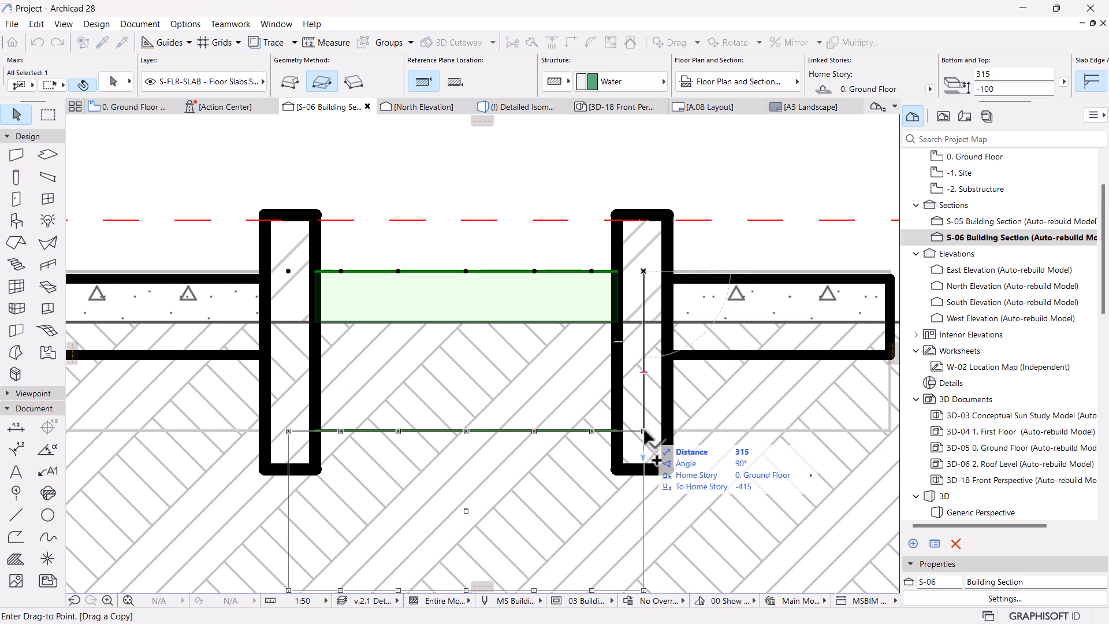
left_click(626, 336)
scroll(626, 317, "down", 4)
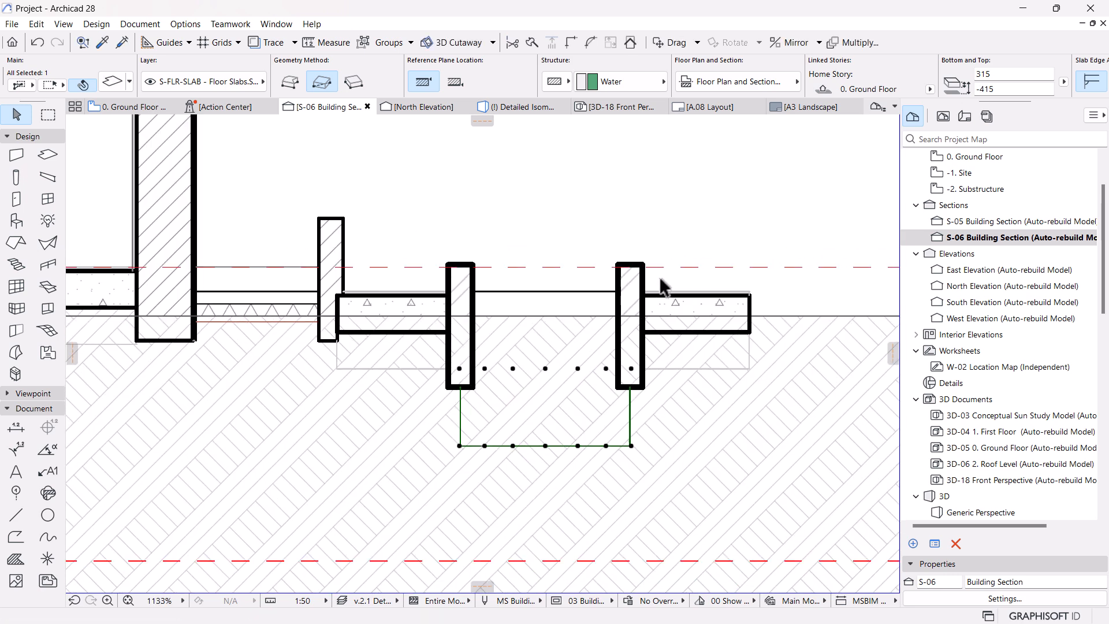
Set the thickness of the copied lower slab to 100.
scroll(643, 315, "up", 3)
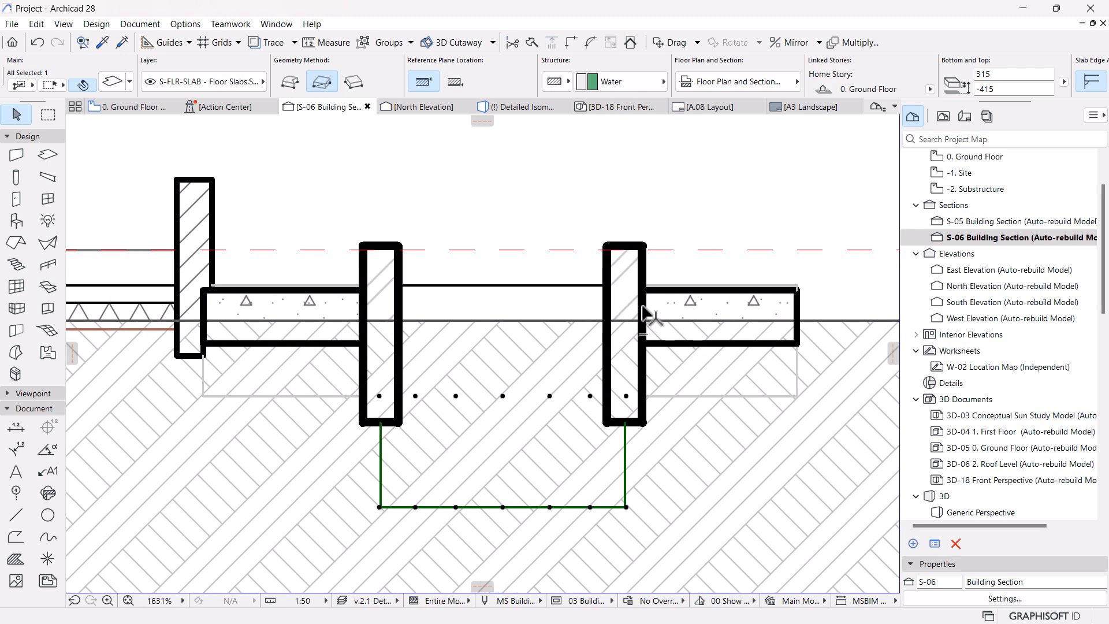
scroll(564, 249, "down", 4)
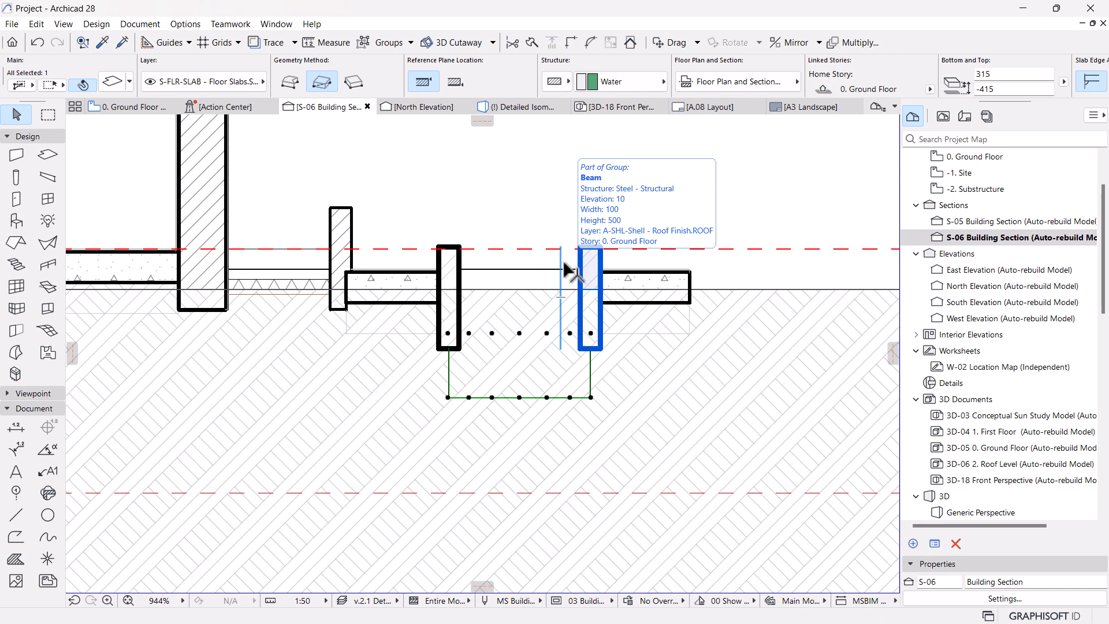
scroll(563, 369, "up", 3)
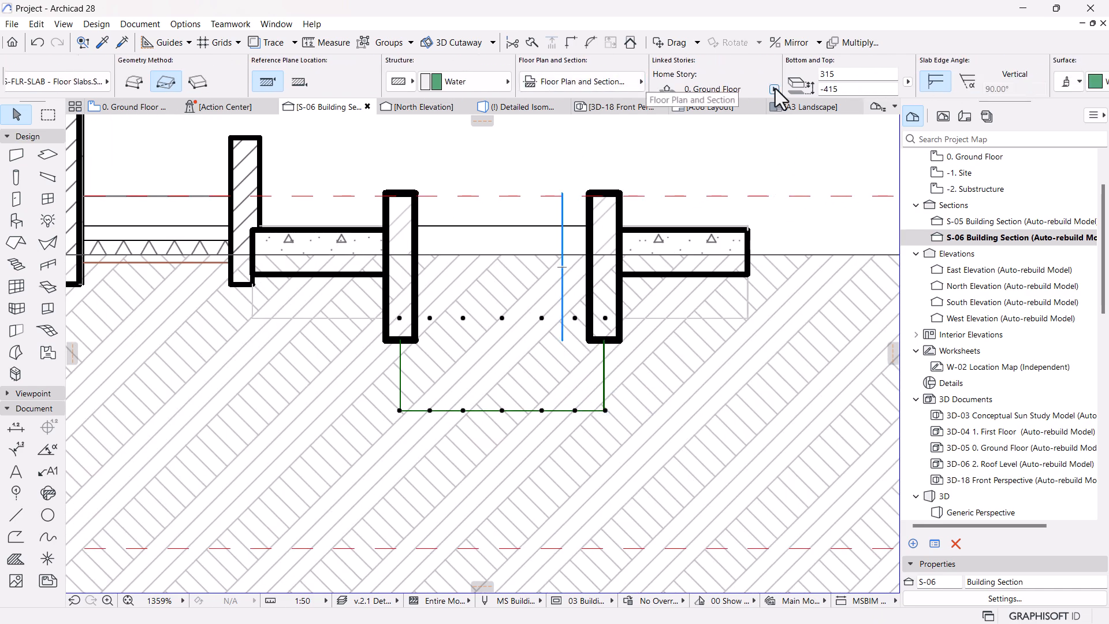
left_click(780, 77)
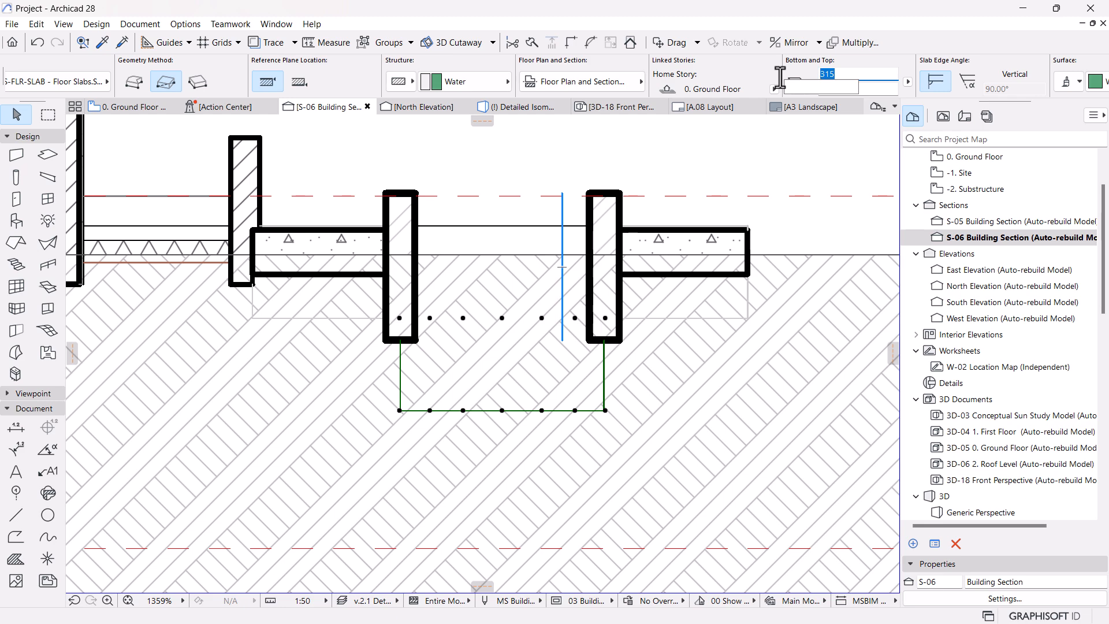
type("100")
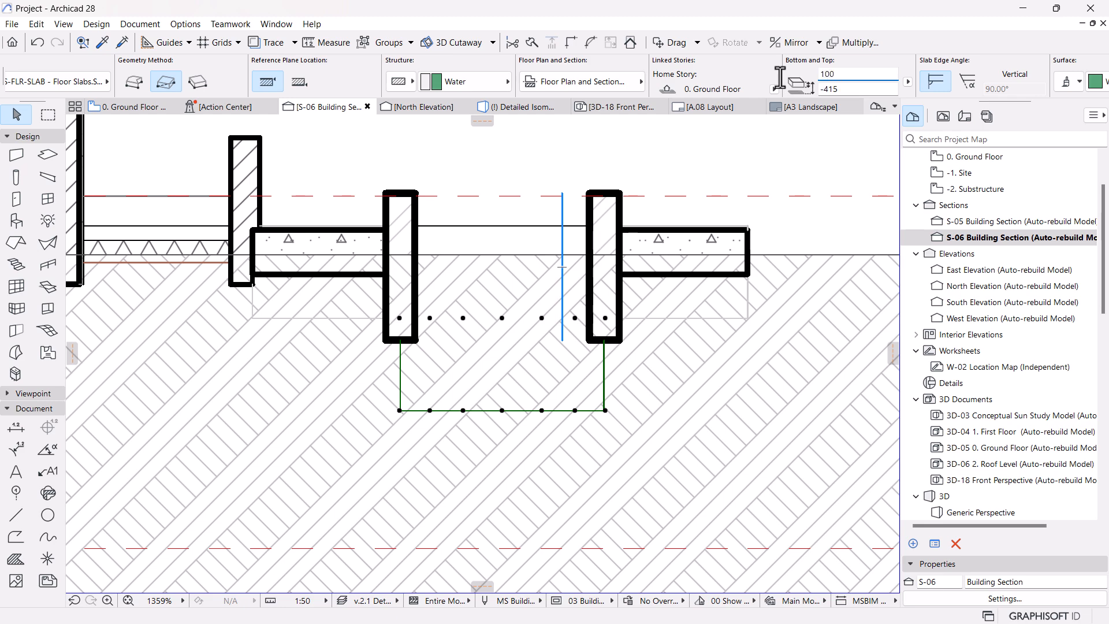
scroll(626, 314, "up", 3)
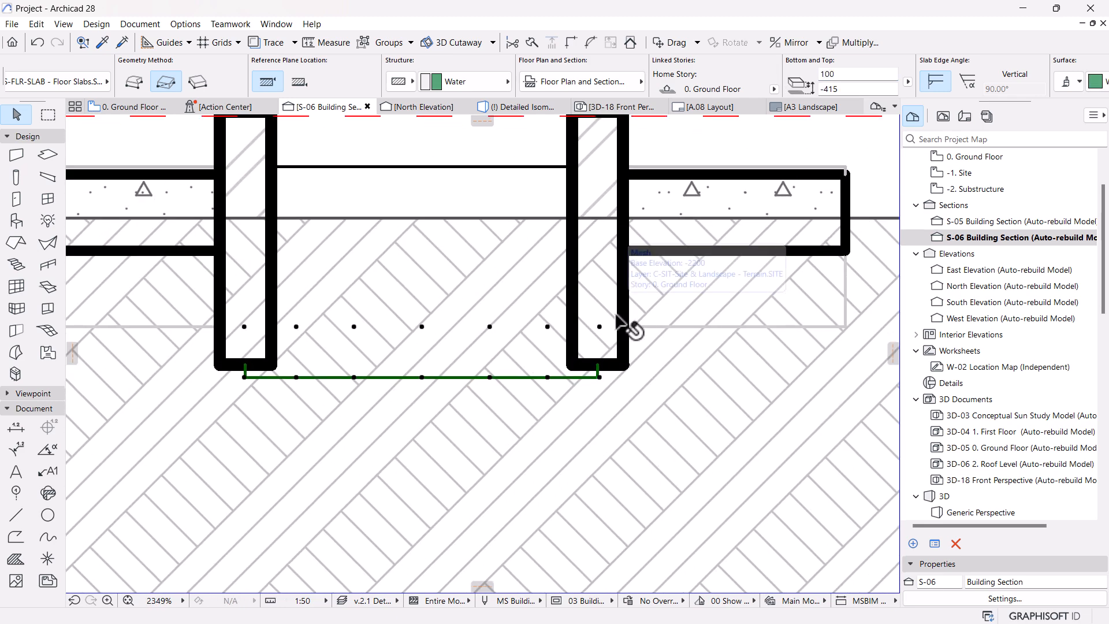
Move the thin lower slab straight up until its underside aligns with the undersides of the edge beams.
key("ctrl+d")
left_click(599, 377)
left_click(598, 365)
Reduce the water slab's thickness by moving its bottom edge up to the top of the lower slab.
scroll(513, 278, "down", 2)
middle_click_drag(475, 284, 495, 341)
left_click(494, 283)
scroll(518, 335, "up", 3)
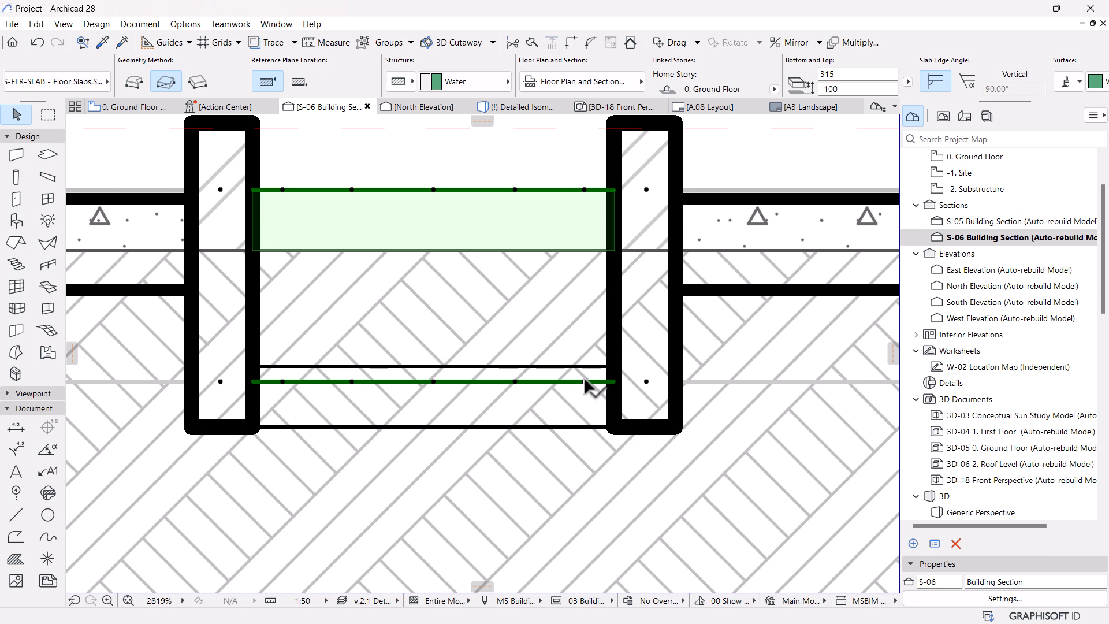
left_click(585, 382)
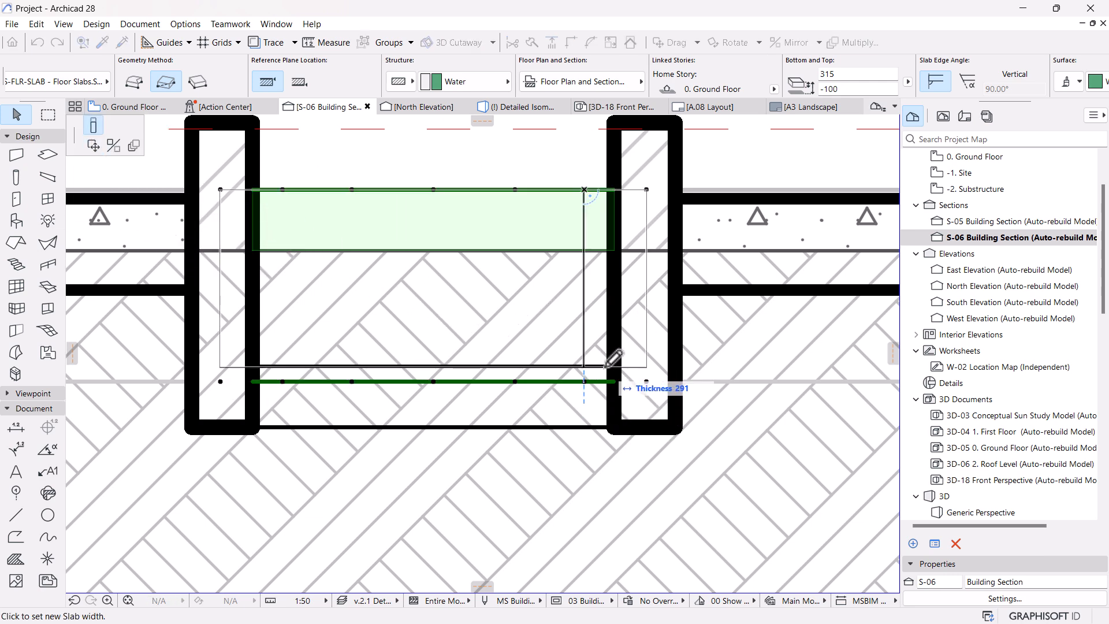
left_click(537, 366)
Select the terrain mesh and set it as the target of a new Solid Element Operation.
scroll(537, 366, "down", 5)
scroll(519, 393, "up", 2)
scroll(549, 404, "down", 3)
scroll(537, 265, "up", 3)
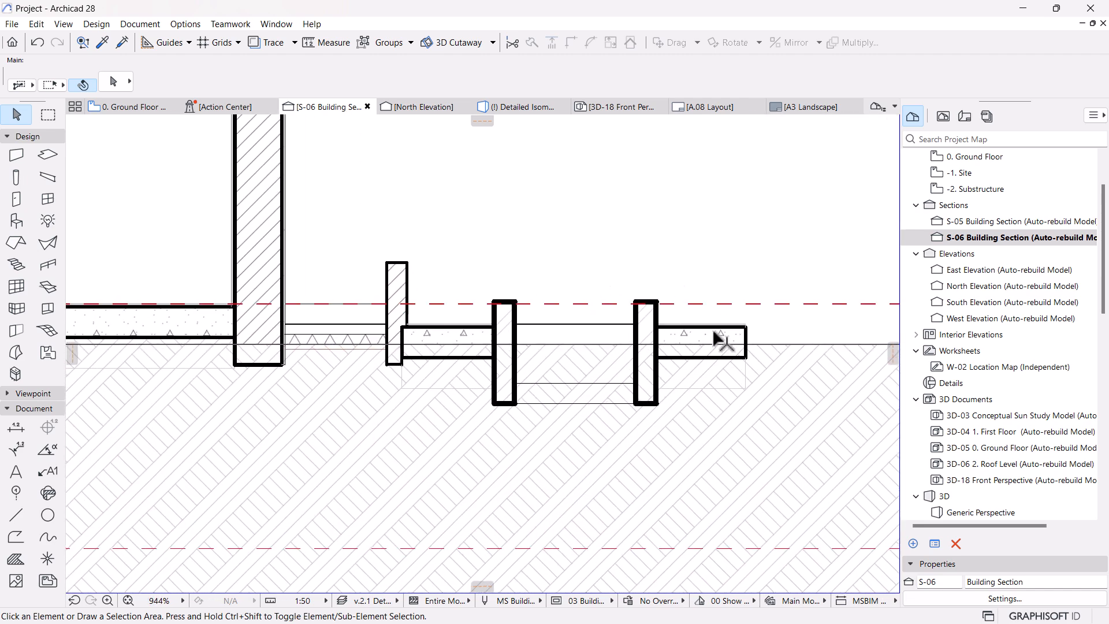
middle_click_drag(614, 404, 575, 389)
left_click(624, 410)
scroll(595, 399, "down", 5)
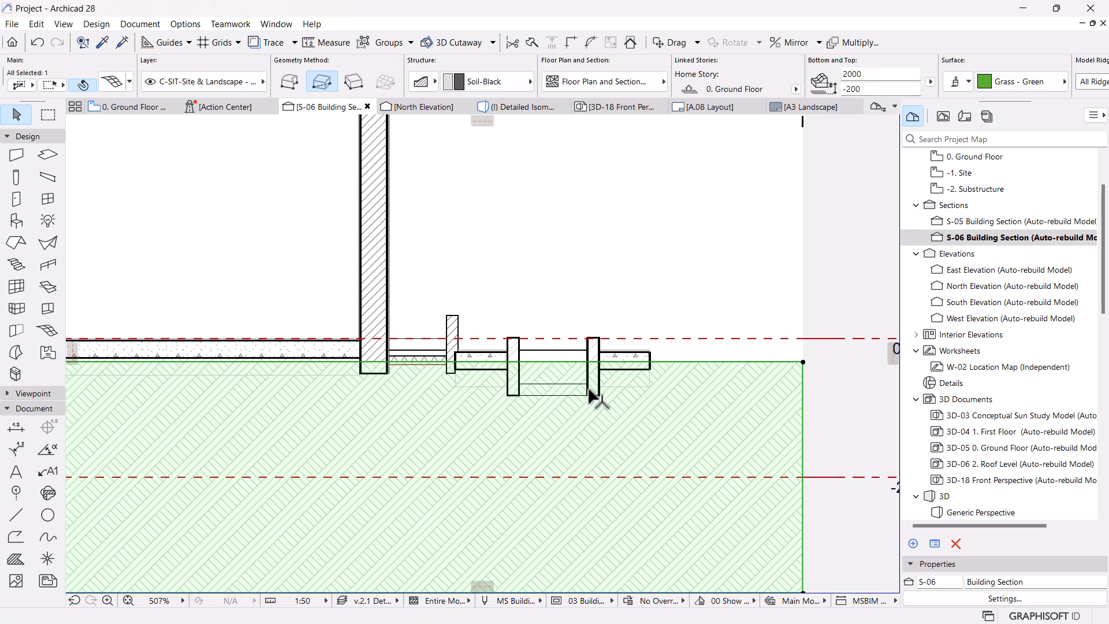
scroll(592, 353, "up", 2)
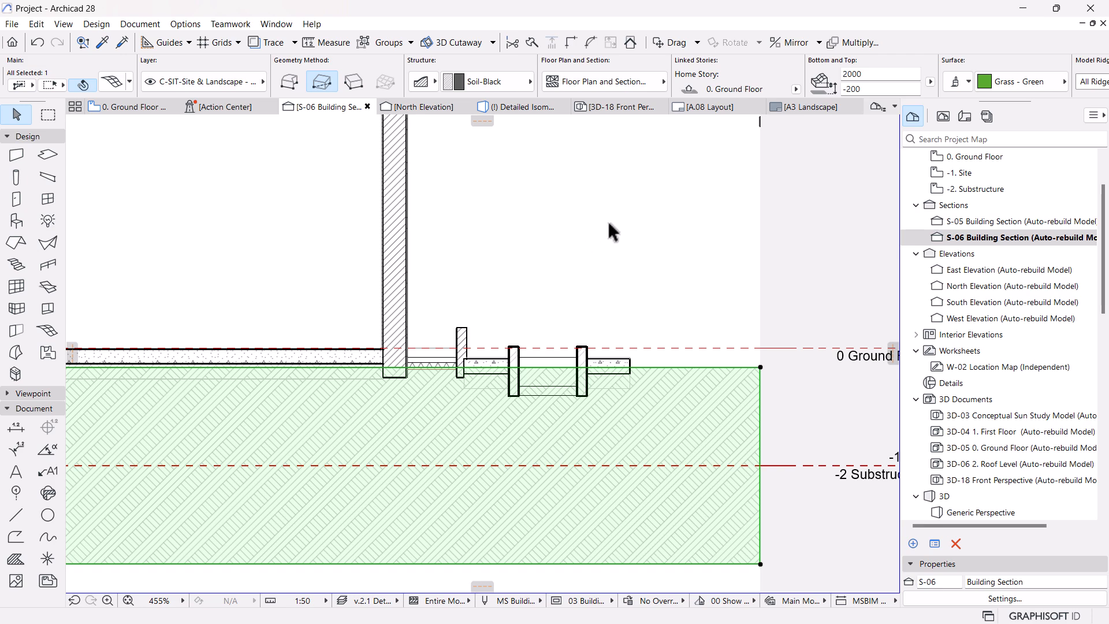
scroll(598, 228, "down", 2)
right_click(566, 195)
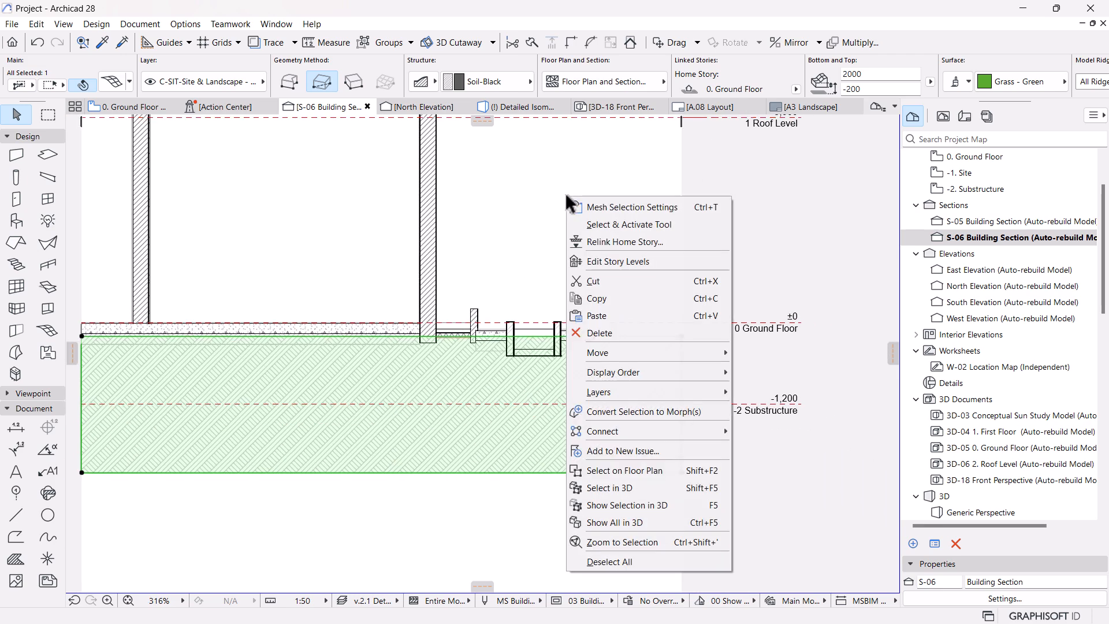
mouse_move(632, 432)
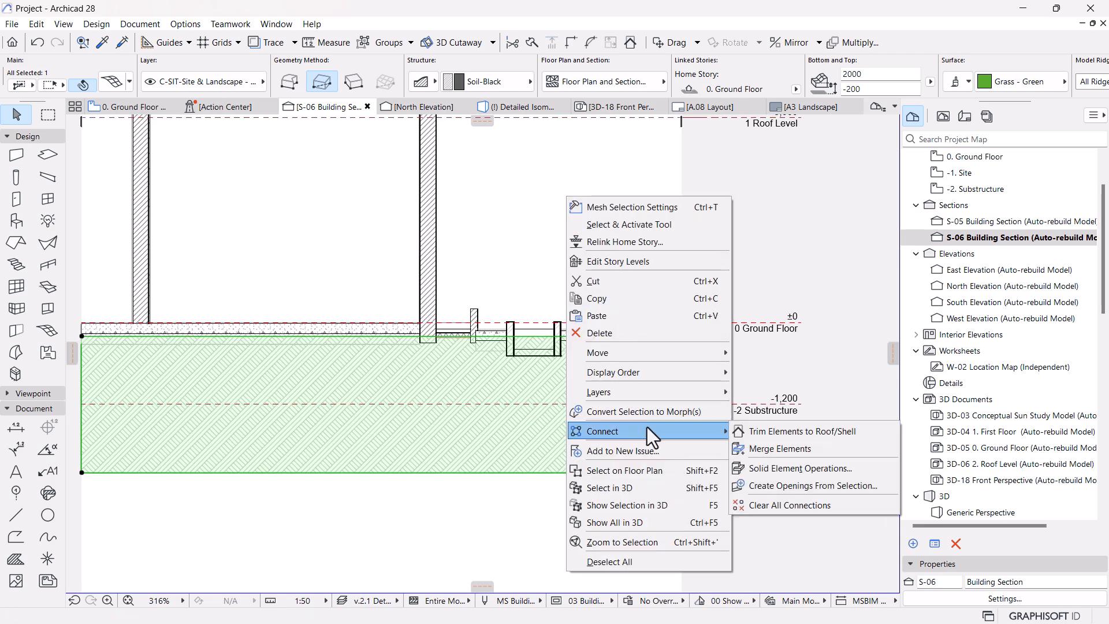
left_click(773, 467)
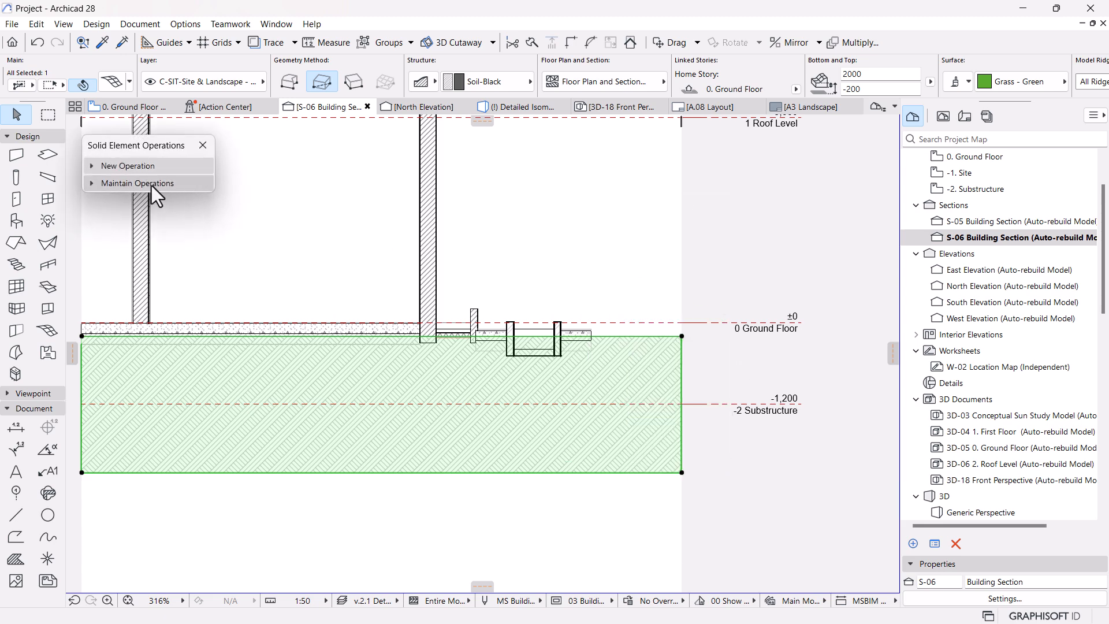
left_click(140, 165)
left_click_drag(141, 146, 192, 150)
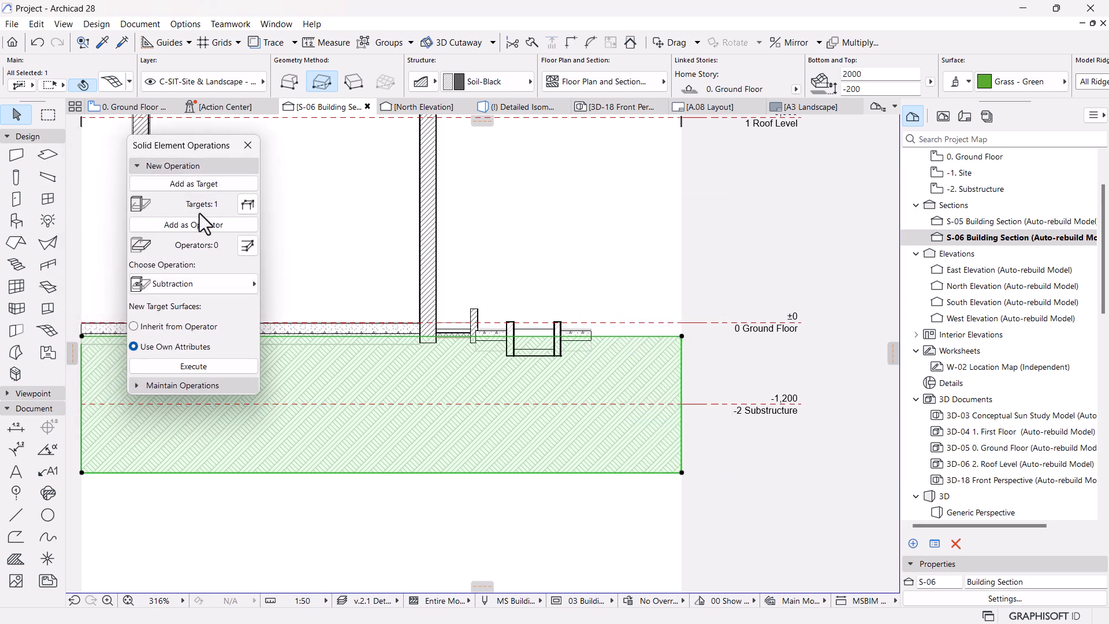
Add both edge beam segments, the pond's base slab and the surrounding front slab as operators.
scroll(471, 265, "up", 3)
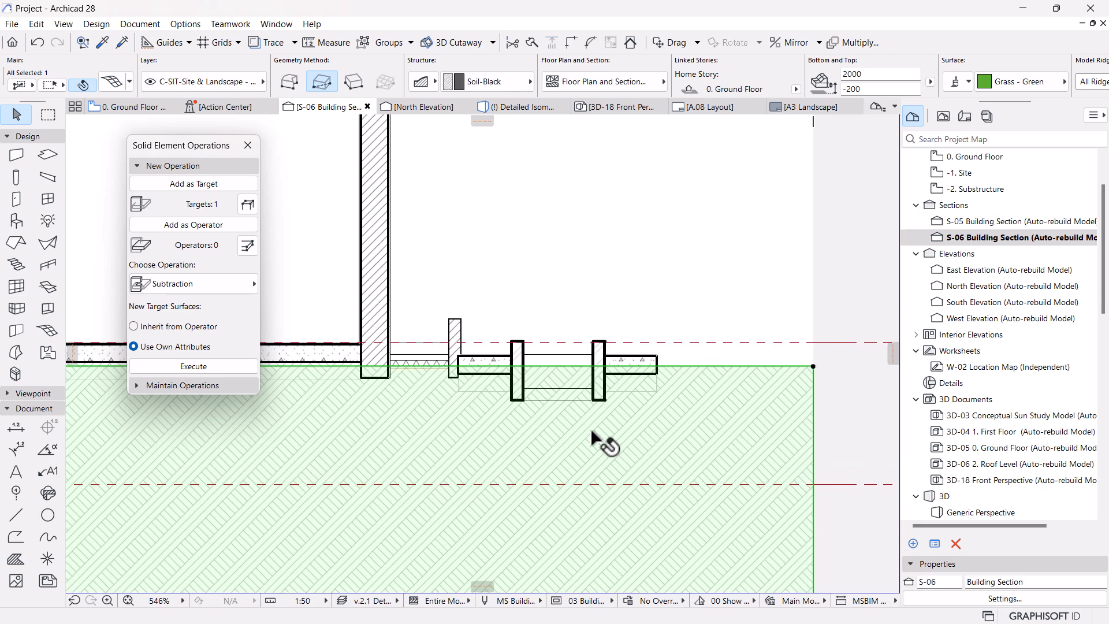
scroll(571, 395, "up", 1)
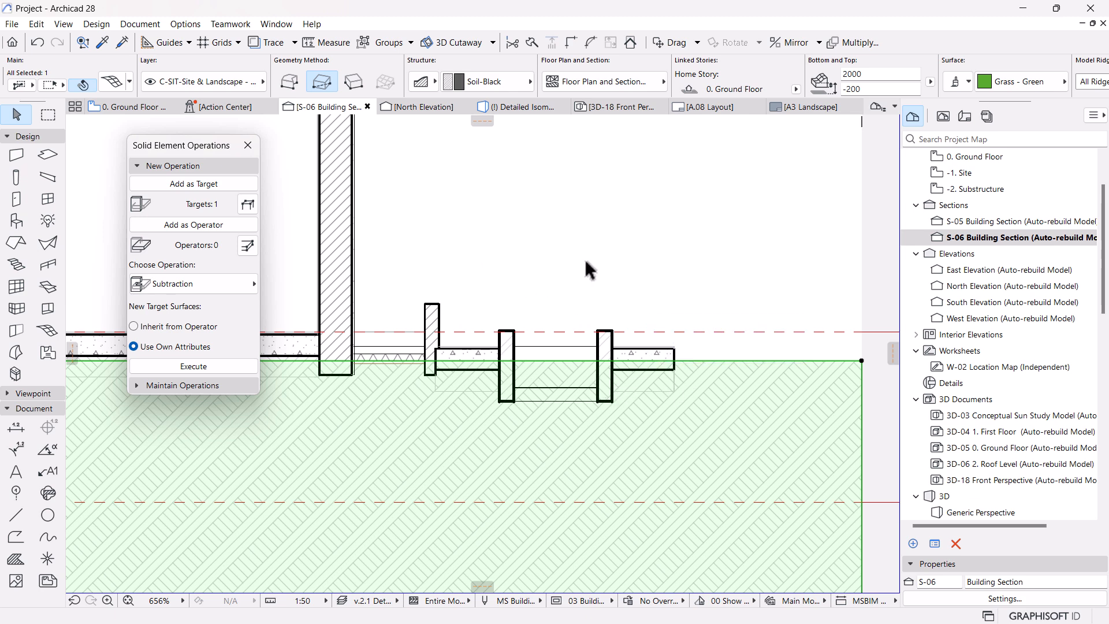
scroll(505, 273, "up", 1)
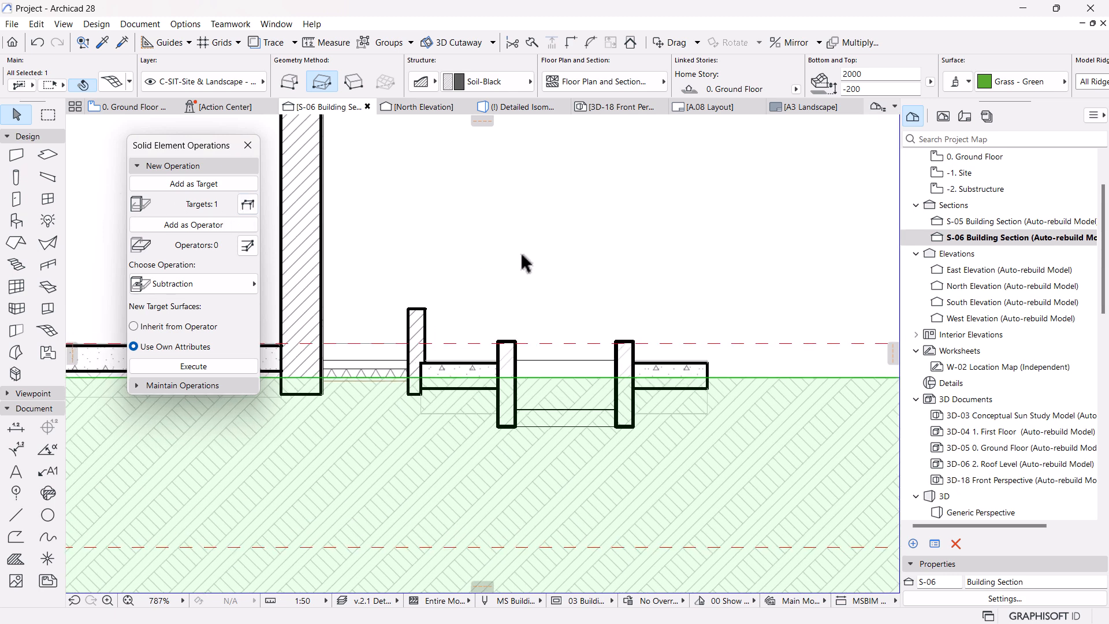
left_click(568, 409)
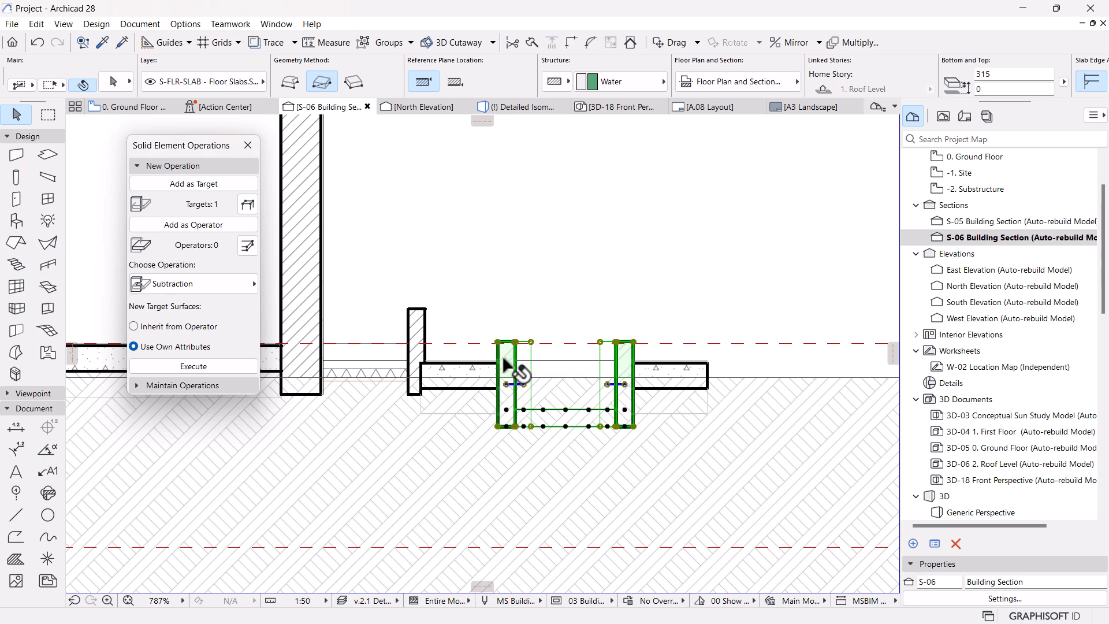
left_click(470, 372, "shift")
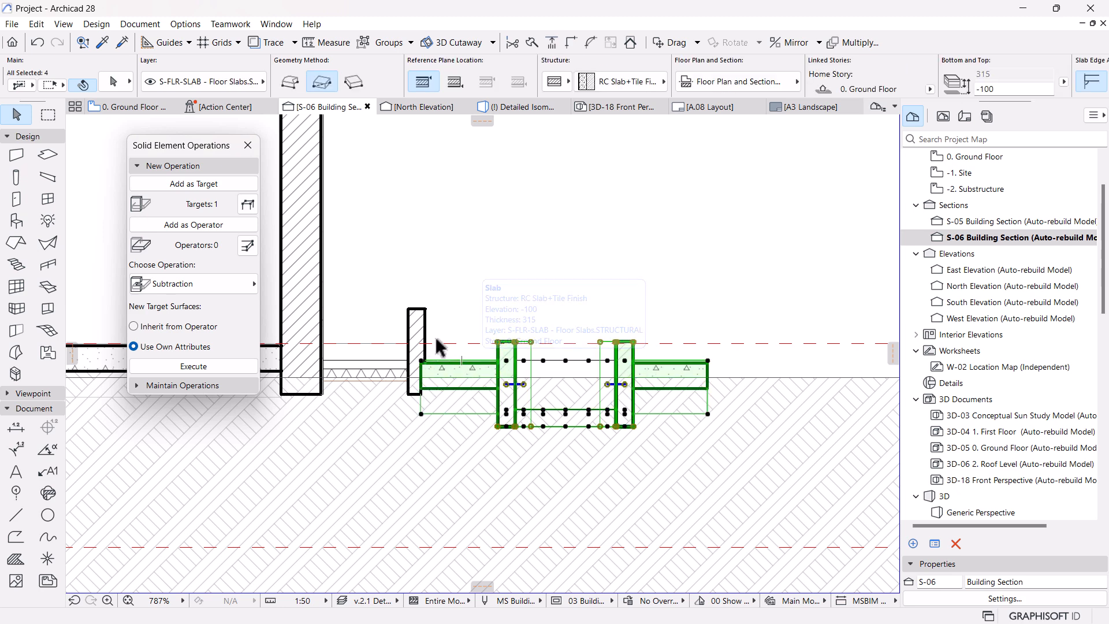
left_click(183, 225)
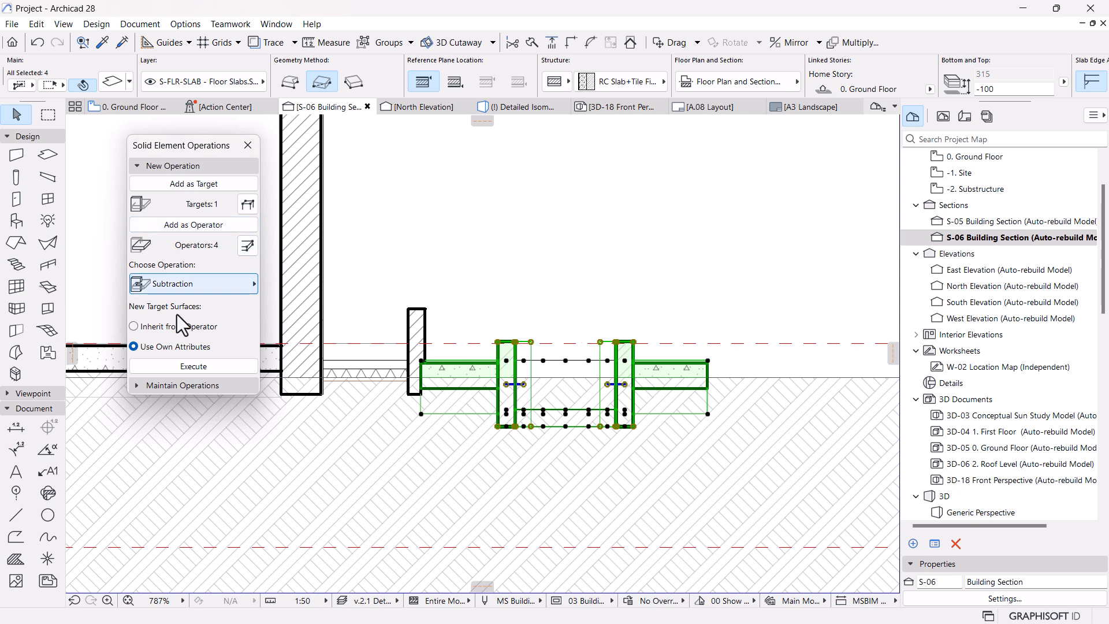
Execute a Subtraction with upward extrusion to cut the pond and front slab volumes out of the terrain mesh.
left_click(199, 290)
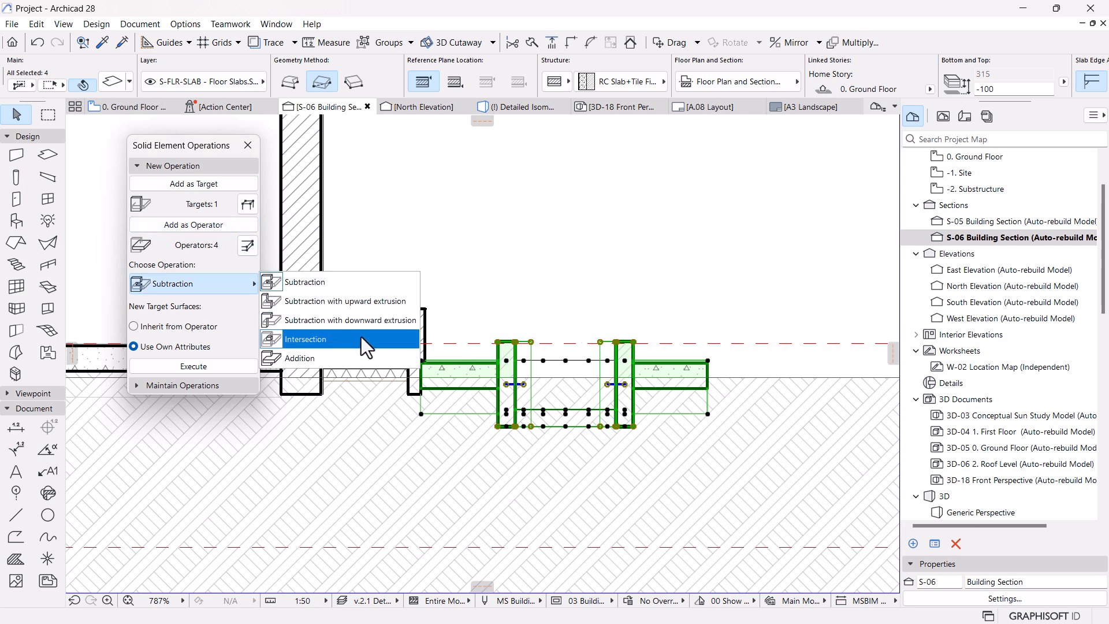
left_click(334, 301)
left_click(185, 365)
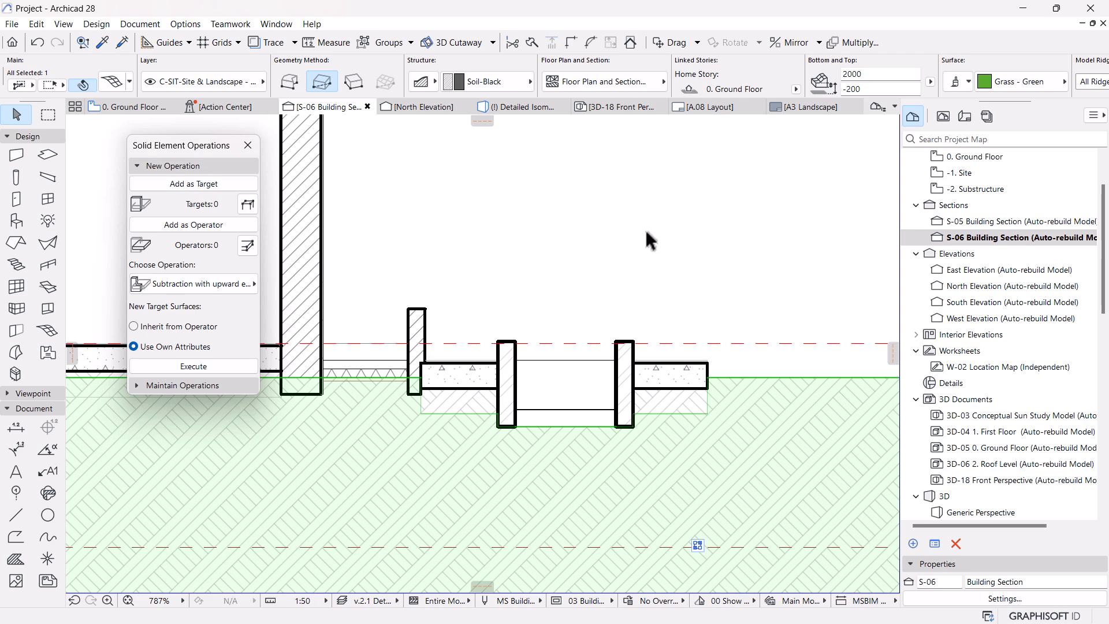
scroll(537, 240, "down", 3)
scroll(572, 301, "up", 6)
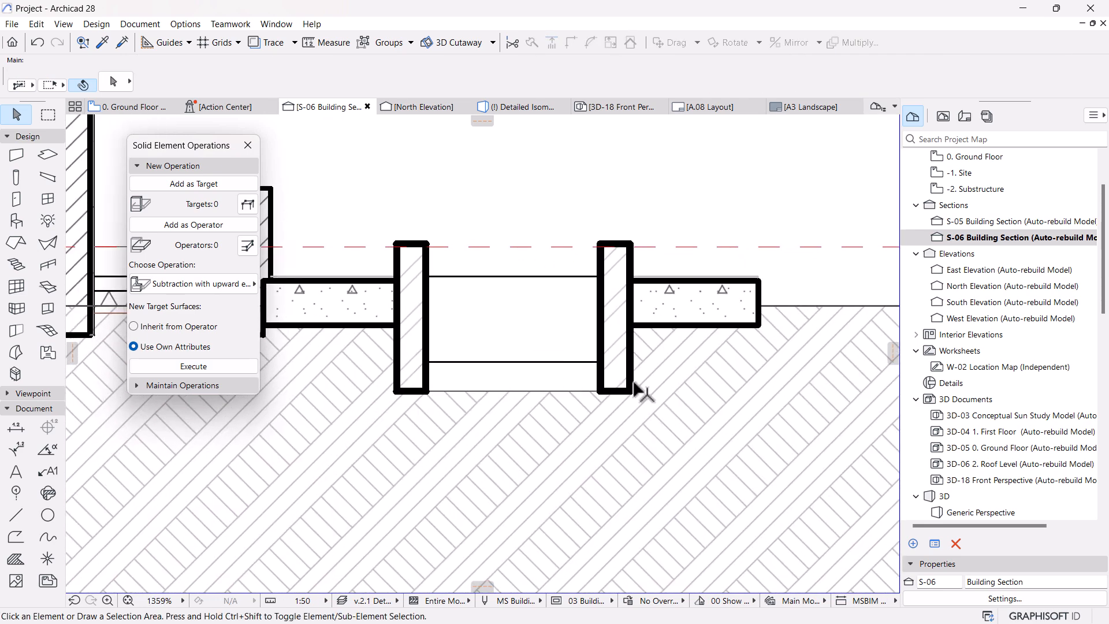
scroll(540, 377, "down", 2)
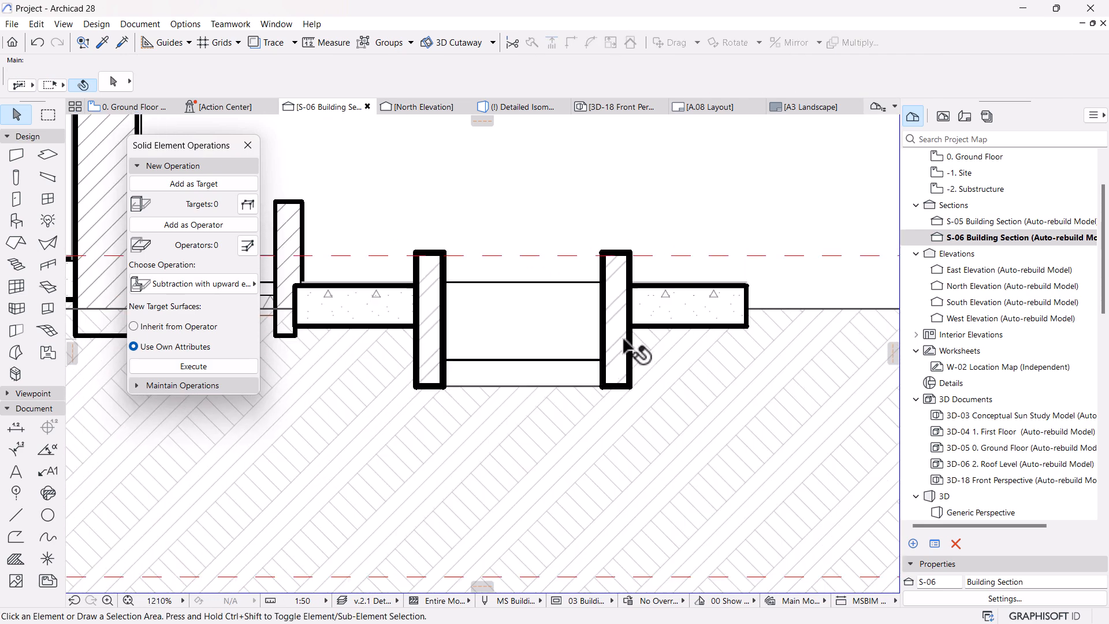
Change the building material of the pond's base slab to Concrete - Structural.
left_click(539, 364)
scroll(646, 312, "up", 2)
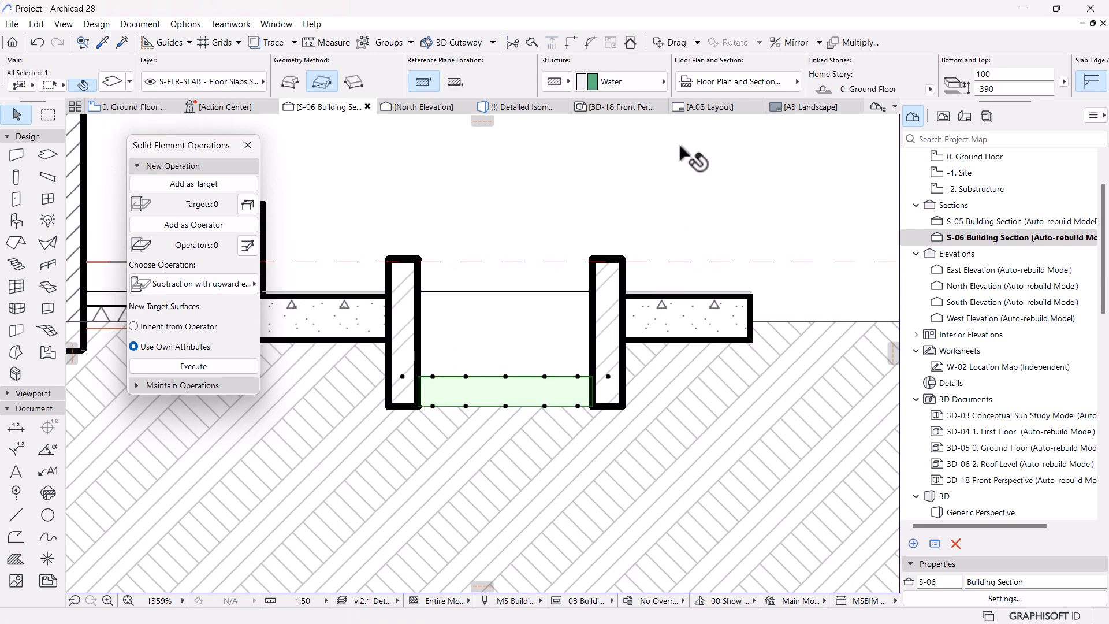
left_click(626, 74)
type("con")
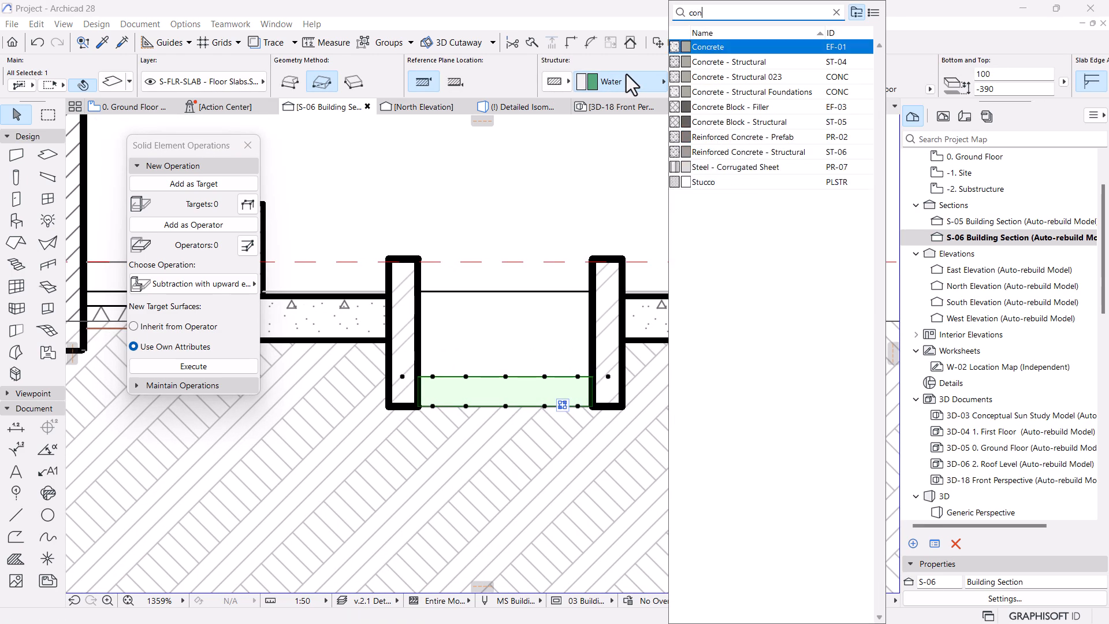
type("cre")
left_click(744, 61)
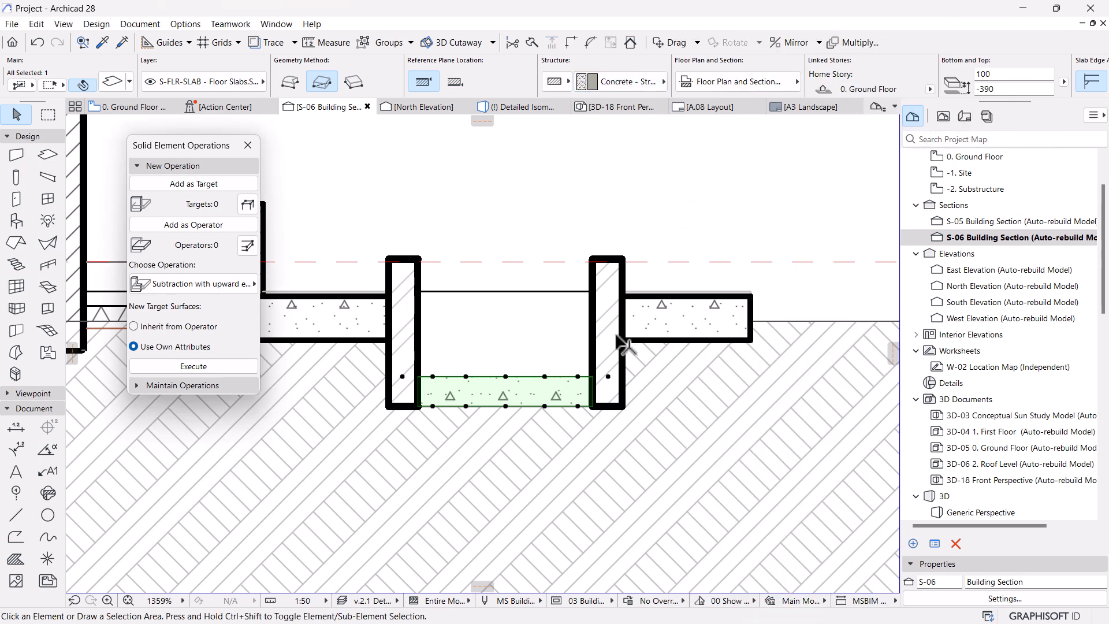
Change the building material of both pond edge beams to Concrete - Structural.
left_click(617, 332)
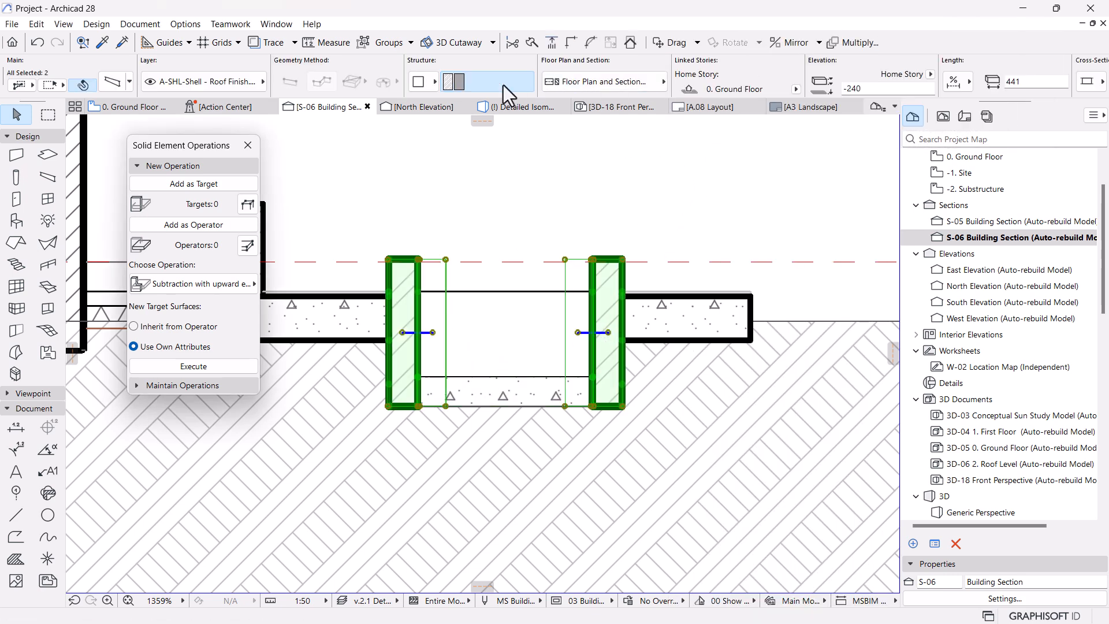
left_click(504, 85)
type("concre")
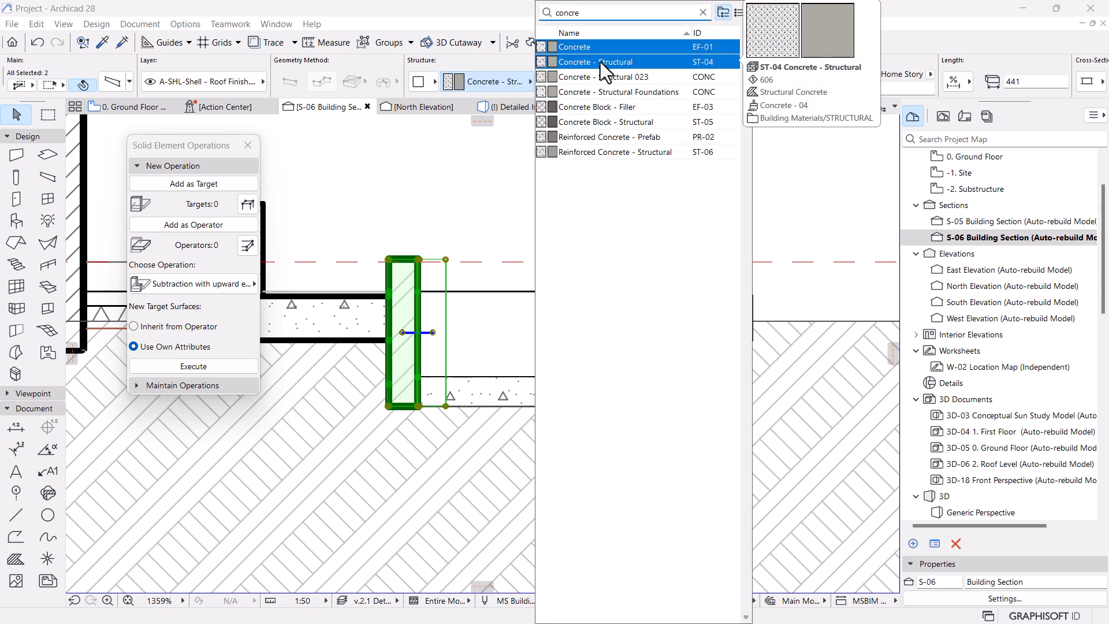
left_click(601, 61)
left_click(507, 317)
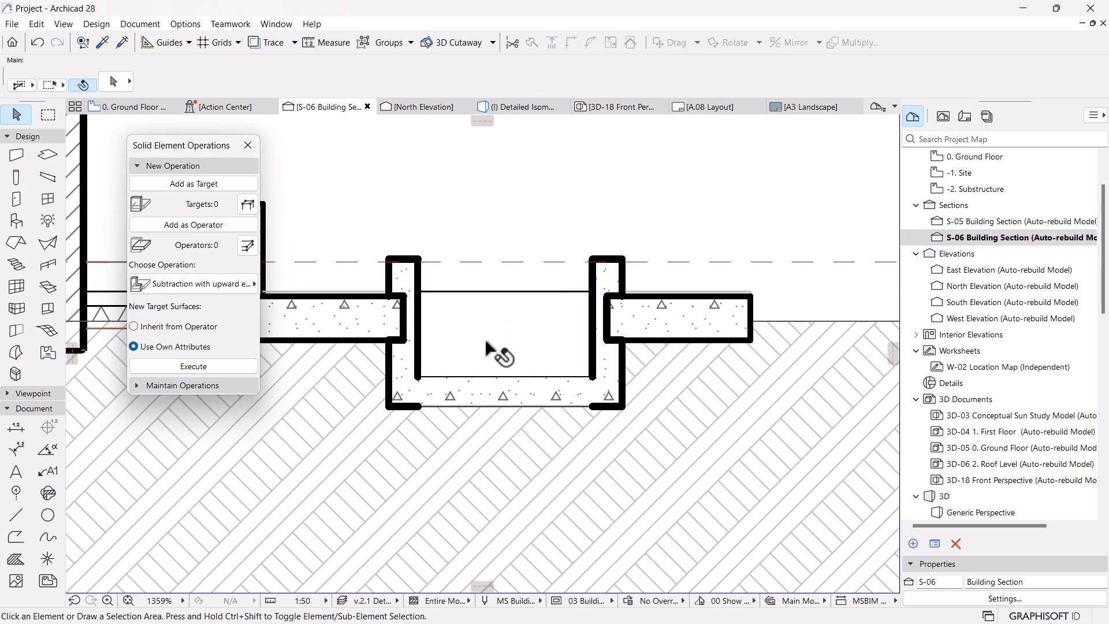
Check the cut line pen in the floor plan and section settings of the edge beams.
scroll(503, 324, "up", 2)
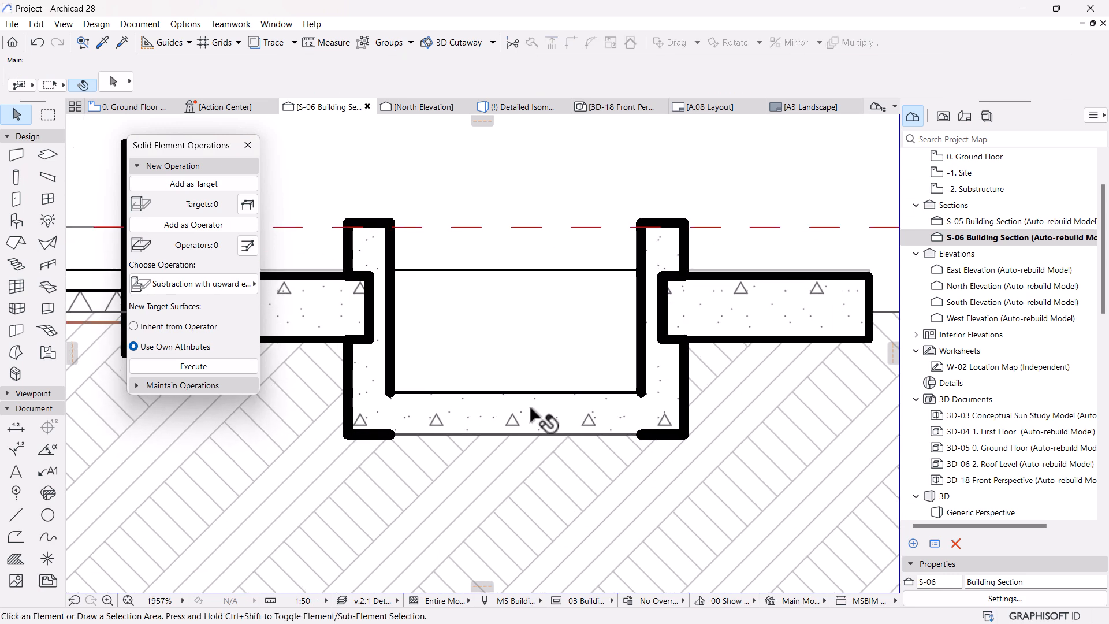
scroll(531, 409, "up", 2)
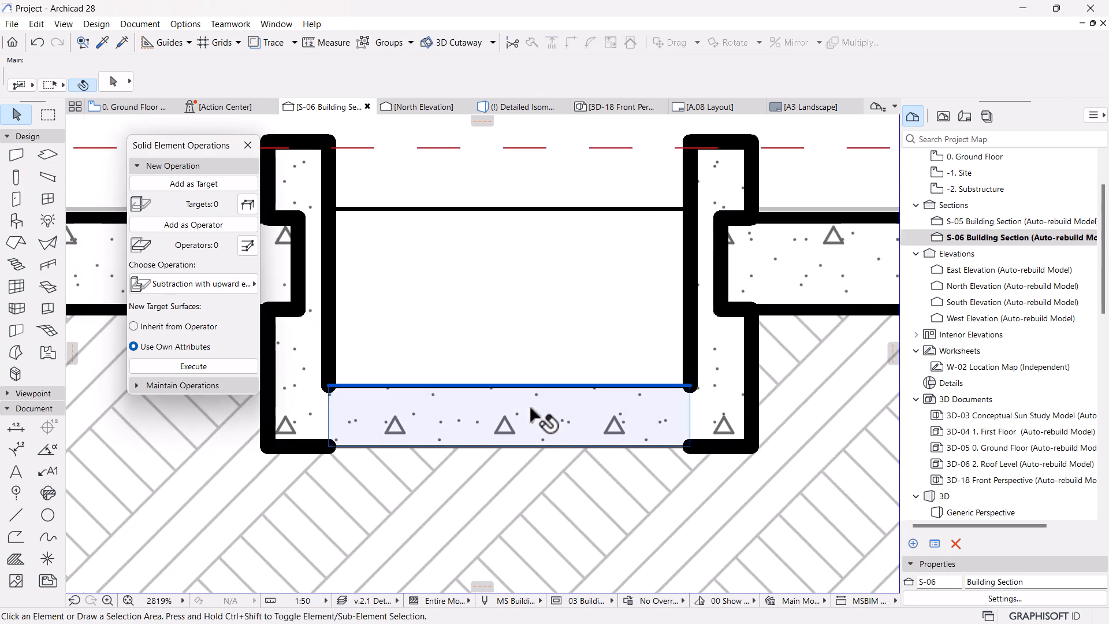
scroll(543, 404, "down", 5)
scroll(556, 383, "up", 3)
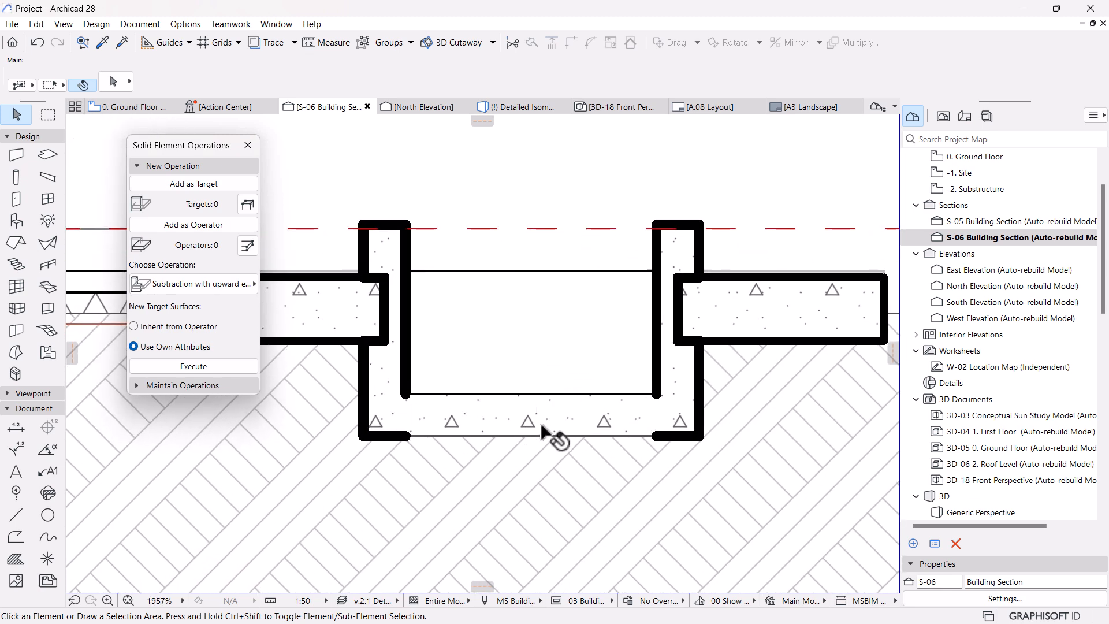
left_click(656, 359)
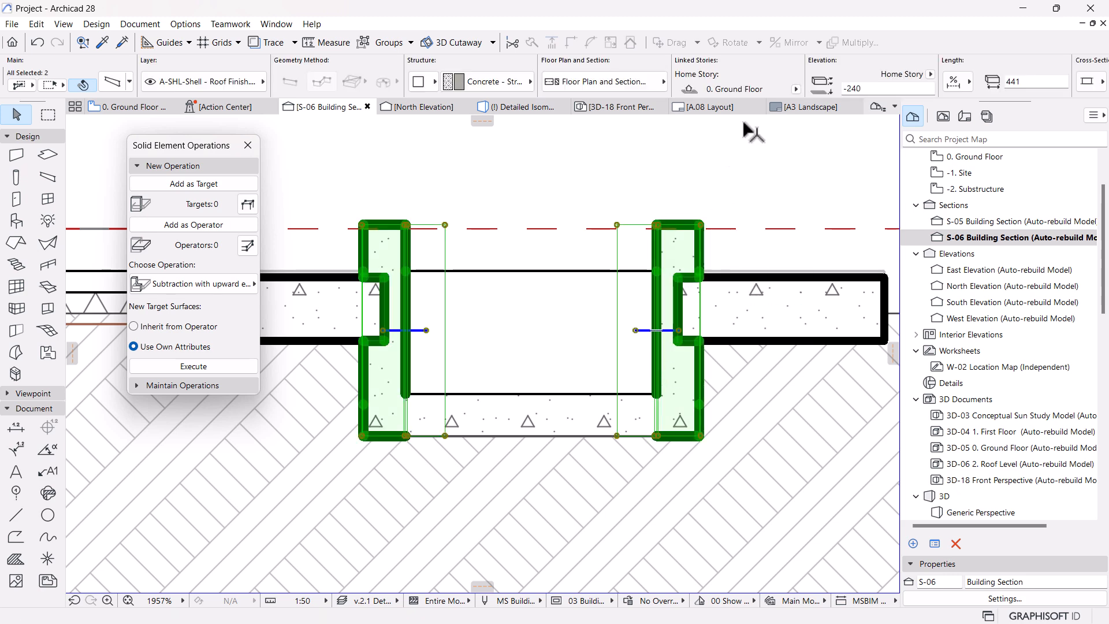
left_click(612, 80)
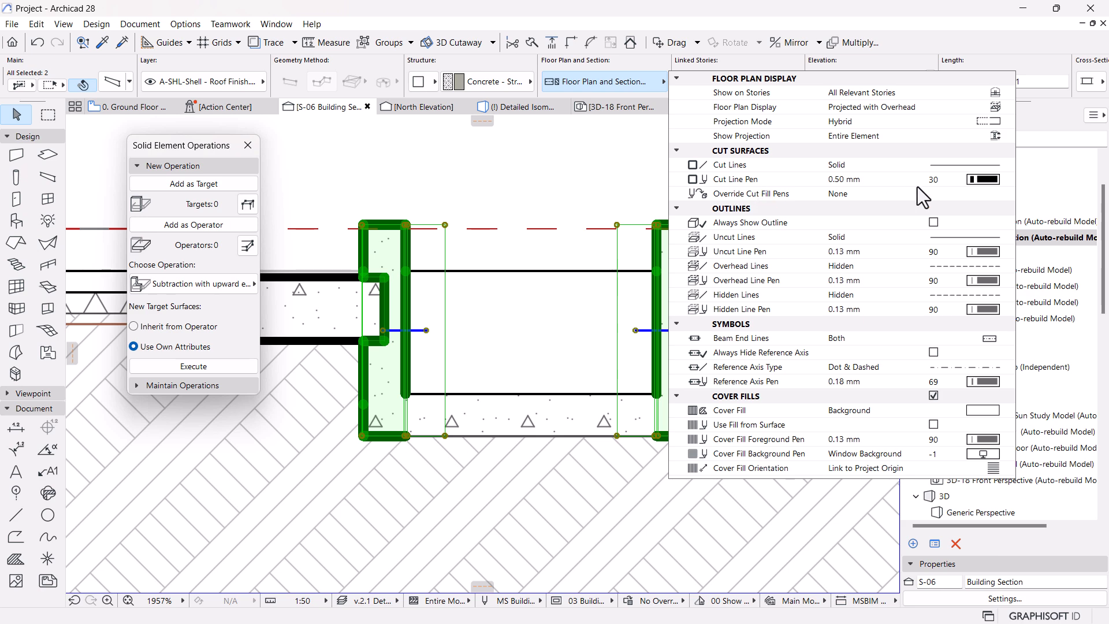
Set the cut line pen of the pond's base slab to pen 30 (0.50 mm).
left_click(532, 421)
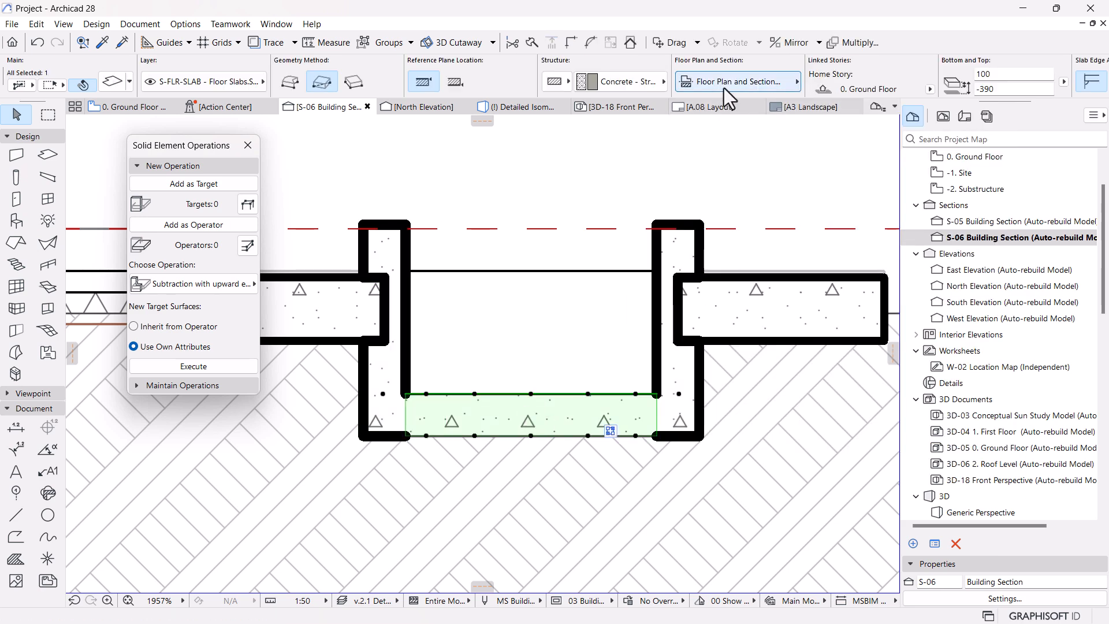
left_click(769, 82)
left_click(643, 135)
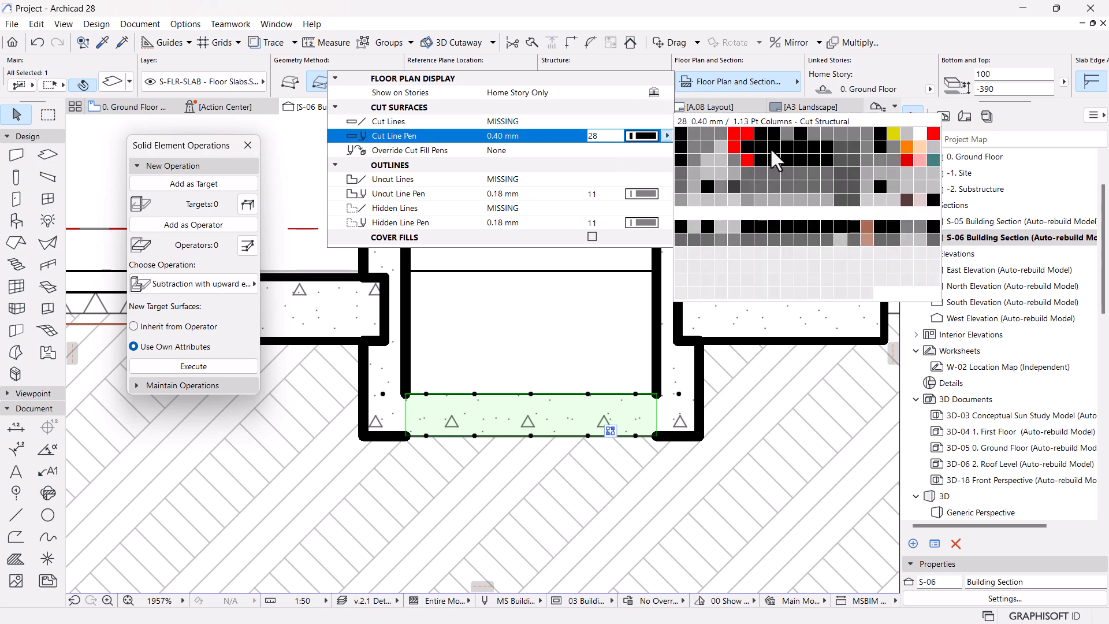
left_click(800, 147)
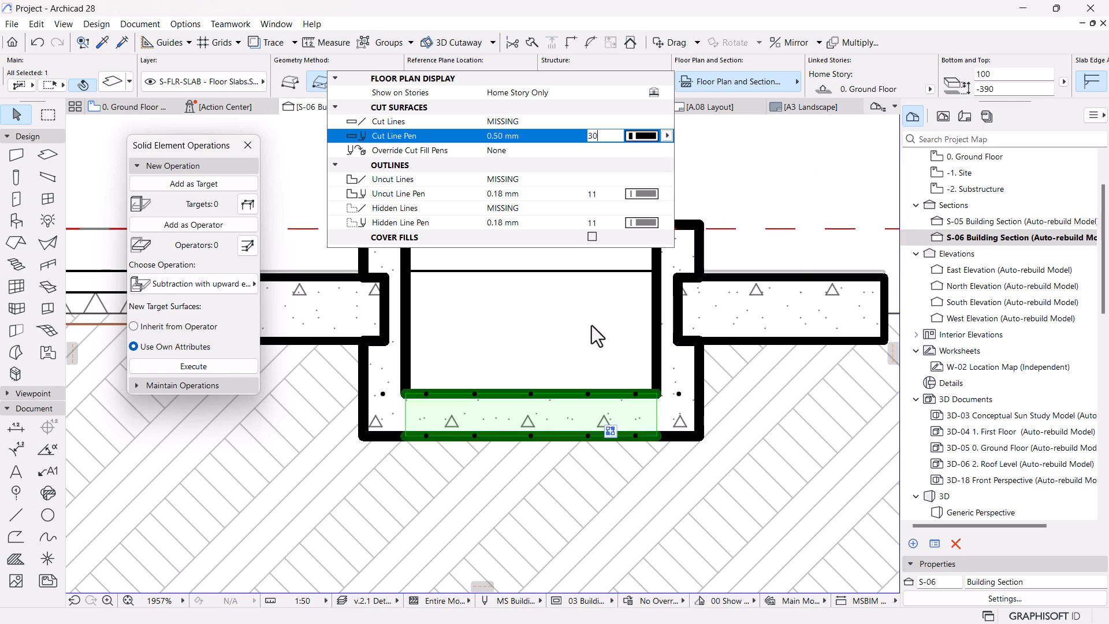
scroll(563, 267, "down", 4)
middle_click_drag(540, 272, 591, 339)
scroll(649, 352, "up", 3)
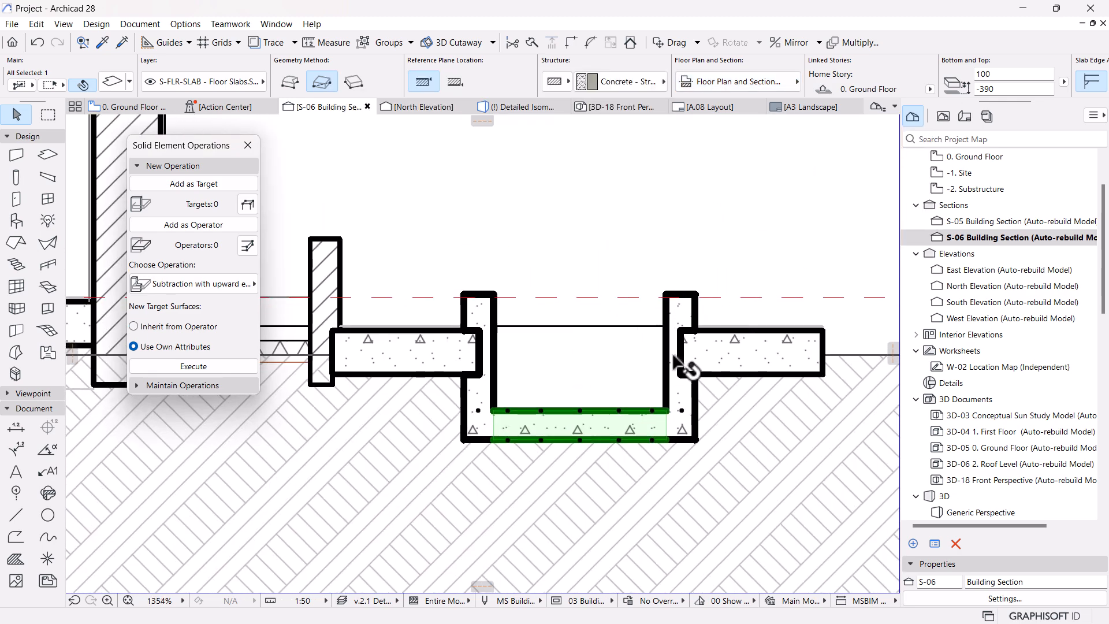
scroll(682, 356, "up", 1)
key("Escape")
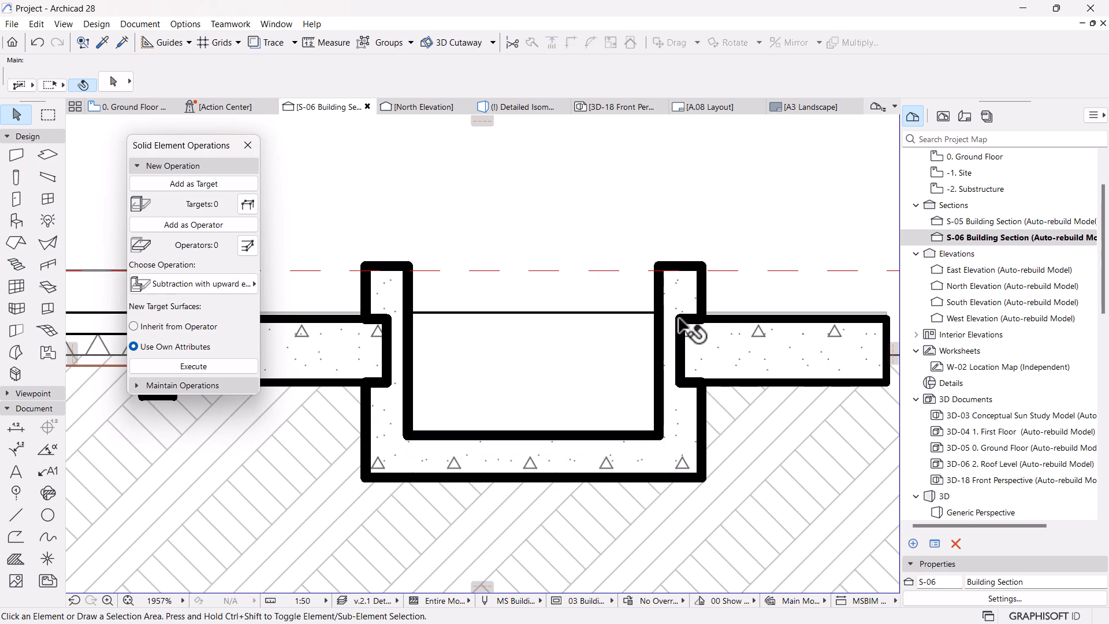
Clear the front slab selection, close the Solid Element Operations palette and switch to the detailed 3D perspective view.
left_click(679, 318)
left_click(758, 355)
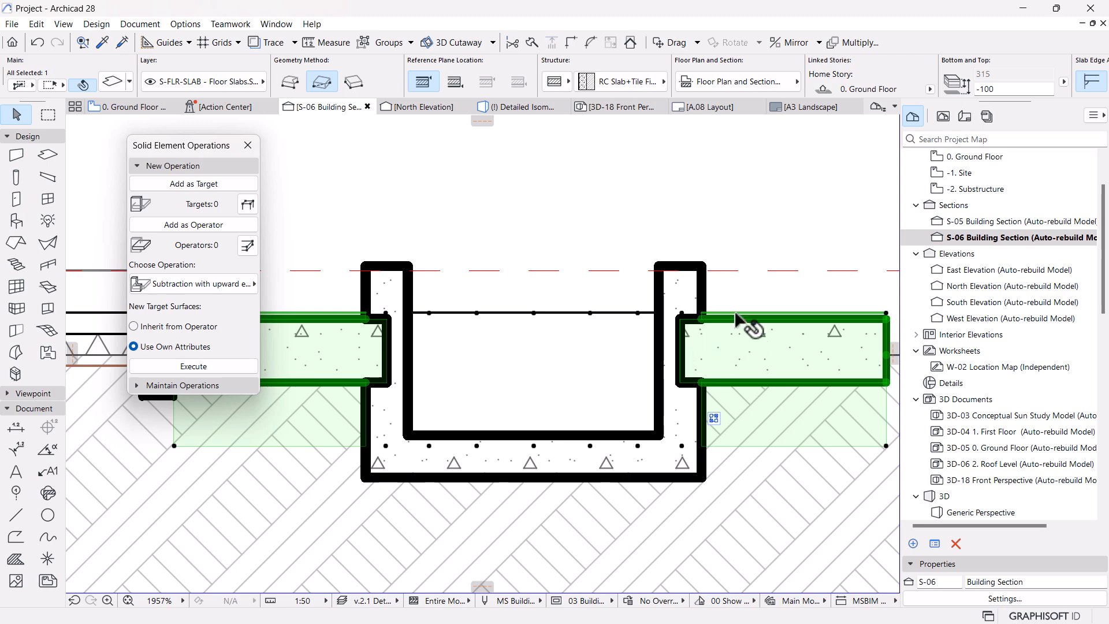
left_click(530, 159)
left_click(171, 165)
left_click(249, 146)
left_click(519, 107)
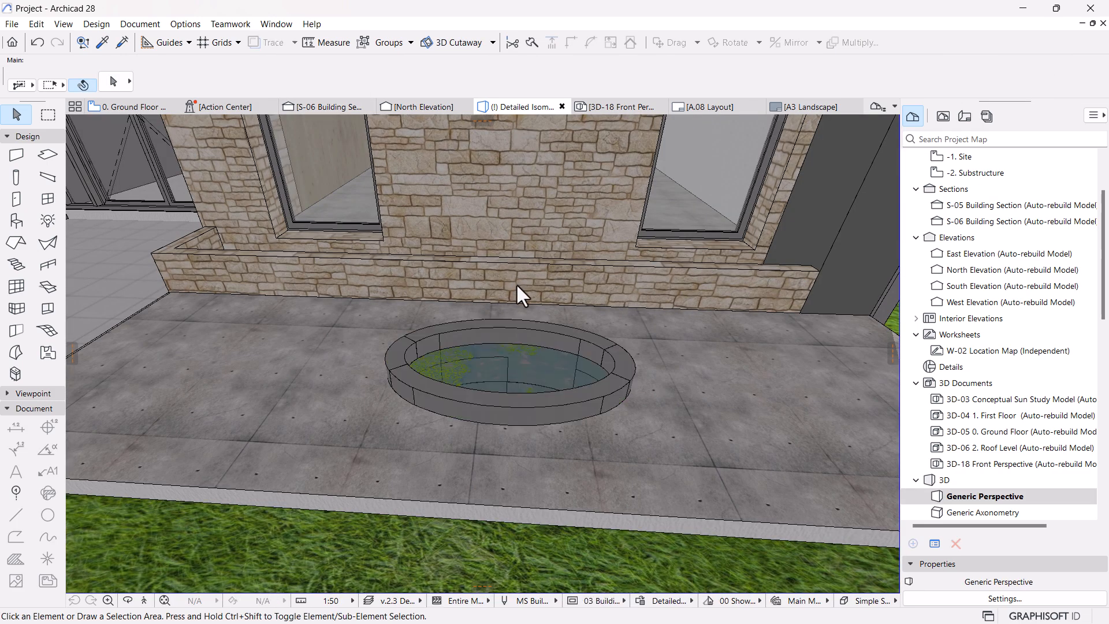
Try offsetting the front slab's elliptical opening inward in 3D and undo the edit.
scroll(520, 351, "down", 3)
scroll(518, 349, "up", 3)
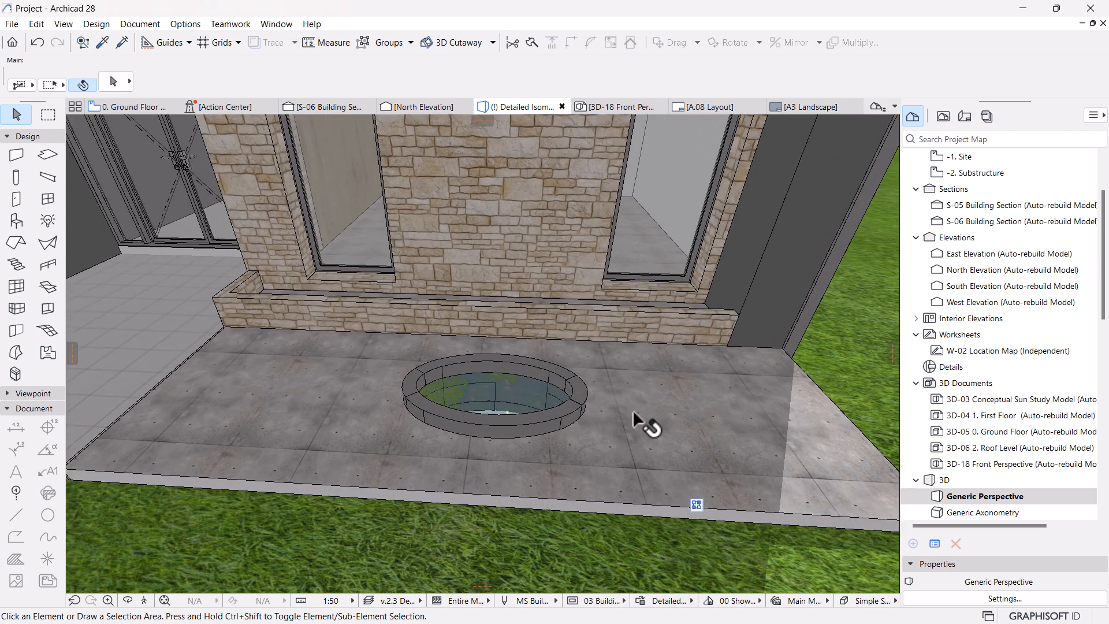
left_click(565, 435)
scroll(565, 435, "up", 2)
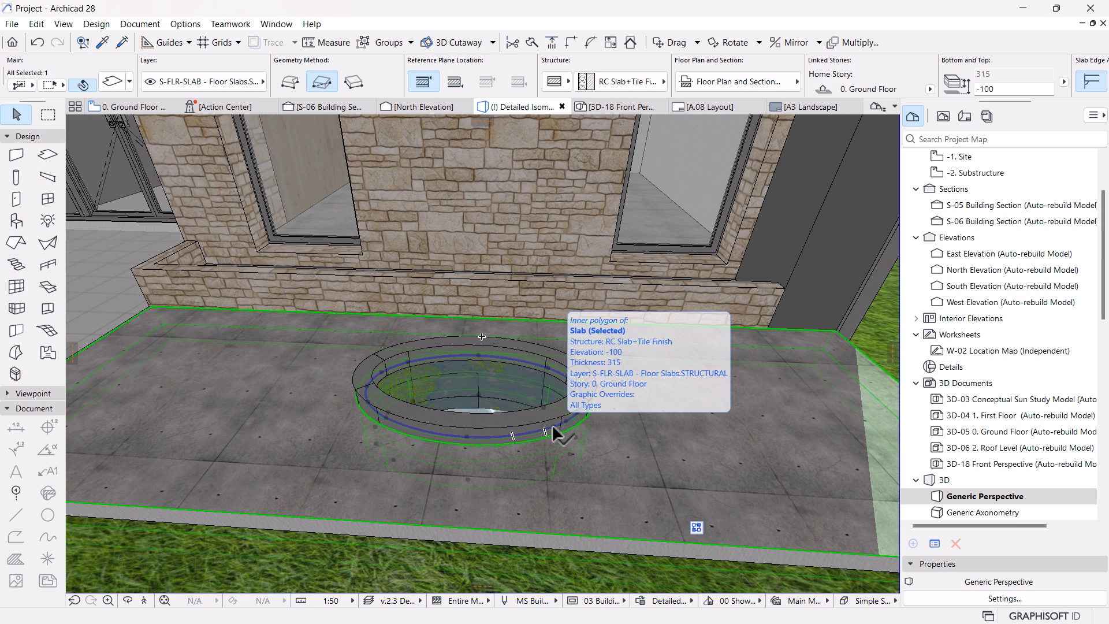
left_click(554, 433)
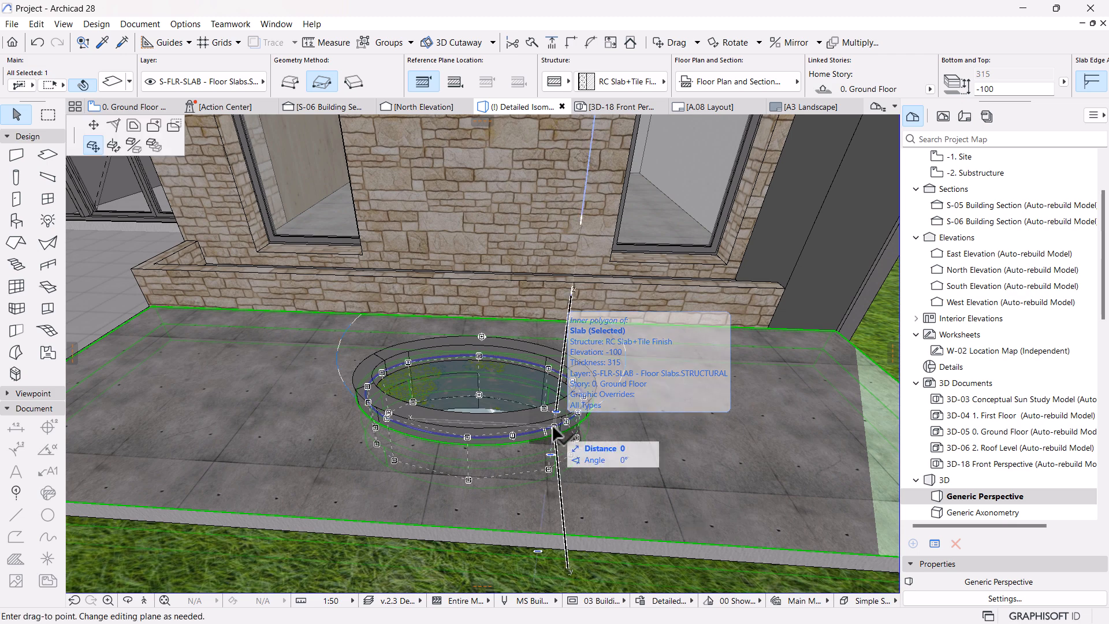
left_click(136, 126)
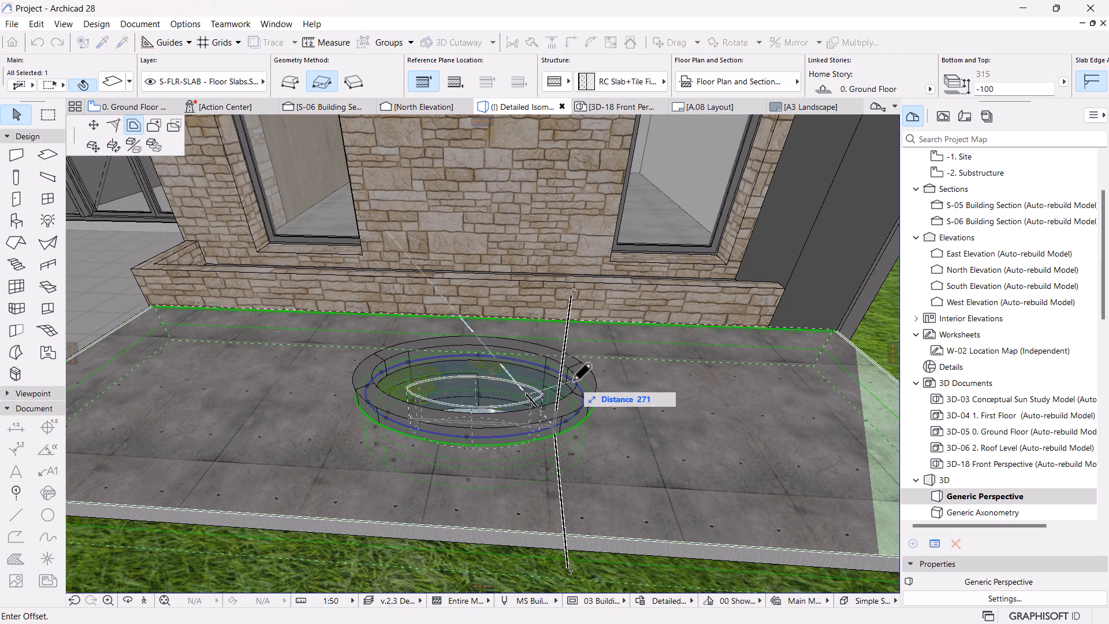
left_click(581, 359)
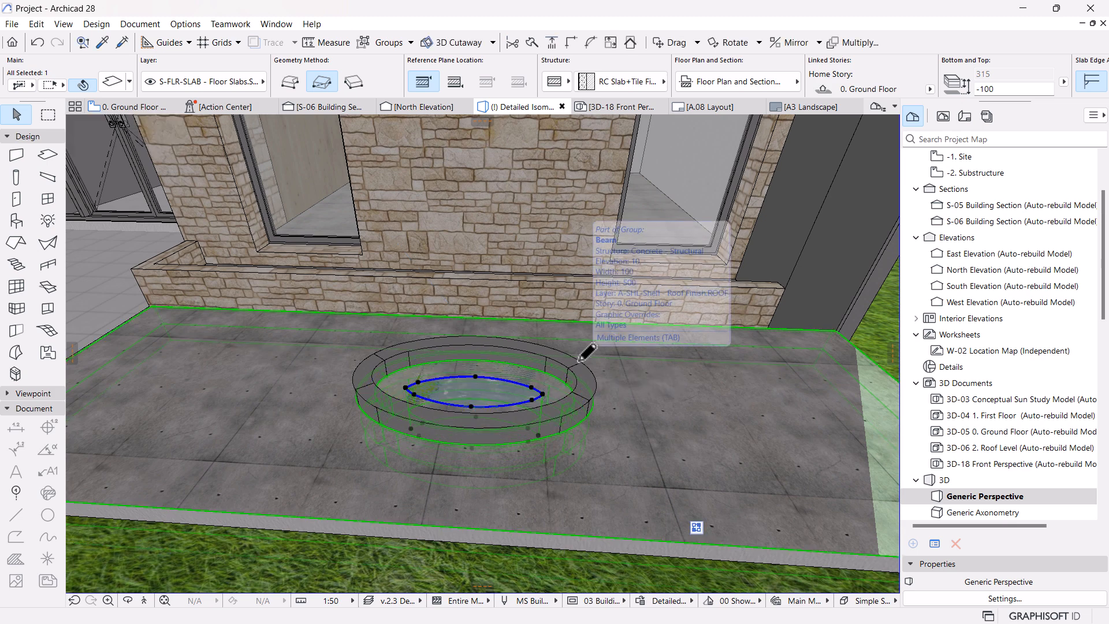
scroll(557, 379, "up", 2)
scroll(557, 383, "up", 2)
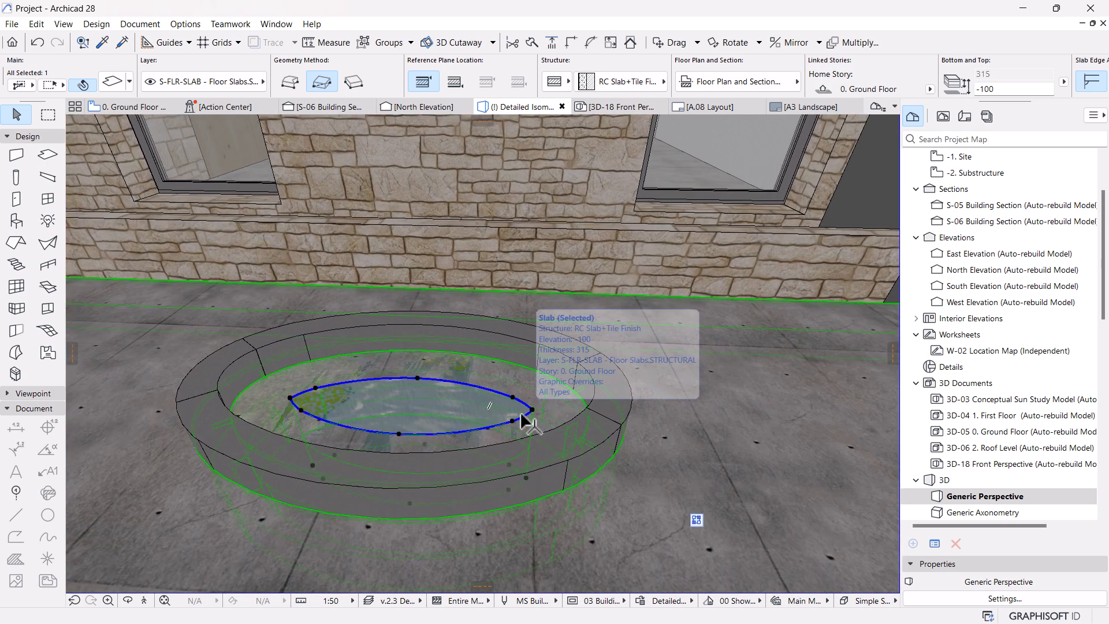
key("ctrl+z")
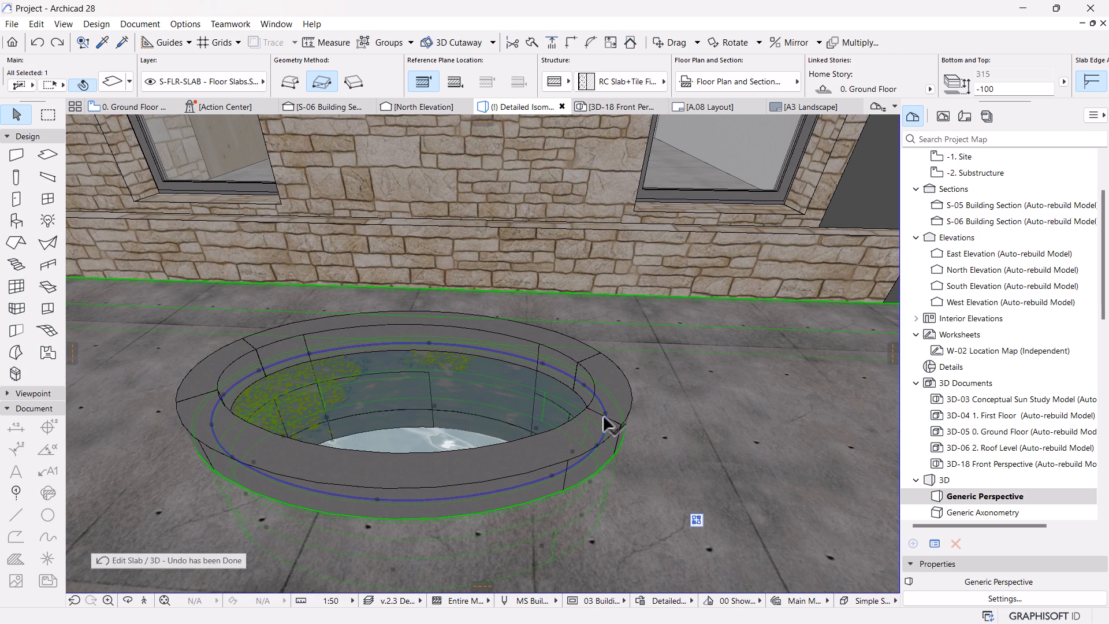
Offset all edges of the front slab's elliptical opening outward by 50 mm to the outer edge of the edge beams.
left_click(608, 429)
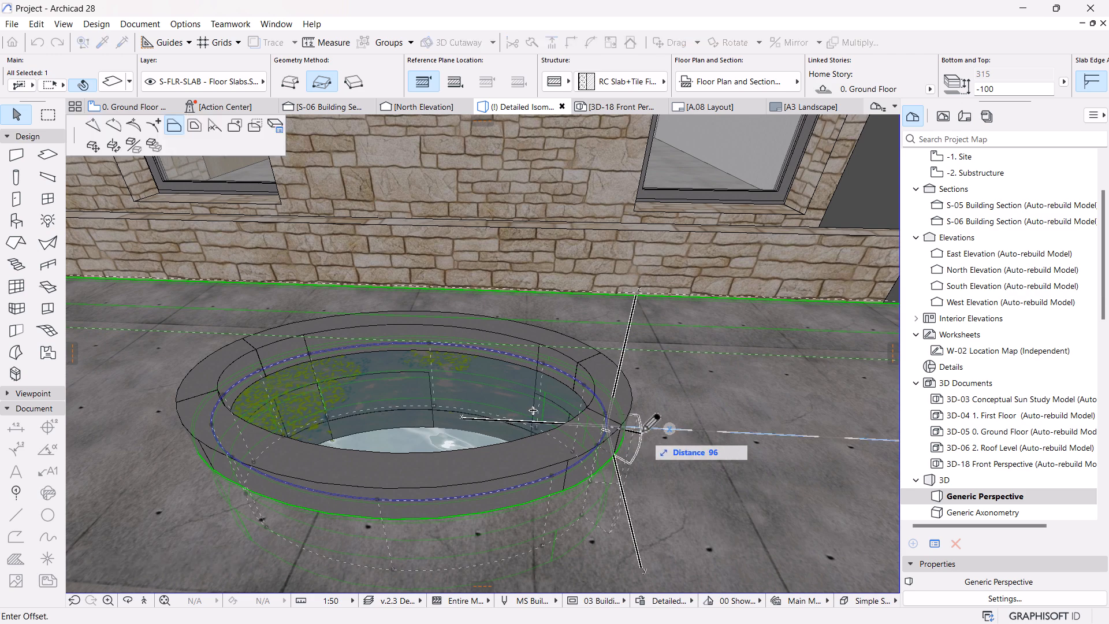
left_click(194, 125)
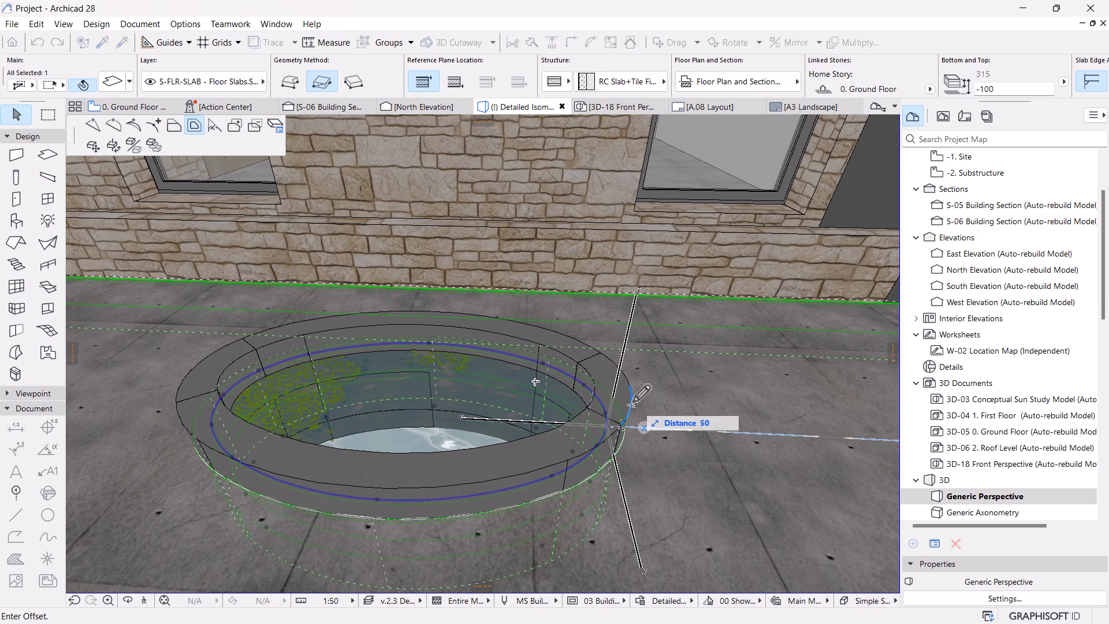
left_click(632, 399)
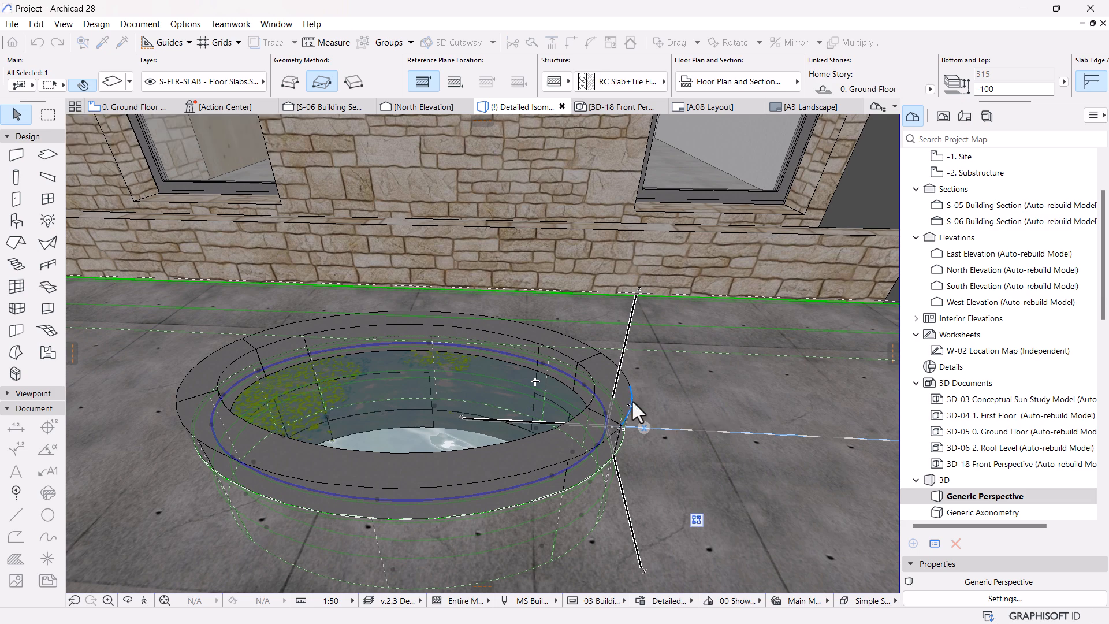
scroll(632, 400, "up", 3)
key("Escape")
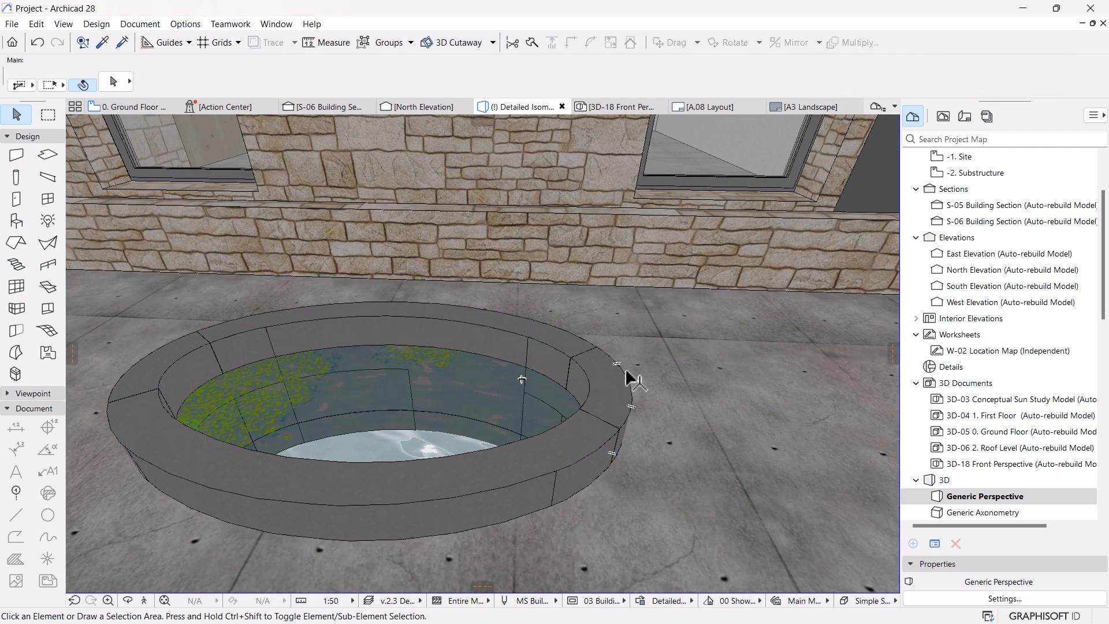
Offset all edges of the water slab inward in 3D so it fits inside the edge beams.
scroll(536, 363, "down", 2)
middle_click_drag(612, 341, 513, 401, "shift")
left_click(512, 391)
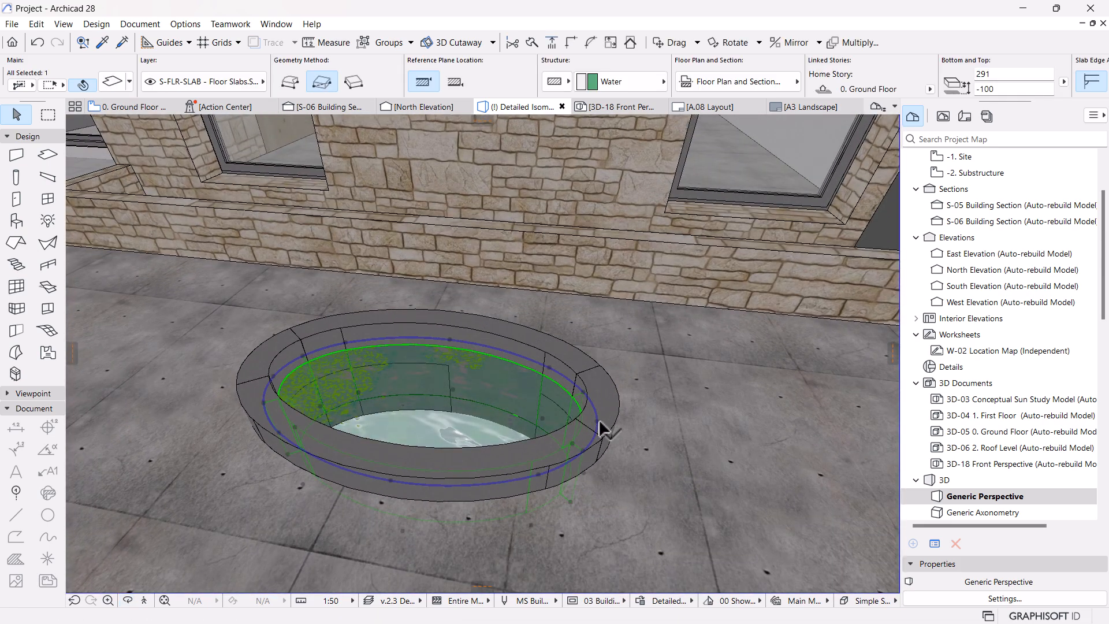
left_click(598, 428)
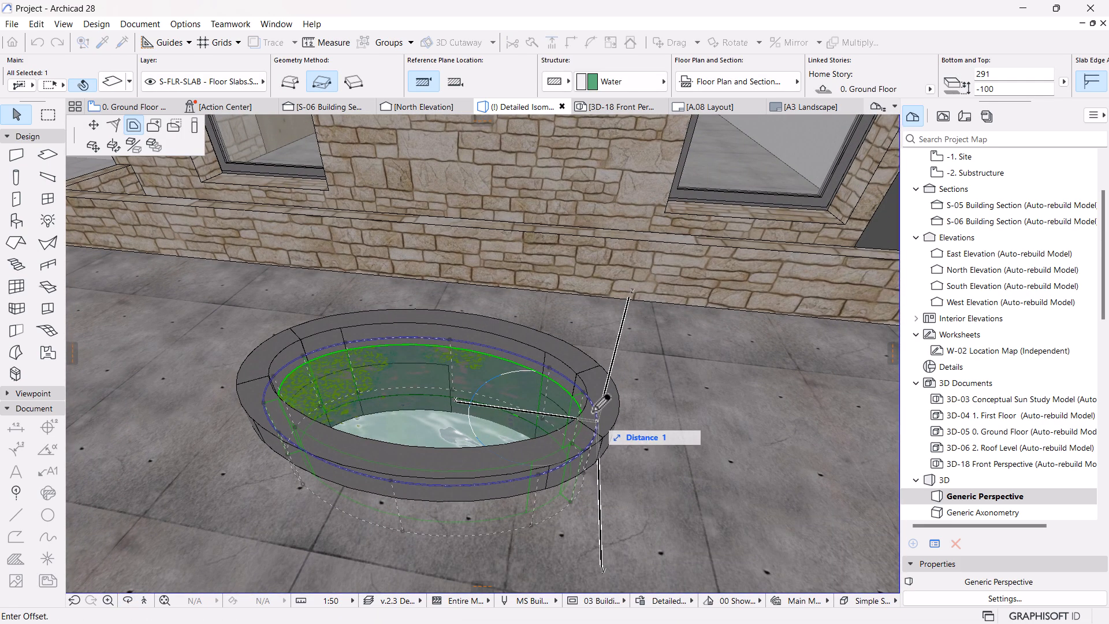
left_click(587, 365)
key("Escape")
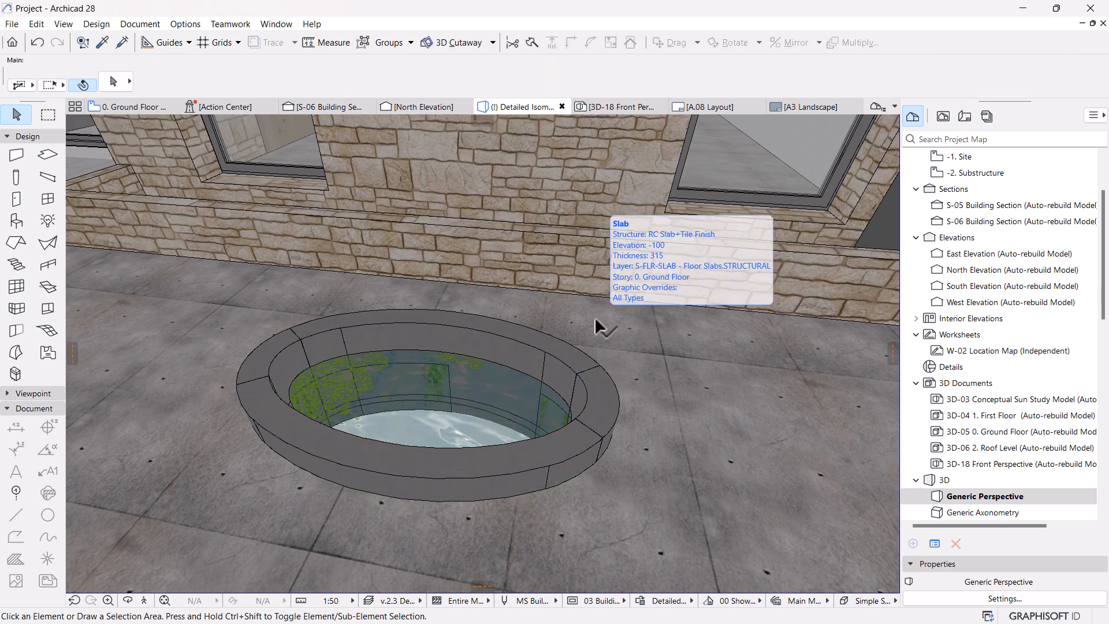
middle_click_drag(587, 339, 646, 429, "shift")
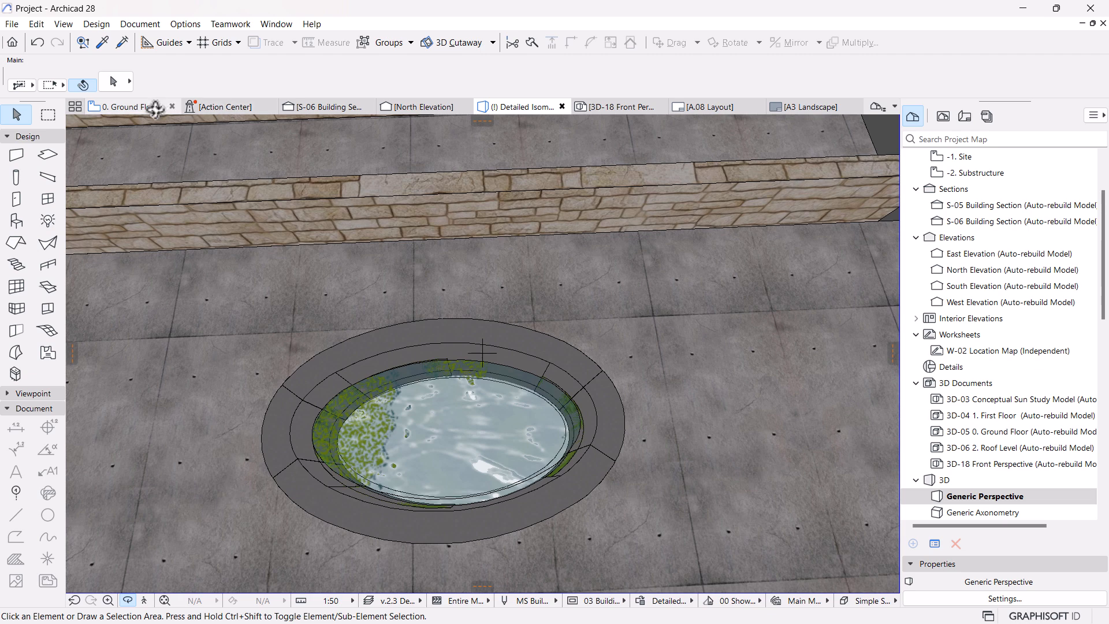
In the ground floor plan, offset all edges of the water slab outward to the inner edge of the edge beams.
left_click(155, 108)
scroll(516, 291, "up", 2)
scroll(506, 281, "up", 3)
left_click(514, 274)
left_click(520, 282)
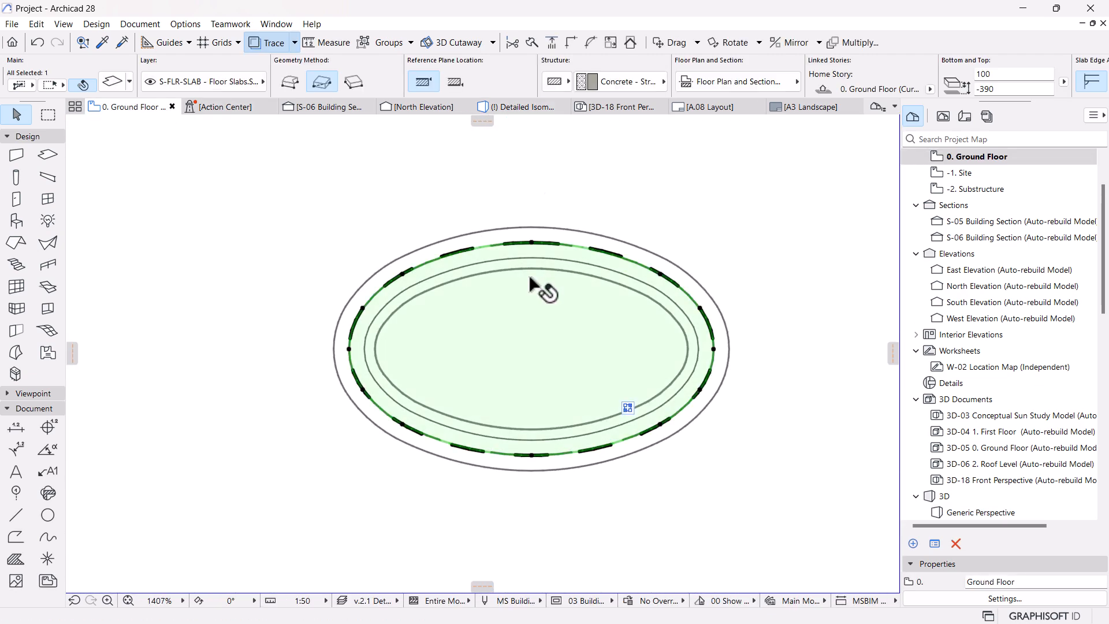
left_click(531, 267)
left_click(532, 268)
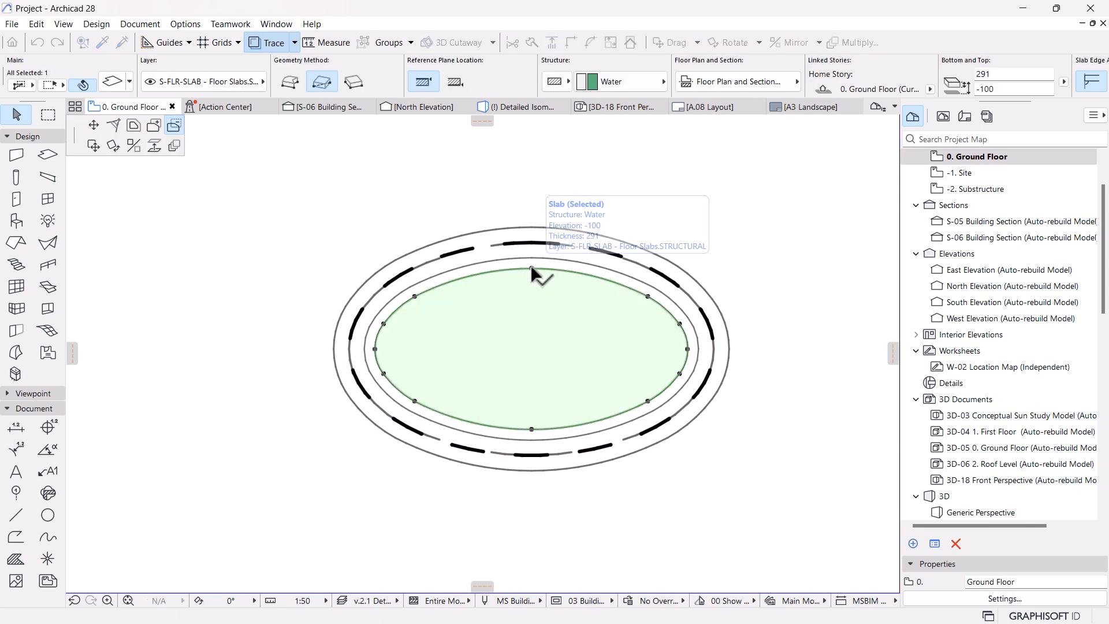
left_click(133, 125)
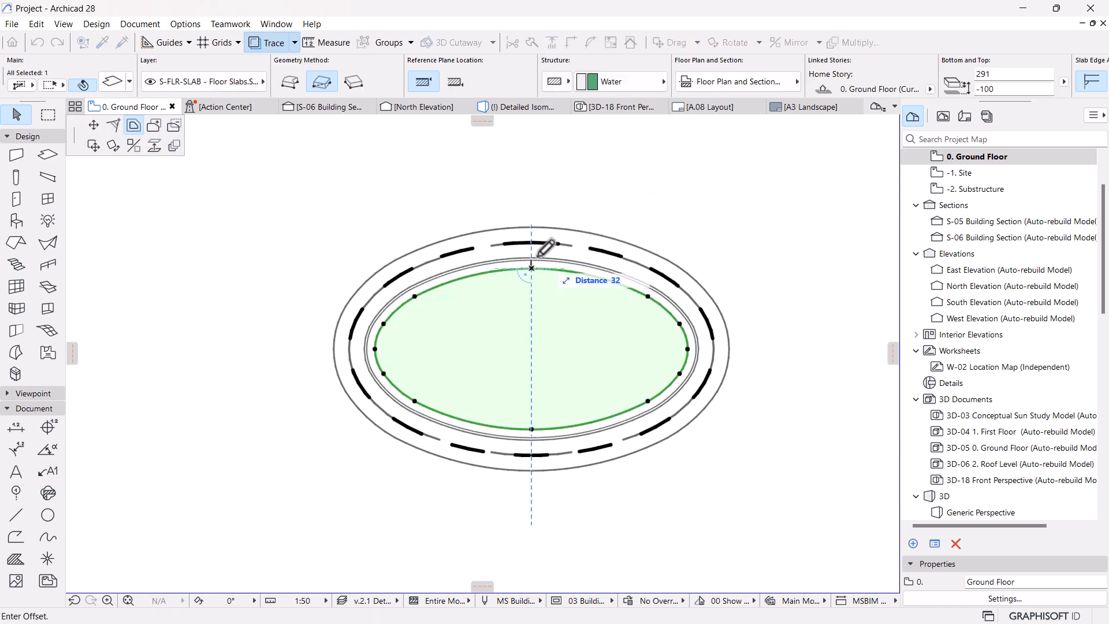
left_click(532, 258)
key("Escape")
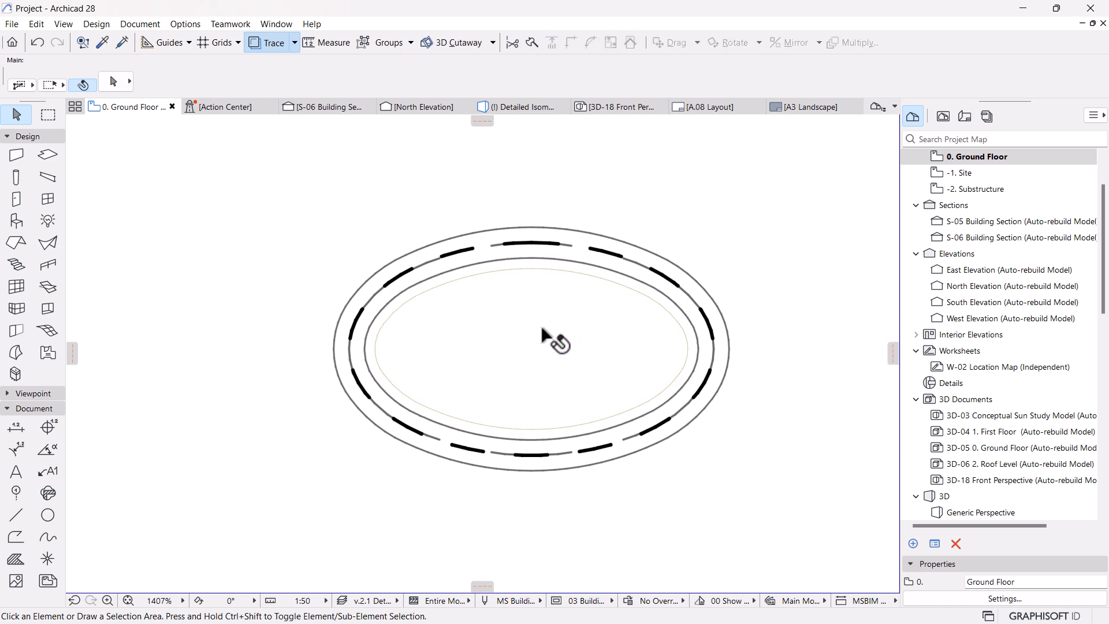
scroll(546, 341, "down", 3)
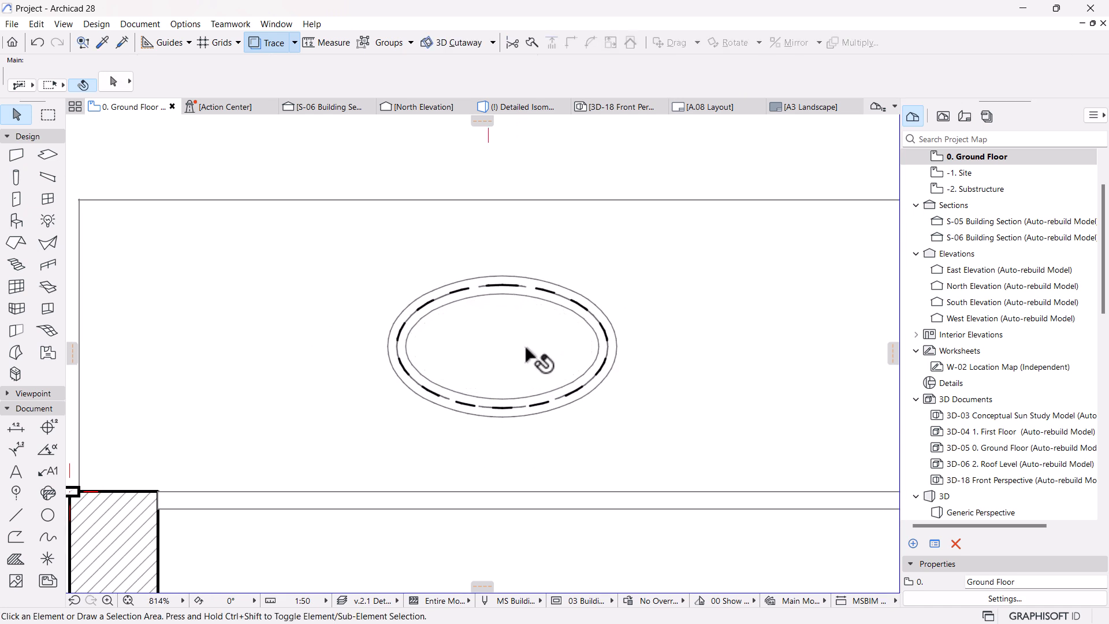
Examine the pond and the front slab's junction with the low brick wall in building section S-06.
left_click(345, 107)
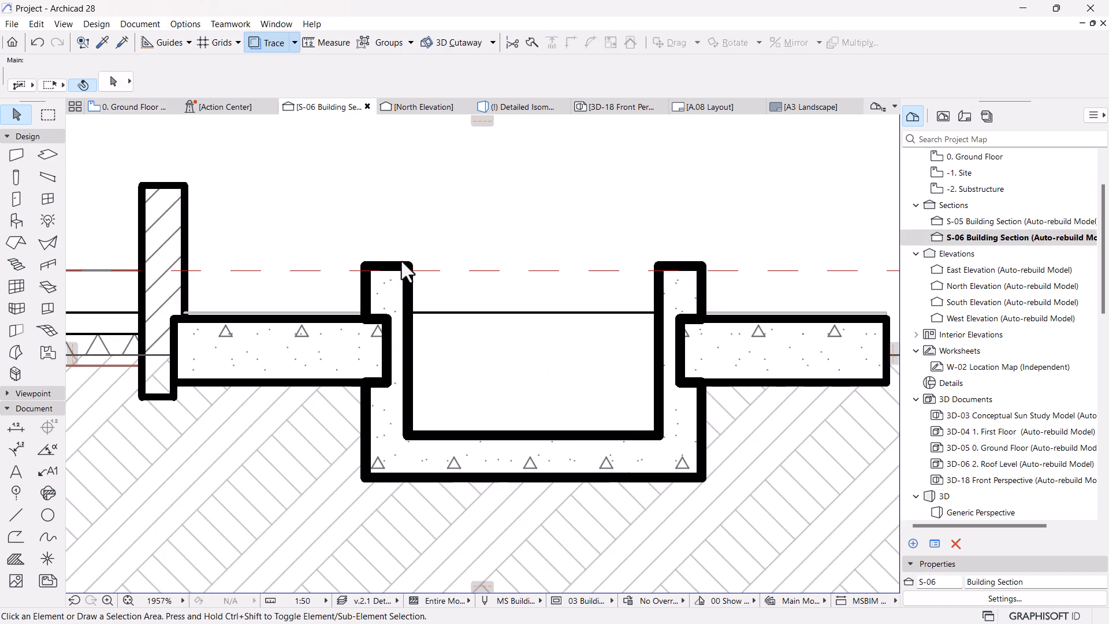
scroll(433, 332, "down", 5)
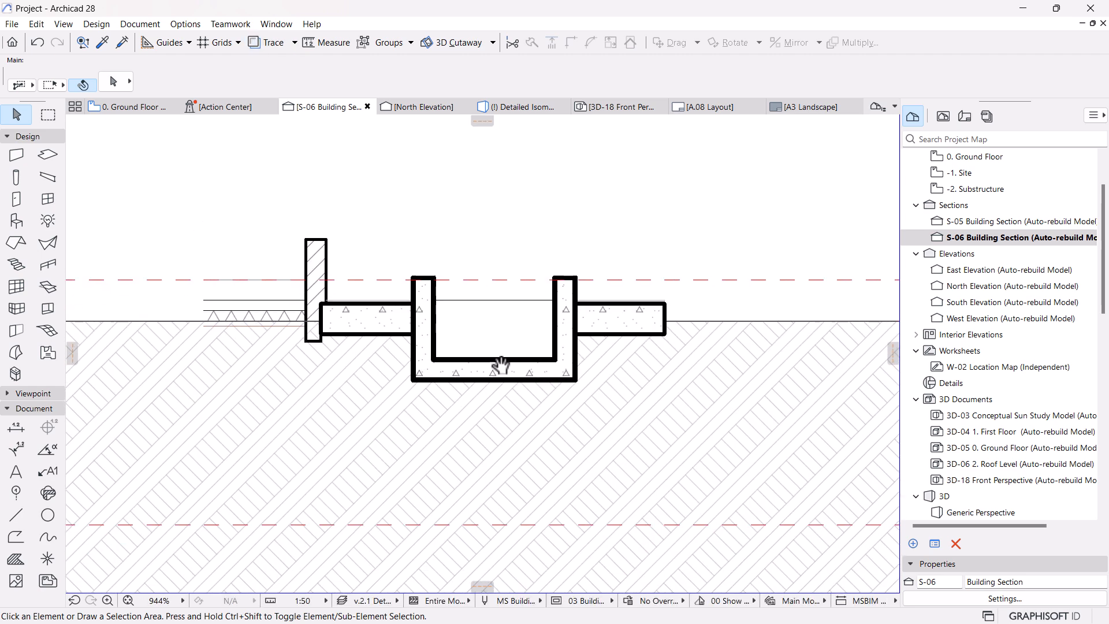
scroll(323, 277, "up", 4)
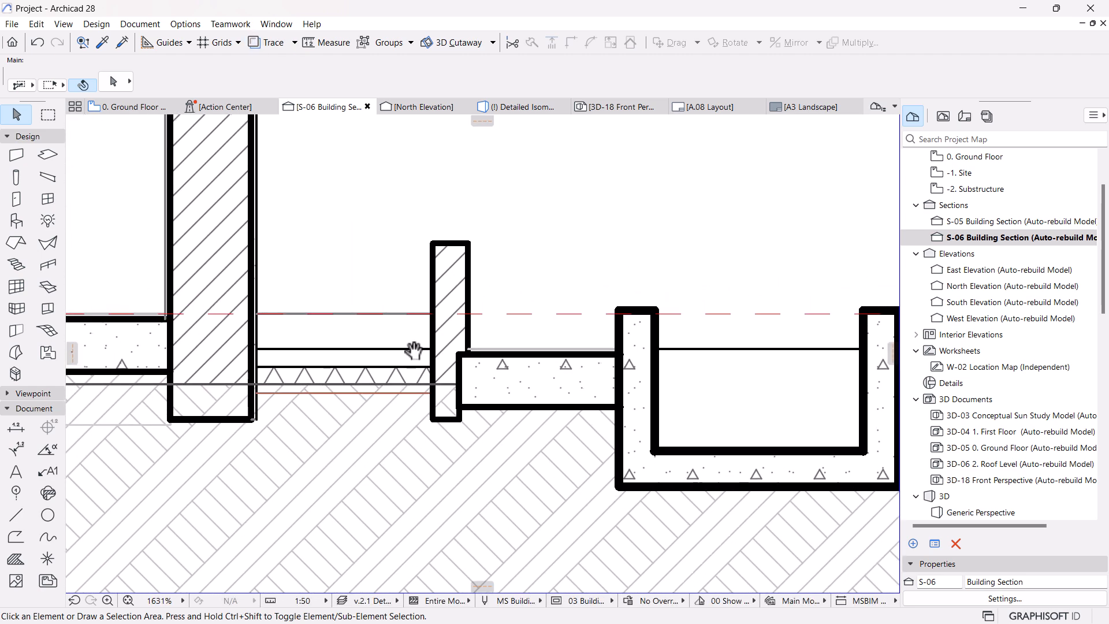
left_click(454, 271)
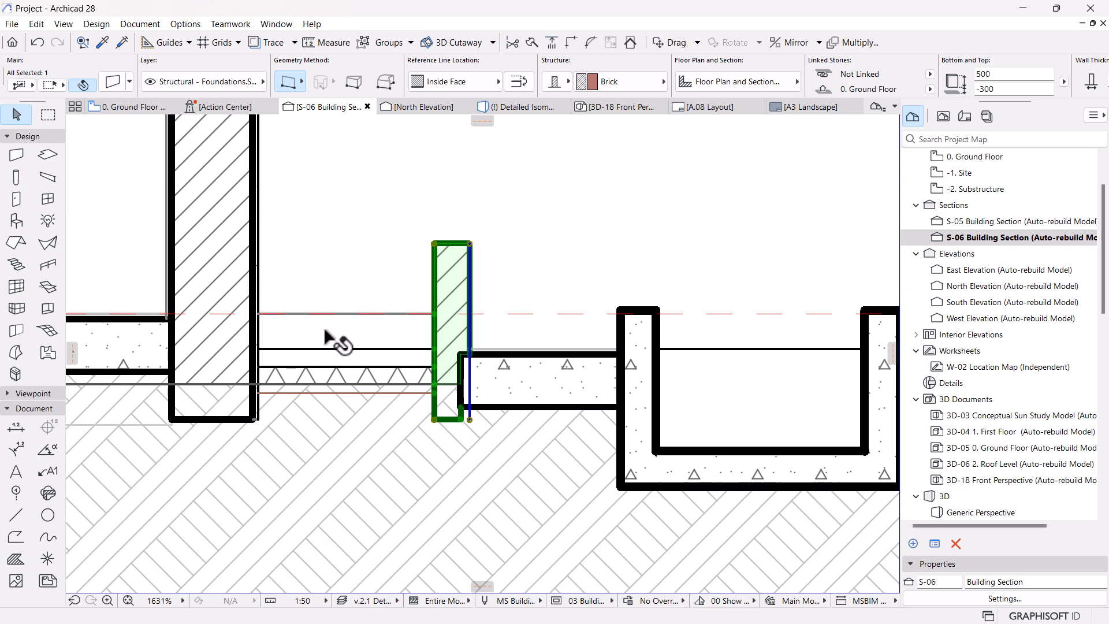
middle_click_drag(335, 342, 410, 347)
scroll(445, 375, "up", 2)
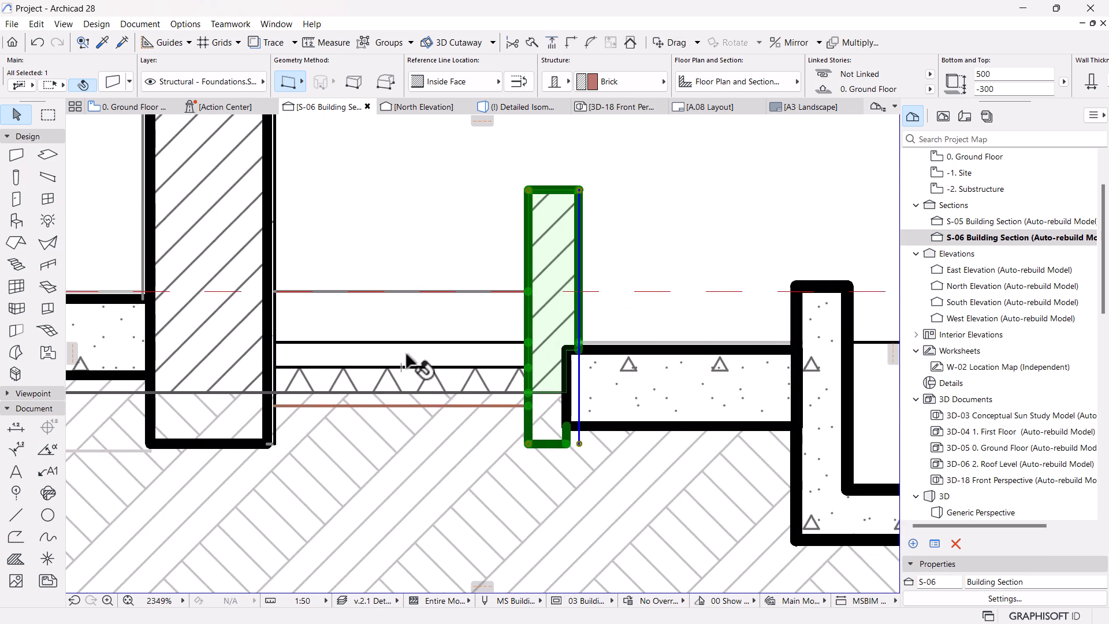
scroll(445, 379, "down", 3)
scroll(453, 337, "up", 2)
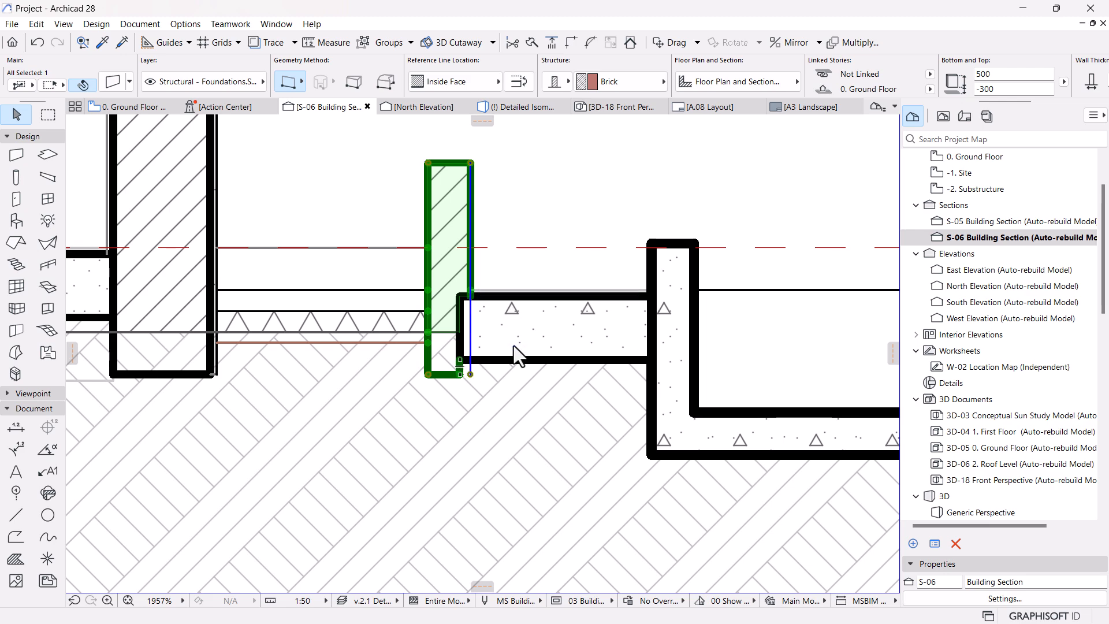
scroll(503, 347, "down", 2)
scroll(502, 370, "up", 3)
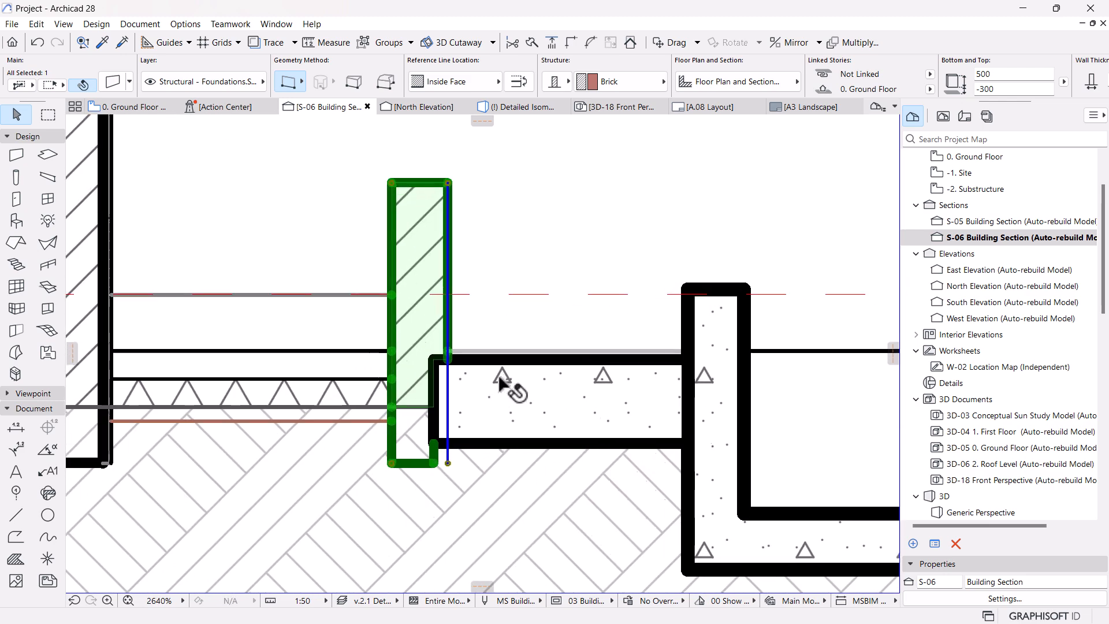
In the 3D view, offset the front slab's edge along the low stone wall to the wall's outer face.
key("Escape")
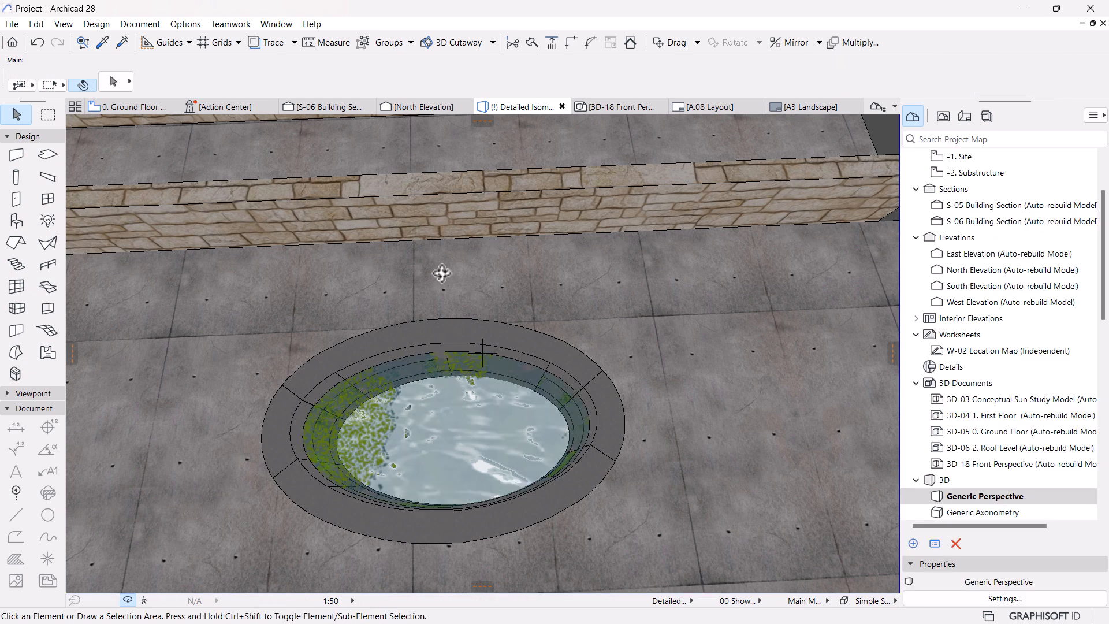
scroll(443, 273, "down", 2)
left_click(577, 277)
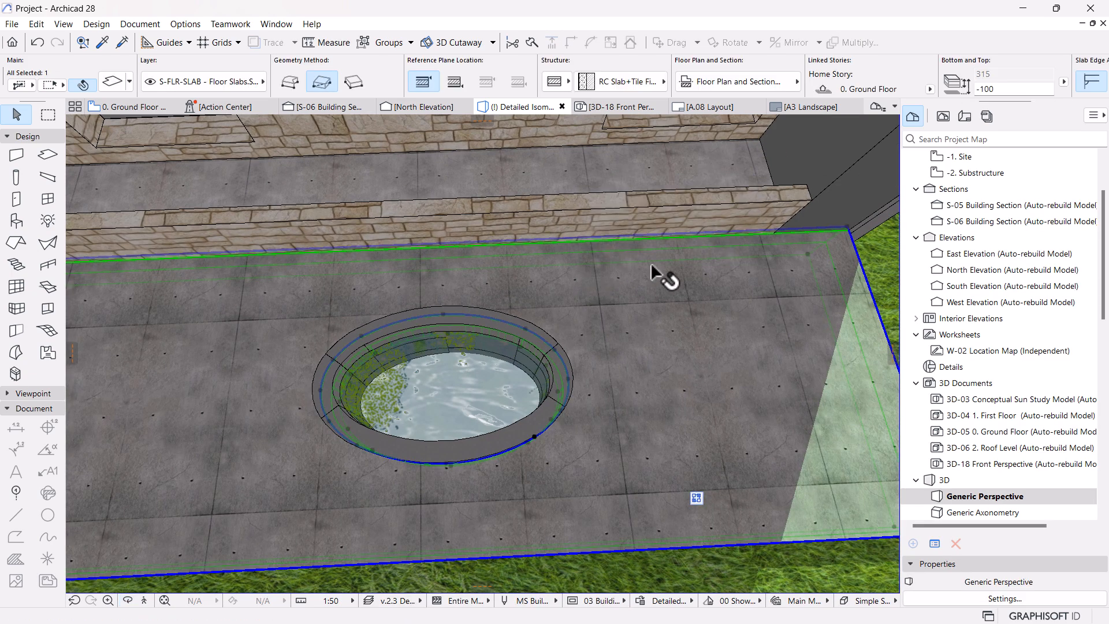
left_click(736, 233)
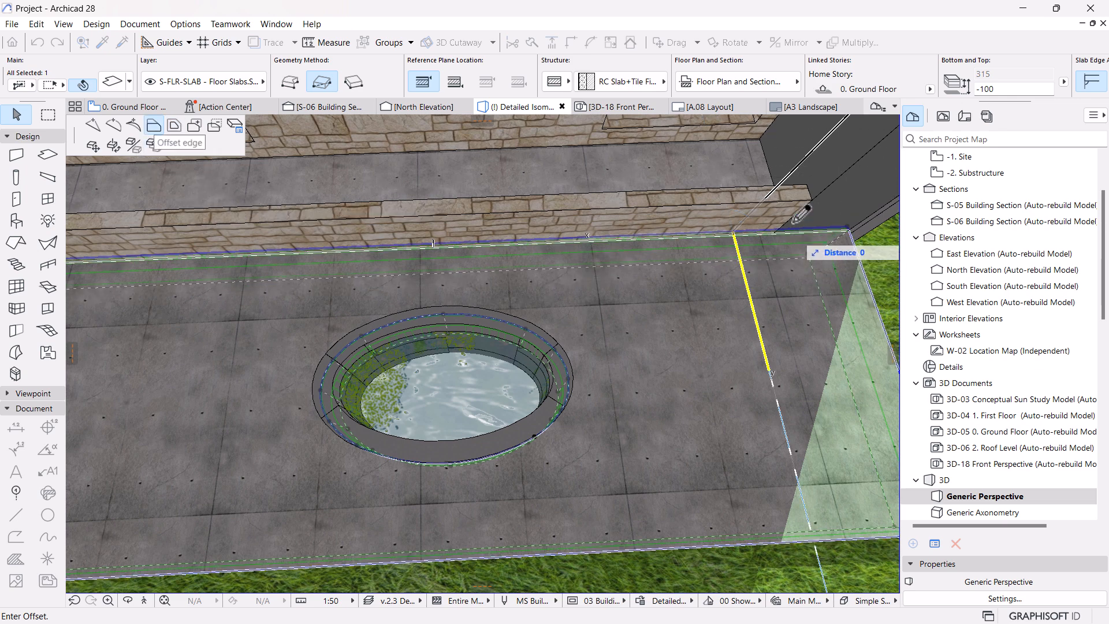
left_click(820, 189)
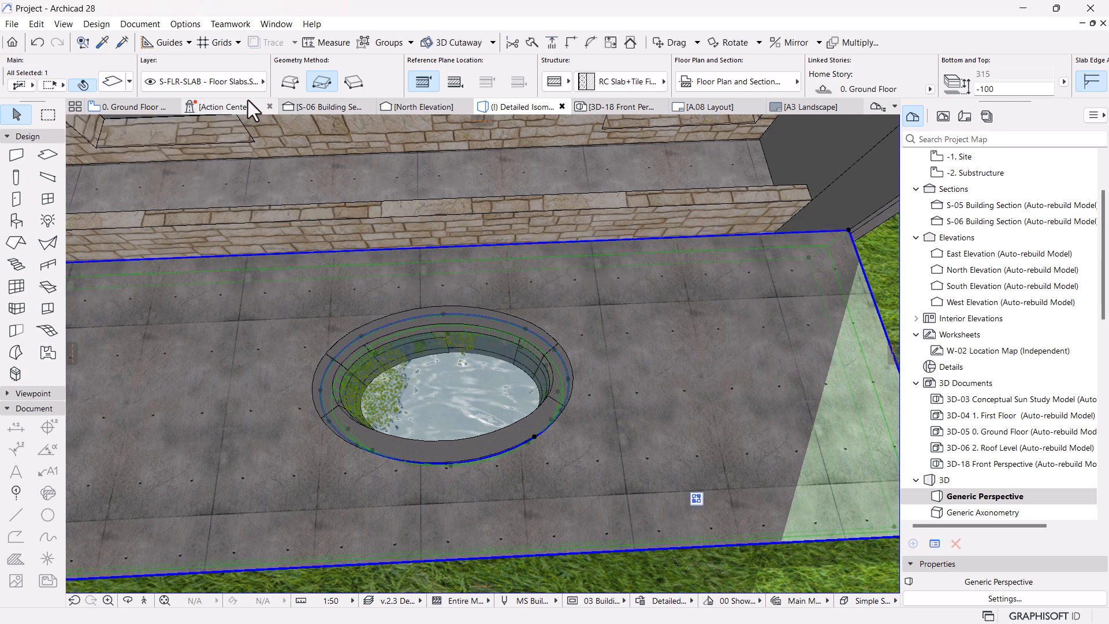
Check the slab-to-wall junction, the layered slab behind the low wall and the pond's water slab in section S-06.
left_click(324, 105)
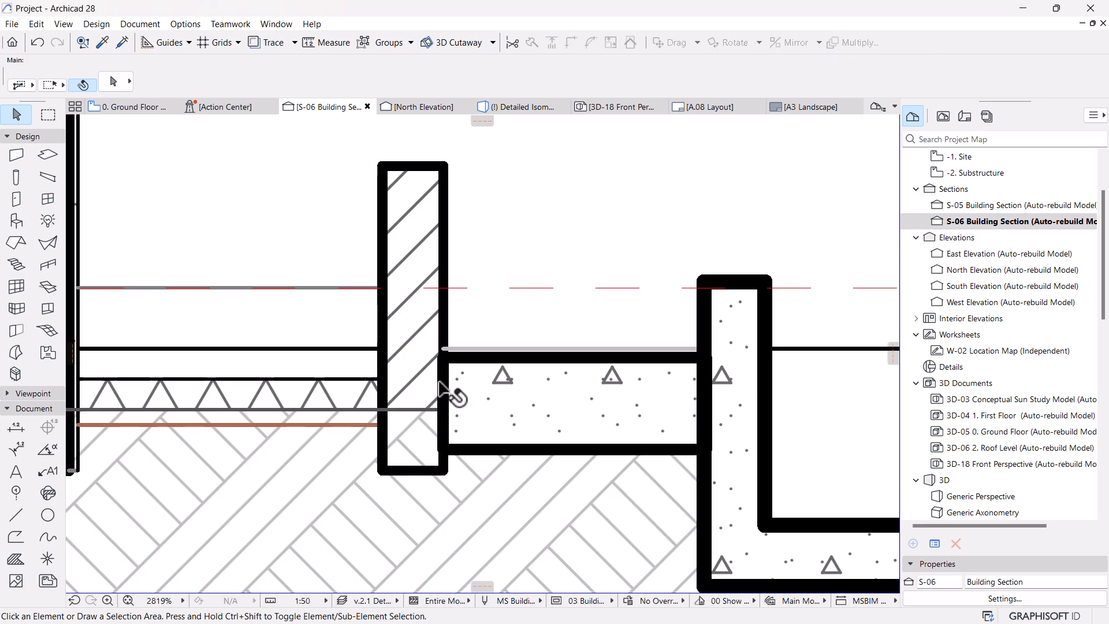
scroll(450, 367, "down", 8)
middle_click_drag(431, 407, 365, 364)
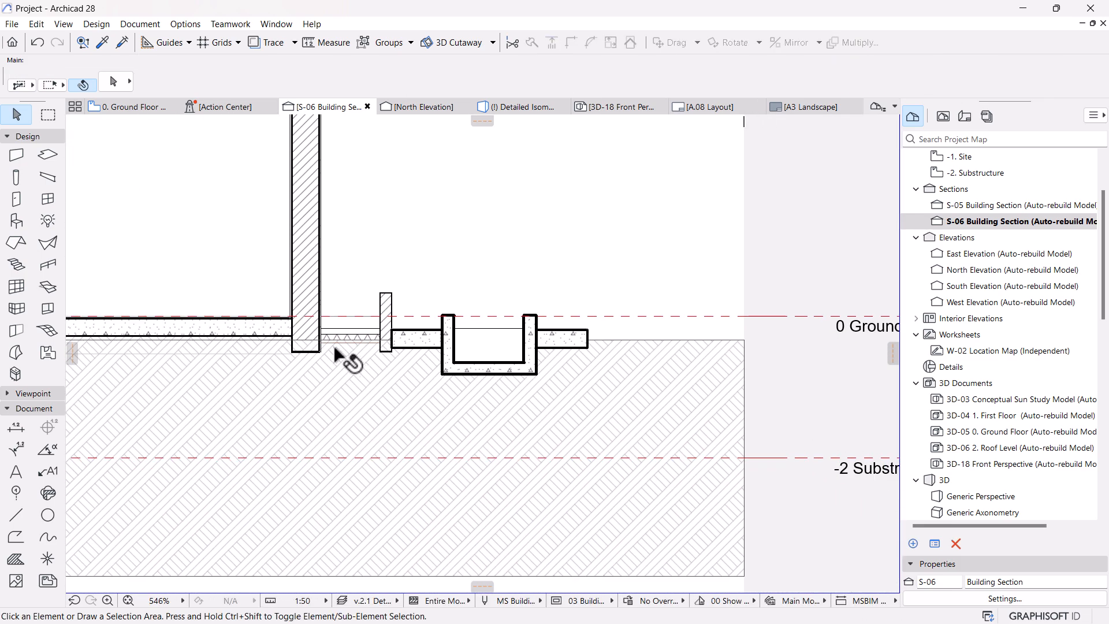
scroll(384, 323, "up", 2)
scroll(343, 336, "up", 1)
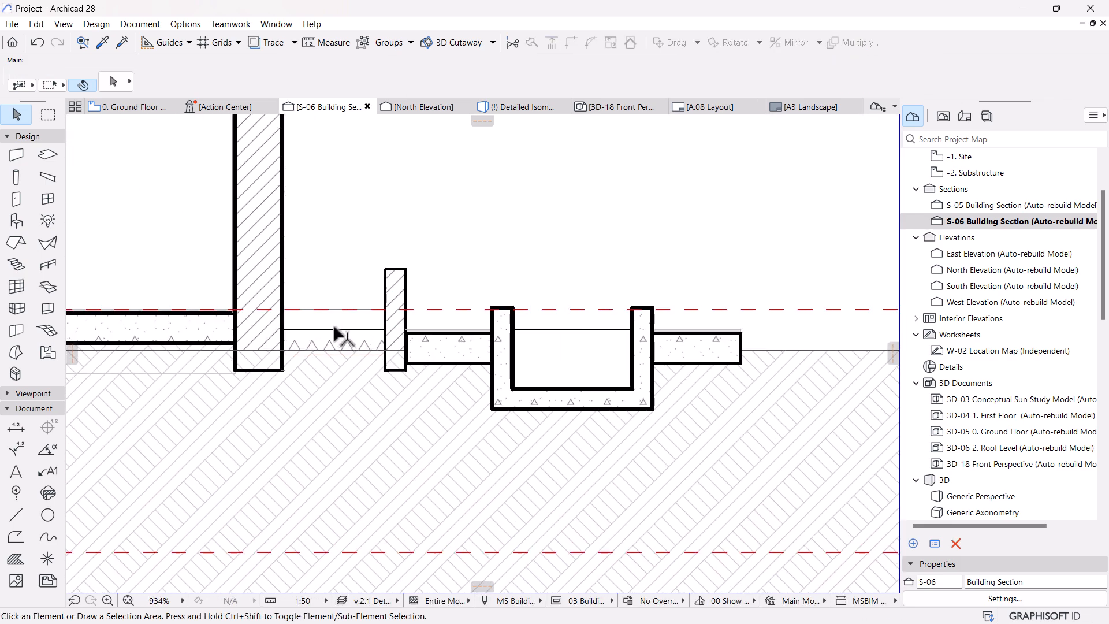
scroll(326, 336, "up", 1)
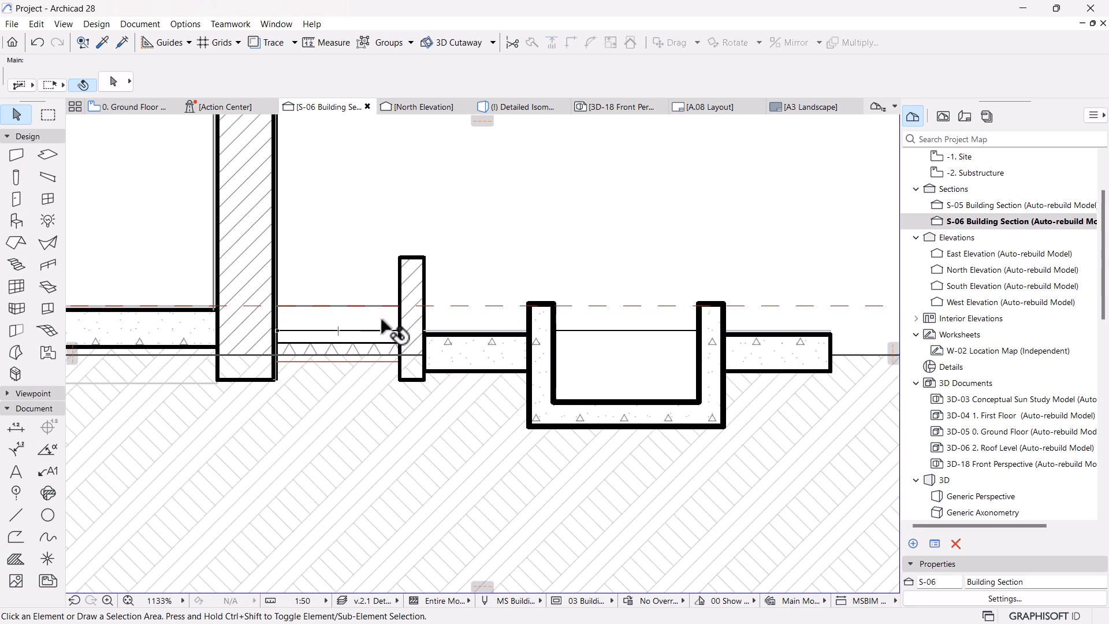
scroll(492, 319, "down", 1)
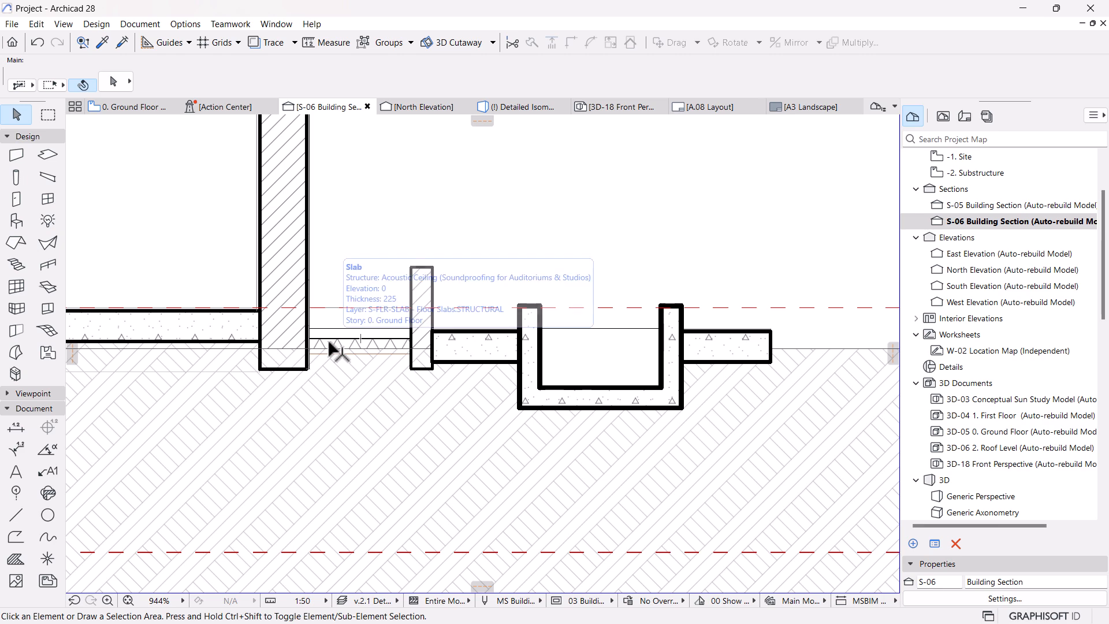
scroll(296, 379, "up", 2)
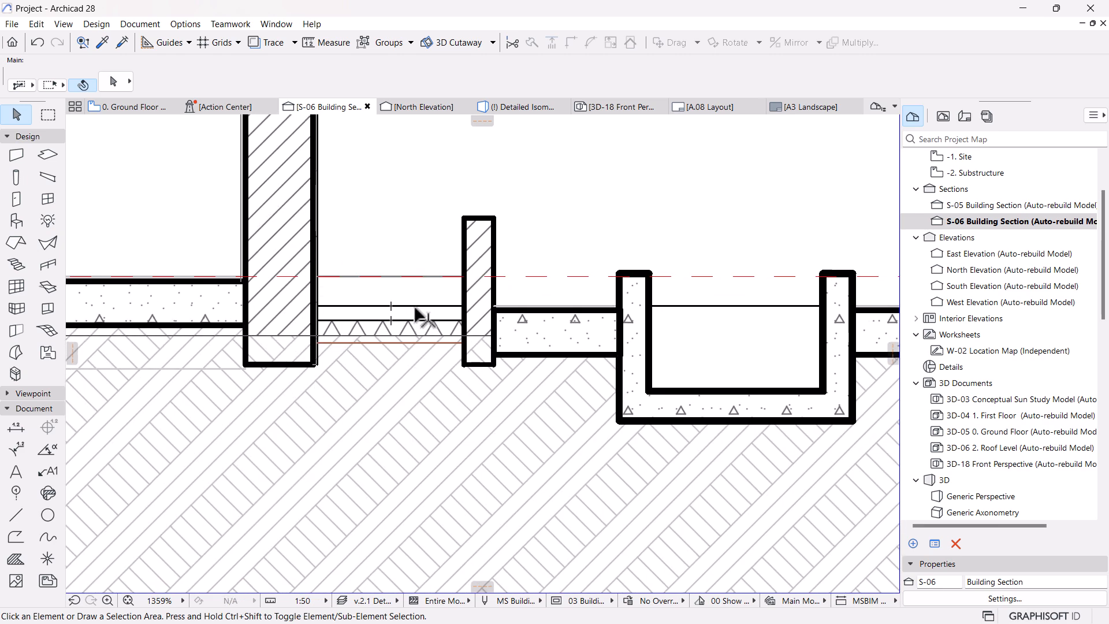
scroll(405, 312, "down", 3)
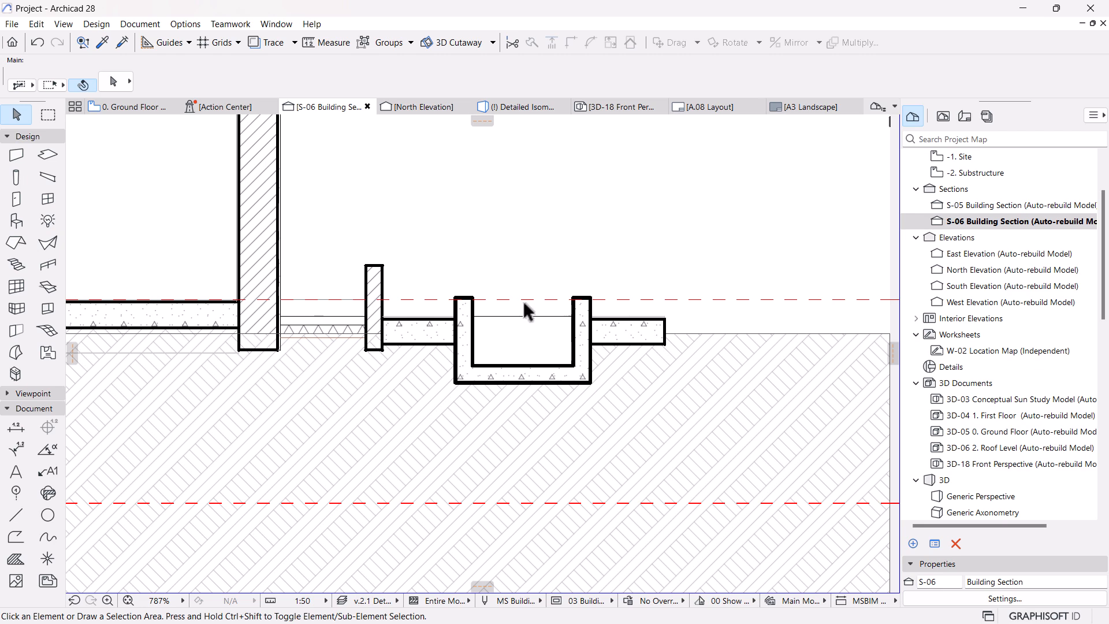
scroll(522, 301, "up", 3)
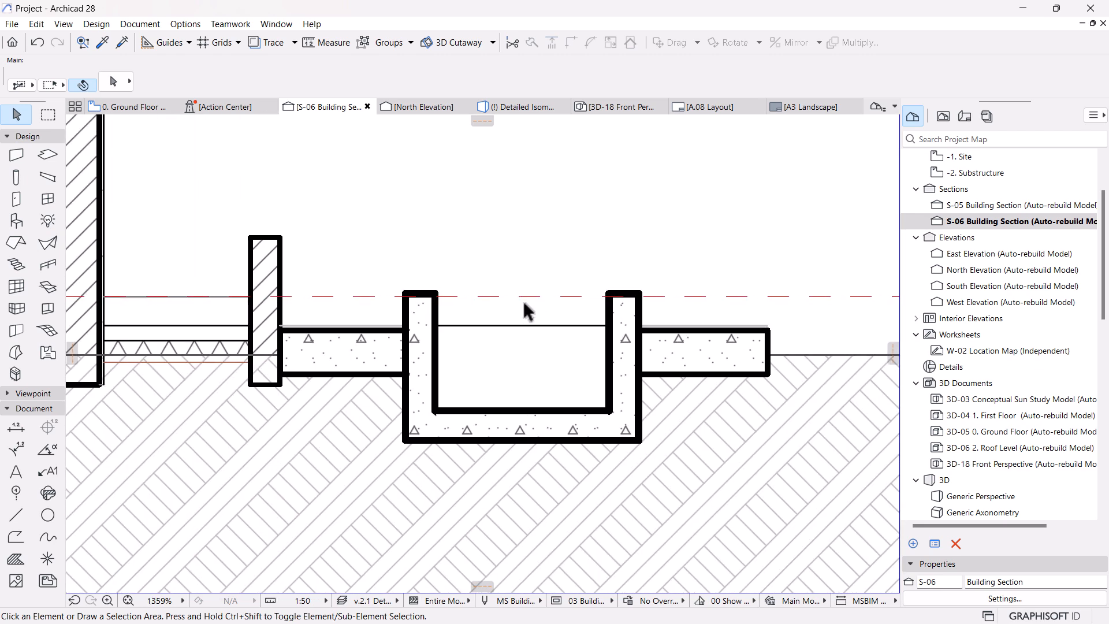
mouse_move(546, 351)
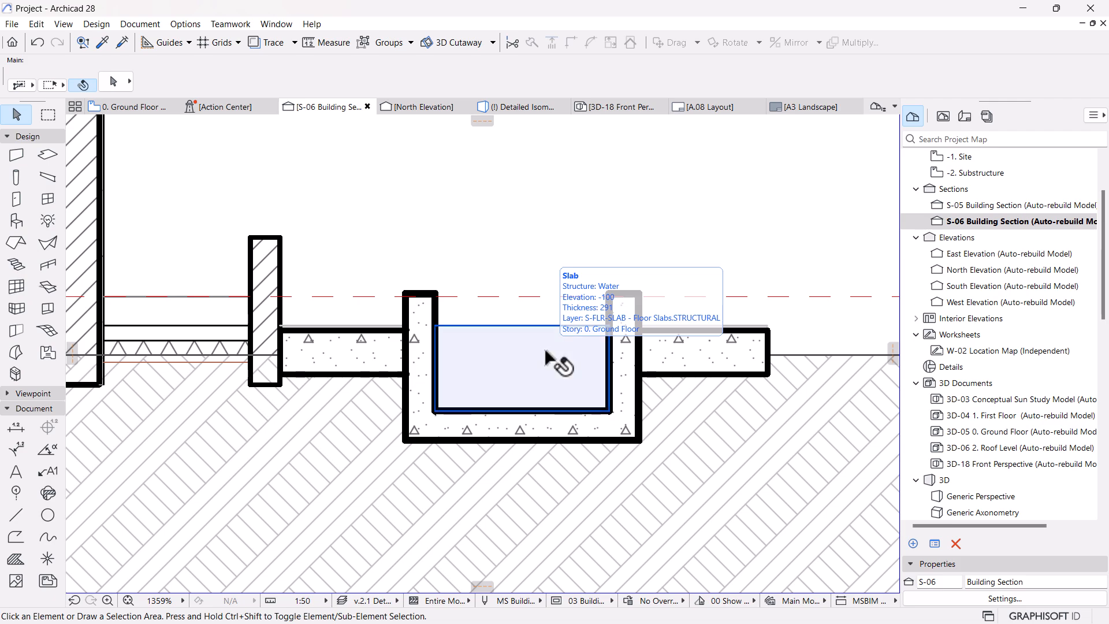
scroll(497, 179, "down", 2)
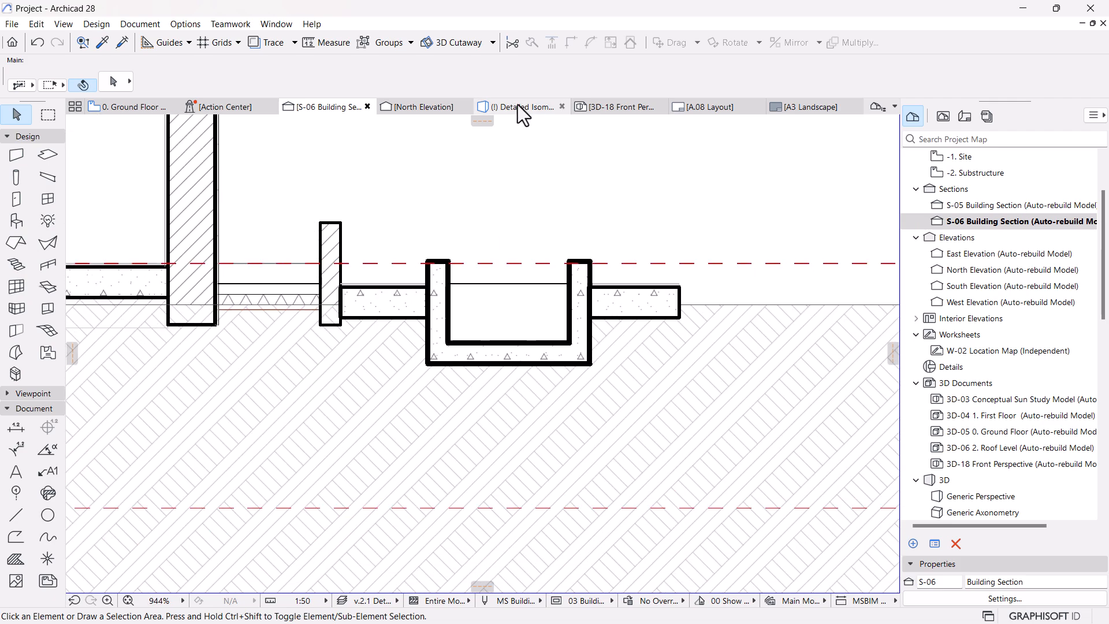
Inspect the pond's raised edge beams in 3D from the front and side of the house.
left_click(517, 105)
scroll(605, 340, "down", 5)
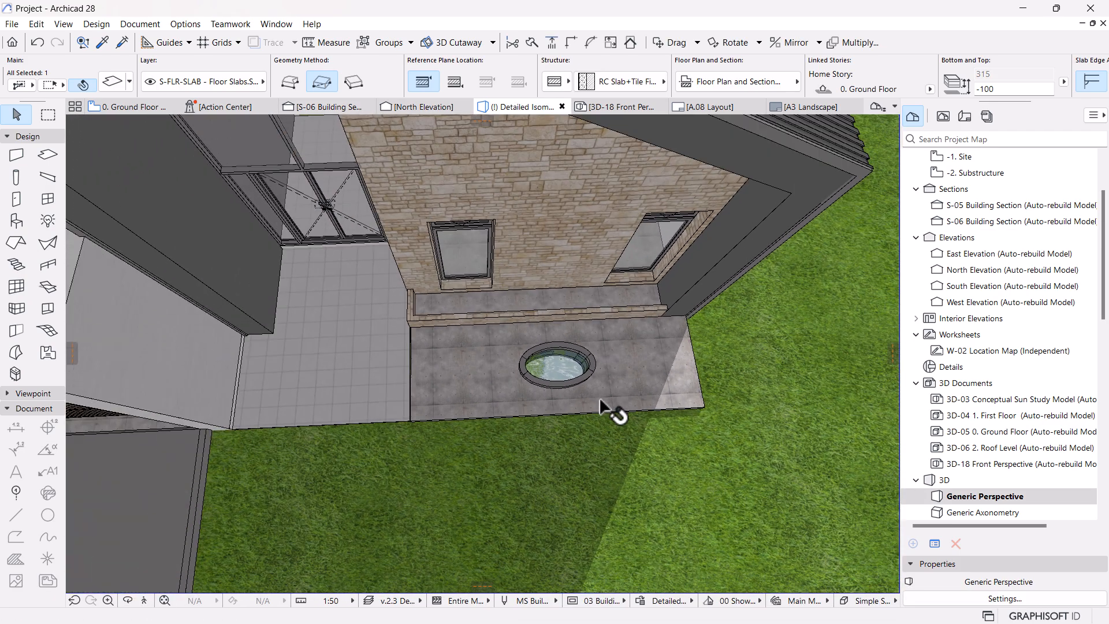
scroll(615, 408, "down", 4)
middle_click_drag(570, 379, 554, 290, "shift")
scroll(587, 349, "up", 2)
scroll(594, 355, "up", 6)
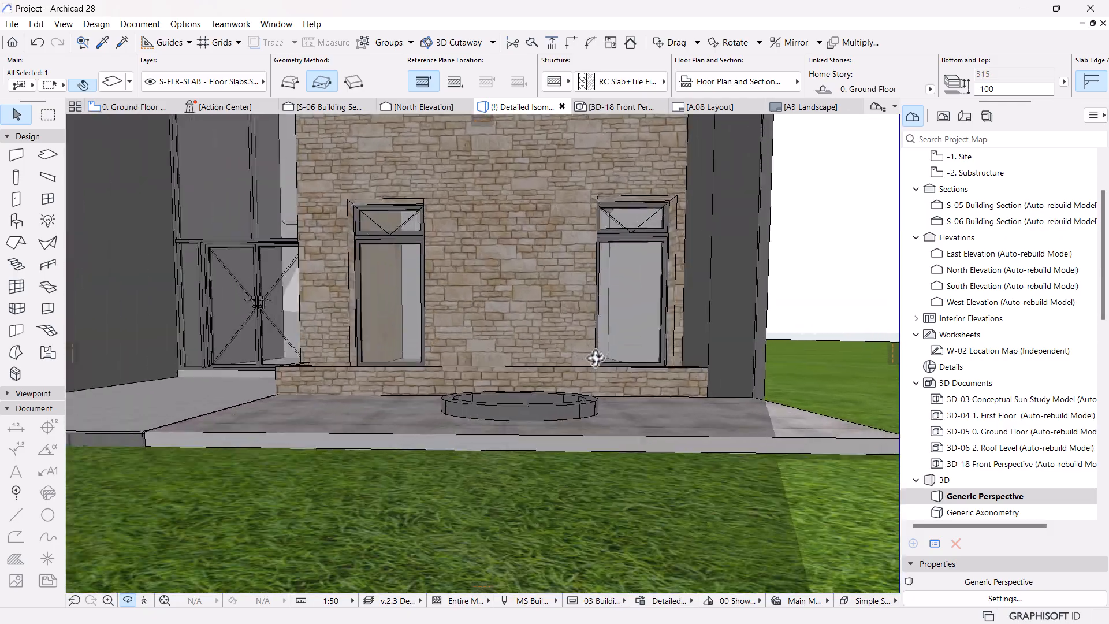
scroll(596, 358, "up", 1)
middle_click_drag(582, 379, 435, 391, "shift")
scroll(575, 443, "up", 2)
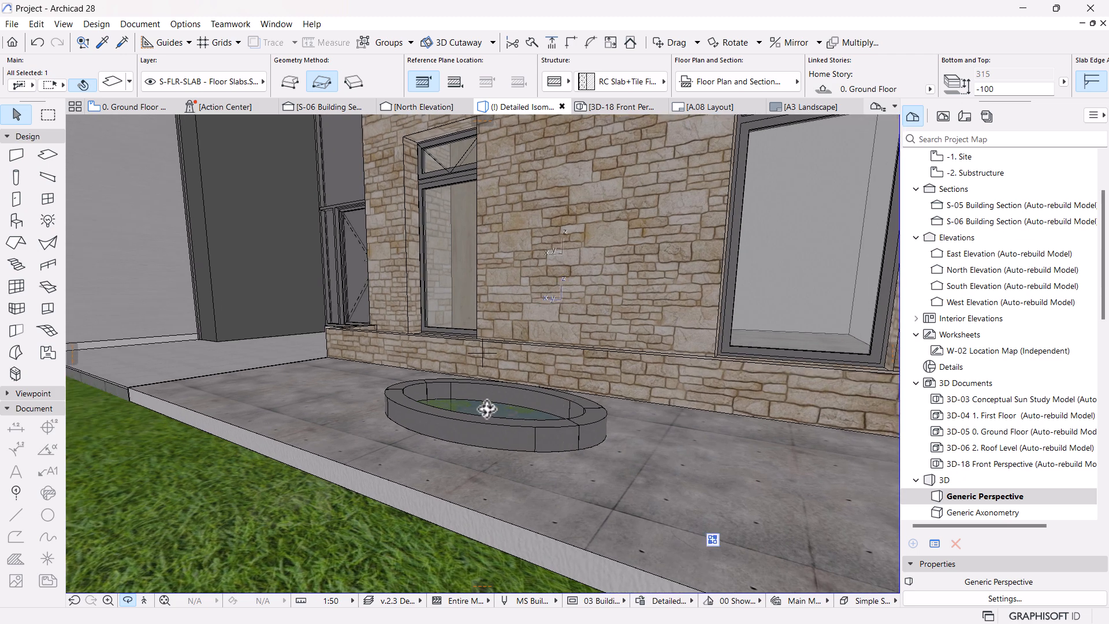
left_click(396, 391)
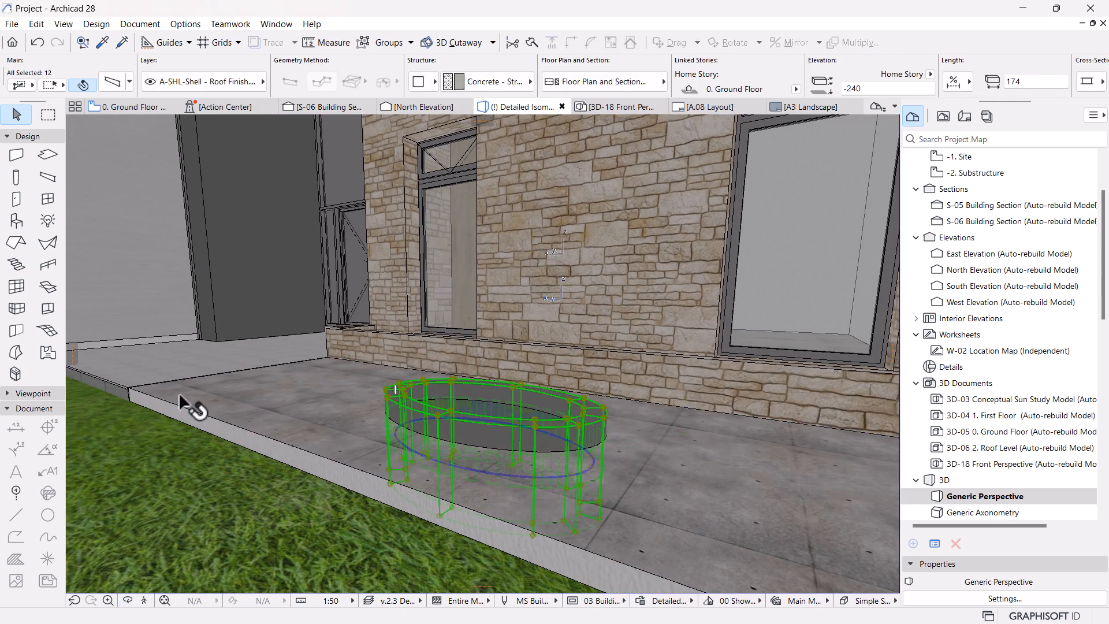
key("Escape")
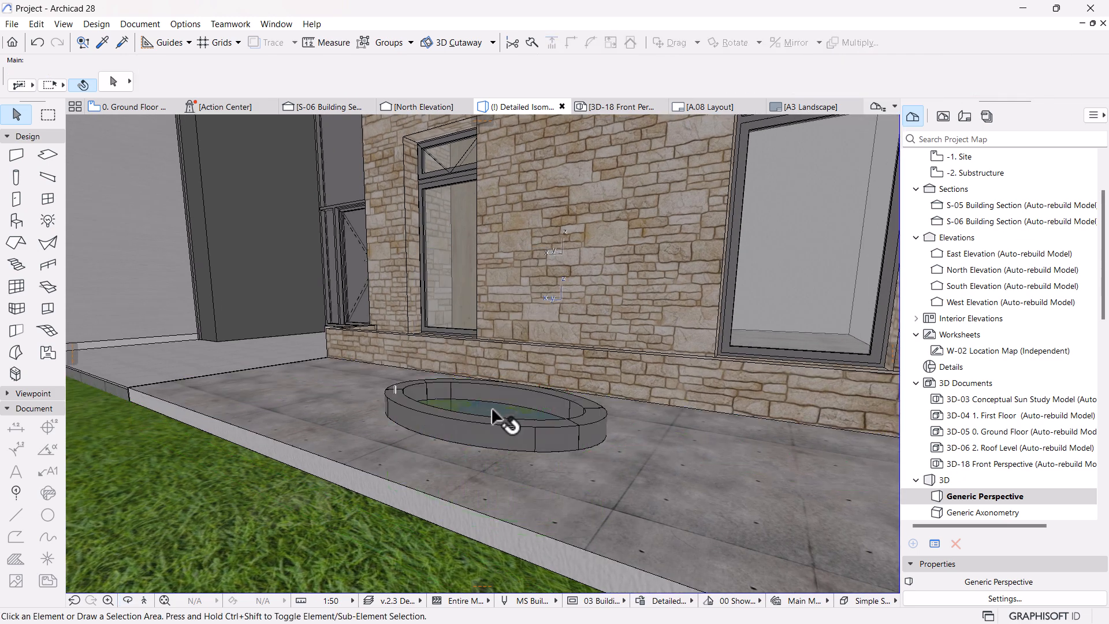
Review the finished pond in 3D against the front facade, both close up and from a distance.
scroll(521, 444, "up", 1)
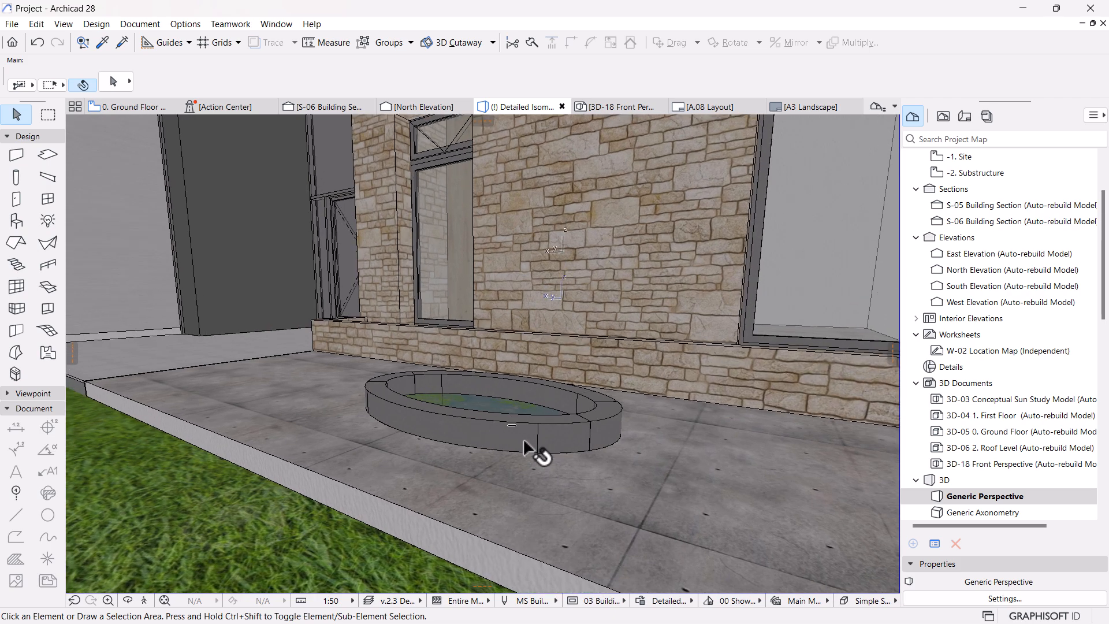
middle_click_drag(528, 448, 456, 395)
middle_click_drag(498, 428, 449, 396, "shift")
middle_click_drag(737, 393, 661, 351, "shift")
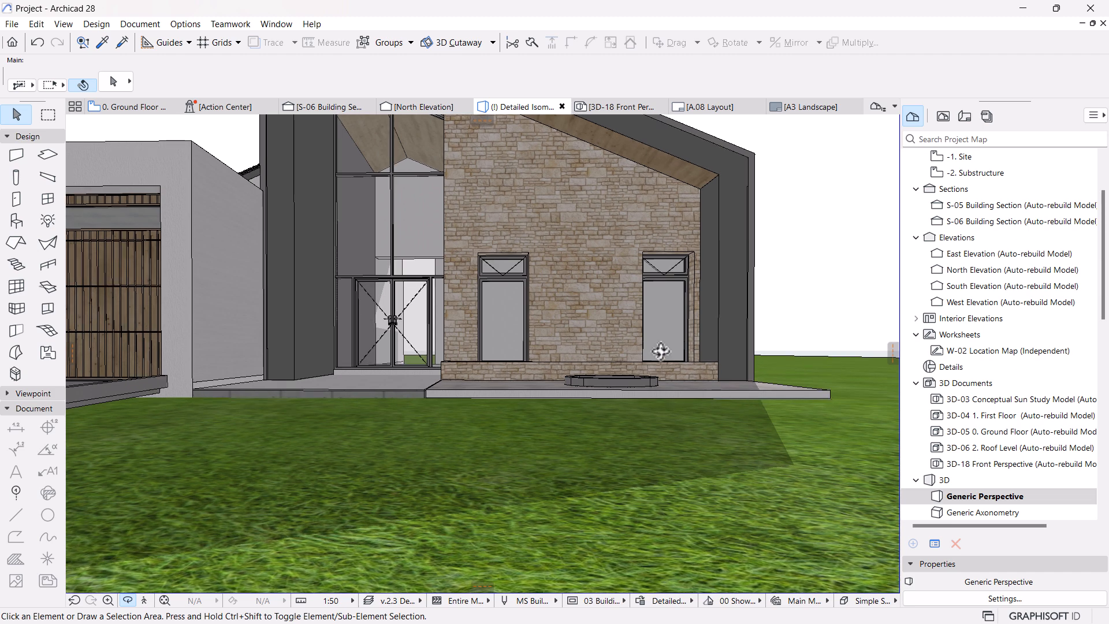
scroll(662, 351, "up", 3)
scroll(661, 351, "up", 3)
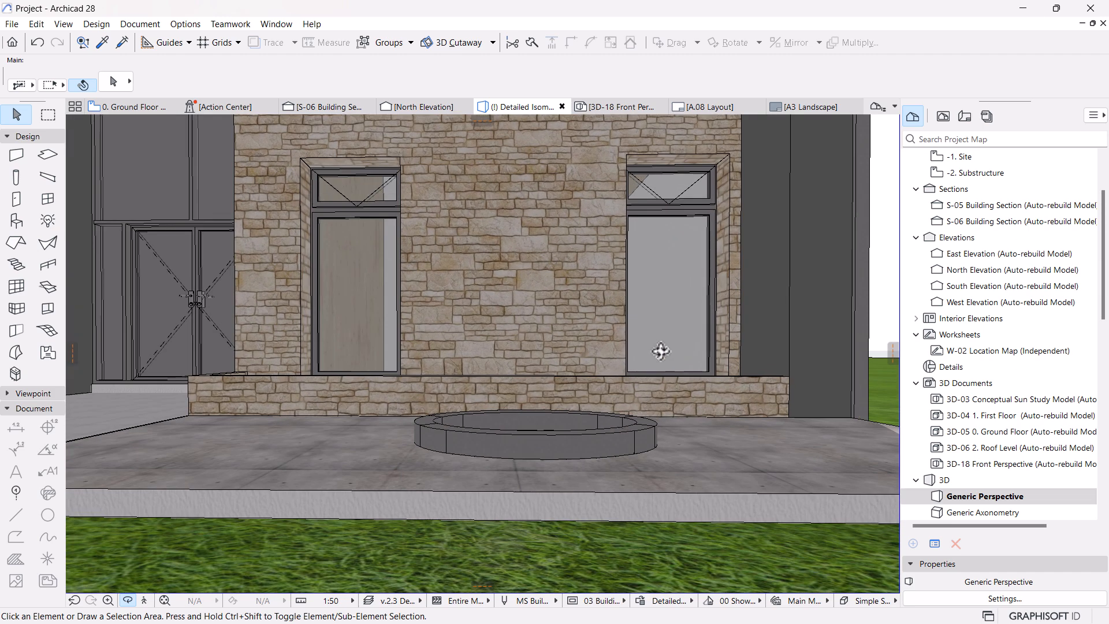
middle_click_drag(661, 351, 540, 451, "shift")
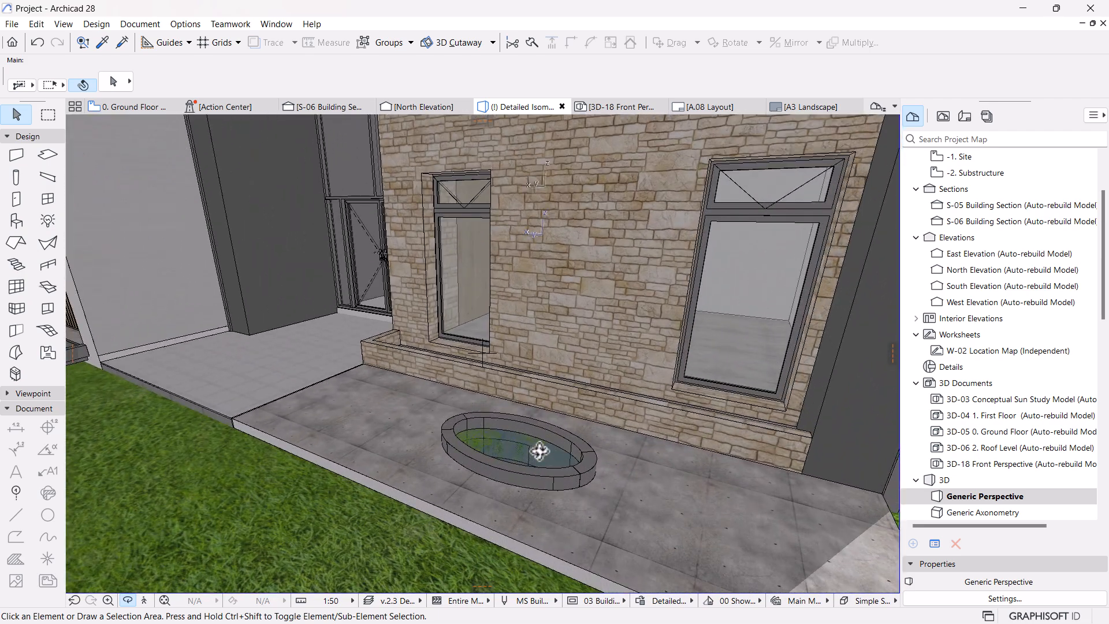
scroll(540, 451, "up", 4)
scroll(540, 451, "down", 4)
scroll(540, 451, "down", 5)
middle_click_drag(476, 483, 629, 460, "shift")
scroll(629, 460, "up", 3)
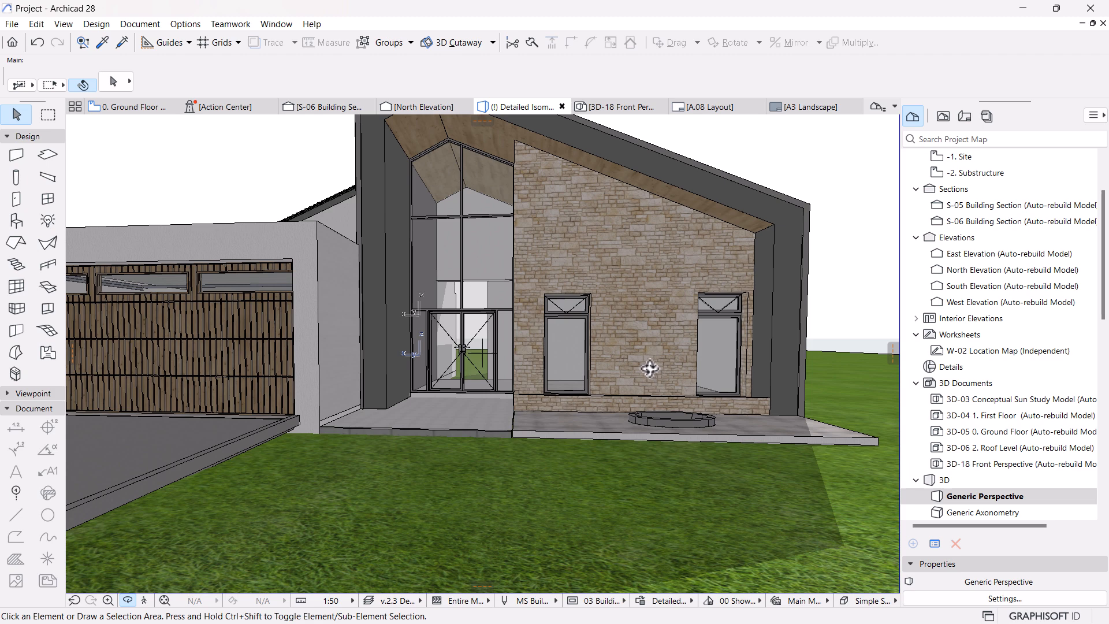
middle_click_drag(669, 375, 599, 410)
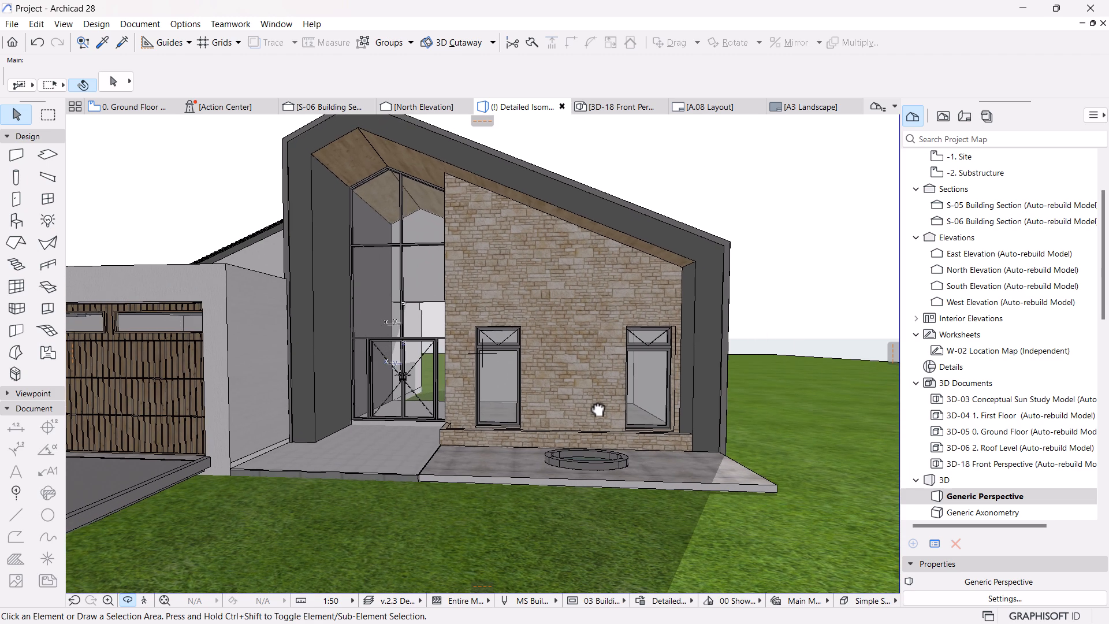
left_click_drag(598, 410, 569, 492)
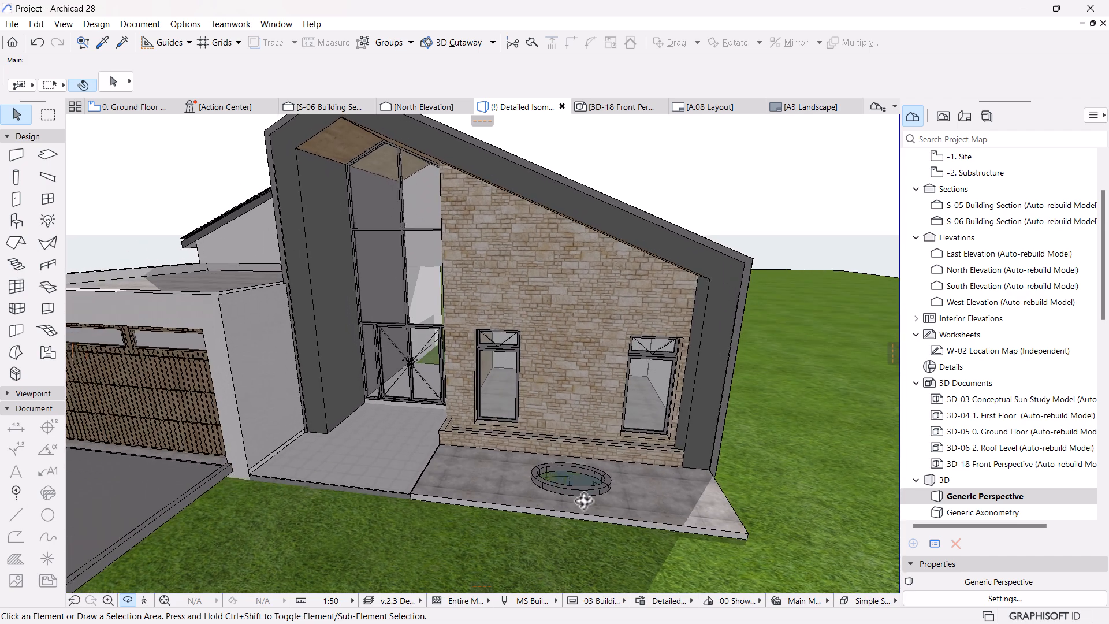
scroll(569, 492, "up", 5)
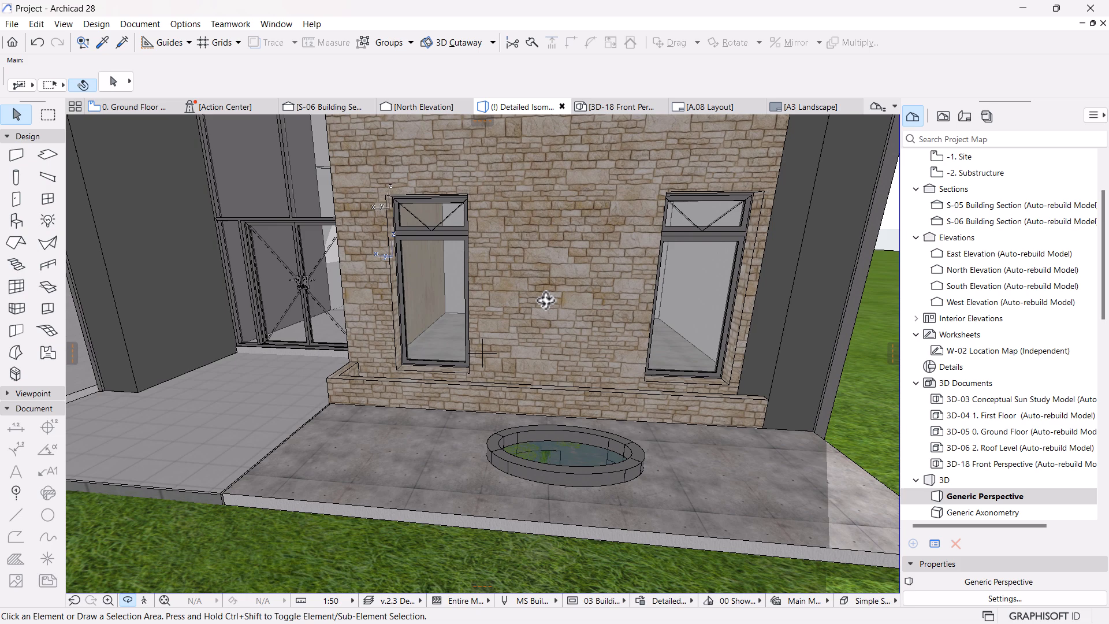
scroll(664, 347, "up", 4)
scroll(495, 384, "up", 2)
scroll(496, 384, "down", 4)
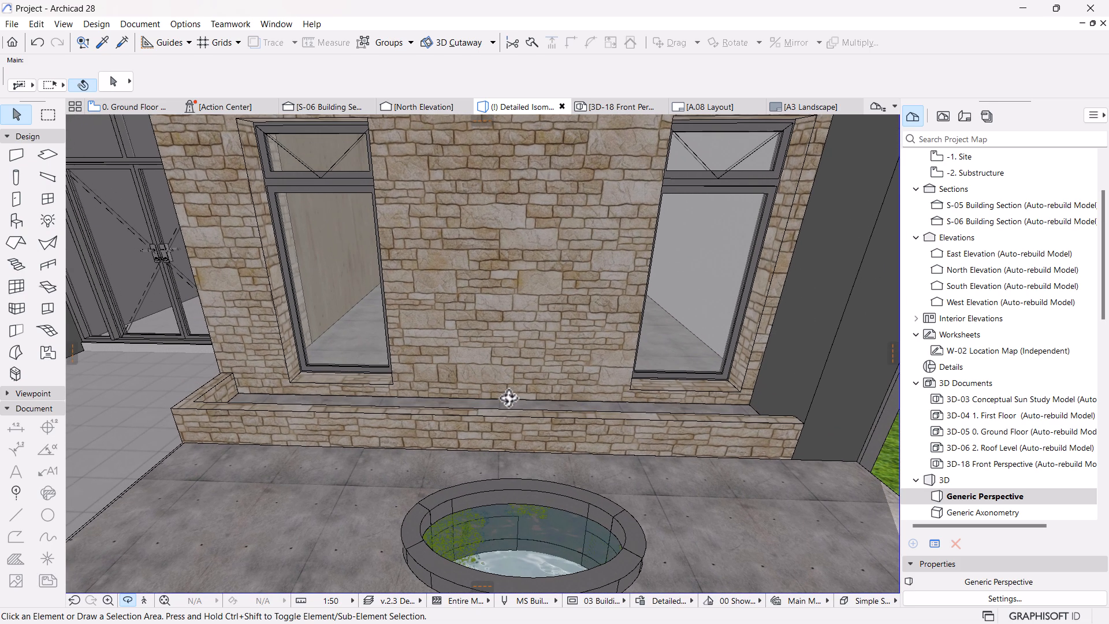
scroll(553, 399, "down", 2)
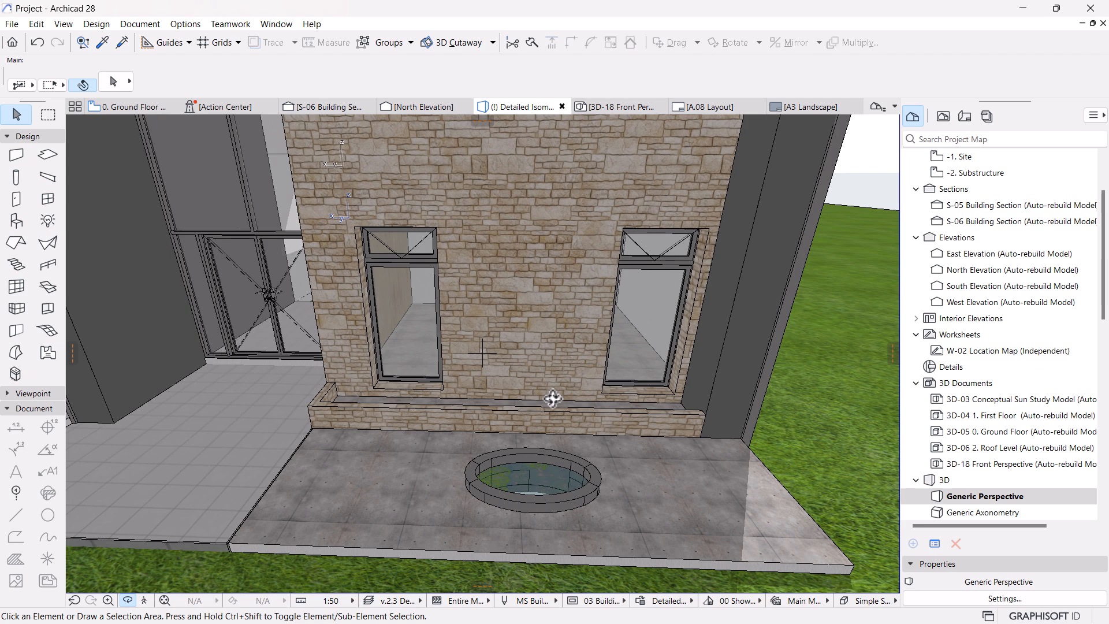
scroll(553, 399, "down", 4)
scroll(642, 413, "up", 3)
scroll(556, 428, "up", 4)
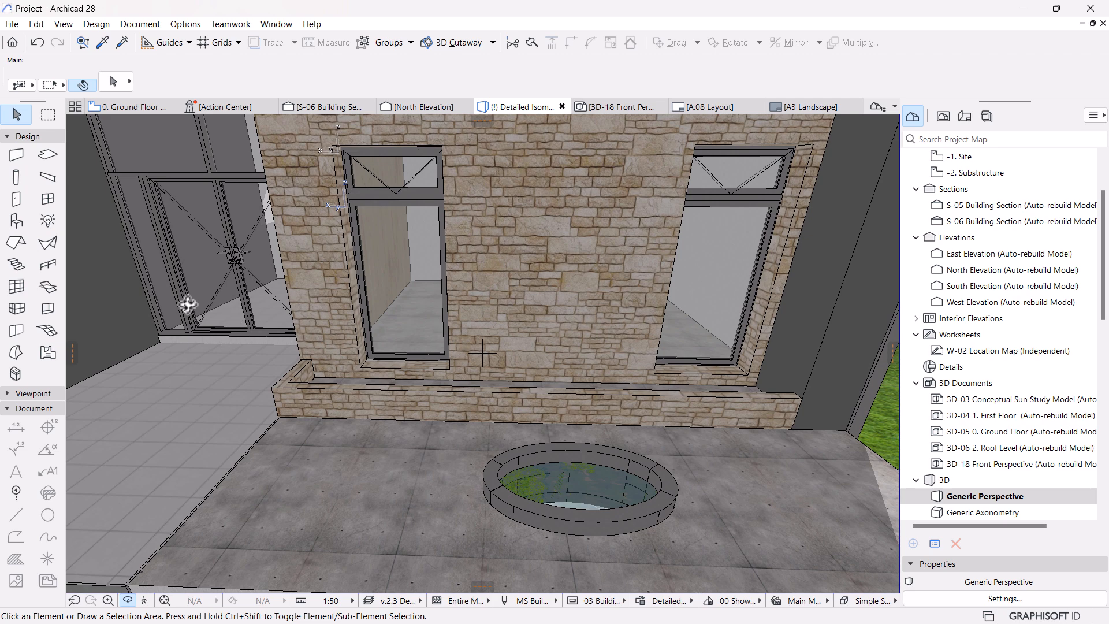
Open the Object tool's default settings and search the library for 3D shapes, looking through the matching parts.
left_click(17, 222)
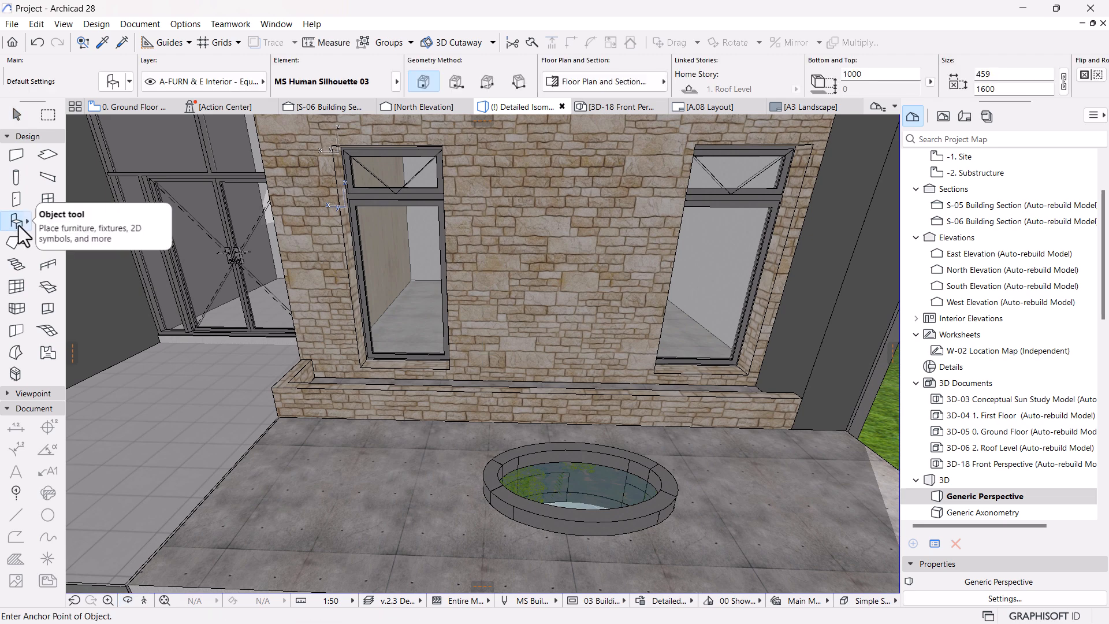
left_click(112, 82)
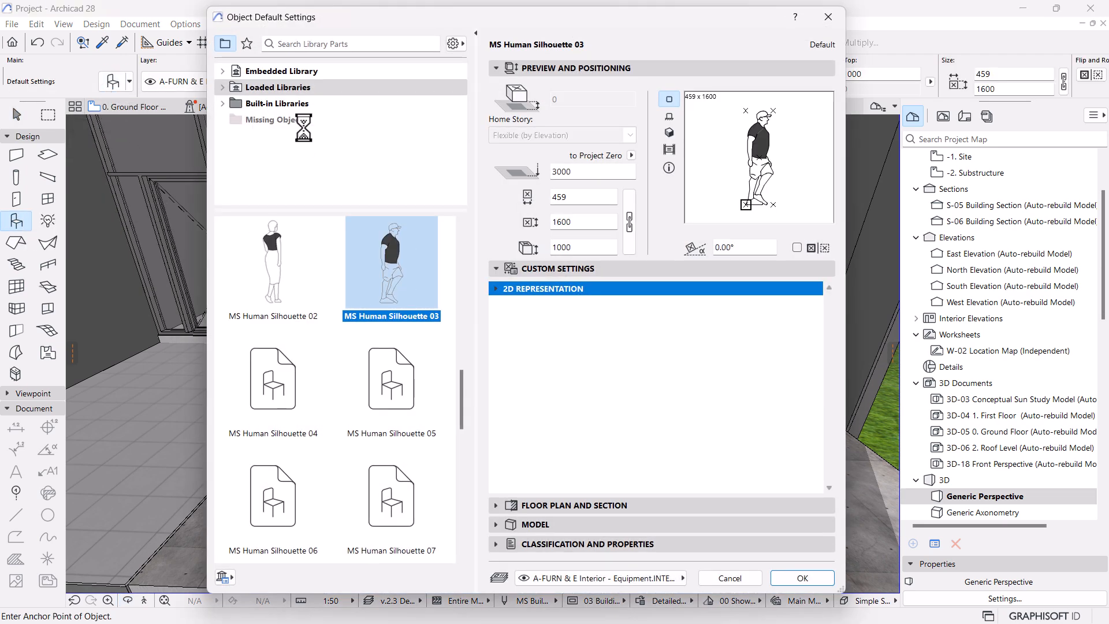
left_click(327, 45)
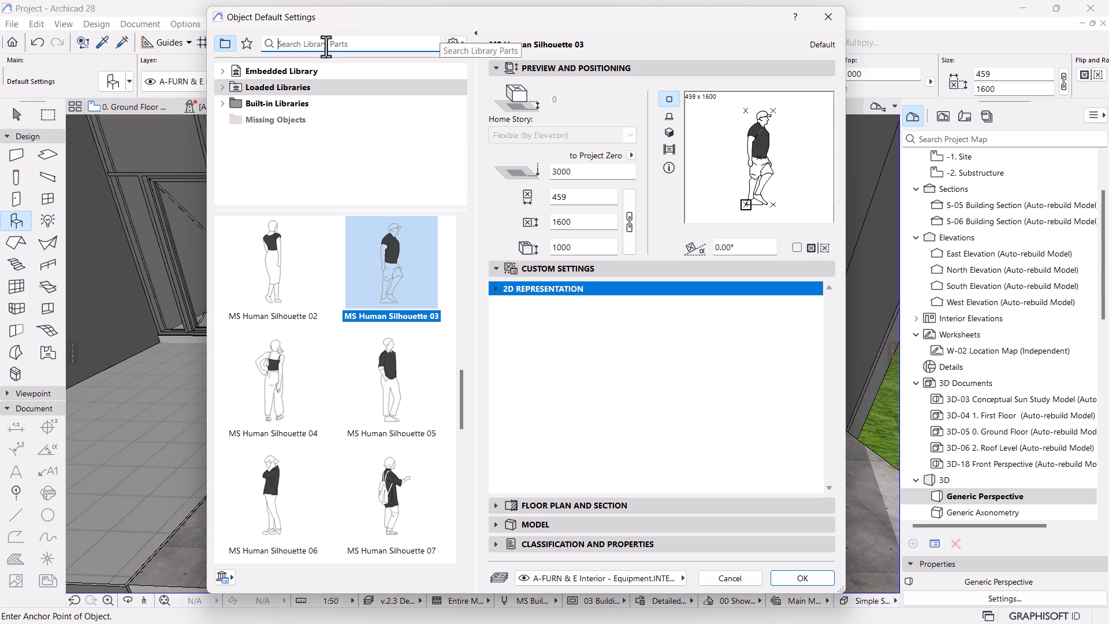
type("3d s")
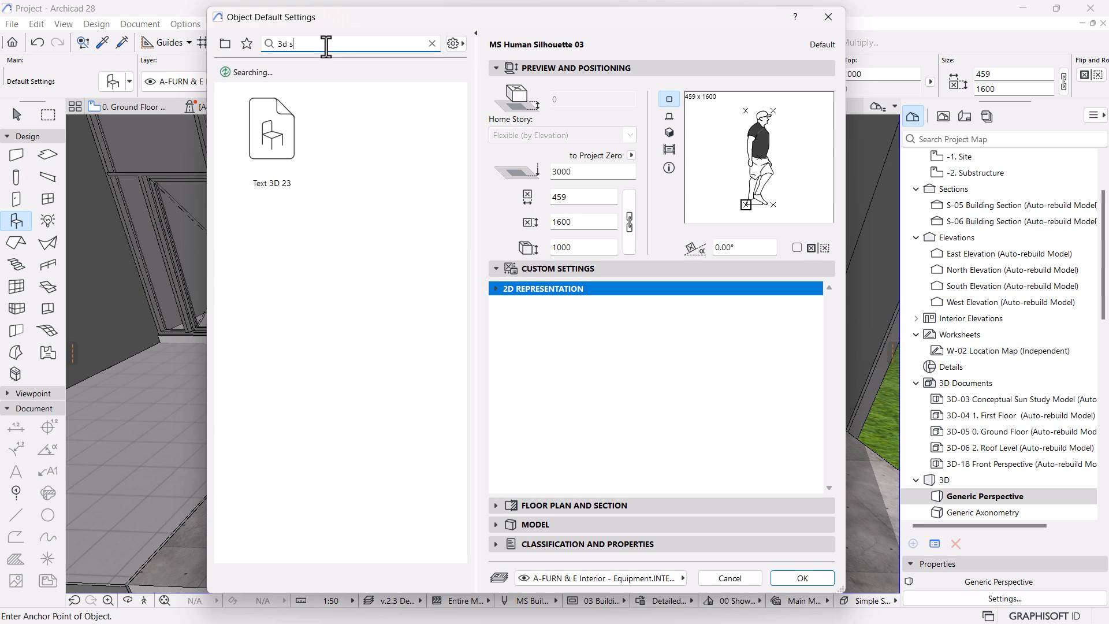
type("ahpes")
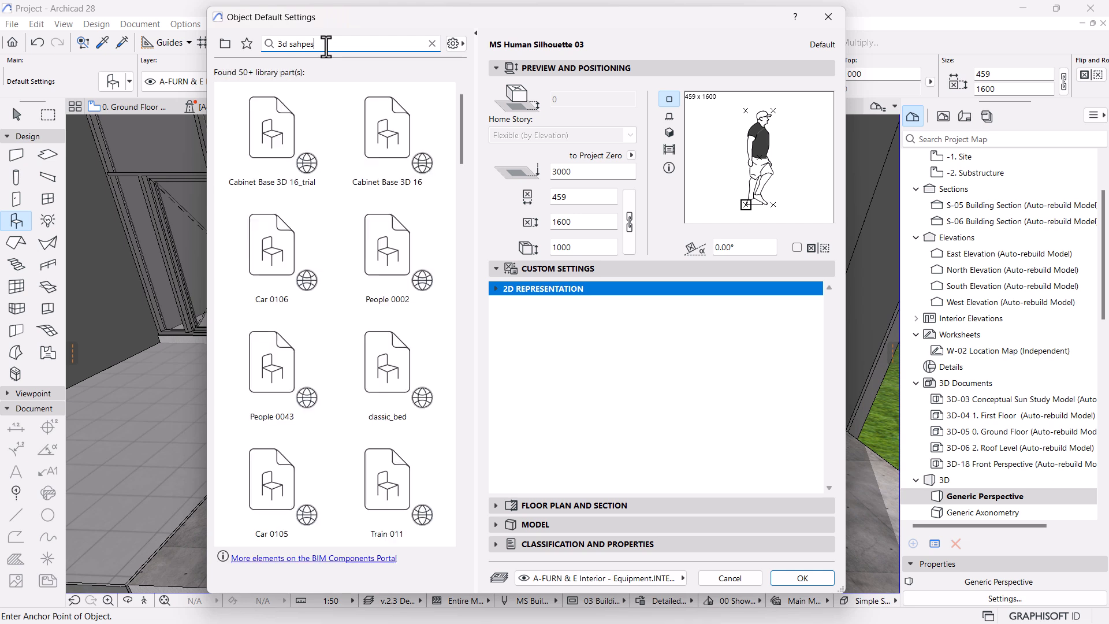
key("BackSpace")
scroll(381, 189, "down", 3)
scroll(375, 221, "up", 3)
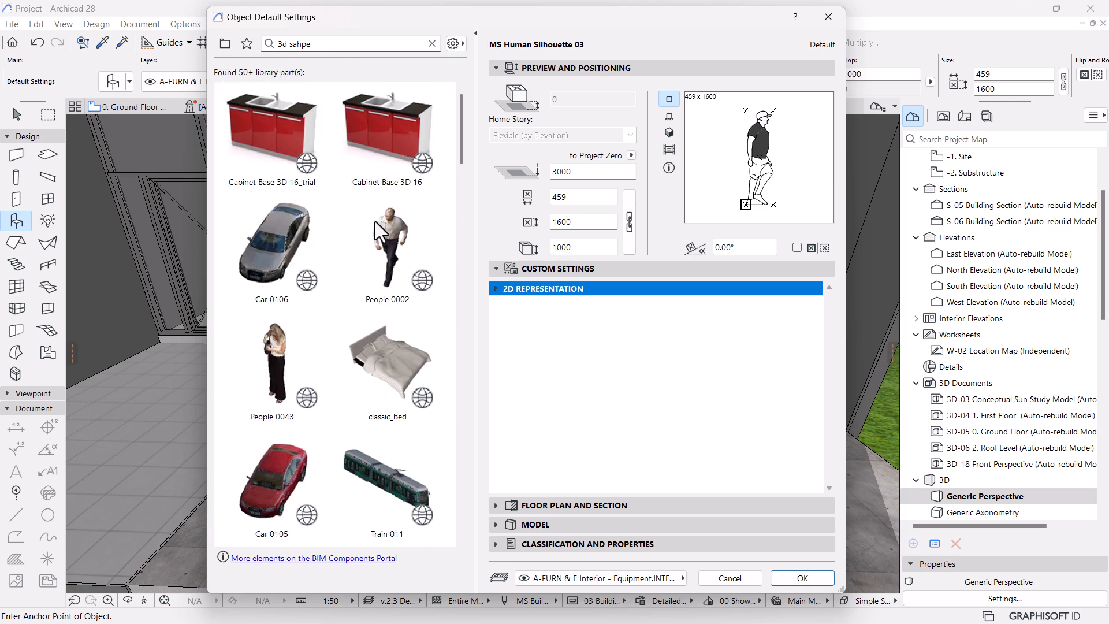
scroll(393, 208, "down", 1)
left_click_drag(461, 150, 461, 502)
Search the object library for "sphere" and choose the Sphere object.
left_click(269, 45)
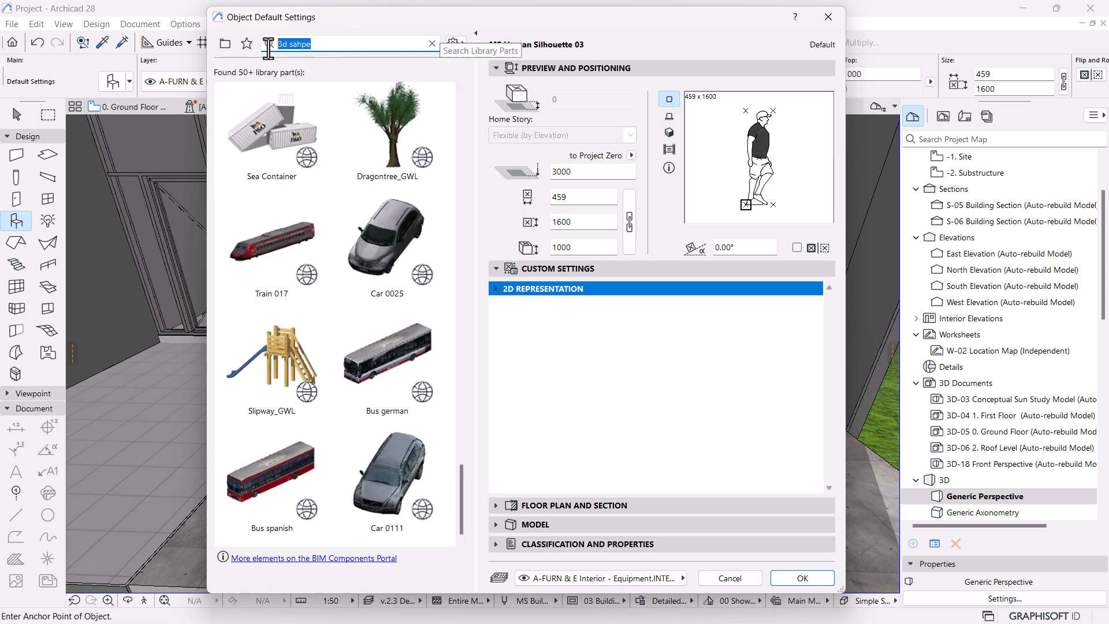
type("sphere")
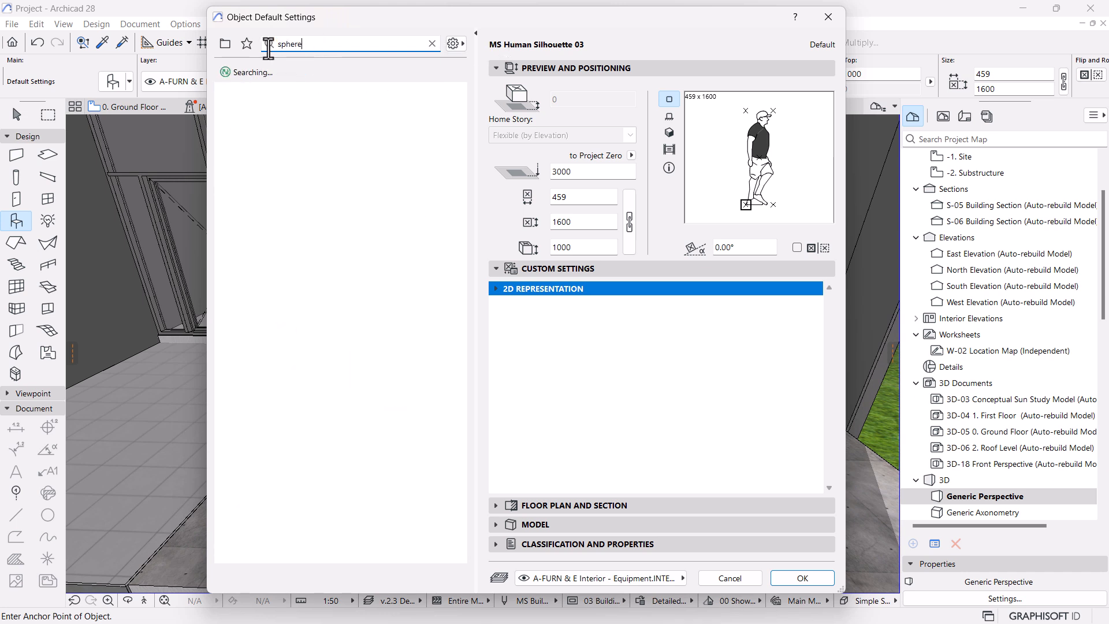
left_click(296, 154)
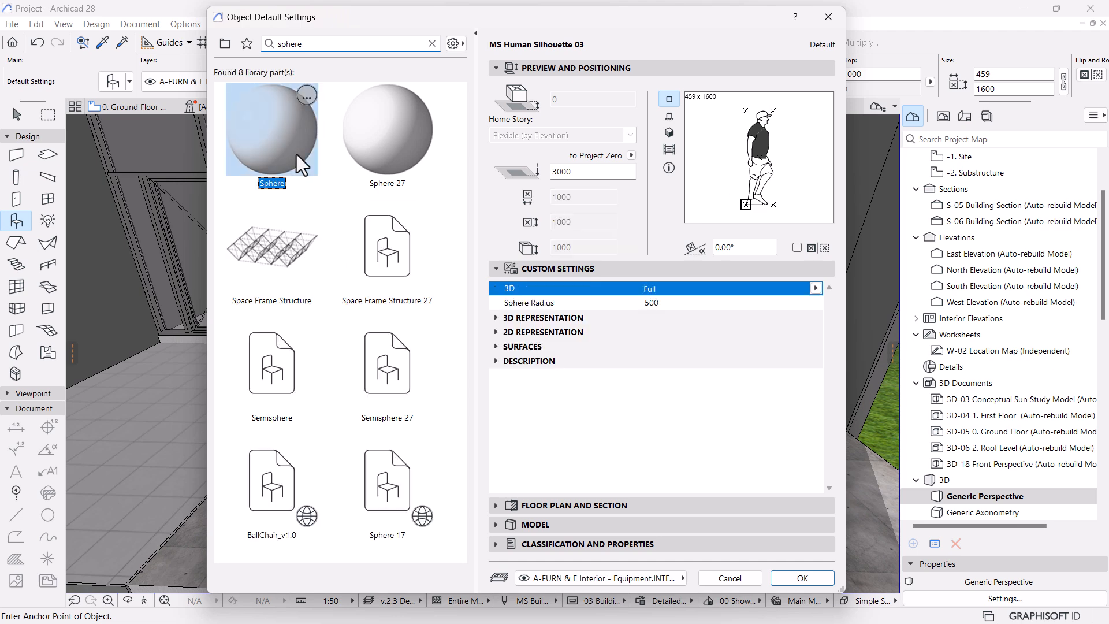
Browse the Basic Shapes library folder for alternatives, and accept Sphere as the object to place.
left_click(225, 45)
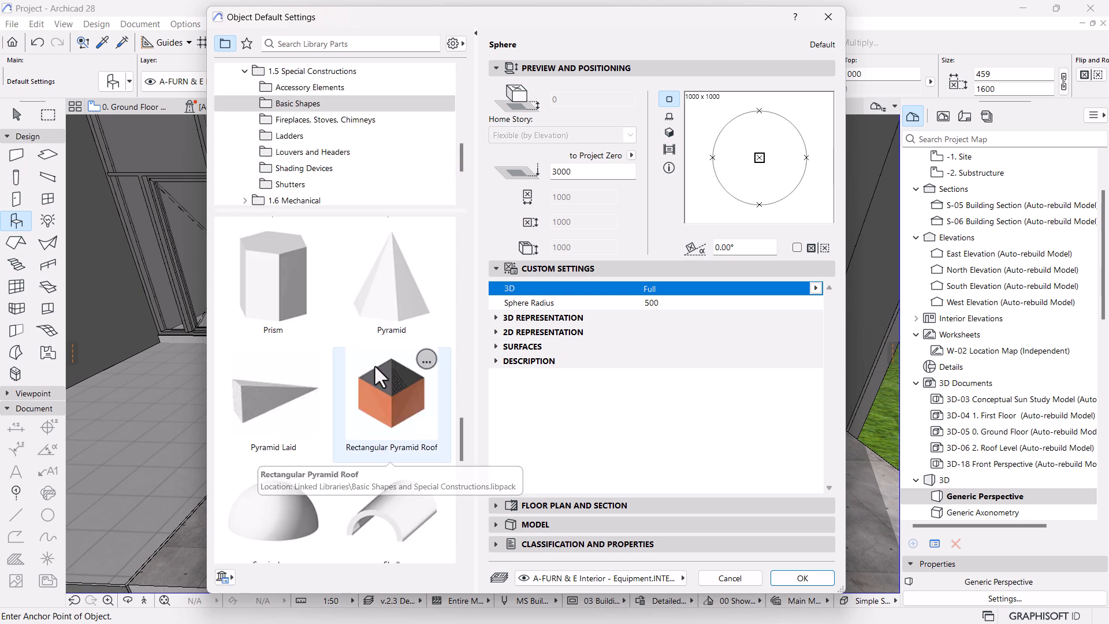
scroll(381, 376, "down", 10)
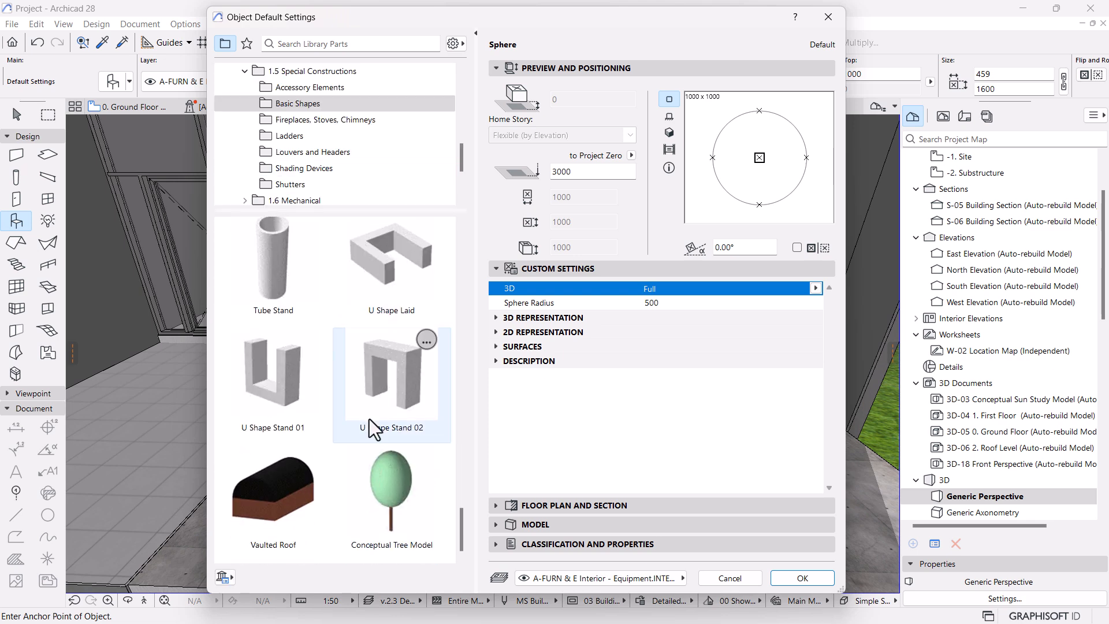
scroll(369, 439, "up", 10)
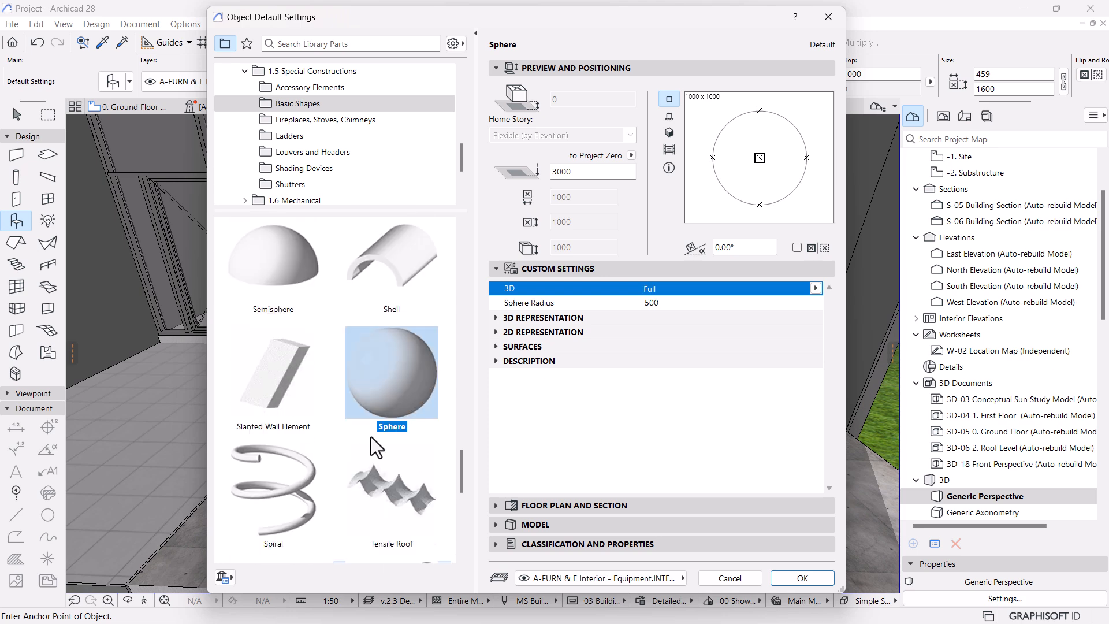
scroll(371, 436, "up", 5)
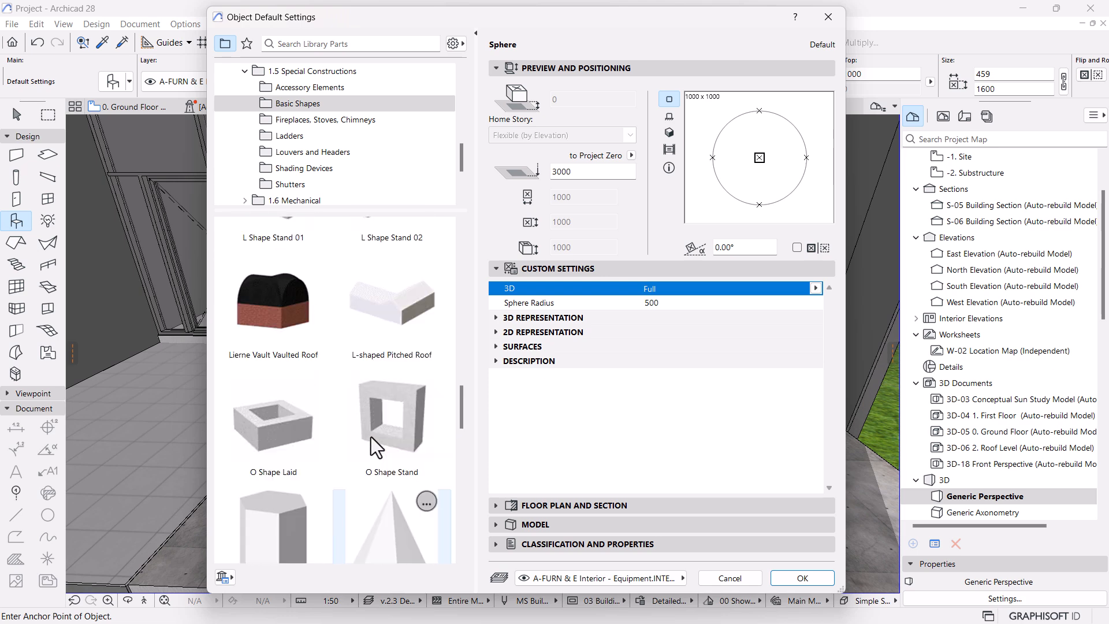
scroll(371, 437, "up", 5)
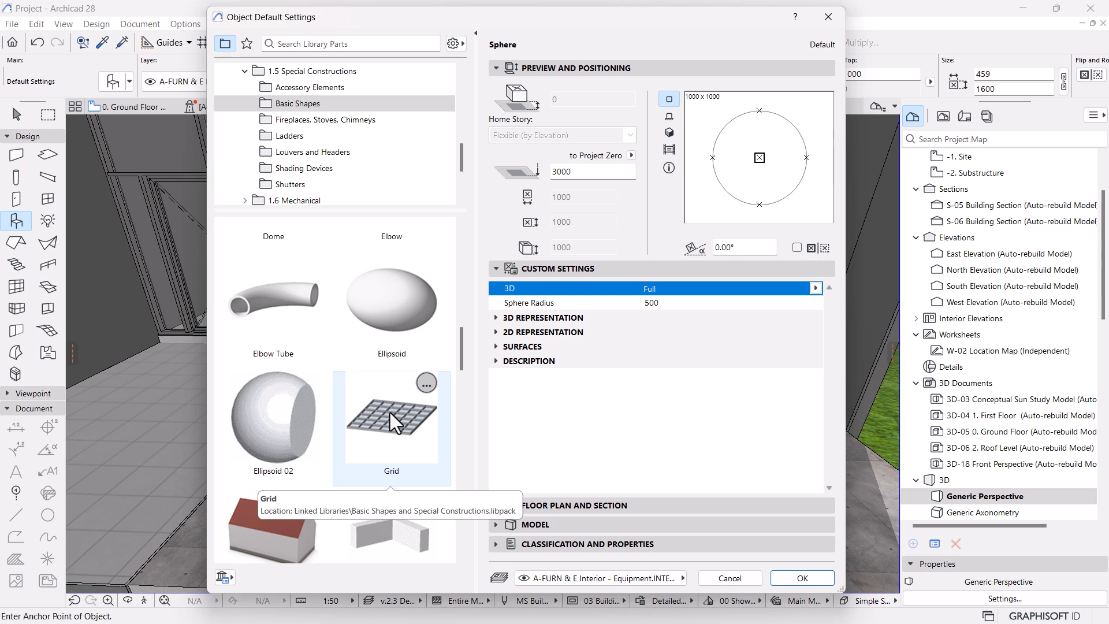
scroll(390, 413, "down", 3)
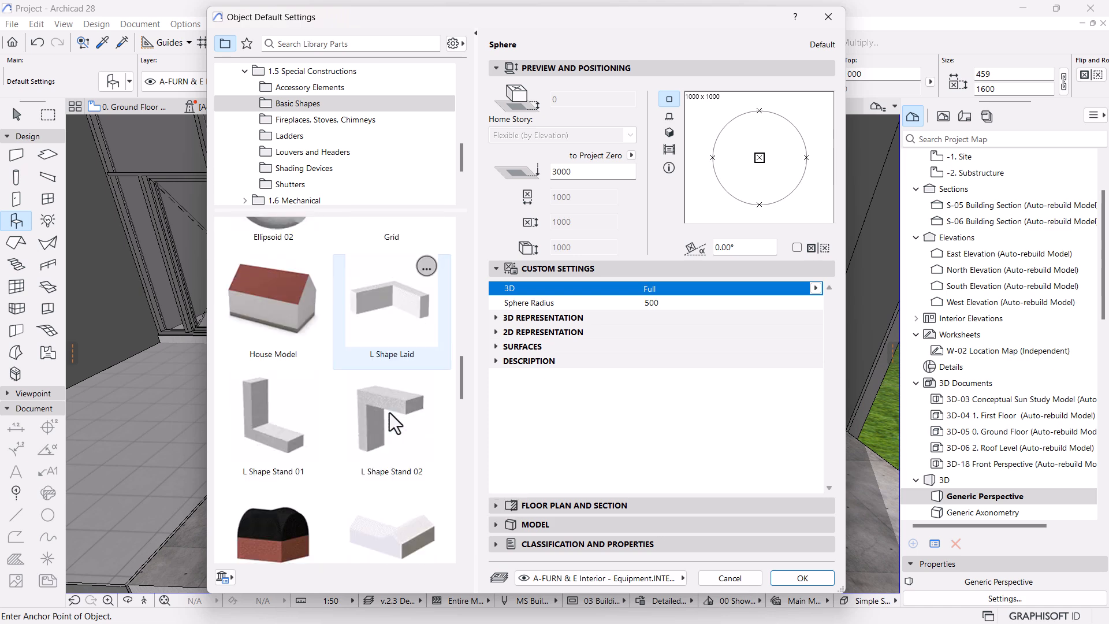
scroll(374, 428, "down", 10)
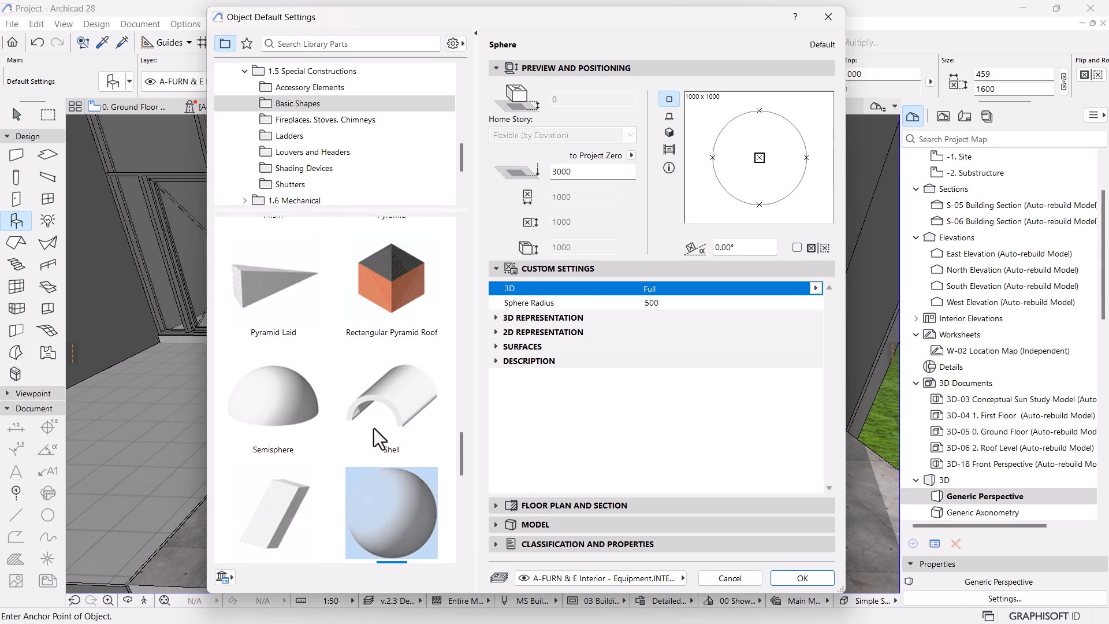
scroll(373, 428, "down", 5)
scroll(370, 430, "up", 6)
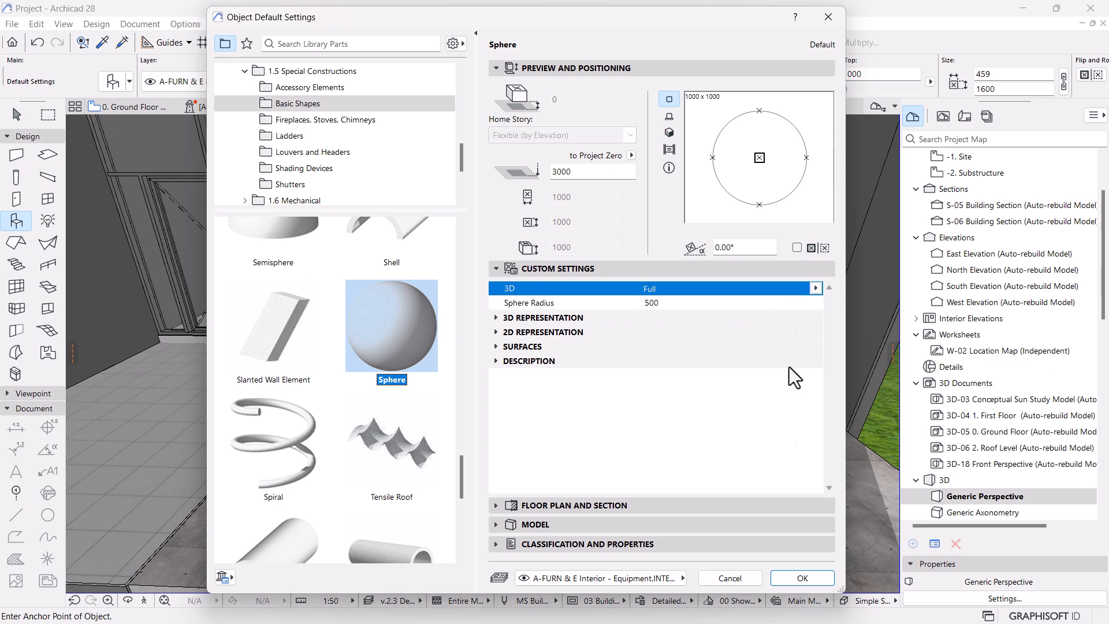
left_click(802, 579)
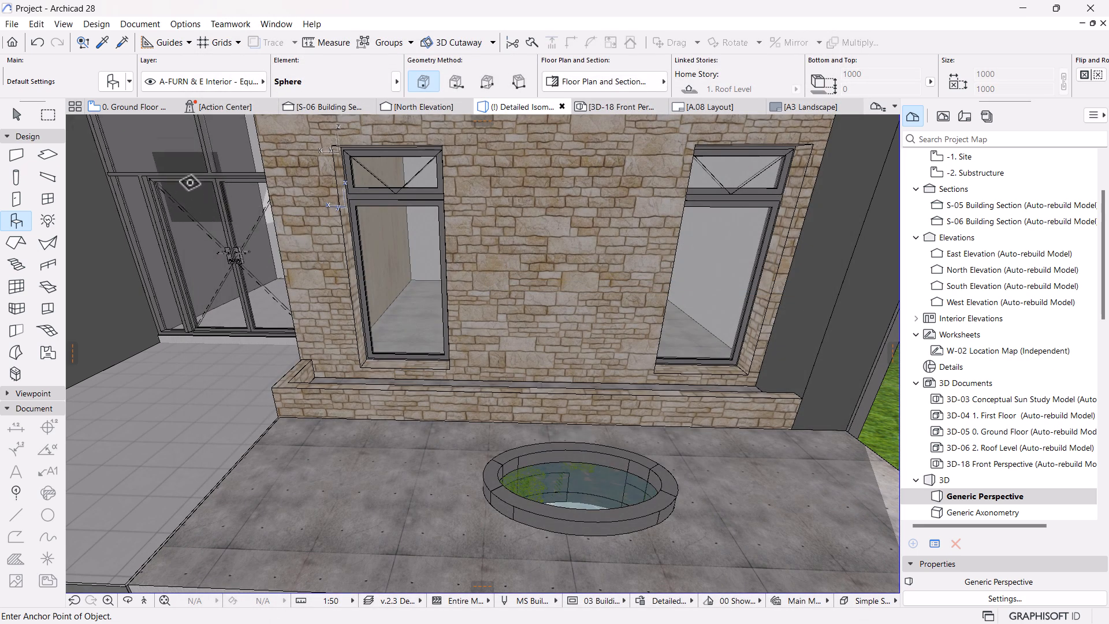
Place a Sphere at the centre of the elliptical pond on the Ground Floor plan.
left_click(154, 107)
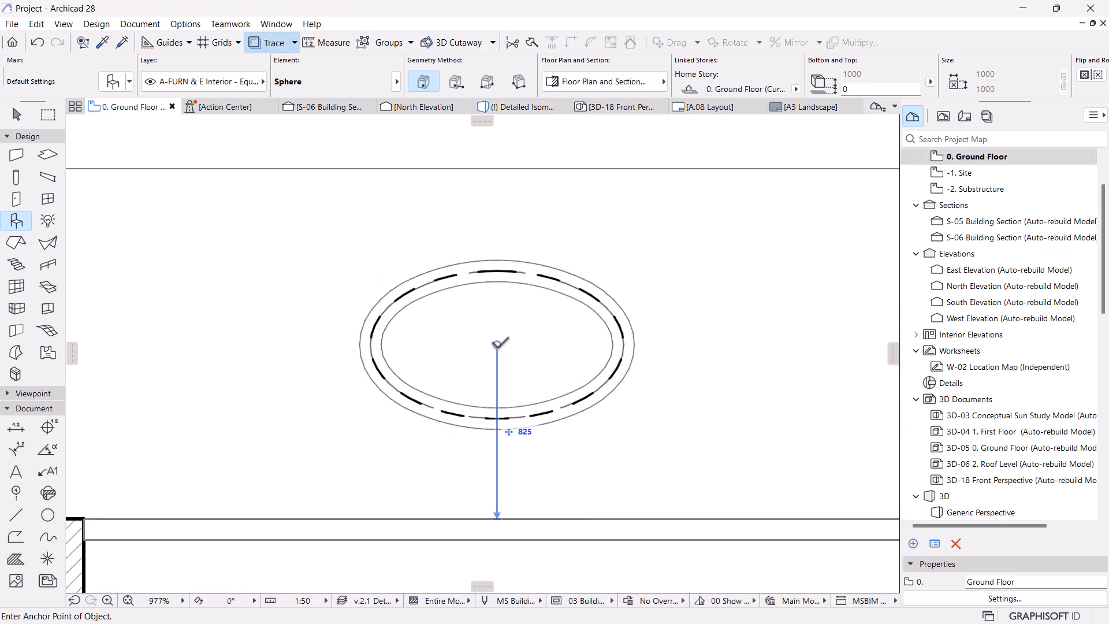
left_click(497, 345)
key("Escape")
left_click(497, 345)
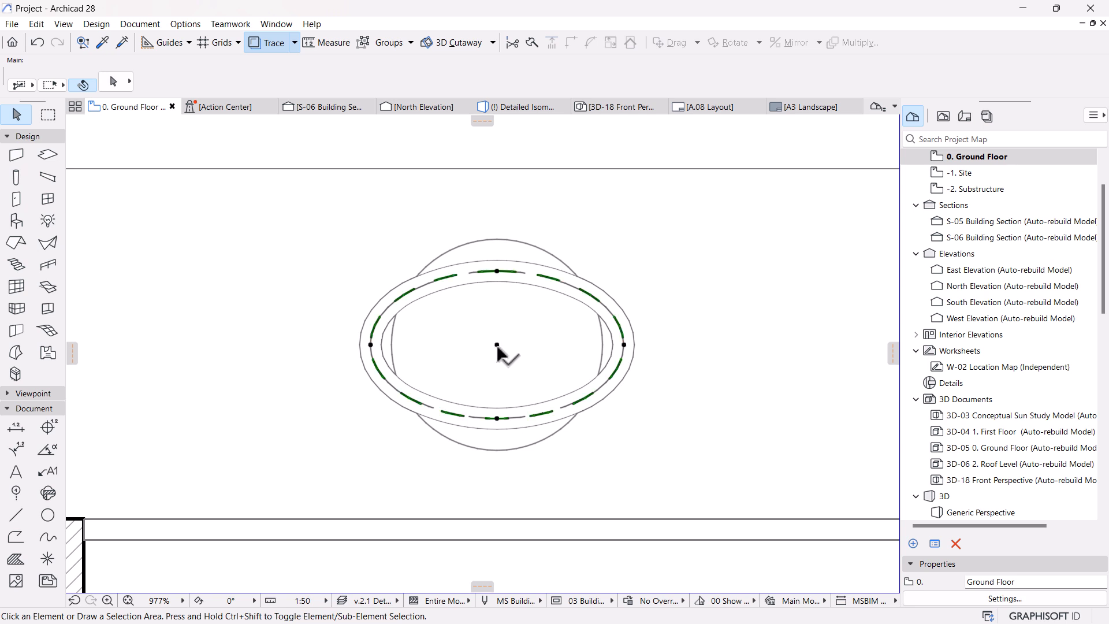
Select the sphere on the plan and set its bottom offset to the Ground Floor story to 900.
left_click(523, 224)
left_click(511, 239)
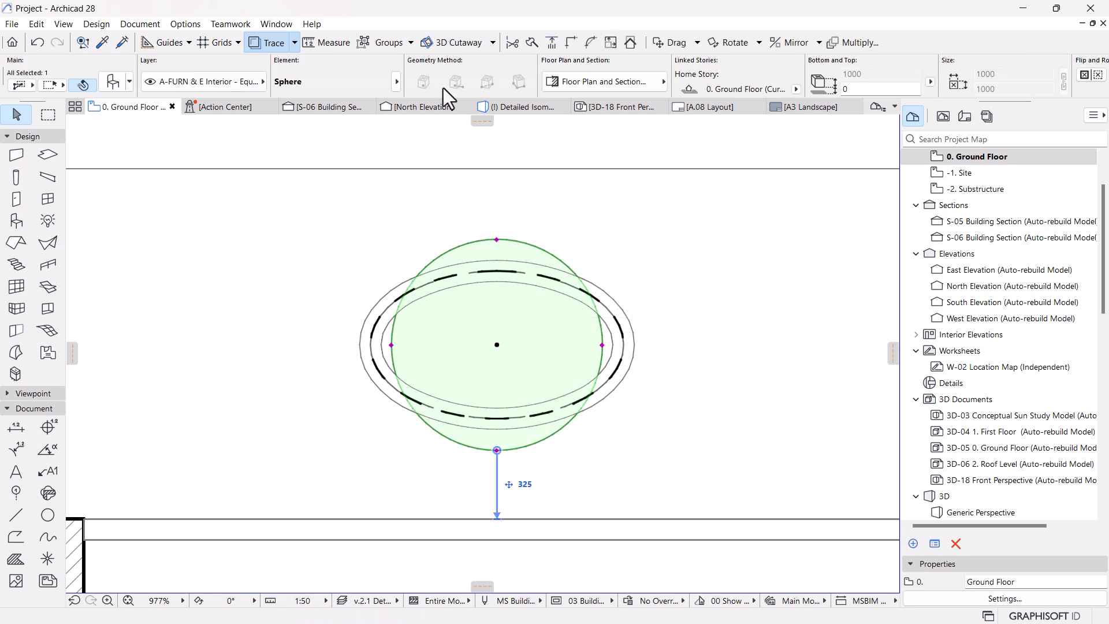
left_click(857, 90)
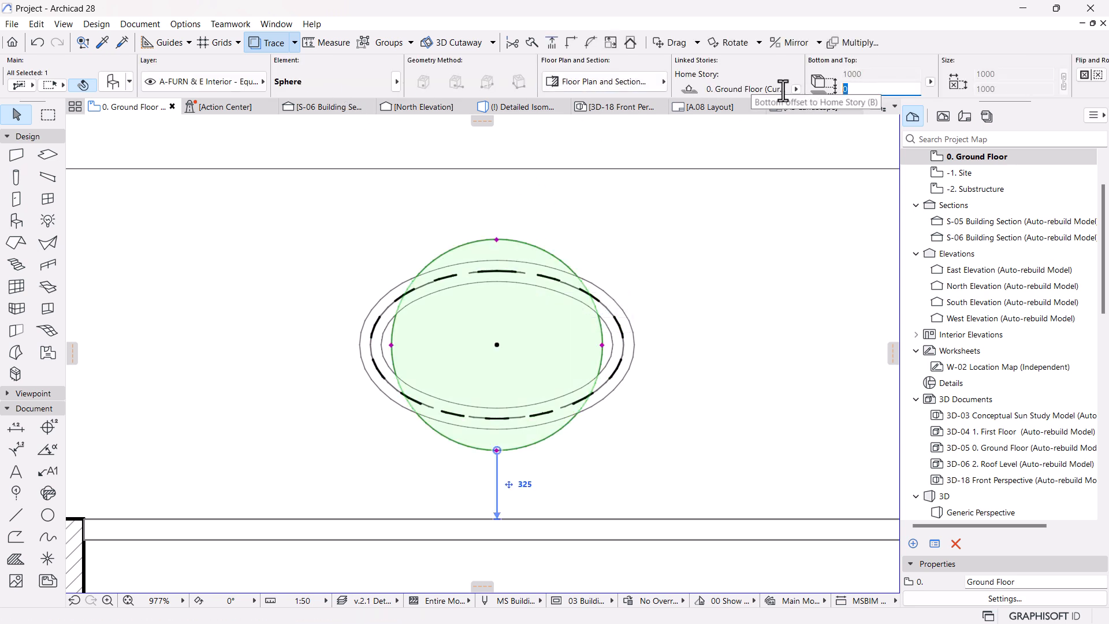
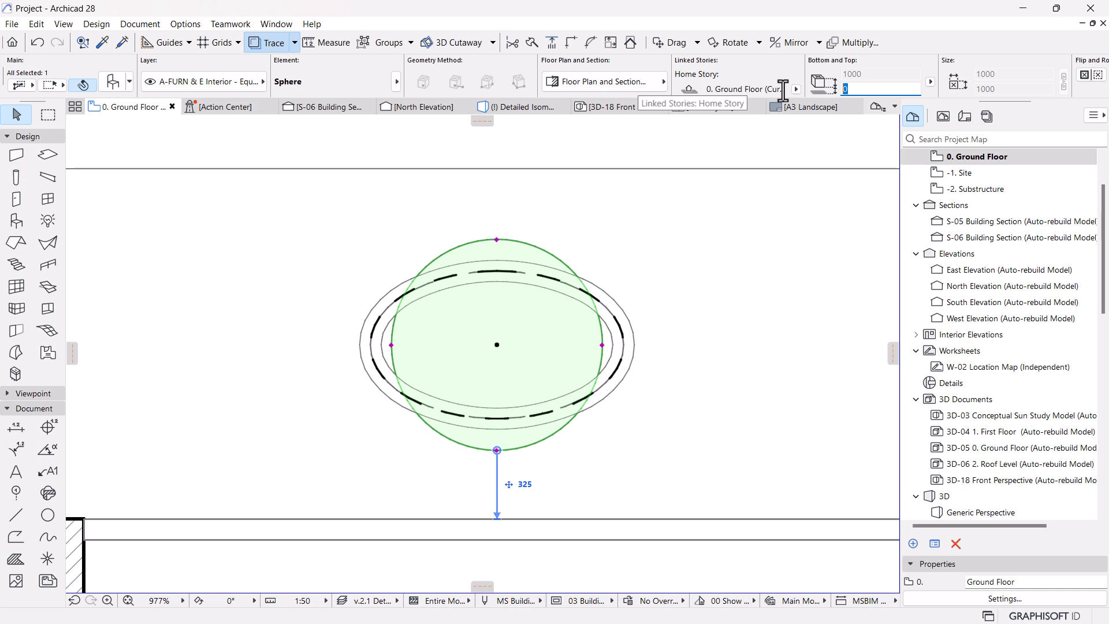
type("900")
In the 3D view, set the sphere's bottom offset to 1500 and check its position above the pond against the facade.
left_click(521, 106)
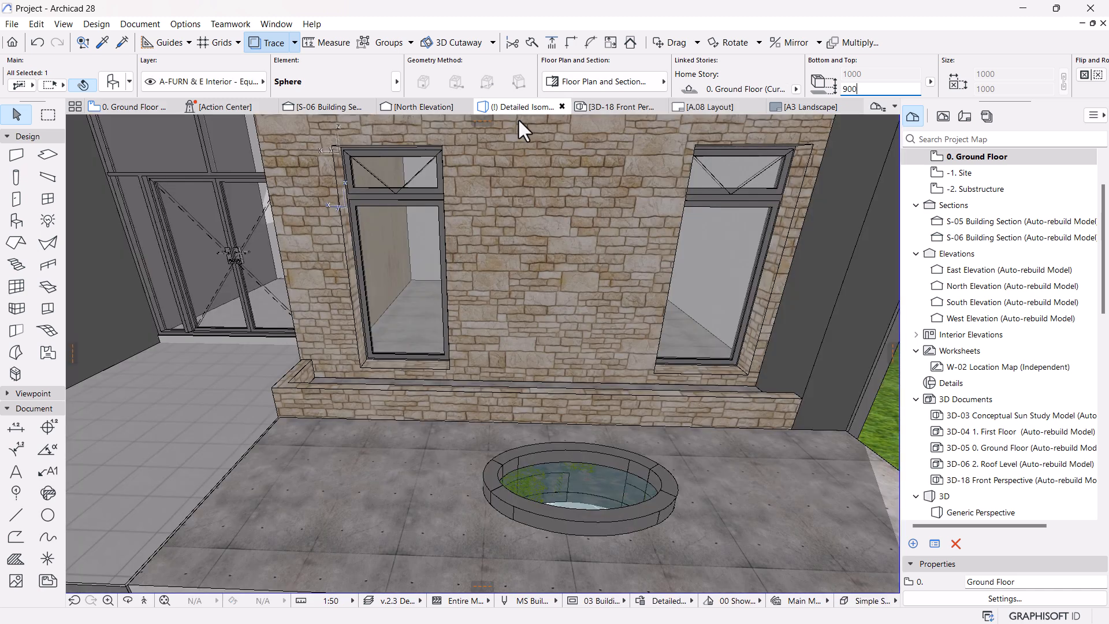
scroll(511, 238, "down", 3)
middle_click_drag(512, 347, 555, 334, "shift")
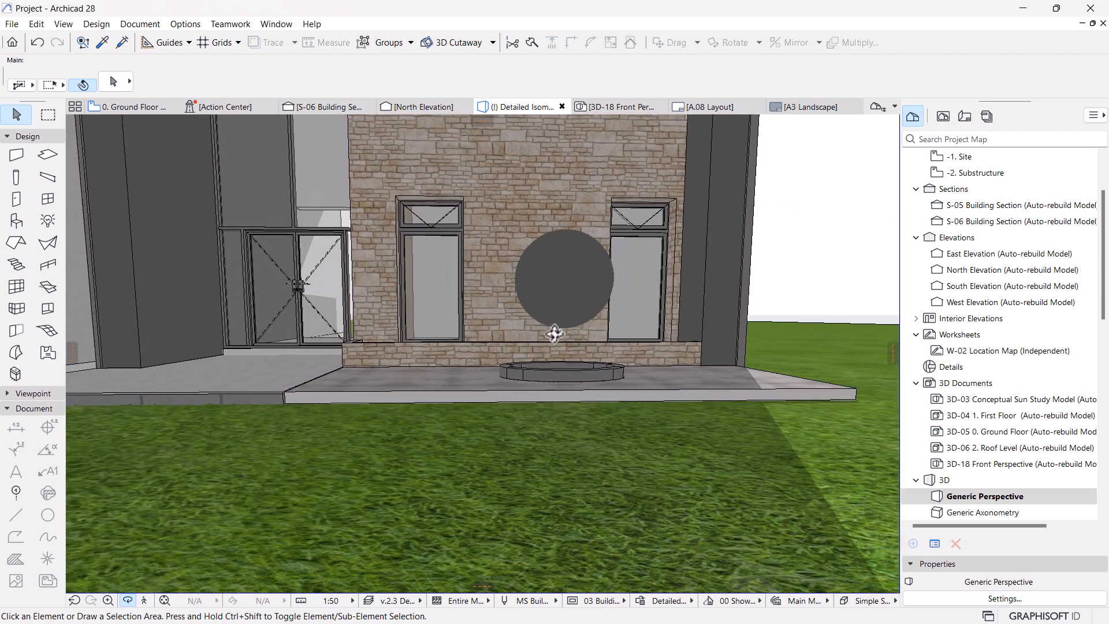
left_click(574, 284)
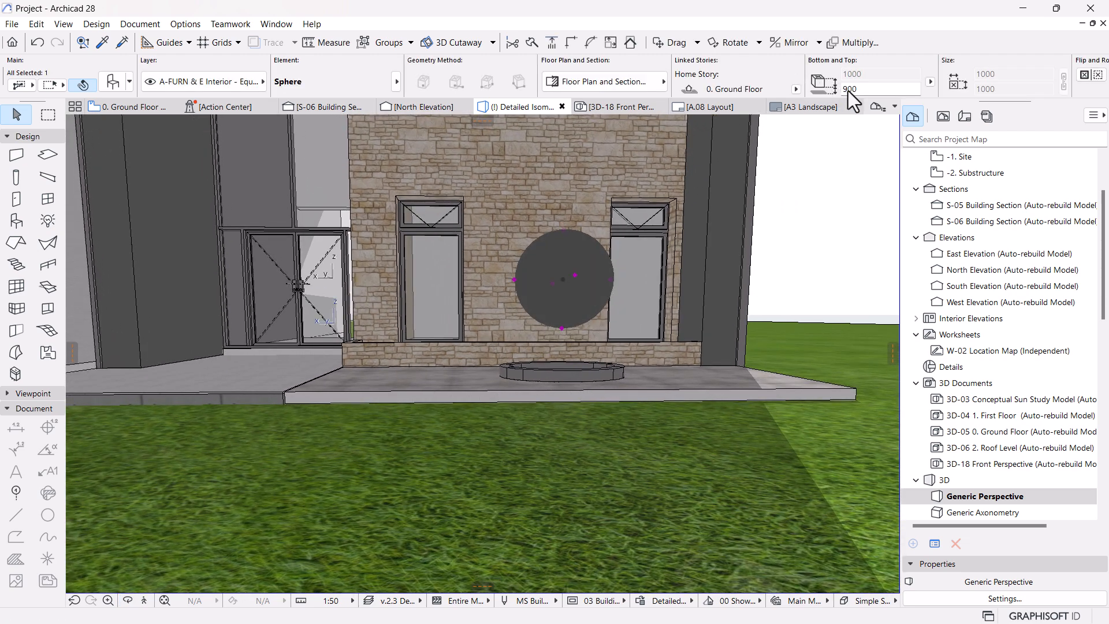
type("15")
key("Return")
scroll(621, 427, "down", 6)
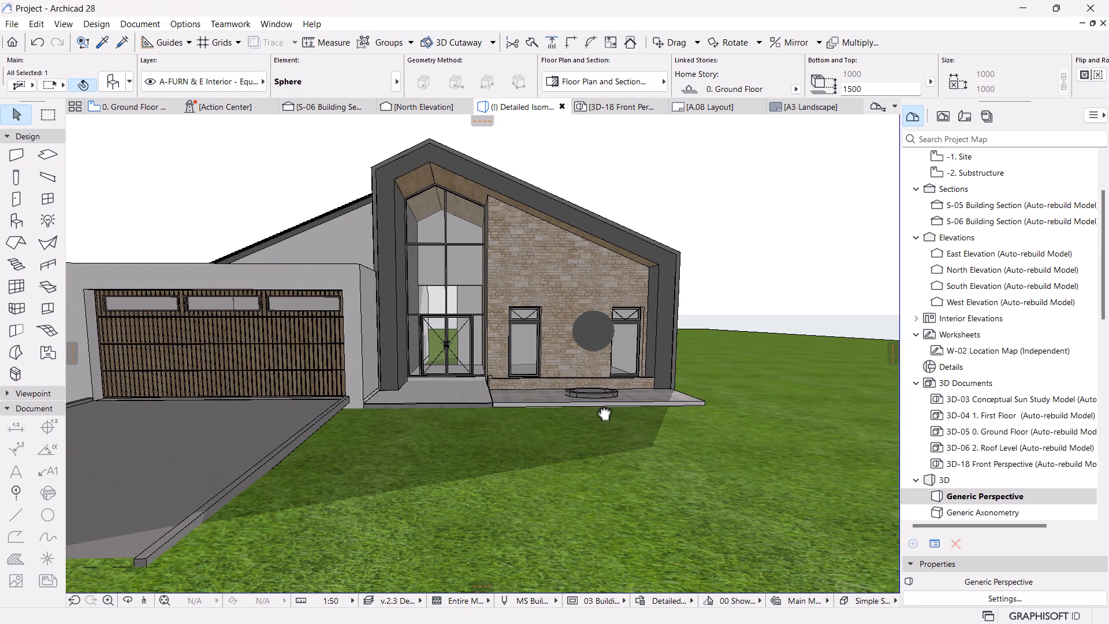
key("Escape")
mouse_move(606, 425)
middle_mouse_down("shift")
mouse_move(584, 401)
mouse_move(595, 420)
middle_mouse_up("shift")
scroll(595, 420, "up", 8)
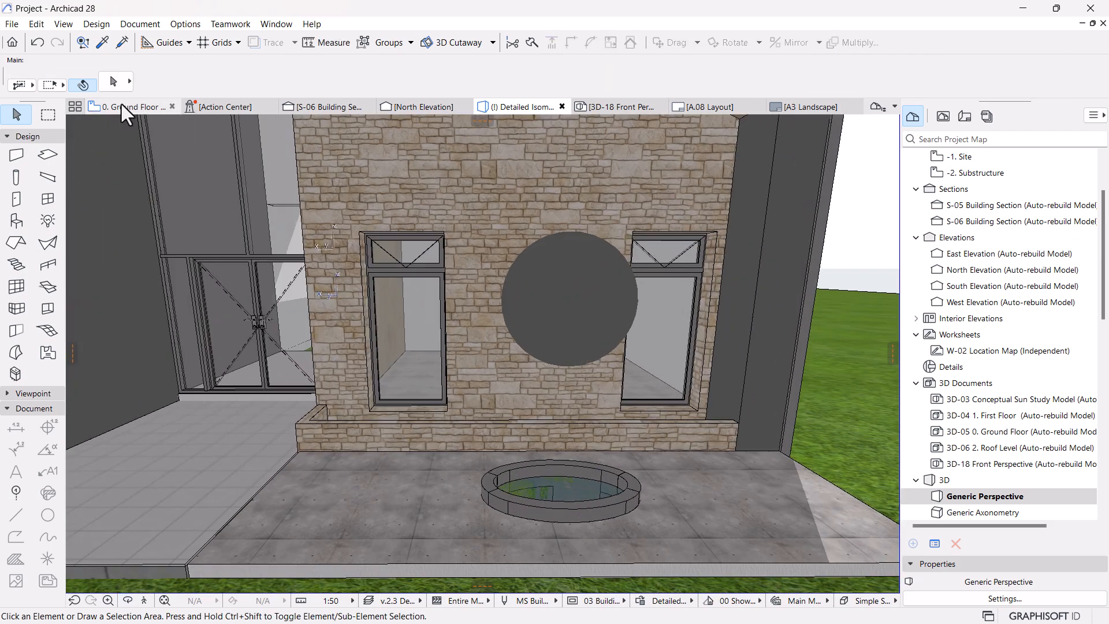
On the Ground Floor plan, copy the sphere in place, using the pond's centre as both reference and target point.
left_click(123, 107)
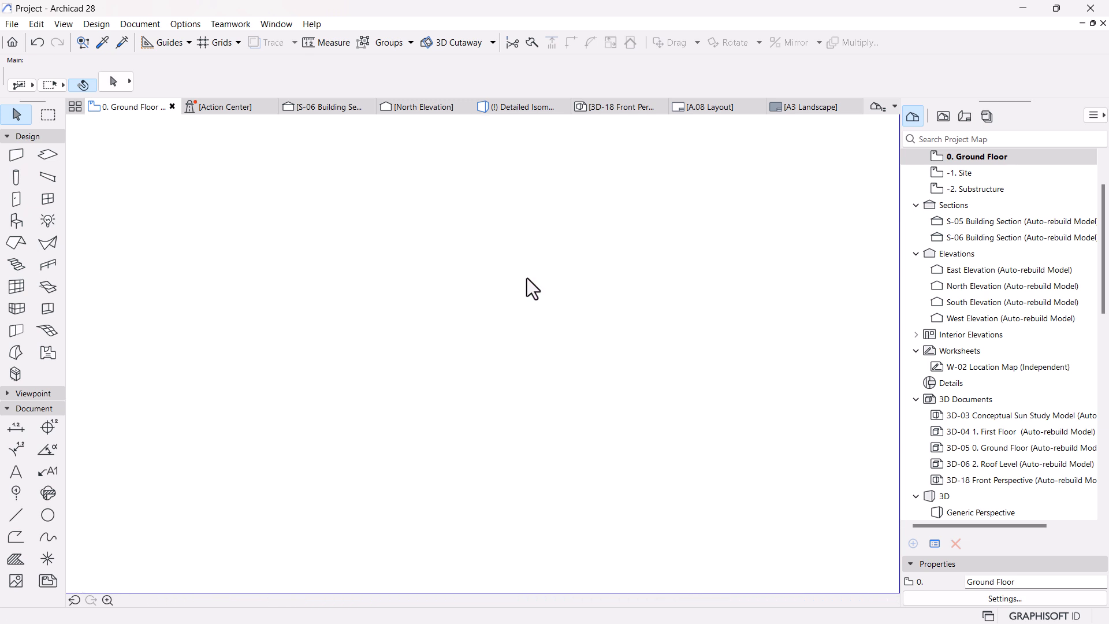
left_click(527, 278)
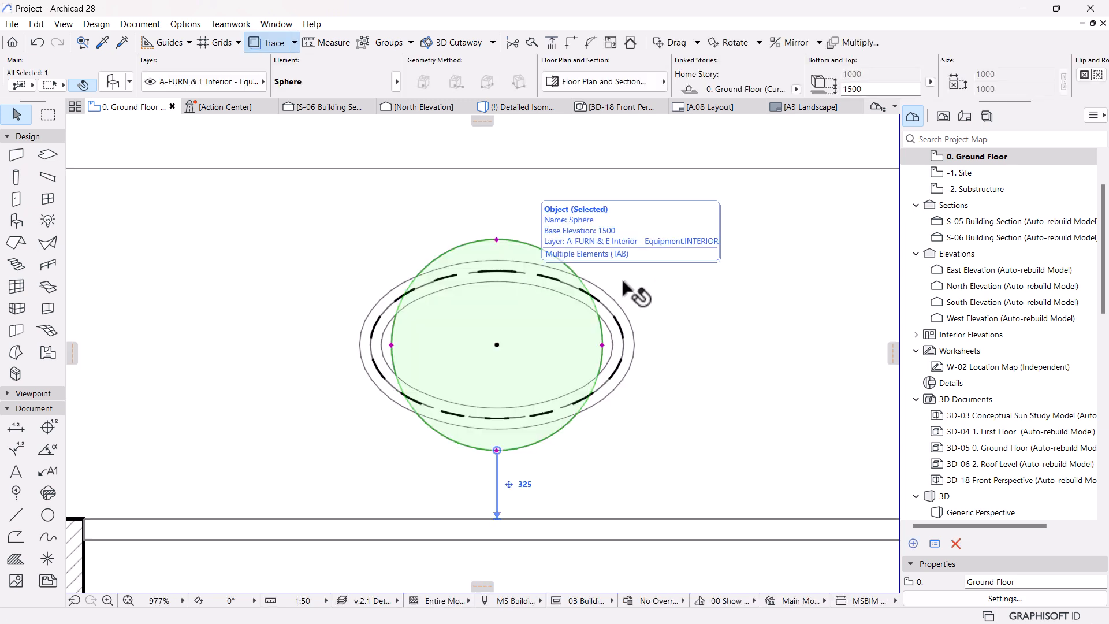
key("ctrl+d")
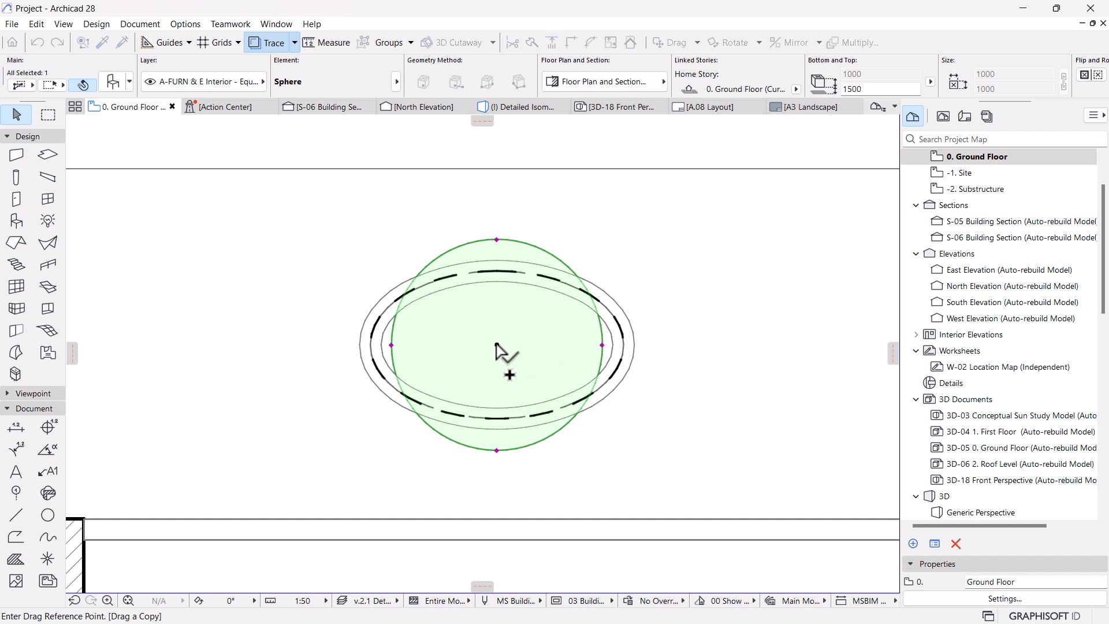
left_click(497, 346)
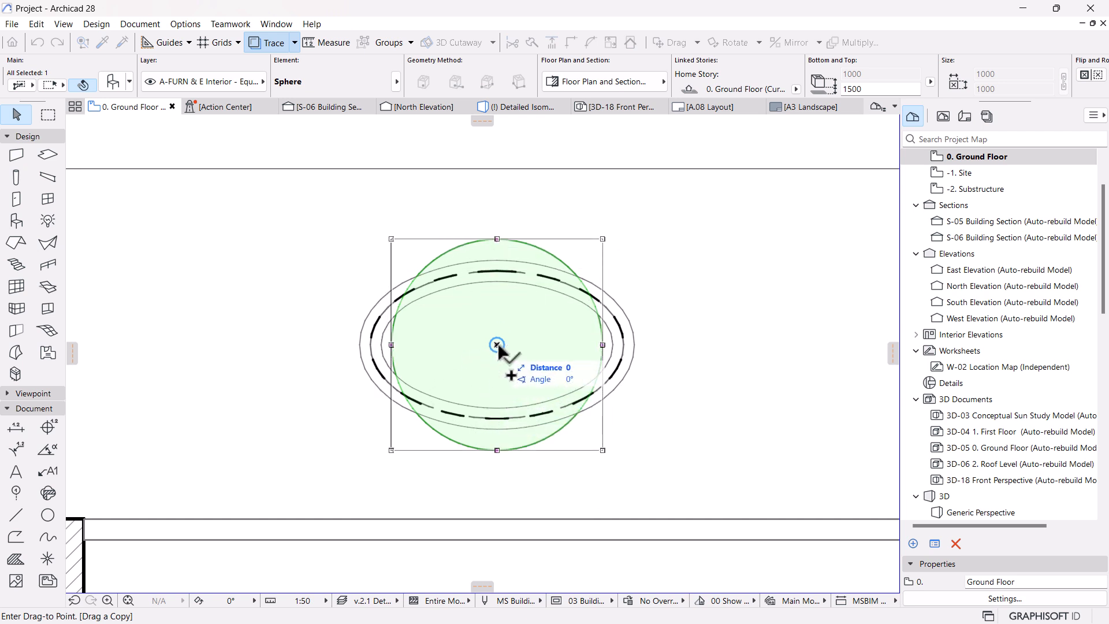
left_click(497, 345)
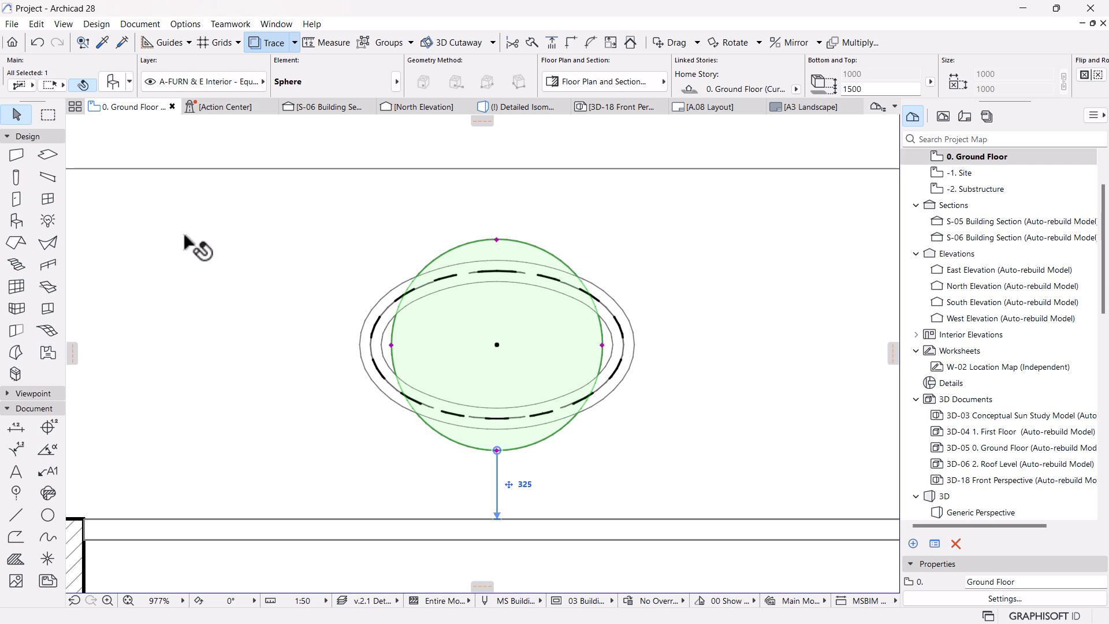
Replace the copied sphere with the Spiral object from the Basic Shapes library.
left_click(85, 87)
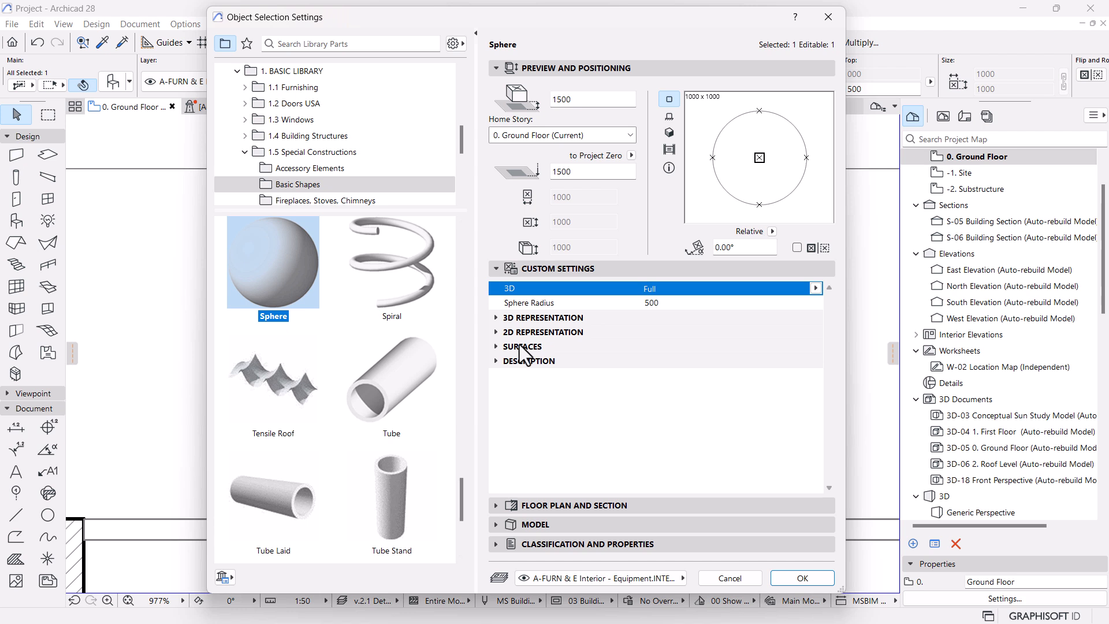
scroll(422, 410, "up", 4)
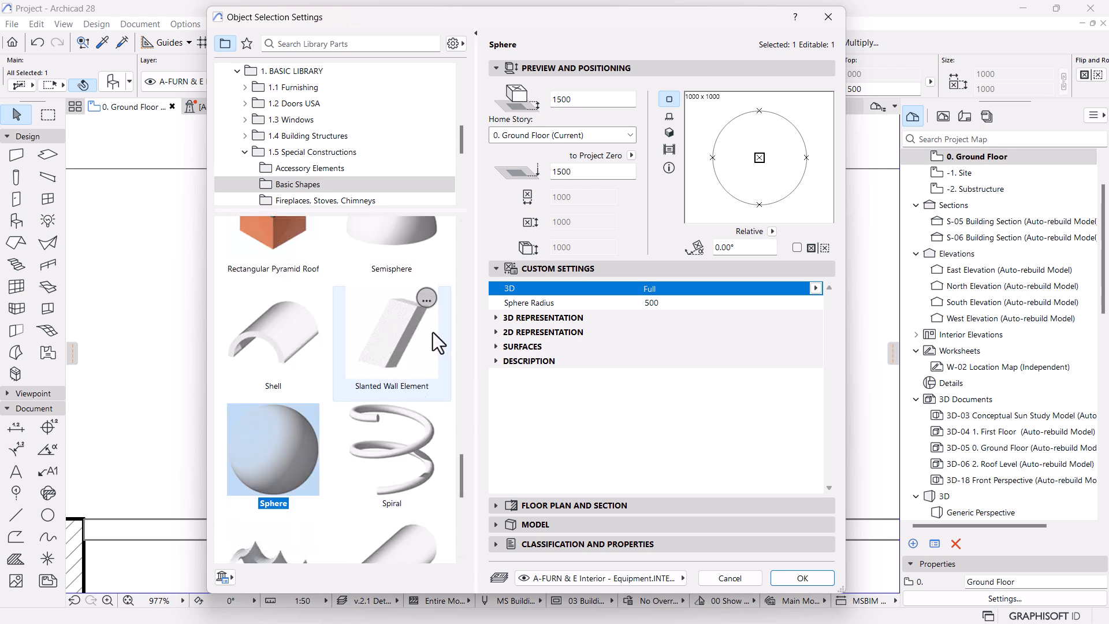
scroll(432, 345, "down", 3)
scroll(432, 335, "down", 1)
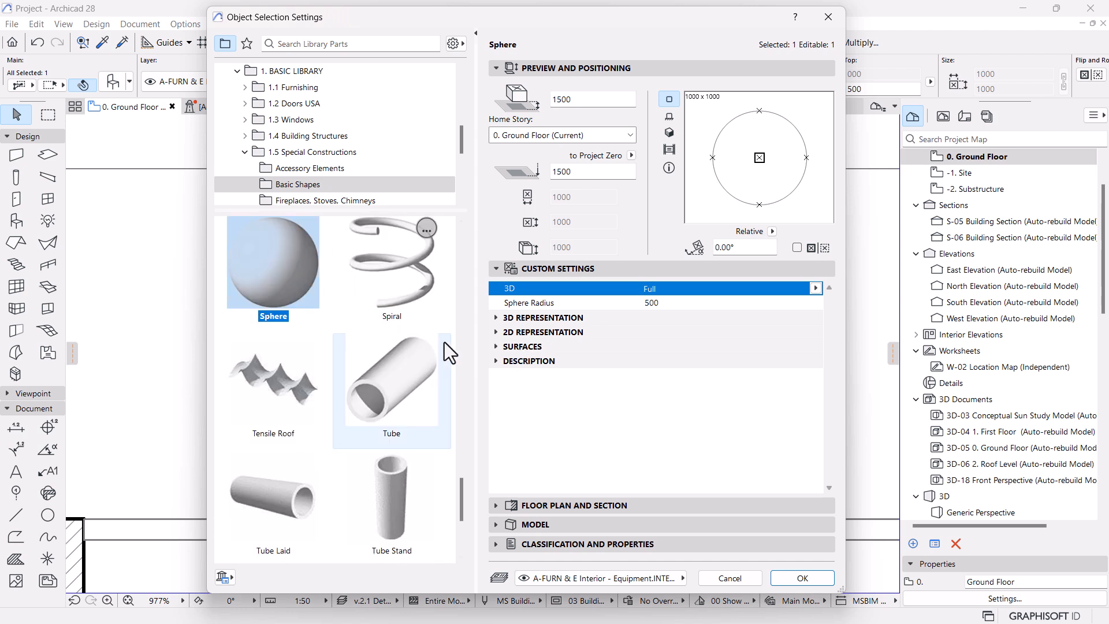
left_click(396, 268)
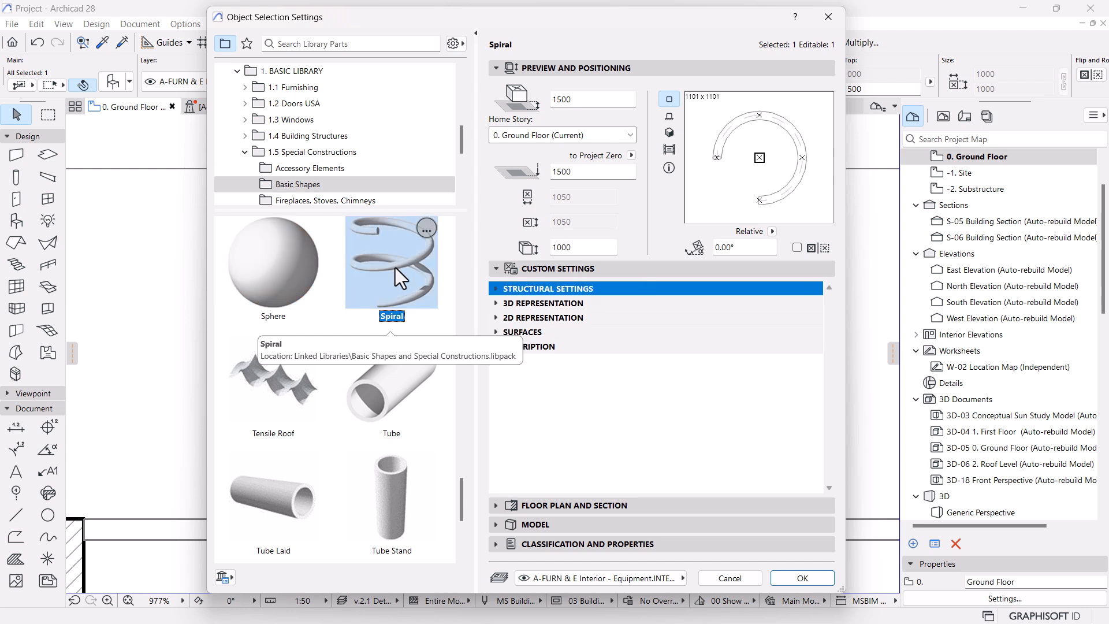
Set the spiral's sweep angle to 200° in its structural settings, previewing its shape in 3D.
left_click(495, 289)
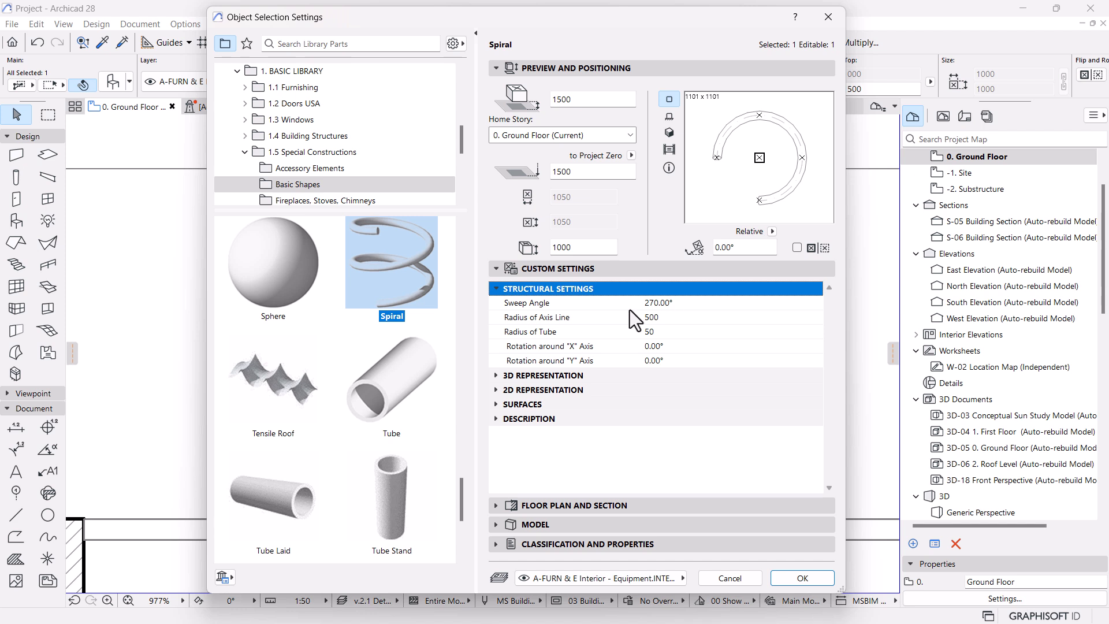
left_click(651, 307)
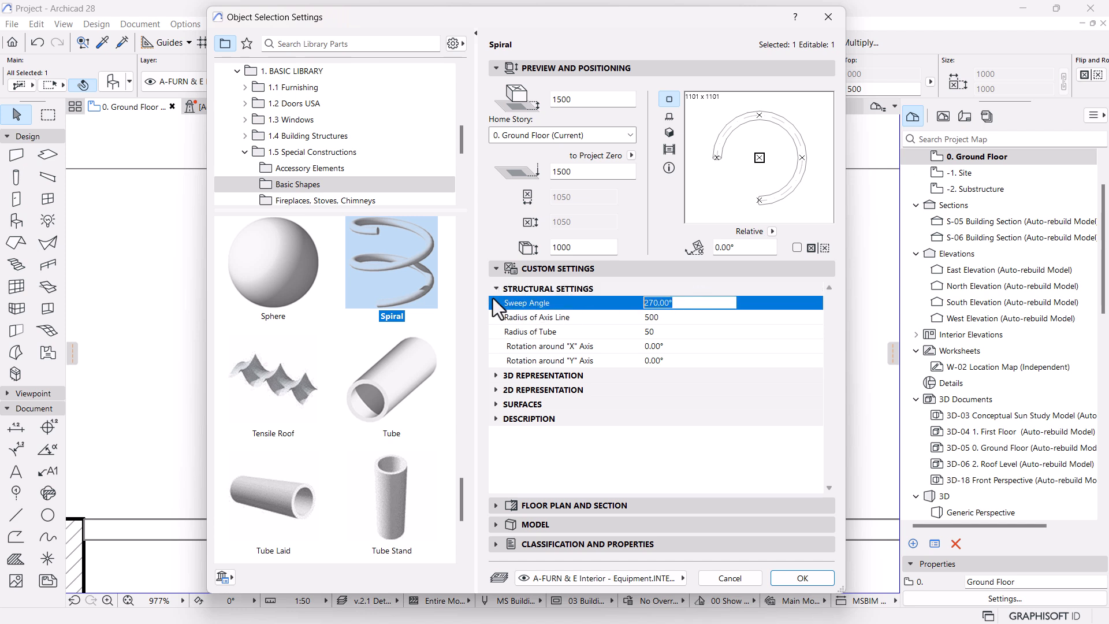
left_click(668, 134)
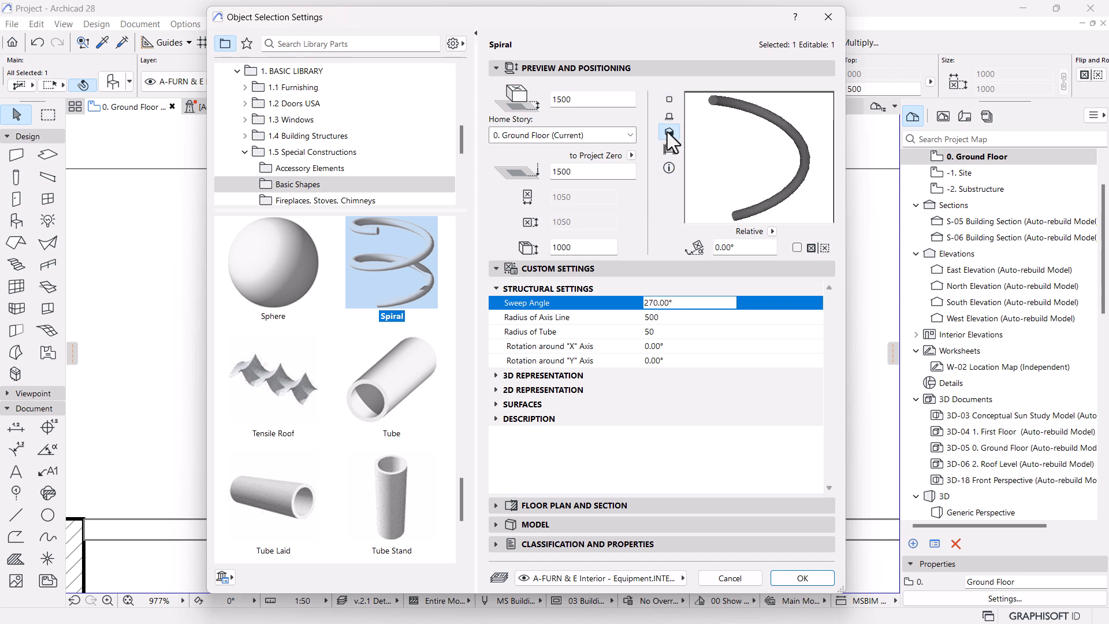
left_click_drag(770, 180, 761, 180)
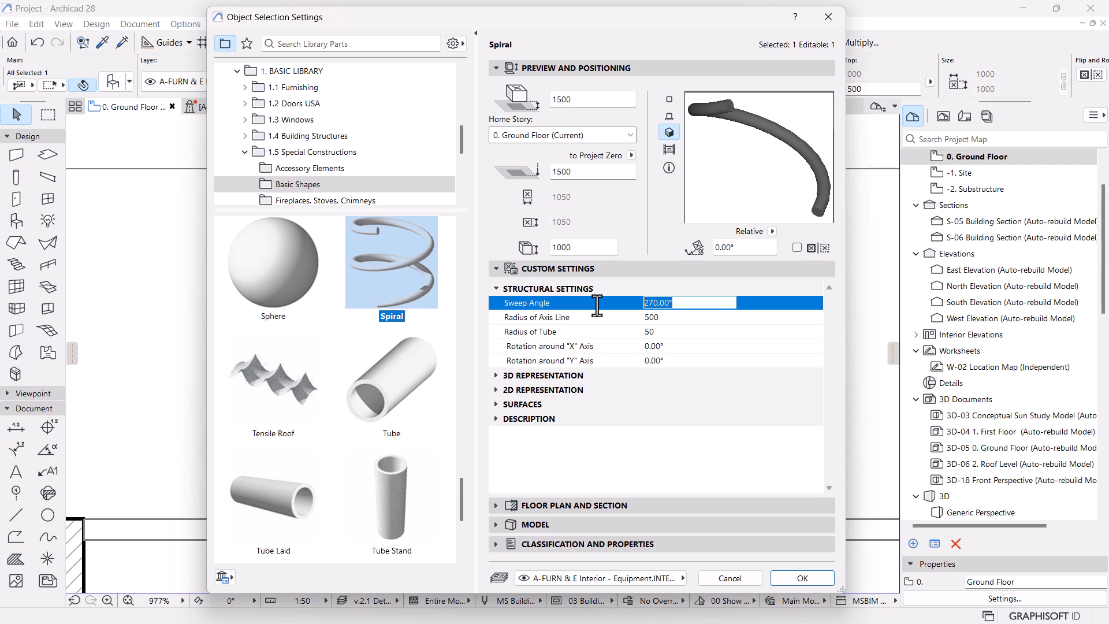
key("Return")
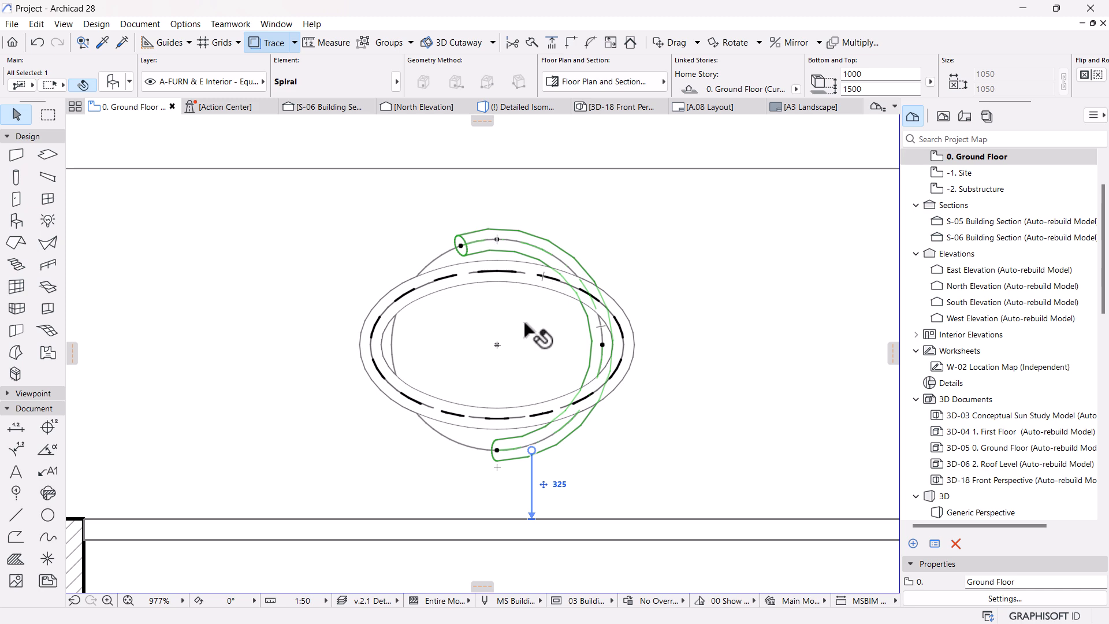
Select the spiral in the detailed isometric 3D view and set its bottom offset to 0.
scroll(543, 370, "up", 3)
key("Escape")
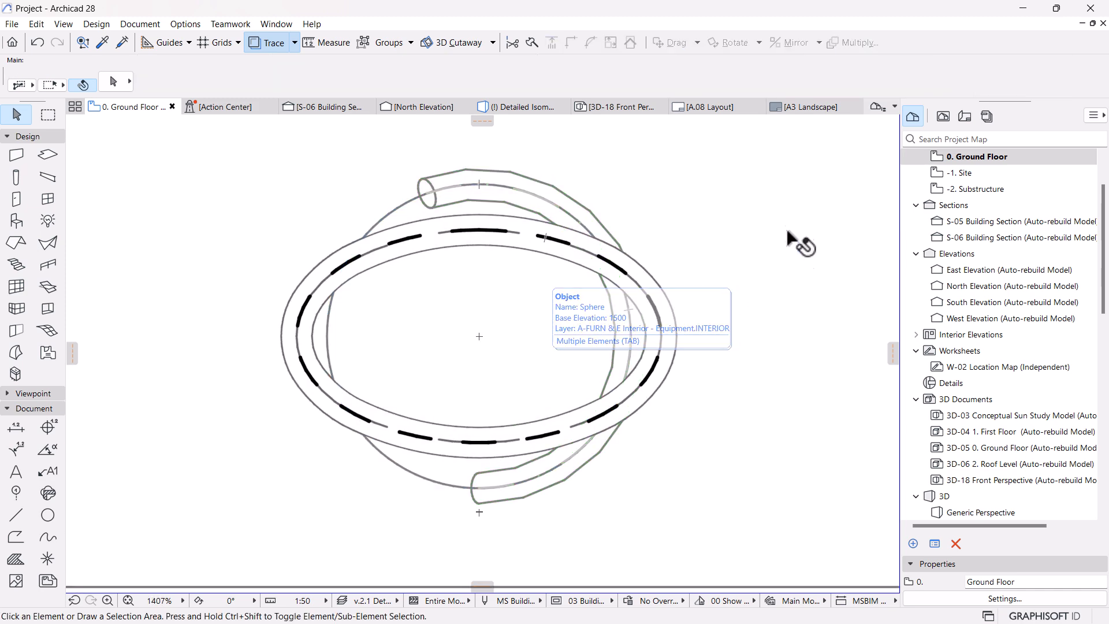
left_click(523, 111)
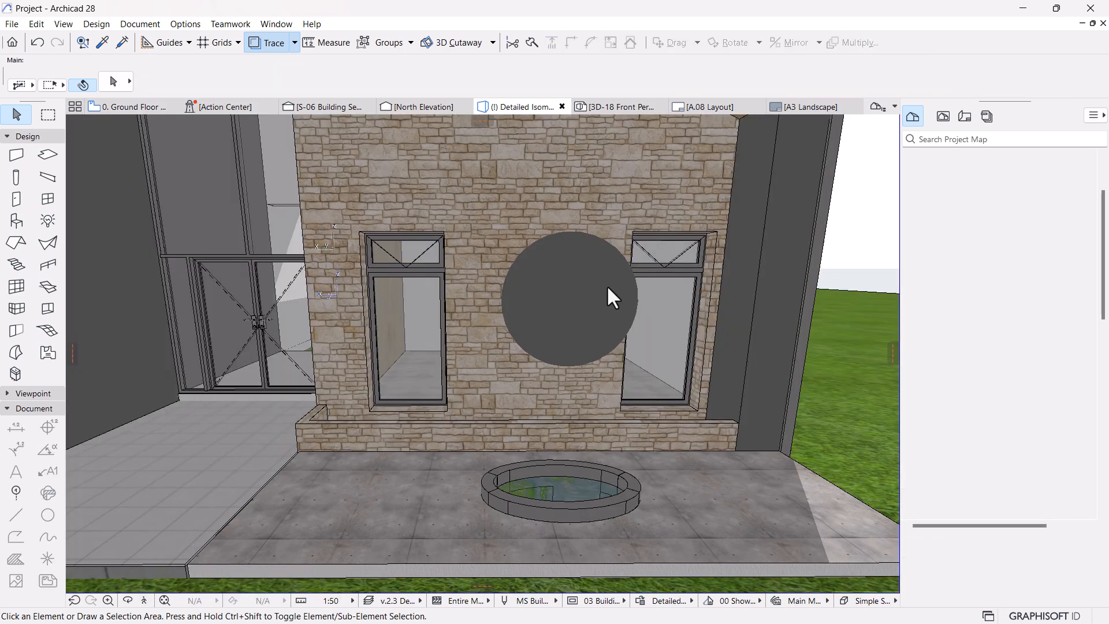
left_click(617, 138)
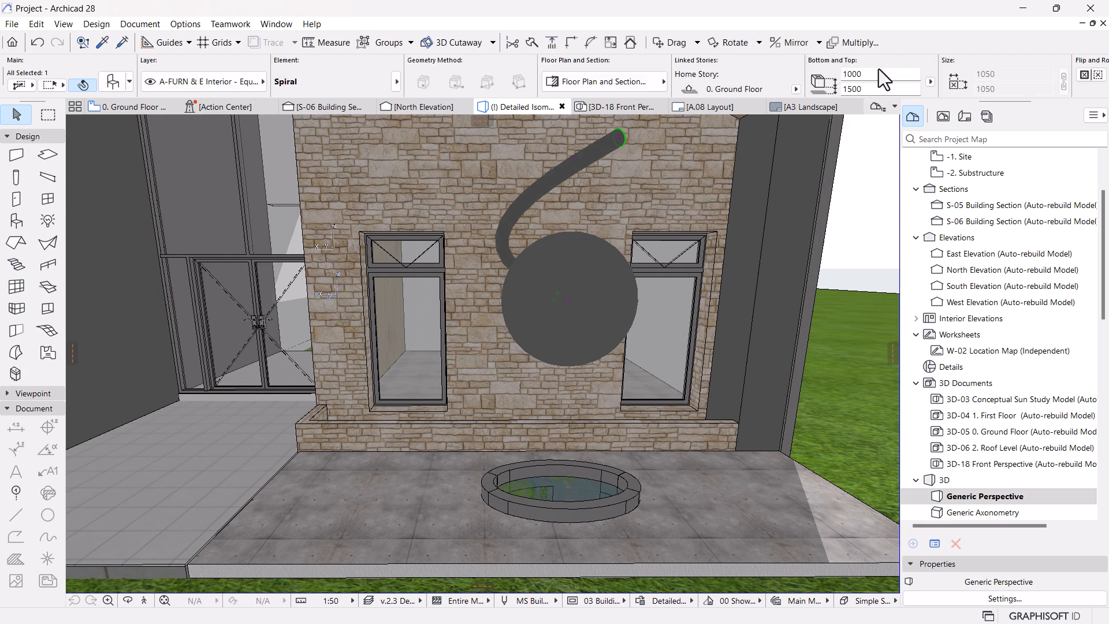
key("Return")
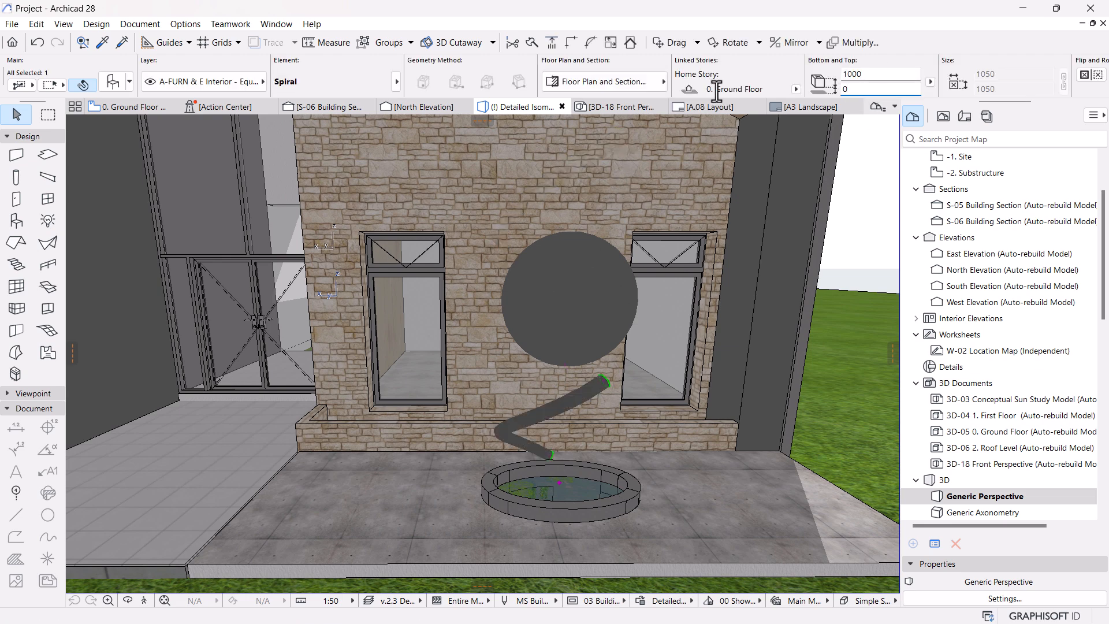
Stretch the spiral's axis line radius down to about 288 in 3D and view it from the front of the house.
middle_click_drag(668, 394, 644, 479, "shift")
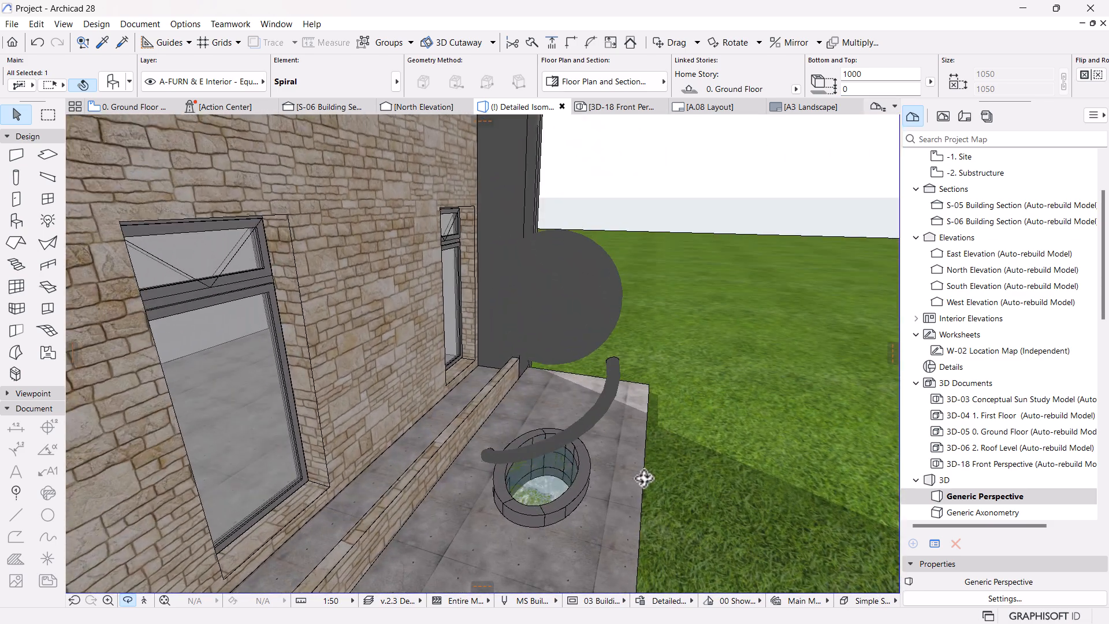
left_click(614, 365)
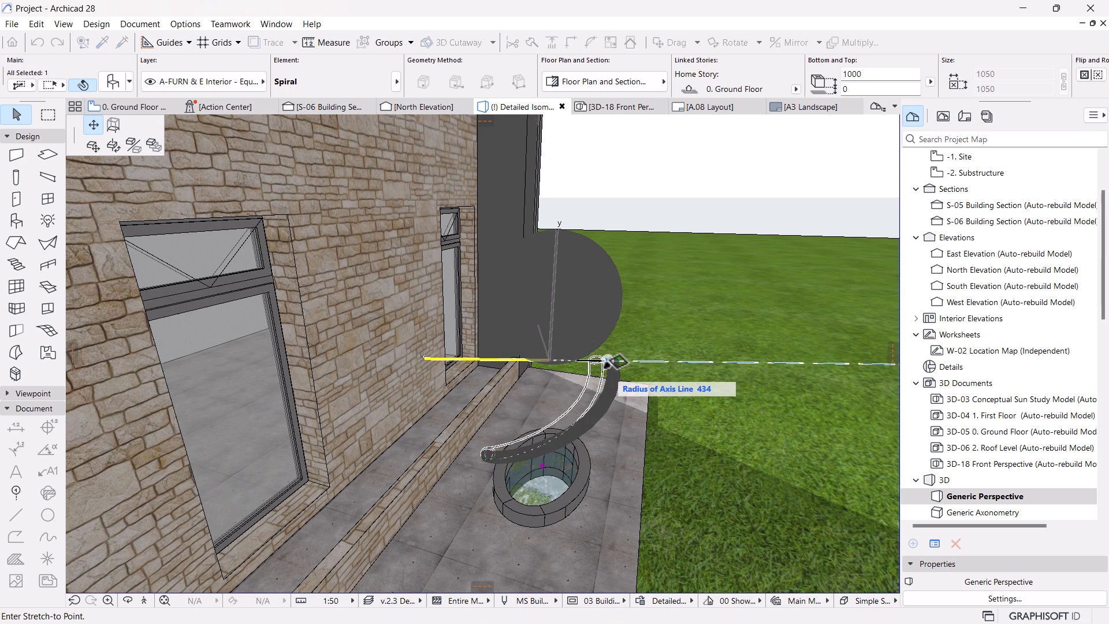
left_click(587, 364)
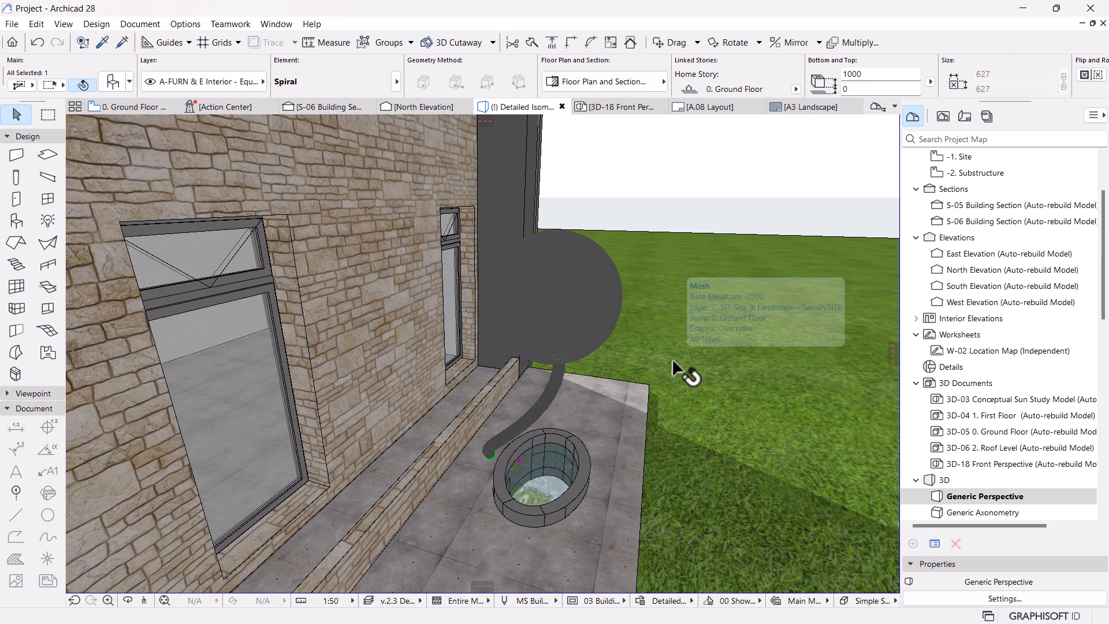
middle_click_drag(694, 435, 168, 157, "shift")
middle_click_drag(488, 396, 544, 380, "shift")
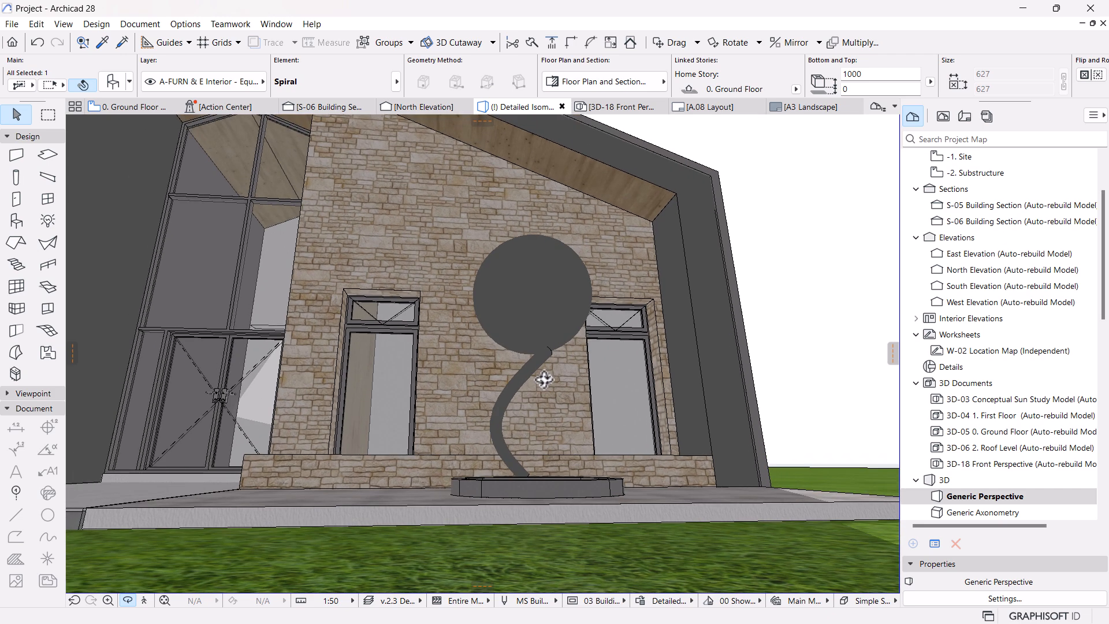
Move the spiral about 253 at 90° on the Ground Floor plan so its base lies inside the pond, and check it in 3D.
left_click(118, 107)
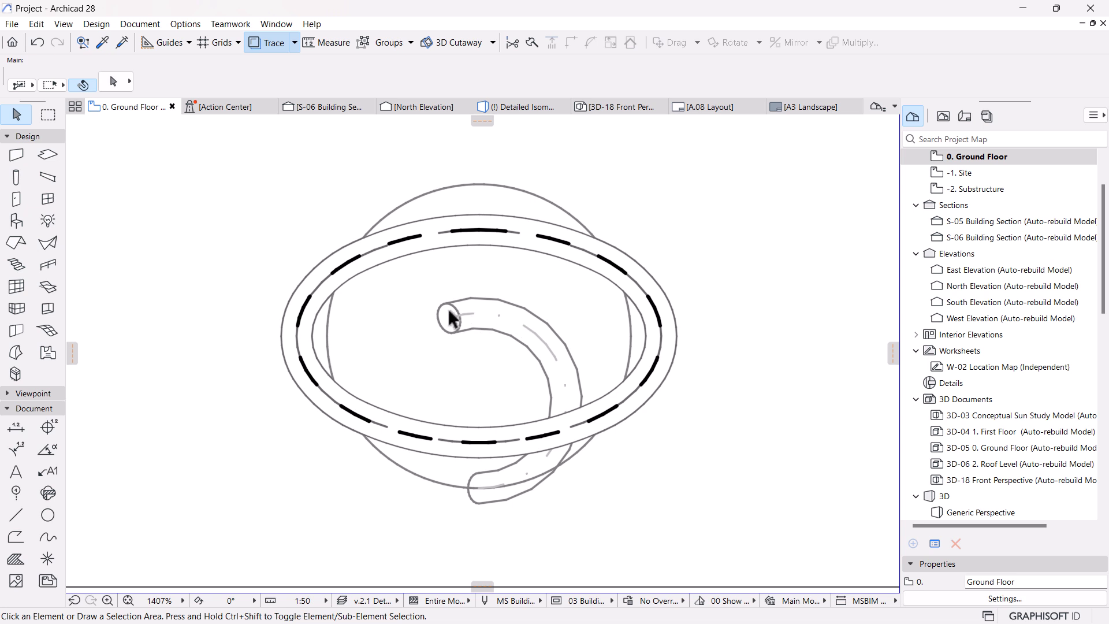
left_click(461, 335)
key("Escape")
left_click(459, 316)
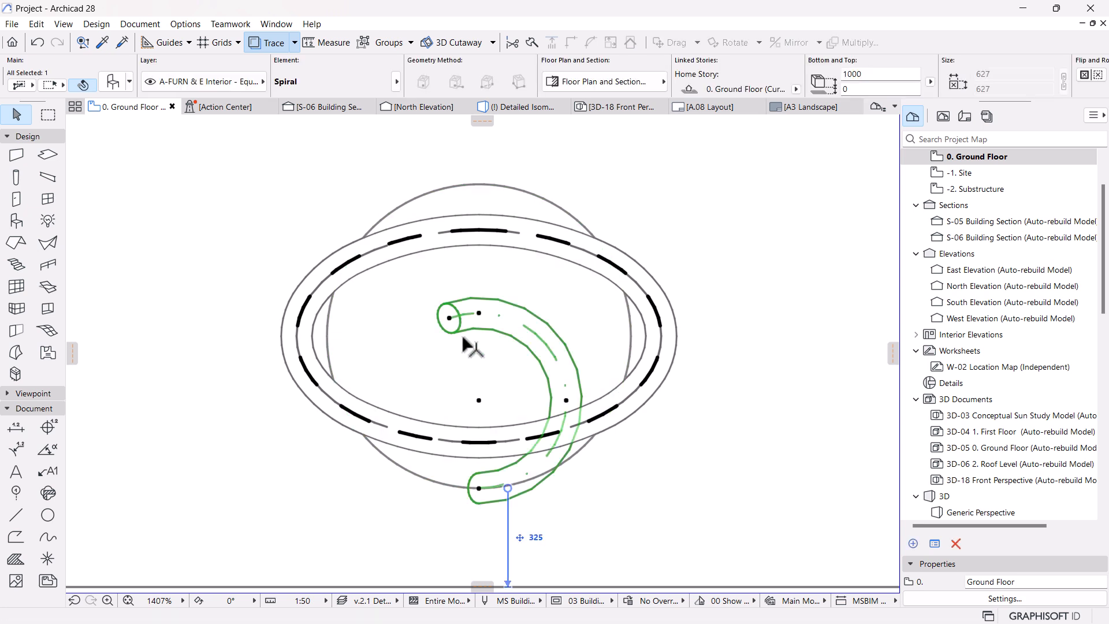
key("ctrl+d")
left_click(479, 488)
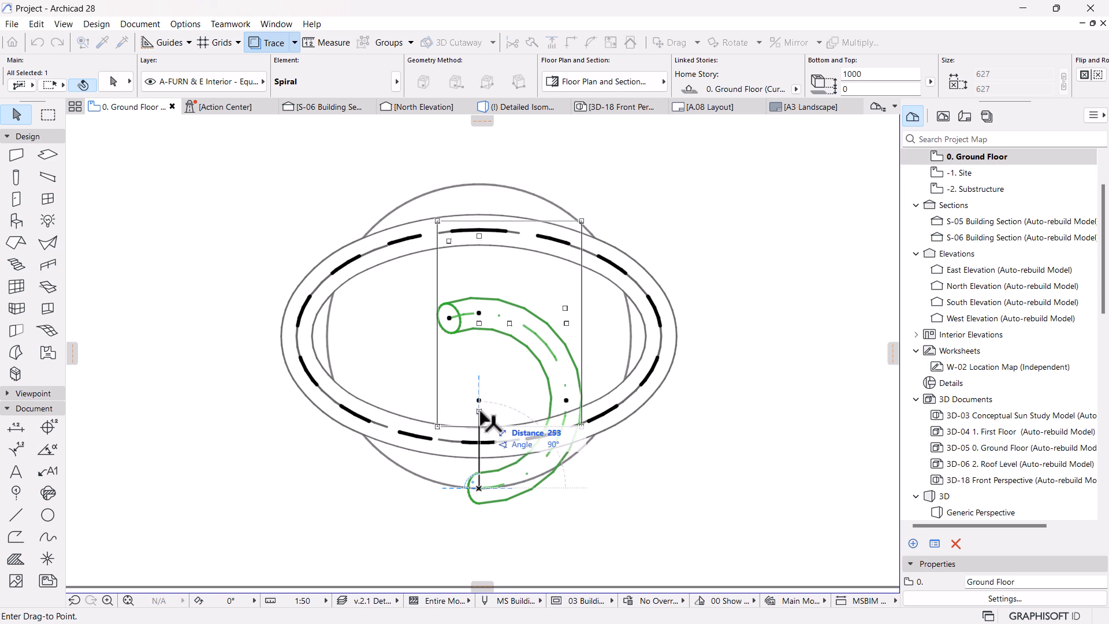
left_click(479, 411)
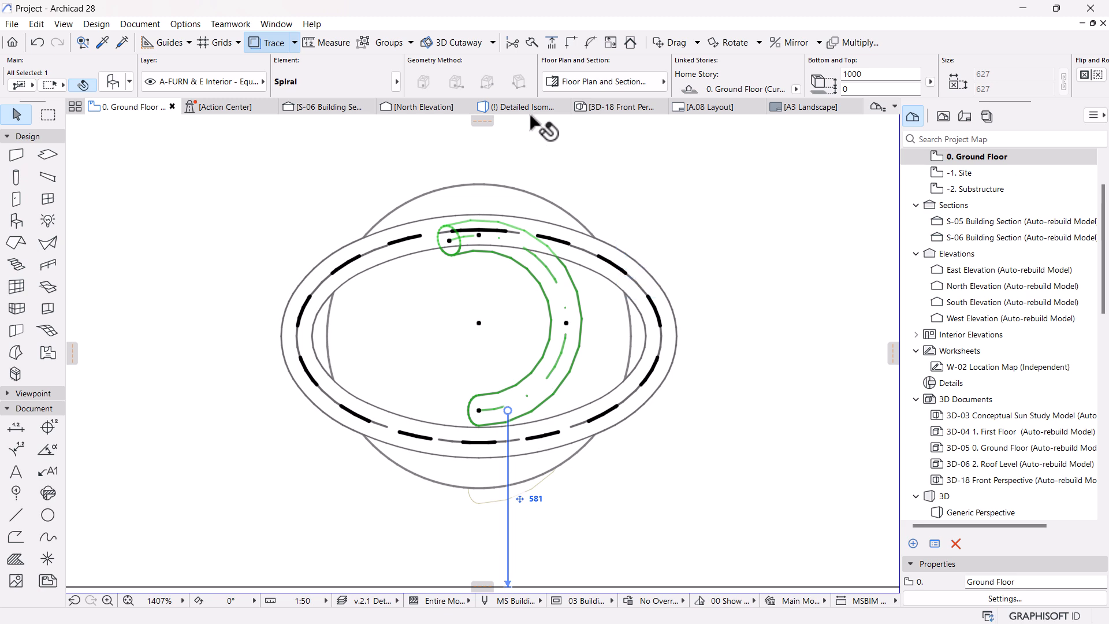
mouse_move(518, 114)
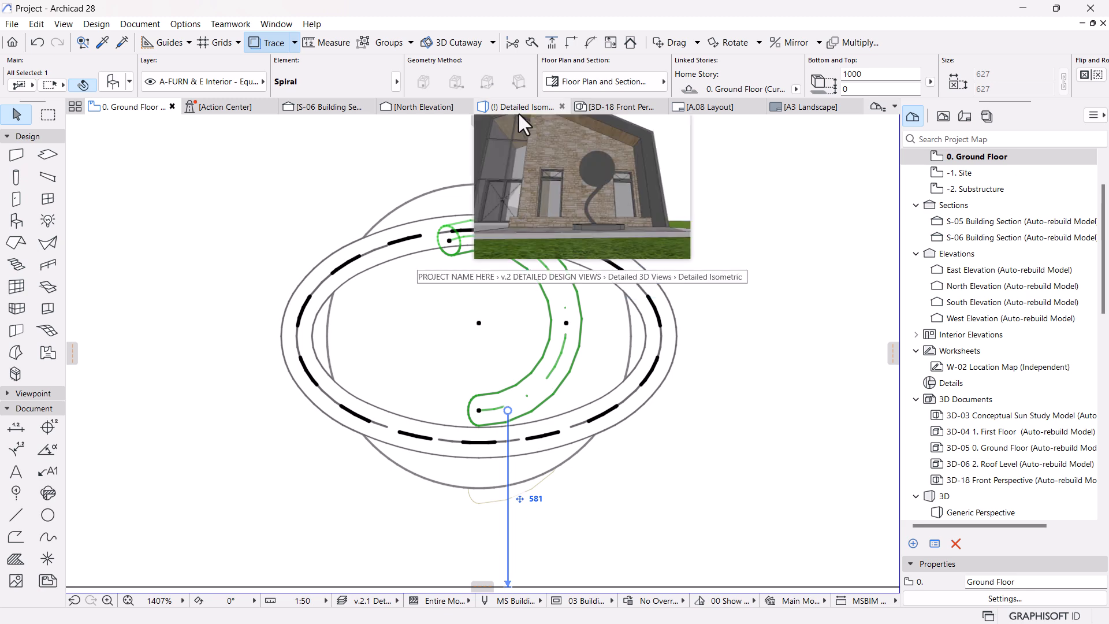
left_click(518, 113)
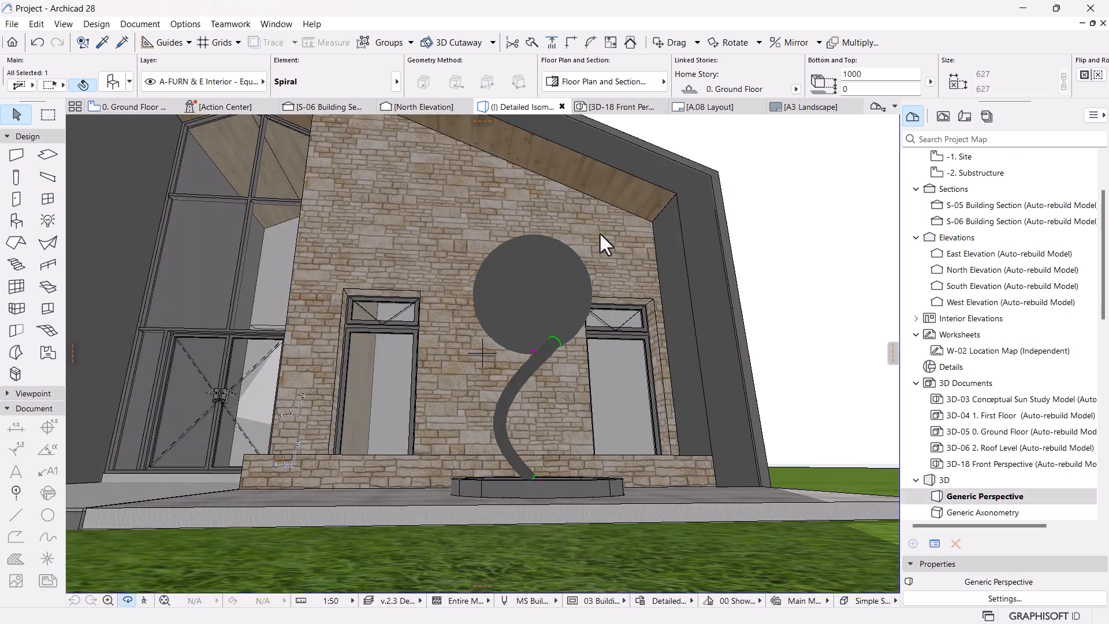
middle_click_drag(669, 278, 523, 305, "shift")
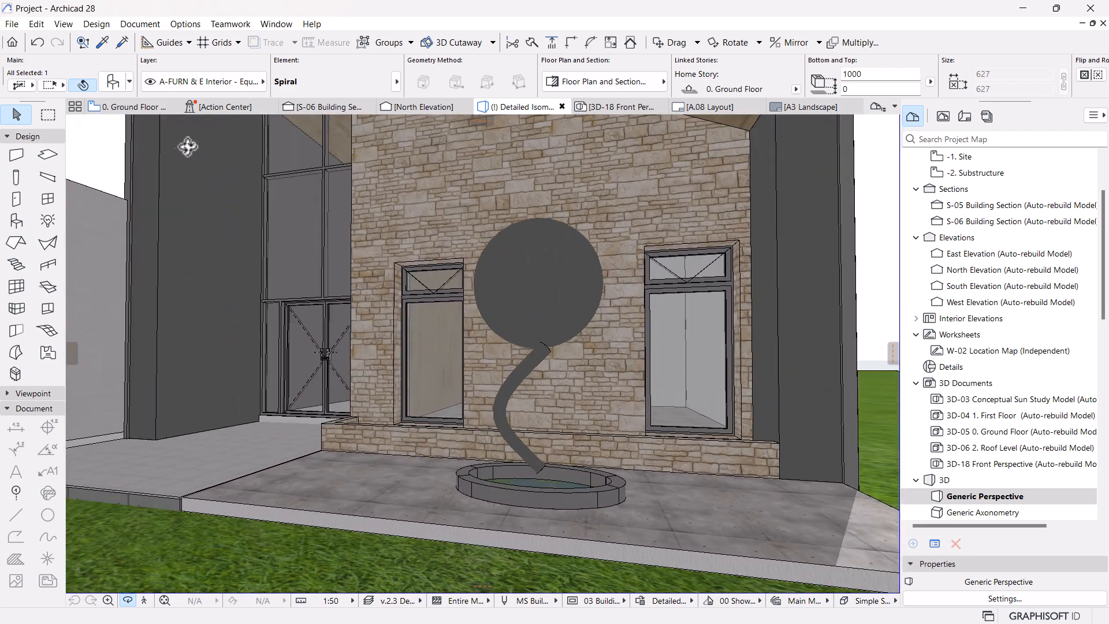
Move the spiral horizontally to the right of the pond's centre line on the Ground Floor plan, and check its placement in 3D.
left_click(133, 107)
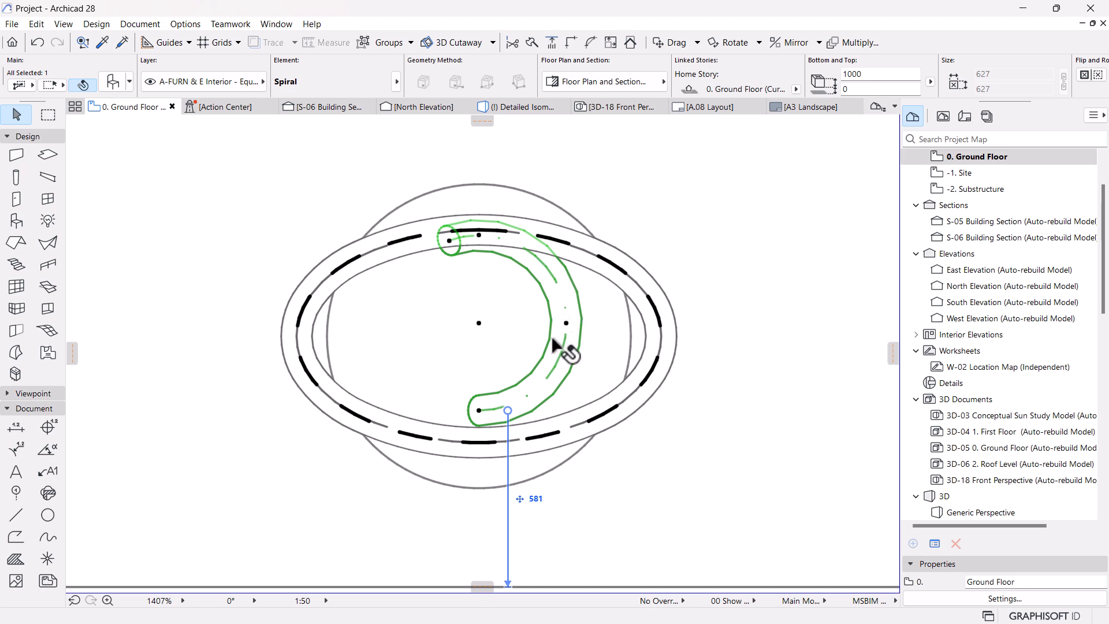
left_click(478, 414)
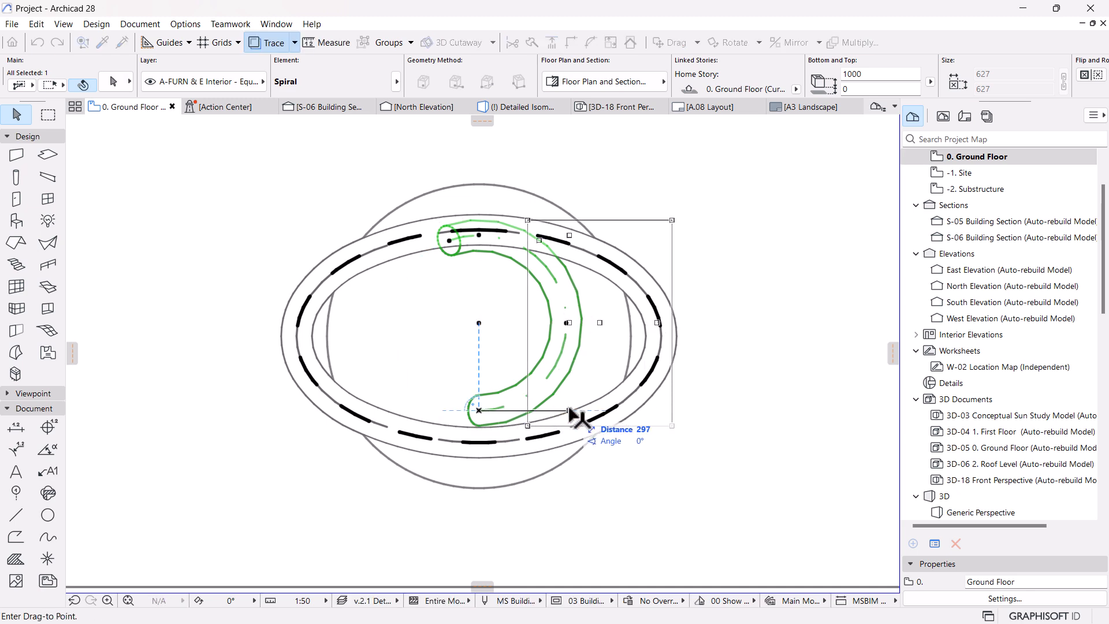
left_click(568, 331)
left_click(523, 107)
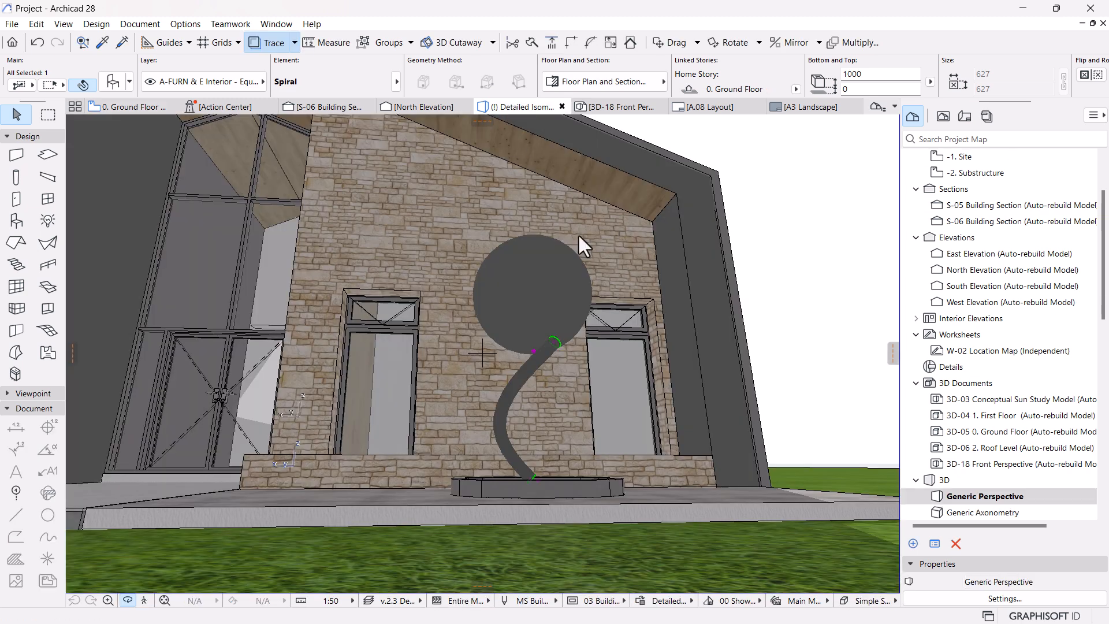
left_click_drag(538, 357, 277, 154)
Mirror a copy of the spiral about the vertical axis through the pond's centre on the Ground Floor plan, and show it in 3D.
left_click(151, 108)
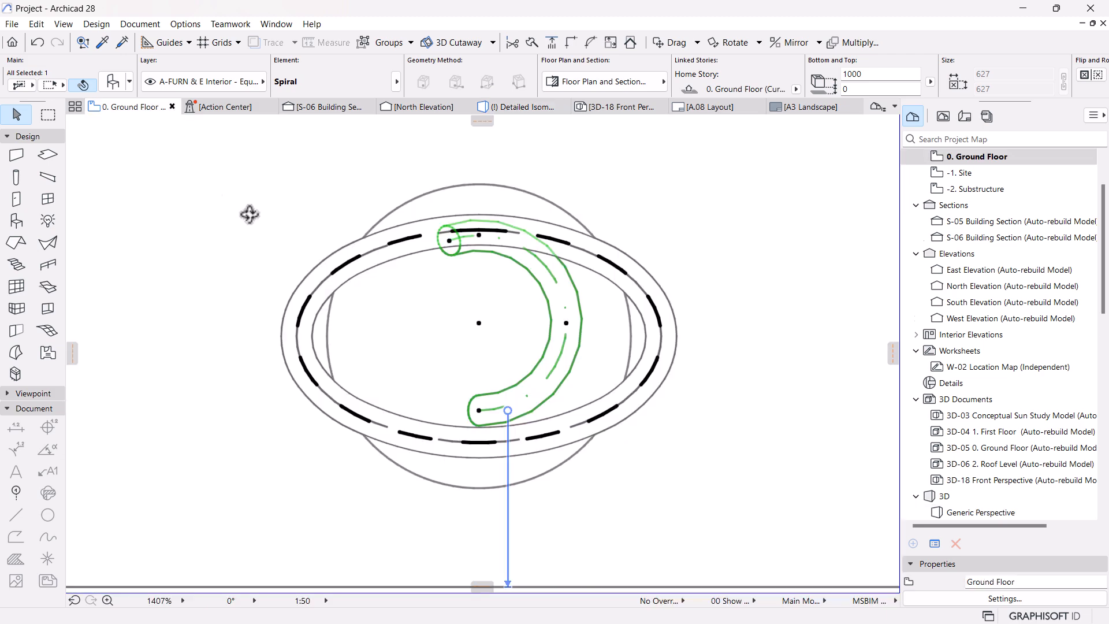
key("ctrl+alt+m")
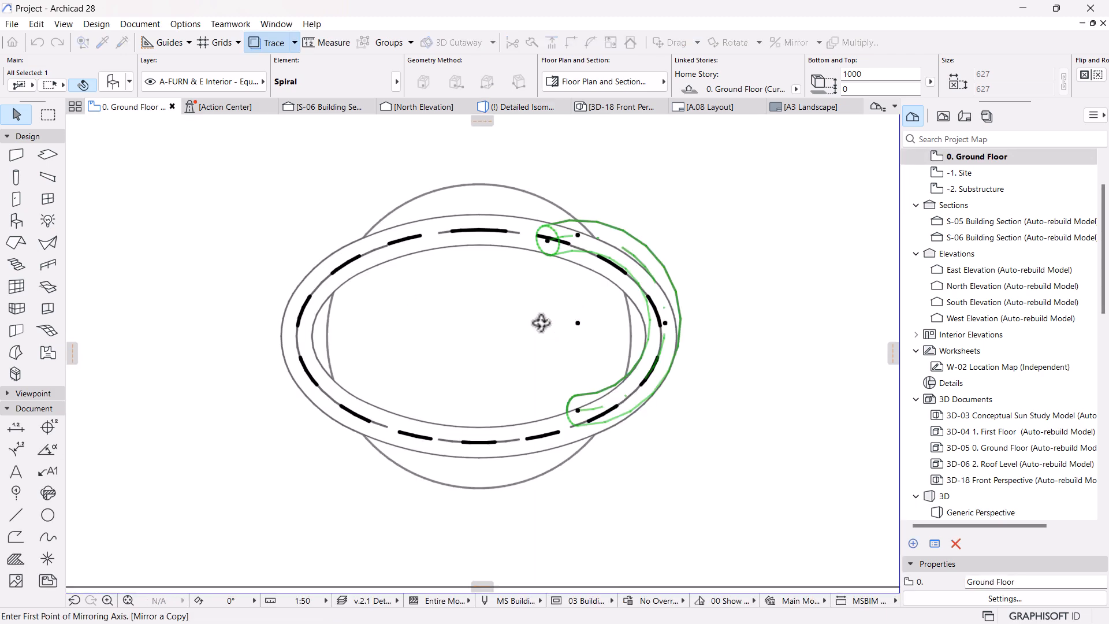
left_click(480, 337)
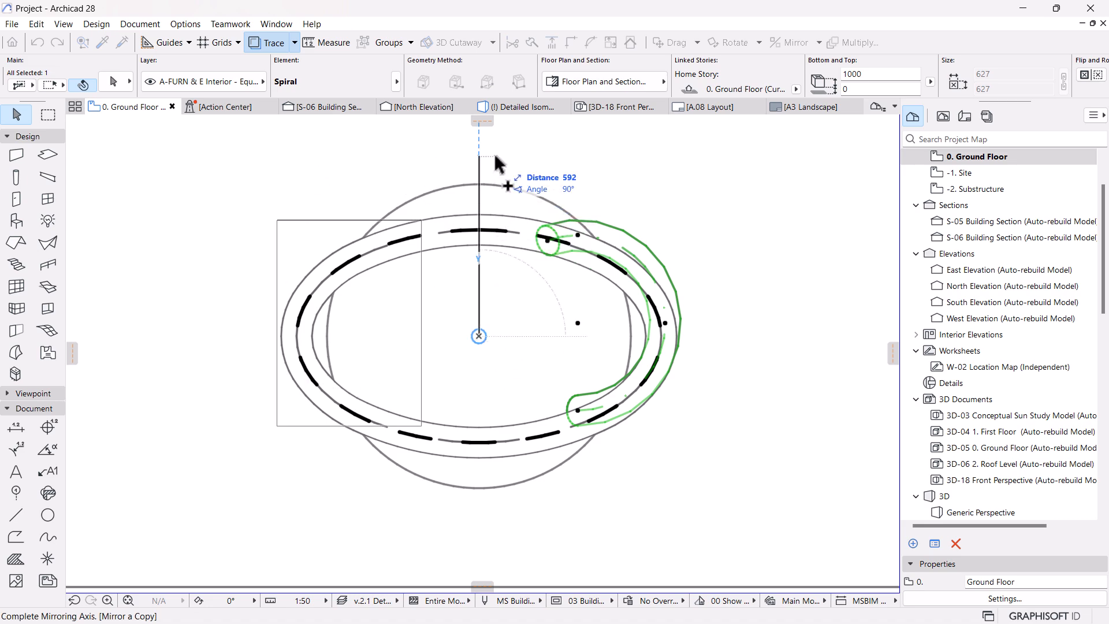
left_click(480, 173)
left_click(540, 109)
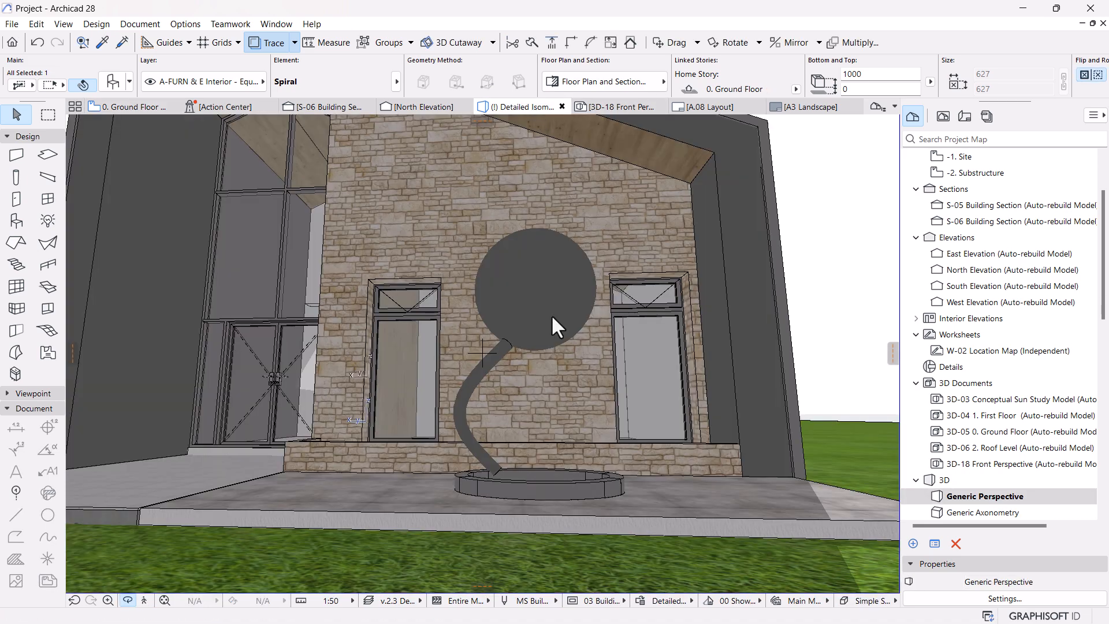
Select both spirals in 3D, set their sweep angle to 250°, and check how they meet beneath the sphere.
scroll(551, 315, "down", 4)
middle_click_drag(573, 377, 581, 386, "shift")
scroll(602, 430, "down", 3)
middle_click_drag(582, 431, 570, 337, "shift")
scroll(569, 337, "up", 6)
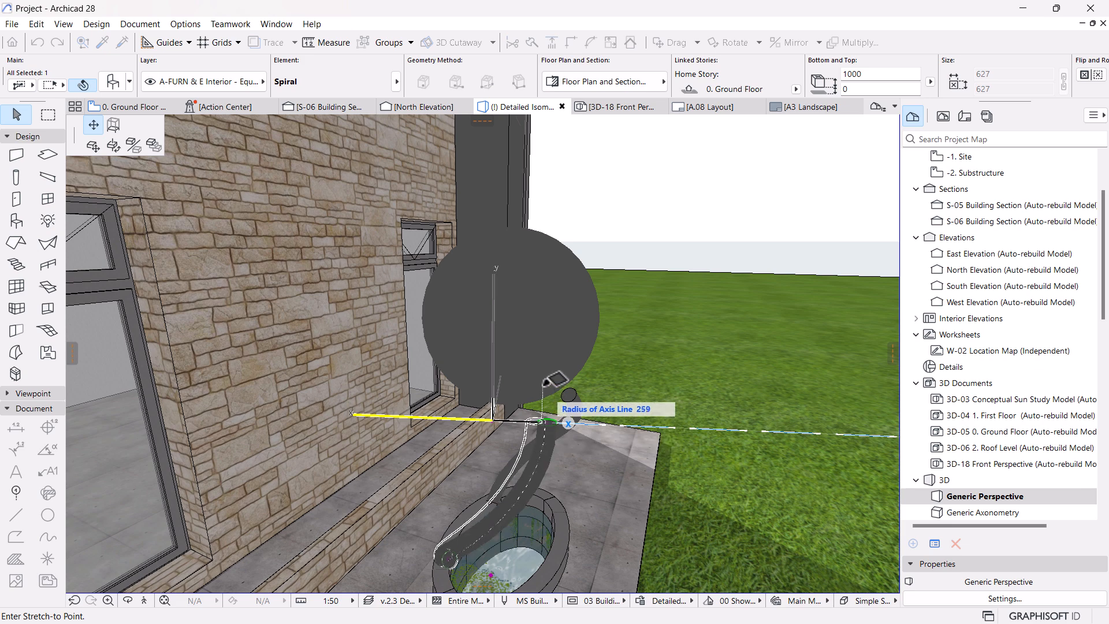
left_click(570, 402, "shift")
left_click(103, 76)
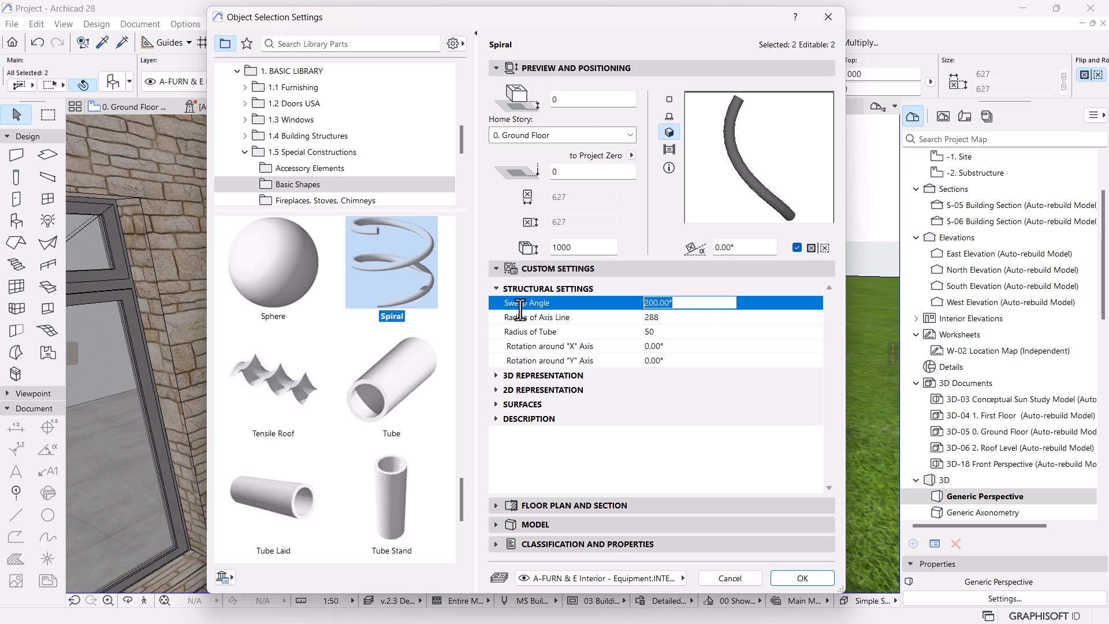
key("Return")
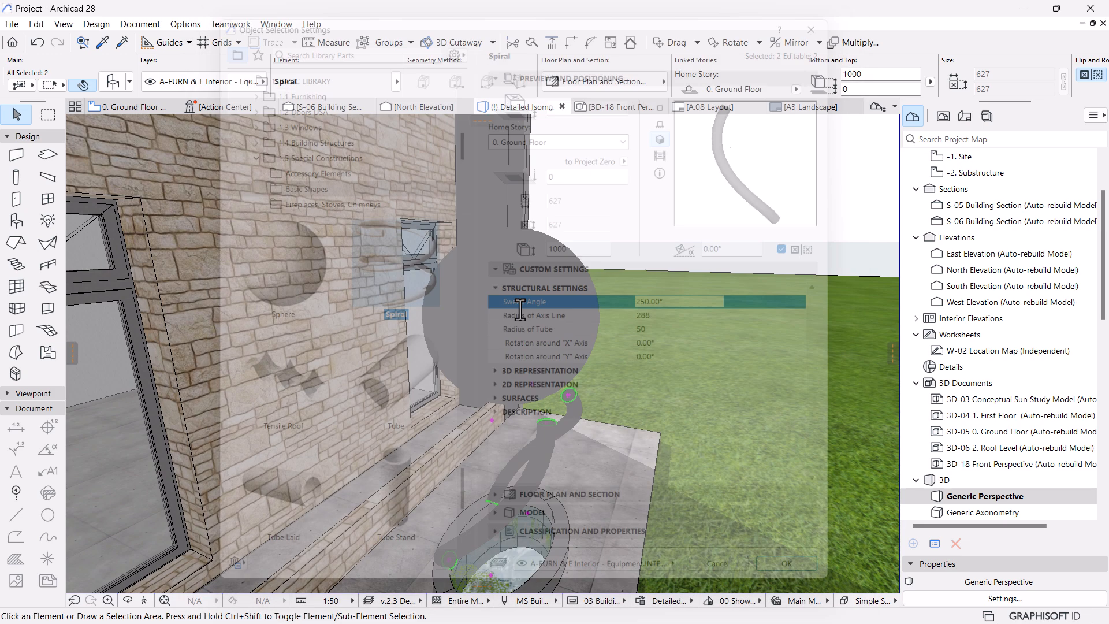
middle_click_drag(618, 490, 412, 409, "shift")
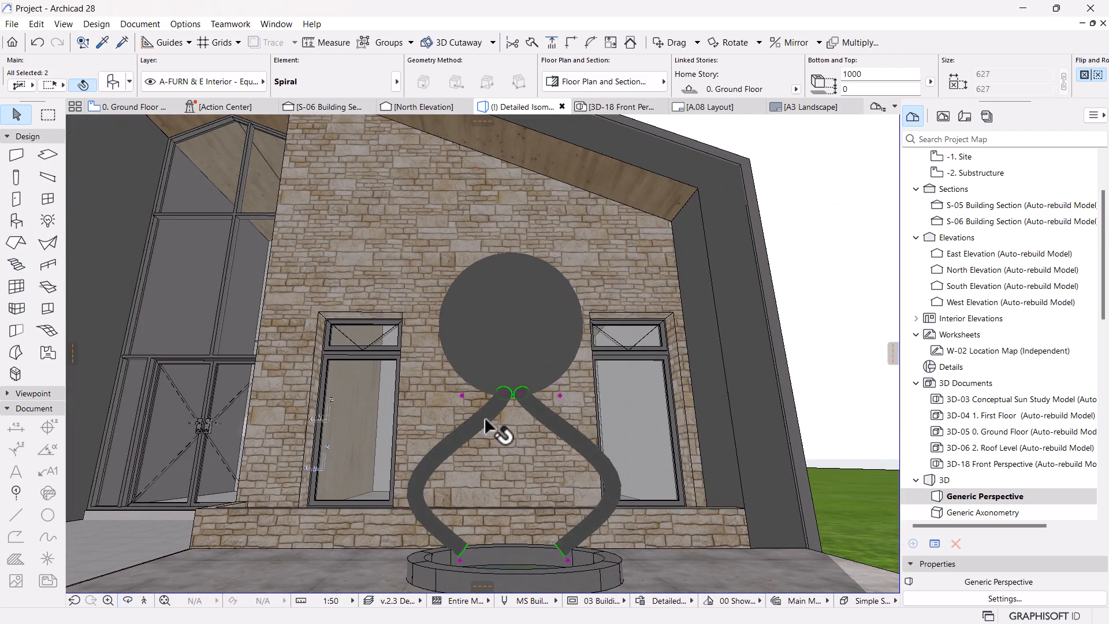
Adjust the sweep angle of both selected spirals so their upper ends meet beneath the sphere.
left_click(107, 78)
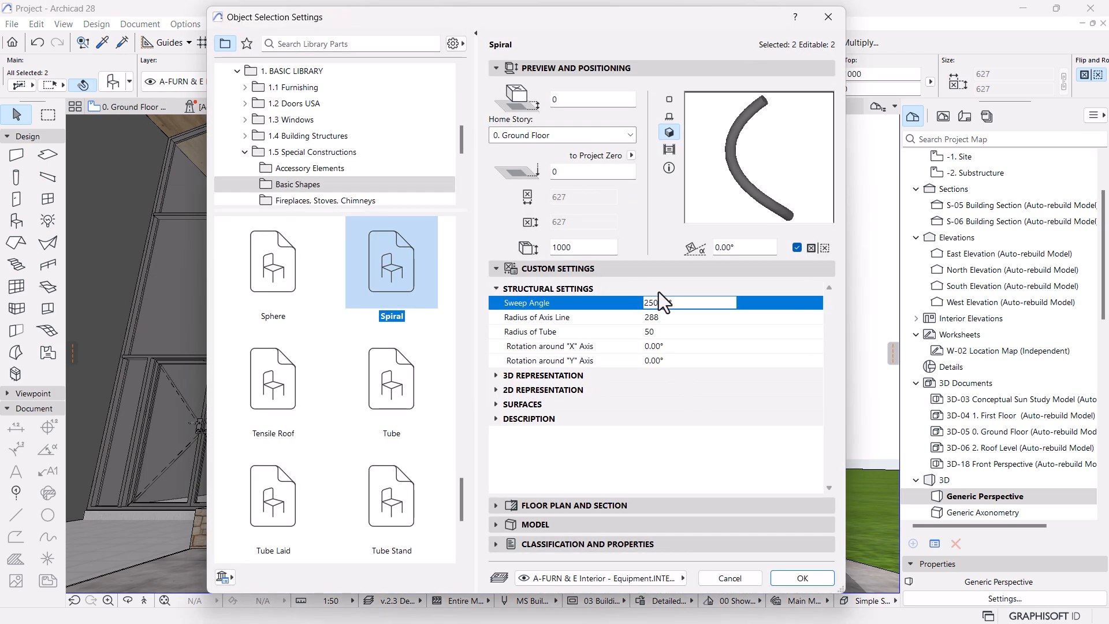
key("BackSpace")
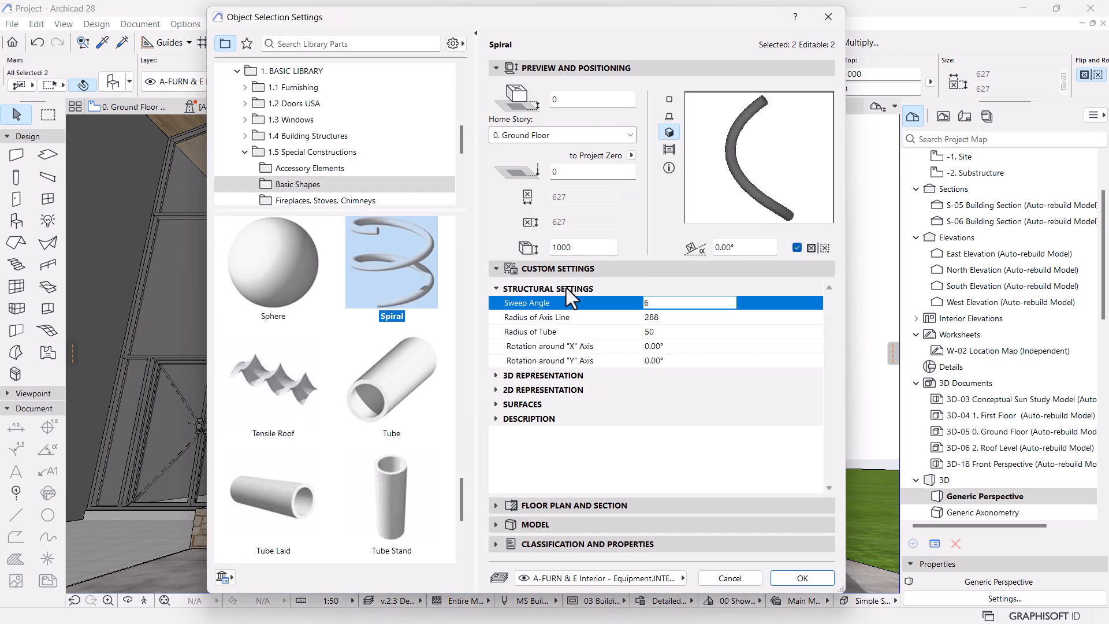
key("Return")
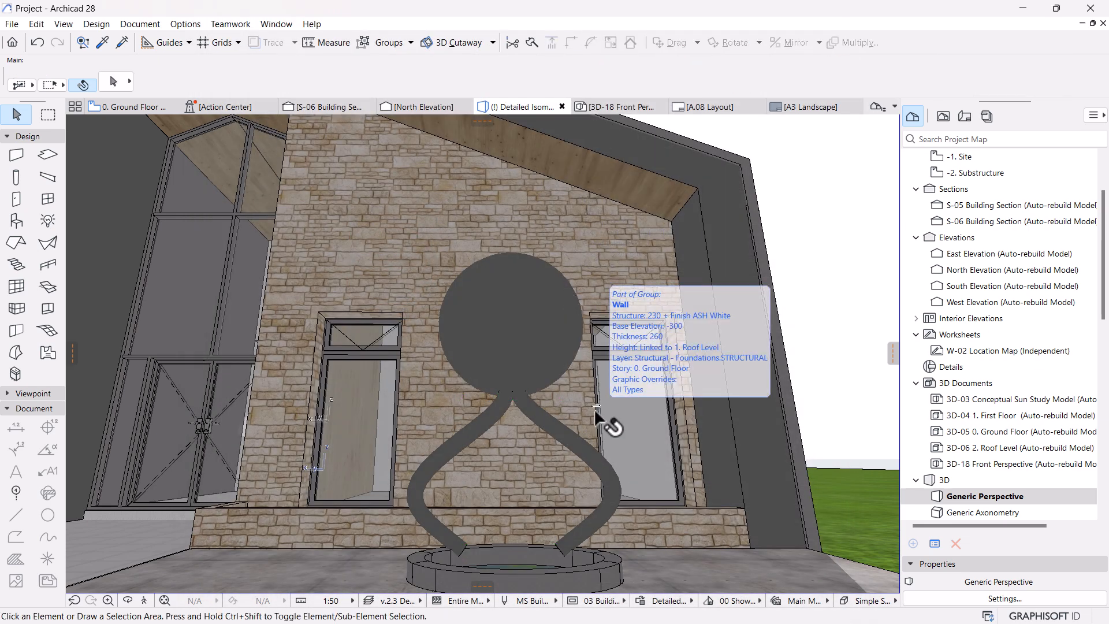
Examine from the side and front how the sphere rests on the two spirals above the pond.
left_click_drag(637, 457, 653, 284)
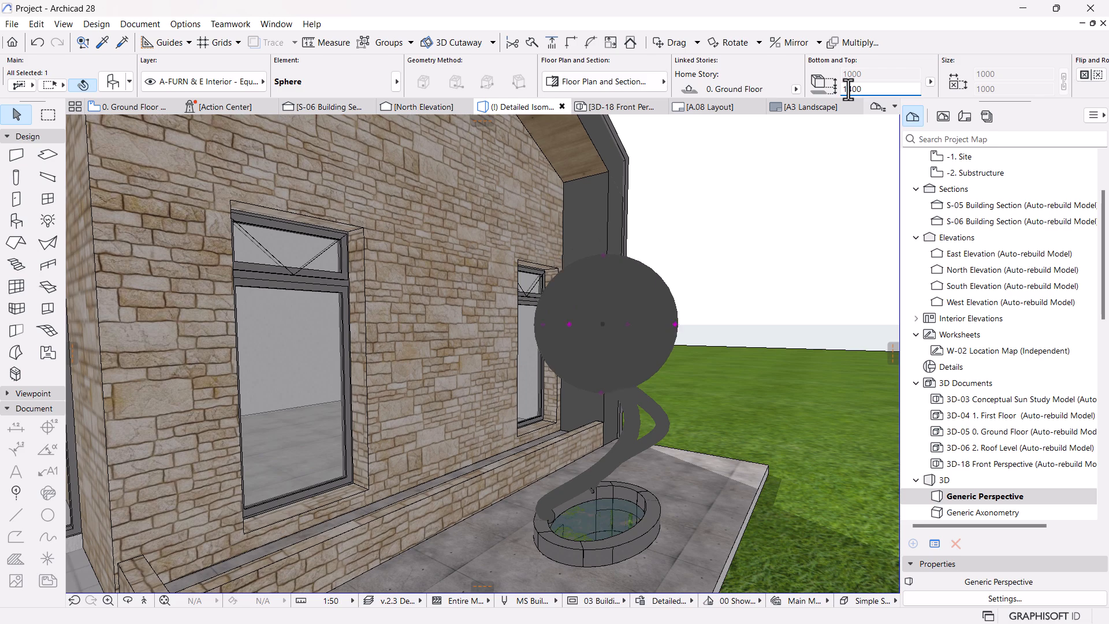
key("Escape")
mouse_move(535, 459)
middle_mouse_down("shift")
mouse_move(653, 522)
mouse_move(488, 497)
mouse_move(490, 518)
mouse_move(248, 515)
mouse_move(340, 532)
mouse_move(487, 525)
mouse_move(411, 518)
mouse_move(528, 552)
middle_mouse_up("shift")
scroll(522, 459, "up", 5)
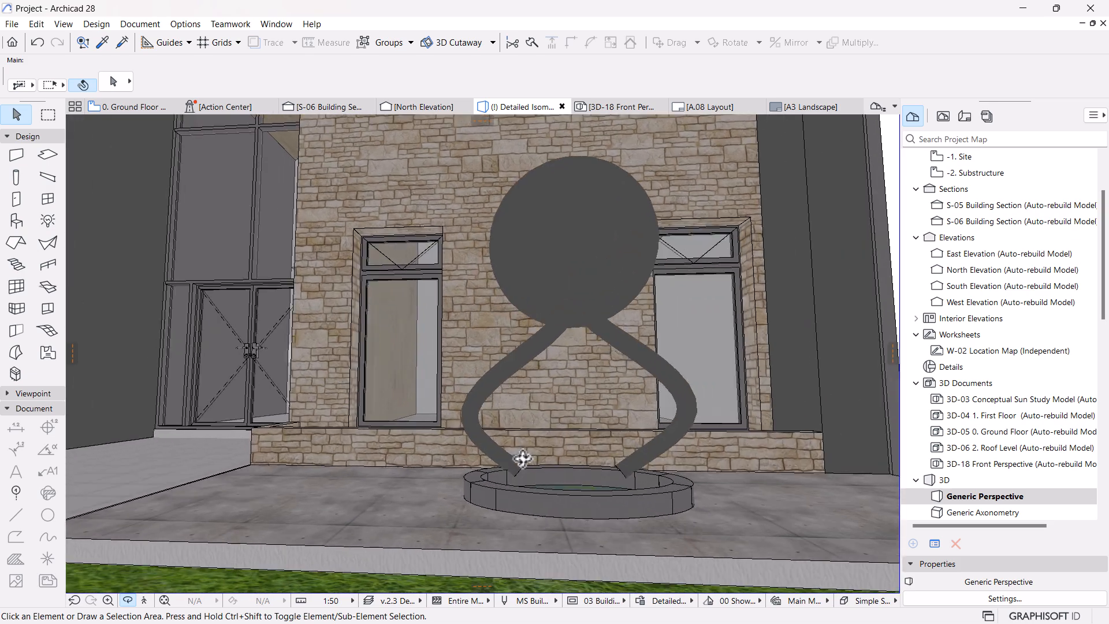
scroll(523, 460, "down", 10)
middle_click_drag(593, 466, 324, 484, "shift")
scroll(322, 485, "up", 3)
scroll(471, 445, "up", 5)
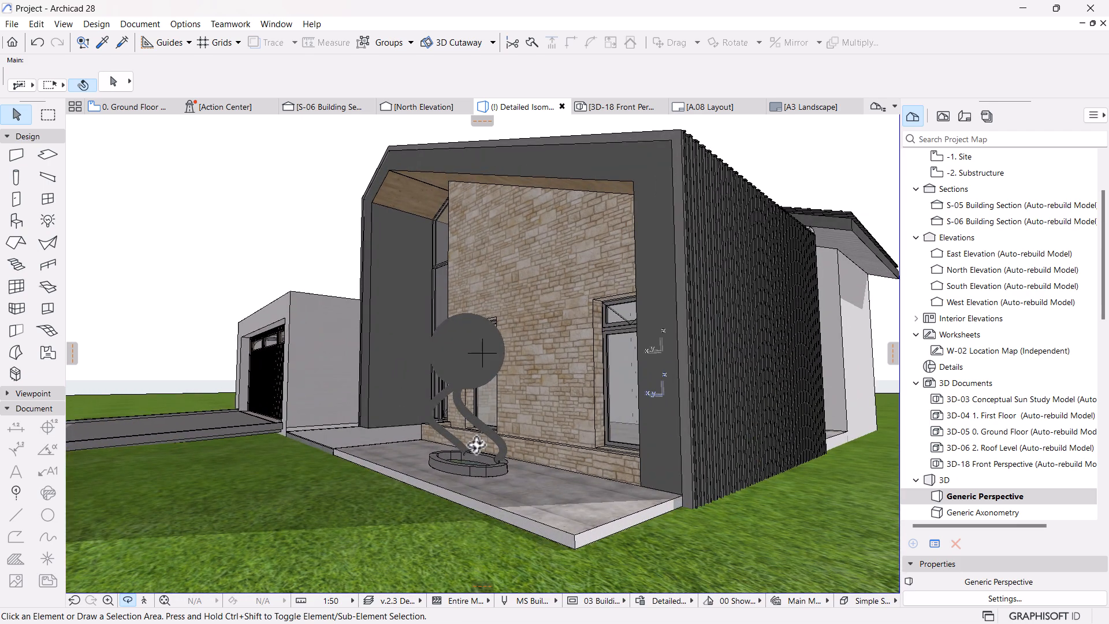
mouse_move(477, 444)
middle_mouse_down("shift")
mouse_move(498, 453)
mouse_move(290, 438)
mouse_move(339, 479)
mouse_move(324, 515)
mouse_move(485, 423)
mouse_move(458, 530)
mouse_move(419, 425)
middle_mouse_up("shift")
scroll(420, 425, "up", 3)
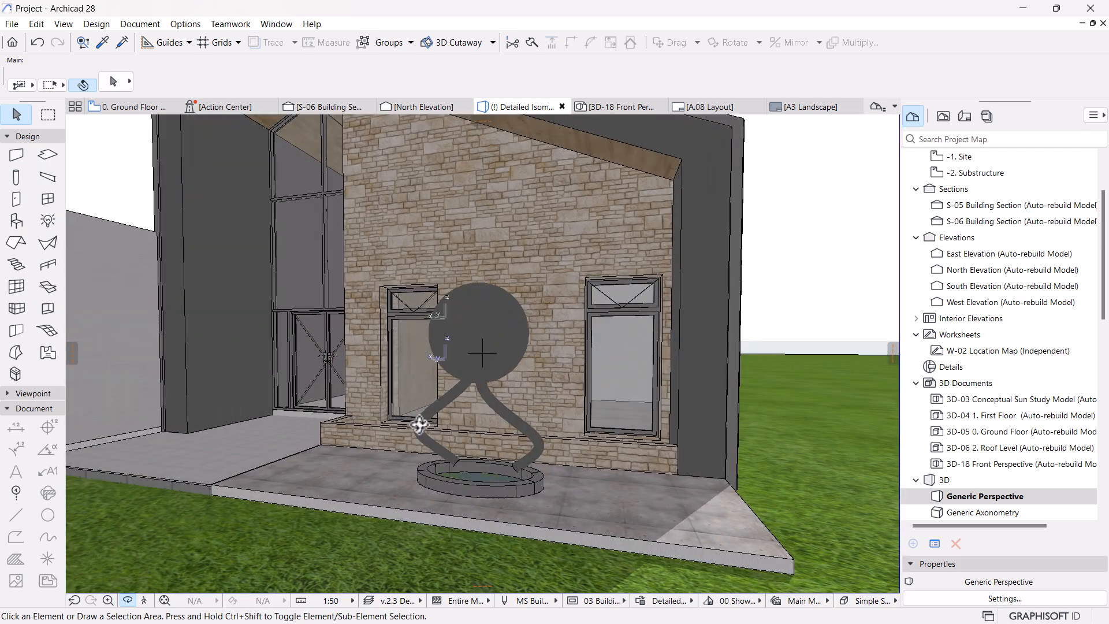
scroll(420, 425, "up", 2)
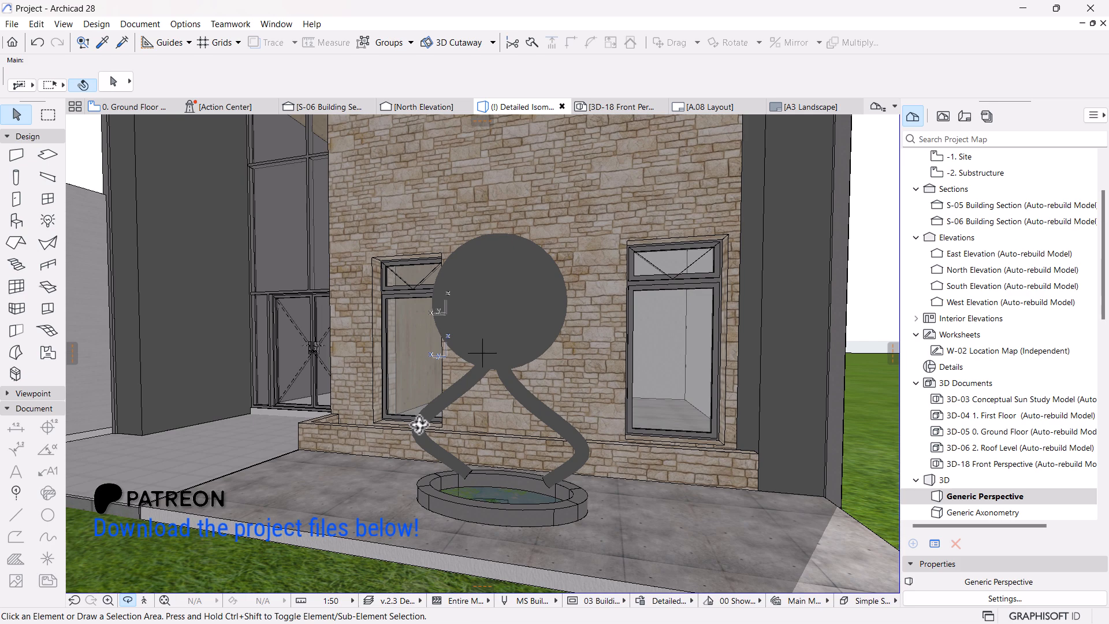
Inspect the sculpture against the house front and examine closely where the spirals' lower ends sit relative to the pond rim.
mouse_move(434, 430)
middle_mouse_down("shift")
mouse_move(629, 515)
mouse_move(645, 488)
mouse_move(641, 456)
mouse_move(554, 413)
mouse_move(463, 440)
mouse_move(511, 466)
mouse_move(604, 455)
mouse_move(587, 485)
mouse_move(514, 487)
mouse_move(456, 458)
mouse_move(387, 455)
mouse_move(528, 485)
mouse_move(388, 485)
mouse_move(478, 481)
middle_mouse_up("shift")
mouse_move(624, 484)
middle_mouse_down("shift")
mouse_move(448, 490)
mouse_move(654, 413)
middle_mouse_up("shift")
middle_click_drag(536, 475, 595, 459, "shift")
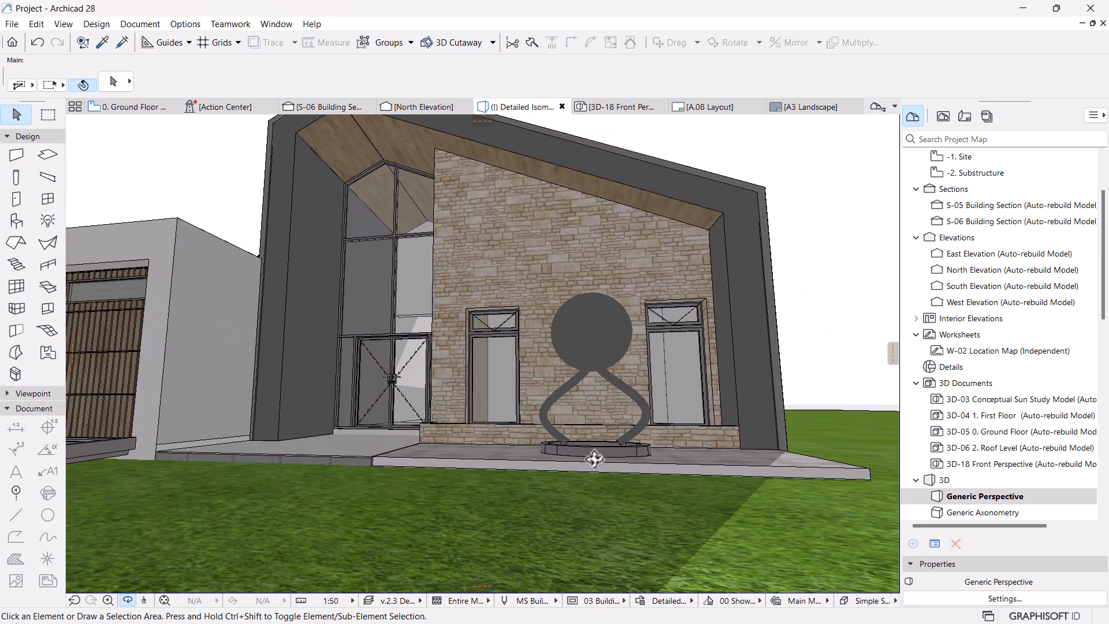
scroll(633, 392, "up", 3)
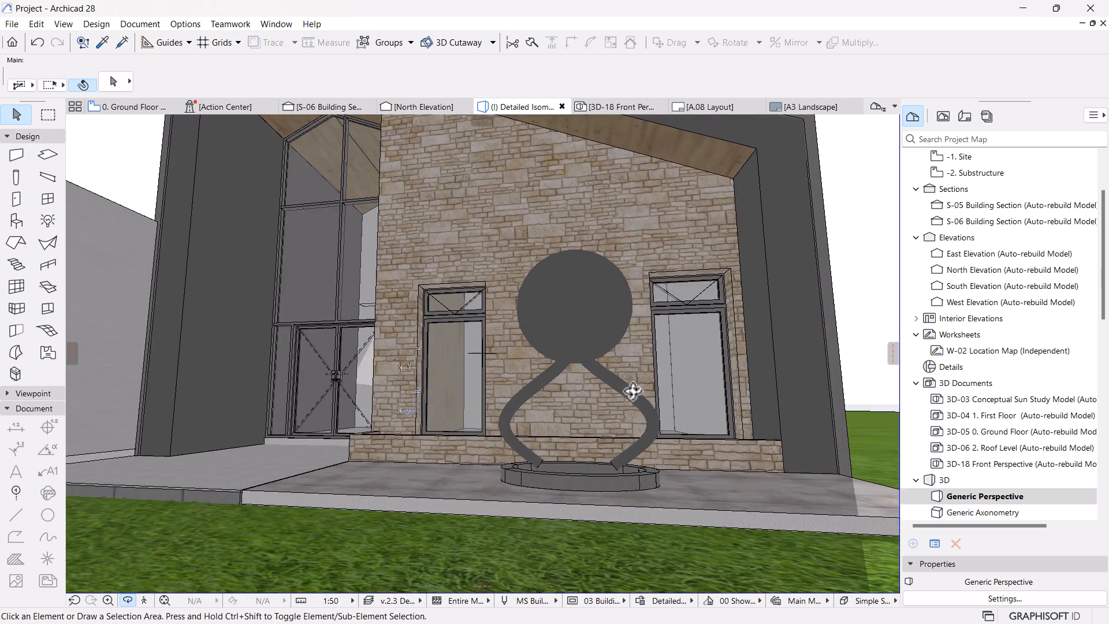
mouse_move(633, 392)
middle_mouse_down("shift")
mouse_move(614, 421)
mouse_move(563, 425)
middle_mouse_up("shift")
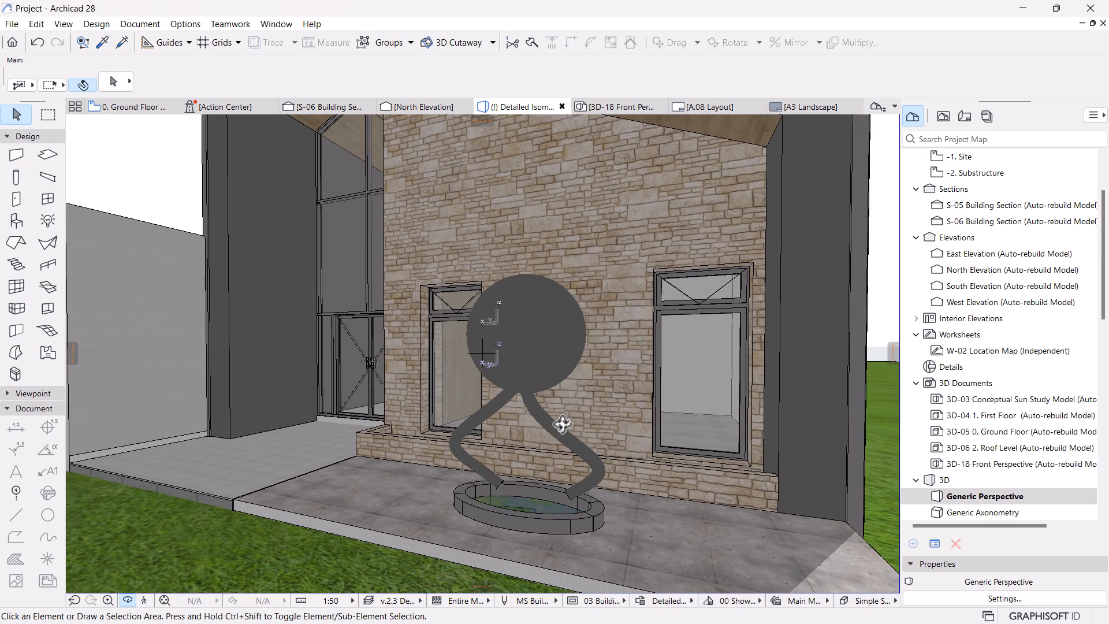
mouse_move(631, 524)
middle_mouse_down("shift")
mouse_move(475, 579)
mouse_move(453, 512)
mouse_move(255, 477)
mouse_move(560, 493)
mouse_move(664, 522)
mouse_move(662, 492)
middle_mouse_up("shift")
scroll(439, 448, "down", 10)
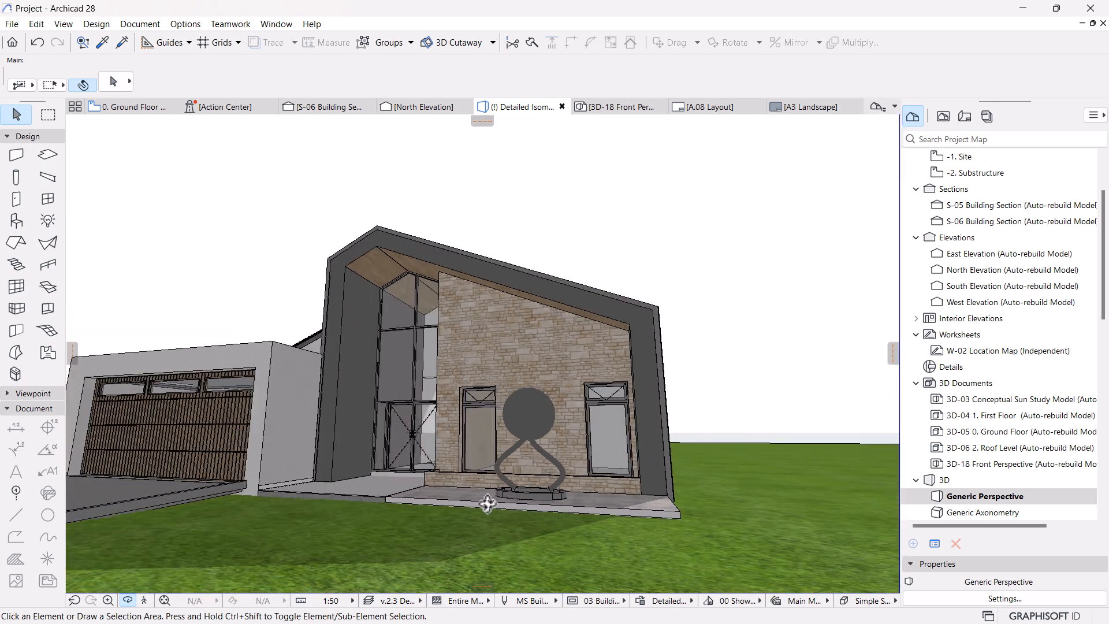
mouse_move(620, 460)
middle_mouse_down("shift")
mouse_move(562, 477)
mouse_move(651, 474)
mouse_move(609, 438)
mouse_move(485, 441)
mouse_move(444, 465)
mouse_move(487, 453)
middle_mouse_up("shift")
scroll(649, 407, "up", 10)
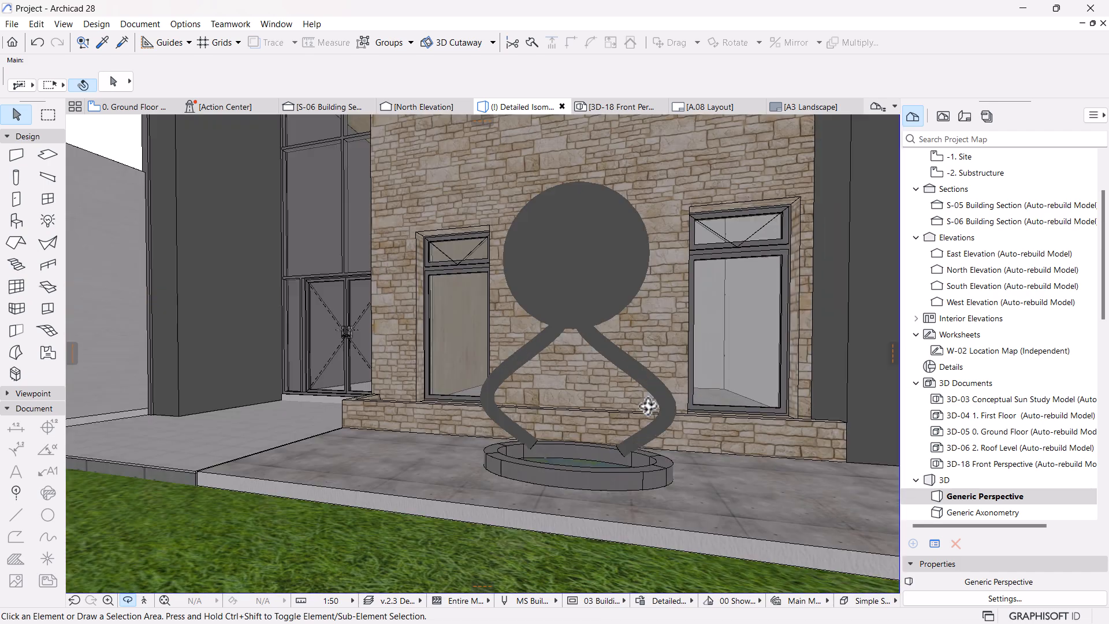
scroll(649, 406, "up", 2)
middle_click_drag(543, 428, 413, 441, "shift")
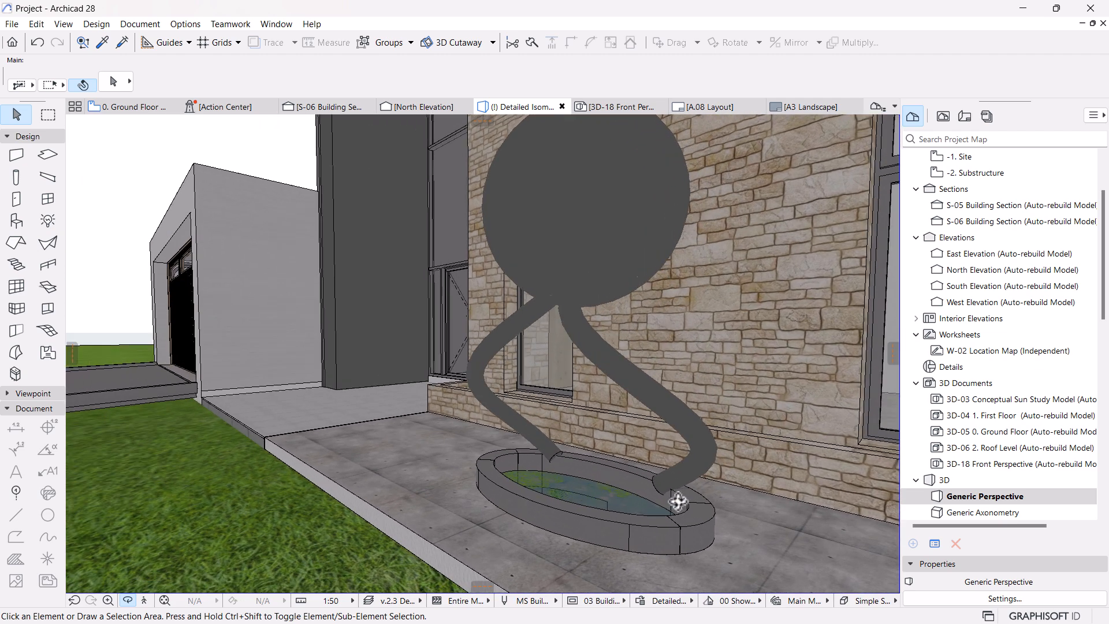
scroll(677, 501, "up", 2)
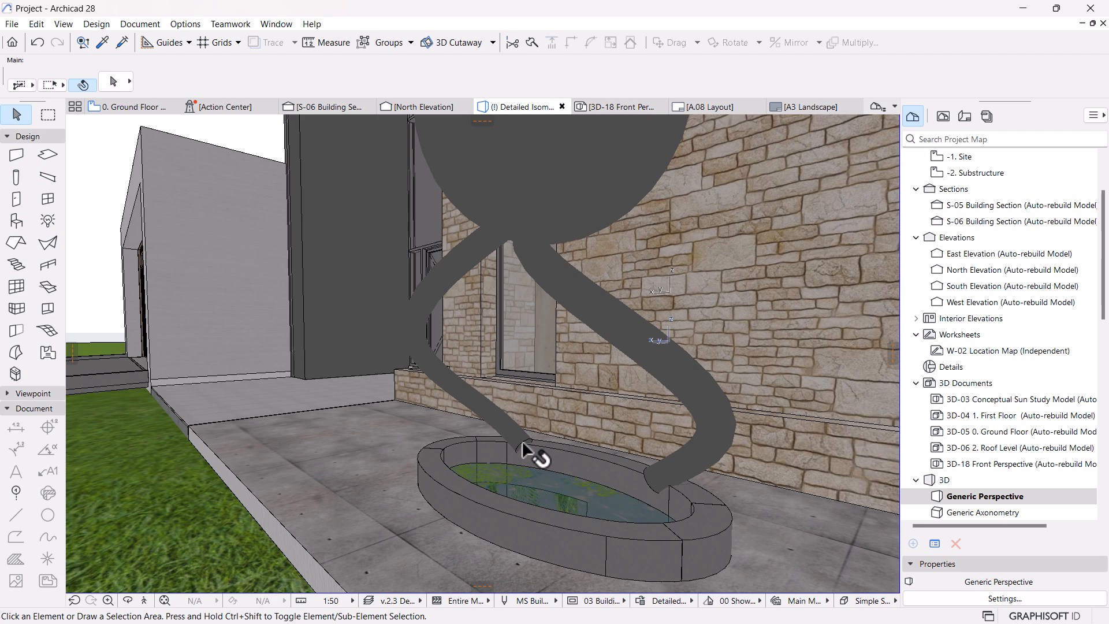
mouse_move(706, 497)
middle_mouse_down("shift")
mouse_move(626, 505)
mouse_move(658, 462)
middle_mouse_up("shift")
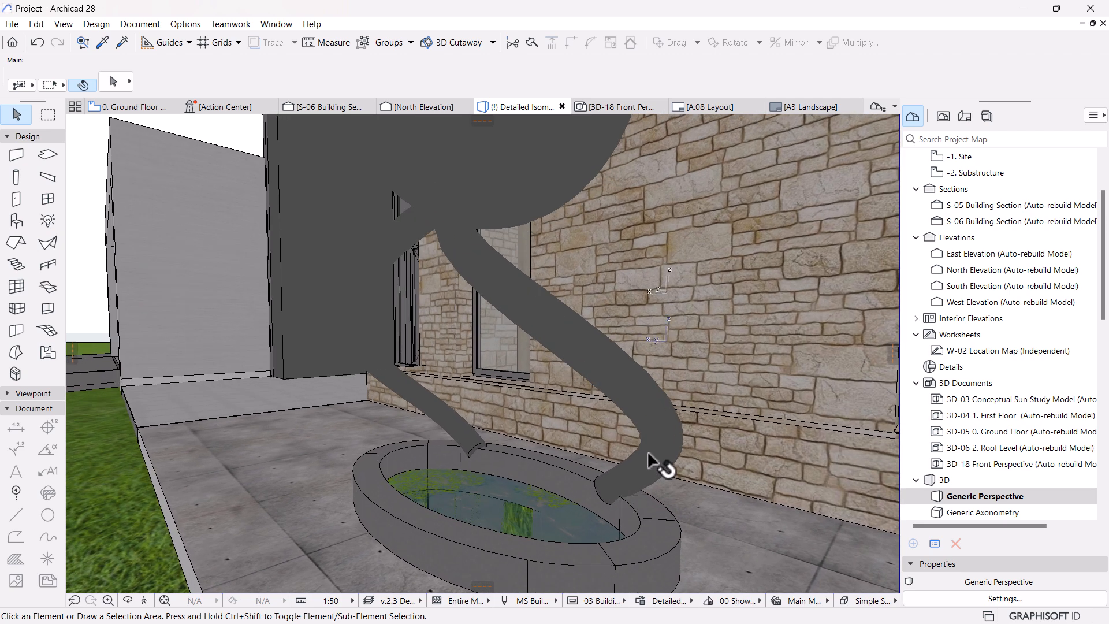
Select both spirals and the sphere in 3D, and inspect their alignment with the pond on the Ground Floor plan.
left_click(440, 421)
left_click(404, 397, "shift")
left_click(527, 155, "shift")
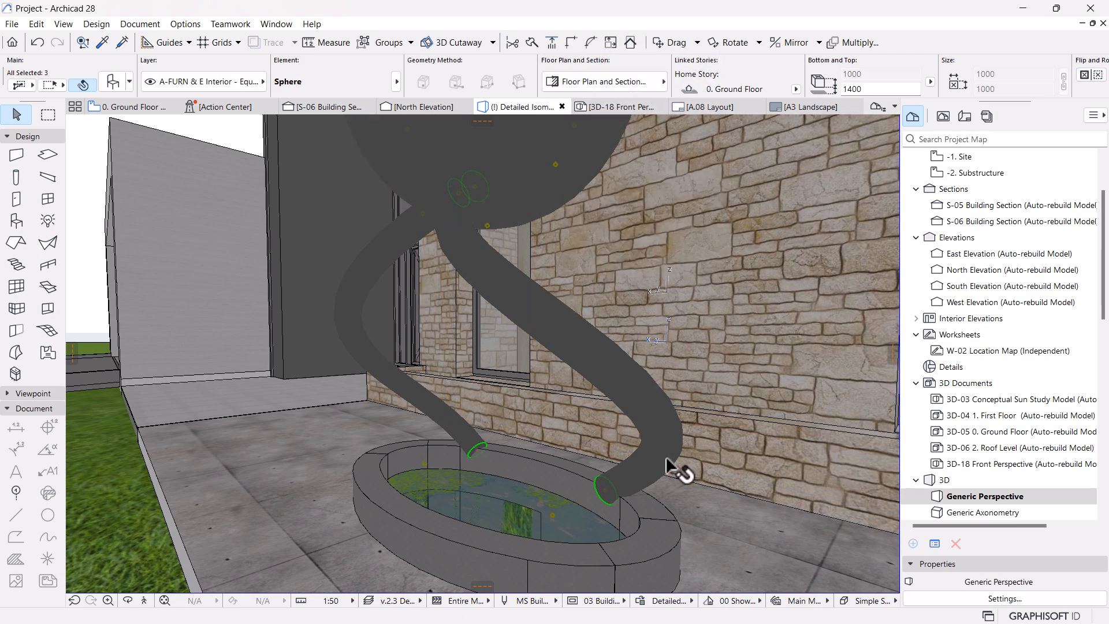
scroll(670, 467, "up", 2)
left_click(130, 107)
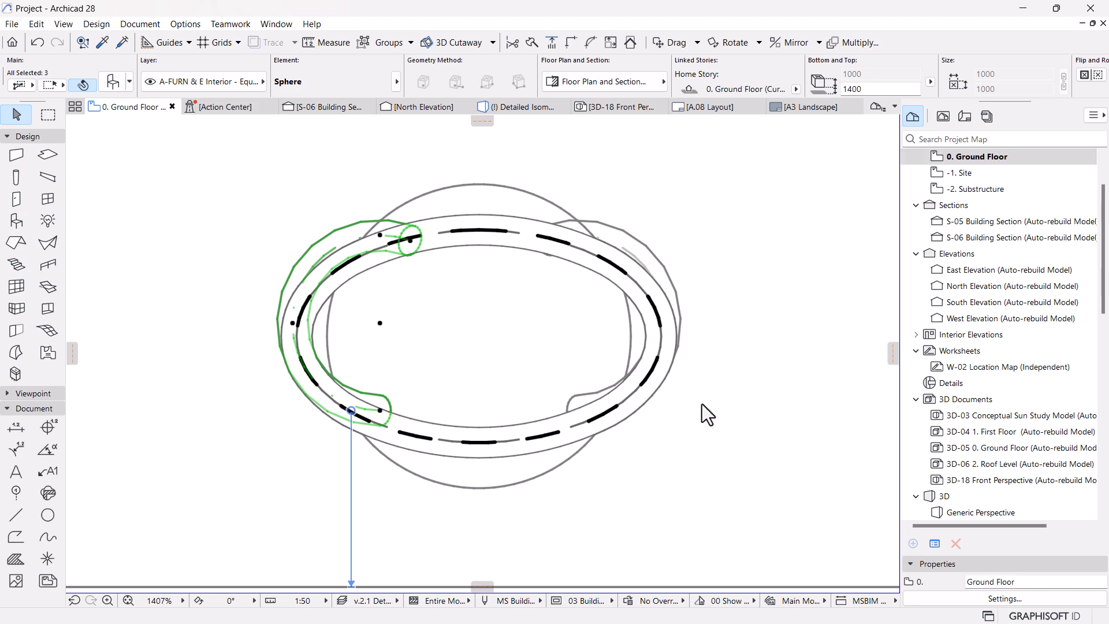
scroll(517, 448, "up", 1)
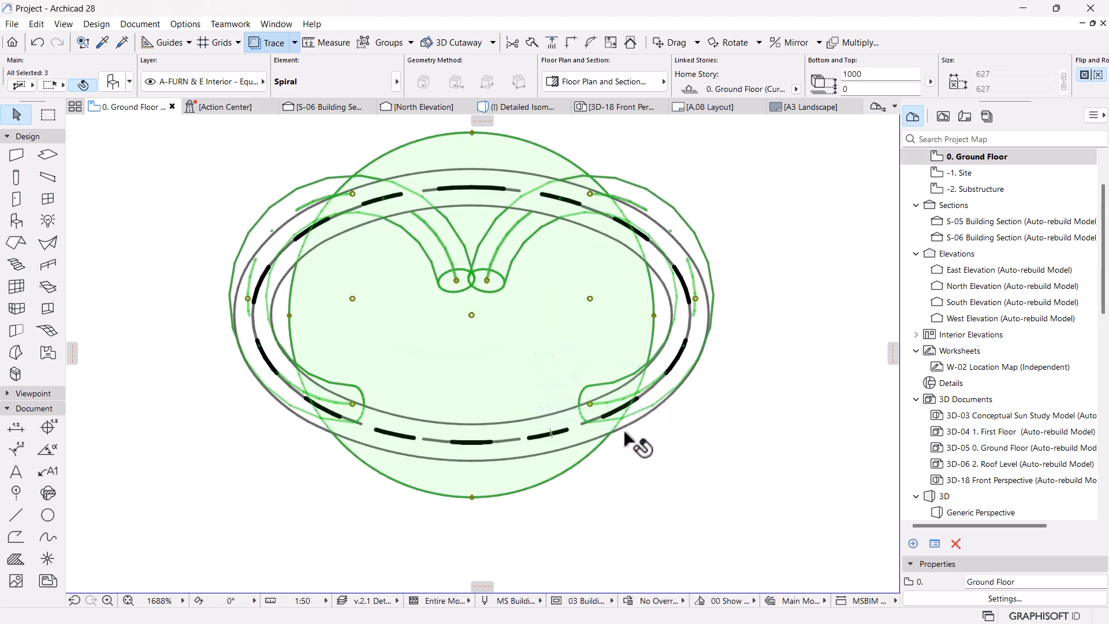
scroll(530, 460, "up", 2)
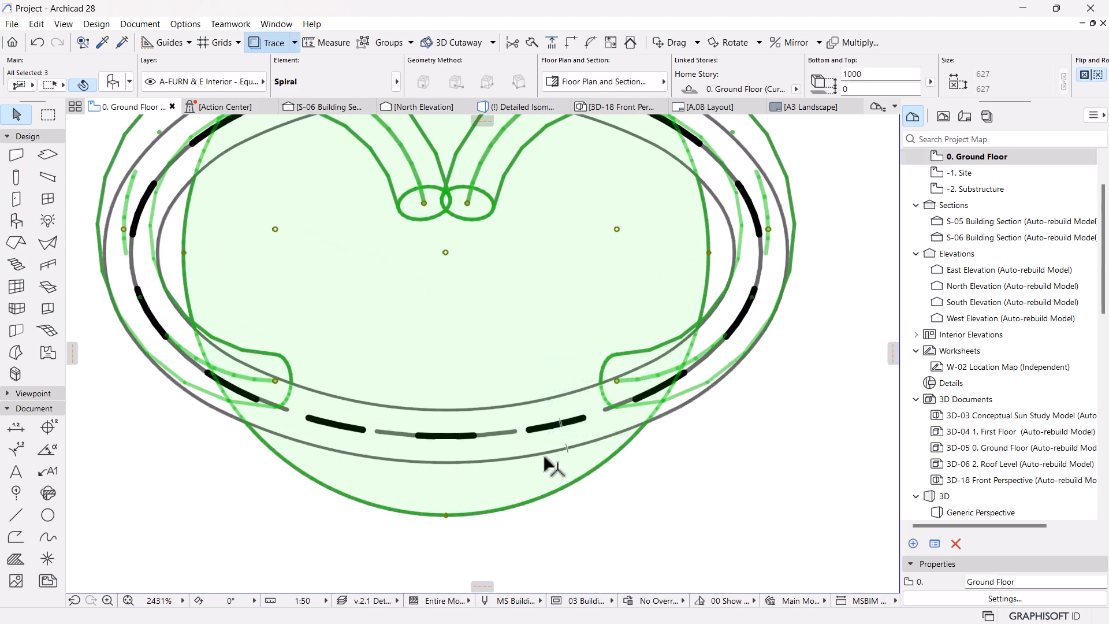
scroll(619, 379, "up", 1)
scroll(621, 417, "down", 3)
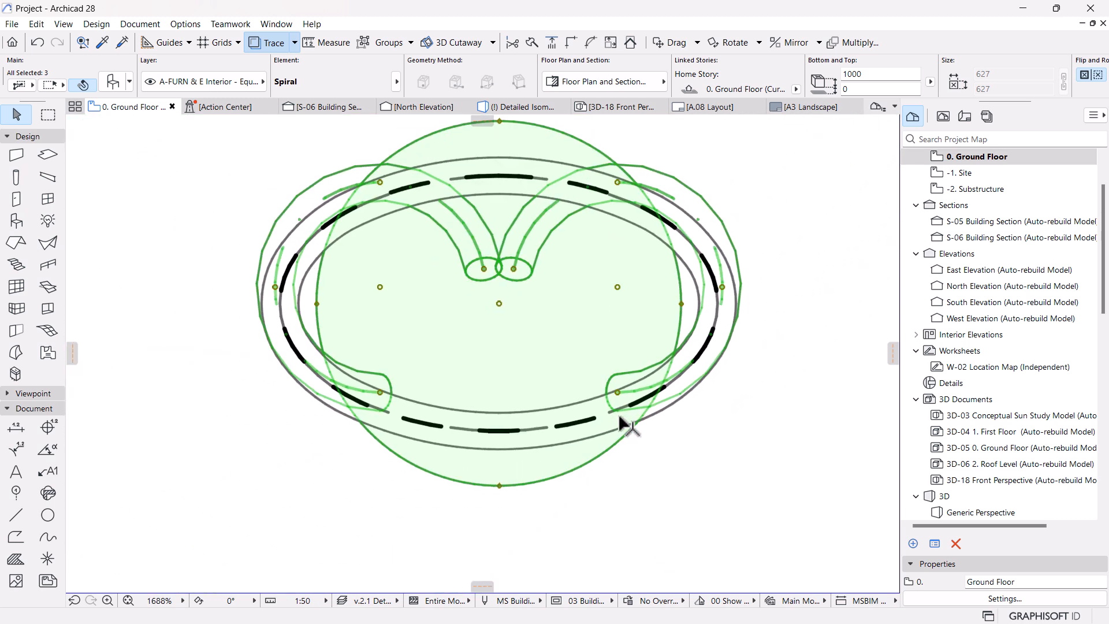
middle_click_drag(619, 417, 623, 439)
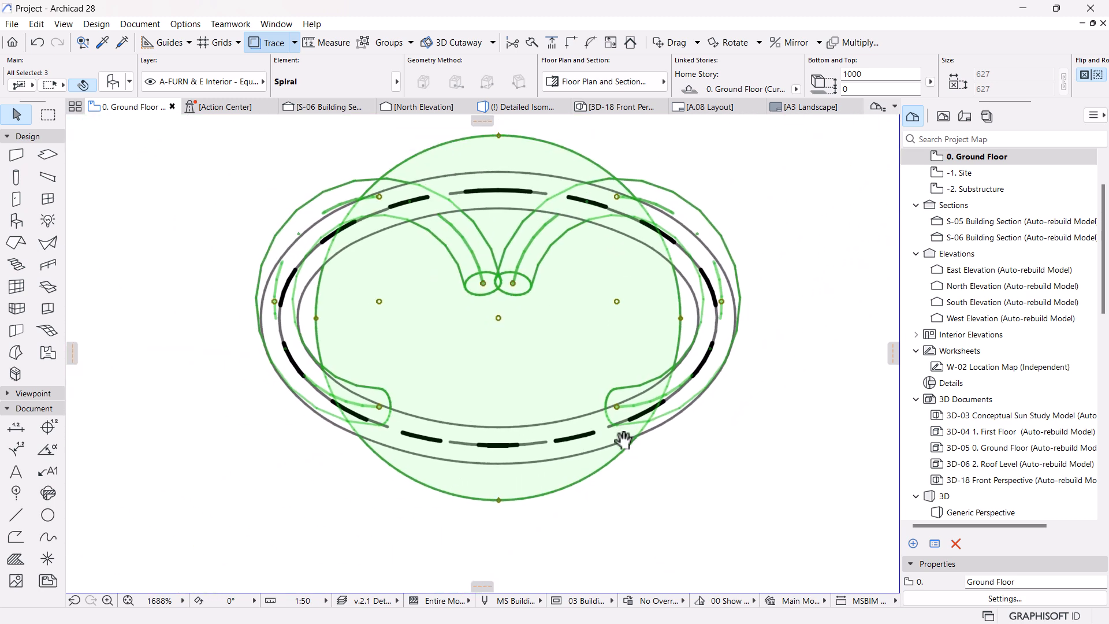
left_click(614, 124)
left_click(687, 209)
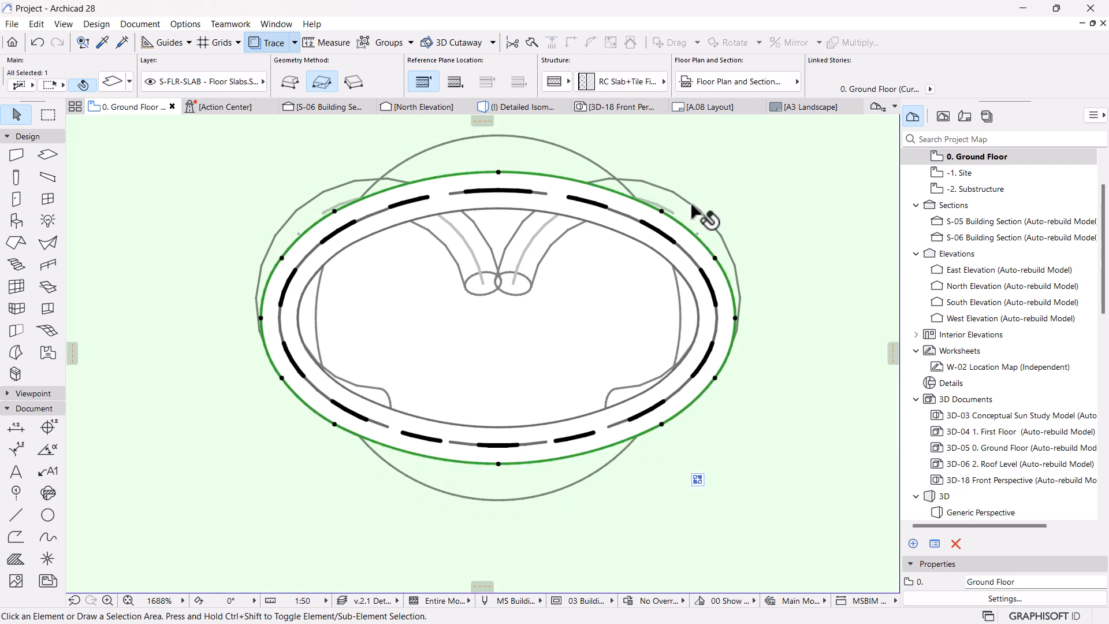
Suspend groups, move both spirals straight toward the pond's front edge on the Ground Floor plan, and show them in 3D.
left_click(365, 43)
left_click(511, 282)
left_click(481, 267, "shift")
scroll(630, 442, "up", 5)
key("ctrl+d")
scroll(647, 379, "up", 1)
left_click(644, 374)
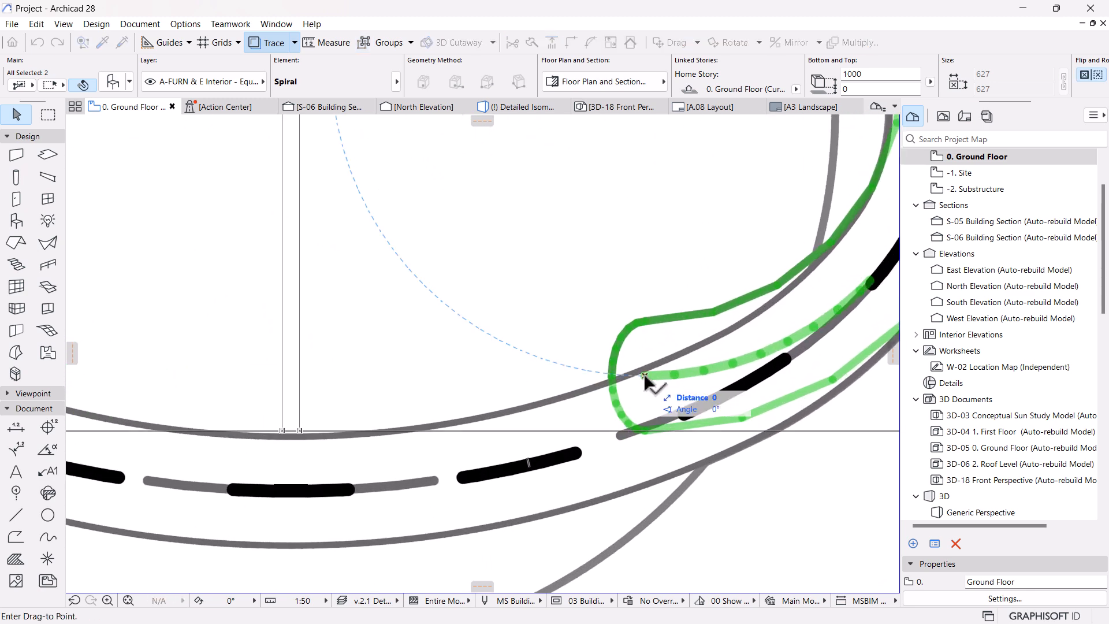
left_click(645, 425)
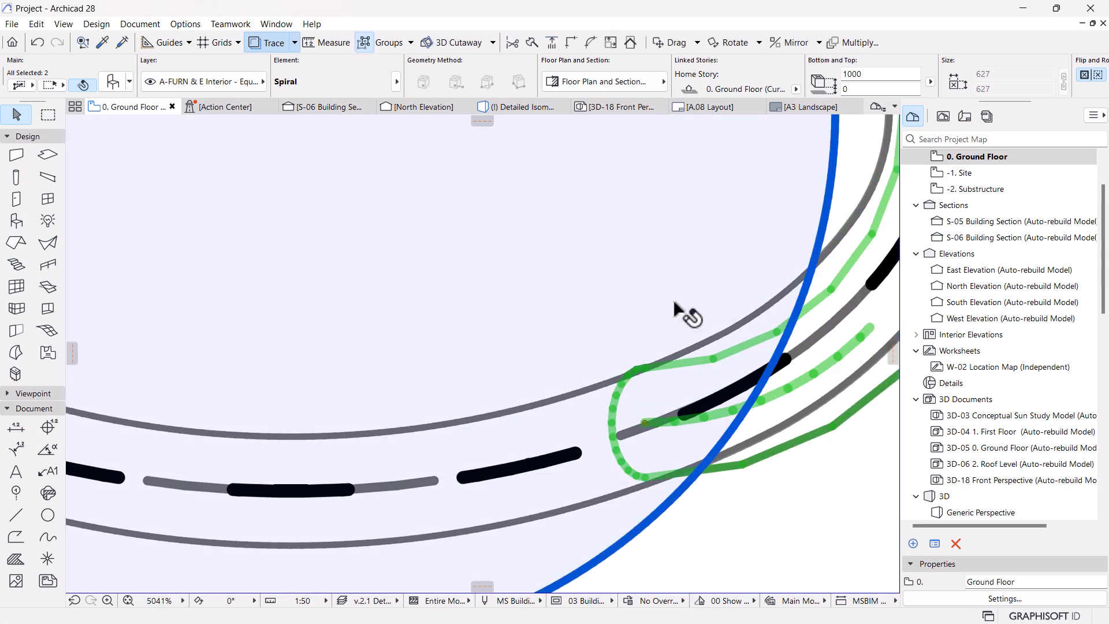
scroll(676, 307, "down", 3)
left_click(497, 109)
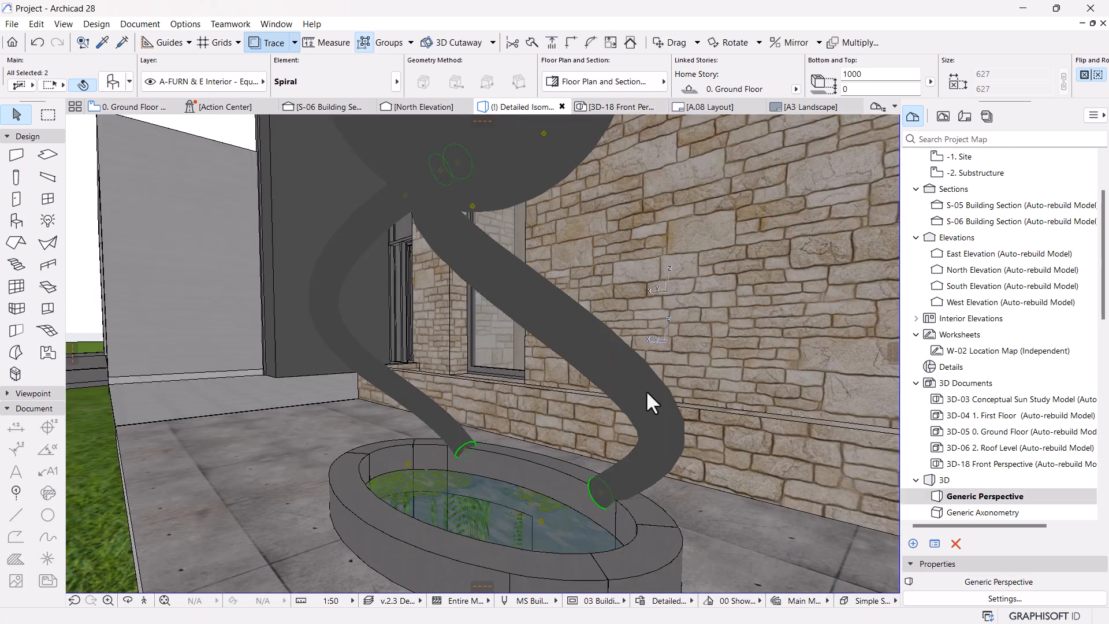
Add the sphere to the selected spirals and move all three 50 downward in 3D toward the pond.
scroll(646, 390, "down", 5)
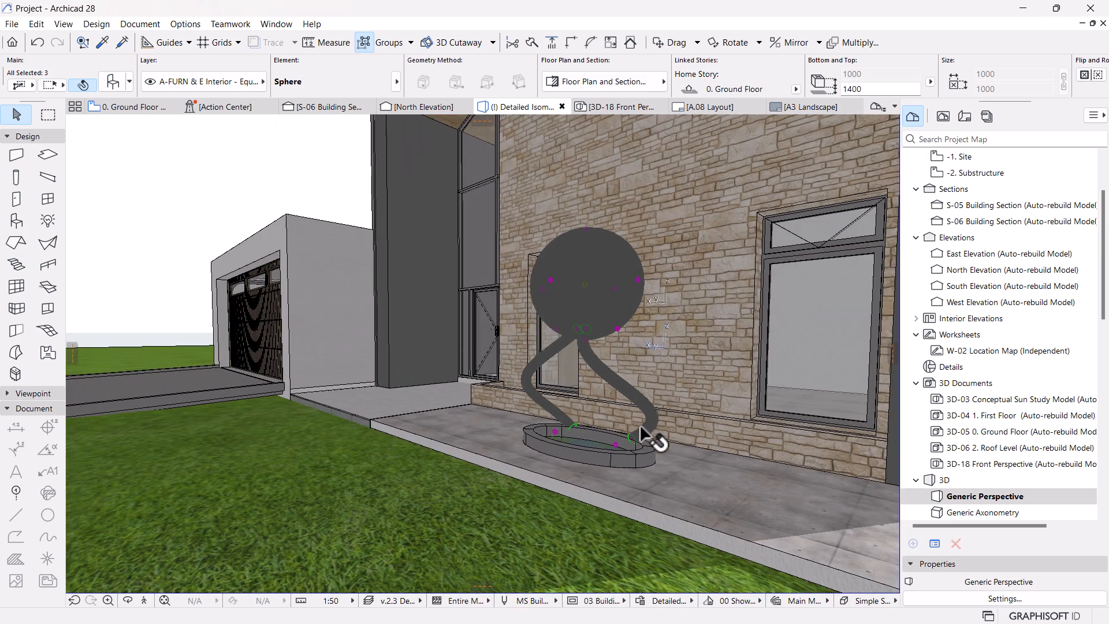
middle_click_drag(550, 453, 617, 445, "shift")
scroll(617, 445, "up", 8)
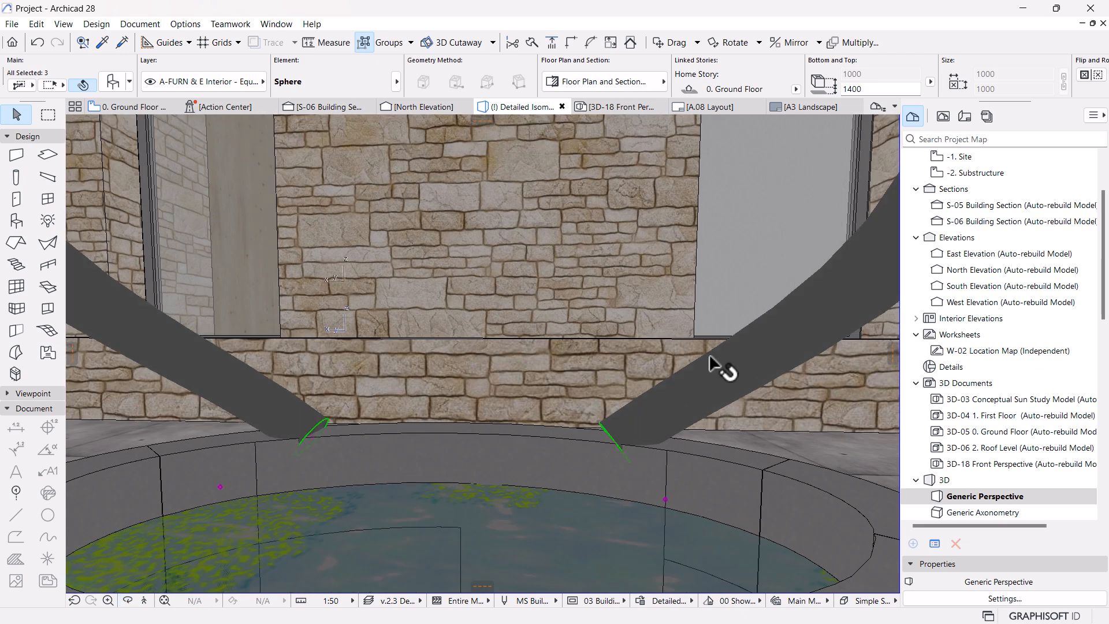
key("ctrl+d")
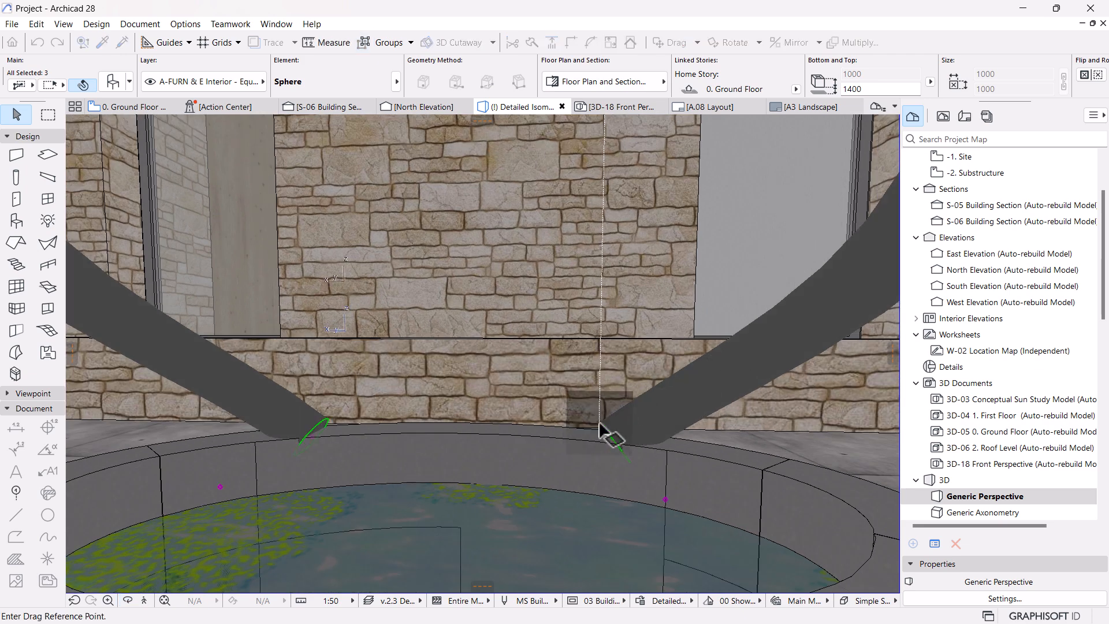
left_click(600, 425)
type("50")
key("Return")
scroll(604, 448, "down", 5)
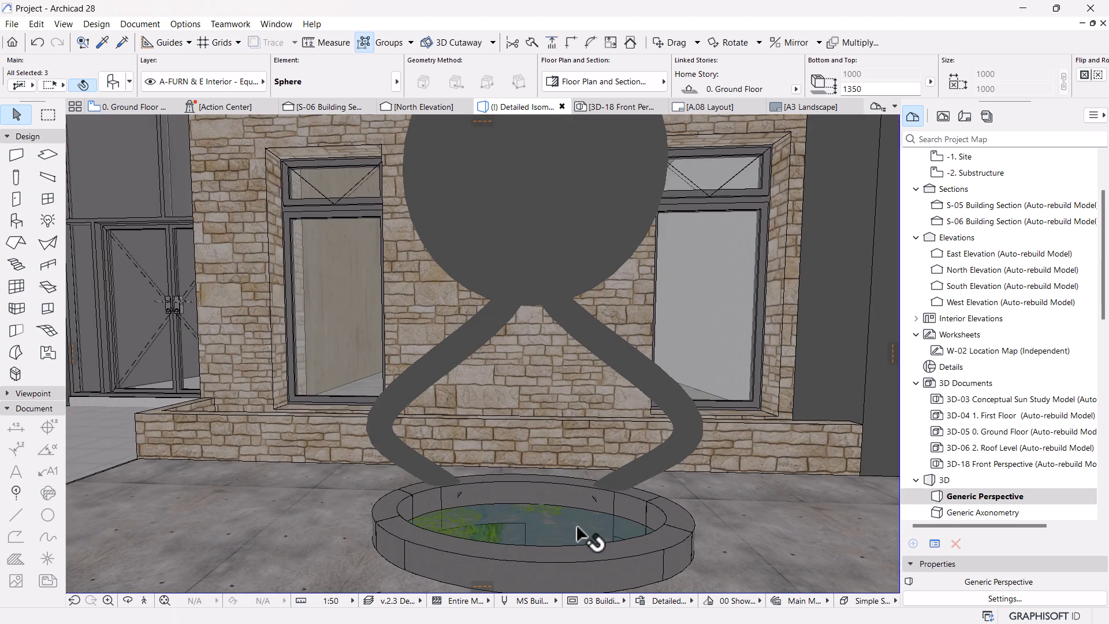
Examine the finished pond and sculpture together with the whole house from the front, side and above.
key("Escape")
mouse_move(569, 500)
middle_mouse_down("shift")
mouse_move(557, 507)
mouse_move(573, 468)
mouse_move(478, 460)
mouse_move(374, 480)
mouse_move(403, 500)
mouse_move(444, 453)
mouse_move(456, 468)
mouse_move(256, 464)
mouse_move(468, 466)
mouse_move(418, 456)
mouse_move(543, 442)
mouse_move(554, 471)
mouse_move(522, 448)
mouse_move(522, 463)
mouse_move(582, 518)
mouse_move(604, 528)
mouse_move(671, 513)
mouse_move(706, 520)
mouse_move(505, 426)
mouse_move(436, 426)
mouse_move(560, 428)
mouse_move(627, 453)
mouse_move(645, 483)
mouse_move(684, 466)
mouse_move(664, 448)
mouse_move(455, 466)
mouse_move(668, 405)
middle_mouse_up("shift")
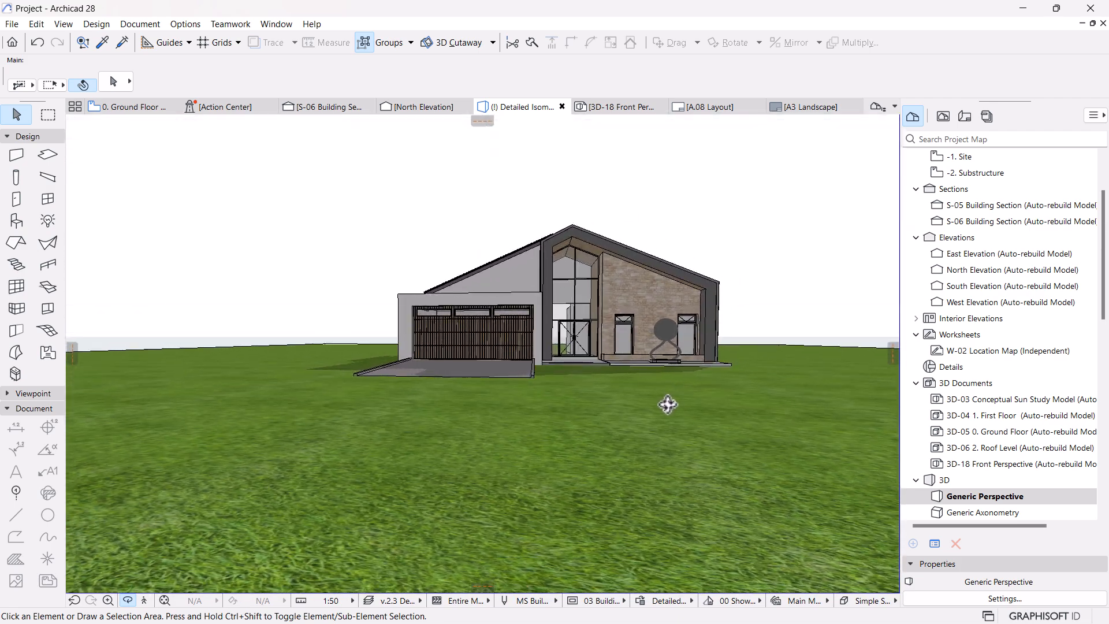
scroll(617, 330, "up", 5)
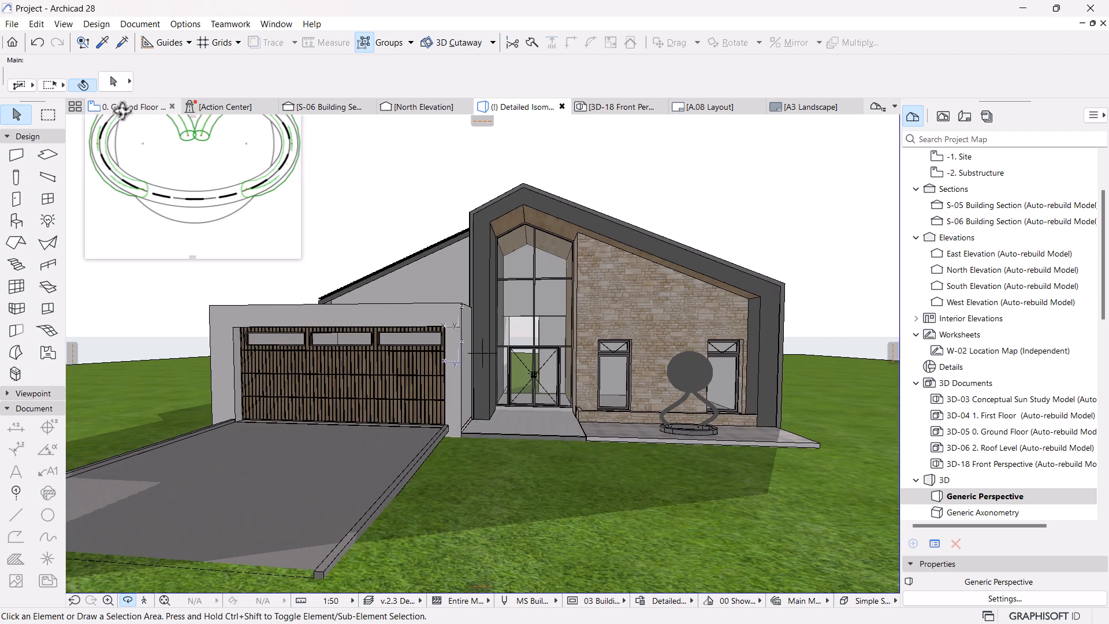
middle_click_drag(611, 292, 609, 313)
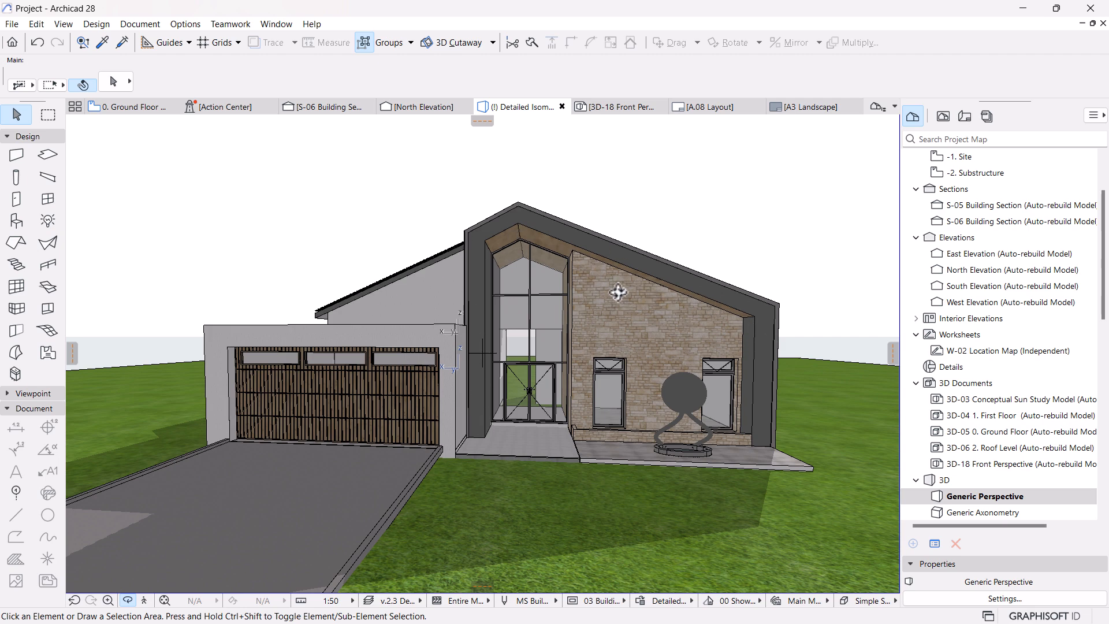
left_click_drag(719, 379, 599, 389)
scroll(621, 352, "up", 5)
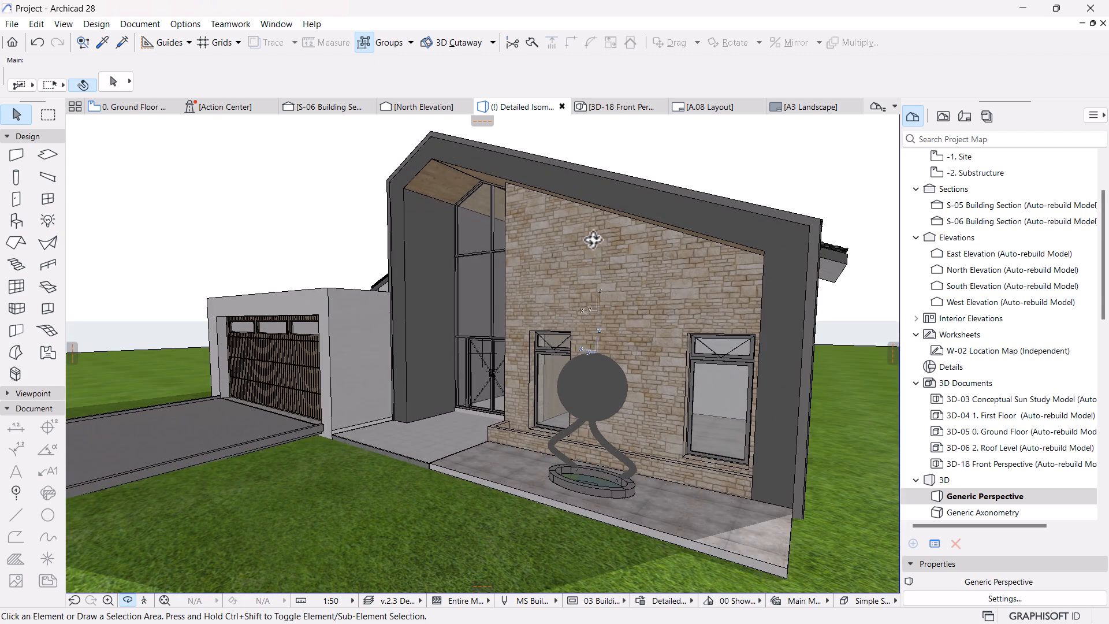
scroll(445, 314, "down", 5)
left_click_drag(446, 315, 621, 337)
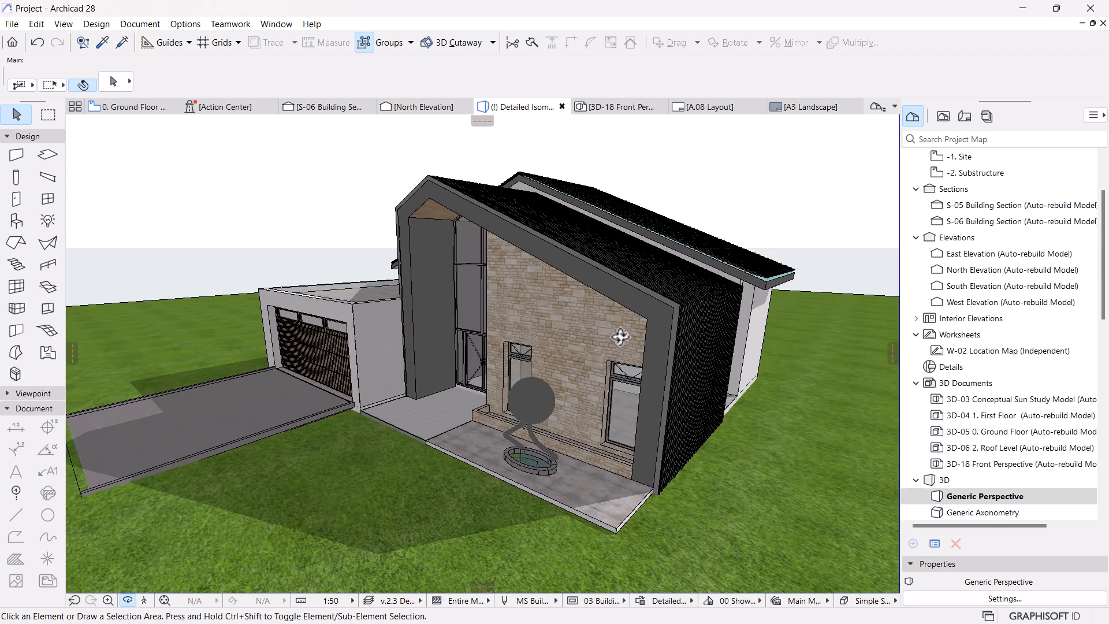
Select the tall dark gray wall beside the glazed entrance and check its wall settings.
scroll(540, 257, "up", 2)
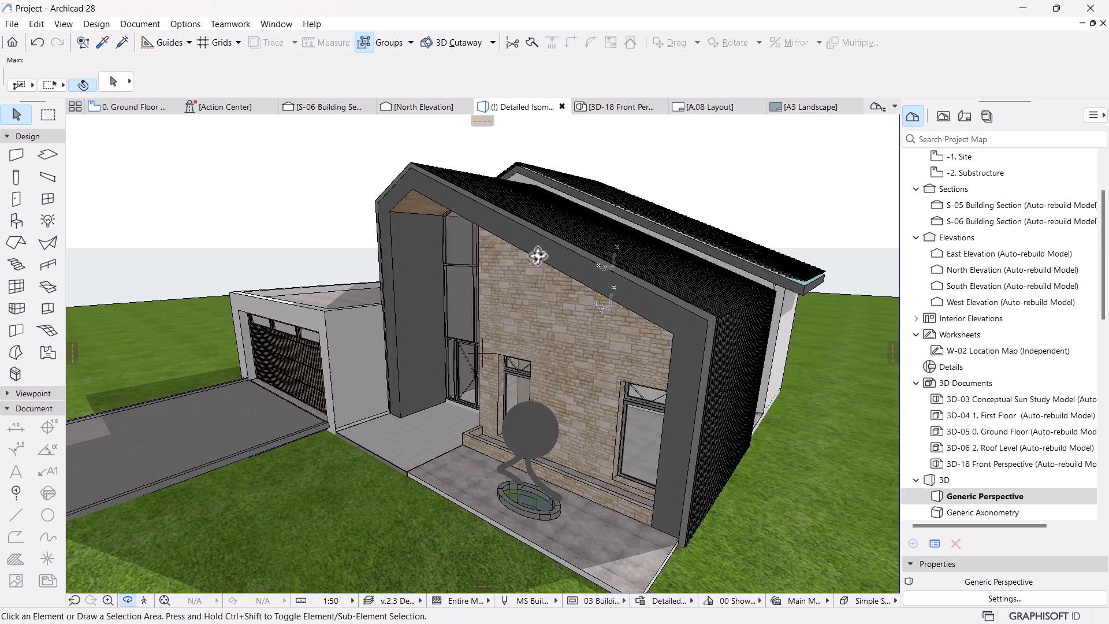
scroll(600, 332, "up", 1)
left_click_drag(539, 338, 557, 328)
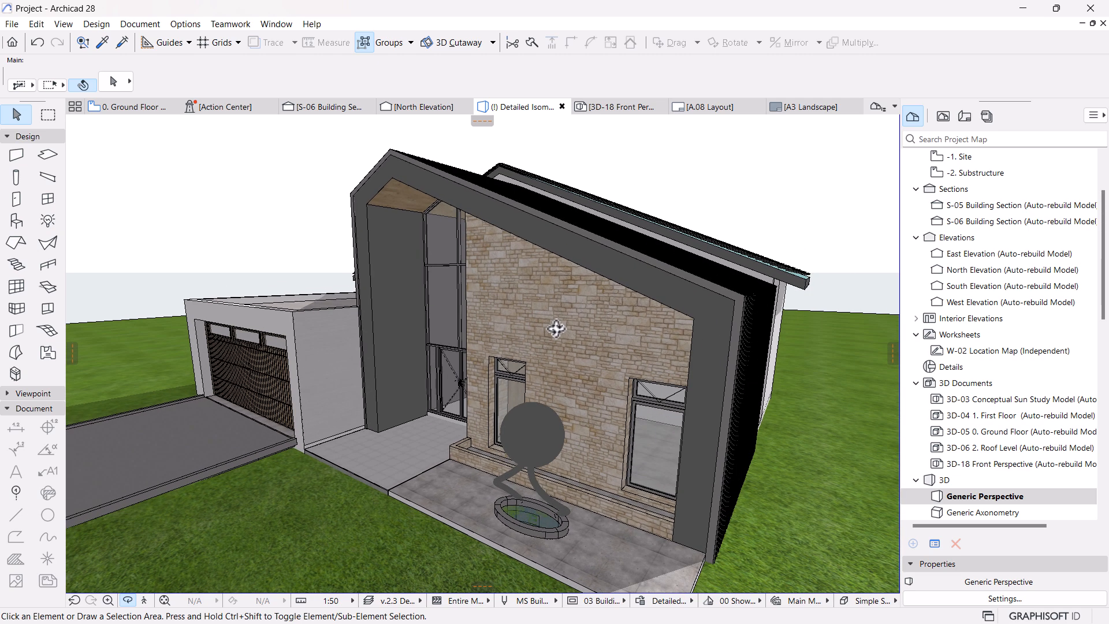
scroll(363, 172, "up", 2)
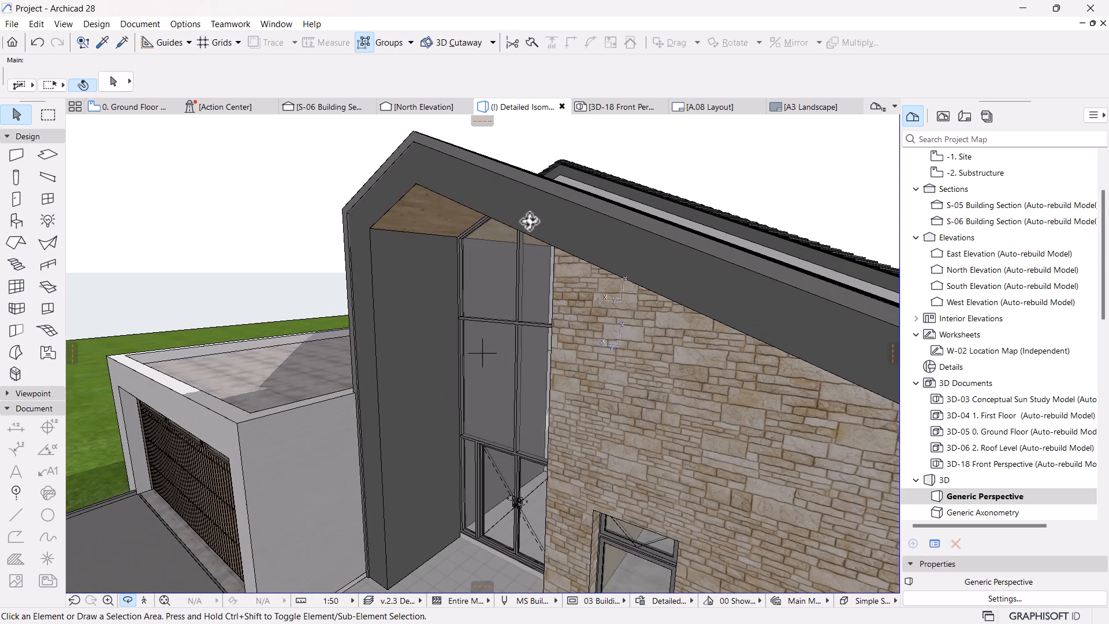
scroll(445, 241, "up", 2)
left_click(435, 228)
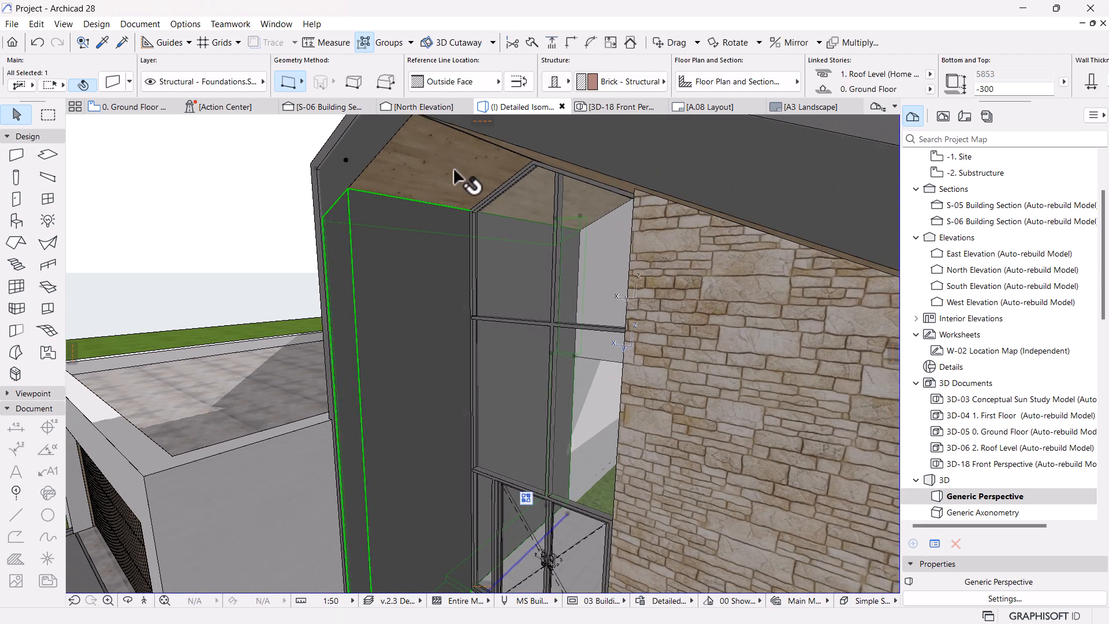
scroll(480, 168, "up", 1)
left_click(114, 87)
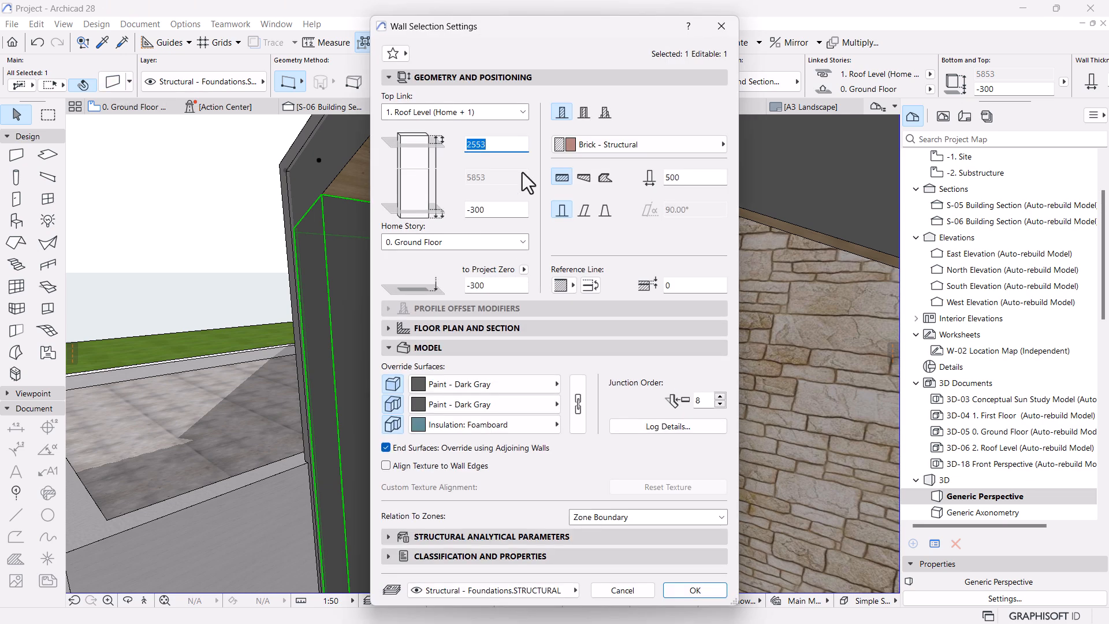
key("Escape")
Override the entrance wall's outside face surface with Wood - Pine Grained Horizontal and check the cladding in 3D.
scroll(545, 203, "down", 3)
middle_click_drag(563, 289, 532, 232)
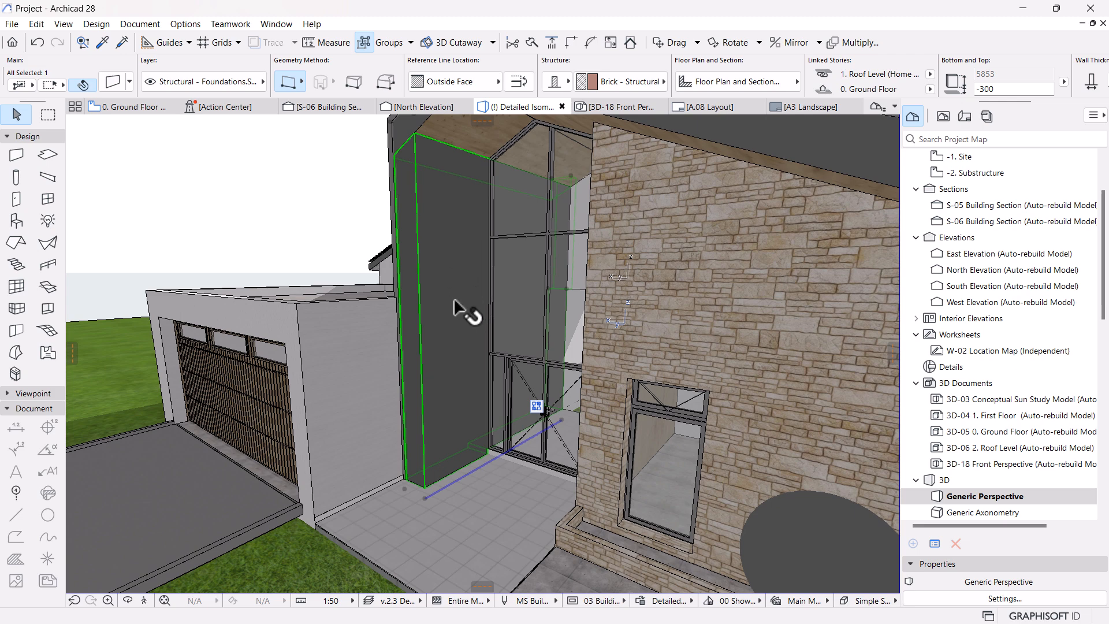
scroll(411, 520, "up", 6)
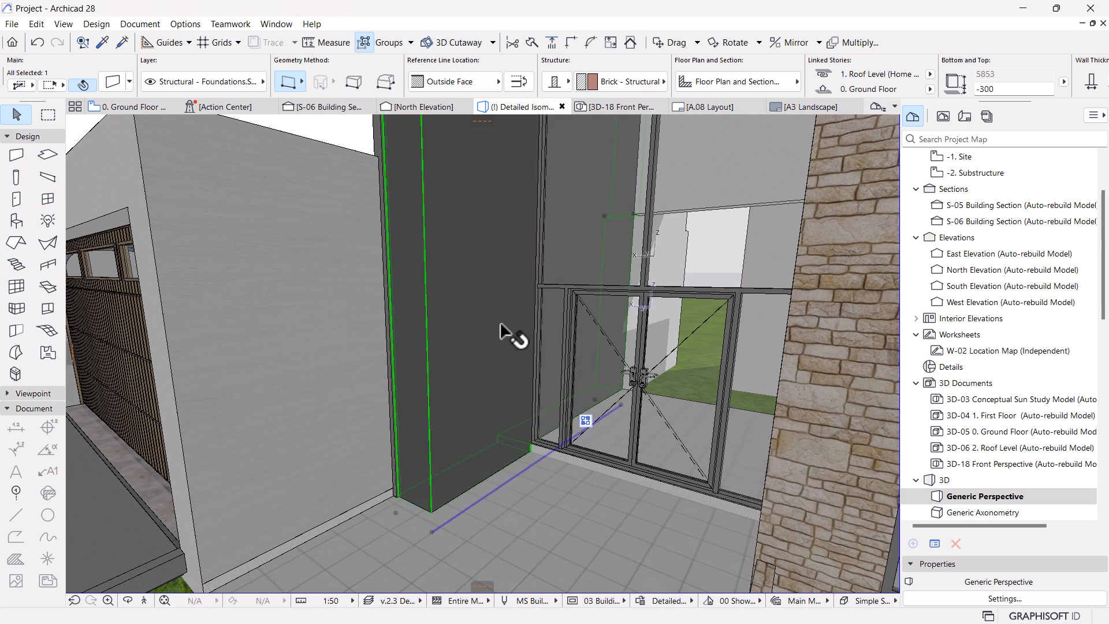
mouse_move(469, 270)
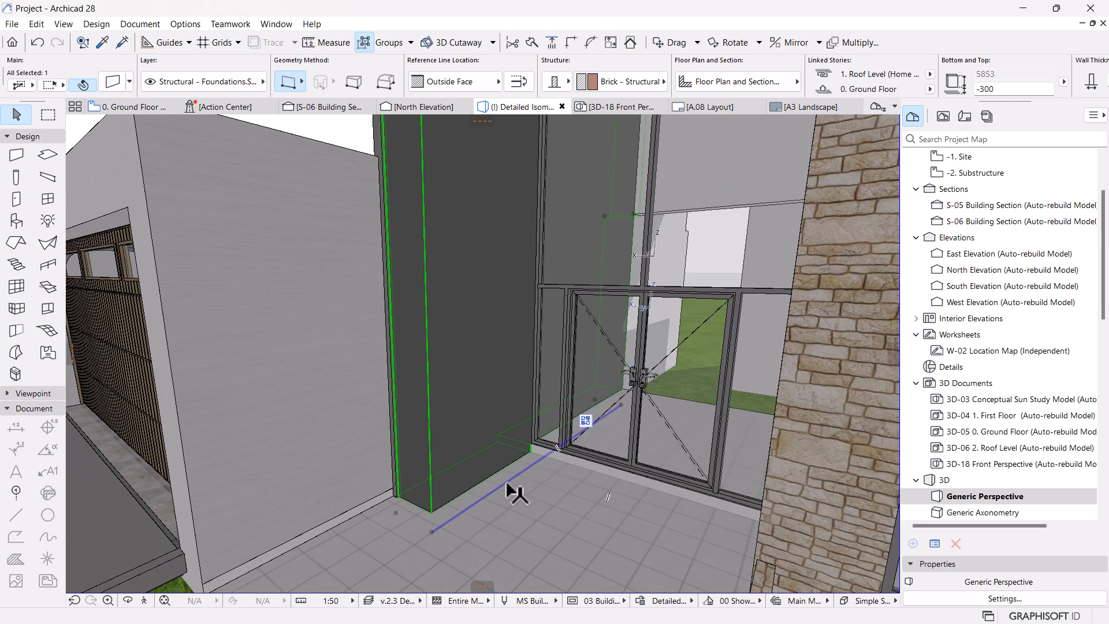
double_click(502, 255)
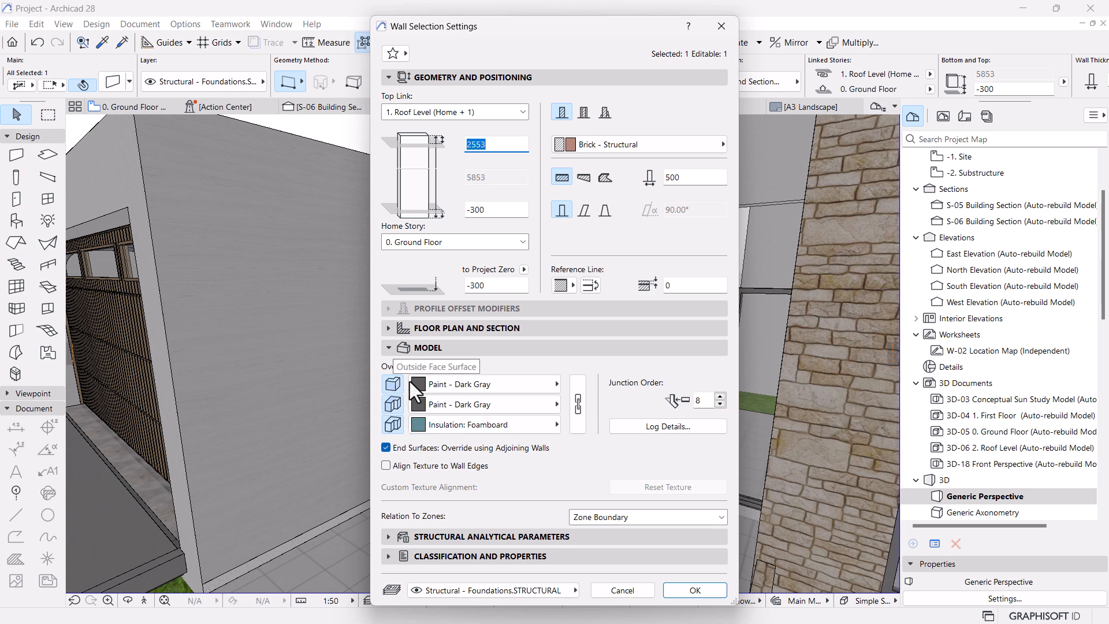
left_click(449, 385)
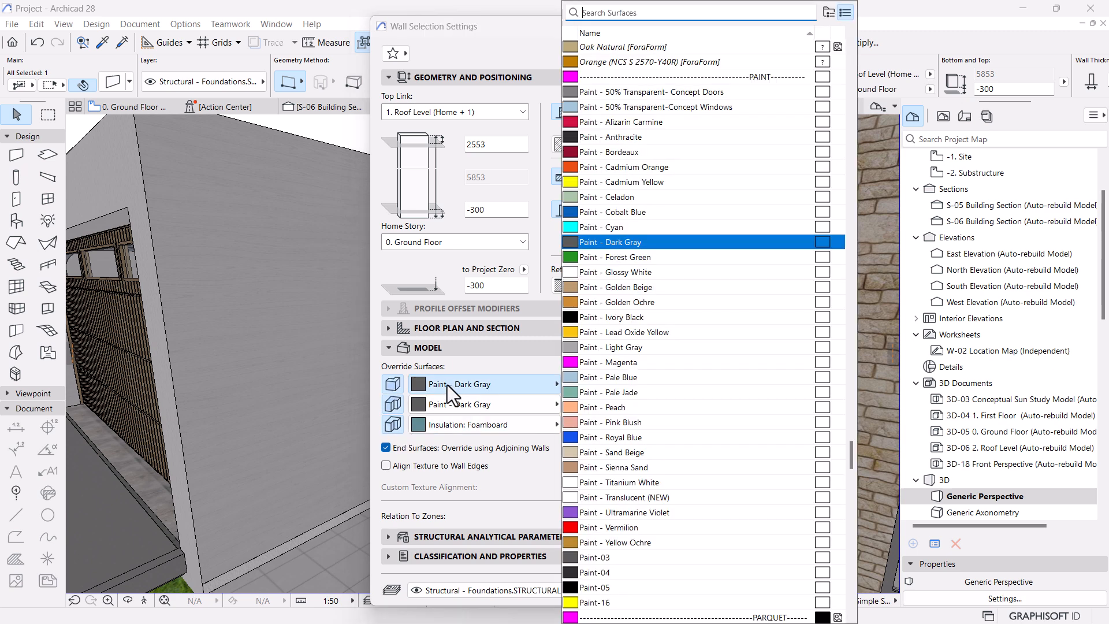
left_click(709, 283)
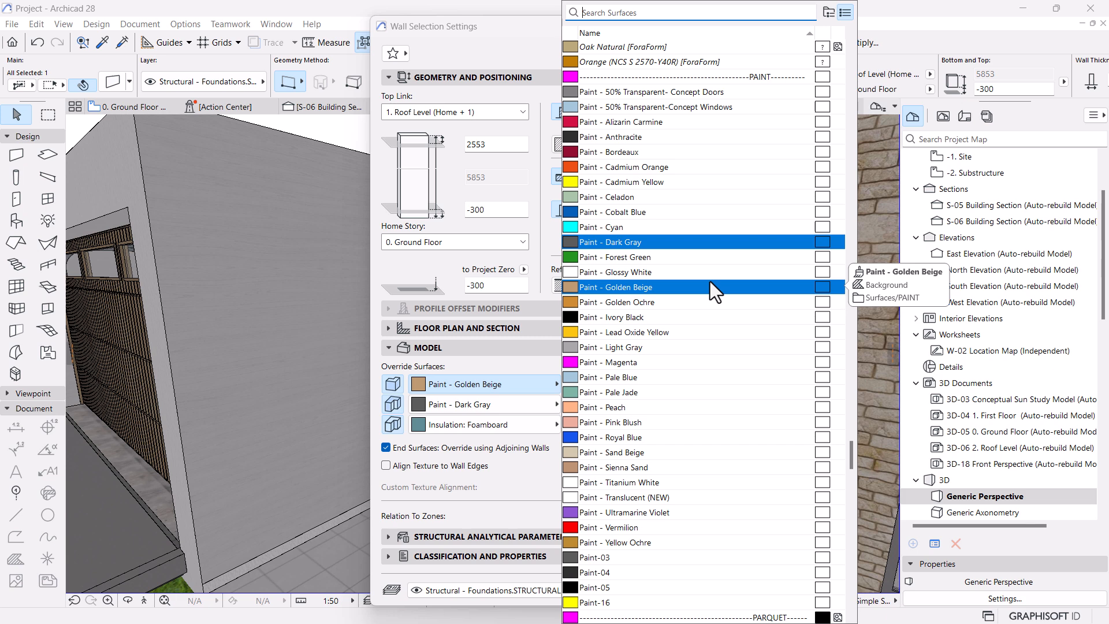
type("WOO")
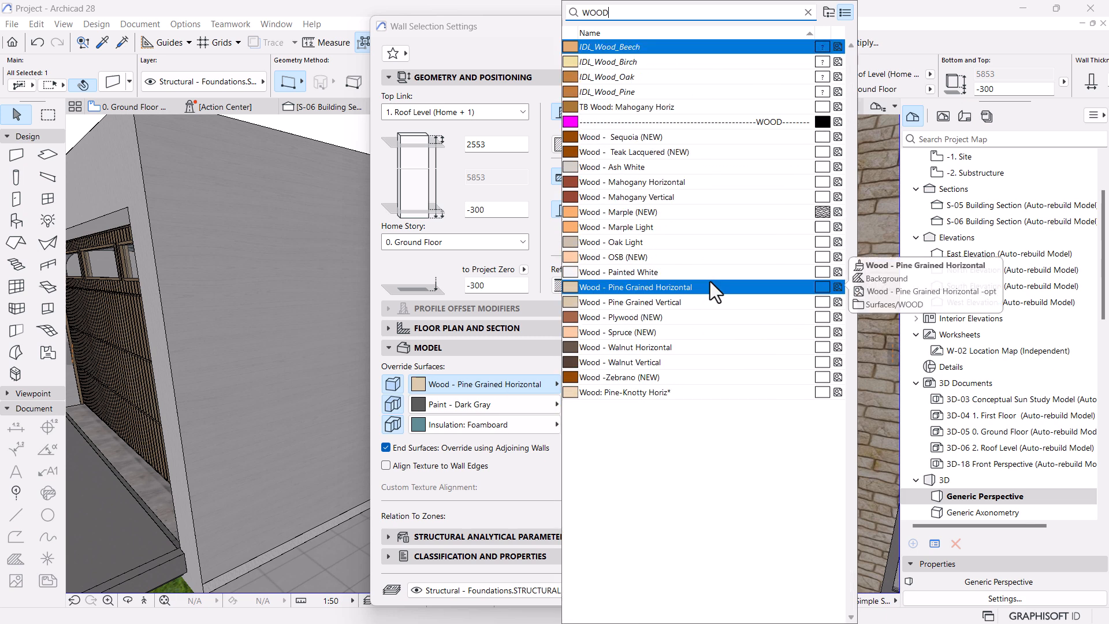
type("D")
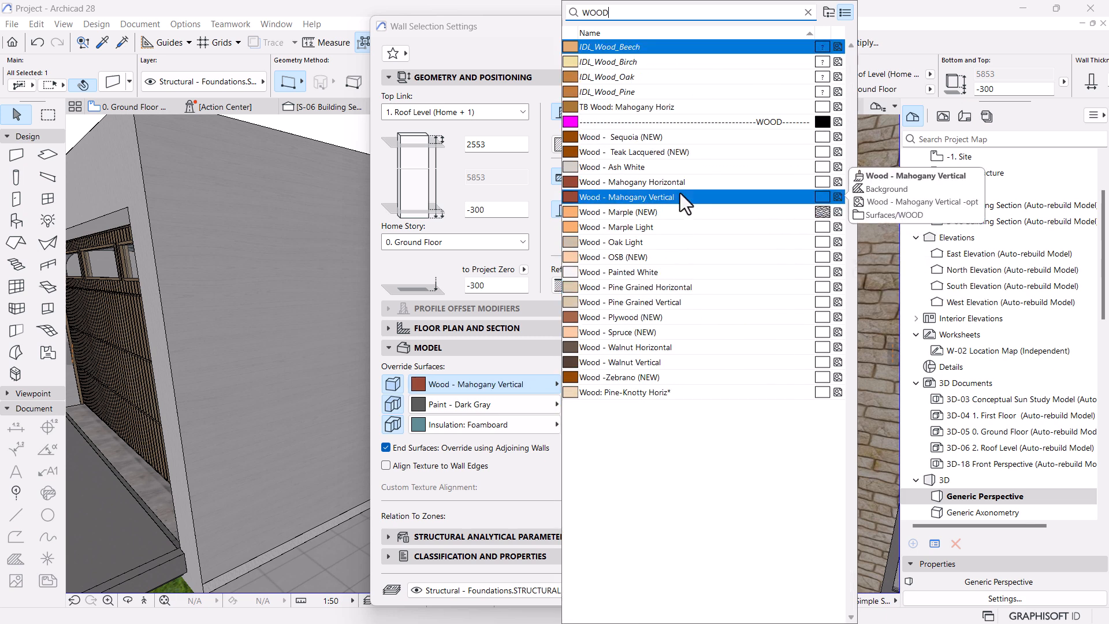
left_click(635, 289)
left_click(691, 588)
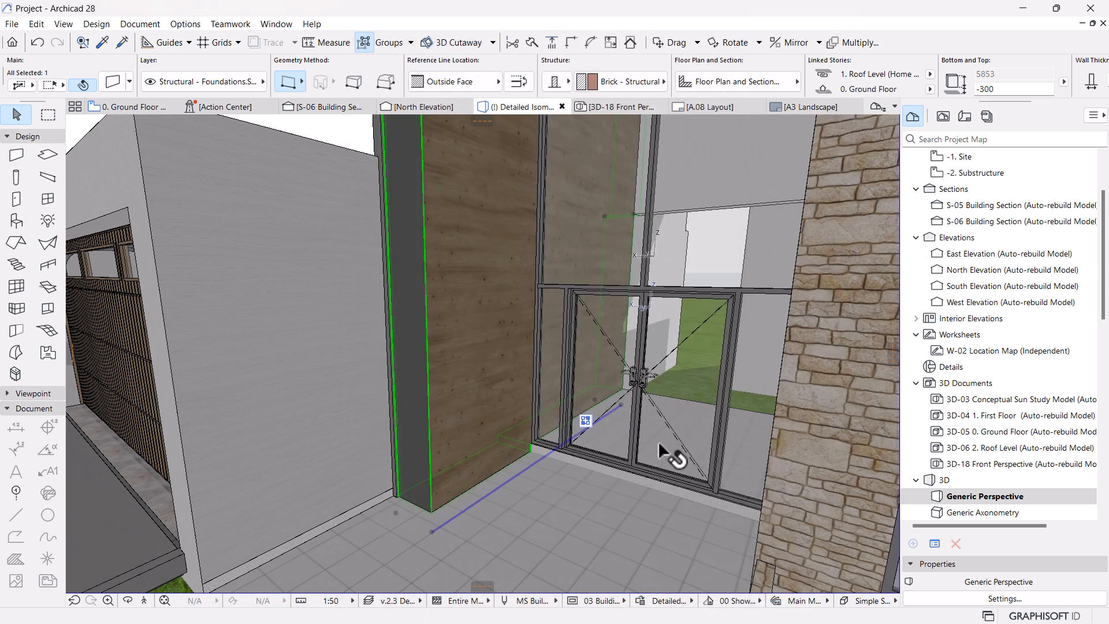
key("Escape")
scroll(465, 412, "down", 5)
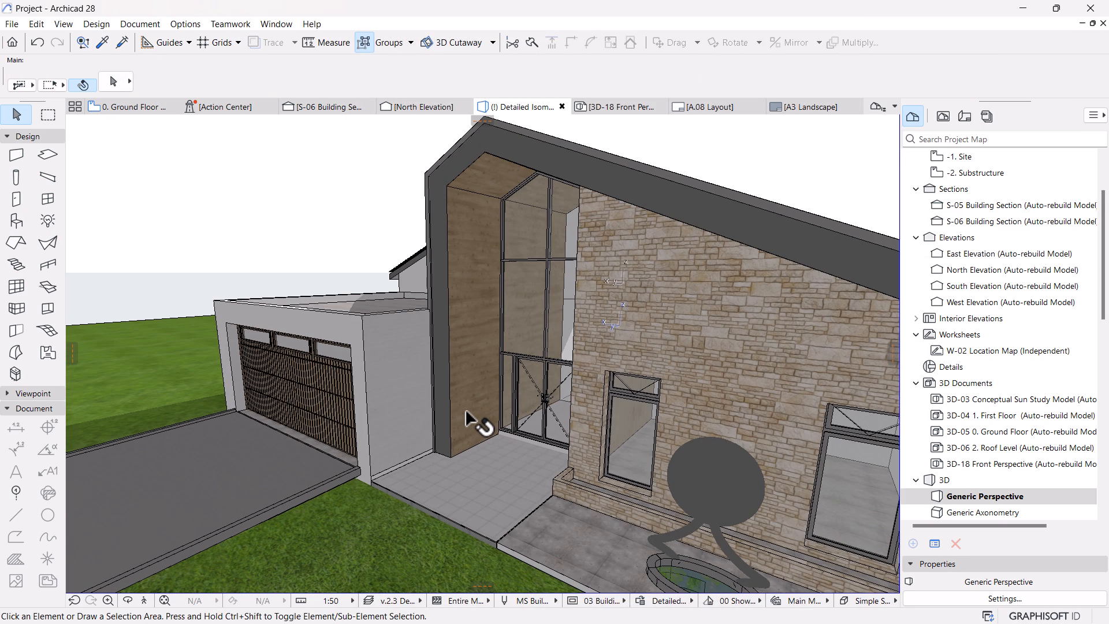
scroll(467, 413, "down", 5)
middle_click_drag(468, 412, 625, 425, "shift")
Open the S-05 building section from its marker on the Ground Floor plan.
left_click(134, 108)
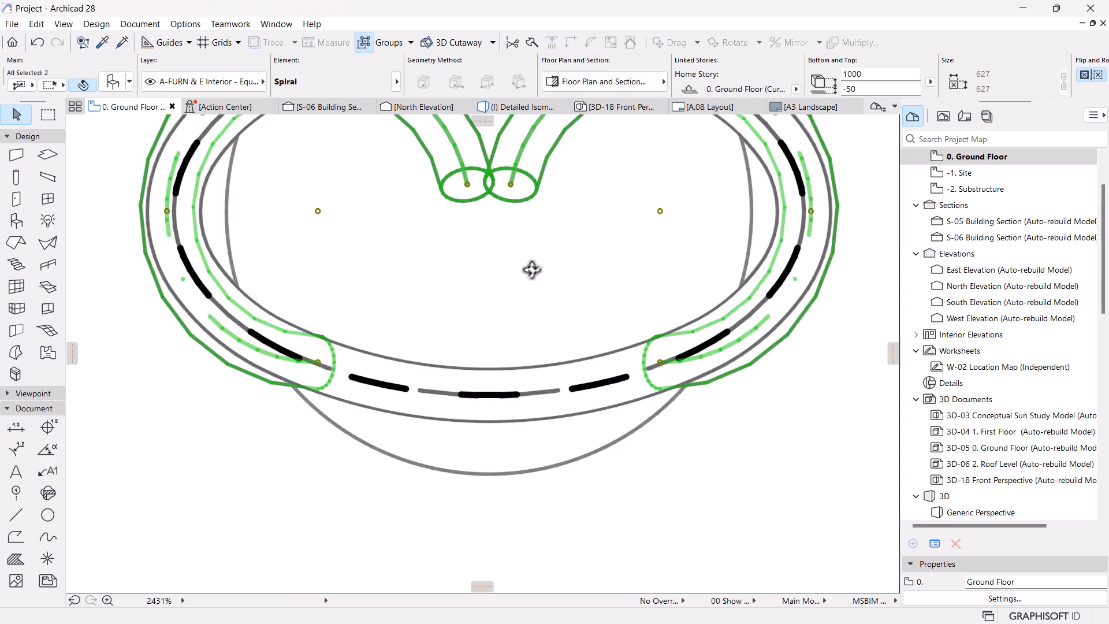
scroll(534, 275, "down", 10)
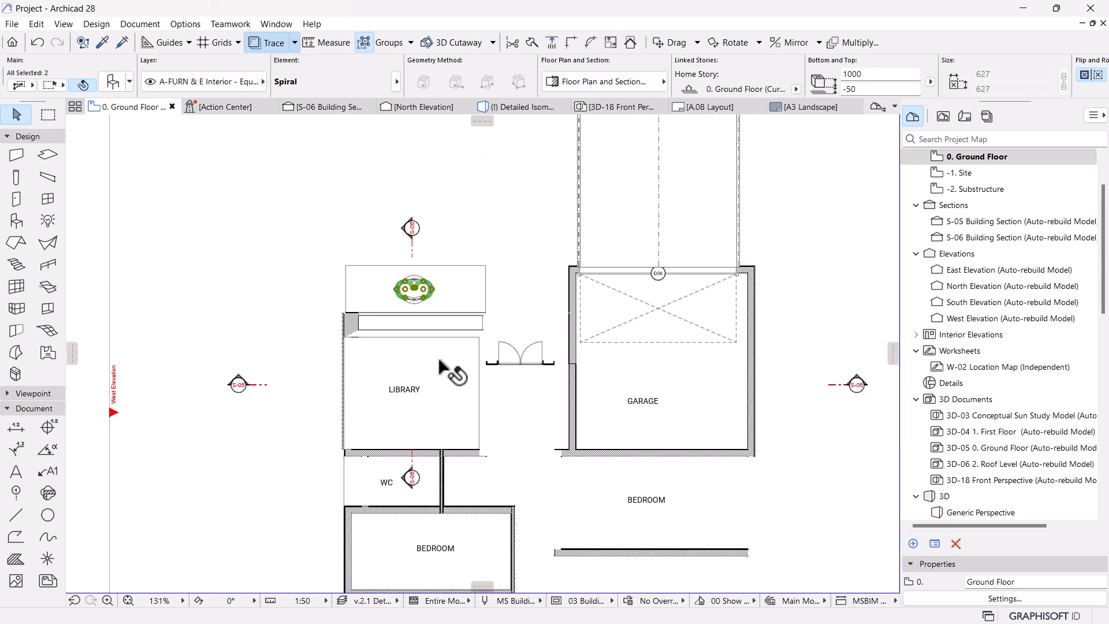
left_click(322, 375)
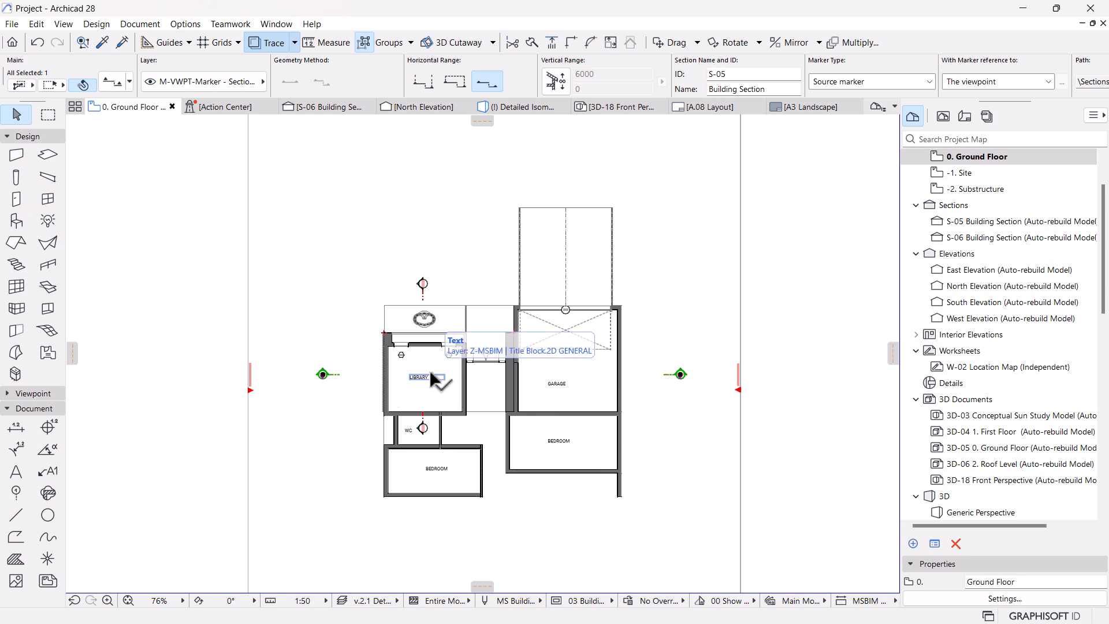
right_click(359, 177)
left_click(397, 223)
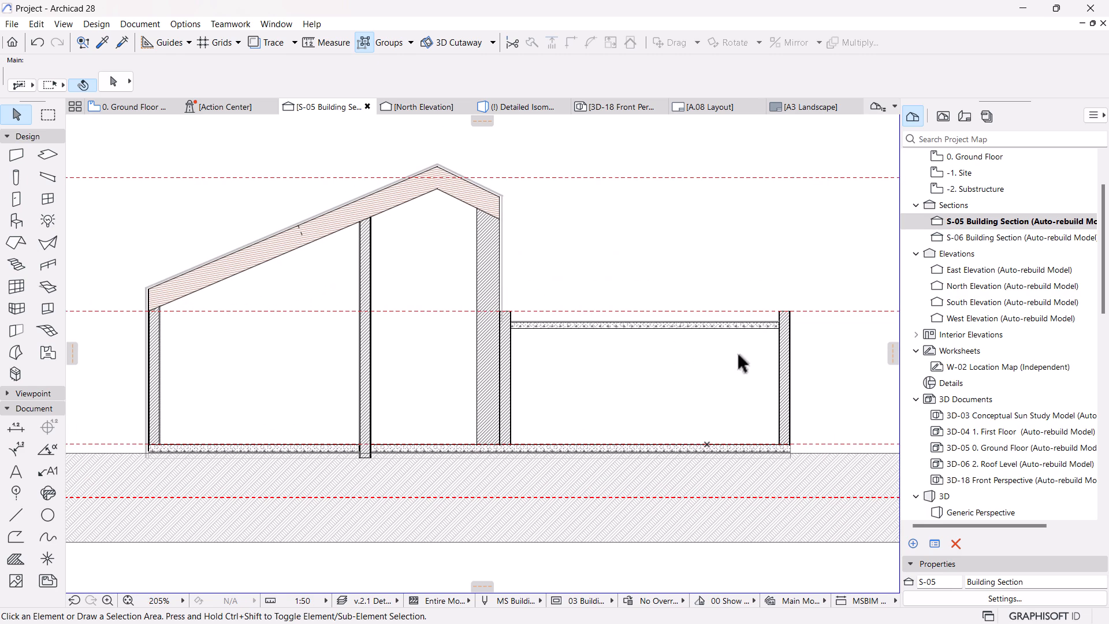
scroll(723, 364, "down", 2)
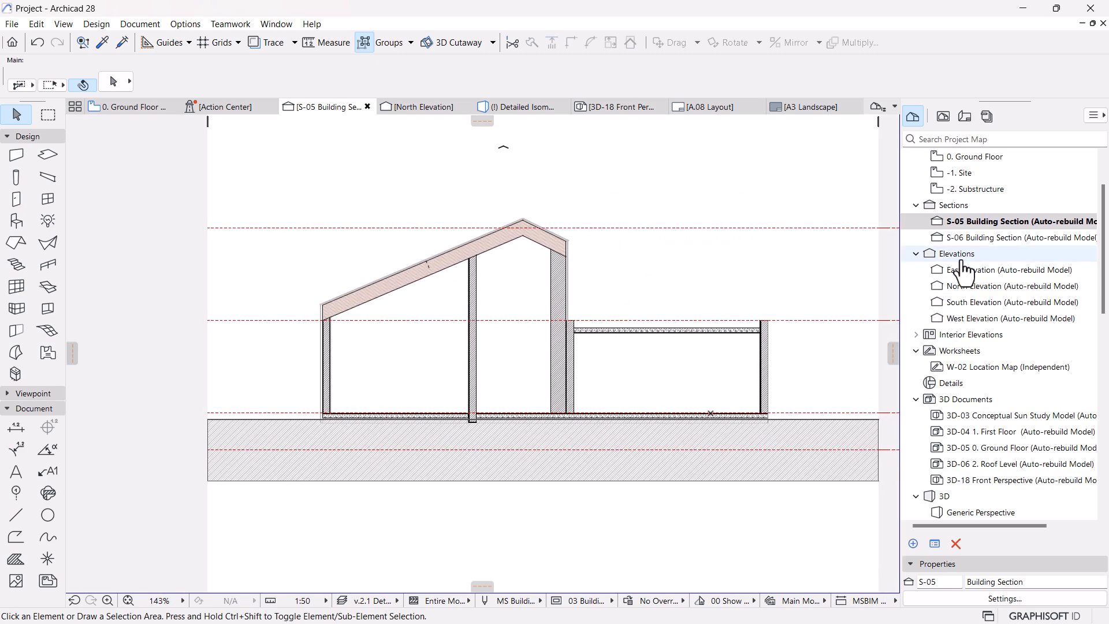
Show the View Map and collapse its Detailed 3D Views and 3D Documents Views folders.
scroll(939, 312, "up", 2)
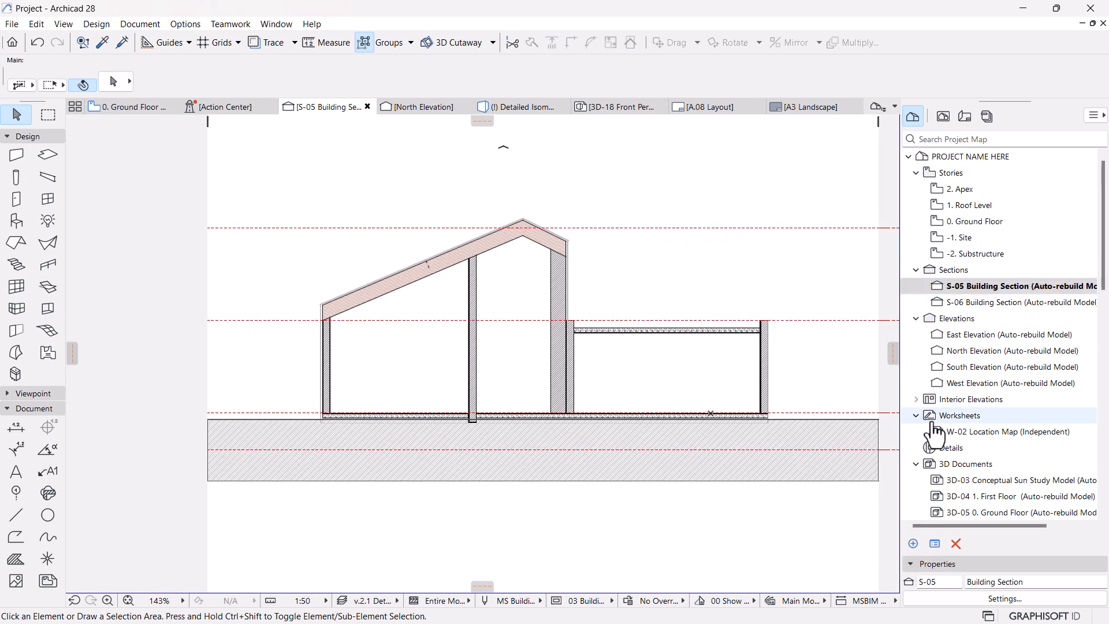
left_click(916, 318)
left_click(951, 115)
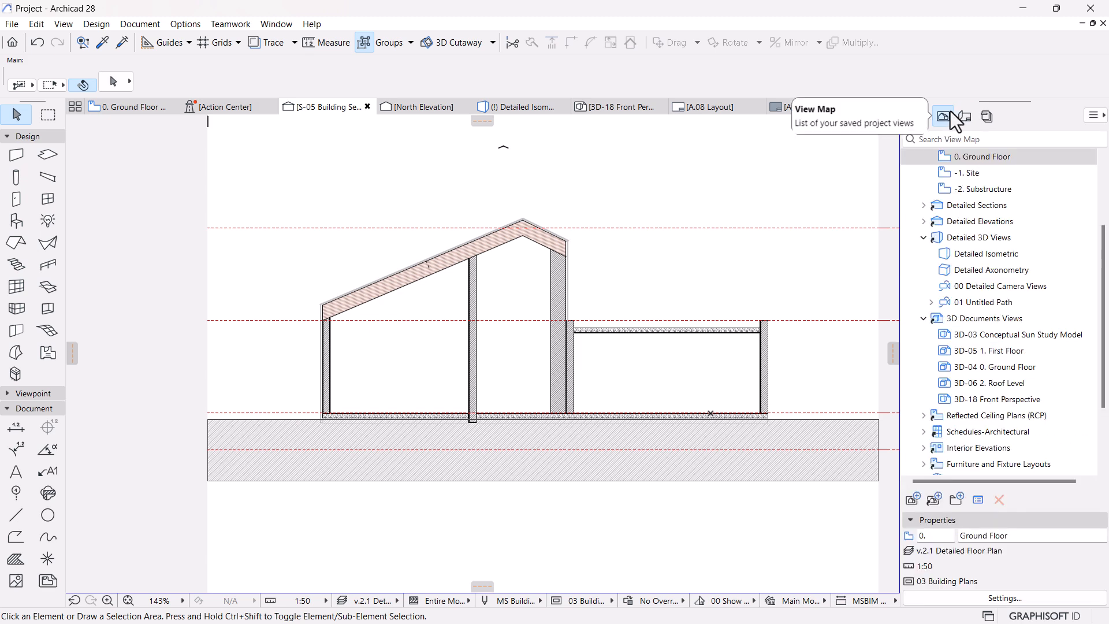
left_click(923, 319)
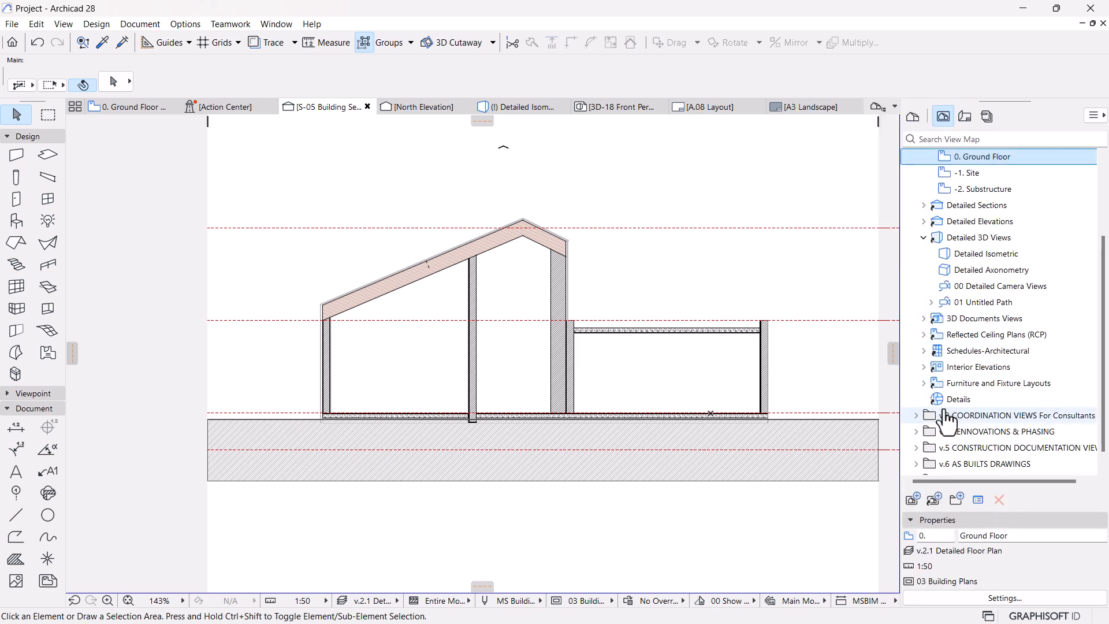
scroll(933, 335, "up", 2)
left_click(924, 335)
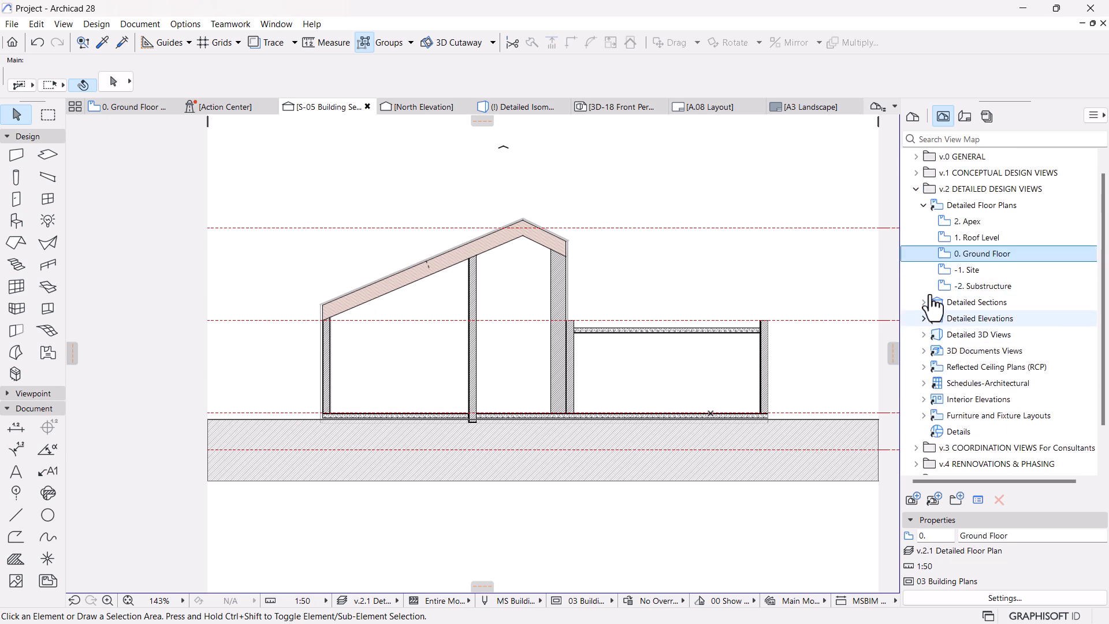
scroll(931, 381, "up", 1)
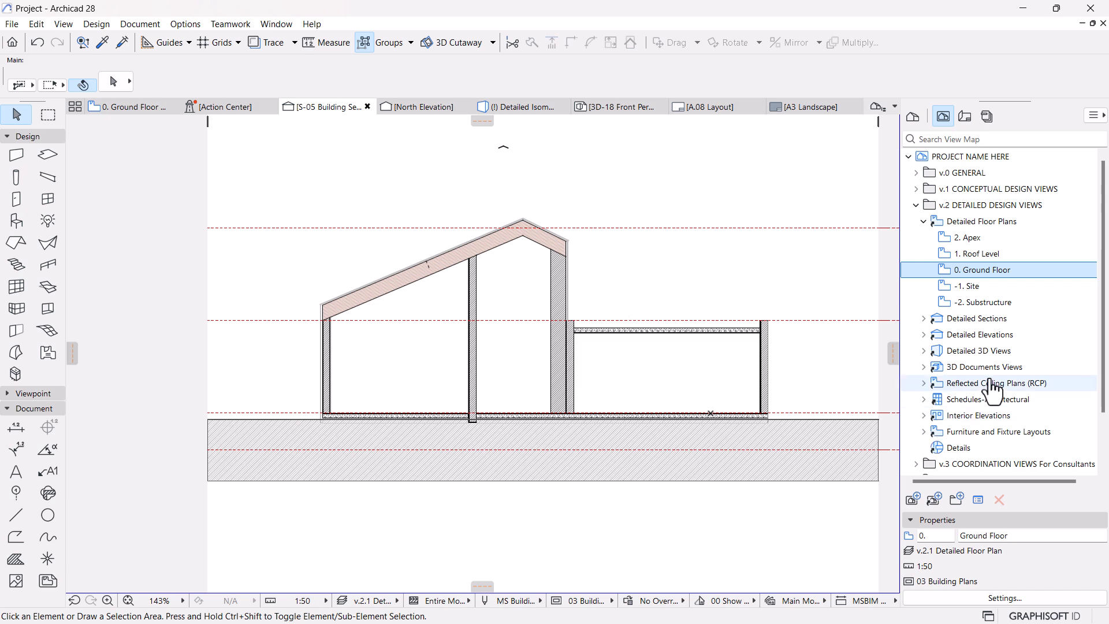
scroll(994, 384, "down", 1)
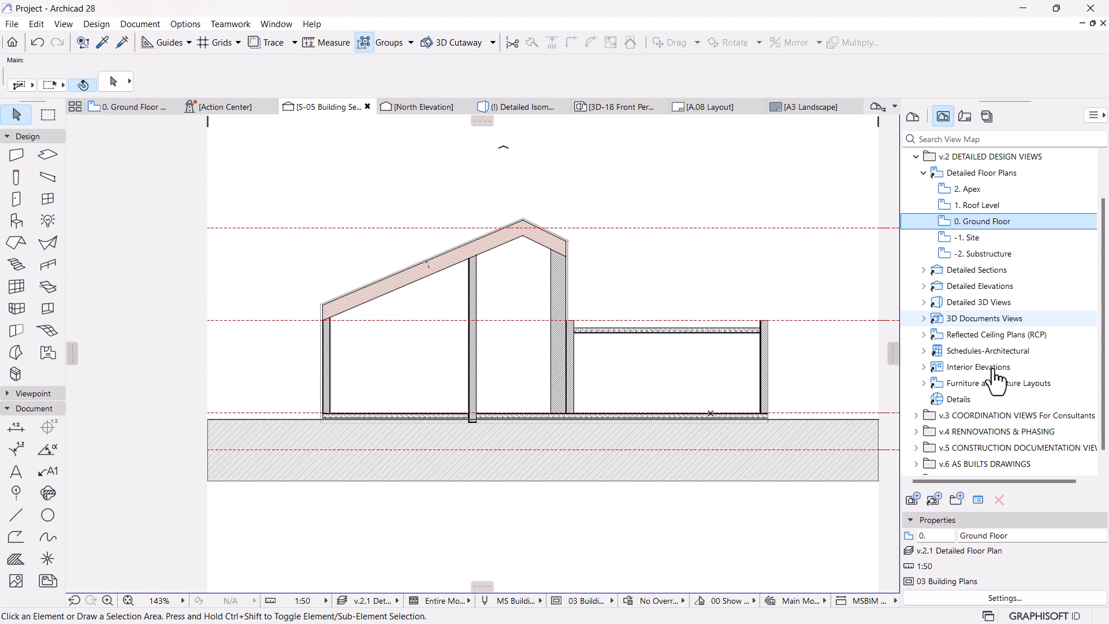
scroll(994, 324, "up", 1)
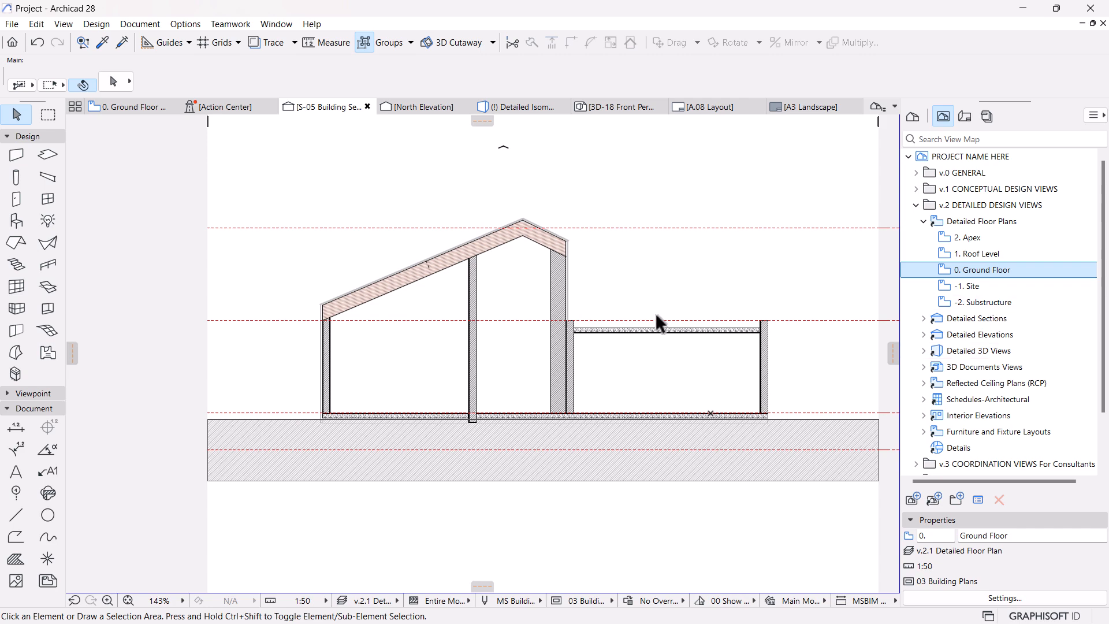
Examine the floor slab and wall bases in the S-05 section and open the -2. Substructure floor plan view.
scroll(751, 329, "up", 4)
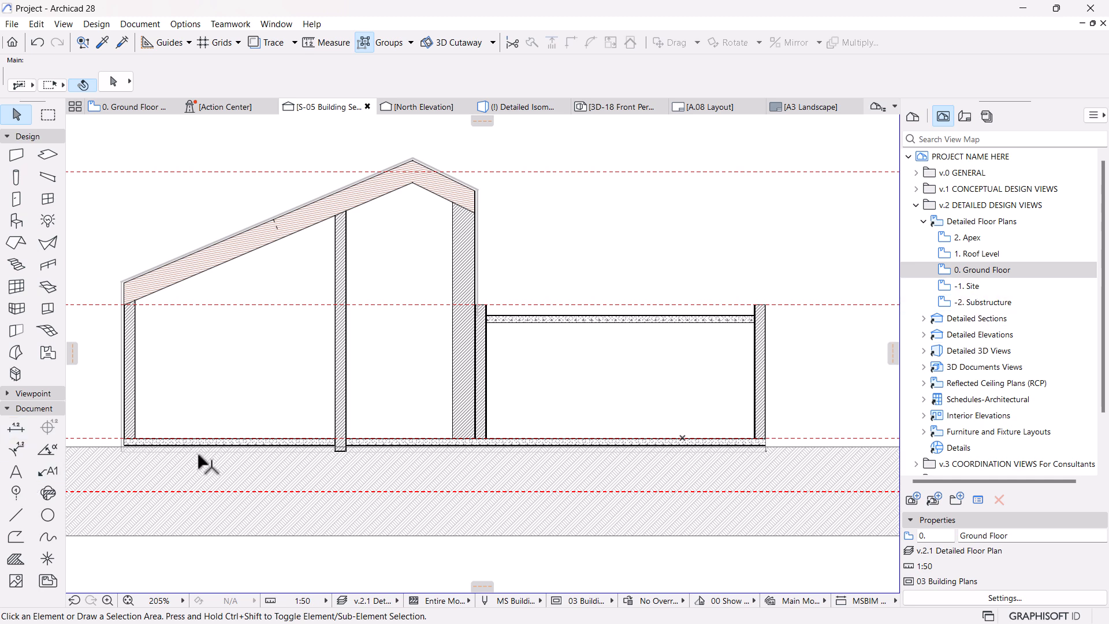
double_click(976, 302)
scroll(535, 314, "up", 4)
scroll(477, 329, "up", 2)
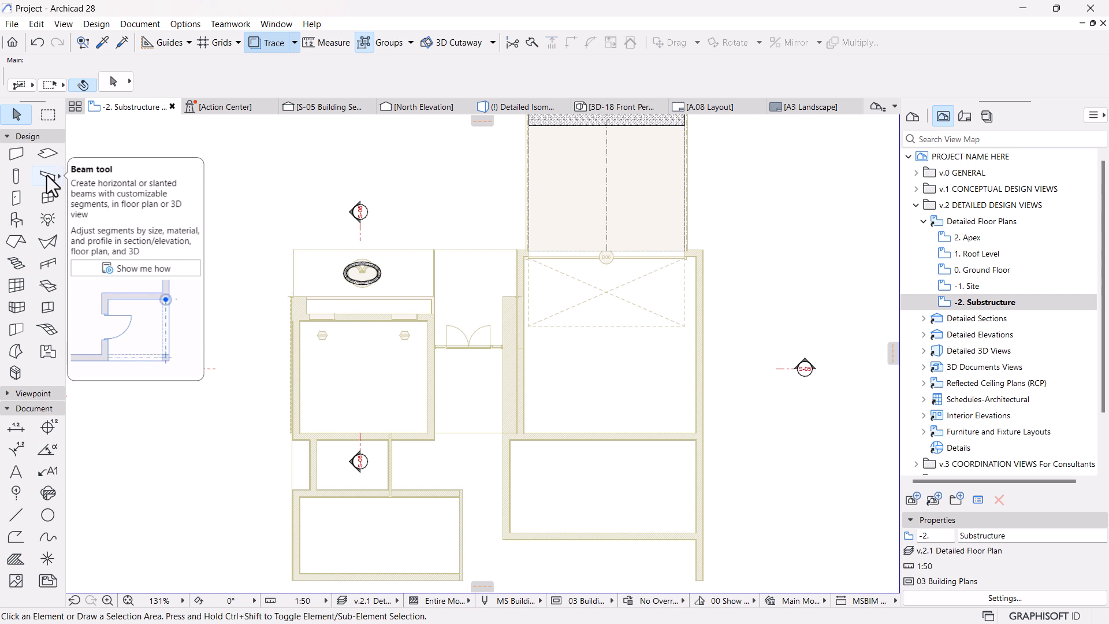
Start a chained foundation wall at the lowest room's bottom-left outer corner and run it up that room's left side.
left_click(15, 155)
scroll(347, 218, "down", 3)
middle_click_drag(346, 217, 355, 312)
scroll(337, 347, "up", 3)
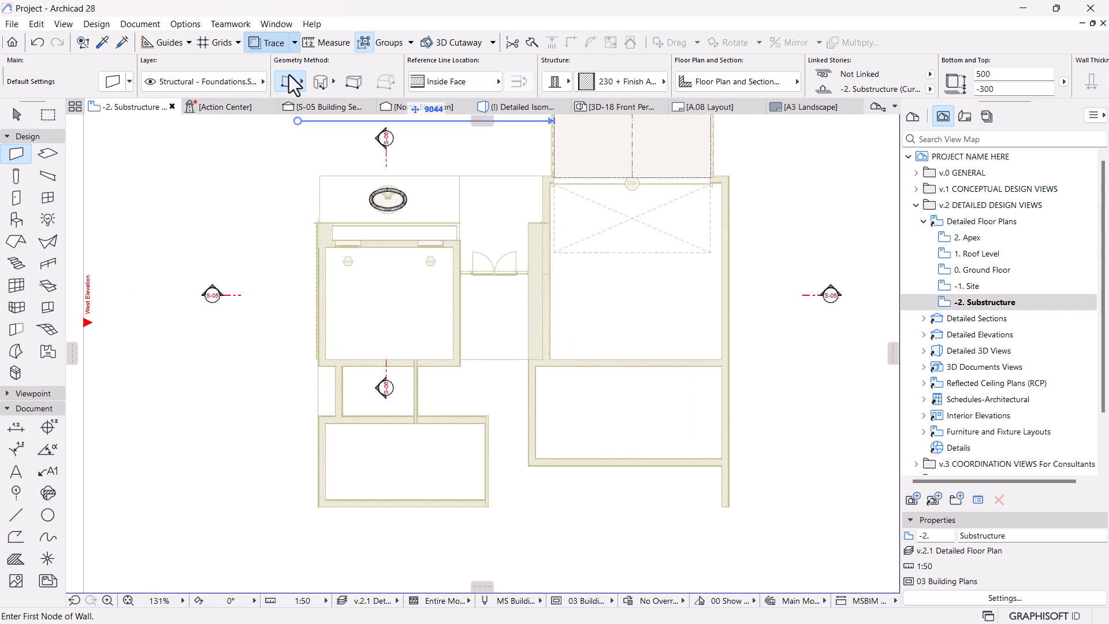
left_click(289, 78)
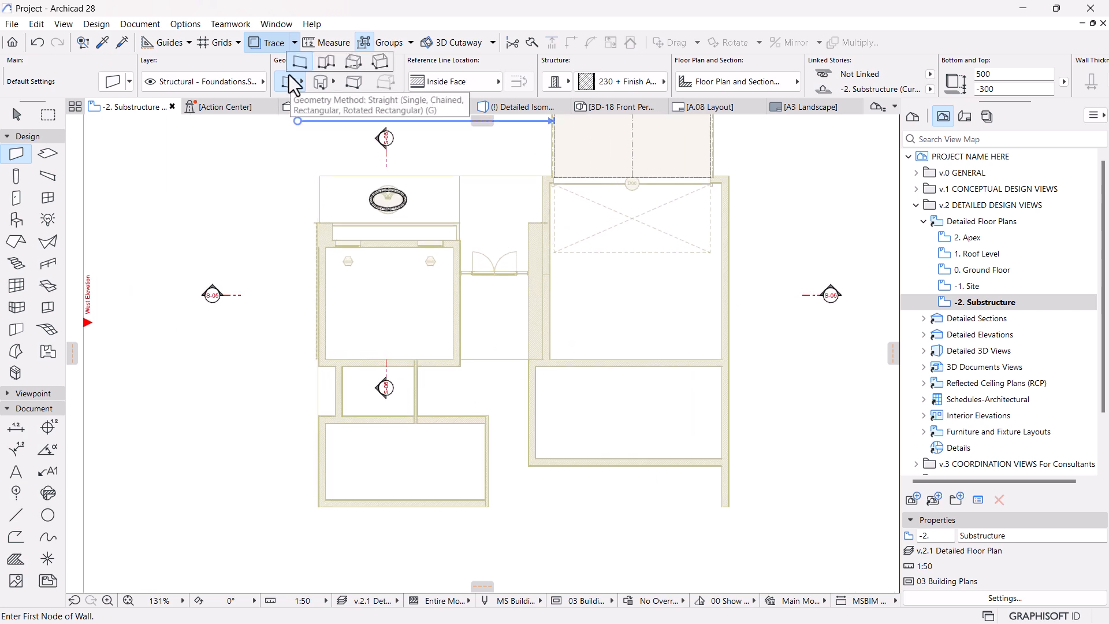
left_click(325, 63)
scroll(315, 503, "up", 8)
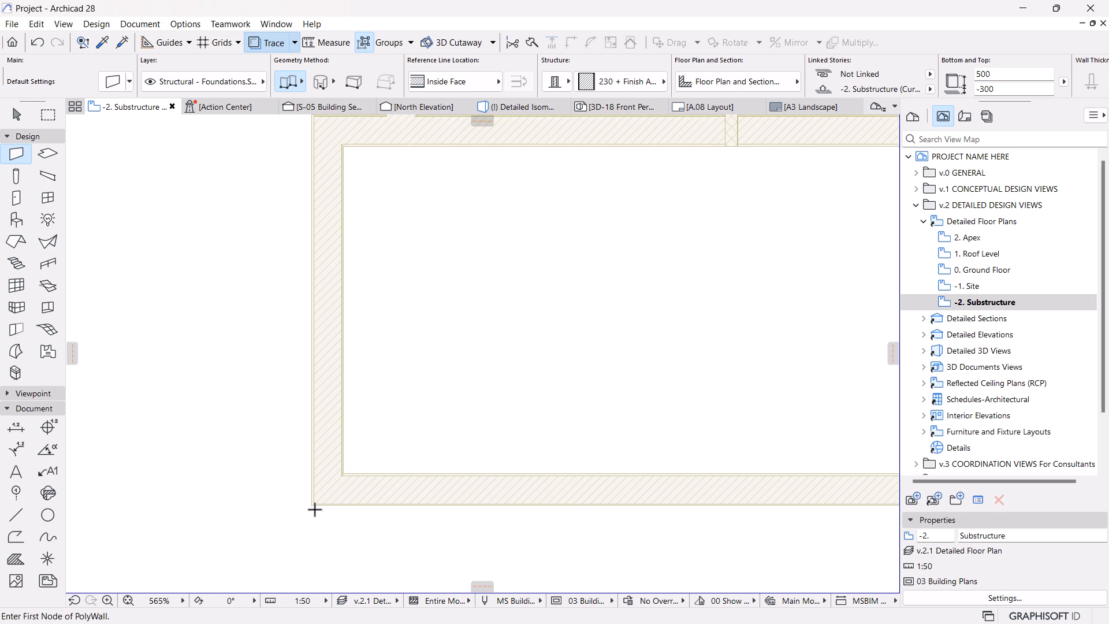
left_click(315, 502)
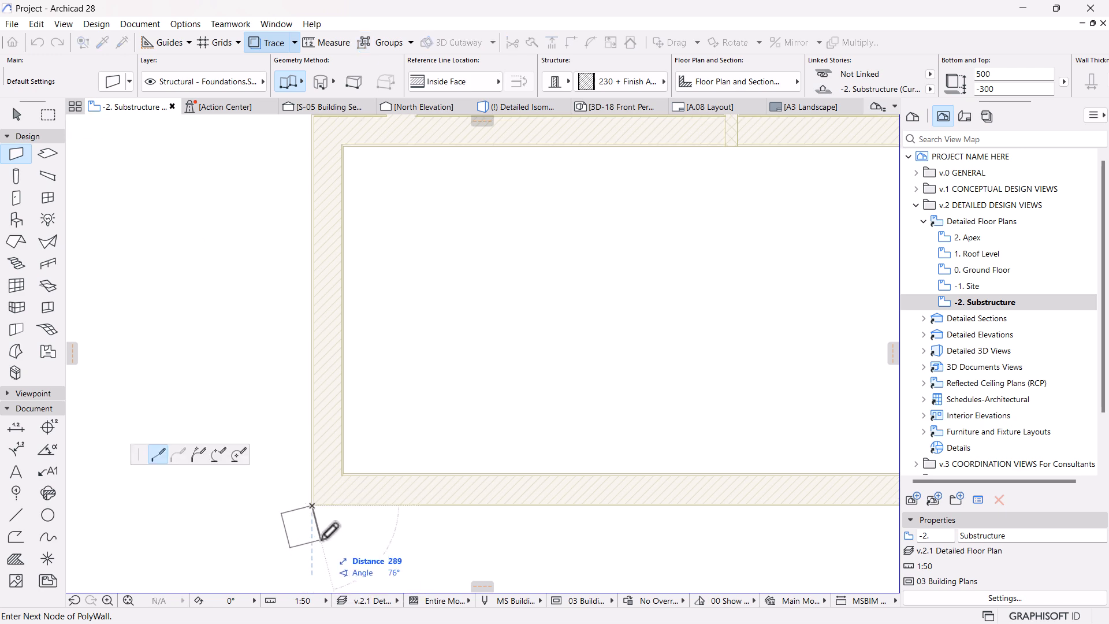
scroll(329, 474, "down", 6)
scroll(327, 381, "up", 8)
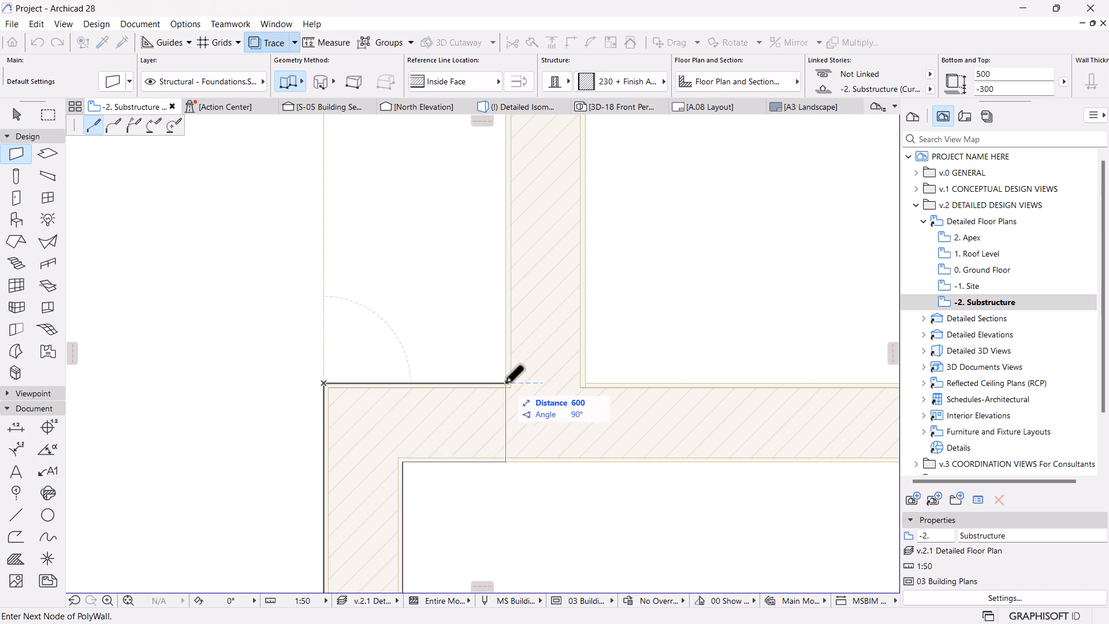
Continue the foundation wall chain 600 mm inward, up the recessed wall, and back out to the pond-side room's lower-left outer corner.
scroll(475, 457, "down", 5)
scroll(491, 303, "up", 4)
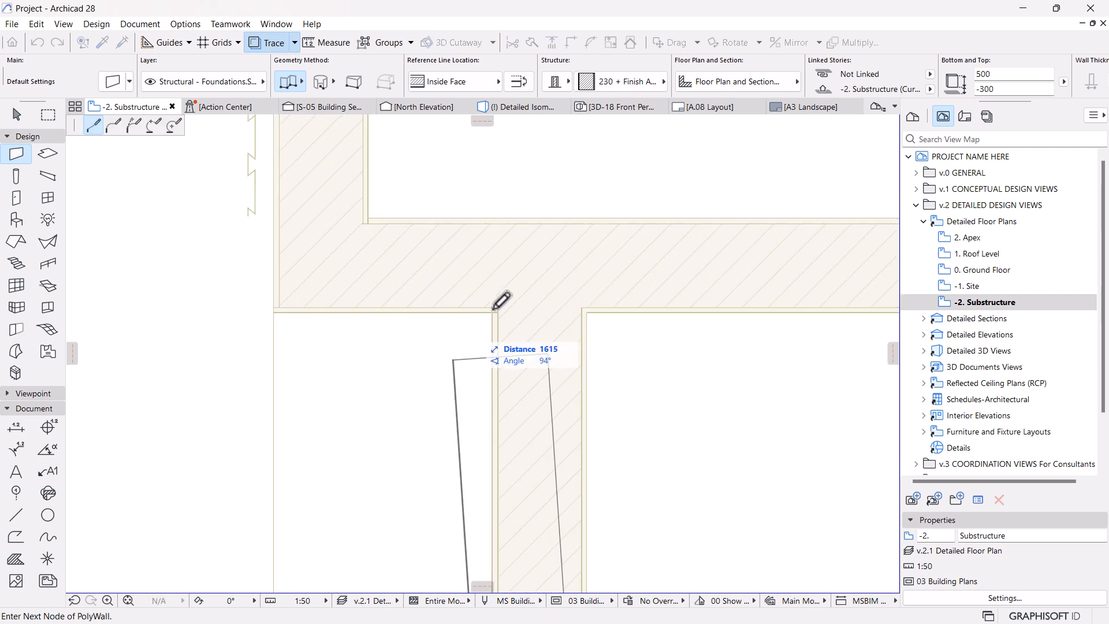
left_click(493, 313)
left_click(274, 312)
scroll(438, 479, "down", 8)
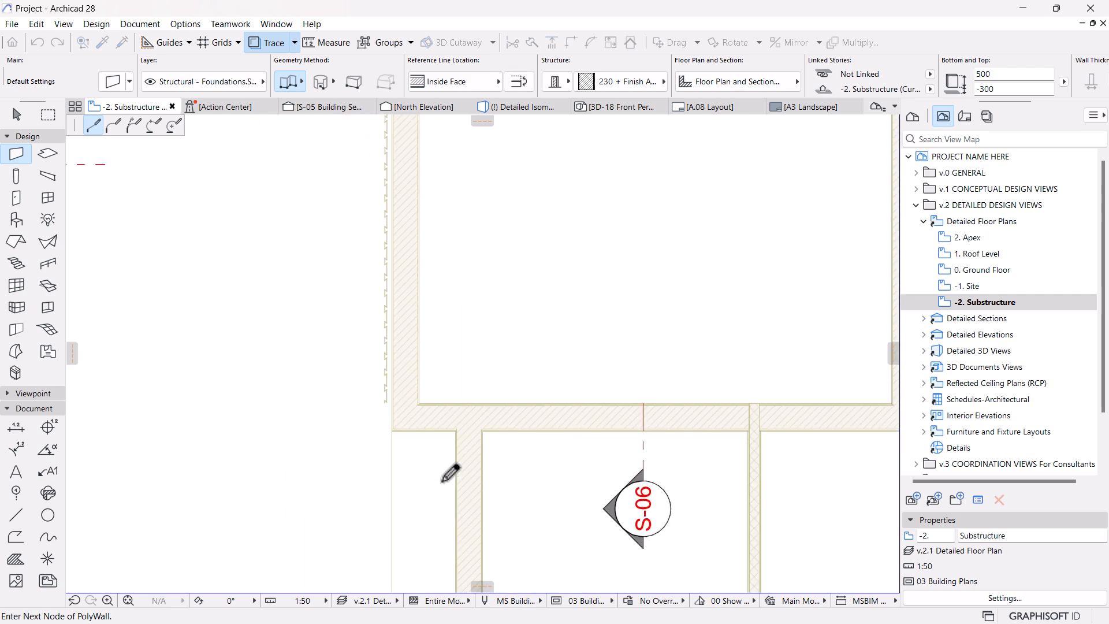
Extend the foundation wall along the wood-clad left wall to its front end near the pond and complete the chain.
scroll(428, 202, "up", 5)
scroll(438, 199, "up", 3)
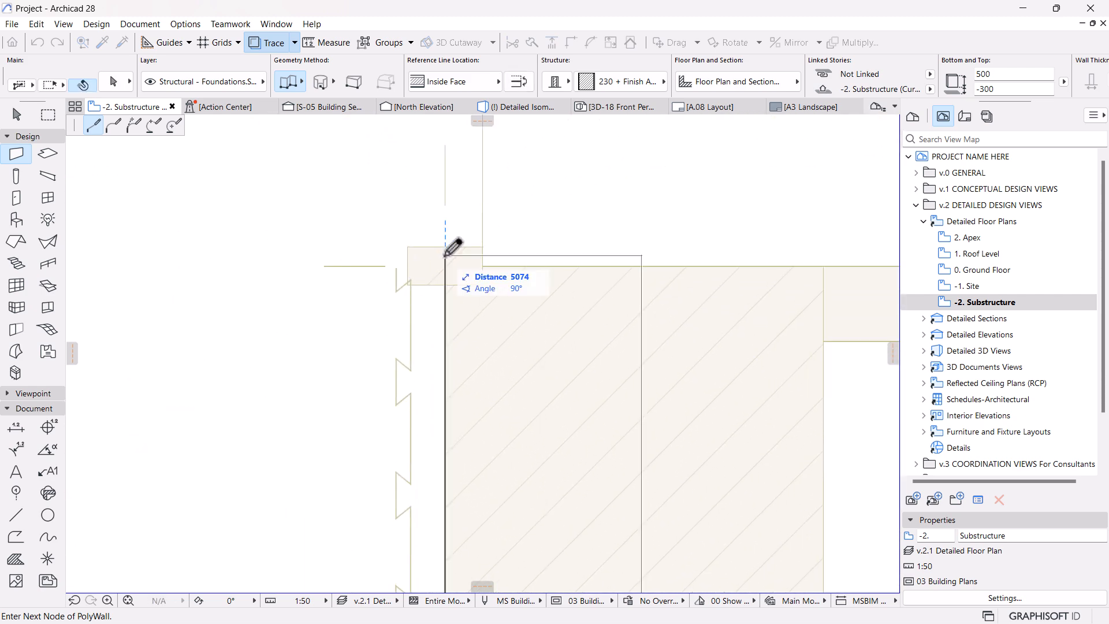
left_click(489, 266, "shift")
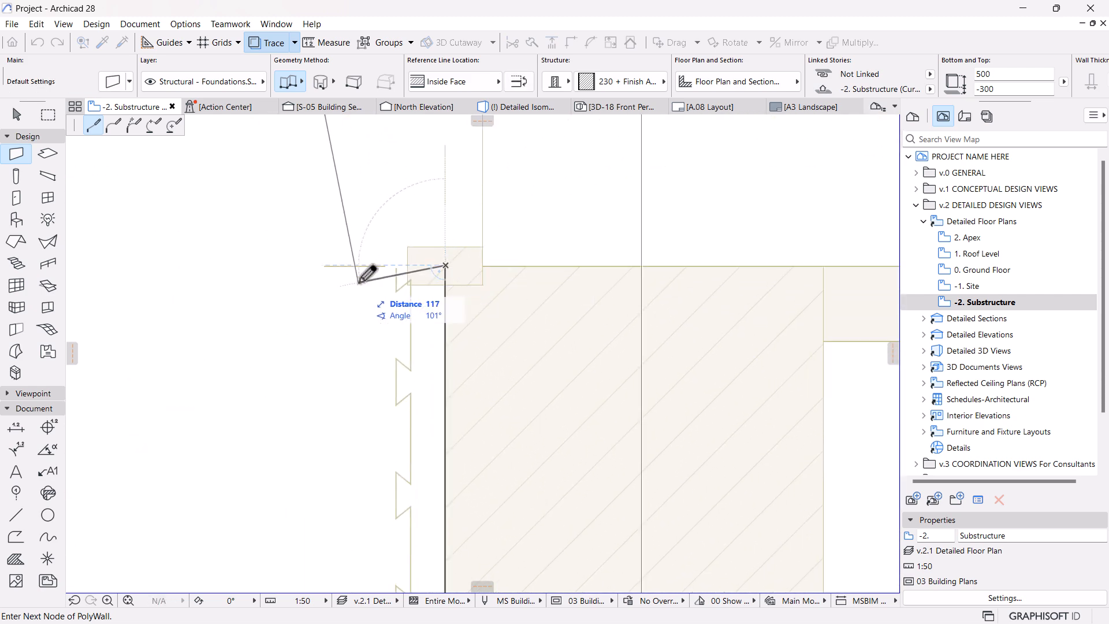
scroll(510, 272, "up", 3)
scroll(547, 250, "up", 3)
scroll(414, 265, "down", 6)
scroll(289, 262, "down", 5)
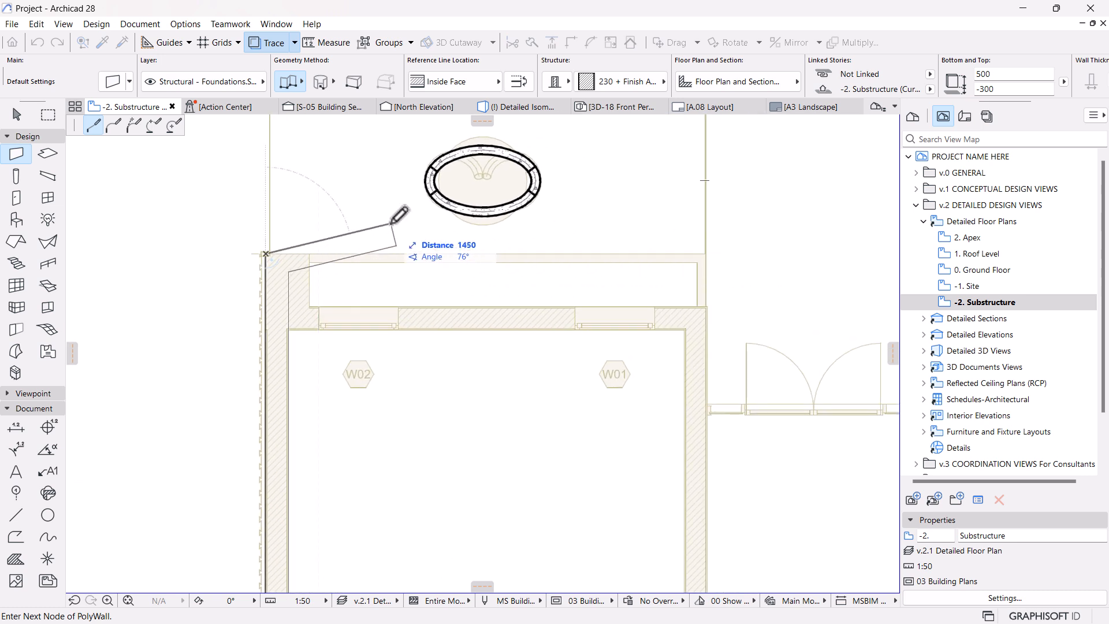
right_click(385, 197)
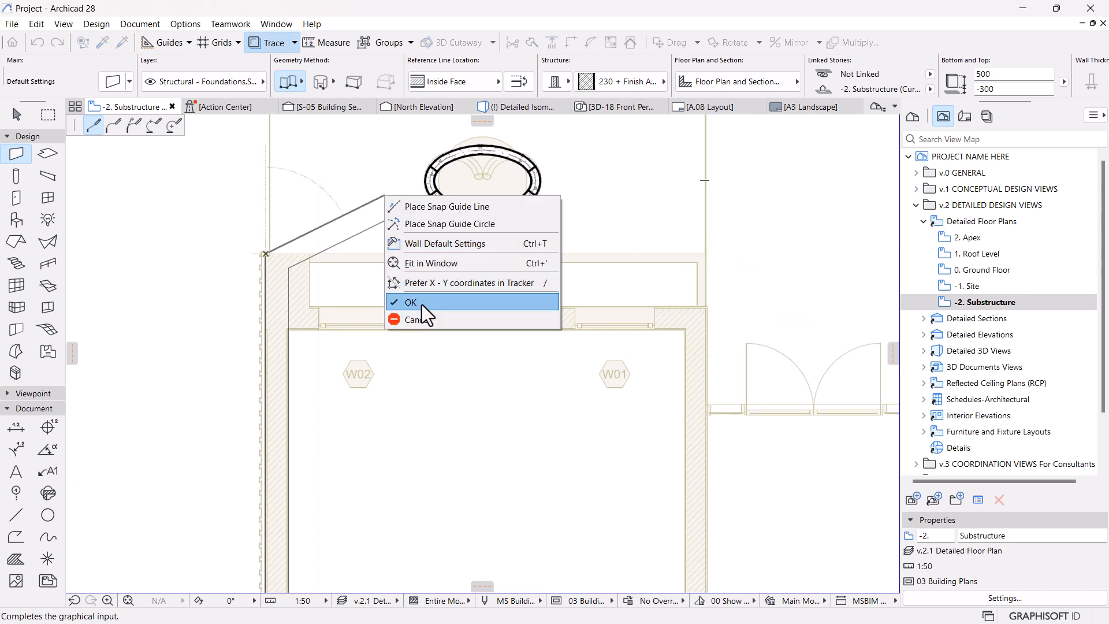
left_click(418, 303)
Start another foundation wall chain at the left wall's inner corner and run it along the window wall's outside face to its right end.
scroll(306, 304, "up", 5)
scroll(306, 304, "up", 2)
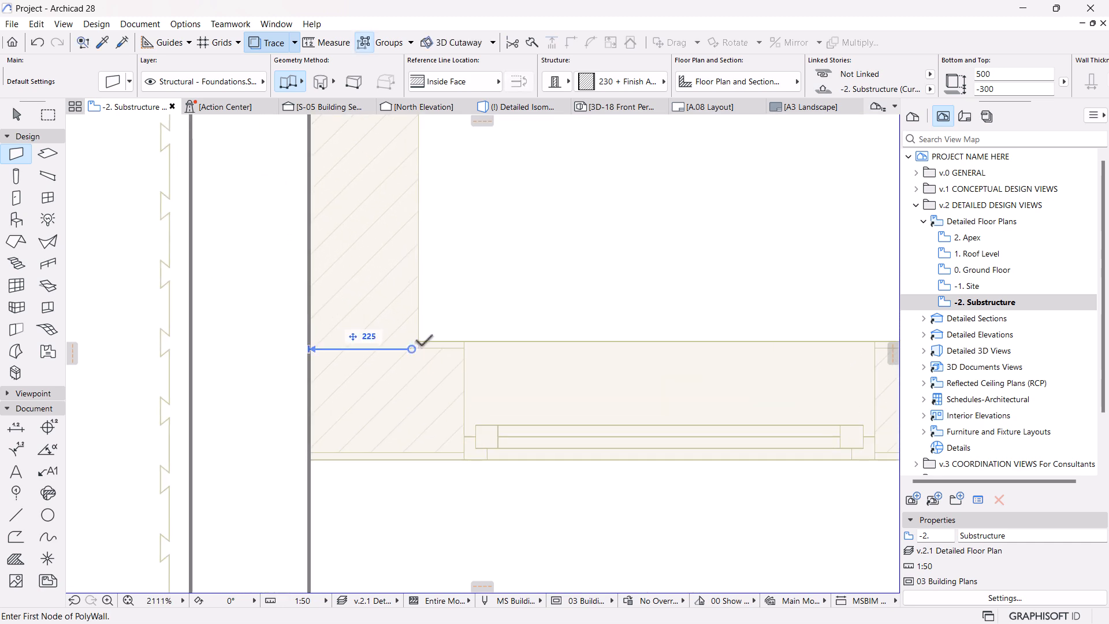
left_click(419, 341)
scroll(196, 348, "down", 8)
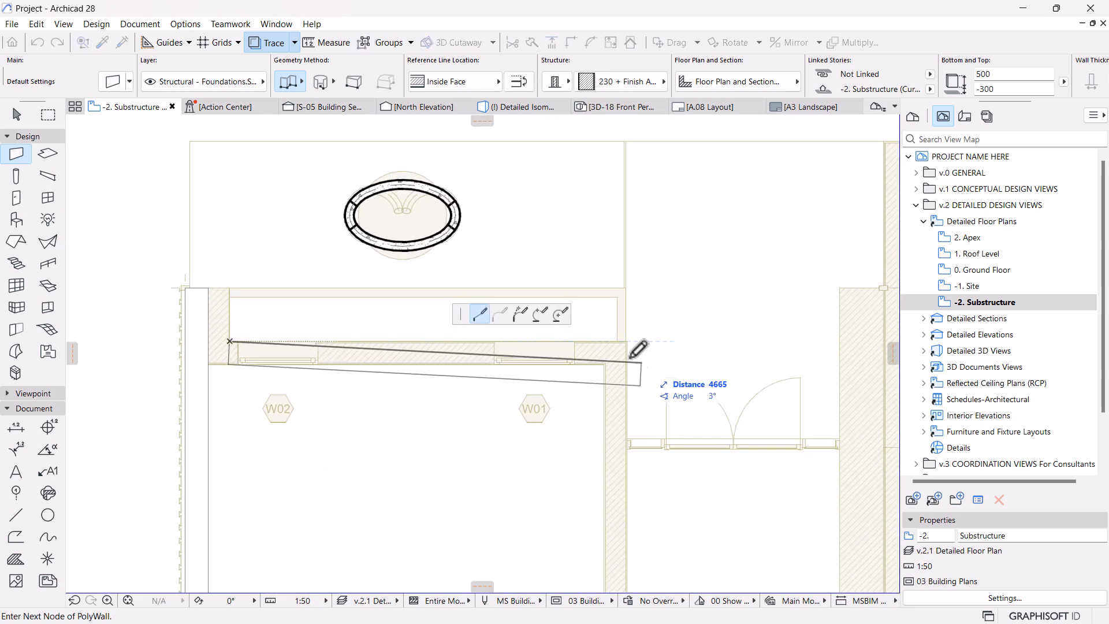
scroll(631, 343, "up", 3)
scroll(630, 342, "up", 1)
left_click(631, 339)
scroll(567, 313, "down", 8)
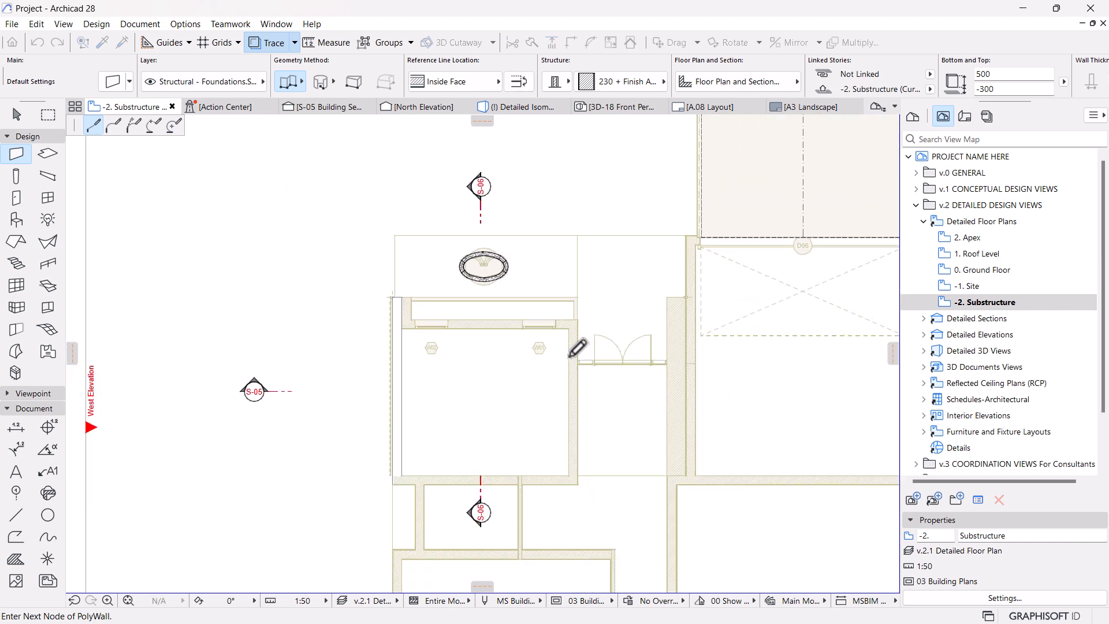
Continue the chain down the room's right outer face to the outer line of the double entrance door.
scroll(598, 353, "up", 2)
scroll(593, 354, "up", 2)
scroll(564, 371, "down", 3)
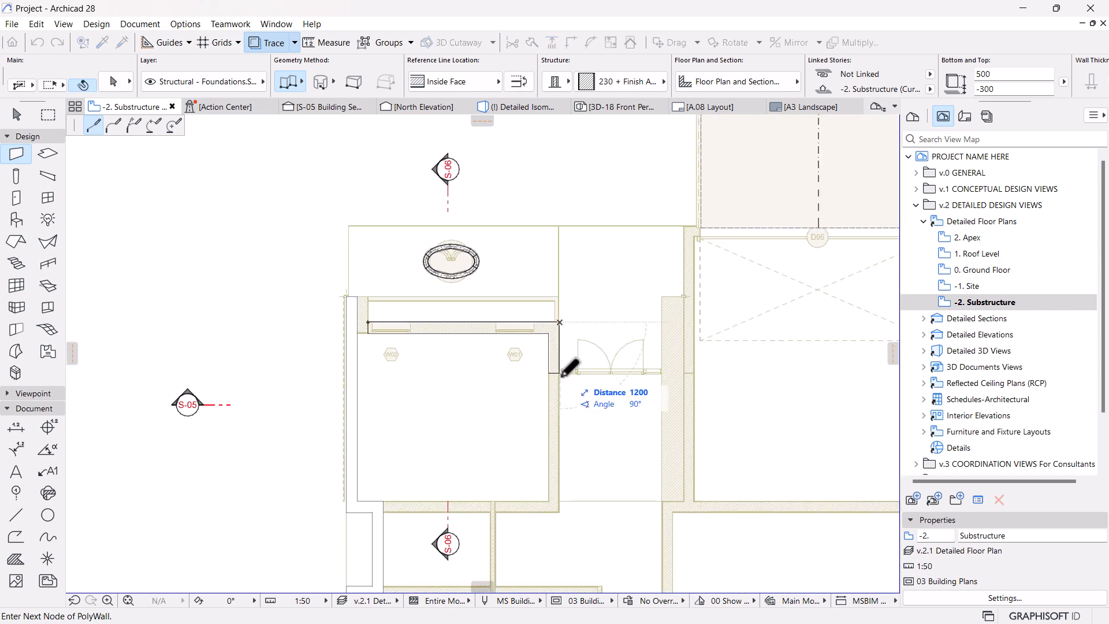
scroll(564, 363, "up", 2)
scroll(564, 363, "up", 4)
left_click(542, 402)
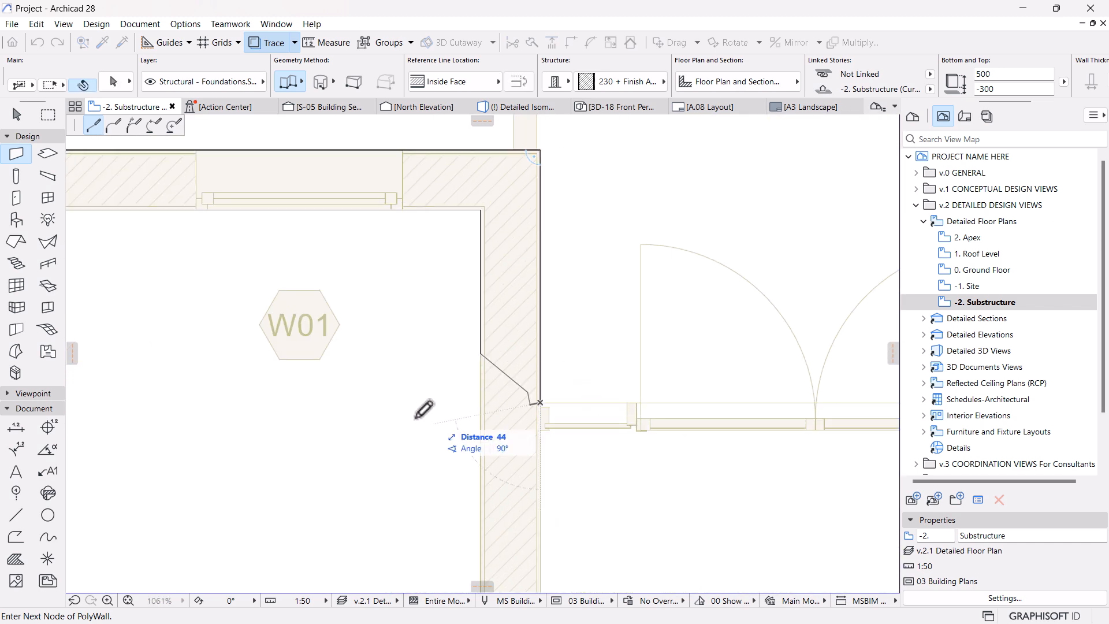
Run the foundation wall chain across the entrance opening to the thick wall on its far side.
scroll(413, 420, "down", 3)
left_click(670, 414)
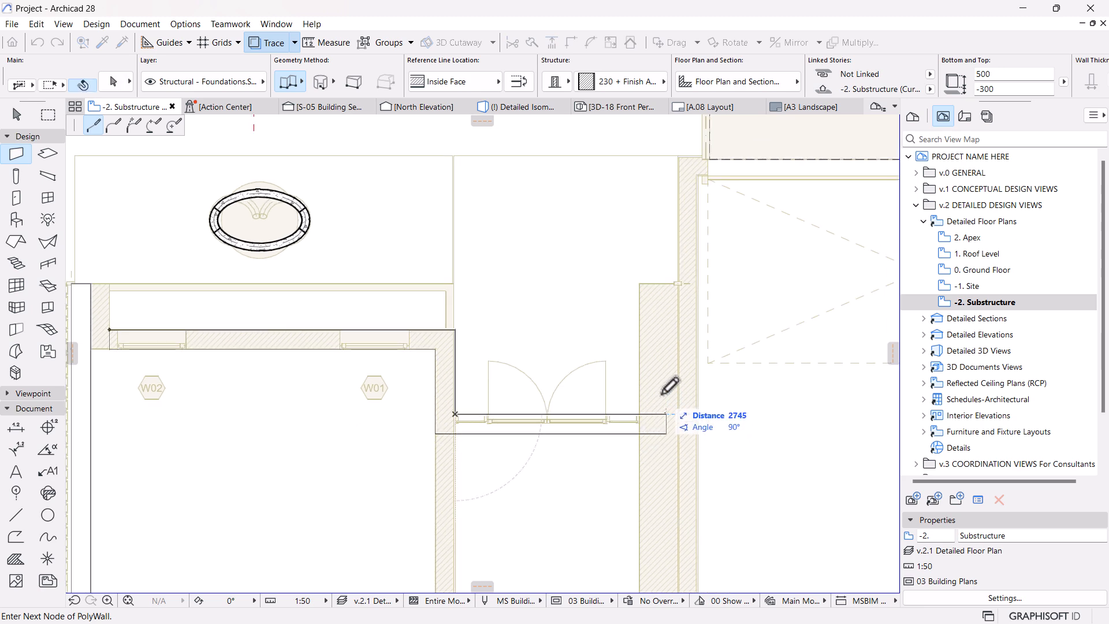
scroll(684, 268, "up", 5)
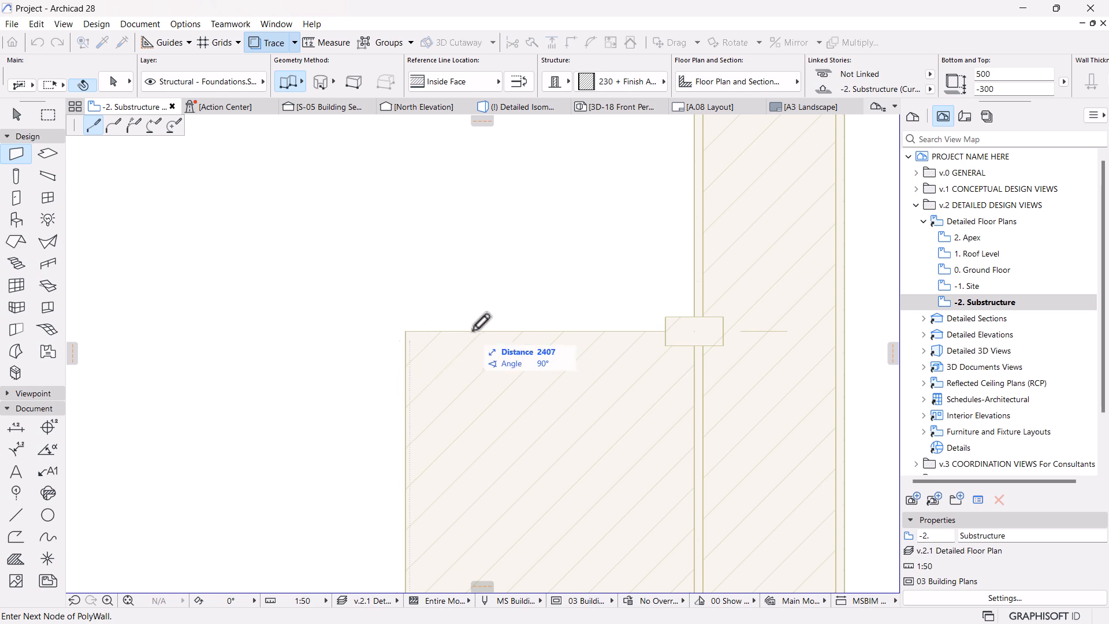
Finish the foundation wall chain at the upper corner of the thick wall pier beside the double door.
scroll(418, 331, "down", 2)
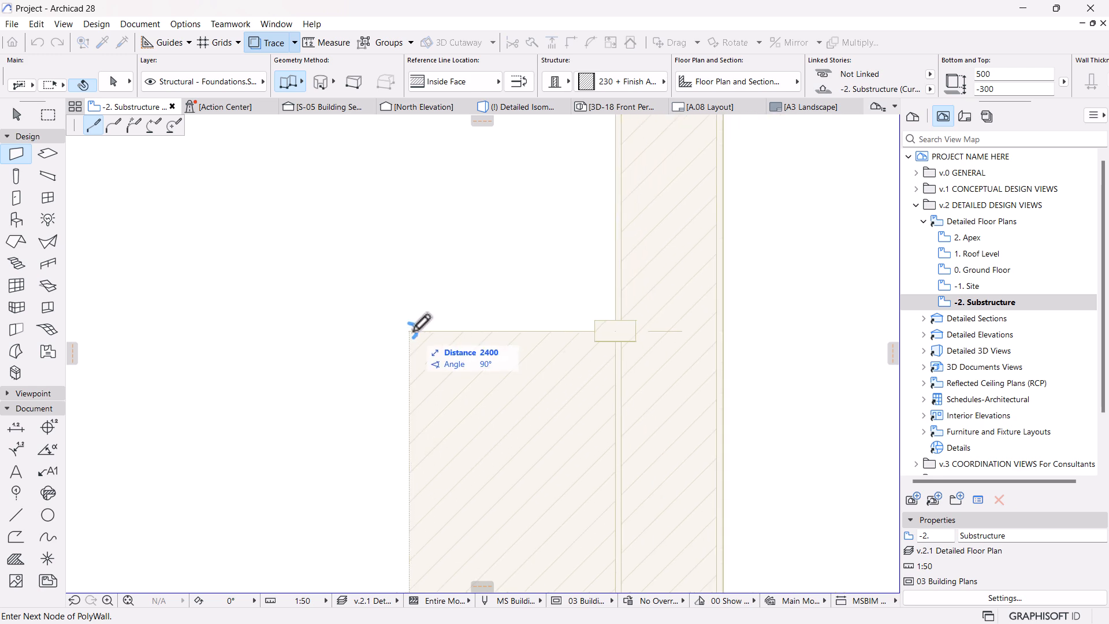
left_click(409, 331)
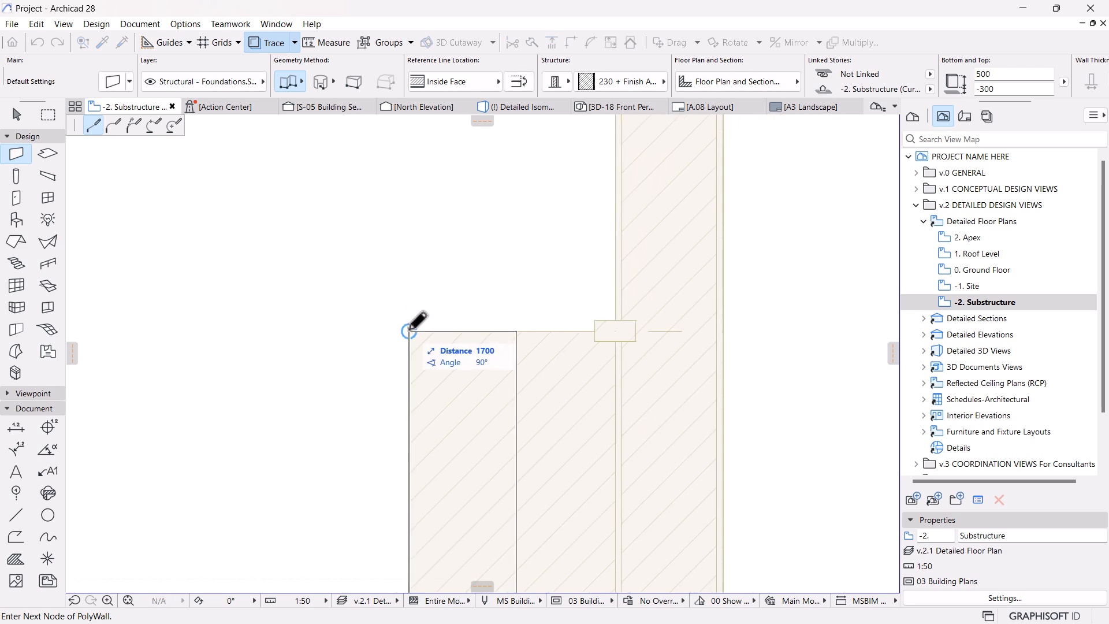
scroll(479, 211, "down", 4)
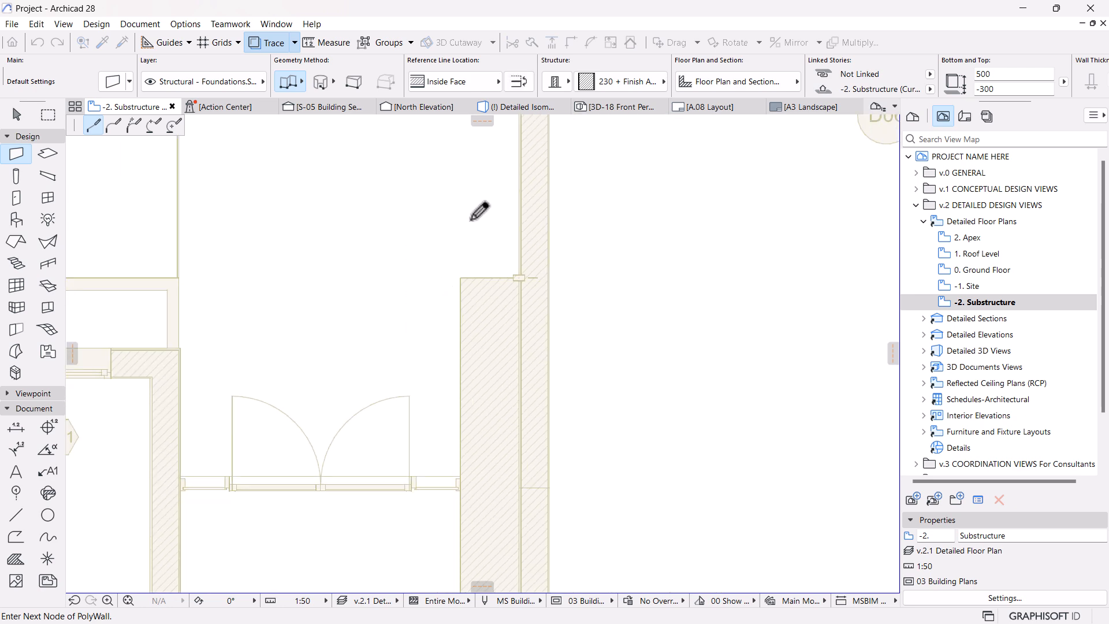
right_click(469, 214)
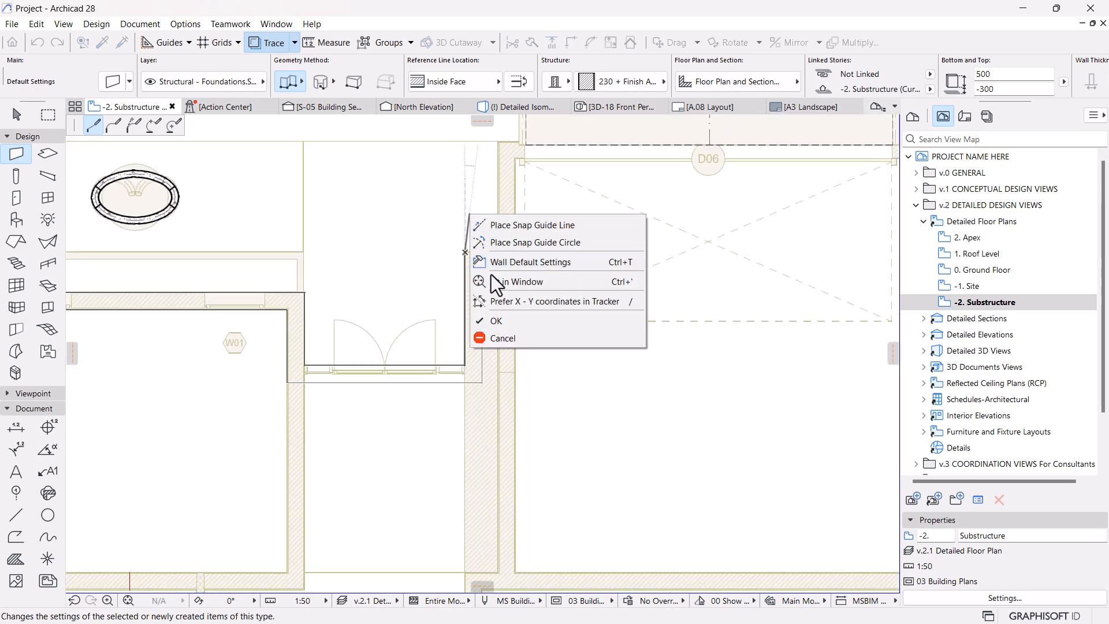
left_click(497, 317)
Trace a foundation wall chain from the wall junction beside the pier around the D06 room, ending with an 11660 east segment.
scroll(500, 315, "down", 3)
middle_click_drag(532, 335, 488, 351)
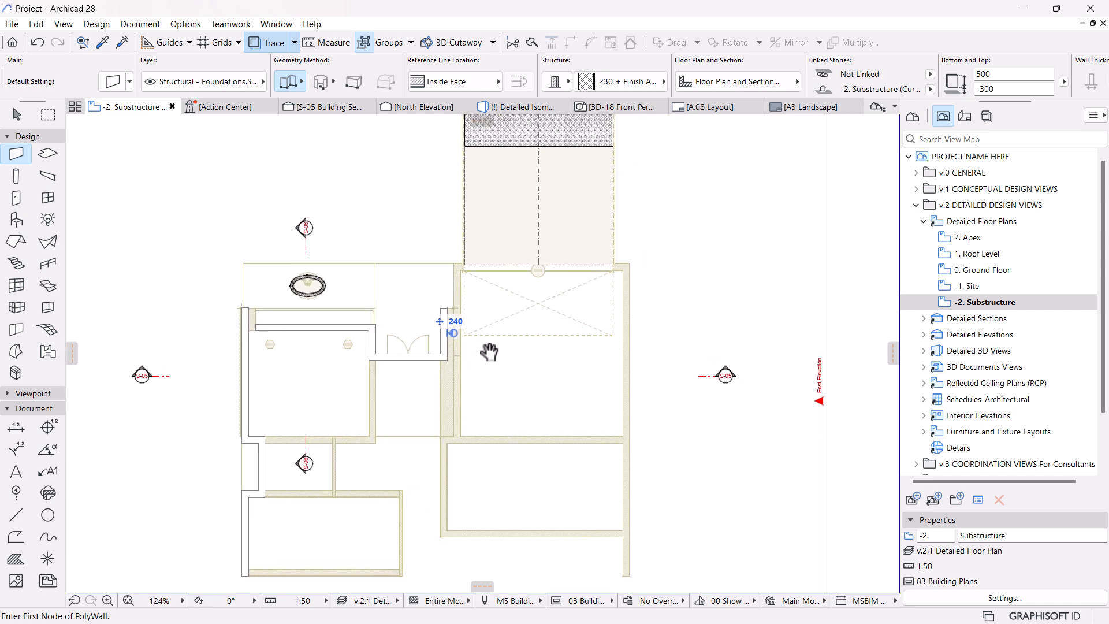
scroll(442, 268, "up", 1)
scroll(443, 269, "up", 3)
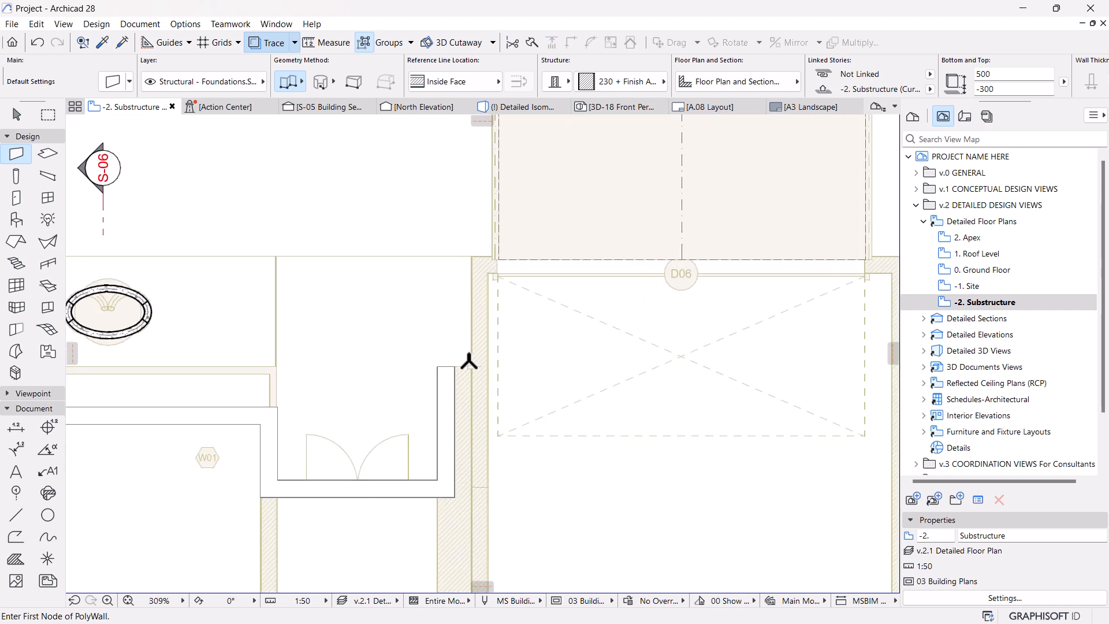
scroll(469, 363, "up", 6)
scroll(471, 374, "up", 3)
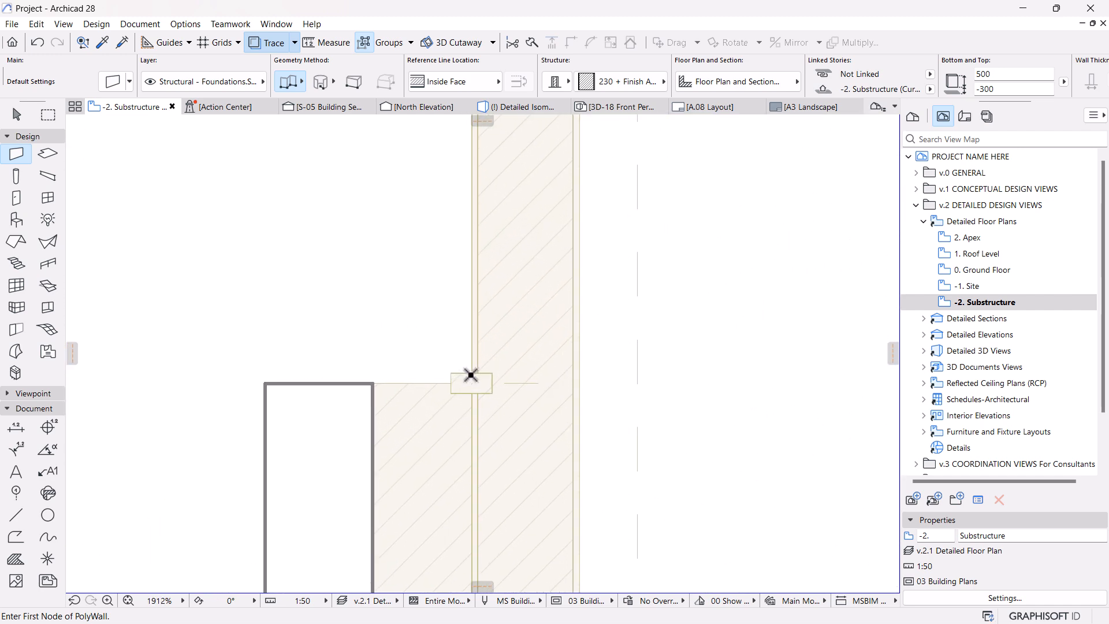
left_click(471, 378)
scroll(445, 231, "down", 3)
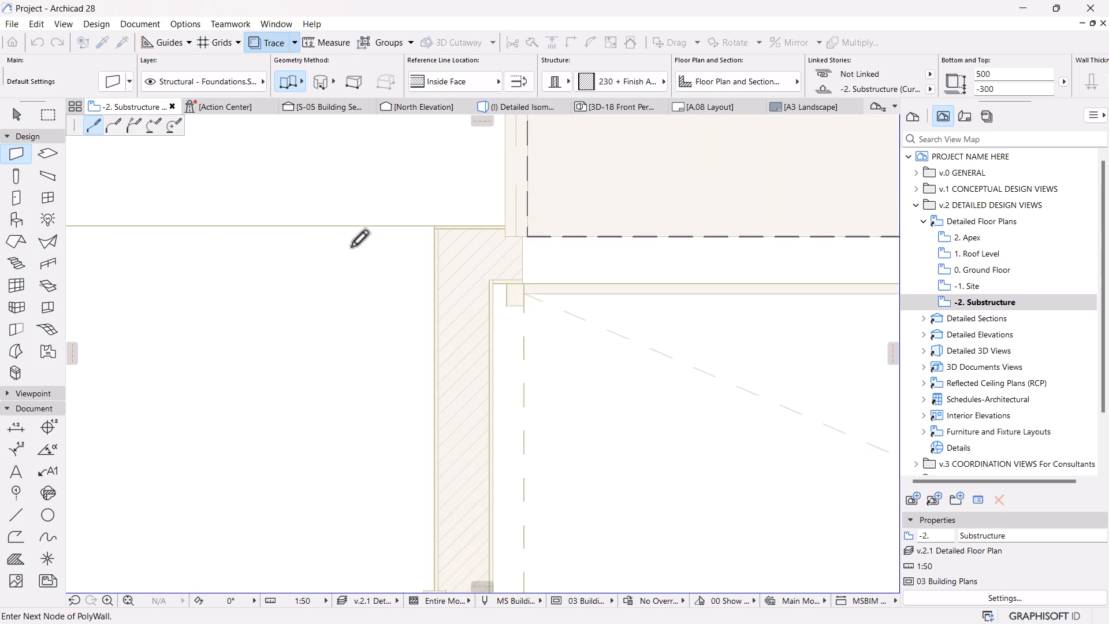
scroll(679, 239, "down", 3)
scroll(675, 245, "up", 4)
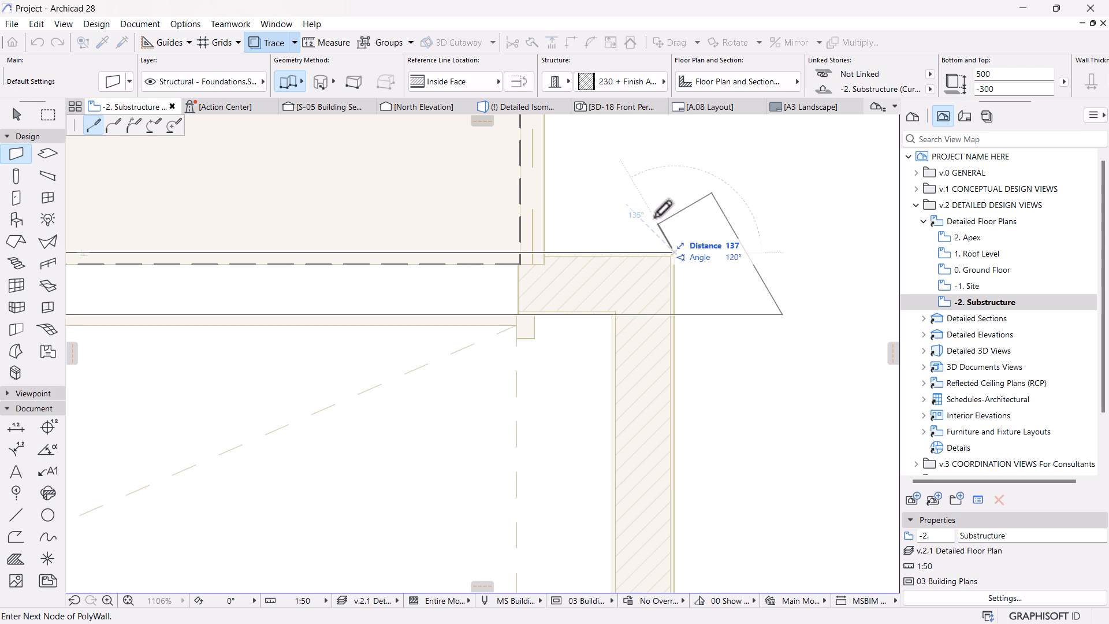
scroll(658, 211, "down", 4)
scroll(656, 389, "up", 2)
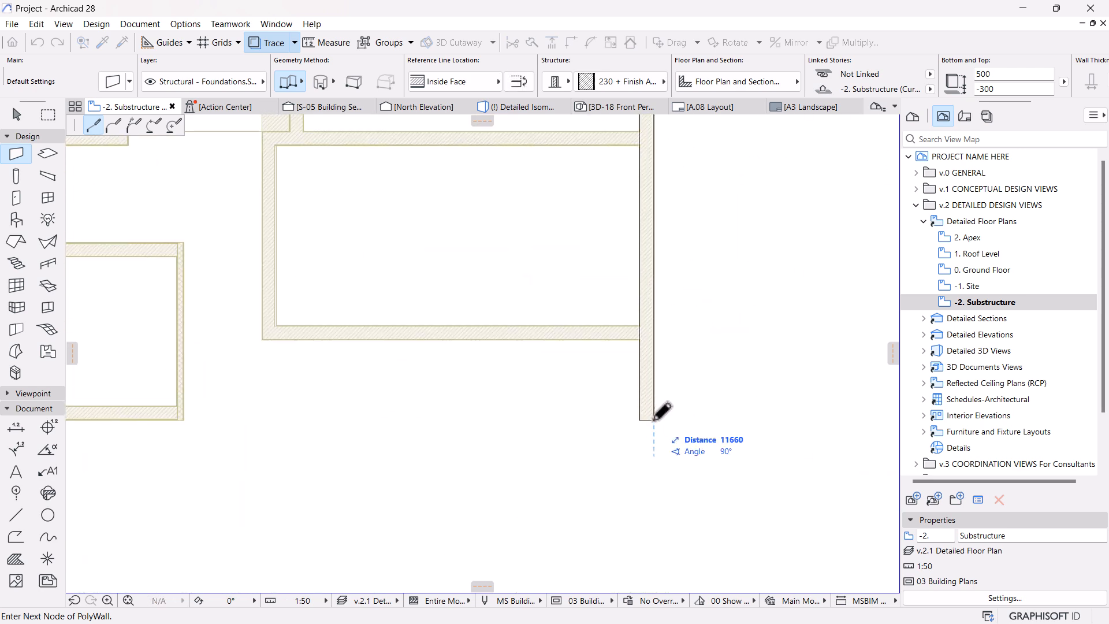
double_click(654, 420)
Draw a foundation wall along the lower-right room's west side, from its lower outer corner up to the thick pier.
scroll(629, 459, "down", 4)
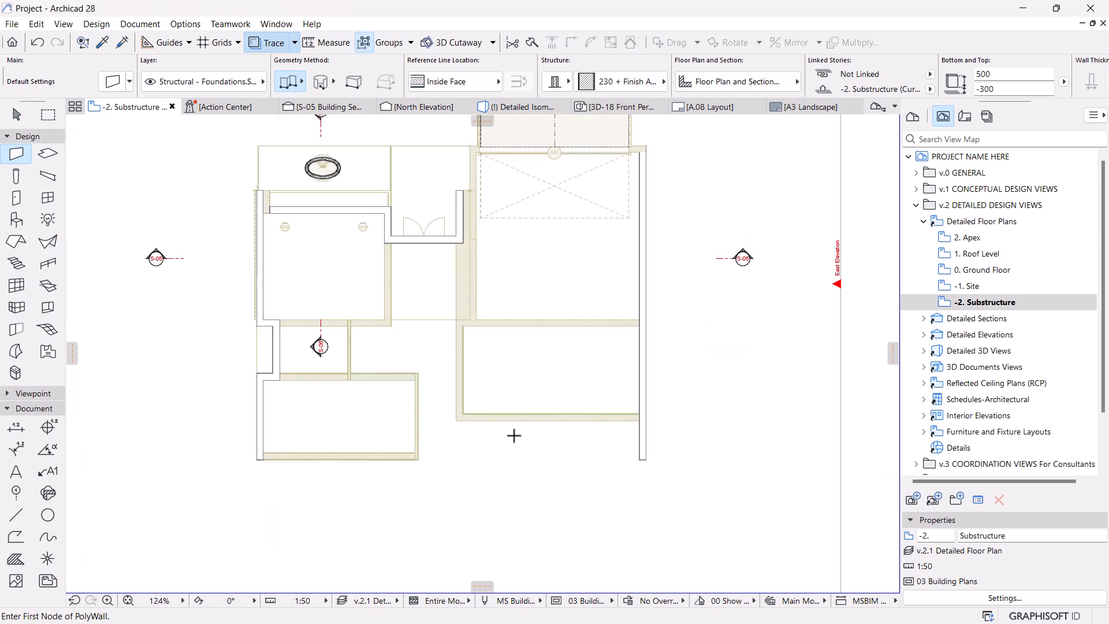
scroll(453, 317, "up", 1)
scroll(456, 353, "up", 4)
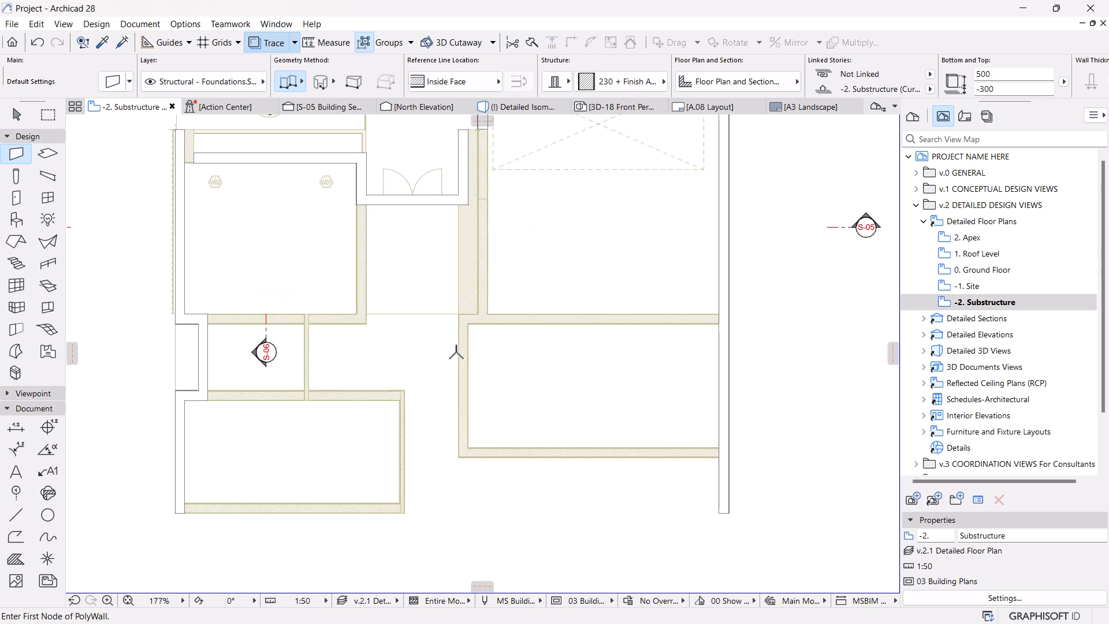
scroll(461, 534, "up", 6)
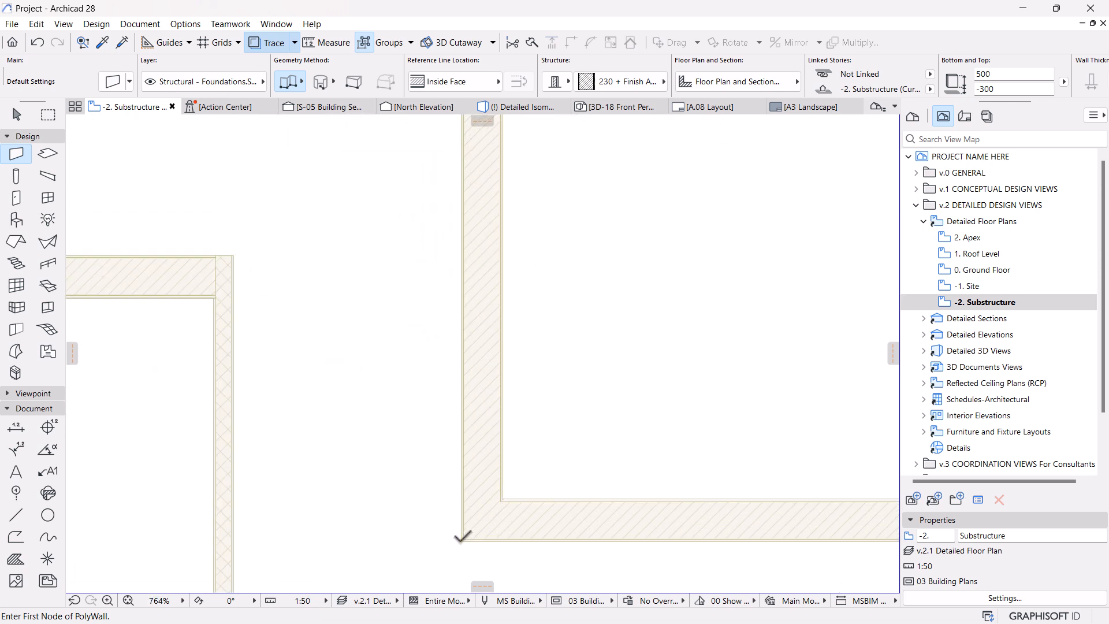
left_click(460, 536)
scroll(421, 441, "up", 5)
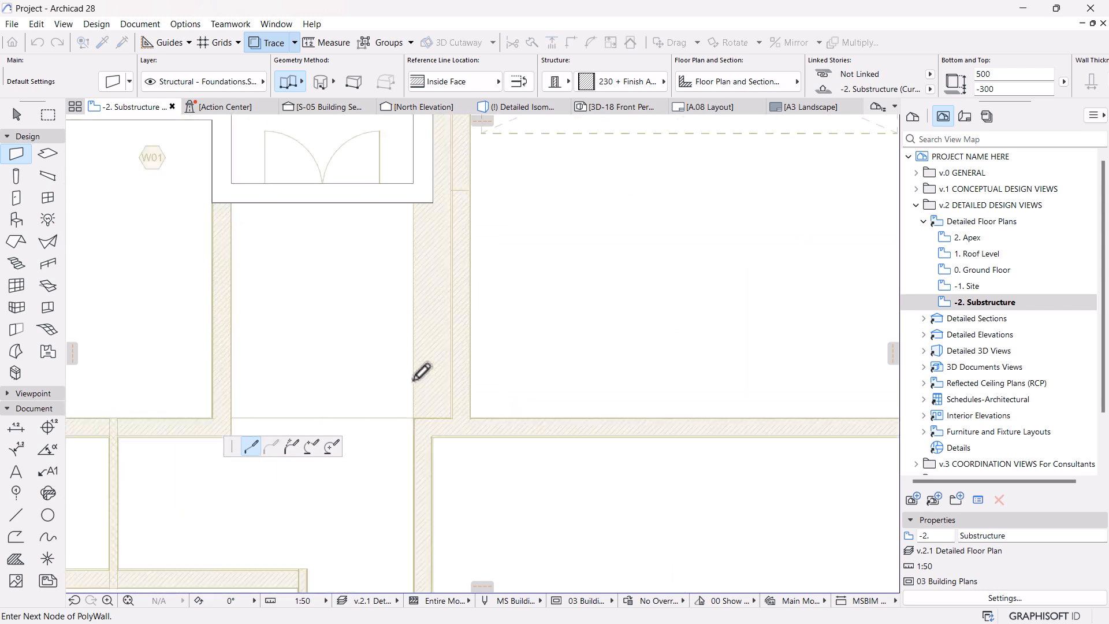
left_click(414, 441)
key("Escape")
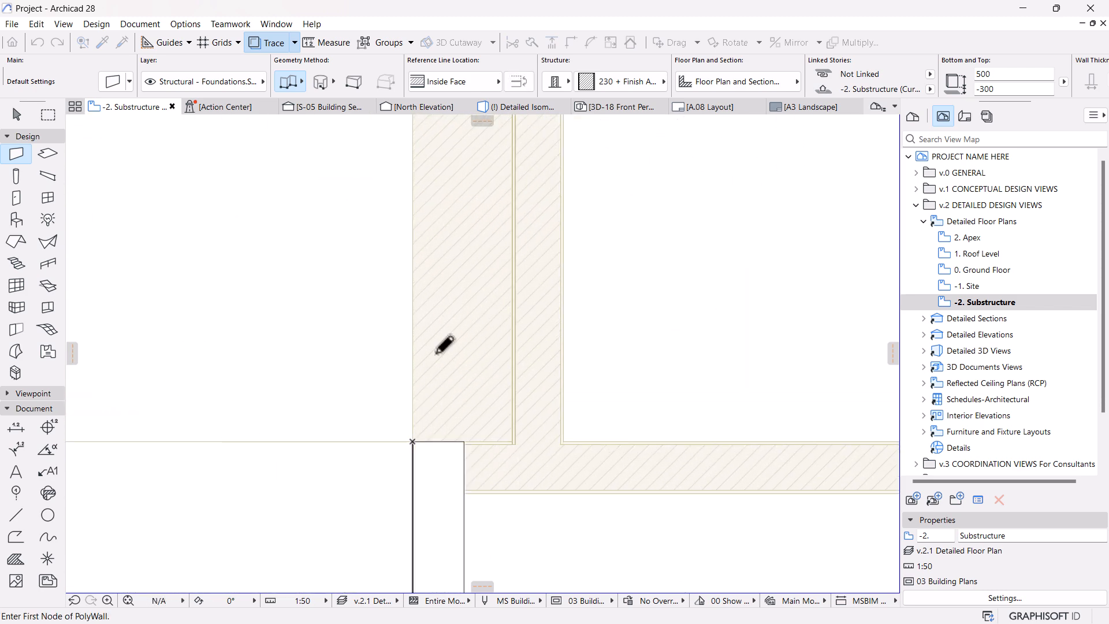
scroll(443, 322, "down", 6)
scroll(437, 377, "up", 8)
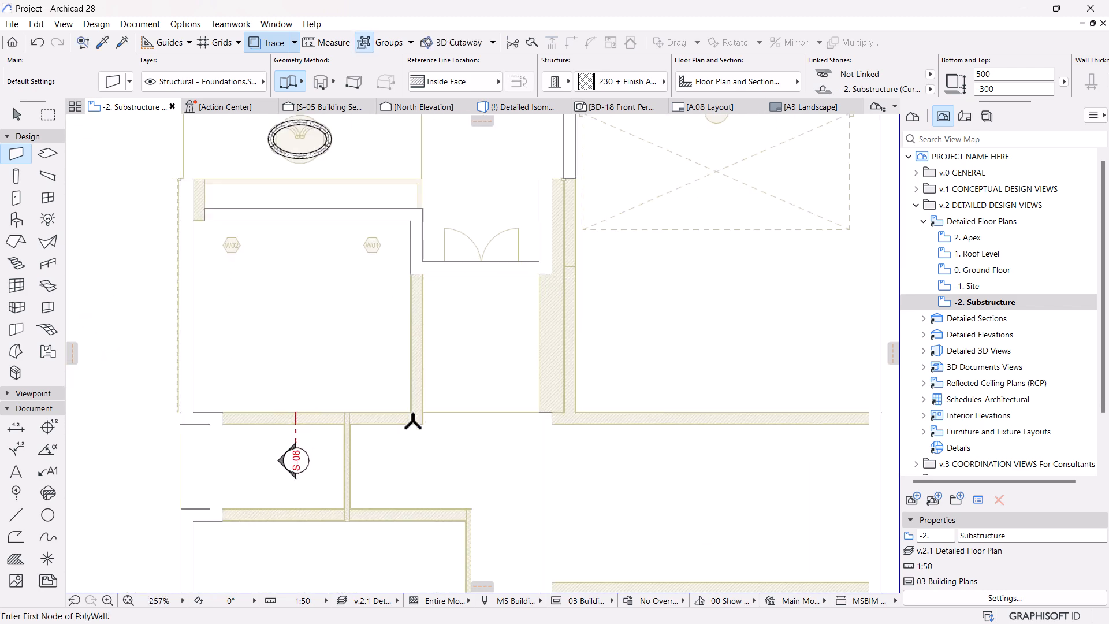
left_click(393, 399)
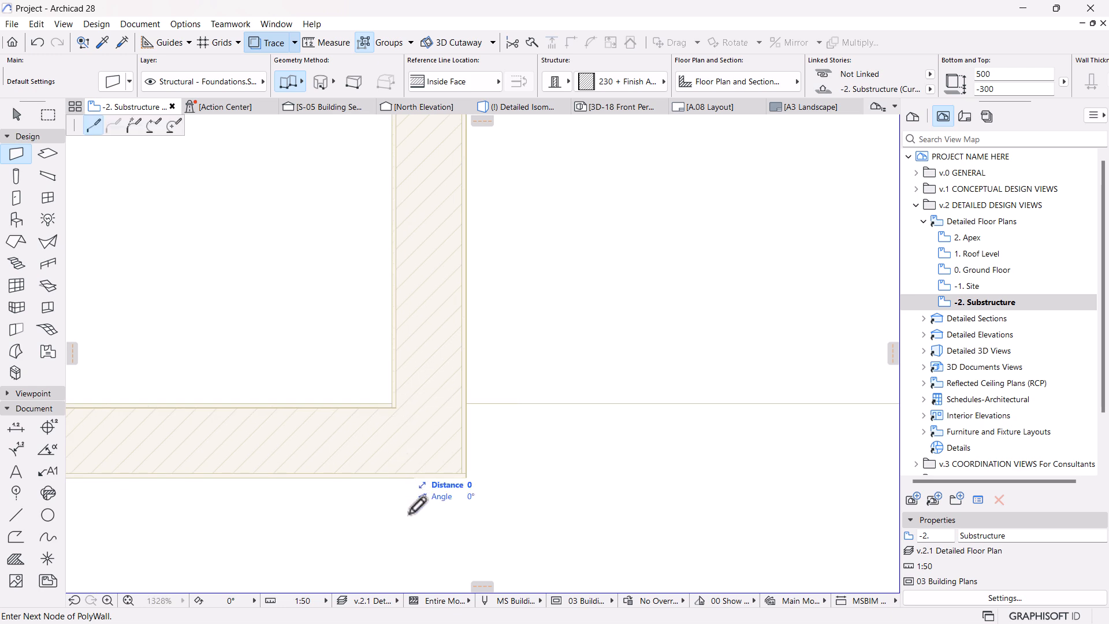
scroll(414, 497, "down", 6)
scroll(405, 351, "up", 4)
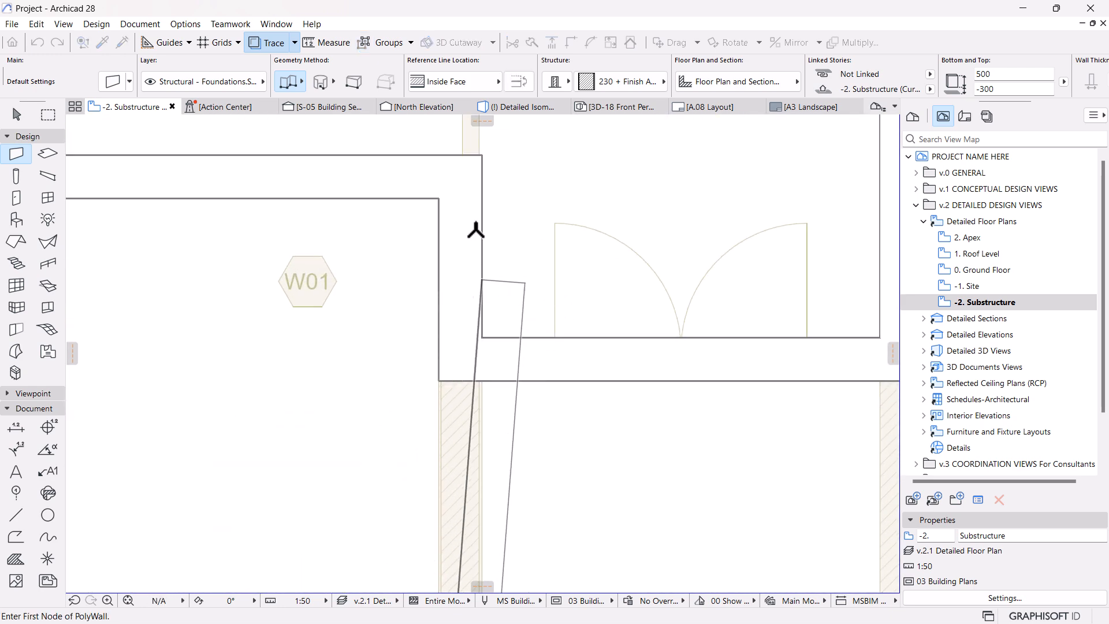
key("Escape")
key("Escape")
Stretch the wall between room W01 and the double door down to 4460 long and intersect it with the short wall at the room's southwest corner.
left_click(476, 224)
left_click(481, 338)
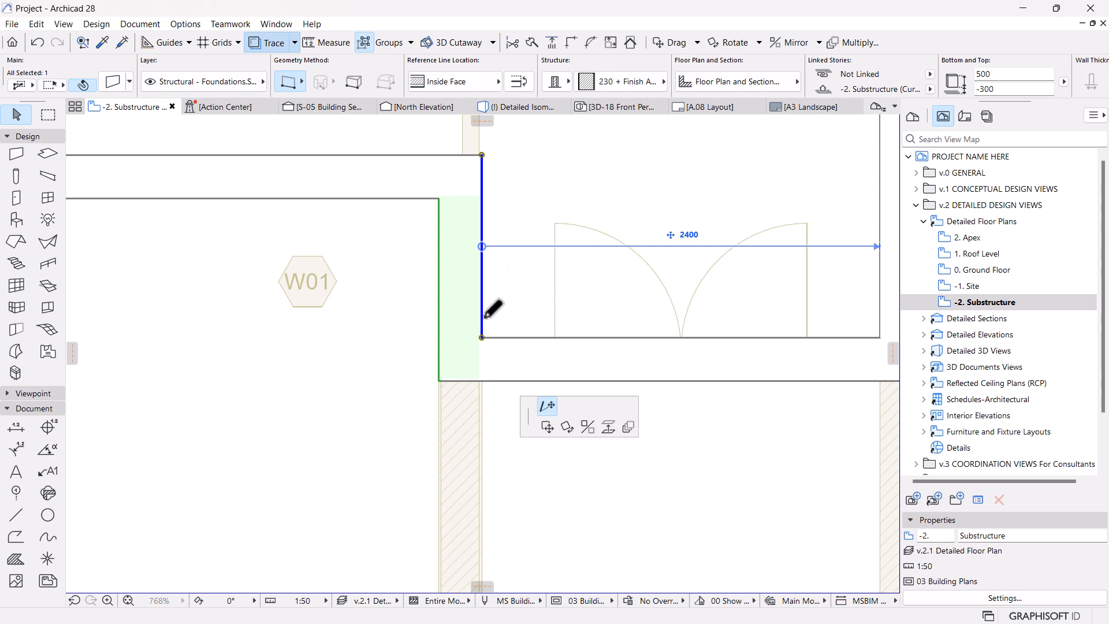
scroll(491, 248, "down", 5)
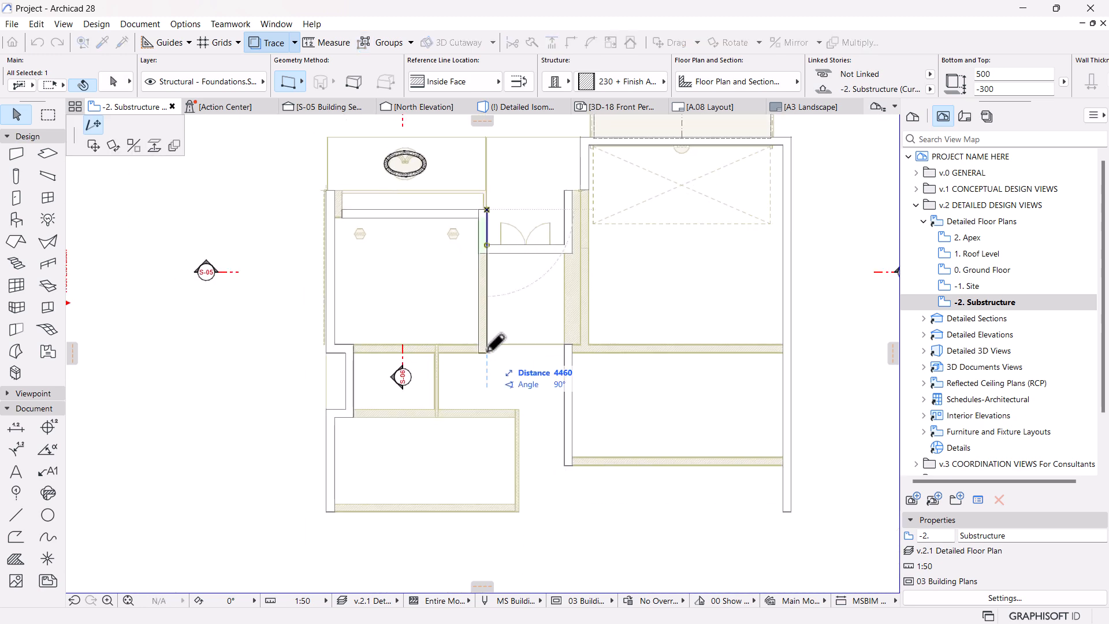
left_click(487, 351)
left_click(340, 352, "shift")
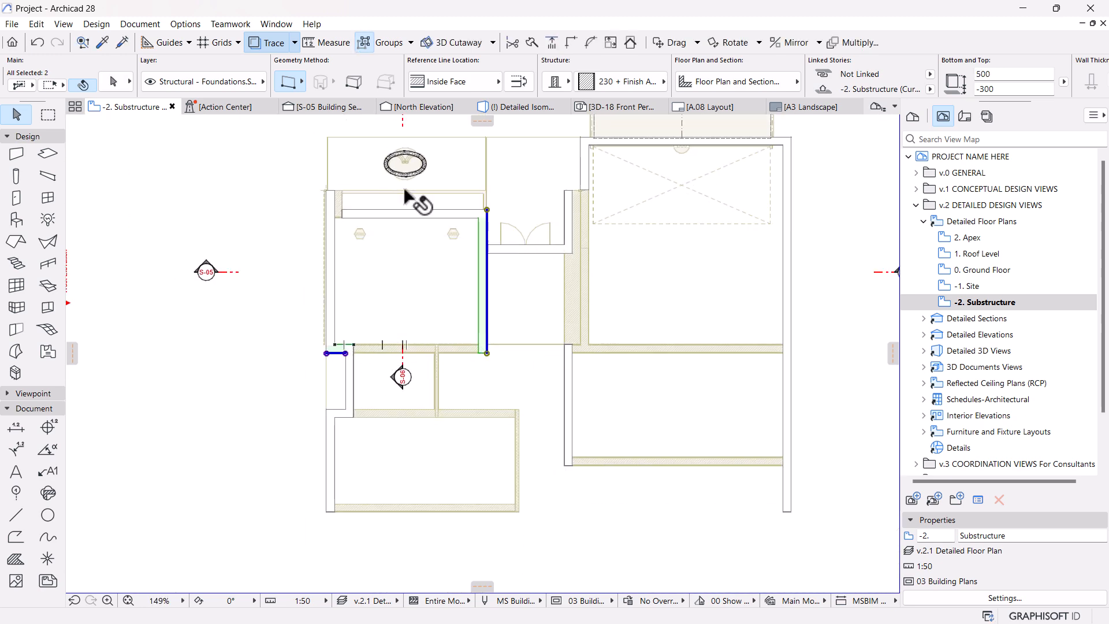
left_click(569, 43)
key("Escape")
Stretch the short wall at the lower-left room's northwest corner across to the room's northeast outer corner.
middle_click_drag(392, 391, 411, 362)
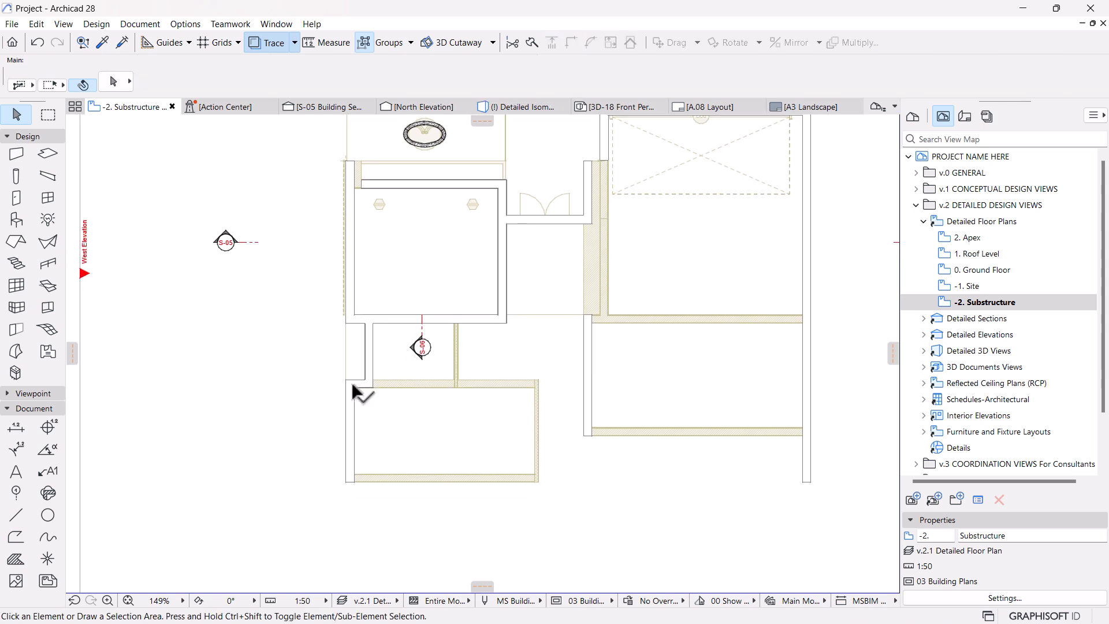
left_click(357, 382)
left_click(355, 380)
left_click(538, 379)
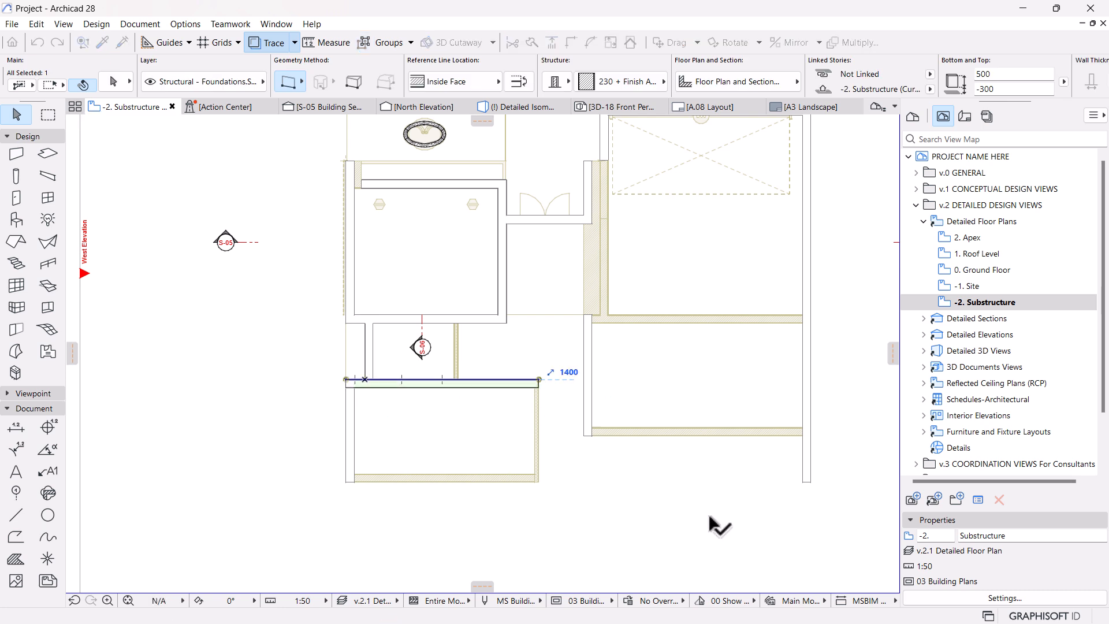
middle_click_drag(762, 446, 668, 444)
key("Escape")
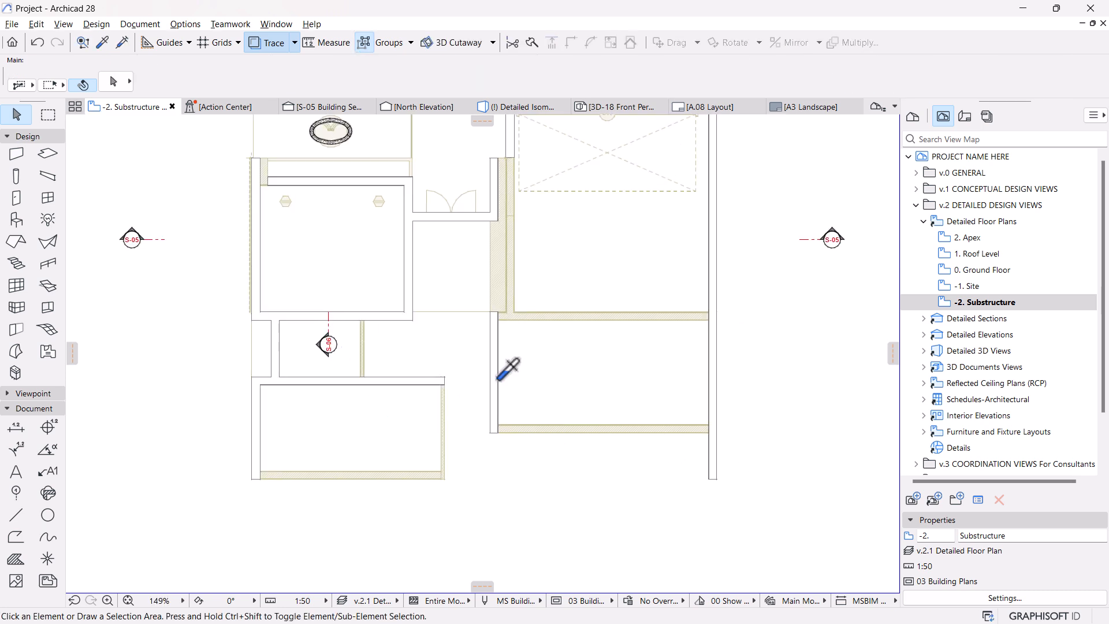
Draw a matching foundation wall along the lower-right room's south side, from the east outer wall to the west wall.
left_click(503, 366, "alt")
scroll(709, 432, "up", 10)
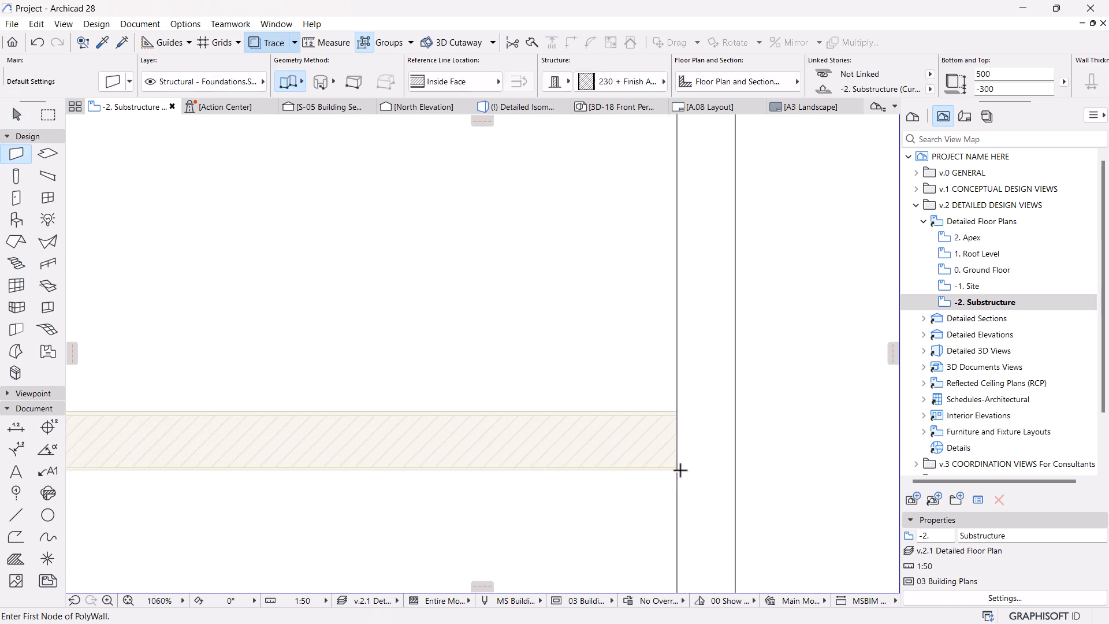
left_click(678, 472)
scroll(778, 425, "down", 4)
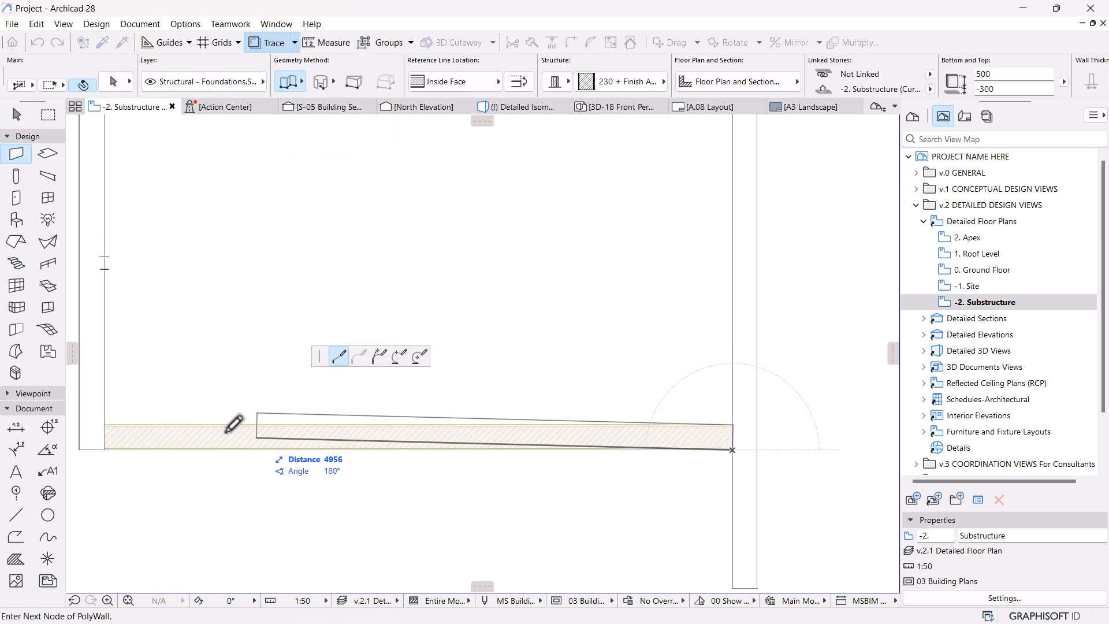
left_click(106, 449)
right_click(259, 314)
left_click(288, 415)
Draw a foundation wall along the lower-left room's south side, starting at its southeast outer corner and ending short of the west wall.
scroll(697, 386, "down", 5)
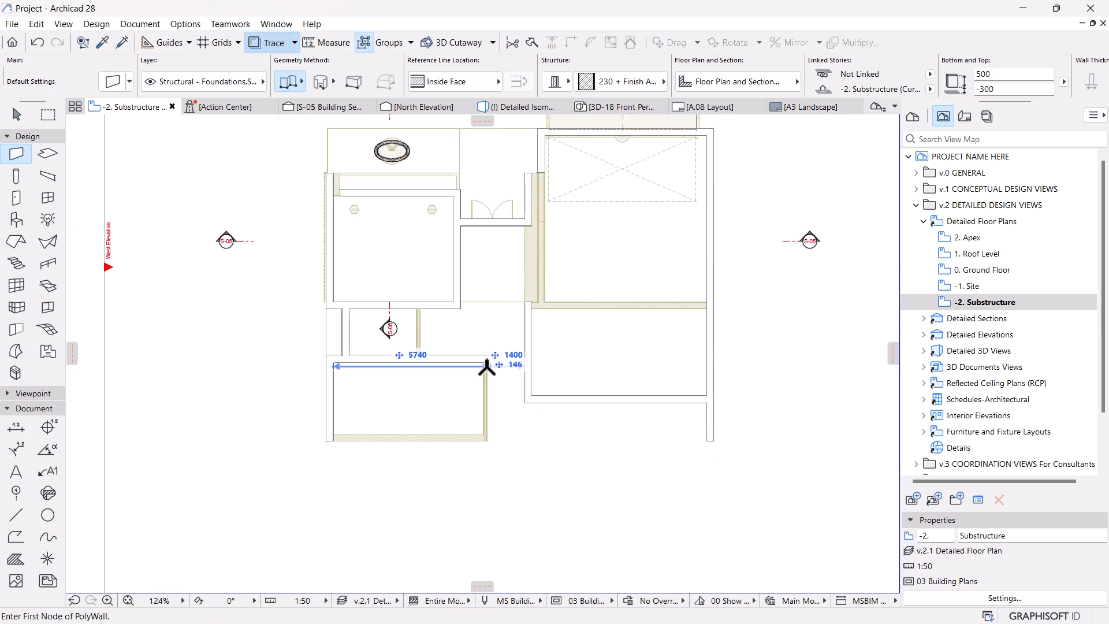
key("Escape")
scroll(325, 426, "up", 5)
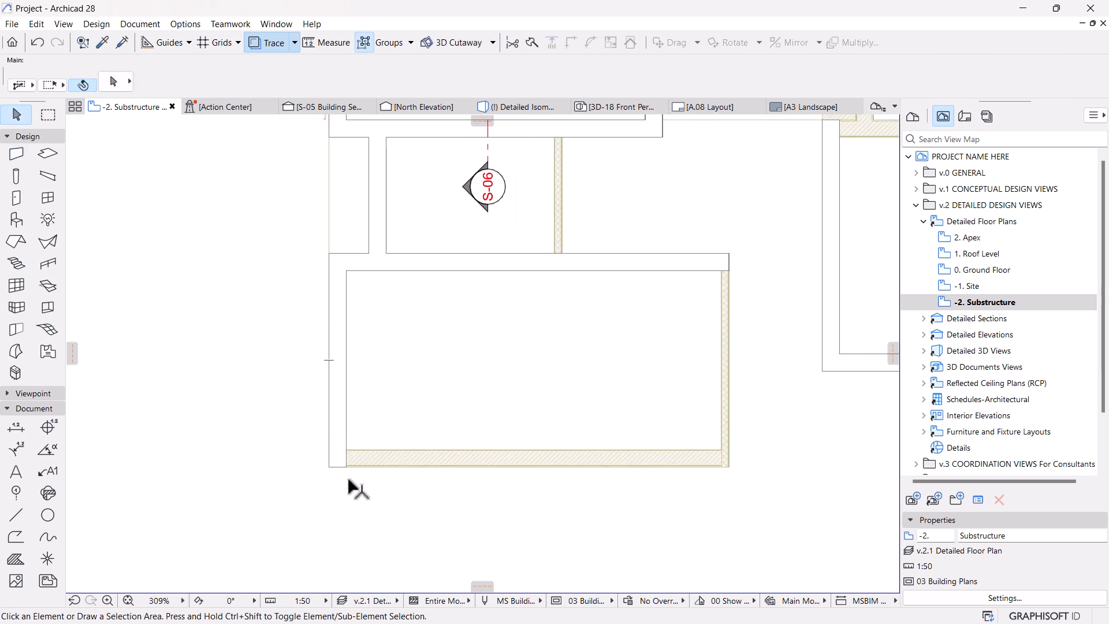
key("w")
scroll(348, 476, "up", 9)
scroll(312, 450, "down", 6)
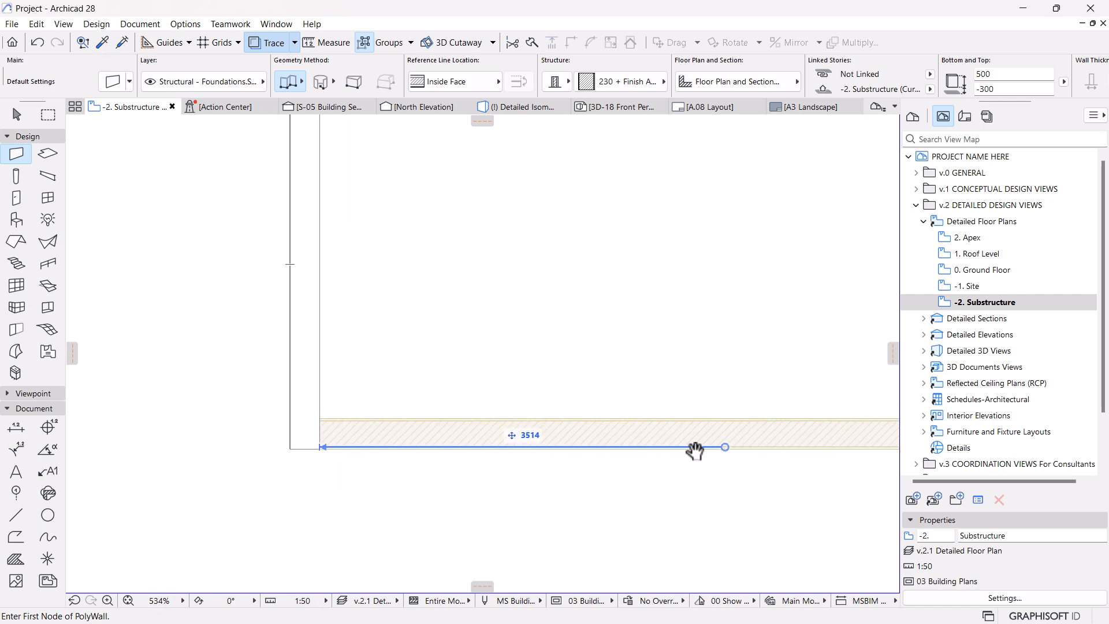
left_click(783, 434)
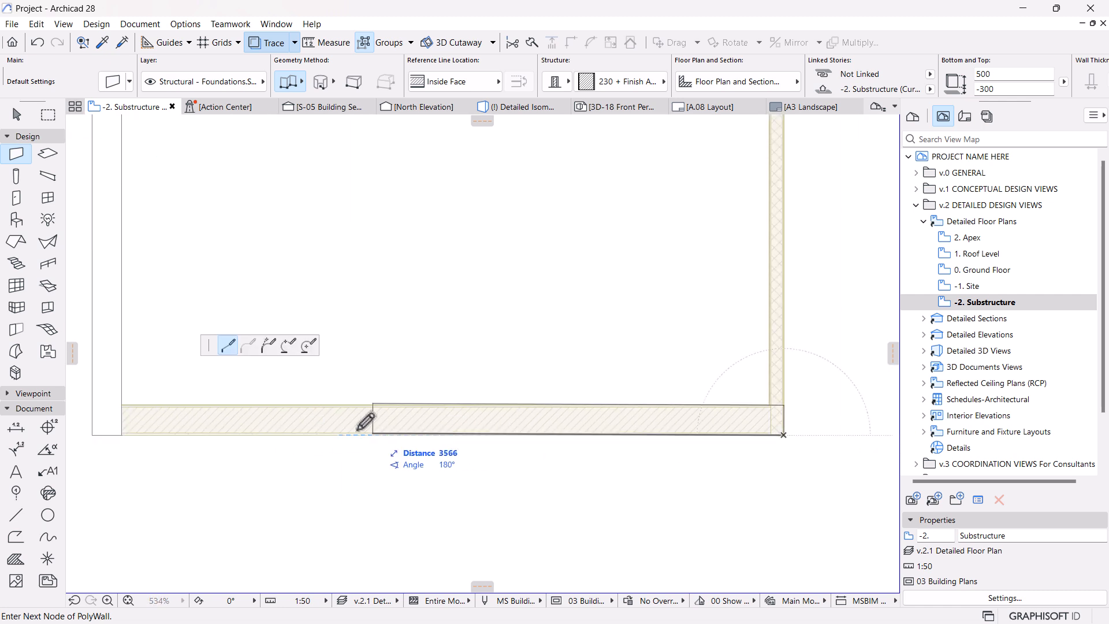
right_click(234, 435)
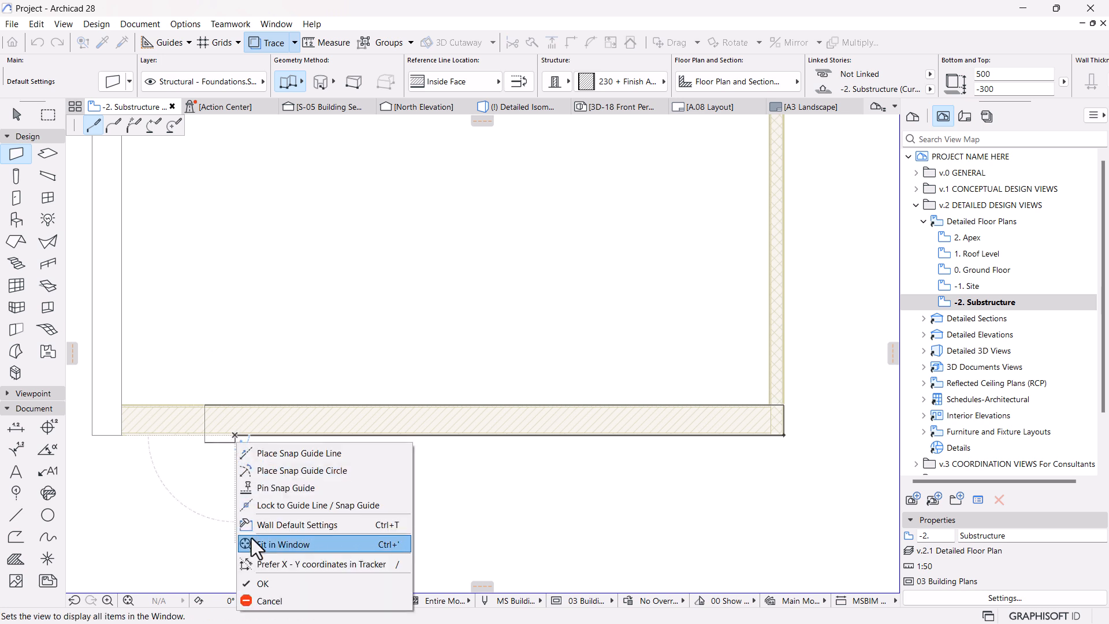
left_click(262, 584)
Intersect the lower-left room's new south wall with its west wall to close the corner.
left_click(116, 366, "shift")
left_click(573, 44)
key("Escape")
Drag a copy of the lower-right room's south wall up onto the traced dividing wall below the D06 room.
scroll(572, 389, "down", 9)
middle_click_drag(560, 368, 541, 405)
scroll(686, 297, "up", 4)
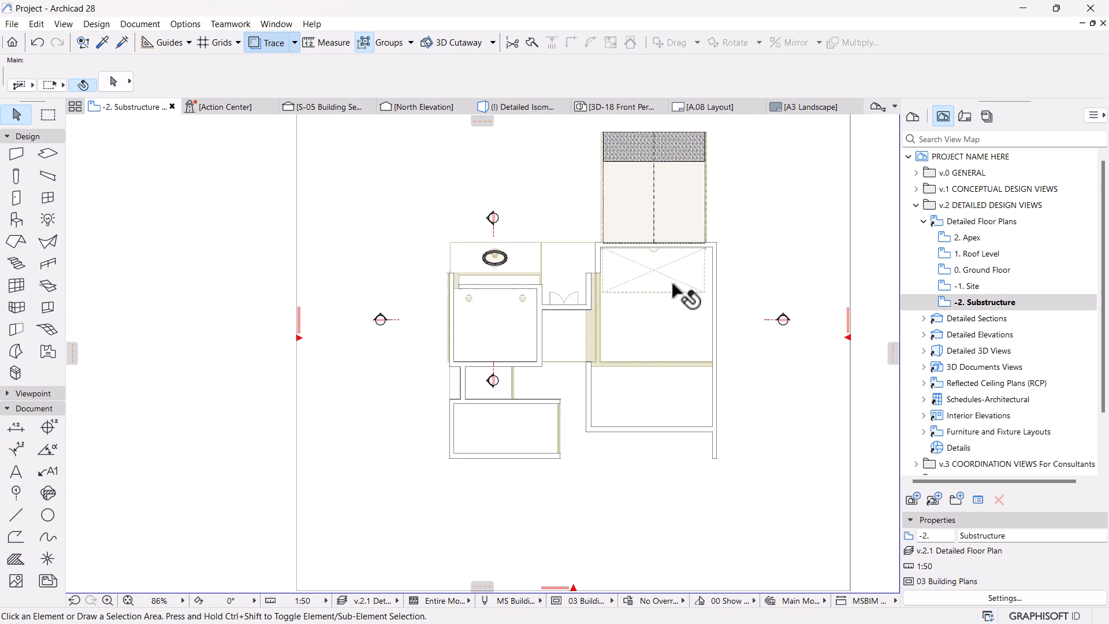
left_click(655, 498)
left_click(660, 509)
left_click(659, 508)
left_click(661, 508)
key("ctrl+shift+d")
left_click(661, 507)
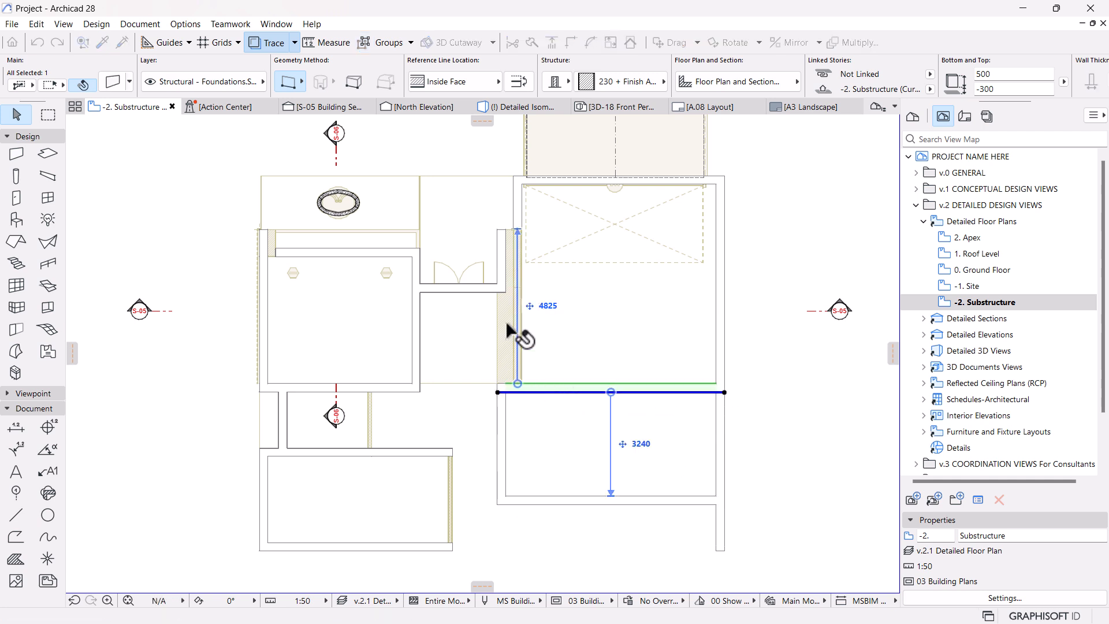
Intersect the short wall on the double door's east side with the copied dividing wall.
scroll(506, 322, "up", 3)
left_click(500, 234)
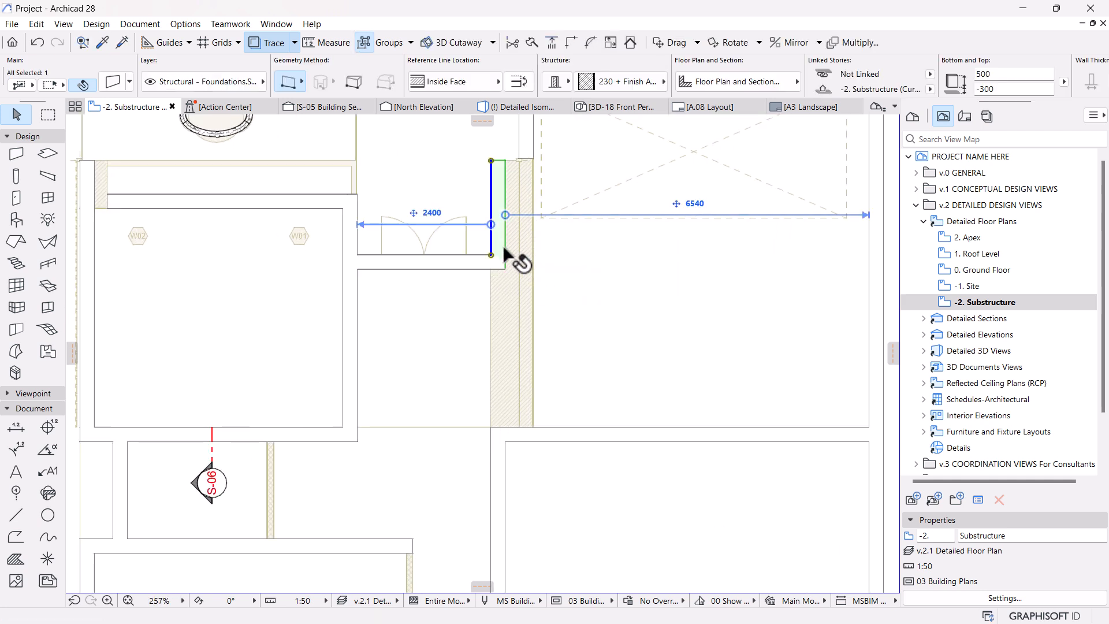
left_click(591, 442, "shift")
left_click(572, 42)
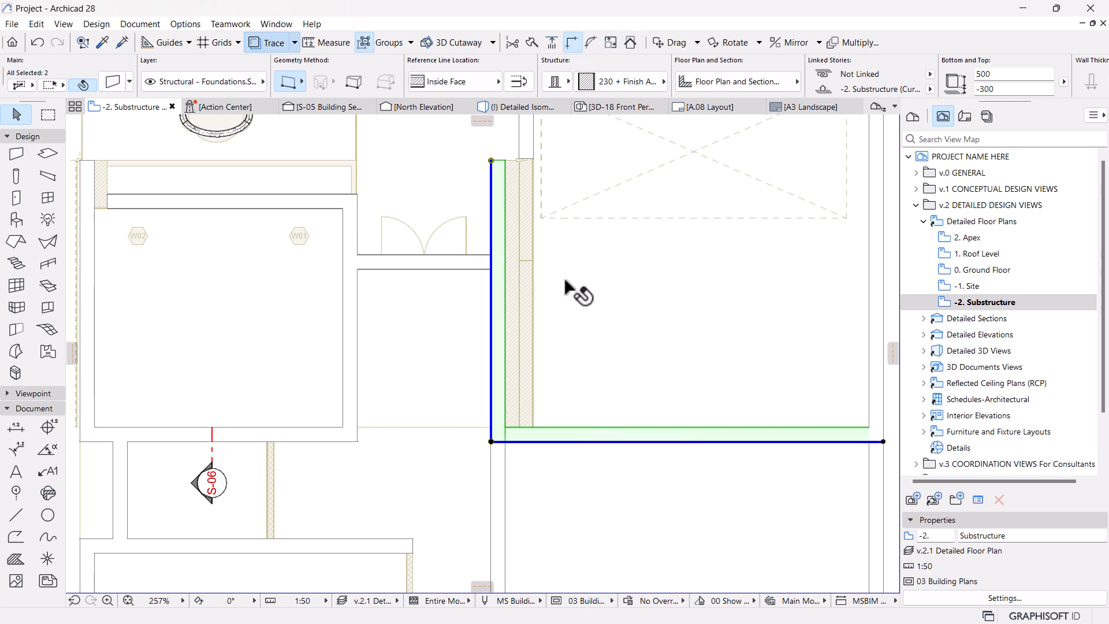
Examine the foundation wall layout on the Substructure plan, especially around the double door and the thick traced dividing wall.
left_click(554, 320)
scroll(549, 341, "down", 4)
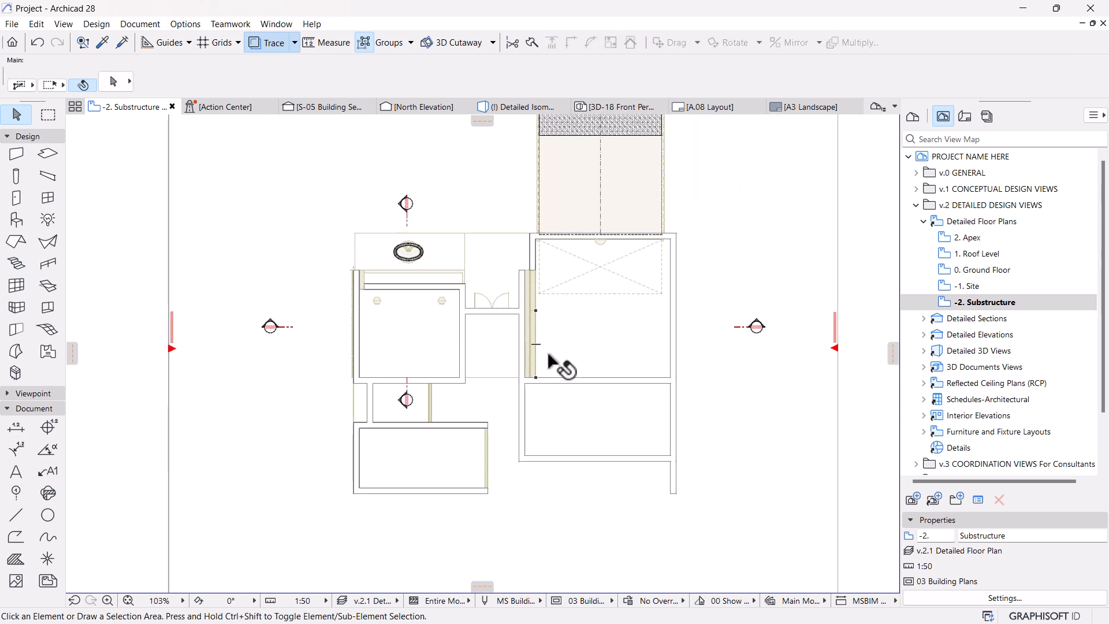
scroll(560, 364, "up", 2)
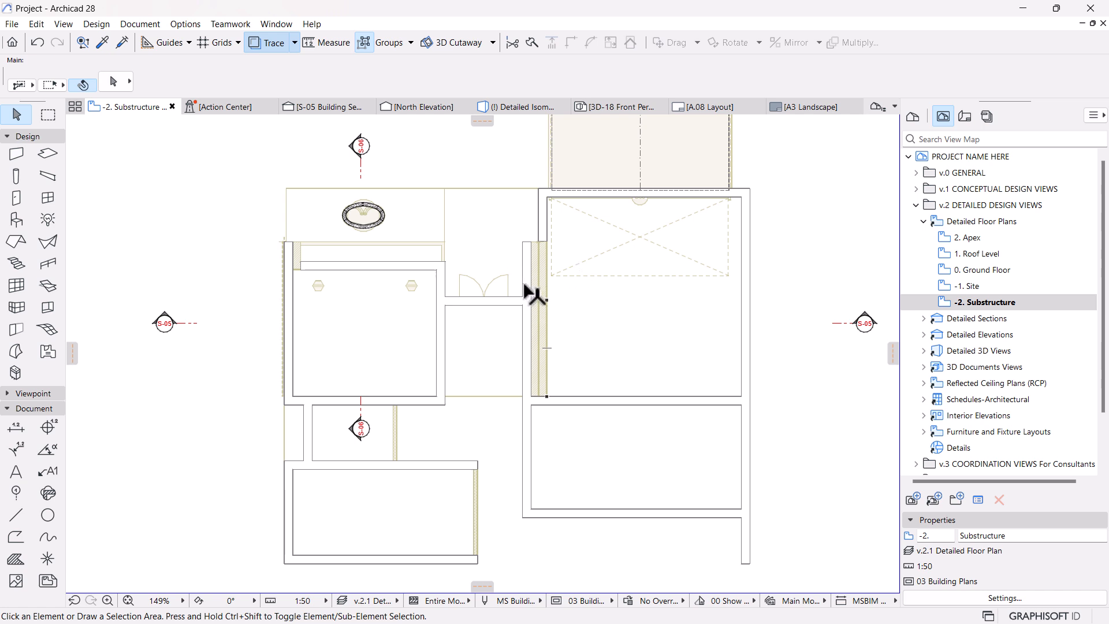
scroll(521, 278, "up", 1)
scroll(537, 344, "up", 1)
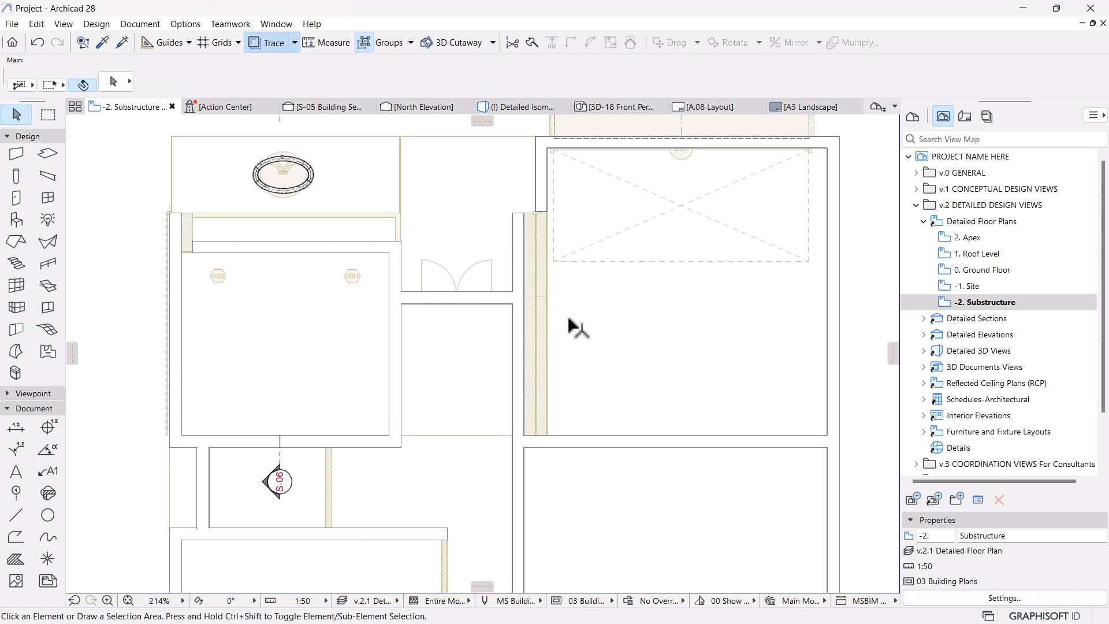
scroll(525, 318, "down", 3)
scroll(529, 317, "up", 4)
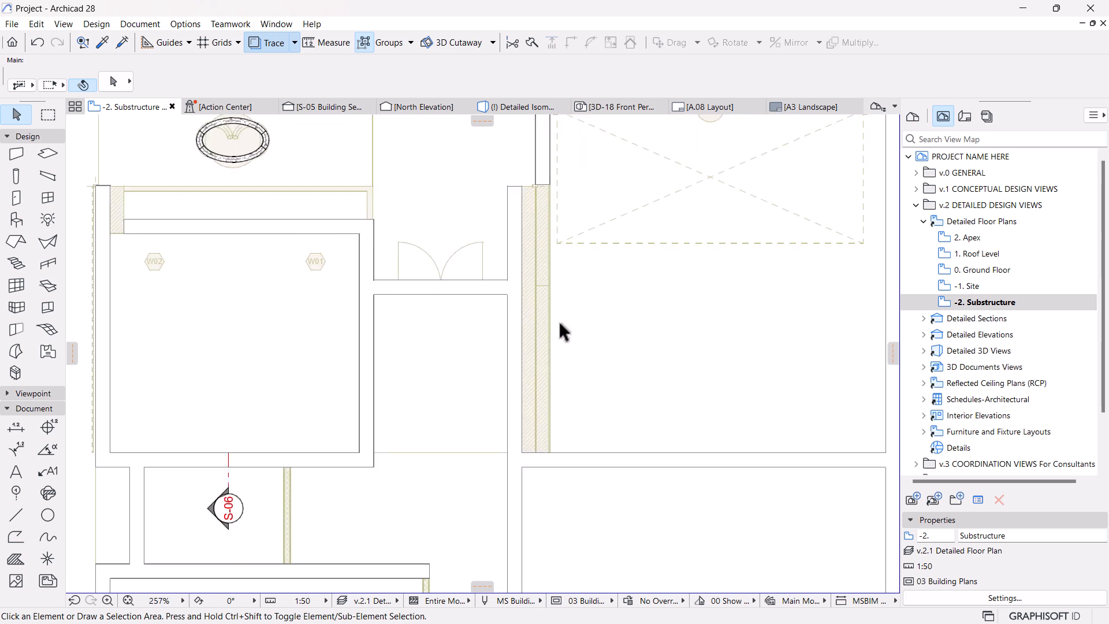
scroll(594, 323, "down", 5)
scroll(578, 277, "up", 9)
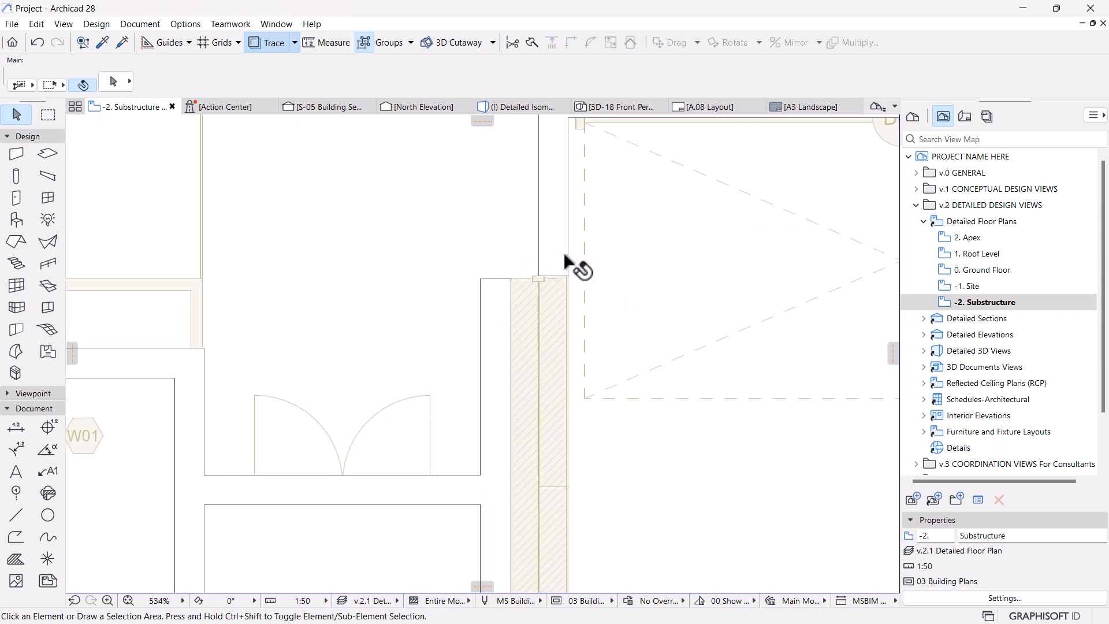
left_click(490, 287)
left_click(533, 293)
scroll(531, 291, "down", 8)
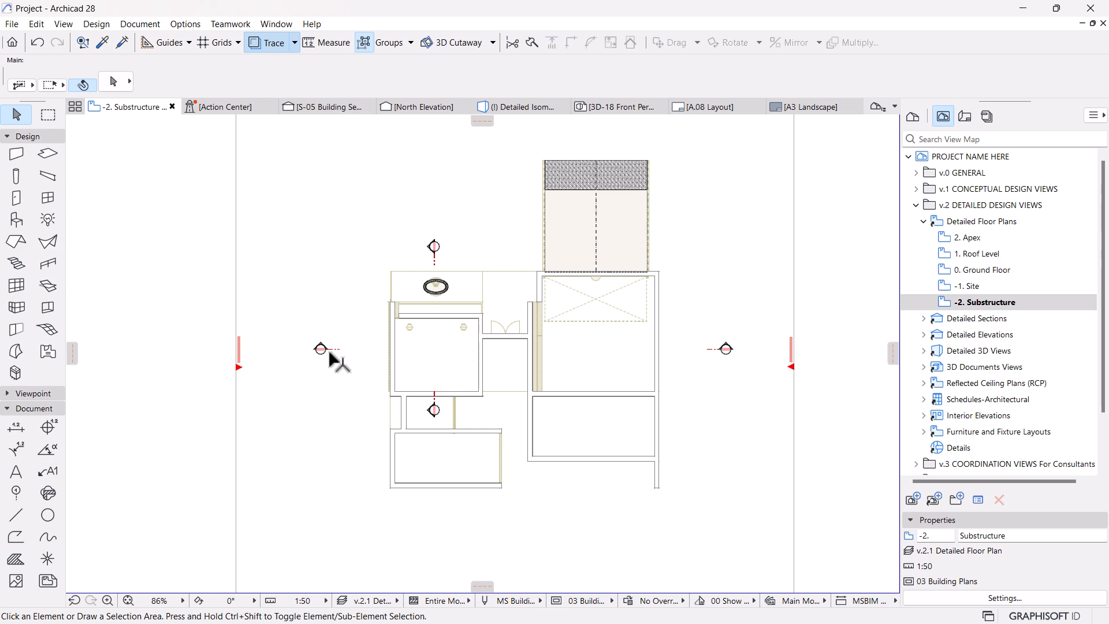
mouse_move(318, 105)
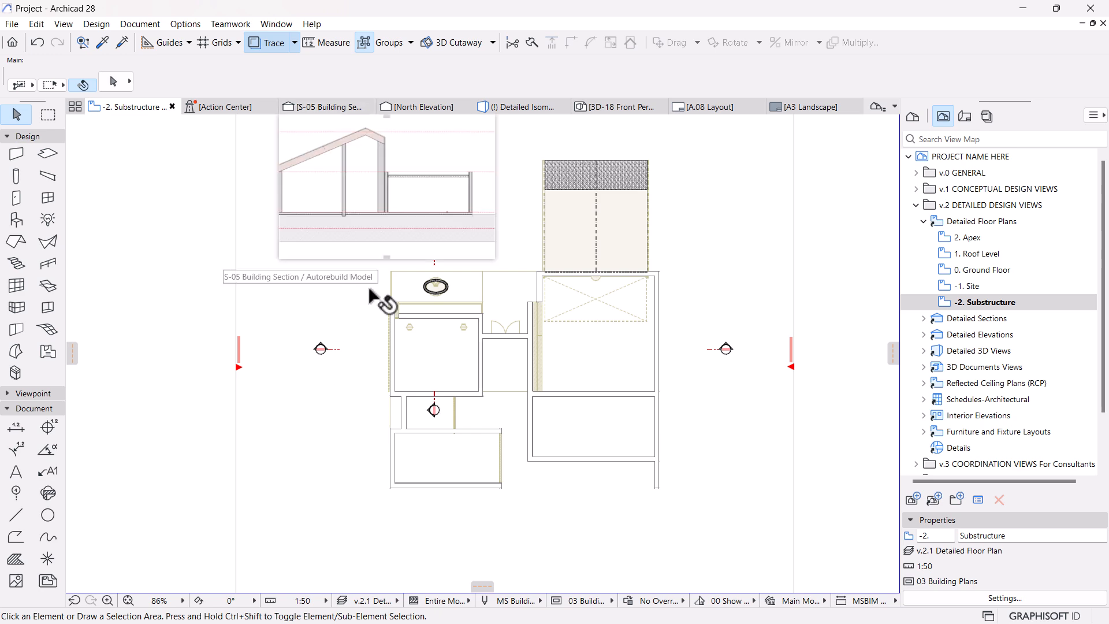
Intersect the upper-left room's north foundation wall with its west wall to close the corner.
scroll(428, 344, "up", 8)
left_click(462, 391)
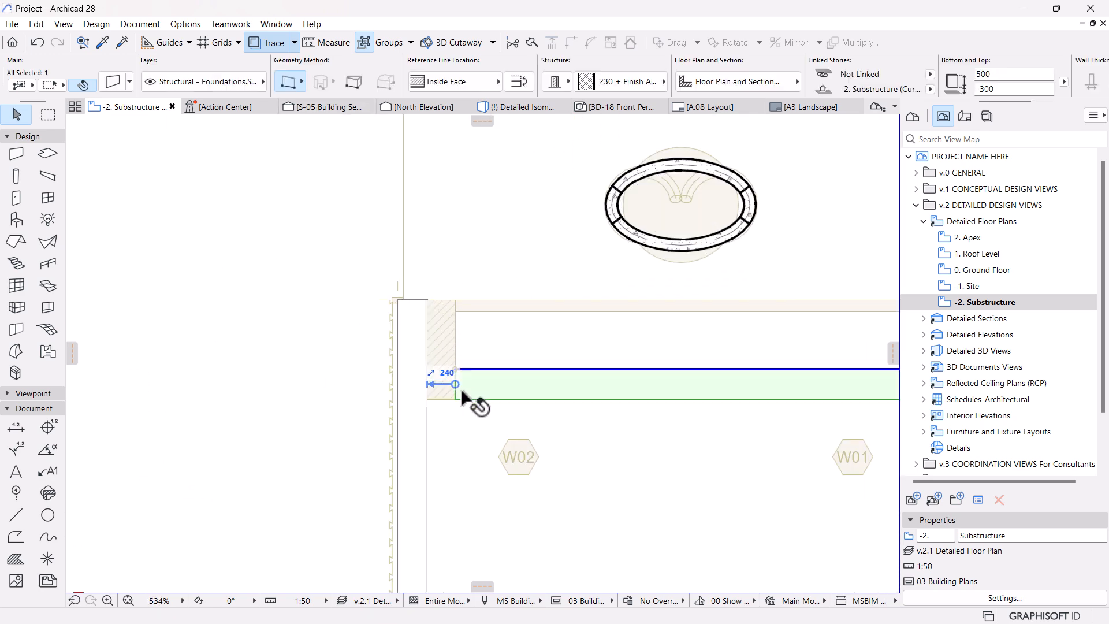
left_click(426, 399, "shift")
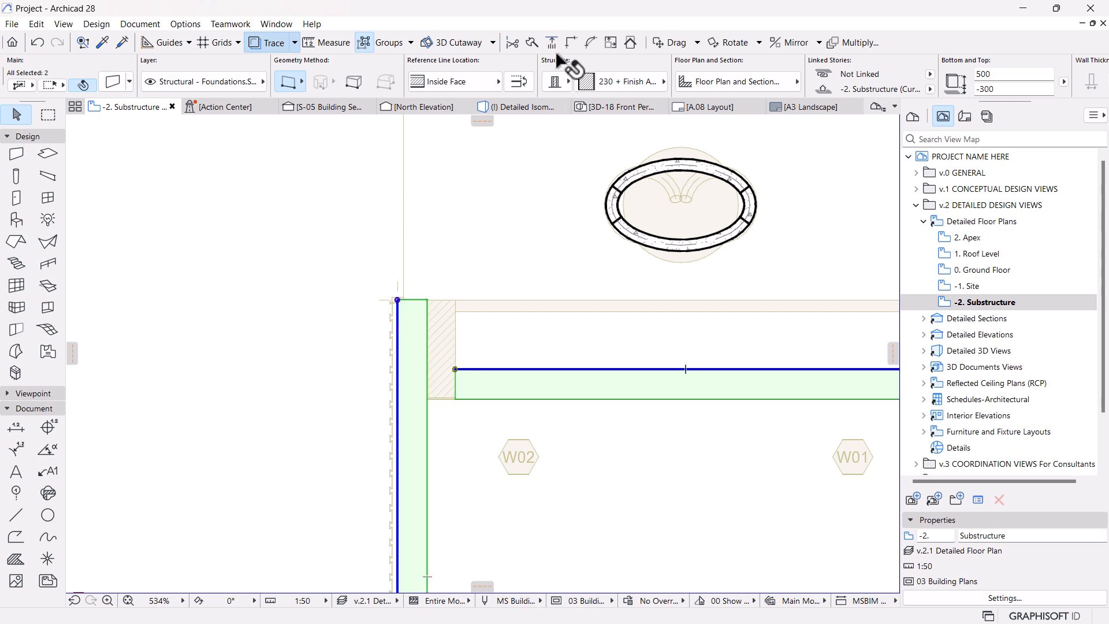
left_click(571, 42)
left_click(464, 417)
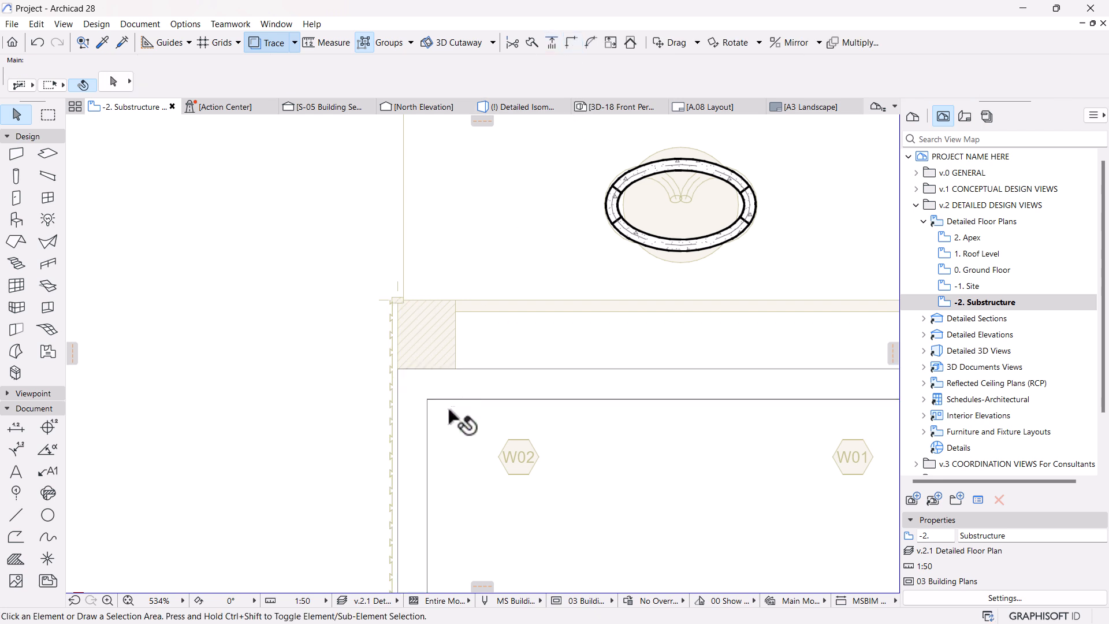
Stretch the upper-left room's west foundation wall north to the outer corner of the traced wall.
left_click(426, 432)
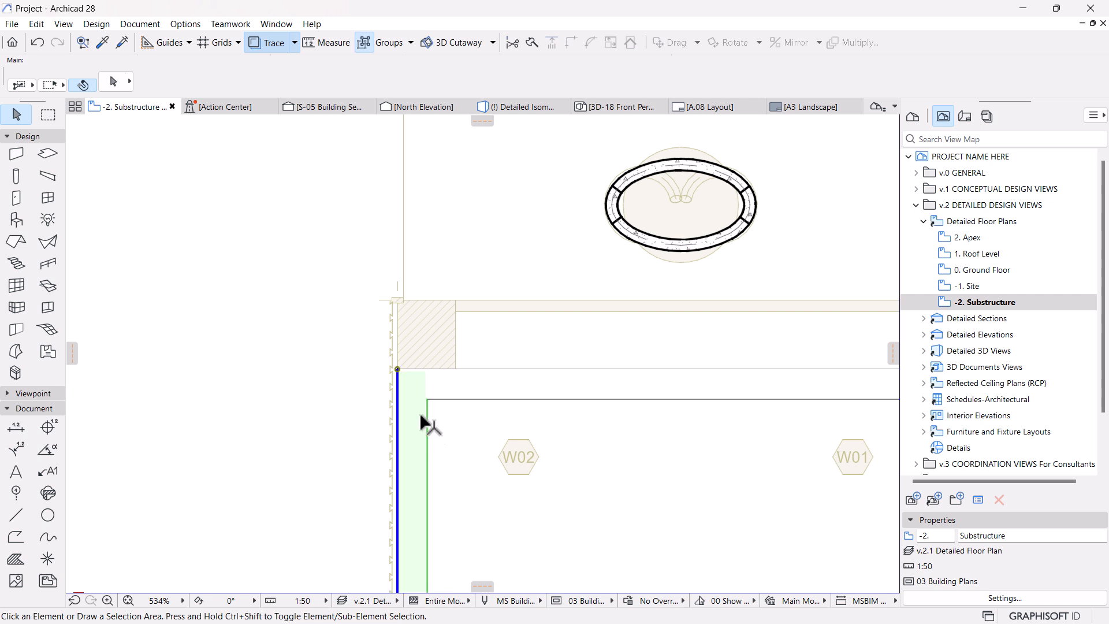
left_click(398, 370)
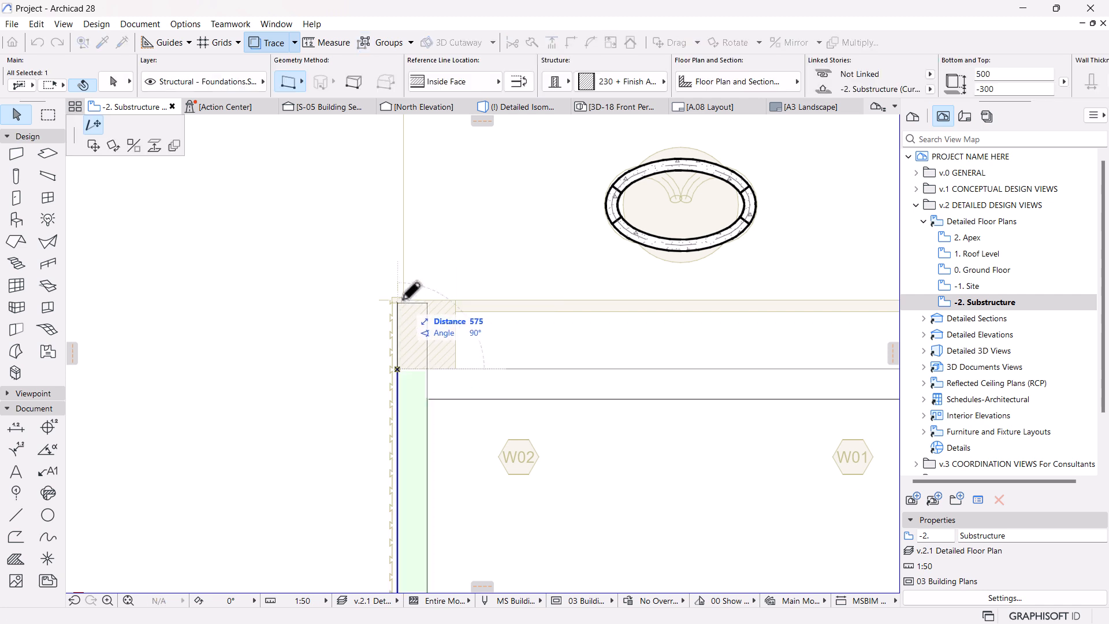
left_click(456, 300)
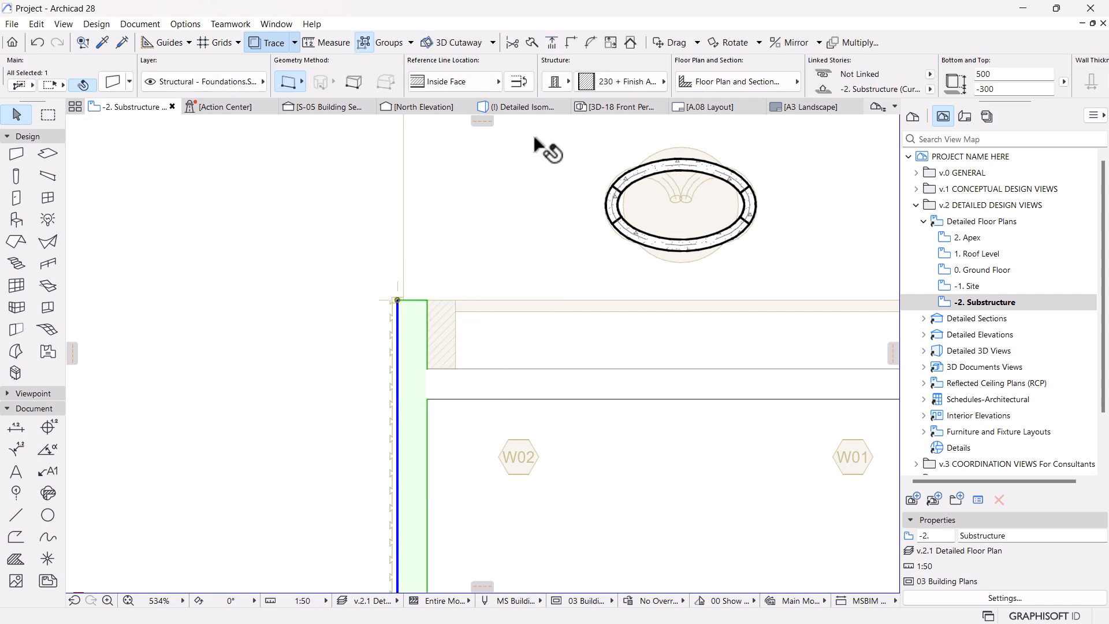
key("Escape")
Check the foundation walls' vertical position in building section S-05 and return to the Substructure plan.
left_click(335, 107)
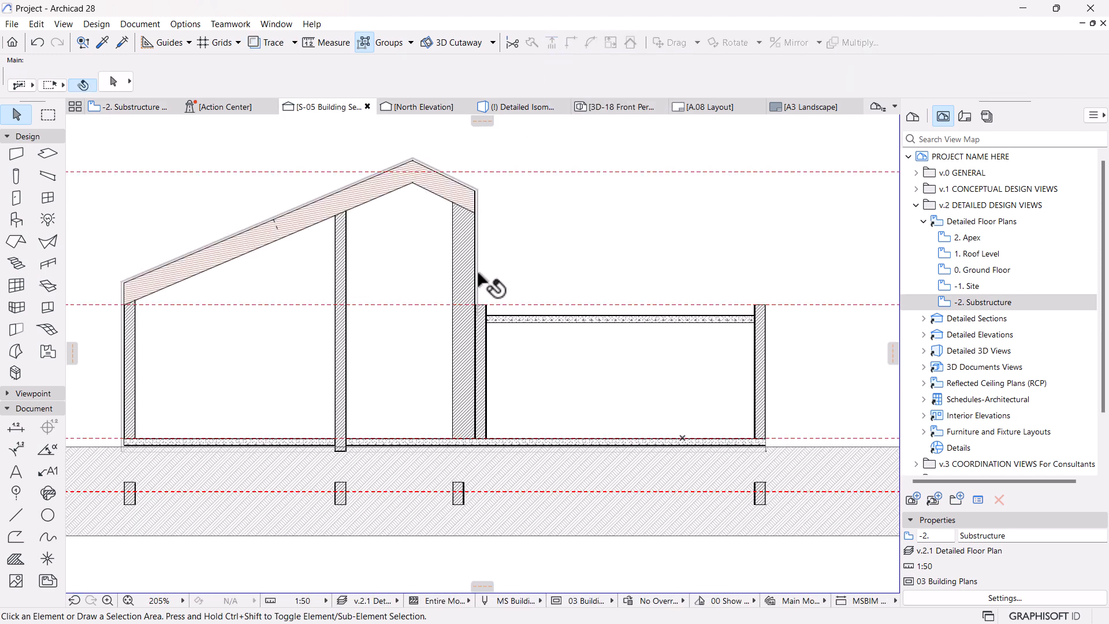
left_click(699, 408)
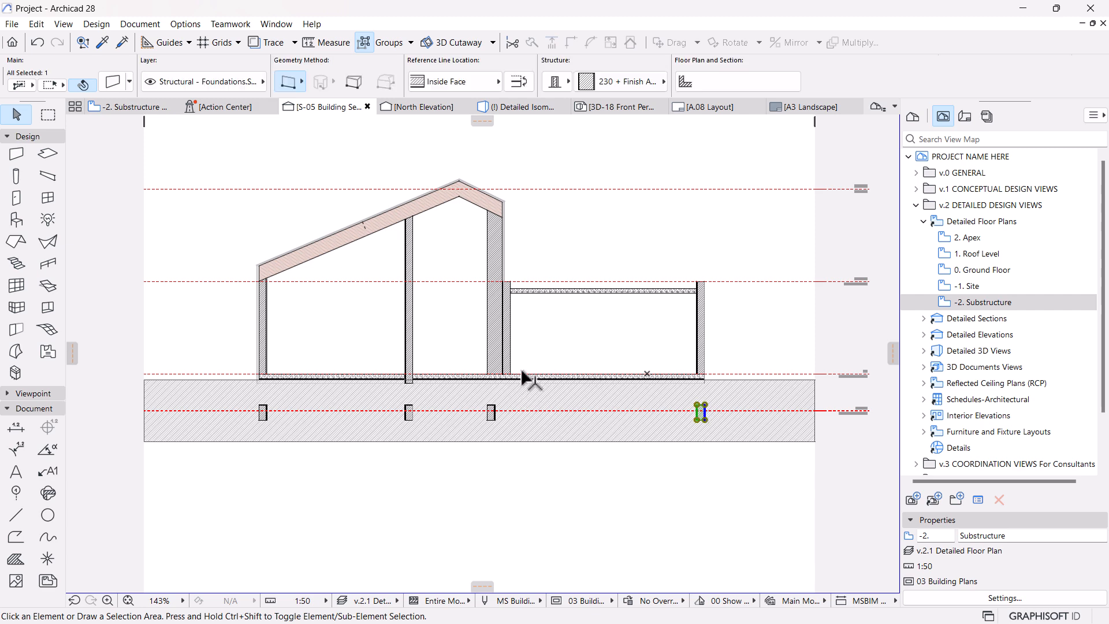
left_click(129, 108)
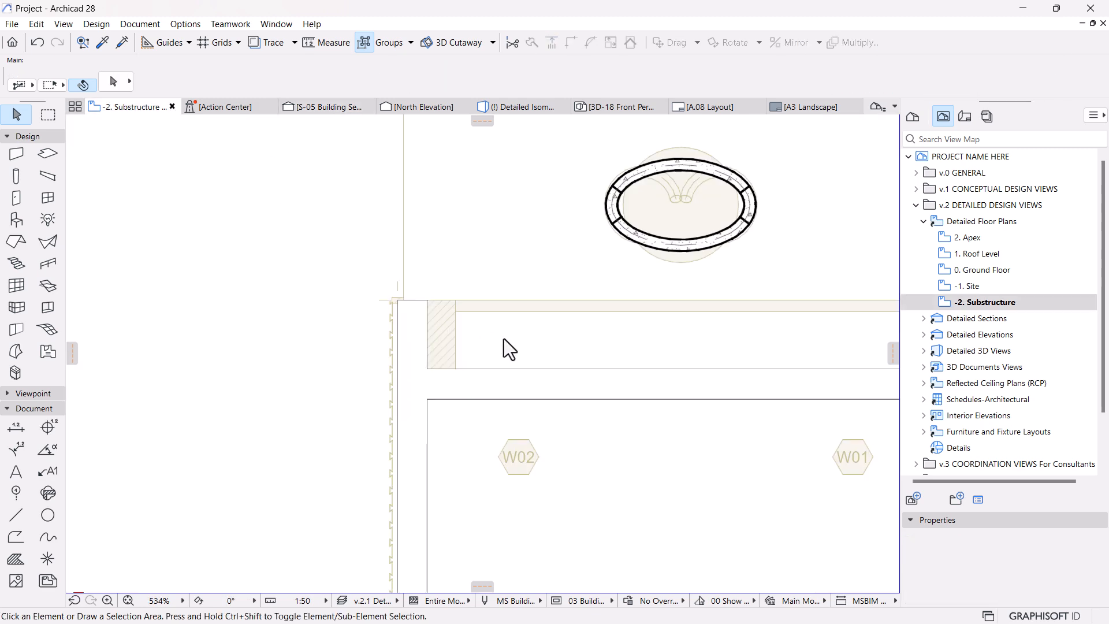
Select all walls on the Substructure plan, set their bottom offset to 0, and check them in building section S-05.
scroll(504, 339, "down", 5)
middle_click_drag(610, 338, 605, 332)
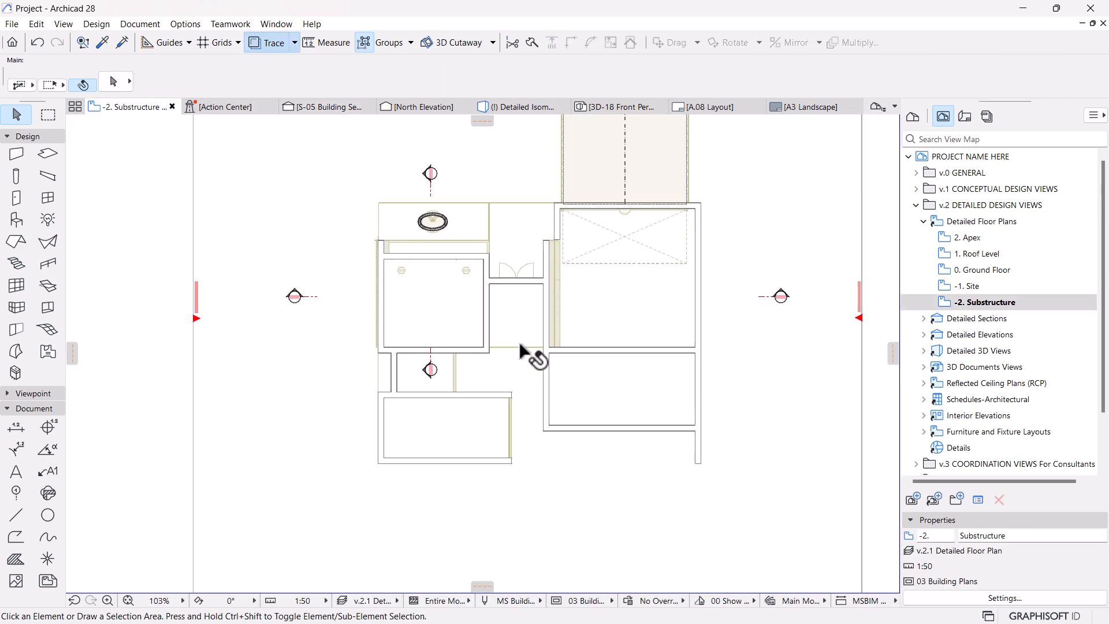
key("ctrl+a")
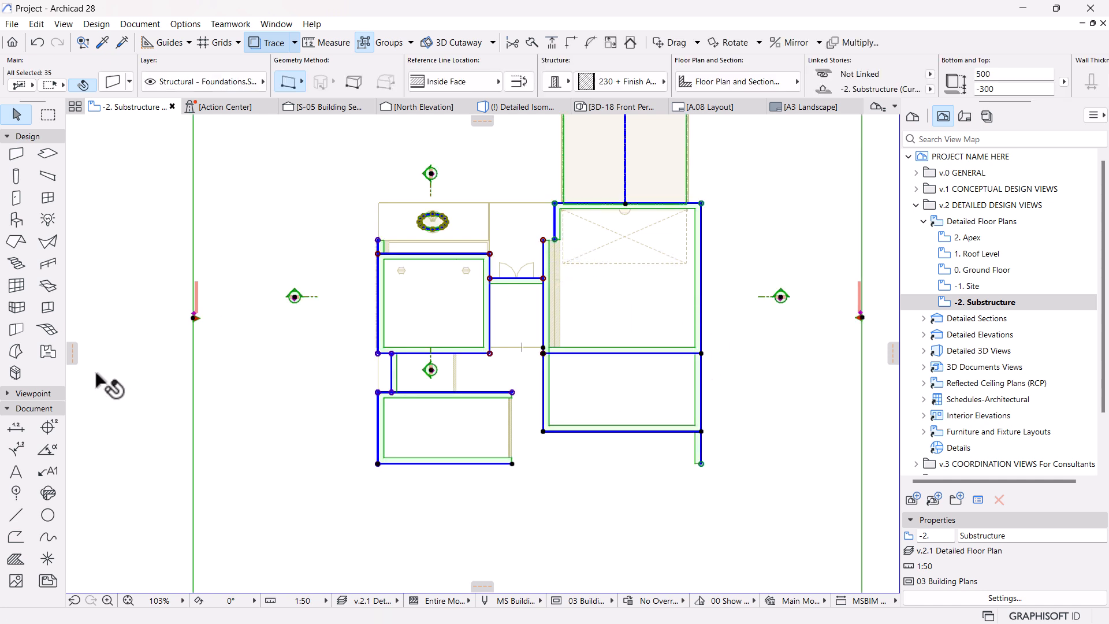
key("Escape")
left_click(17, 156)
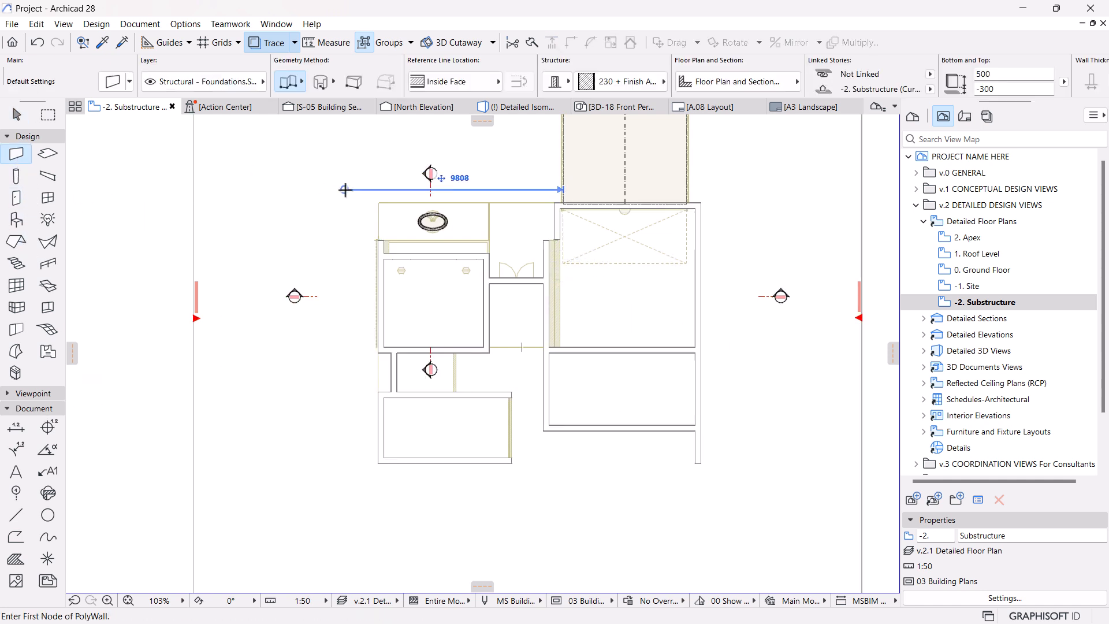
key("ctrl+a")
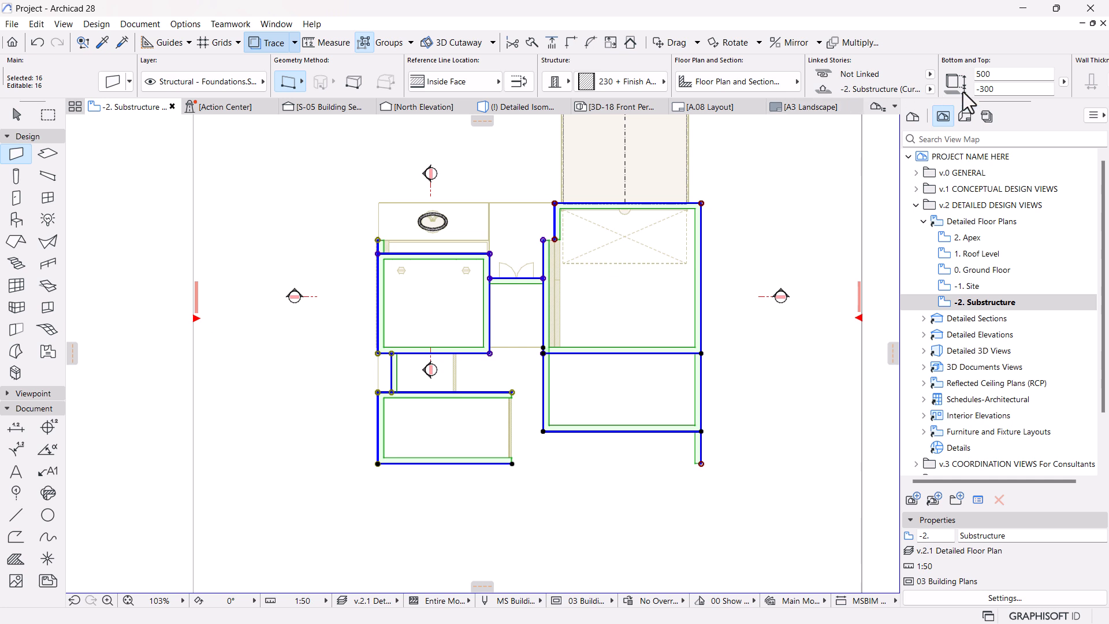
left_click(1004, 90)
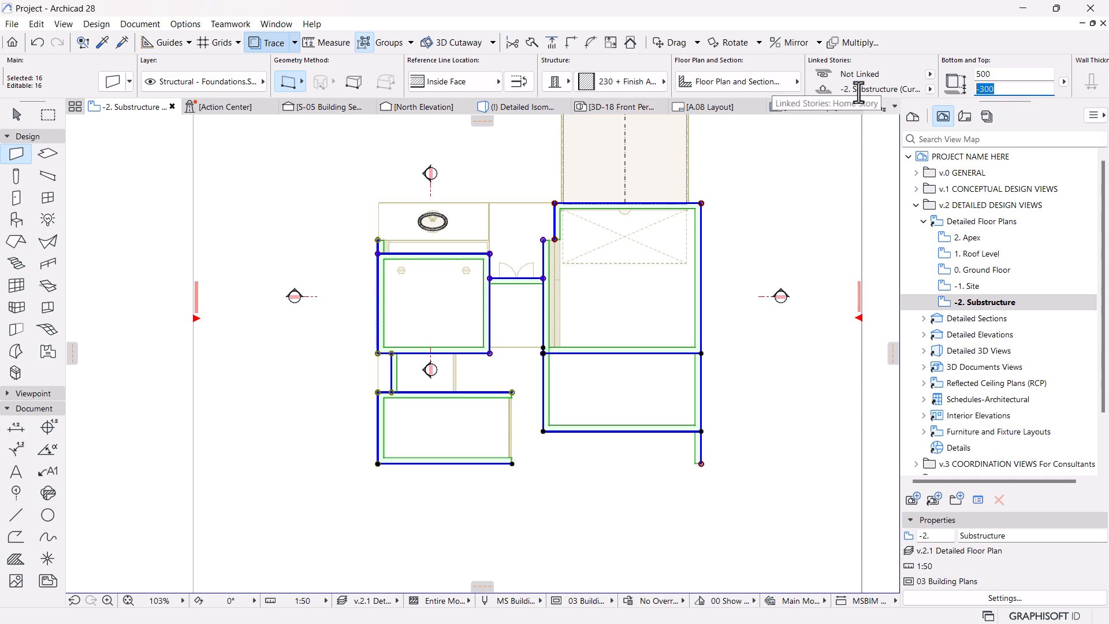
type("0")
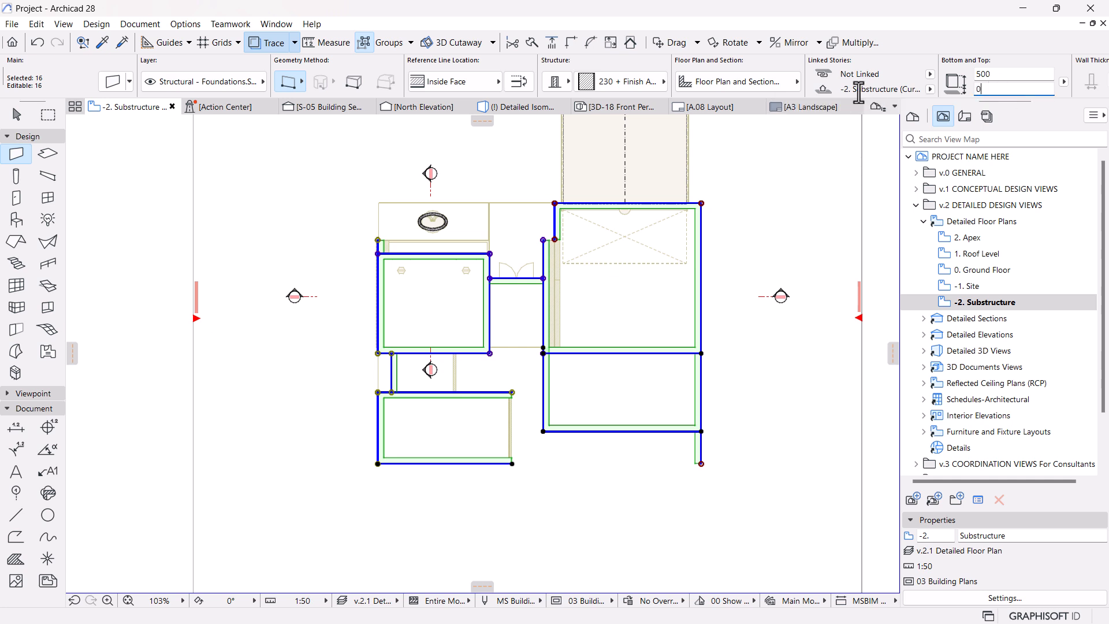
left_click(327, 106)
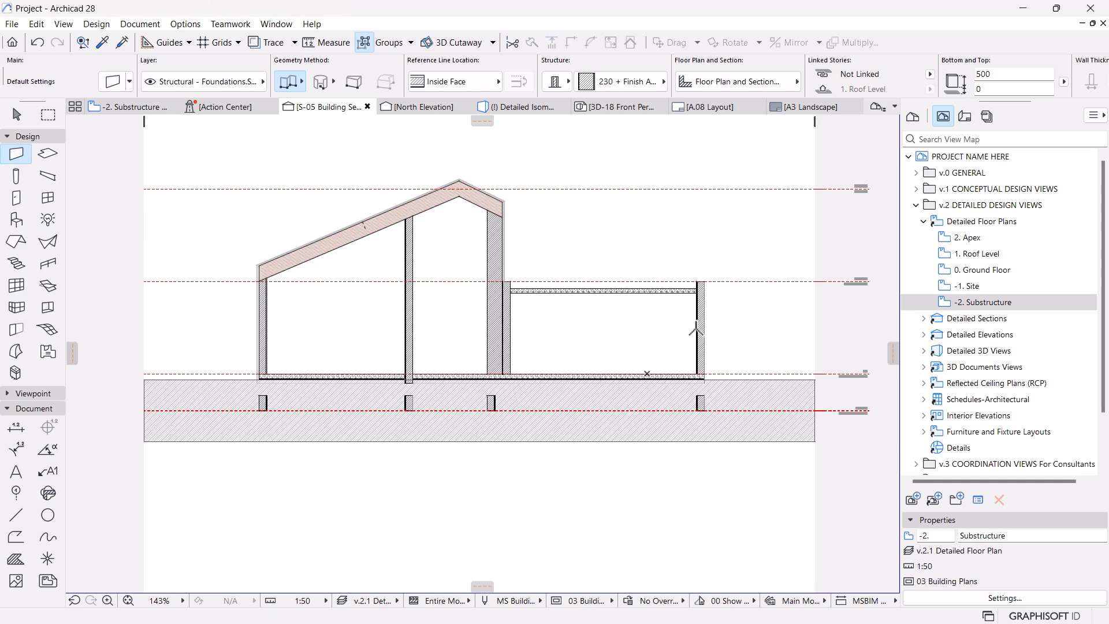
mouse_move(144, 106)
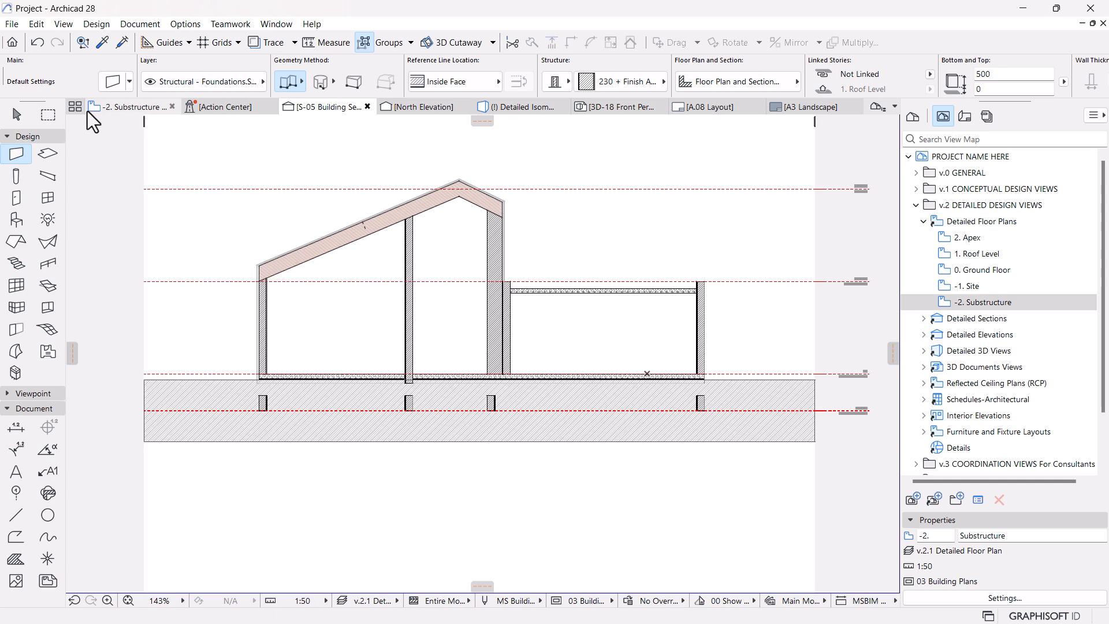
Link the tops of the selected foundation walls to story 0. Ground Floor and check them in building section S-05.
left_click(125, 107)
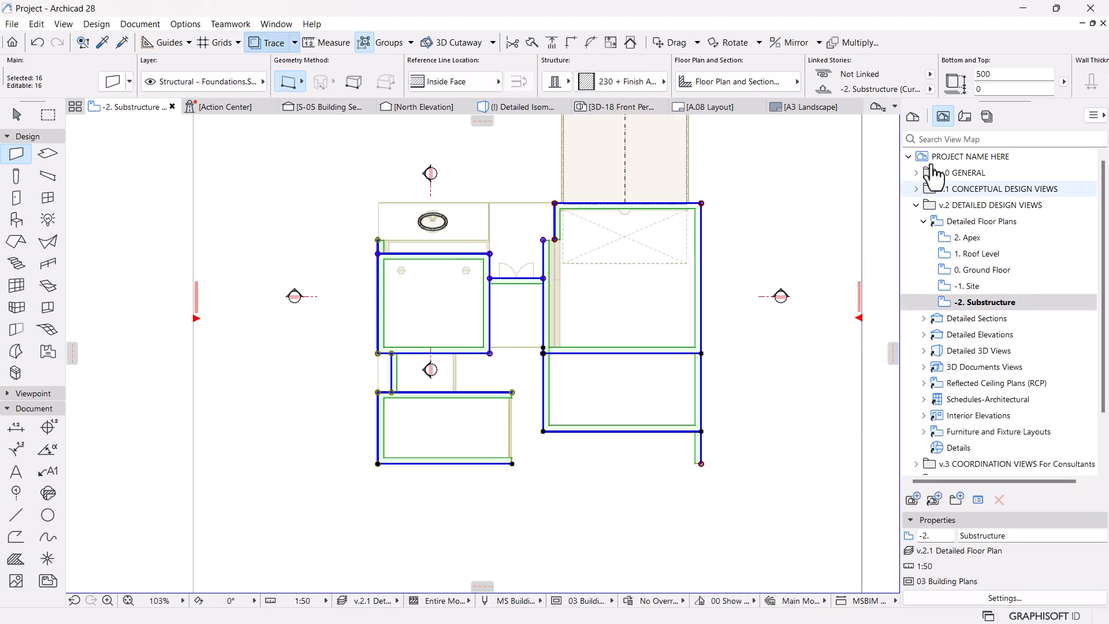
left_click(930, 74)
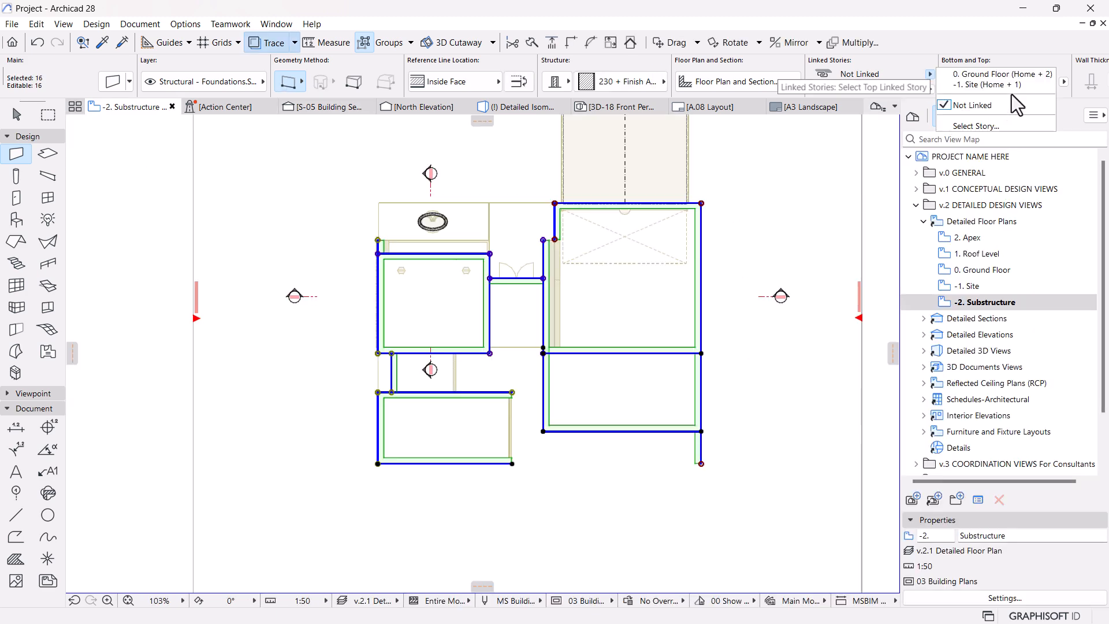
left_click(1001, 74)
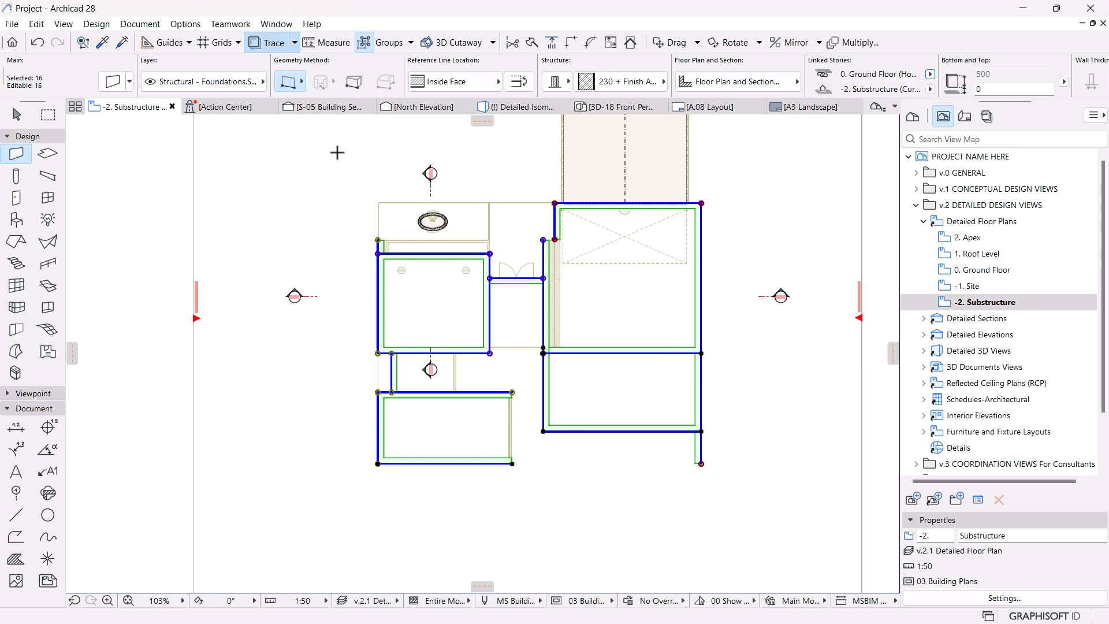
left_click(323, 107)
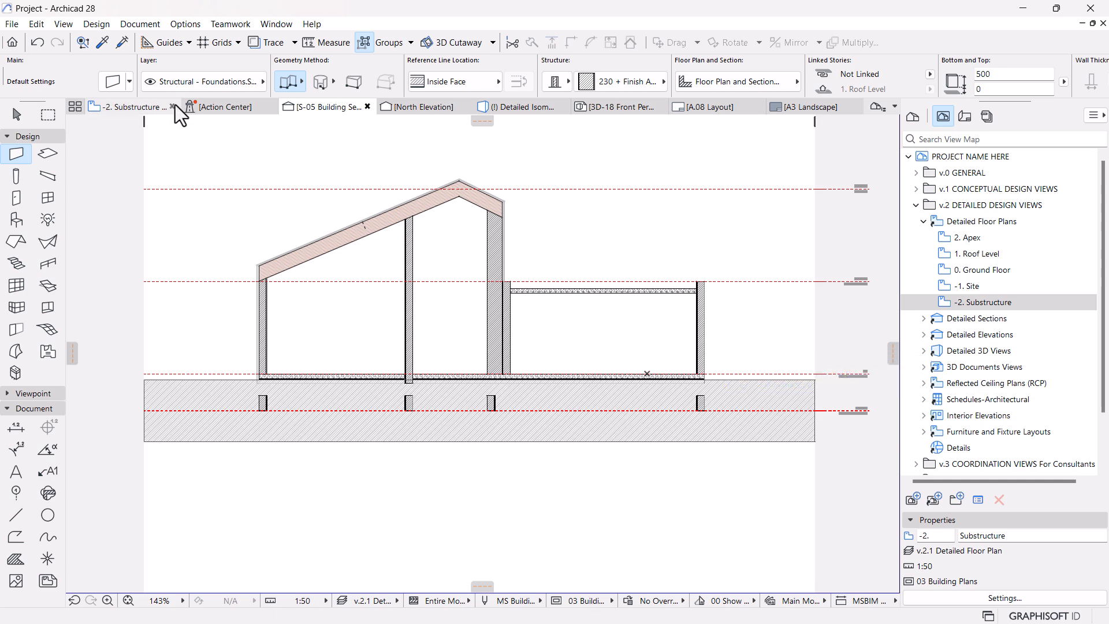
Change the selected foundation walls' top offset from the Ground Floor story so their tops rise to just below the floor slab.
left_click(158, 106)
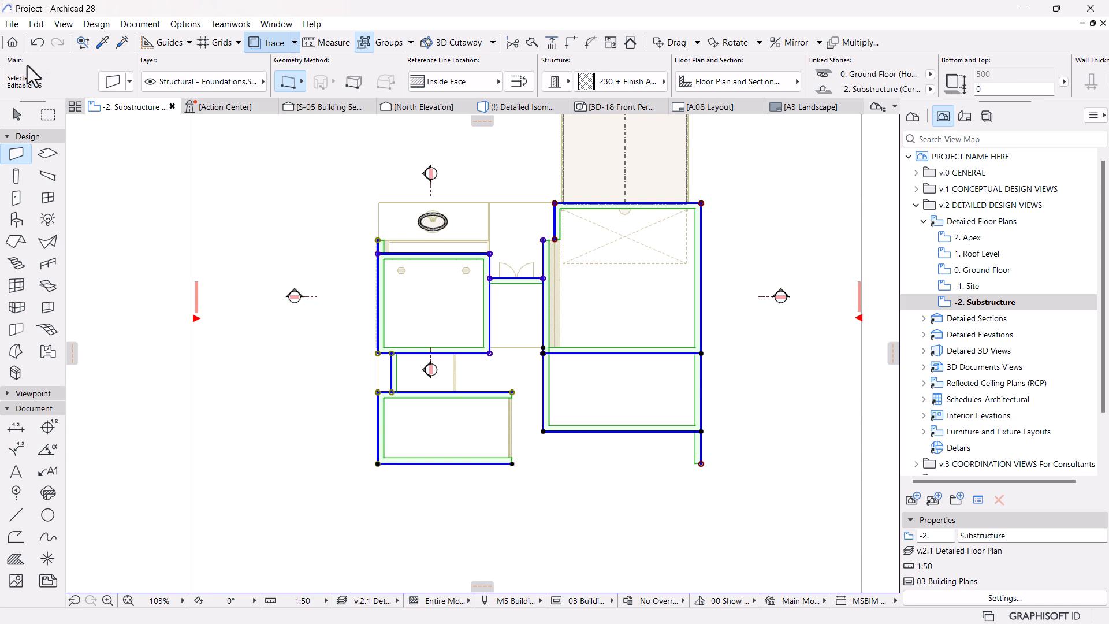
left_click(113, 82)
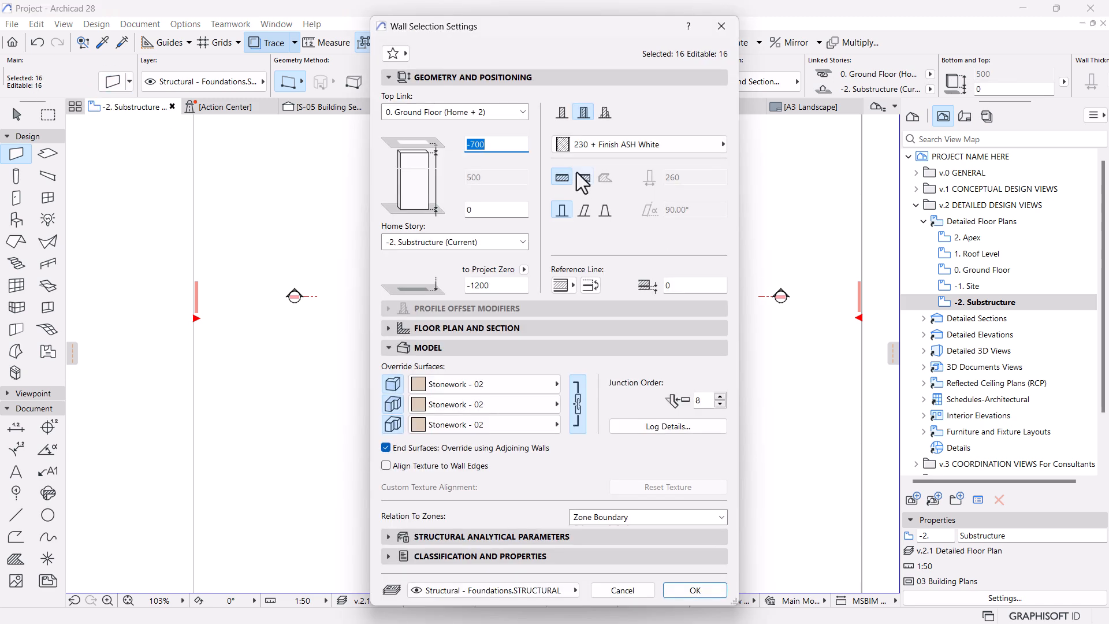
type("0")
key("Return")
Examine the foundation walls in building section S-05, especially the one beneath the thick wall next to the flat-roofed part.
scroll(500, 116, "down", 1)
left_click(328, 106)
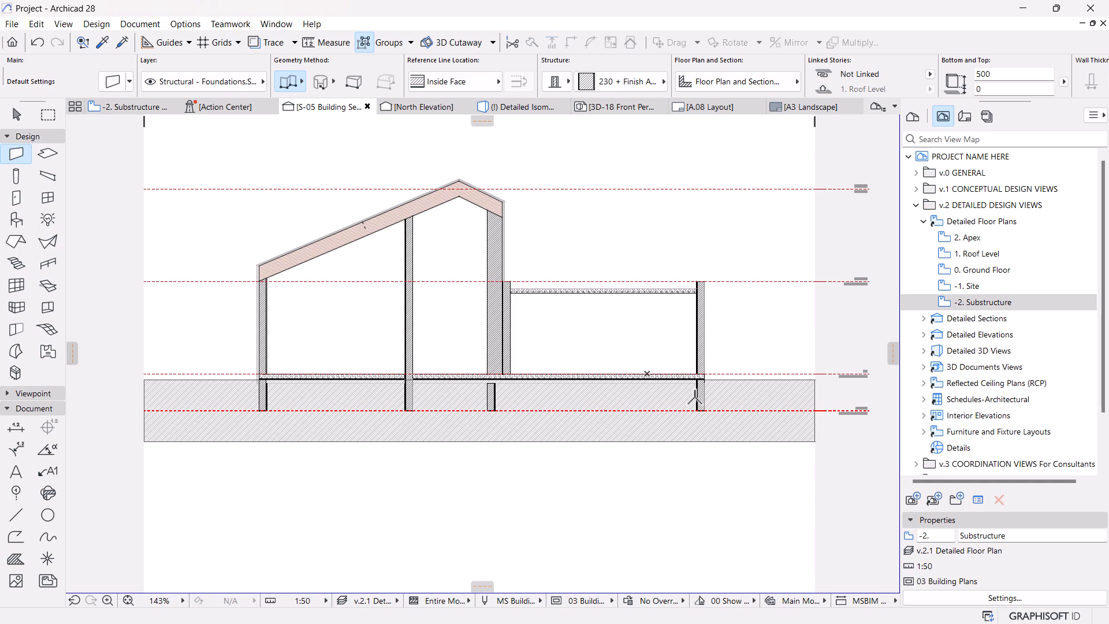
scroll(695, 397, "up", 3)
scroll(696, 393, "down", 2)
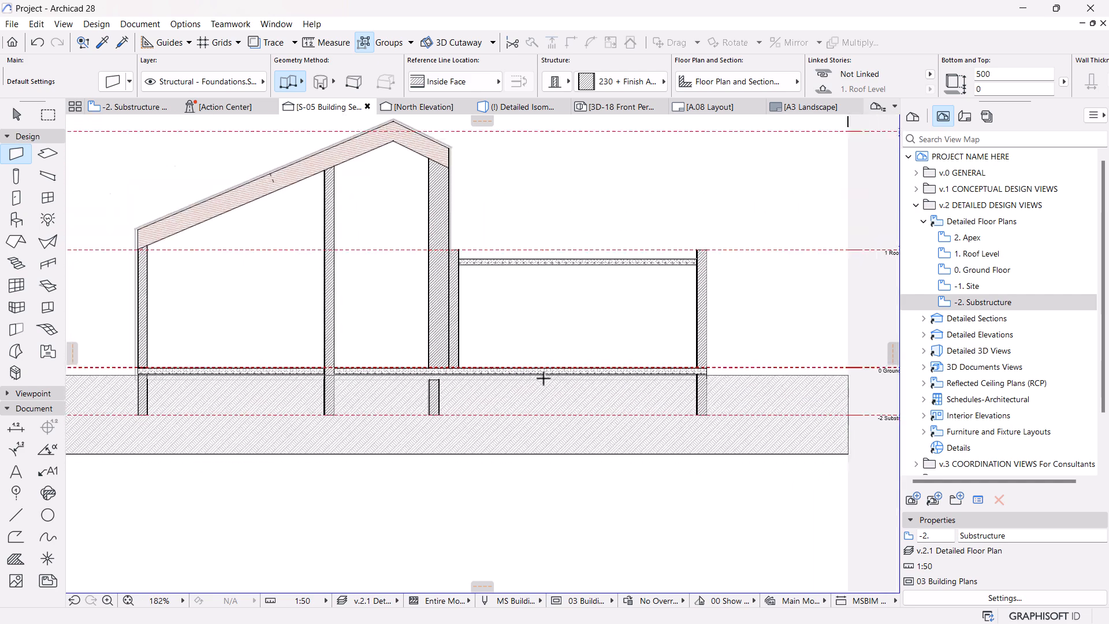
middle_click_drag(429, 371, 455, 382)
key("Escape")
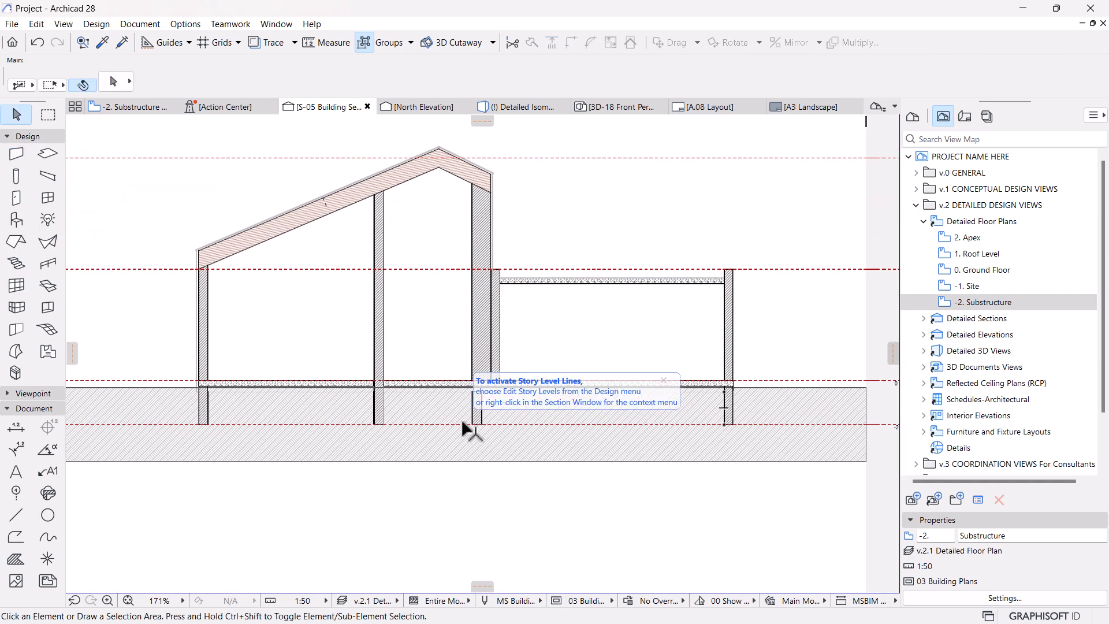
scroll(475, 354, "up", 3)
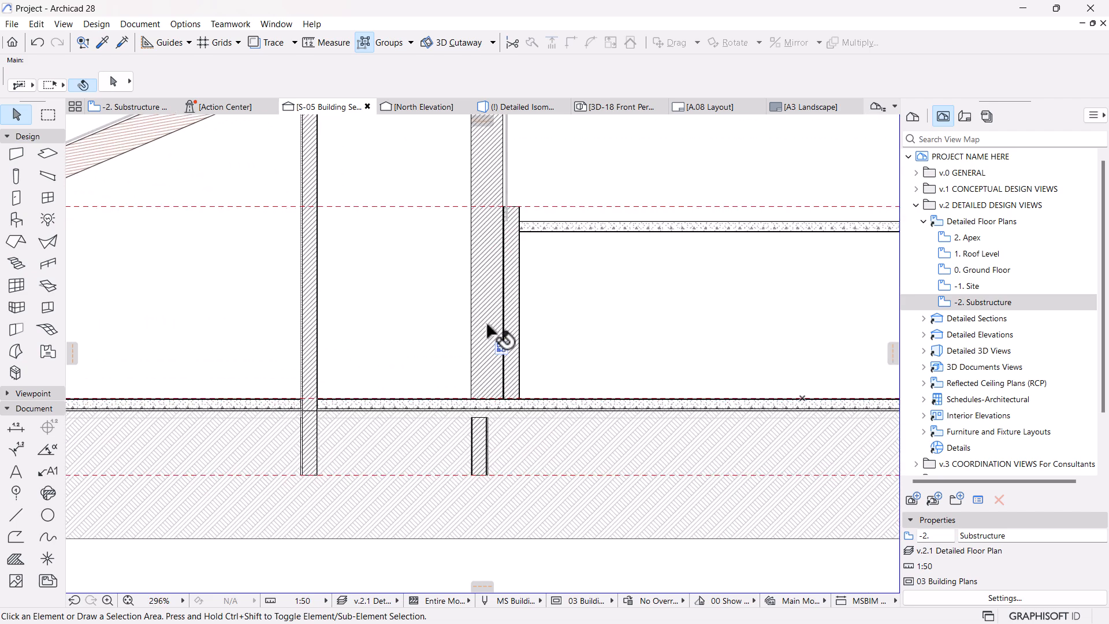
left_click(495, 335)
key("Escape")
scroll(519, 376, "down", 5)
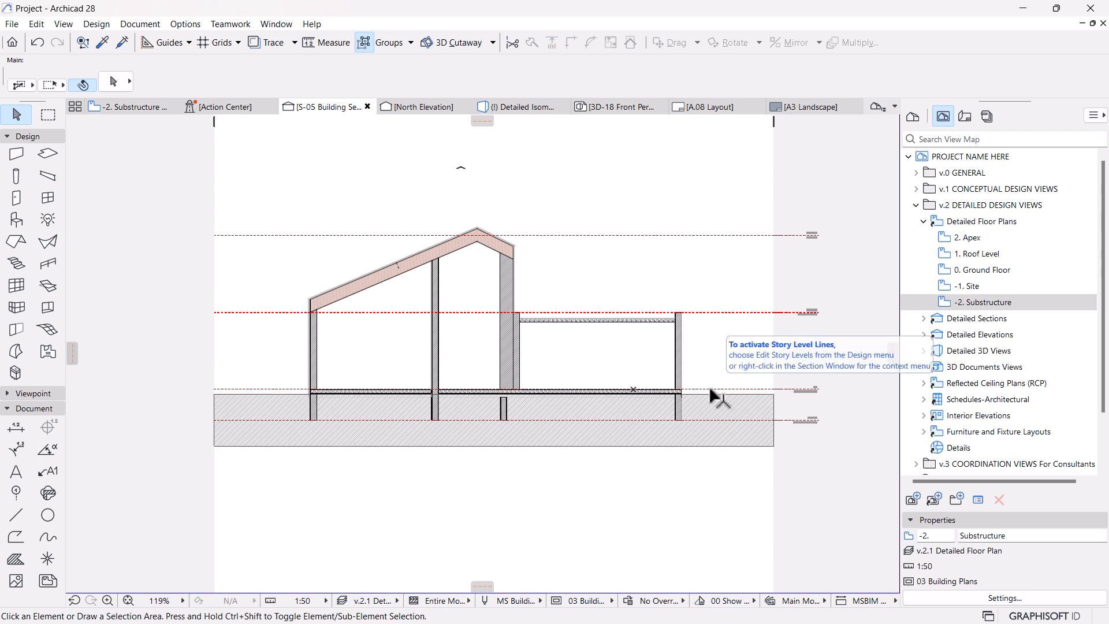
Examine the foundation walls in building section S-05, including the junction of the central inner foundation wall with the floor slab.
scroll(316, 416, "up", 2)
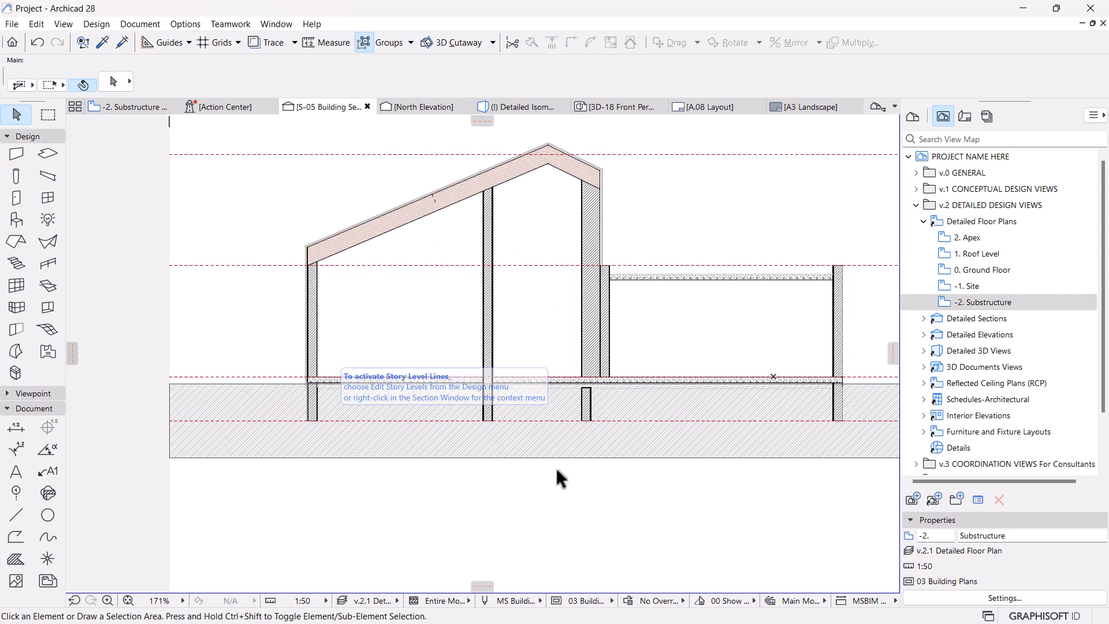
scroll(575, 467, "down", 1)
middle_click_drag(600, 460, 467, 460)
scroll(466, 460, "up", 1)
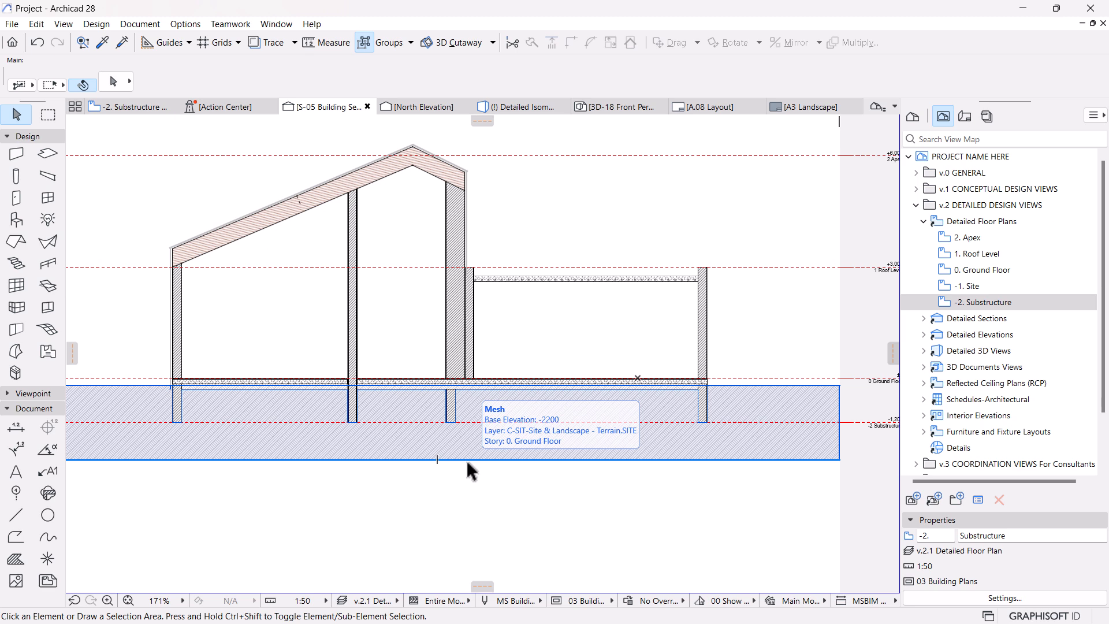
scroll(681, 458, "down", 1)
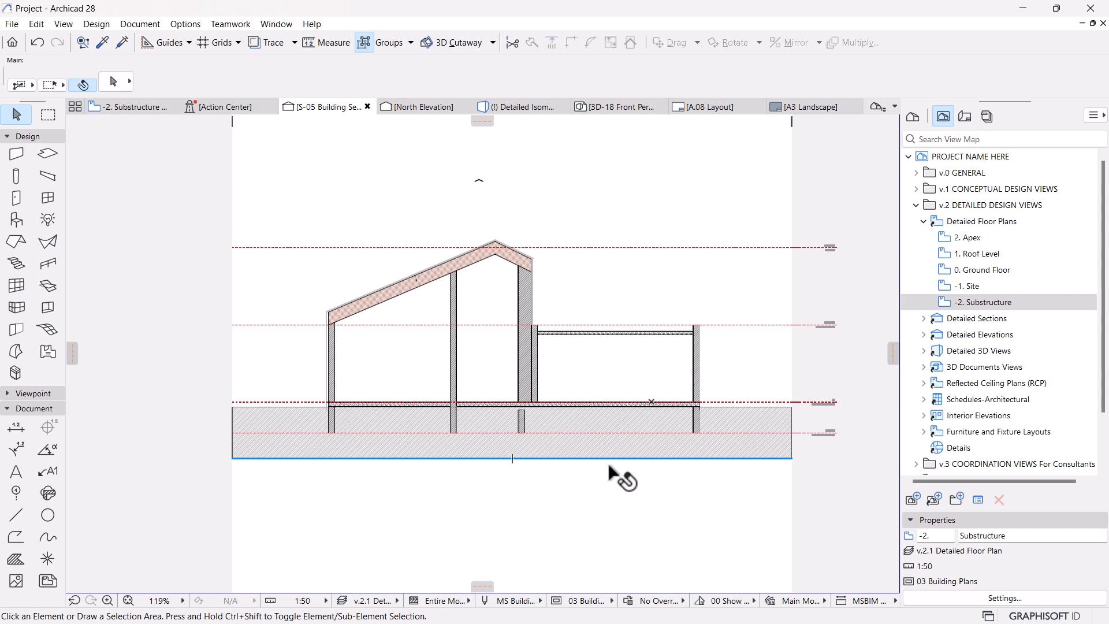
scroll(348, 427, "up", 5)
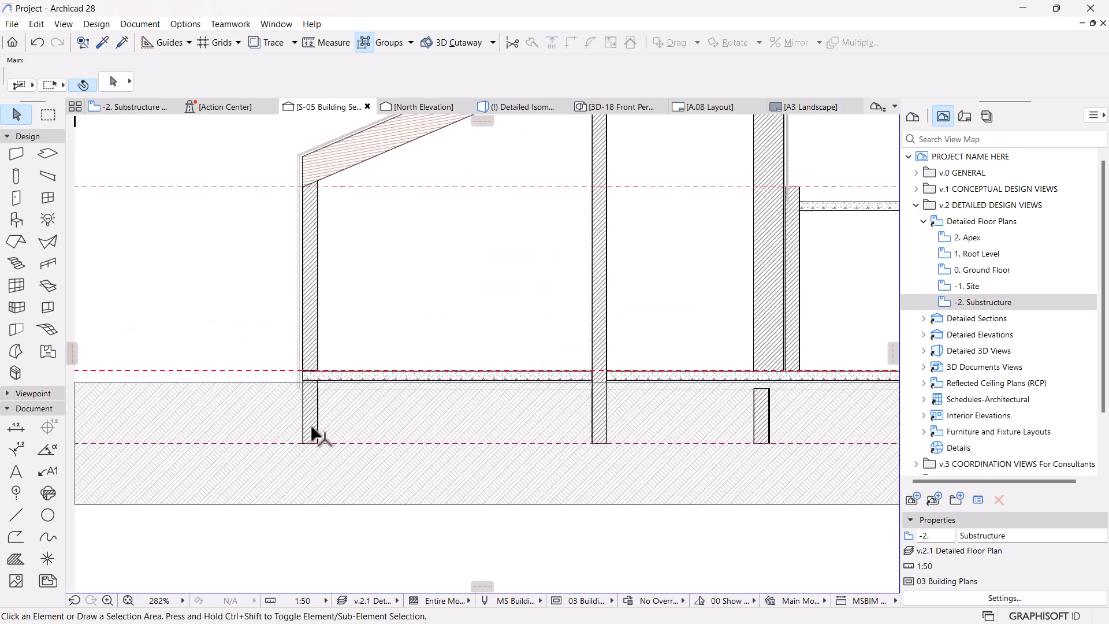
scroll(310, 424, "down", 4)
scroll(616, 477, "up", 2)
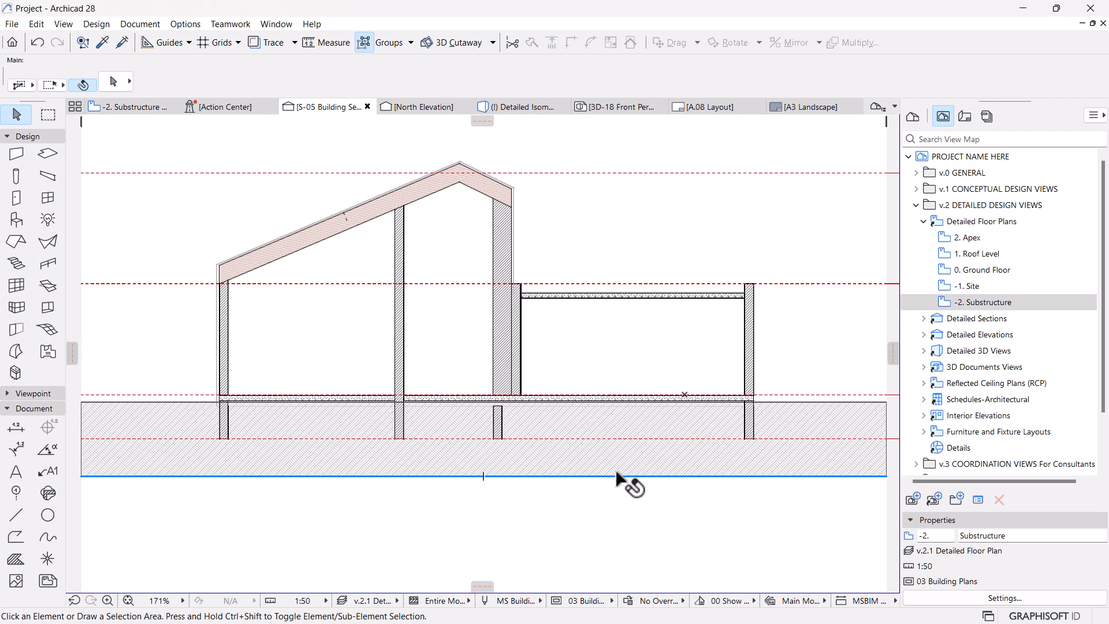
scroll(312, 456, "up", 3)
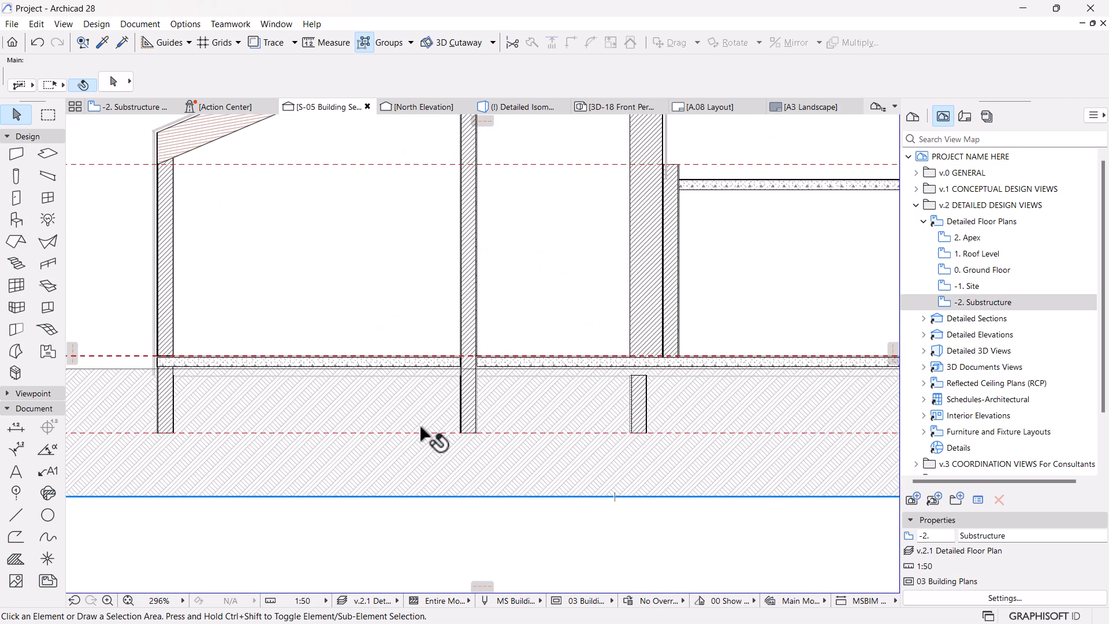
scroll(478, 432, "up", 5)
left_click(508, 370)
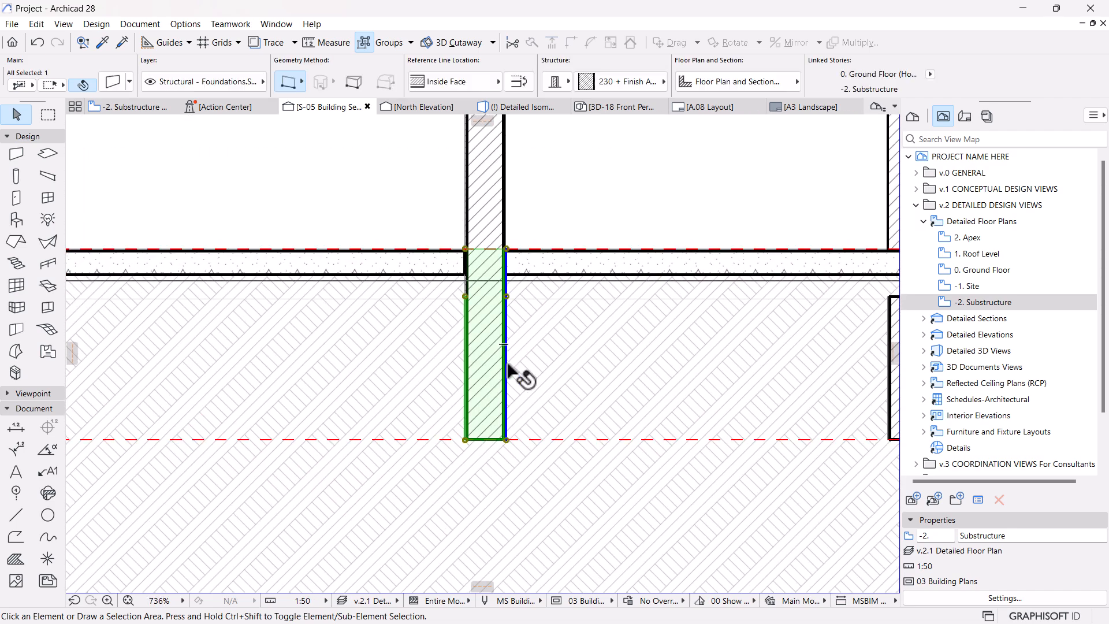
scroll(508, 375, "down", 7)
scroll(507, 373, "down", 2)
Change the structure of the selected foundation walls on the Substructure plan from composite to basic.
left_click(131, 107)
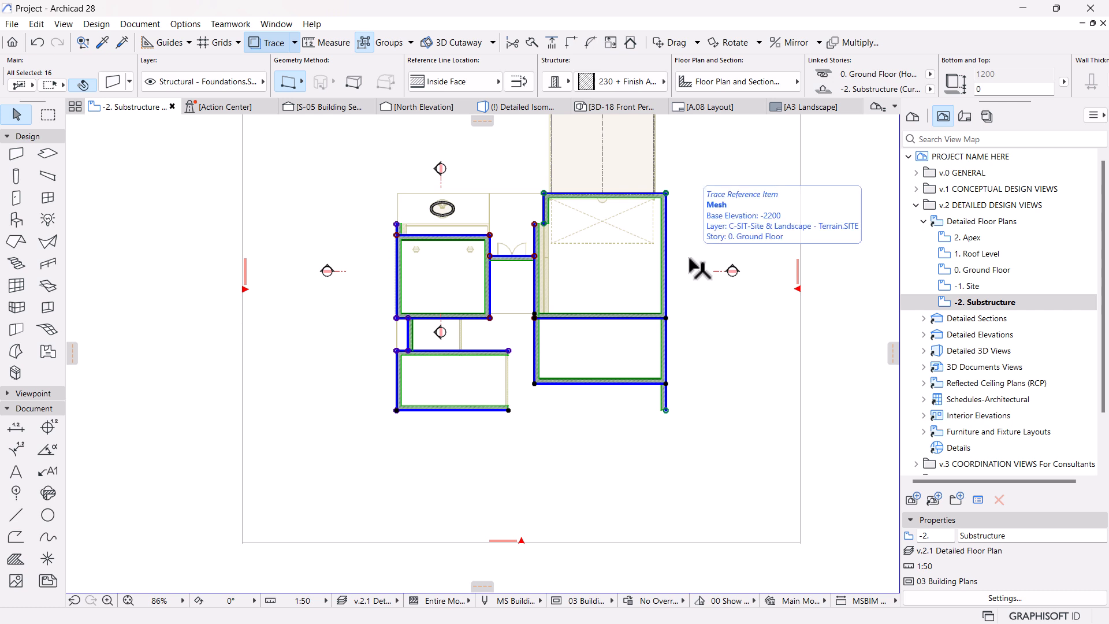
left_click(555, 82)
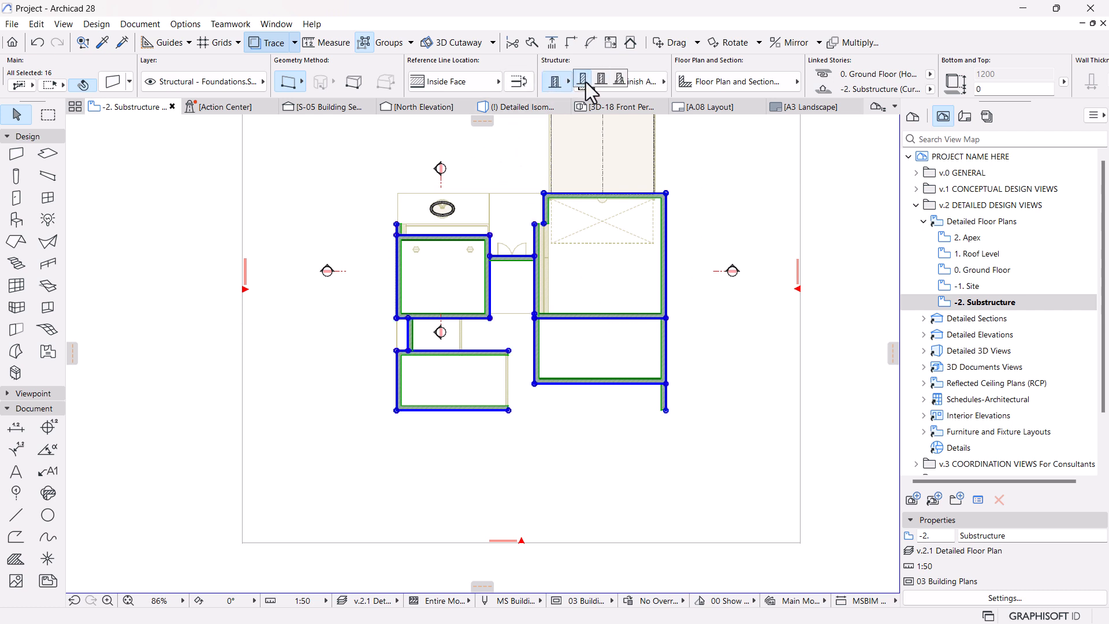
left_click(585, 81)
scroll(593, 248, "up", 4)
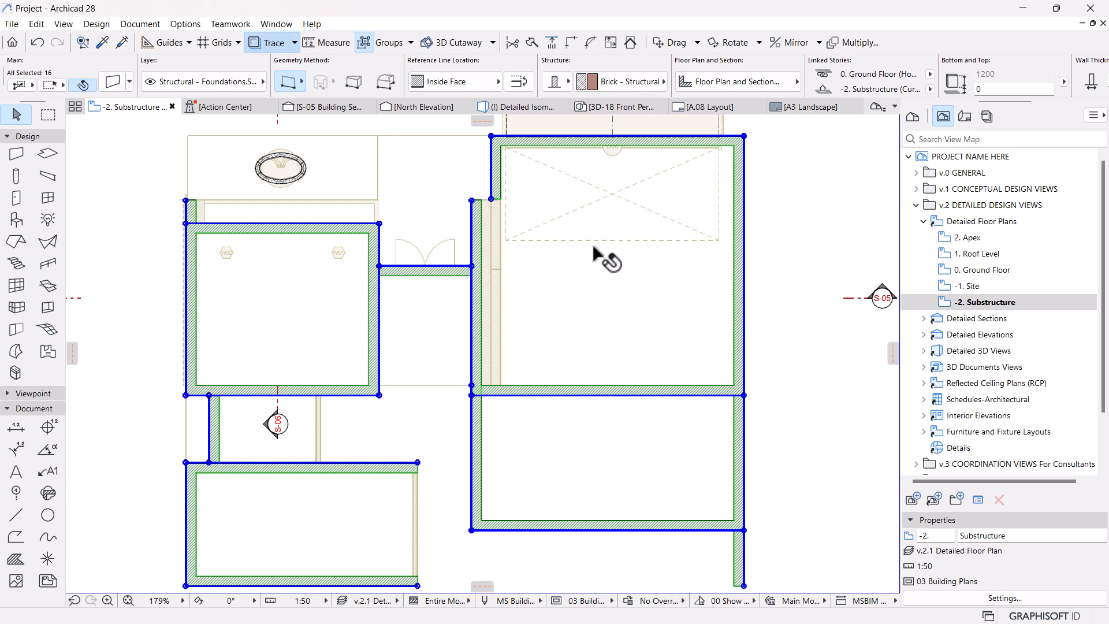
scroll(601, 261, "down", 5)
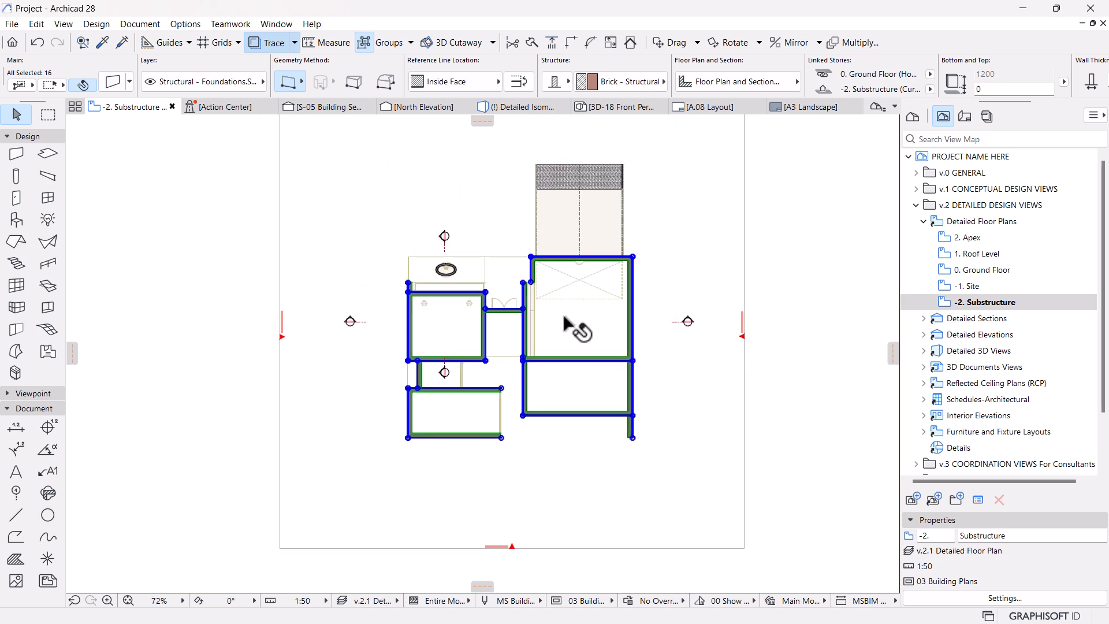
scroll(561, 269, "up", 1)
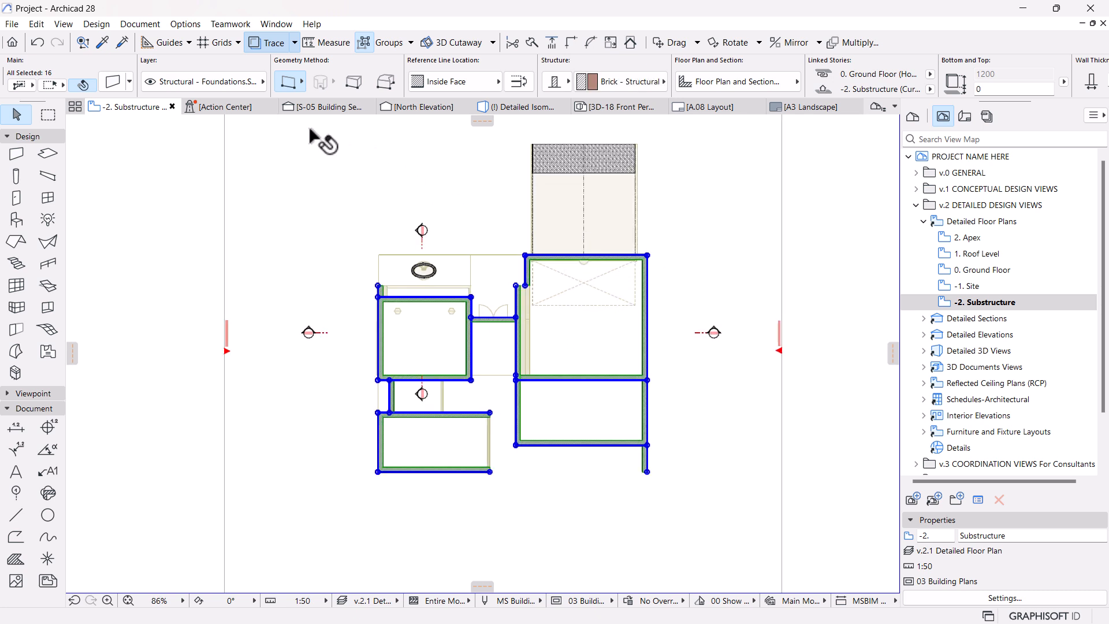
Open the Profile Manager and start creating a new profile.
left_click(186, 25)
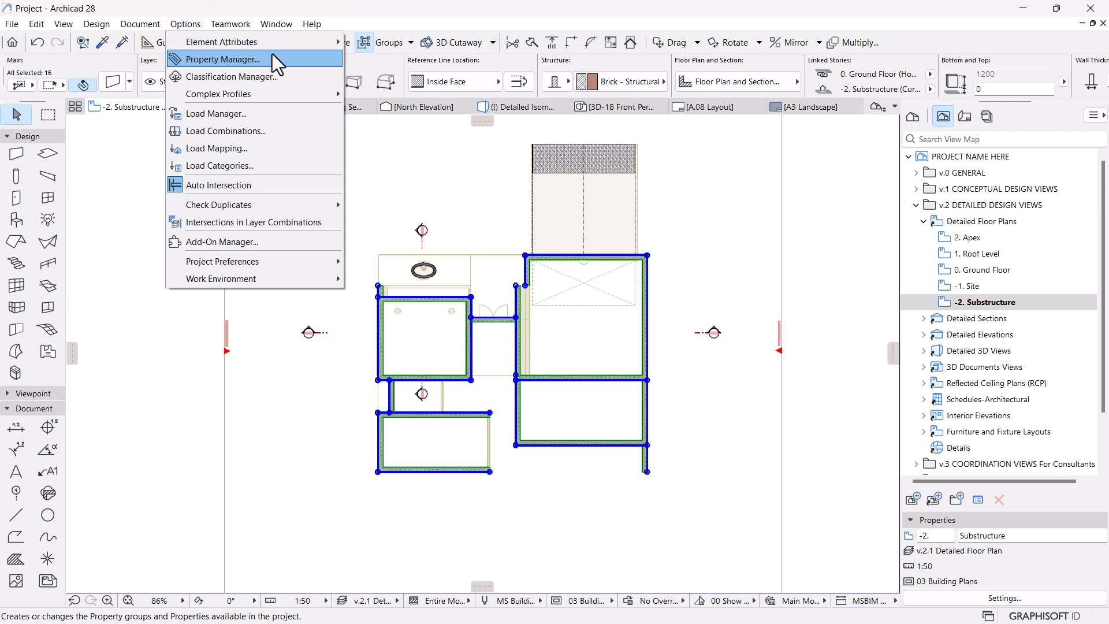
mouse_move(205, 98)
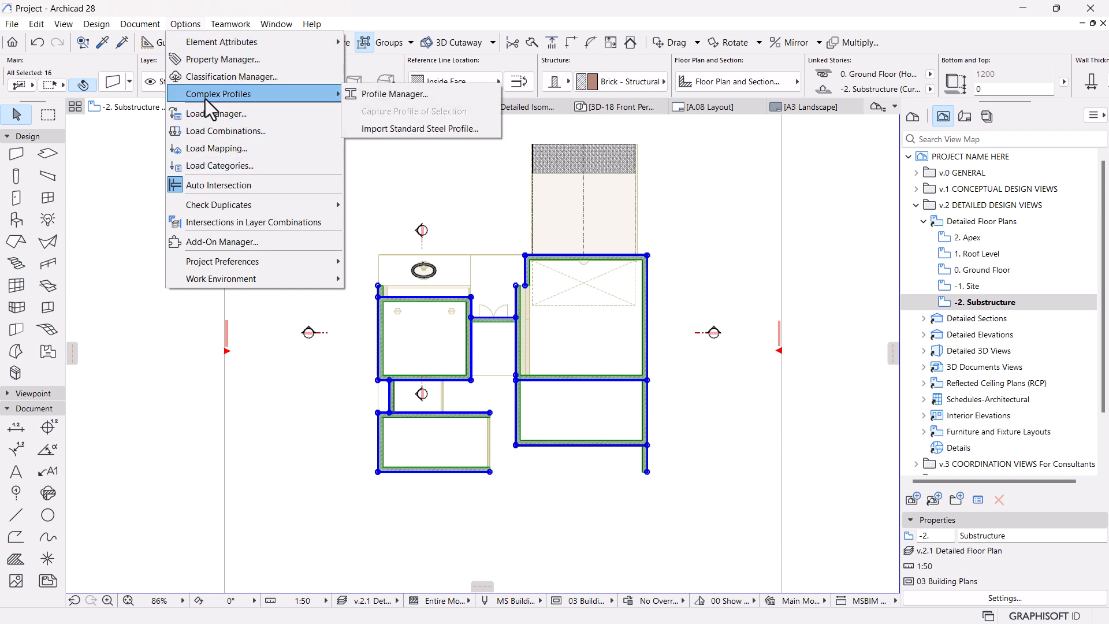
left_click(407, 94)
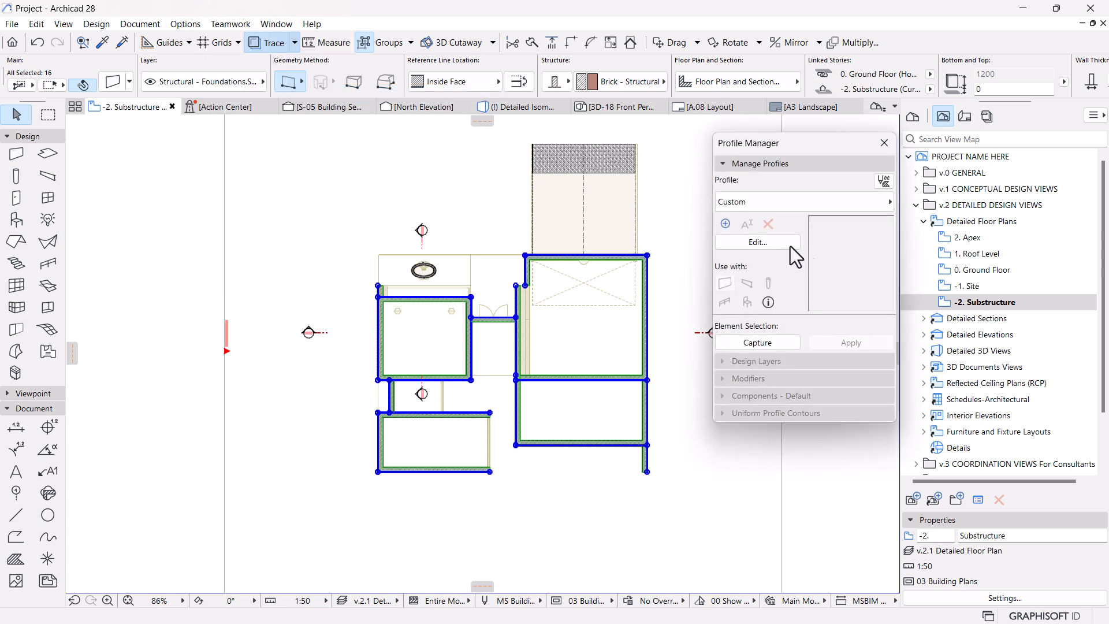
left_click(726, 224)
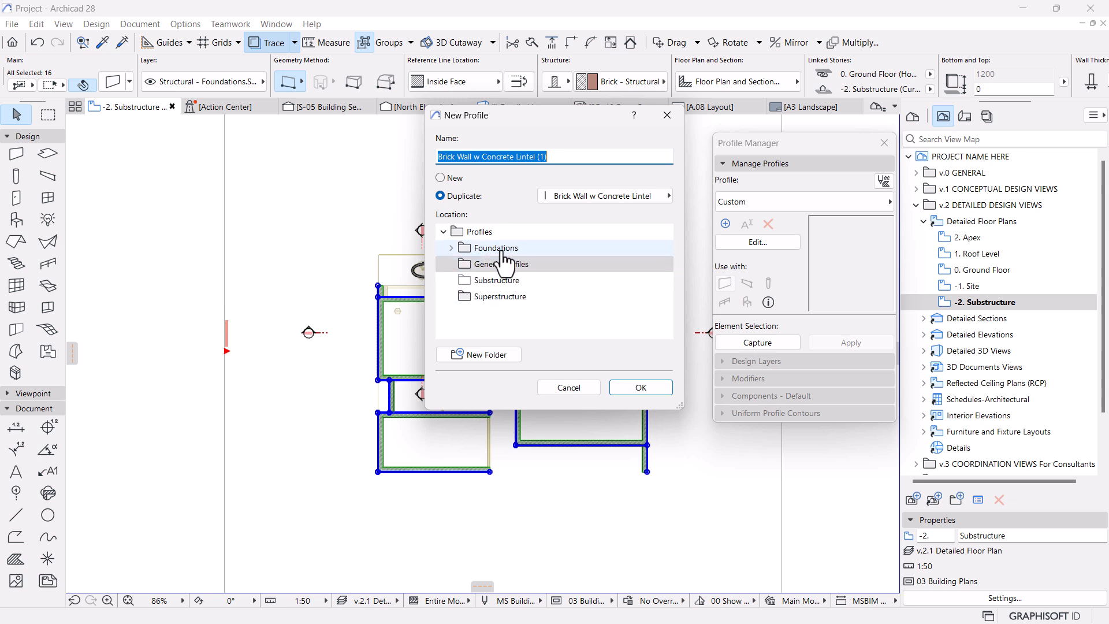
Search the Foundations, Generic Profiles and Superstructure folders for an existing profile to duplicate.
left_click(452, 248)
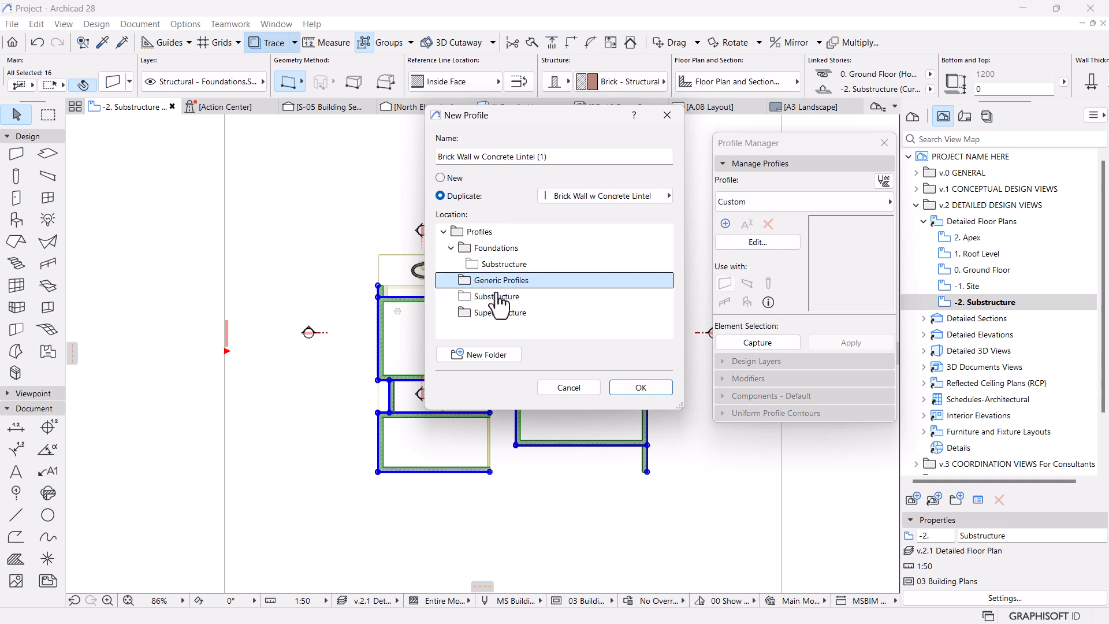
left_click(488, 265)
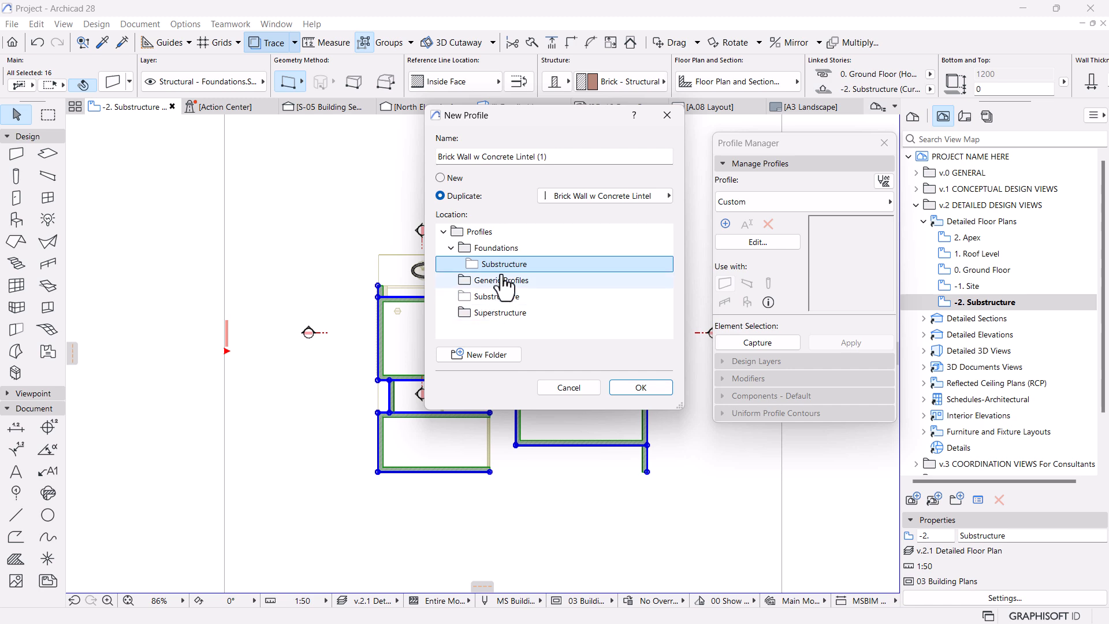
left_click(557, 192)
scroll(750, 411, "down", 7)
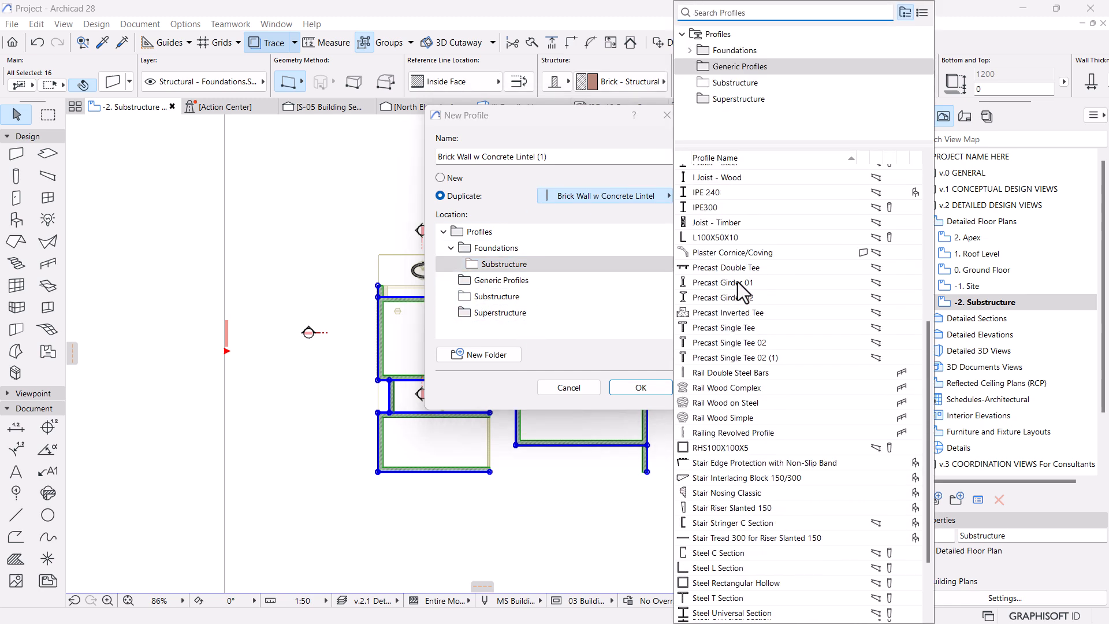
left_click(690, 50)
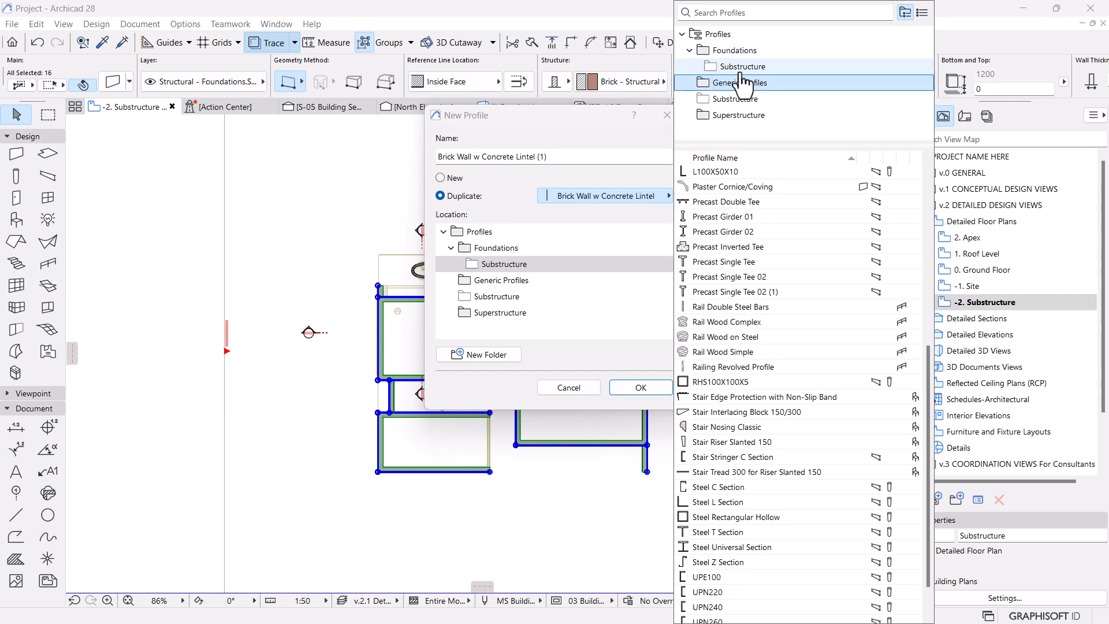
left_click(745, 68)
left_click(741, 83)
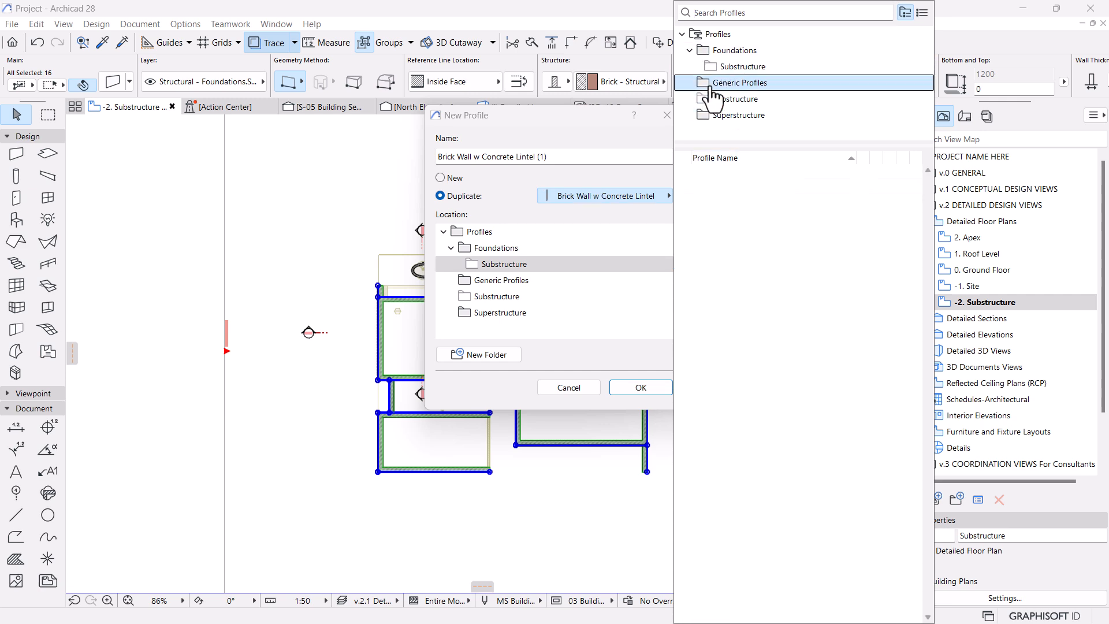
left_click(731, 116)
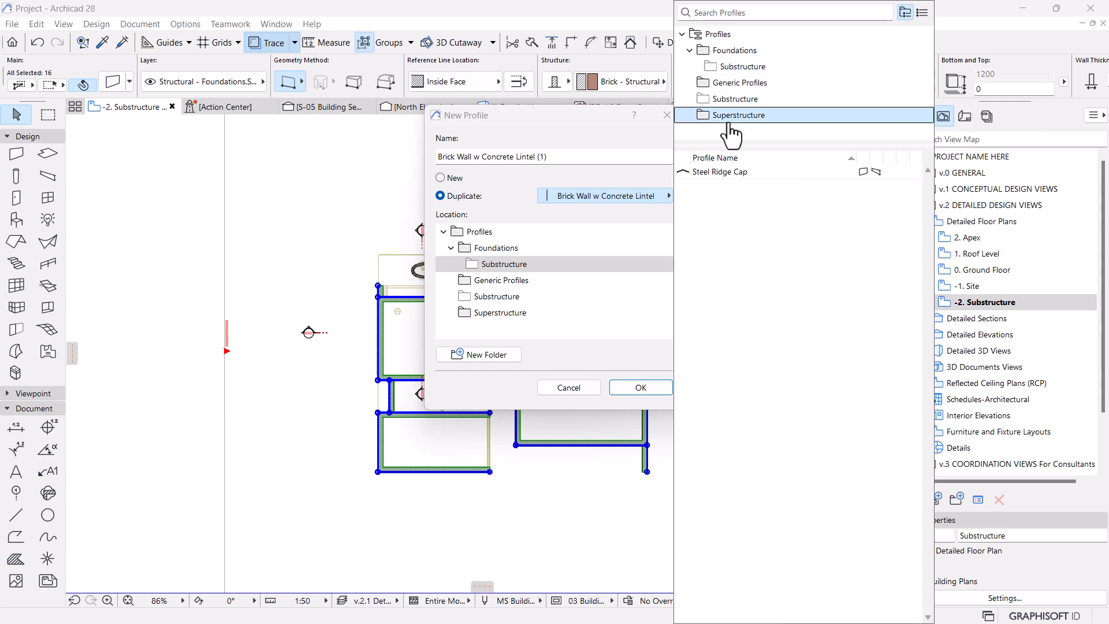
left_click(727, 84)
left_click(524, 198)
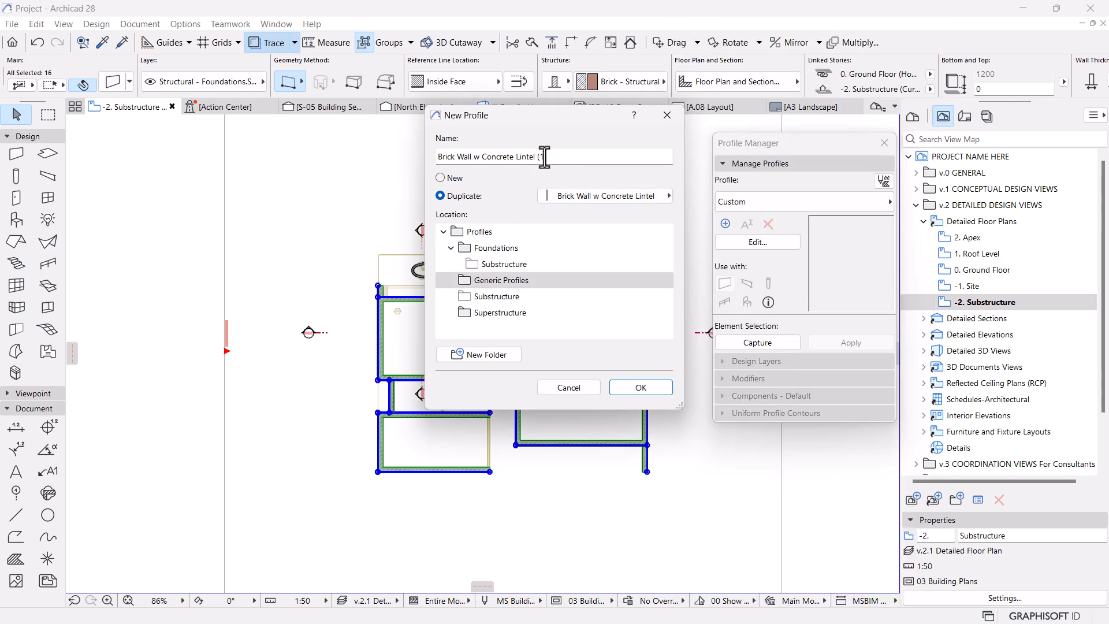
Create a new blank profile named "Strip Footing" in the Generic Profiles folder.
left_click(454, 178)
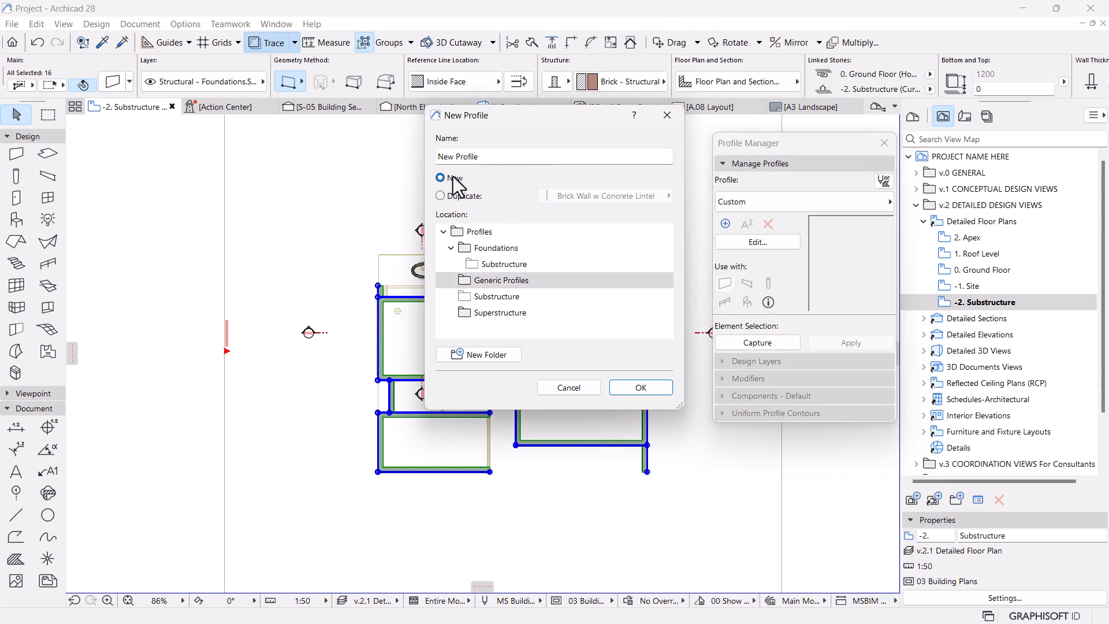
left_click_drag(520, 160, 363, 161)
type("f")
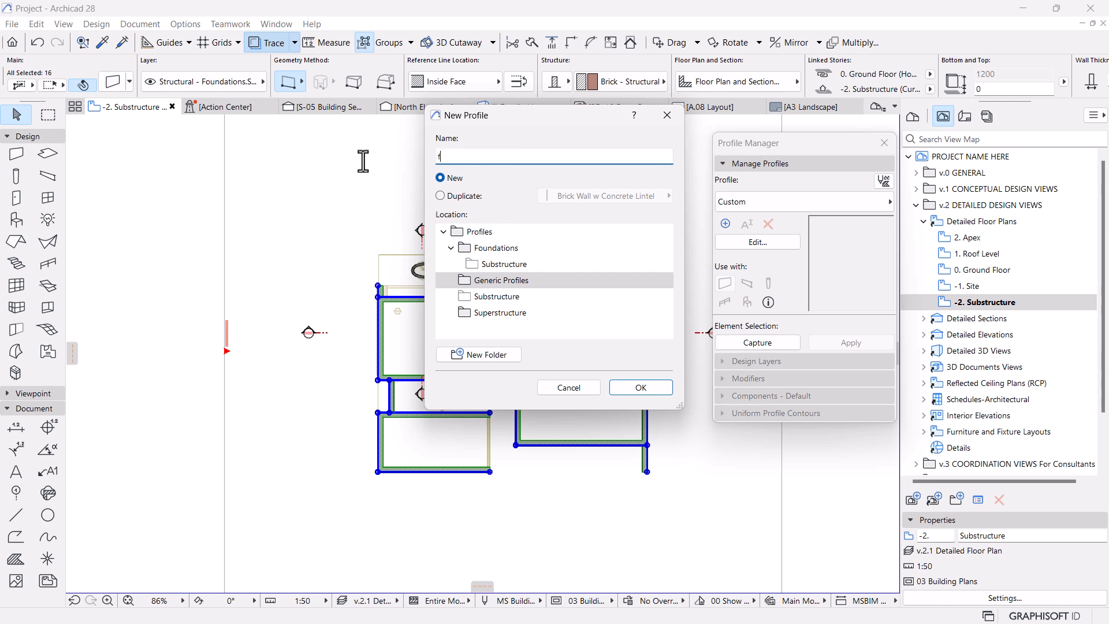
type("OOTING")
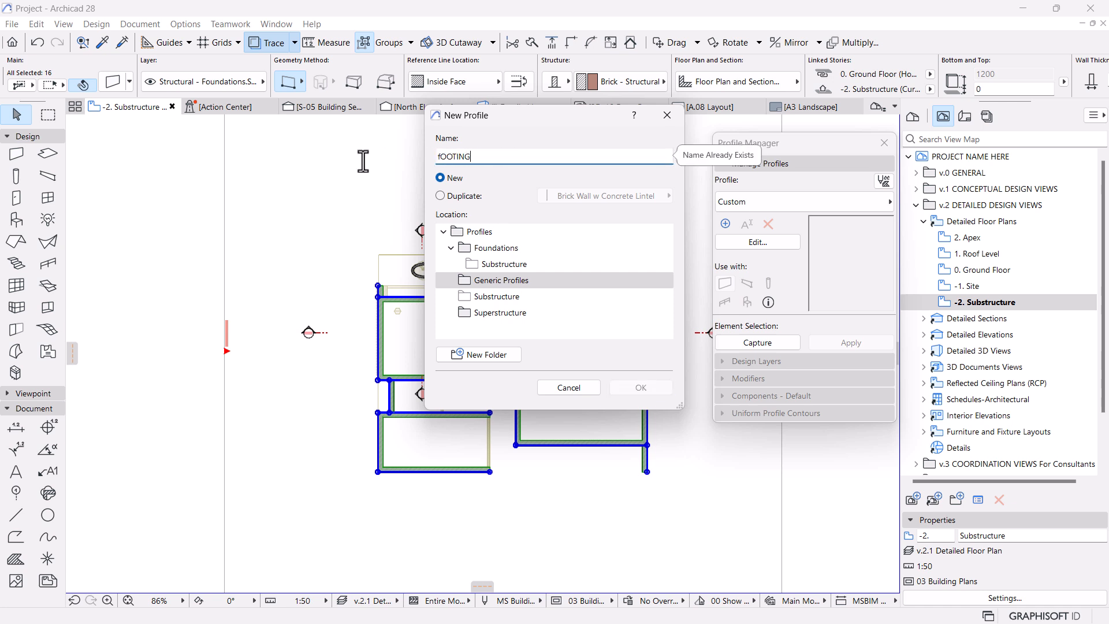
key("BackSpace")
key("BackSpace")
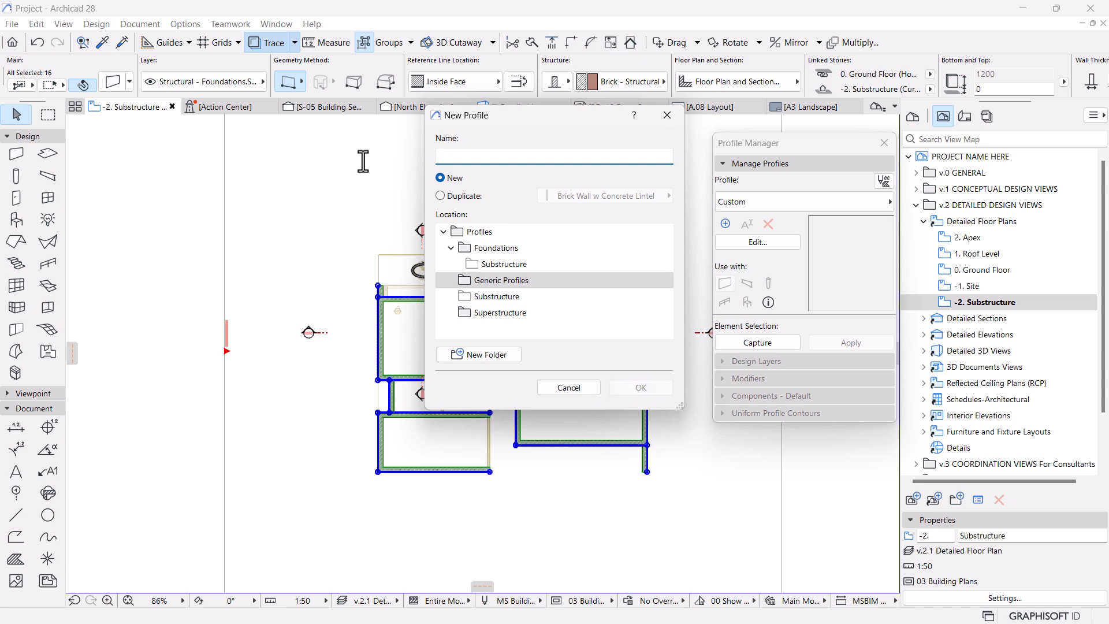
key("BackSpace")
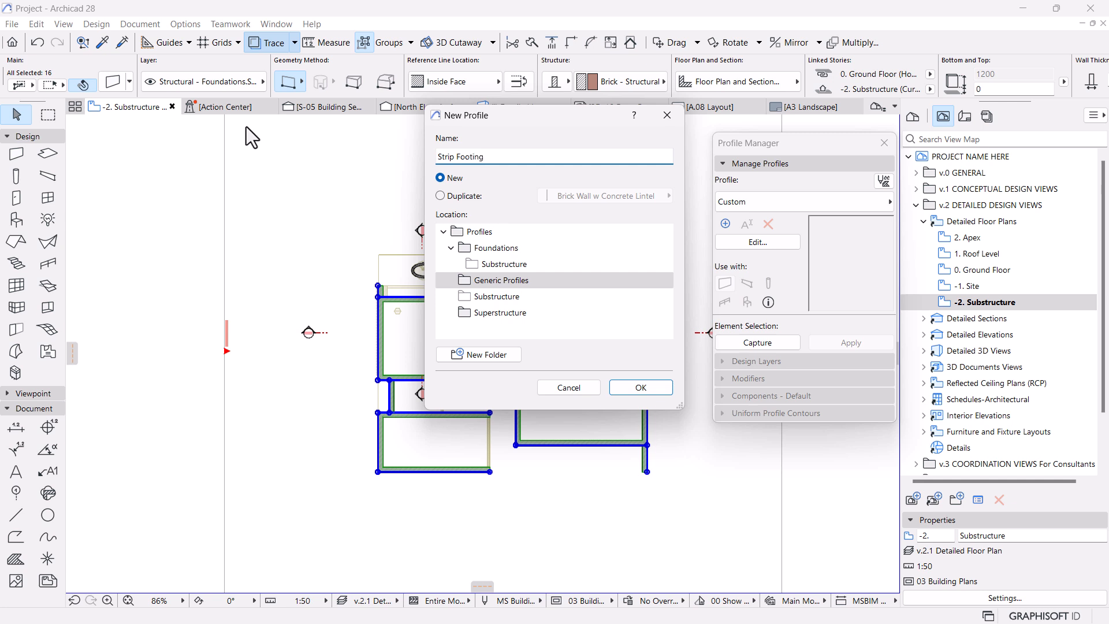
left_click(628, 390)
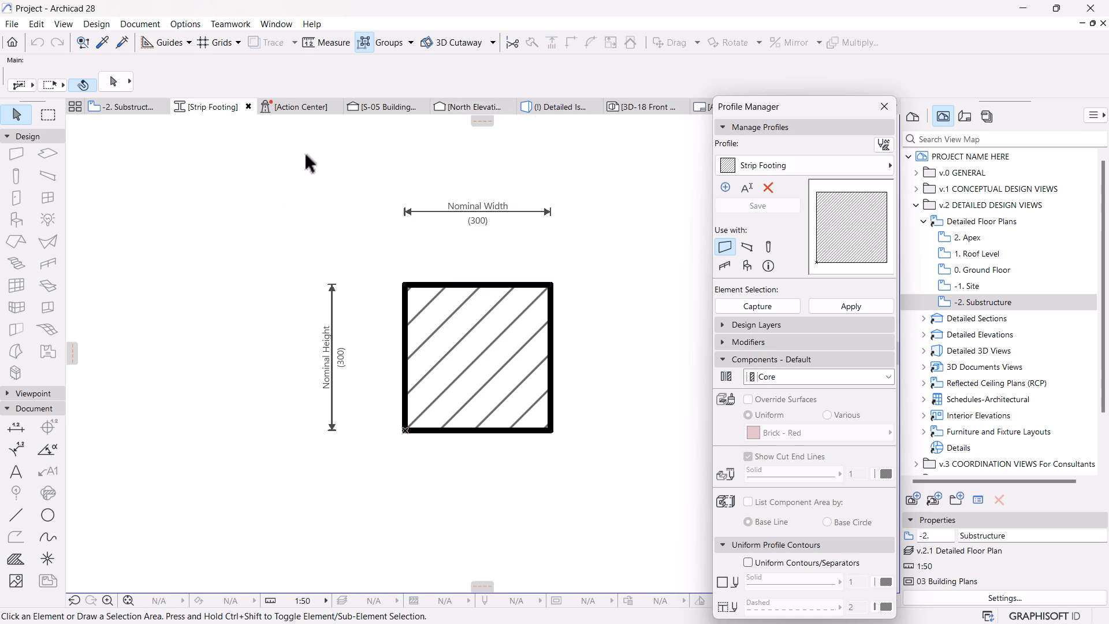
Capture the central inner foundation wall from building section S-05 as a custom profile for editing.
left_click(378, 108)
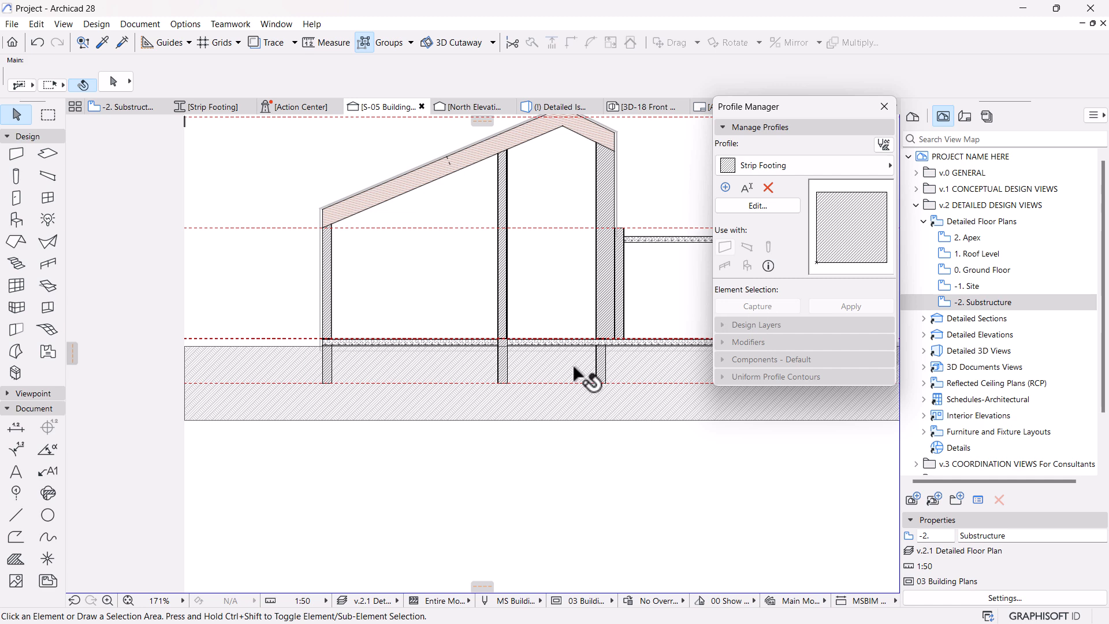
left_click(495, 363)
left_click(768, 309)
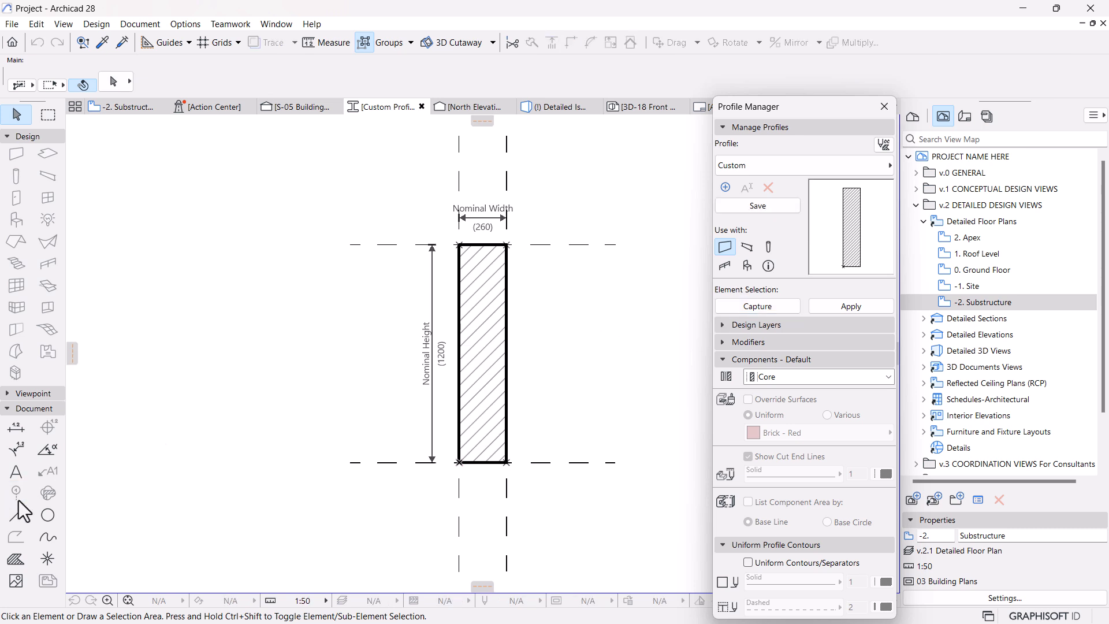
Set the Fill tool's building material to Concrete - Structural Foundations for drawing in the captured wall profile.
left_click(19, 557)
left_click(592, 81)
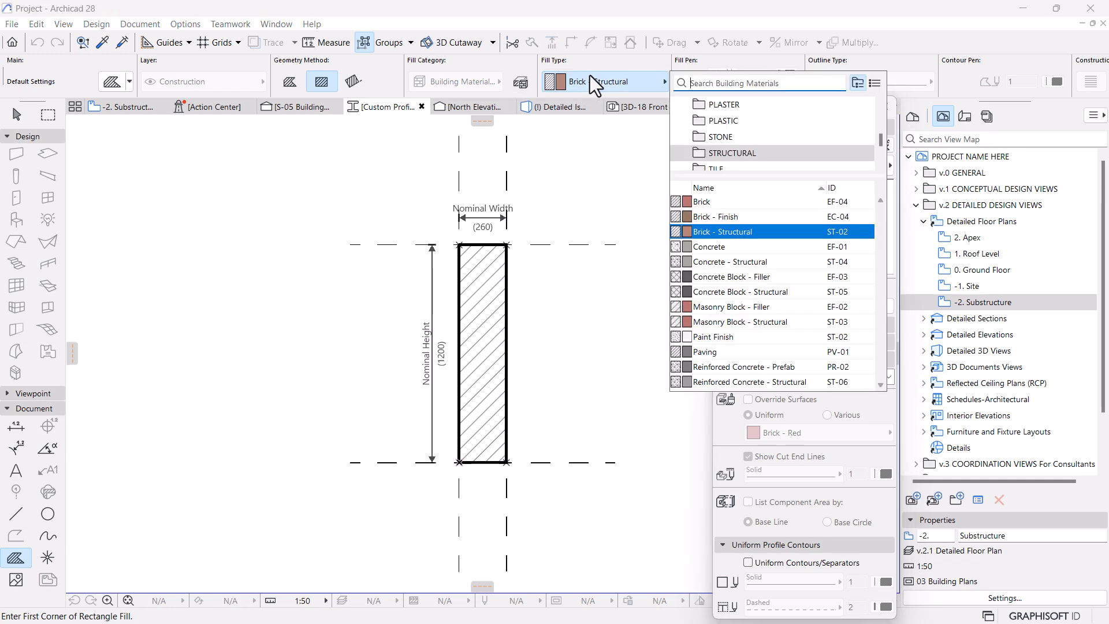
type("conc")
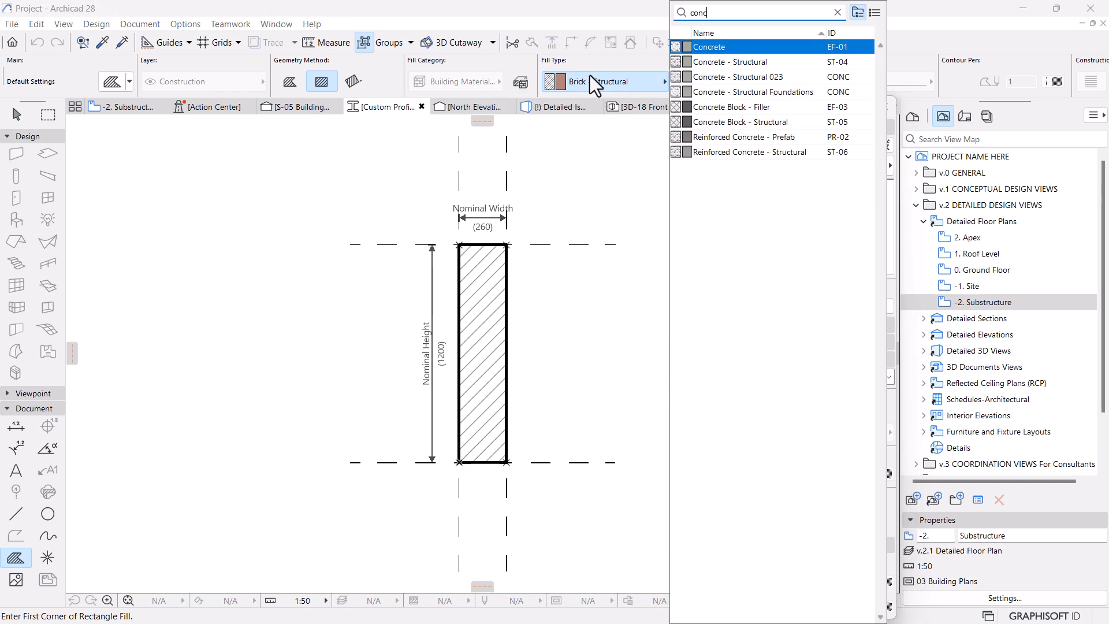
type("re")
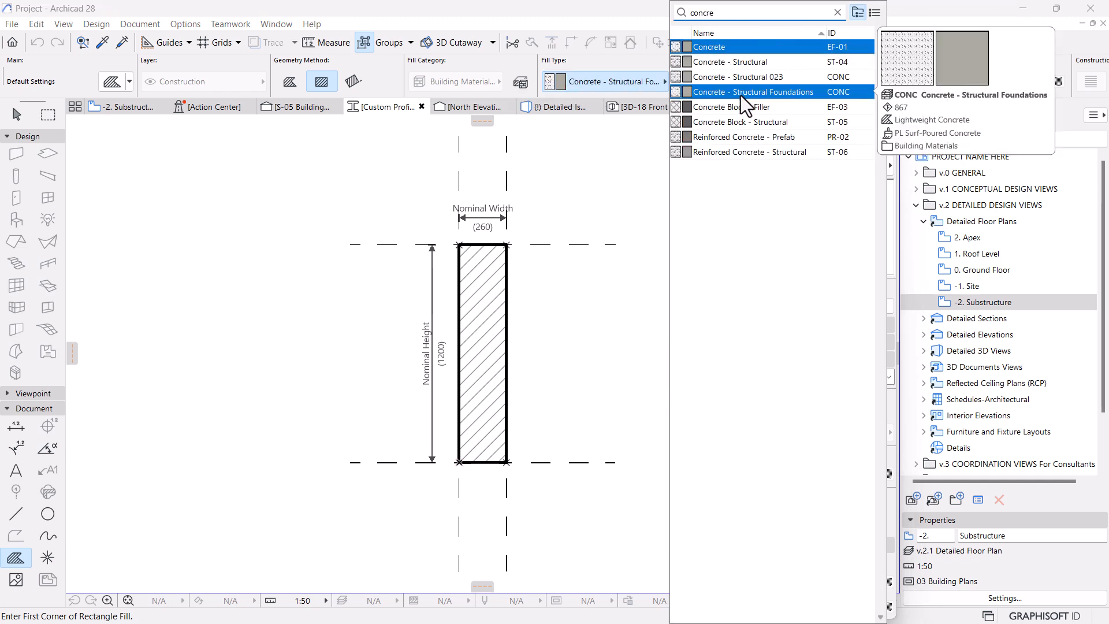
left_click(741, 95)
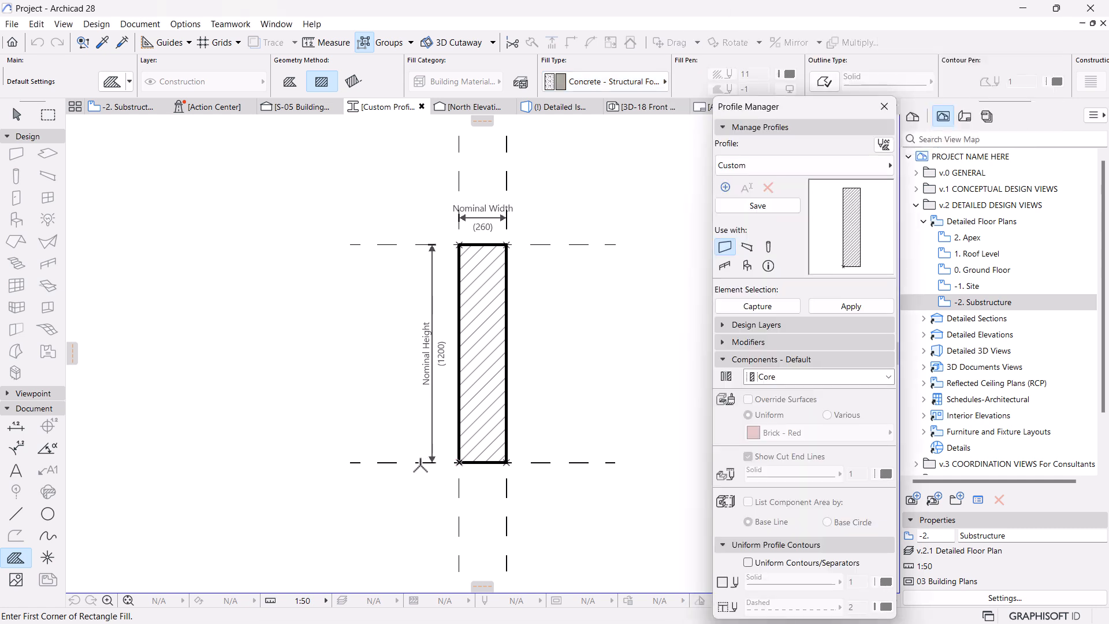
Draw a rectangular concrete footing fill 690 mm wide and 200 mm high directly beneath the wall in the profile.
left_click(417, 462)
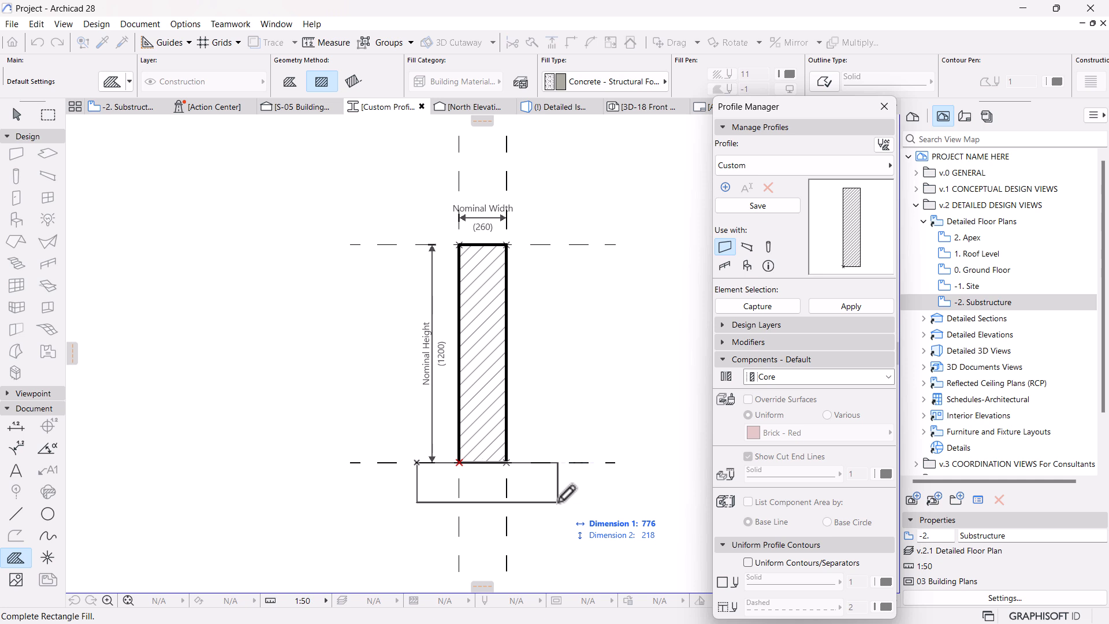
type("690")
key("Tab")
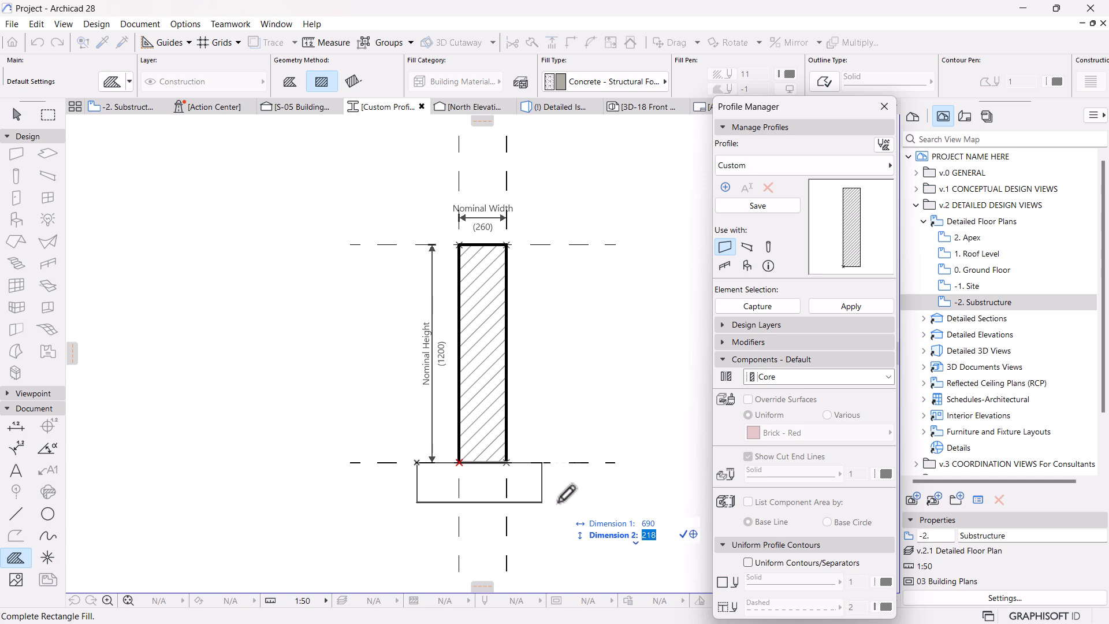
key("Return")
key("Escape")
Turn on the footing fill's outline and set its contour pen to 29.
left_click(535, 491)
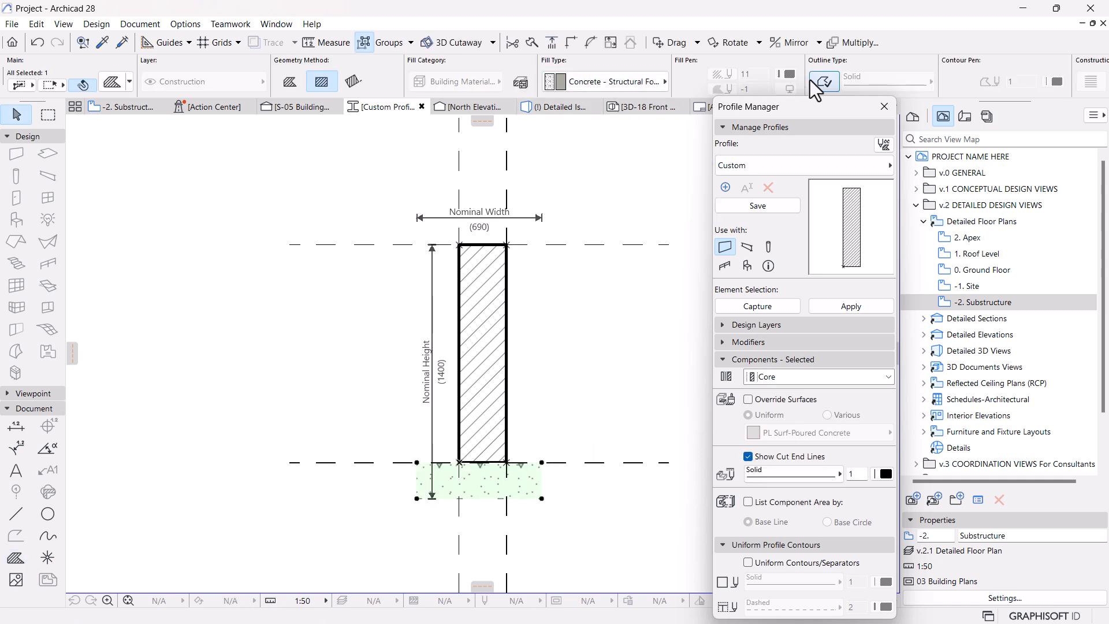
left_click(825, 81)
left_click_drag(812, 107, 817, 134)
scroll(1025, 90, "down", 5)
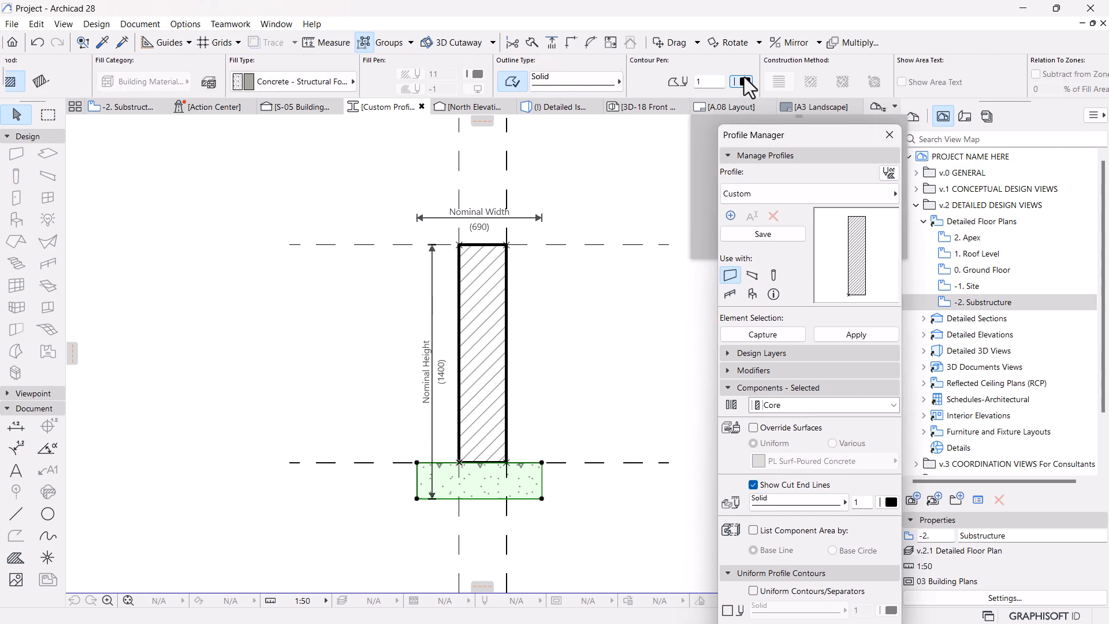
left_click(745, 82)
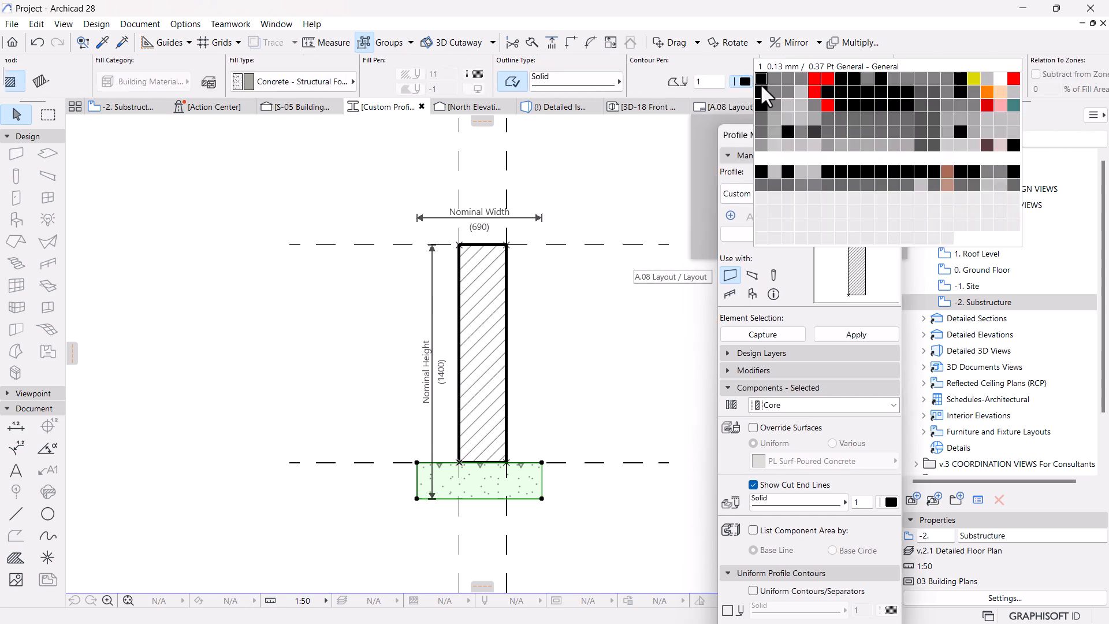
left_click(865, 89)
left_click(514, 529)
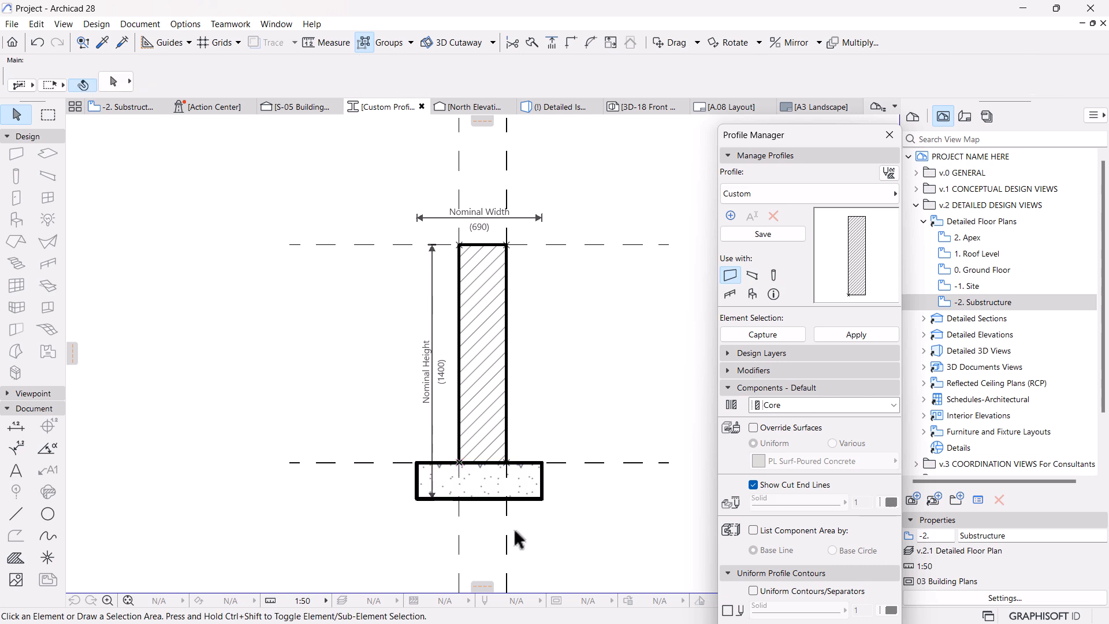
Move the footing fill sideways so that it is centred beneath the wall.
scroll(462, 457, "up", 3)
left_click(458, 449)
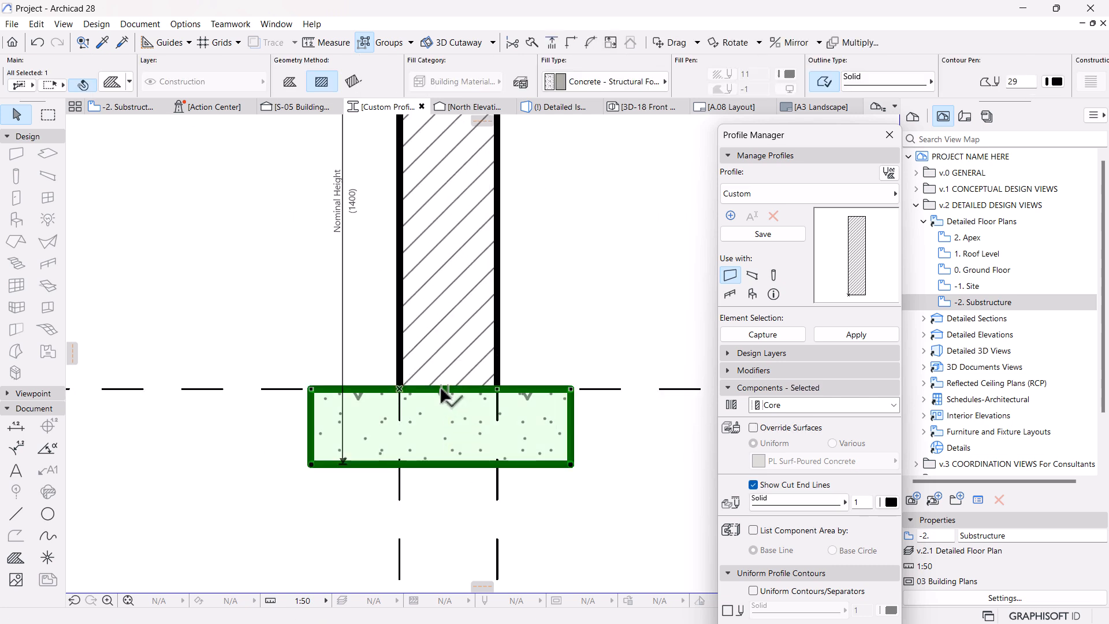
left_click(532, 522)
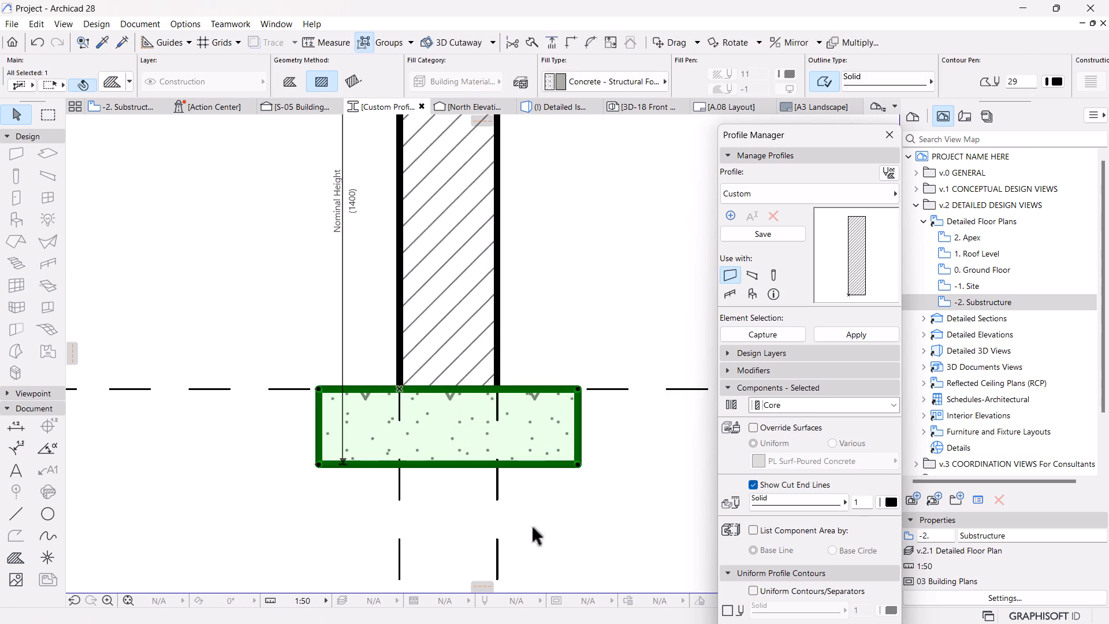
scroll(501, 289, "down", 5)
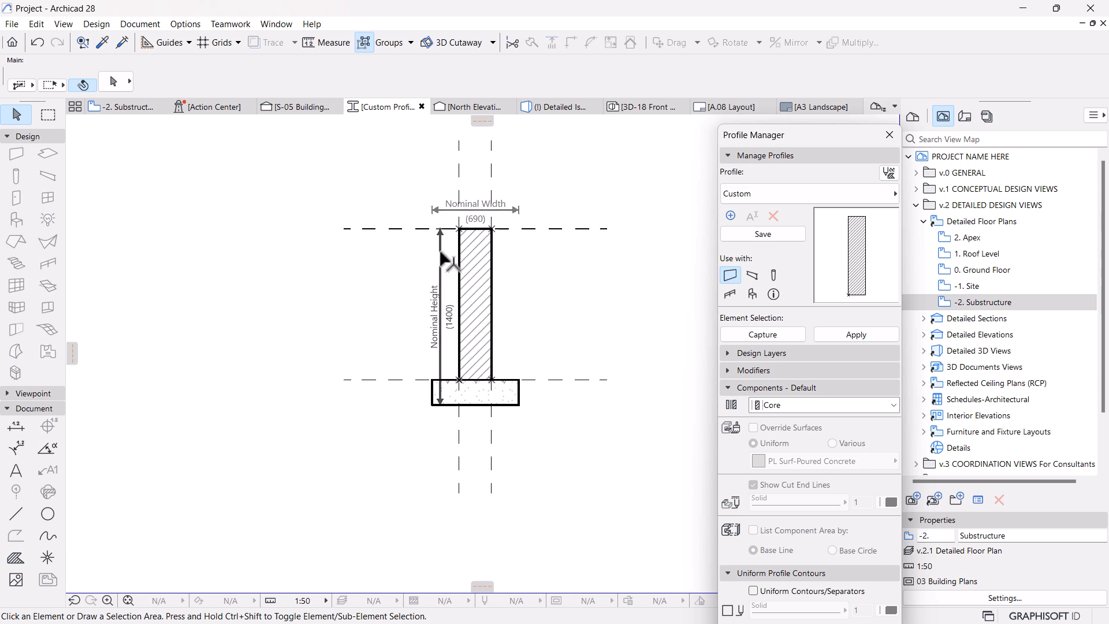
Save the wall-and-footing profile under the name "Strip Footing 20mmHigh".
scroll(504, 355, "up", 4)
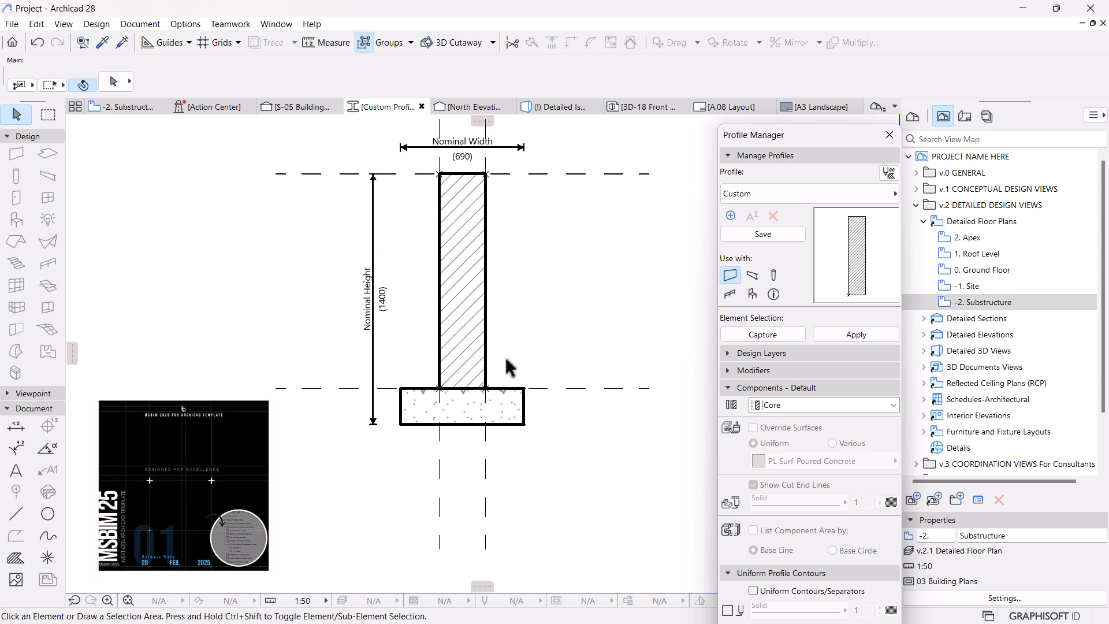
scroll(572, 315, "down", 4)
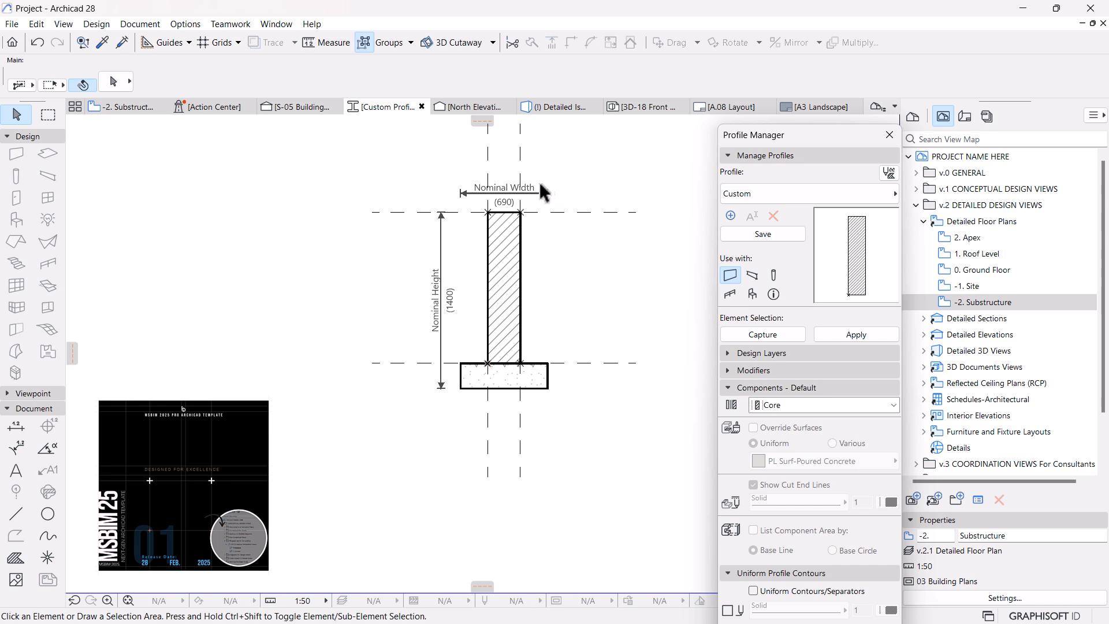
scroll(541, 222, "up", 1)
middle_click_drag(541, 224, 535, 273)
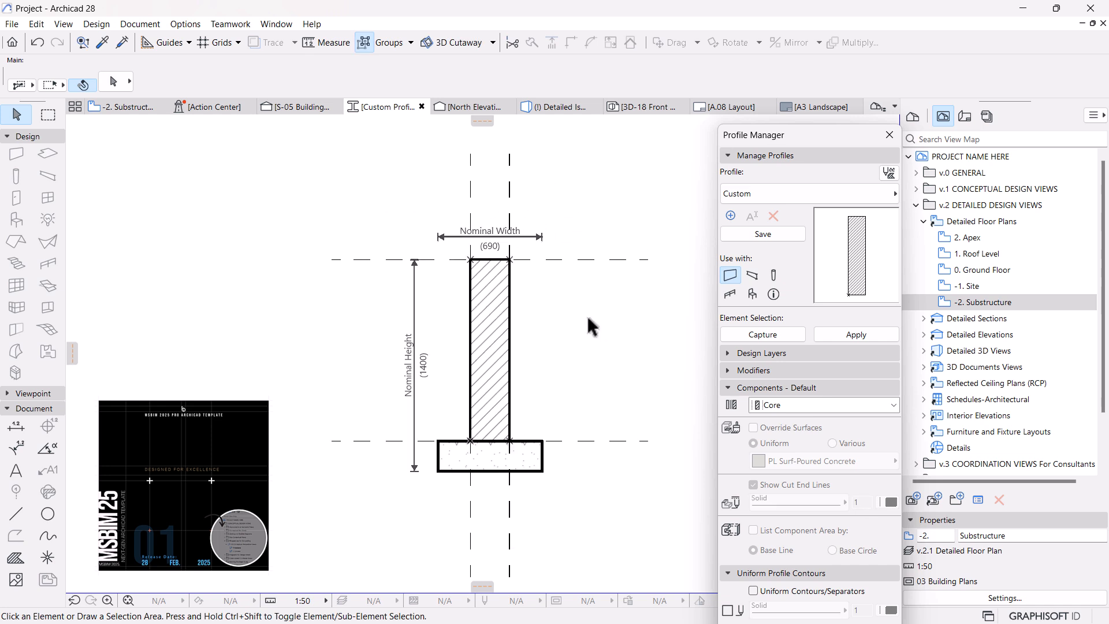
left_click(761, 233)
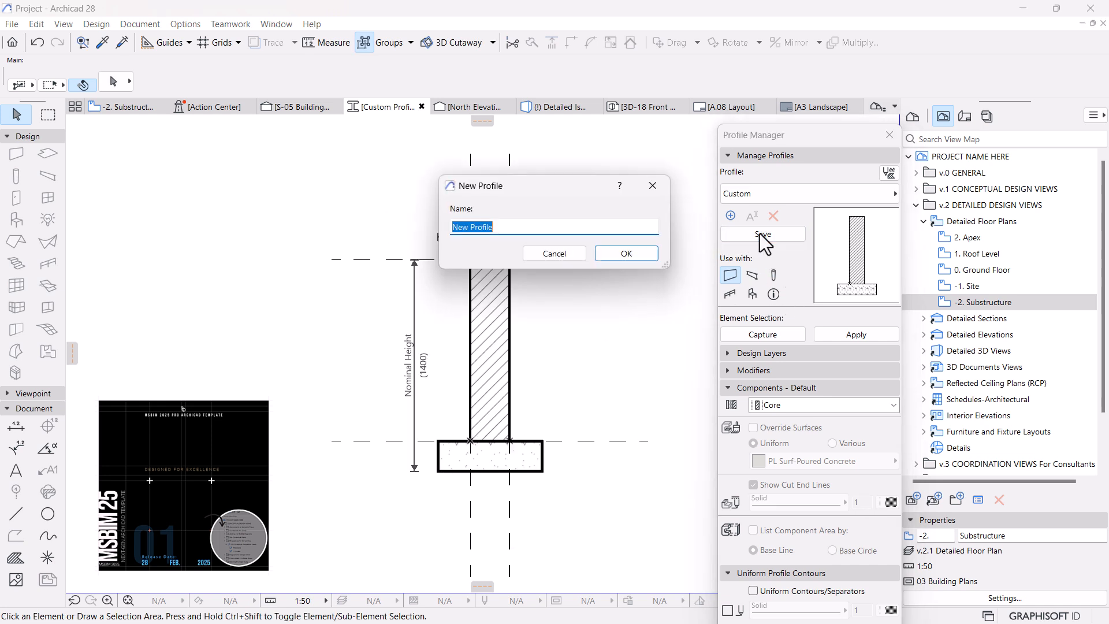
type("Strip Footing 20mmHigh")
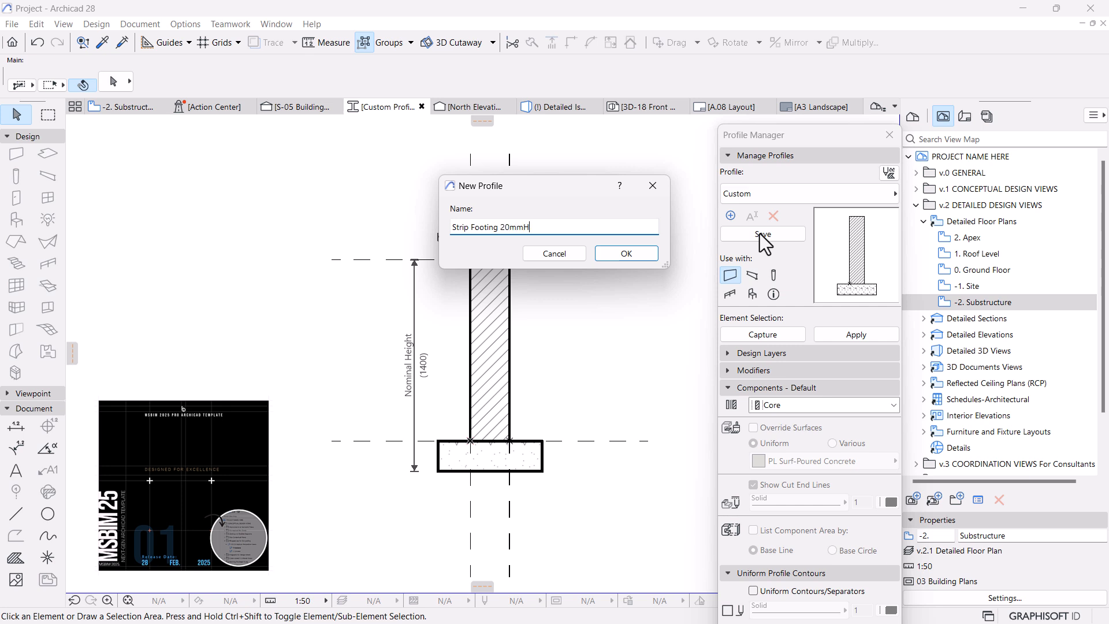
type("h")
left_click(616, 253)
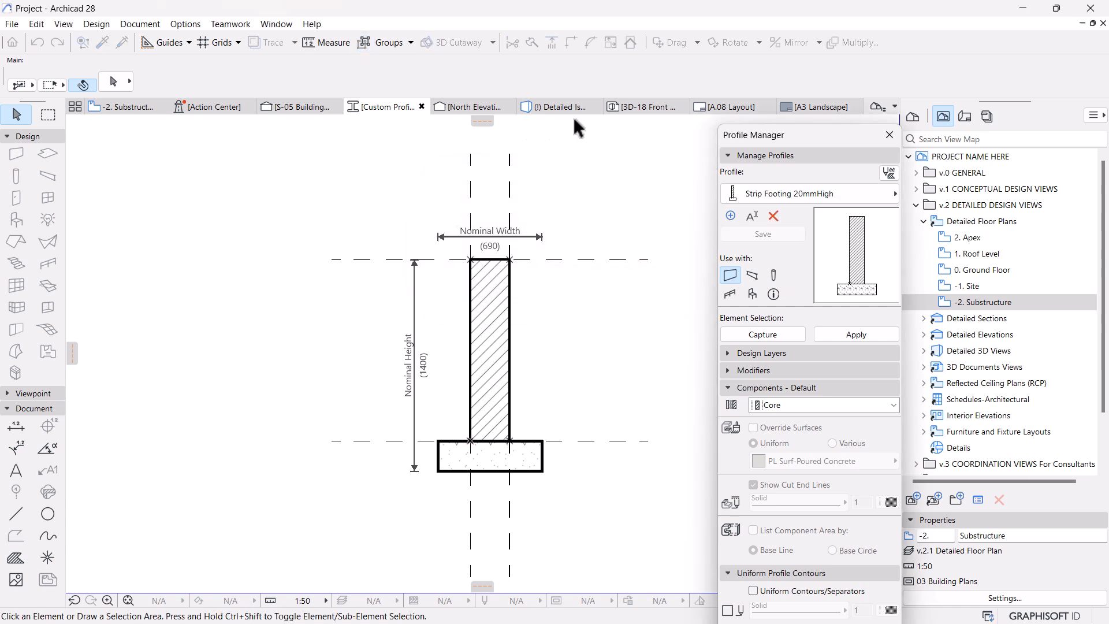
Apply the Strip Footing 20mmHigh profile to all foundation walls on the Substructure plan.
left_click(128, 107)
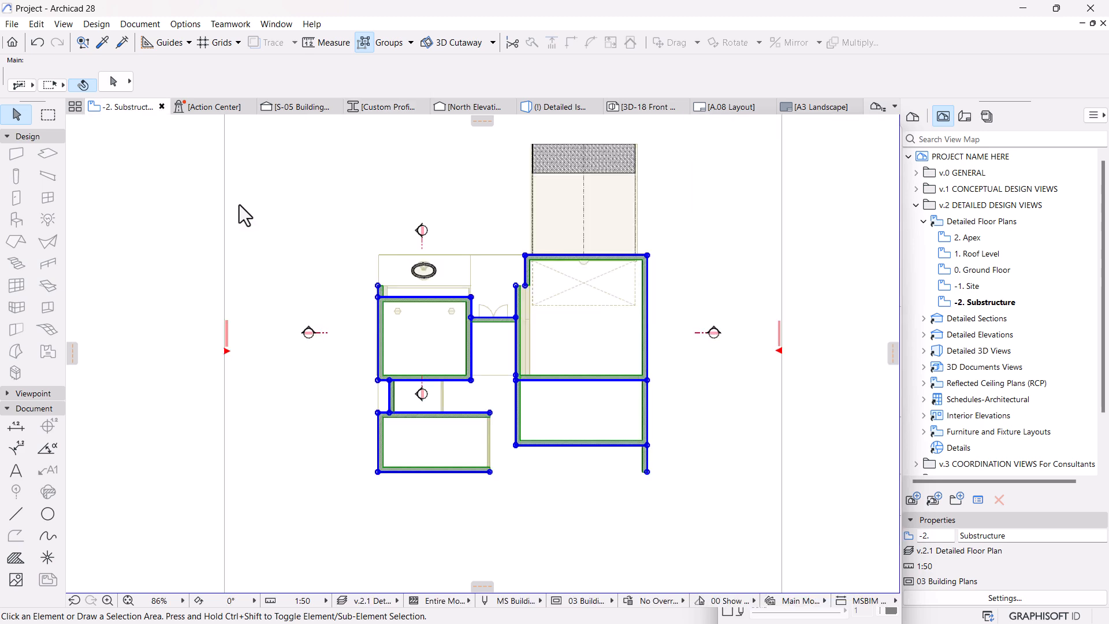
key("ctrl+a")
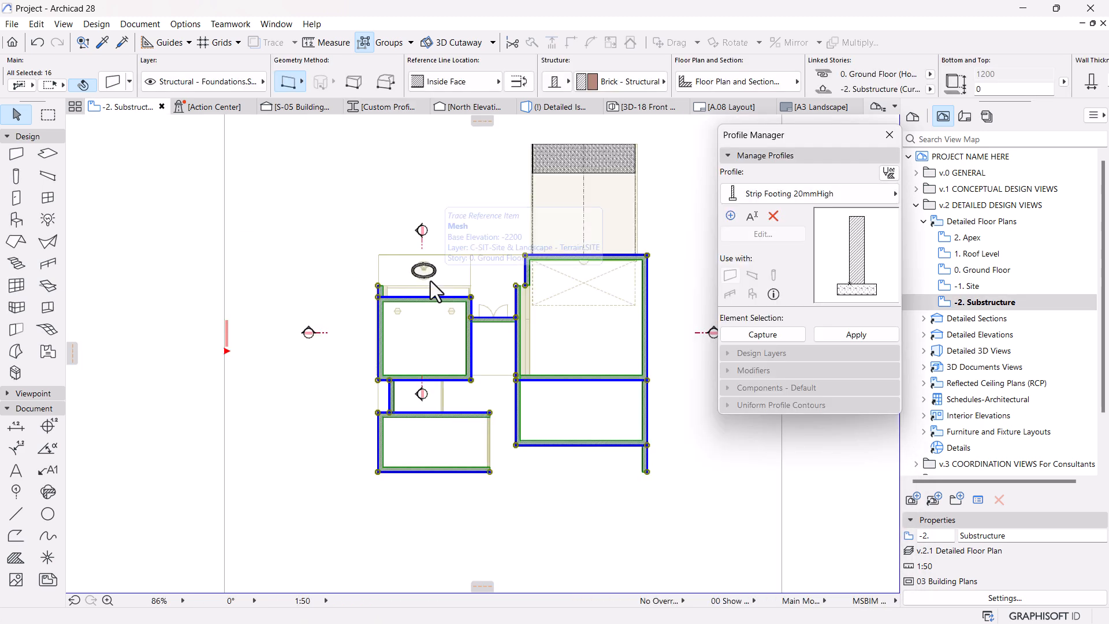
left_click(857, 339)
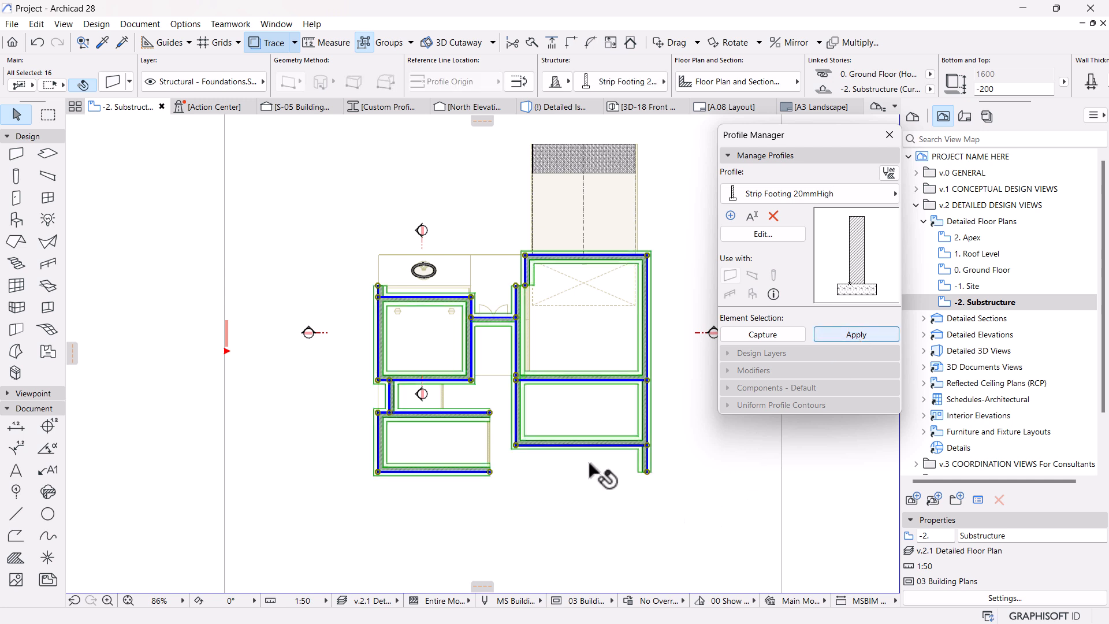
left_click(697, 519)
Examine the new strip footings in building section S-05, especially where the foundation walls meet the floor slab and the walls above.
scroll(516, 320, "up", 5)
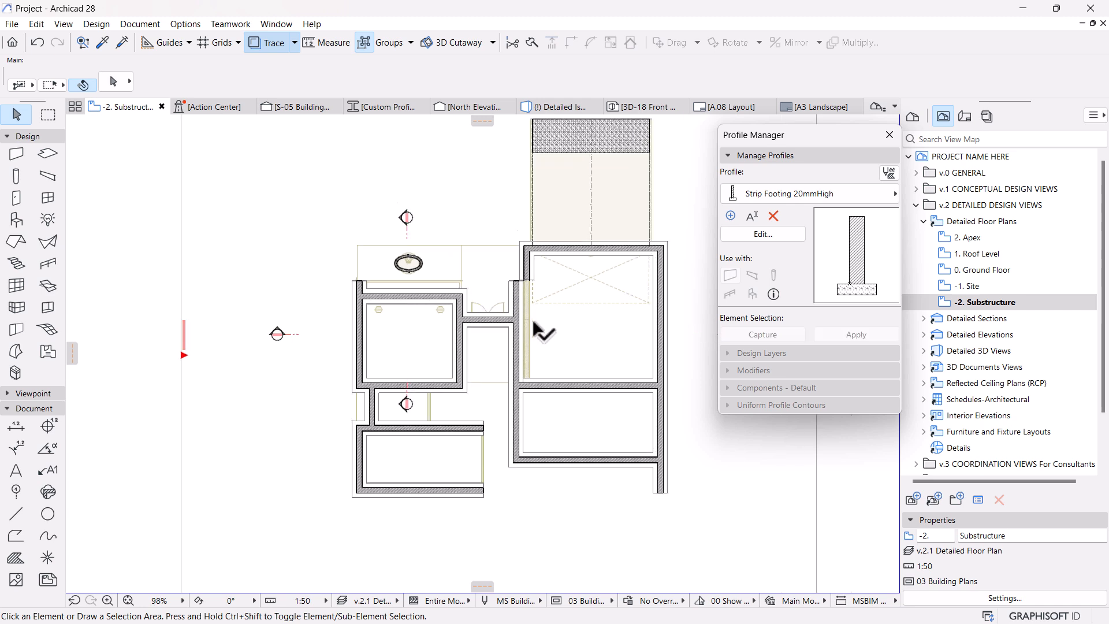
left_click(176, 342)
left_click(304, 108)
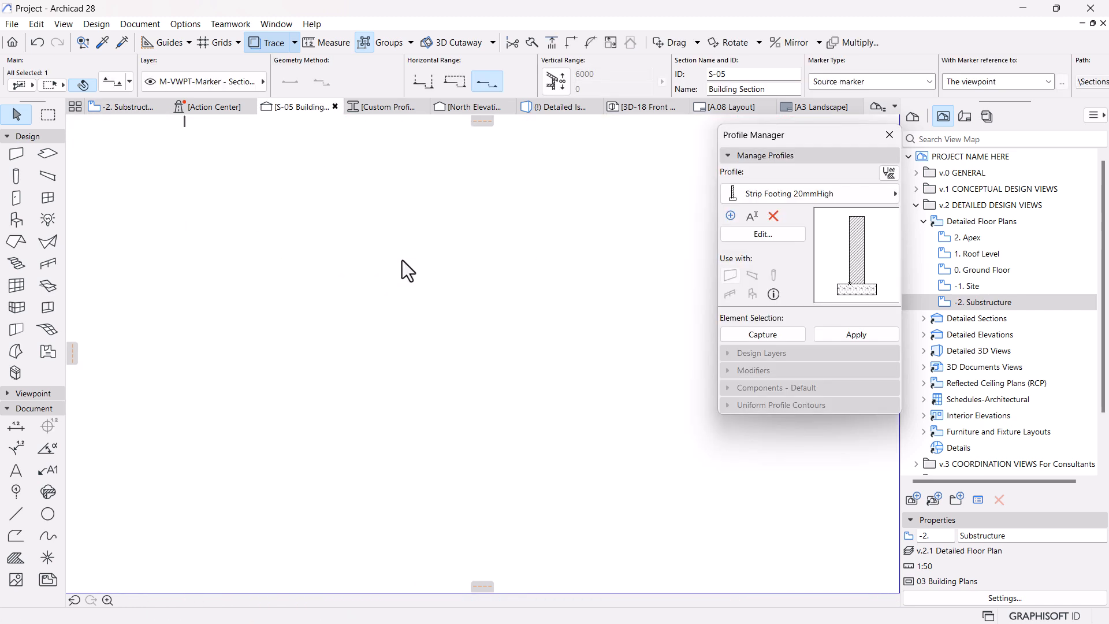
middle_click_drag(411, 345, 287, 322)
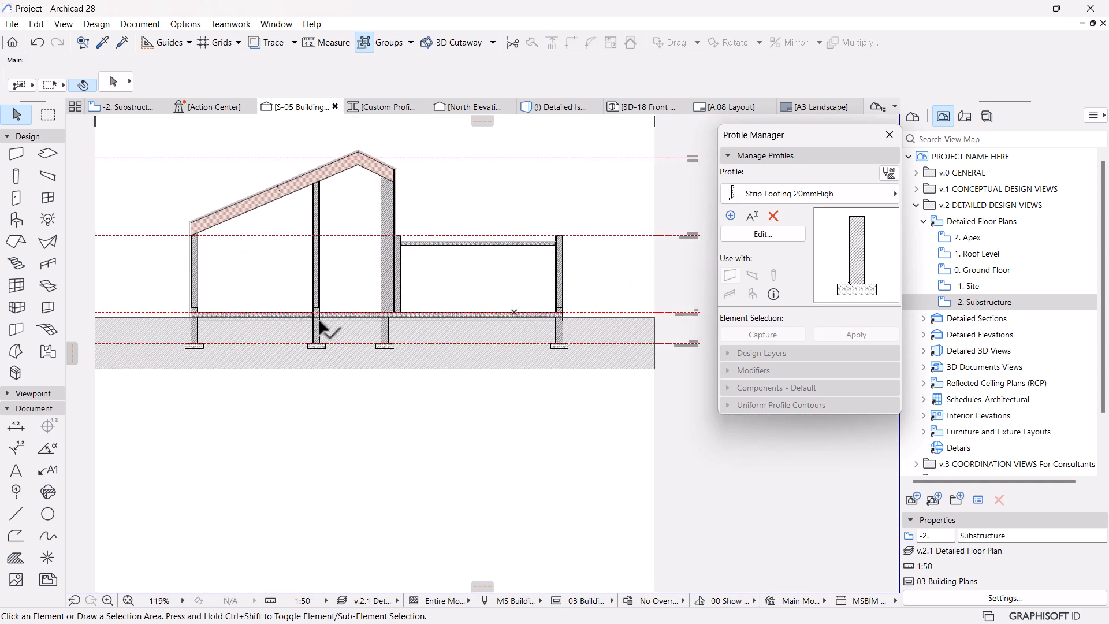
scroll(349, 324, "up", 2)
scroll(303, 304, "up", 5)
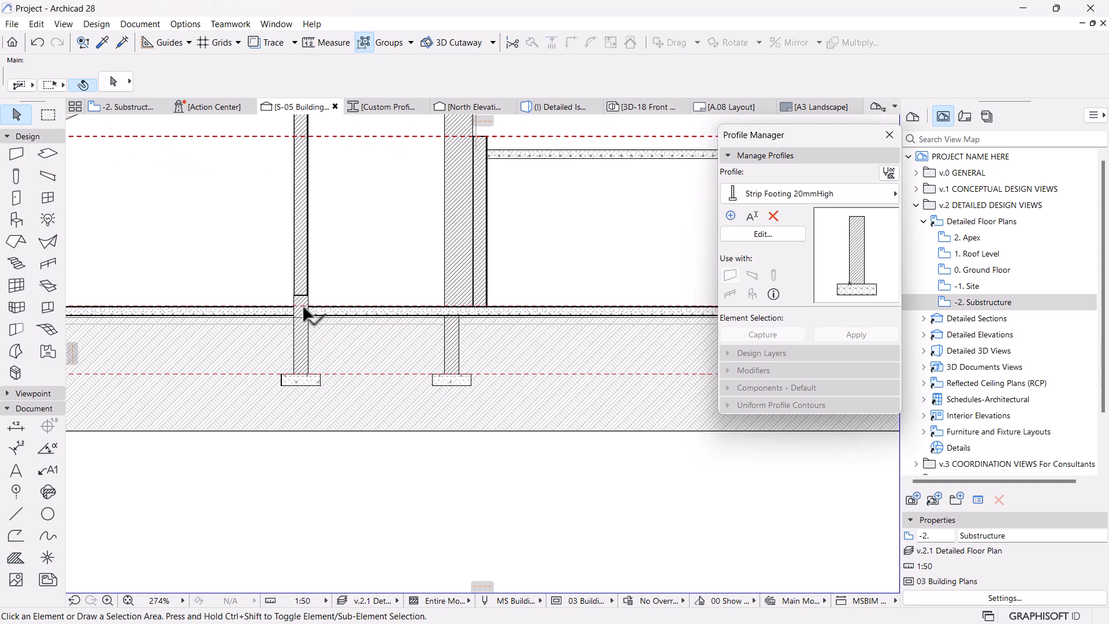
left_click(303, 290)
left_click(307, 389)
scroll(289, 329, "down", 5)
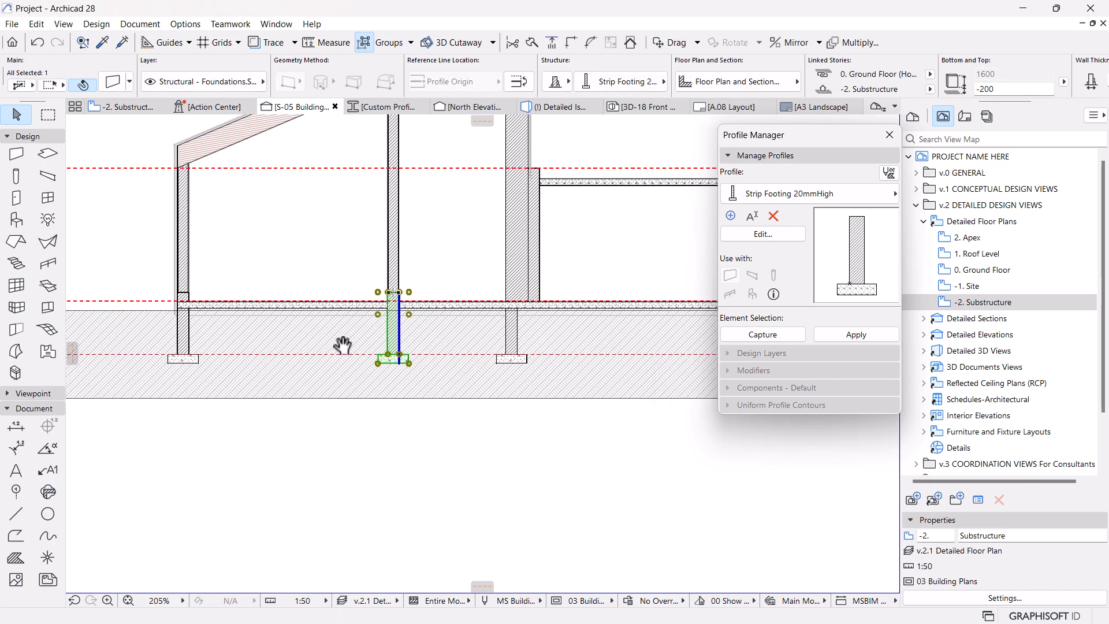
scroll(164, 310, "up", 6)
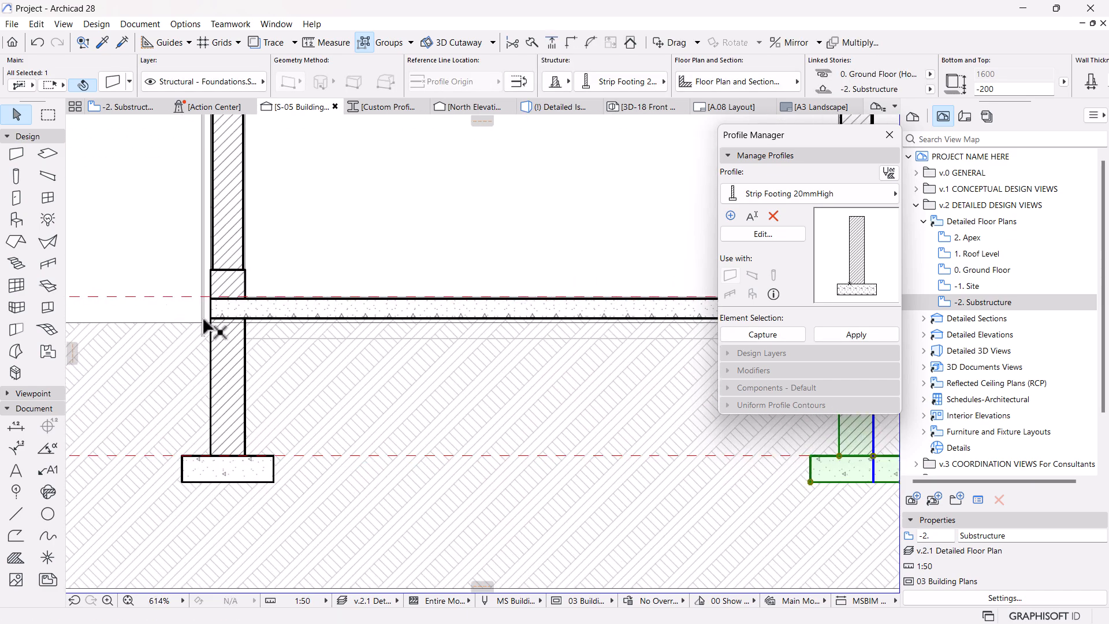
scroll(216, 312, "up", 3)
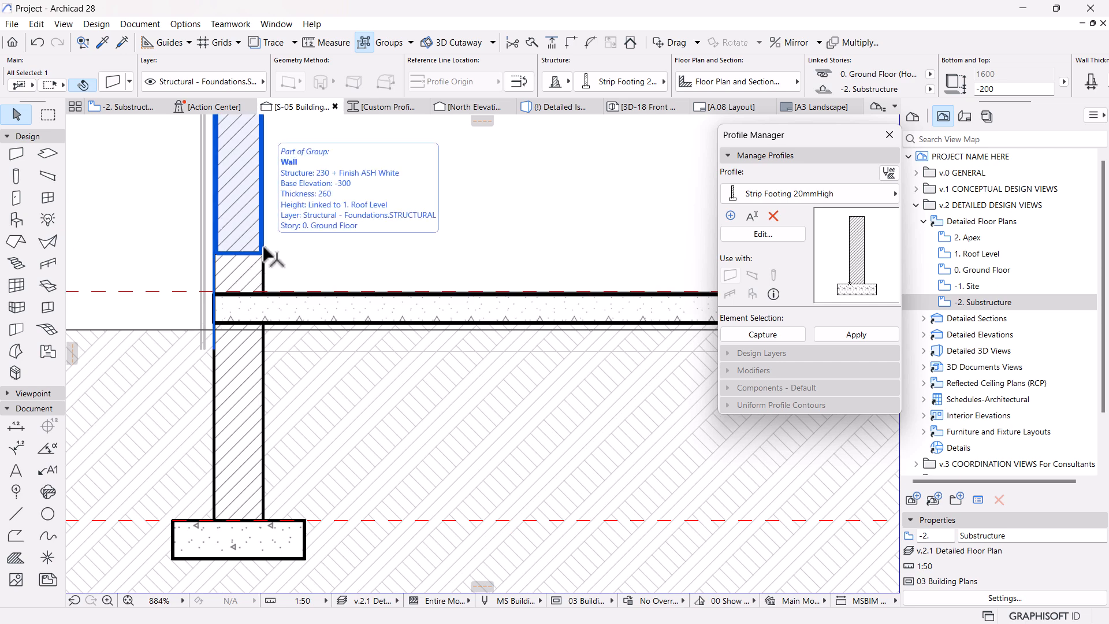
scroll(265, 250, "down", 3)
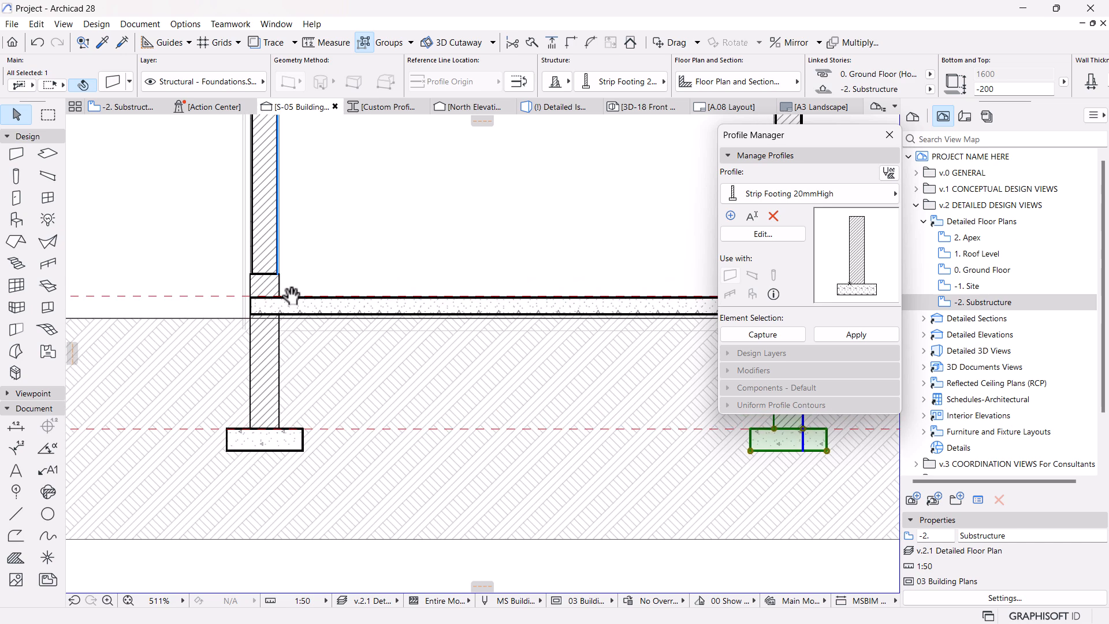
Measure the vertical distance from the top of the outer wall's footing to the underside of the floor slab.
key("m")
left_click(279, 428)
scroll(280, 321, "up", 5)
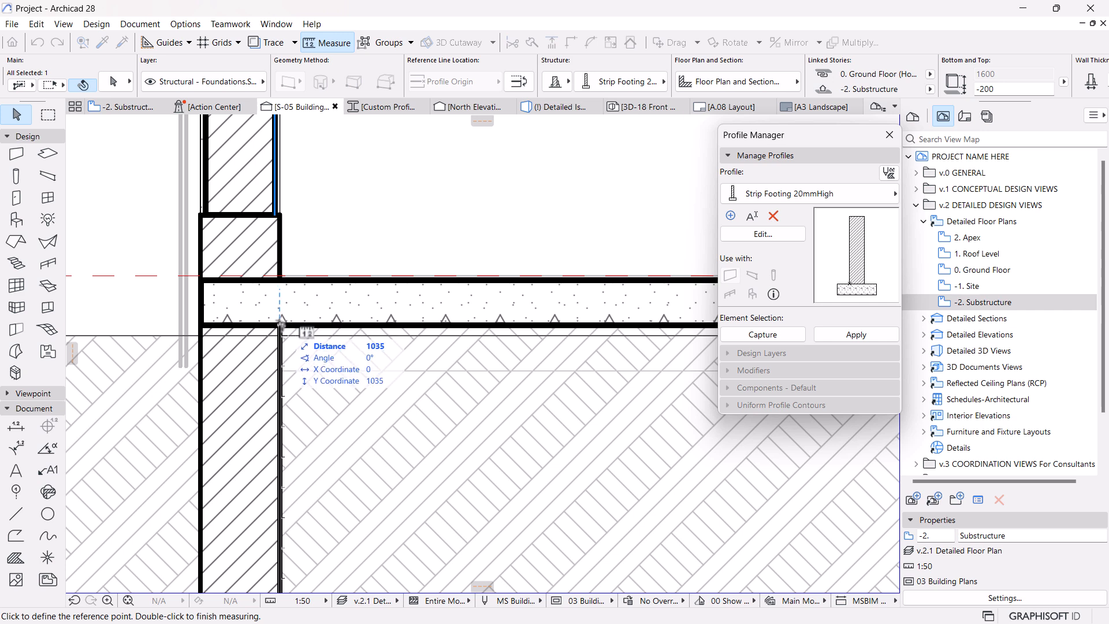
key("Escape")
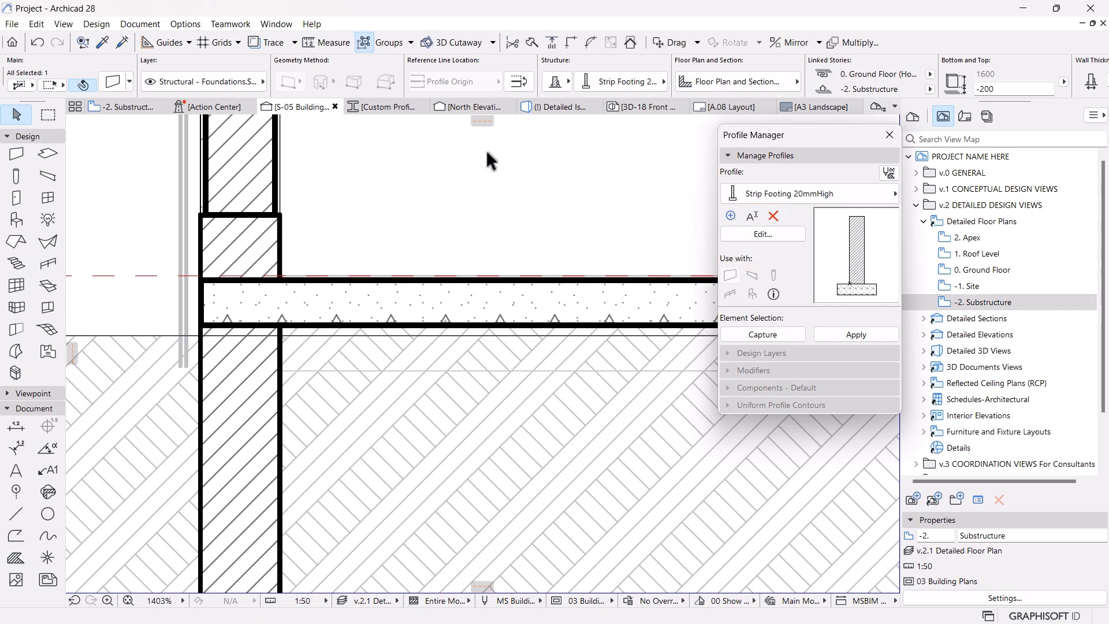
Draw a 1035 mm vertical guide line upward from the footing's top edge beside the wall in the custom profile.
left_click(400, 109)
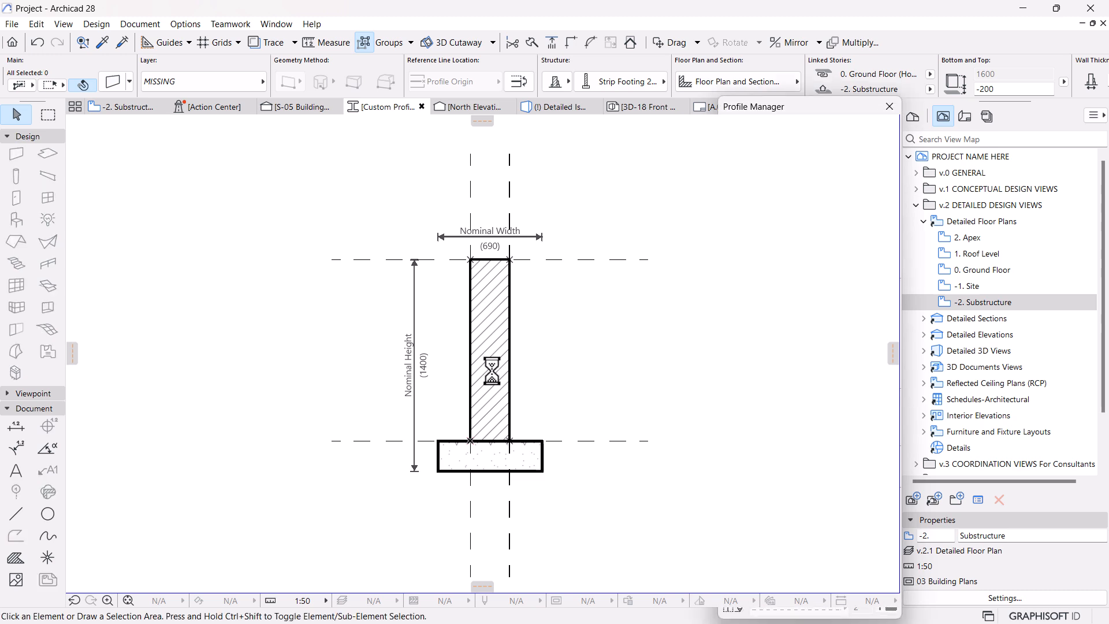
left_click(15, 512)
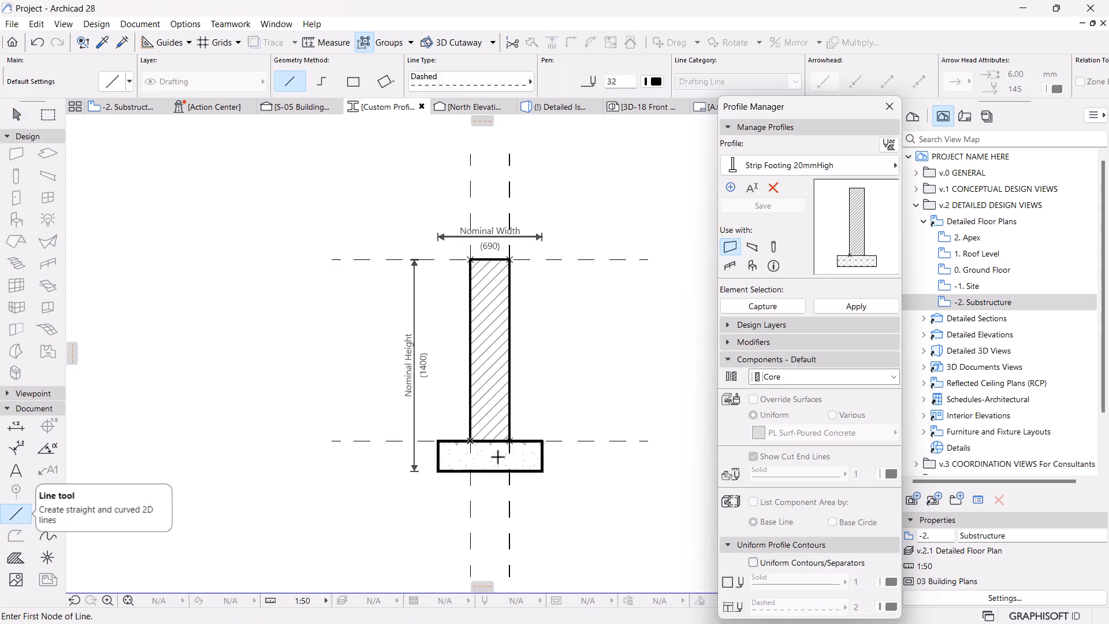
left_click(525, 440)
type("1035")
key("Return")
key("Escape")
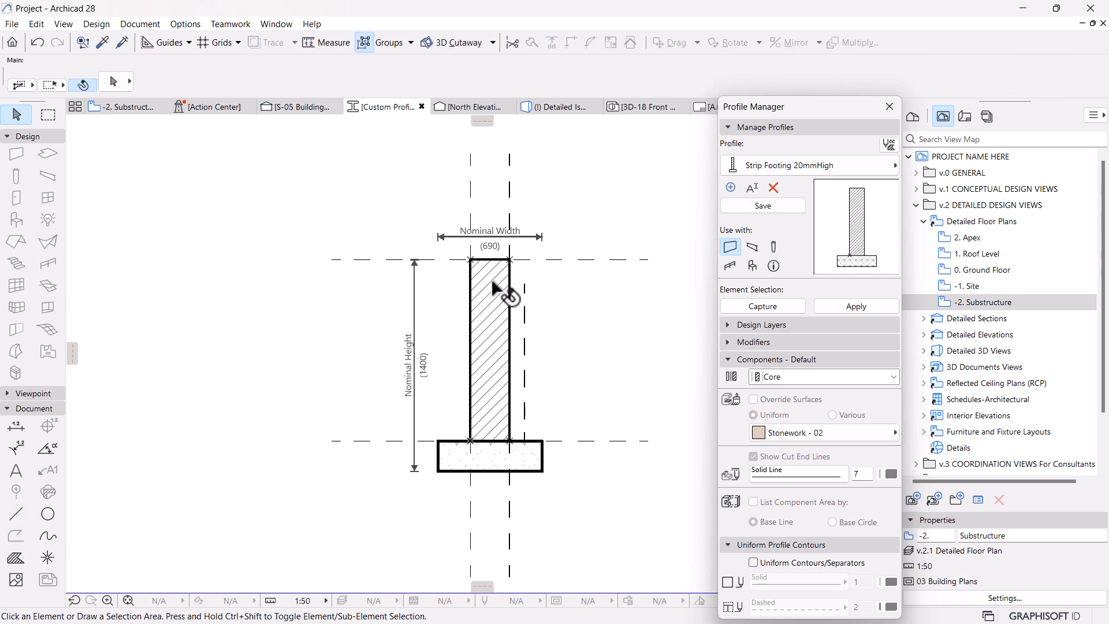
Offset the wall fill's top edge down to the upper end of the guide line.
left_click(495, 274)
left_click(502, 269)
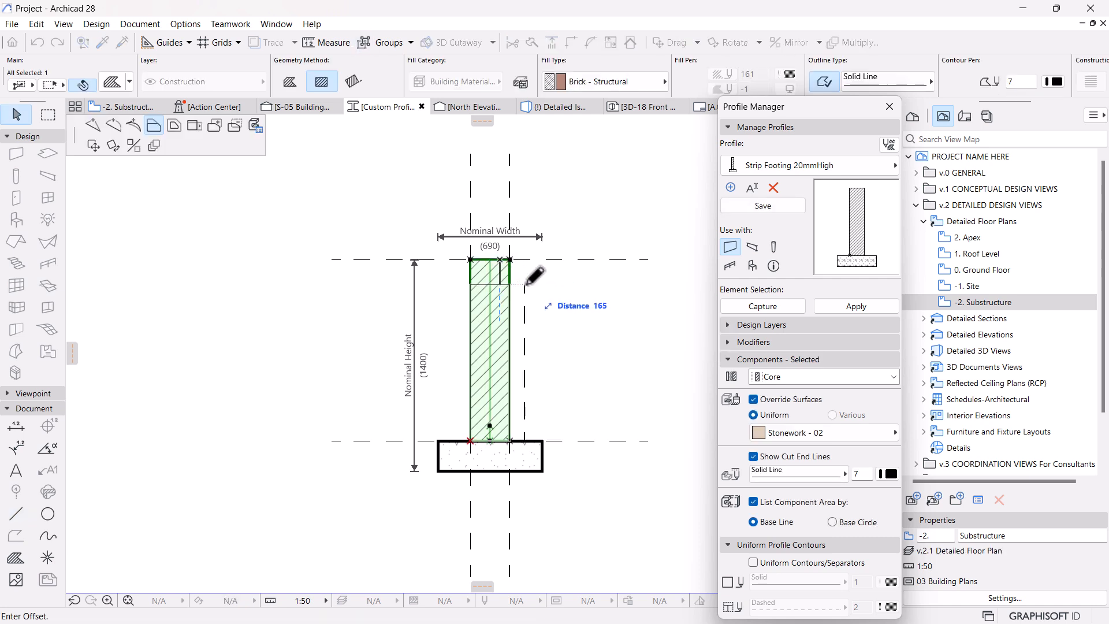
left_click(523, 284)
Shorten the vertical opening reference lines on both sides of the wall to its lowered top edge.
scroll(522, 272, "up", 2)
left_click_drag(414, 247, 547, 276)
left_click(503, 260)
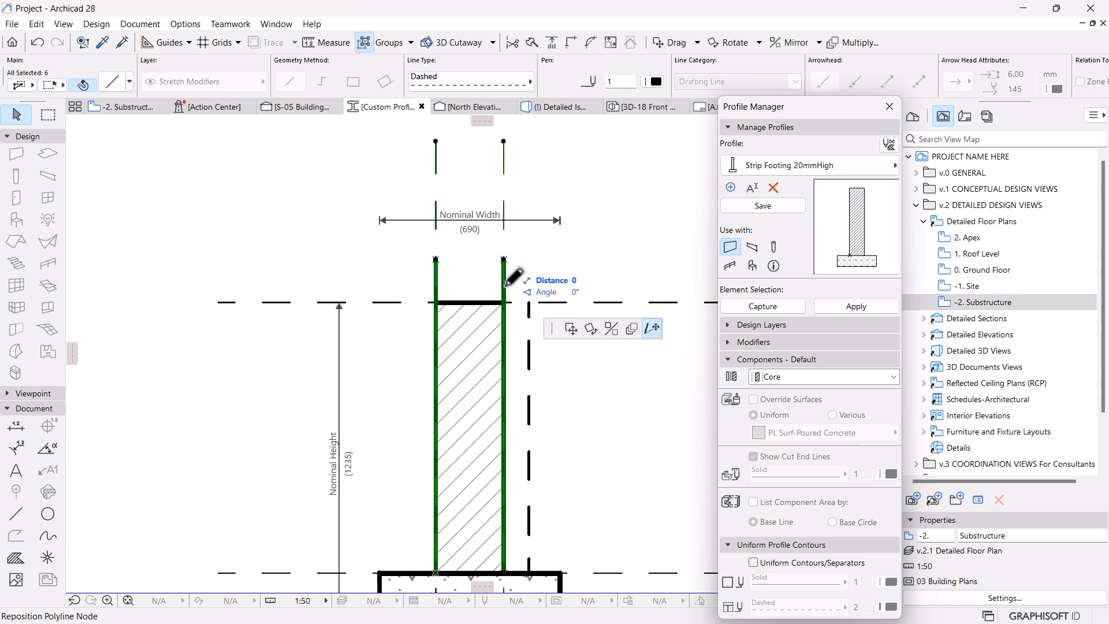
left_click(504, 302)
left_click(436, 259)
left_click(436, 302)
Move the two hotspots above the wall down to its lowered top corners and save the Strip Footing 20mmHigh profile.
left_click(504, 259)
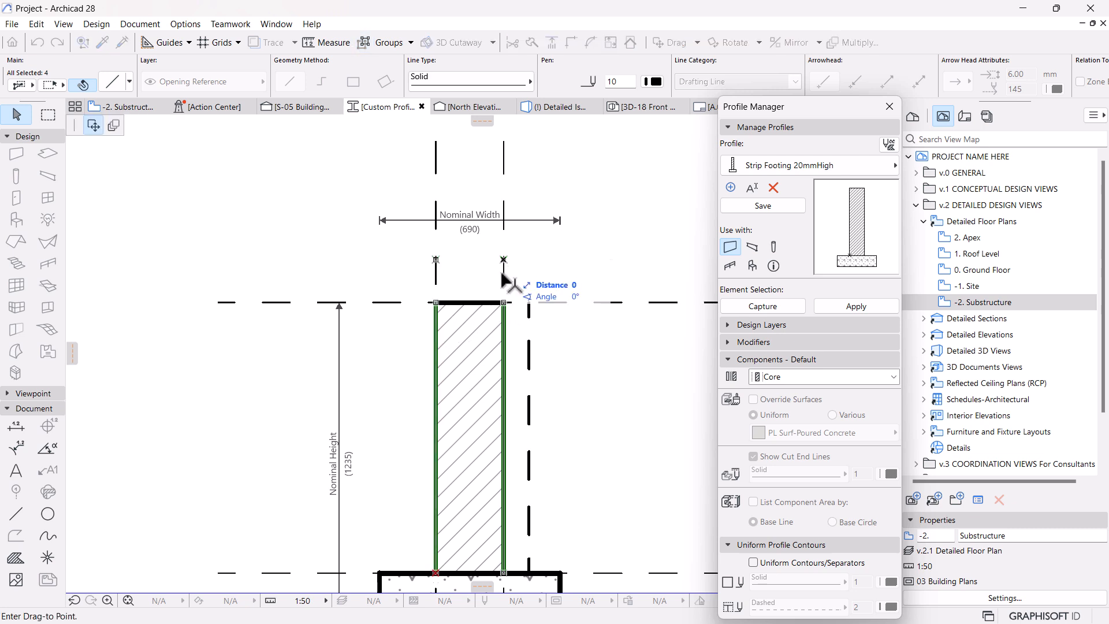
key("Escape")
key("Escape")
left_click(436, 261)
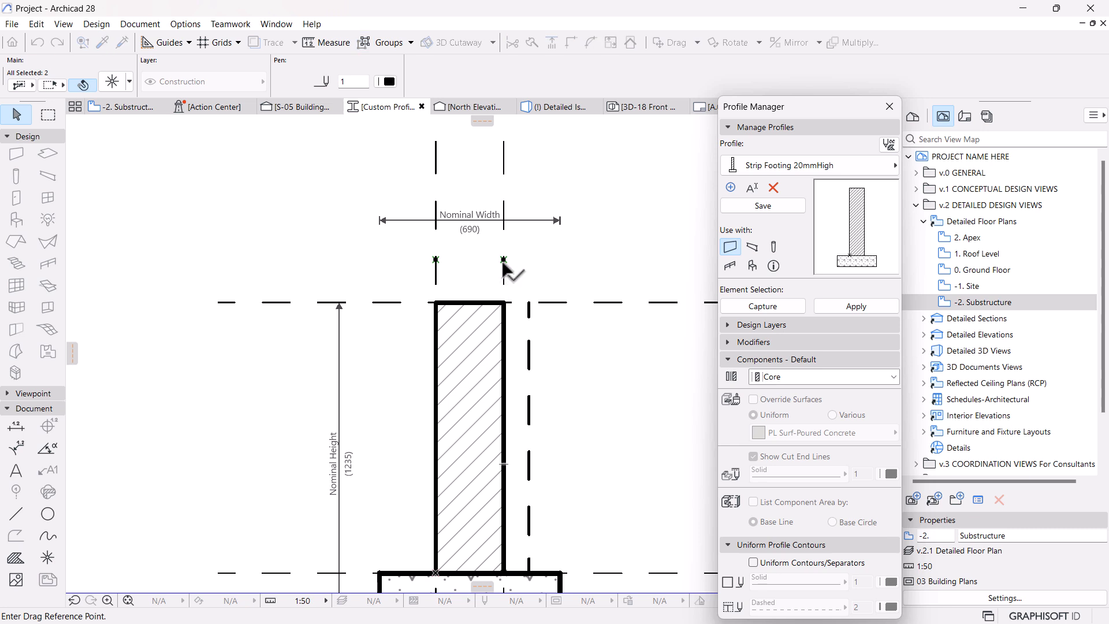
left_click(505, 303)
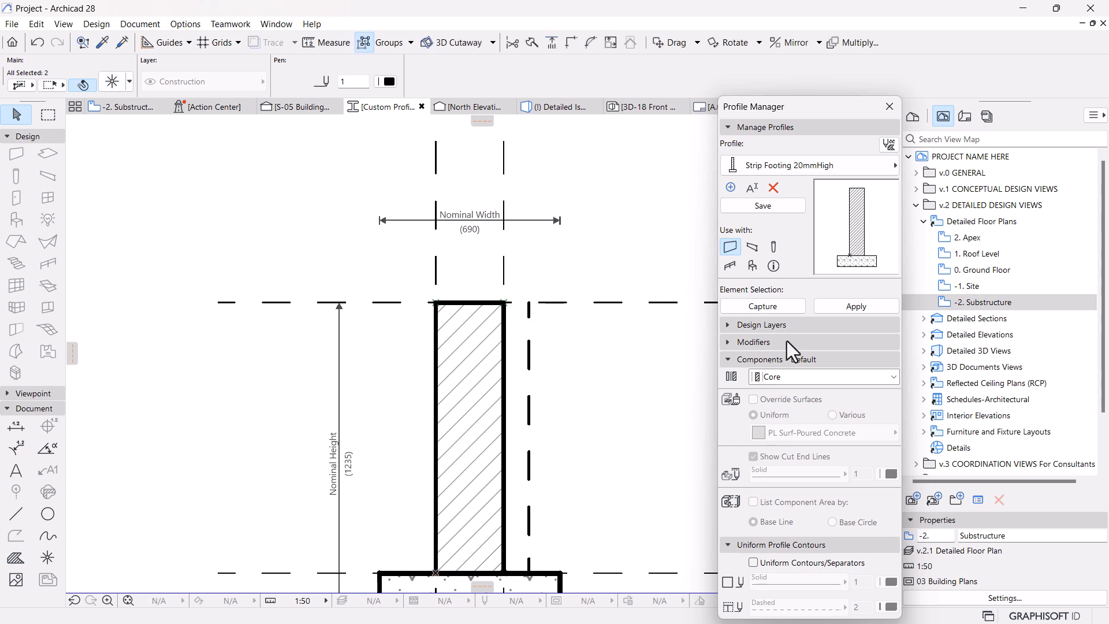
left_click(782, 209)
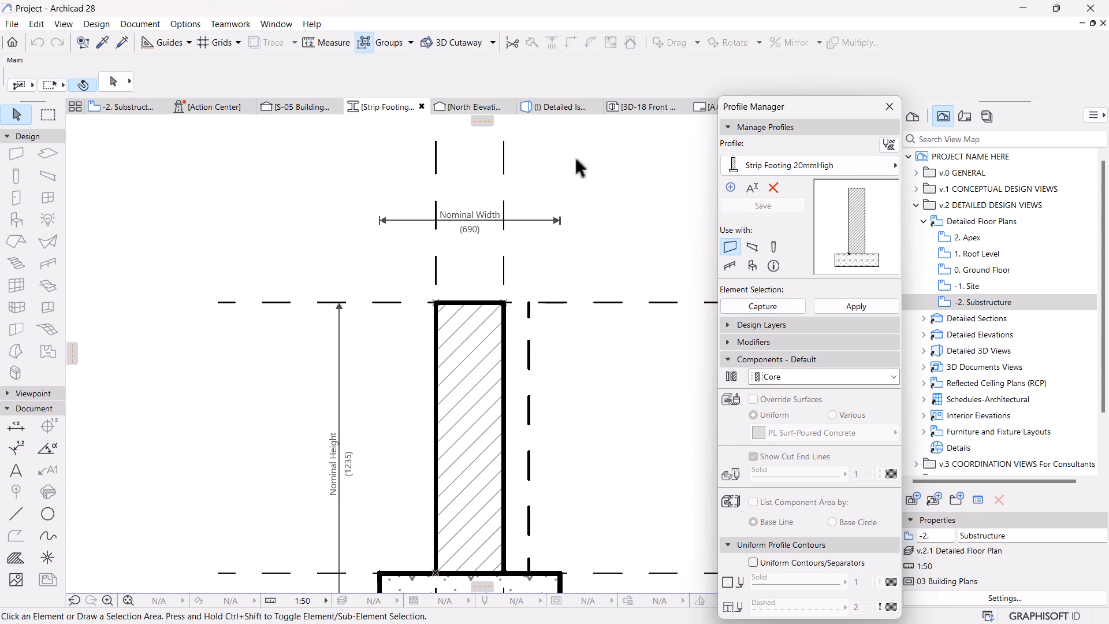
In the S-05 building section, apply the updated Strip Footing 20mmHigh profile to the foundation wall under the internal wall.
left_click(321, 110)
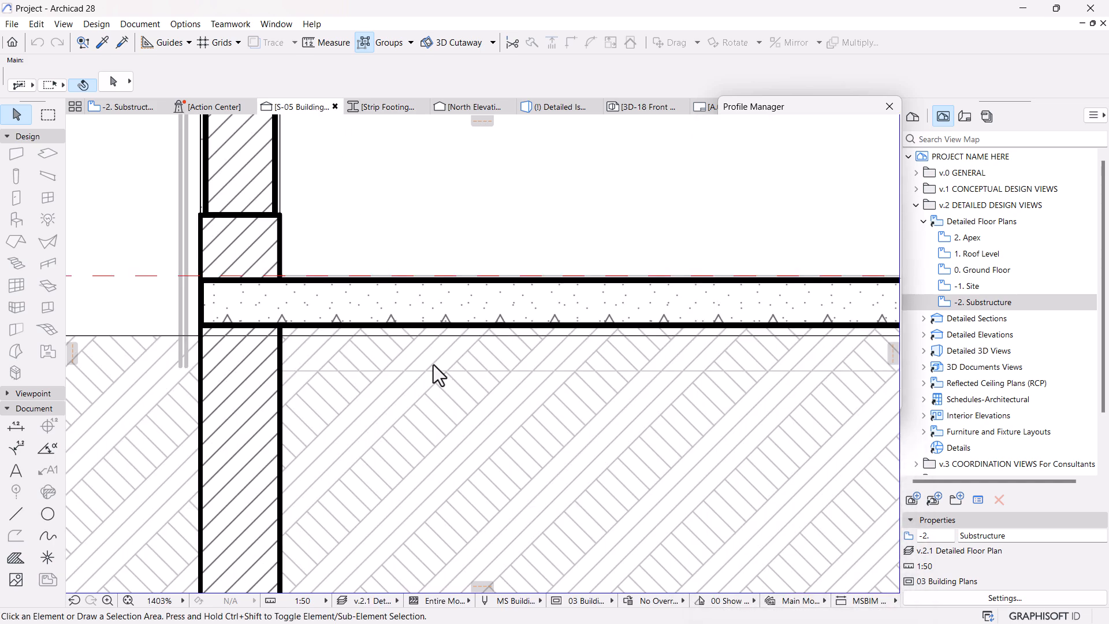
left_click(255, 234)
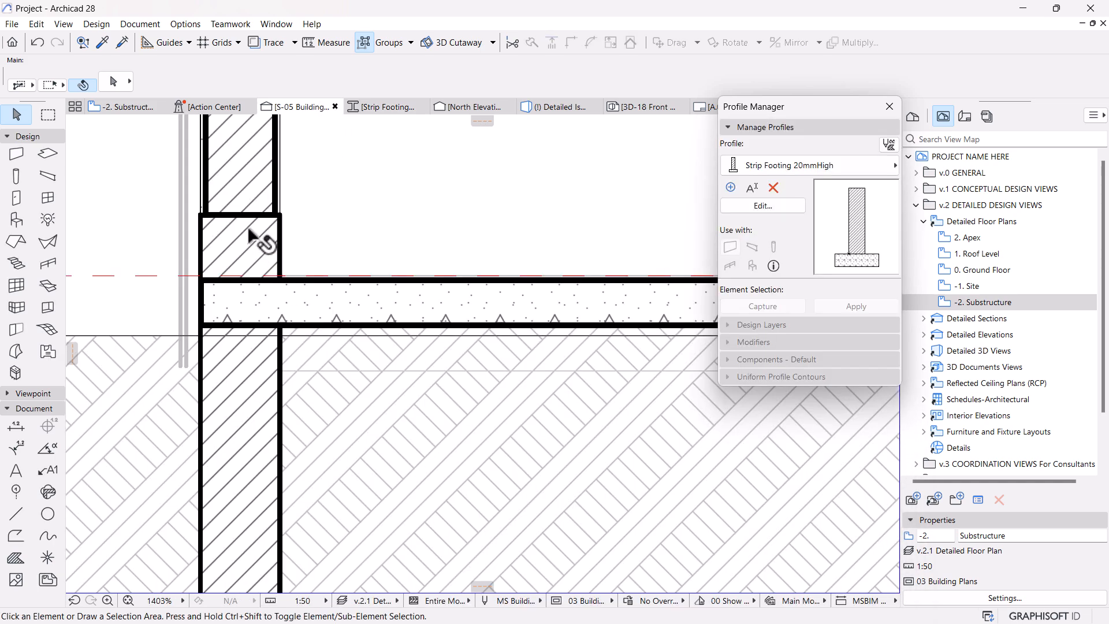
scroll(361, 317, "down", 5)
scroll(356, 318, "down", 4)
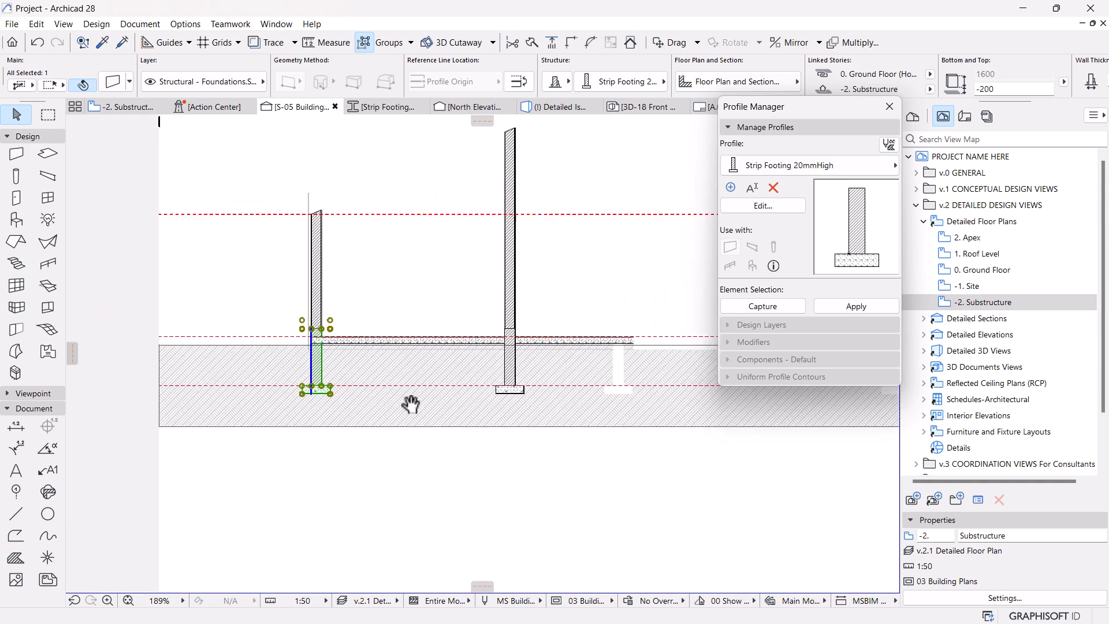
scroll(508, 345, "up", 2)
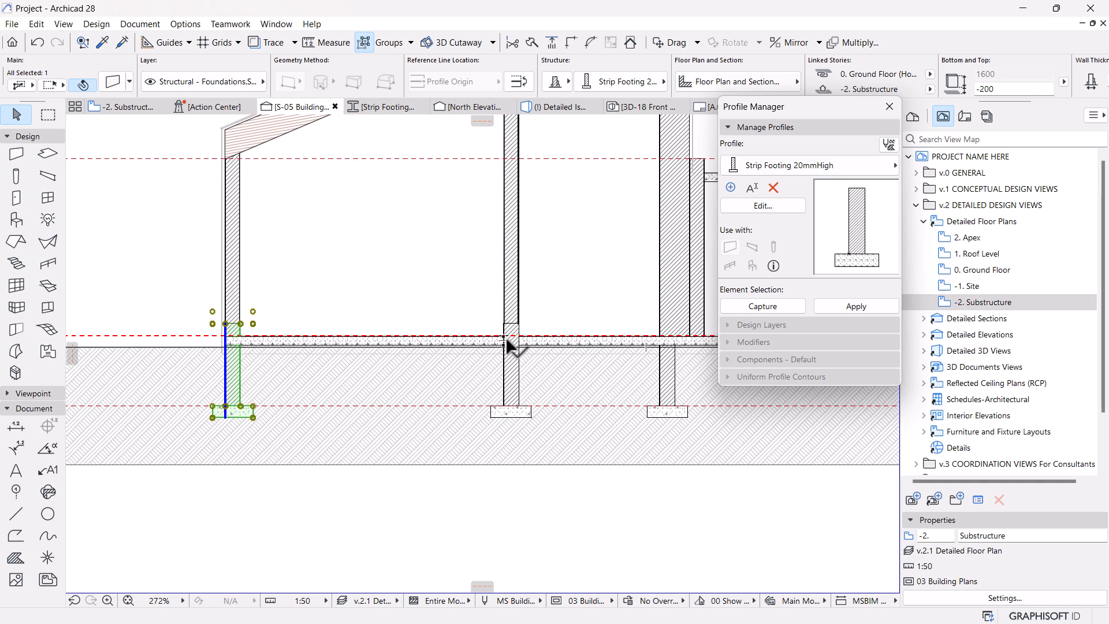
left_click(514, 375)
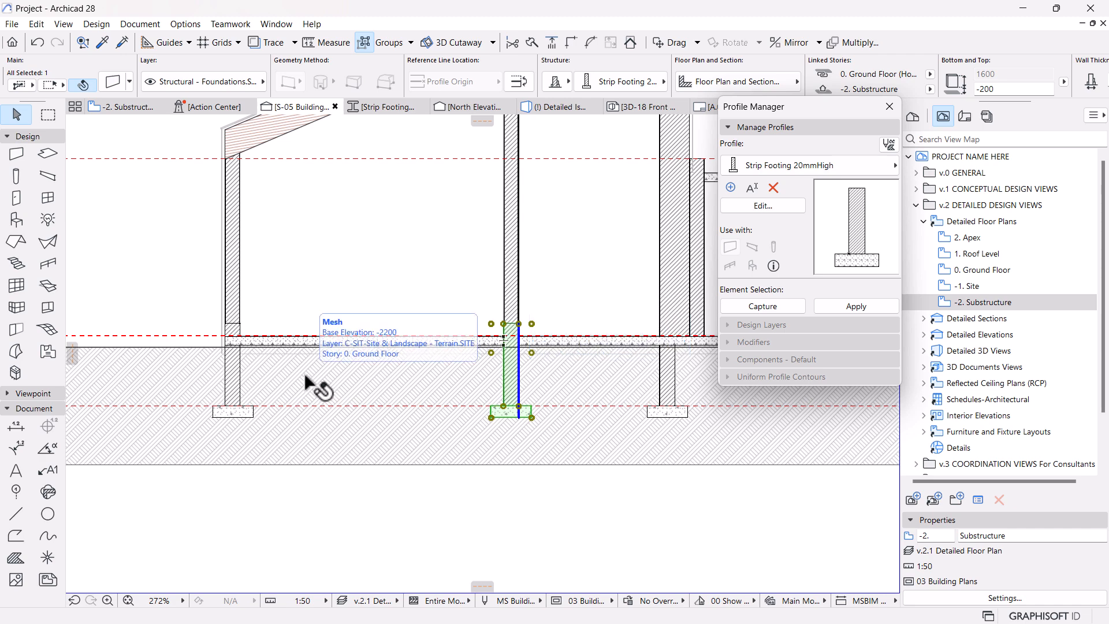
scroll(409, 379, "down", 3)
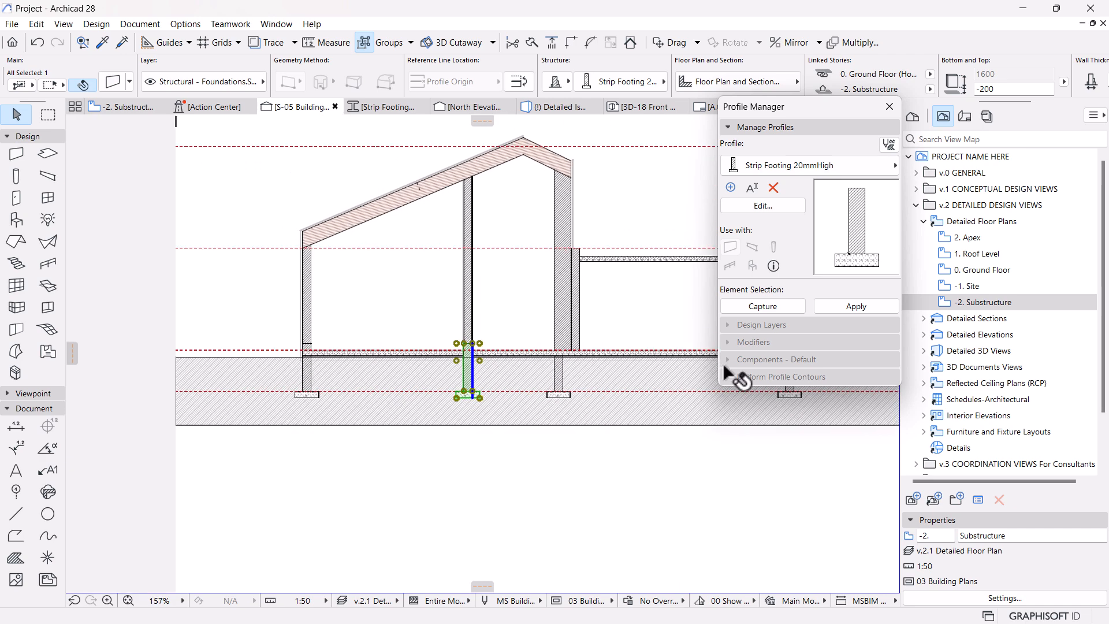
left_click(841, 305)
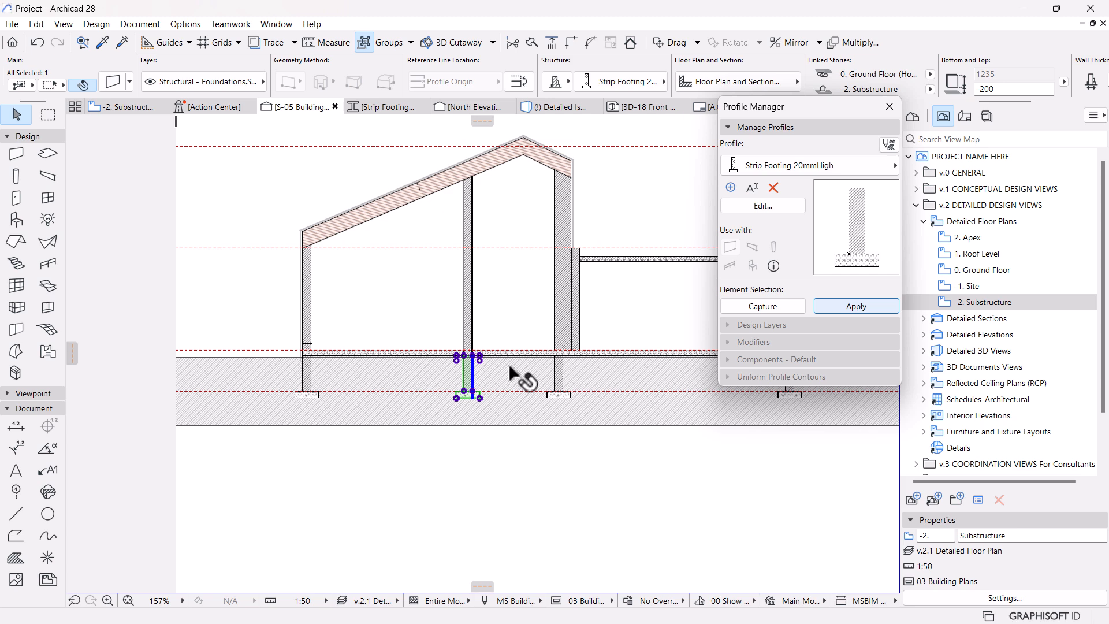
On the -2. Substructure floor plan, select all the foundation walls and apply the updated Strip Footing 20mmHigh profile to them.
scroll(528, 363, "down", 3)
left_click(121, 107)
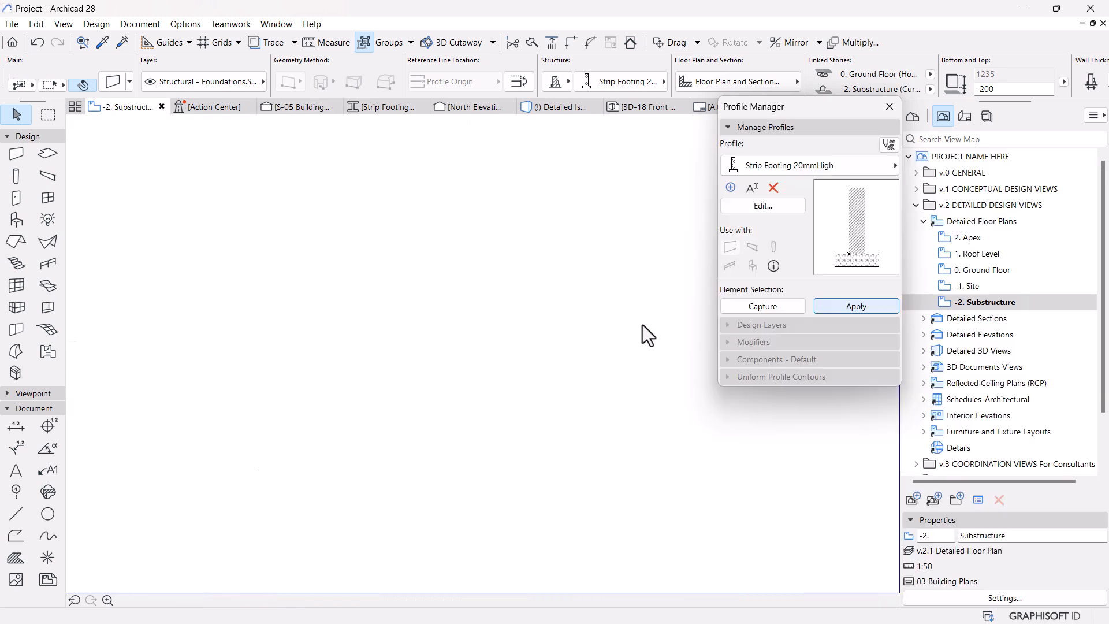
left_click(16, 153)
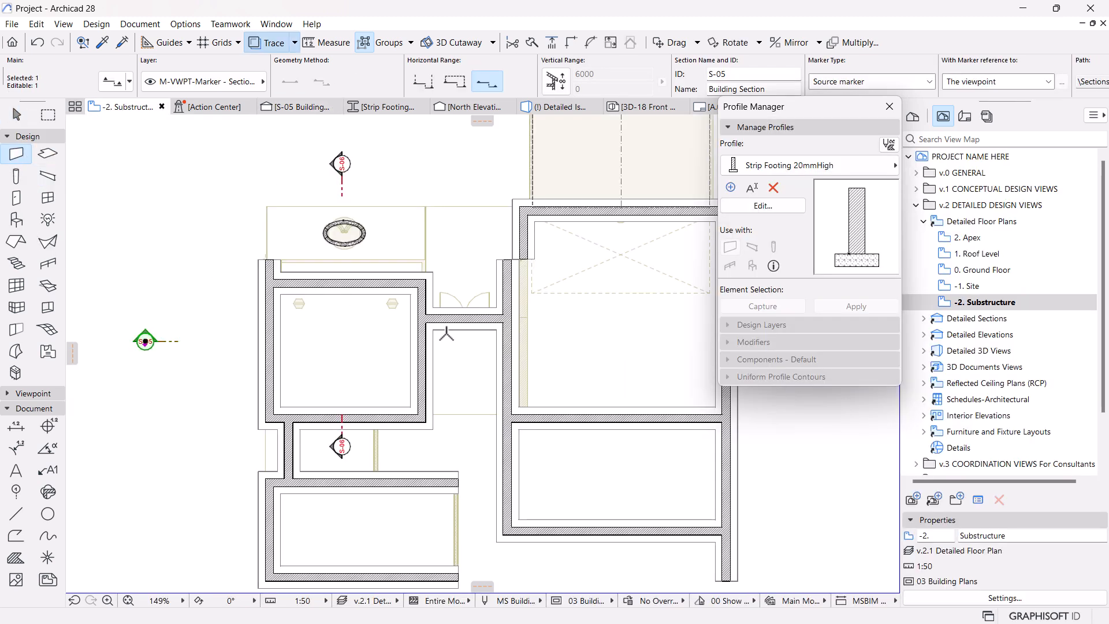
key("Escape")
key("Escape")
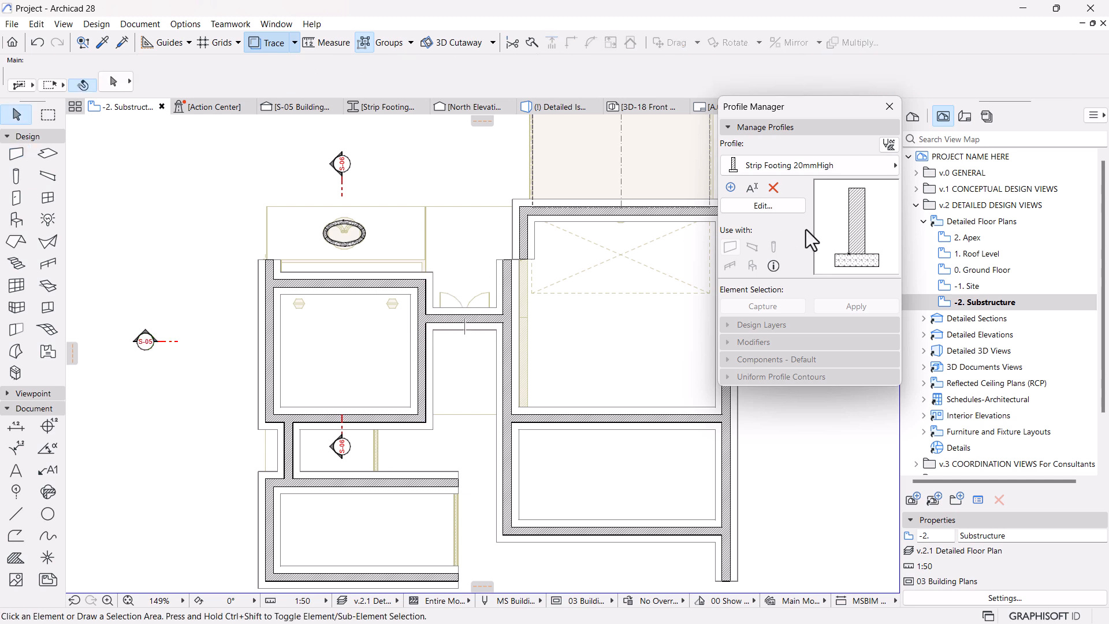
left_click(13, 154)
key("ctrl+a")
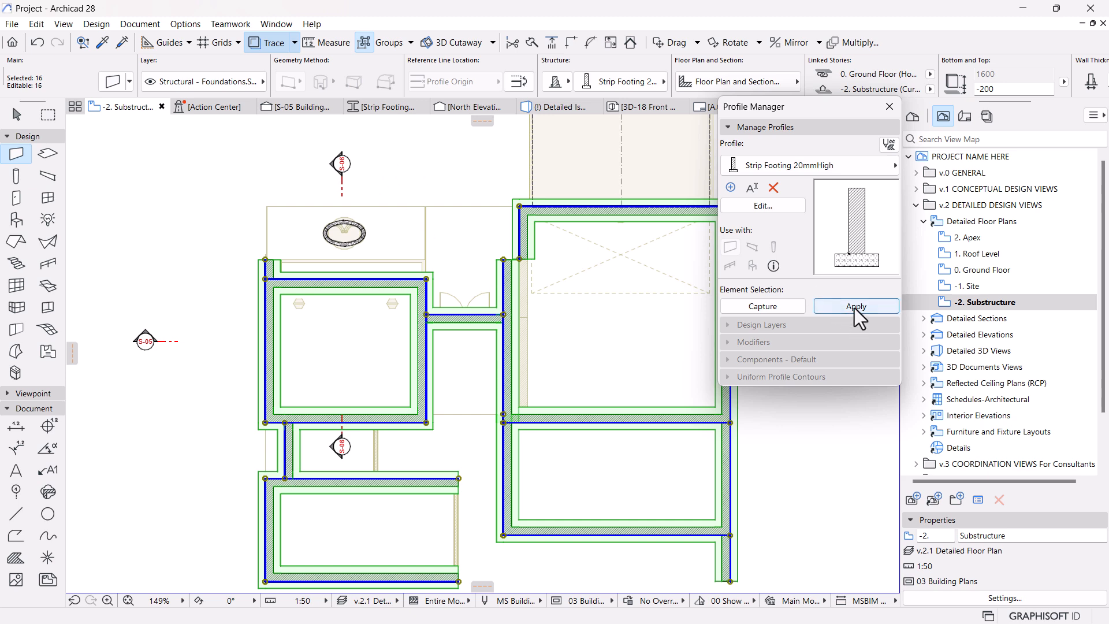
scroll(494, 301, "down", 3)
scroll(483, 359, "up", 2)
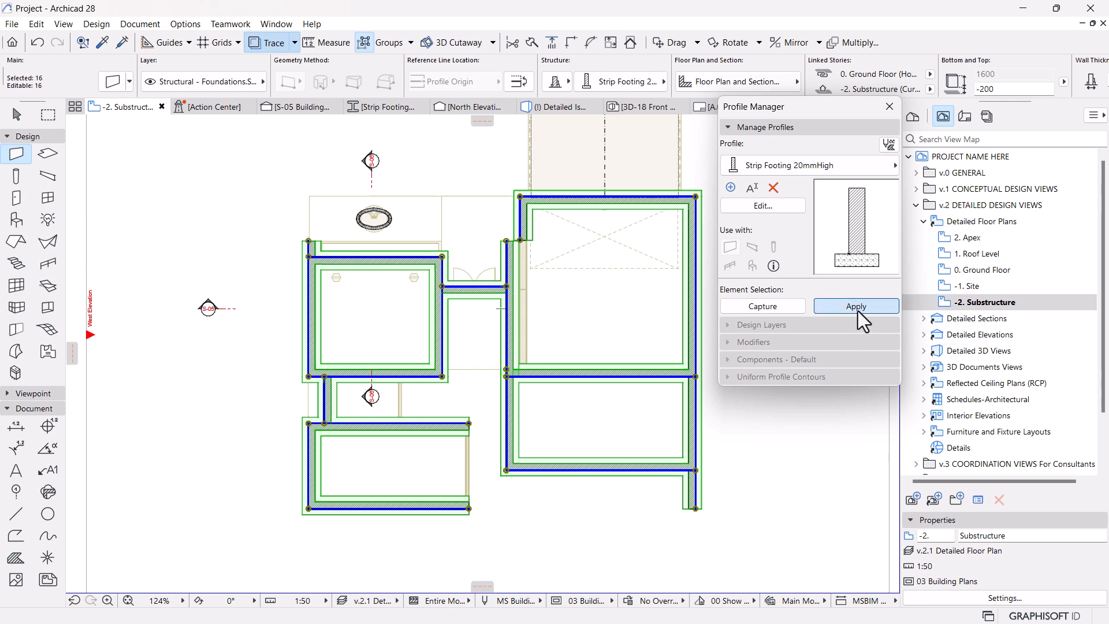
Examine the foundation walls in the S-05 building section, especially where the floor slab's edge meets the garage's outer wall.
left_click(397, 110)
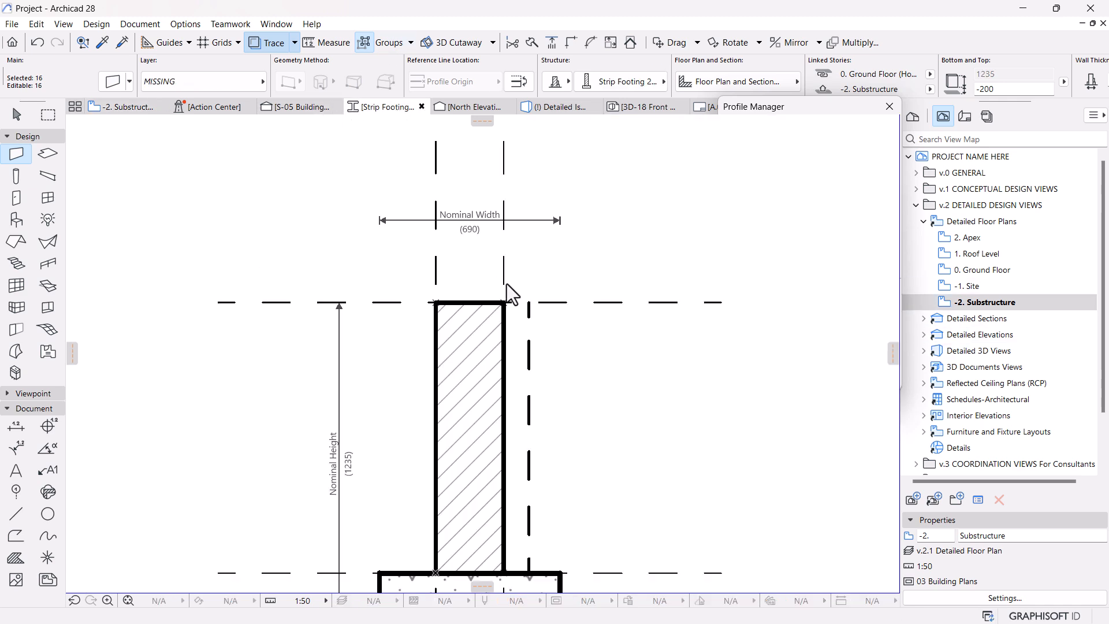
left_click(295, 106)
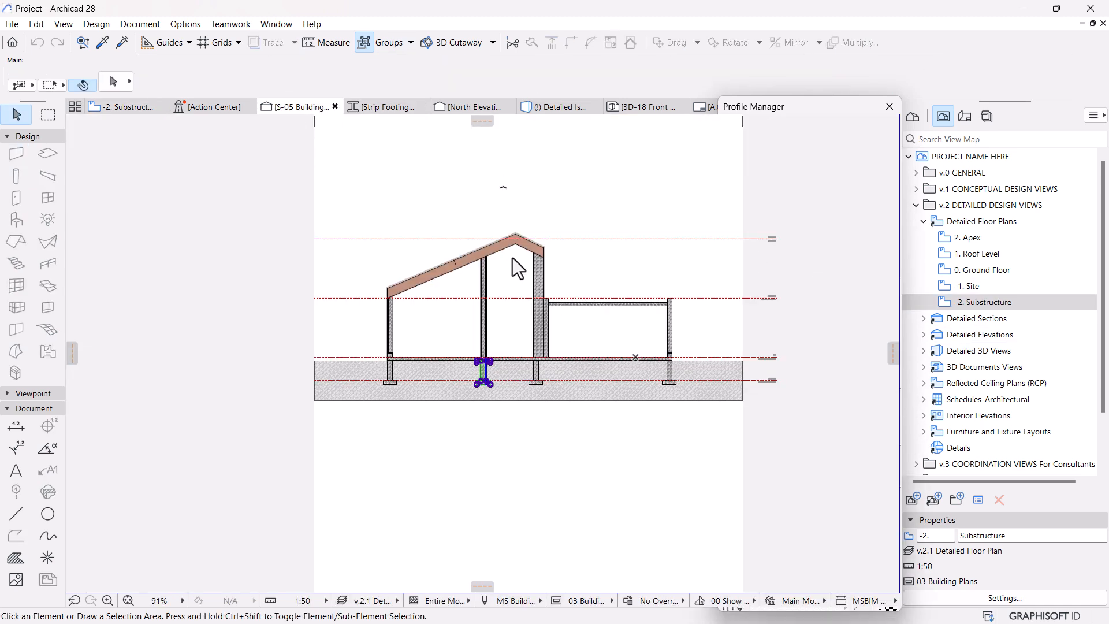
left_click(580, 283)
scroll(643, 391, "up", 3)
scroll(695, 320, "down", 3)
middle_click_drag(547, 341, 436, 354)
scroll(601, 332, "up", 8)
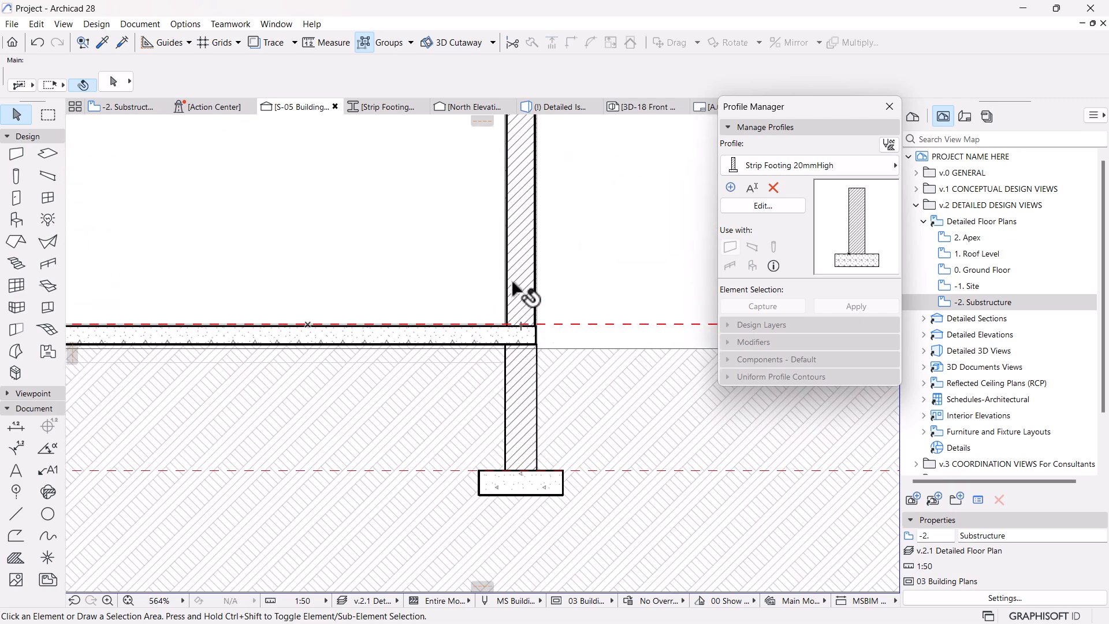
left_click(528, 292)
scroll(694, 376, "down", 8)
key("Escape")
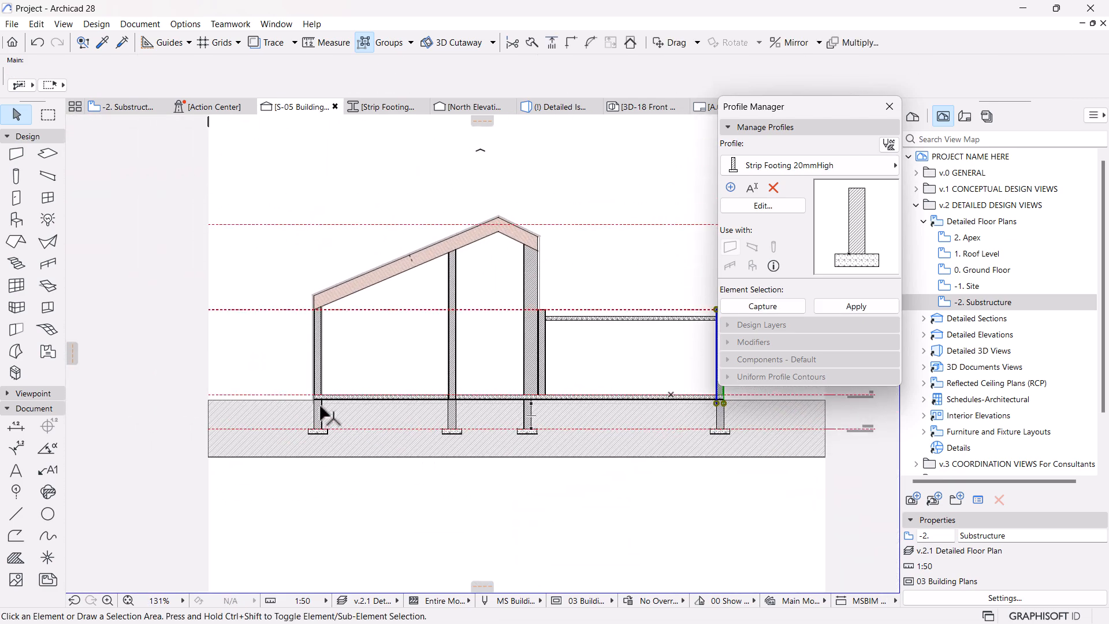
scroll(312, 390, "up", 5)
scroll(321, 409, "down", 3)
middle_click_drag(441, 435, 362, 423)
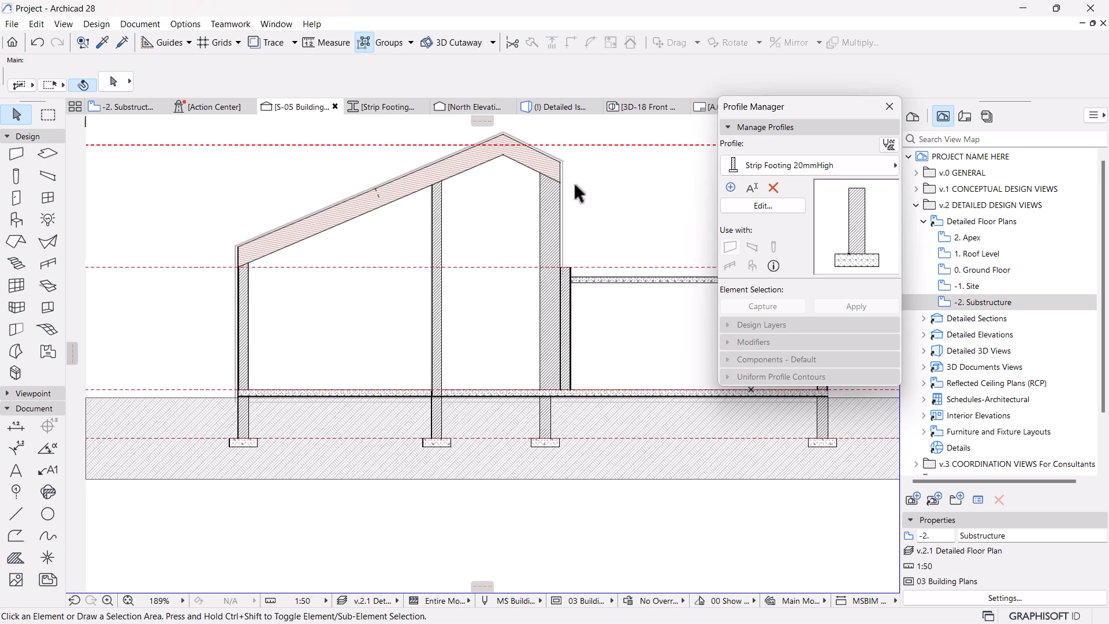
middle_click_drag(486, 305, 368, 289)
scroll(631, 349, "up", 10)
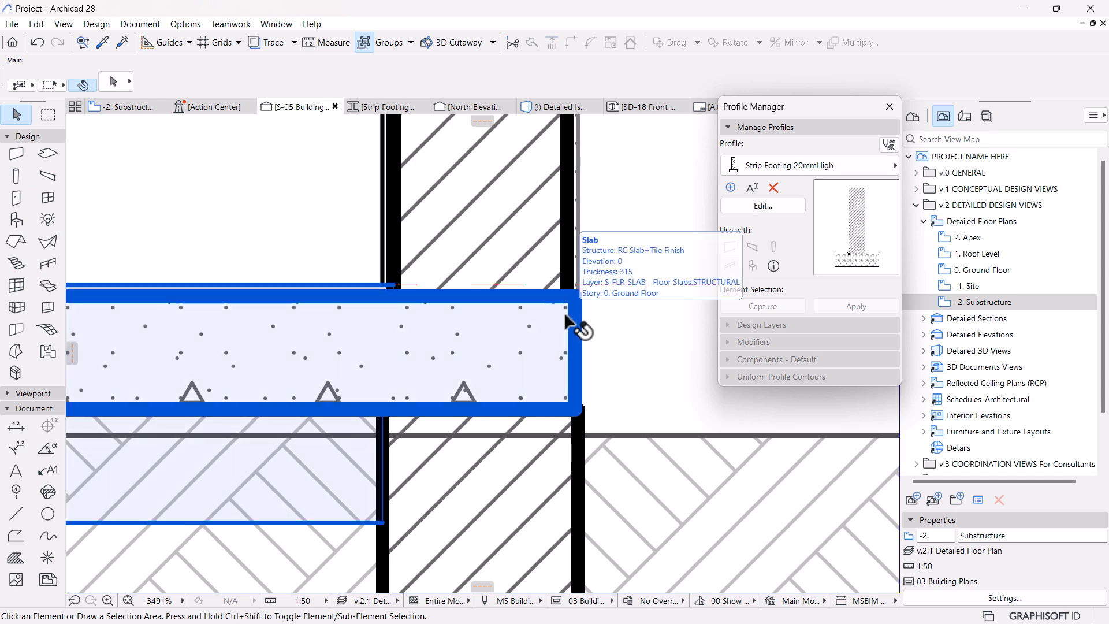
scroll(531, 329, "down", 3)
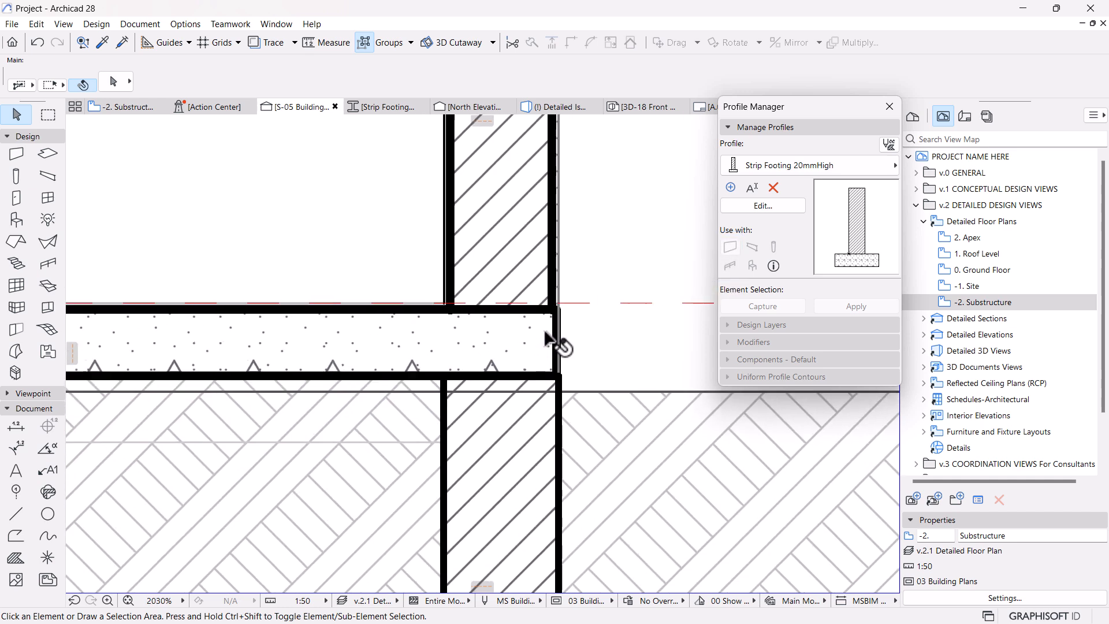
Inspect the outside of the garage walls at ground level in the Detailed Isometric 3D view.
left_click(559, 107)
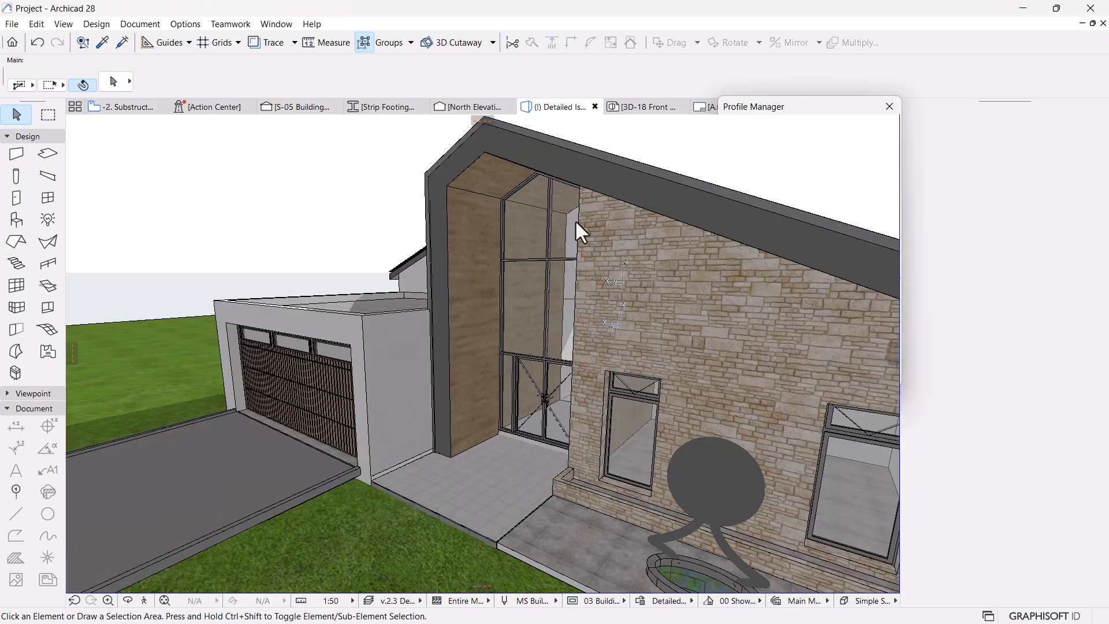
scroll(574, 303, "down", 5)
left_click_drag(504, 370, 298, 261)
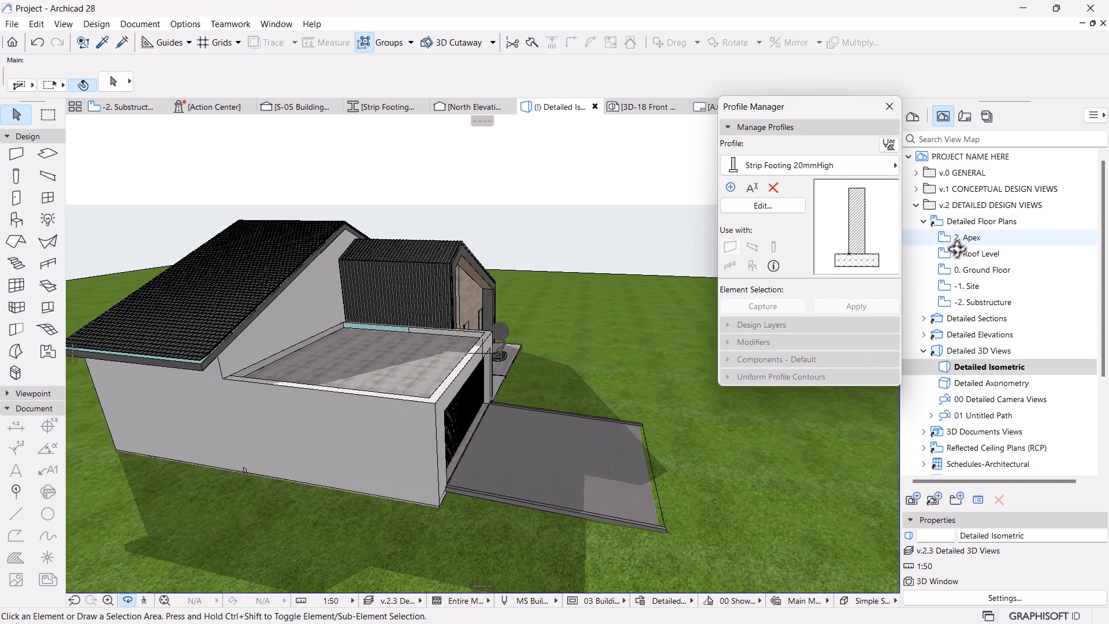
On the 0. Ground Floor plan, offset the garage slab's east edge in to the inner face of the outer wall.
left_click(809, 128)
double_click(977, 269)
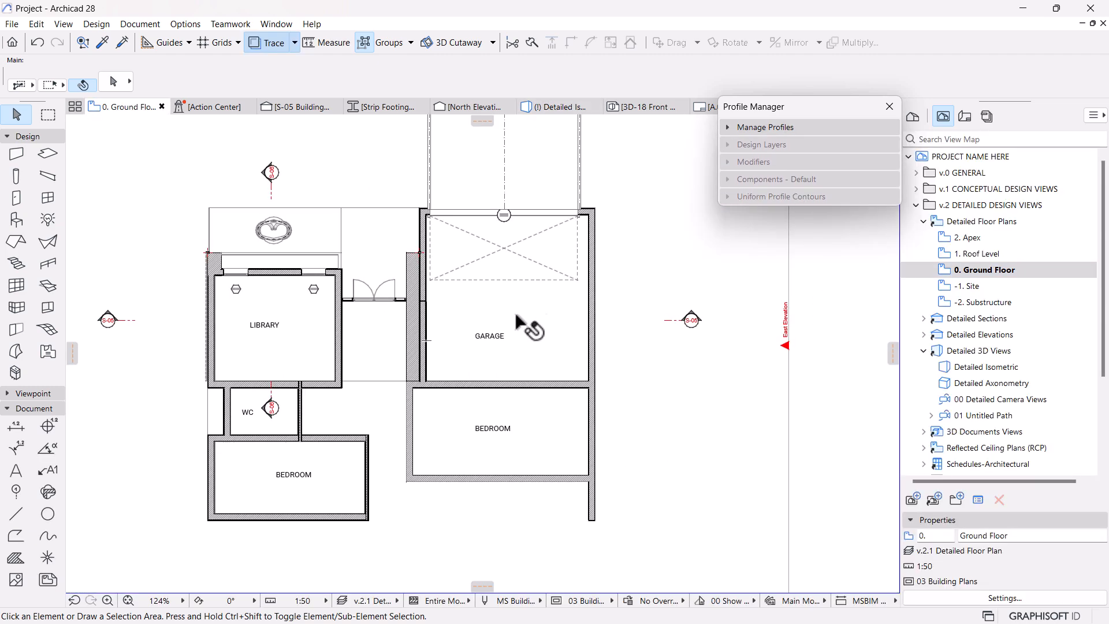
left_click(567, 324)
scroll(604, 243, "up", 5)
scroll(597, 236, "up", 4)
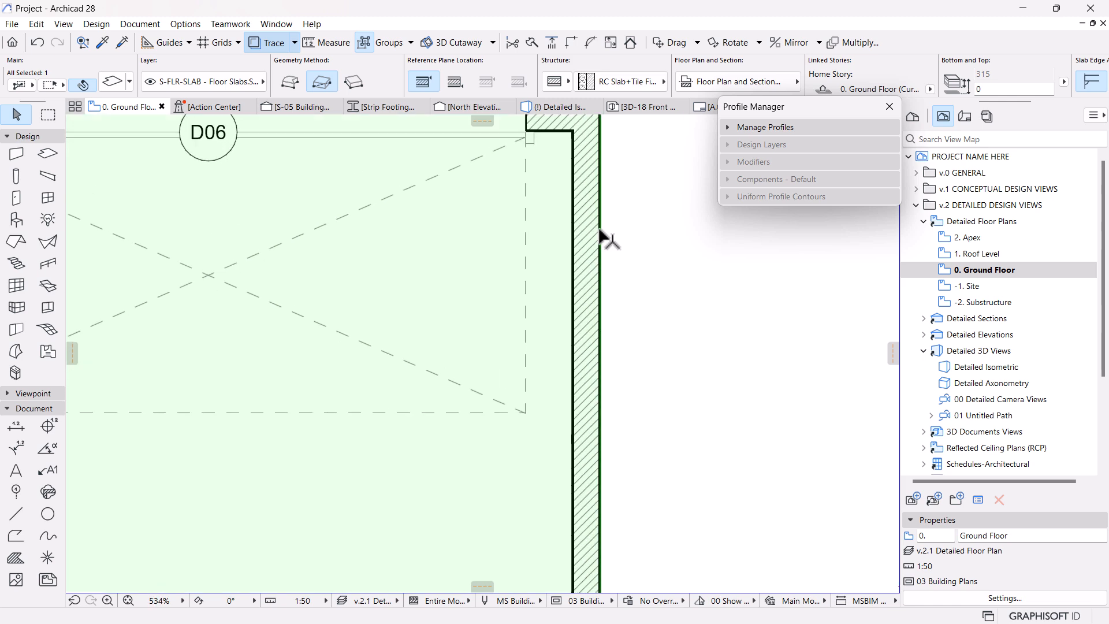
left_click(599, 233)
scroll(558, 238, "down", 5)
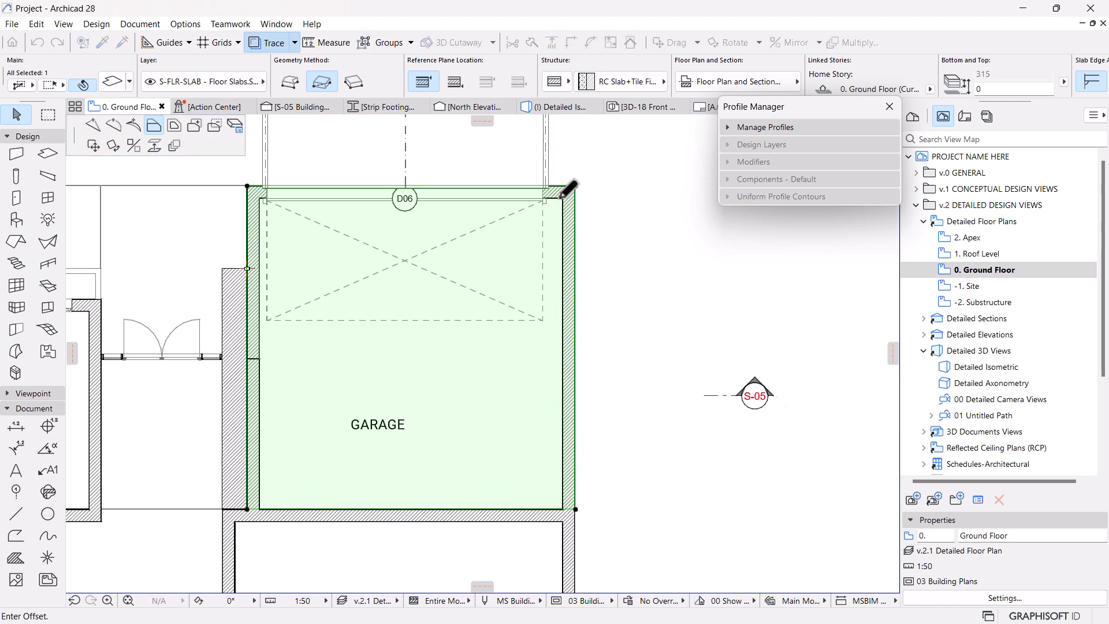
scroll(569, 190, "up", 6)
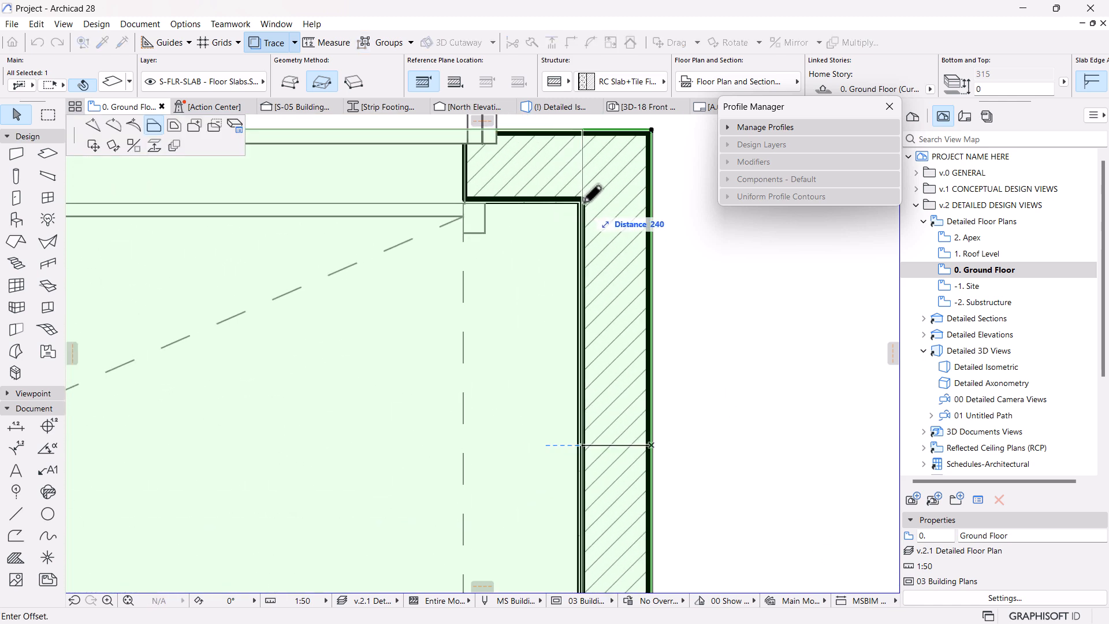
left_click(583, 203)
Offset the garage slab's door-side edge in to the wall's inner face and align its bedroom-side edge with the dividing wall's face.
left_click(561, 130)
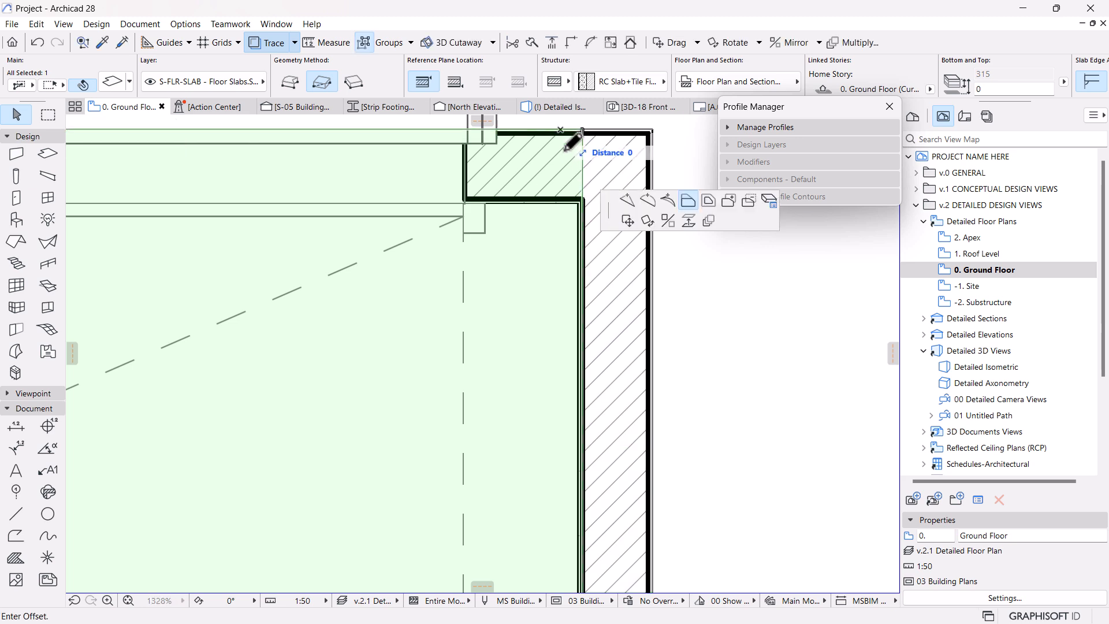
left_click(586, 195)
scroll(564, 171, "down", 6)
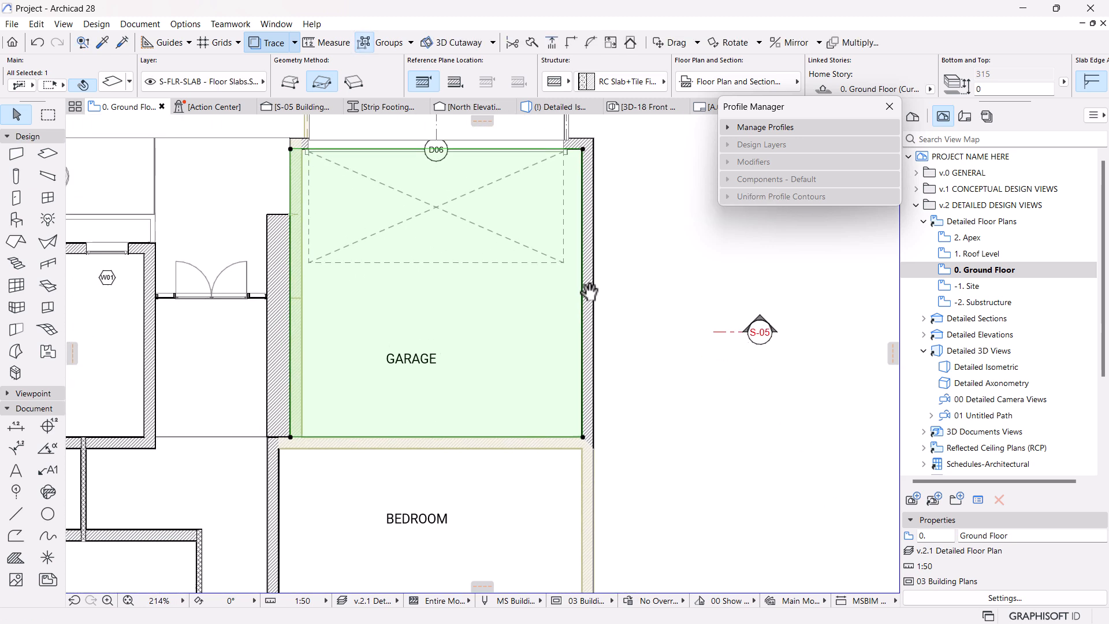
scroll(565, 462, "up", 8)
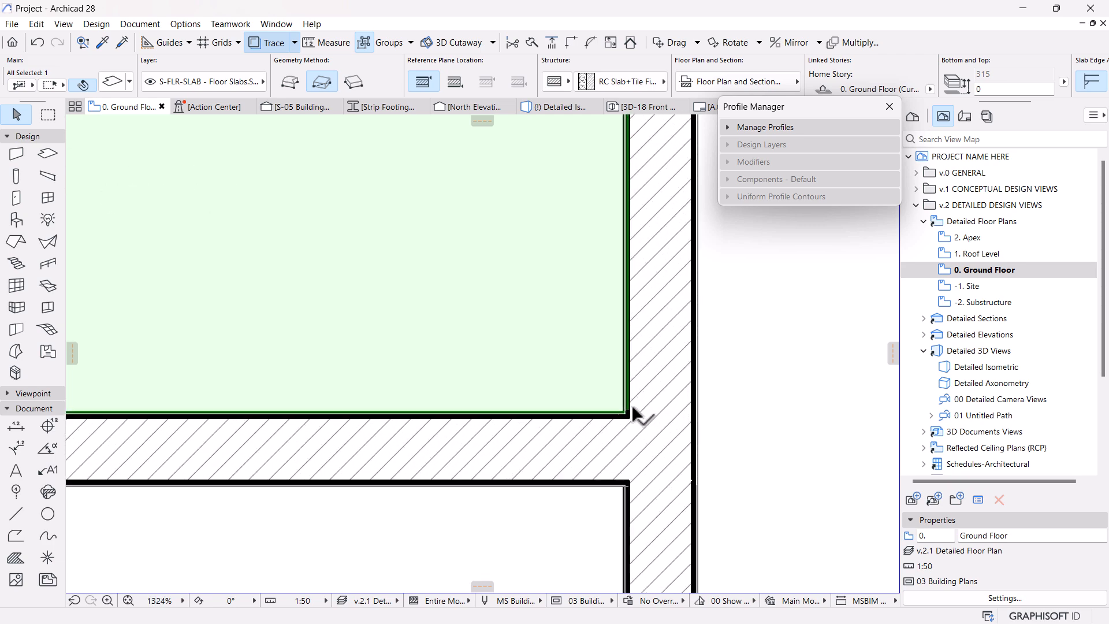
scroll(634, 408, "down", 3)
scroll(601, 418, "up", 4)
left_click(629, 396)
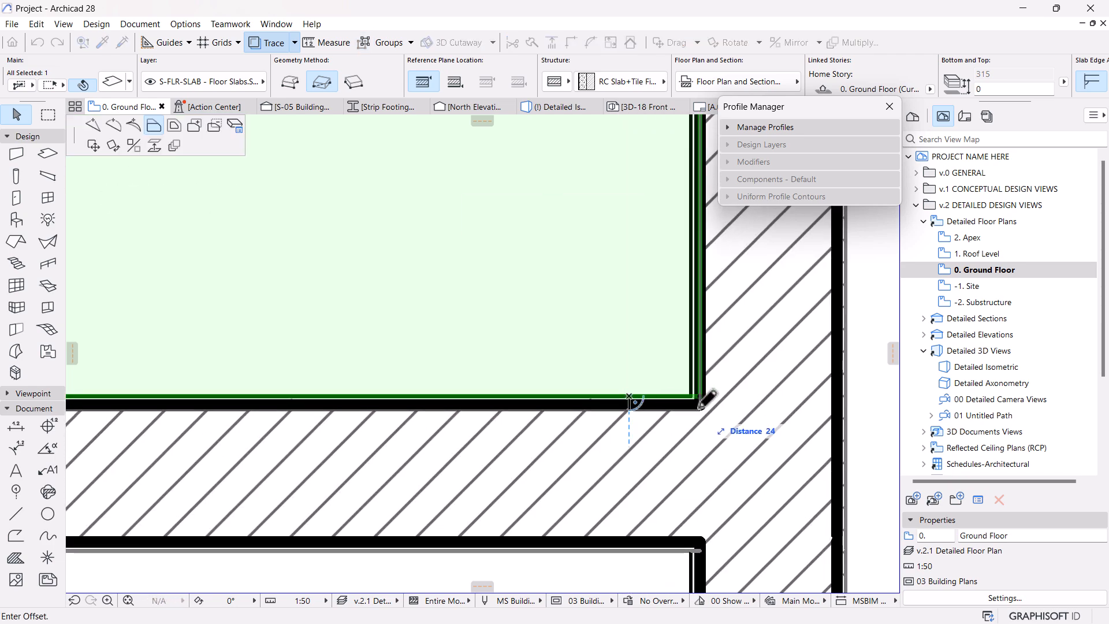
left_click(709, 396)
Try to offset the garage slab's library-side edge in to the inner face of the garage wall.
scroll(636, 405, "down", 5)
scroll(537, 447, "up", 6)
scroll(491, 430, "up", 2)
scroll(495, 417, "down", 3)
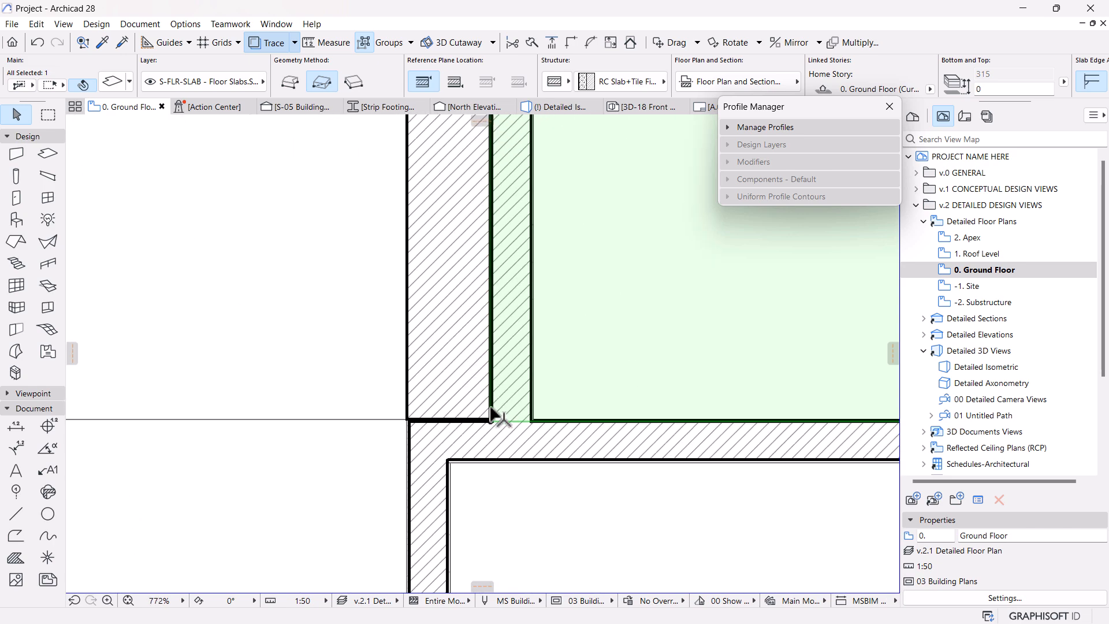
left_click(492, 411)
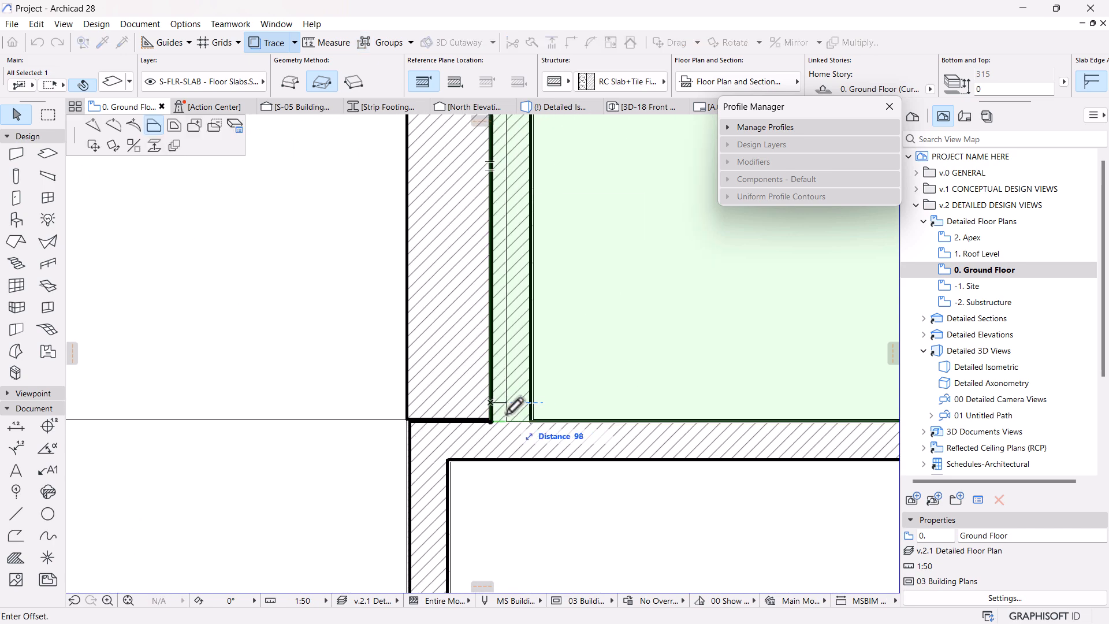
left_click(514, 407)
scroll(520, 364, "down", 5)
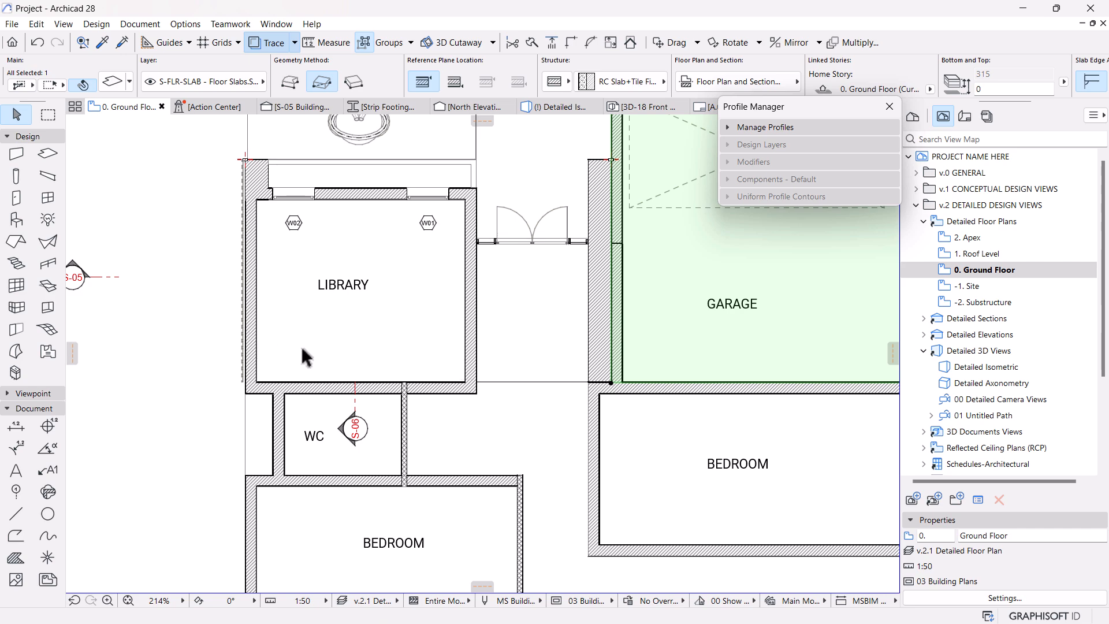
Offset the library slab's east edge to the inner face of the wall facing the entrance.
scroll(460, 371, "up", 4)
scroll(456, 404, "down", 3)
left_click(443, 338)
scroll(508, 292, "up", 8)
left_click(487, 286)
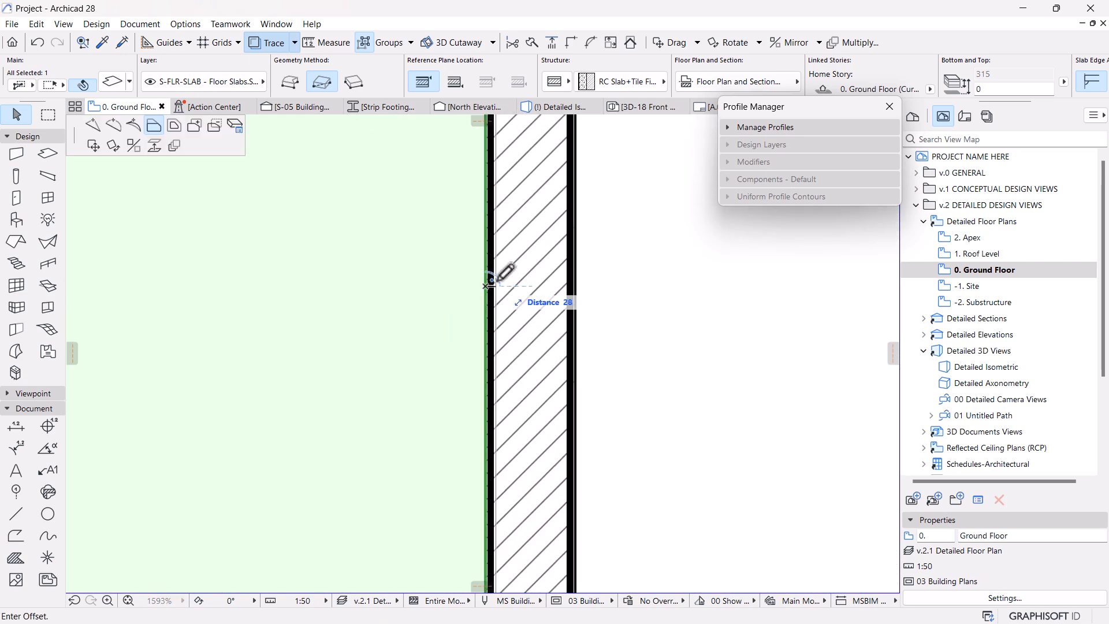
left_click(491, 289)
Offset the library slab's west edge in to the inner face of the outer wall.
scroll(508, 307, "down", 8)
scroll(324, 310, "up", 6)
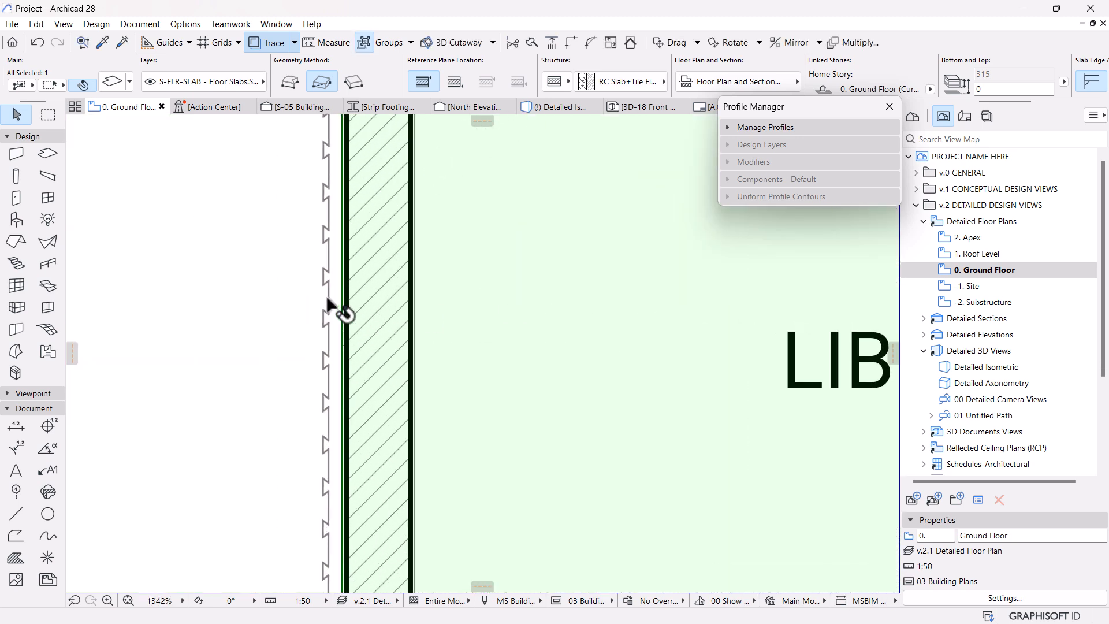
scroll(327, 304, "up", 1)
left_click(348, 298)
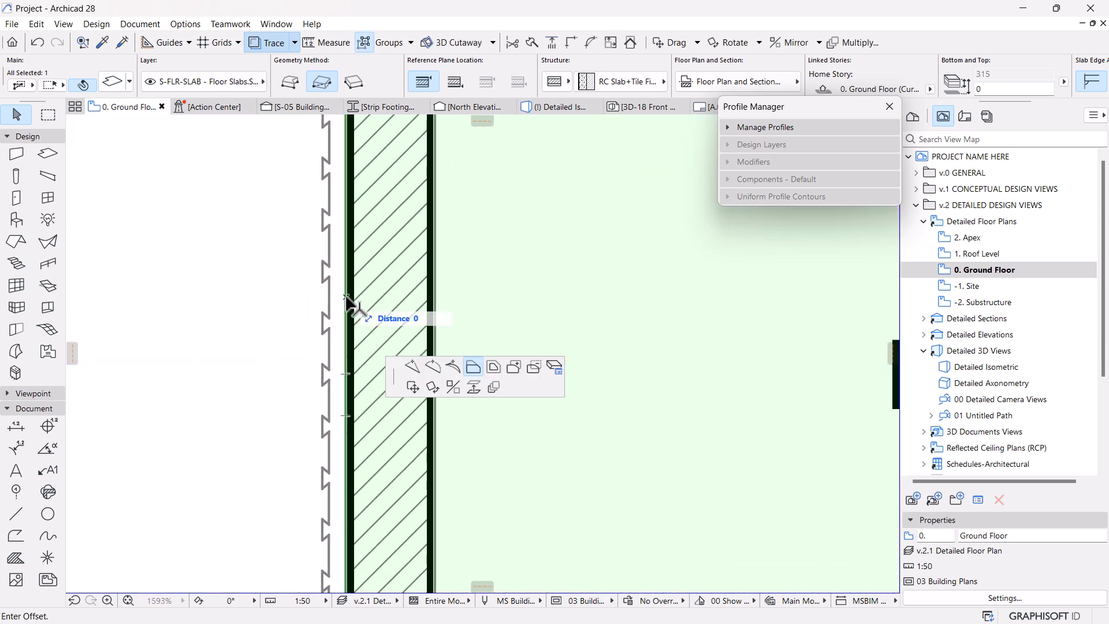
left_click(413, 296)
scroll(413, 296, "down", 3)
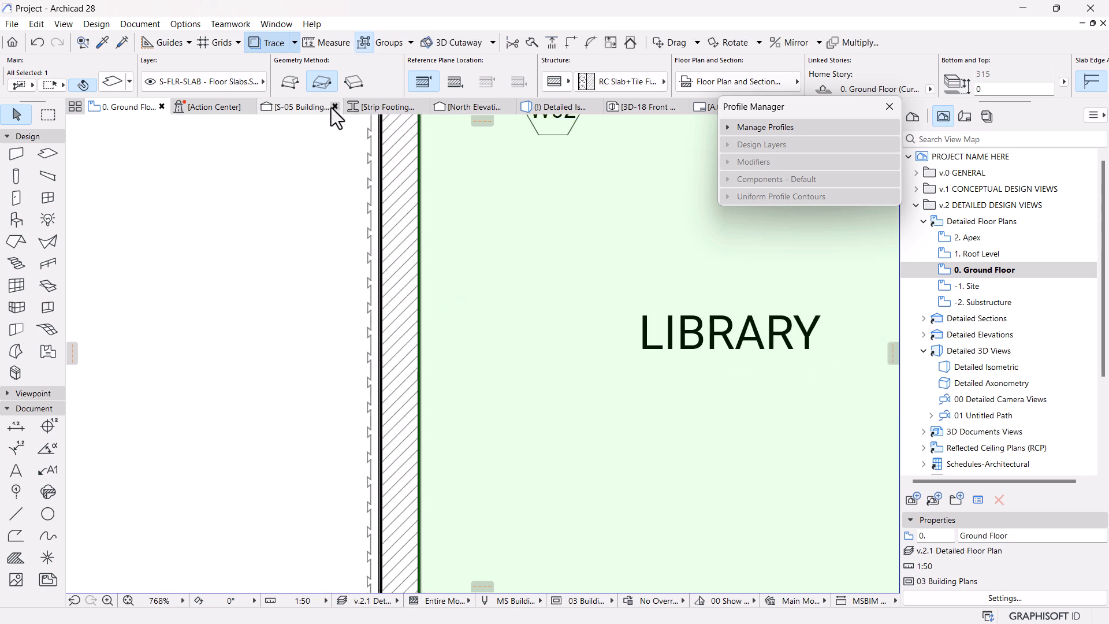
Examine in the S-05 building section how the garage's outer wall base overlaps the foundation wall, including its bottom offset.
left_click(296, 106)
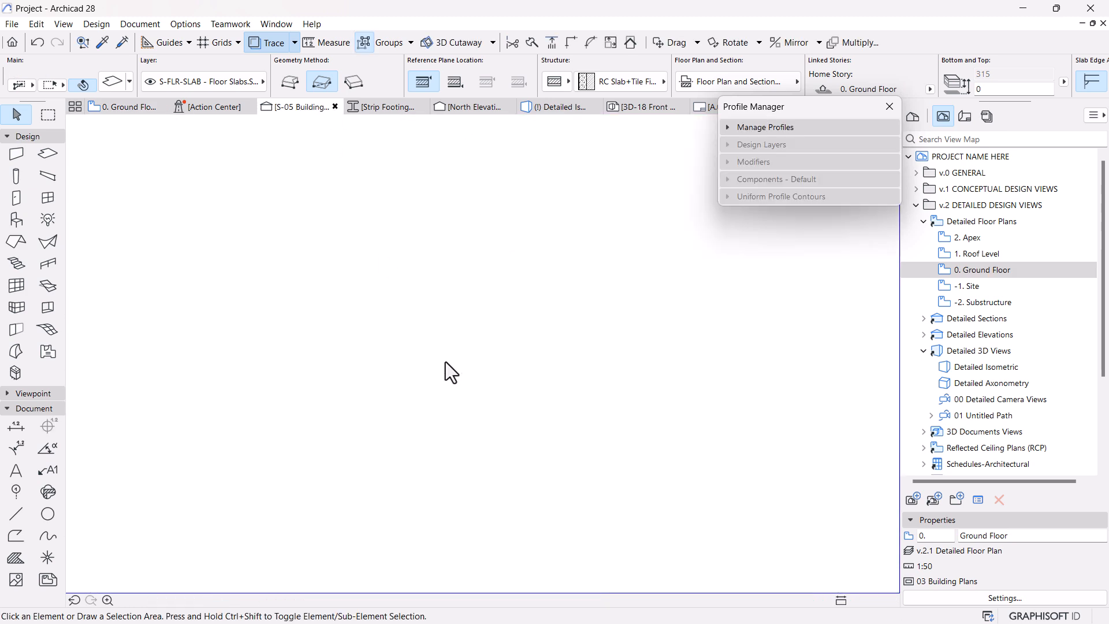
scroll(519, 328, "down", 5)
middle_click_drag(484, 358, 495, 338)
scroll(522, 323, "up", 5)
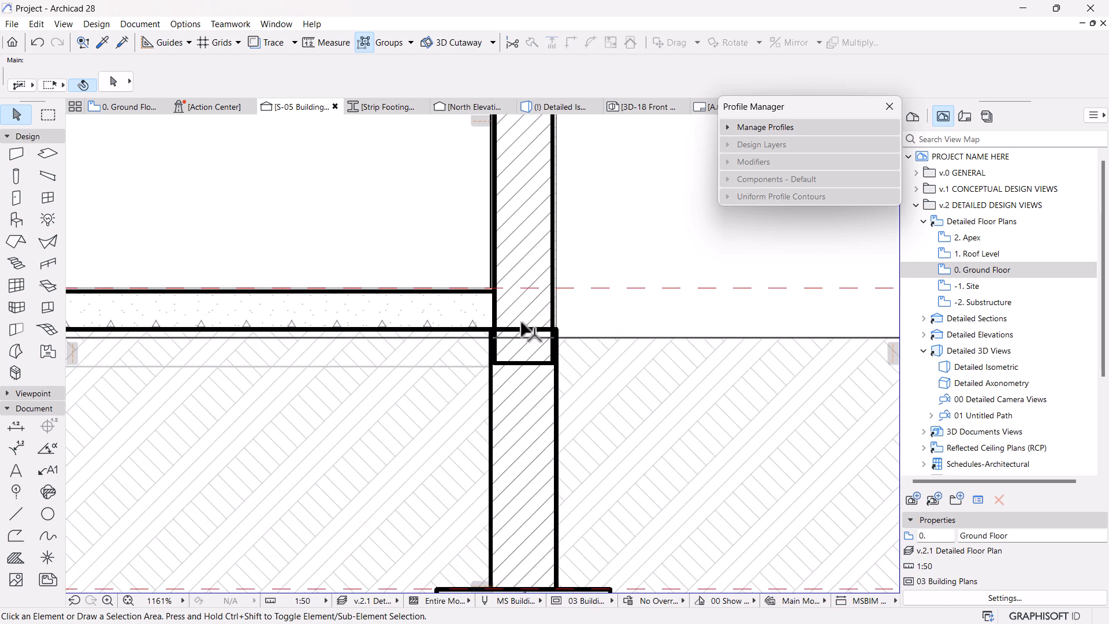
left_click(541, 381)
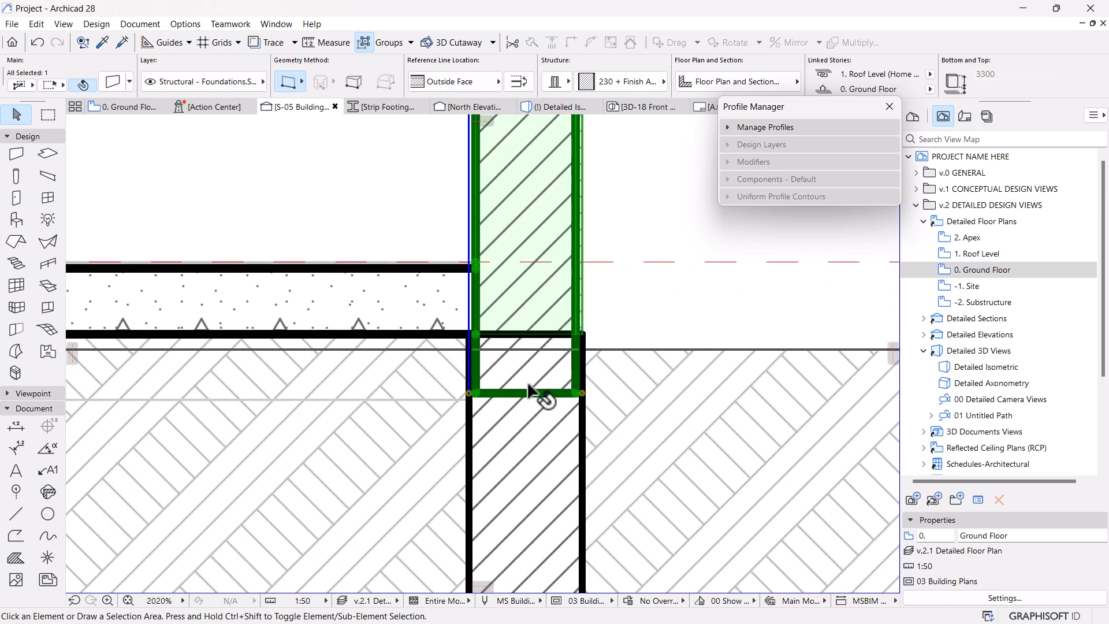
left_click(541, 294)
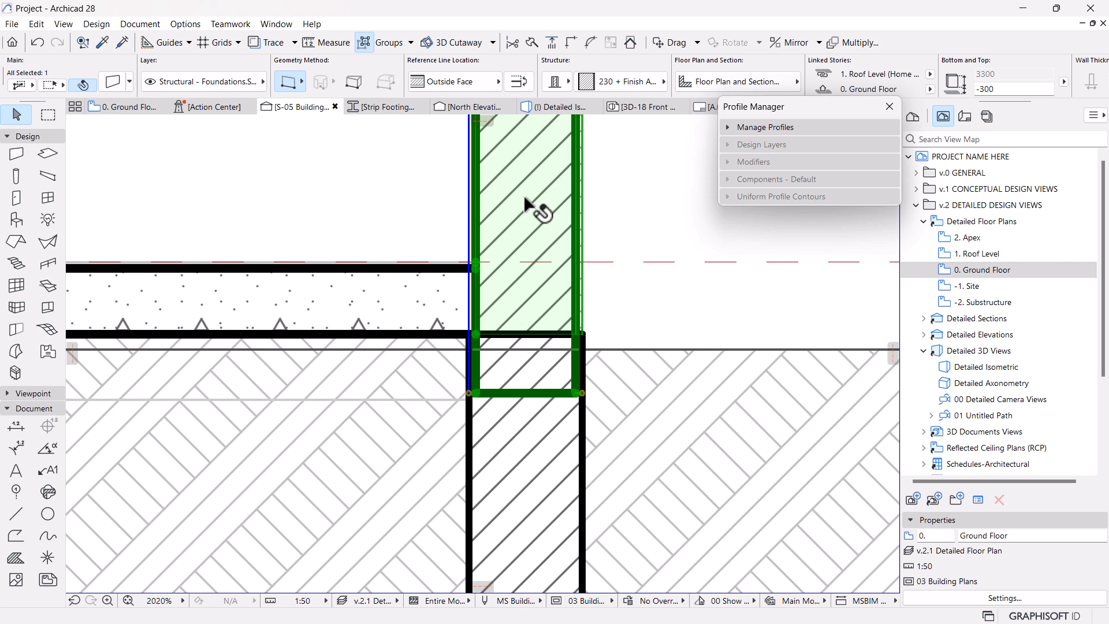
scroll(534, 306, "down", 1)
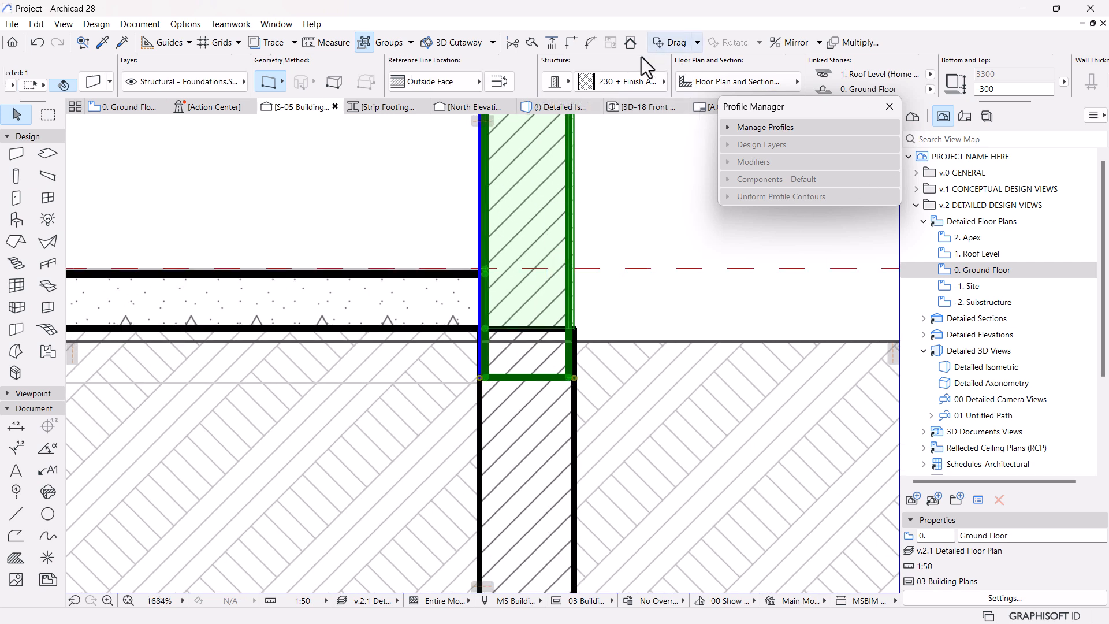
scroll(641, 57, "down", 4)
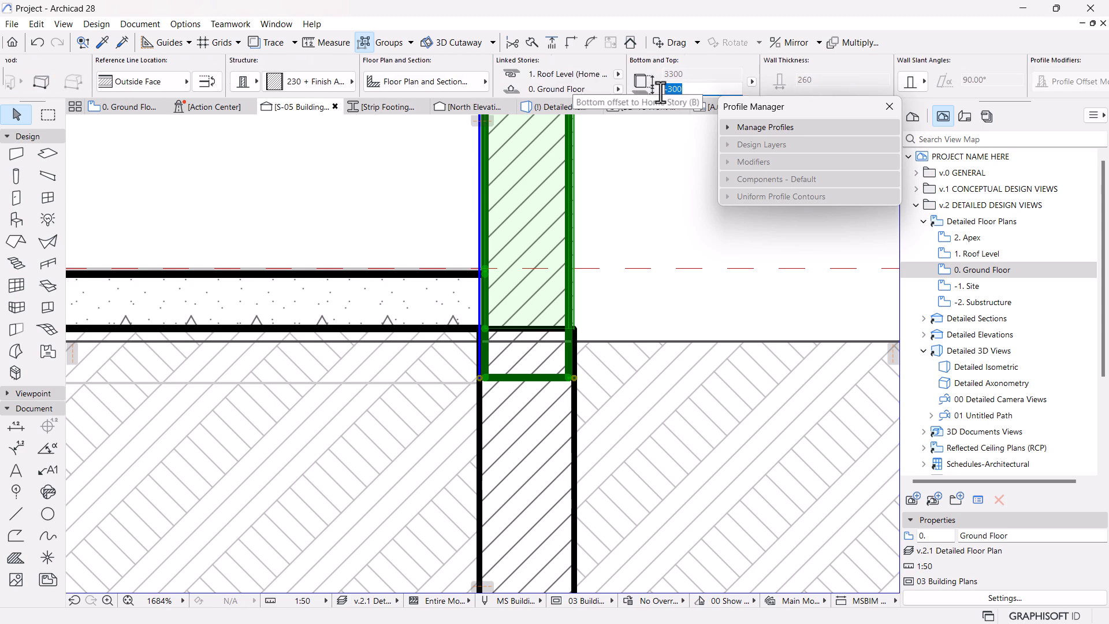
scroll(654, 306, "down", 10)
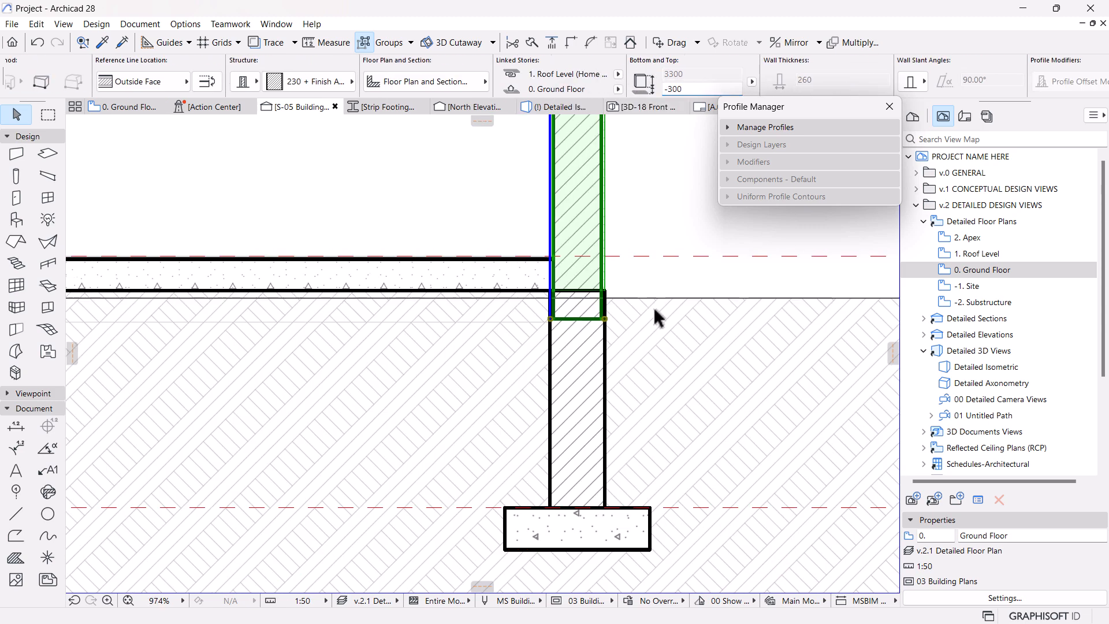
Examine the library's outer wall in the S-05 section where it meets the floor slab and the strip footing wall.
scroll(646, 347, "up", 10)
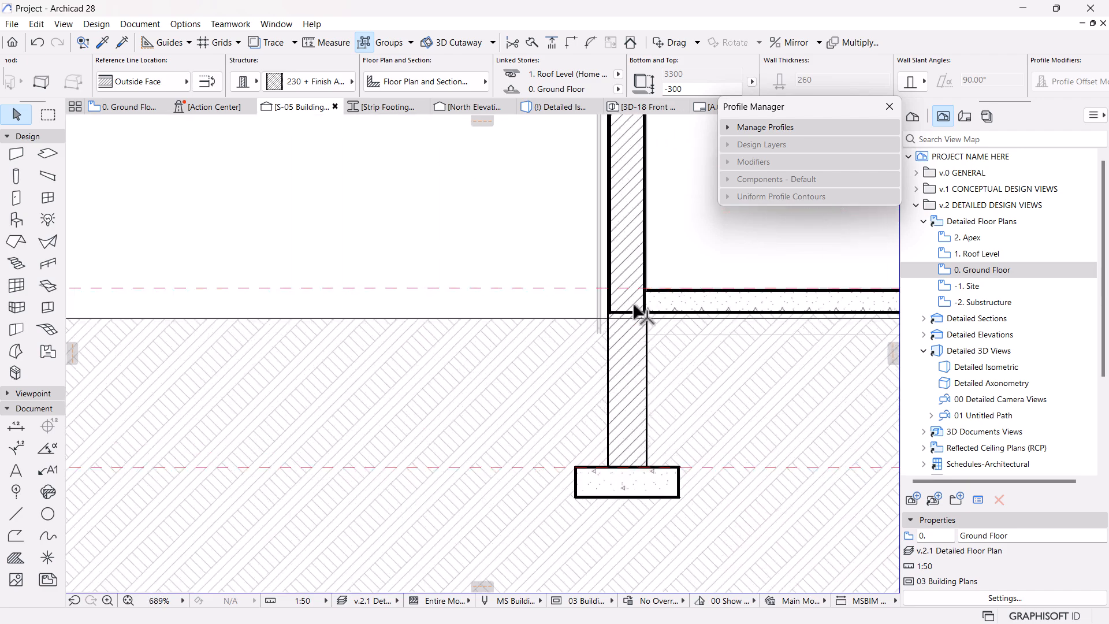
scroll(607, 312, "down", 3)
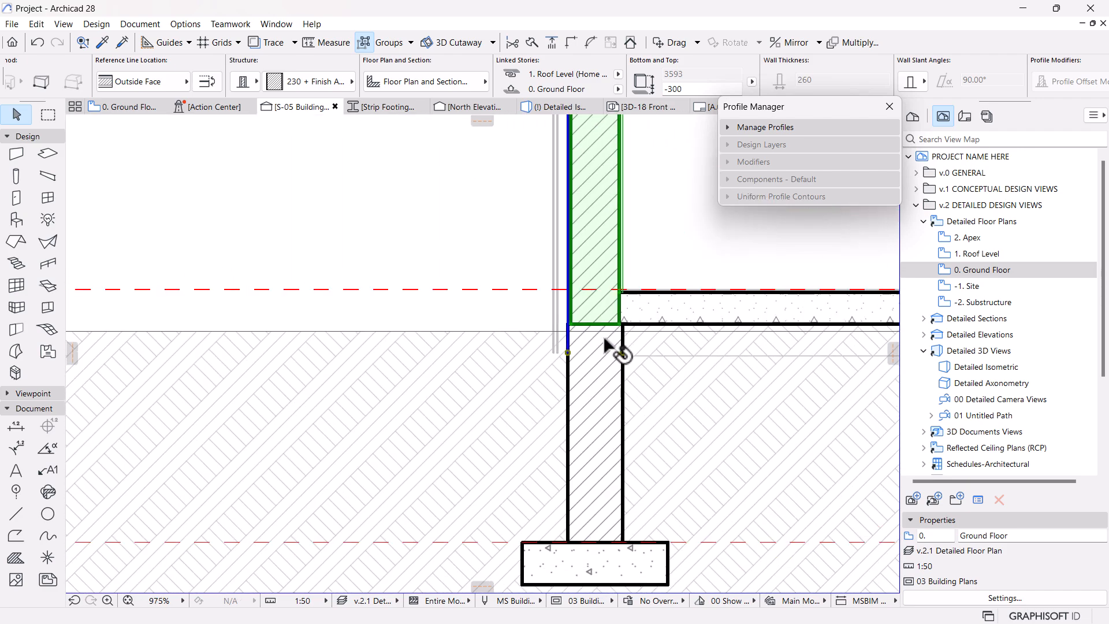
scroll(426, 236, "up", 3)
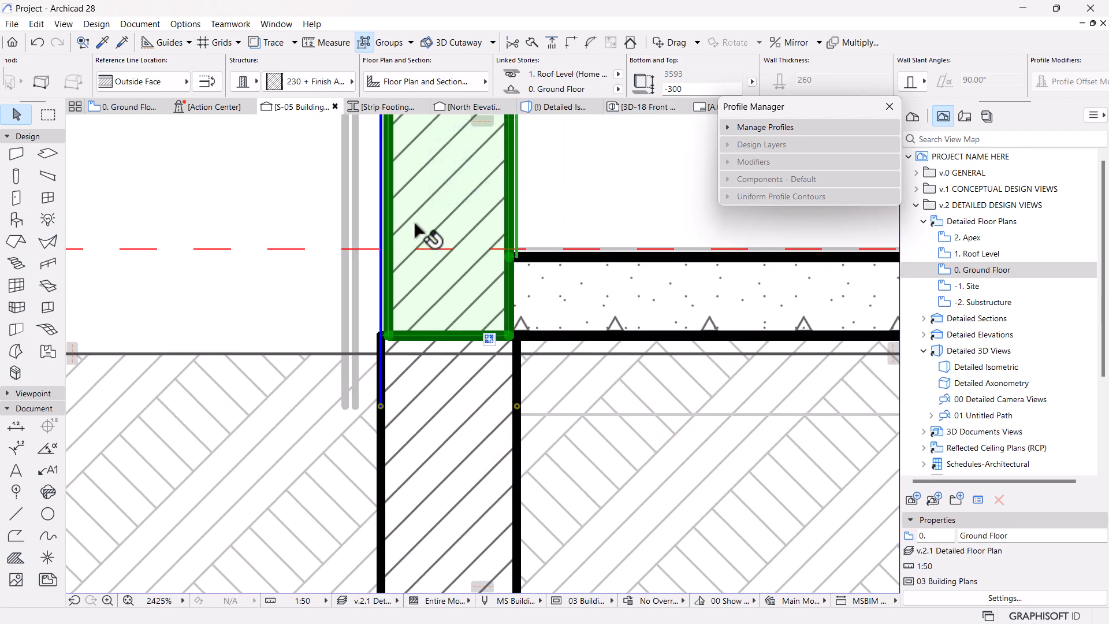
scroll(365, 383, "up", 3)
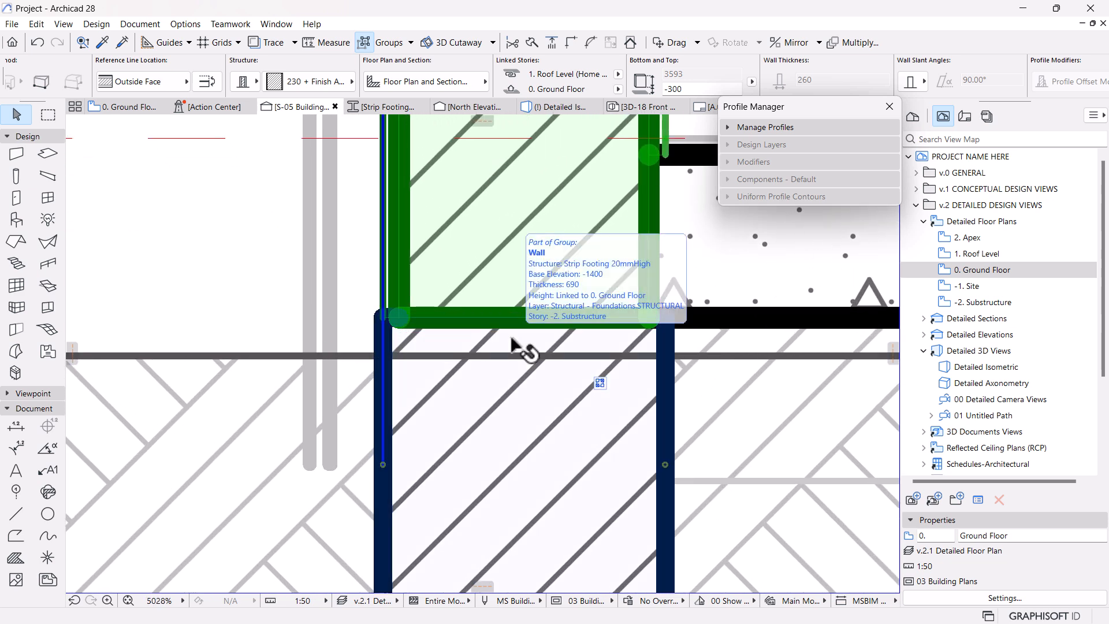
key("Escape")
middle_click_drag(530, 296, 447, 381)
left_click(447, 259)
scroll(450, 262, "down", 5)
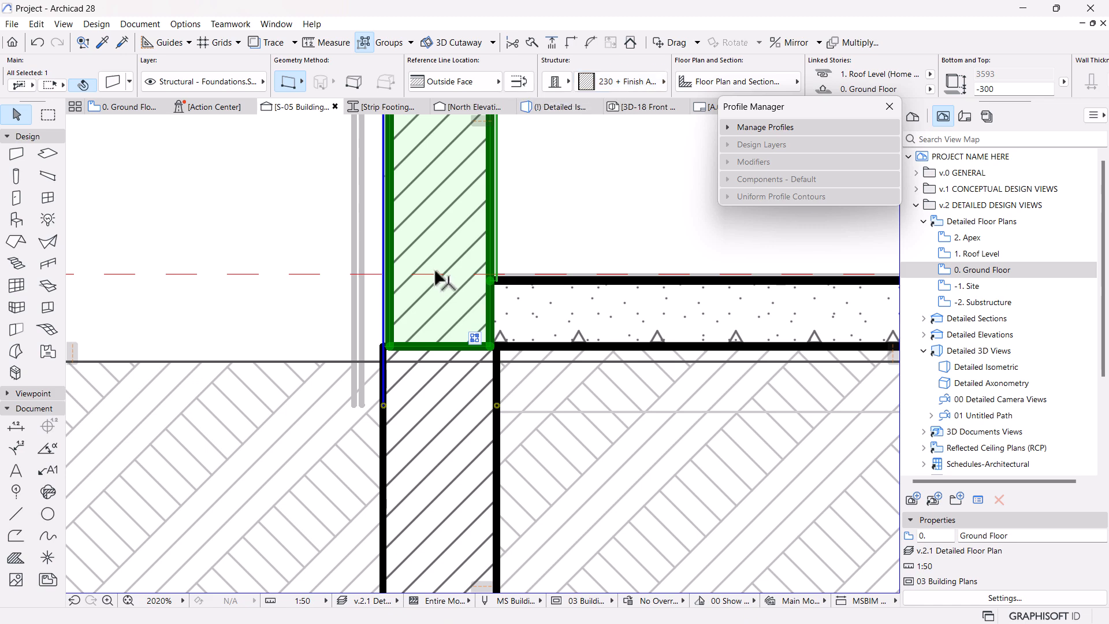
scroll(435, 268, "down", 5)
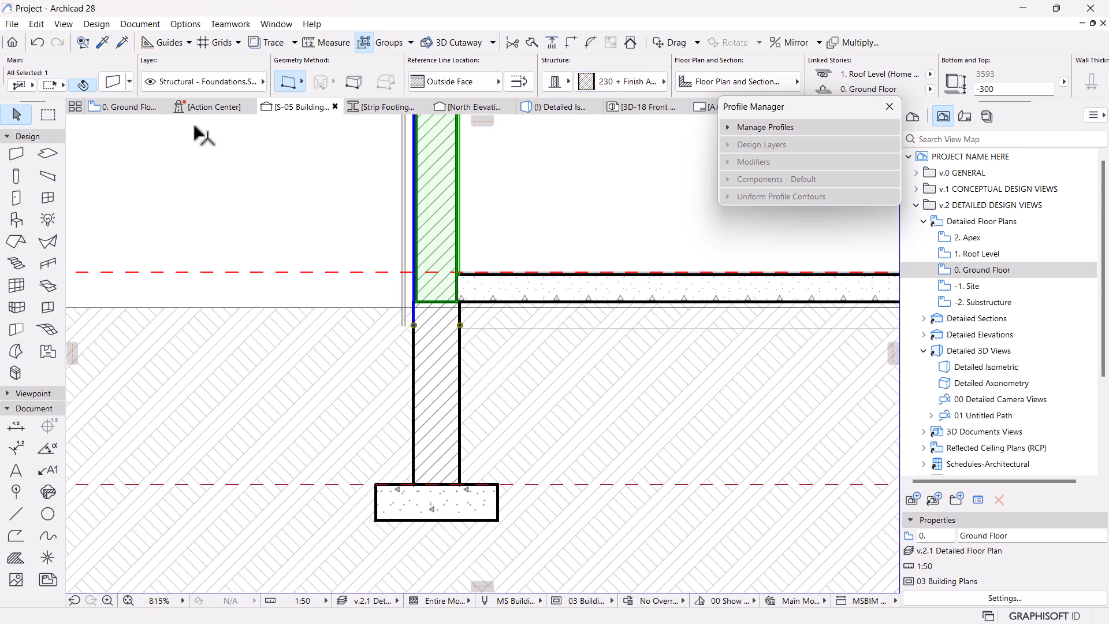
scroll(414, 301, "up", 9)
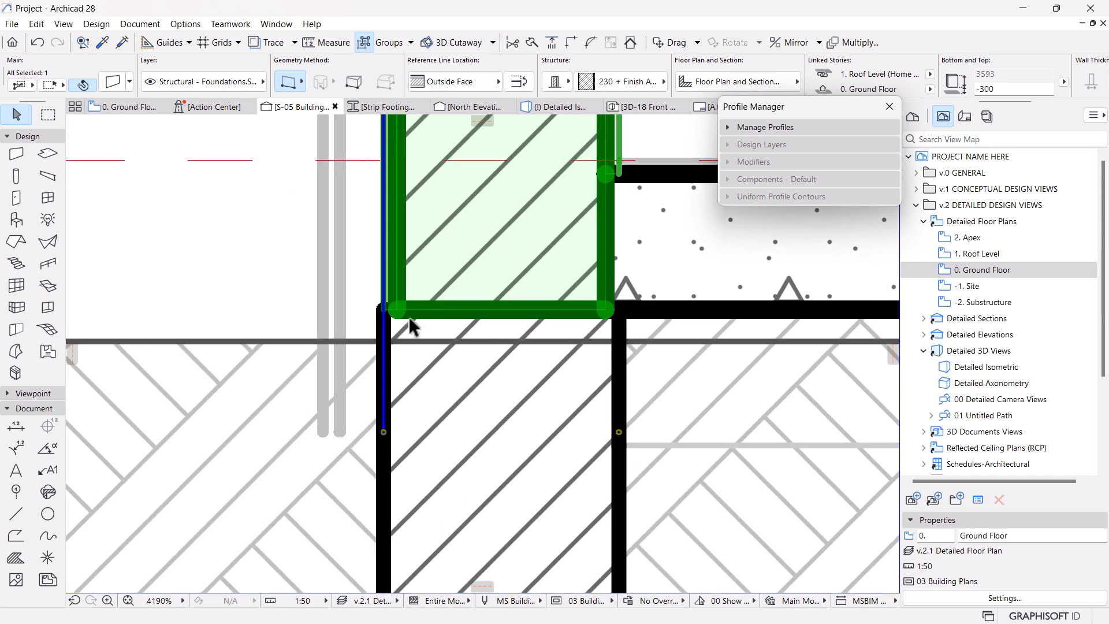
key("Escape")
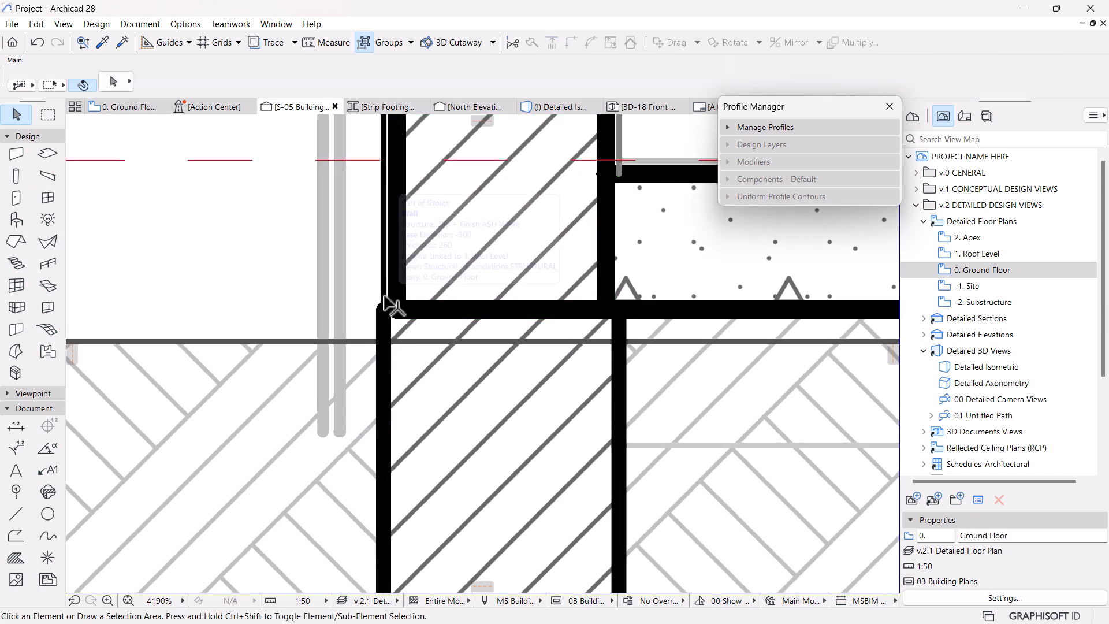
scroll(386, 310, "up", 3)
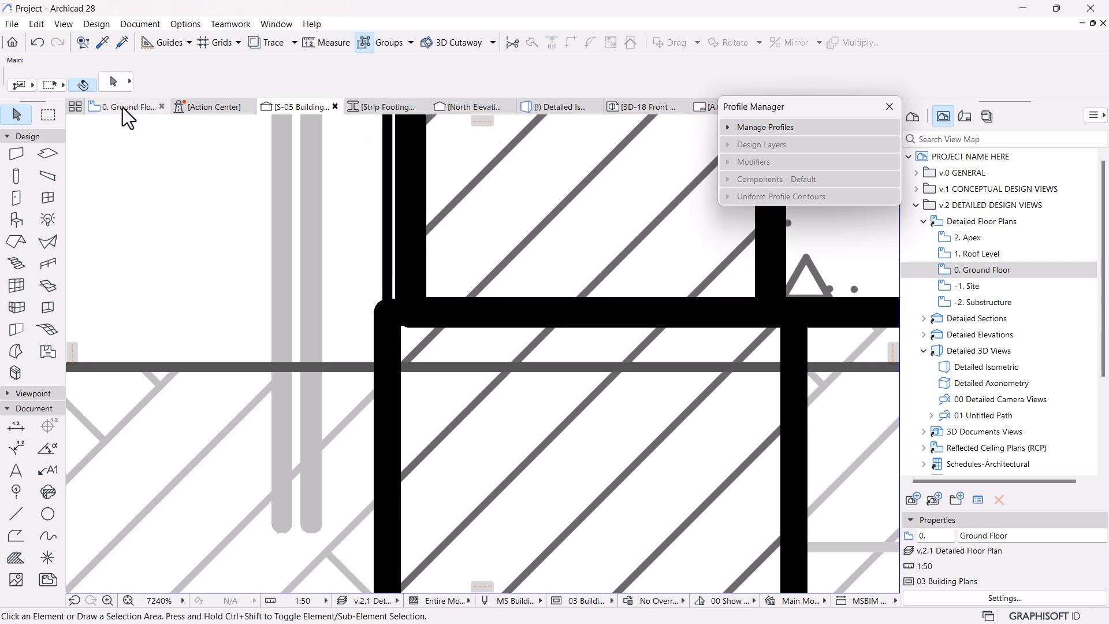
Return to the 0. Ground Floor plan and deselect the library slab.
left_click(122, 108)
scroll(426, 251, "down", 5)
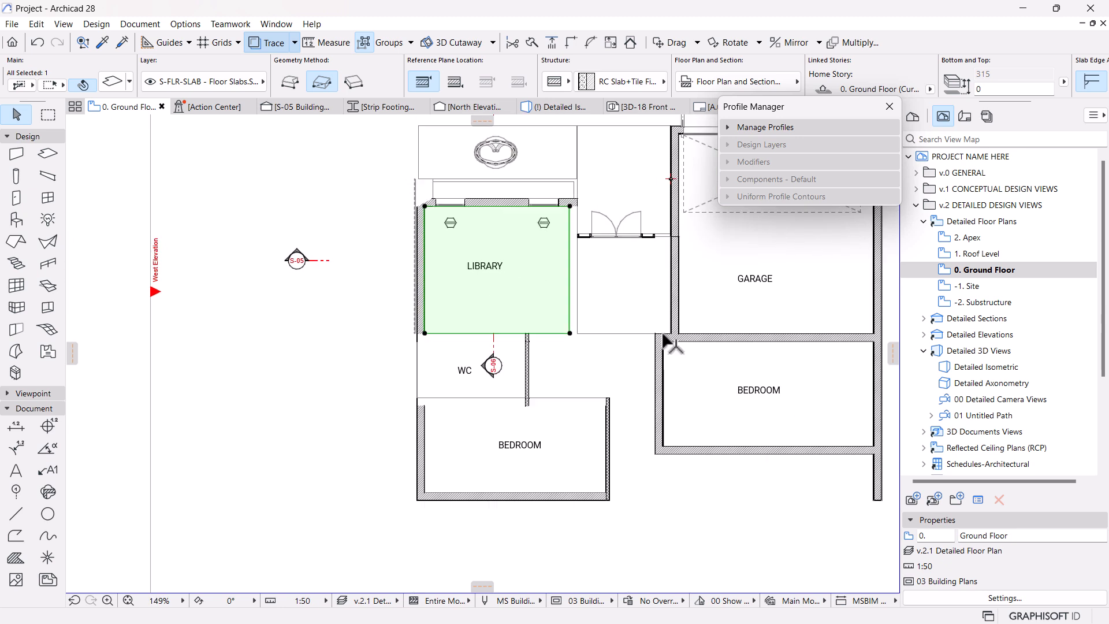
scroll(665, 328, "down", 2)
middle_click_drag(666, 334, 500, 337)
key("Escape")
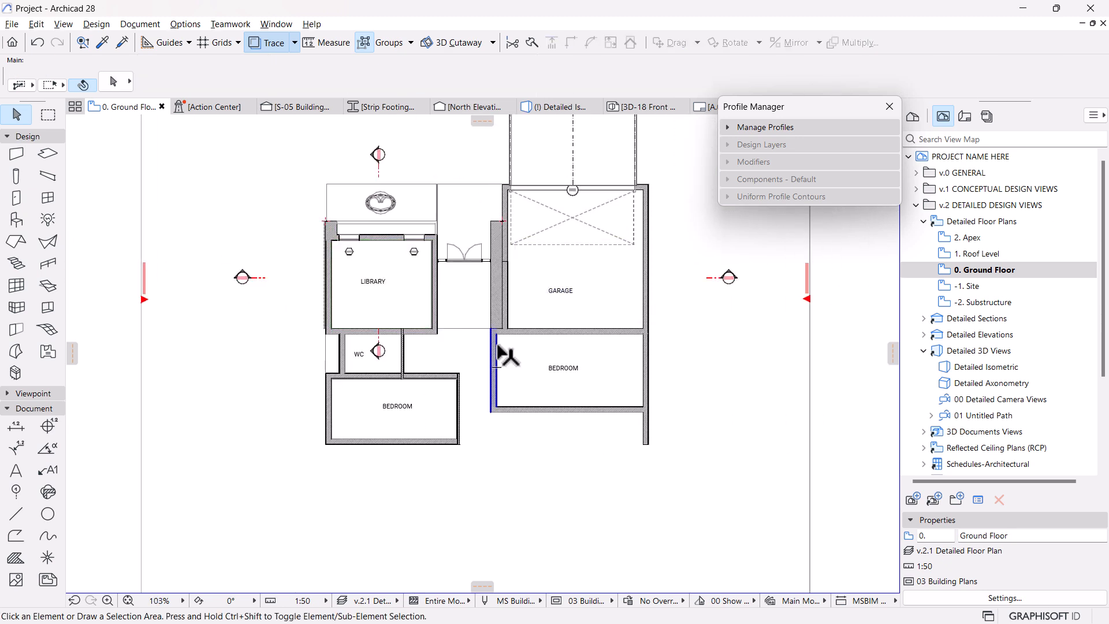
left_click(498, 353, "alt")
key("ctrl+a")
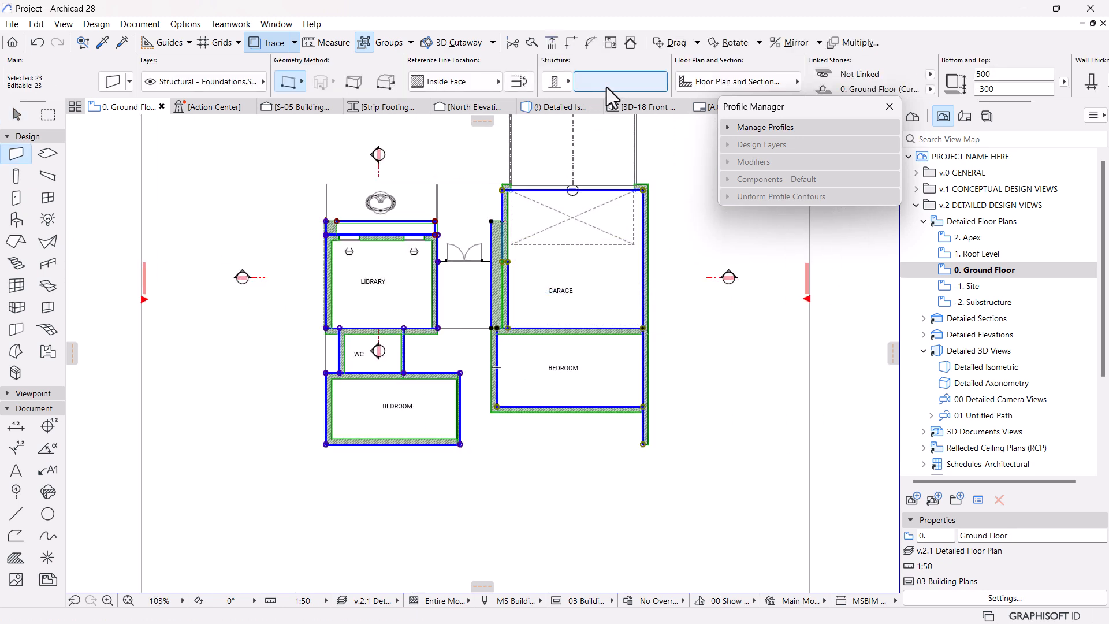
key("Escape")
Change all ground floor walls except the thick entrance wall from composite to a basic structure in Brick - Structural.
left_click(982, 271)
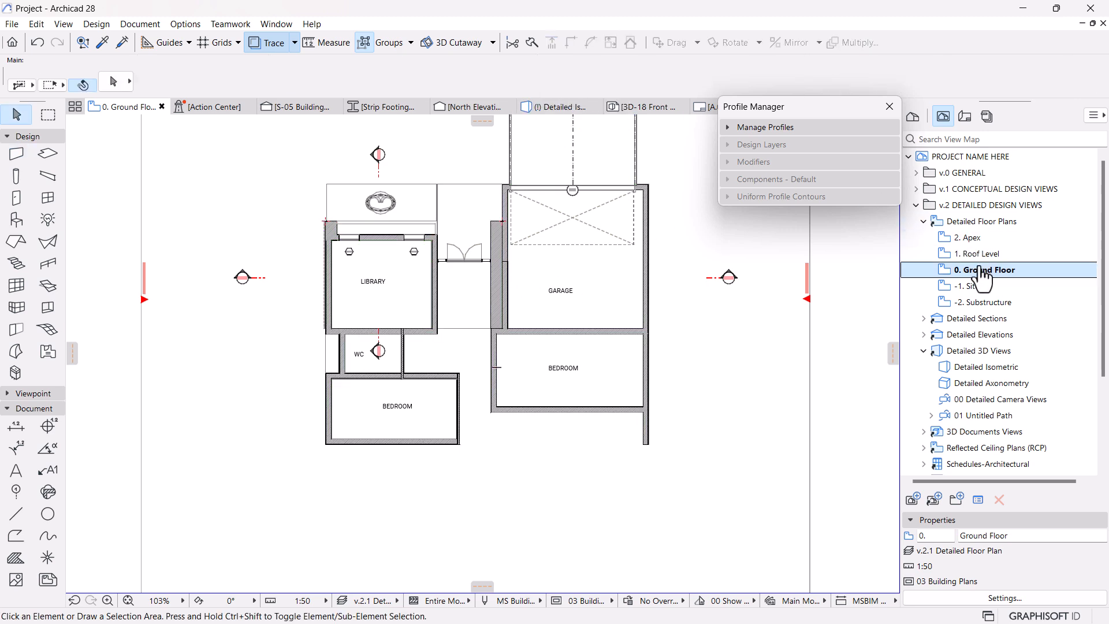
scroll(636, 332, "up", 2)
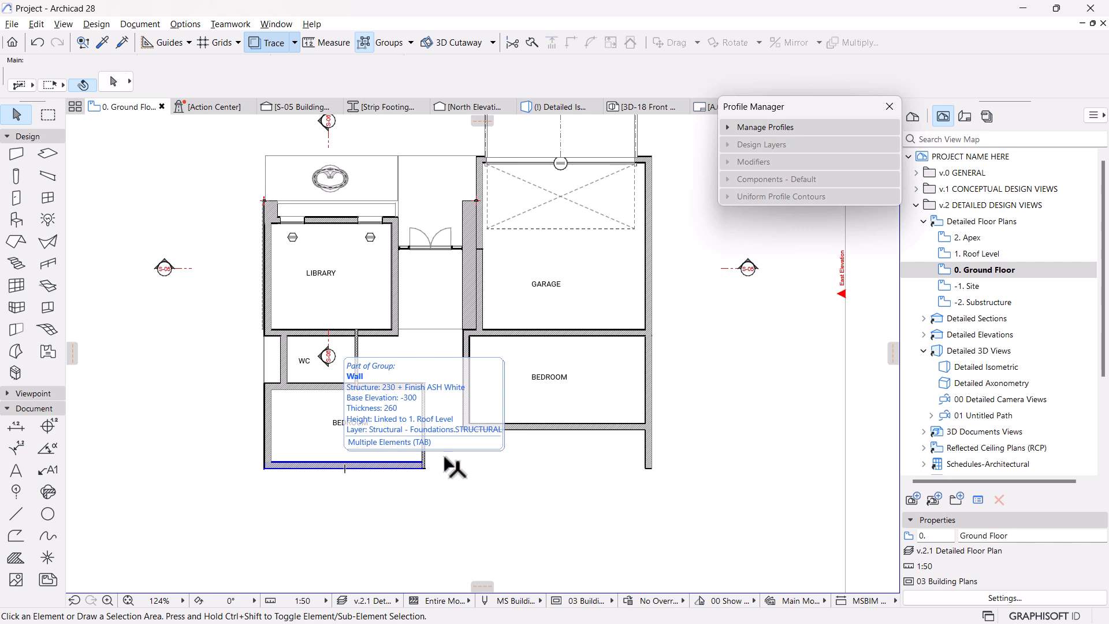
left_click(423, 467)
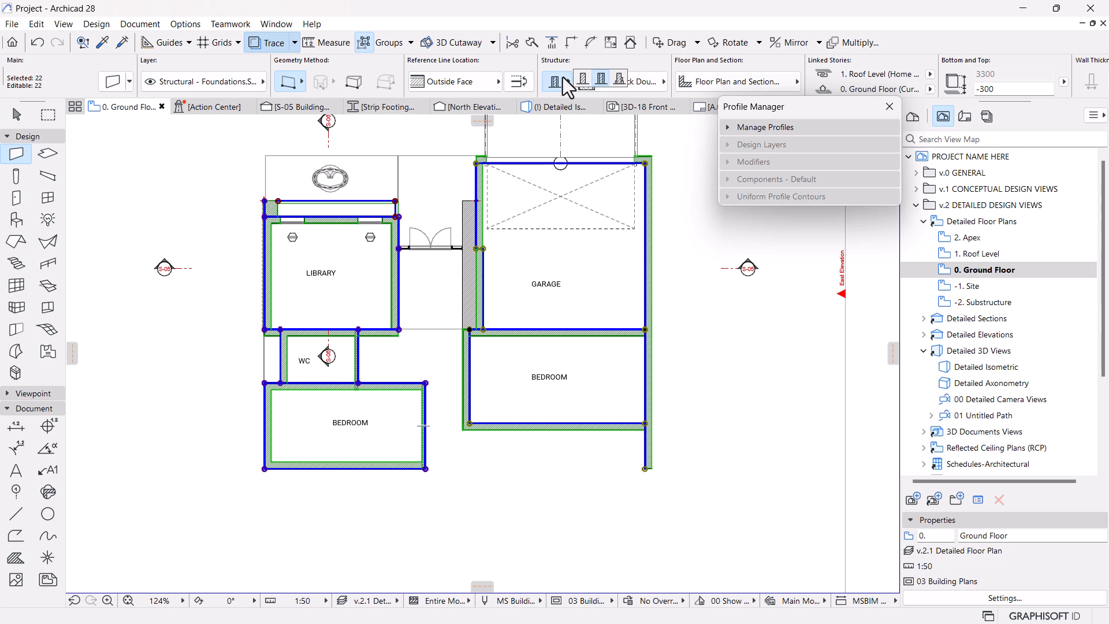
left_click(580, 79)
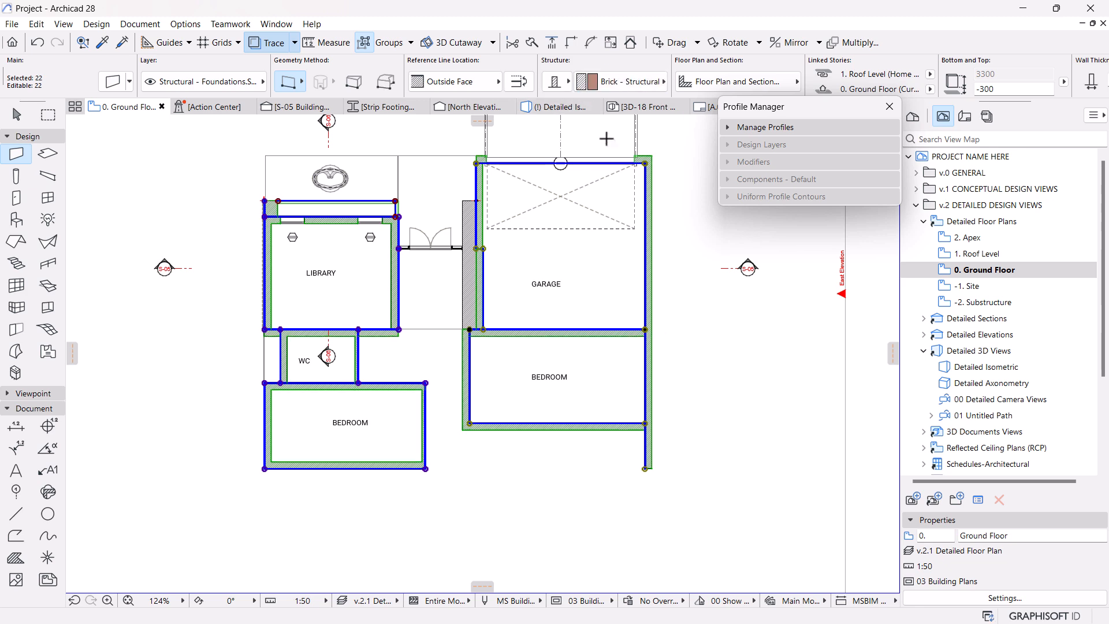
key("Escape")
Check the changed walls in the S-05 building section and select the garage's outer wall at its foundation junction.
left_click(288, 110)
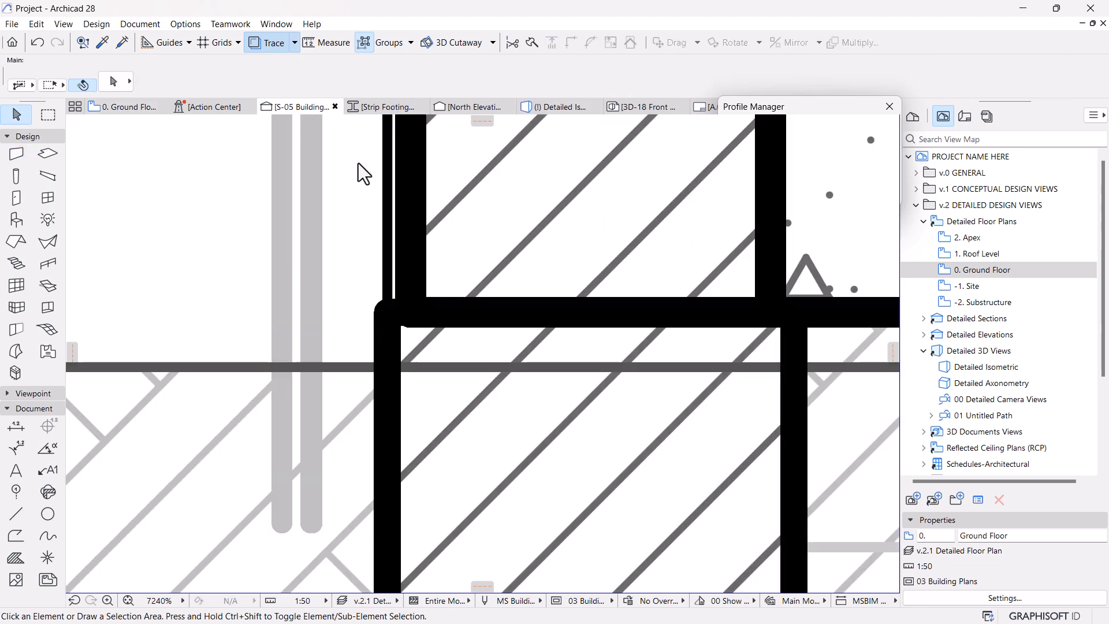
scroll(424, 348, "down", 10)
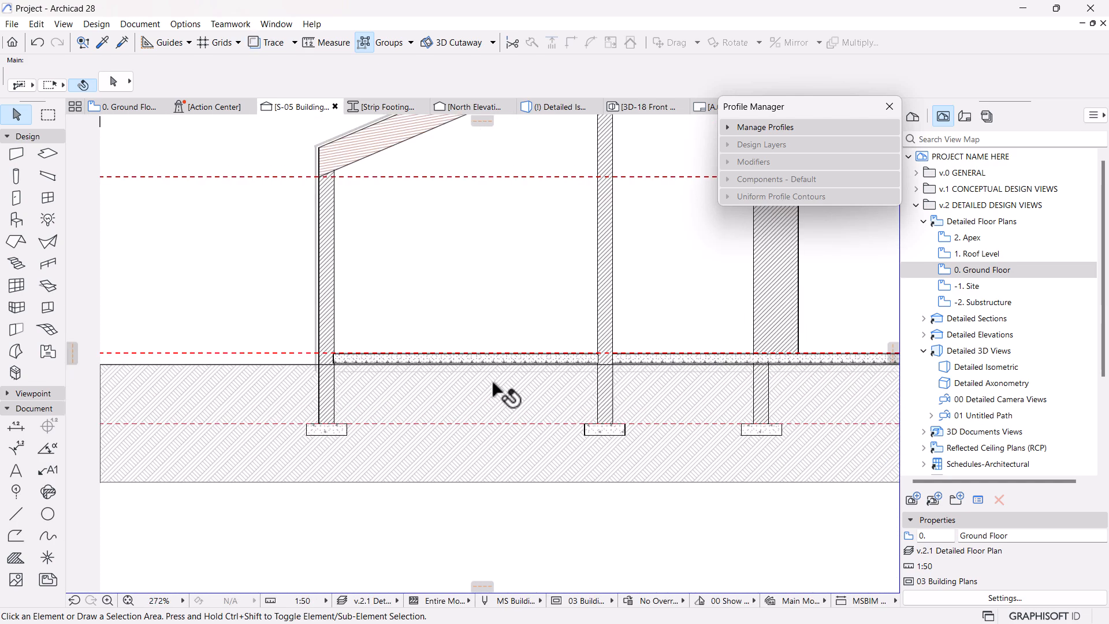
scroll(491, 379, "down", 3)
middle_click_drag(530, 396, 624, 396)
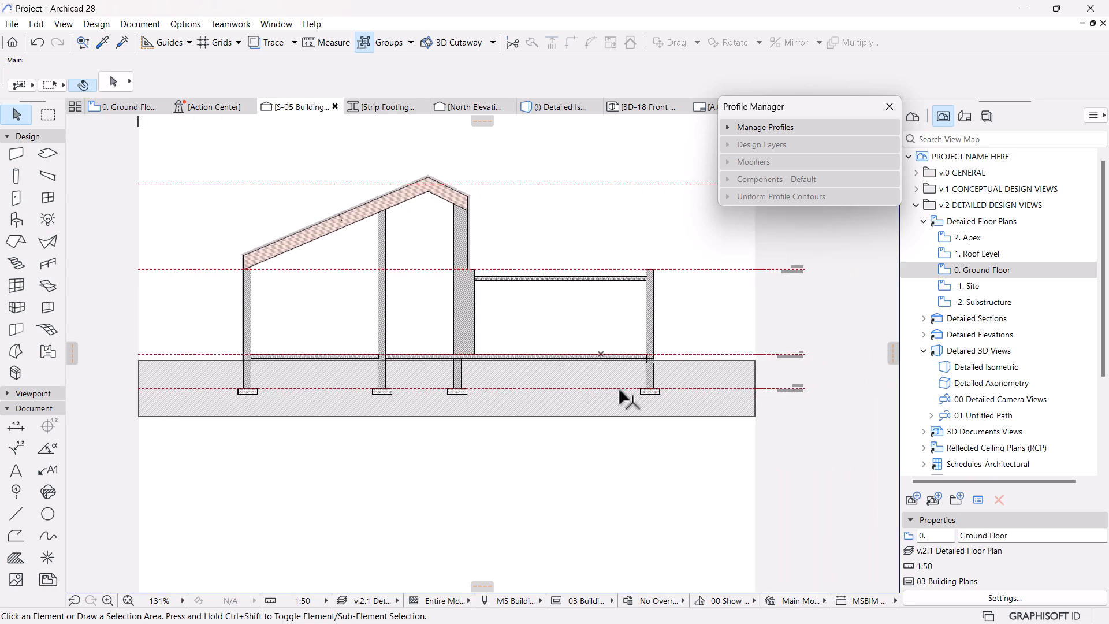
scroll(647, 363, "up", 10)
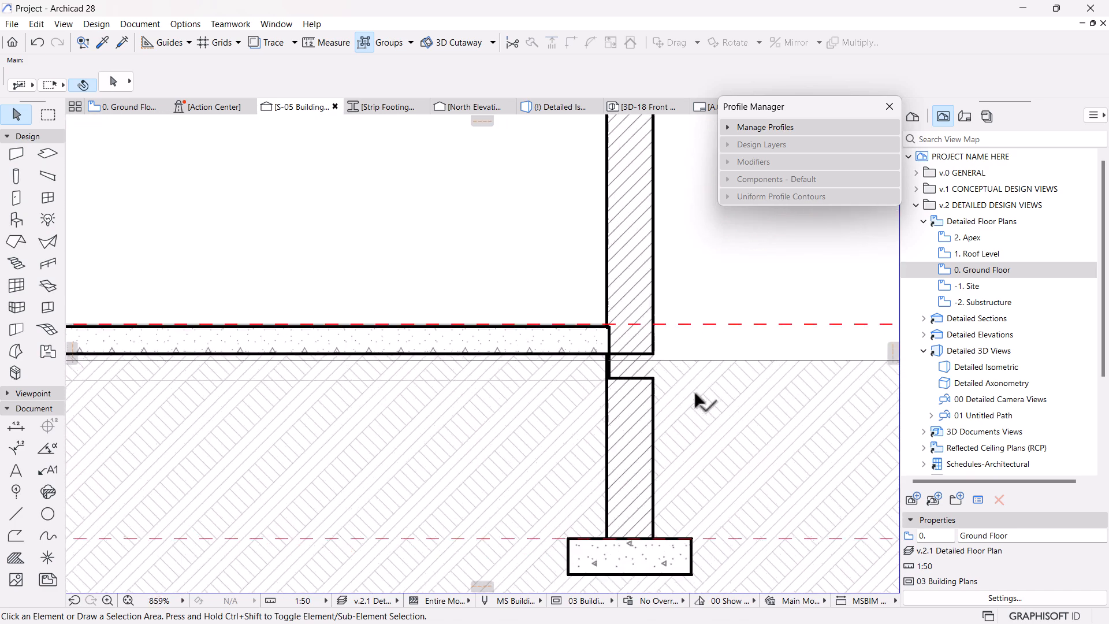
left_click(627, 370)
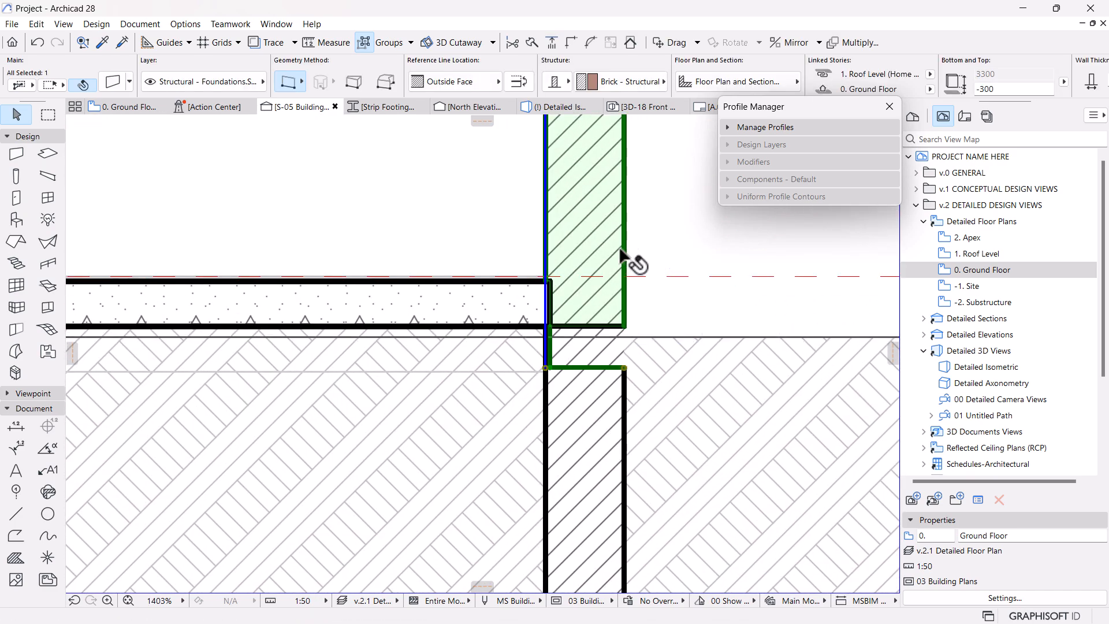
Set the base offset of all walls on the 0. Ground Floor plan to 0.
scroll(721, 338, "down", 10)
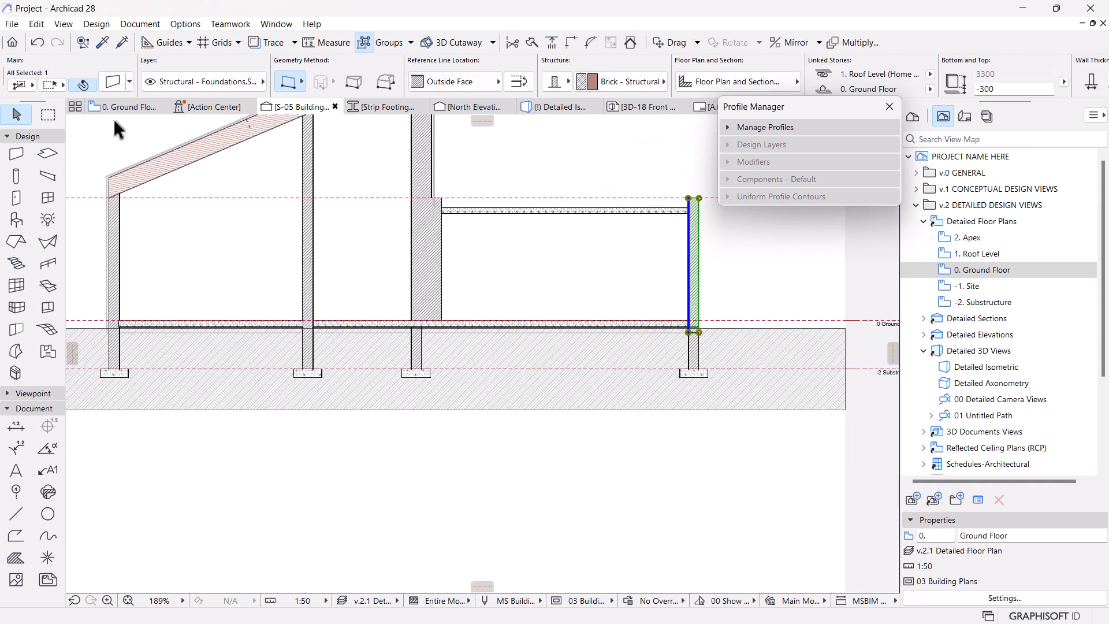
left_click(119, 106)
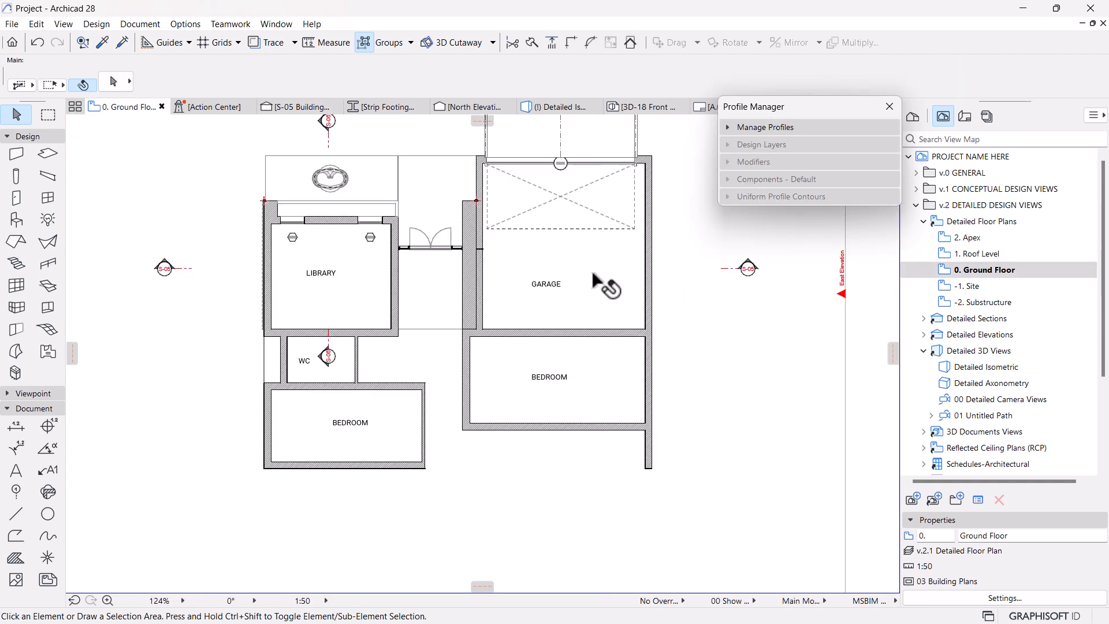
scroll(407, 209, "down", 3)
middle_click_drag(429, 251, 433, 303)
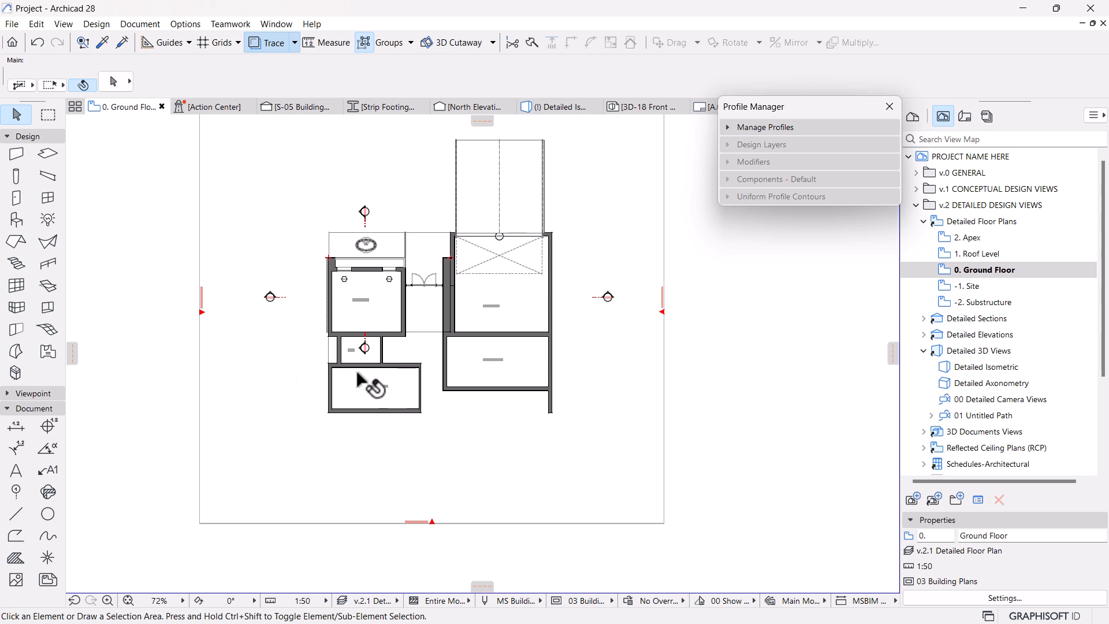
left_click(18, 154)
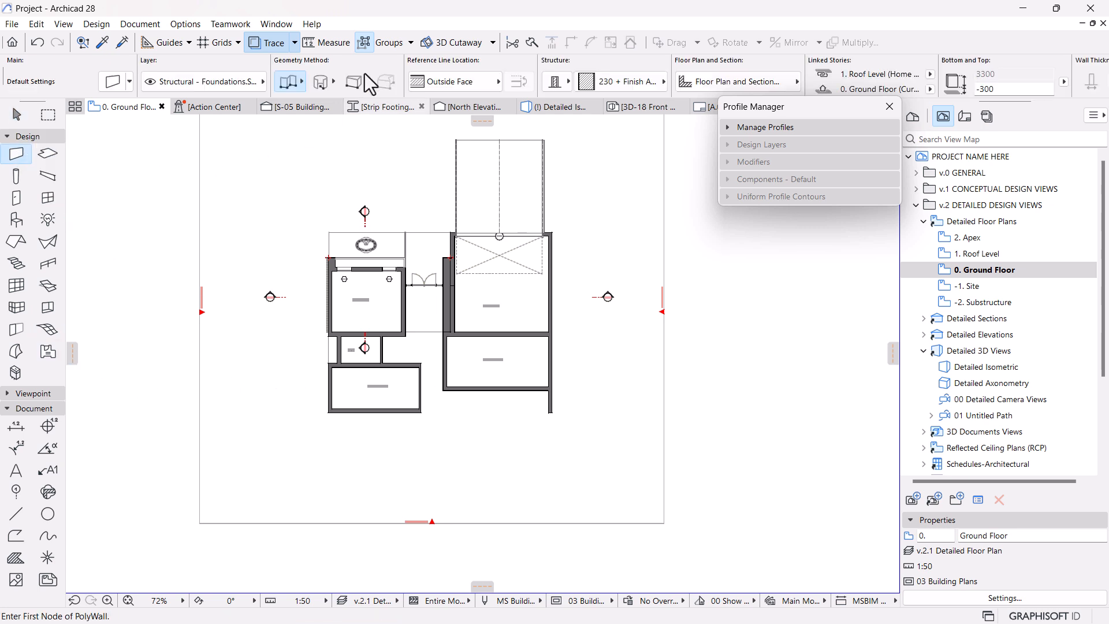
key("ctrl+a")
left_click_drag(978, 97, 941, 98)
type("0")
Measure the vertical gap between the foundation wall's top and the garage wall's base at the outer corner in the Detailed Isometric view.
left_click(546, 107)
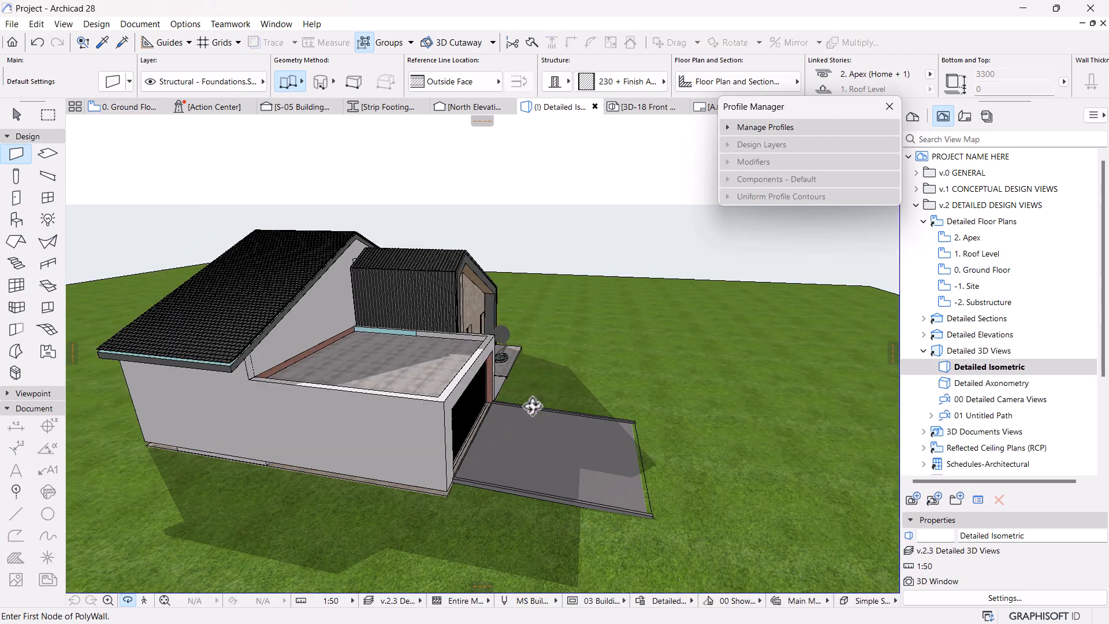
left_click_drag(388, 436, 493, 441)
scroll(359, 442, "up", 5)
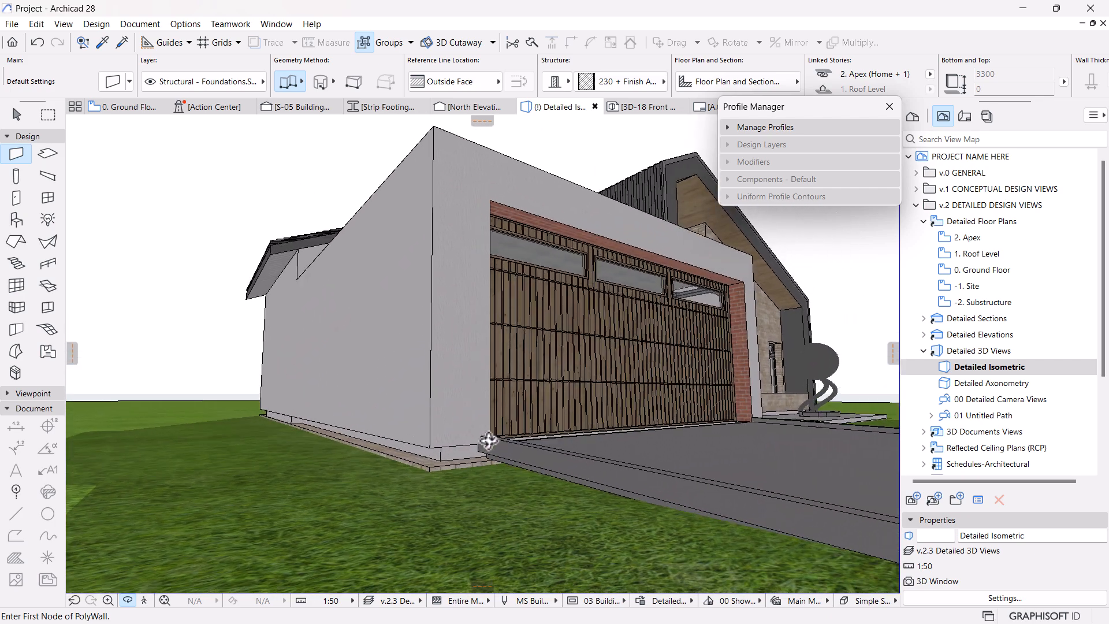
scroll(446, 458, "up", 3)
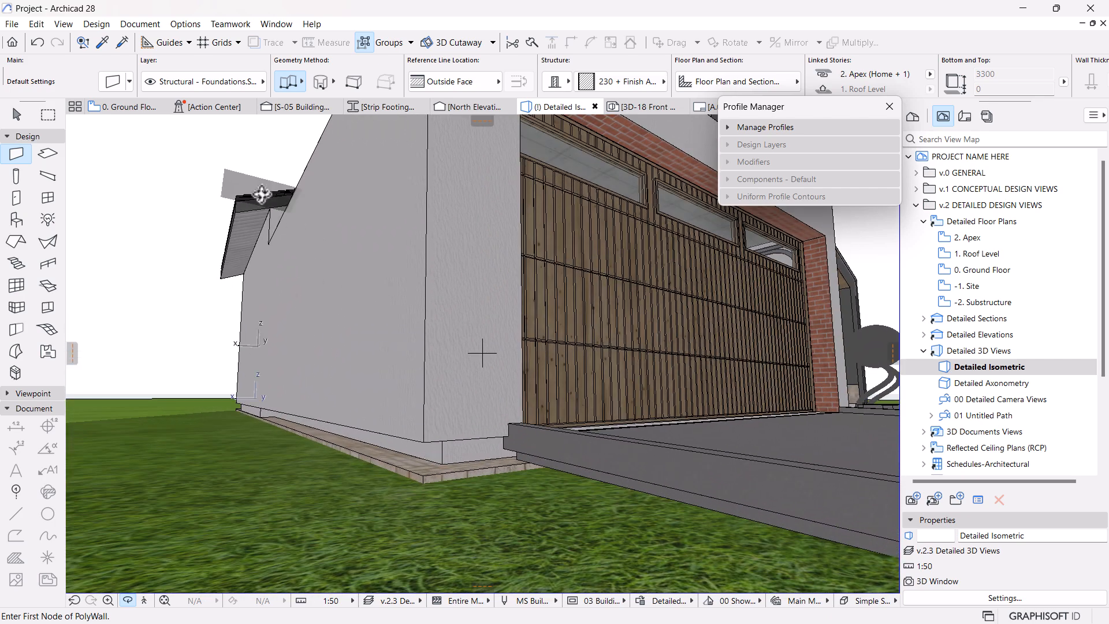
key("Escape")
key("Escape")
left_click(400, 460)
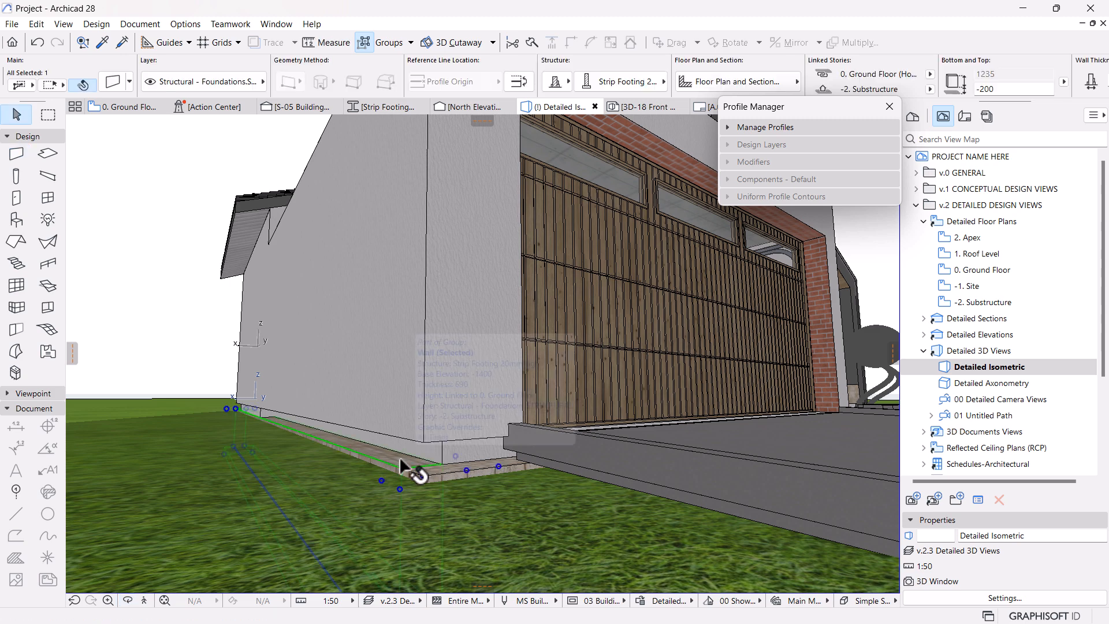
key("m")
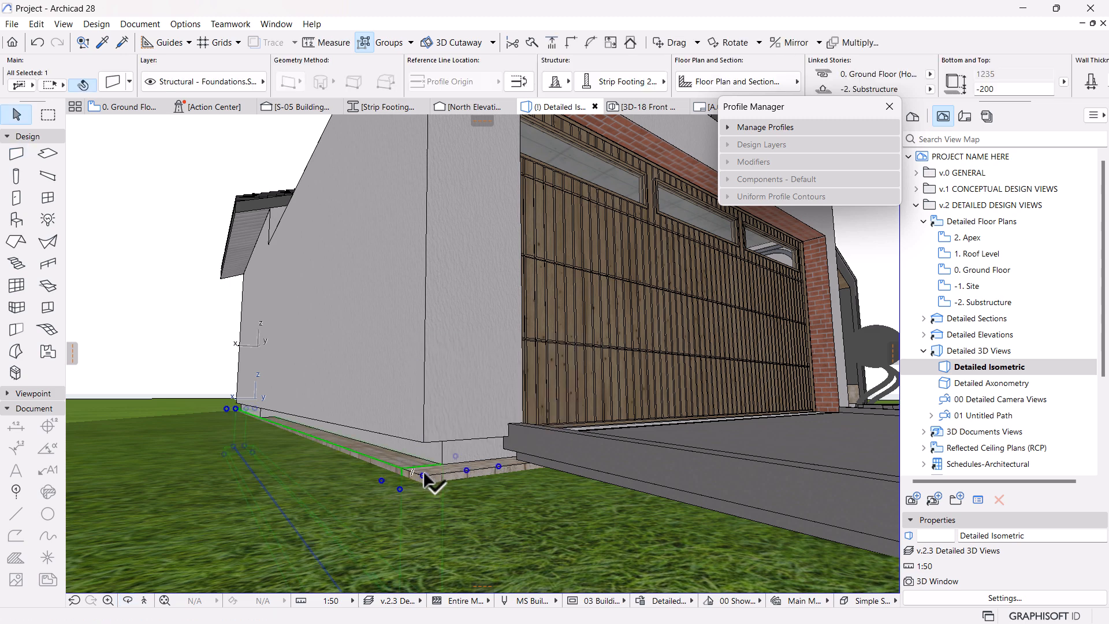
left_click(424, 475)
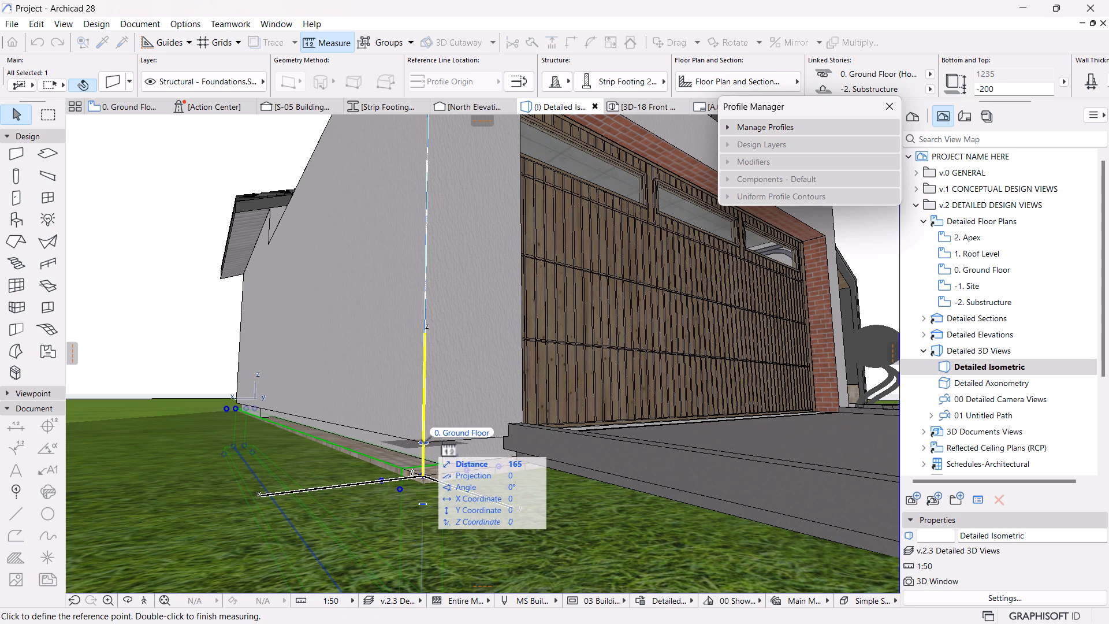
key("Escape")
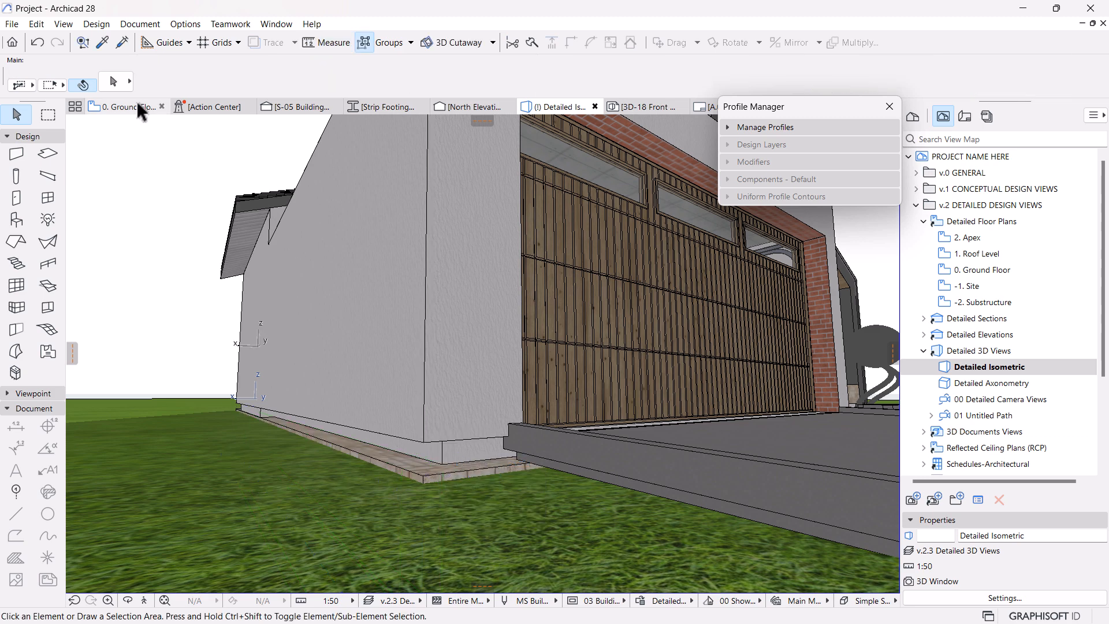
Set the base offset of all ground floor walls to -165 in the floor plan and return to the Detailed Isometric view.
left_click(136, 105)
left_click(993, 89)
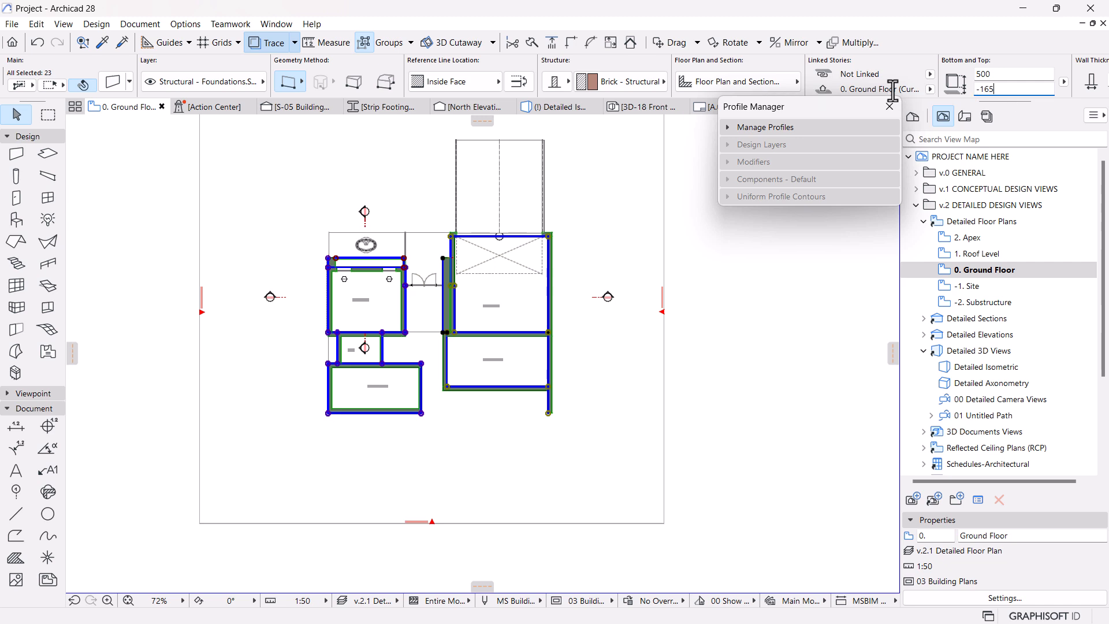
left_click(556, 107)
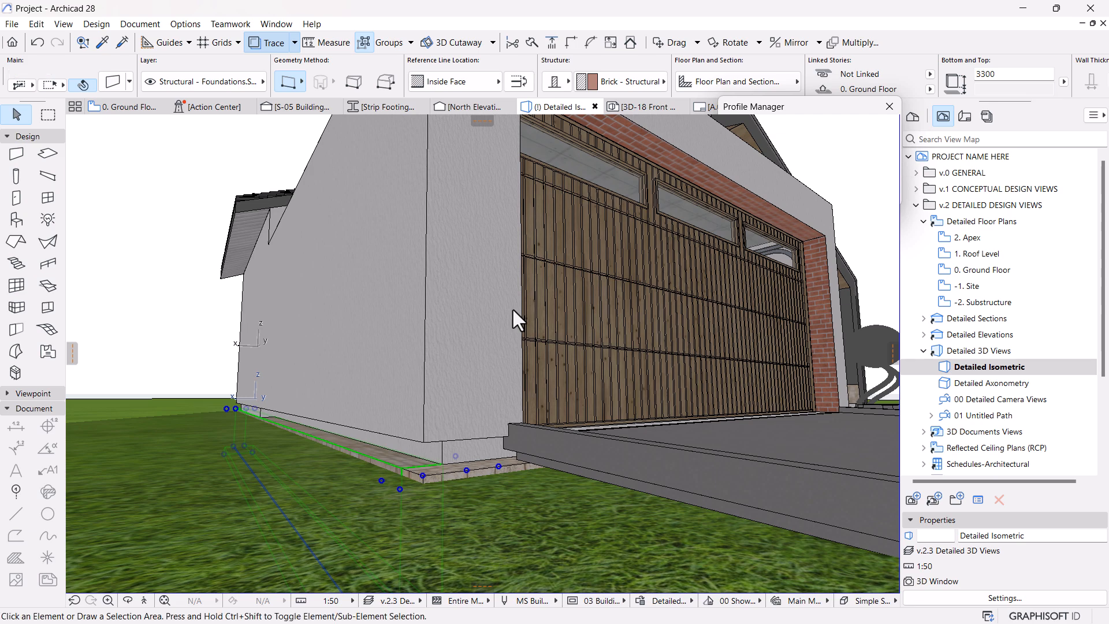
Set the base offset of the brick bedroom wall at the rear of the house to 0.
middle_click_drag(512, 307, 431, 458, "shift")
middle_click_drag(329, 458, 448, 456, "shift")
middle_click_drag(386, 481, 444, 495)
scroll(443, 469, "up", 3)
middle_click_drag(592, 457, 485, 293, "shift")
left_click(491, 293)
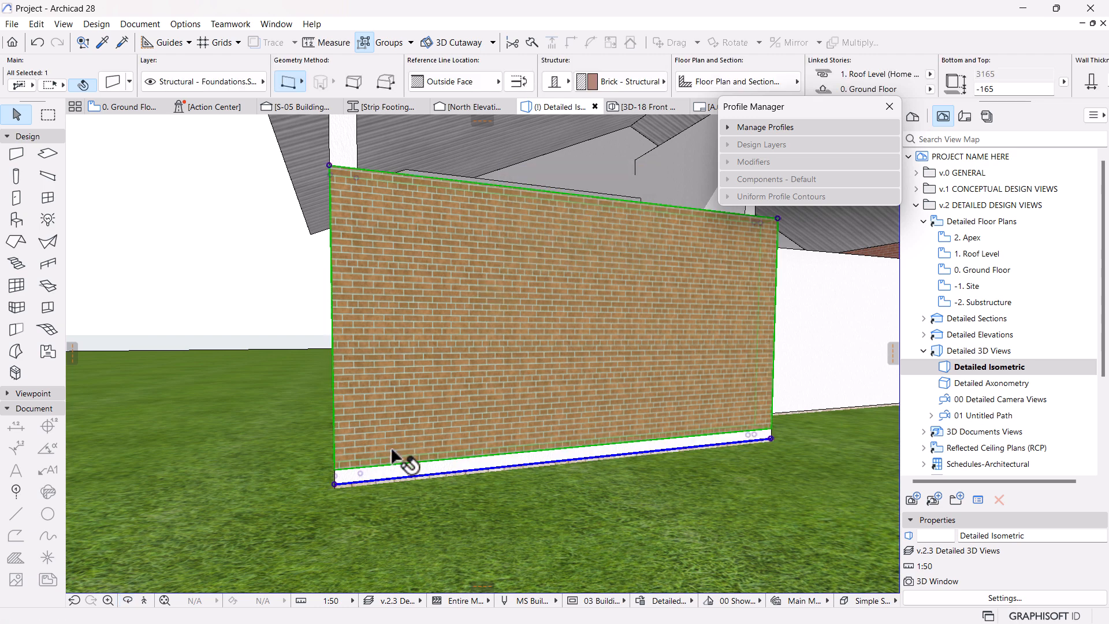
left_click(1023, 89)
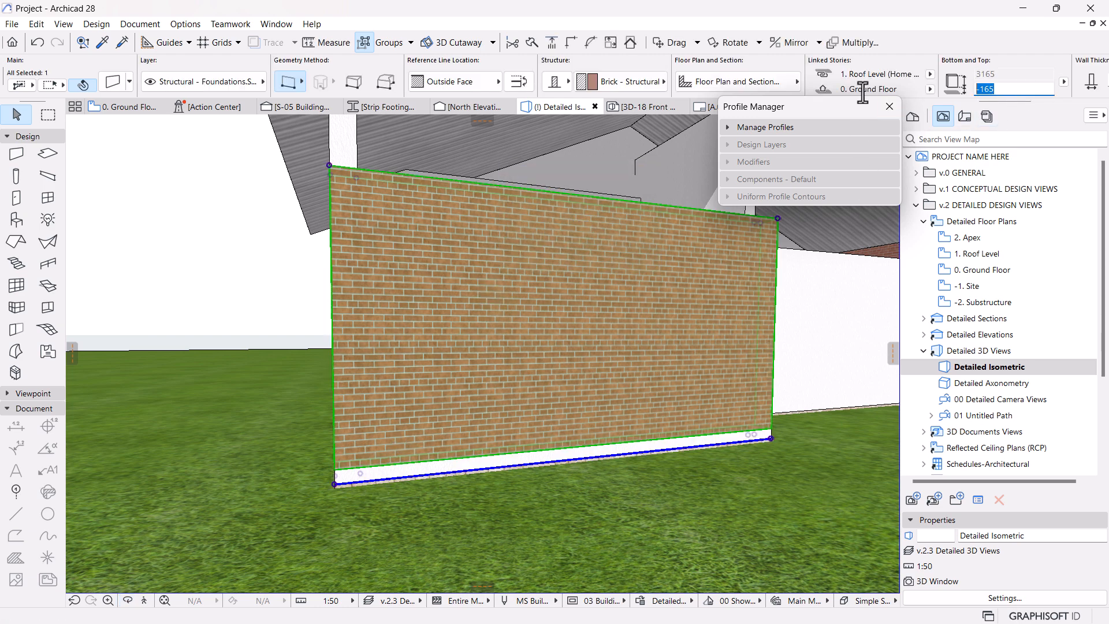
key("Return")
key("Escape")
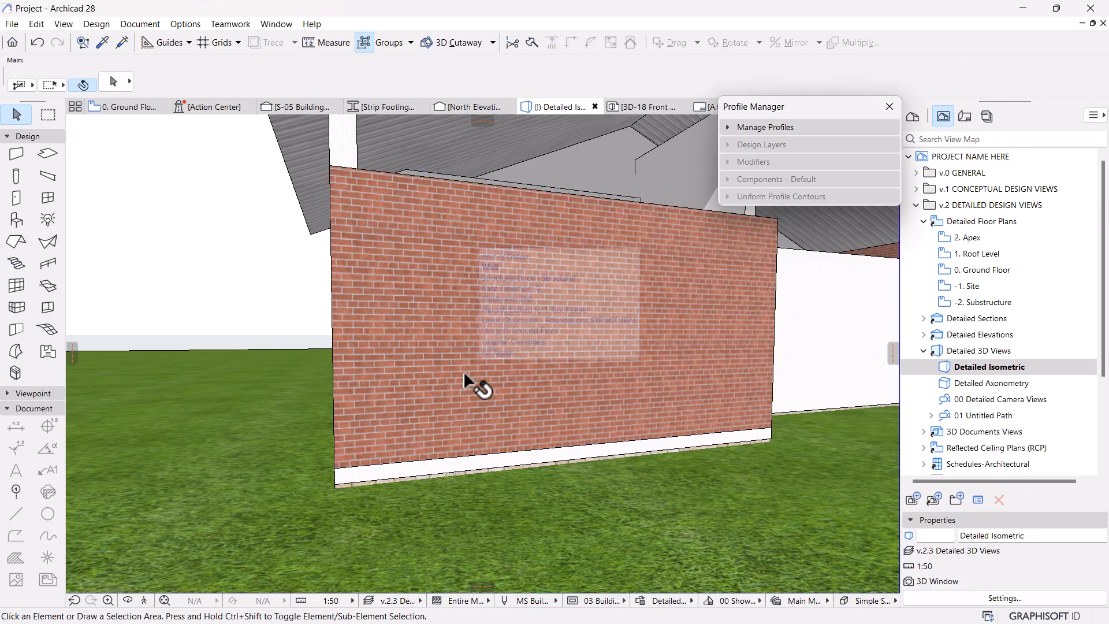
Stretch the tops of the two rear bedroom walls upward beyond the roof, to a wall height of about 8379 mm.
scroll(426, 388, "down", 5)
middle_click_drag(730, 435, 580, 364, "shift")
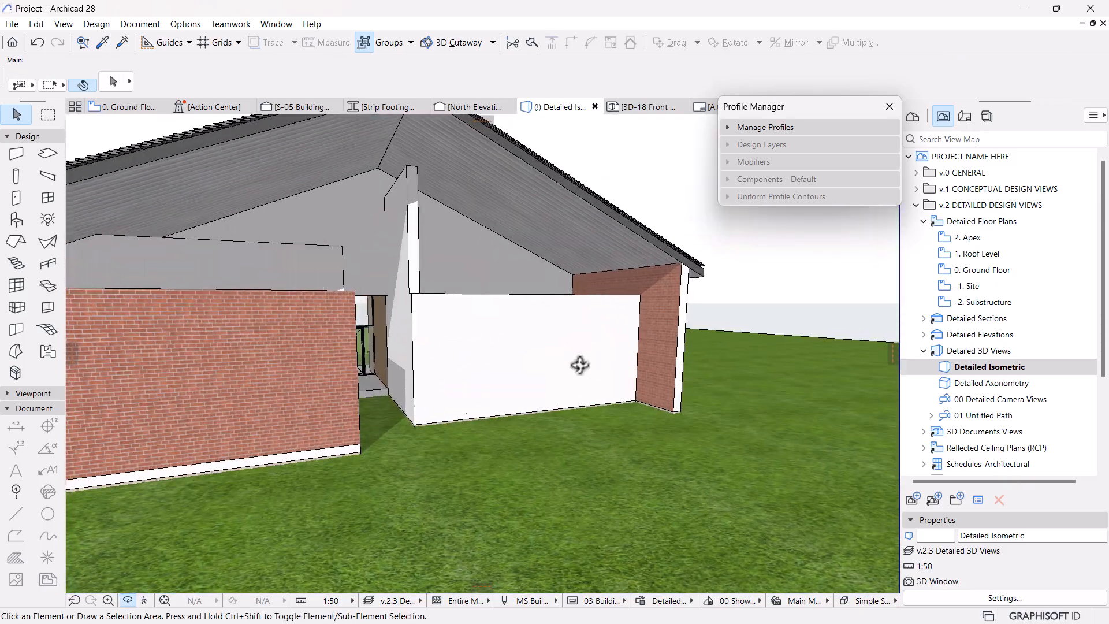
left_click(216, 335)
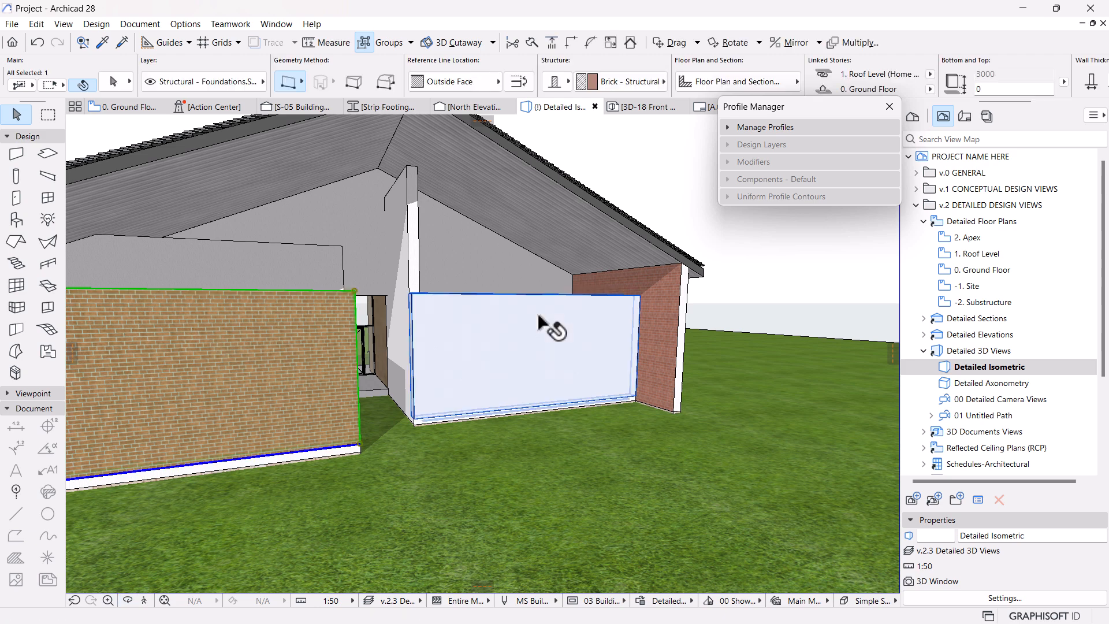
left_click(537, 313, "shift")
left_click(640, 295)
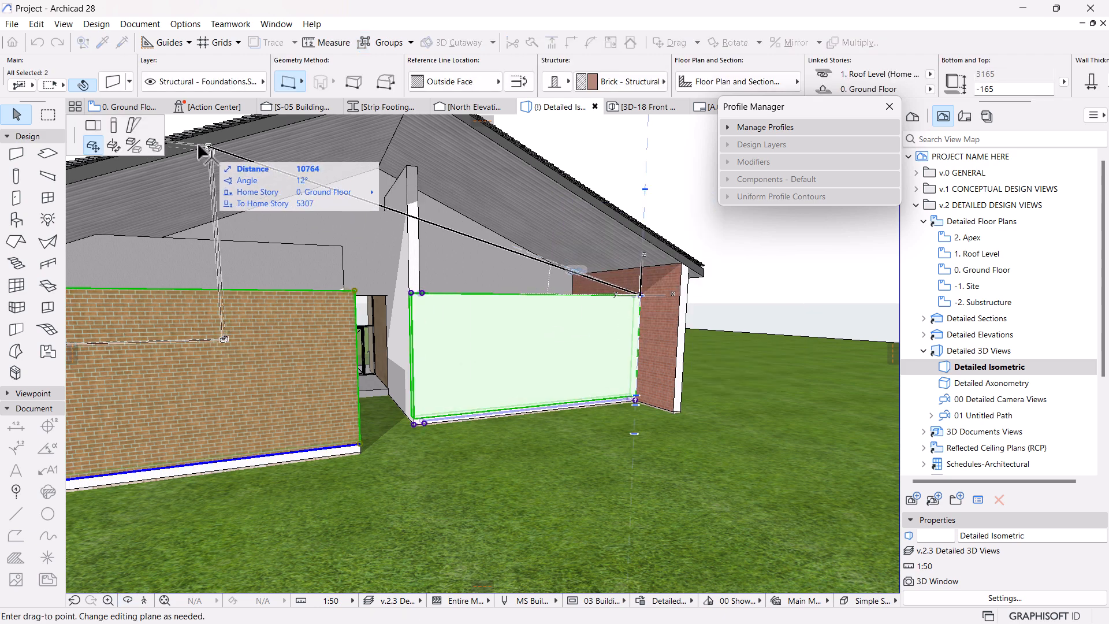
left_click(111, 131)
scroll(475, 408, "down", 3)
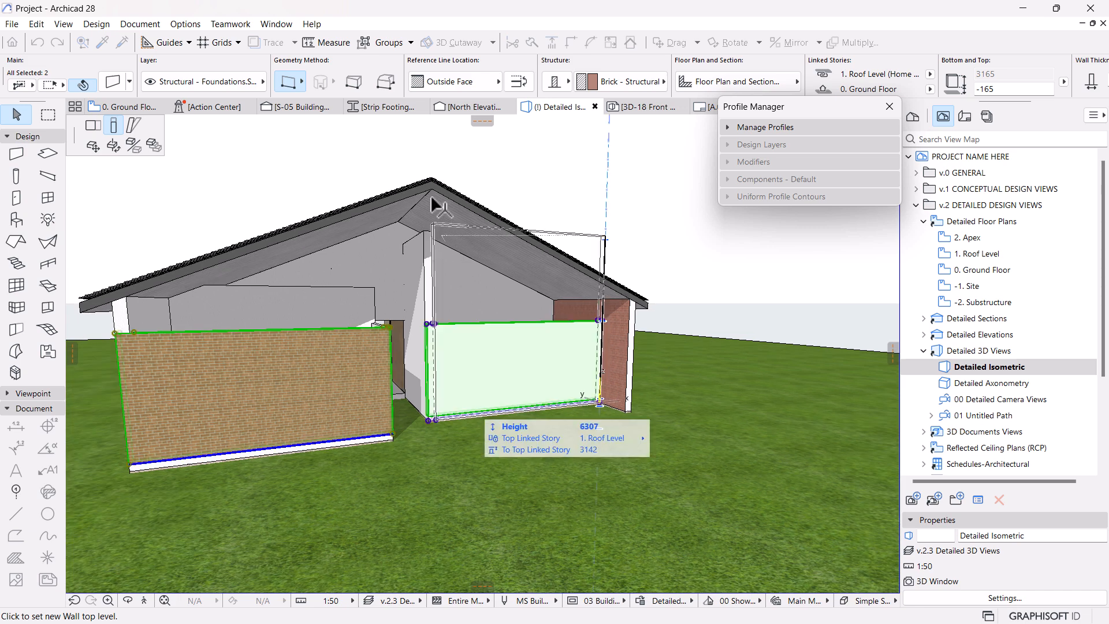
left_click(428, 178)
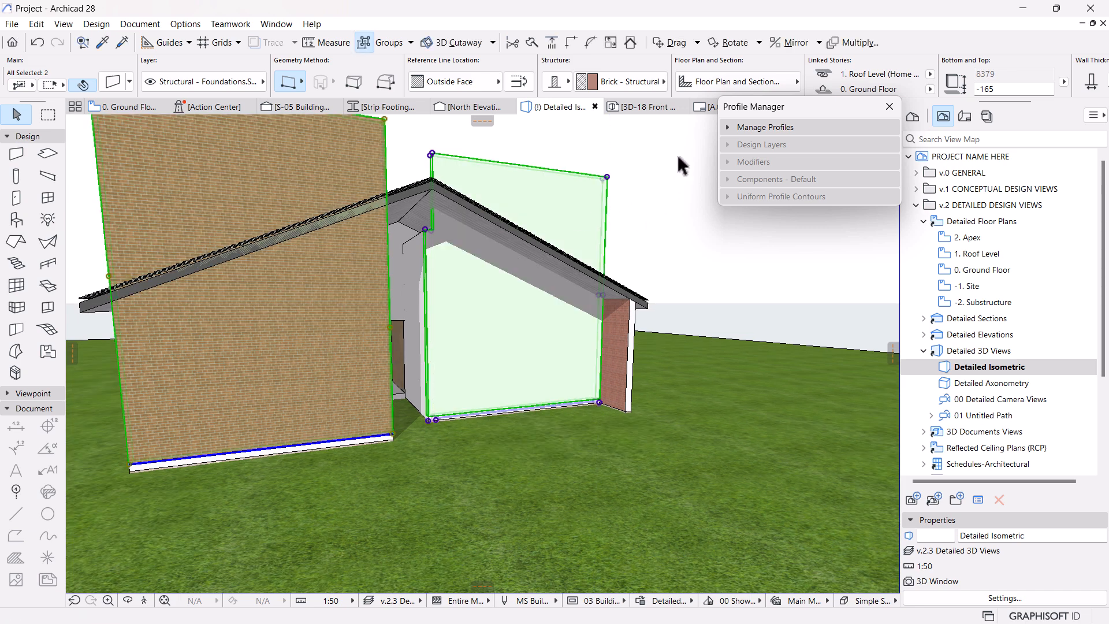
Close the Profile Manager and add the two raised rear walls as targets of a new Solid Element Operation.
left_click(890, 107)
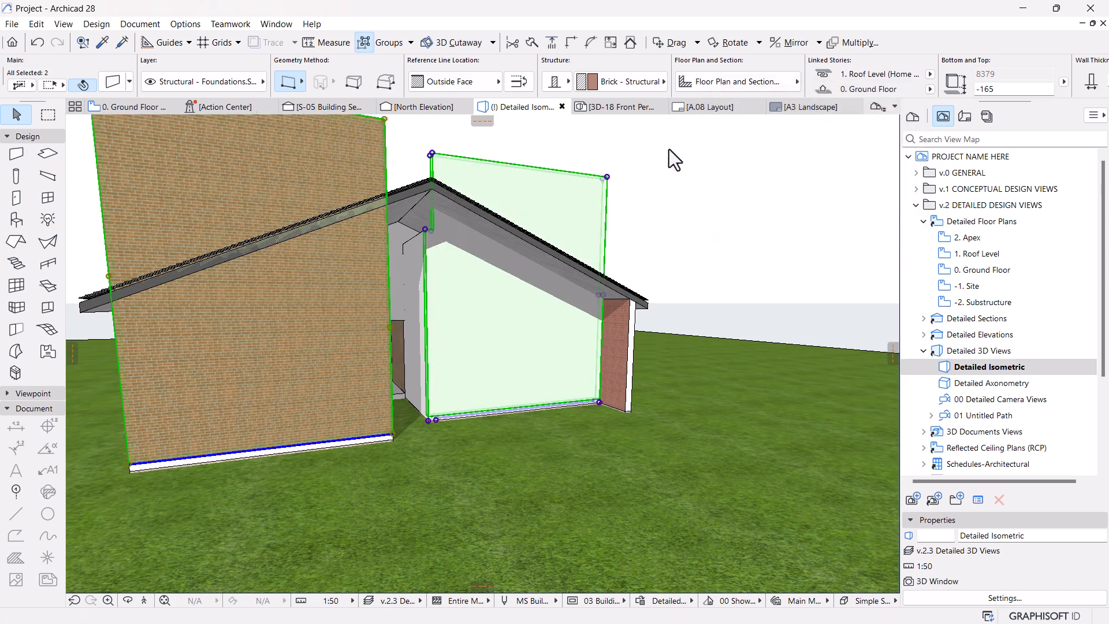
right_click(697, 147)
mouse_move(820, 292)
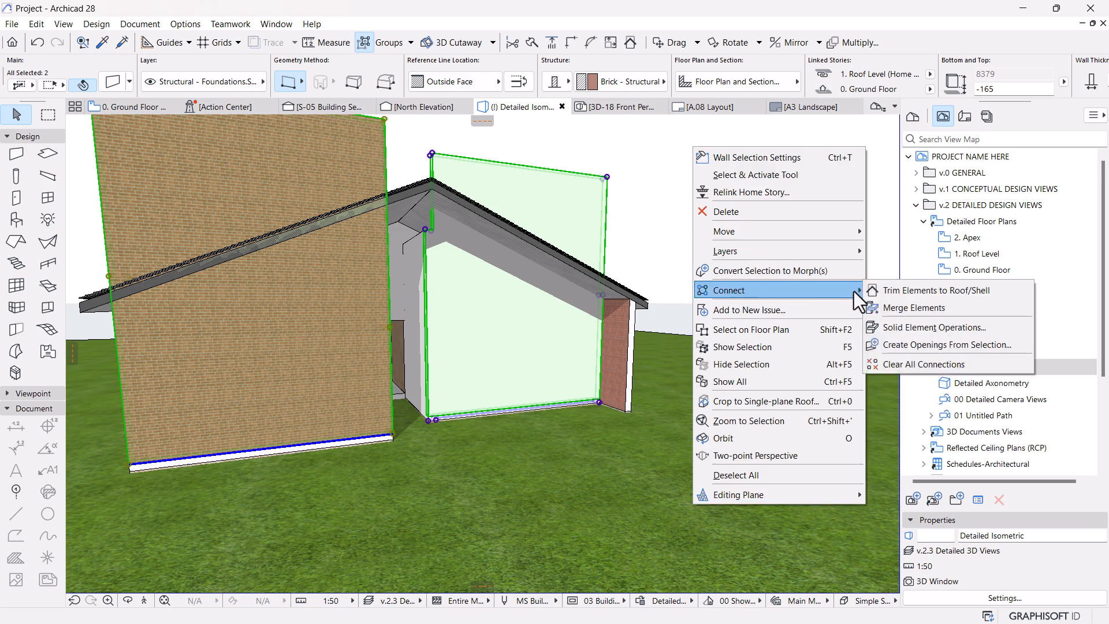
left_click(935, 327)
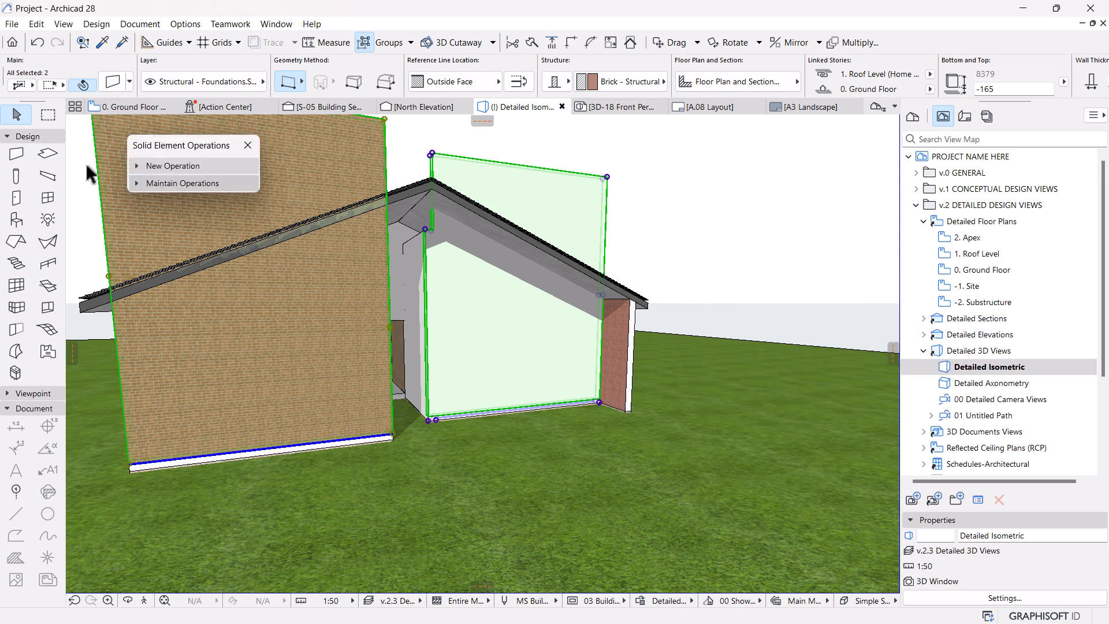
left_click(172, 165)
left_click(202, 184)
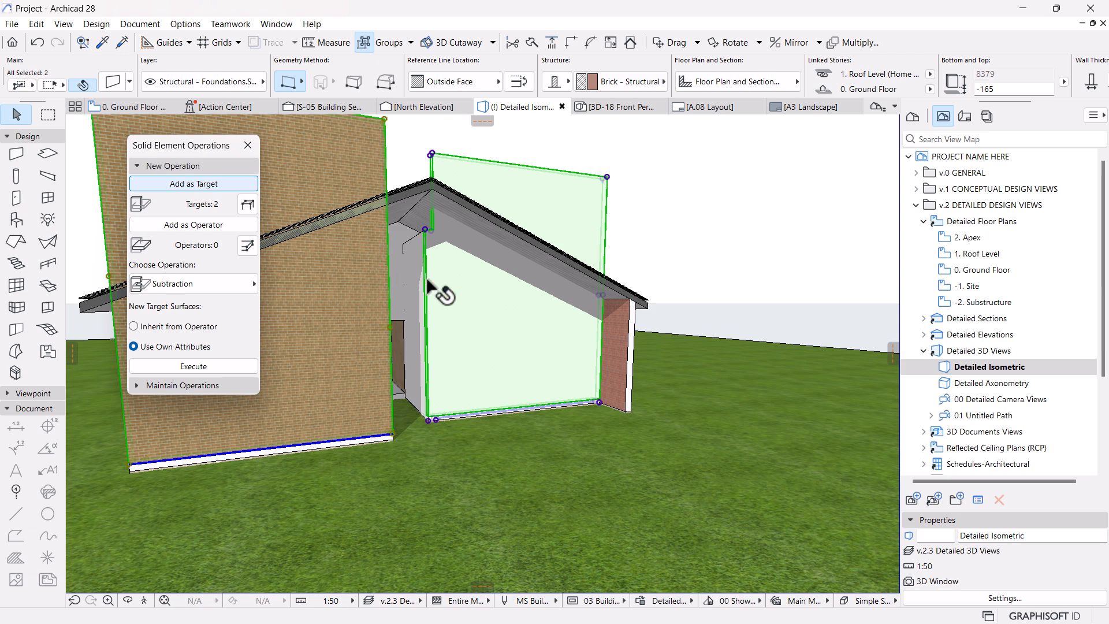
Trim the two rear walls under the roof, using both roof elements as operators for Subtraction with upward extrusion.
left_click(451, 211)
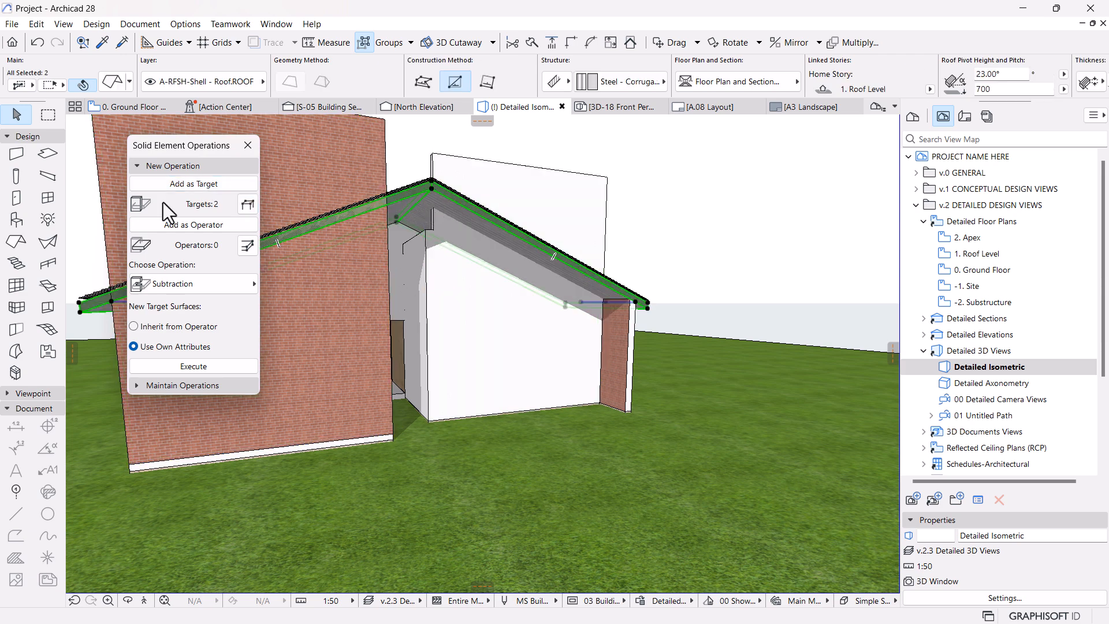
left_click(165, 227)
left_click(254, 286)
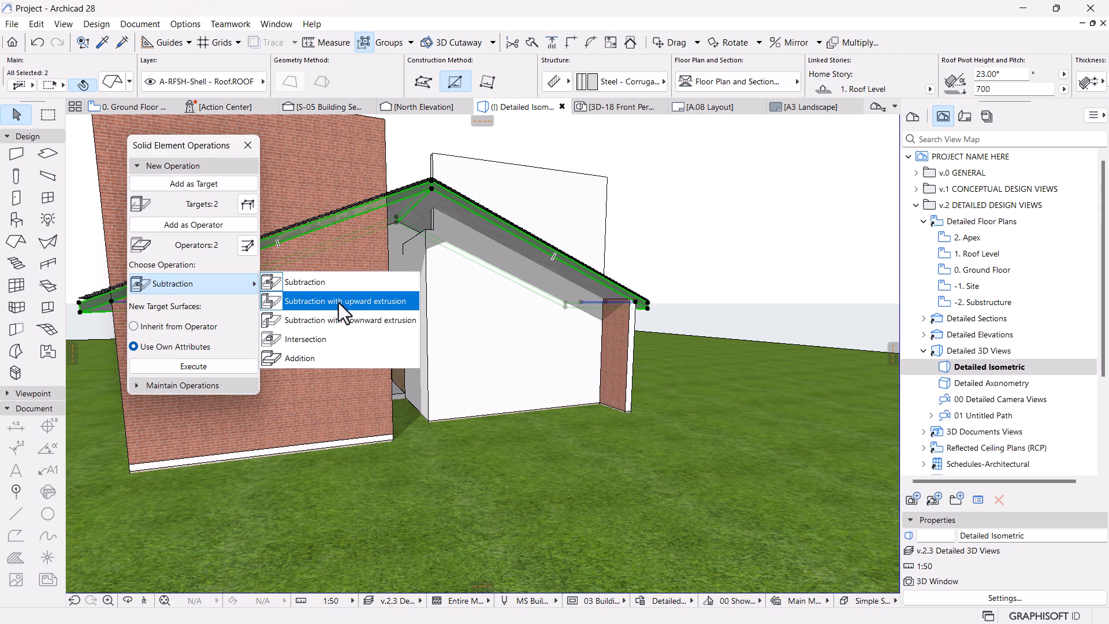
left_click(339, 303)
left_click(195, 366)
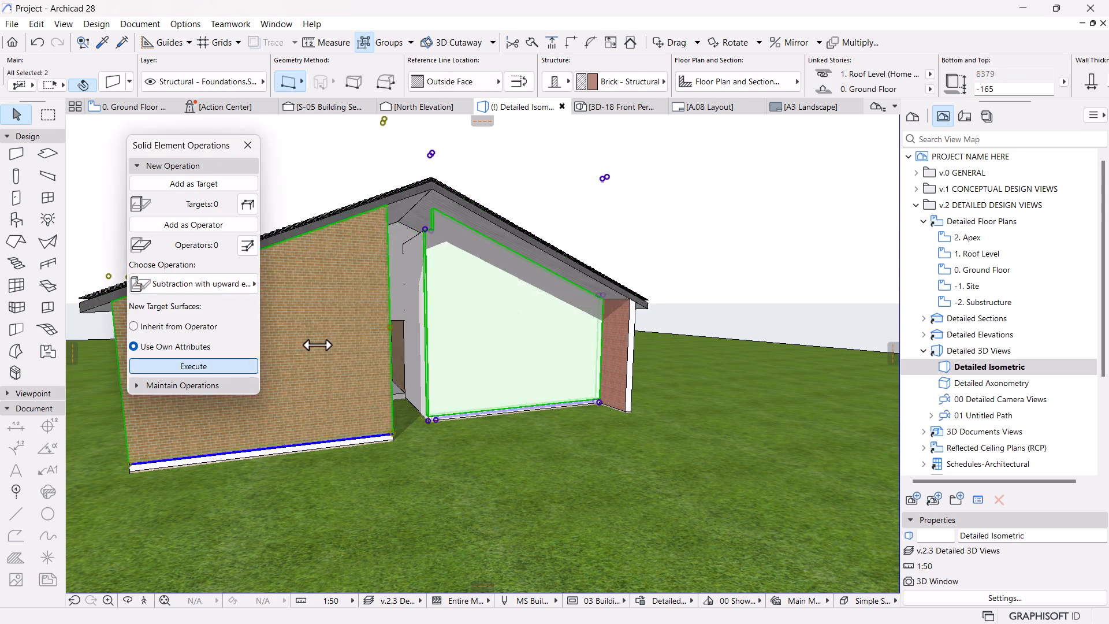
left_click(693, 276)
left_click(251, 146)
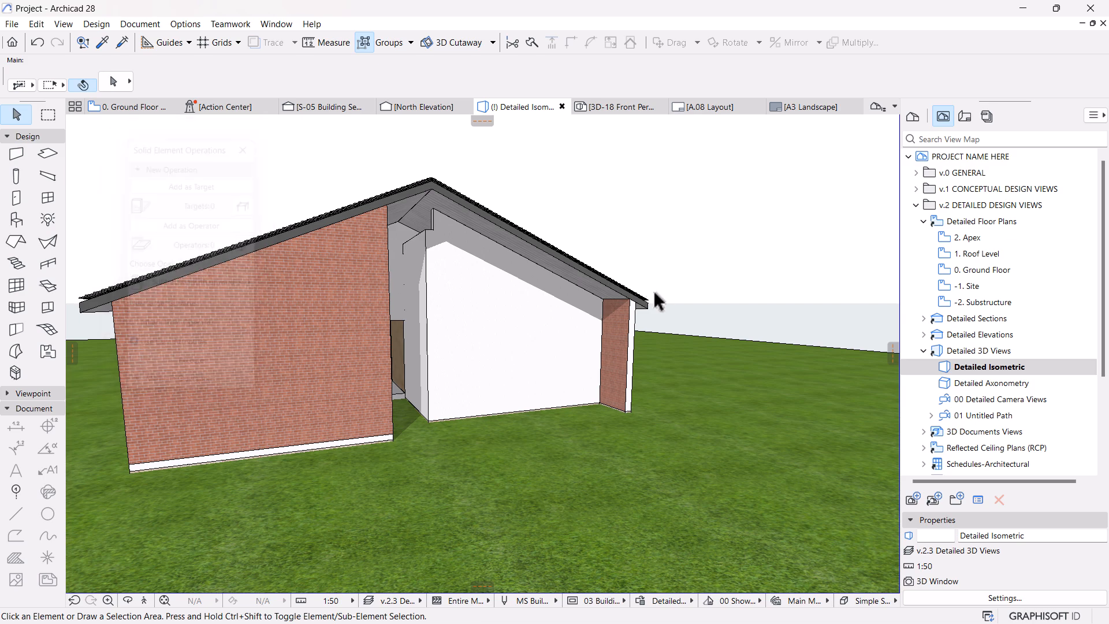
Inspect the house from the front in 3D and the wall-to-foundation junctions in the S-05 building section.
scroll(650, 289, "down", 4)
scroll(512, 323, "down", 2)
middle_click_drag(379, 369, 295, 178, "shift")
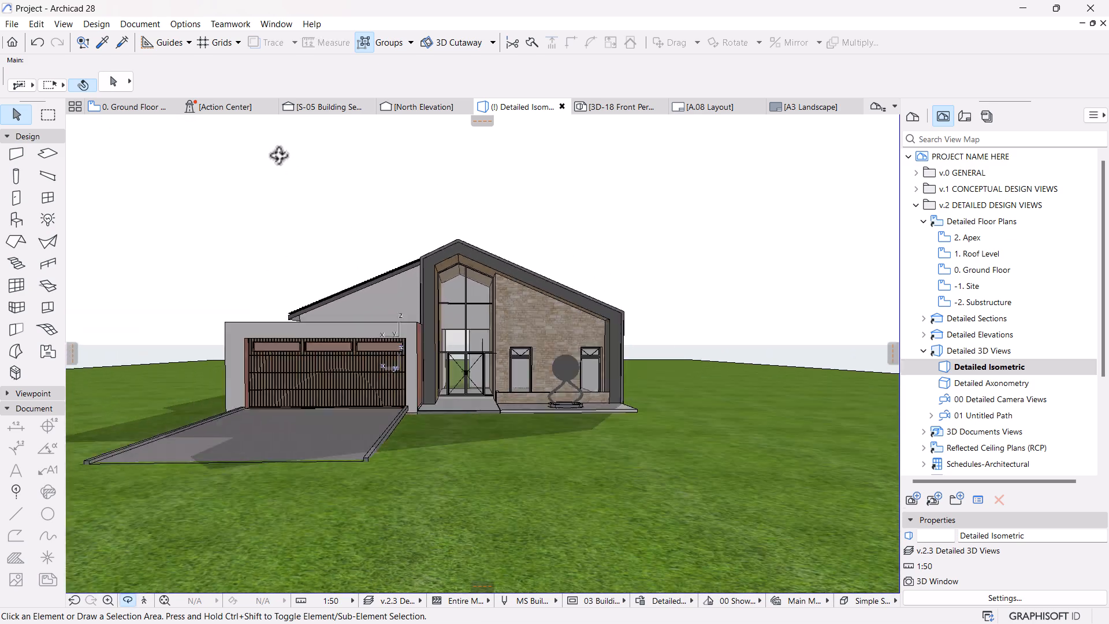
left_click(321, 107)
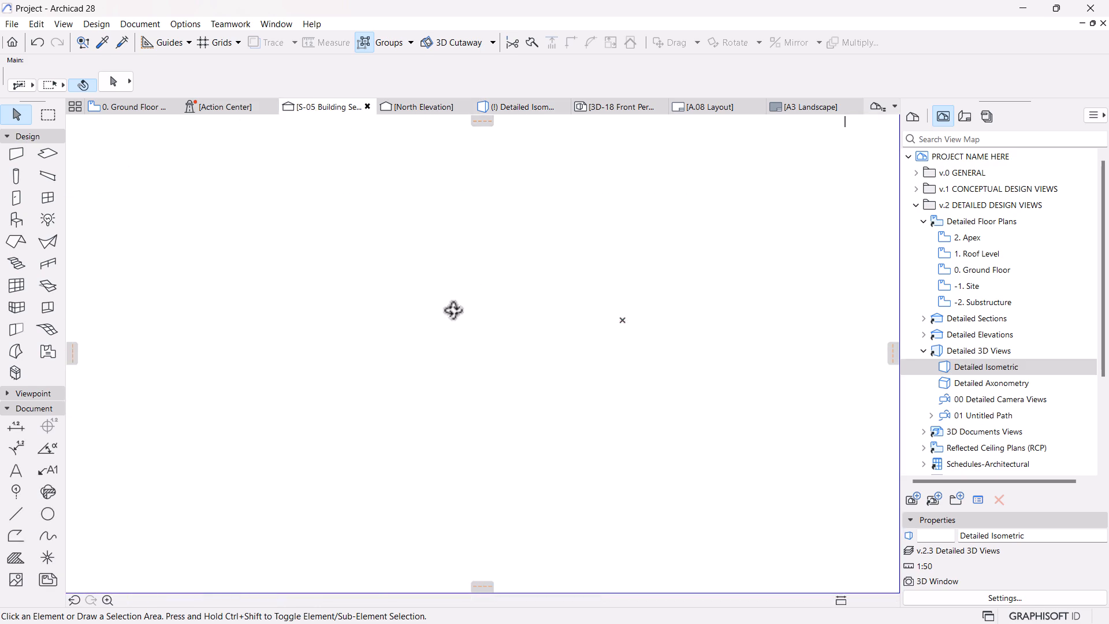
scroll(569, 324, "down", 2)
middle_click_drag(535, 325, 557, 358)
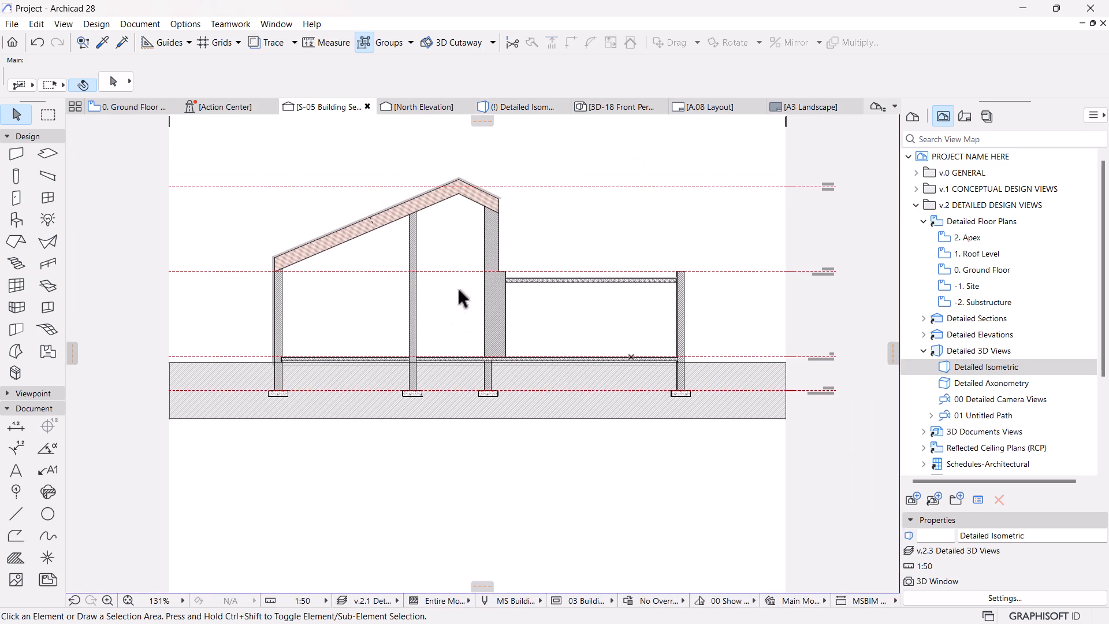
scroll(461, 292, "up", 4)
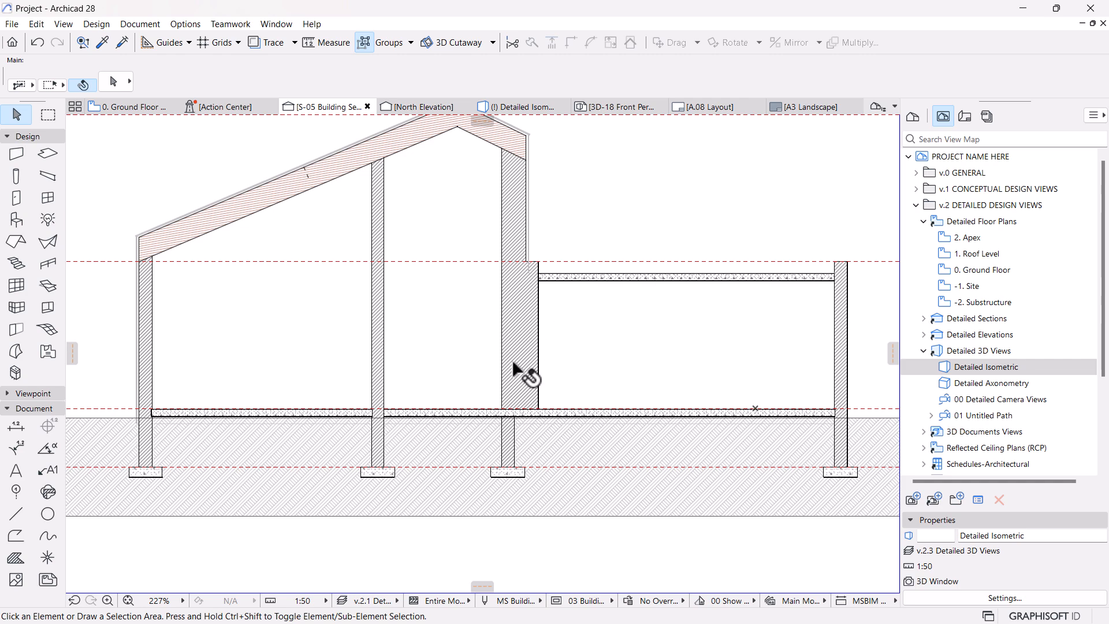
Check both layers of the thick wall beside the garage in the S-05 section, leaving the taller one selected.
scroll(514, 359, "up", 2)
left_click(529, 261)
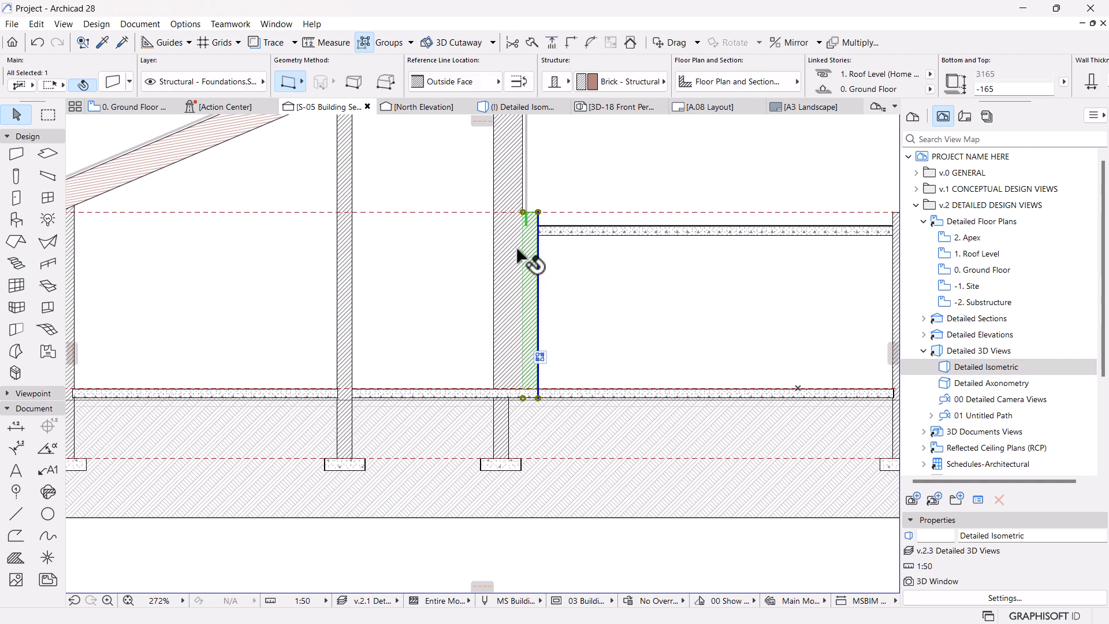
left_click(510, 250)
scroll(504, 253, "down", 3)
middle_click_drag(509, 301, 510, 320)
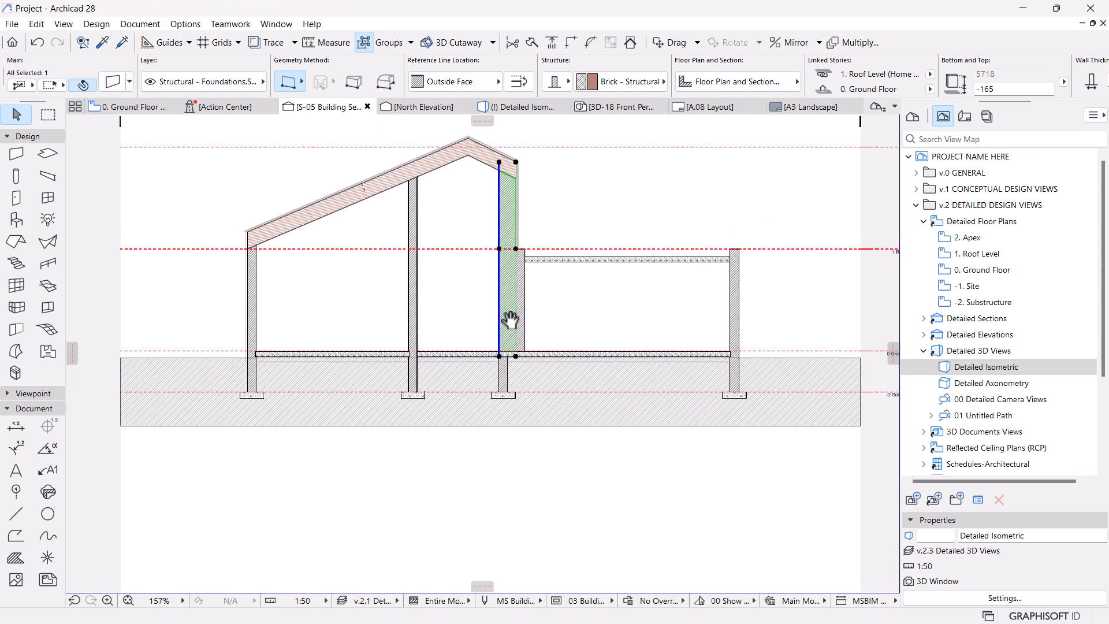
Compare the thickness settings of the taller and shorter layers of the thick wall with the narrower foundation below them.
scroll(519, 249, "up", 3)
key("Escape")
left_click(518, 273)
key("Escape")
left_click(496, 287)
key("Escape")
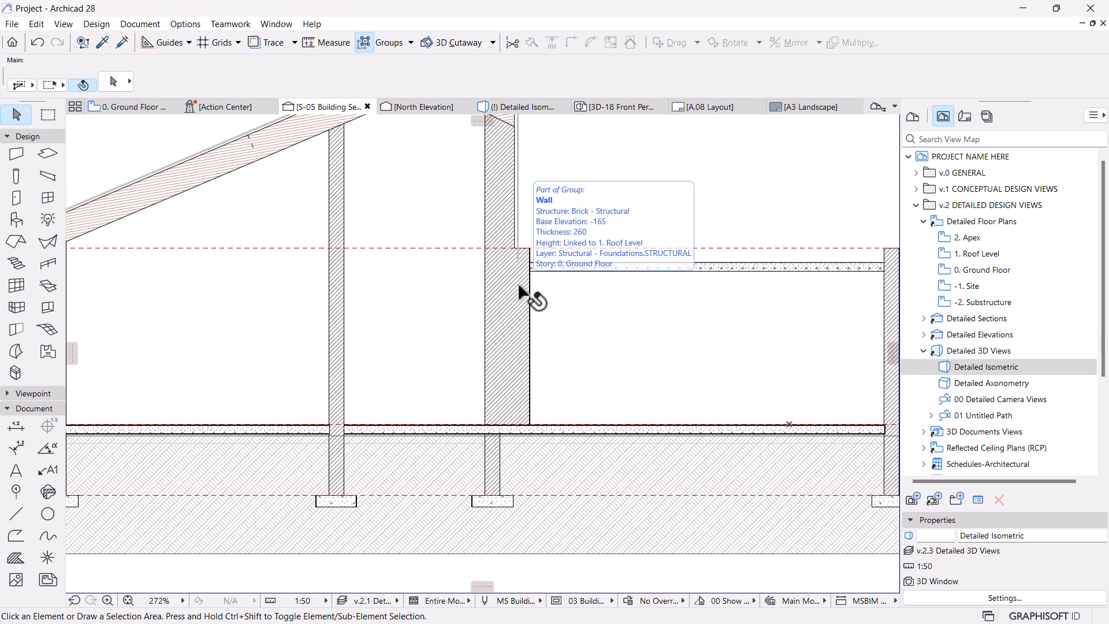
scroll(518, 283, "down", 2)
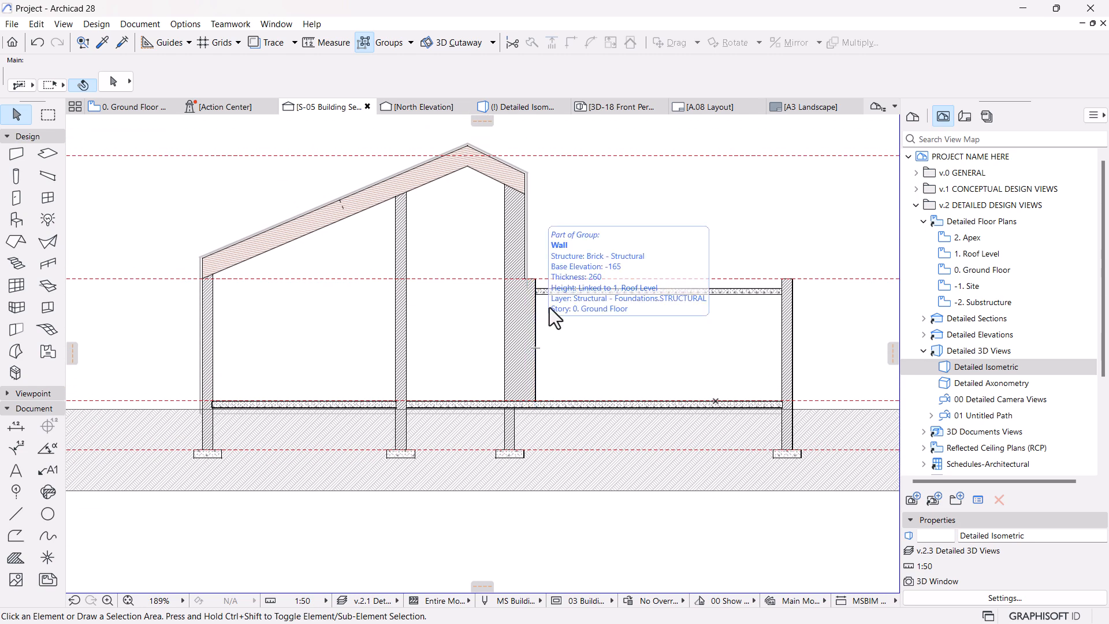
left_click(520, 226)
scroll(836, 82, "down", 2)
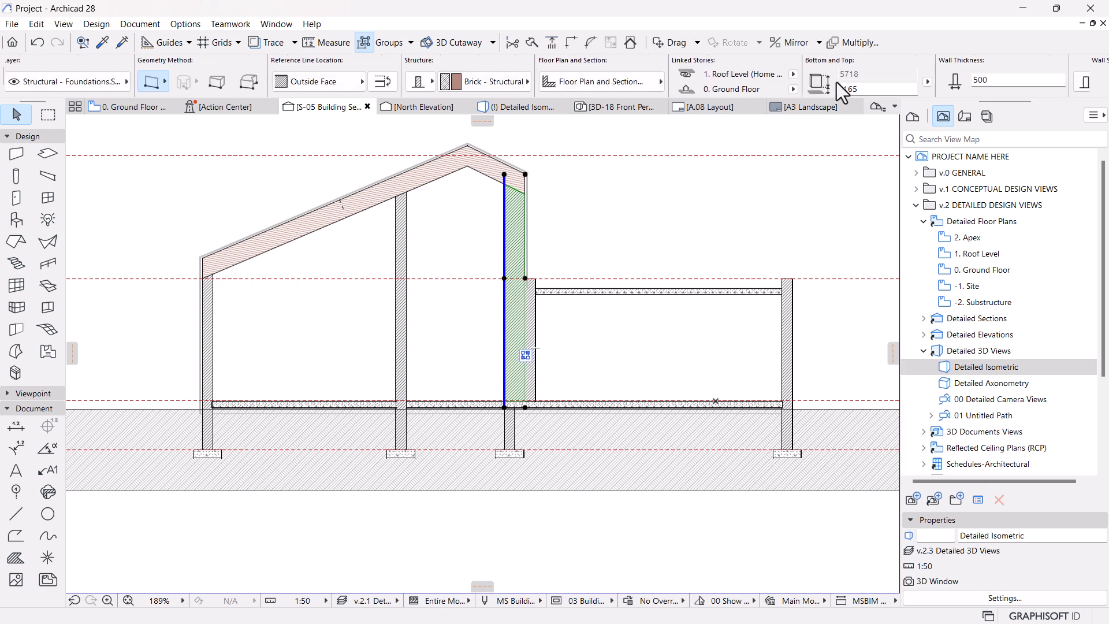
left_click(541, 312)
scroll(509, 431, "up", 3)
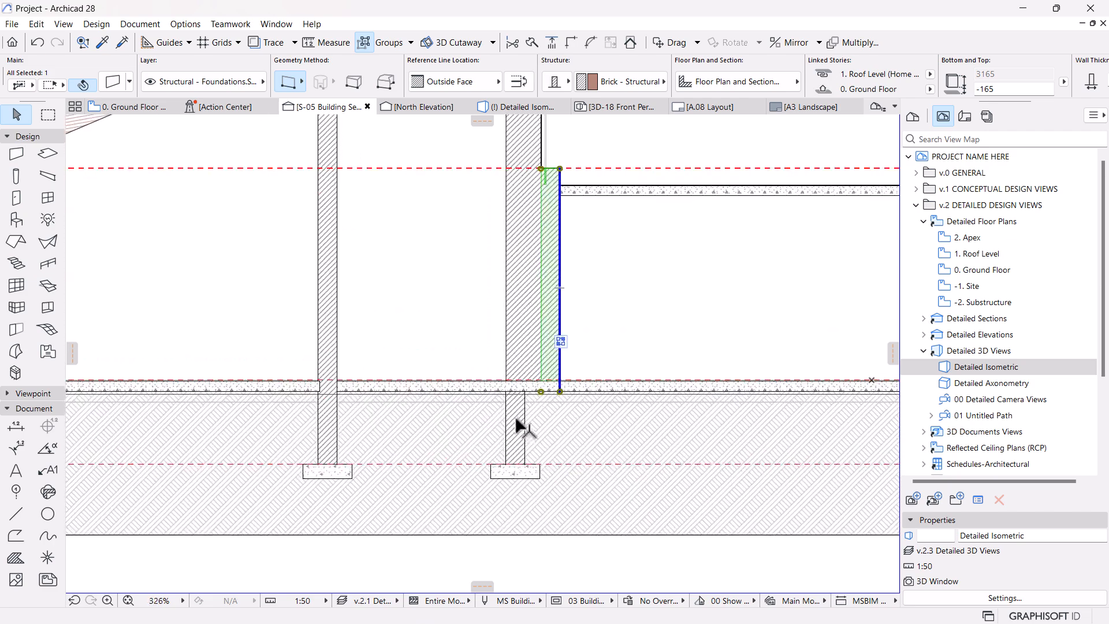
Select the strip footing under the thick wall and measure horizontally from the top corner of its brick stem.
left_click(515, 416)
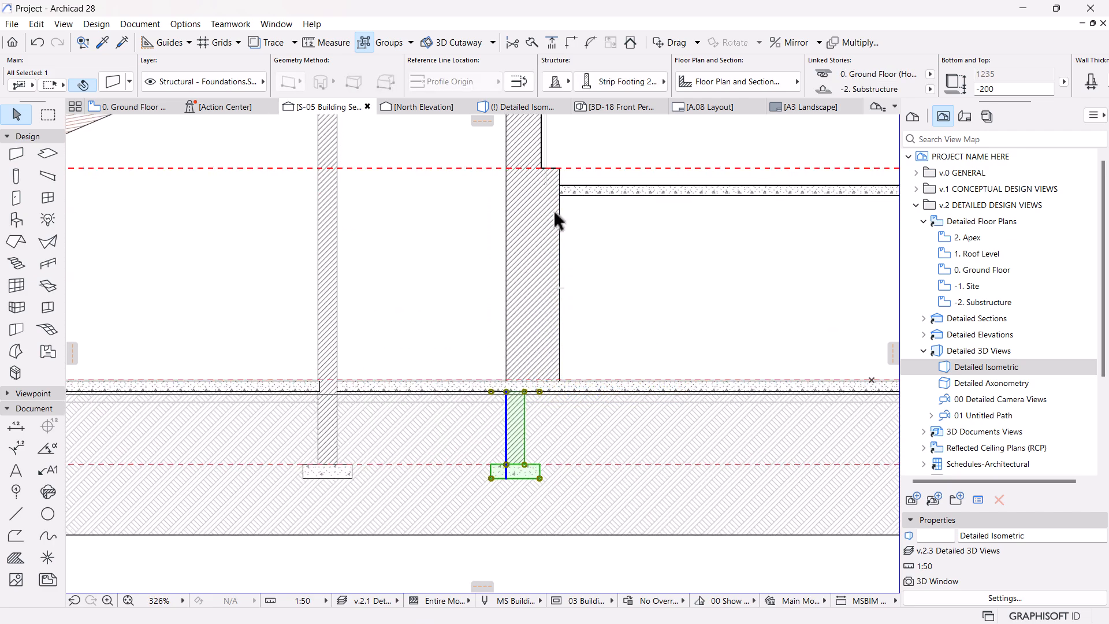
scroll(503, 423, "up", 4)
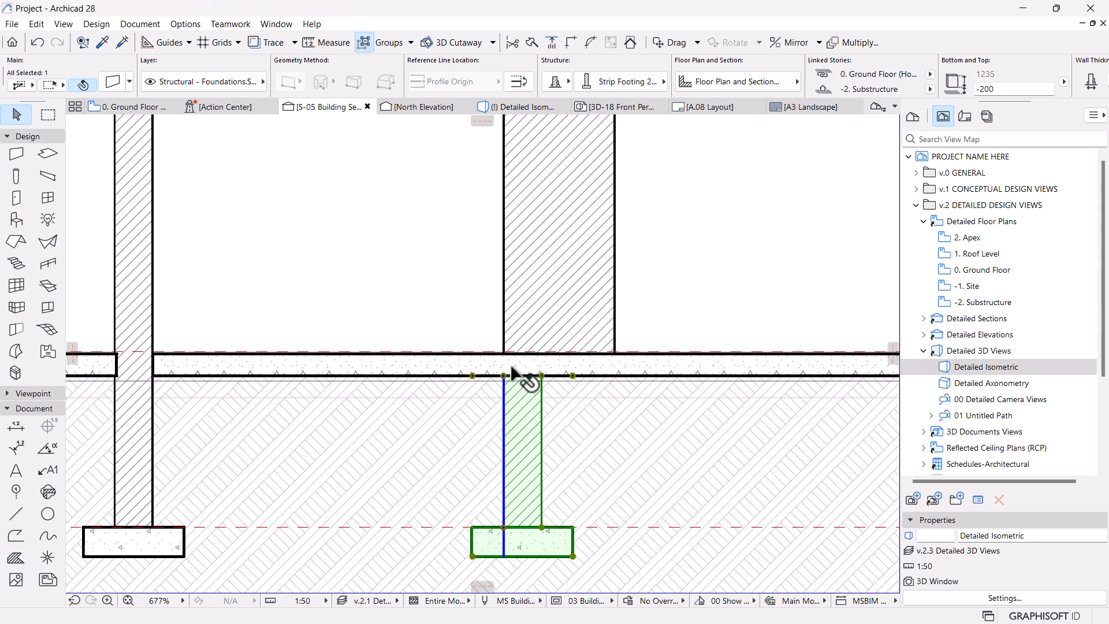
key("m")
left_click(504, 376)
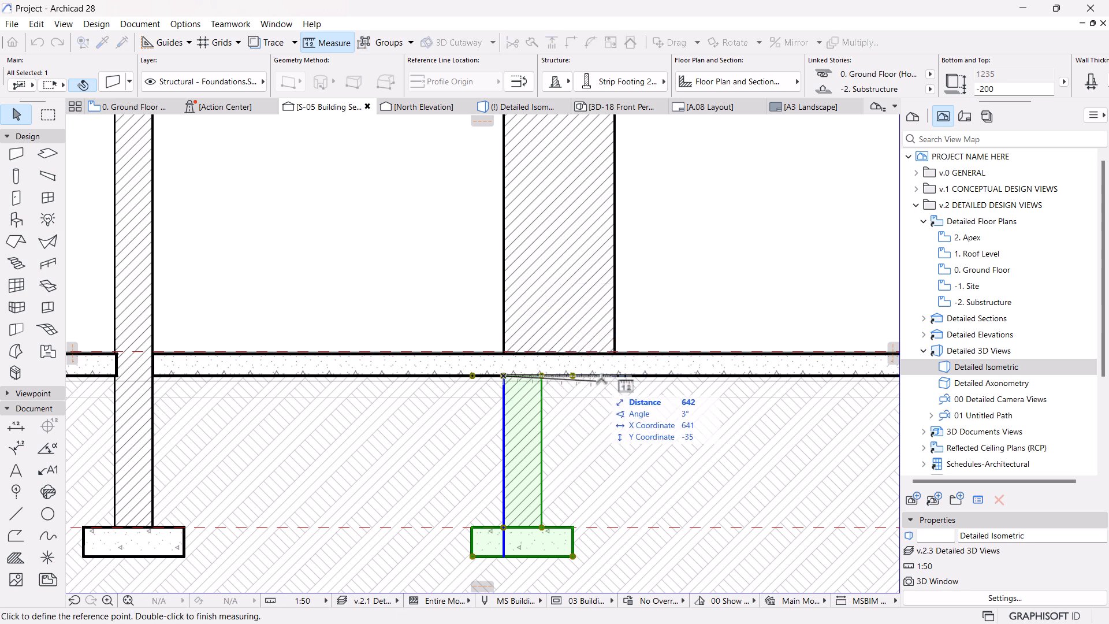
key("Escape")
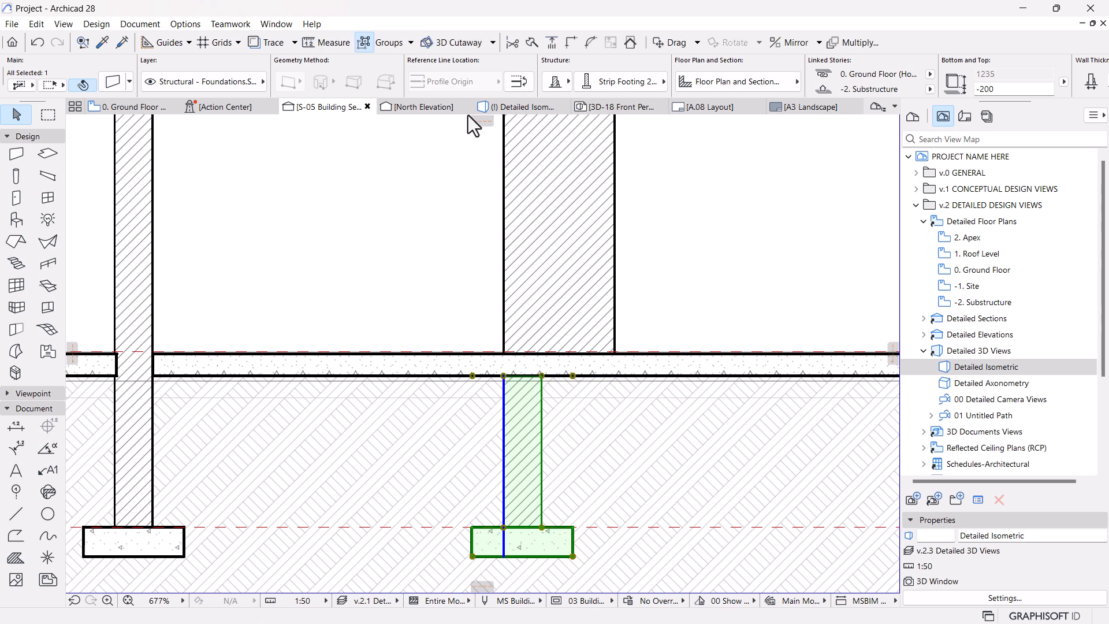
Open the selected footing's profile and duplicate it as a new profile named Strip Footing 460mm.
right_click(534, 412)
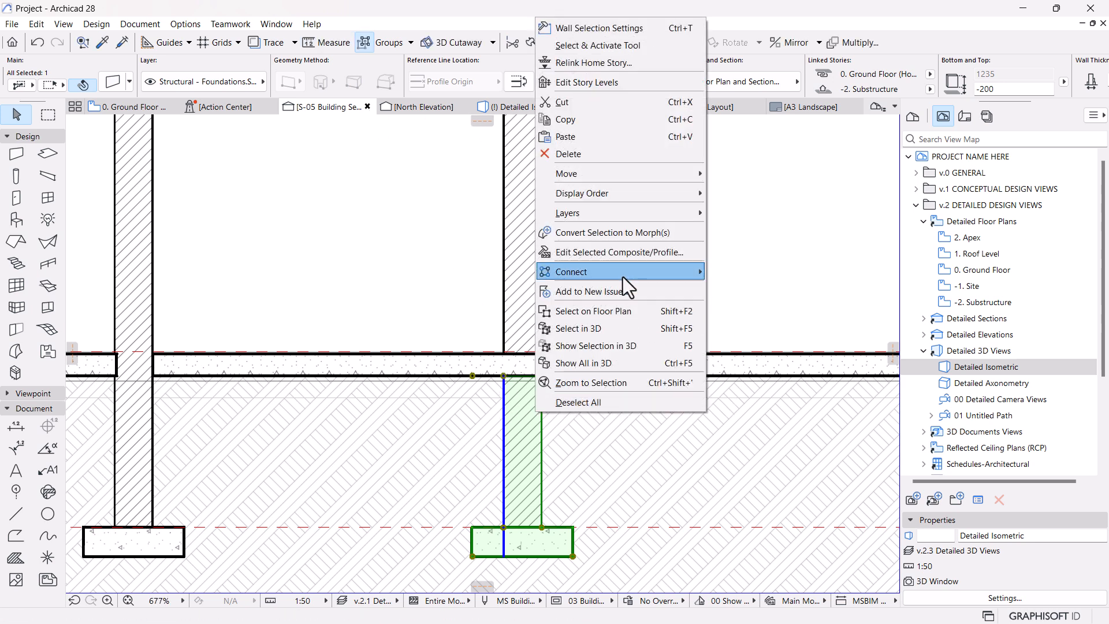
left_click(626, 254)
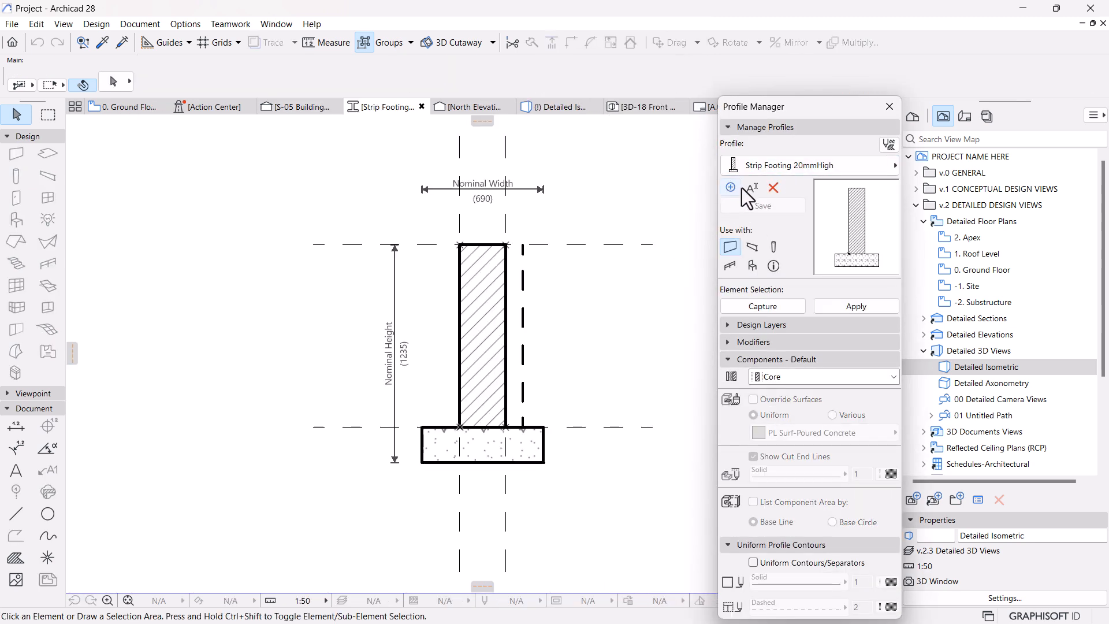
left_click(737, 205)
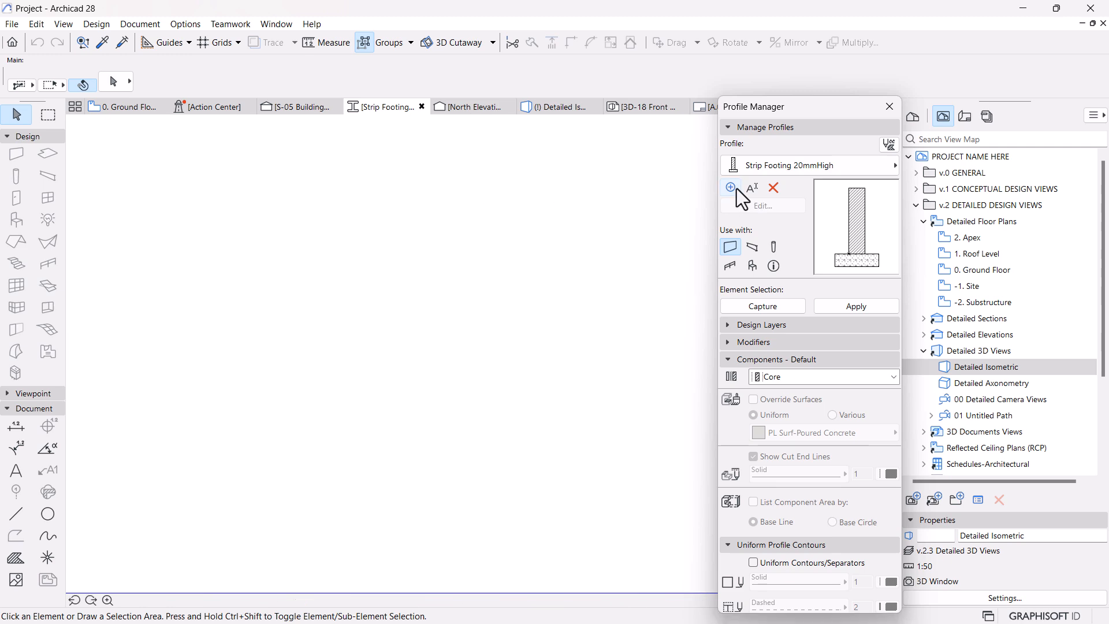
left_click(735, 188)
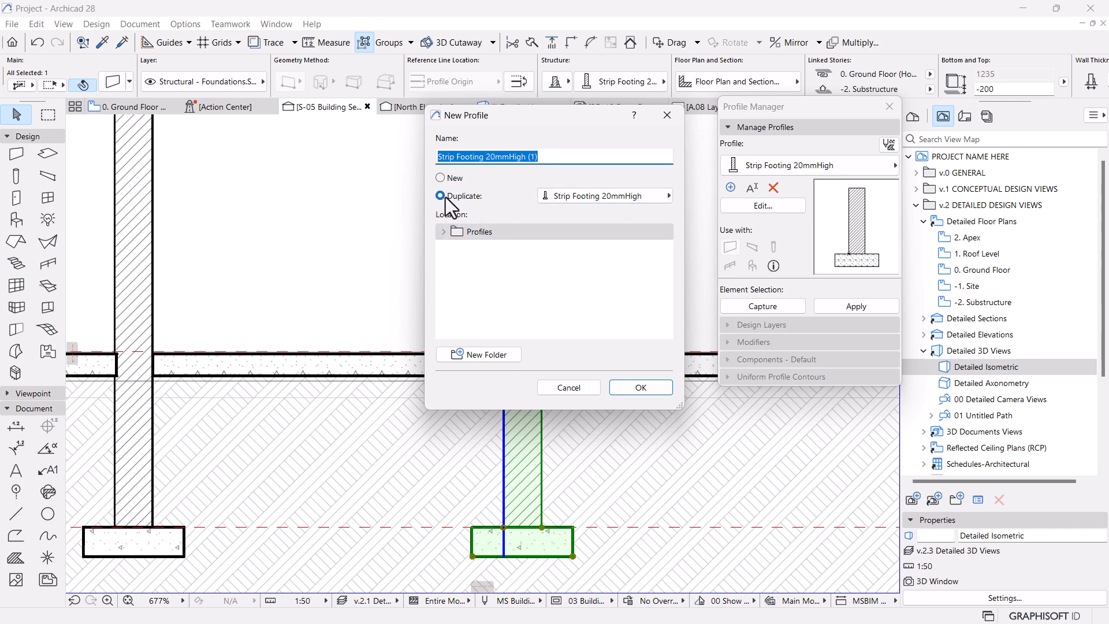
left_click(537, 157)
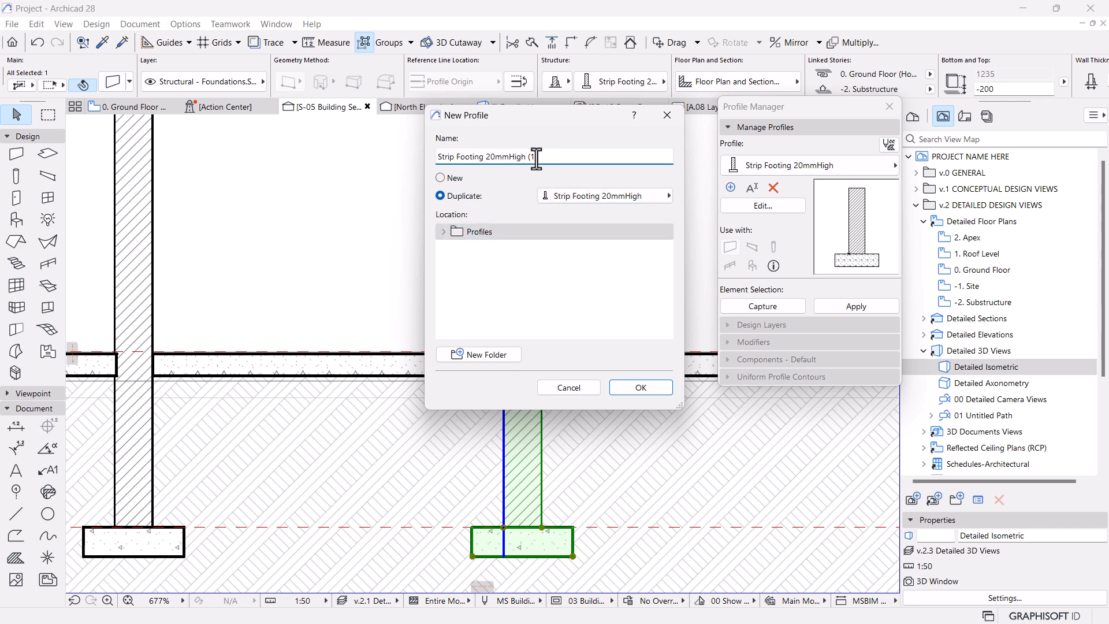
double_click(488, 159)
type("46")
key("Return")
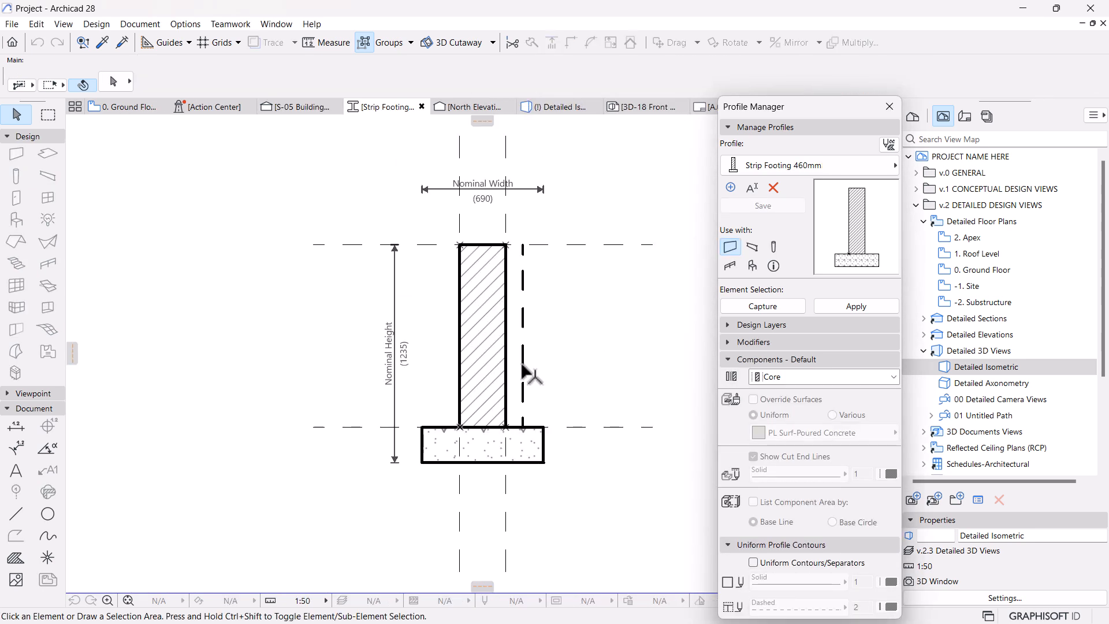
Draw a horizontal guide line about 460 mm long across the brick stem, starting from its left face.
left_click(10, 519)
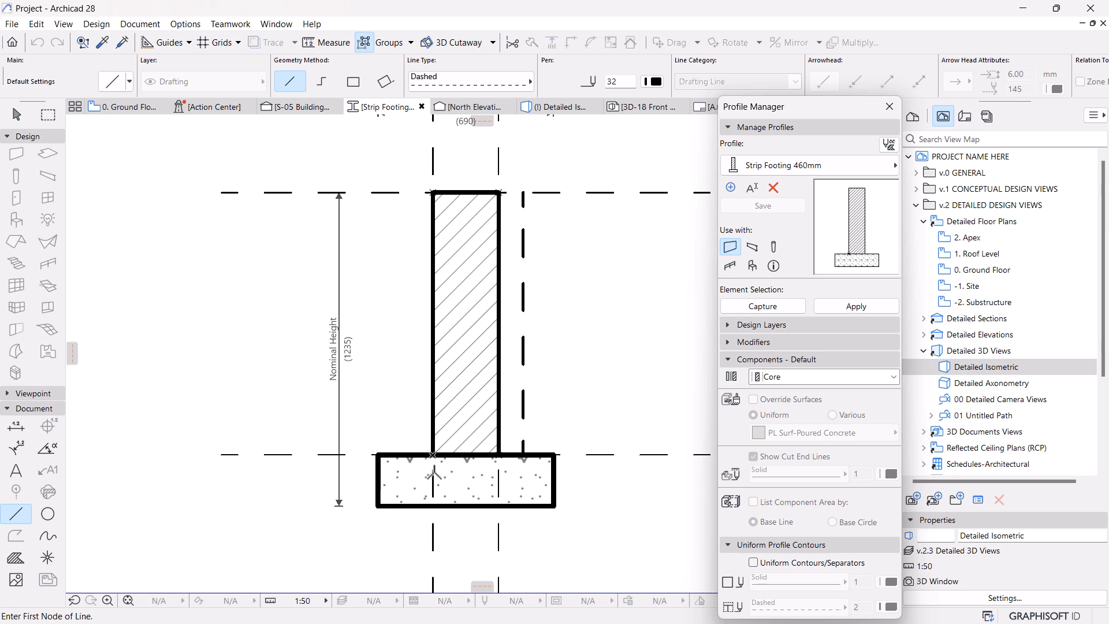
middle_click_drag(448, 393, 365, 395)
left_click(349, 338)
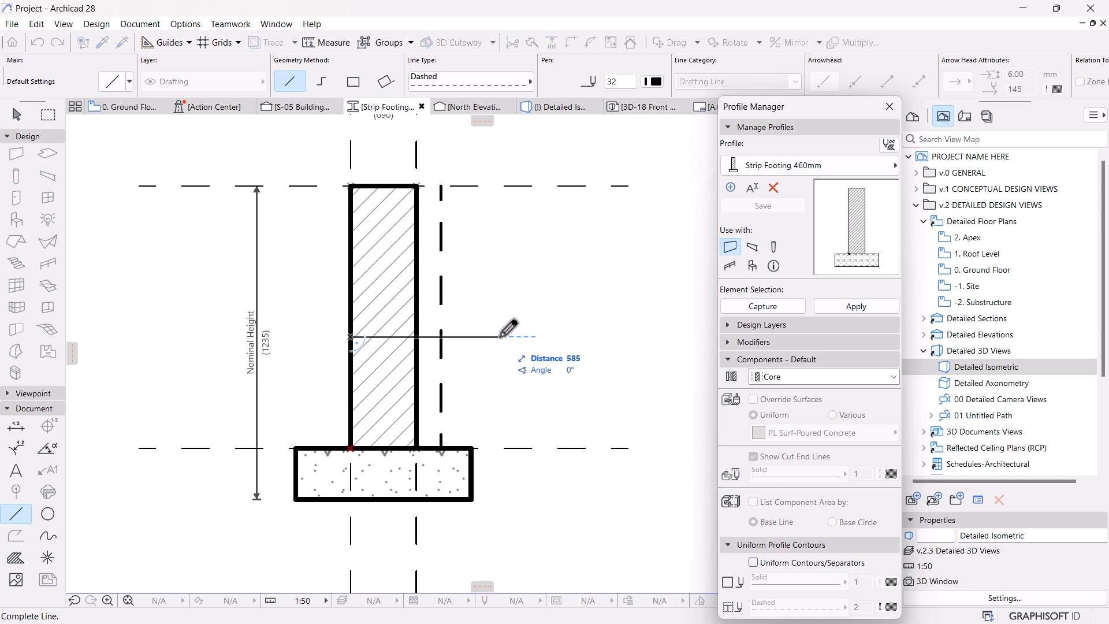
key("Return")
key("Escape")
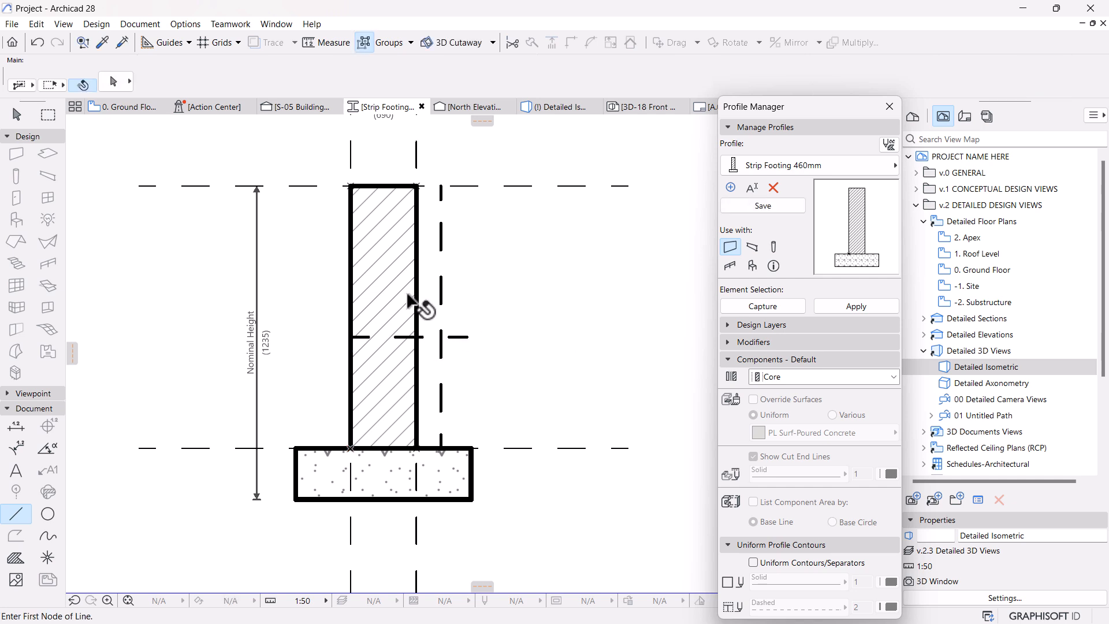
Stretch the brick stem's right edge to the end of the guide line and move its base line to the stem's centre.
left_click(409, 296)
left_click(417, 278)
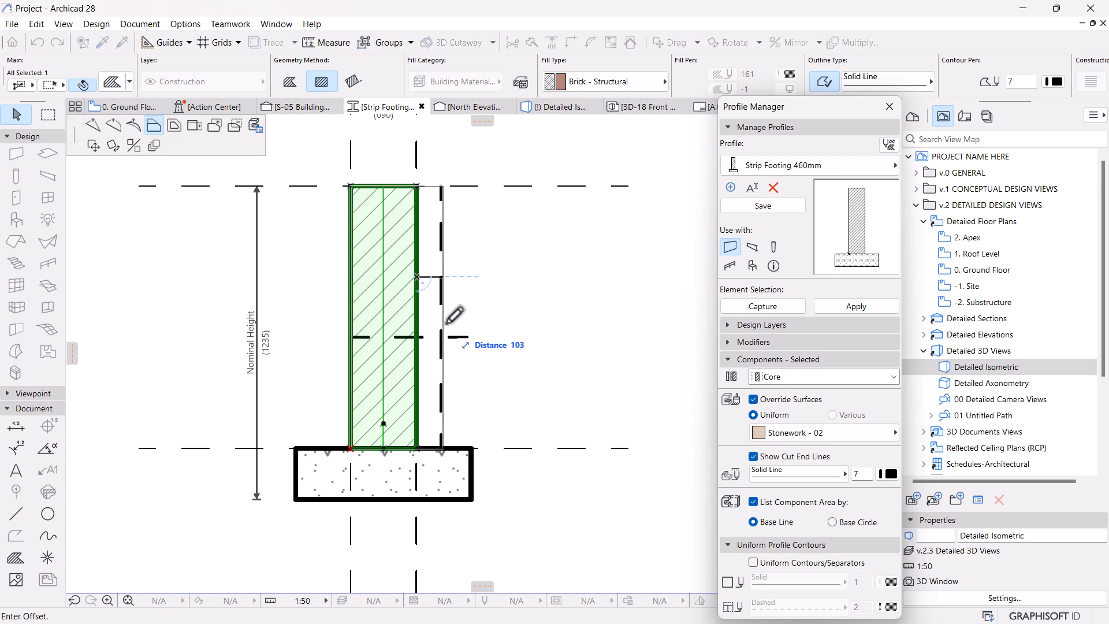
left_click(477, 327)
left_click(384, 347)
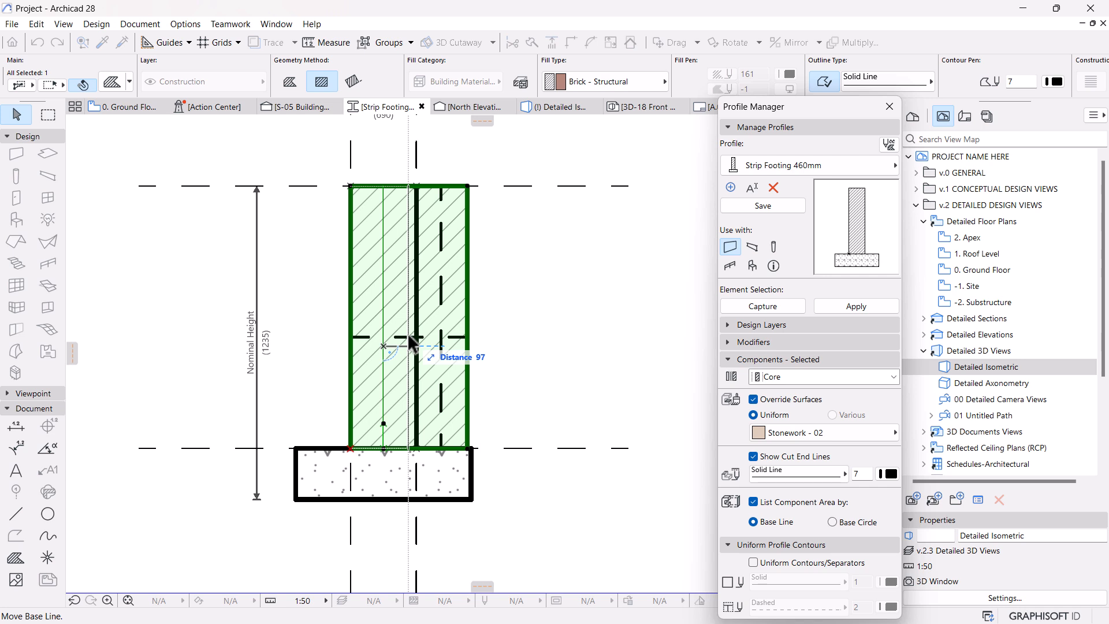
left_click(407, 336)
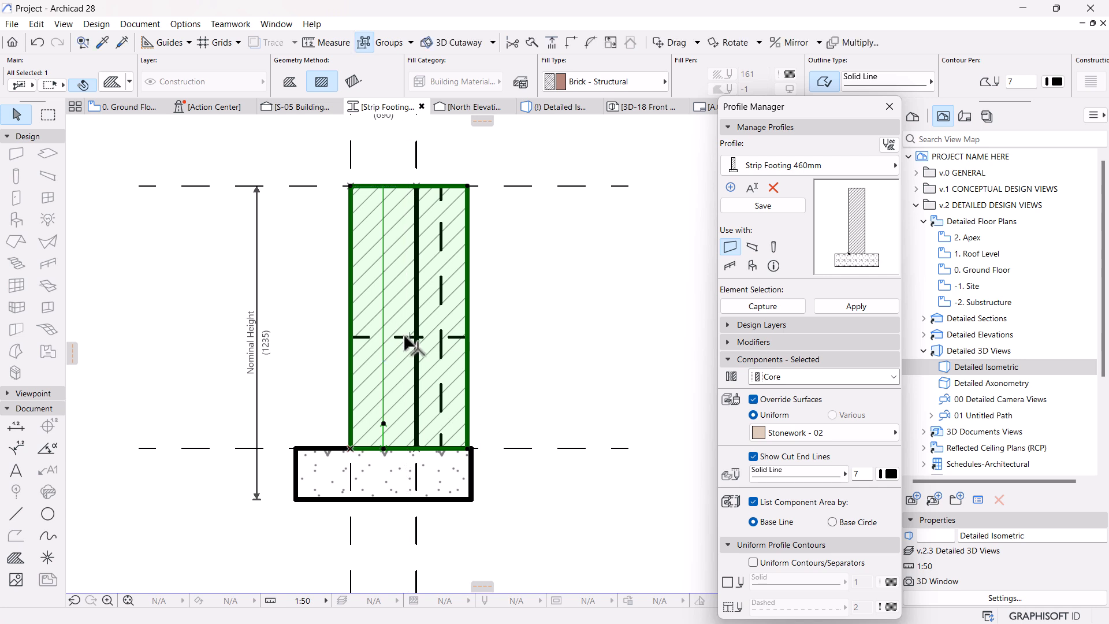
left_click(384, 349)
left_click(416, 327)
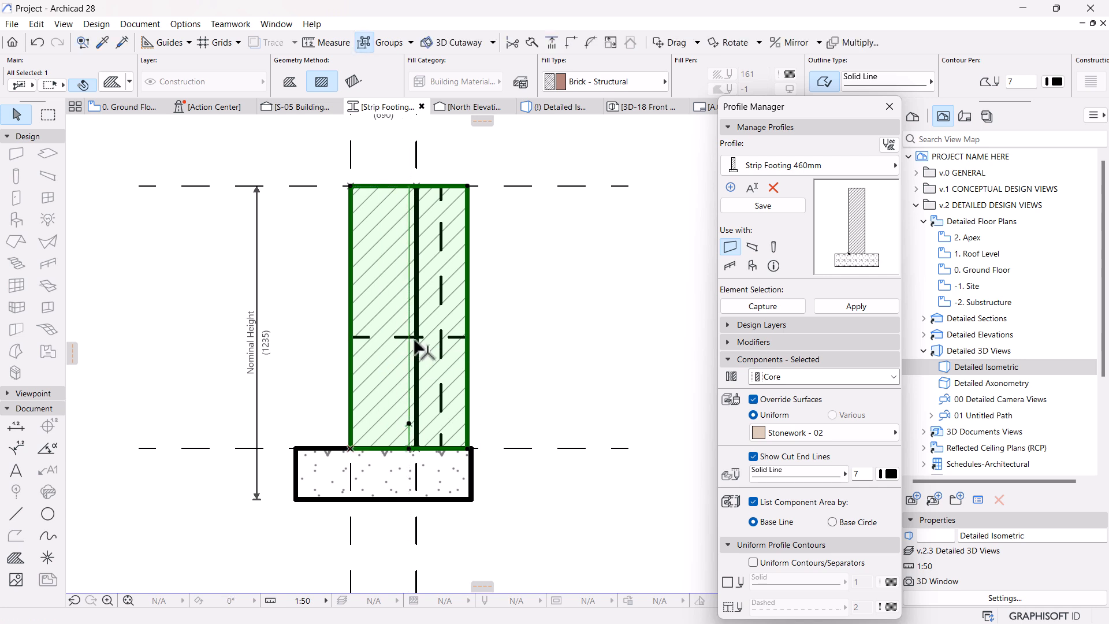
Delete the leftover solid and dashed opening reference lines inside the widened brick stem.
key("Escape")
scroll(431, 191, "up", 3)
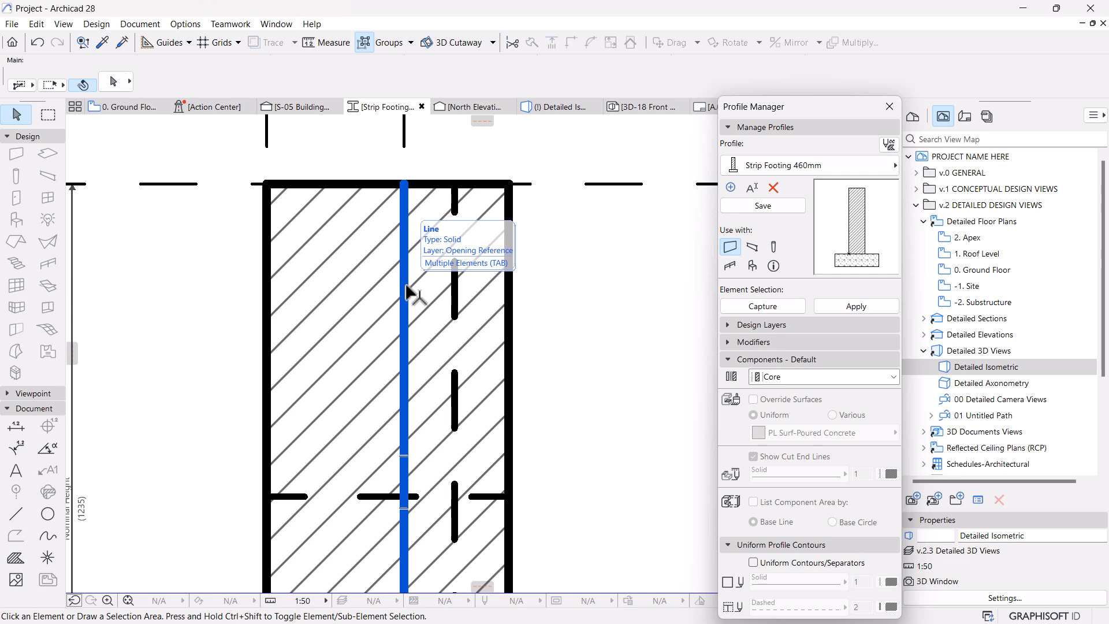
scroll(483, 284, "down", 2)
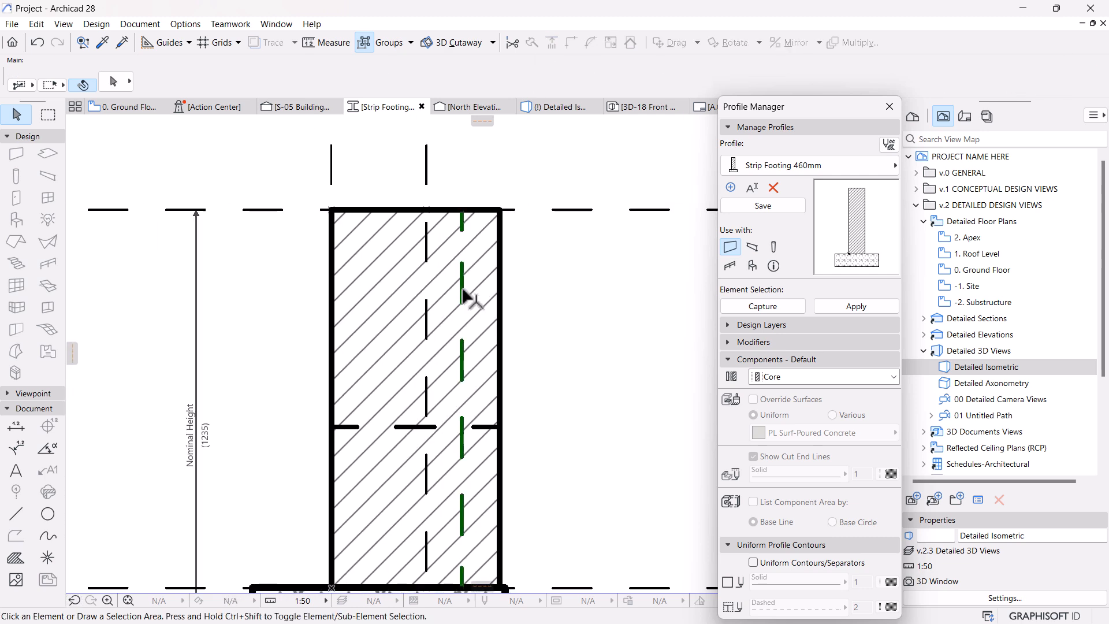
scroll(463, 306, "down", 3)
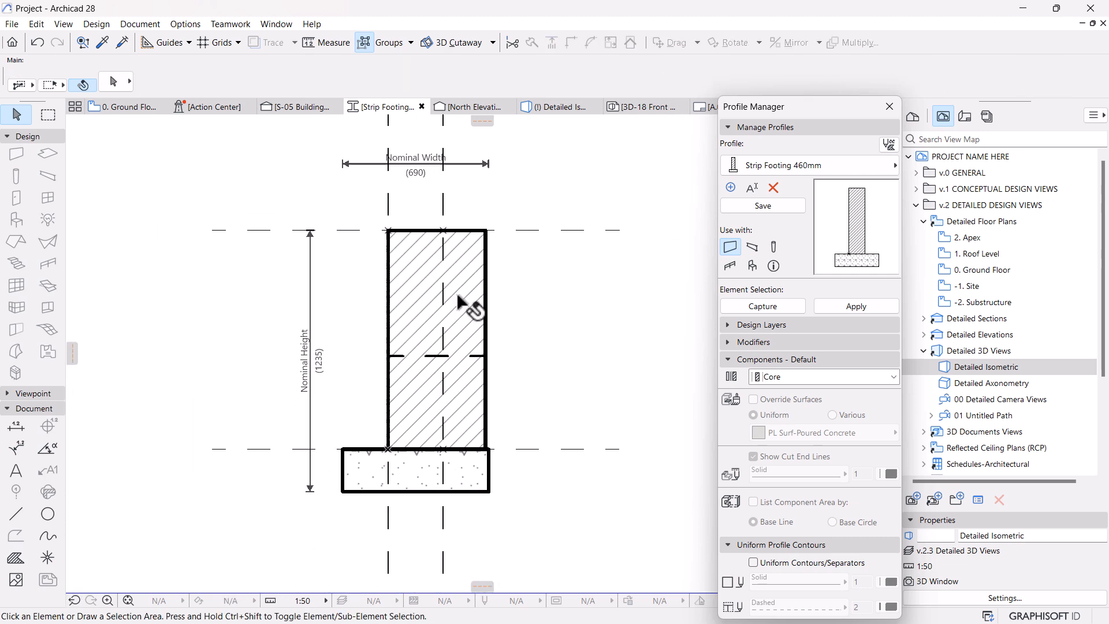
Move the concrete footing horizontally so it is centred beneath the widened brick stem.
left_click(475, 472)
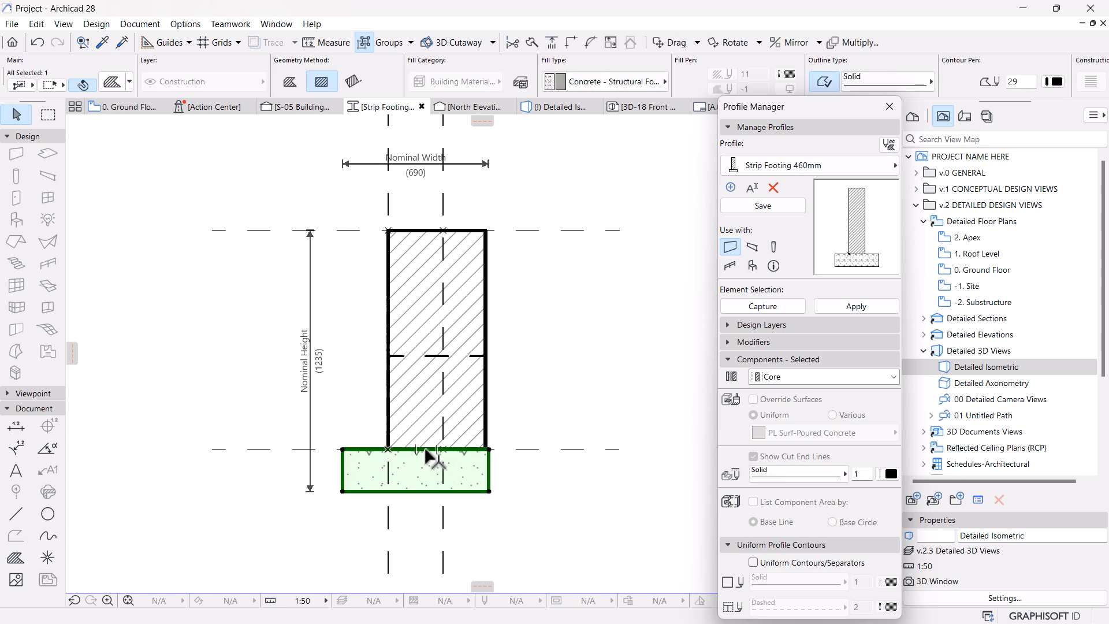
key("ctrl+d")
left_click(415, 448)
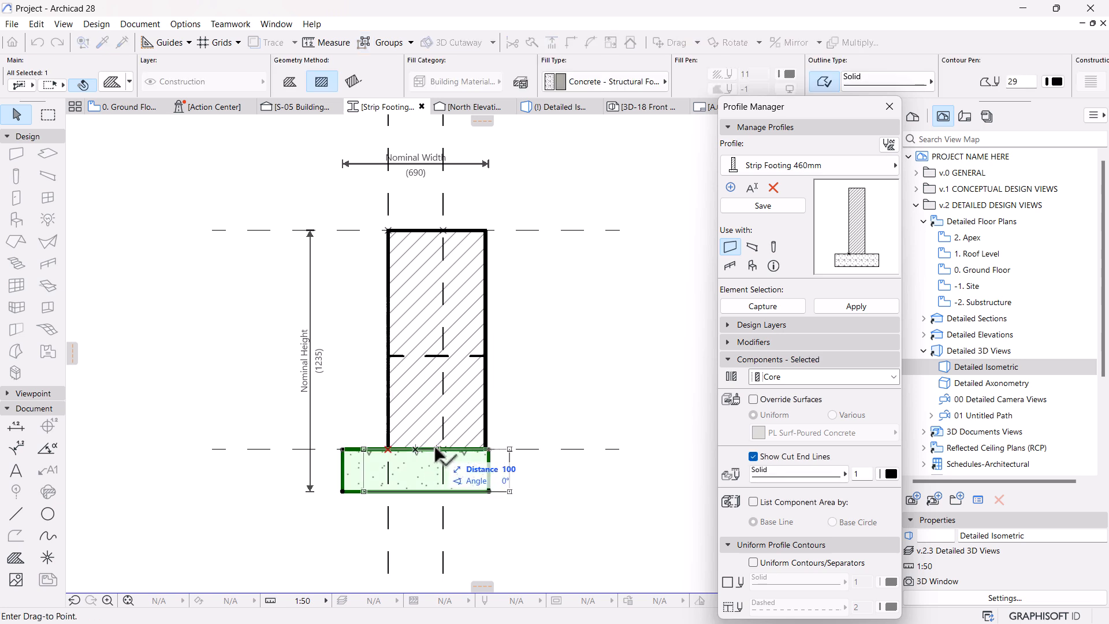
left_click(436, 449)
key("Escape")
scroll(468, 382, "down", 3)
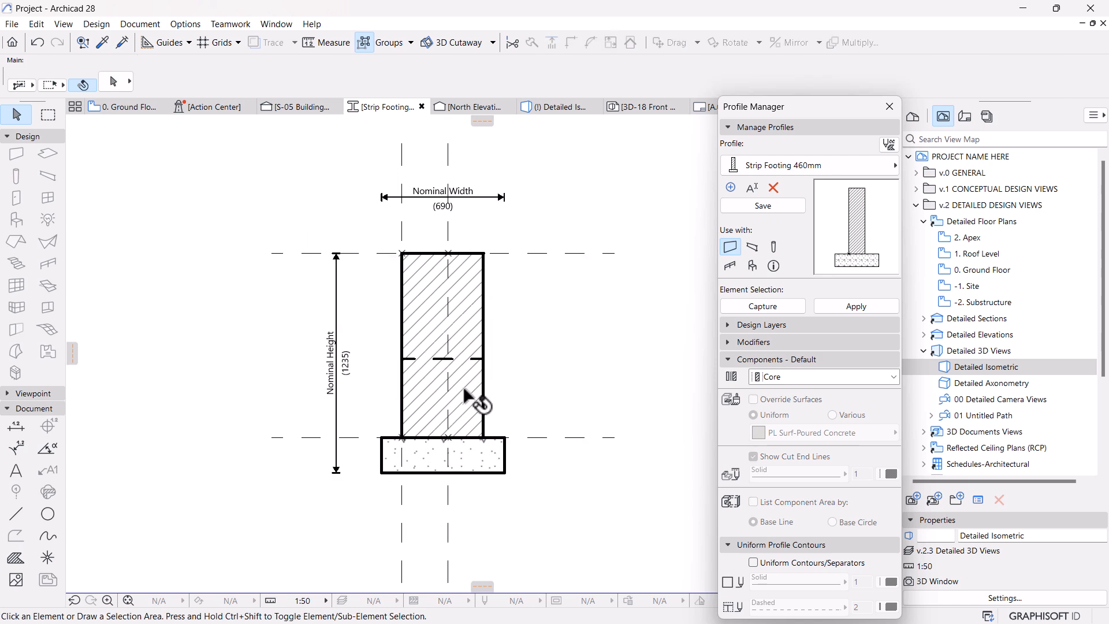
Move the vertical stretch modifier line and its top and bottom hotspots to the brick stem's right edge.
left_click(452, 296)
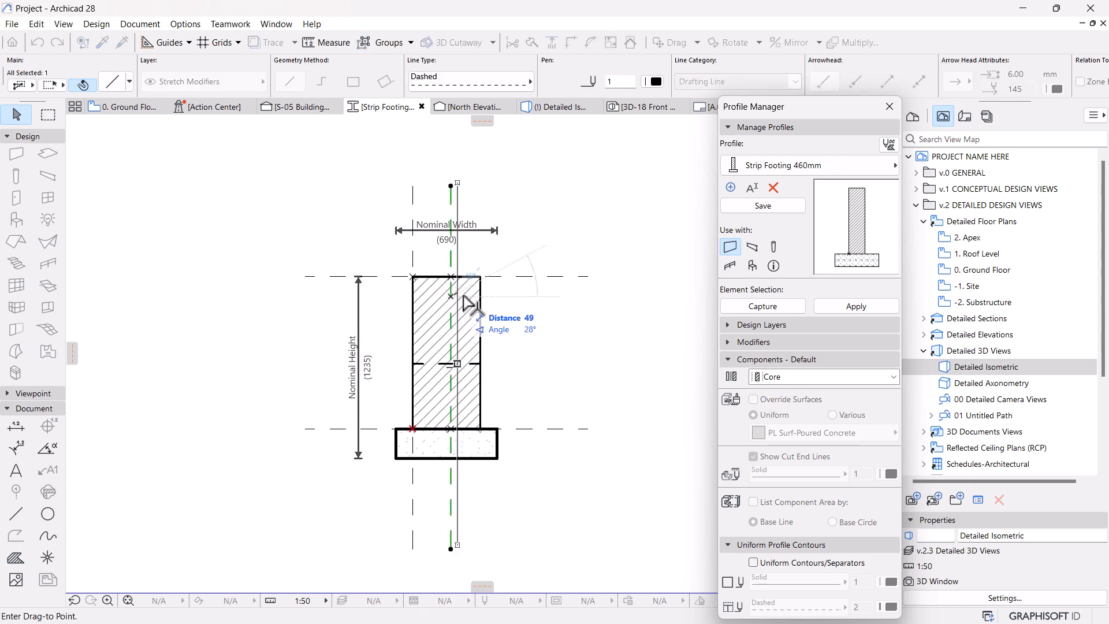
left_click(480, 296)
left_click(456, 278)
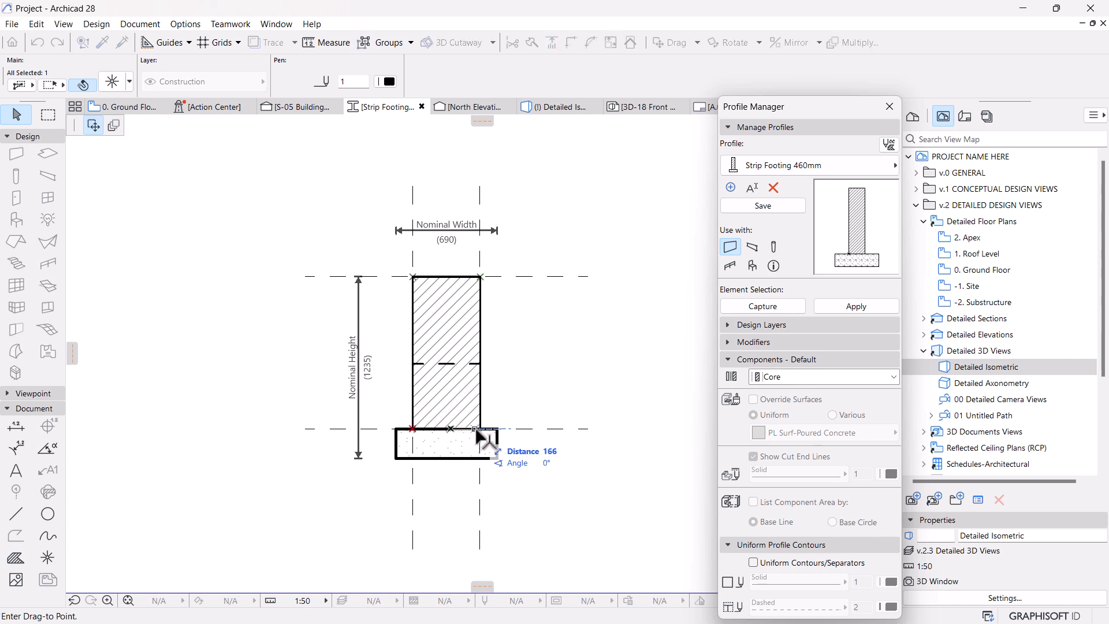
left_click(526, 485)
Extend the concrete footing by 100 mm on each side and delete the dashed guide line across the brick stem.
scroll(498, 434, "up", 2)
scroll(498, 434, "up", 1)
left_click(498, 442)
left_click(499, 444)
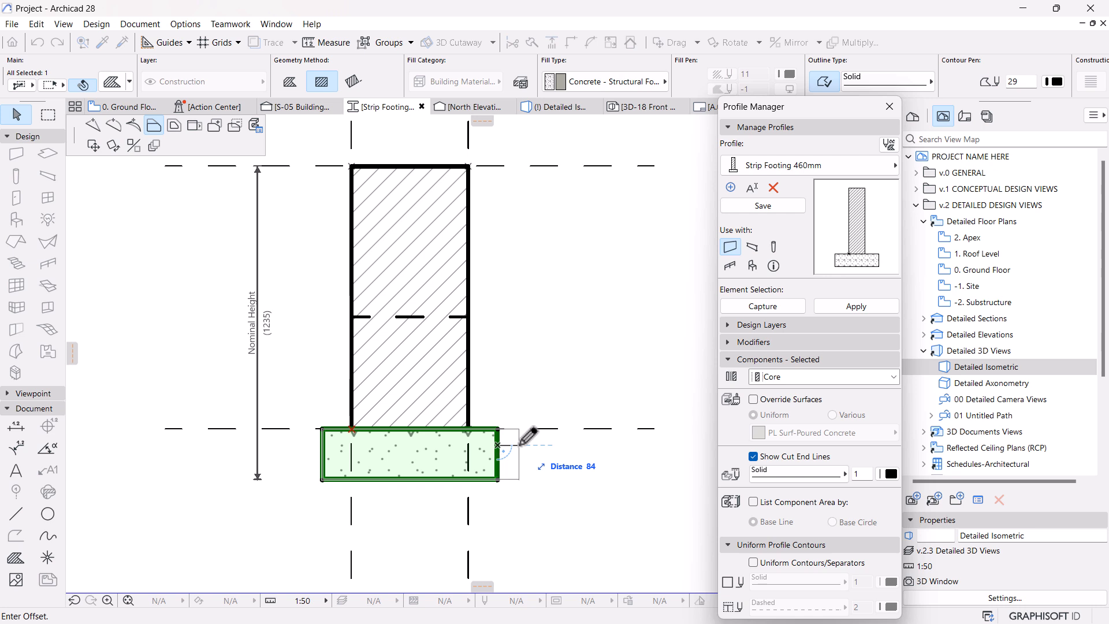
type("100")
key("Return")
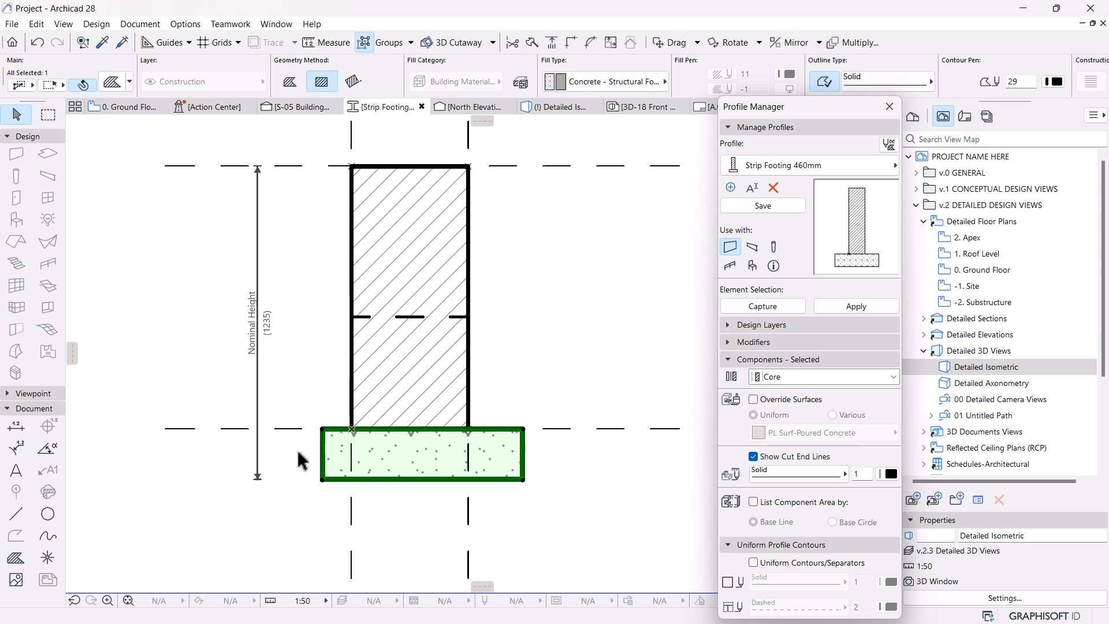
left_click(327, 459)
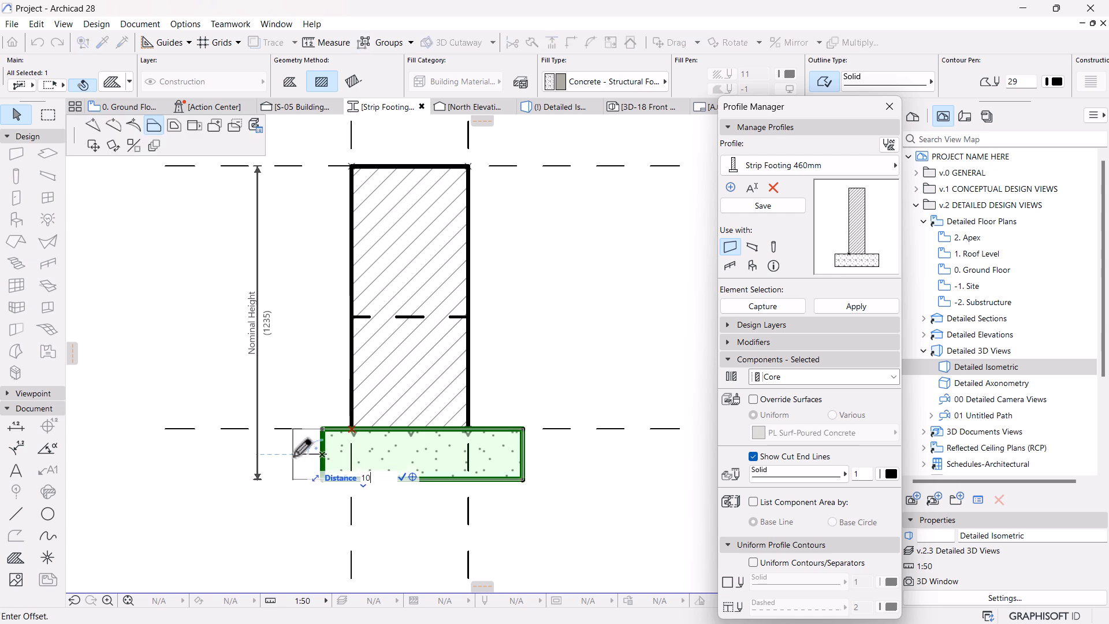
left_click(301, 448)
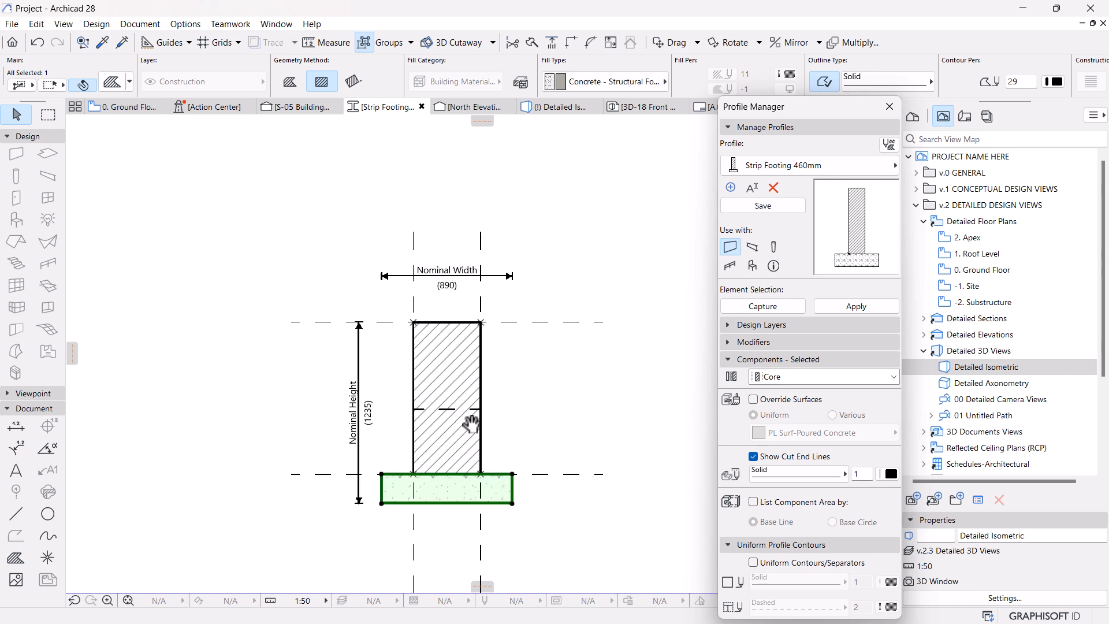
key("Escape")
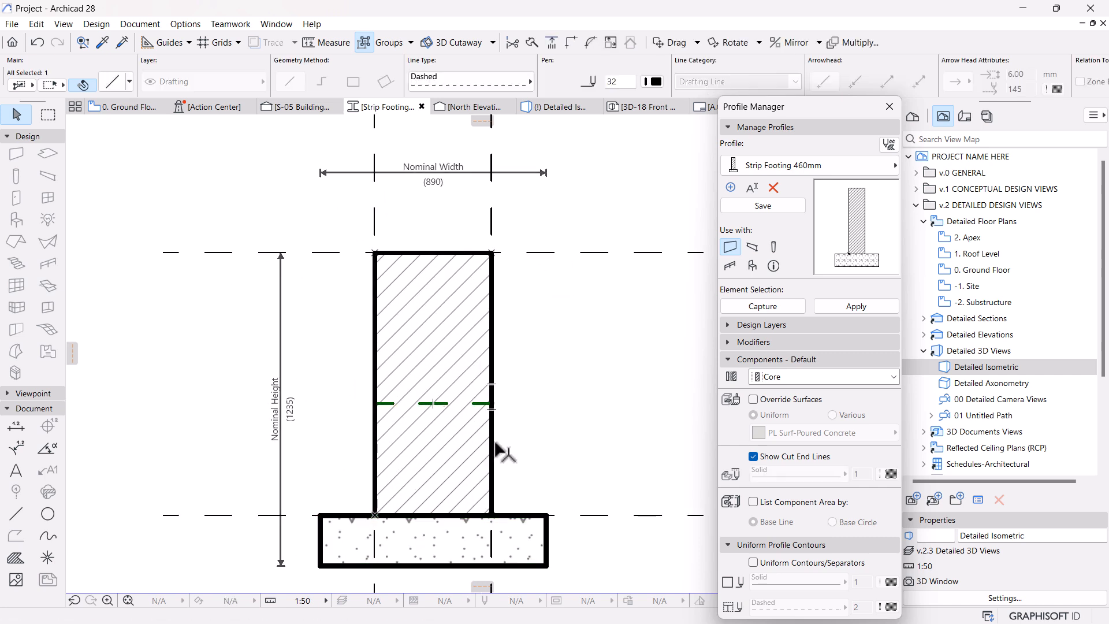
scroll(505, 332, "down", 2)
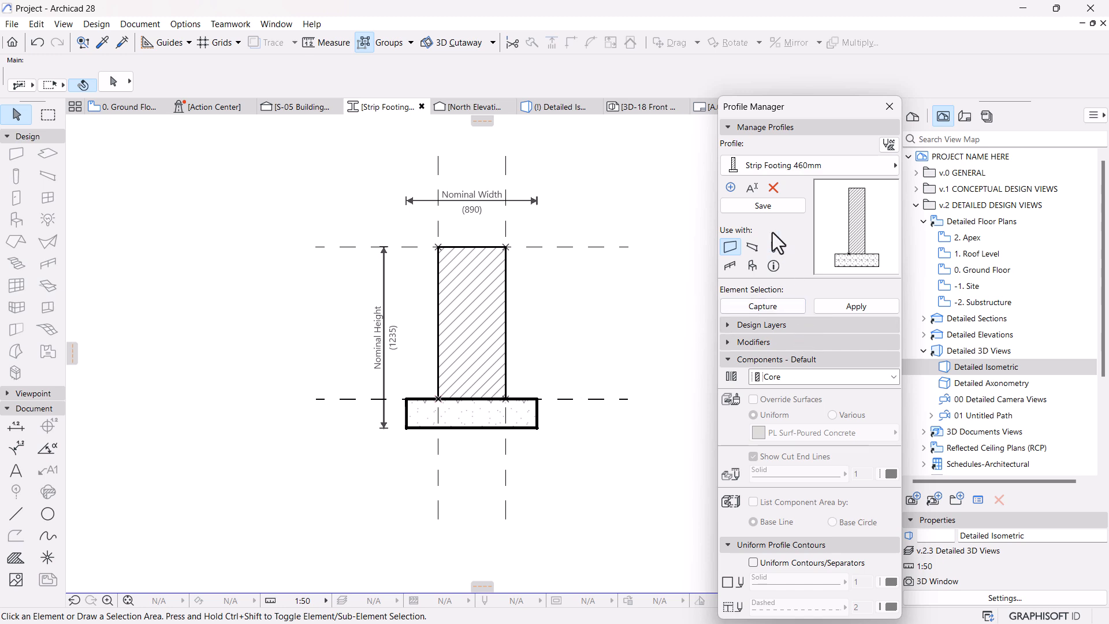
Save the Strip Footing 460mm profile and apply it to the selected footing wall in the S-05 section.
left_click(771, 207)
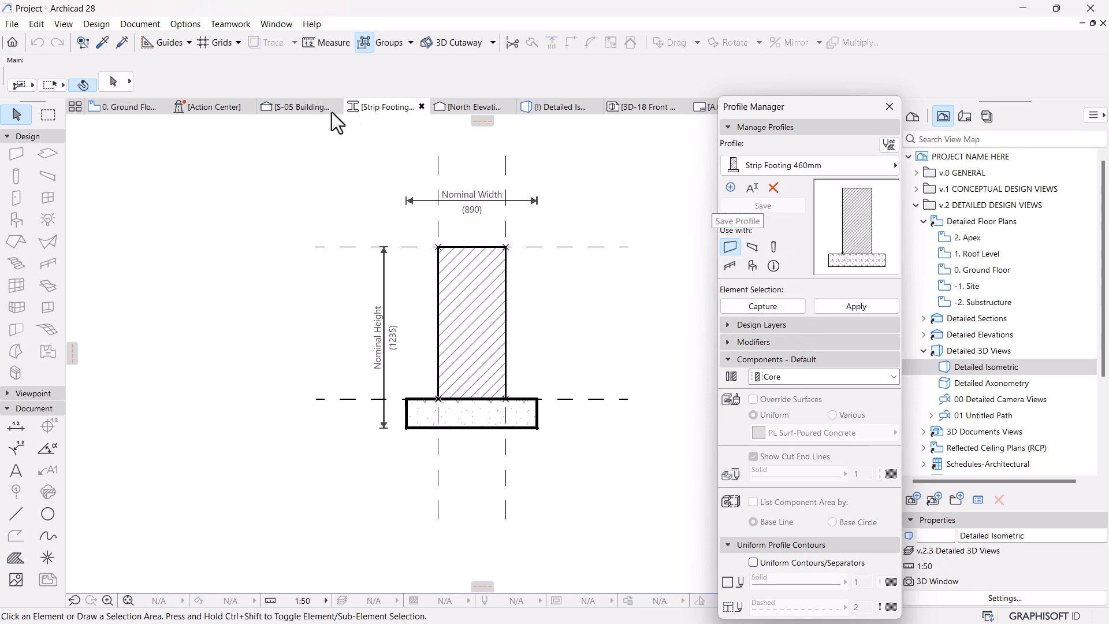
left_click(300, 106)
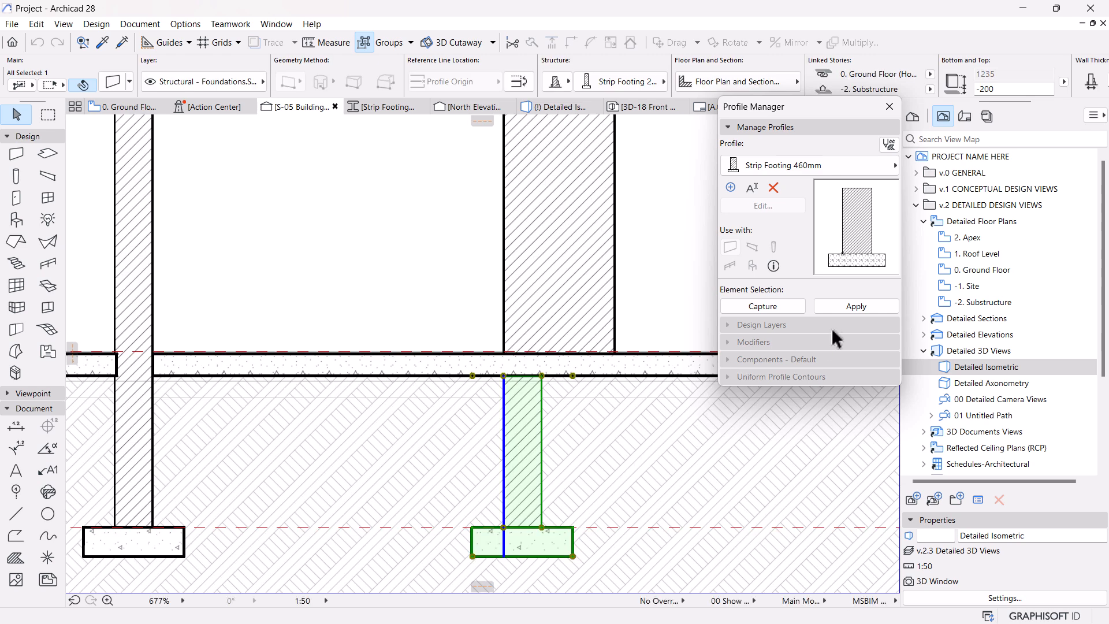
left_click(847, 306)
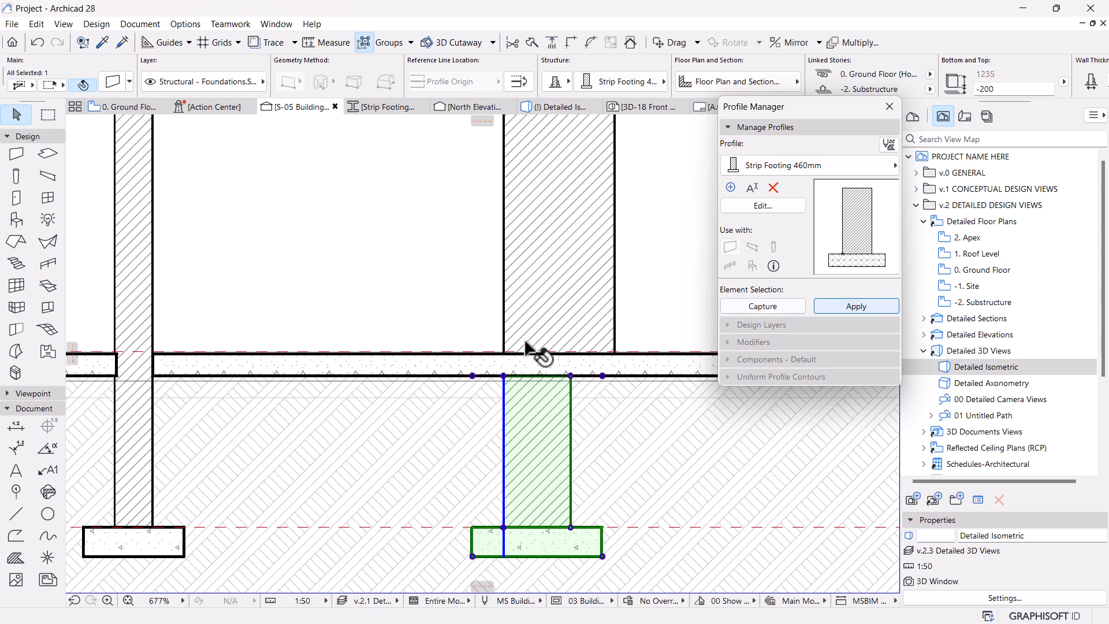
Measure the width of the thick wall above the footing in the section.
scroll(512, 373, "down", 3)
scroll(503, 374, "up", 3)
key("m")
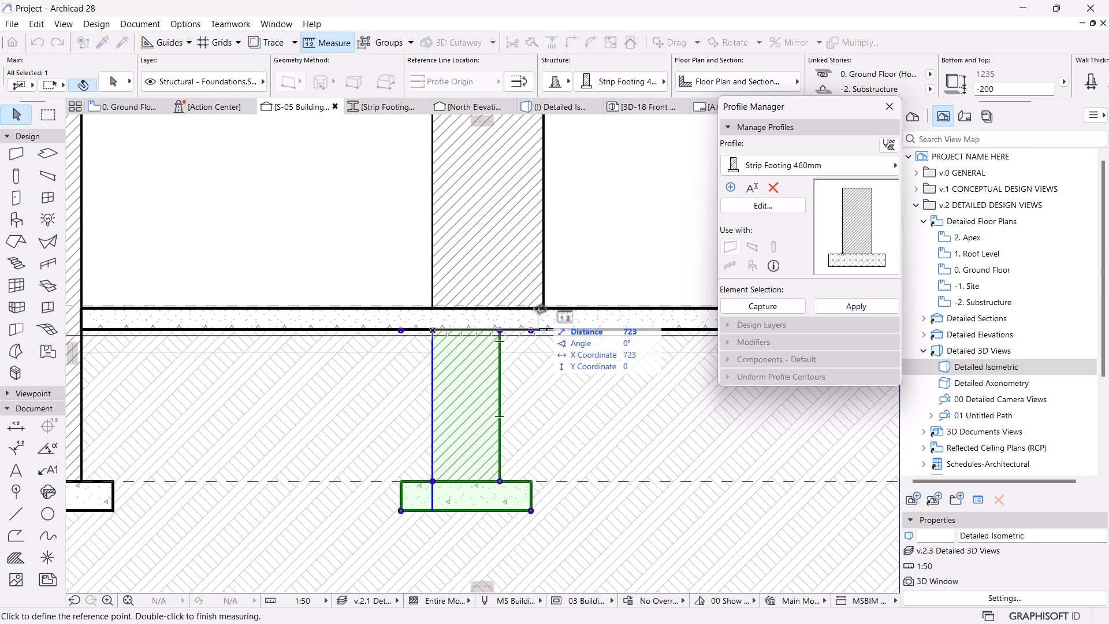
key("Escape")
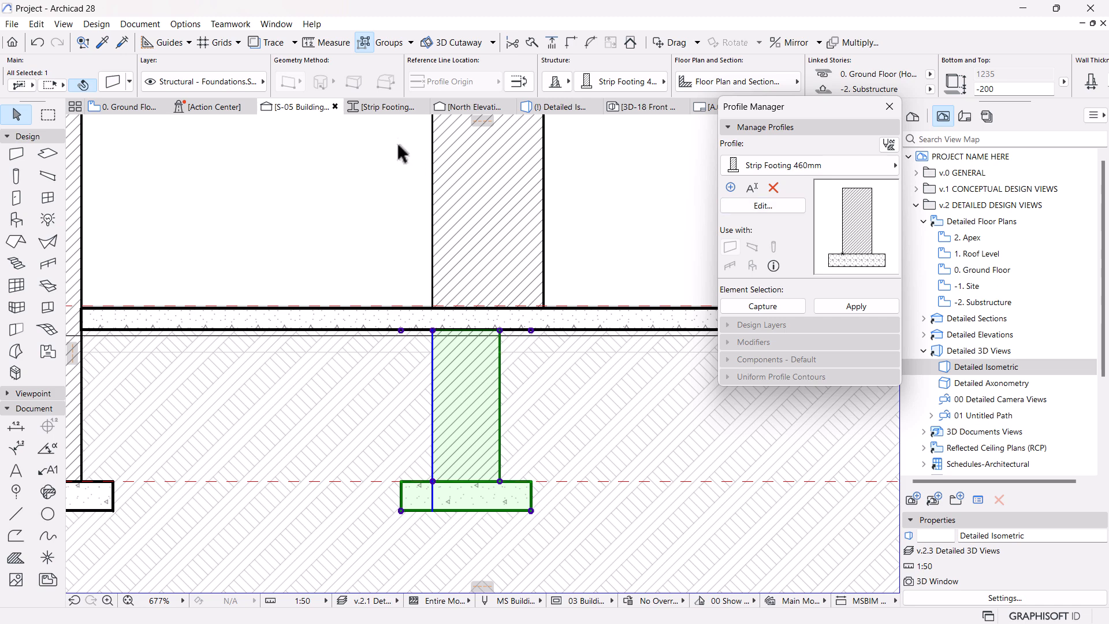
Return to the strip footing profile and draw a horizontal dashed guide line from the stem's left edge, matching the thick wall's width.
left_click(393, 112)
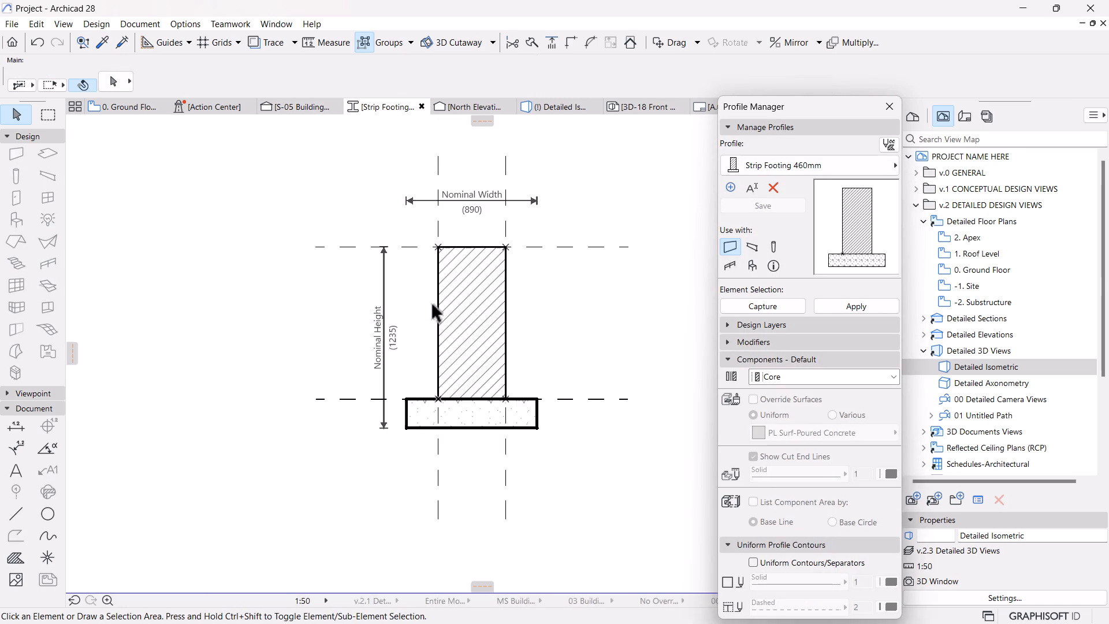
left_click(15, 513)
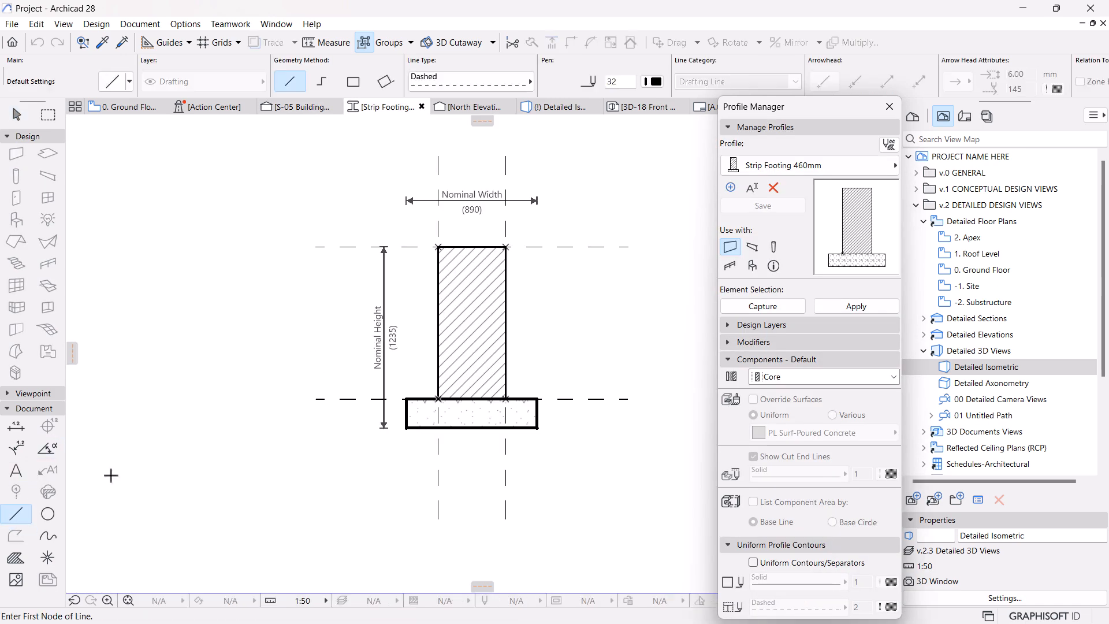
left_click(439, 313)
left_click(571, 314)
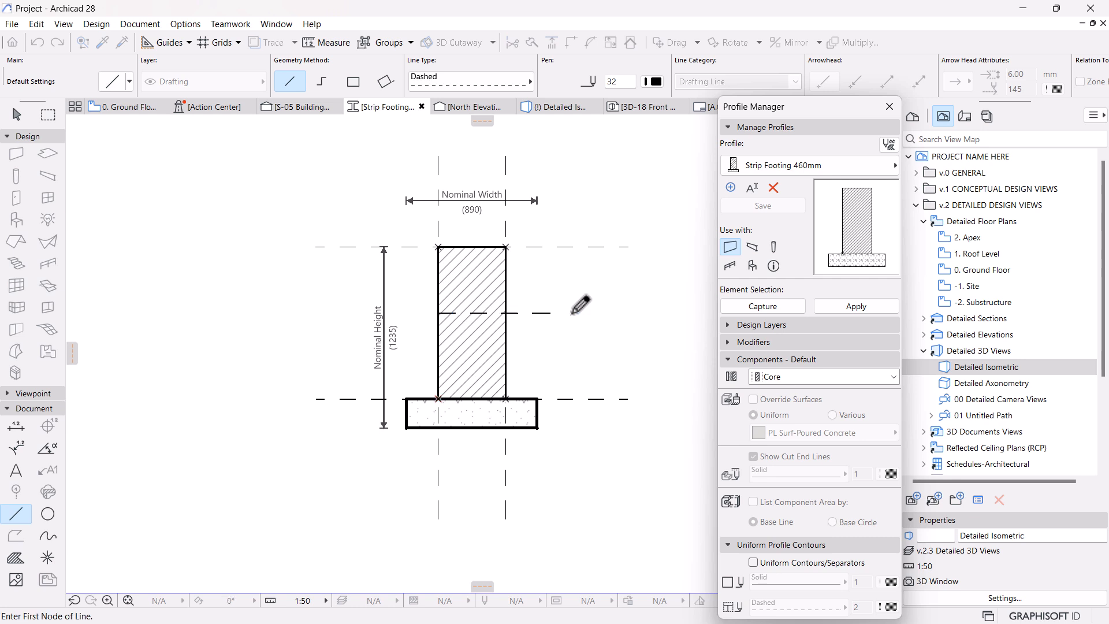
key("Escape")
Offset the brick stem's right edge outward to the end of the dashed guide line.
left_click(498, 270)
left_click(507, 268)
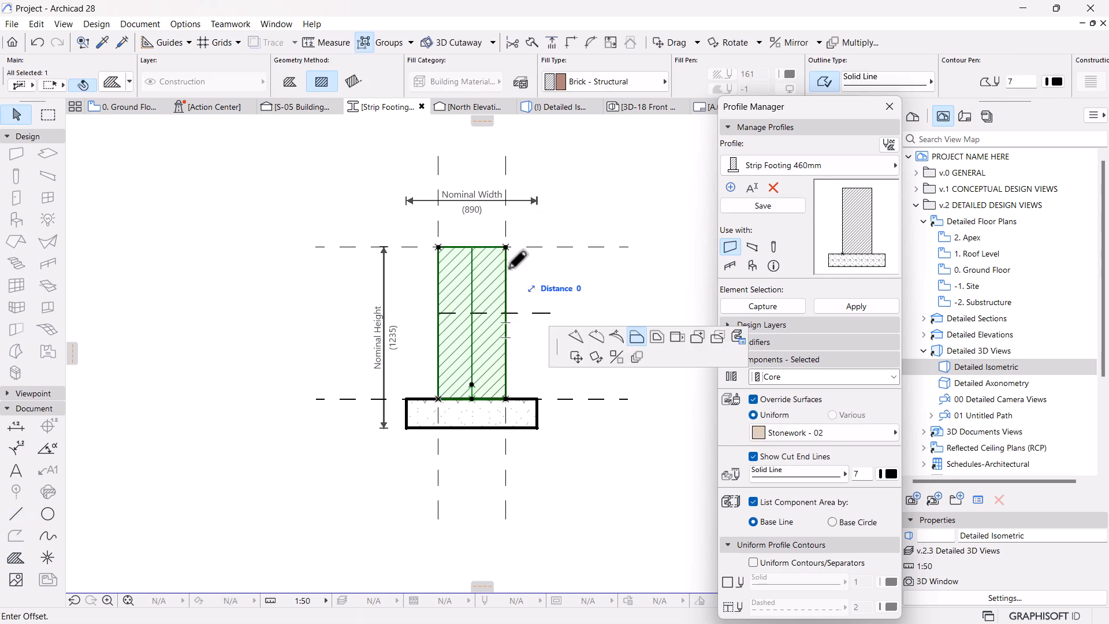
left_click(550, 313)
key("Escape")
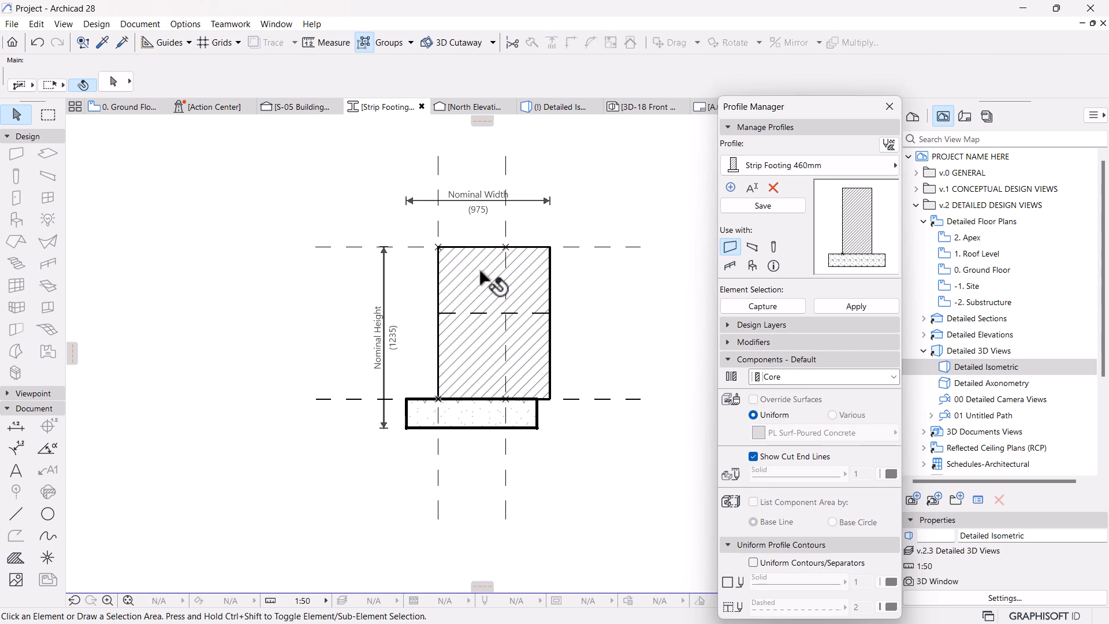
Move the stem's upper hotspot 300 mm horizontally onto the widened stem's upper-right corner.
scroll(505, 253, "up", 3)
left_click(507, 243)
key("ctrl+d")
left_click(507, 242)
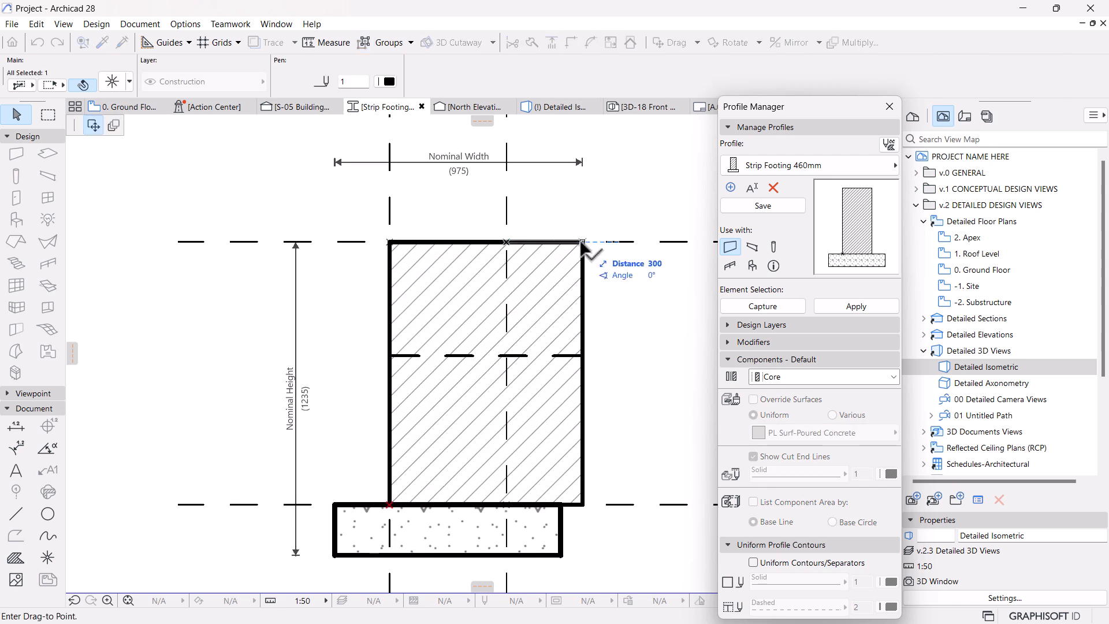
key("Escape")
Offset the concrete footing's right edge to align with the widened brick stem's right edge.
left_click(559, 520)
left_click(560, 524)
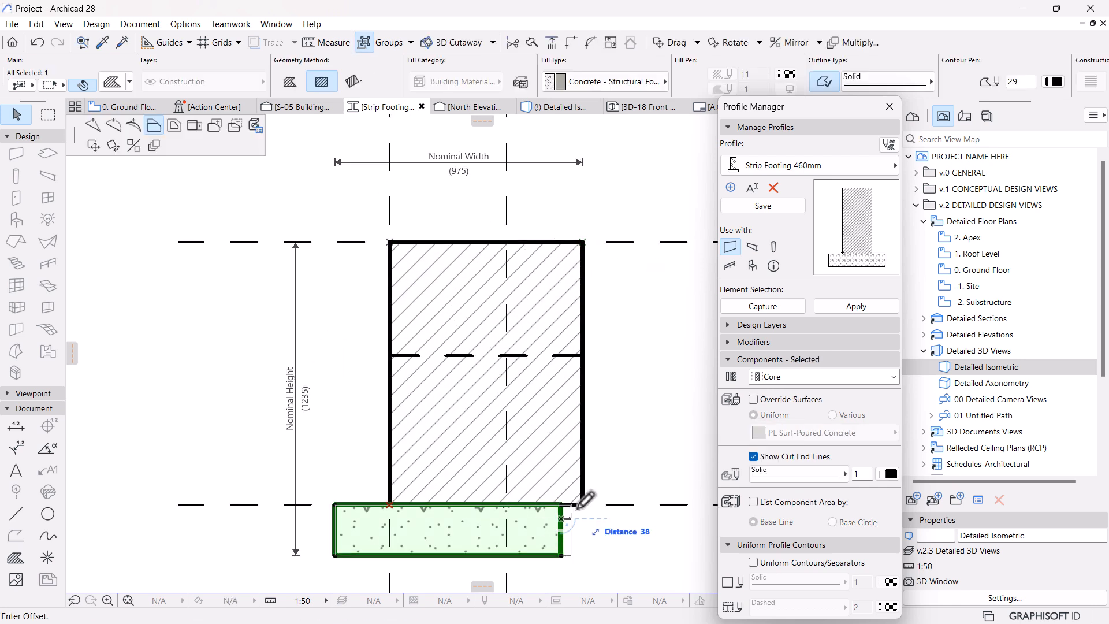
left_click(584, 518)
left_click(583, 520)
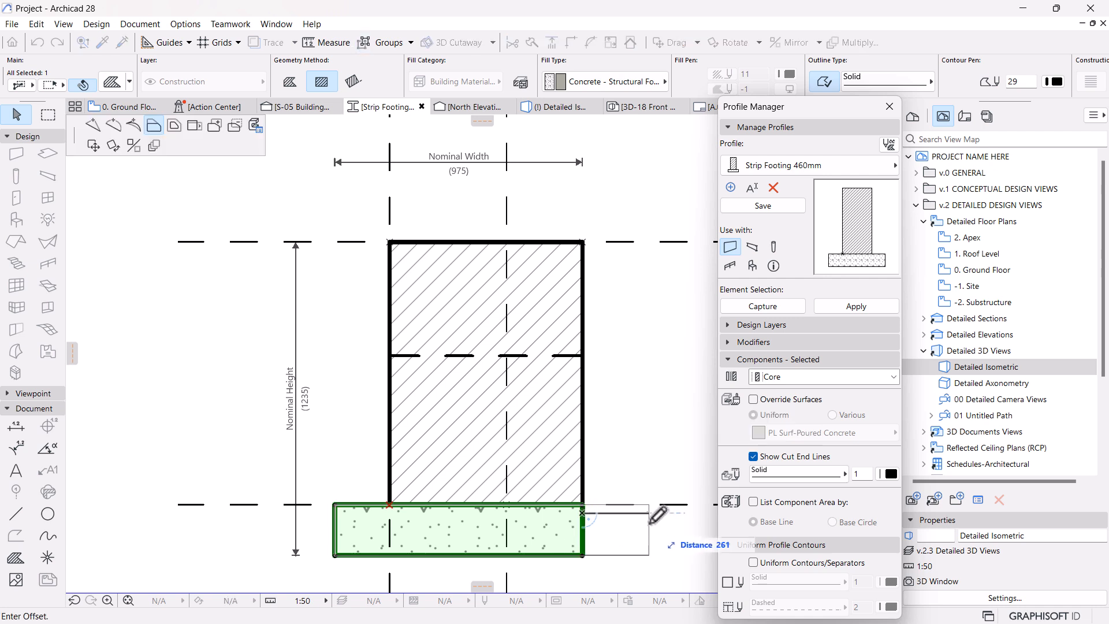
key("Escape")
Check the footing's left overhang and extend its right edge 215 mm beyond the brick stem.
key("m")
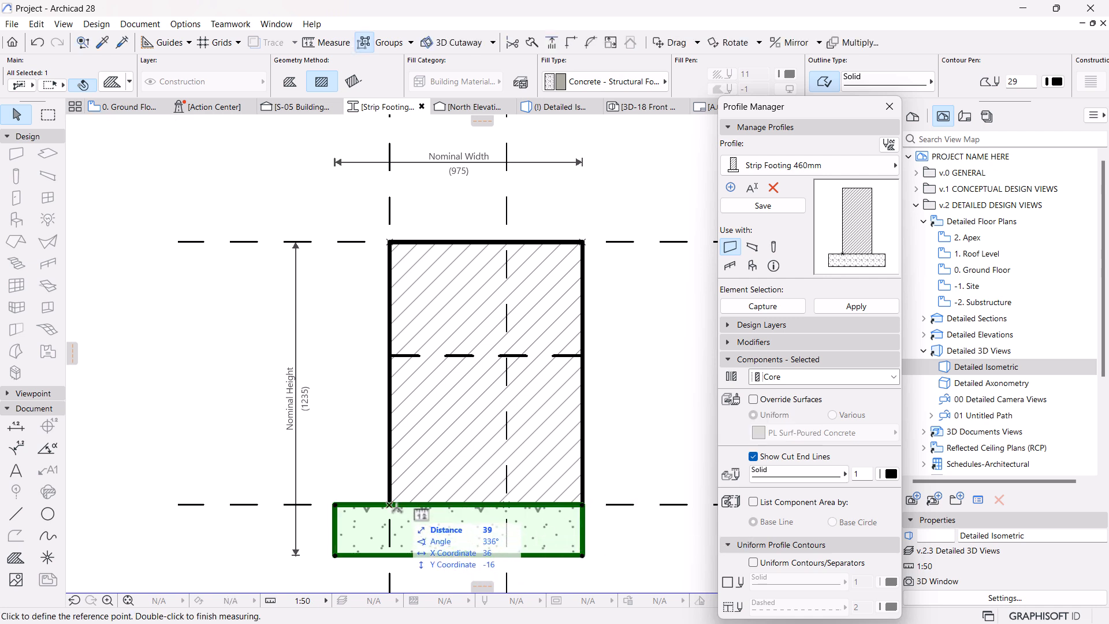
key("Escape")
left_click(583, 523)
type("21")
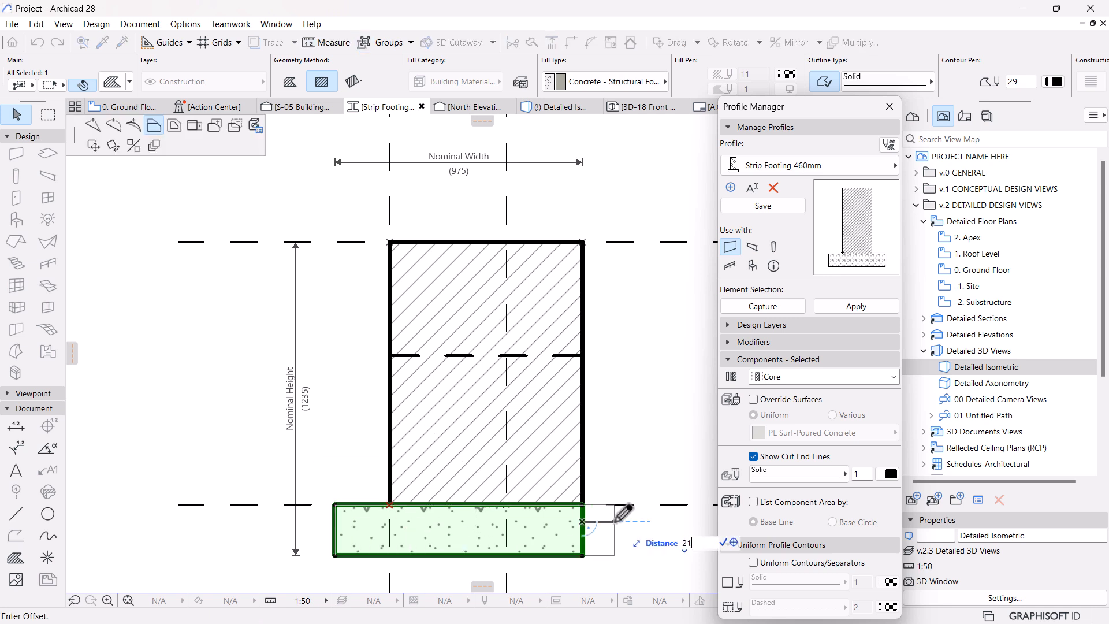
type("5")
key("Return")
key("Escape")
Delete the dashed guide line across the stem and move the lower hotspot to the stem's lower-right corner.
left_click(518, 356)
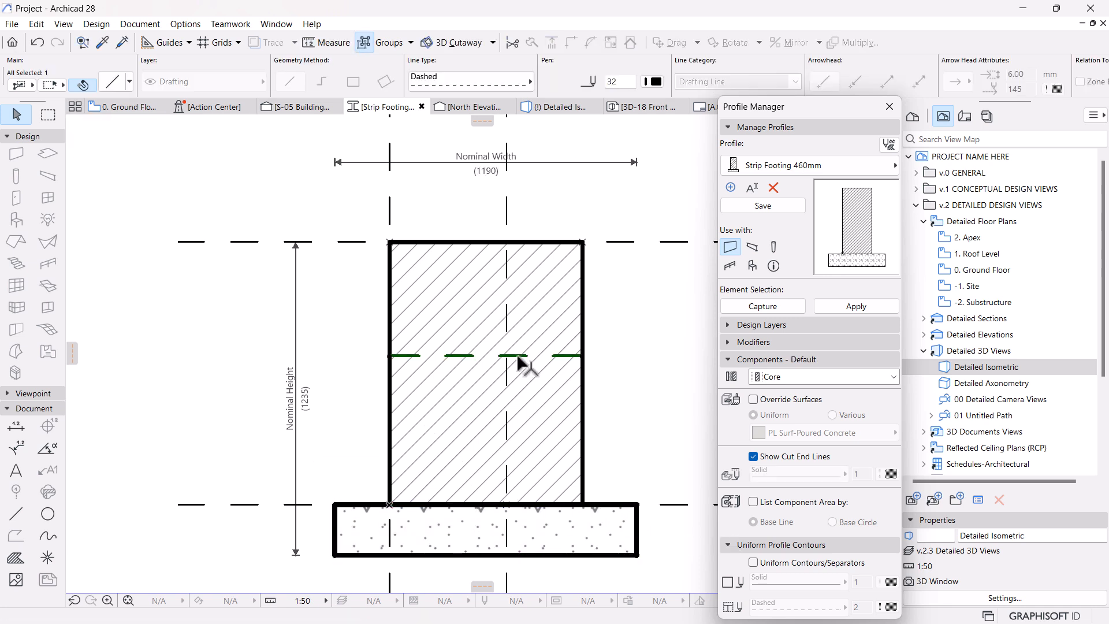
key("Escape")
scroll(544, 292, "down", 2)
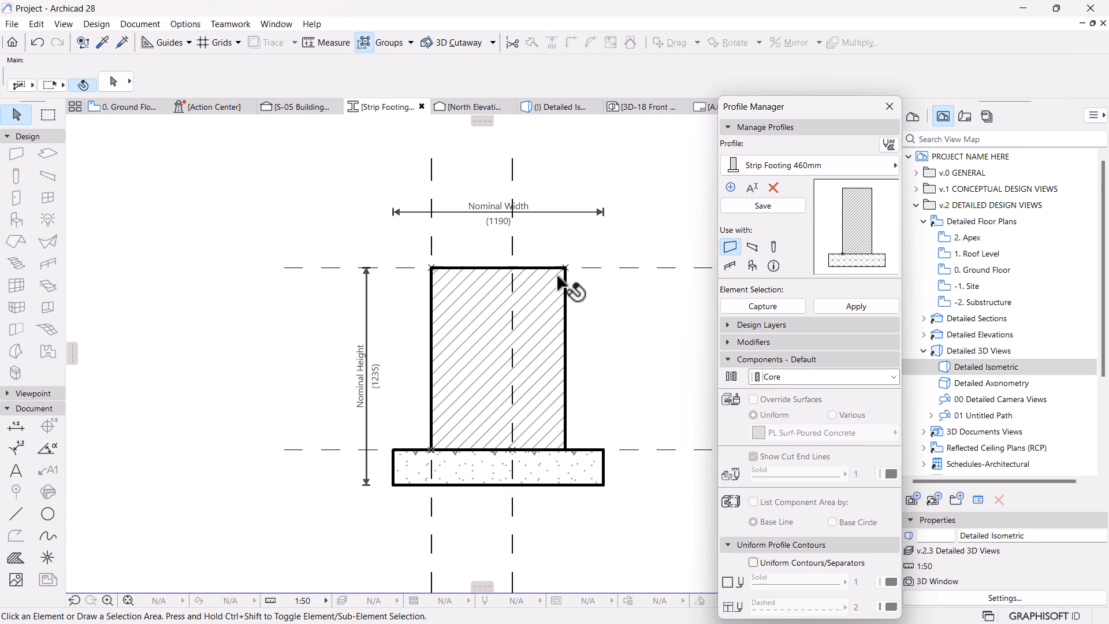
scroll(559, 280, "down", 2)
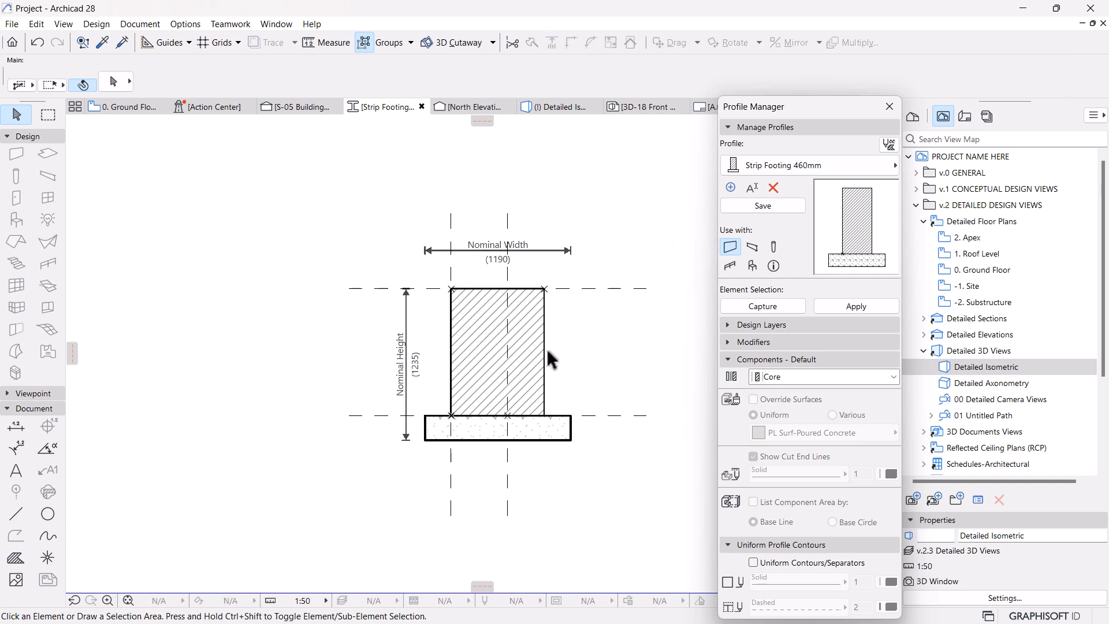
left_click(535, 416)
left_click(535, 415)
left_click(539, 418)
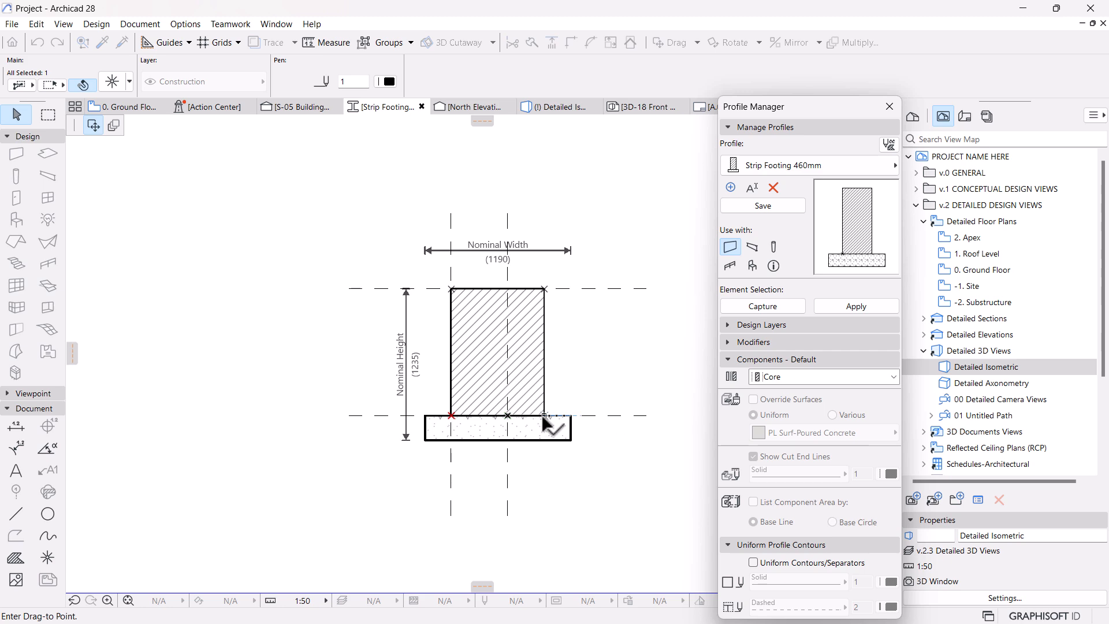
Save the widened Strip Footing 460mm profile and reapply it to the footing under the thick wall in the S-05 section.
left_click(753, 206)
left_click(297, 107)
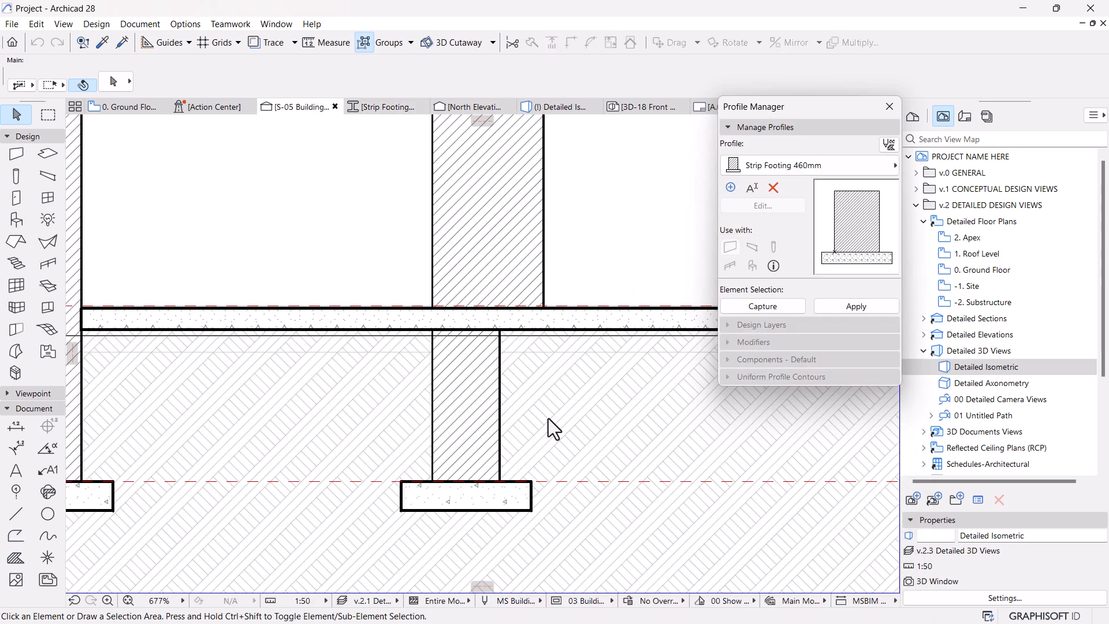
left_click(467, 376)
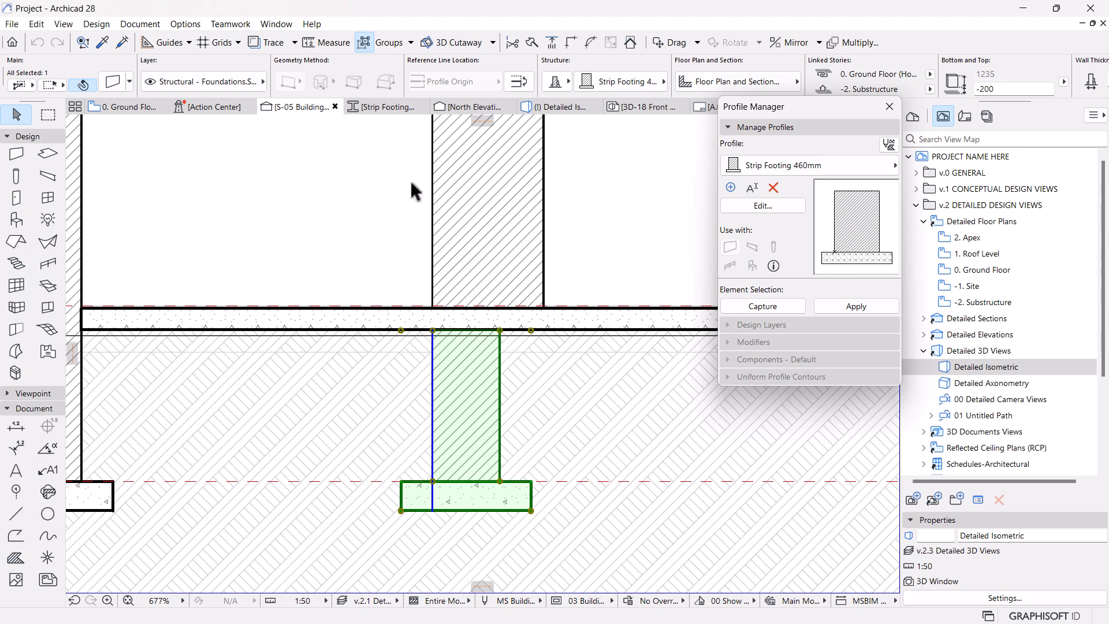
right_click(369, 173)
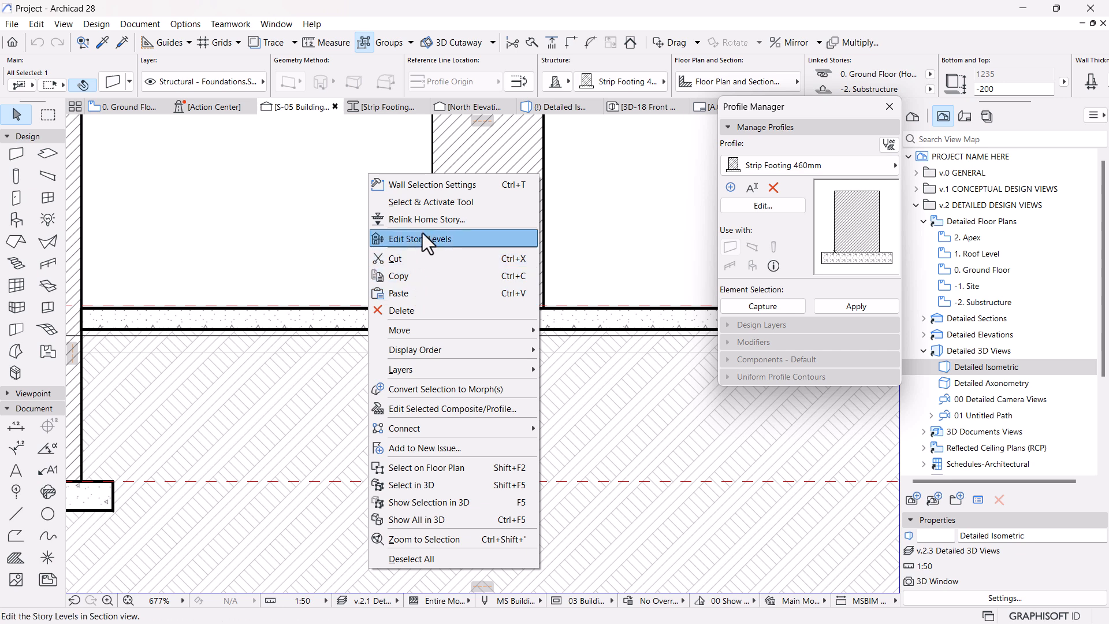
key("Escape")
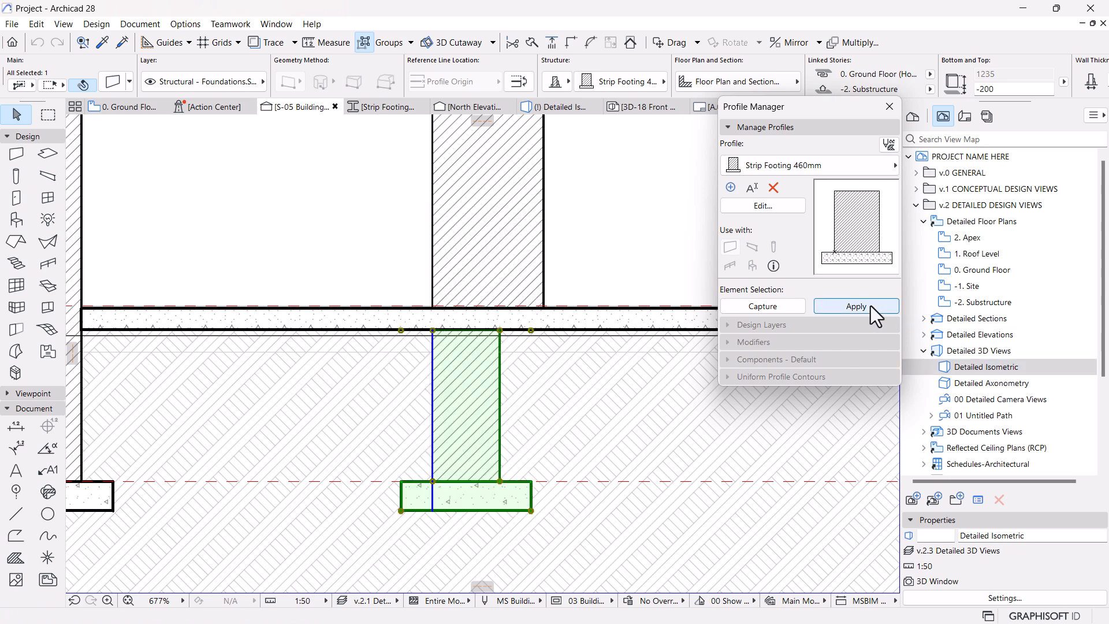
left_click(871, 306)
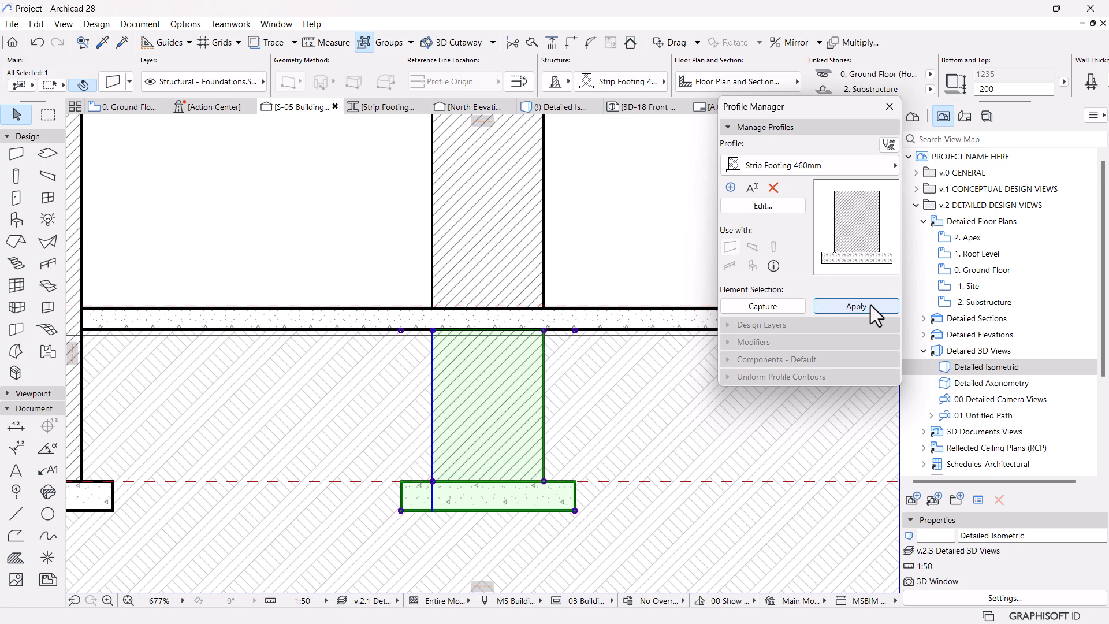
key("Escape")
Examine the junction of the ground floor slabs, thick wall and strip footing in the section.
scroll(520, 426, "down", 5)
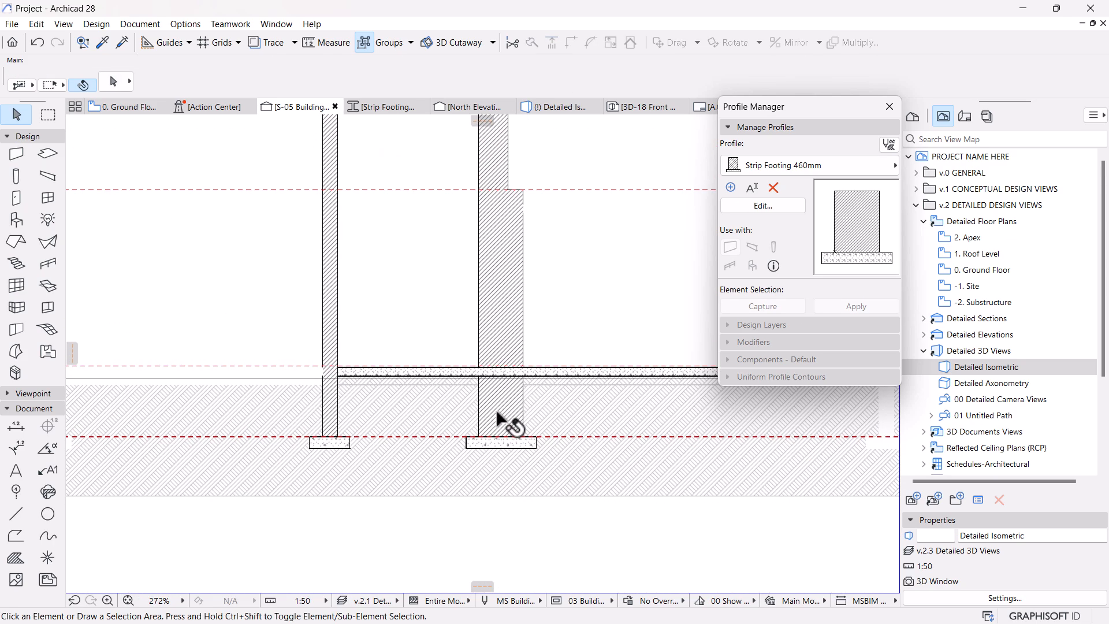
scroll(491, 405, "up", 4)
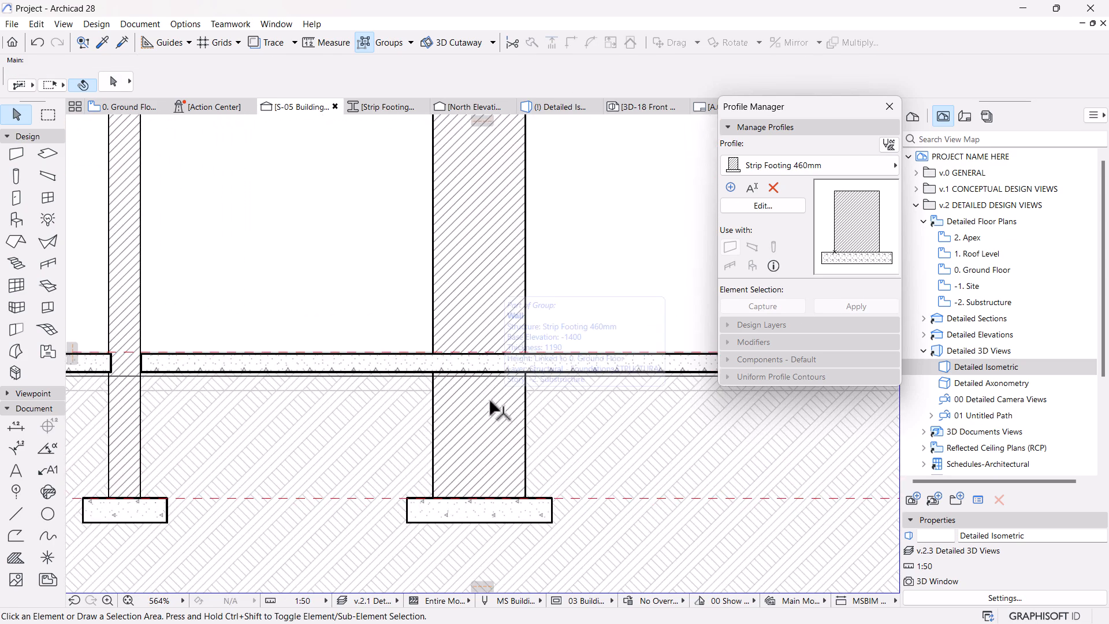
scroll(495, 352, "up", 2)
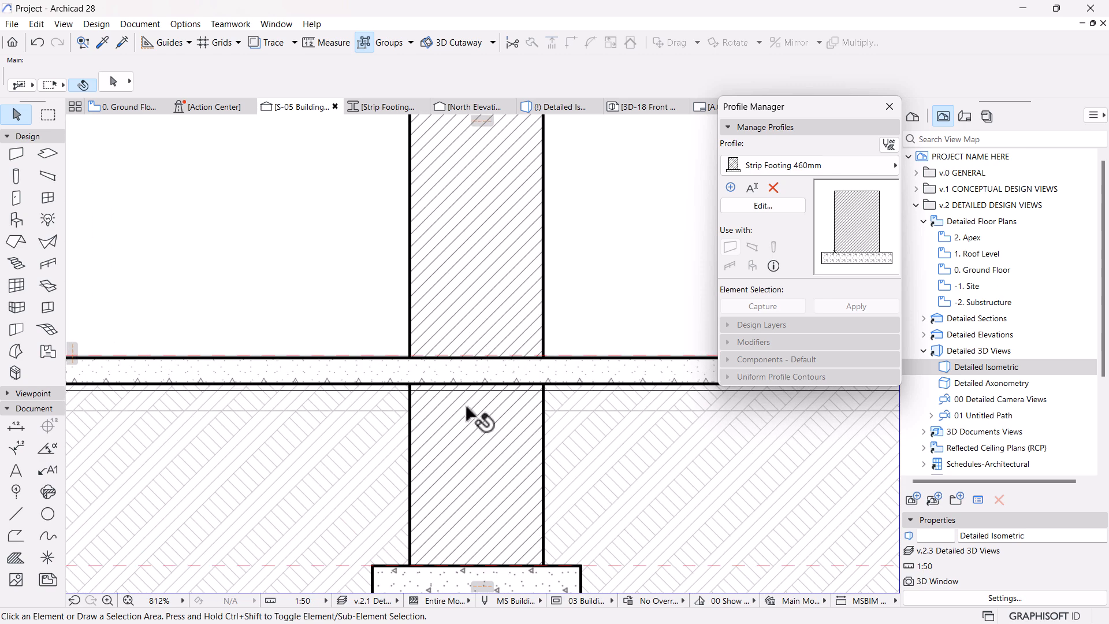
left_click(467, 417)
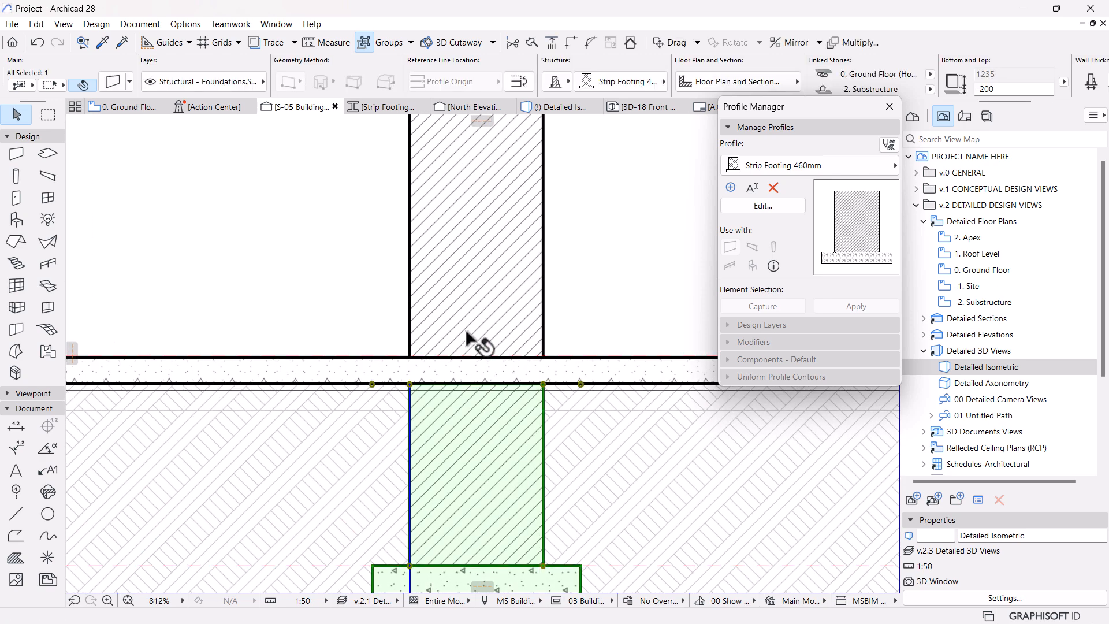
left_click(470, 375)
key("Escape")
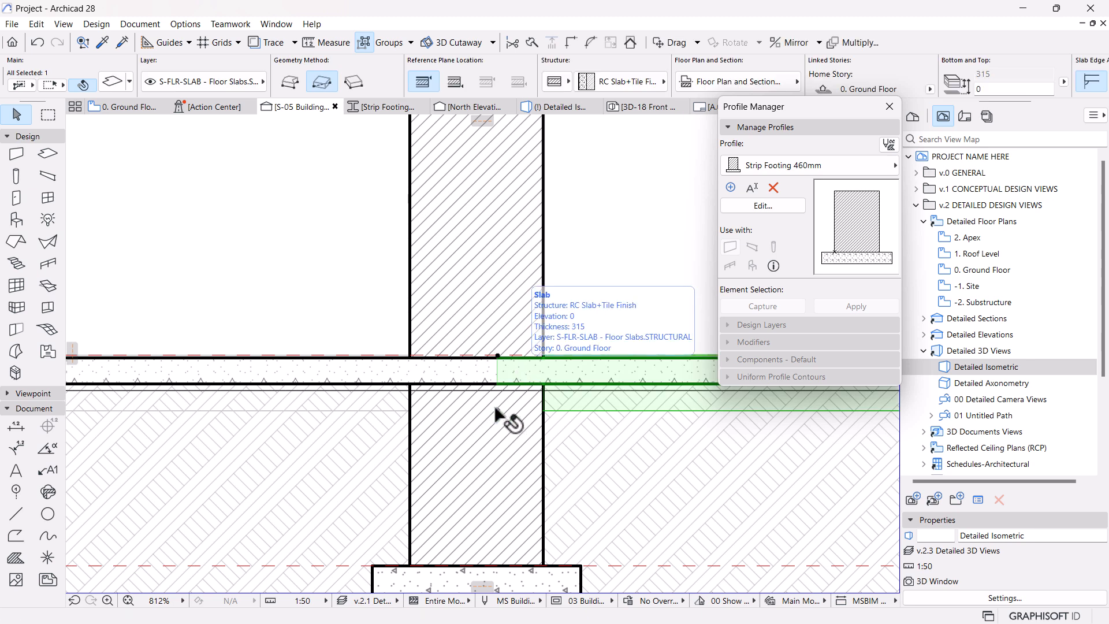
left_click(507, 316)
key("Escape")
left_click(444, 325)
key("Escape")
On the Ground Floor plan, offset the entrance slab's right edge back to the thick wall's left face.
left_click(126, 110)
key("ctrl+a")
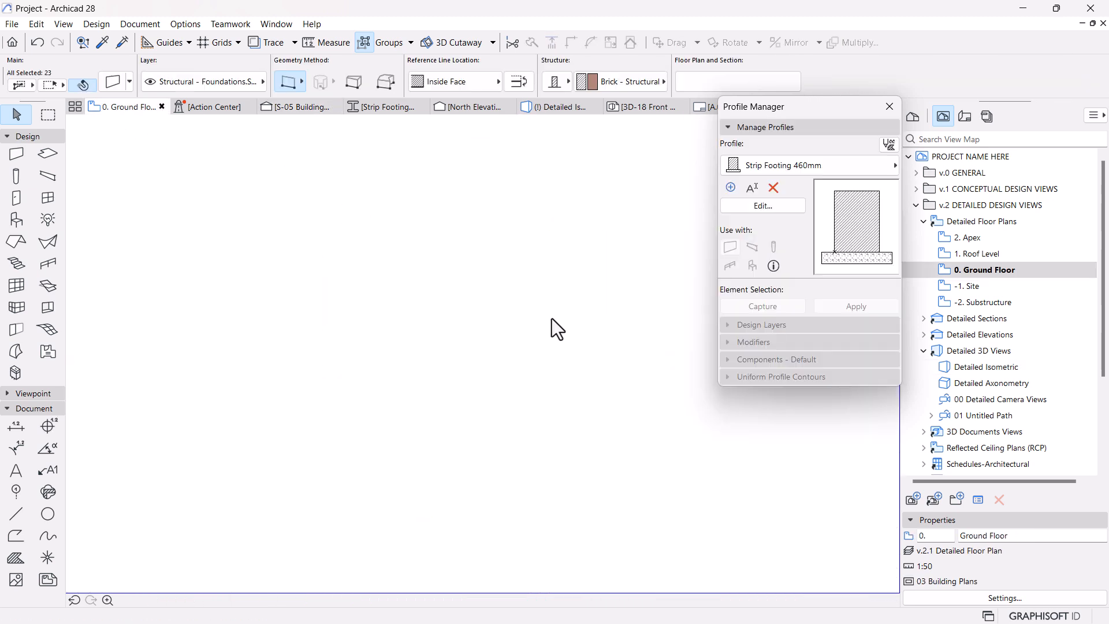
left_click(416, 309)
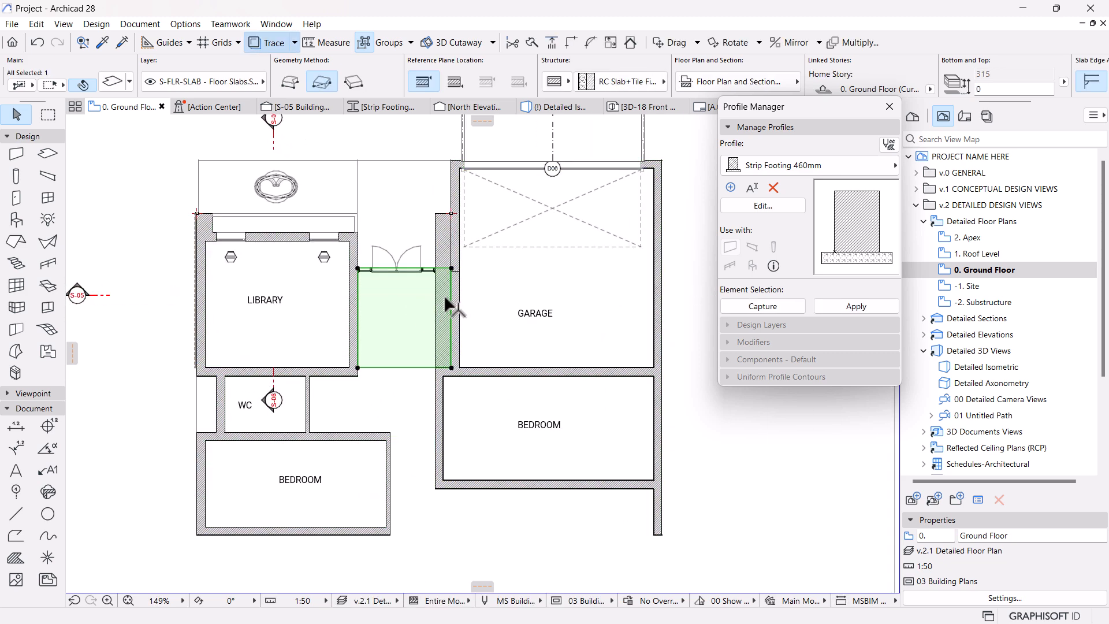
scroll(450, 286, "up", 4)
left_click(454, 281)
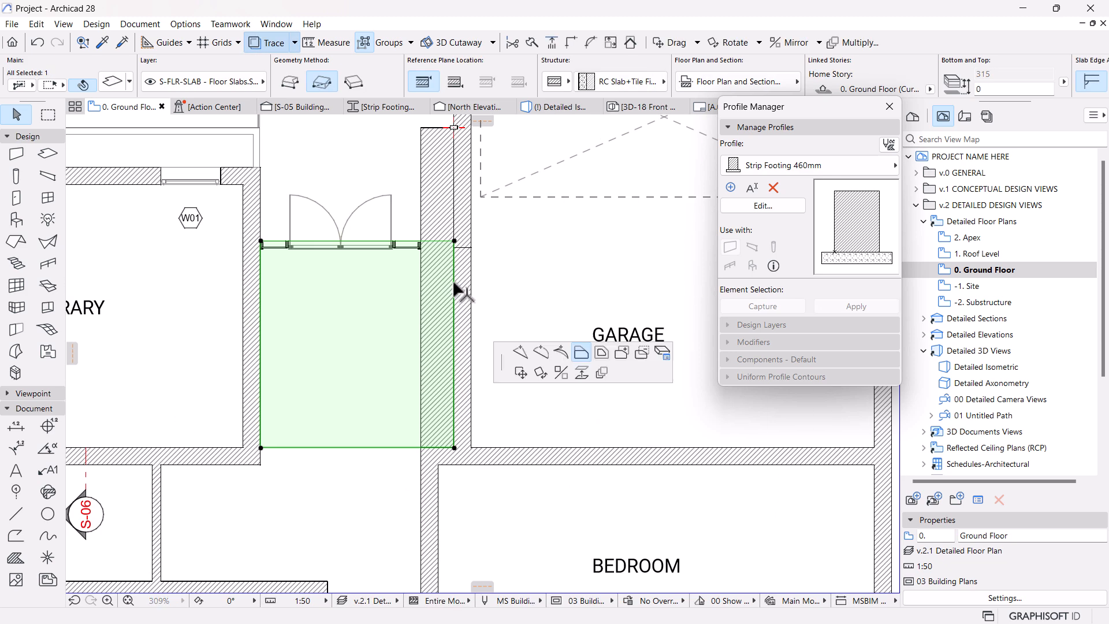
left_click(419, 128)
Offset the garage slab's left edge to the thick wall's right face on the Ground Floor plan.
left_click(553, 229)
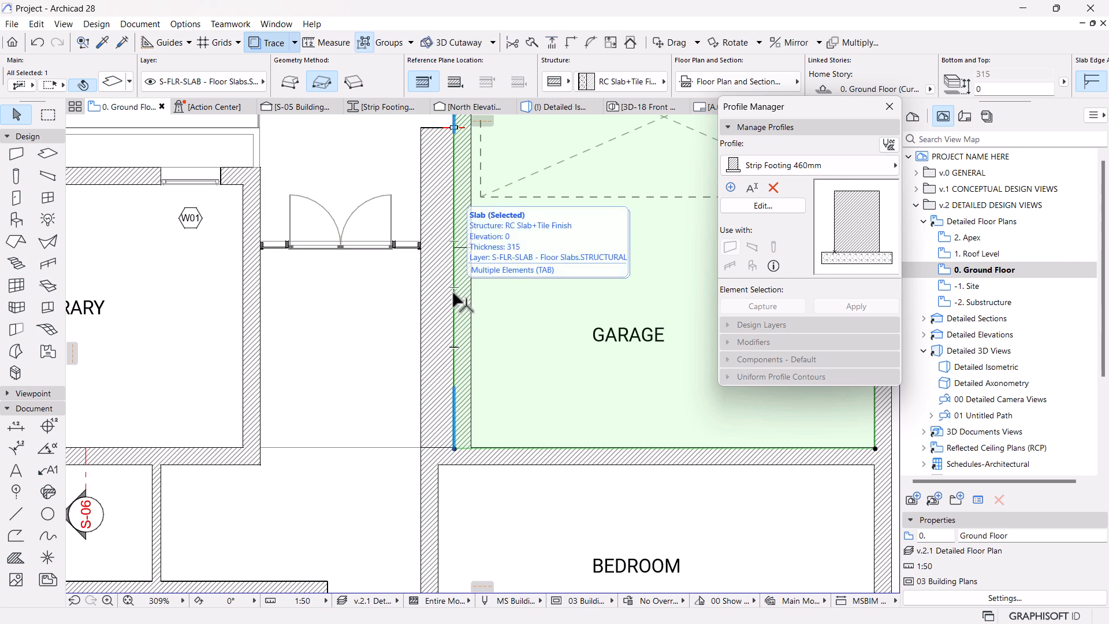
scroll(438, 462, "down", 3)
scroll(438, 463, "up", 1)
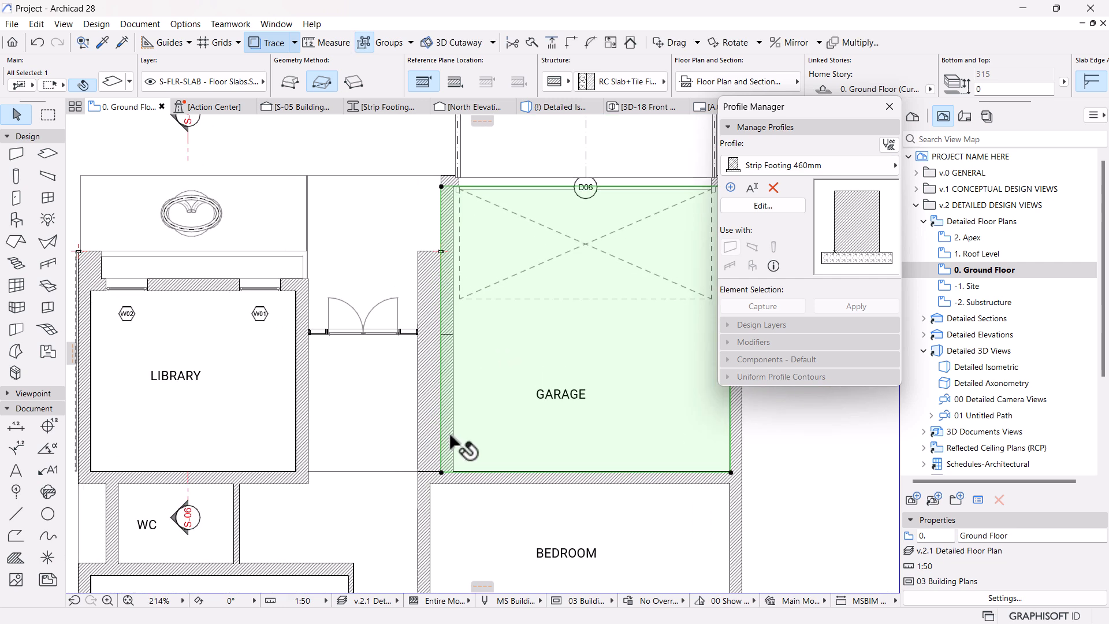
left_click(443, 394)
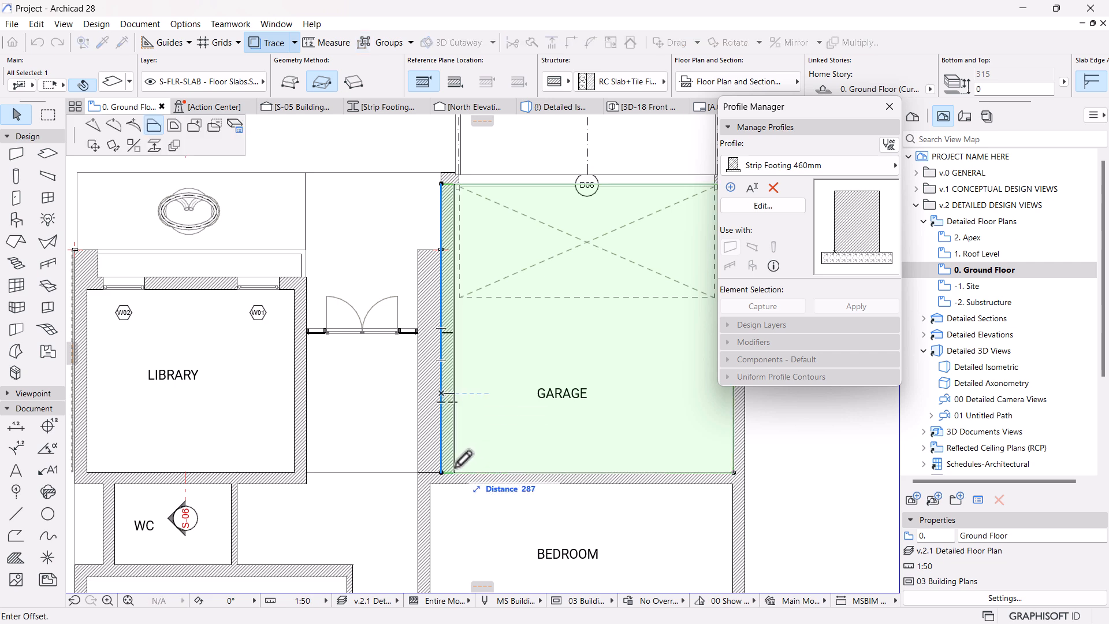
key("Escape")
Return to the S-05 building section and close the Profile Manager.
left_click(303, 111)
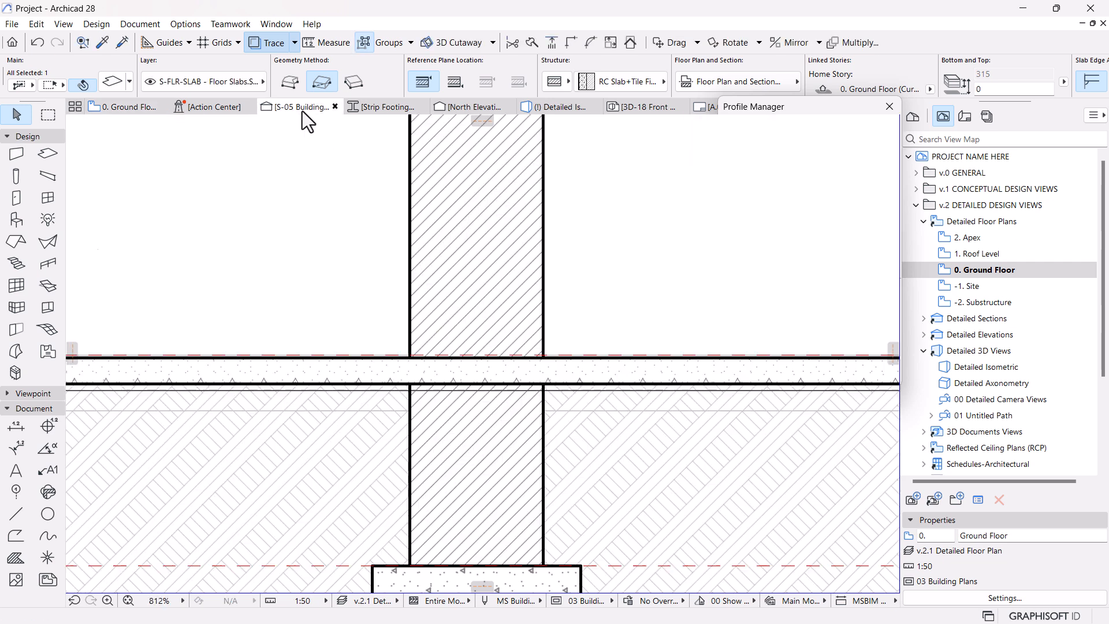
scroll(516, 336, "down", 3)
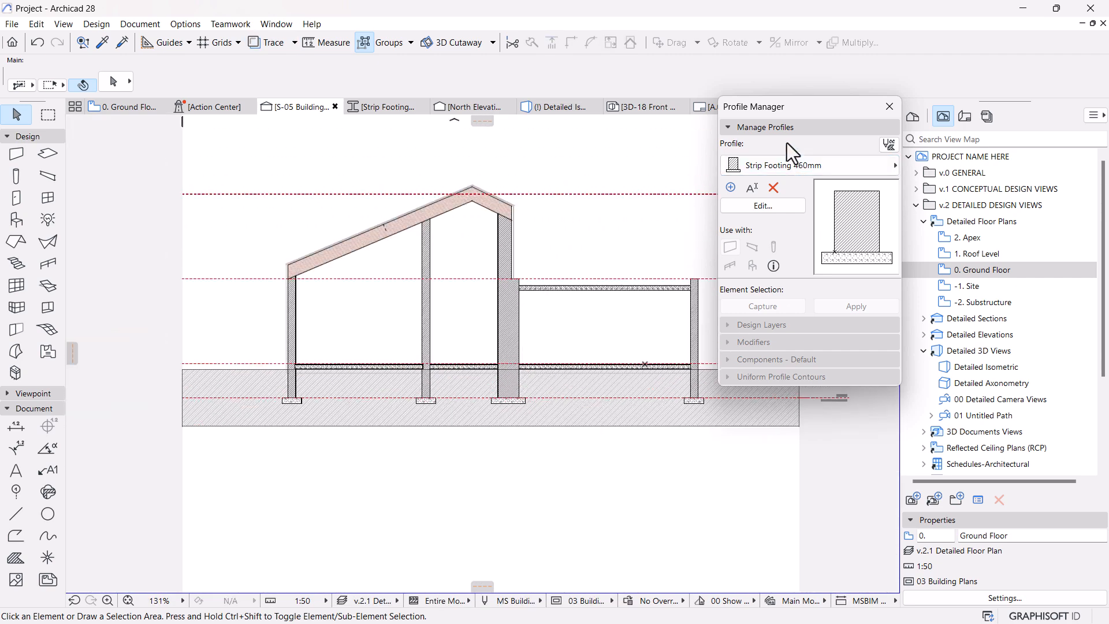
left_click(820, 127)
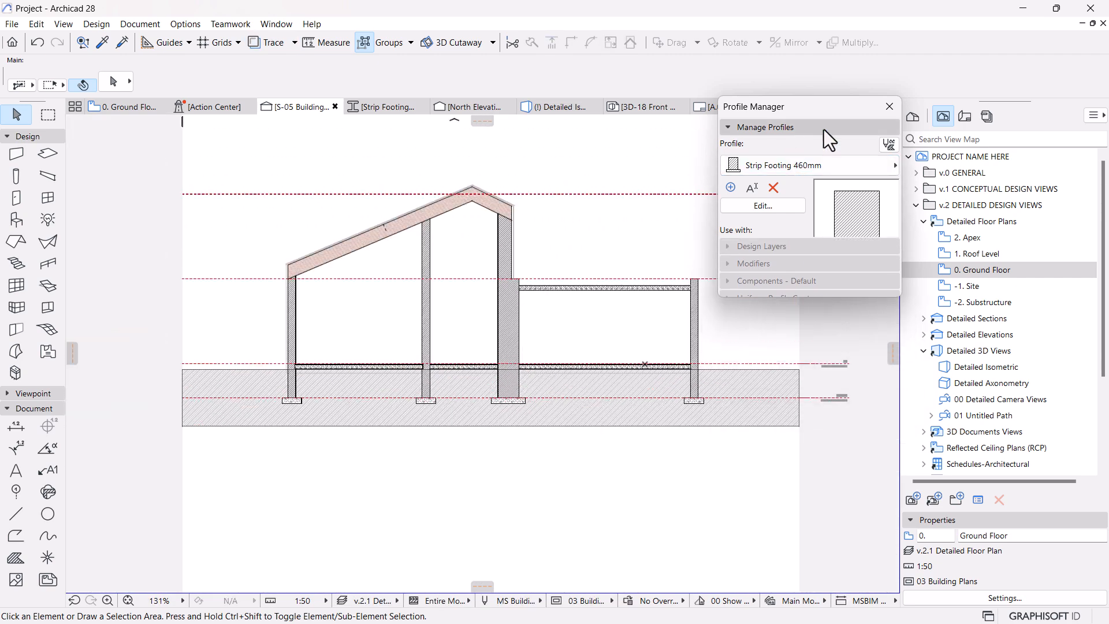
left_click(889, 107)
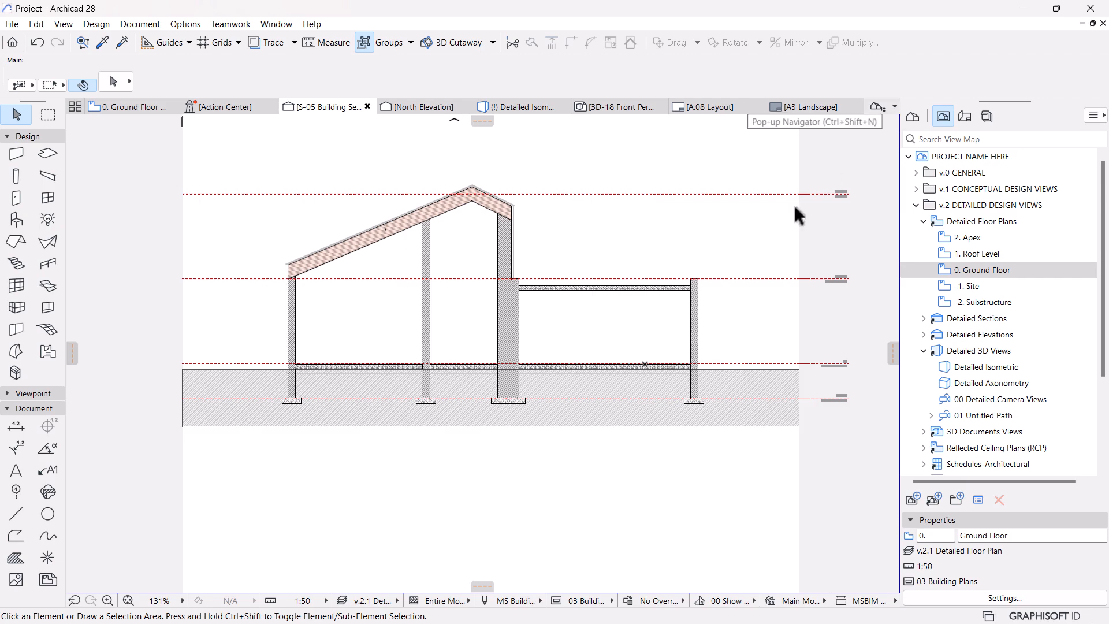
Examine the S-05 section from the strip footings and slabs up to the pitched roof.
scroll(611, 368, "up", 2)
middle_click_drag(514, 375, 520, 403)
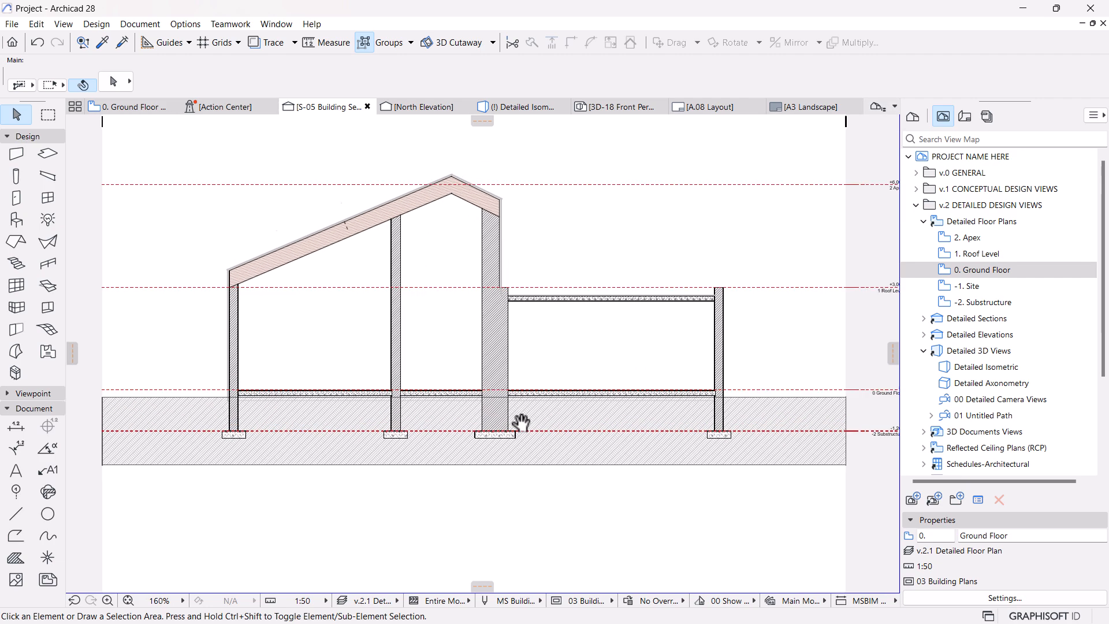
scroll(520, 420, "up", 1)
middle_click_drag(407, 227, 442, 271)
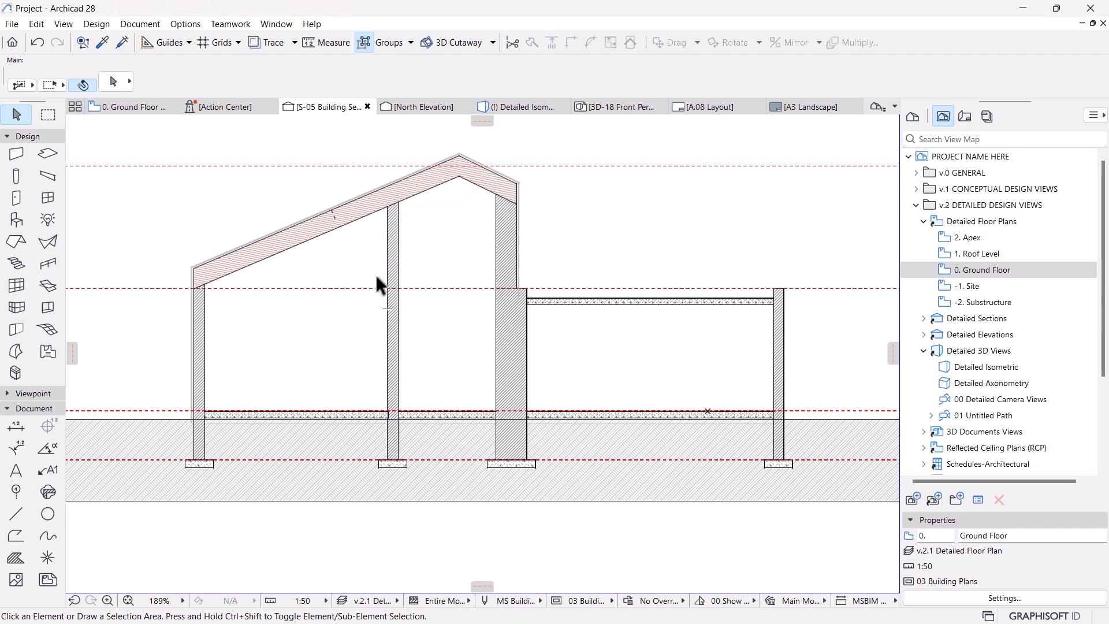
scroll(399, 272, "up", 4)
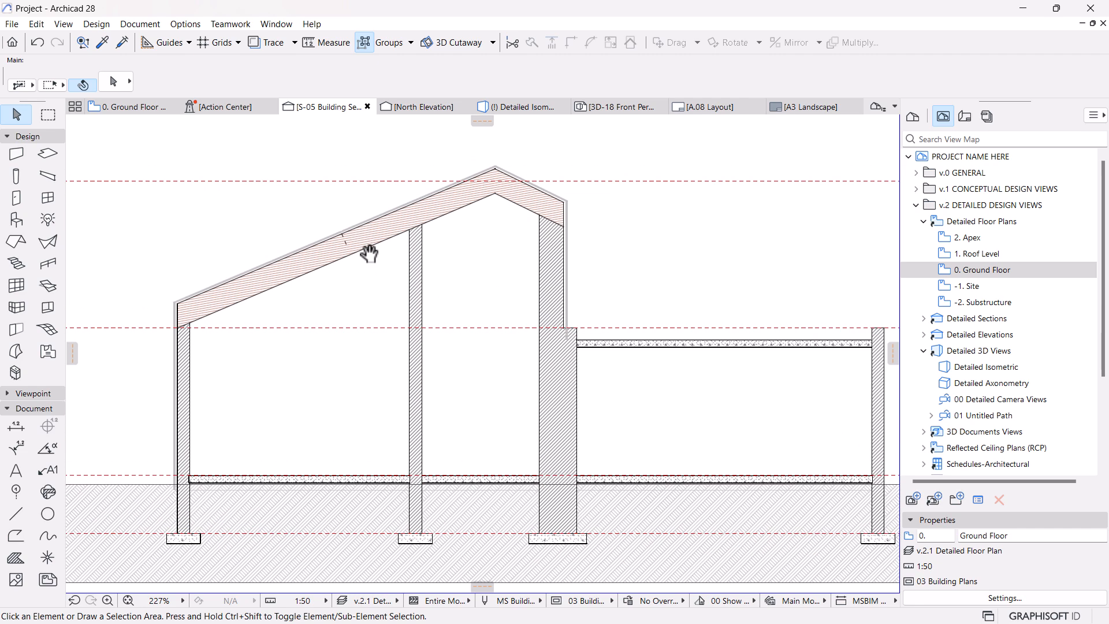
scroll(357, 247, "up", 2)
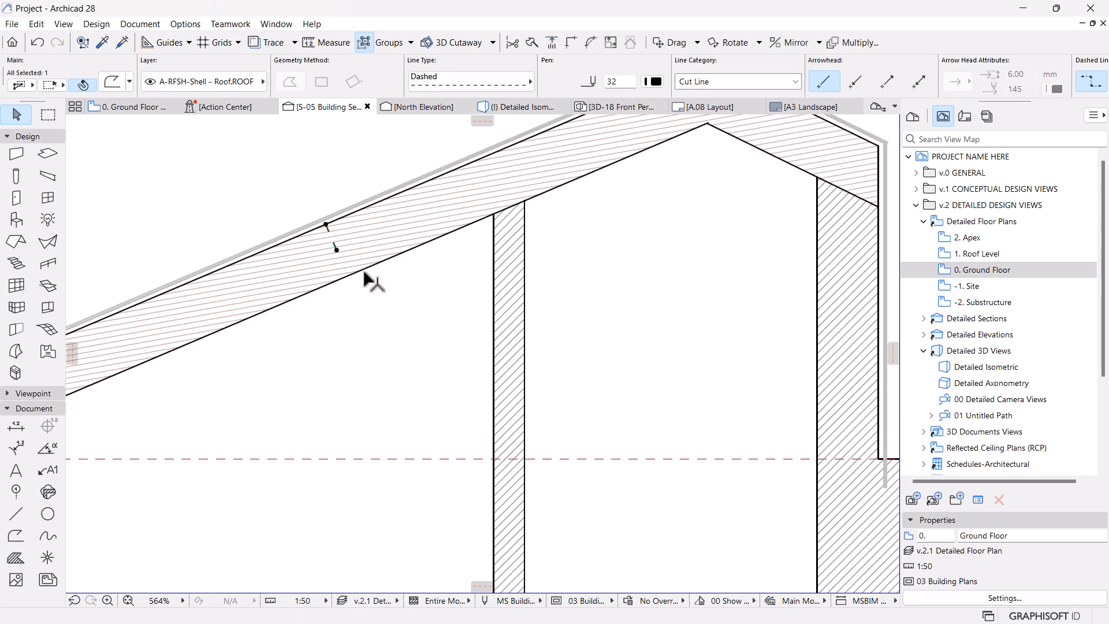
scroll(404, 280, "down", 3)
middle_click_drag(463, 316, 467, 316)
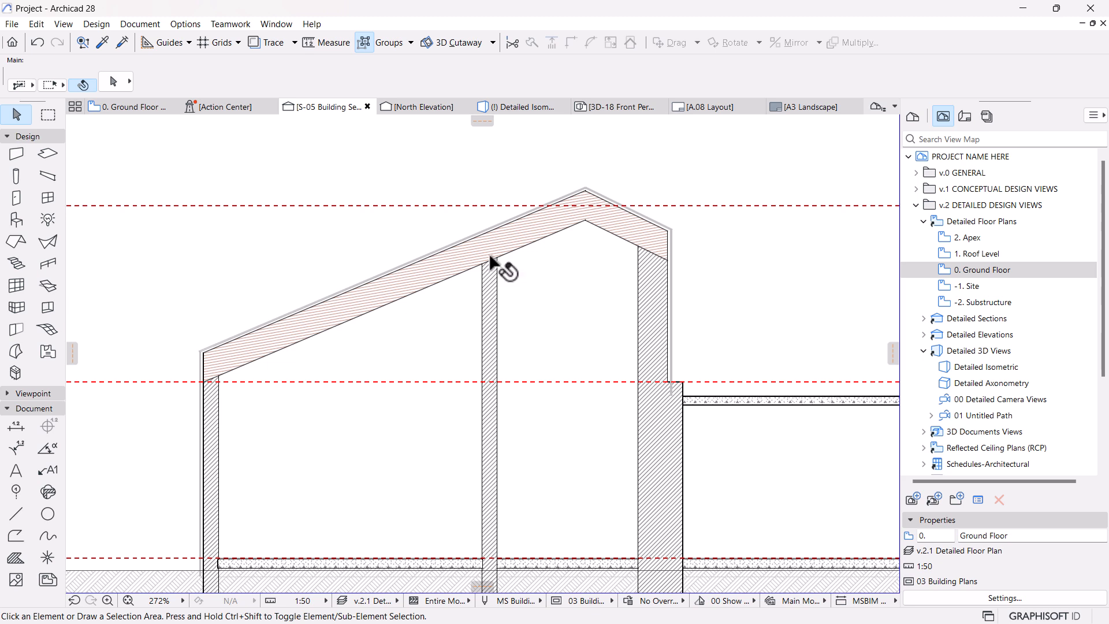
Inspect the two pitched roof planes and how they meet at the ridge and rest on the walls.
left_click(437, 271)
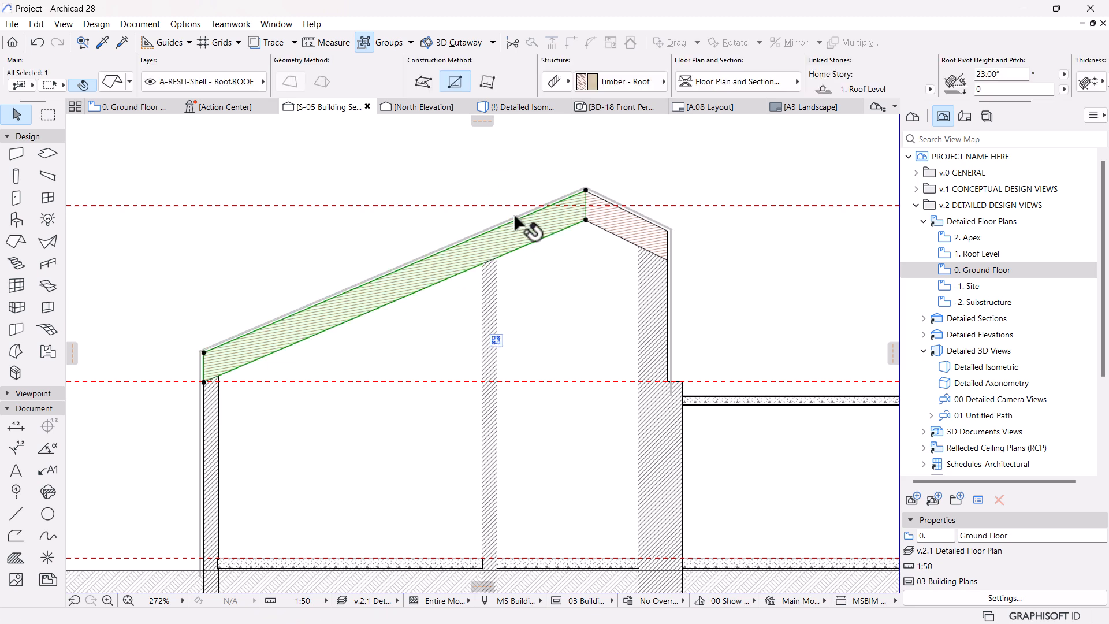
left_click(629, 234)
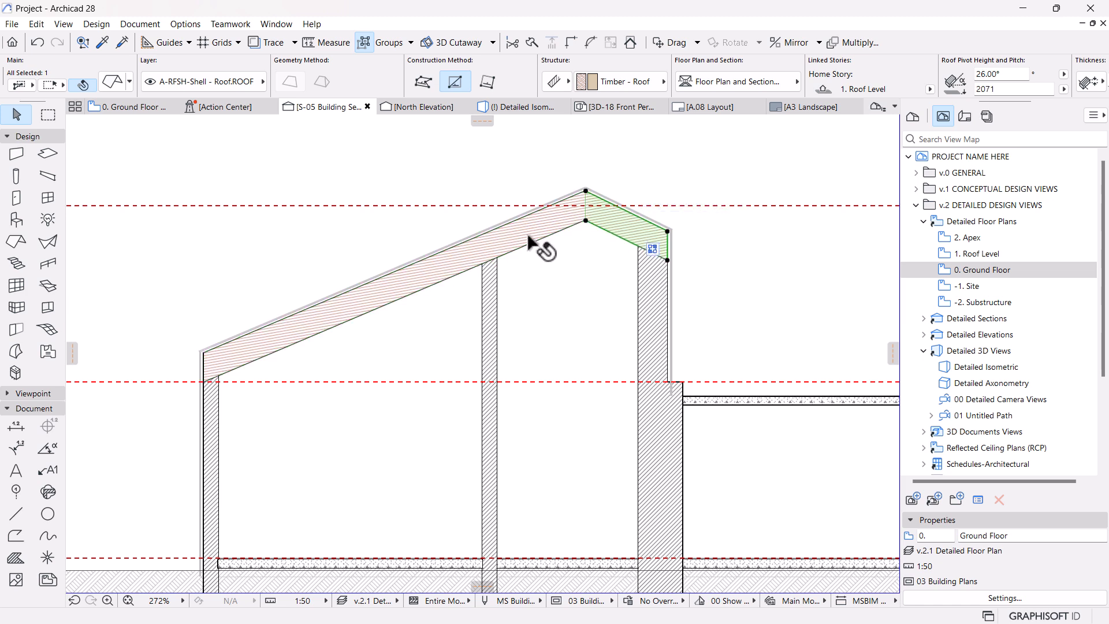
scroll(508, 235, "up", 2)
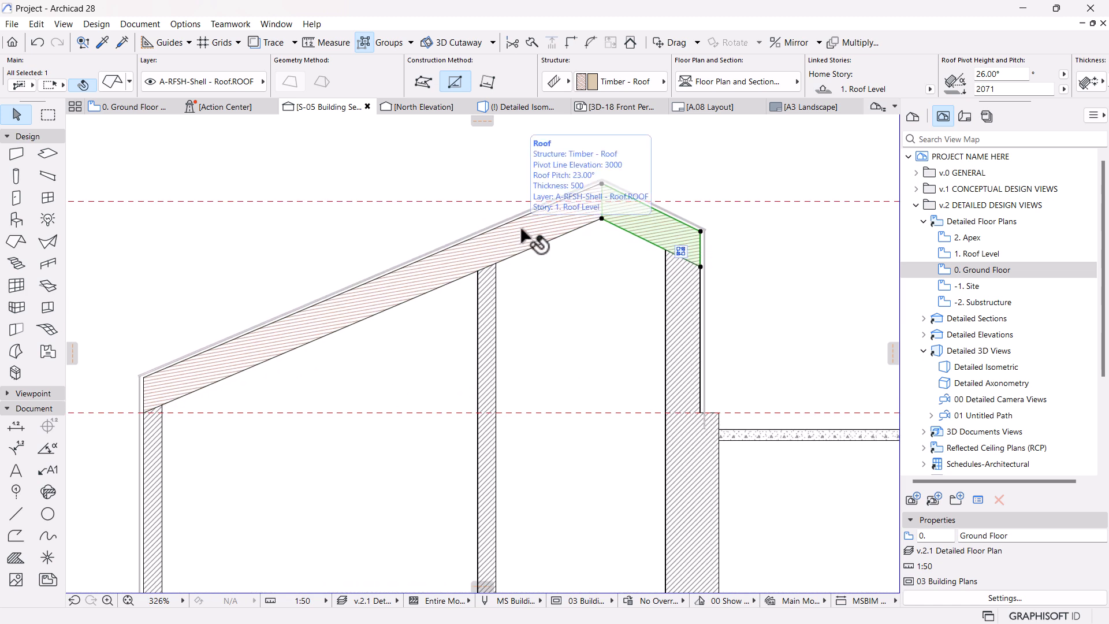
left_click(526, 238)
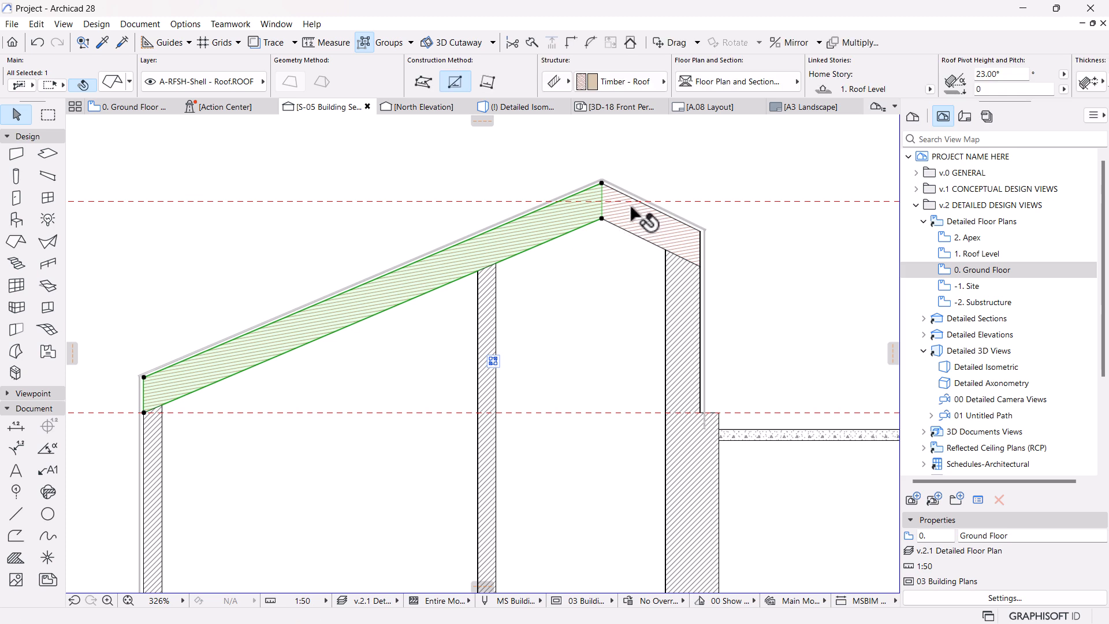
left_click(447, 289)
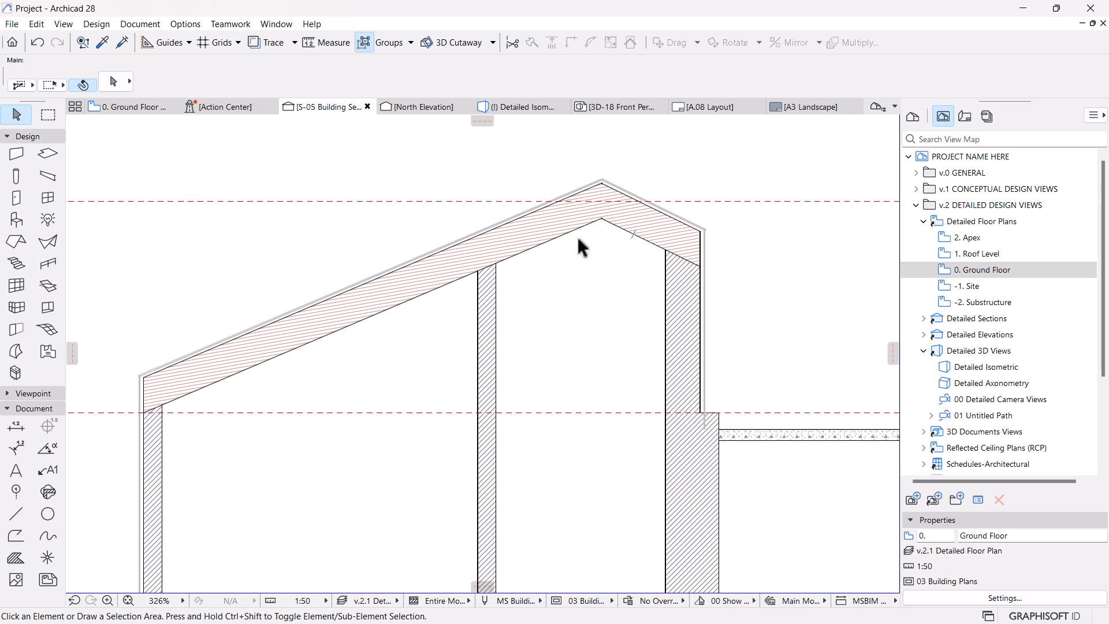
scroll(534, 252, "down", 2)
scroll(540, 312, "up", 2)
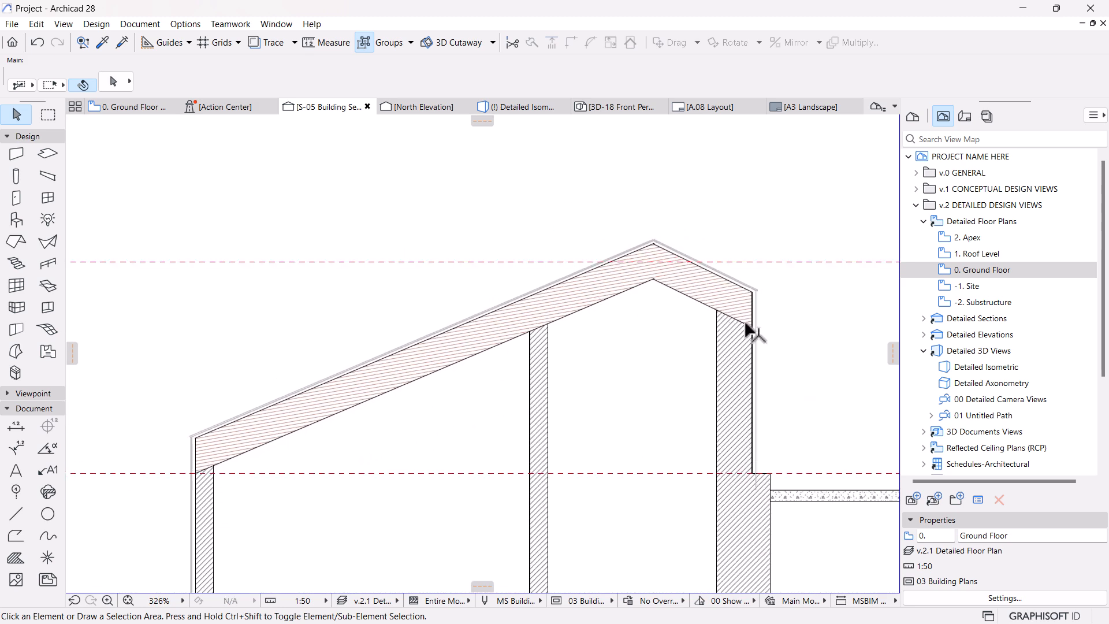
left_click(631, 282)
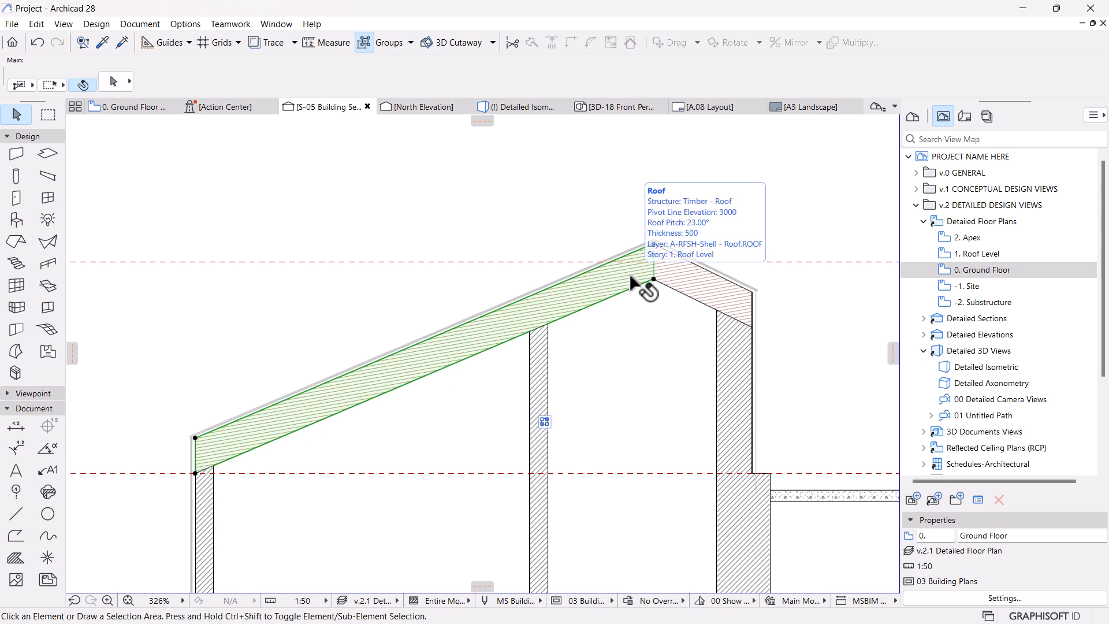
left_click(682, 287, "shift")
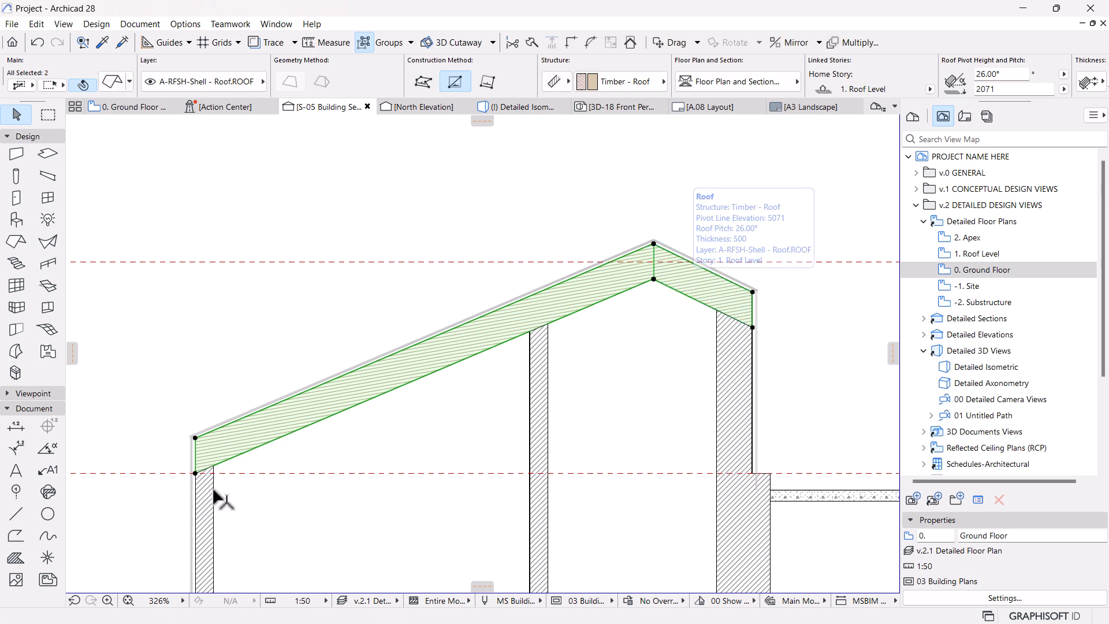
key("Escape")
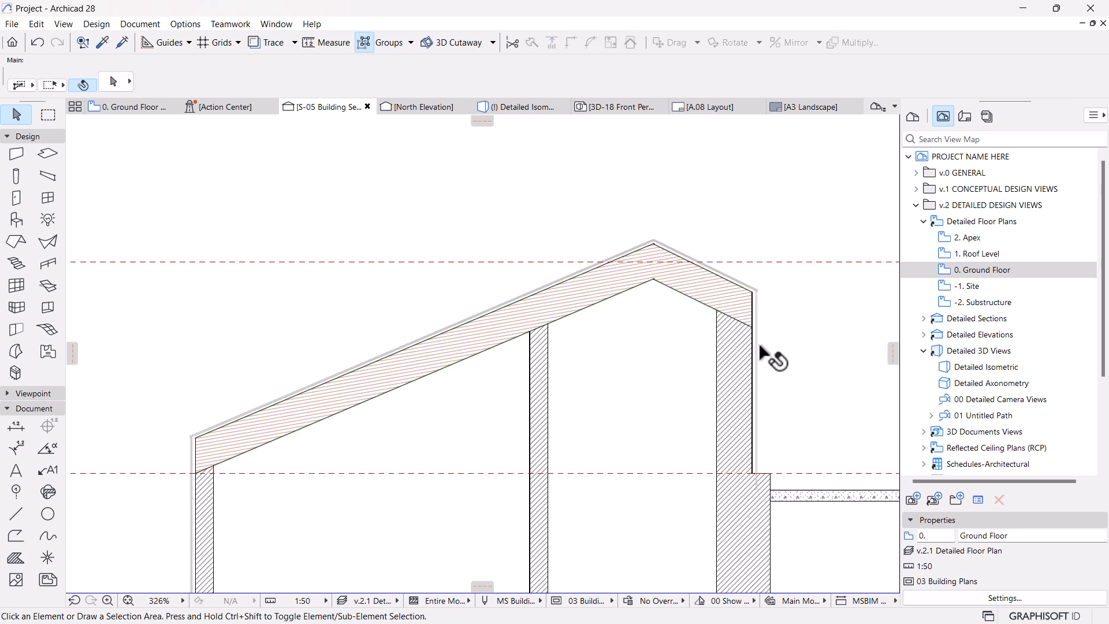
Examine the thin outer shell over the roof and down the left external wall to ground level.
scroll(636, 332, "down", 2)
scroll(427, 327, "up", 2)
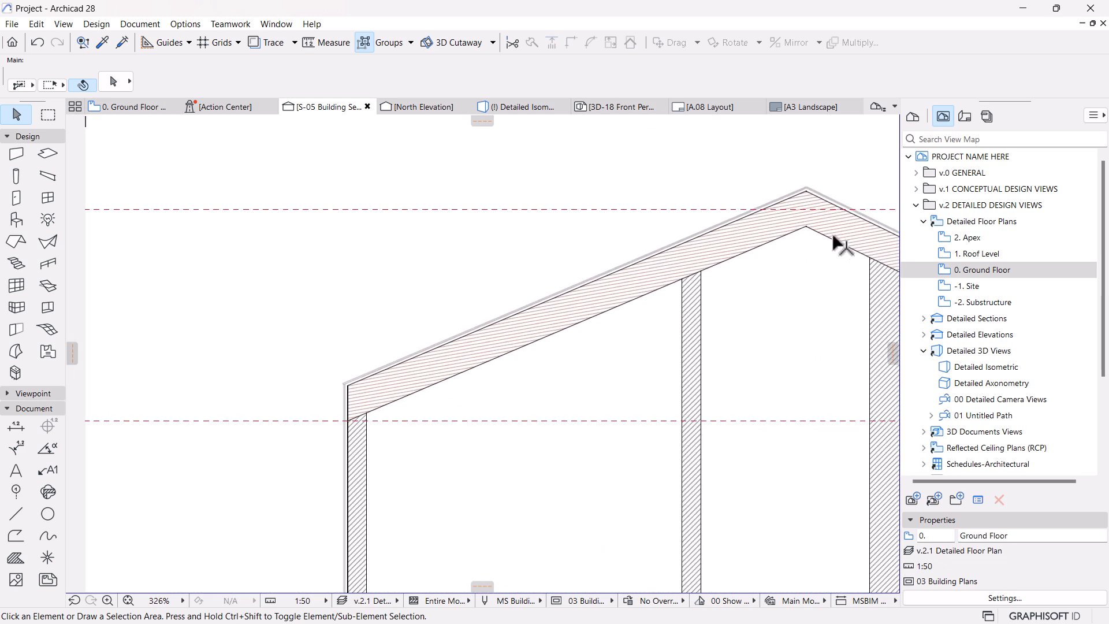
scroll(288, 408, "up", 4)
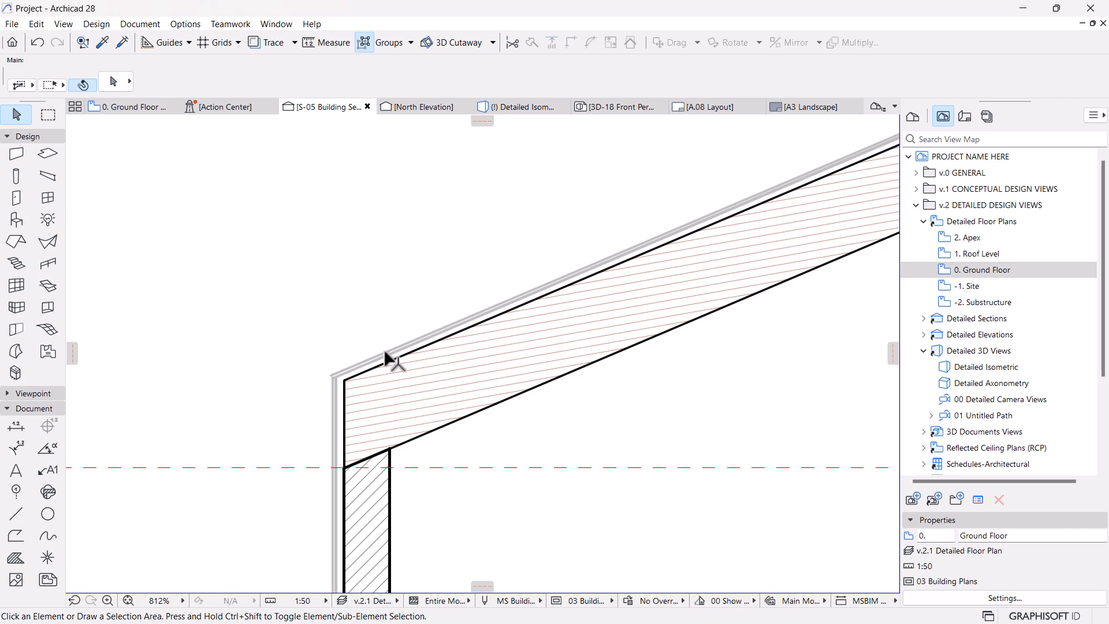
scroll(349, 394, "down", 4)
scroll(349, 505, "up", 4)
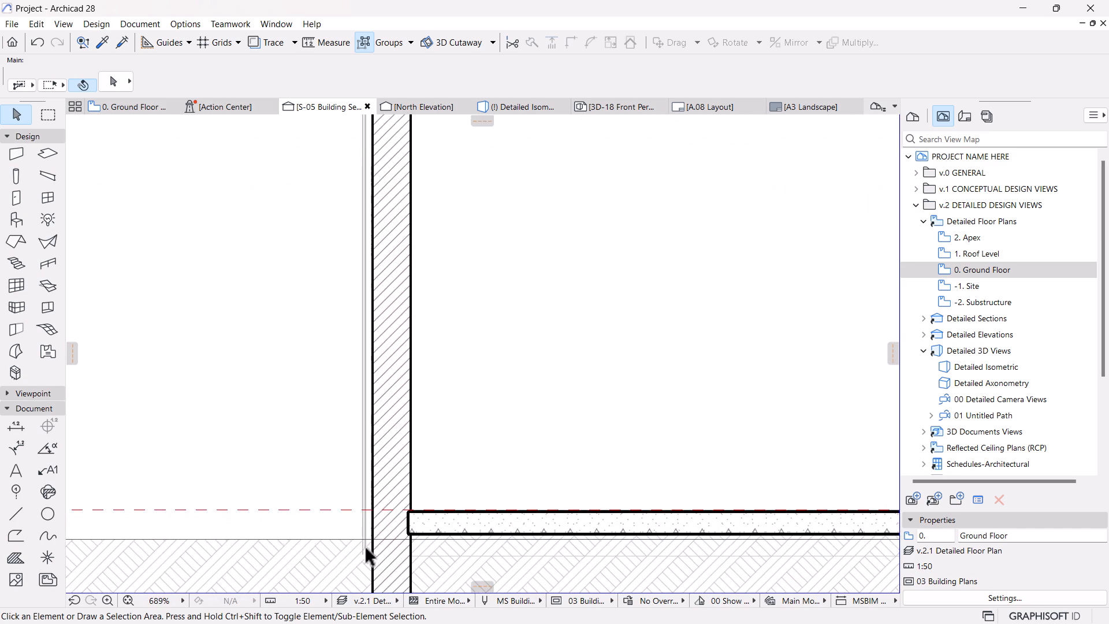
scroll(366, 548, "up", 2)
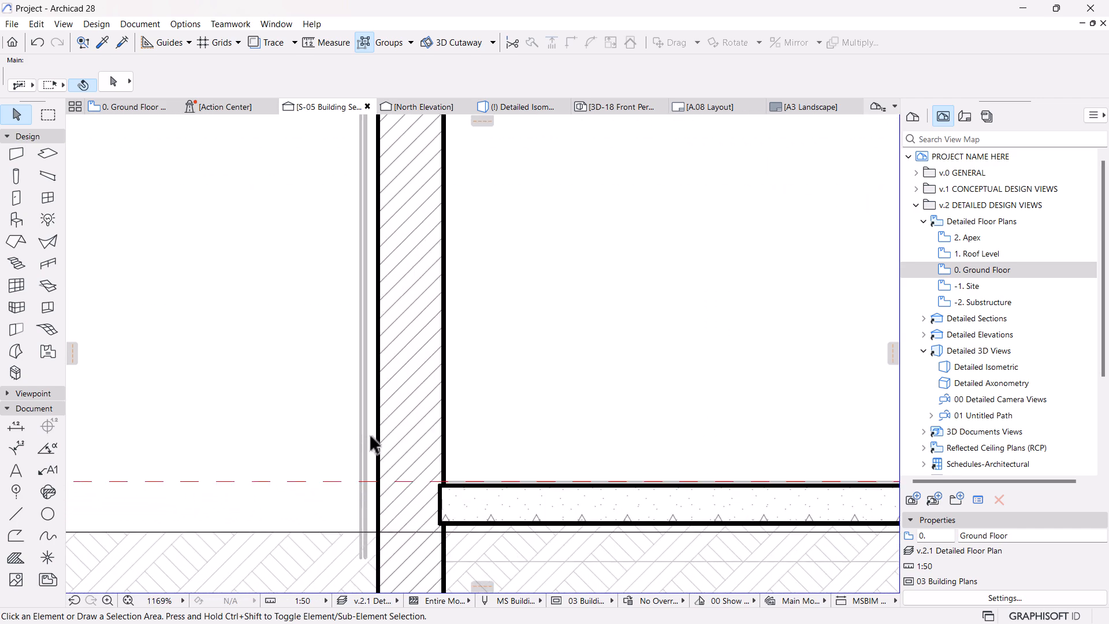
scroll(370, 433, "down", 5)
scroll(341, 313, "up", 1)
scroll(341, 316, "up", 2)
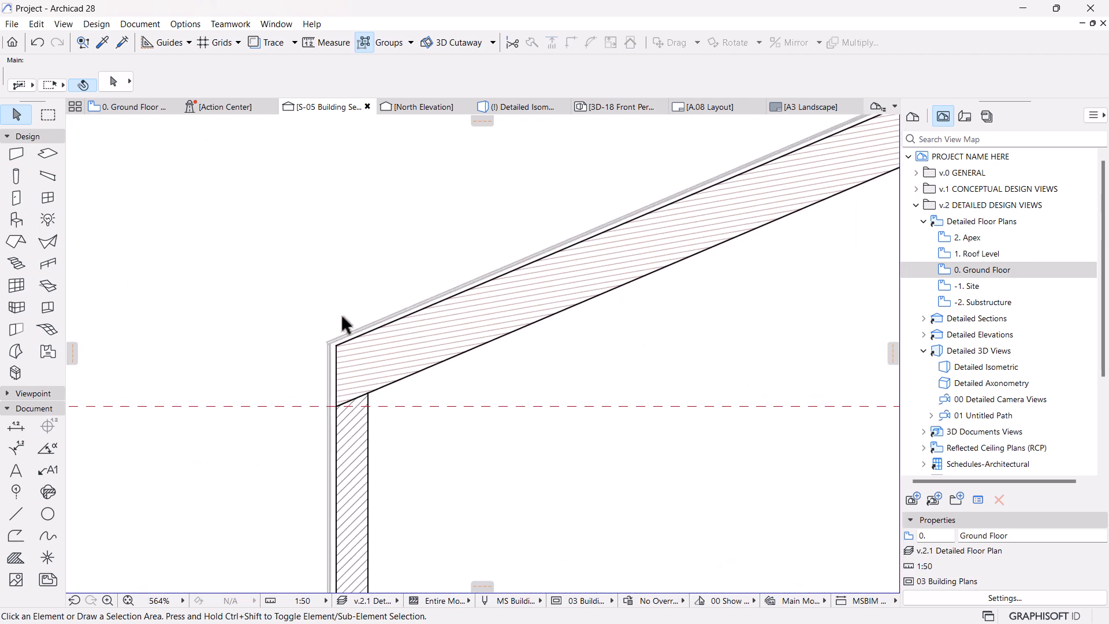
scroll(340, 324, "down", 3)
scroll(340, 351, "down", 7)
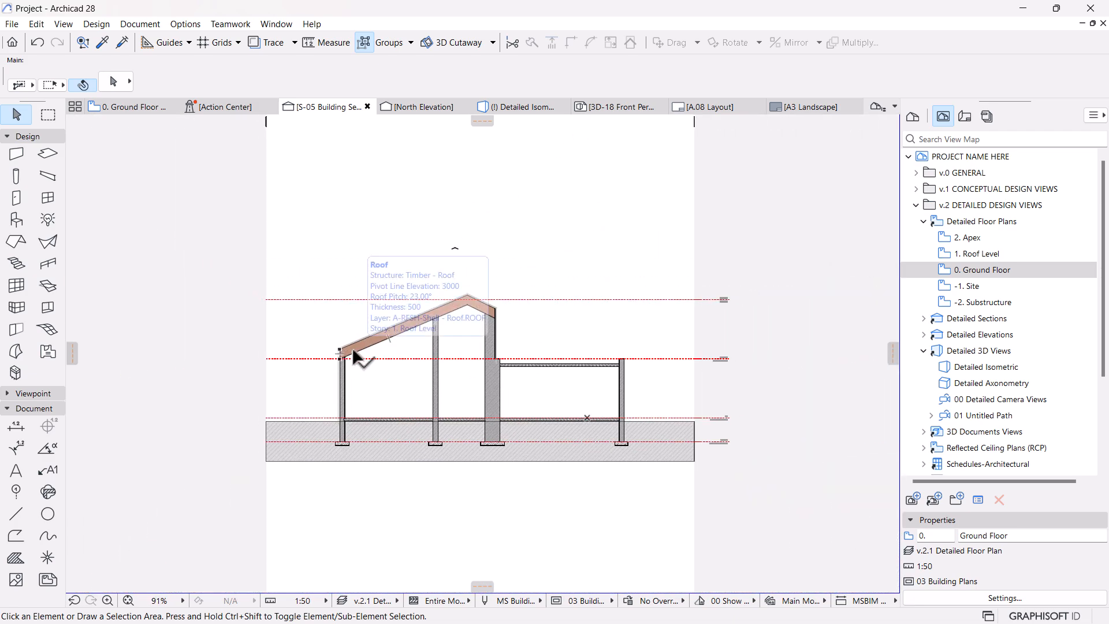
scroll(354, 356, "up", 3)
scroll(354, 356, "up", 3)
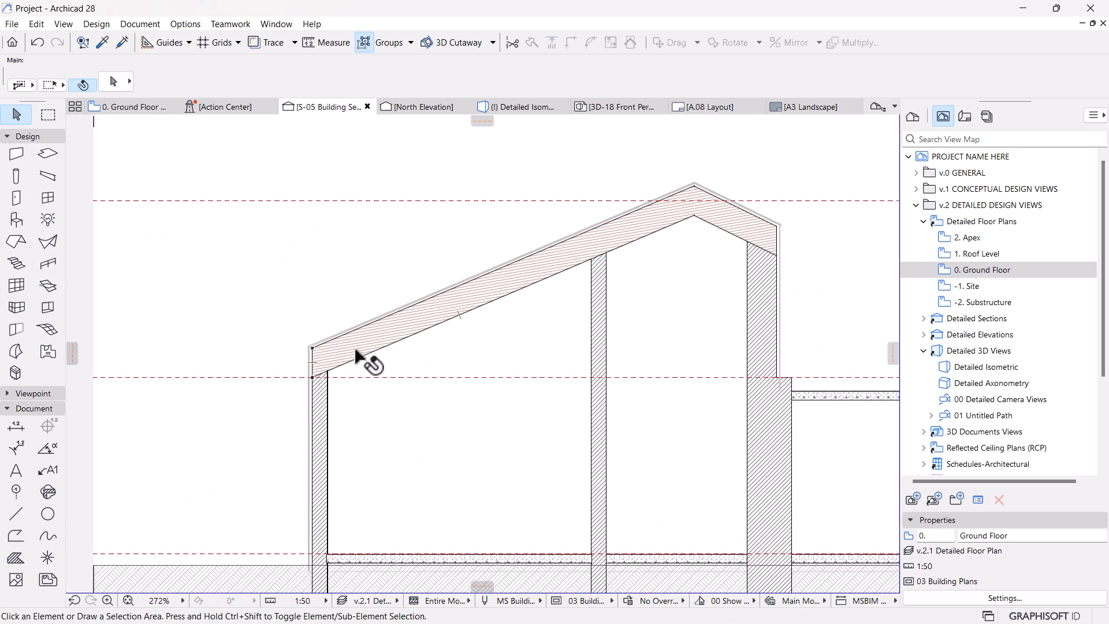
scroll(455, 271, "down", 3)
middle_click_drag(455, 274, 458, 320)
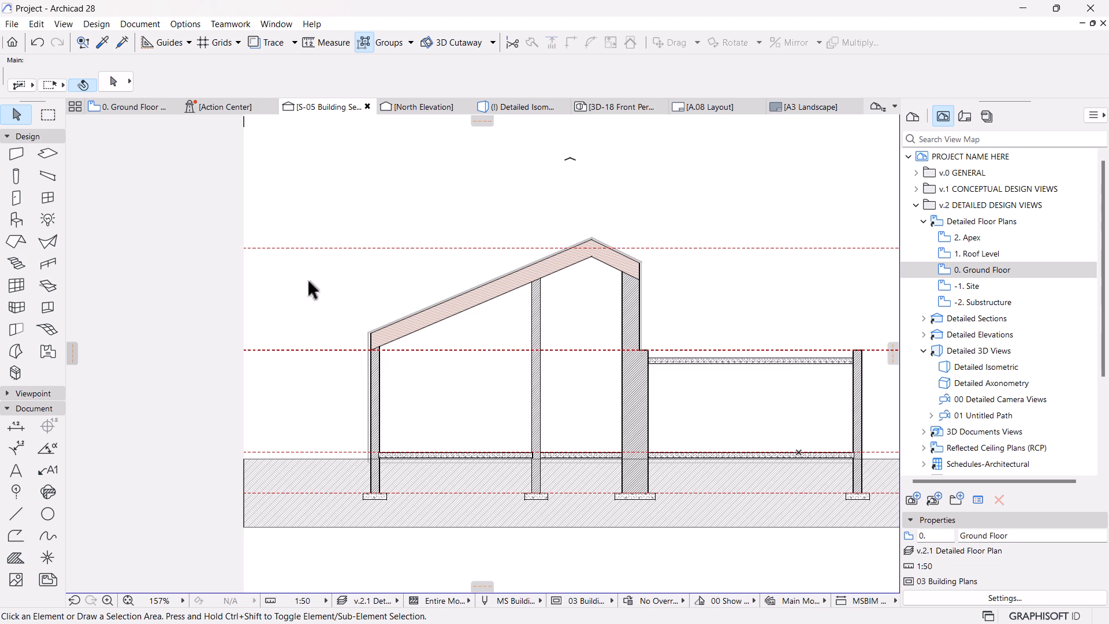
mouse_move(518, 373)
middle_mouse_down()
mouse_move(446, 350)
mouse_move(489, 383)
mouse_move(507, 355)
middle_mouse_up()
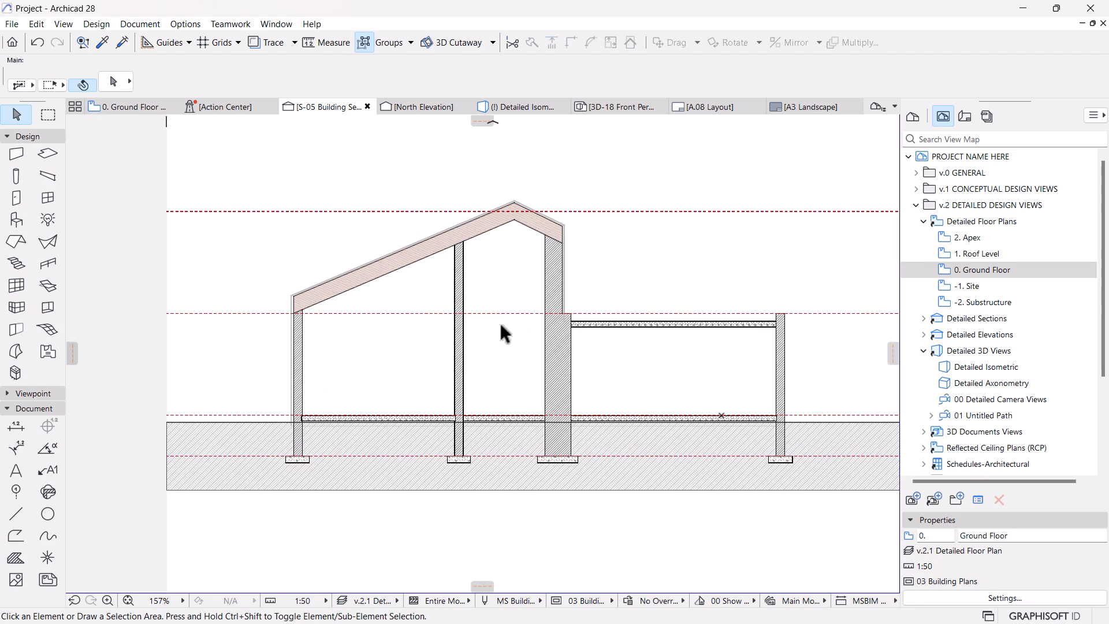
Open the Roof Level detailed floor plan at the area covered by the pitched roof.
double_click(965, 257)
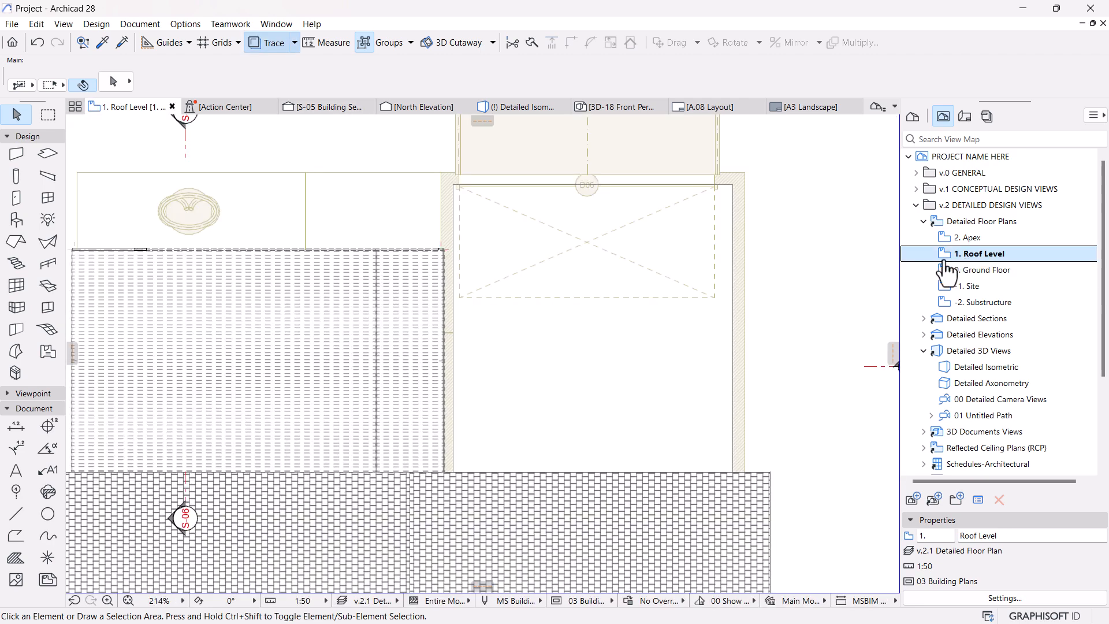
scroll(678, 269, "down", 5)
middle_click_drag(677, 305, 674, 316)
scroll(626, 321, "up", 5)
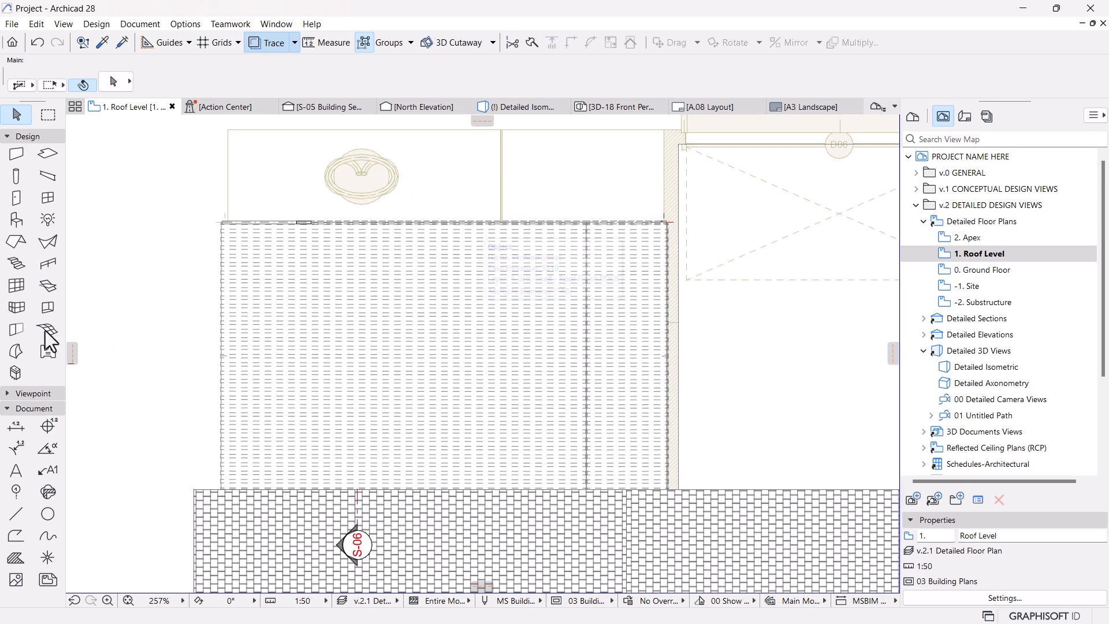
Set the Beam tool defaults to the Timber - Roof building material with an 80 by 38 mm rectangular cross-section.
left_click(46, 178)
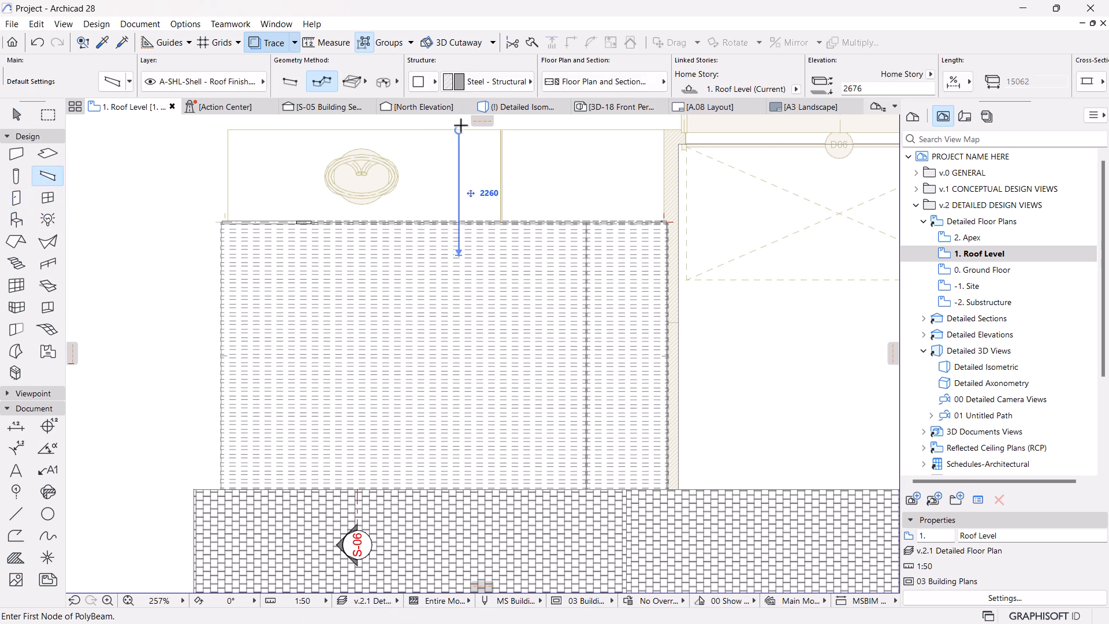
left_click(461, 80)
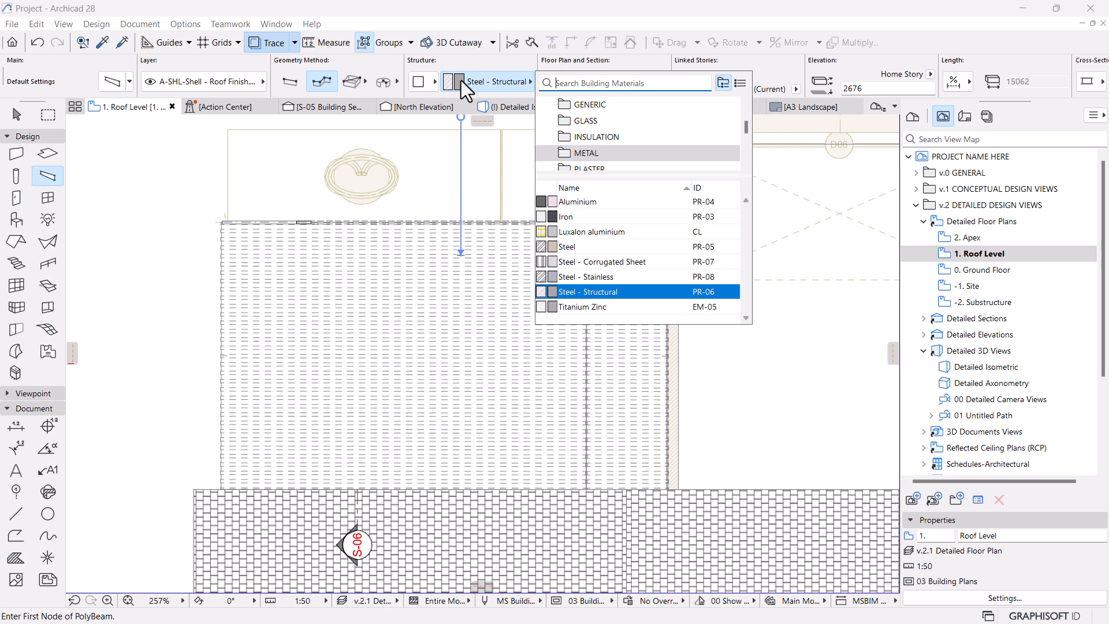
type("tim")
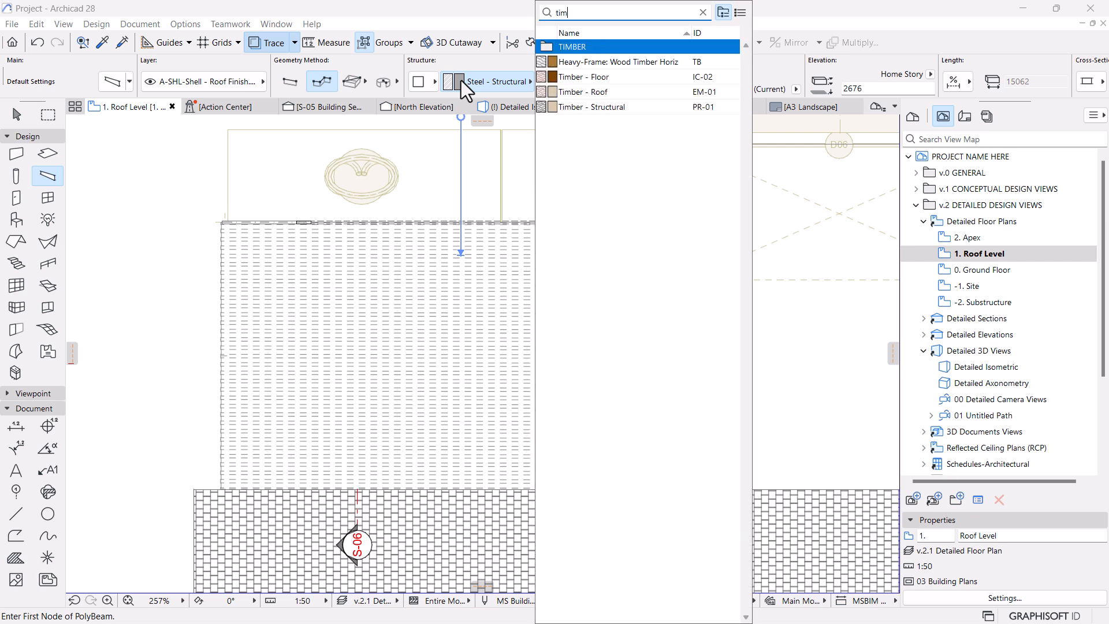
left_click(612, 91)
scroll(686, 67, "down", 2)
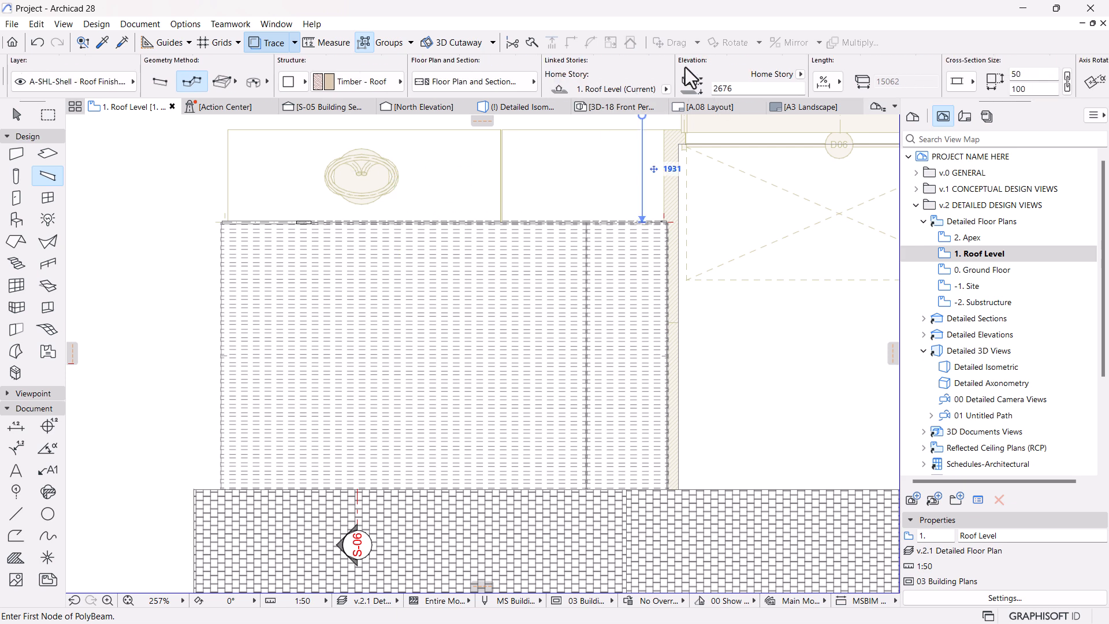
scroll(685, 67, "down", 6)
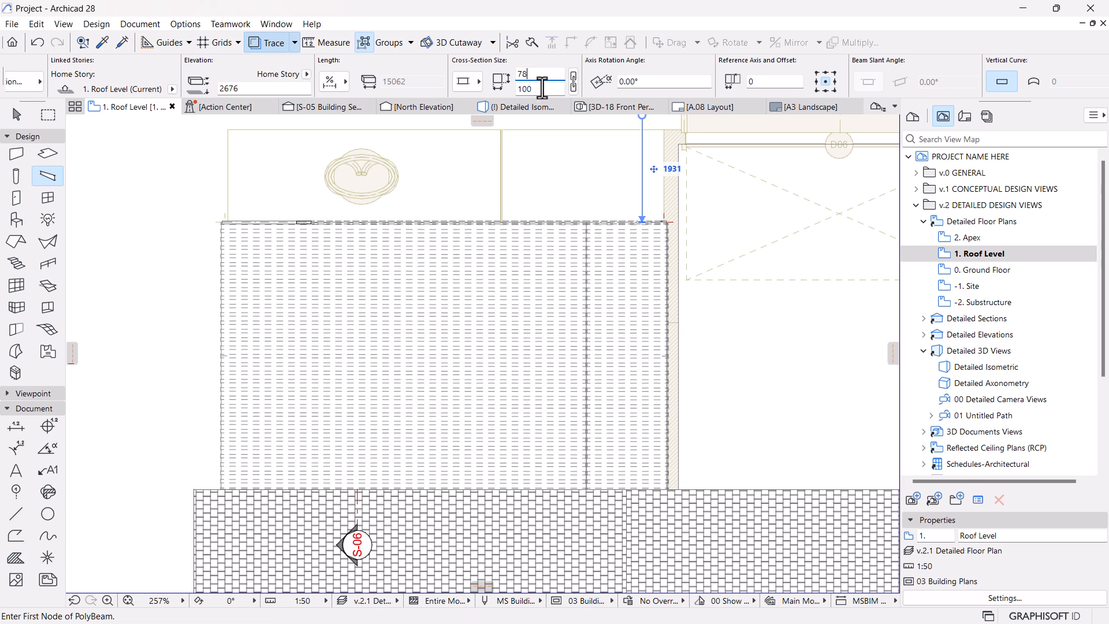
type("80")
key("Tab")
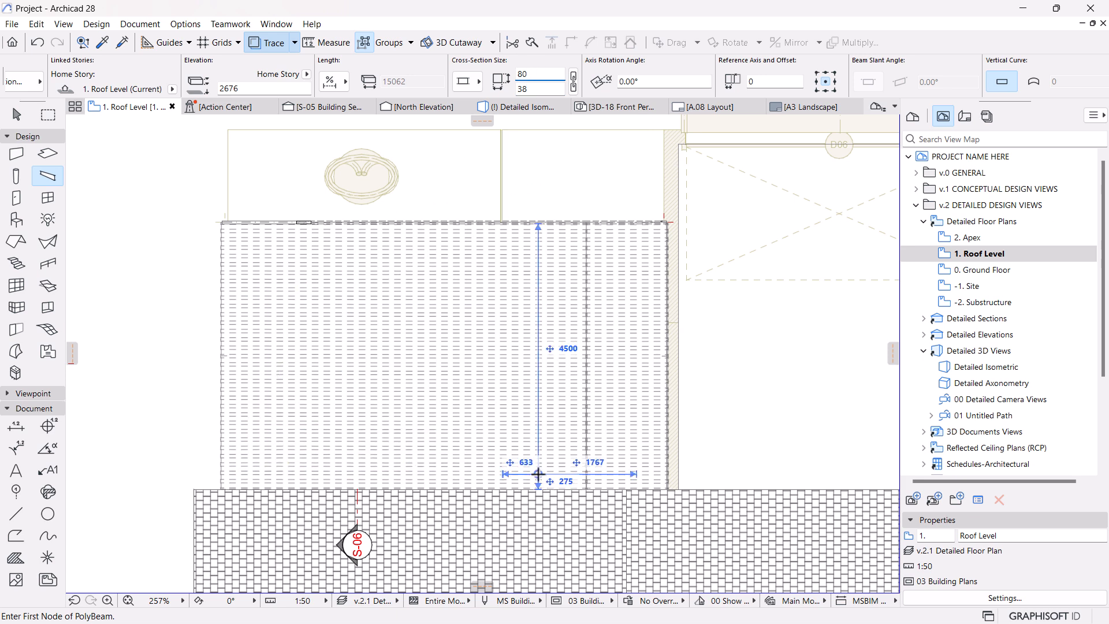
Draw a straight 4800 mm beam parallel to the ridge on the longer roof slope, spanning between the two opposite roof edges.
left_click(523, 488)
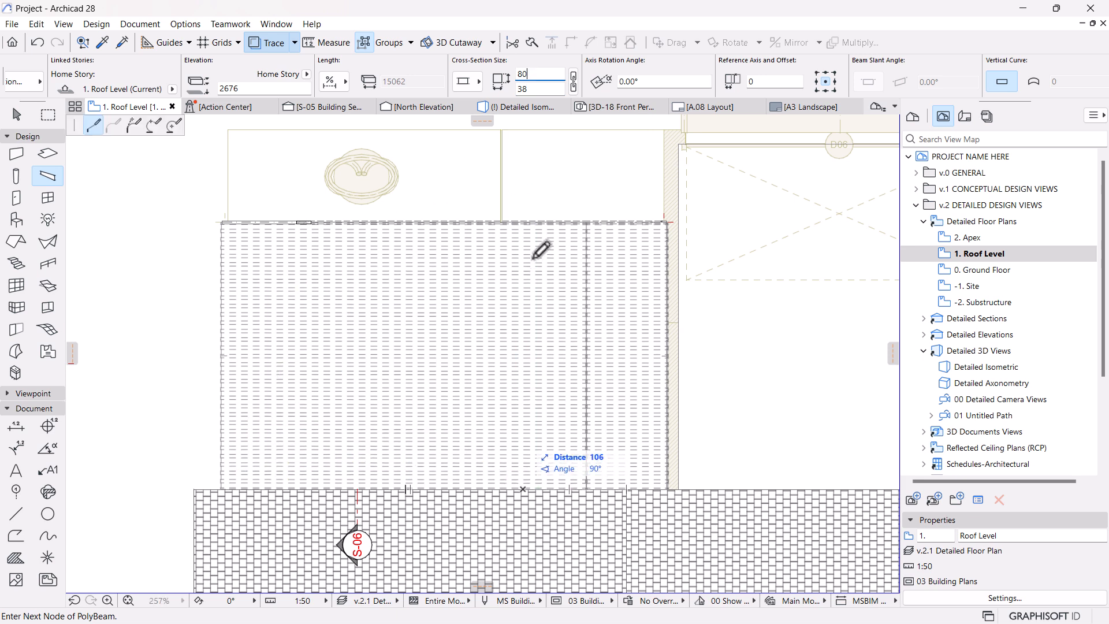
scroll(525, 220, "up", 5)
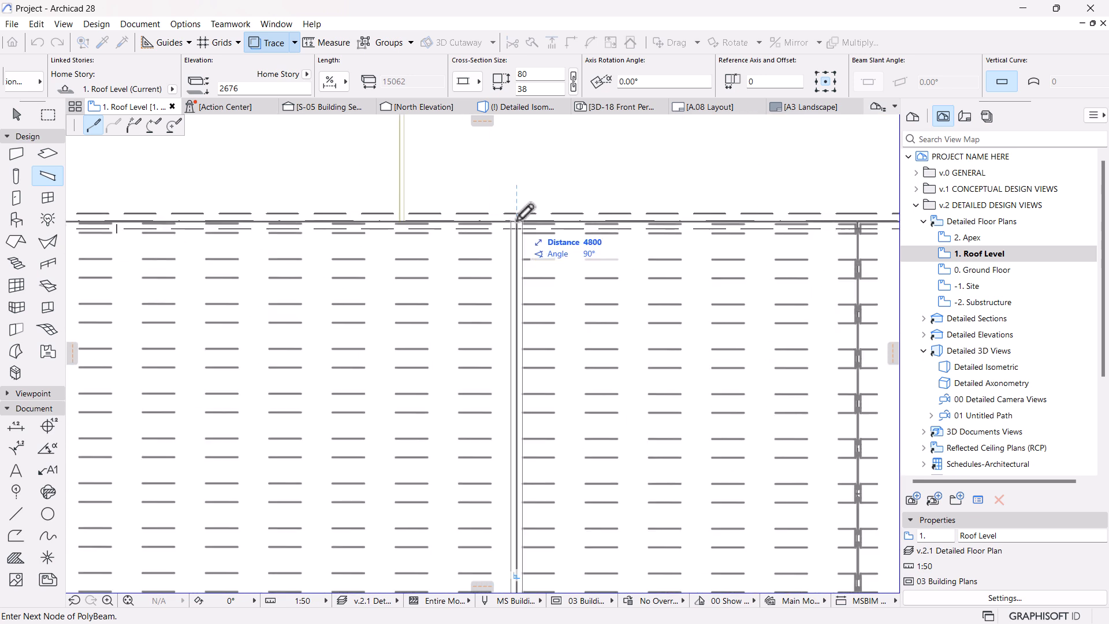
right_click(520, 180)
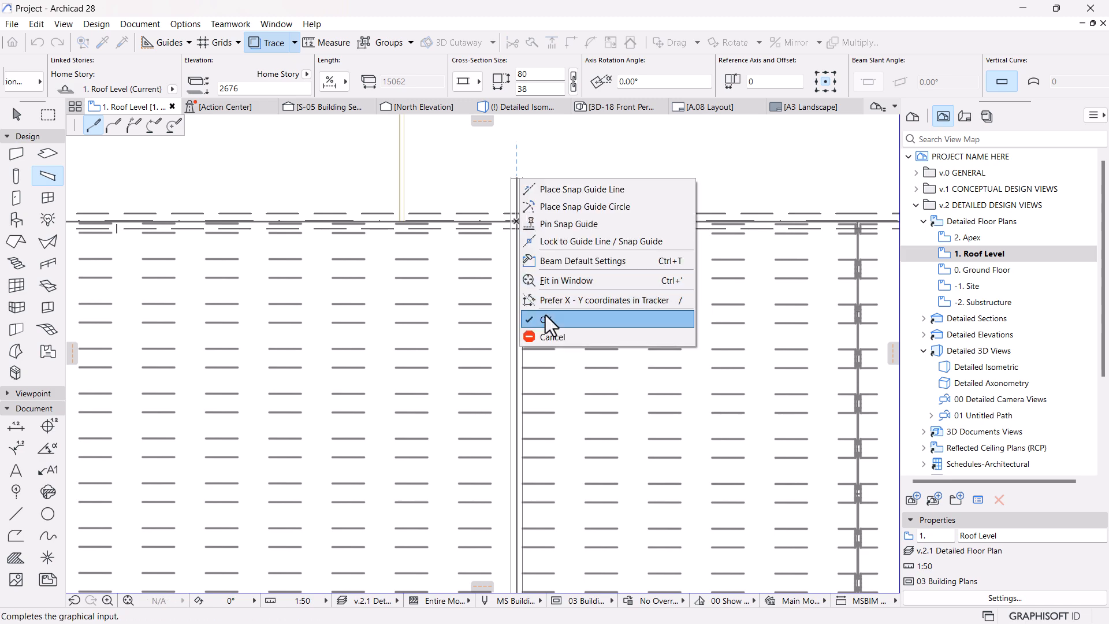
left_click(545, 315)
scroll(517, 239, "down", 5)
middle_click_drag(515, 249, 517, 221)
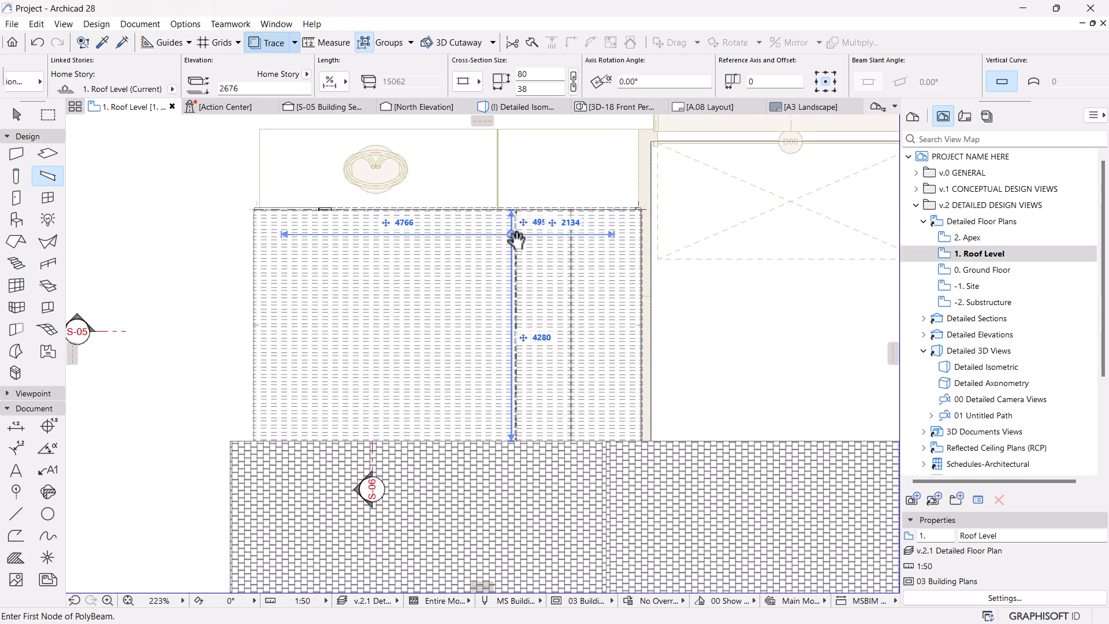
key("Escape")
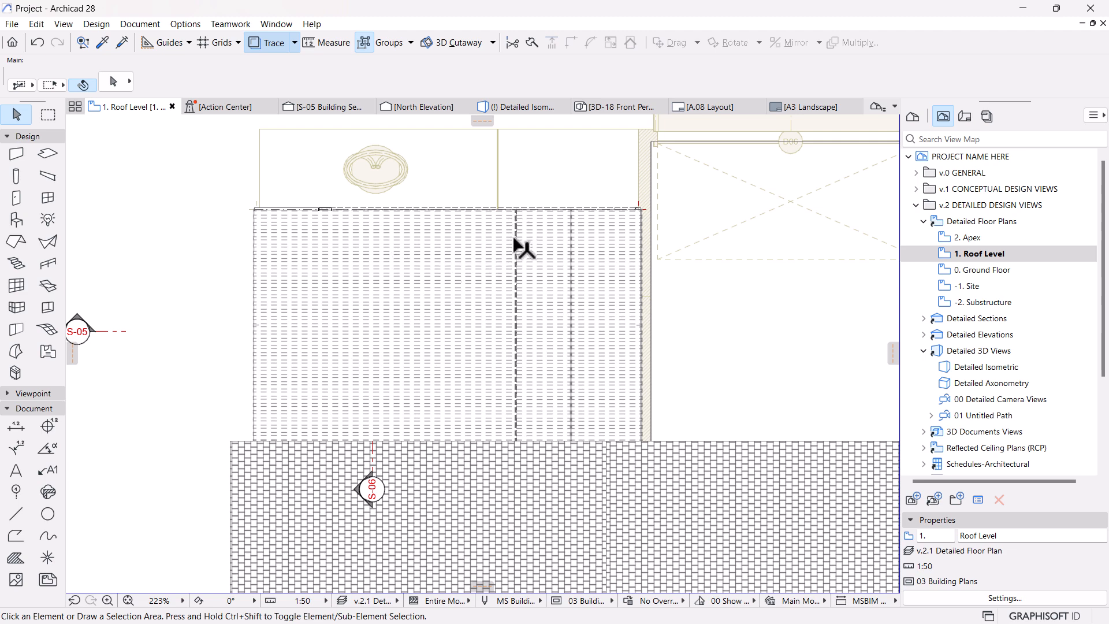
scroll(517, 239, "up", 4)
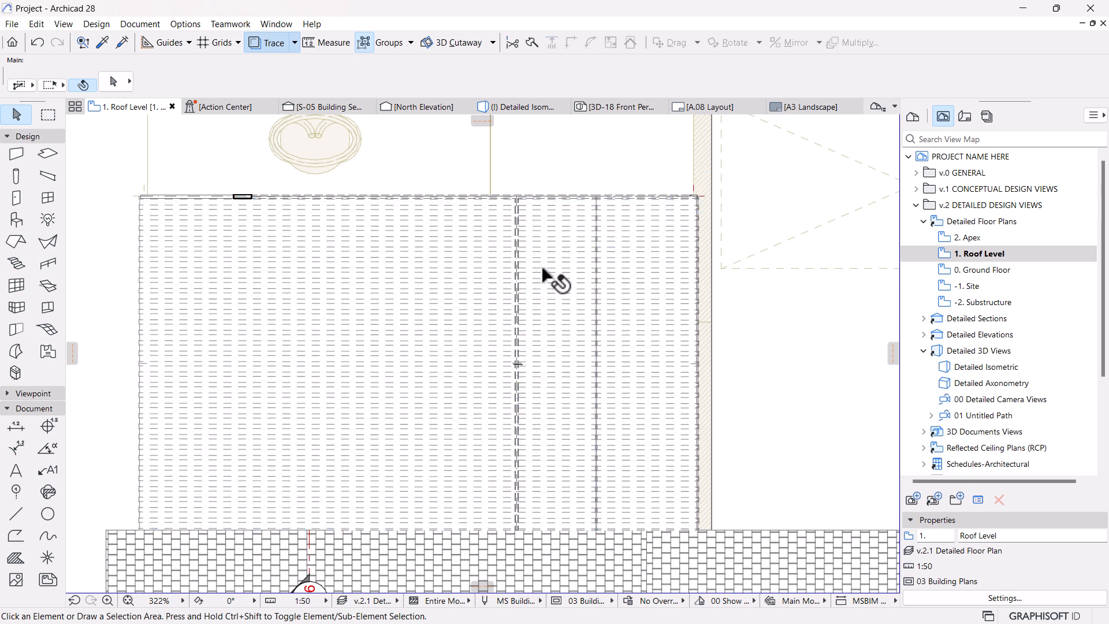
Open the S-05 building section at the roof ridge.
scroll(540, 267, "up", 2)
scroll(540, 267, "down", 5)
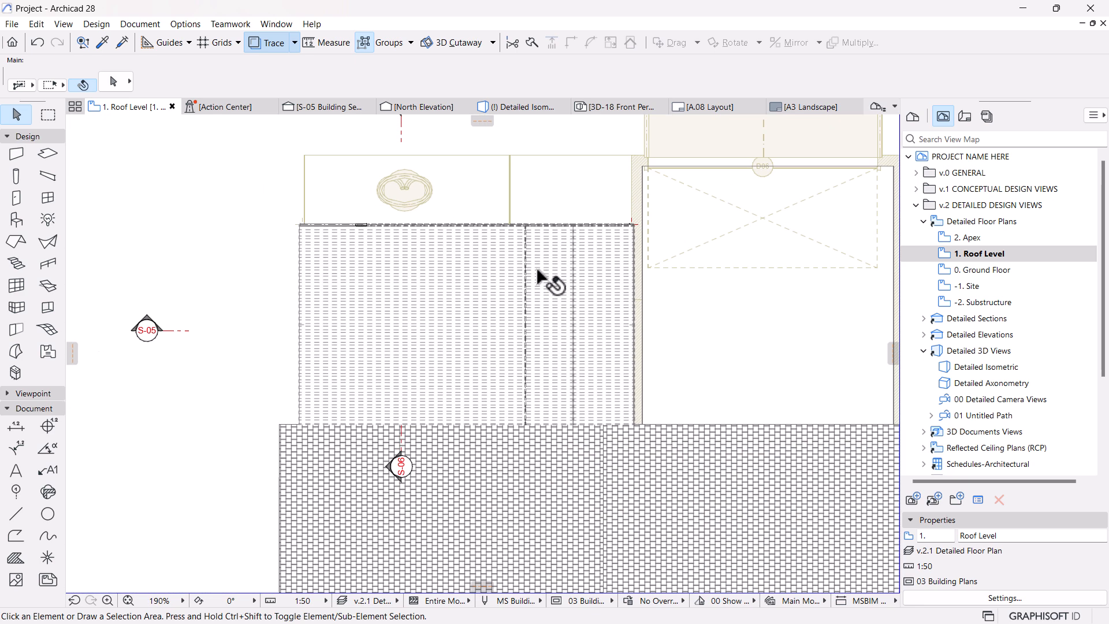
left_click(310, 106)
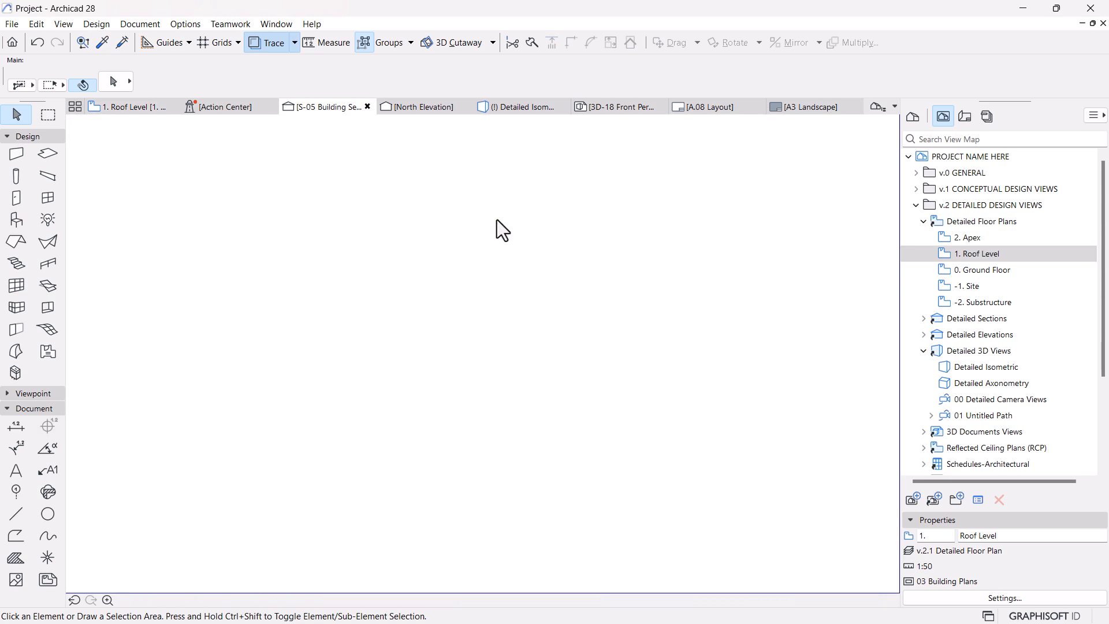
scroll(467, 213, "up", 15)
scroll(467, 214, "up", 2)
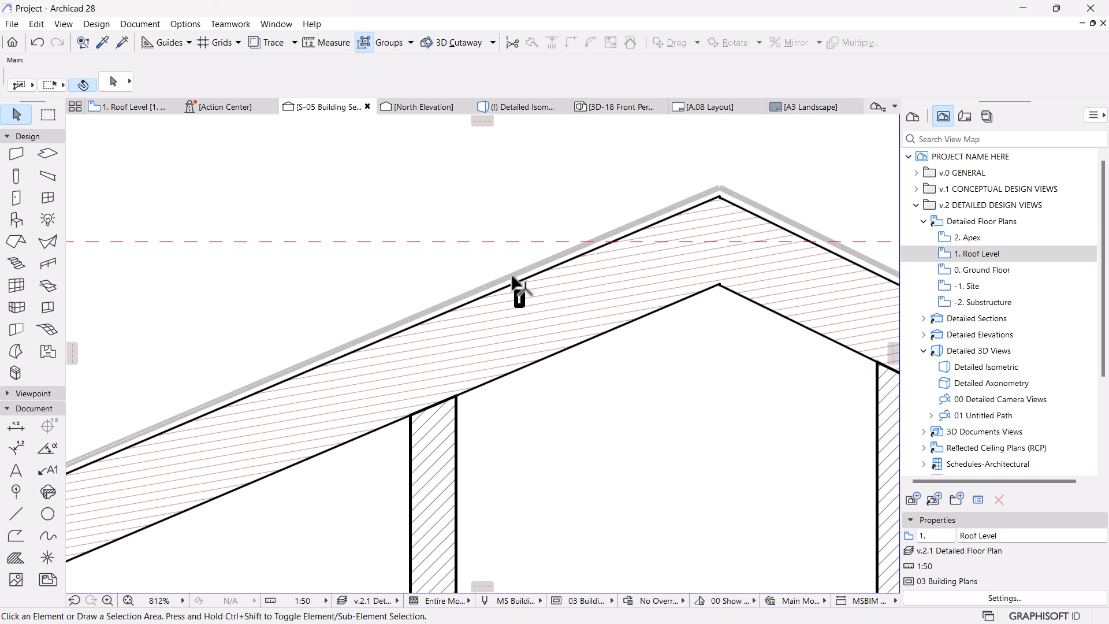
Set the cut line pen of the small timber roof beam below the ridge to pen 1.
left_click(520, 299)
scroll(523, 301, "up", 11)
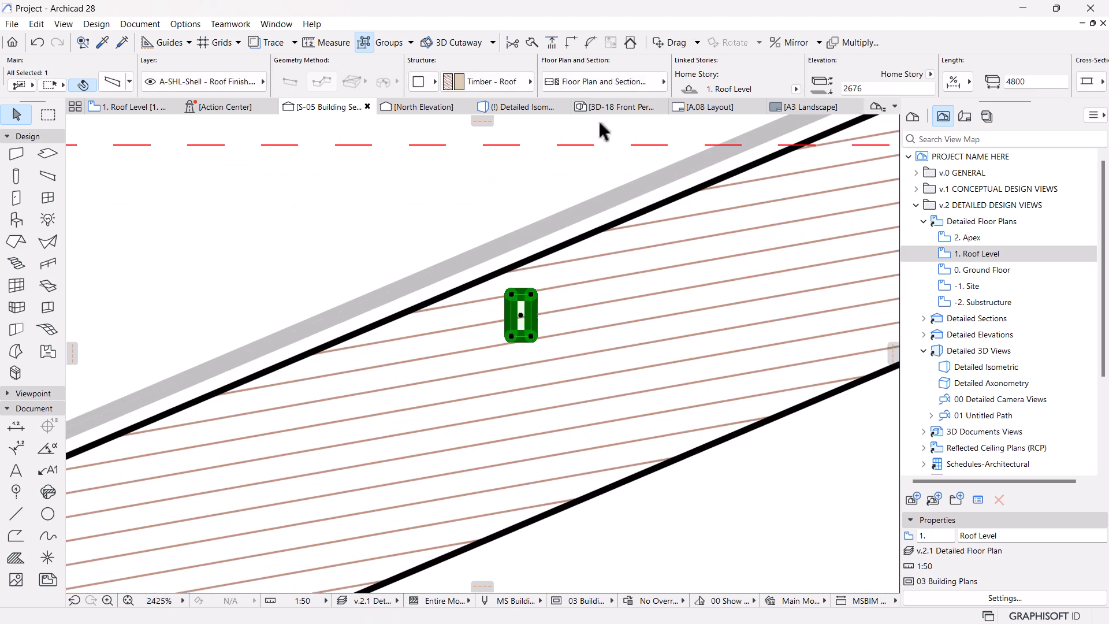
left_click(652, 81)
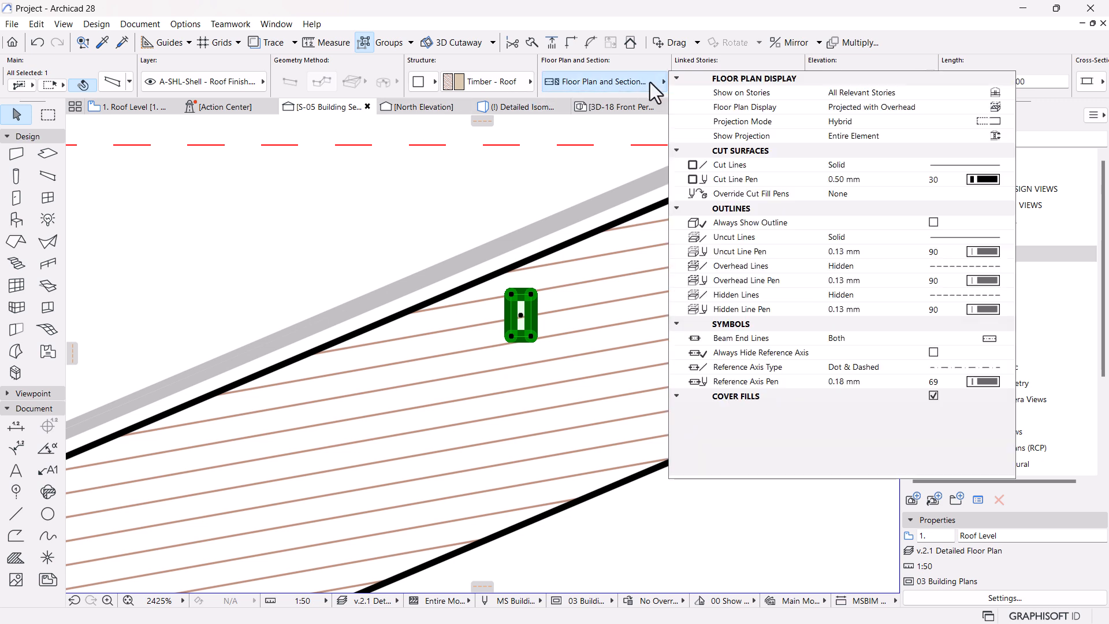
left_click(982, 181)
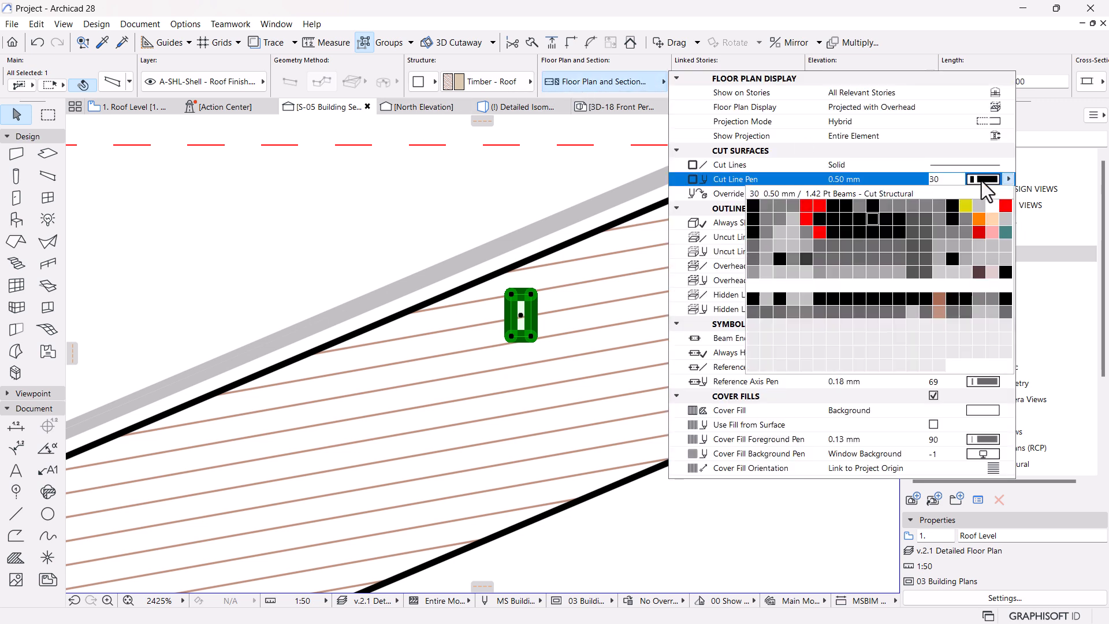
left_click(755, 200)
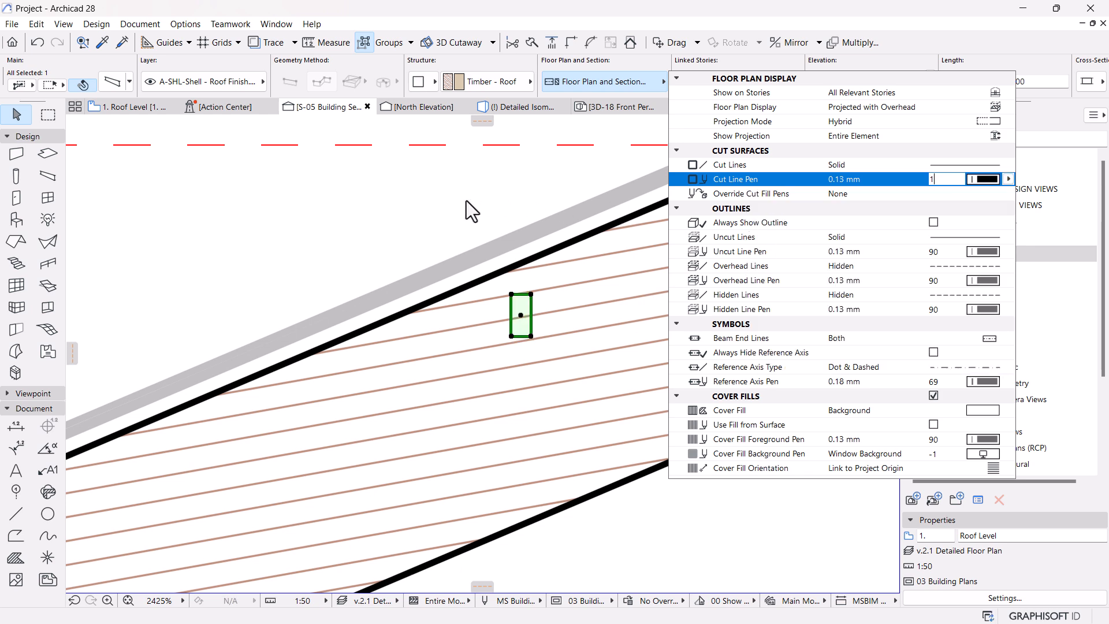
Move the small roof beam so its lower right corner sits on the roof ridge point.
key("ctrl+d")
left_click(531, 335)
scroll(480, 350, "down", 4)
middle_click_drag(639, 305, 463, 397)
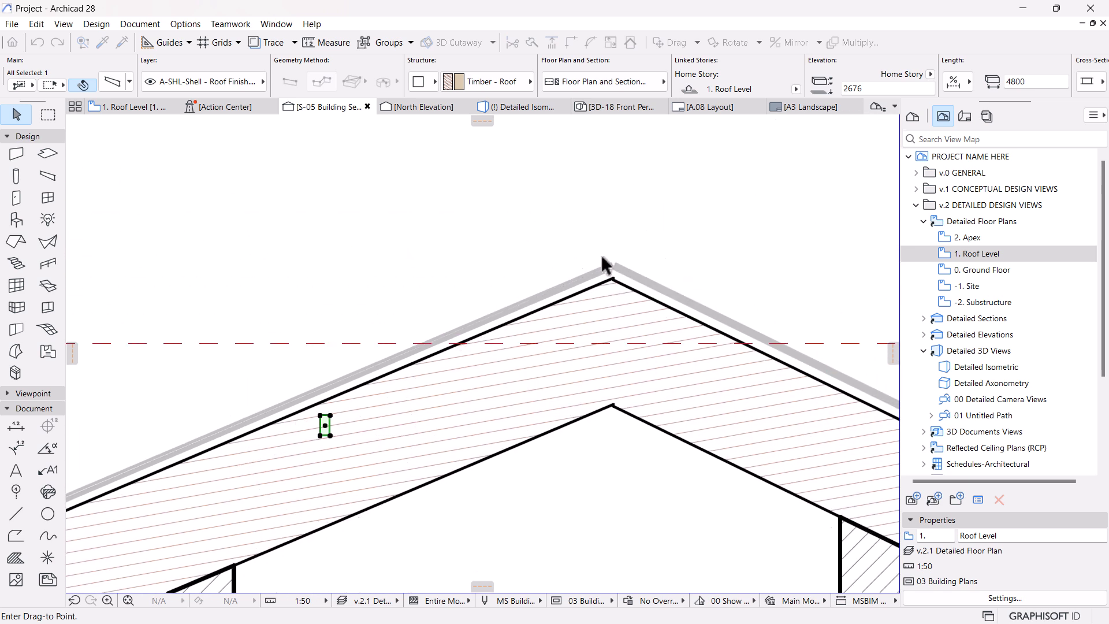
scroll(600, 259, "up", 5)
left_click(634, 321)
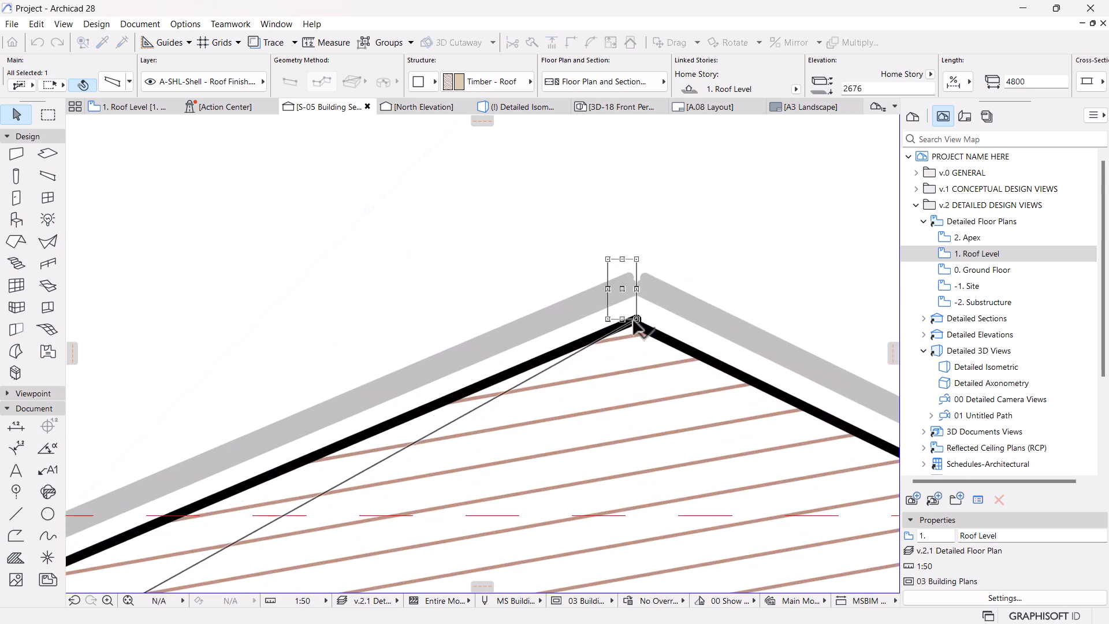
Turn off the True Line Weight display for the section.
scroll(641, 315, "up", 3)
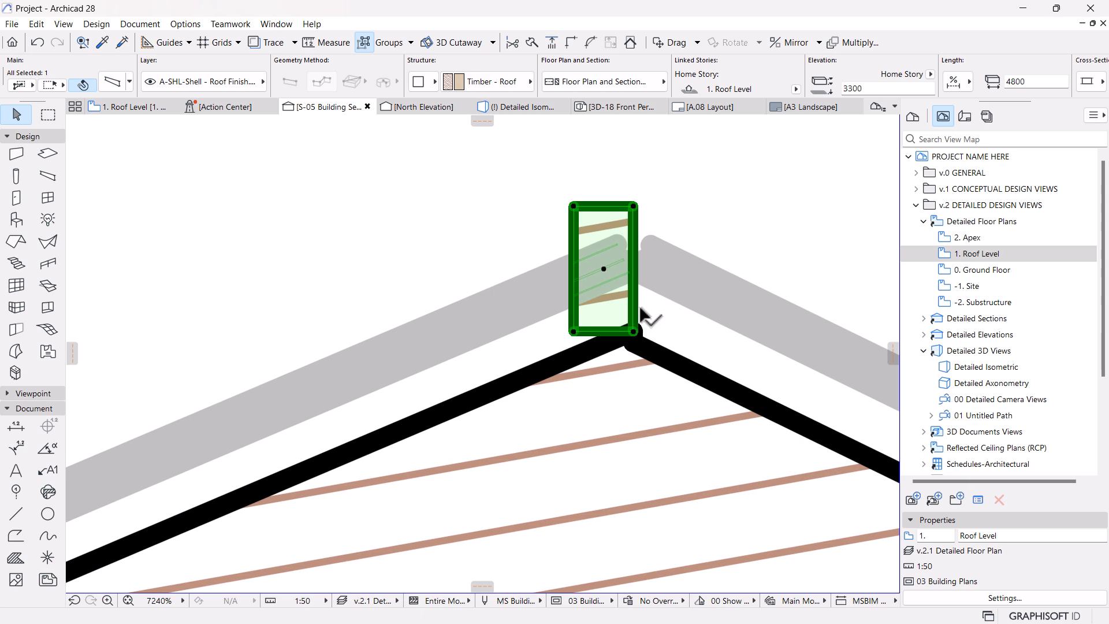
scroll(640, 258, "down", 5)
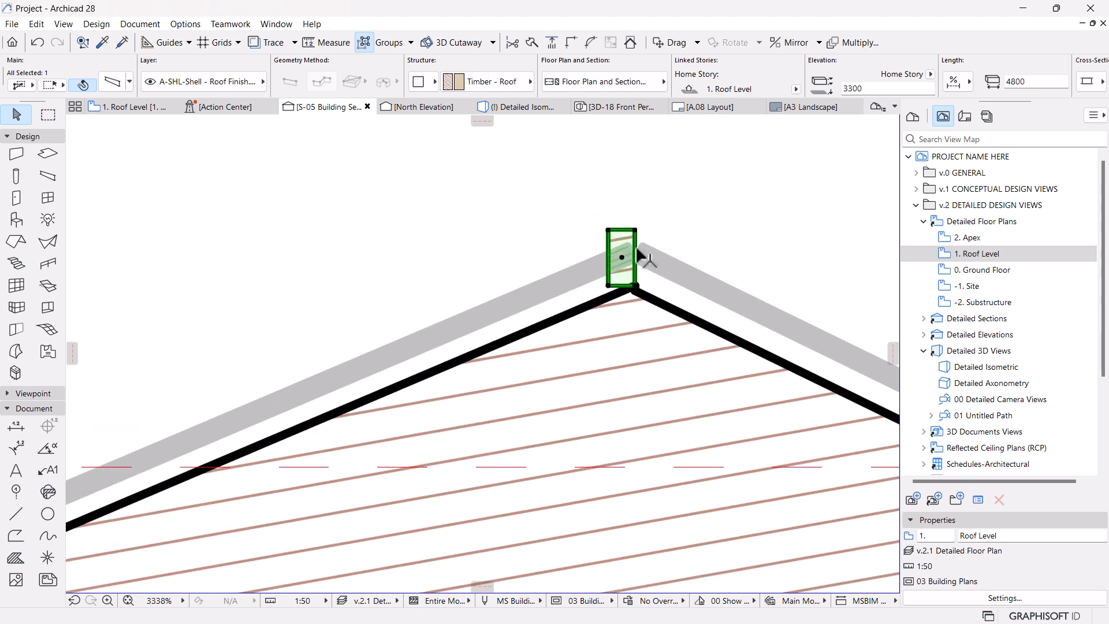
scroll(638, 256, "up", 3)
scroll(639, 255, "up", 3)
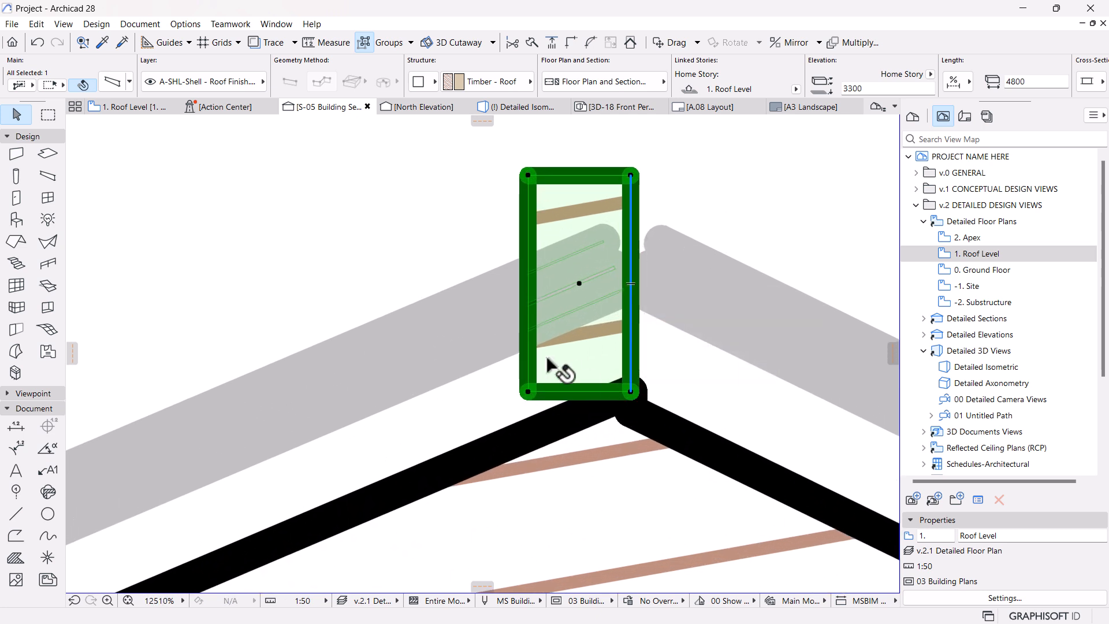
left_click(71, 24)
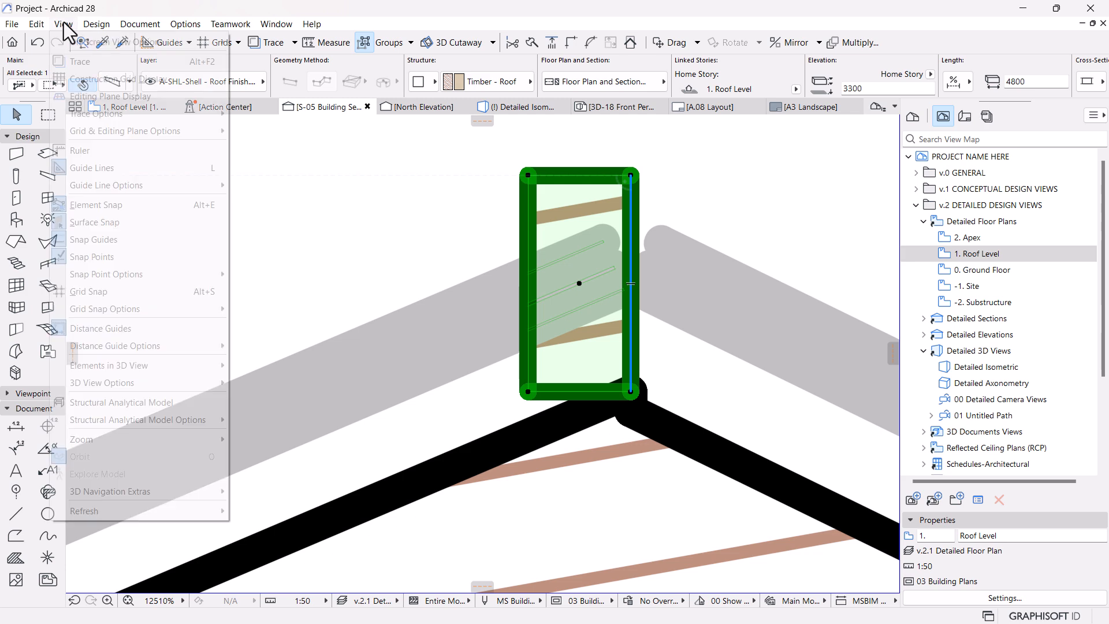
mouse_move(78, 43)
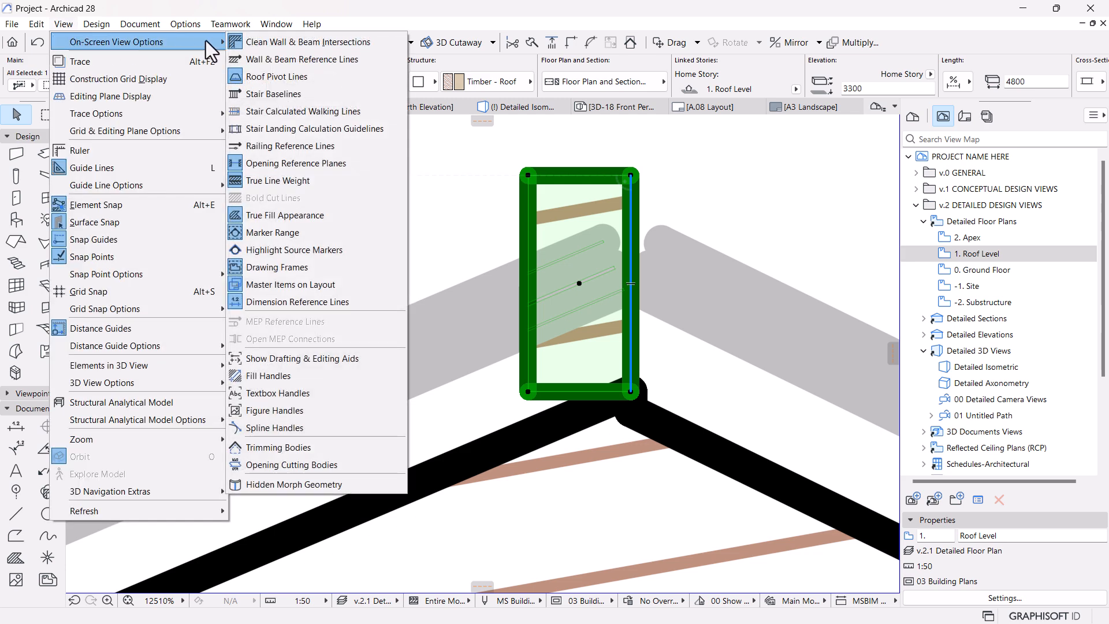
left_click(279, 186)
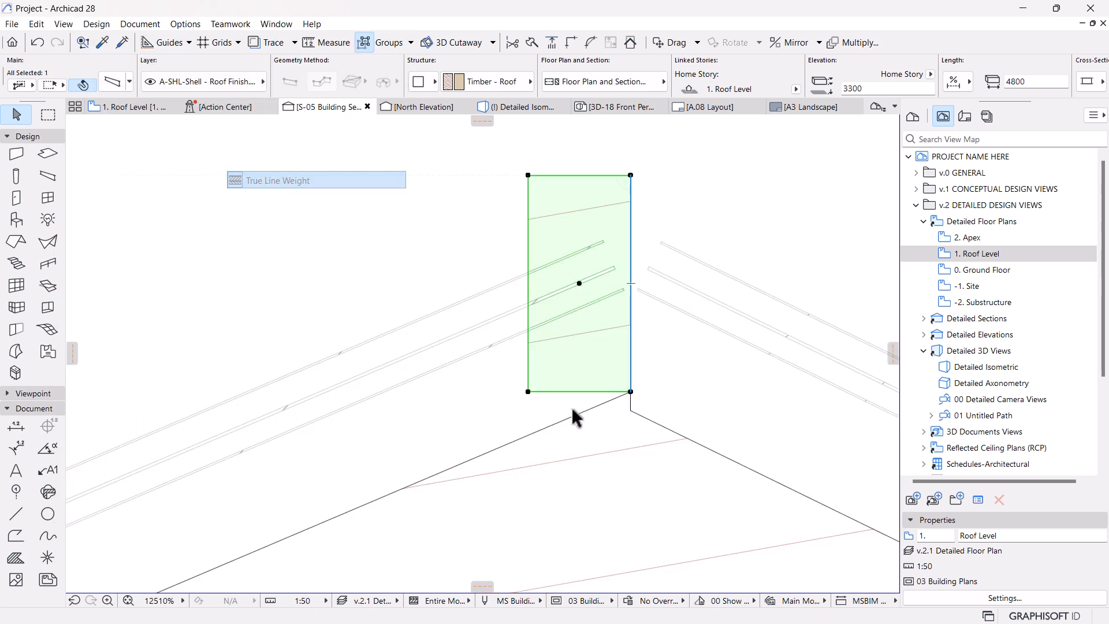
Rotate the beam at the ridge 23° about its own axis to match the left roof slope.
scroll(640, 404, "up", 3)
scroll(639, 411, "down", 3)
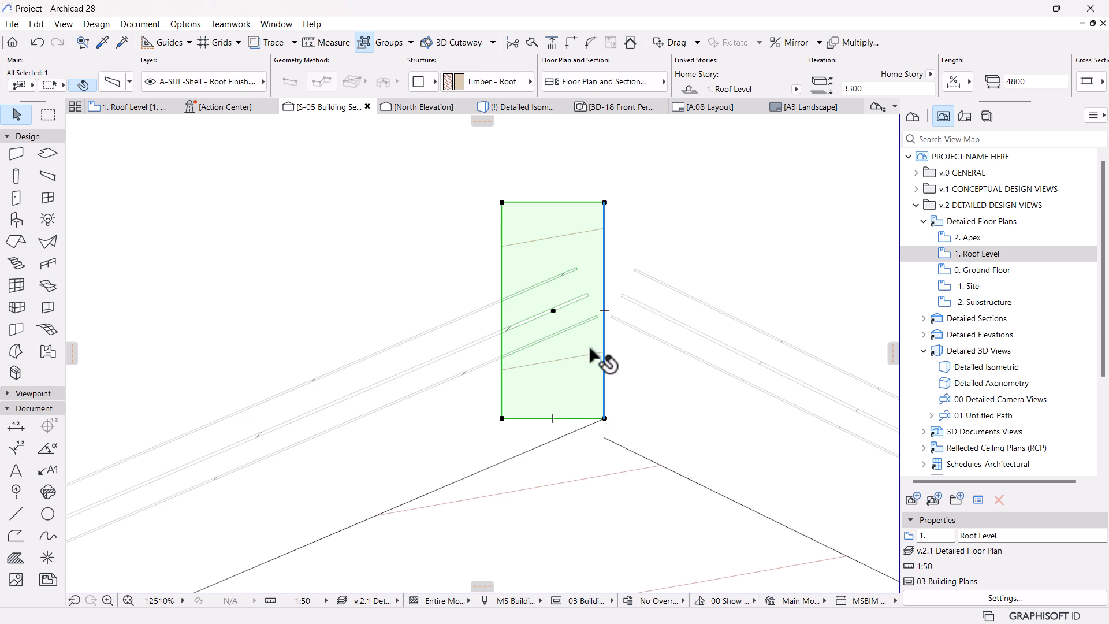
left_click(553, 311)
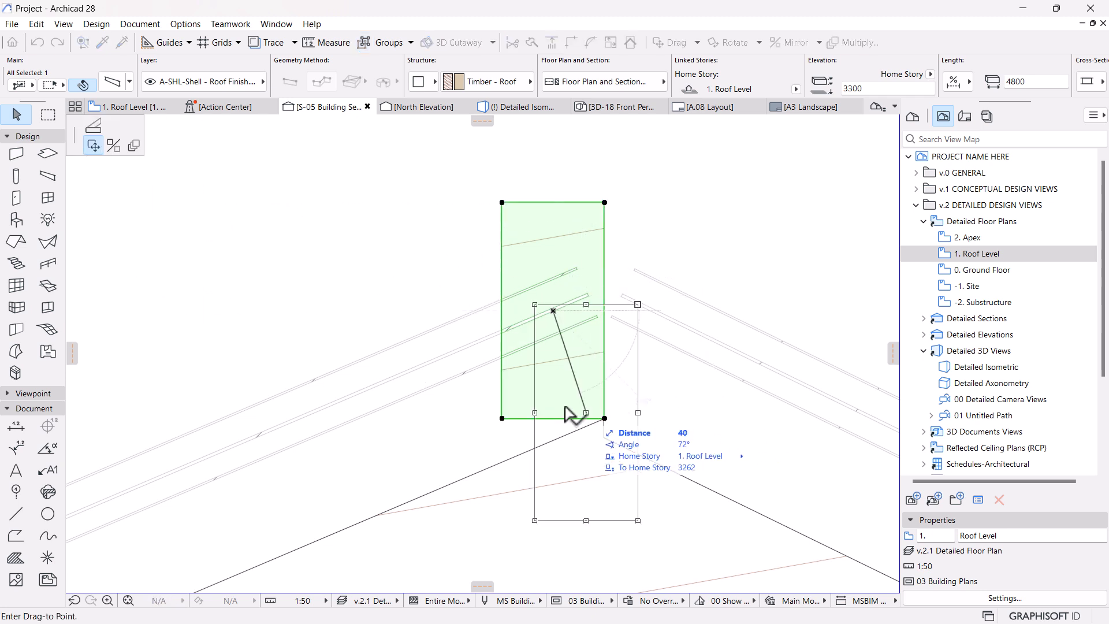
key("Escape")
left_click(604, 418)
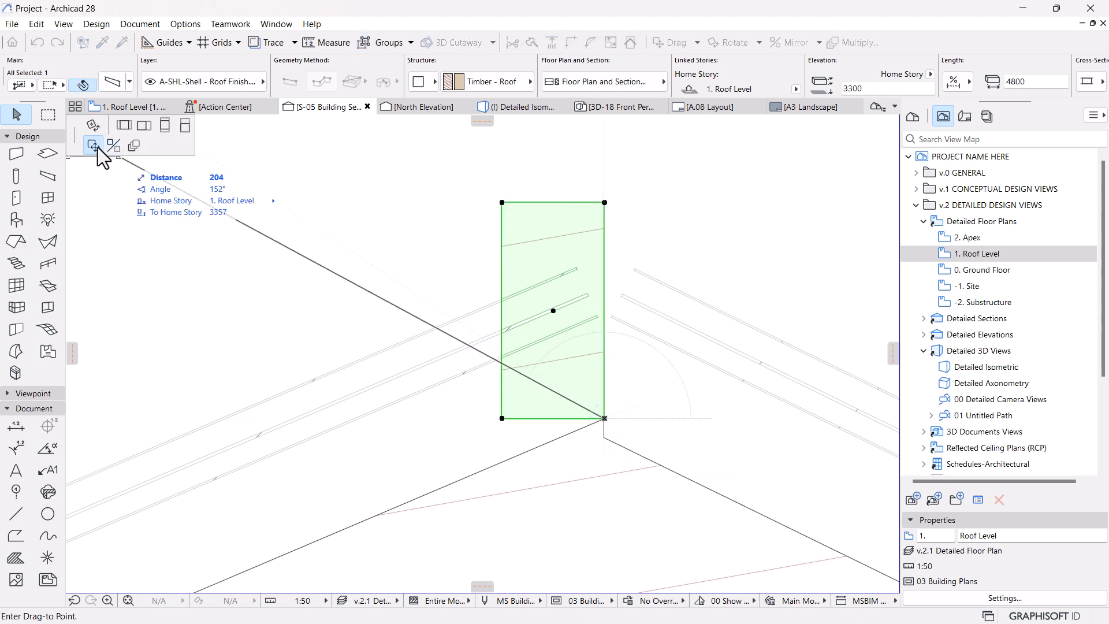
left_click(93, 126)
left_click(553, 311)
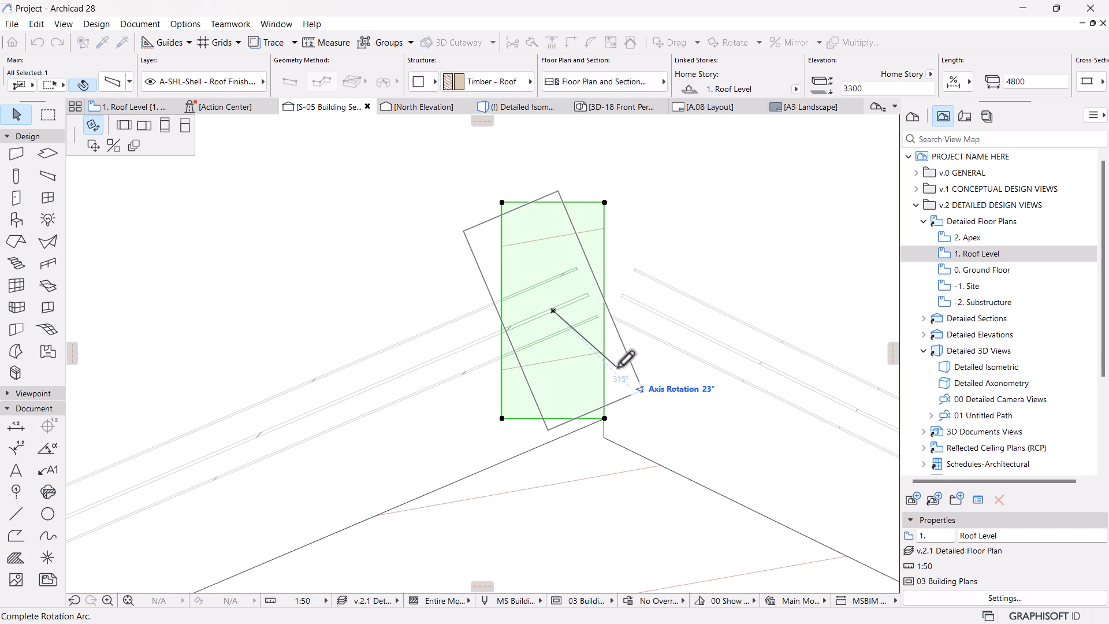
key("Return")
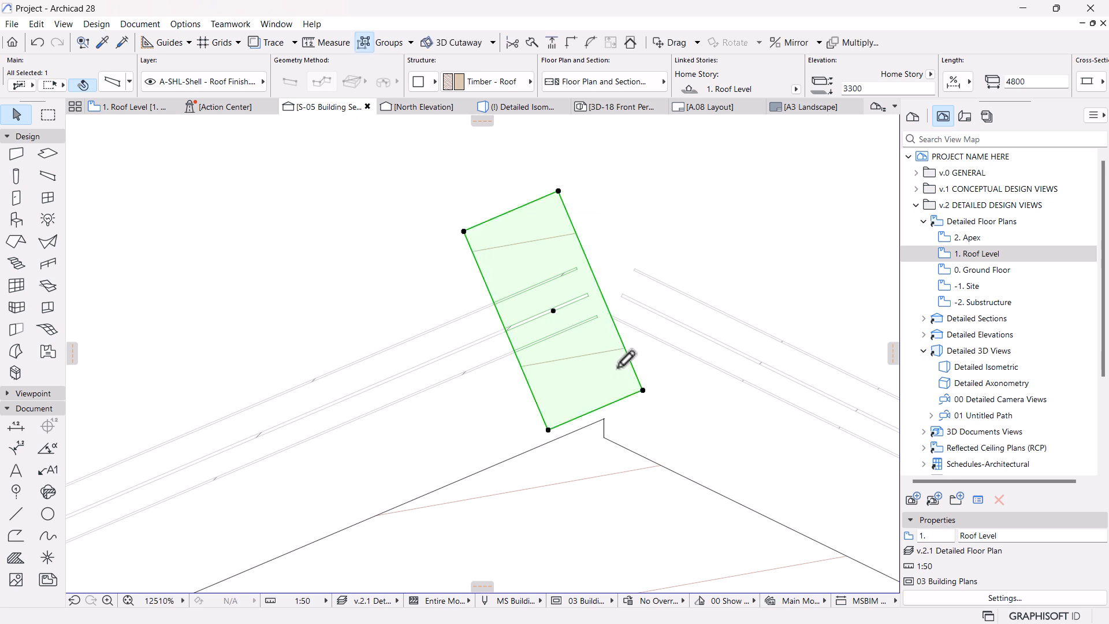
Move the rotated beam so its lower right corner meets the roof ridge point.
key("ctrl+d")
left_click(643, 390)
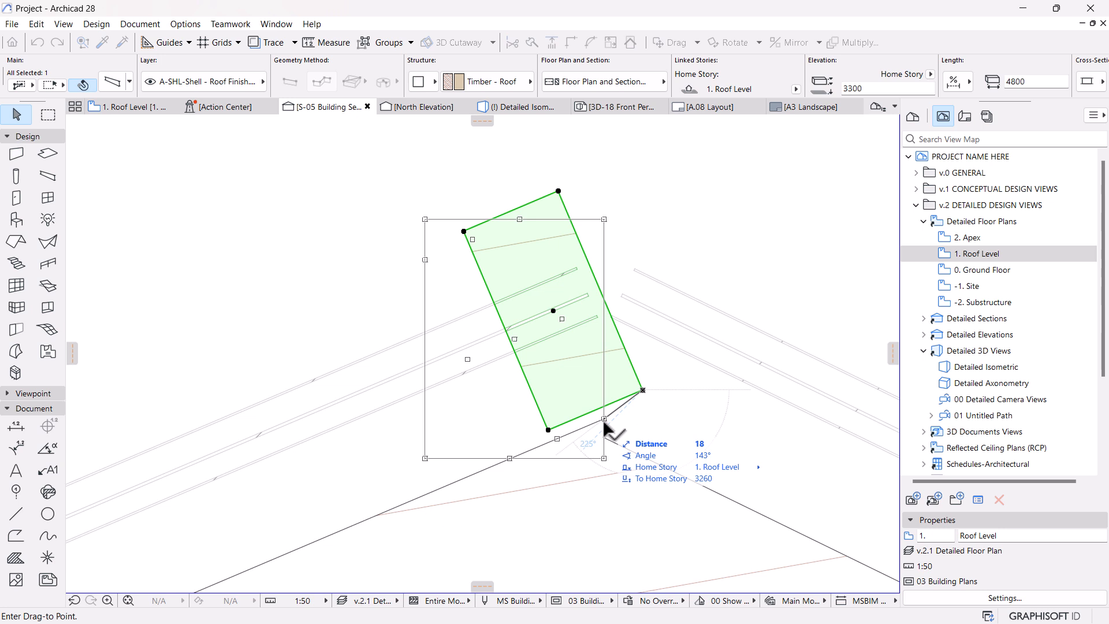
left_click(604, 419)
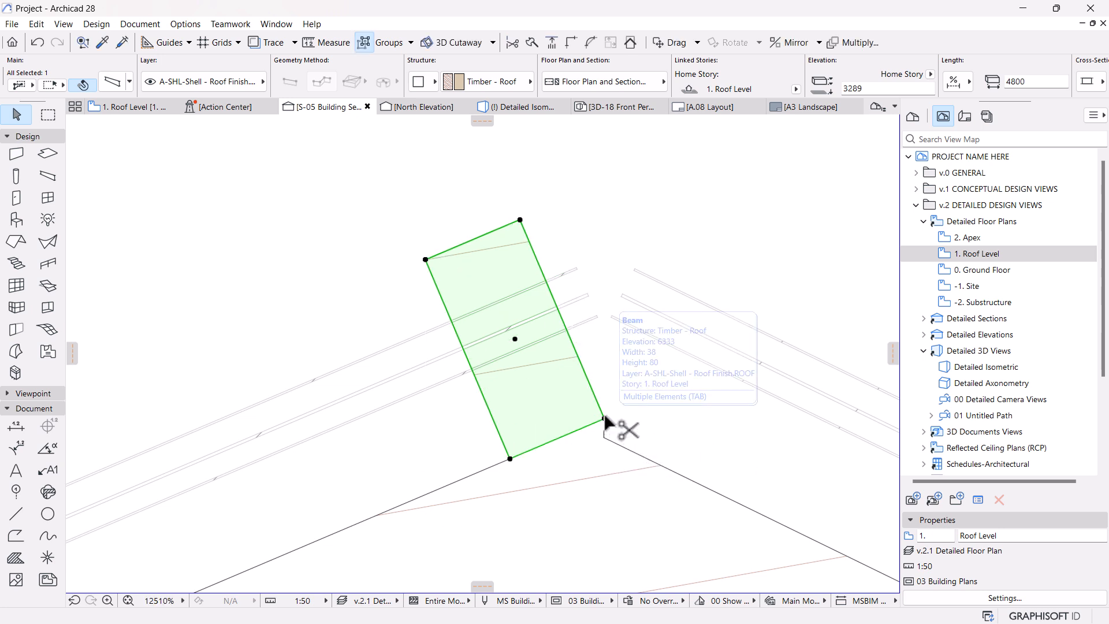
Move the beam 100 mm down the left roof slope from the ridge.
key("ctrl+d")
left_click(605, 419)
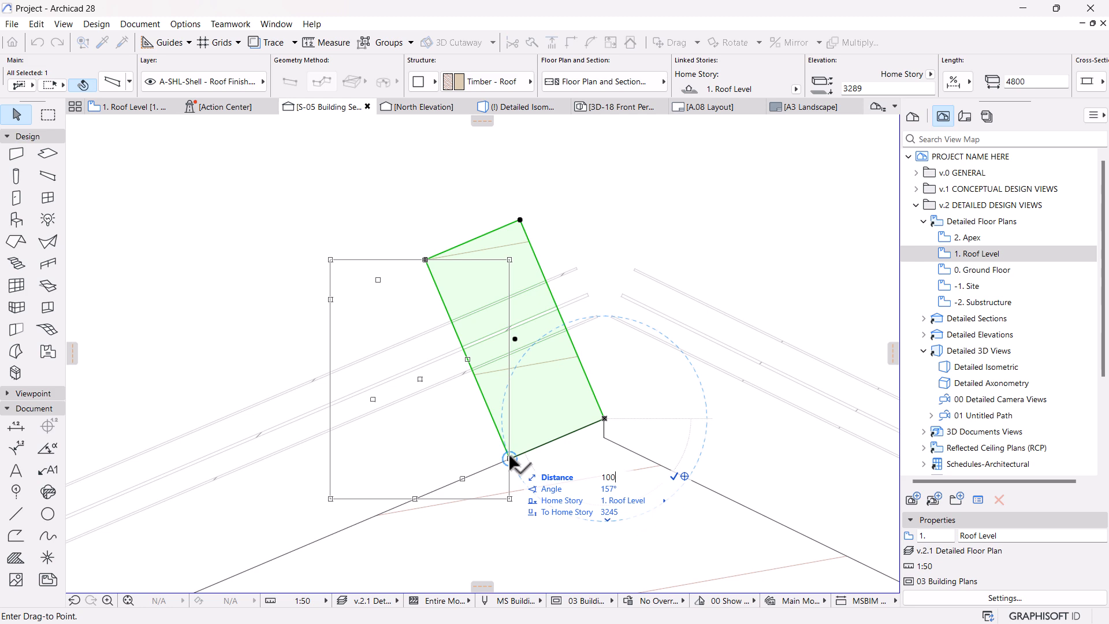
type("100")
key("Return")
Mirror a copy of the beam onto the right roof slope about the vertical axis through the ridge.
scroll(631, 376, "down", 10)
scroll(630, 383, "up", 5)
key("ctrl+alt+m")
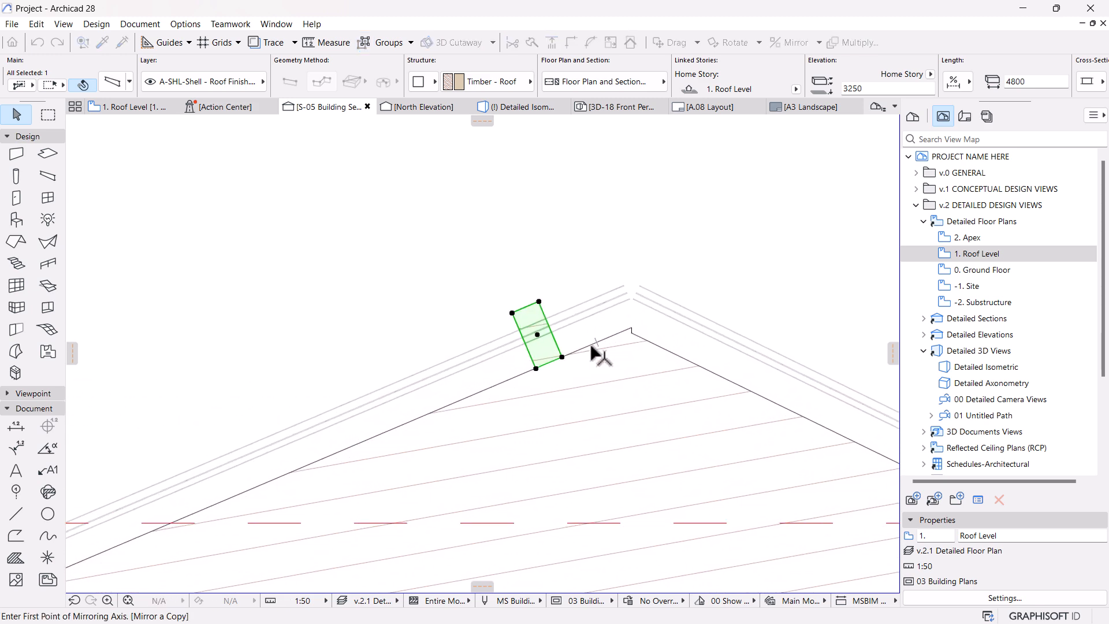
key("Escape")
left_click(635, 386)
Move the right roof plane up so its ridge corner coincides with the left roof's ridge corner.
scroll(661, 328, "up", 4)
left_click(601, 340)
scroll(533, 317, "down", 10)
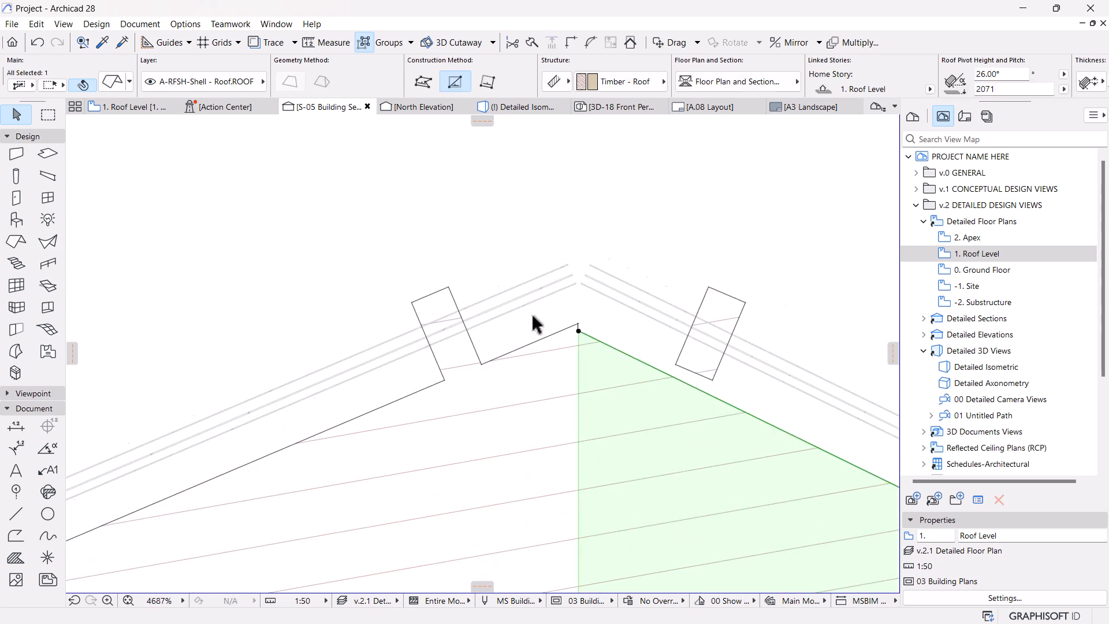
scroll(546, 442, "up", 9)
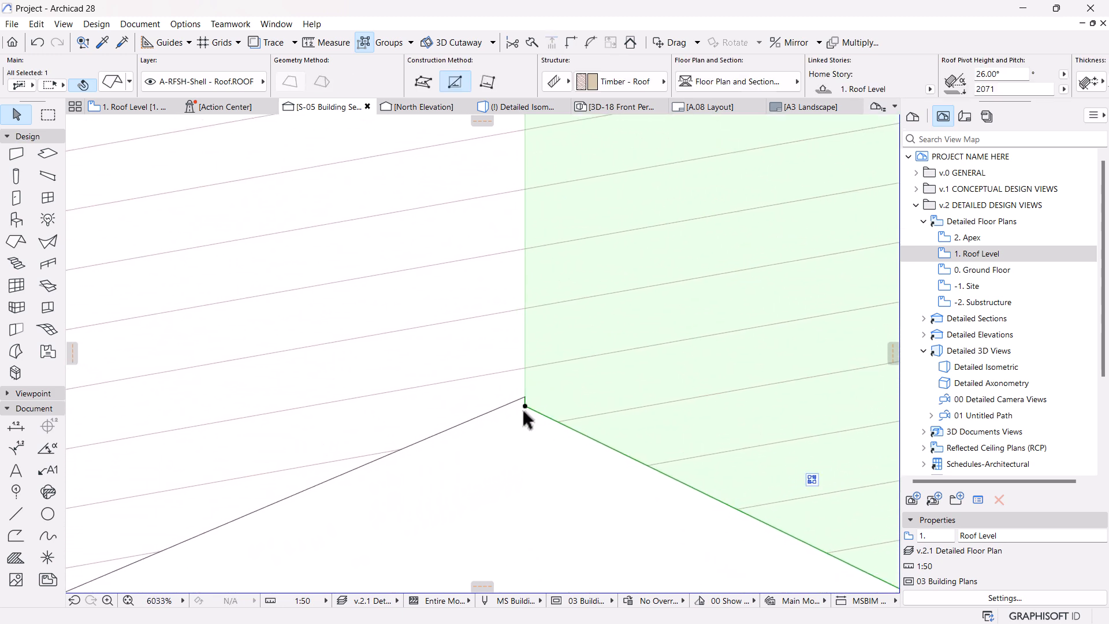
key("ctrl+d")
left_click(525, 406)
left_click(508, 427)
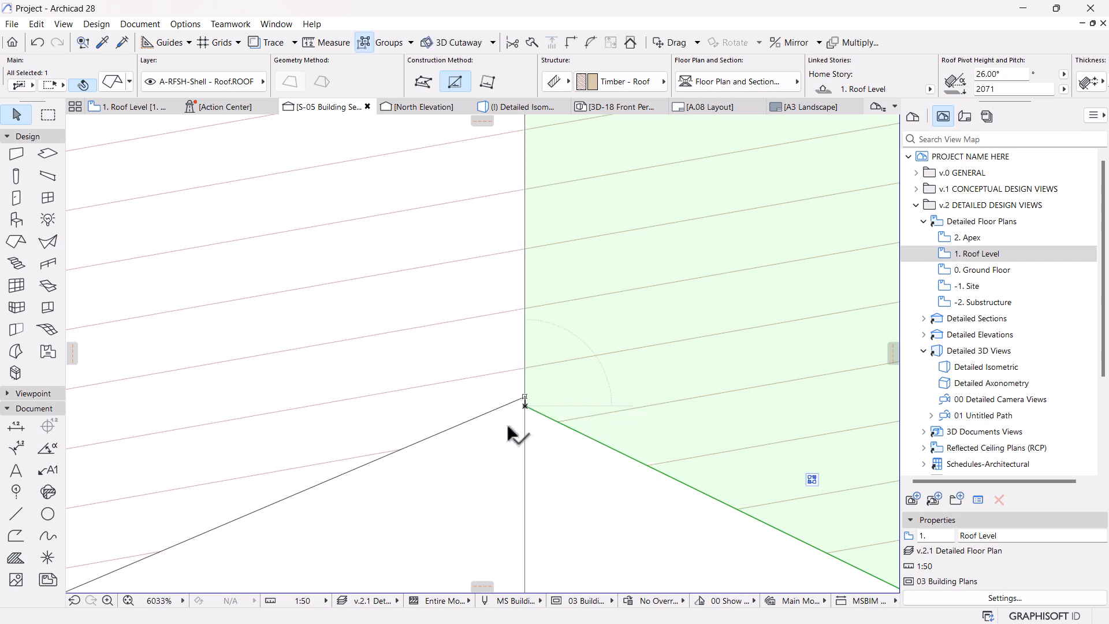
scroll(509, 427, "down", 6)
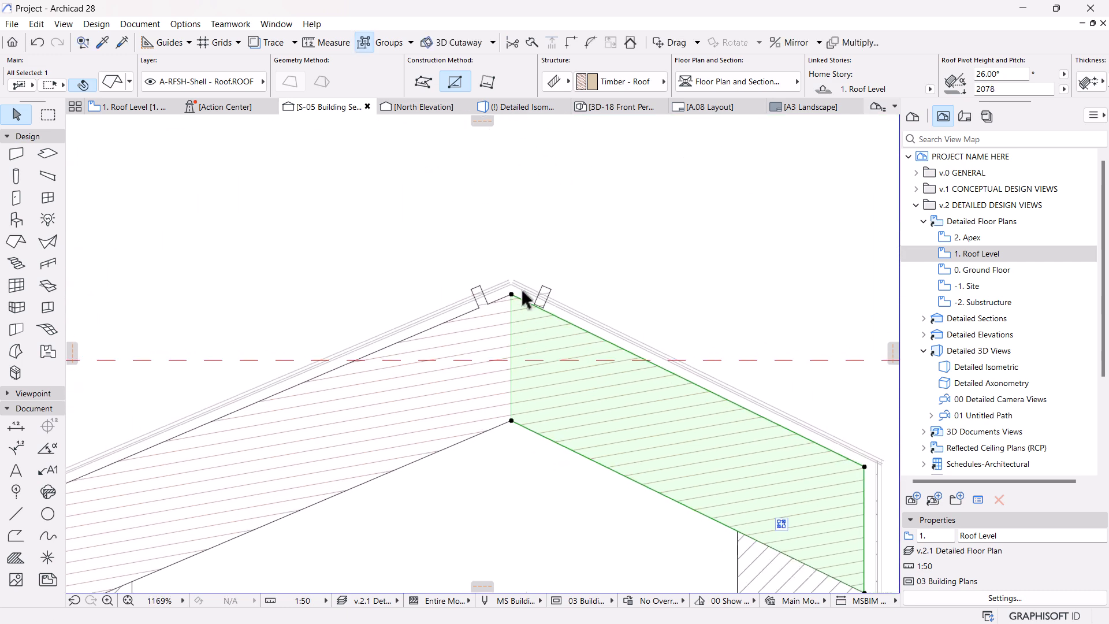
Move the mirrored beam so its lower left corner rests on the right roof slope.
scroll(490, 274, "up", 5)
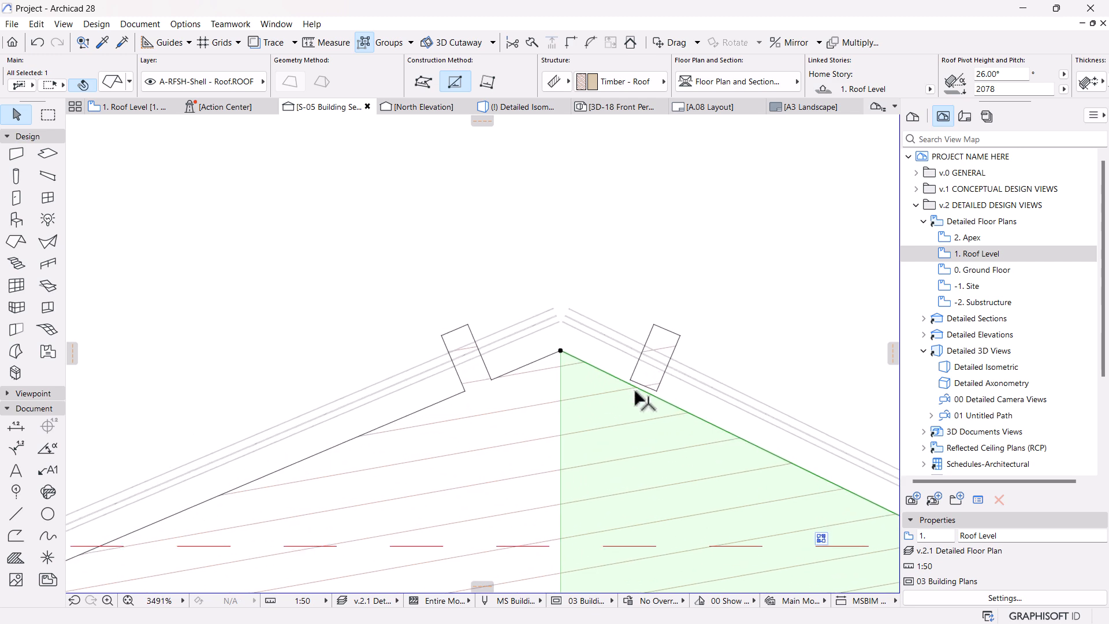
left_click(638, 389)
key("ctrl+d")
left_click(630, 381)
left_click(628, 382)
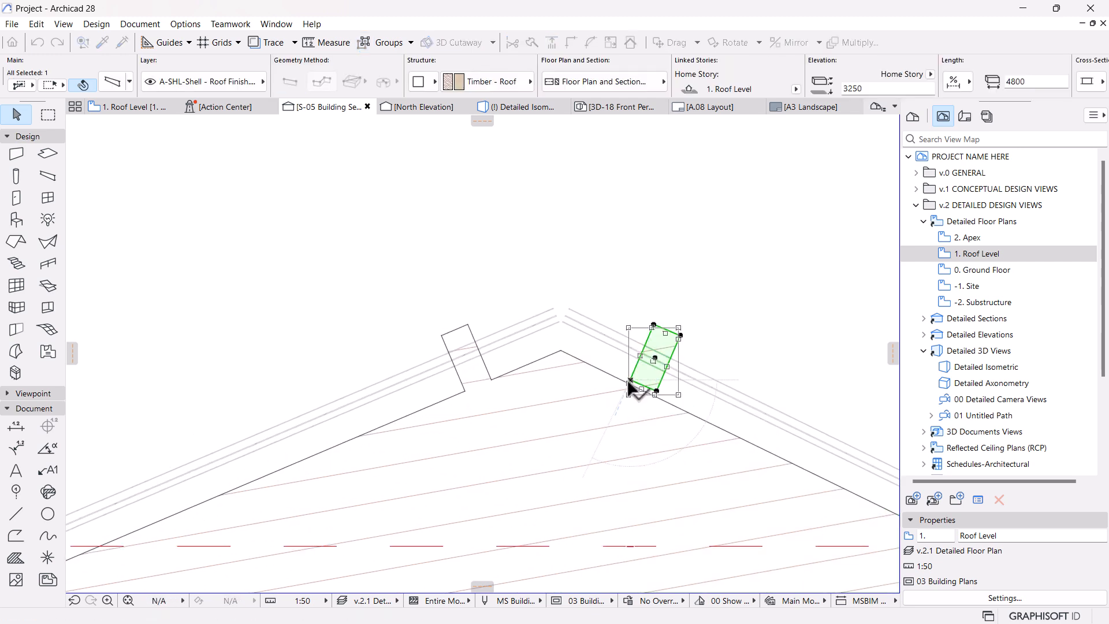
Rotate the beam on the right roof slope to an axis rotation of 333° so its base follows the slope.
left_click(713, 442)
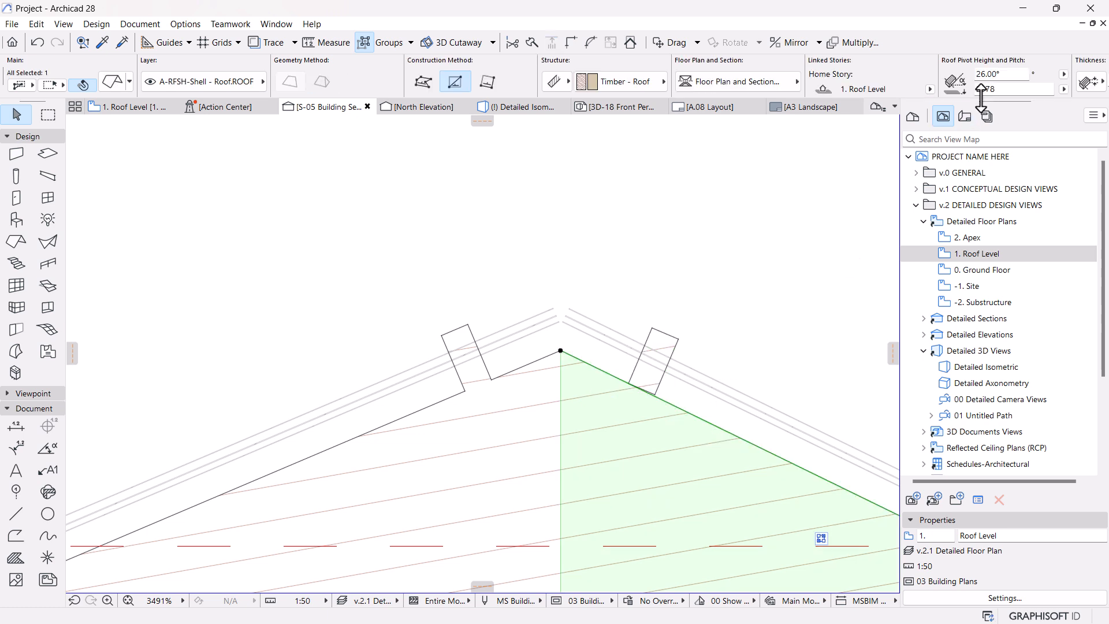
left_click(666, 333)
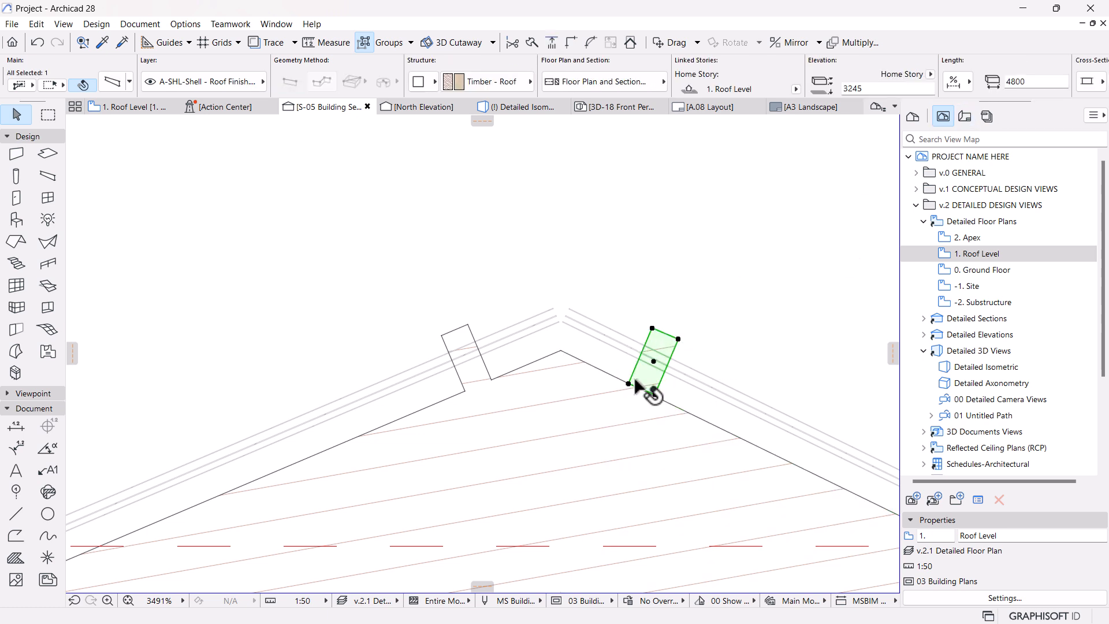
left_click(629, 380)
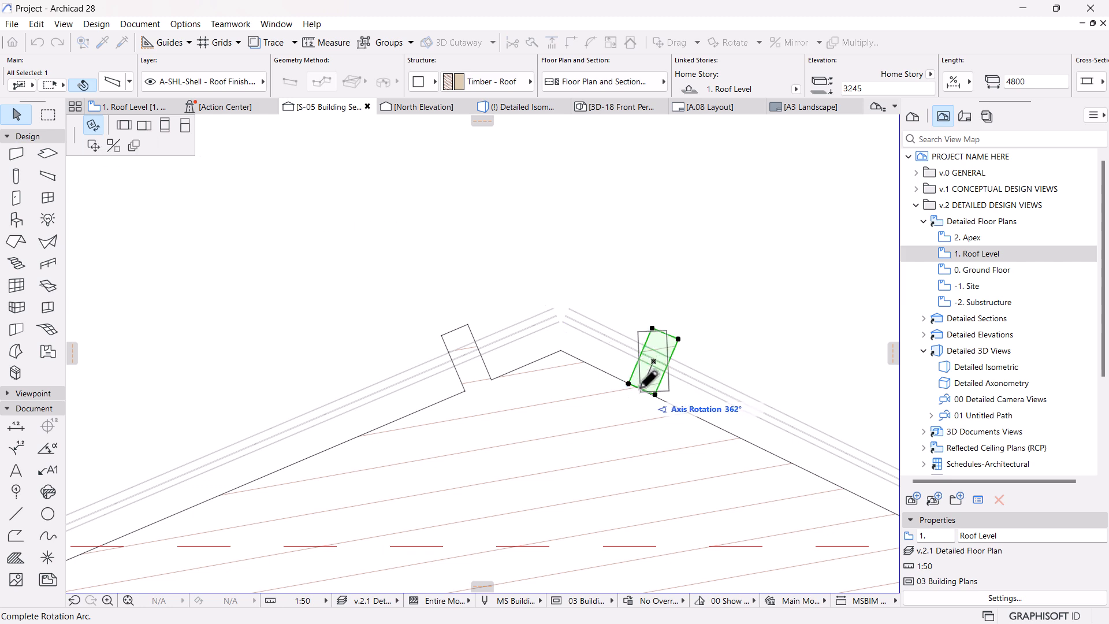
scroll(633, 380, "up", 4)
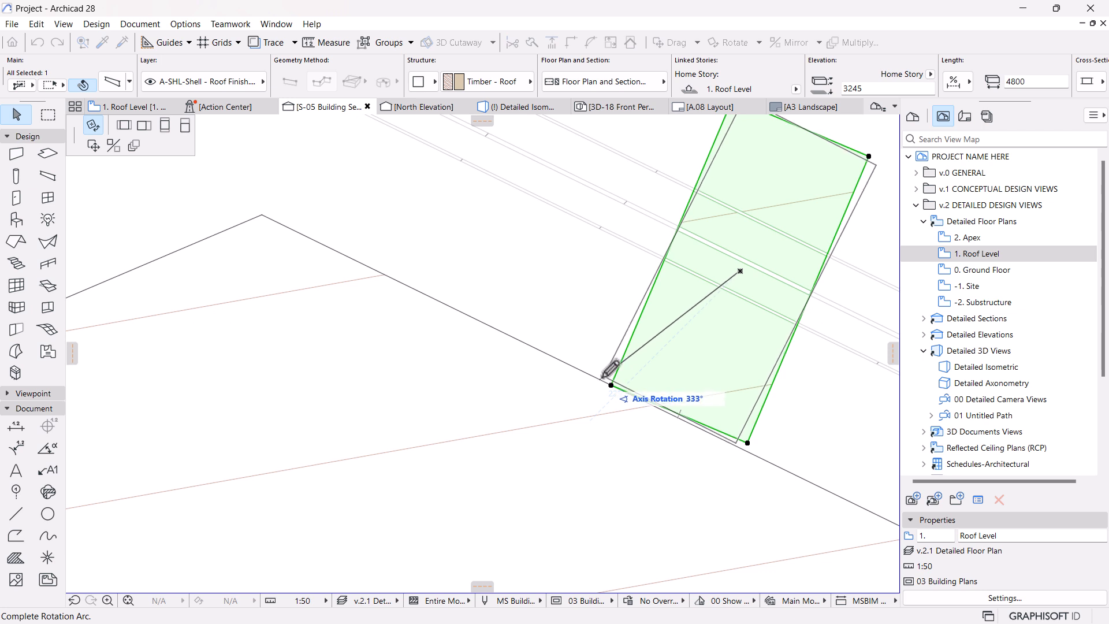
left_click(606, 376)
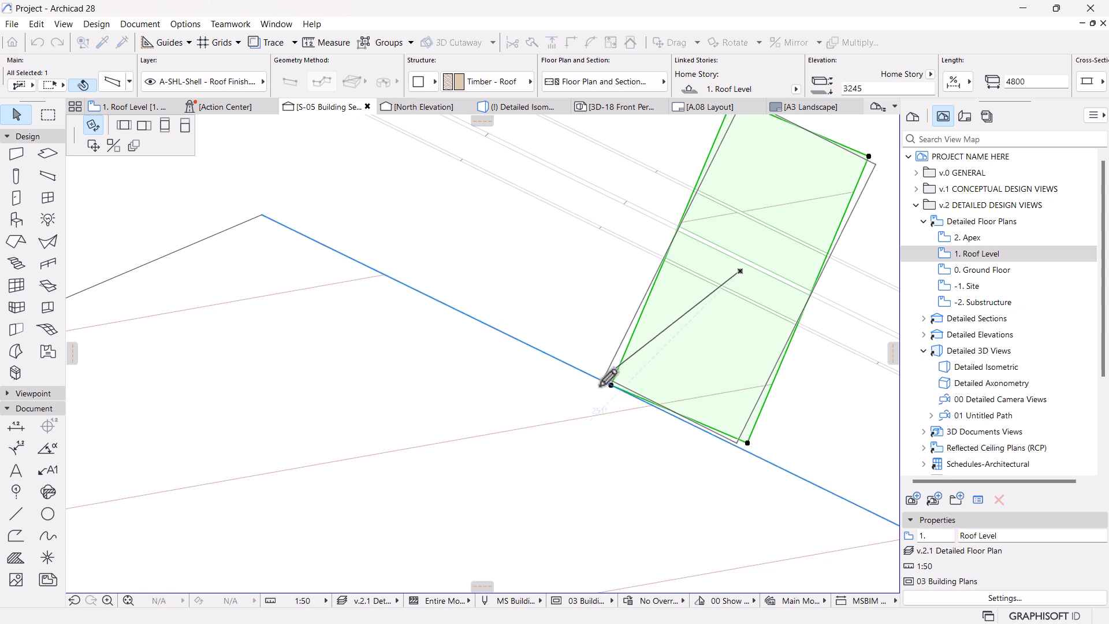
left_click(608, 379)
Move the rotated beam so its lower left corner lies on the right roof slope line.
key("ctrl+d")
left_click(603, 378)
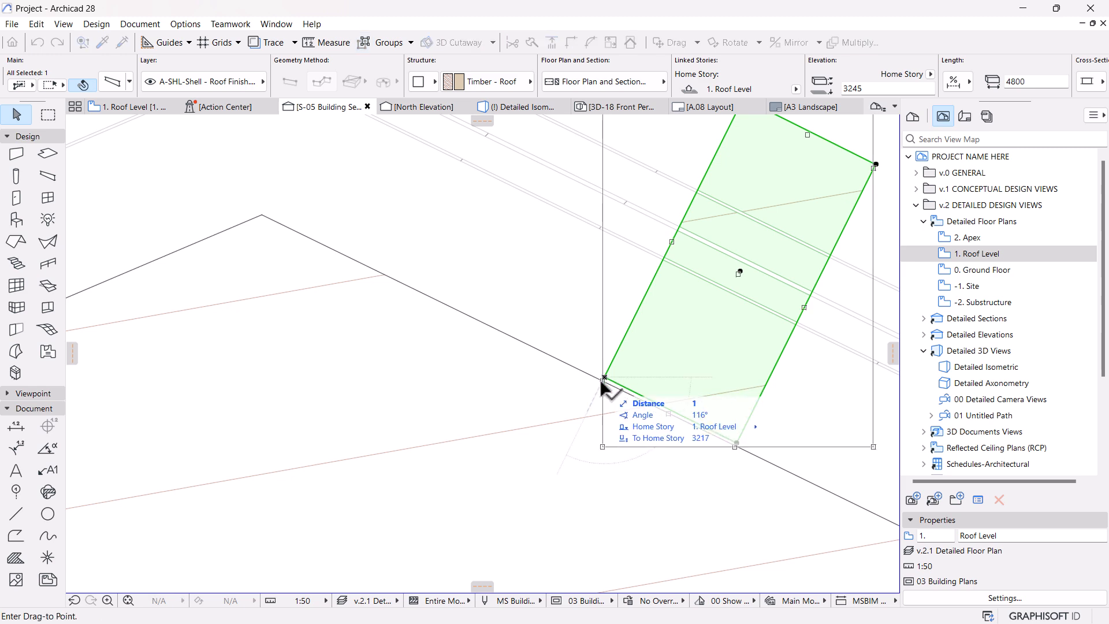
left_click(567, 337)
scroll(566, 341, "down", 4)
scroll(581, 361, "down", 8)
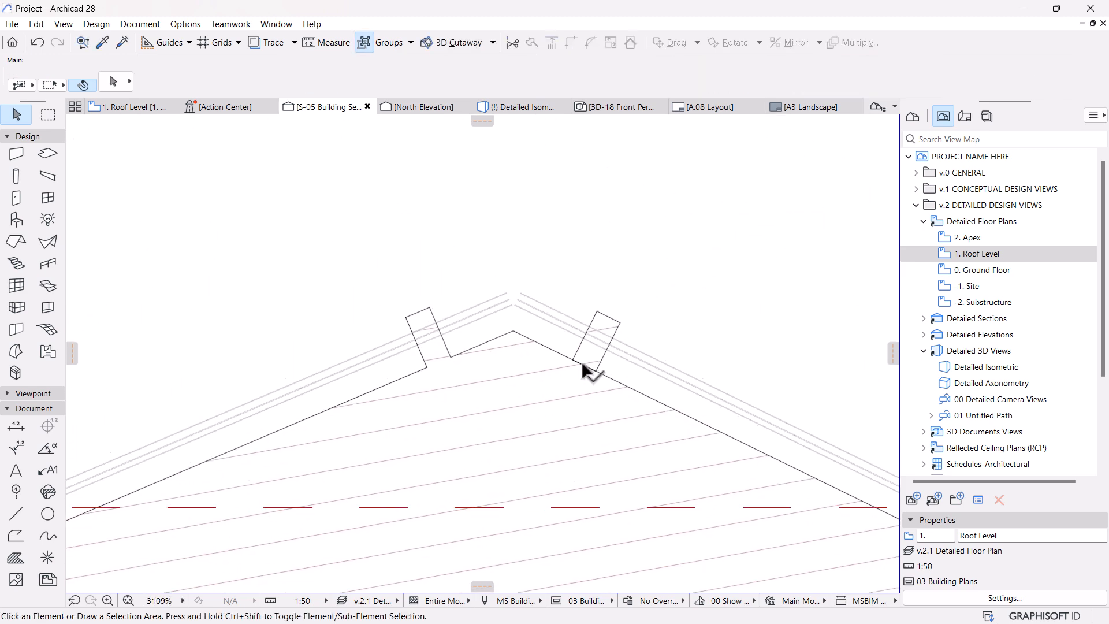
Move the left profiled roof sheet up along the beam's side so its underside meets the beam's upper right corner.
scroll(568, 364, "down", 3)
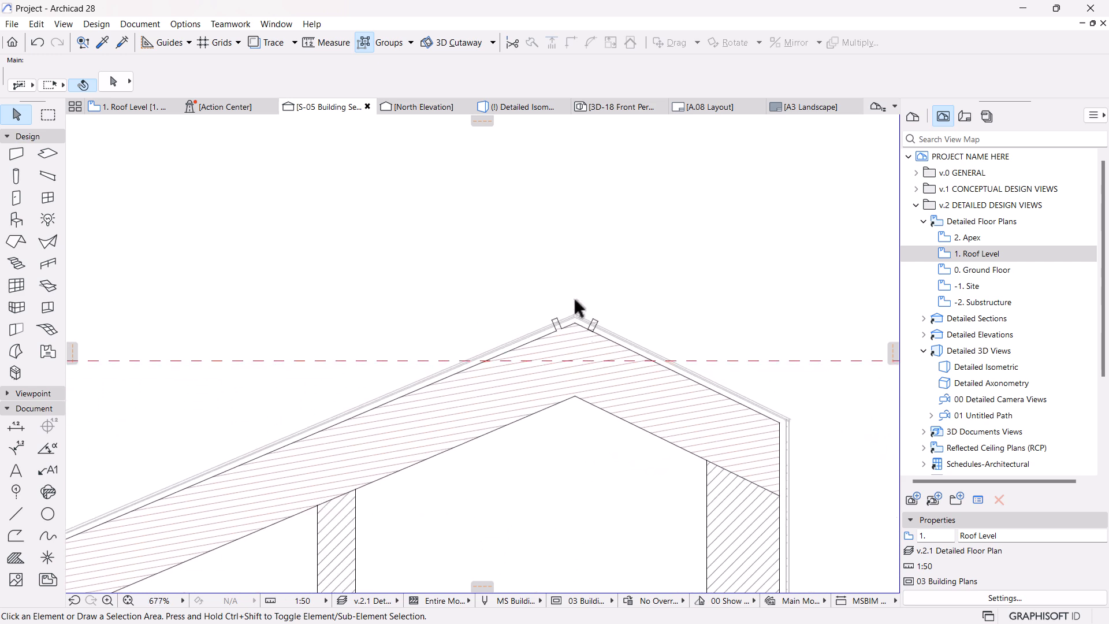
scroll(614, 335, "up", 9)
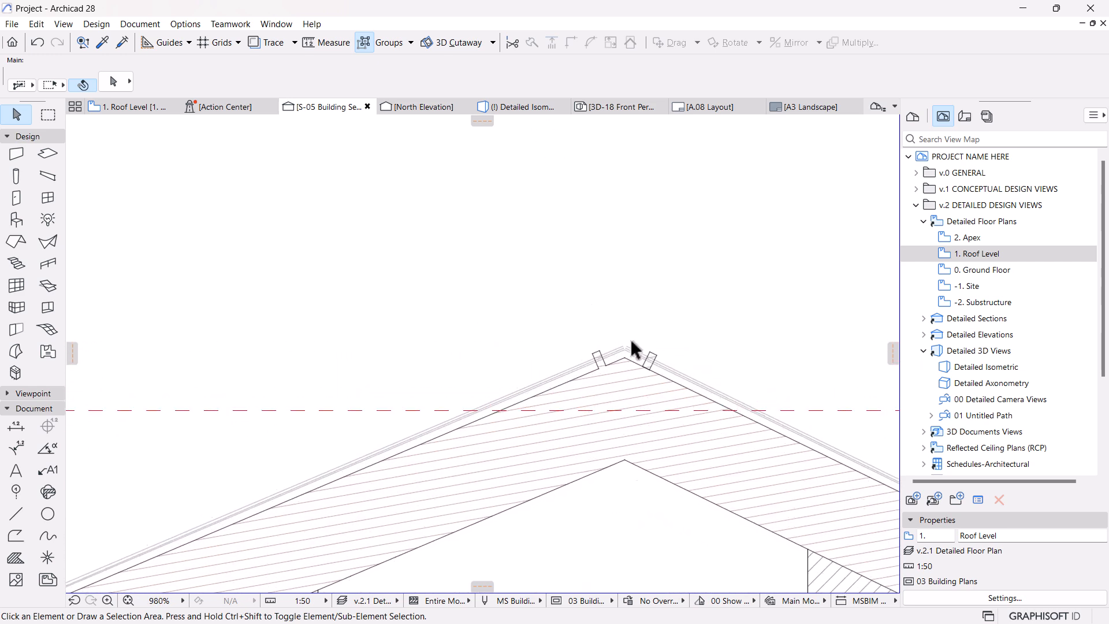
left_click(590, 387)
scroll(512, 408, "up", 1)
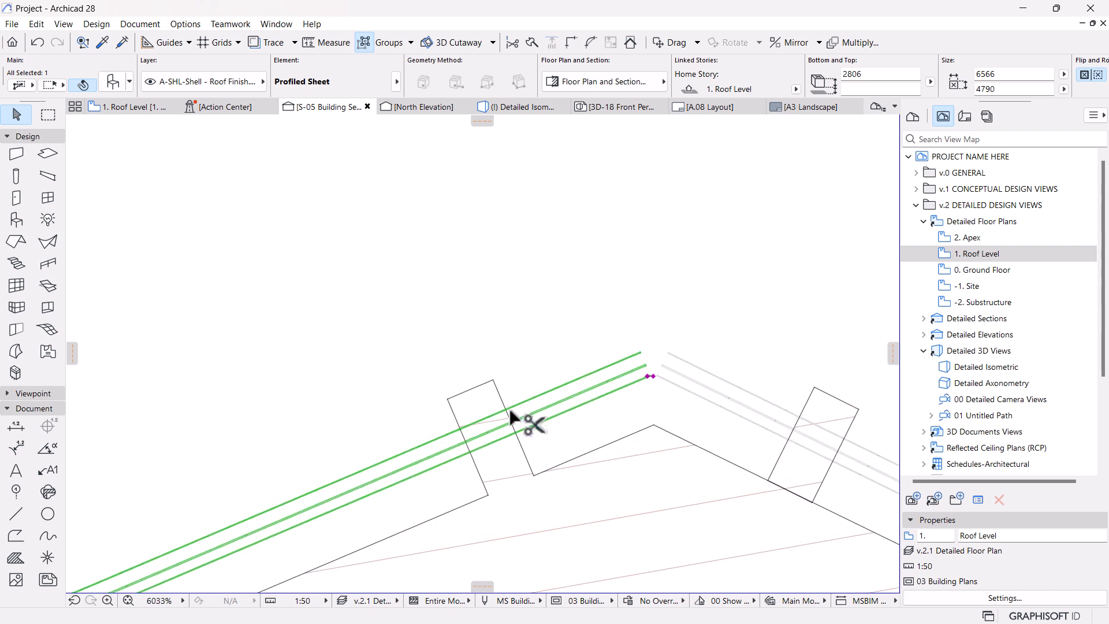
key("ctrl+d")
left_click(516, 433)
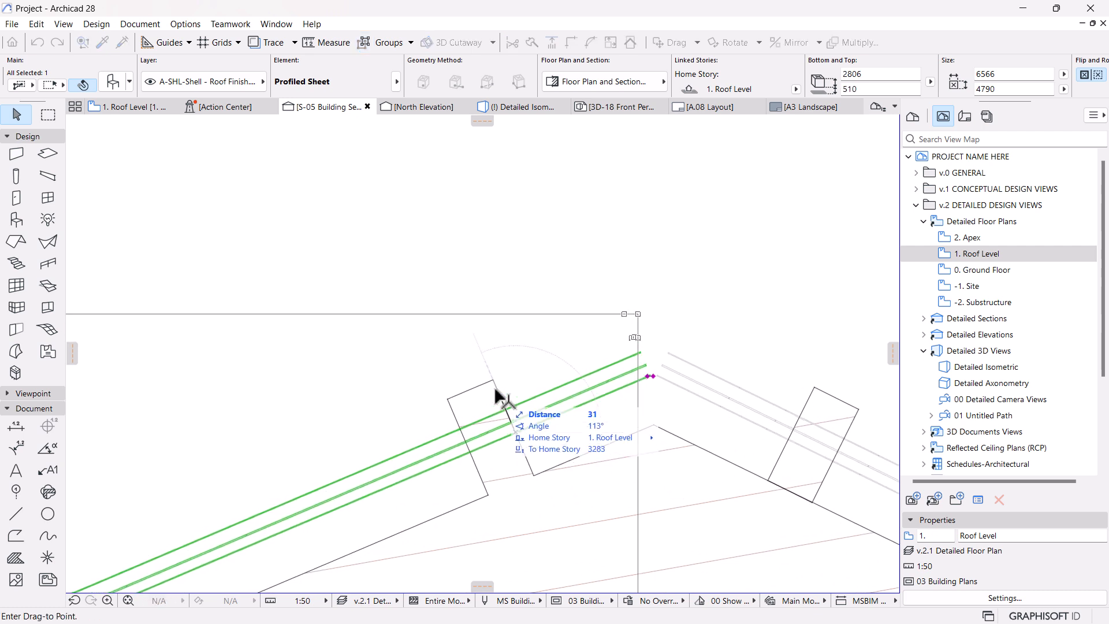
left_click(493, 380)
Move the right profiled roof sheet up along the right beam's side so its underside meets the beam's upper left corner.
left_click(680, 396)
key("ctrl+d")
left_click(788, 439)
left_click(815, 388)
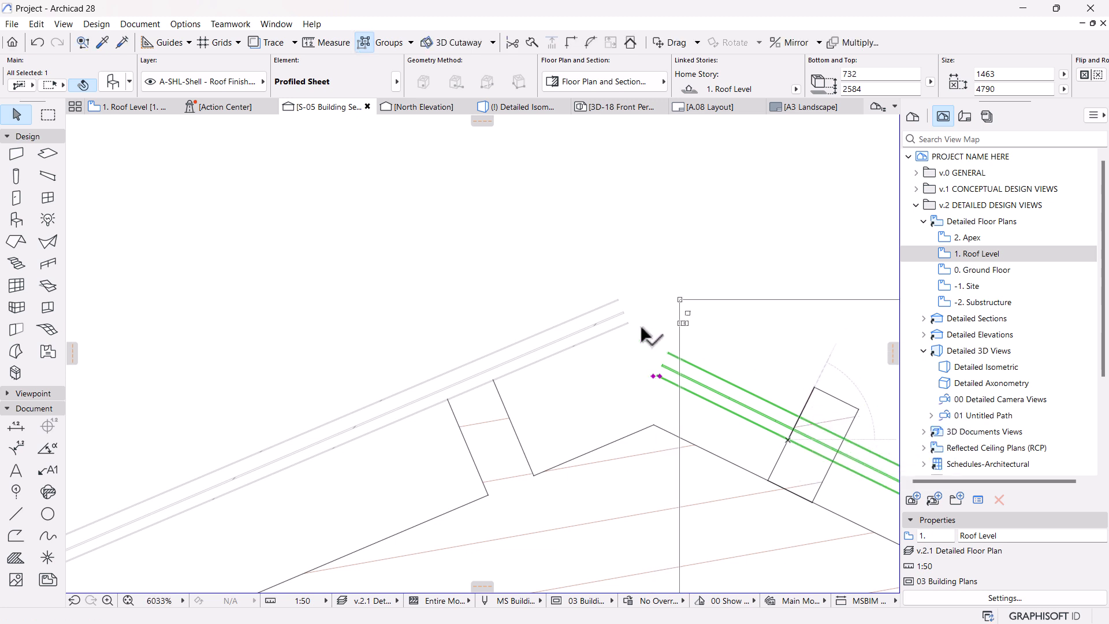
scroll(636, 327, "down", 5)
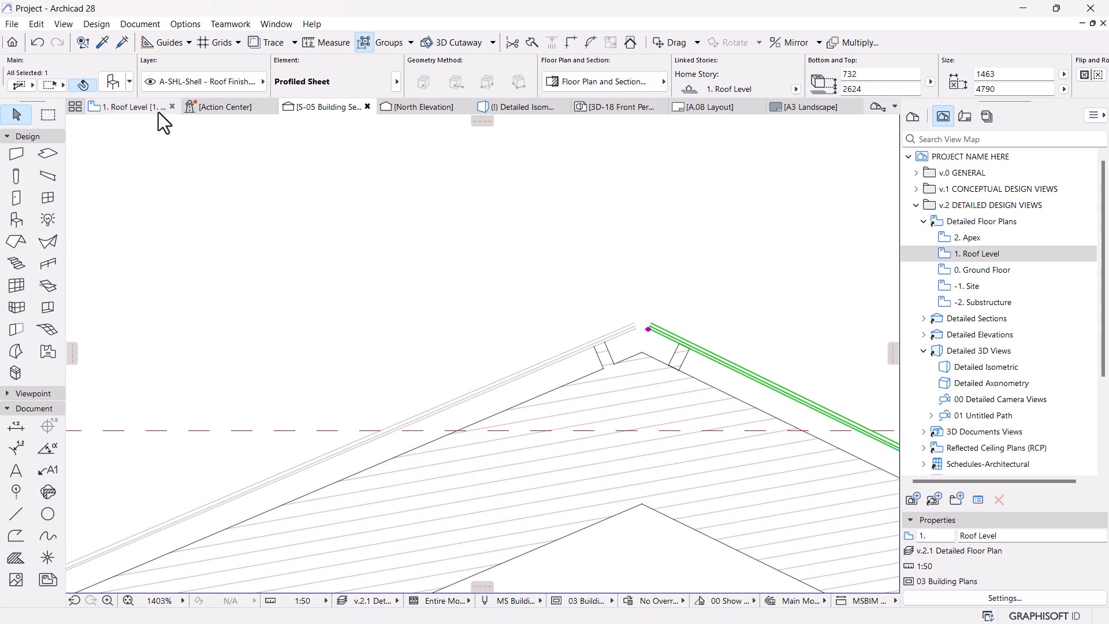
Refine the right beam's axis rotation to 334° so its base runs parallel to the roof slope.
mouse_move(144, 109)
scroll(676, 338, "up", 5)
scroll(677, 353, "up", 3)
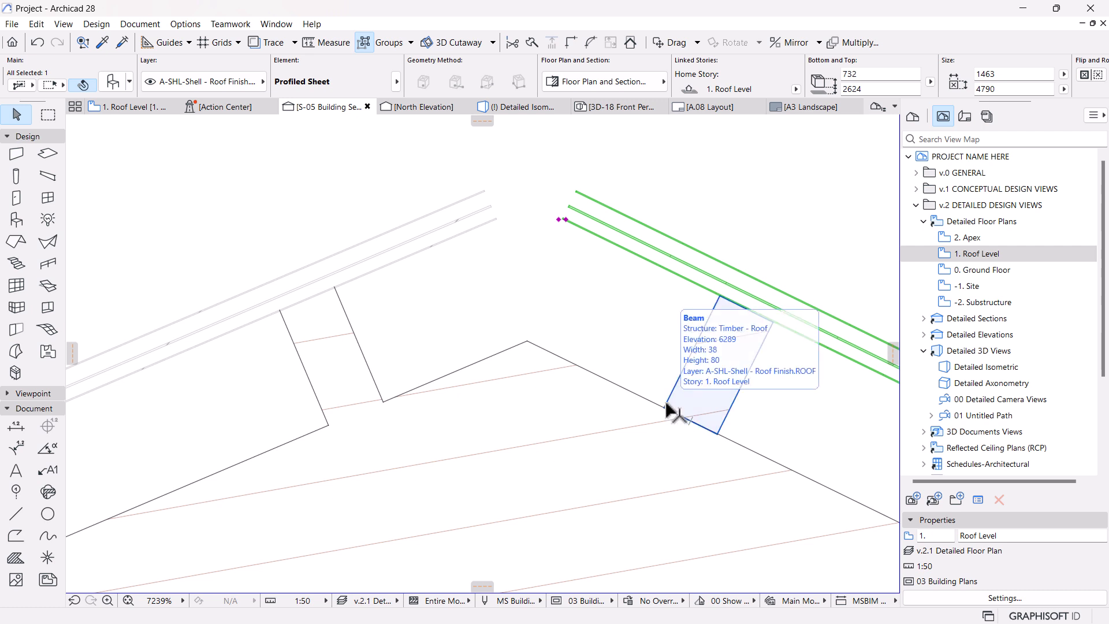
mouse_move(671, 411)
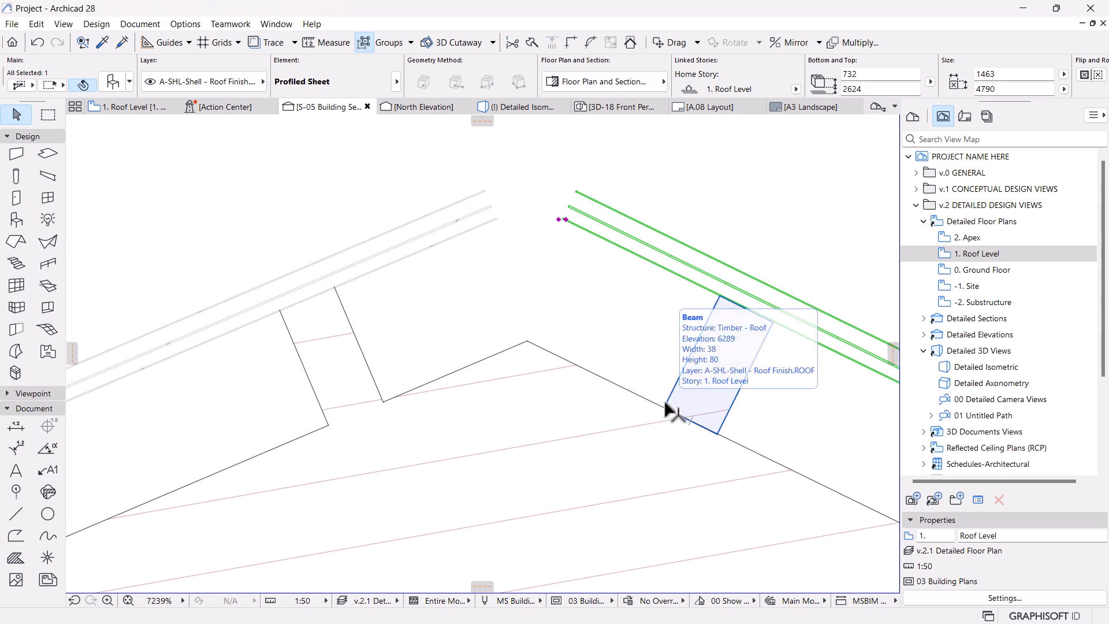
scroll(670, 412, "up", 7)
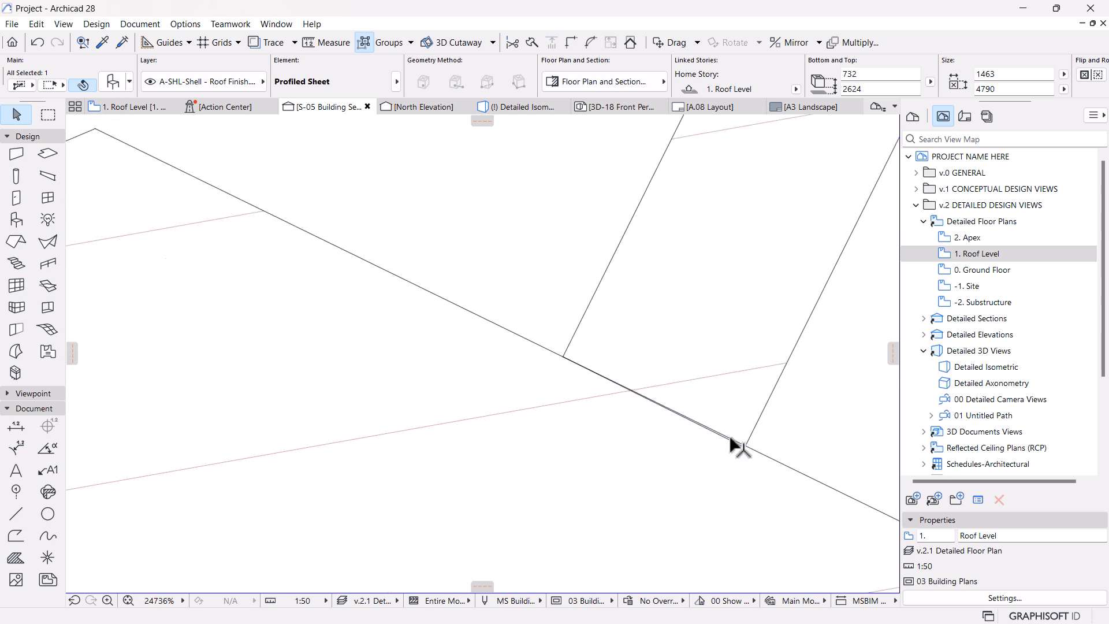
left_click(786, 400)
scroll(787, 404, "up", 6)
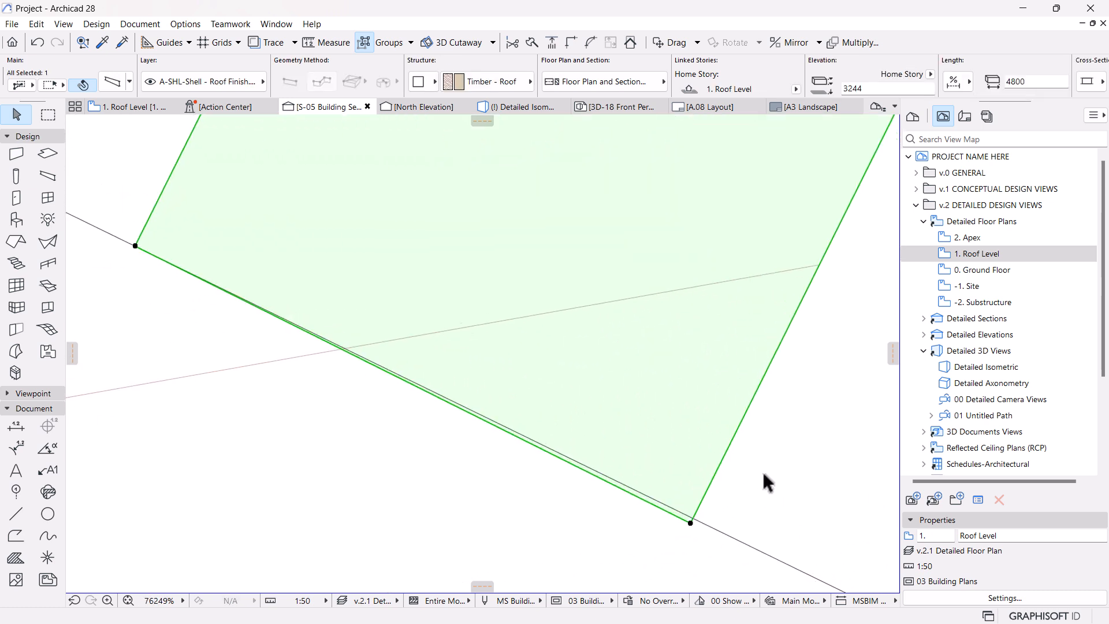
left_click(120, 240)
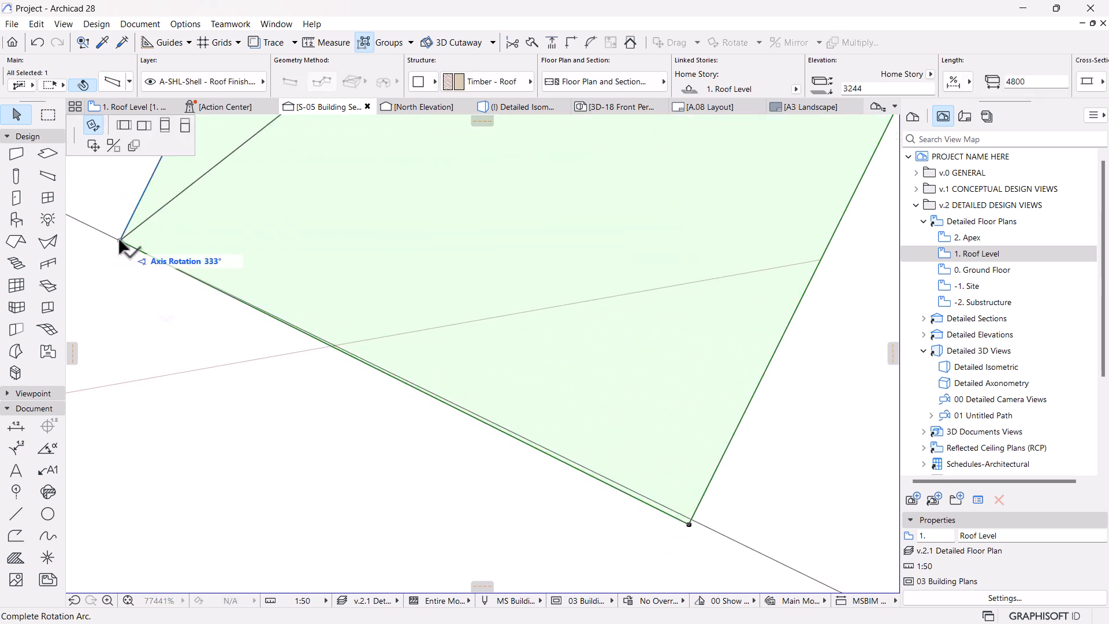
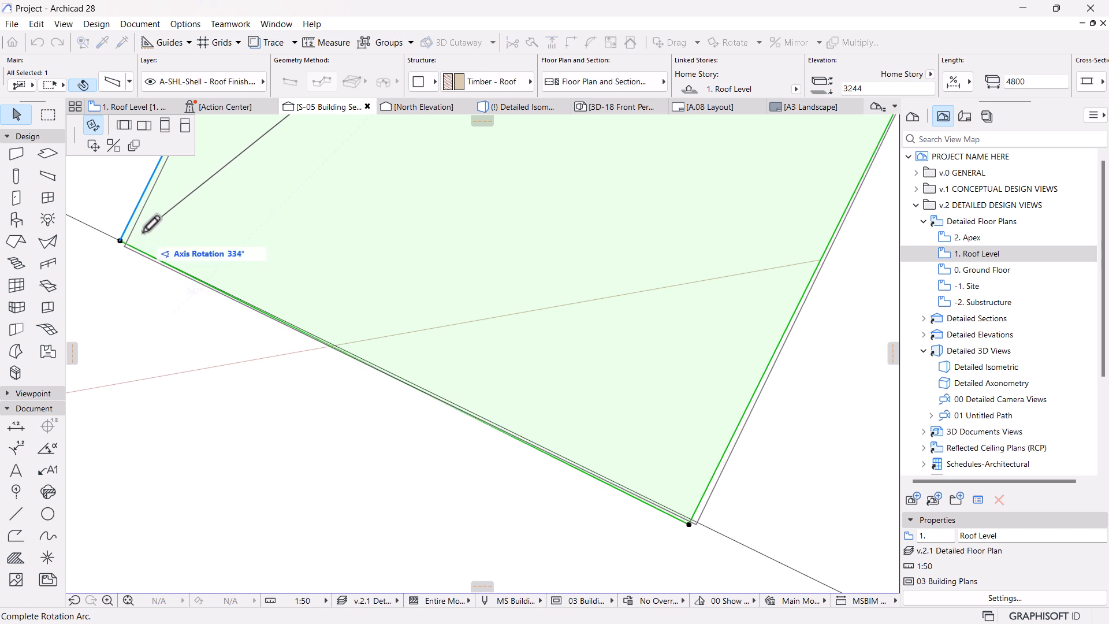
left_click(145, 229)
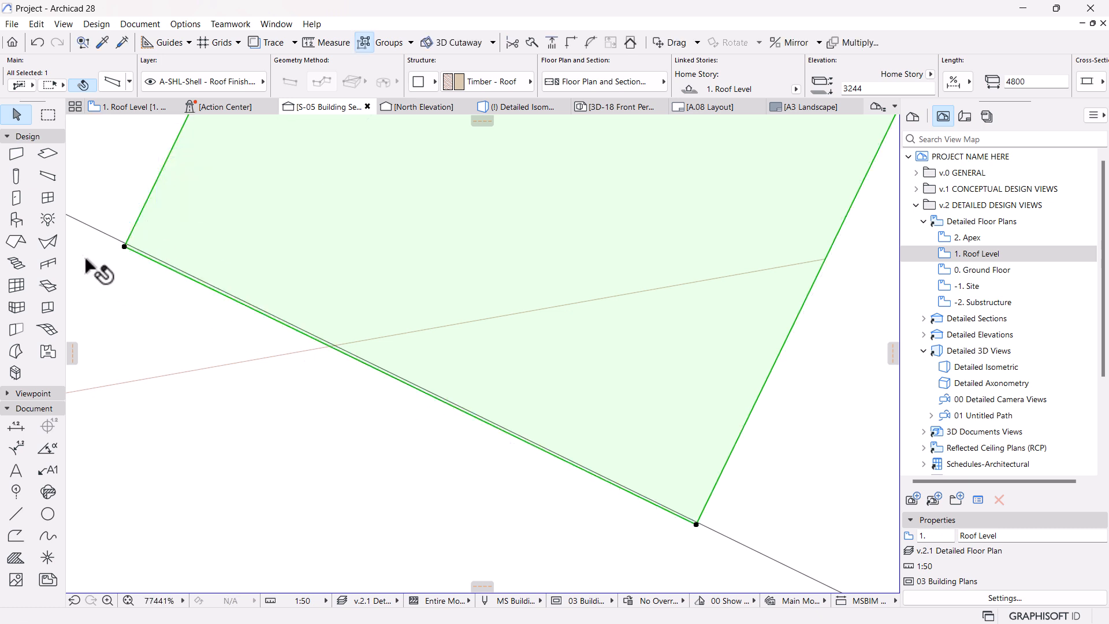
Move the right beam slightly so its lower left corner sits exactly on the roof slope line.
key("ctrl+d")
left_click(124, 247)
left_click(126, 244)
key("Escape")
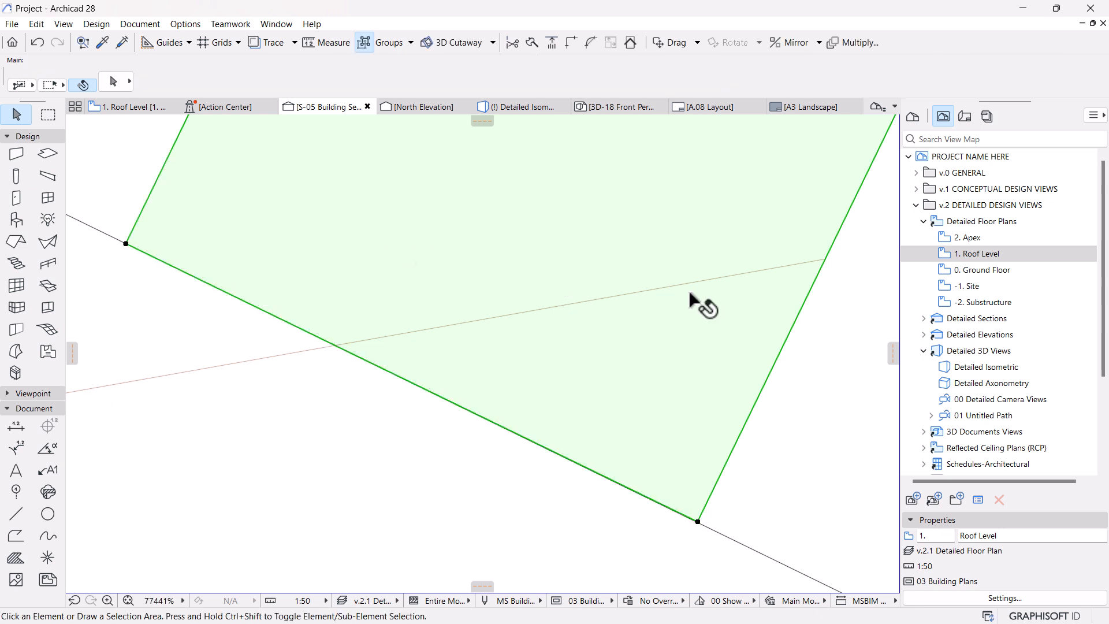
scroll(701, 303, "down", 10)
scroll(665, 431, "down", 3)
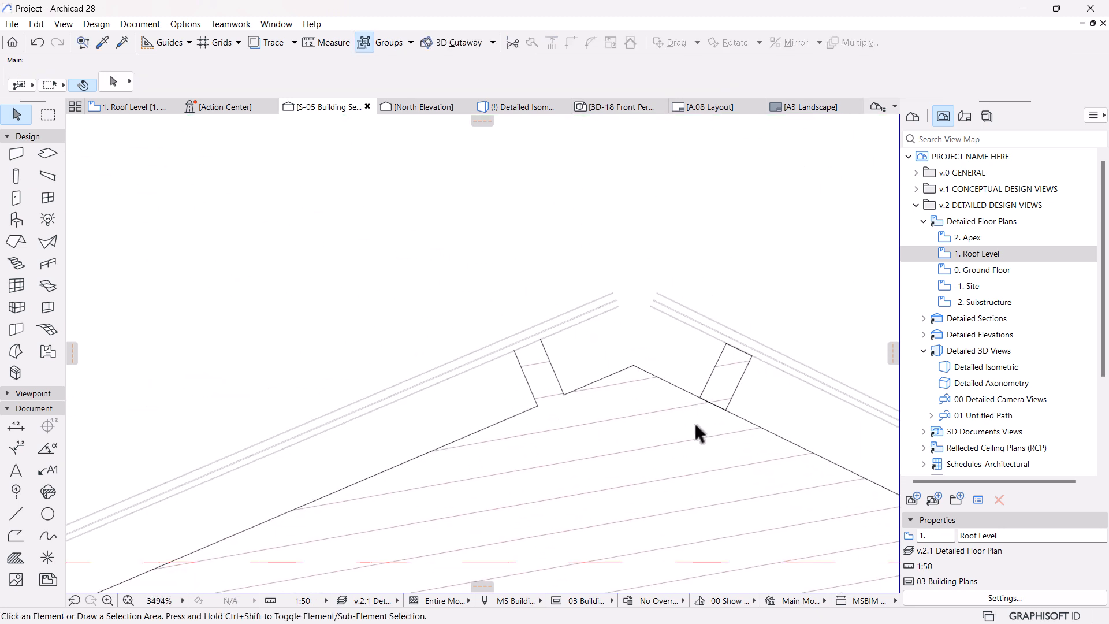
Nudge the left beam slightly upward from its lower right corner, clear of the roof slope line.
scroll(715, 409, "up", 5)
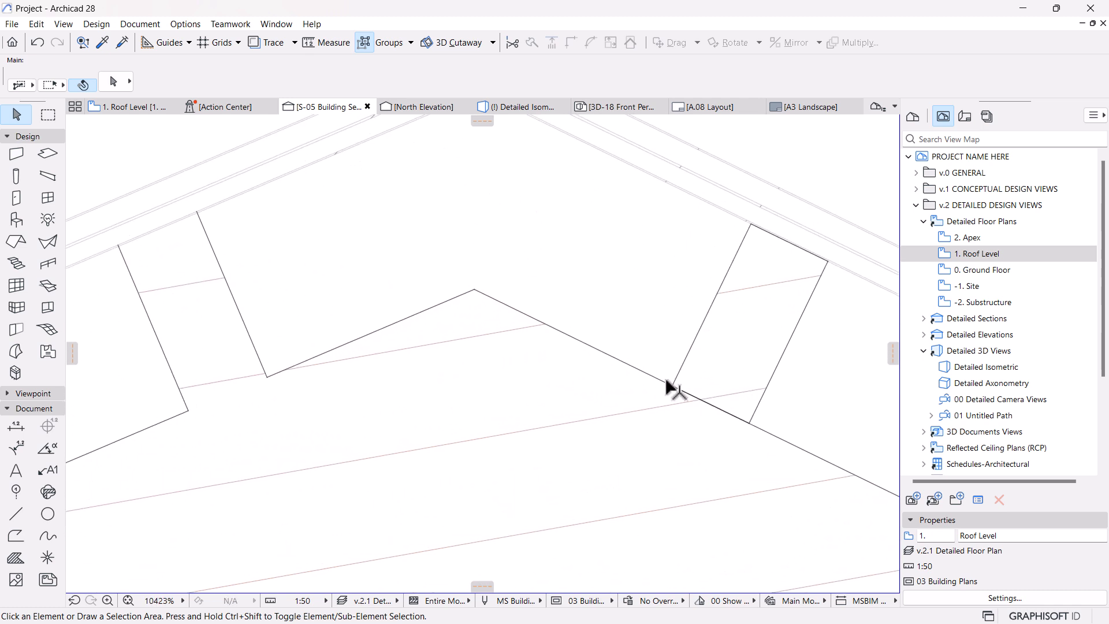
left_click(735, 416)
left_click(222, 364)
scroll(268, 375, "up", 3)
left_click(268, 375)
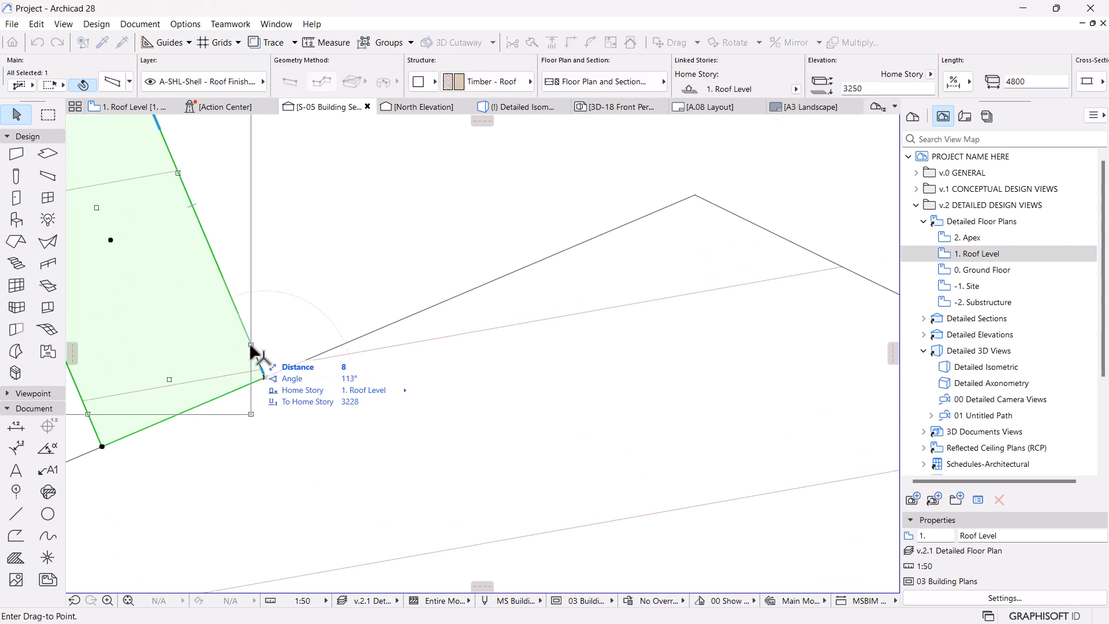
left_click(265, 375)
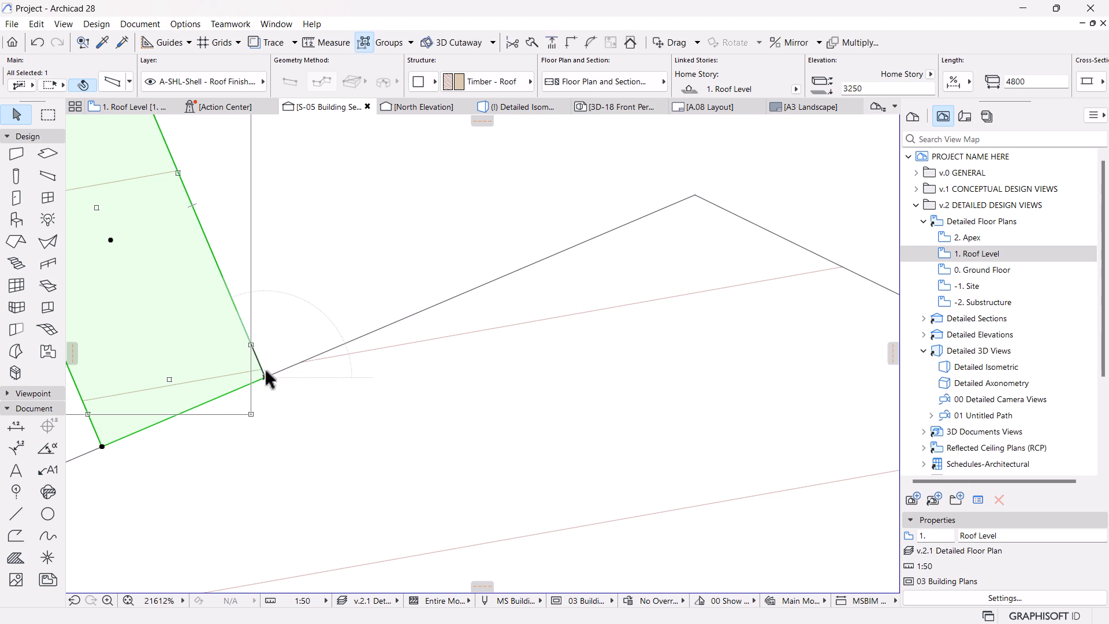
left_click(294, 307)
scroll(441, 347, "down", 6)
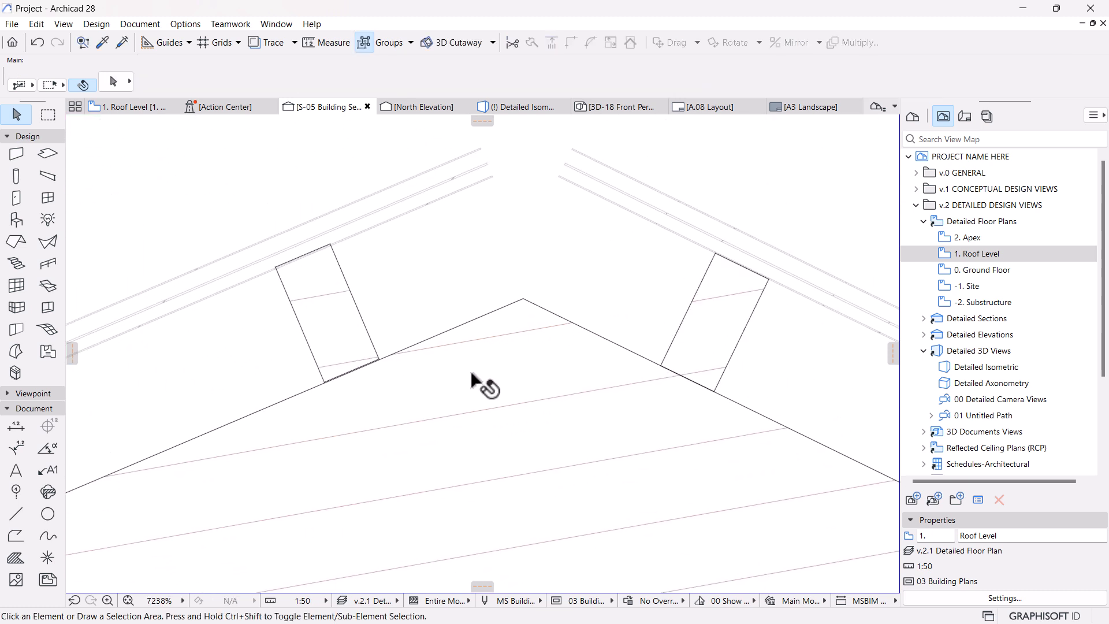
Move the left beam by its lower right corner onto the left roof slope line.
scroll(404, 367, "up", 8)
left_click(414, 376)
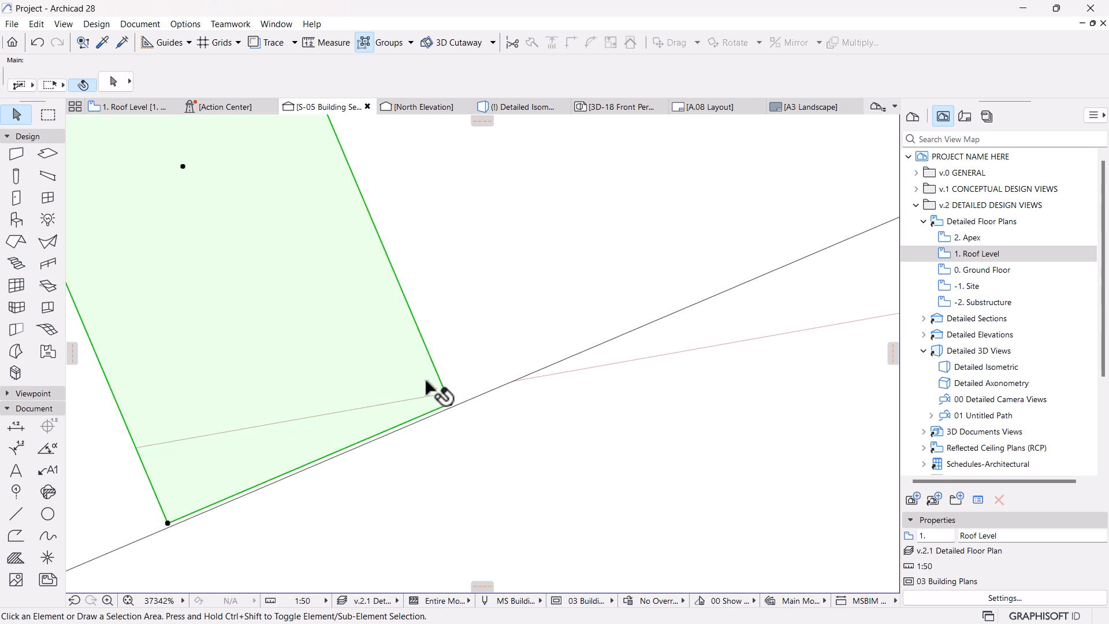
left_click(450, 403)
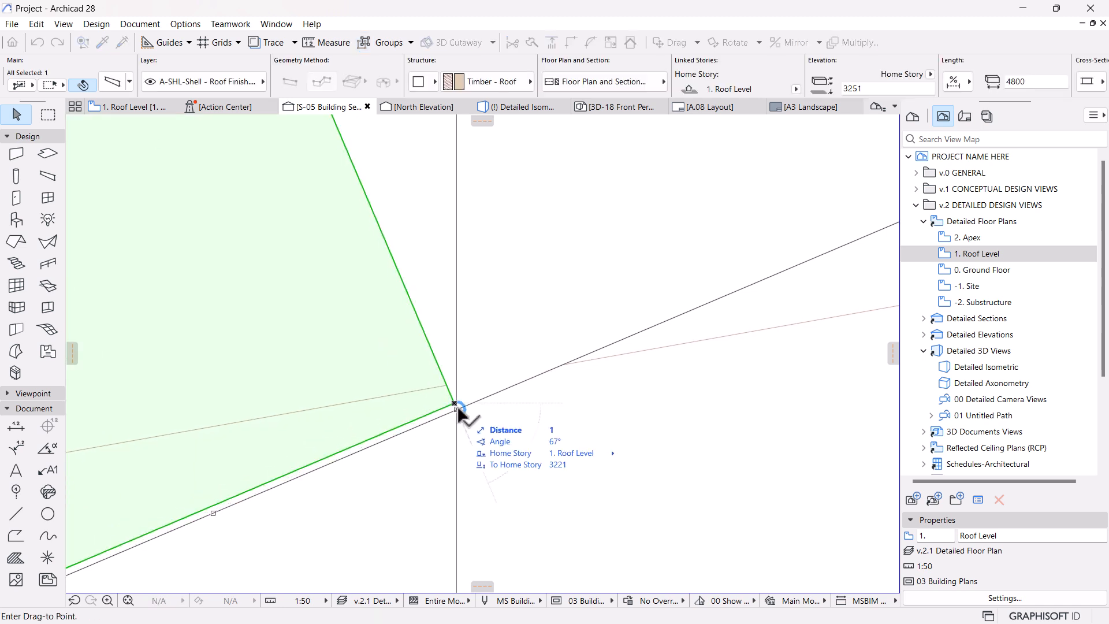
left_click(458, 406)
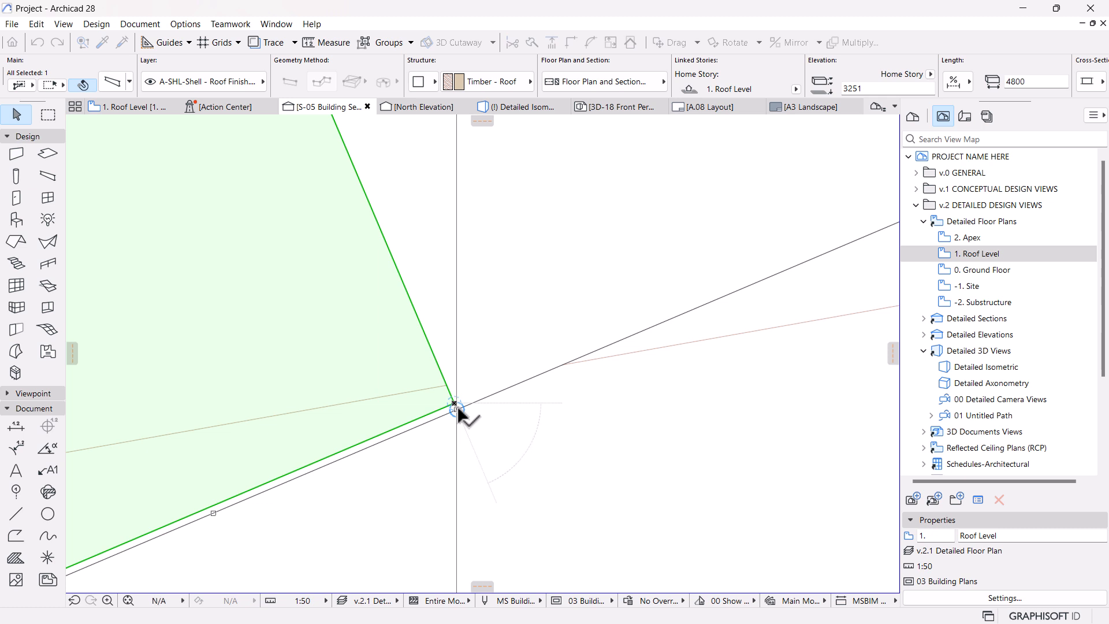
left_click(494, 328)
scroll(492, 330, "down", 10)
scroll(478, 339, "down", 6)
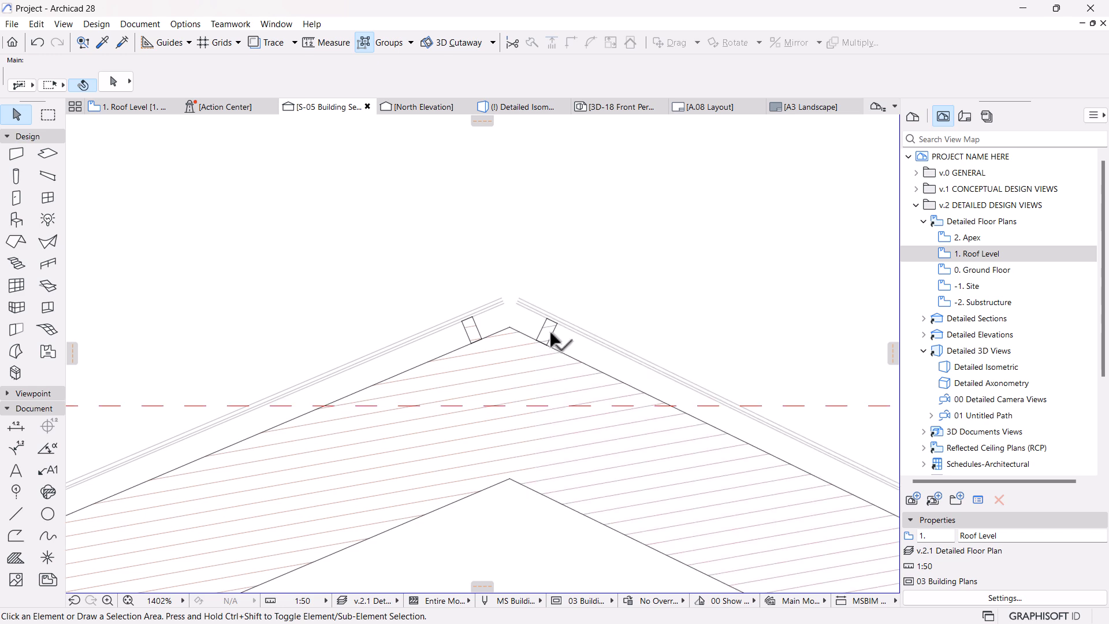
scroll(484, 298, "down", 3)
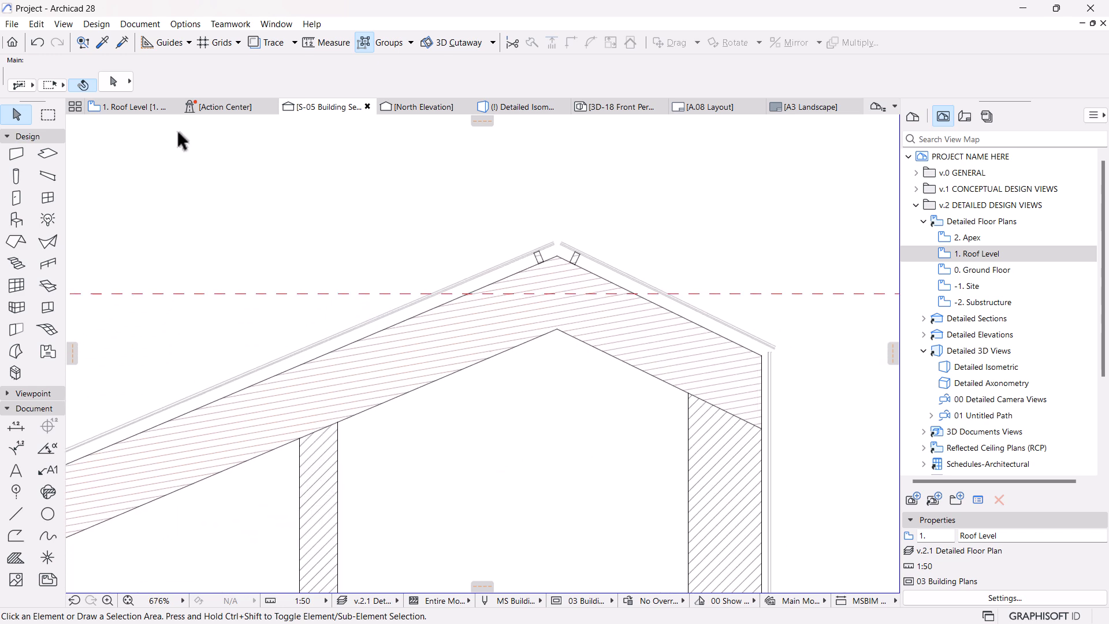
left_click(145, 109)
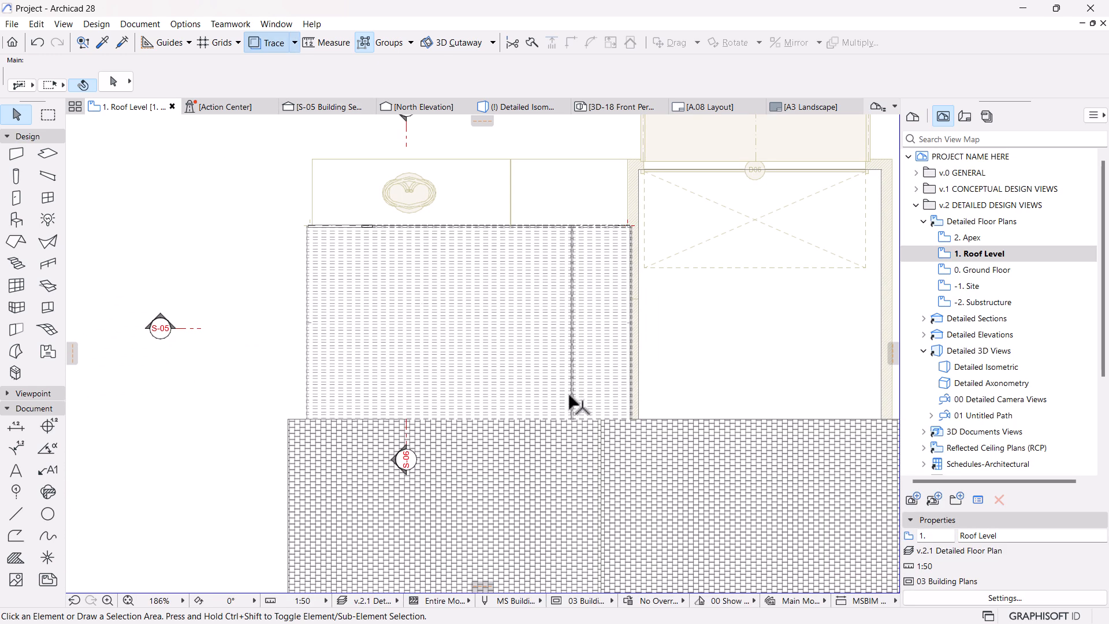
left_click(315, 109)
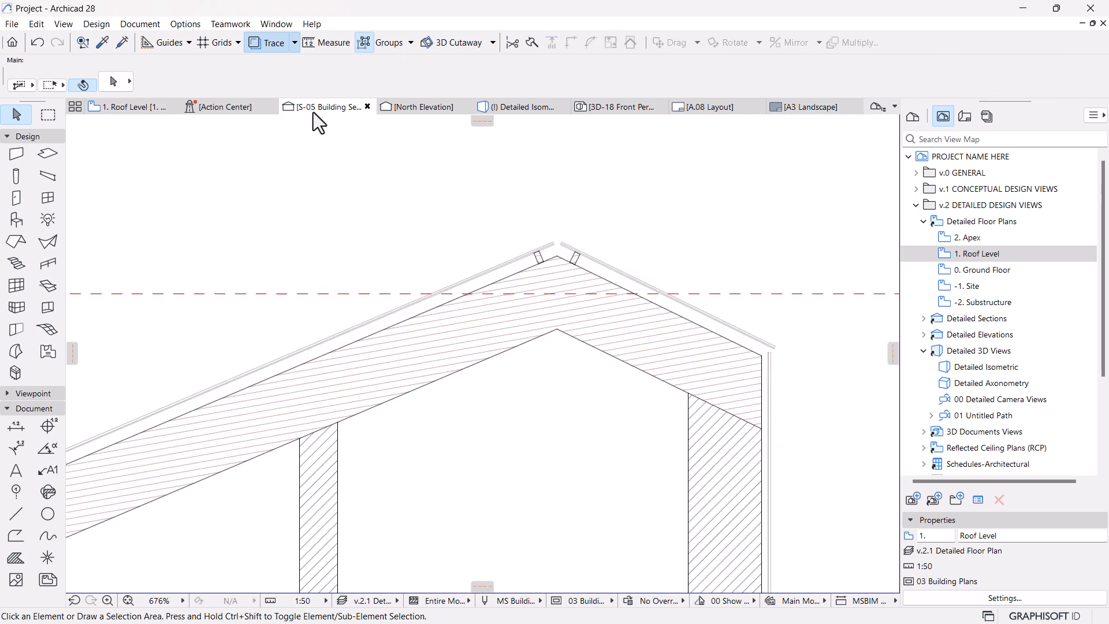
Multiply the left ridge beam down the left roof slope to its lower end, using Drag with Increment and Spread.
left_click(539, 257)
scroll(534, 259, "up", 5)
left_click(551, 276)
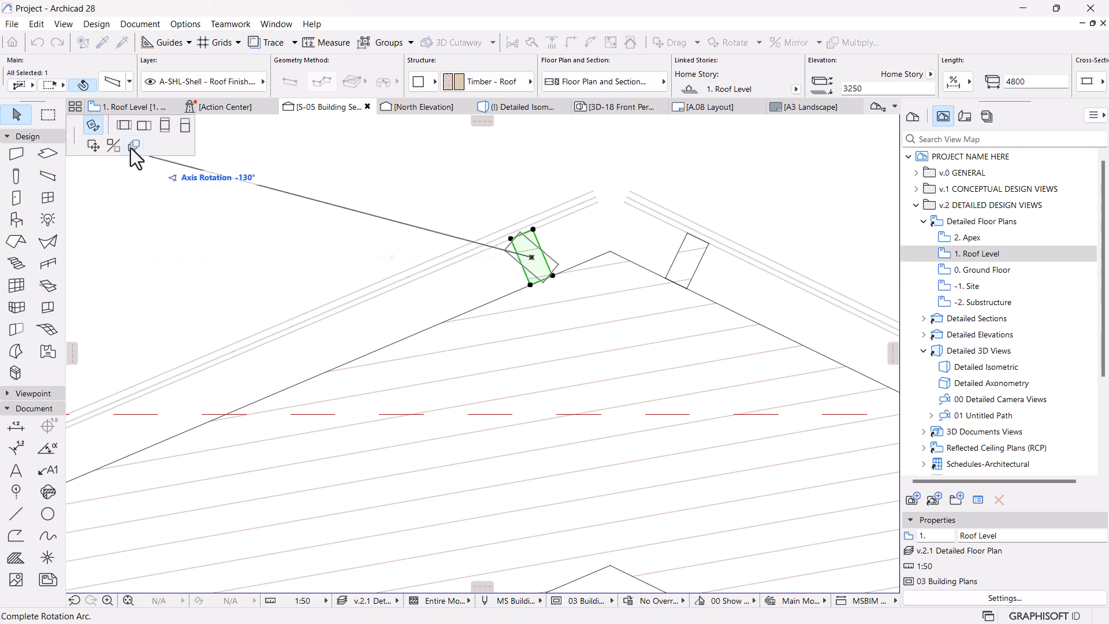
left_click(134, 146)
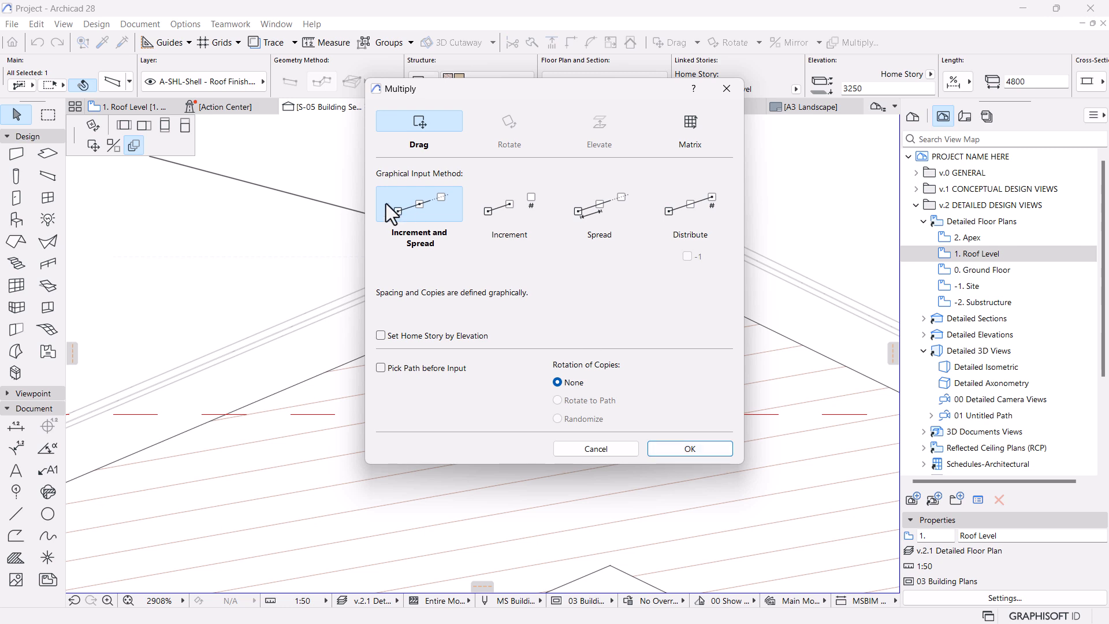
left_click(699, 448)
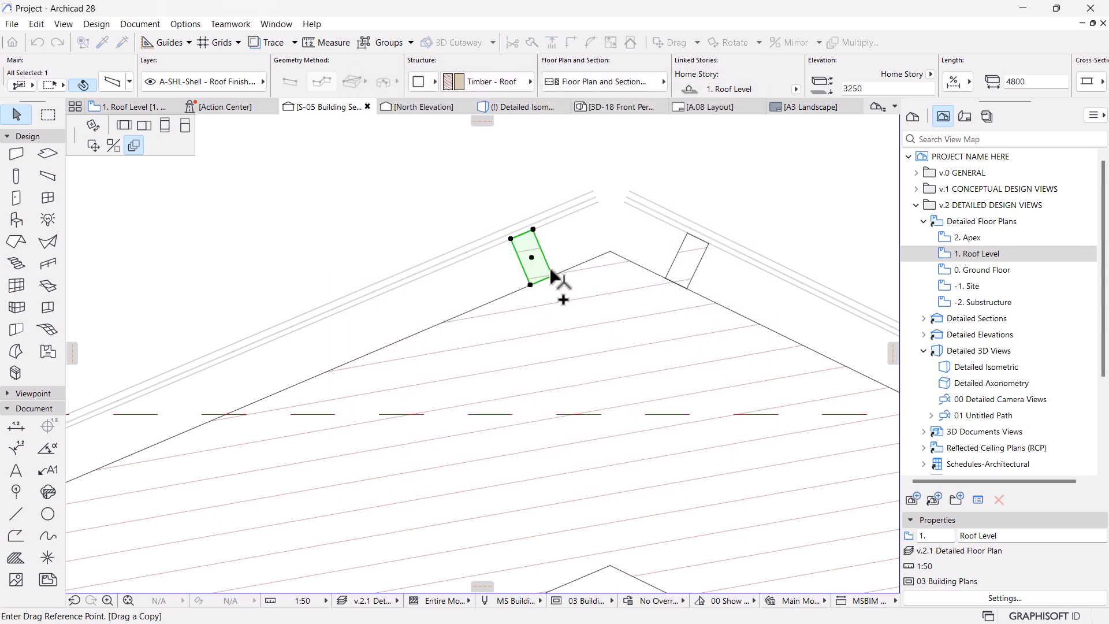
left_click(553, 275)
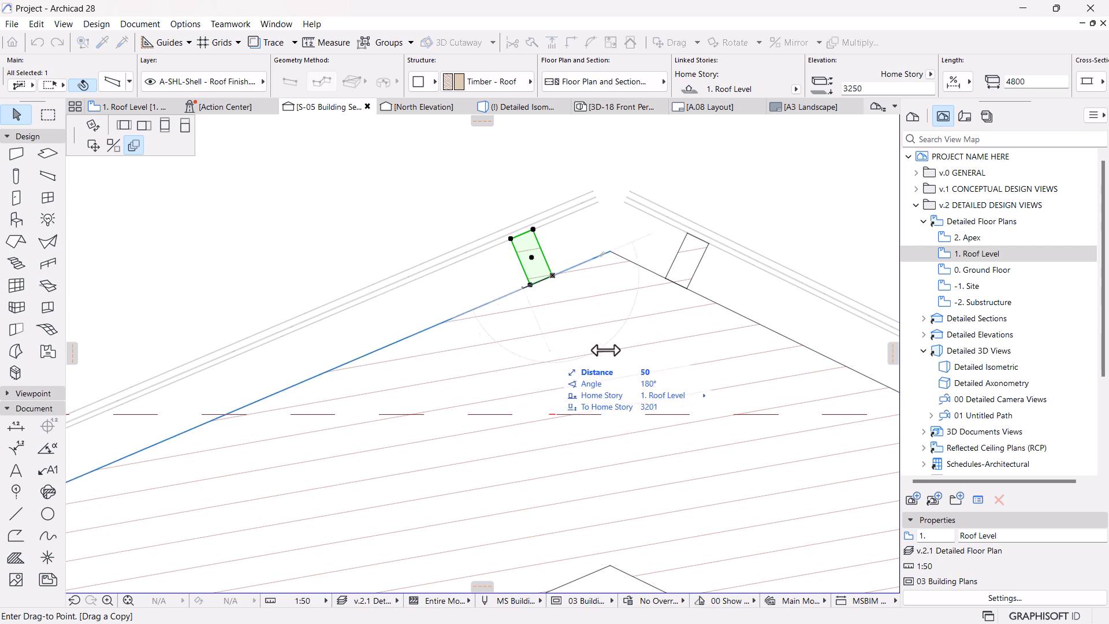
scroll(711, 297, "down", 5)
scroll(705, 295, "down", 2)
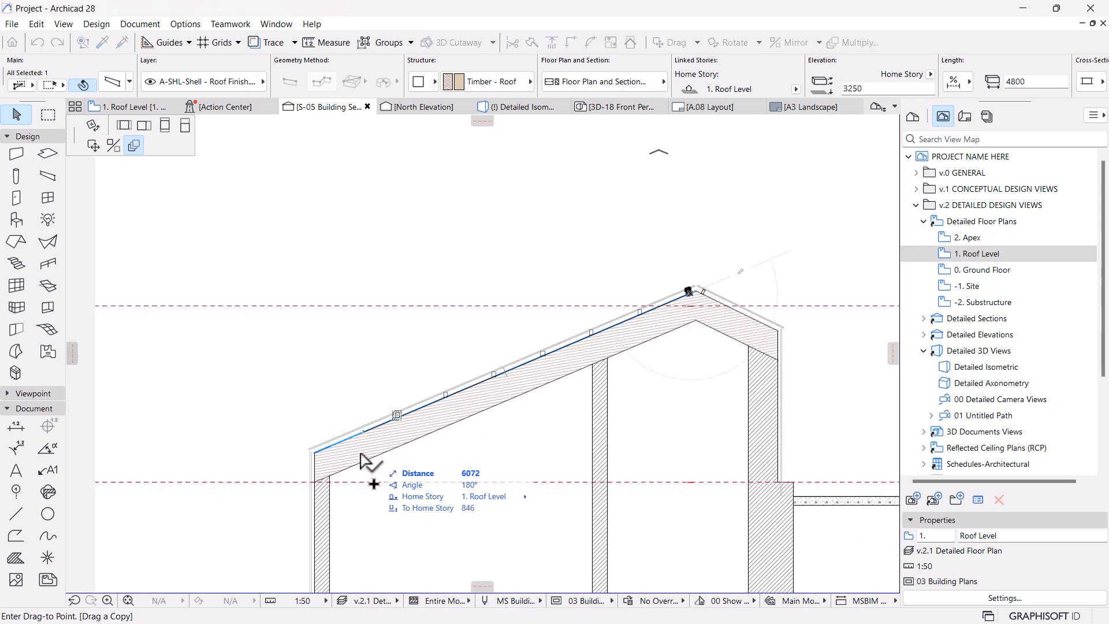
left_click(322, 466)
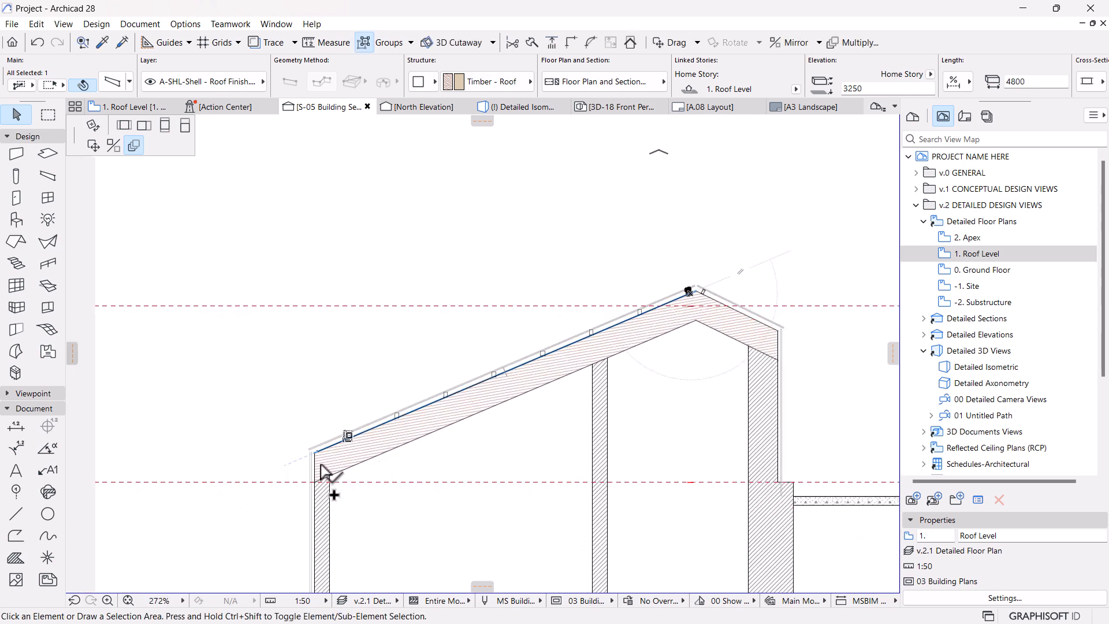
Isolate the left-slope beams in the 3D view and select them all.
scroll(666, 301, "up", 3)
left_click(552, 353, "shift")
scroll(552, 350, "down", 3)
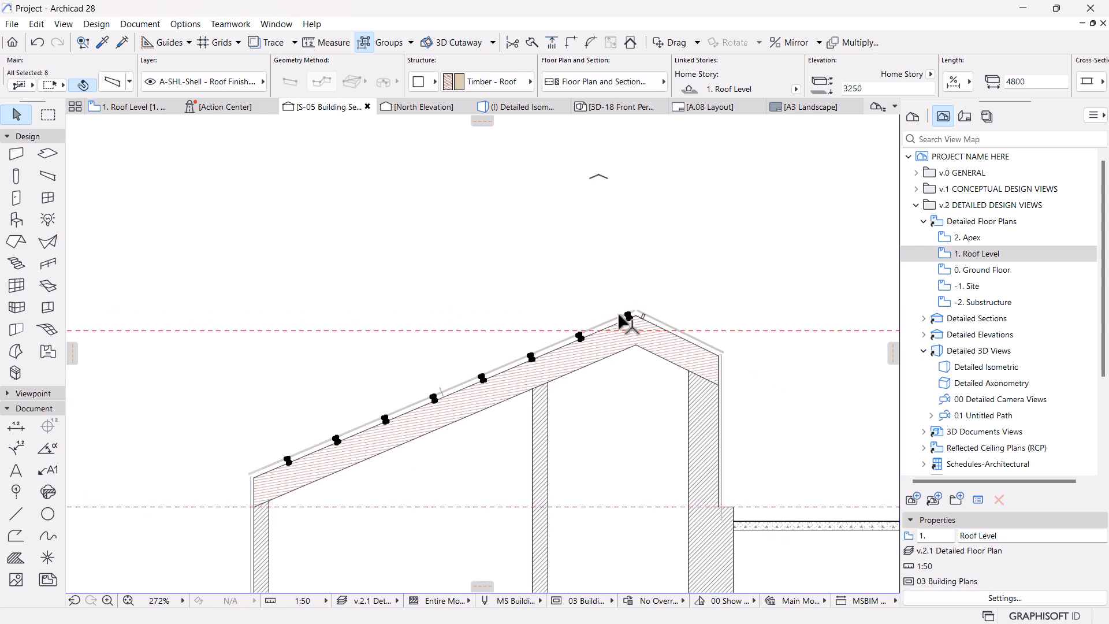
key("F5")
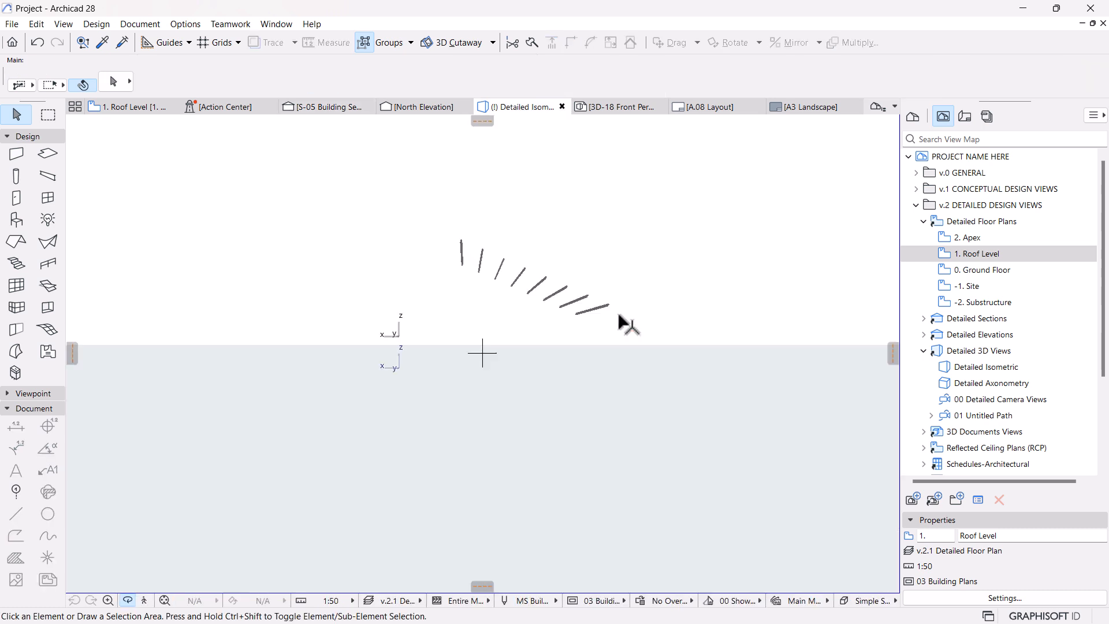
left_click_drag(715, 167, 386, 346)
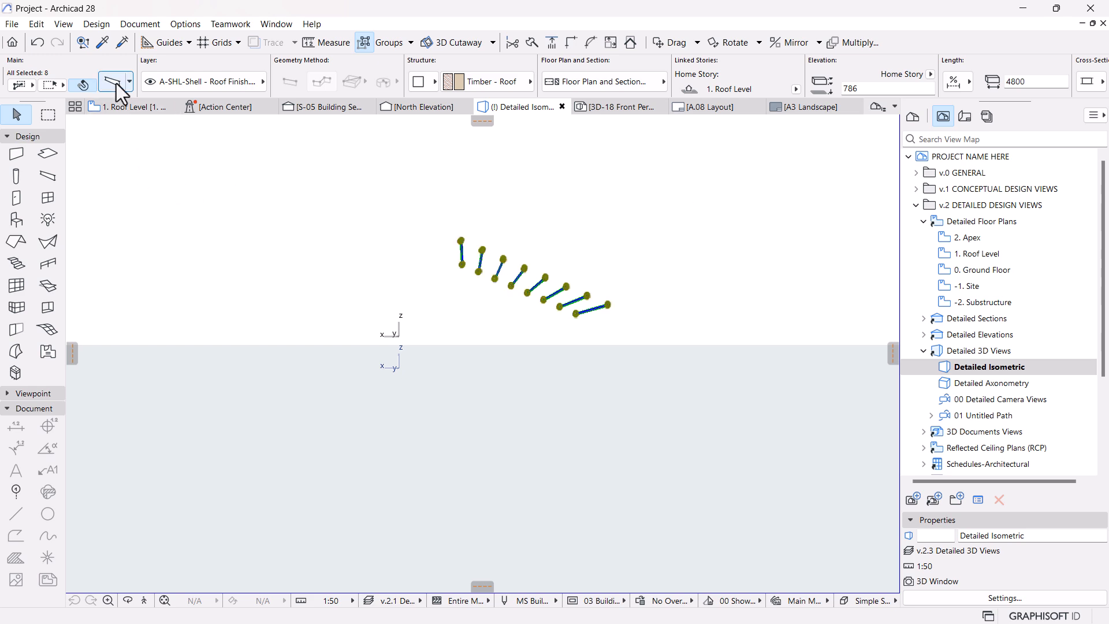
Turn off all five aluminium surface overrides on the selected beams so they show their Timber - Roof material.
double_click(574, 280)
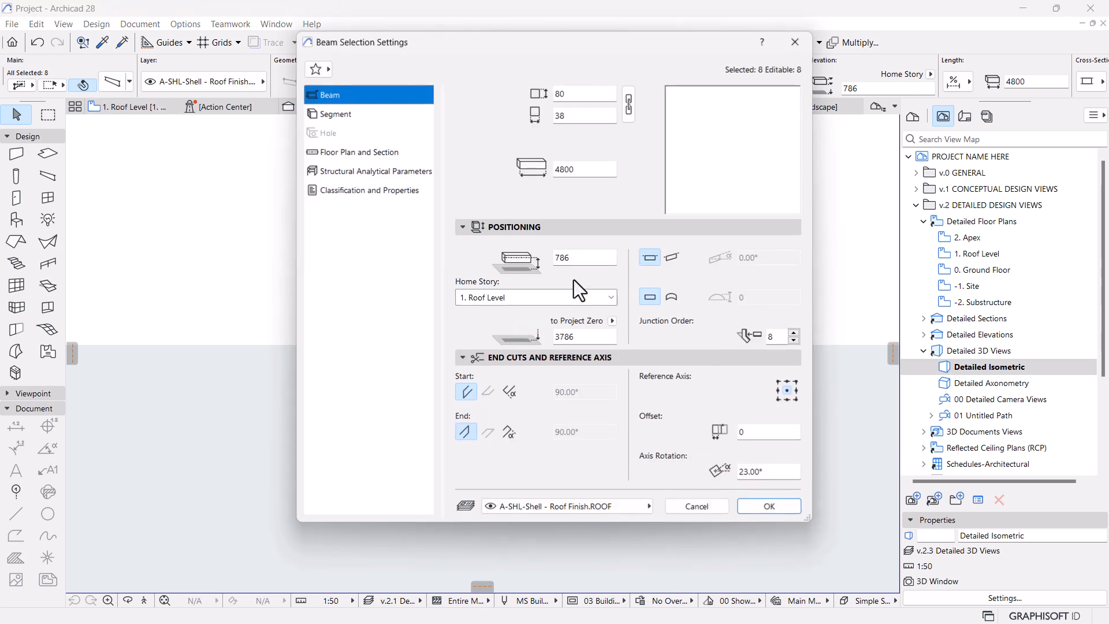
left_click(316, 115)
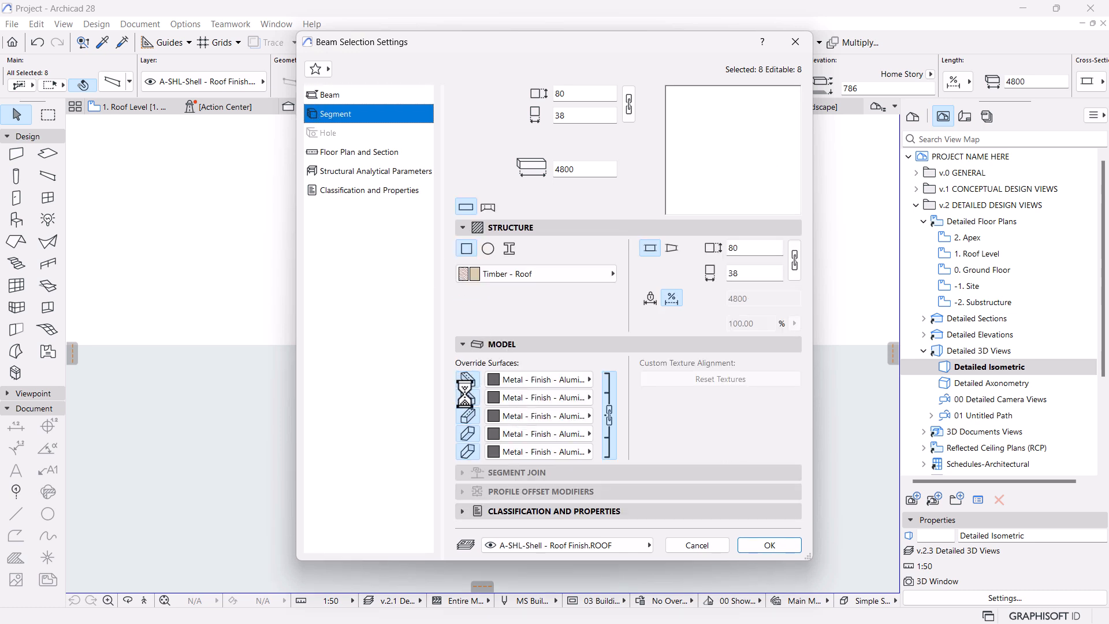
left_click(466, 383)
left_click(465, 398)
left_click(469, 414)
left_click(470, 434)
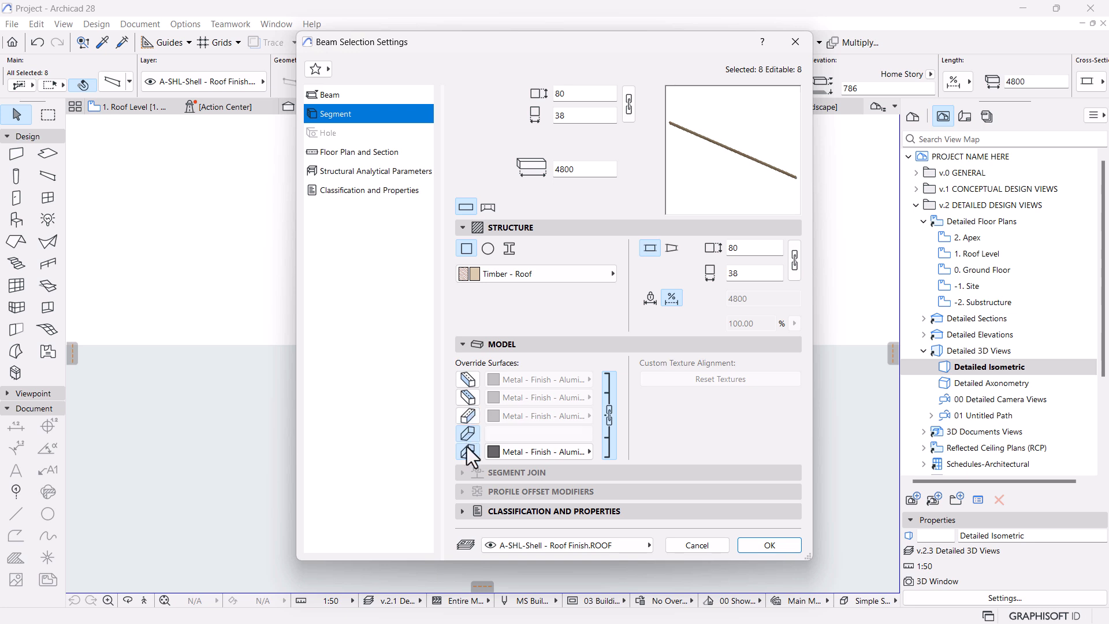
left_click(469, 452)
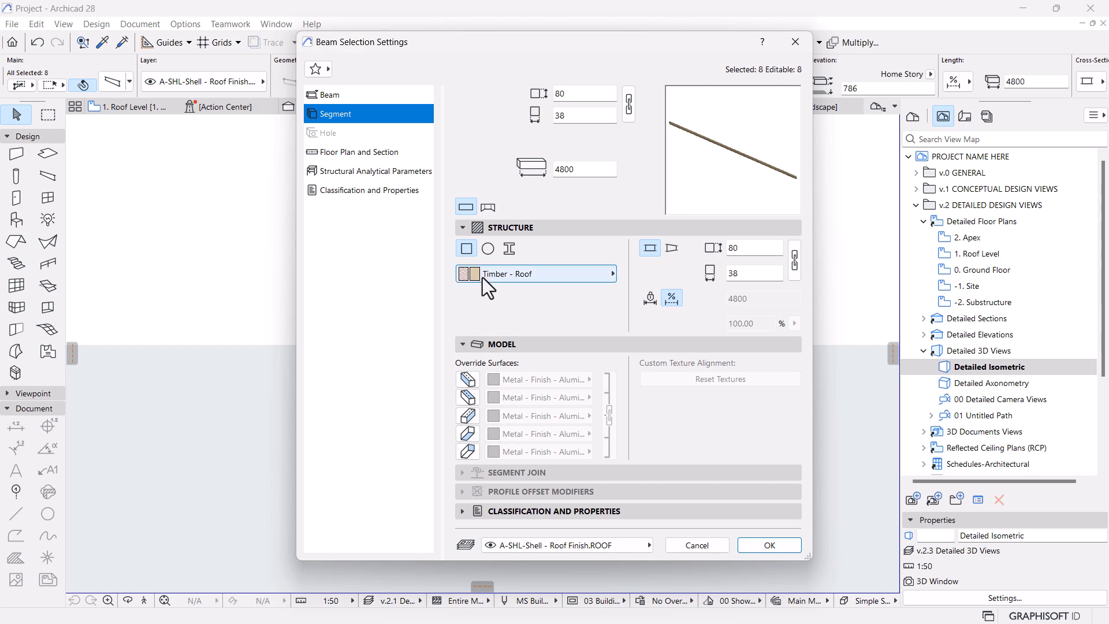
left_click(747, 544)
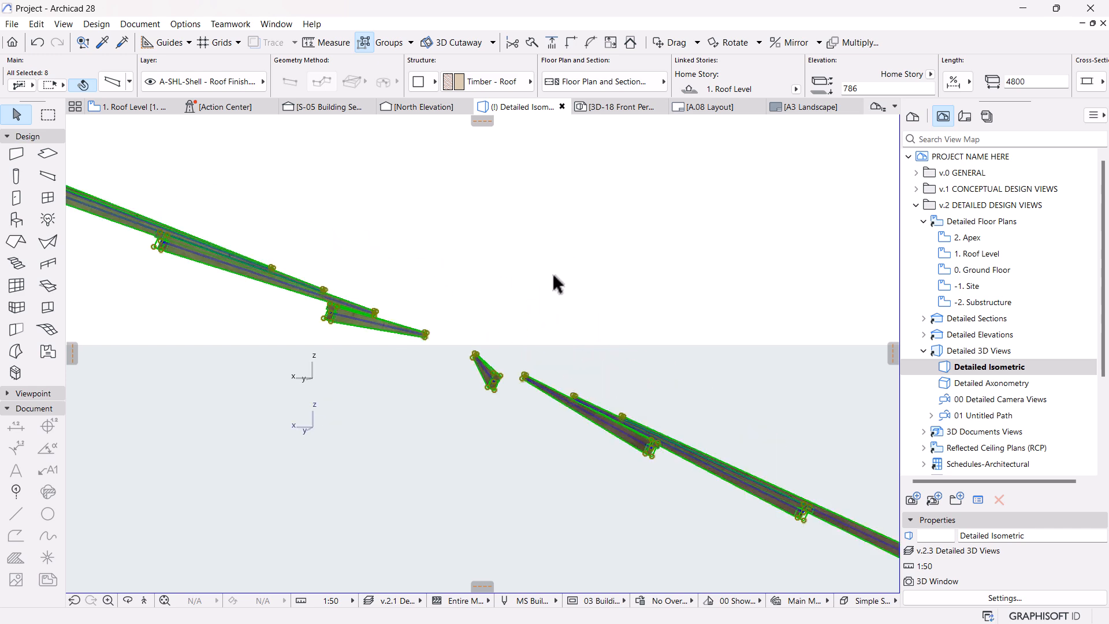
scroll(404, 252, "up", 1)
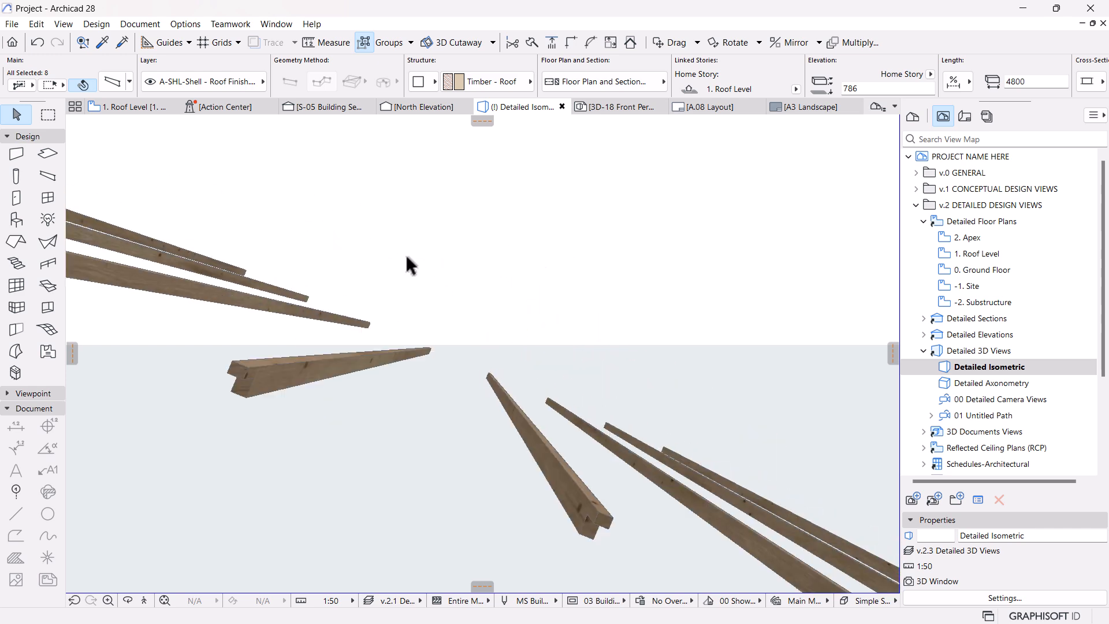
left_click(381, 140)
In the S-05 section, drag a copy of the right ridge beam down to the lower end of the right roof slope.
left_click(321, 107)
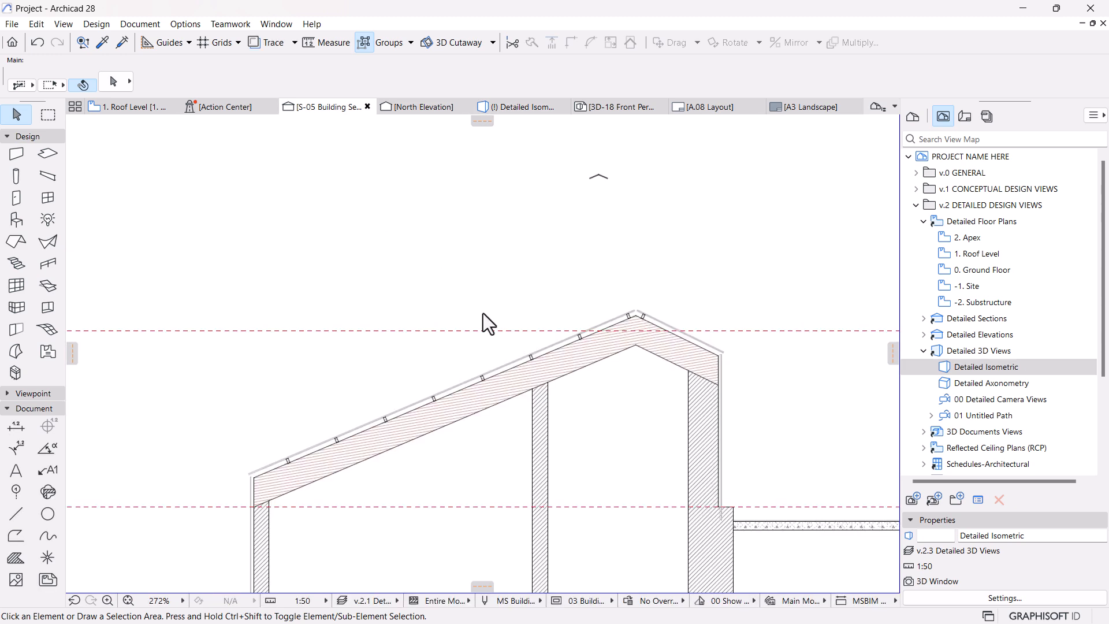
scroll(744, 328, "up", 6)
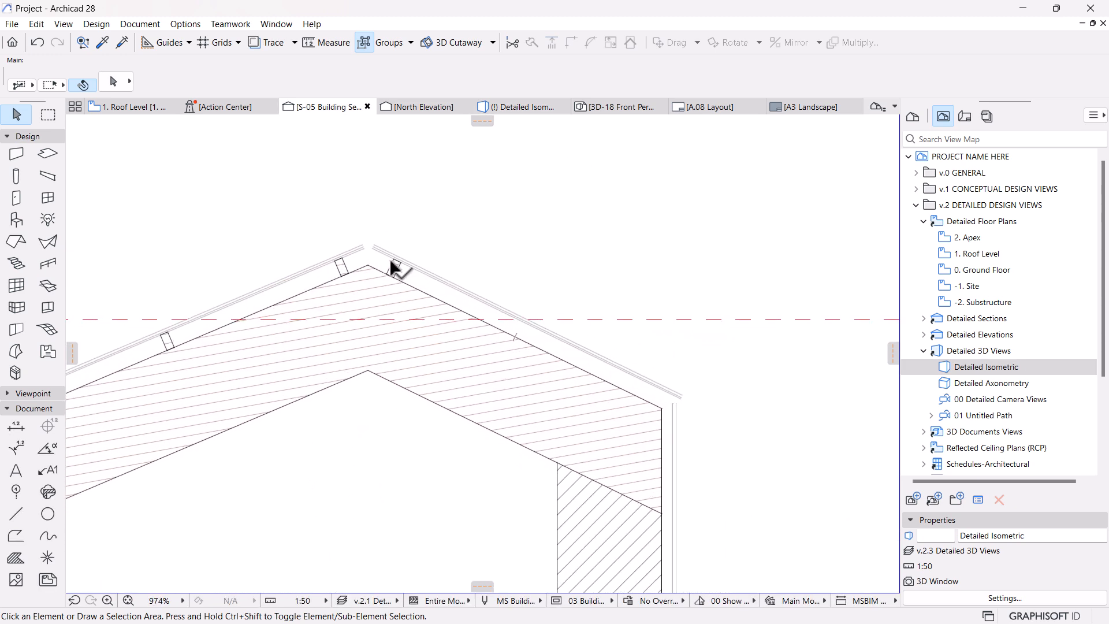
left_click(398, 269)
key("ctrl+shift+d")
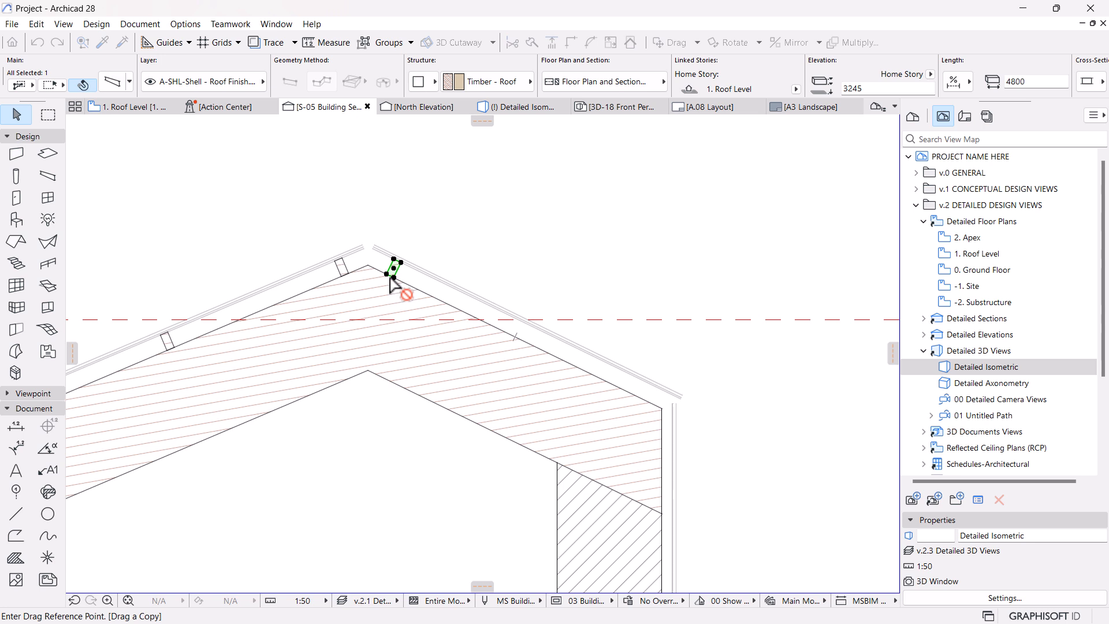
left_click(392, 275)
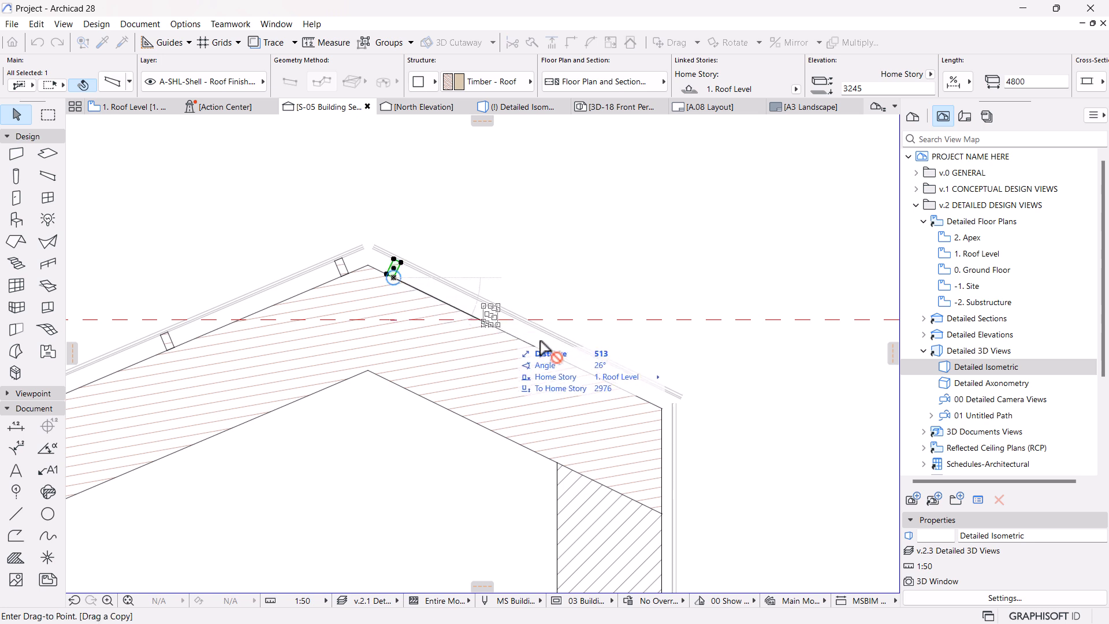
left_click(651, 403)
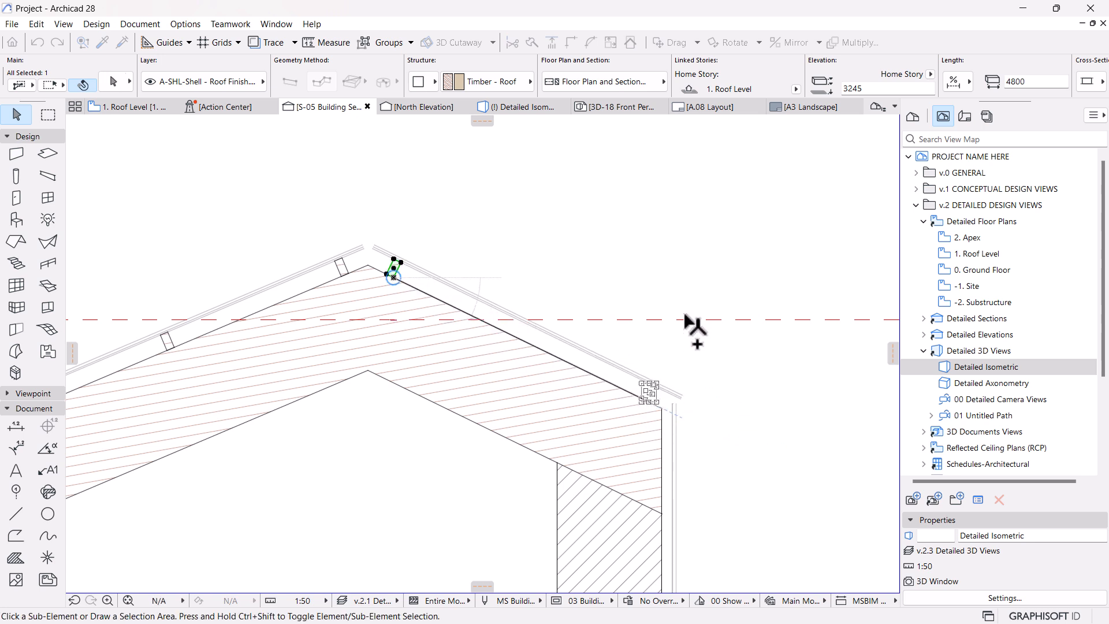
scroll(685, 317, "down", 3)
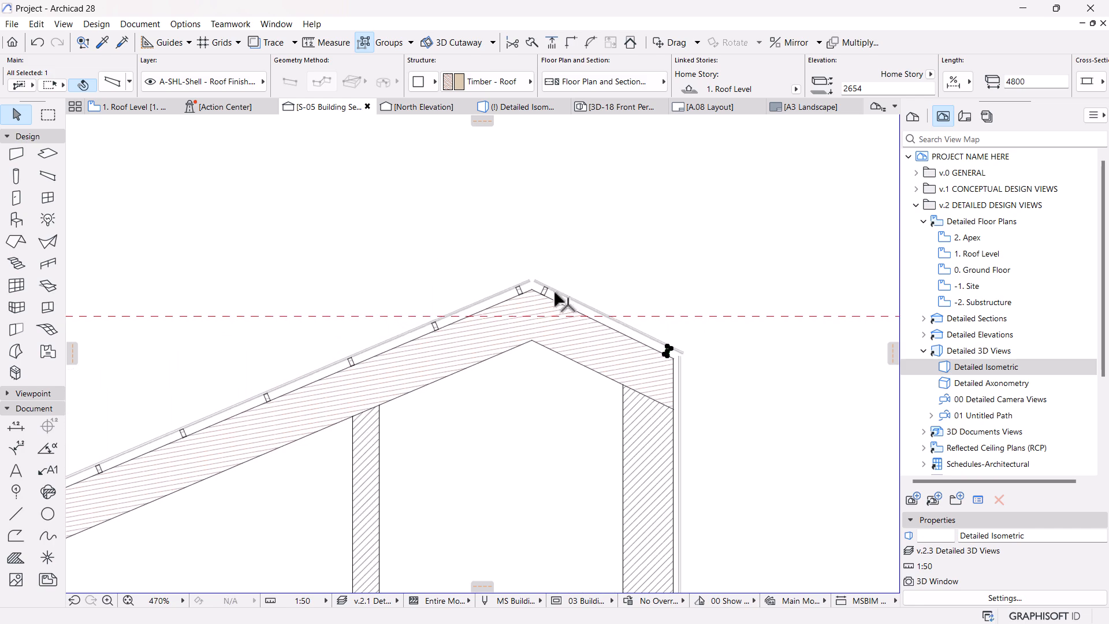
Drag a copy of the lowest left-slope beam to the outer corner where the roof underside meets the left wall.
scroll(553, 290, "down", 3)
middle_click_drag(485, 335, 509, 291)
middle_click_drag(309, 358, 333, 304)
scroll(283, 323, "up", 4)
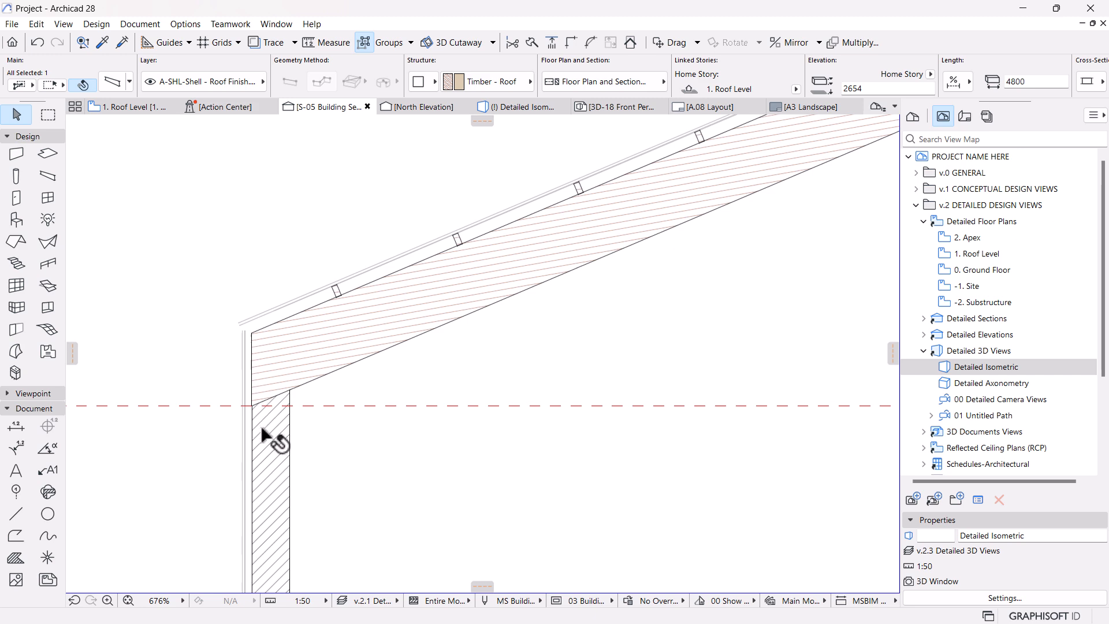
middle_click_drag(249, 445, 376, 441)
scroll(421, 318, "up", 2)
left_click(469, 348)
key("ctrl+d")
left_click(478, 352)
left_click(323, 544)
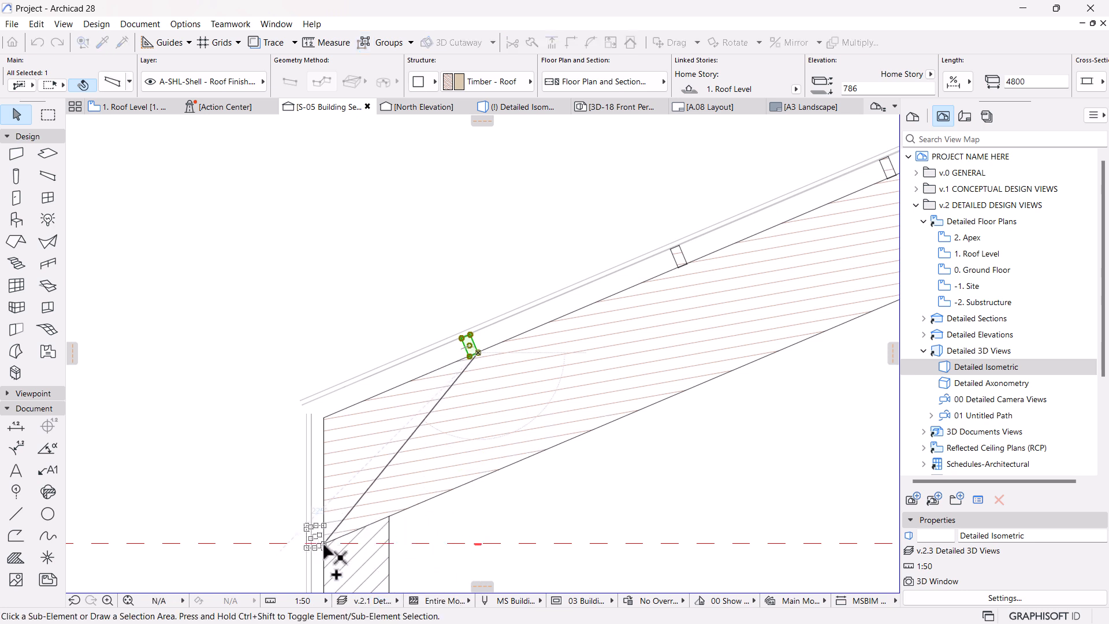
scroll(370, 508, "up", 5)
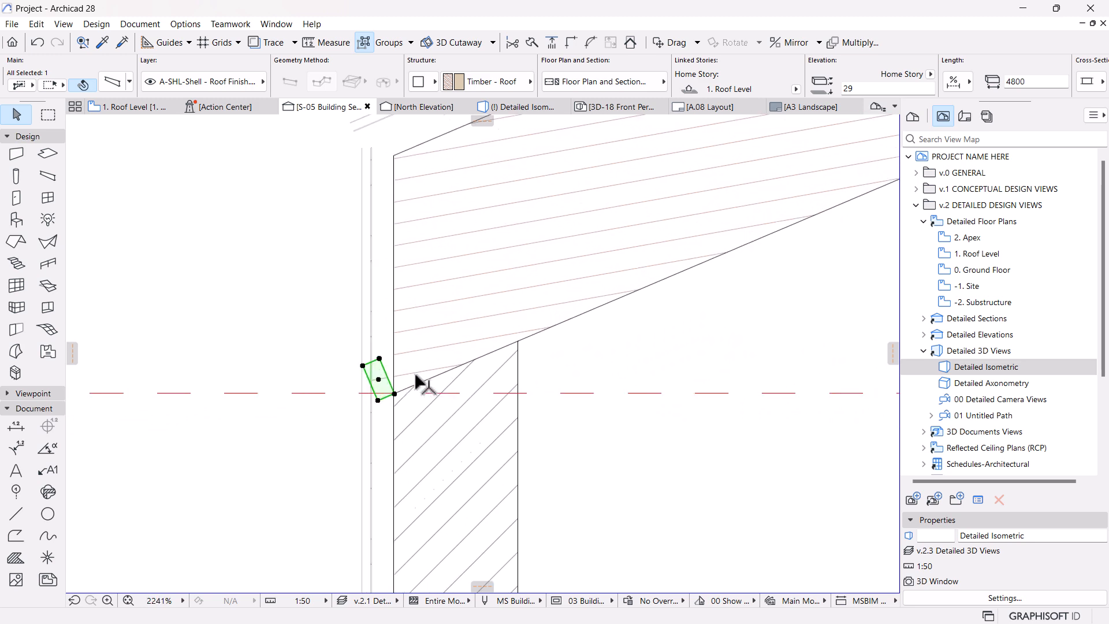
Reset the copied beam's axis rotation so its long sides stand vertical.
left_click(112, 83)
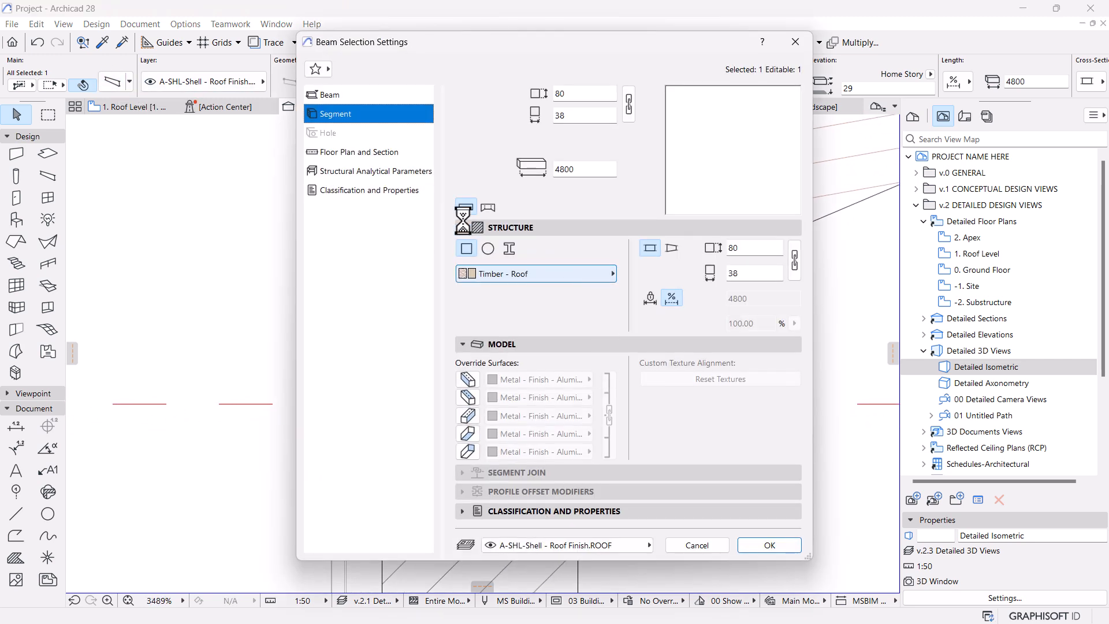
left_click(324, 98)
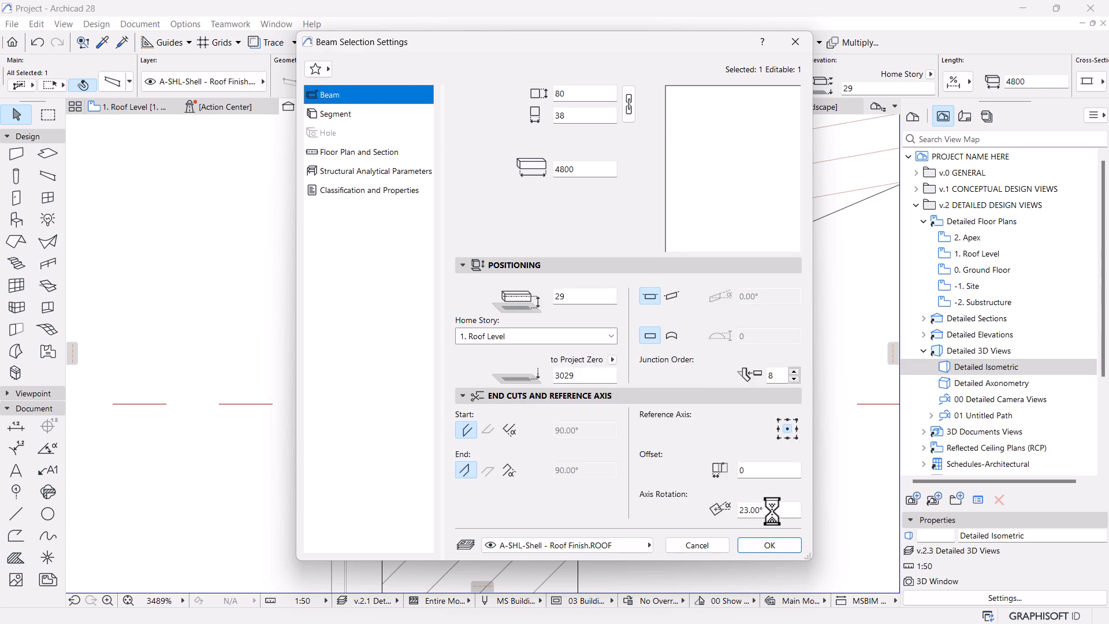
key("Return")
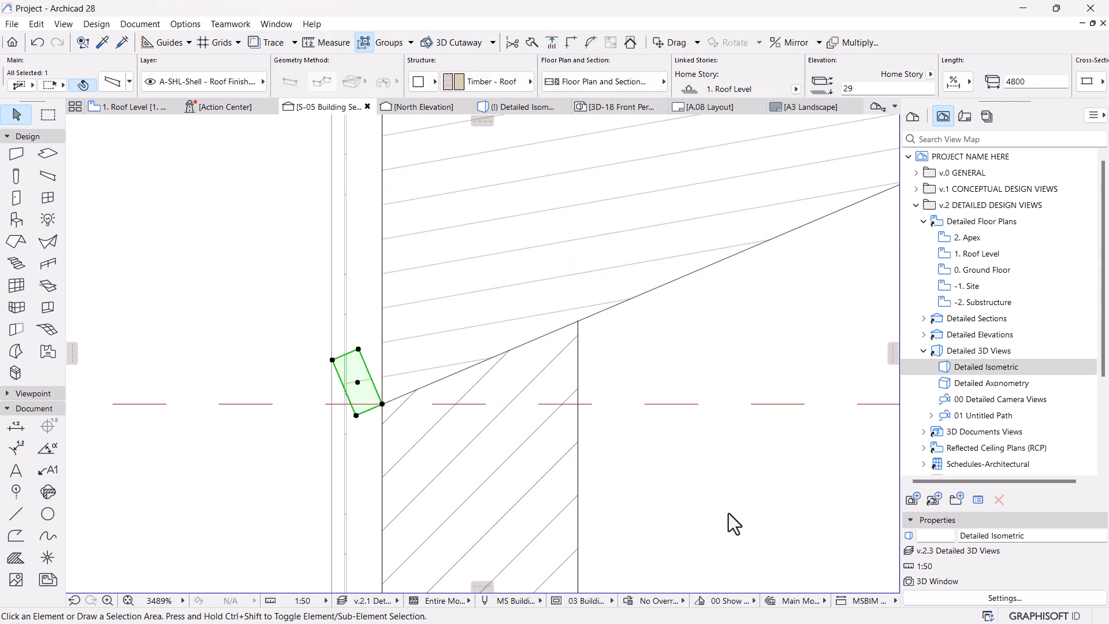
key("ctrl+z")
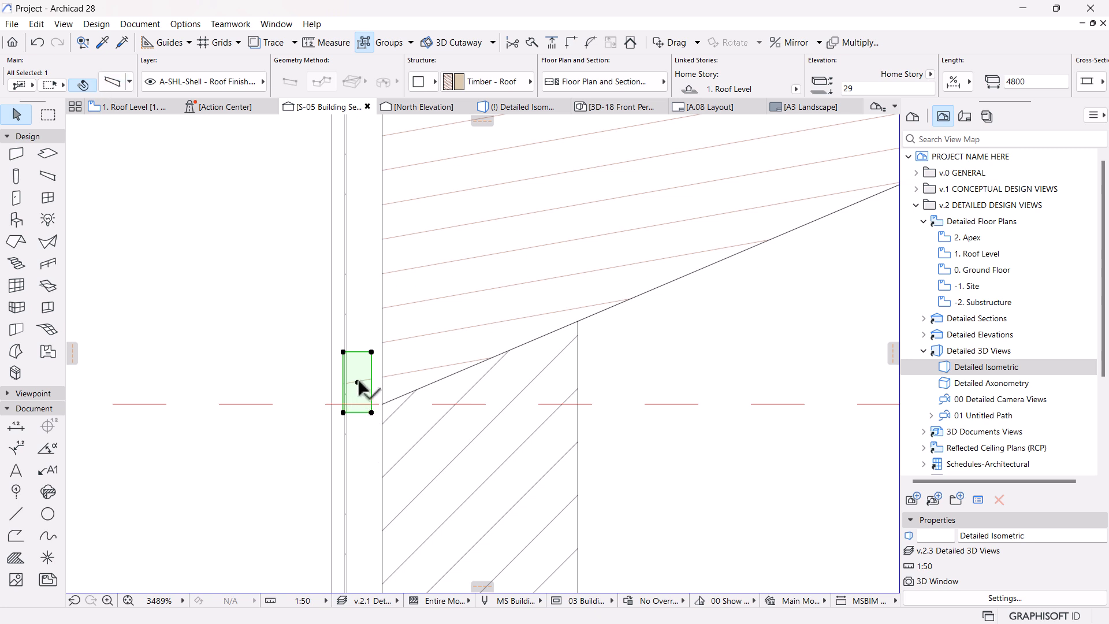
Rotate the copied beam about its axis to lie horizontally, and move it about 7 mm sideways against the left wall's outer line.
left_click(371, 412)
left_click(93, 126)
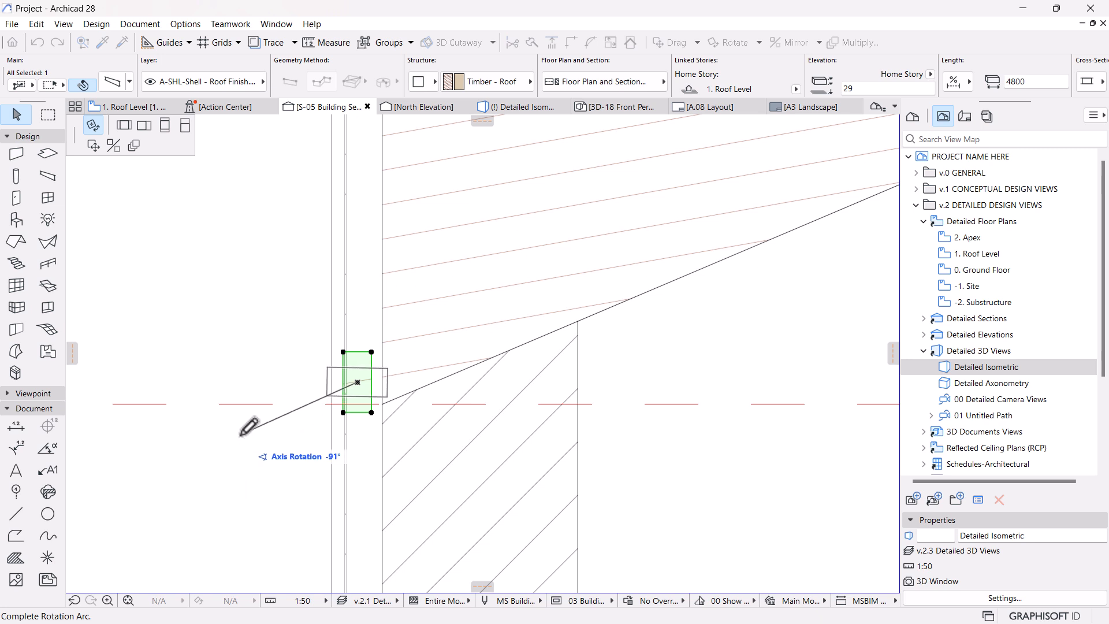
type("0")
key("Return")
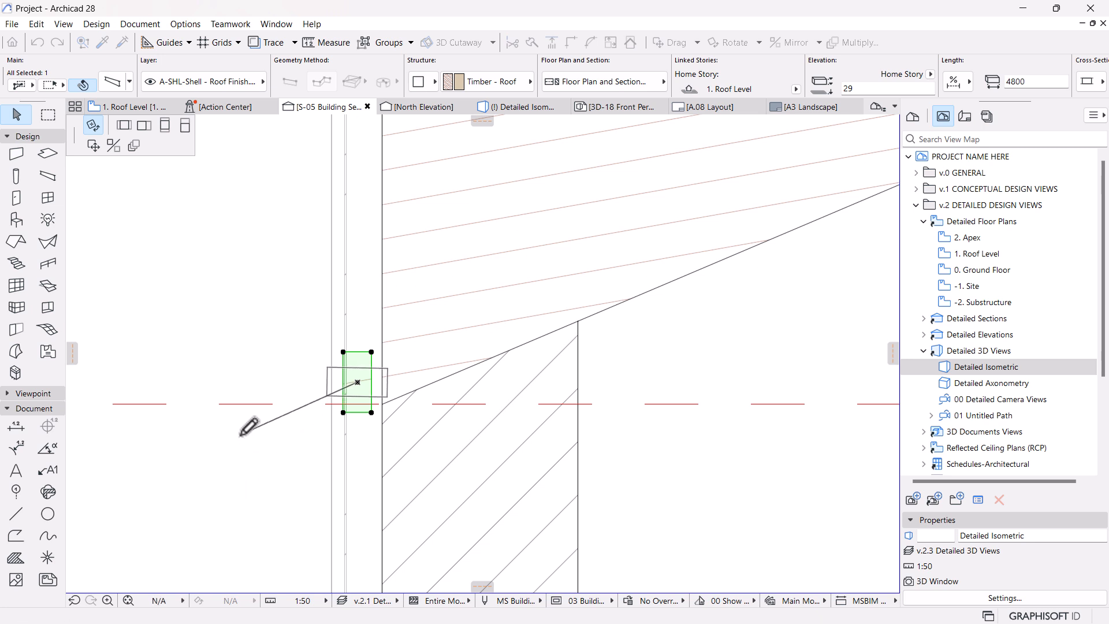
scroll(357, 400, "up", 4)
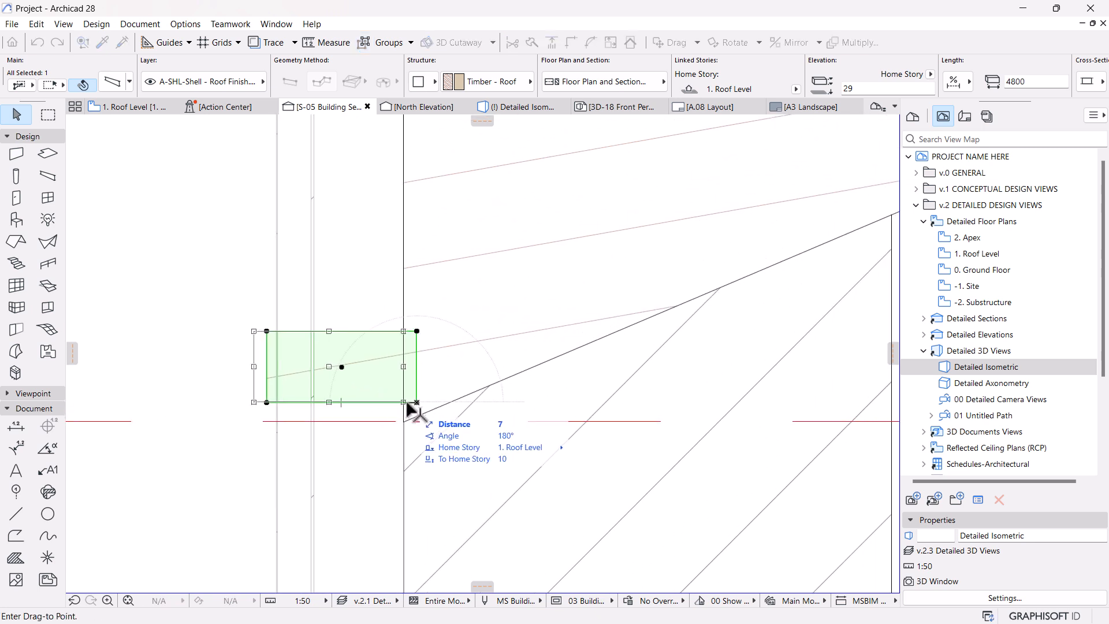
scroll(440, 306, "down", 4)
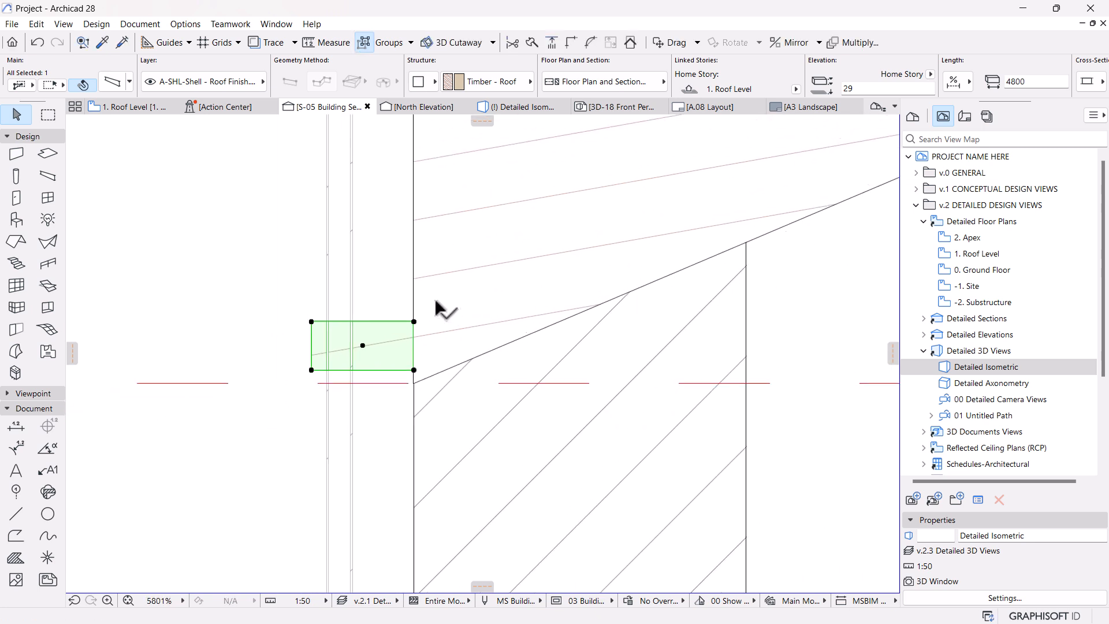
Move the left wall's profiled sheet outward until its inner face meets the outer end of the horizontal beam.
left_click(387, 263)
scroll(380, 294, "up", 3)
scroll(375, 286, "up", 2)
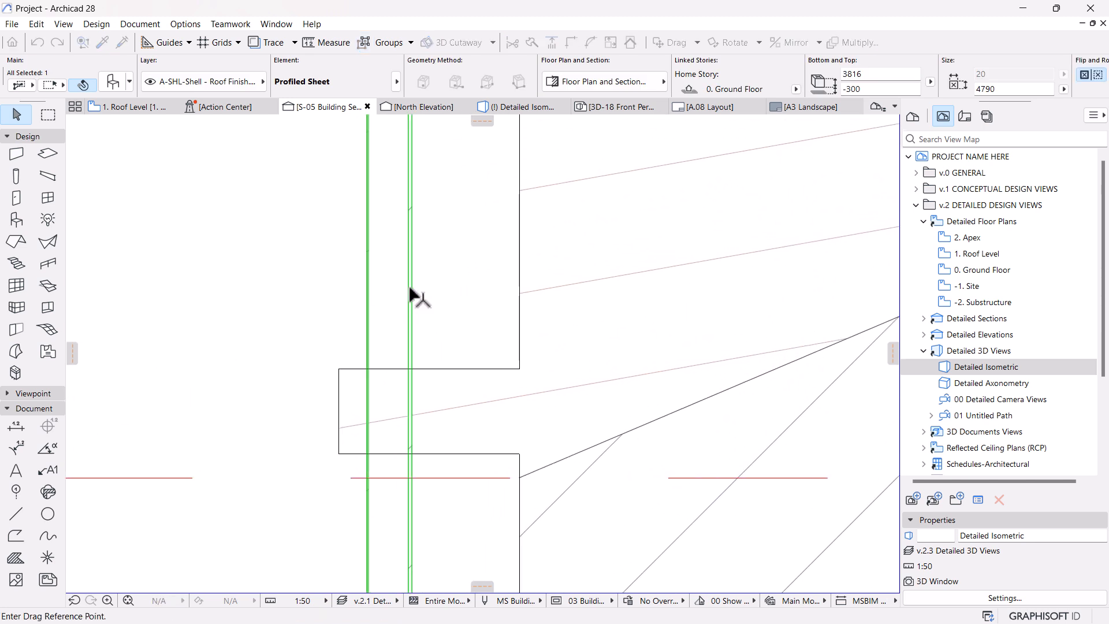
left_click(340, 368)
scroll(431, 277, "down", 10)
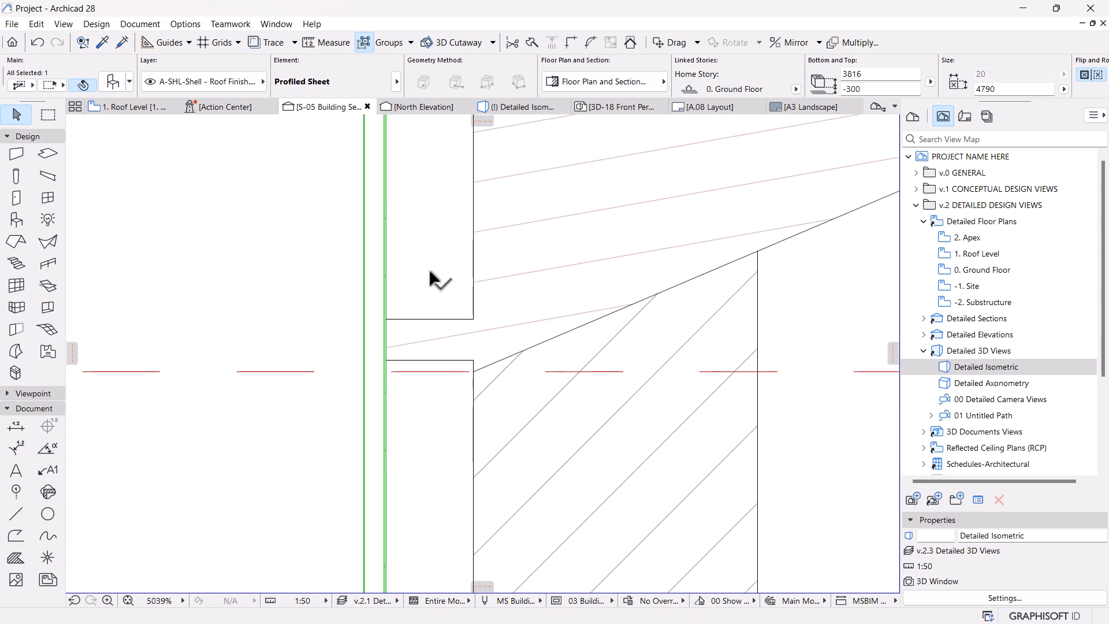
middle_click_drag(382, 314, 349, 342)
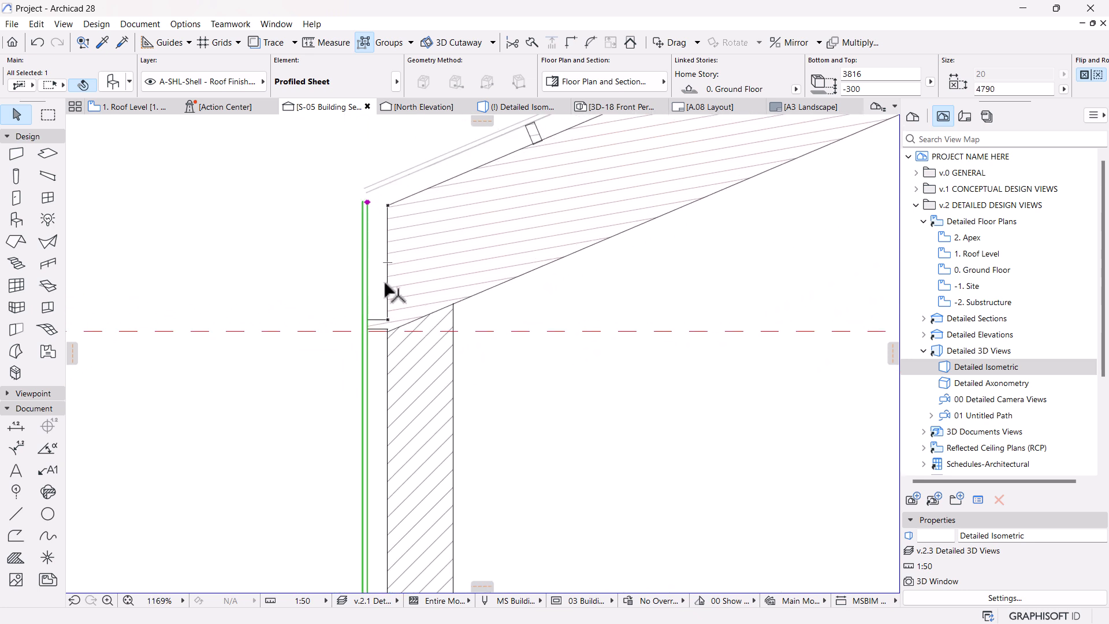
left_click(376, 325)
scroll(377, 325, "up", 8)
left_click(315, 271, "shift")
key("ctrl+d")
left_click(418, 252)
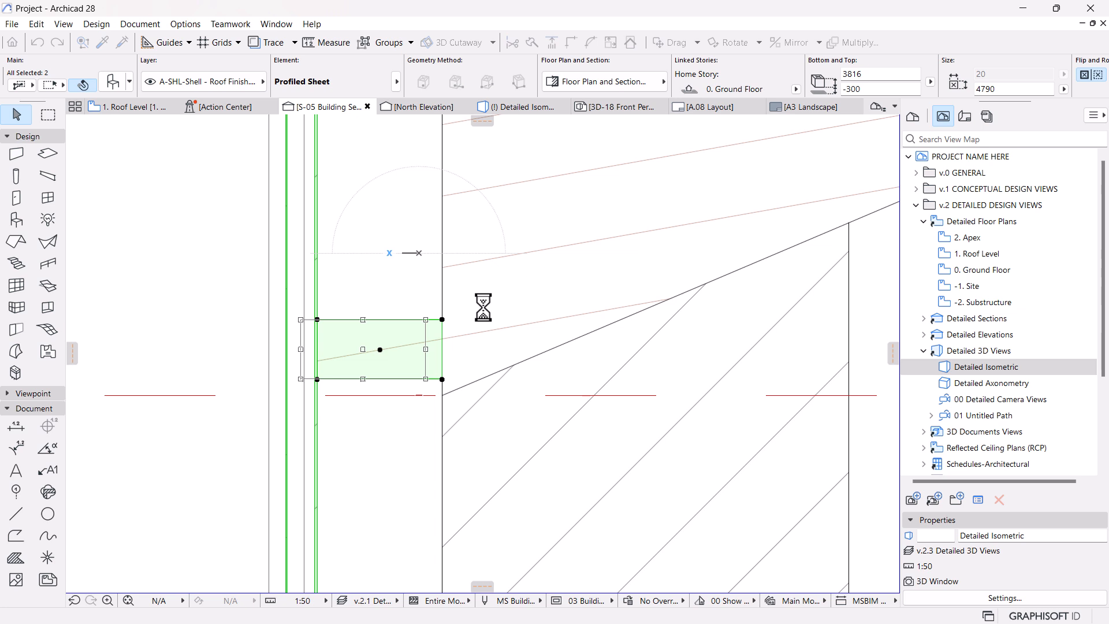
key("Escape")
scroll(454, 271, "down", 10)
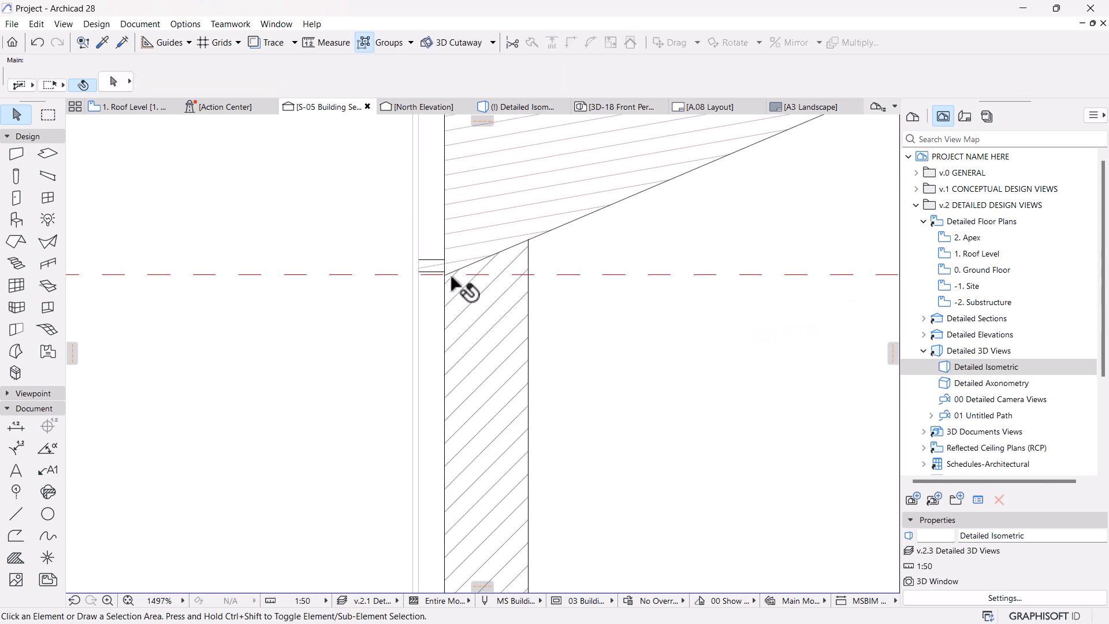
Multiply the horizontal beam straight down the left wall, adding three copies at 900 mm spacing.
left_click(444, 267)
left_click(440, 271)
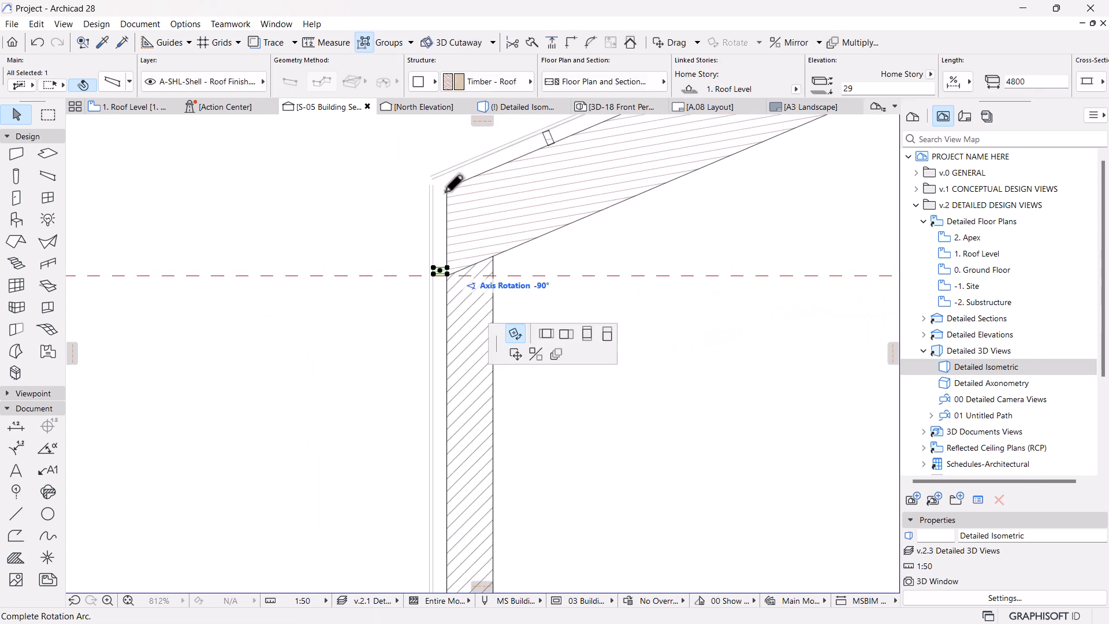
left_click(133, 145)
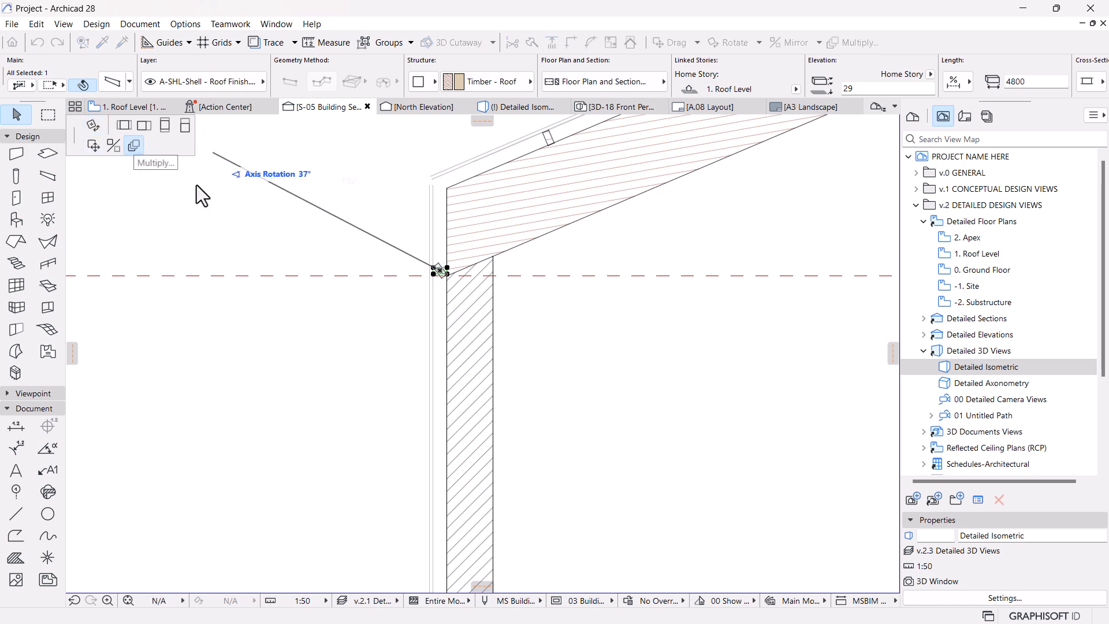
left_click(677, 447)
left_click(448, 270)
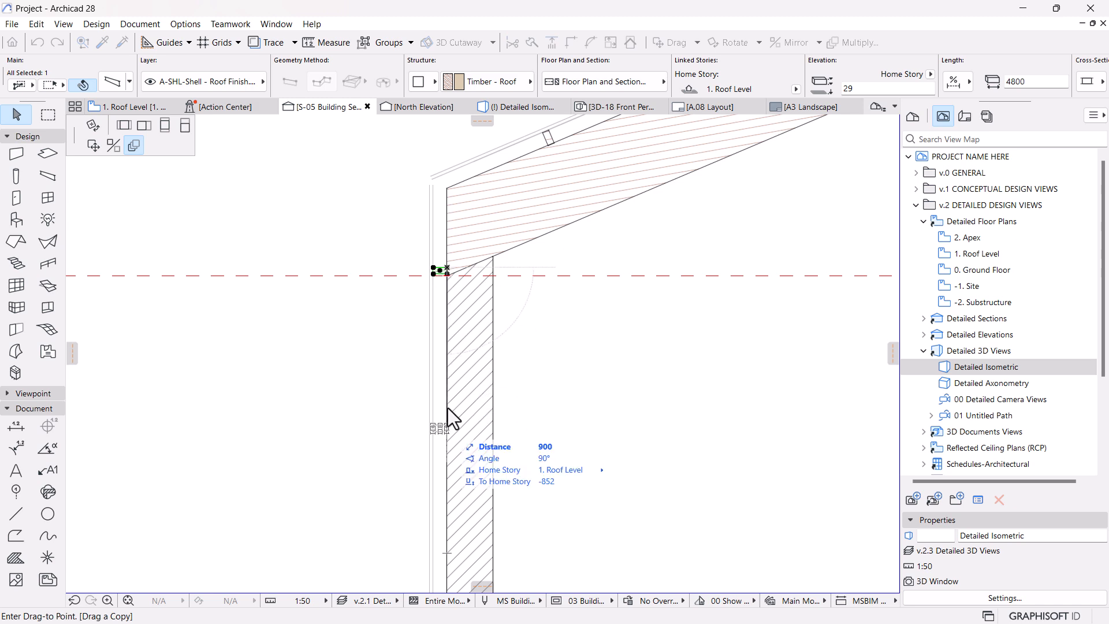
scroll(435, 244, "down", 5)
scroll(443, 377, "up", 5)
scroll(444, 378, "up", 1)
left_click(443, 363)
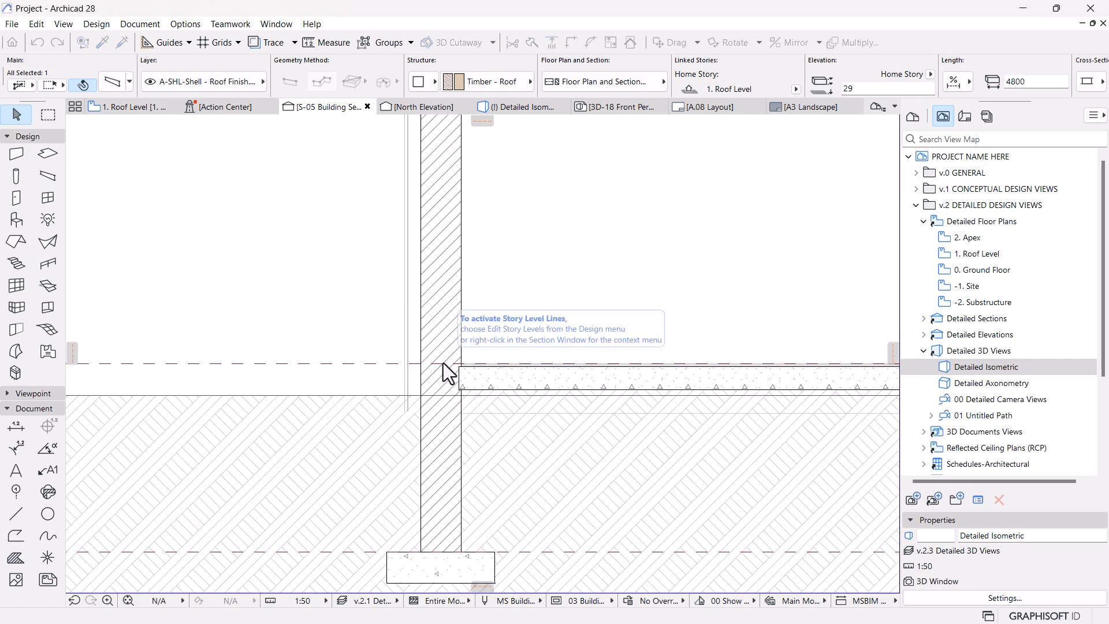
scroll(451, 335, "down", 3)
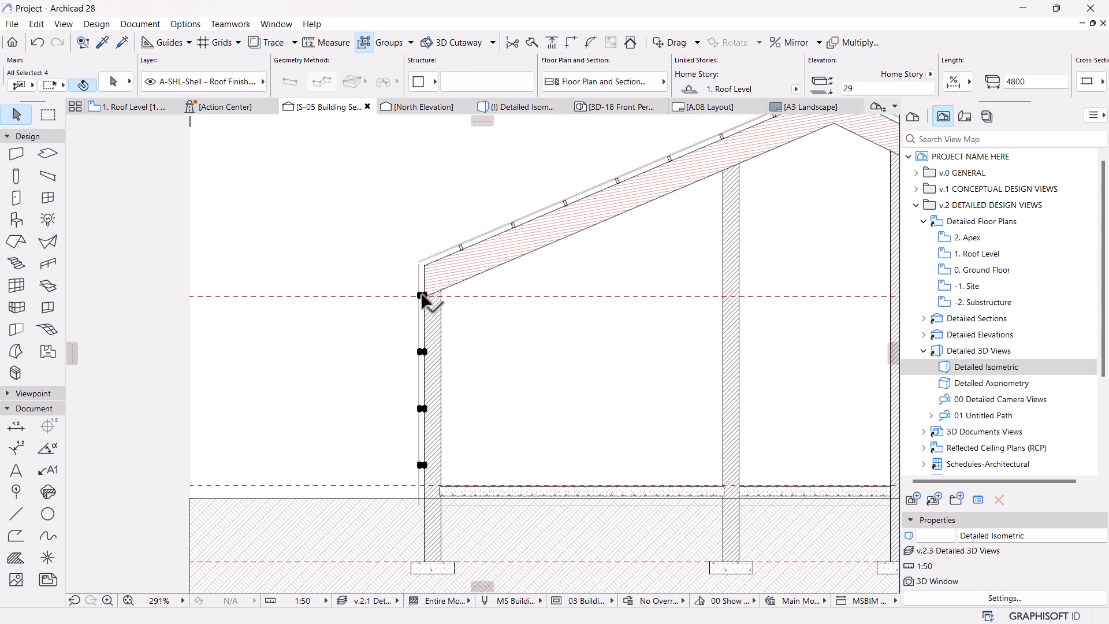
Show only the four left-wall beams in the 3D view, and return to the S-05 section.
key("F5")
scroll(452, 310, "down", 3)
mouse_move(483, 342)
left_mouse_down()
mouse_move(718, 562)
mouse_move(723, 583)
left_mouse_up()
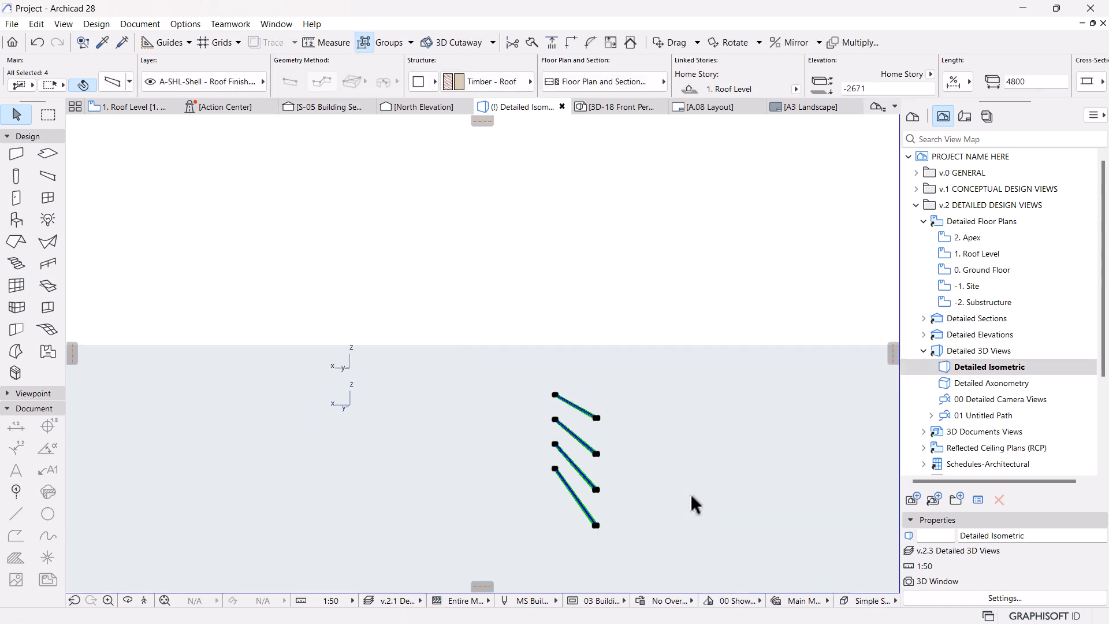
key("Escape")
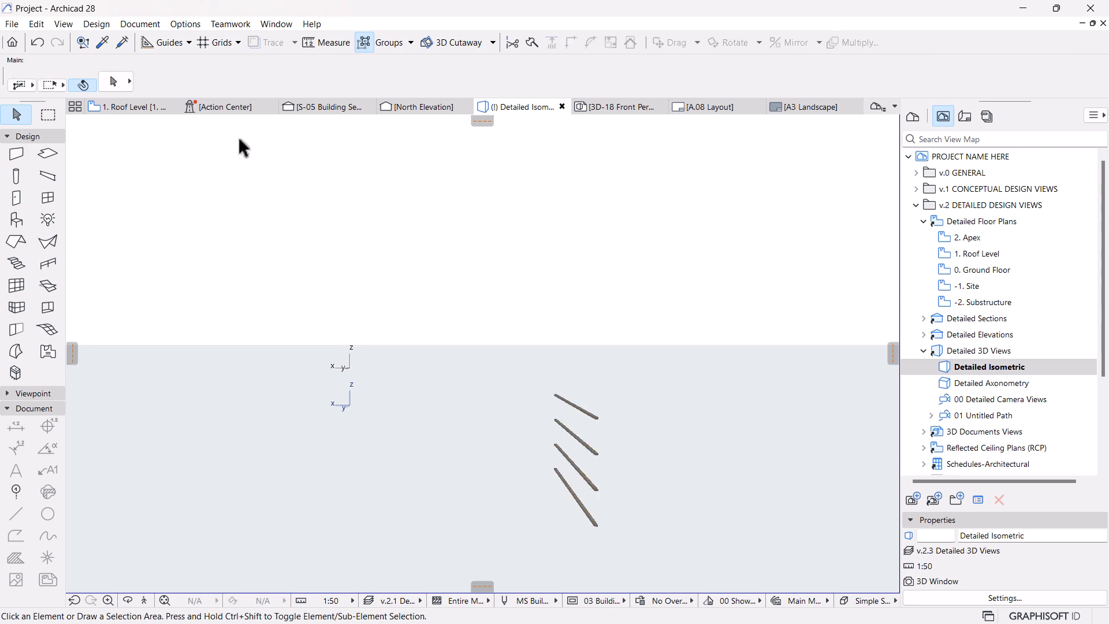
left_click(317, 106)
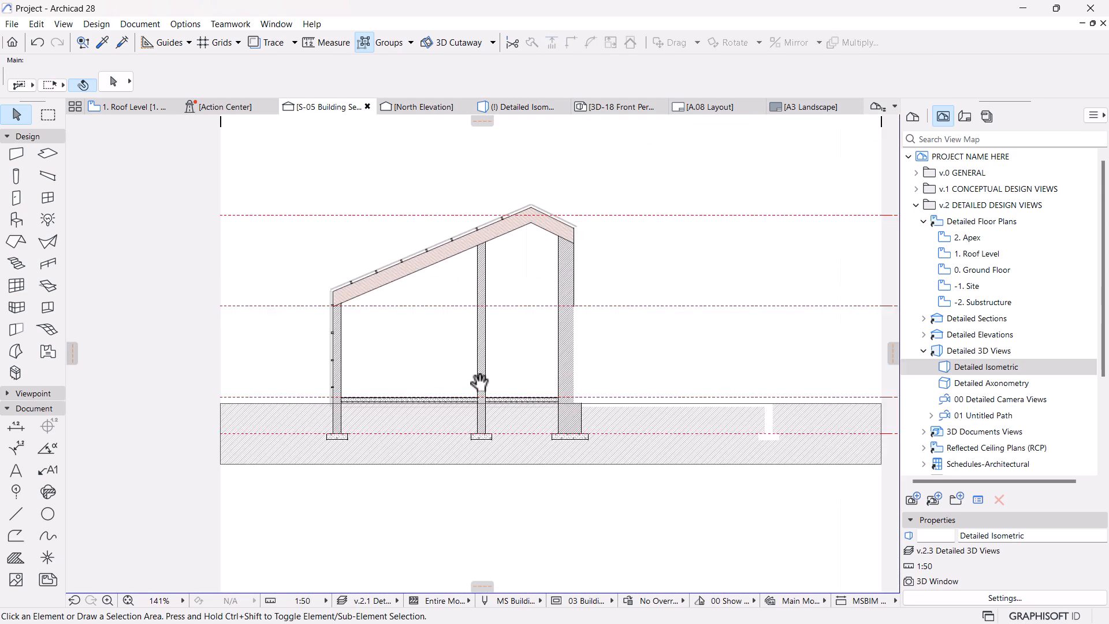
Copy the uppermost left-wall beam to the right side, with its inner end against the roof's vertical outer edge below the eave.
scroll(536, 264, "up", 15)
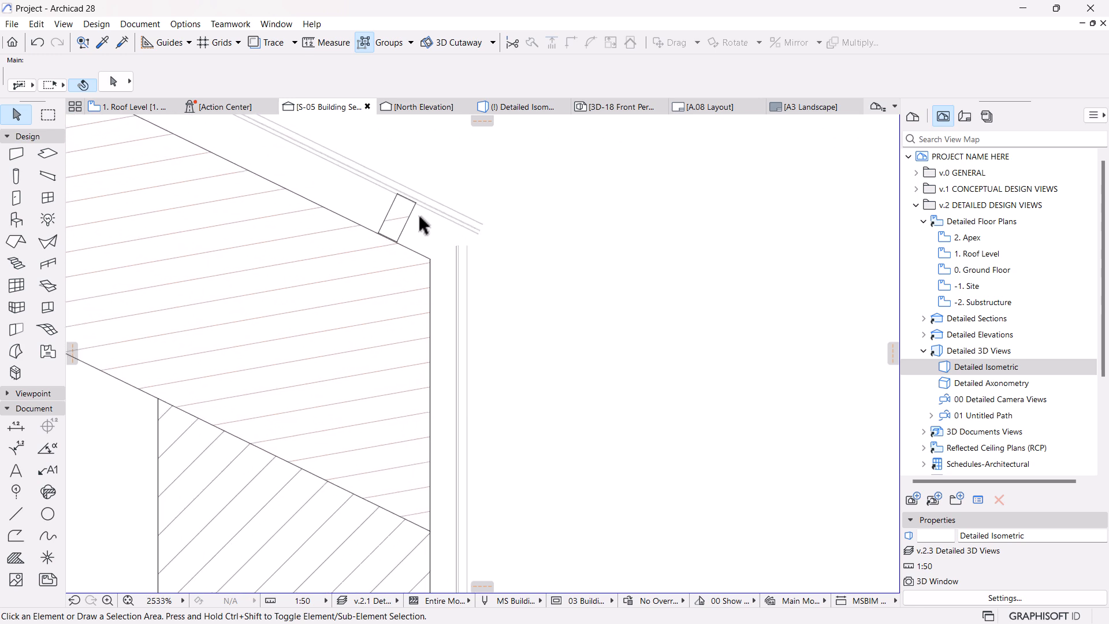
left_click(407, 221)
scroll(421, 322, "down", 10)
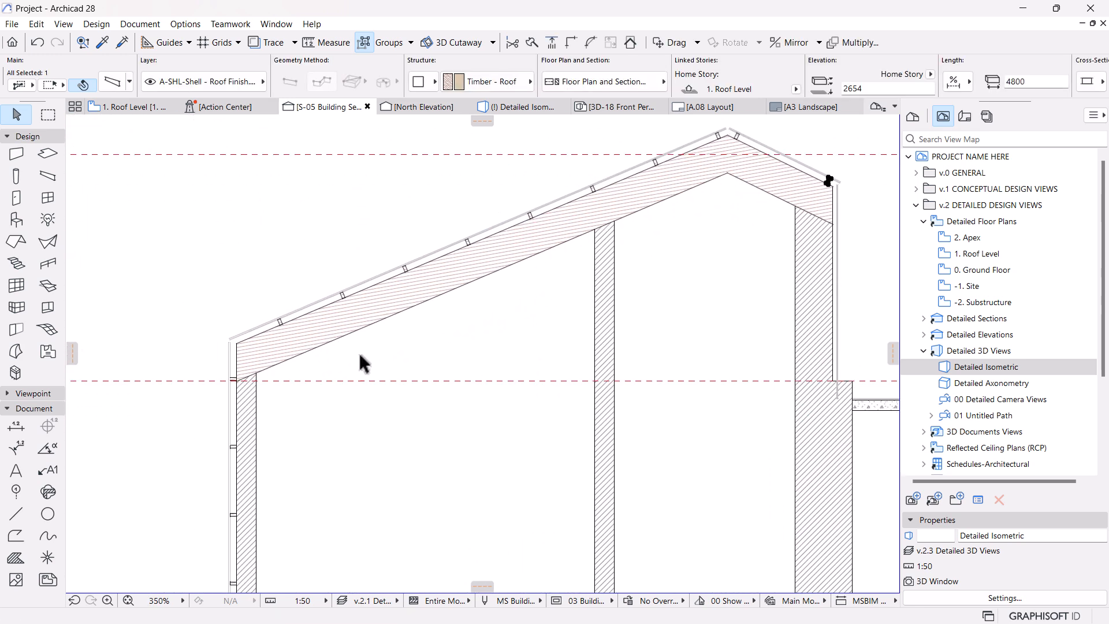
scroll(240, 391, "up", 8)
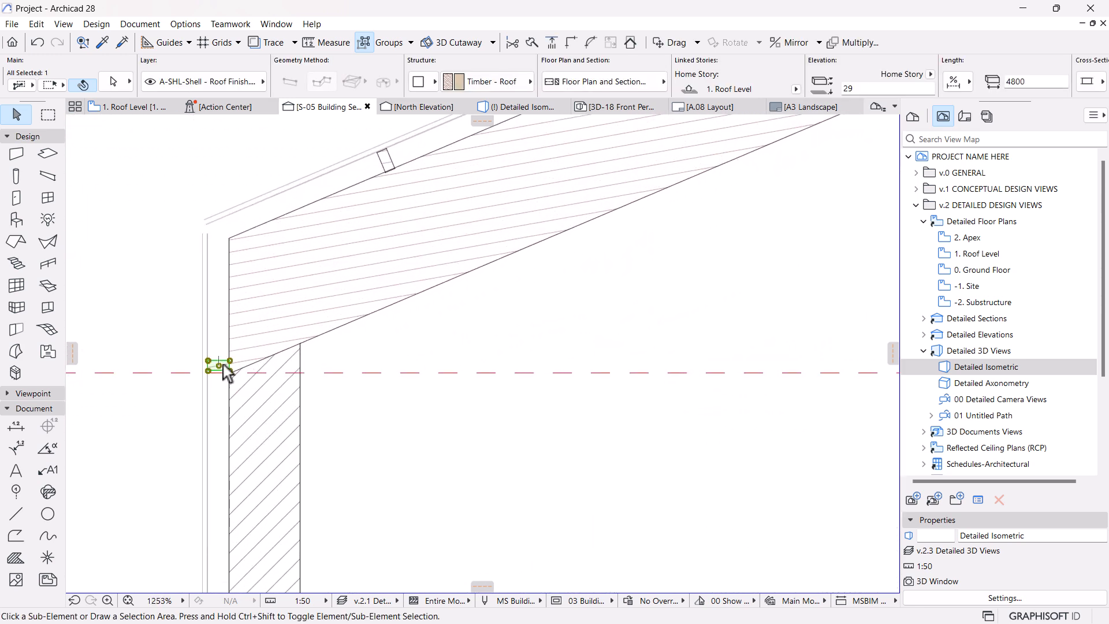
key("ctrl+Tab")
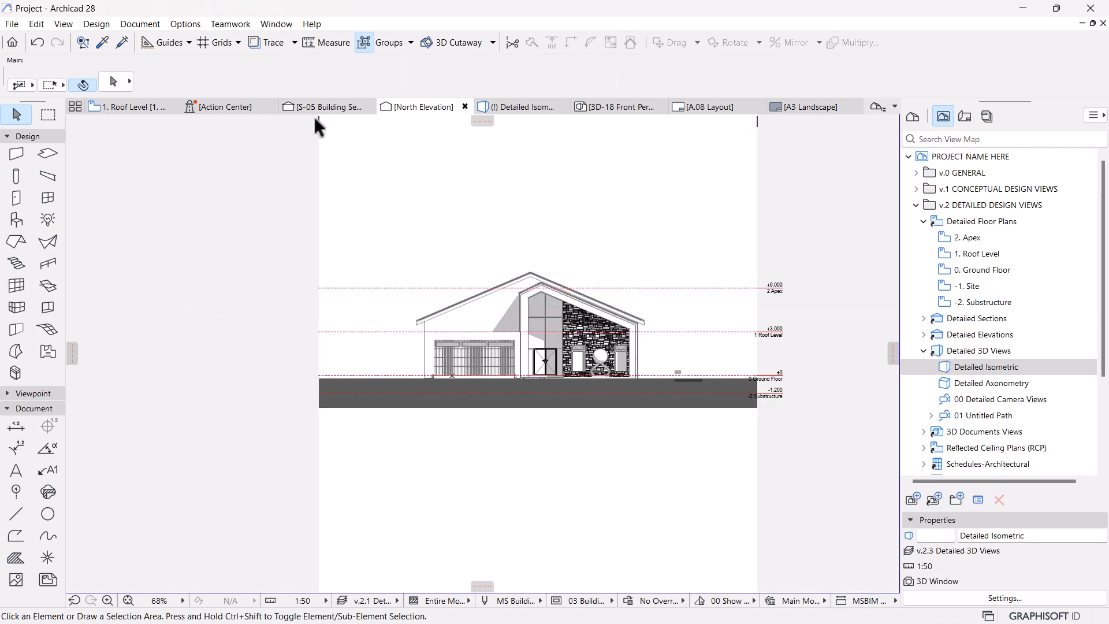
left_click(323, 107)
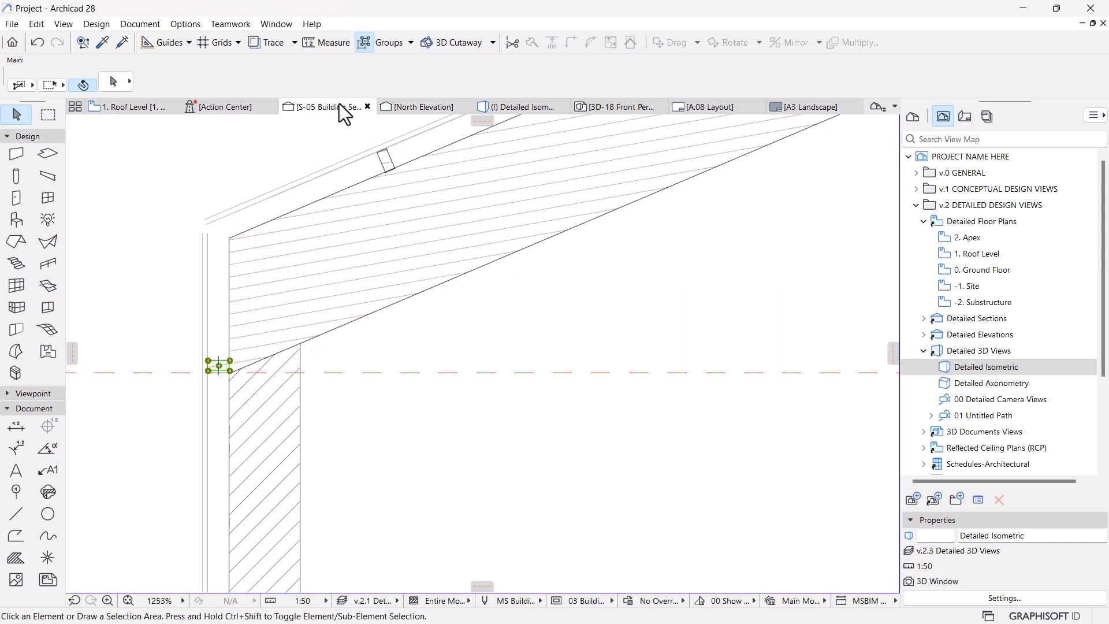
scroll(198, 369, "up", 5)
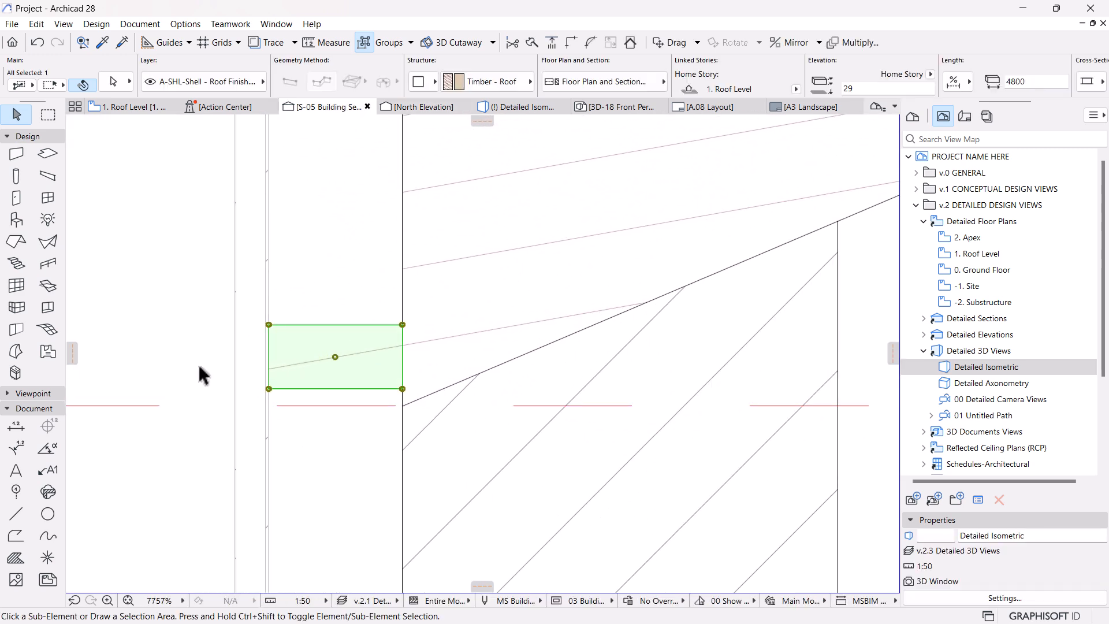
left_click(269, 389)
scroll(227, 408, "down", 6)
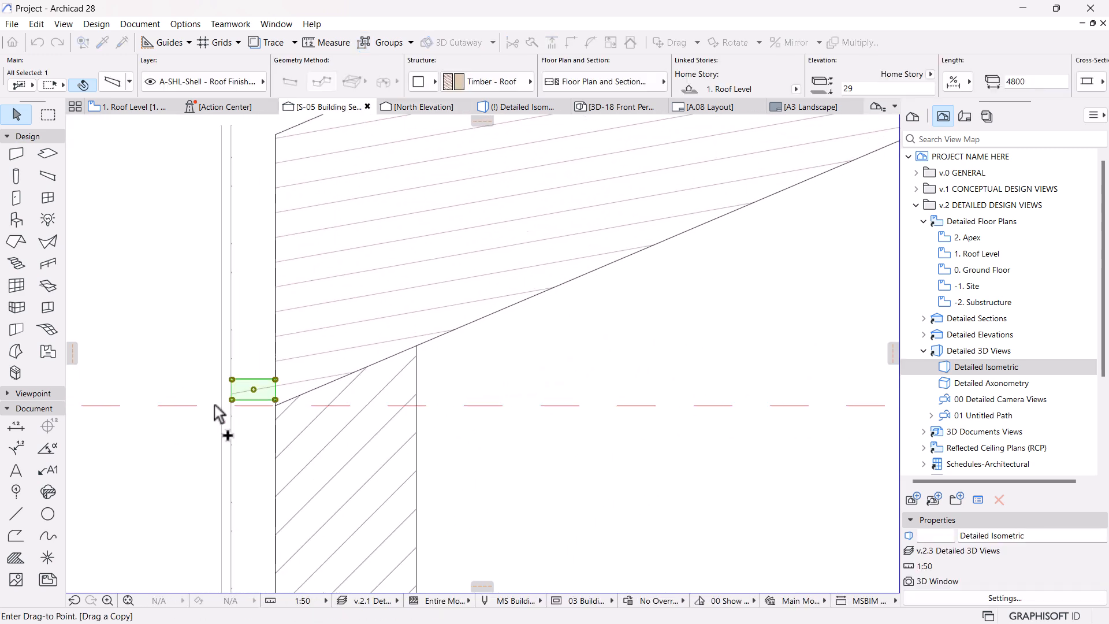
middle_click_drag(717, 350, 302, 355)
scroll(303, 354, "down", 3)
scroll(683, 188, "up", 5)
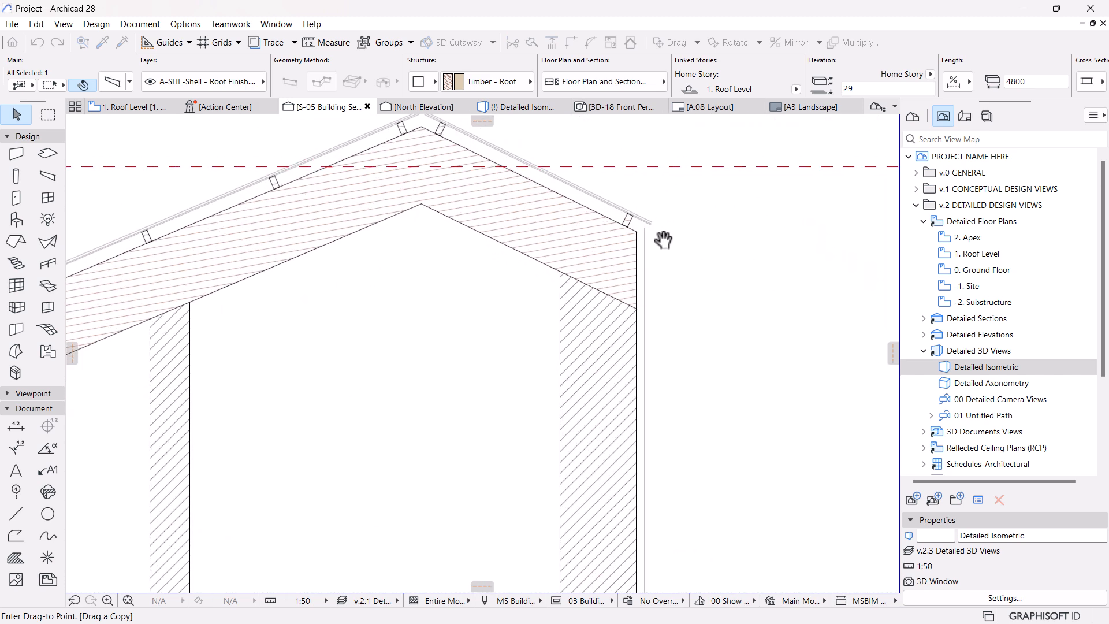
scroll(629, 269, "up", 1)
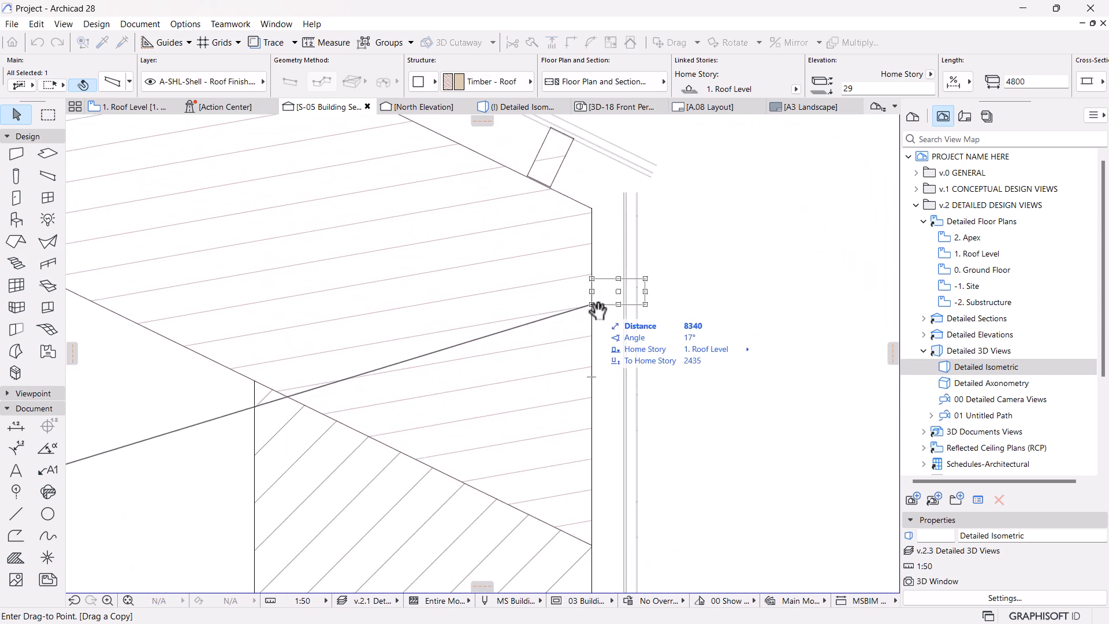
scroll(630, 245, "up", 4)
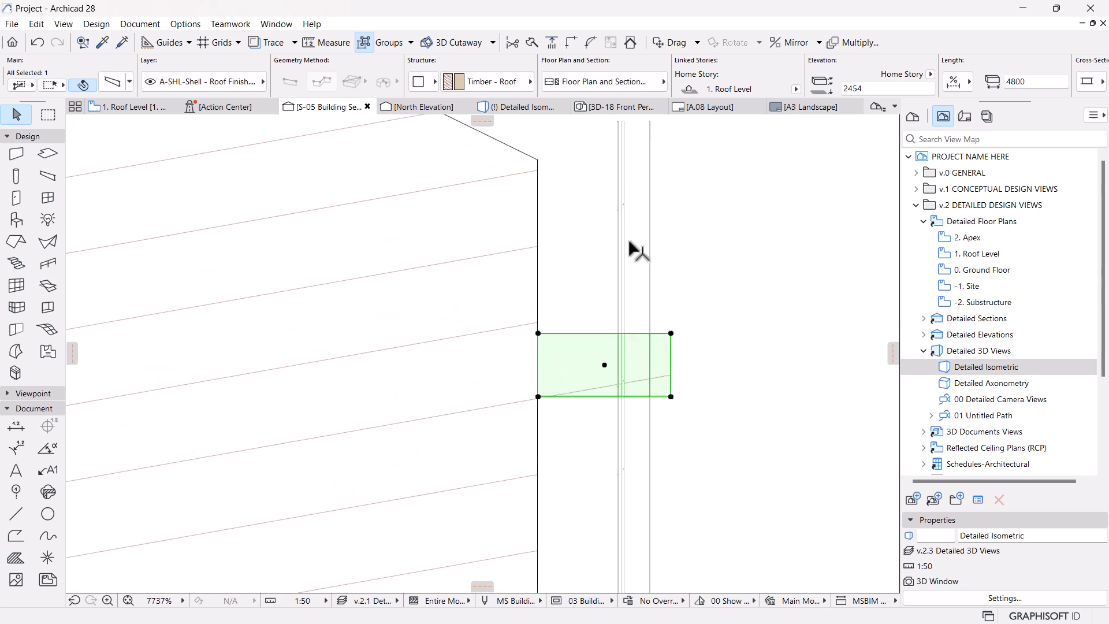
key("Escape")
left_click(602, 326)
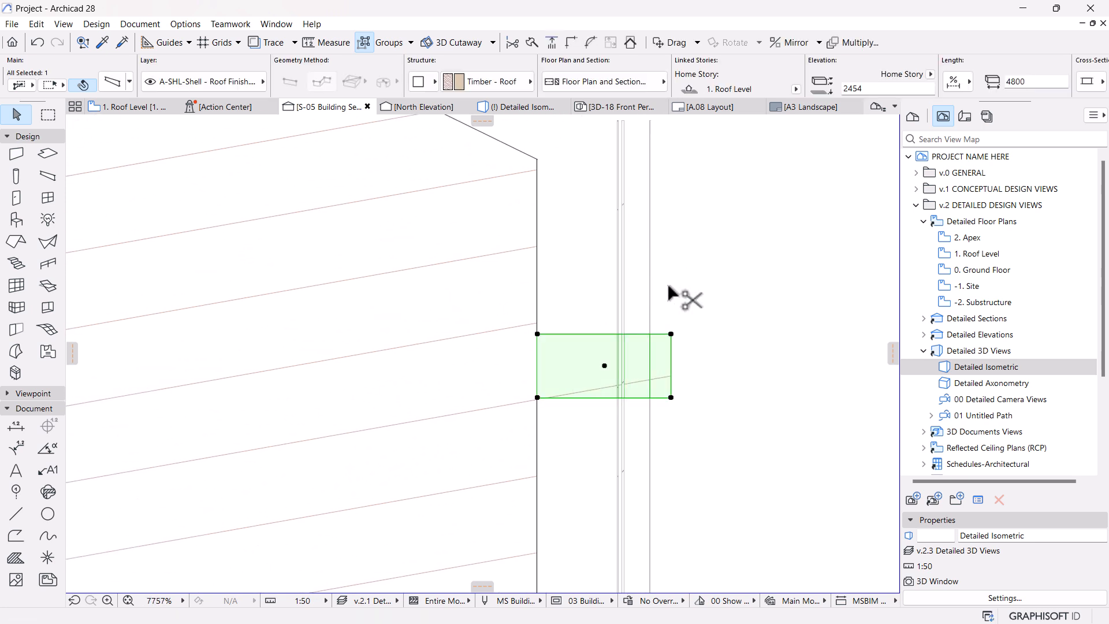
key("ctrl+d")
left_click(668, 284)
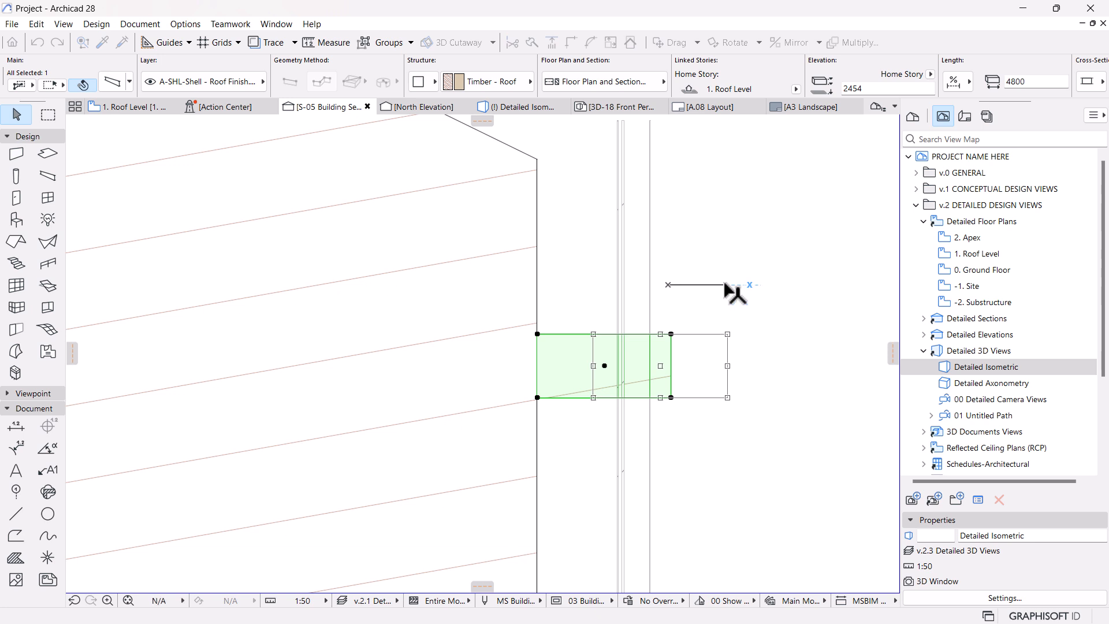
key("Escape")
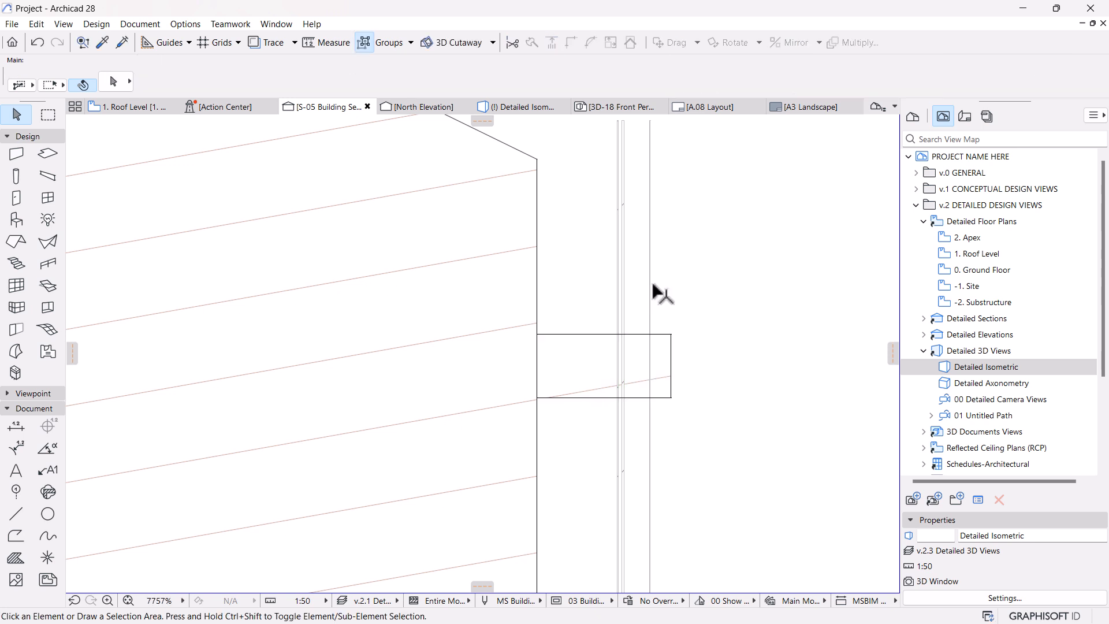
Move the right wall's profiled sheet 32 mm outward so its inner face meets the outer end of the horizontal beam.
left_click(654, 283)
key("ctrl+d")
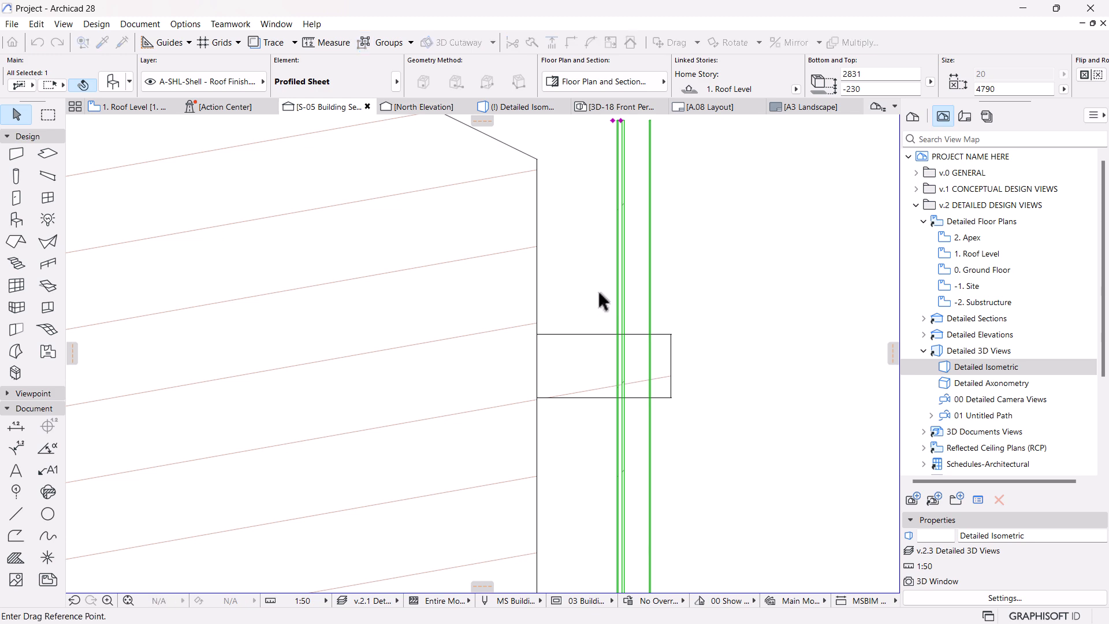
left_click(617, 286)
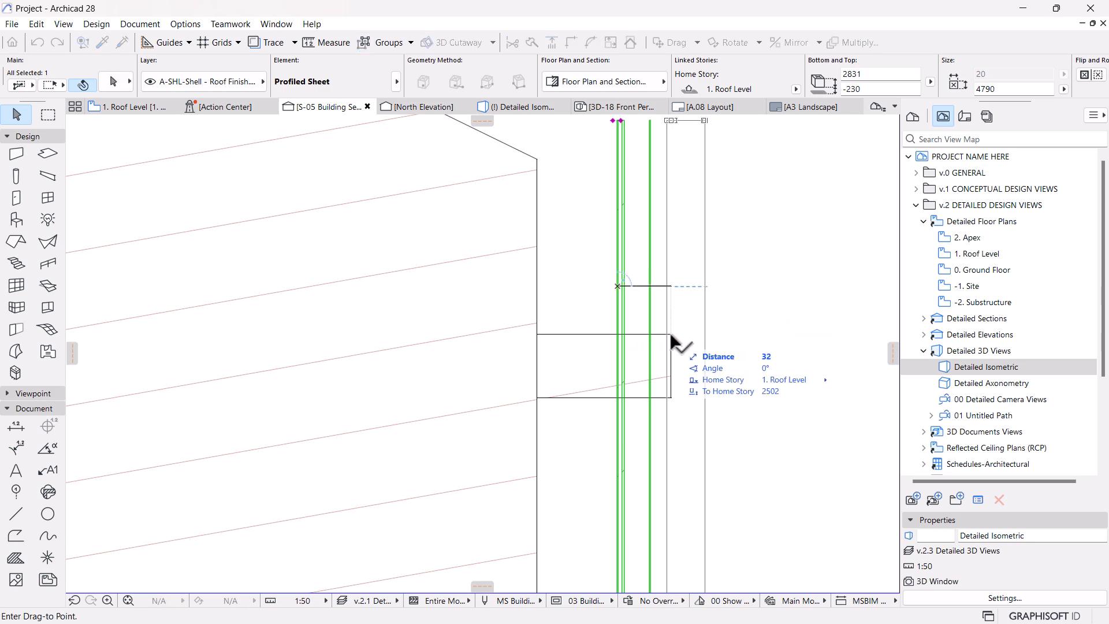
left_click(670, 330)
scroll(656, 345, "down", 3)
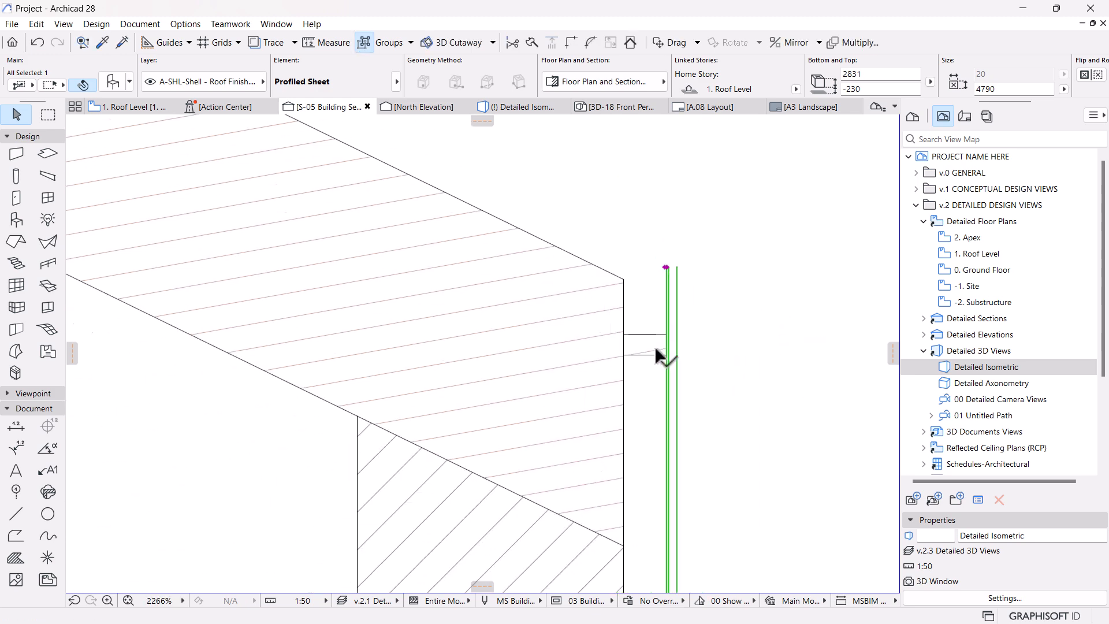
scroll(647, 271, "down", 2)
left_click(685, 278)
scroll(678, 298, "down", 5)
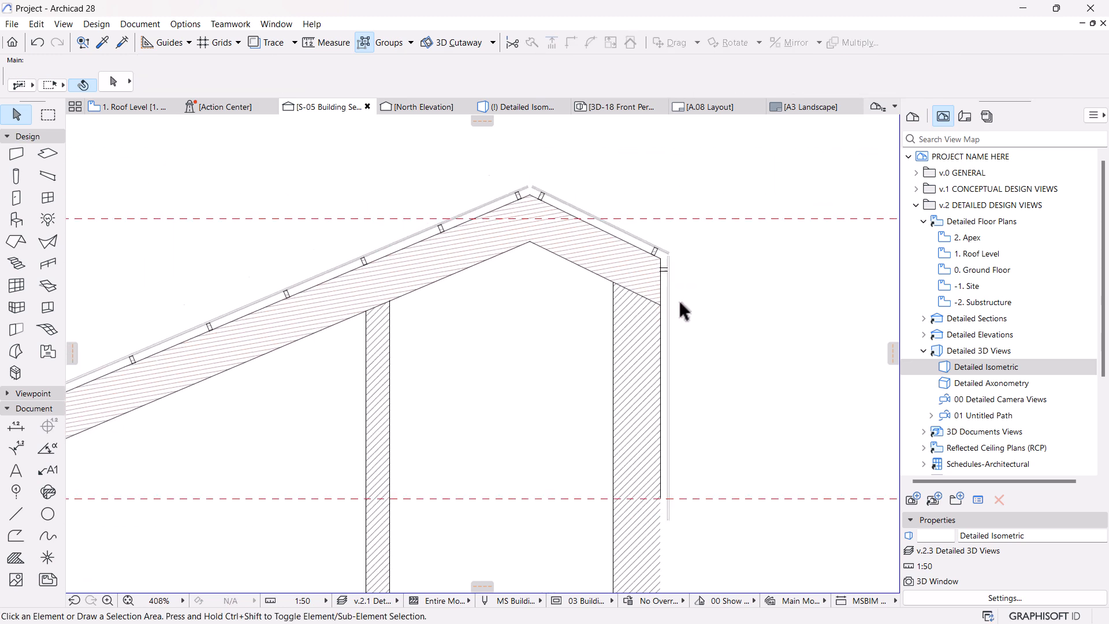
Place a copy of the right-wall beam straight below it, near the foot of the sheet just above the roof level line.
scroll(674, 329, "up", 3)
left_click(665, 272)
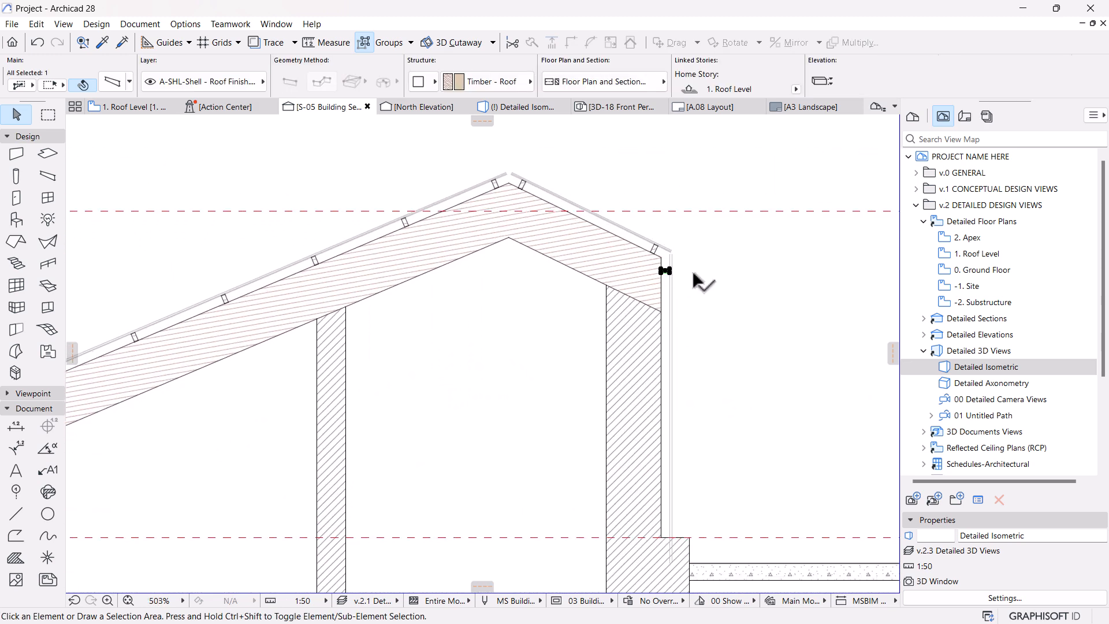
key("ctrl+d")
left_click(734, 278)
left_click(735, 494)
key("Escape")
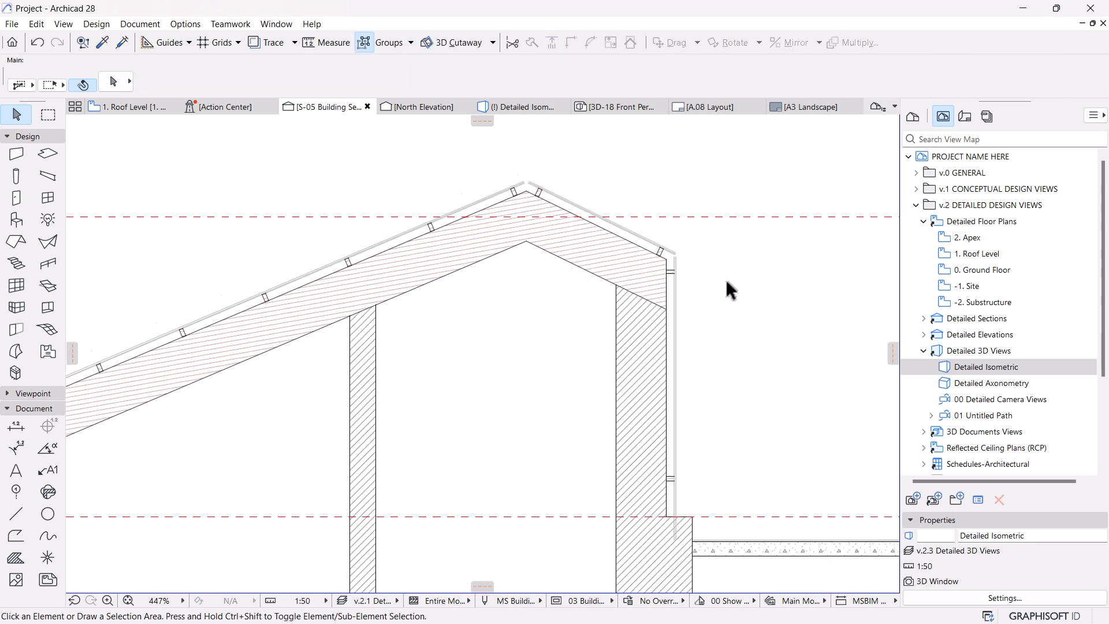
Show all elements in the Detailed Isometric 3D view, and inspect the roof and wall sheets with their supporting beams.
scroll(725, 277, "down", 4)
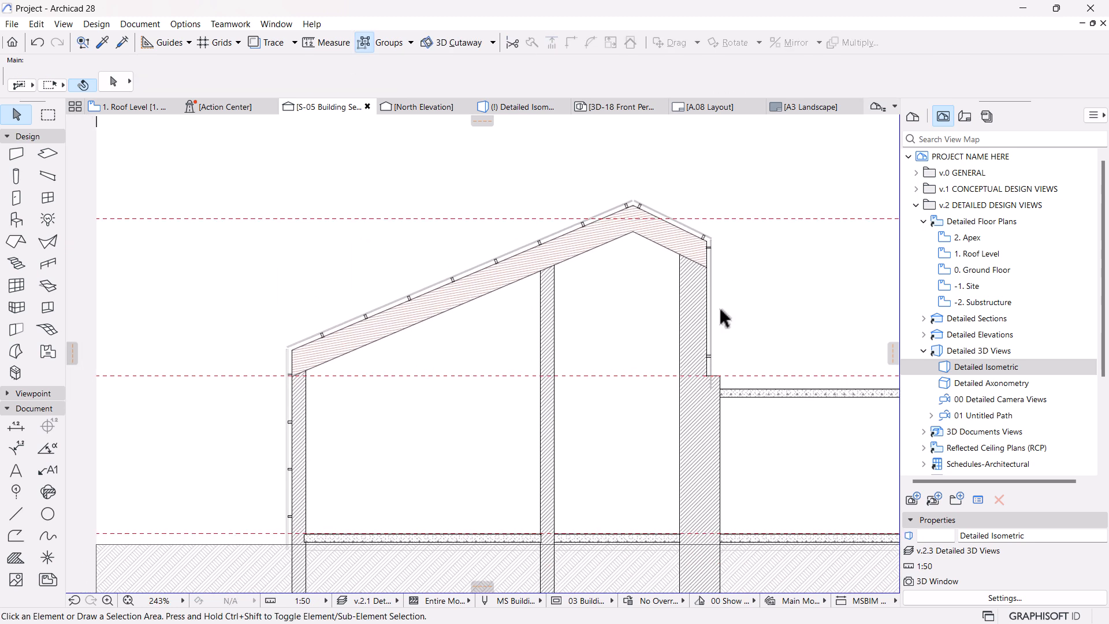
middle_click_drag(622, 357, 606, 367)
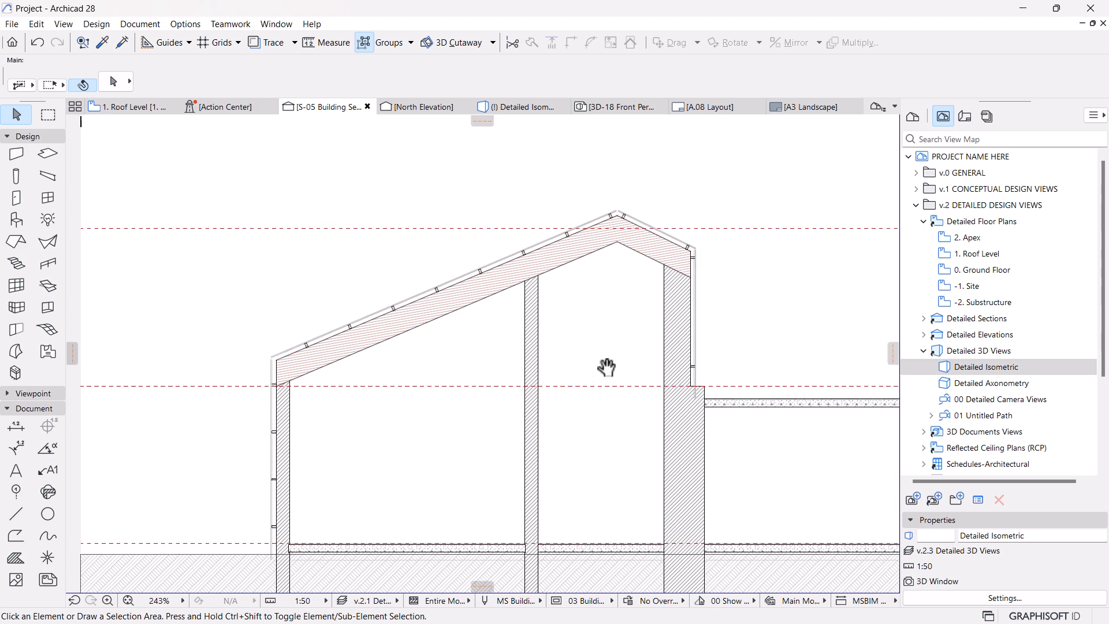
left_click(505, 106)
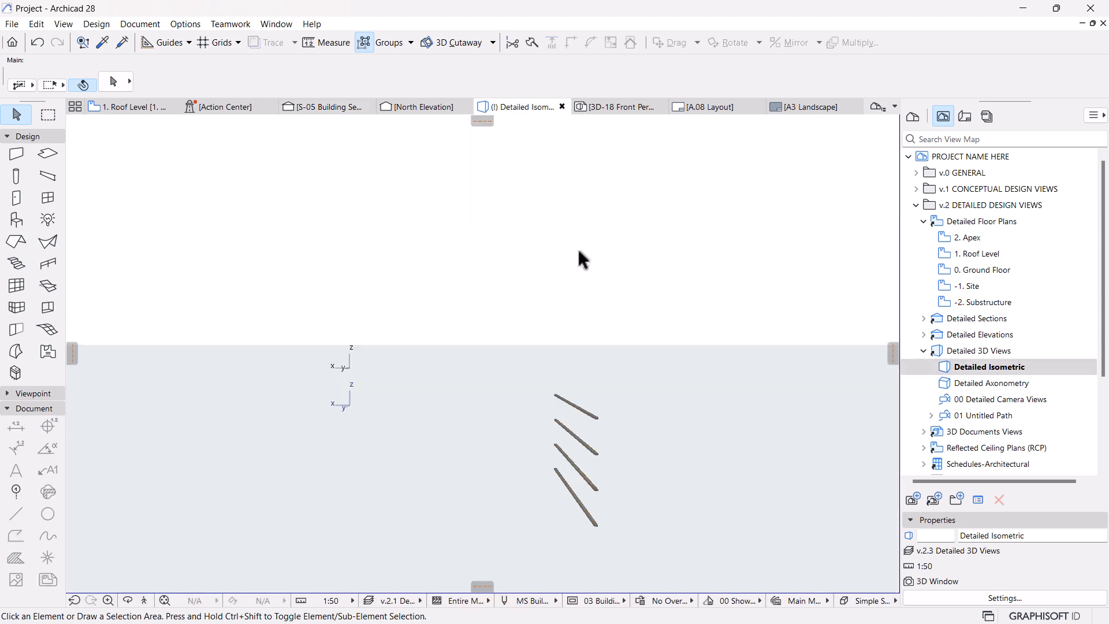
right_click(577, 170)
left_click(630, 302)
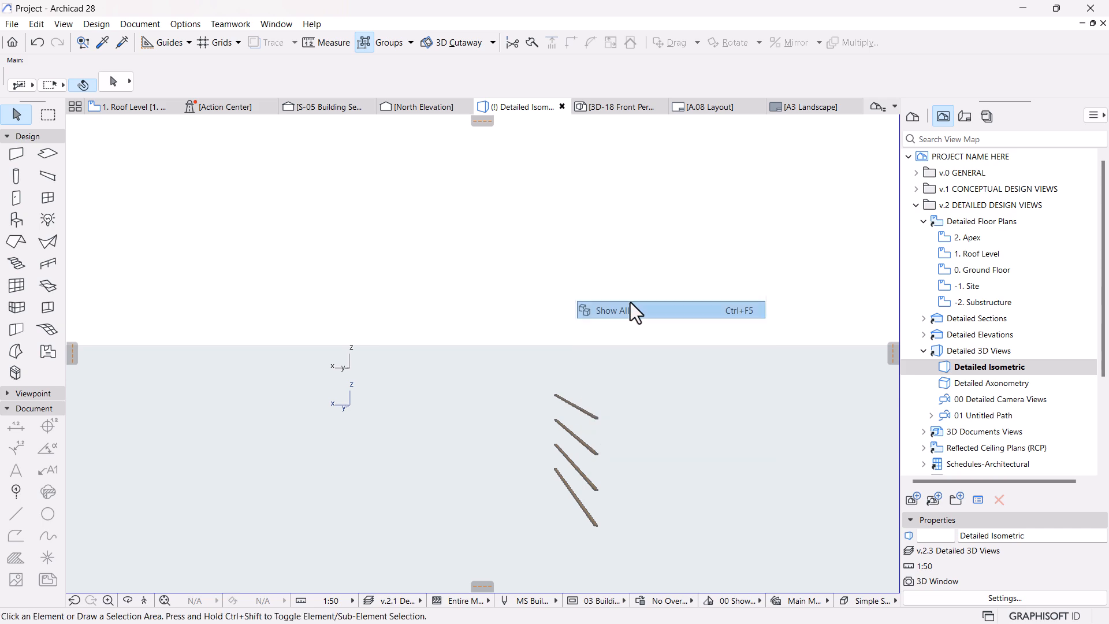
key("o")
left_click_drag(629, 302, 551, 436)
scroll(551, 437, "up", 10)
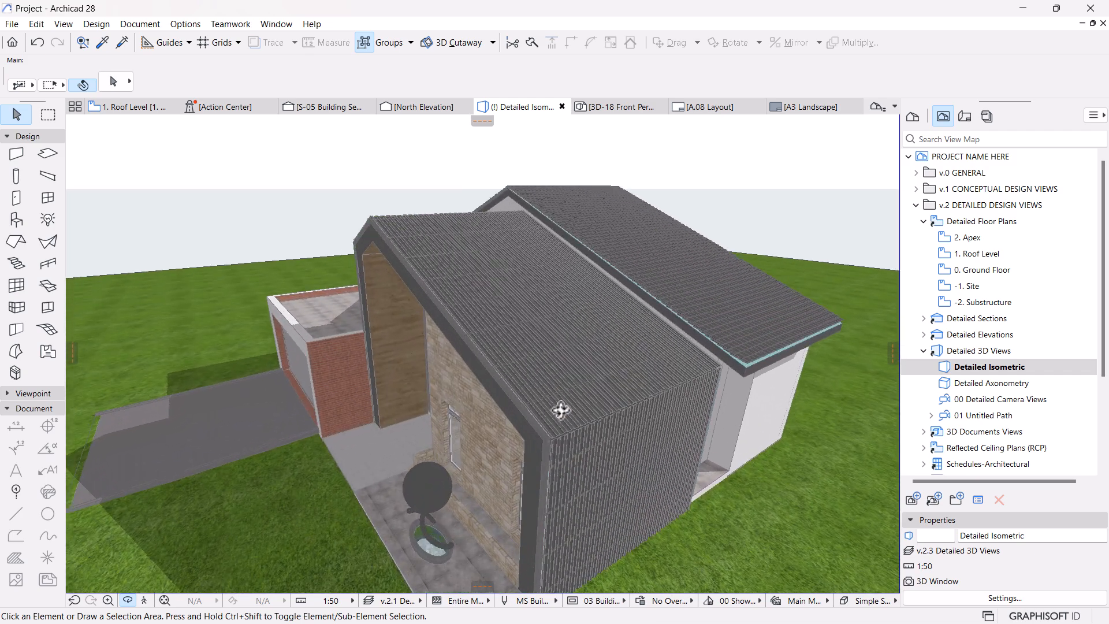
scroll(495, 391, "down", 6)
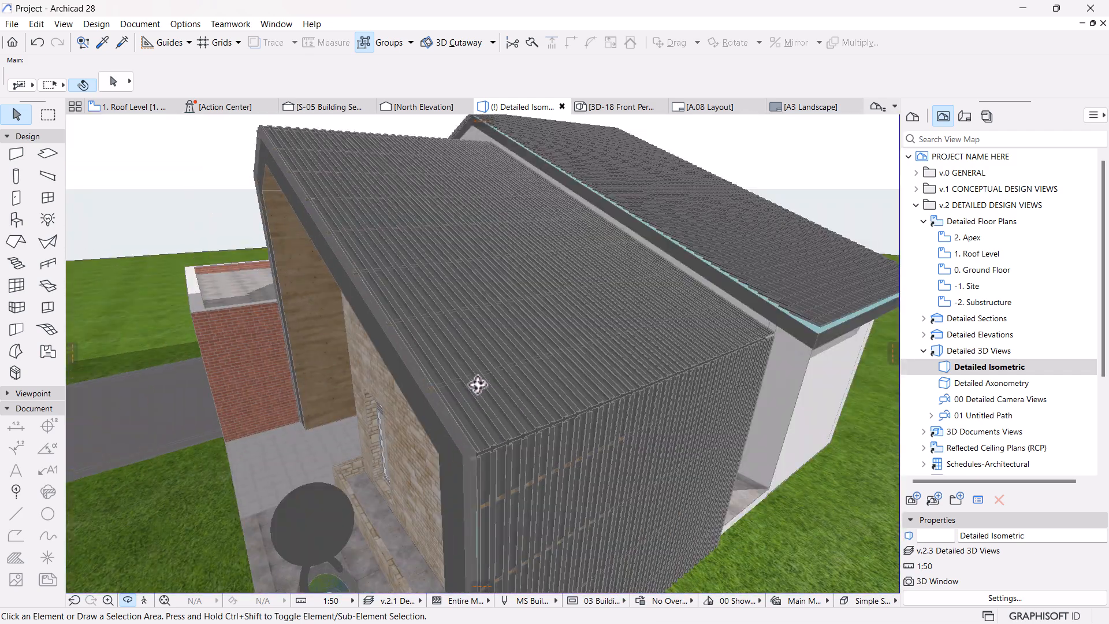
Examine up close in 3D how the left wall's profiled sheet sits against its horizontal beams.
left_click_drag(479, 383, 460, 456)
scroll(460, 496, "up", 6)
left_click_drag(459, 497, 491, 383)
left_click_drag(448, 418, 416, 412)
left_click_drag(495, 393, 740, 430)
Try moving the left wall's profiled sheet outward in the S-05 section, and bring its inner face back to the beam's outer end.
left_click(324, 107)
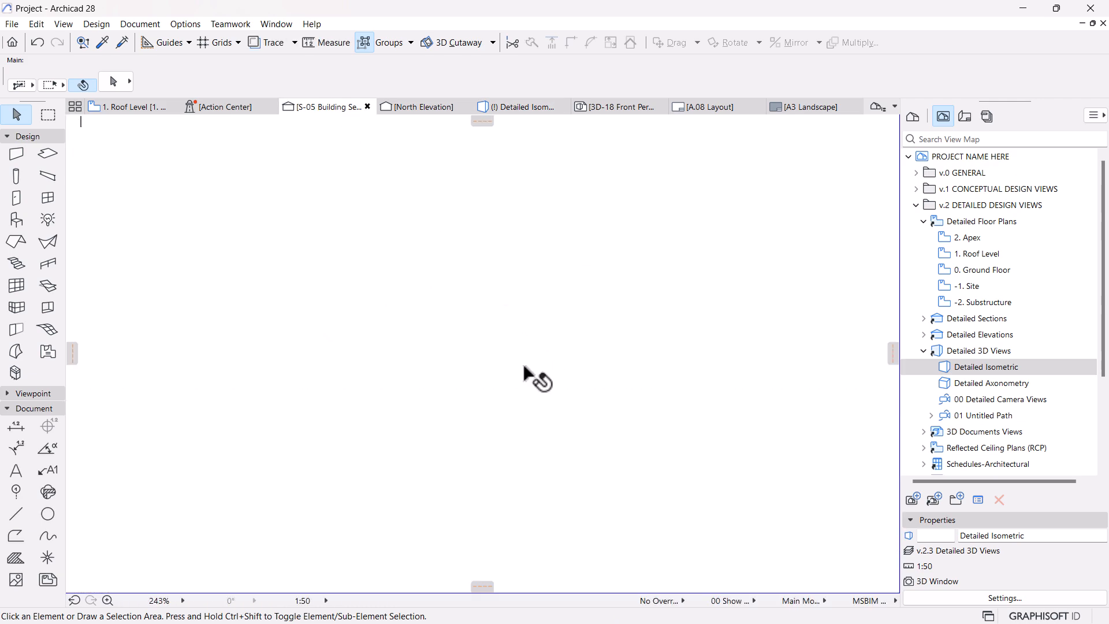
scroll(272, 393, "up", 5)
scroll(306, 445, "up", 7)
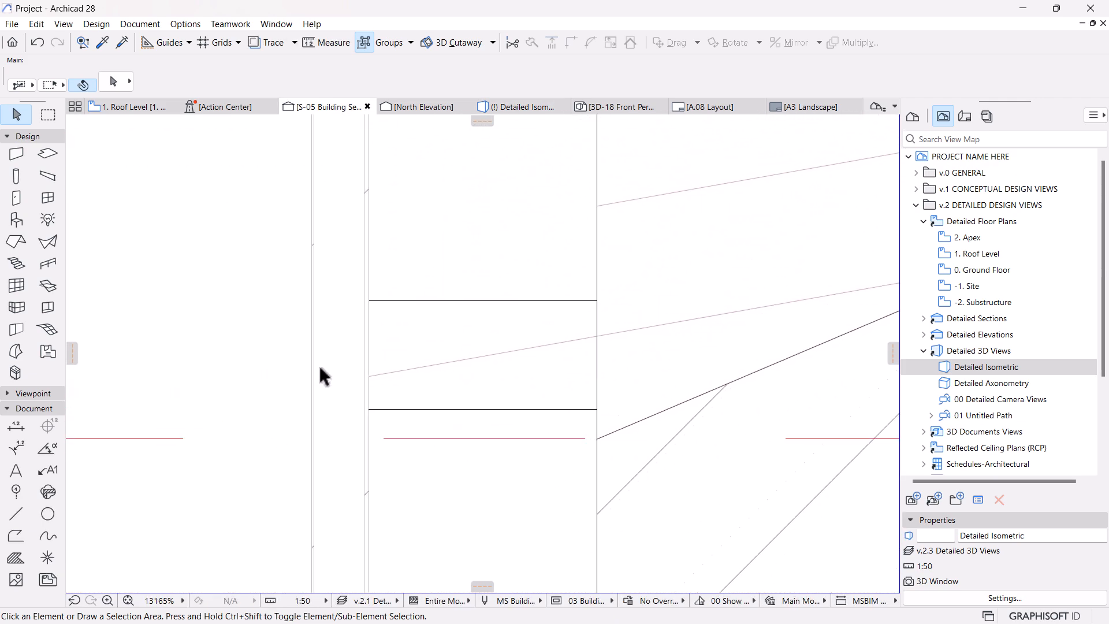
left_click(388, 228)
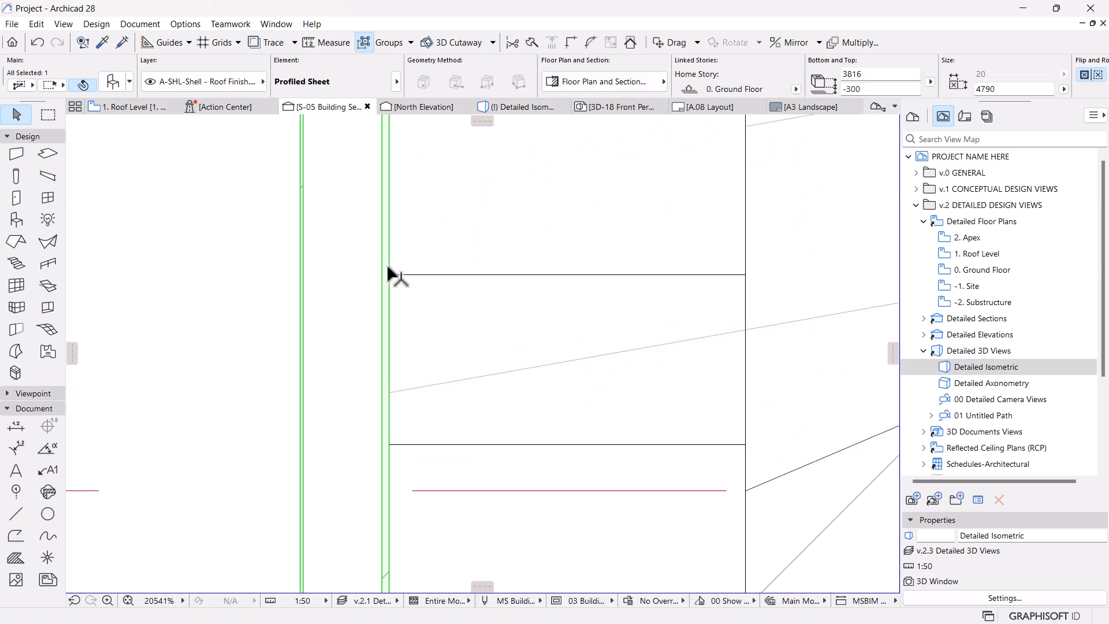
scroll(387, 264, "up", 3)
key("ctrl+d")
left_click(388, 255)
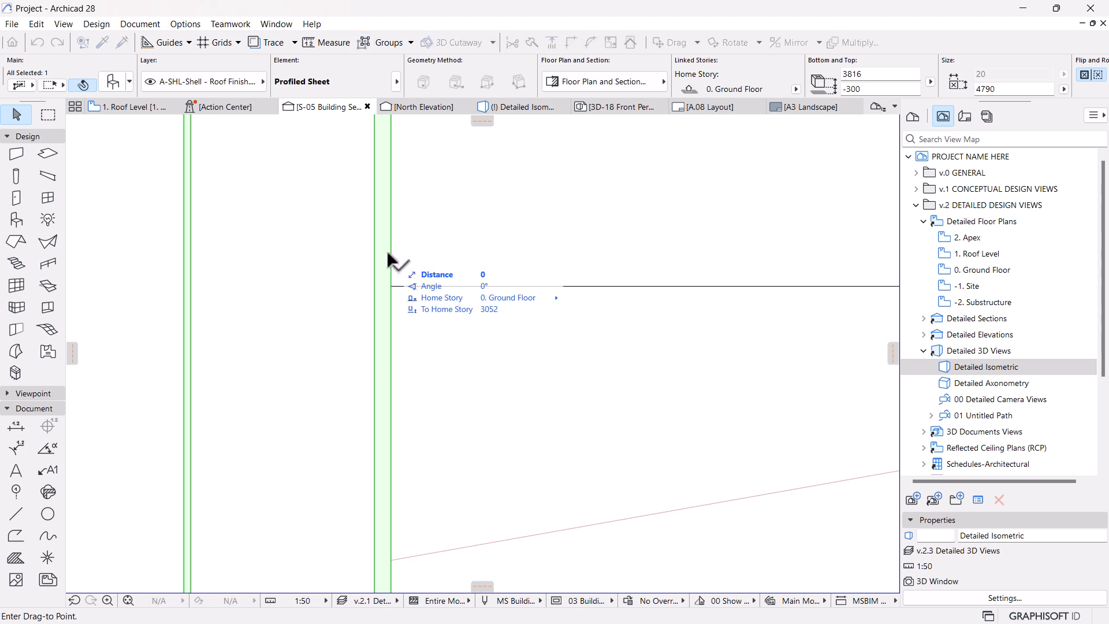
left_click(320, 253)
key("ctrl+d")
left_click(321, 255)
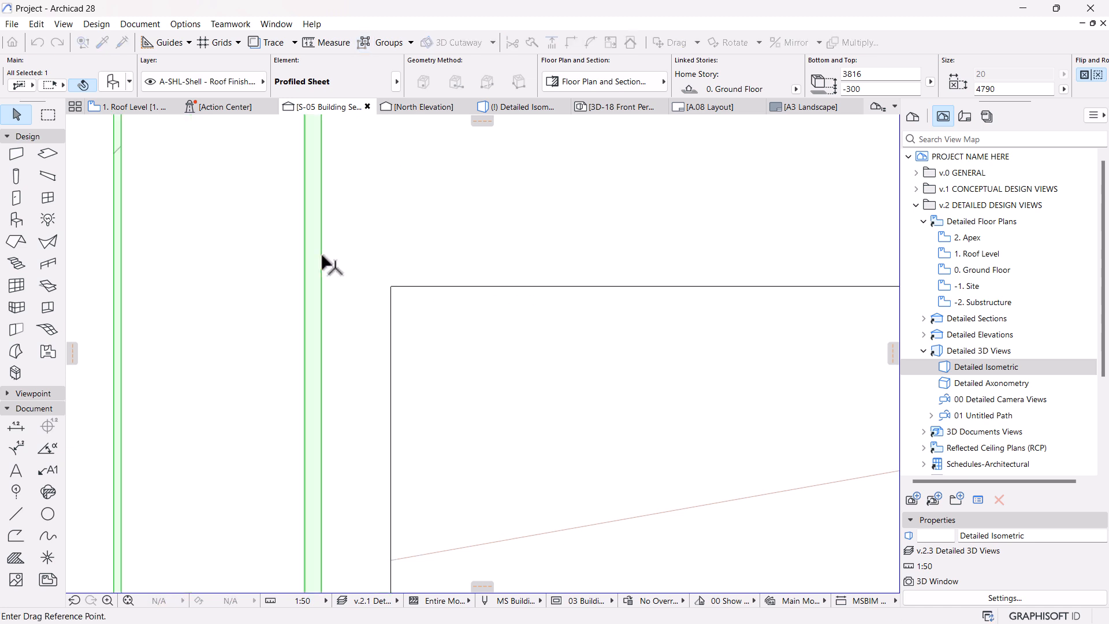
left_click(390, 287)
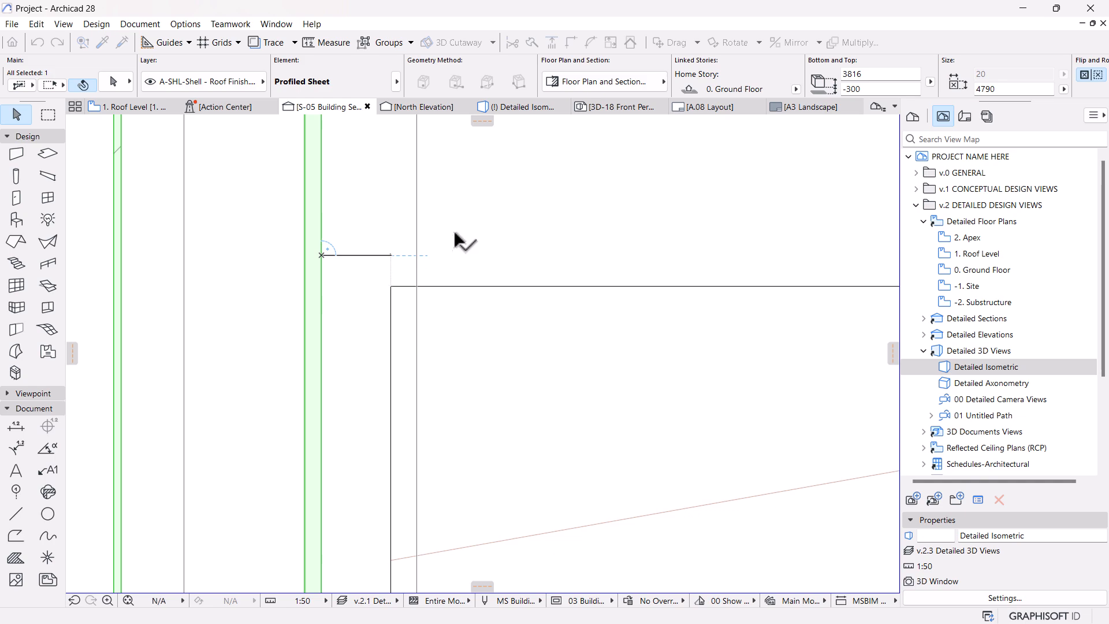
Check the left wall's profiled sheet in 3D, and move it slightly outward from the beam ends in the S-05 section.
left_click(528, 110)
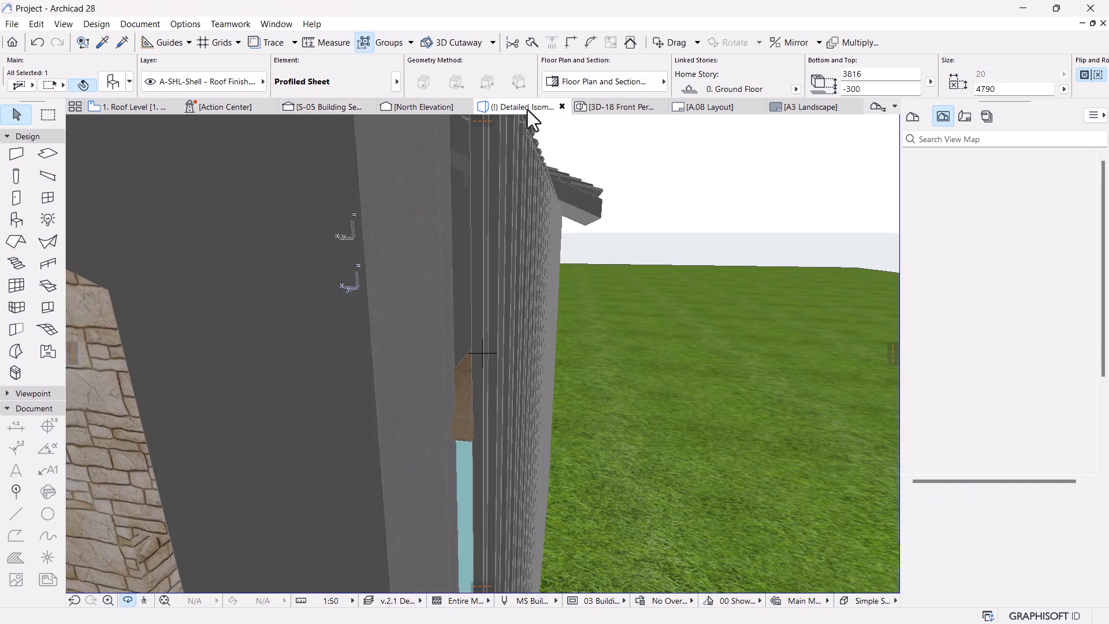
left_click_drag(552, 293, 363, 295)
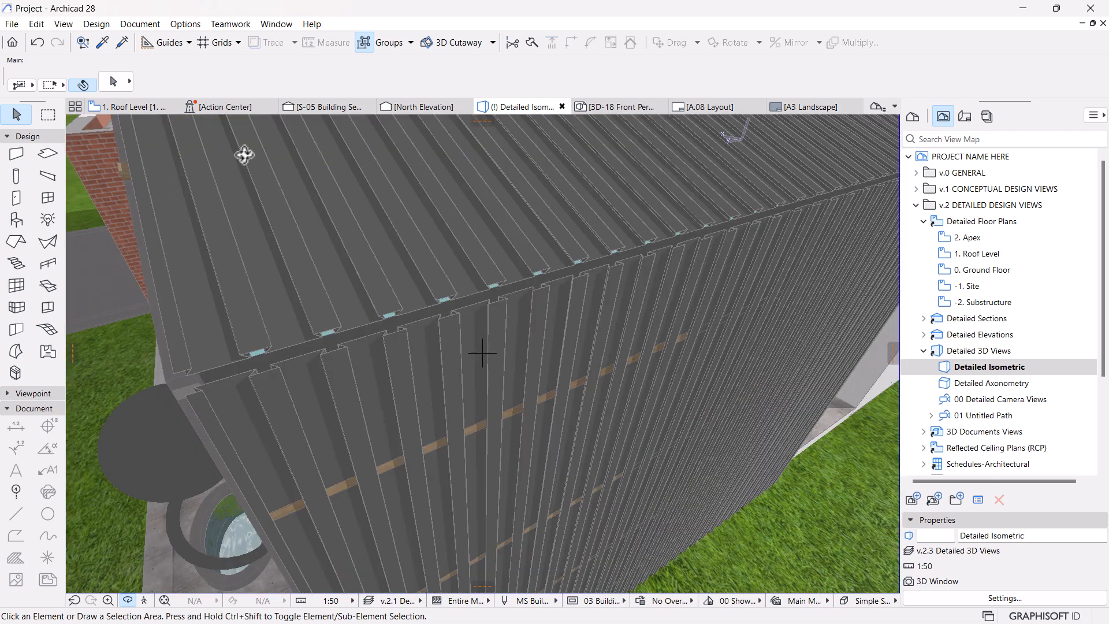
left_click(330, 109)
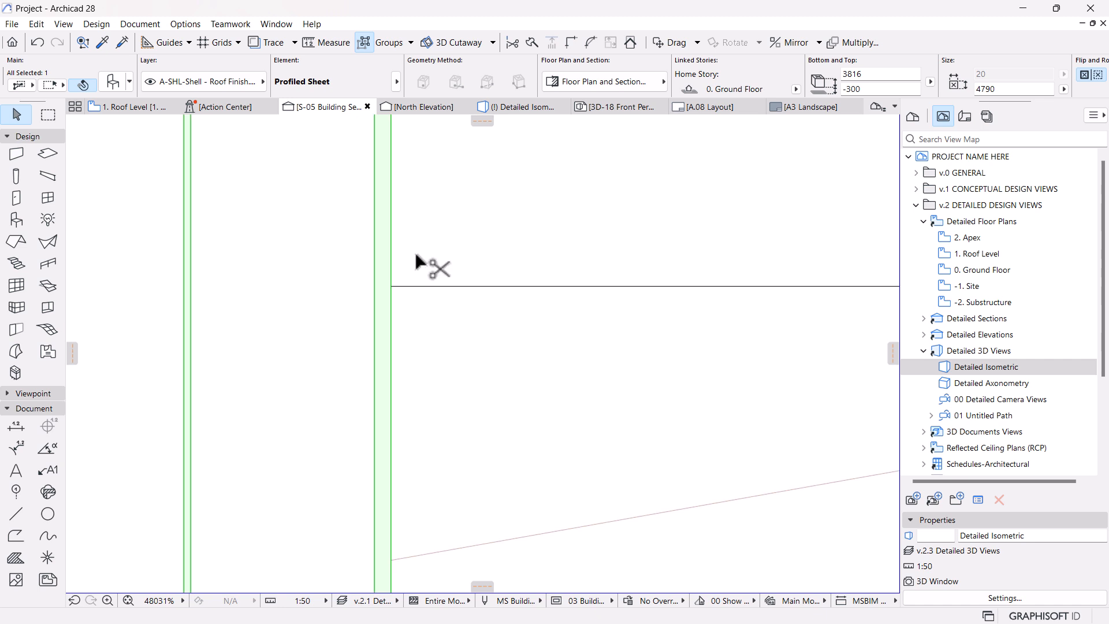
left_click(532, 231)
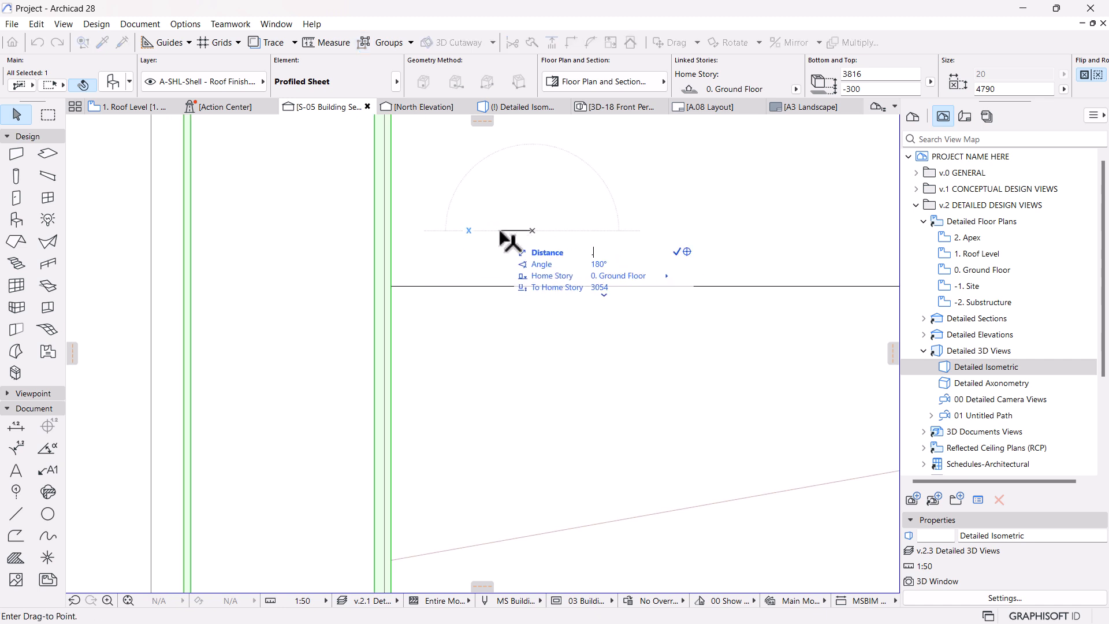
left_click(501, 231)
scroll(522, 231, "up", 8)
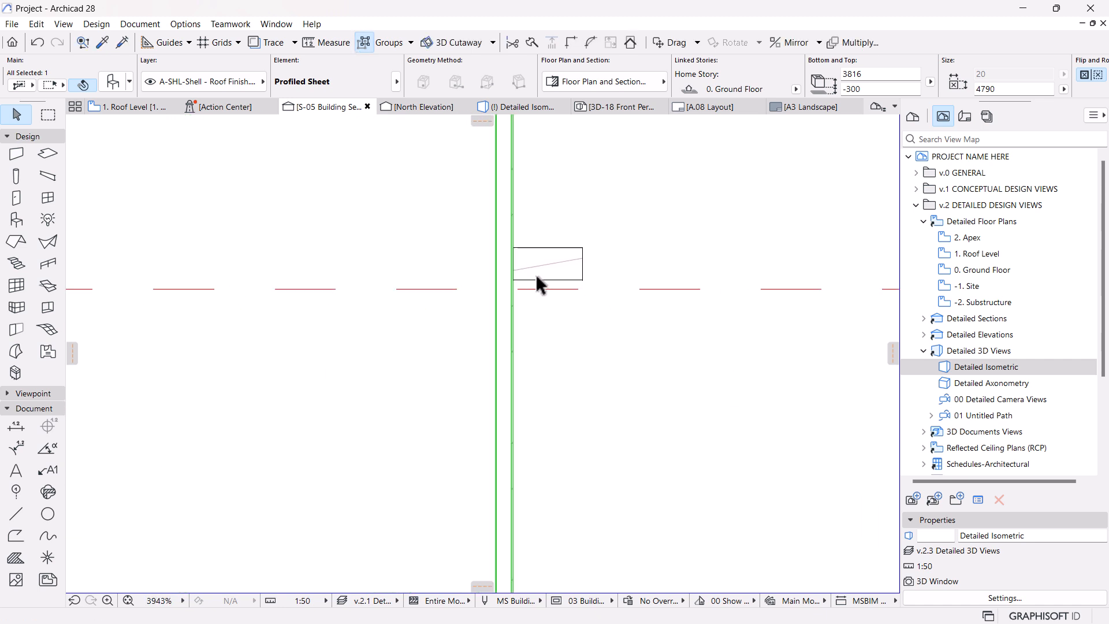
scroll(538, 283, "down", 5)
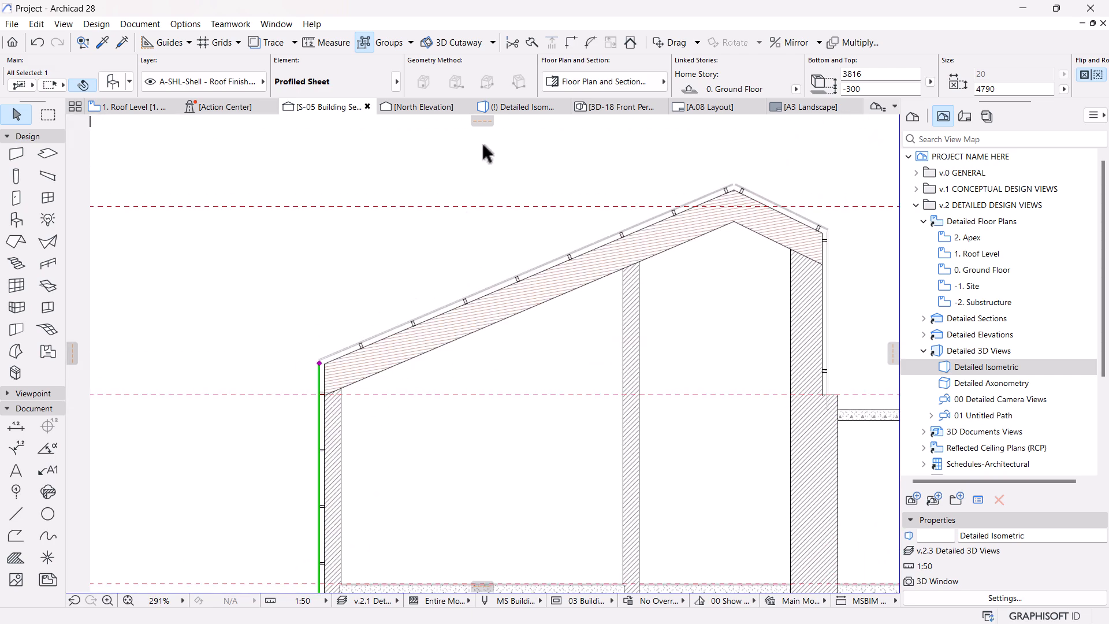
Inspect the offset wall sheet and its row of horizontal beams from several sides in the Detailed Isometric view.
left_click(527, 108)
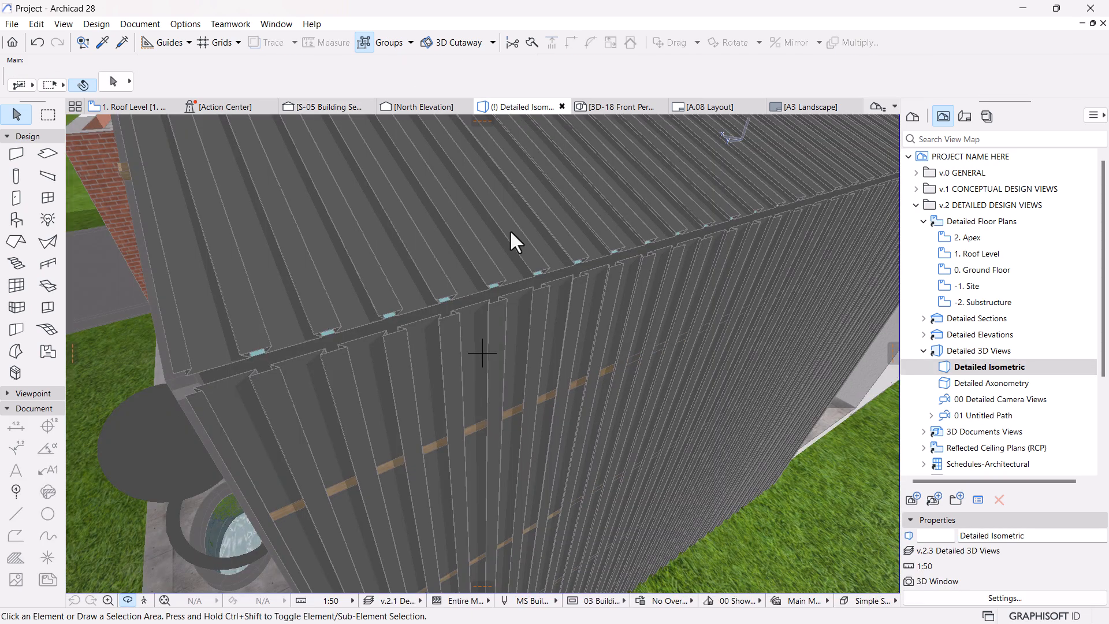
scroll(512, 237, "down", 10)
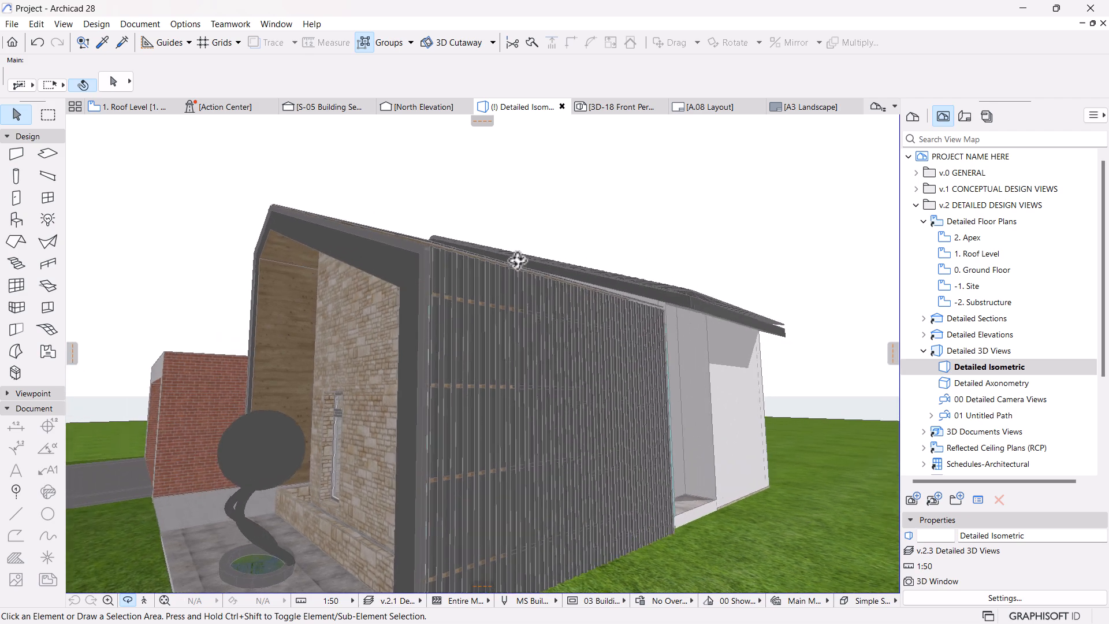
left_click_drag(518, 261, 414, 475)
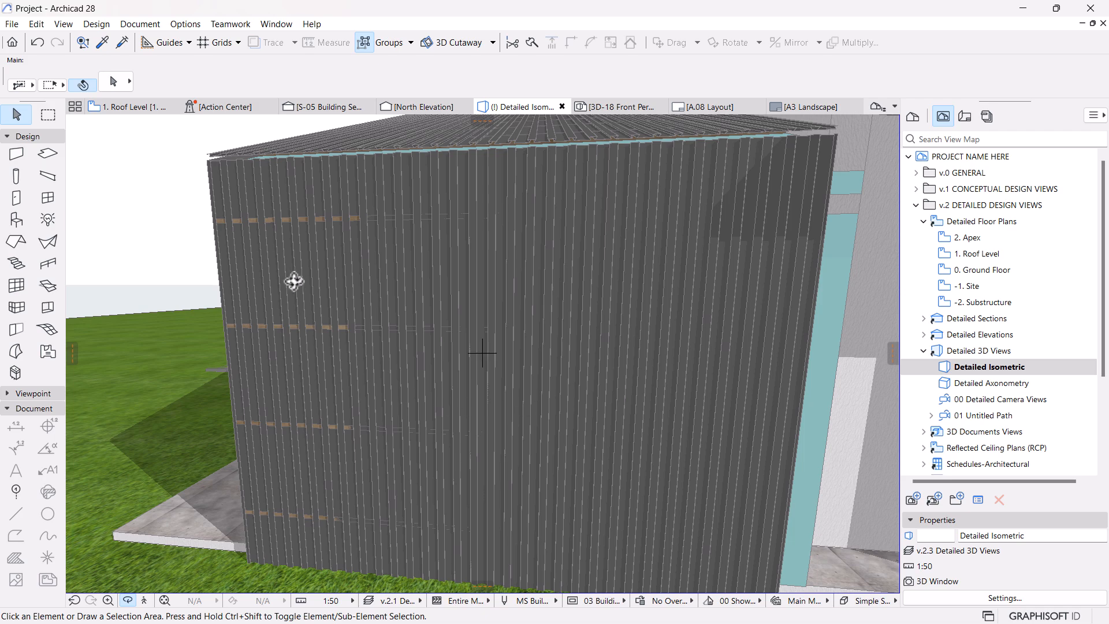
left_click_drag(253, 349, 432, 409)
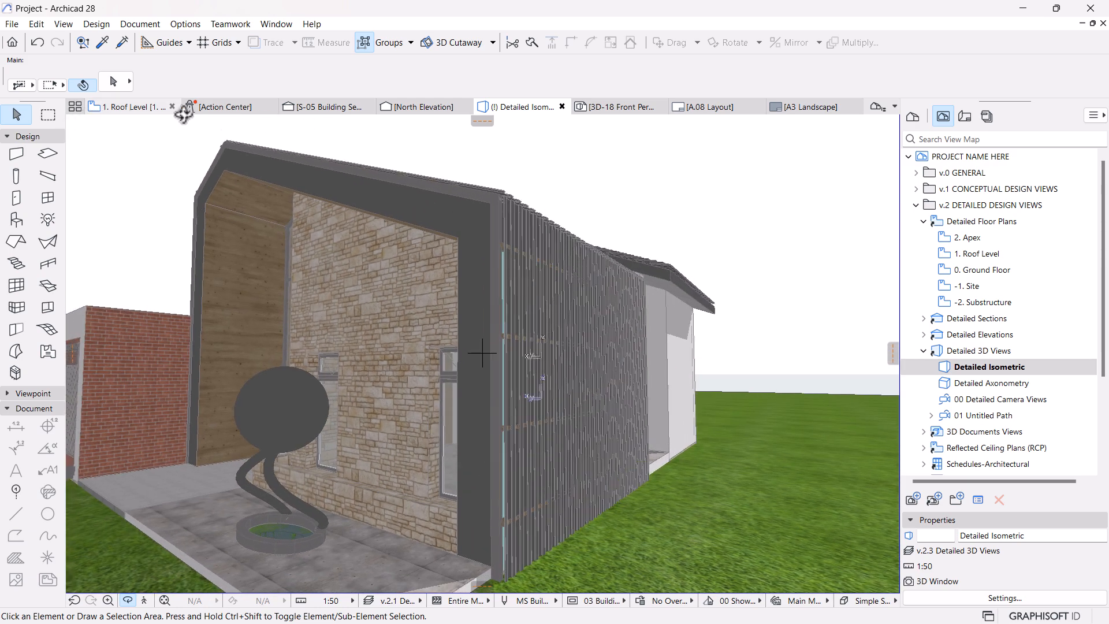
In the detailed Ground Floor plan, rotate the left wall's profiled sheet about its lower end so its upper end swings slightly outward.
double_click(977, 269)
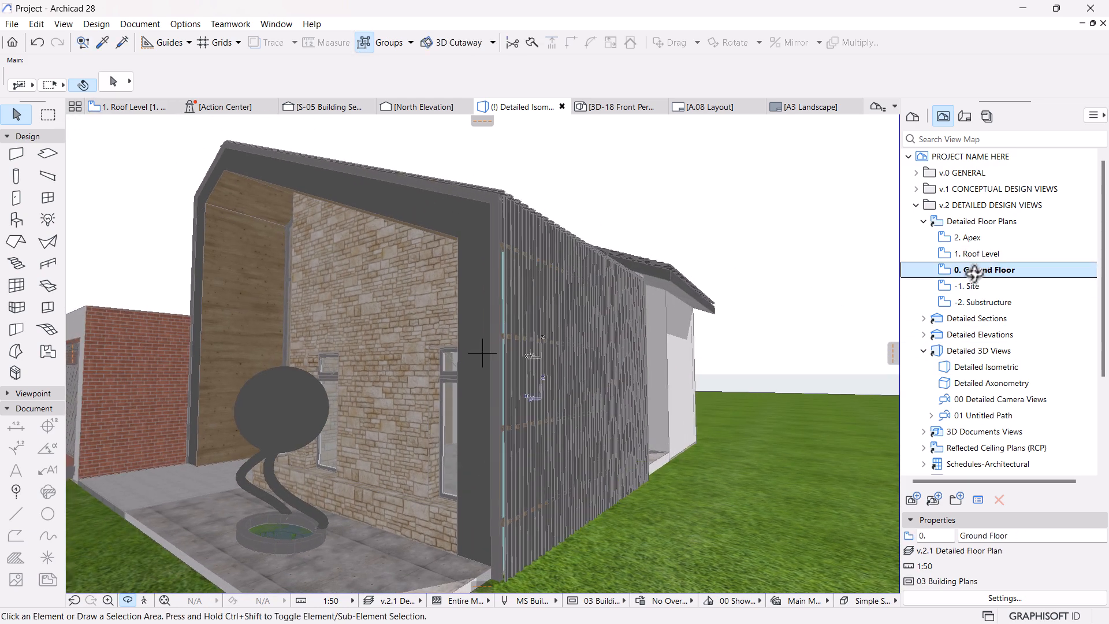
scroll(304, 350, "up", 15)
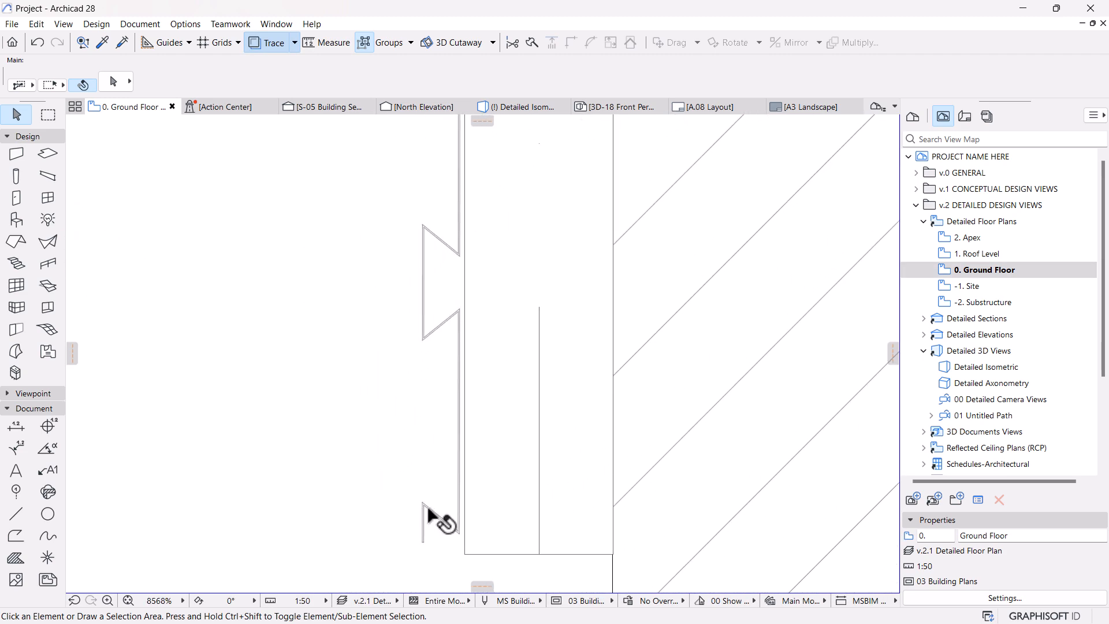
left_click(423, 510)
scroll(423, 510, "down", 8)
scroll(455, 341, "down", 1)
middle_click_drag(458, 214, 448, 342)
scroll(445, 335, "up", 8)
scroll(413, 227, "down", 8)
middle_click_drag(427, 237, 447, 318)
scroll(448, 317, "down", 5)
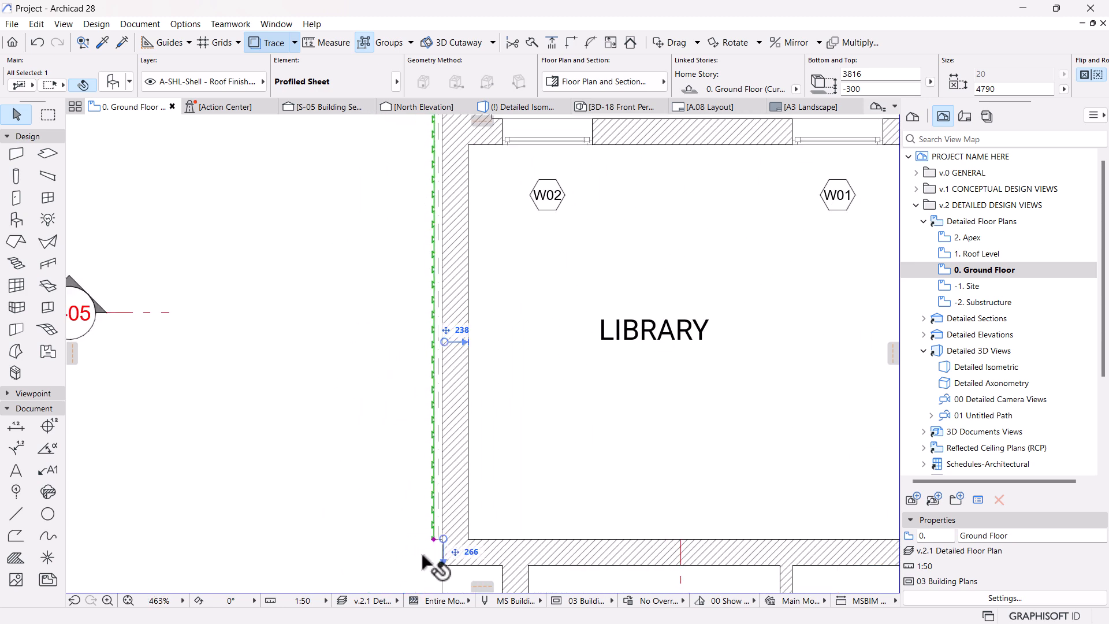
scroll(453, 545, "up", 19)
scroll(478, 462, "up", 1)
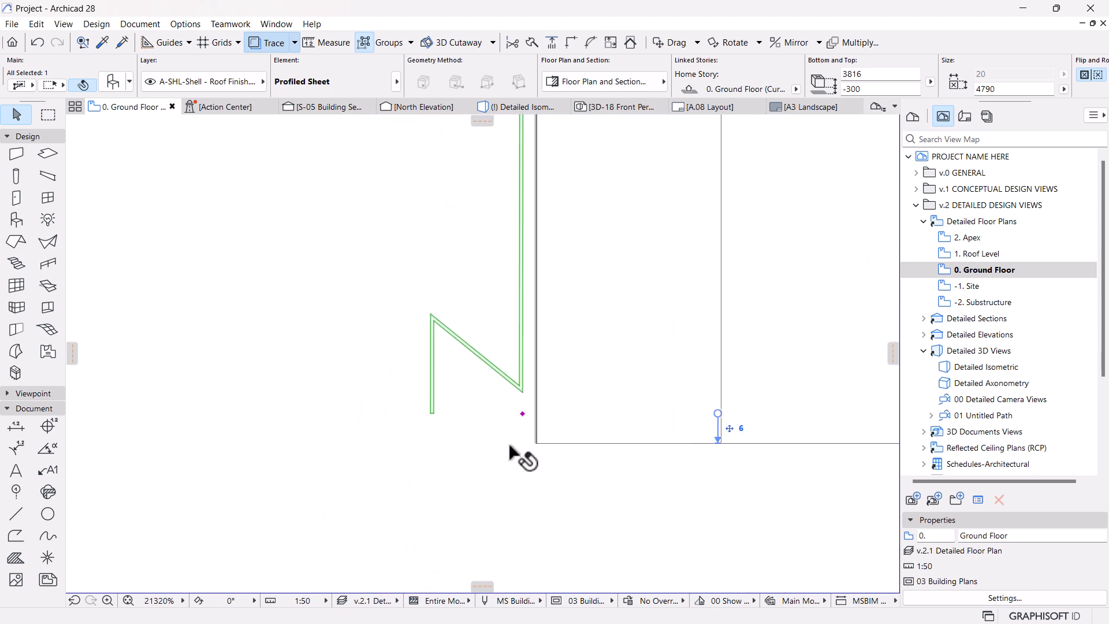
key("ctrl+e")
left_click(523, 414)
scroll(471, 471, "down", 16)
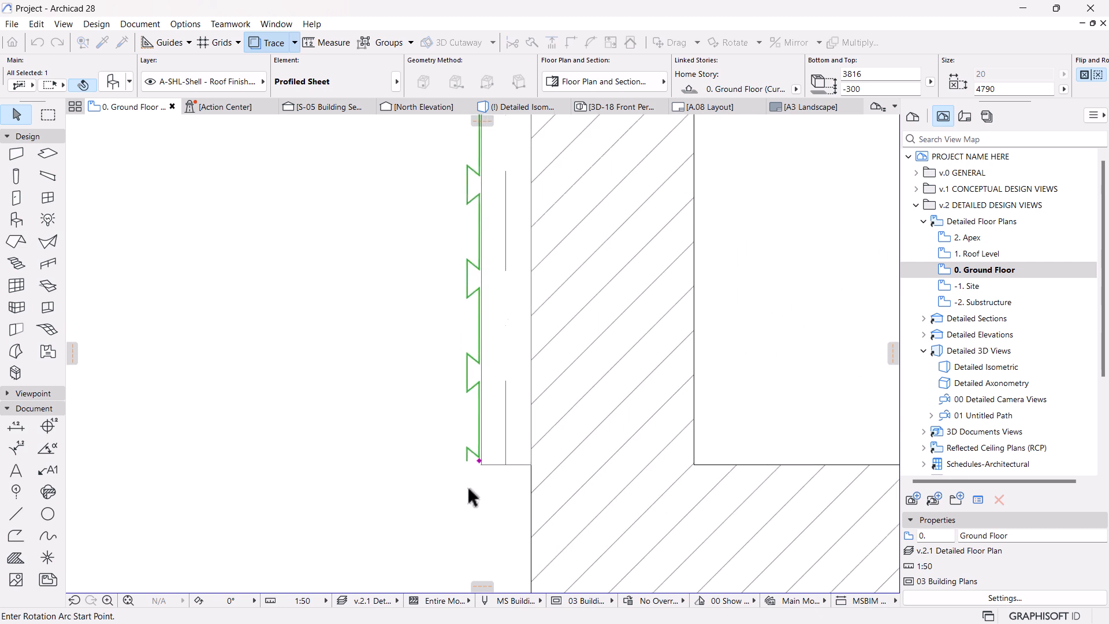
middle_click_drag(475, 350, 448, 584)
scroll(454, 145, "up", 6)
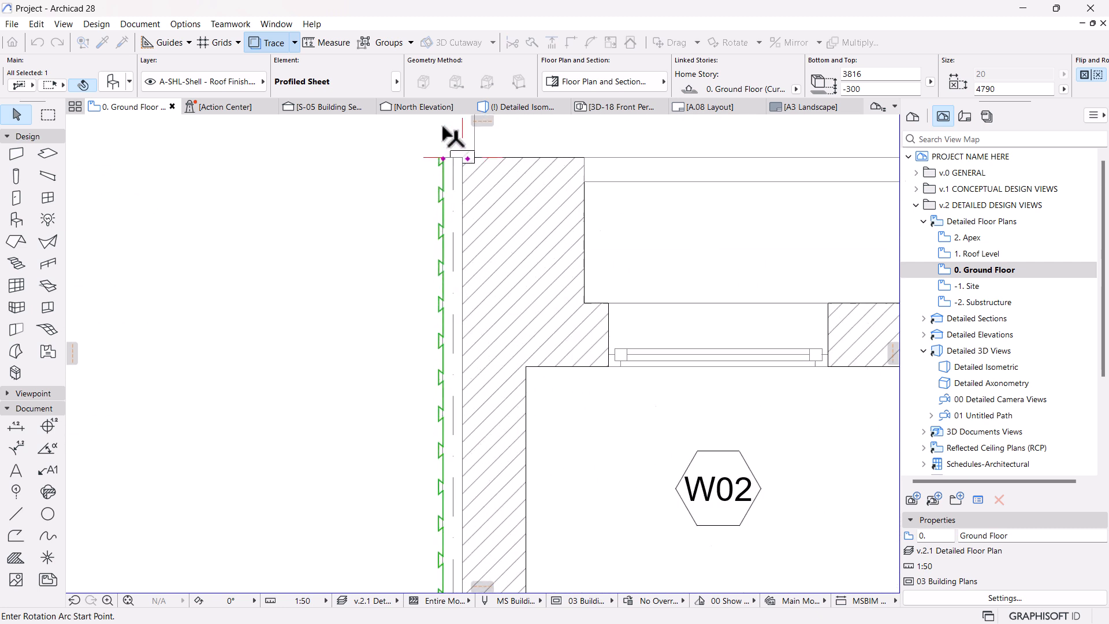
left_click(472, 280)
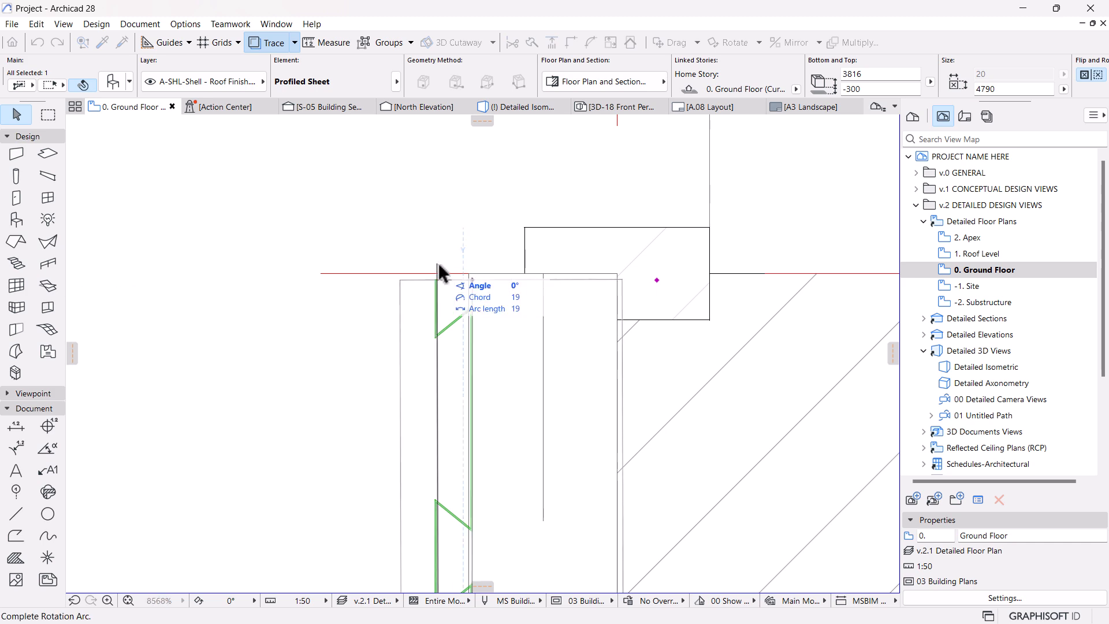
left_click(468, 202)
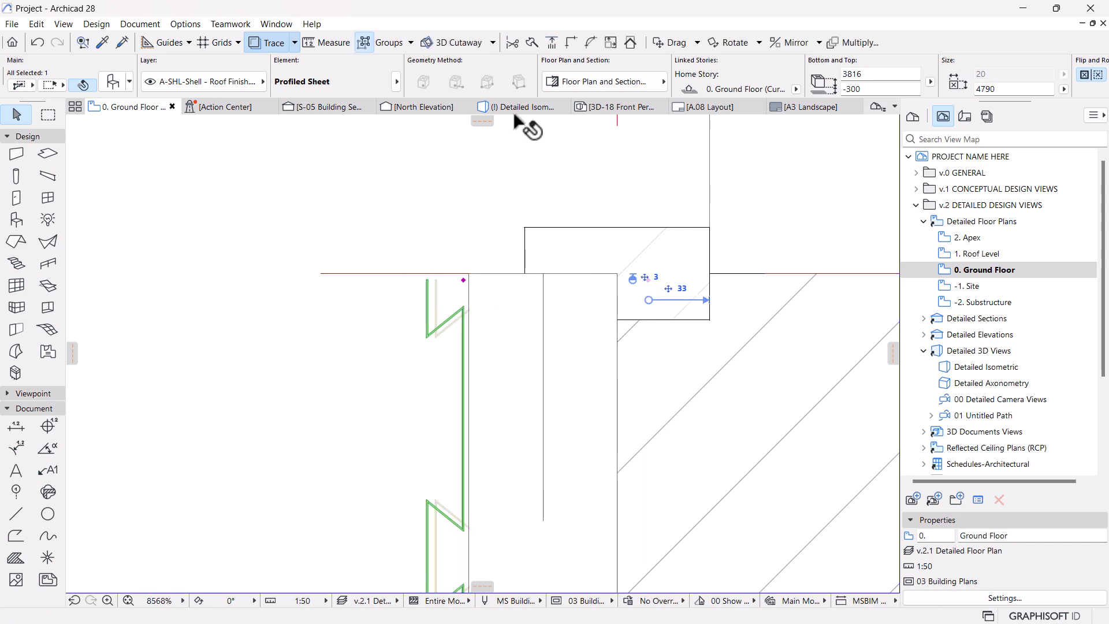
Inspect the rotated wall sheet and the gable edge of the roof sheet over its beams in the Detailed Isometric view.
left_click(519, 107)
key("Escape")
middle_click_drag(606, 329, 277, 181, "shift")
scroll(455, 332, "down", 5)
scroll(324, 287, "up", 5)
scroll(468, 360, "up", 2)
left_click_drag(531, 384, 495, 320)
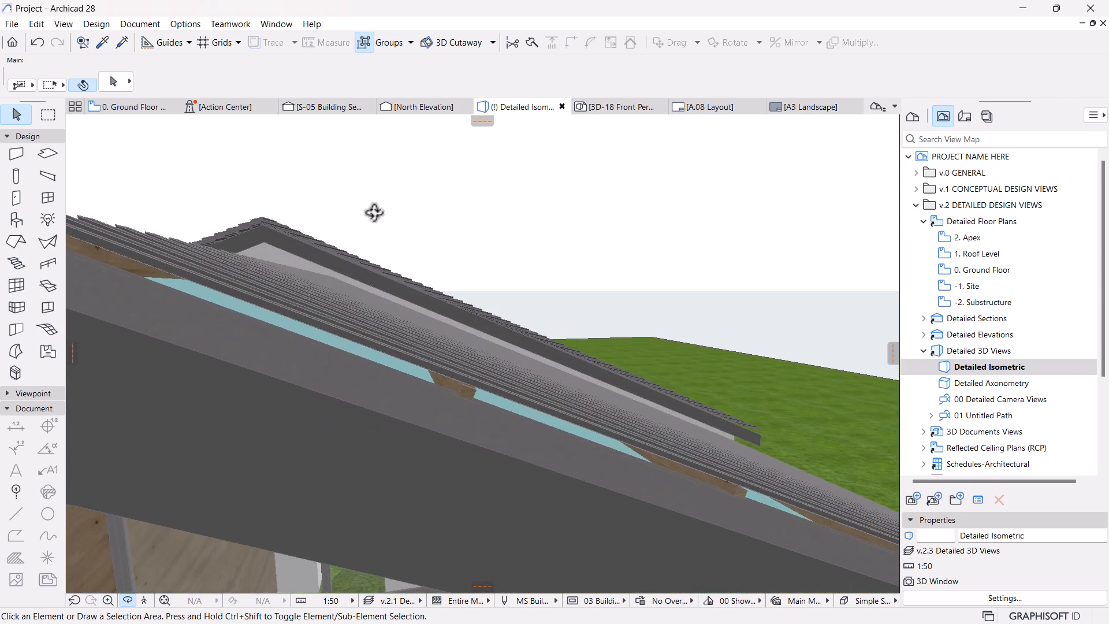
Review the longer roof slope's profiled sheet settings in the S-05 section, including edge cuts, cutting planes and materials, and leave without changes.
left_click(301, 107)
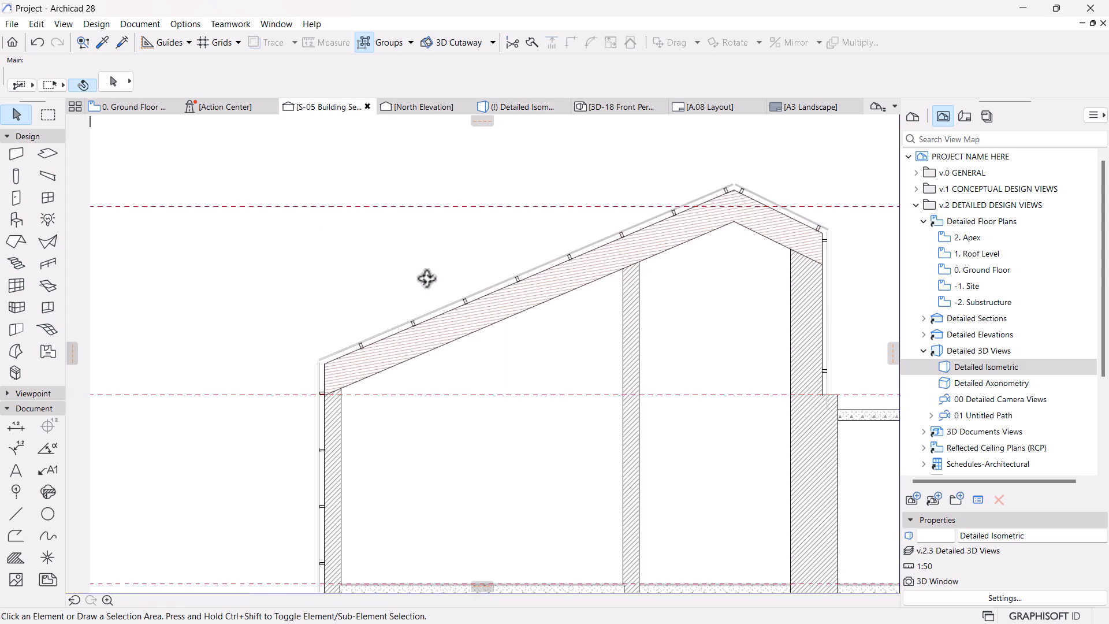
scroll(739, 182, "up", 5)
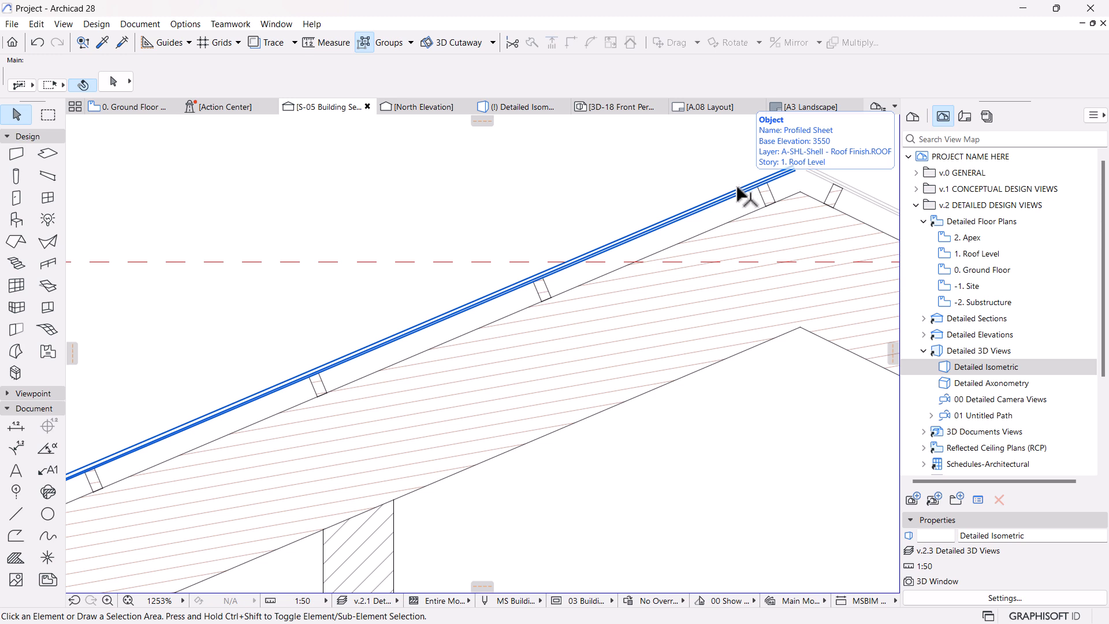
left_click(741, 186)
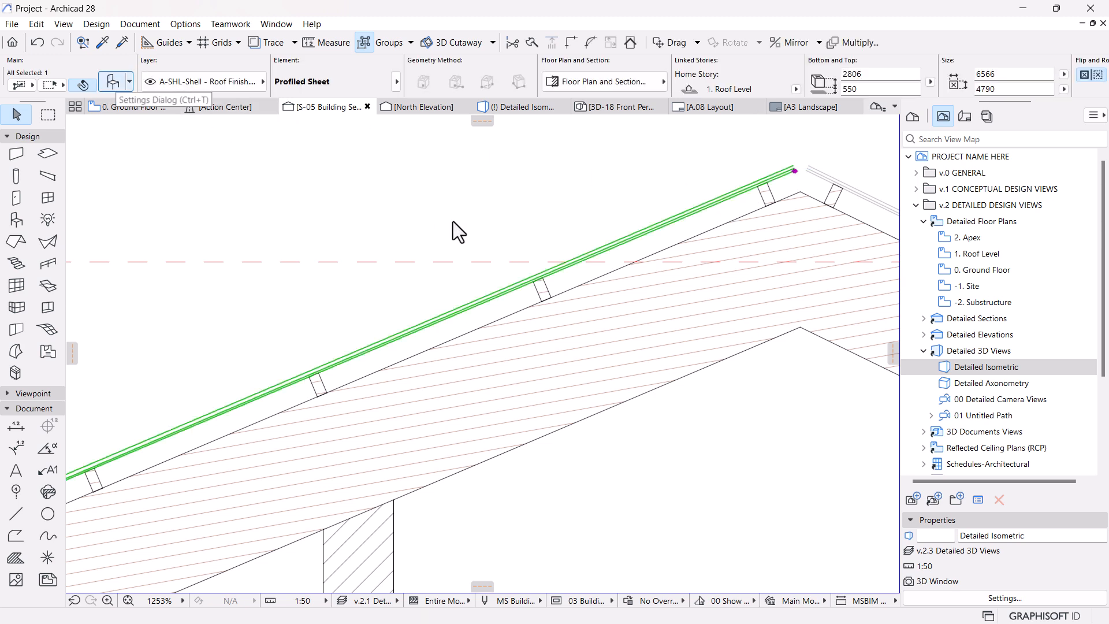
key("ctrl+t")
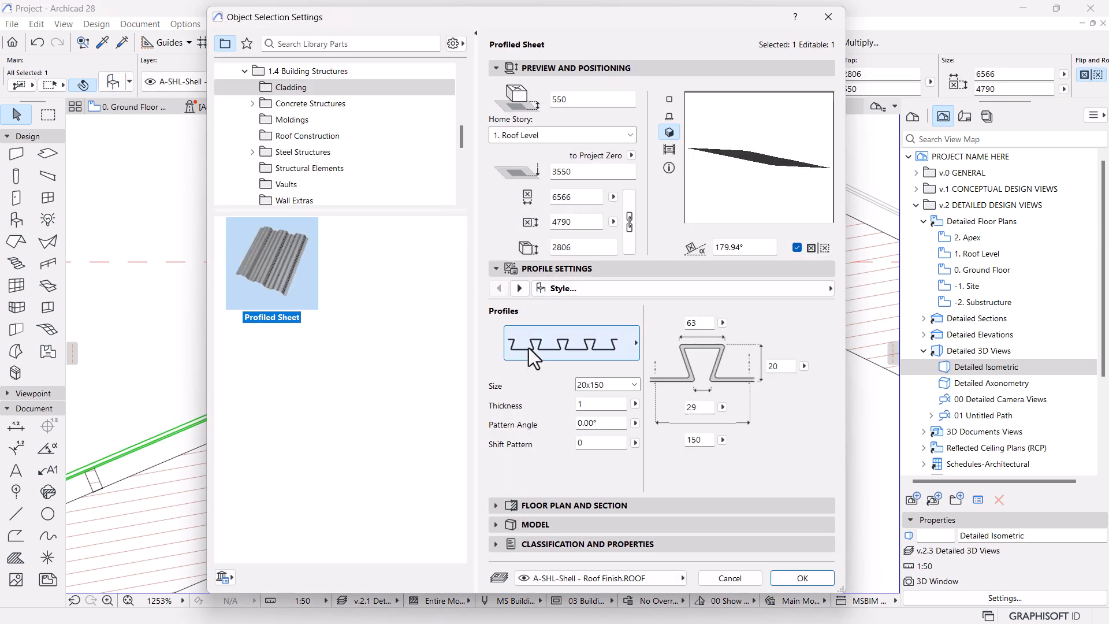
left_click(520, 288)
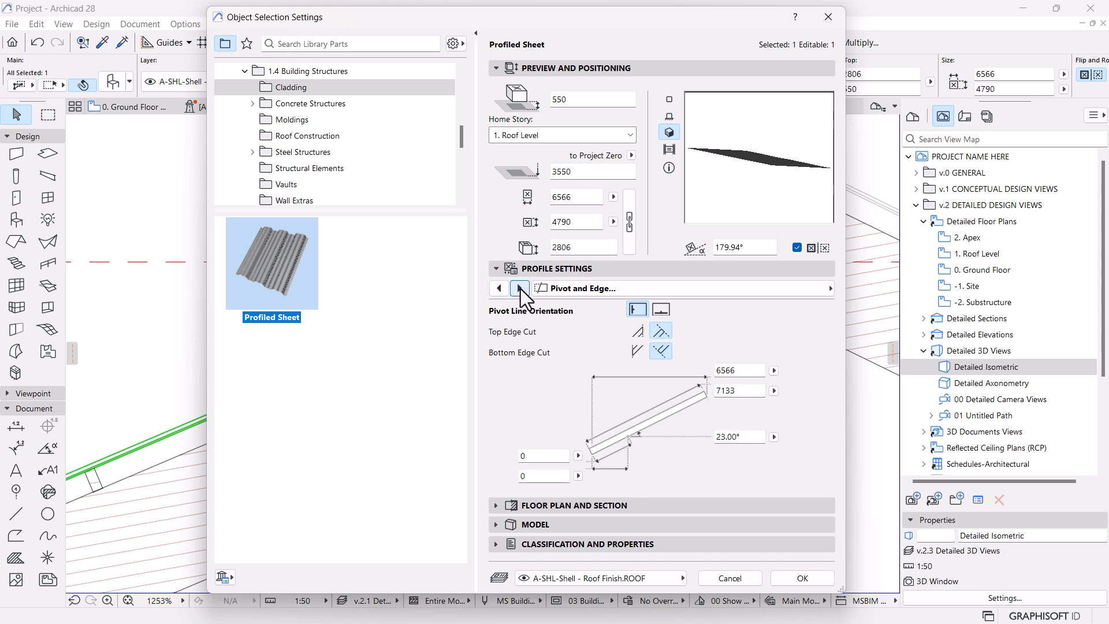
left_click(520, 288)
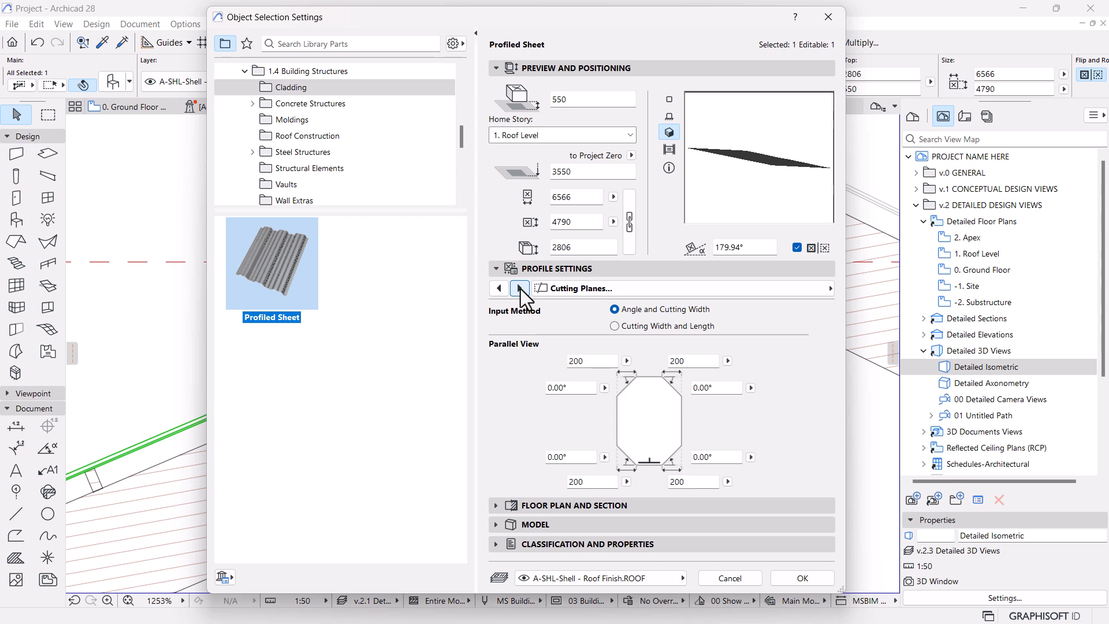
left_click(520, 288)
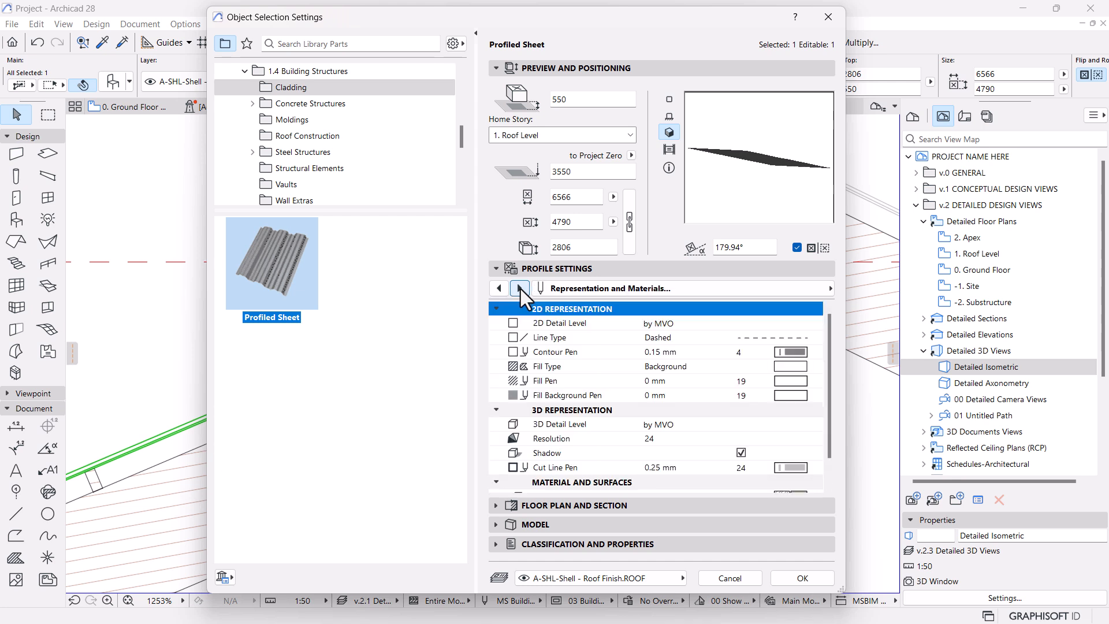
left_click(498, 288)
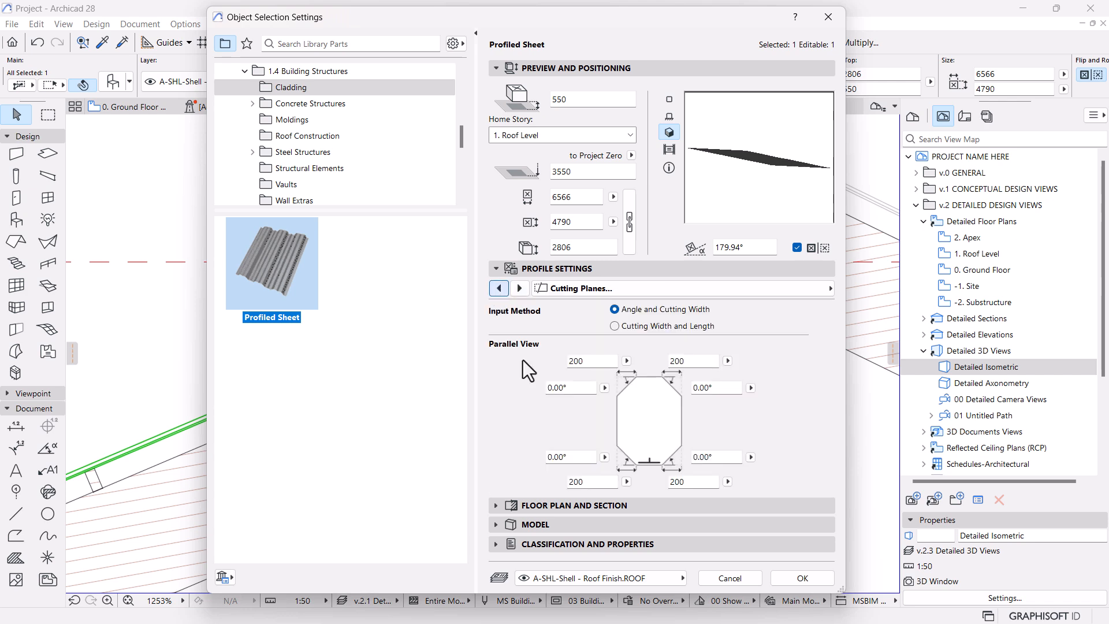
left_click(747, 579)
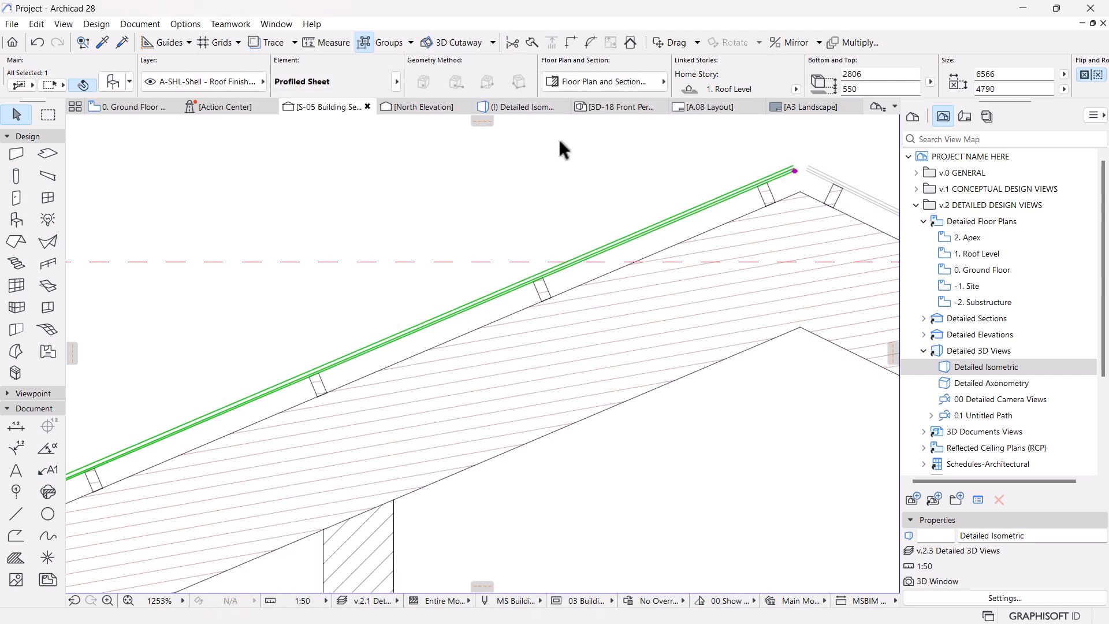
Examine where the beams show along the longer slope's profiled roof sheet in the Detailed Isometric view.
left_click(521, 107)
middle_click_drag(537, 379, 414, 331, "shift")
scroll(414, 331, "up", 5)
middle_click_drag(532, 255, 509, 478, "shift")
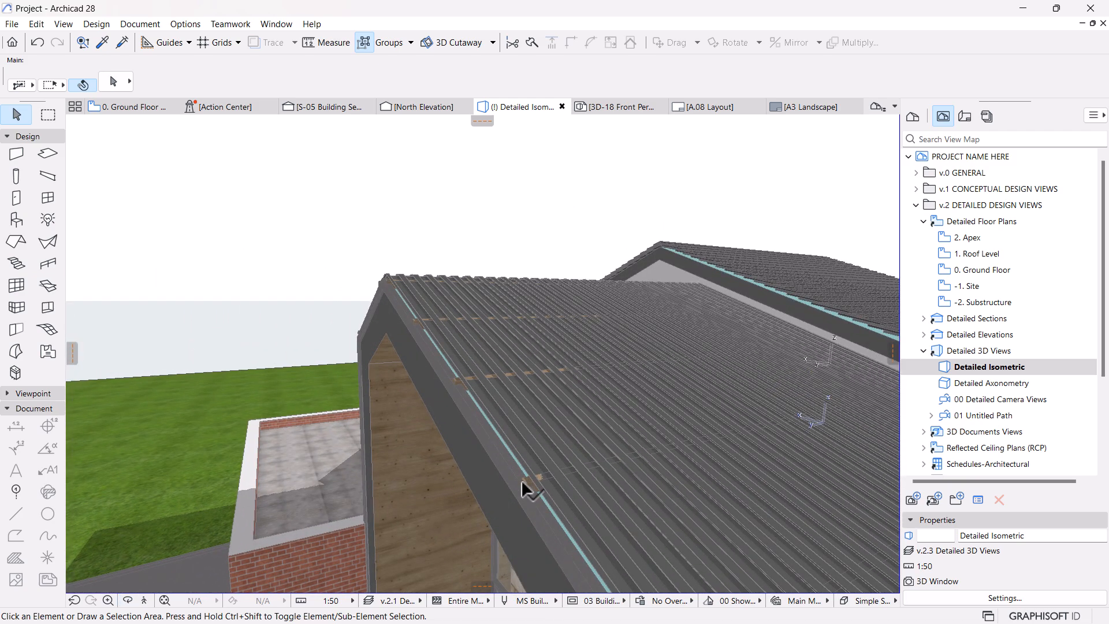
Review the settings of a timber beam under the longer roof slope and leave them without changes.
left_click(523, 490)
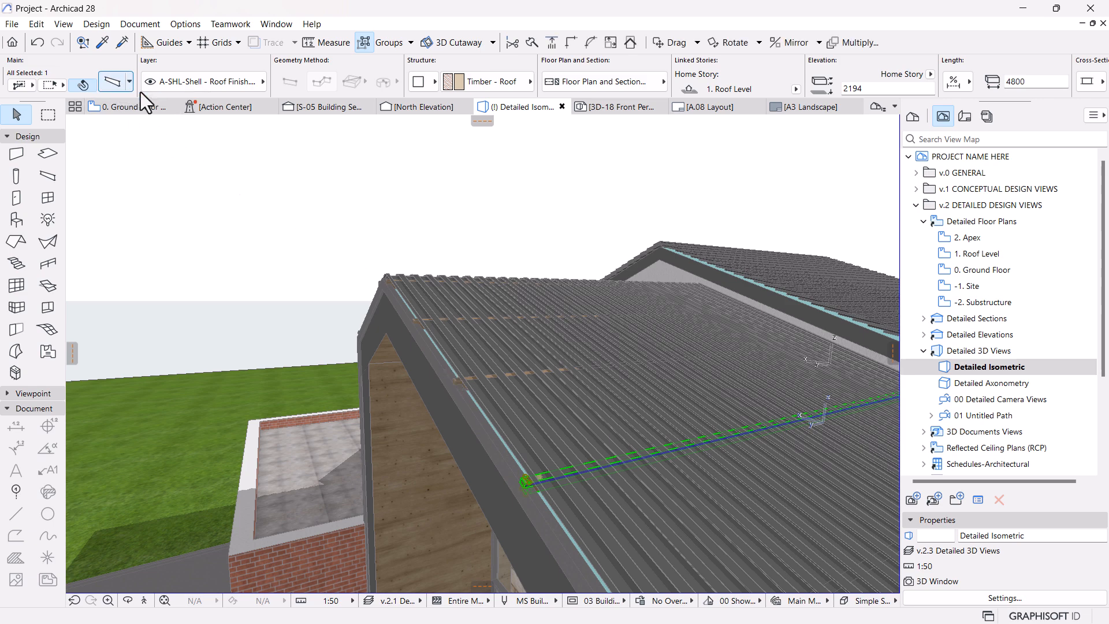
left_click(113, 83)
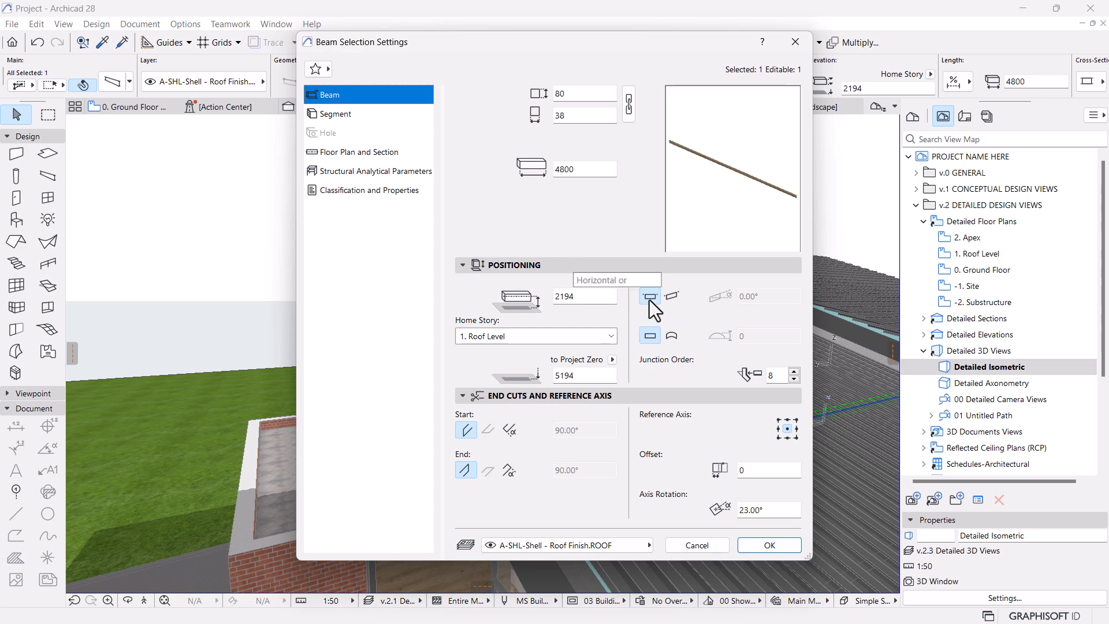
left_click(708, 543)
middle_click_drag(581, 413, 491, 349)
Select the longer slope's profiled roof sheet and inspect where the beams show through it in 3D.
left_click(470, 424)
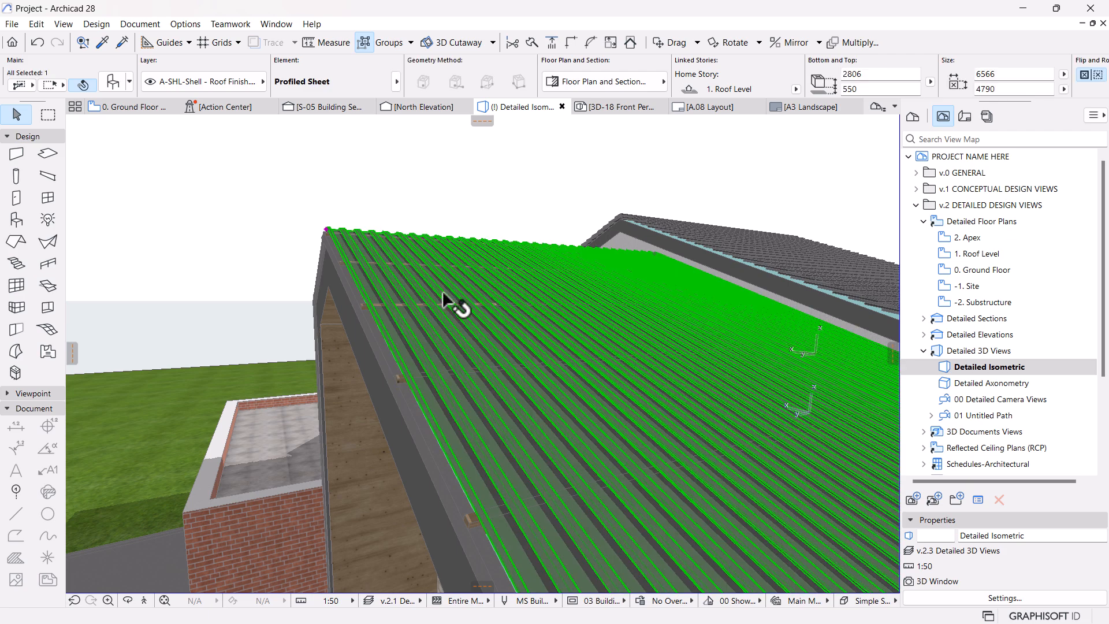
scroll(445, 294, "down", 5)
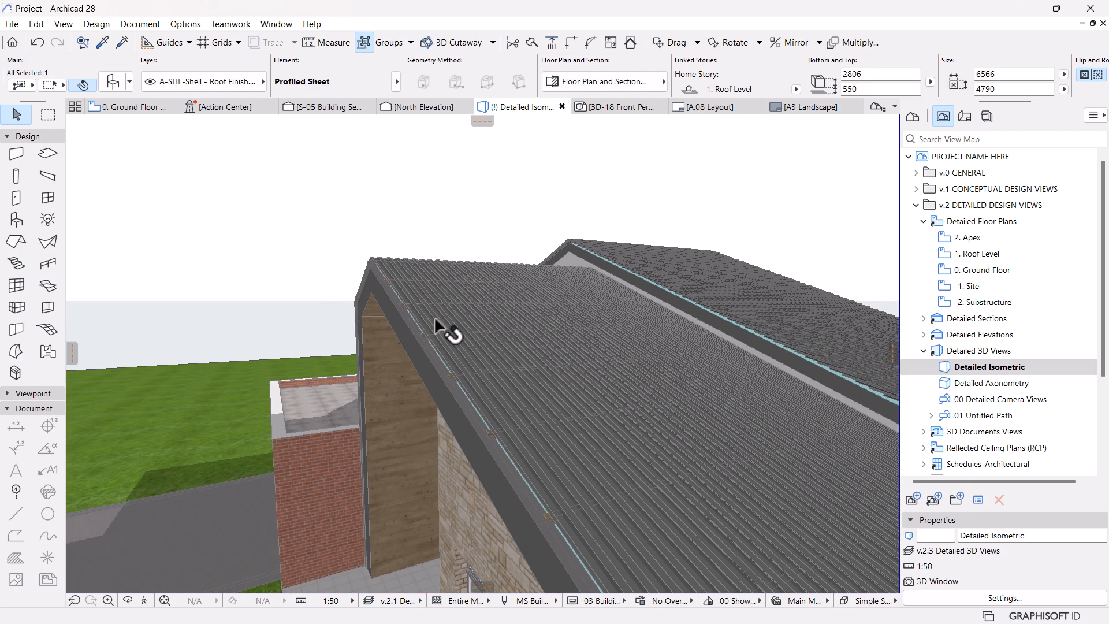
middle_click_drag(473, 455, 536, 251)
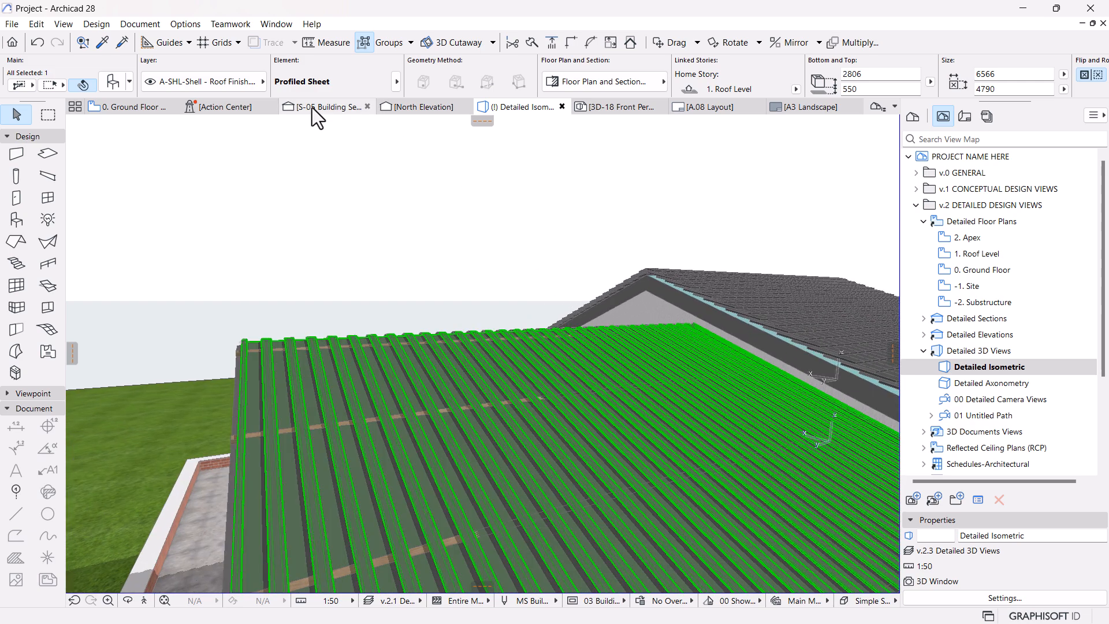
Select the longer slope's profiled sheet in the S-05 section and examine where it meets the beams from ridge to eaves.
left_click(312, 108)
scroll(637, 246, "up", 5)
scroll(507, 415, "up", 8)
key("Escape")
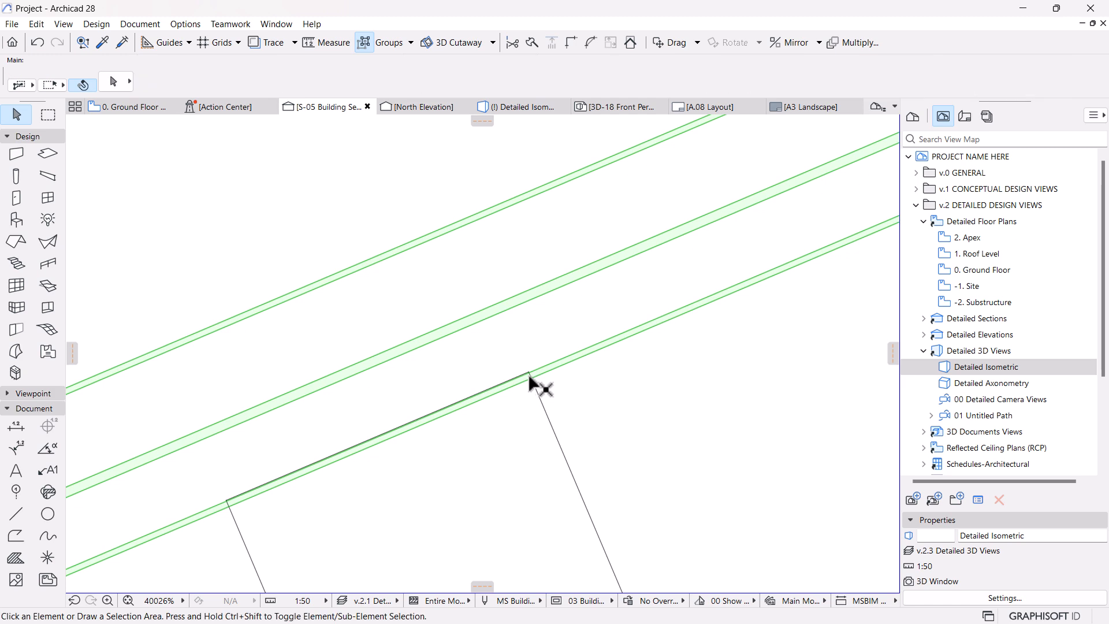
left_click(529, 376)
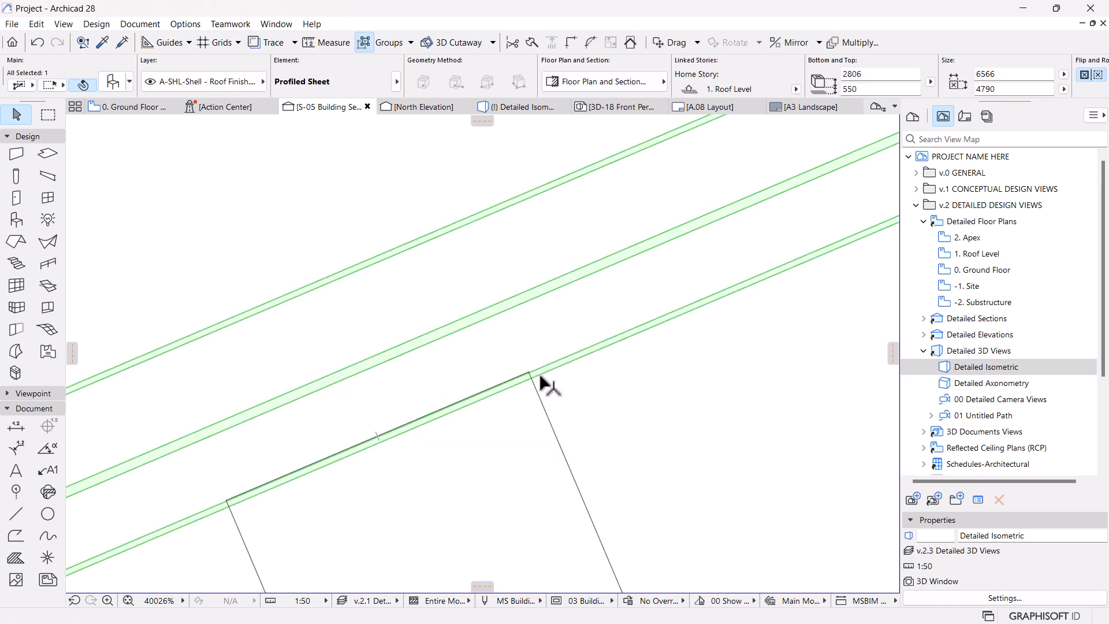
scroll(608, 277, "down", 14)
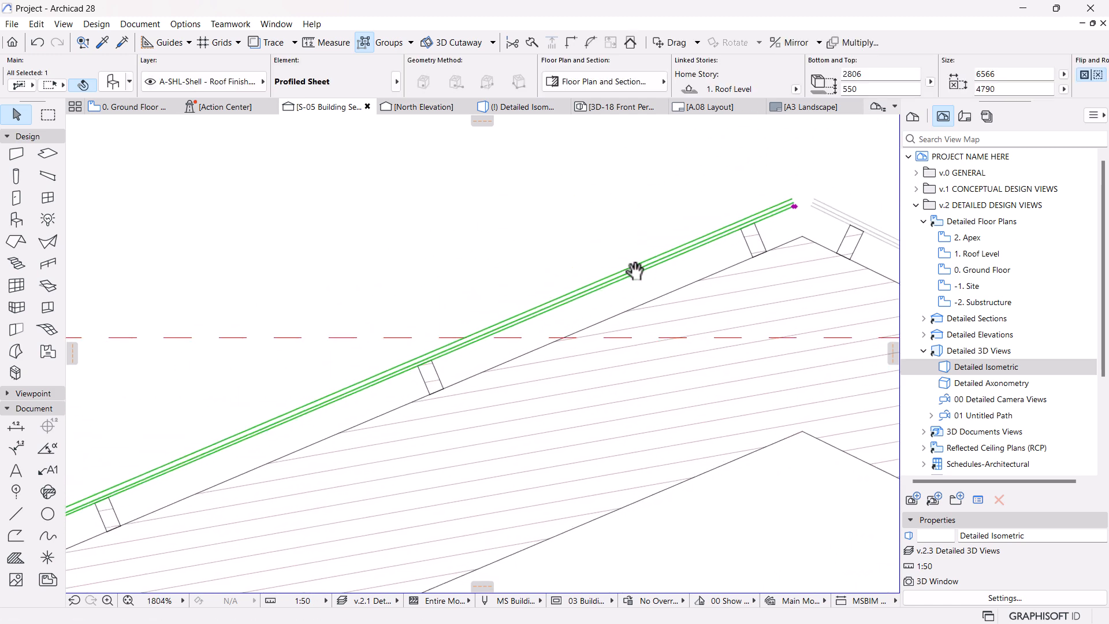
scroll(425, 359, "up", 11)
scroll(673, 268, "down", 11)
scroll(258, 444, "up", 4)
scroll(259, 448, "up", 7)
scroll(563, 343, "down", 11)
scroll(242, 432, "down", 1)
middle_click_drag(165, 484, 691, 264)
scroll(618, 312, "up", 1)
middle_click_drag(312, 459, 664, 309)
scroll(659, 319, "down", 4)
middle_click_drag(254, 502, 683, 298)
Drag the profiled sheet so its underside meets the upper corner of the lowest roof beam, and check it in the Detailed Isometric view.
scroll(604, 292, "up", 15)
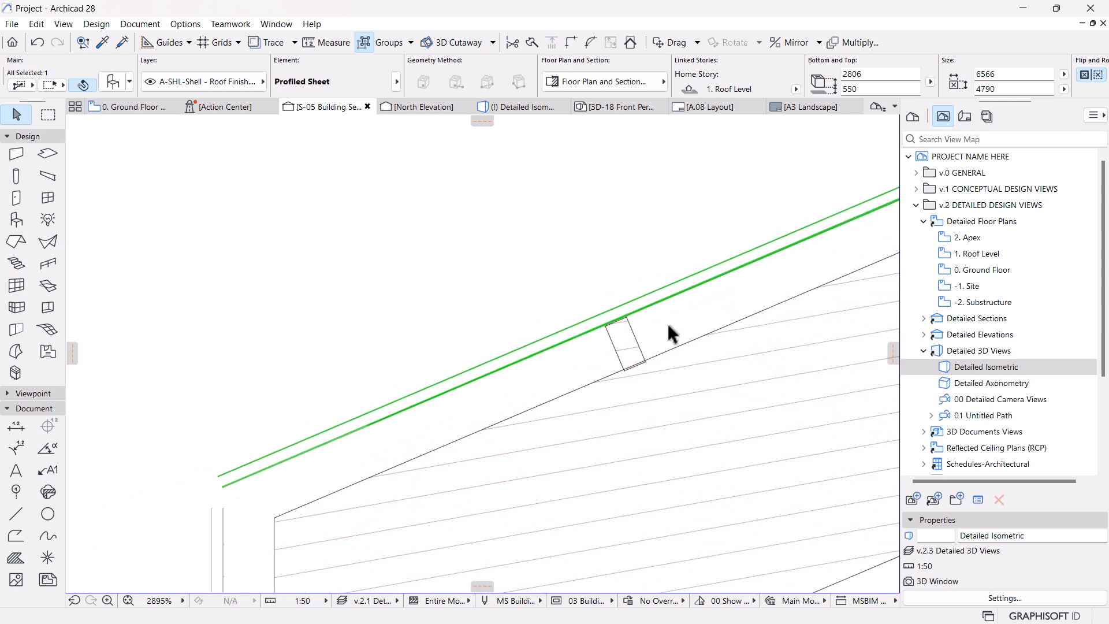
scroll(374, 387, "up", 7)
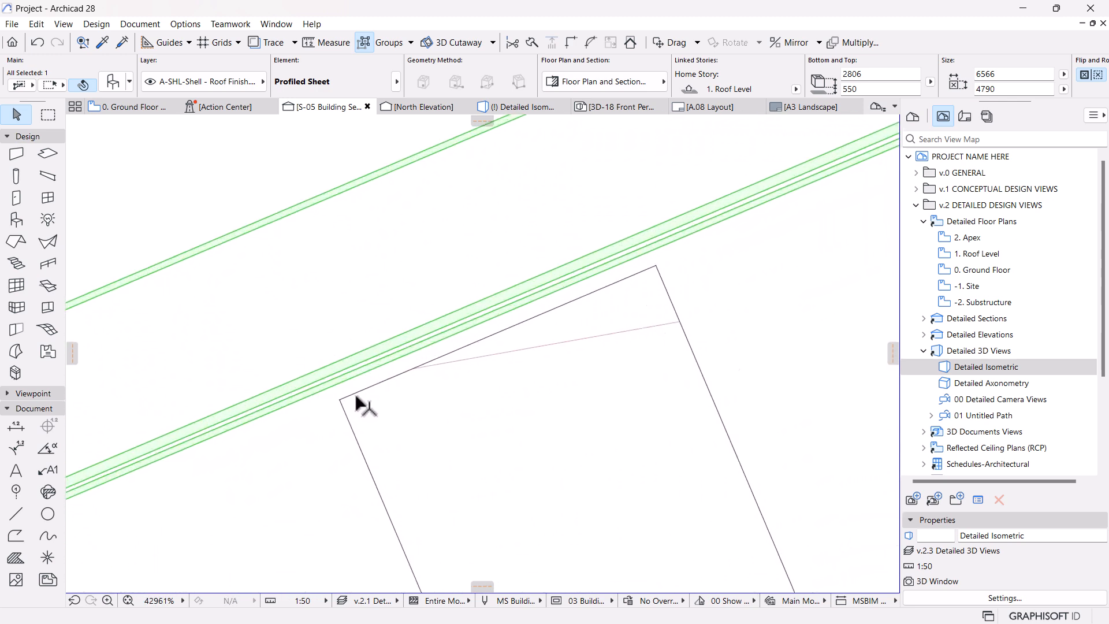
key("ctrl+d")
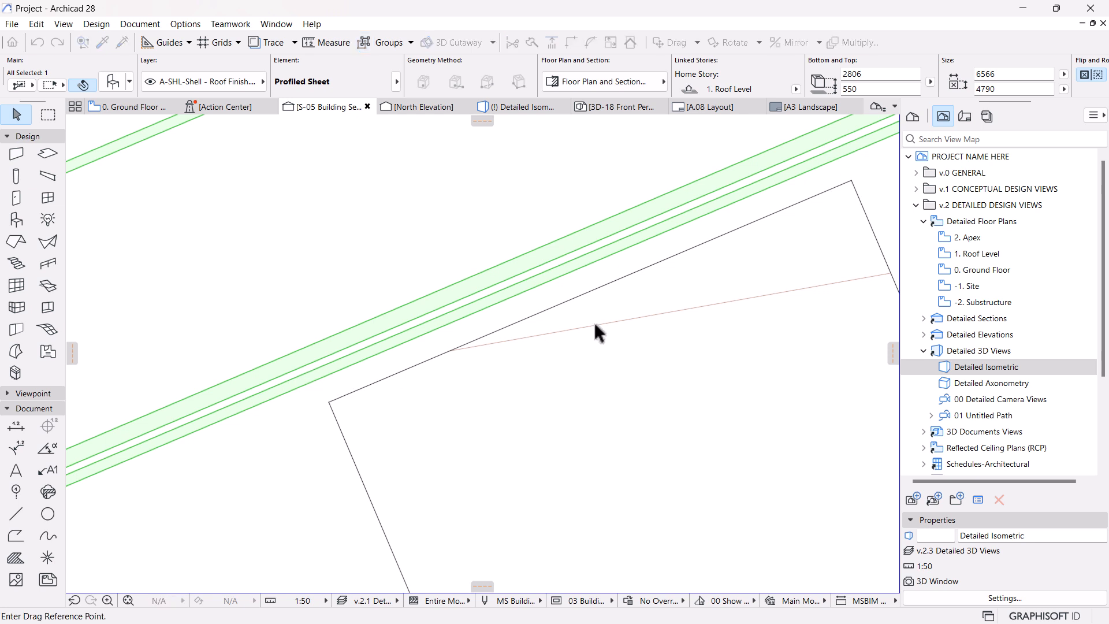
left_click(329, 401)
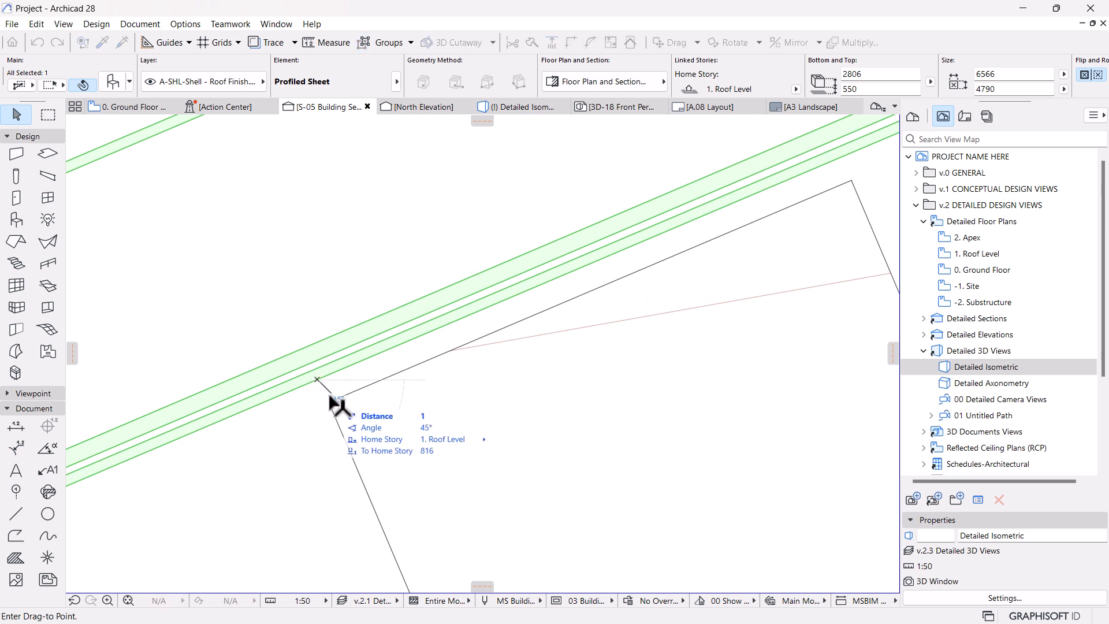
scroll(330, 405, "up", 2)
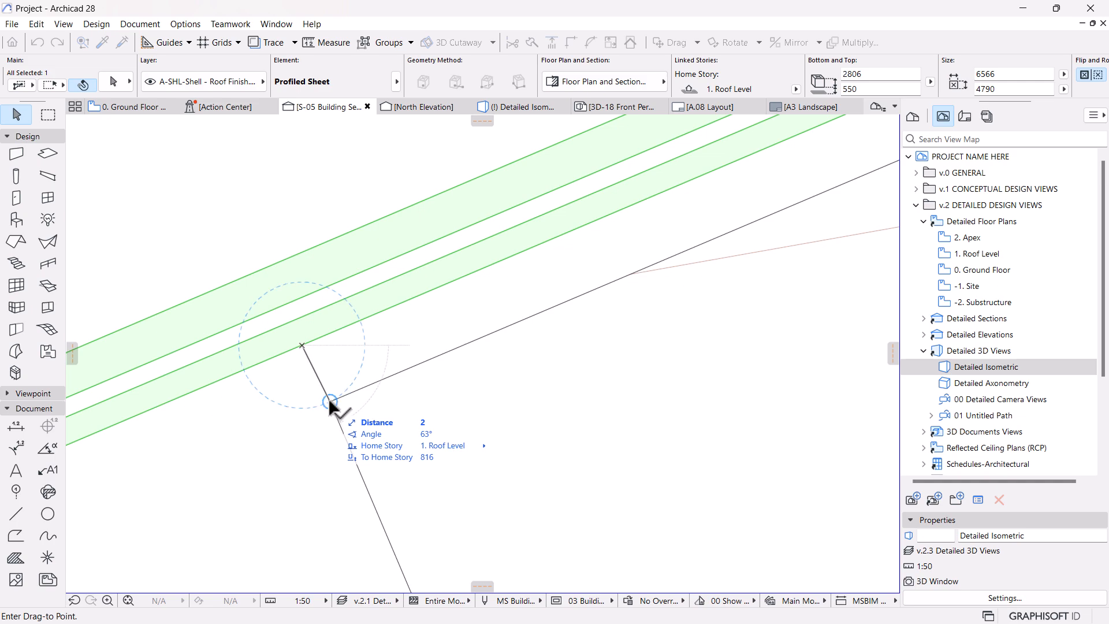
left_click(330, 400)
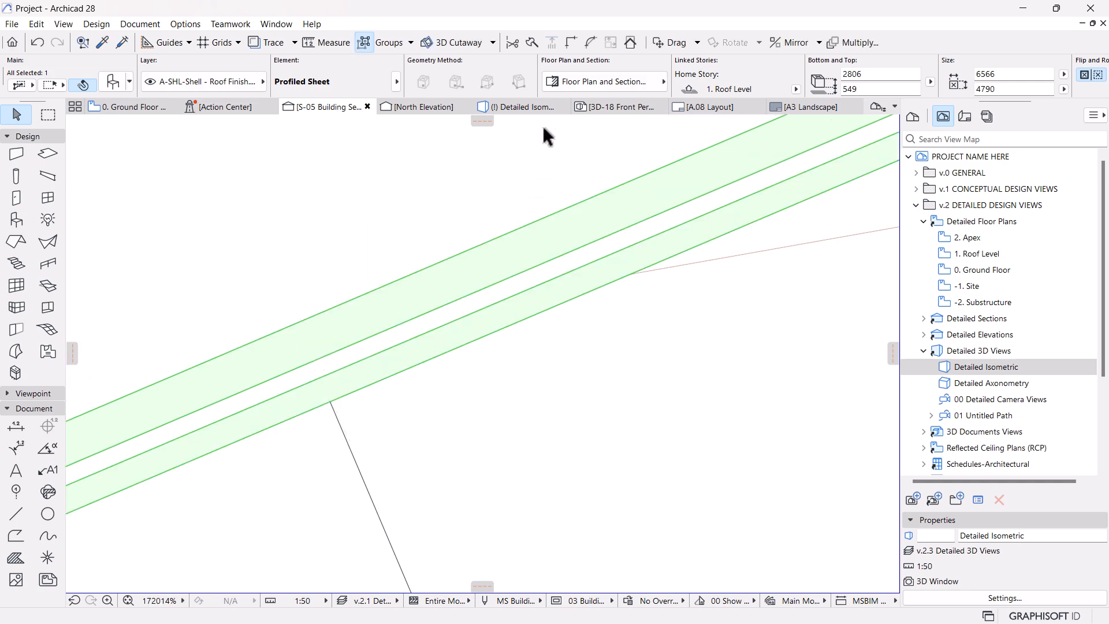
left_click(543, 107)
middle_click_drag(384, 246, 354, 114, "shift")
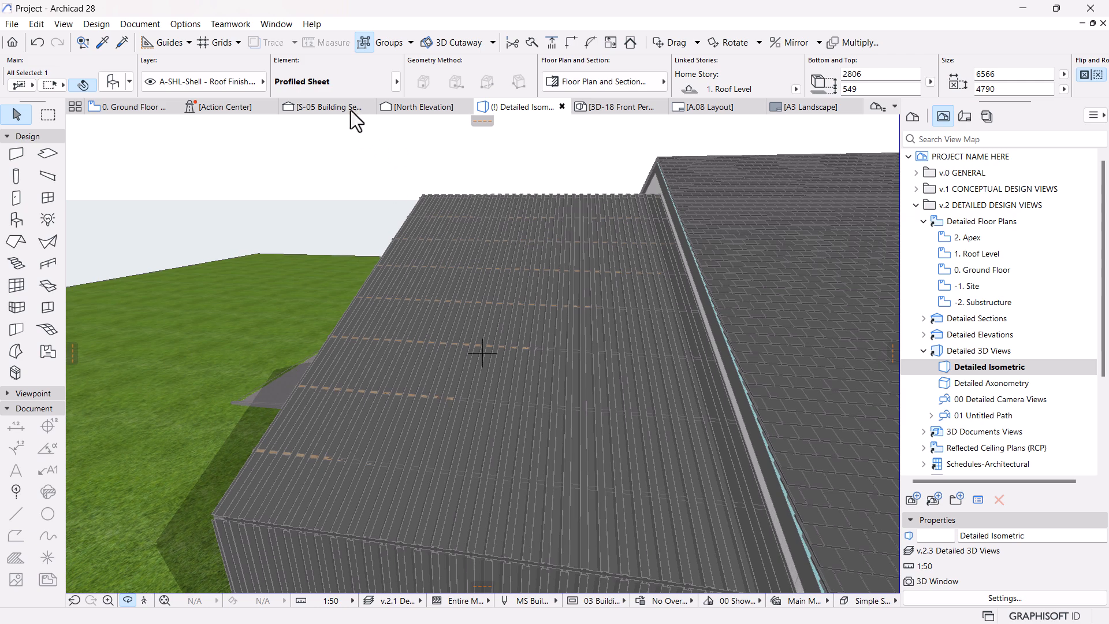
Back in the S-05 section, drag the profiled sheet 0.2 mm along the line of the beam's side edge.
left_click(353, 107)
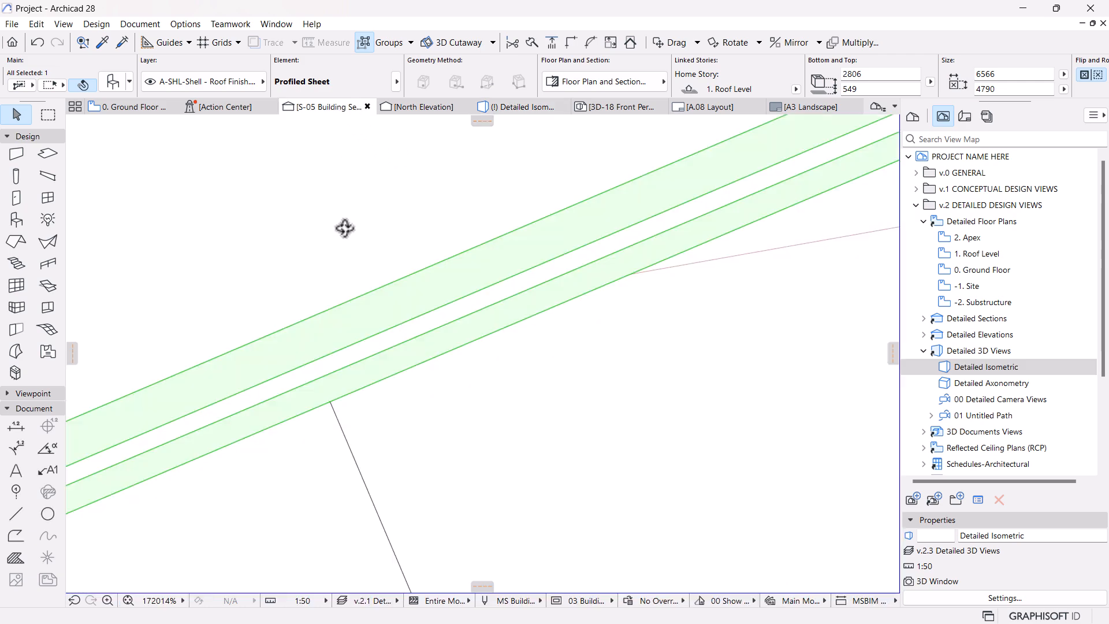
left_click(339, 420)
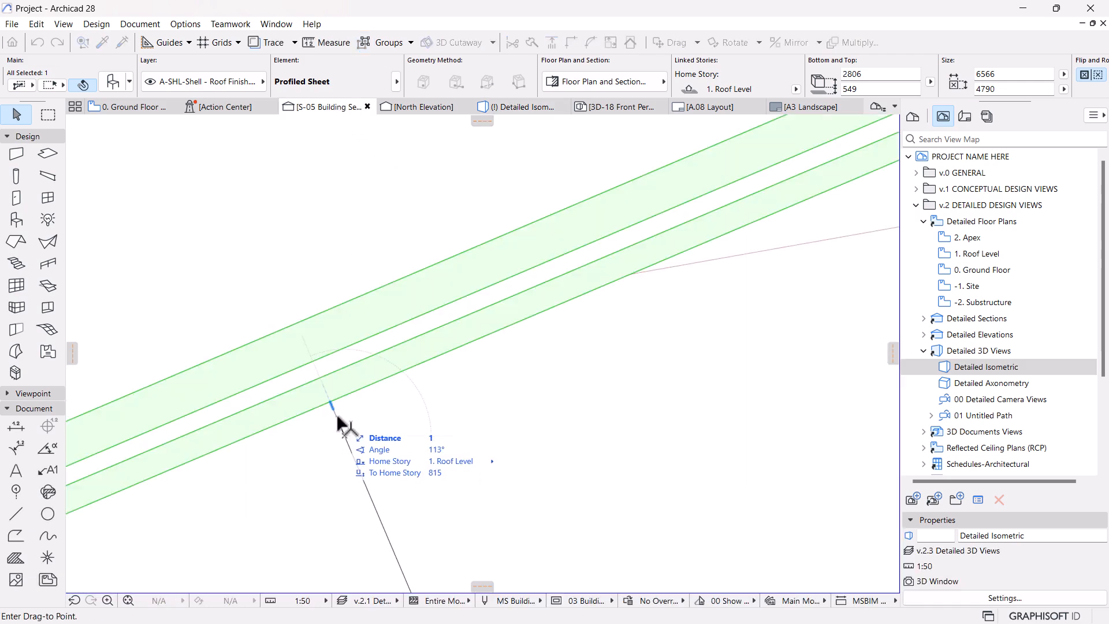
type(".2")
key("Return")
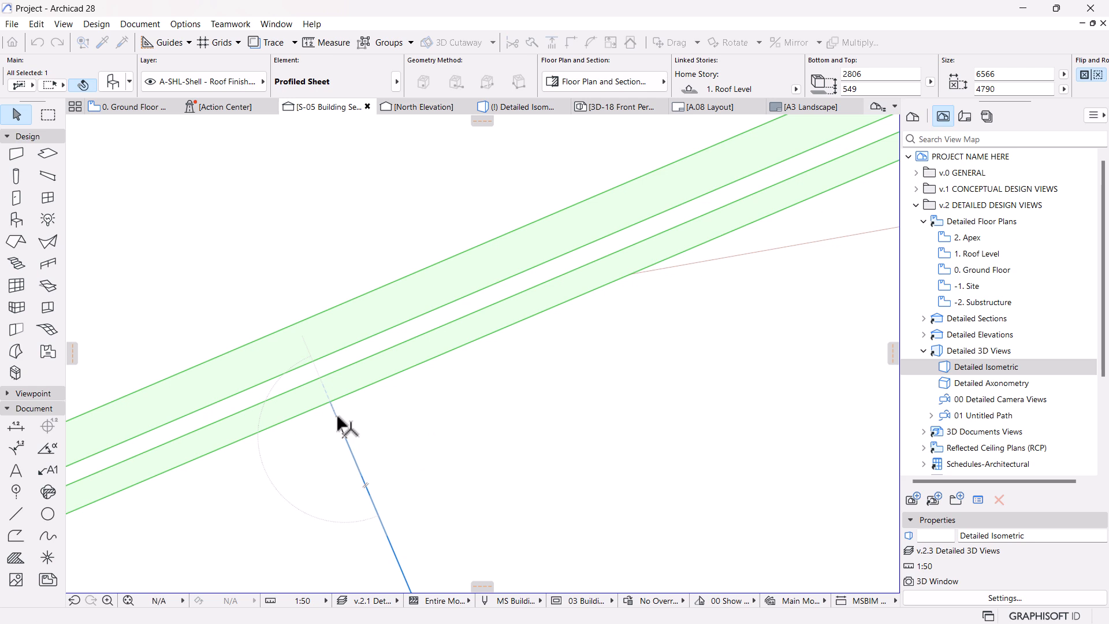
Check the beams towards the ridge and increase the profiled sheet's pitch angle slightly above 23° to lift its upper end.
scroll(501, 270, "down", 2)
scroll(500, 302, "down", 10)
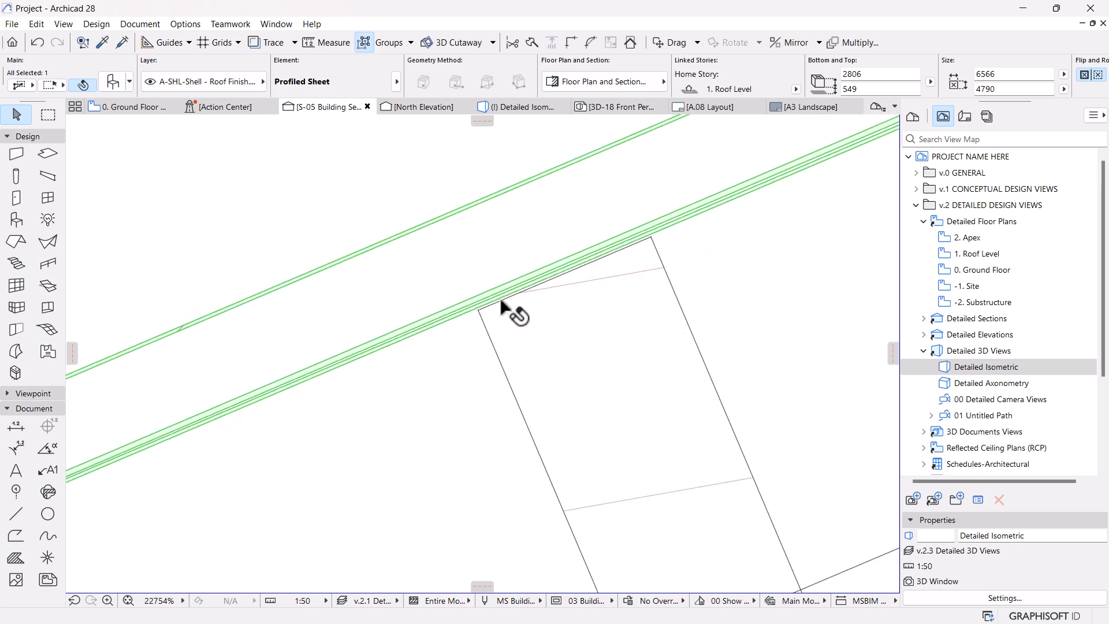
middle_click_drag(727, 227, 359, 333)
middle_click_drag(557, 250, 96, 502)
scroll(565, 303, "up", 5)
scroll(428, 381, "up", 11)
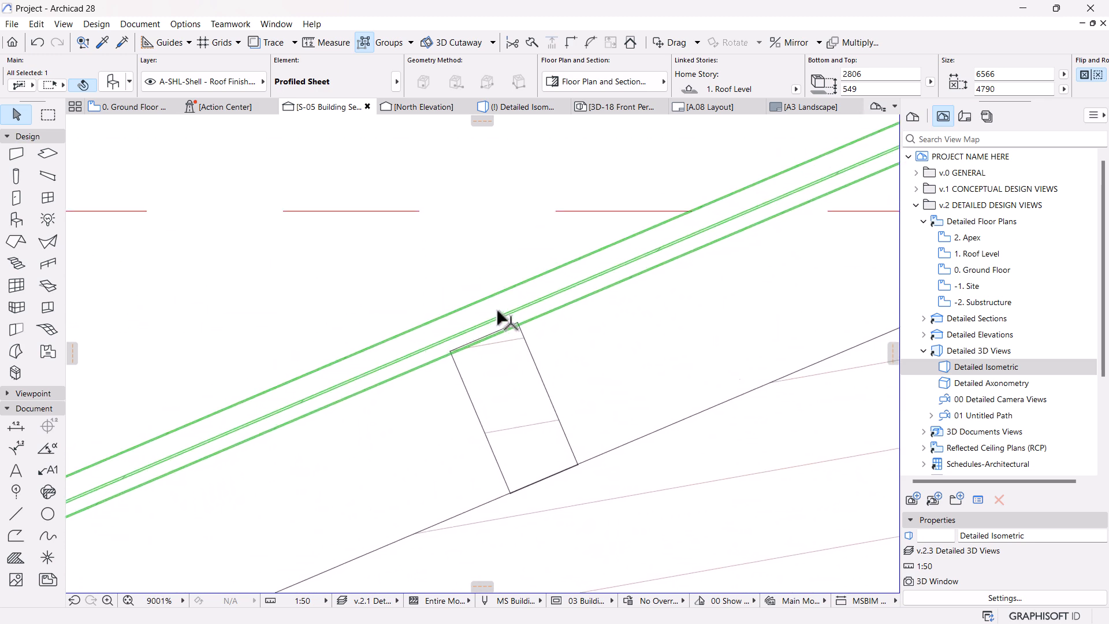
left_click(117, 83)
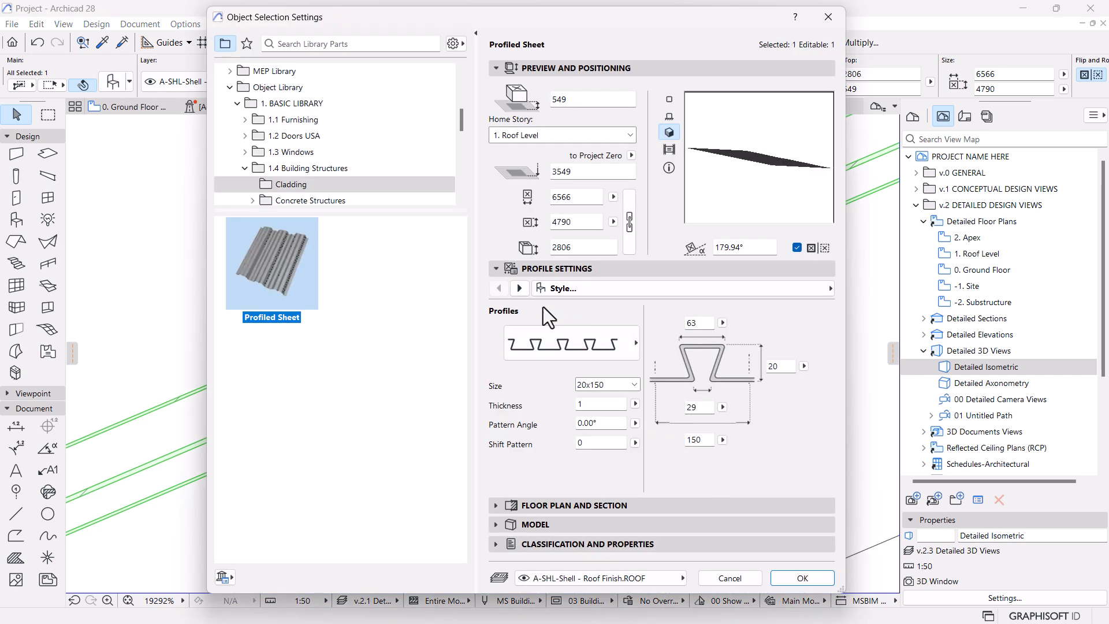
left_click(519, 288)
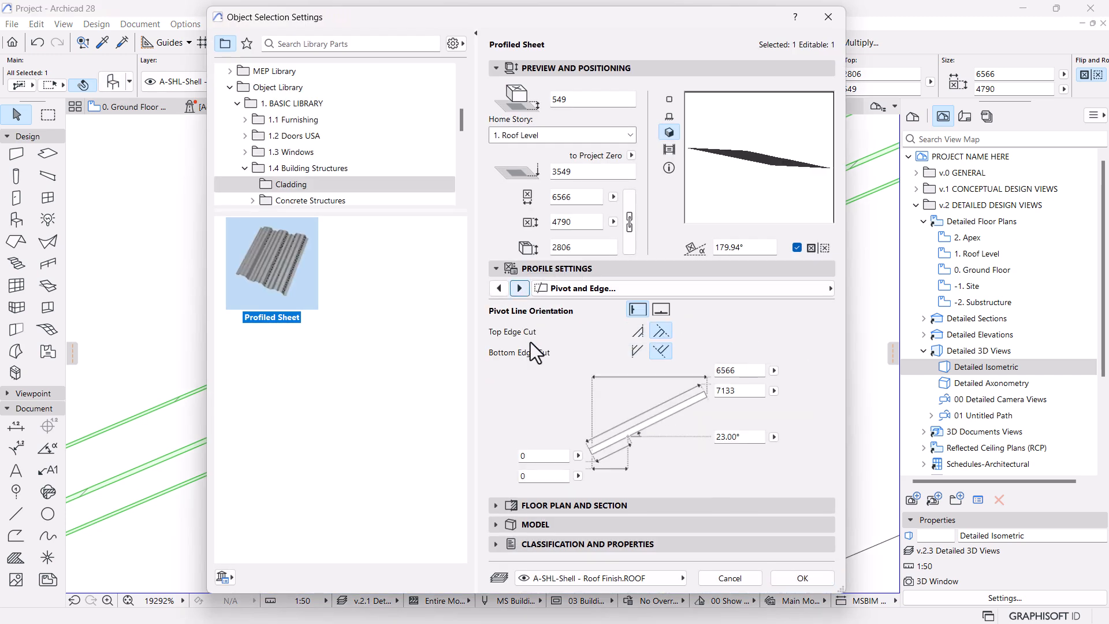
left_click(728, 437)
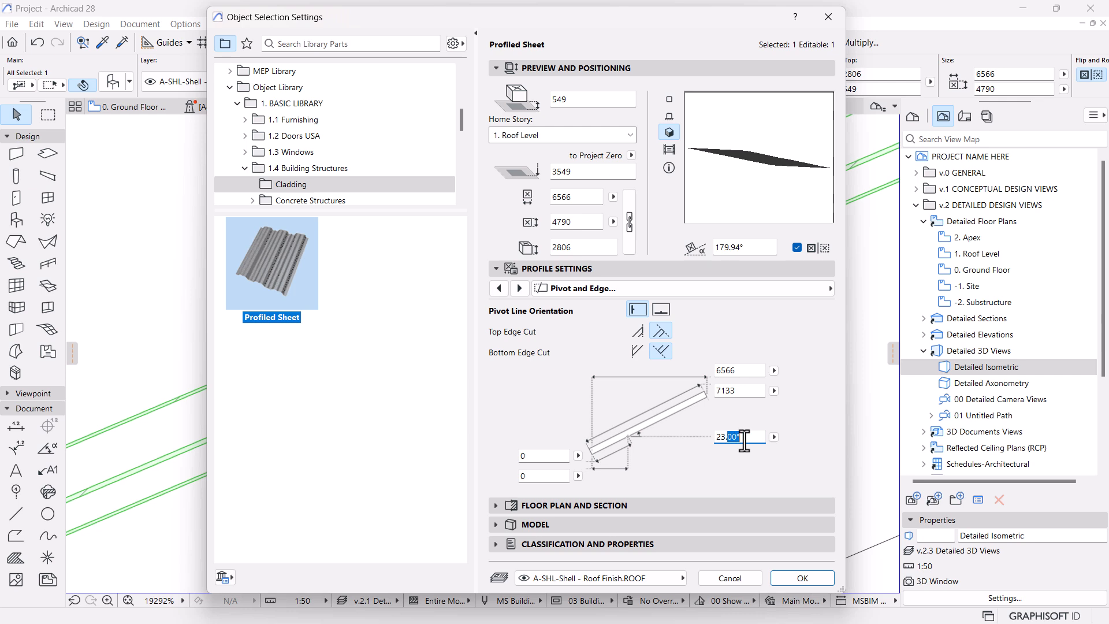
key("Return")
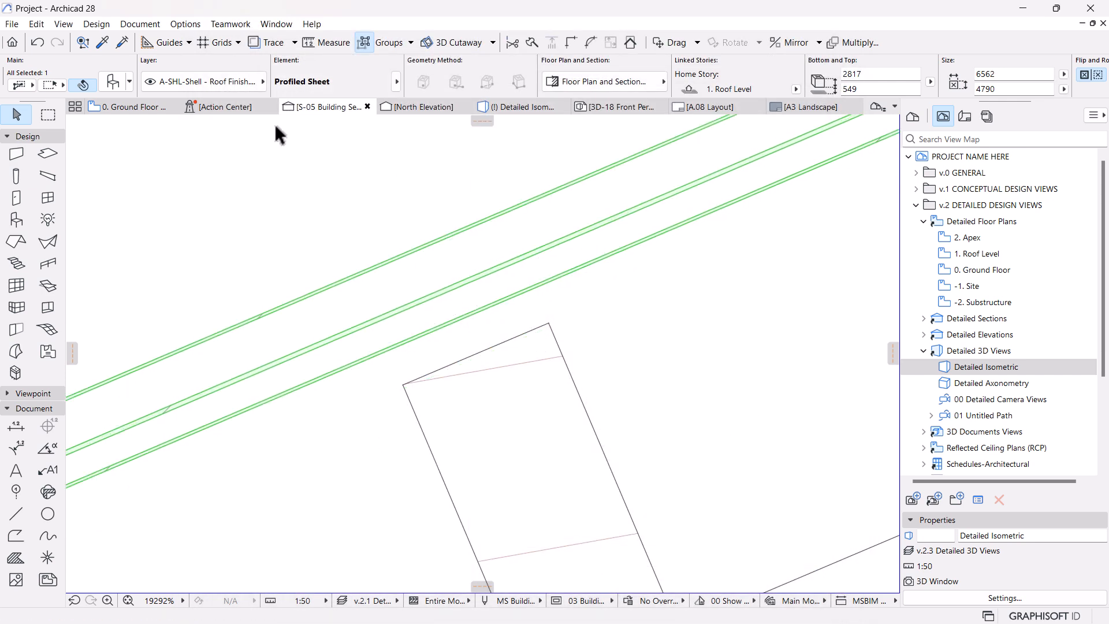
Set the longer slope's profiled sheet pitch angle to 23.05°.
double_click(577, 237)
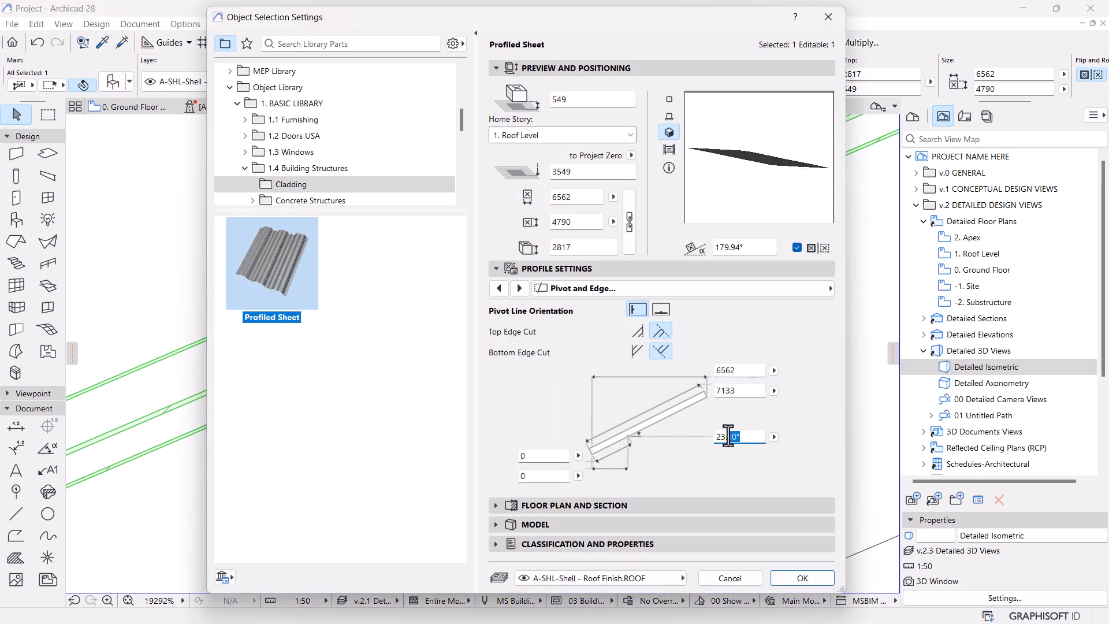
key("Return")
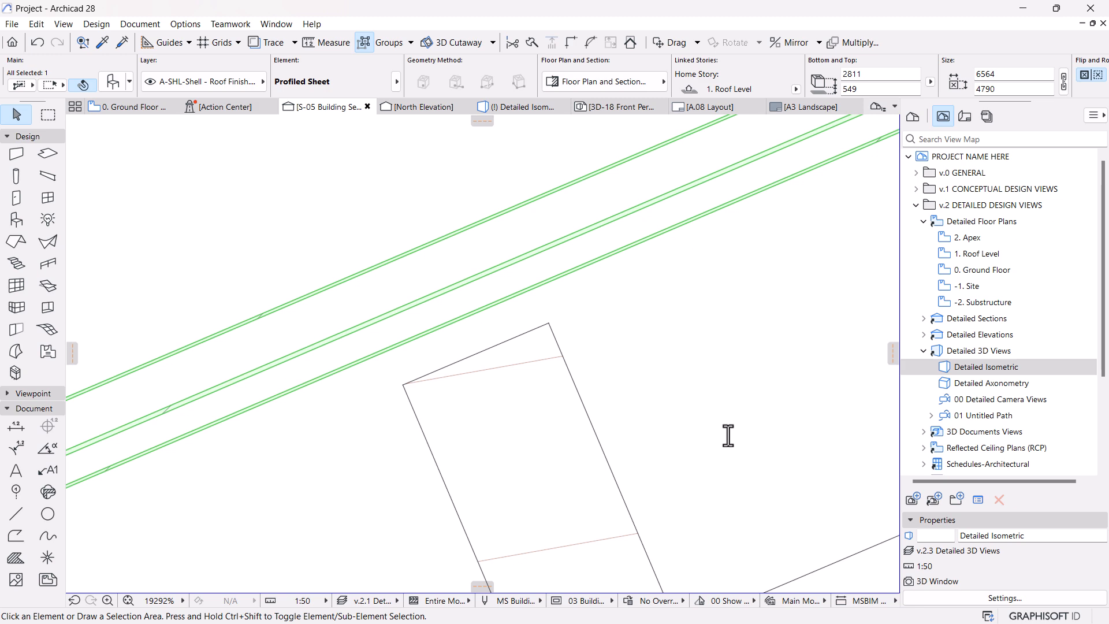
left_click(119, 85)
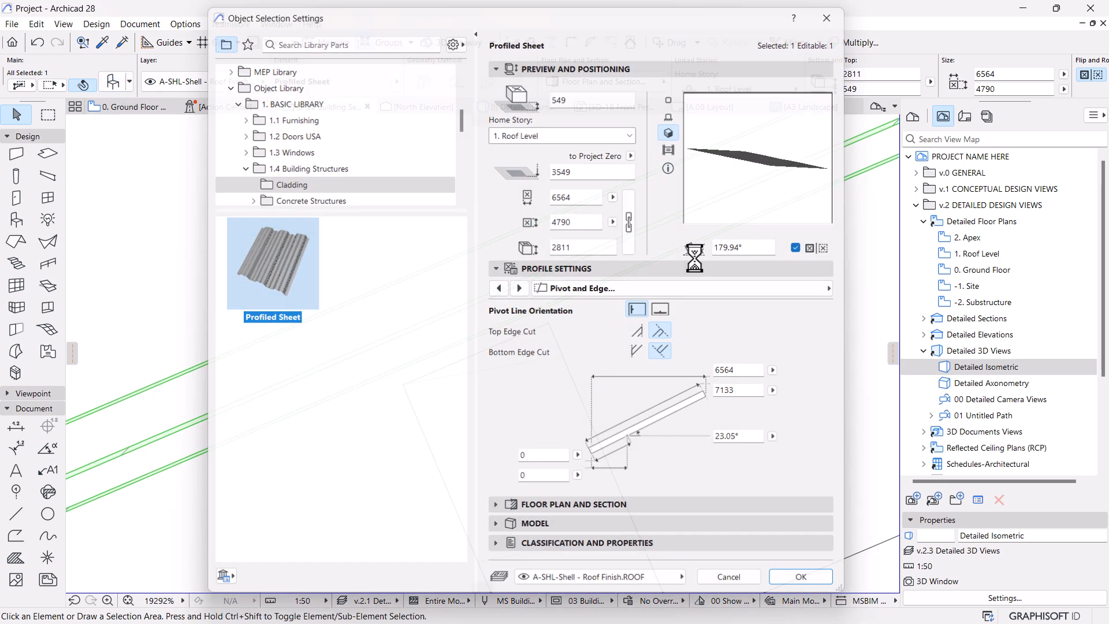
key("Escape")
Check the sheet's gap over the lower beams and reduce its pitch angle to only just above 23°.
scroll(694, 257, "down", 3)
scroll(694, 257, "down", 7)
middle_click_drag(413, 347, 822, 191)
scroll(444, 387, "up", 2)
middle_click_drag(193, 507, 800, 199)
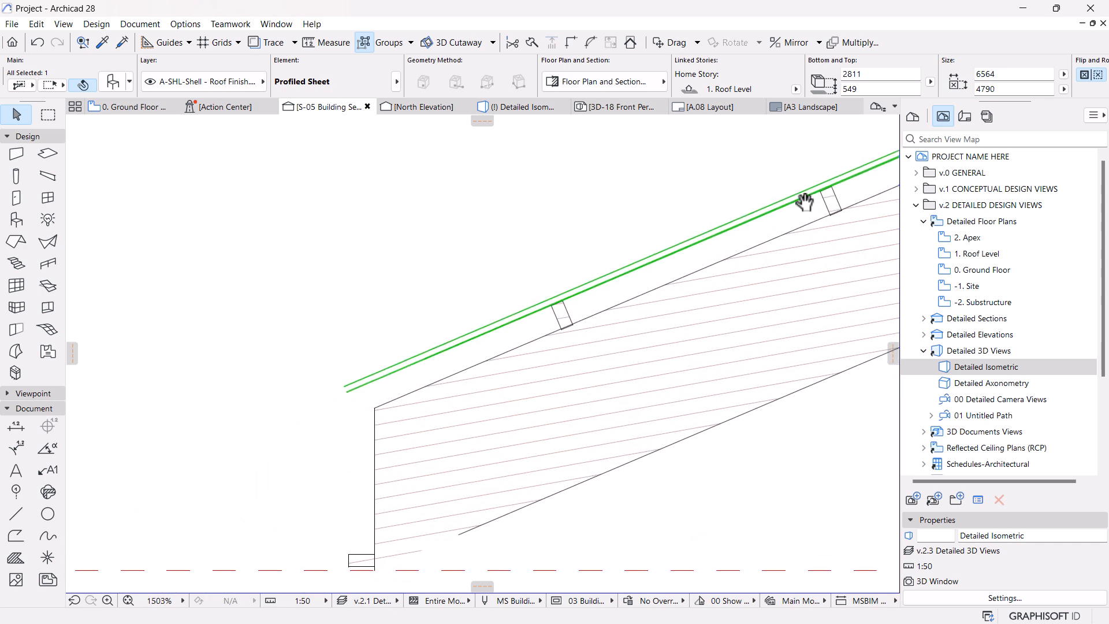
scroll(657, 254, "up", 5)
scroll(372, 441, "down", 3)
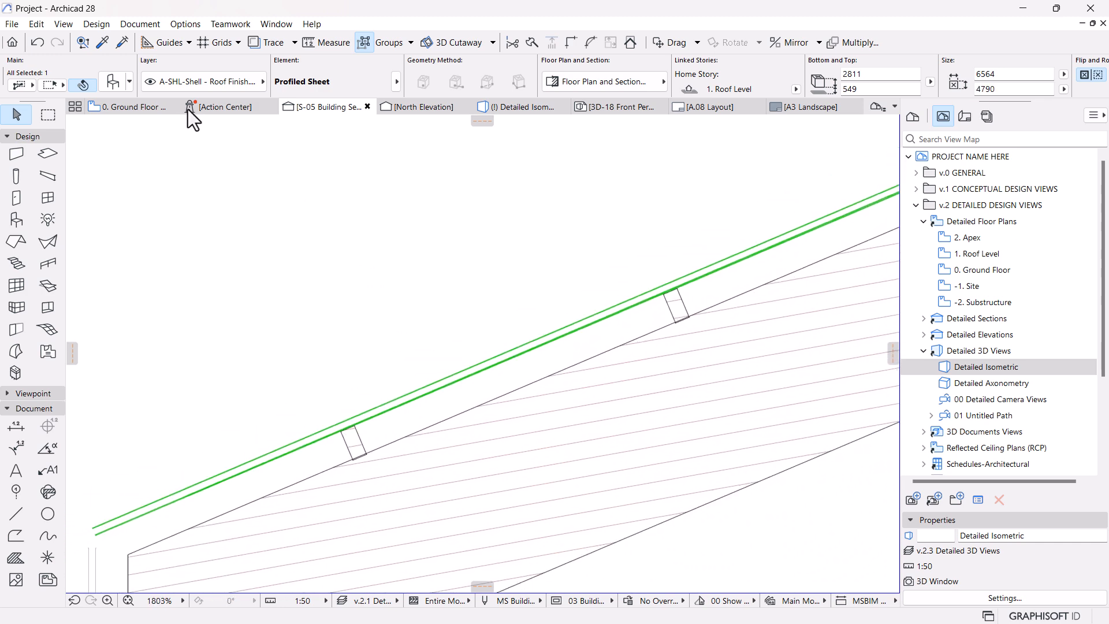
left_click(116, 82)
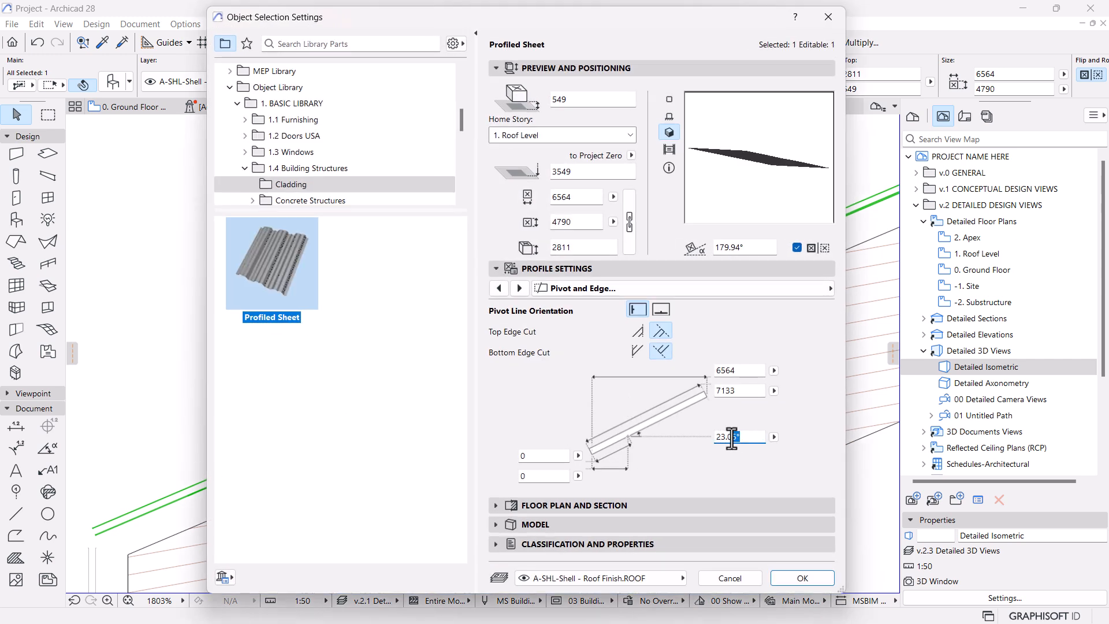
key("Return")
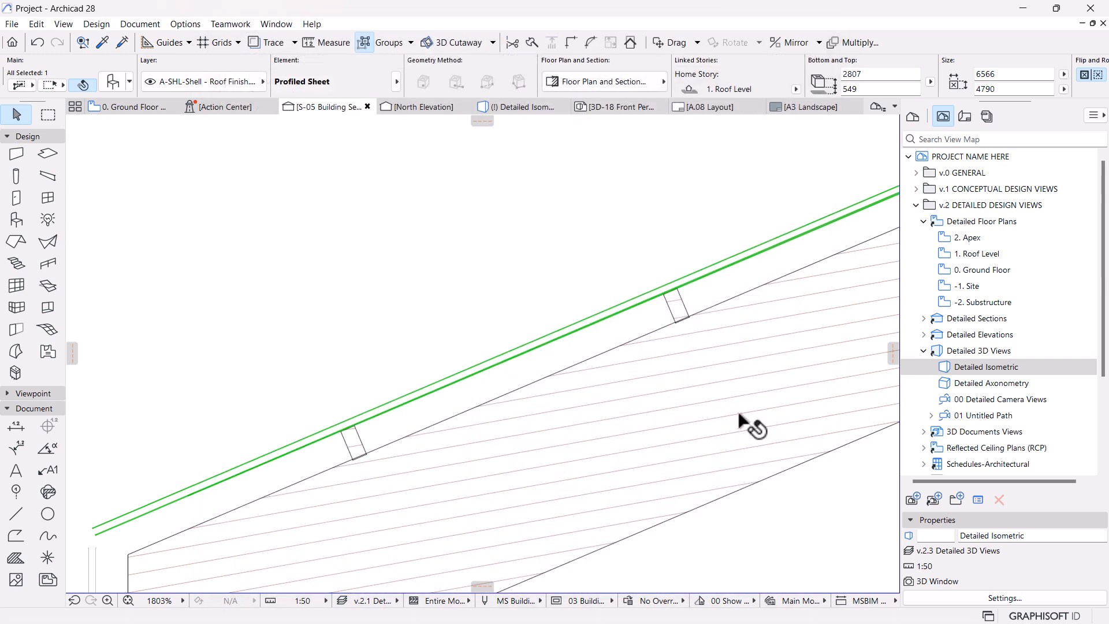
Inspect the adjusted sheet against an upper beam in the section and over the whole slope in the Detailed Isometric view.
scroll(647, 276, "up", 10)
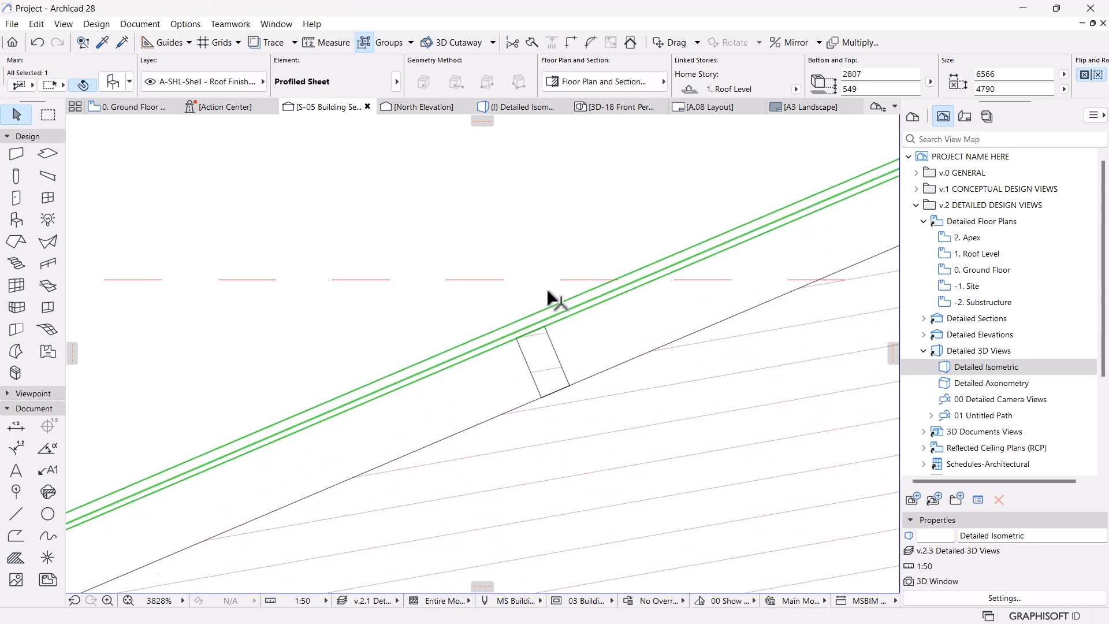
scroll(529, 328, "up", 5)
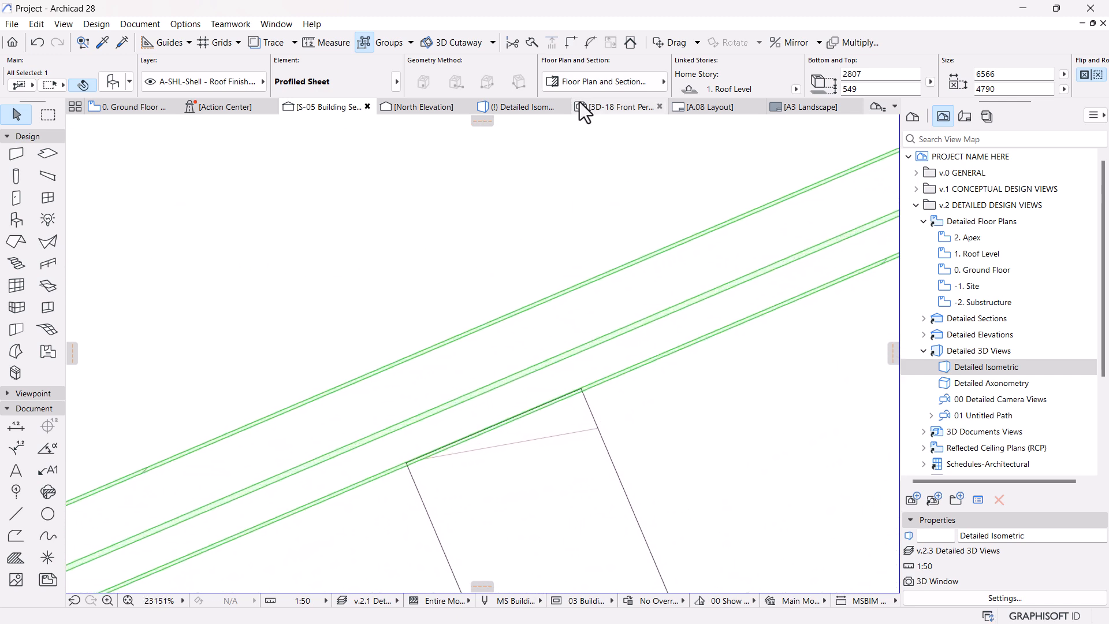
left_click(504, 106)
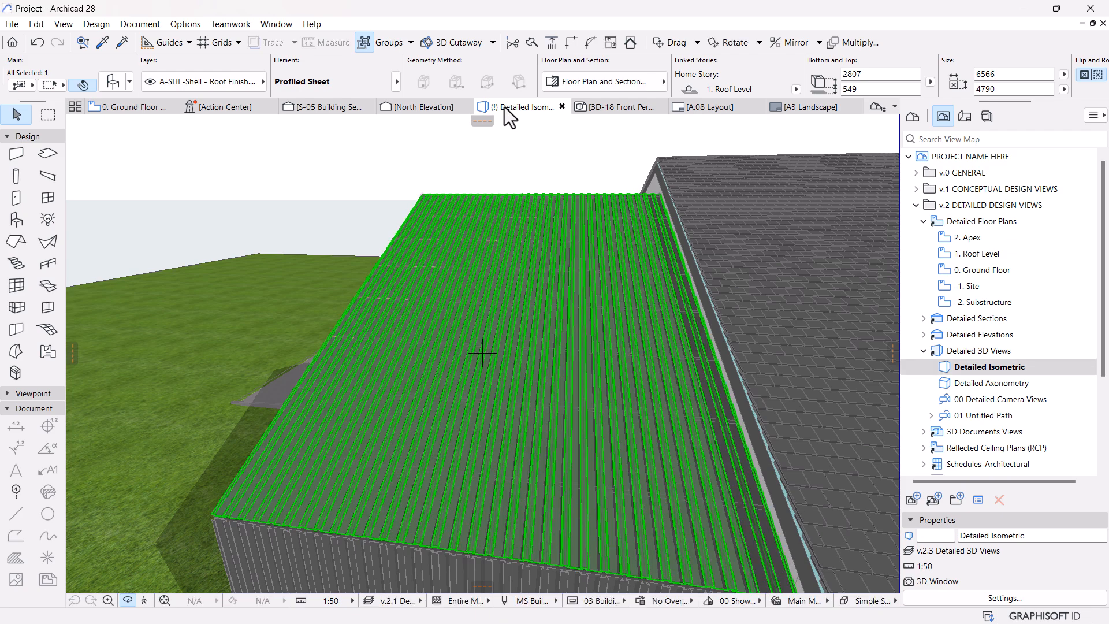
scroll(460, 233, "up", 5)
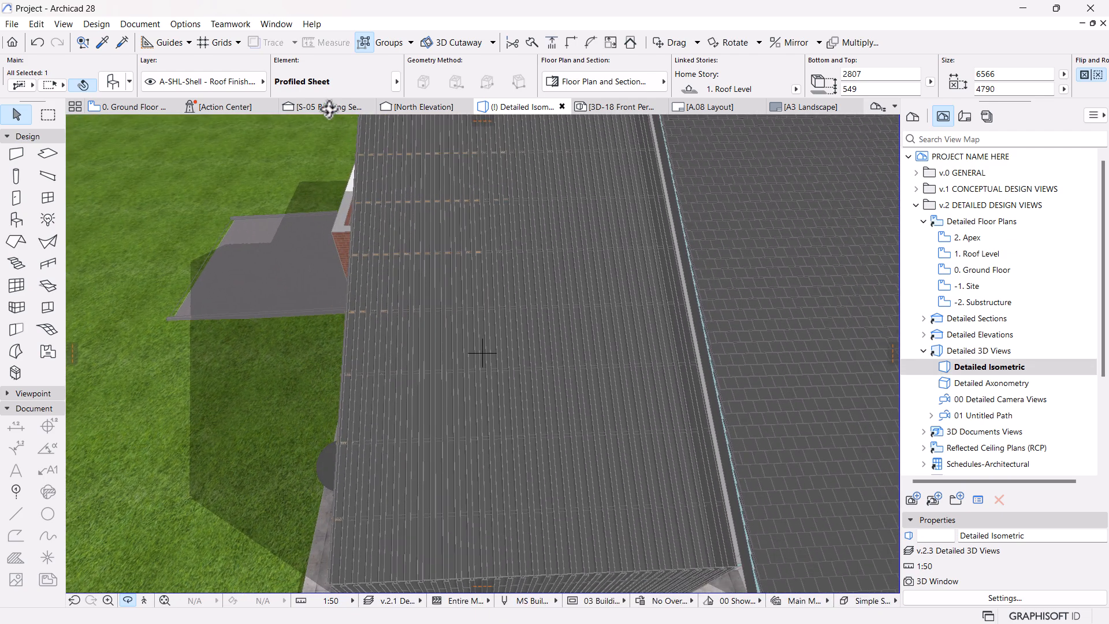
Increase the profiled sheet's pitch angle slightly, keeping it just above 23°, to lift it off the beam in the building section.
left_click(334, 108)
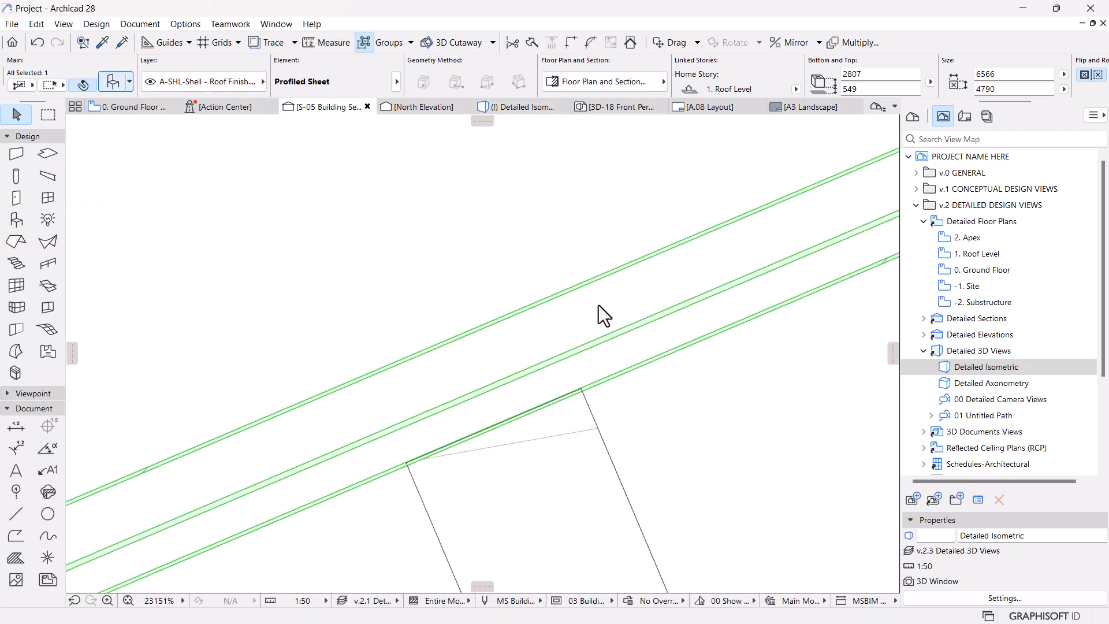
key("ctrl+t")
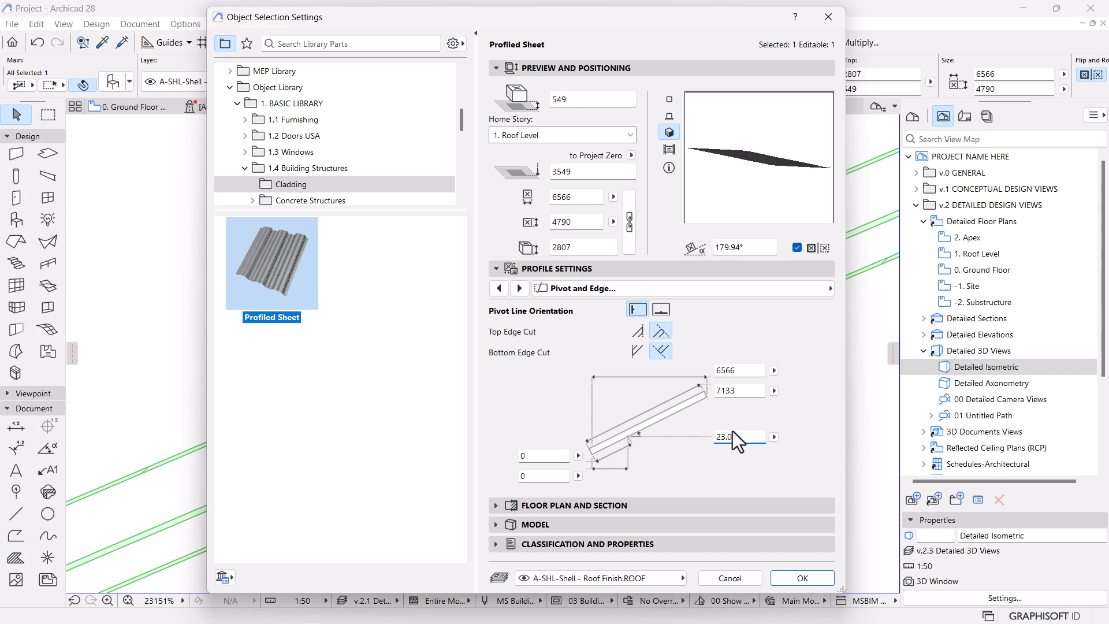
key("Return")
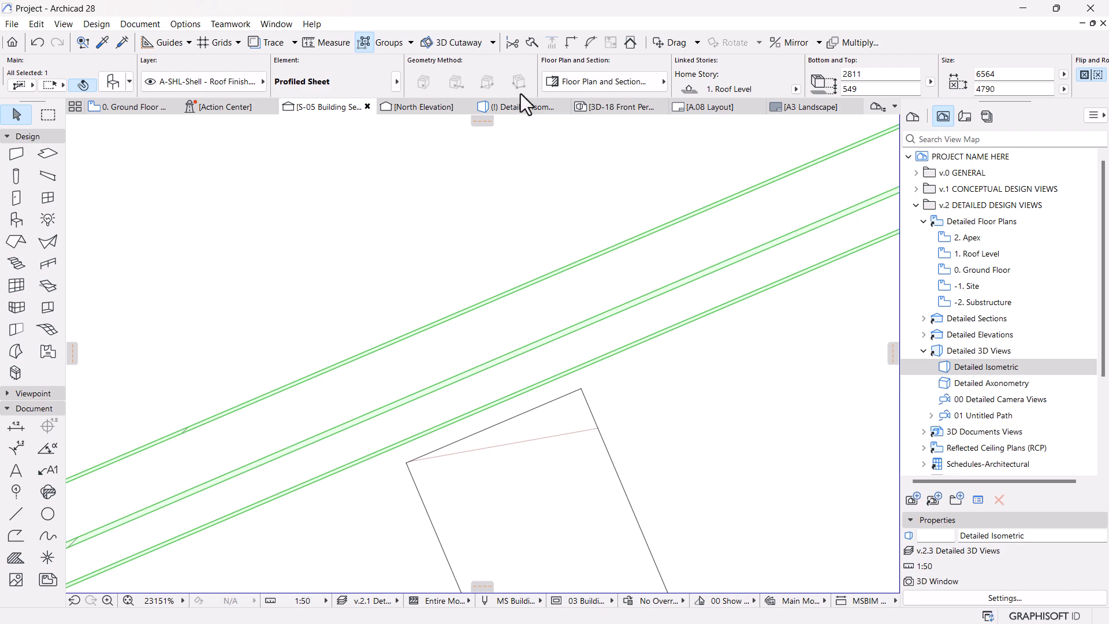
Inspect the adjusted profiled sheet over the beams, eaves and ridge in the Detailed Isometric view.
left_click(523, 106)
scroll(458, 389, "down", 3)
left_click_drag(458, 389, 582, 357)
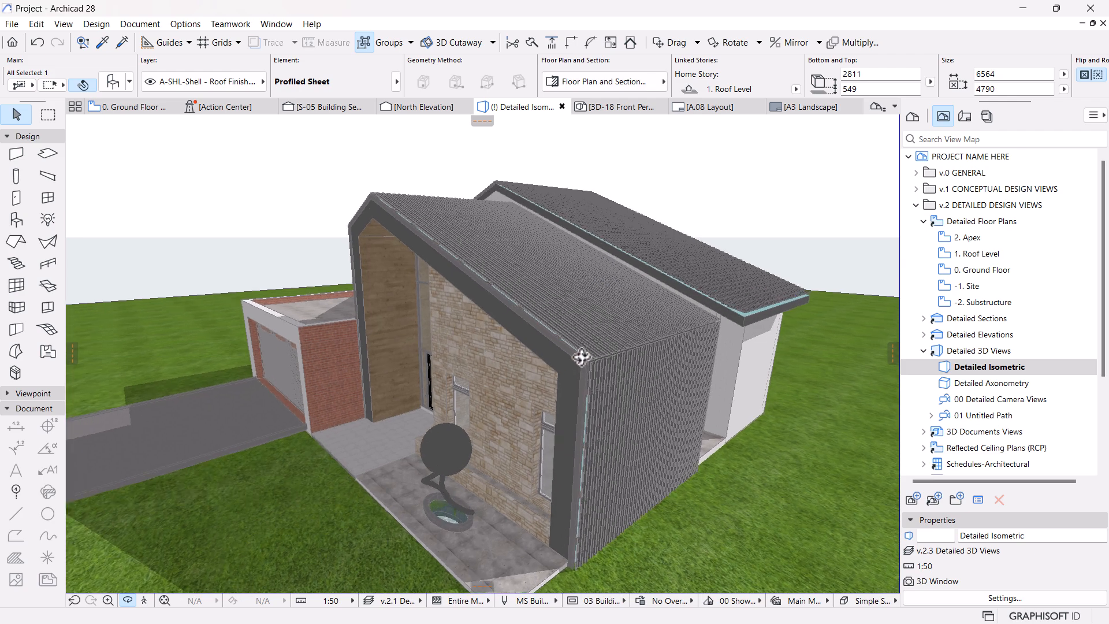
scroll(582, 358, "up", 5)
scroll(642, 324, "up", 4)
left_click_drag(644, 318, 664, 409)
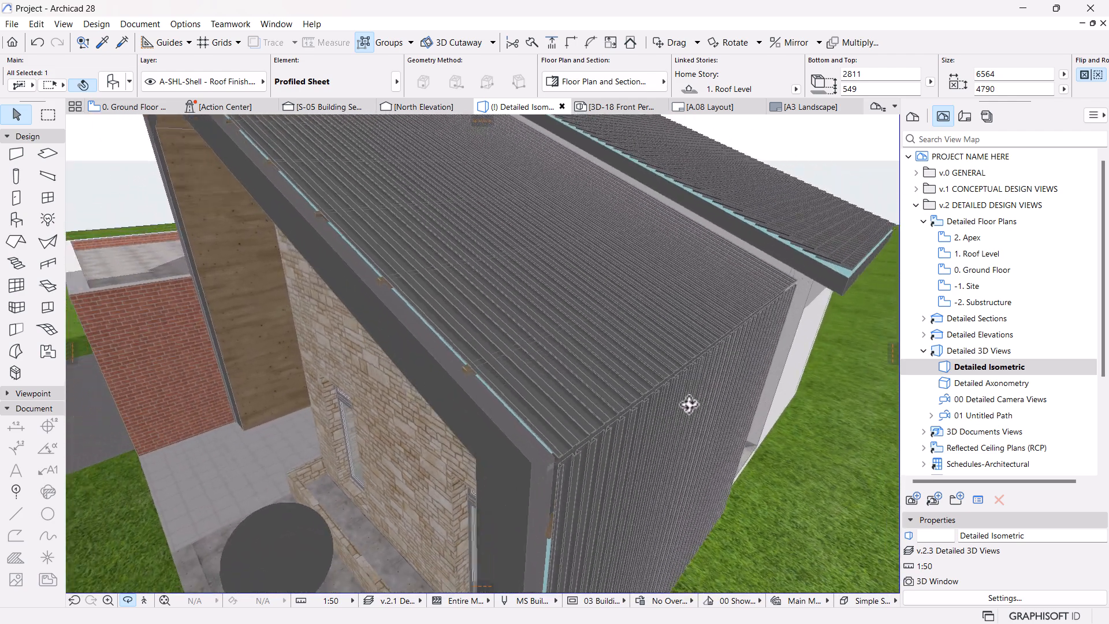
scroll(665, 363, "down", 6)
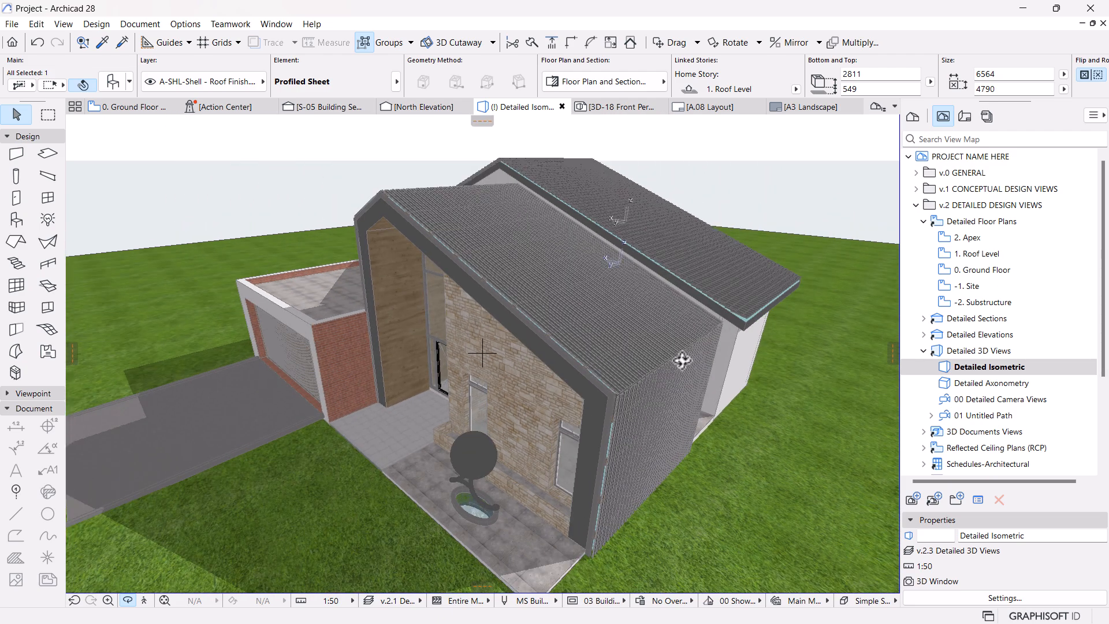
left_click_drag(508, 274, 478, 269)
scroll(407, 159, "up", 4)
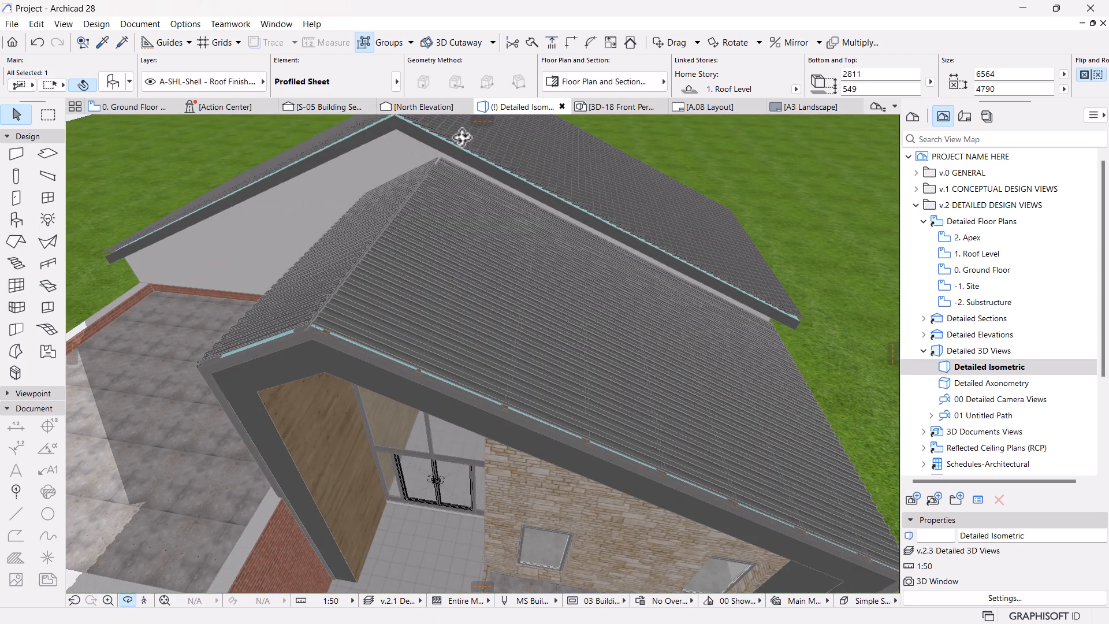
scroll(491, 195, "down", 10)
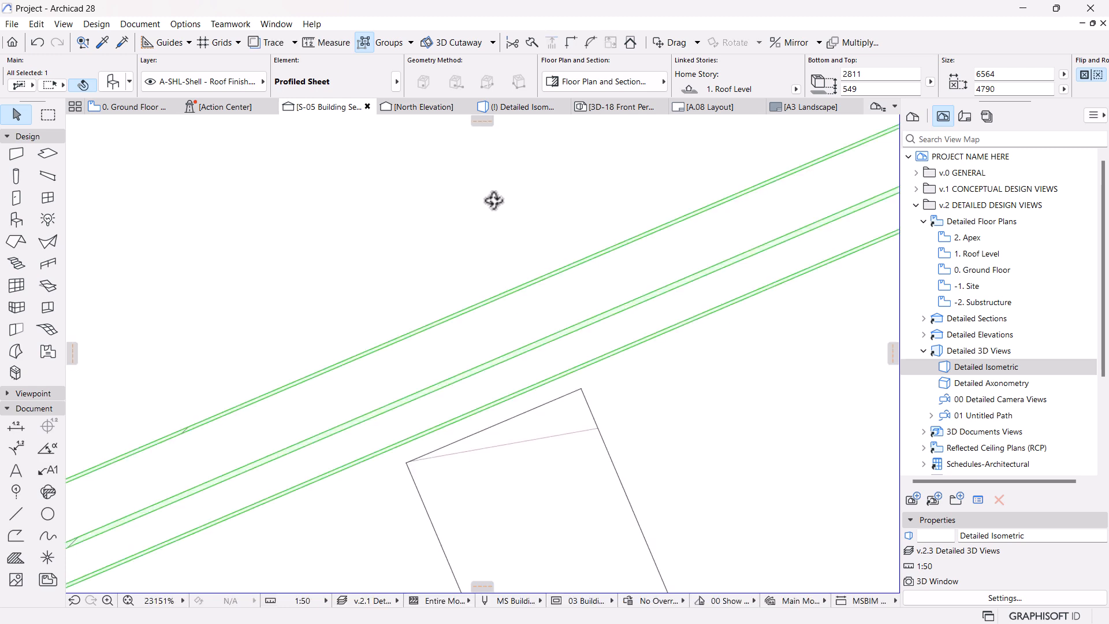
Move the two chevron-shaped ridge polylines in the building section down to just above the roof ridge.
scroll(729, 223, "down", 6)
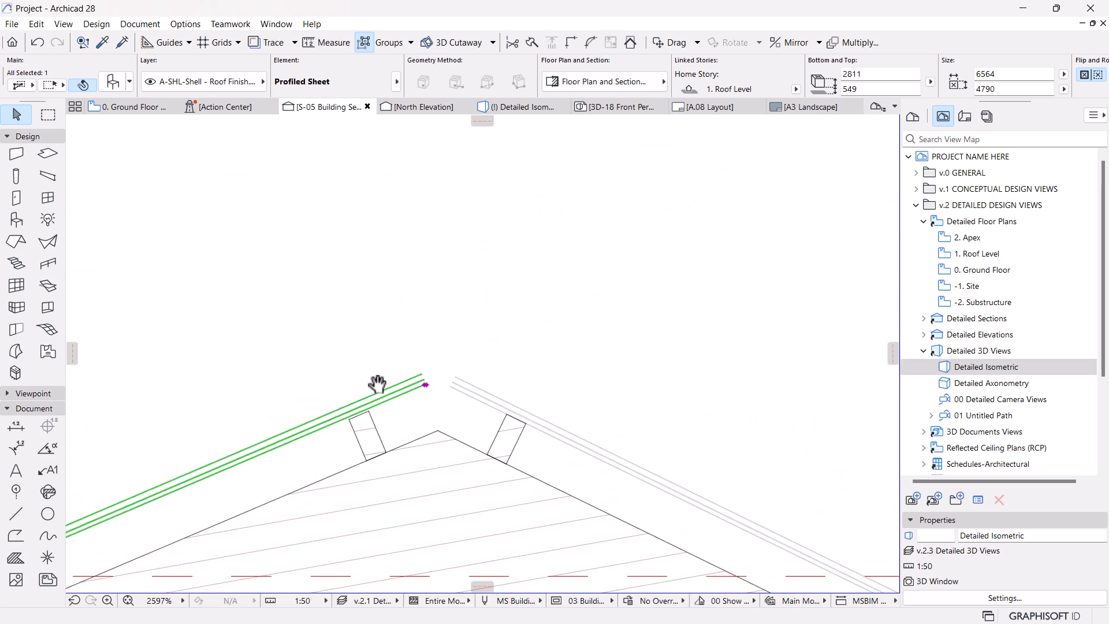
left_click(390, 164)
scroll(390, 165, "up", 8)
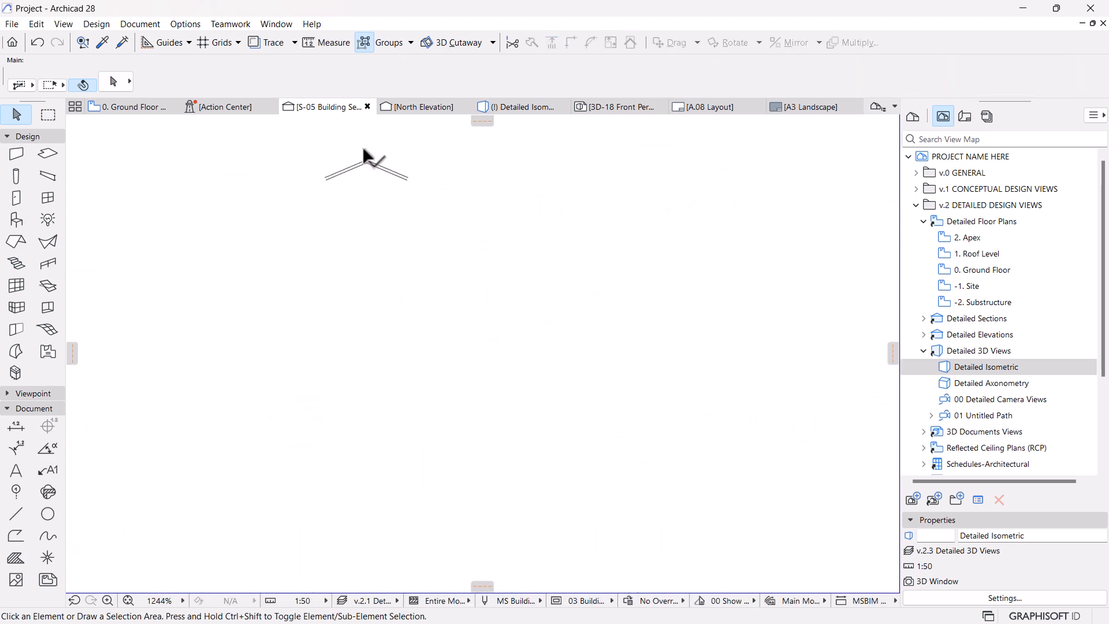
left_click_drag(542, 158, 157, 322)
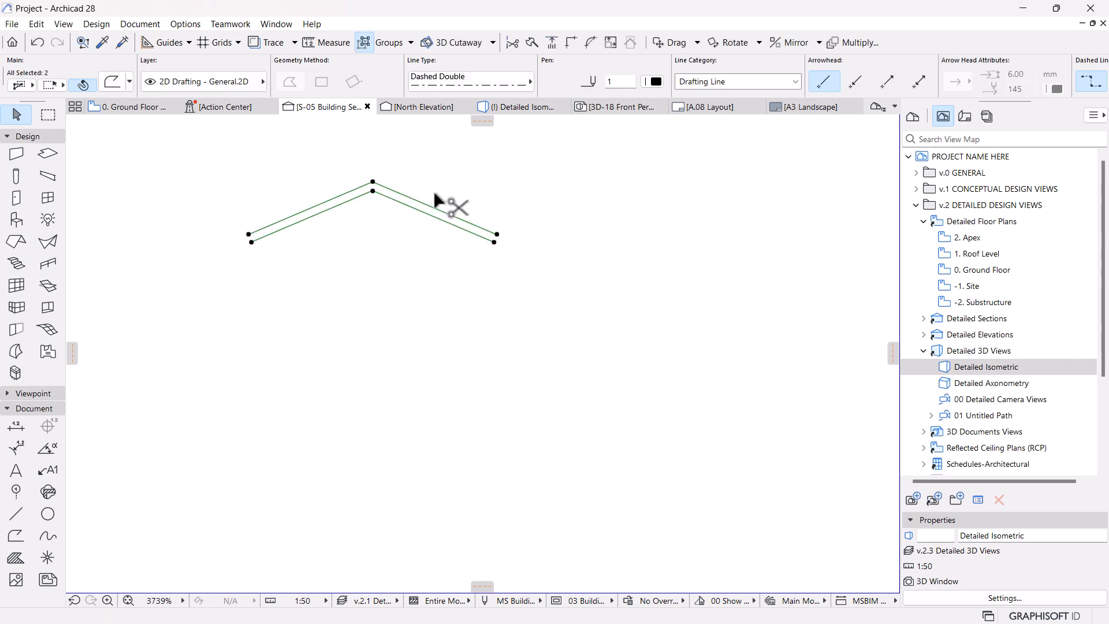
key("ctrl+d")
left_click(373, 191)
scroll(426, 186, "down", 9)
scroll(456, 288, "up", 8)
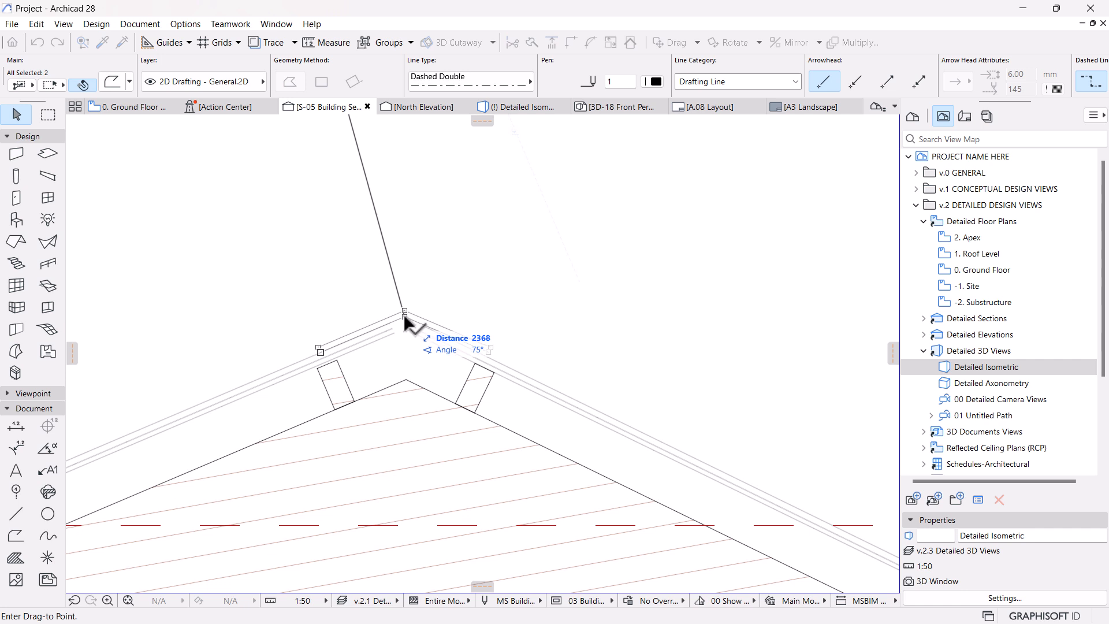
left_click(425, 228)
scroll(402, 245, "up", 3)
key("Escape")
Trace the top surfaces of both profiled sheets with polylines meeting at the ridge, and trim the overshoot at the apex.
left_click(411, 230)
left_click(18, 531)
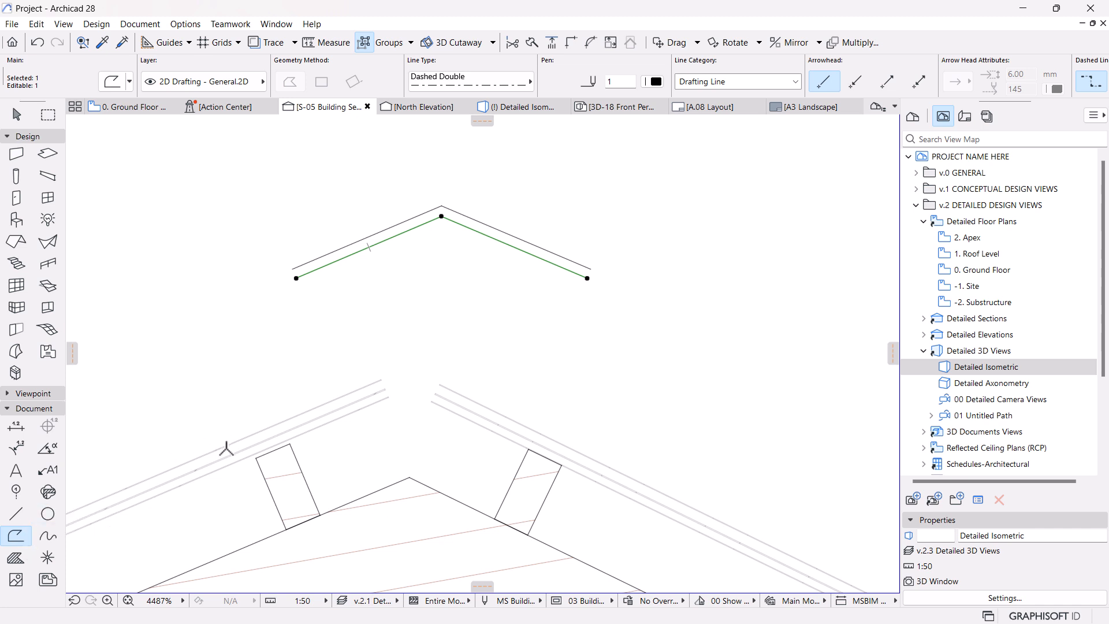
key("Escape")
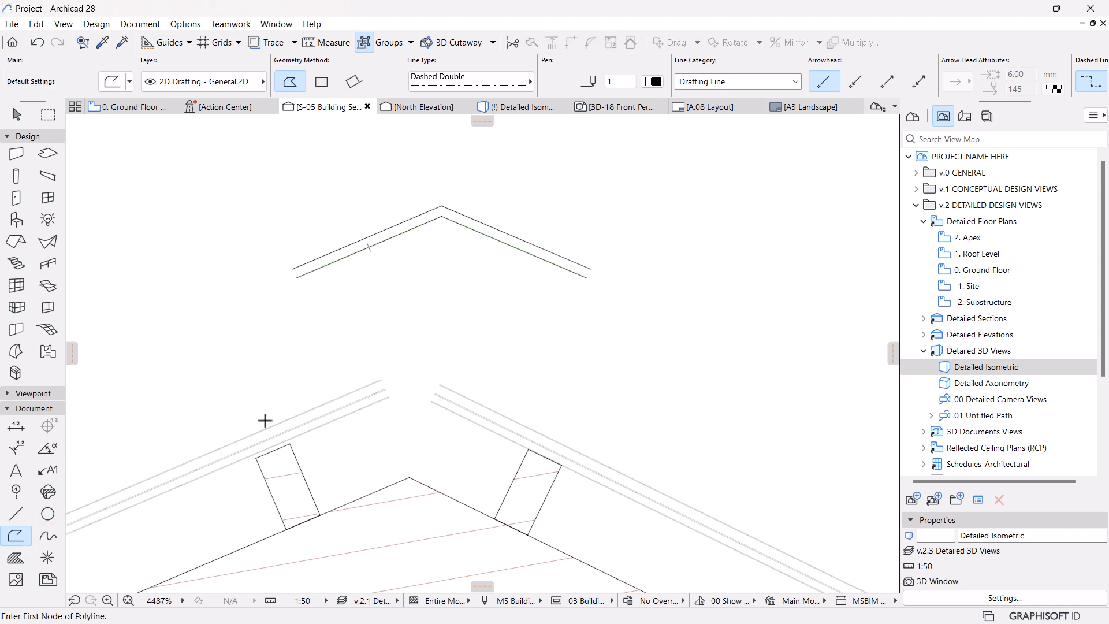
left_click(215, 450)
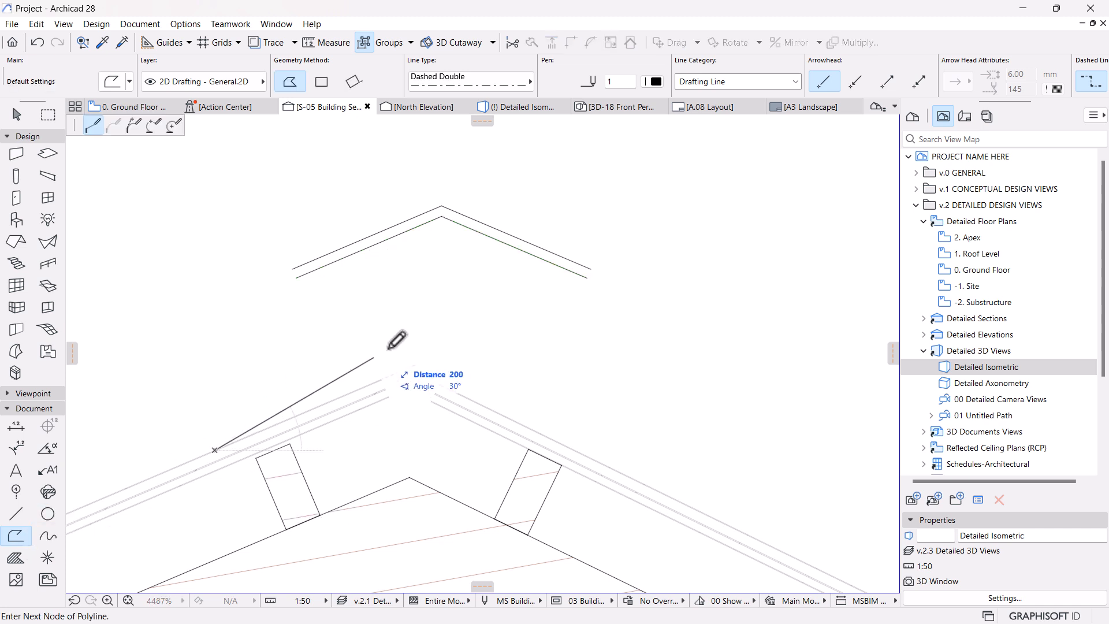
double_click(450, 350)
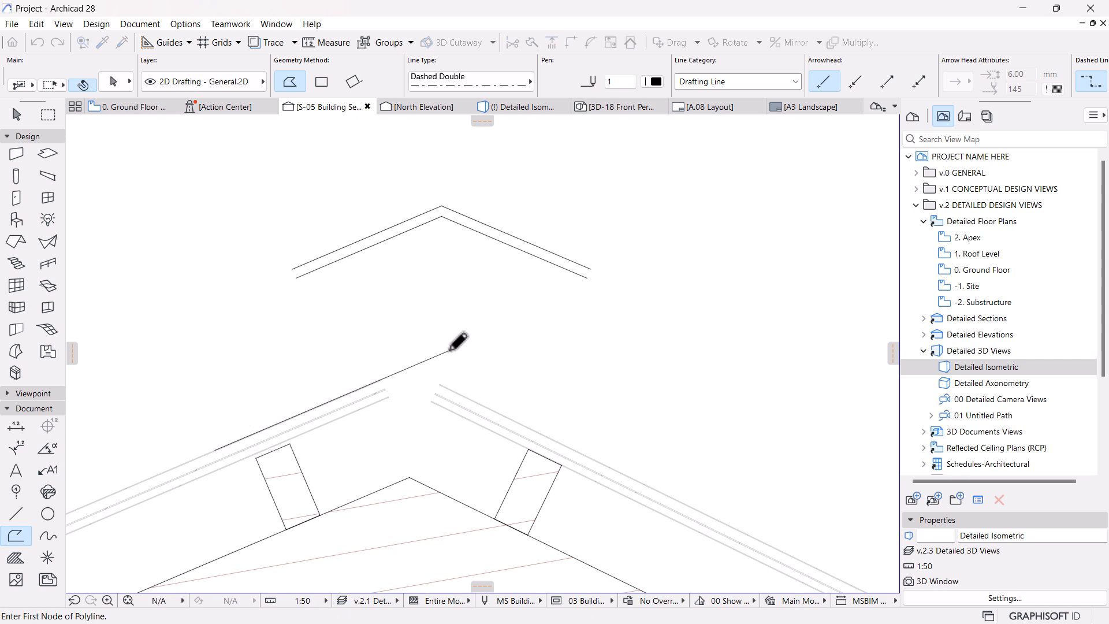
left_click(576, 451)
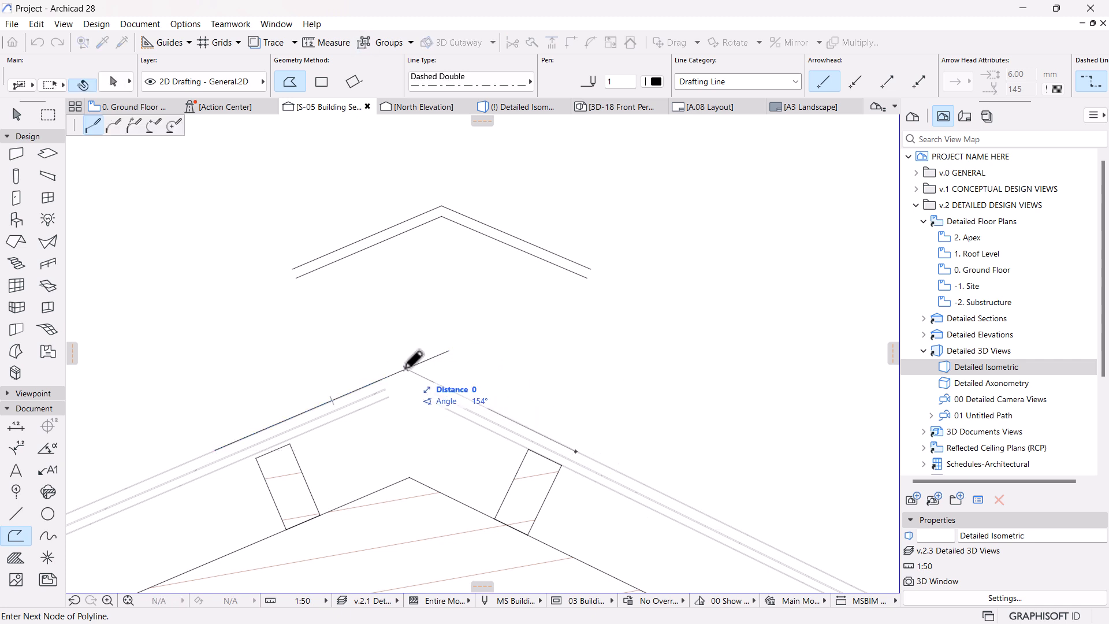
double_click(406, 369)
key("Escape")
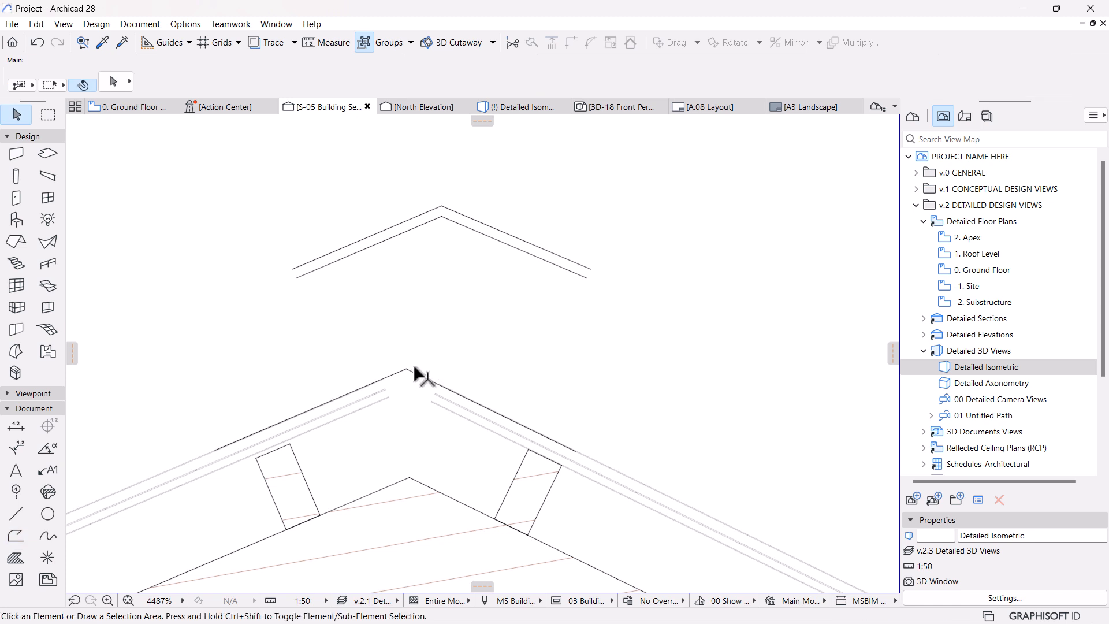
Draw one continuous polyline over the traced lines, from the lower end of one slope through the apex to the other.
left_click(15, 536)
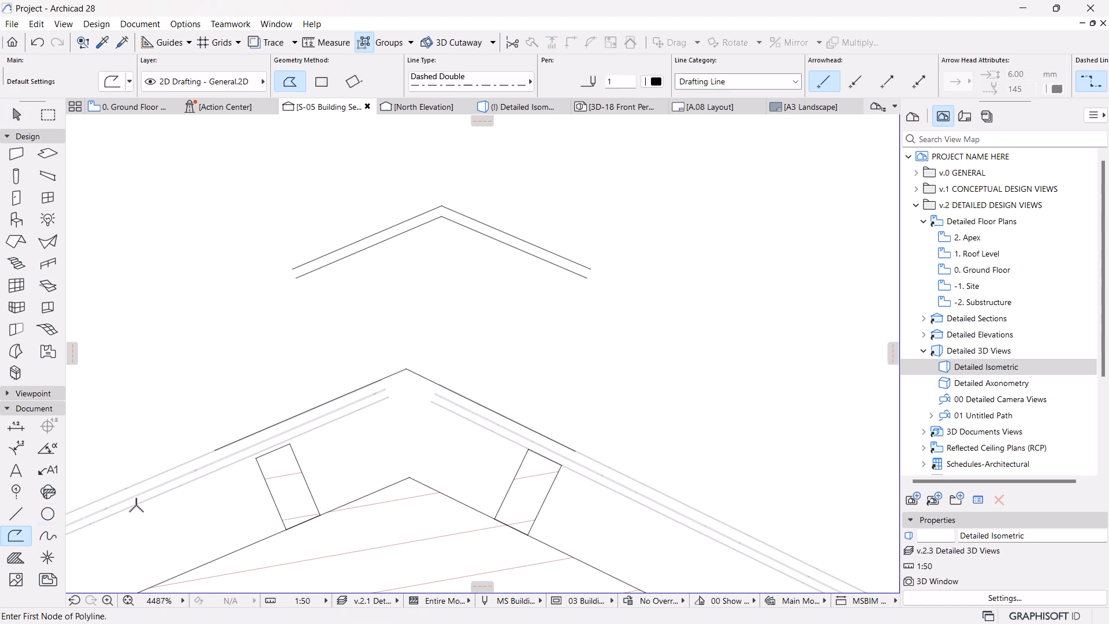
left_click(215, 450)
left_click(406, 369)
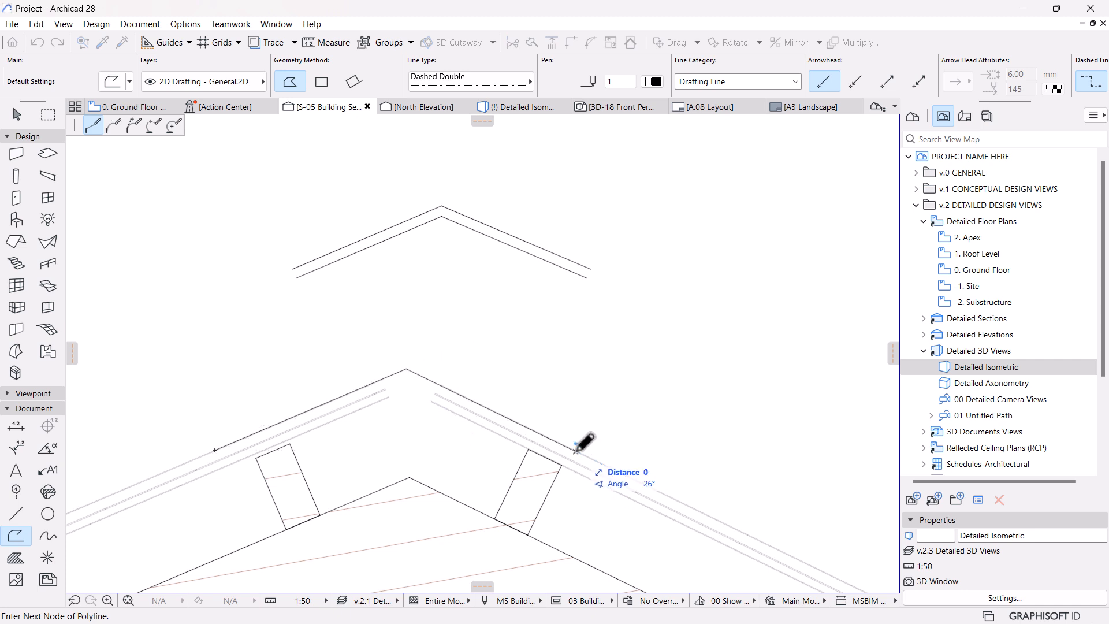
left_click(577, 449)
left_click(576, 450)
left_click(407, 369)
double_click(215, 450)
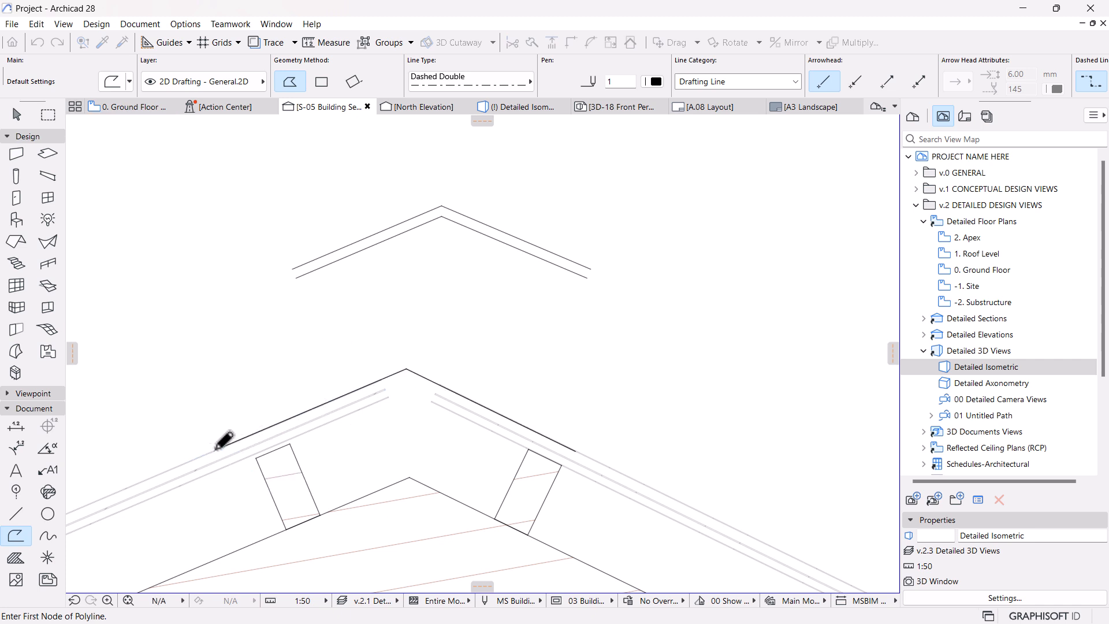
key("Escape")
Offset the continuous ridge polyline outward above the sheets, and delete the two separate traced polylines below it.
left_click(394, 375)
left_click(407, 368)
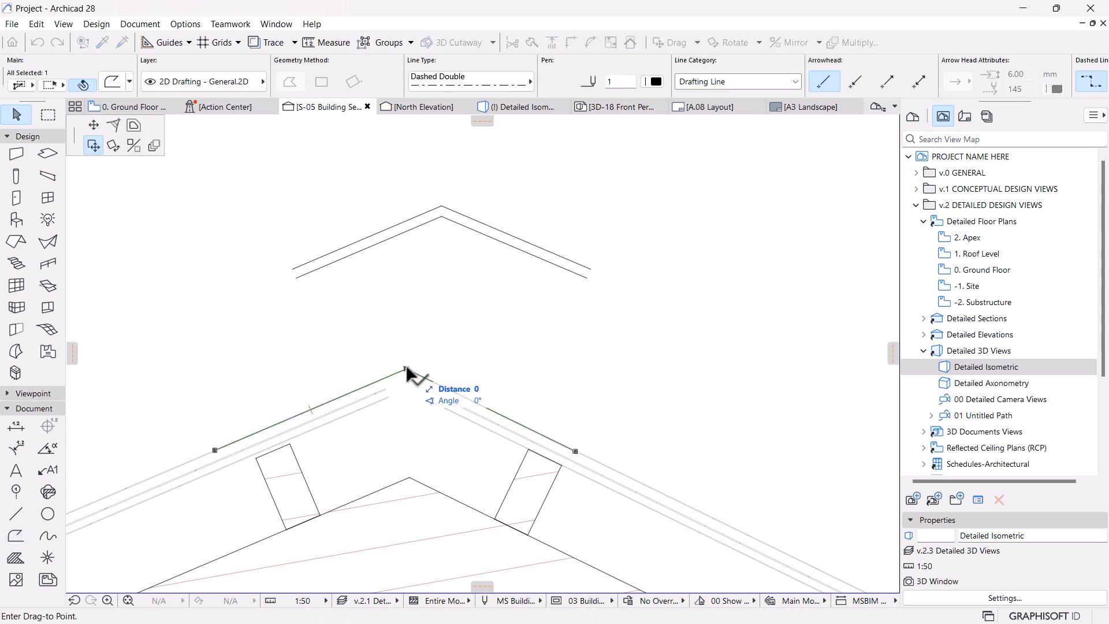
left_click(134, 125)
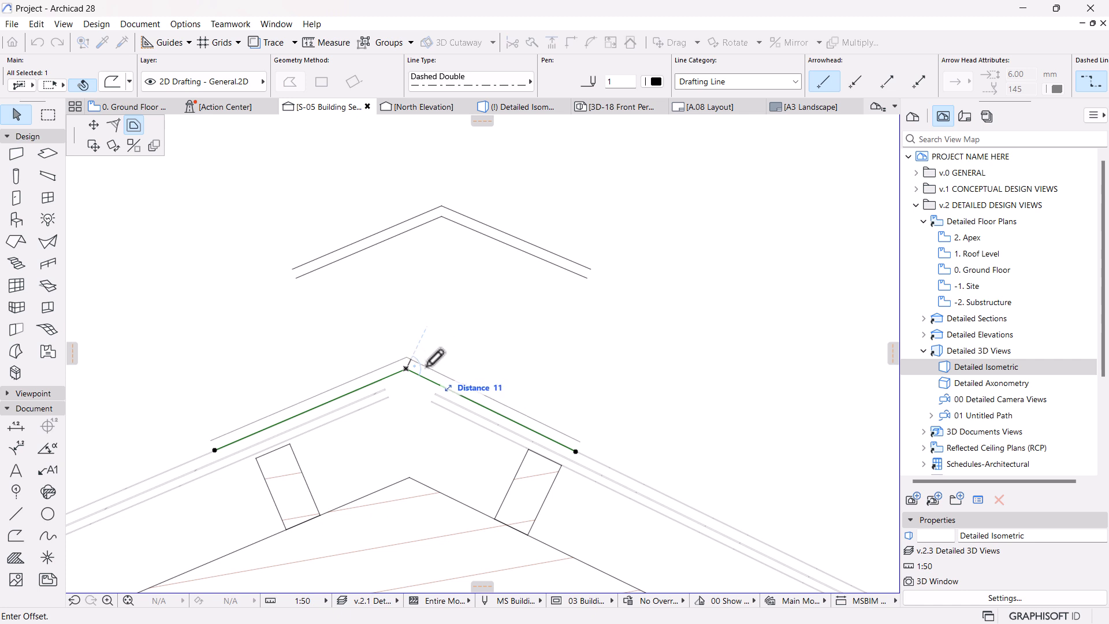
left_click(409, 354)
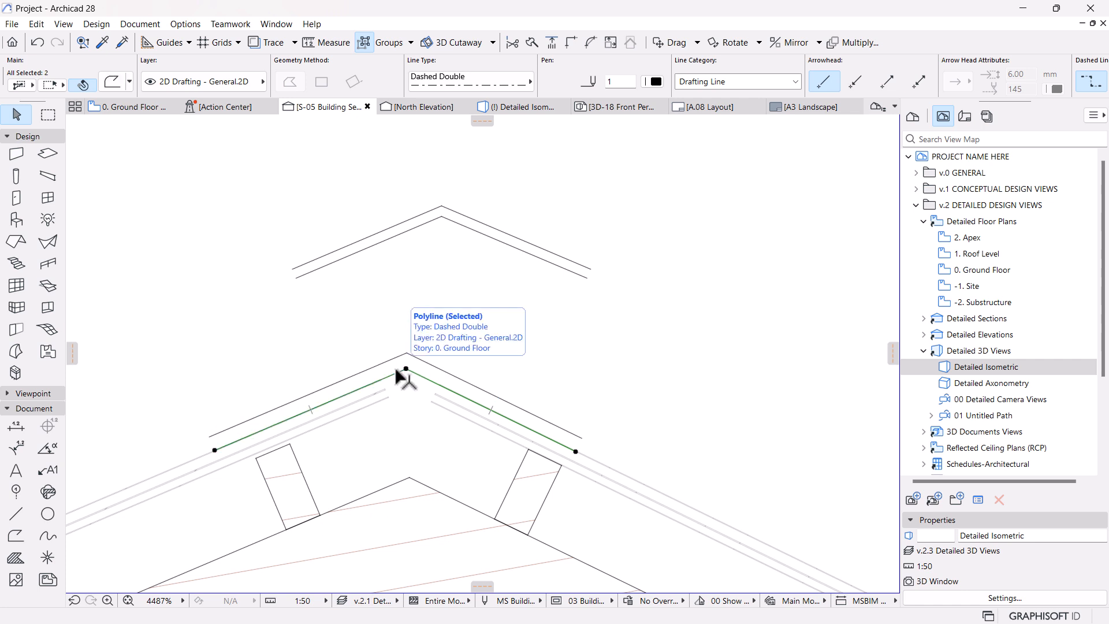
key("Delete")
Offset a copy of the ridge polyline inward by about 14 mm, down to the top of the profiled sheets.
left_click(407, 353)
left_click(408, 354)
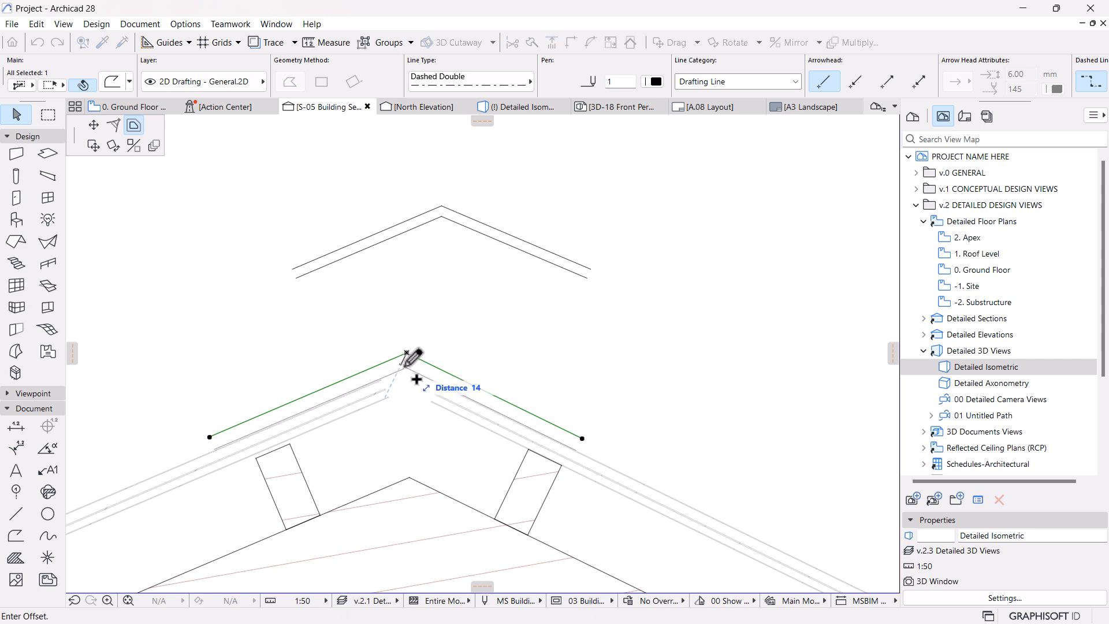
left_click(405, 364)
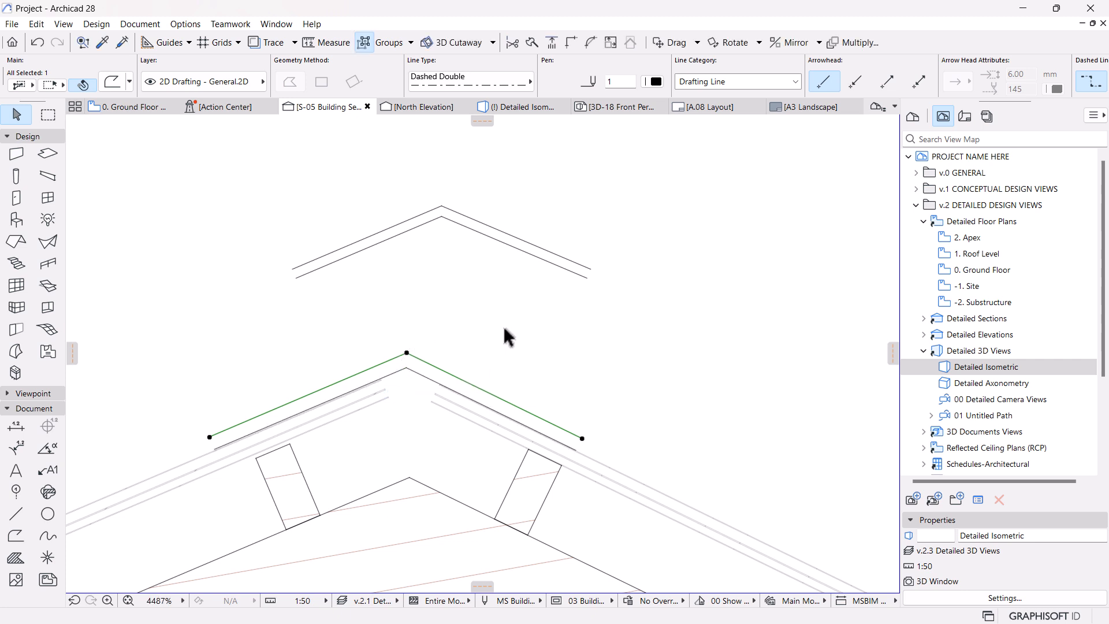
key("Escape")
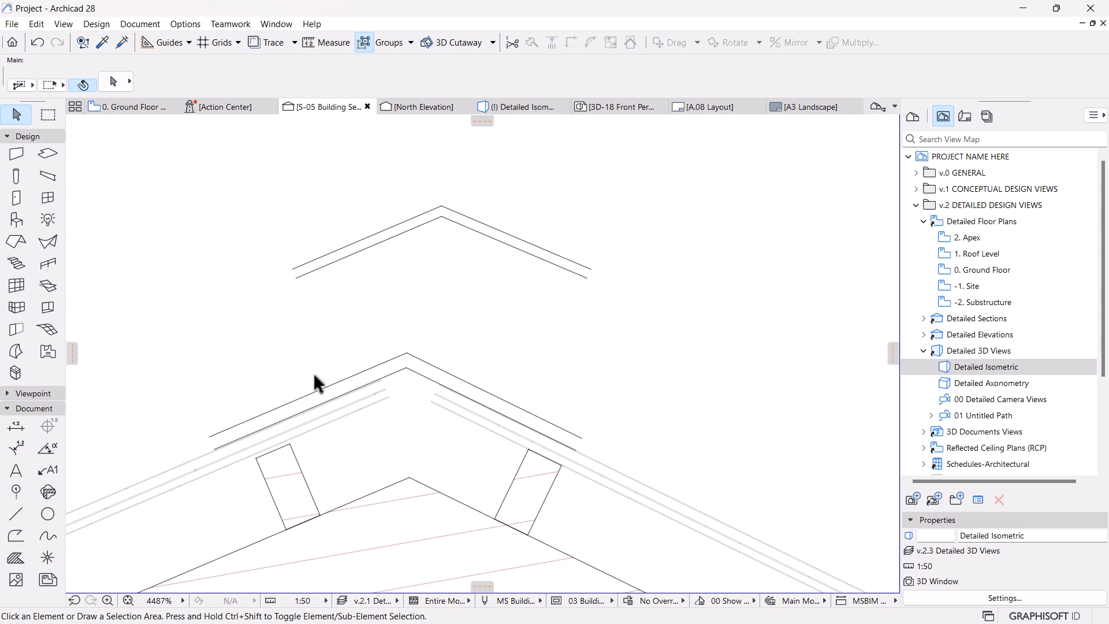
Draw a polygonal cut fill in 100% black between the two ridge polylines to represent the ridge cap.
left_click(23, 564)
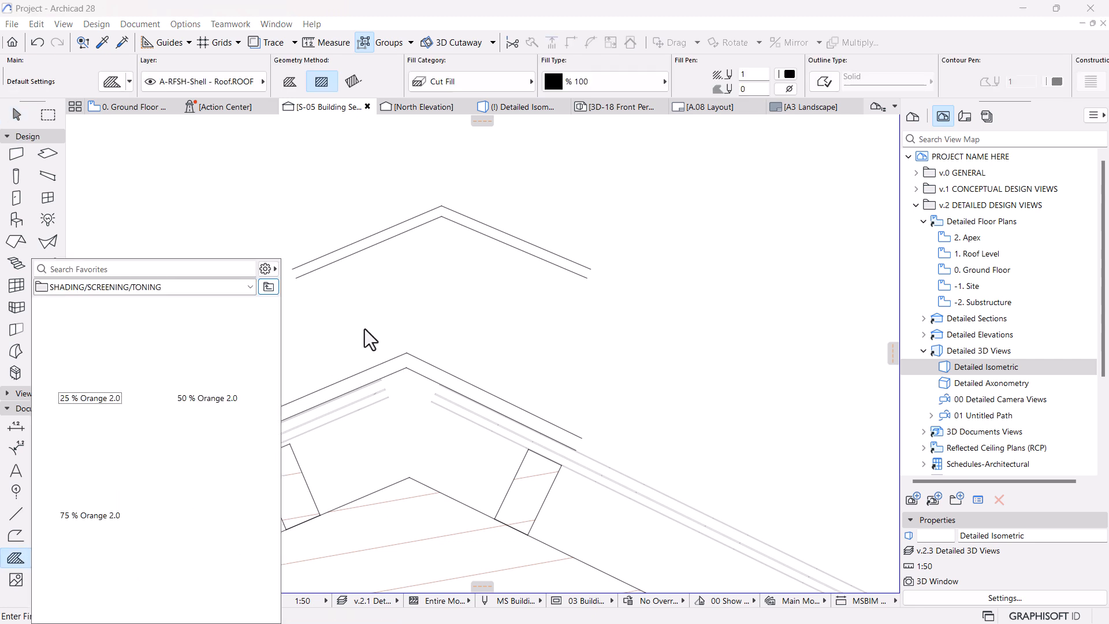
scroll(200, 453, "up", 3)
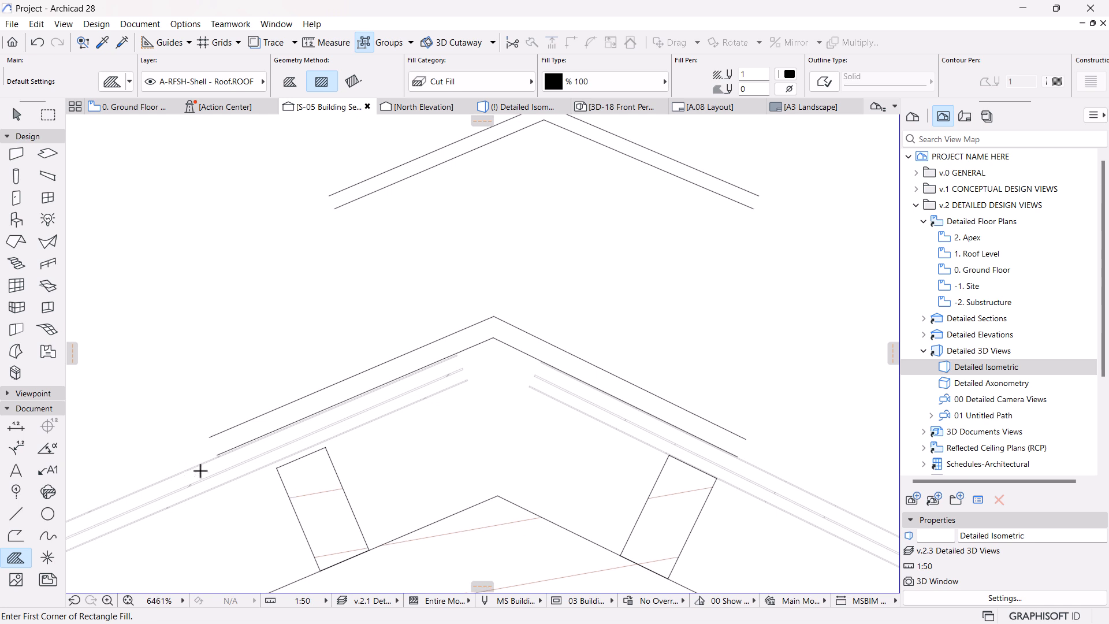
left_click(217, 454)
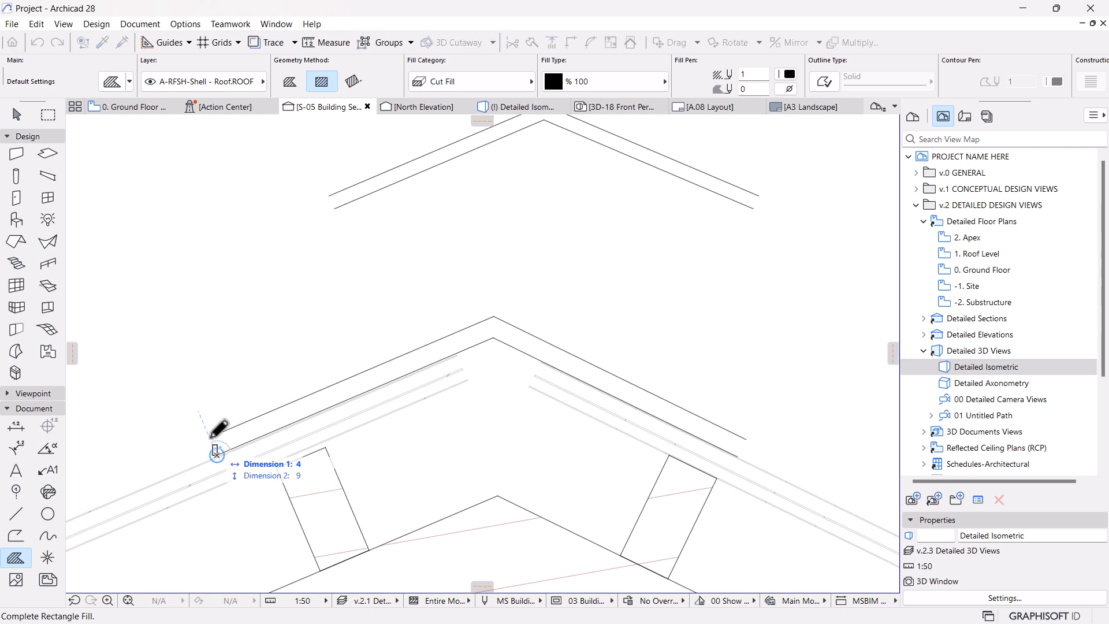
left_click(288, 85)
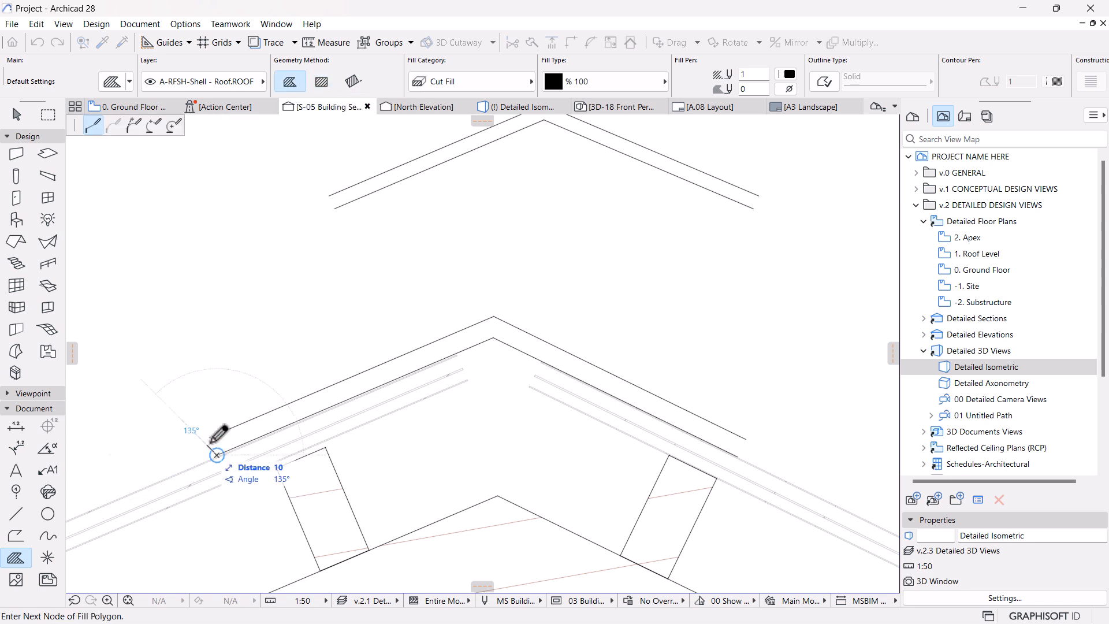
left_click(494, 317)
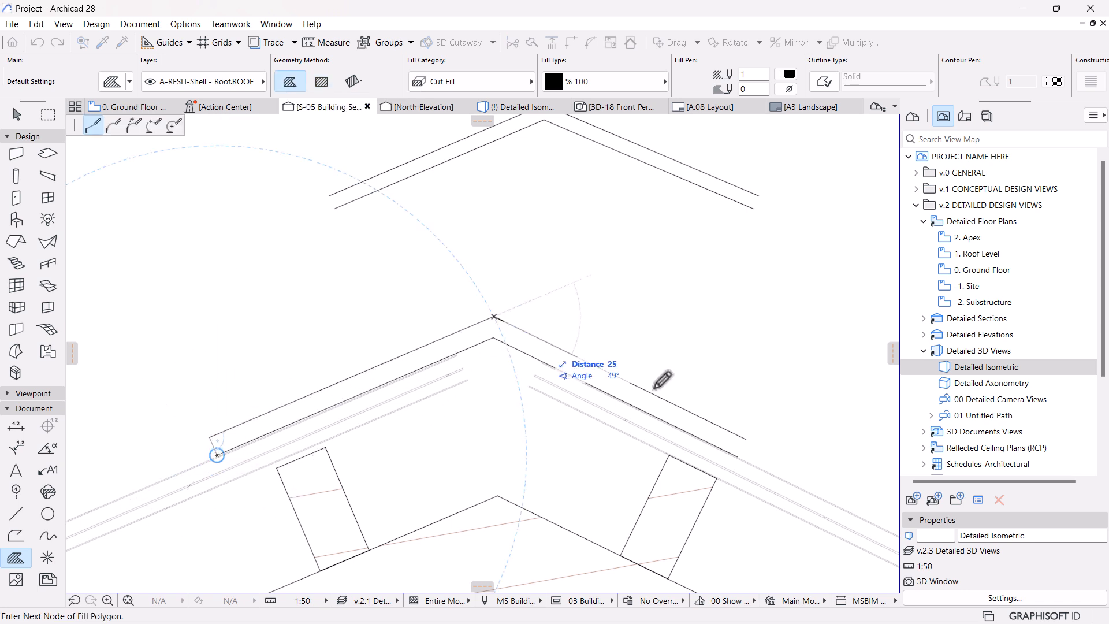
left_click(747, 439)
left_click(740, 456)
left_click(493, 338)
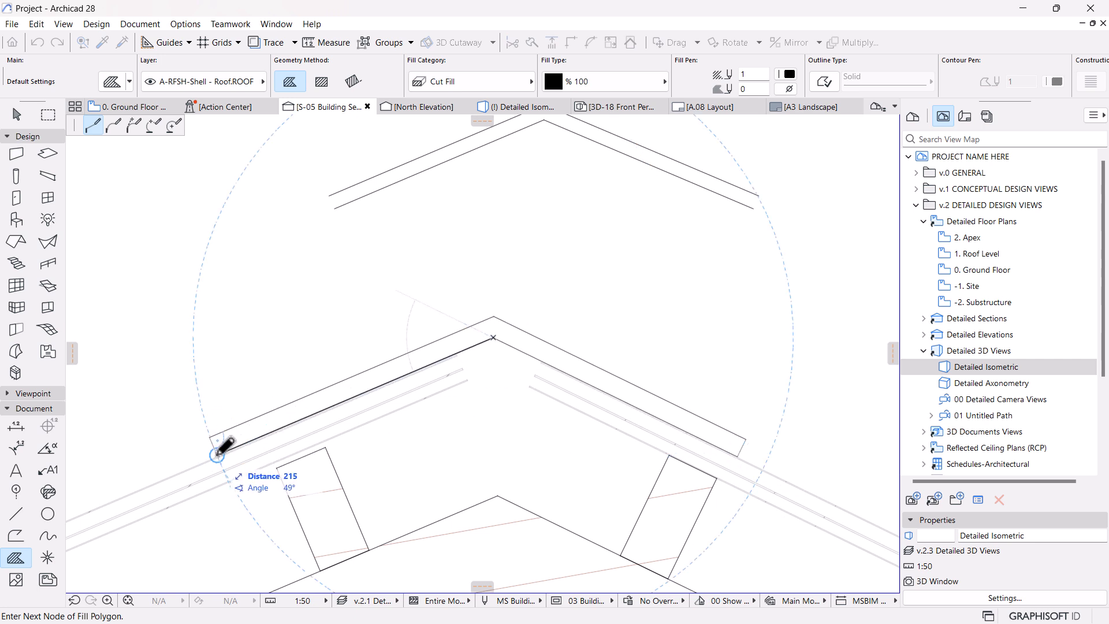
double_click(218, 453)
Delete the two spare chevron-shaped polylines above the filled ridge cap.
scroll(366, 302, "down", 2)
scroll(364, 328, "down", 3)
middle_click_drag(303, 390, 314, 349)
scroll(376, 252, "up", 3)
key("Escape")
left_click_drag(592, 139, 395, 186)
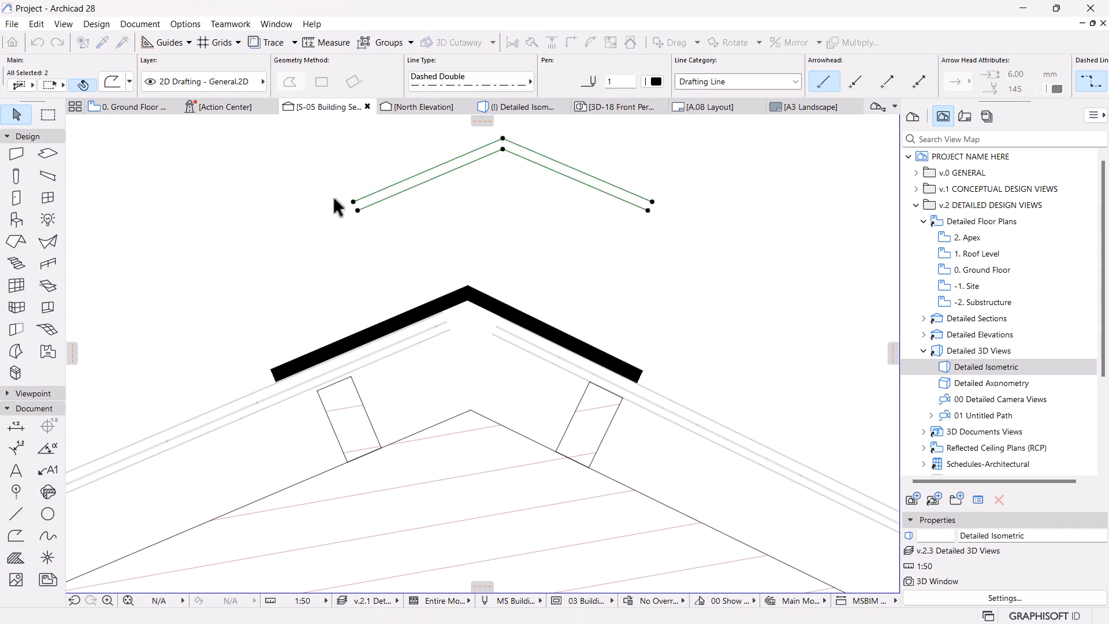
key("Delete")
scroll(507, 299, "up", 3)
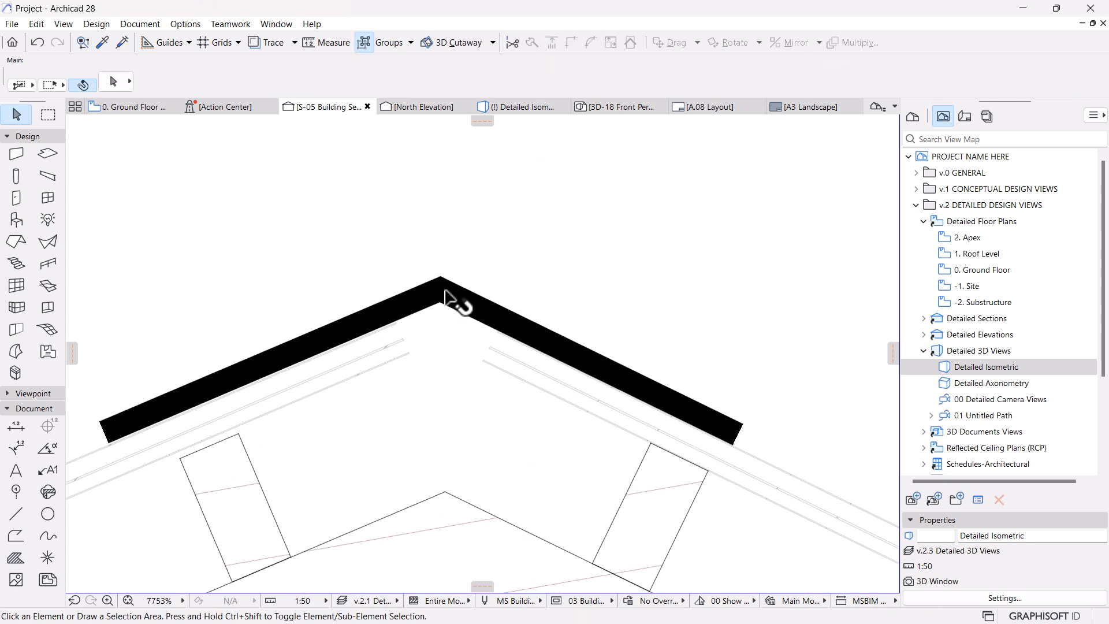
Draw construction polylines along the outer faces of the wall and roof sheets at the left eave, and trim the overrun above their corner.
scroll(445, 290, "down", 13)
middle_click_drag(314, 373, 699, 275)
middle_click_drag(257, 408, 539, 272)
scroll(456, 349, "up", 10)
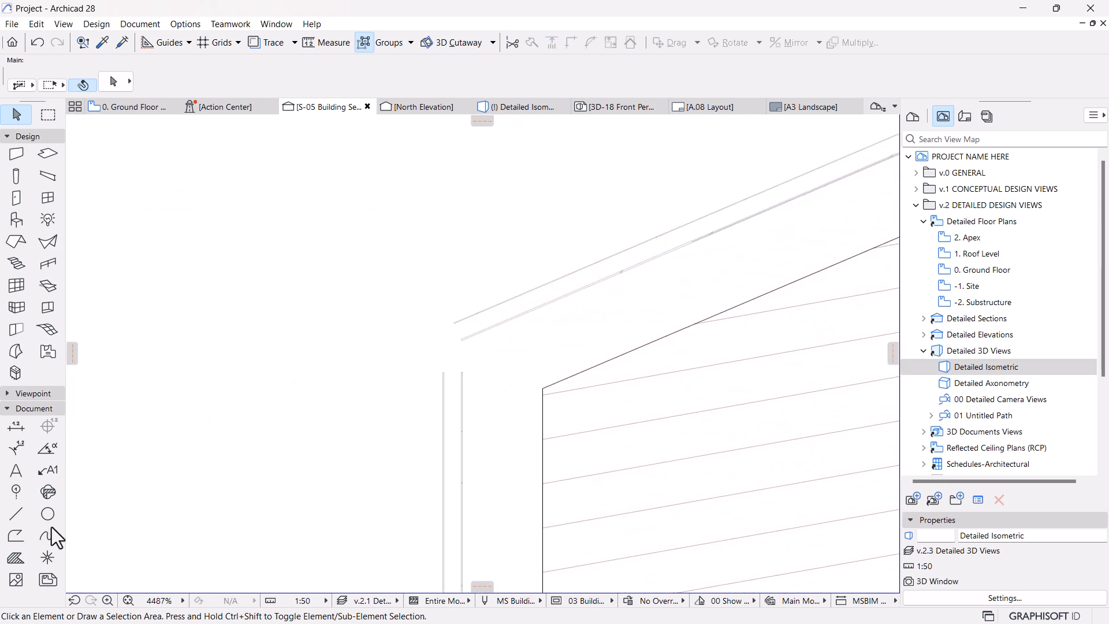
left_click(18, 536)
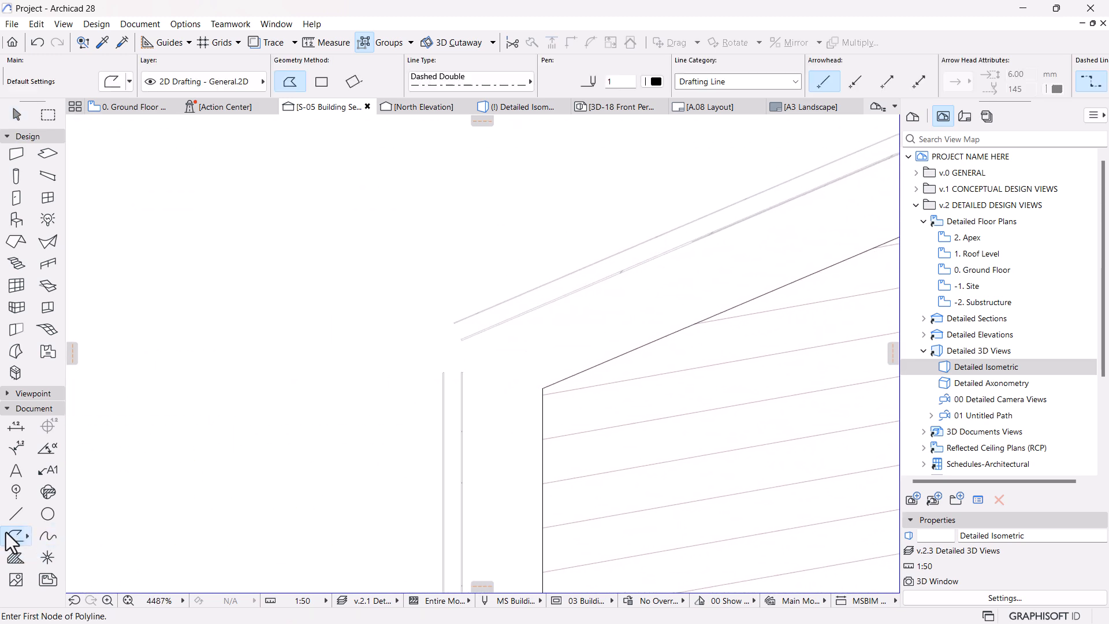
left_click(444, 520)
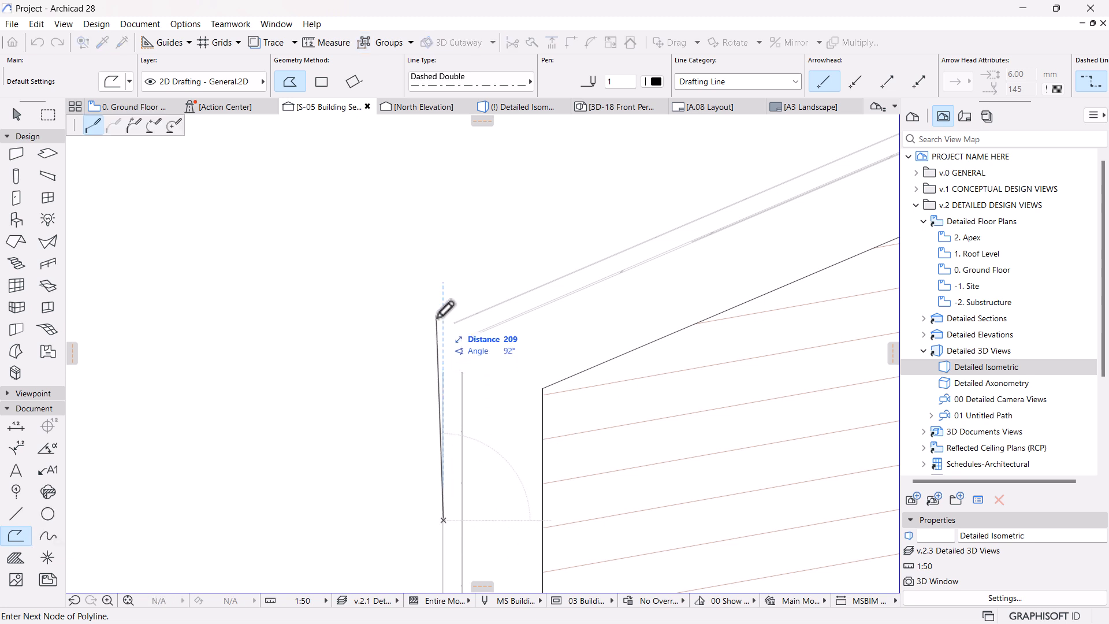
left_click(443, 285)
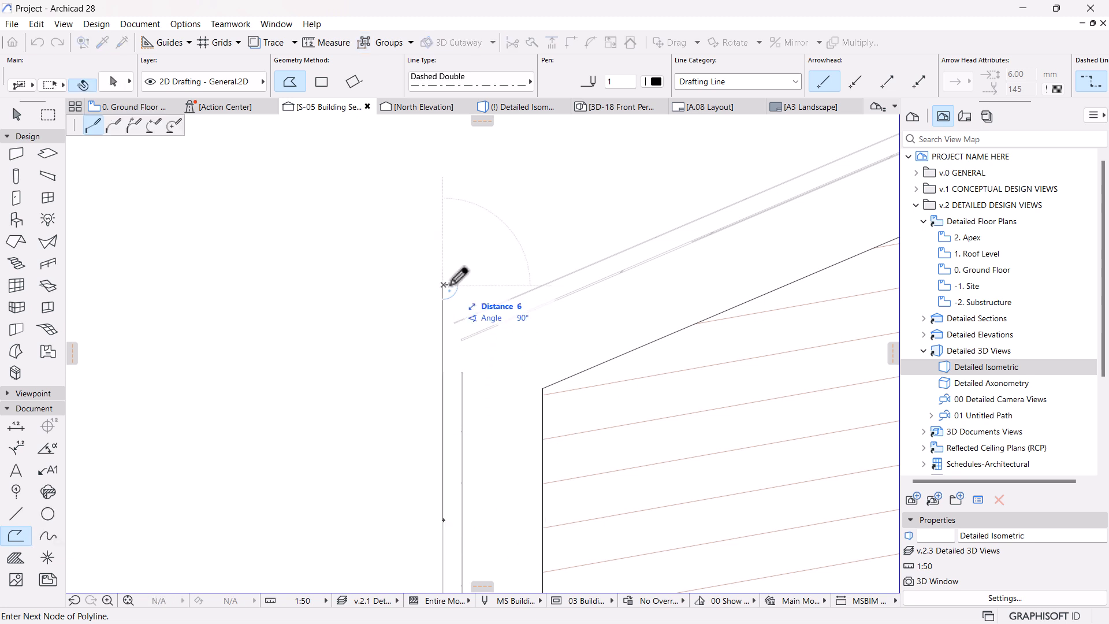
left_click(443, 285)
left_click(667, 233)
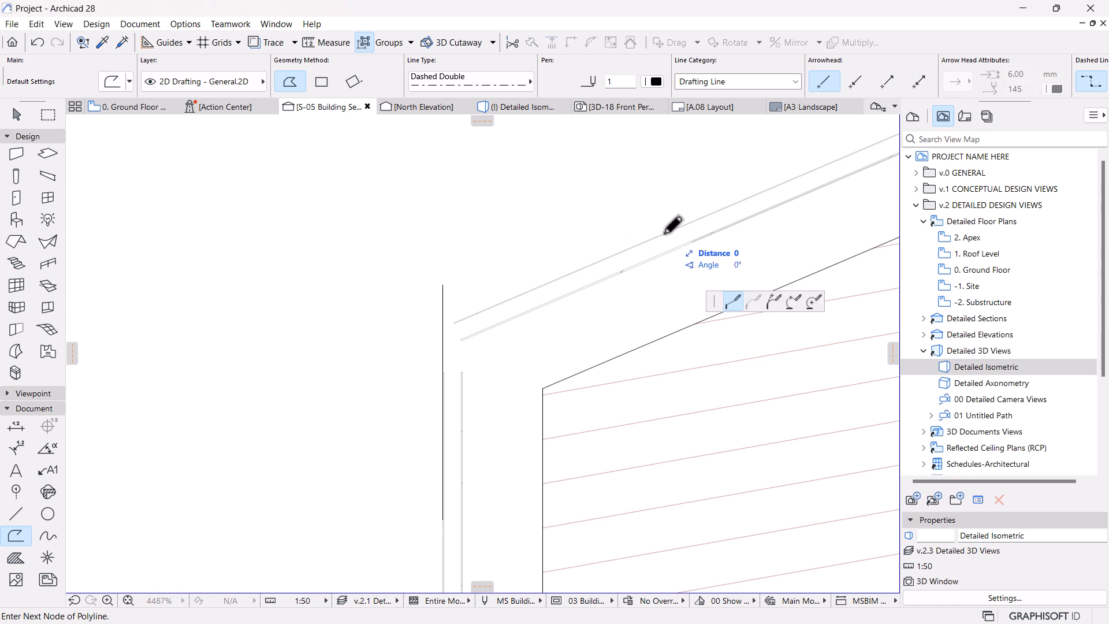
left_click(443, 328)
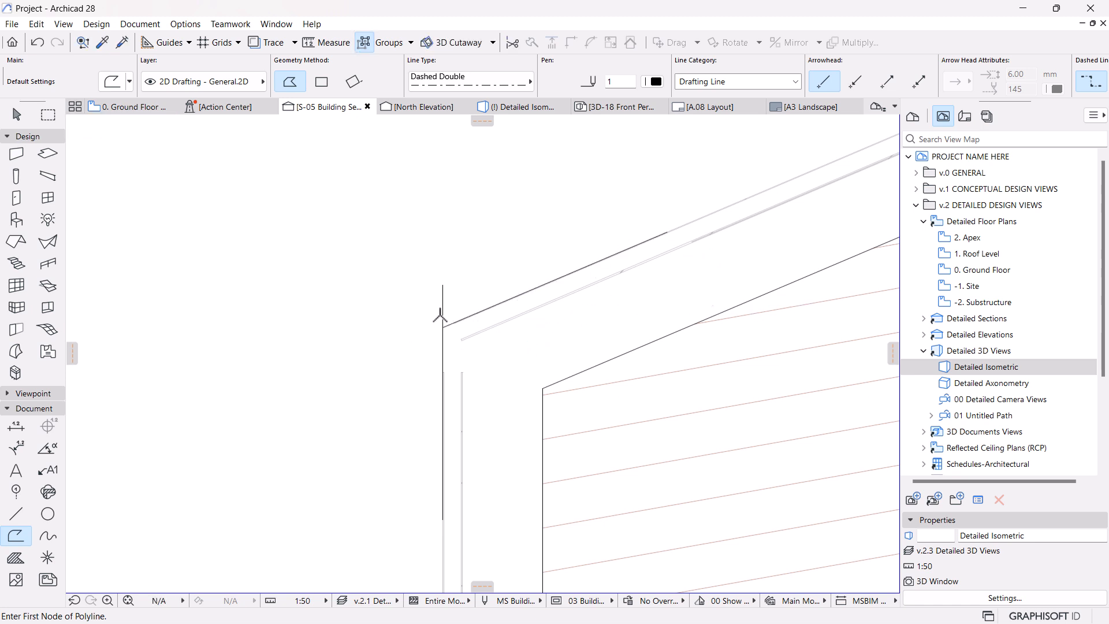
key("Escape")
left_click(442, 301, "ctrl")
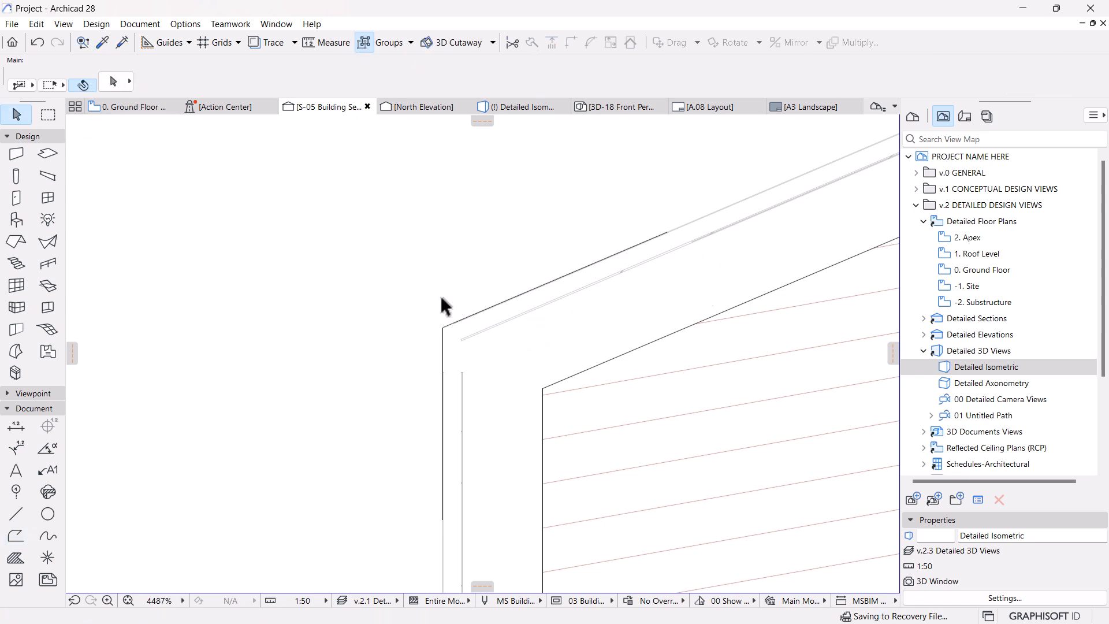
Trace one continuous polyline down the roof sheet, around the left eave corner and down the wall sheet.
left_click(15, 538)
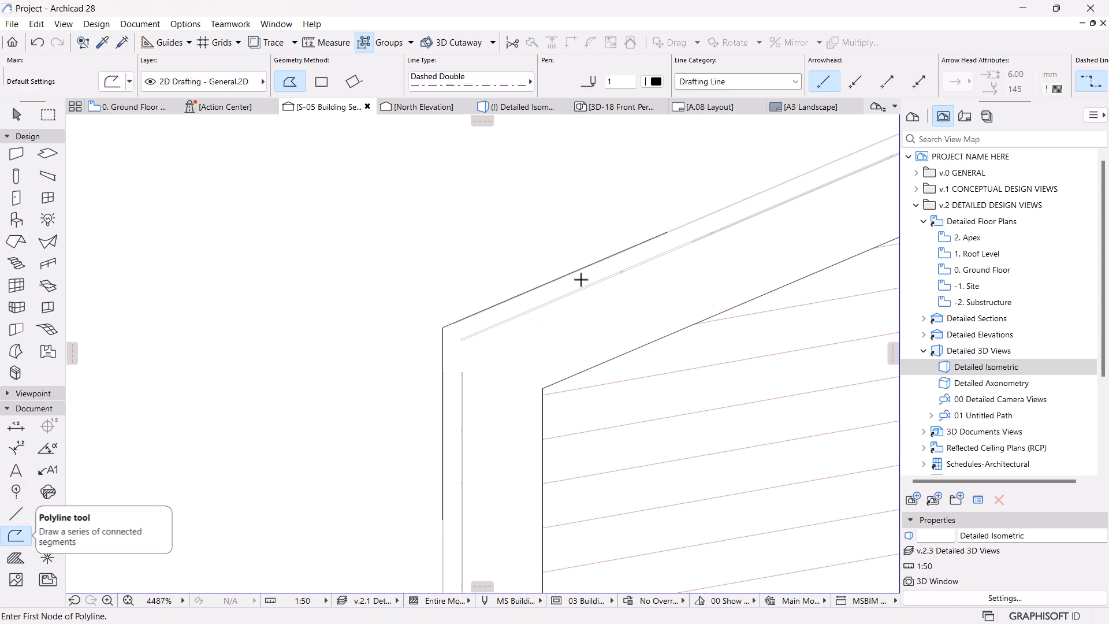
left_click(668, 232)
left_click(443, 328)
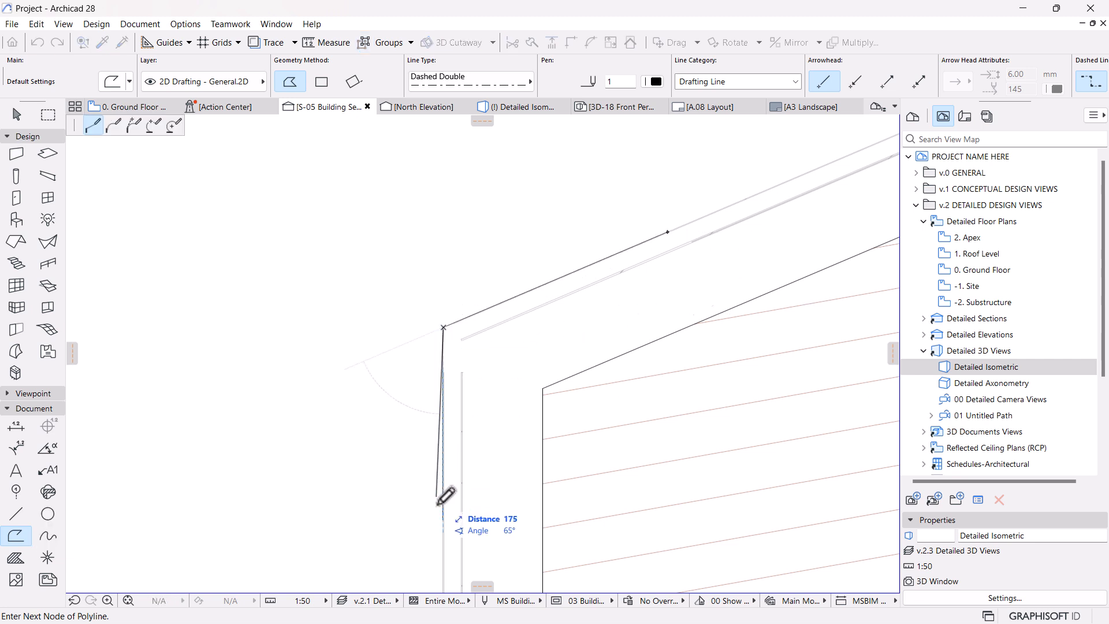
double_click(443, 520)
key("Escape")
Offset a copy of the left eave polyline outward from the sheets to set the flashing thickness.
left_click(443, 329)
left_click(443, 329)
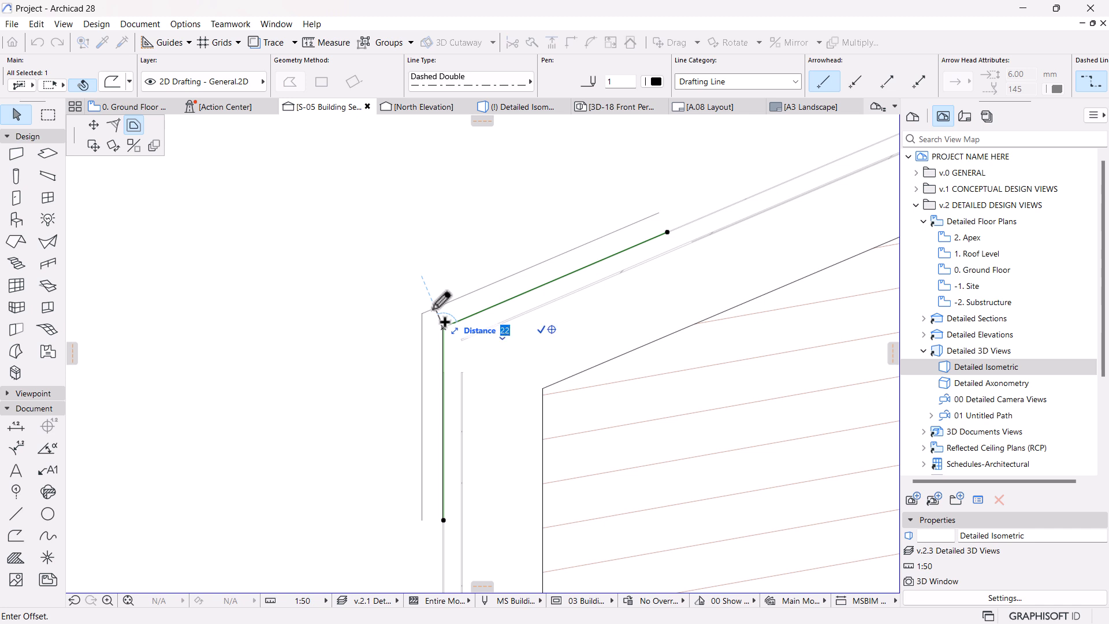
left_click(441, 307)
key("Escape")
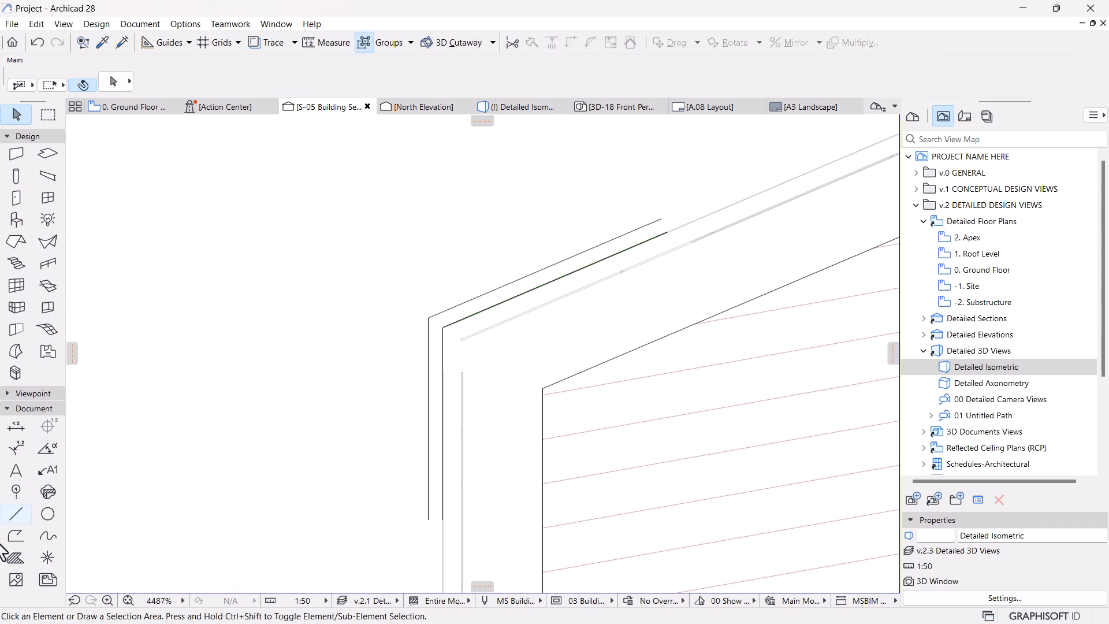
Draw a polygonal cut fill in 100% black between the two left eave polylines to represent the eave flashing.
left_click(16, 558)
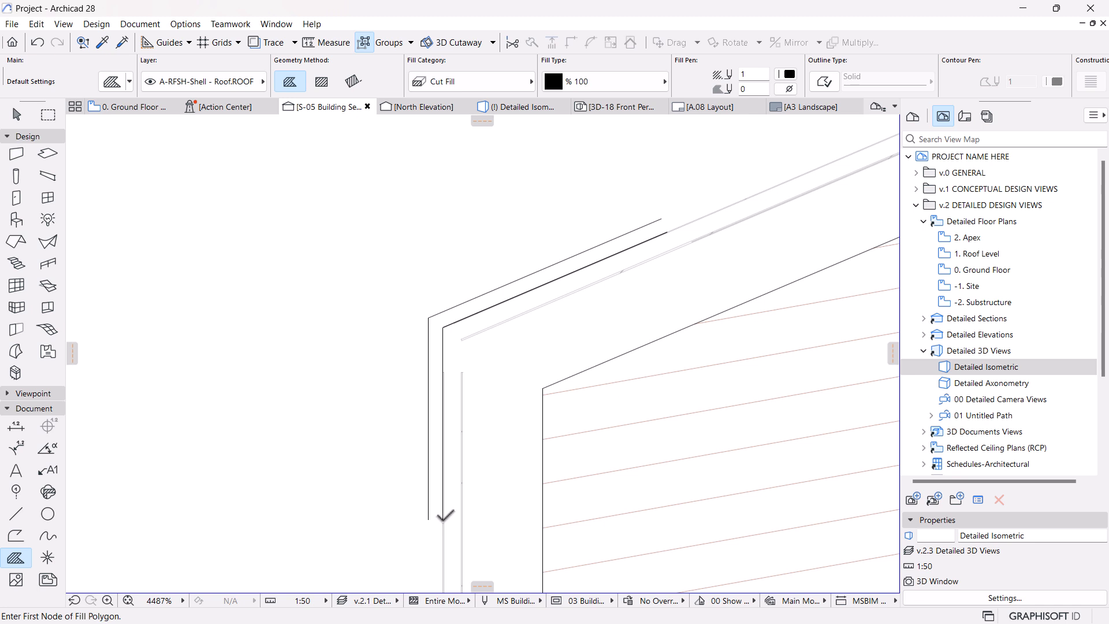
left_click(443, 520)
left_click(429, 520)
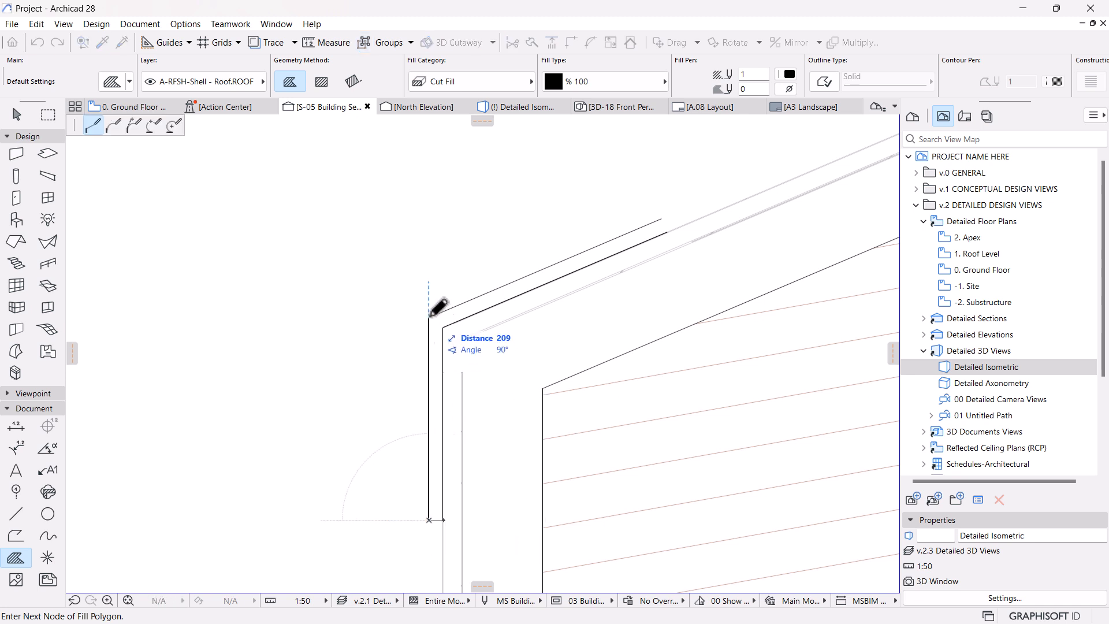
left_click(429, 318)
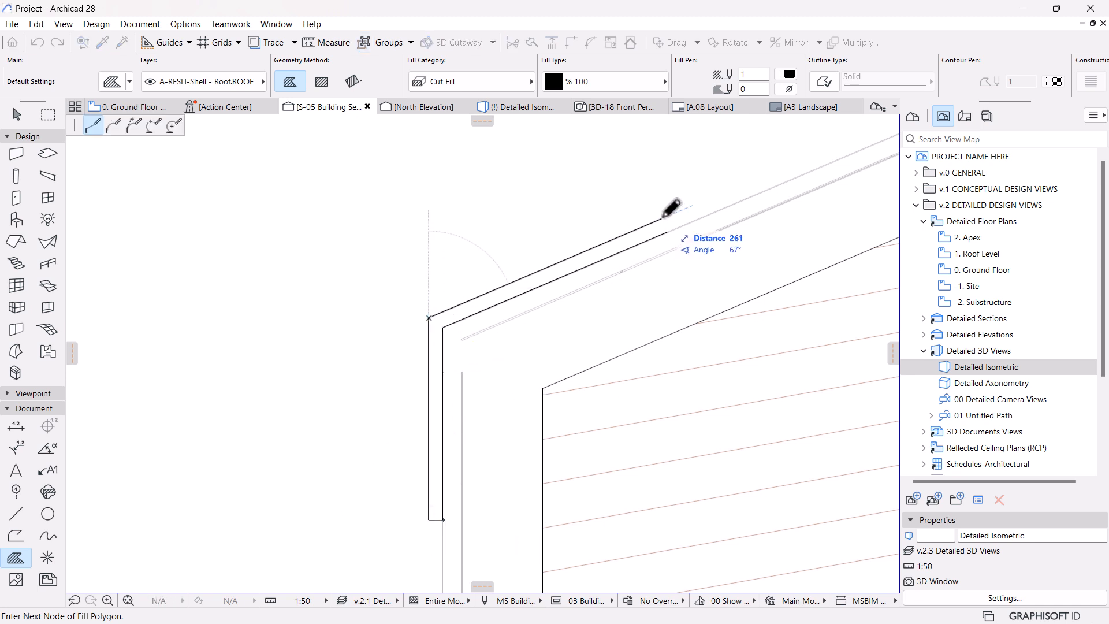
left_click(663, 218)
left_click(667, 232)
left_click(444, 327)
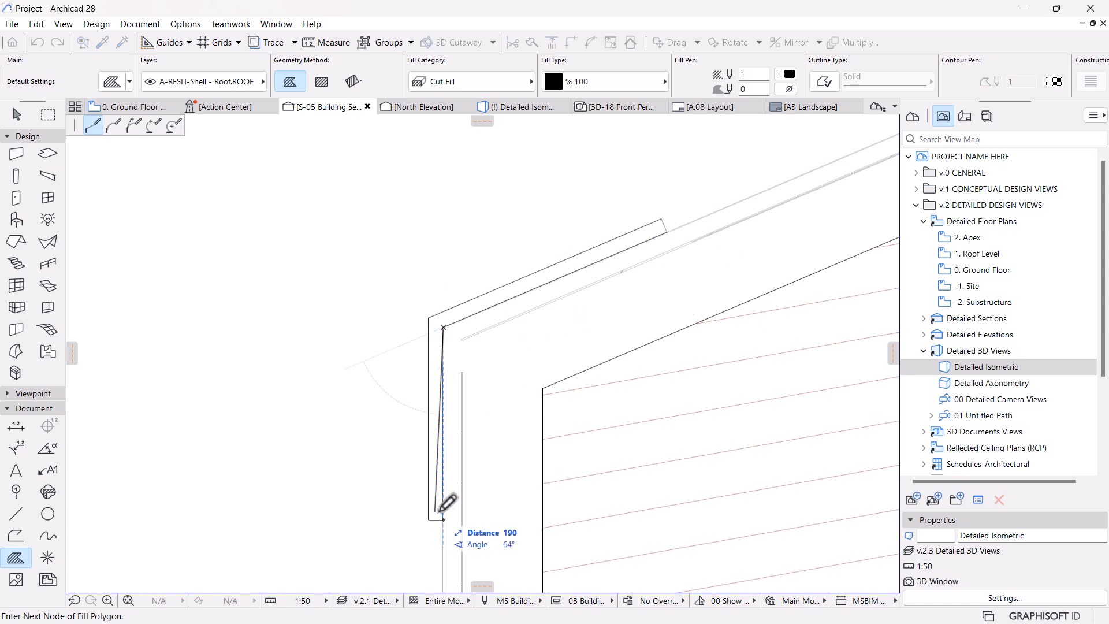
left_click(444, 518)
scroll(458, 346, "down", 10)
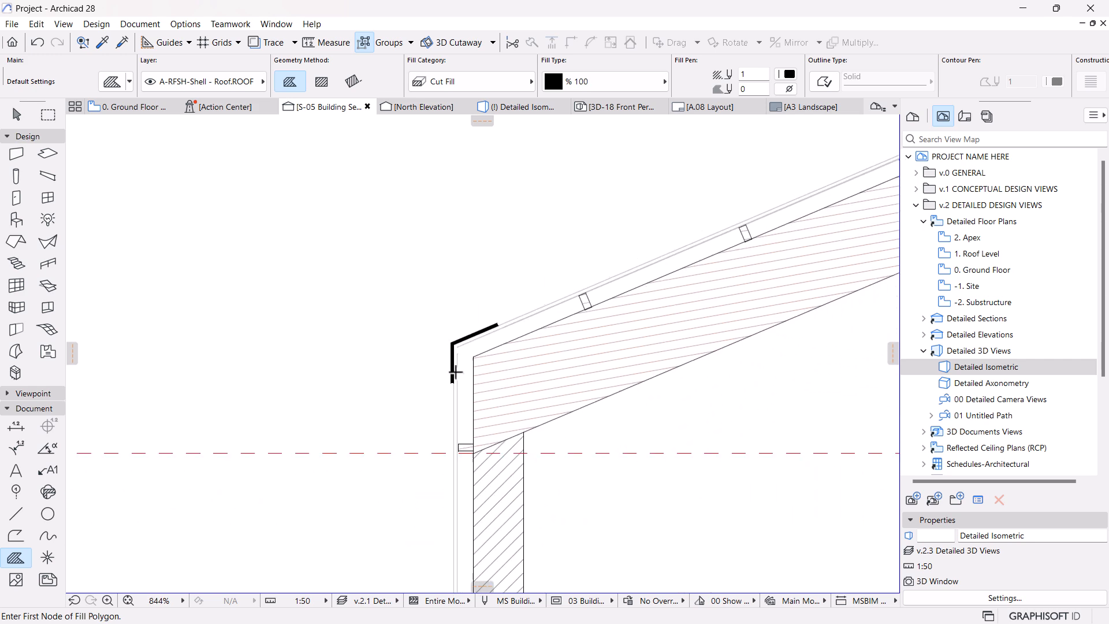
Draw construction lines along the outer faces of the roof and wall sheets at the right eave so that they cross at the corner.
scroll(659, 215, "up", 15)
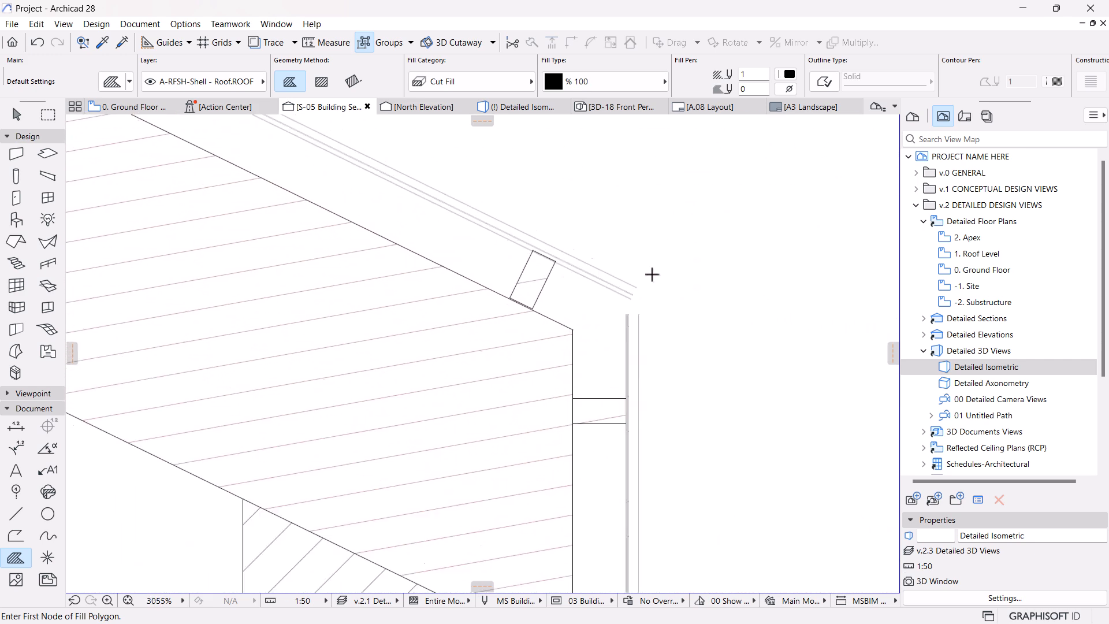
key("Escape")
left_click(17, 514)
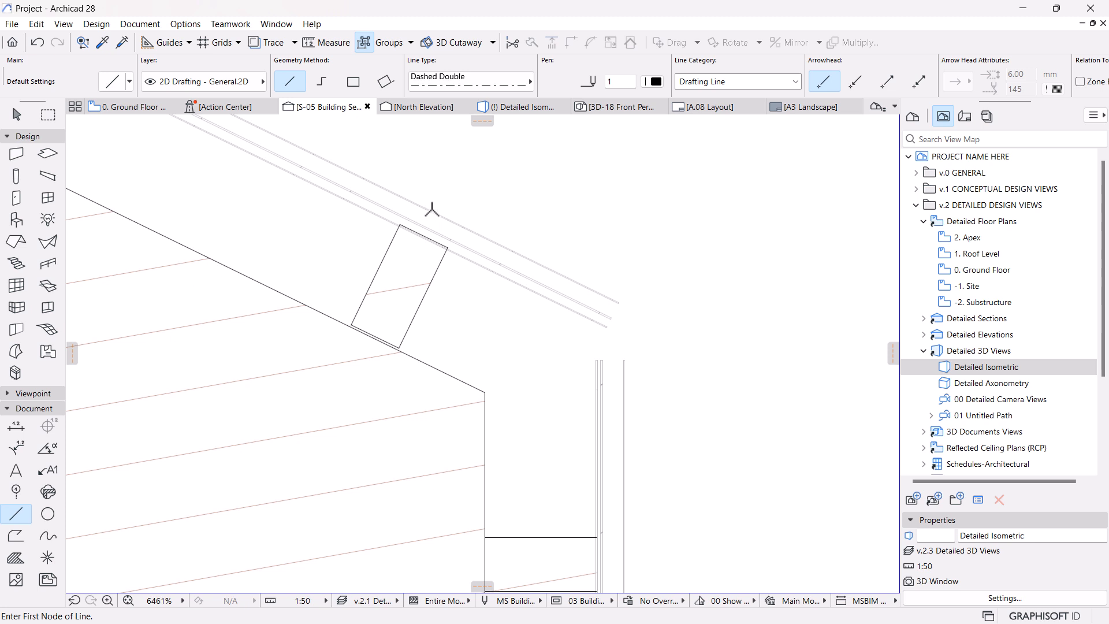
left_click(639, 313)
left_click(624, 556)
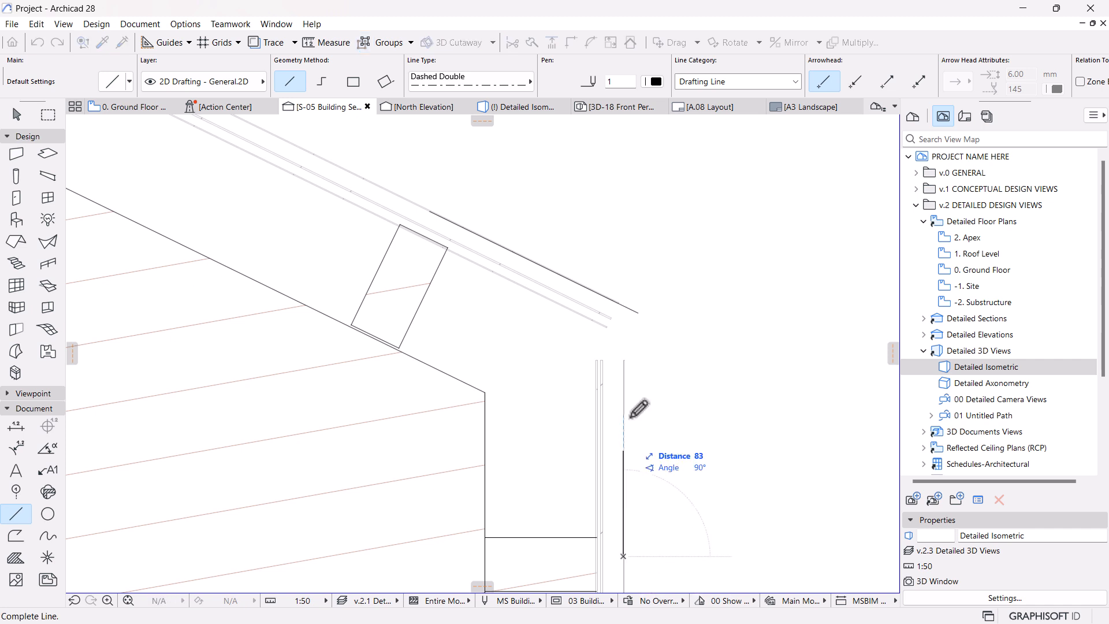
left_click(638, 290)
scroll(601, 377, "down", 3)
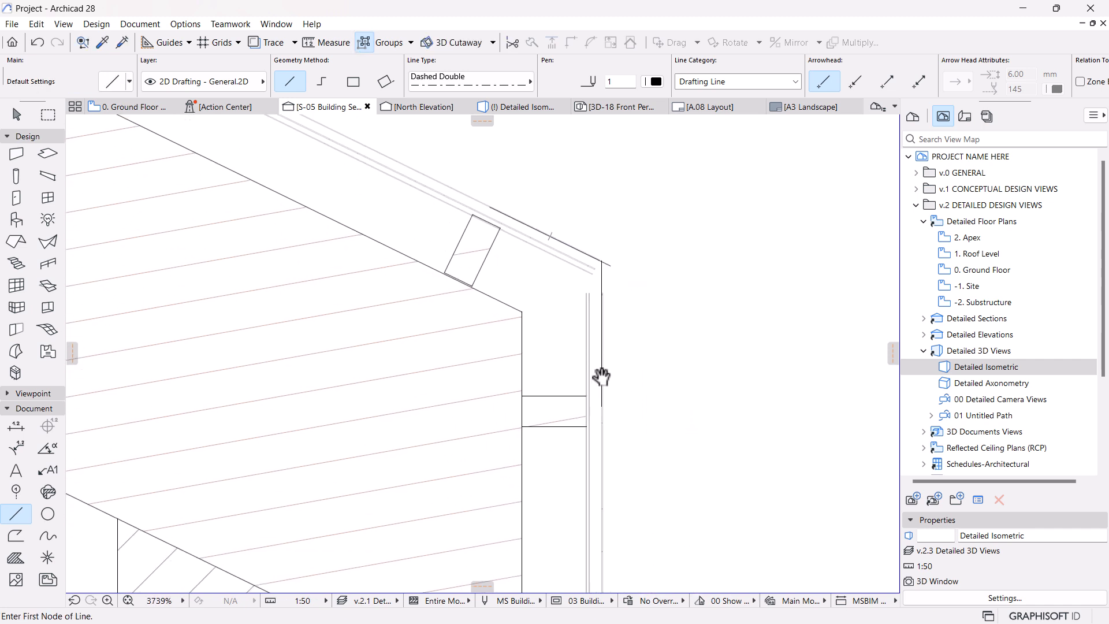
scroll(619, 317, "up", 1)
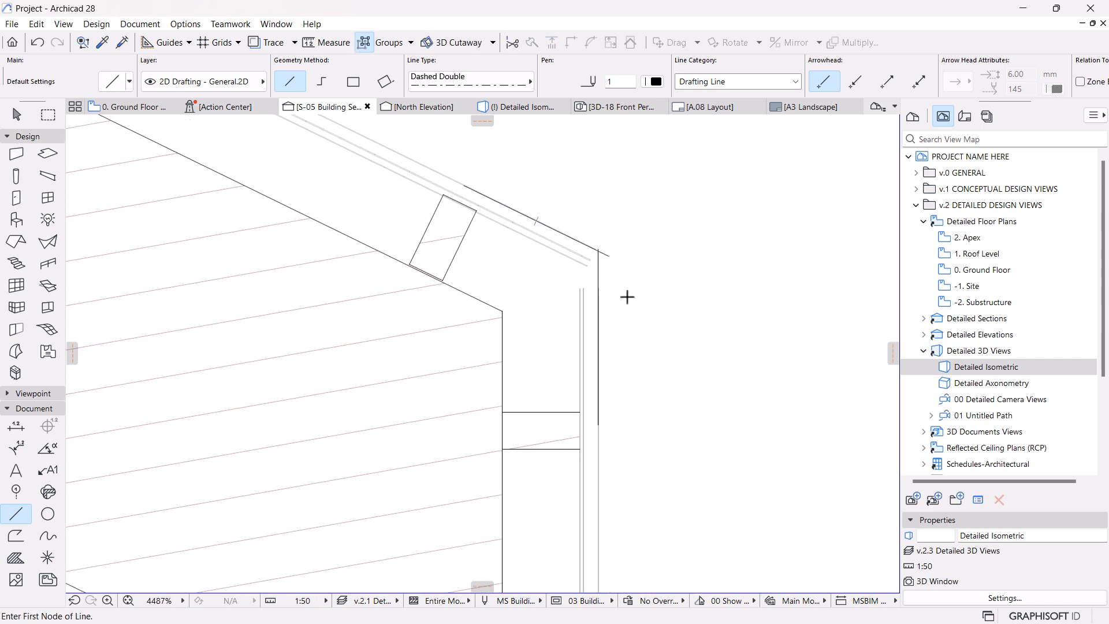
left_click(592, 260)
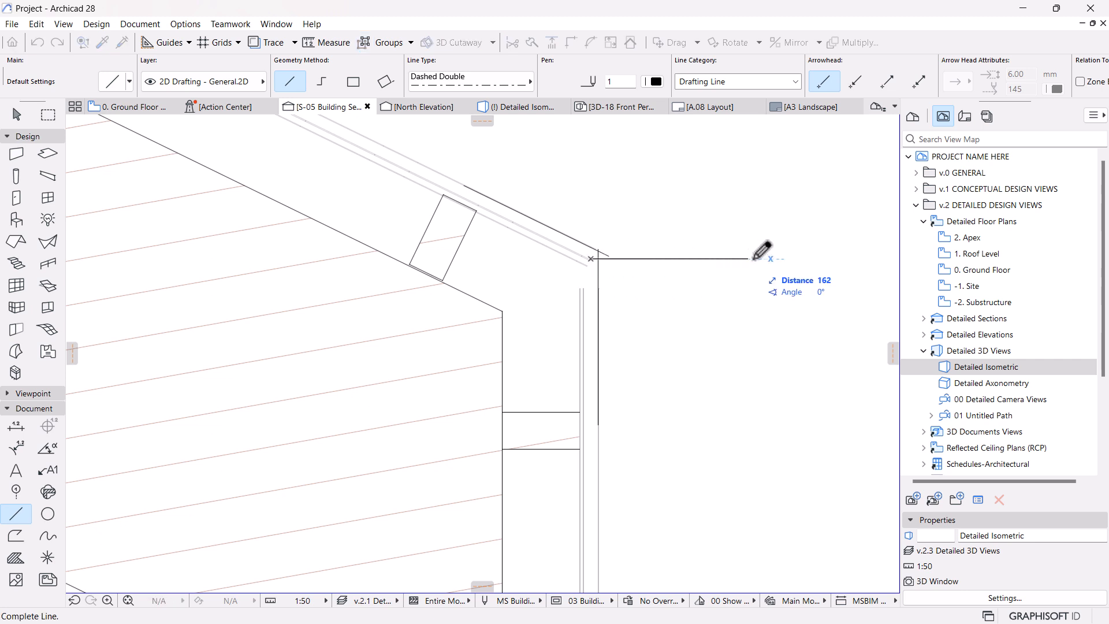
left_click(781, 259)
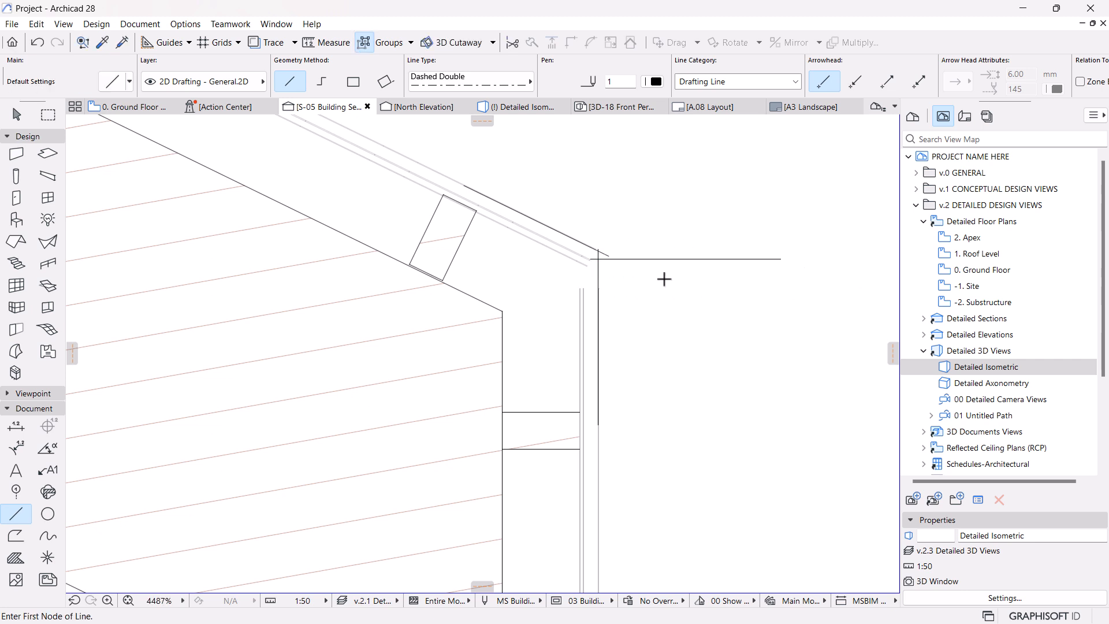
left_click(639, 260)
key("Escape")
left_click_drag(740, 192, 628, 363)
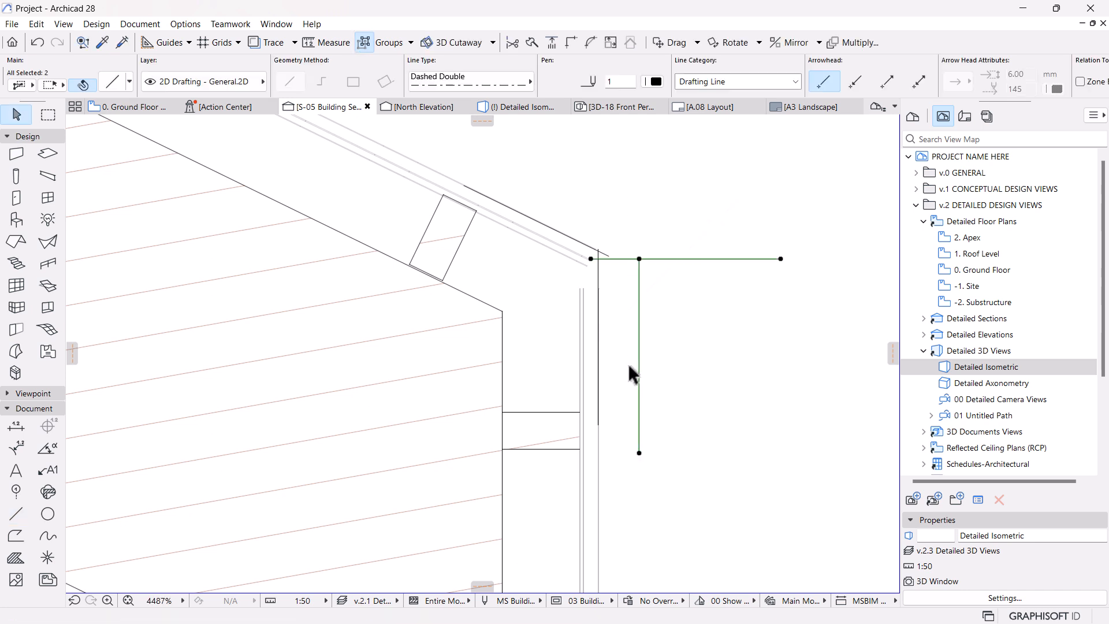
key("Delete")
Move the sloping construction line at the right eave onto the outer face of the roof sheet.
scroll(598, 252, "up", 8)
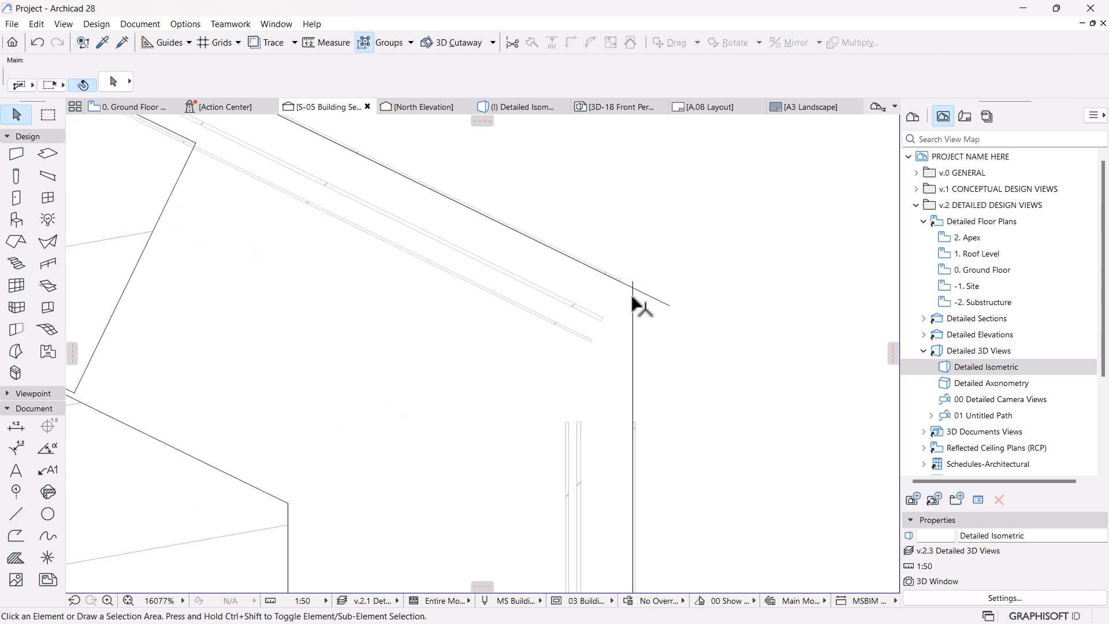
left_click(627, 278)
scroll(607, 258, "up", 3)
key("ctrl+d")
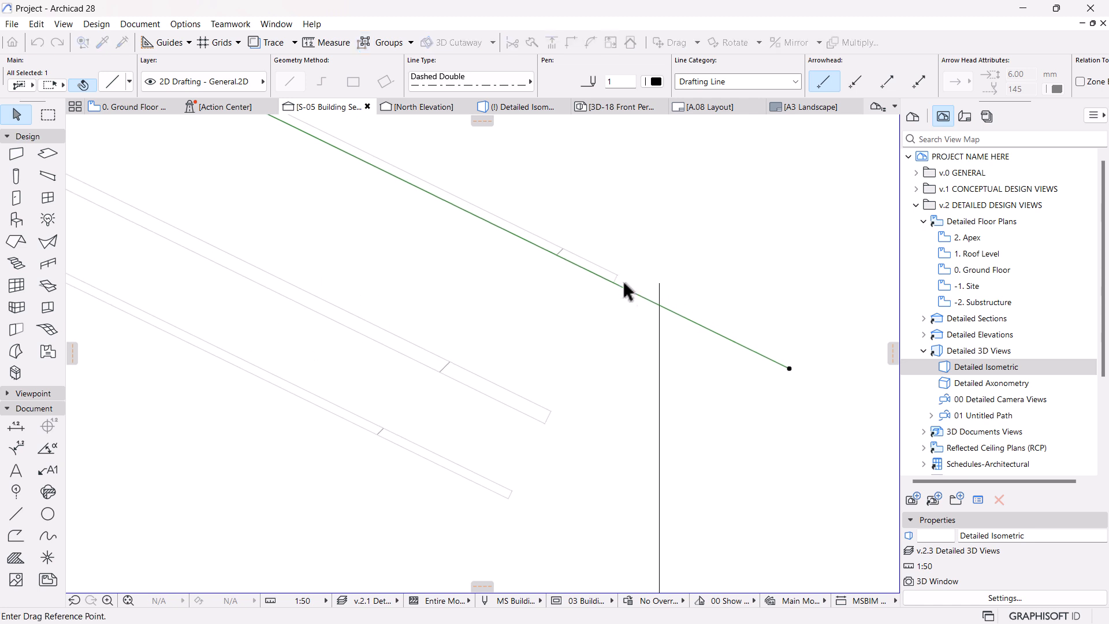
left_click(613, 283)
left_click(617, 276)
scroll(636, 210, "down", 8)
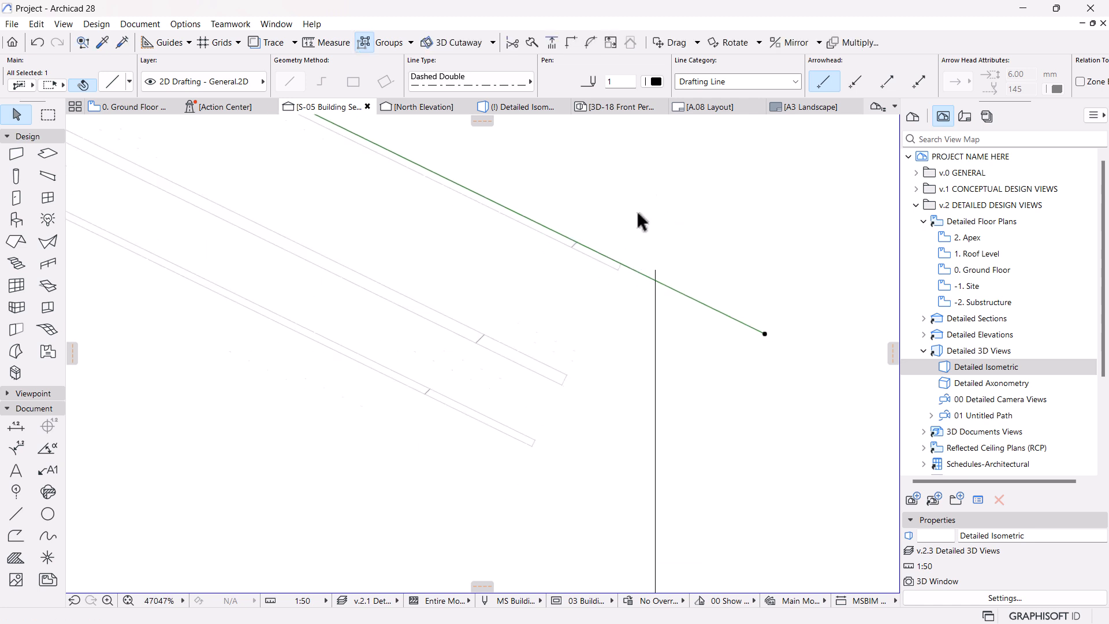
key("Escape")
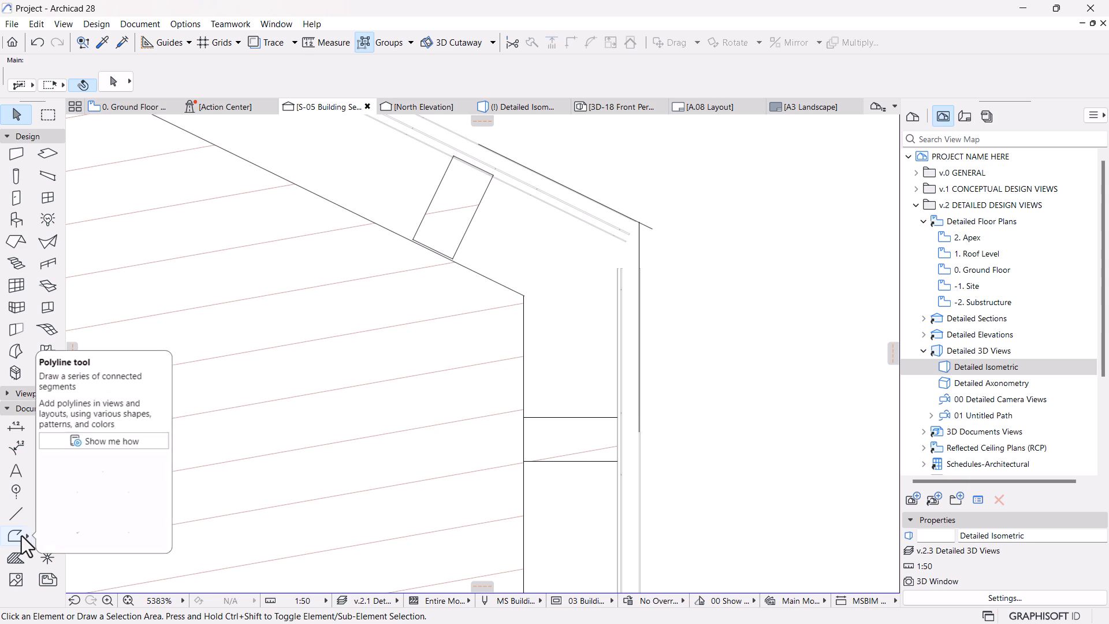
Trace one continuous polyline up the wall sheet's outer face, around the right eave corner and up the roof sheet.
left_click(18, 537)
scroll(627, 456, "up", 8)
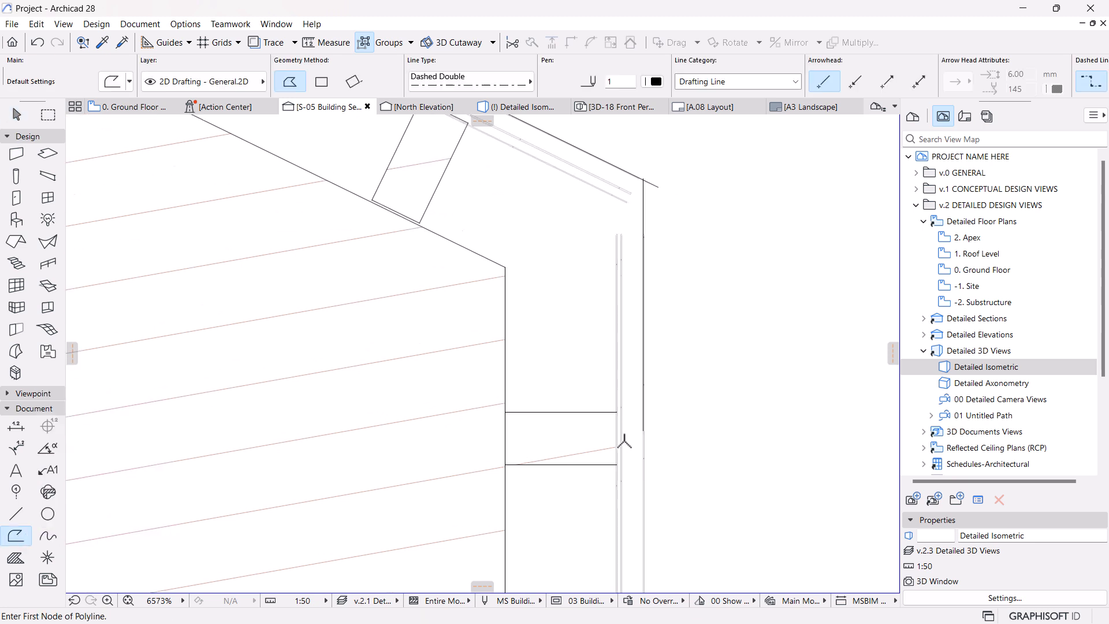
scroll(670, 416, "up", 2)
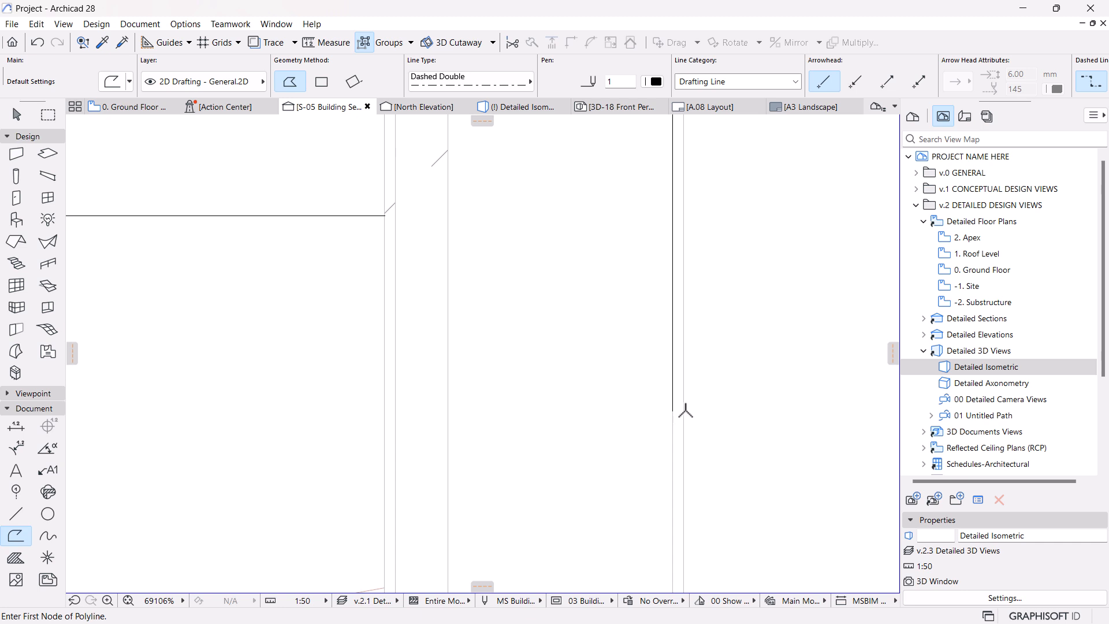
left_click(685, 410)
scroll(569, 491, "down", 7)
scroll(596, 291, "down", 3)
middle_click_drag(597, 291, 590, 466)
scroll(599, 279, "up", 4)
left_click(561, 358)
scroll(649, 401, "down", 3)
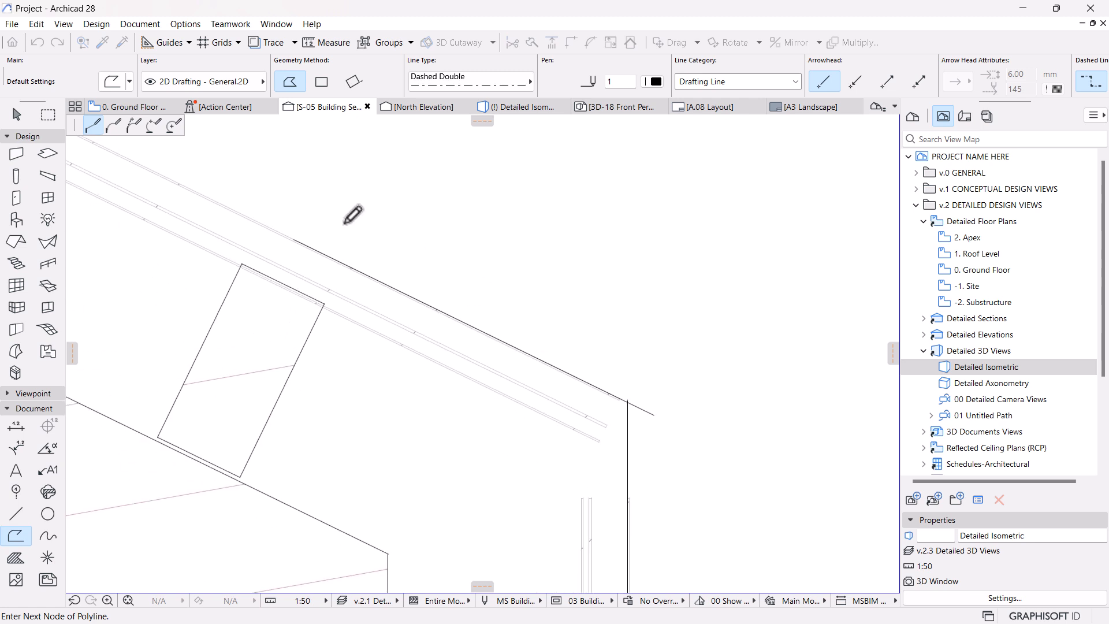
left_click(293, 240)
key("Escape")
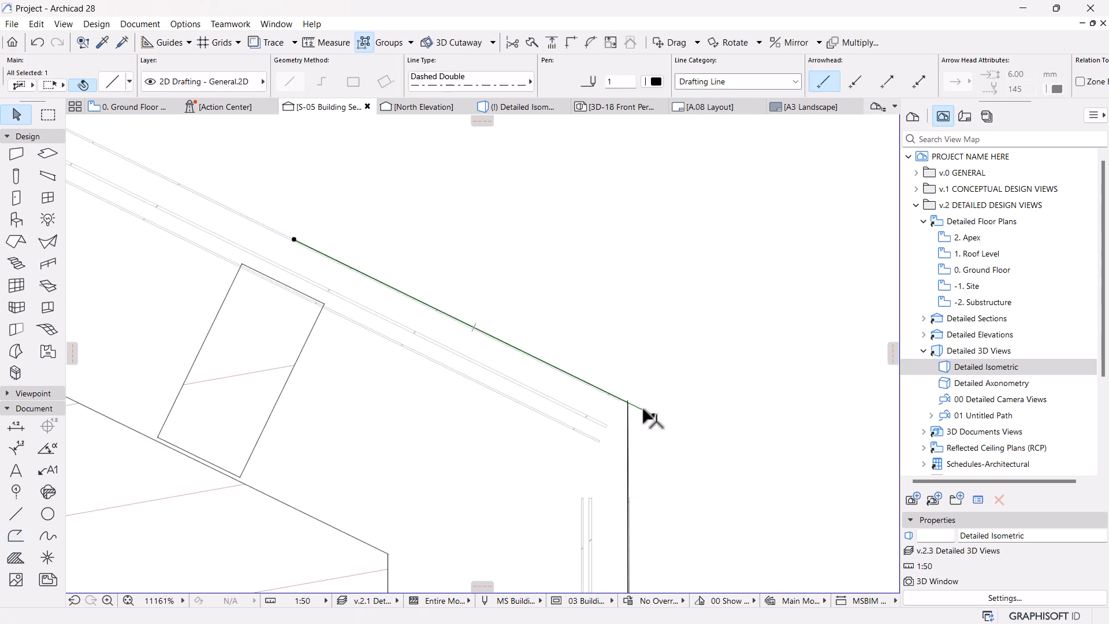
Offset a copy of the right eave polyline outward by 15 mm.
left_click(629, 403)
left_click(628, 403)
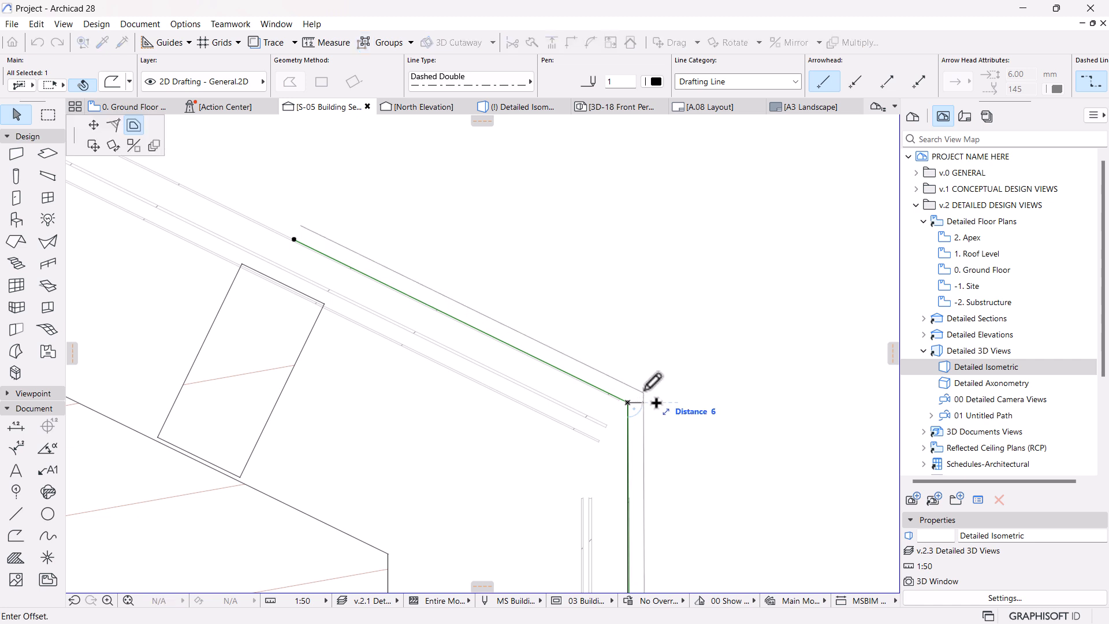
type("15")
key("Return")
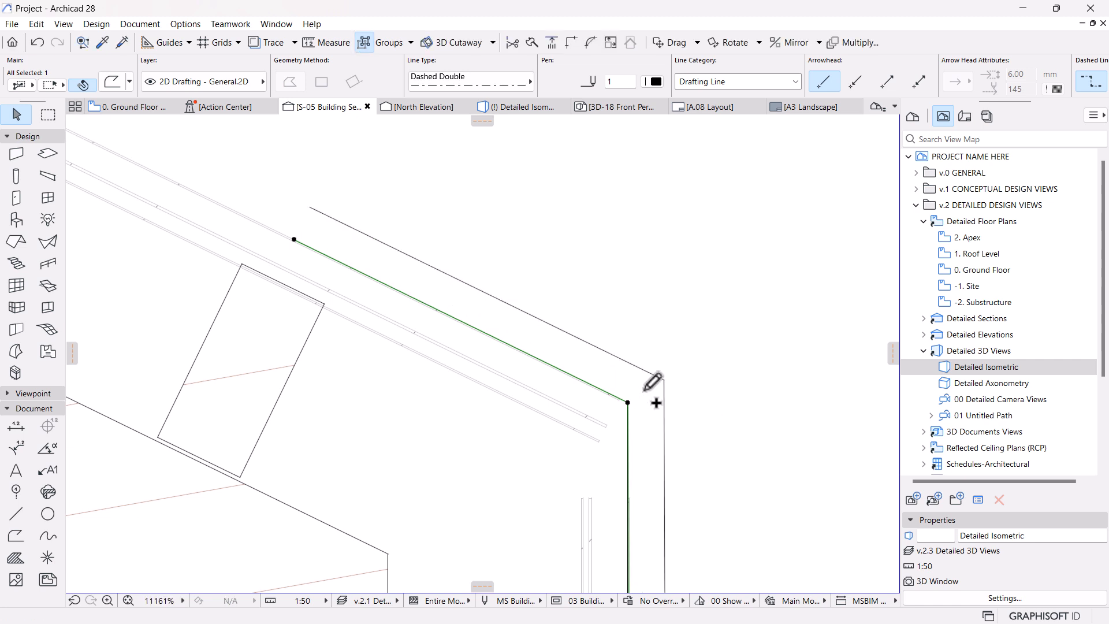
Draw a solid black cut fill polygon between the two polylines of the right eave flashing, using their end and corner points.
scroll(631, 348, "down", 3)
left_click(16, 558)
scroll(462, 306, "up", 5)
left_click(513, 290)
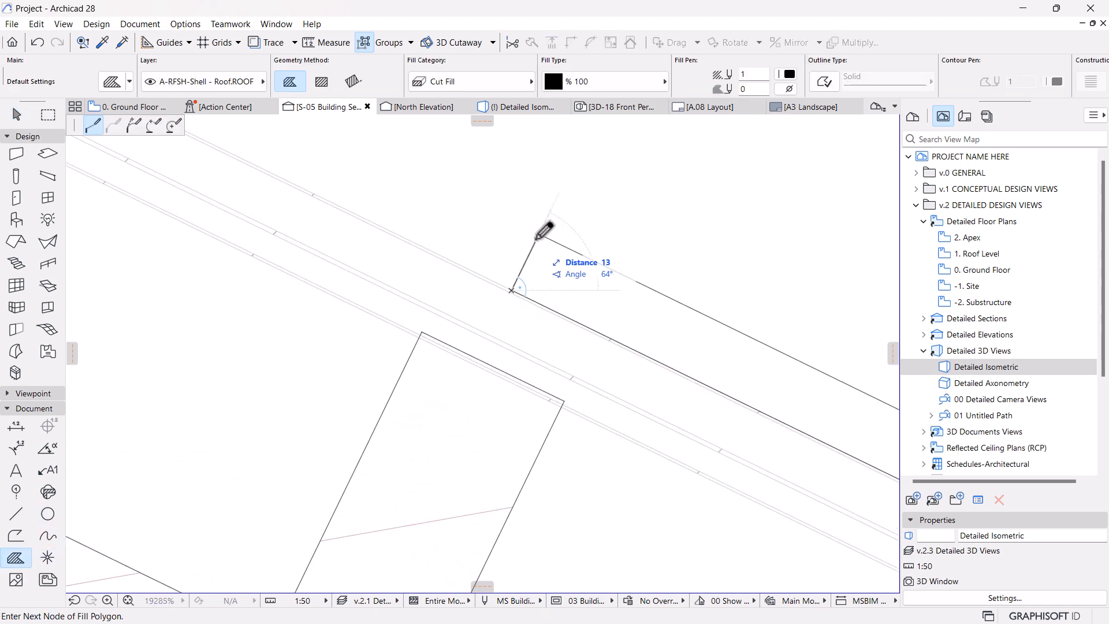
scroll(478, 193, "down", 3)
scroll(699, 331, "up", 3)
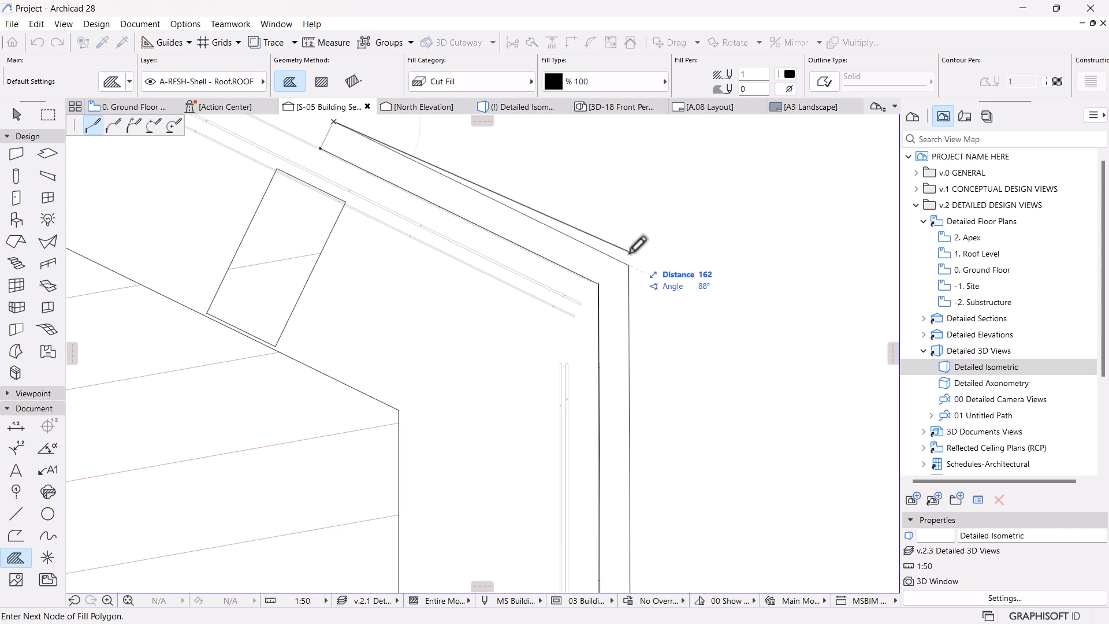
left_click(629, 264)
scroll(632, 233, "down", 6)
scroll(636, 358, "up", 4)
scroll(637, 356, "up", 3)
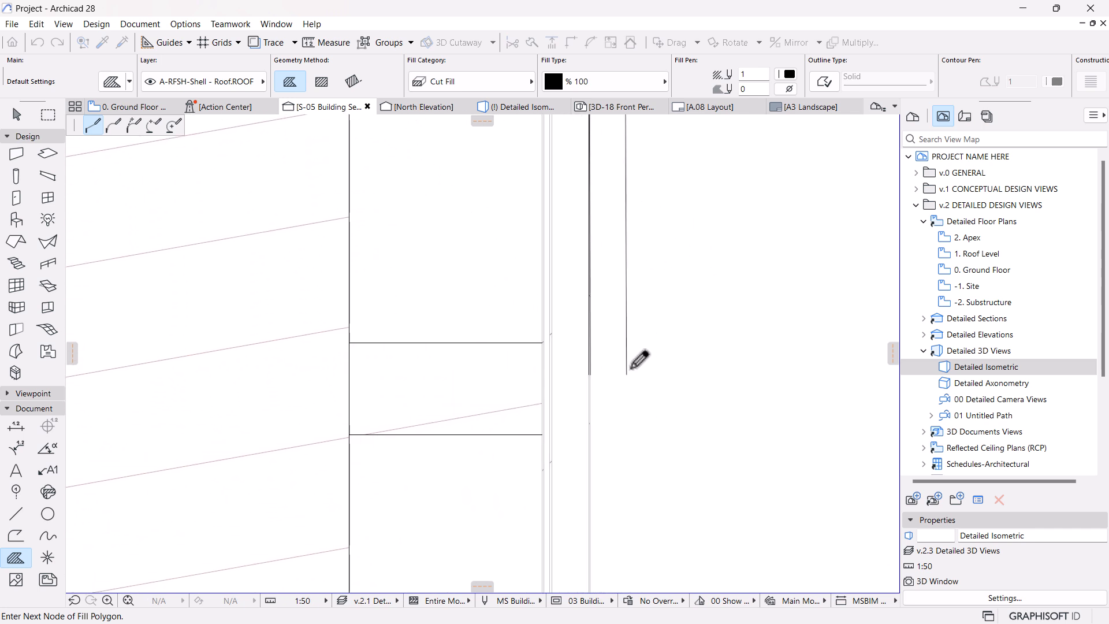
left_click(591, 374)
scroll(613, 477, "down", 5)
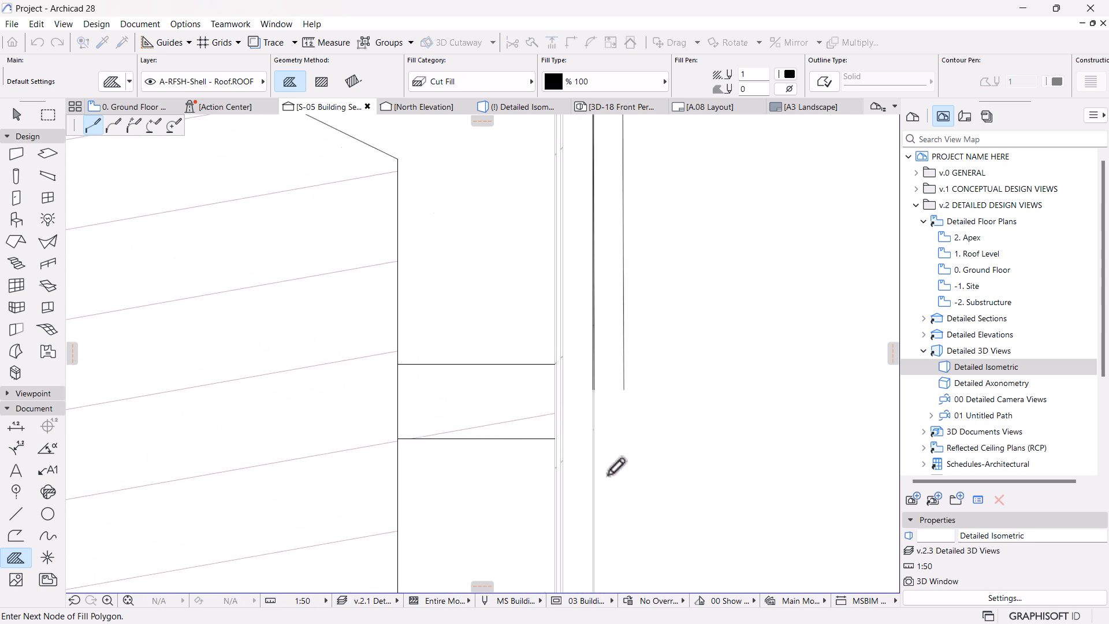
scroll(598, 346, "up", 8)
left_click(652, 430)
scroll(723, 436, "down", 3)
left_click(294, 246)
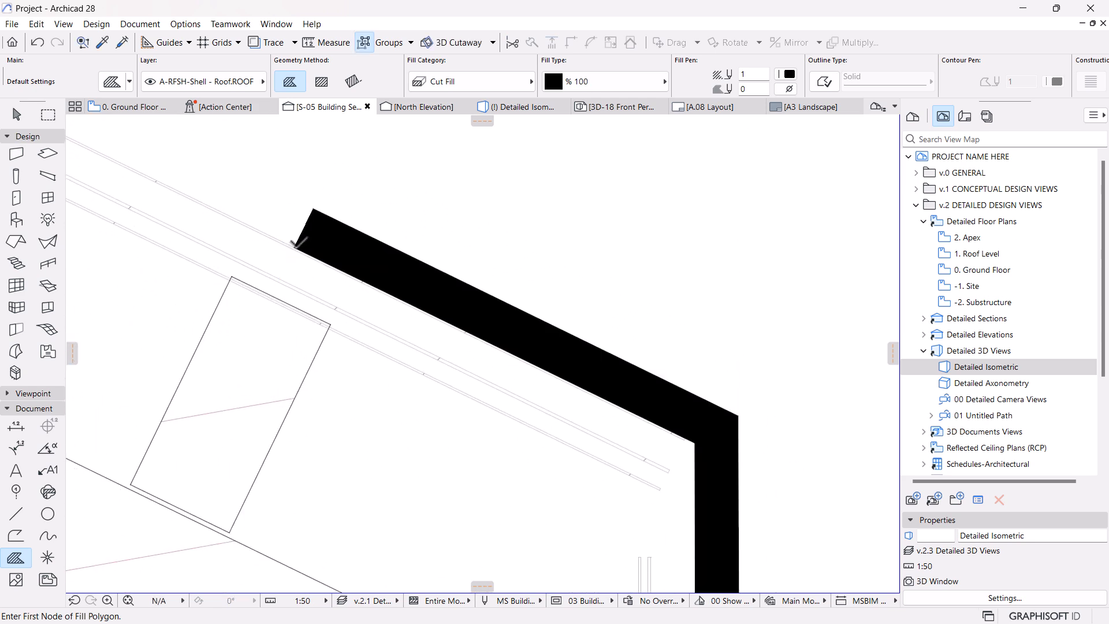
Select the solid black fills of the right eave, ridge and left eave flashings together and copy them.
scroll(693, 300, "down", 5)
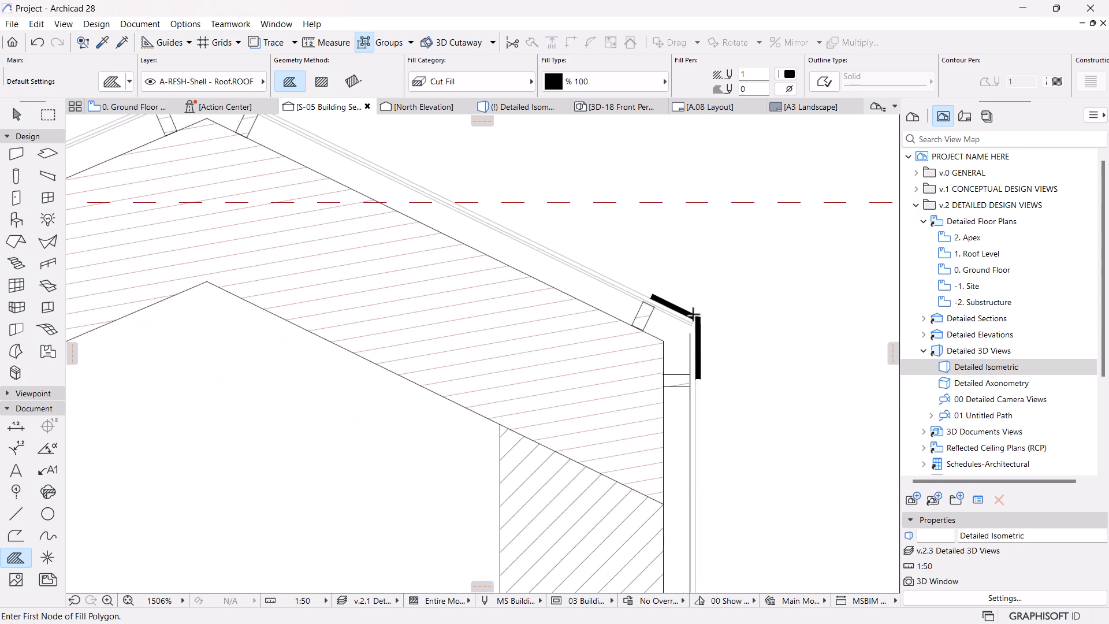
scroll(693, 315, "down", 4)
scroll(694, 320, "down", 6)
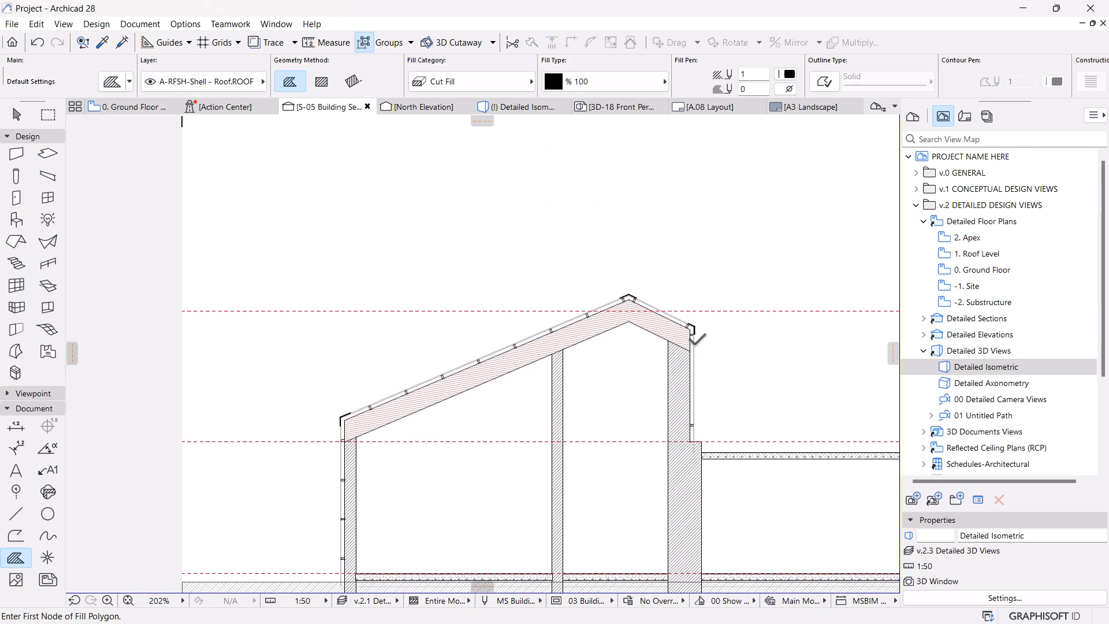
scroll(693, 332, "up", 15)
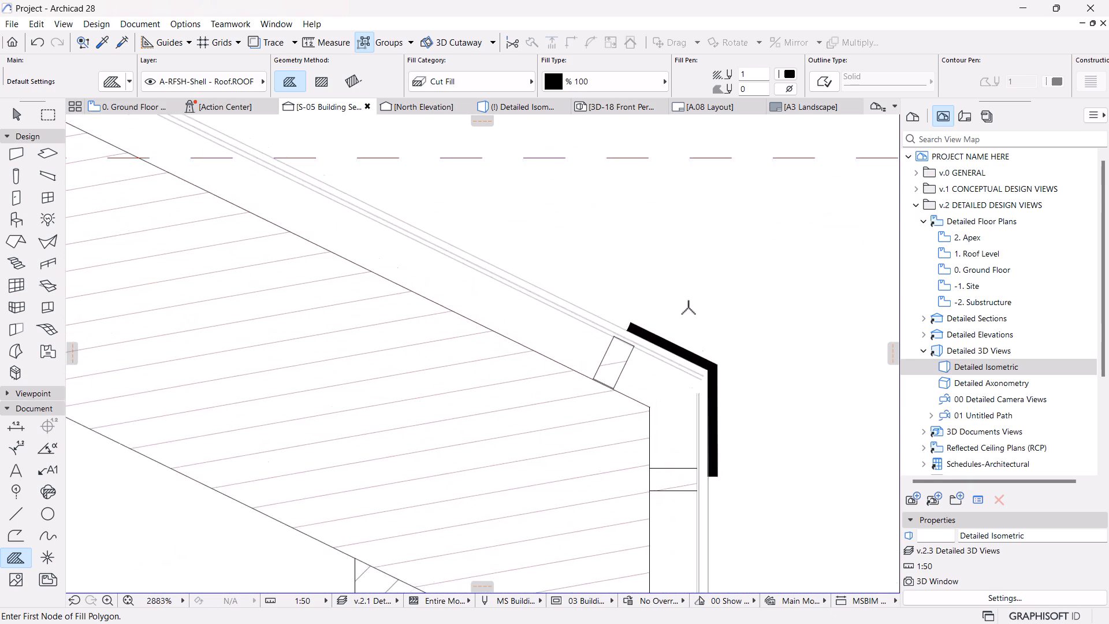
key("Escape")
left_click(610, 345)
scroll(773, 349, "down", 12)
middle_click_drag(489, 300, 545, 400)
scroll(543, 344, "up", 3)
left_click(528, 317, "shift")
scroll(619, 268, "down", 6)
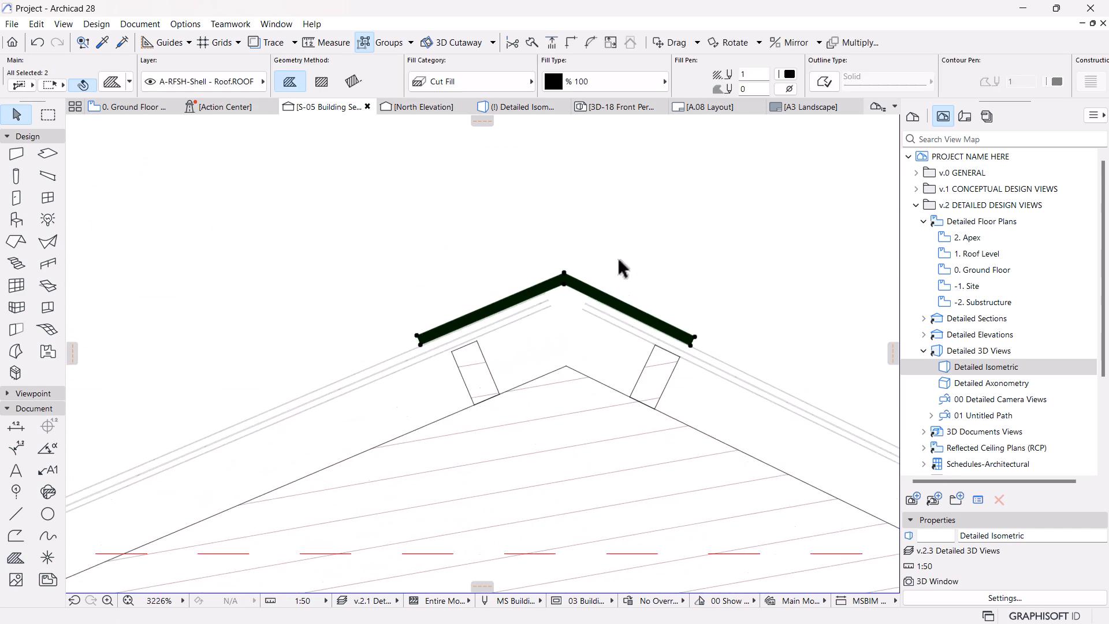
middle_click_drag(358, 392, 569, 286)
scroll(426, 371, "up", 10)
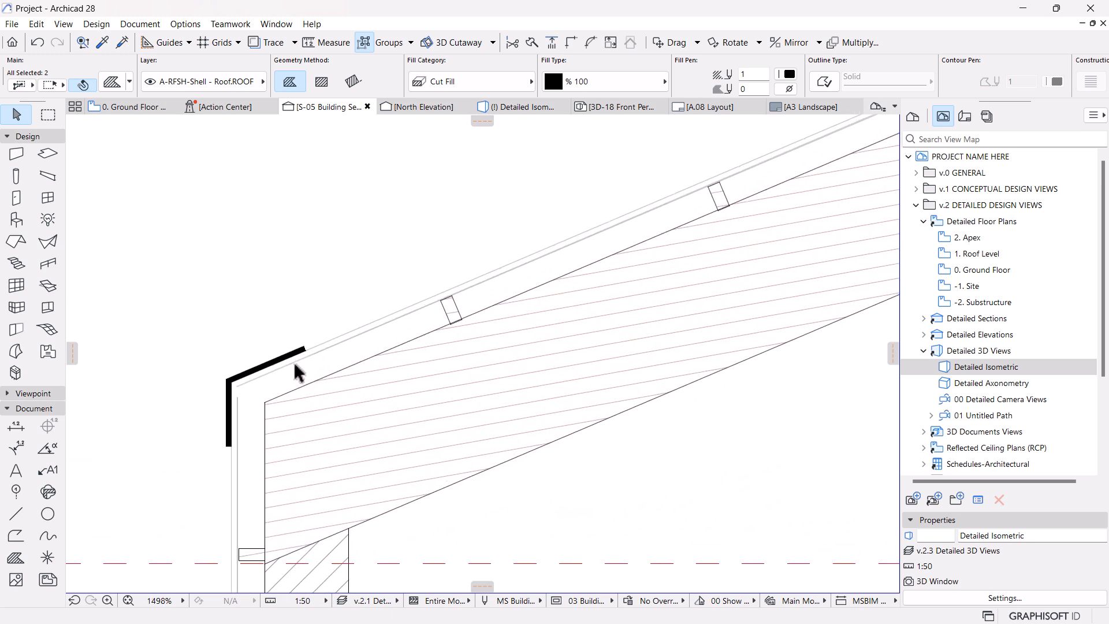
left_click(267, 378, "shift")
scroll(319, 260, "down", 12)
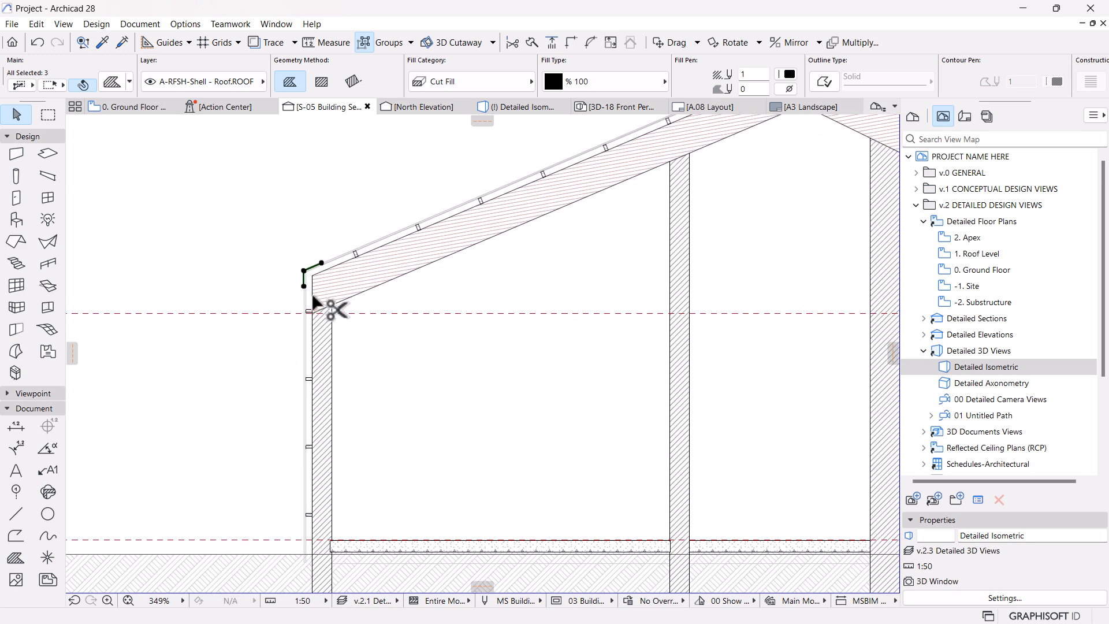
key("ctrl+c")
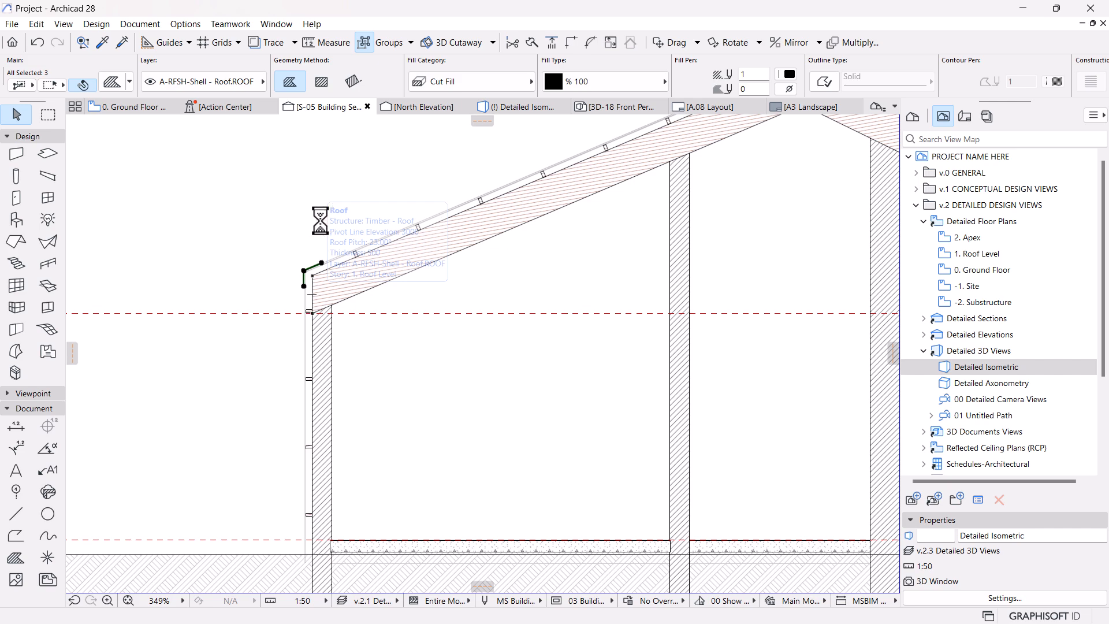
Create a complex profile named Steel Flashings in the Generic Profiles folder as a duplicate of Brick Wall w Concrete Lintel.
scroll(320, 220, "down", 3)
left_click(185, 24)
mouse_move(221, 97)
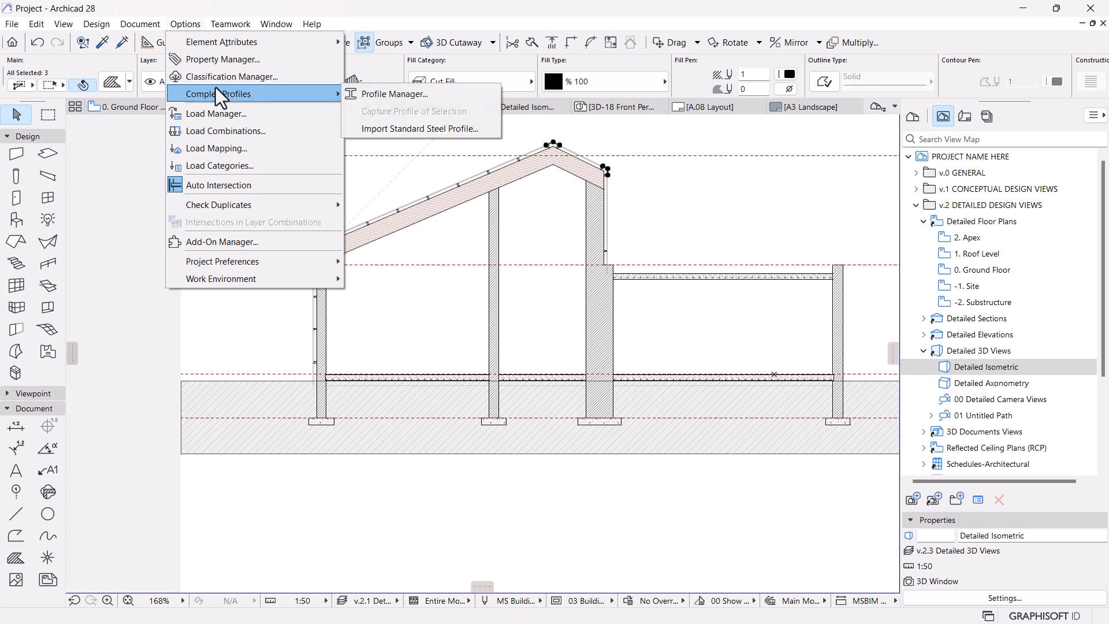
left_click(403, 97)
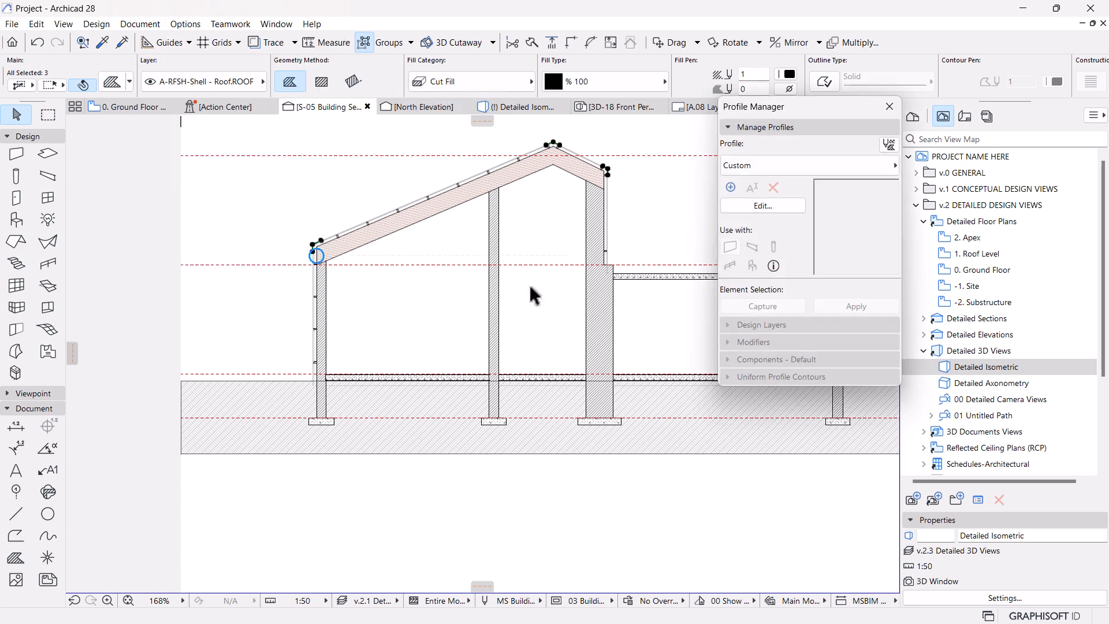
left_click(731, 187)
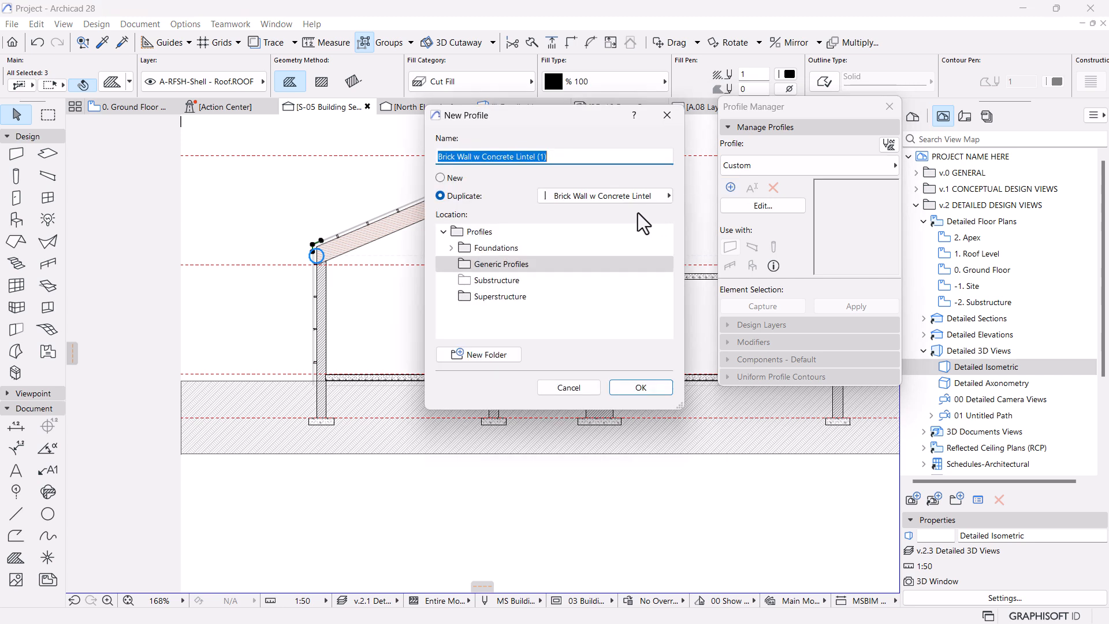
type("Flashin")
type("gs")
type("Steel")
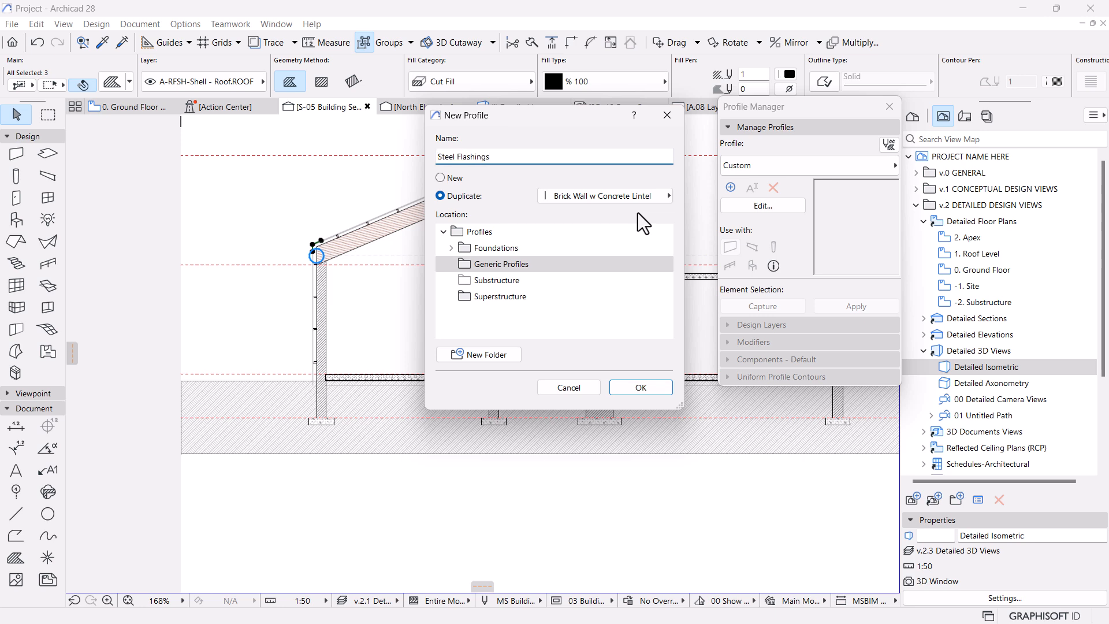
left_click(636, 393)
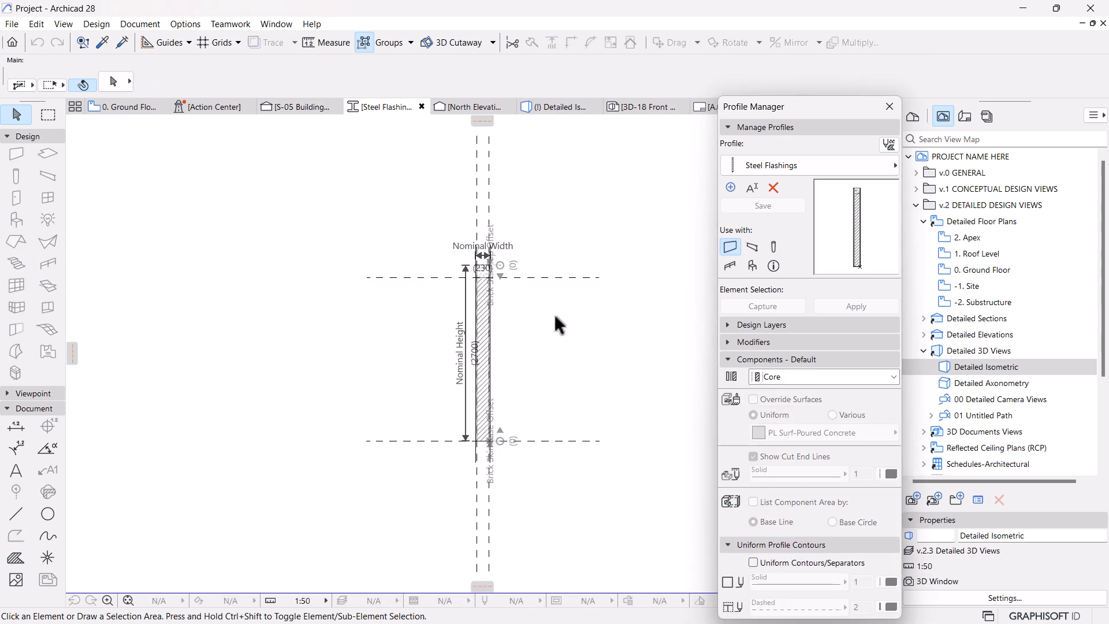
Delete the duplicated wall geometry from the profile and paste the three copied flashing fills at the center of the current view.
left_click_drag(658, 168, 304, 513)
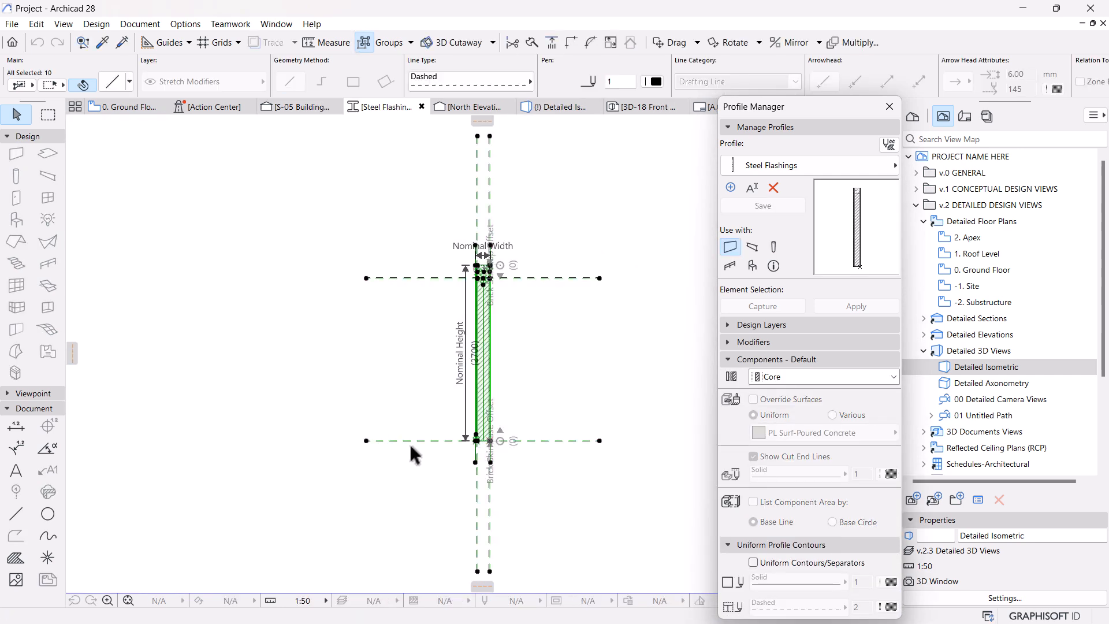
key("Delete")
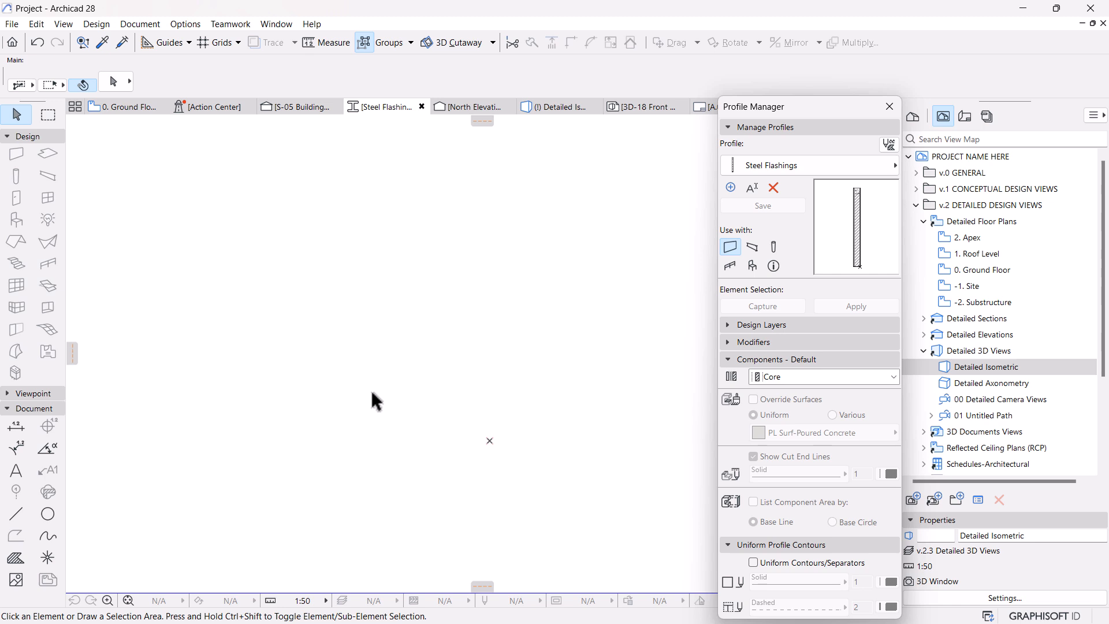
key("ctrl+v")
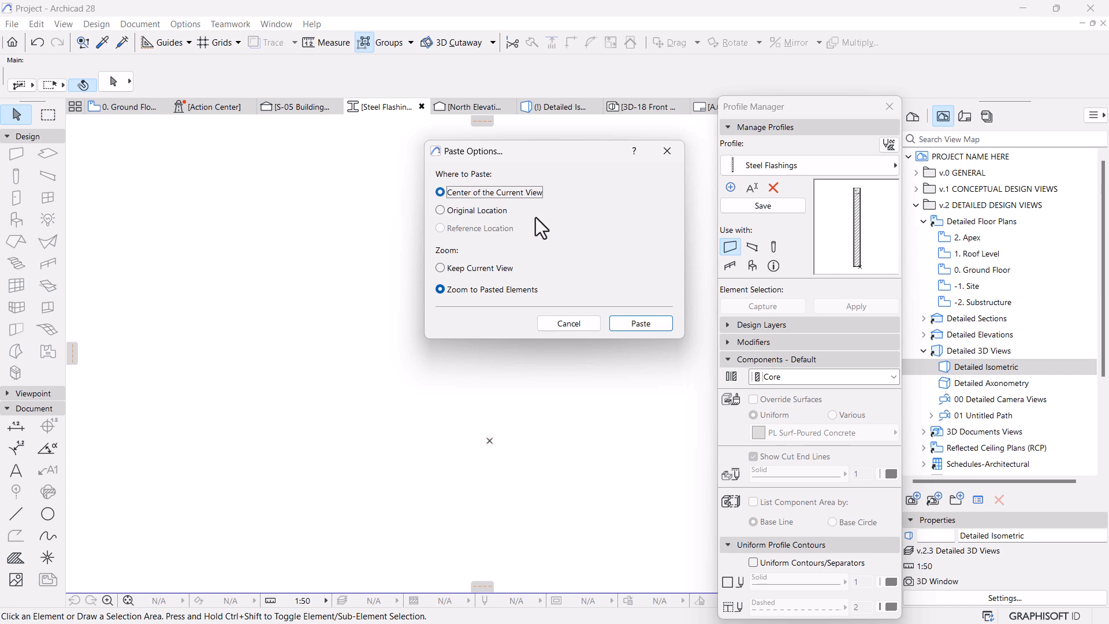
left_click(639, 323)
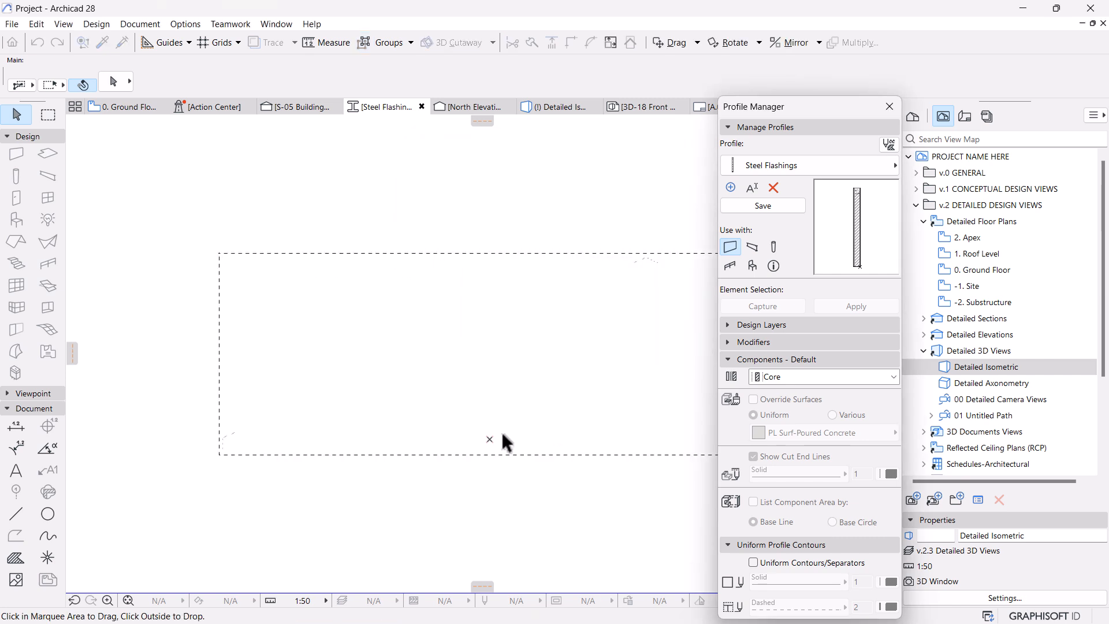
scroll(476, 325, "up", 5)
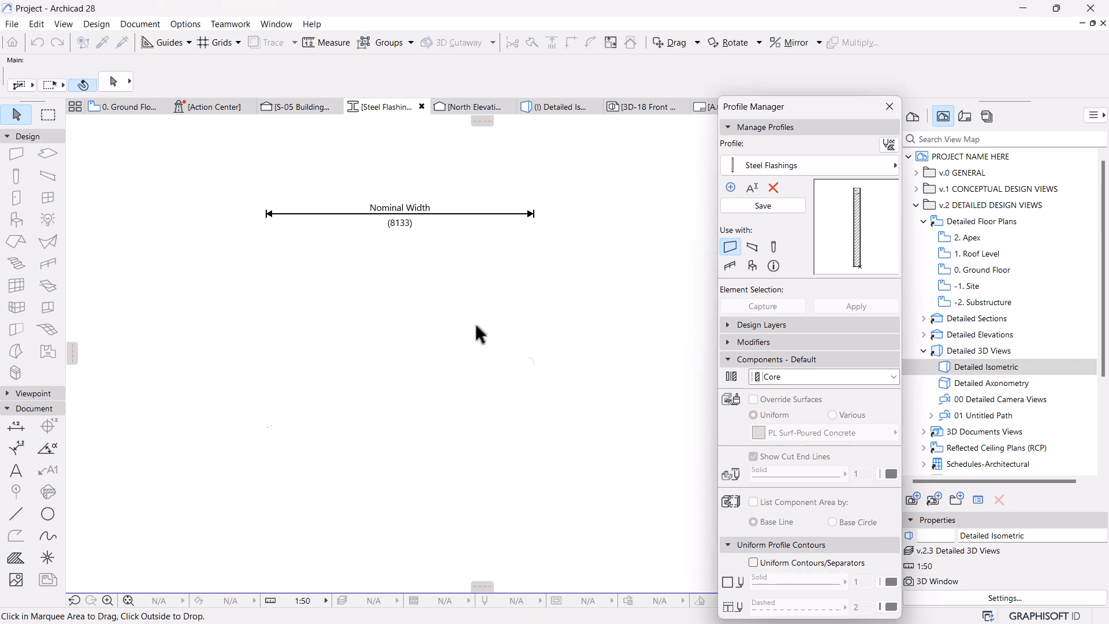
scroll(471, 323, "down", 5)
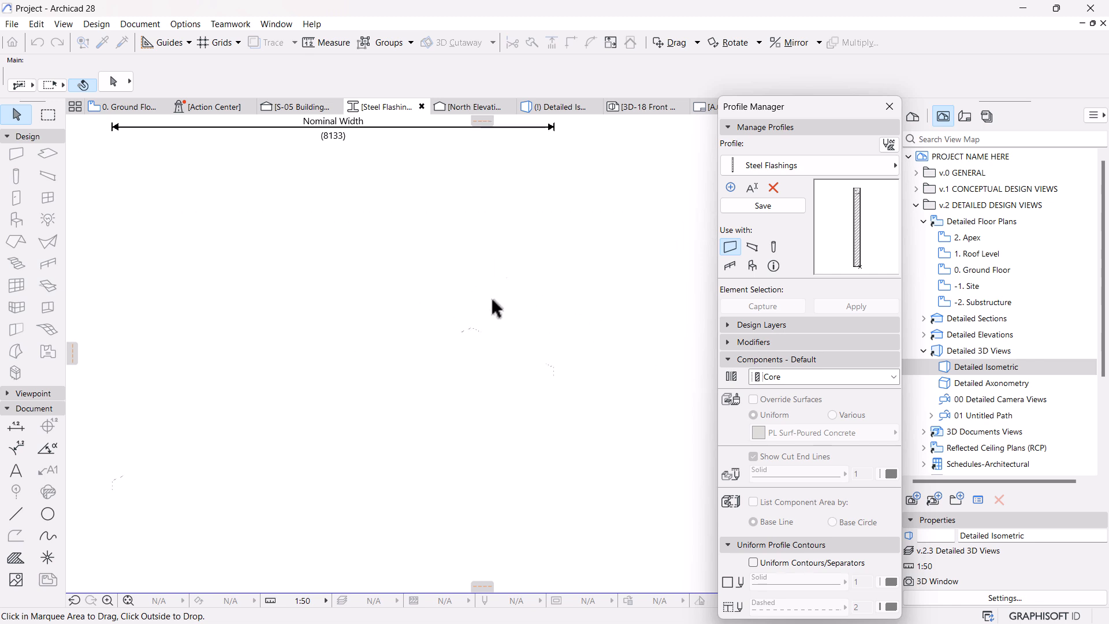
left_click(540, 259)
Select all three pasted flashing fills in the profile and turn on their solid outline.
left_click_drag(596, 245, 312, 398)
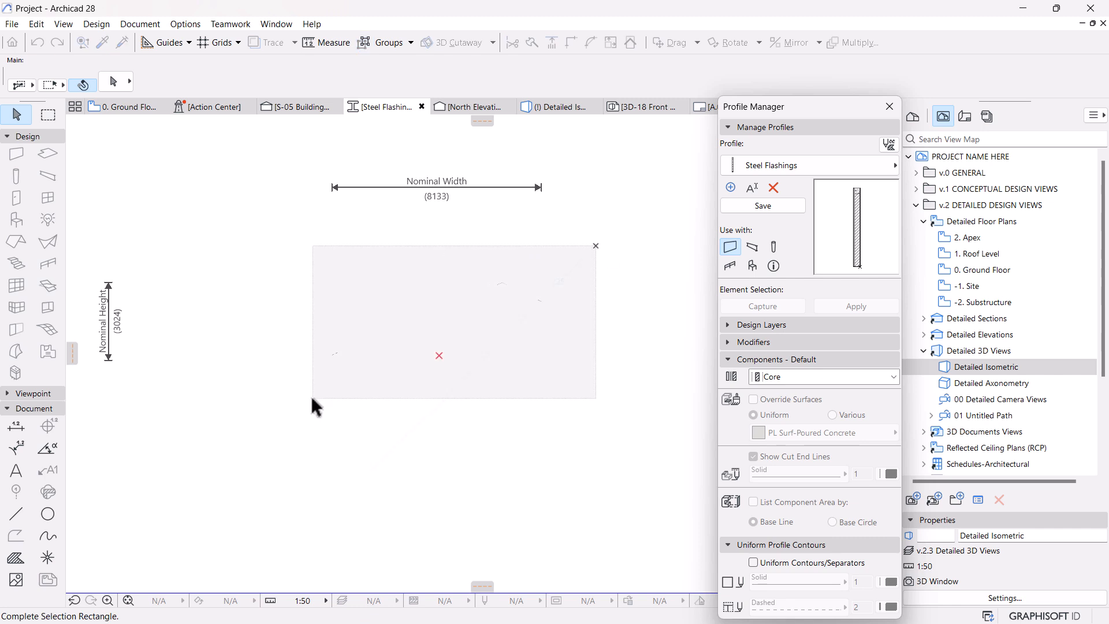
left_click(311, 399)
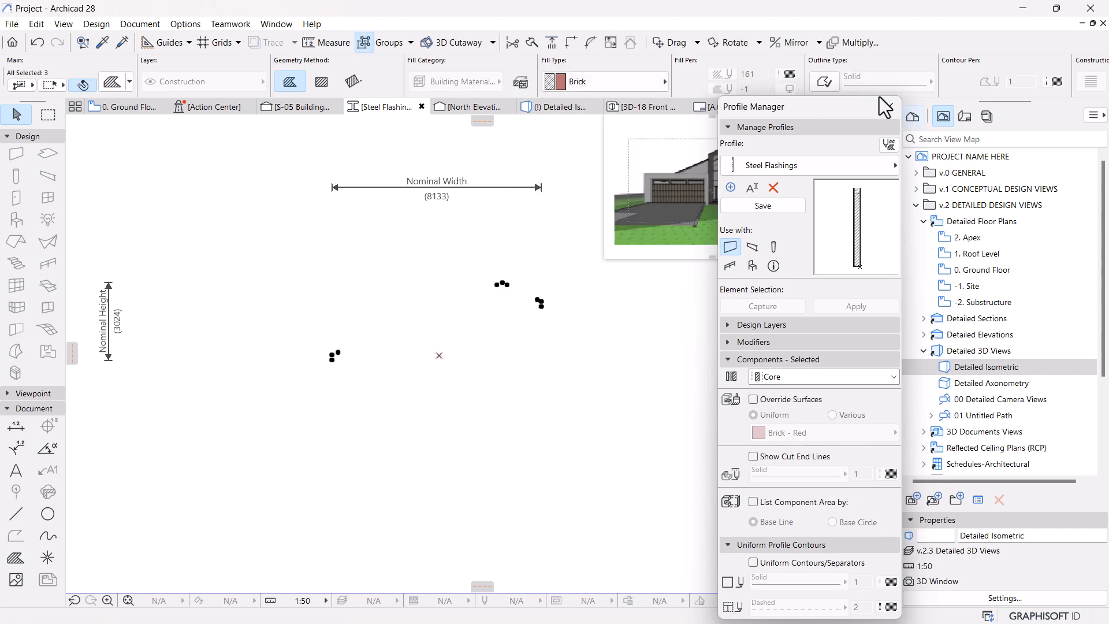
left_click(824, 81)
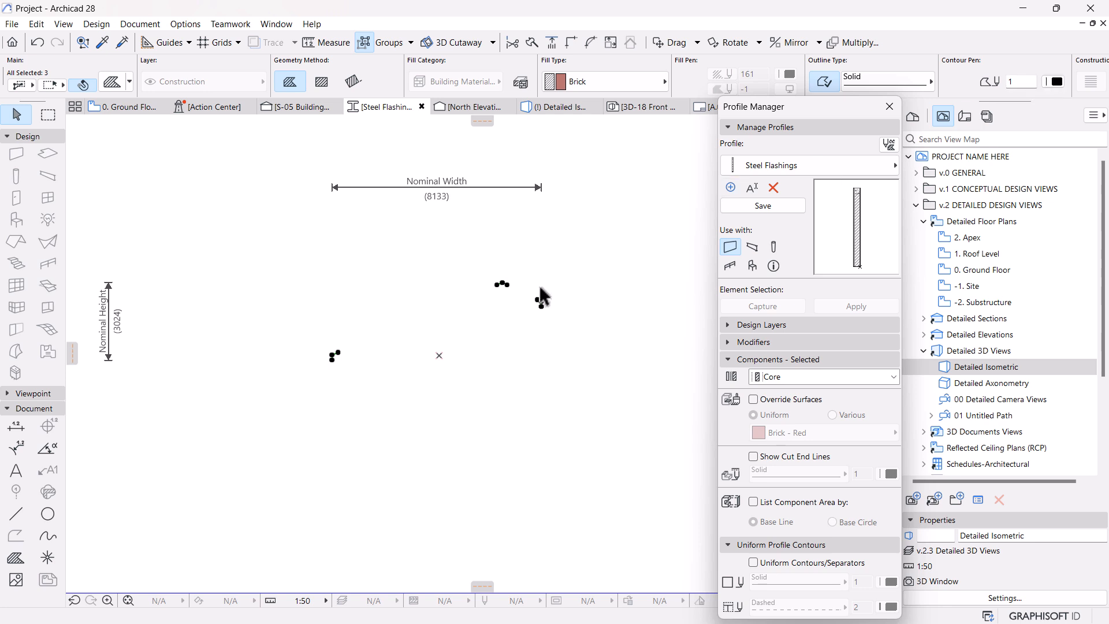
Move the three flashing fills together so the ridge flashing's inner apex sits on the profile origin.
scroll(524, 284, "up", 3)
key("ctrl+d")
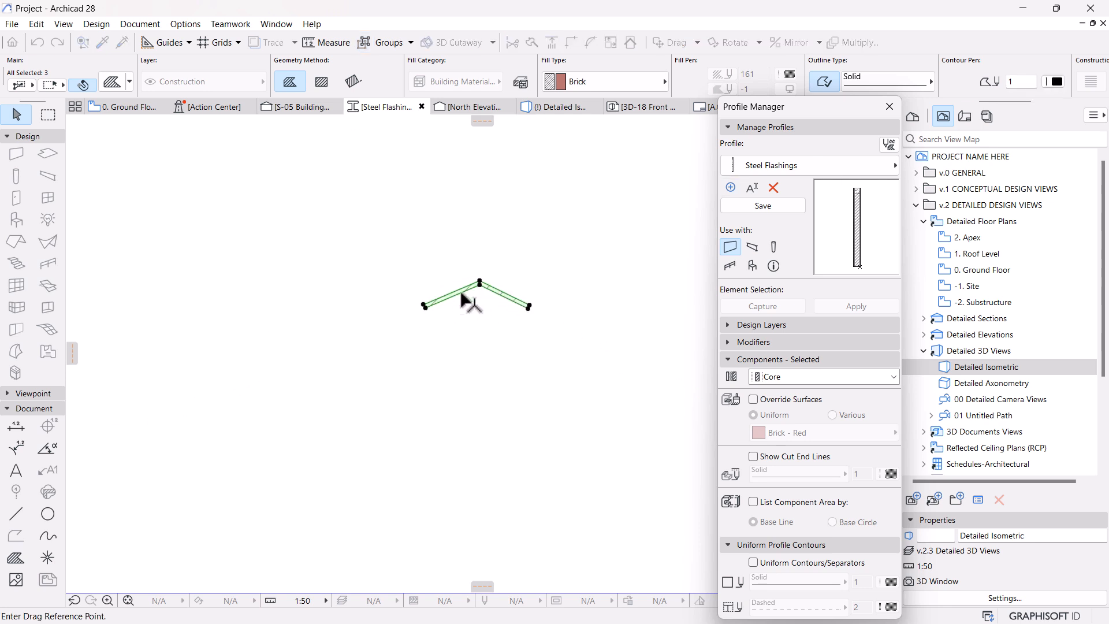
left_click(516, 227)
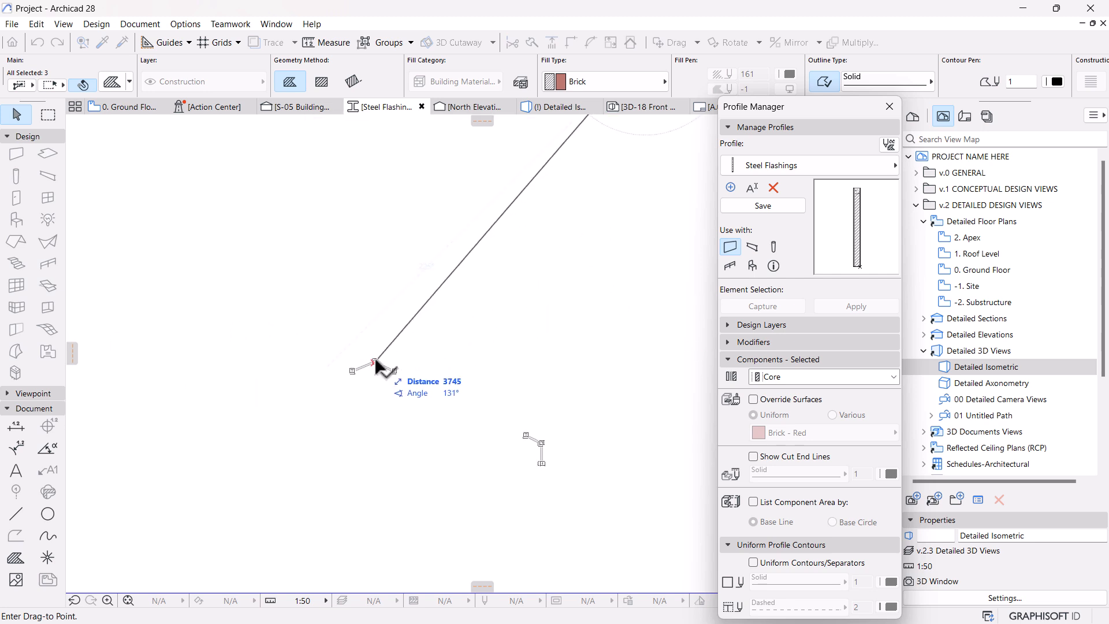
left_click(382, 365)
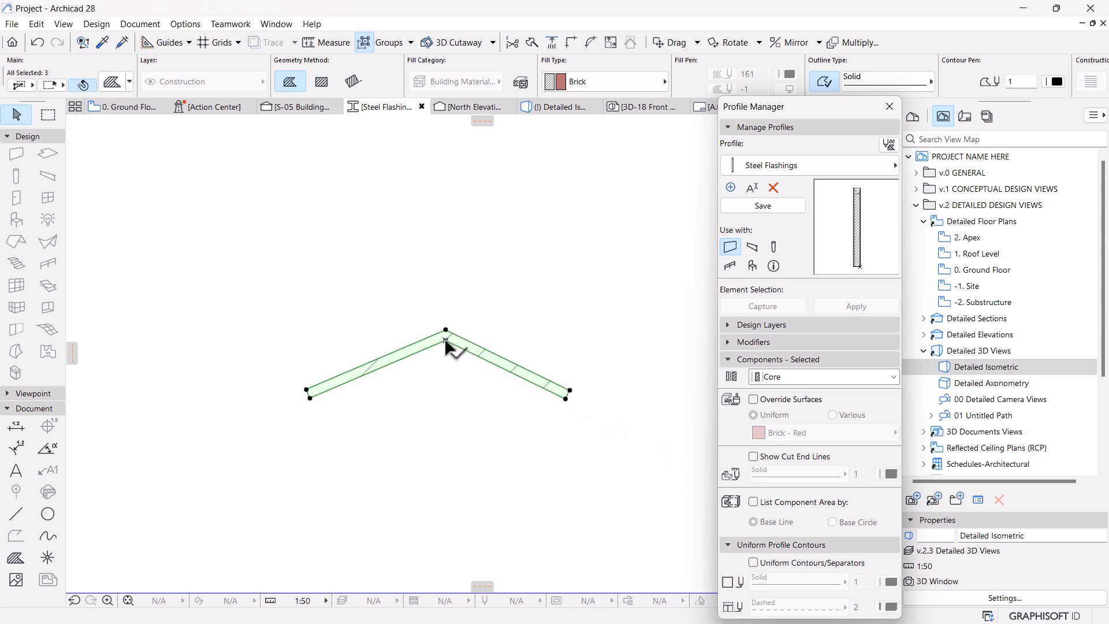
scroll(446, 339, "down", 8)
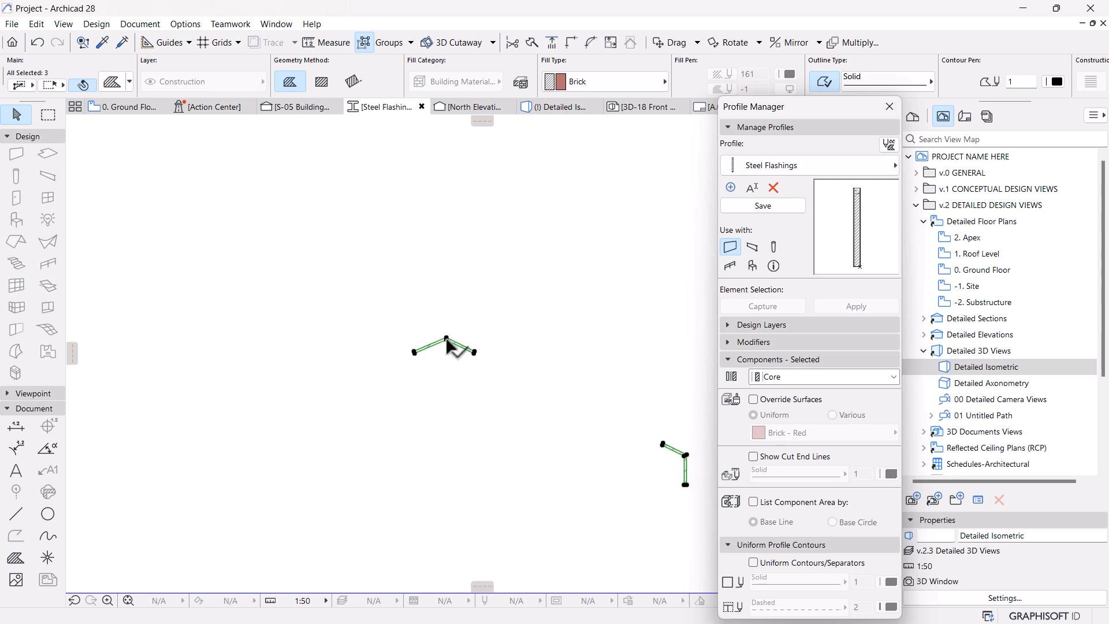
left_click(575, 267)
Save the Steel Flashings profile, agreeing to remove the modifiers without edges and to clear the undo queue.
left_click(772, 208)
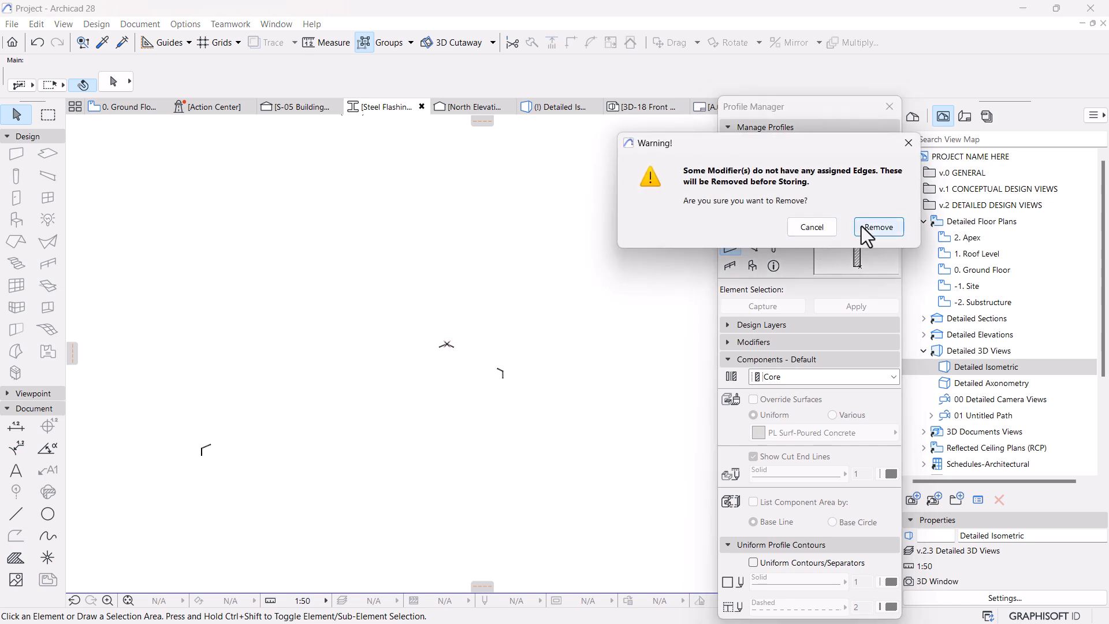
left_click(871, 227)
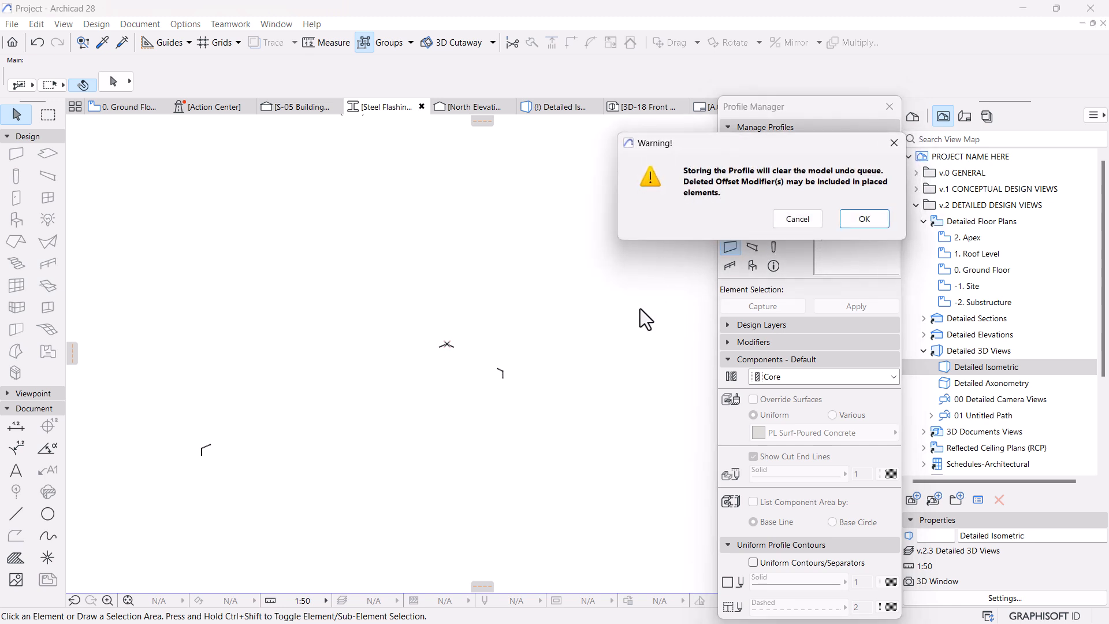
left_click(865, 219)
scroll(591, 275, "down", 2)
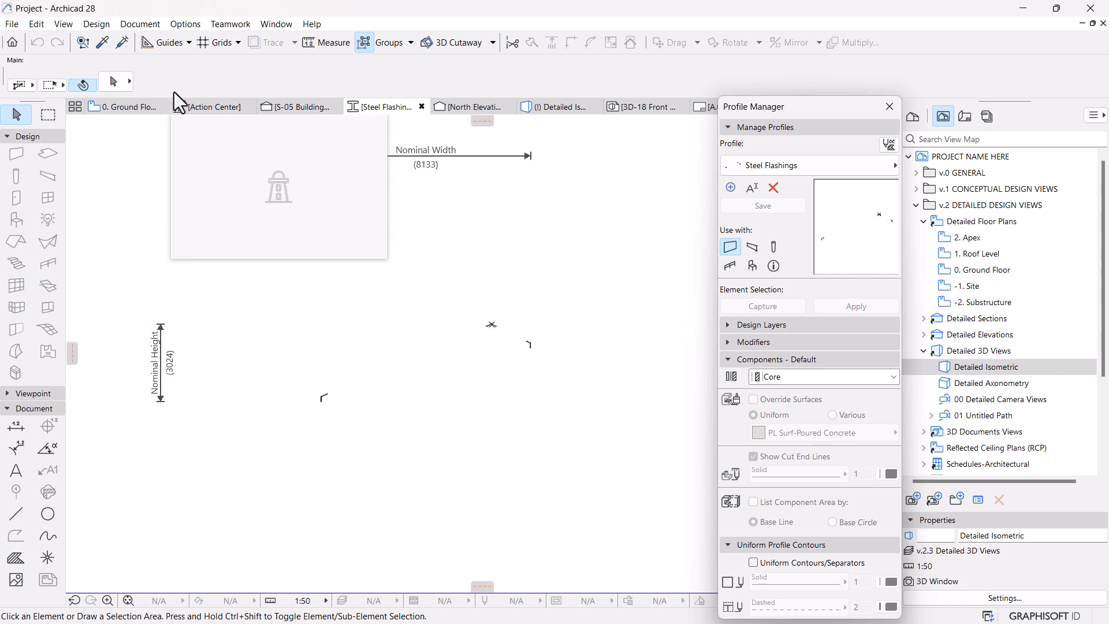
Open the 1. Roof Level detailed floor plan at the main roof.
double_click(974, 255)
scroll(436, 267, "down", 15)
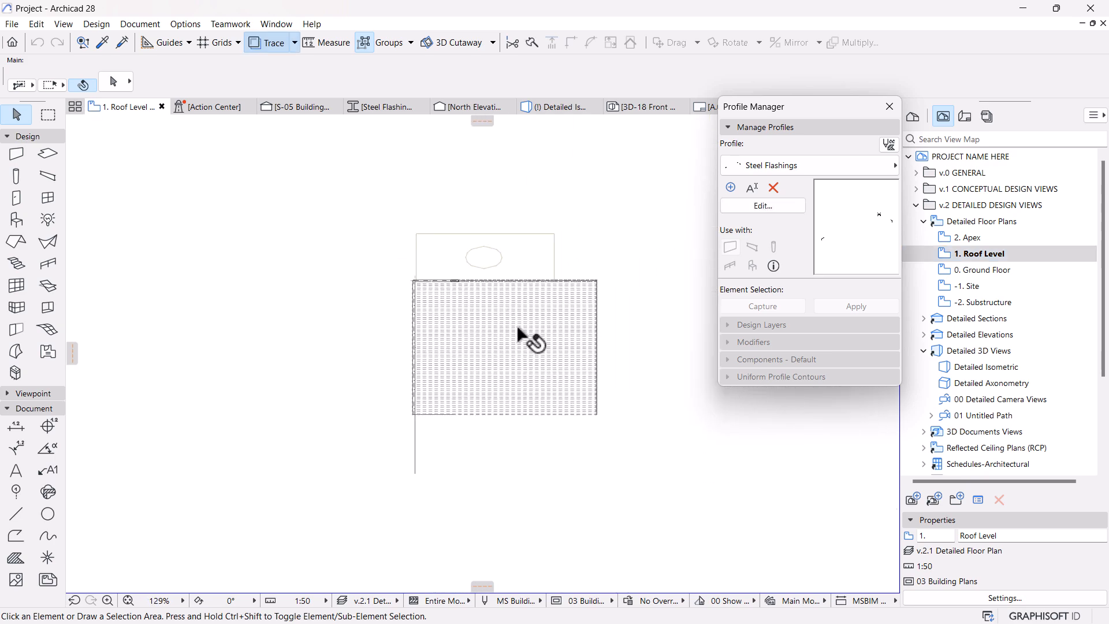
scroll(548, 358, "up", 3)
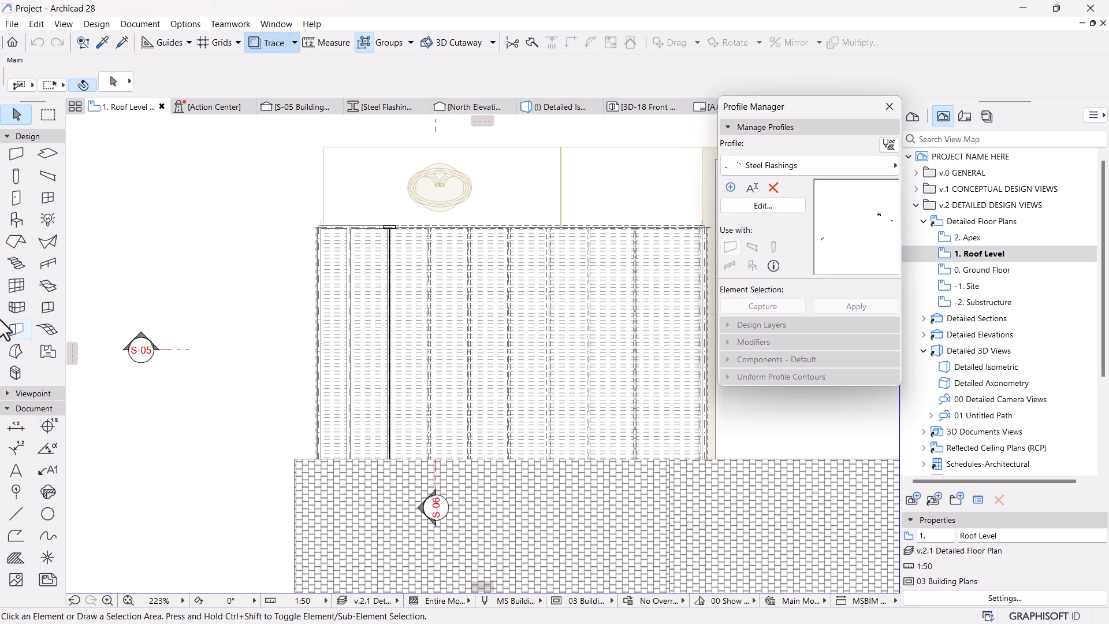
Allow the Steel Flashings profile to be used with beams and save the profile.
left_click(49, 178)
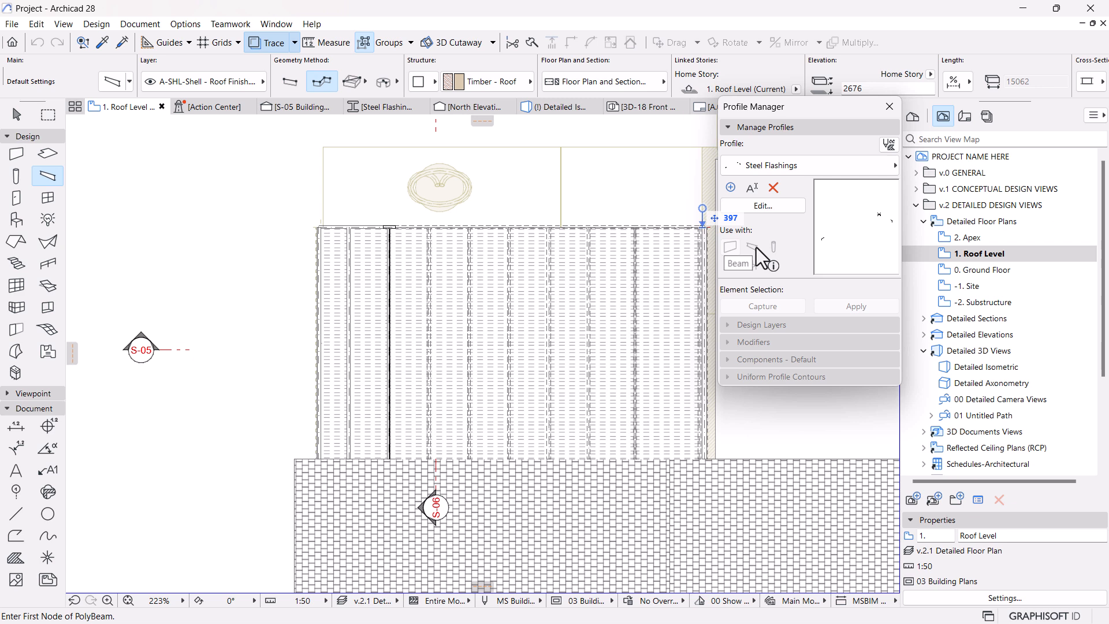
left_click(769, 207)
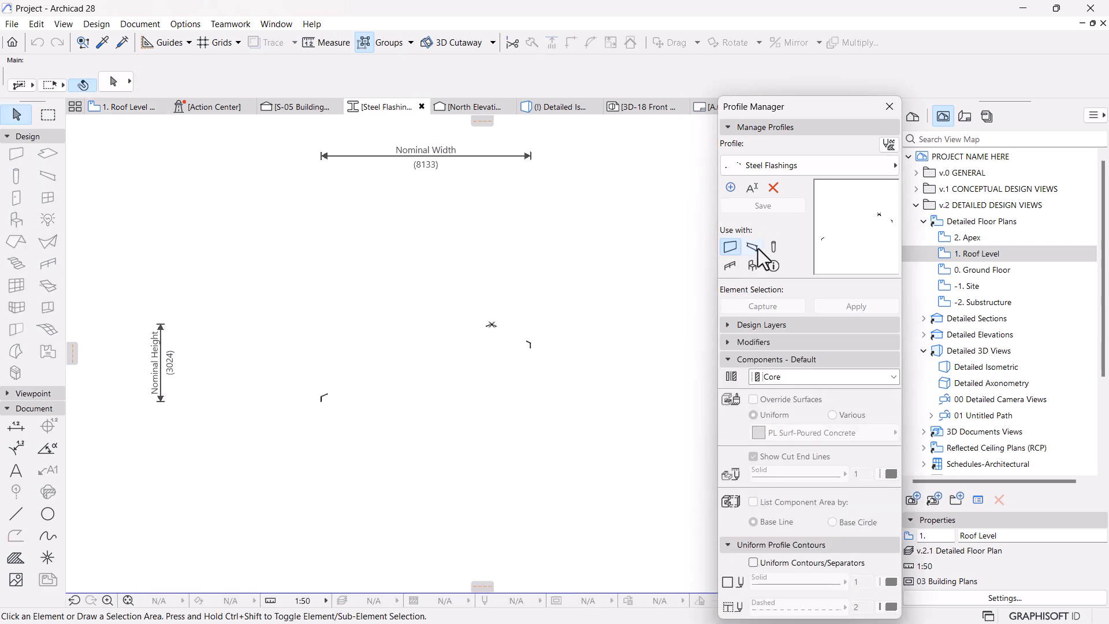
left_click(756, 247)
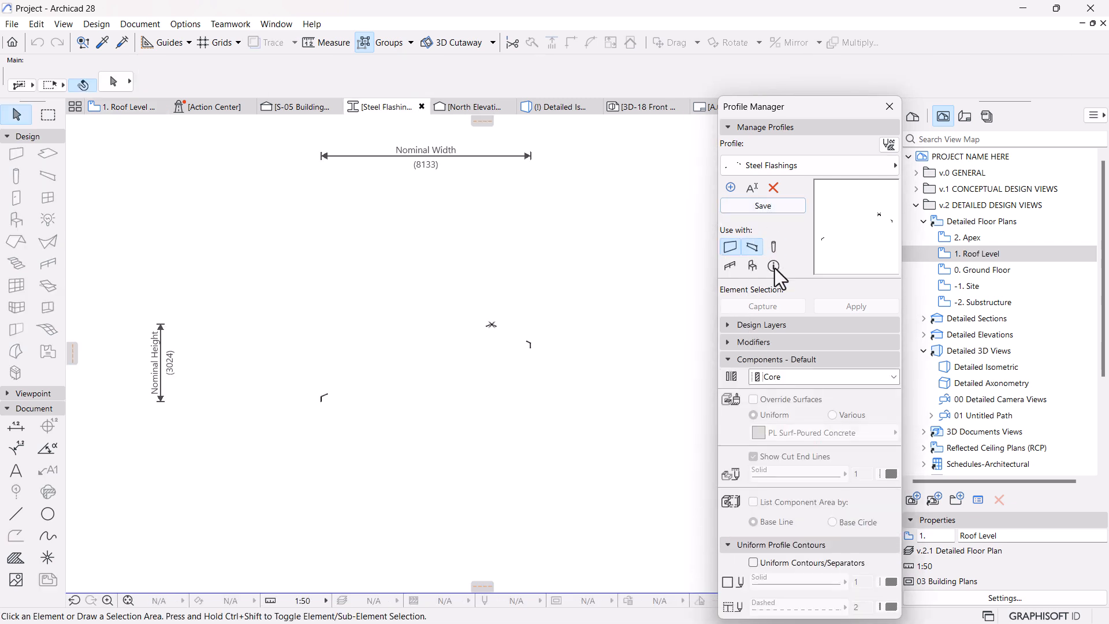
left_click(764, 208)
Return to the 1. Roof Level plan and set up the Beam tool with the Steel Flashings complex profile.
mouse_move(304, 108)
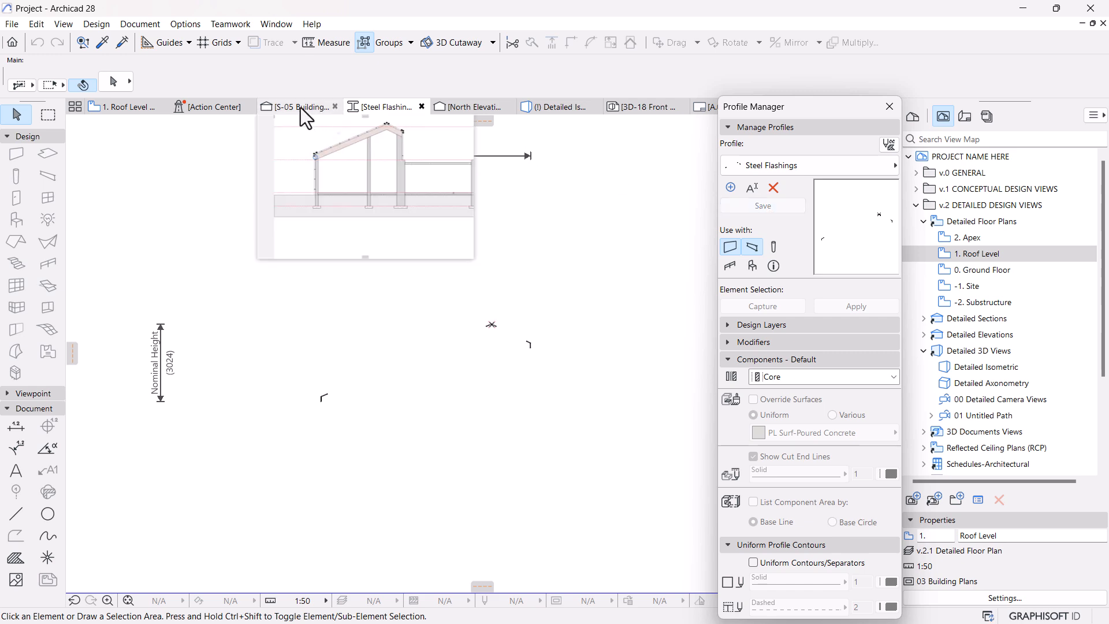
left_click(137, 105)
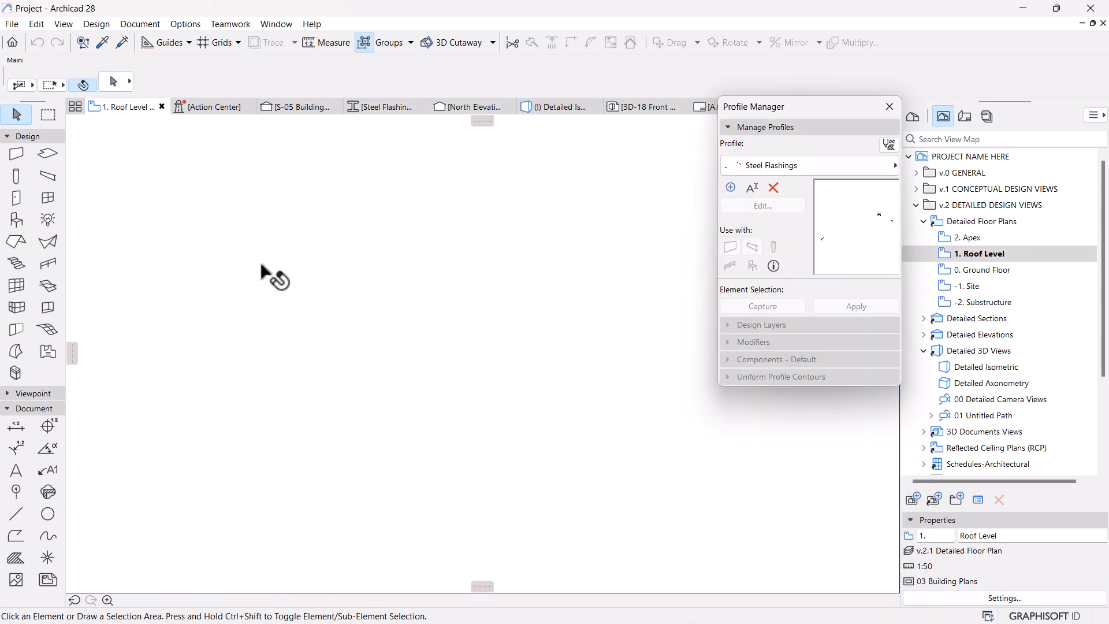
left_click(47, 177)
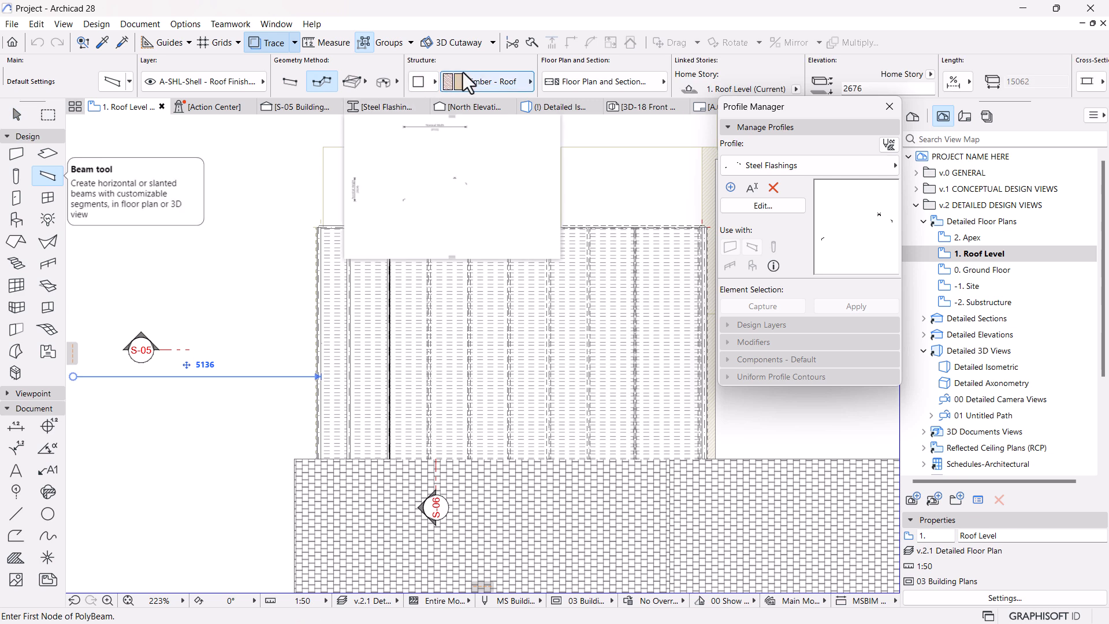
left_click(434, 81)
left_click(463, 103)
left_click(494, 81)
type("steel")
left_click(595, 78)
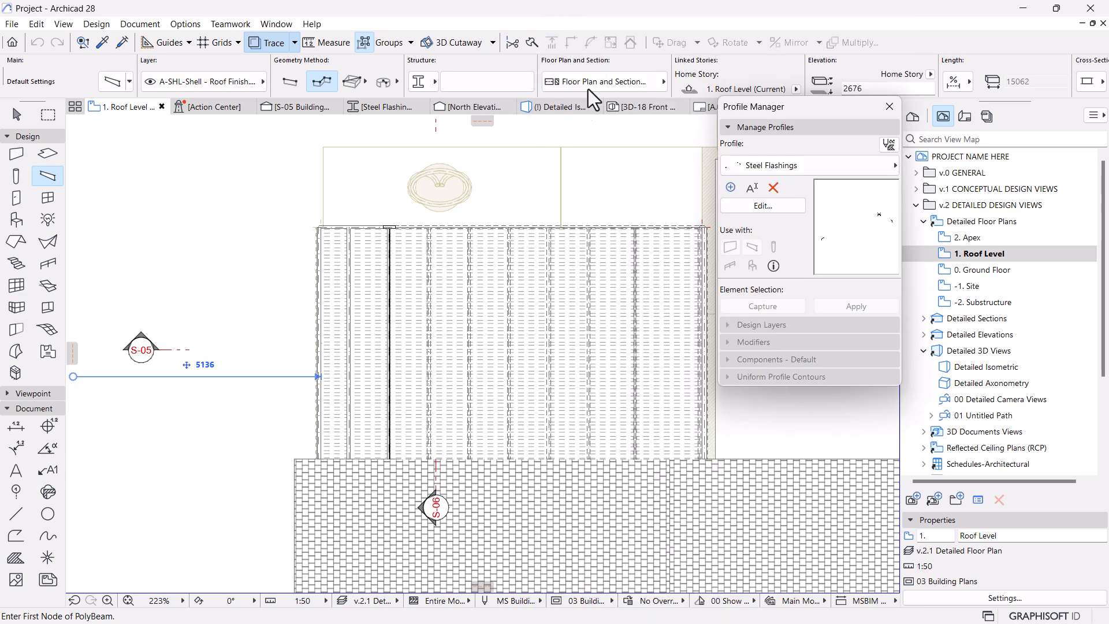
Draw a Steel Flashings beam 4800 mm long down the main roof's ridge line, from its upper edge to its lower edge.
scroll(327, 361, "down", 4)
scroll(429, 365, "up", 4)
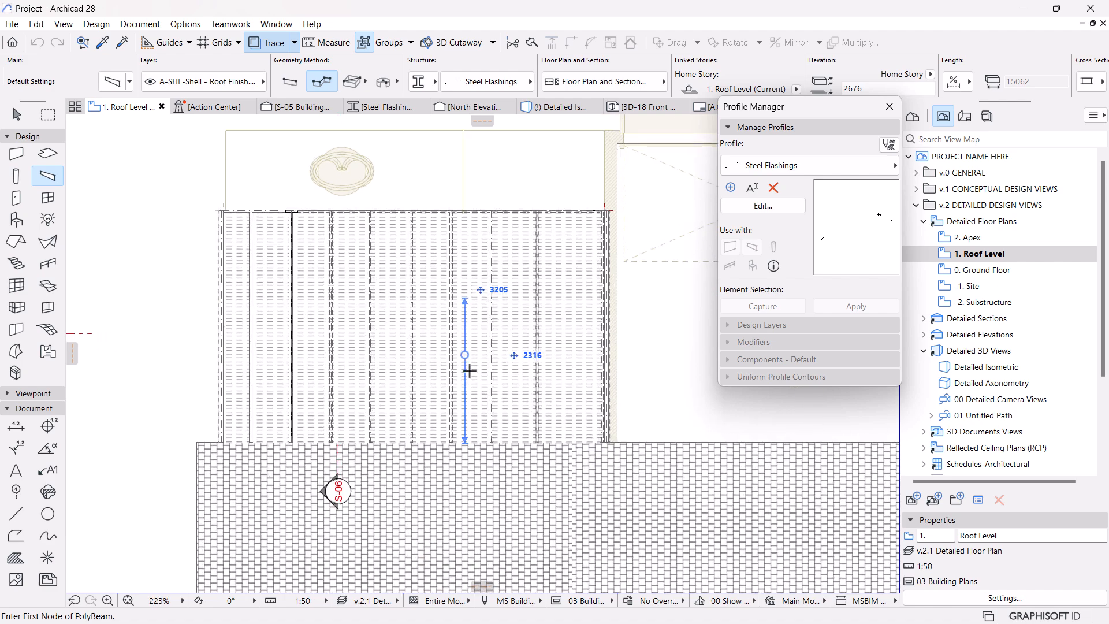
scroll(463, 169, "up", 10)
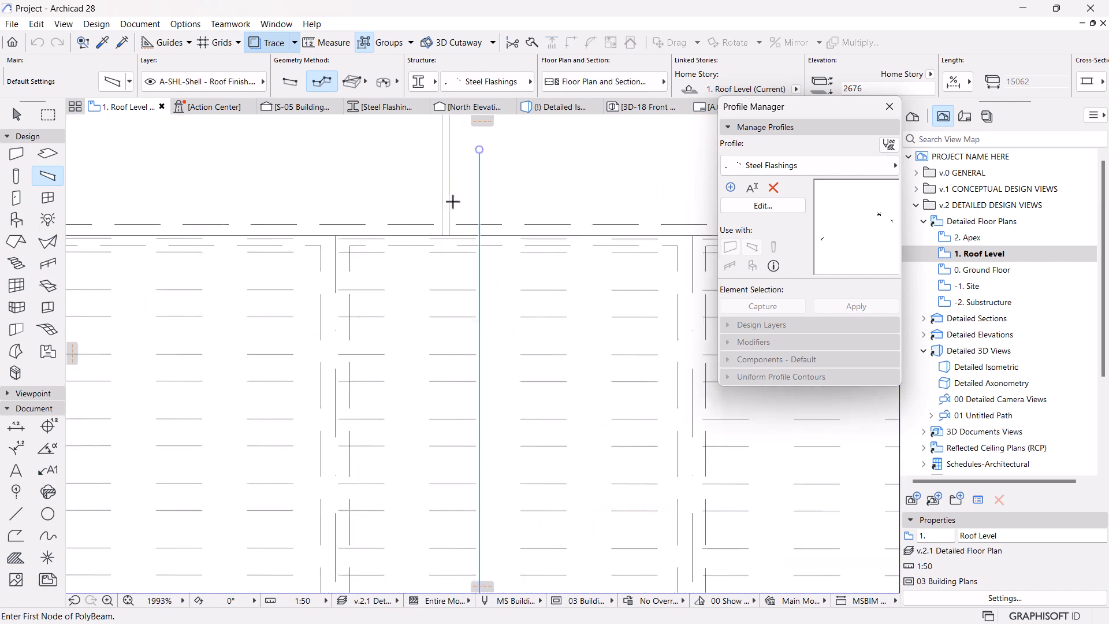
left_click(450, 231)
scroll(460, 179, "down", 5)
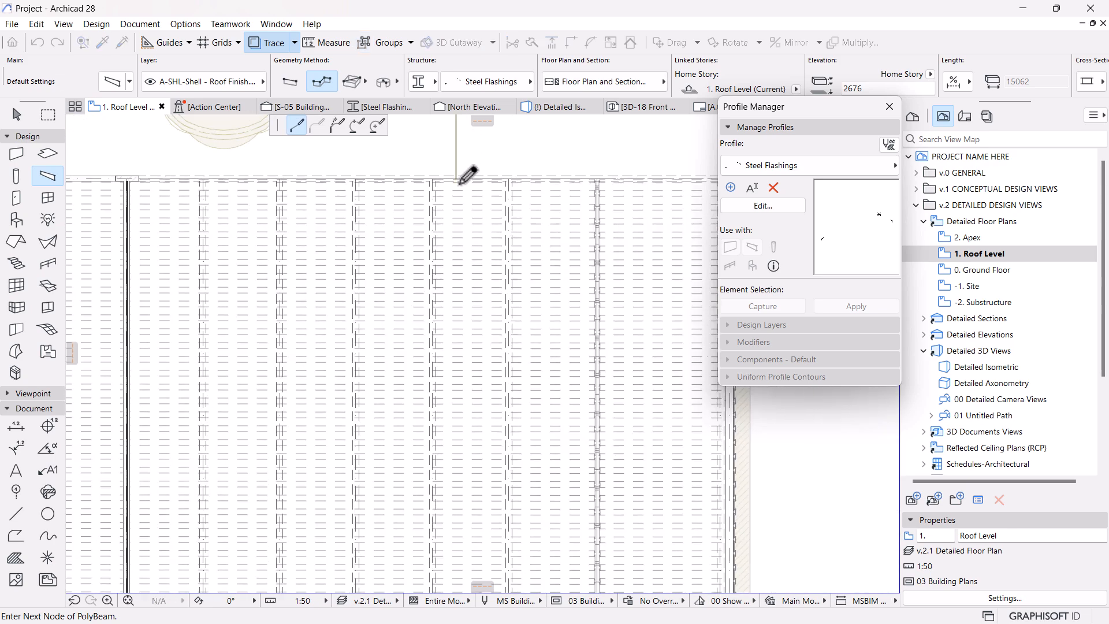
scroll(460, 179, "down", 3)
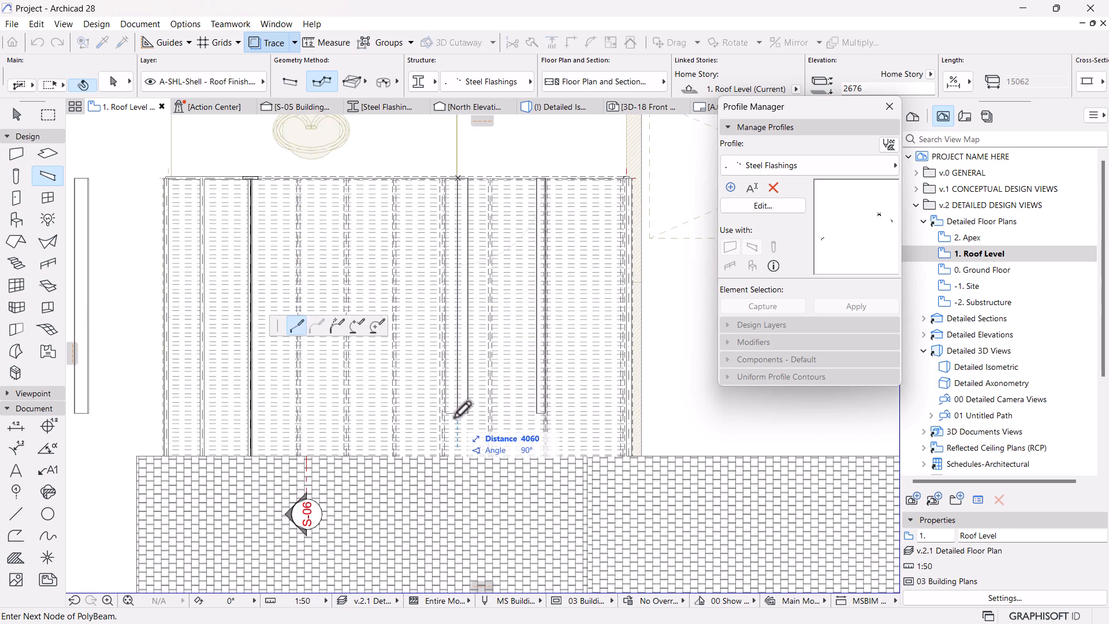
right_click(462, 453)
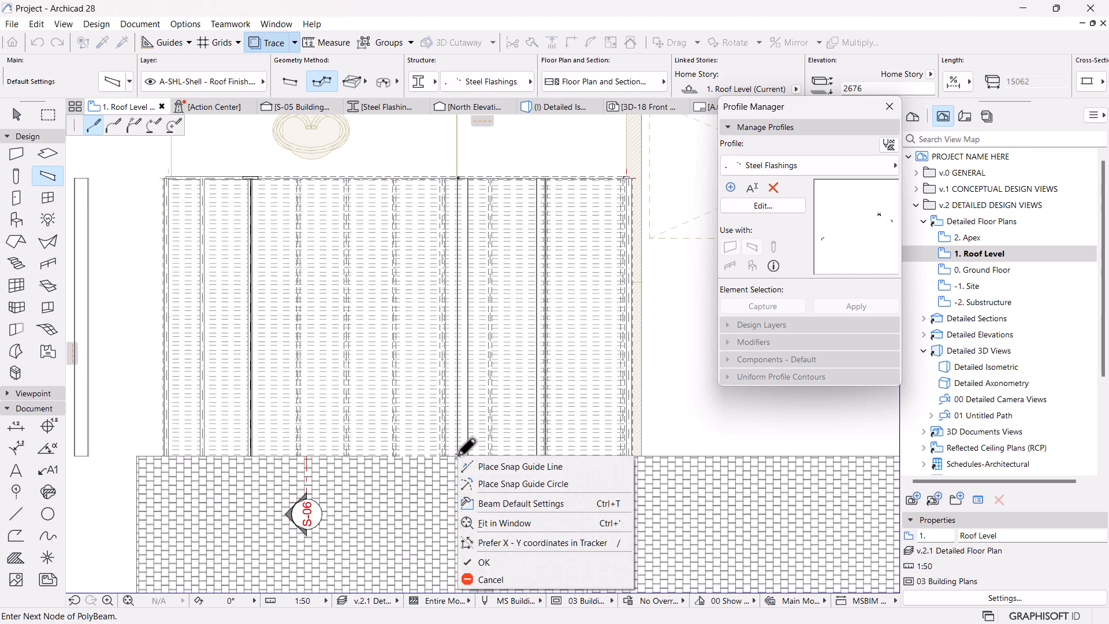
left_click(496, 557)
scroll(474, 435, "down", 3)
key("Escape")
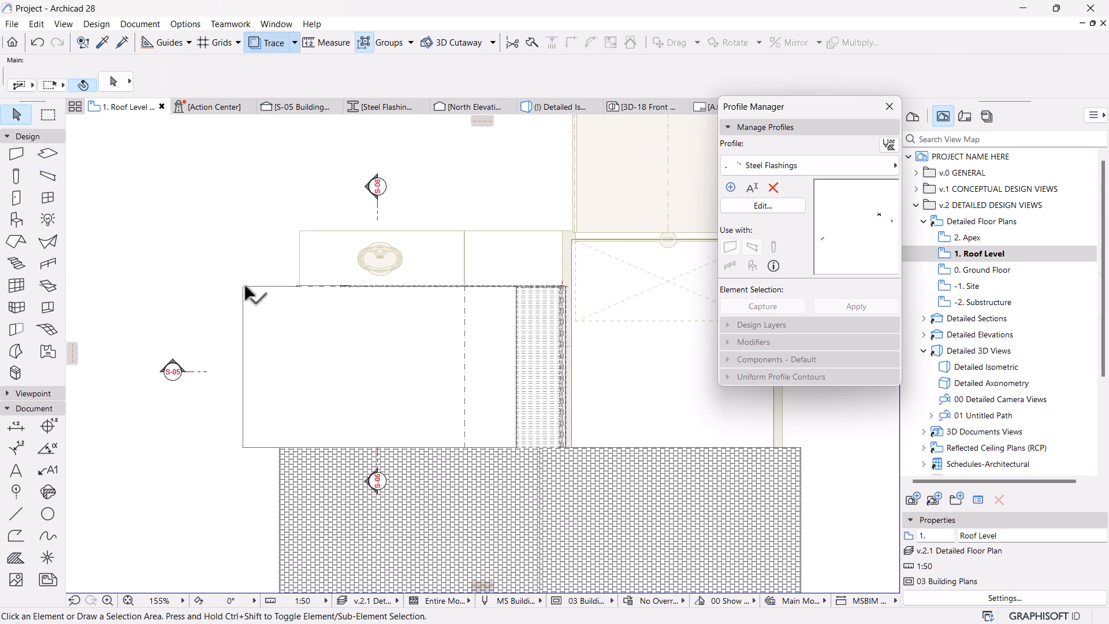
Select the new Steel Flashings beam and turn off its cover fill on the floor plan.
left_click(245, 288)
left_click(245, 287)
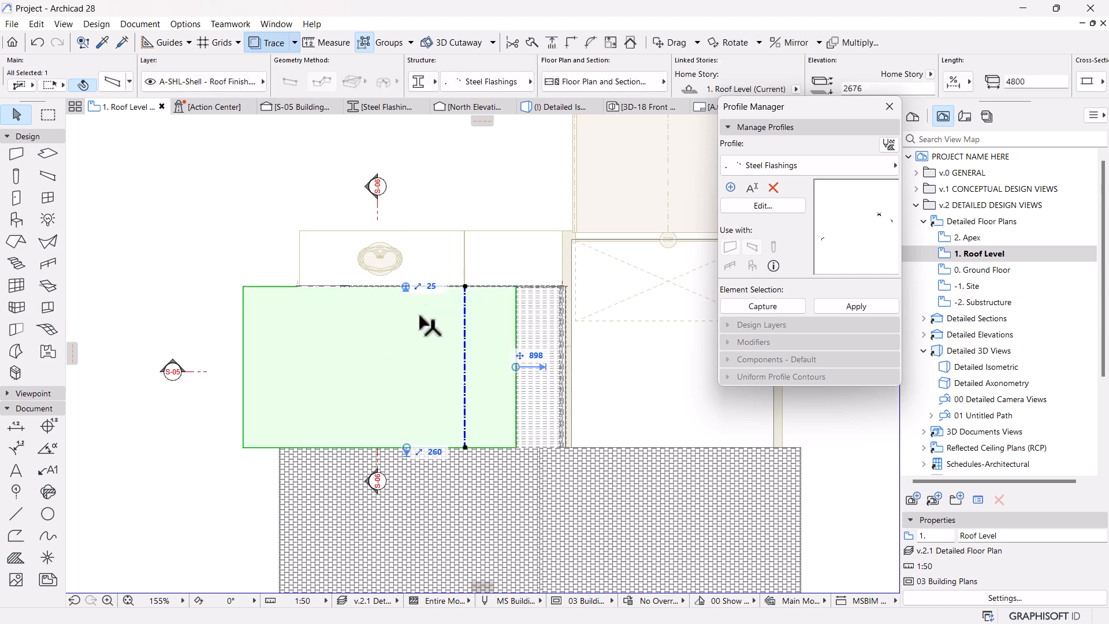
scroll(240, 319, "up", 2)
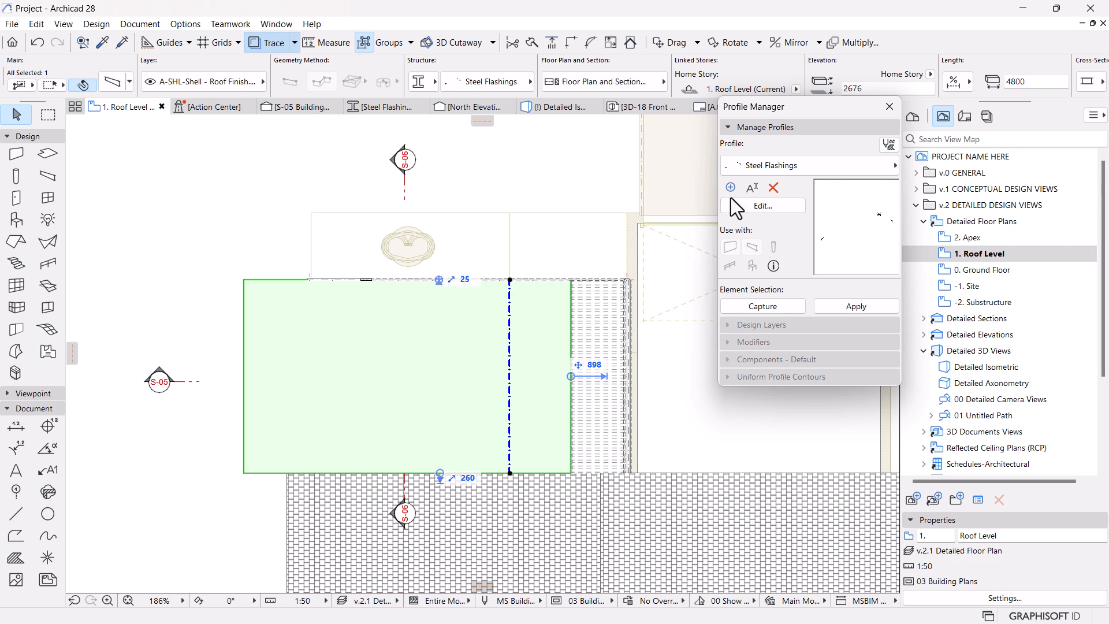
scroll(398, 97, "down", 3)
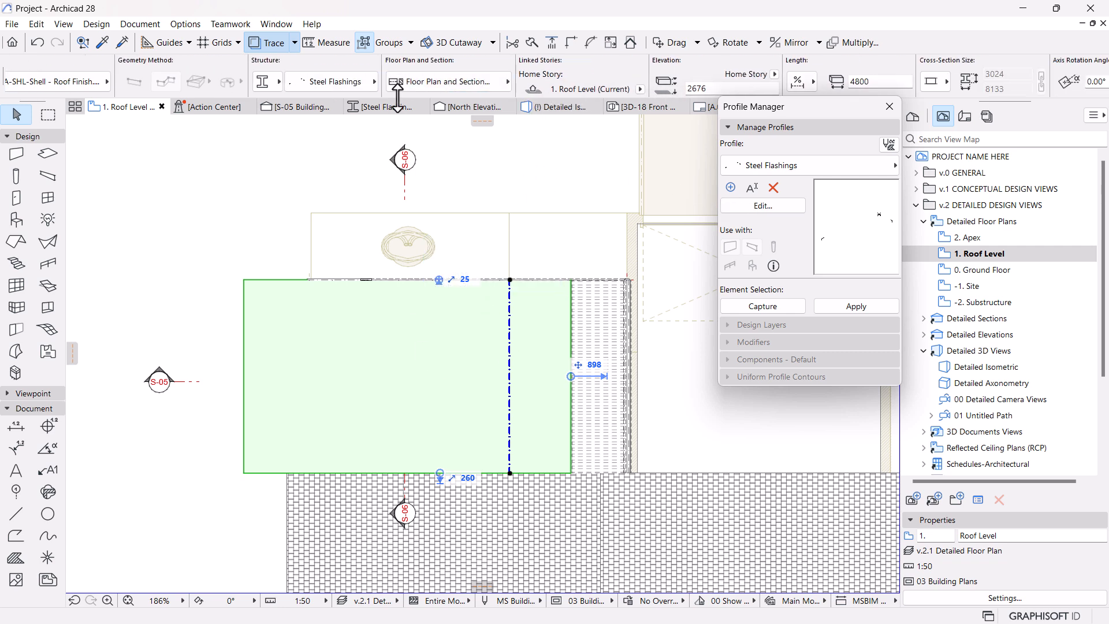
left_click(428, 82)
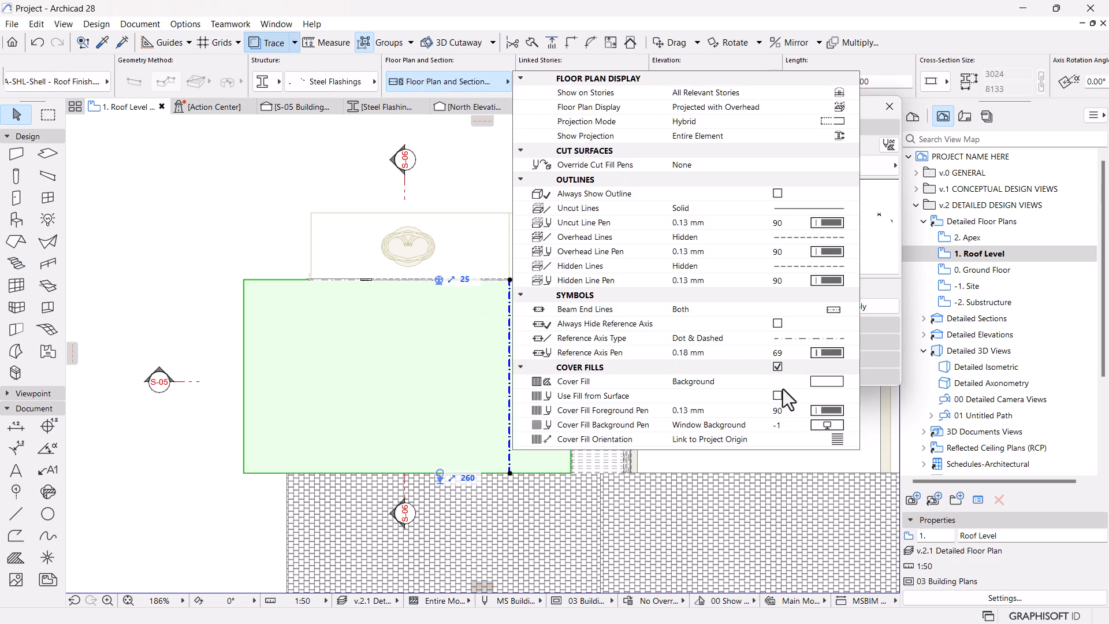
left_click(778, 368)
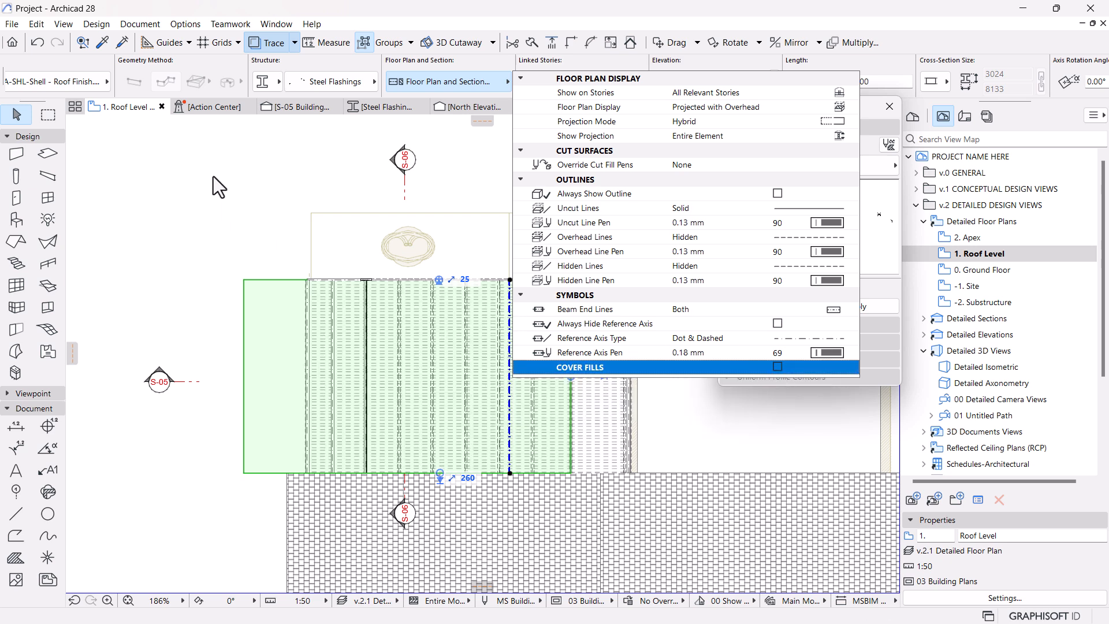
left_click(213, 176)
Open the S-05 building section and select the Steel Flashings beam that sits below the roof.
left_click(295, 107)
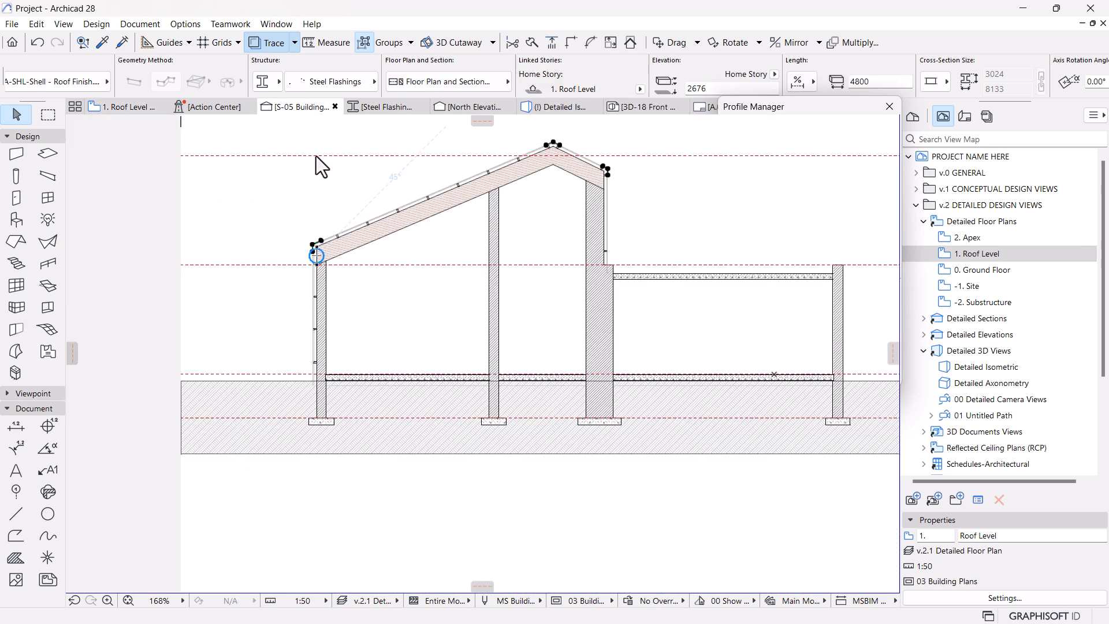
left_click(456, 285)
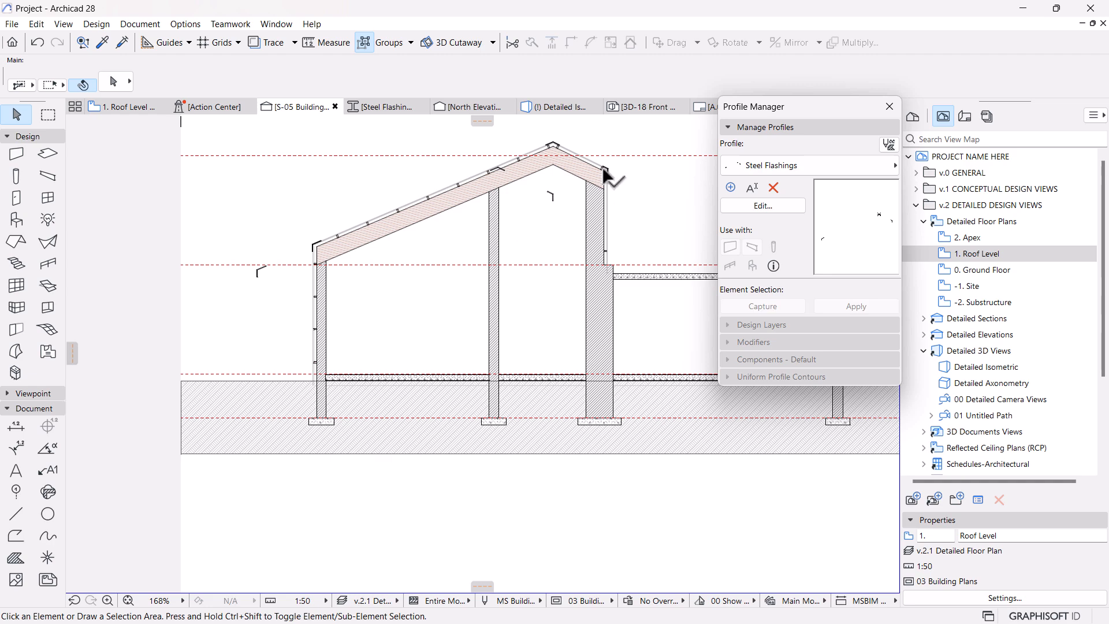
scroll(598, 182, "up", 2)
left_click(456, 171)
scroll(456, 174, "up", 5)
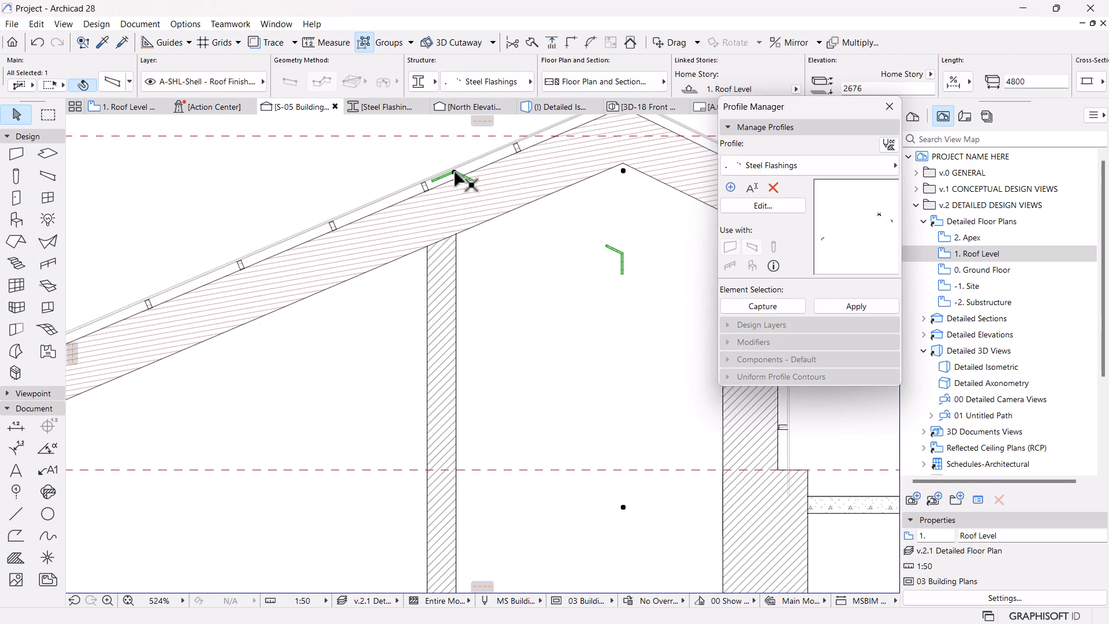
Try to mirror the Steel Flashings beam about a vertical axis through its ridge apex.
left_click(456, 175)
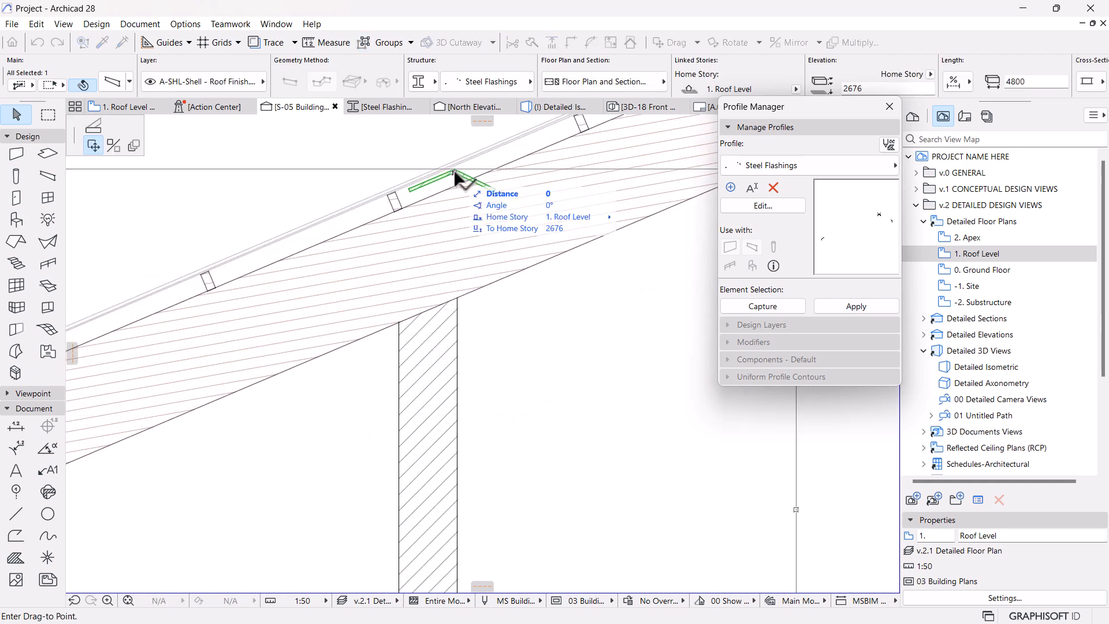
left_click(113, 146)
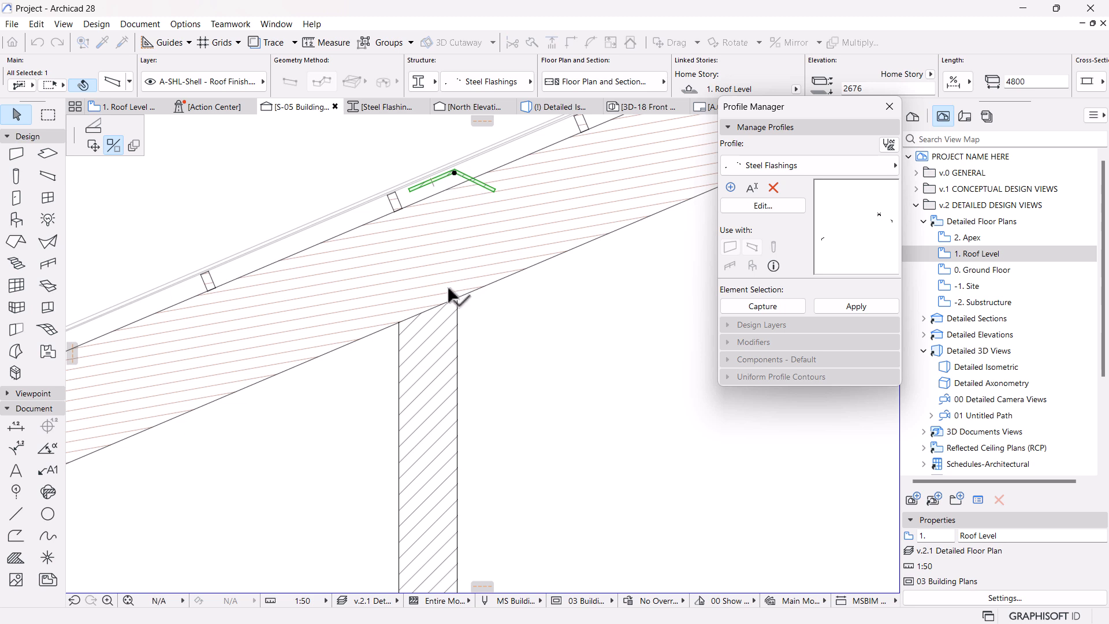
scroll(429, 322, "down", 7)
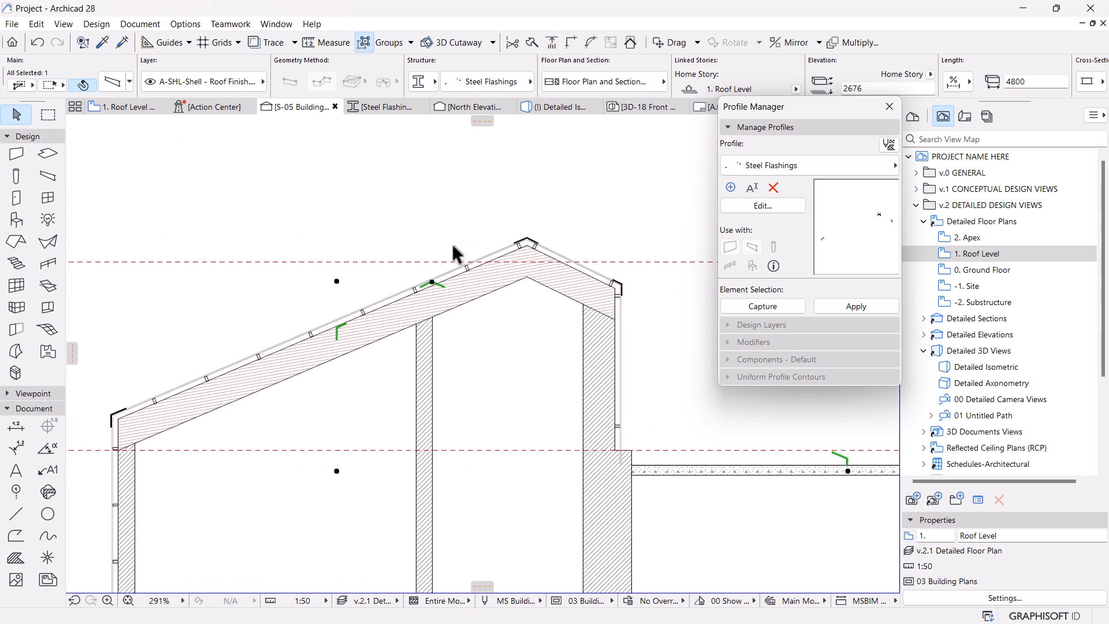
scroll(453, 251, "up", 4)
Abandon moving the mirrored flashing beam and undo its mirroring in the section.
key("ctrl+m")
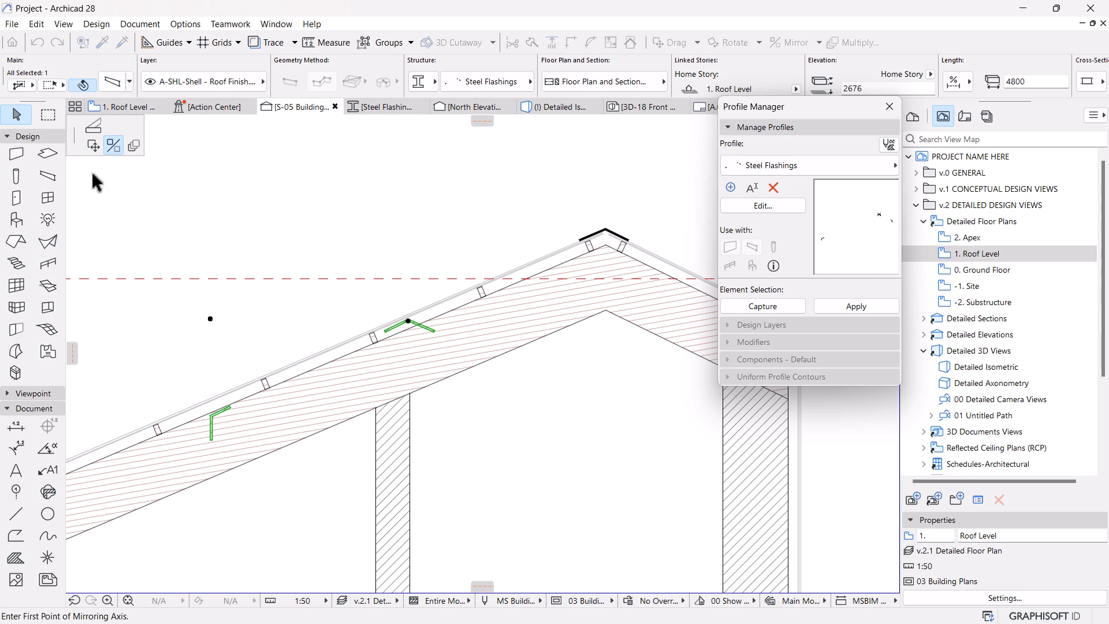
left_click(93, 145)
left_click(409, 321)
scroll(577, 213, "up", 3)
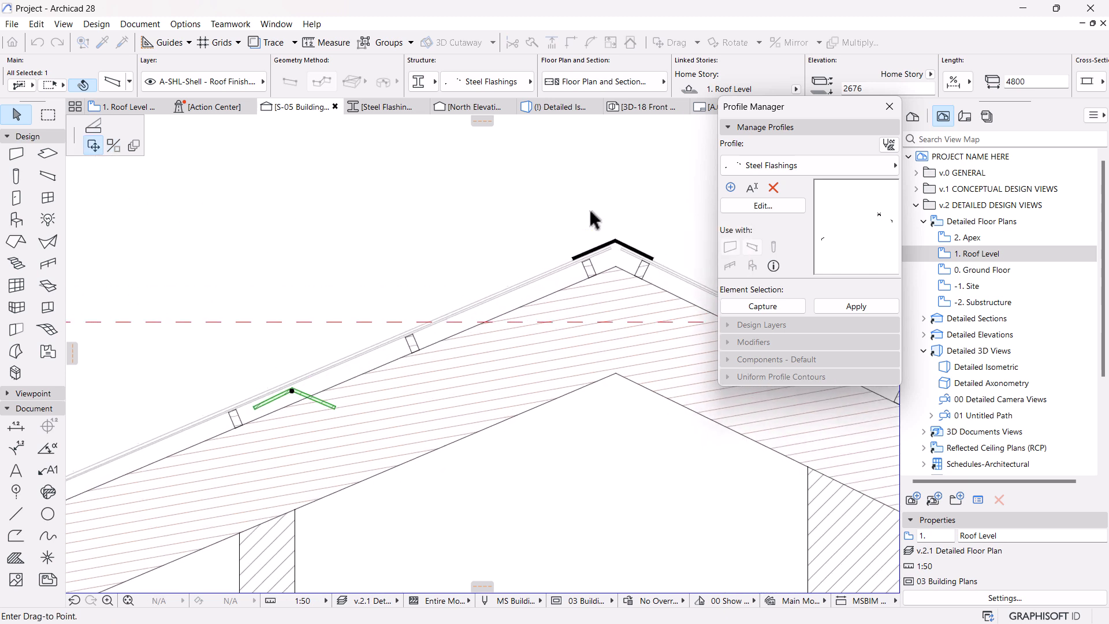
scroll(367, 228, "down", 3)
scroll(354, 237, "up", 2)
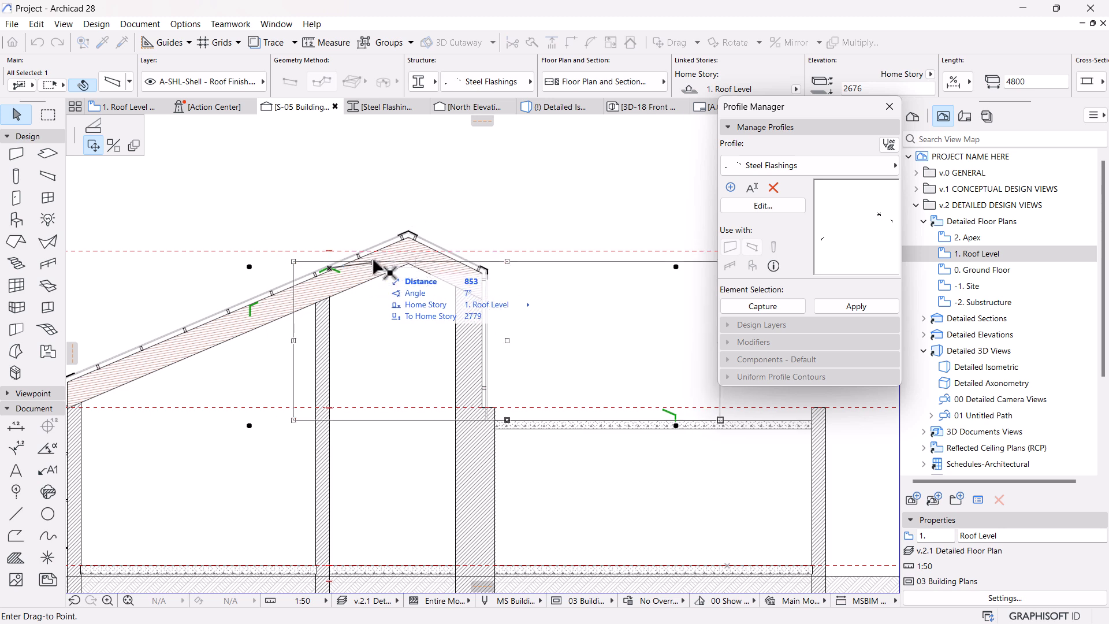
key("Escape")
key("Escape")
scroll(475, 311, "down", 3)
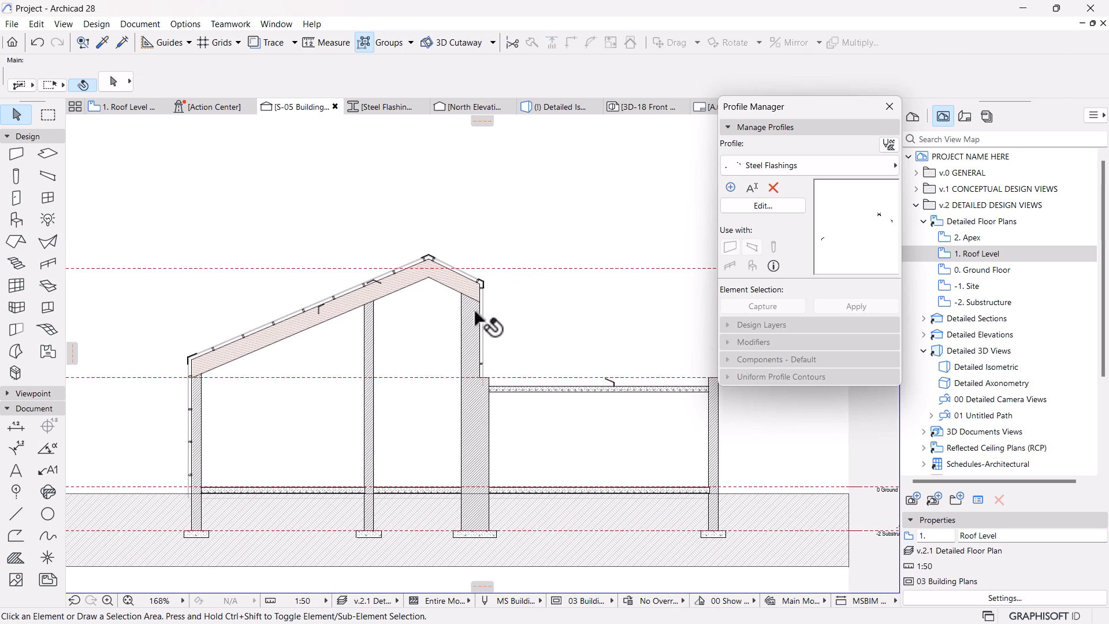
left_click(428, 258)
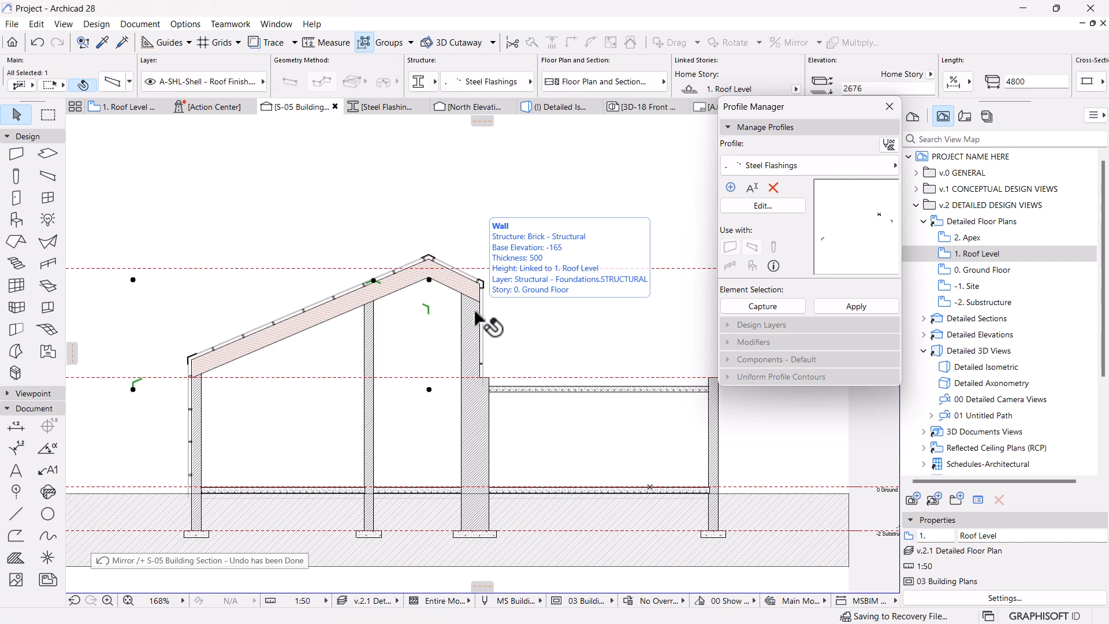
Move the Steel Flashings beam so its ridge apex sits on the inner apex of the ridge flashing fill.
scroll(370, 280, "up", 10)
left_click(417, 260)
scroll(330, 366, "down", 5)
scroll(534, 254, "up", 2)
scroll(529, 252, "up", 3)
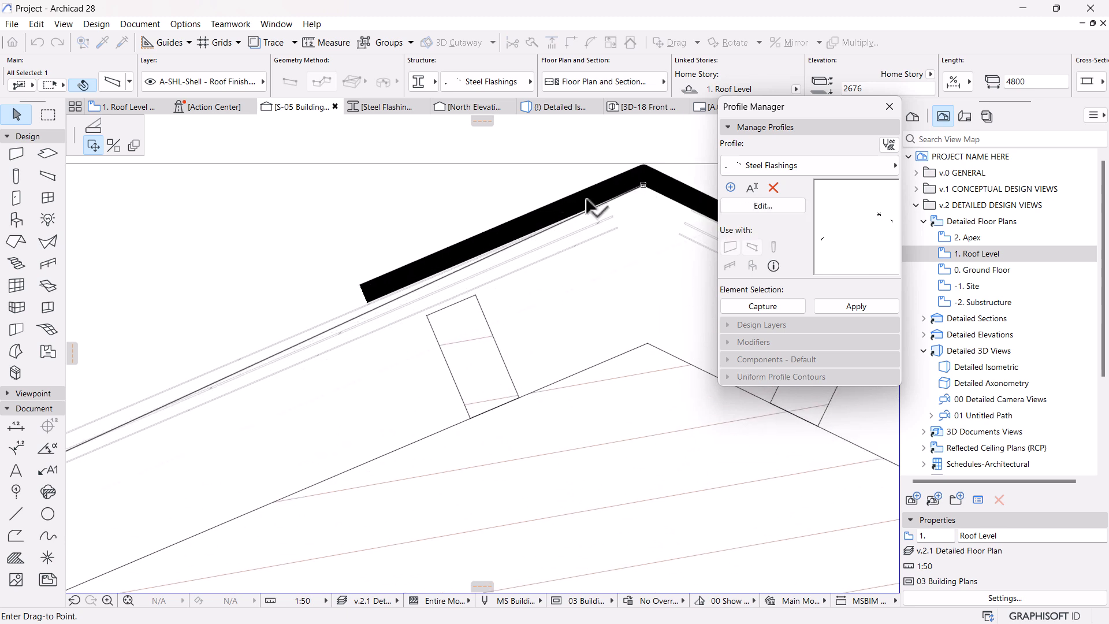
left_click(469, 199)
scroll(469, 199, "down", 5)
scroll(469, 199, "down", 3)
key("Escape")
scroll(566, 268, "down", 2)
scroll(257, 332, "up", 12)
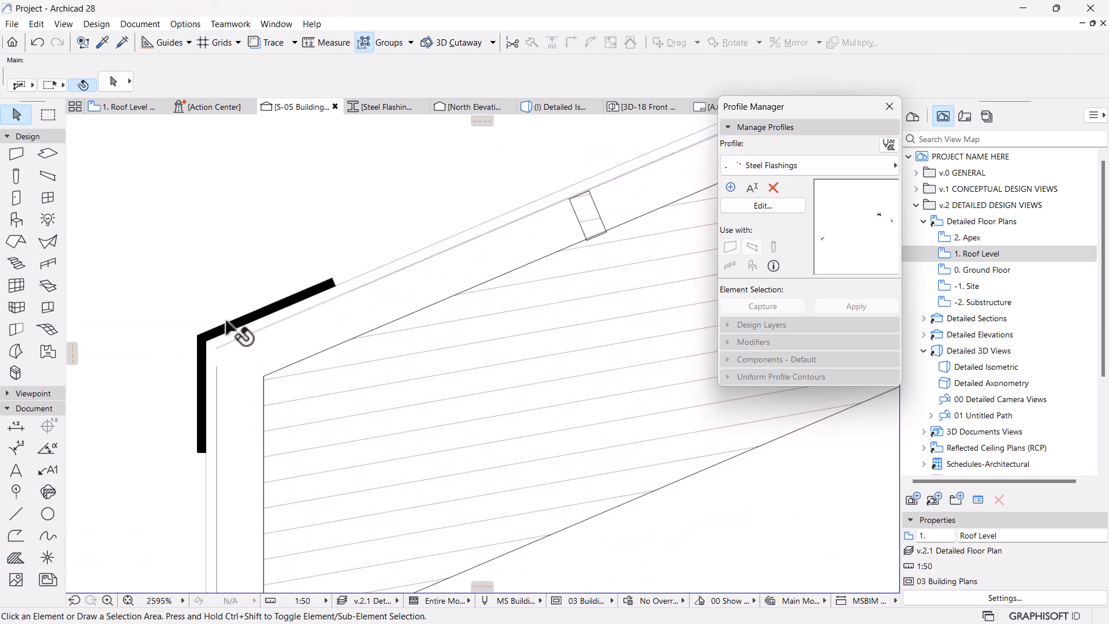
scroll(246, 335, "down", 4)
Select all three original flashing fills in the section and delete them, leaving the Steel Flashings beam in place.
left_click(16, 558)
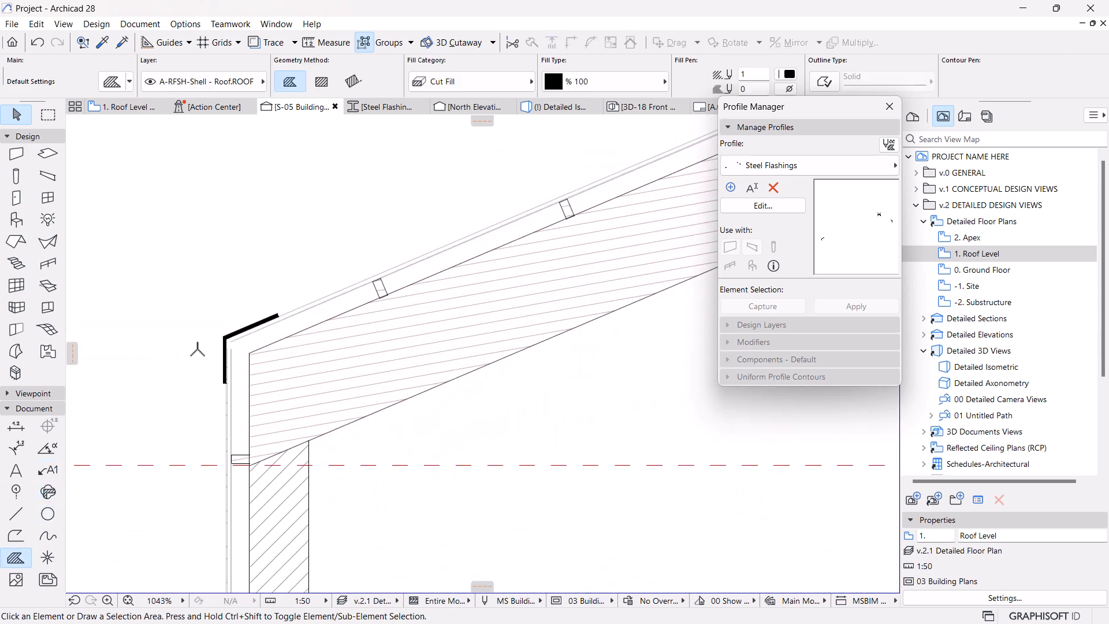
key("ctrl+a")
scroll(322, 277, "down", 7)
scroll(399, 233, "down", 1)
middle_click_drag(399, 233, 387, 293)
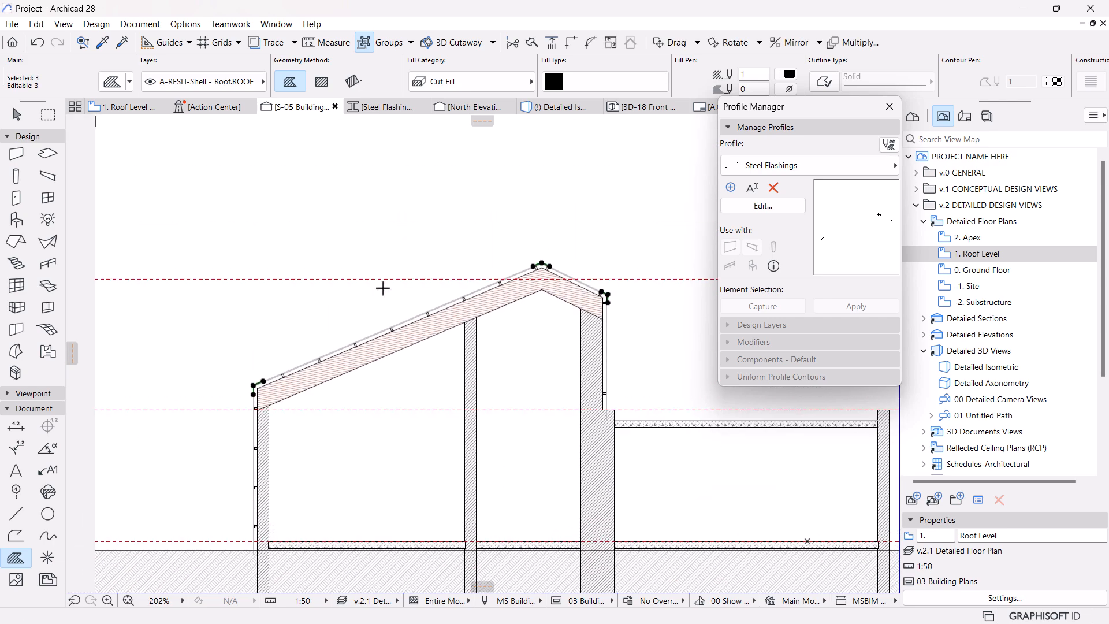
key("Escape")
scroll(535, 237, "up", 9)
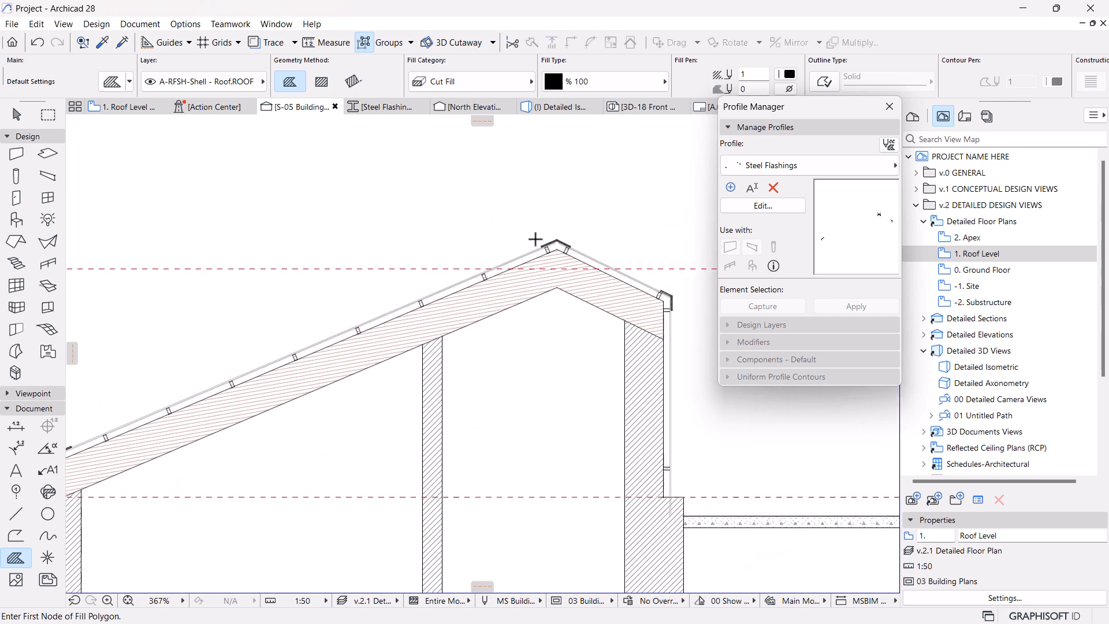
scroll(386, 222, "down", 3)
scroll(547, 268, "up", 6)
scroll(575, 307, "down", 11)
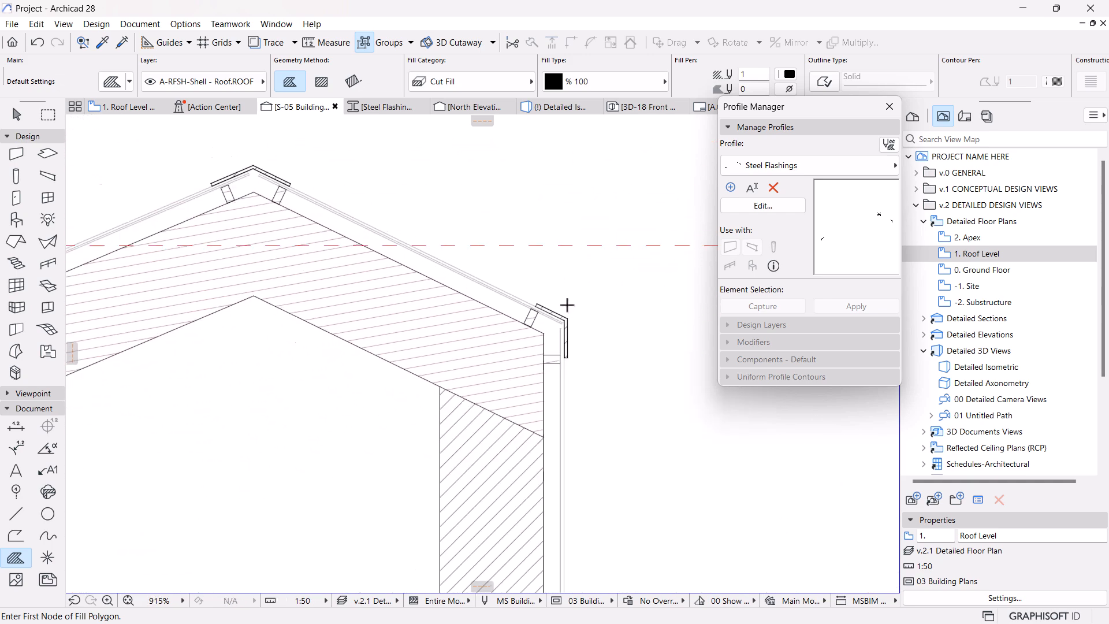
Check the flashing beam's fit at both eaves in the section and close the Profile Manager with its Steel Flashings editor.
scroll(289, 345, "up", 8)
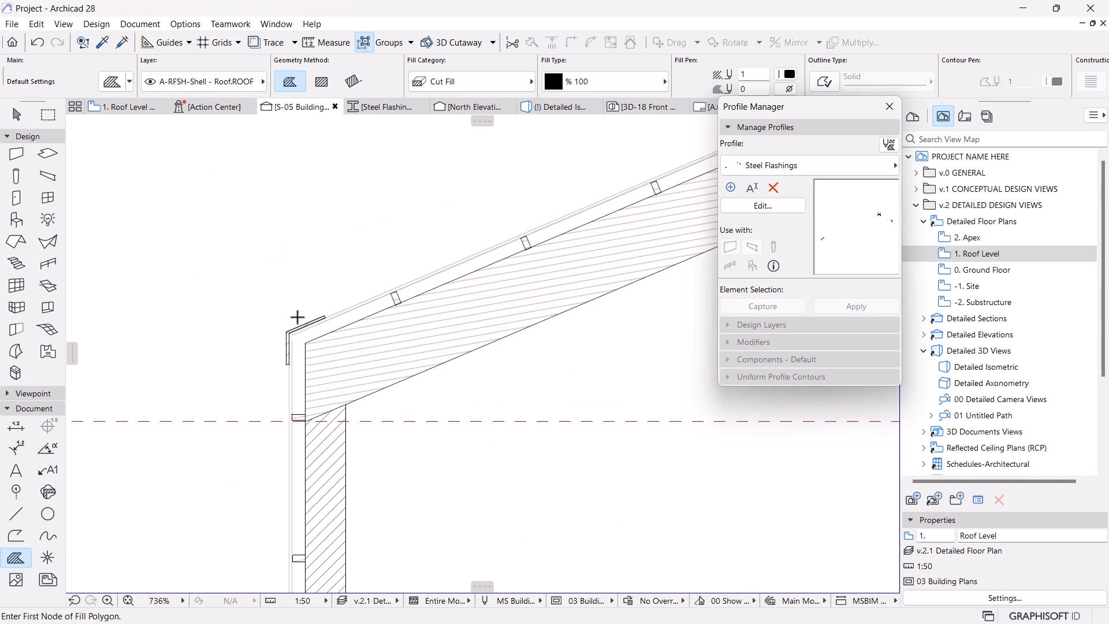
left_click(889, 107)
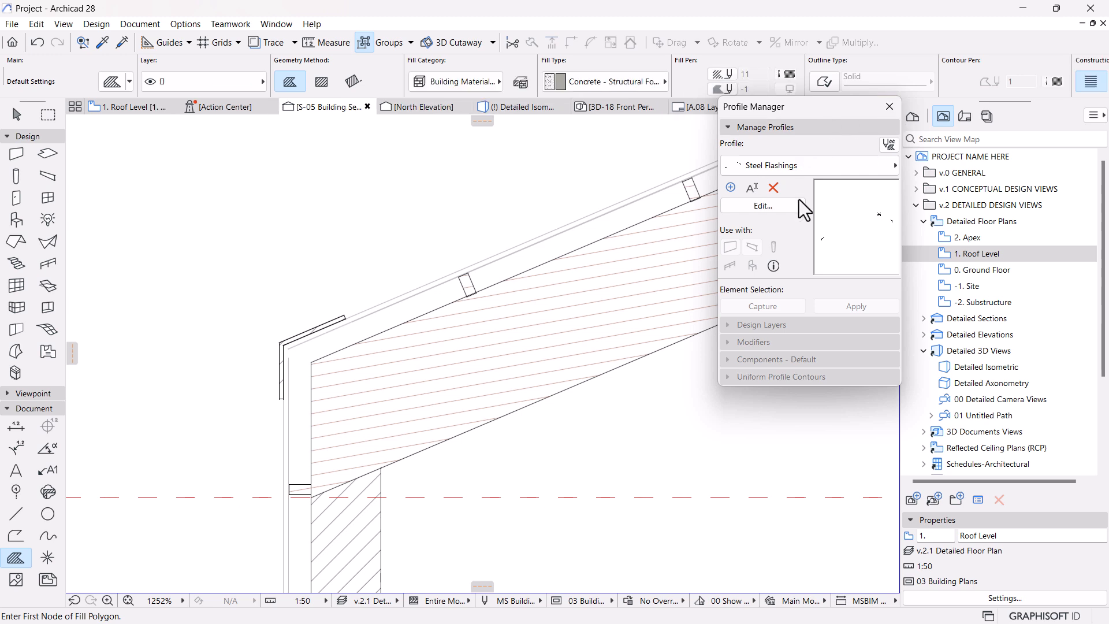
scroll(269, 312, "down", 7)
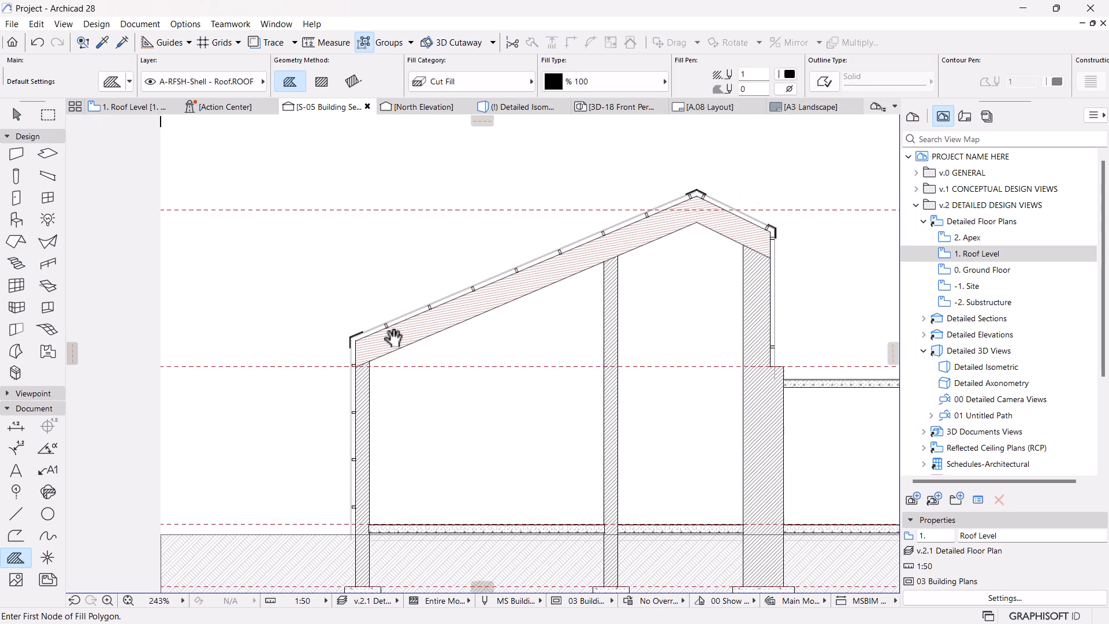
Open the Detailed Isometric 3D view and examine the roof flashings, focusing on the notch along the lower eave flashing.
left_click(521, 110)
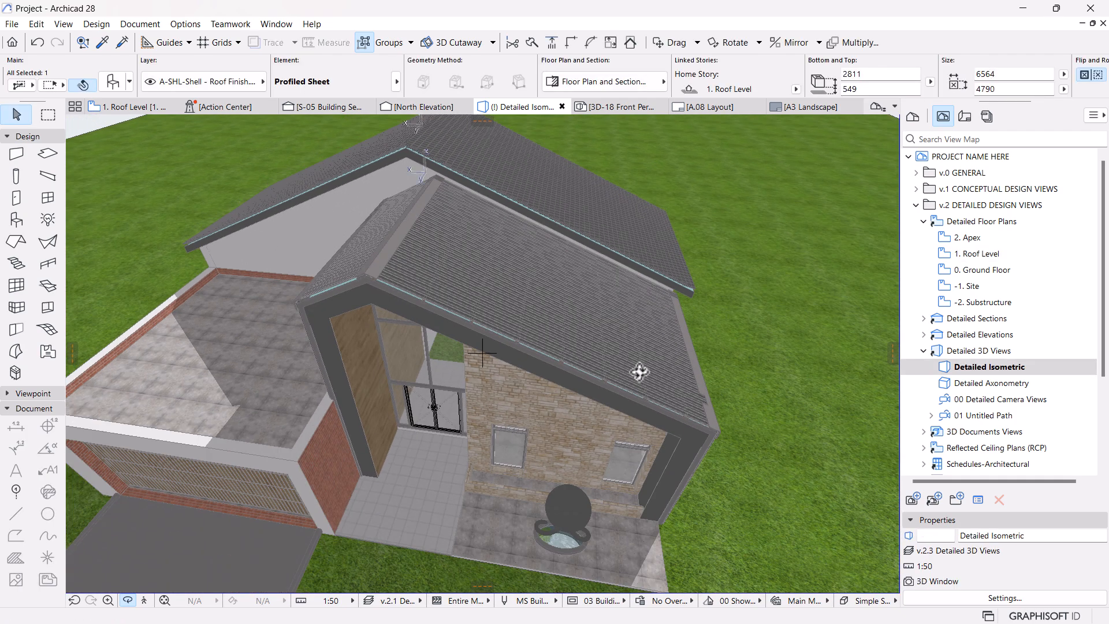
left_click_drag(639, 372, 751, 347)
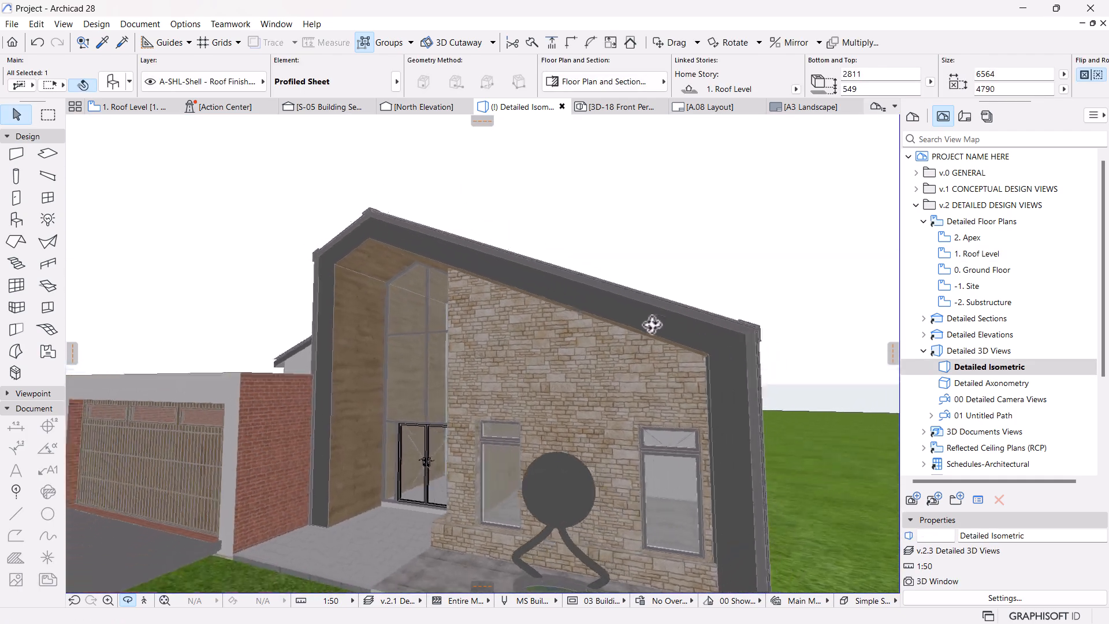
left_click_drag(352, 344, 461, 362)
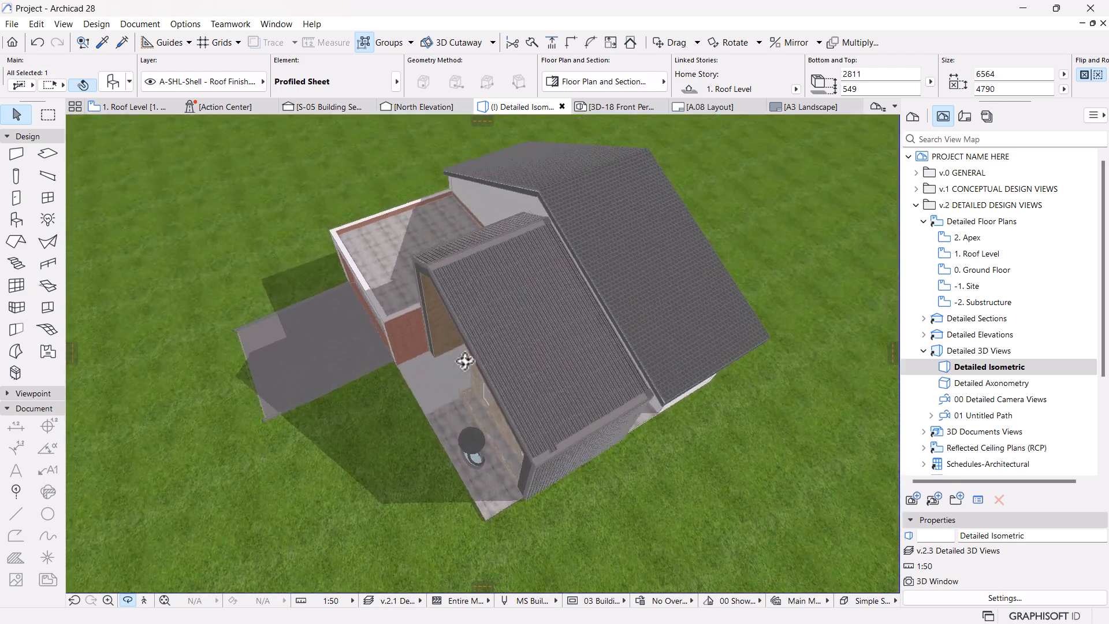
scroll(552, 460, "up", 10)
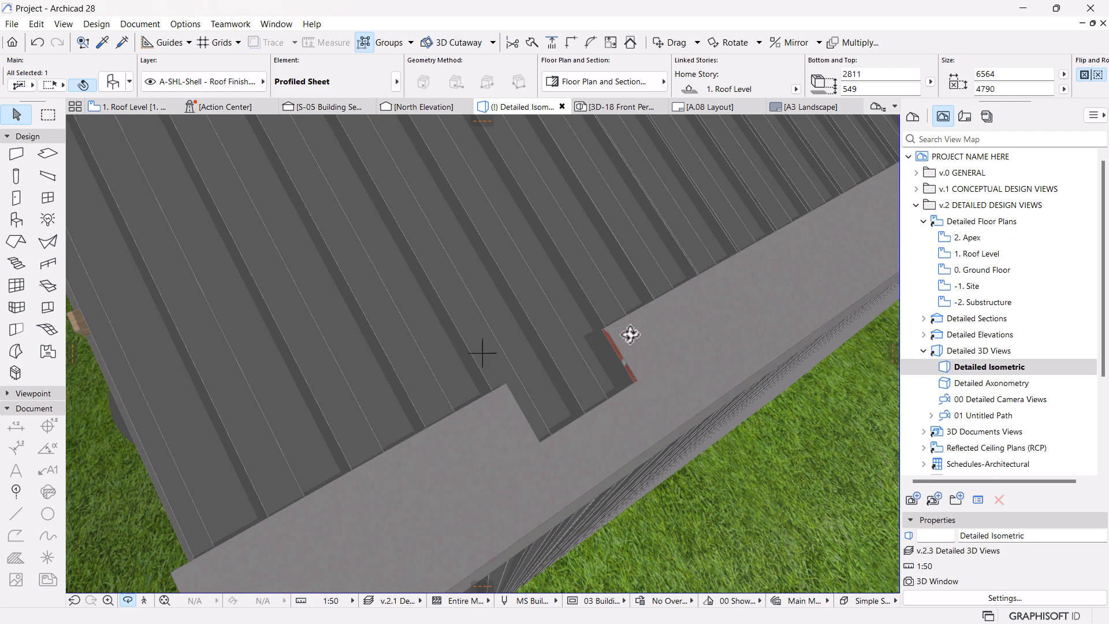
left_click_drag(519, 417, 475, 366)
scroll(476, 367, "down", 5)
left_click_drag(606, 363, 613, 385)
scroll(513, 347, "up", 8)
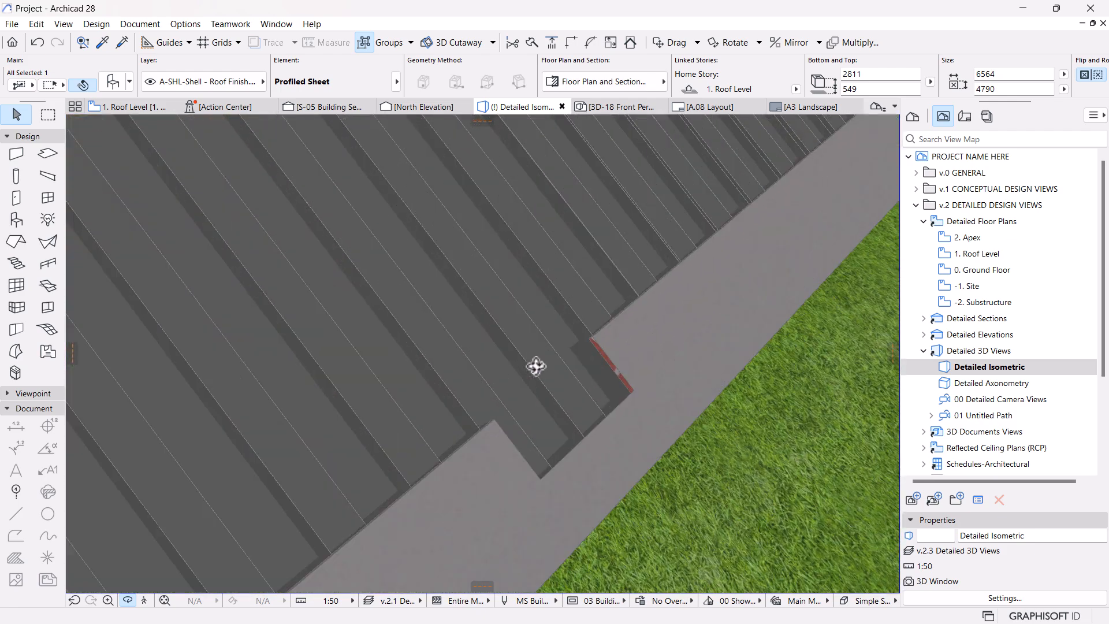
Inspect the front corner of the low side wall in 3D, where the vertical trim meets the profiled cladding.
left_click_drag(535, 364, 545, 416)
scroll(545, 416, "down", 8)
left_click_drag(448, 442, 485, 384)
scroll(376, 265, "down", 5)
scroll(485, 384, "up", 5)
left_click_drag(516, 480, 507, 432)
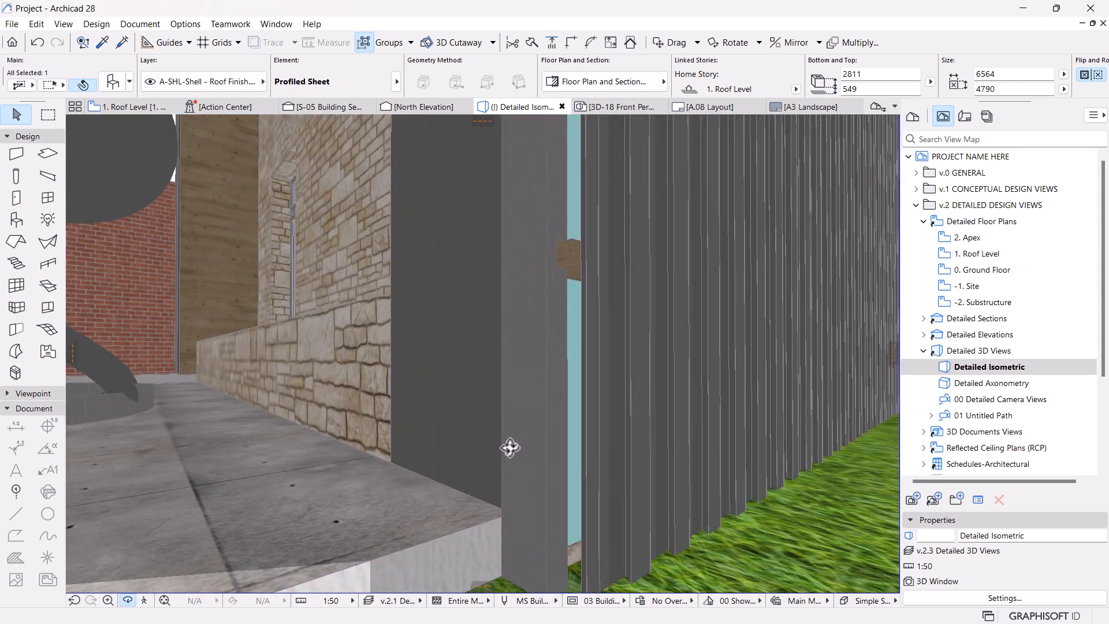
Examine the steel column and roof edge at the clad corner of the building in the 3D view.
left_click(534, 402)
scroll(536, 462, "down", 5)
scroll(538, 268, "up", 6)
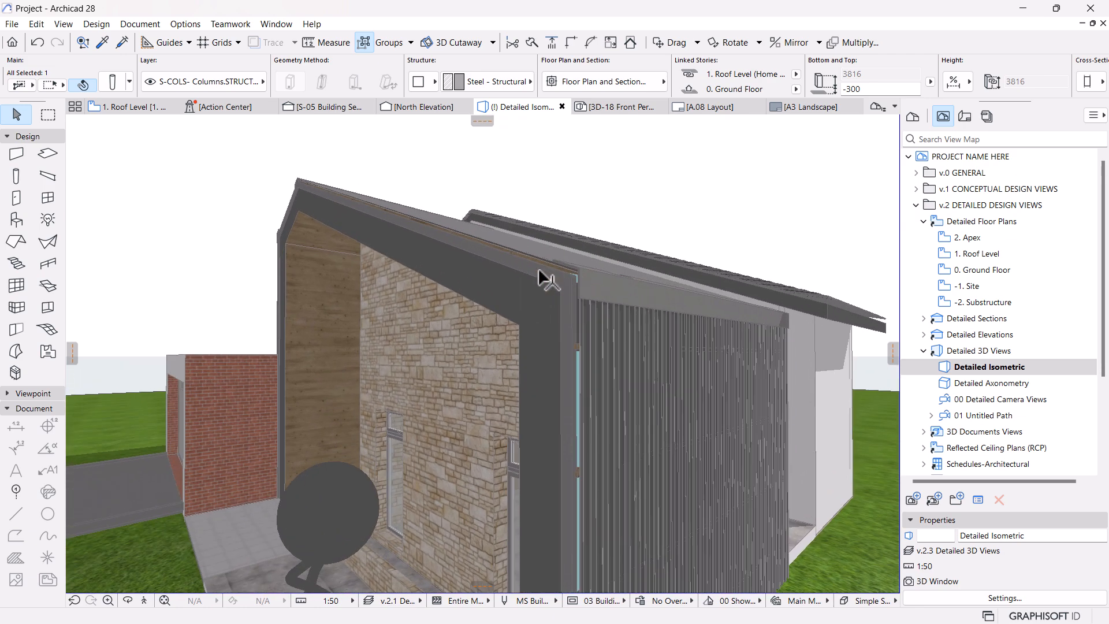
left_click(539, 276, "shift")
scroll(539, 243, "down", 2)
middle_click_drag(538, 243, 468, 500, "shift")
key("Escape")
scroll(650, 434, "down", 3)
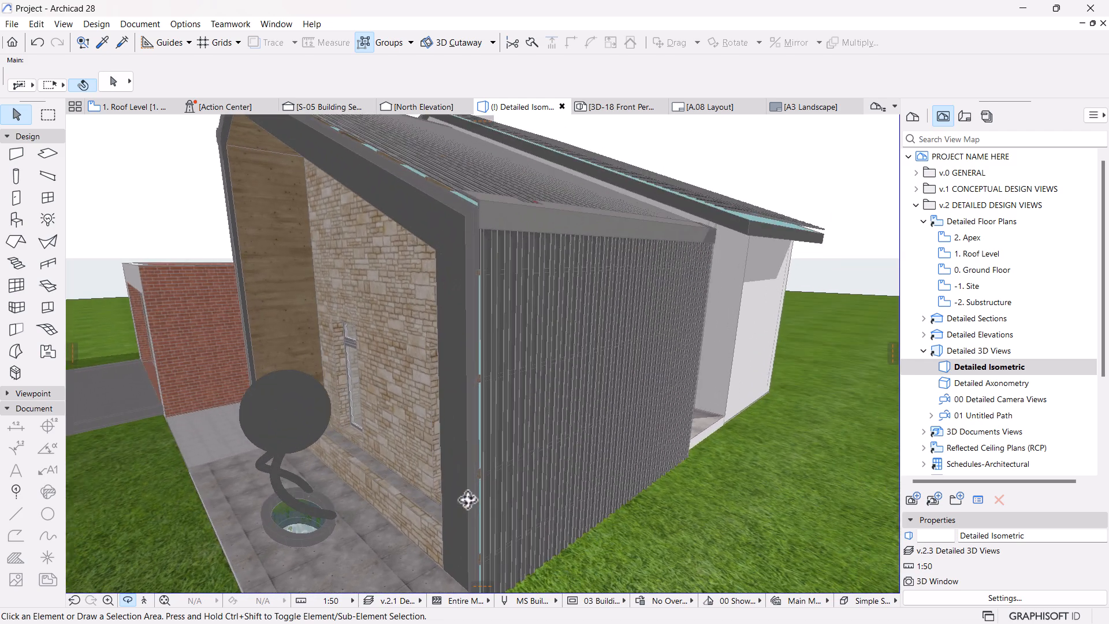
middle_click_drag(479, 343, 418, 200, "shift")
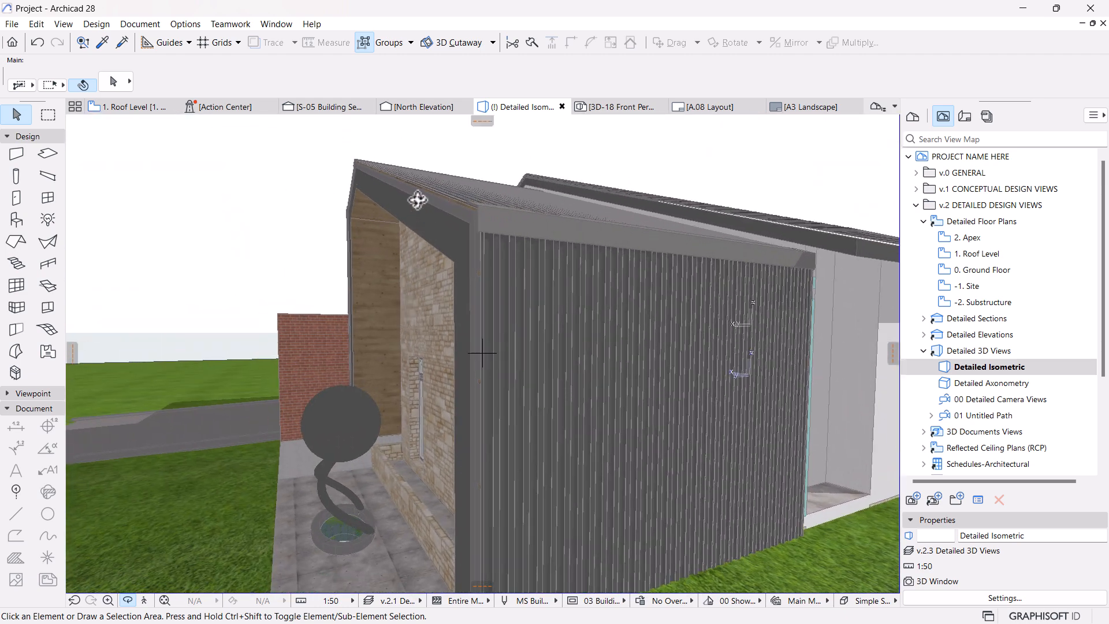
Check the S-05 section, and locate the S-06 section marker on the Roof Level plan.
left_click(326, 106)
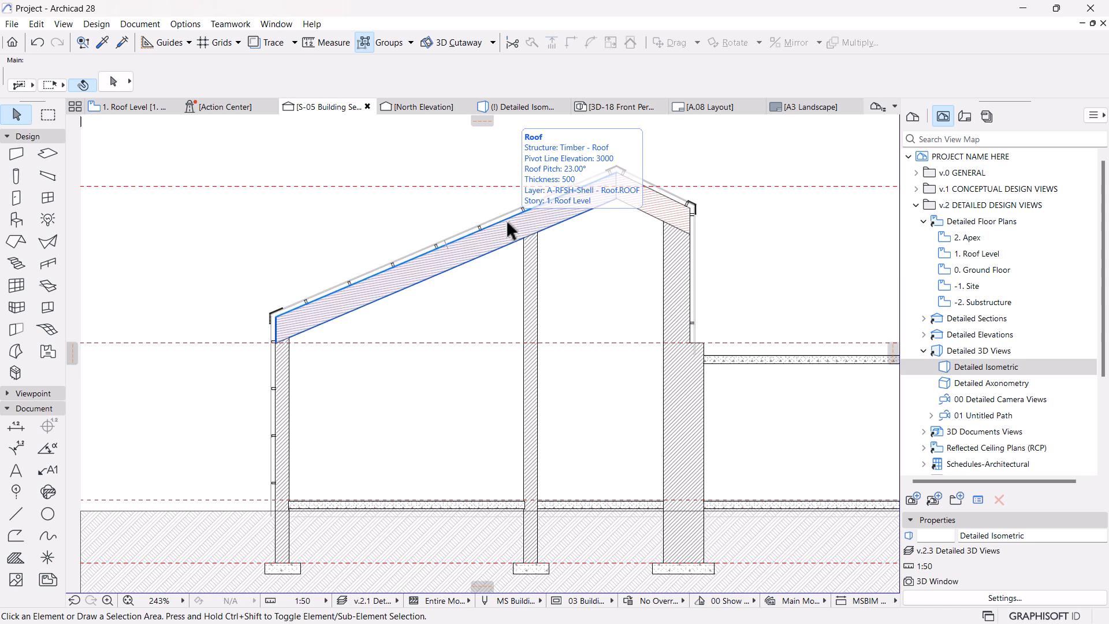
left_click(141, 109)
left_click(538, 220)
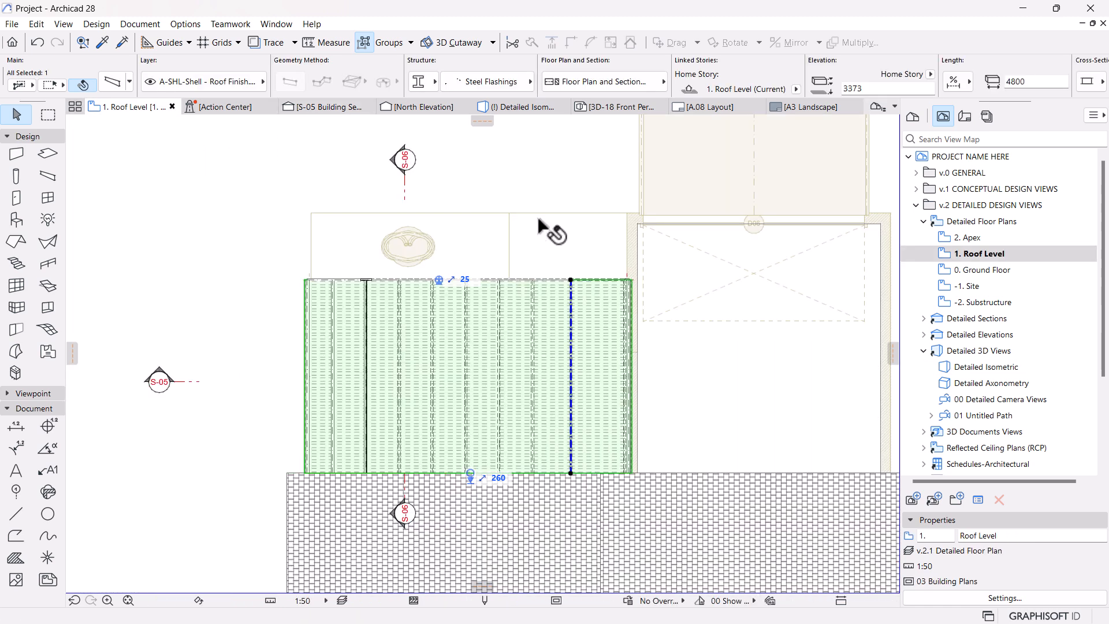
scroll(551, 230, "down", 2)
left_click(472, 193)
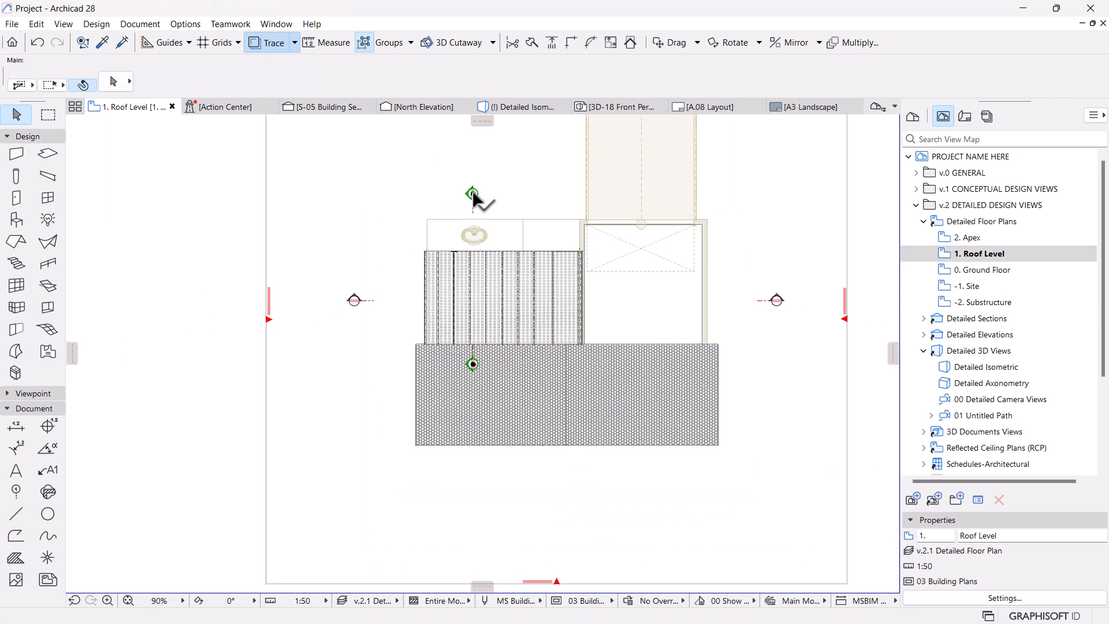
right_click(341, 182)
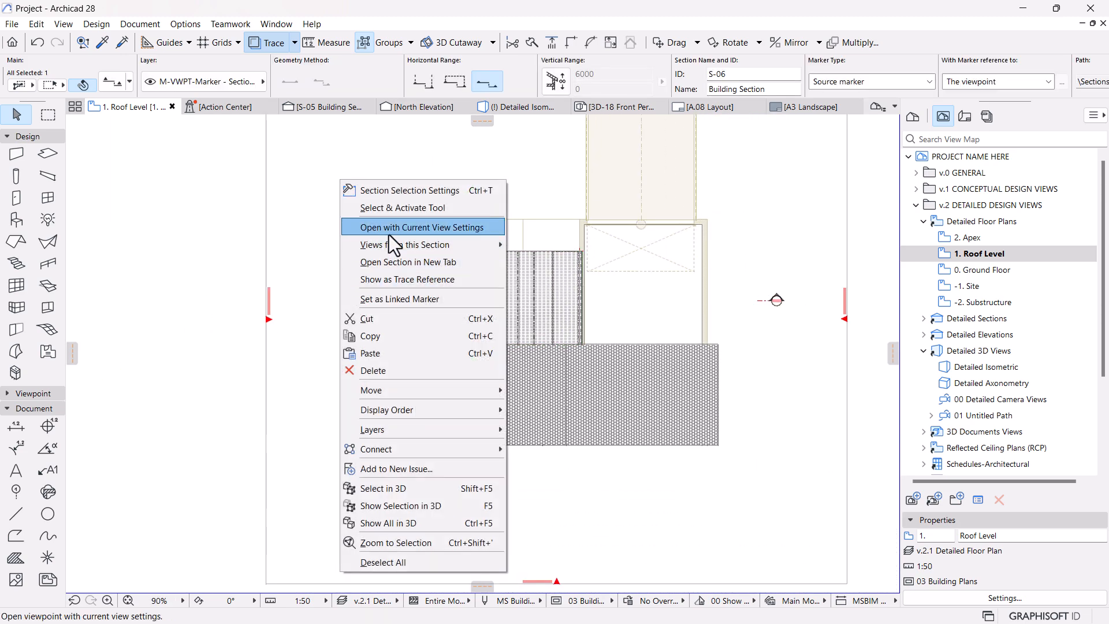
left_click(383, 207)
Return to the S-05 building section and examine its cut walls, slabs and roof.
left_click(338, 108)
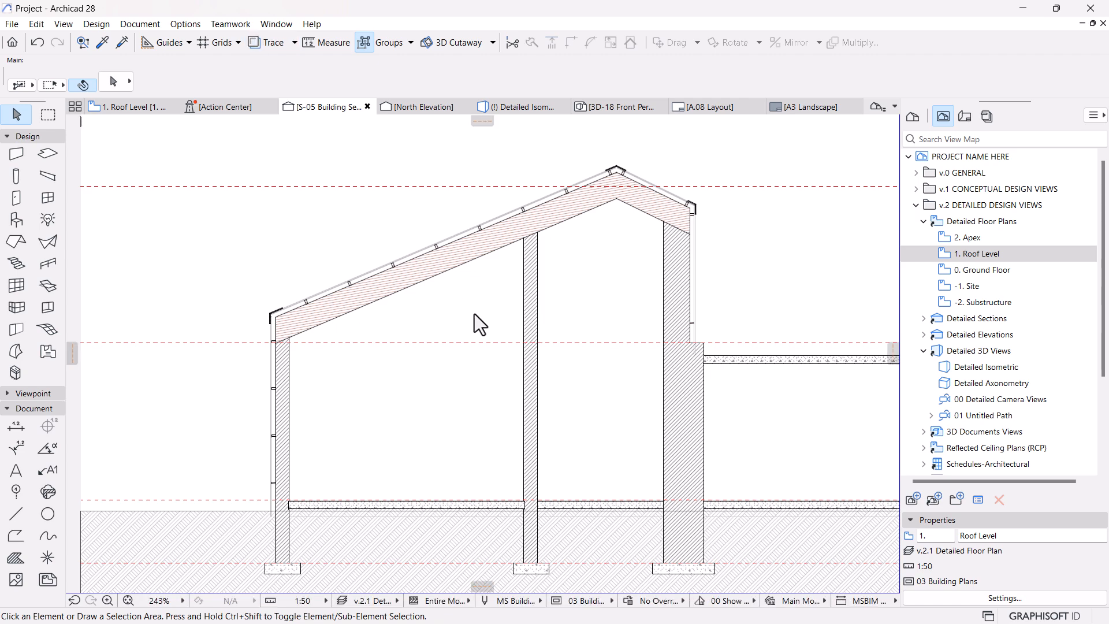
scroll(480, 370, "down", 2)
middle_click_drag(484, 384, 468, 356)
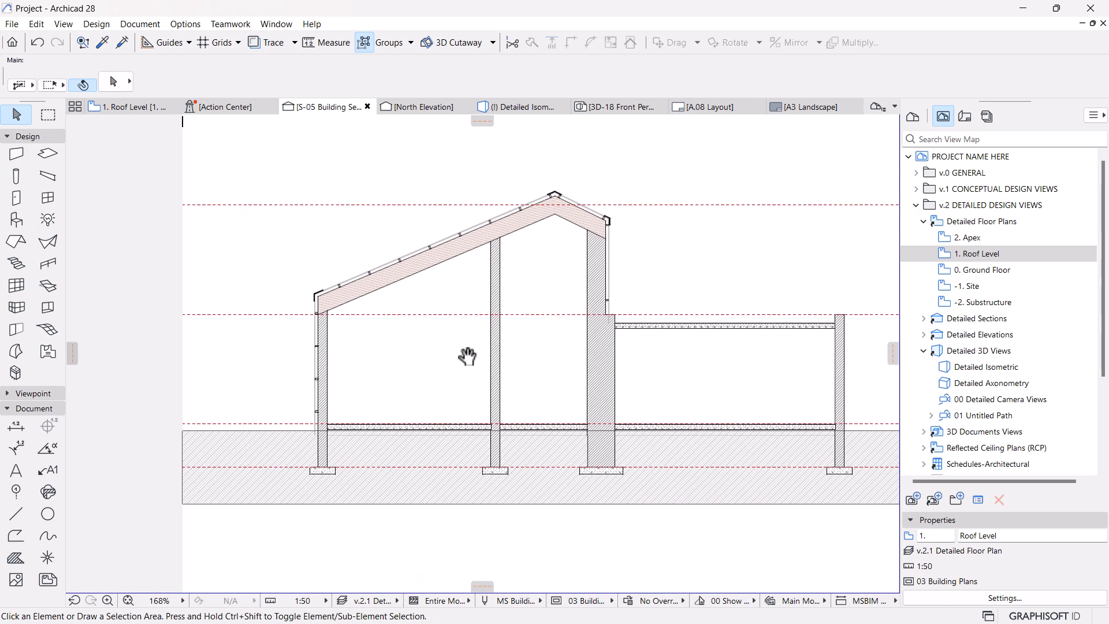
scroll(512, 413, "up", 1)
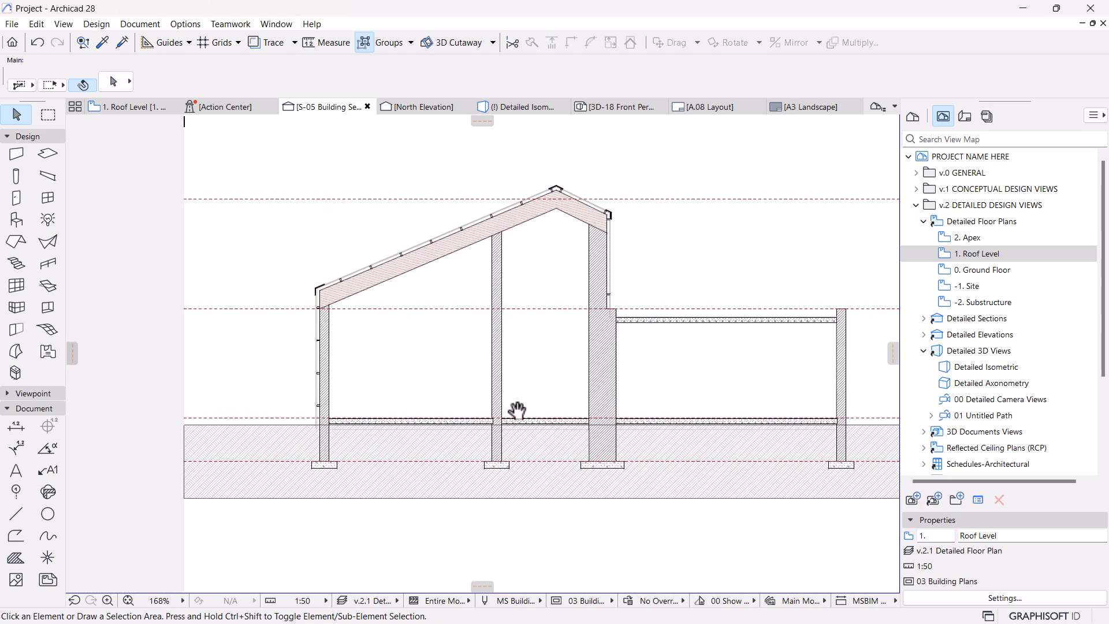
scroll(617, 388, "up", 1)
scroll(454, 347, "down", 2)
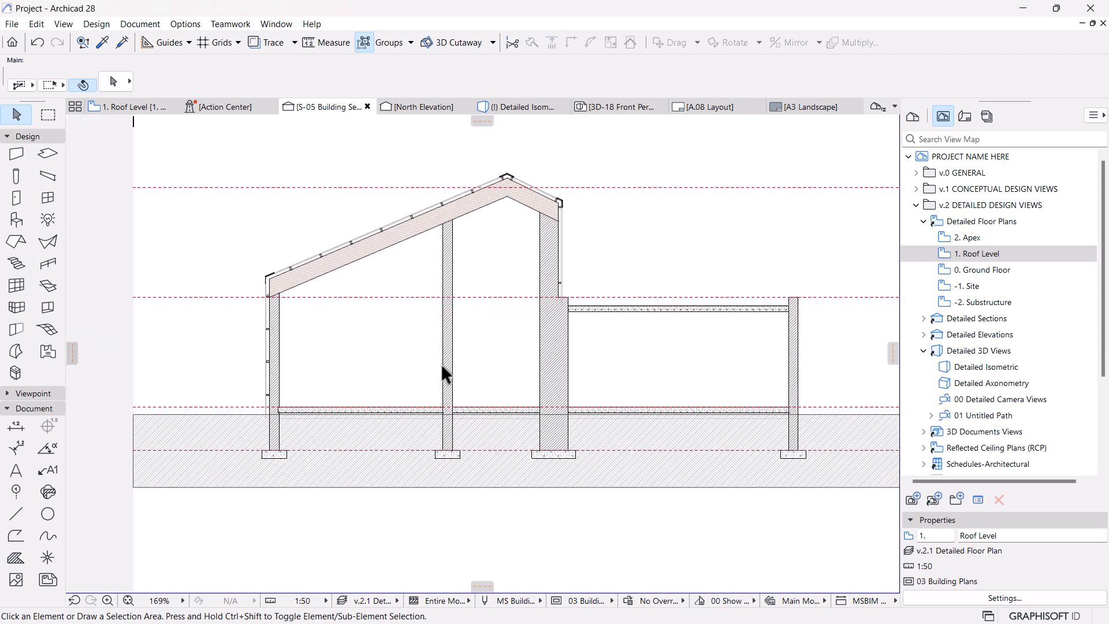
middle_click_drag(444, 371, 444, 386)
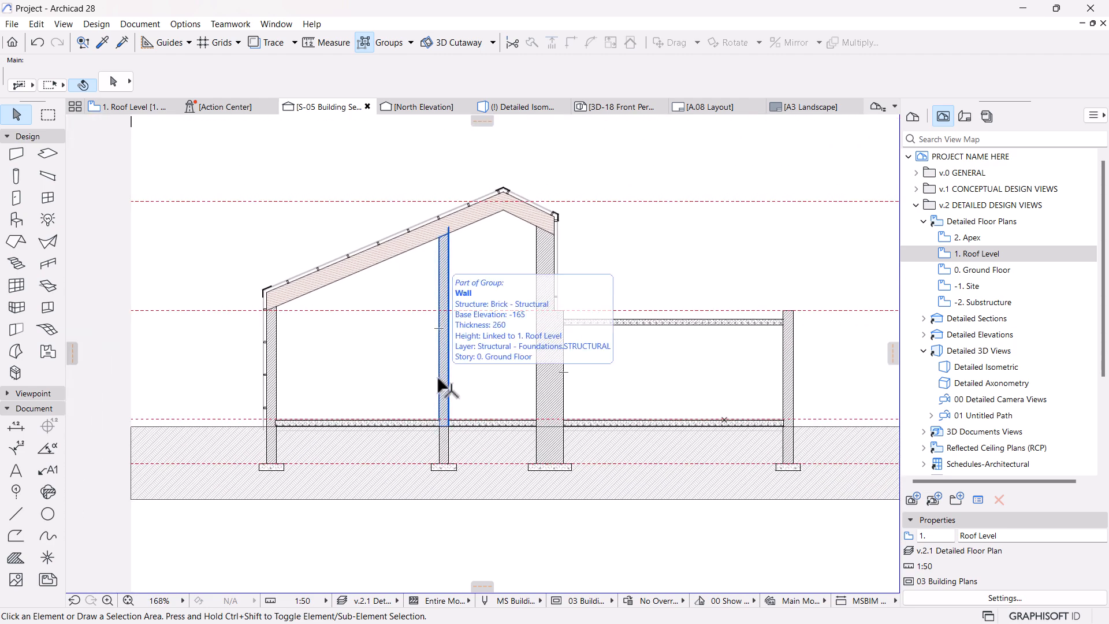
left_click(498, 374)
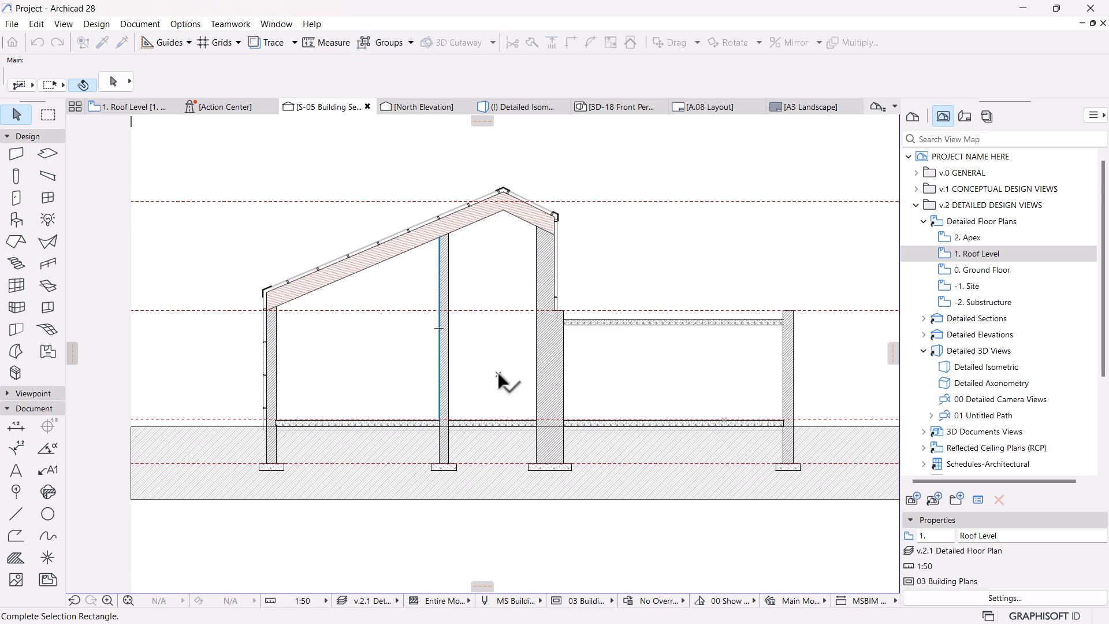
key("Escape")
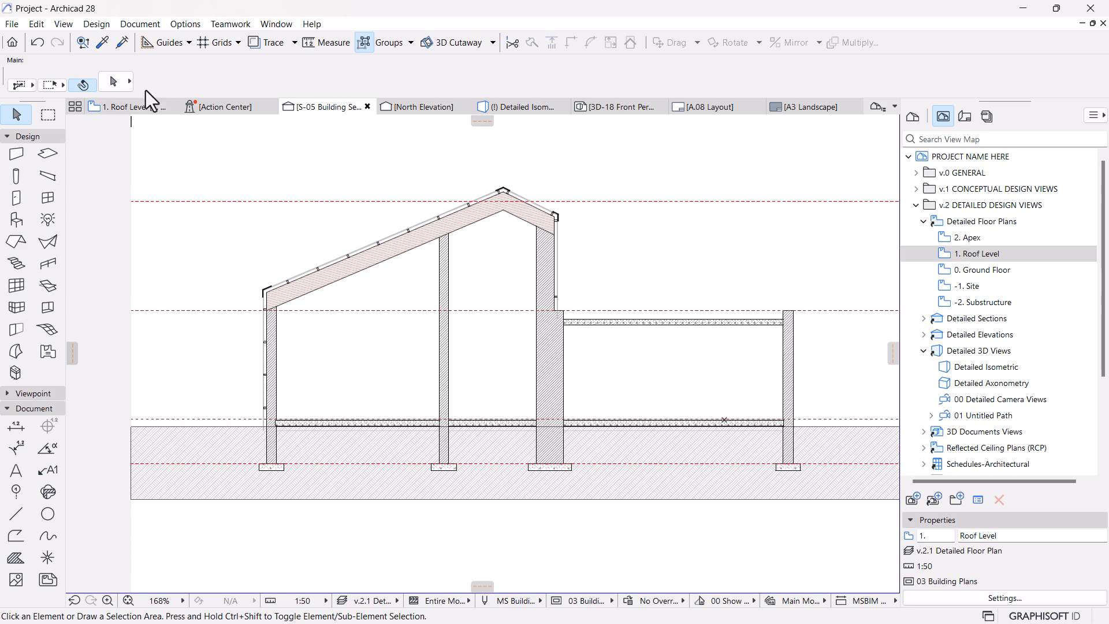
On the 0. Ground Floor plan, set the S-05 section marker's horizontal range to limited.
left_click(139, 103)
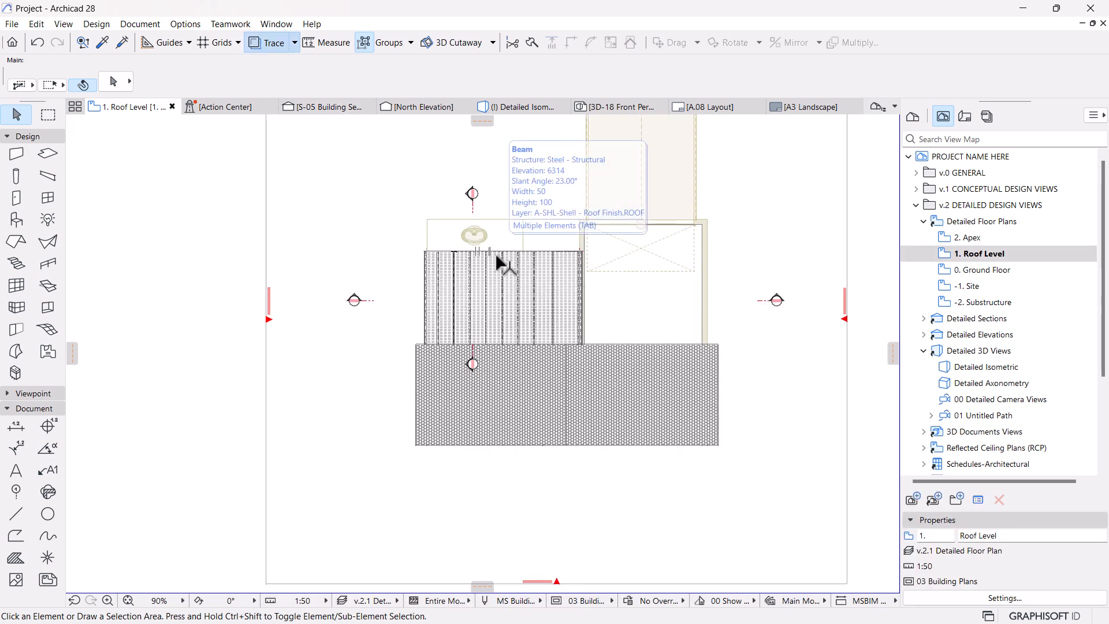
double_click(965, 271)
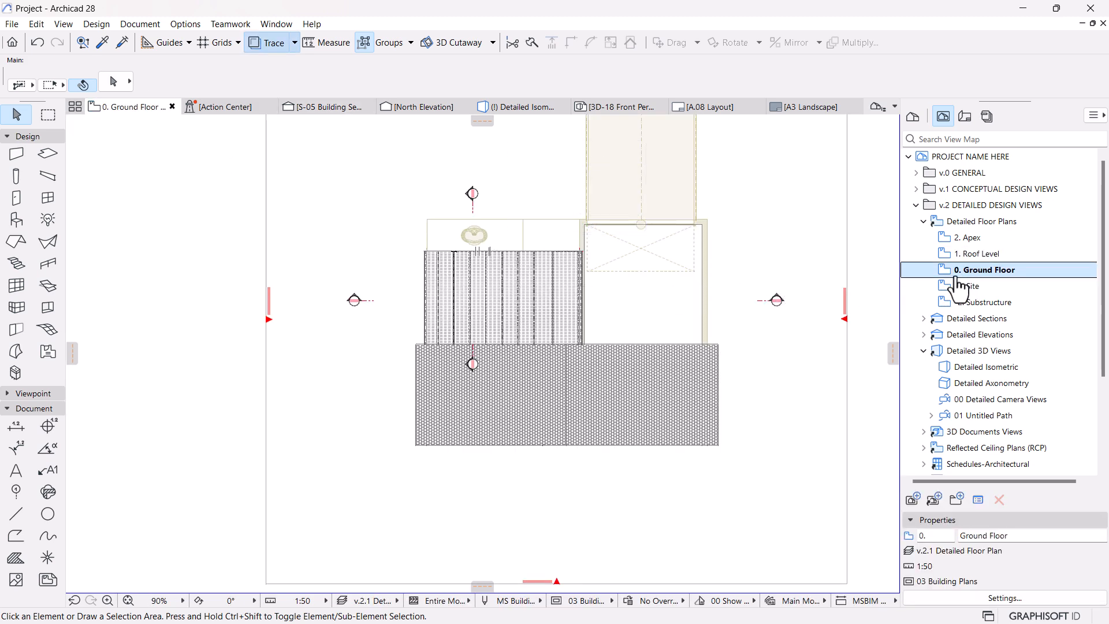
left_click(774, 301)
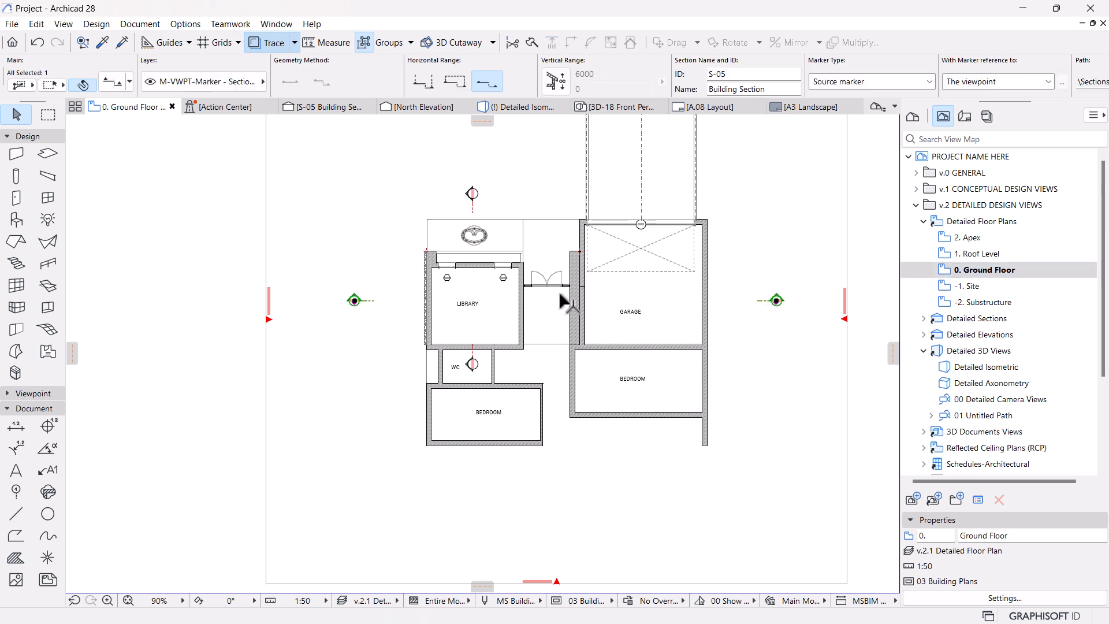
middle_click_drag(540, 235, 498, 285)
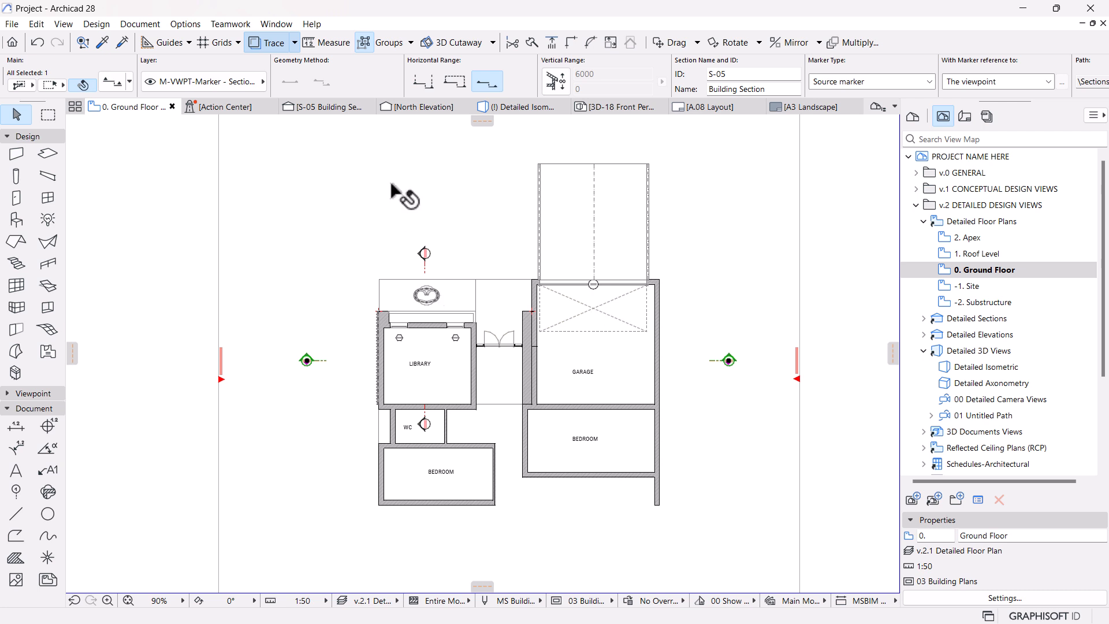
left_click(446, 82)
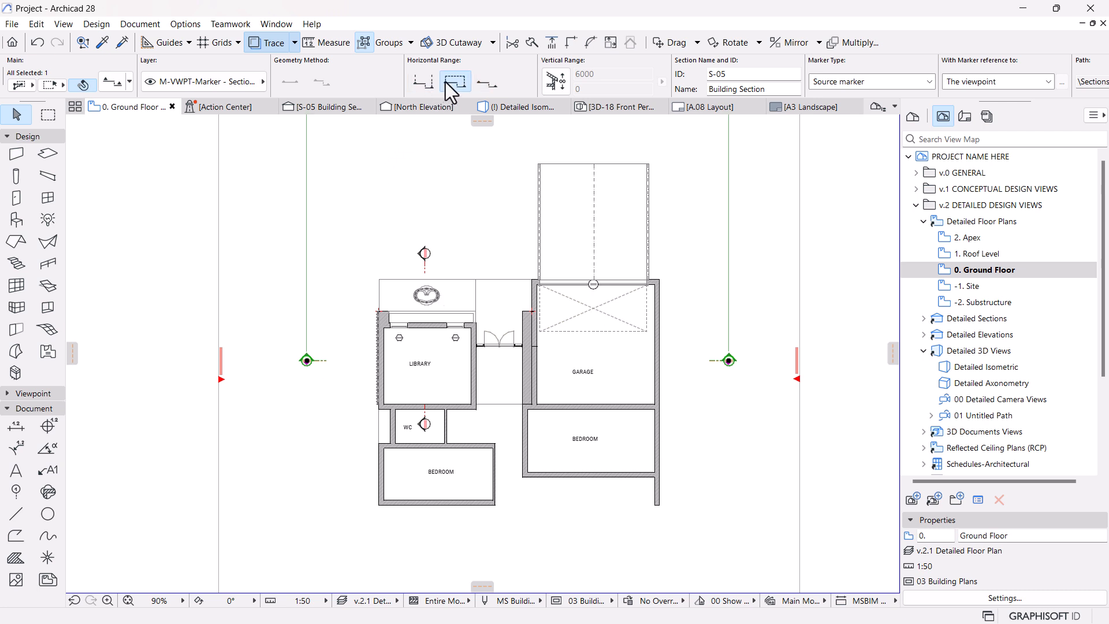
Inspect the S-05 building section for the elements beyond the cut line, including the entrance and garage door.
left_click(317, 107)
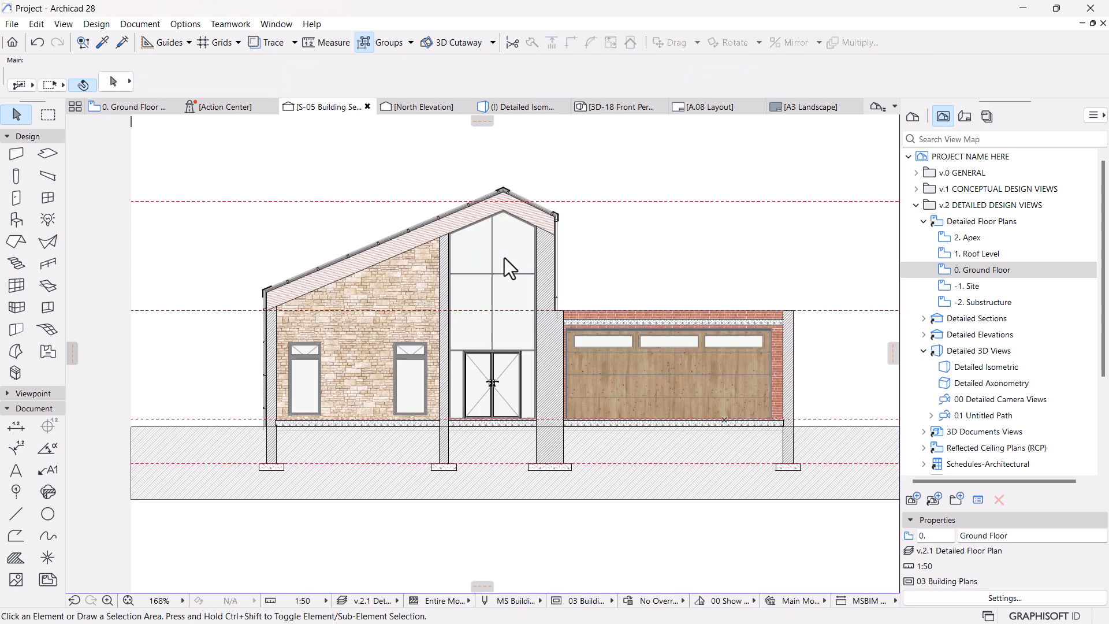
left_click(136, 109)
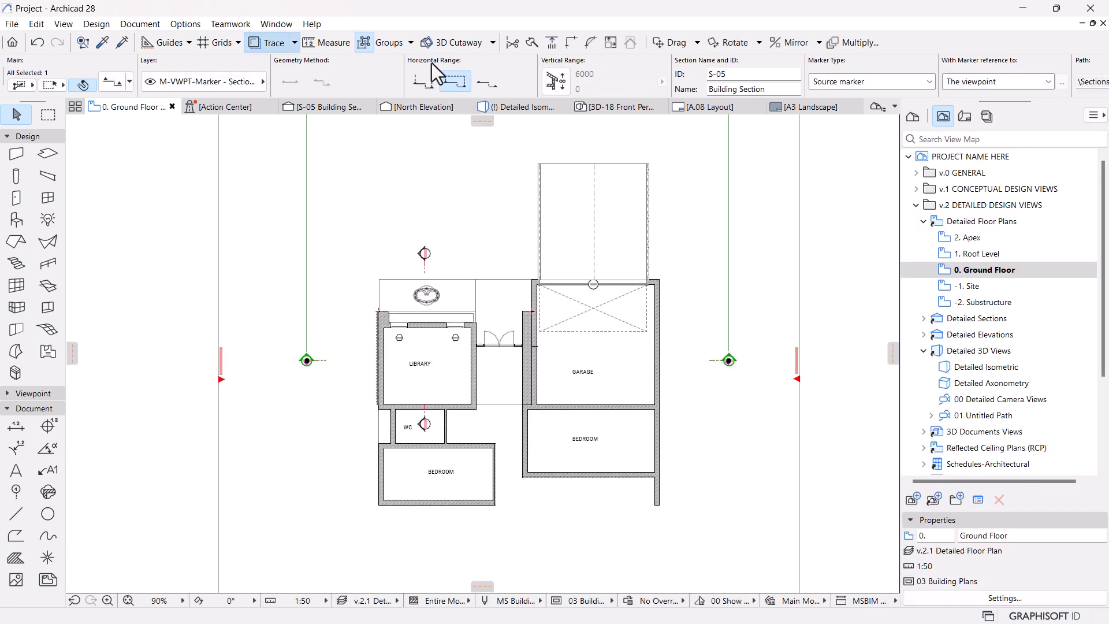
left_click(331, 112)
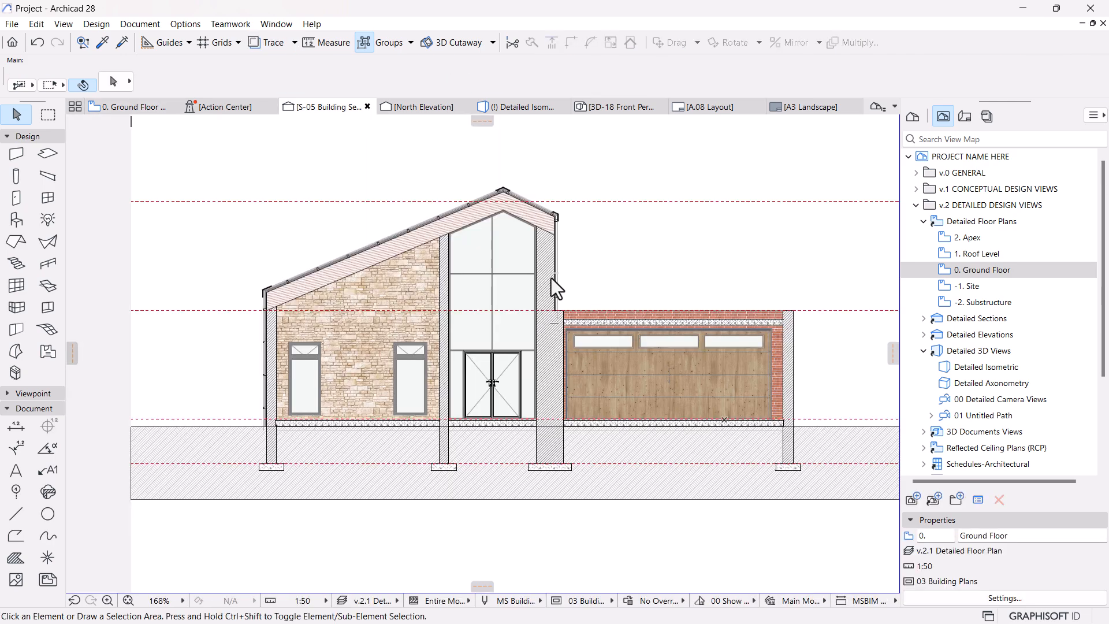
scroll(641, 370, "up", 2)
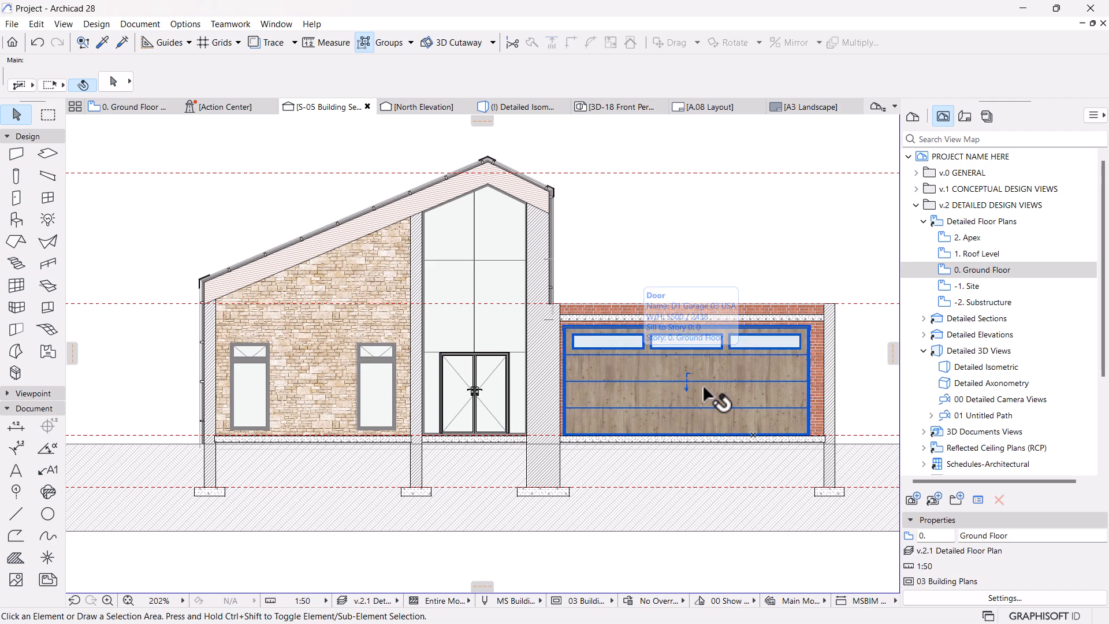
middle_click_drag(702, 396, 643, 379)
scroll(649, 376, "down", 2)
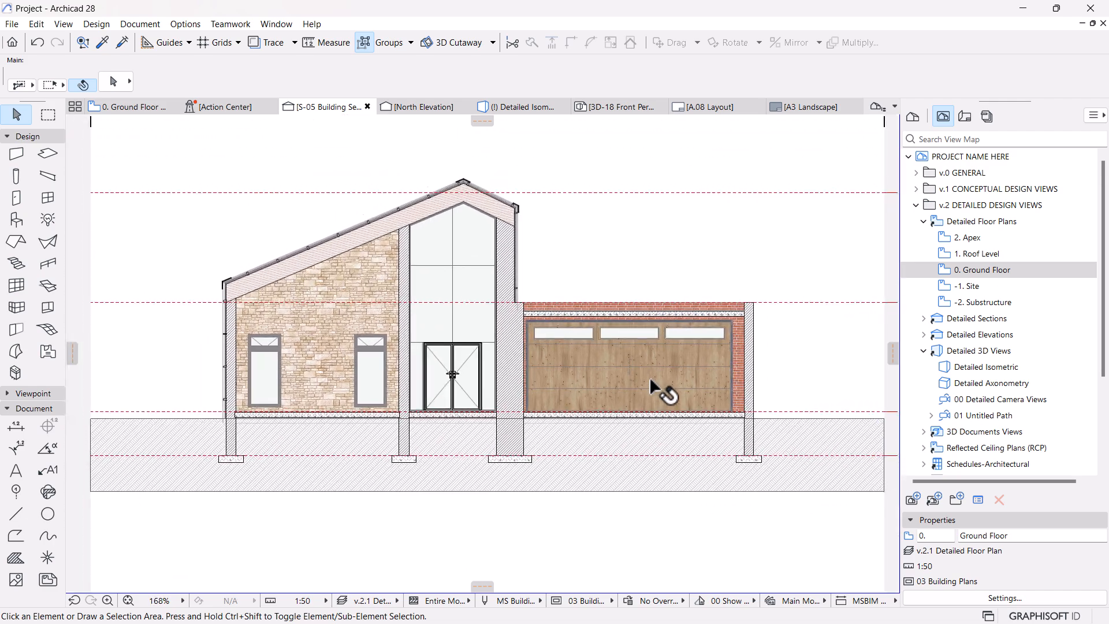
mouse_move(693, 386)
middle_mouse_down()
mouse_move(708, 406)
mouse_move(692, 379)
middle_mouse_up()
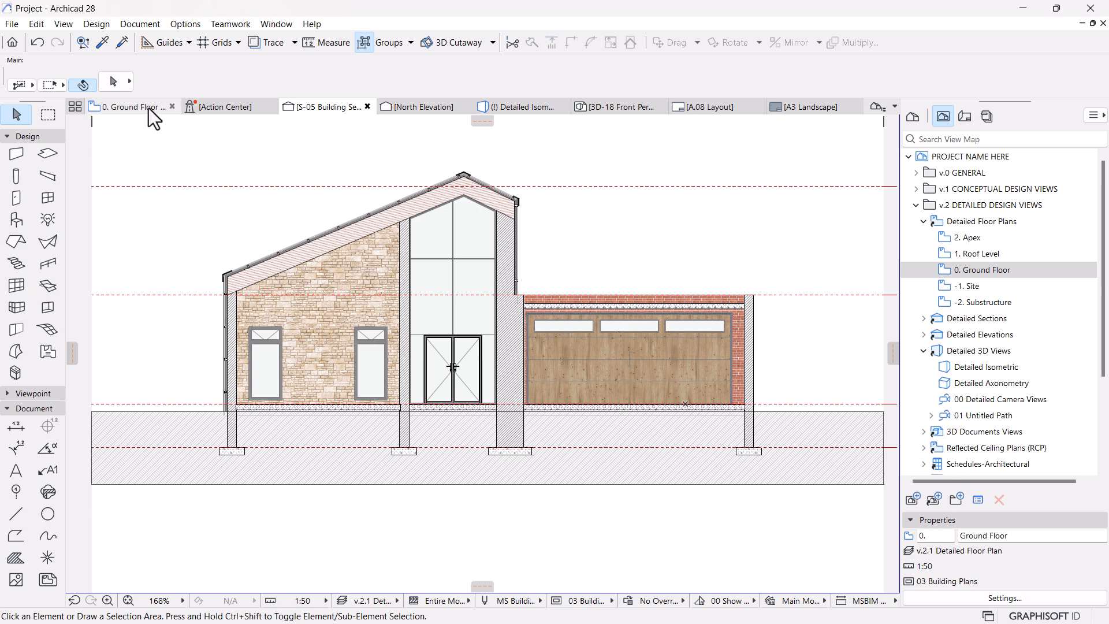
Open the S-05 Building Section view from the Detailed Sections group of the detailed design views.
mouse_move(148, 109)
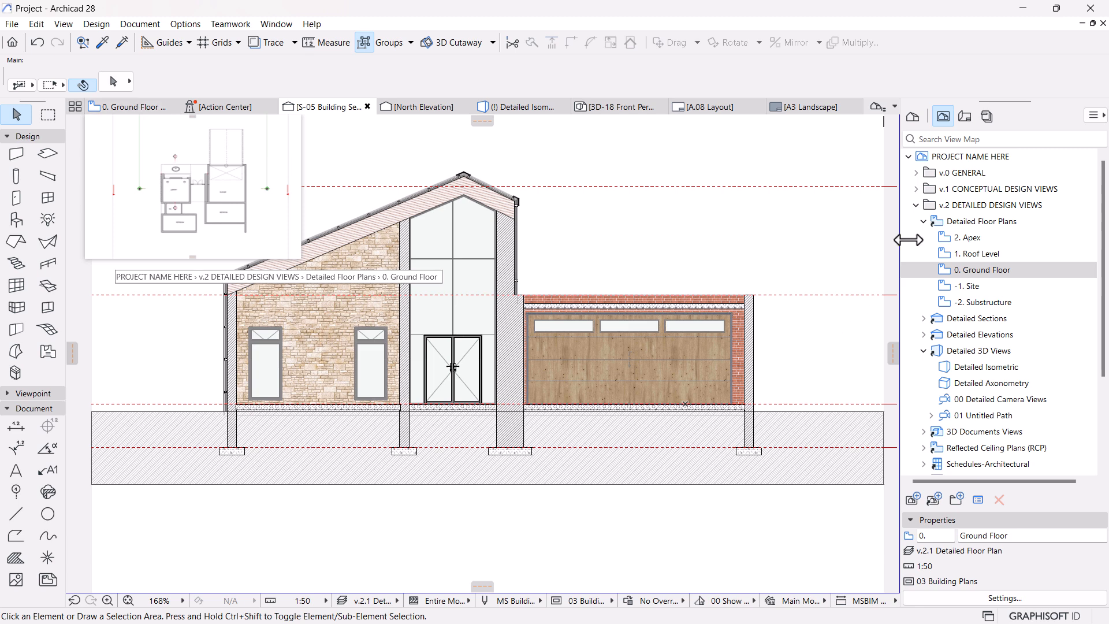
left_click(922, 350)
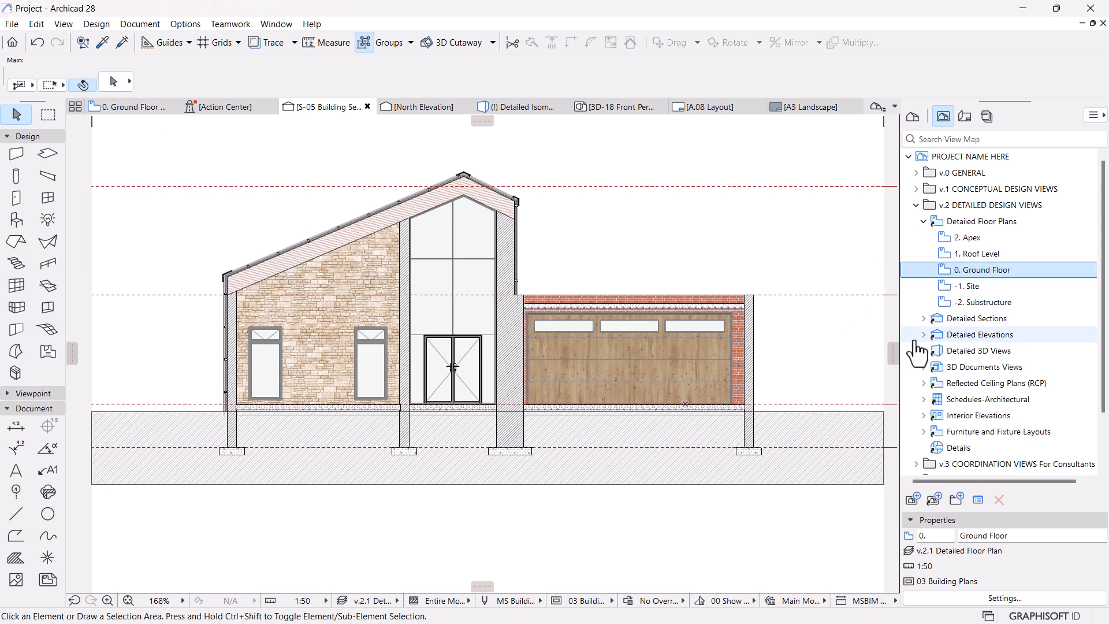
left_click(924, 318)
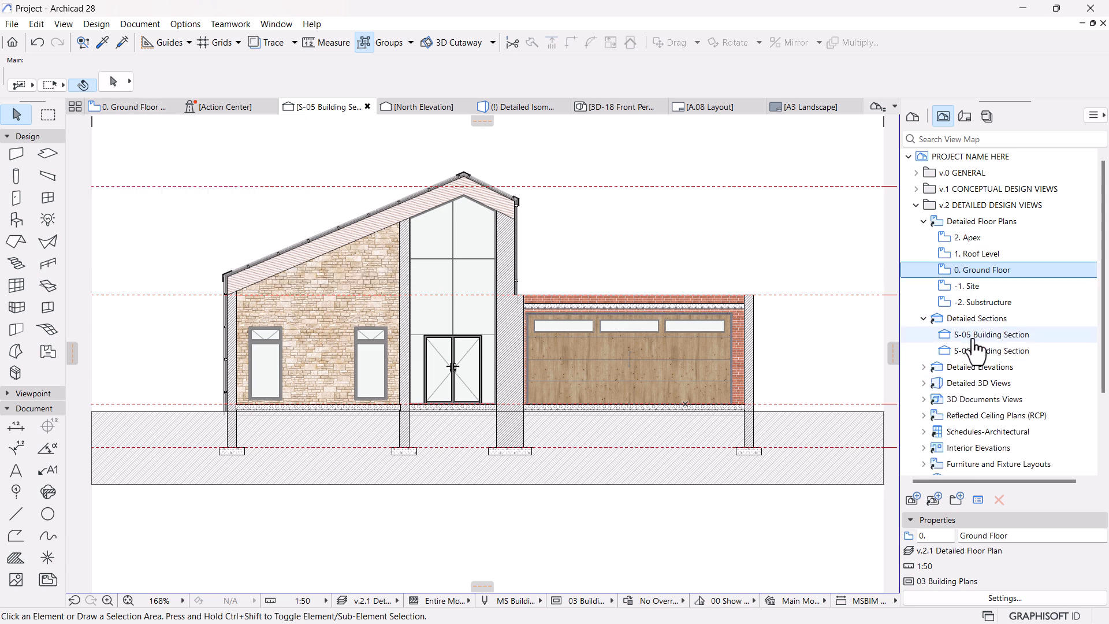
left_click(974, 341)
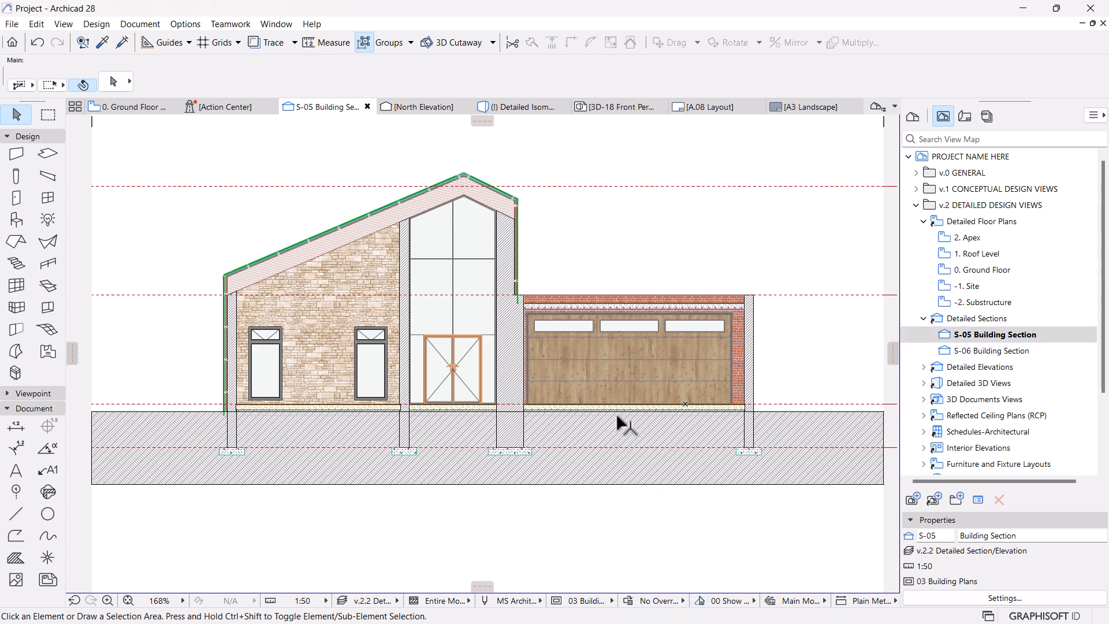
right_click(994, 335)
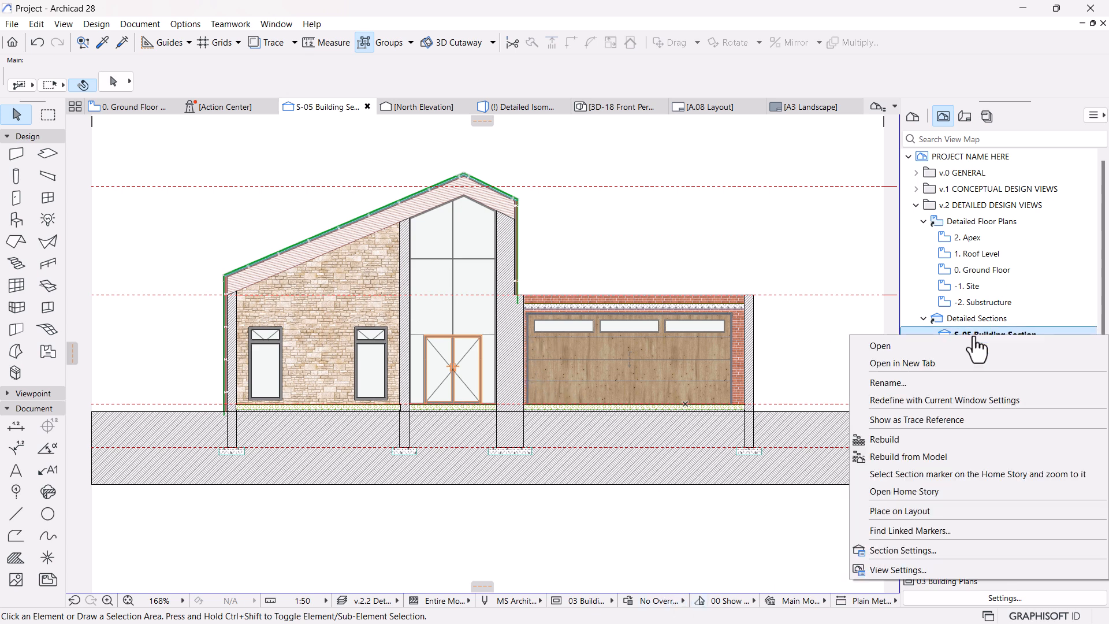
left_click(894, 551)
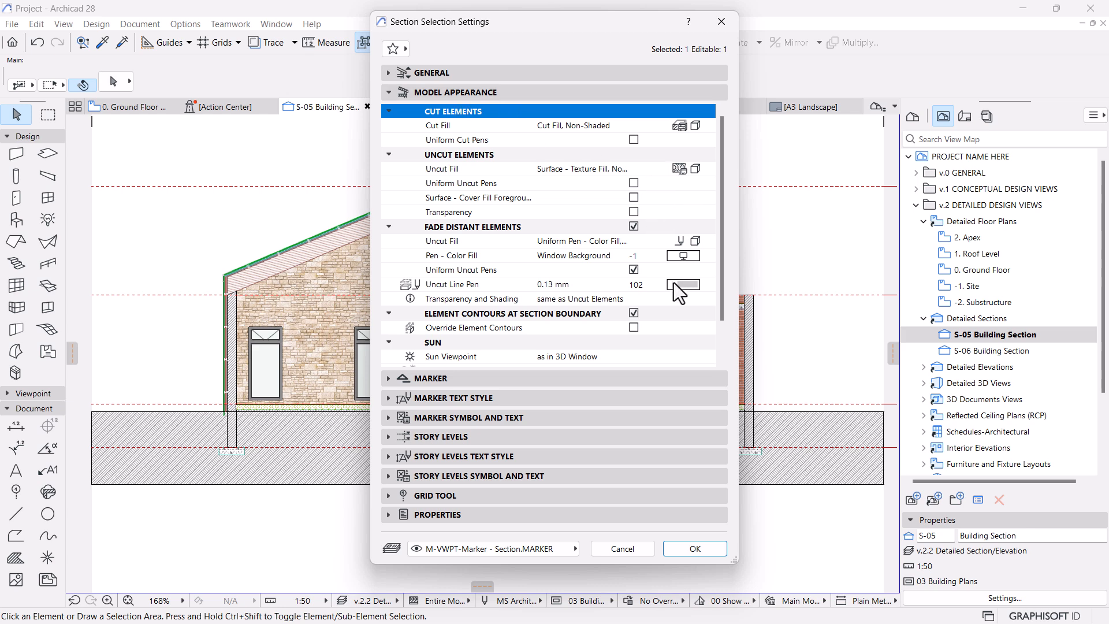
left_click(633, 328)
scroll(584, 358, "down", 5)
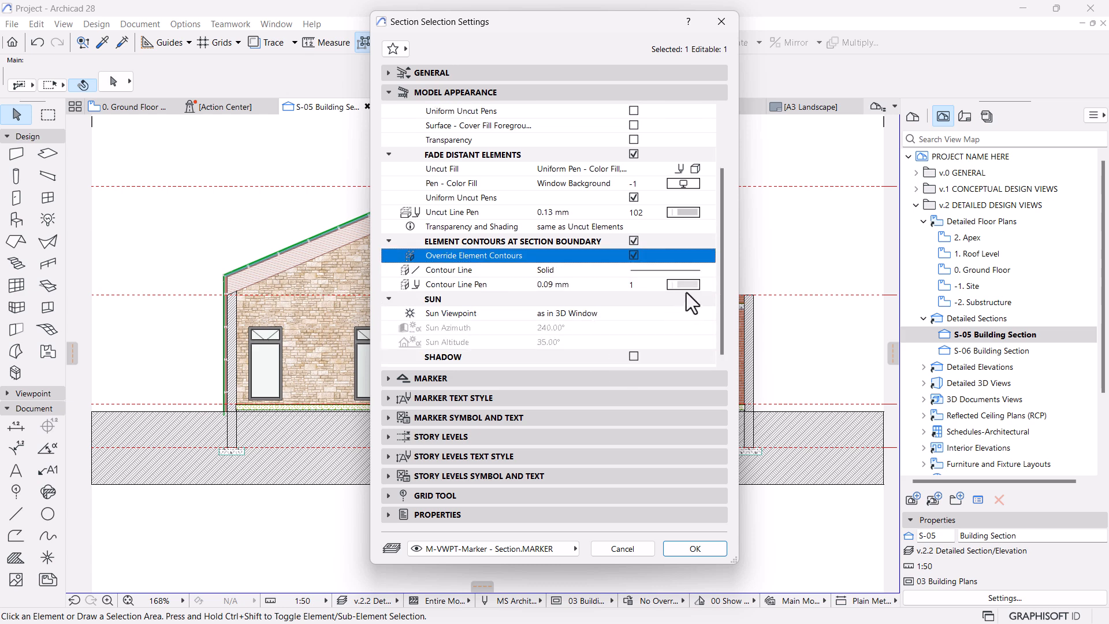
left_click(683, 285)
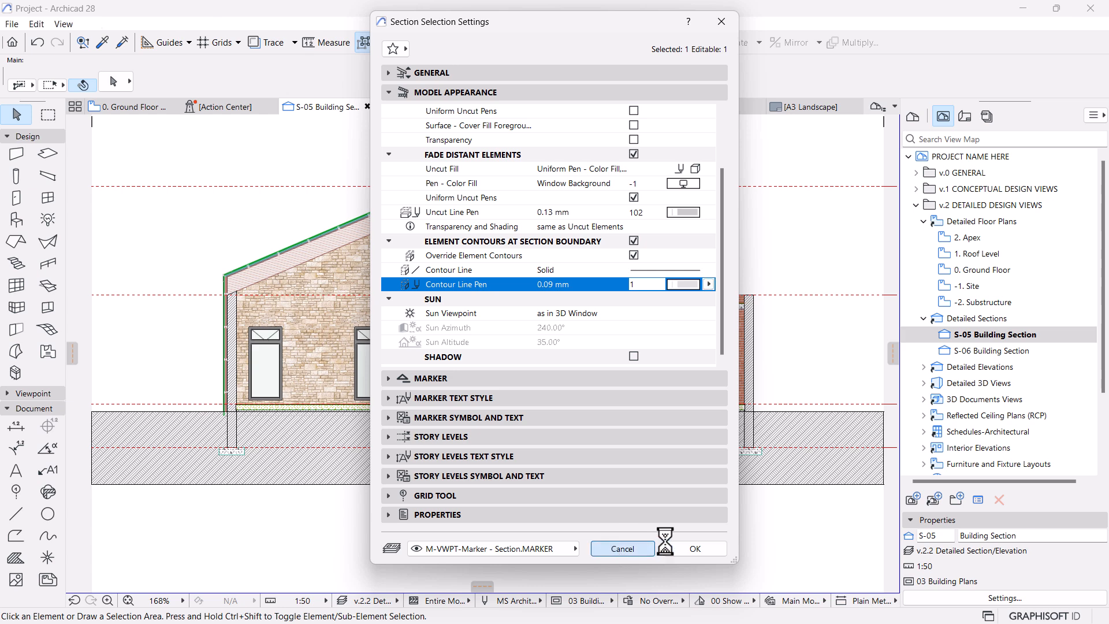
left_click(695, 549)
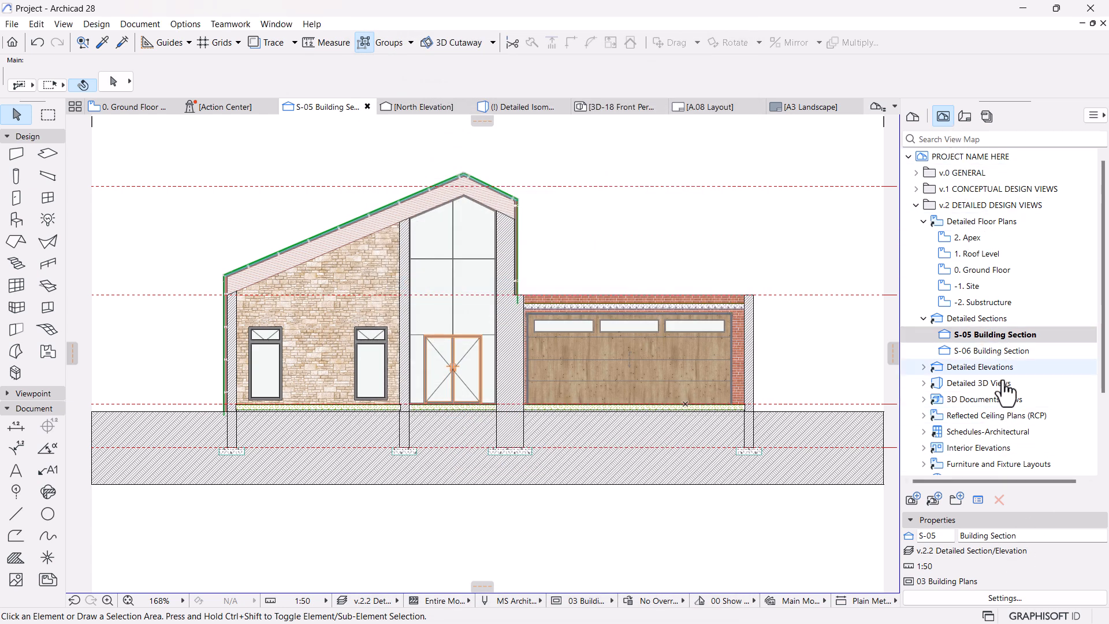
Set the S-05 Building Section view's pen set to MS Building Plans (ARCH).
left_click(983, 596)
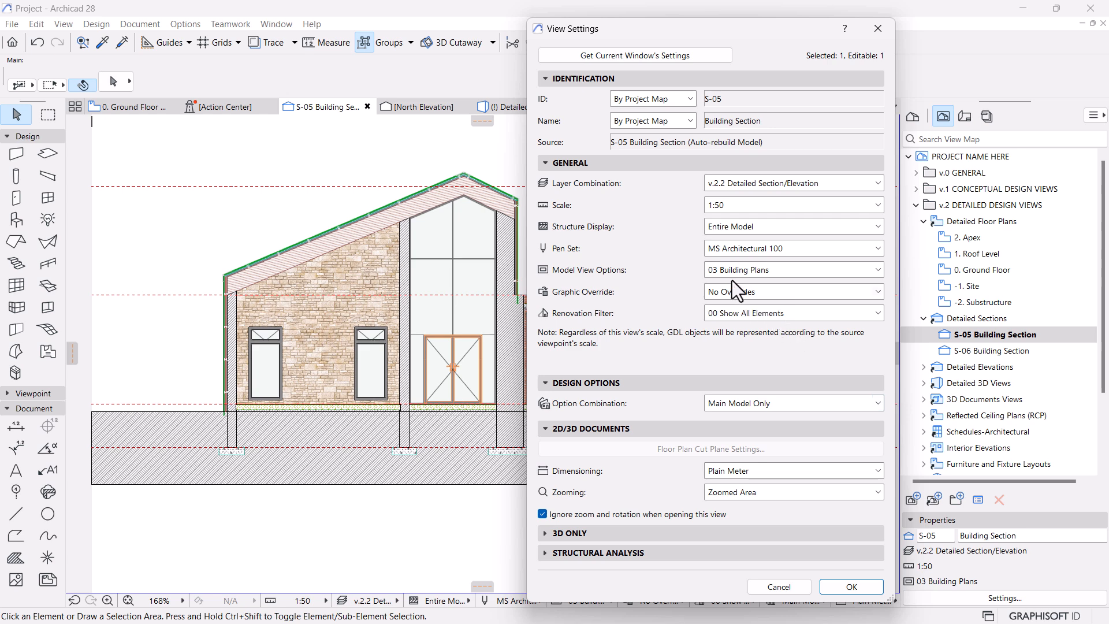
left_click(734, 248)
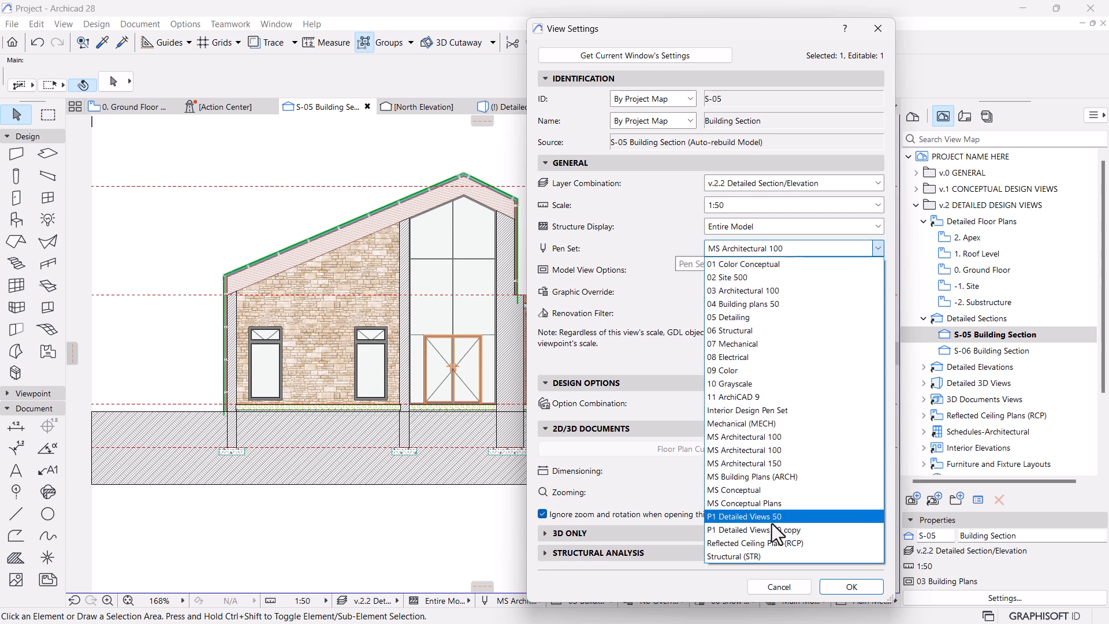
left_click(769, 479)
left_click(852, 587)
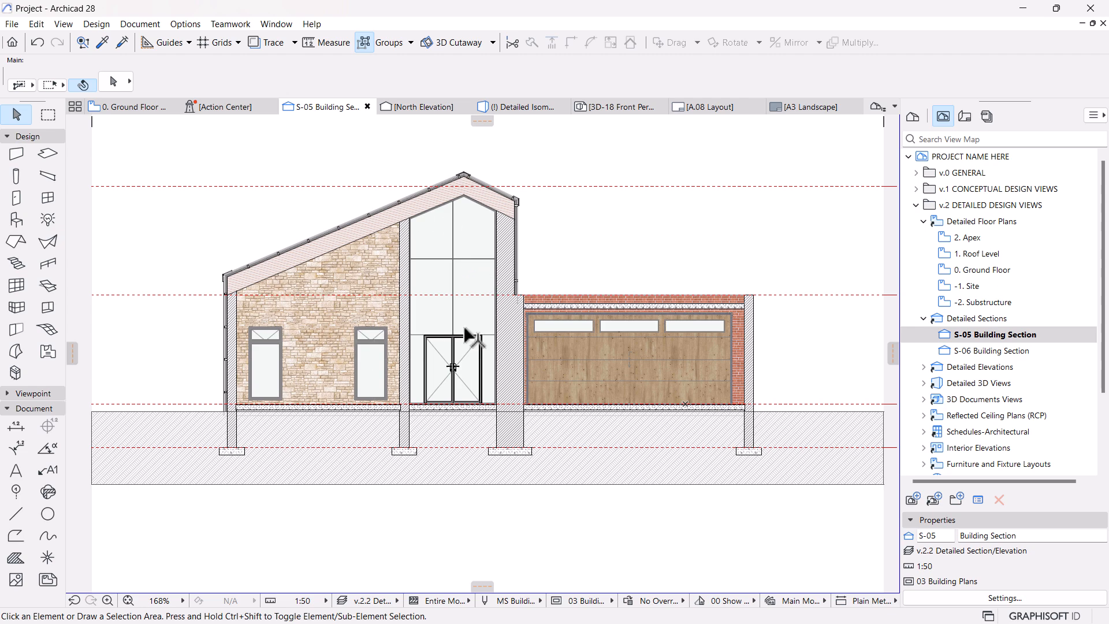
Enable shadows for the S-05 Building Section and set the shadow fill's foreground pen to 1.
scroll(471, 329, "up", 2)
middle_click_drag(501, 290, 507, 323)
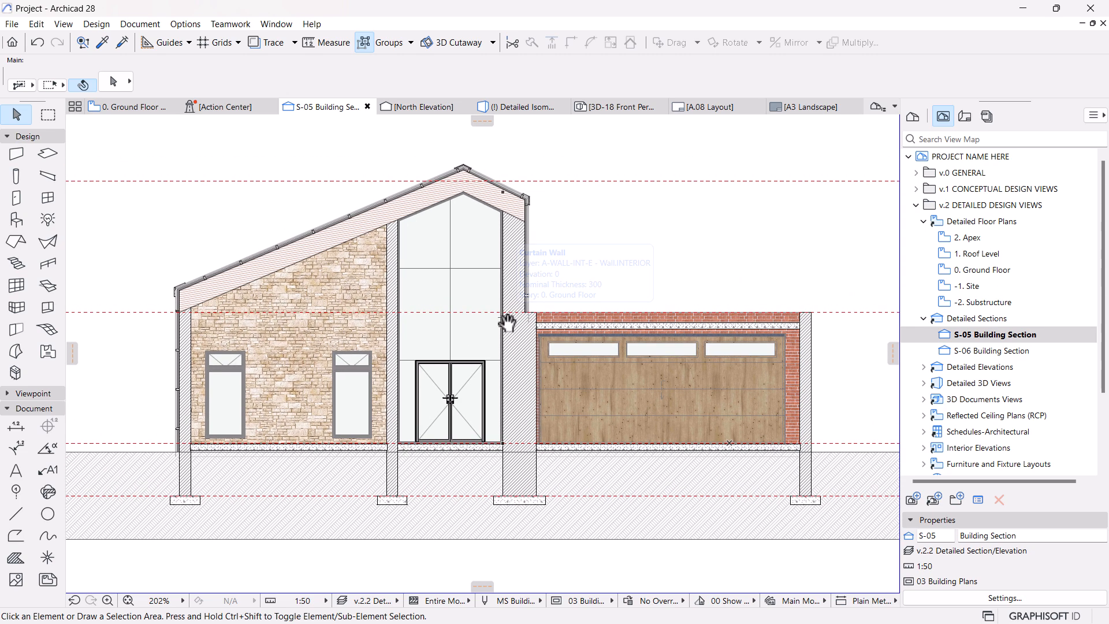
middle_click_drag(603, 342, 597, 348)
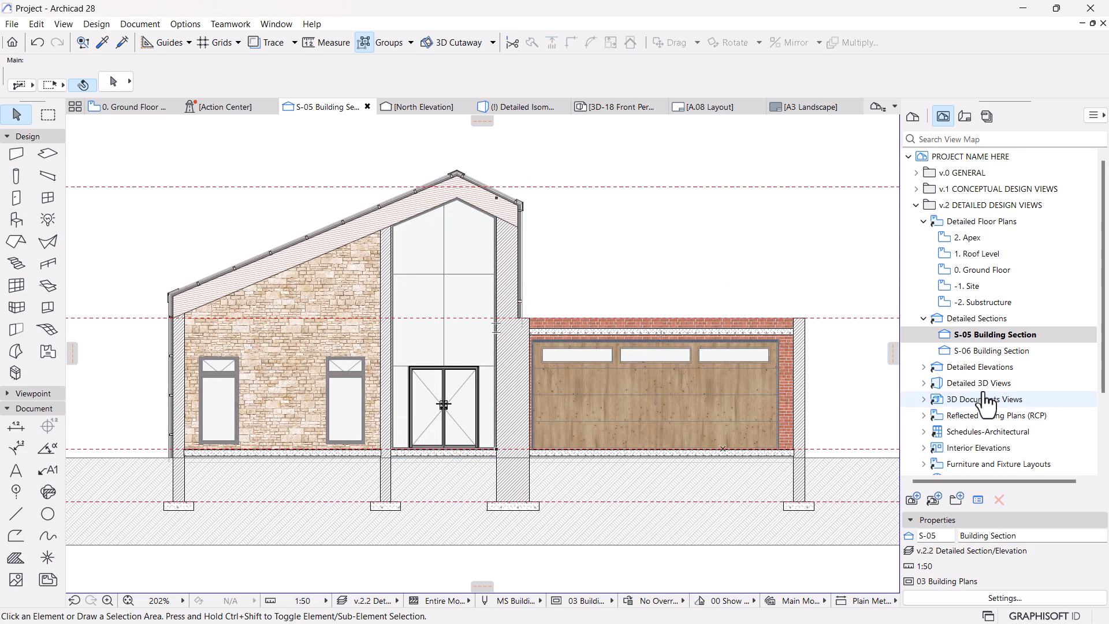
right_click(983, 340)
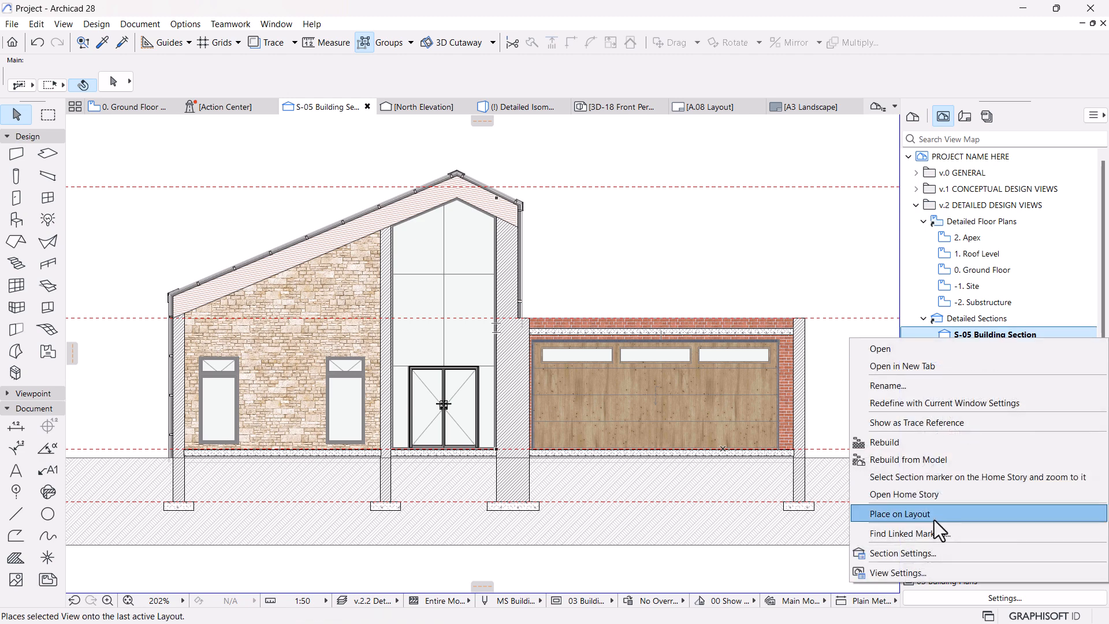
left_click(914, 554)
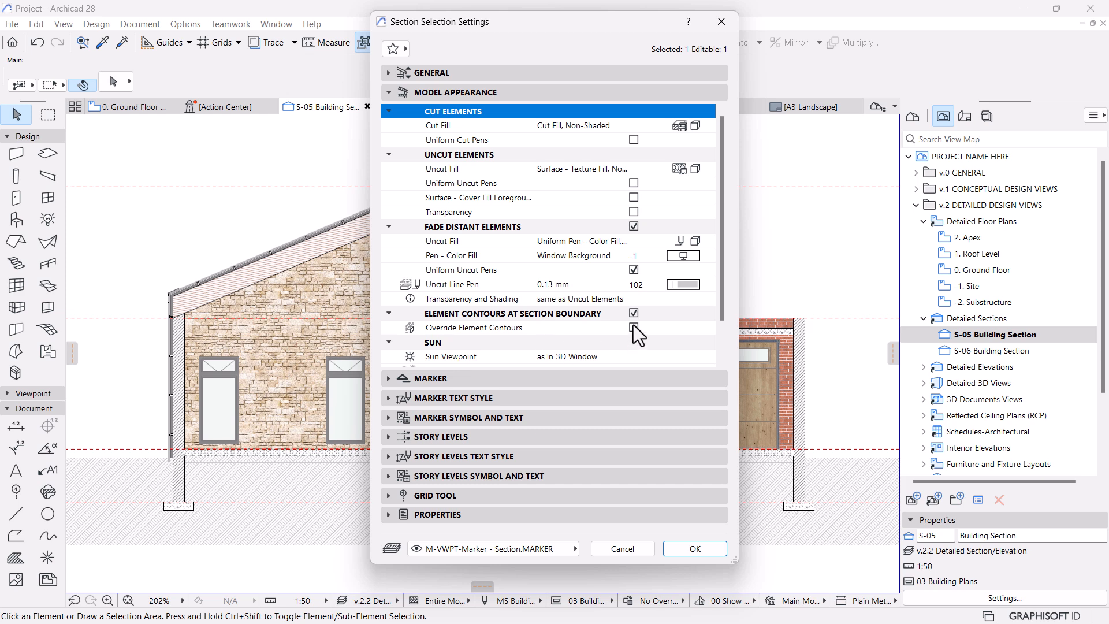
scroll(601, 347, "down", 3)
left_click(600, 315)
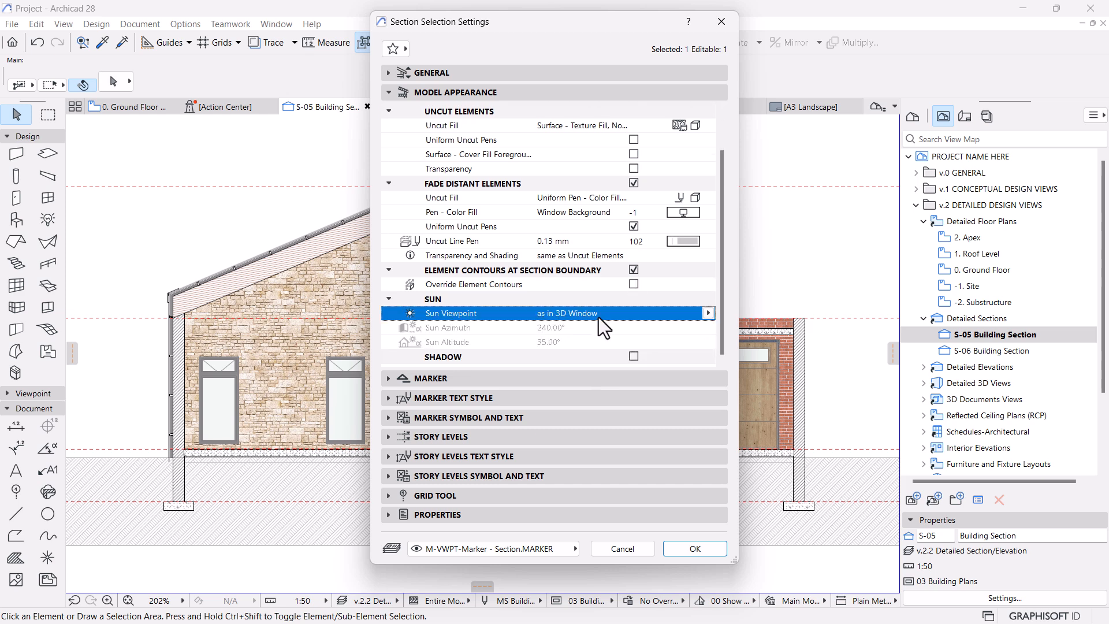
left_click(634, 357)
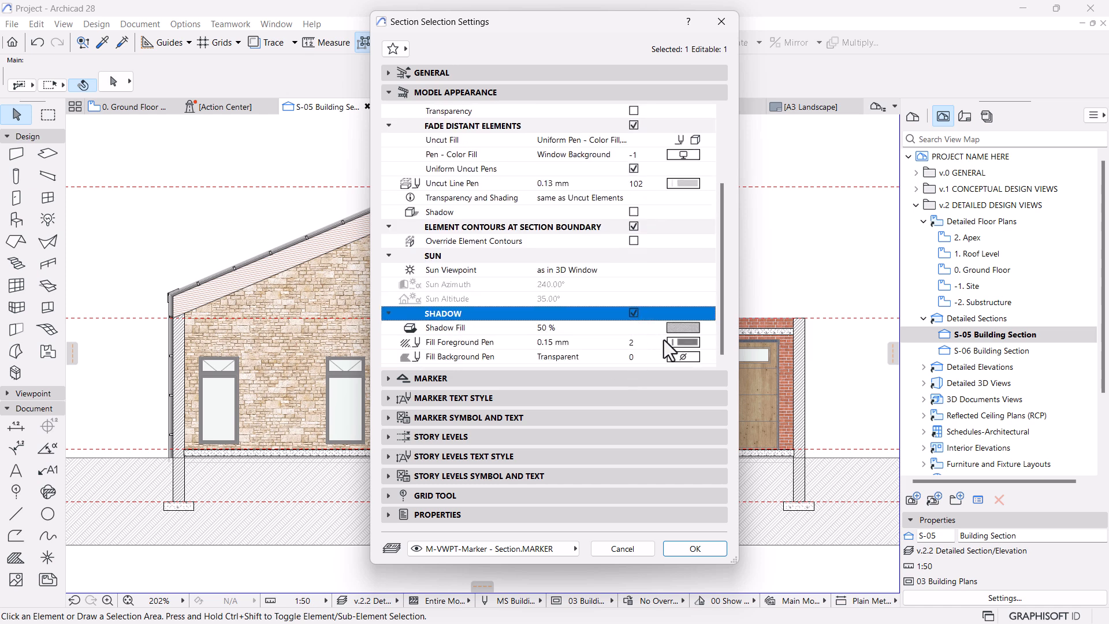
left_click(686, 343)
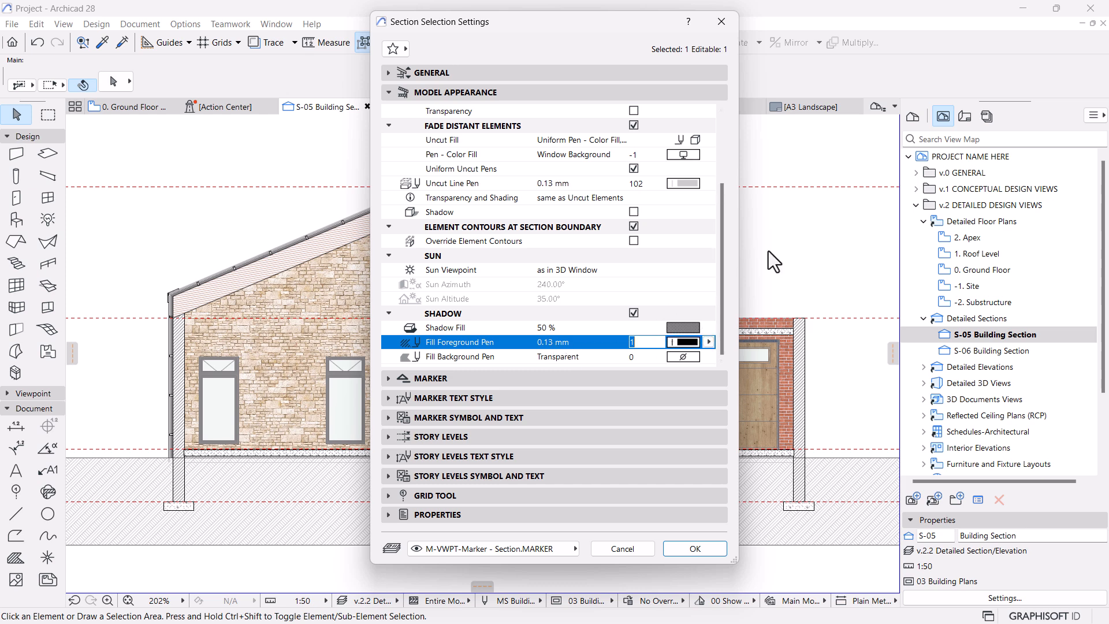
left_click_drag(723, 240, 722, 178)
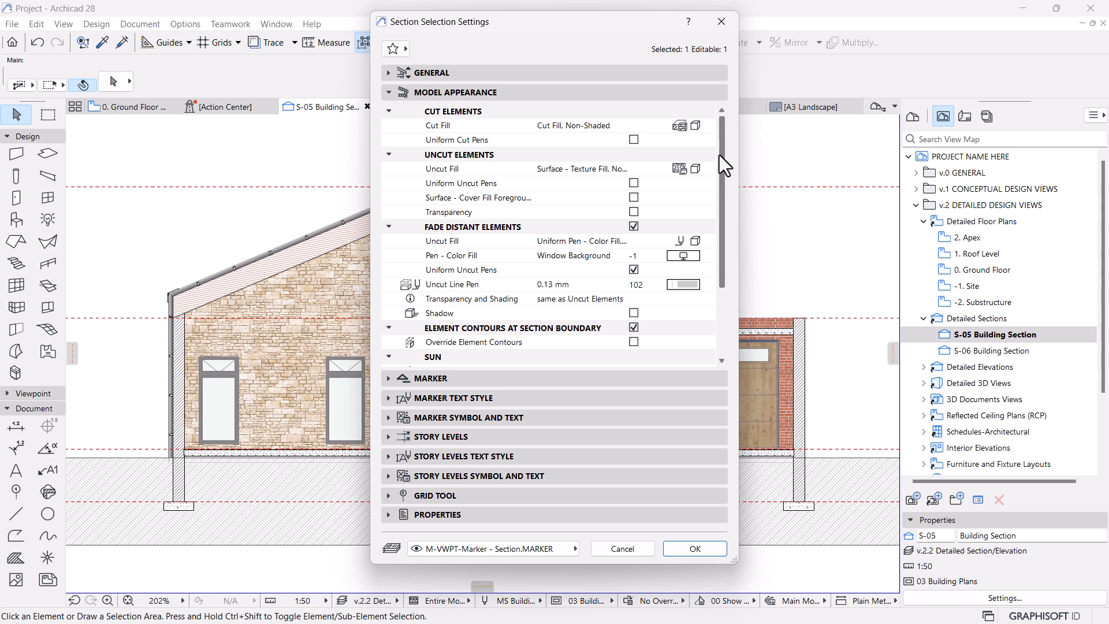
left_click(696, 549)
Inspect the shadows in the S-05 section and review its cut fill and uncut fill settings.
scroll(663, 406, "down", 3)
middle_click_drag(651, 413, 598, 407)
scroll(633, 371, "up", 3)
scroll(509, 413, "up", 1)
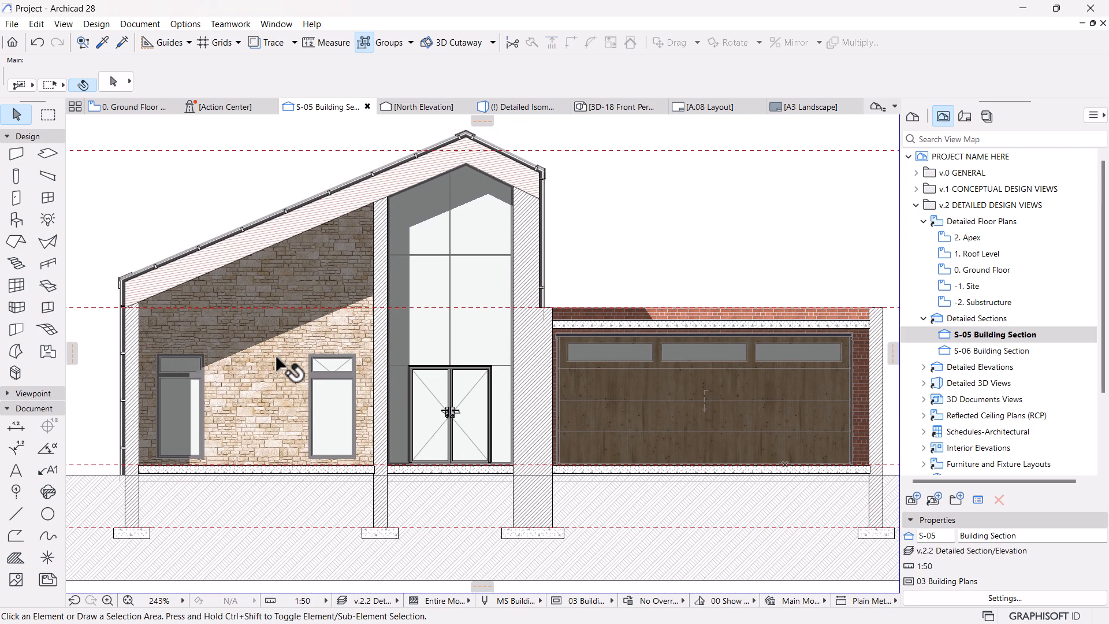
mouse_move(275, 355)
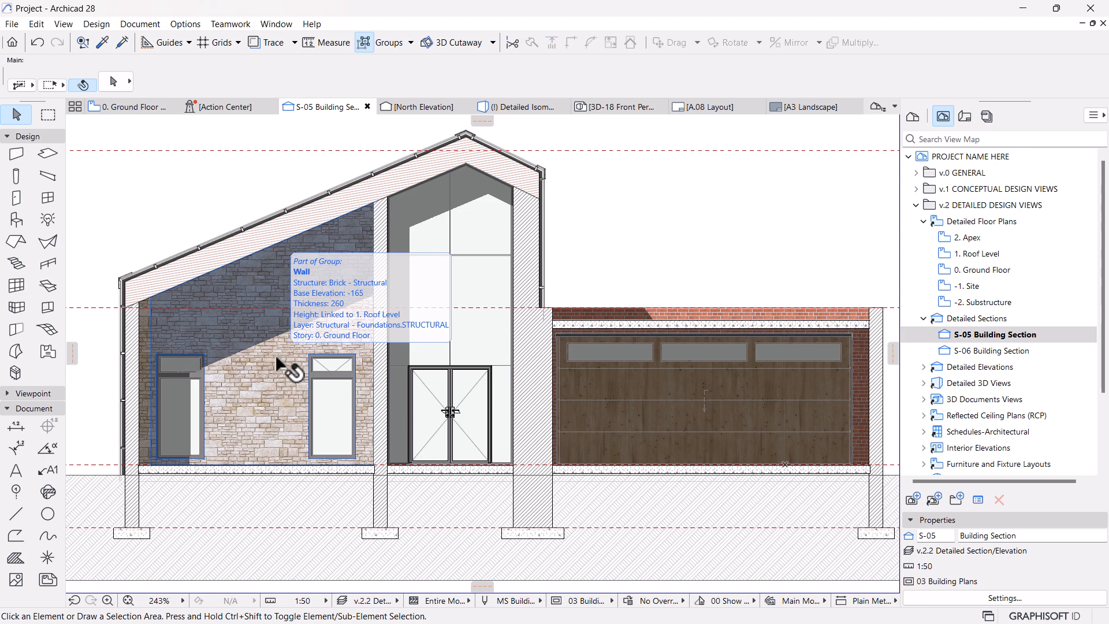
right_click(960, 335)
left_click(904, 552)
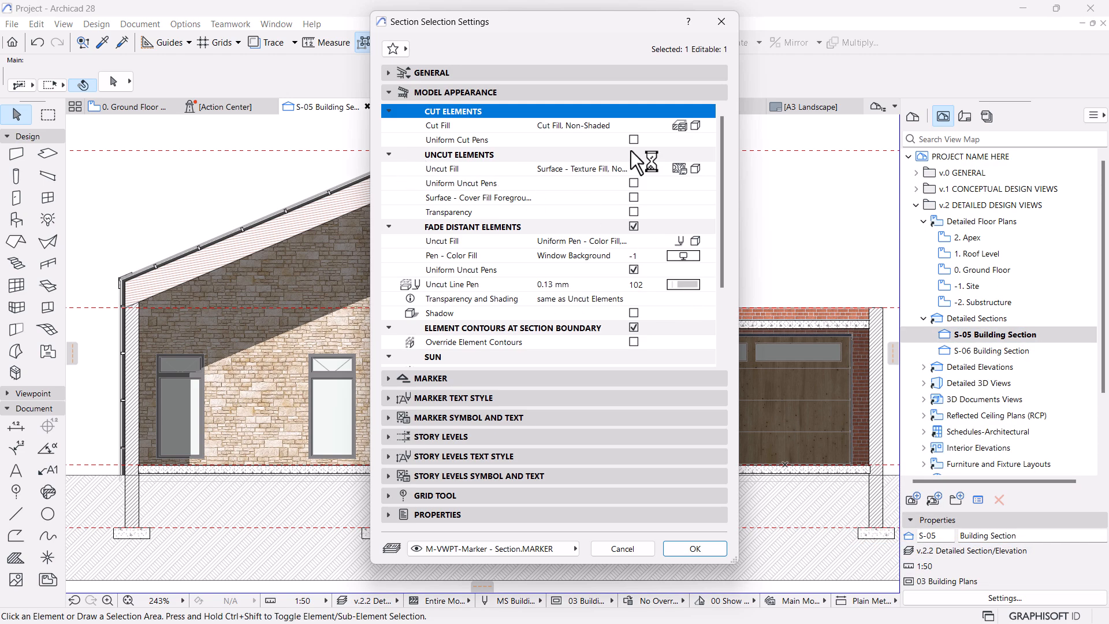
left_click(697, 126)
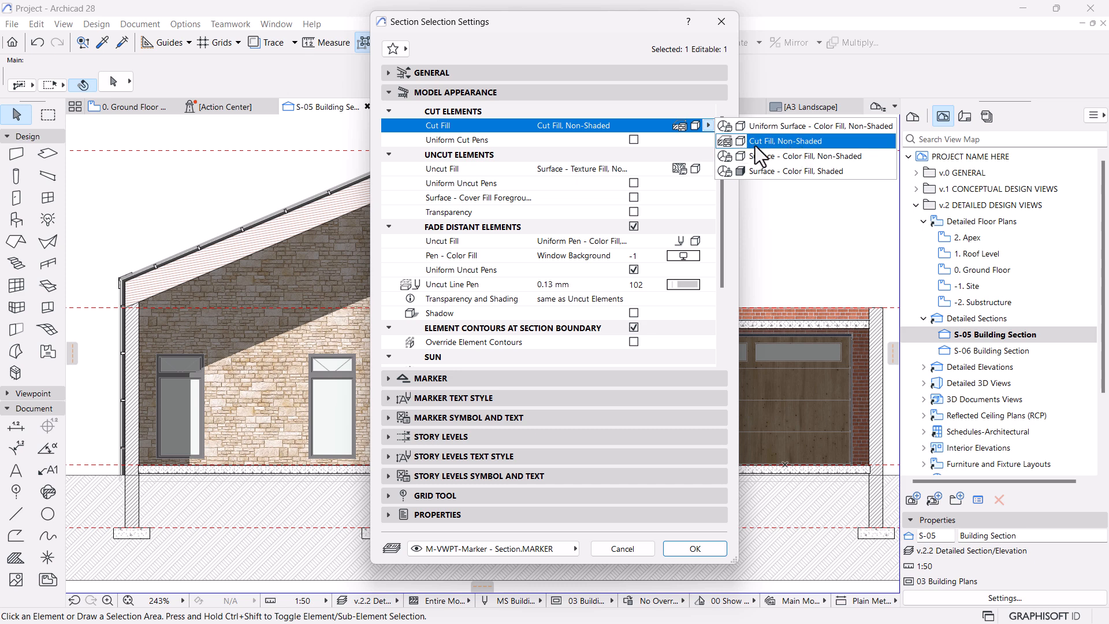
left_click(502, 117)
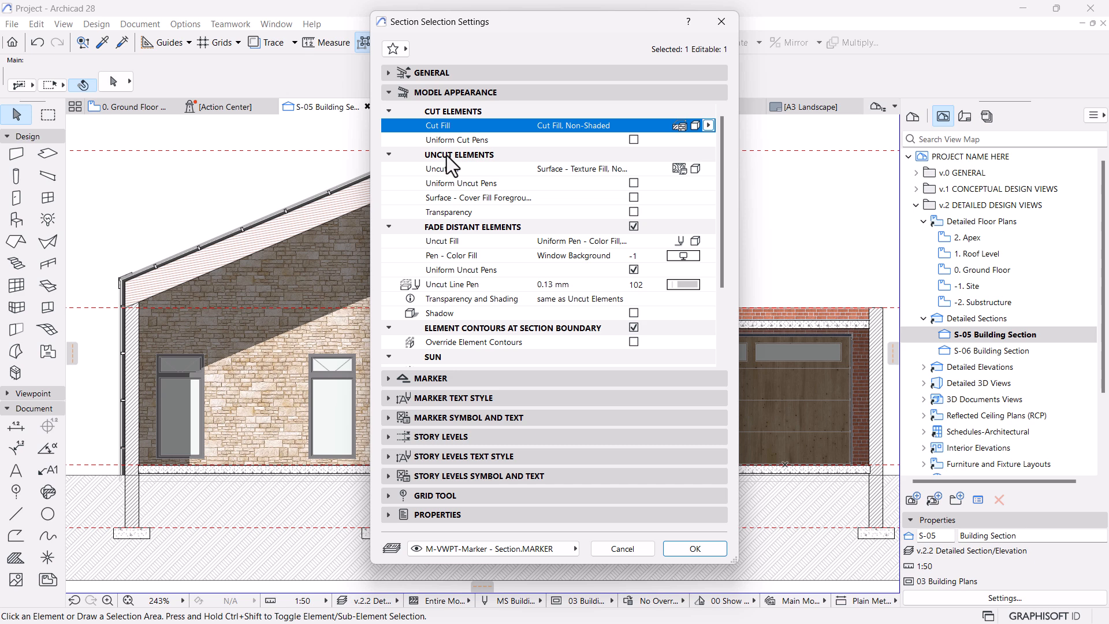
left_click(700, 167)
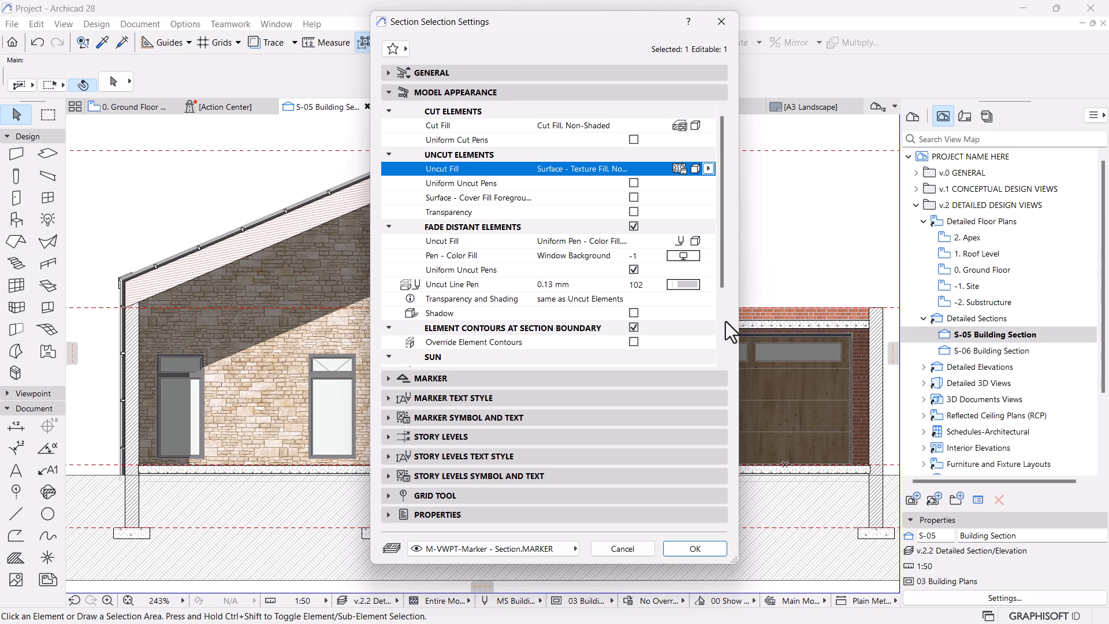
left_click(693, 551)
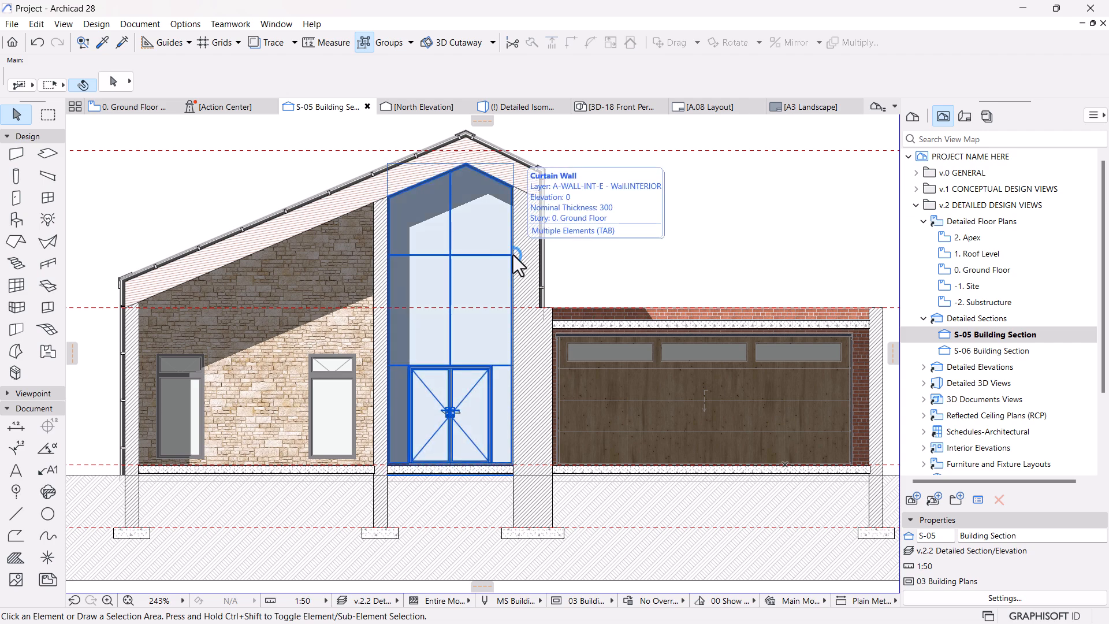
Examine the garage roof slab and the tops of the adjoining parapet walls in the S-05 section.
scroll(516, 263, "down", 4)
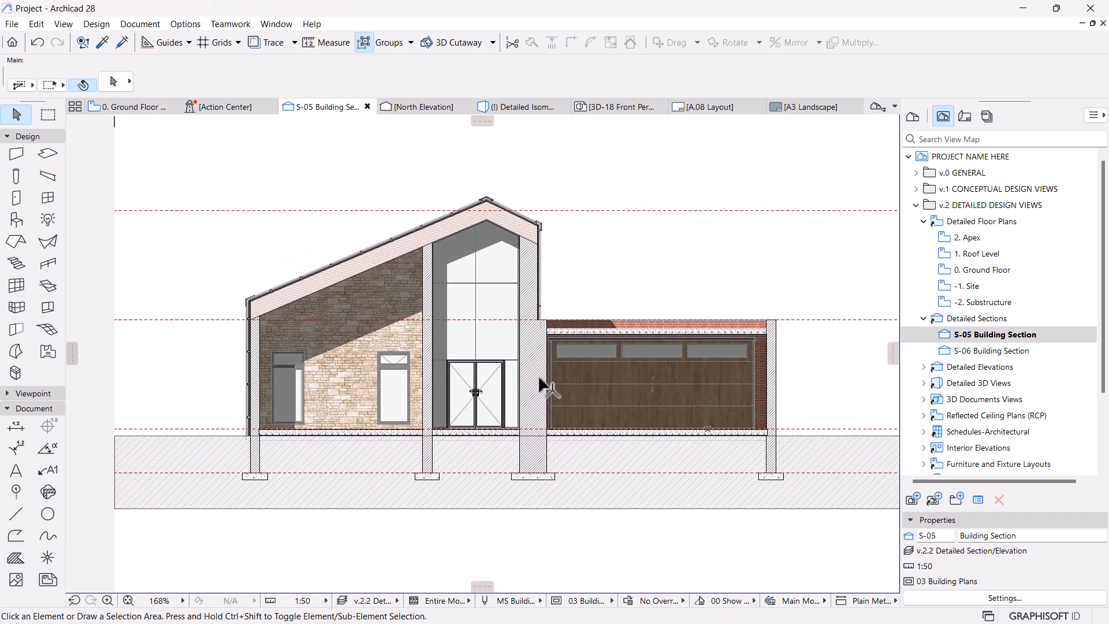
scroll(539, 376, "up", 2)
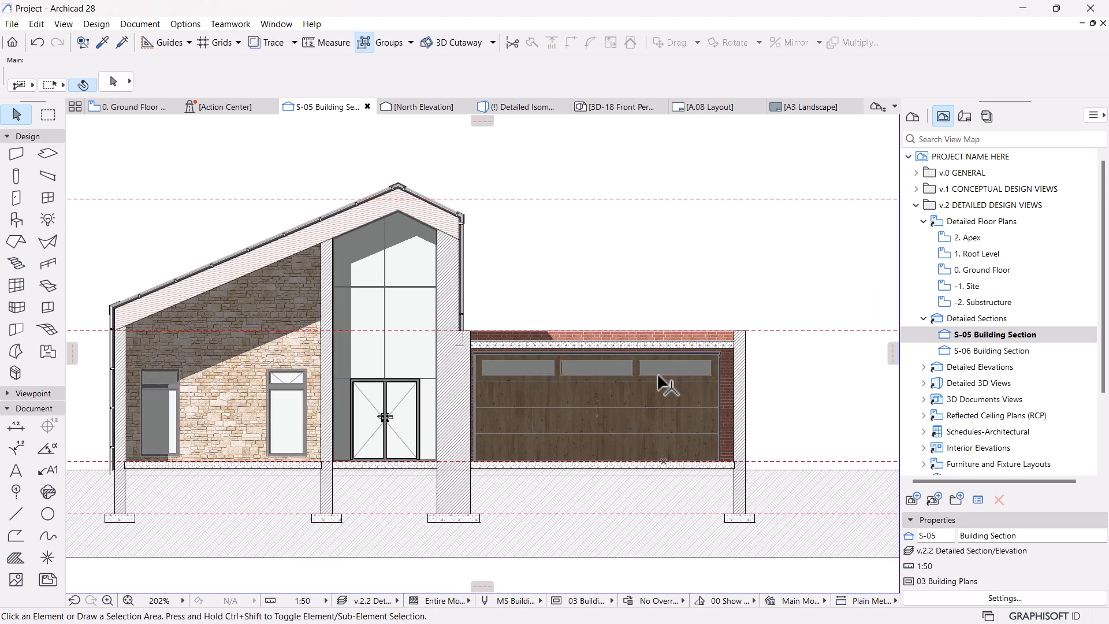
scroll(721, 355, "up", 7)
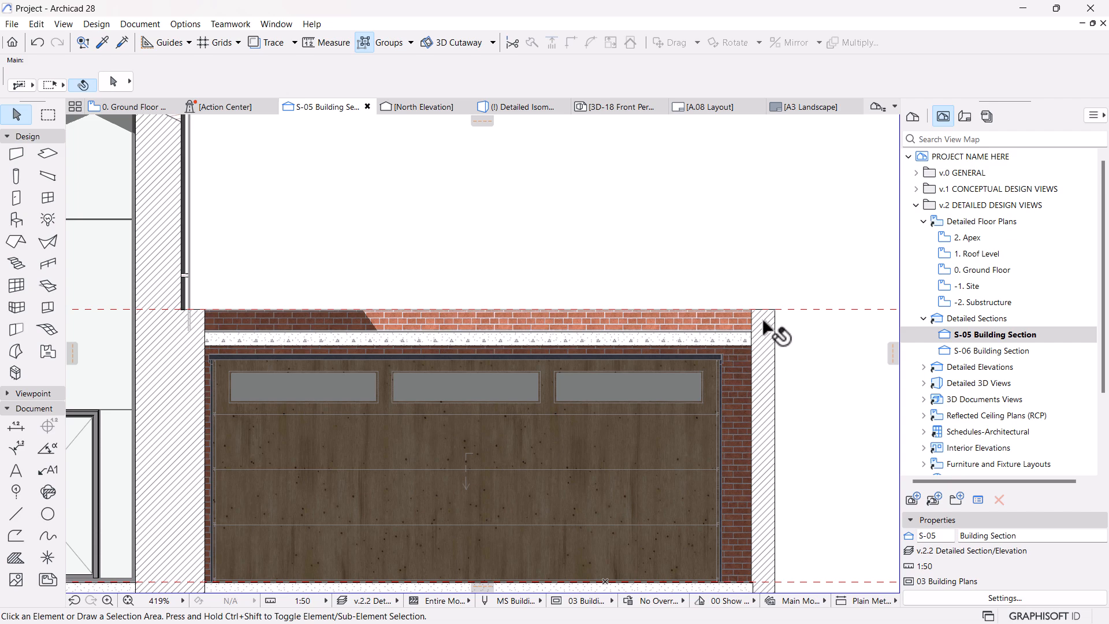
scroll(772, 325, "down", 3)
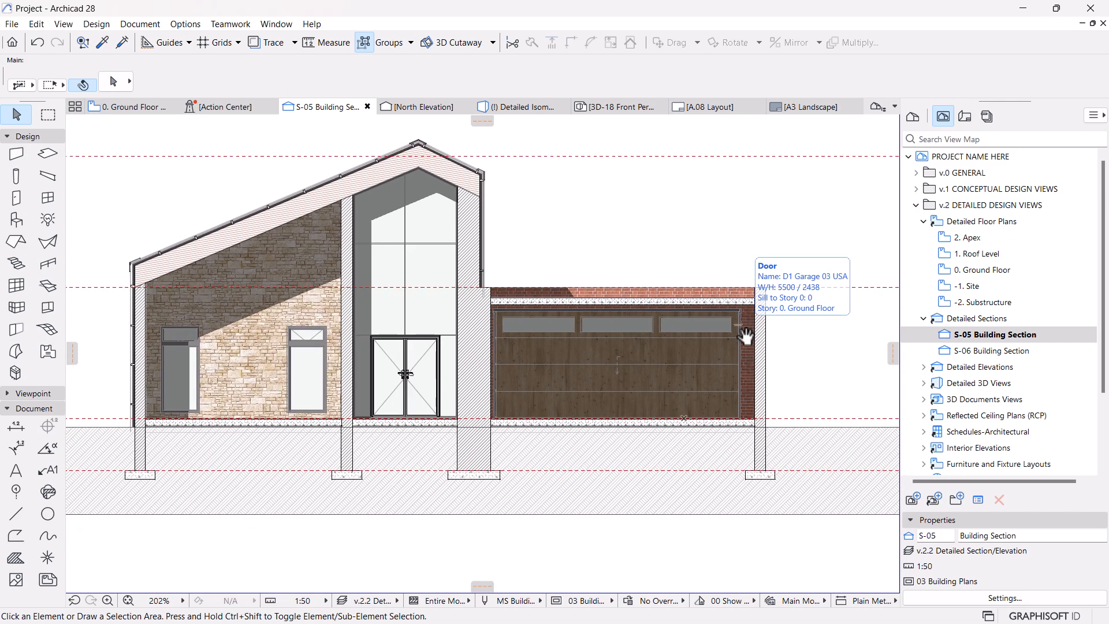
scroll(744, 341, "down", 2)
scroll(739, 355, "up", 1)
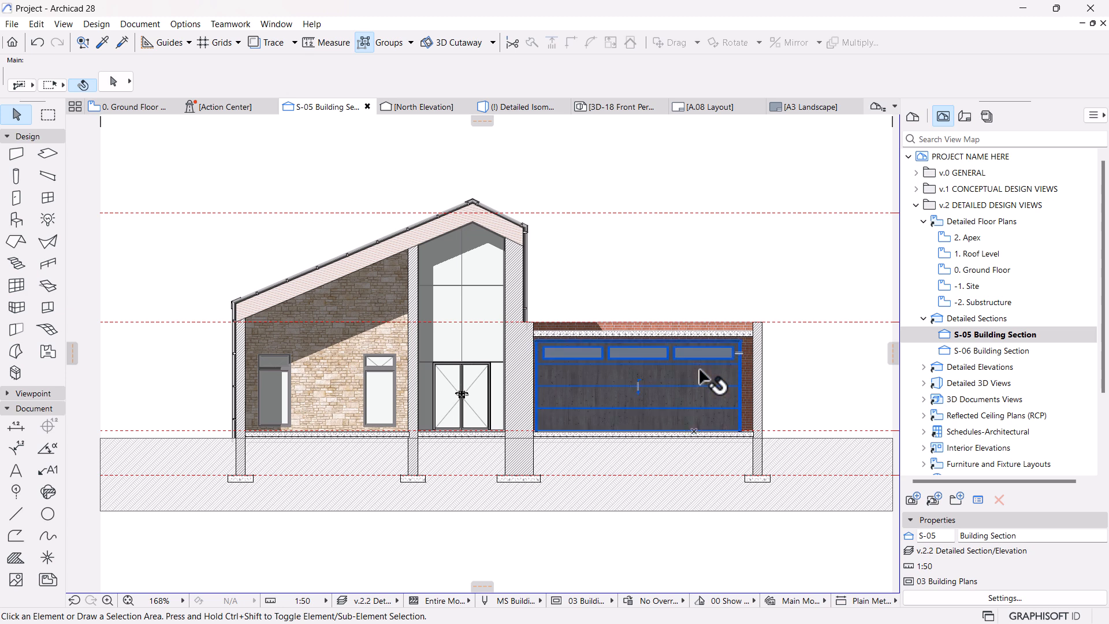
middle_click_drag(793, 329, 776, 359)
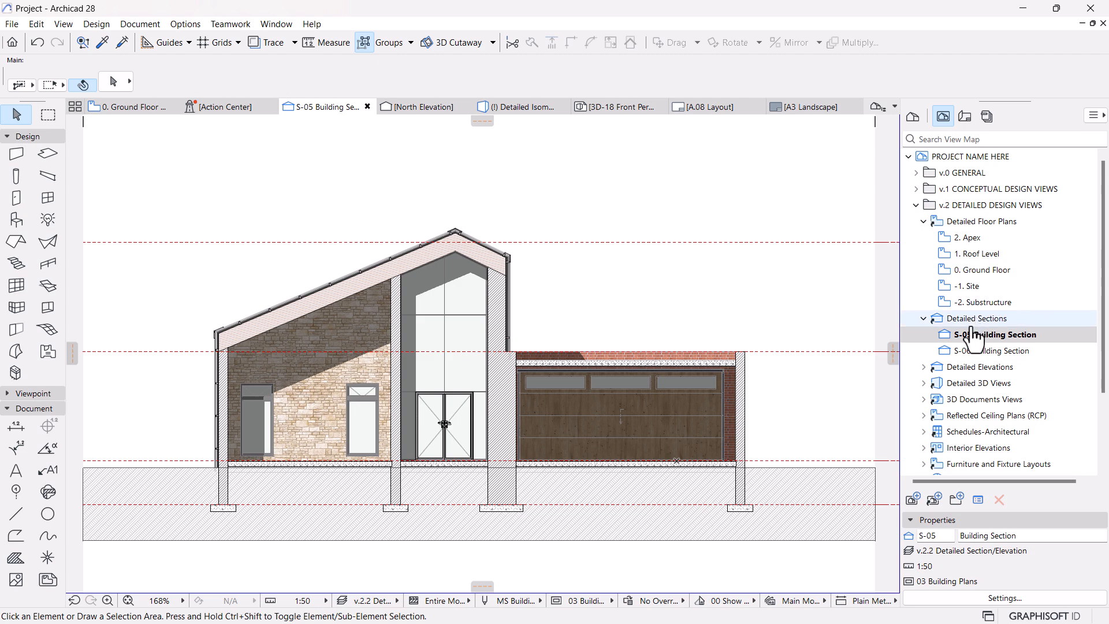
Open the 1. Roof Level plan from the detailed floor plans and activate the Beam tool.
left_click(974, 270)
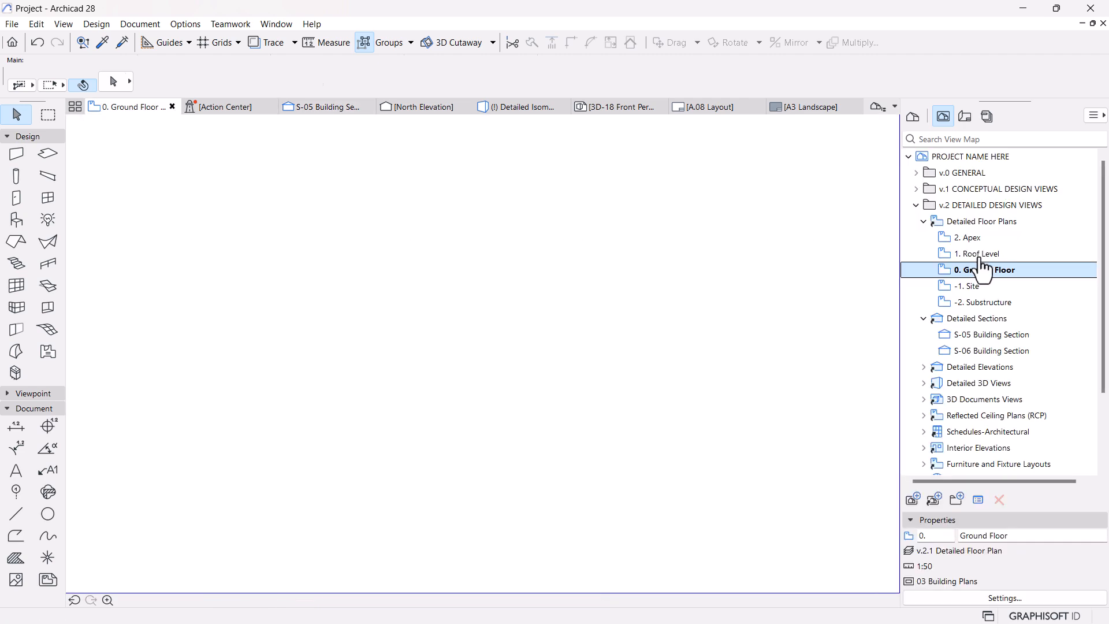
double_click(980, 254)
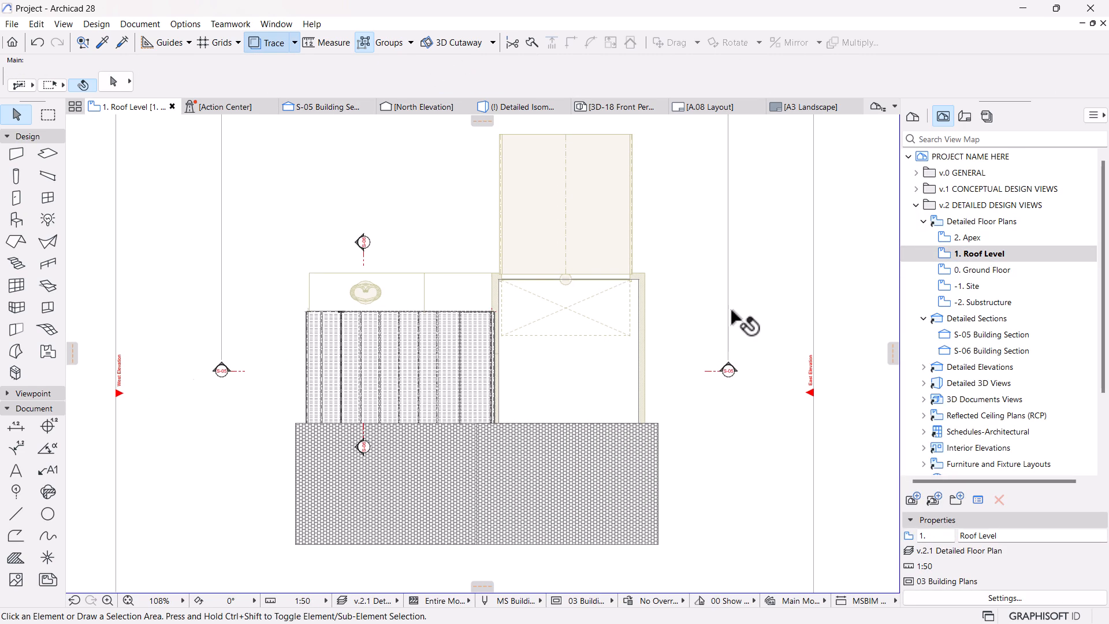
left_click(47, 176)
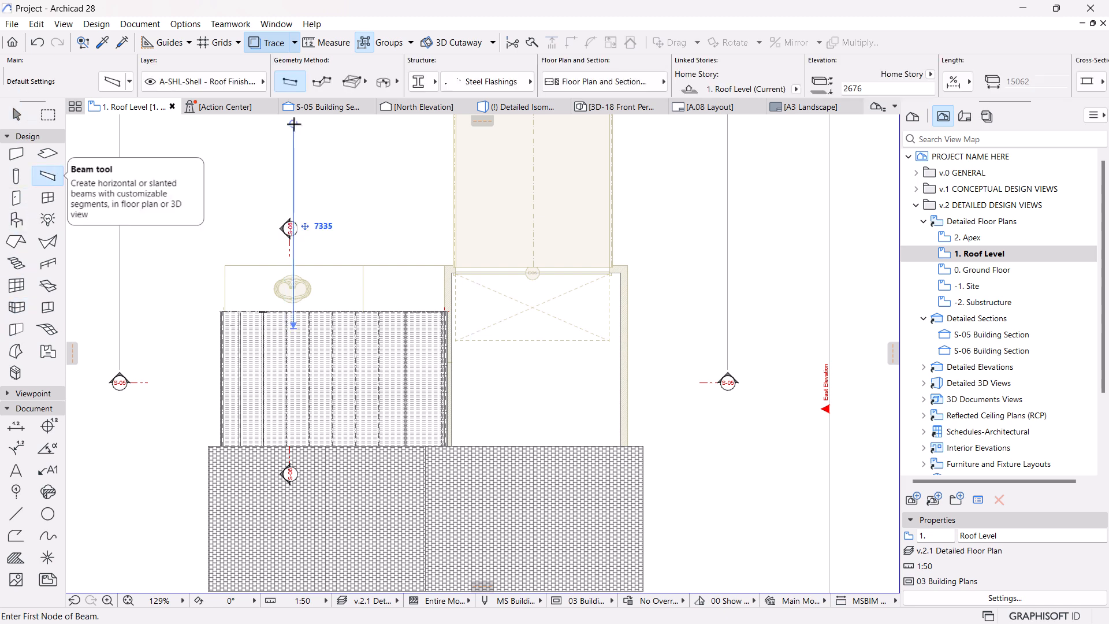
left_click(482, 82)
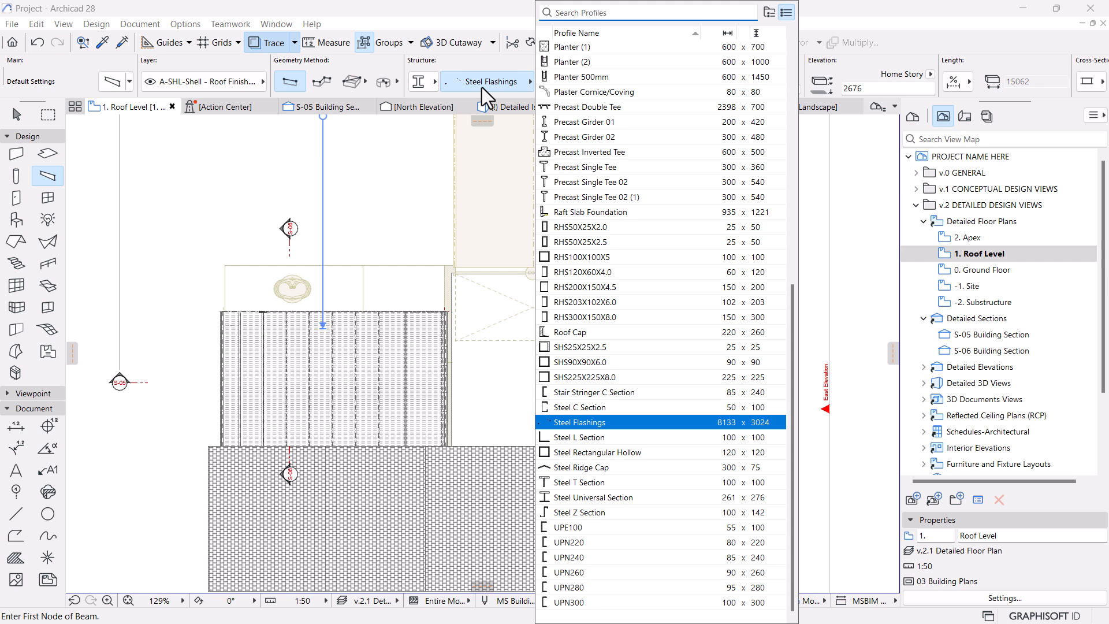
type("ca")
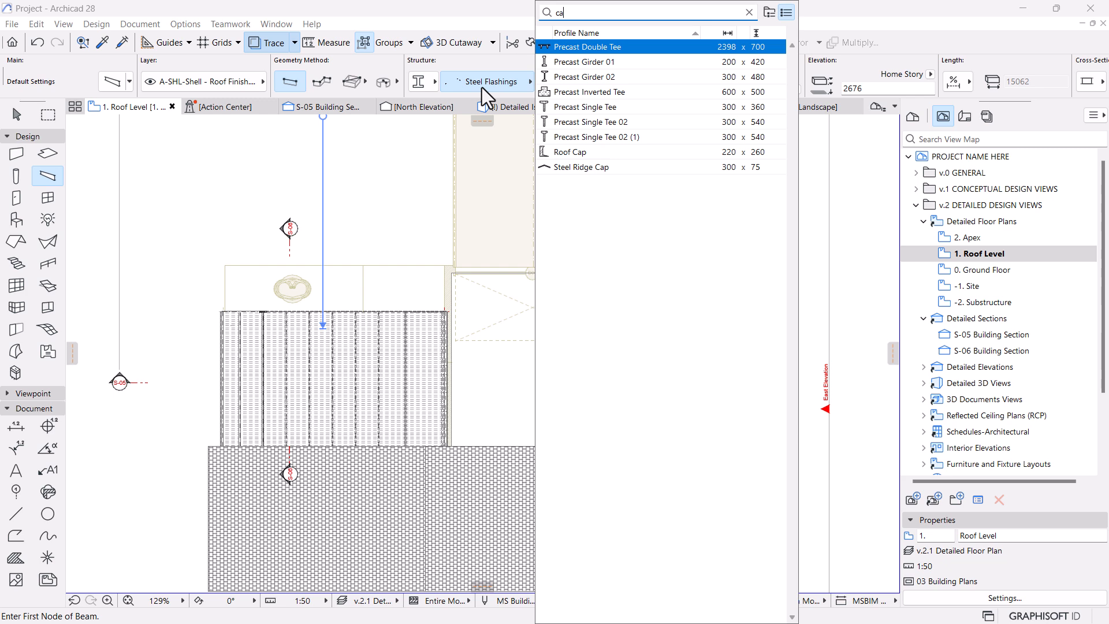
key("BackSpace")
key("BackSpace")
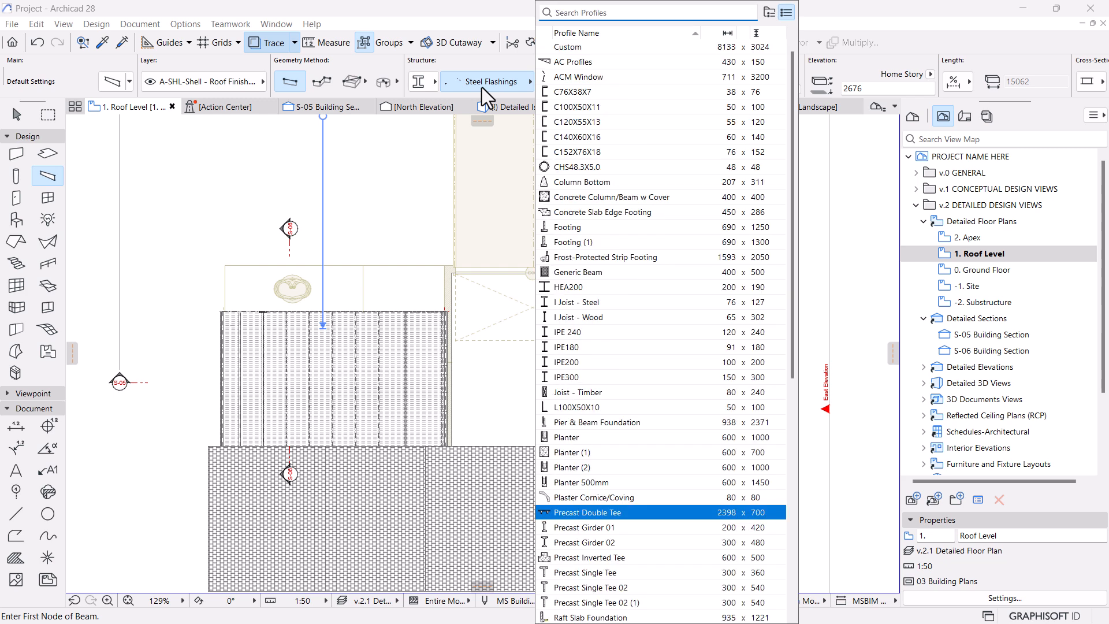
key("Escape")
Give the new beam a rectangular cross-section and assign it the Concrete building material.
left_click(425, 80)
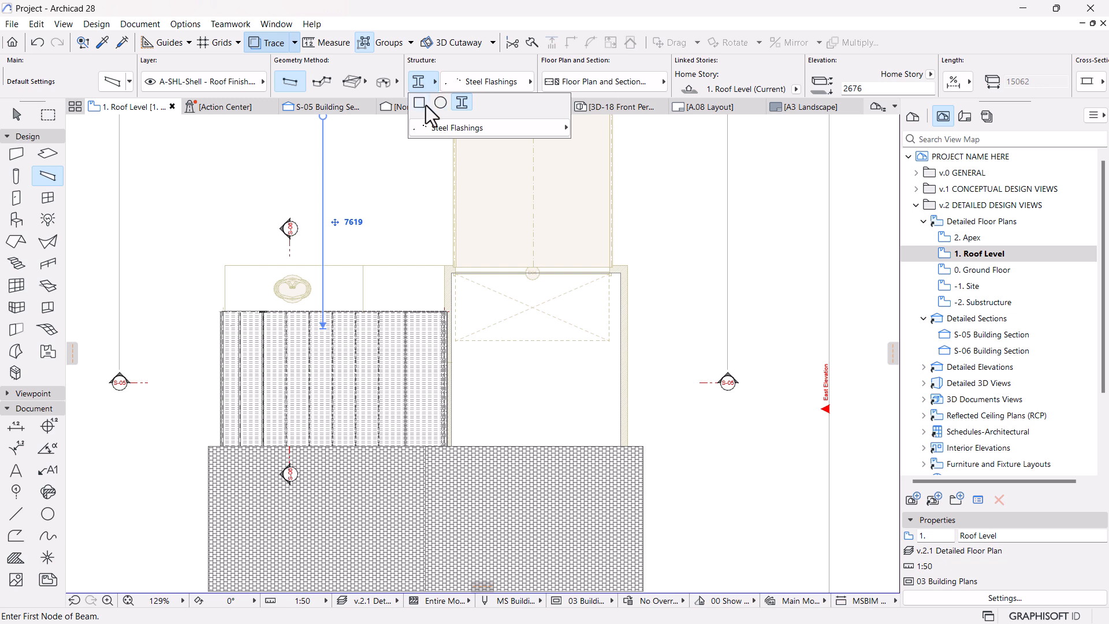
left_click(421, 104)
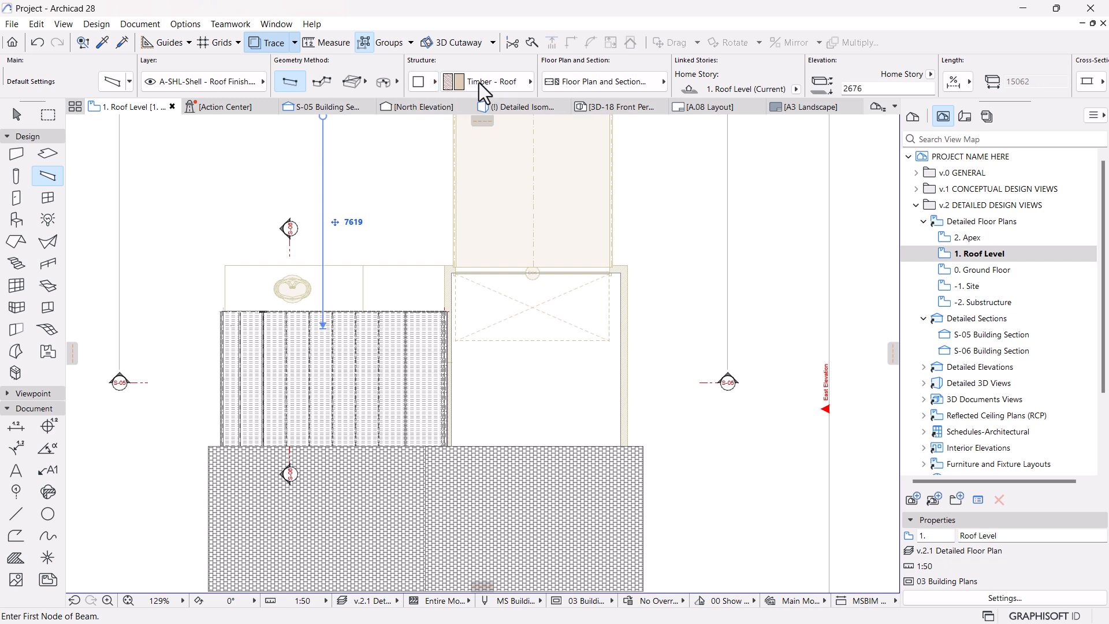
left_click(487, 86)
type("con")
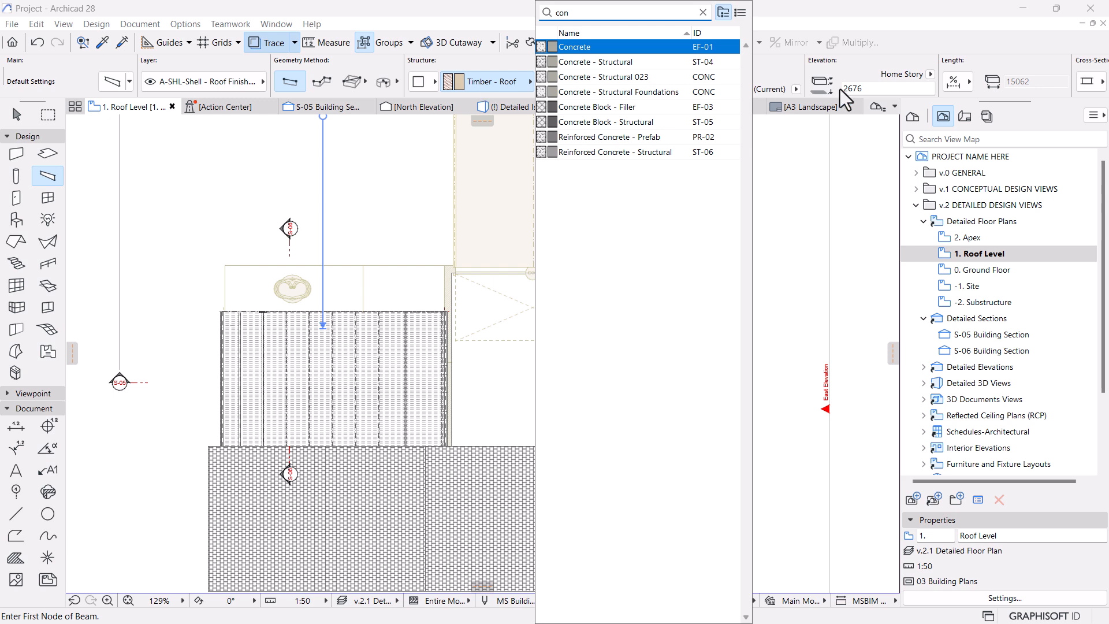
left_click(630, 51)
Set the new beam's cross-section to 230 high and 80 wide, with its reference axis at the section's bottom-left corner.
scroll(666, 85, "down", 5)
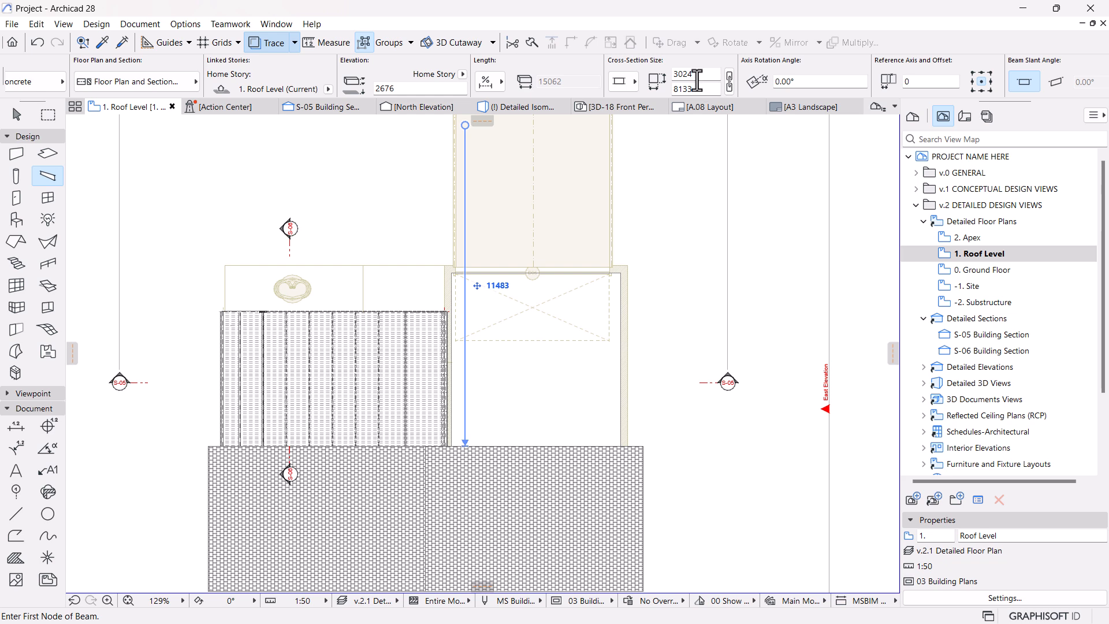
left_click_drag(698, 89, 613, 93)
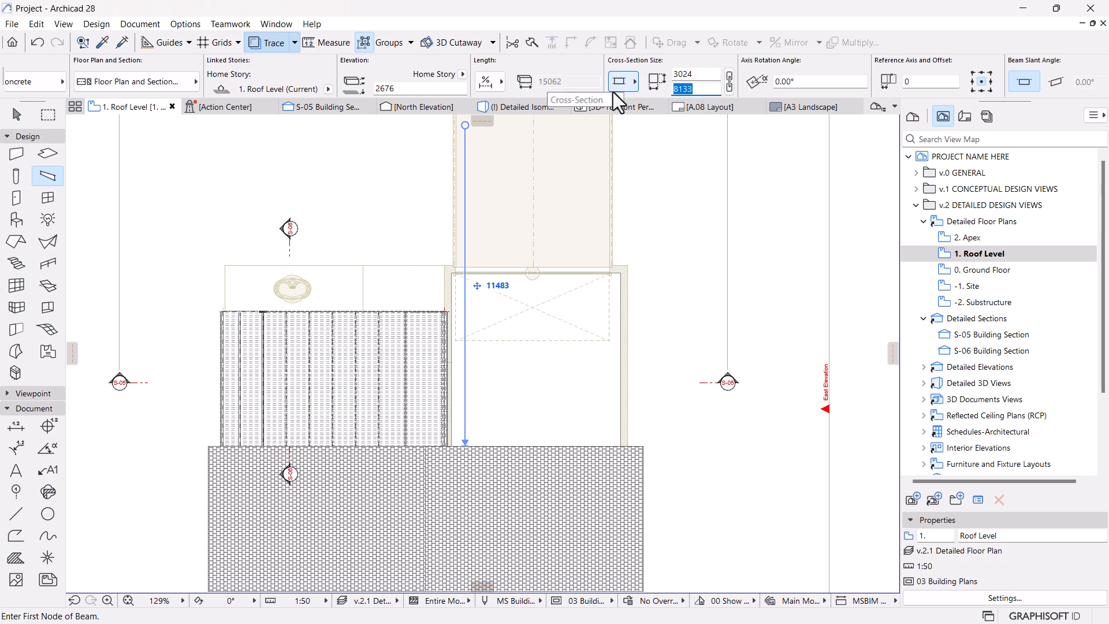
type("80")
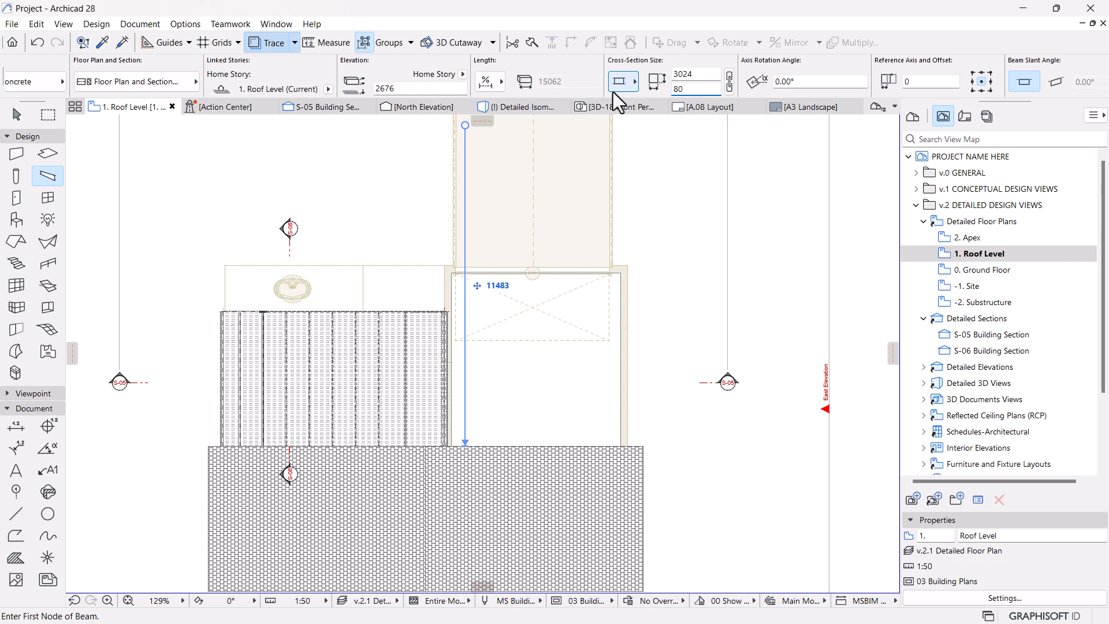
left_click_drag(706, 76, 636, 77)
type("23")
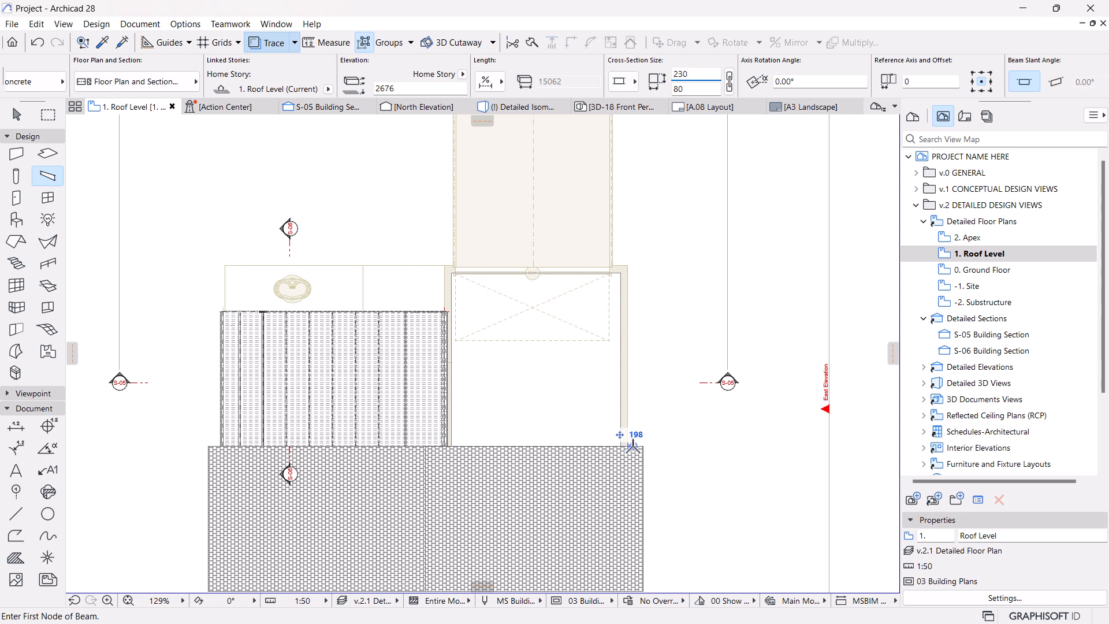
scroll(630, 444, "up", 5)
scroll(627, 452, "up", 1)
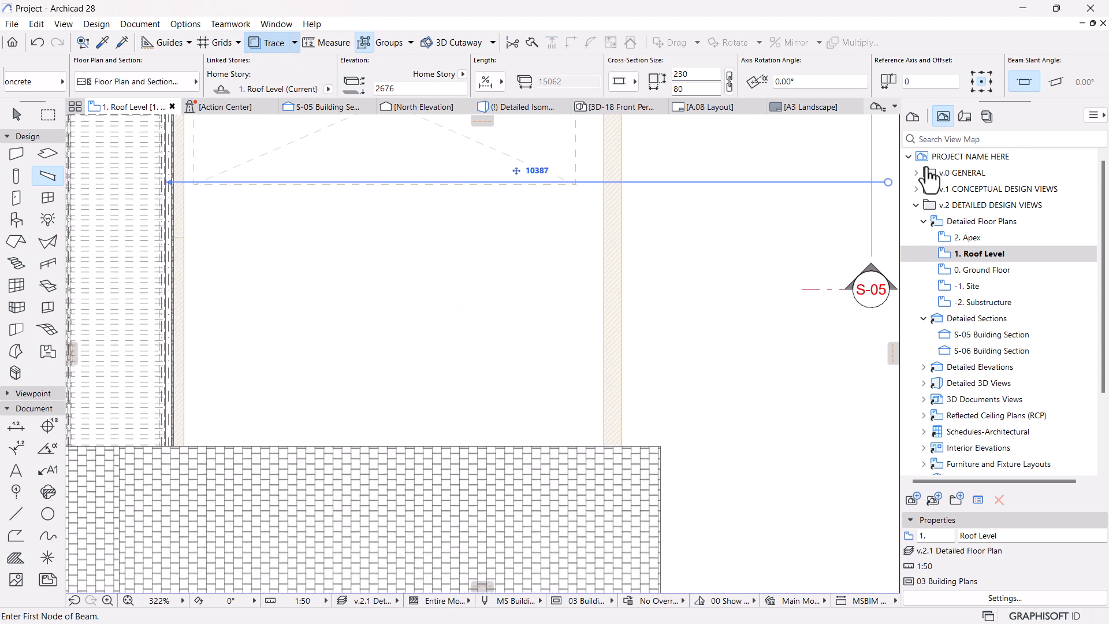
left_click(972, 90)
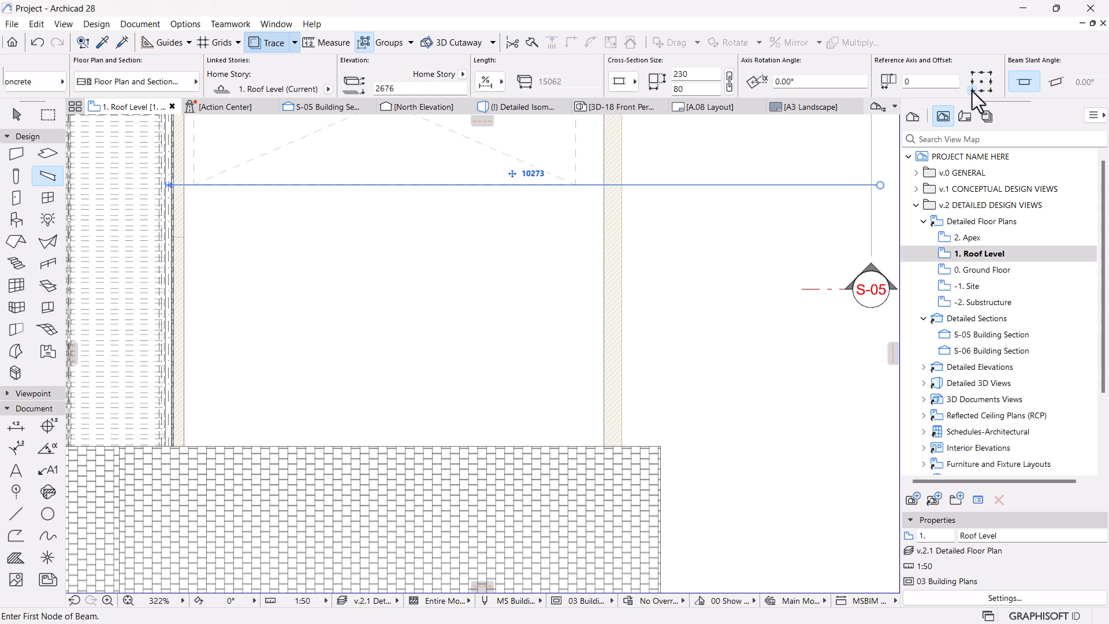
Try to place a single straight beam along the inner face of the garage's east wall, and undo it.
left_click(603, 446)
scroll(602, 532, "down", 4)
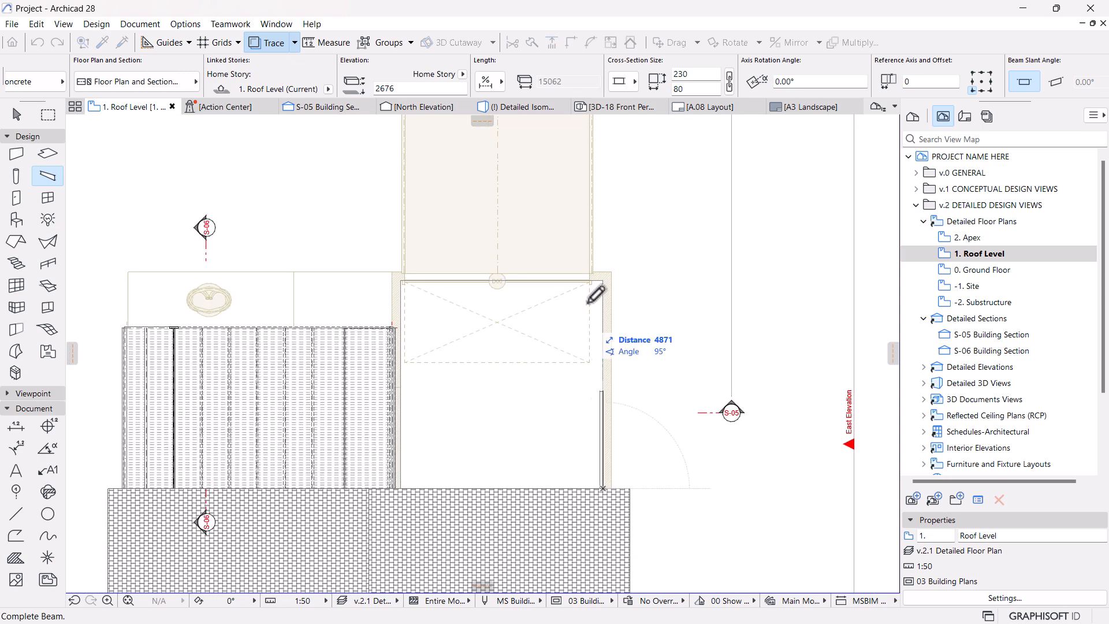
scroll(604, 284, "up", 5)
scroll(613, 274, "up", 1)
left_click(628, 262)
key("ctrl+z")
scroll(198, 73, "up", 5)
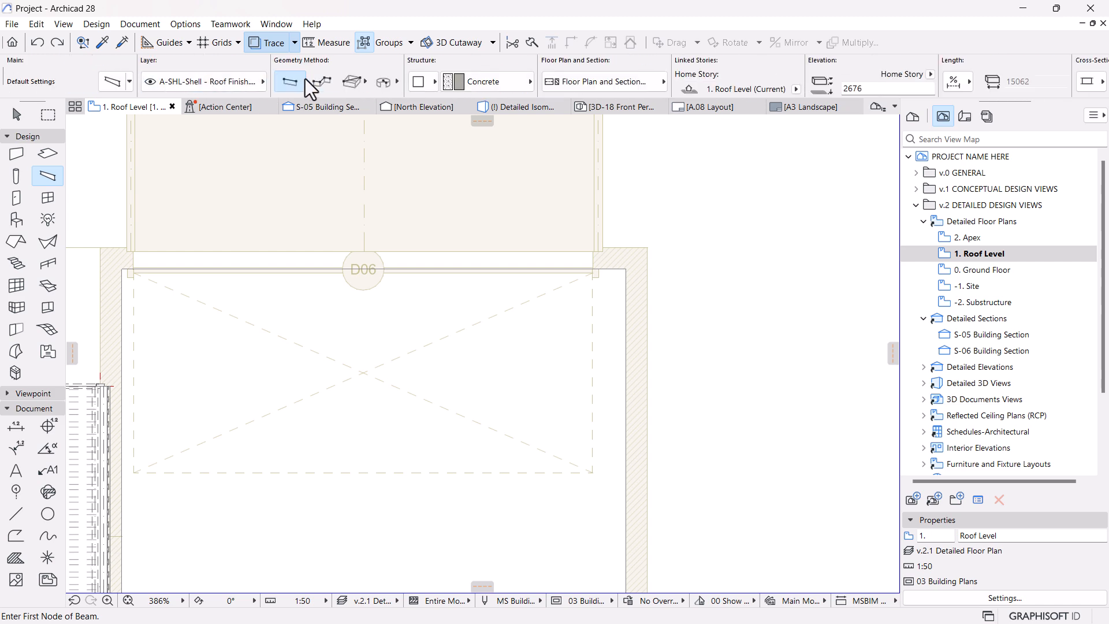
Draw a chained beam along the inner faces of the garage's east, north and west walls.
left_click(322, 82)
scroll(766, 268, "down", 3)
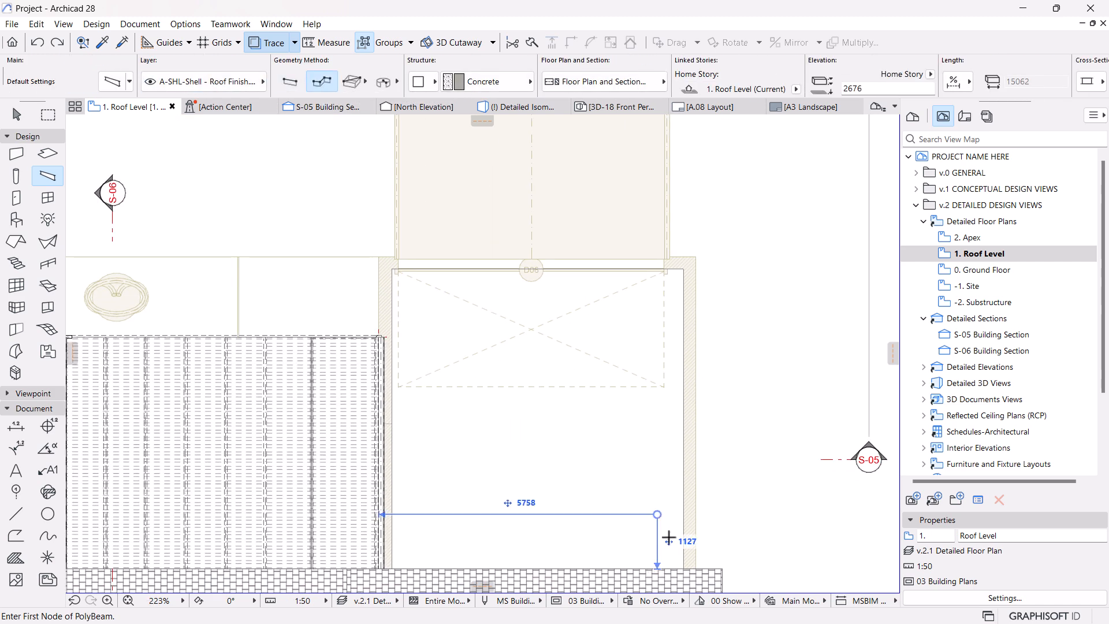
left_click(683, 568)
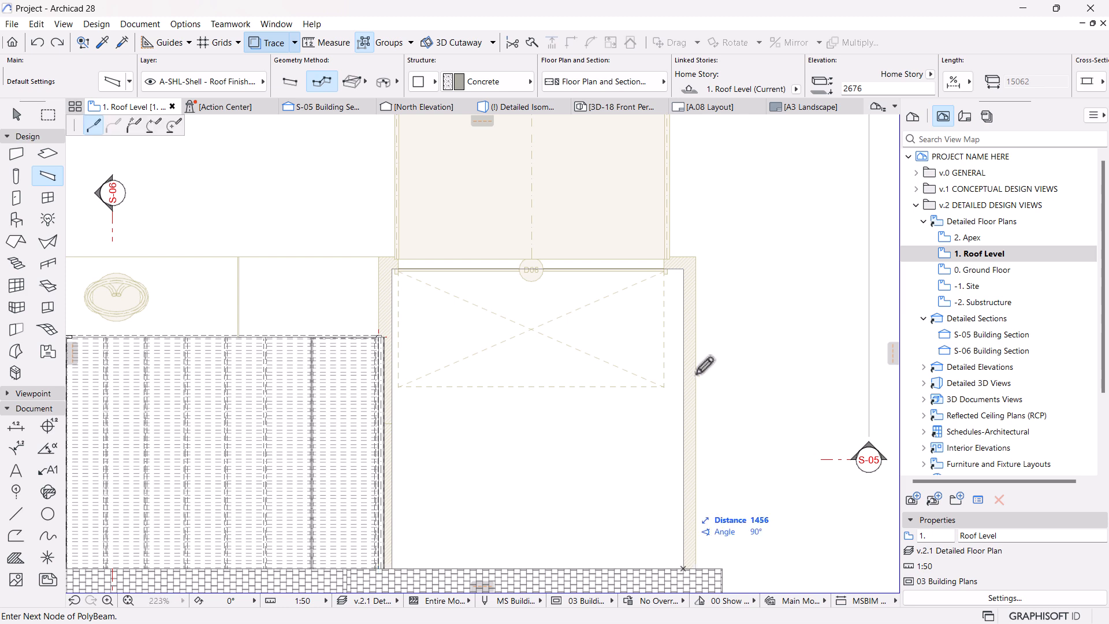
left_click(683, 270)
left_click(393, 270)
double_click(392, 568)
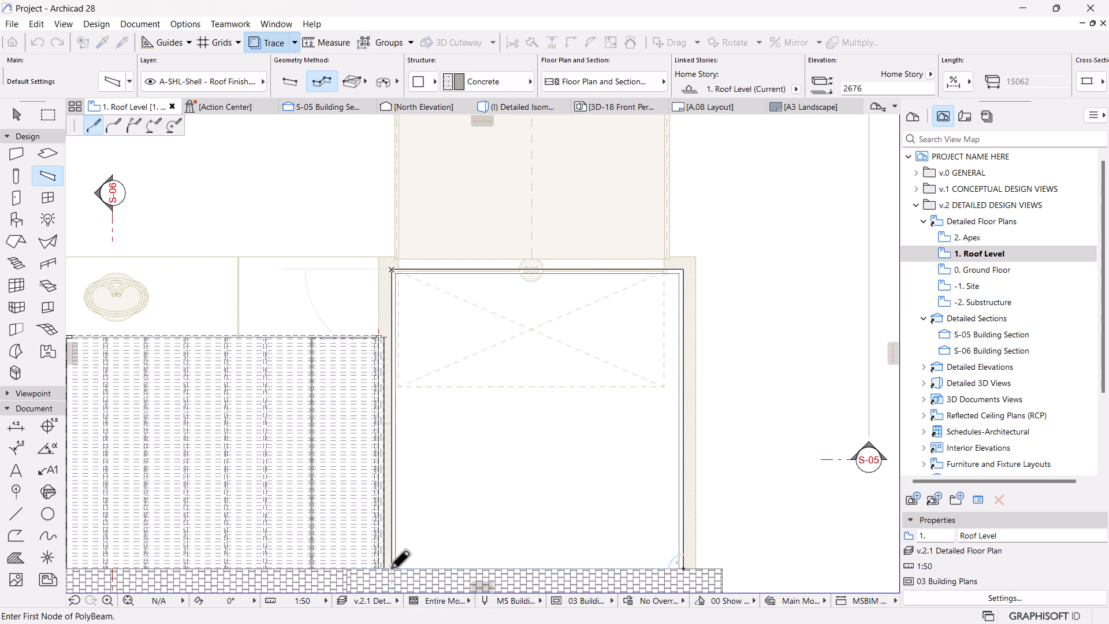
right_click(439, 460)
left_click(464, 567)
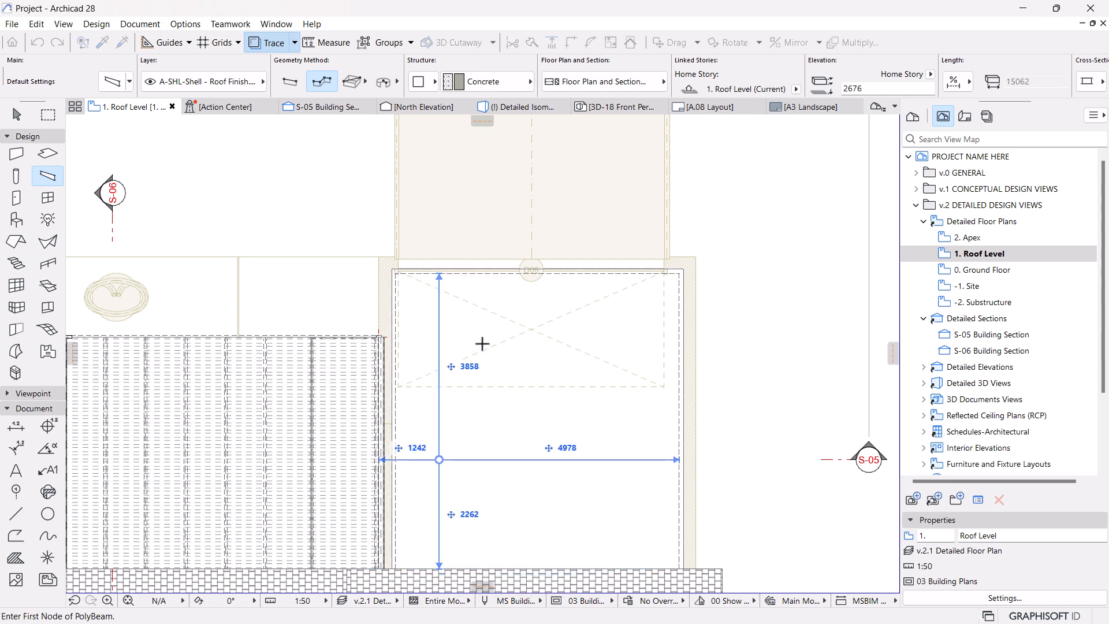
Select the three garage beams together and set their cross-section to 80 high and 230 wide.
scroll(508, 253, "up", 2)
key("Escape")
left_click(450, 280)
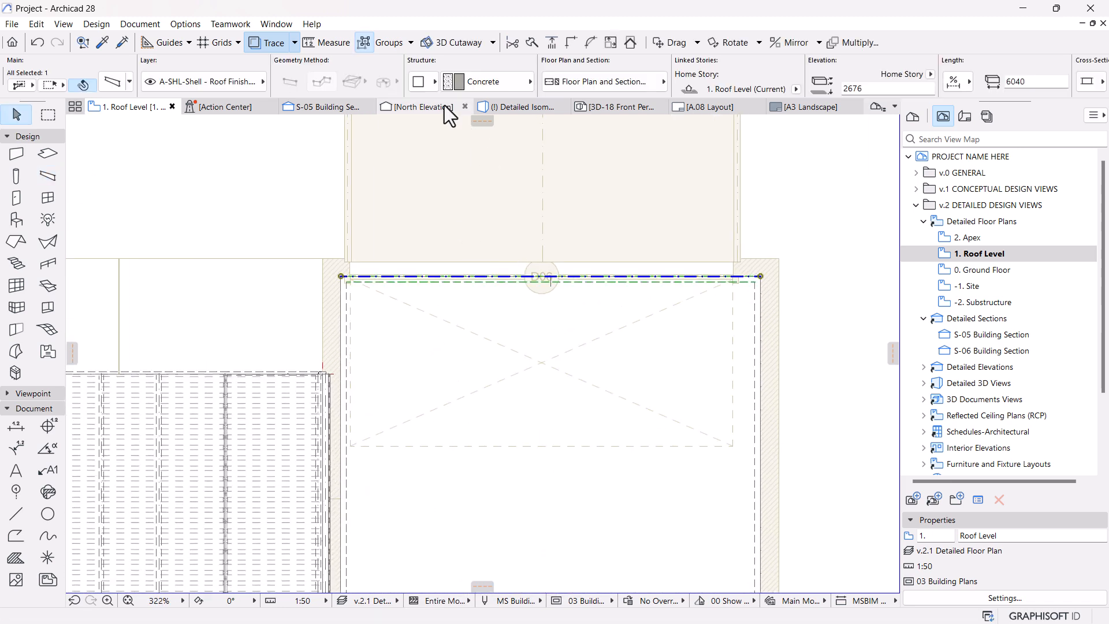
left_click(365, 41)
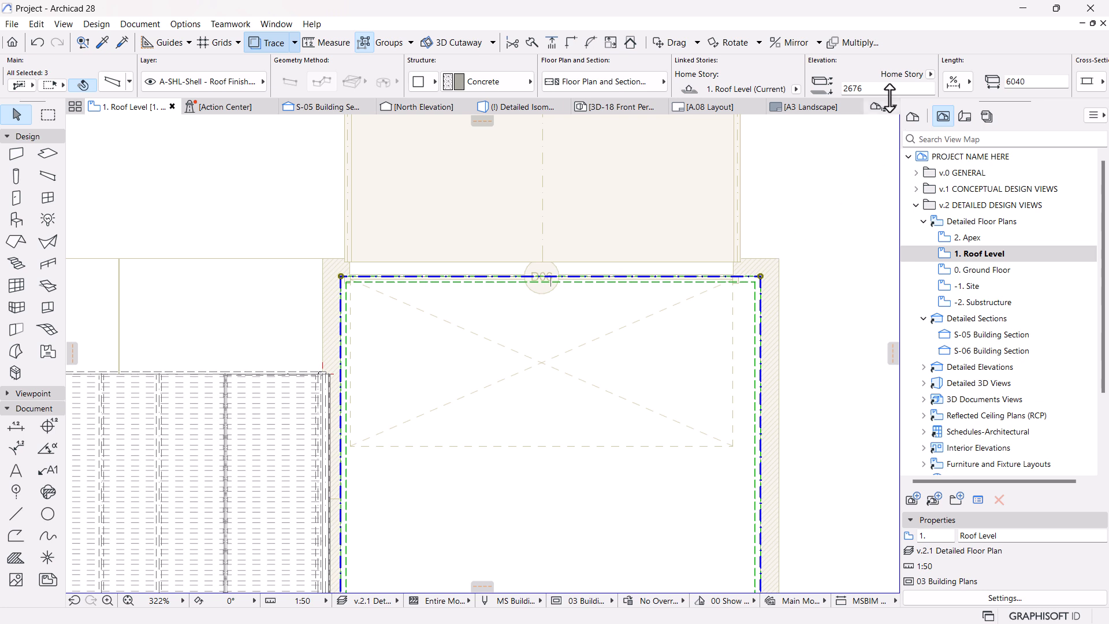
scroll(890, 96, "down", 5)
left_click(697, 74)
type("8")
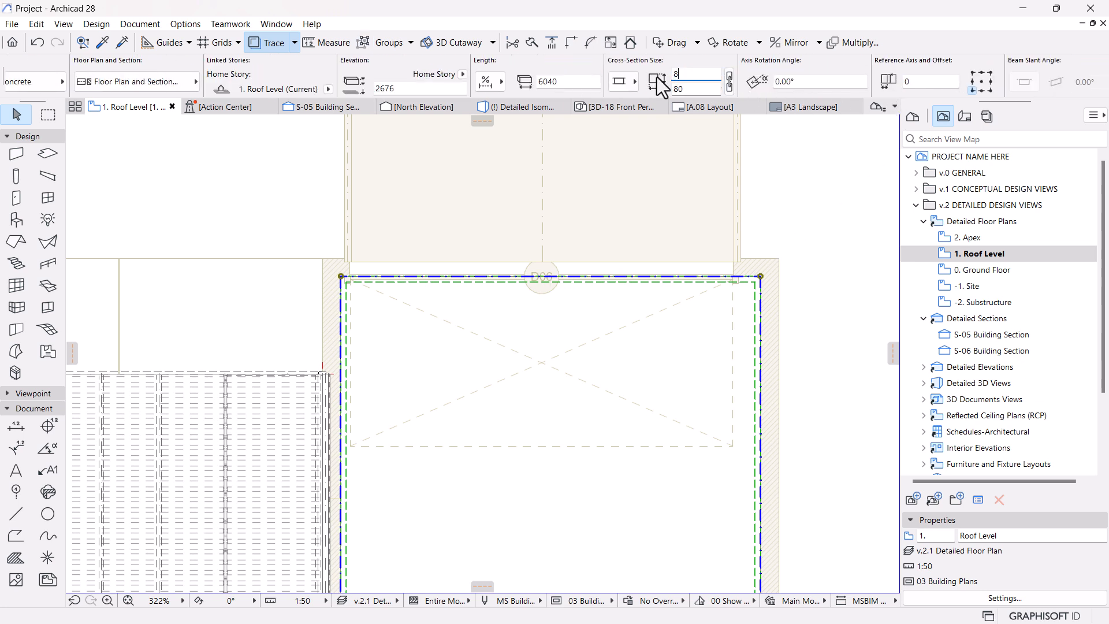
type("0")
key("Tab")
type("230")
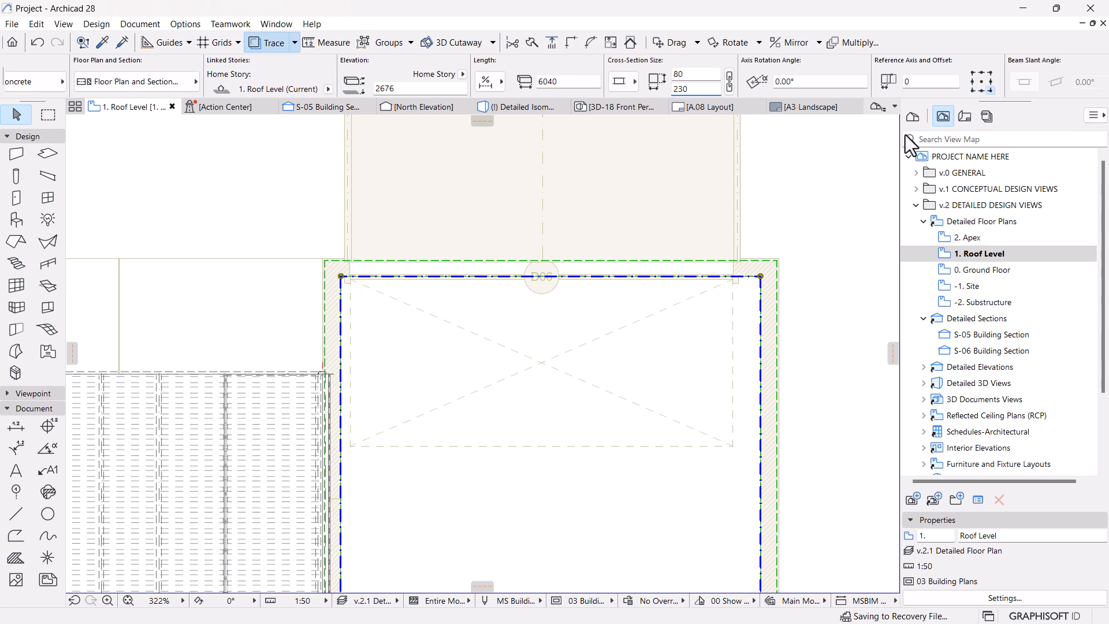
Set the width of the three garage beams to 250.
left_click(688, 88)
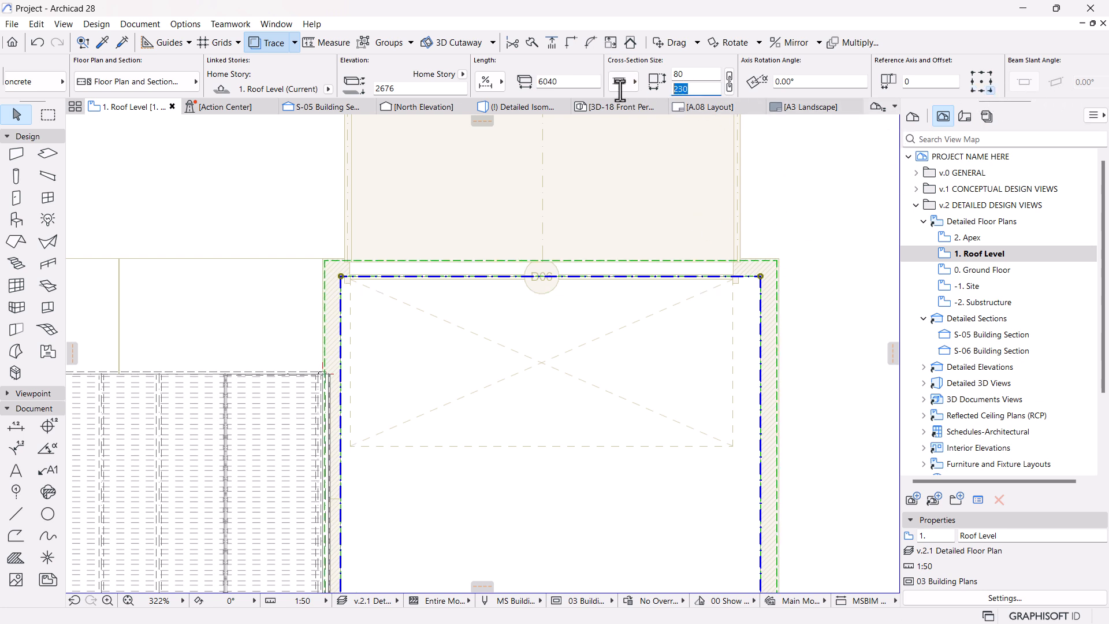
type("250")
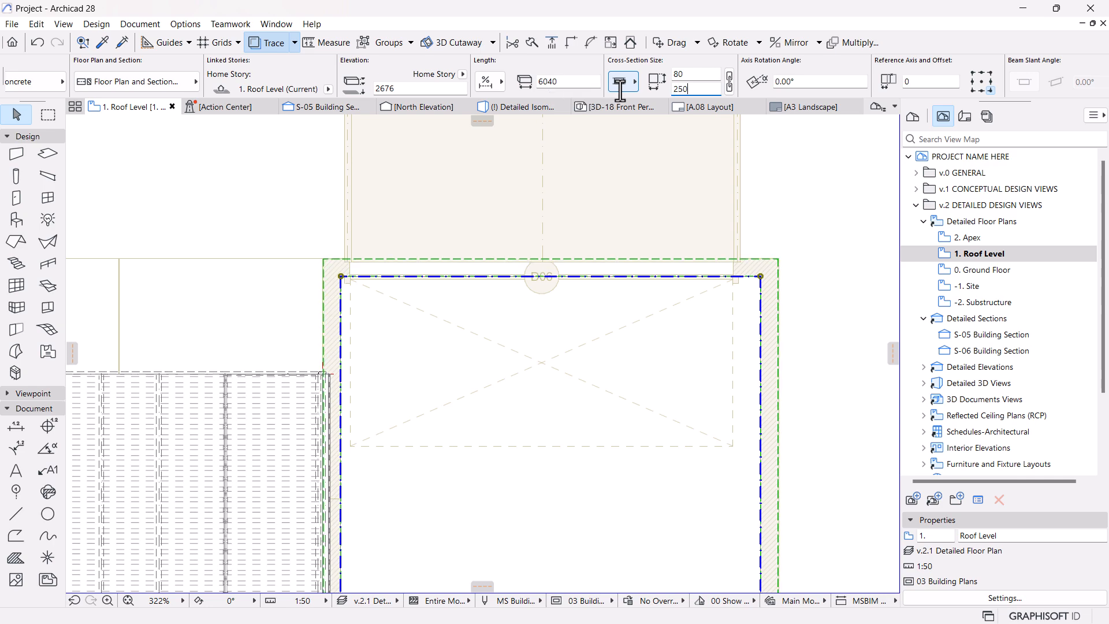
scroll(564, 218, "down", 5)
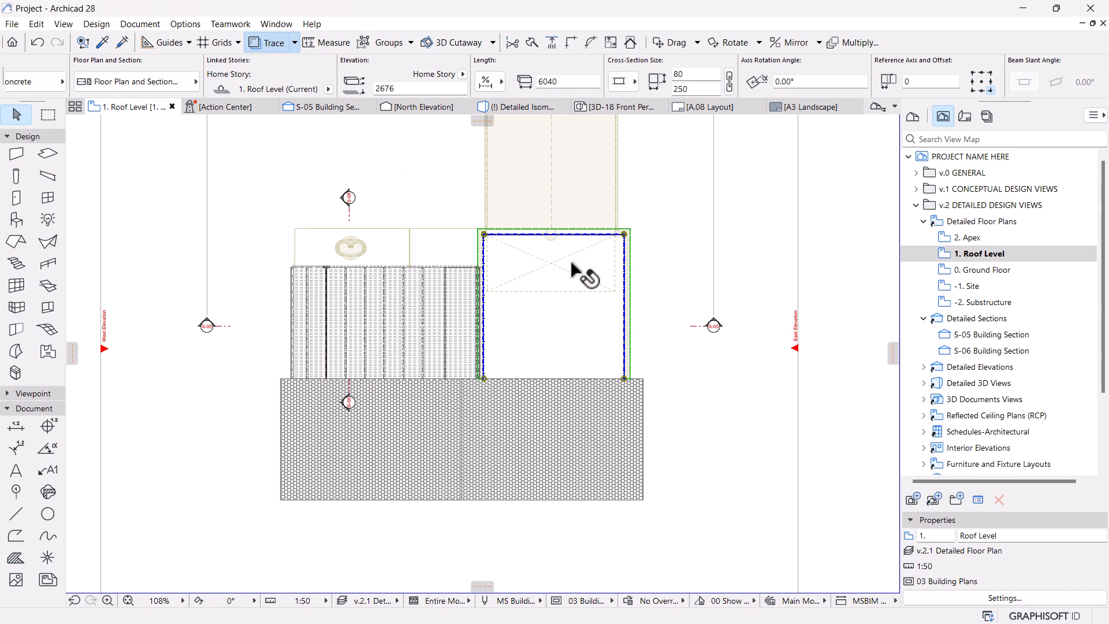
Open the S-05 Building Section and move the three beams down onto the top of the garage walls.
left_click(338, 107)
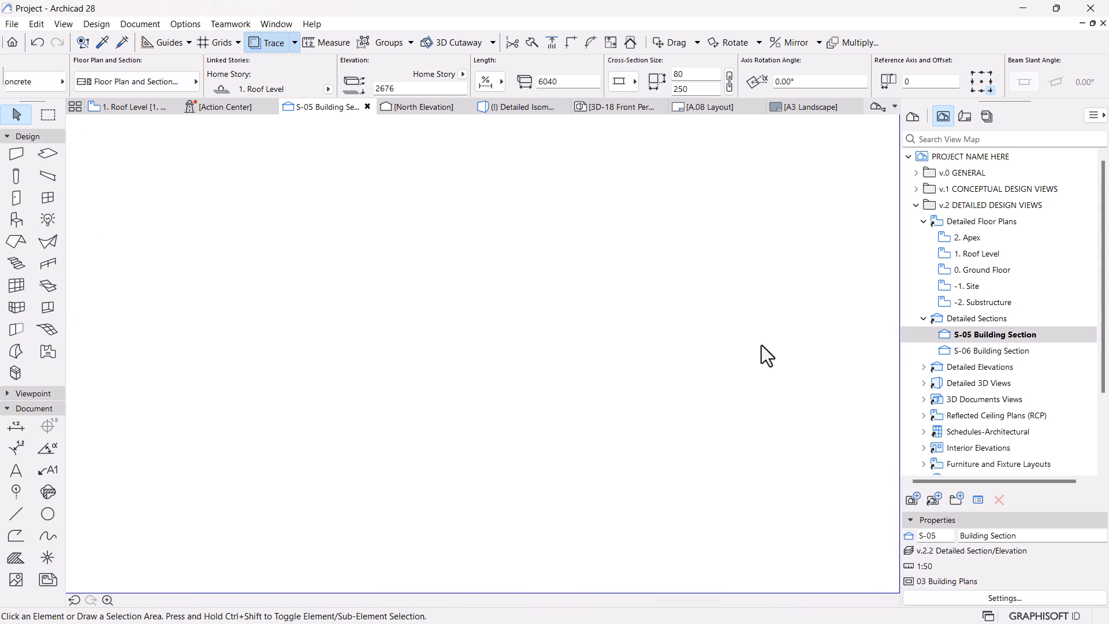
scroll(758, 239, "up", 3)
left_click(720, 258)
scroll(492, 151, "down", 3)
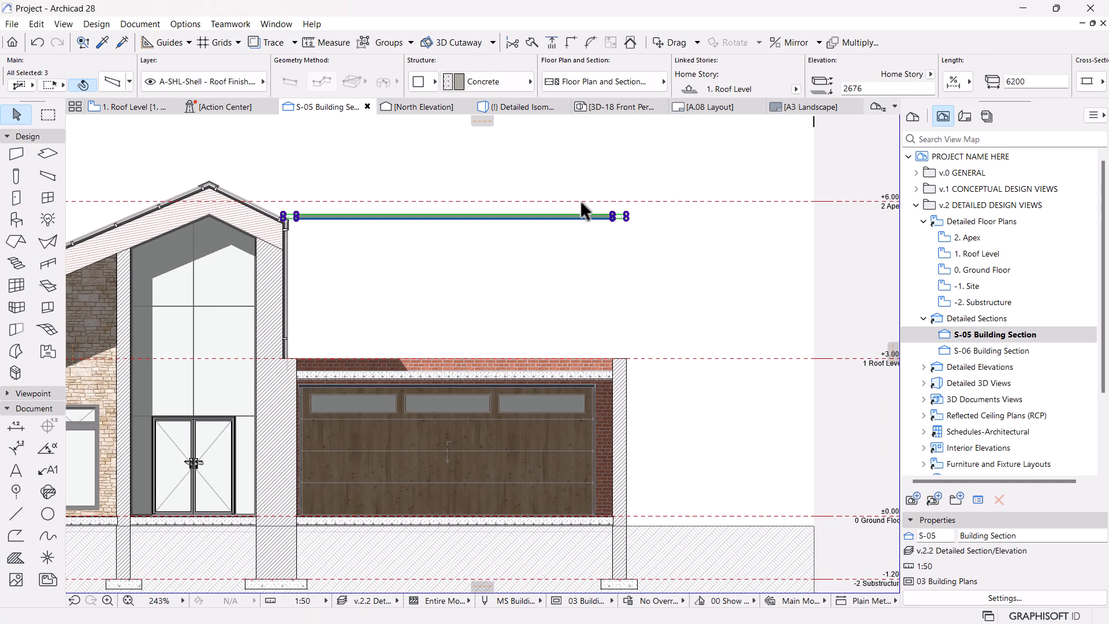
key("ctrl+d")
left_click(626, 216)
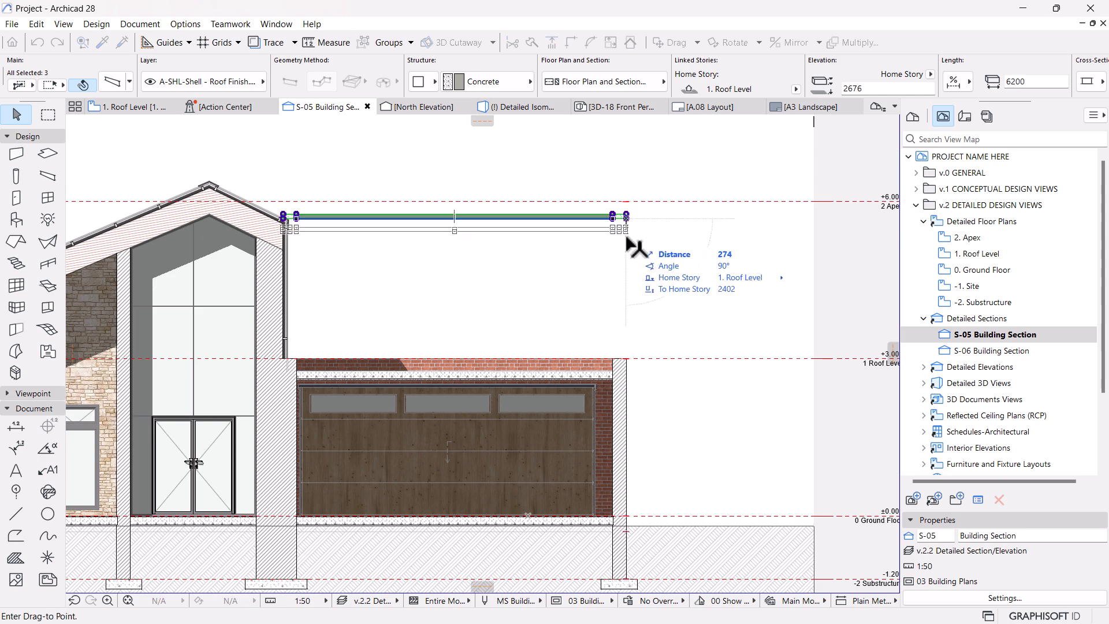
left_click(626, 356)
scroll(626, 360, "up", 3)
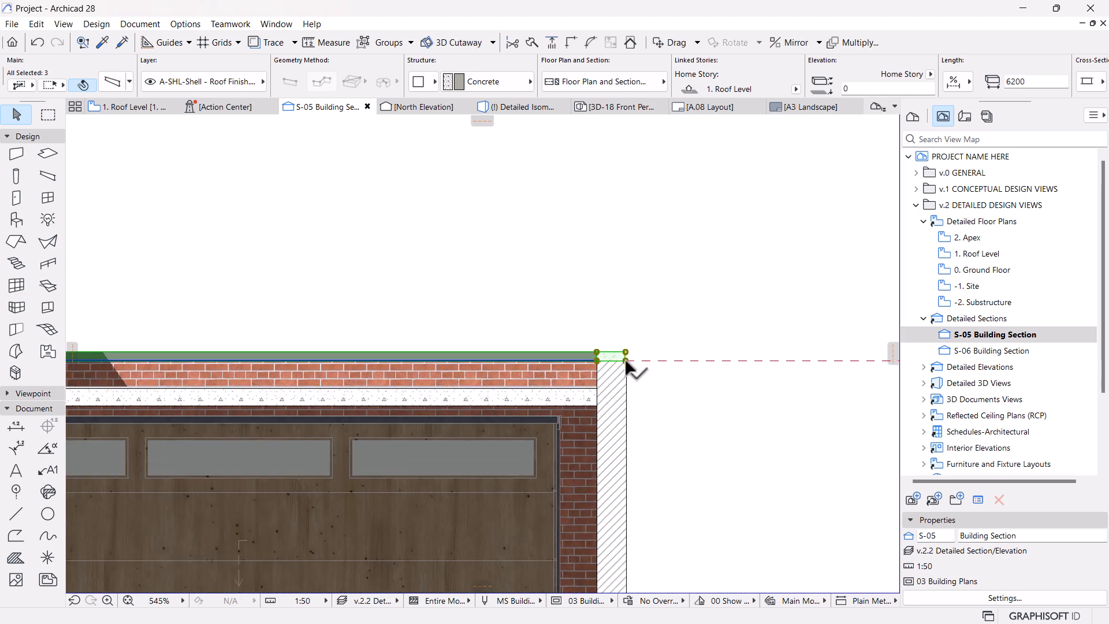
Measure across the garage wall's top beneath the beam, and set the beams' width to 260.
left_click(686, 272)
scroll(621, 362, "up", 5)
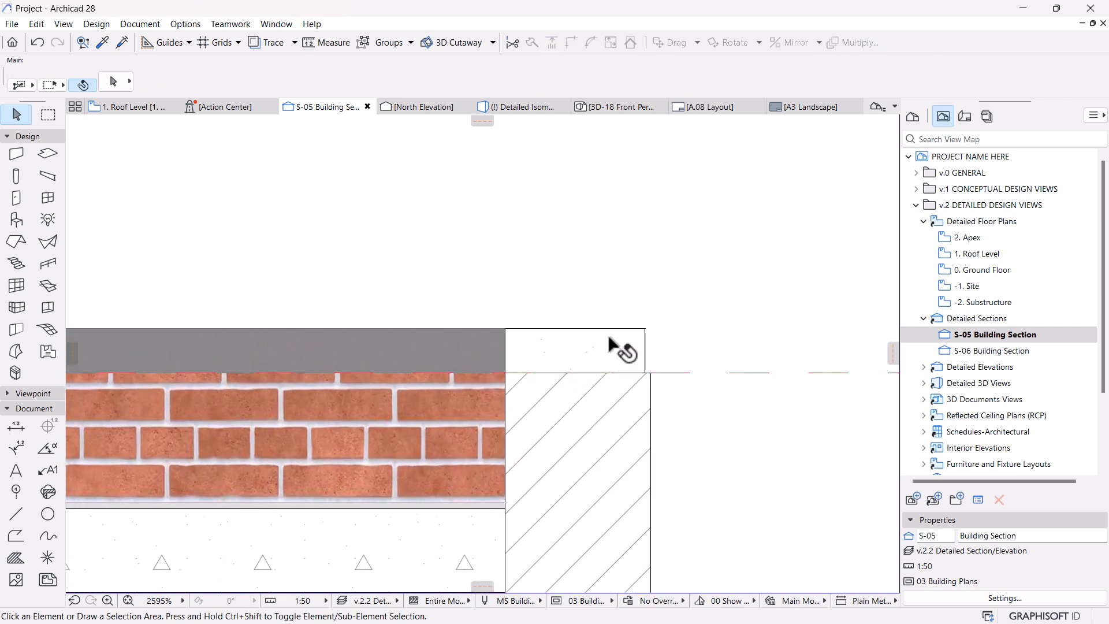
left_click(609, 340)
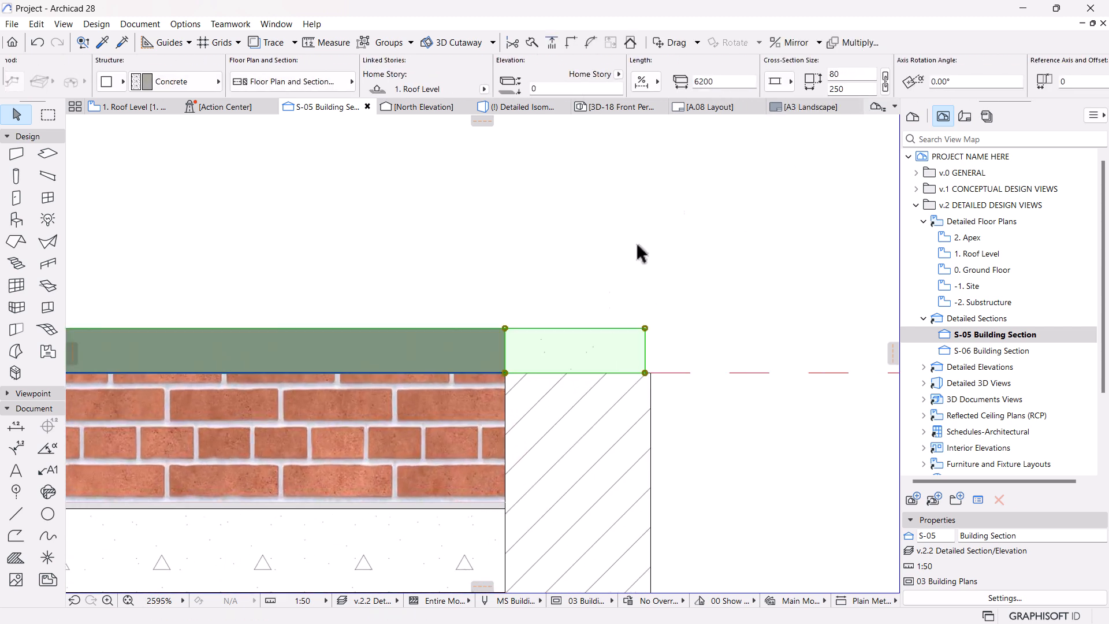
key("m")
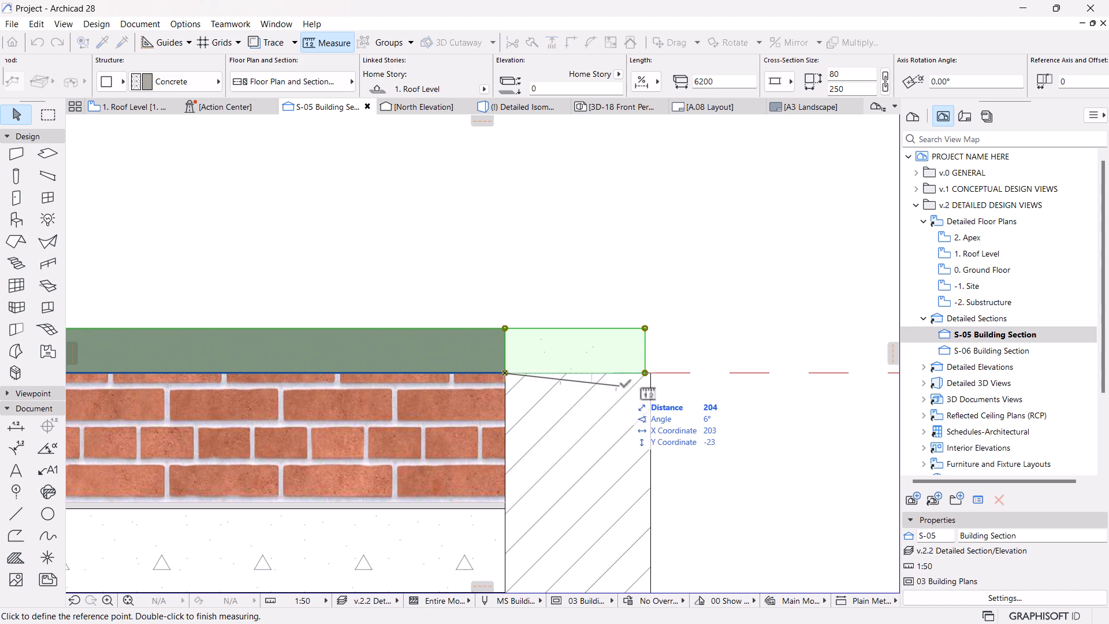
key("Escape")
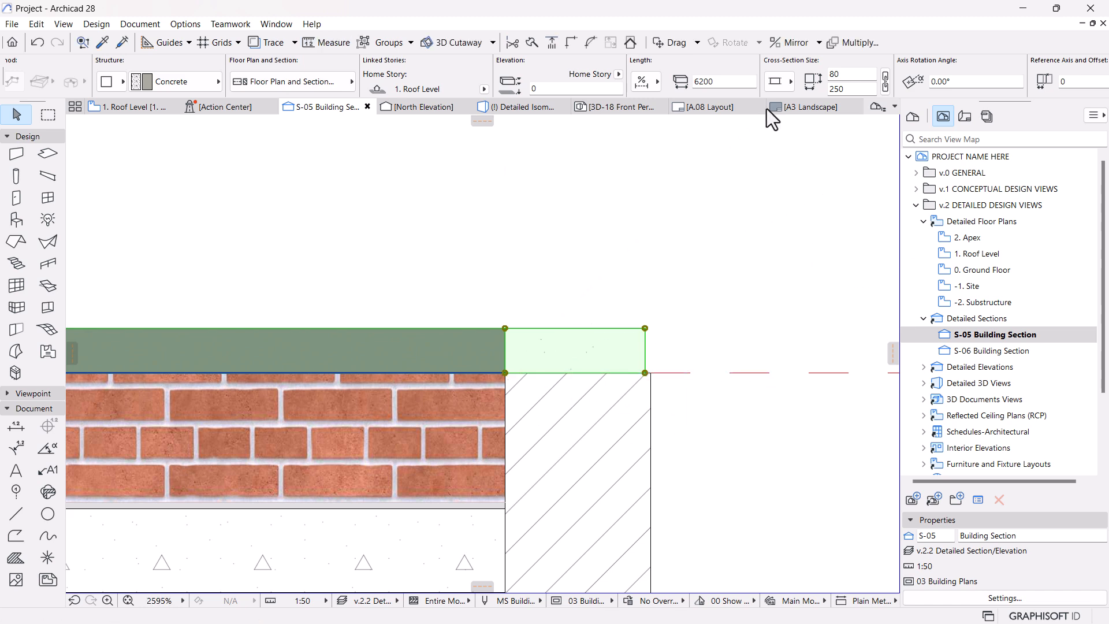
left_click(836, 89)
type("2")
key("Return")
scroll(595, 262, "down", 3)
middle_click_drag(595, 261, 597, 233)
scroll(602, 295, "up", 2)
scroll(603, 296, "up", 2)
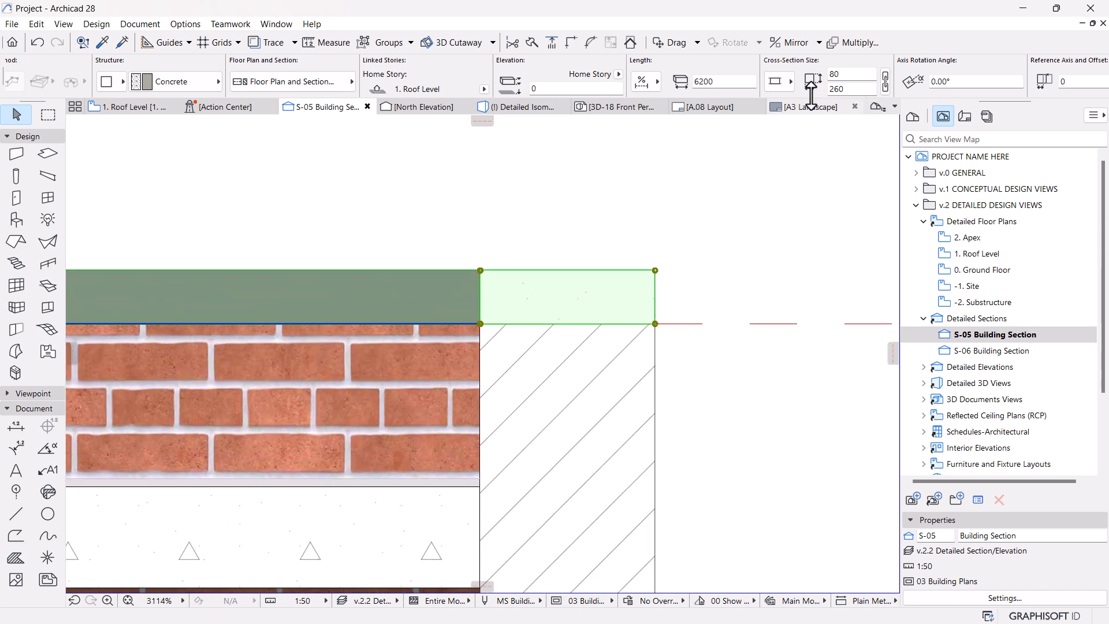
Set the beams' width to 280 and deselect them.
left_click(854, 88)
type("2")
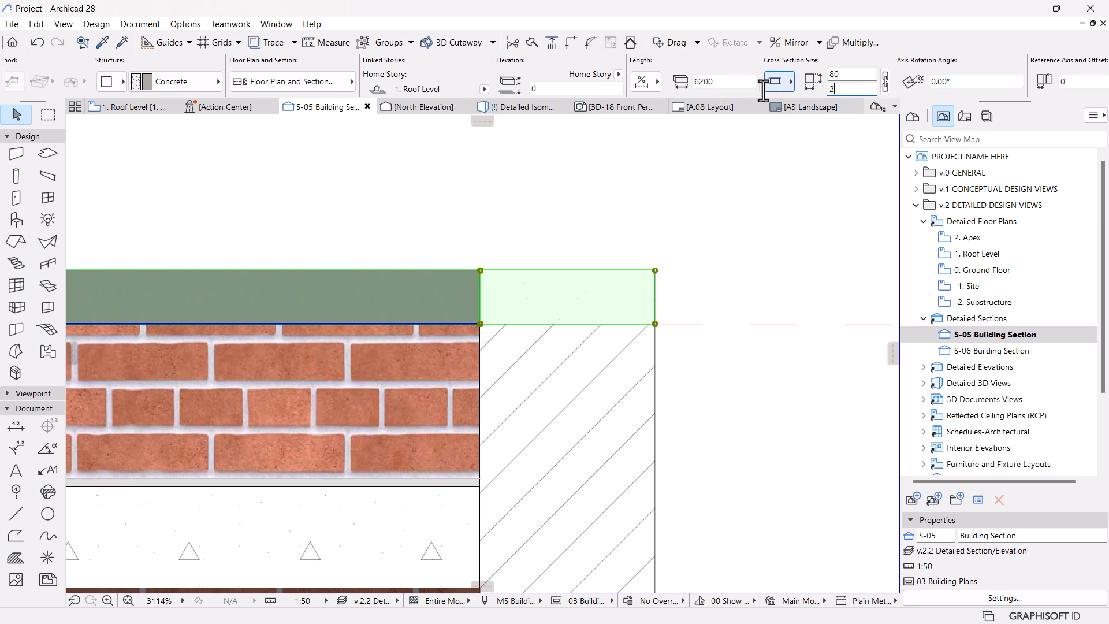
key("Return")
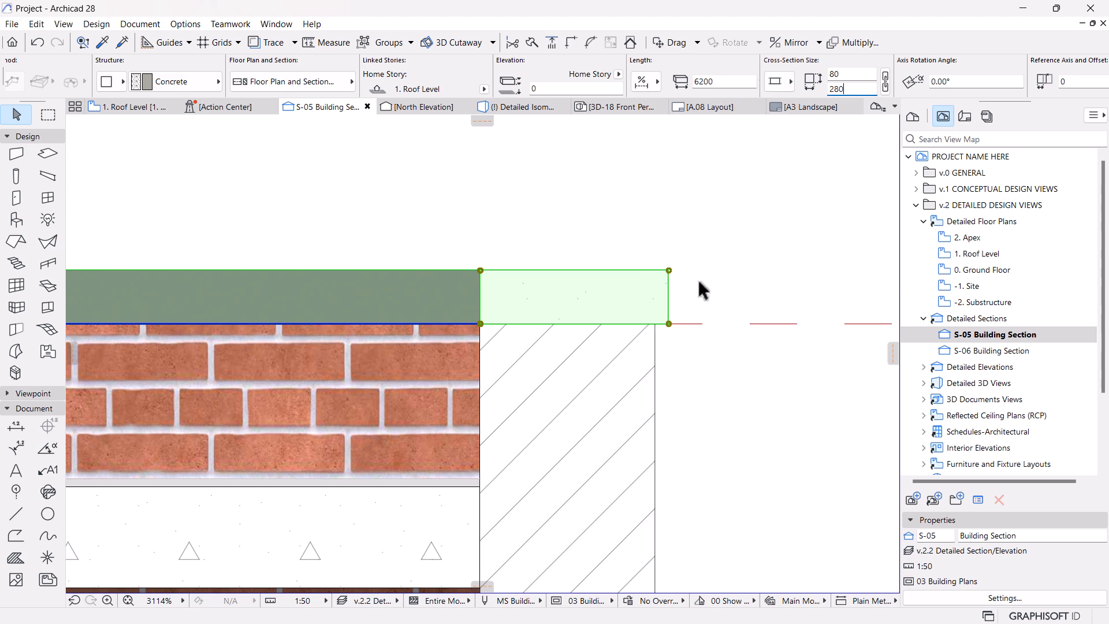
key("Escape")
Examine how the concrete coping beam sits on and overhangs the garage wall in the section.
scroll(699, 280, "down", 6)
scroll(682, 293, "up", 5)
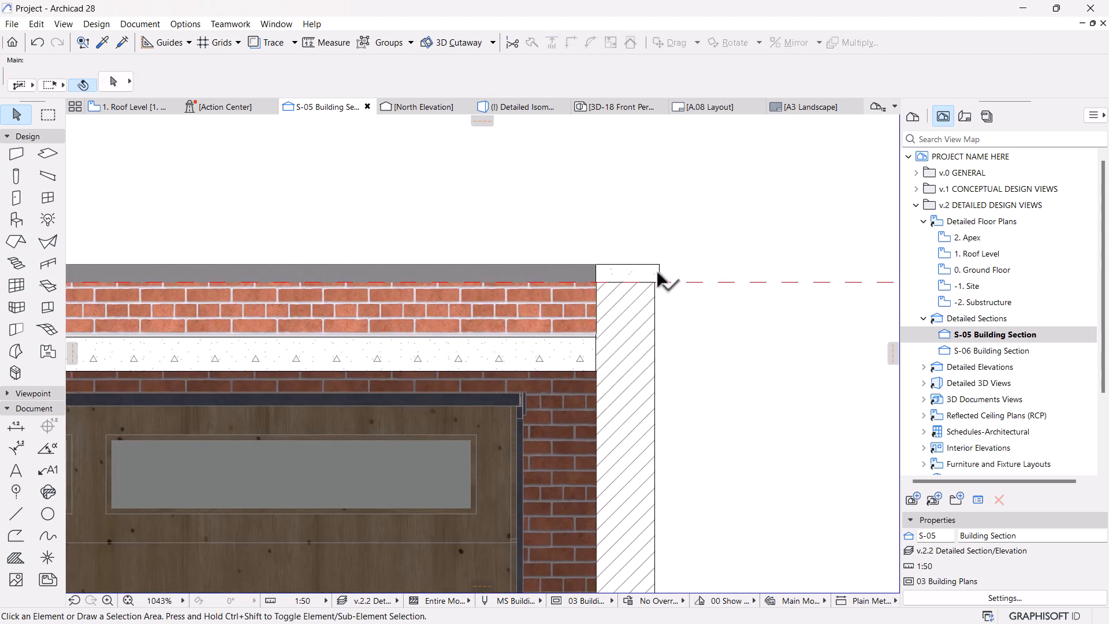
scroll(669, 277, "up", 1)
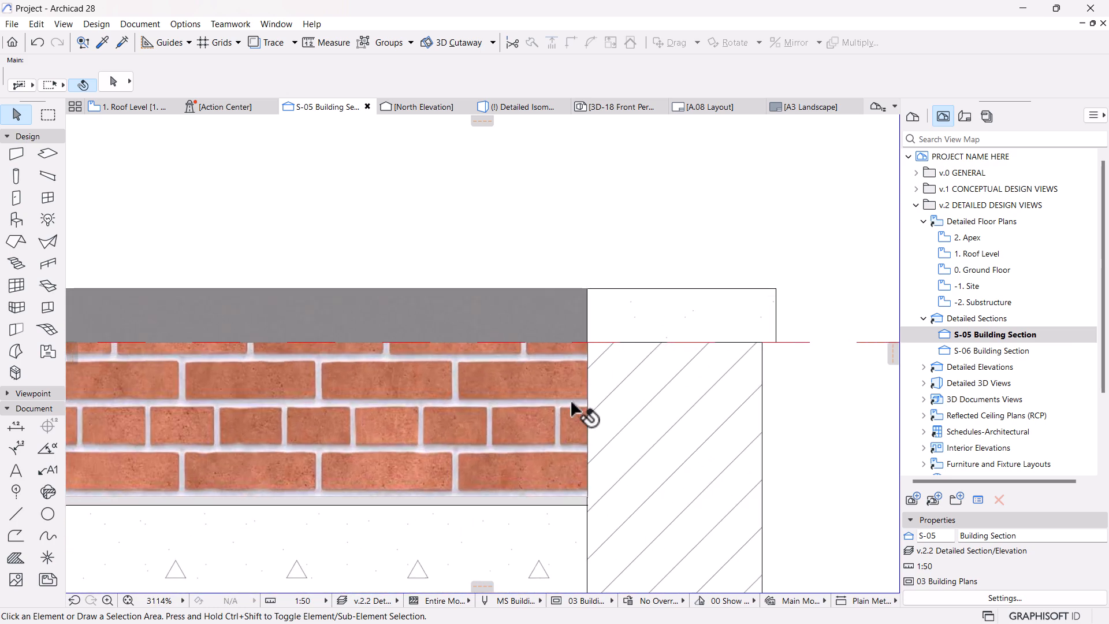
scroll(553, 280, "down", 5)
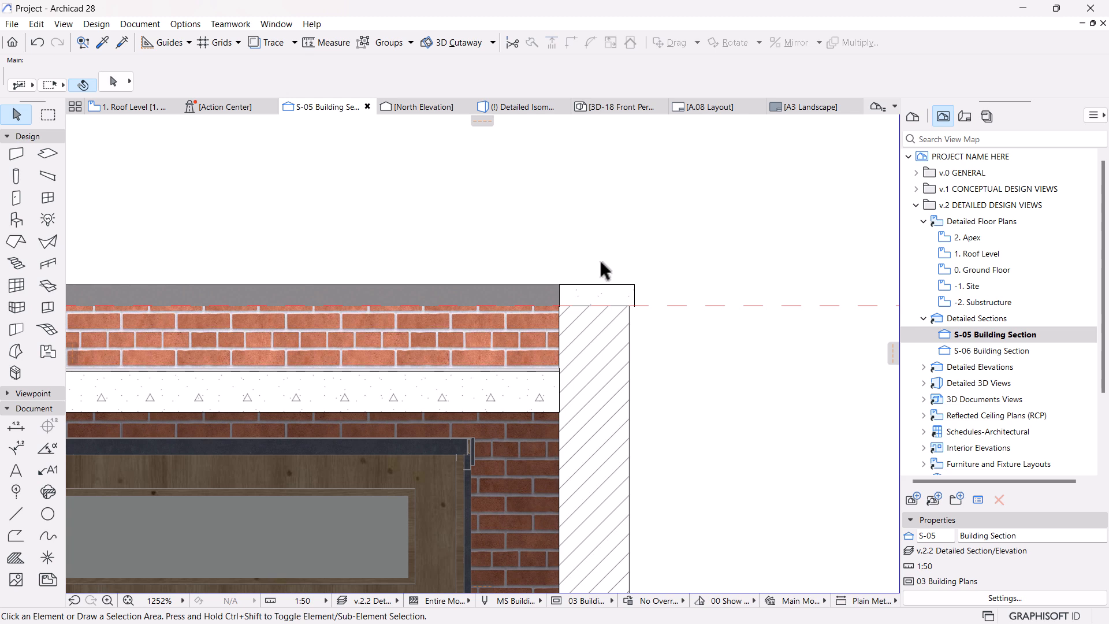
scroll(619, 272, "up", 1)
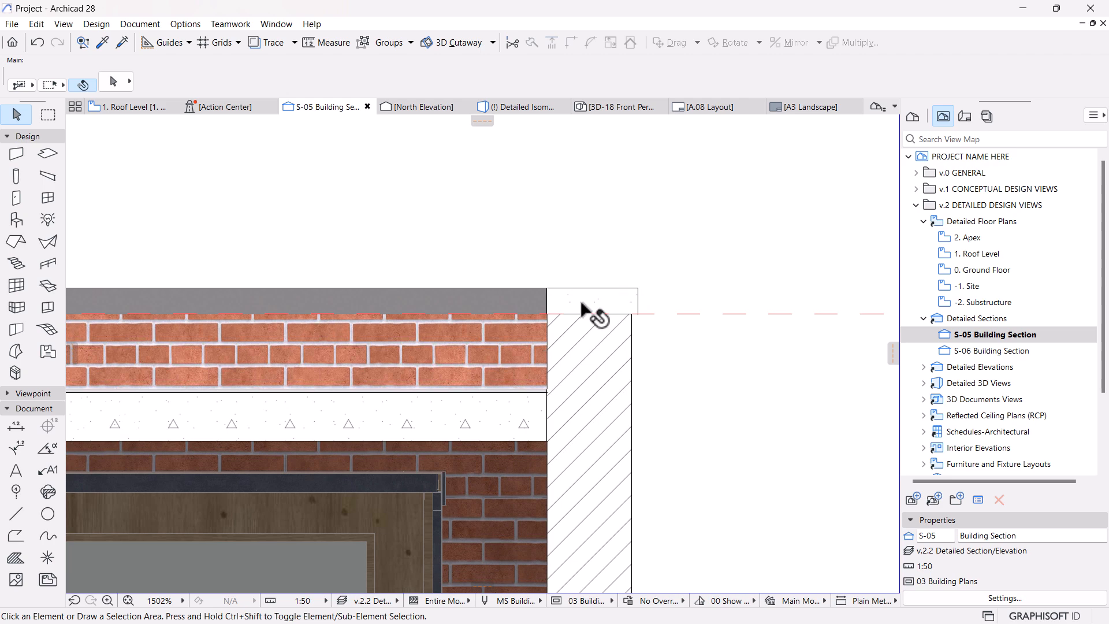
scroll(580, 302, "up", 4)
scroll(634, 282, "down", 4)
scroll(634, 283, "up", 3)
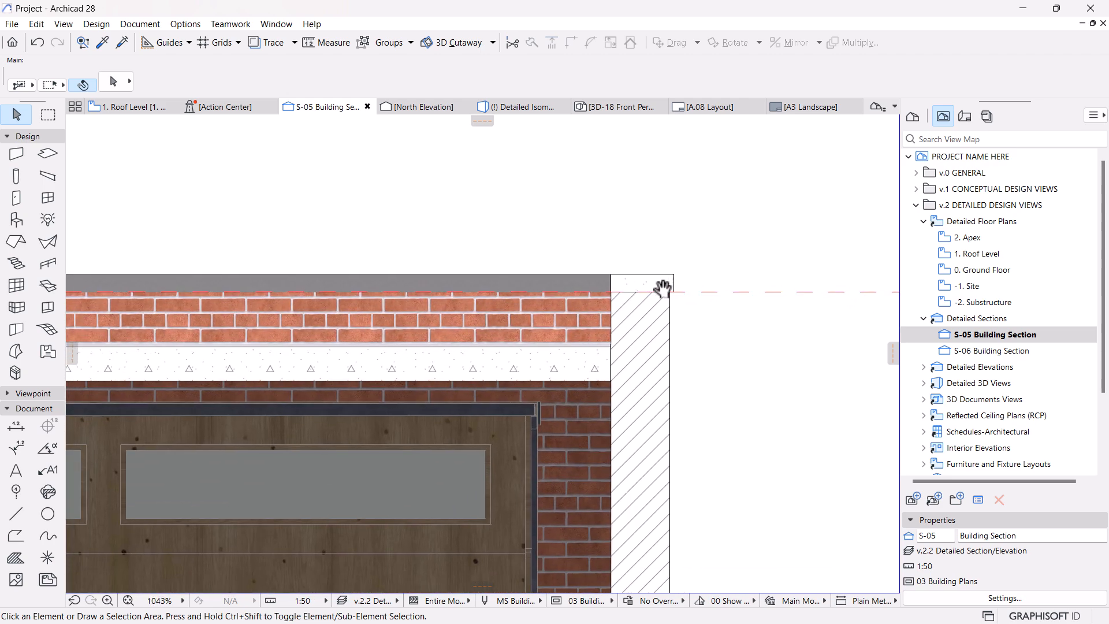
Suspend grouping, select only the coping beam cut above the garage wall, and capture its cross-section in the Profile Manager.
left_click(653, 295)
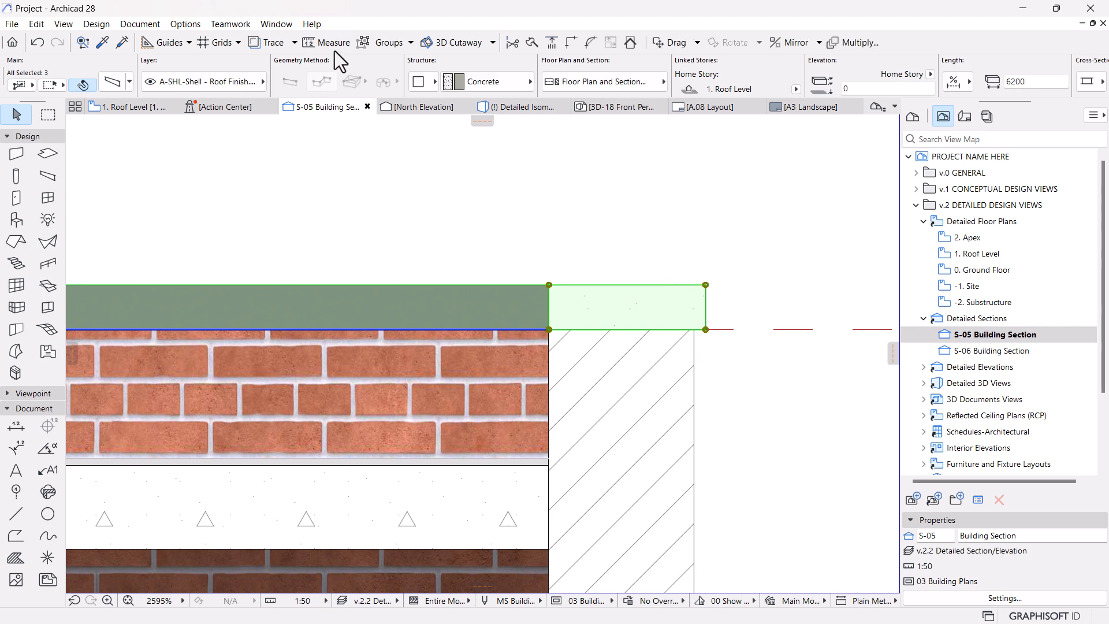
left_click(363, 43)
left_click(663, 299)
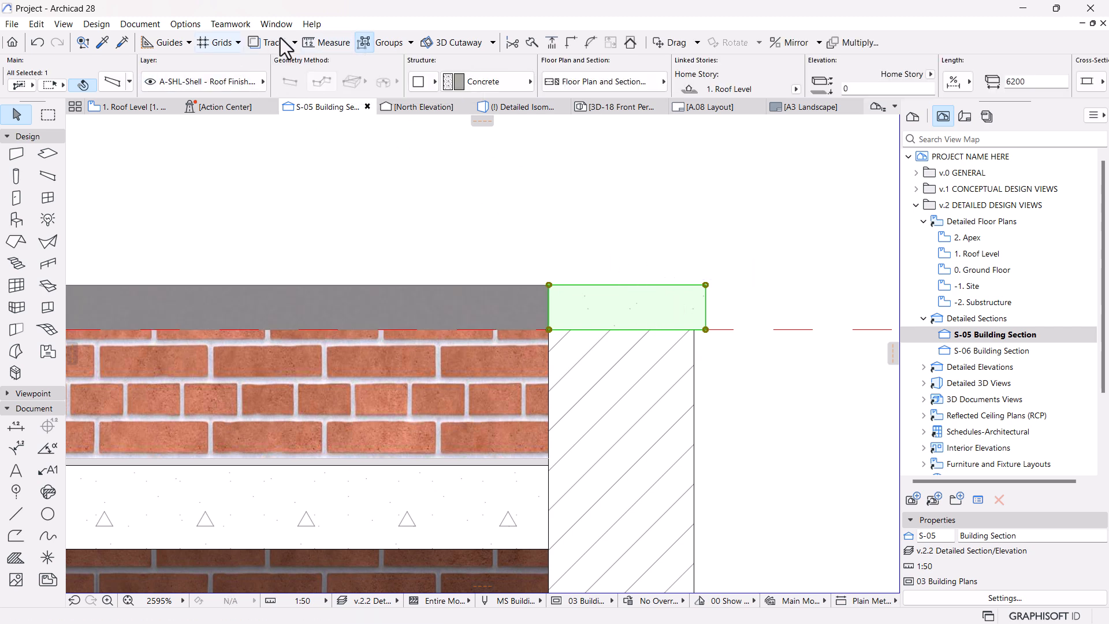
left_click(185, 24)
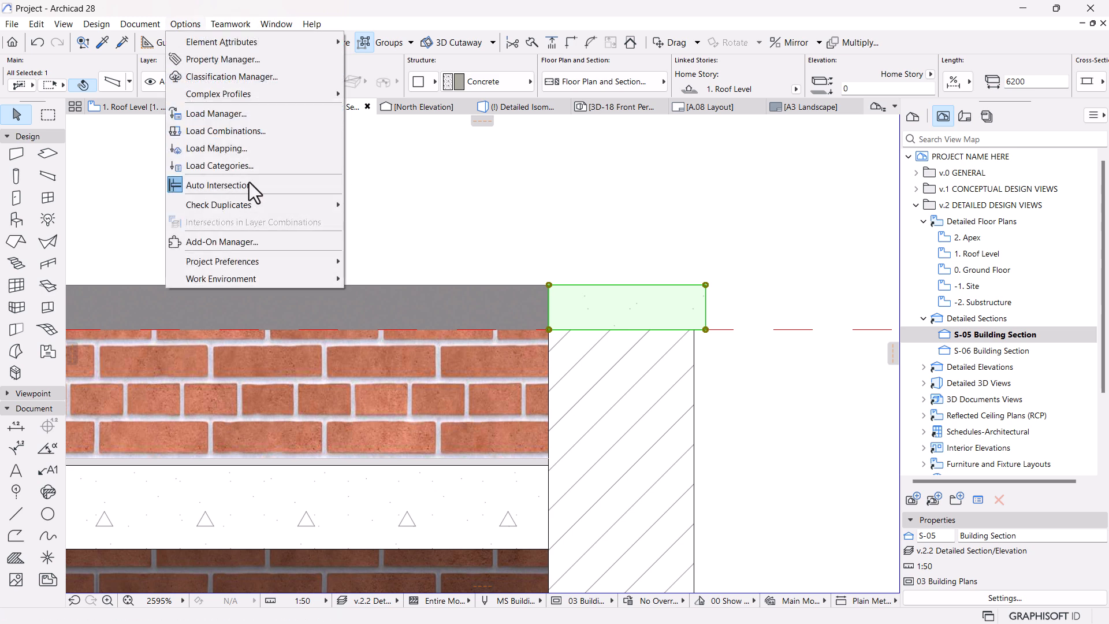
mouse_move(268, 92)
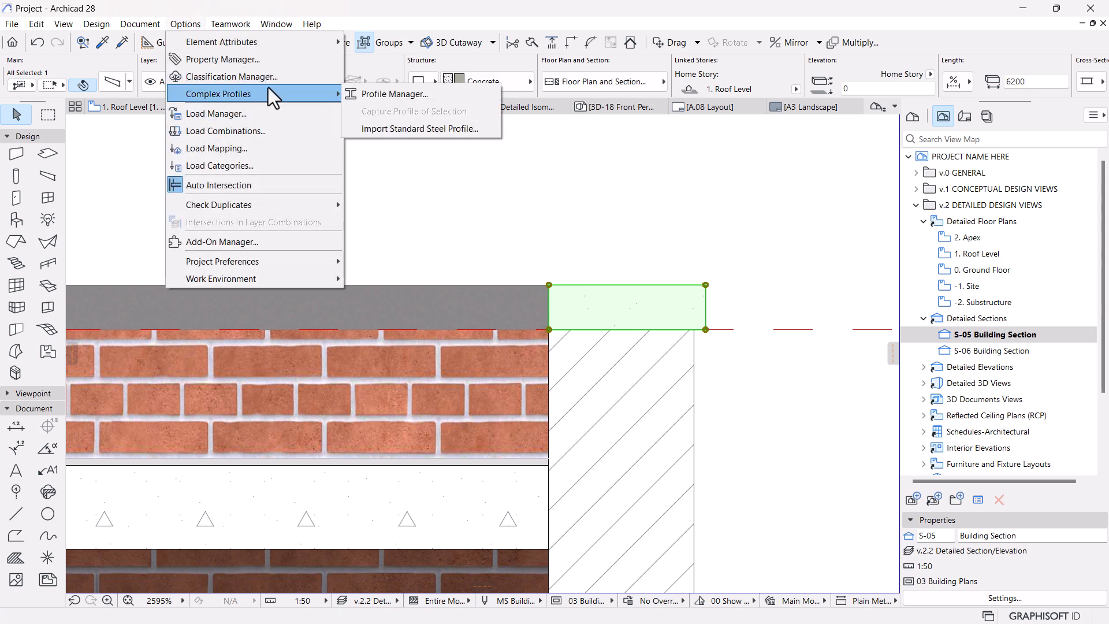
left_click(398, 94)
left_click(763, 205)
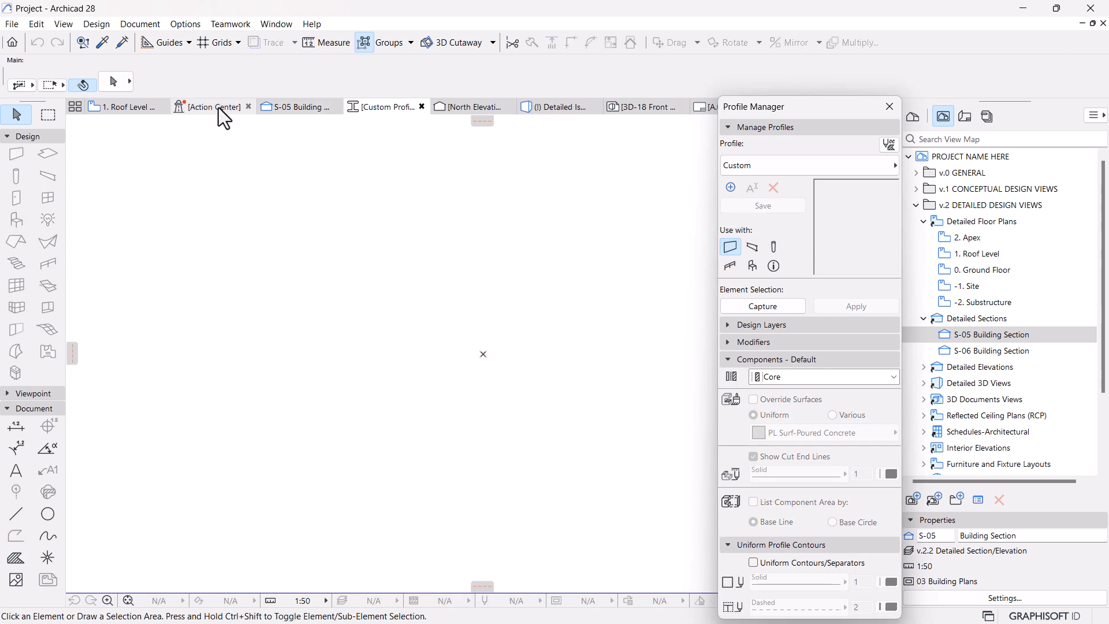
left_click(296, 107)
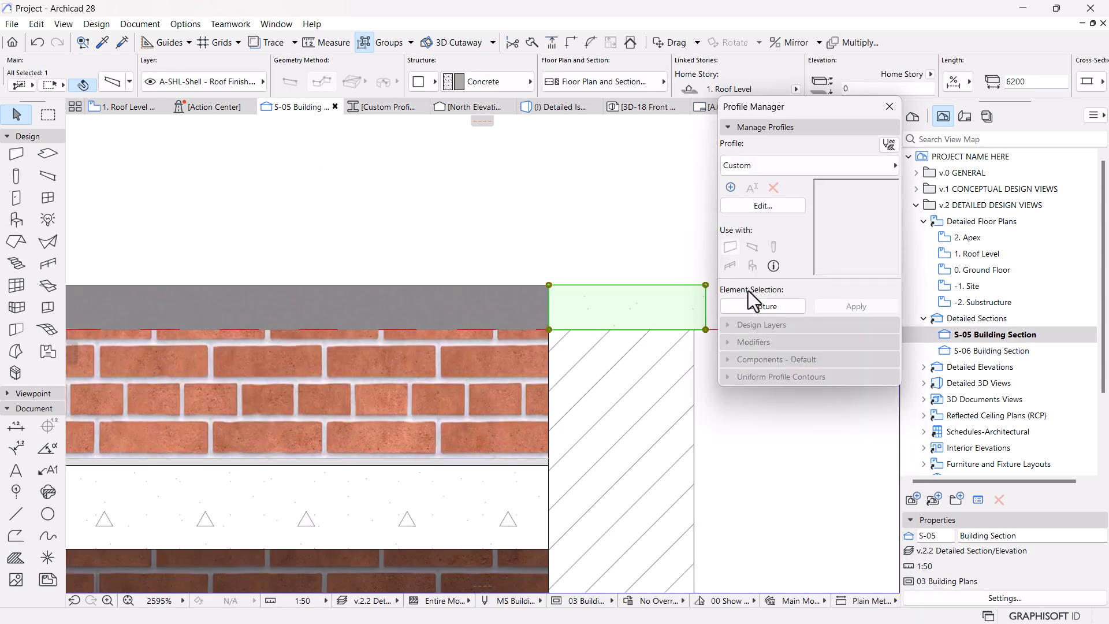
left_click(767, 309)
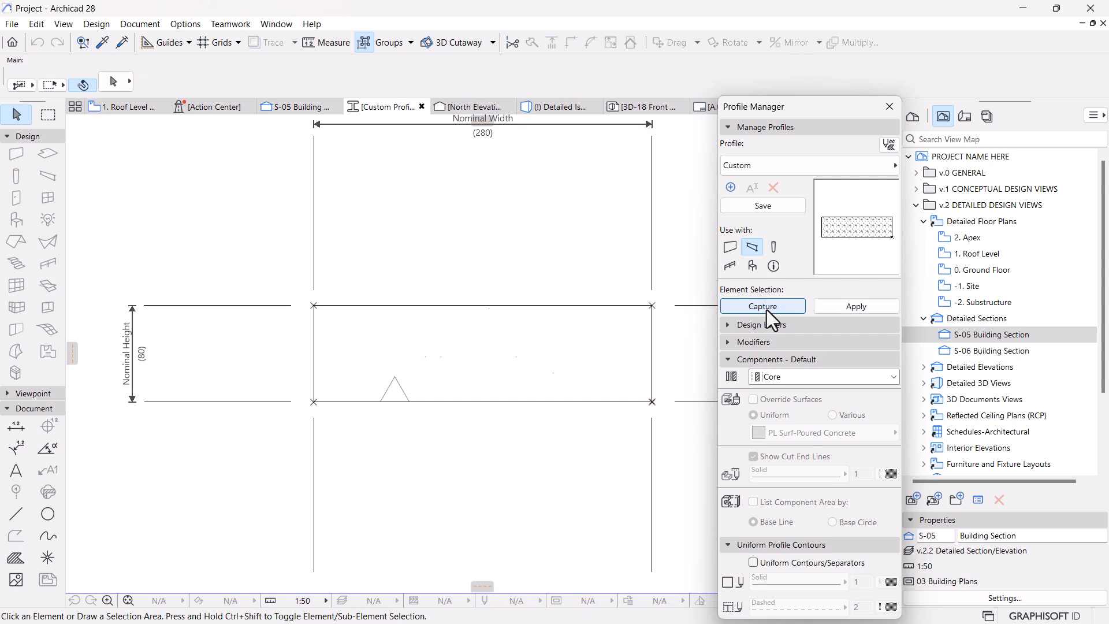
Raise the upper-left corner of the captured concrete profile vertically by 10.
scroll(500, 328, "down", 3)
middle_click_drag(500, 328, 487, 333)
scroll(487, 332, "up", 3)
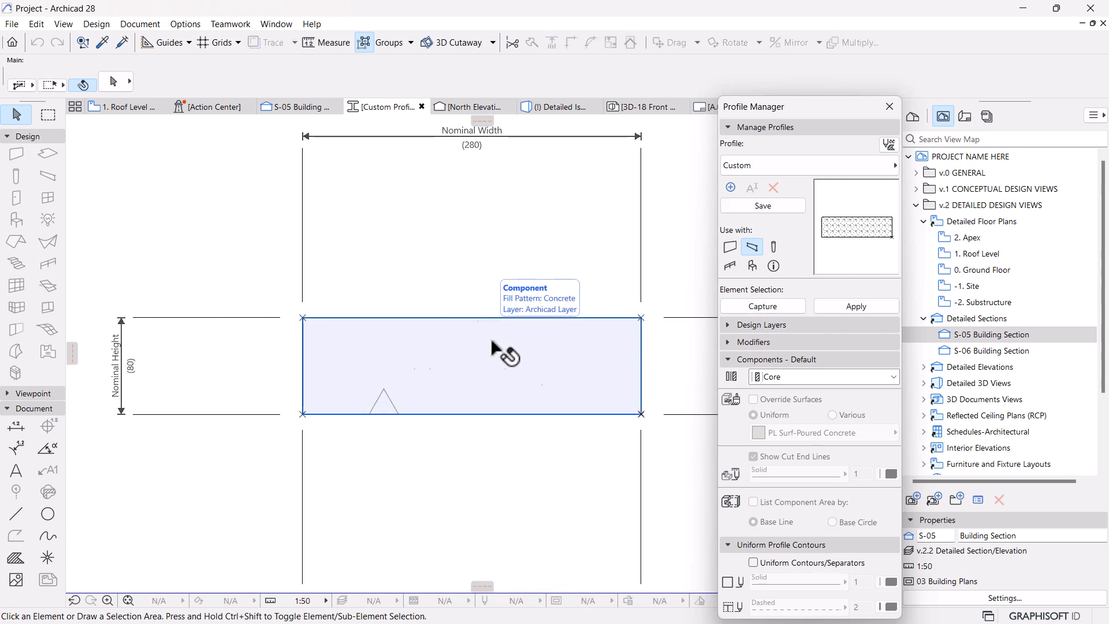
left_click(496, 347)
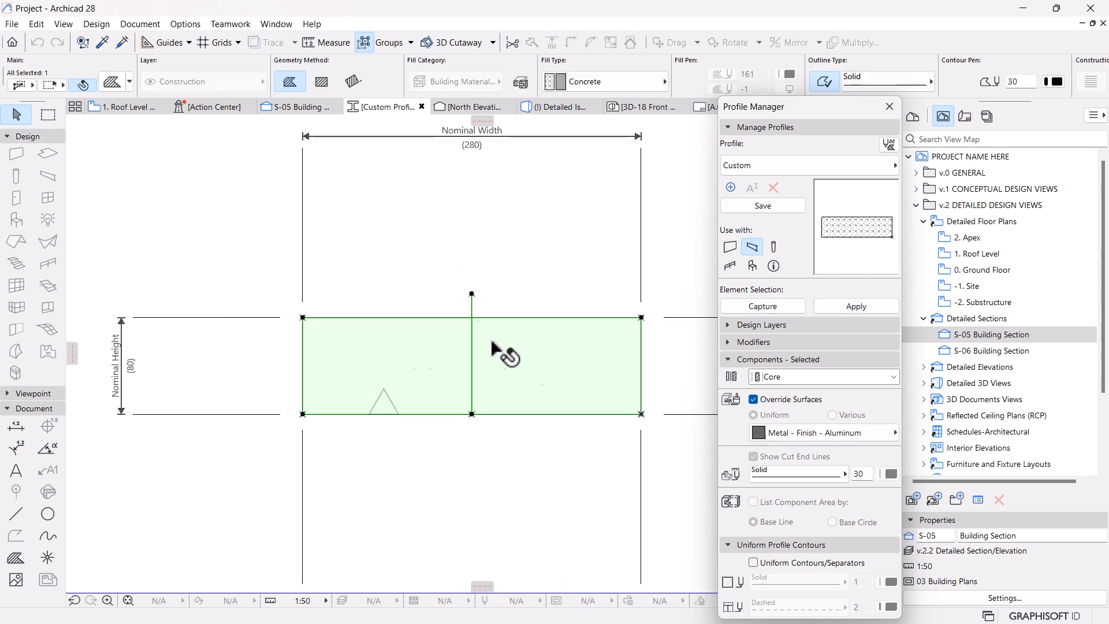
left_click(303, 318)
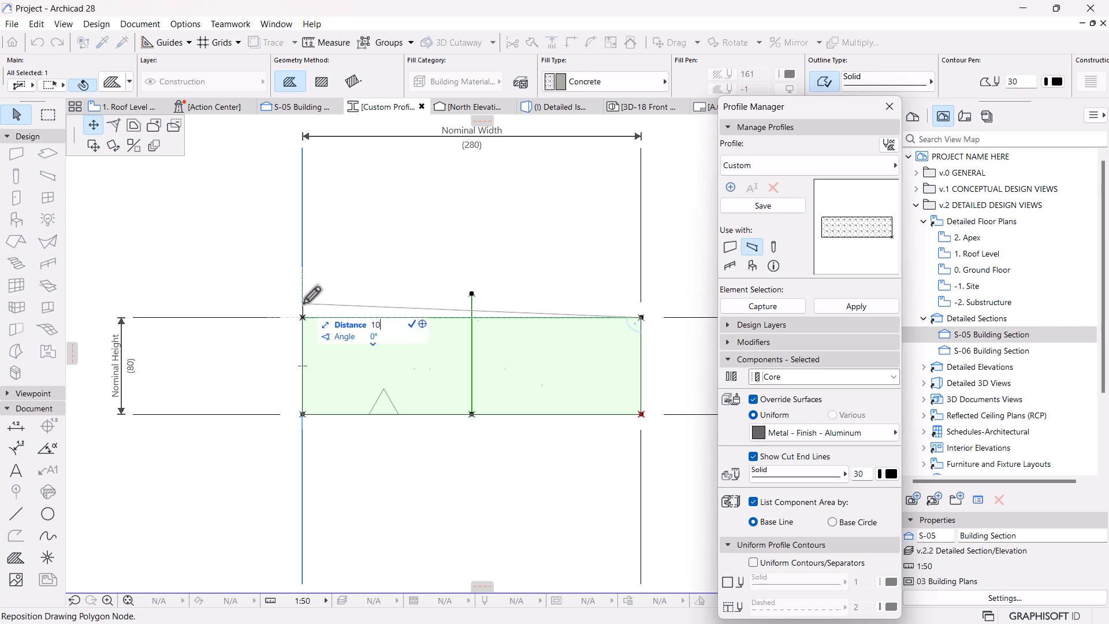
type("10")
key("Return")
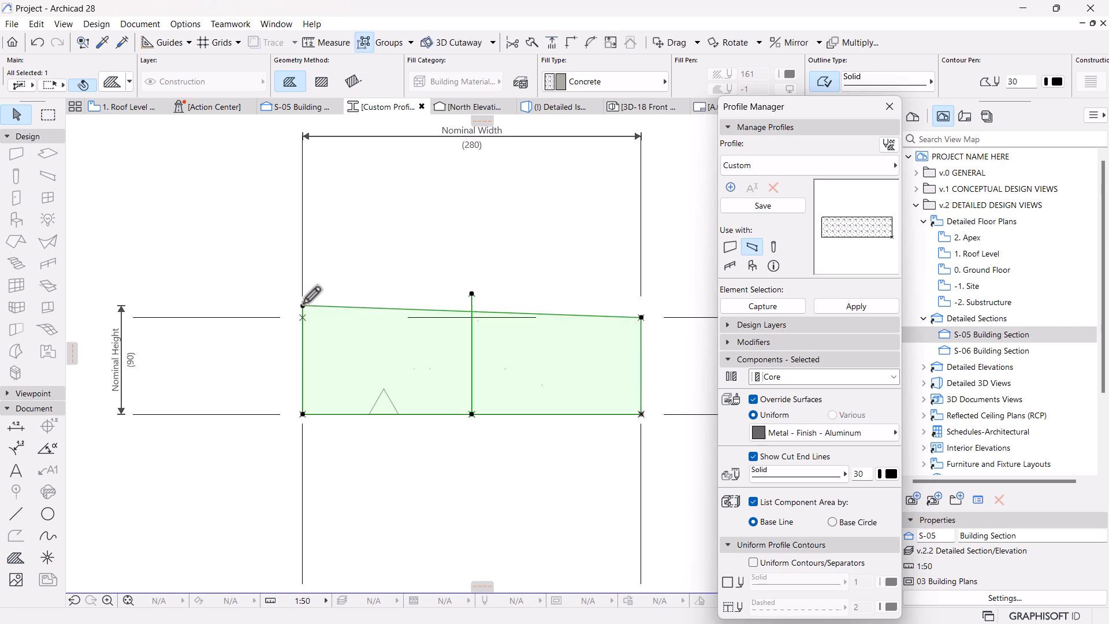
Offset the profile's left edge outward by 10 and raise its upper-left corner by another 10.
left_click(304, 338)
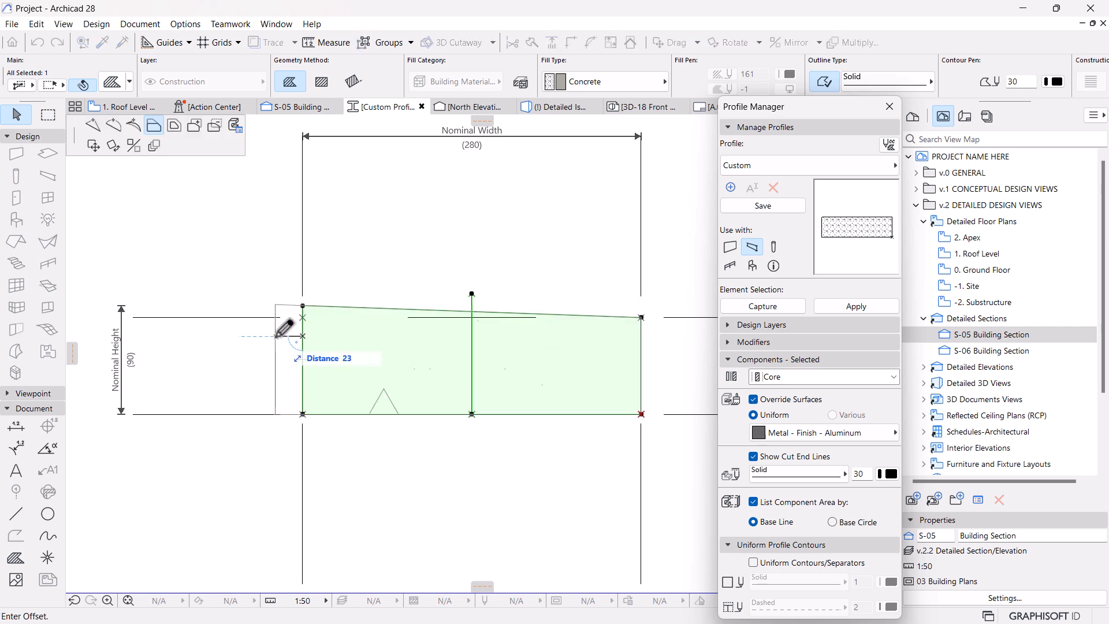
type("10")
key("Return")
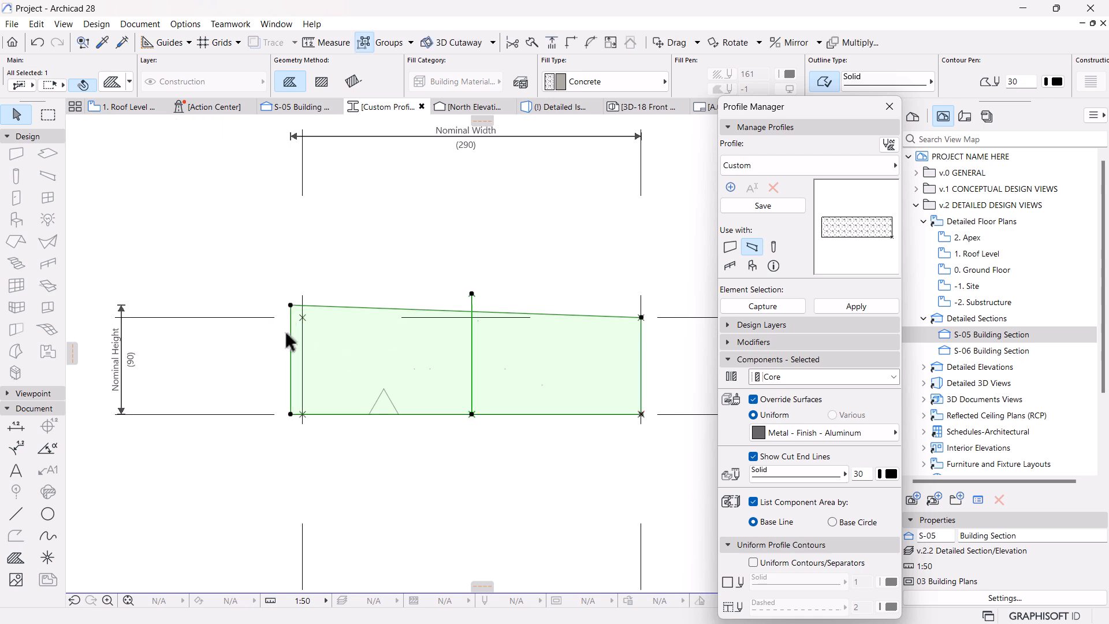
left_click(291, 305)
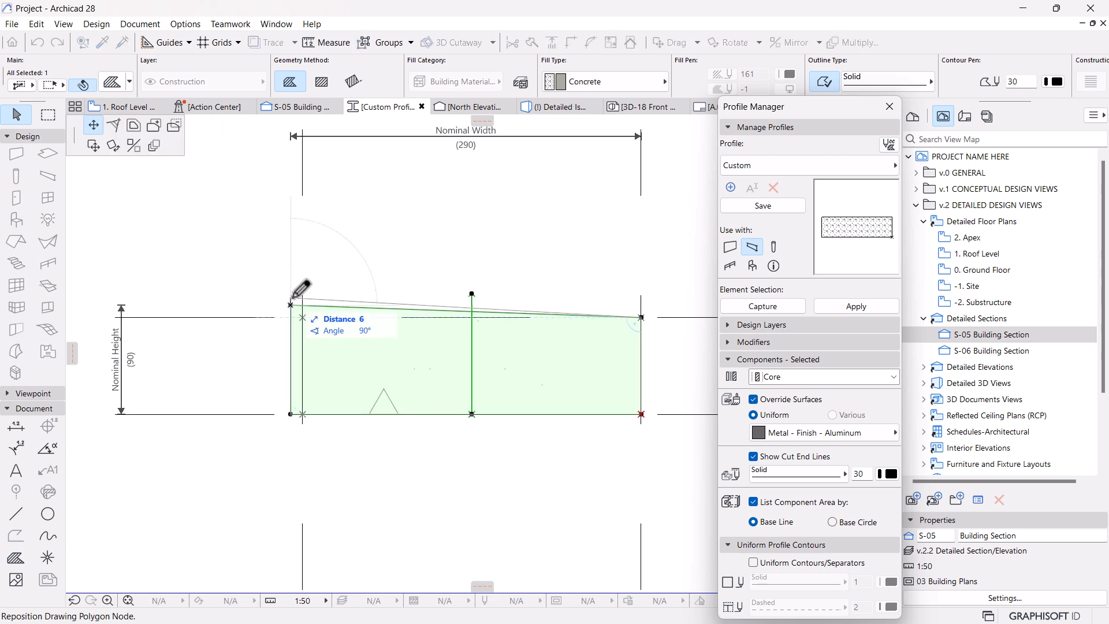
type("10")
key("Return")
Chamfer the profile's upper-left corner with a value of 50, and offset the chamfered edge outward to make it smaller.
left_click(291, 293)
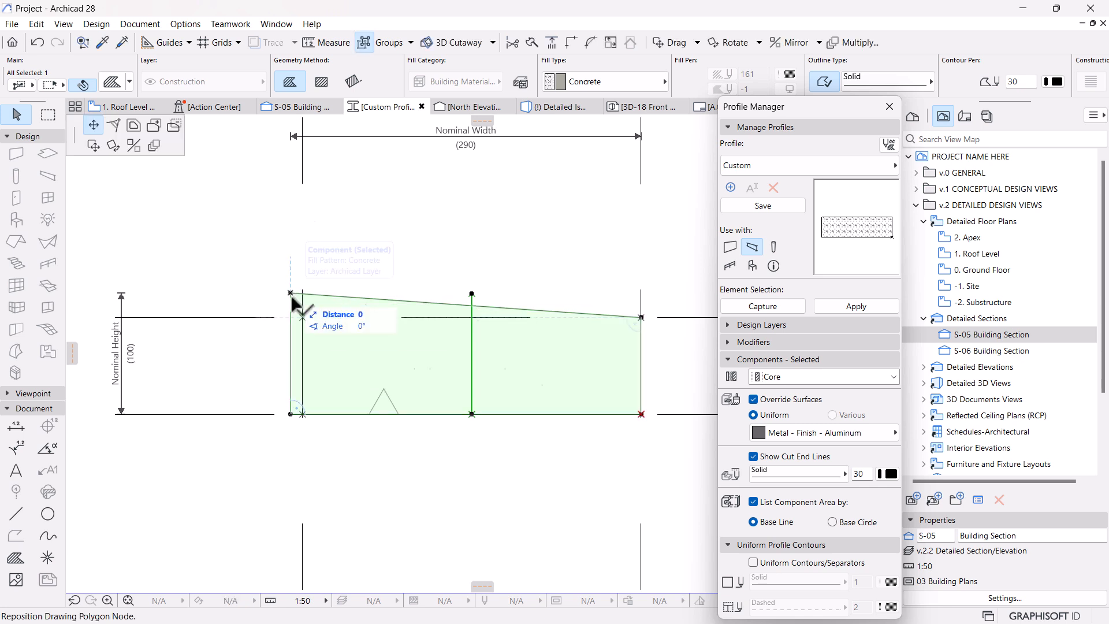
left_click(118, 125)
left_click(249, 263)
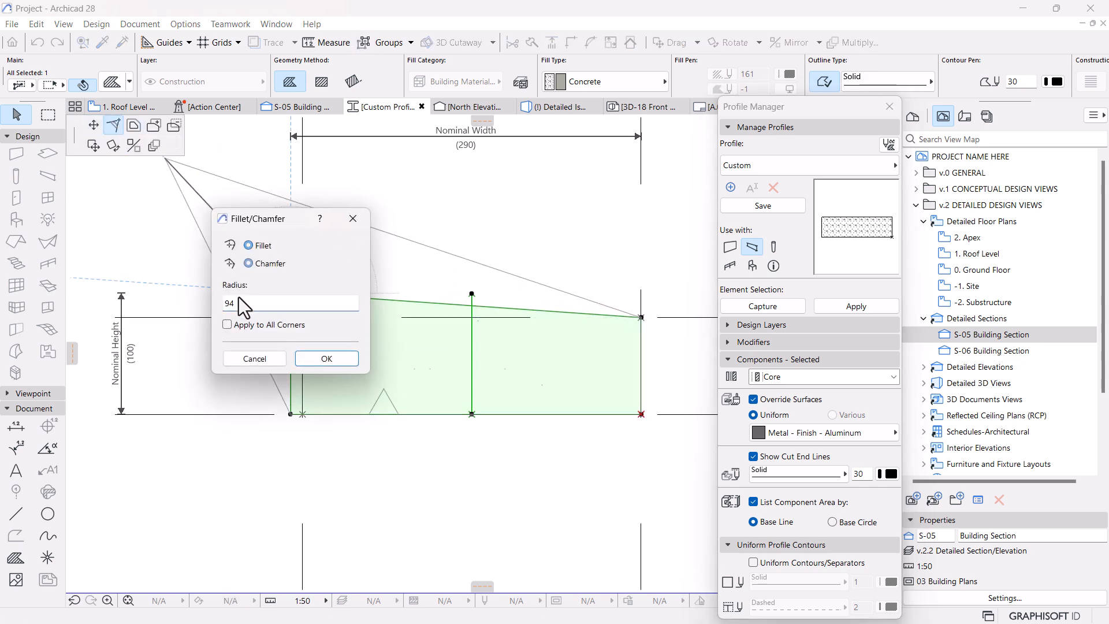
type("50")
key("Return")
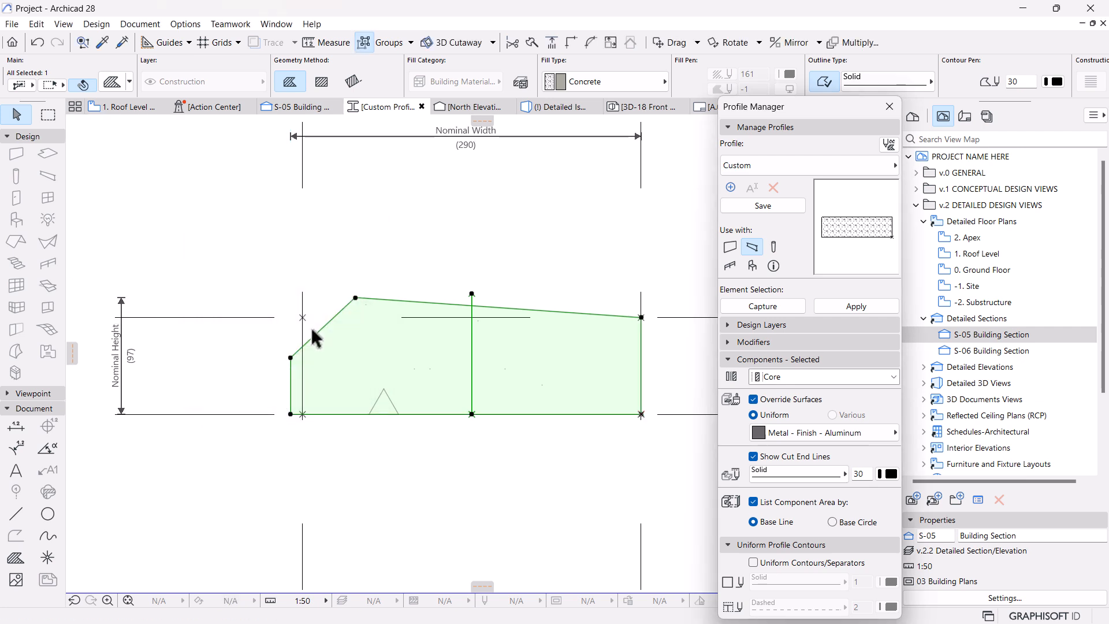
left_click(328, 325)
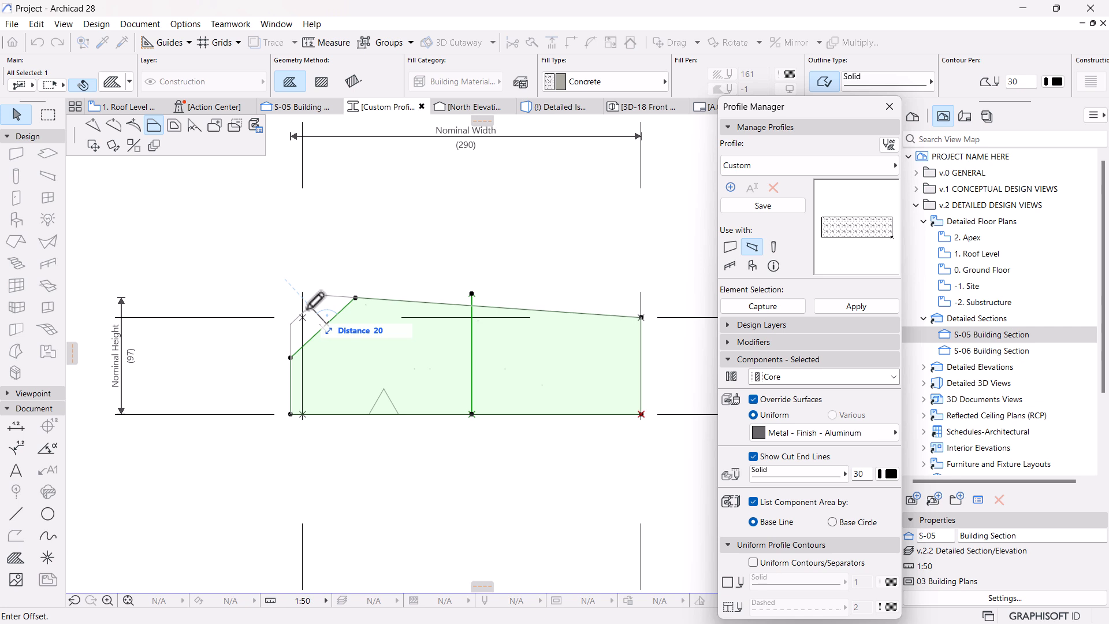
left_click(316, 301)
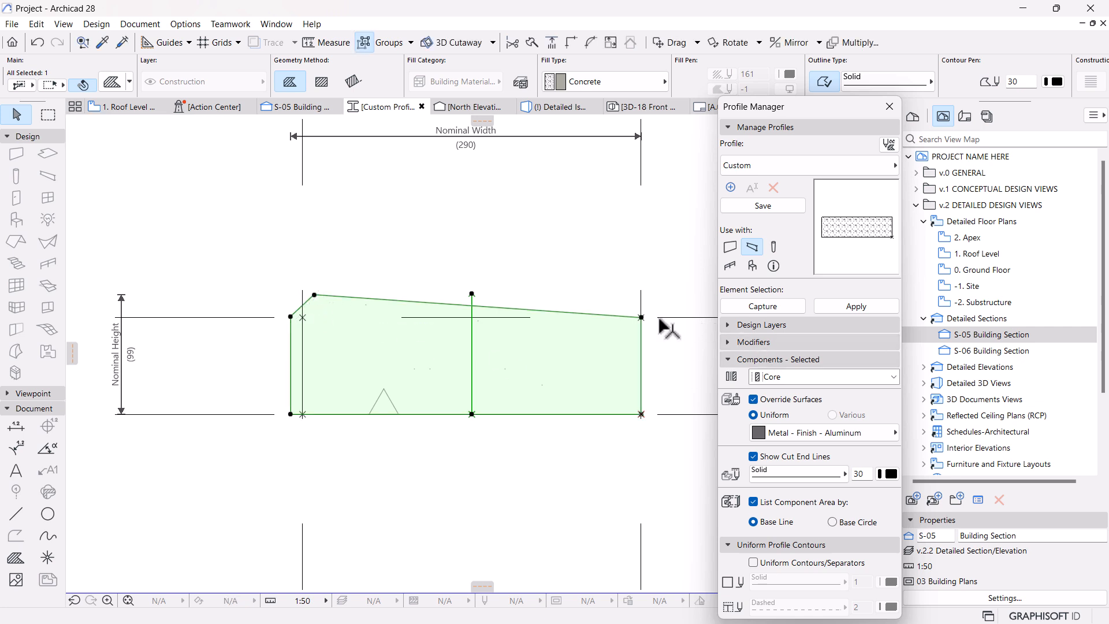
Chamfer the profile's upper-right corner with a value of 25 and deselect the component.
left_click(642, 318)
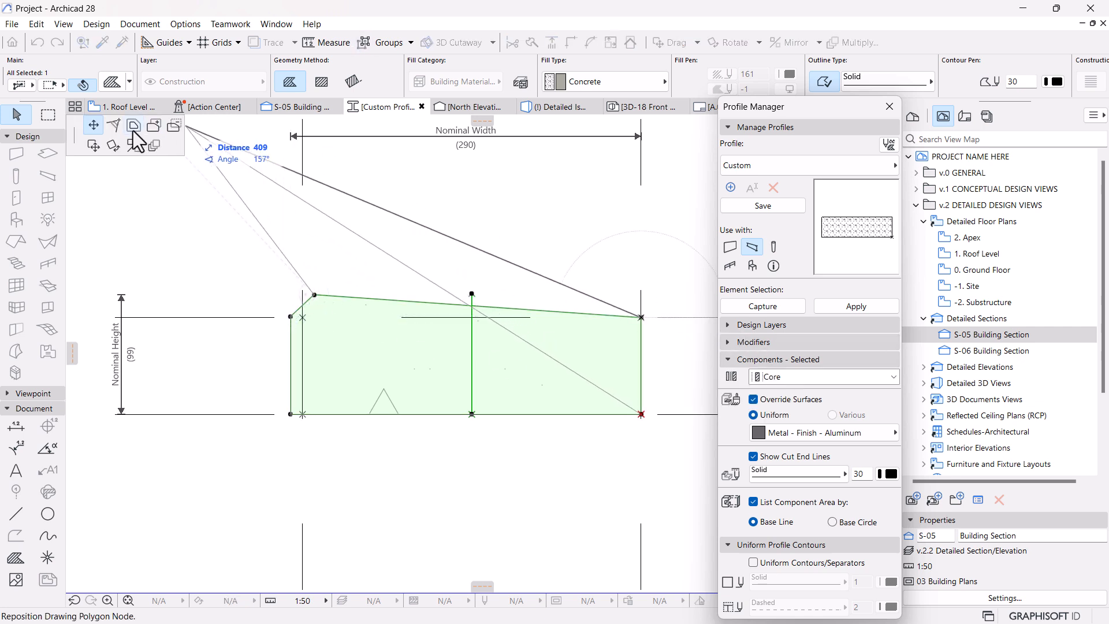
left_click(115, 125)
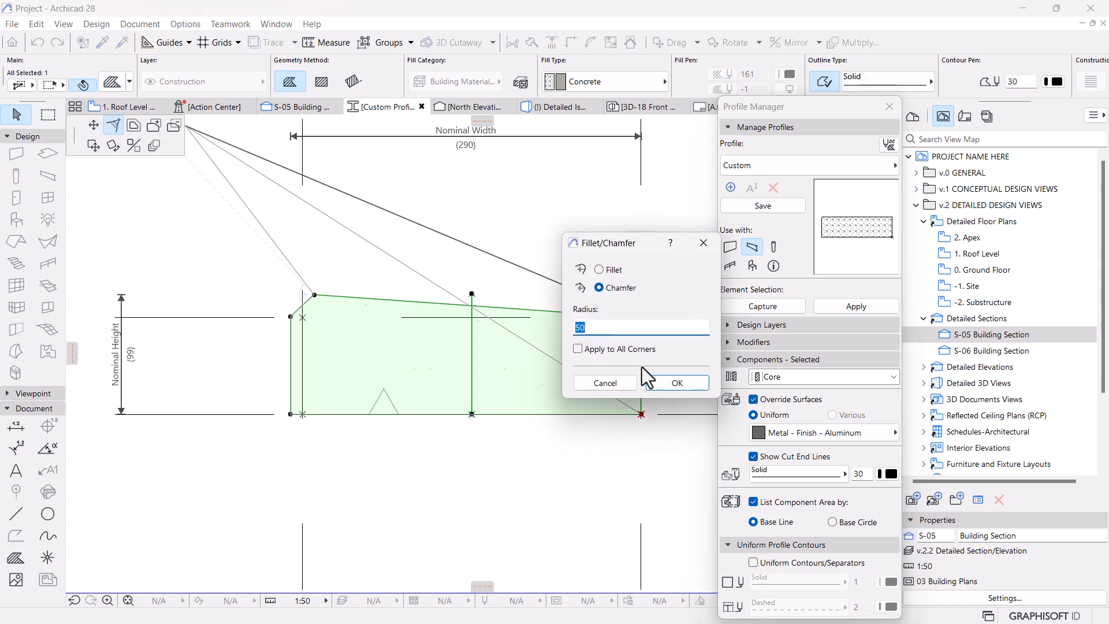
type("25")
key("Return")
left_click(594, 255)
scroll(608, 307, "down", 1)
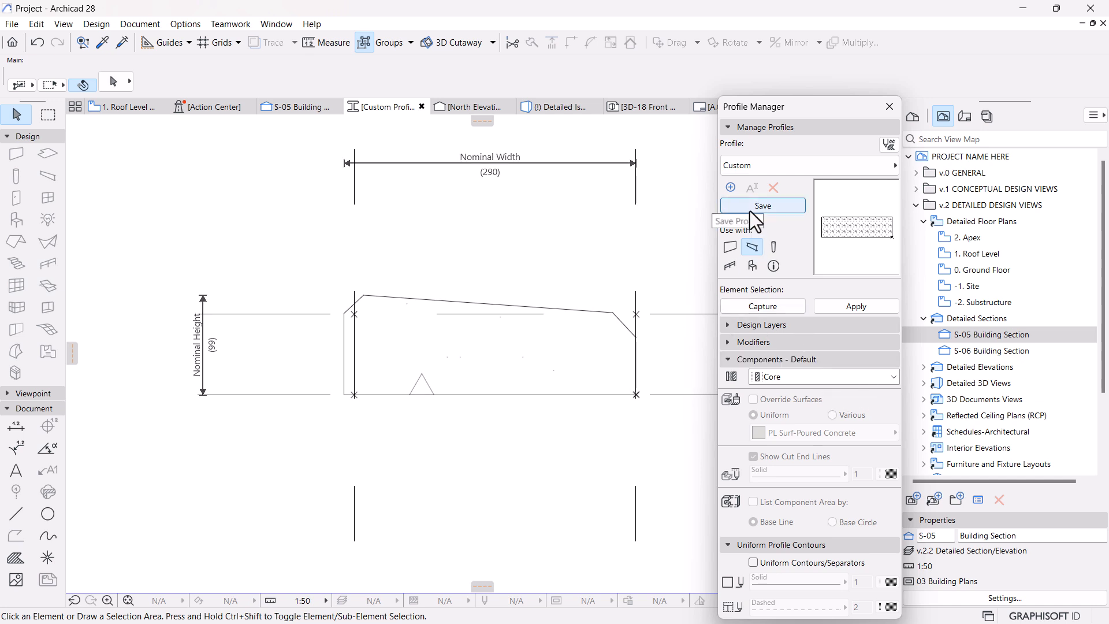
Move the two upper hotspots onto the upper ends of the profile's right and left chamfers.
left_click(637, 316)
left_click(637, 314)
left_click(613, 313)
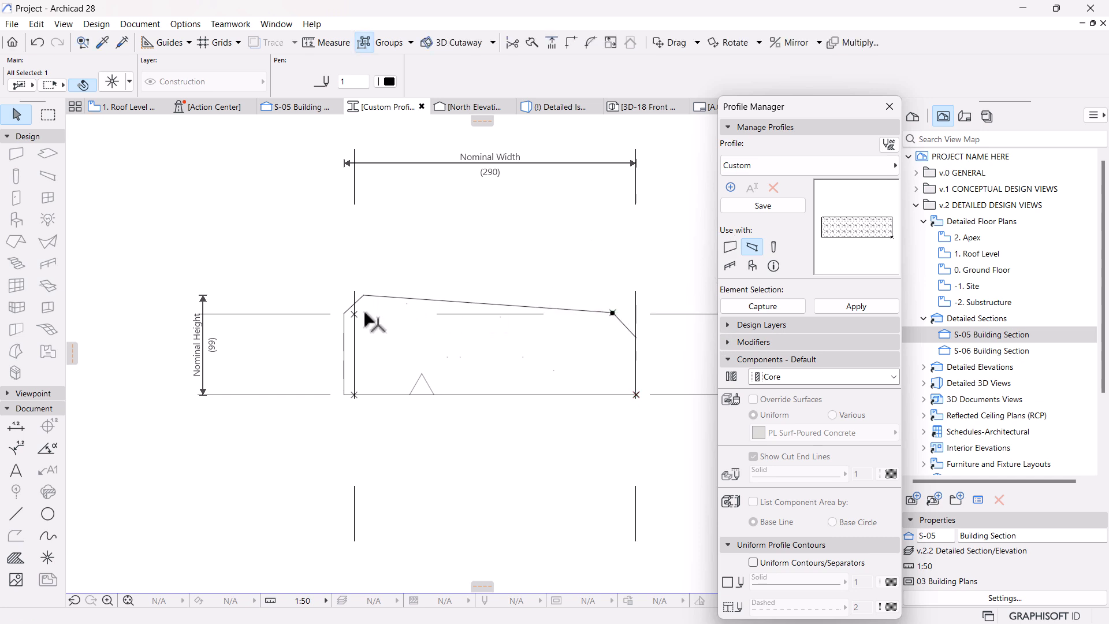
left_click(354, 314)
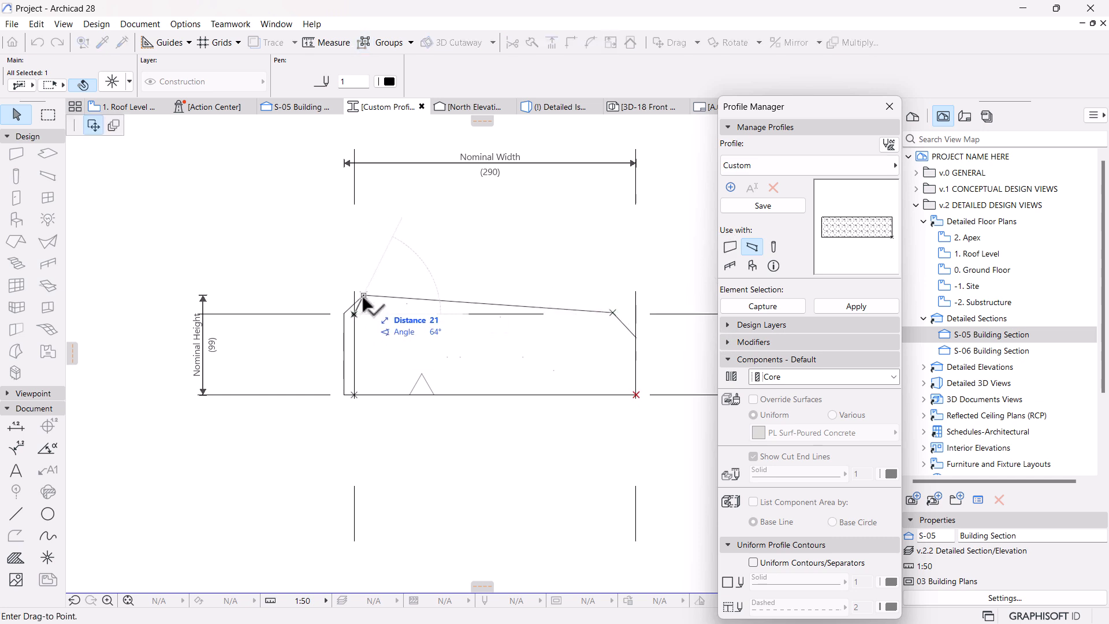
left_click(362, 295)
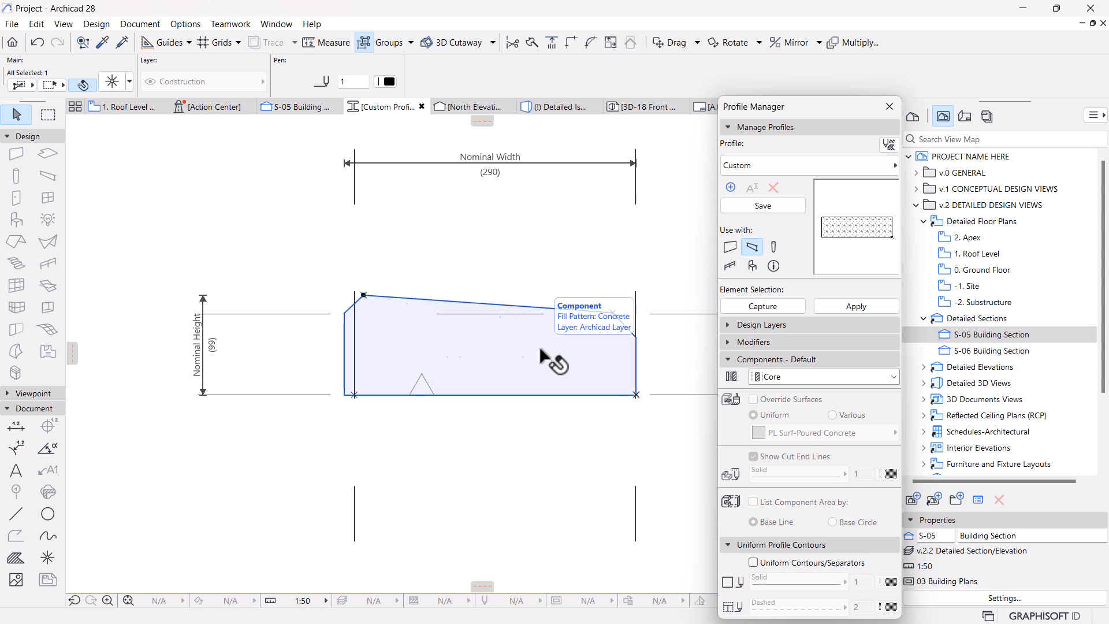
Save the edited beam profile under the name Precast Coping.
left_click(781, 206)
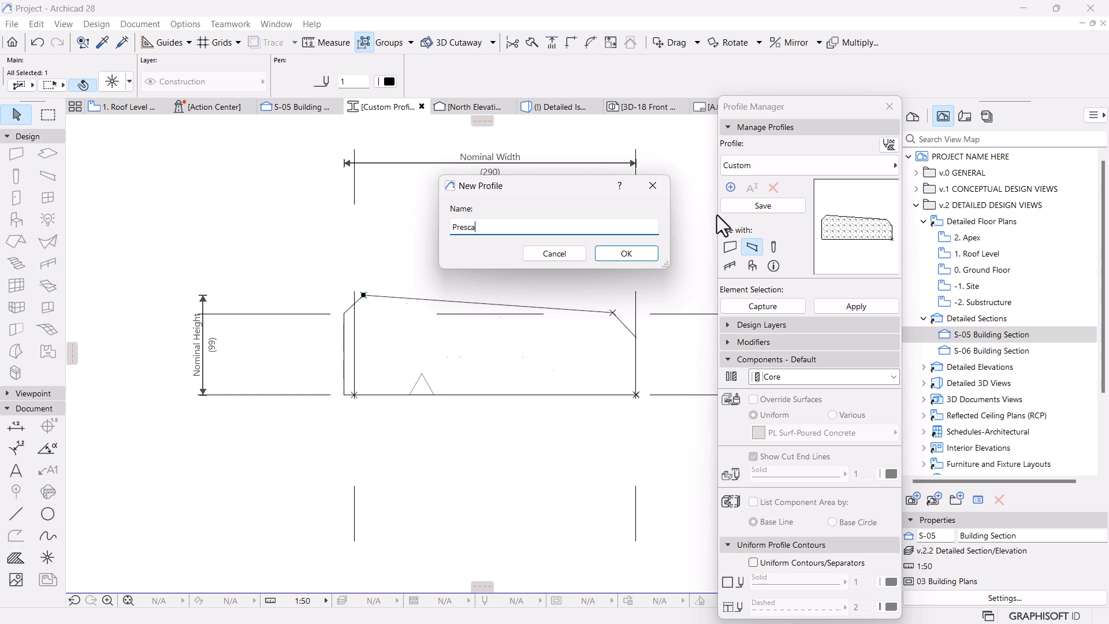
type("ping")
left_click(647, 259)
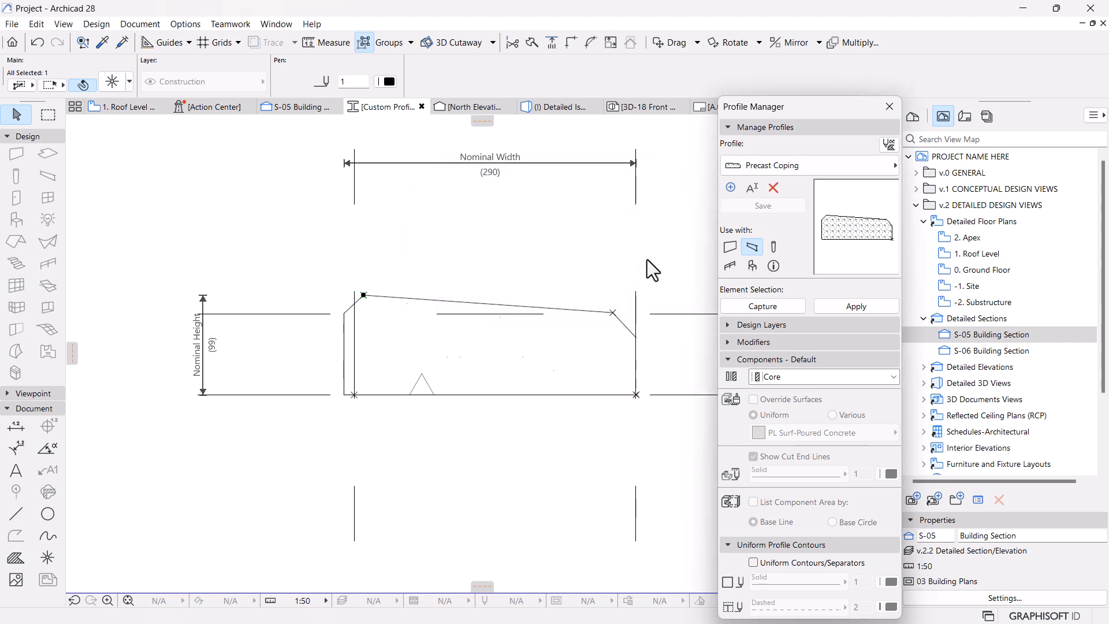
Select all three coping beams in the S-05 Building Section and apply the Precast Coping profile to them.
left_click(294, 105)
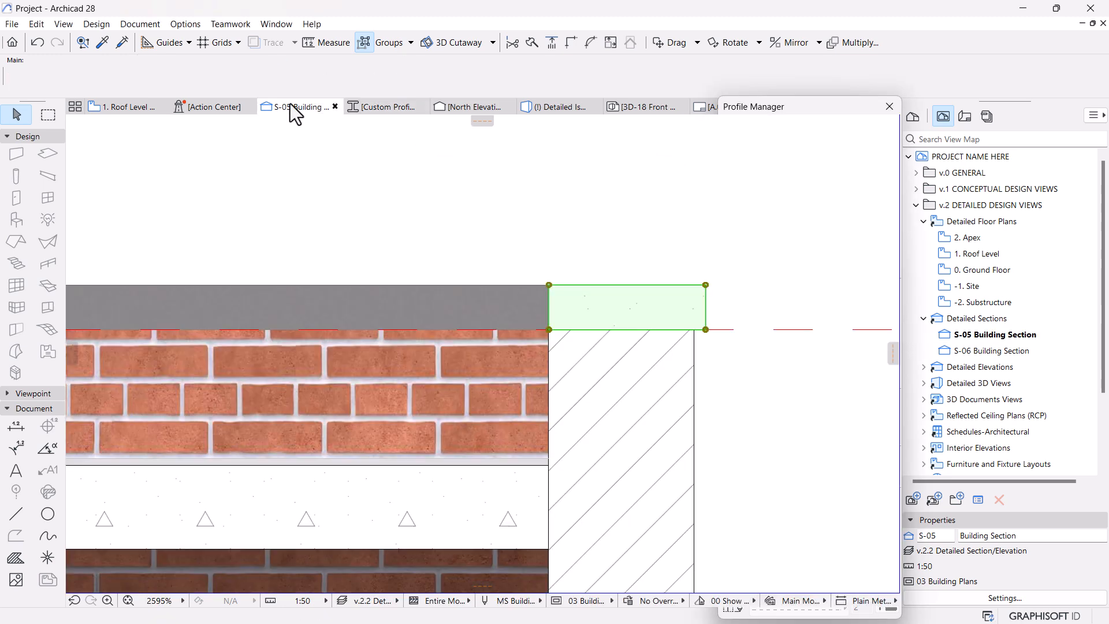
left_click(564, 293)
left_click(500, 327, "shift")
scroll(512, 322, "down", 4)
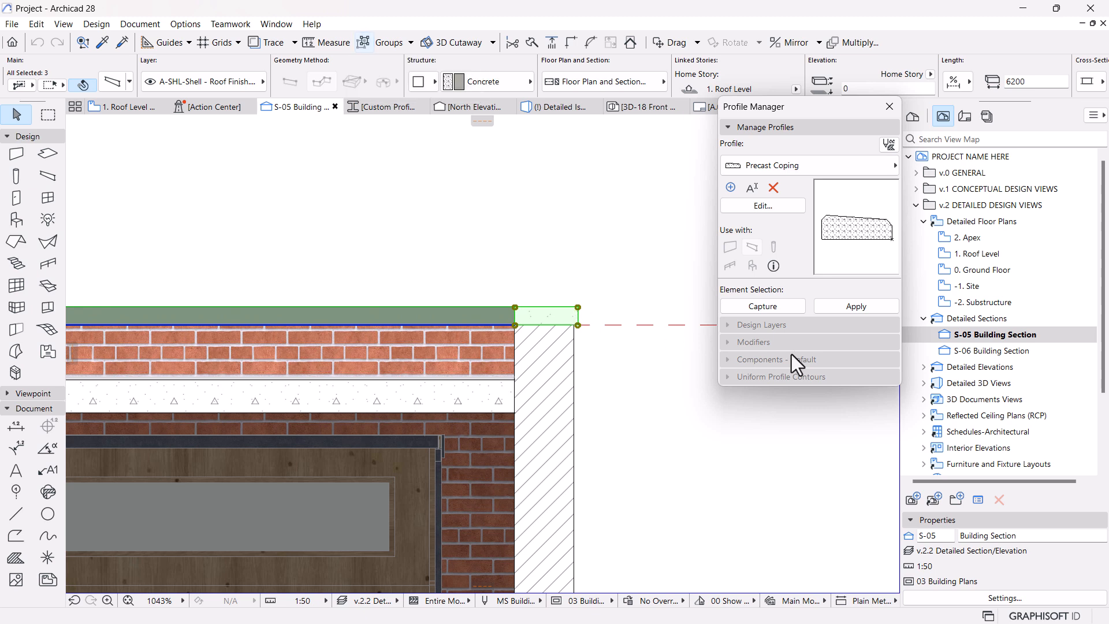
left_click(834, 311)
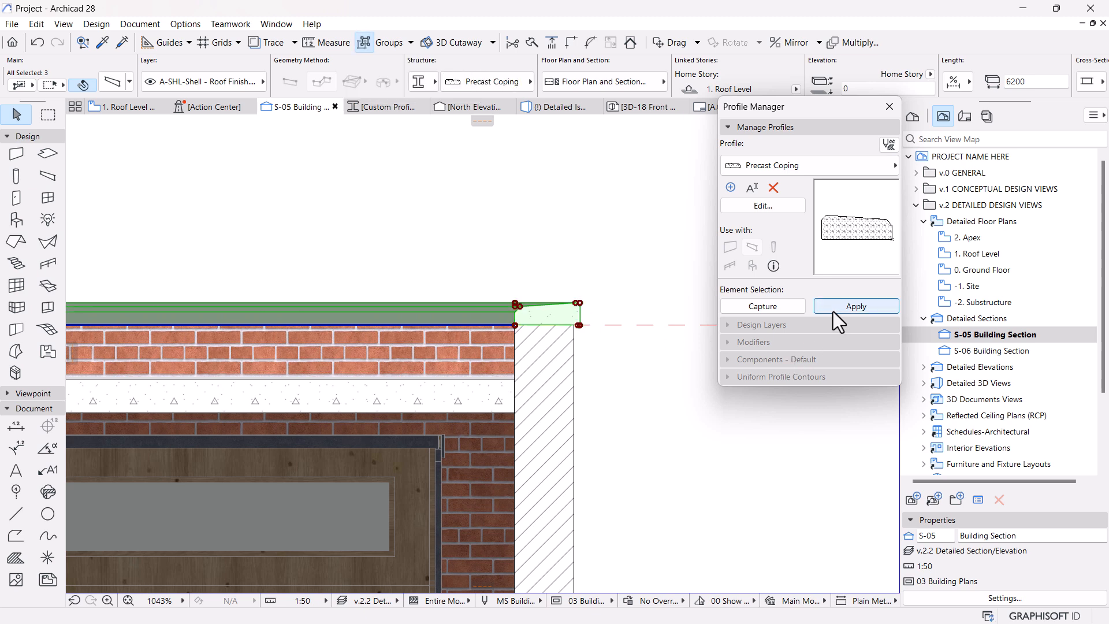
Deselect the beams and examine the slope and overhang of the coping on top of the garage wall.
scroll(629, 310, "up", 5)
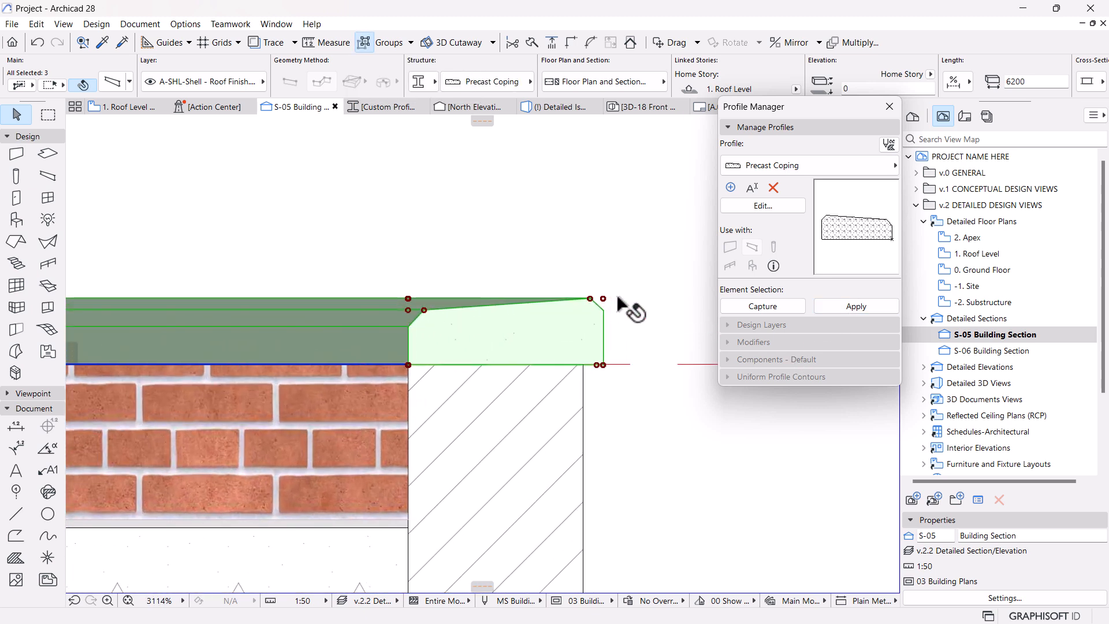
left_click(623, 283)
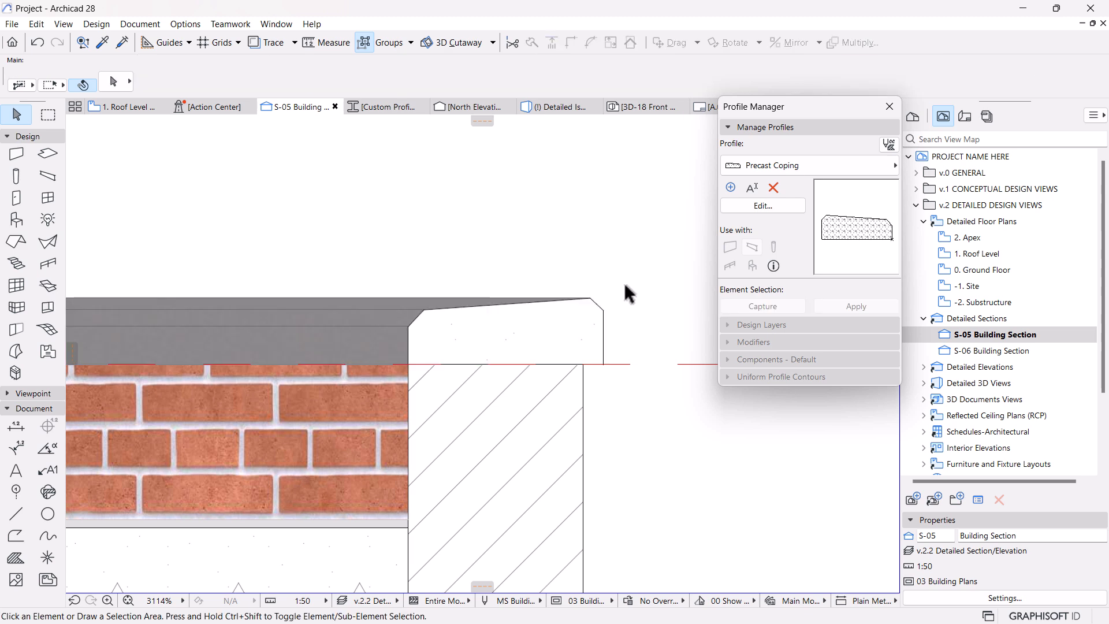
scroll(623, 281, "down", 3)
scroll(620, 295, "up", 3)
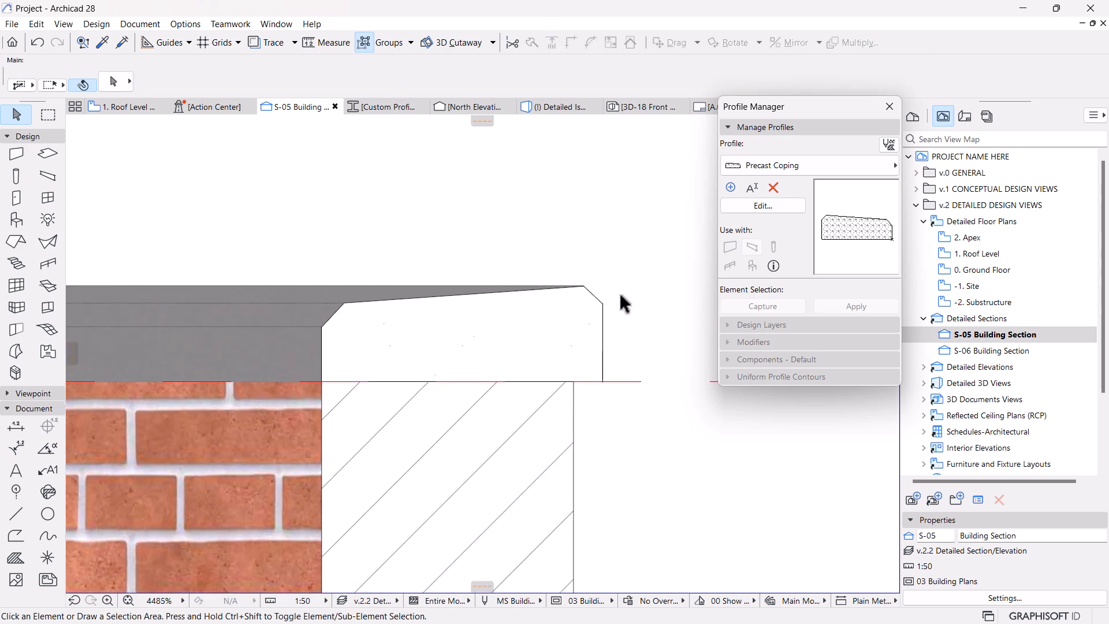
scroll(621, 315, "down", 6)
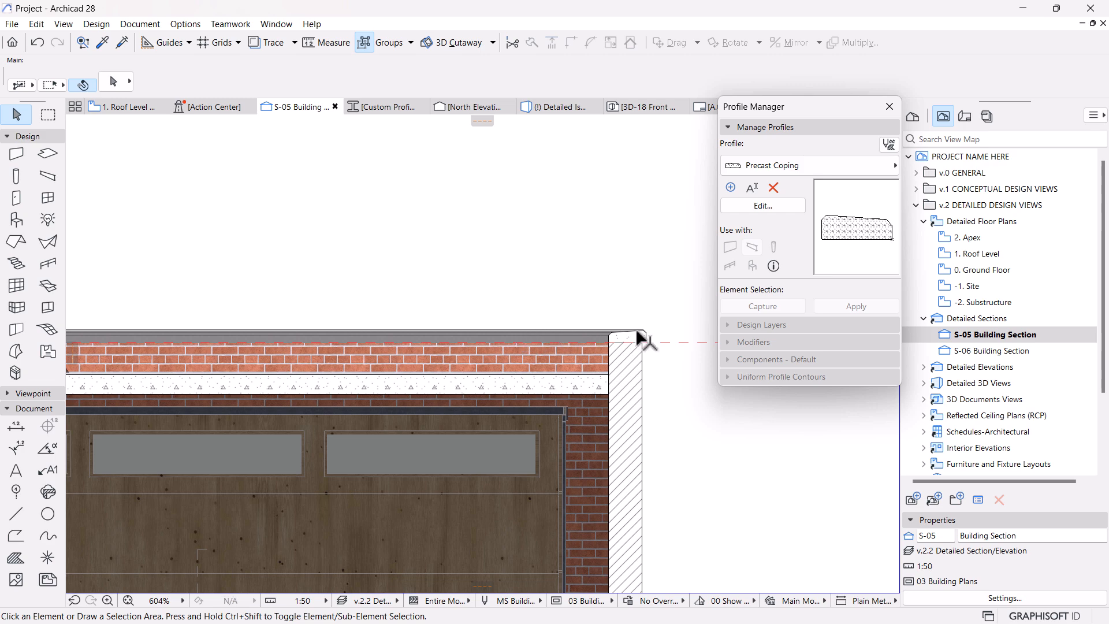
scroll(671, 359, "up", 4)
scroll(537, 355, "down", 3)
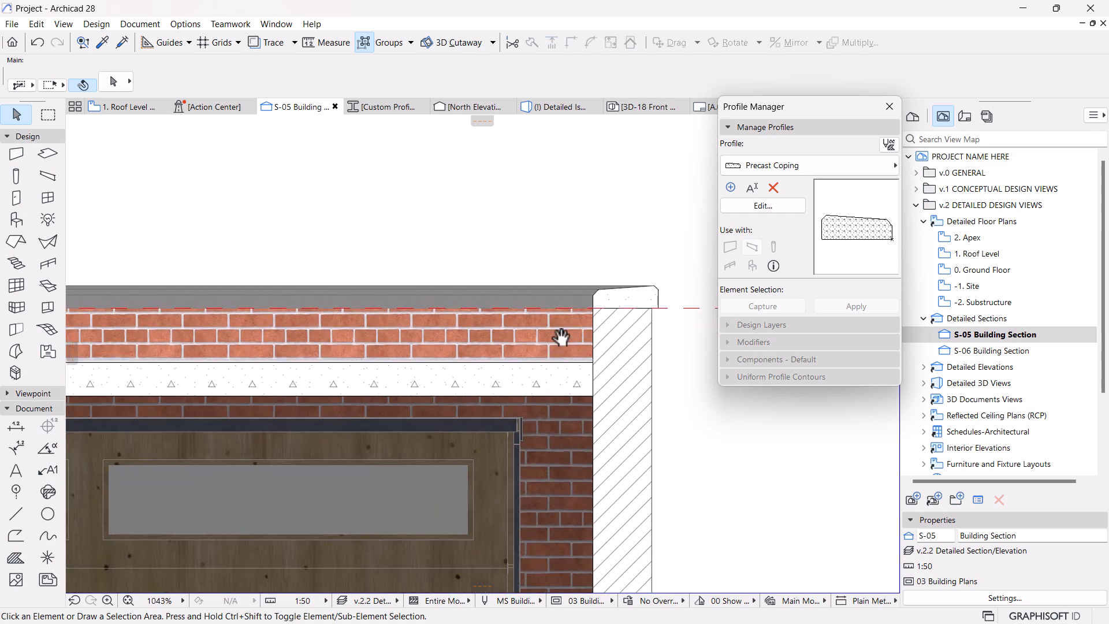
In the Detailed Isometric view, override the inner faces of the front and two side garage walls with Stucco - White Rough.
left_click(547, 105)
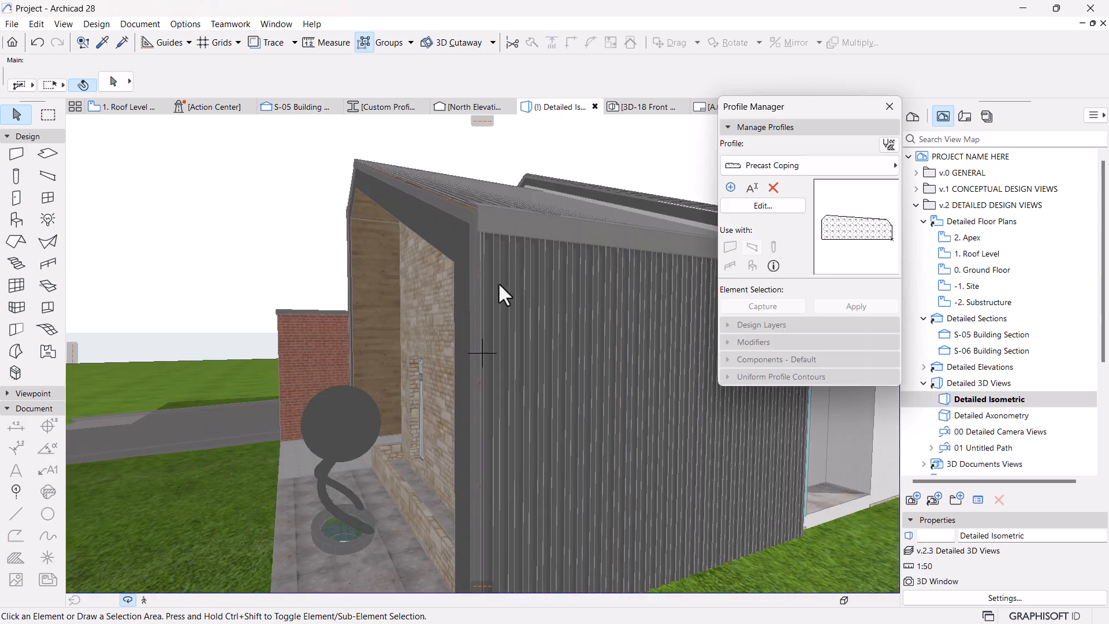
scroll(498, 282, "down", 3)
middle_click_drag(335, 310, 327, 411, "shift")
middle_click_drag(186, 391, 429, 435, "shift")
left_click(424, 443)
left_click(353, 442, "shift")
left_click(637, 336, "shift")
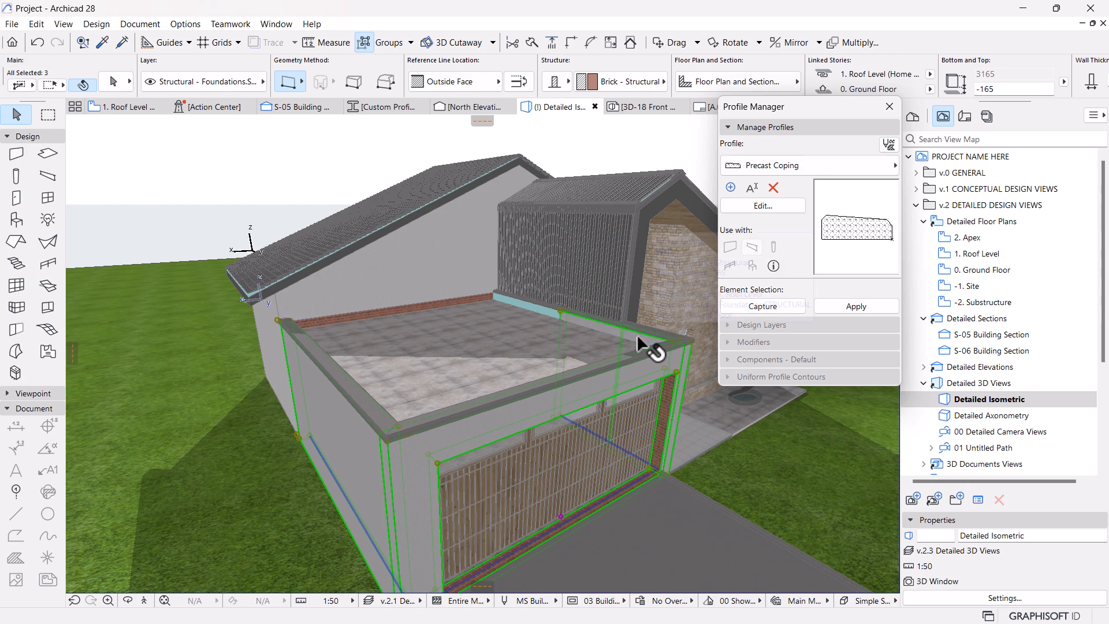
key("ctrl+t")
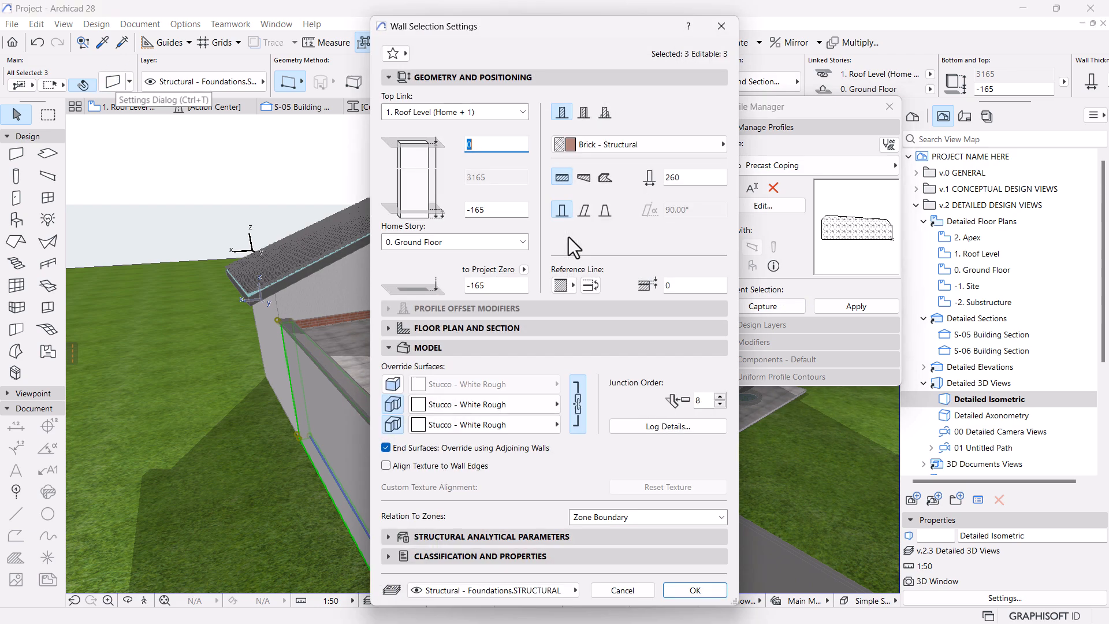
left_click(694, 590)
key("Escape")
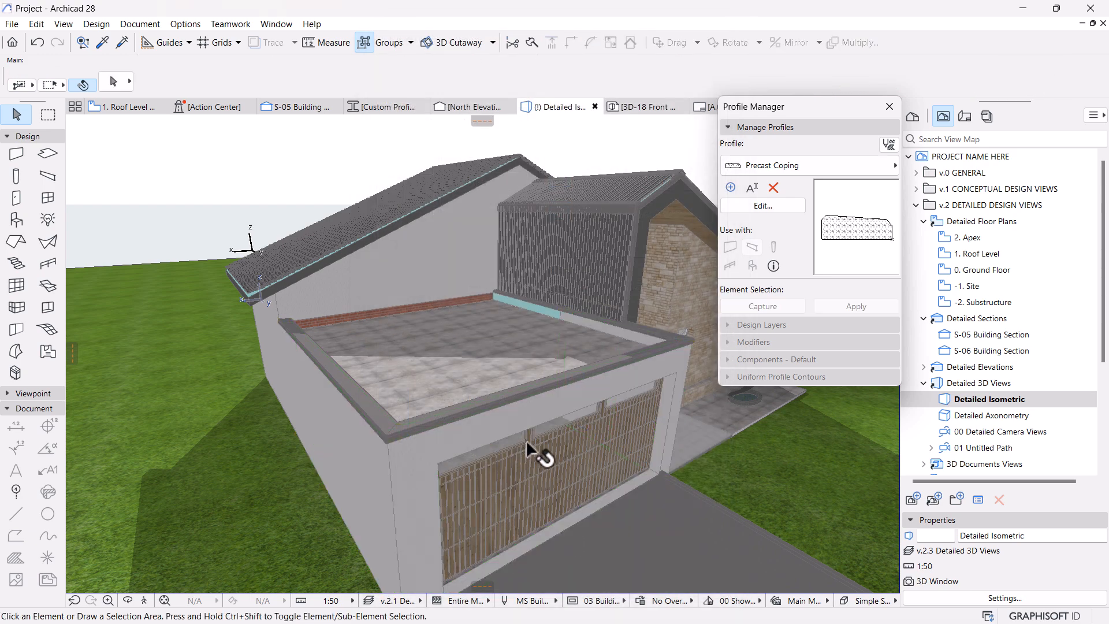
Override the remaining brick face of the garage's rear parapet wall with Stucco - White Rough.
key("o")
left_click_drag(619, 479, 472, 450)
key("o")
left_click(497, 329)
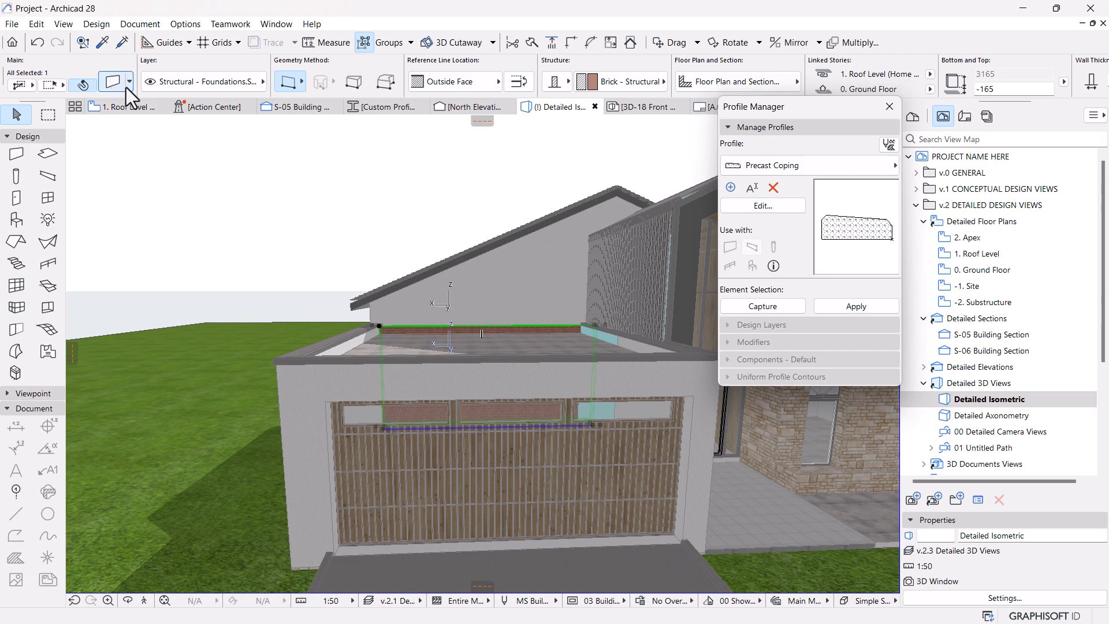
left_click(112, 81)
left_click(393, 383)
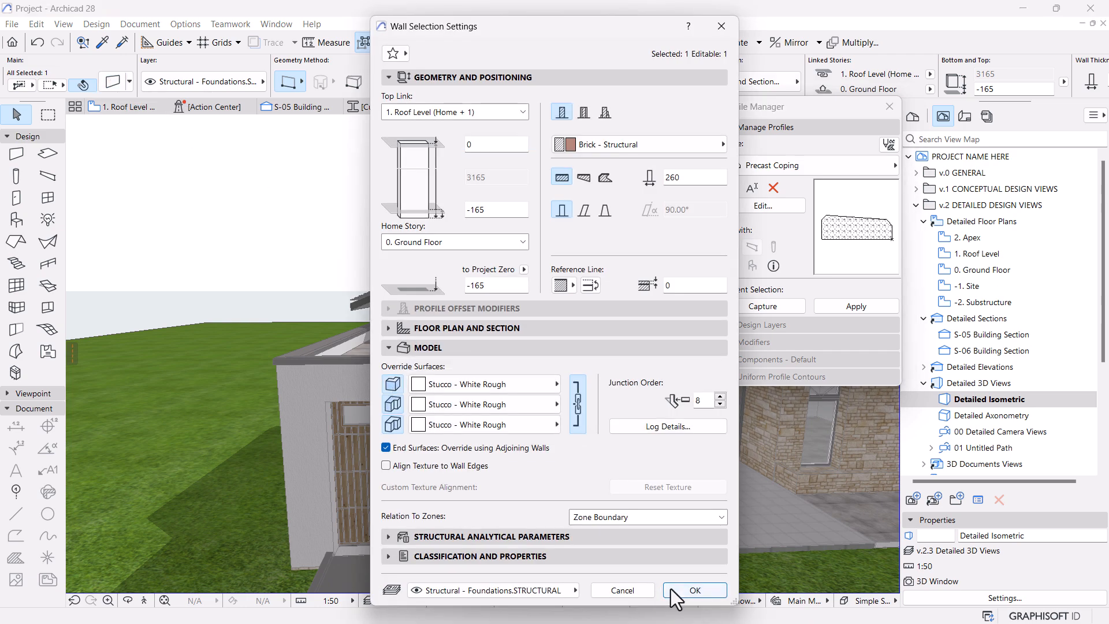
left_click(673, 591)
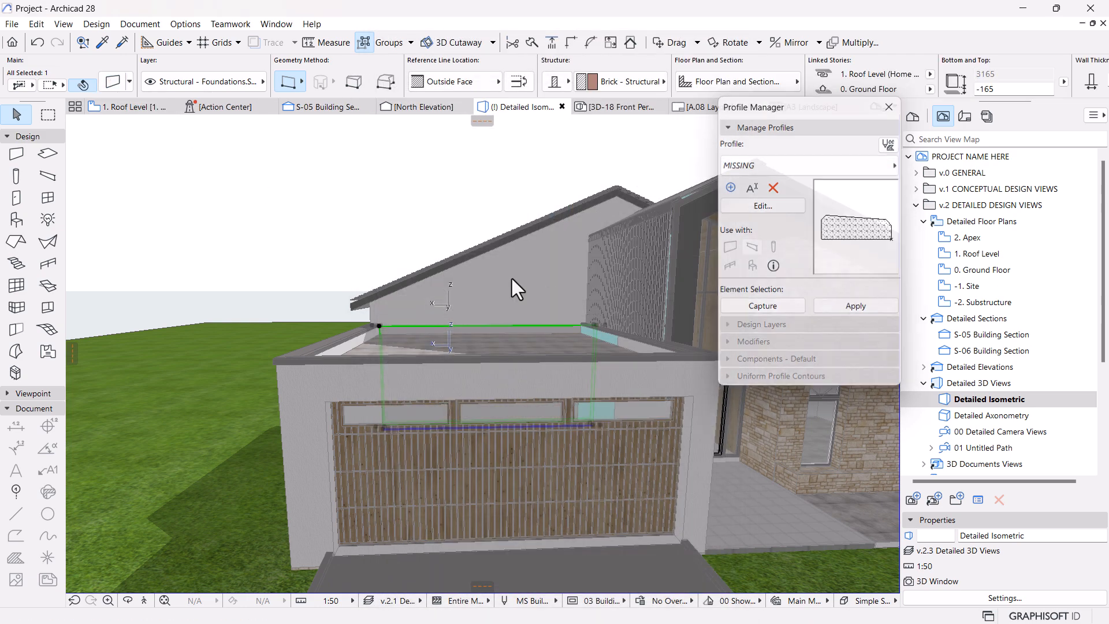
scroll(512, 279, "down", 5)
middle_click_drag(512, 279, 442, 323)
key("Escape")
middle_click_drag(503, 498, 380, 446, "shift")
scroll(380, 446, "up", 5)
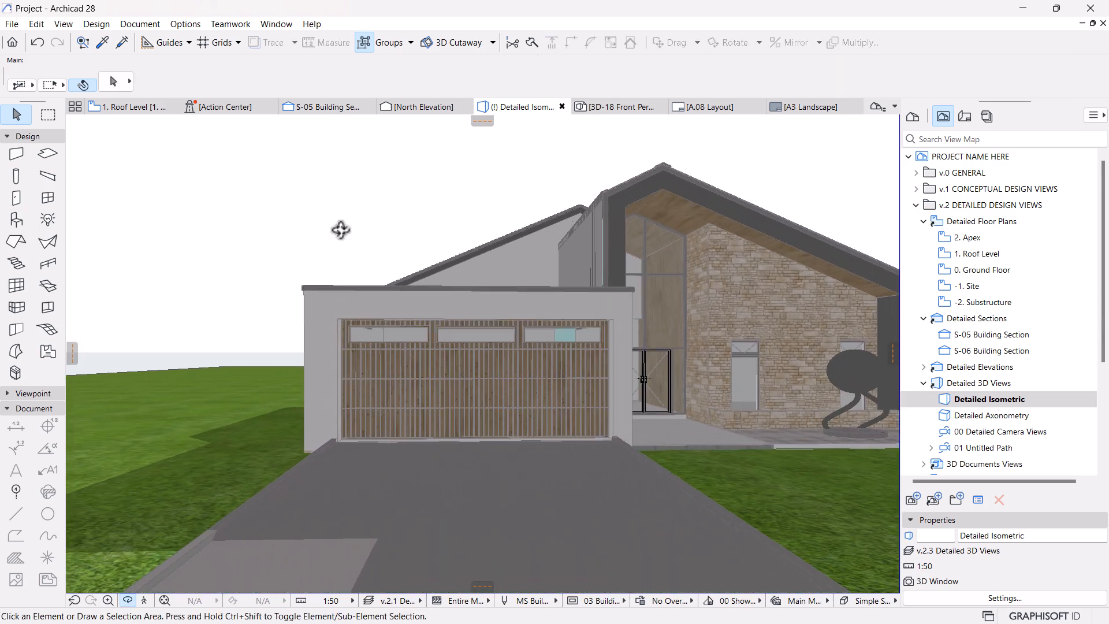
Edit the Precast Coping profile of the S-05 coping beam: offset its right vertical edge outward about 10 mm and save the profile.
left_click(322, 106)
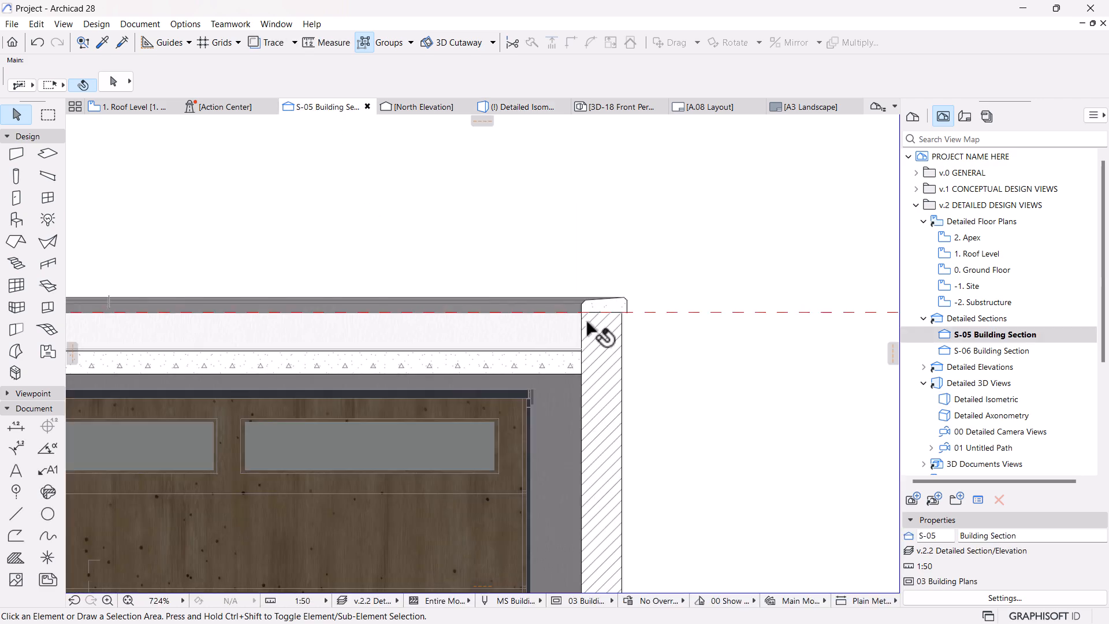
scroll(588, 329, "up", 8)
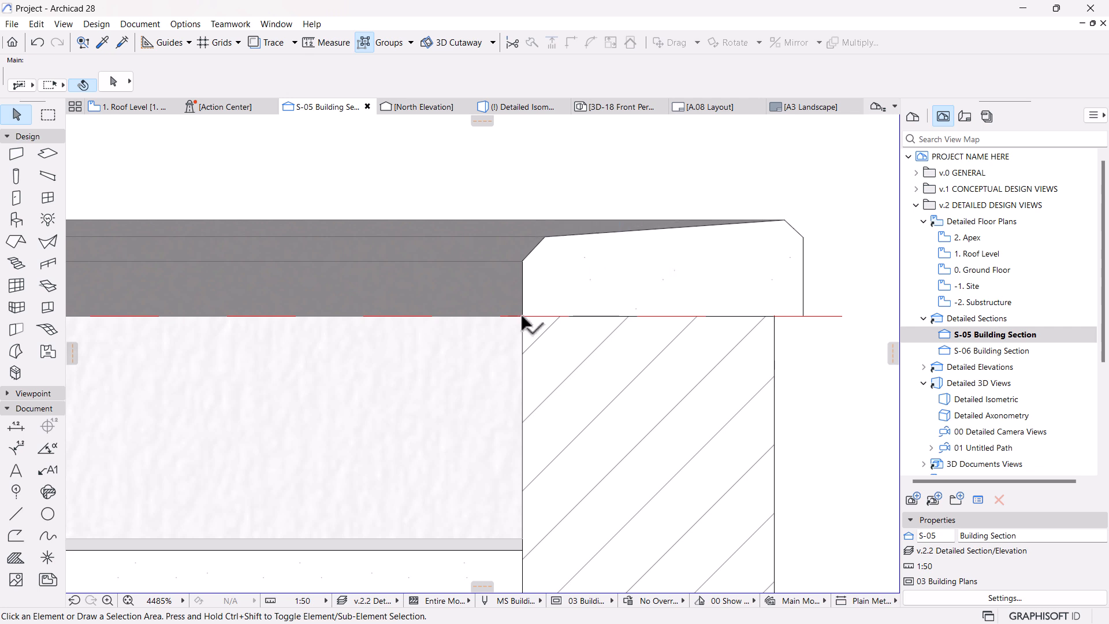
left_click(669, 256)
right_click(667, 257)
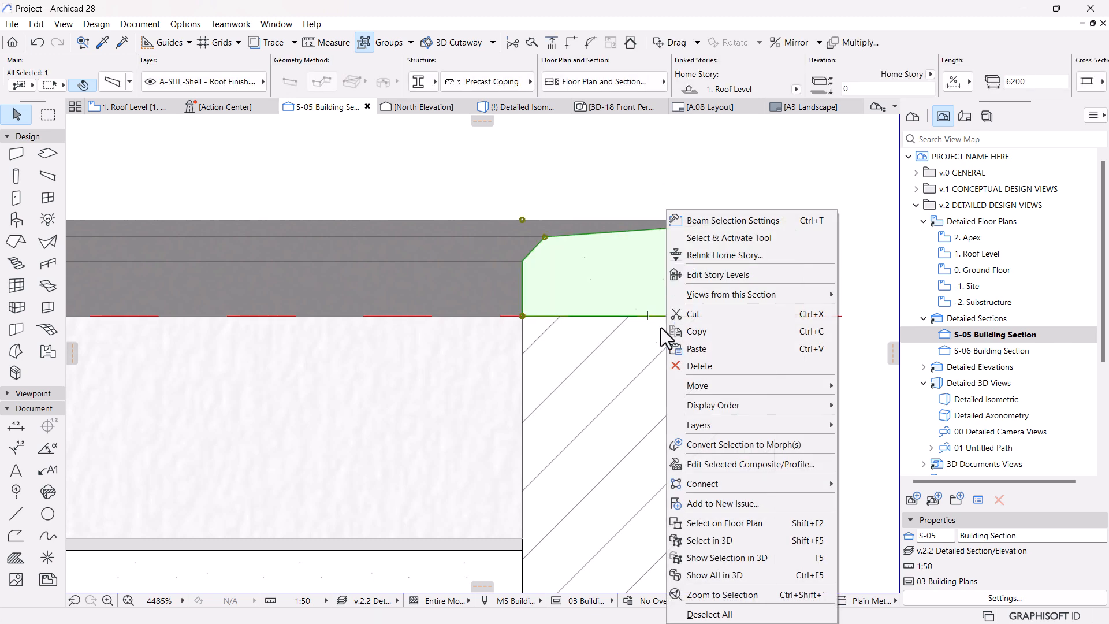
left_click(699, 463)
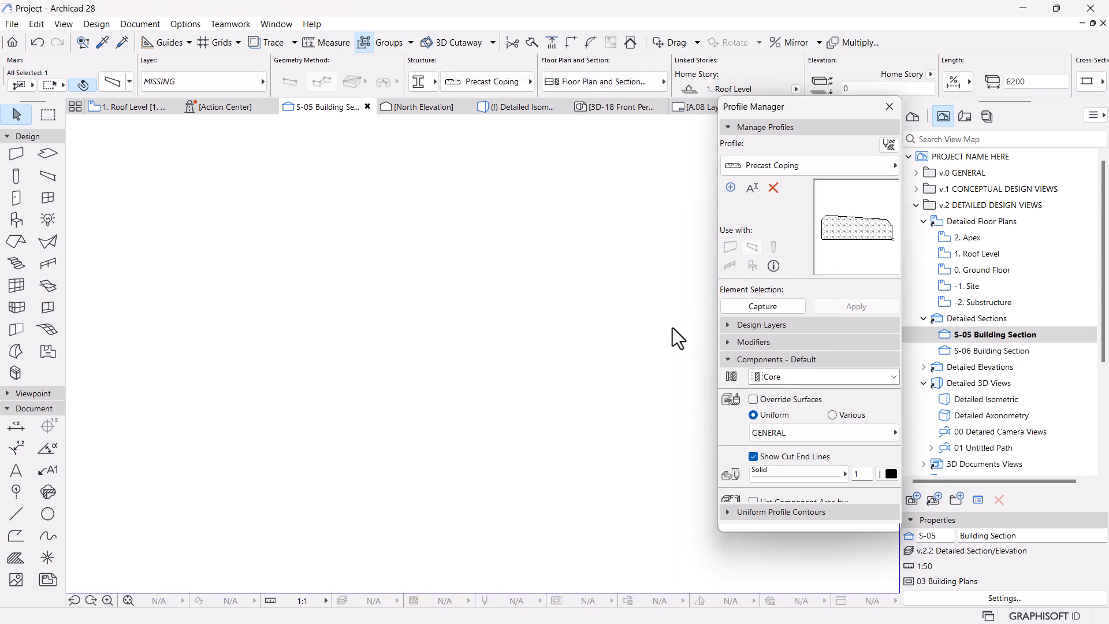
left_click(557, 366)
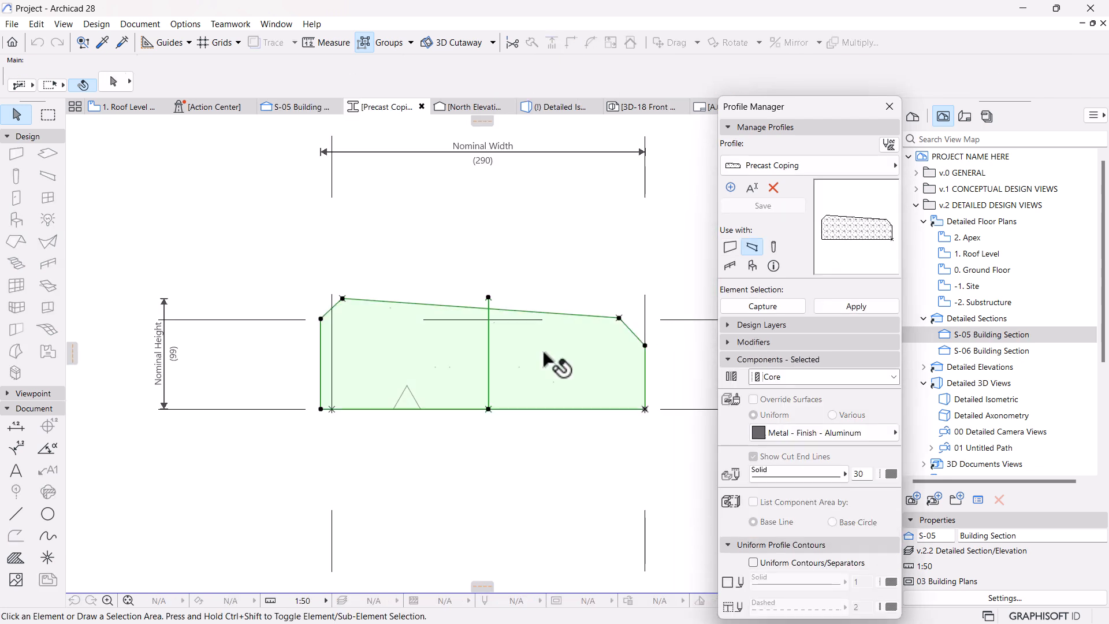
scroll(643, 379, "up", 2)
left_click(647, 361)
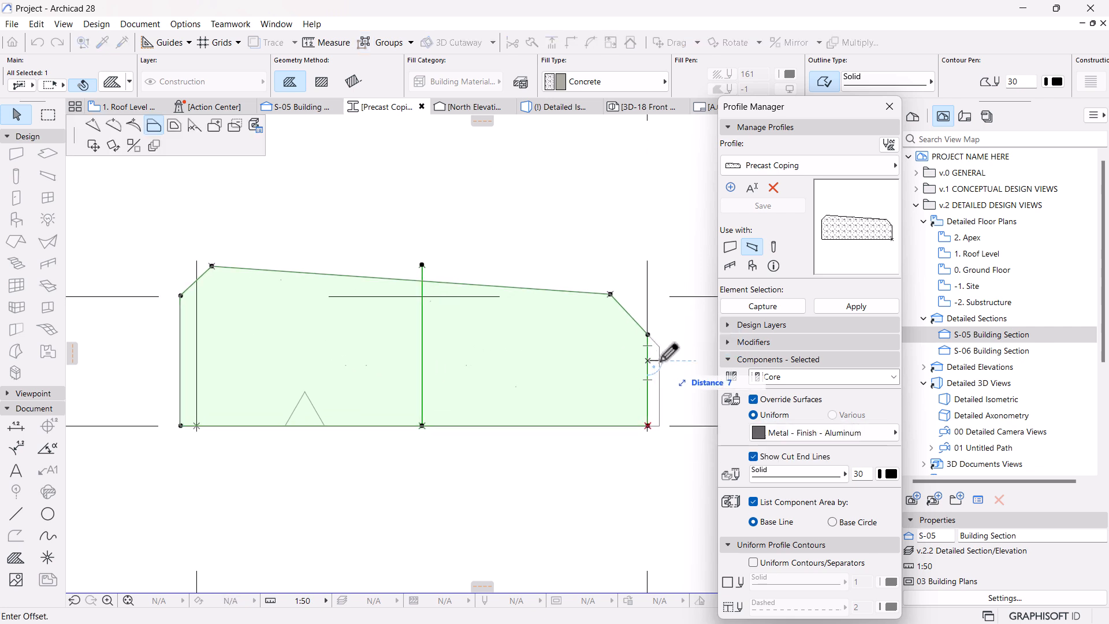
key("Return")
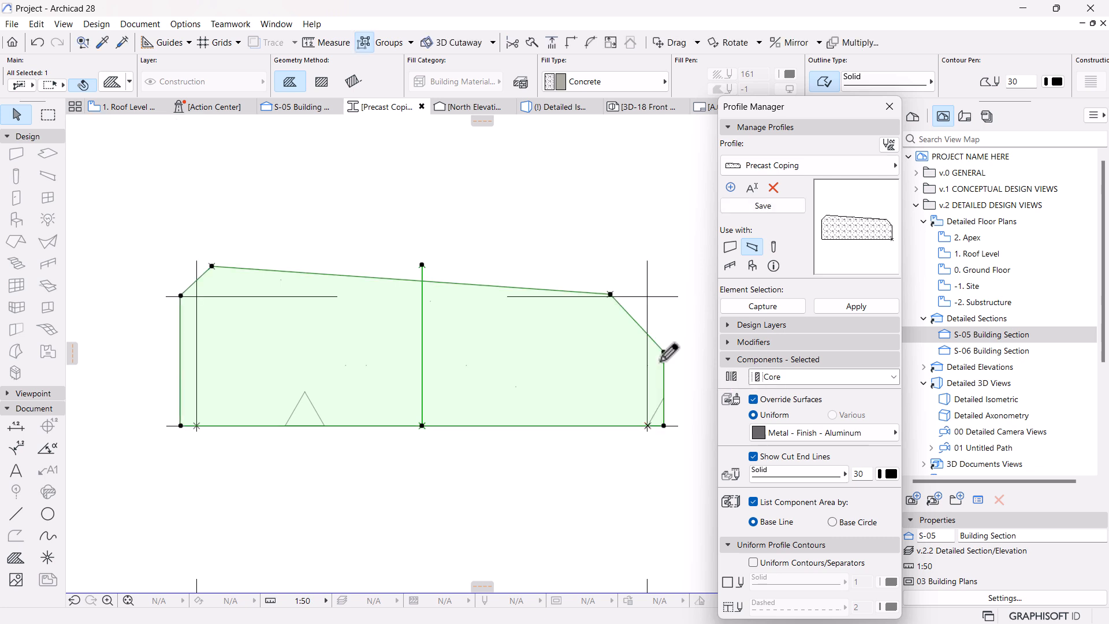
key("m")
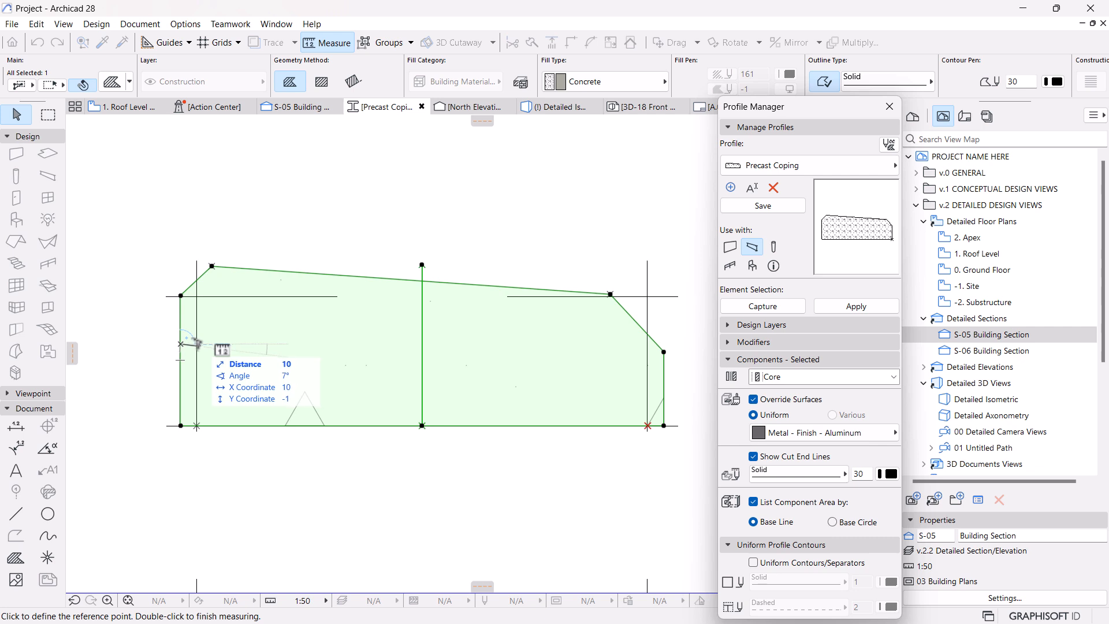
key("Escape")
left_click(768, 206)
Examine the revised coping above both garage walls in the S-05 Building Section.
left_click(287, 106)
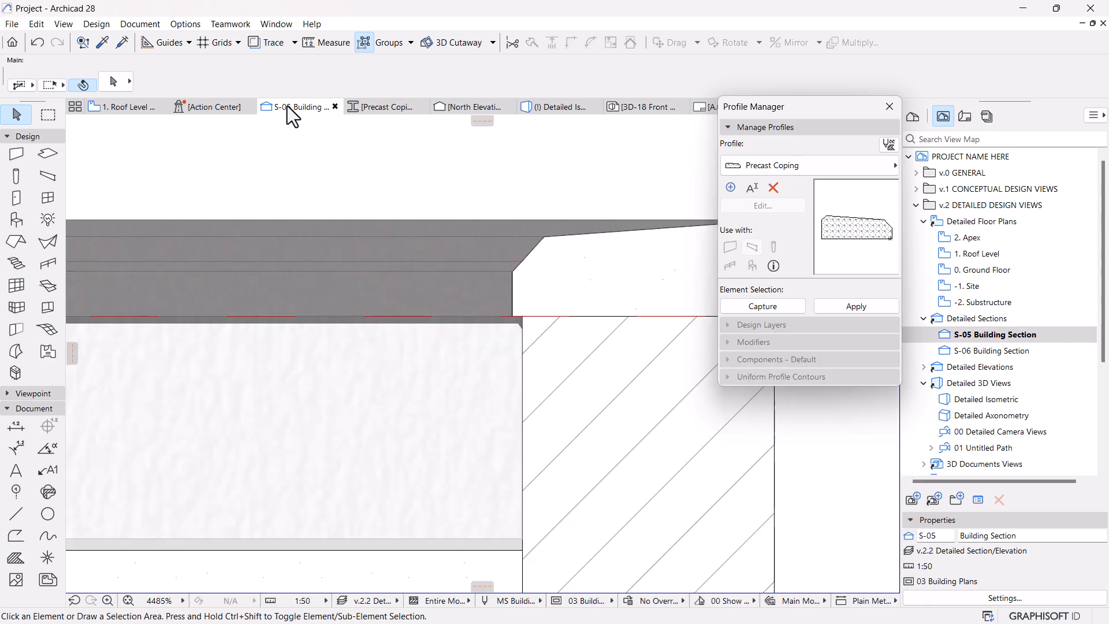
scroll(424, 309, "down", 8)
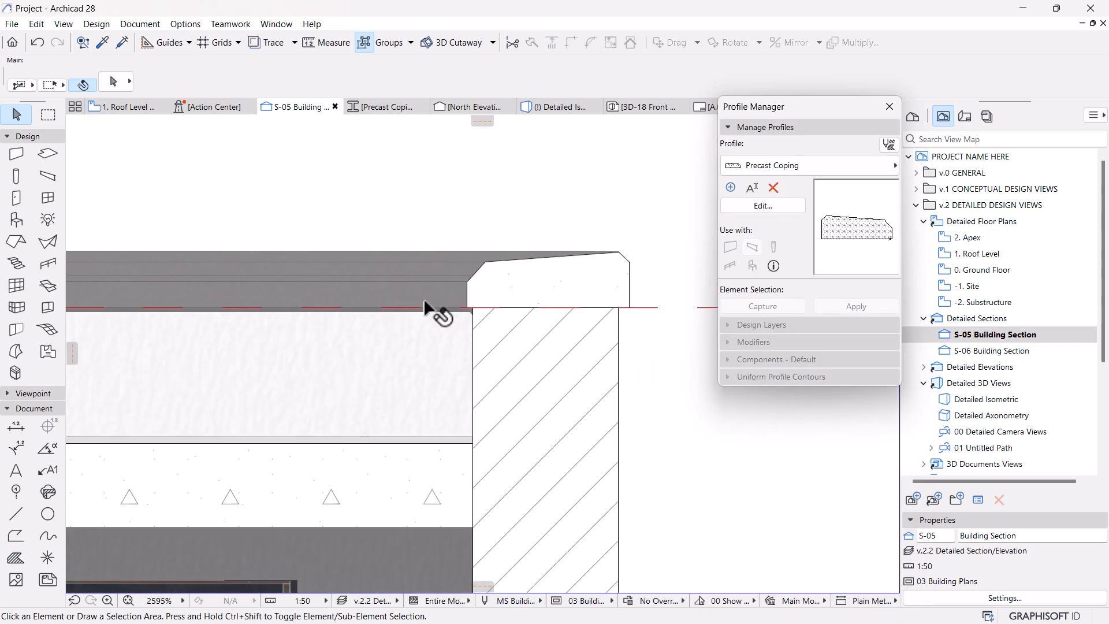
scroll(267, 329, "down", 4)
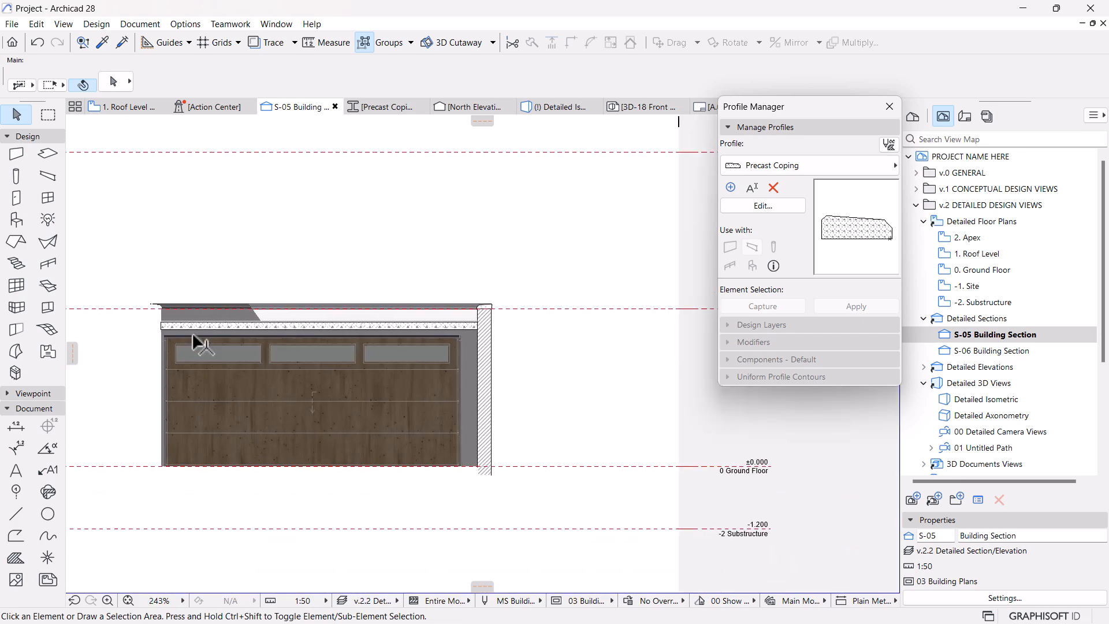
scroll(346, 341, "up", 8)
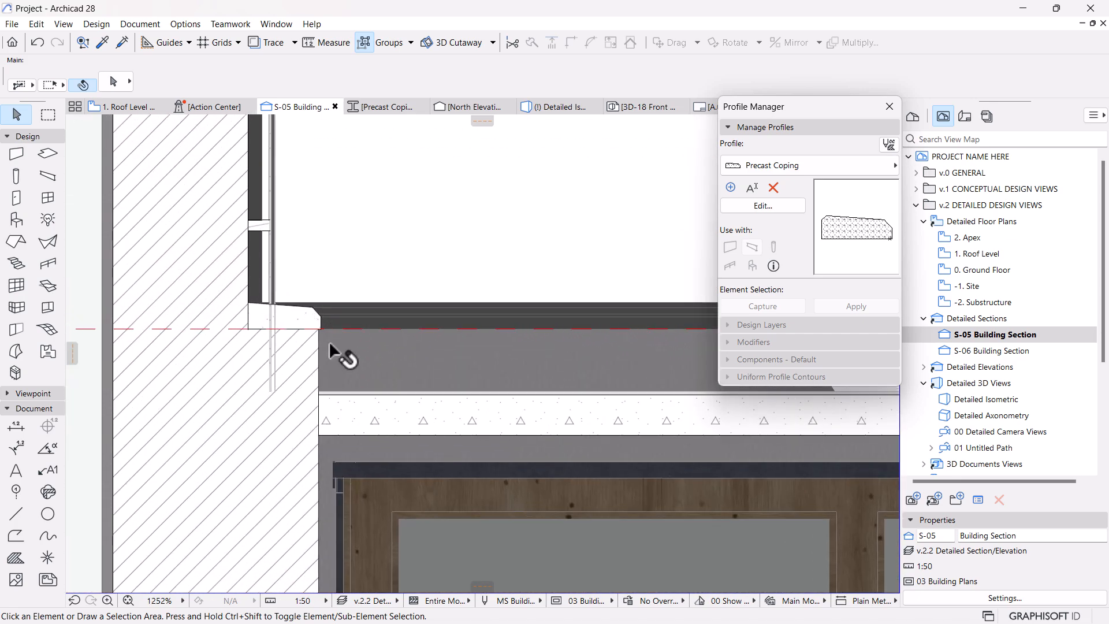
scroll(347, 358, "down", 10)
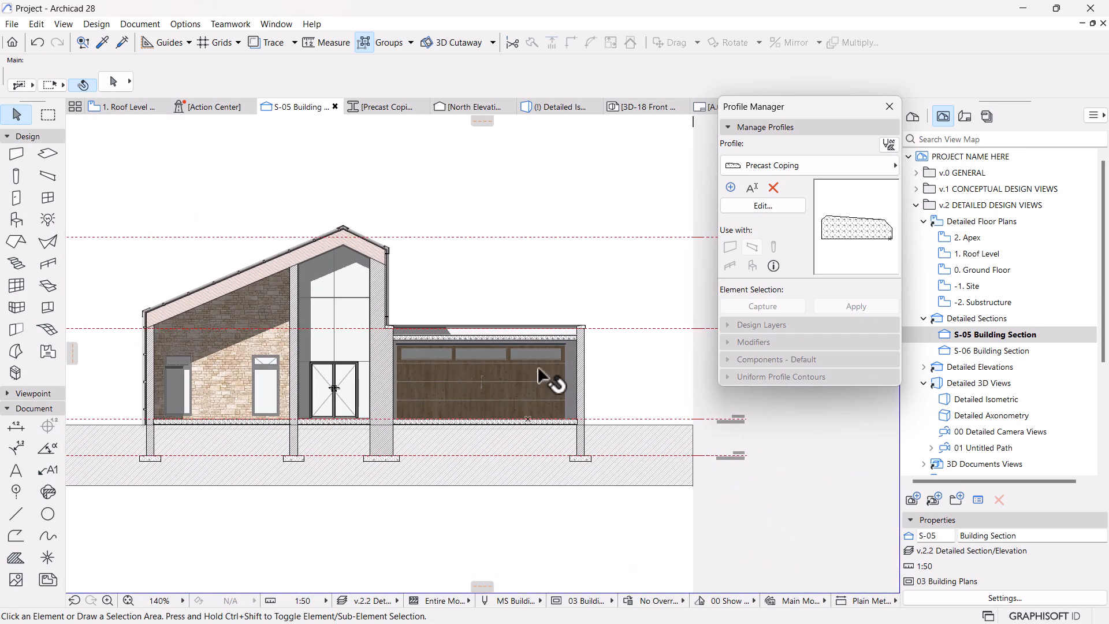
scroll(610, 346, "up", 5)
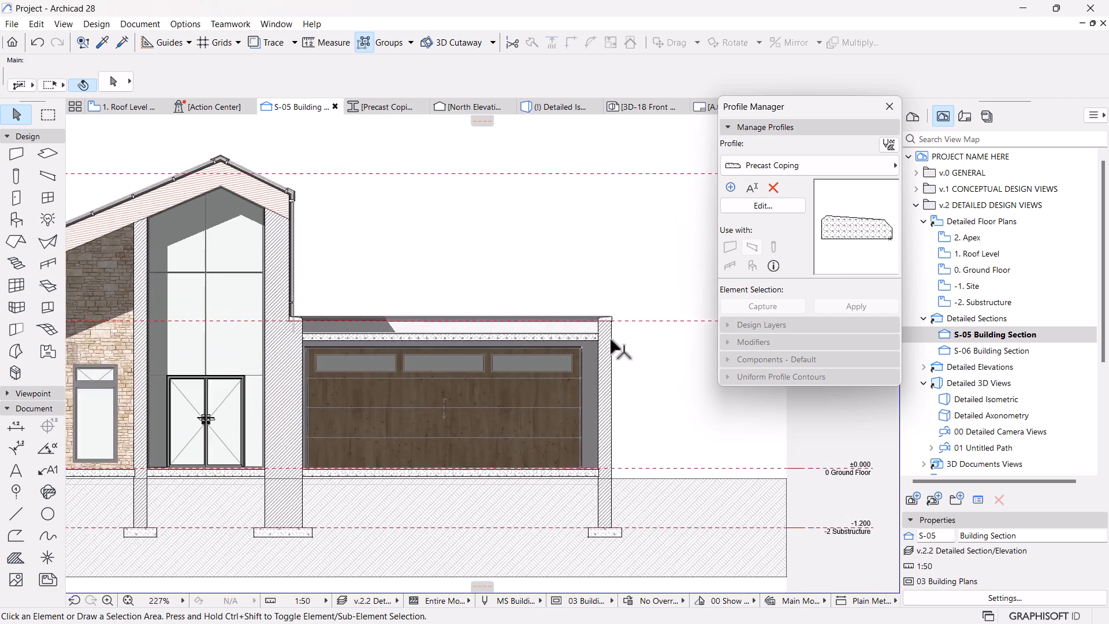
scroll(611, 340, "down", 3)
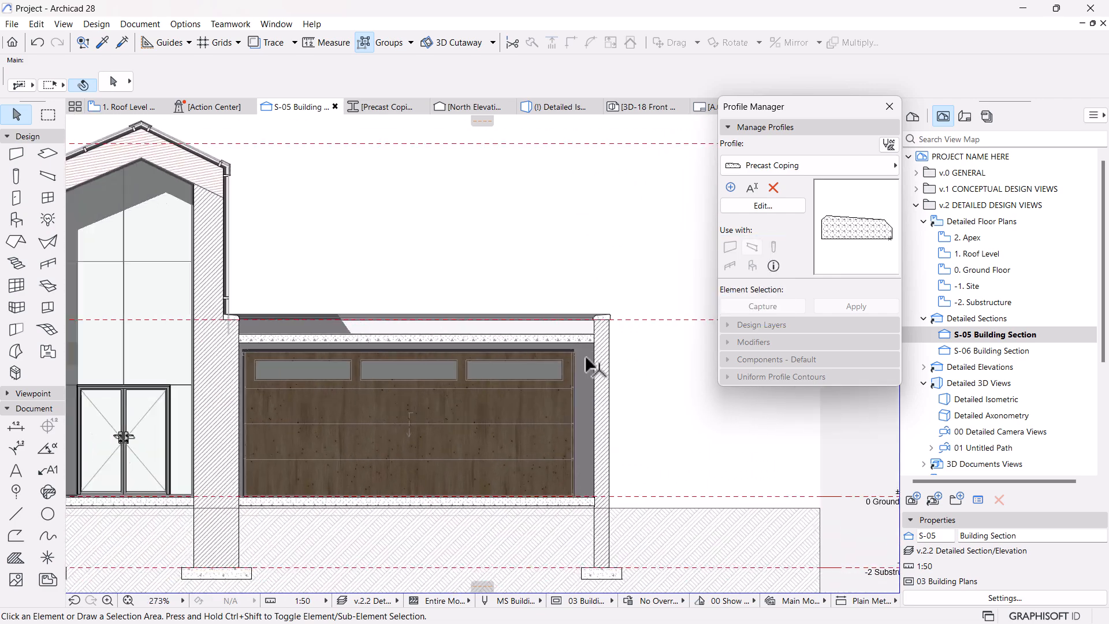
Select the garage roof slab to inspect where it meets the outer wall, and close the Profile Manager.
scroll(593, 348, "up", 5)
left_click(578, 365)
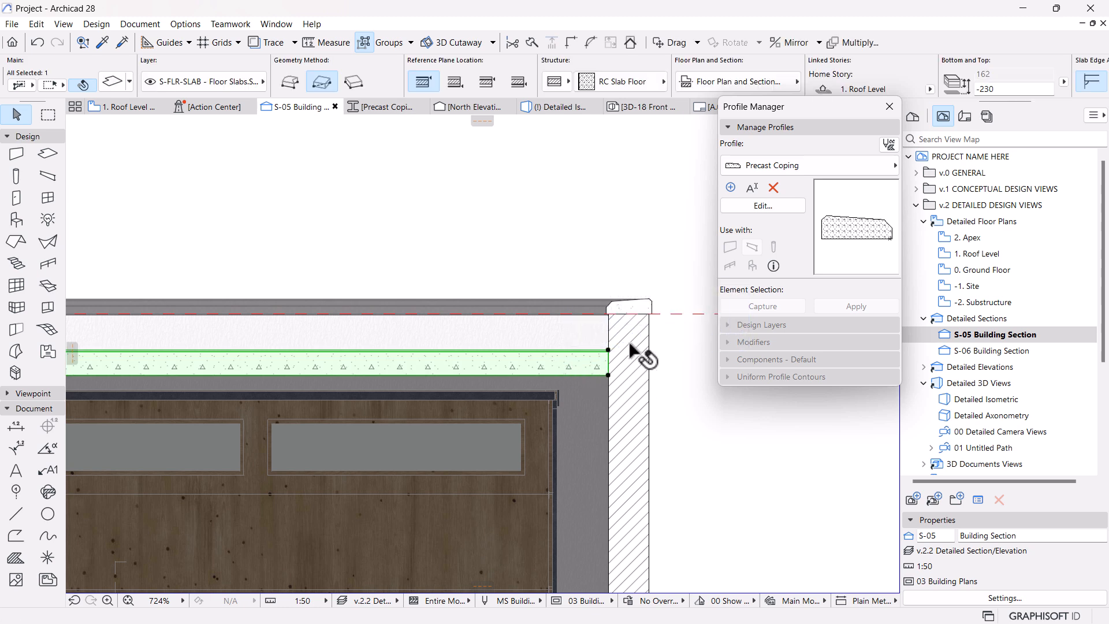
scroll(630, 357, "down", 4)
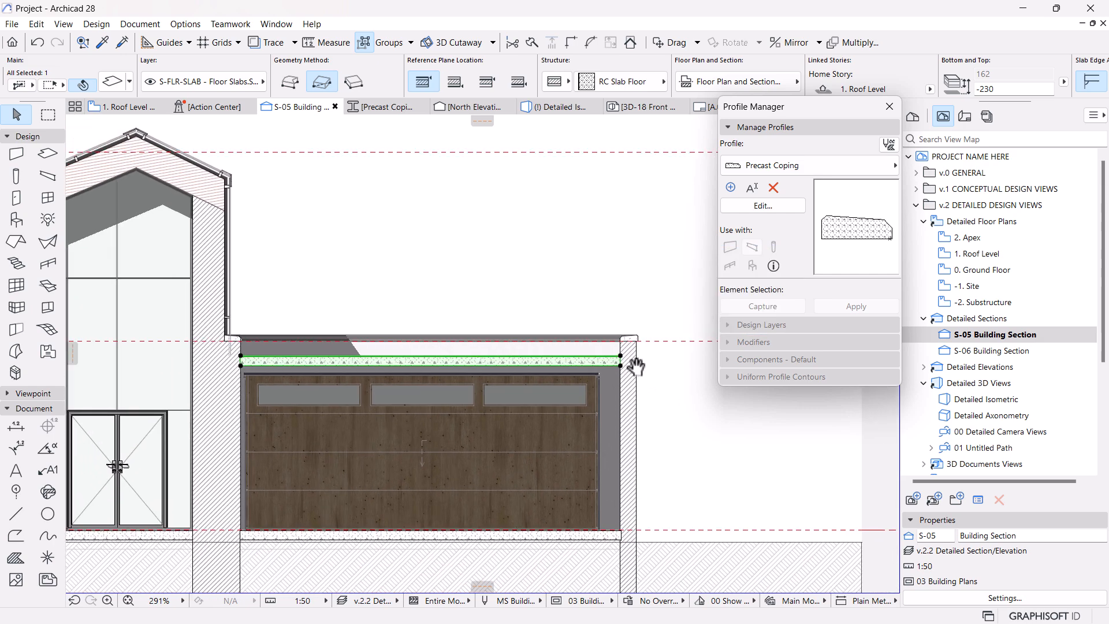
scroll(635, 346, "up", 3)
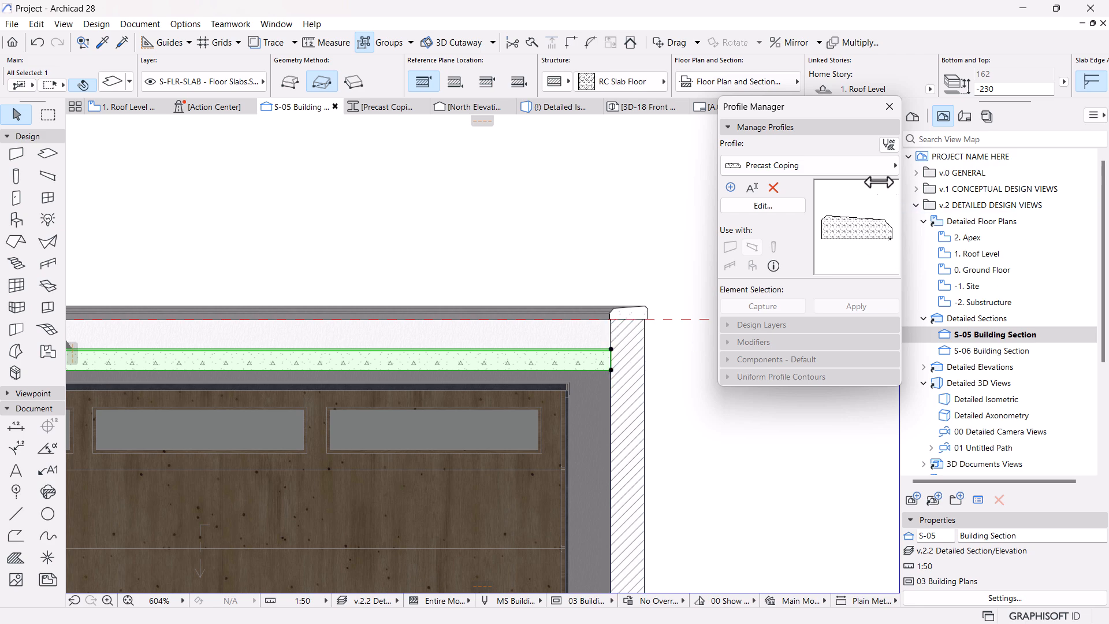
left_click(889, 106)
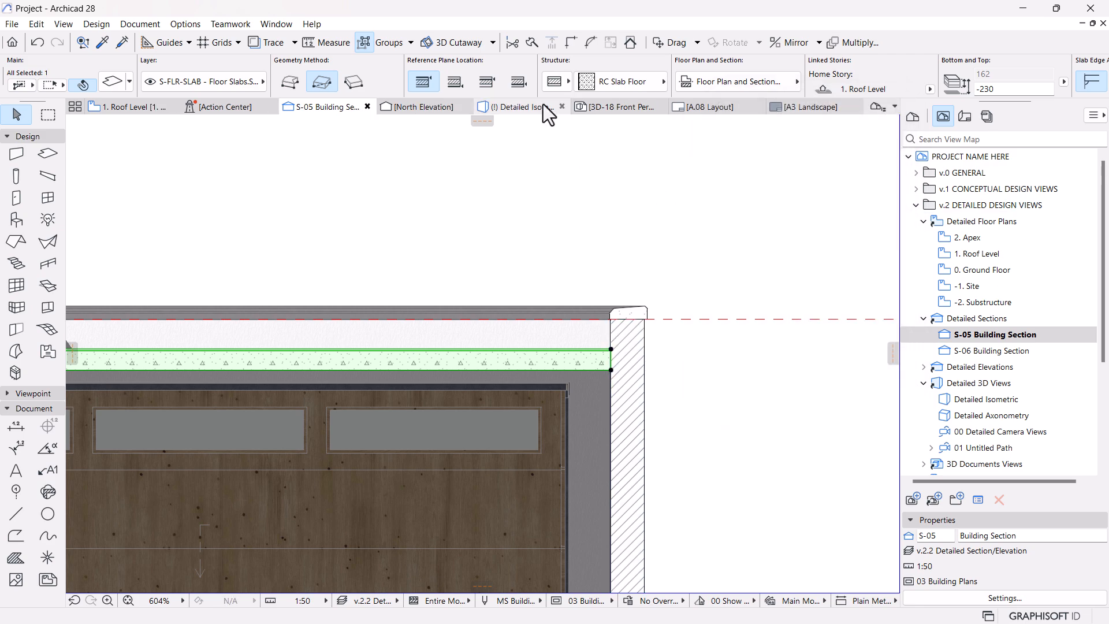
In the Detailed Isometric view, offset all edges of the garage roof slab outward by 130 mm into the surrounding walls.
left_click(526, 107)
middle_click_drag(565, 290, 404, 327, "shift")
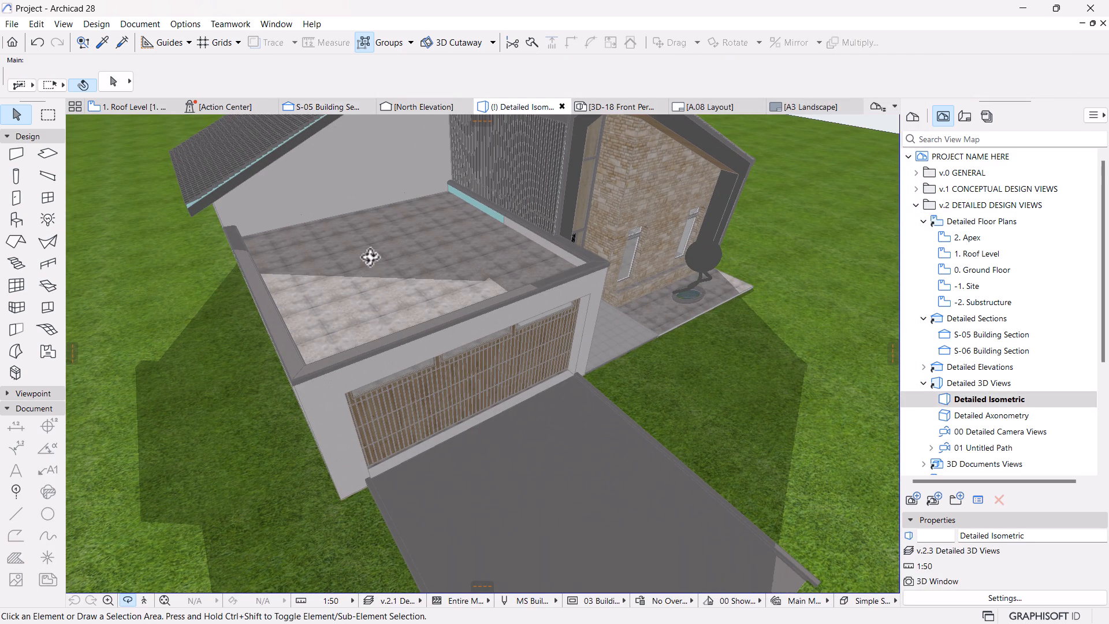
scroll(372, 259, "up", 3)
left_click(387, 271)
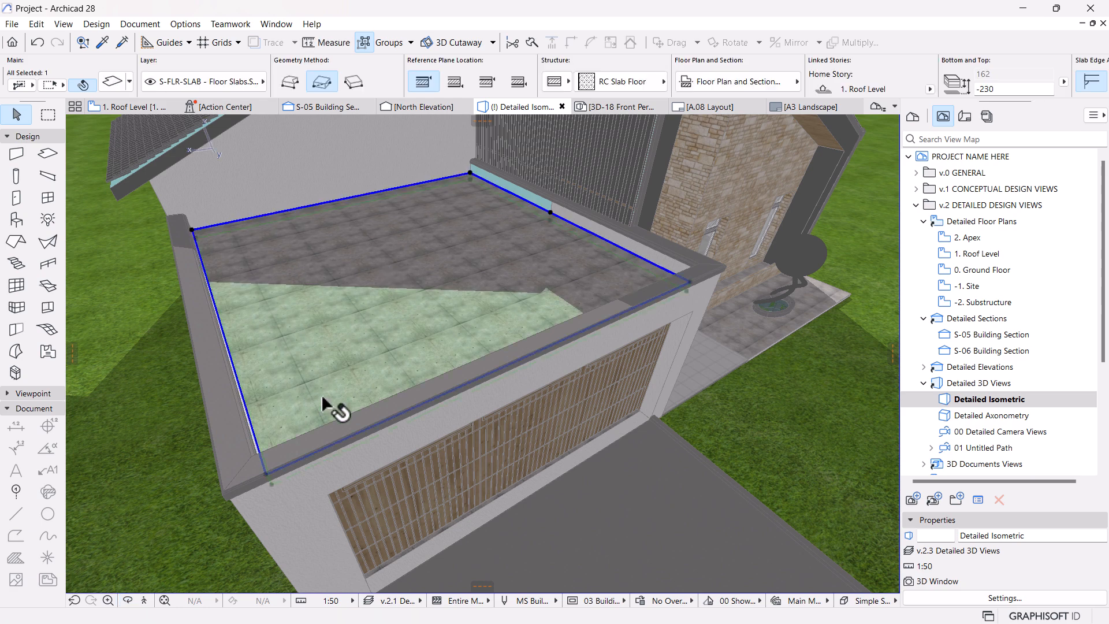
left_click(267, 480)
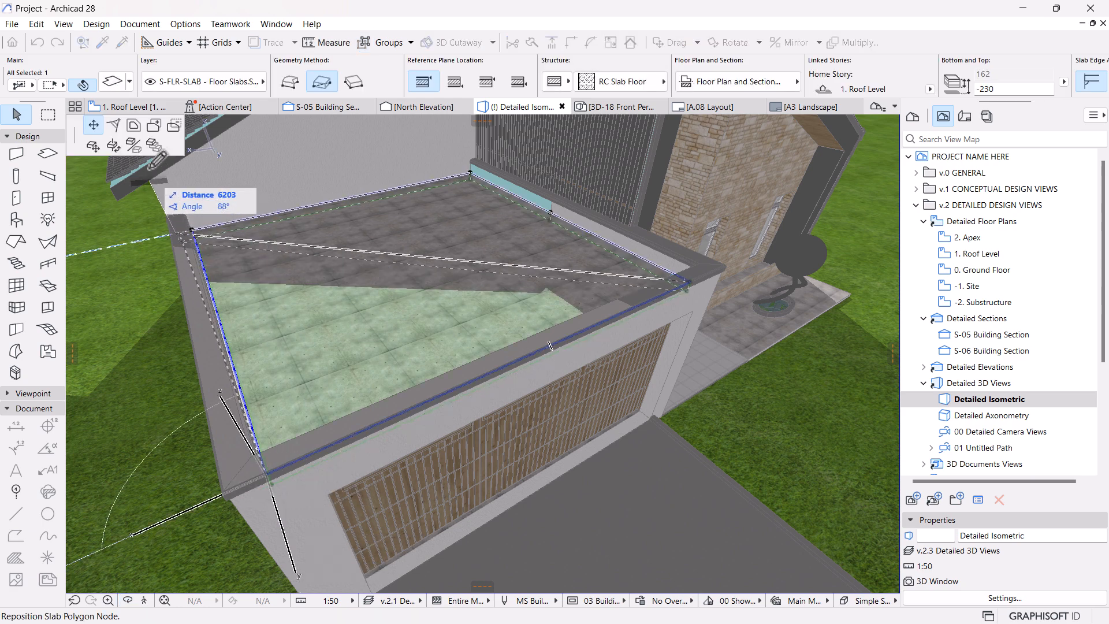
left_click(134, 125)
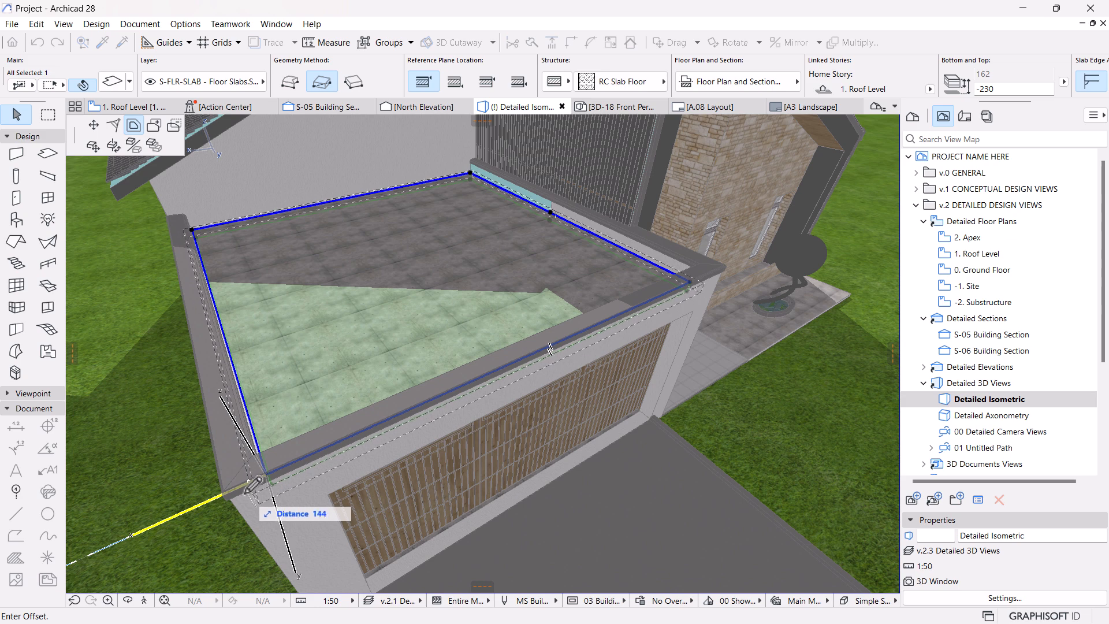
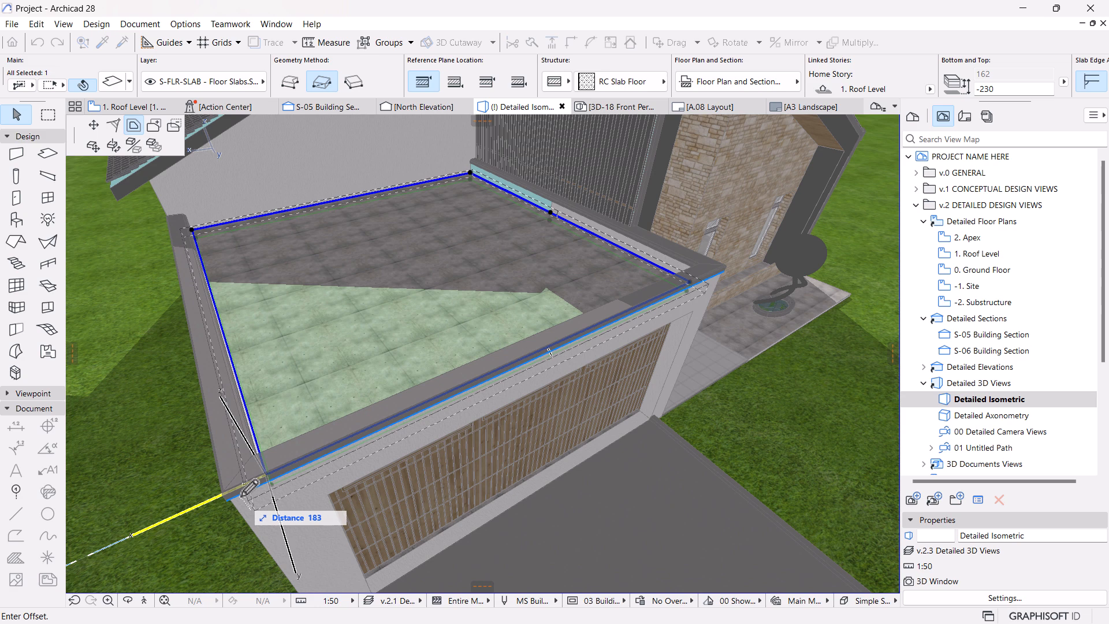
type("13")
key("Return")
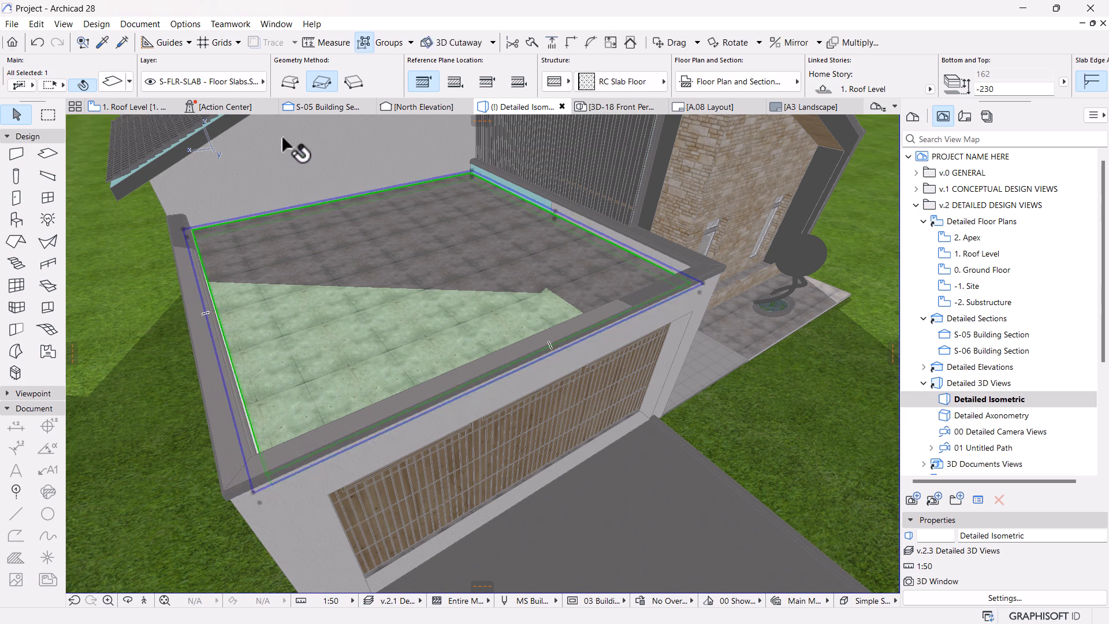
Return to the S-05 Building Section and select the garage roof slab to check how far it extends into the outer wall.
left_click(320, 106)
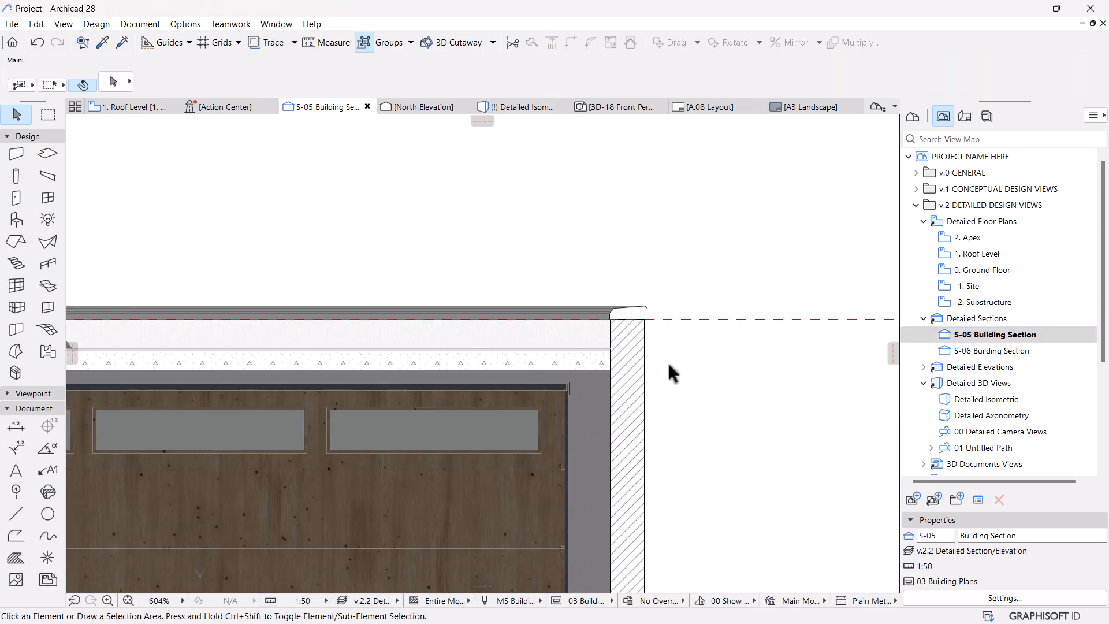
scroll(628, 370, "up", 4)
left_click(575, 365)
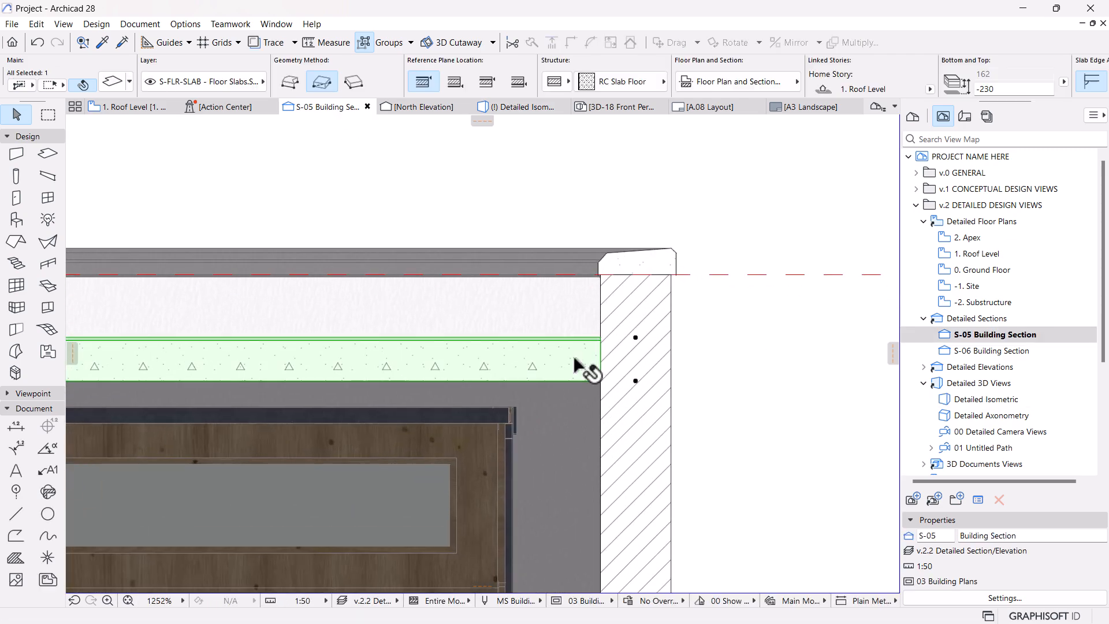
Select the outer garage wall and the roof slab in turn to inspect how they intersect.
scroll(637, 345, "up", 4)
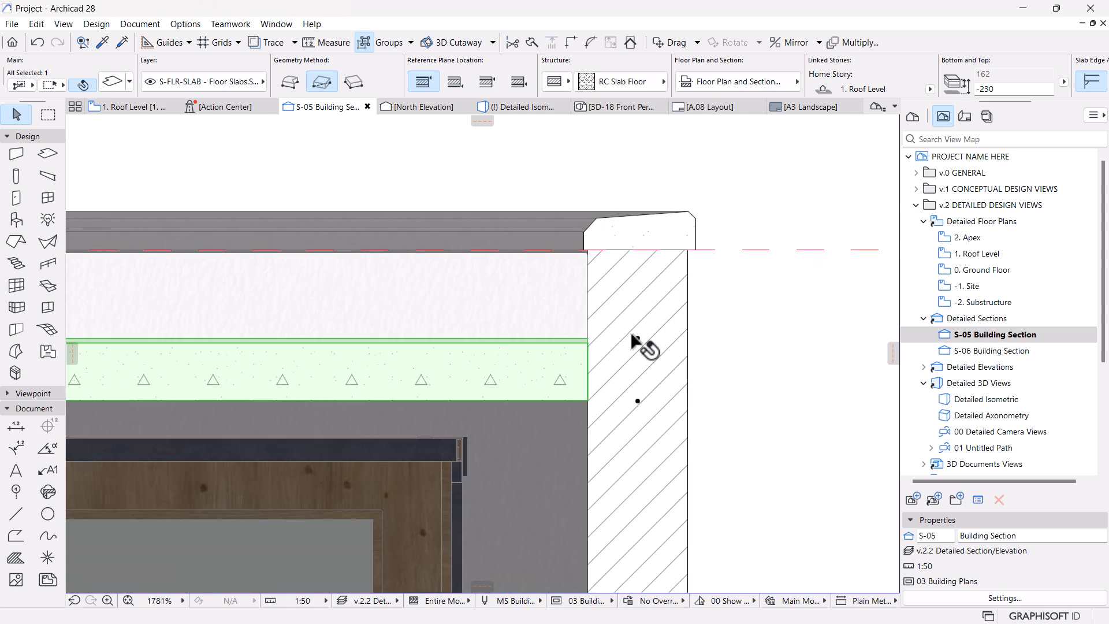
left_click(682, 347)
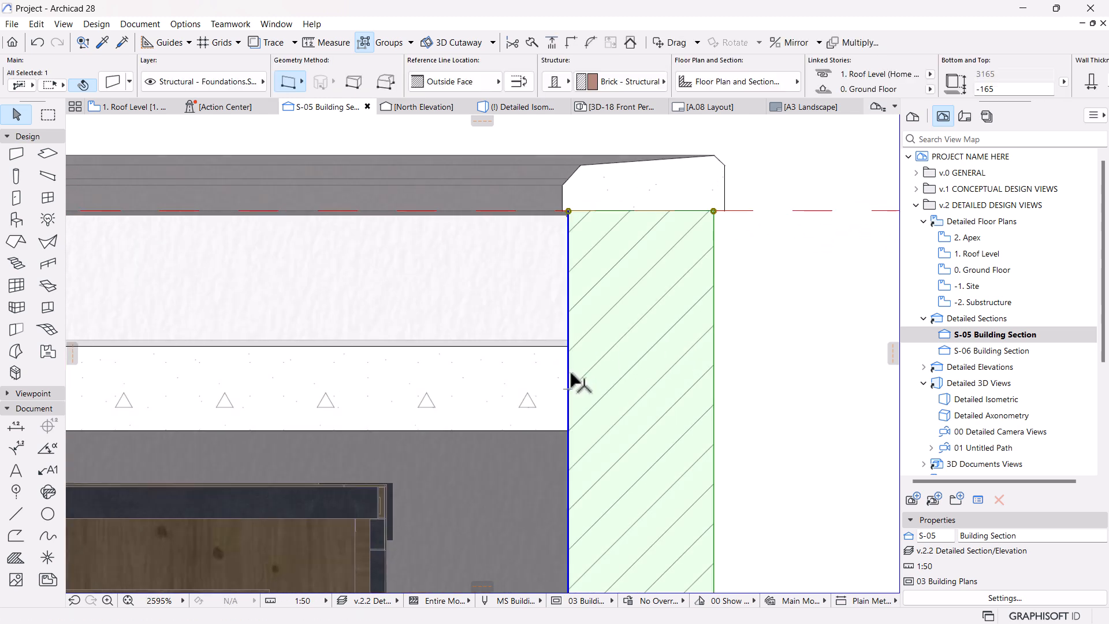
left_click(527, 374)
left_click(659, 273)
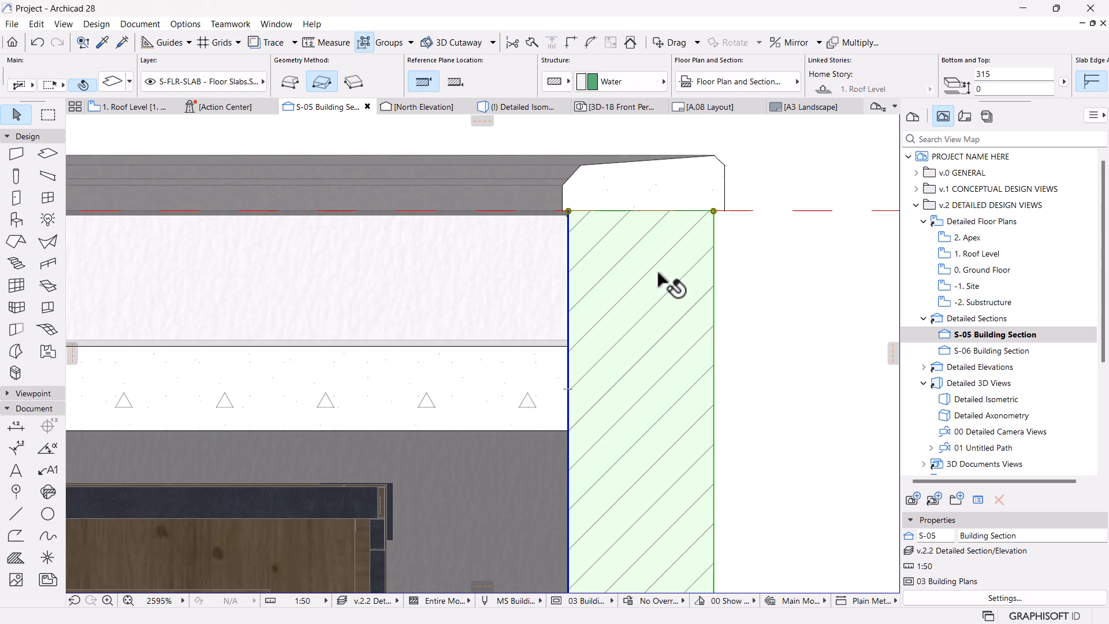
left_click(492, 372)
left_click(632, 285)
left_click(491, 376)
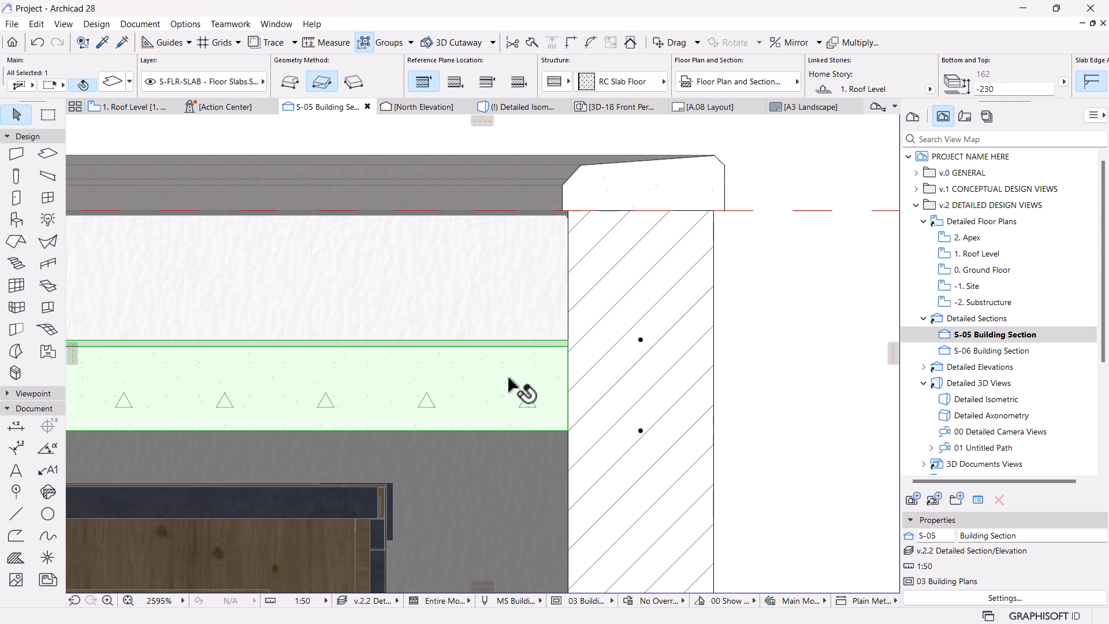
Check which building material forms the structural skin of the garage roof slab's RC Slab Floor composite.
right_click(509, 380)
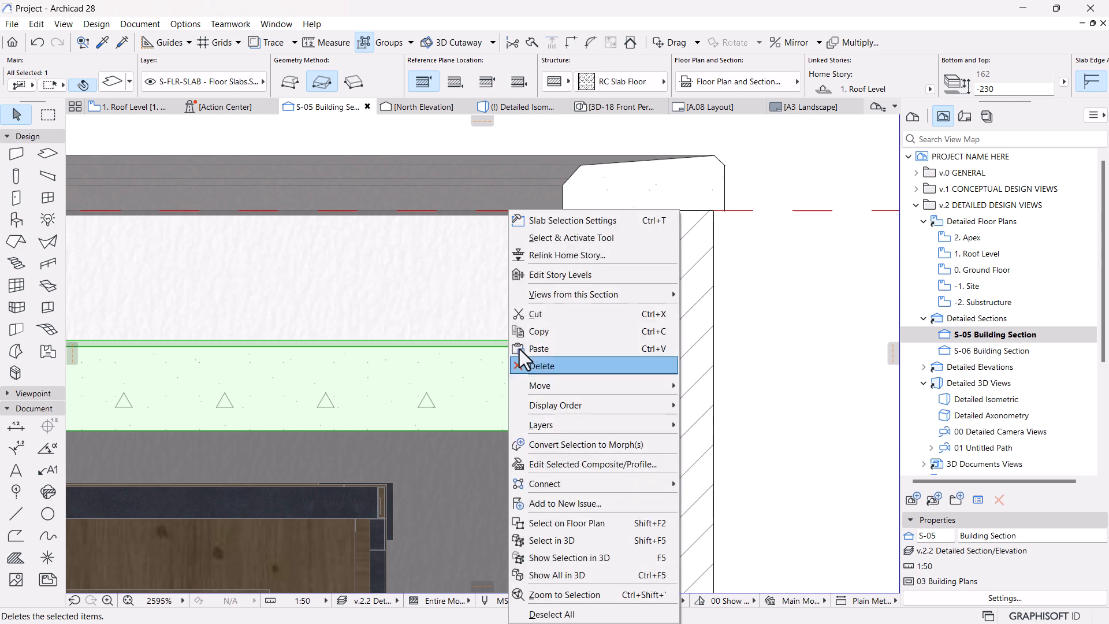
left_click(543, 464)
left_click(643, 328)
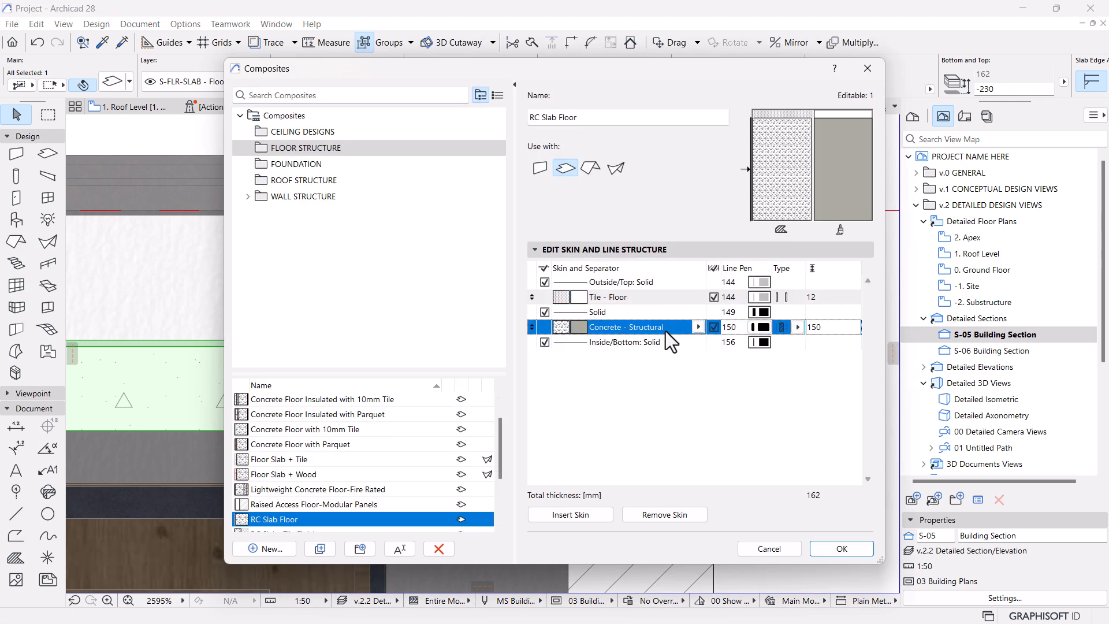
key("Return")
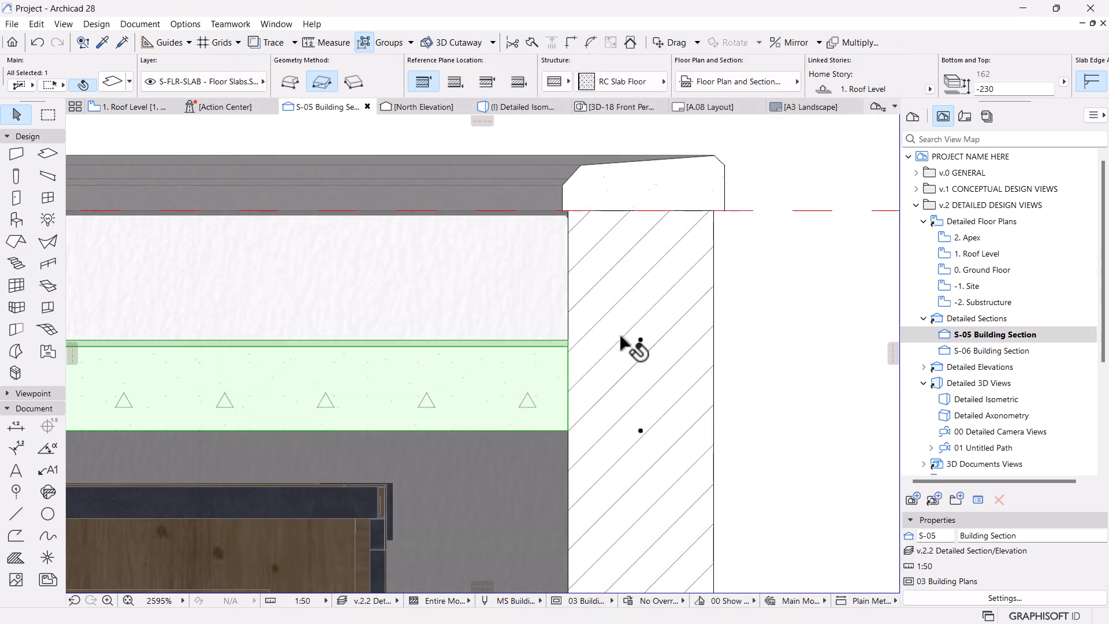
With the slab and outer wall selected, set the Concrete - Structural building material's intersection priority to 800 and compare it with Brick - Structural.
left_click(584, 392, "shift")
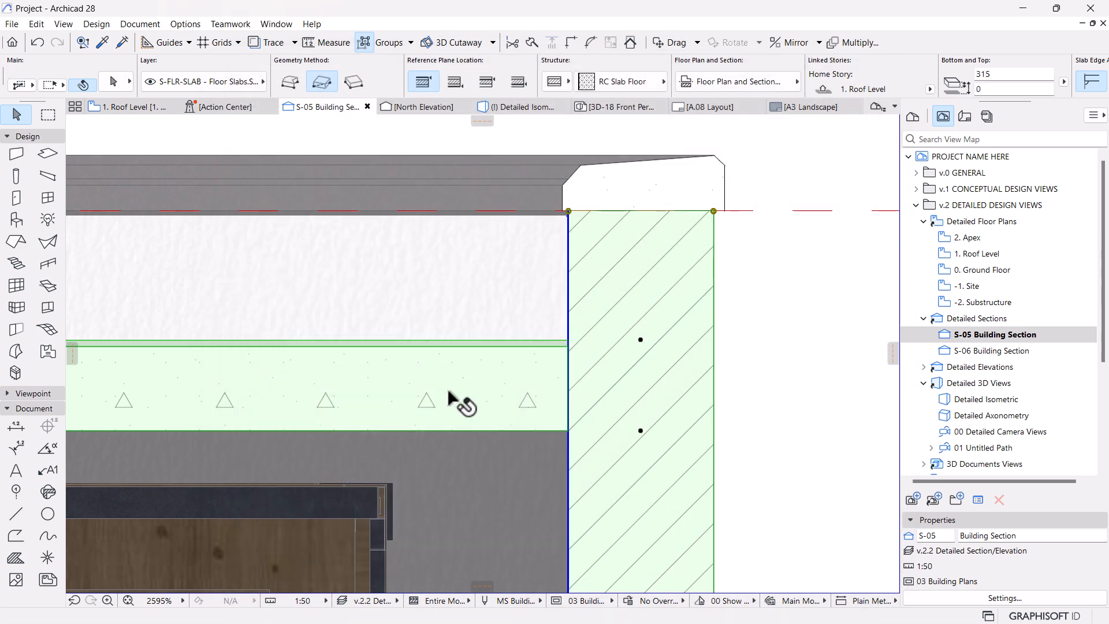
left_click(184, 26)
mouse_move(196, 46)
left_click(381, 130)
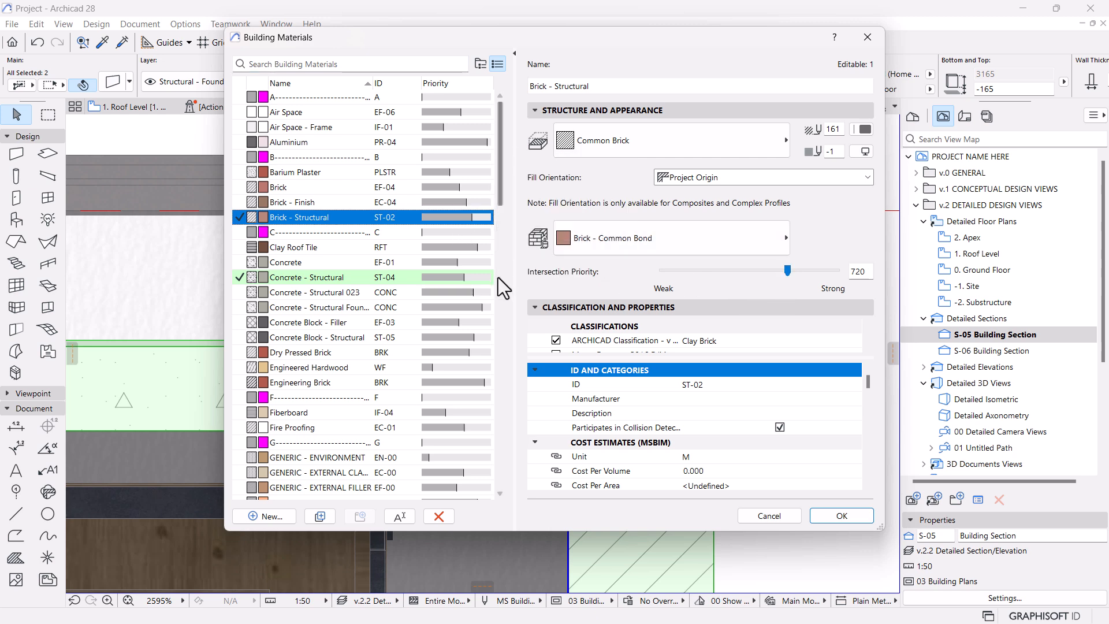
left_click(448, 279)
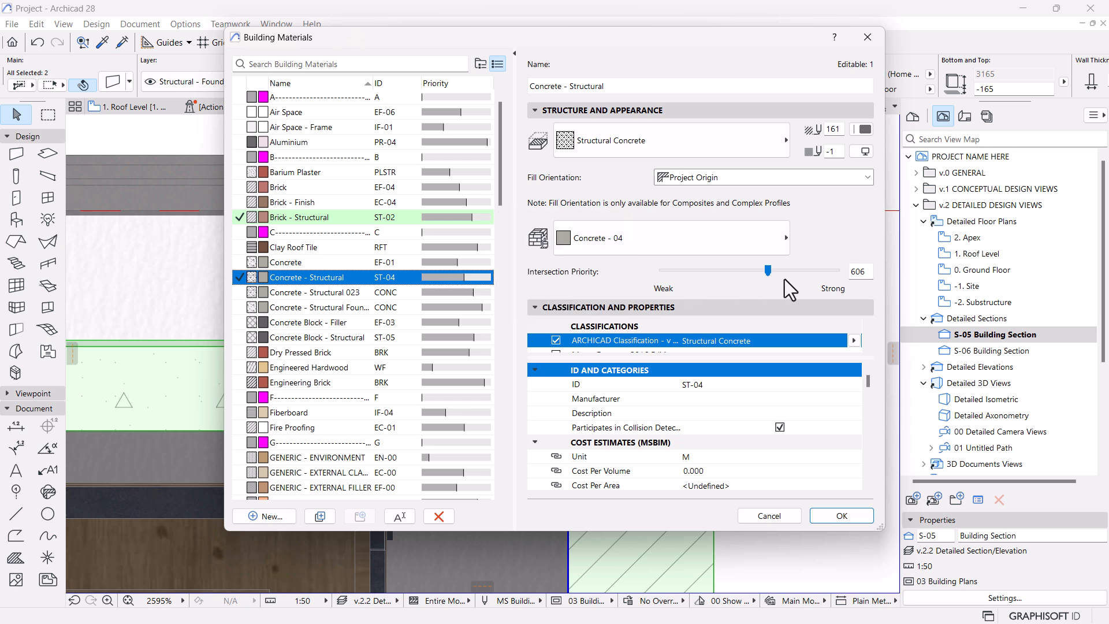
double_click(865, 273)
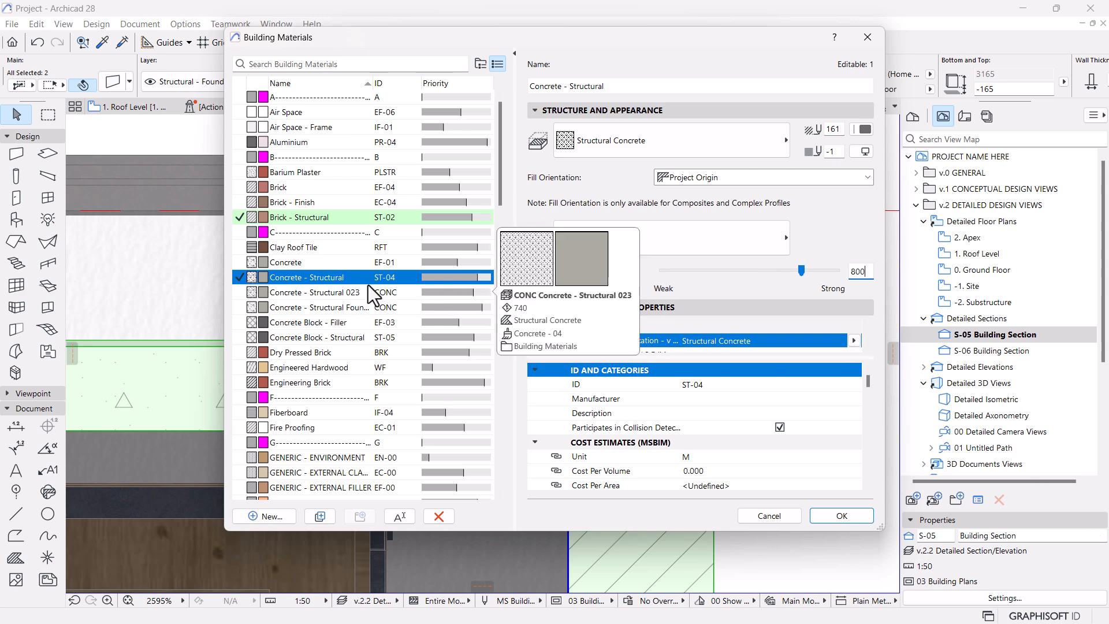
left_click(353, 276)
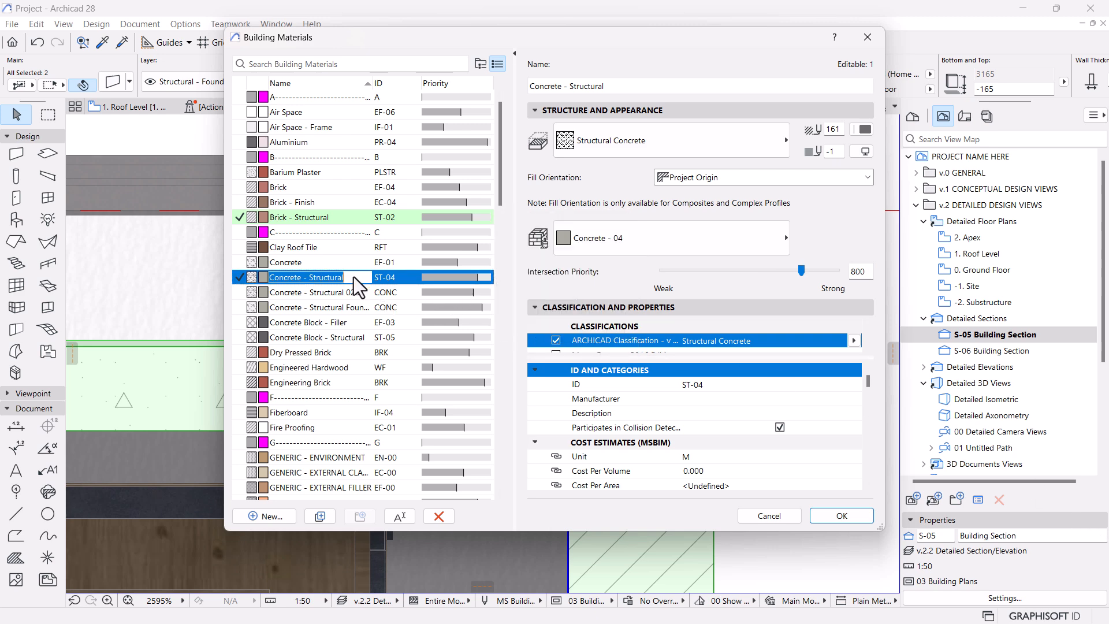
left_click(418, 220)
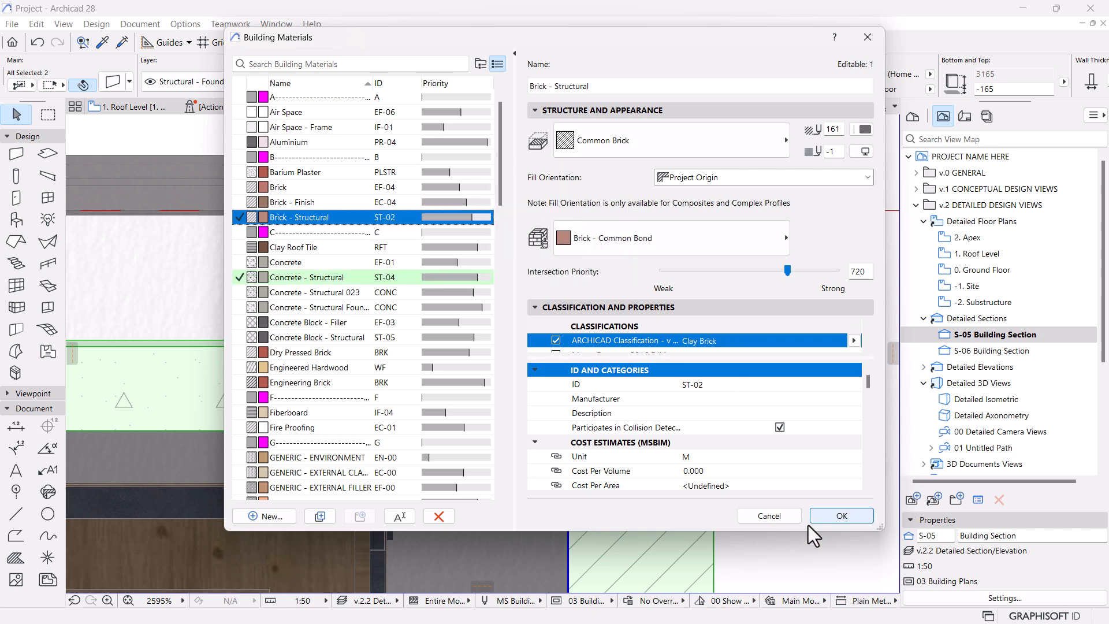
left_click(830, 518)
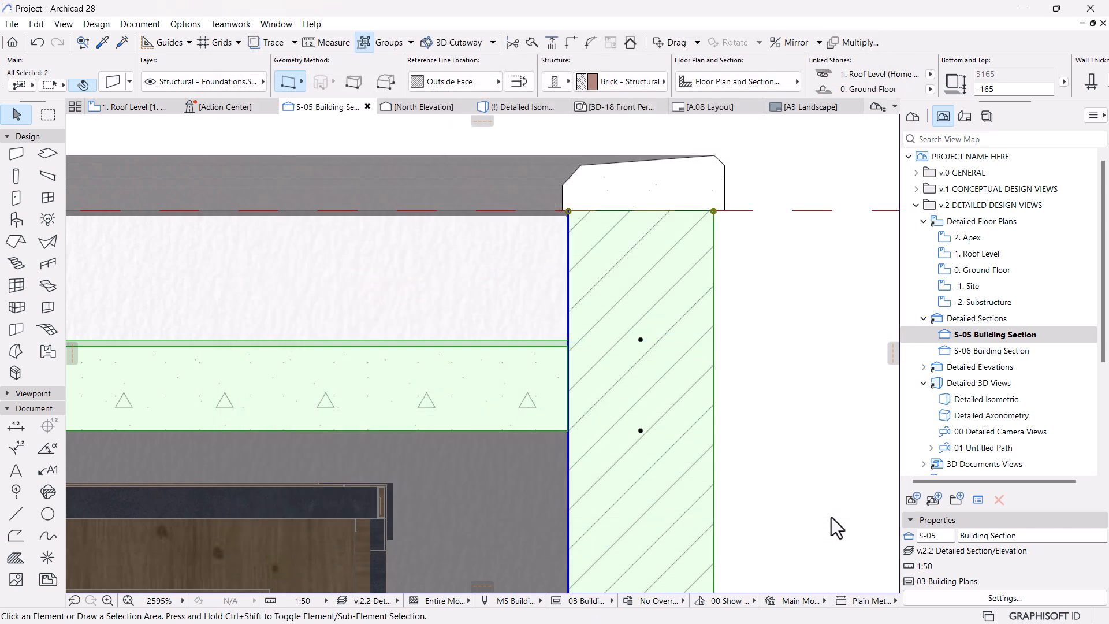
left_click(831, 518)
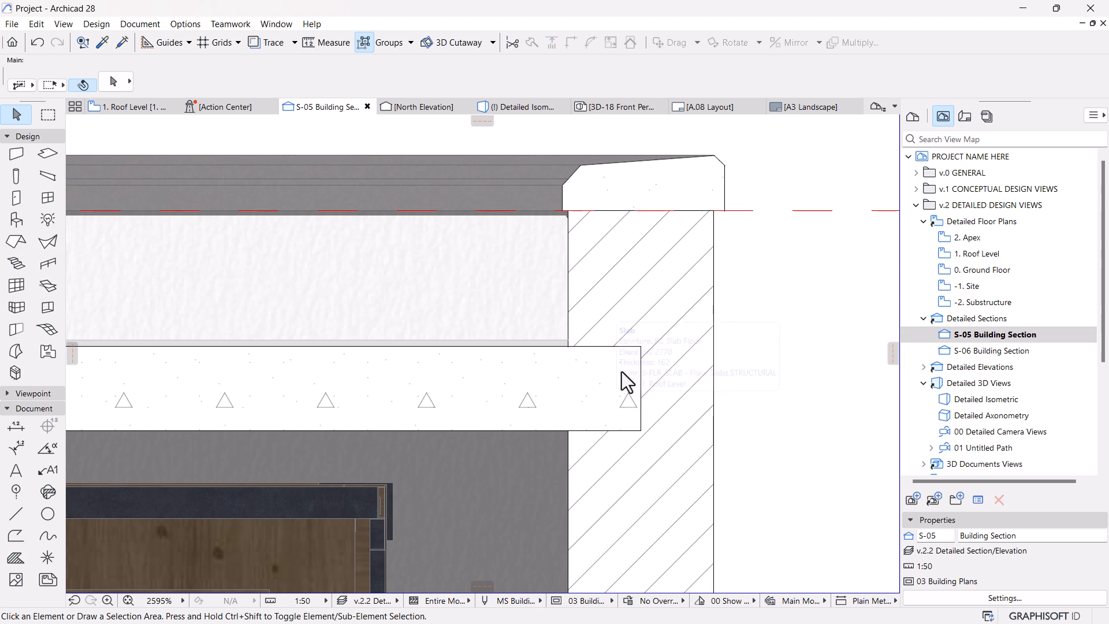
Examine the whole S-05 Building Section, including the garage slab's bearing in both walls.
scroll(607, 413, "down", 3)
scroll(608, 336, "down", 10)
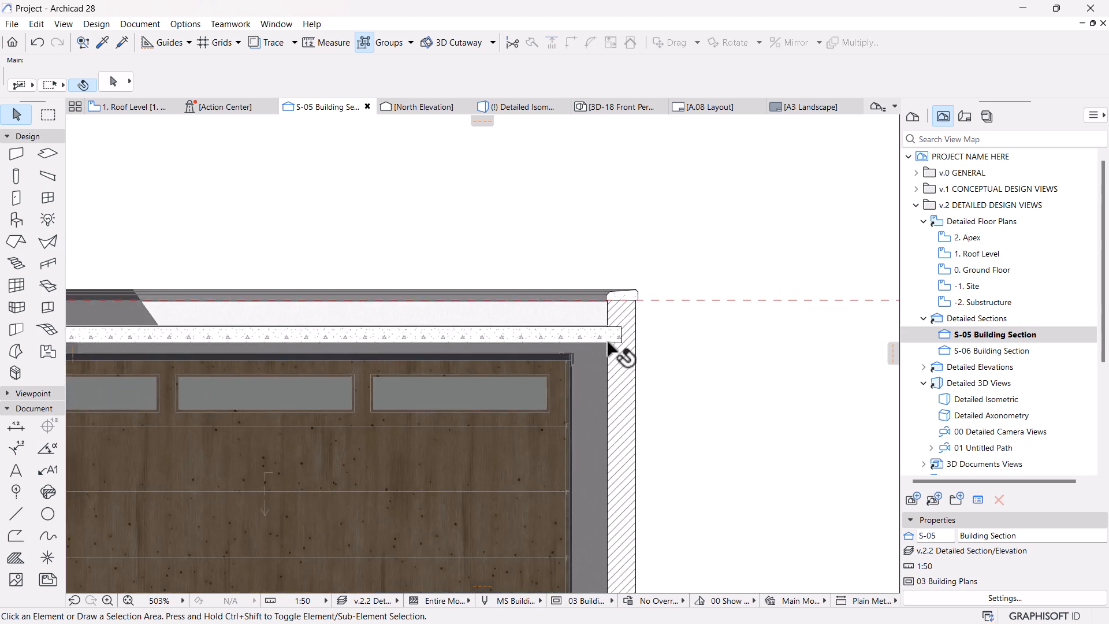
middle_click_drag(556, 349, 640, 346)
scroll(720, 312, "down", 3)
scroll(664, 350, "up", 4)
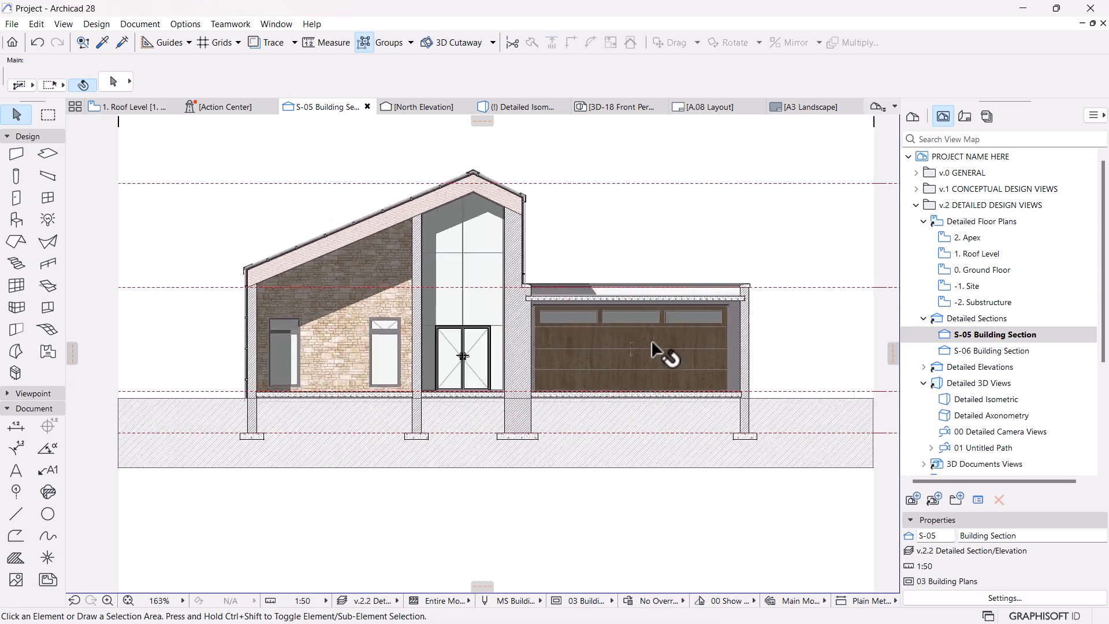
scroll(565, 374, "down", 3)
middle_click_drag(572, 395, 573, 404)
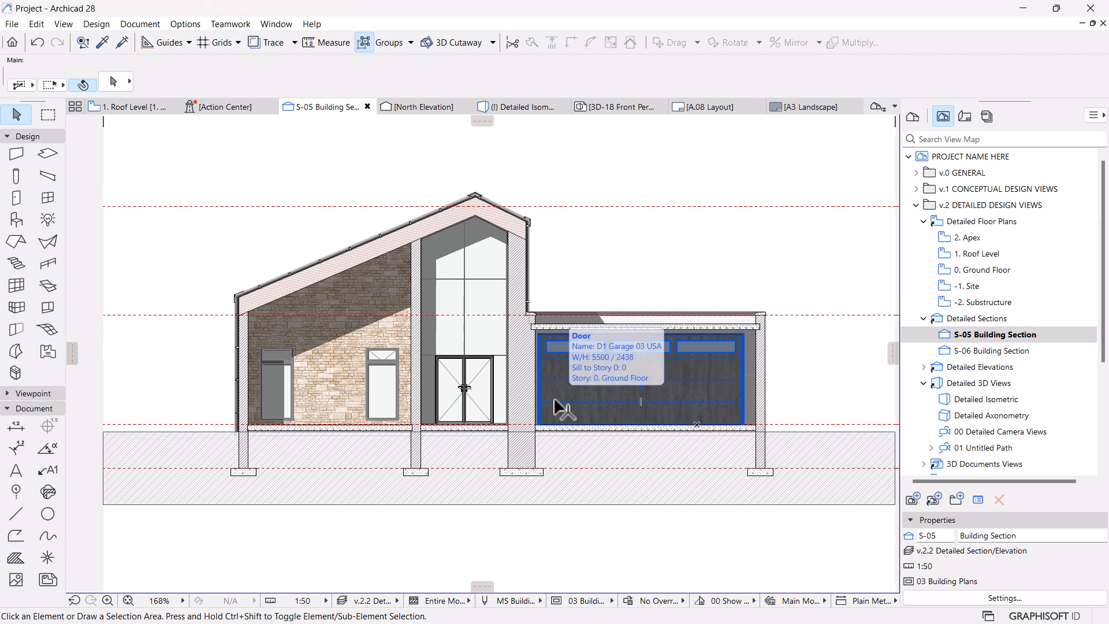
scroll(556, 403, "up", 1)
scroll(553, 397, "up", 2)
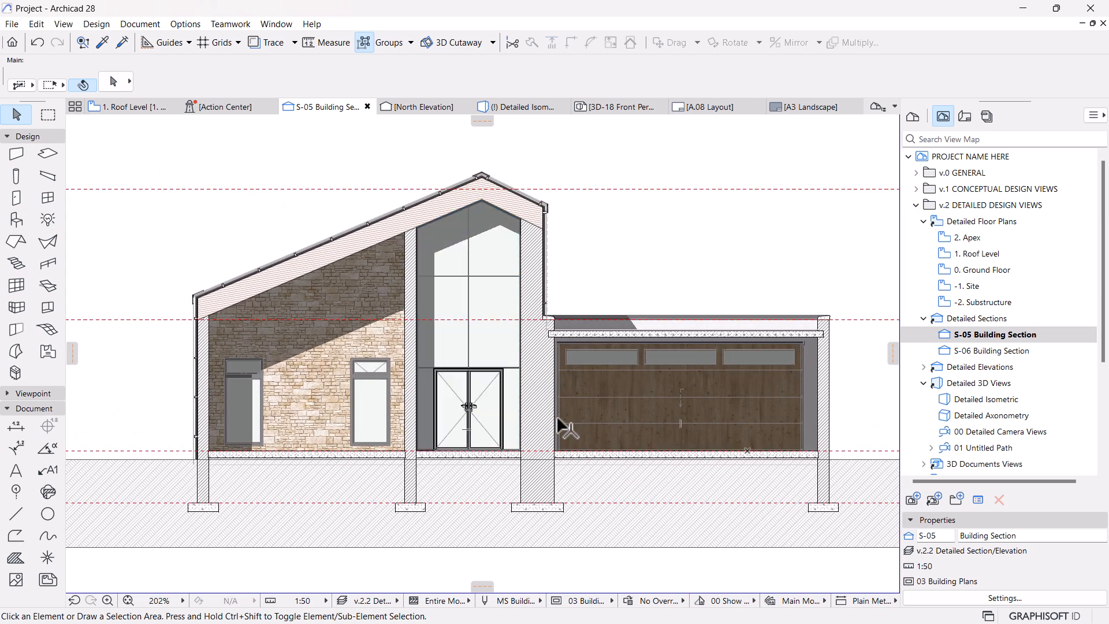
Label the garage door, the entrance curtain wall and the two windows in the section.
left_click(636, 404)
left_click(462, 398, "shift")
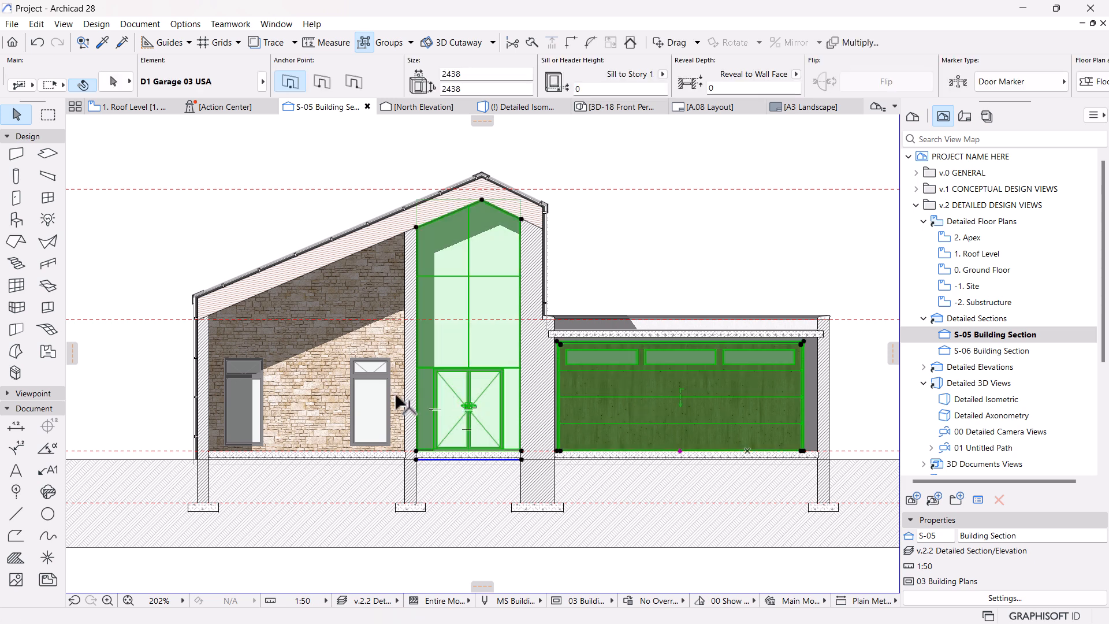
left_click(382, 401, "shift")
left_click(243, 398, "shift")
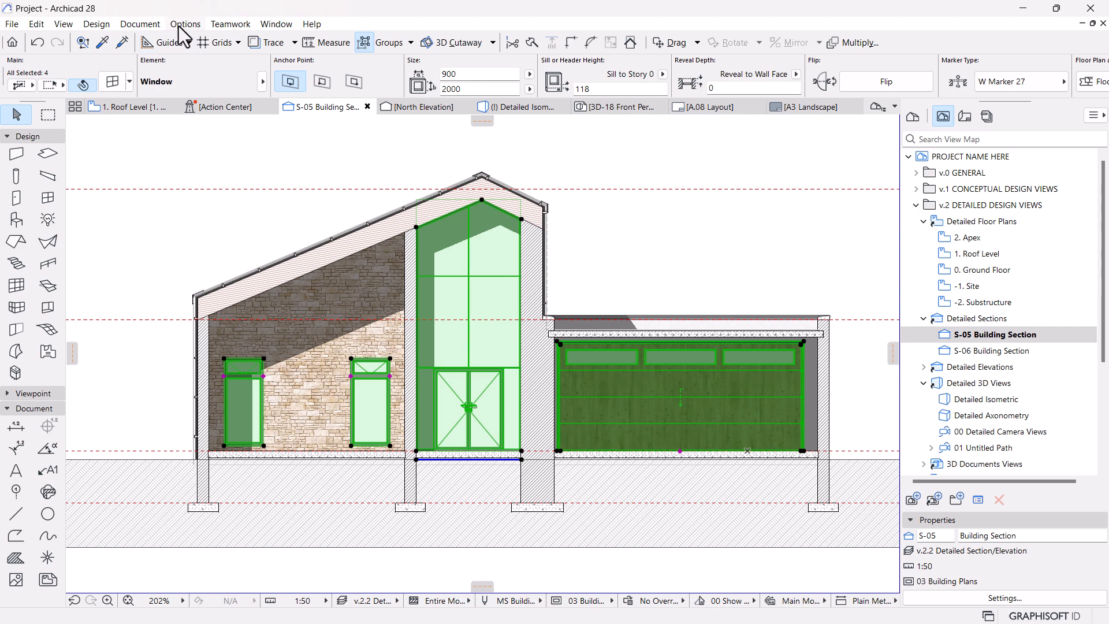
left_click(136, 24)
mouse_move(186, 296)
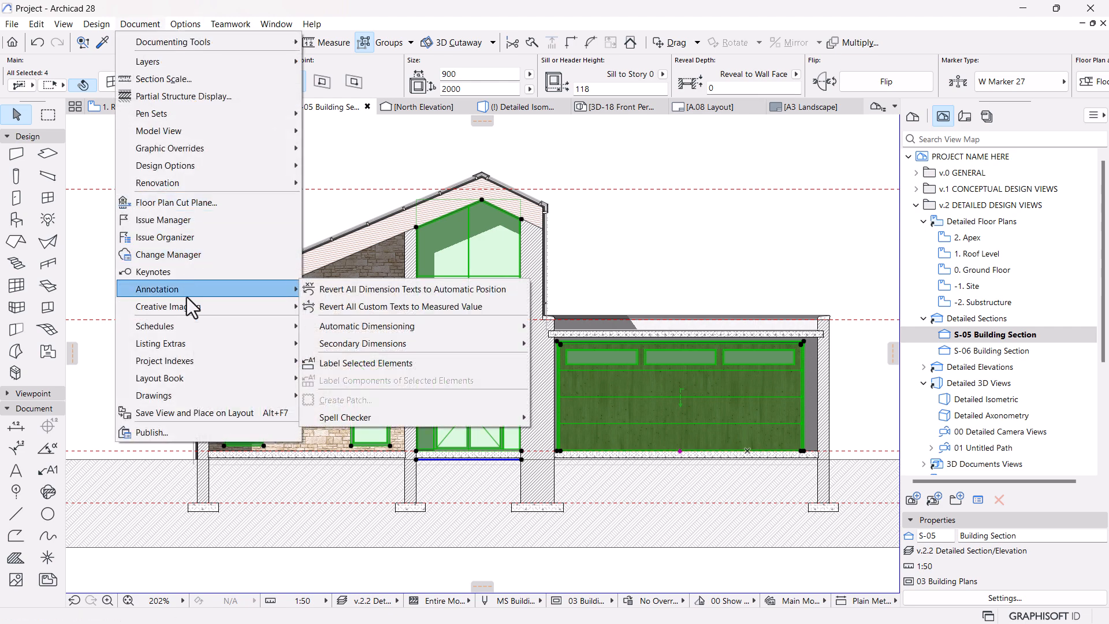
left_click(379, 363)
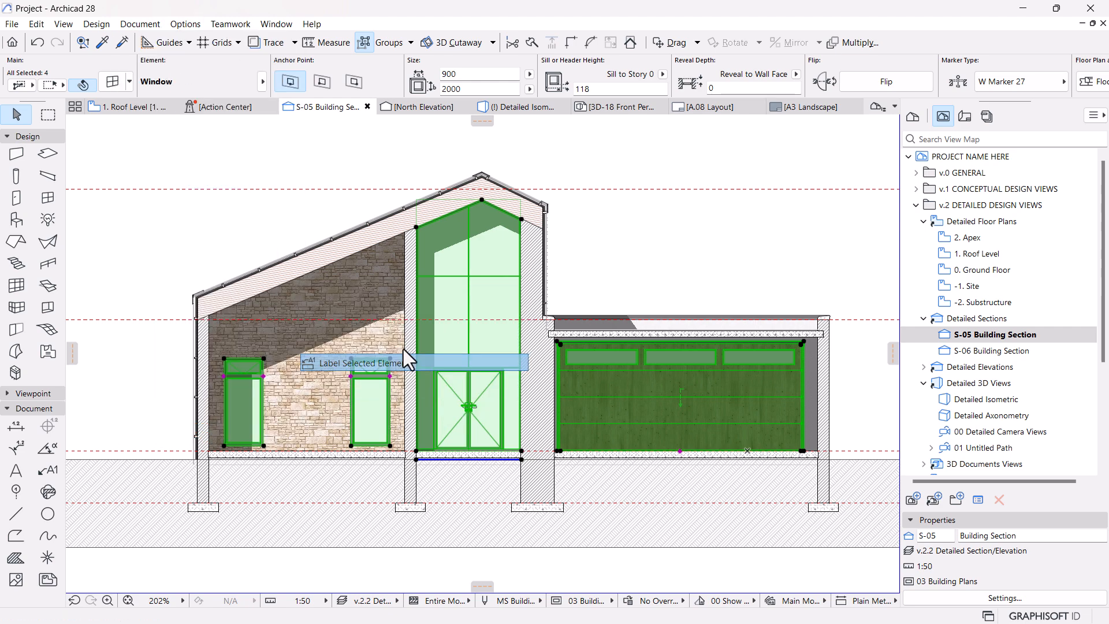
left_click(731, 251)
scroll(442, 325, "down", 2)
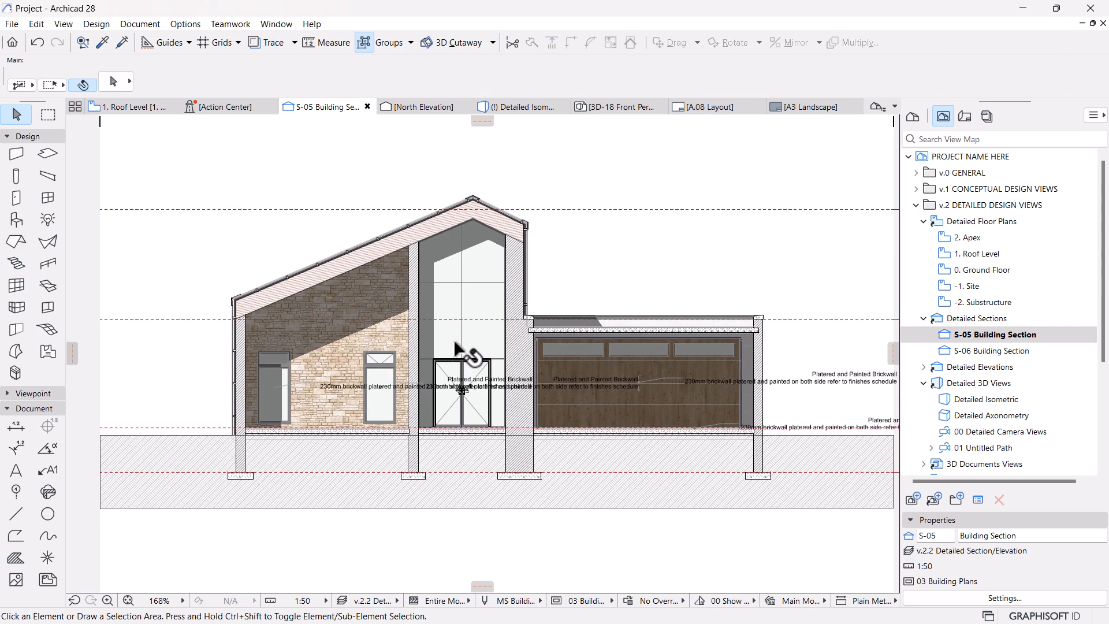
middle_click_drag(456, 340, 354, 332)
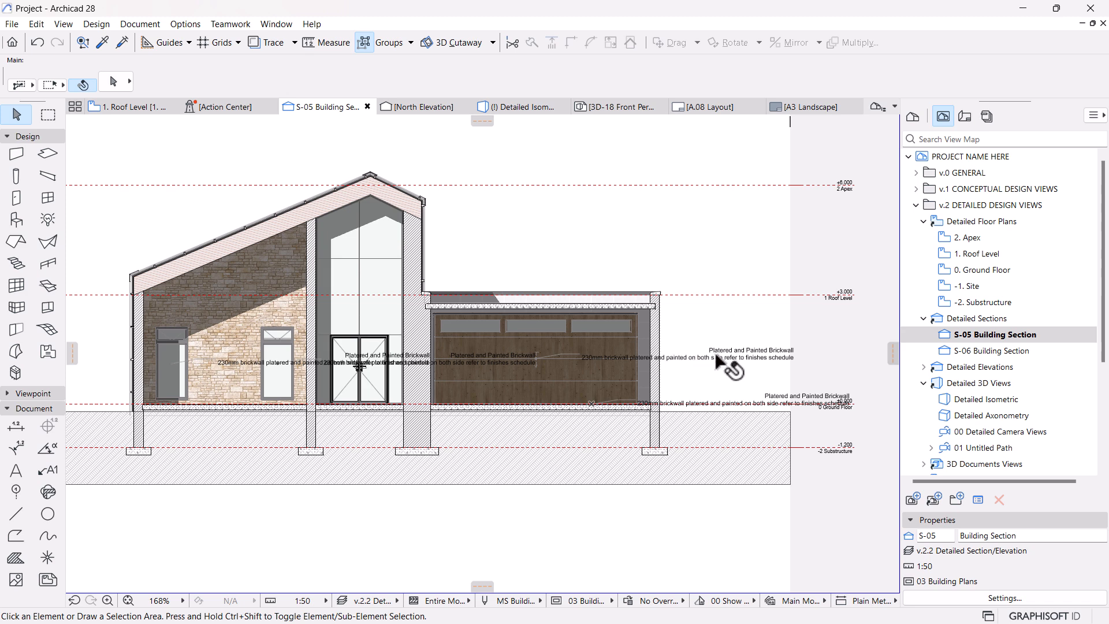
Undo and redo the label creation to reselect the four labels, and change their type to Property Label.
left_click(38, 43)
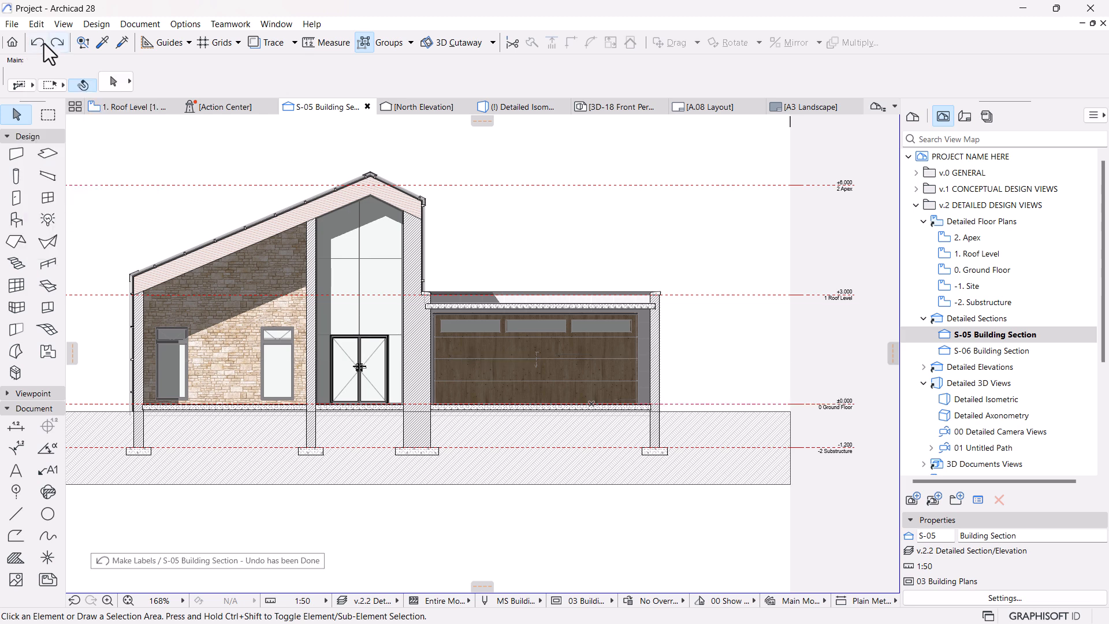
left_click(58, 44)
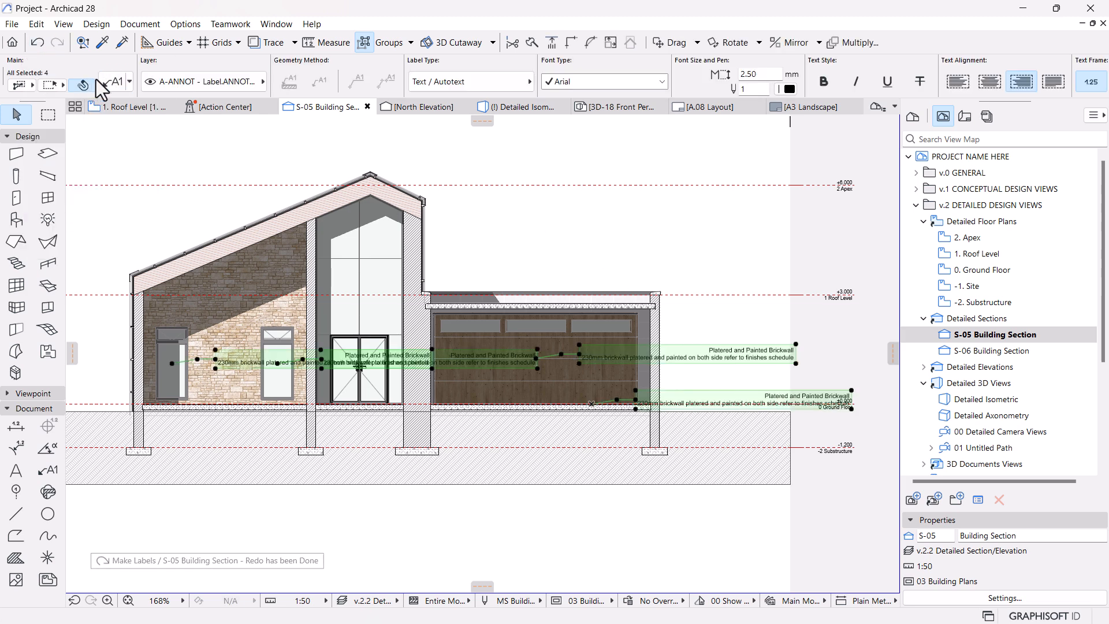
key("ctrl+t")
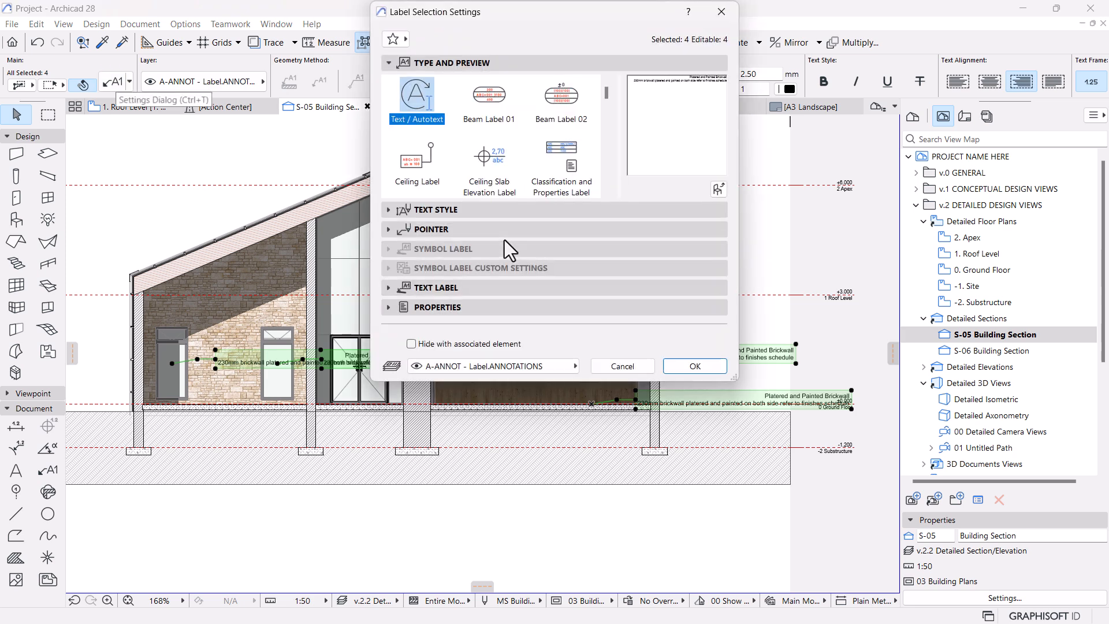
scroll(482, 168, "down", 2)
scroll(481, 166, "down", 6)
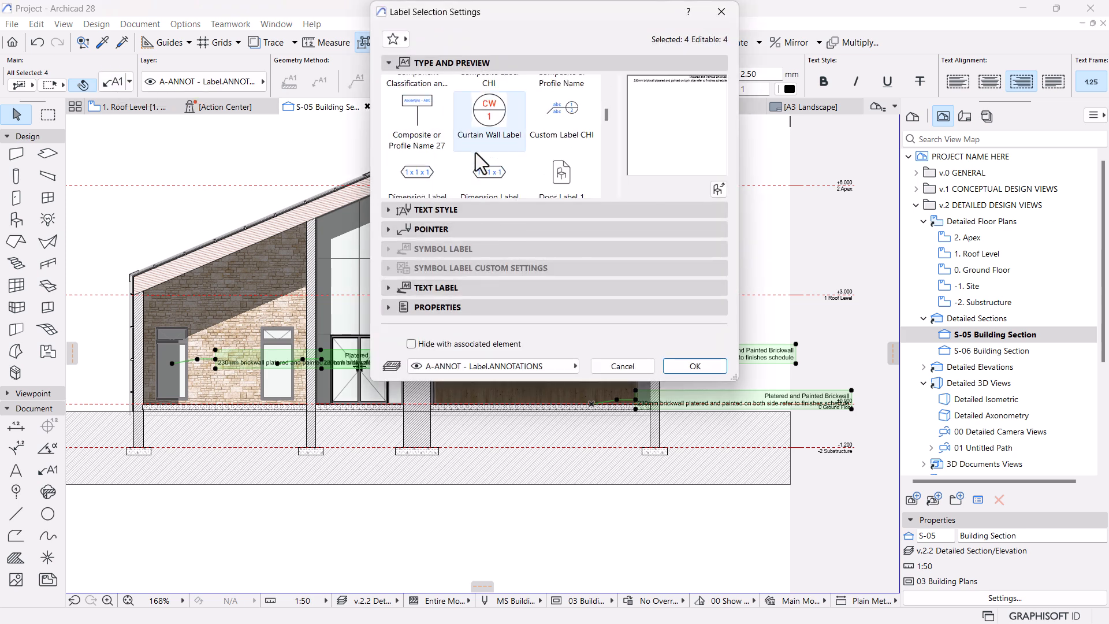
scroll(482, 164, "down", 1)
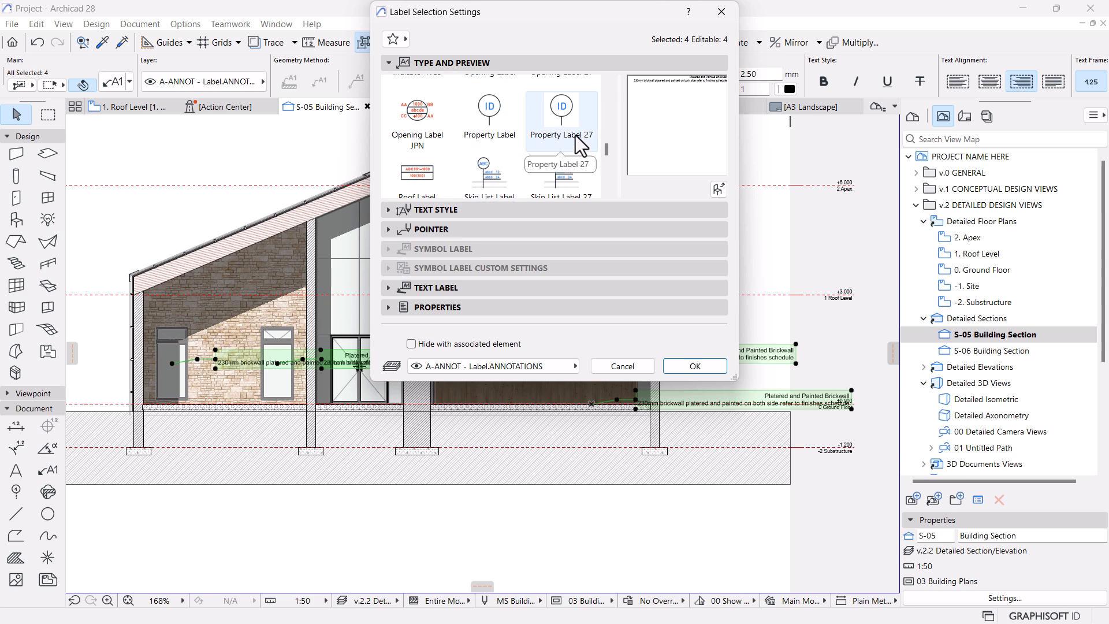
left_click(489, 118)
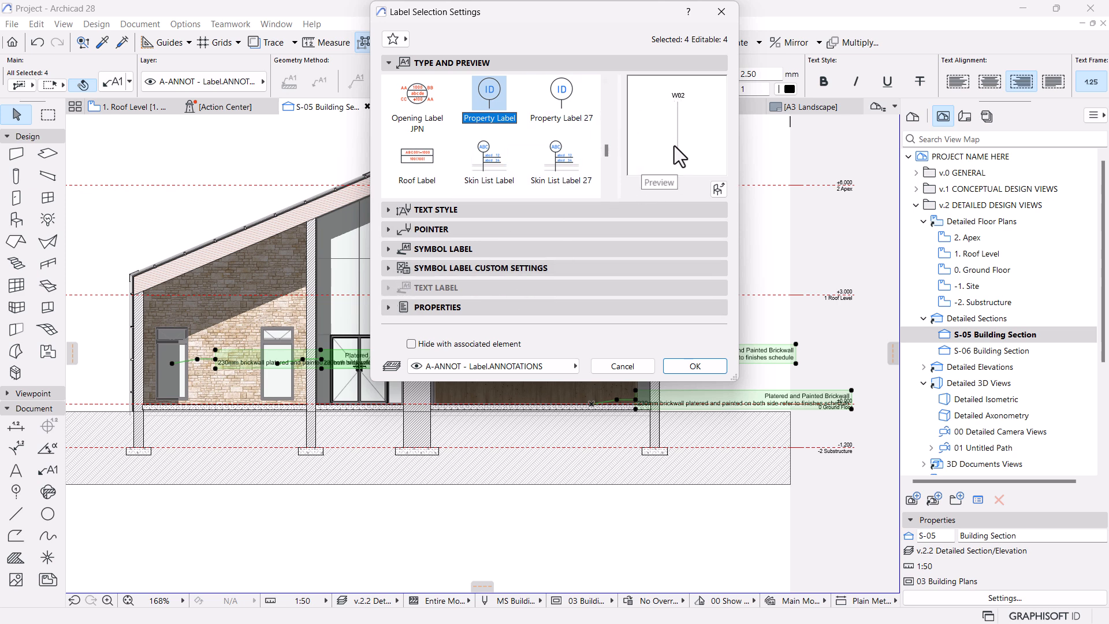
Turn off the leader line in the property labels' geometry settings and apply the label changes.
left_click(391, 267)
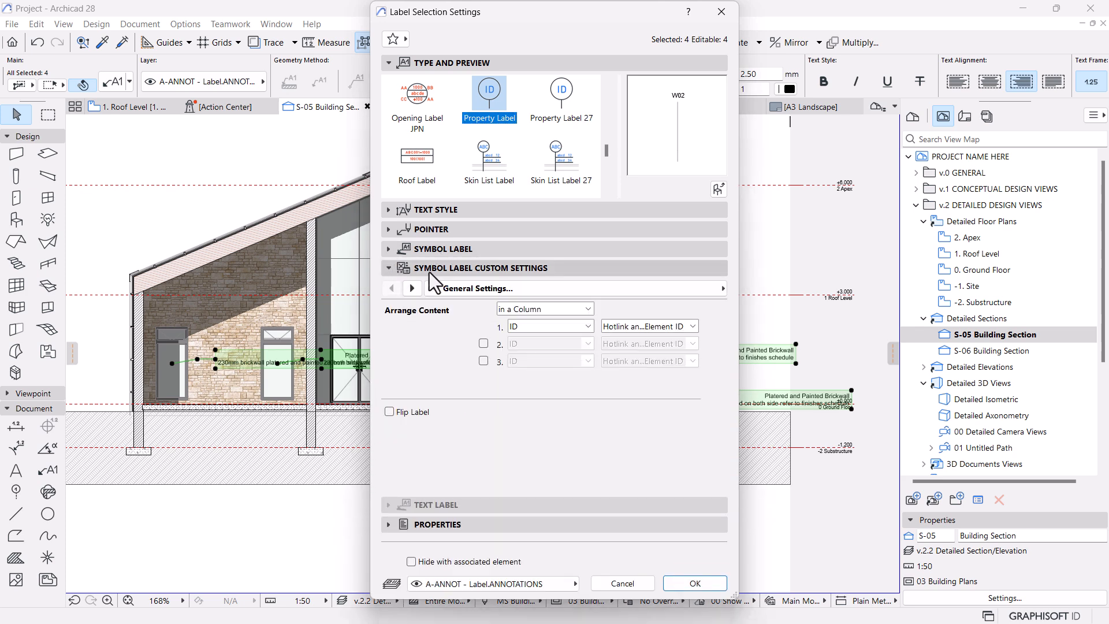
left_click(412, 288)
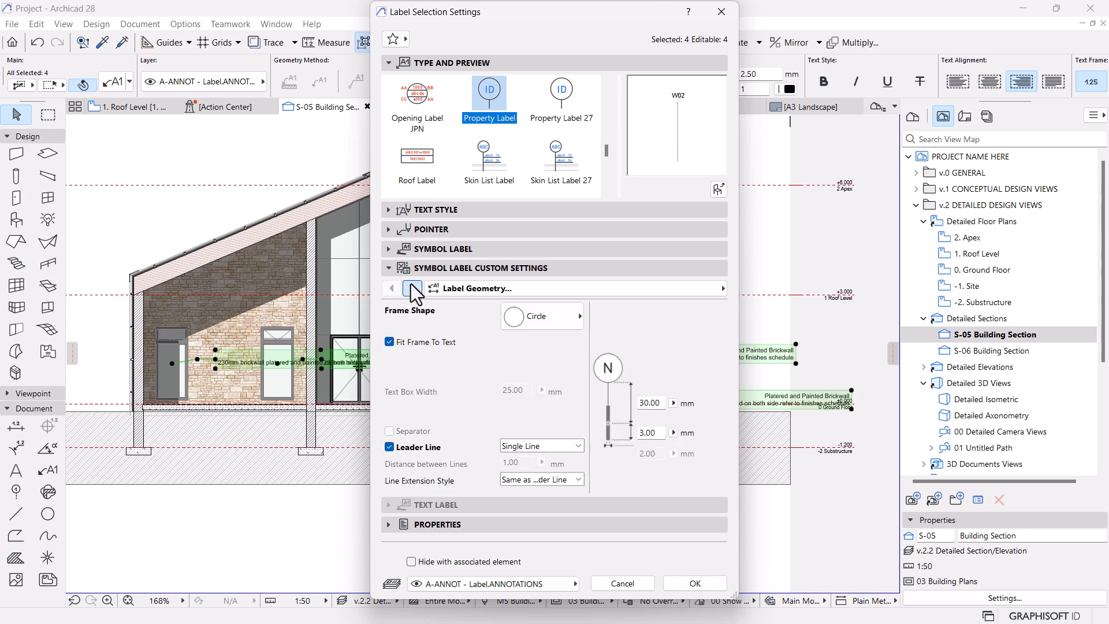
left_click(390, 448)
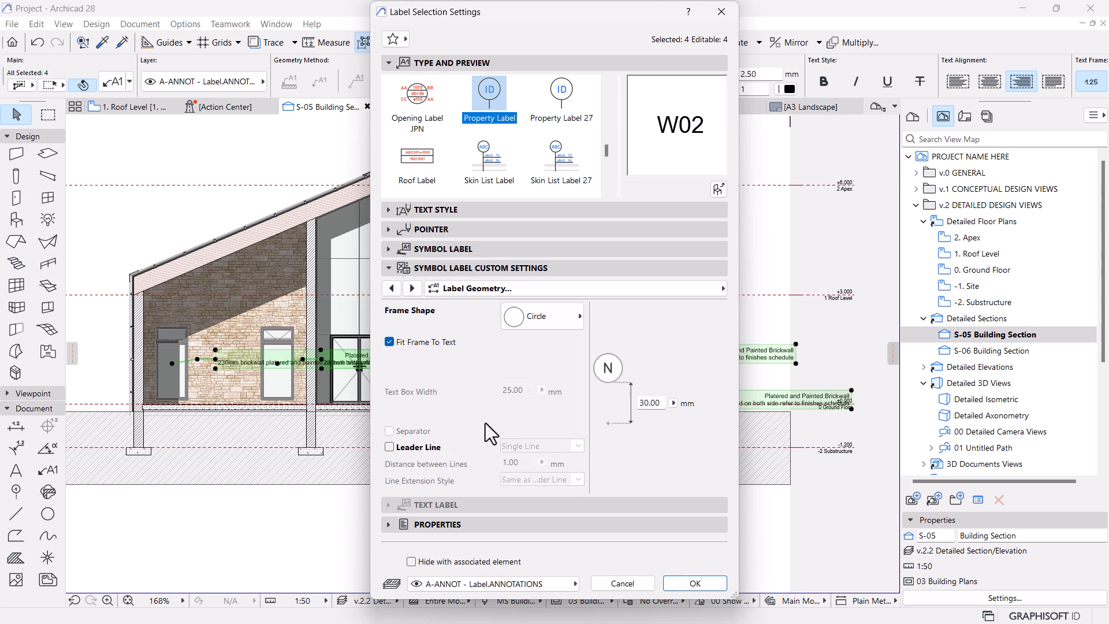
left_click(716, 584)
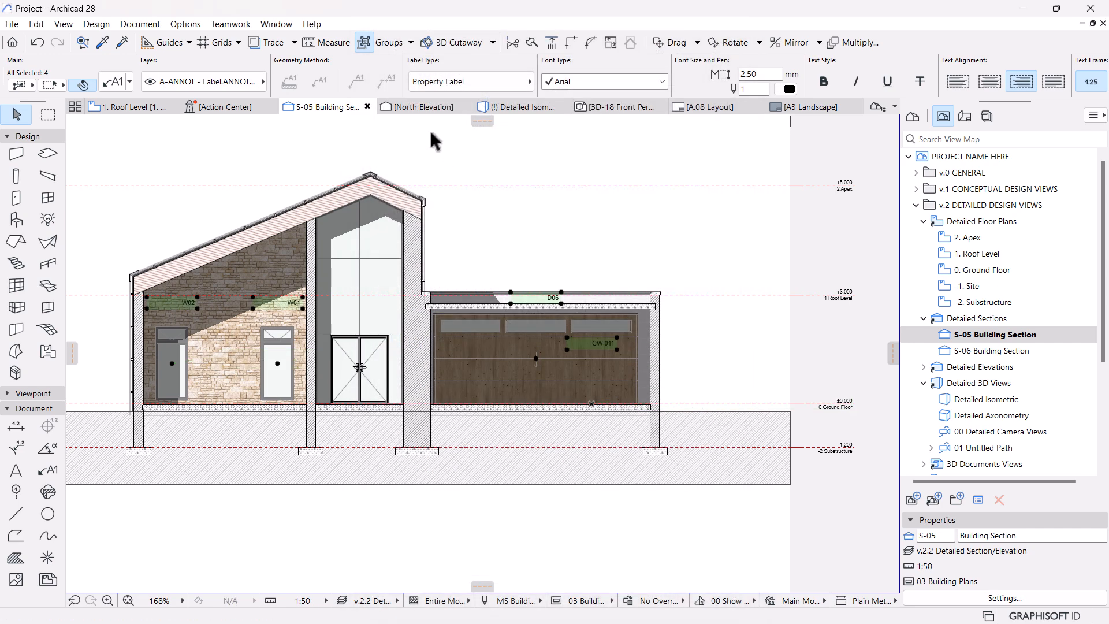
Centre-align the text of the four selected property labels in the section.
scroll(508, 309, "up", 3)
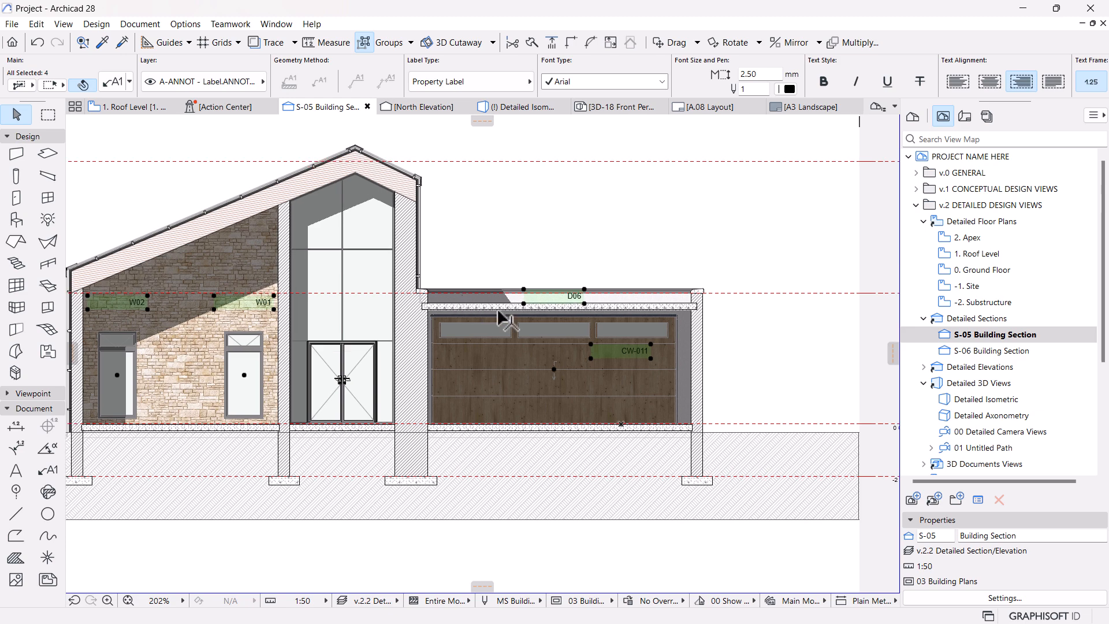
left_click(990, 84)
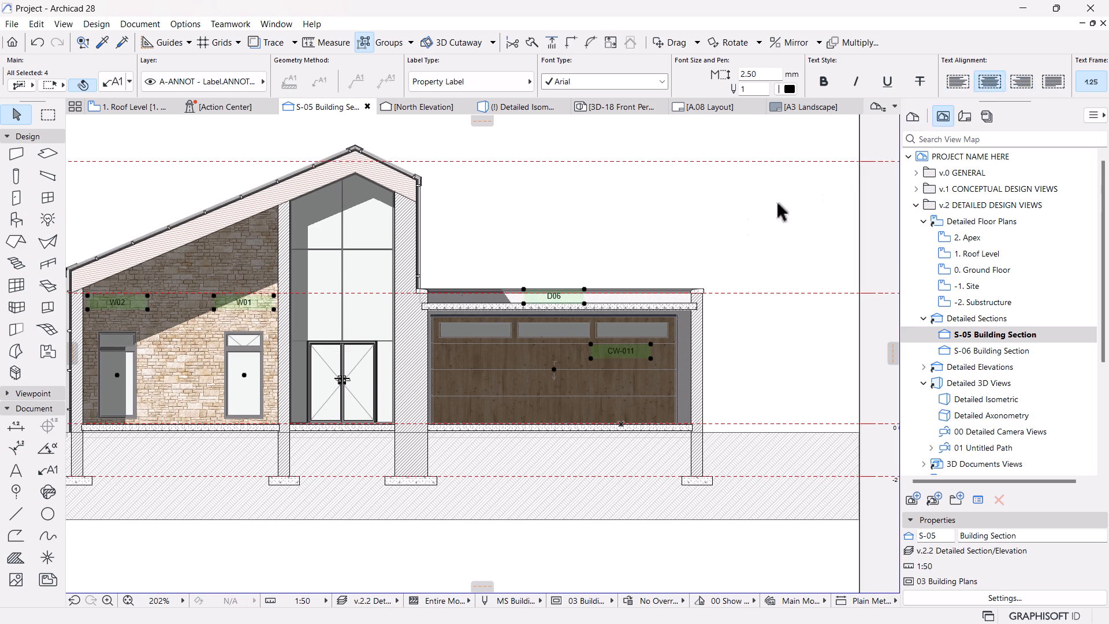
key("Escape")
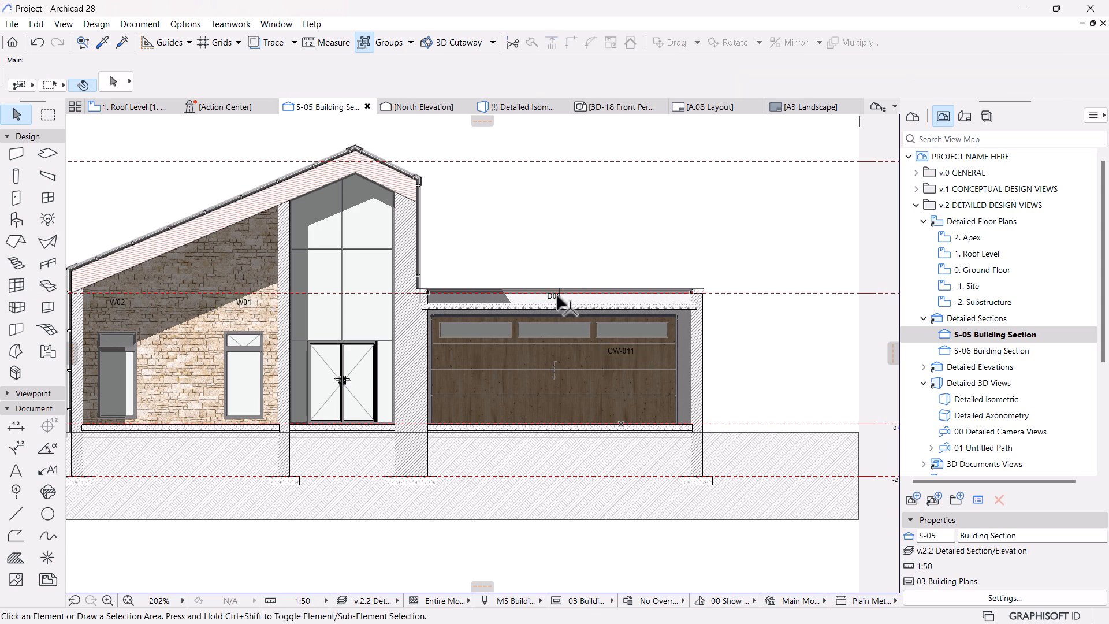
left_click(556, 299)
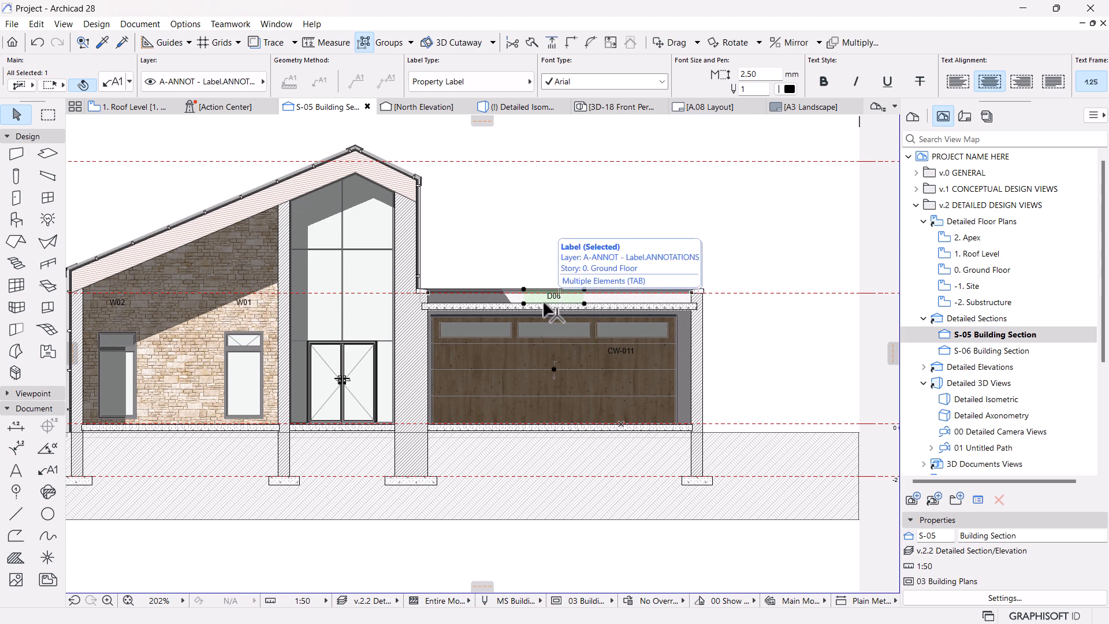
key("Escape")
scroll(523, 359, "down", 3)
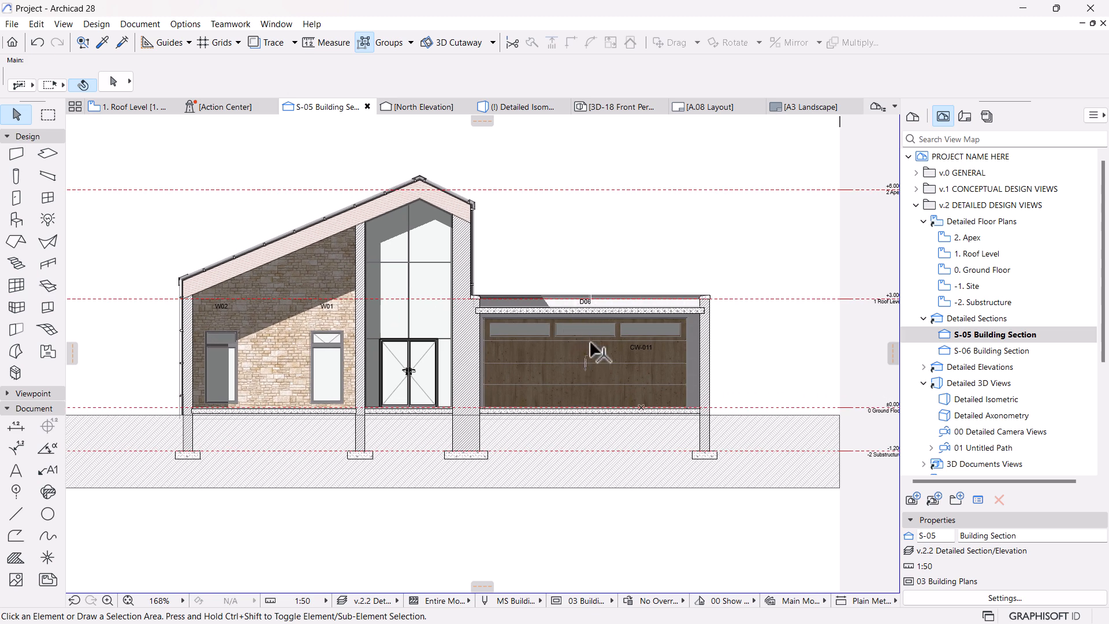
Select all four property labels and set their offset height from the anchor point to 0 mm in the label geometry settings.
double_click(47, 470)
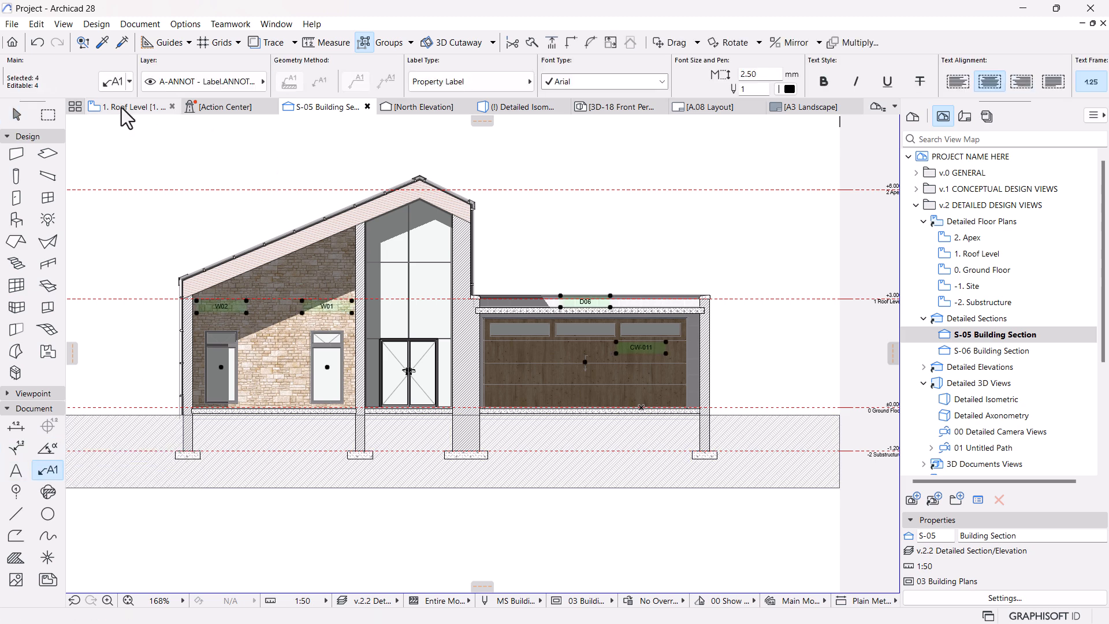
key("ctrl+t")
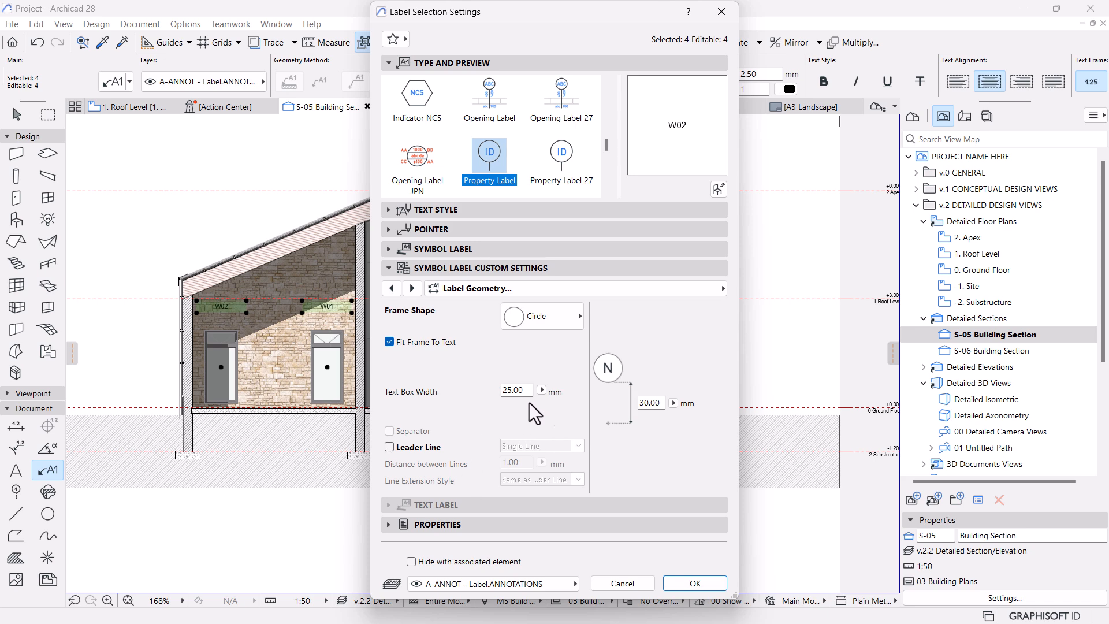
double_click(652, 403)
type("0")
key("Return")
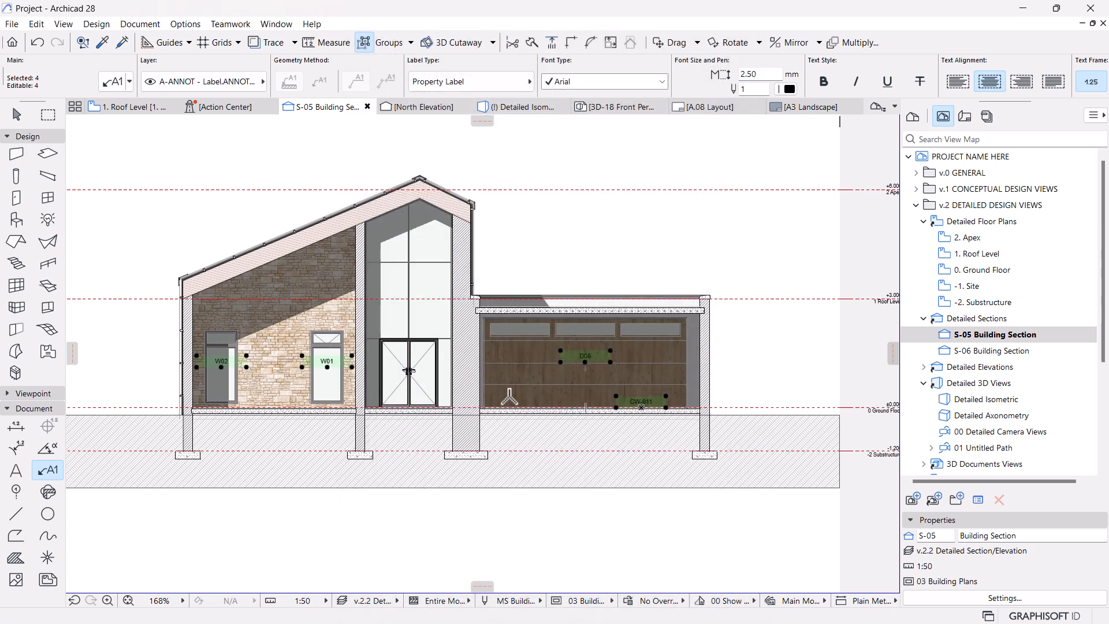
key("Escape")
Review the custom settings pages of the CW-011 label at the foot of the garage door.
scroll(595, 368, "up", 2)
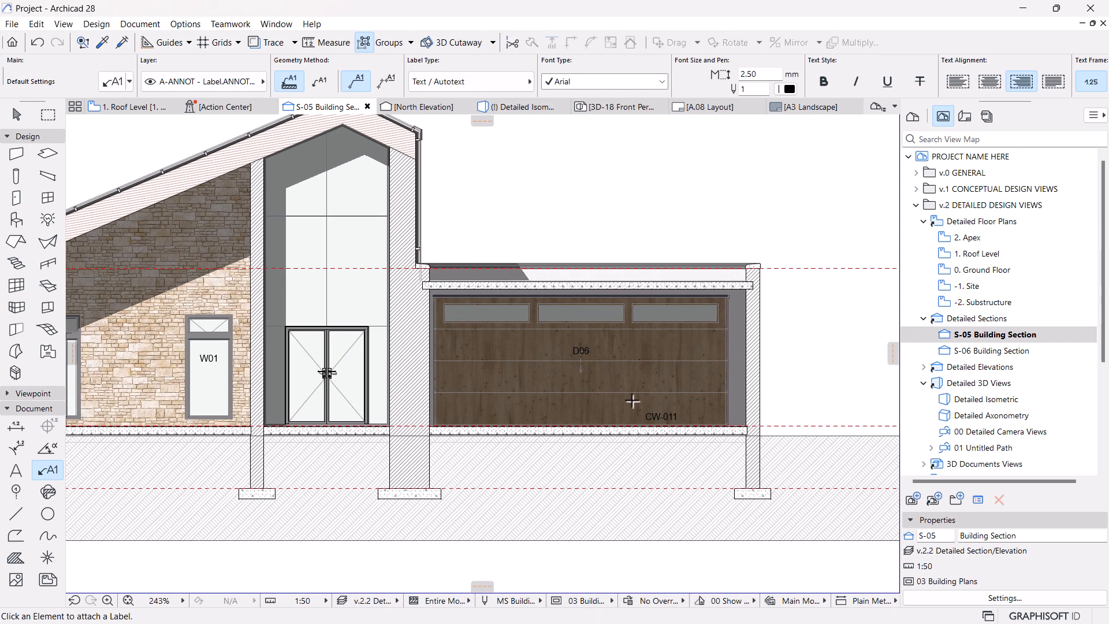
key("Escape")
left_click(662, 418)
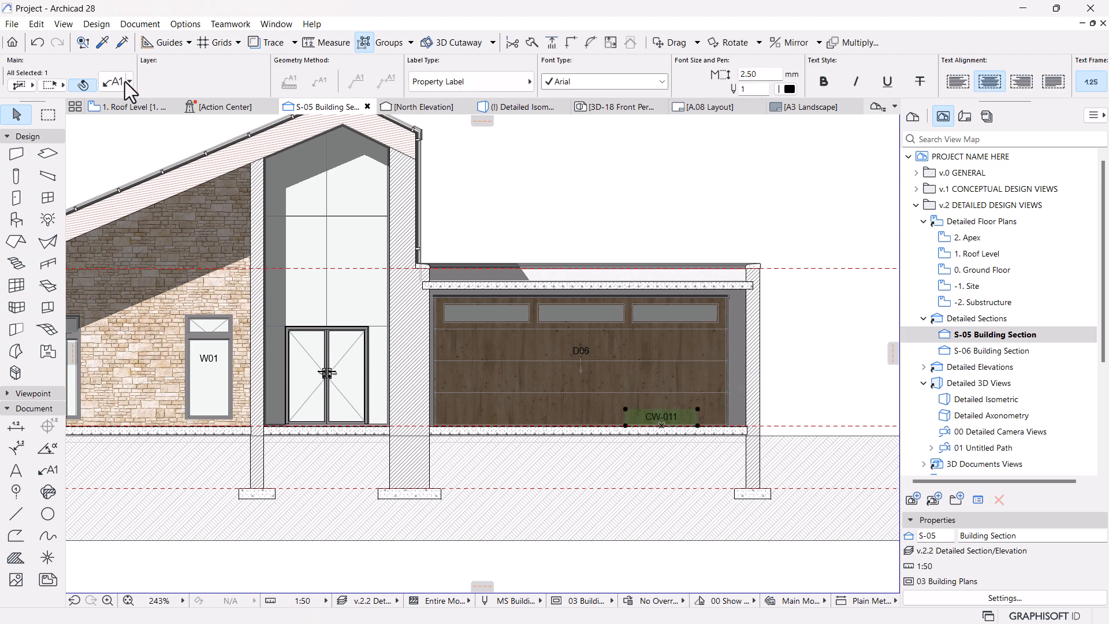
key("ctrl+t")
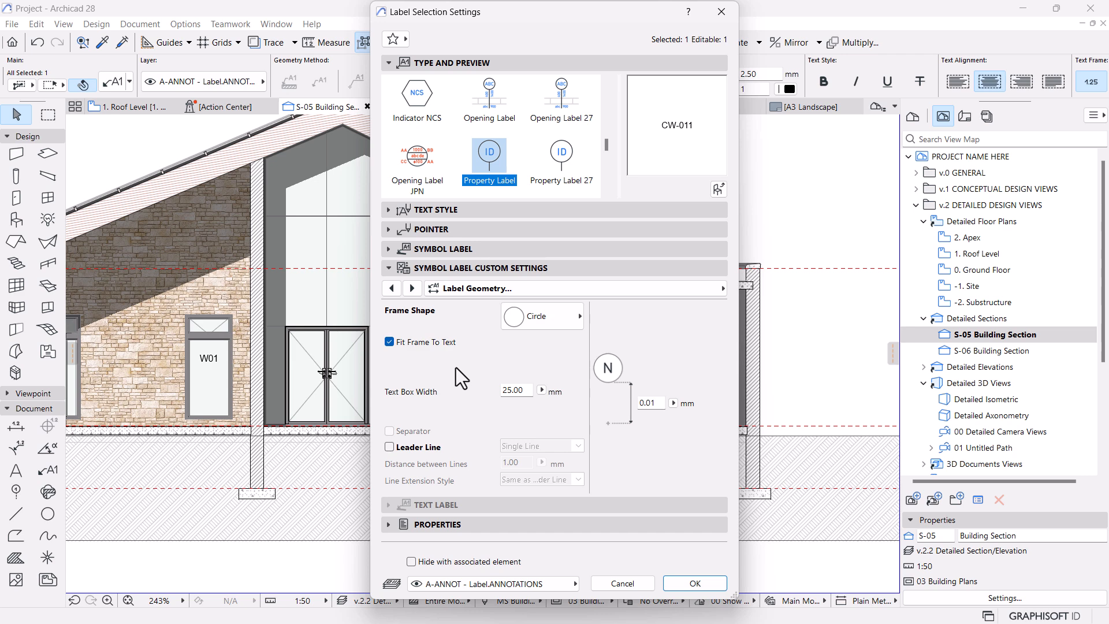
left_click(411, 293)
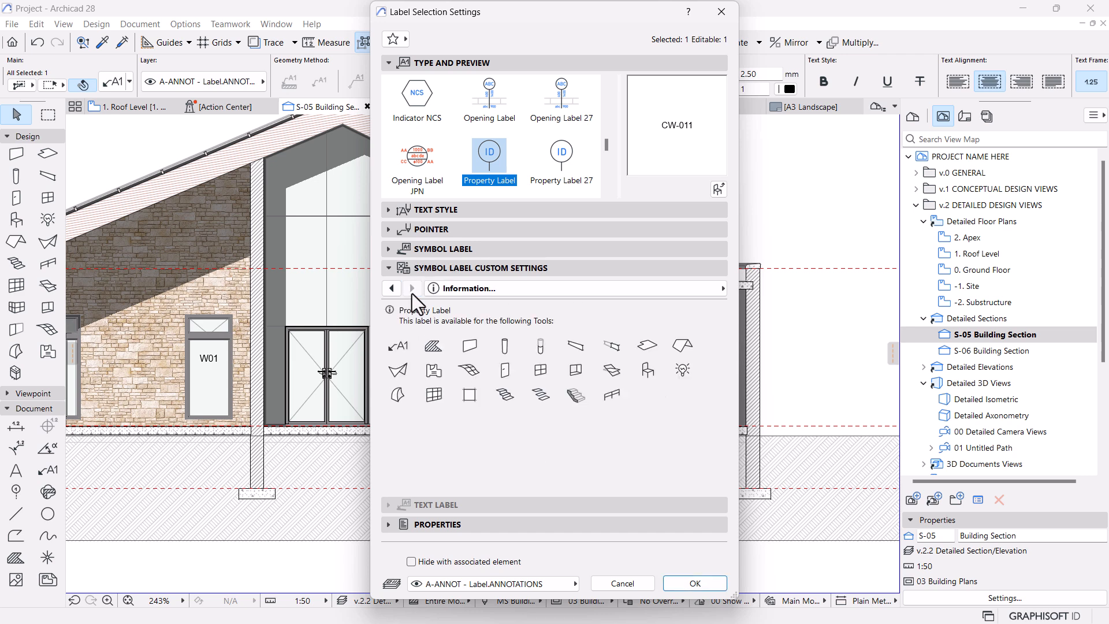
left_click(393, 288)
left_click(411, 288)
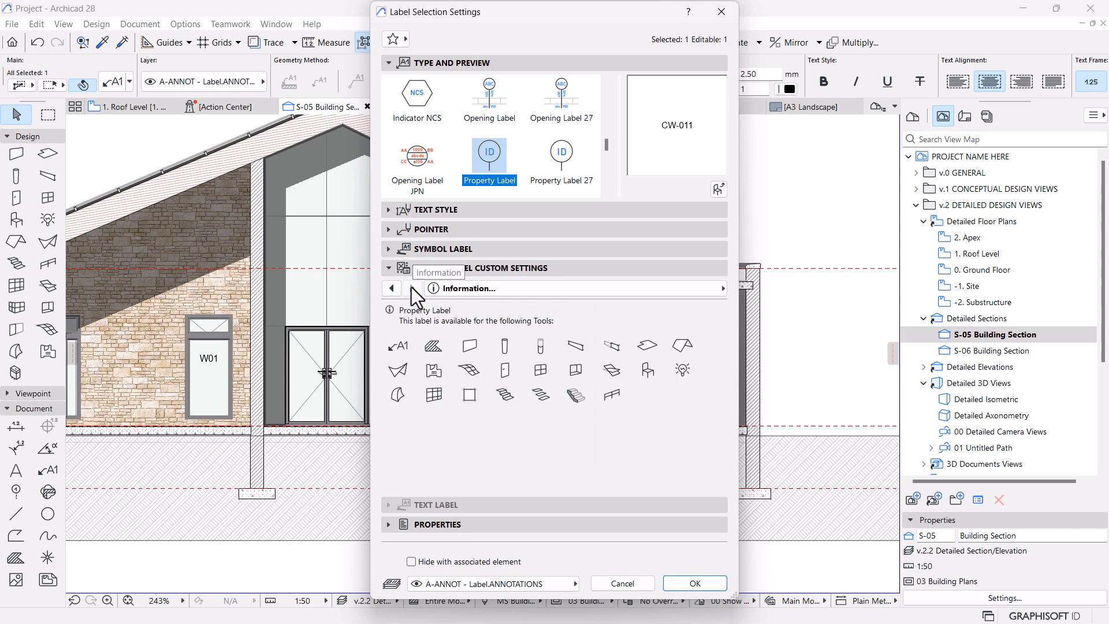
left_click(691, 583)
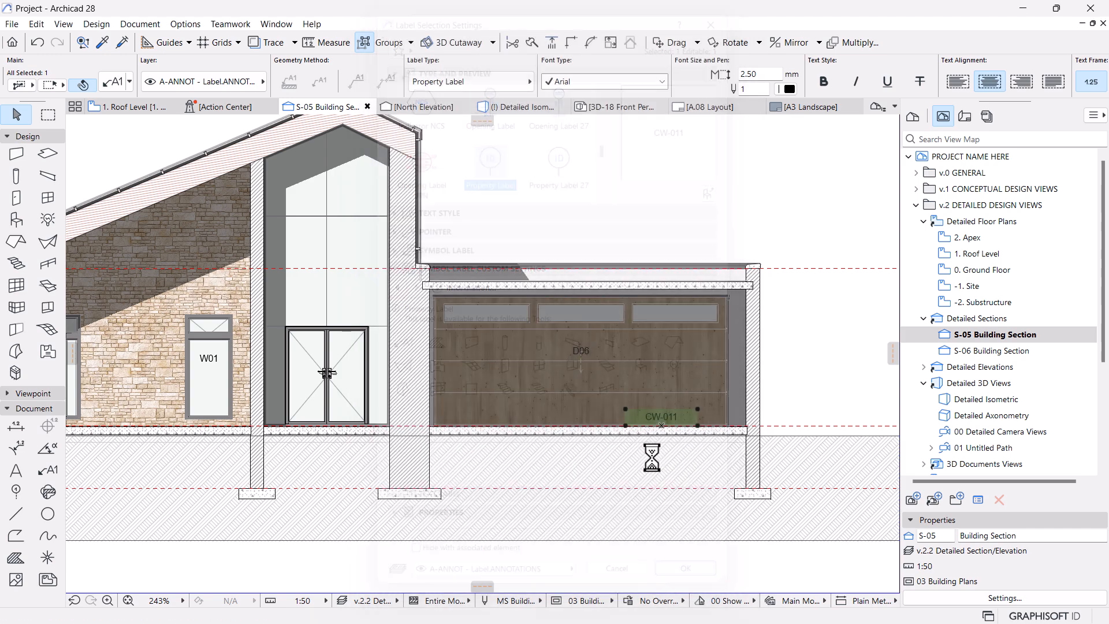
Move the CW-011 label from the garage door onto the curtain wall, centred above the entrance doors.
left_click(661, 419)
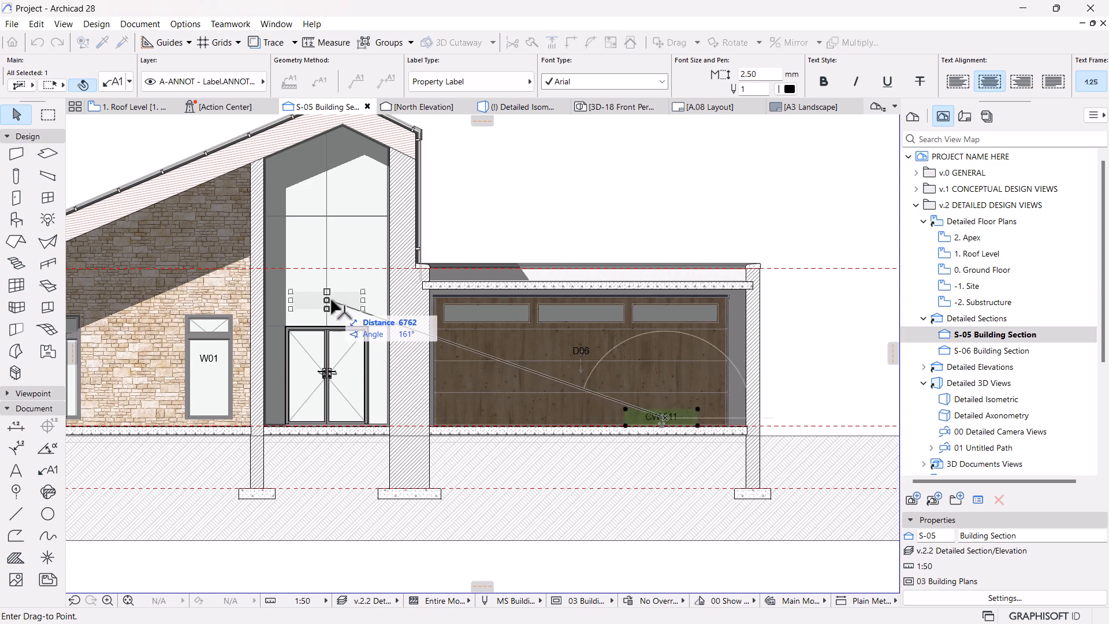
left_click(327, 296)
left_click(639, 213)
scroll(639, 222, "down", 3)
middle_click_drag(604, 281, 625, 312)
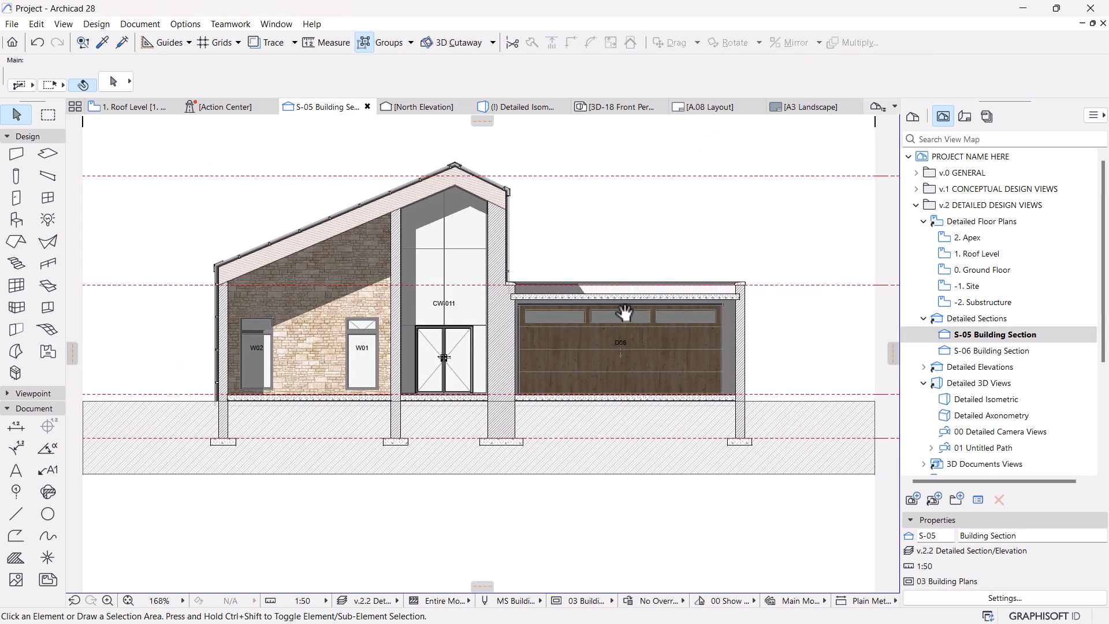
middle_click_drag(440, 316, 453, 350)
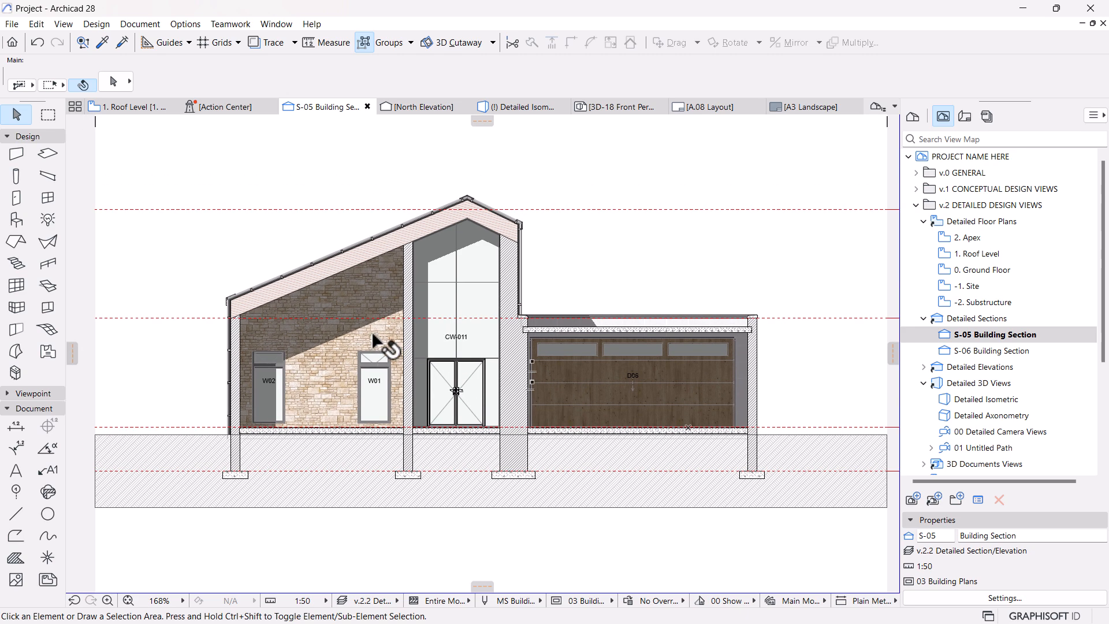
scroll(373, 334, "down", 1)
middle_click_drag(373, 335, 385, 350)
scroll(384, 351, "up", 1)
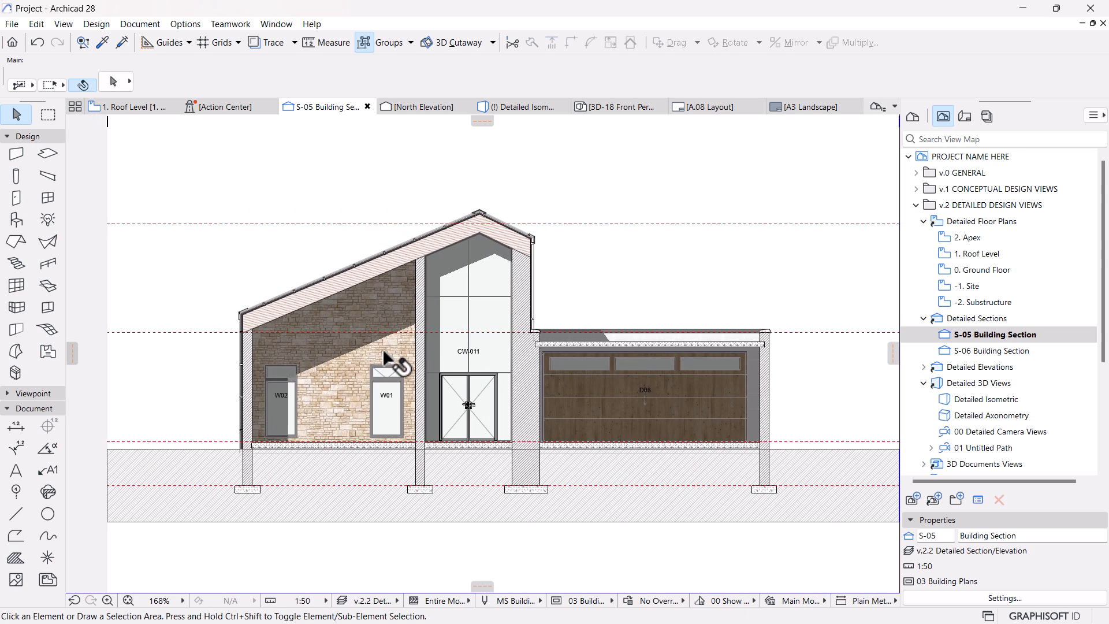
scroll(382, 348, "up", 1)
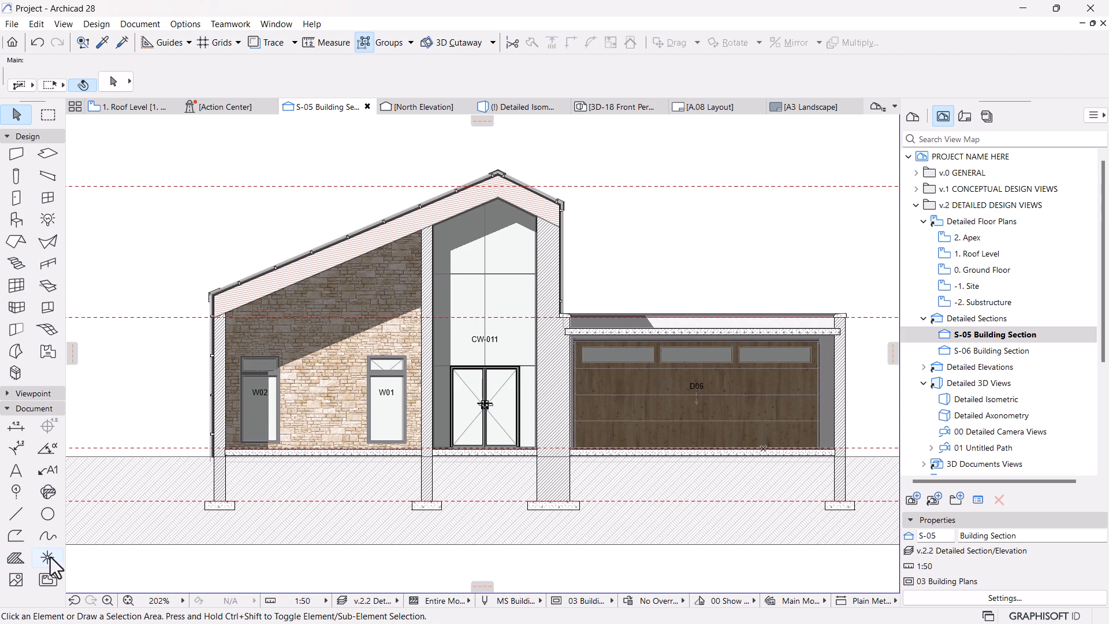
left_click(16, 470)
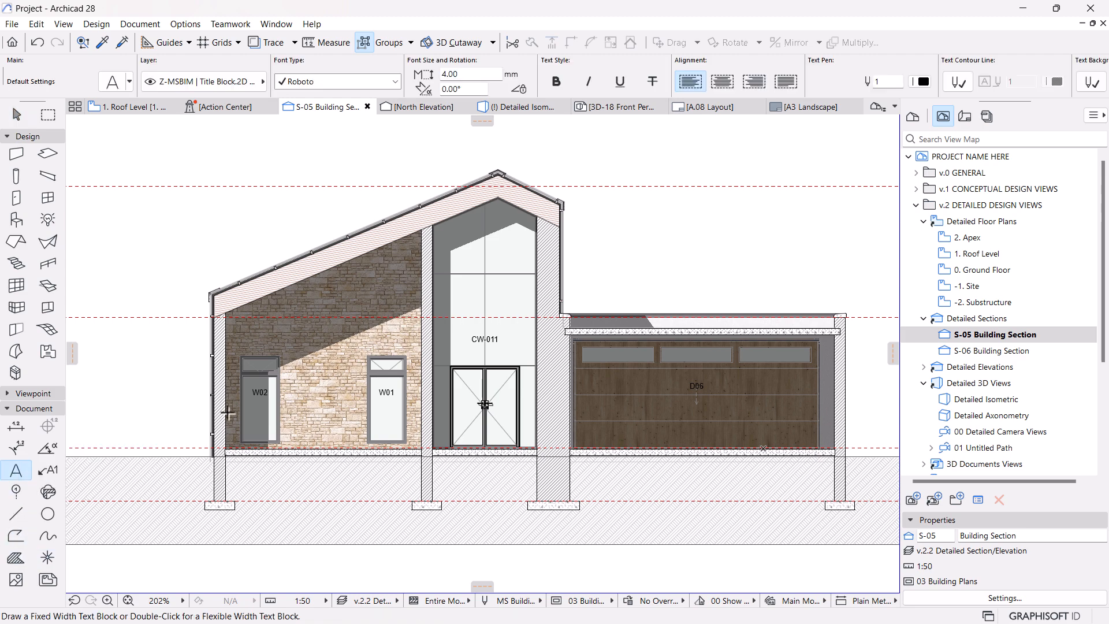
scroll(270, 400, "up", 3)
left_click(312, 394)
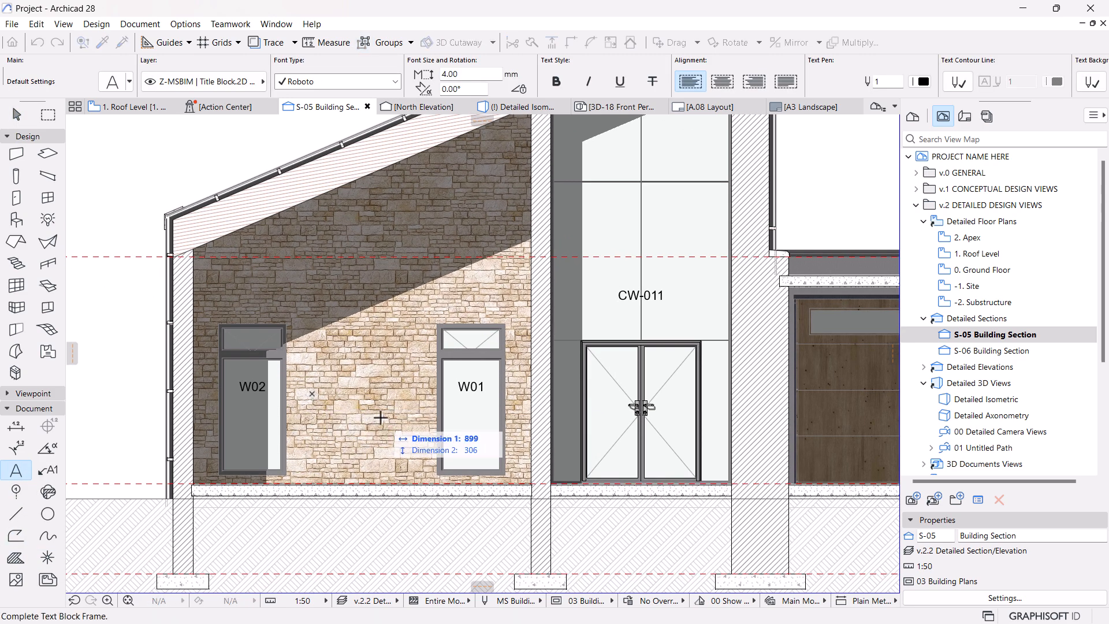
left_click(16, 114)
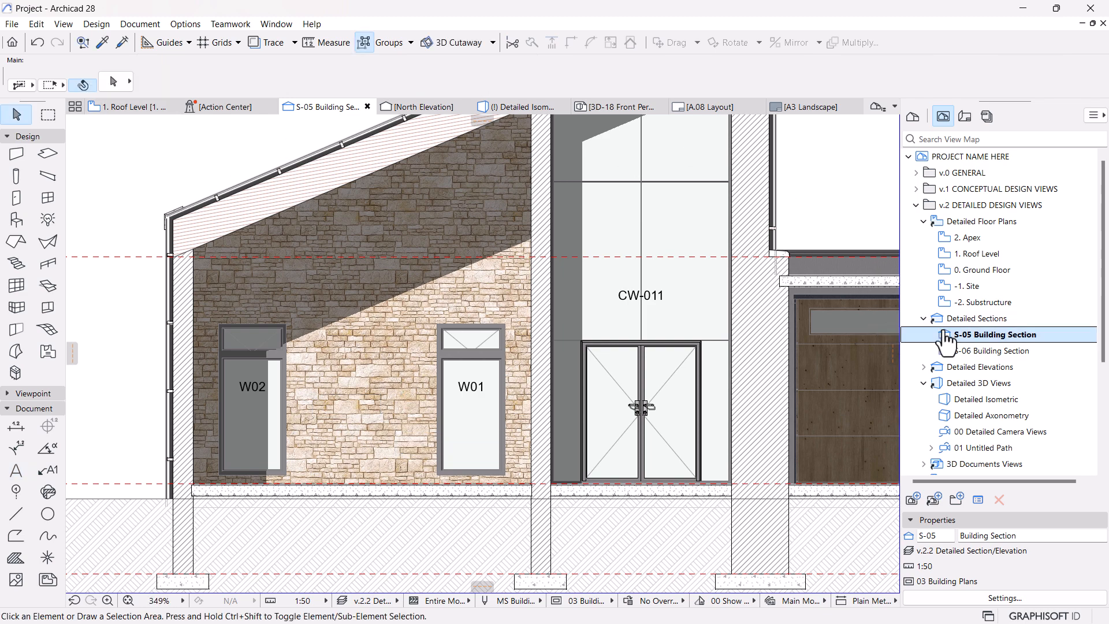
Copy the GARAGE and LIBRARY room names from the 0. Ground Floor plan.
double_click(983, 270)
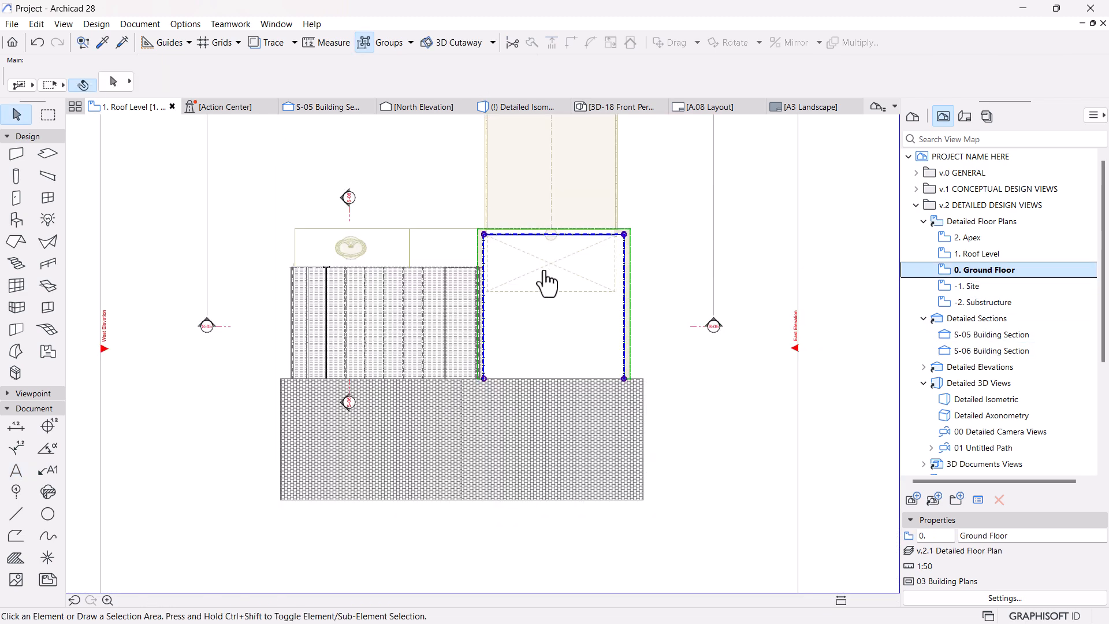
left_click(546, 342)
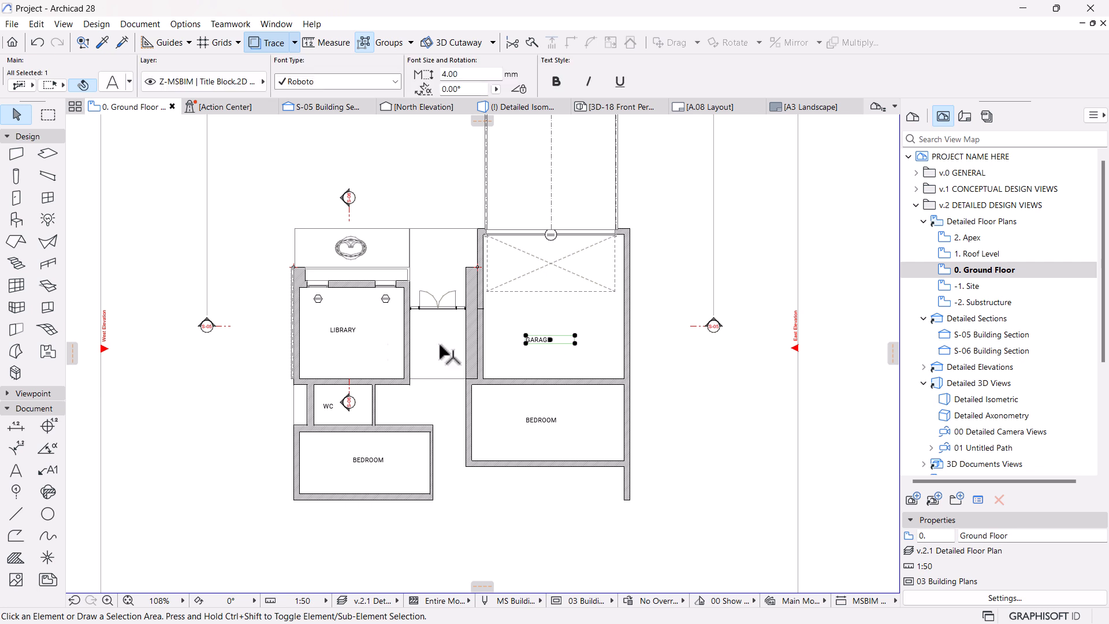
left_click(352, 338, "shift")
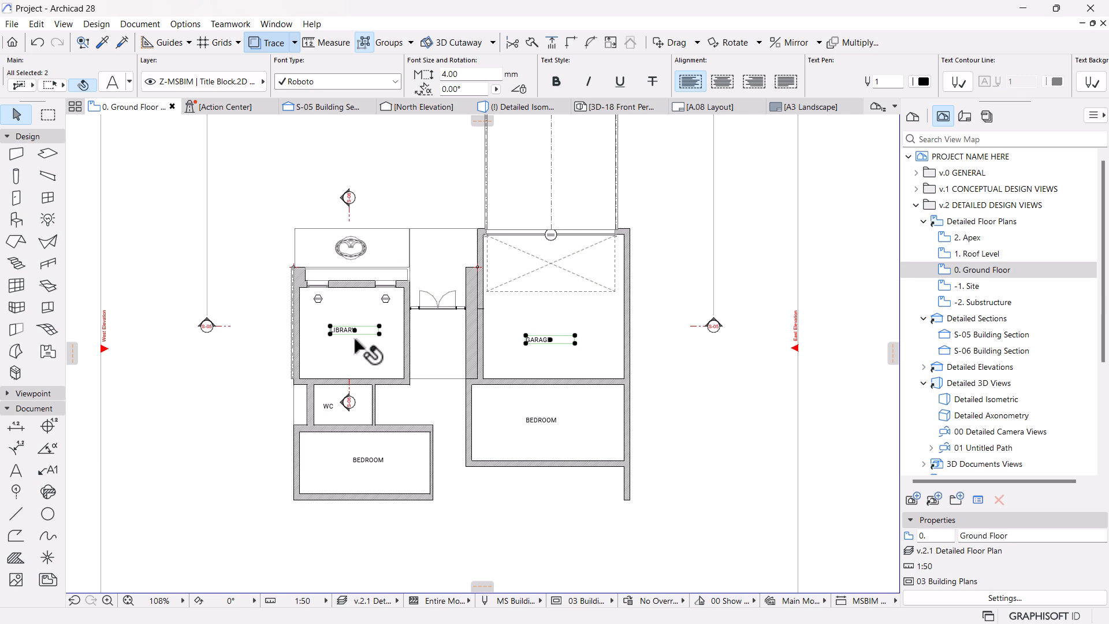
Paste the copied room names into the S-05 Building Section and position them so LIBRARY sits between the windows and GARAGE on the garage door.
left_click(321, 105)
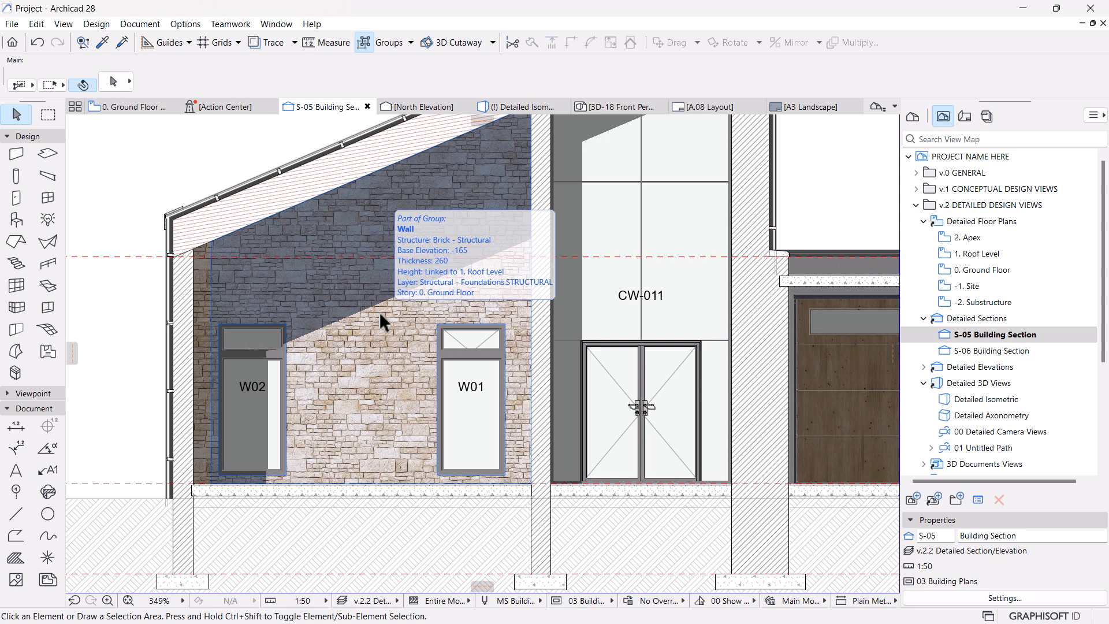
key("ctrl+v")
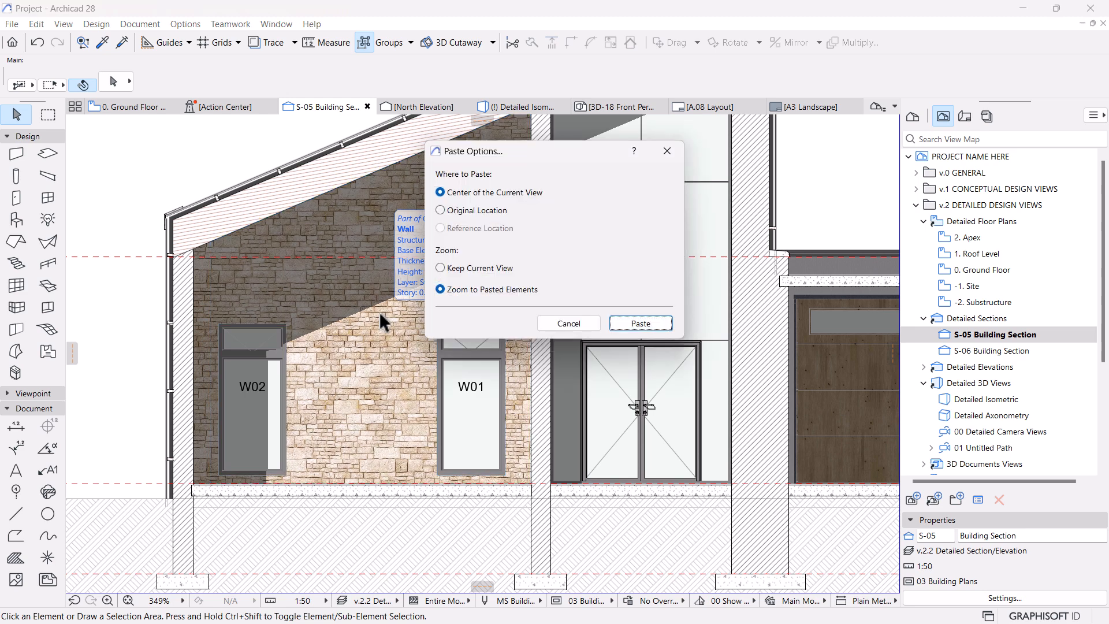
left_click(640, 324)
left_click_drag(225, 347, 384, 376)
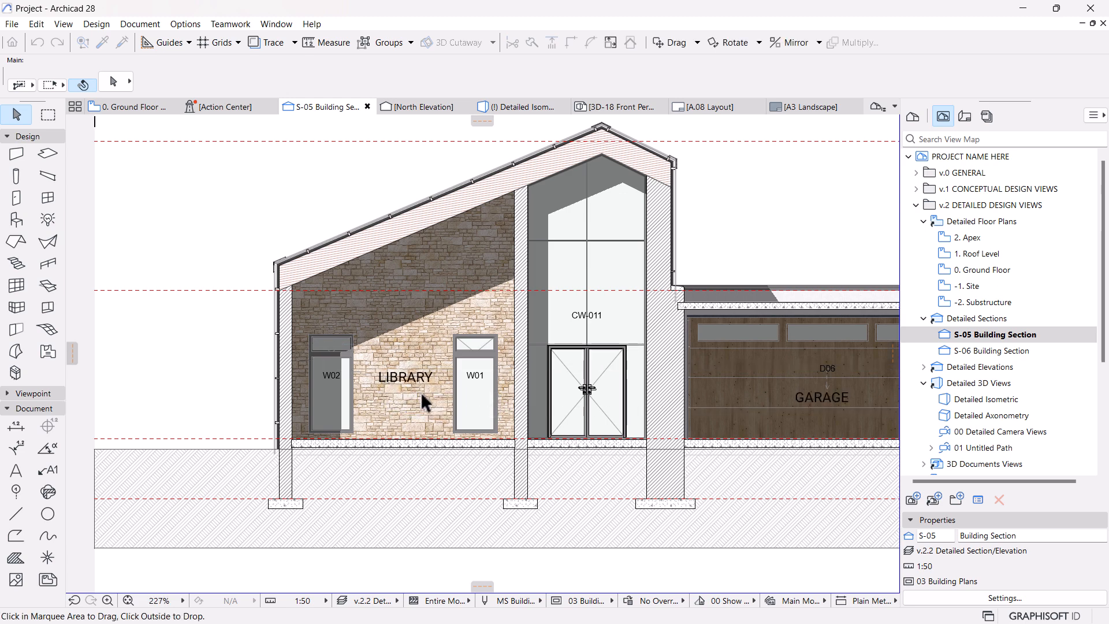
scroll(421, 391, "down", 2)
Make the LIBRARY and GARAGE room names bold.
scroll(680, 412, "up", 3)
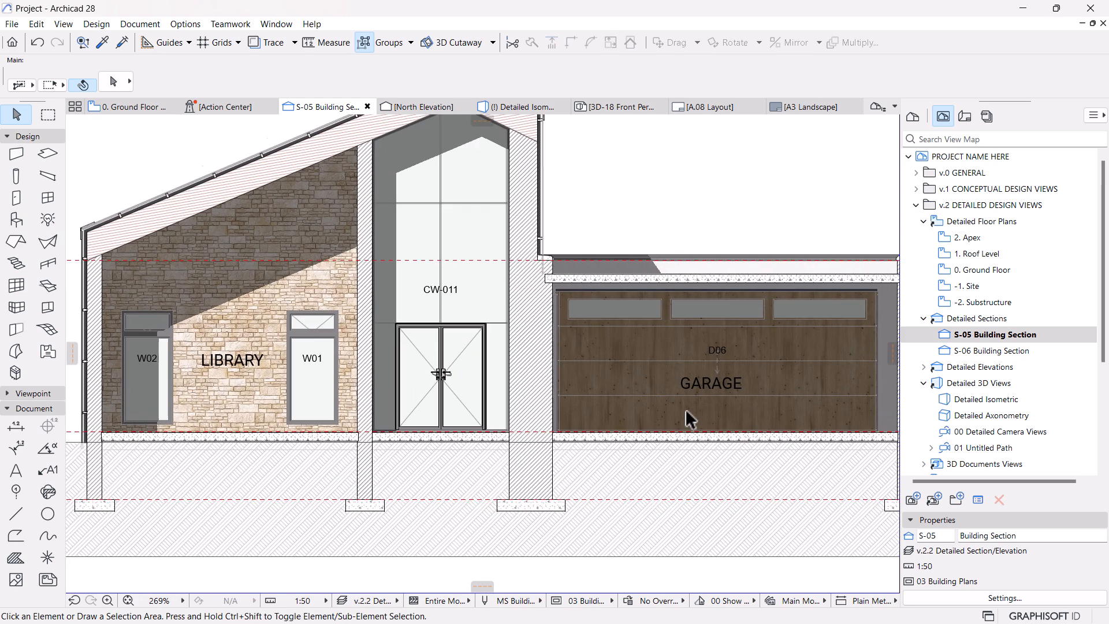
left_click(714, 384)
left_click(234, 365, "shift")
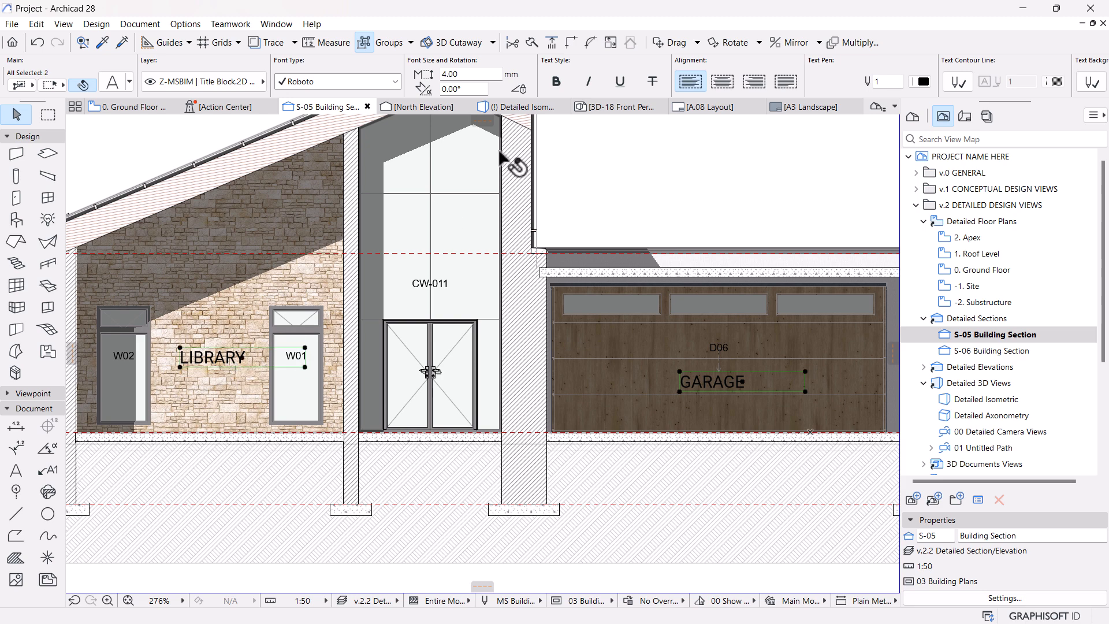
left_click(565, 80)
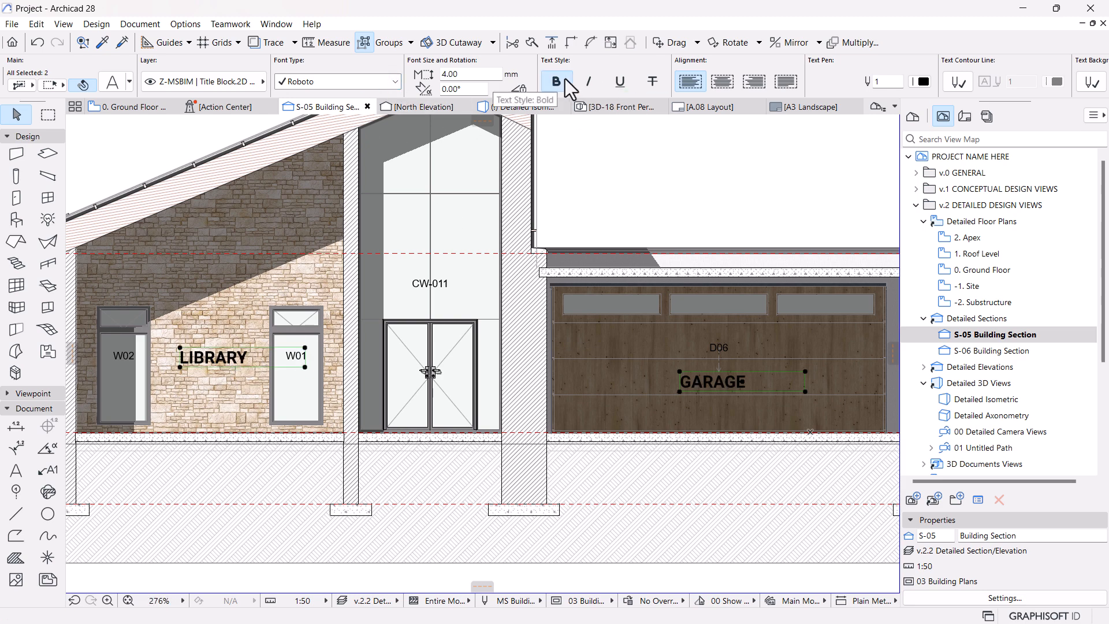
scroll(582, 216, "down", 2)
middle_click_drag(410, 238, 451, 333)
left_click(601, 197)
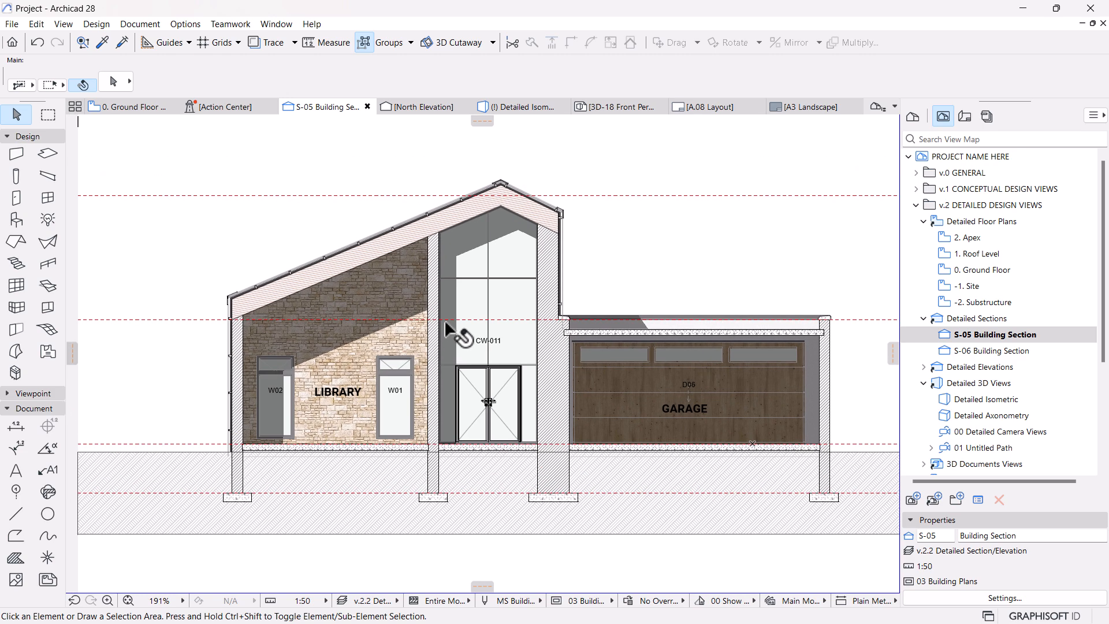
Centre-align the text of the LIBRARY and GARAGE room names.
left_click(332, 394)
left_click(665, 409, "shift")
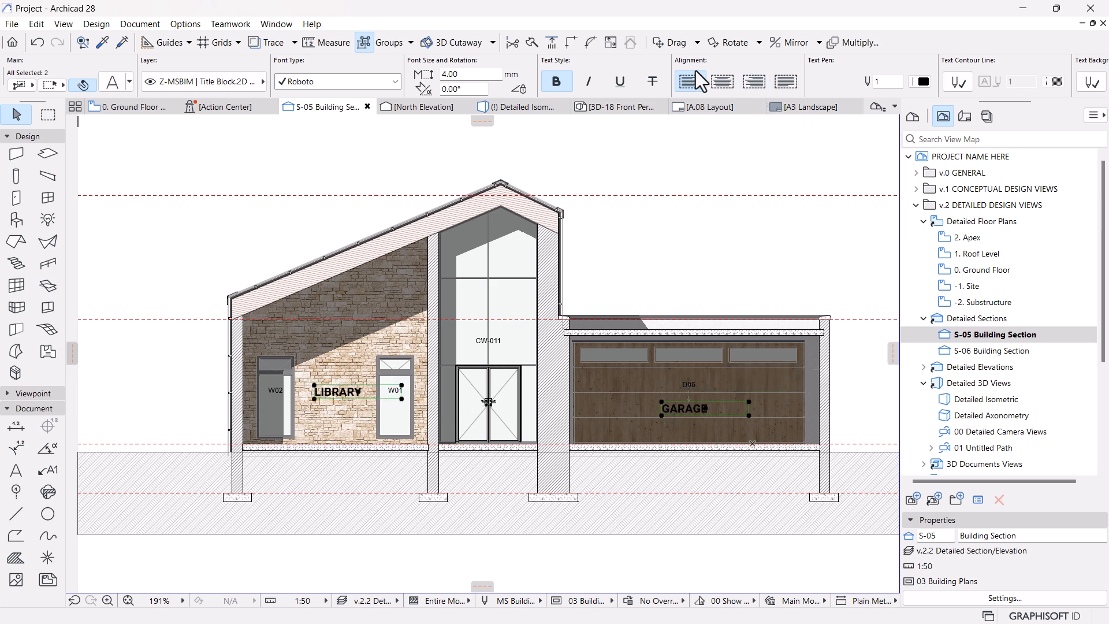
left_click(716, 81)
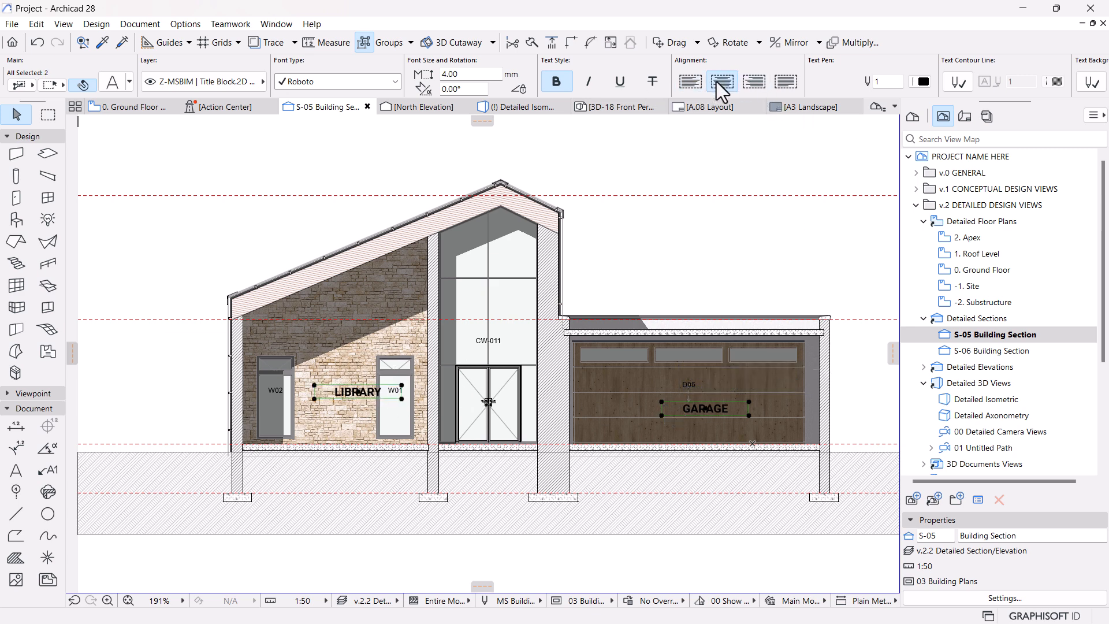
key("Escape")
Move the LIBRARY room name so it sits centred between windows W02 and W01.
left_click(358, 392)
left_click(358, 391)
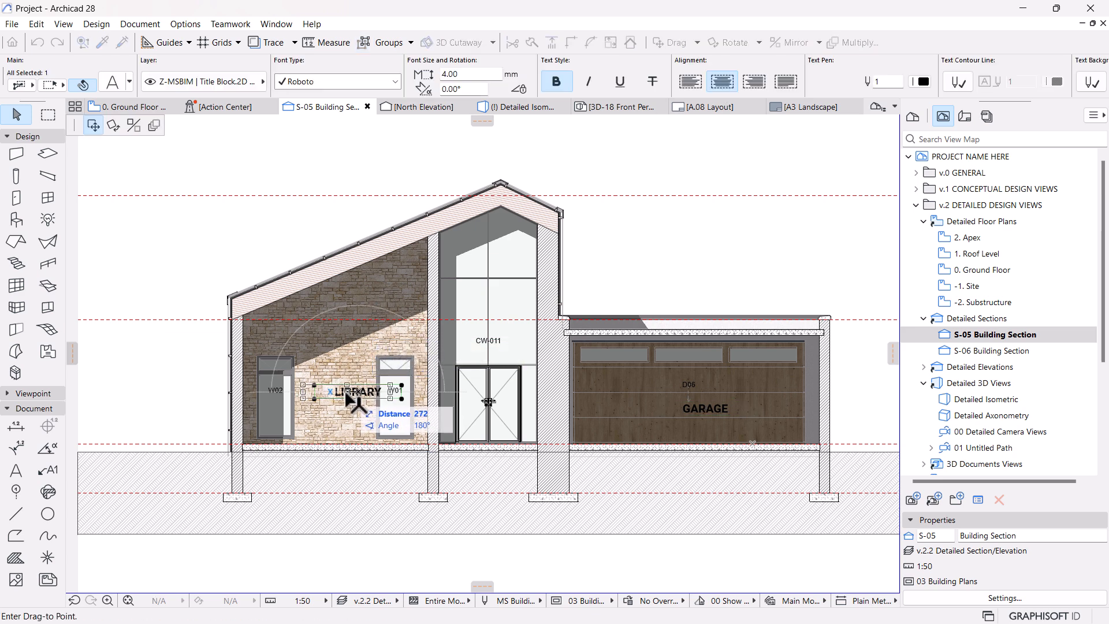
left_click(335, 395)
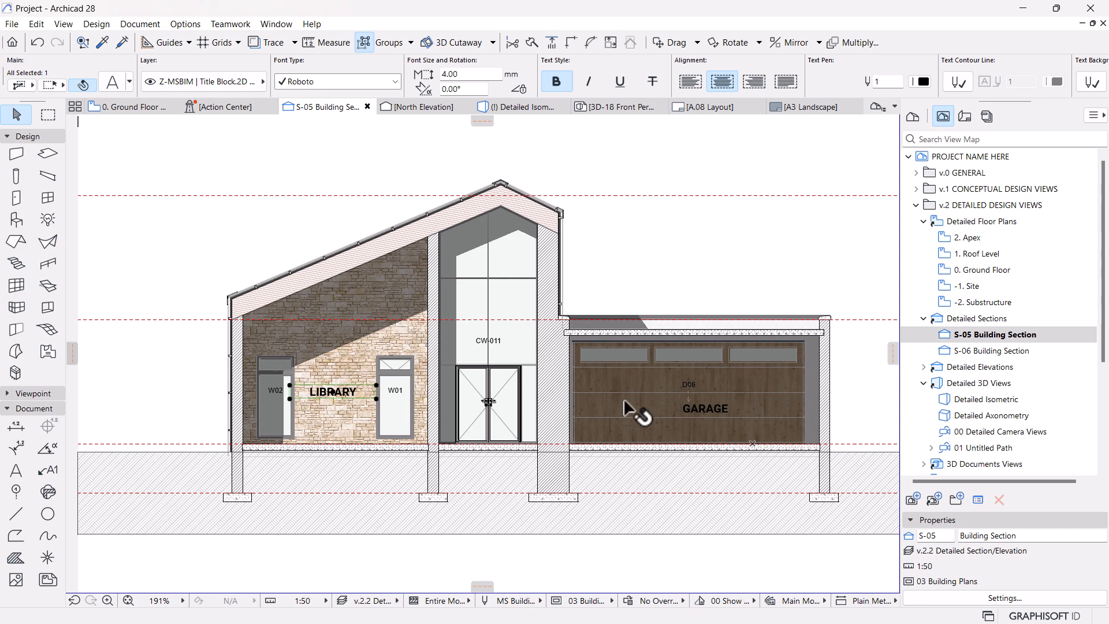
Set the text block anchor point of the LIBRARY and GARAGE room names to the centre.
left_click(706, 408, "shift")
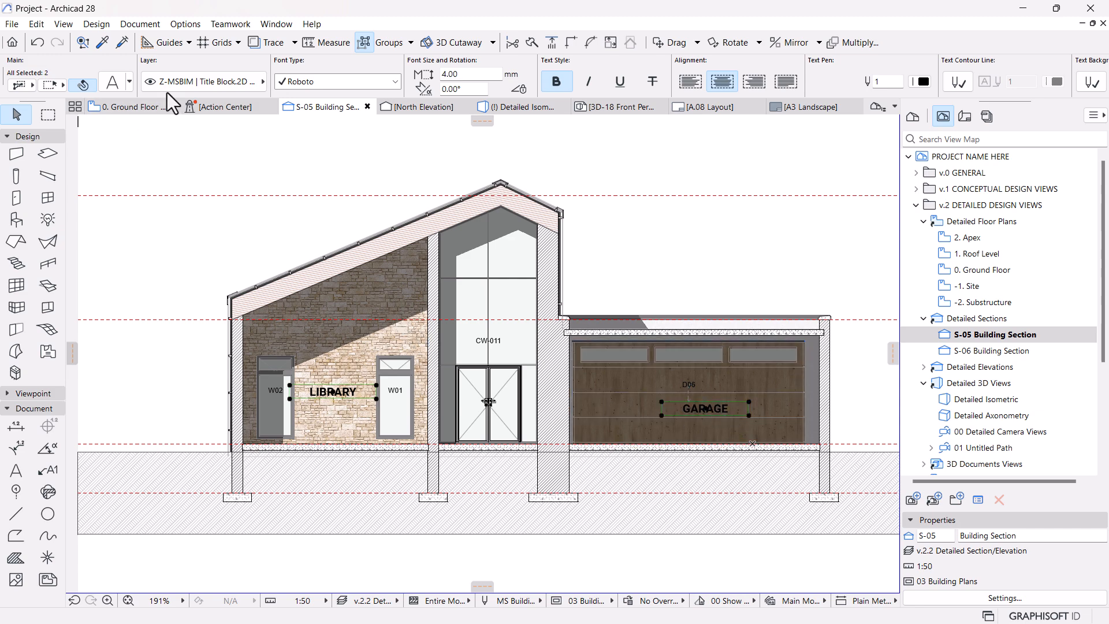
left_click(112, 84)
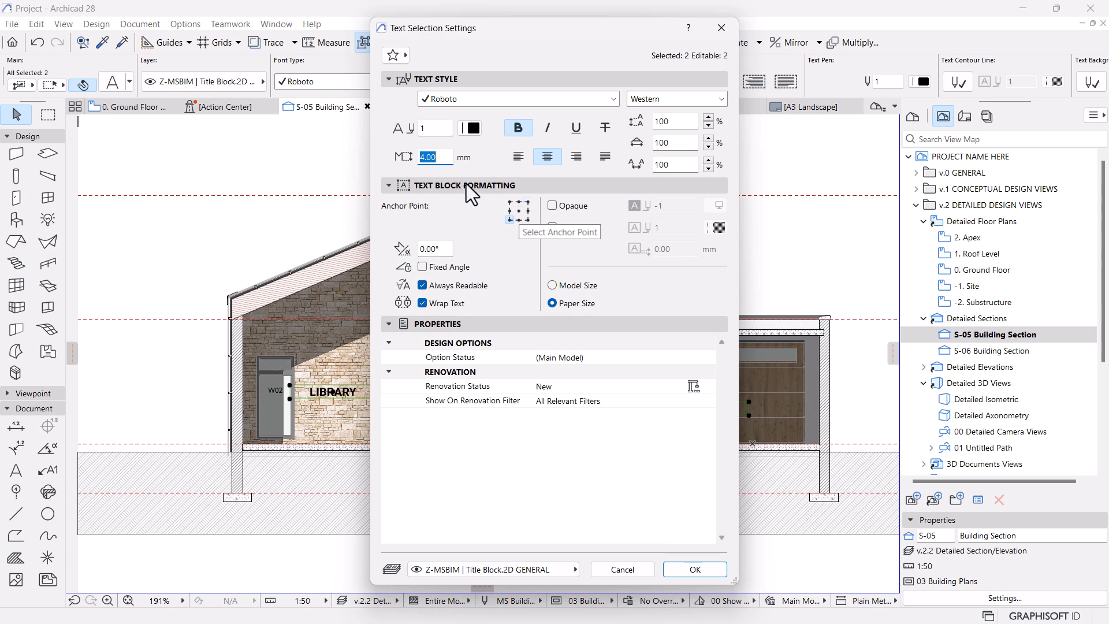
left_click(518, 211)
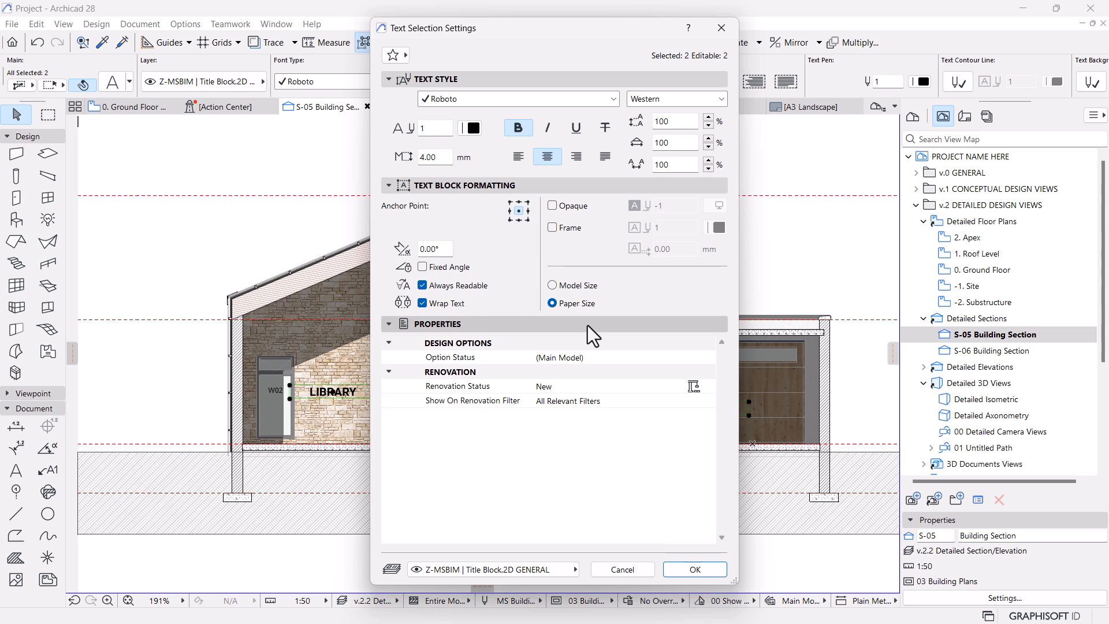
left_click(685, 570)
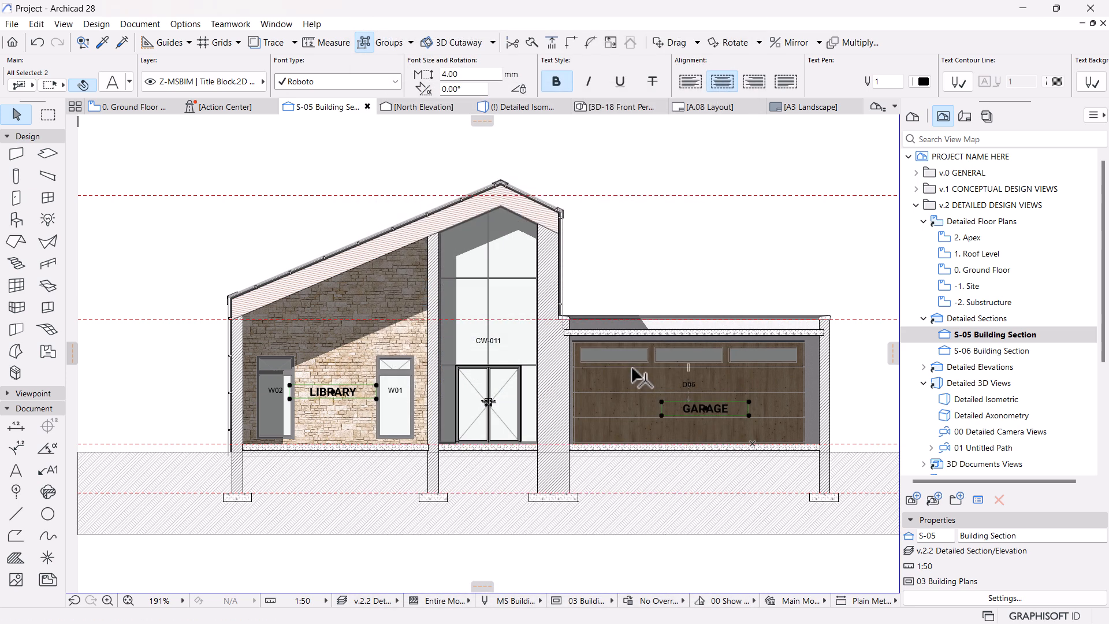
Switch the section scale to 1:10 and check the placement of the room names and labels.
left_click(305, 601)
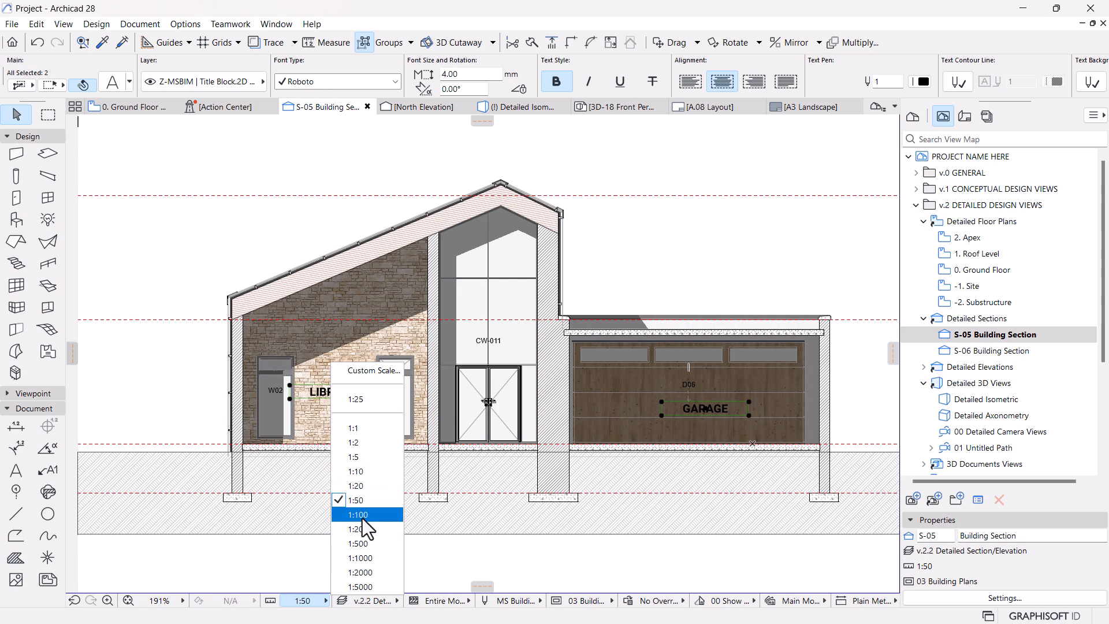
left_click(358, 473)
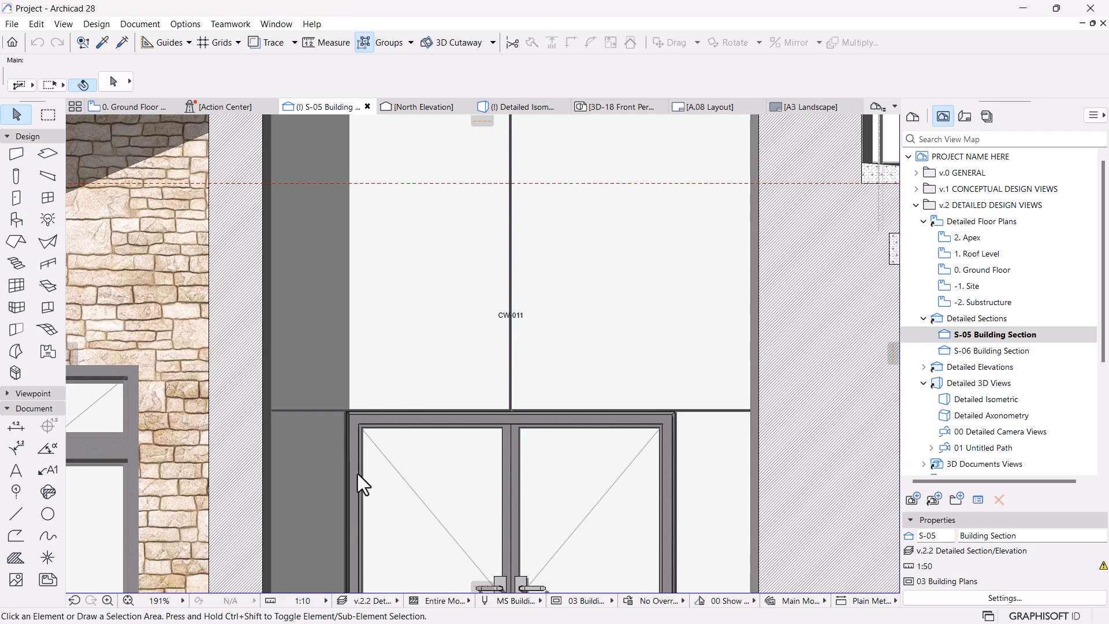
scroll(459, 382, "down", 7)
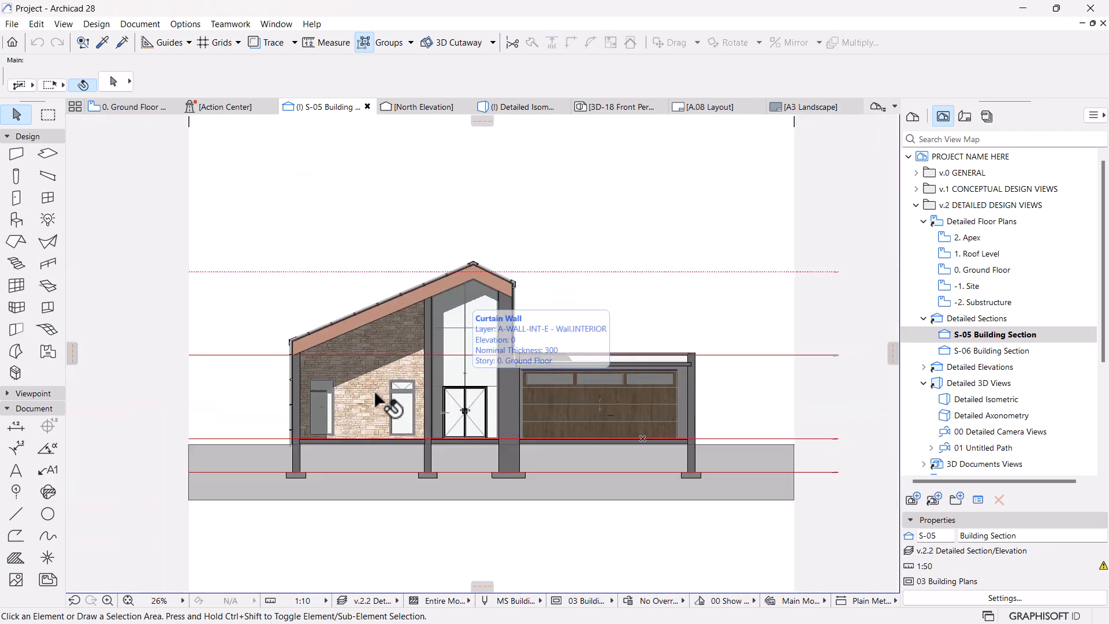
scroll(376, 399, "up", 4)
scroll(370, 424, "down", 2)
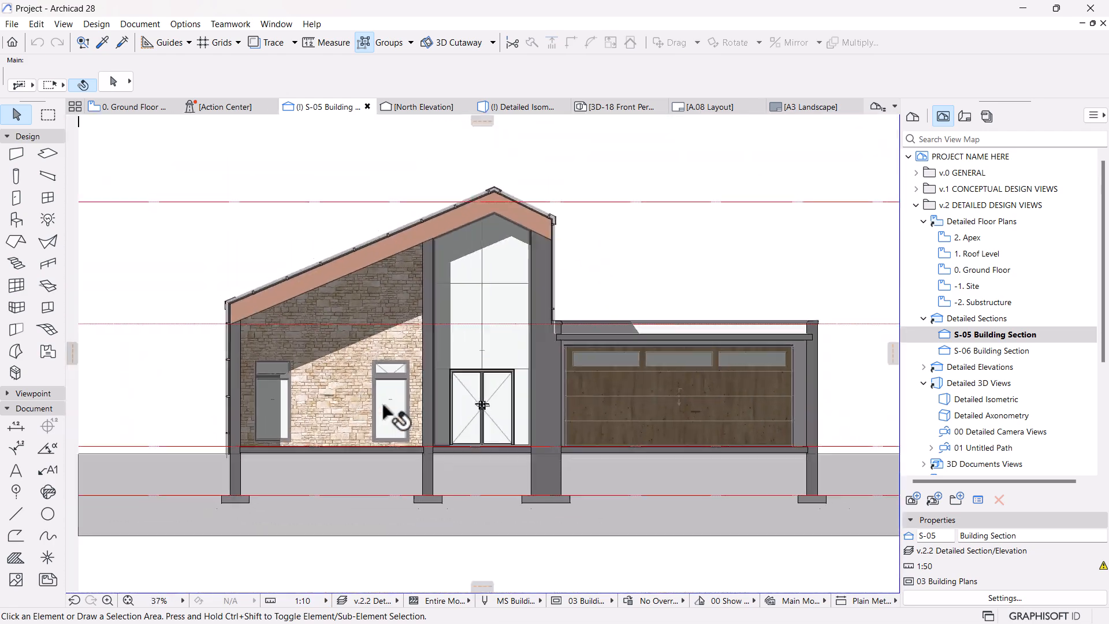
scroll(639, 408, "up", 3)
scroll(639, 408, "down", 2)
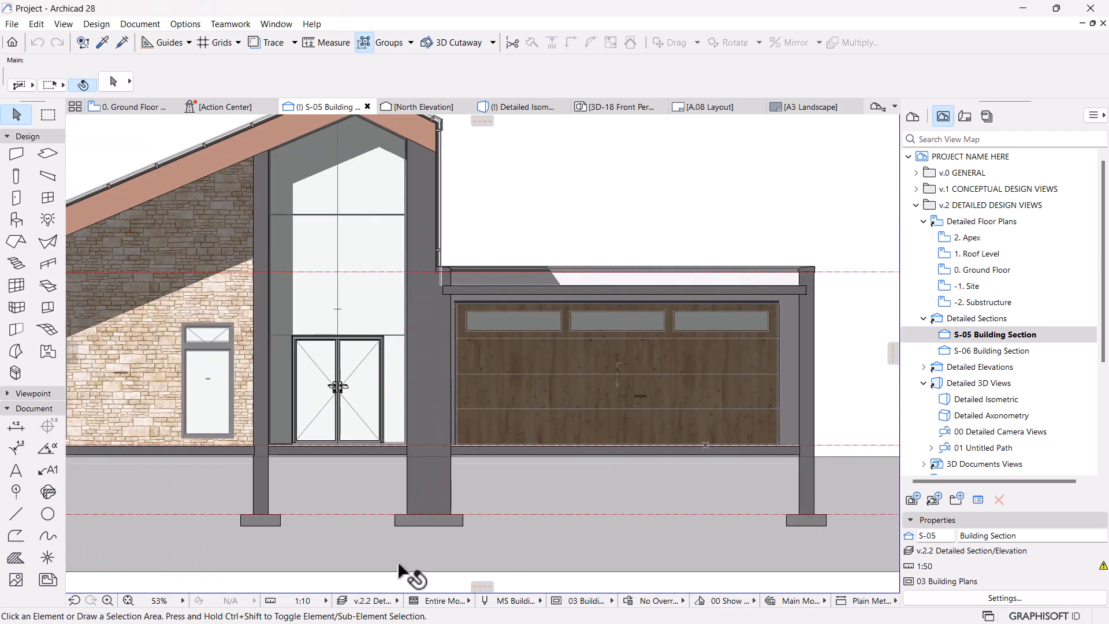
Compare the placement of the room names and labels at scales 1:200 and 1:100.
left_click(312, 601)
left_click(365, 526)
scroll(520, 381, "up", 5)
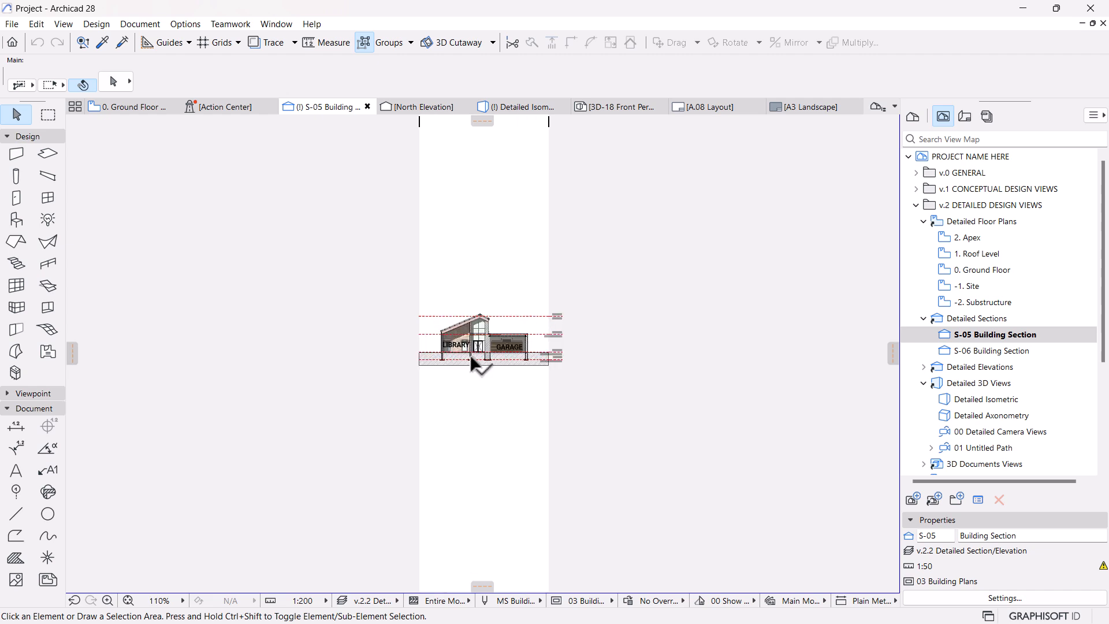
scroll(500, 327, "up", 1)
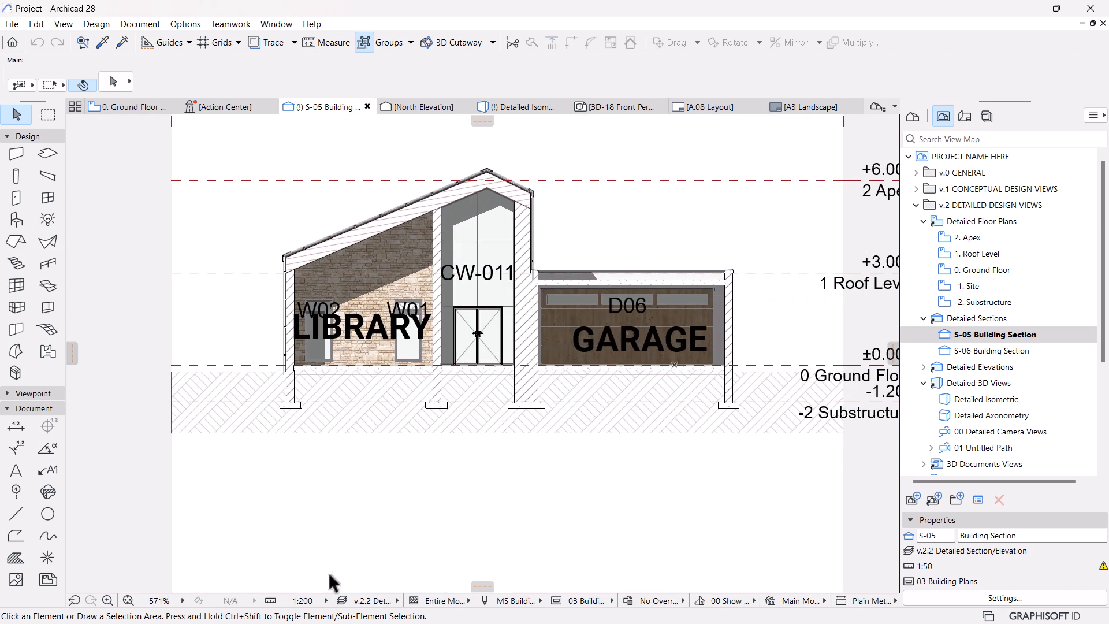
left_click(306, 601)
left_click(375, 515)
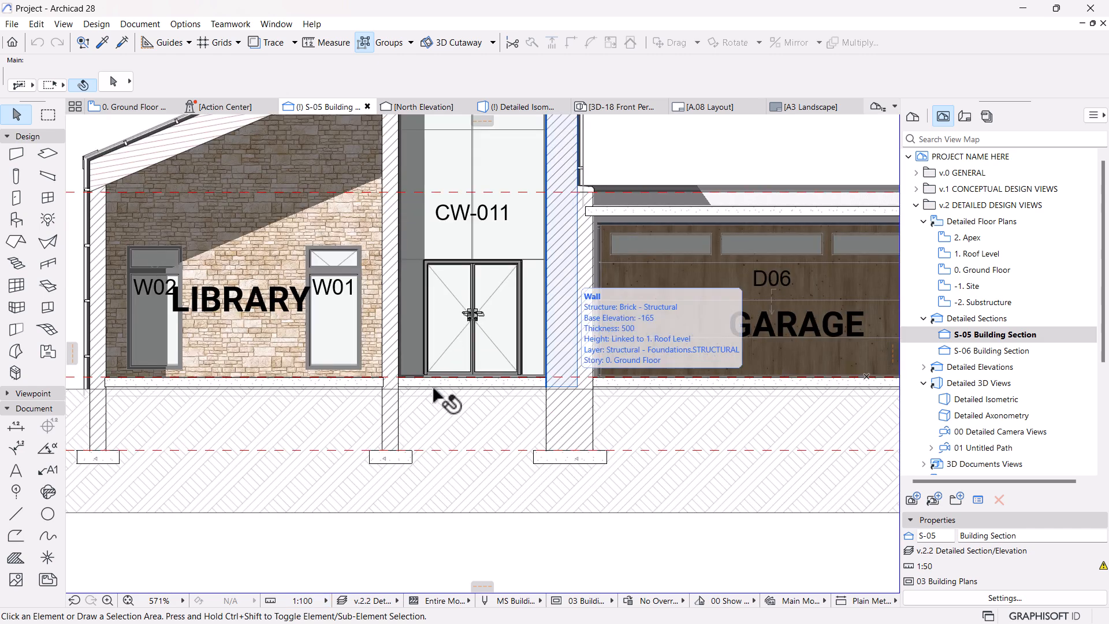
scroll(435, 390, "down", 1)
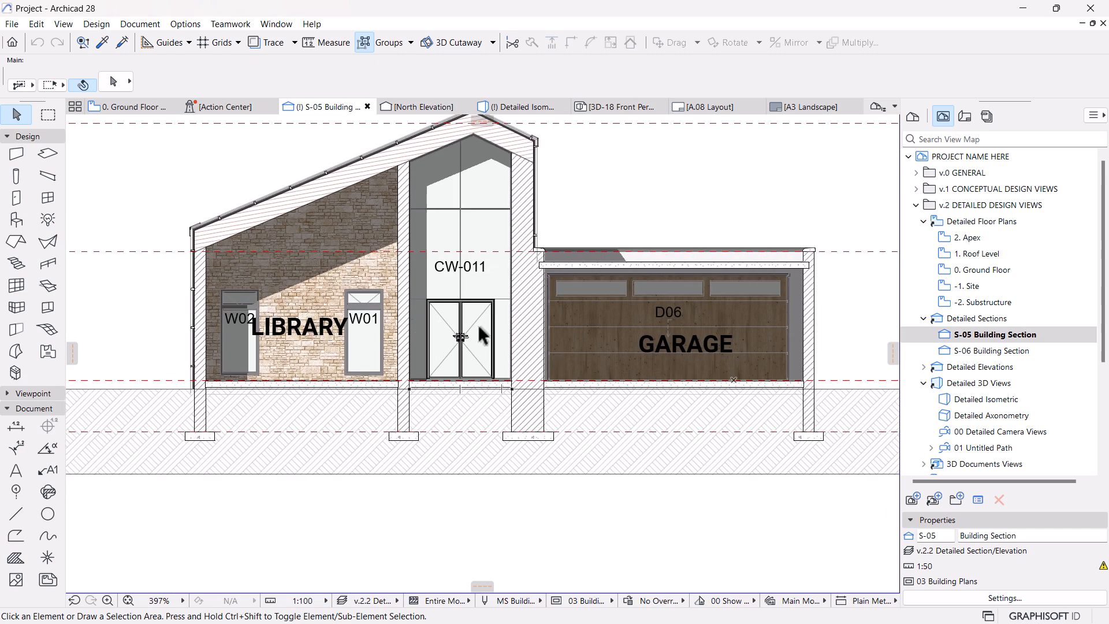
Set the text block anchor point of the LIBRARY and GARAGE room names to bottom-left at scale 1:100.
left_click(297, 332)
left_click(717, 347)
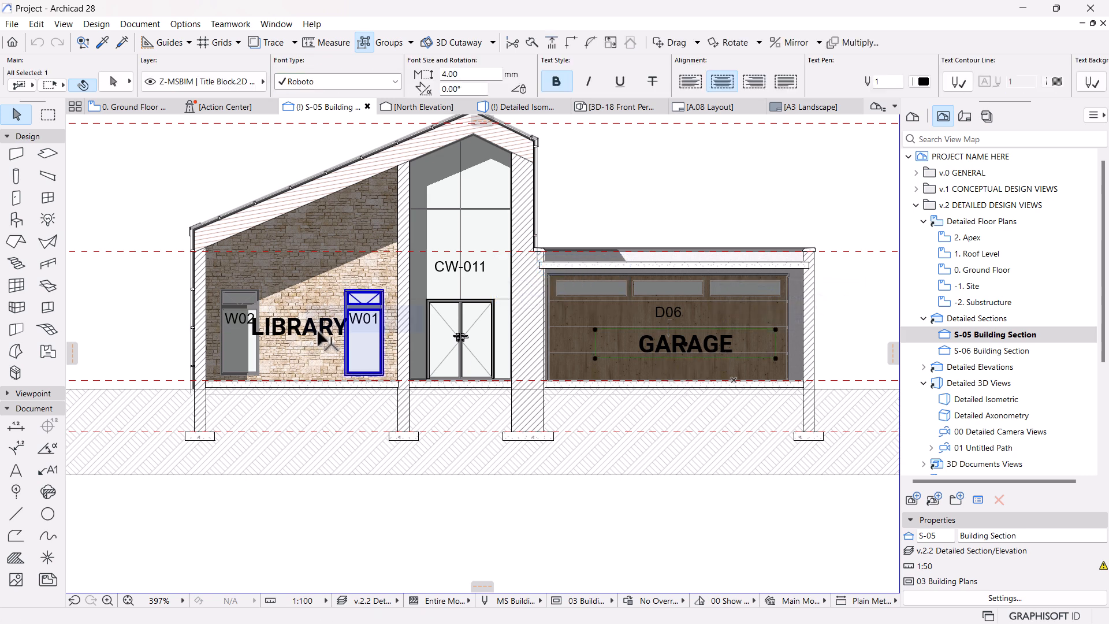
left_click(299, 332, "shift")
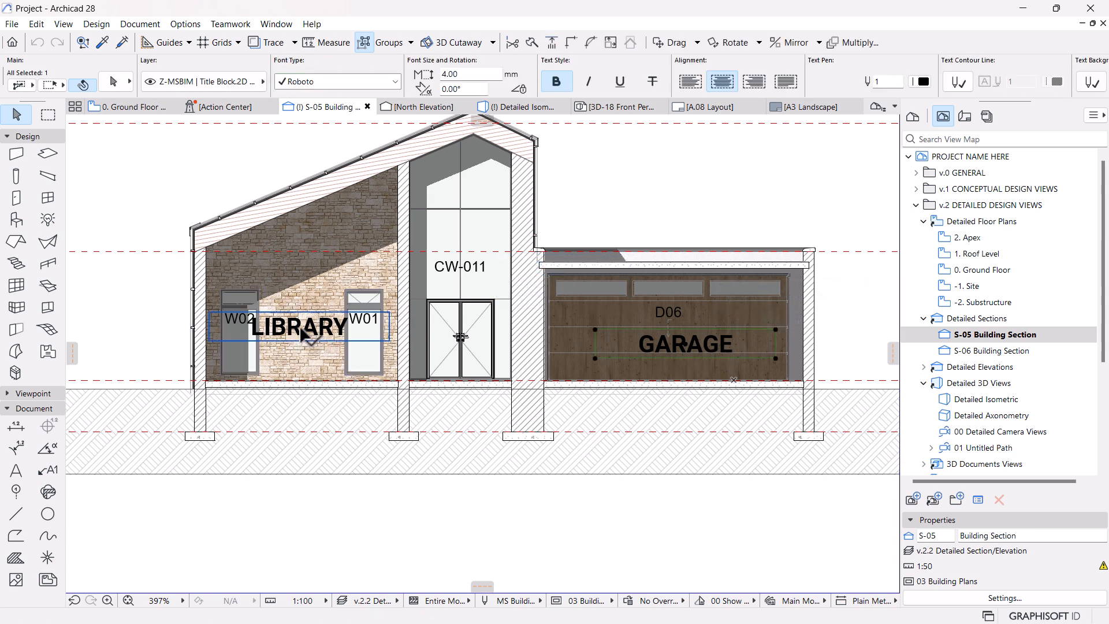
left_click(116, 82)
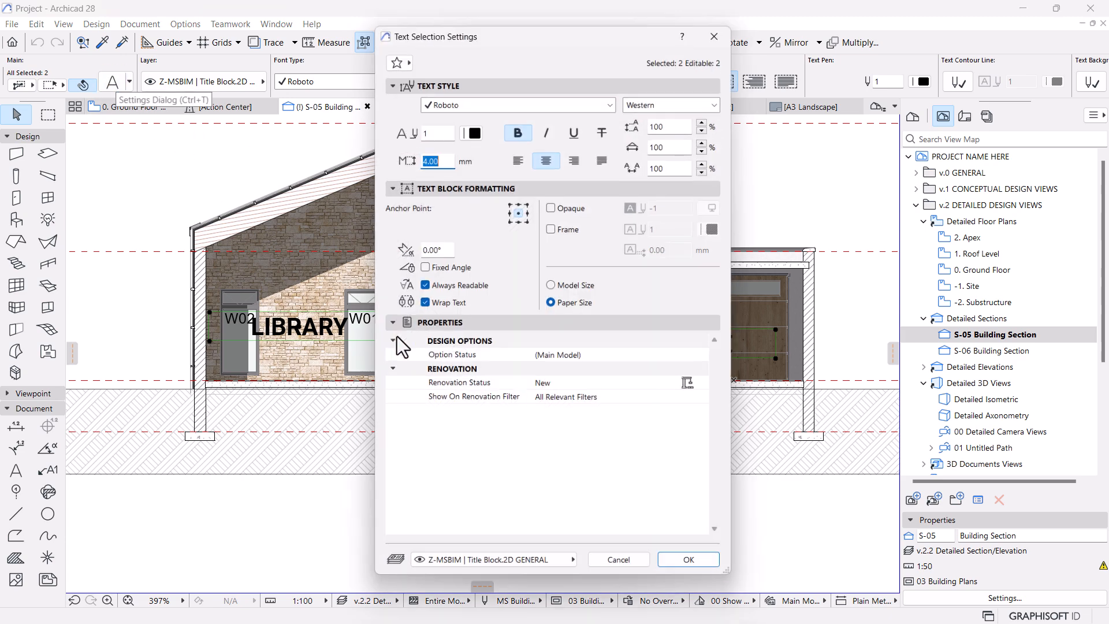
left_click(509, 220)
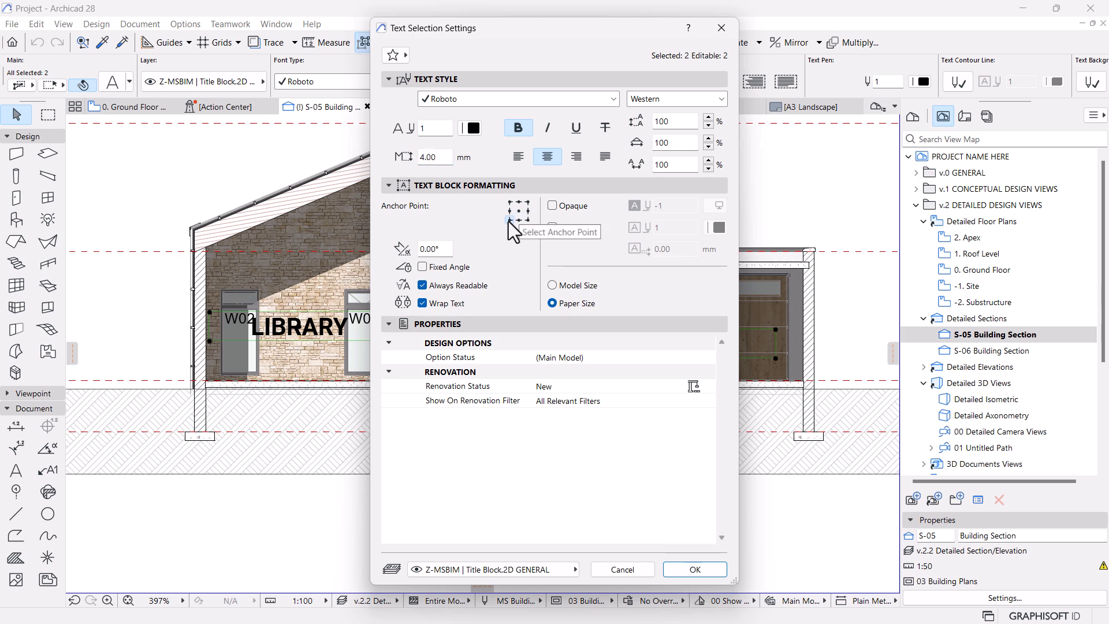
left_click(693, 569)
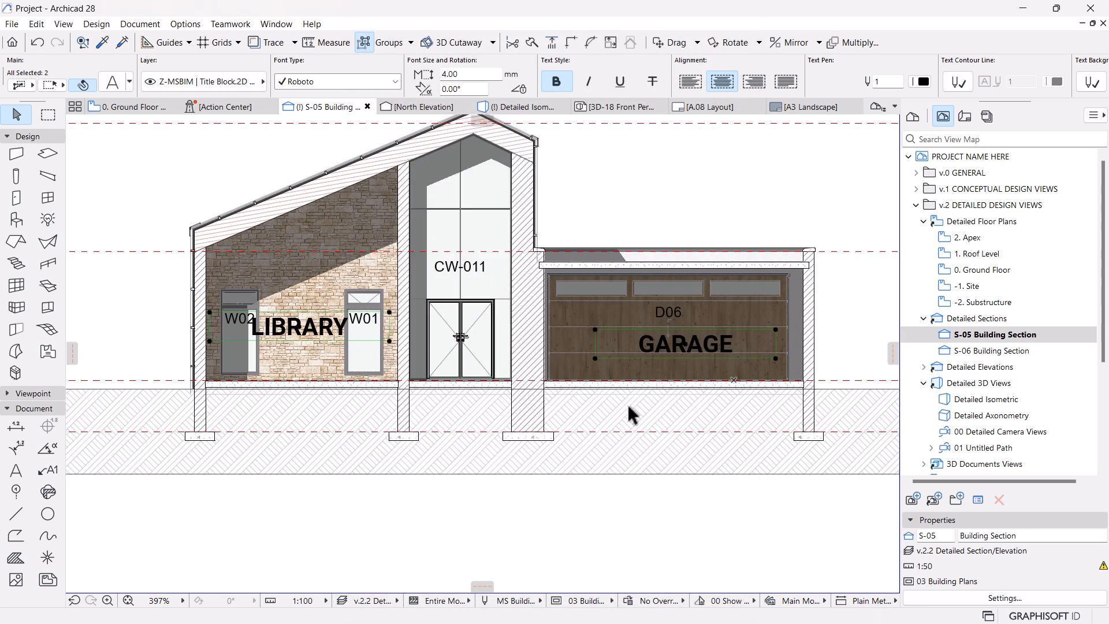
Switch the section scale to 1:20 and check how the bottom-left anchored room names shift.
left_click(312, 601)
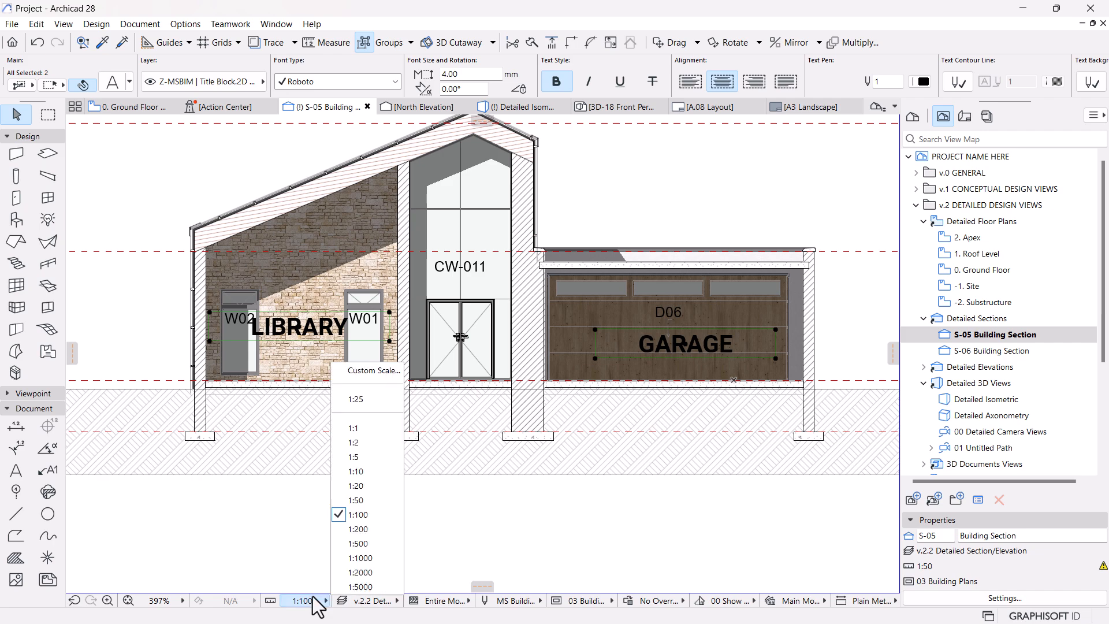
left_click(366, 486)
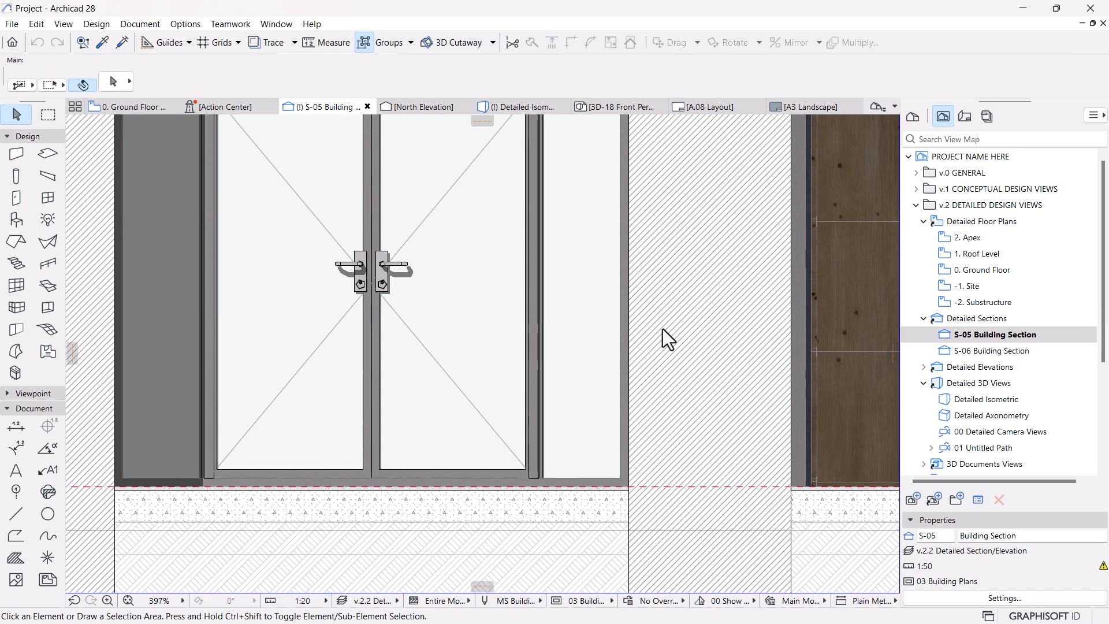
scroll(661, 330, "down", 5)
scroll(661, 329, "down", 2)
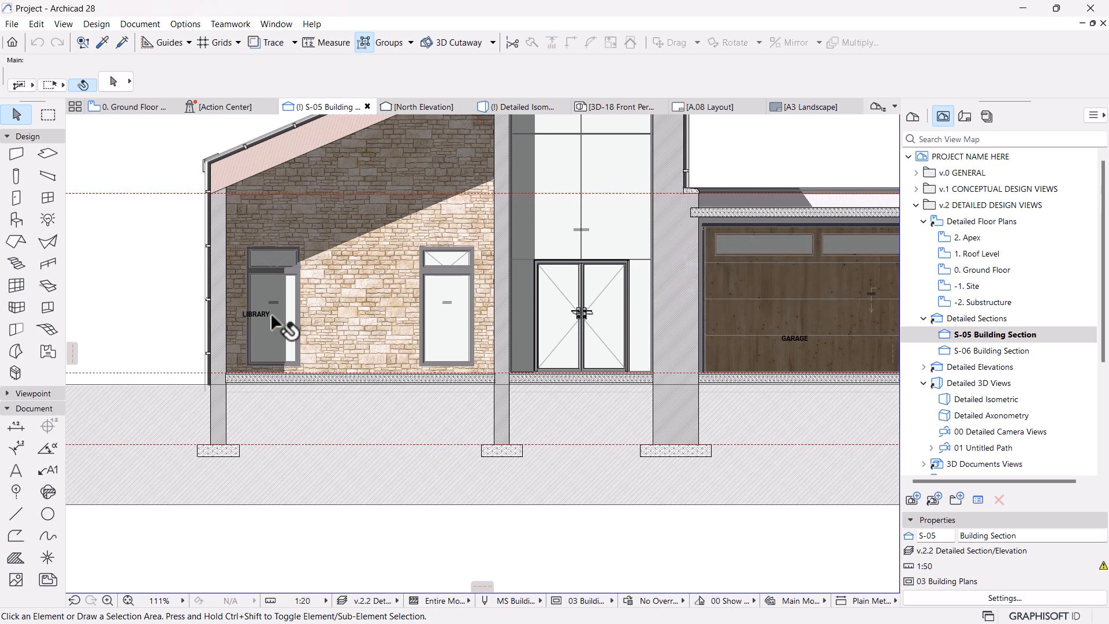
left_click(249, 318)
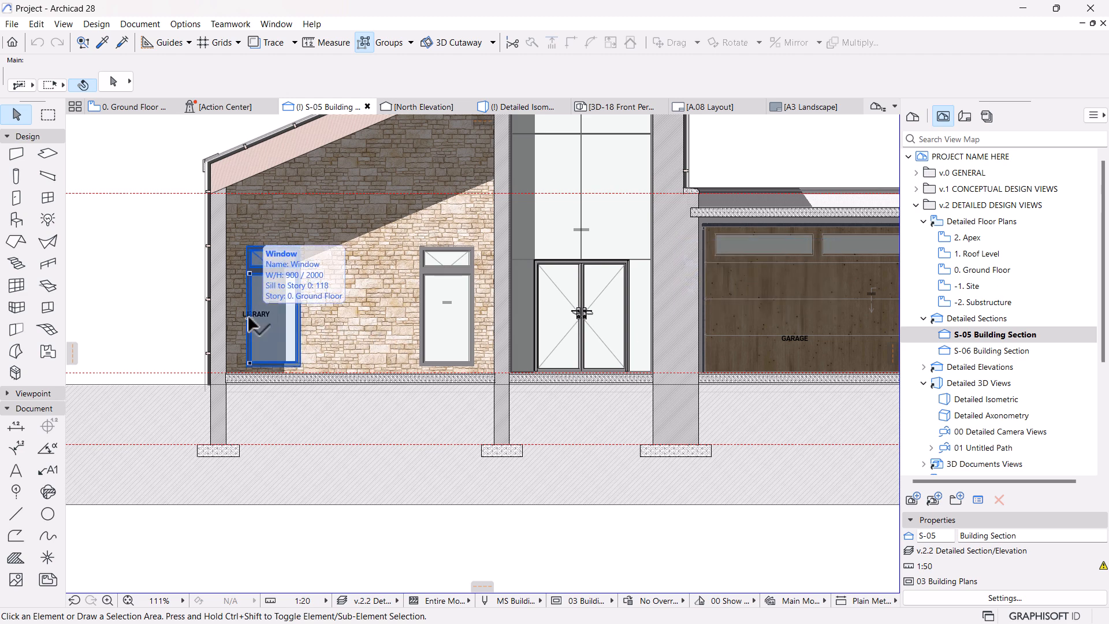
scroll(254, 317, "down", 2)
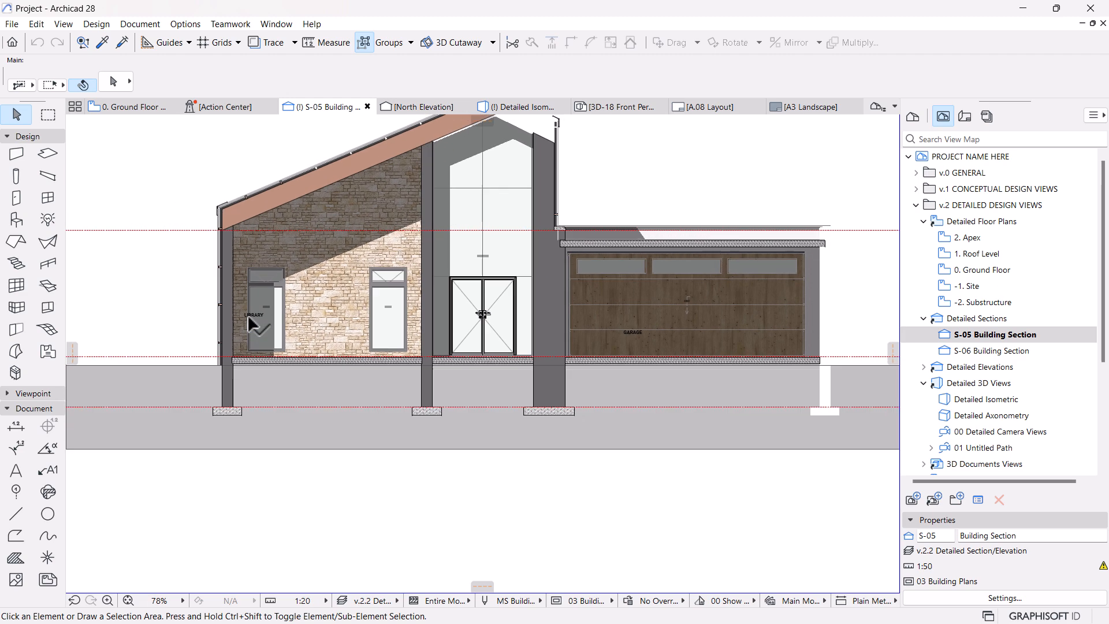
Check the room name positions at scale 1:200, and return the section scale to 1:50.
left_click(312, 601)
left_click(358, 529)
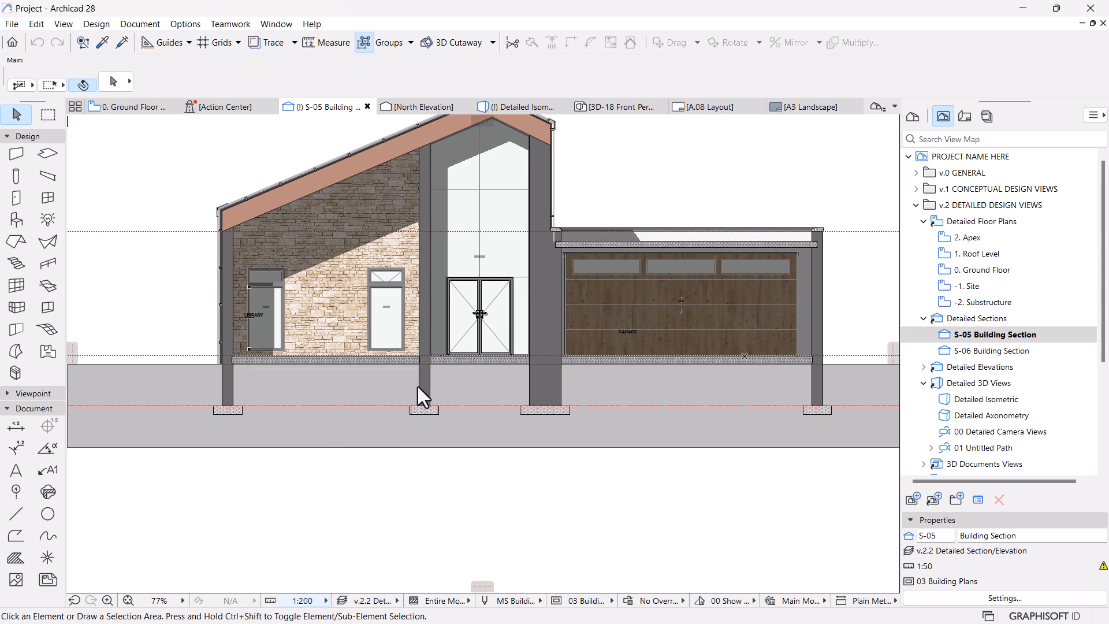
scroll(474, 341, "up", 8)
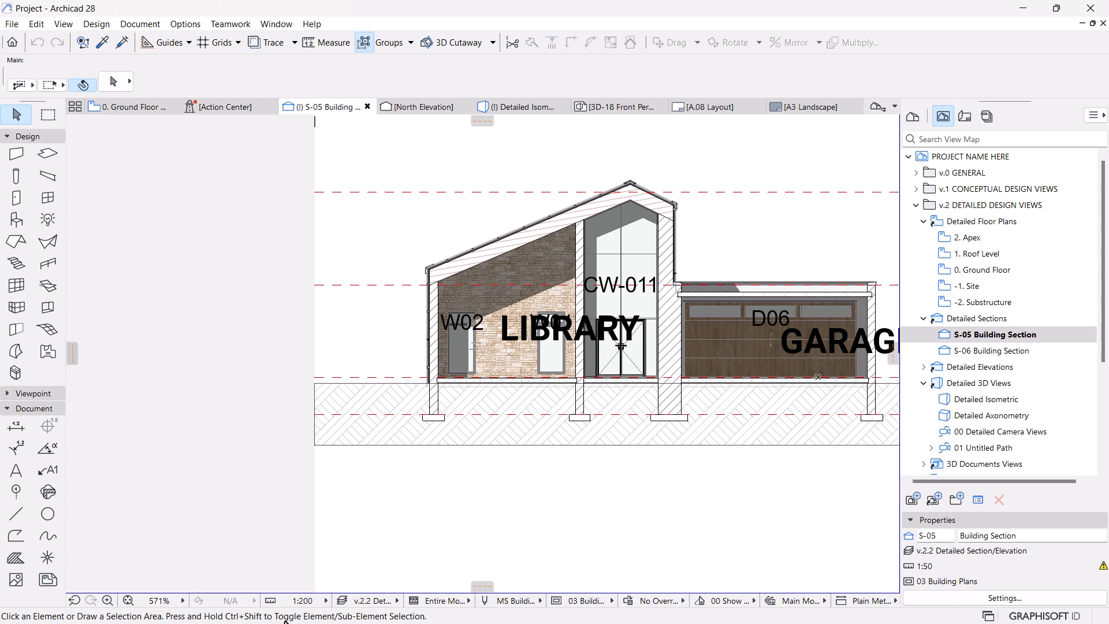
left_click(302, 601)
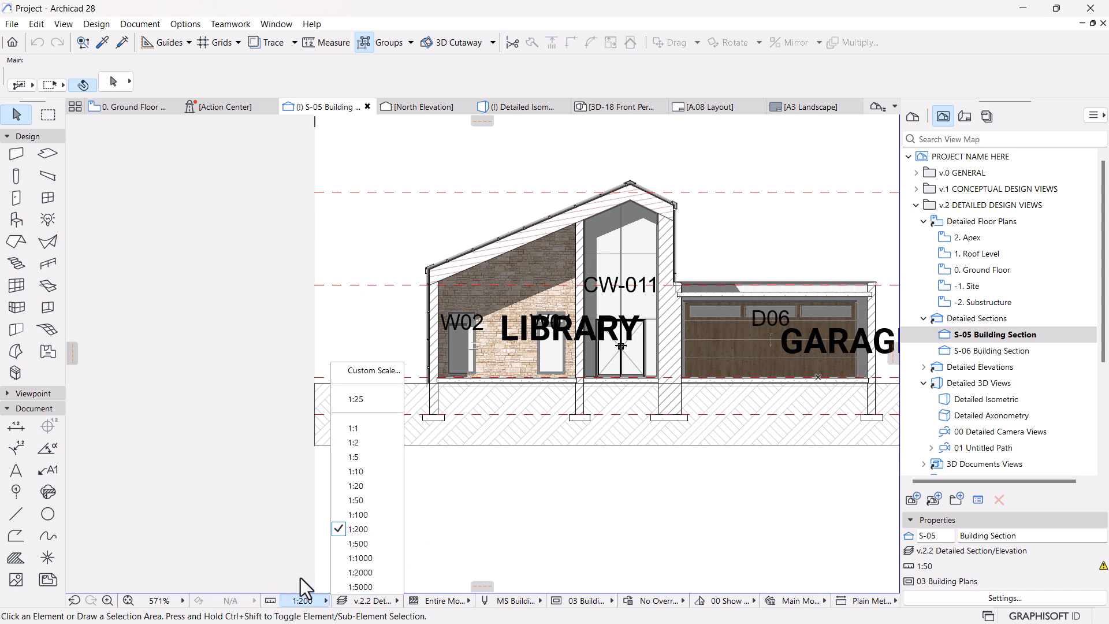
left_click(366, 500)
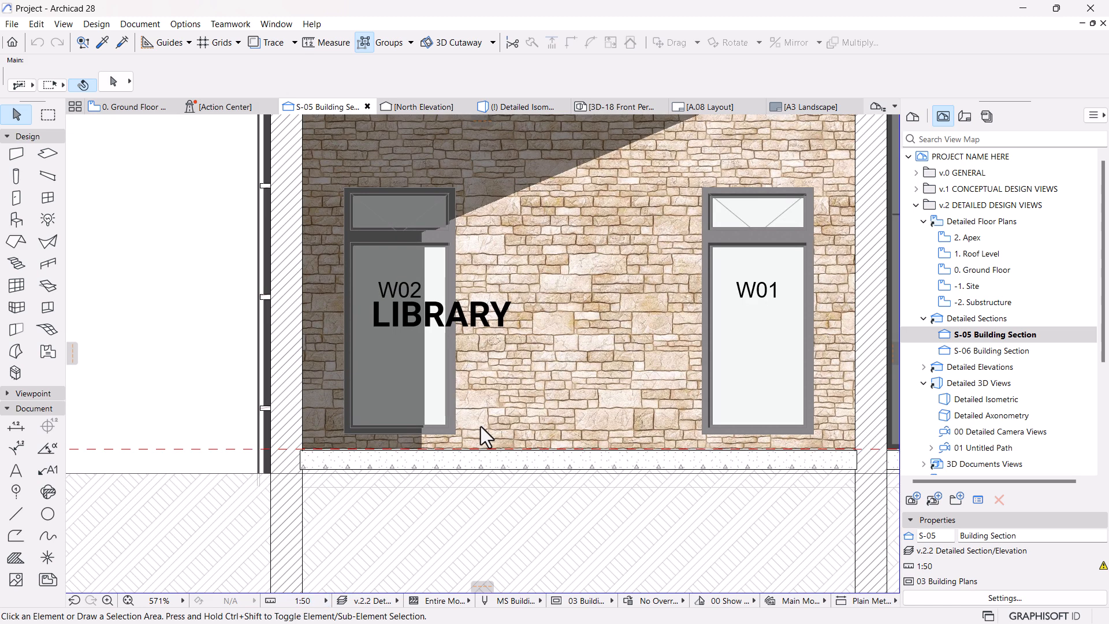
Try to set the anchor point of the LIBRARY and GARAGE room names back to the centre.
left_click(404, 326)
scroll(401, 326, "down", 5)
left_click(792, 348, "shift")
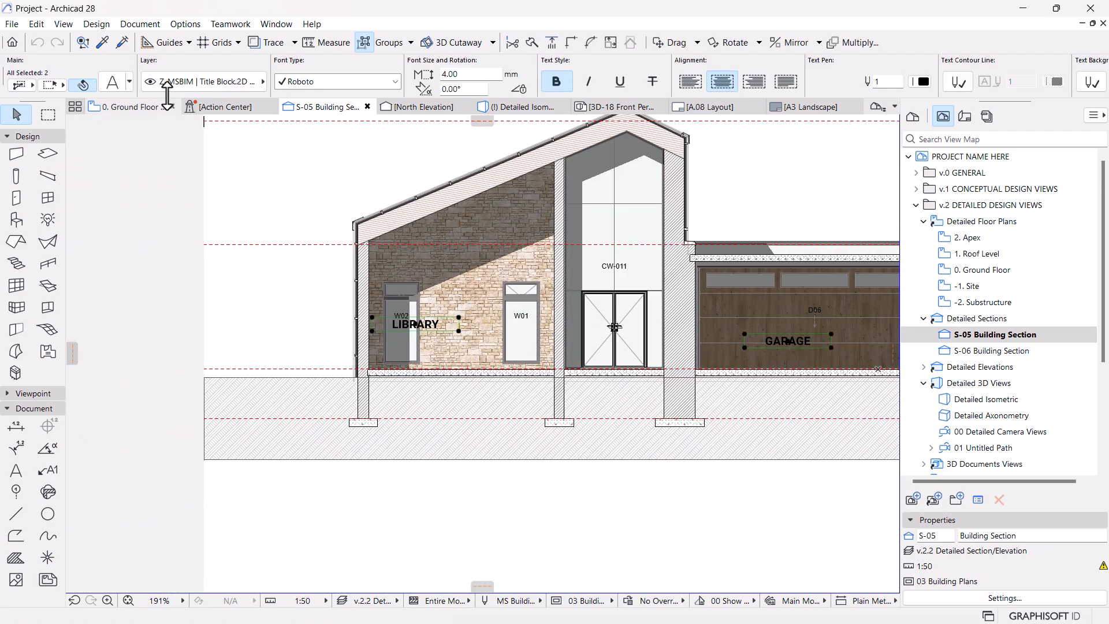
left_click(112, 82)
left_click(518, 211)
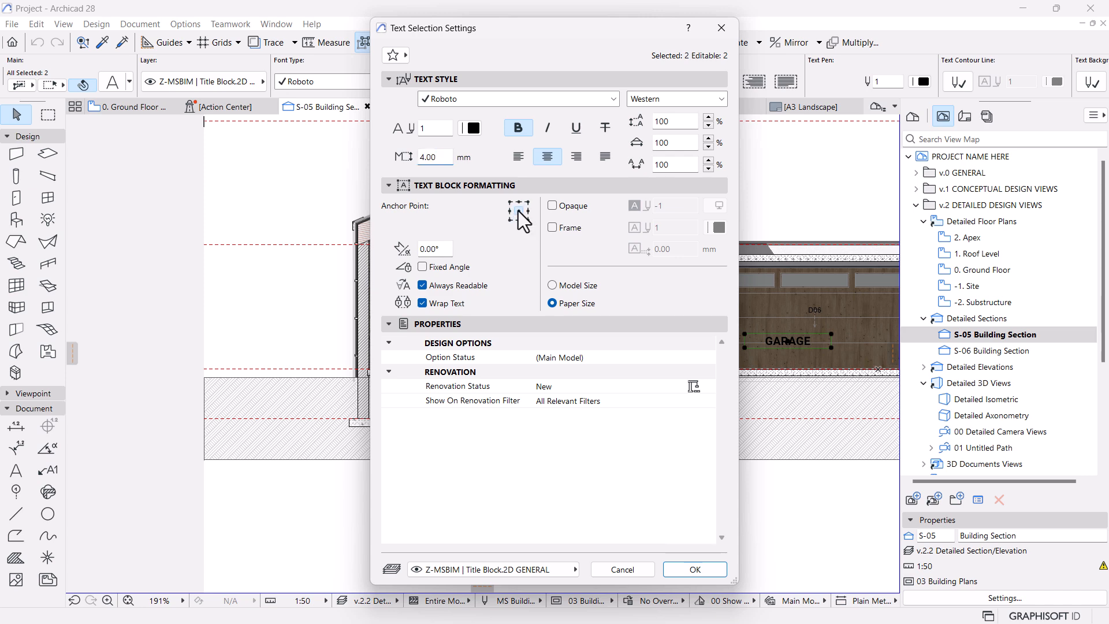
left_click(689, 569)
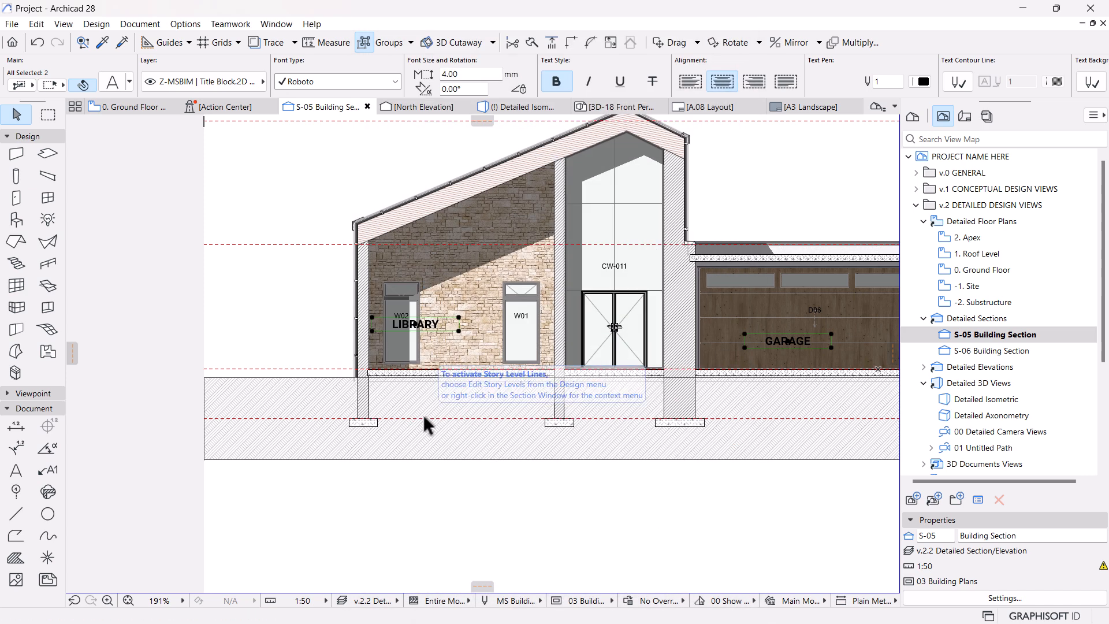
Undo the last anchor point change on the room names and clear the selection.
key("ctrl+z")
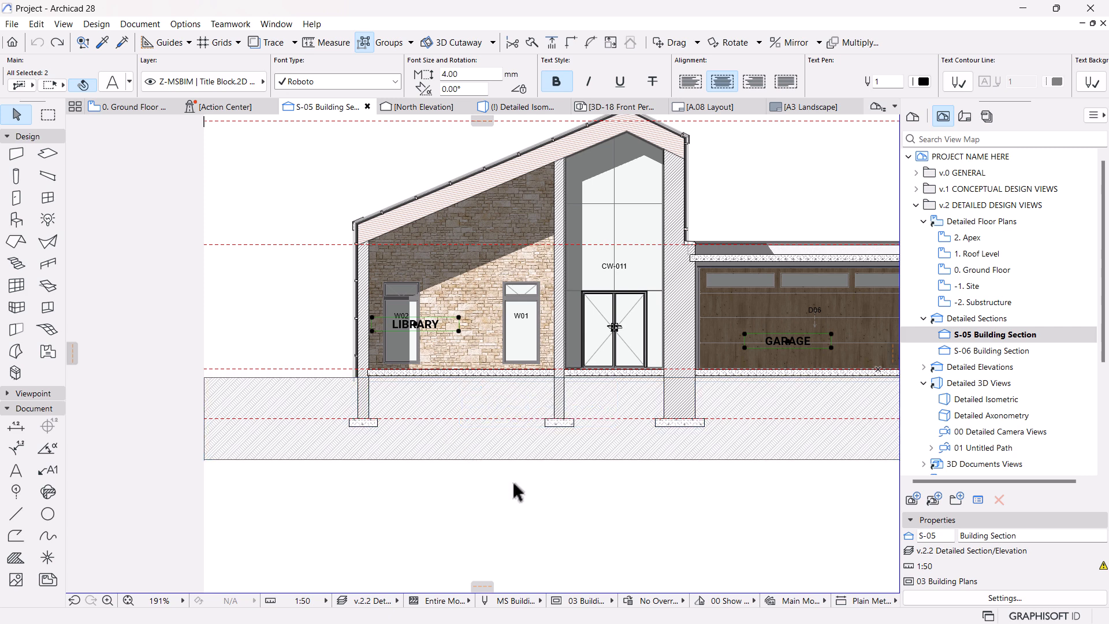
key("Escape")
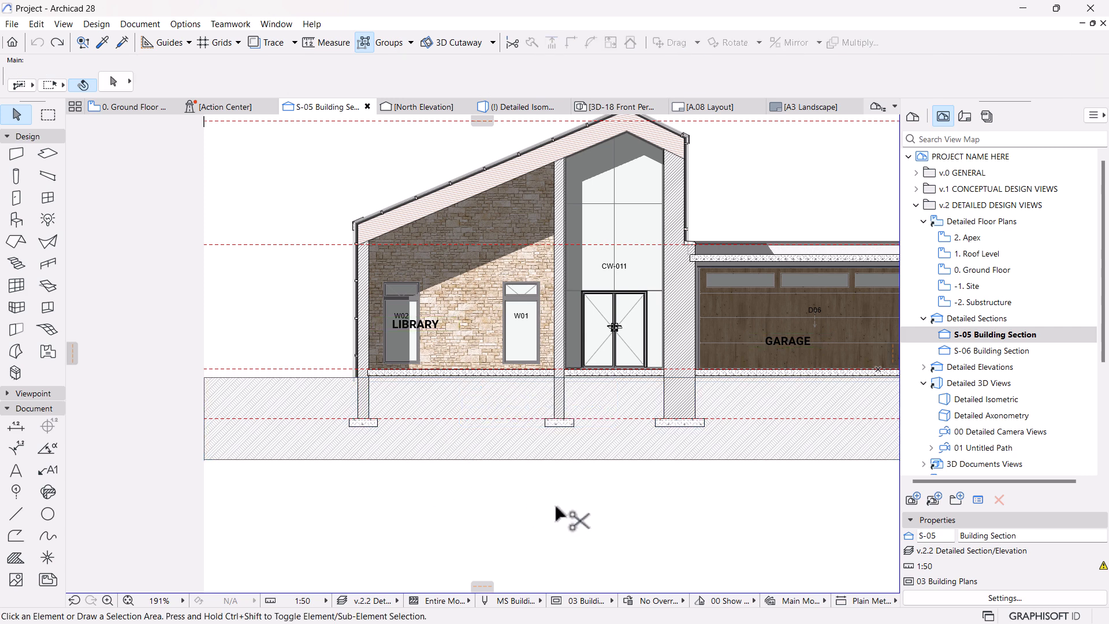
left_click(425, 323)
key("Escape")
Review the text settings of the LIBRARY and GARAGE room names and move both so LIBRARY sits between windows W02 and W01.
left_click(435, 324)
left_click(789, 342, "shift")
left_click(112, 81)
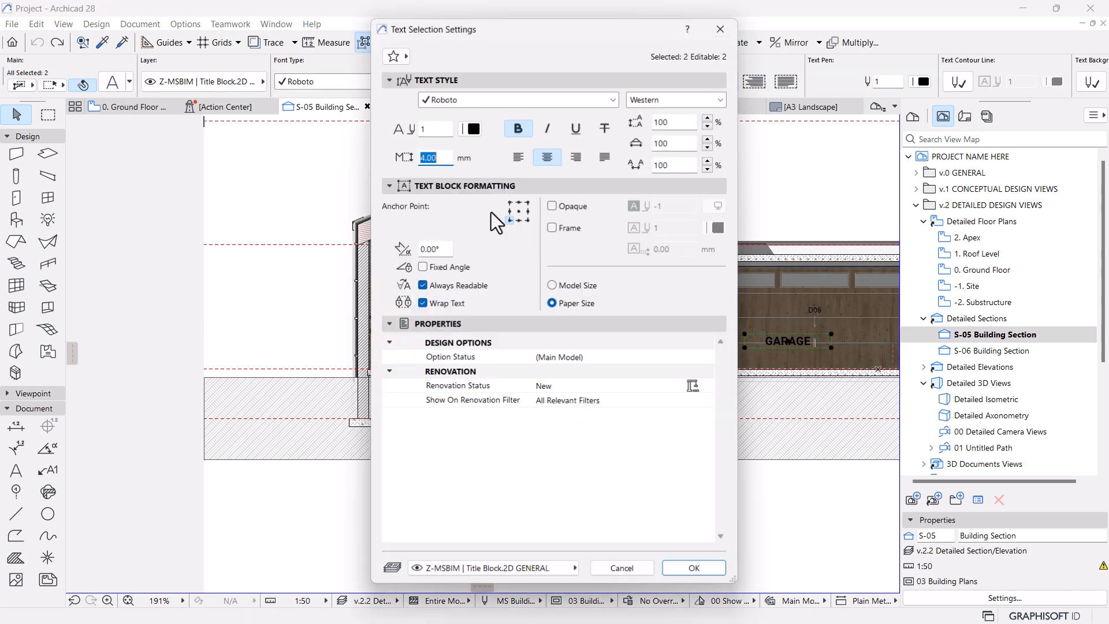
left_click(681, 566)
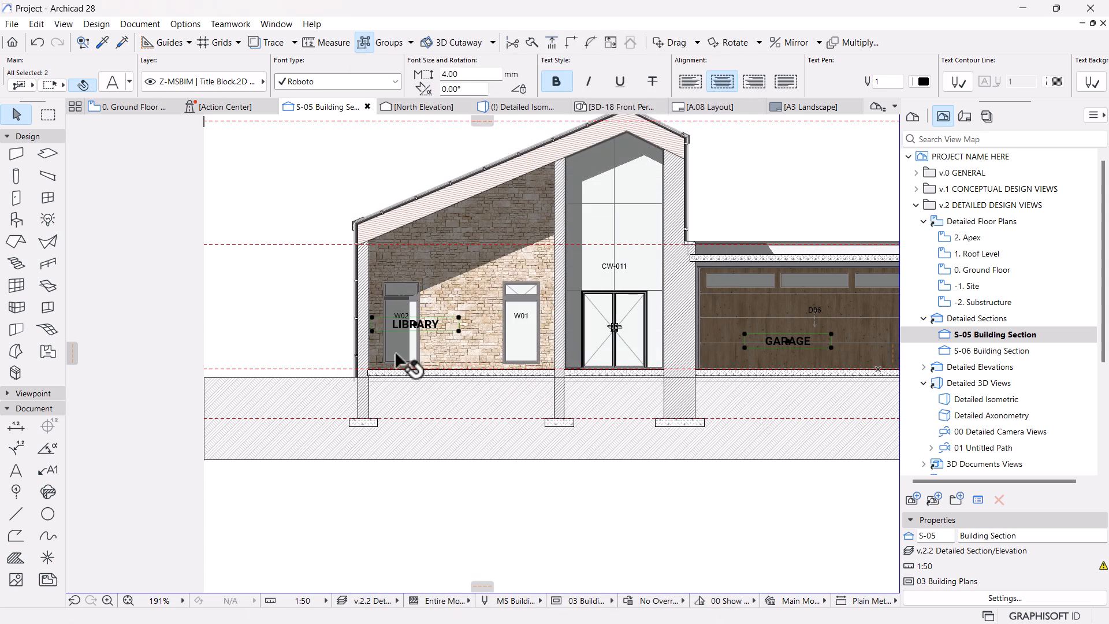
left_click(420, 330)
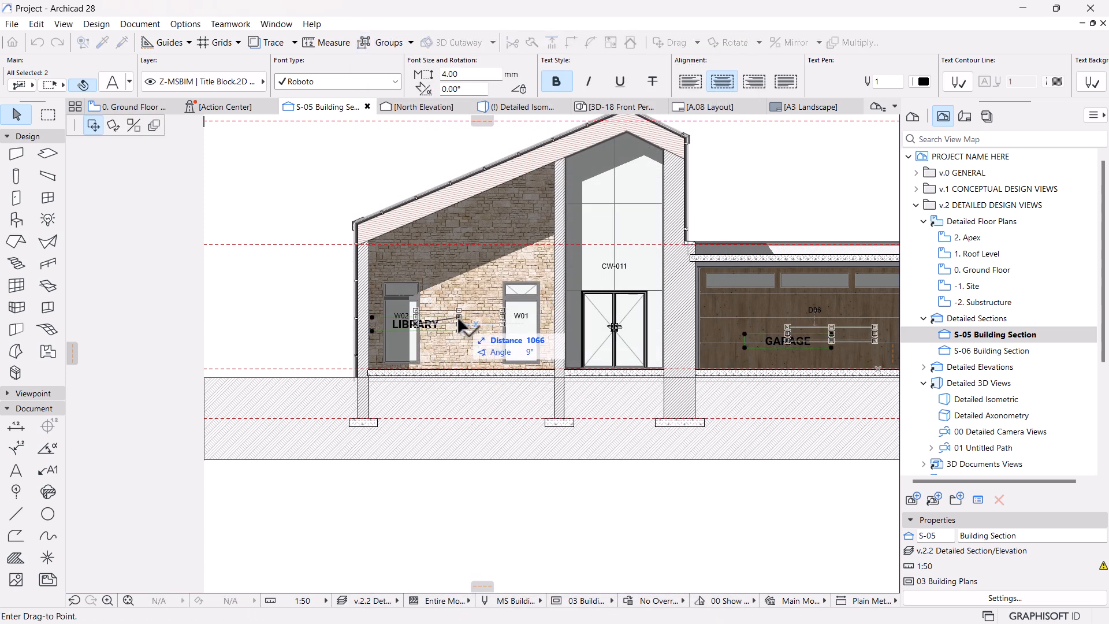
left_click(457, 317)
key("Escape")
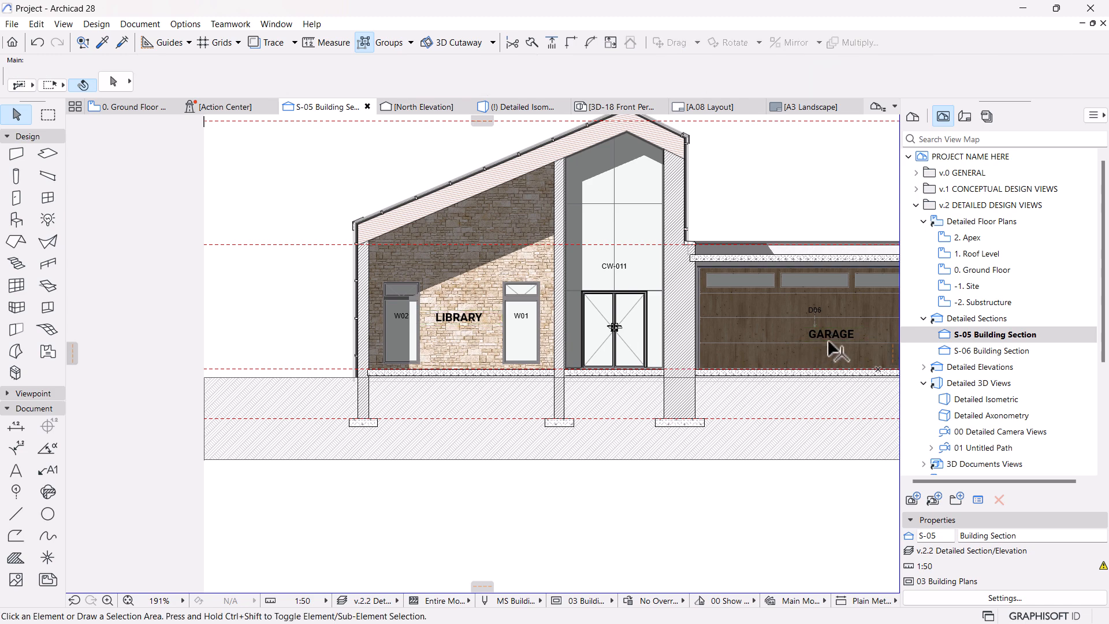
Move the GARAGE room name so it is centred on the garage door below the D06 label.
left_click(837, 341)
left_click(841, 345)
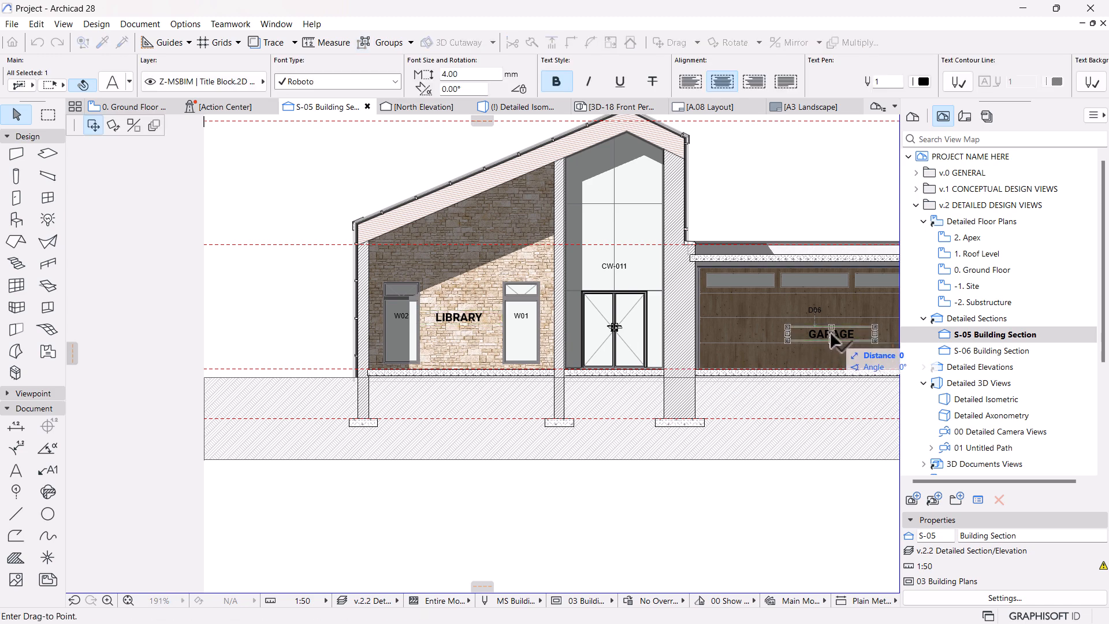
left_click(821, 342)
key("Escape")
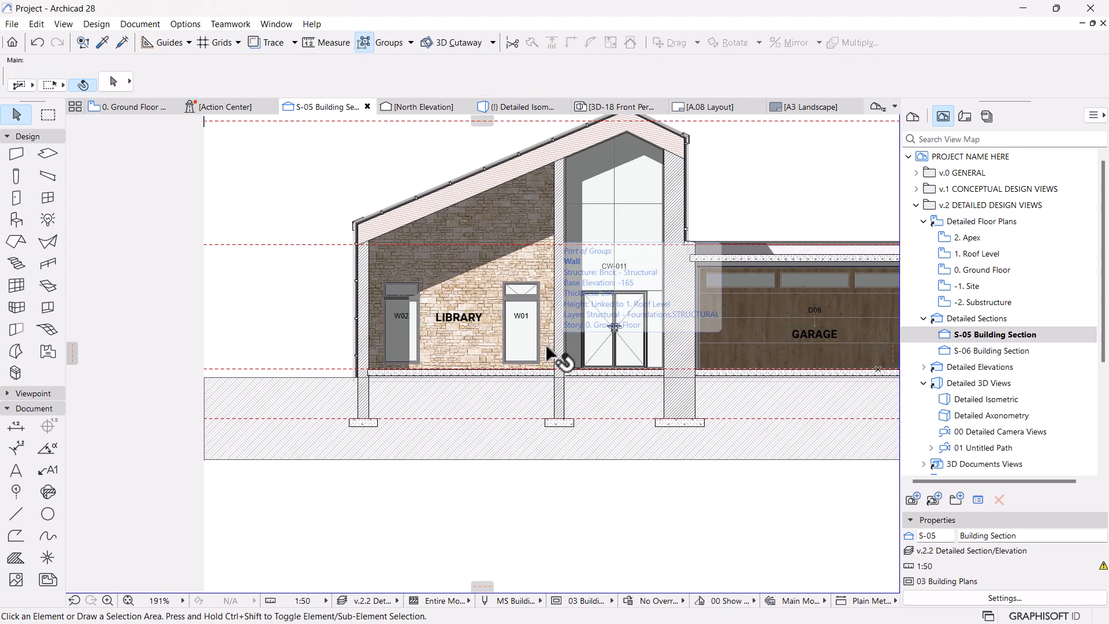
Copy the LIBRARY room name horizontally onto the double entrance doors below the CW-011 label.
scroll(515, 373, "down", 3)
scroll(515, 374, "up", 3)
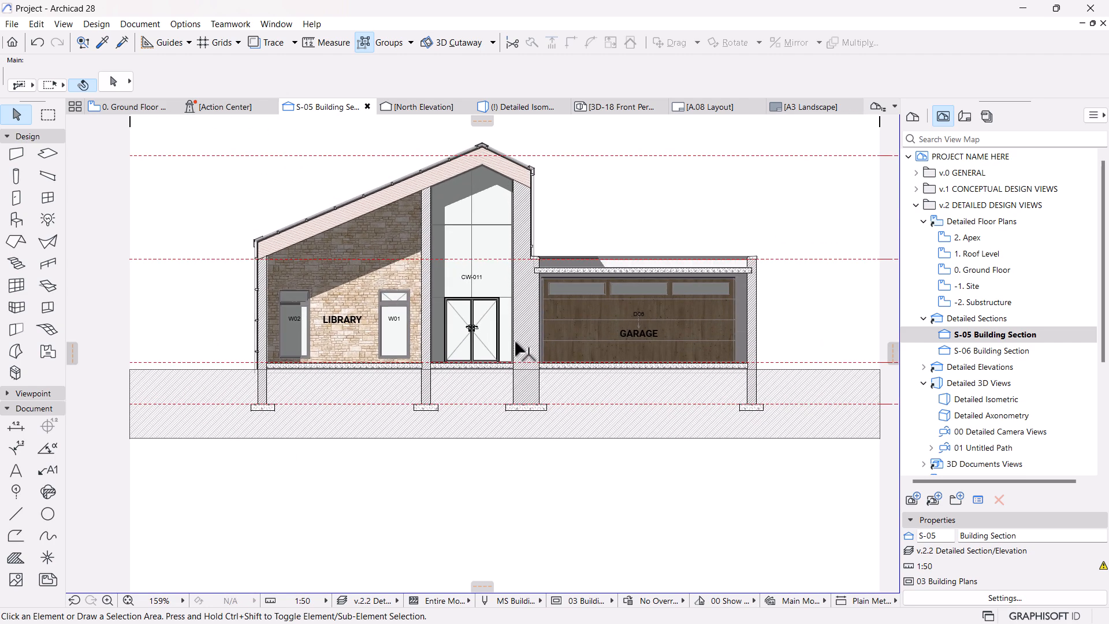
scroll(442, 326, "up", 3)
left_click(299, 317)
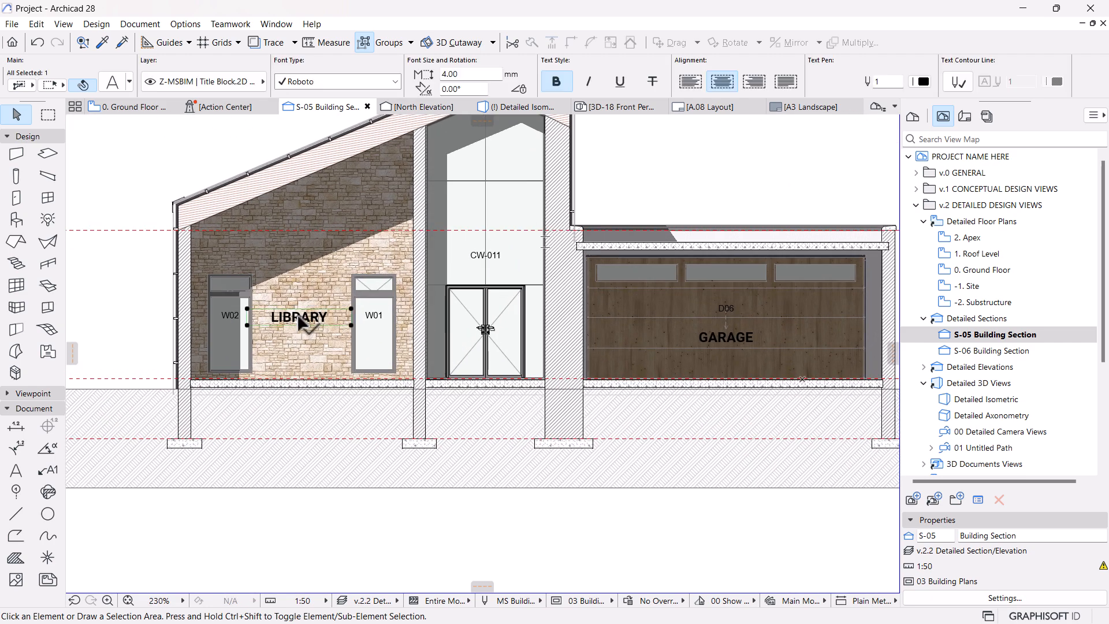
left_click(343, 326)
key("ctrl")
left_click(531, 326)
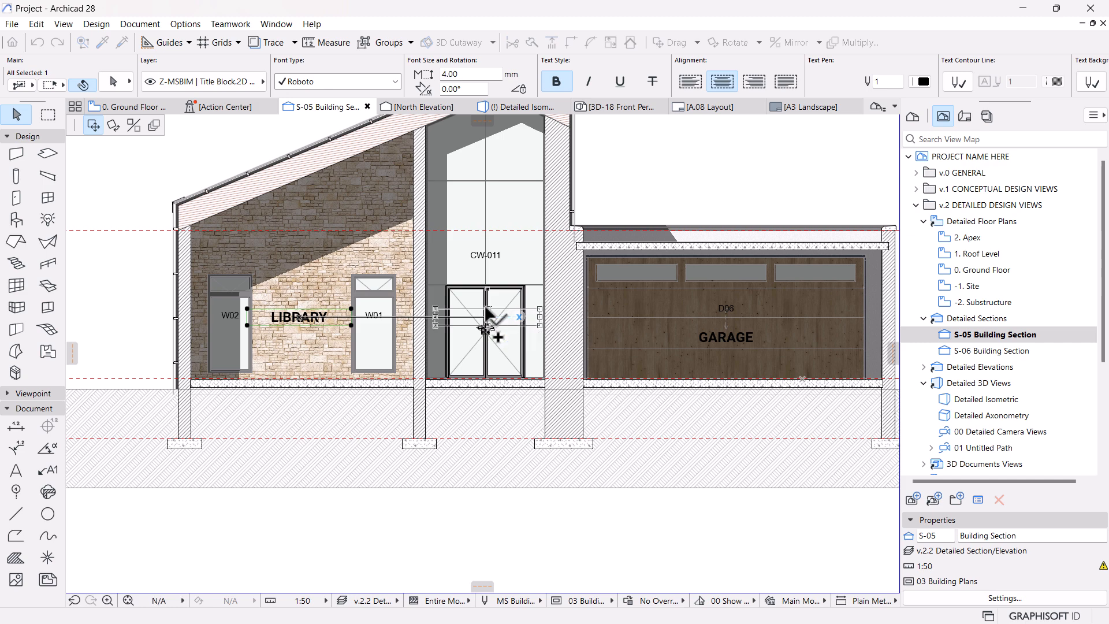
Replace the text of the copied room name at the entrance doors with FOYER.
double_click(529, 324)
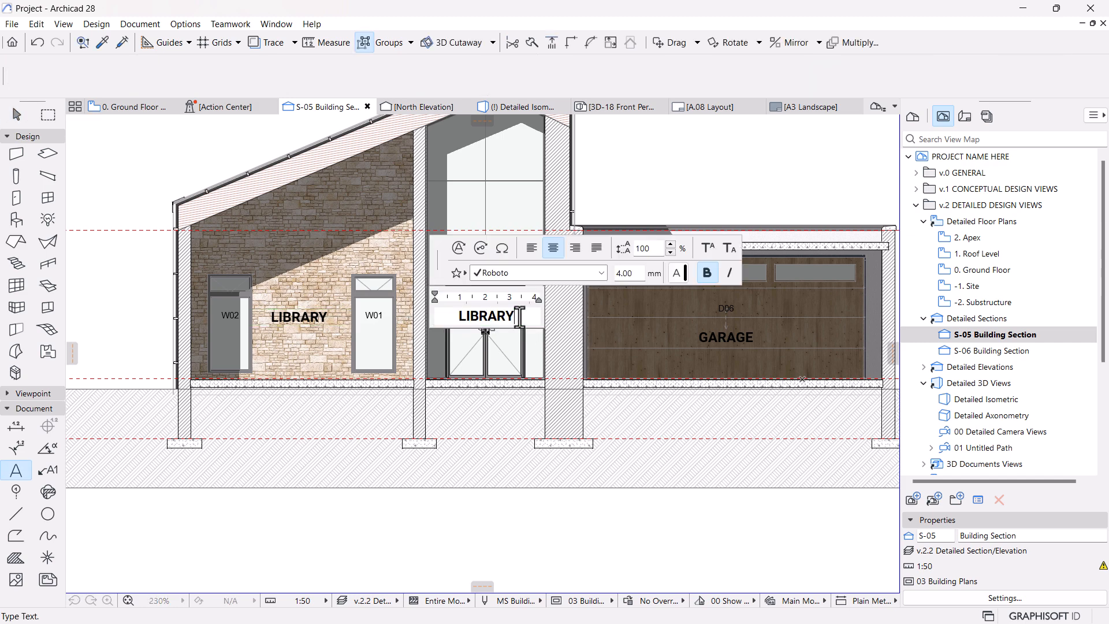
type("foyer")
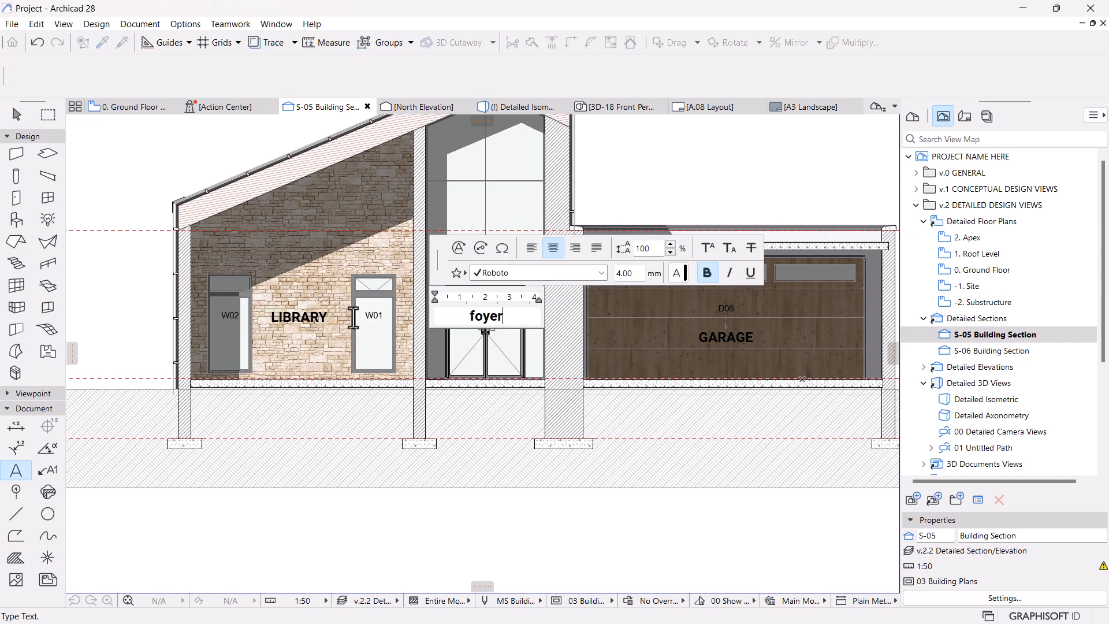
key("BackSpace")
key("BackSpace")
key("BackSpace")
key("BackSpace")
type("FOYER")
left_click(545, 438)
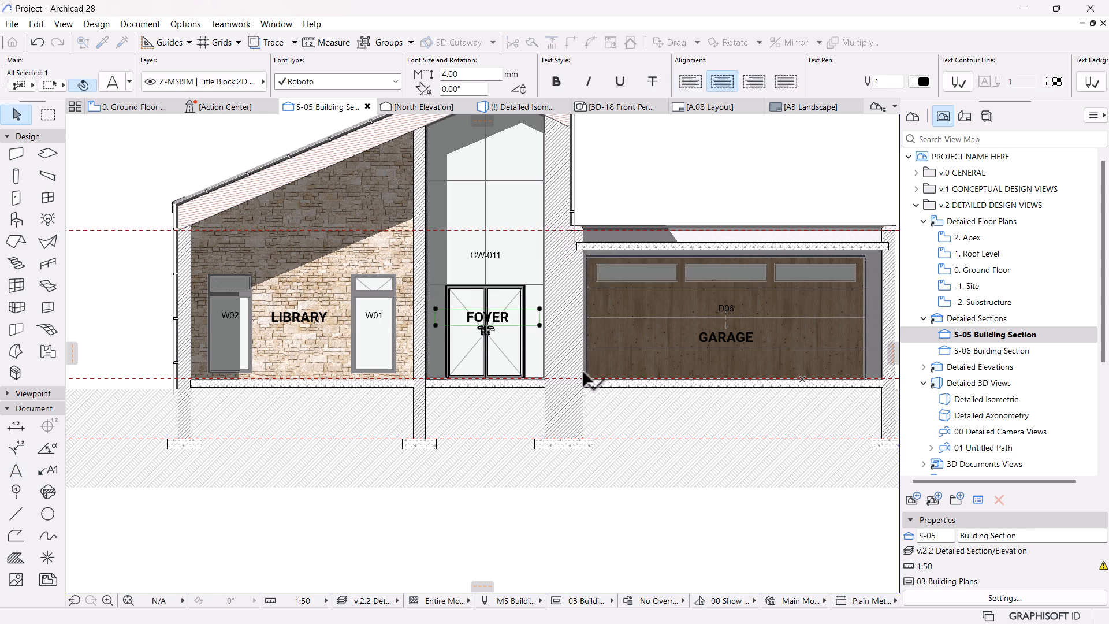
Move the FOYER room name straight down onto the lower part of the entrance doors.
key("ctrl+d")
left_click(487, 317)
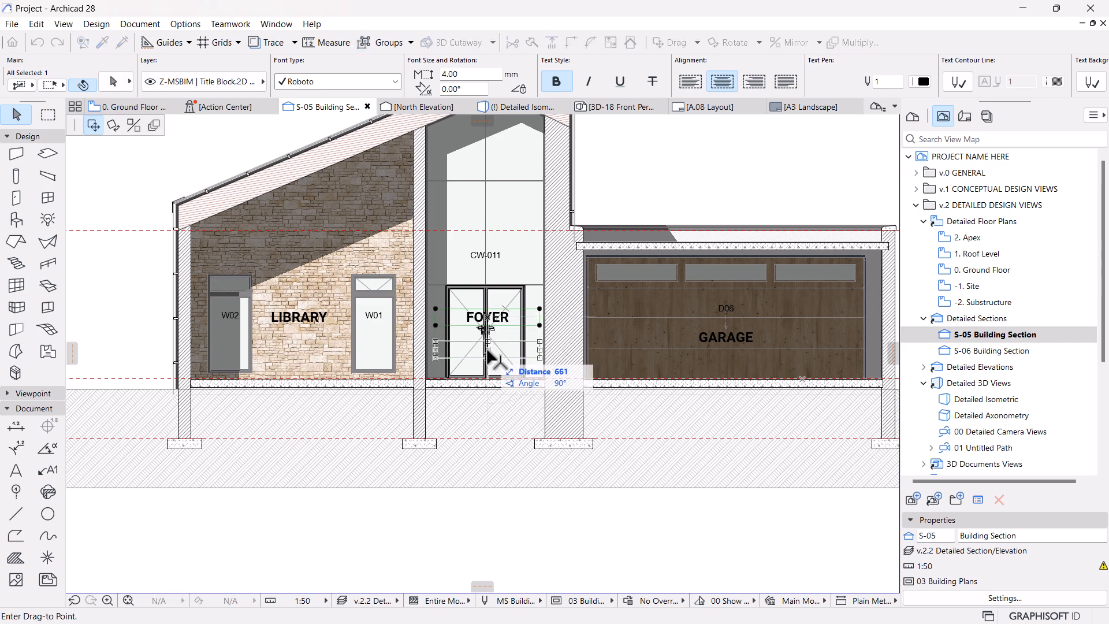
left_click(487, 349)
key("Escape")
scroll(514, 328, "down", 2)
middle_click_drag(489, 360, 483, 394)
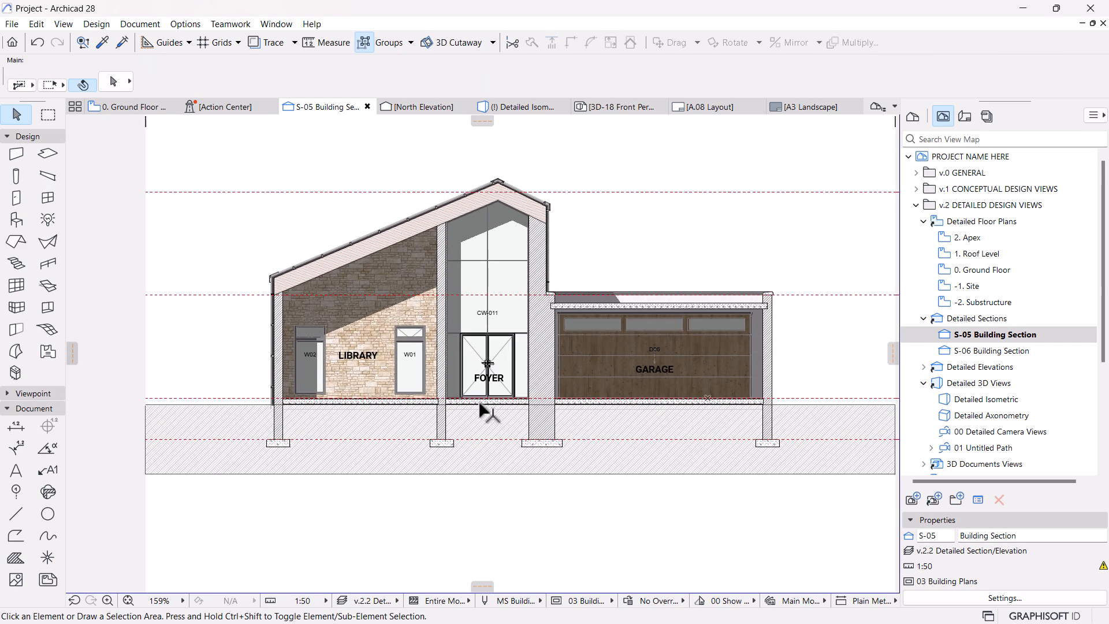
Move the FOYER room name up between the CW-011 label and the entrance doors.
scroll(482, 394, "up", 2)
scroll(484, 398, "up", 1)
left_click(514, 369)
key("ctrl+d")
left_click(495, 363)
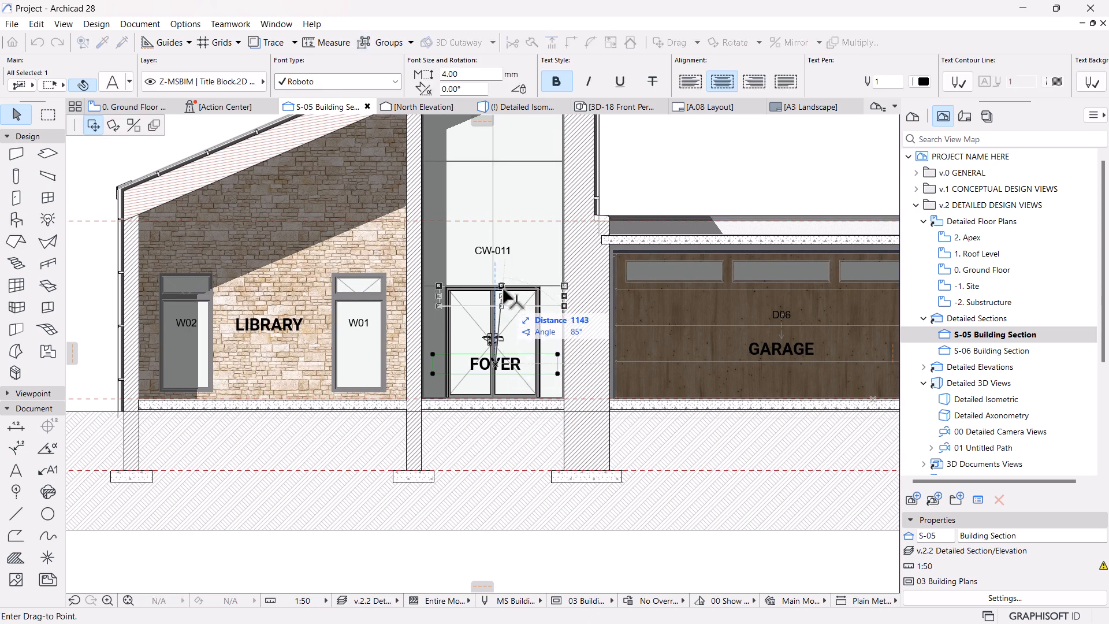
left_click(504, 269)
key("Escape")
scroll(447, 399, "down", 3)
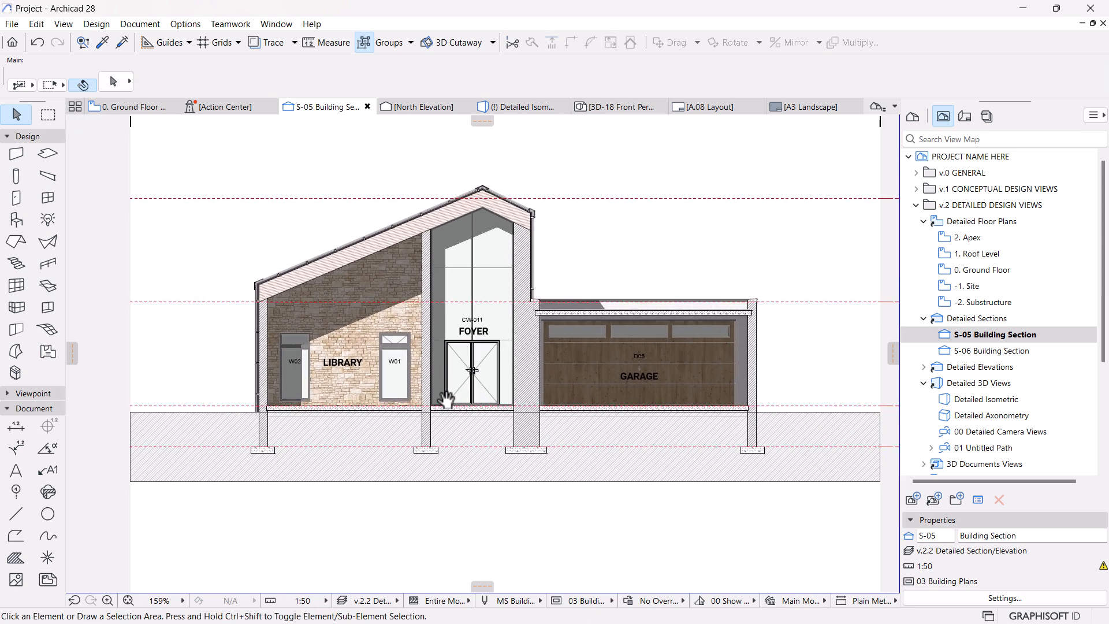
scroll(447, 376, "up", 1)
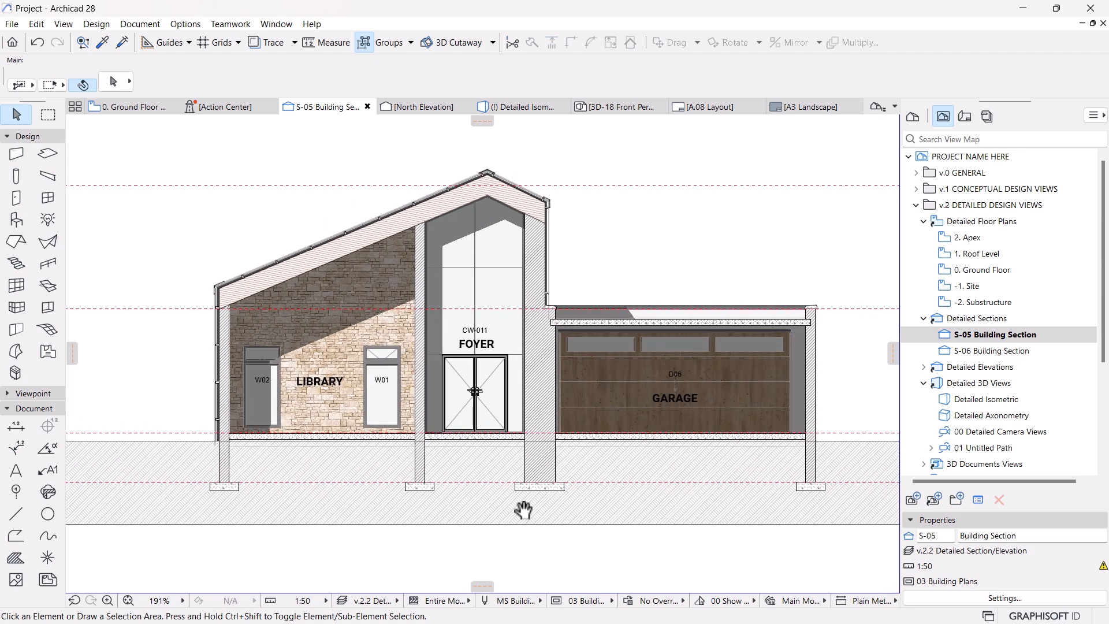
scroll(500, 460, "up", 1)
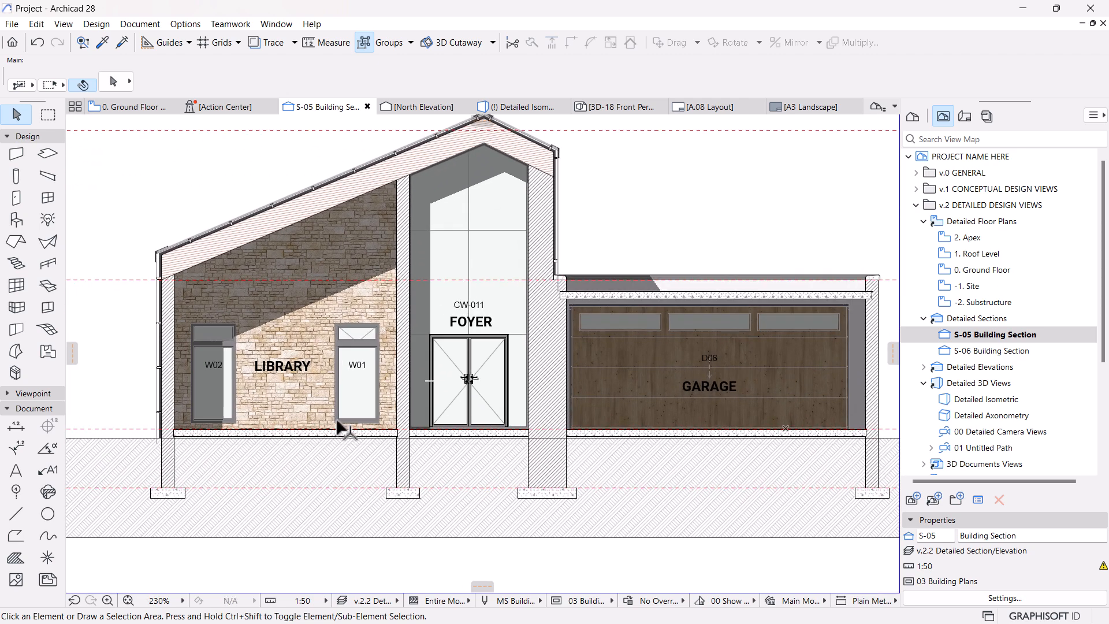
Open the default settings of the Object tool and search the library parts for "2D SIL".
left_click(25, 414)
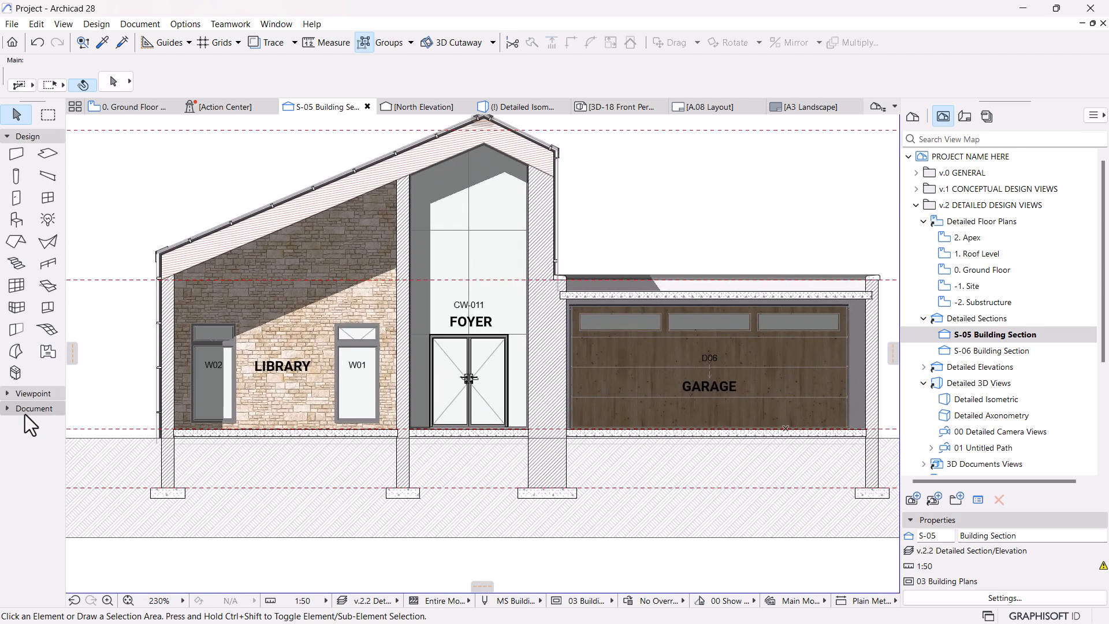
left_click(16, 220)
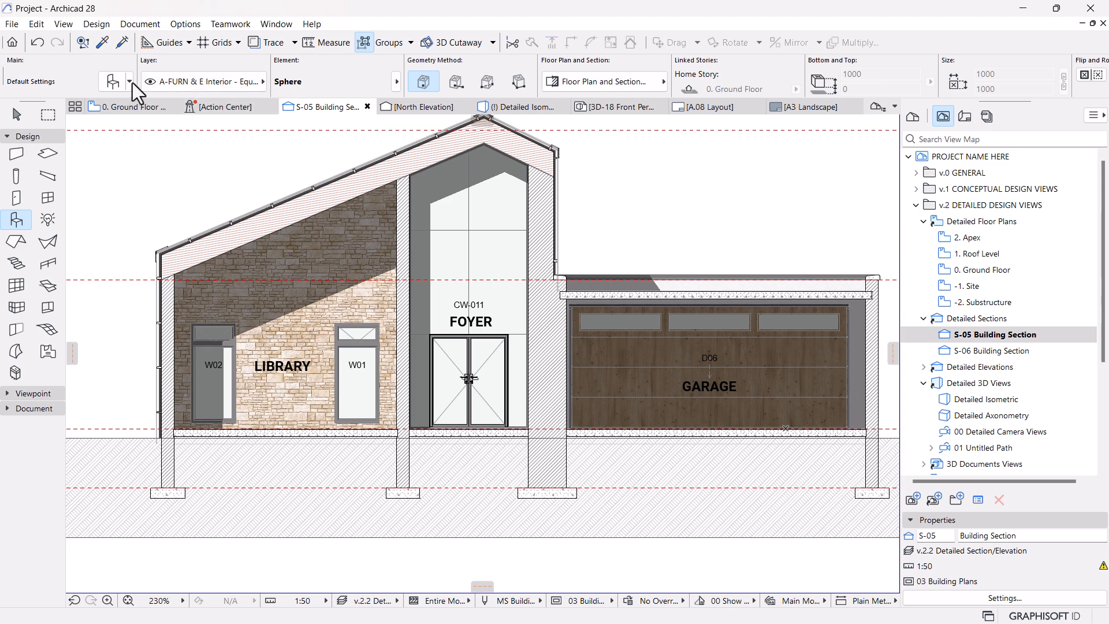
left_click(113, 82)
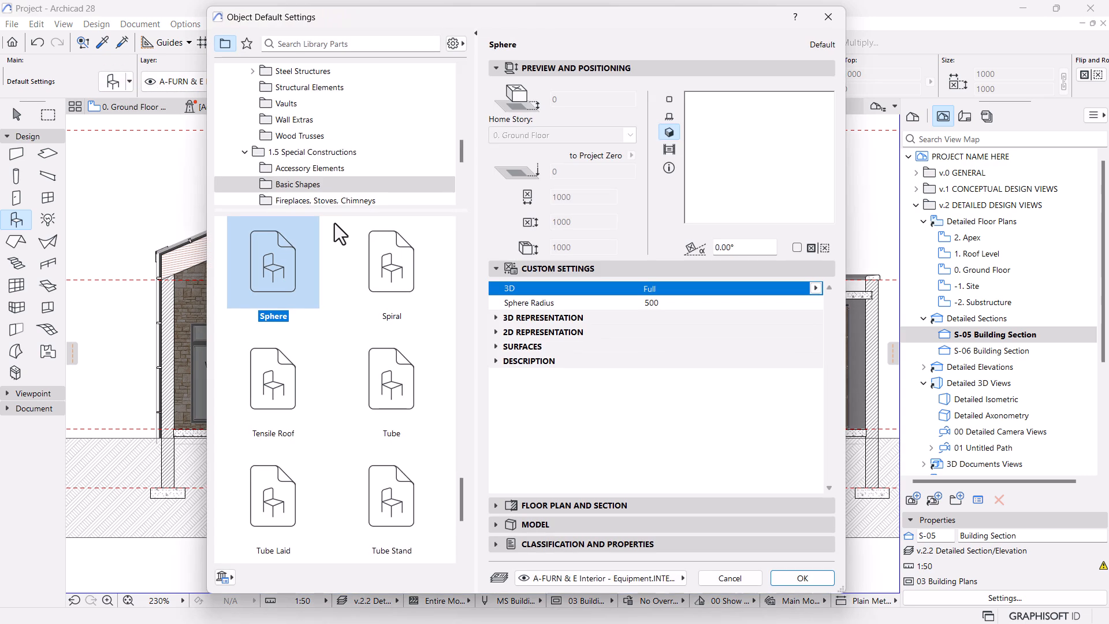
left_click(310, 45)
type("2D")
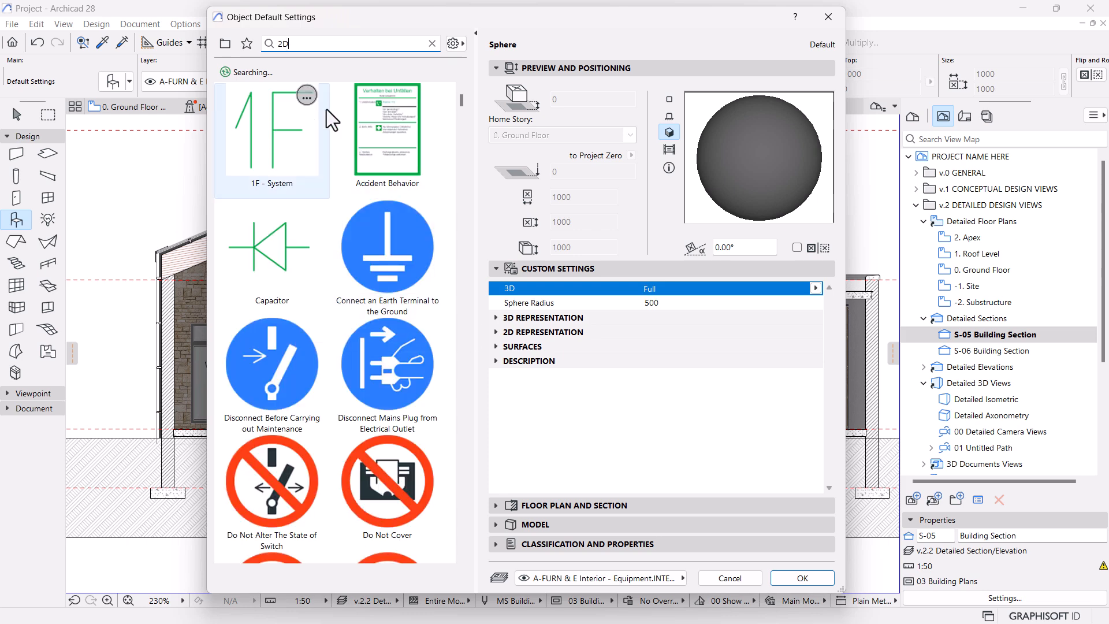
type(" SIL")
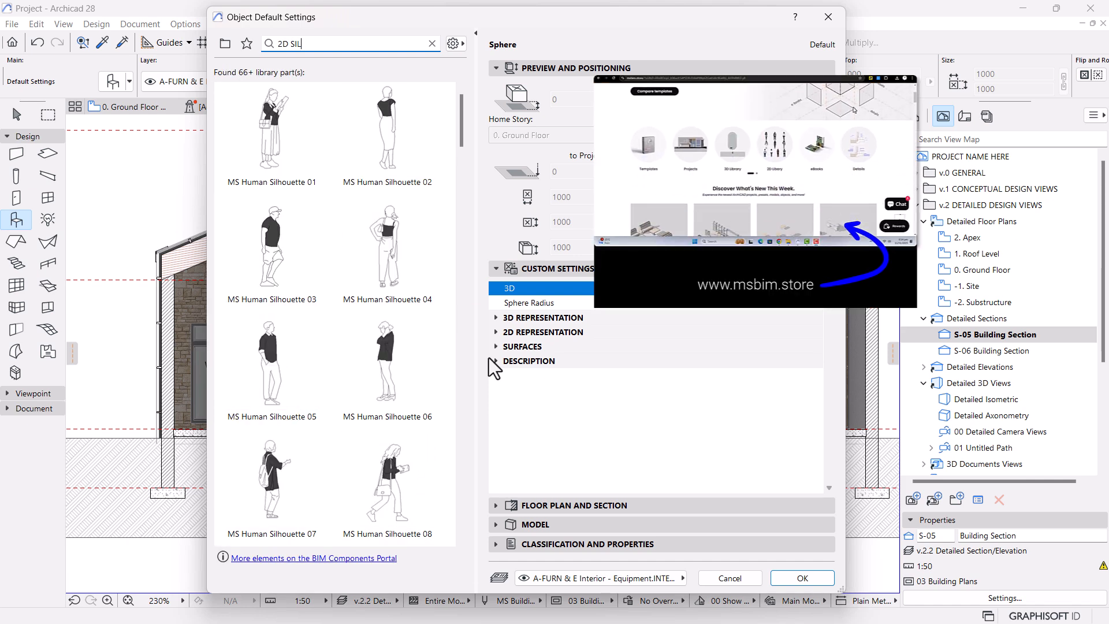
Choose MS Human Silhouette 12 and place it on the ground floor line in front of window W01.
scroll(424, 376, "down", 1)
scroll(425, 377, "down", 6)
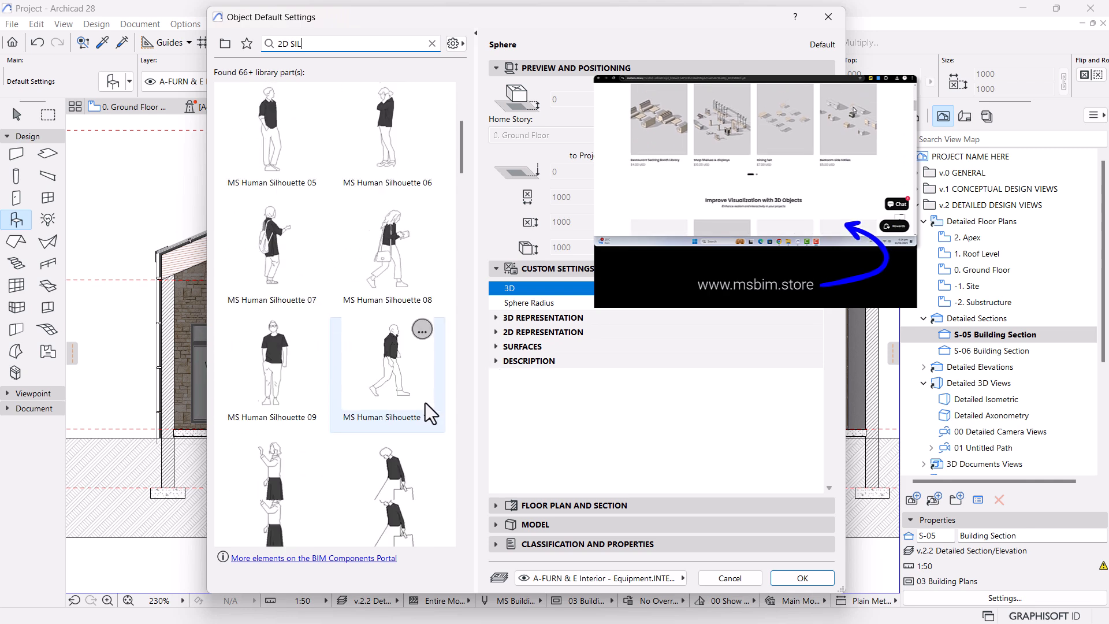
left_click(404, 347)
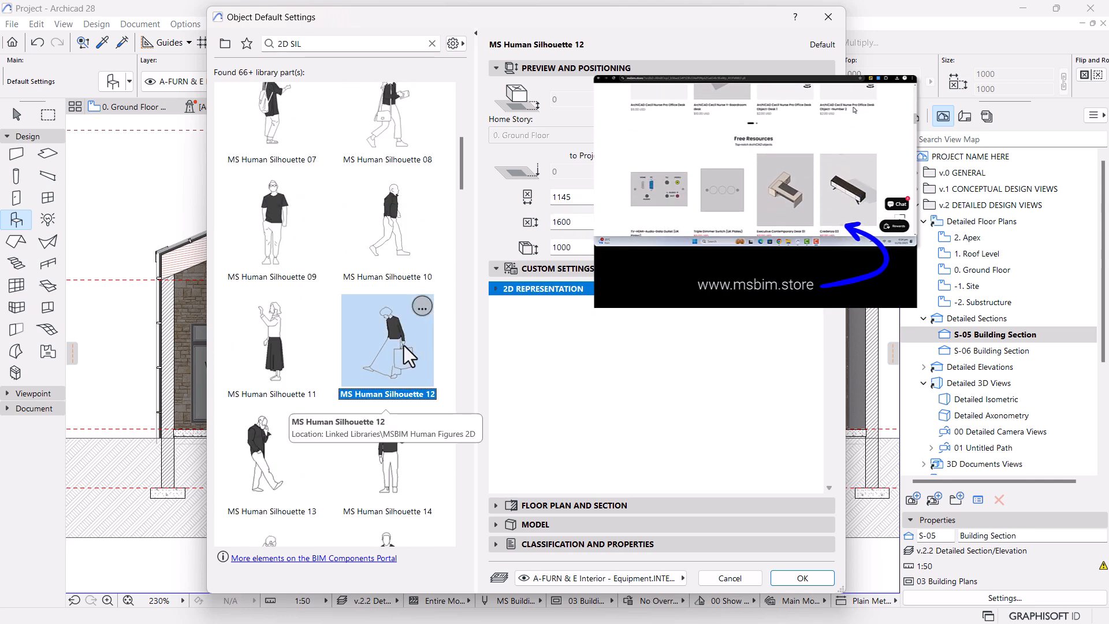
scroll(399, 527, "down", 3)
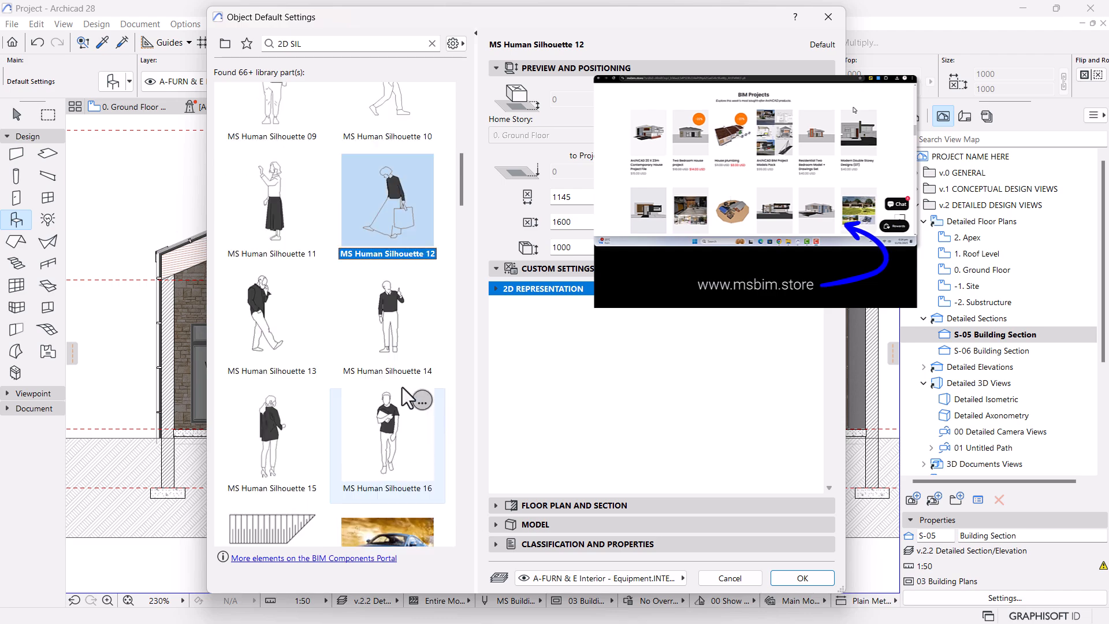
left_click(788, 578)
scroll(266, 404, "up", 5)
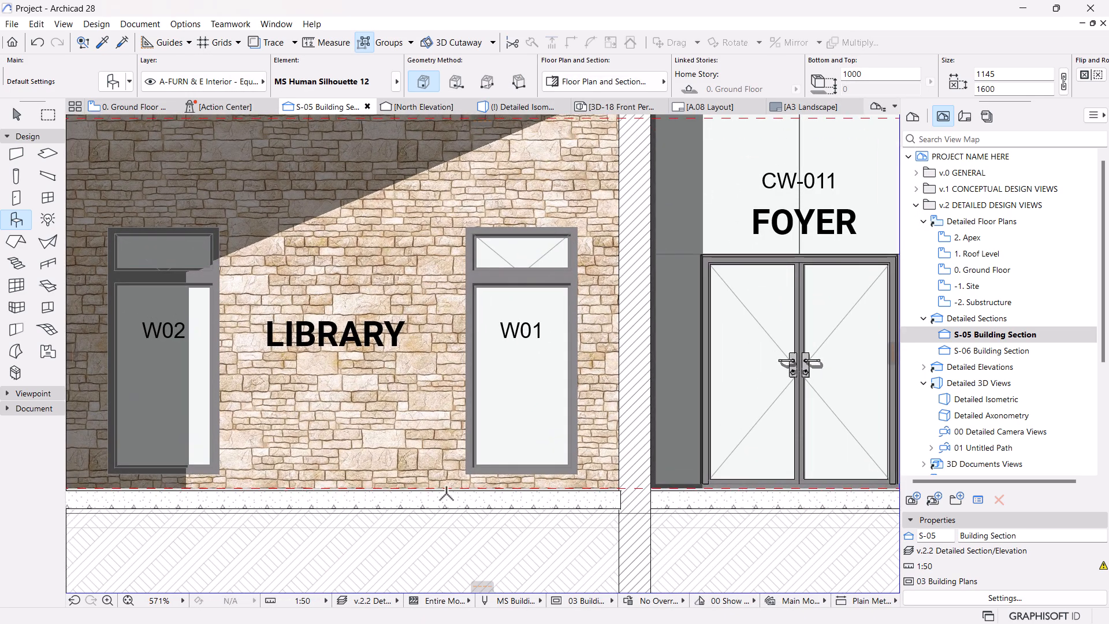
left_click(427, 490)
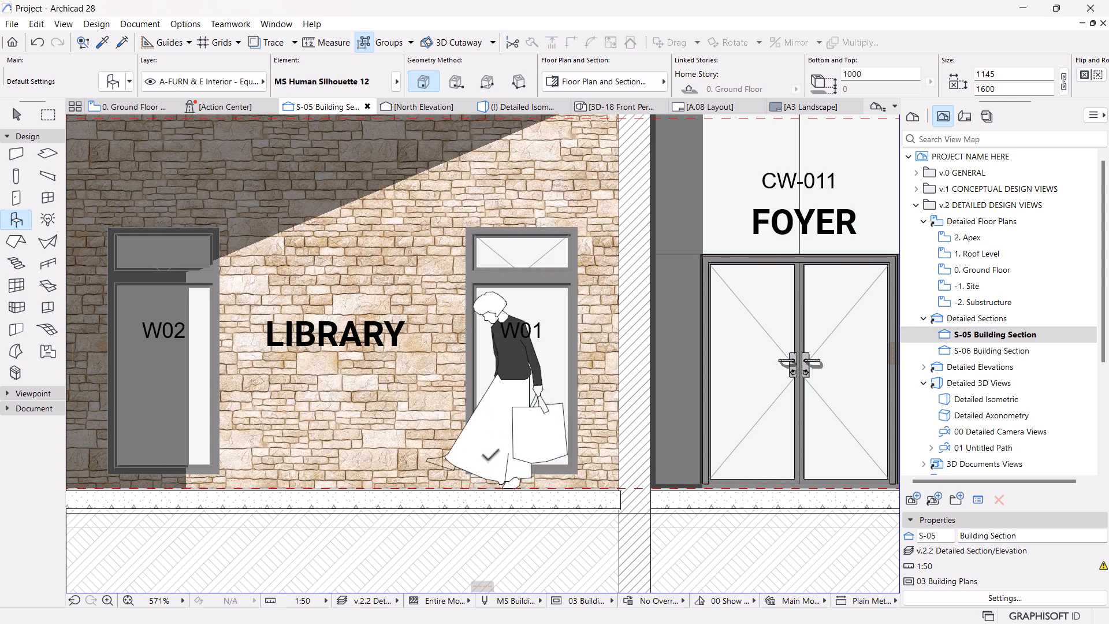
key("Escape")
Move the human silhouette along the floor line towards LIBRARY so it clears the W01 label.
left_click(508, 393)
key("ctrl+d")
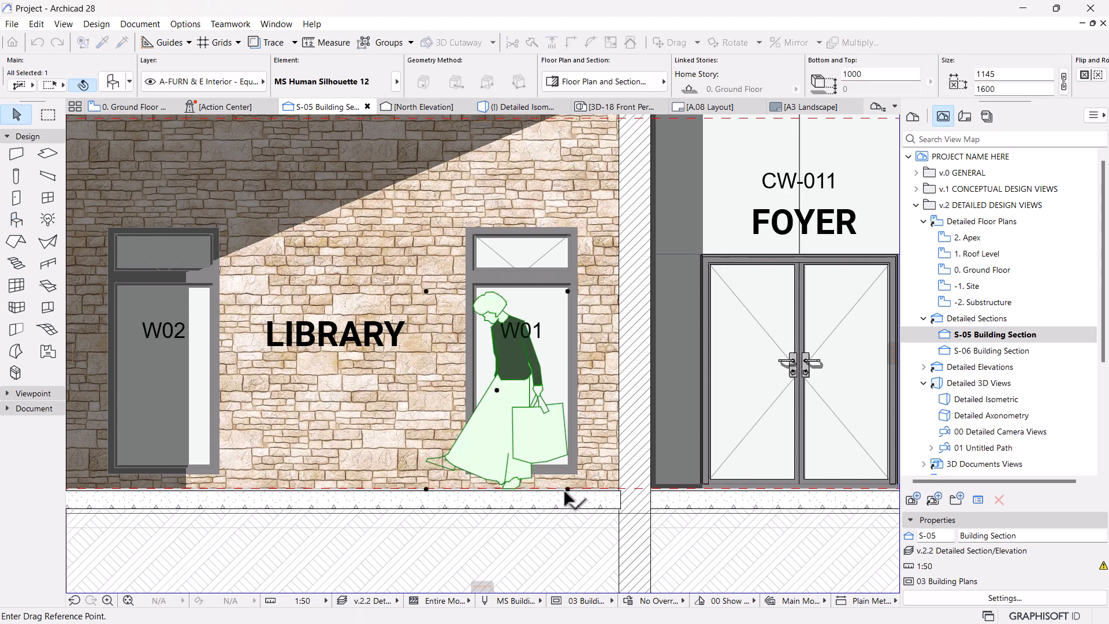
left_click(568, 489)
left_click(500, 492)
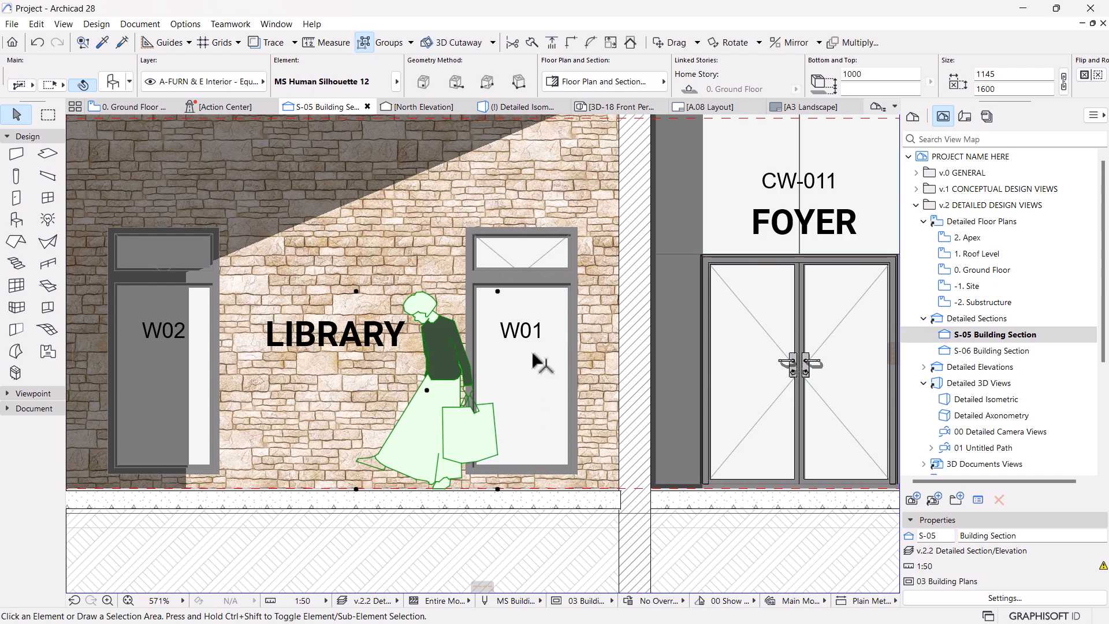
key("Escape")
scroll(581, 394, "down", 3)
middle_click_drag(591, 404, 421, 421)
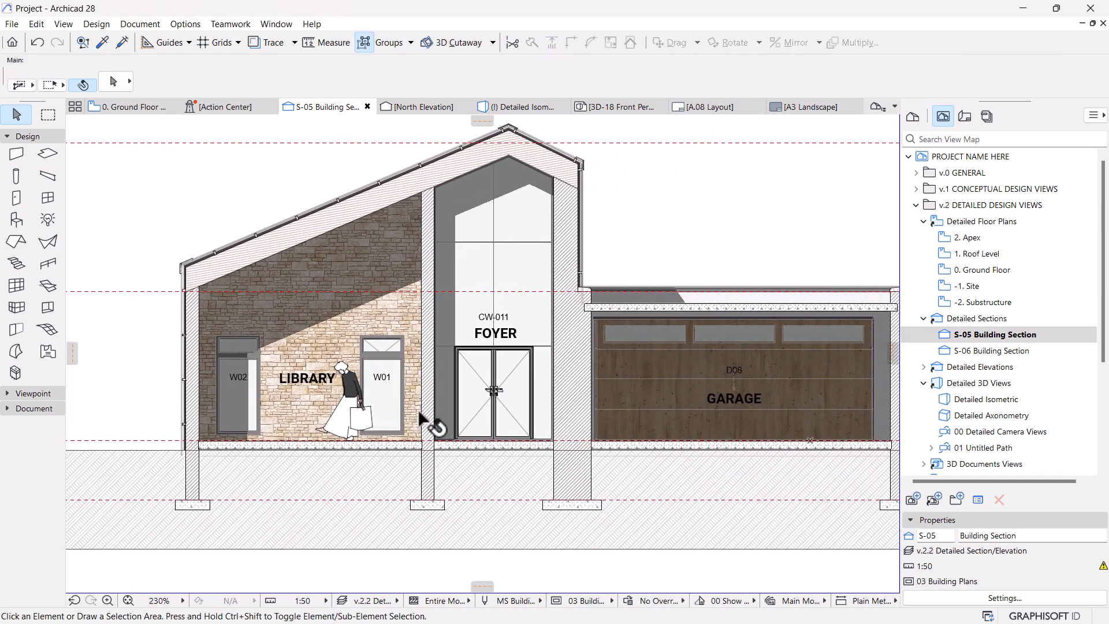
middle_click_drag(673, 434, 628, 442)
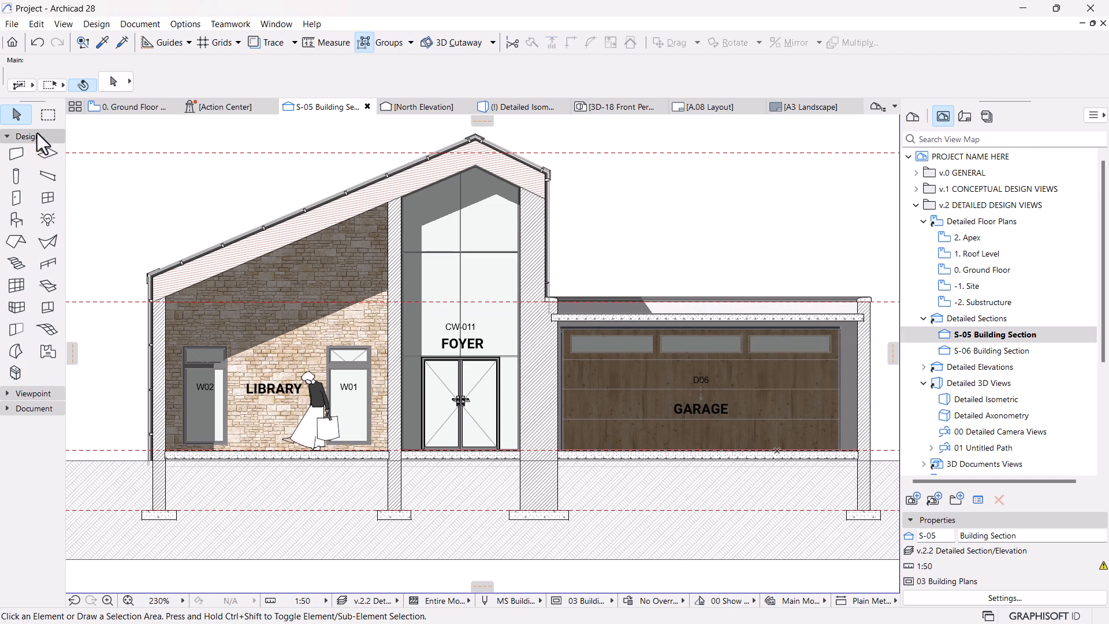
Open the Library Manager and start adding a library to the project.
left_click(7, 23)
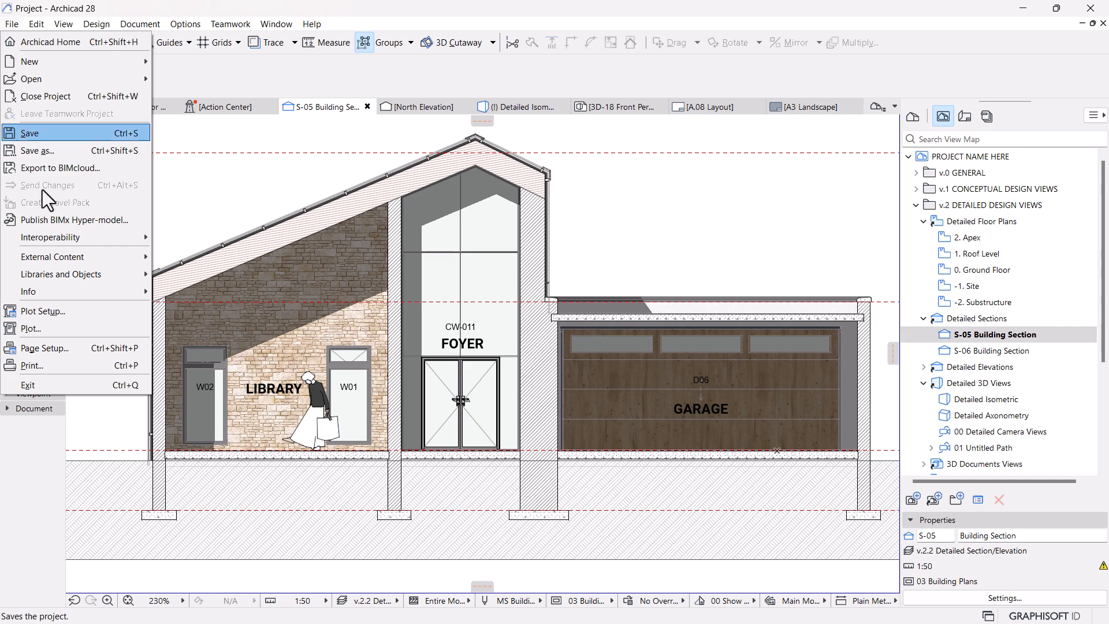
mouse_move(69, 273)
left_click(209, 272)
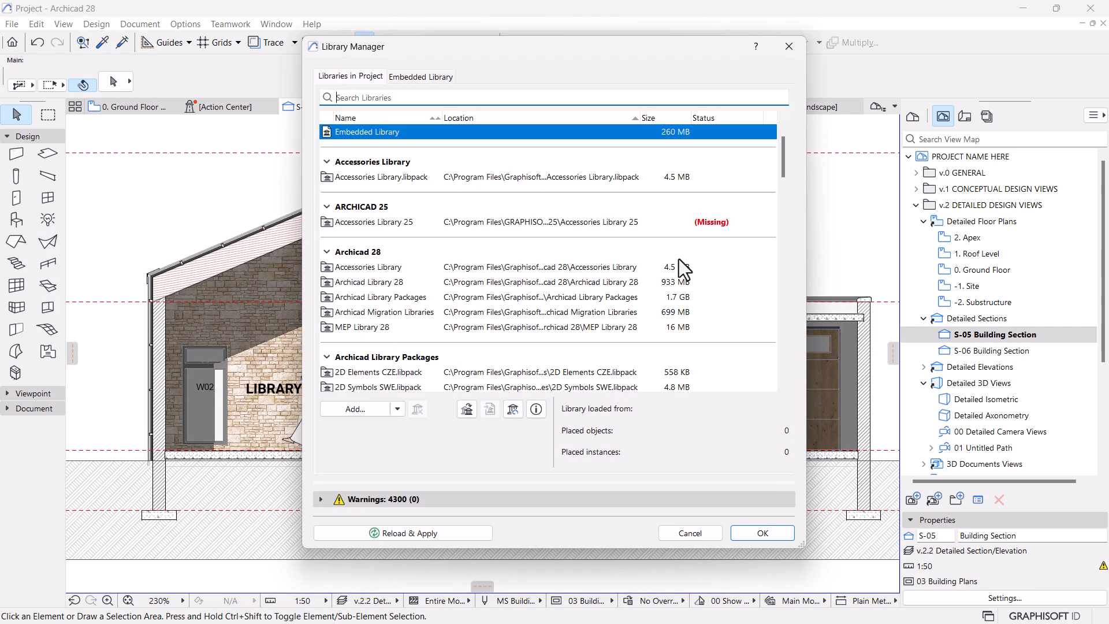
scroll(408, 324, "down", 5)
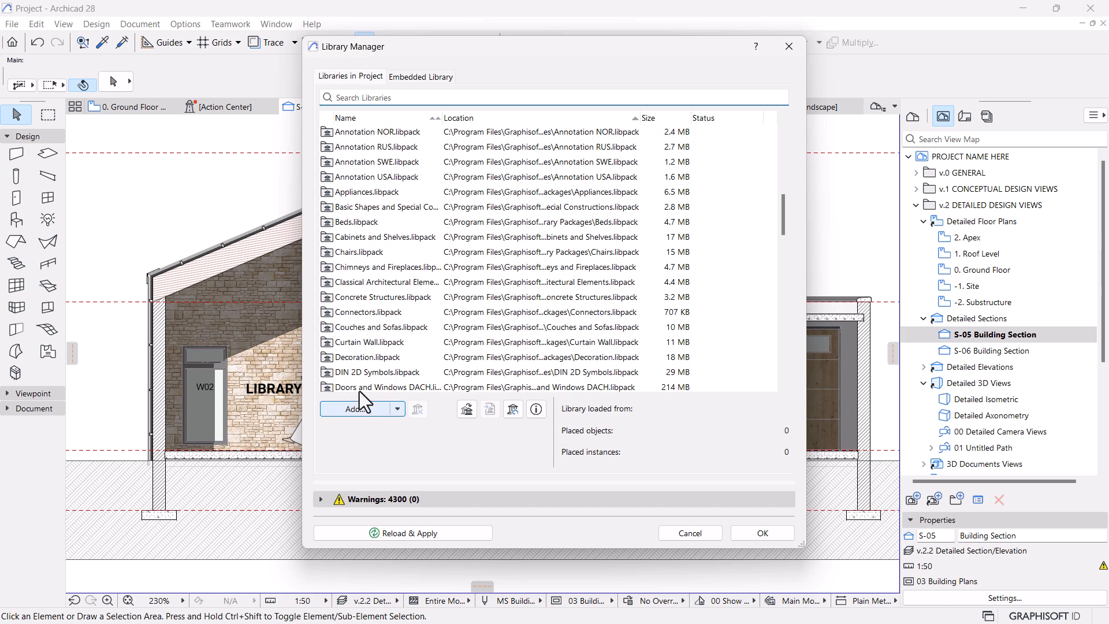
left_click(354, 407)
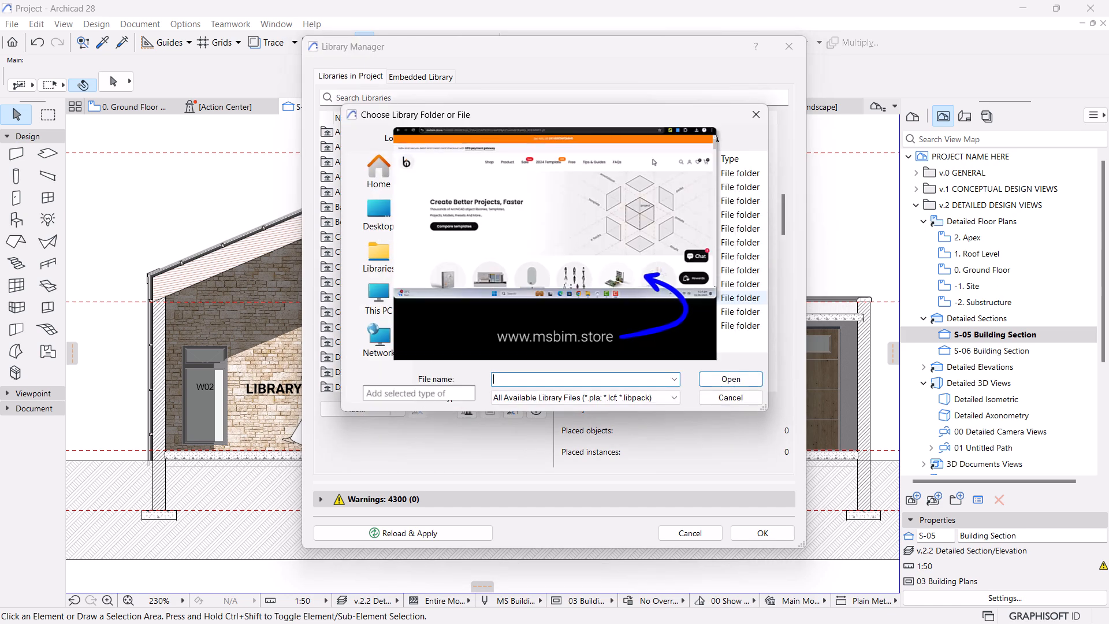
Browse to the 2024 PRODUCT LINE folder inside the MSBIM folder.
double_click(479, 298)
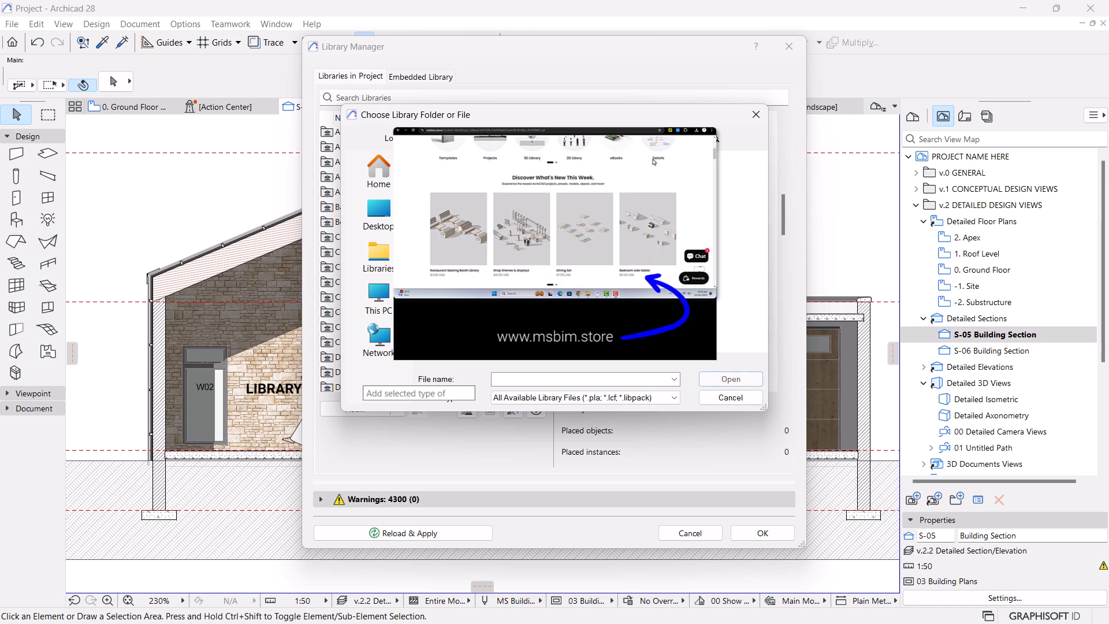
scroll(481, 306, "down", 4)
left_click_drag(503, 358, 434, 358)
double_click(480, 309)
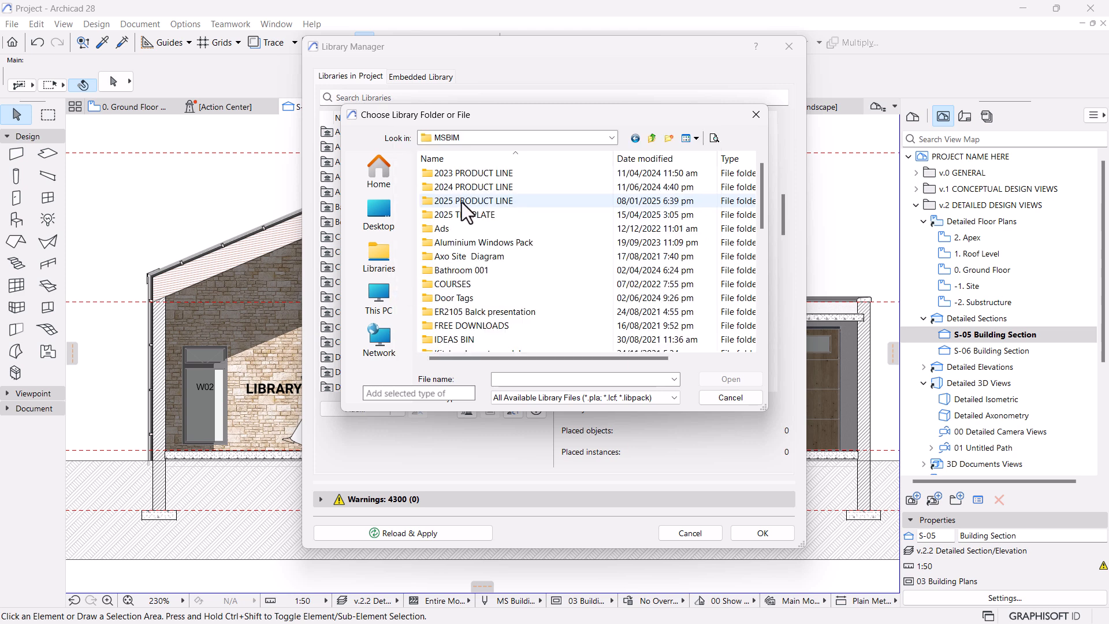
left_click(464, 188)
double_click(464, 190)
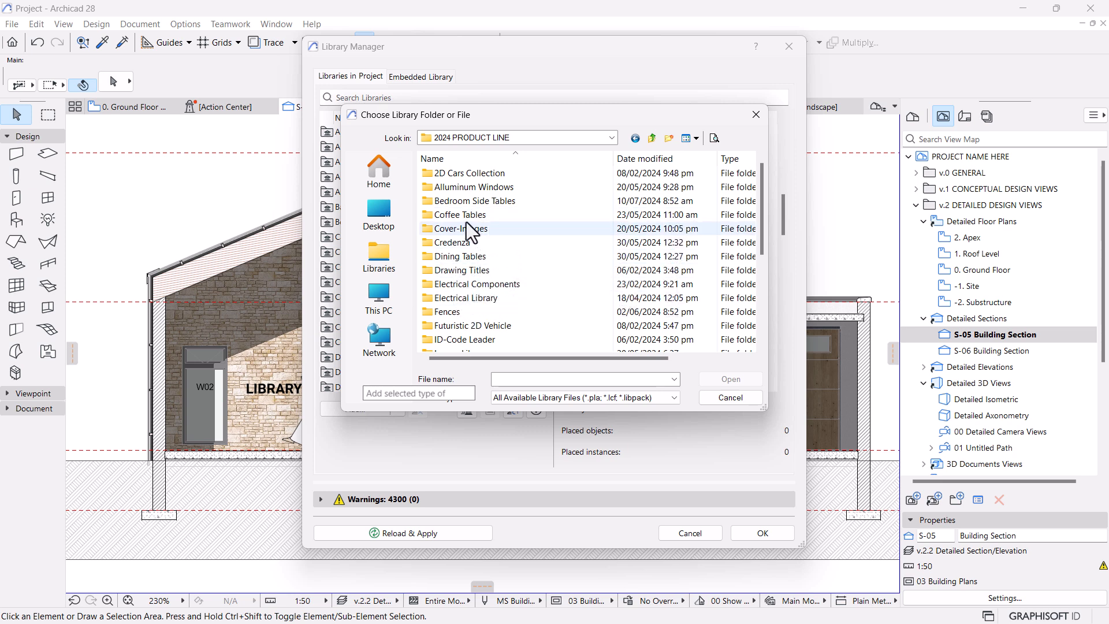
Add the 2D Cars Collection folder to the project libraries and apply the change.
left_click(453, 172)
double_click(453, 172)
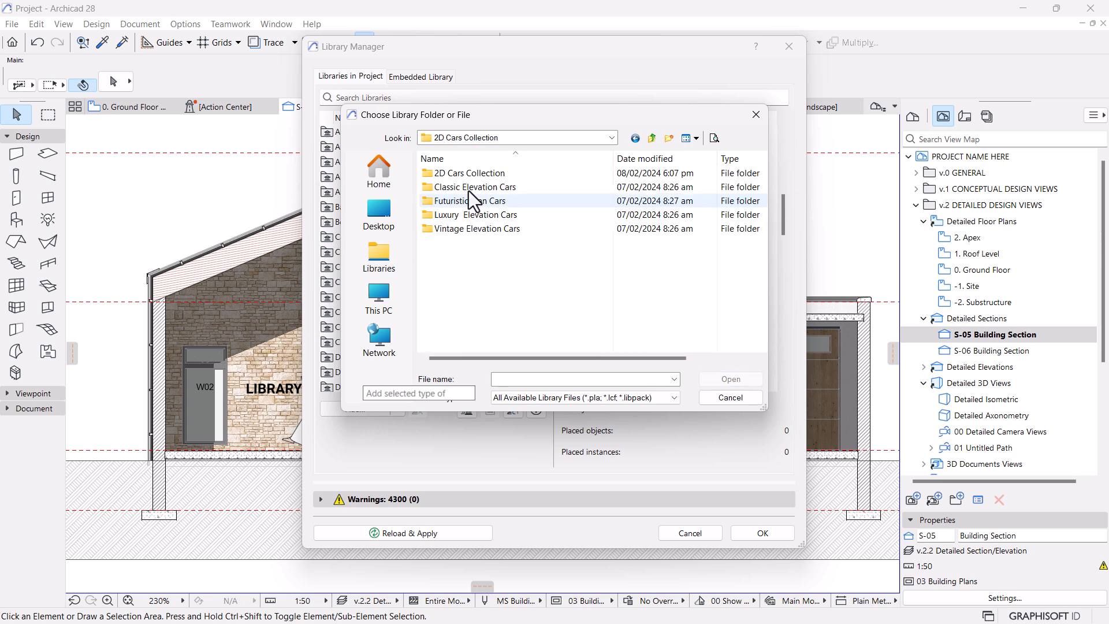
left_click(635, 139)
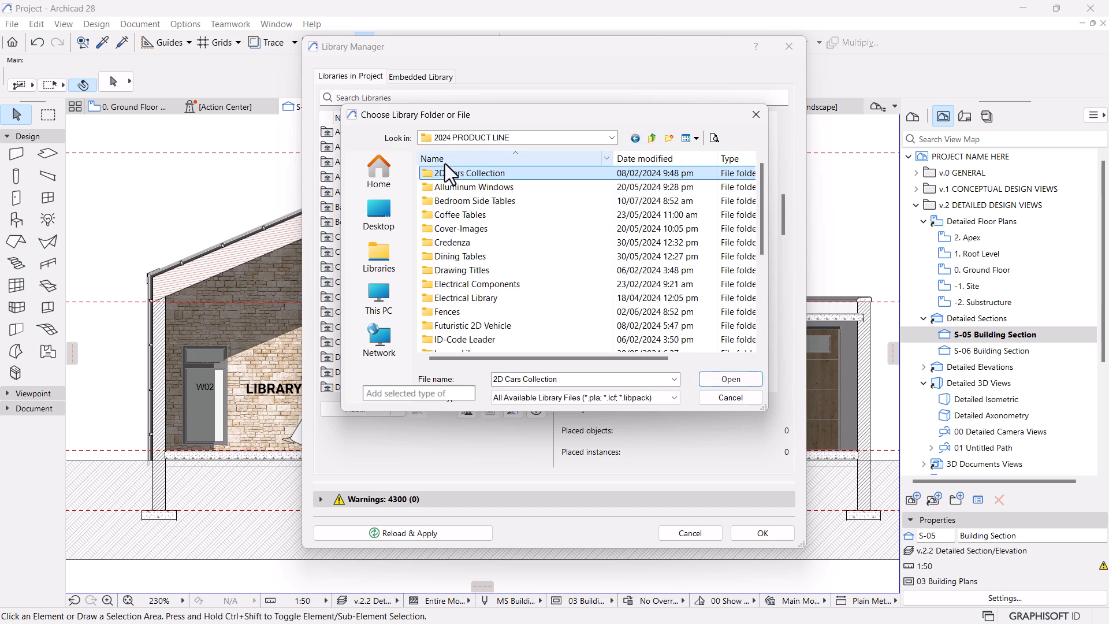
left_click(731, 380)
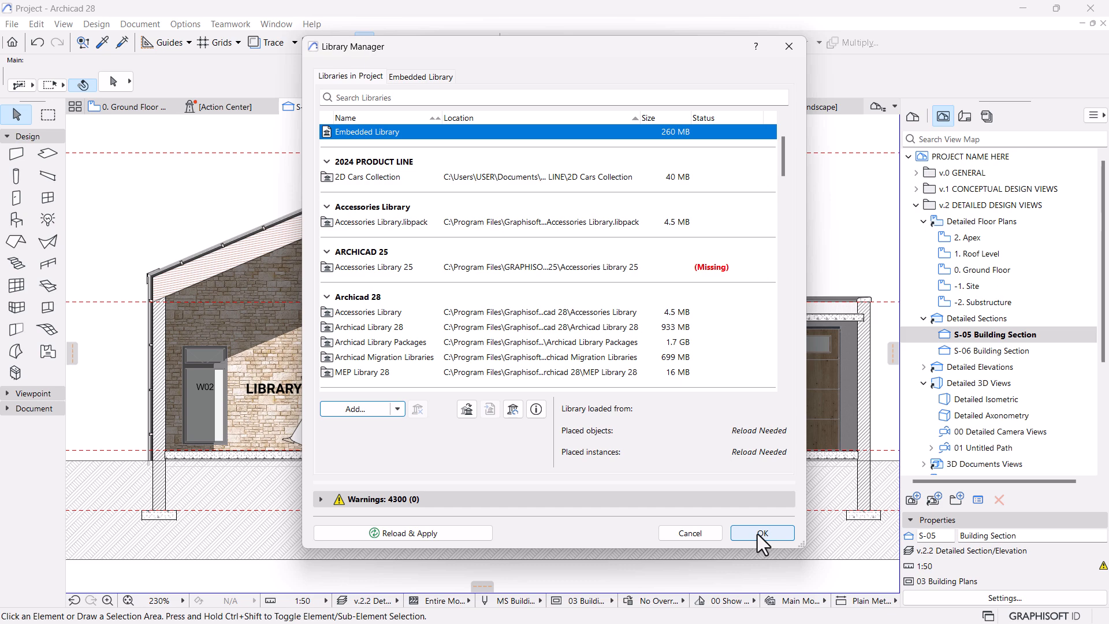
left_click(758, 534)
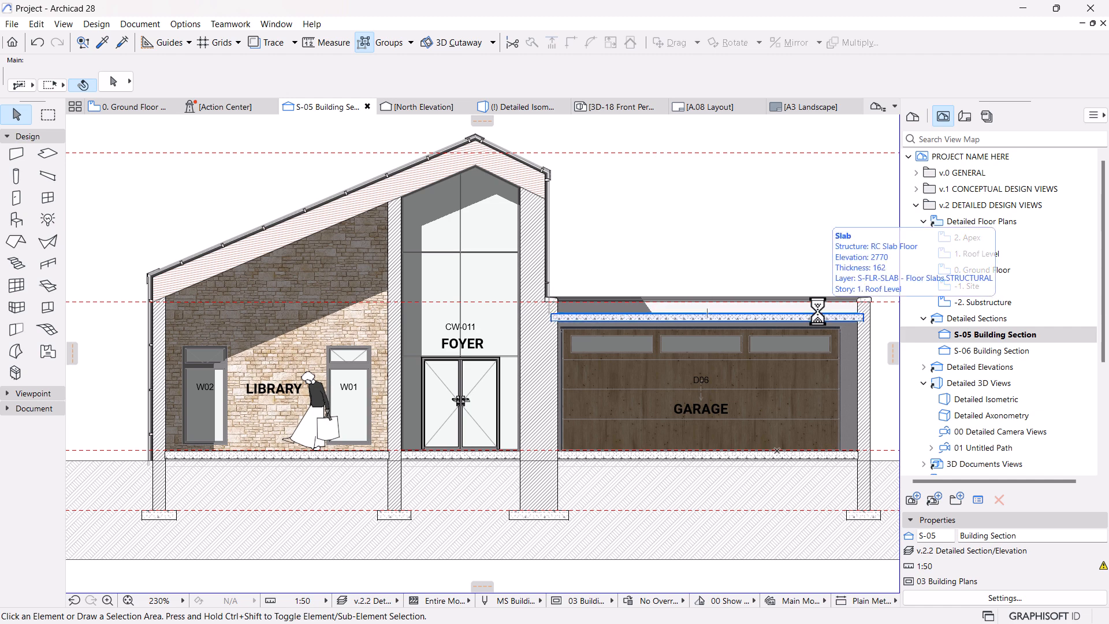
Shift the human silhouette slightly along the ground floor line, away from the W01 label towards LIBRARY.
scroll(748, 286, "up", 2)
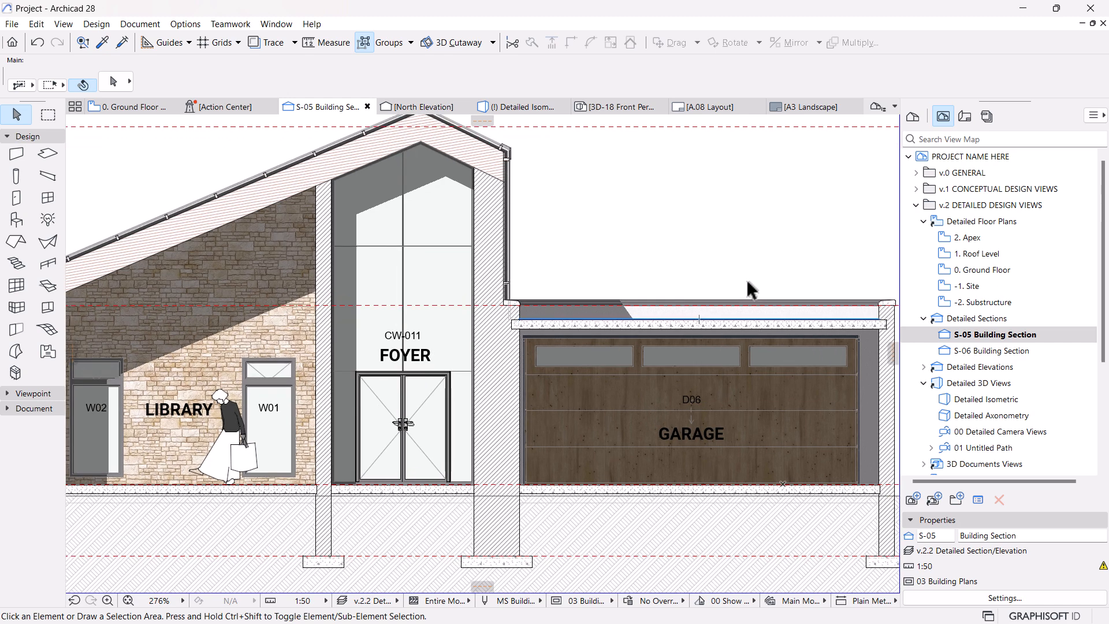
scroll(595, 339, "down", 5)
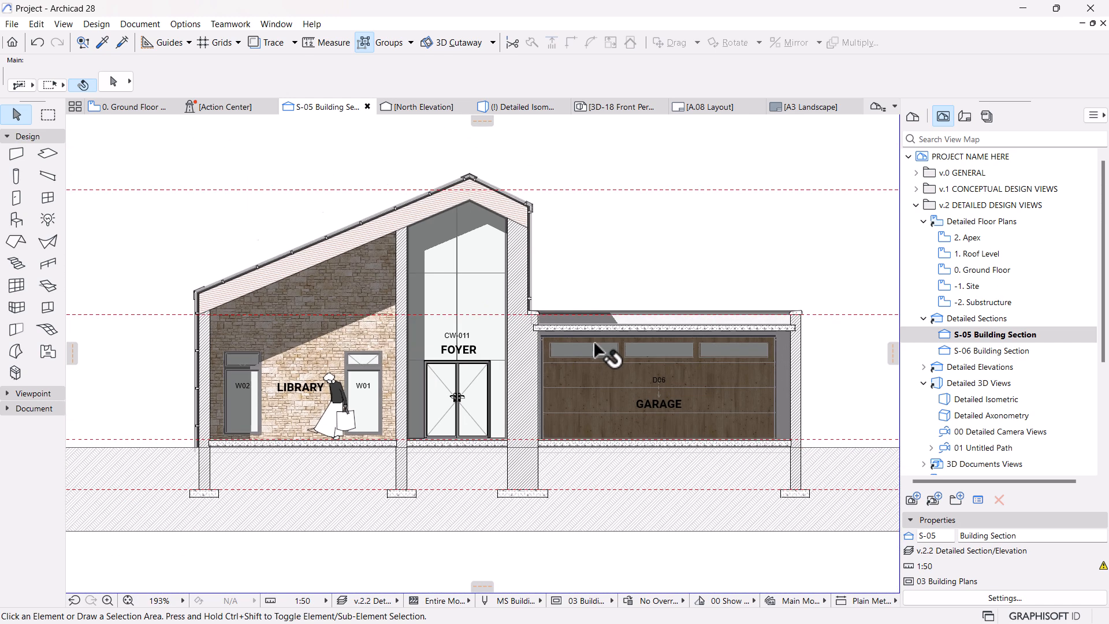
scroll(591, 356, "up", 3)
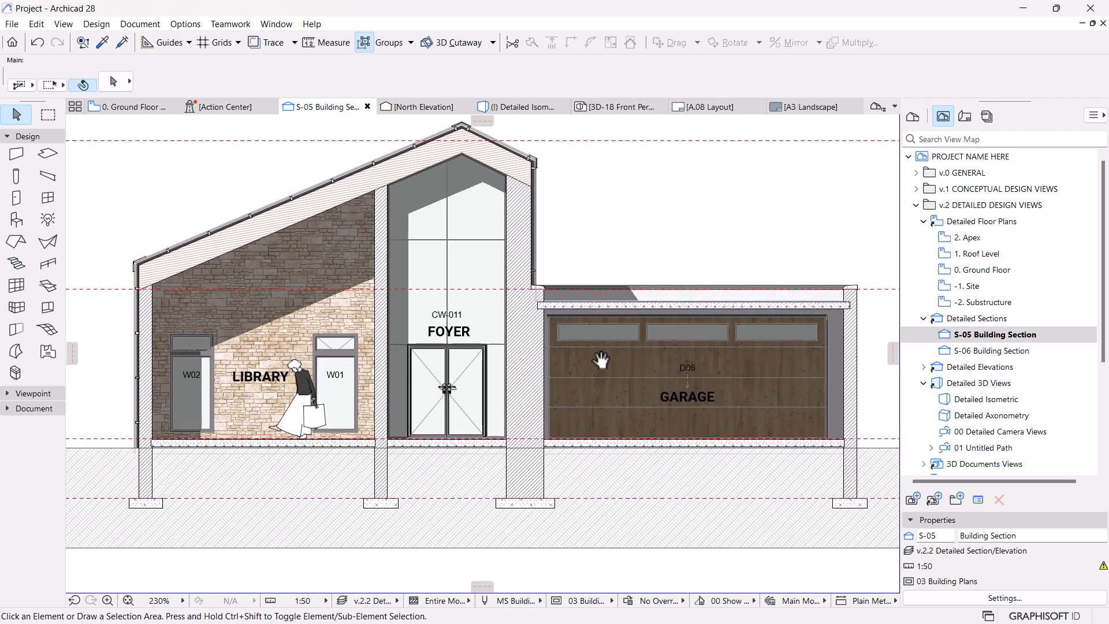
middle_click_drag(352, 387, 406, 372)
scroll(284, 393, "up", 5)
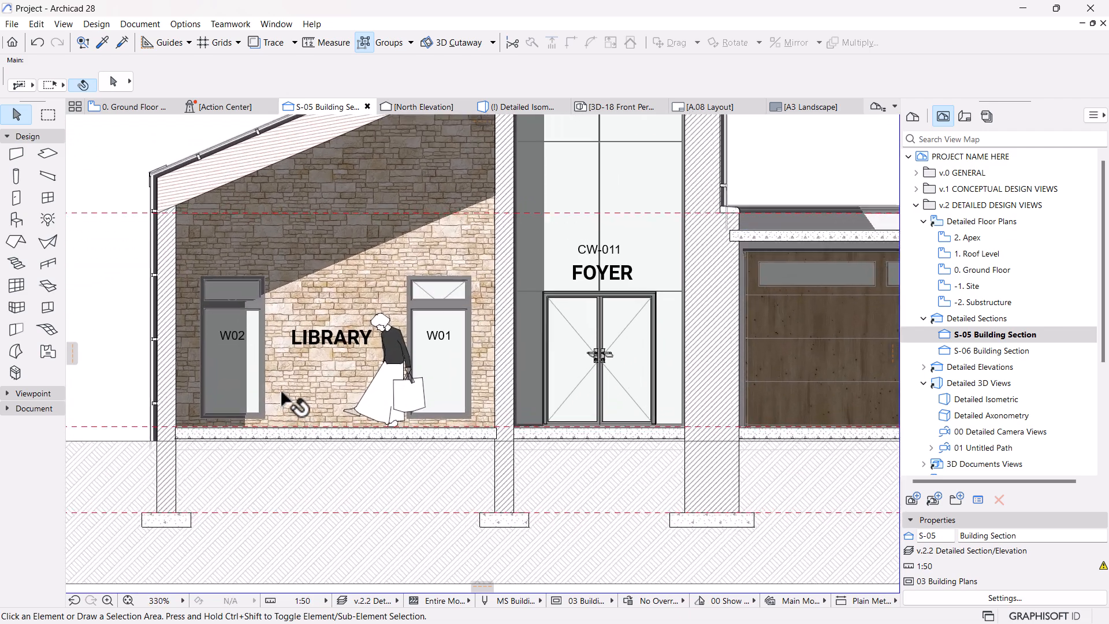
left_click(398, 399)
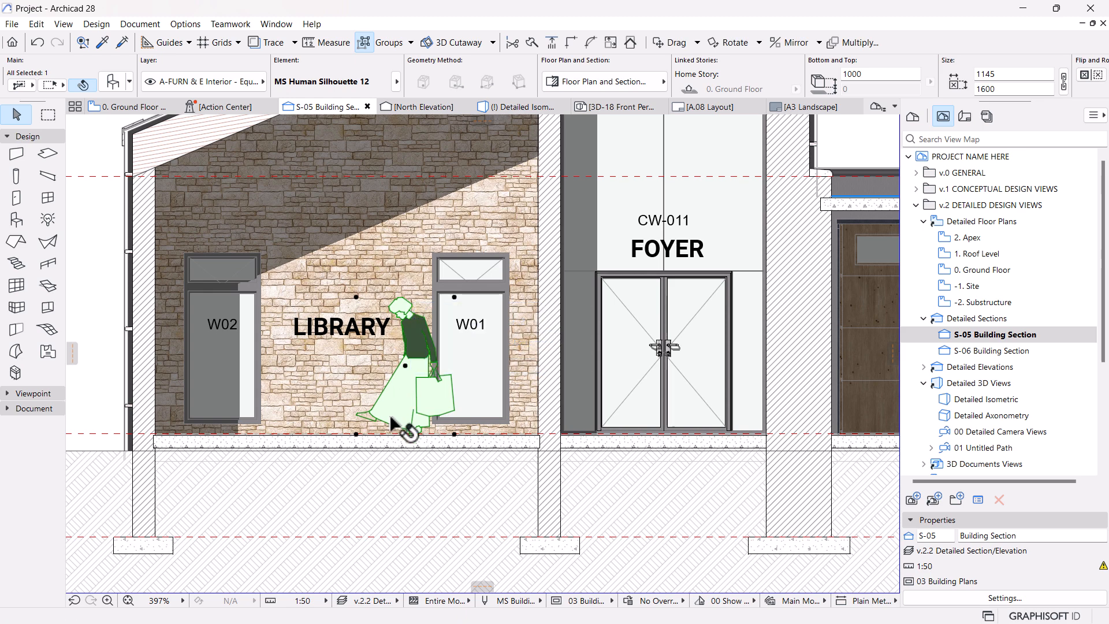
scroll(398, 426, "up", 3)
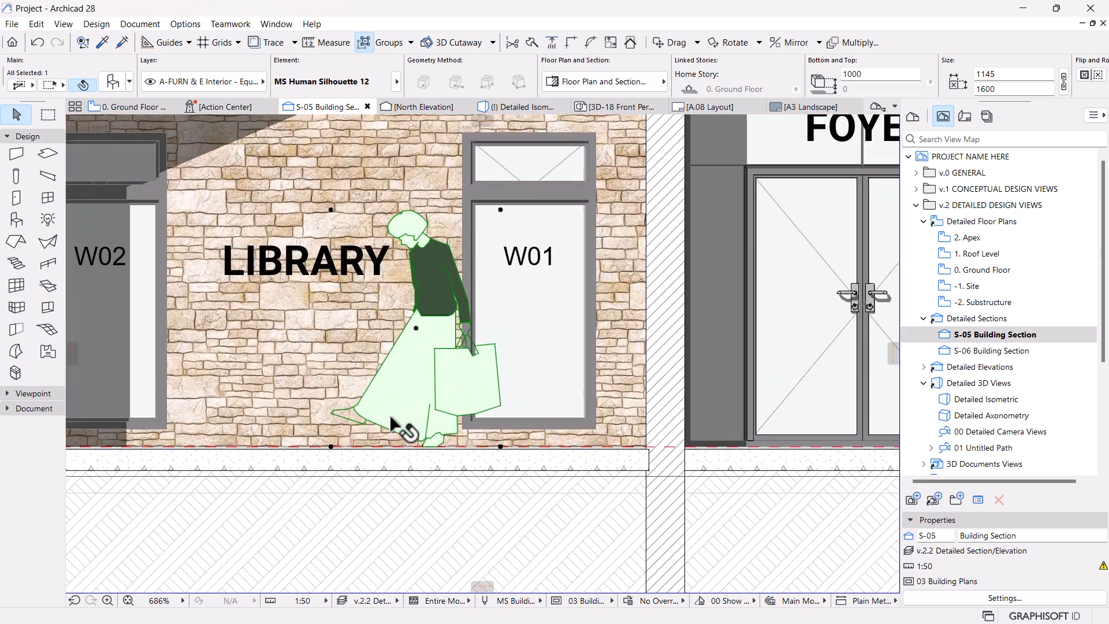
left_click(501, 448)
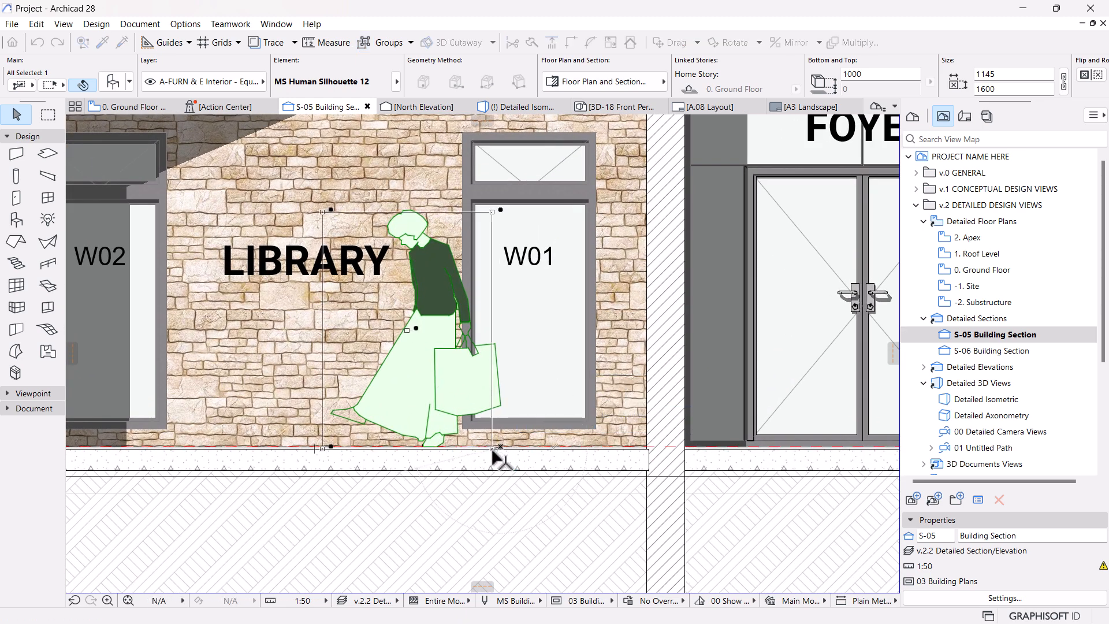
scroll(495, 452, "up", 2)
left_click(492, 448)
left_click(492, 448)
left_click(535, 386)
Review the annotated building section as a whole, then deselect the human silhouette.
scroll(535, 387, "down", 3)
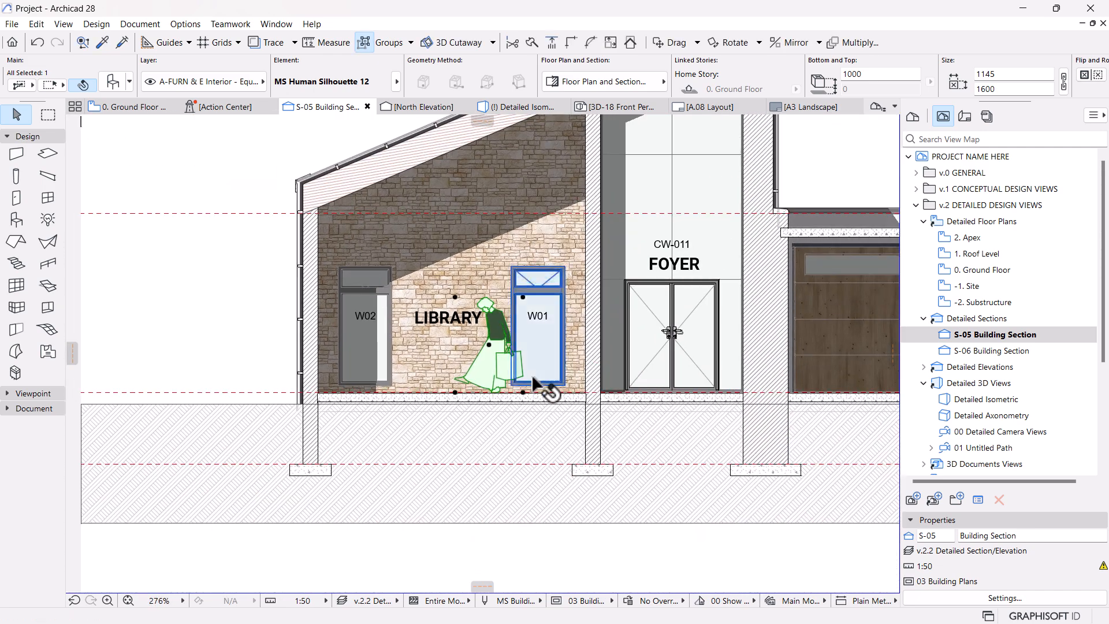
scroll(508, 387, "down", 3)
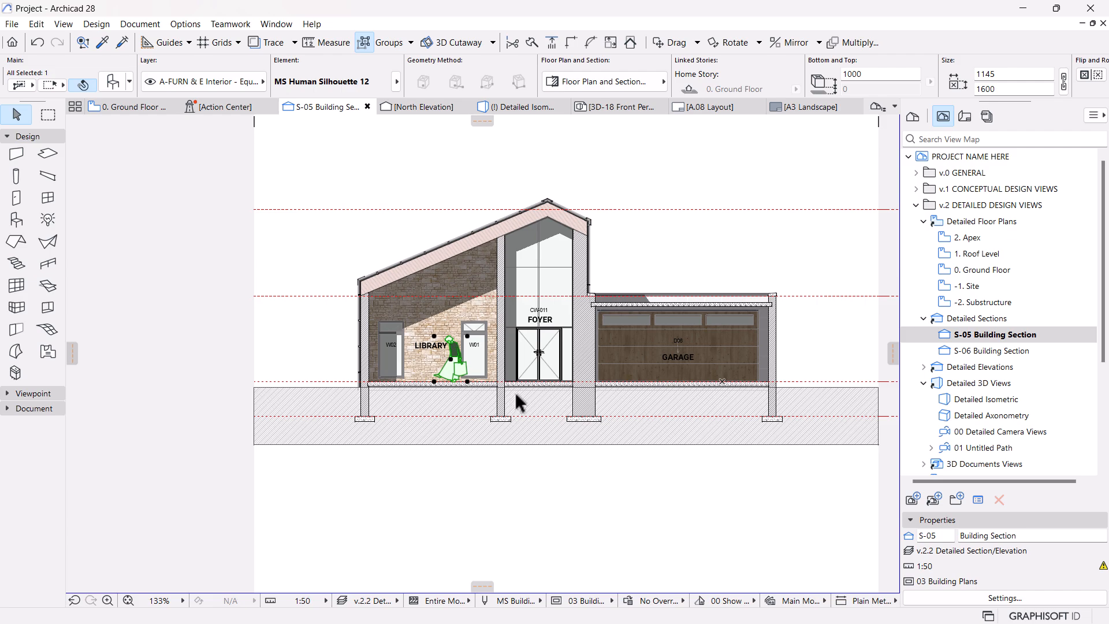
scroll(460, 469, "up", 4)
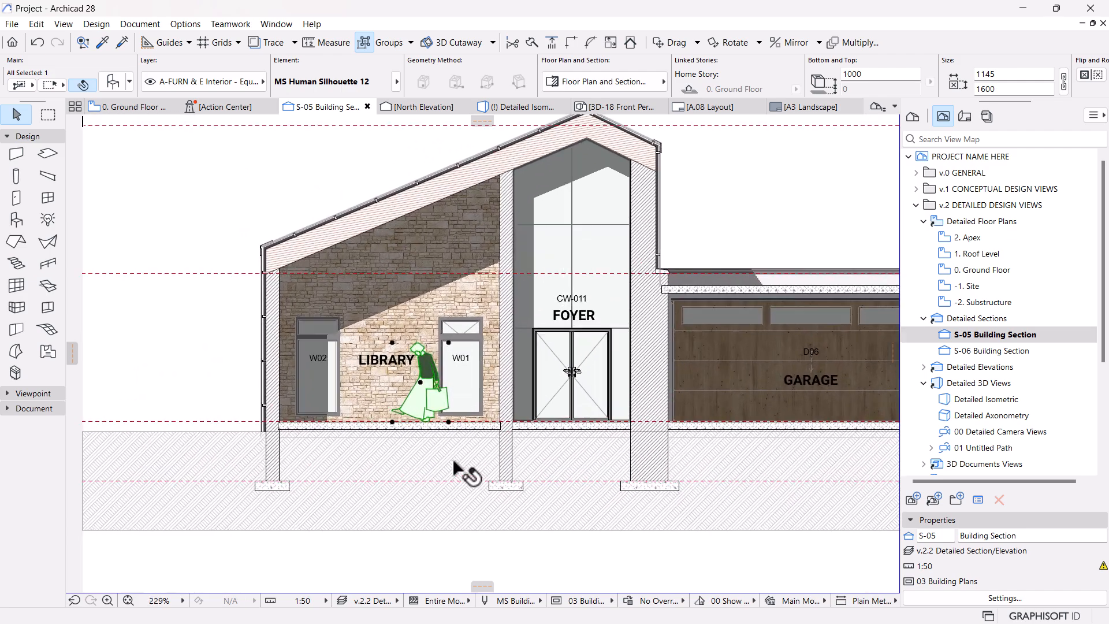
middle_click_drag(508, 459, 440, 472)
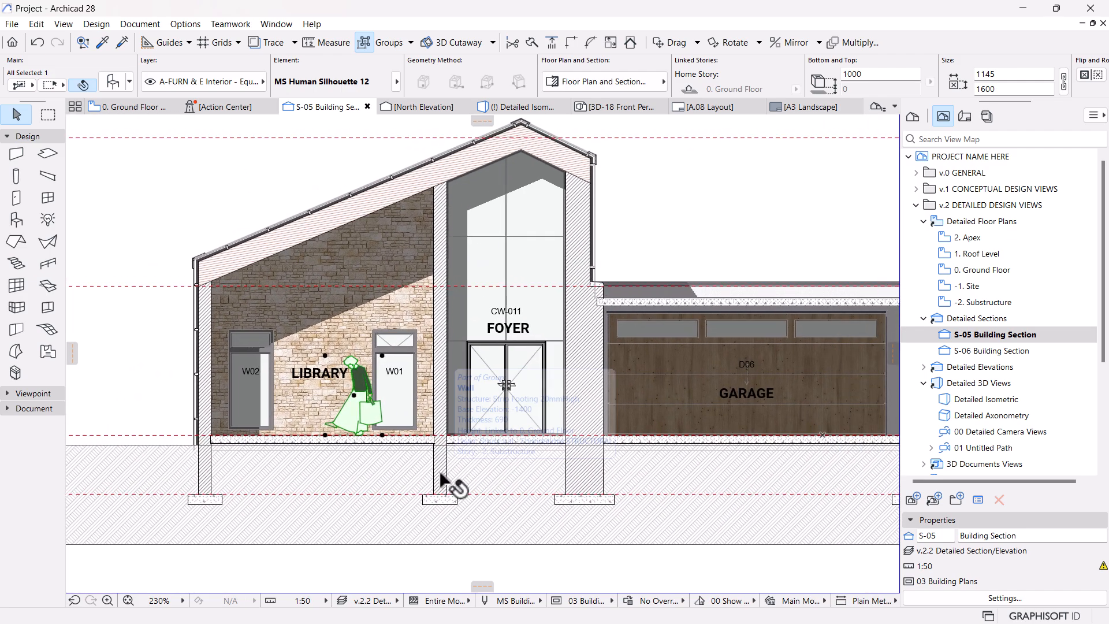
scroll(450, 400, "down", 3)
scroll(469, 396, "up", 2)
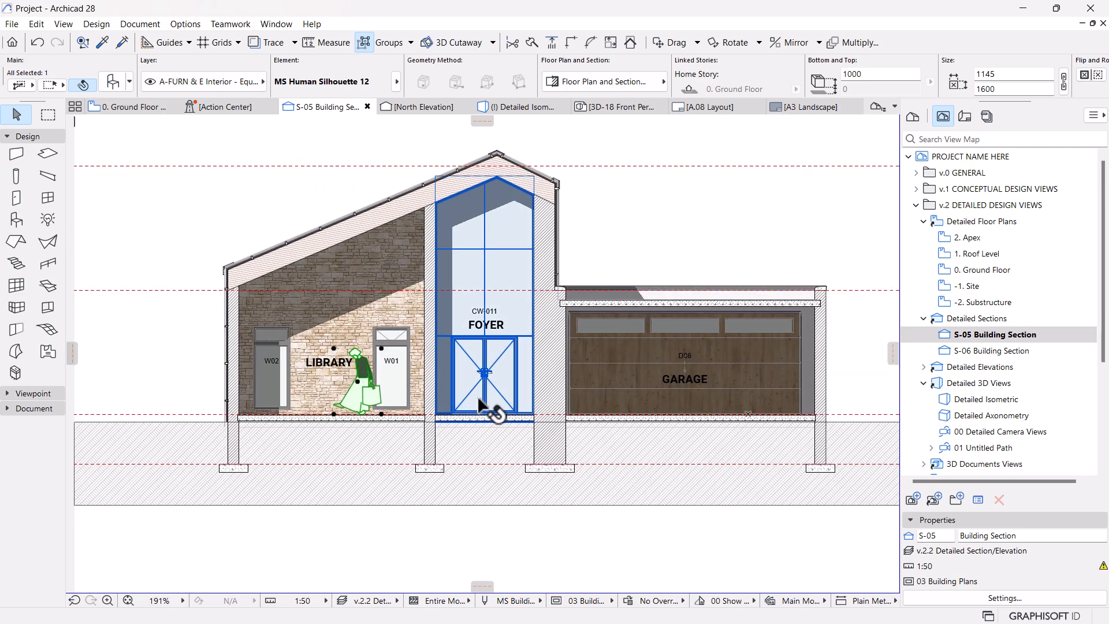
scroll(480, 413, "down", 3)
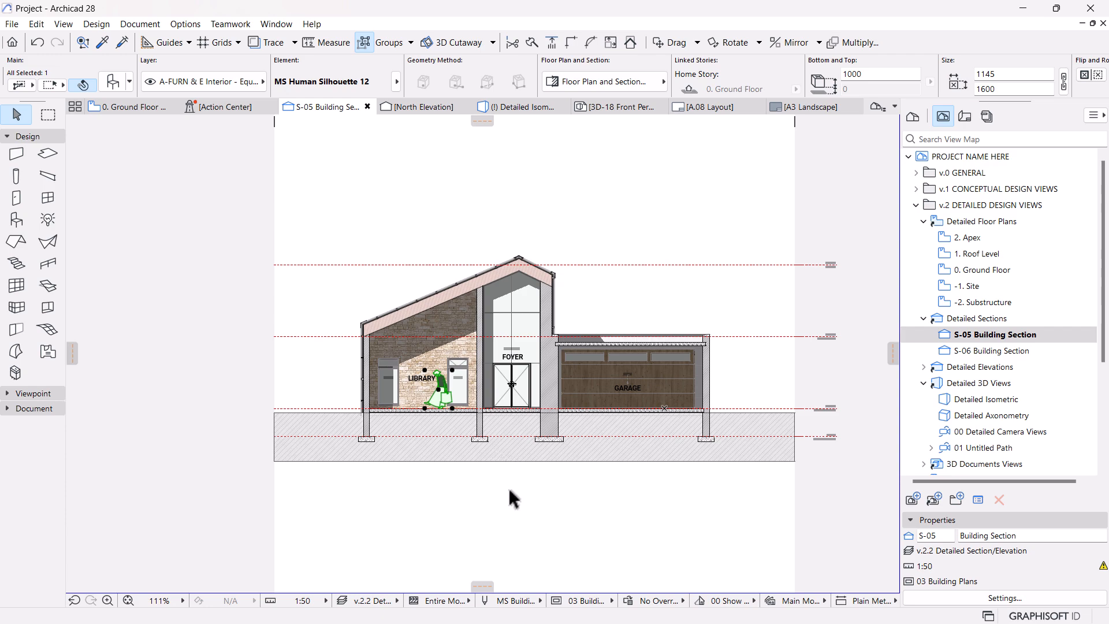
scroll(446, 418, "up", 4)
key("Escape")
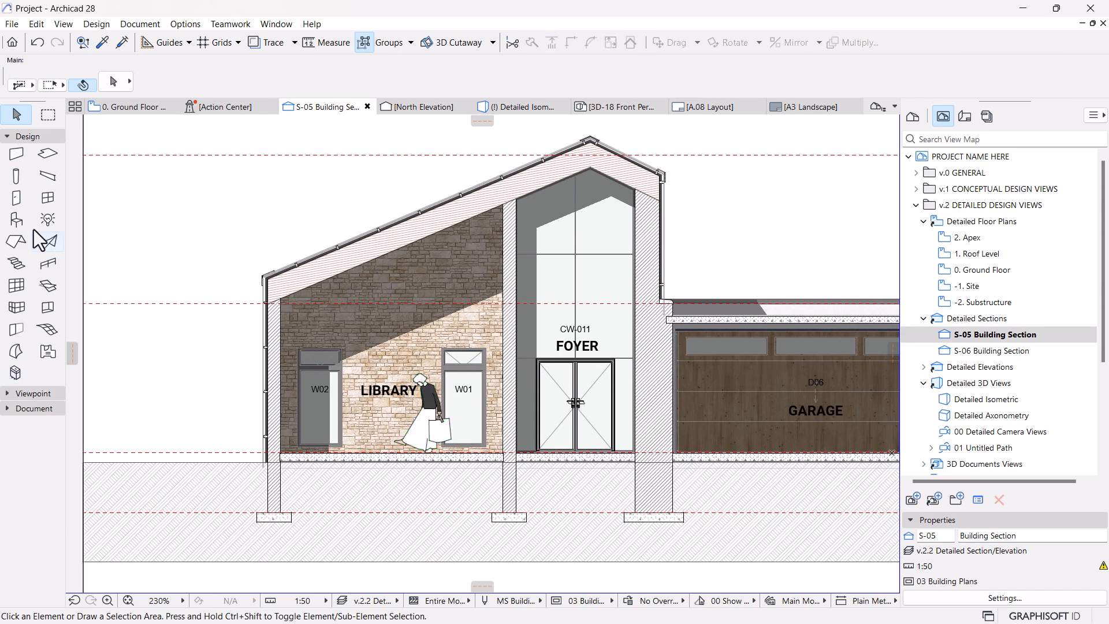
Open the default settings of the Object tool and show the library parts by folder.
left_click(16, 219)
left_click(111, 82)
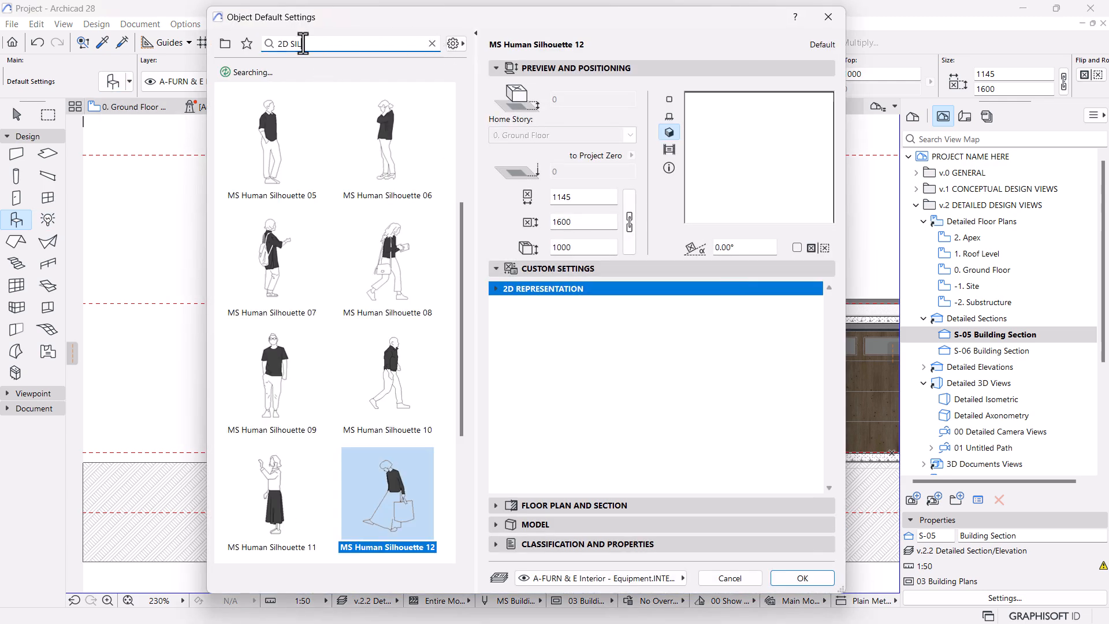
left_click_drag(319, 44, 260, 48)
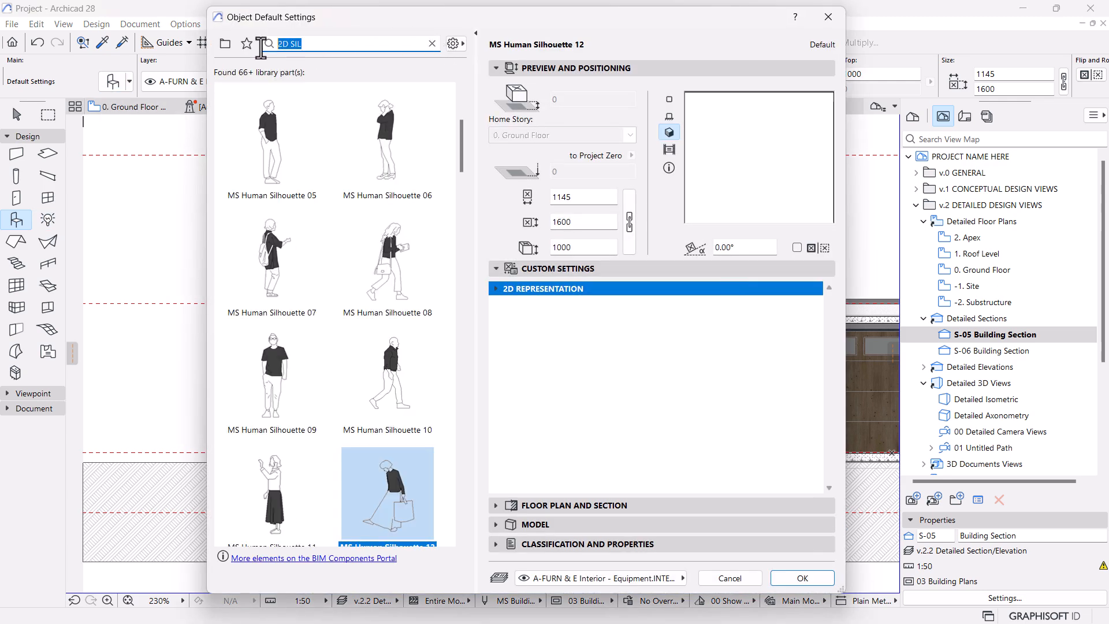
left_click(225, 43)
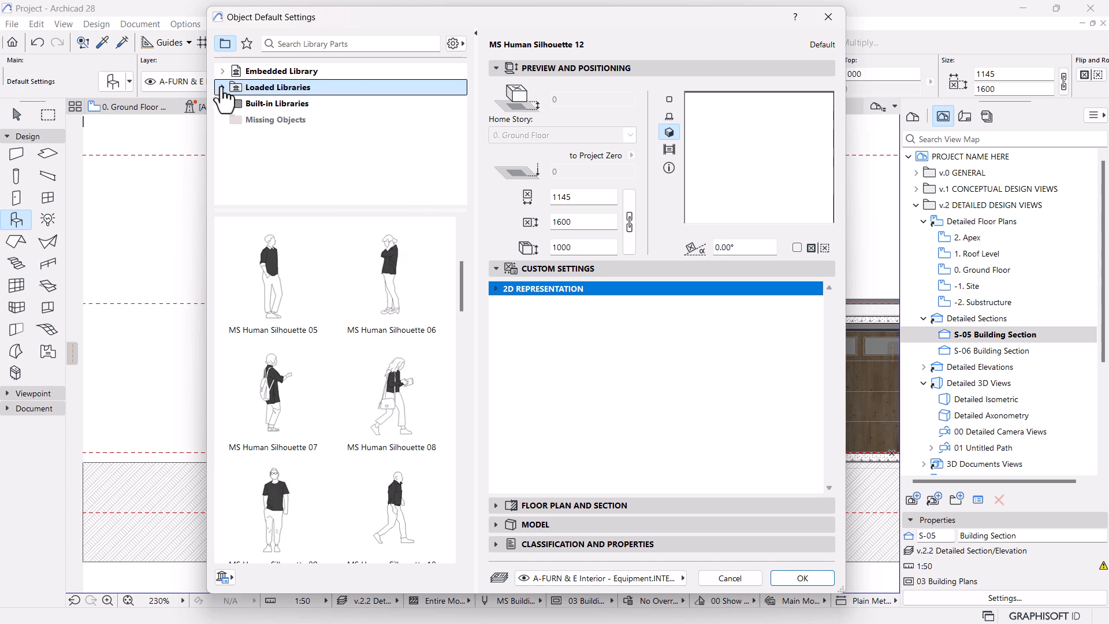
Look through the Embedded Library folders, including MSBIM Roof Symbols & Annotation.
left_click(223, 70)
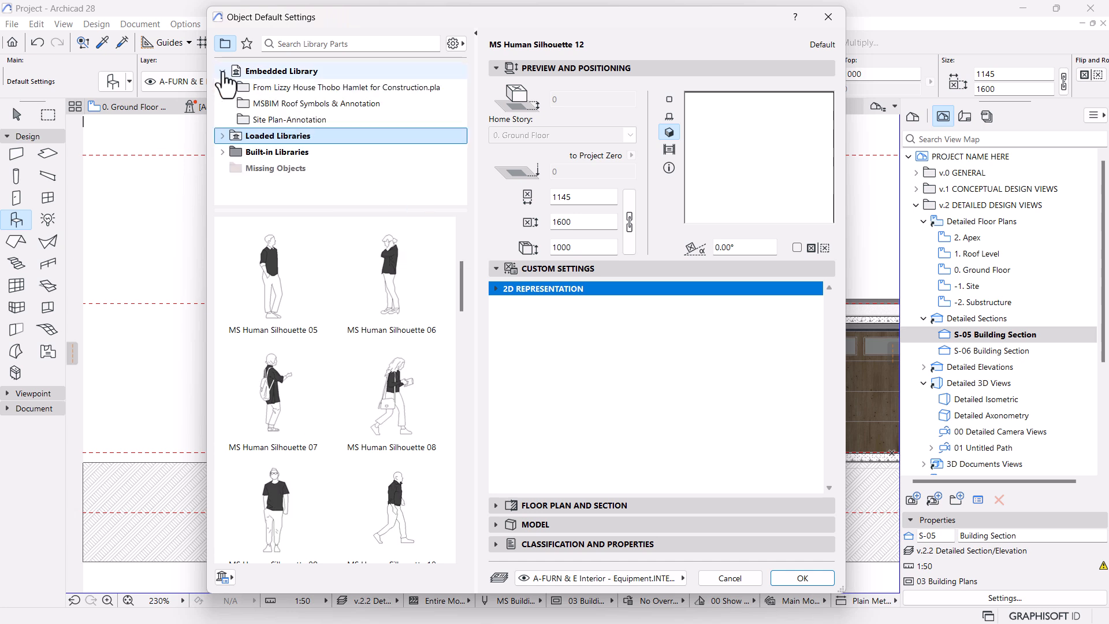
left_click(250, 87)
left_click(286, 104)
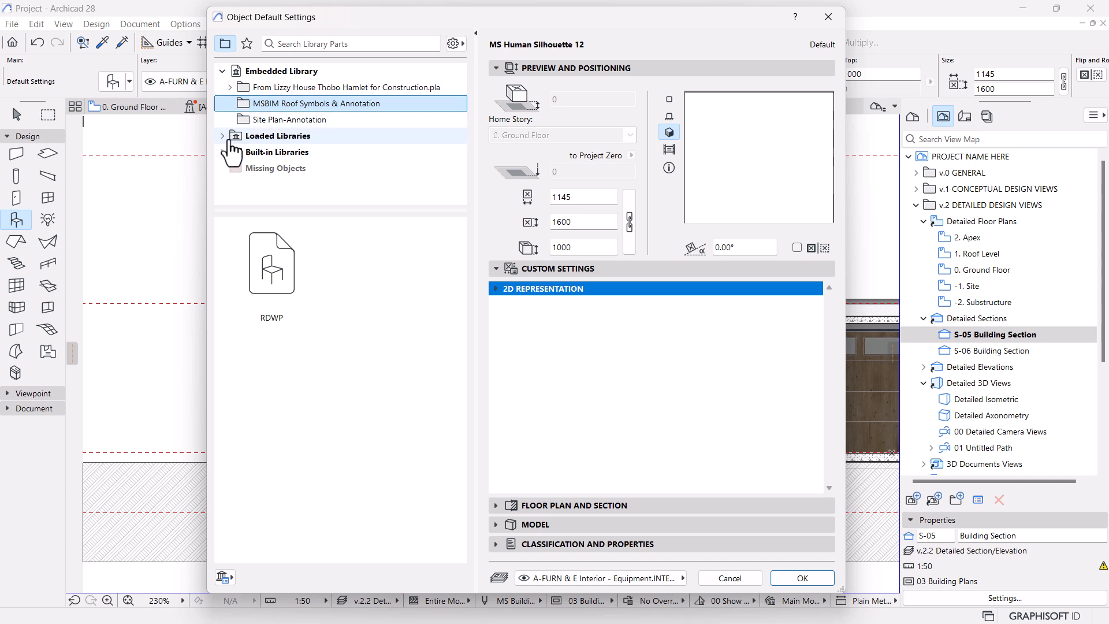
Look through the 2D Classic, Elevation, Luxury and Plan Futuristic subfolders of the 2D Cars Collection in the Loaded Libraries.
left_click(229, 141)
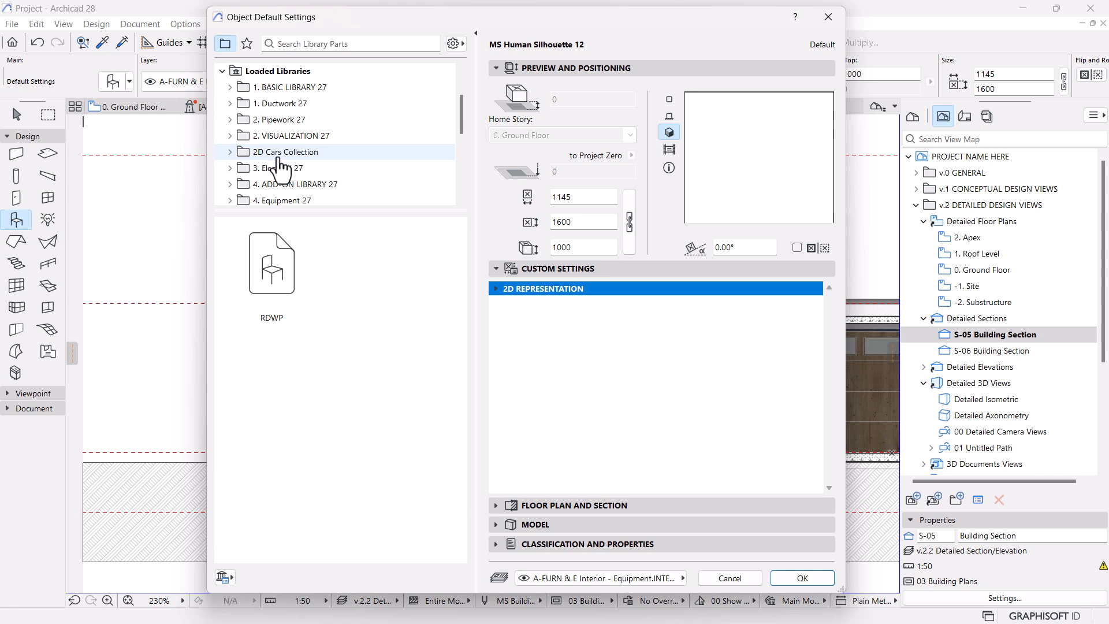
left_click(230, 152)
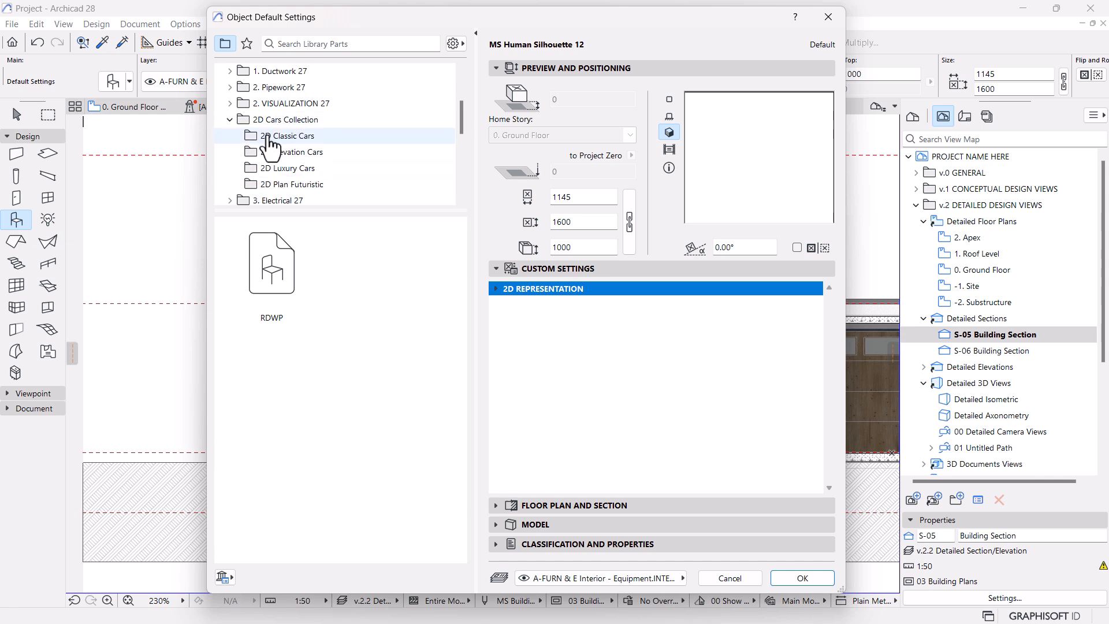
left_click(269, 139)
left_click(269, 154)
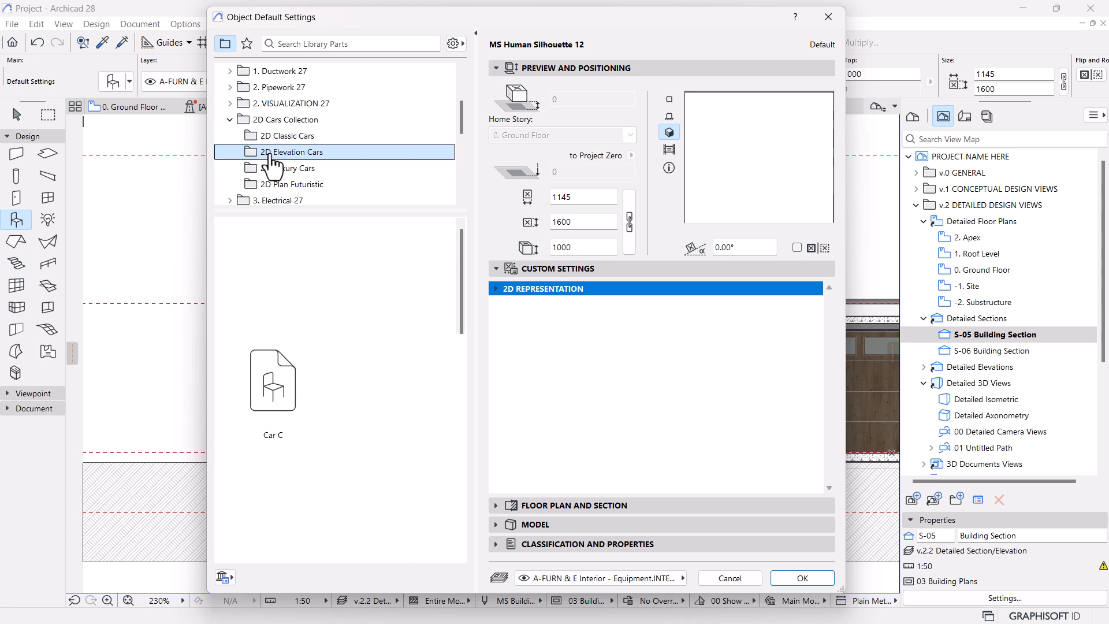
left_click(296, 171)
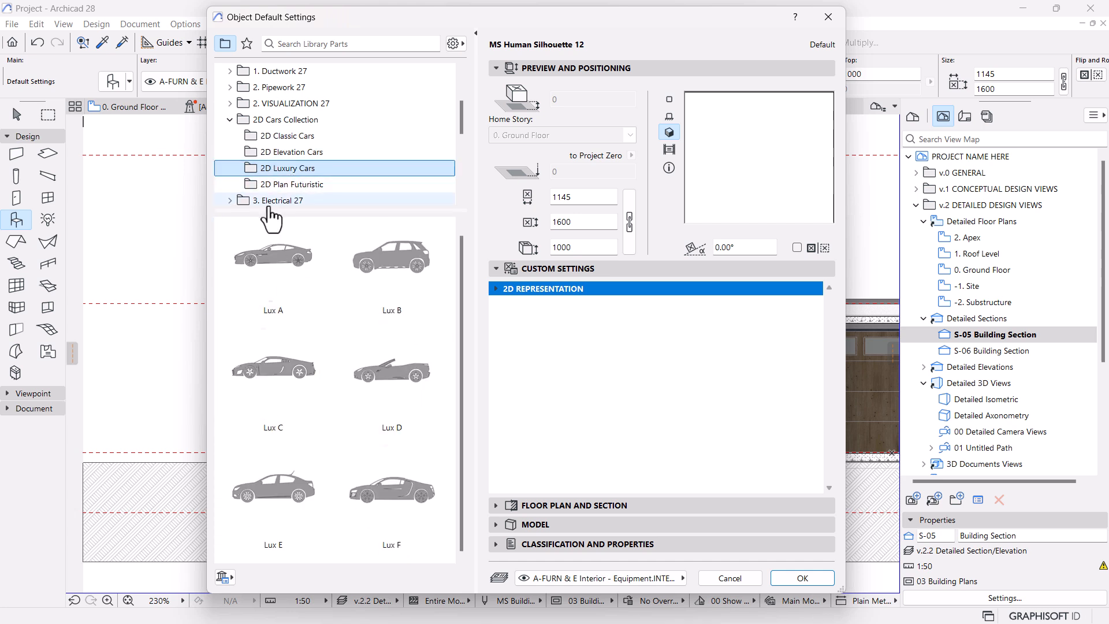
left_click(294, 185)
Examine the cars in the Futuristic Plan Cars and Vintage Elevation Cars folders of the Loaded Libraries.
scroll(321, 199, "down", 3)
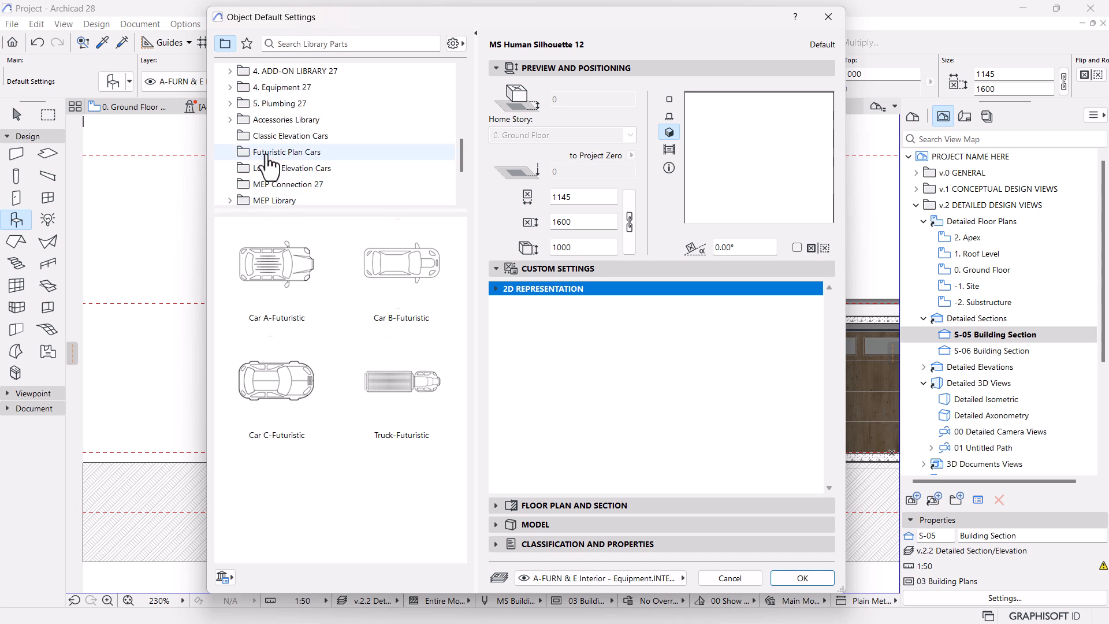
left_click(267, 153)
scroll(272, 175, "down", 2)
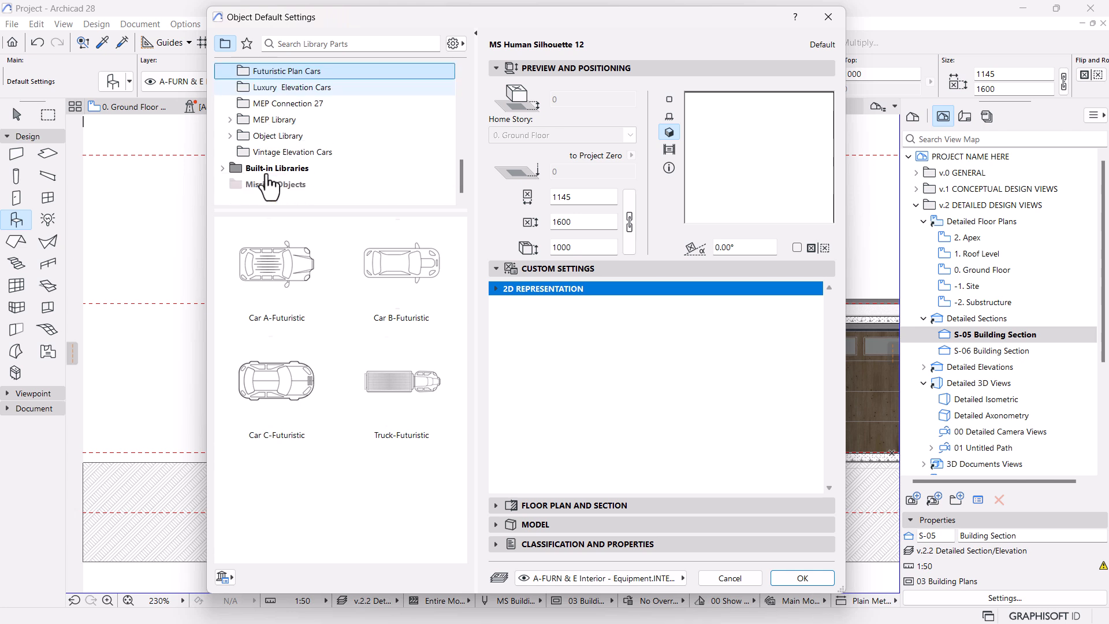
left_click(270, 156)
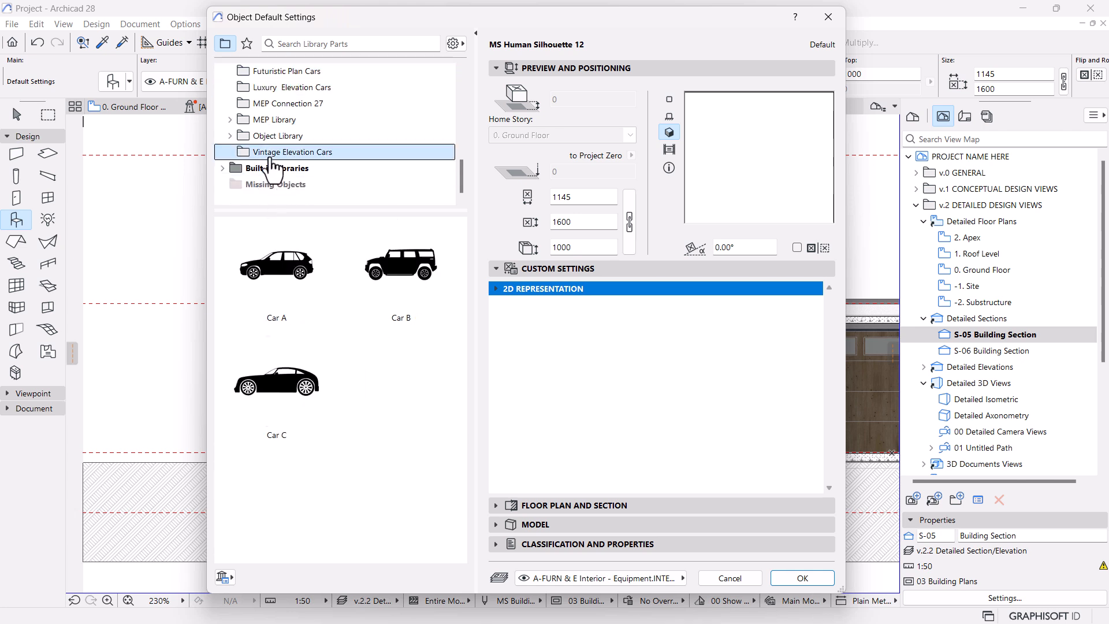
scroll(272, 169, "up", 3)
scroll(272, 169, "up", 1)
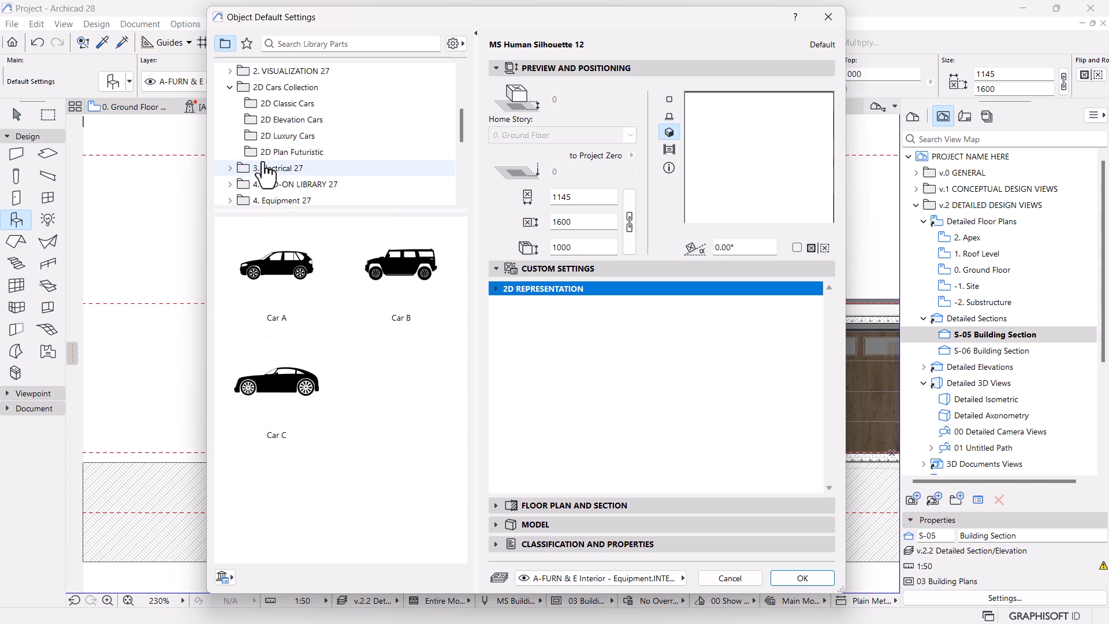
Compare the 2D Cars Collection folders again and set the classic car Class-04 as the default object.
left_click(270, 153)
left_click(277, 135)
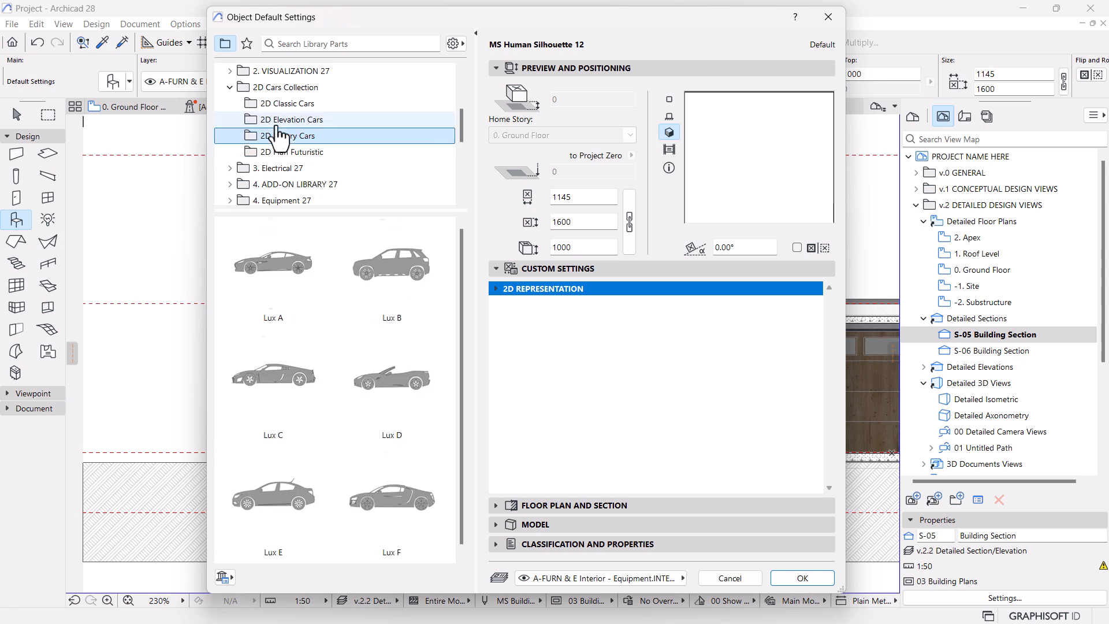
left_click(278, 119)
left_click(283, 104)
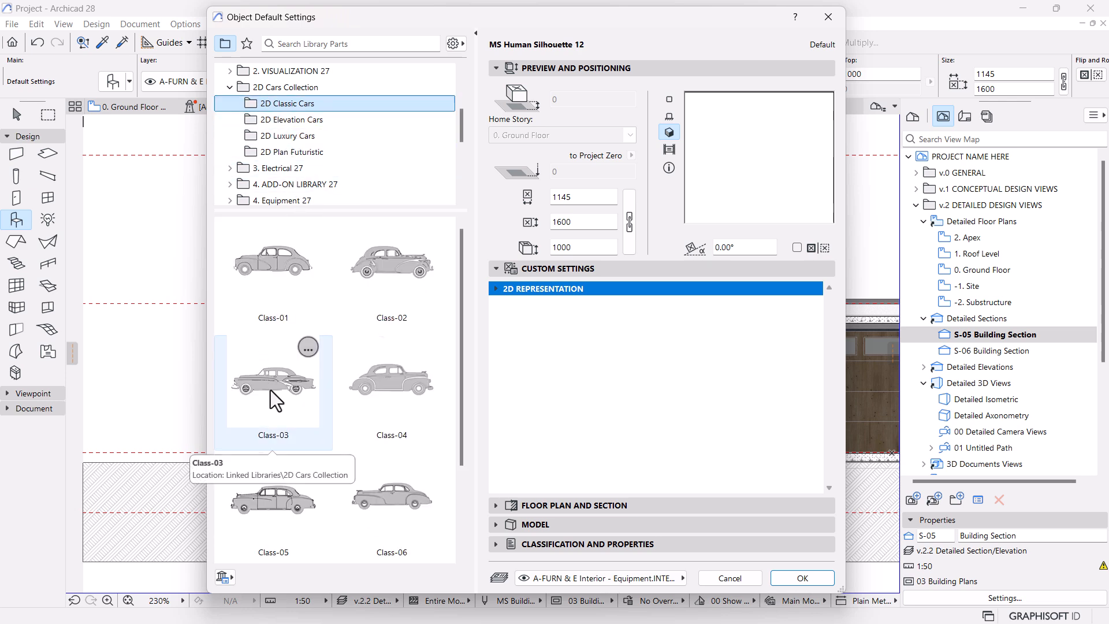
left_click(374, 381)
left_click(804, 579)
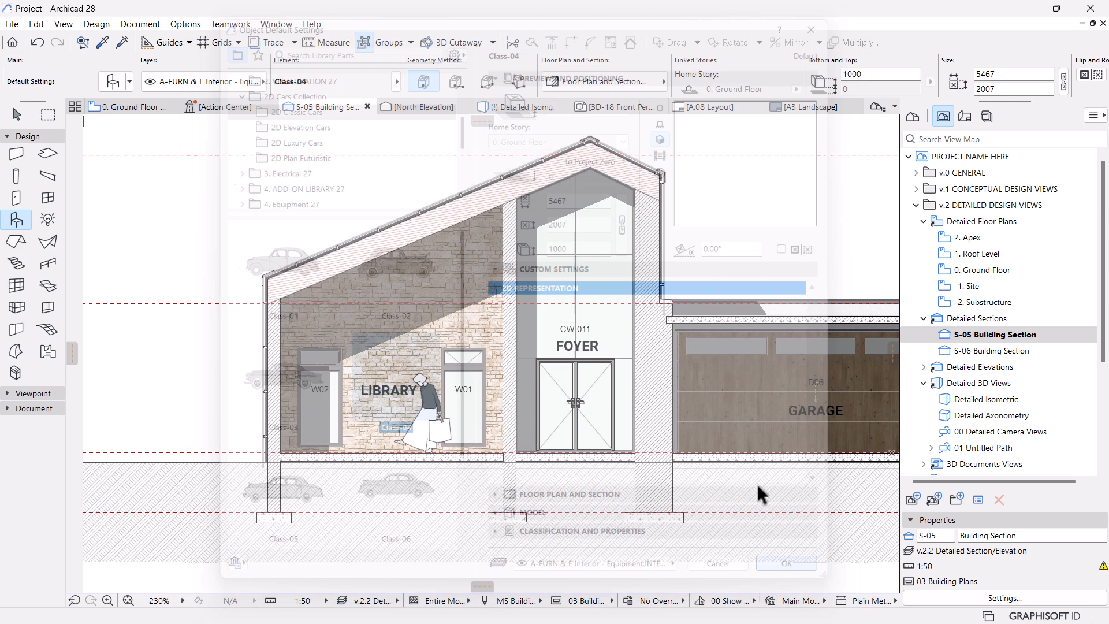
Check the garage area of the section for placing the car, and reopen the default settings of the Object tool.
scroll(179, 416, "down", 2)
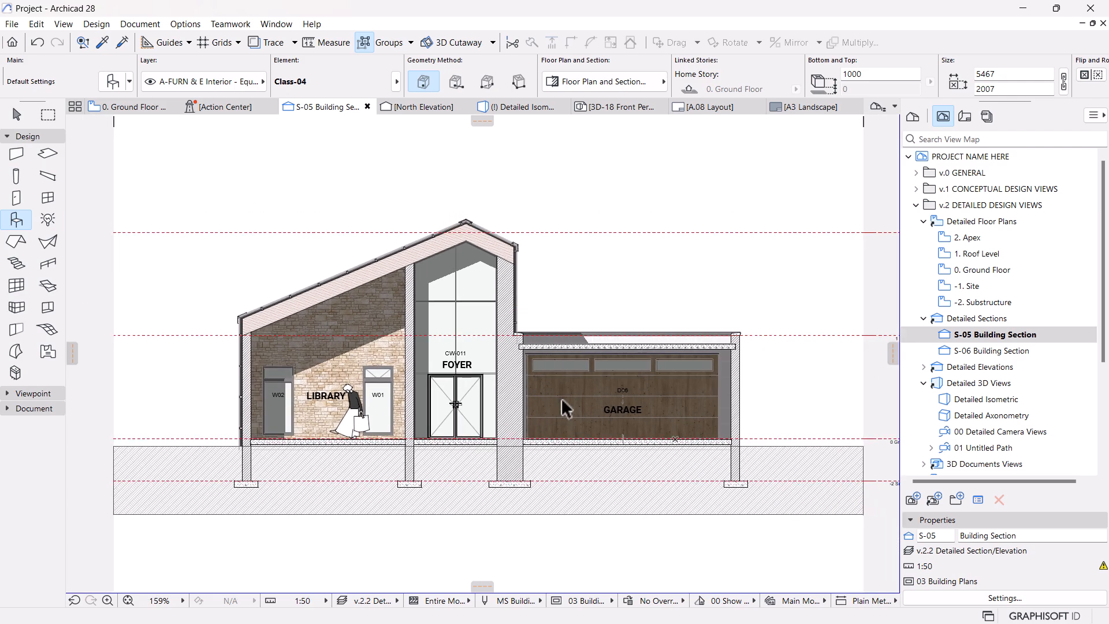
scroll(549, 400, "up", 4)
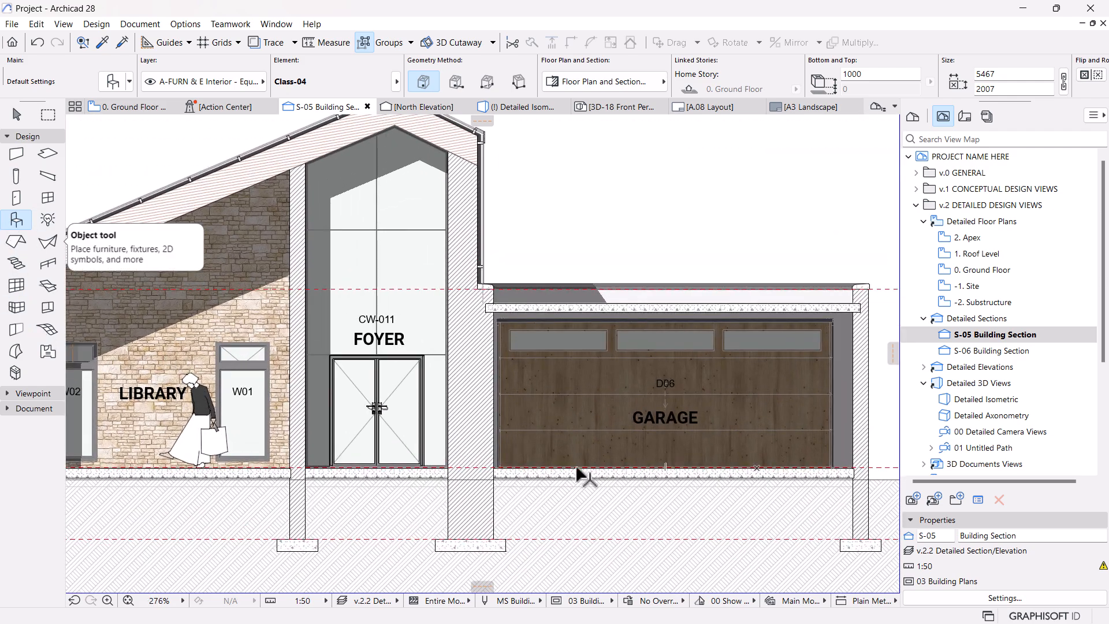
scroll(547, 388, "down", 5)
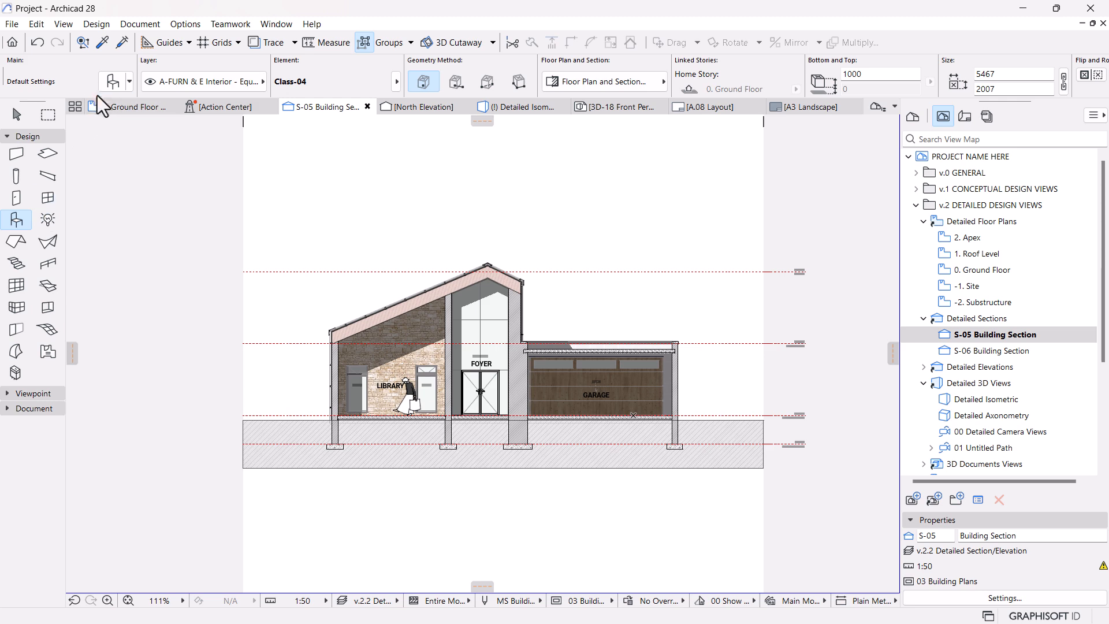
key("ctrl+t")
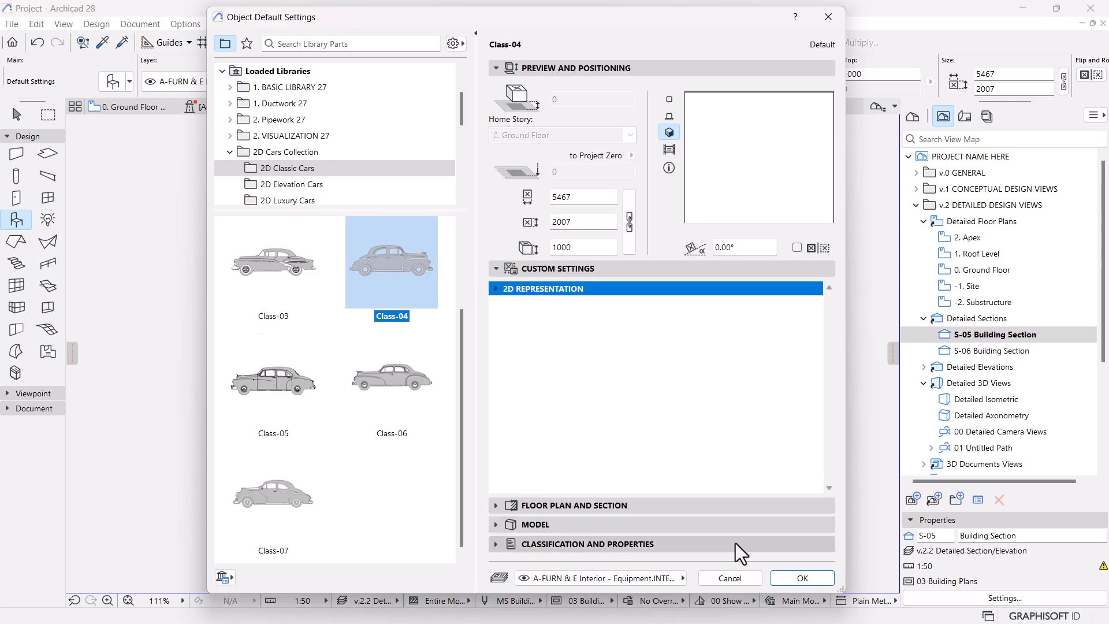
Set the default object to the Class-06 car from the 2D Classic Cars library.
left_click(416, 355)
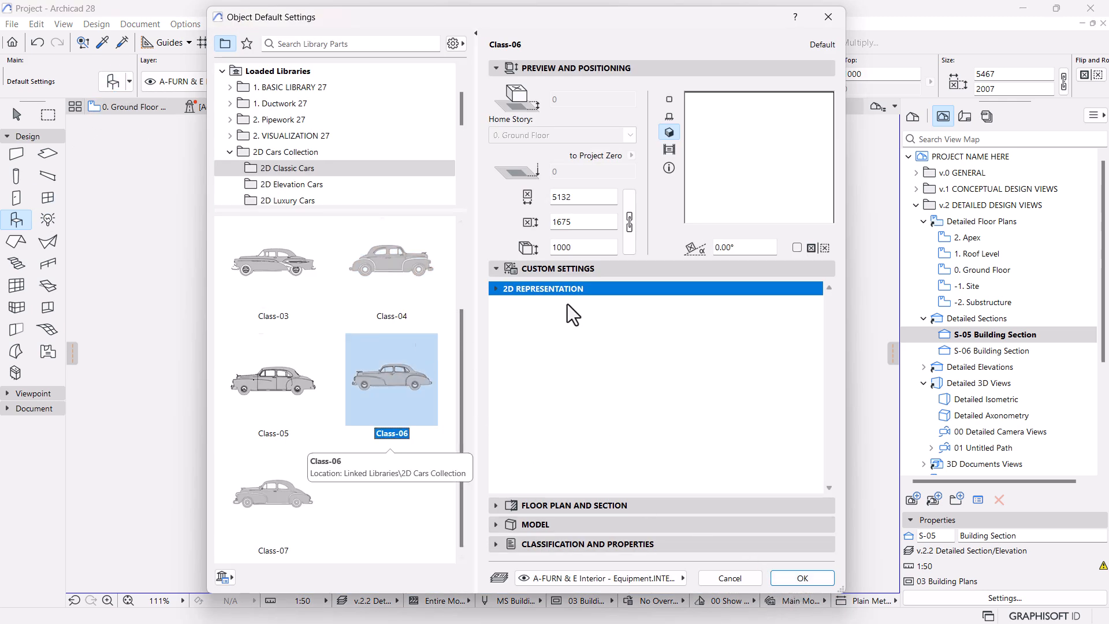
left_click(668, 100)
left_click(803, 575)
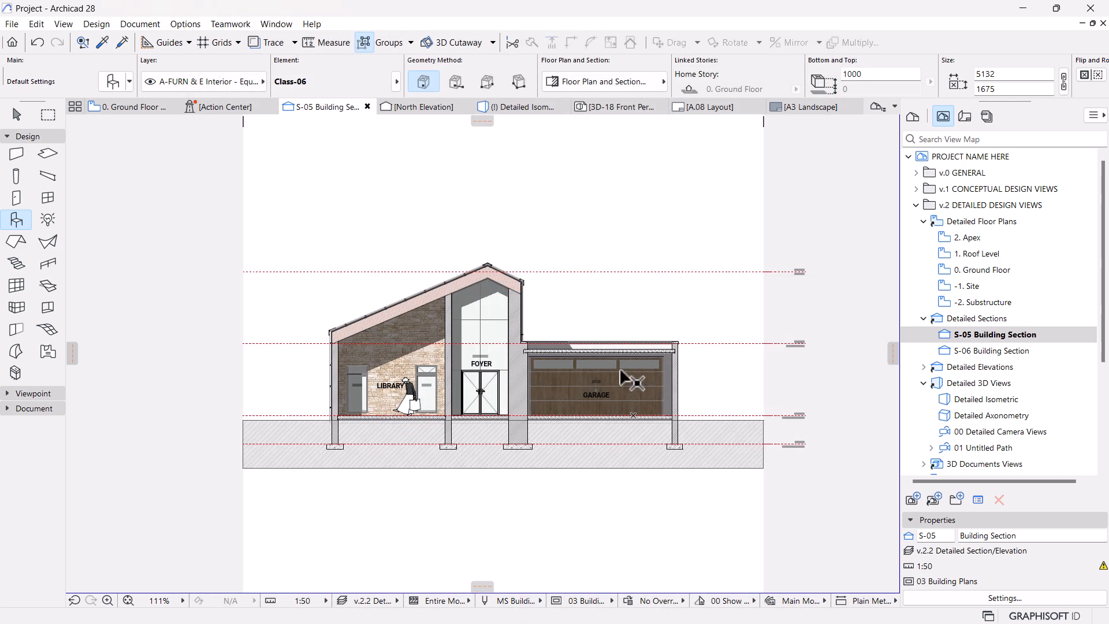
Search the object library for "2D VE" and select Concrete Pump Symbol 27.
left_click(111, 81)
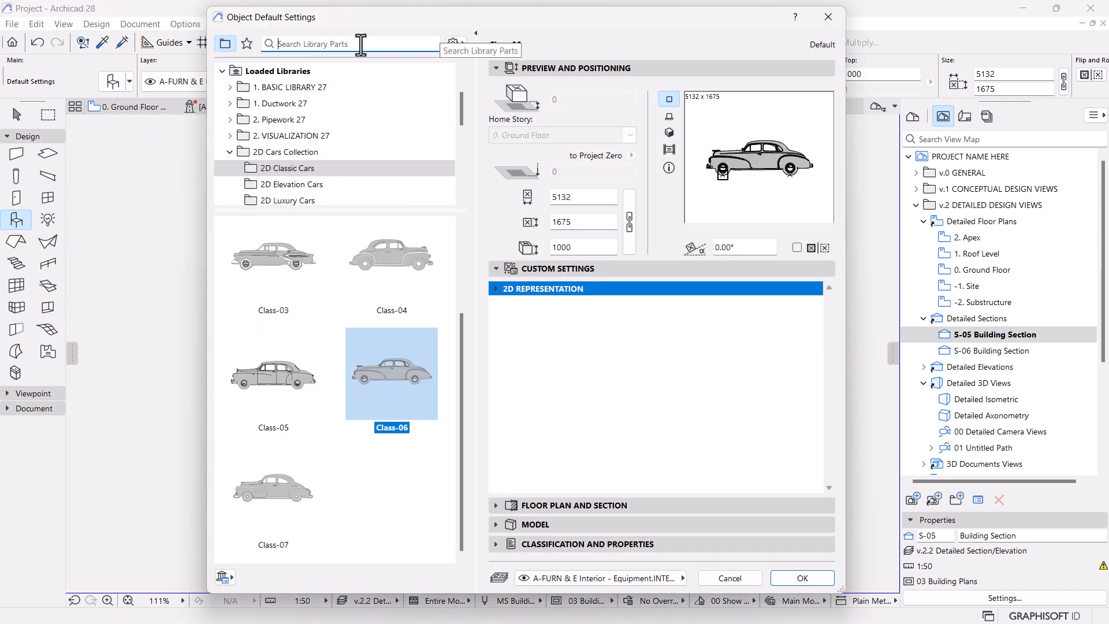
left_click(361, 44)
type("2D")
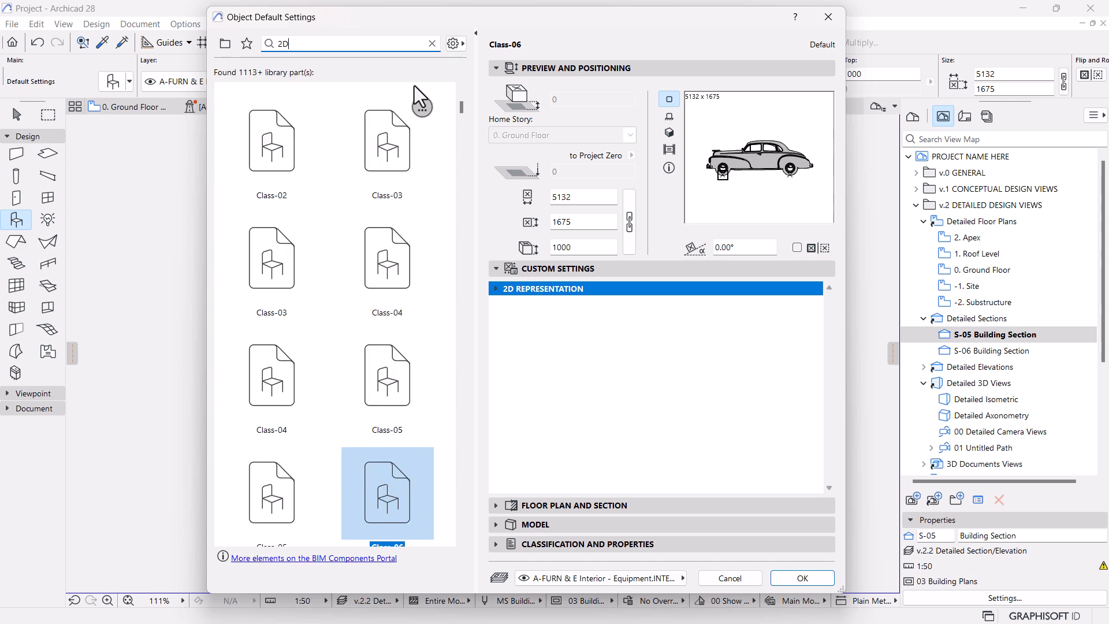
type(" VE")
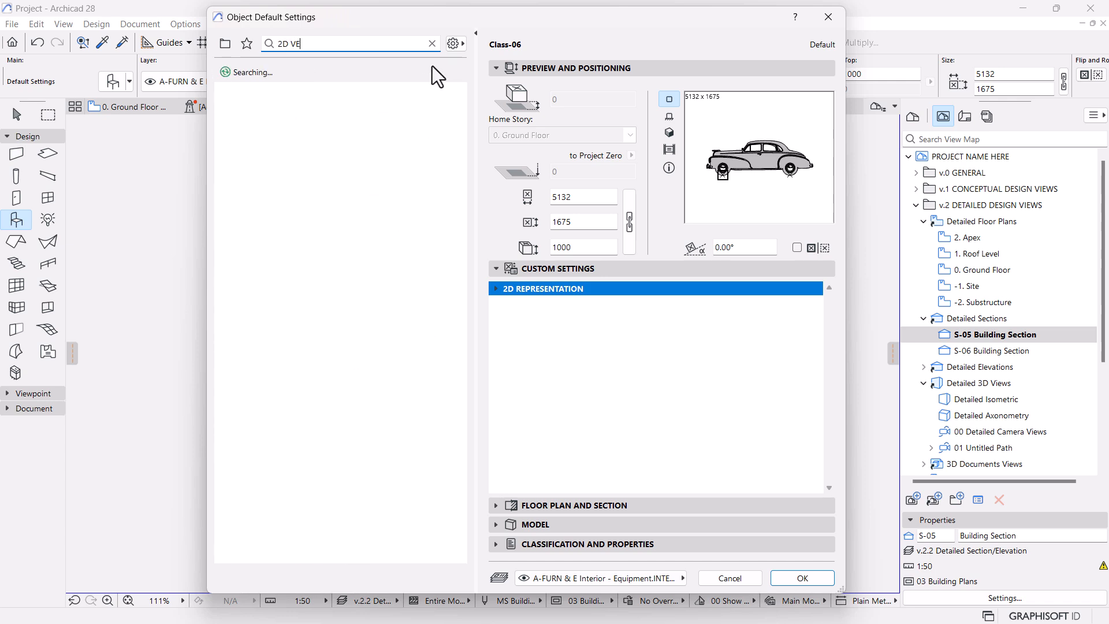
scroll(375, 318, "down", 5)
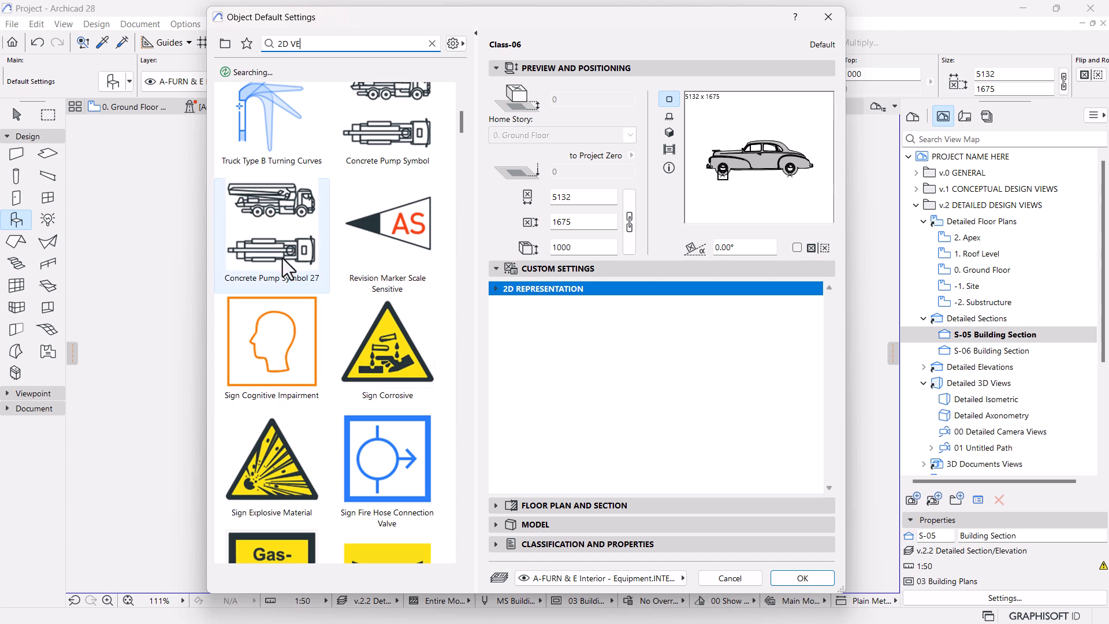
left_click(301, 232)
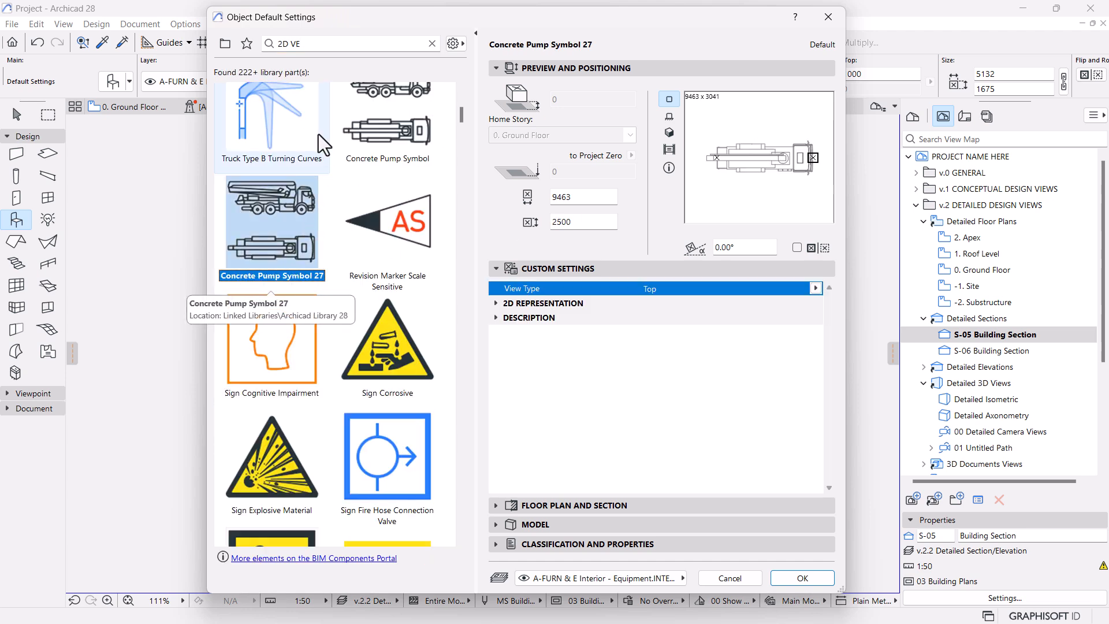
Choose Car Symbol 27 from the Vehicle Symbols folder and set its view type to Front.
left_click(216, 46)
scroll(358, 346, "down", 1)
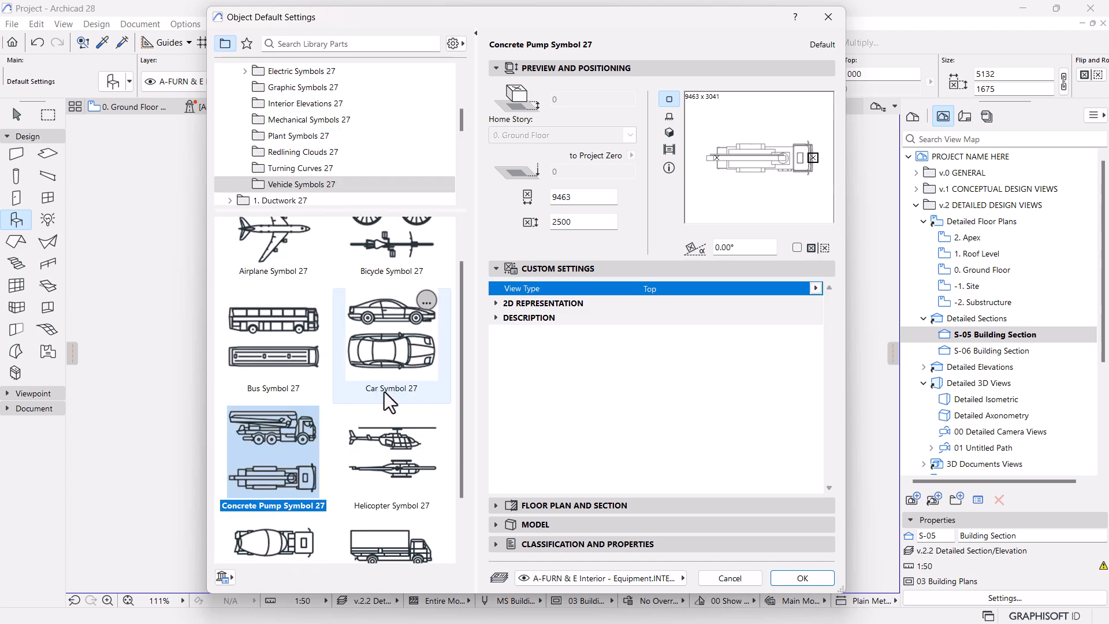
left_click(384, 375)
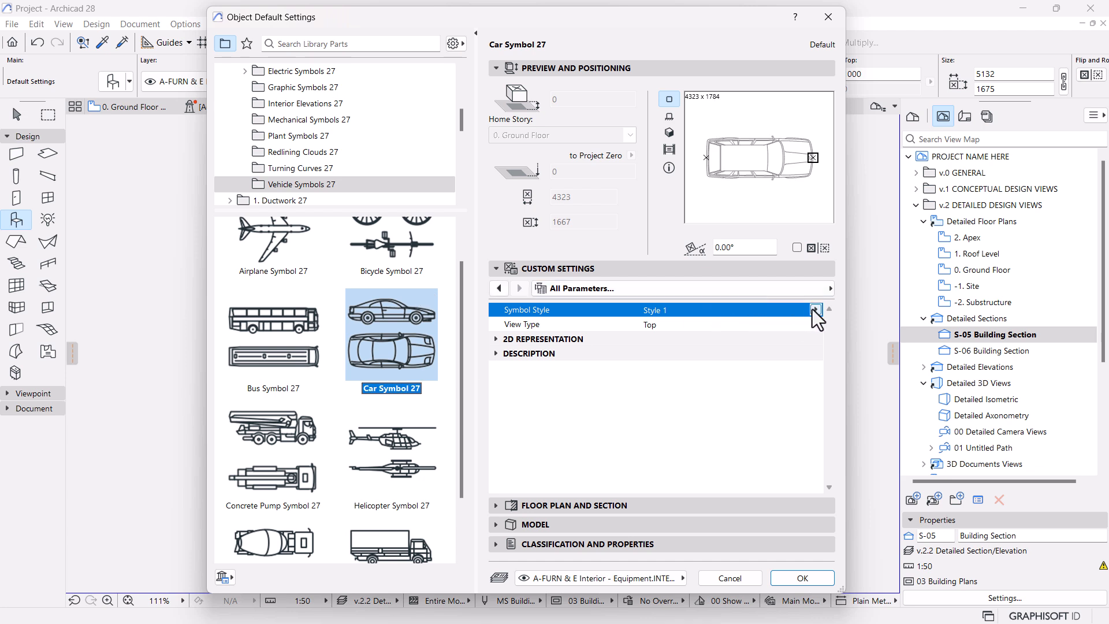
left_click(797, 324)
left_click(816, 325)
left_click(832, 352)
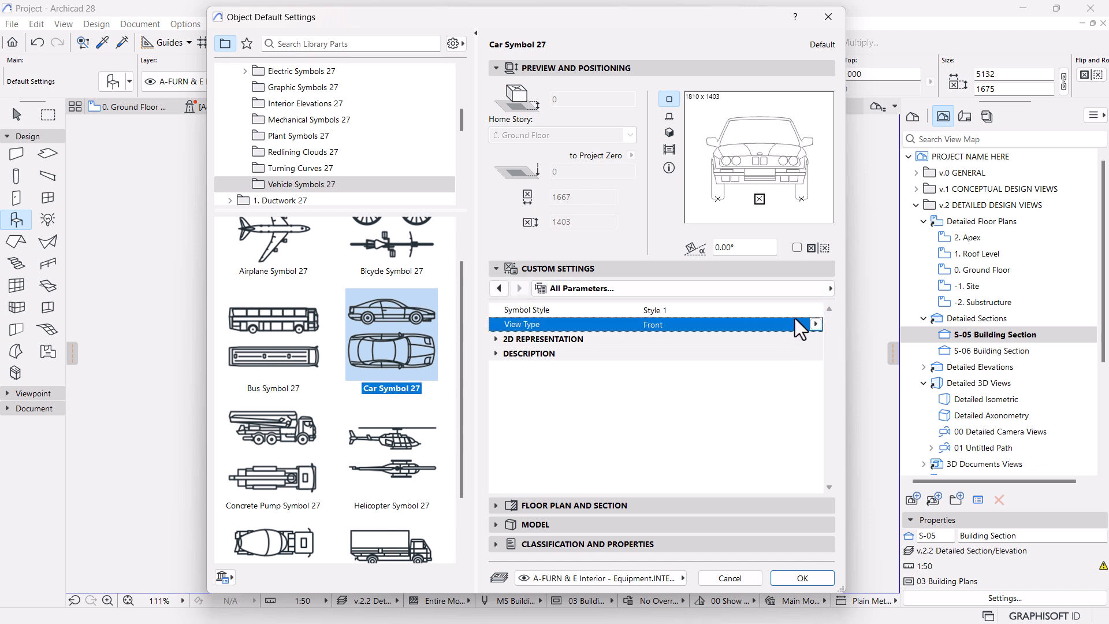
Try Style 4, then set the car's symbol style to Style 5 with the Front view type and accept the settings.
left_click(816, 324)
left_click(814, 311)
left_click(815, 311)
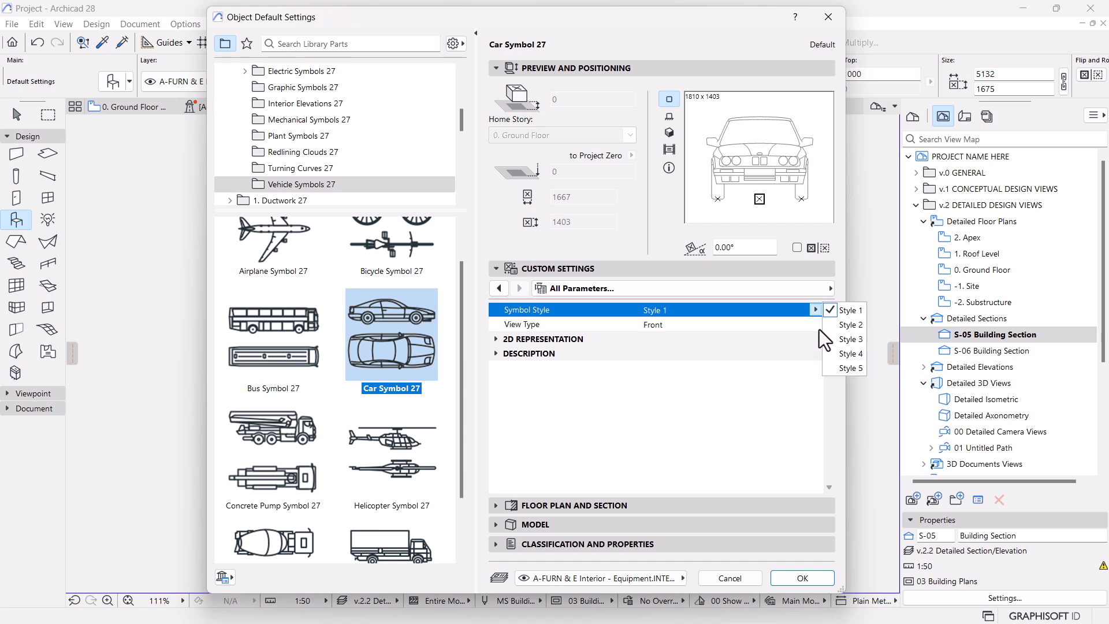
left_click(841, 355)
left_click(816, 310)
left_click(841, 367)
left_click(812, 326)
left_click(816, 324)
left_click(834, 351)
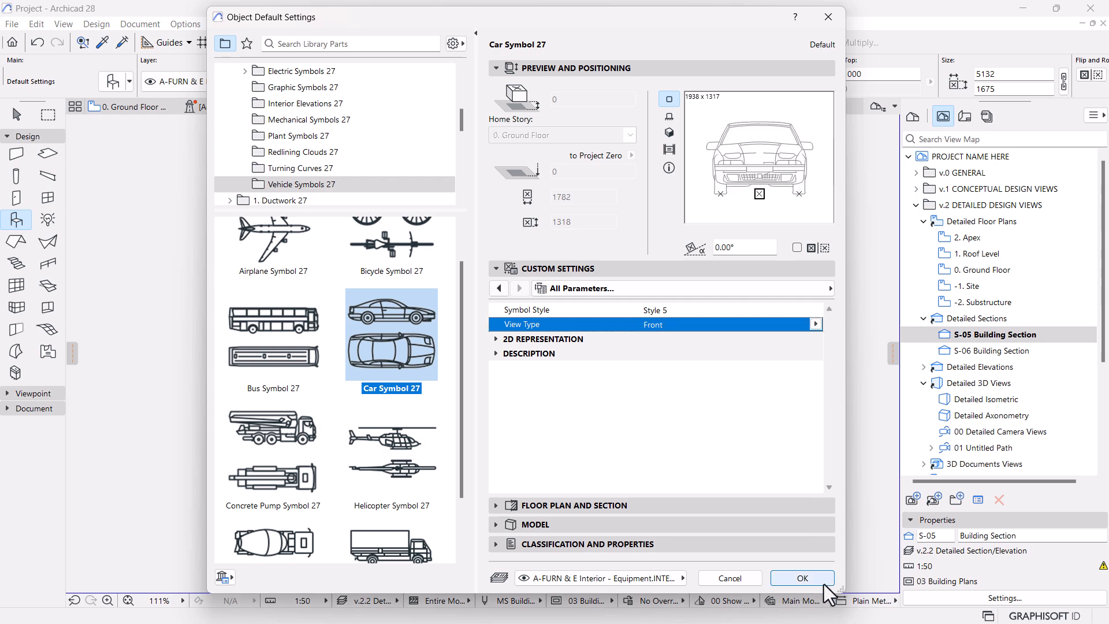
left_click(802, 578)
Place the front-view car symbol in the empty area below the building section.
scroll(560, 411, "up", 5)
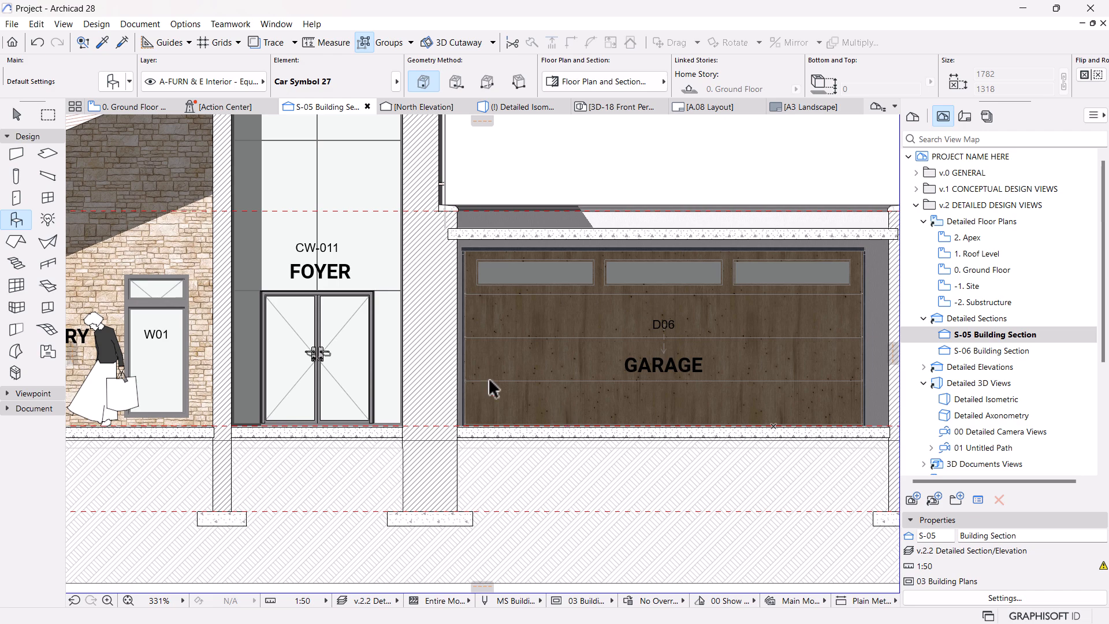
scroll(582, 486, "down", 9)
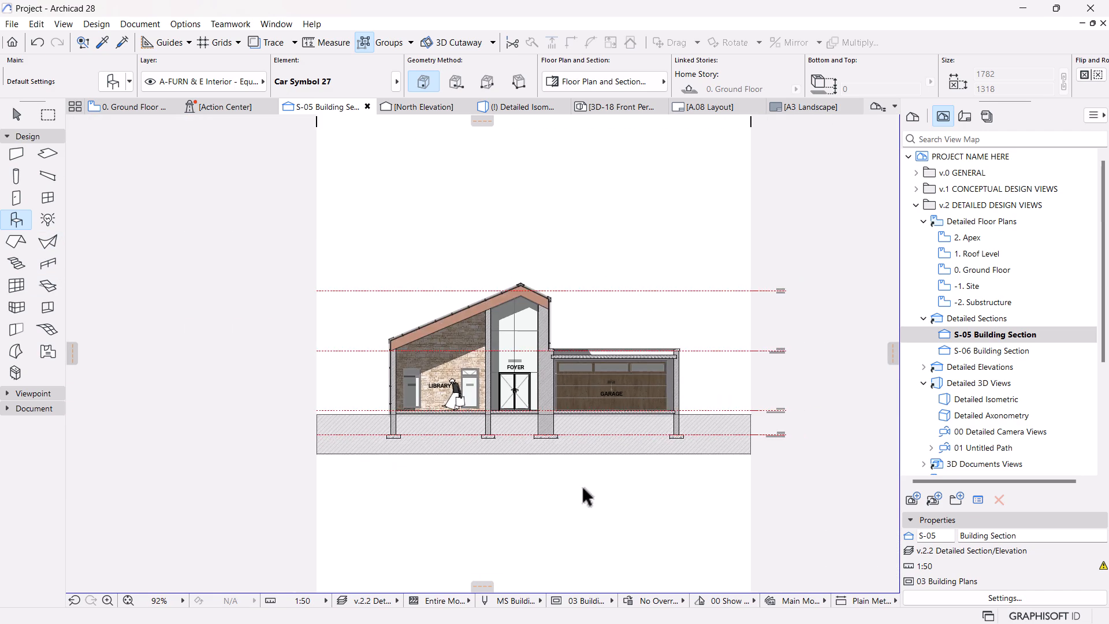
scroll(581, 498, "up", 7)
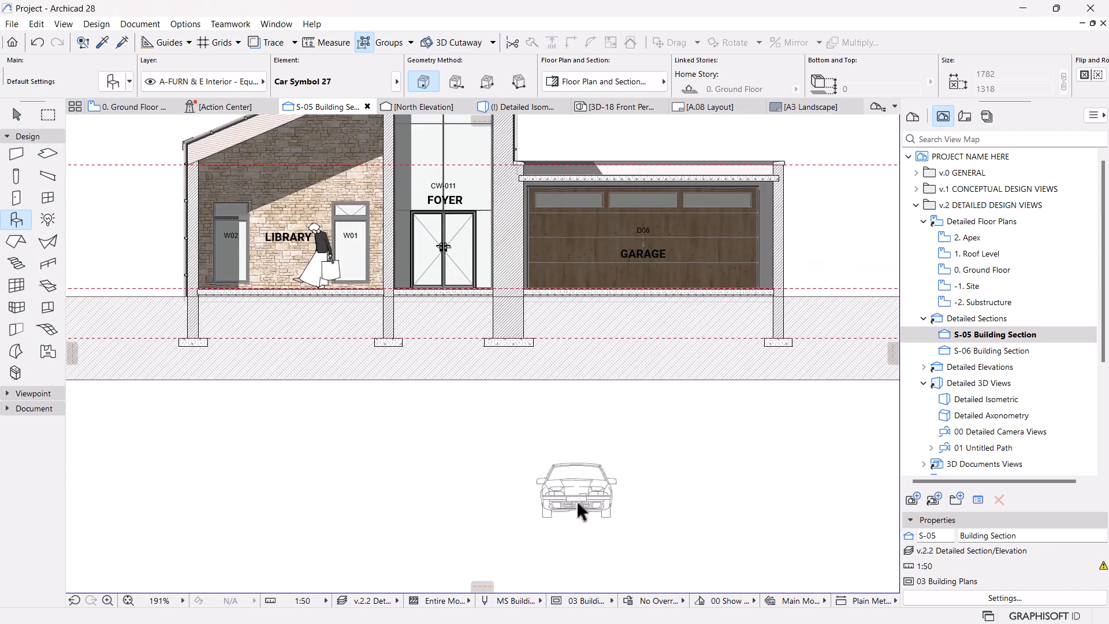
left_click(577, 516)
Move the car symbol straight up about 5570 mm onto the garage floor line and deselect it.
left_click(577, 516)
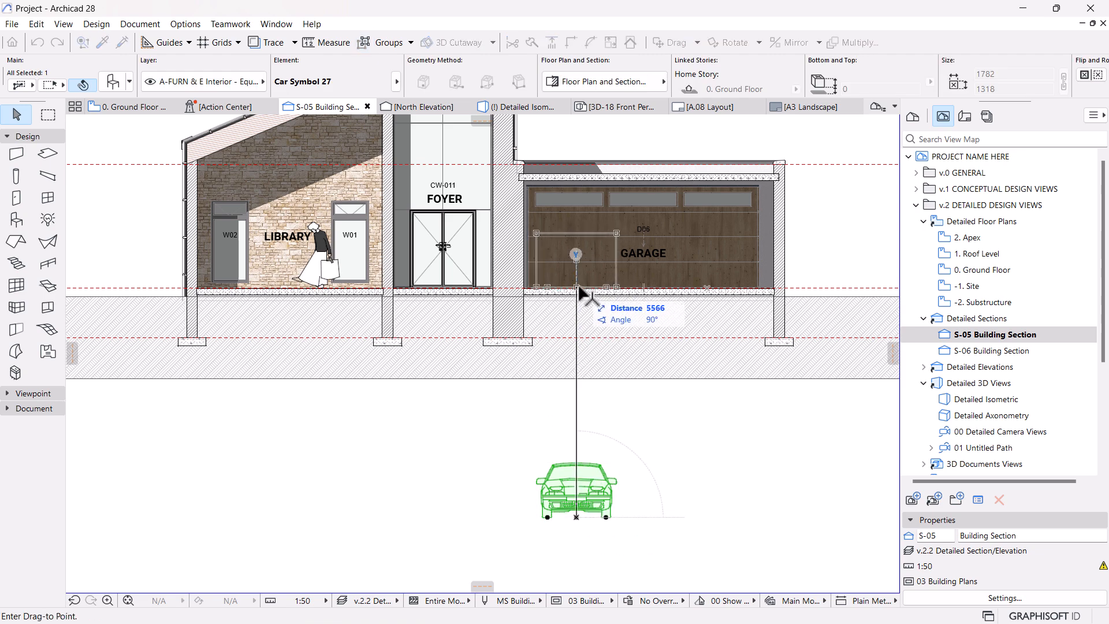
left_click(577, 287)
left_click(595, 393)
scroll(538, 418, "down", 3)
middle_click_drag(538, 418, 540, 453)
scroll(543, 393, "up", 3)
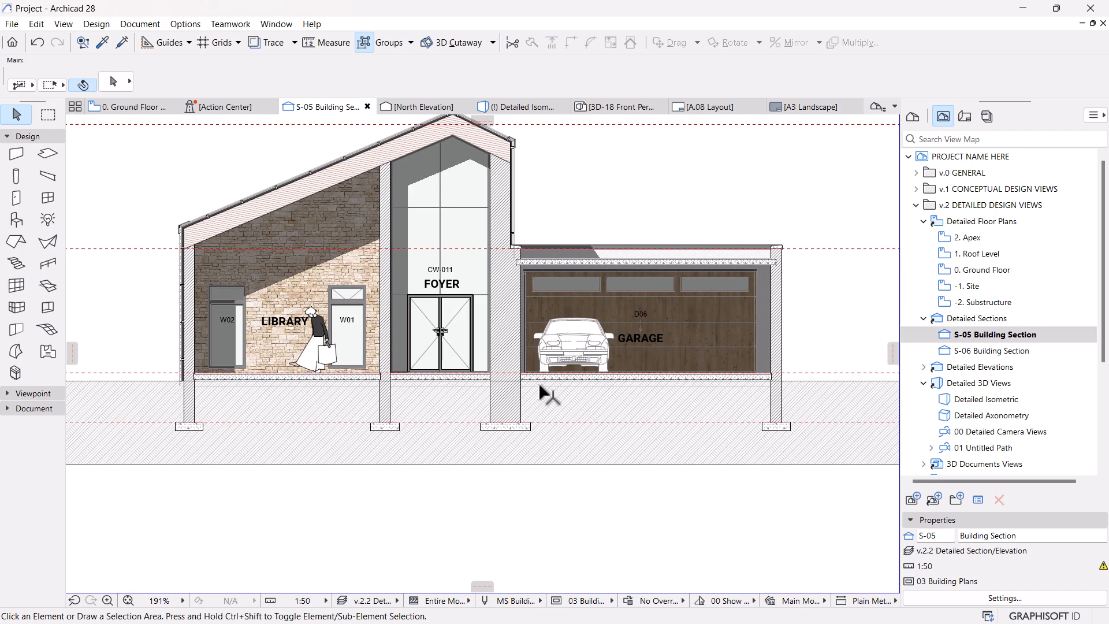
Set the garage car symbol's fill background pen to Transparent and deselect the car.
left_click(585, 324)
key("Escape")
scroll(575, 331, "up", 4)
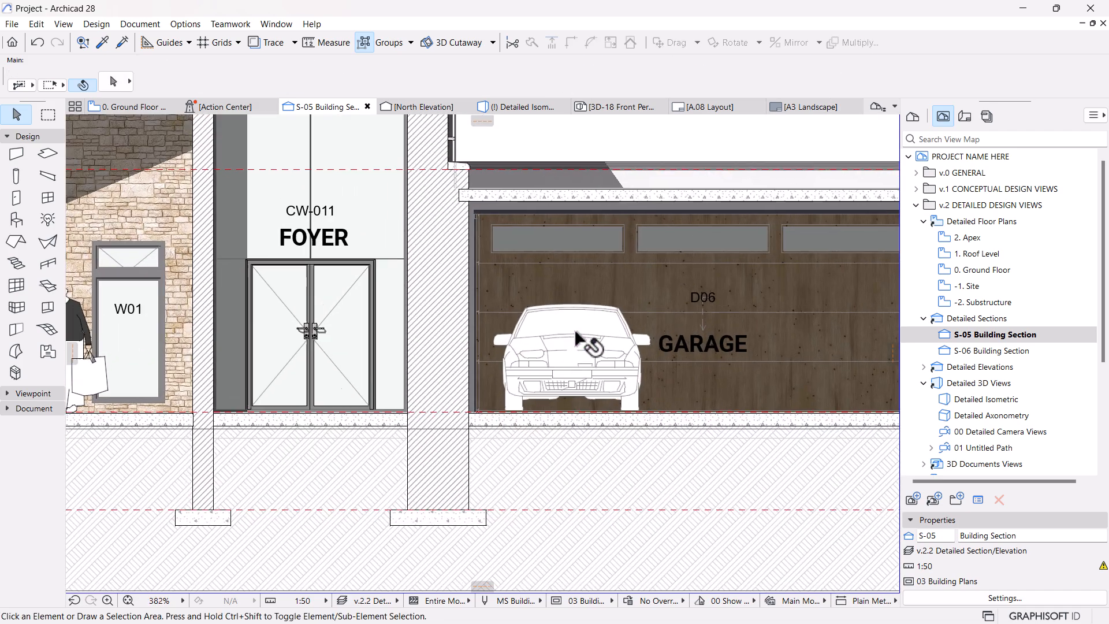
left_click(577, 335)
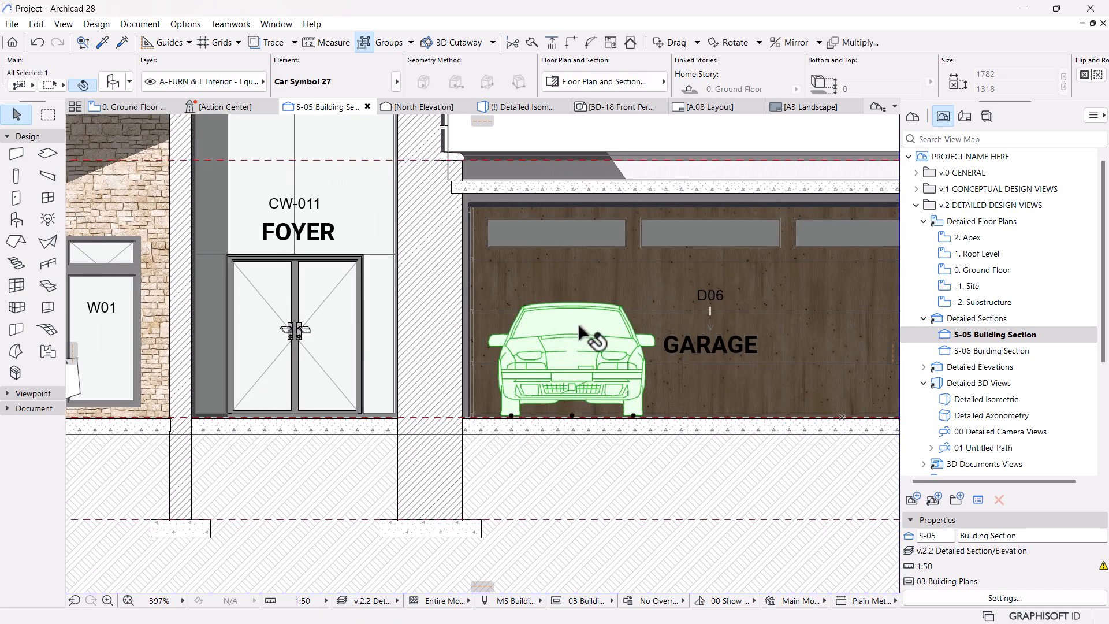
left_click(613, 83)
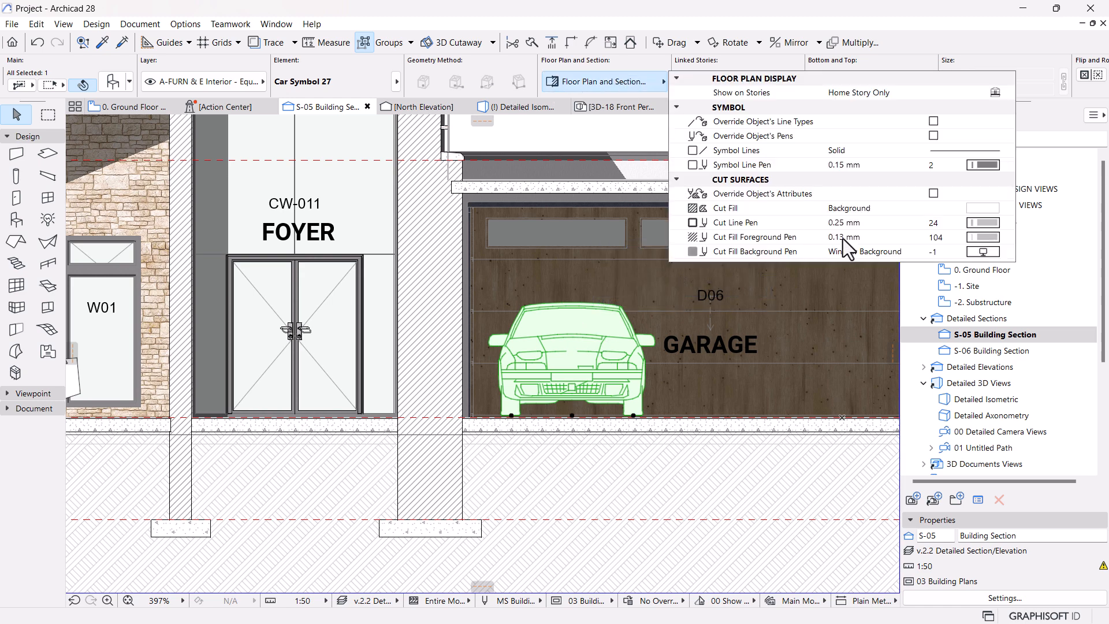
left_click(116, 83)
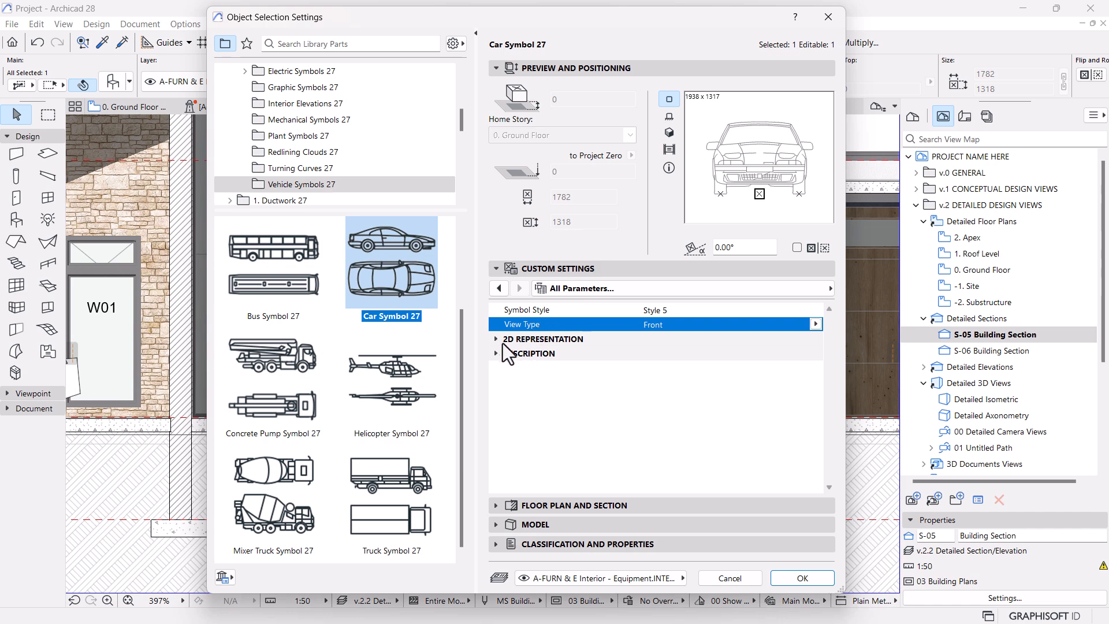
left_click(499, 341)
left_click(790, 396)
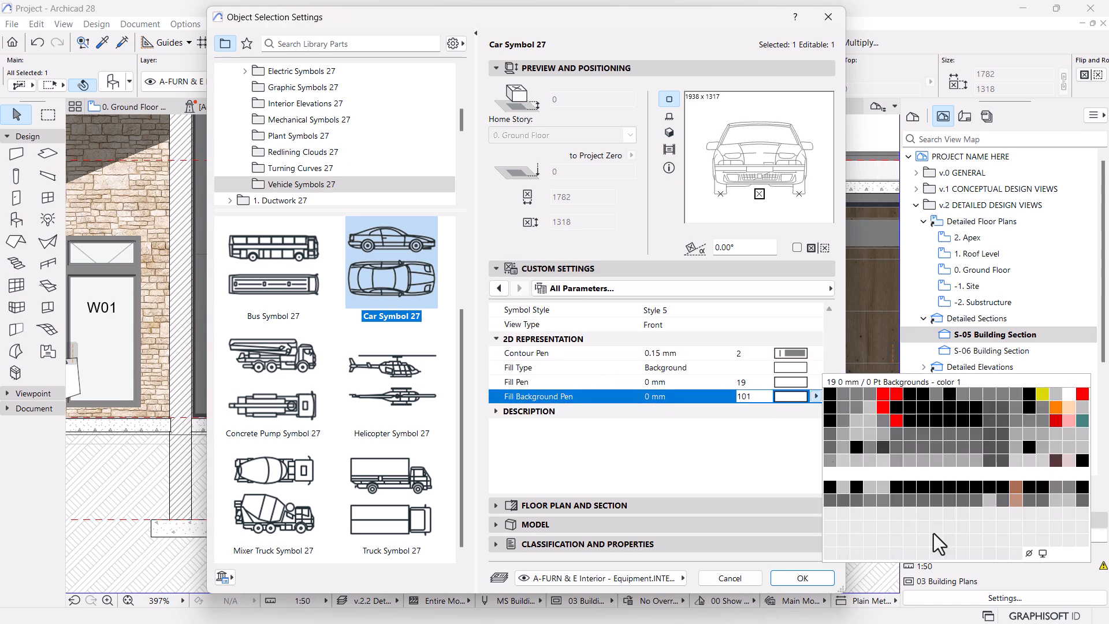
left_click(1027, 556)
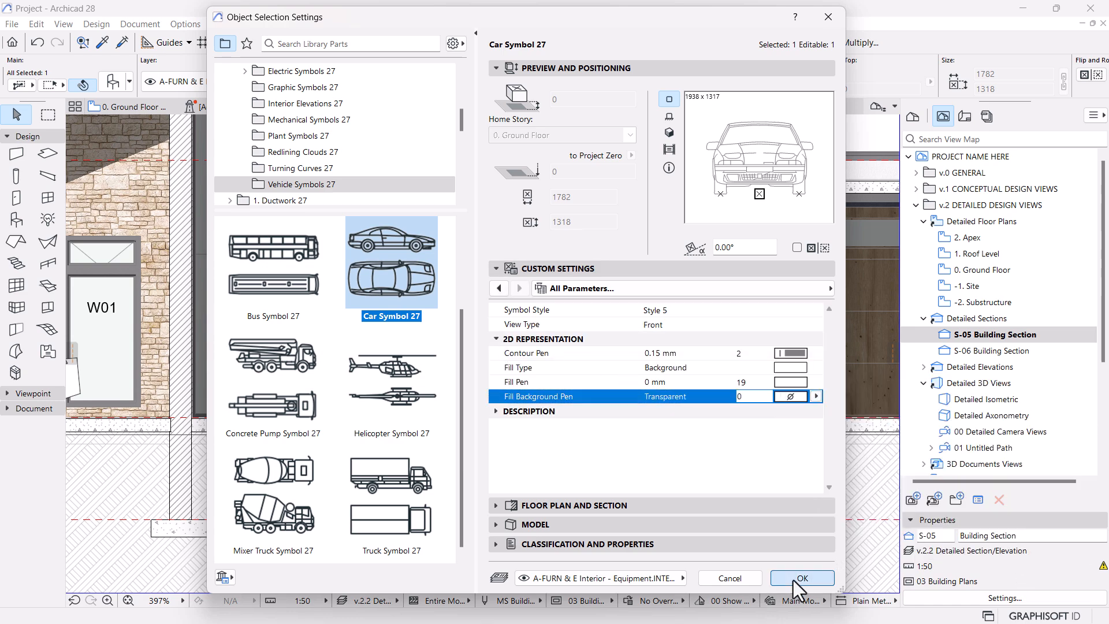
left_click(794, 581)
key("Escape")
scroll(599, 257, "down", 6)
middle_click_drag(483, 320, 490, 380)
scroll(595, 348, "up", 6)
Override the garage car symbol's object pens with symbol line pen 61 (0.13 mm) and deselect it.
left_click(644, 353)
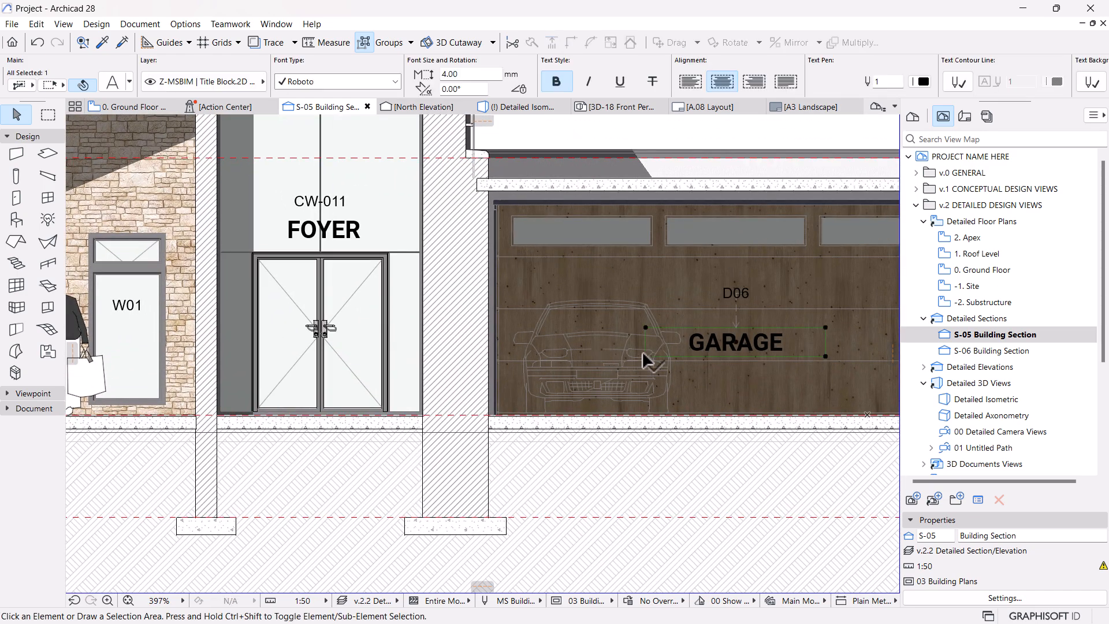
left_click(612, 376)
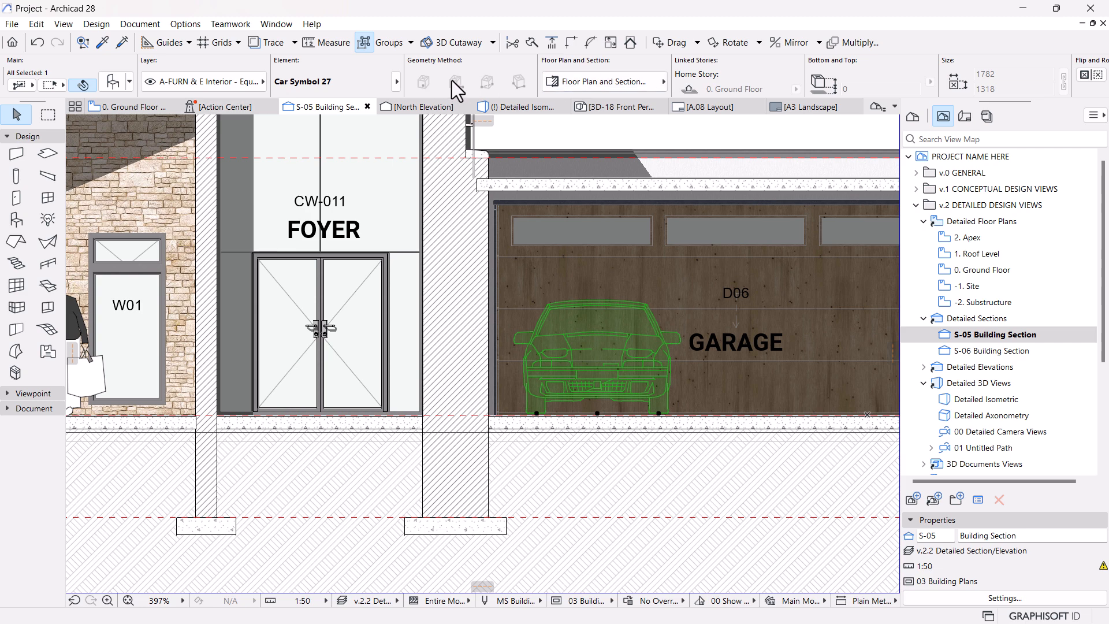
left_click(601, 82)
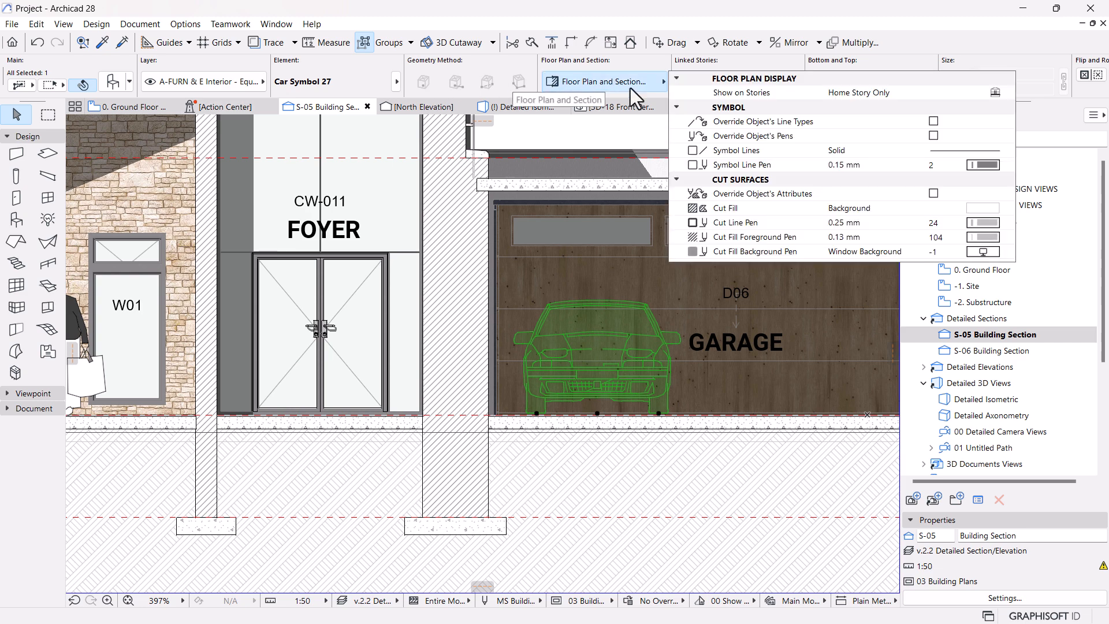
left_click(934, 137)
left_click(984, 166)
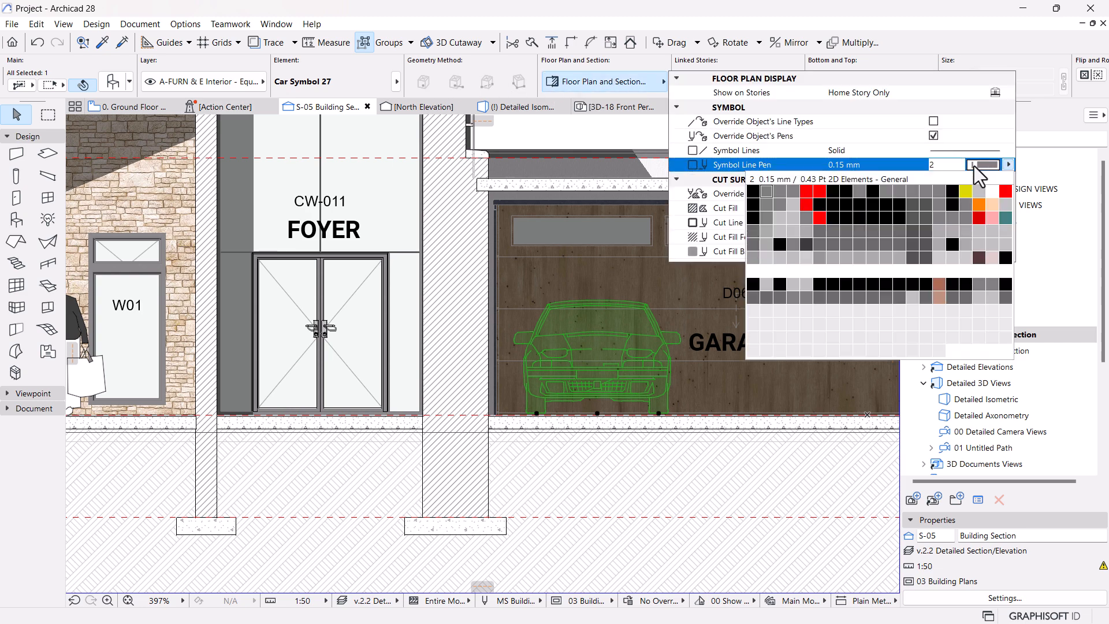
left_click(755, 248)
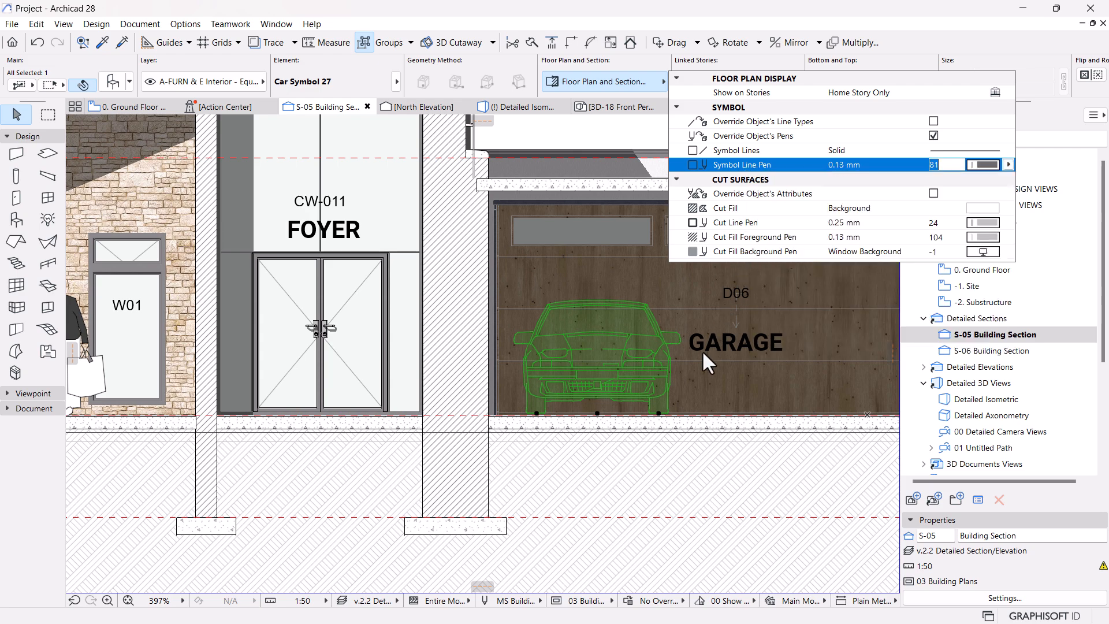
left_click(717, 381)
key("Escape")
Examine how the car symbol looks in the garage within the whole building section.
scroll(595, 315, "down", 7)
middle_click_drag(485, 355, 495, 381)
scroll(491, 375, "up", 1)
scroll(488, 370, "up", 1)
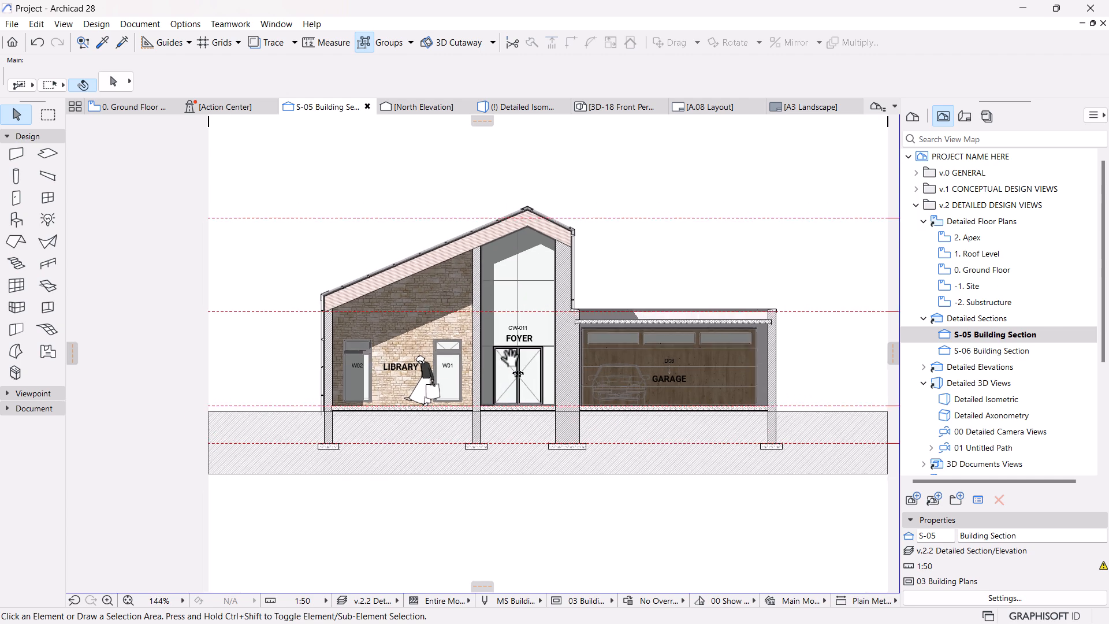
scroll(520, 364, "down", 1)
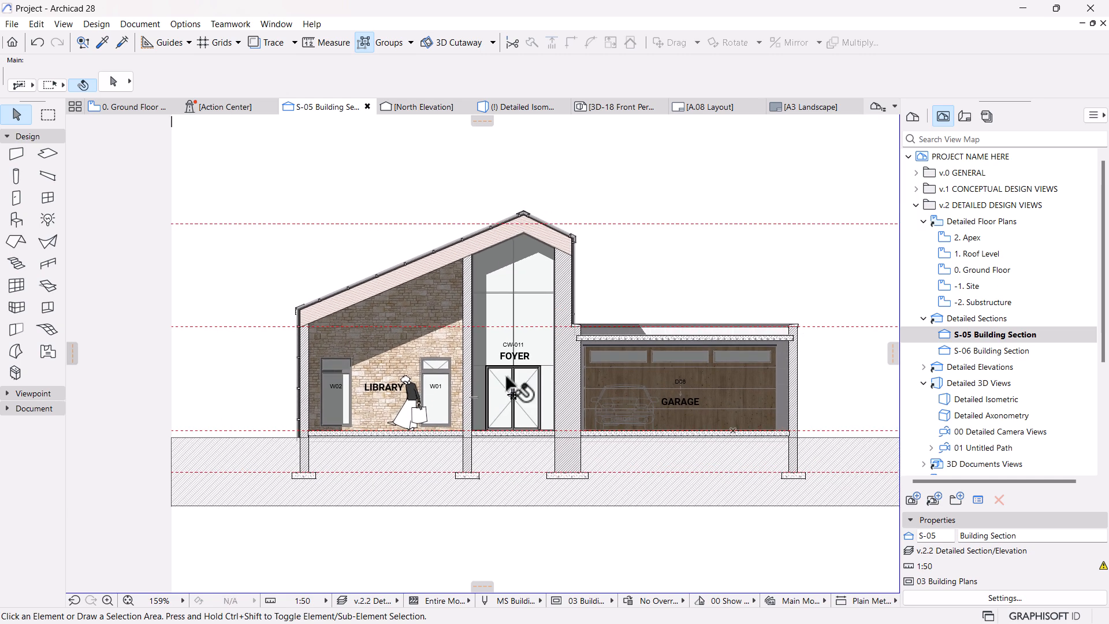
middle_click_drag(506, 365, 438, 410)
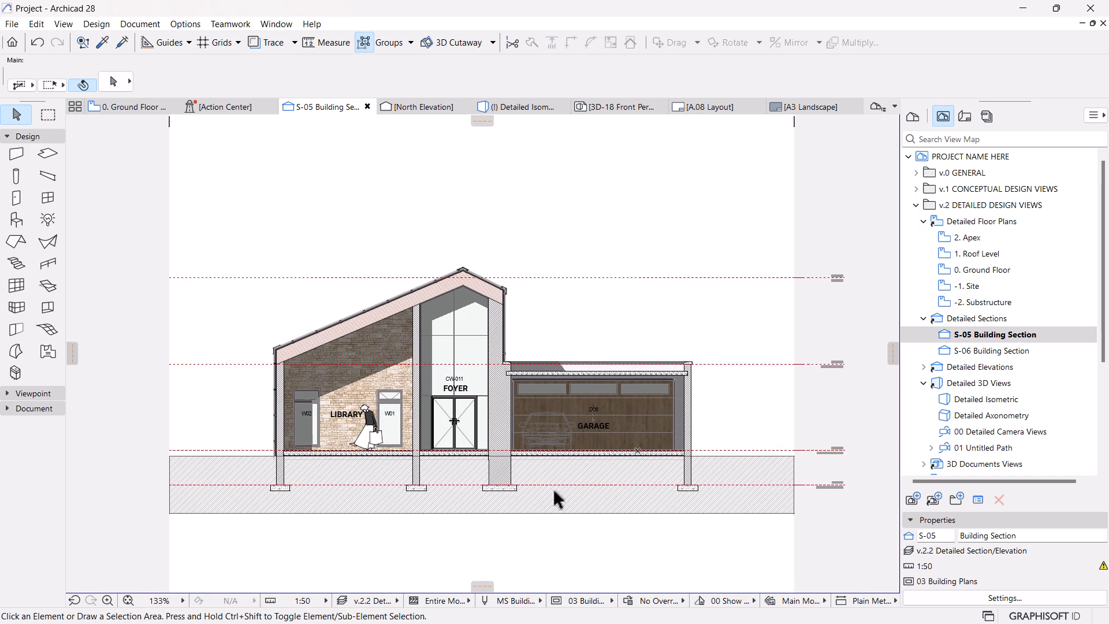
scroll(564, 449, "up", 1)
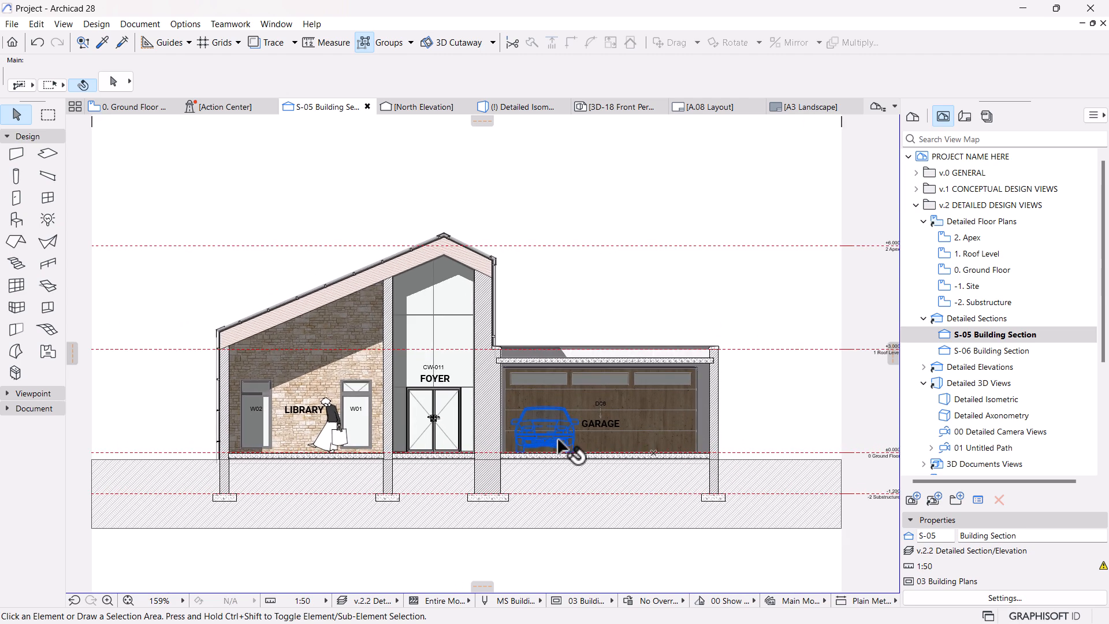
mouse_move(488, 450)
middle_mouse_down()
mouse_move(515, 441)
mouse_move(512, 428)
middle_mouse_up()
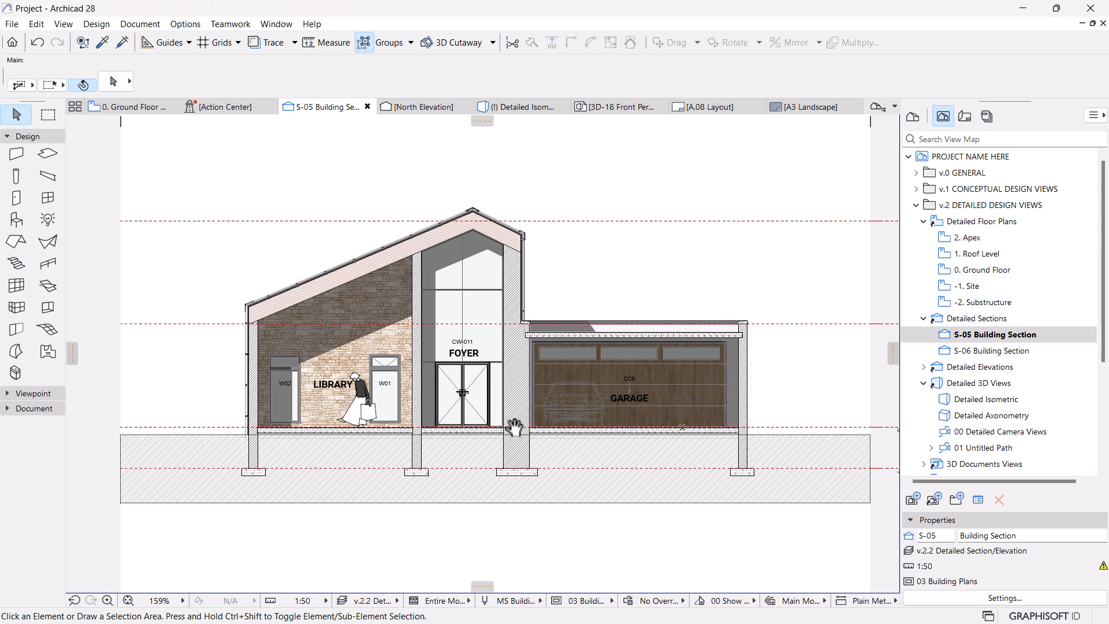
middle_click_drag(439, 375, 486, 405)
Attach a text label with a leader to the roof ridge of the section, using the default label settings, and select it.
left_click(34, 137)
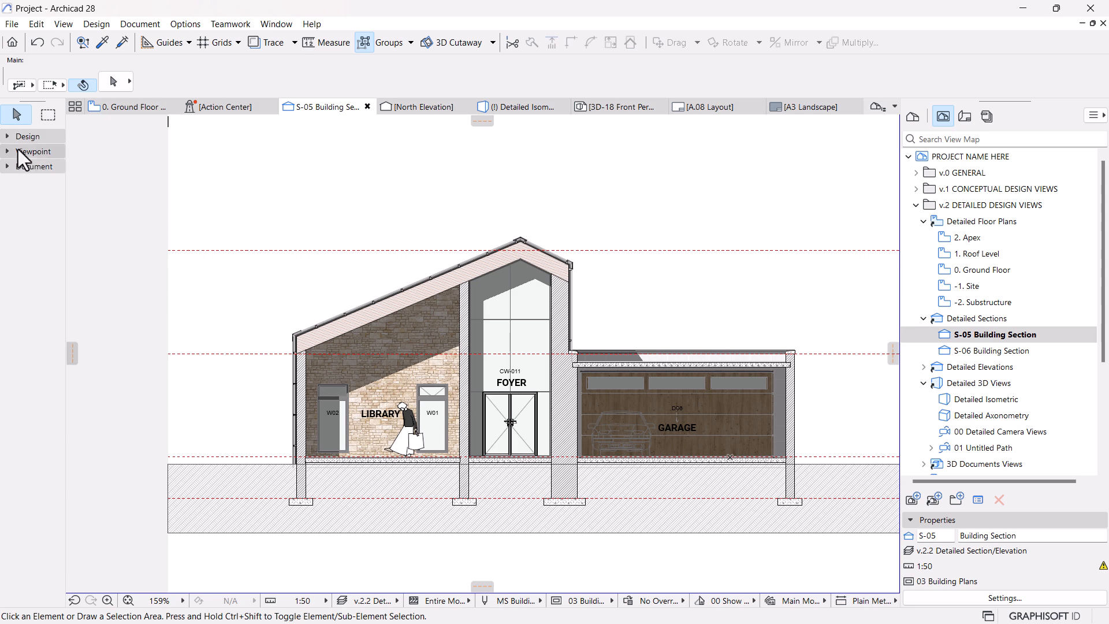
left_click(9, 167)
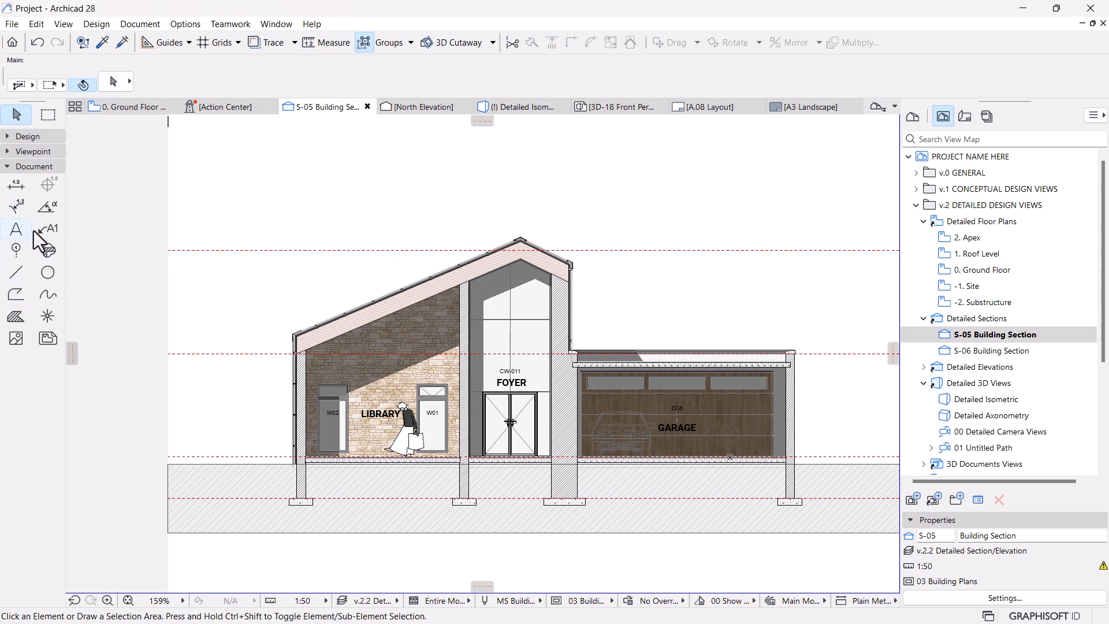
scroll(634, 293, "down", 1)
middle_click_drag(632, 304, 564, 327)
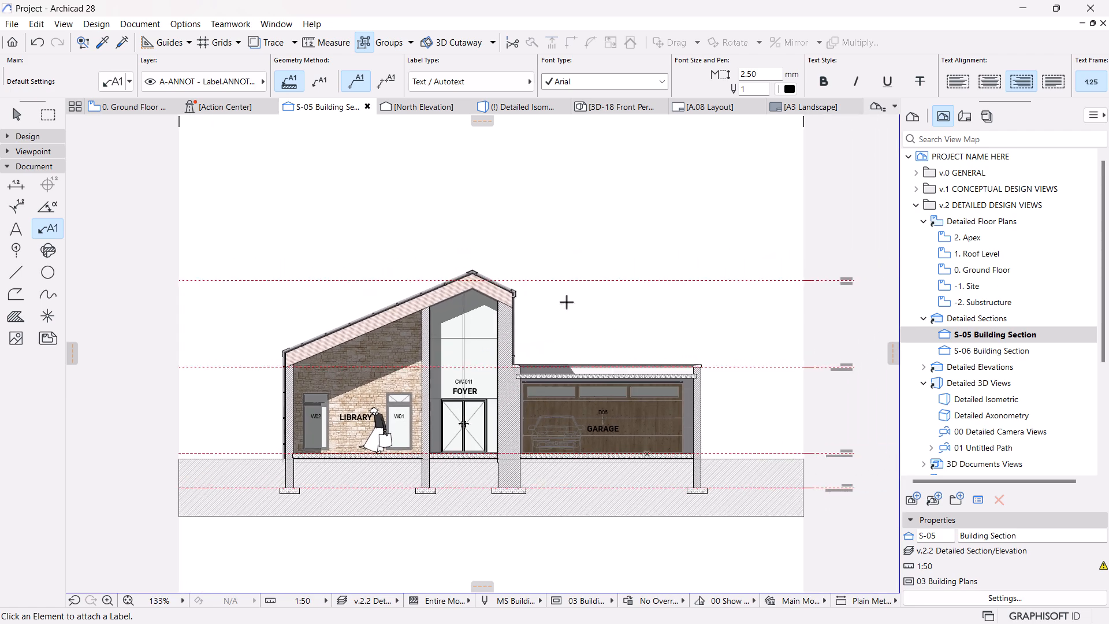
scroll(614, 250, "up", 2)
scroll(432, 285, "up", 10)
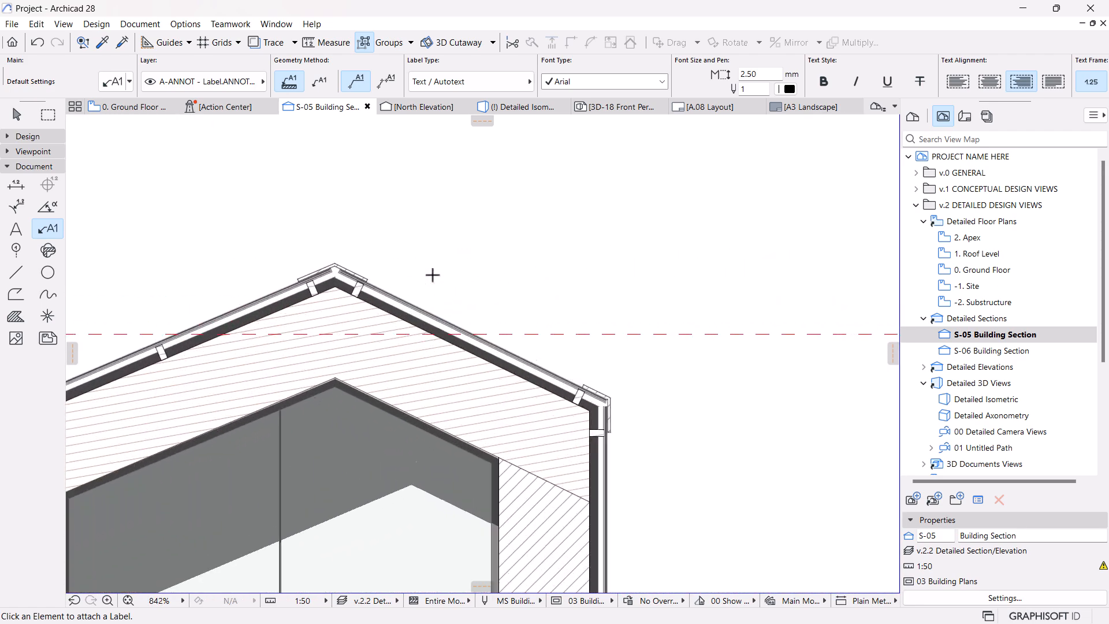
left_click(296, 258)
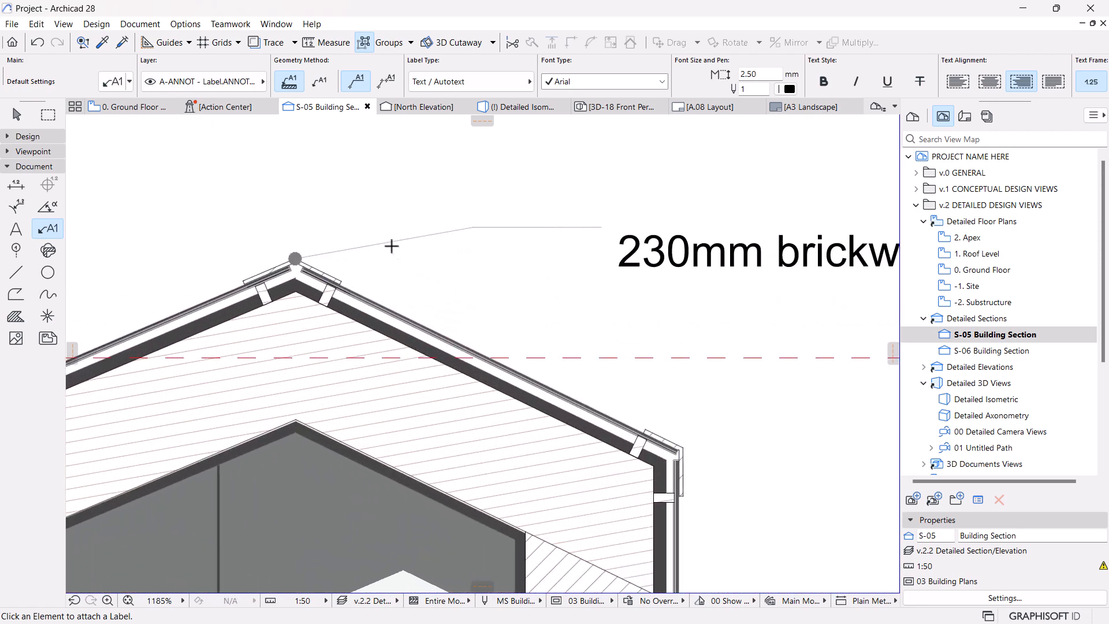
scroll(393, 252, "down", 5)
key("Escape")
left_click(465, 250)
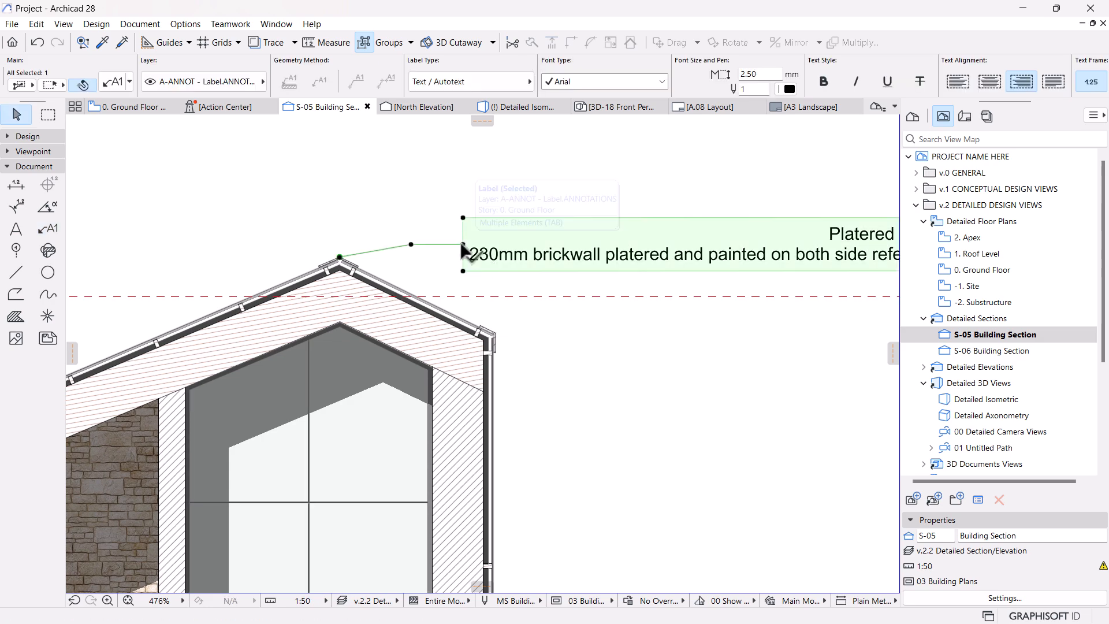
Move the ridge label's text horizontally so its right edge lines up with the ends of the level markers.
scroll(549, 283, "down", 6)
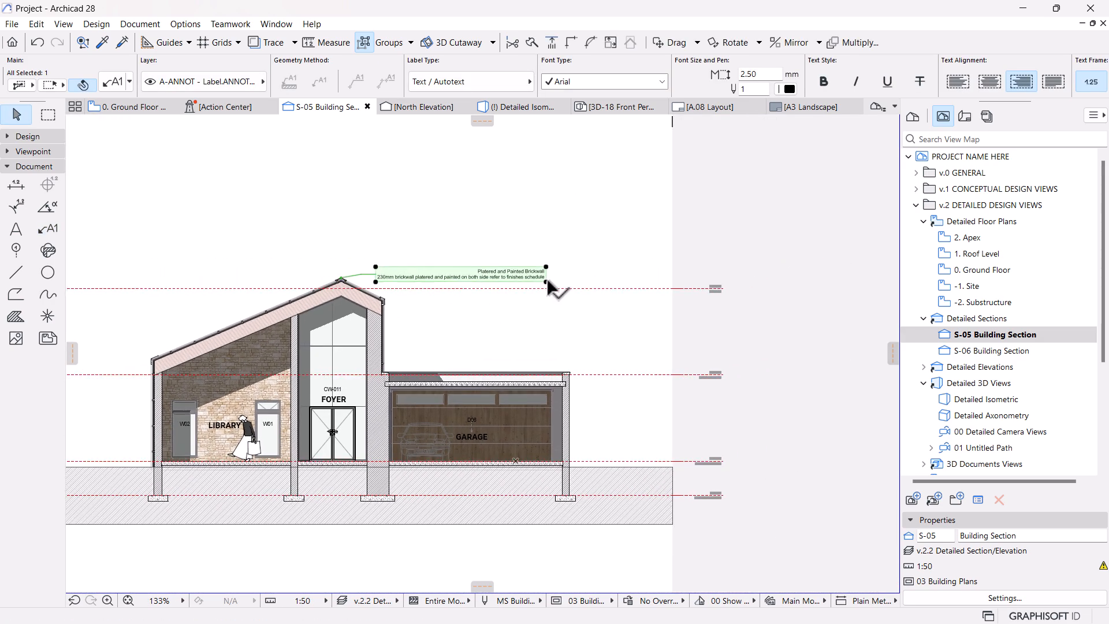
left_click(547, 280)
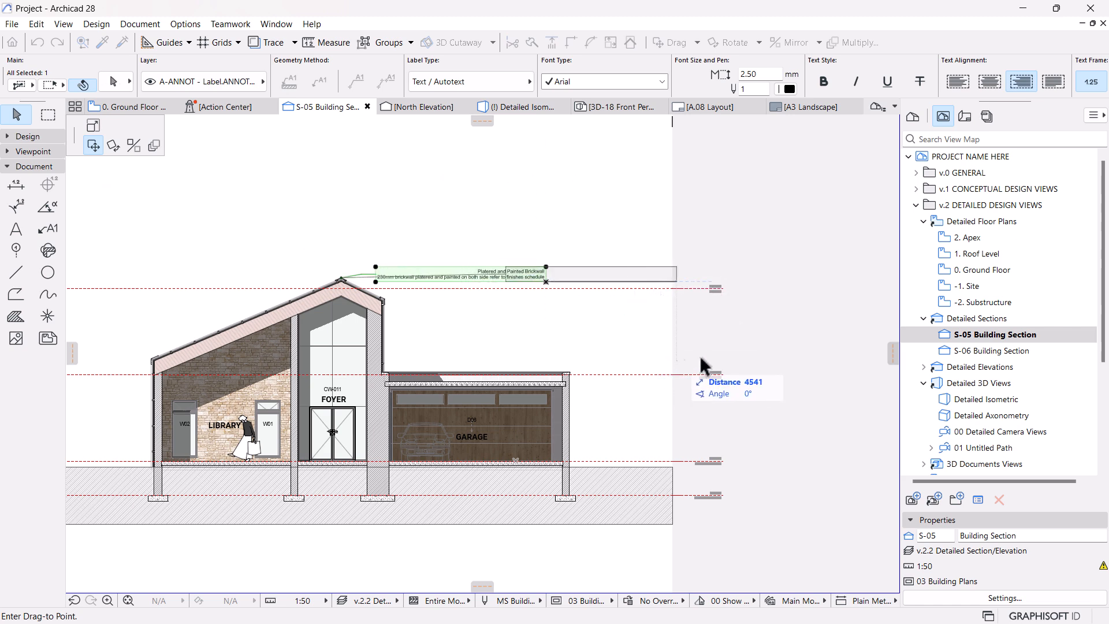
left_click(720, 370)
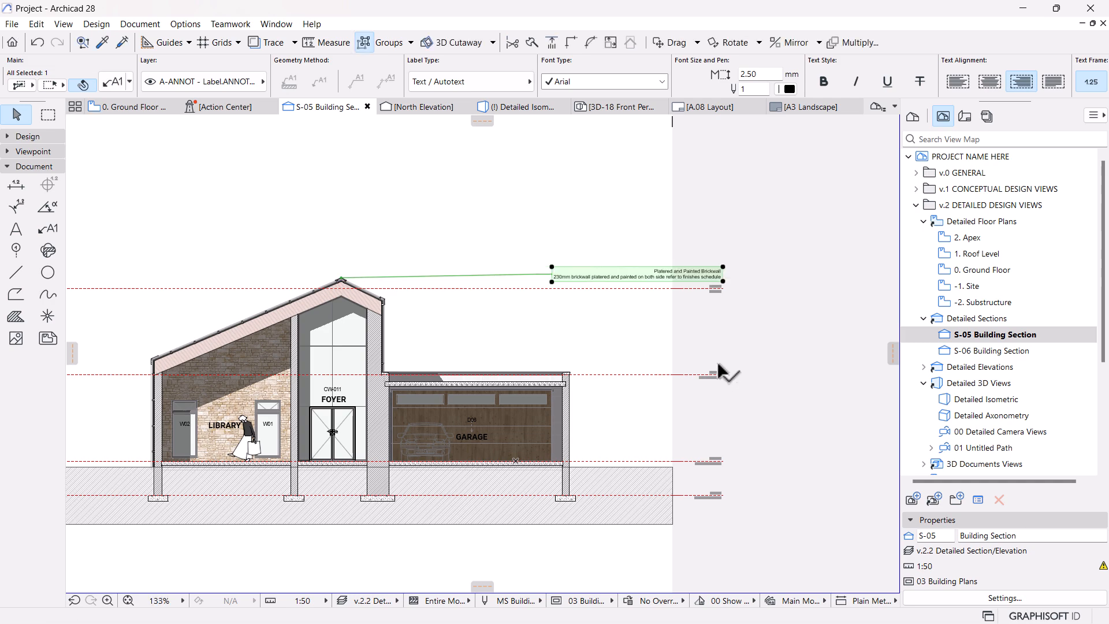
scroll(657, 314, "up", 2)
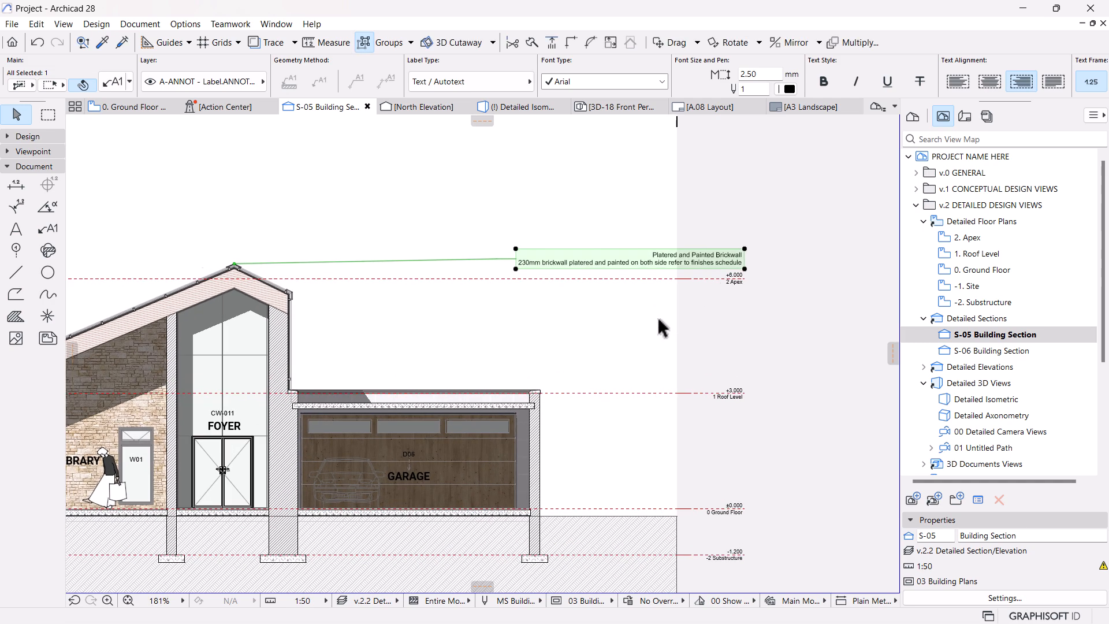
scroll(636, 289, "down", 1)
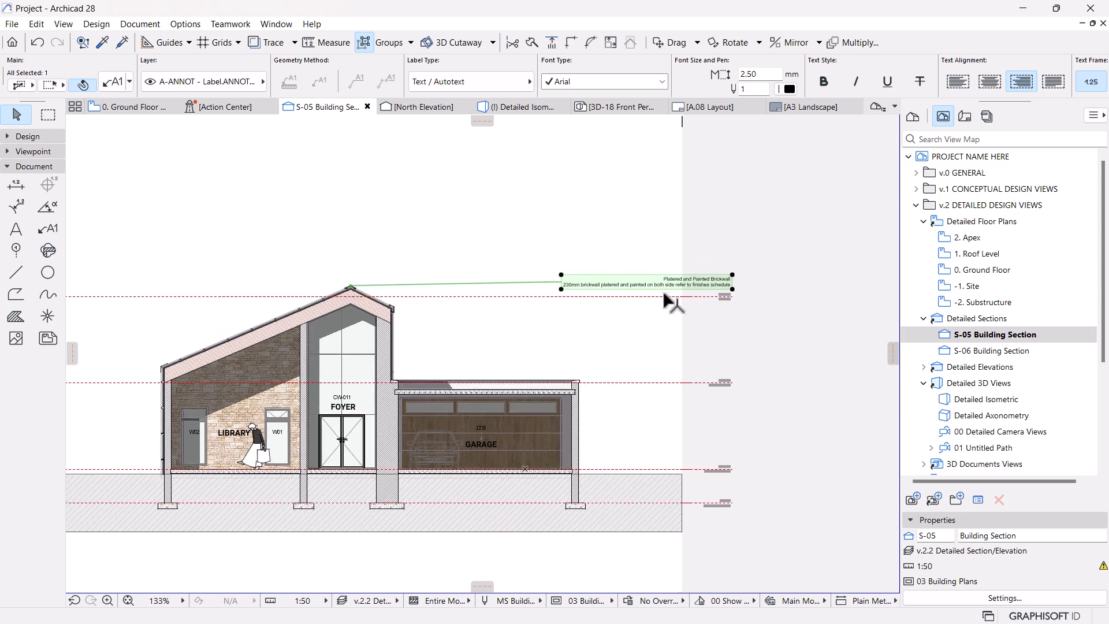
scroll(663, 290, "up", 1)
key("Escape")
Raise the ridge label's text higher above the apex level line and deselect it.
left_click(620, 283)
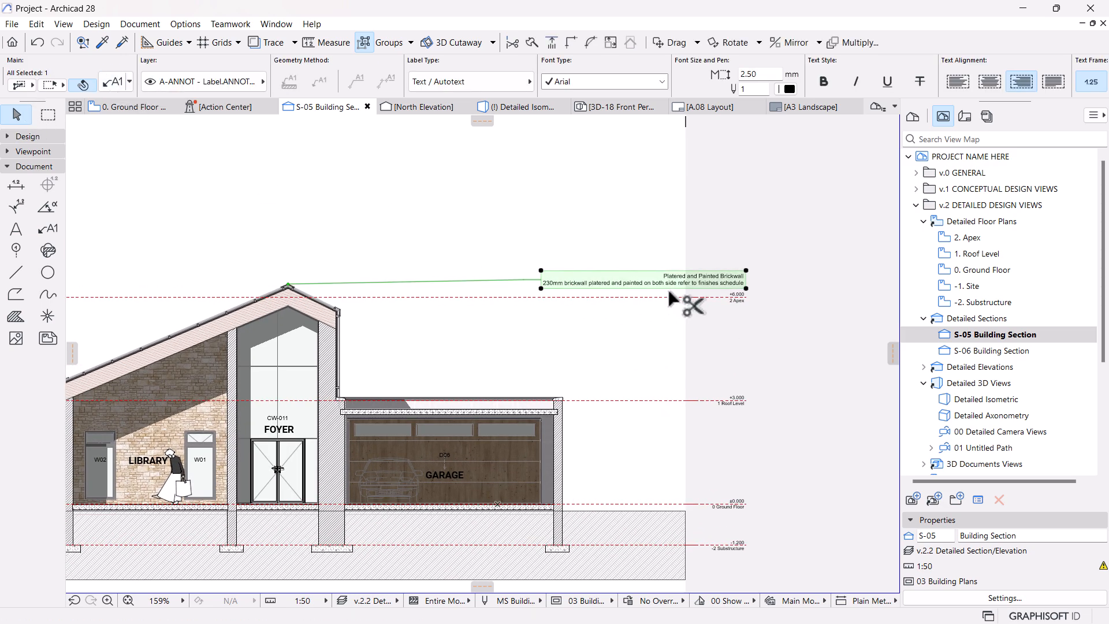
left_click_drag(652, 279, 654, 253)
scroll(654, 253, "down", 2)
middle_click_drag(638, 266, 605, 248)
scroll(605, 248, "up", 2)
key("Escape")
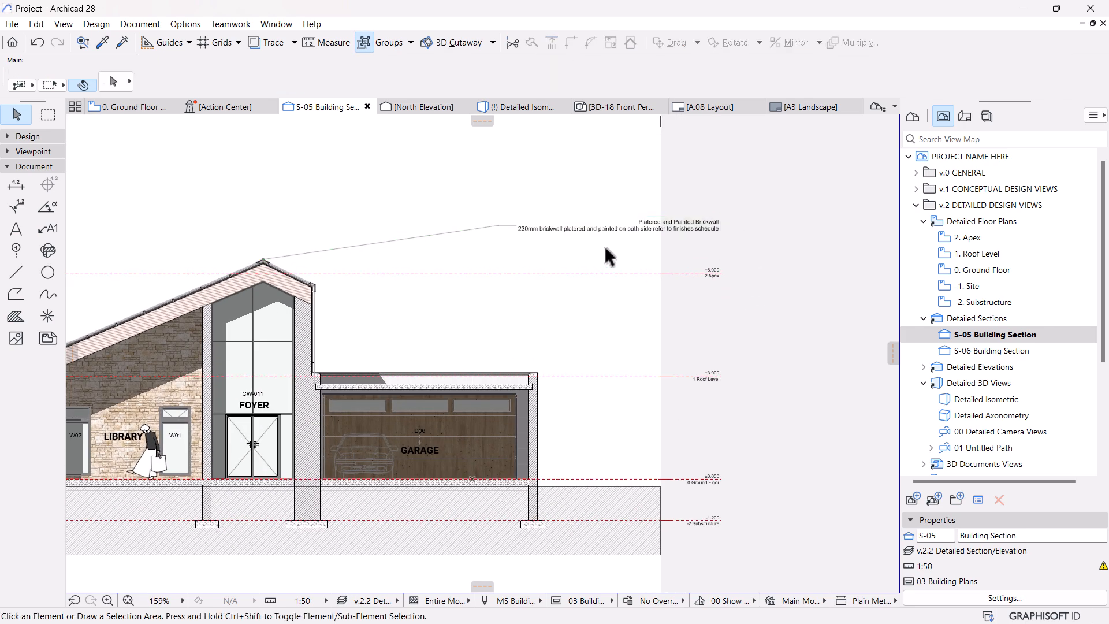
Attach a second label with the ridge label's settings to the short right-hand roof slope and select it.
left_click(656, 230)
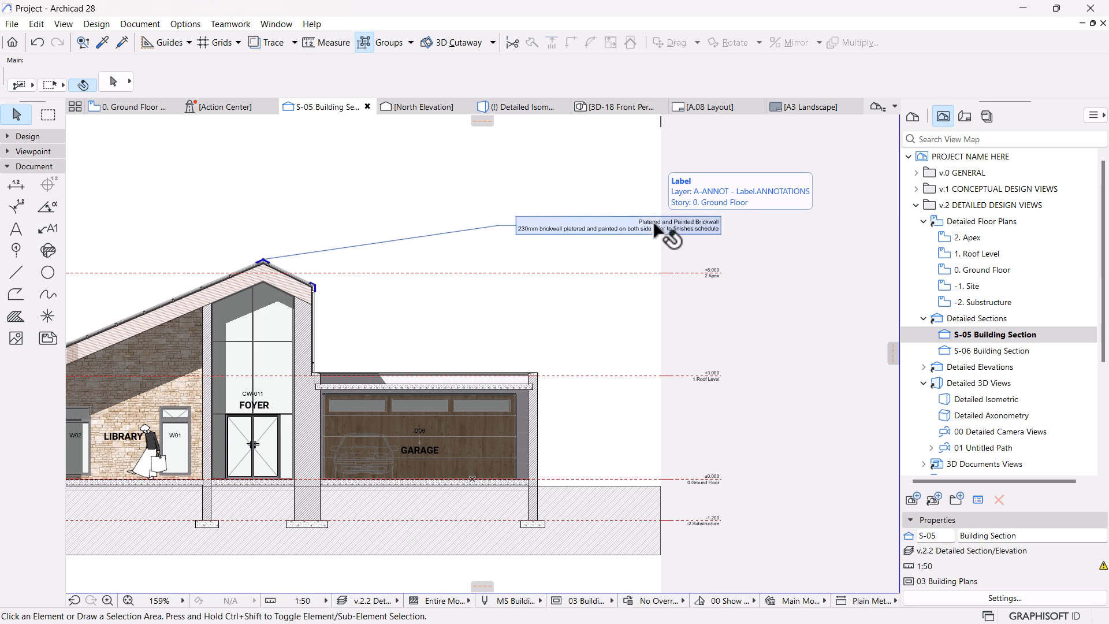
left_click(368, 283, "alt")
scroll(277, 265, "up", 6)
left_click(349, 319)
scroll(322, 267, "down", 4)
key("Escape")
left_click(401, 295)
Align the roof slope label's right edge with the level markers, lower its text below the apex level line, and deselect it.
scroll(407, 293, "down", 1)
scroll(416, 292, "down", 1)
key("ctrl+d")
left_click(571, 280)
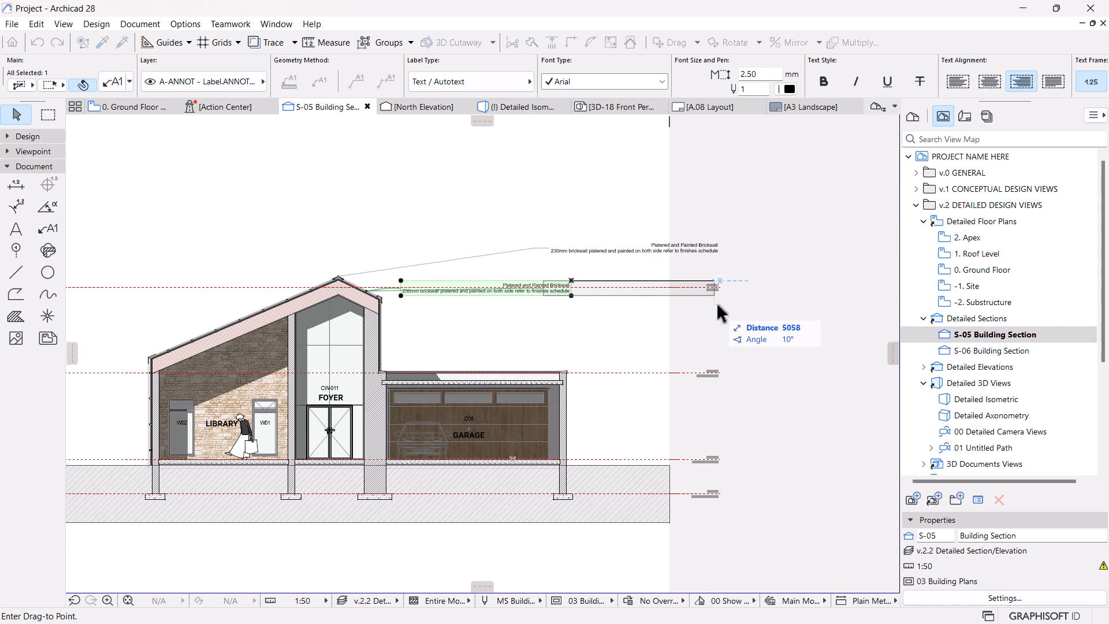
left_click(720, 287)
key("ctrl+d")
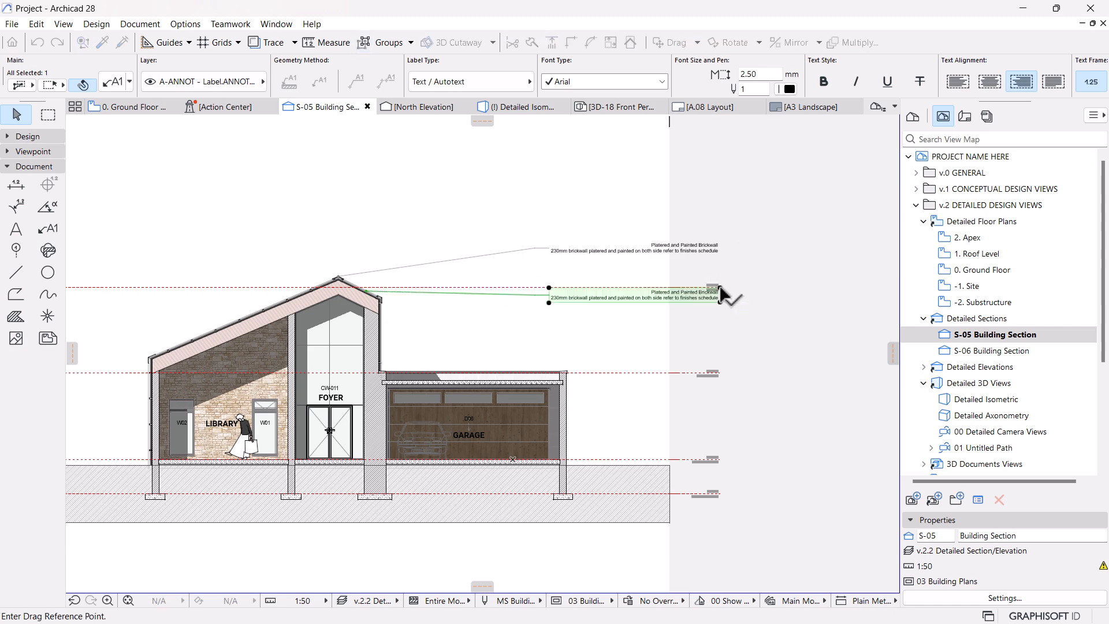
left_click(721, 287)
left_click(720, 302)
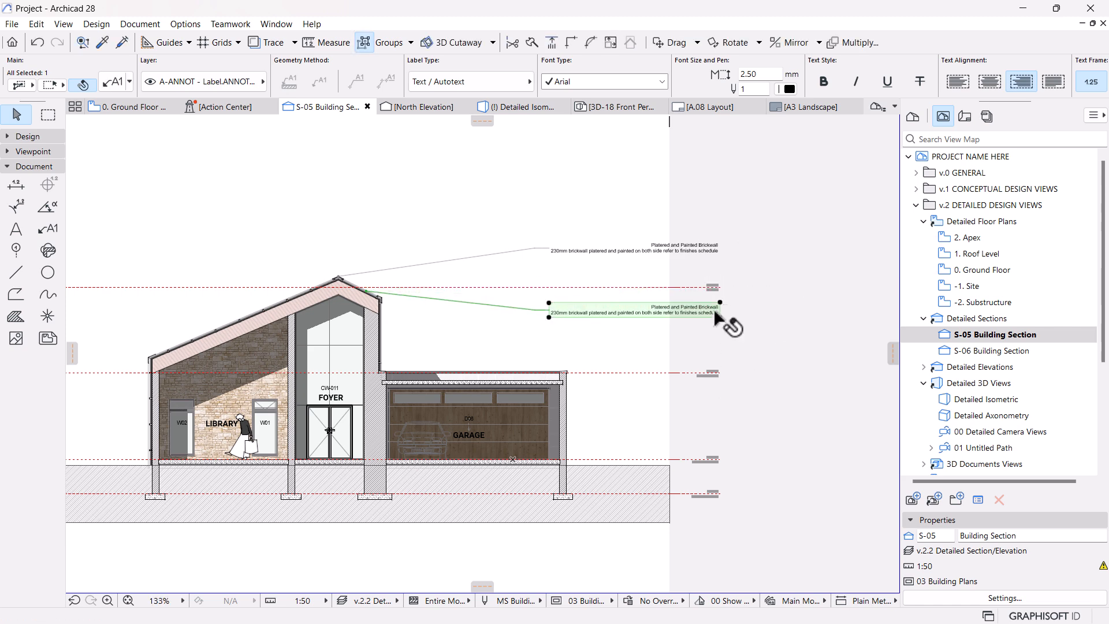
middle_click_drag(715, 310, 716, 305)
key("Escape")
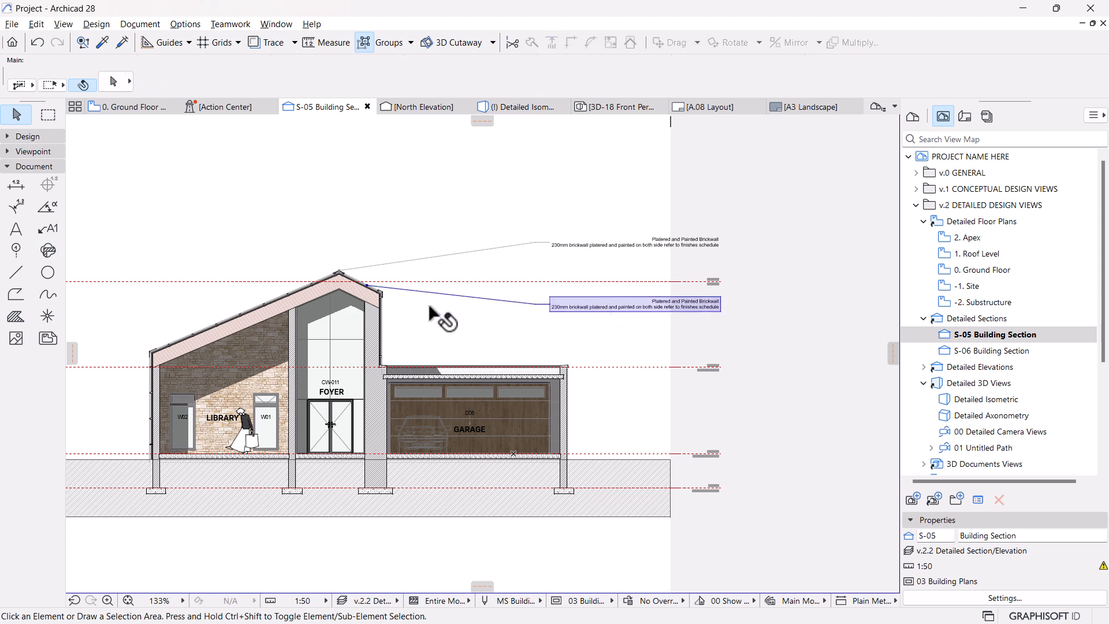
Move the roof slope label straight up to sit above the apex level line beneath the ridge label, and deselect it.
key("w")
scroll(417, 303, "up", 2)
key("w")
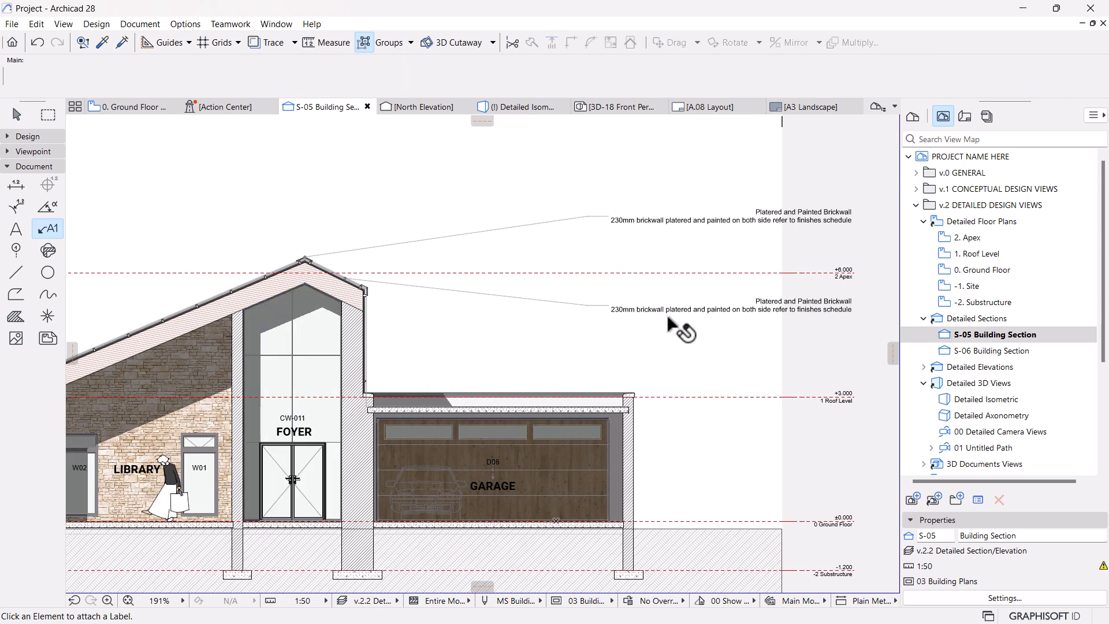
left_click(676, 310)
key("ctrl+d")
left_click(855, 295)
left_click(854, 240)
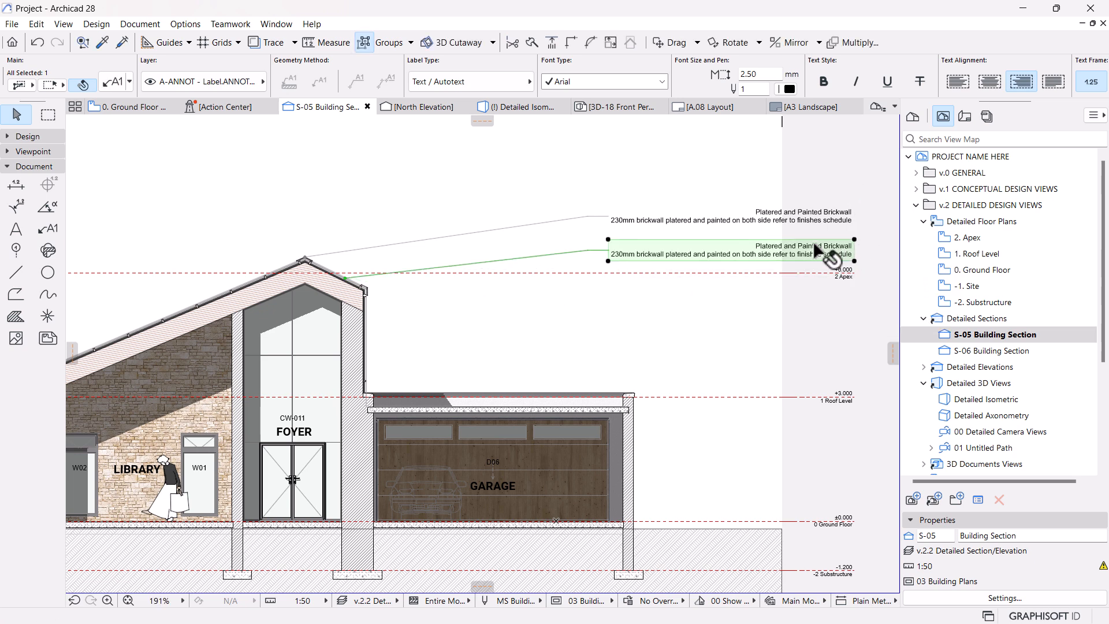
key("Escape")
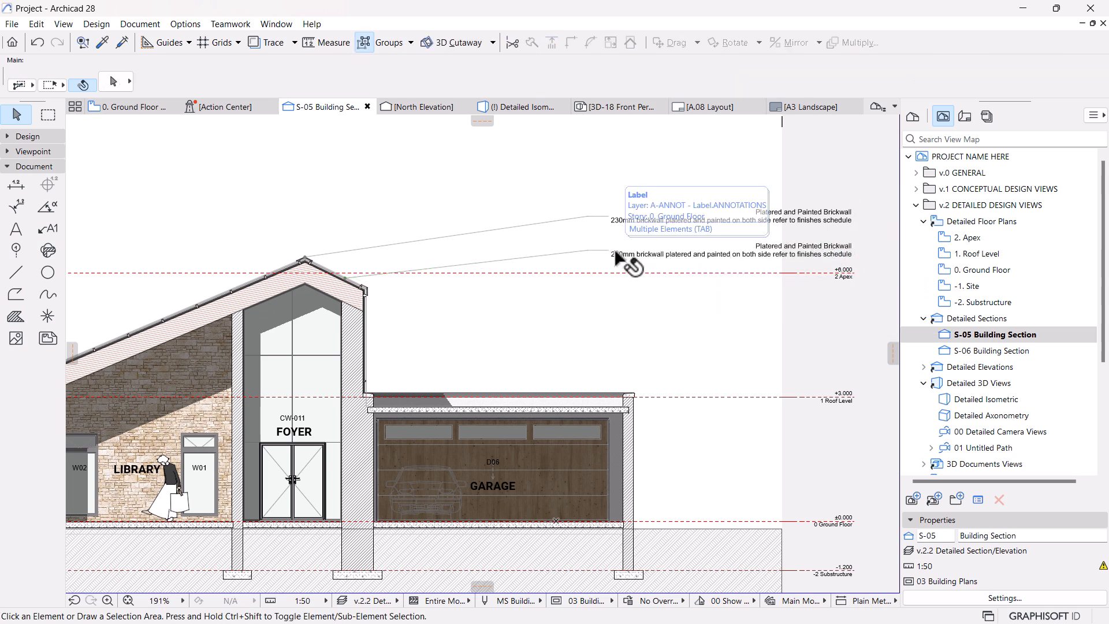
Attach a third label with the same settings to the corner cap where the short roof slope meets the outer wall.
left_click(616, 251, "alt")
scroll(367, 285, "up", 8)
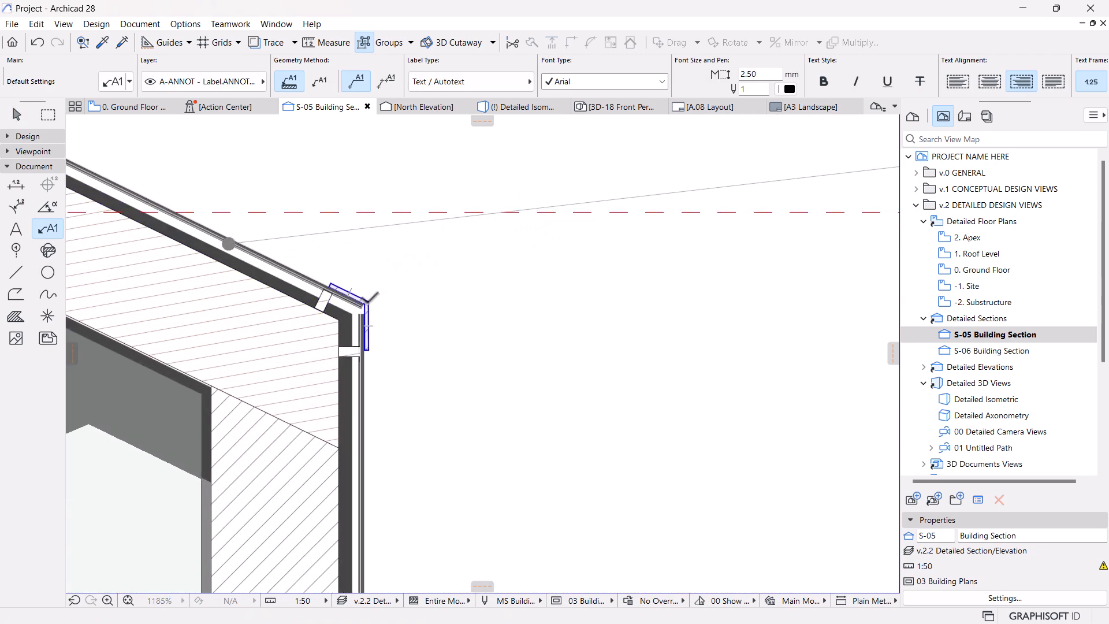
left_click(368, 302)
scroll(368, 301, "down", 6)
key("Escape")
left_click(426, 302)
Align the corner cap label's right edge with the labels above, shift its text just below the apex level line, and deselect it.
scroll(472, 306, "down", 3)
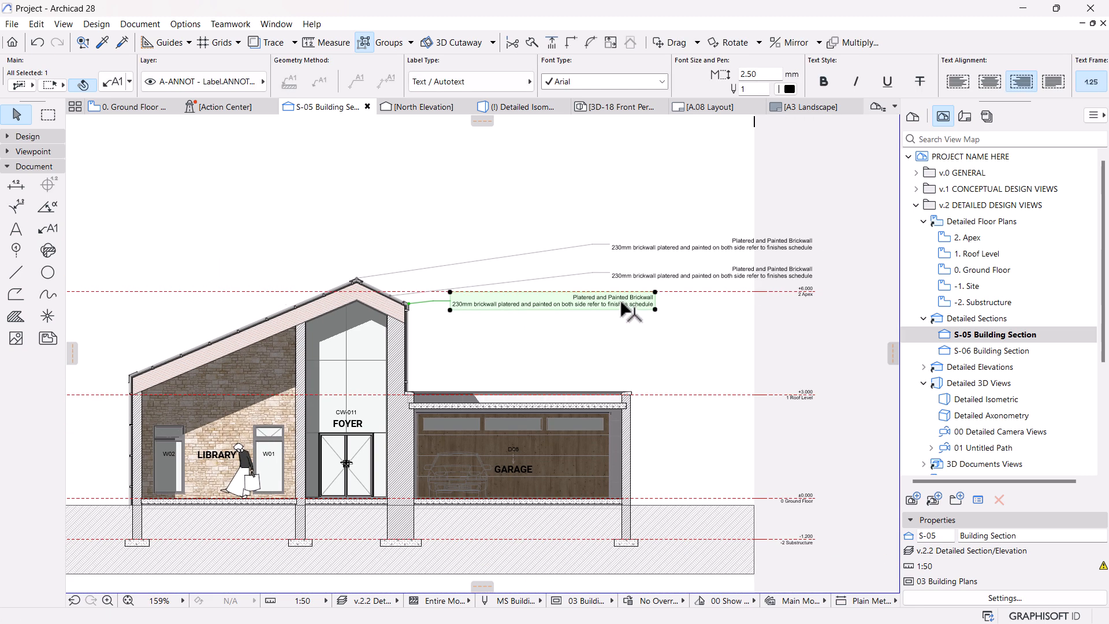
key("ctrl+d")
left_click(657, 294)
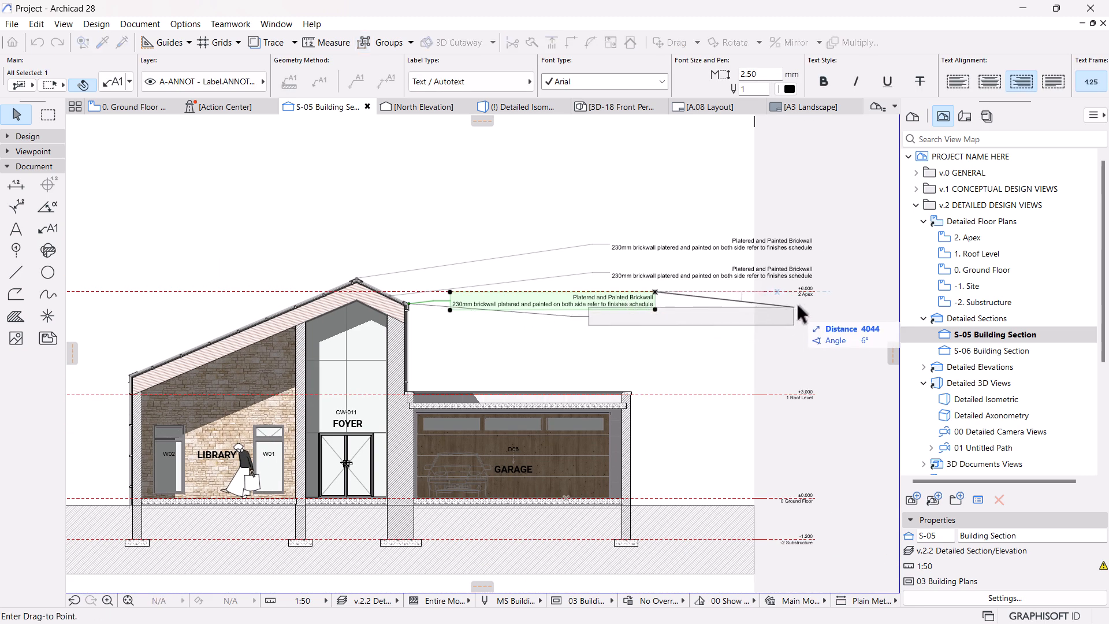
left_click(814, 294)
key("ctrl+d")
left_click(814, 292)
left_click(815, 305)
middle_click_drag(664, 336, 625, 278)
key("Escape")
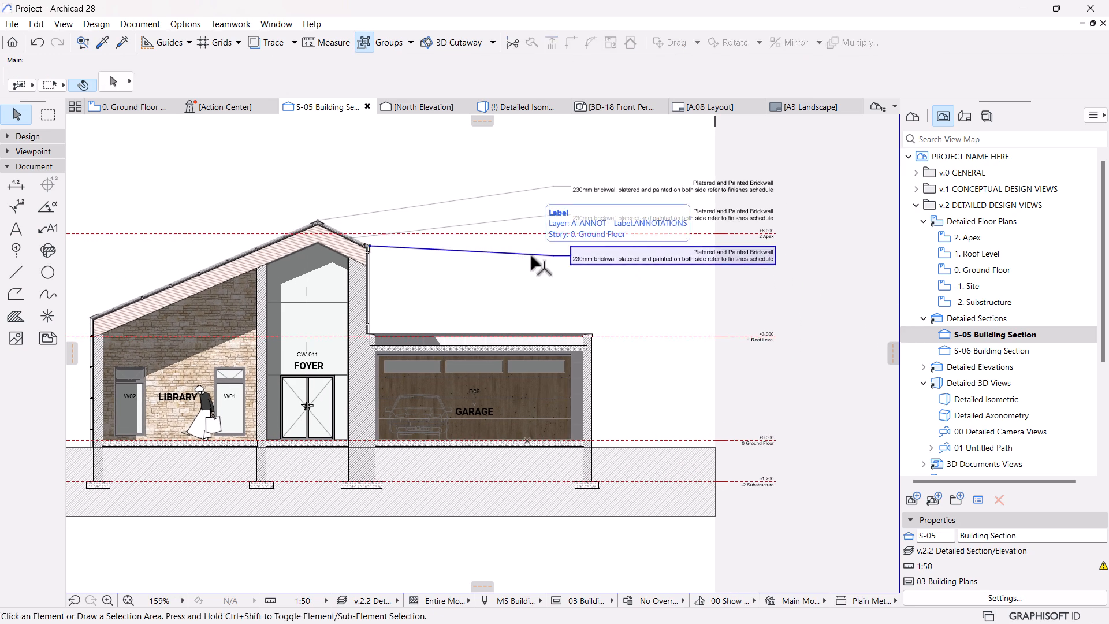
Attach a fourth label to the thick roof body near its right-hand end, below the corner cap.
scroll(359, 254, "up", 5)
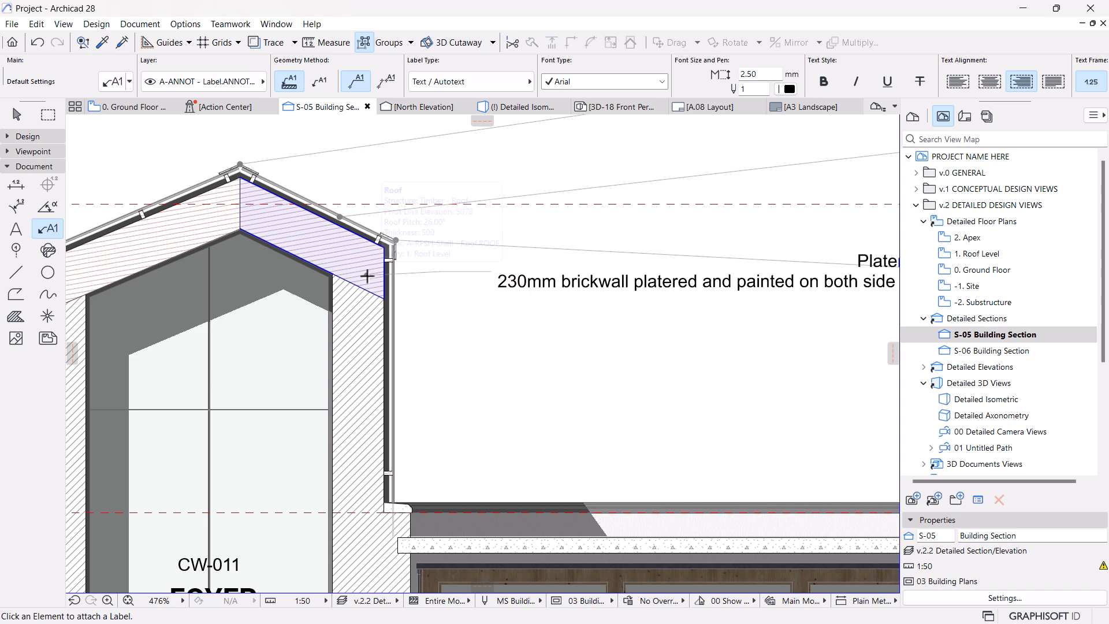
left_click(490, 278)
scroll(459, 279, "down", 3)
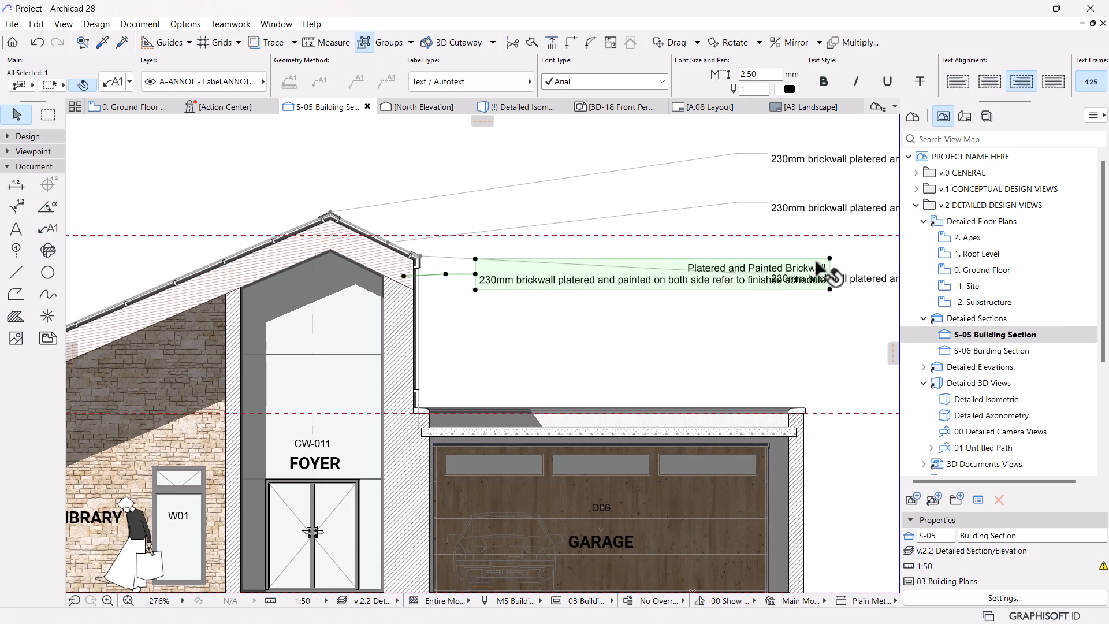
Align the roof body label's right edge with the other labels, lower its text beneath the corner cap label, and deselect it.
scroll(496, 273, "down", 4)
left_click(657, 266)
scroll(793, 286, "up", 4)
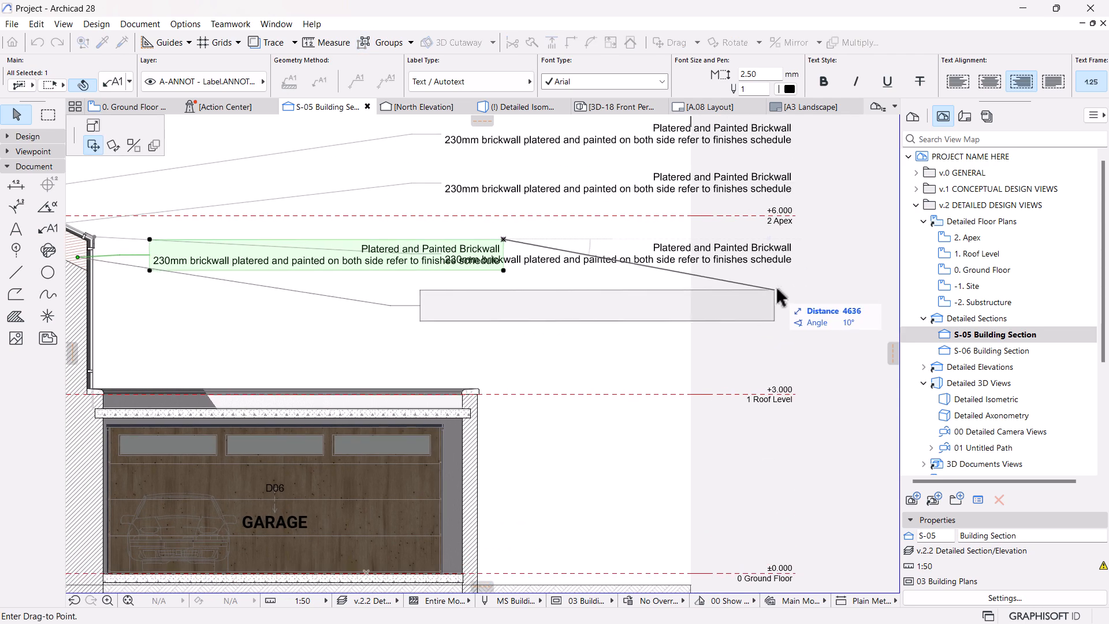
left_click(798, 213)
left_click(799, 239)
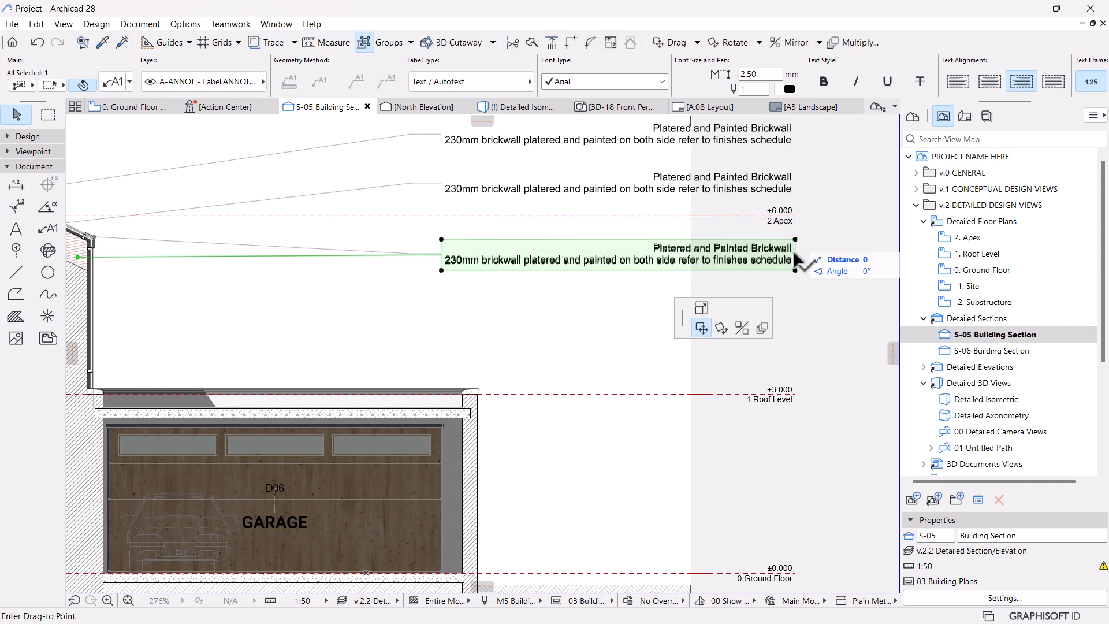
left_click(796, 287)
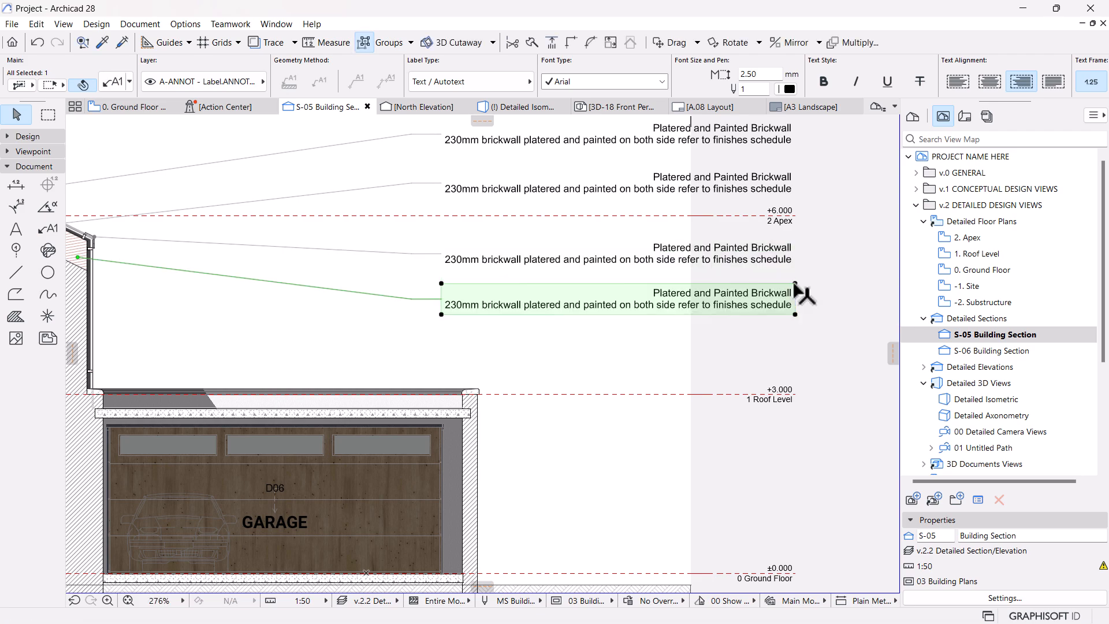
scroll(797, 294, "down", 4)
scroll(490, 286, "up", 6)
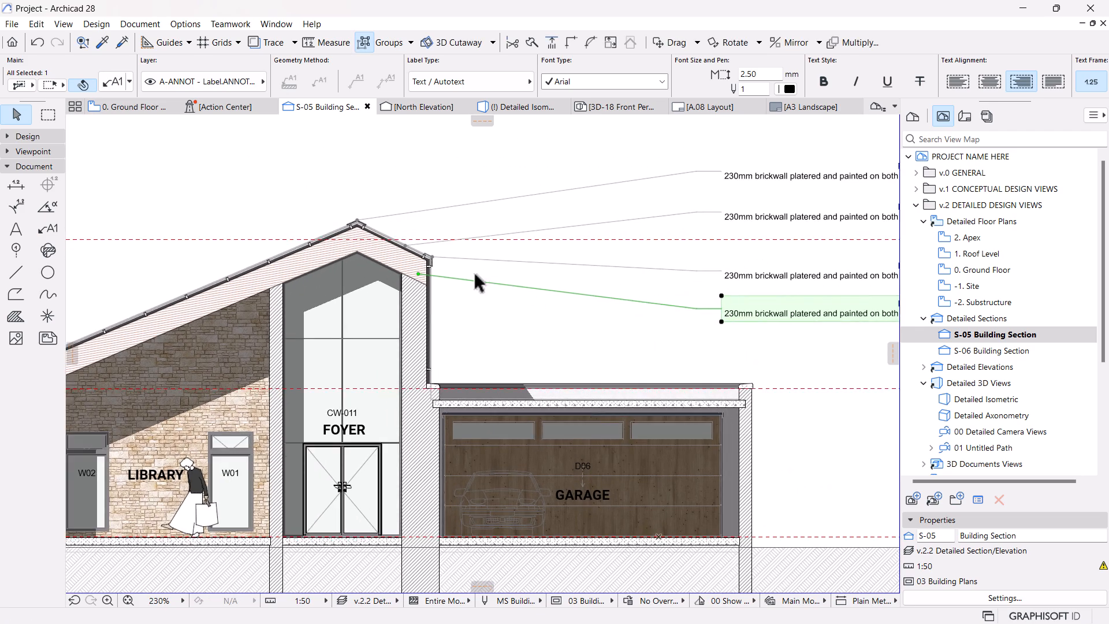
scroll(449, 278, "down", 5)
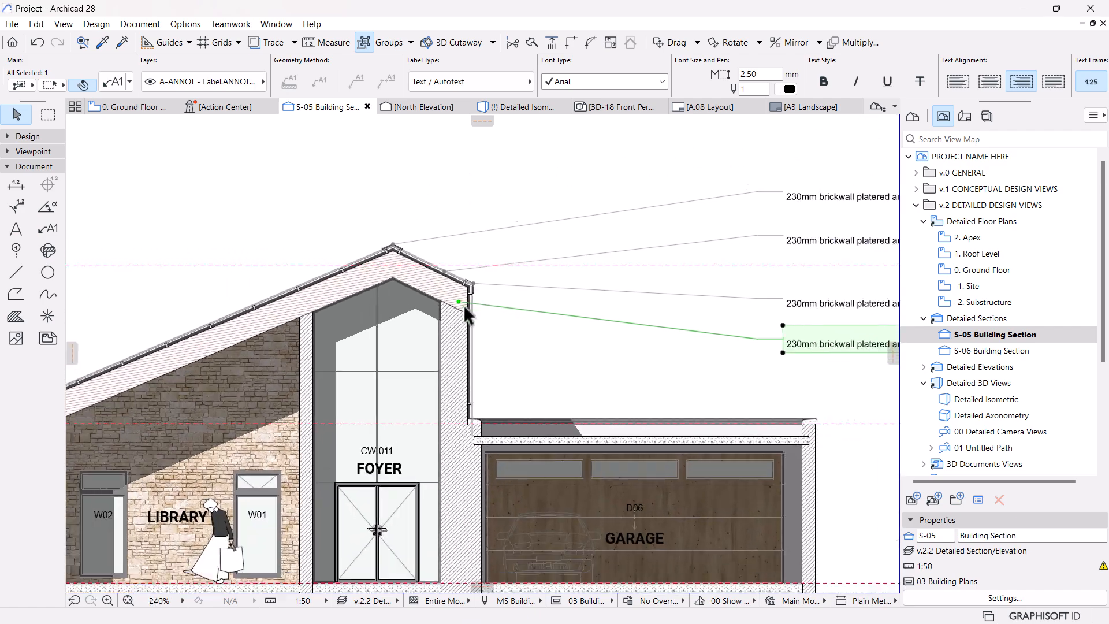
scroll(501, 296, "up", 3)
scroll(382, 282, "down", 3)
key("Escape")
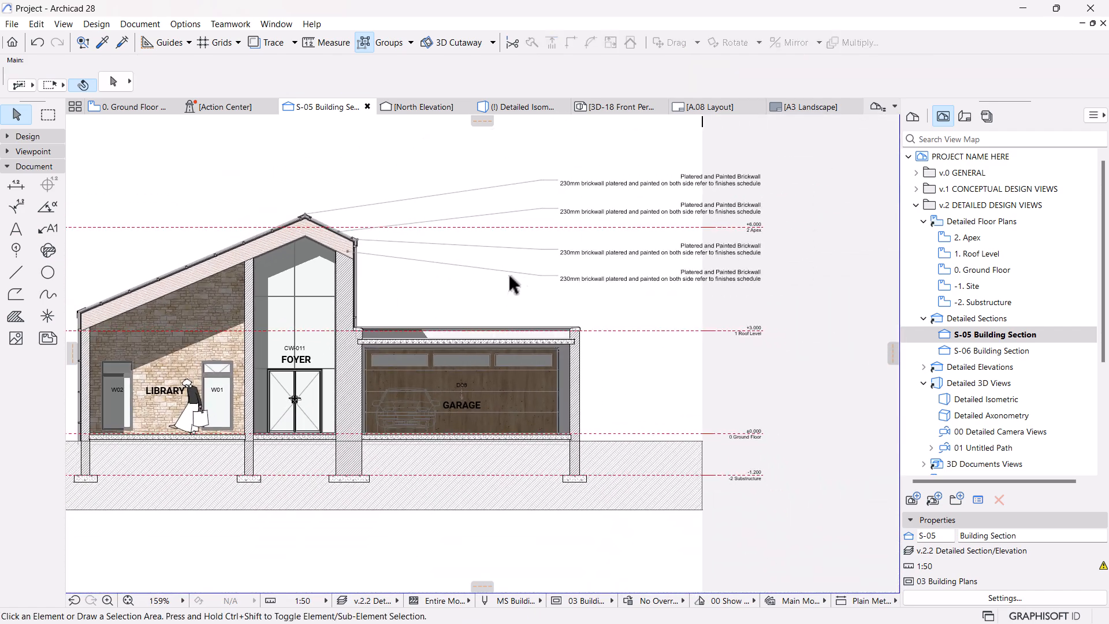
Attach a fifth label to the outer face of the foyer's right-hand wall, above the garage roof.
key("w")
scroll(350, 285, "up", 7)
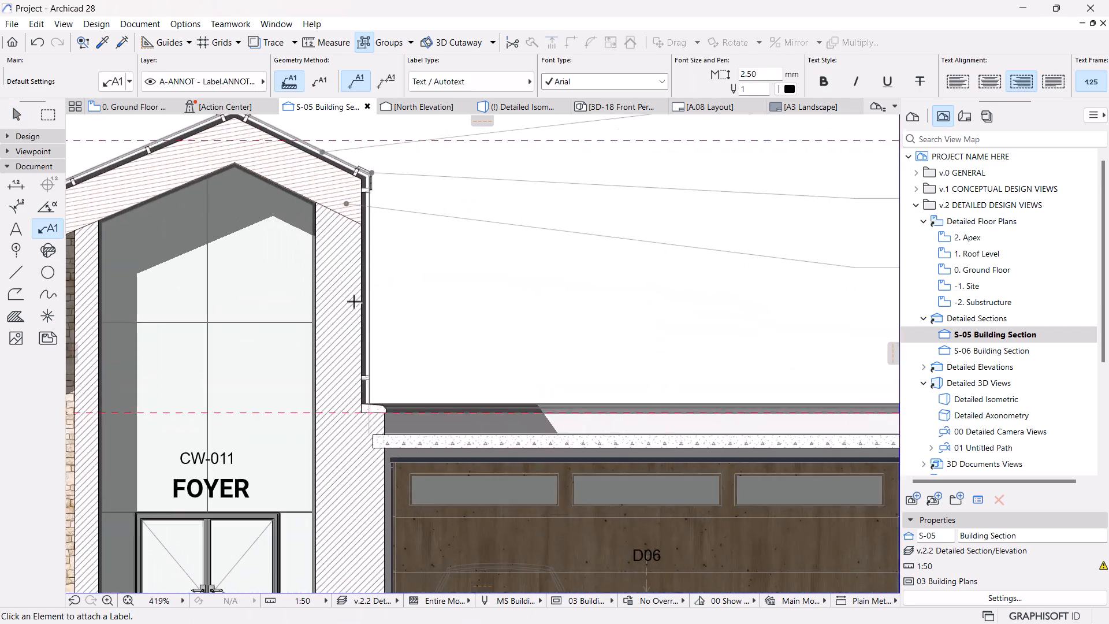
left_click(381, 336)
scroll(381, 329, "down", 6)
key("Escape")
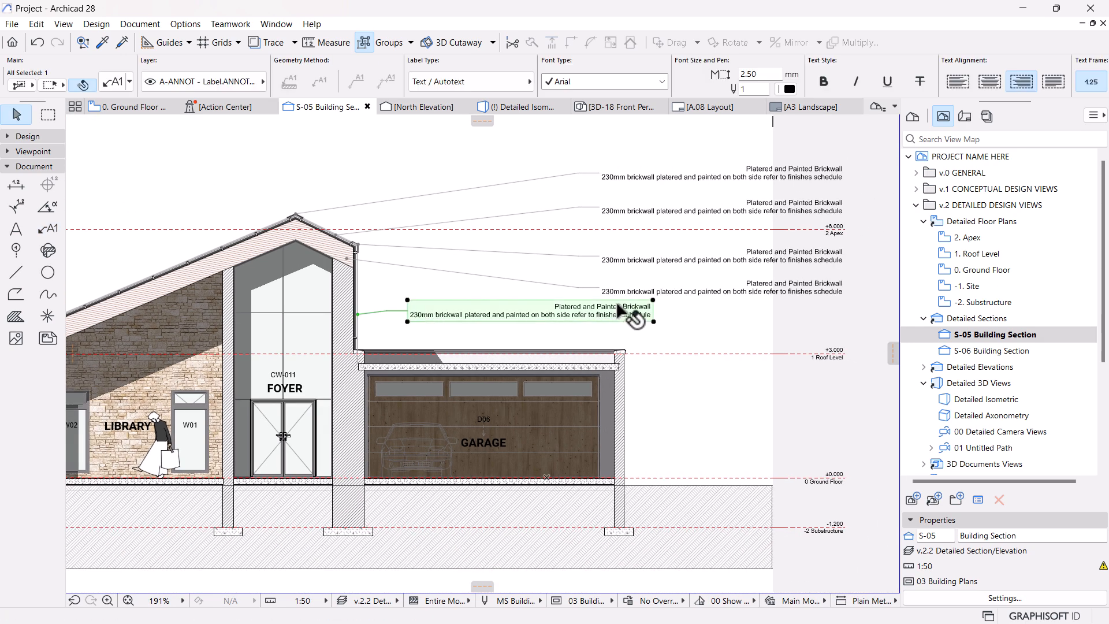
Move the fifth label across to the label column, directly beneath the roof body label, and deselect it.
left_click(654, 300)
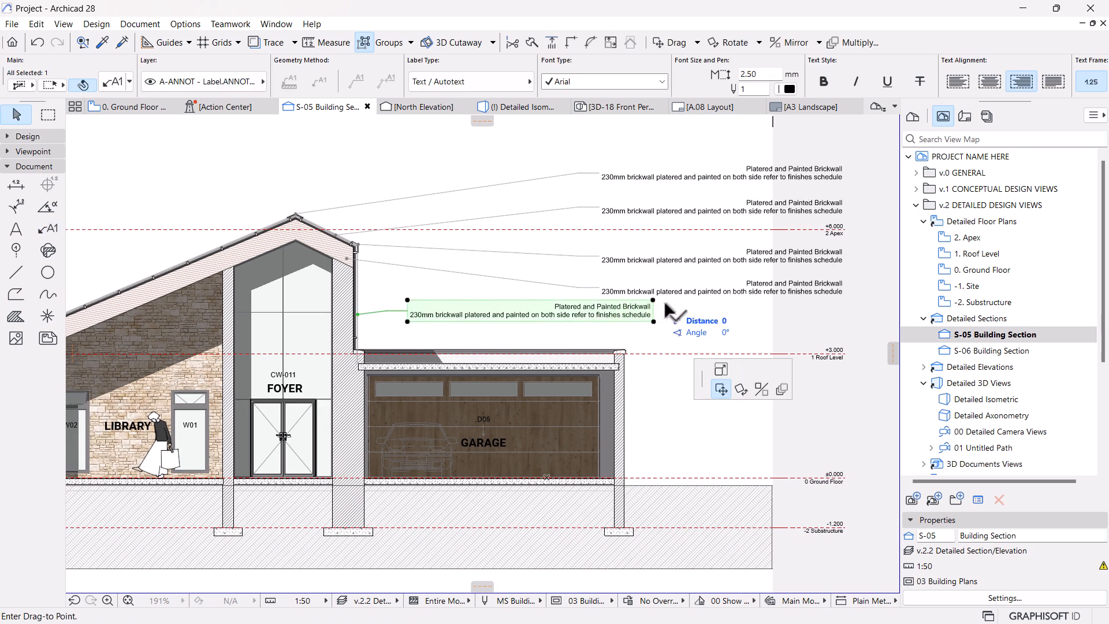
left_click(841, 290)
middle_click_drag(795, 309, 743, 298)
key("Escape")
Attach a sixth label to the base of the foyer's right-hand wall, just above the garage roof, reusing the existing label's settings.
left_click(414, 300, "alt")
scroll(304, 321, "up", 9)
left_click(300, 344)
scroll(272, 300, "down", 5)
key("Escape")
left_click(394, 324)
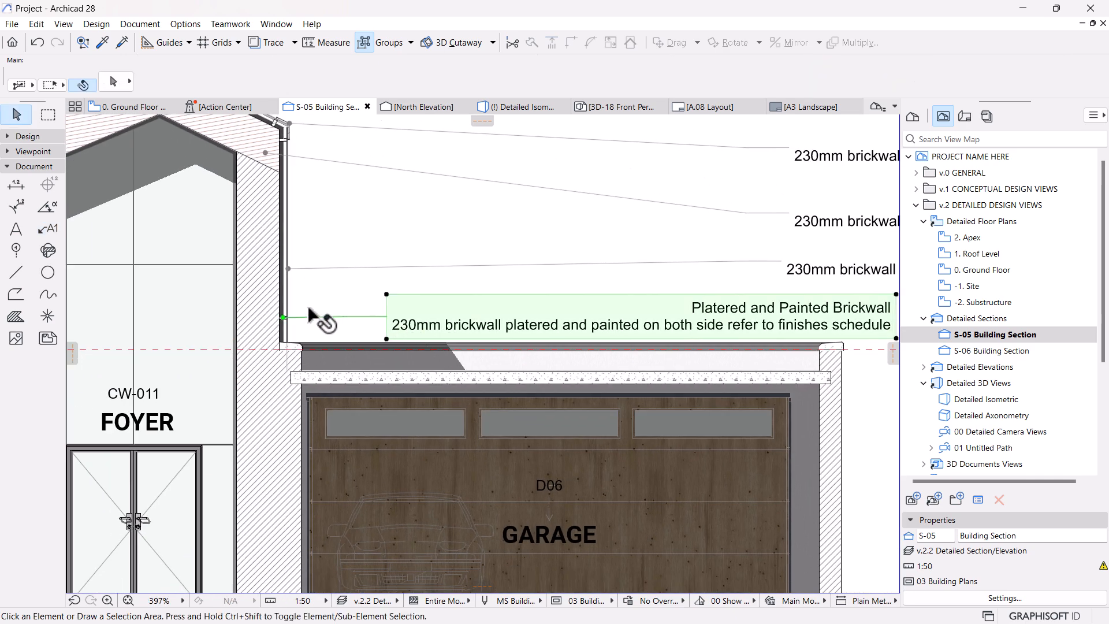
Move the sixth label below the fifth, just above the roof level line, and align its right edge with the level markers.
scroll(317, 317, "down", 6)
left_click(507, 304)
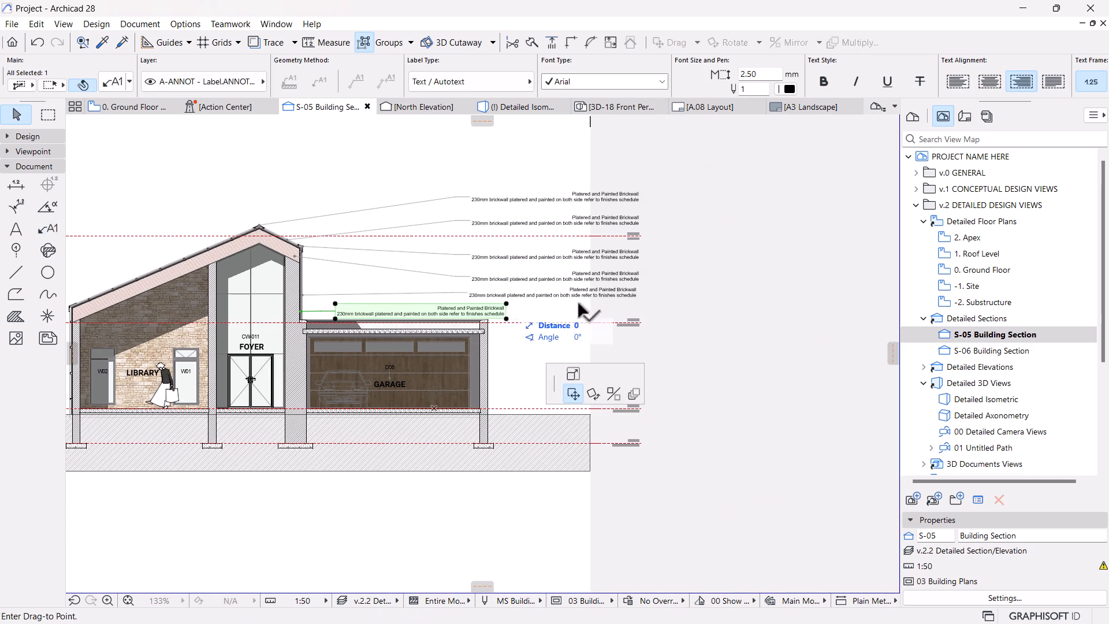
left_click(638, 303)
scroll(605, 347, "up", 4)
scroll(654, 295, "up", 2)
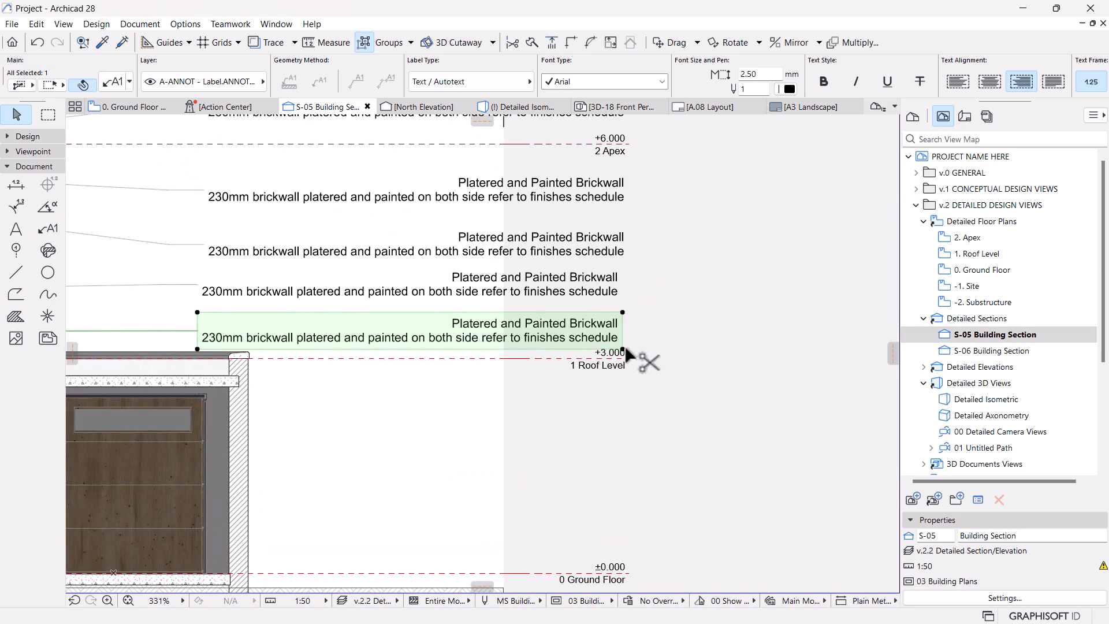
key("ctrl+d")
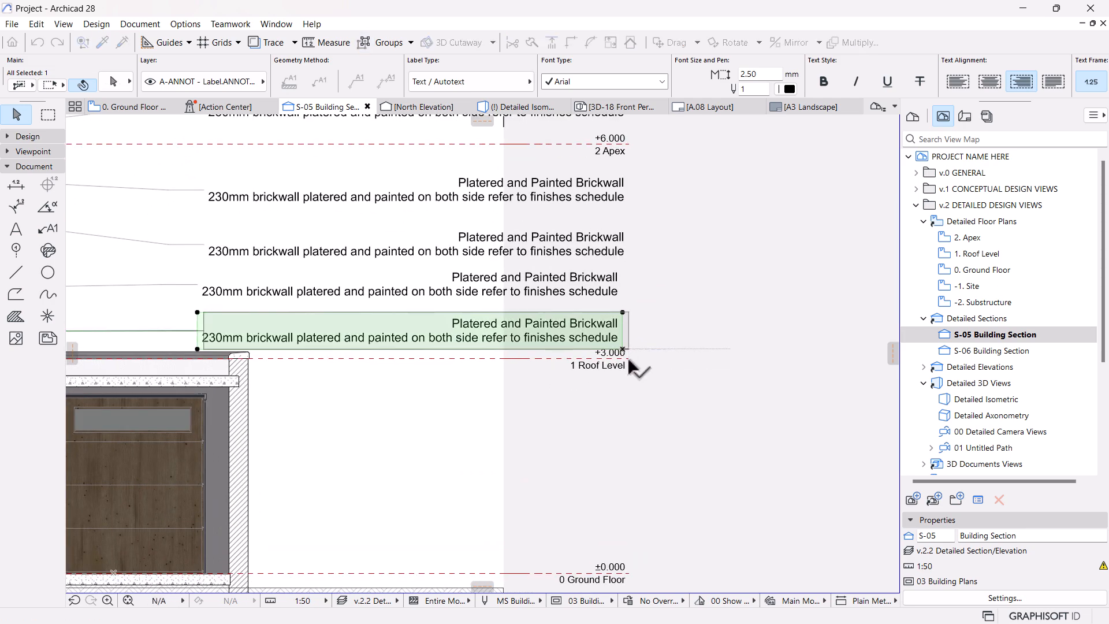
left_click(629, 350)
Align the fifth label's right edge with the rest of the label column and clear the selection.
middle_click_drag(634, 313, 621, 379)
left_click(622, 370)
key("ctrl+d")
left_click(621, 369)
left_click(627, 425, "shift")
left_click(620, 328)
left_click(626, 330)
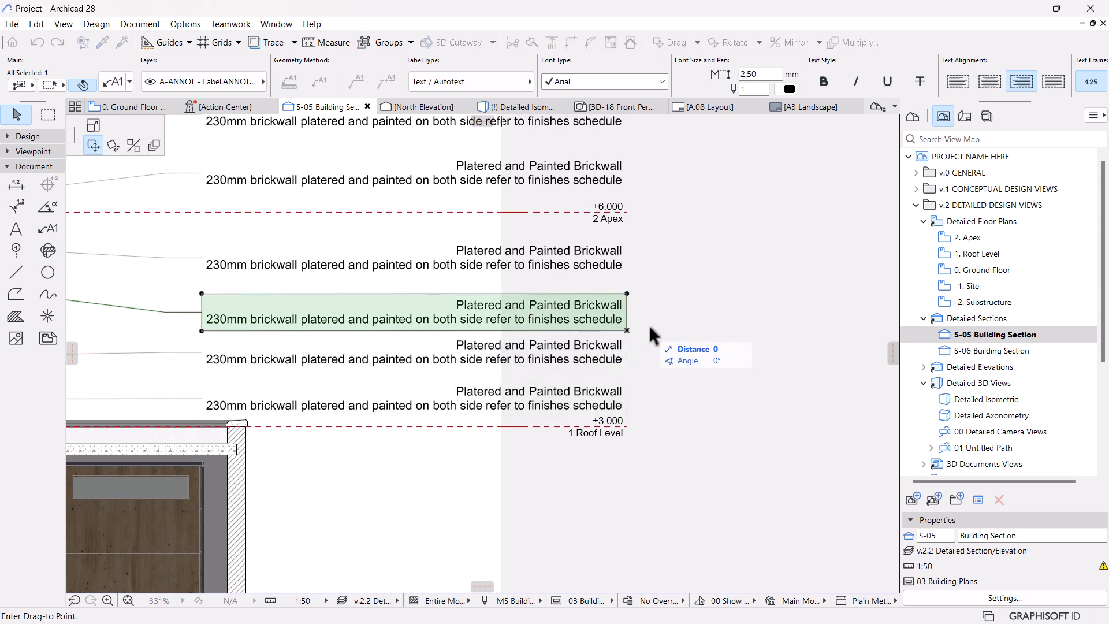
left_click(628, 430)
scroll(624, 306, "down", 5)
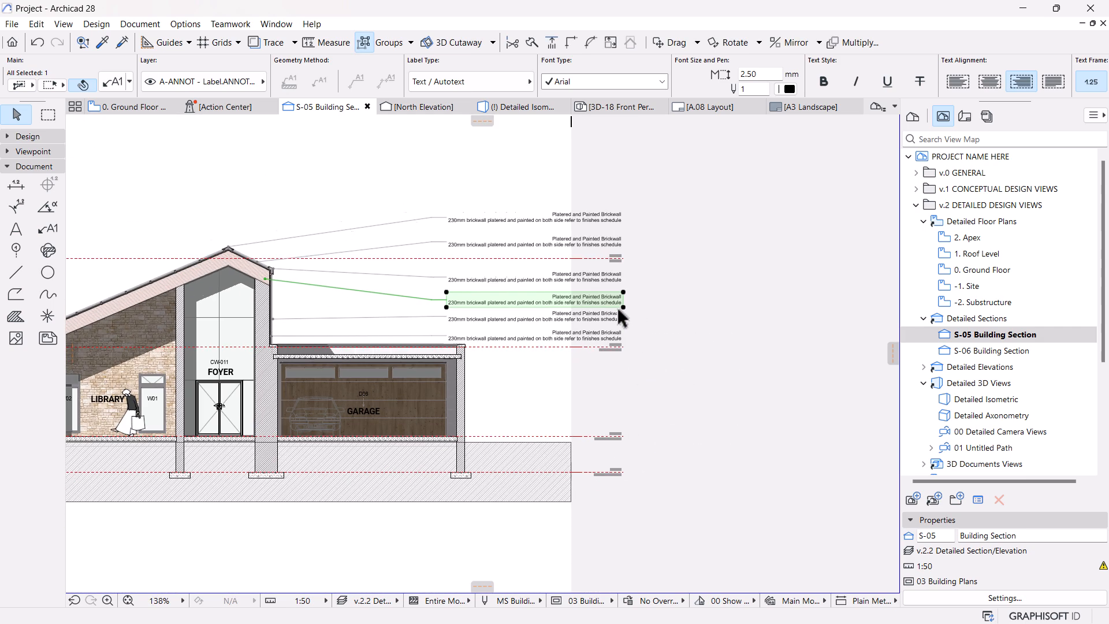
middle_click_drag(599, 379, 603, 333)
key("Escape")
Attach a seventh label to the garage roof slab, reusing the existing label's settings.
left_click(510, 272, "alt")
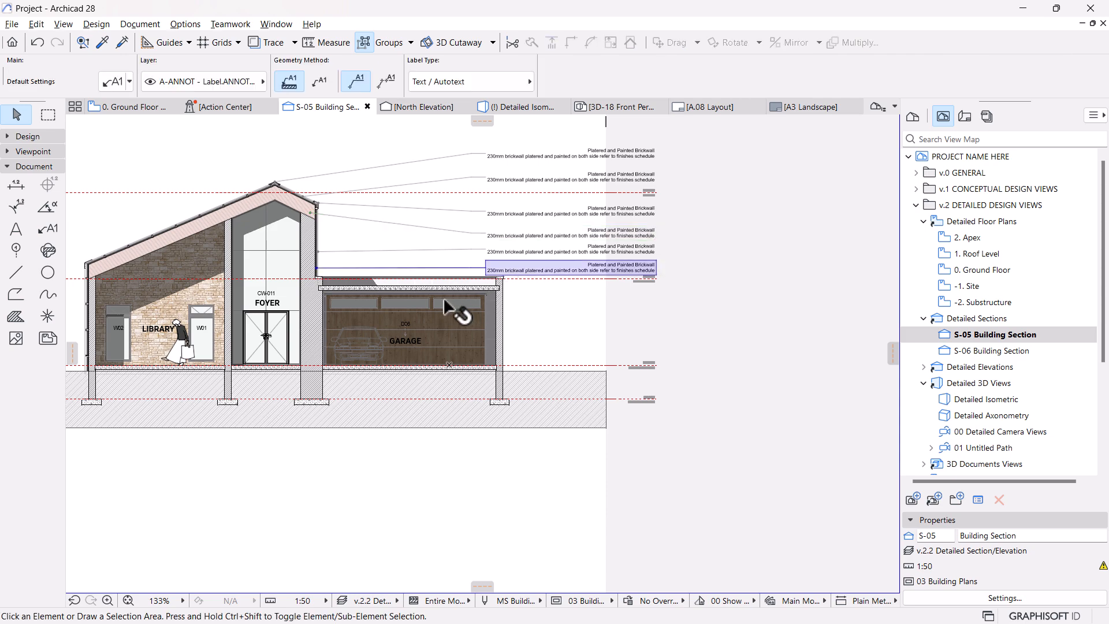
scroll(444, 298, "up", 2)
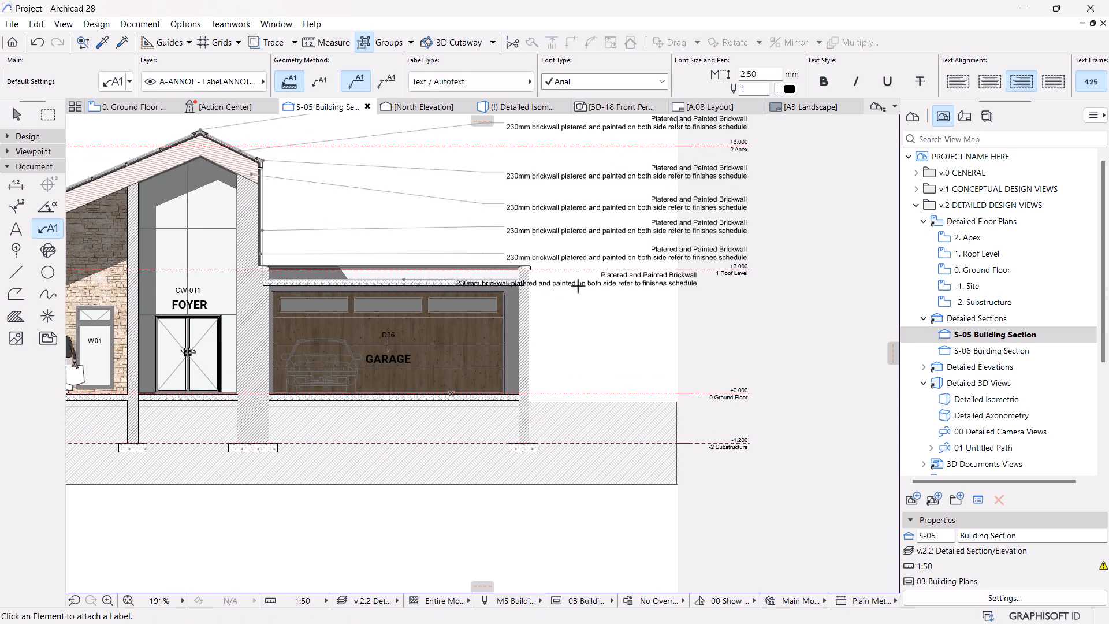
left_click(574, 287, "shift")
Align the seventh label's right edge with the label column and lower its text well below the roof level line.
left_click(700, 268)
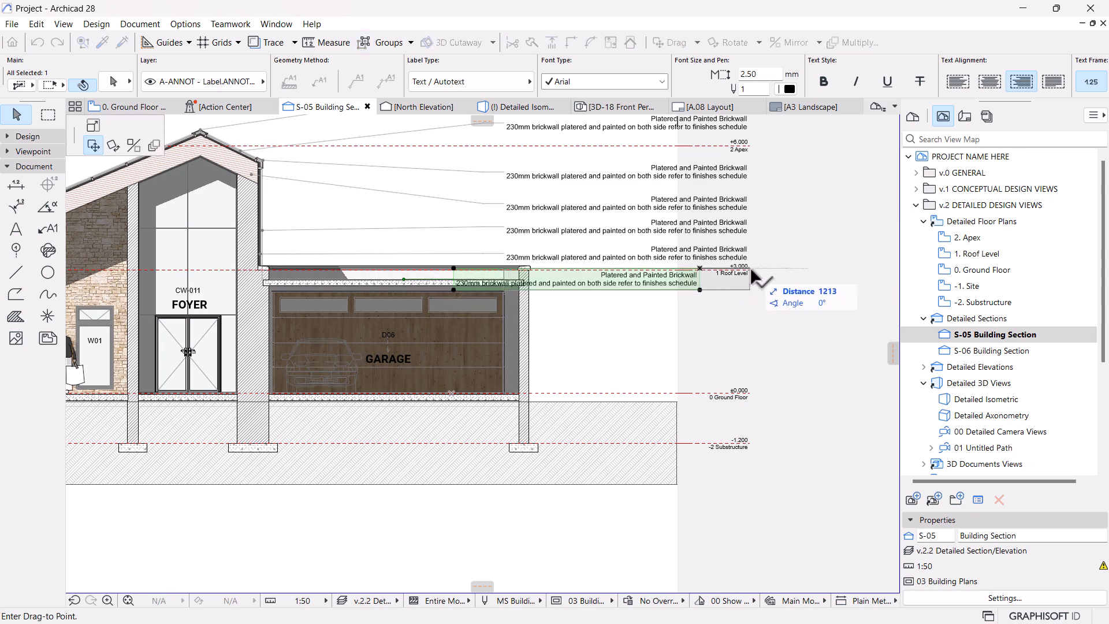
left_click(751, 269)
left_click(751, 269)
left_click(751, 291)
middle_click_drag(736, 321, 631, 282)
key("Escape")
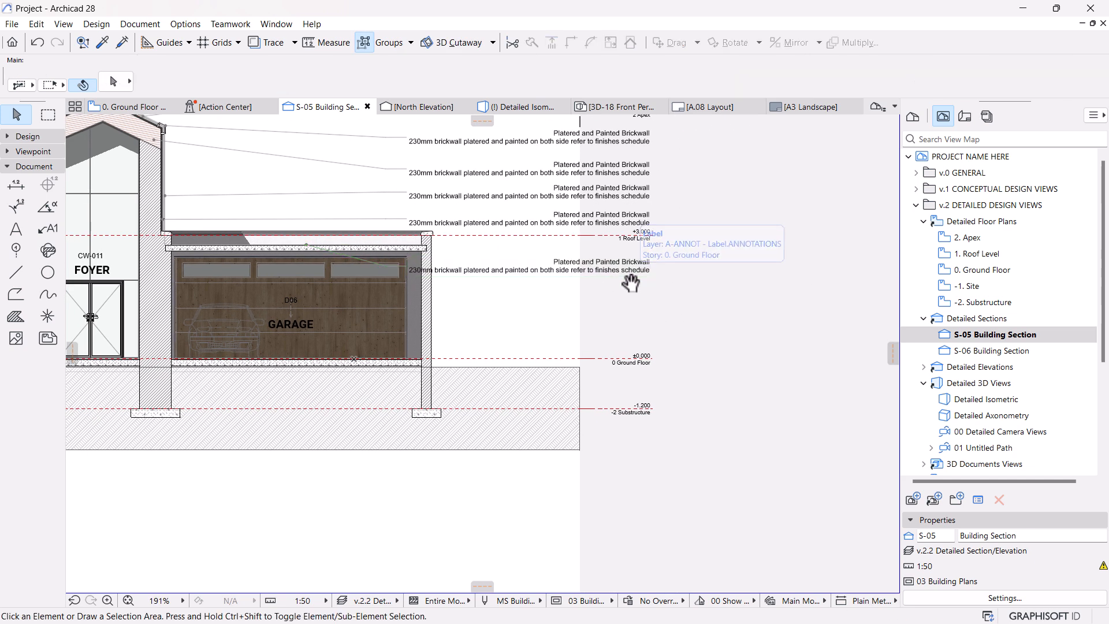
left_click(626, 278)
left_click(650, 265)
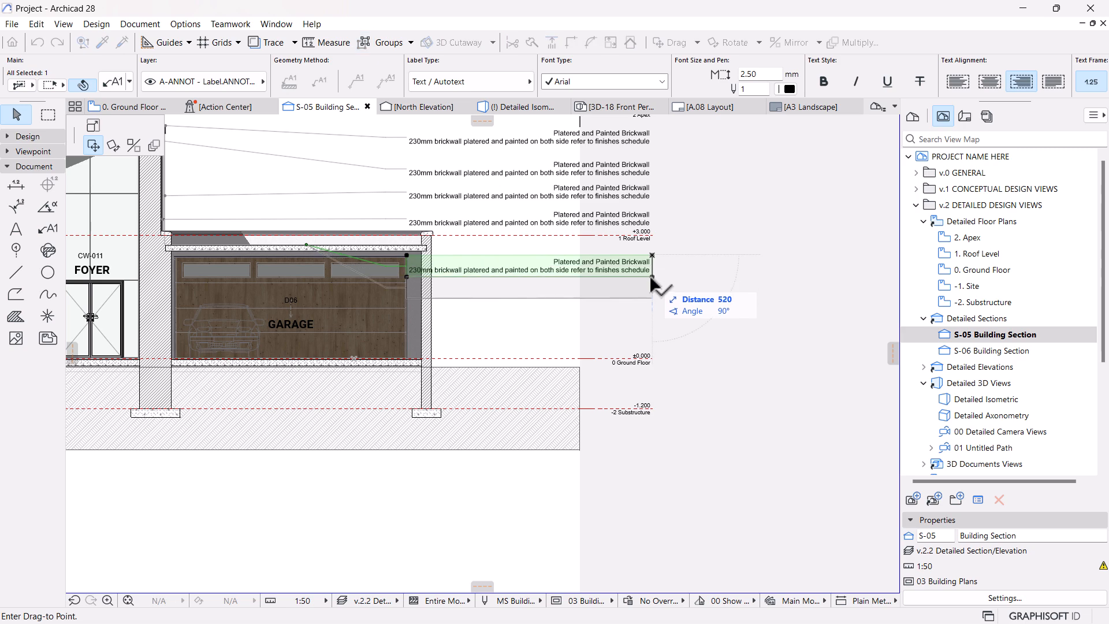
left_click(650, 275)
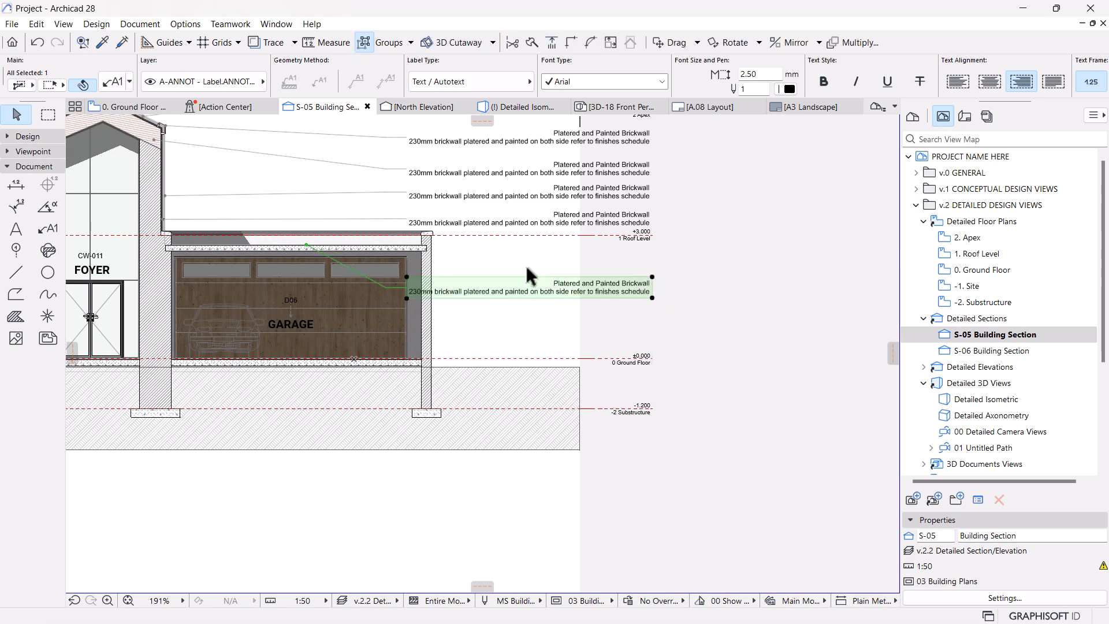
Attach an eighth label to the coping on top of the garage's right-hand wall.
left_click(497, 291, "alt")
scroll(612, 183, "up", 4)
key("Escape")
left_click(754, 262)
Align the coping label with the label column, lower it between the roof level marker and the slab label, and deselect it.
left_click_drag(847, 234, 697, 234)
left_click(697, 233)
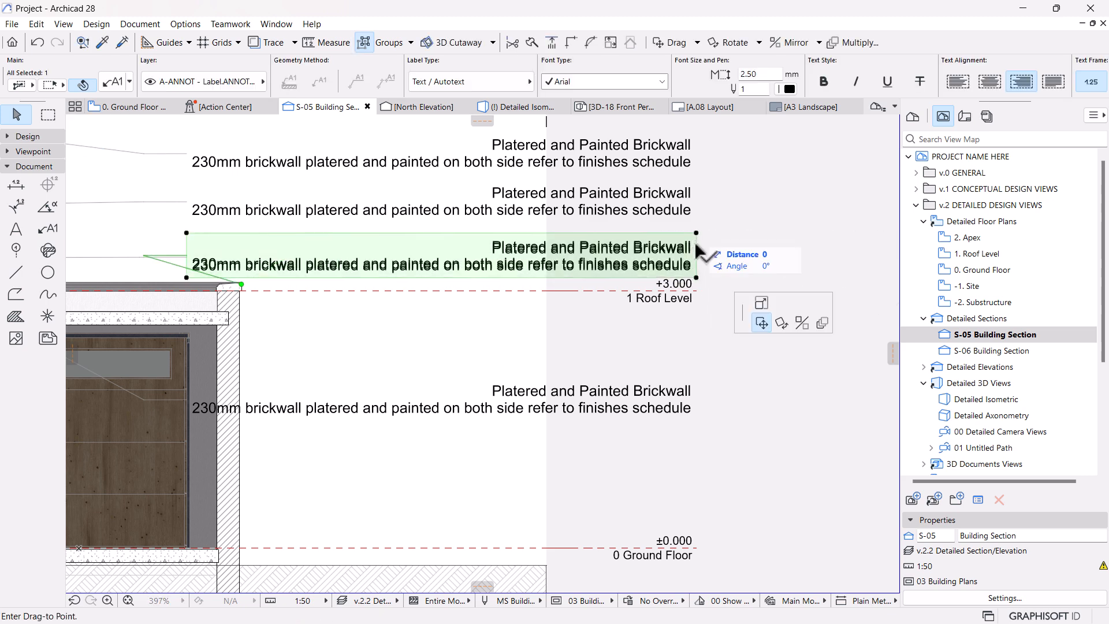
left_click(694, 316)
scroll(696, 328, "down", 5)
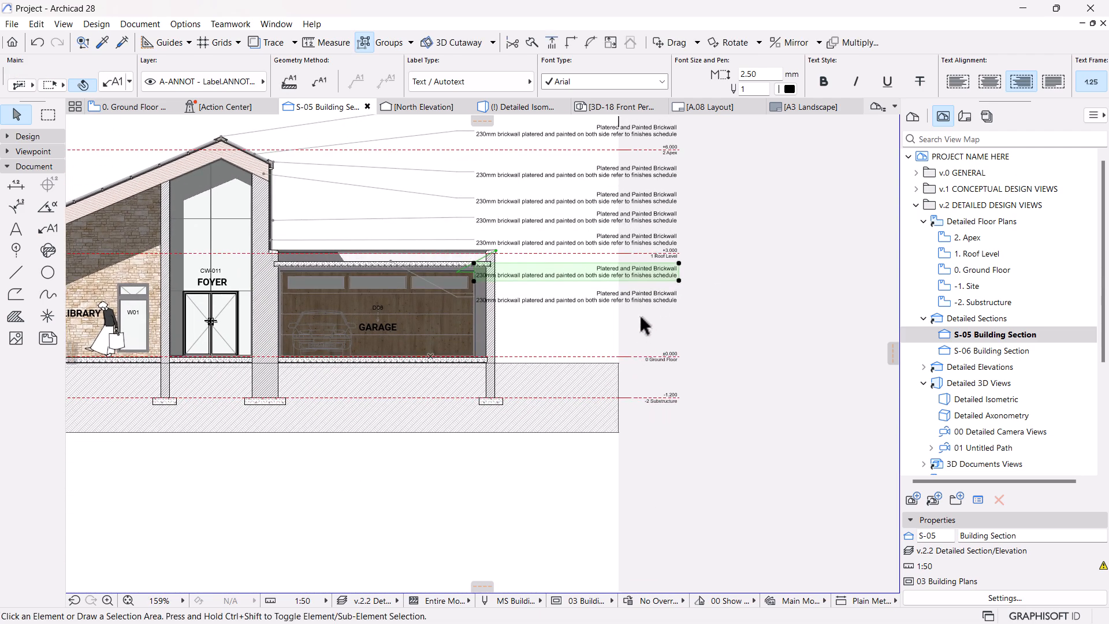
left_click(643, 315)
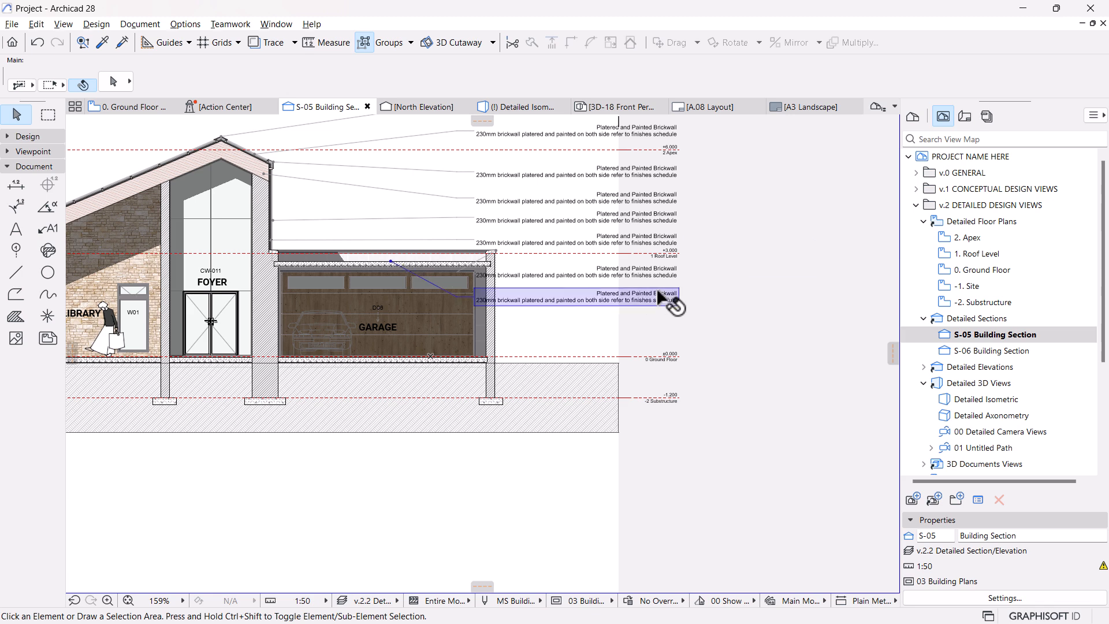
Attach a ninth label to the garage's right-hand wall, about midway between the slab label and the ground line.
left_click(612, 305, "alt")
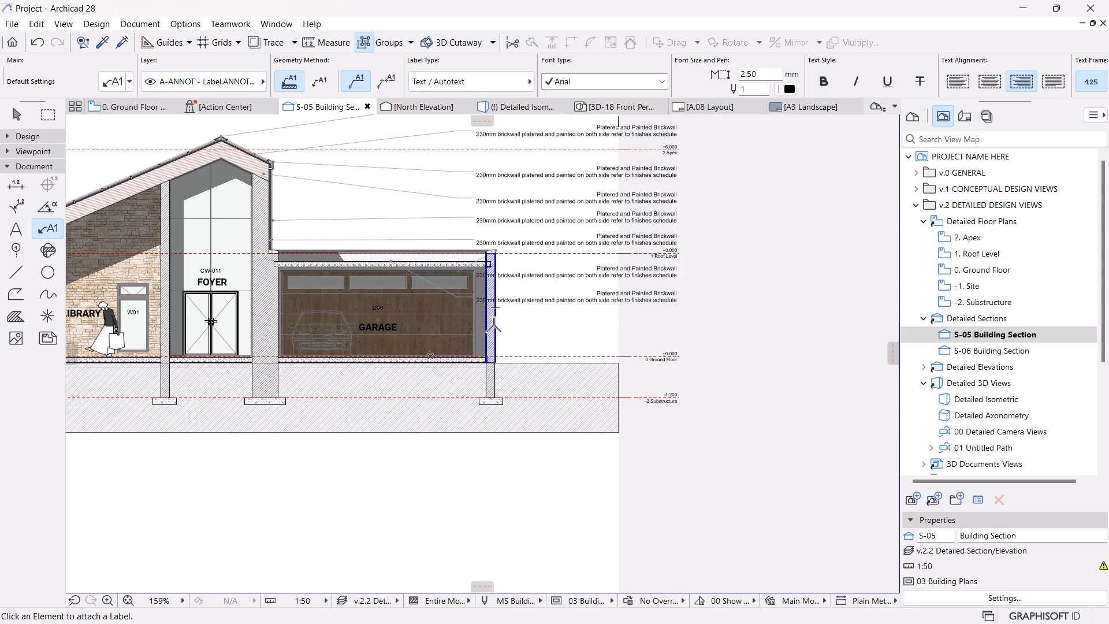
key("Escape")
left_click(731, 311)
Align the garage wall label's right edge with the label column and lower its text below the slab label.
left_click(734, 301)
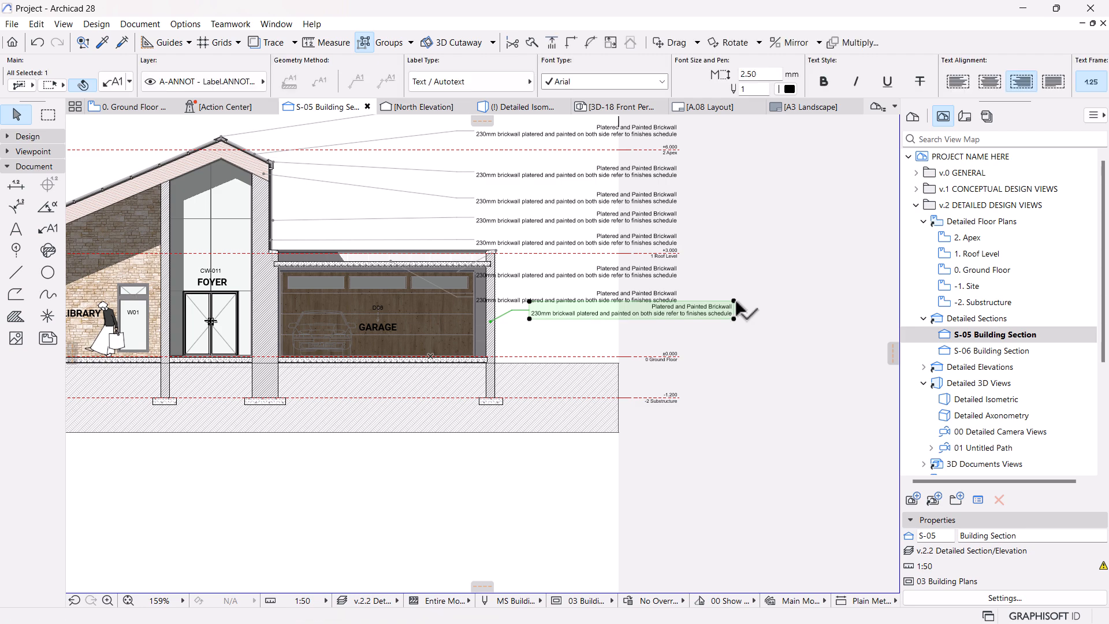
left_click(681, 302)
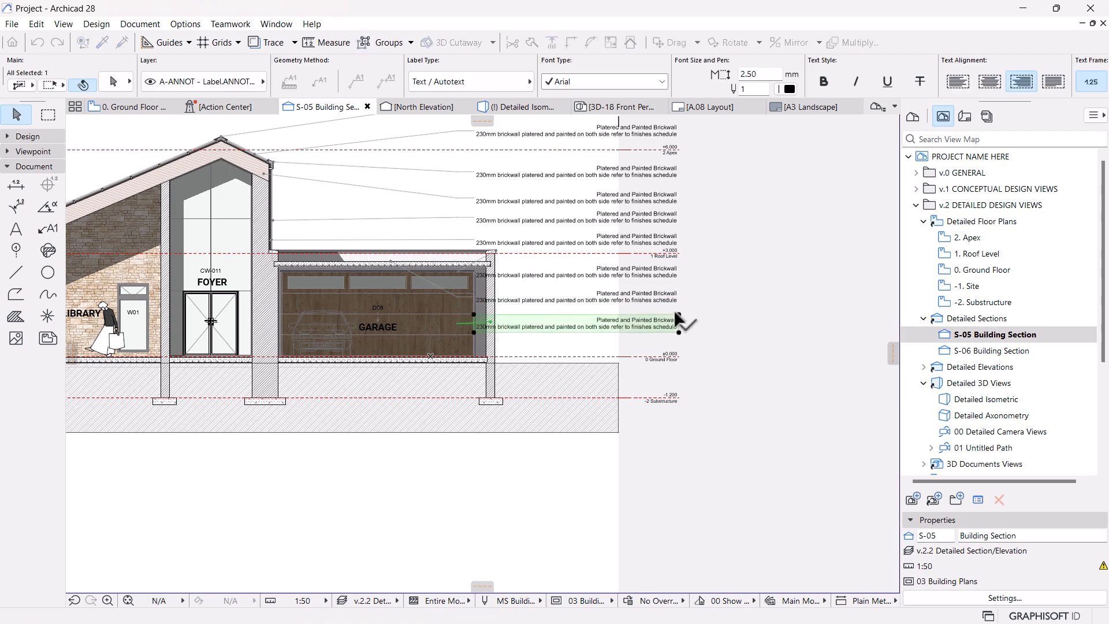
scroll(681, 317, "up", 5)
Narrow the garage wall label so its text wraps onto four lines, move it back to the label column, and deselect it.
left_click(686, 316)
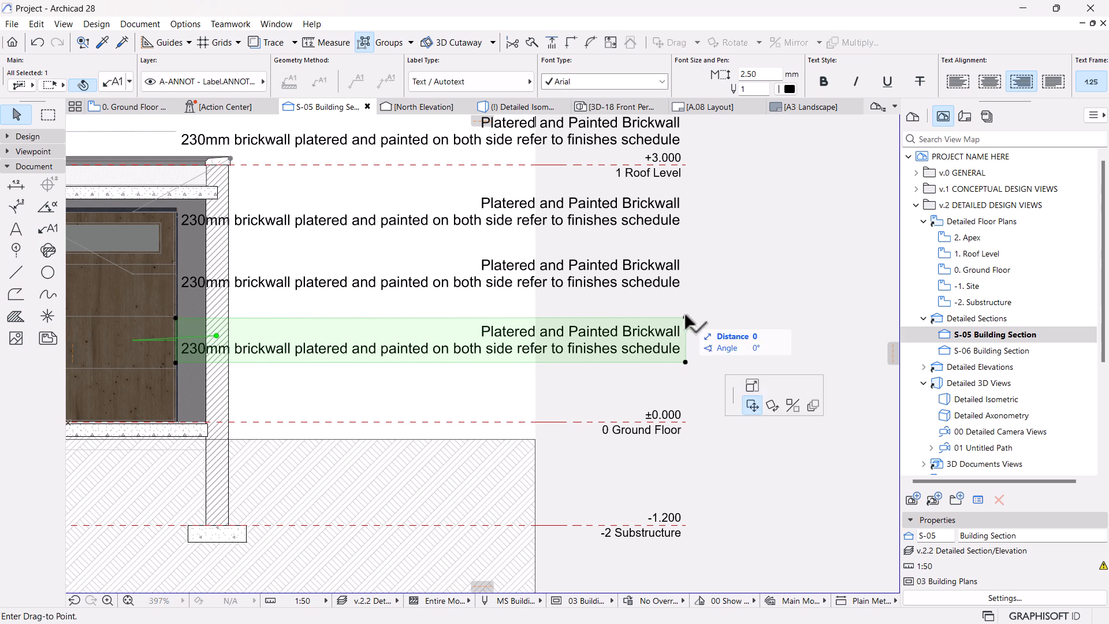
left_click(96, 138)
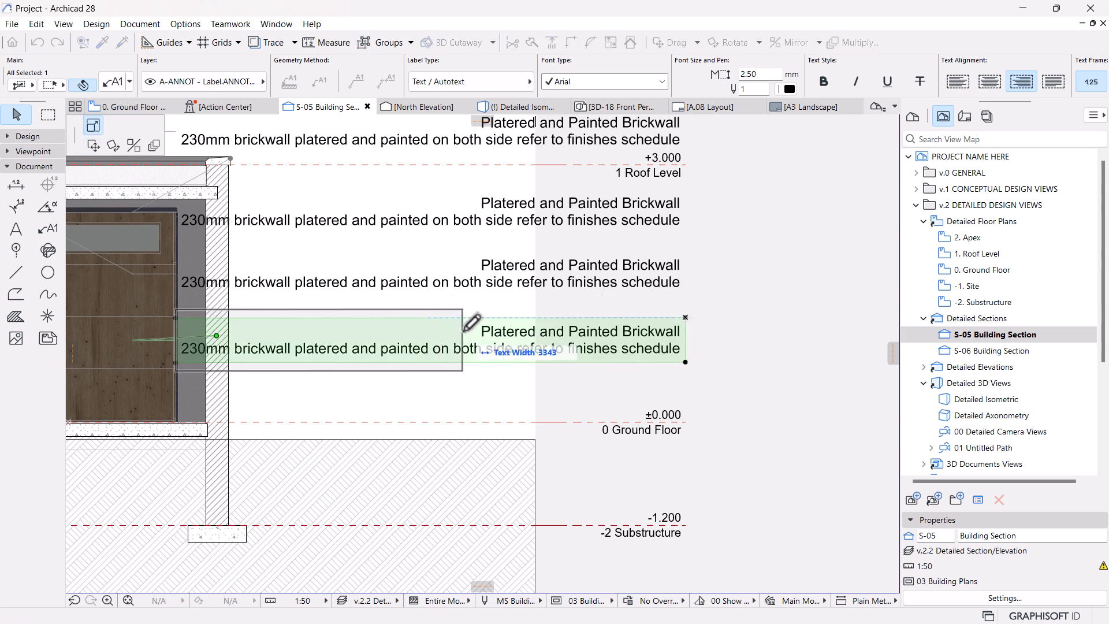
left_click(409, 323)
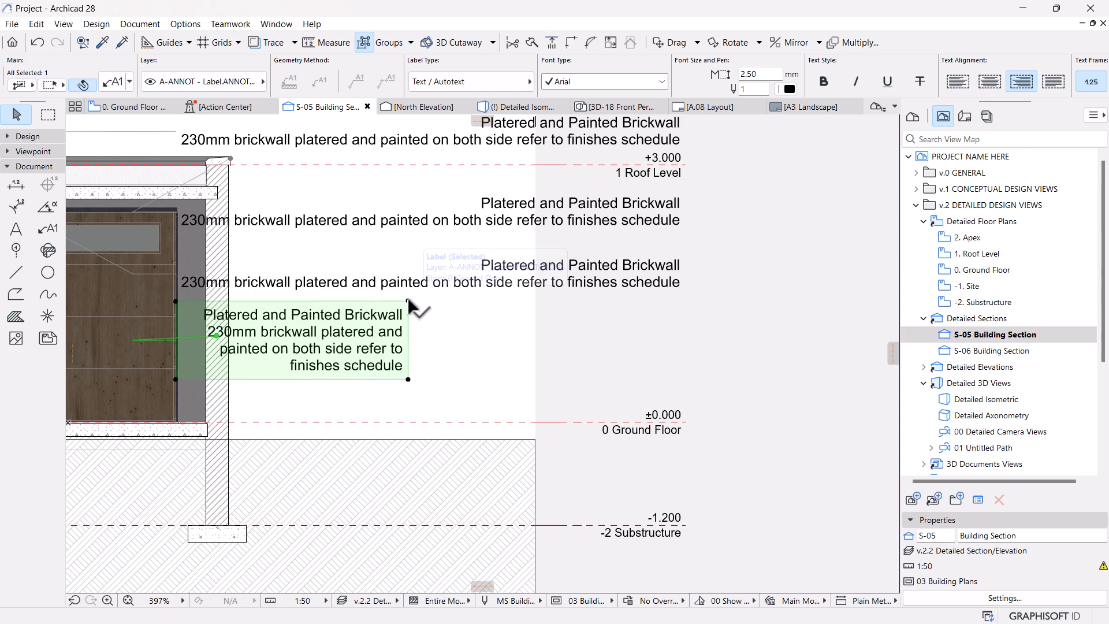
left_click(408, 301)
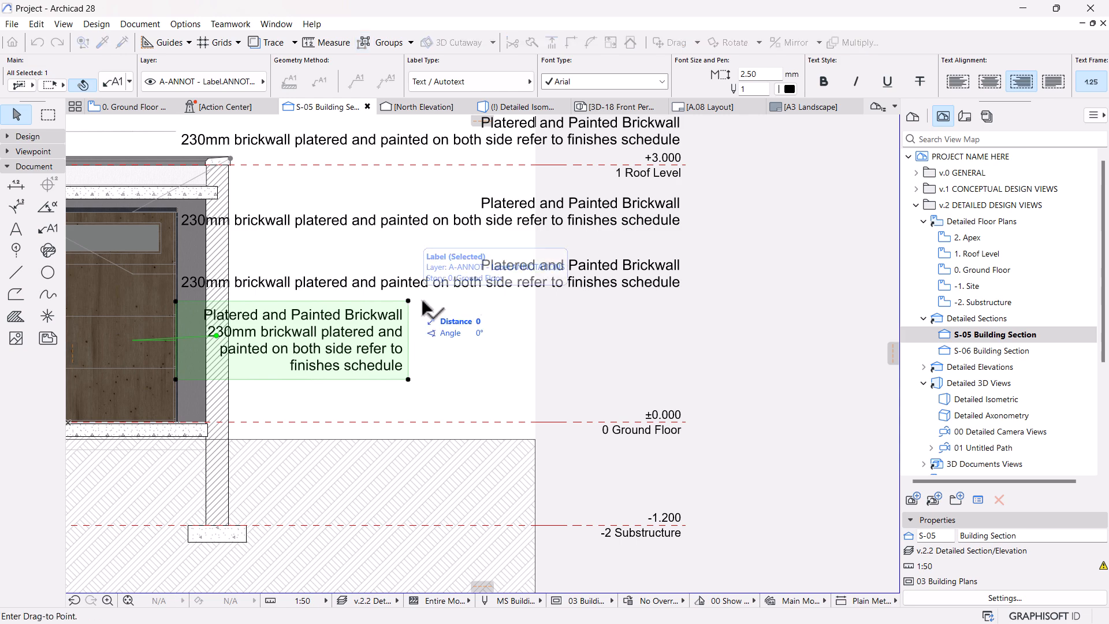
left_click(688, 179)
key("Escape")
scroll(551, 374, "down", 3)
middle_click_drag(559, 380, 618, 382)
scroll(615, 360, "down", 1)
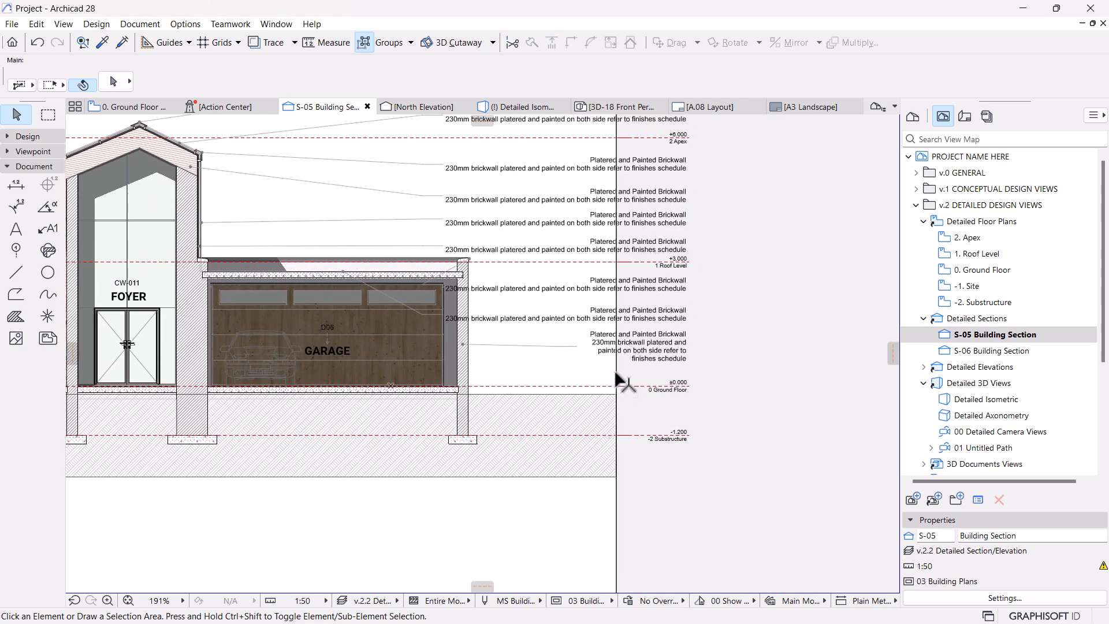
Attach a tenth label to the foundation wall beneath the garage's right-hand side, above the footing.
left_click(469, 424)
key("Escape")
left_click(763, 423)
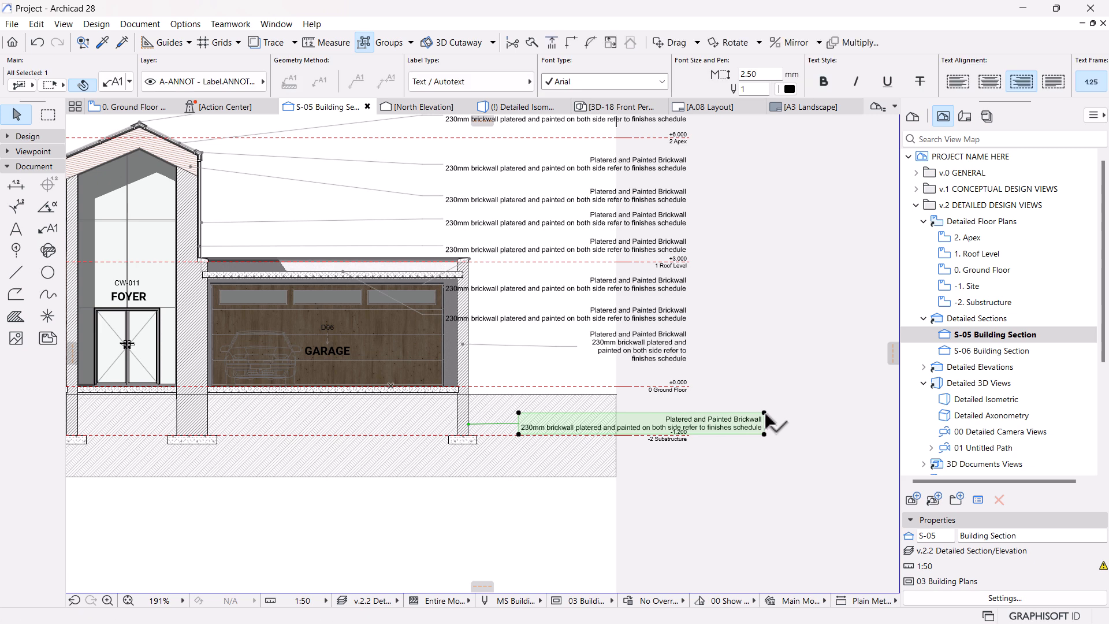
Narrow the foundation wall label to the label column's right edge, raise it slightly above the substructure line, and deselect it.
left_click(764, 412)
left_click(689, 412)
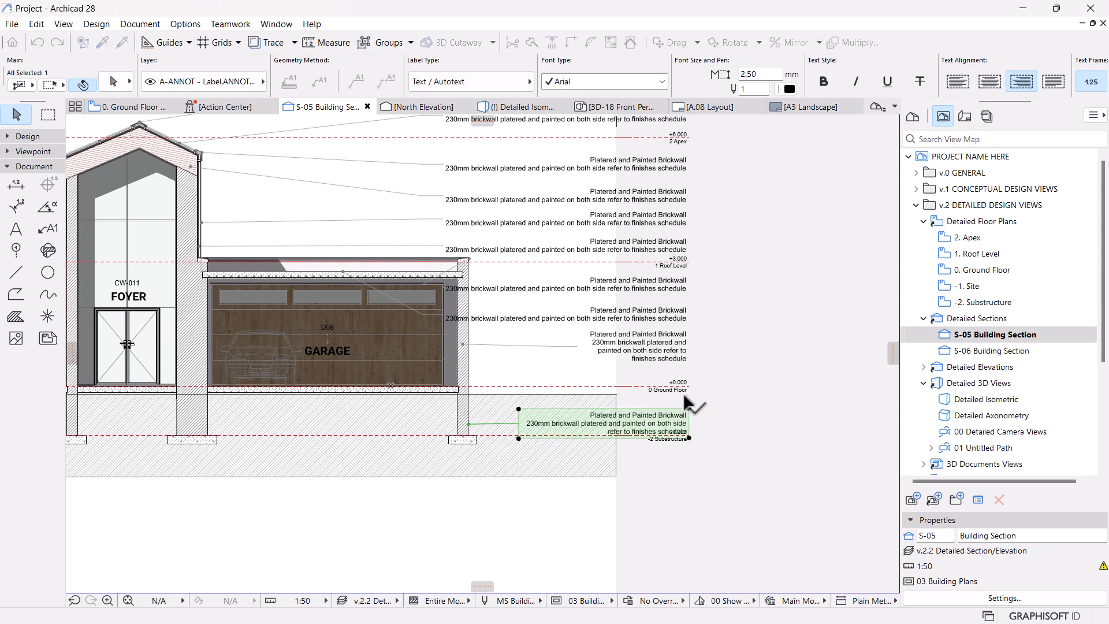
left_click(689, 409)
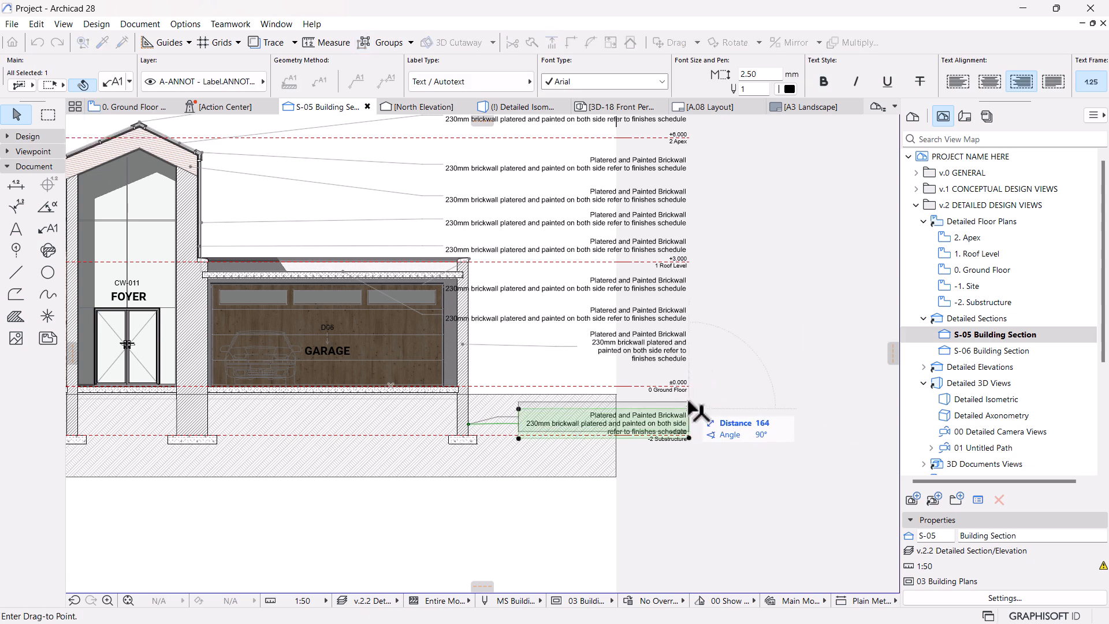
left_click(690, 400)
left_click(729, 387)
Attach another label inside the foyer gable, just below the sloping roof, reusing the existing label's settings.
scroll(625, 389, "down", 3)
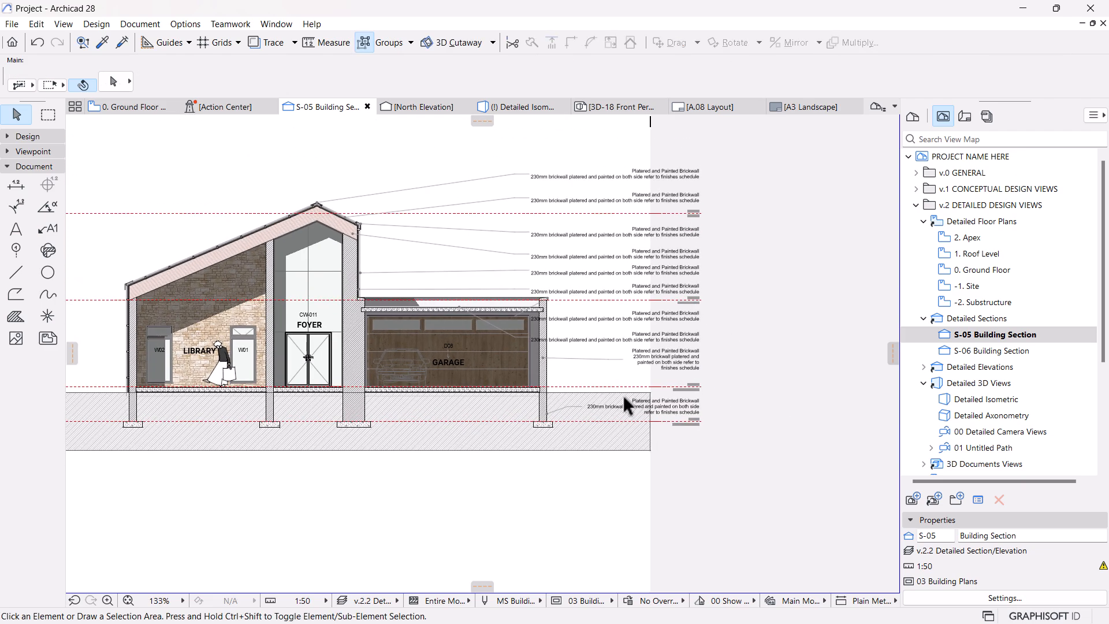
middle_click_drag(551, 420, 572, 426)
scroll(478, 462, "down", 1)
middle_click_drag(477, 464, 570, 450)
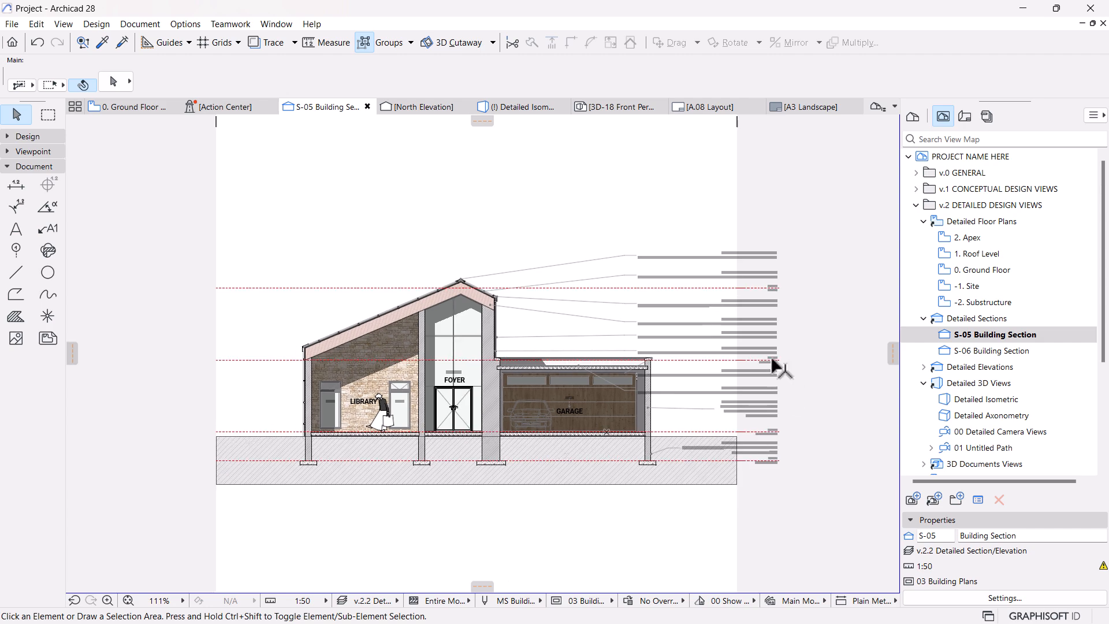
middle_click_drag(716, 373, 720, 364)
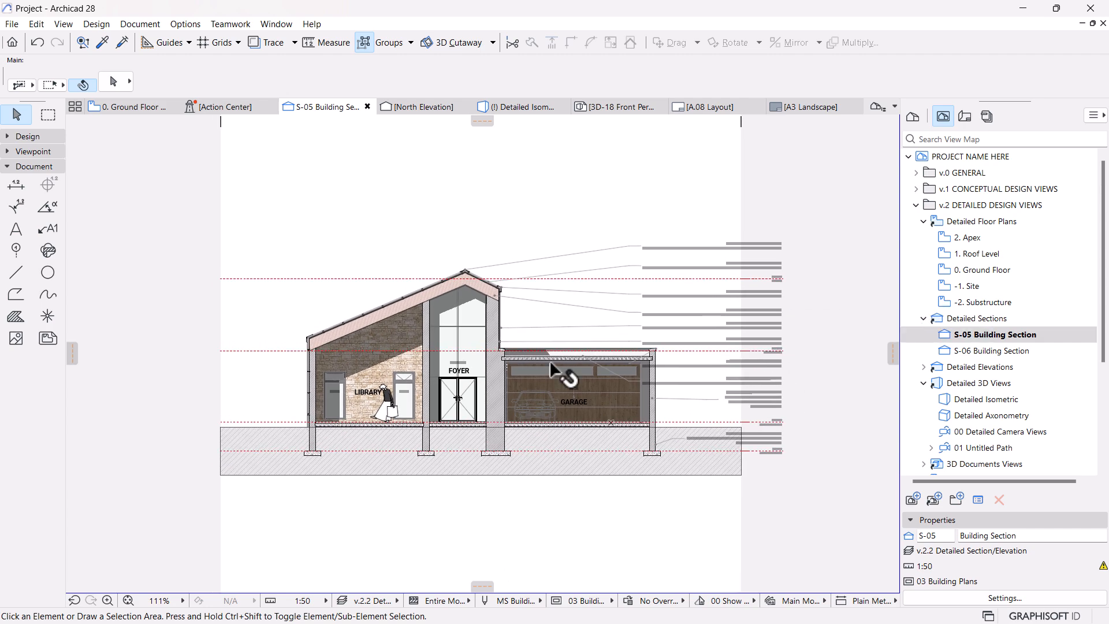
scroll(436, 297, "up", 2)
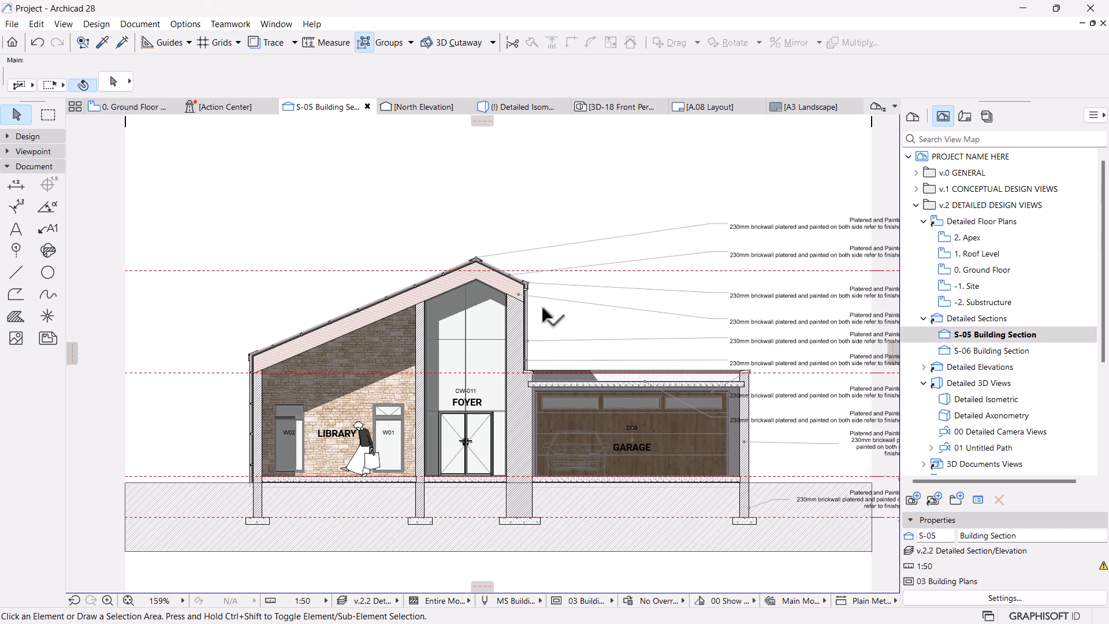
left_click(639, 307, "alt")
left_click(447, 304)
key("Escape")
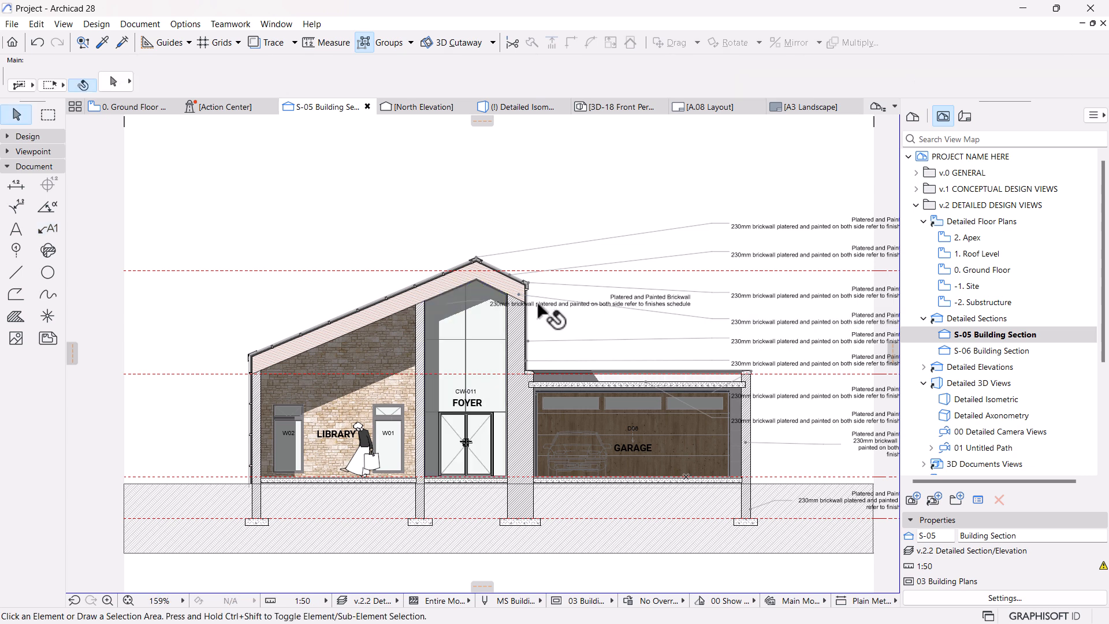
Mirror the foyer gable label about a vertical axis through its leader point so its text faces the library side.
left_click(448, 304)
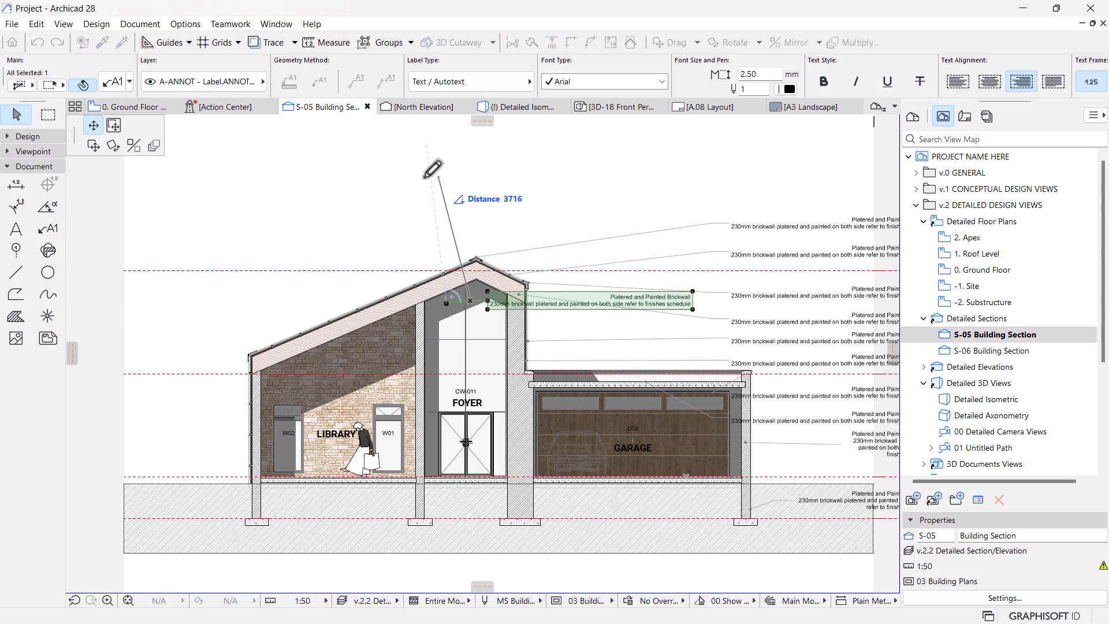
left_click(130, 148)
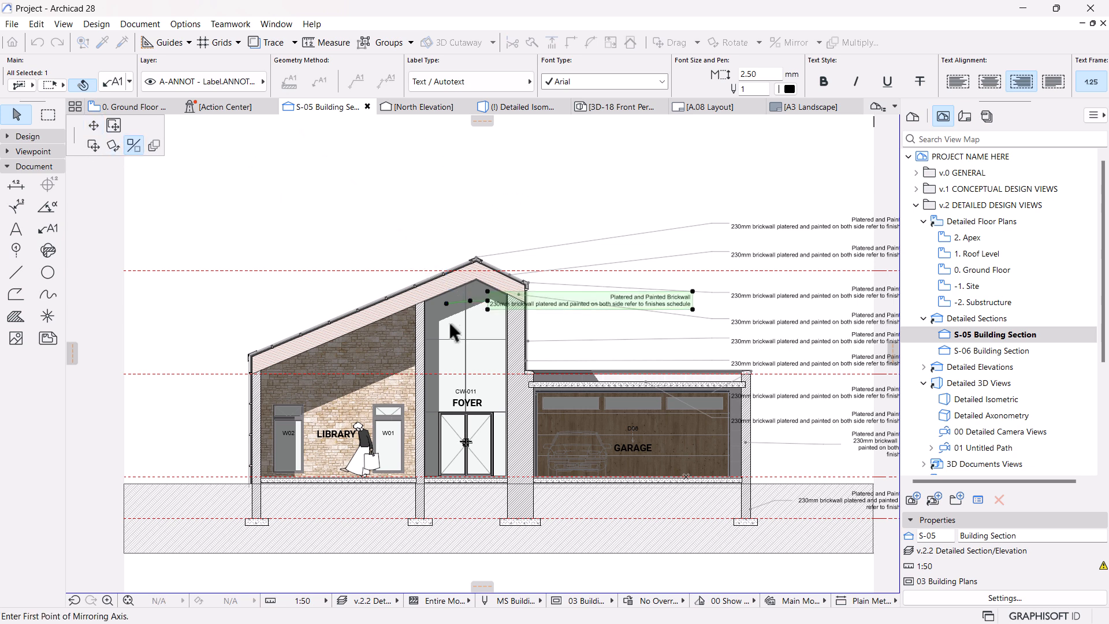
left_click(446, 303)
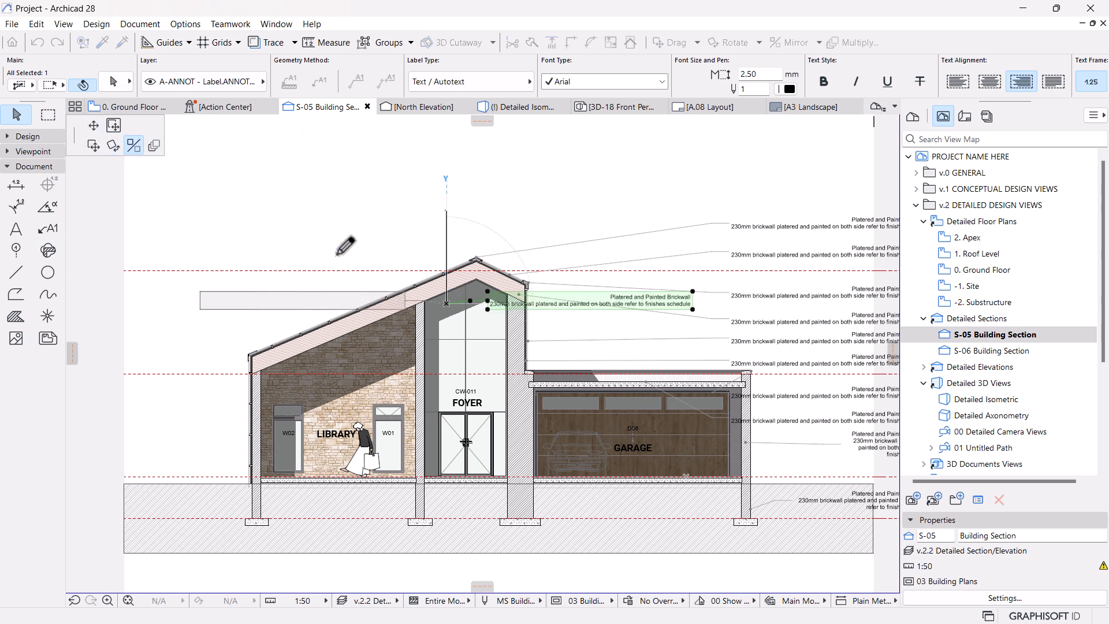
left_click(409, 228)
scroll(235, 329, "down", 3)
middle_click_drag(235, 329, 397, 383)
scroll(397, 384, "up", 4)
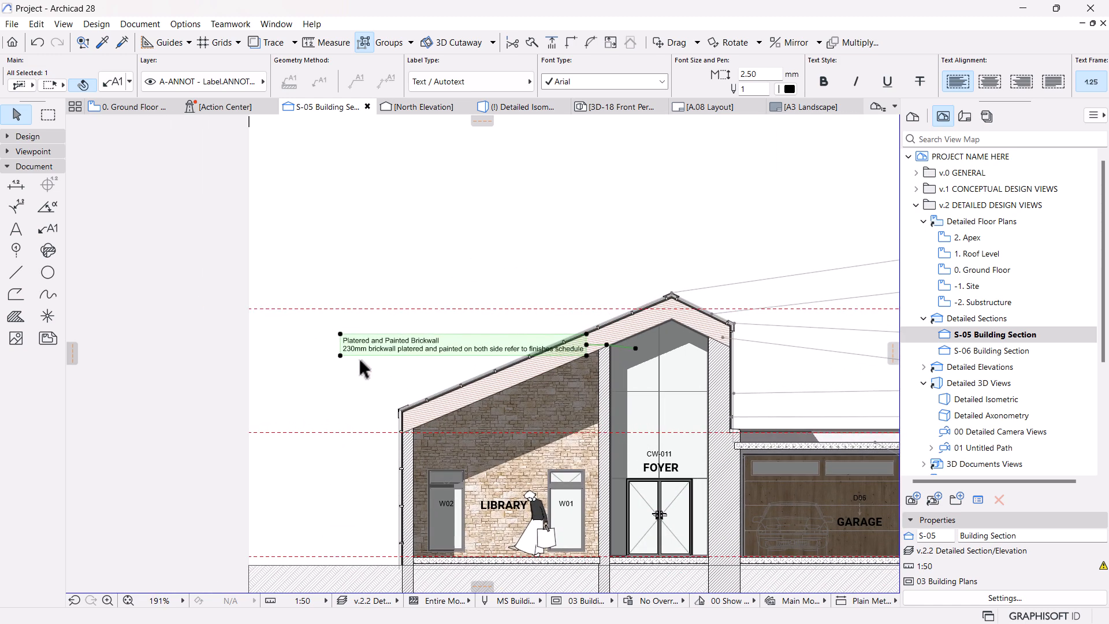
Move the mirrored gable label's text about 2360 mm up and outward, clear above the library roof, and deselect it.
left_click(340, 355)
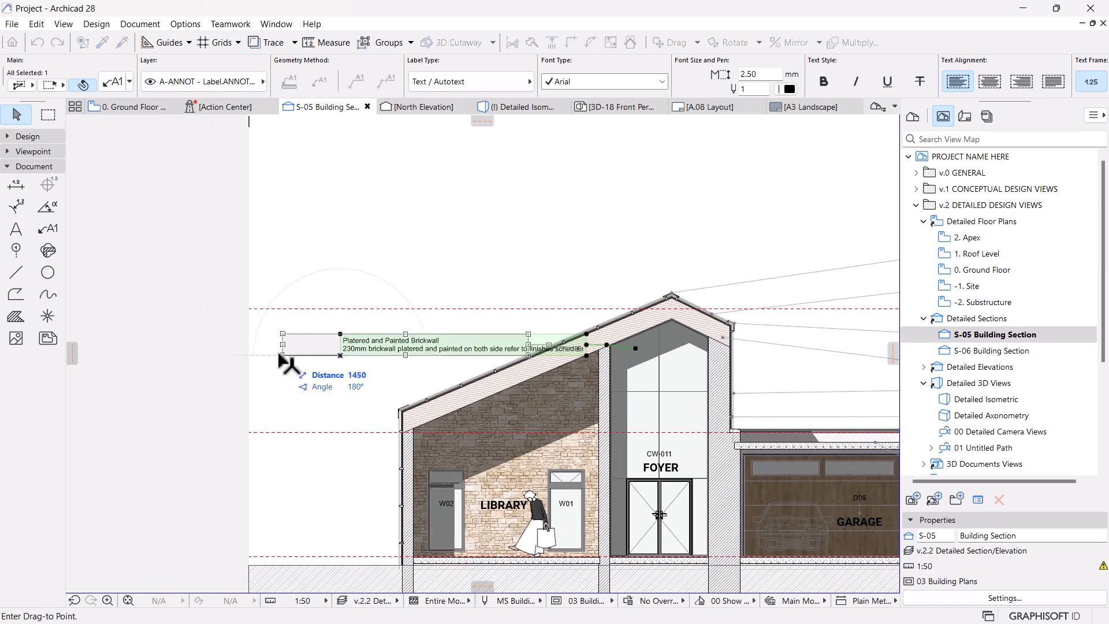
key("Escape")
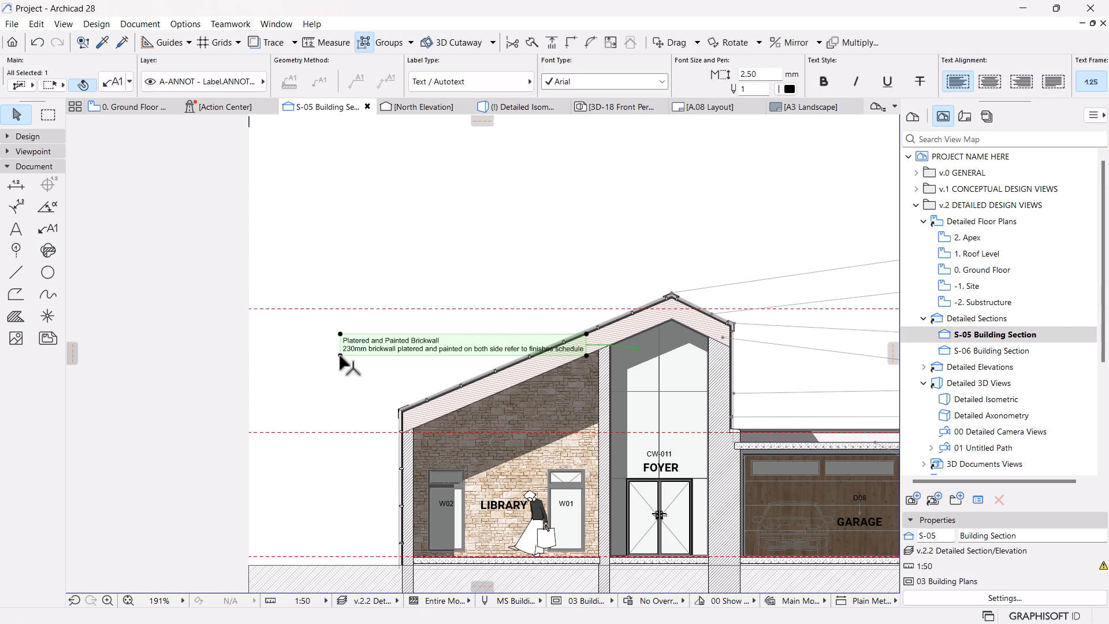
key("ctrl+m")
left_click(94, 145)
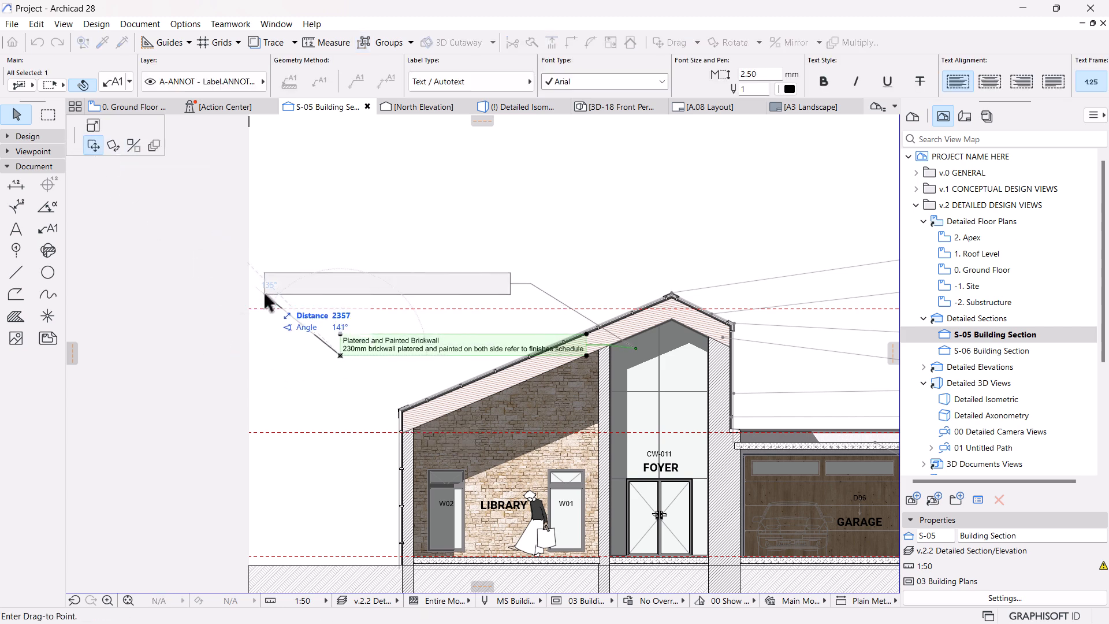
left_click(265, 300)
middle_click_drag(334, 354, 341, 339)
key("Escape")
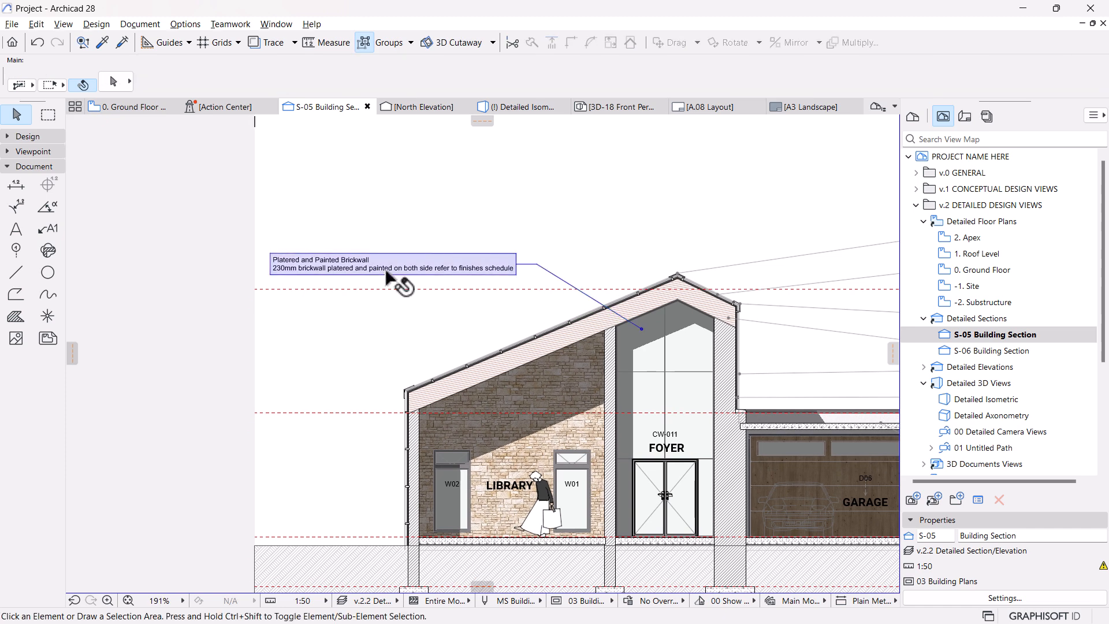
Attach a left-aligned label to window W01 on the library wall.
key("w")
left_click(572, 466)
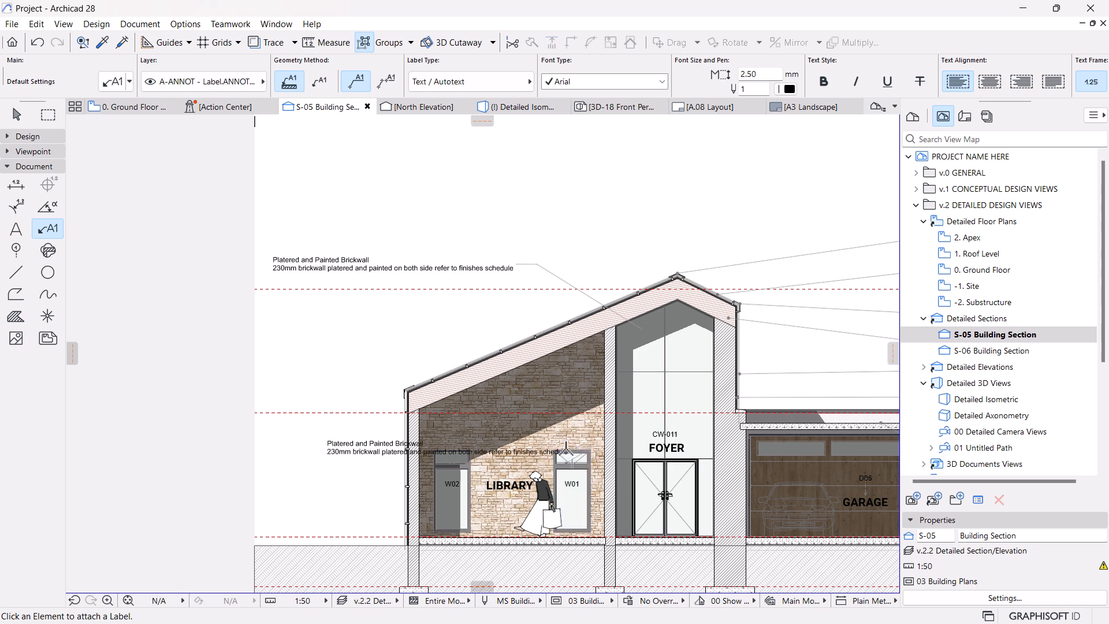
key("w")
Move the W01 window label's text above the library roof, align it with the gable label's left edge, and deselect it.
left_click(350, 450)
left_click(324, 437)
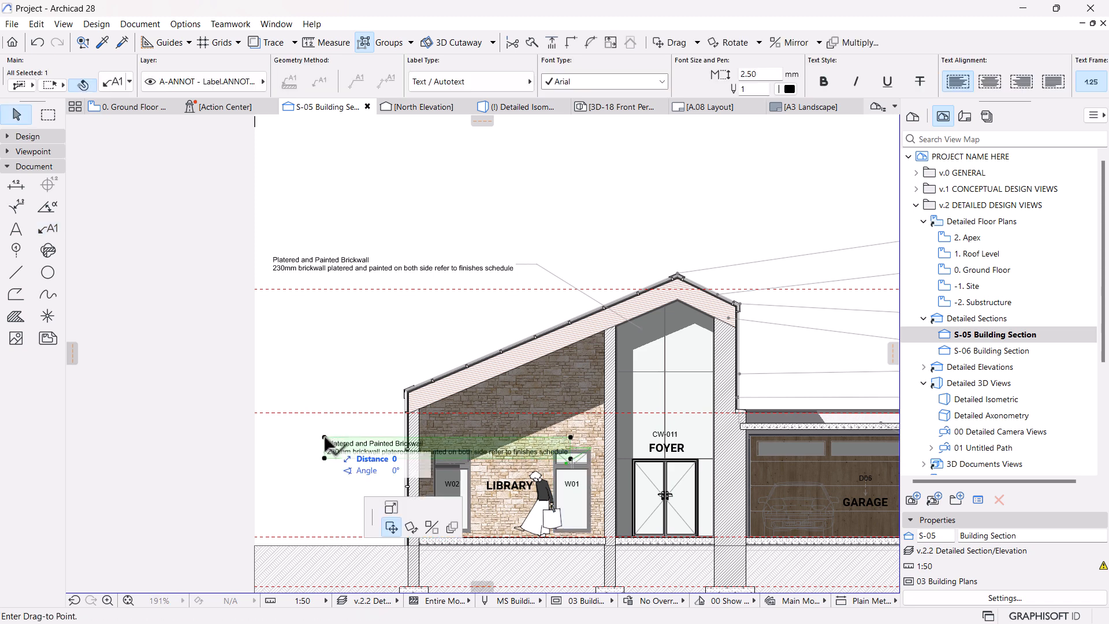
left_click(275, 316)
left_click(276, 317)
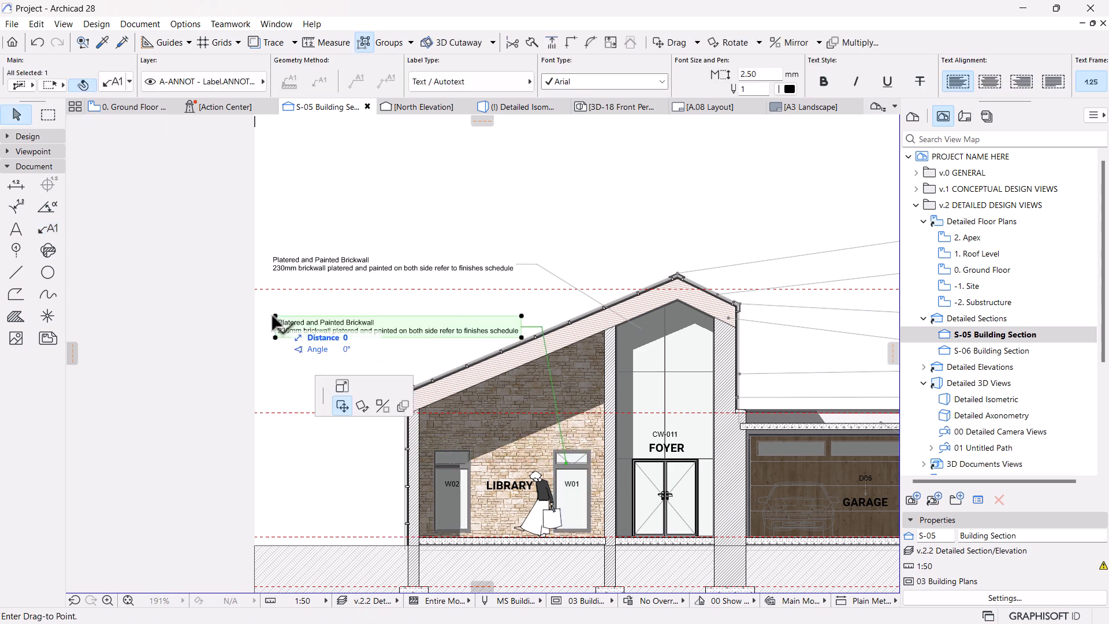
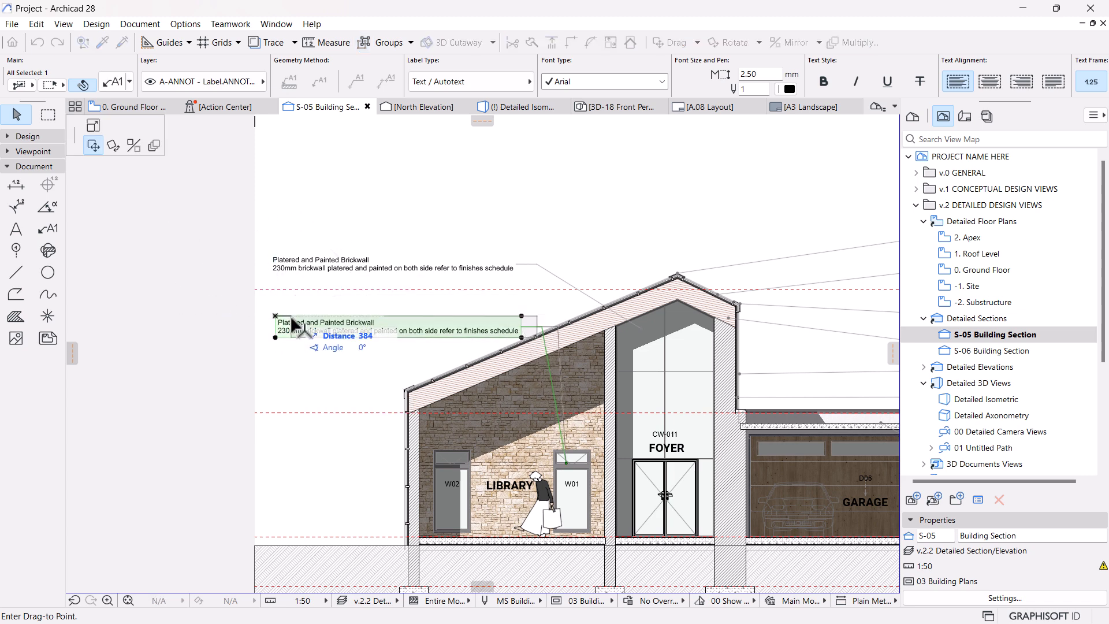
left_click(271, 259)
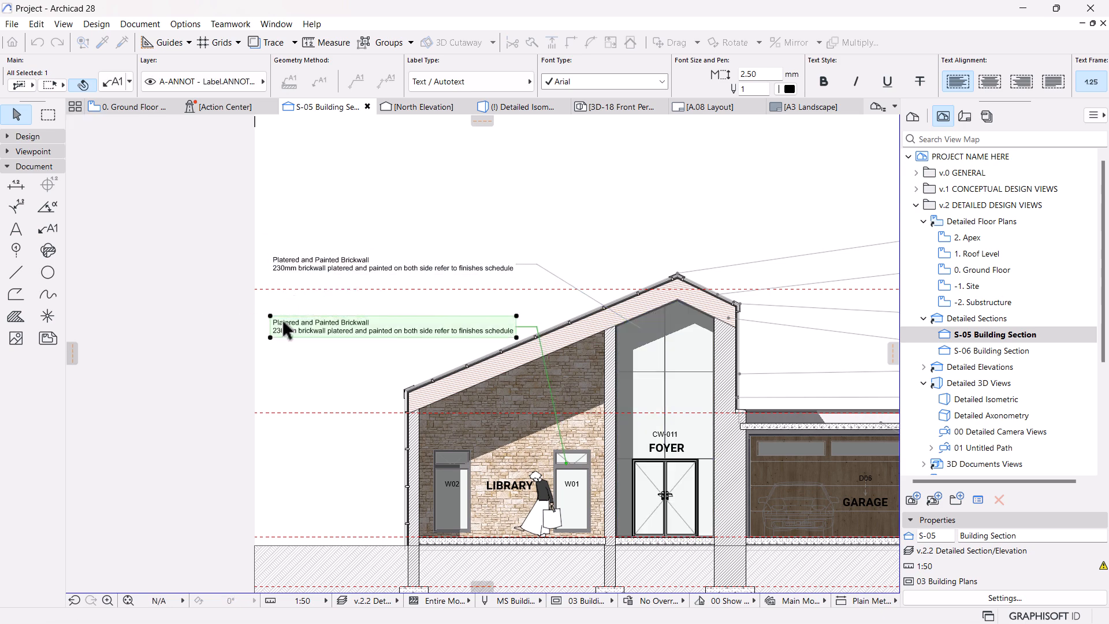
scroll(281, 317, "down", 3)
middle_click_drag(315, 379, 351, 365)
key("Escape")
scroll(382, 352, "up", 2)
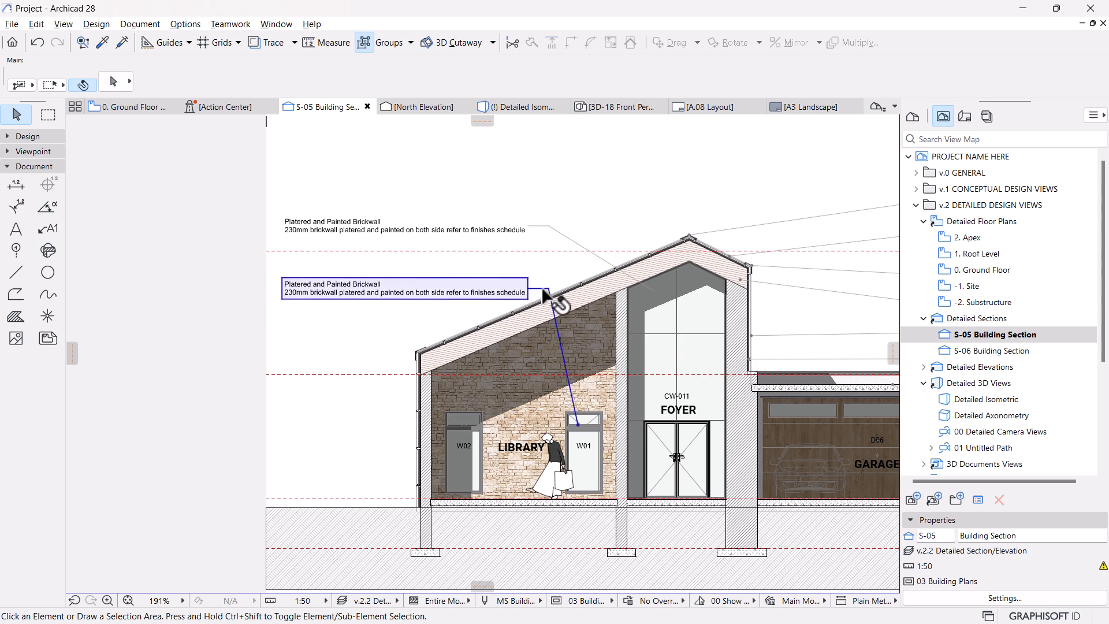
Attach another label to the library floor slab, just below window W02.
key("l")
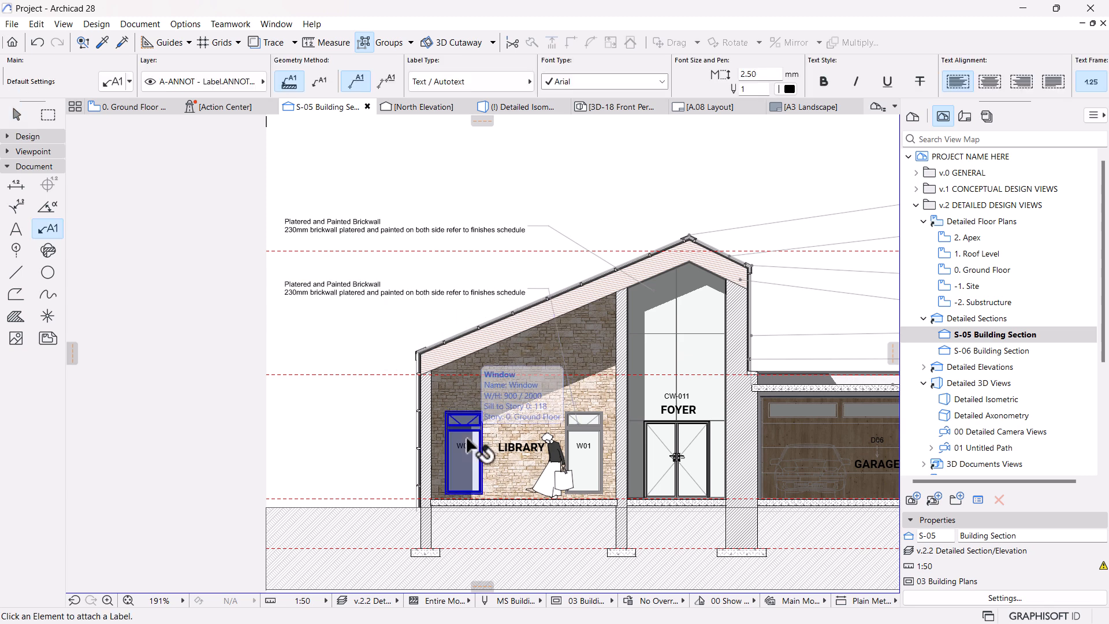
scroll(477, 505, "up", 3)
left_click(478, 502)
scroll(510, 432, "down", 4)
middle_click_drag(510, 433, 538, 471)
key("Escape")
Shift the floor slab label's text horizontally to line up with the left edge of the library-side label column.
left_click(338, 481)
left_click(307, 470)
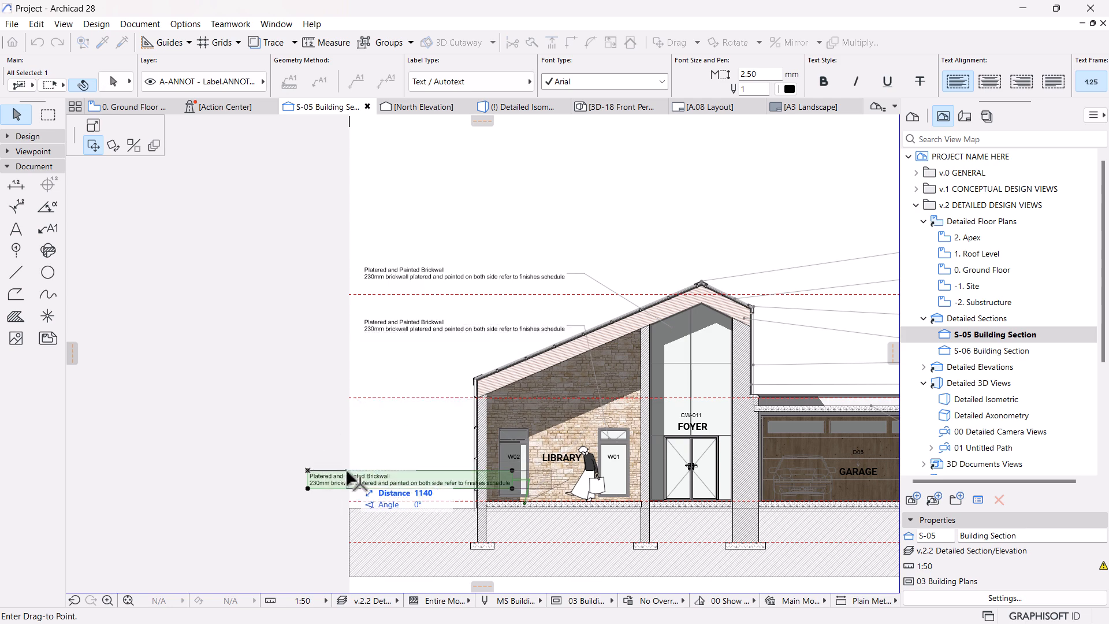
left_click(363, 325)
Examine the label layout on both sides of the whole building section.
scroll(279, 398, "down", 3)
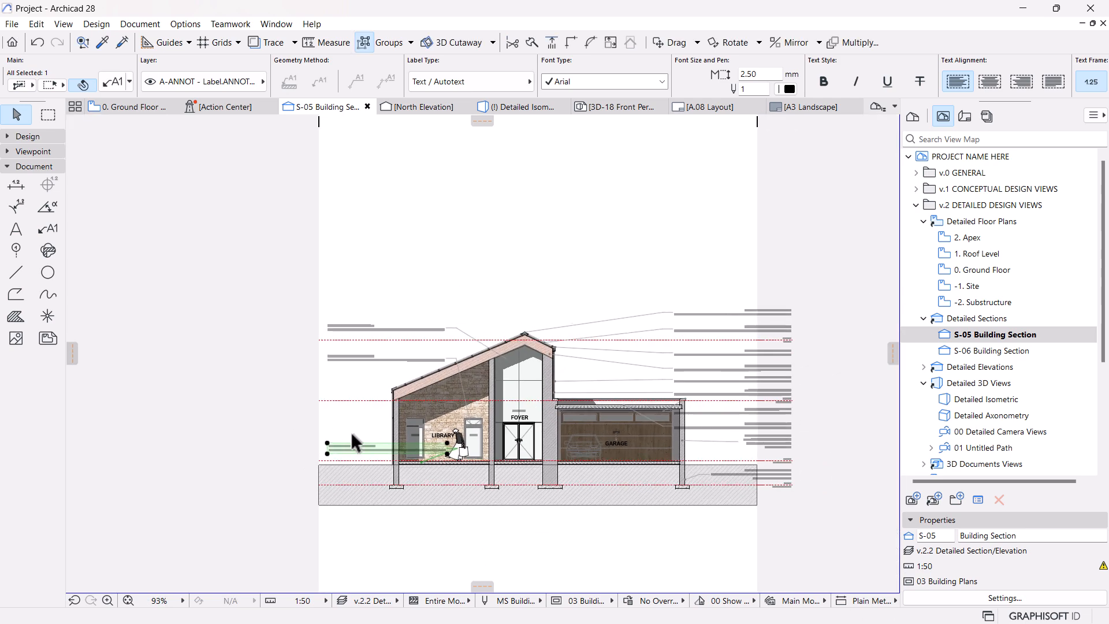
scroll(468, 459, "up", 2)
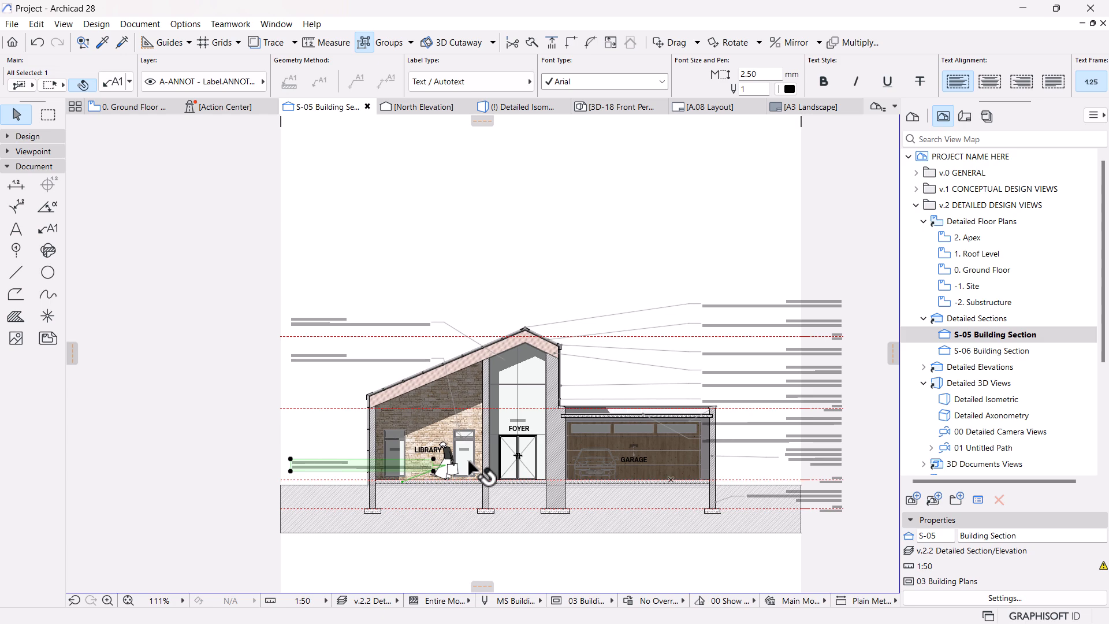
scroll(388, 501, "up", 4)
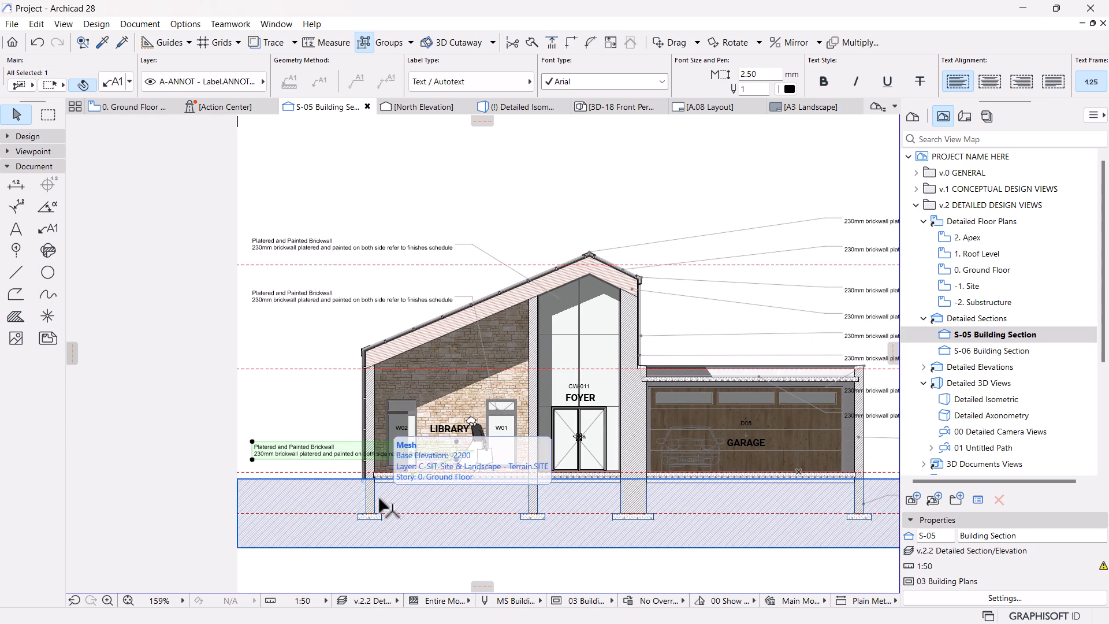
scroll(380, 499, "down", 3)
middle_click_drag(346, 423, 290, 415)
scroll(664, 444, "up", 2)
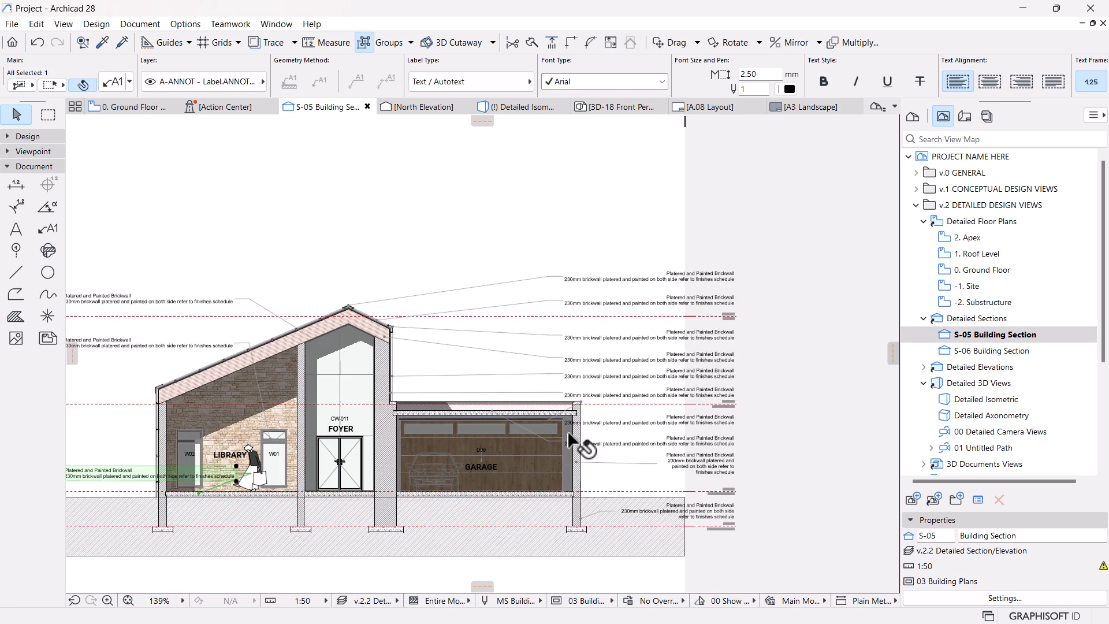
scroll(569, 434, "up", 1)
middle_click_drag(444, 448, 555, 406)
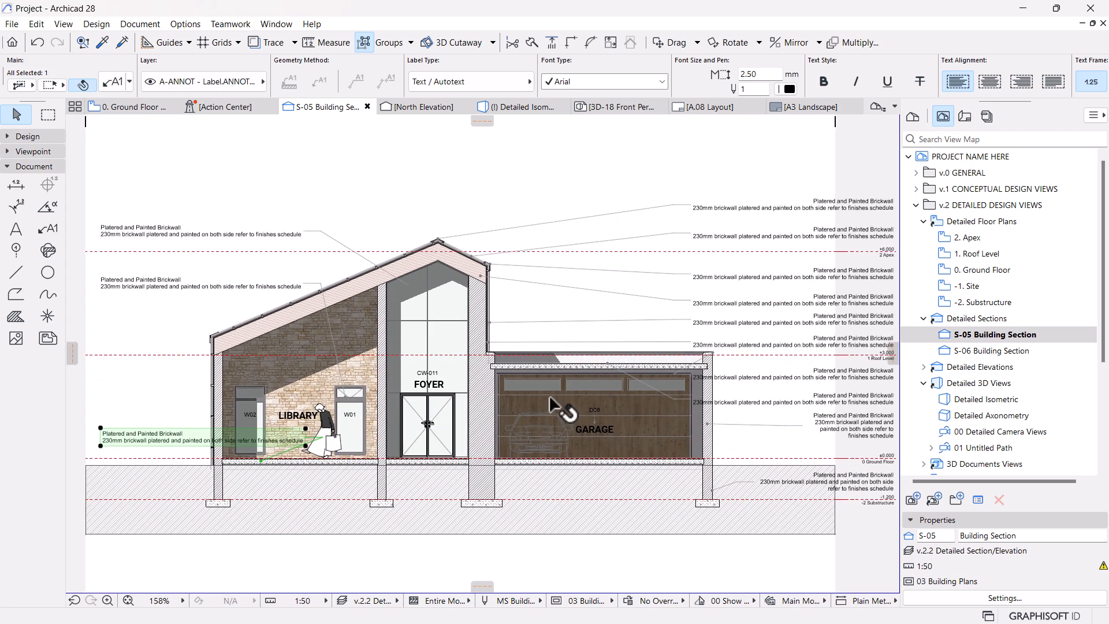
scroll(549, 394, "down", 2)
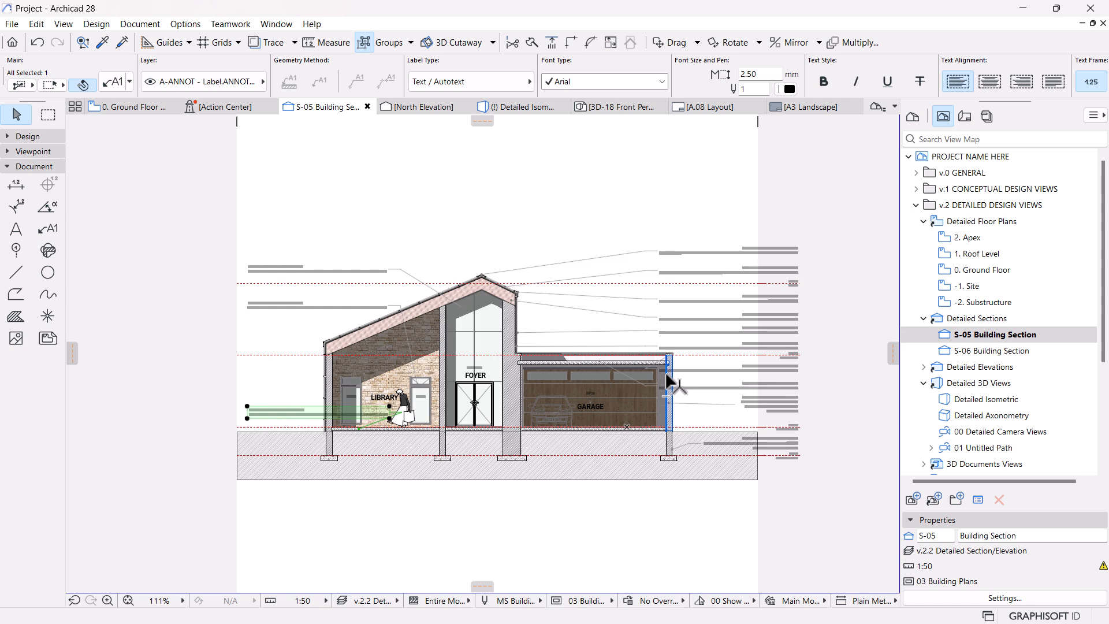
middle_click_drag(698, 368, 676, 416)
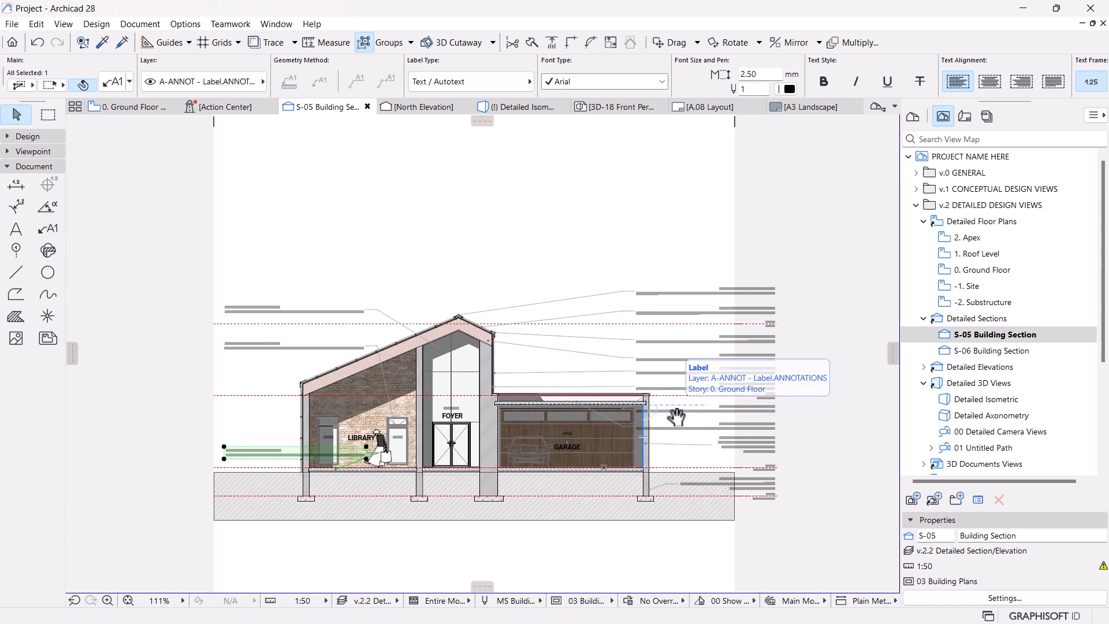
scroll(672, 411, "up", 2)
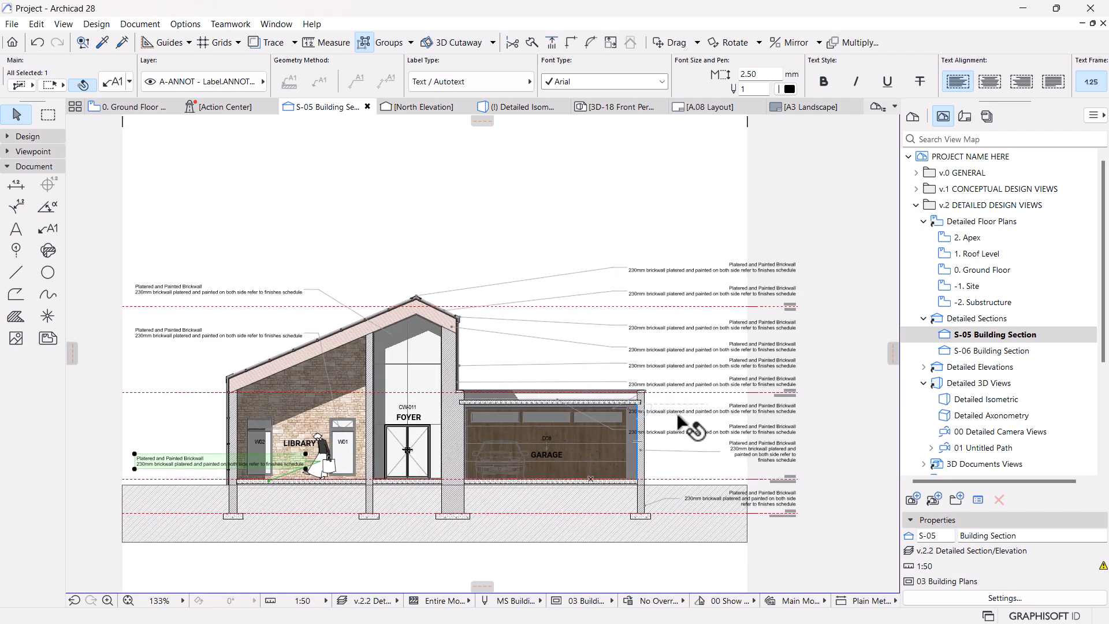
Open the topmost roof ridge label for text editing and clear its existing text.
middle_click_drag(732, 366, 702, 381)
scroll(722, 271, "up", 3)
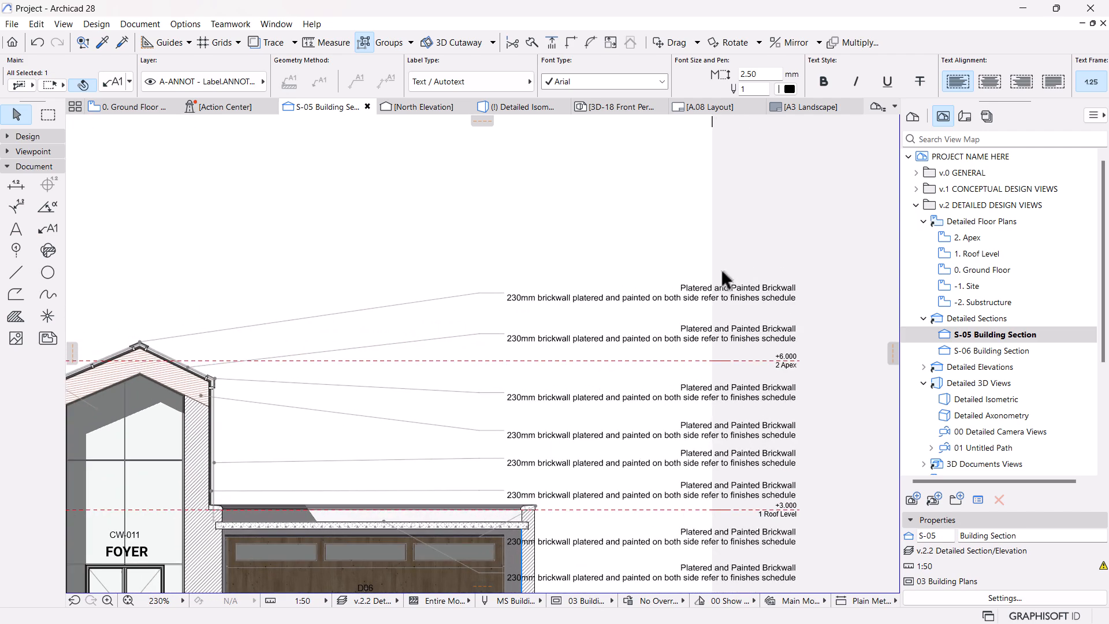
scroll(722, 271, "down", 2)
scroll(671, 238, "up", 2)
middle_click_drag(671, 237, 668, 300)
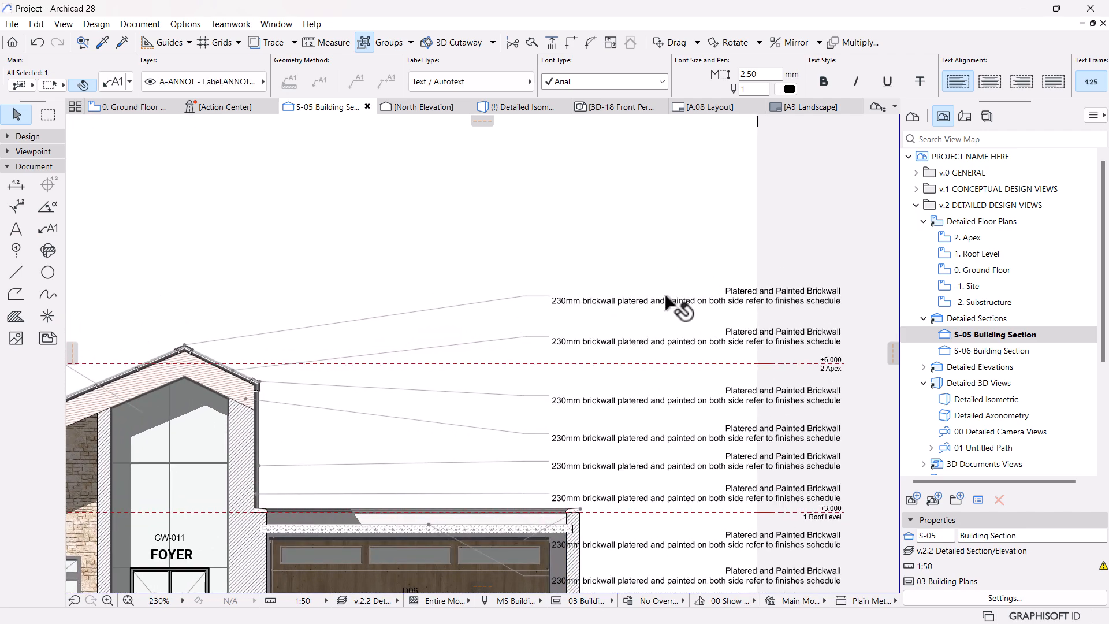
left_click(667, 300)
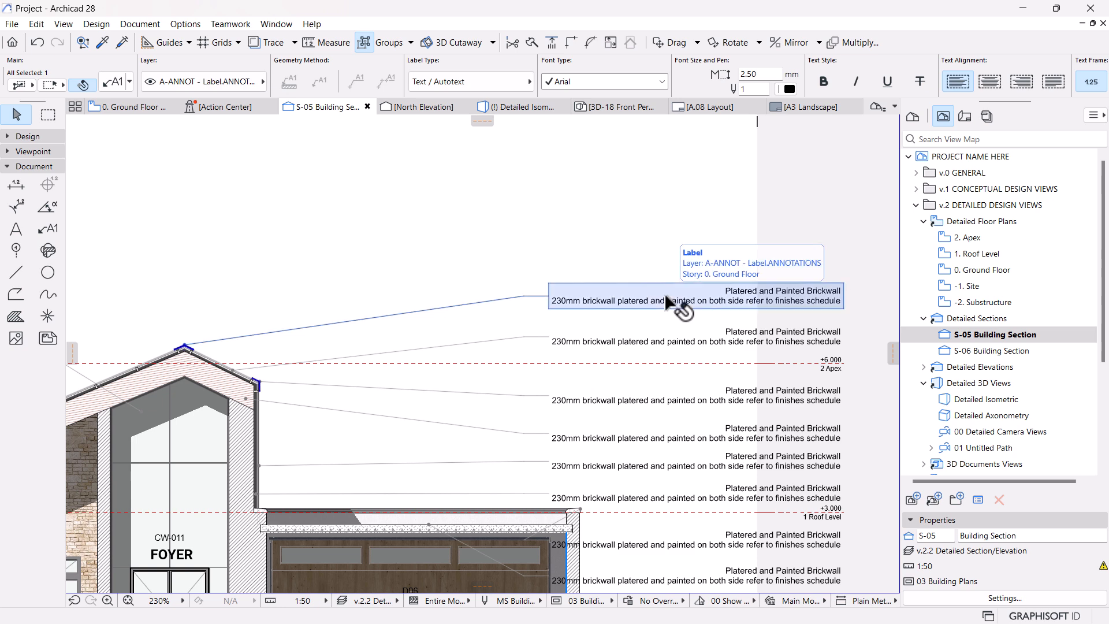
double_click(616, 301)
key("BackSpace")
key("BackSpace")
key("BackSpace")
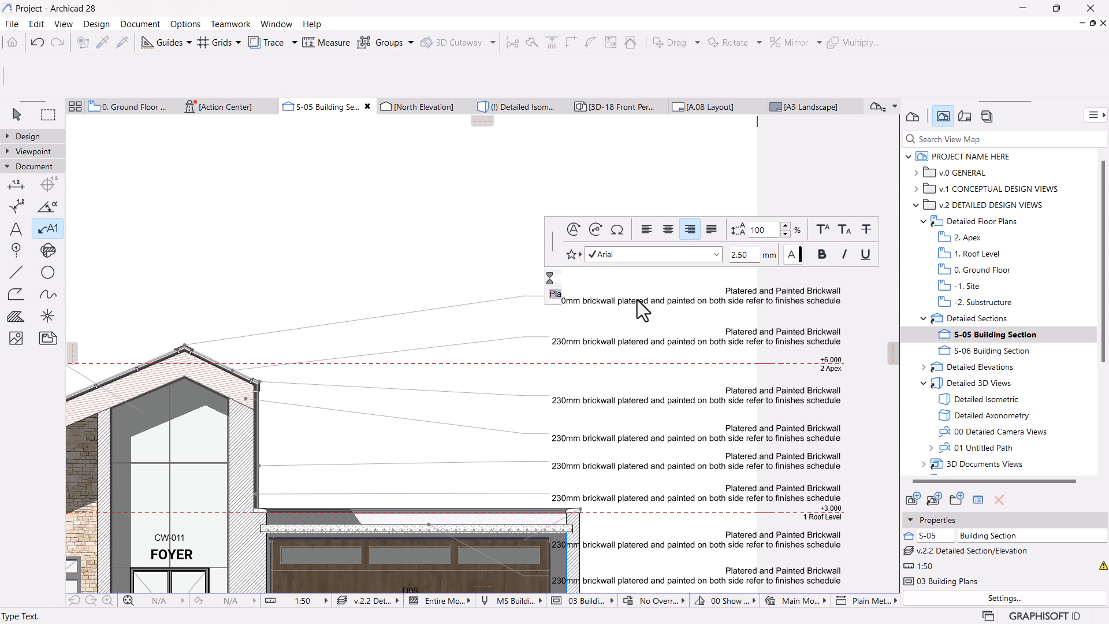
Try inserting the RF-09 Roof Steel Rigde keynote's title and description together into the ridge label, and clear the inserted text.
left_click(594, 231)
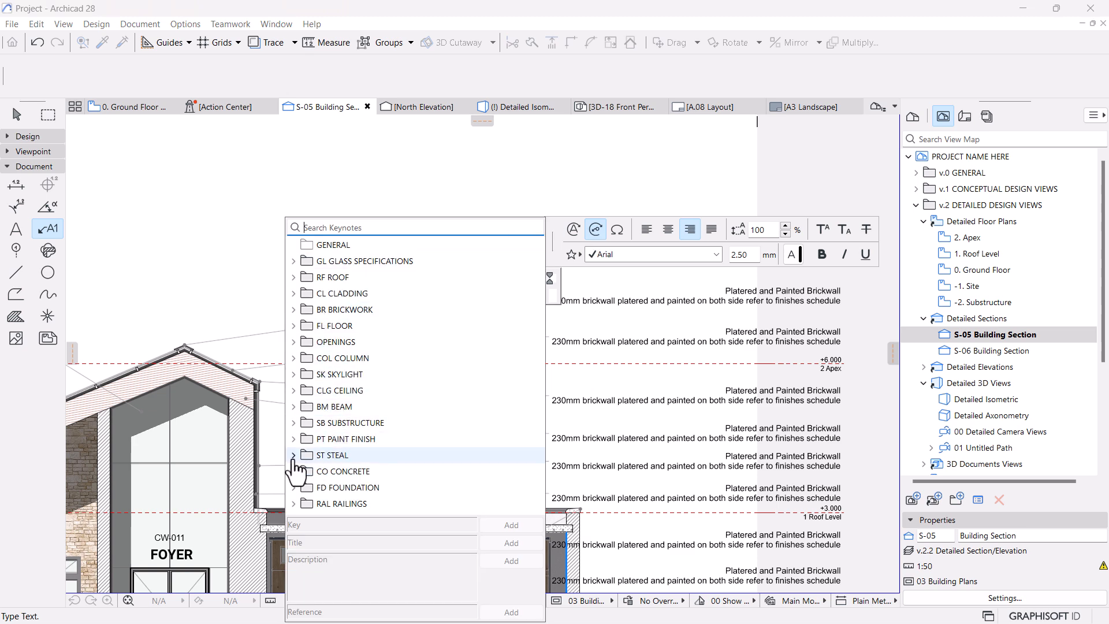
left_click(294, 278)
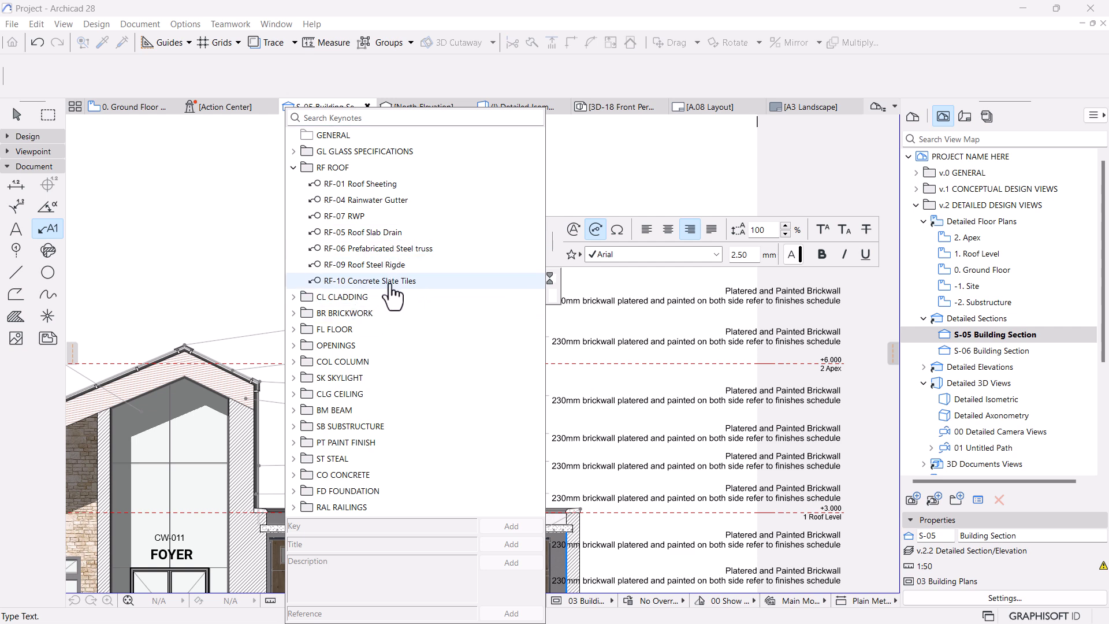
left_click(328, 264)
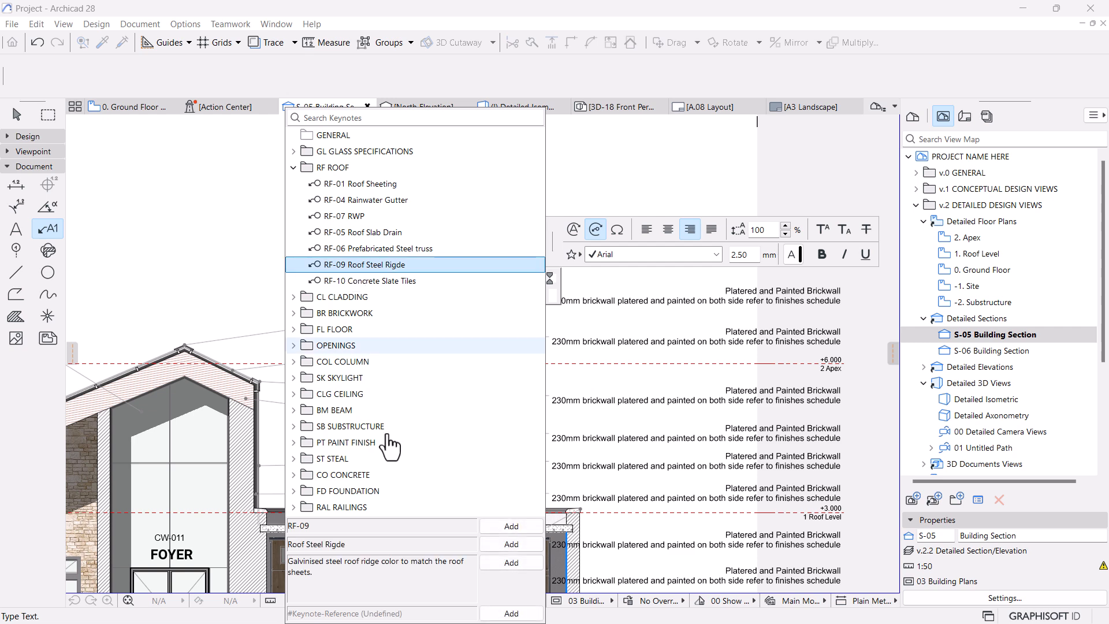
left_click(500, 545)
left_click(496, 563)
left_click(612, 294)
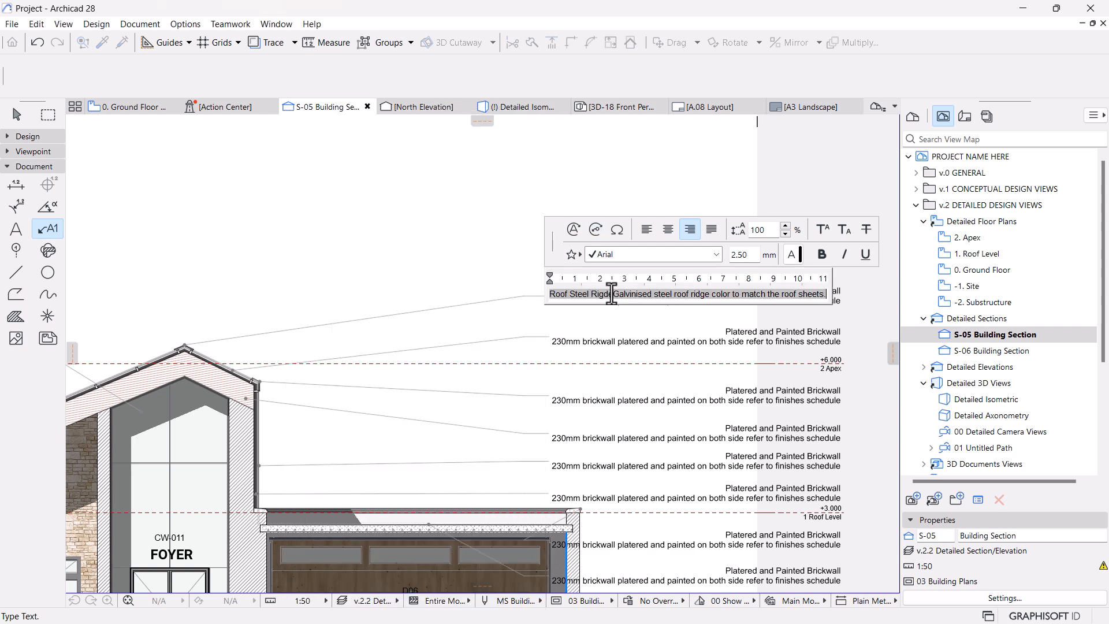
left_click(781, 295)
key("BackSpace")
key("BackSpace")
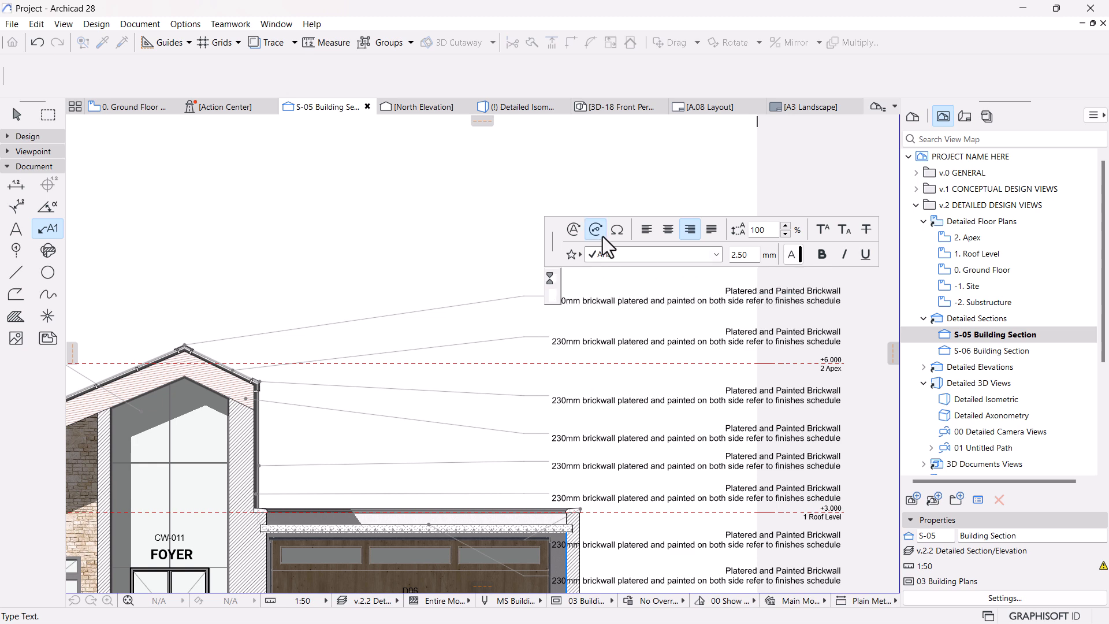
Insert the RF-09 Roof Steel Rigde keynote's title and description into the ridge label, with the description on its own line.
left_click(596, 230)
left_click(366, 265)
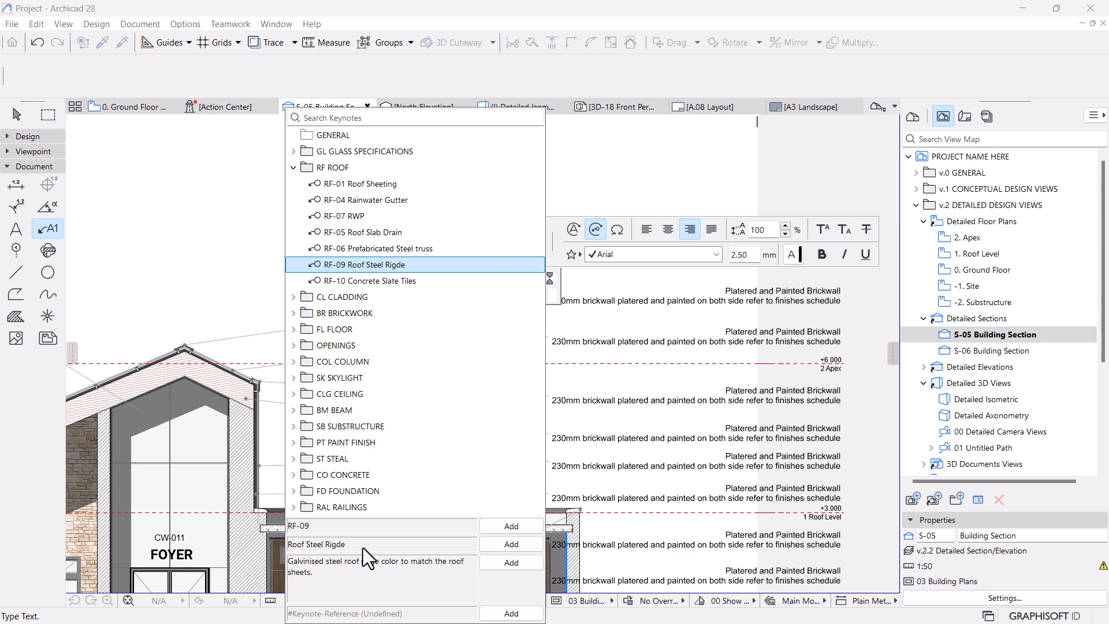
left_click(529, 549)
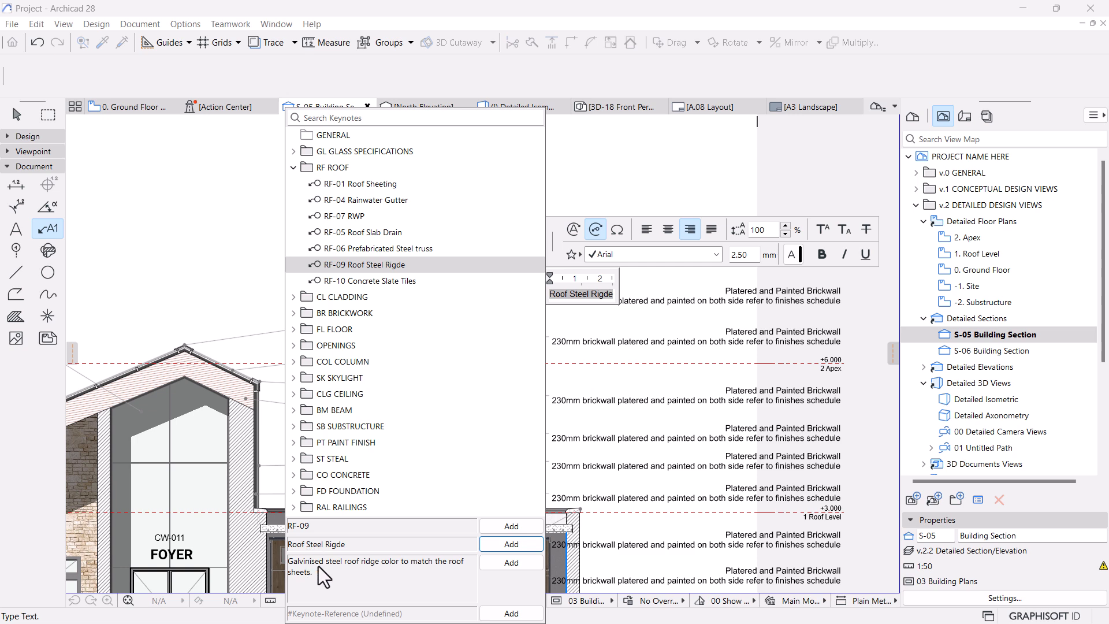
left_click(498, 564)
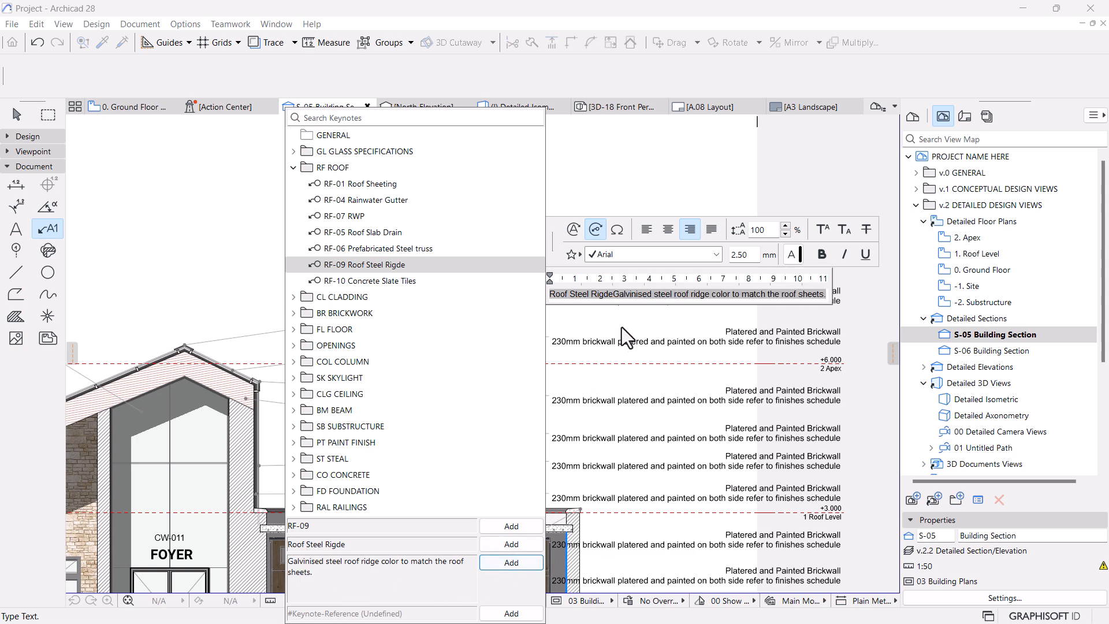
left_click(615, 295)
key("Return")
key("shift+End")
Make the Roof Steel Rigde title line bold in the ridge label.
triple_click(622, 288)
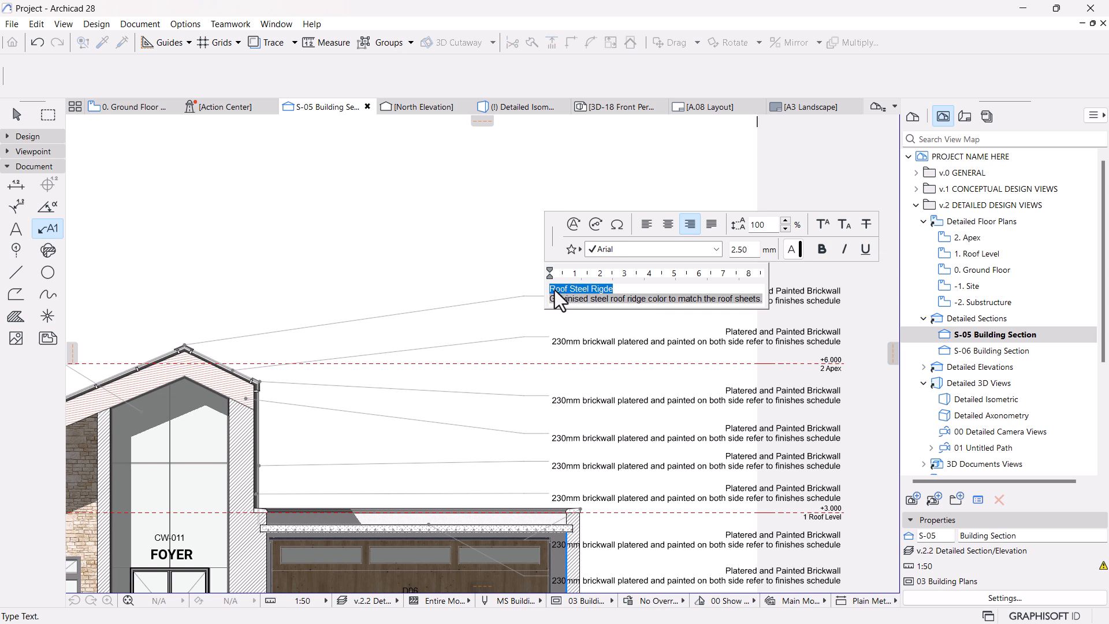
left_click(822, 249)
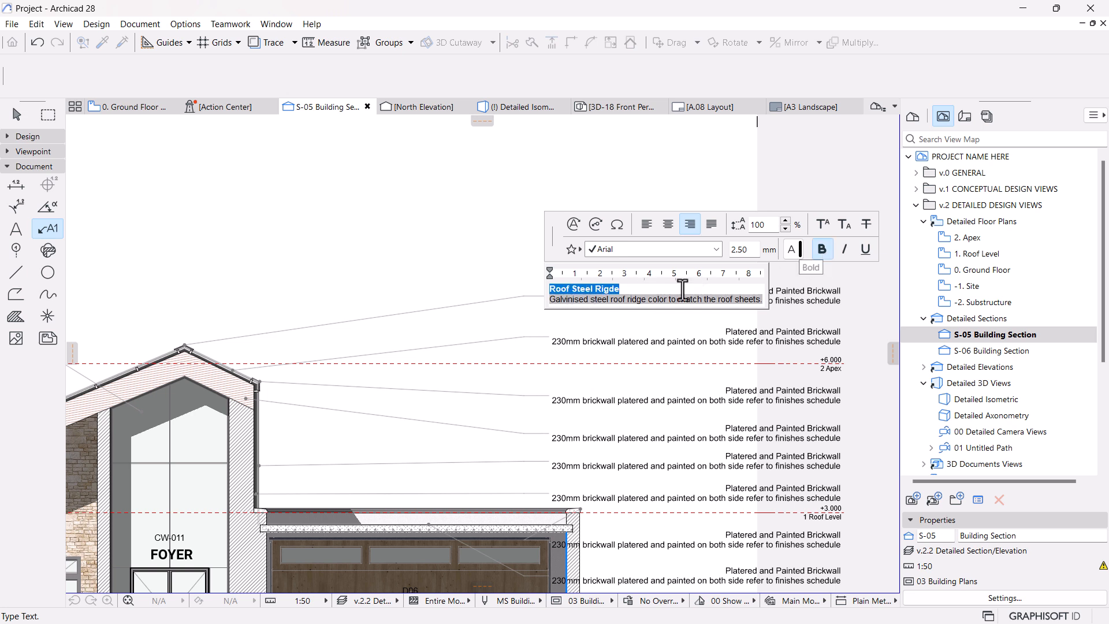
triple_click(640, 298)
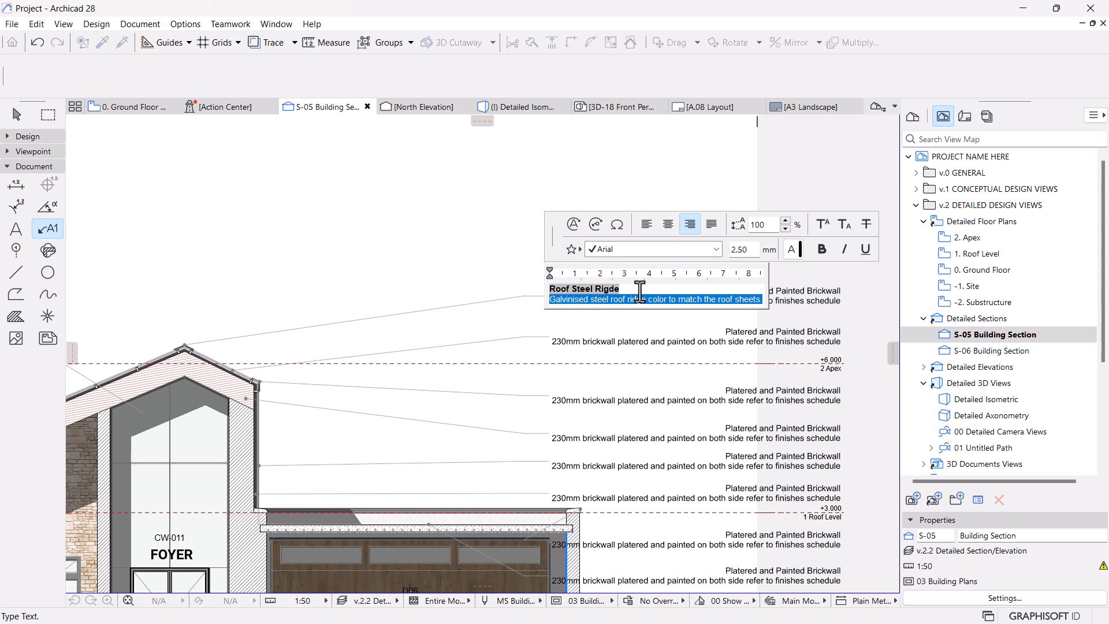
left_click(614, 248)
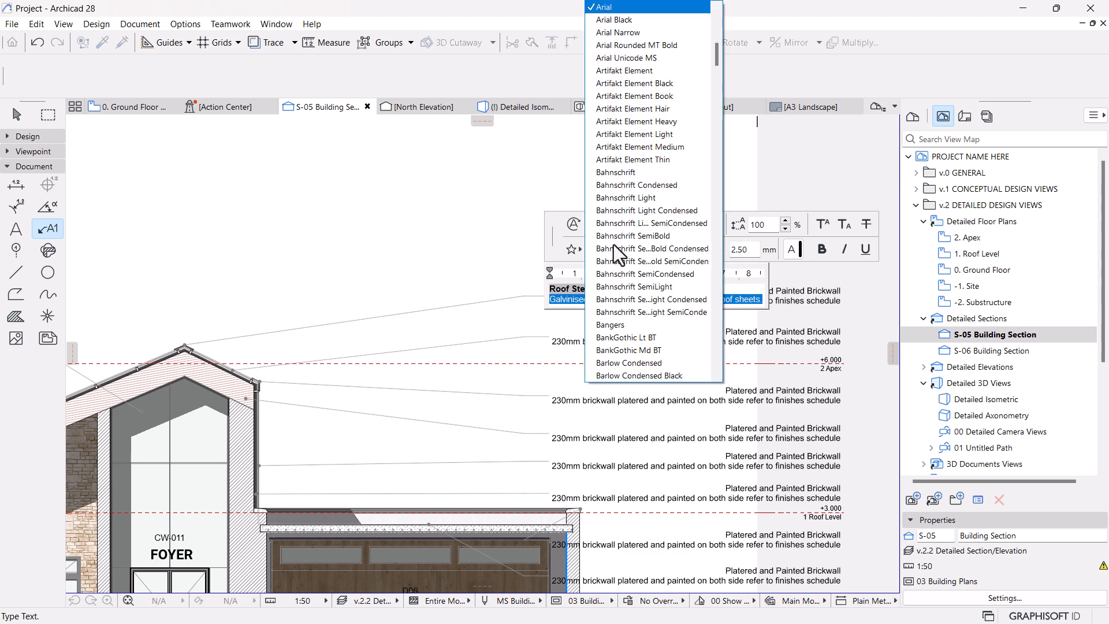
left_click(560, 290)
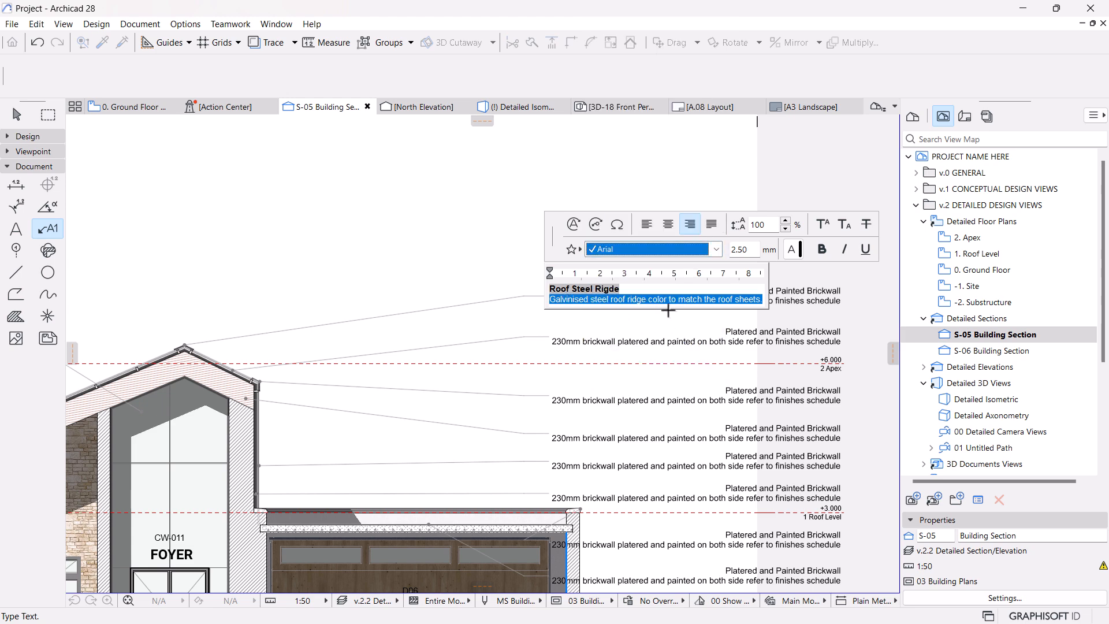
Finish editing the ridge label and shift its text horizontally to line up with the right edge of the garage-side label column.
left_click(473, 253)
scroll(547, 276, "down", 3)
middle_click_drag(622, 324, 528, 312)
left_click(611, 288)
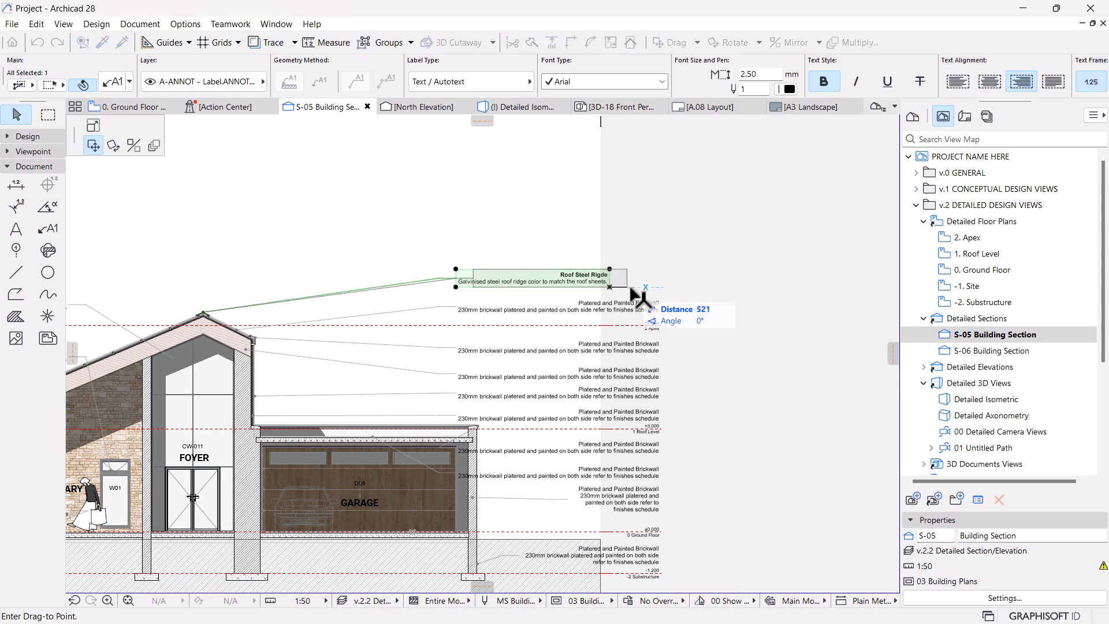
left_click(660, 324)
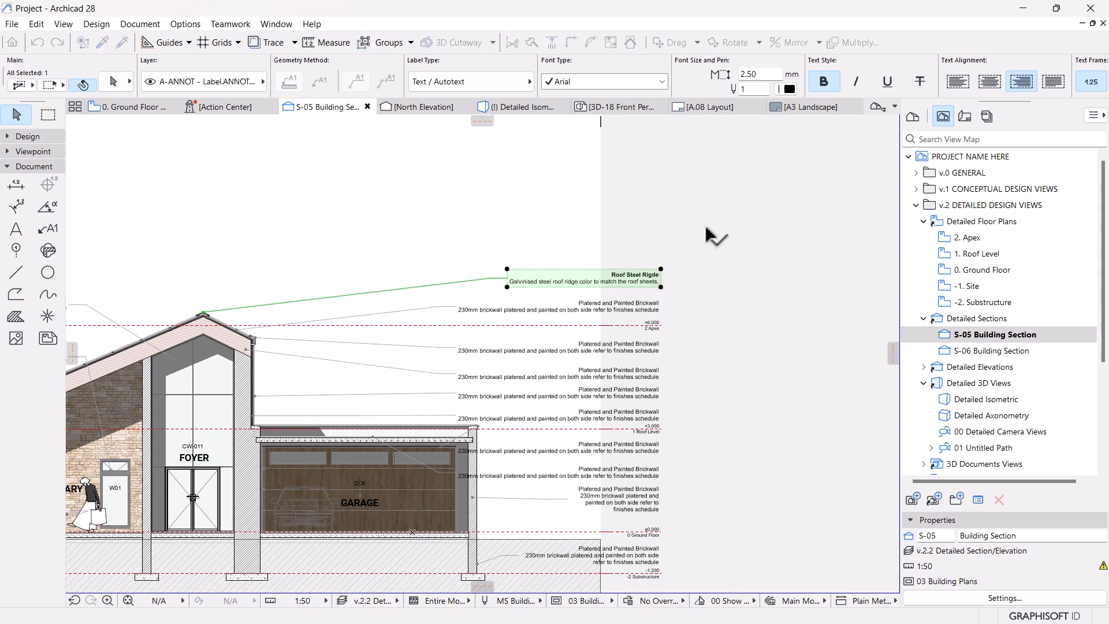
scroll(704, 237, "down", 2)
middle_click_drag(646, 342, 645, 359)
scroll(646, 361, "up", 2)
key("Escape")
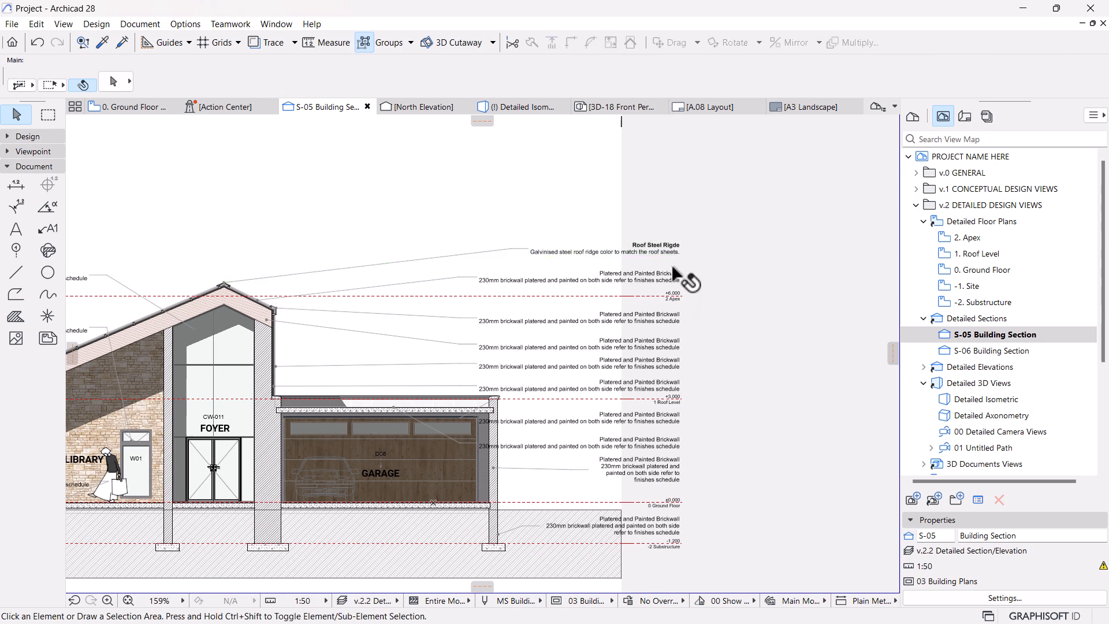
Open the second garage-side label, pointing at the roof slope, for text editing and clear its placeholder text.
scroll(151, 272, "up", 1)
scroll(233, 298, "up", 4)
scroll(369, 326, "down", 5)
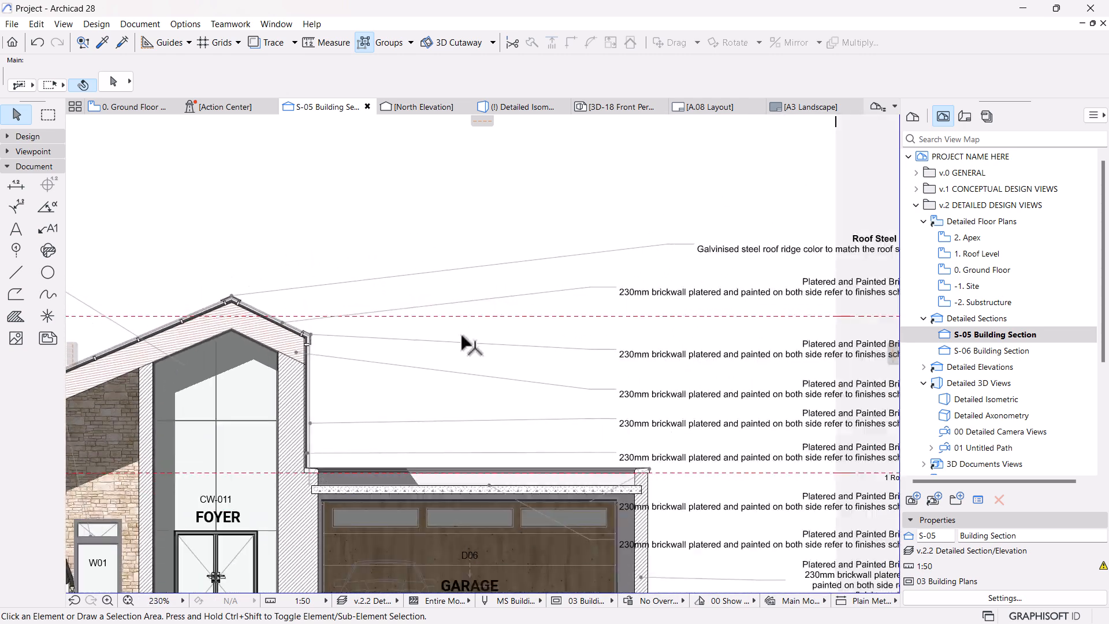
scroll(555, 328, "up", 2)
double_click(729, 296)
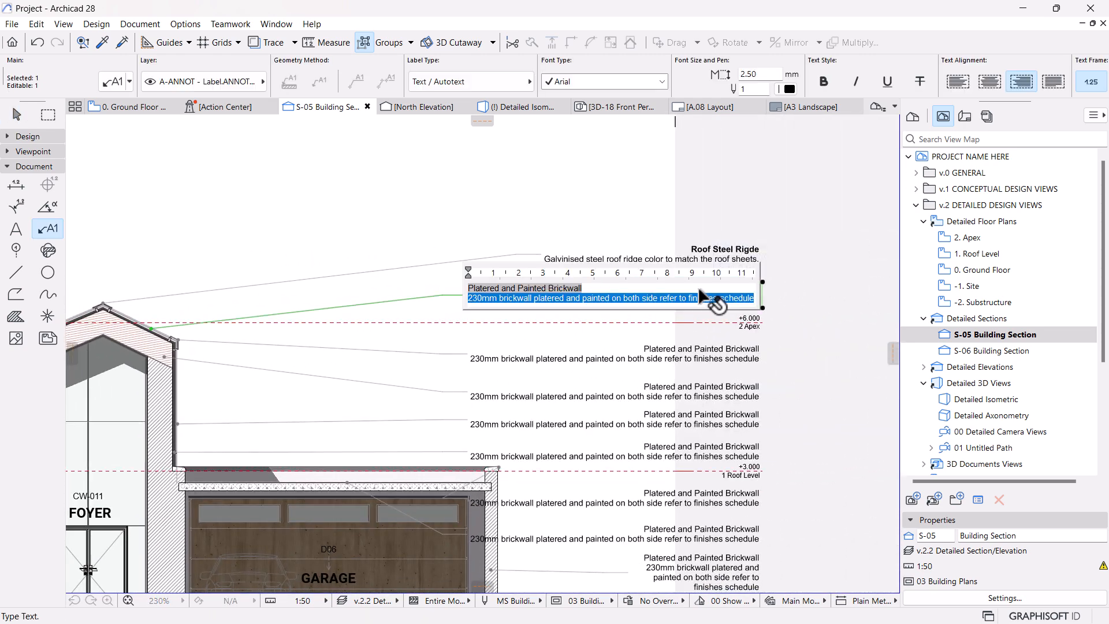
left_click(702, 296)
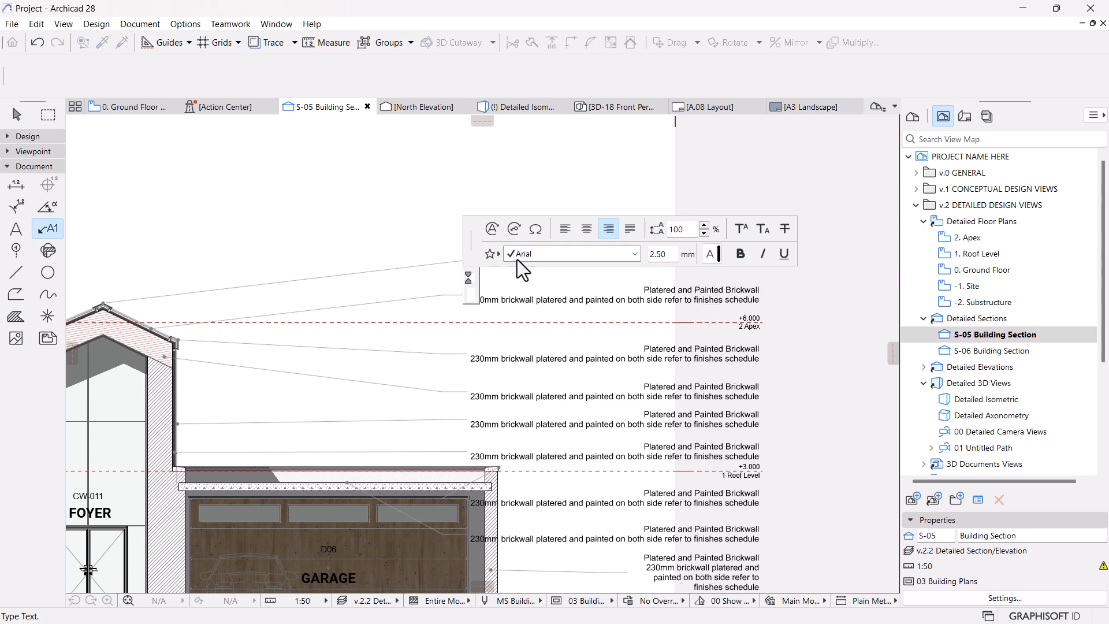
Insert the RF-01 Roof Sheeting keynote's title and description into the second label, placing them on separate lines.
left_click(514, 228)
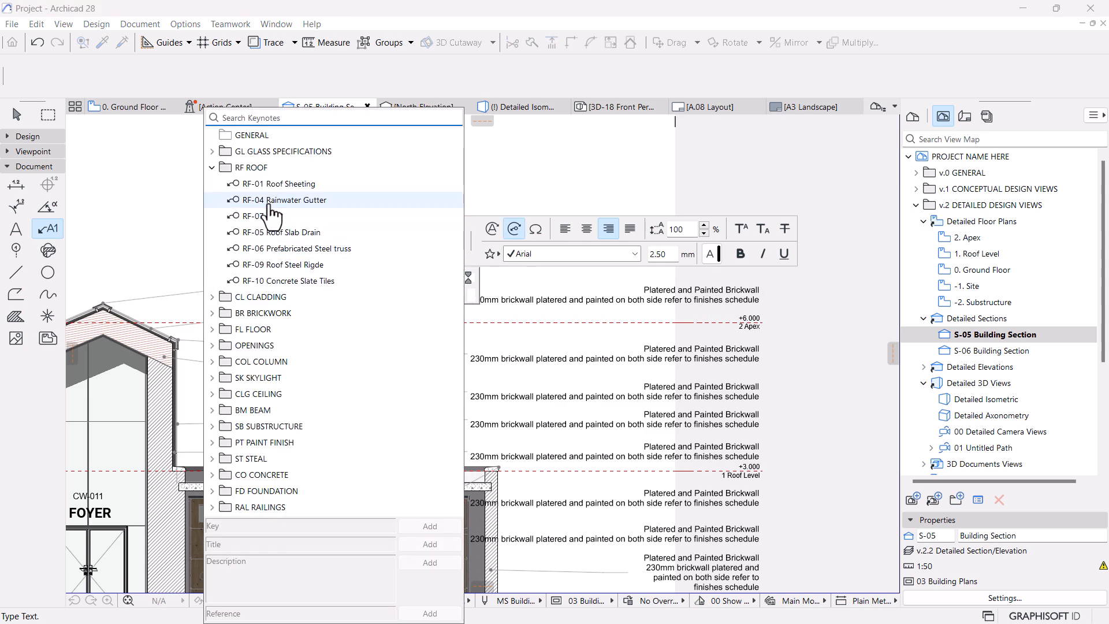
left_click(289, 189)
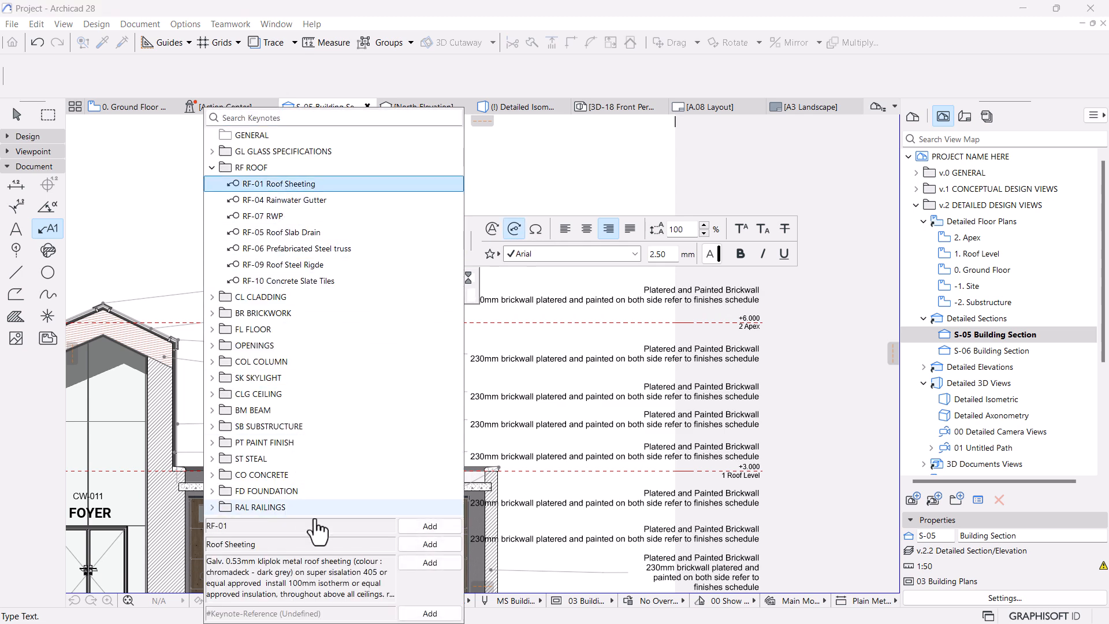
left_click(416, 549)
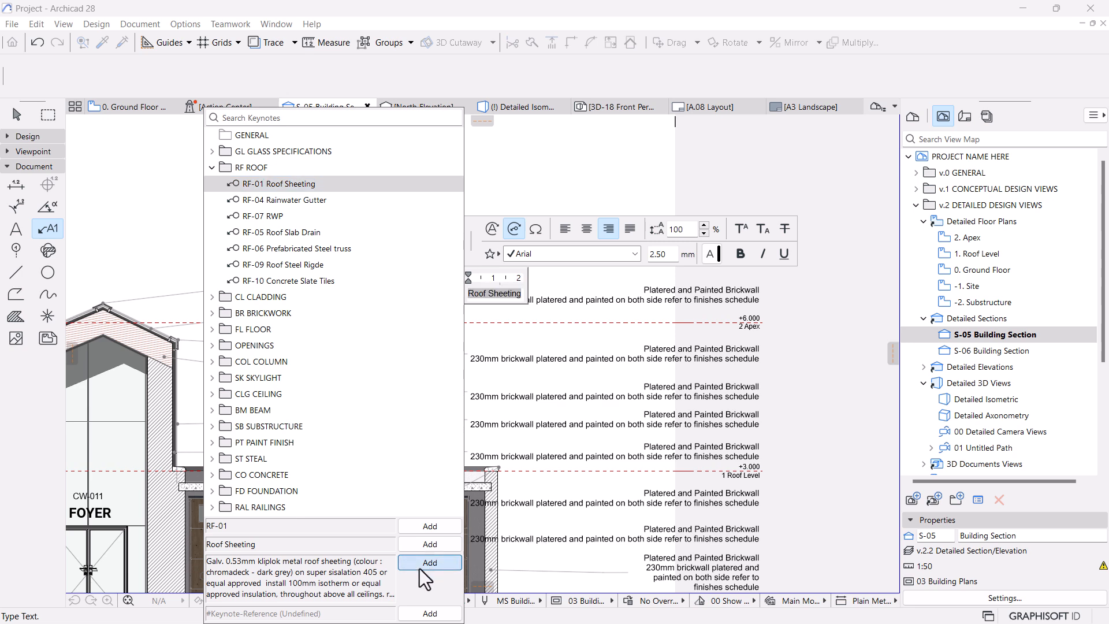
left_click(419, 569)
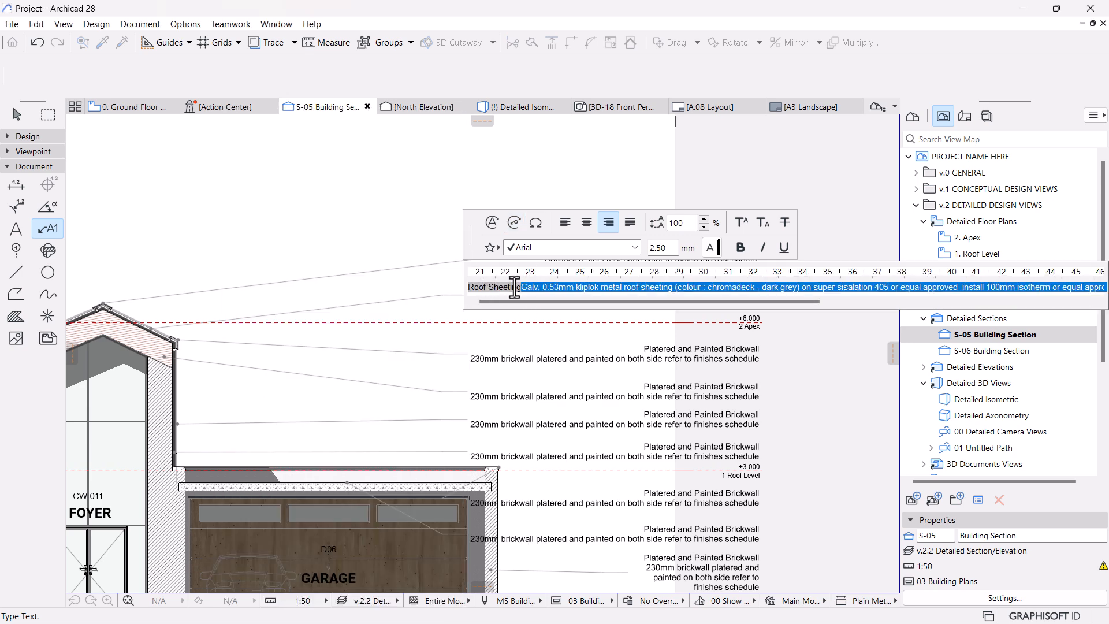
left_click(521, 289)
key("Return")
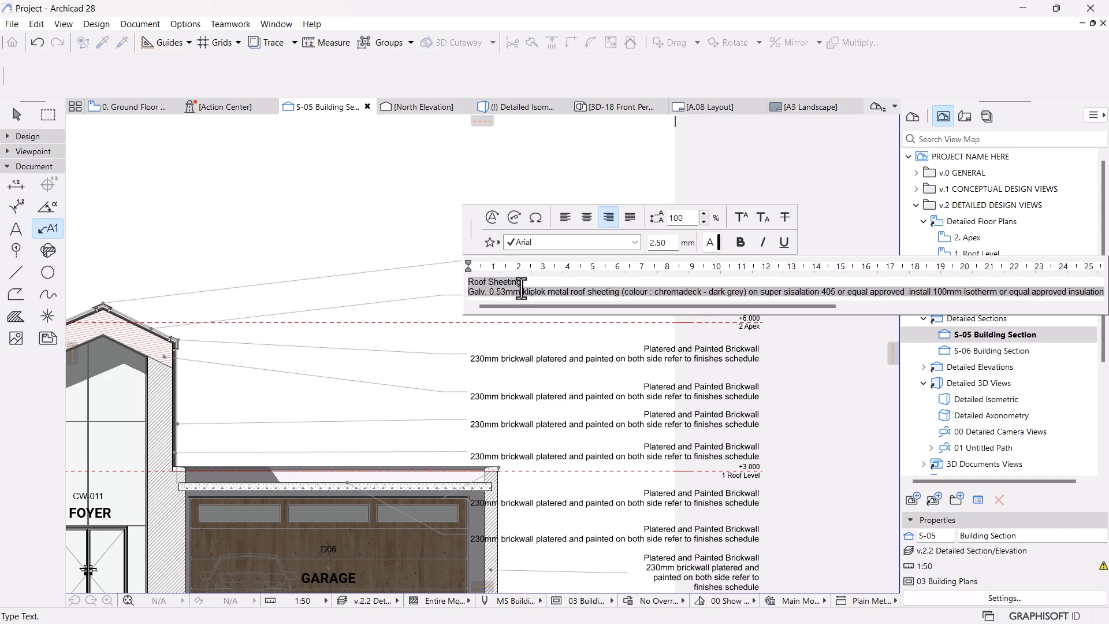
left_click(525, 356)
Narrow the Roof Sheeting label's text width so its right edge matches the garage-side label column.
scroll(453, 307, "down", 4)
scroll(457, 320, "down", 2)
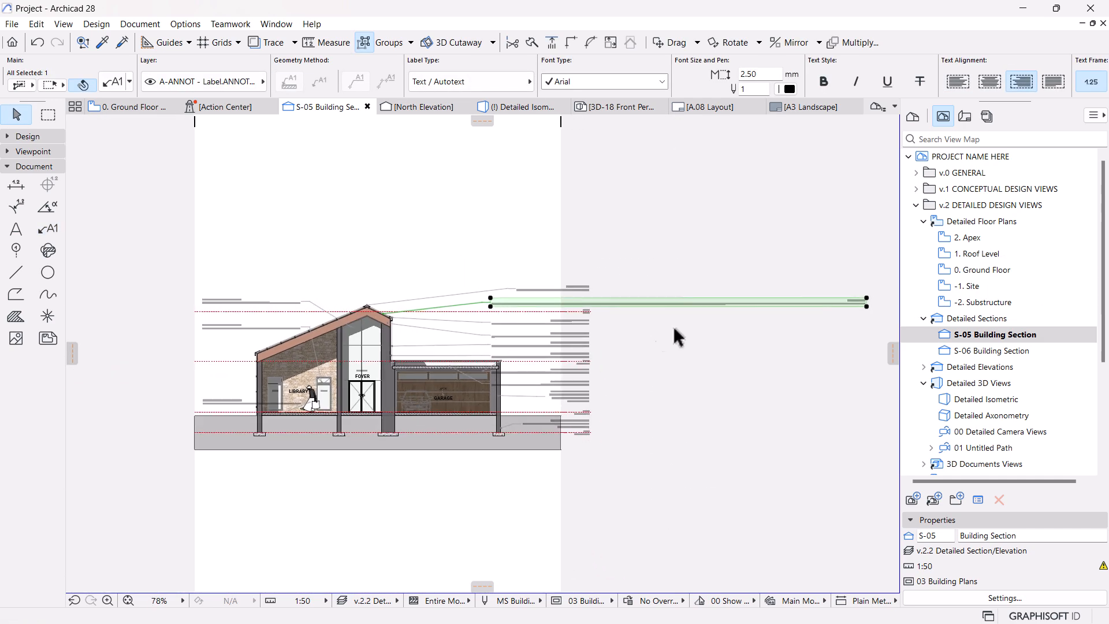
left_click(752, 319)
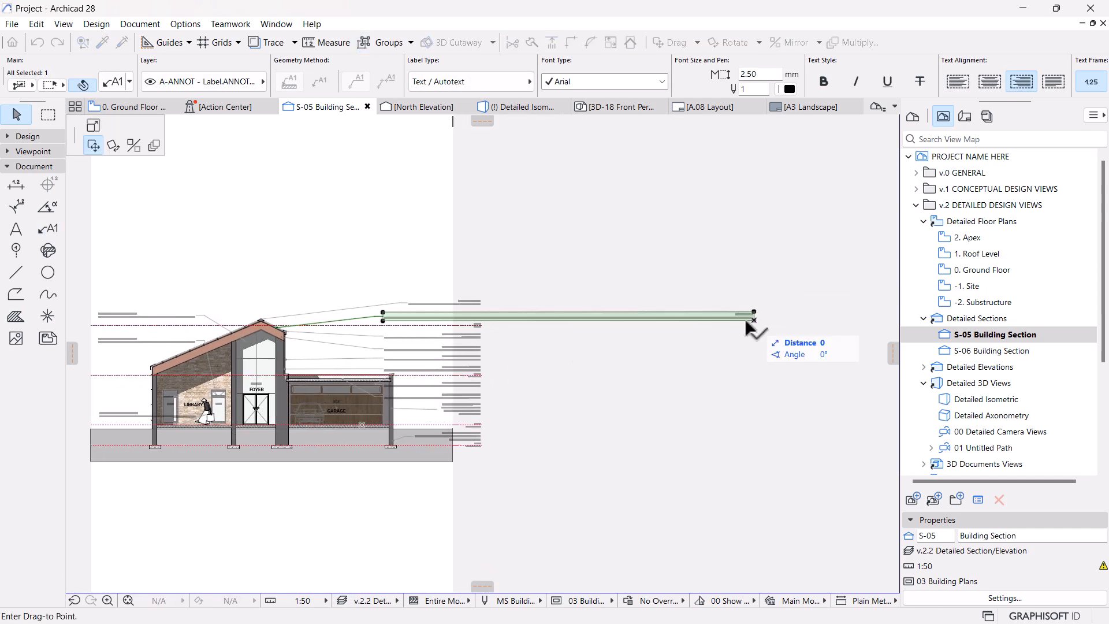
scroll(468, 279, "up", 7)
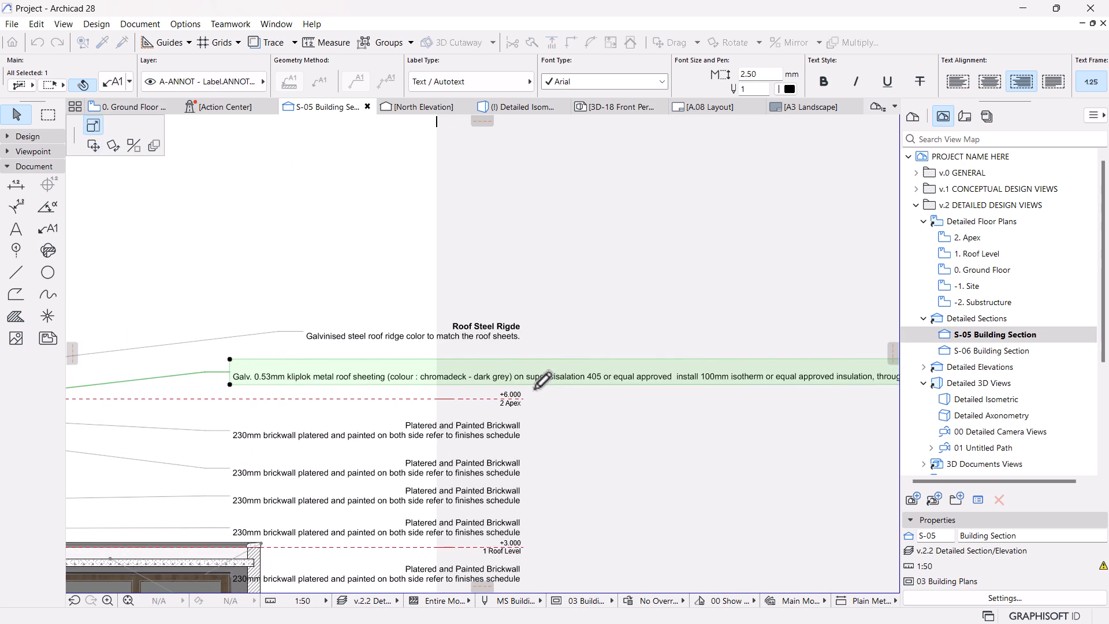
left_click(533, 389)
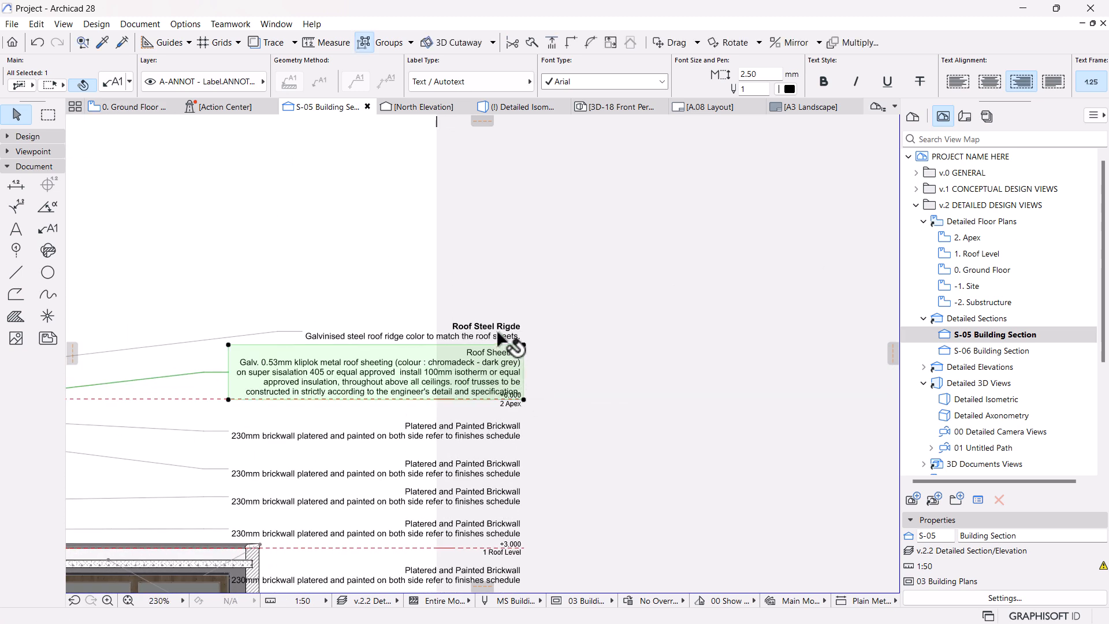
Move the roof ridge label upward, and raise the Roof Sheeting label beneath it clear of the +6,000 apex level marker.
key("ctrl+d")
left_click(565, 344)
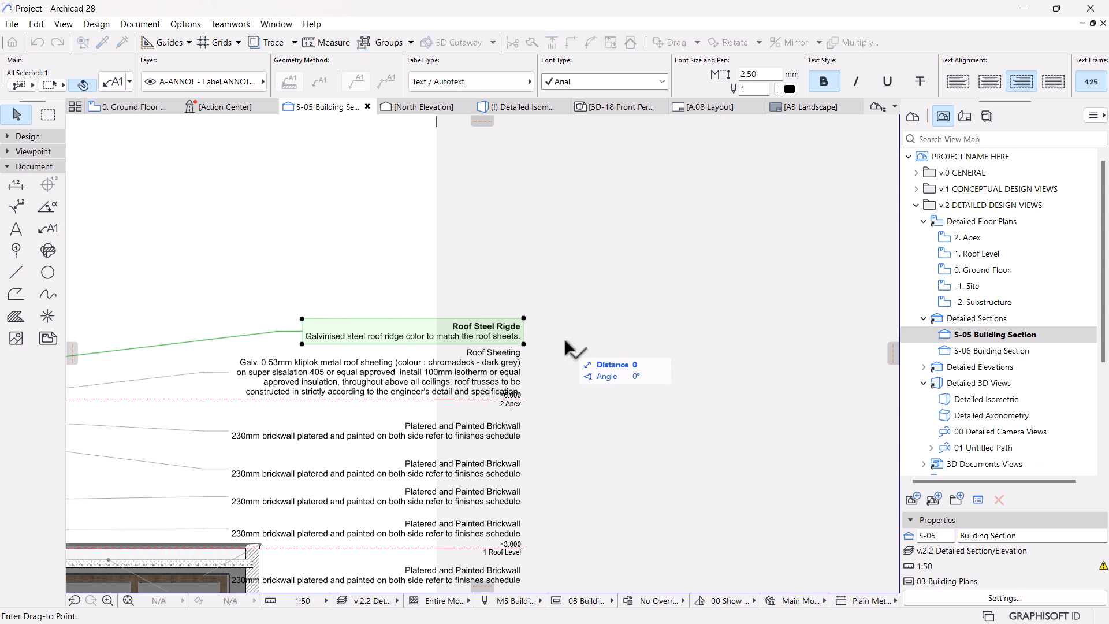
left_click(565, 328)
left_click(506, 355)
key("ctrl+d")
left_click(579, 354)
left_click(580, 342)
scroll(610, 296, "down", 2)
scroll(480, 366, "down", 1)
middle_click_drag(473, 369, 614, 304)
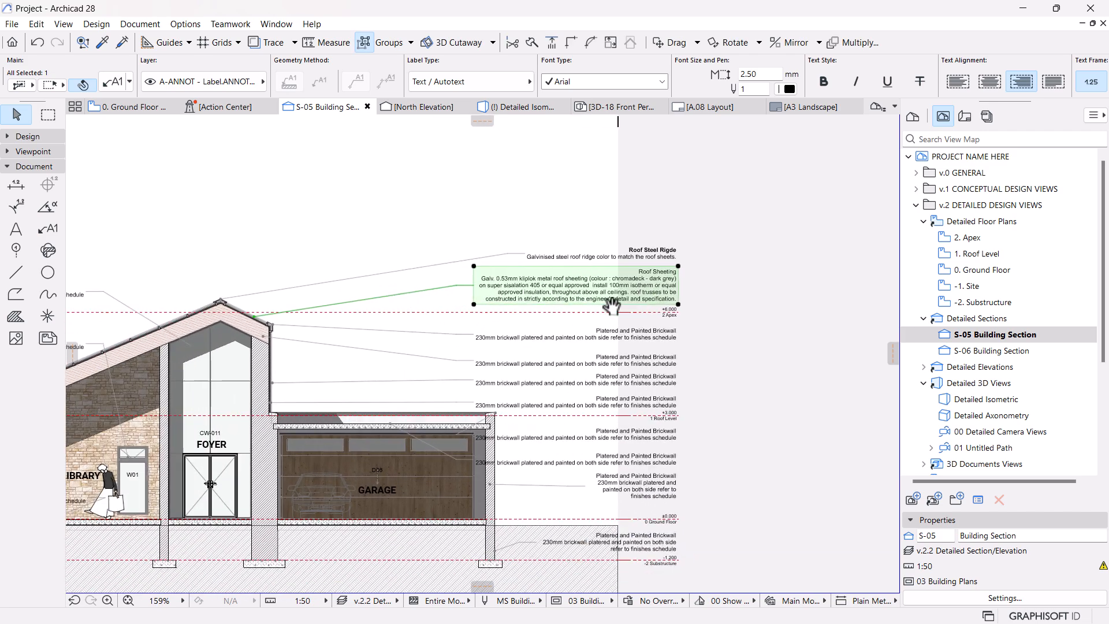
Transfer the roof ridge label's settings and text to the third garage-side label, just below the apex level line.
left_click(590, 346)
scroll(588, 347, "up", 1)
scroll(295, 347, "up", 2)
scroll(212, 310, "up", 1)
scroll(165, 312, "down", 3)
scroll(510, 317, "up", 2)
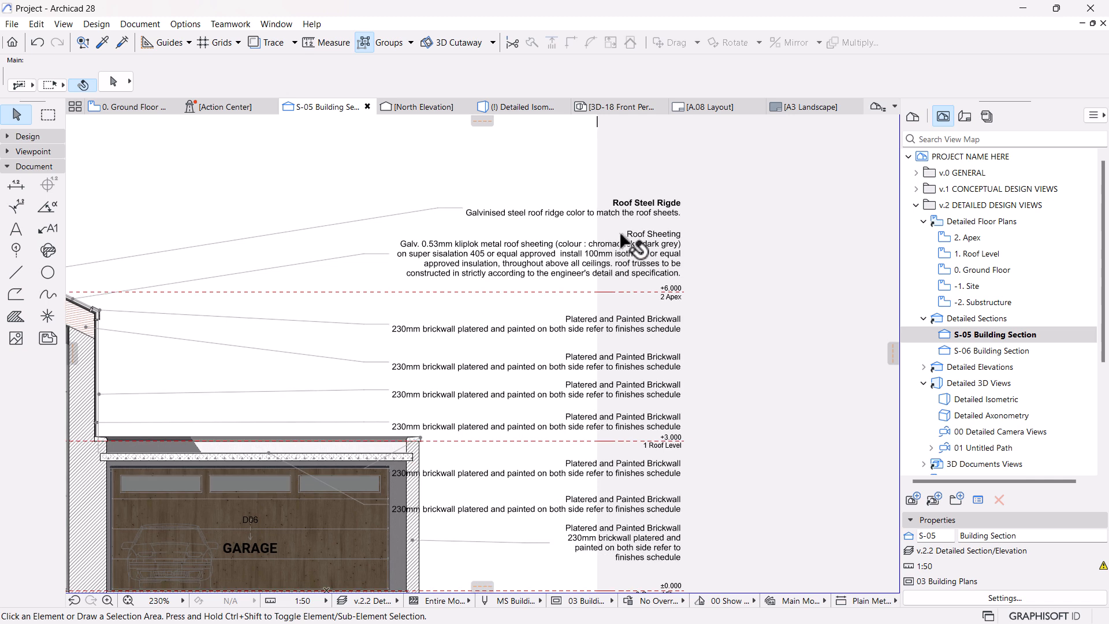
left_click(641, 214)
left_click(642, 215, "alt")
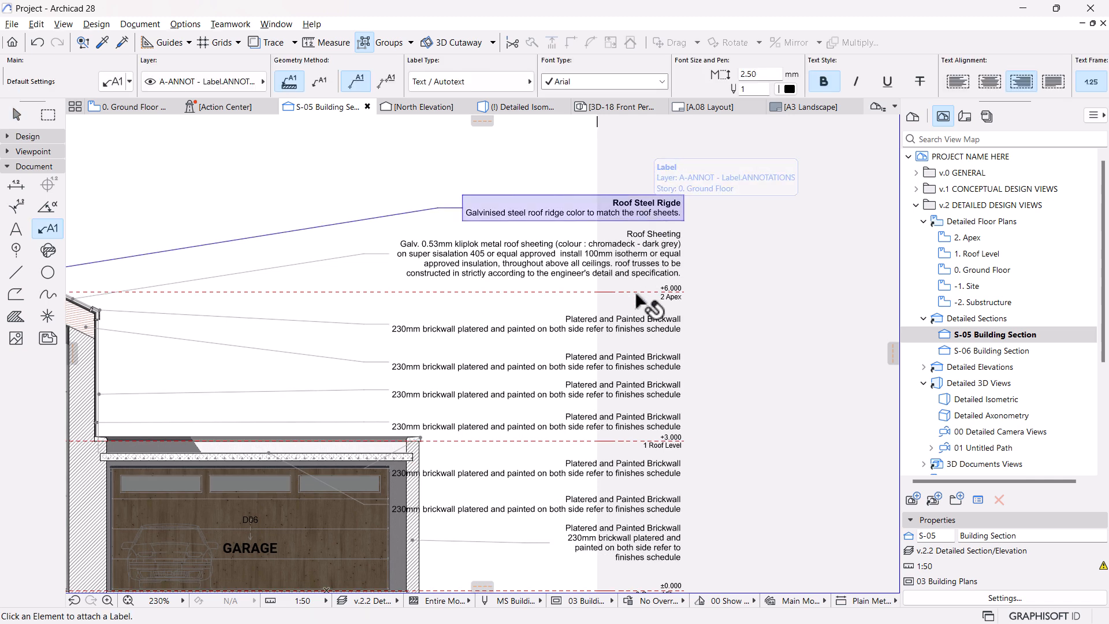
left_click(630, 317, "ctrl+alt")
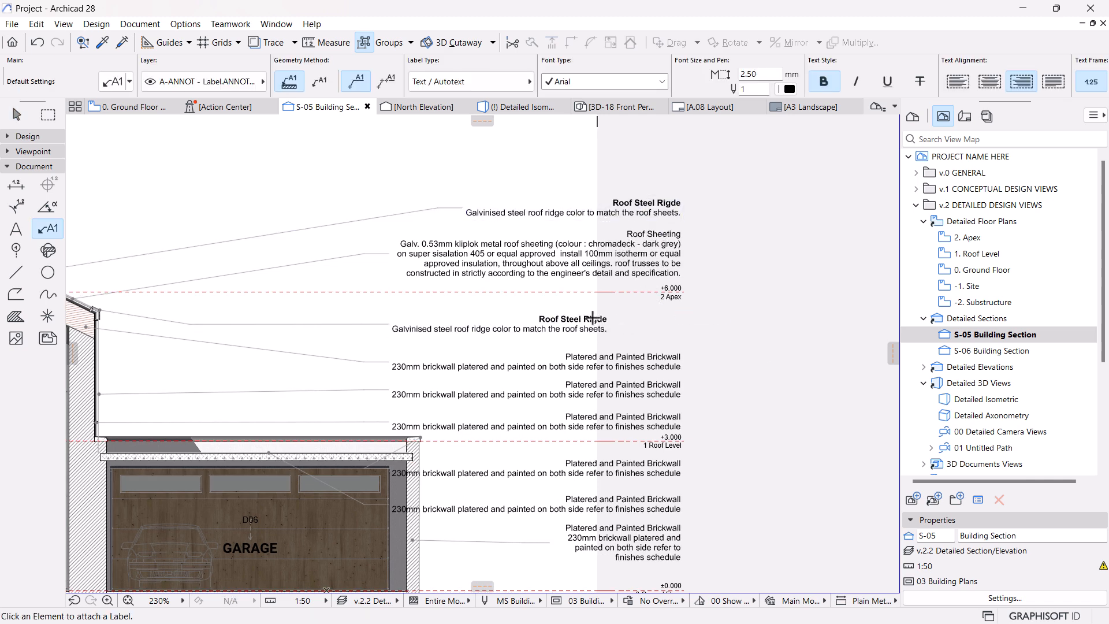
key("Escape")
Shift the third label's text horizontally to line up with the right edge of the garage-side label column.
left_click(570, 318)
left_click(610, 311)
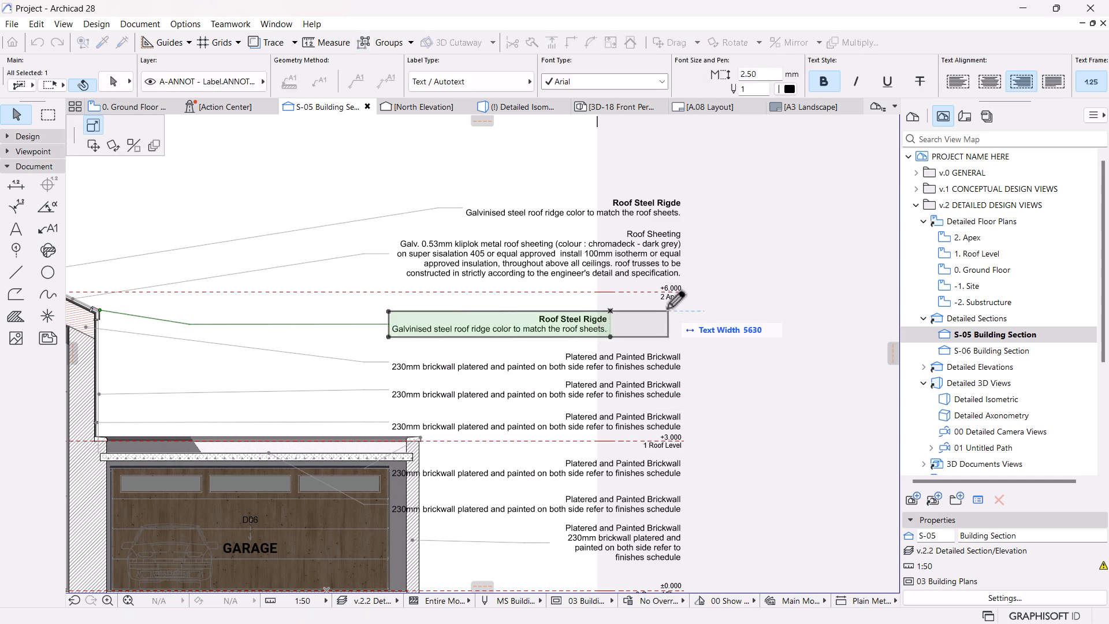
left_click(93, 145)
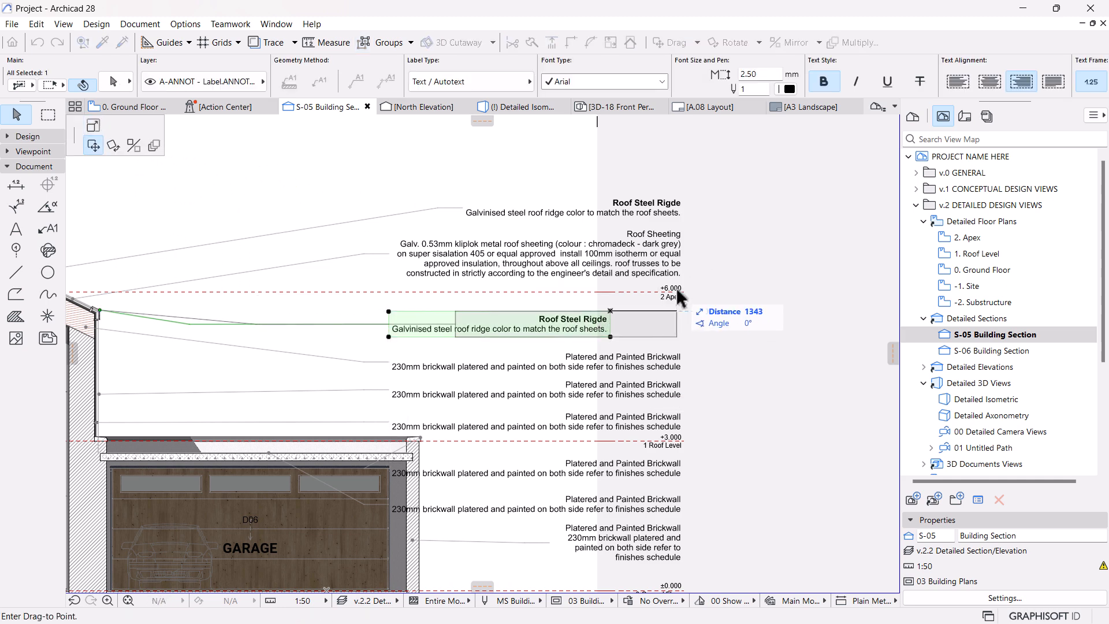
left_click(678, 293)
scroll(671, 307, "down", 3)
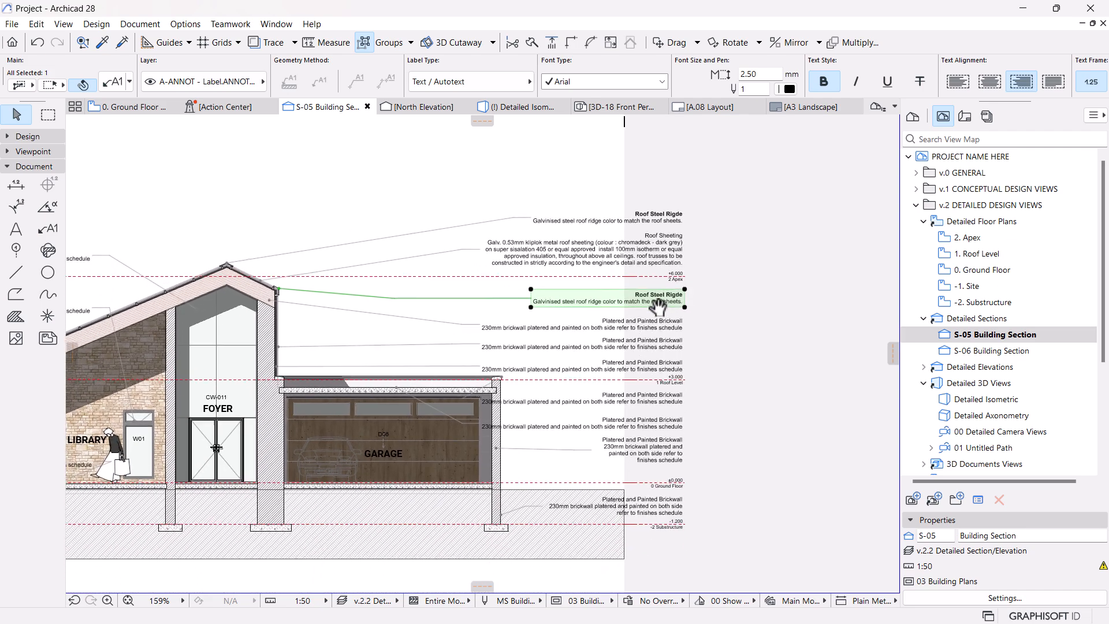
key("Escape")
scroll(636, 326, "up", 2)
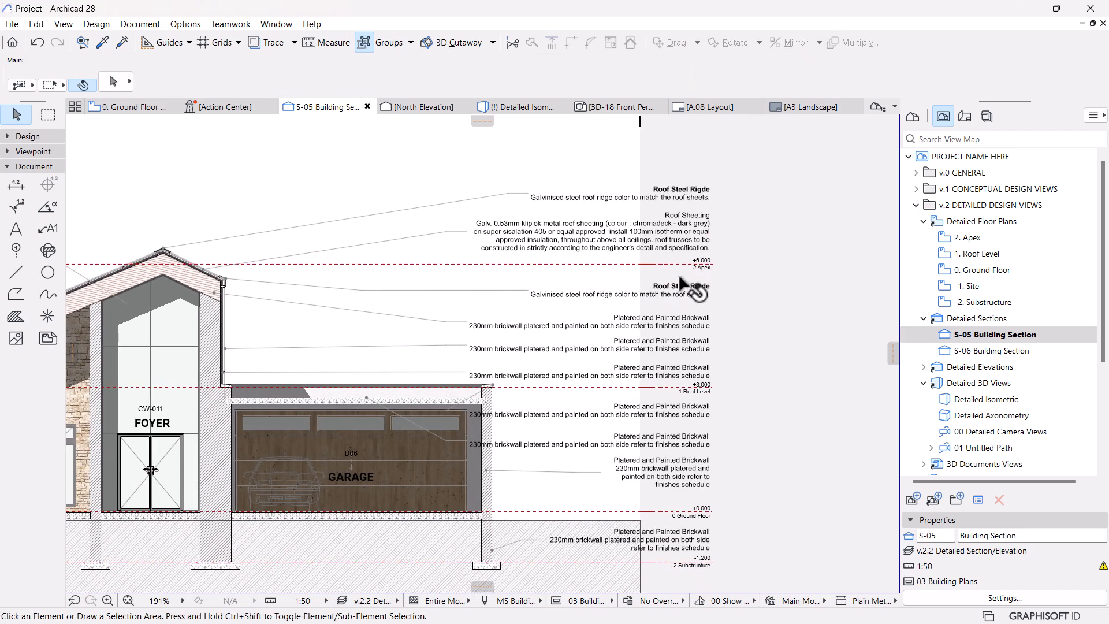
Make the Roof Sheeting title line bold in the second label.
left_click(689, 234)
double_click(689, 234)
triple_click(685, 216)
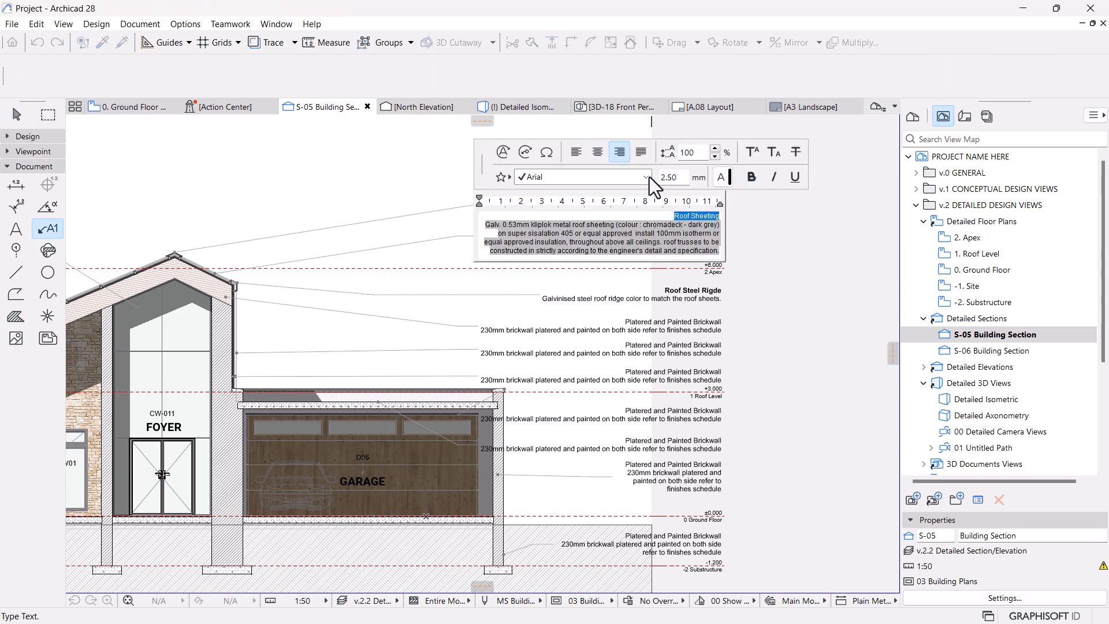
left_click(751, 177)
left_click(761, 287)
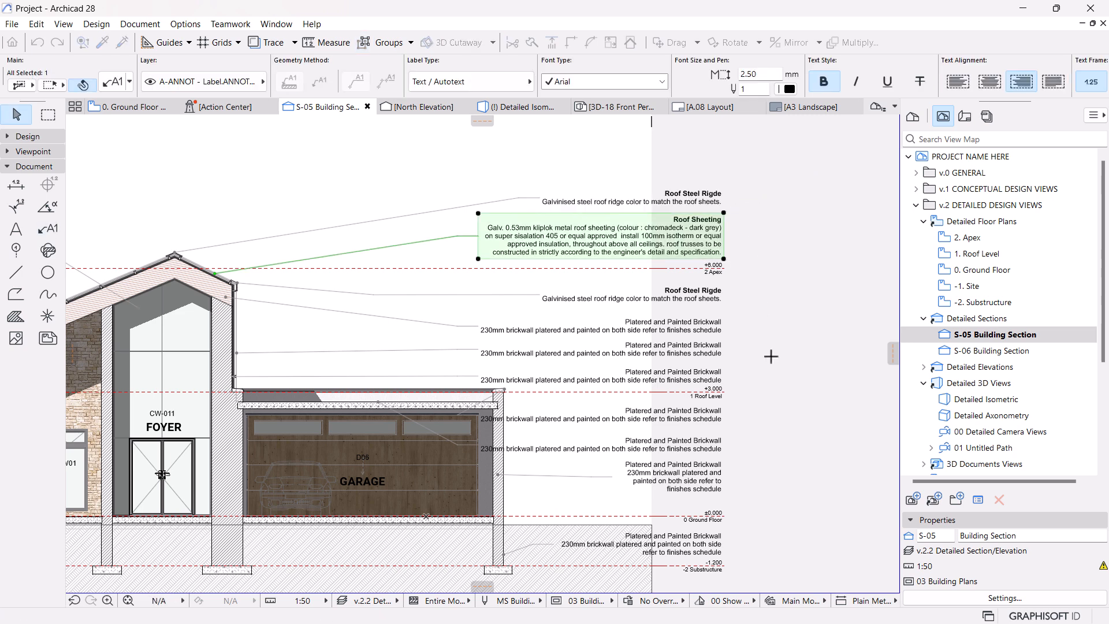
middle_click_drag(652, 392, 682, 350)
left_click(614, 289)
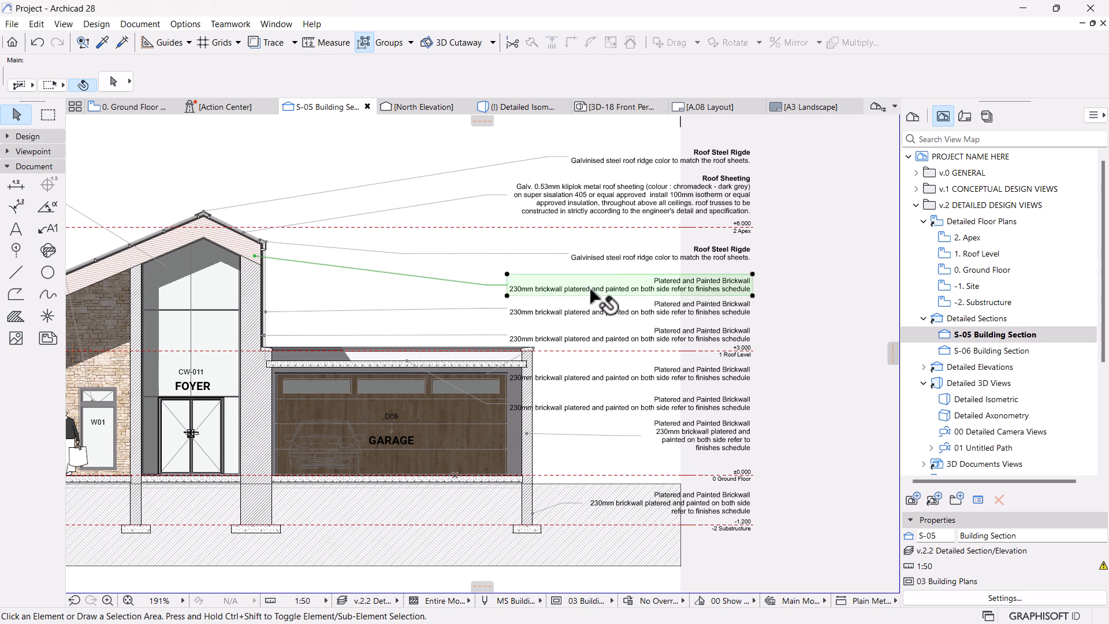
triple_click(706, 288)
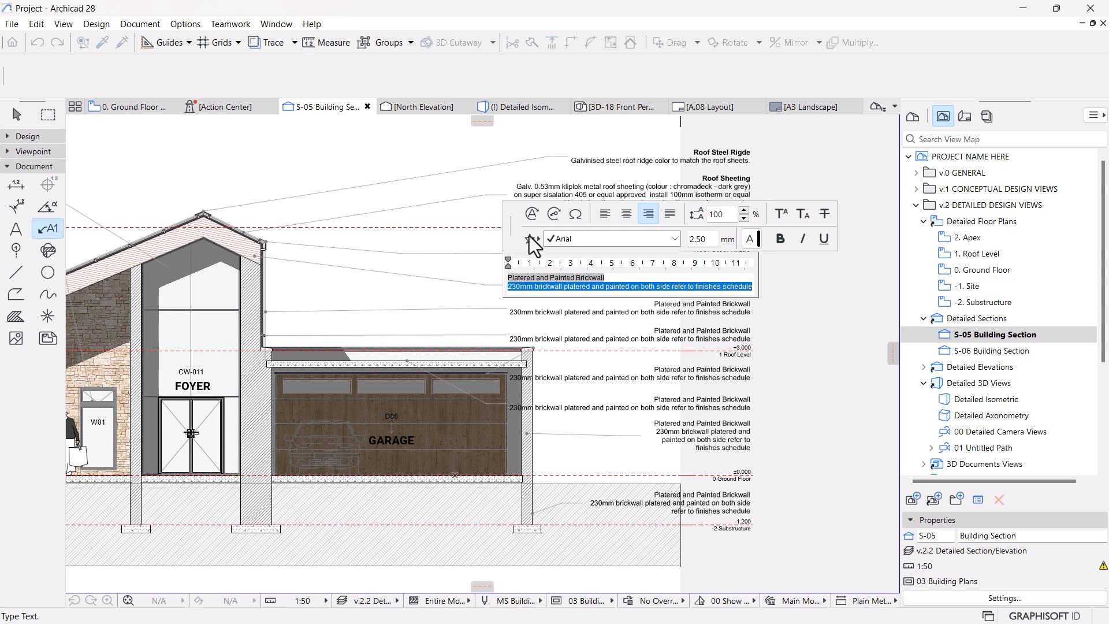
Add a keynote folder titled TIMBER with the key TB at the end of the project's keynote list.
left_click(123, 26)
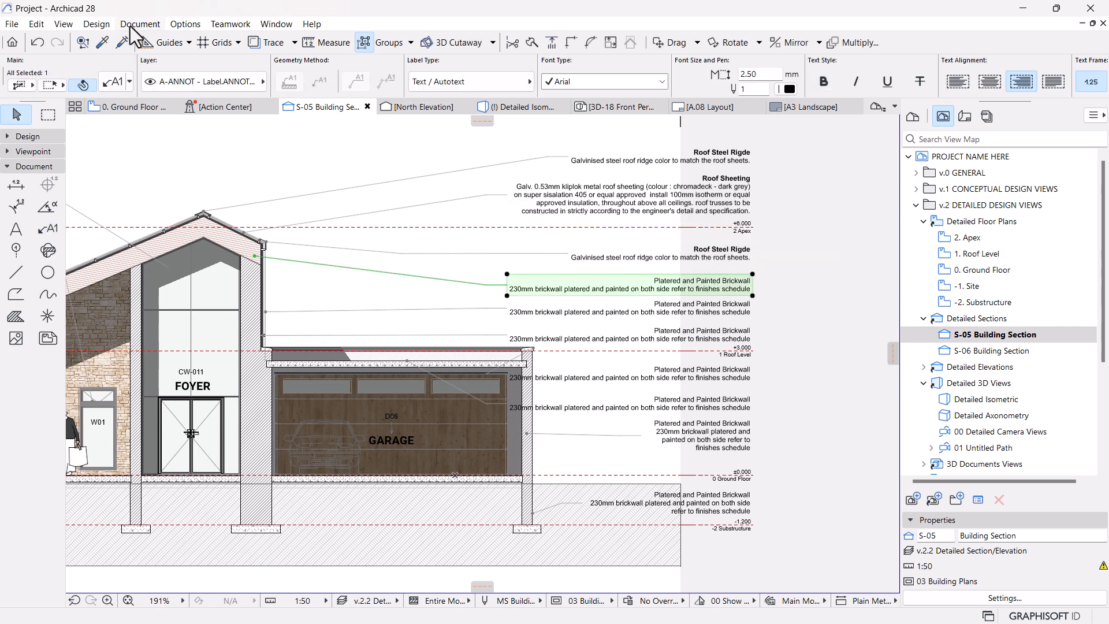
left_click(138, 24)
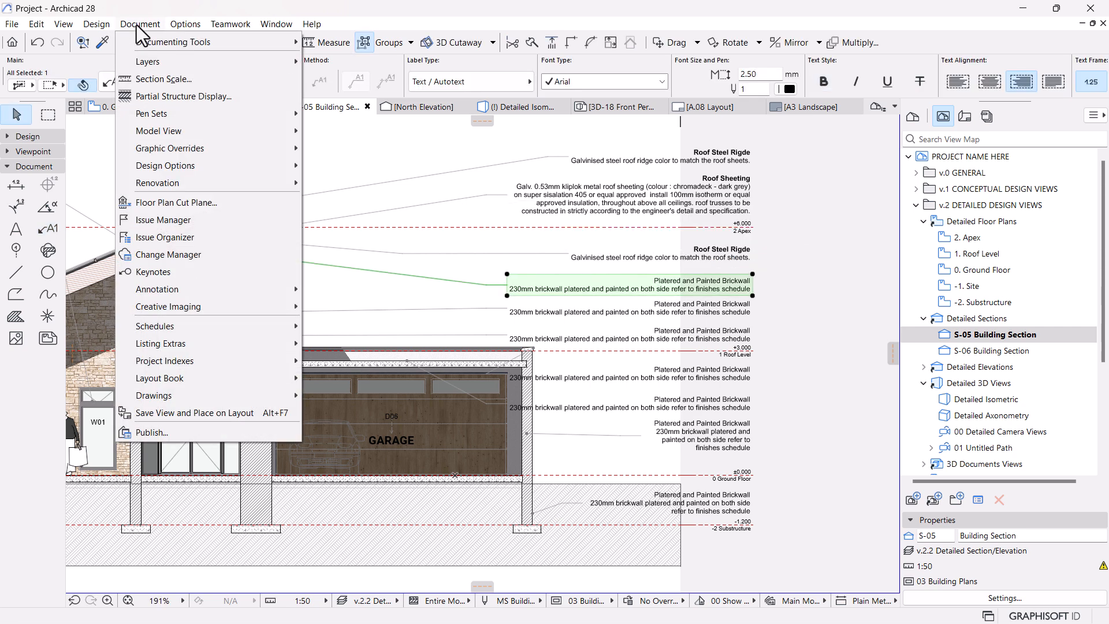
left_click(174, 273)
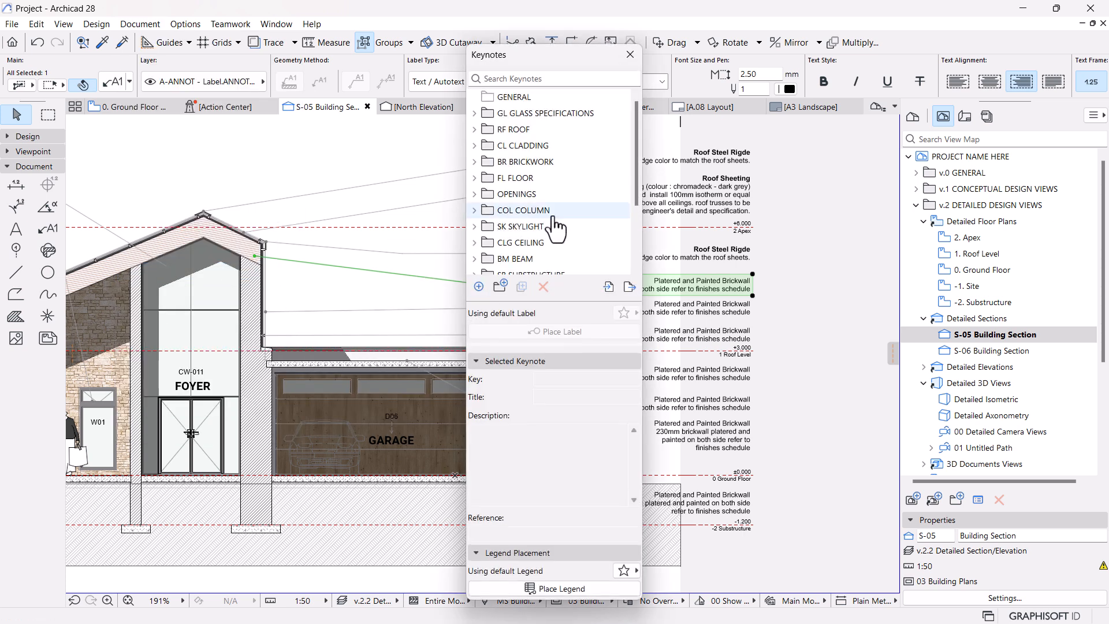
scroll(553, 225, "down", 3)
scroll(500, 234, "up", 3)
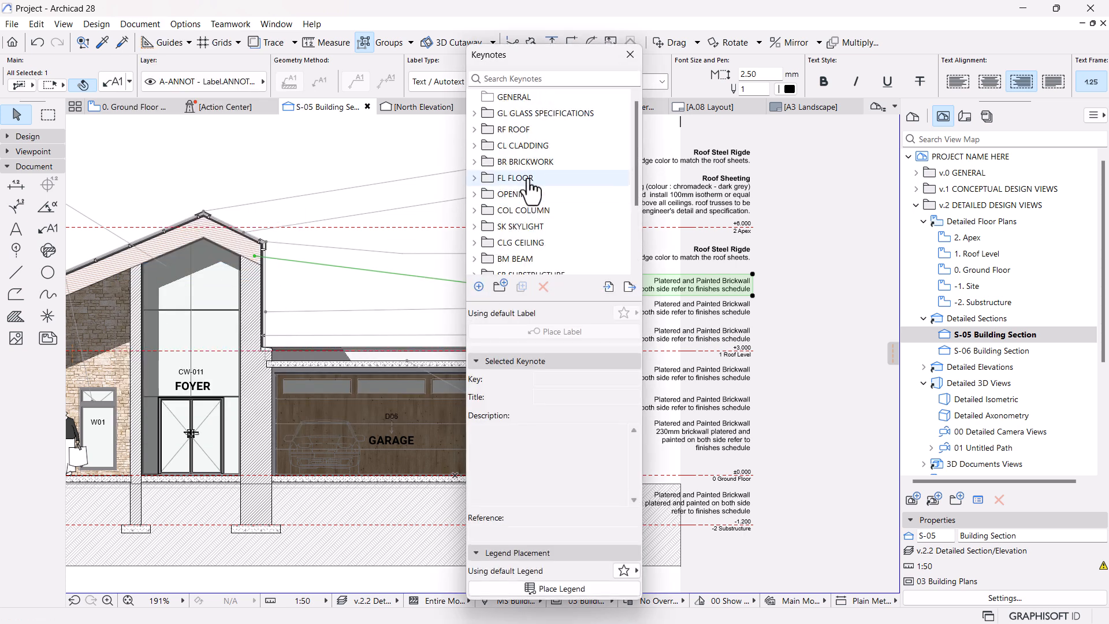
scroll(528, 191, "down", 3)
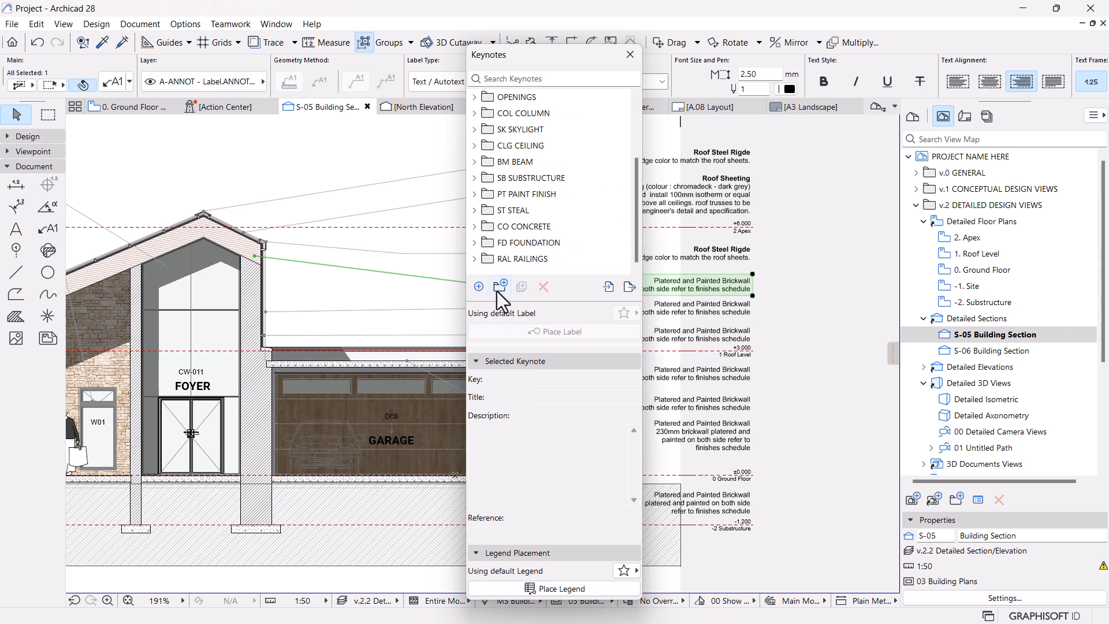
left_click(499, 286)
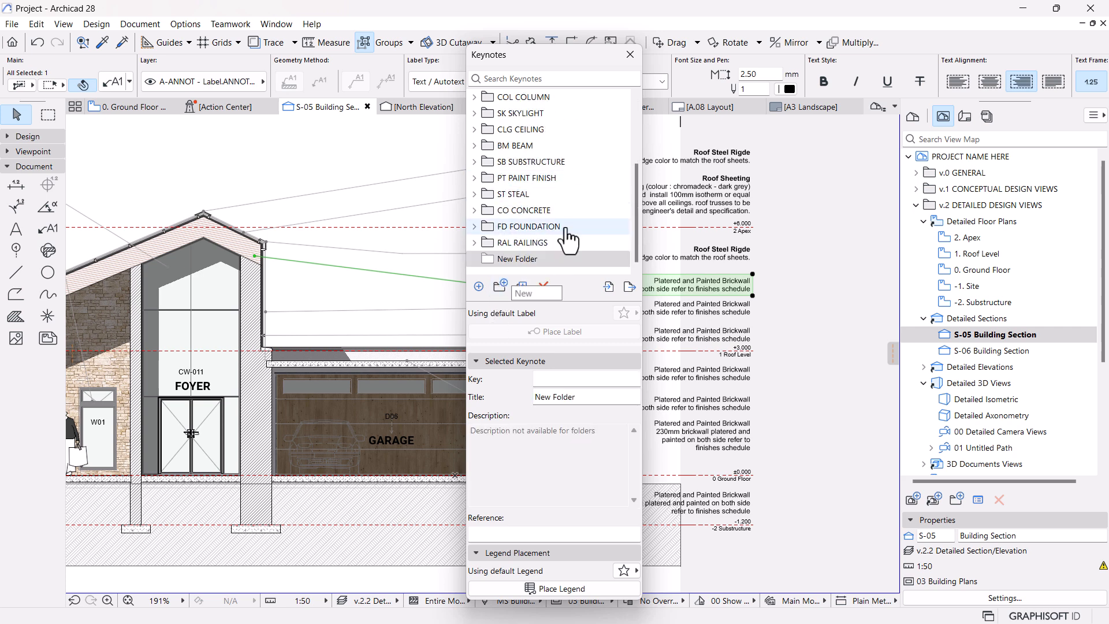
left_click(552, 379)
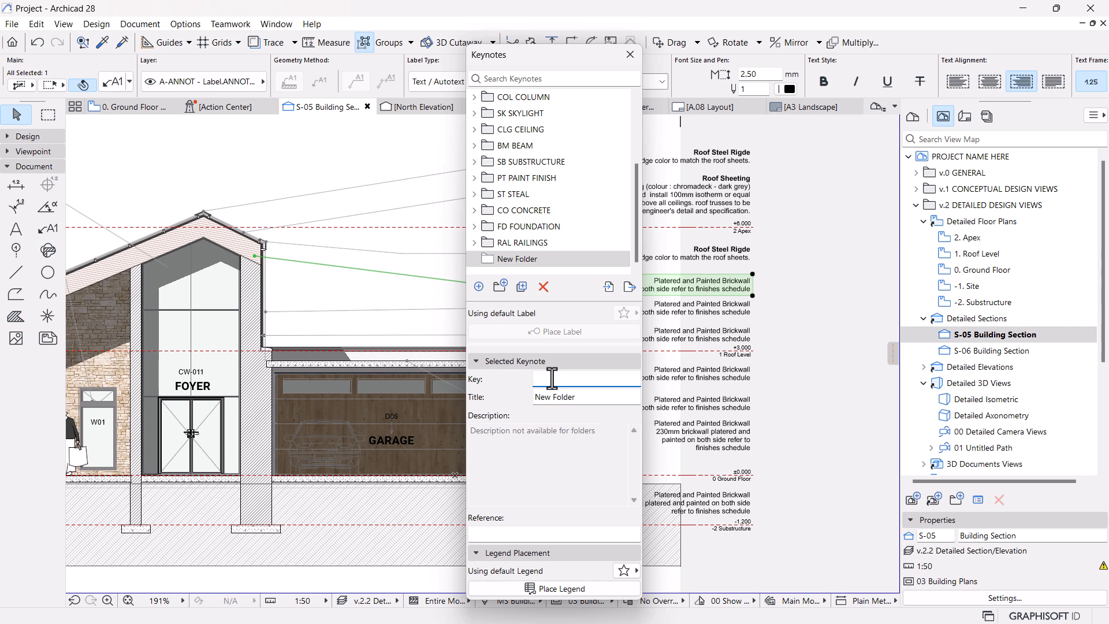
key("Tab")
key("BackSpace")
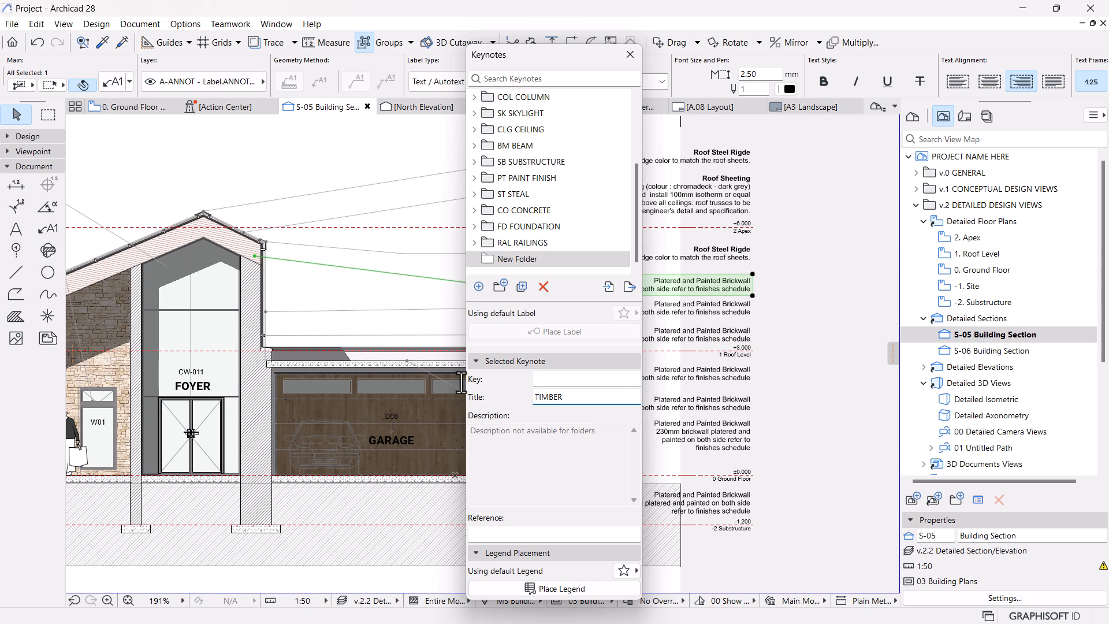
left_click(578, 379)
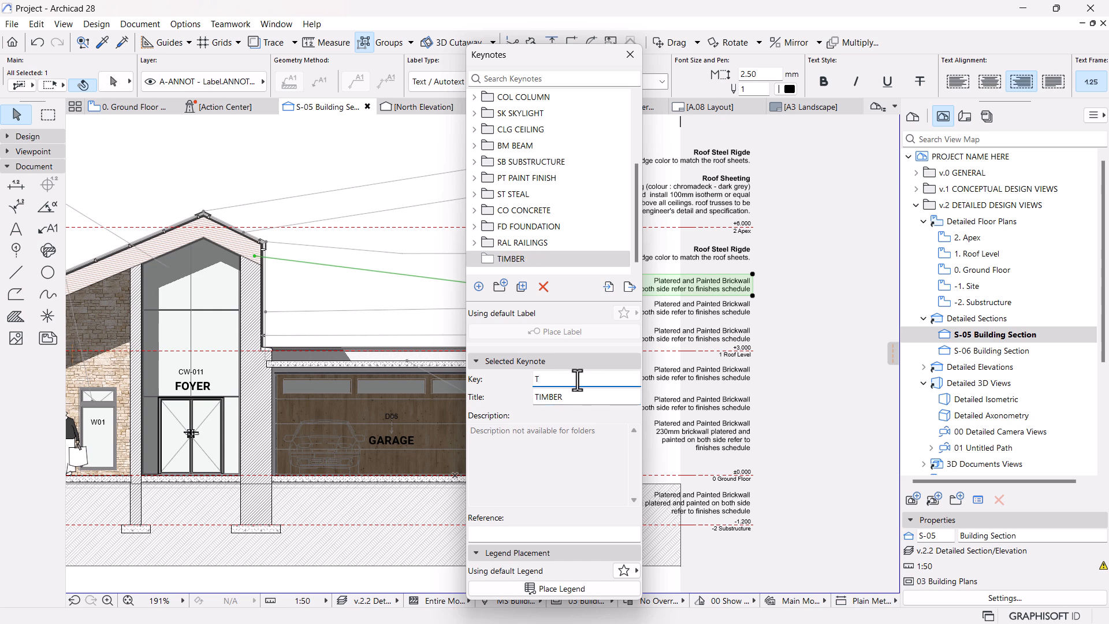
type("TB")
key("Return")
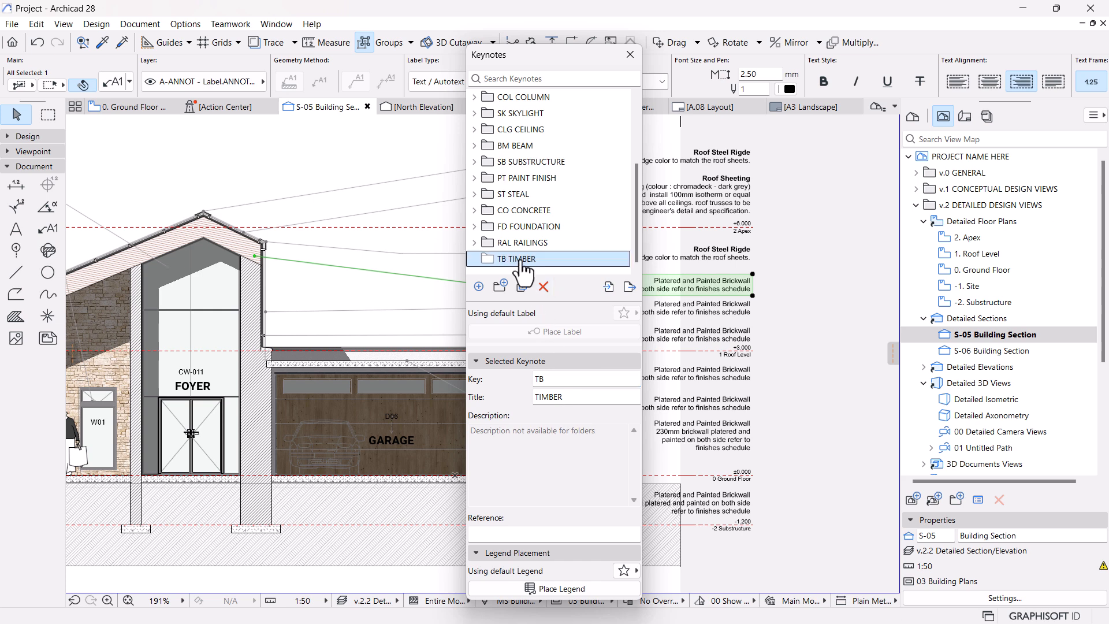
Add a keynote to the TIMBER folder with the key TB-01 and the title Roof Structure.
left_click(479, 287)
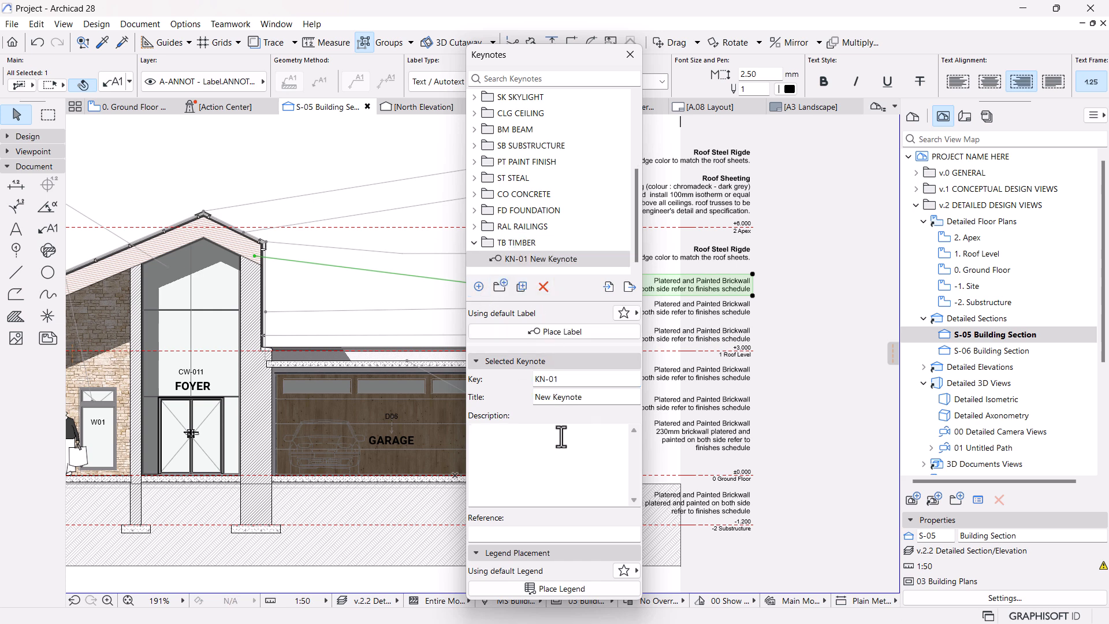
left_click_drag(569, 384, 492, 376)
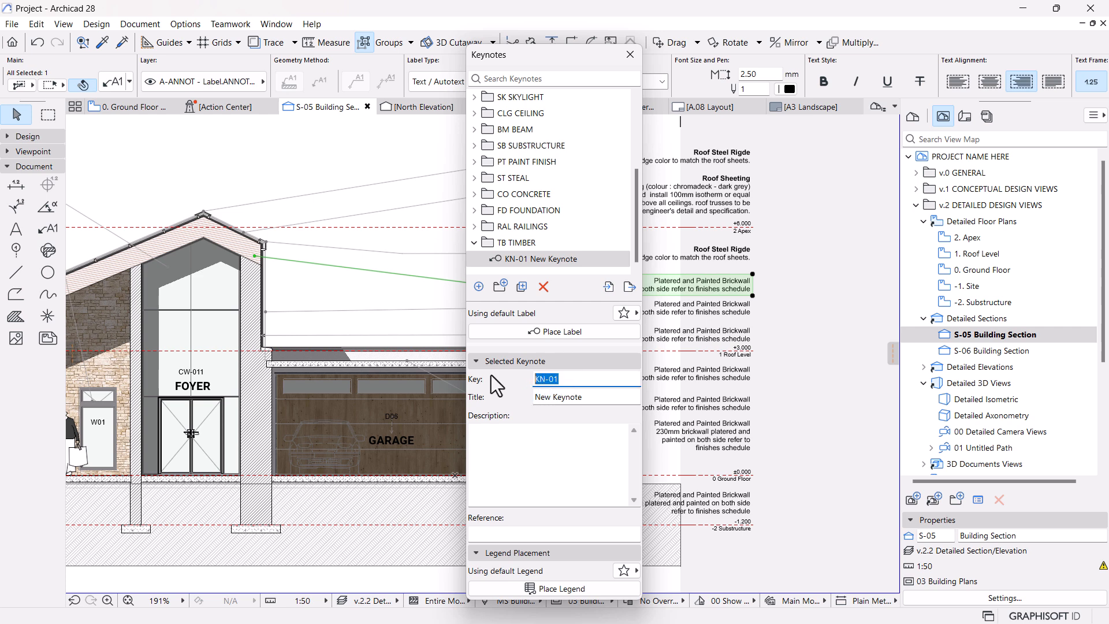
type("TB-01")
key("Tab")
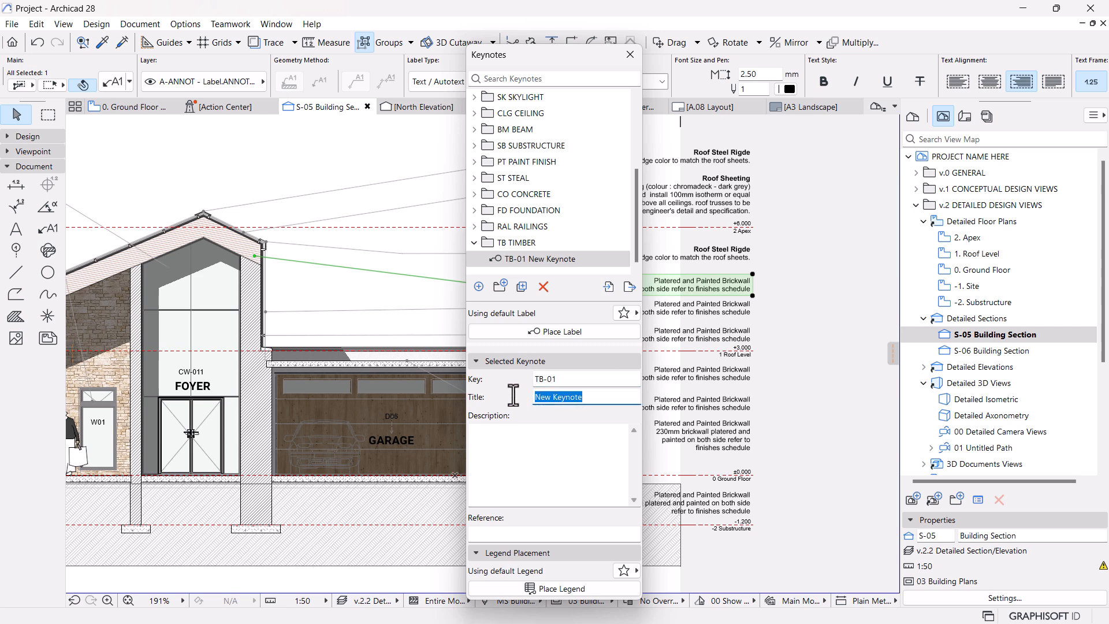
type("r")
type("Roof St")
Enter "228 x 38 mm SA pine treated timber rafter" as the description of keynote TB-01.
left_click(516, 440)
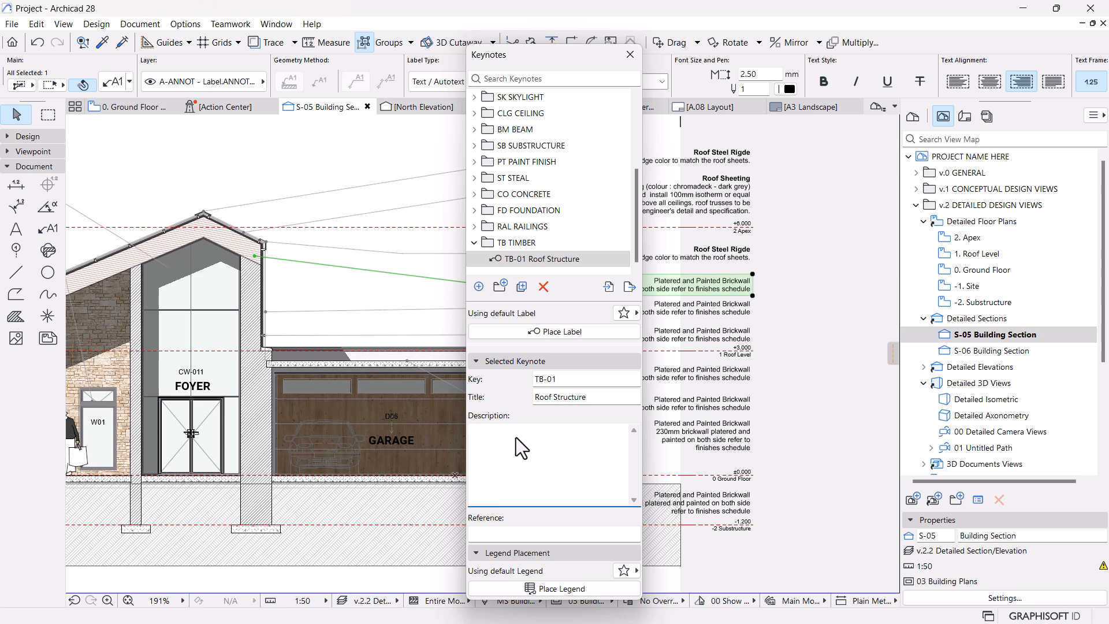
type("SA ")
type("pine")
type("228 ")
type("x ")
type("38")
type("mm")
left_click(592, 433)
Add a second keynote, TB-02, to the TIMBER folder and retitle TB-01 as Timber Rafter.
left_click(479, 287)
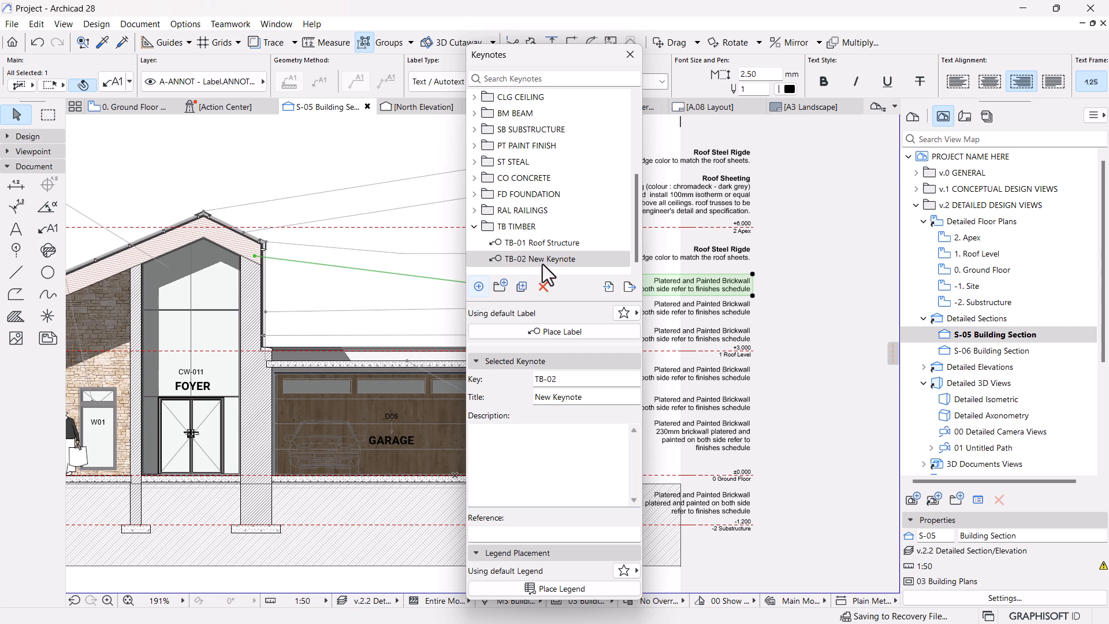
left_click(590, 396)
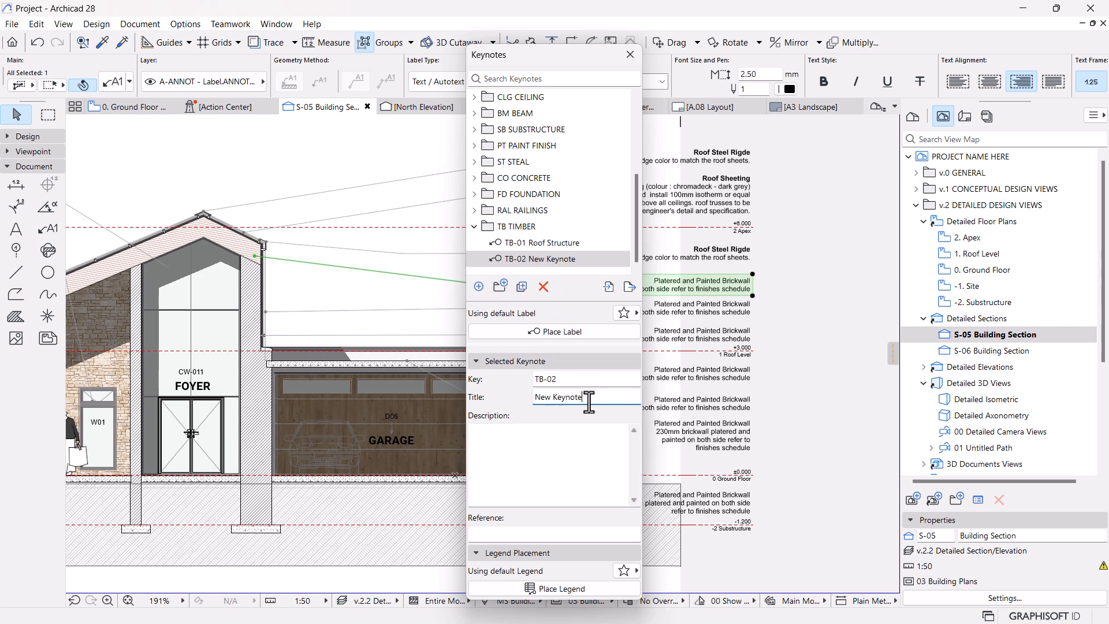
left_click(544, 247)
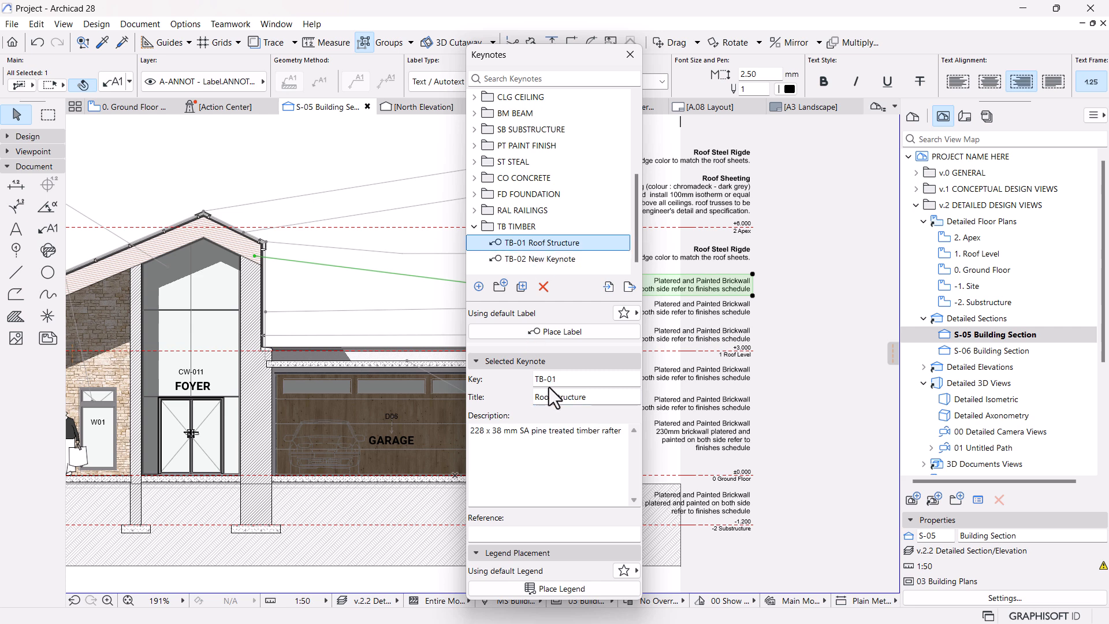
left_click_drag(612, 397, 534, 396)
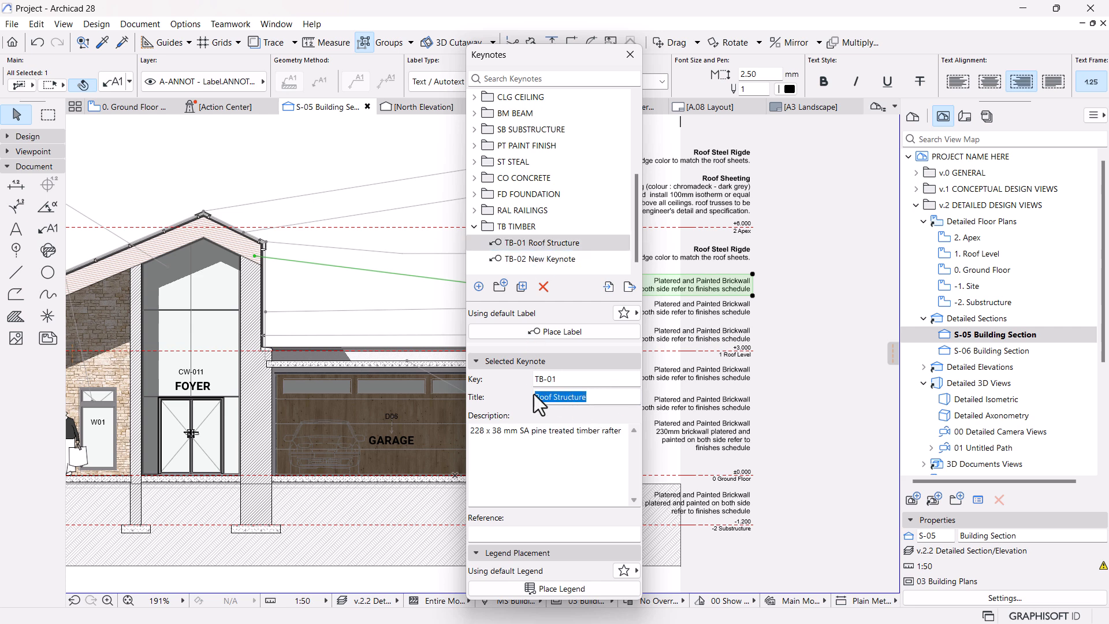
type("Timber Rafter")
left_click(536, 446)
Title keynote TB-02 Timber Purlins and enter "80 x 48 mm SA pine" as its description.
left_click(540, 259)
left_click(578, 394)
type("T")
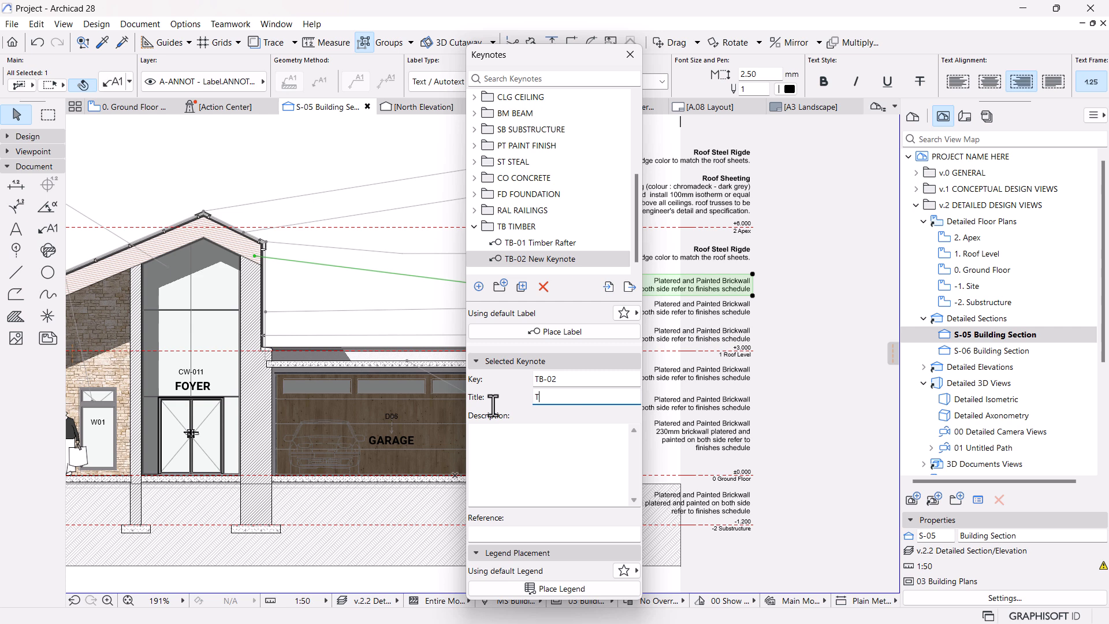
type("imber Purlins")
left_click(502, 442)
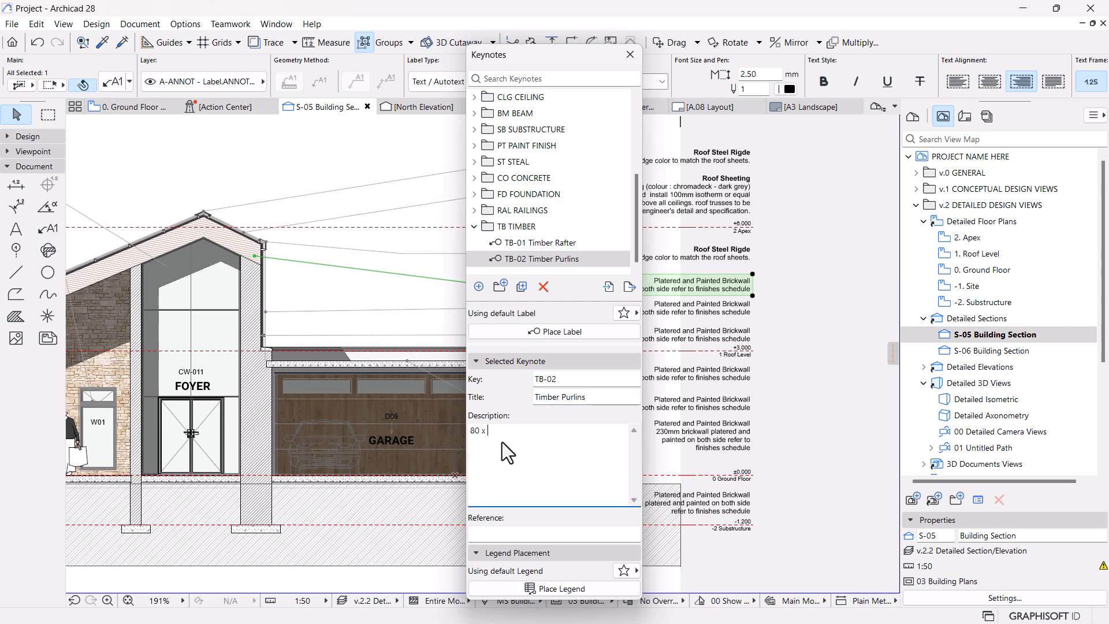
type("80 x 48 mm SA pine")
Reuse TB-01's "SA pine treated timber rafter" wording in the TB-02 description, edit its ending, and close the keynote manager.
left_click(547, 247)
left_click(550, 430)
left_click_drag(627, 434, 519, 434)
key("ctrl+c")
left_click(569, 259)
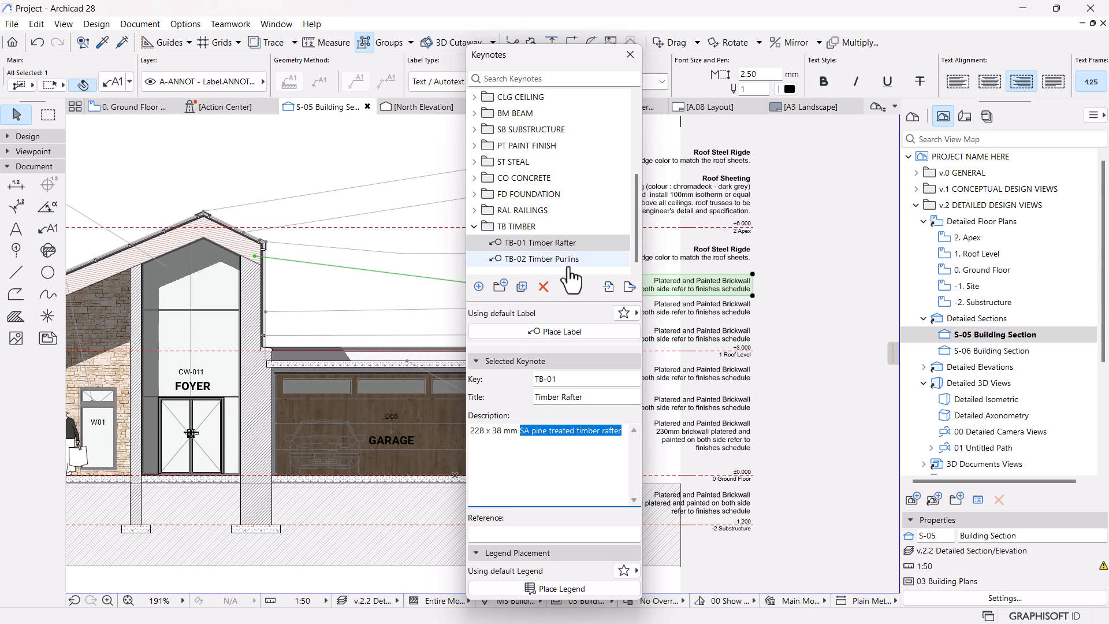
left_click_drag(581, 440, 513, 435)
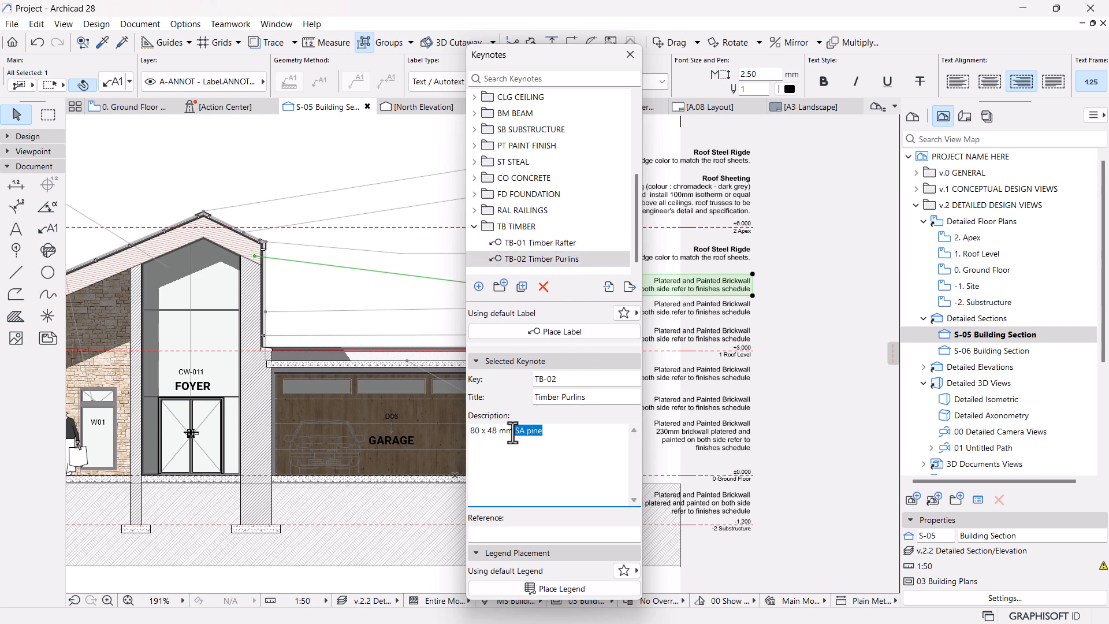
key("ctrl+v")
key("BackSpace")
key("Left")
left_click(583, 490)
left_click(630, 55)
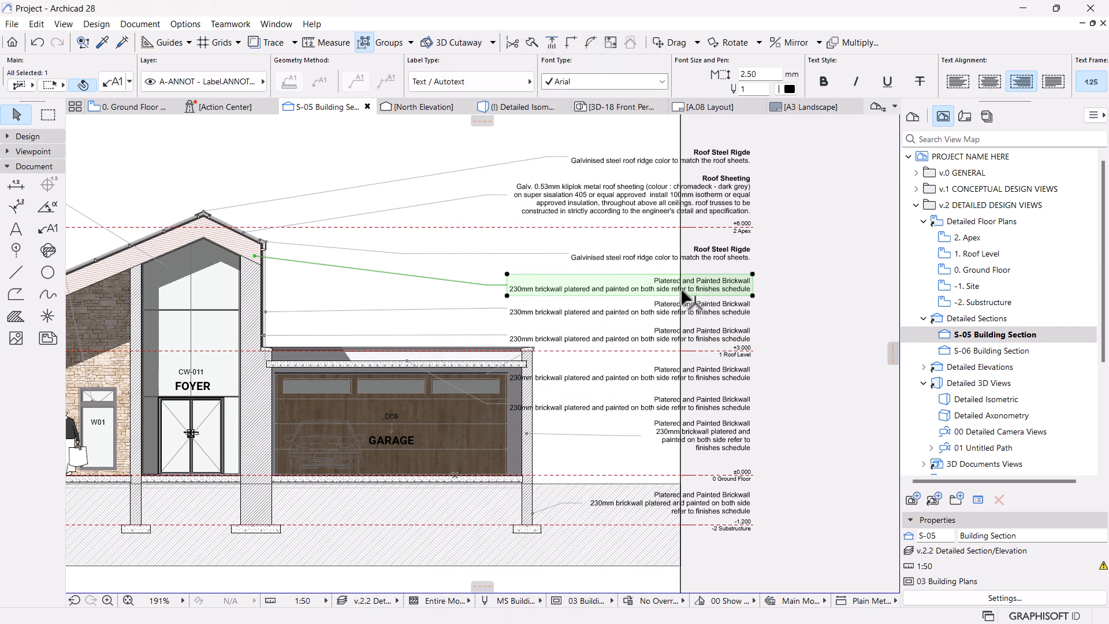
Replace the fourth garage-side label's text with the title and description of the TB-01 Timber Rafter keynote.
double_click(714, 289)
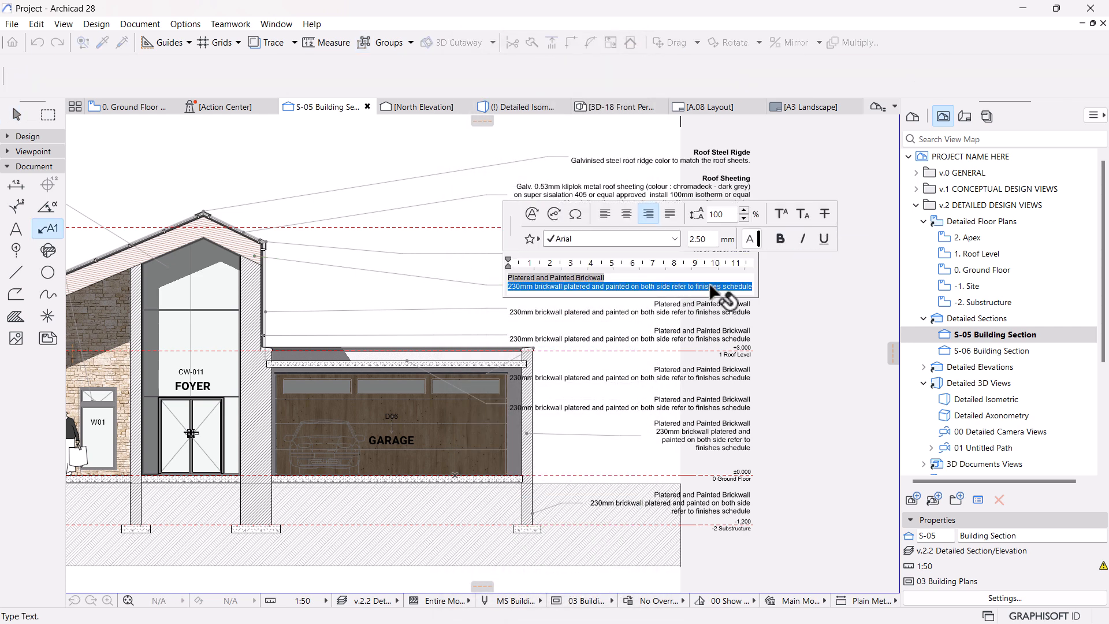
left_click(554, 218)
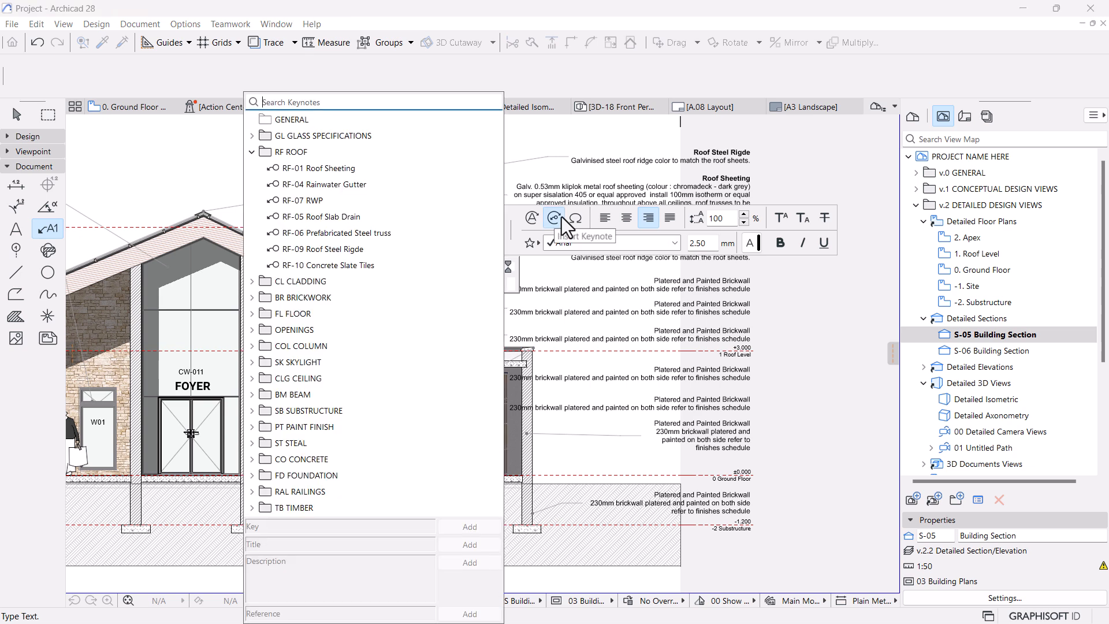
left_click(252, 151)
left_click(252, 394)
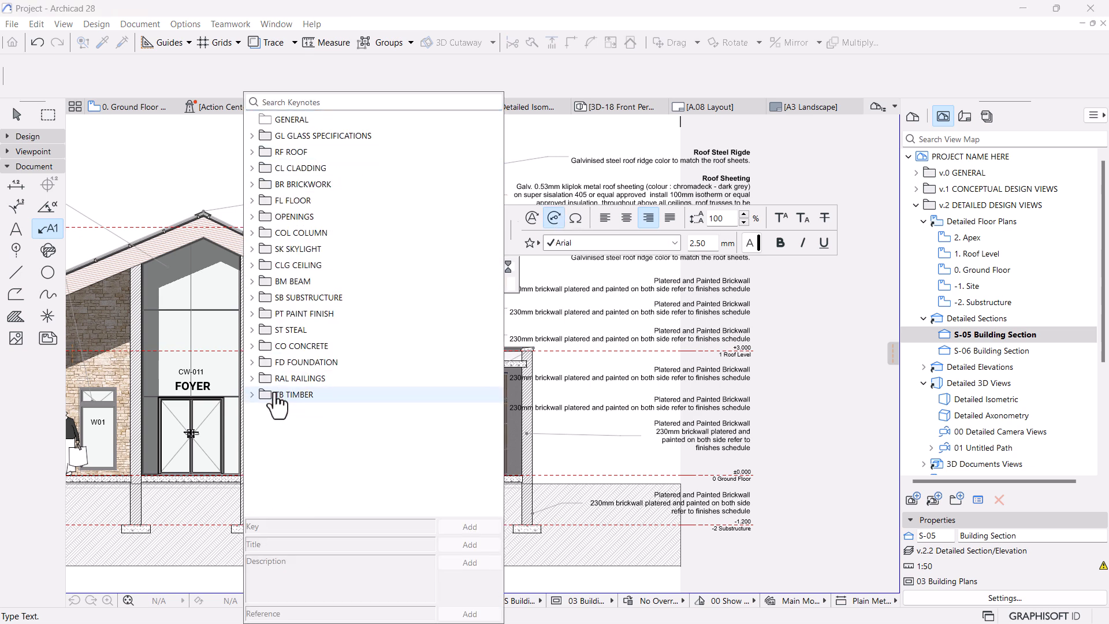
left_click(305, 412)
left_click(468, 545)
left_click(465, 564)
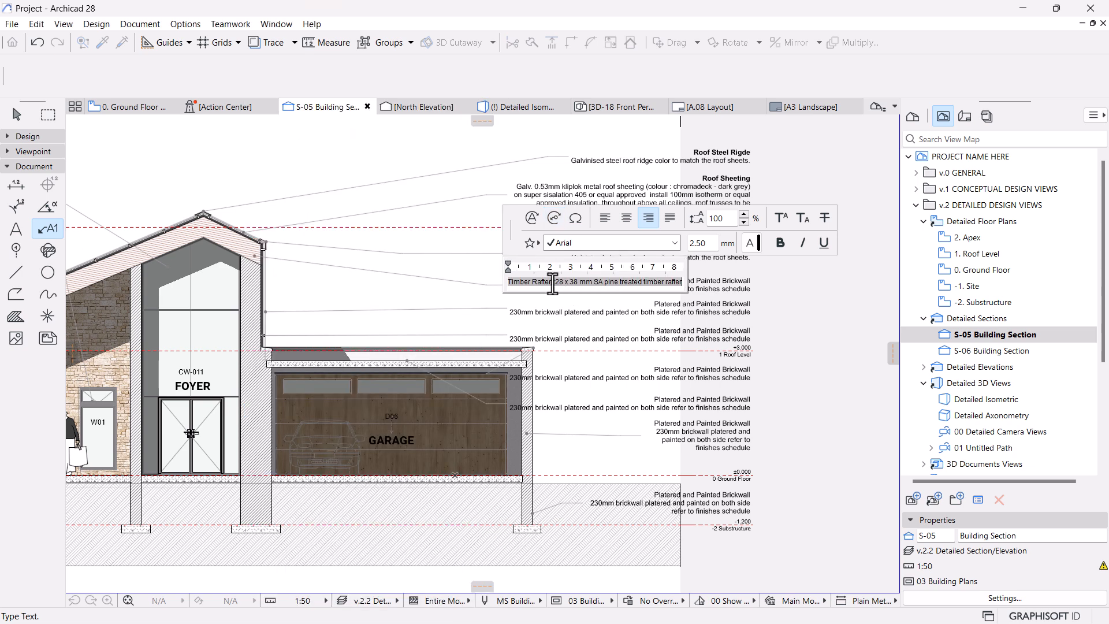
Put the rafter description on its own line and make the Timber Rafter title above it bold.
left_click(553, 285)
key("Return")
left_click_drag(551, 278, 489, 281)
left_click(780, 238)
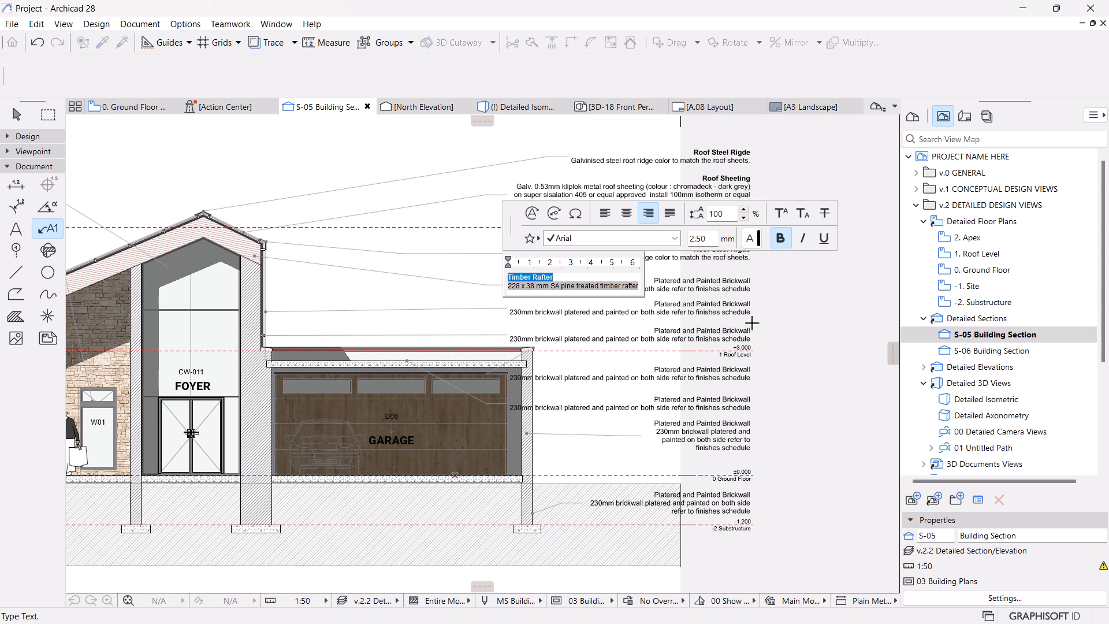
left_click(564, 312)
Shift the Timber Rafter label's text horizontally to line up with the right edge of the label column.
left_click(644, 274)
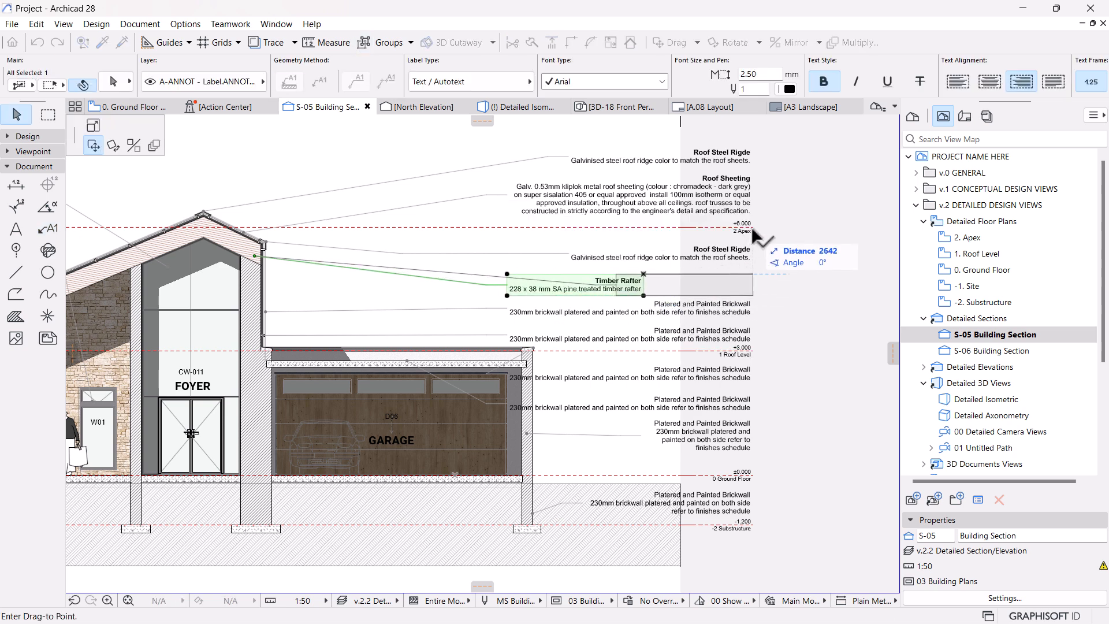
left_click(743, 249)
double_click(704, 313)
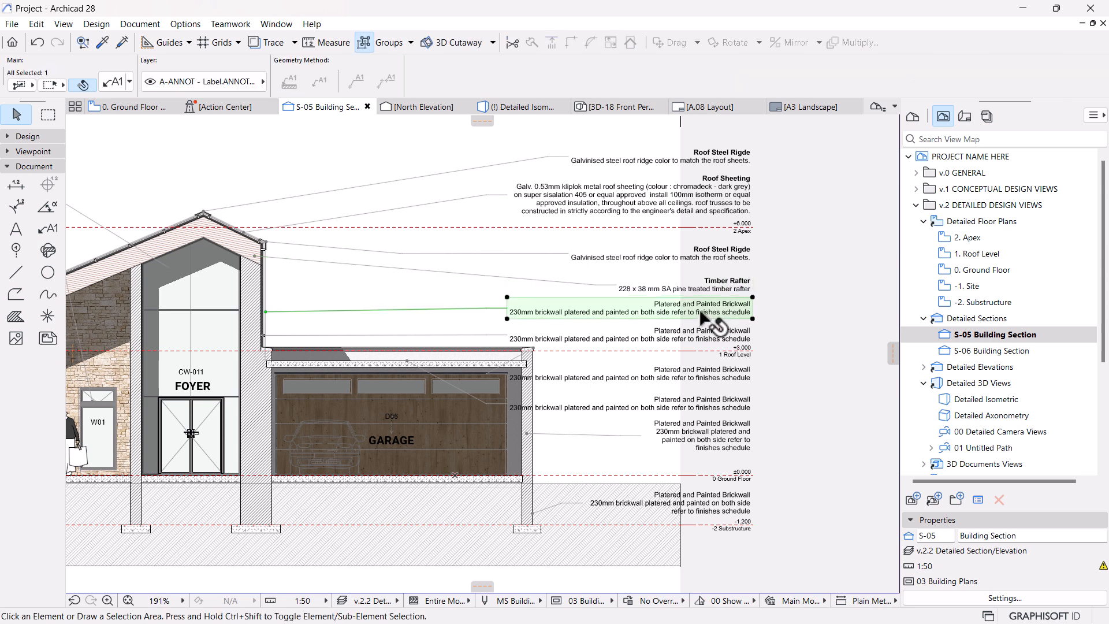
left_click(812, 324)
left_click(812, 324)
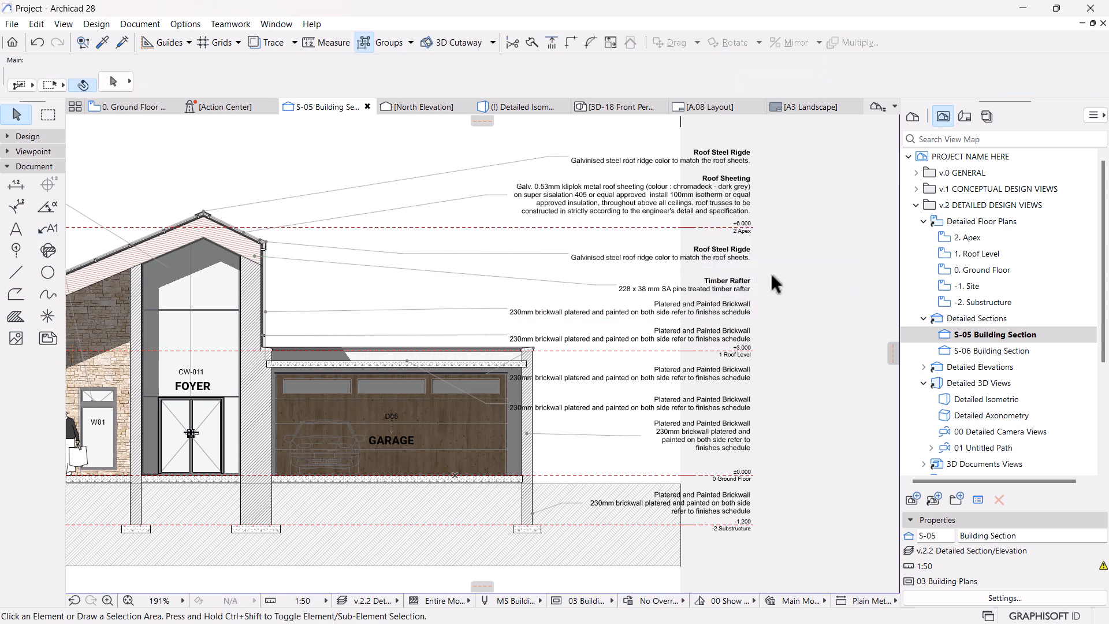
Transfer the Roof Sheeting label's settings and text to the fifth garage-side label, just below the Timber Rafter label.
left_click(715, 198, "alt")
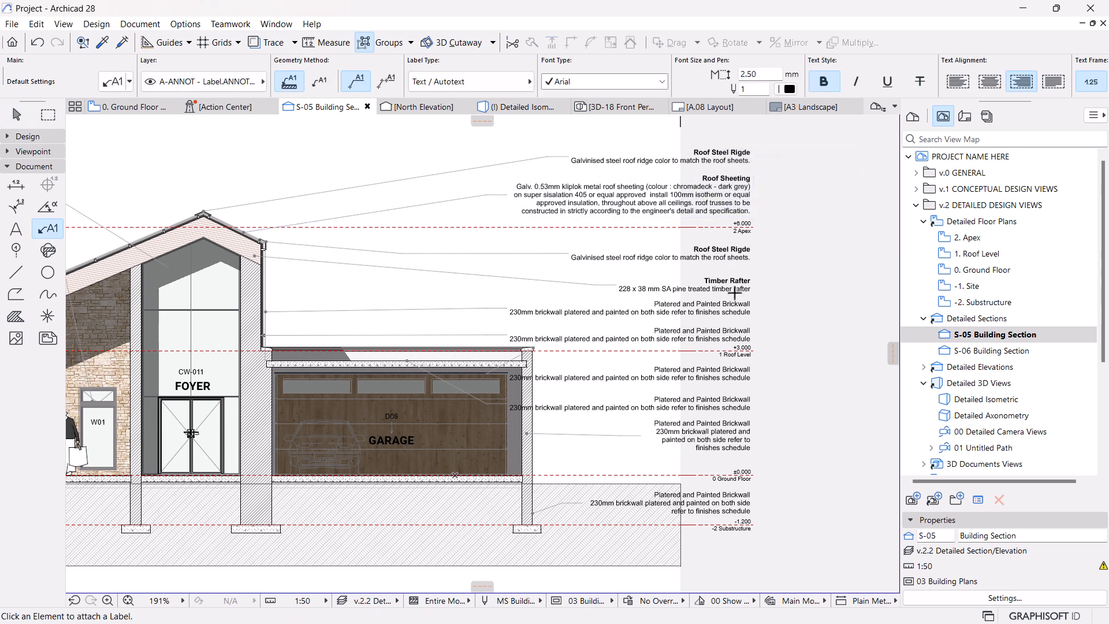
left_click(718, 308, "ctrl+alt")
key("Escape")
Narrow the text box of the fifth garage-side label so its Roof Sheeting text wraps at the label column's right edge.
left_click(713, 313)
scroll(577, 325, "down", 4)
scroll(577, 326, "down", 2)
left_click(816, 319)
left_click(93, 130)
scroll(733, 322, "up", 3)
scroll(732, 322, "up", 3)
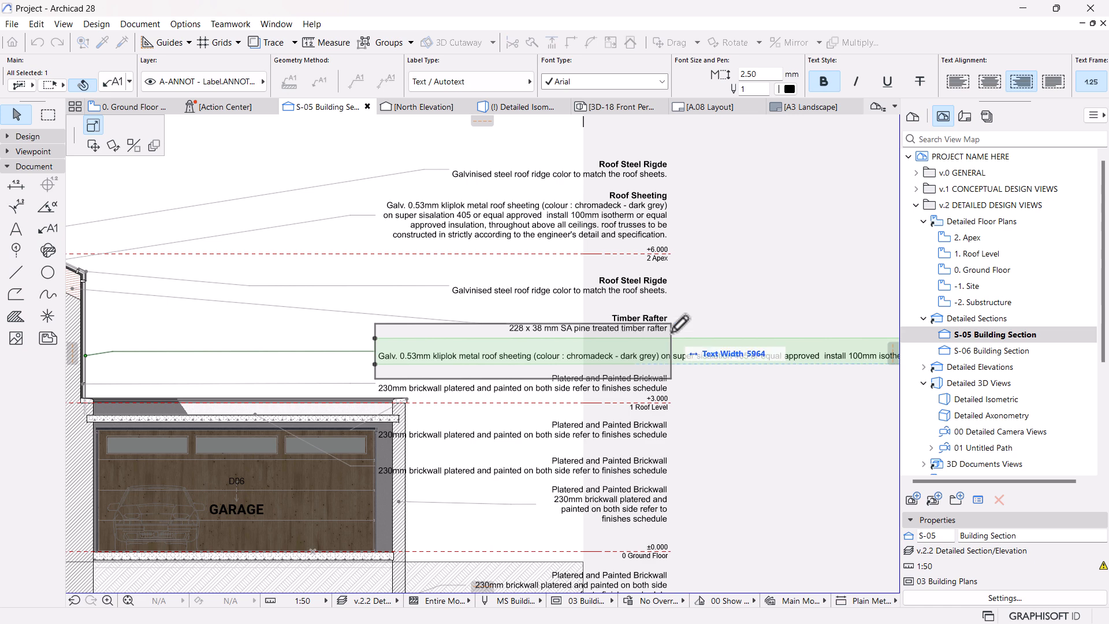
left_click(672, 359)
triple_click(624, 356)
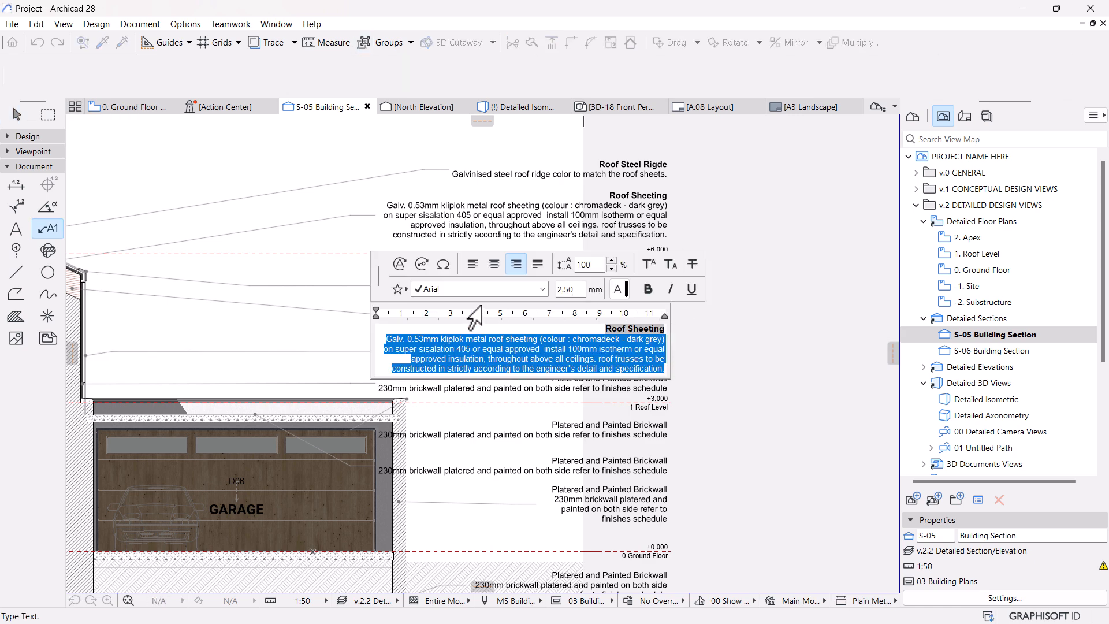
left_click(422, 264)
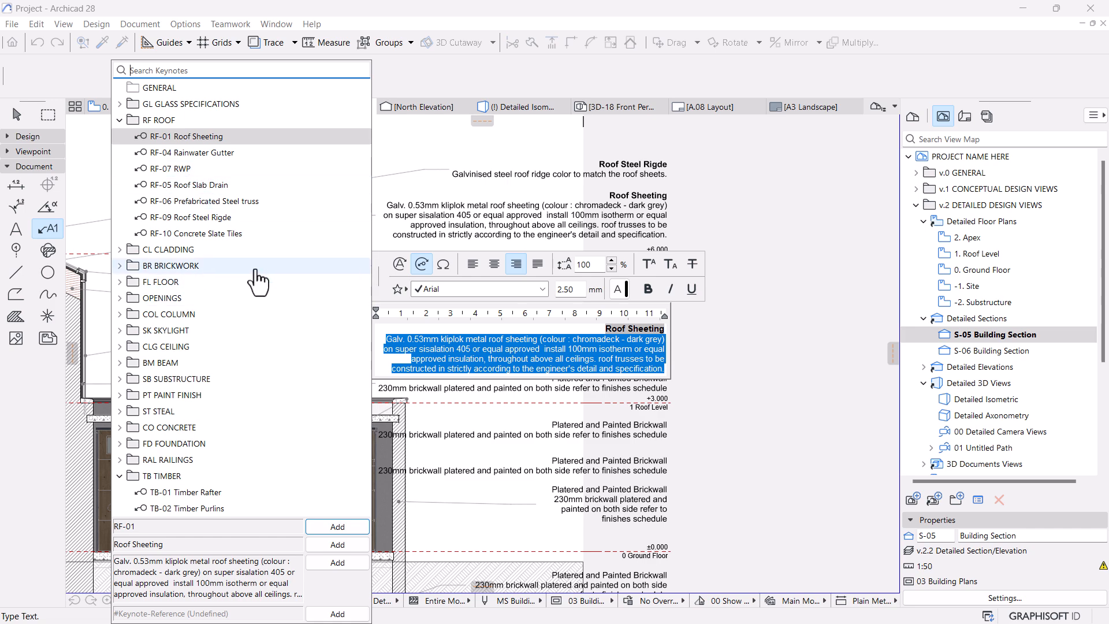
key("Escape")
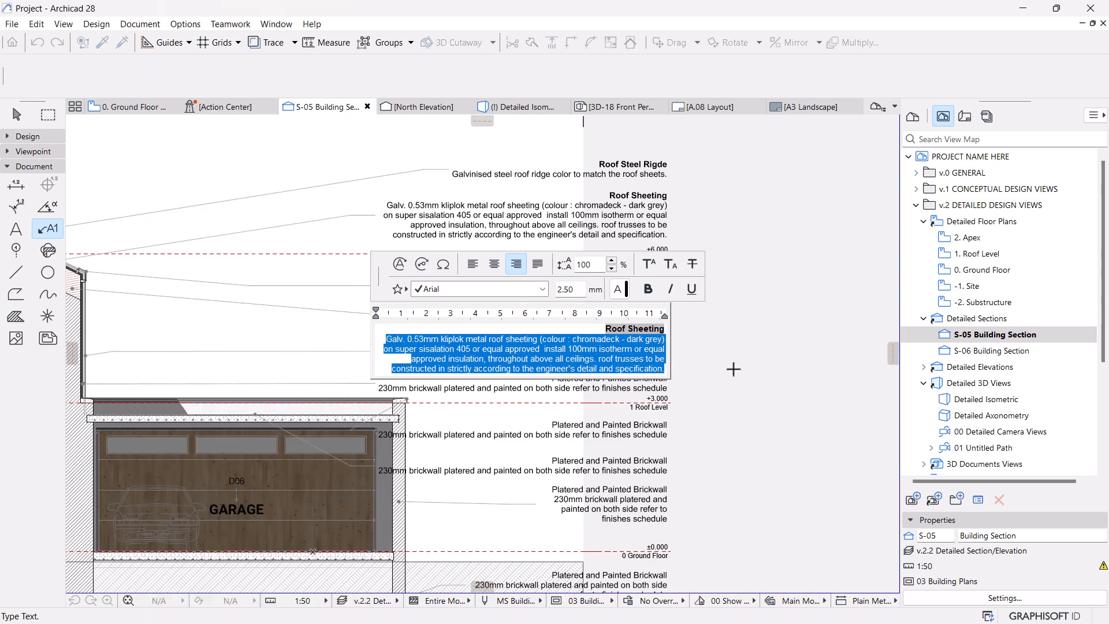
key("Escape")
Move the lower Roof Steel Rigde, Timber Rafter and lower Roof Sheeting labels upward to clear the overlap between their texts.
scroll(693, 353, "down", 5)
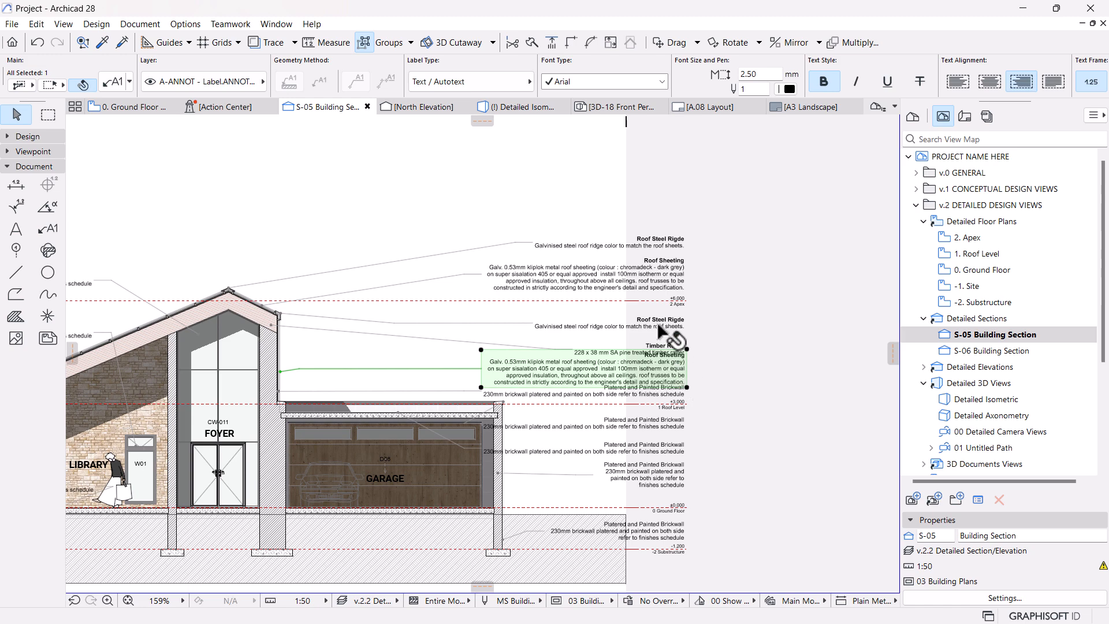
scroll(665, 335, "up", 2)
left_click(671, 322)
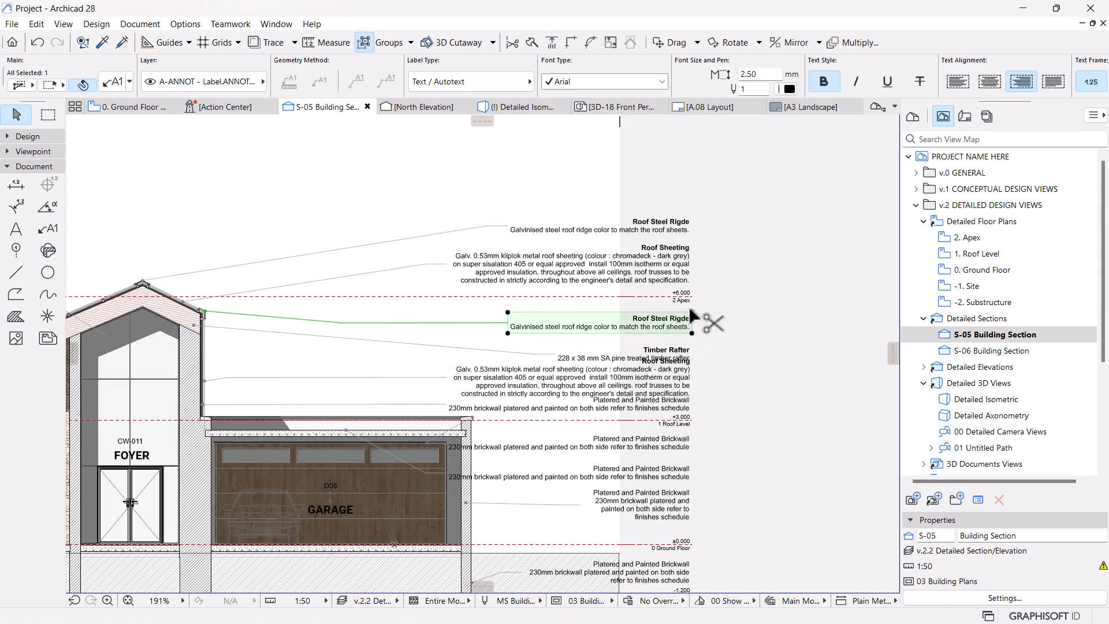
left_click_drag(692, 317, 692, 325)
left_click(687, 351)
left_click(683, 369)
left_click(691, 350)
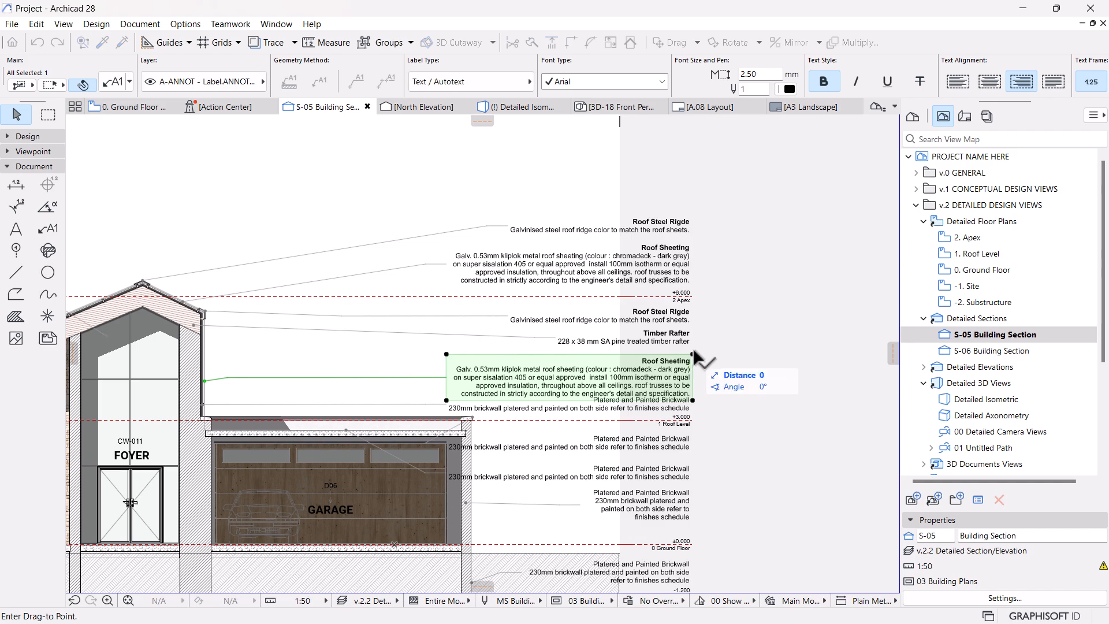
left_click(693, 346)
left_click(748, 341)
Replace the sixth garage-side label's text with the title and description of the TB-02 Timber Purlins keynote.
scroll(747, 341, "down", 3)
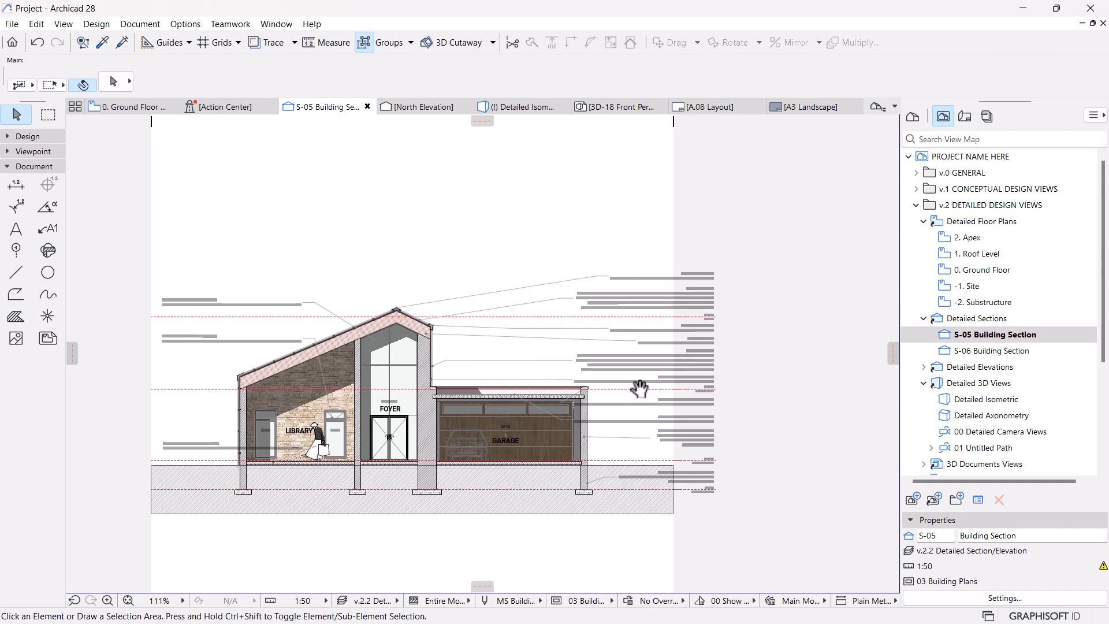
scroll(634, 384, "up", 3)
middle_click_drag(701, 408, 621, 409)
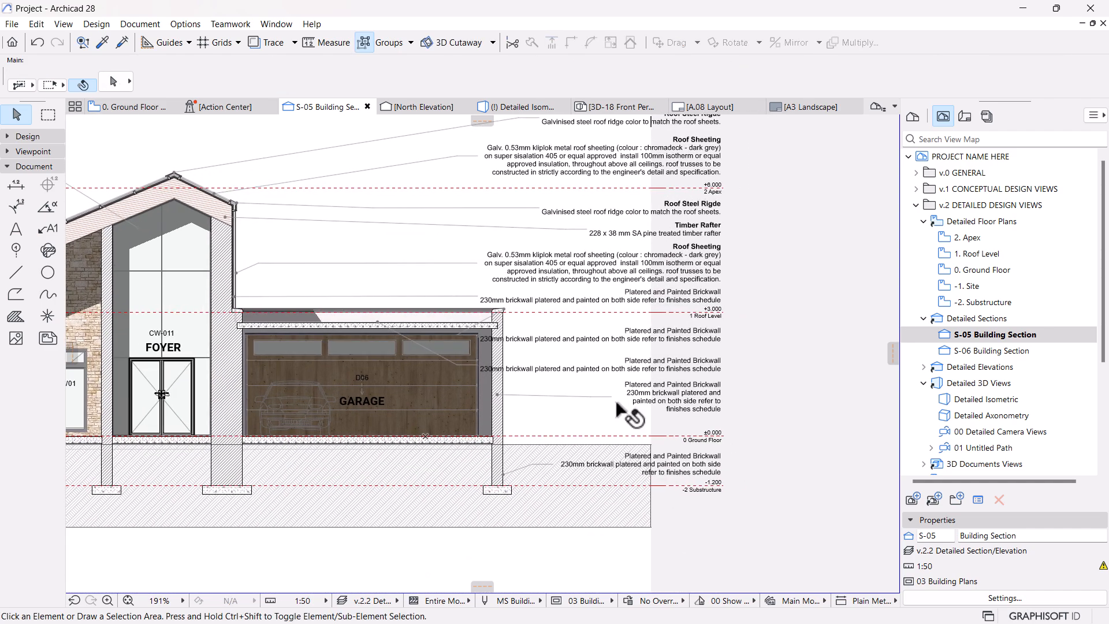
scroll(720, 357, "up", 2)
left_click(546, 292)
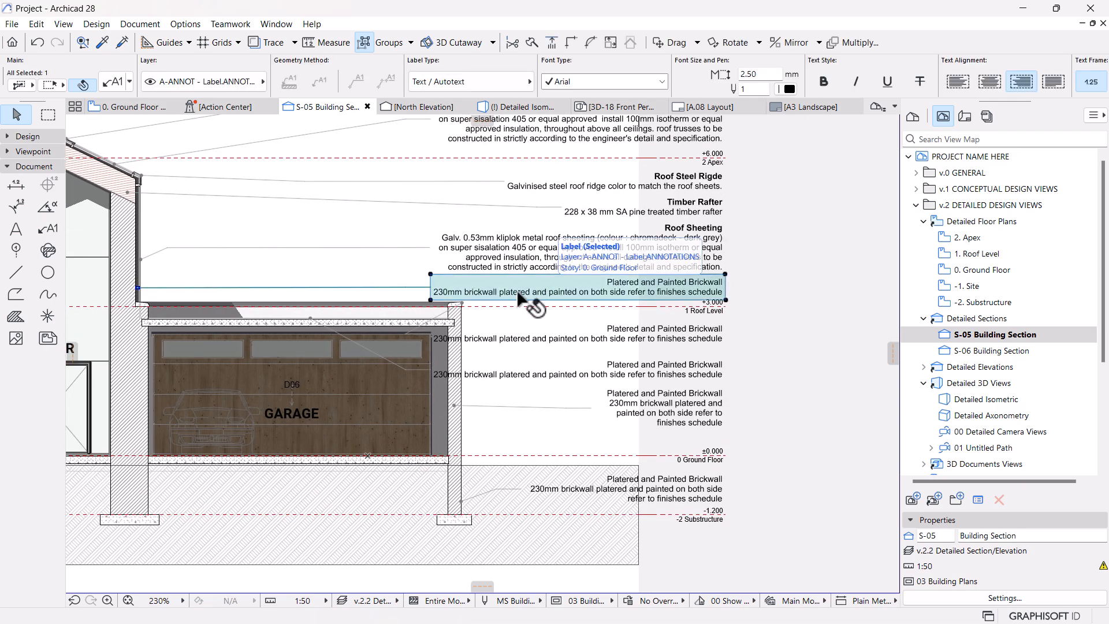
scroll(164, 290, "up", 3)
scroll(164, 292, "down", 3)
double_click(519, 293)
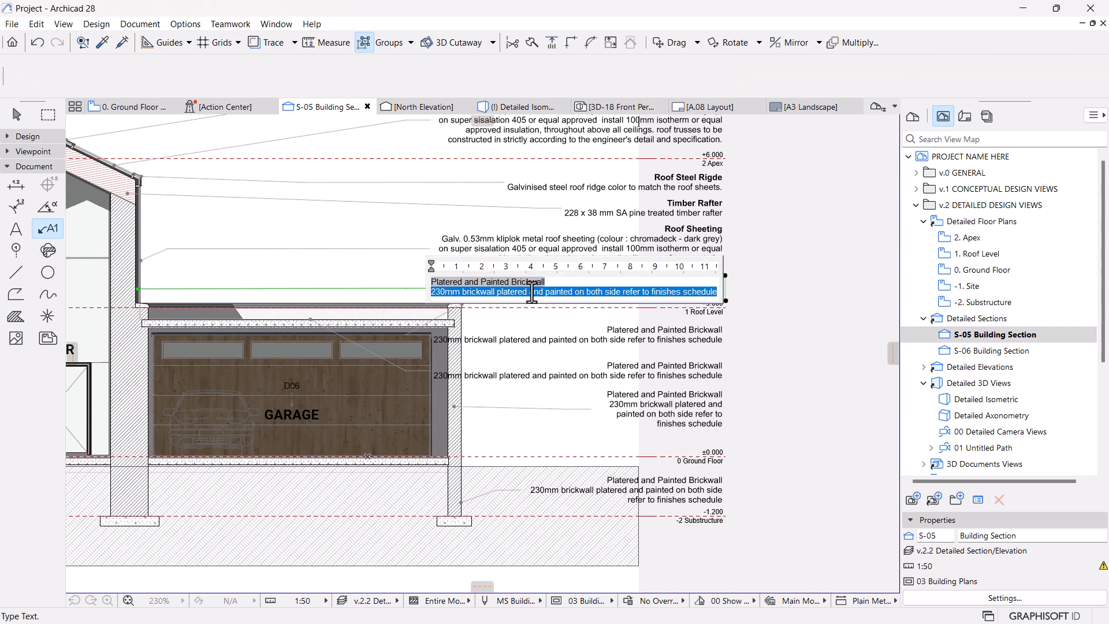
key("BackSpace")
key("BackSpace")
key("BackSpace")
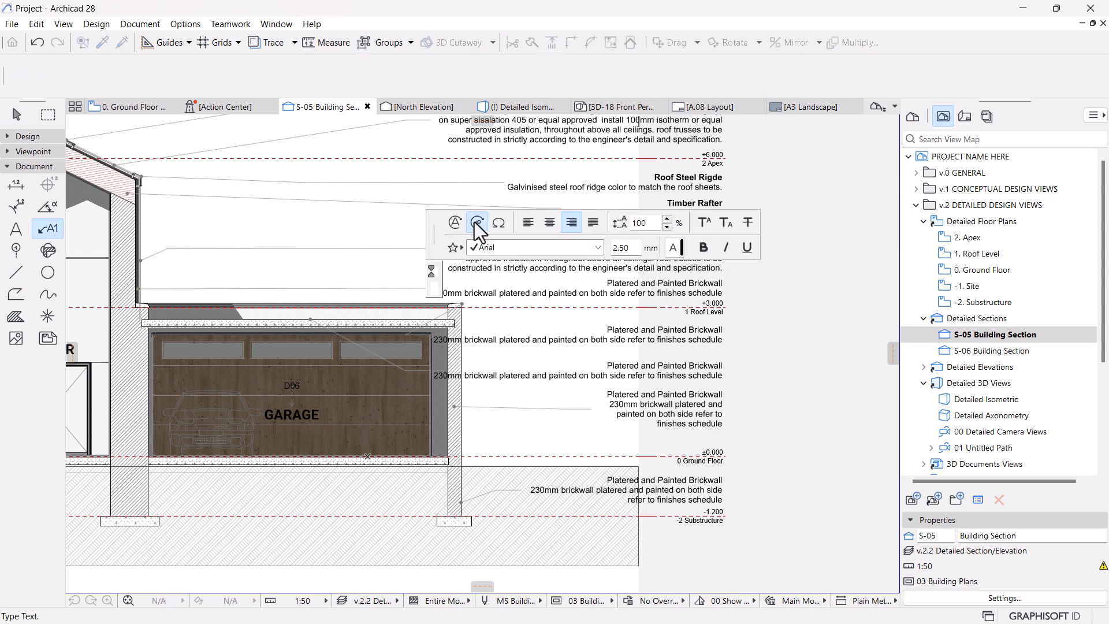
left_click(477, 222)
left_click(175, 476)
left_click(243, 508)
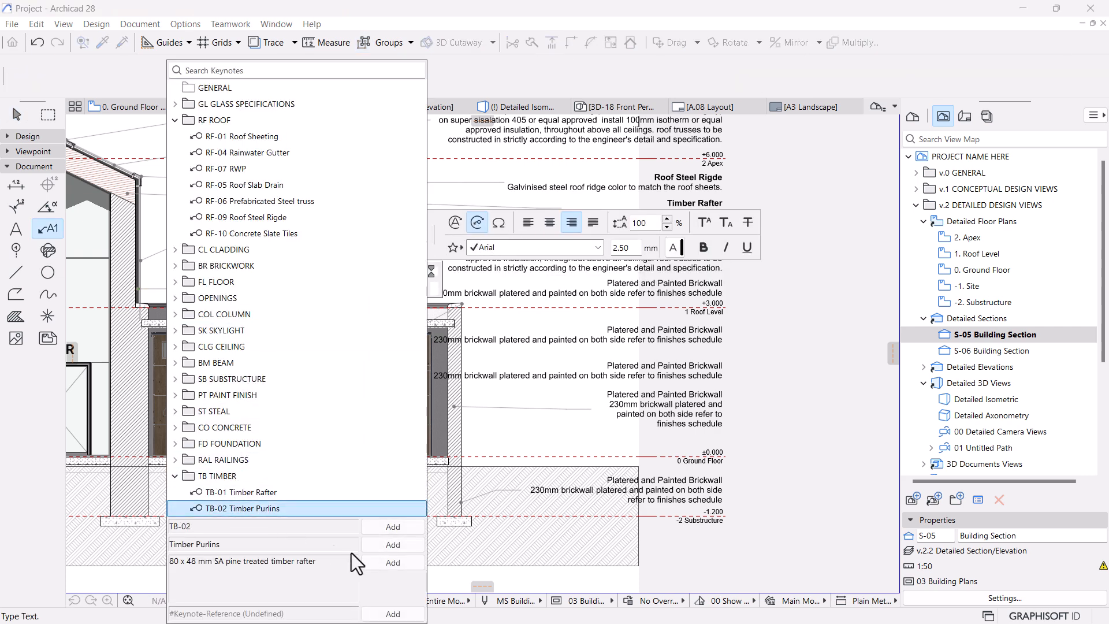
left_click(393, 545)
left_click(393, 563)
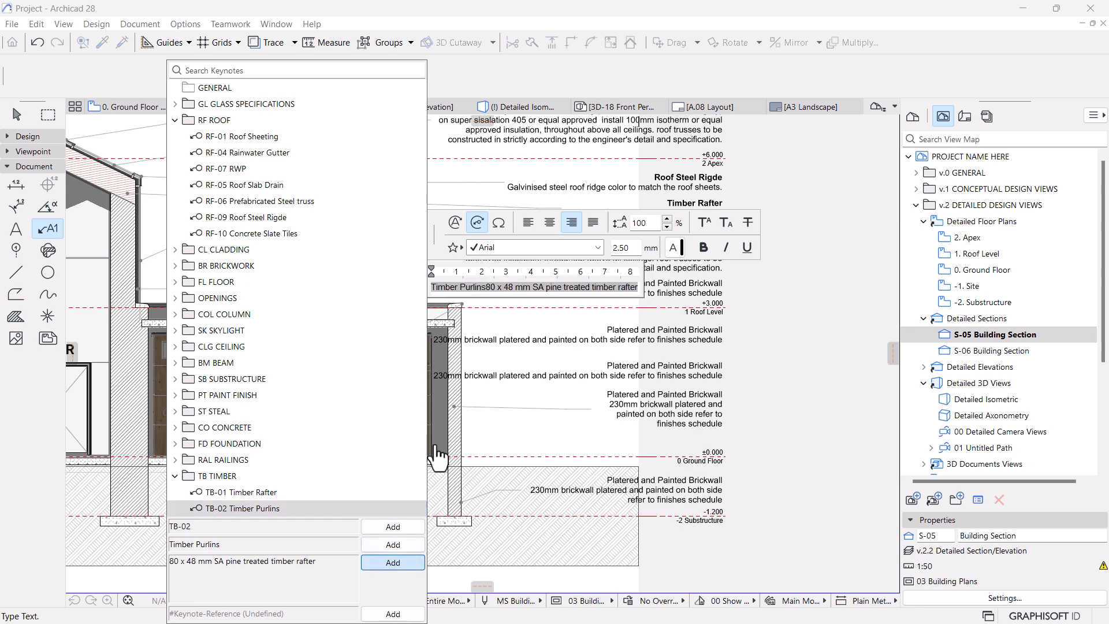
Put the purlin description on its own line and make the Timber Purlins title above it bold.
left_click(491, 287)
left_click(489, 286)
left_click(489, 287)
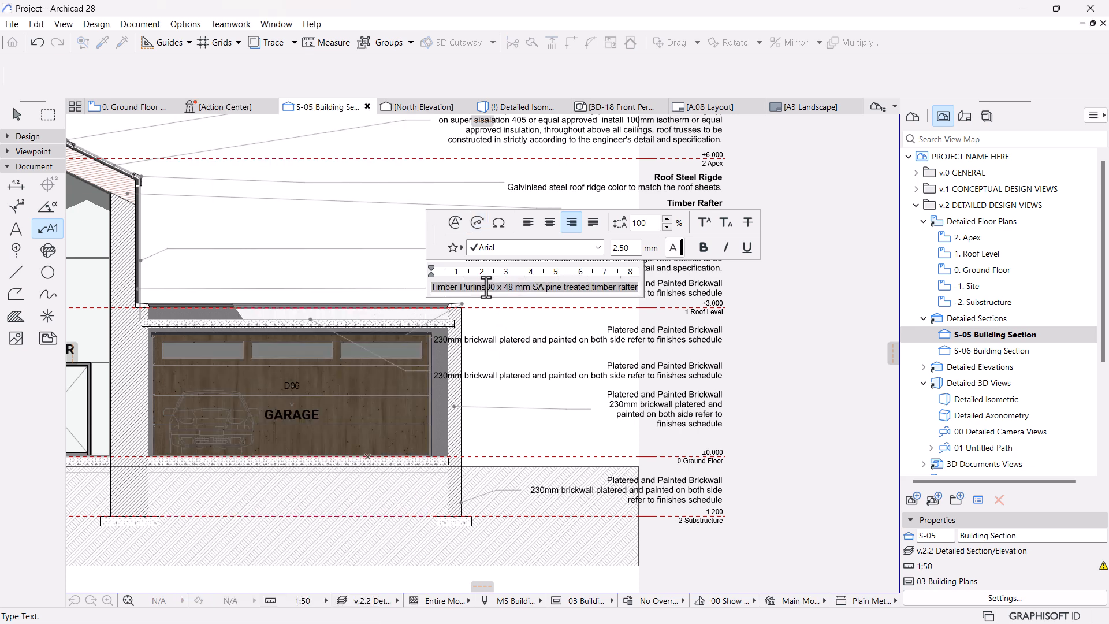
key("Return")
left_click_drag(485, 282, 431, 282)
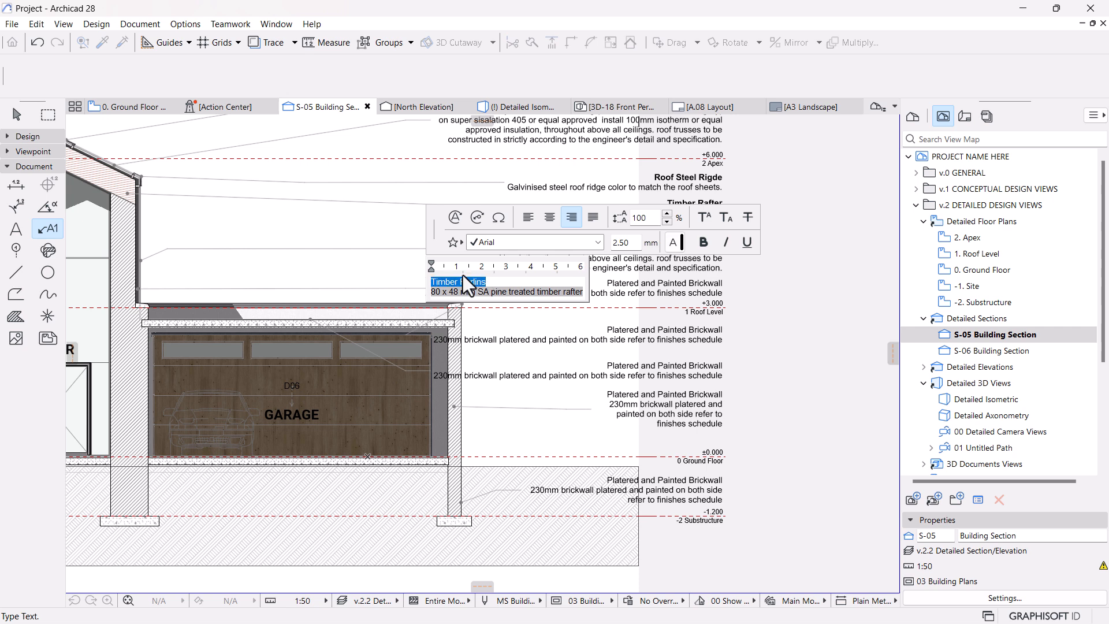
left_click(703, 242)
left_click(622, 306)
Shift the Timber Purlins label's text horizontally to line up with the right edge of the label column.
left_click(589, 276)
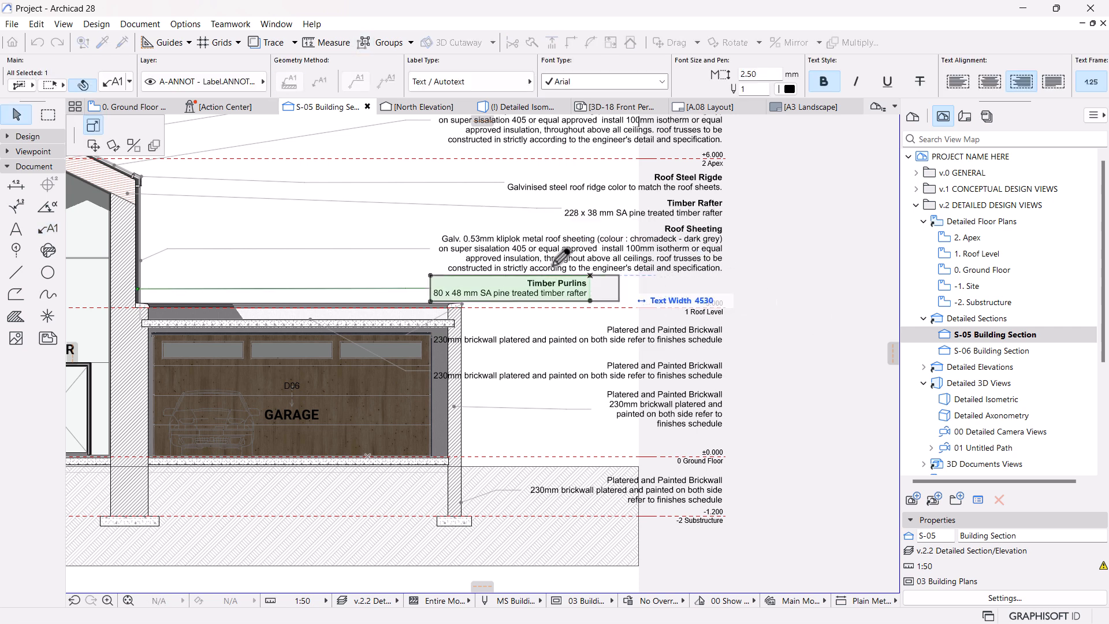
left_click(94, 146)
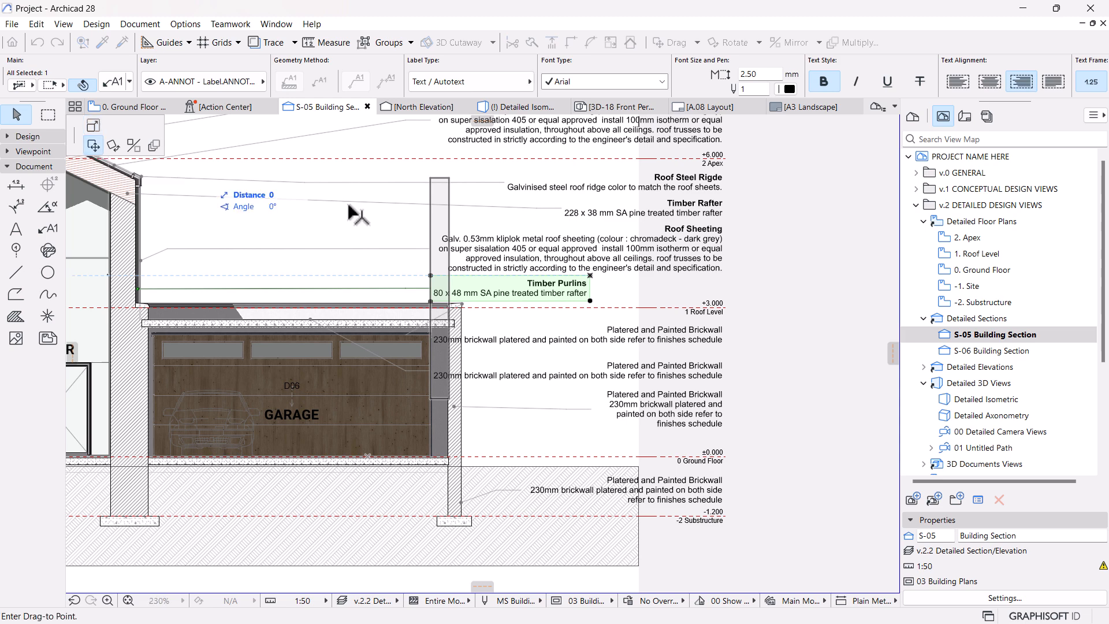
left_click(729, 300)
left_click(767, 357)
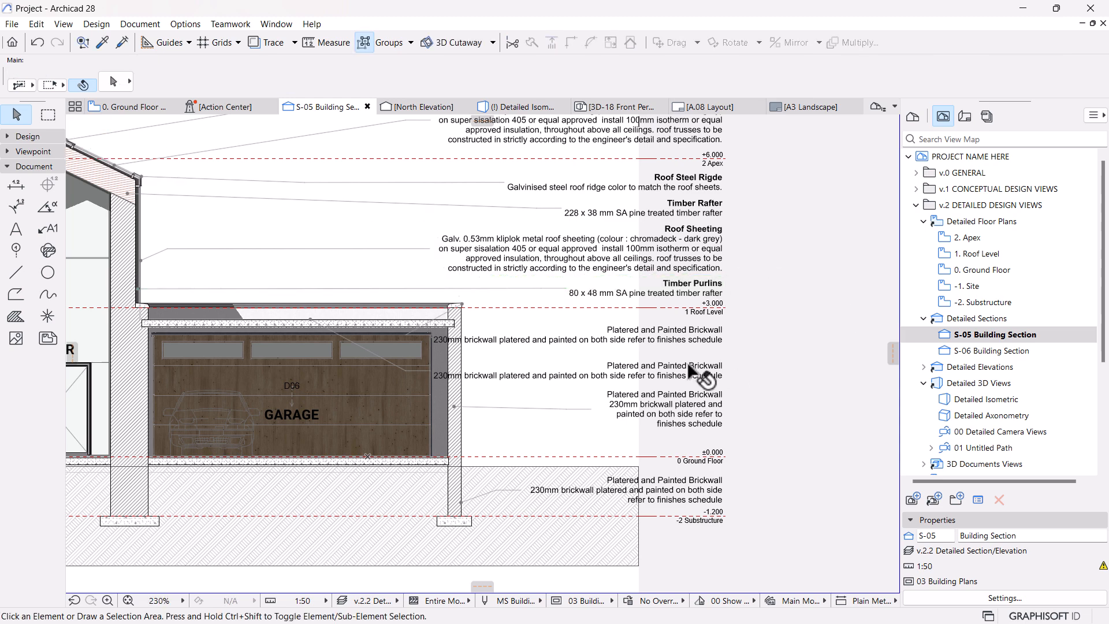
Add a new keynote with the key CO-02 to the CO CONCRETE keynote folder.
scroll(700, 375, "down", 2)
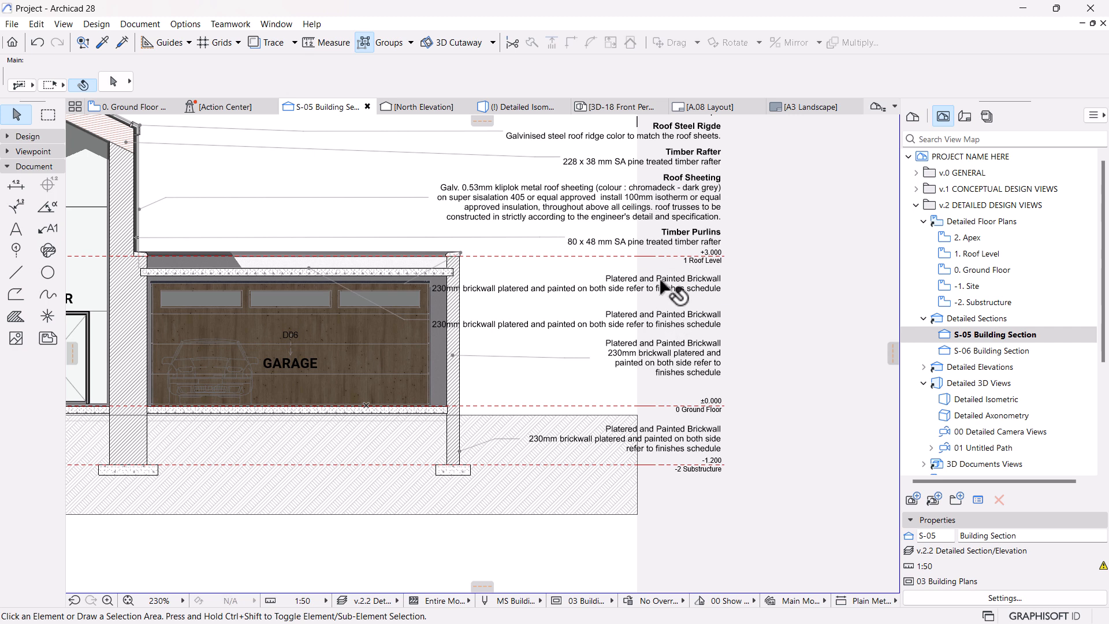
left_click(665, 287)
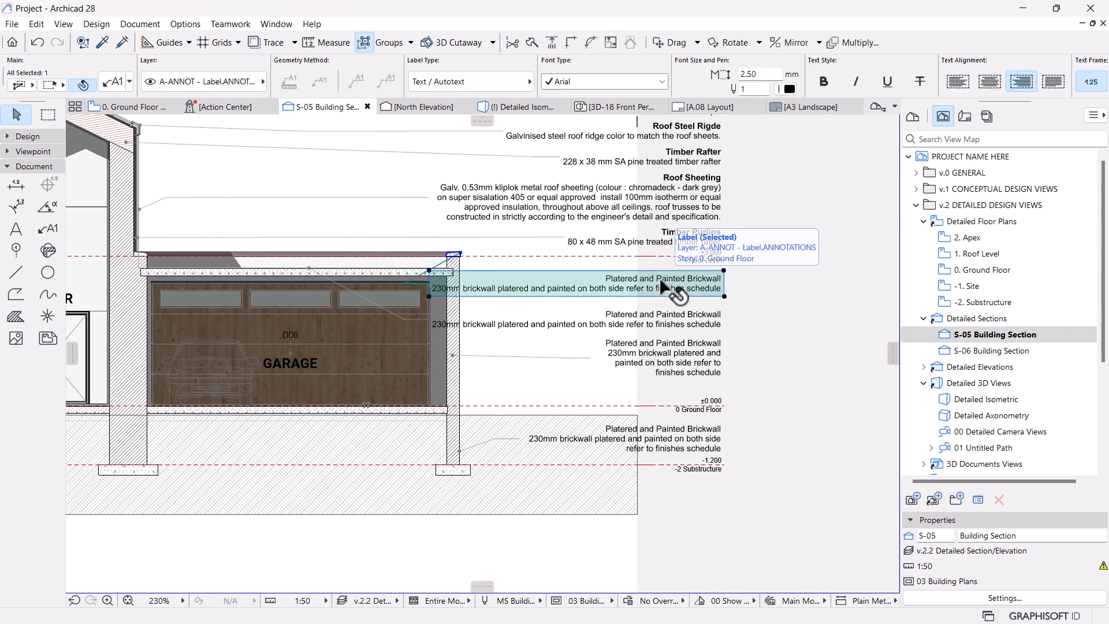
left_click(121, 25)
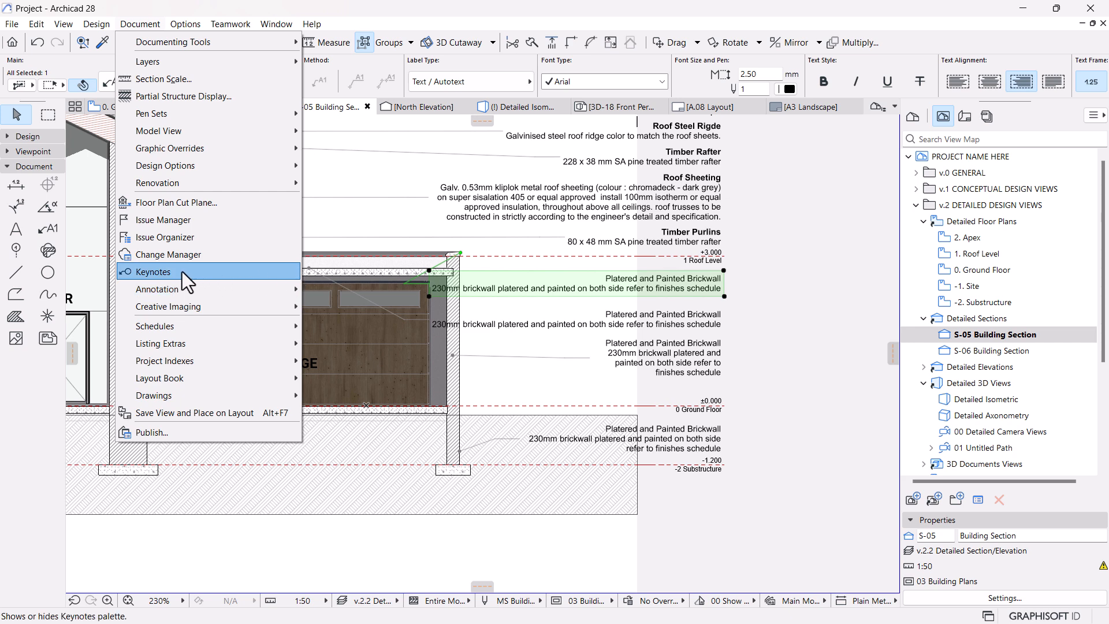
left_click(170, 272)
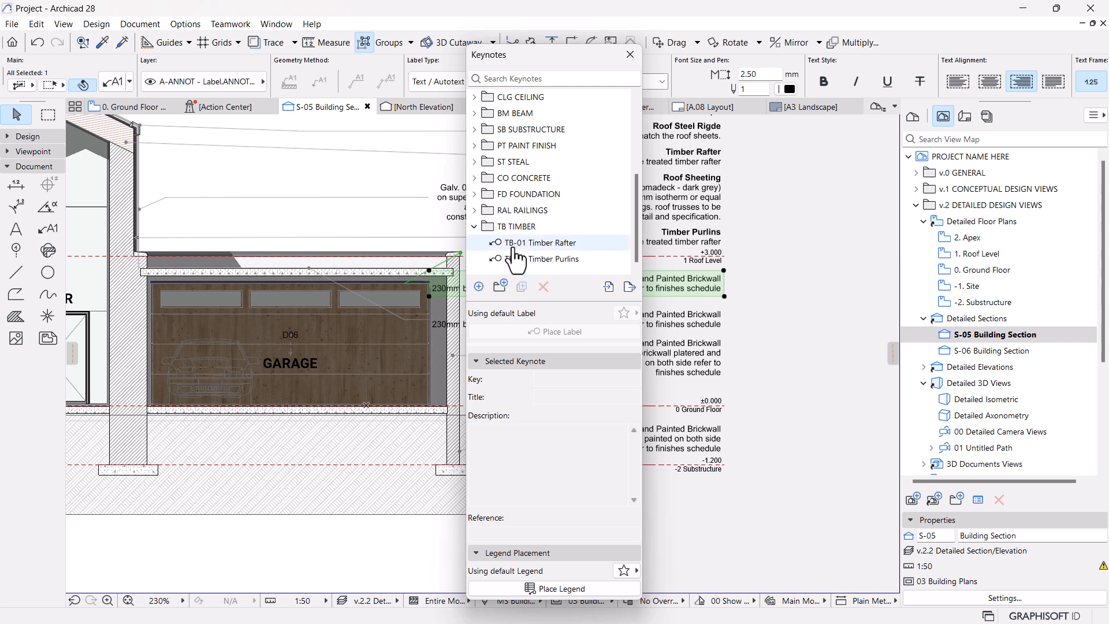
left_click(475, 227)
left_click(475, 210)
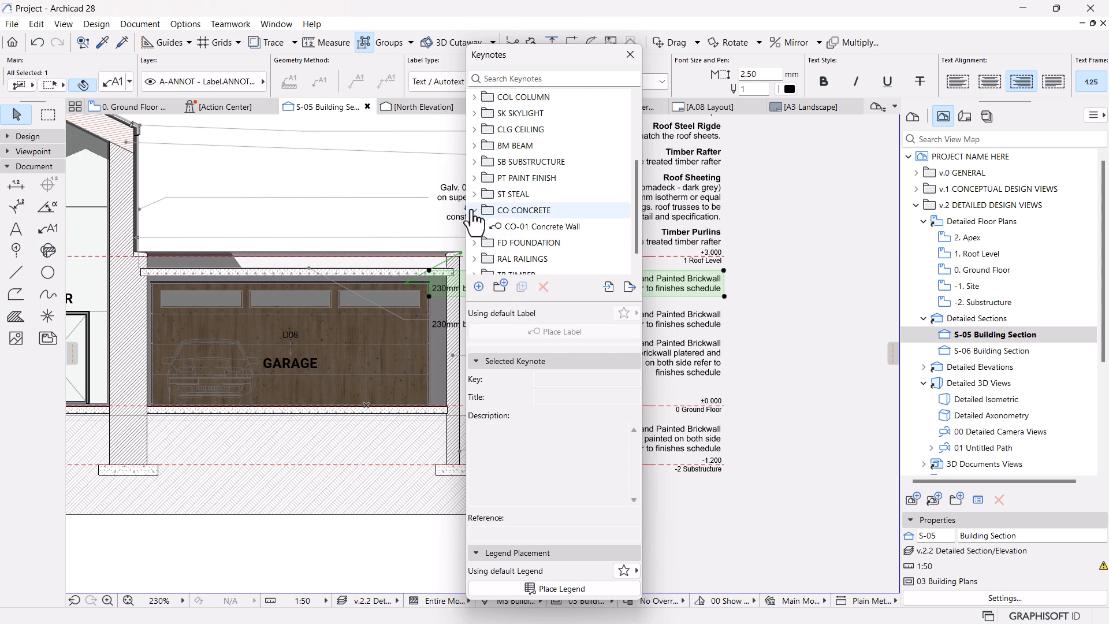
left_click(479, 287)
double_click(559, 379)
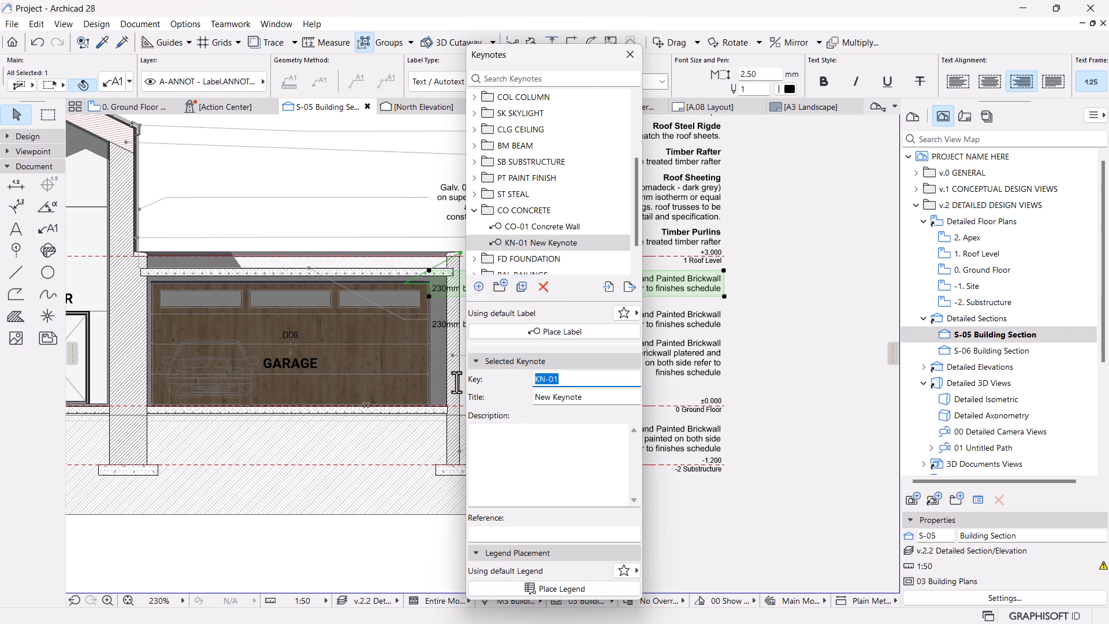
type("CO-")
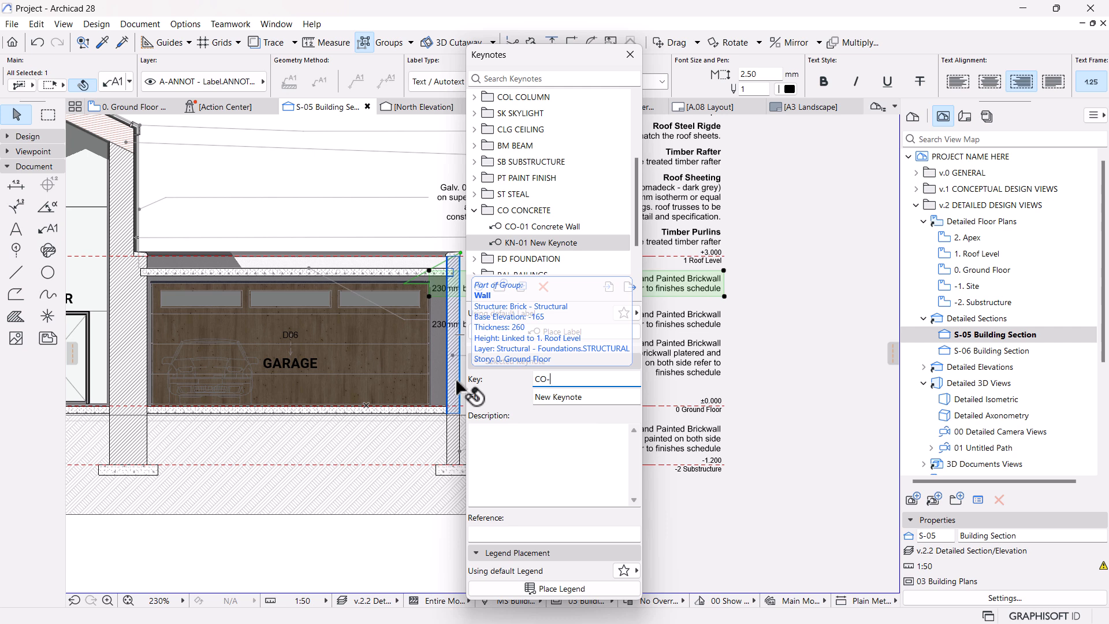
type("02")
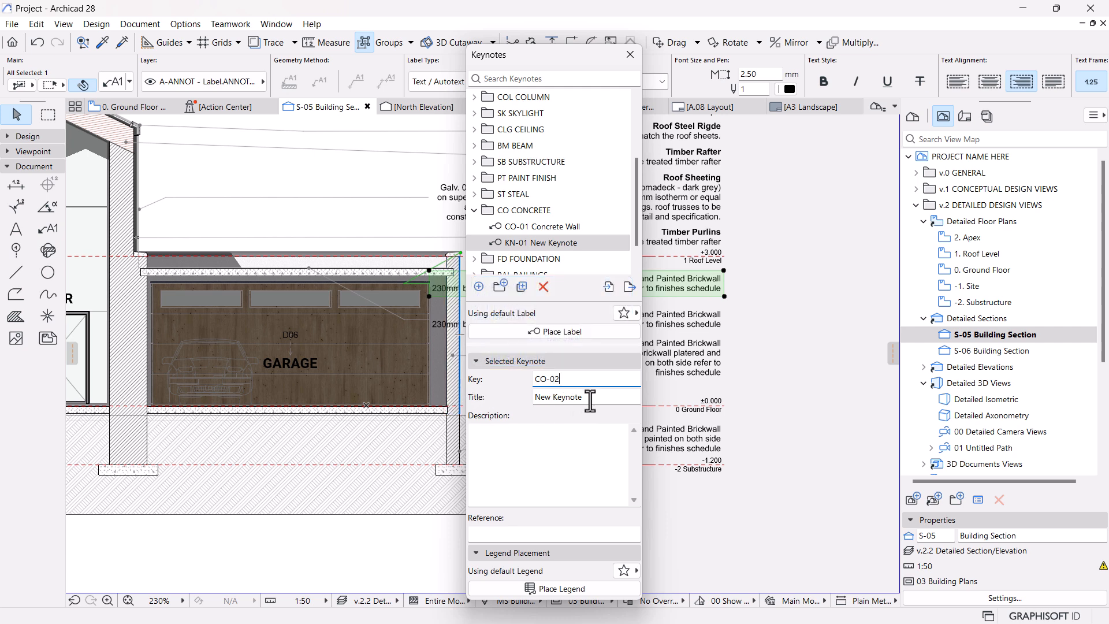
Title keynote CO-02 "Precast Coping", describe it as "80 x 260 mm Concrete coping", and close the keynote manager.
key("Tab")
type("Precast Coping")
left_click(559, 453)
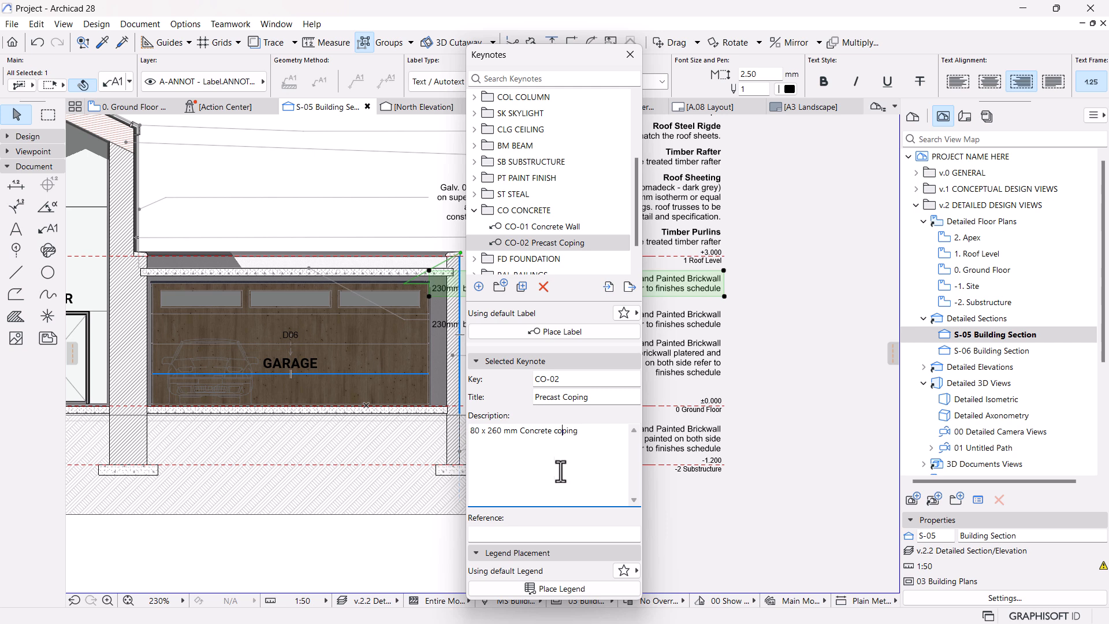
left_click(762, 475)
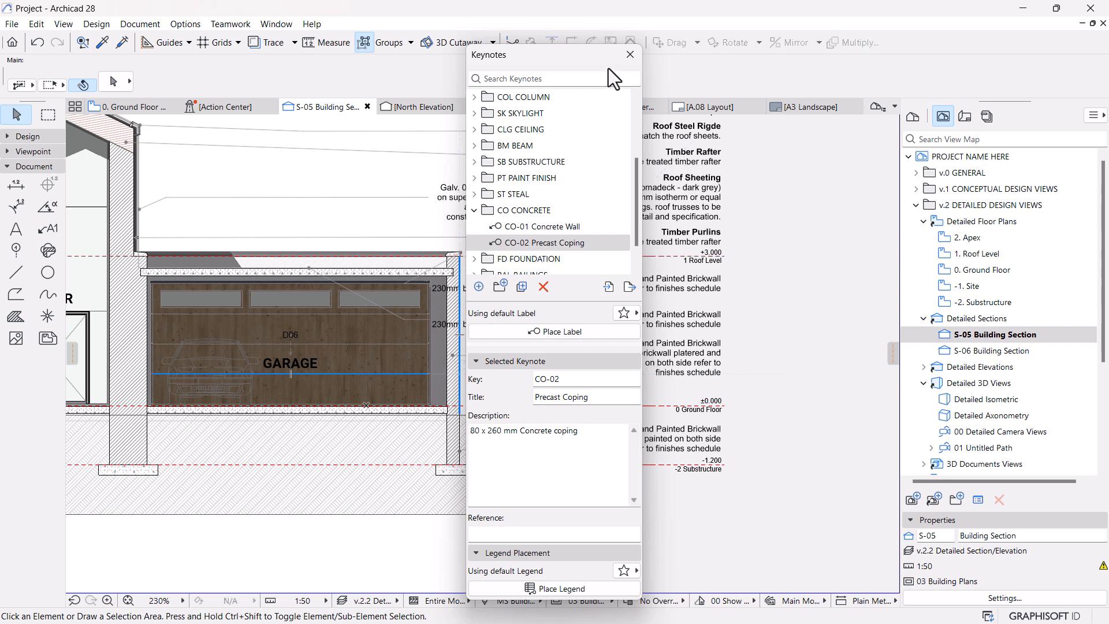
left_click(630, 55)
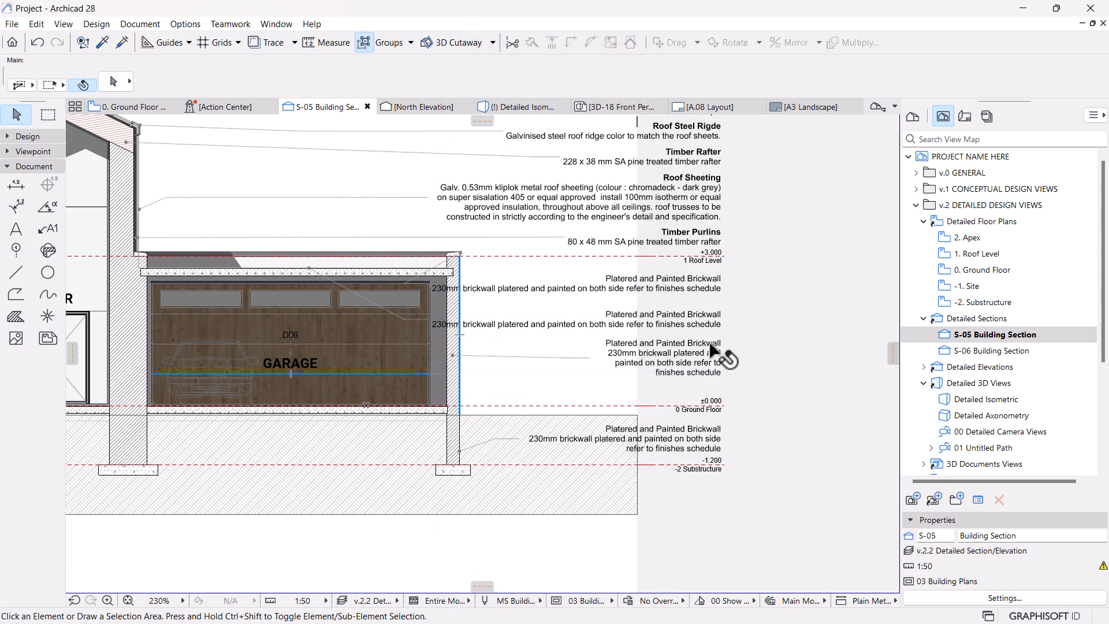
Replace the eighth garage-side label's text with the title and description of the CO-02 Precast Coping keynote.
left_click(679, 326)
double_click(677, 323)
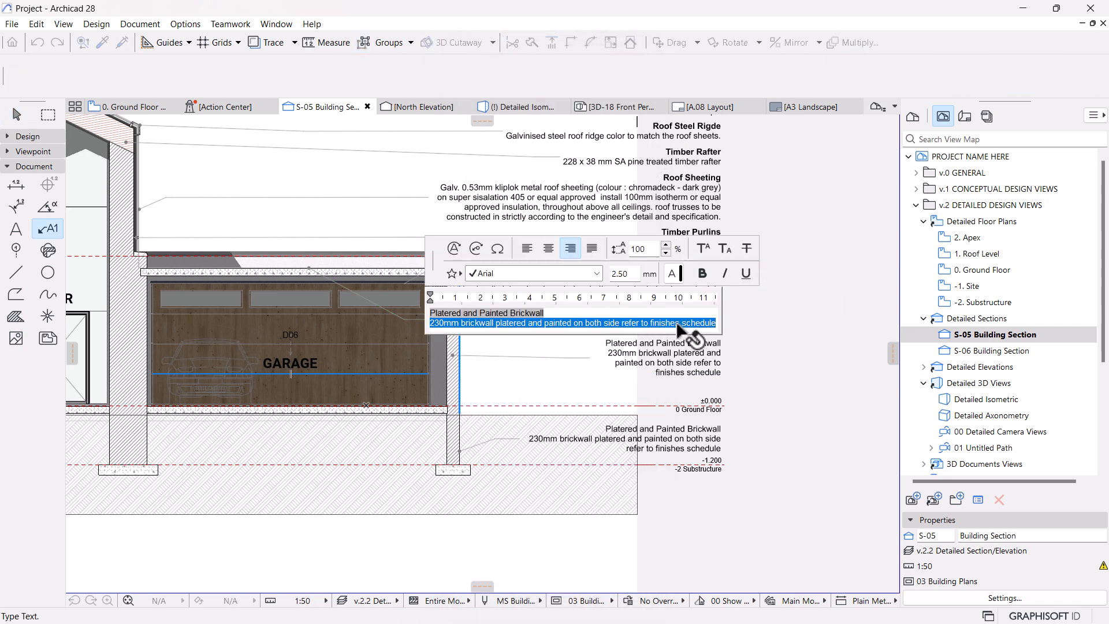
key("BackSpace")
key("BackSpace")
key("BackSpace")
left_click(477, 255)
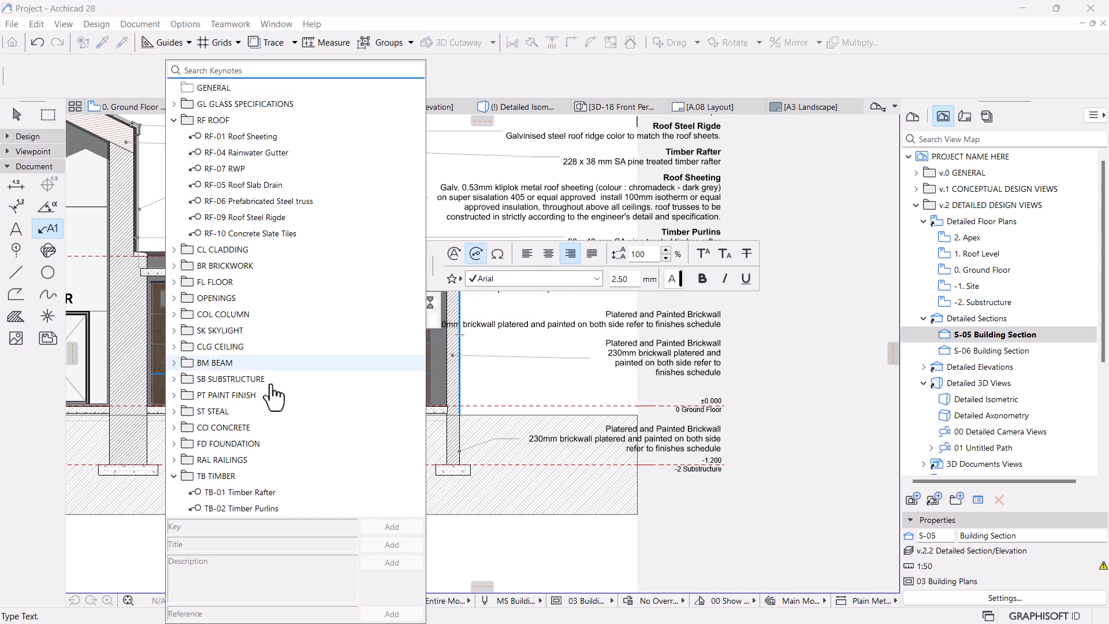
left_click(175, 476)
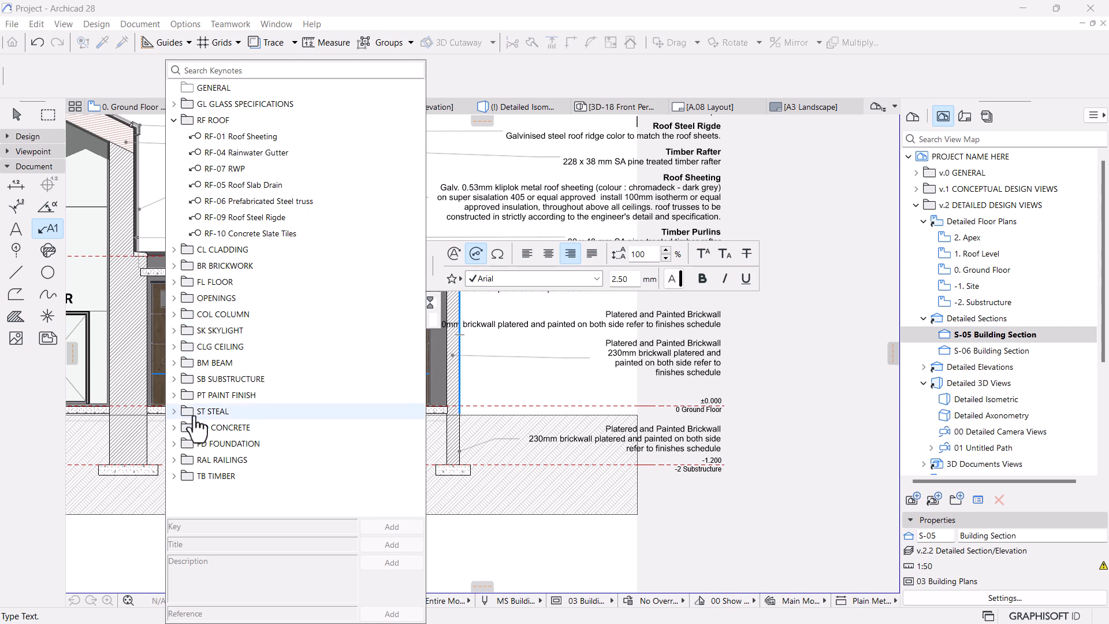
left_click(173, 428)
left_click(224, 462)
left_click(392, 545)
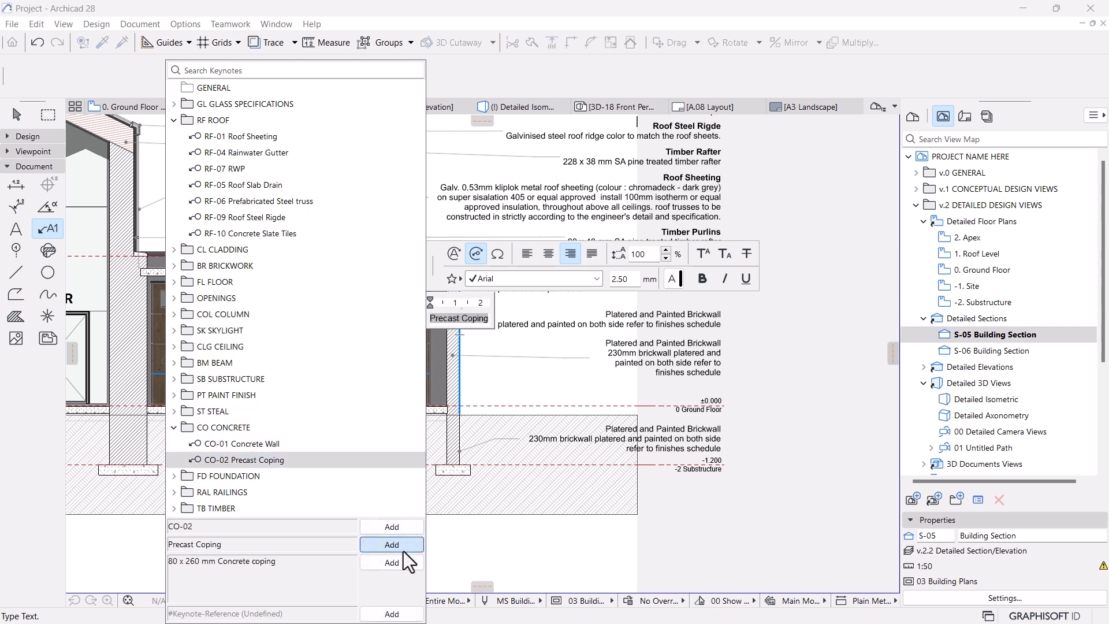
left_click(392, 563)
left_click(490, 319)
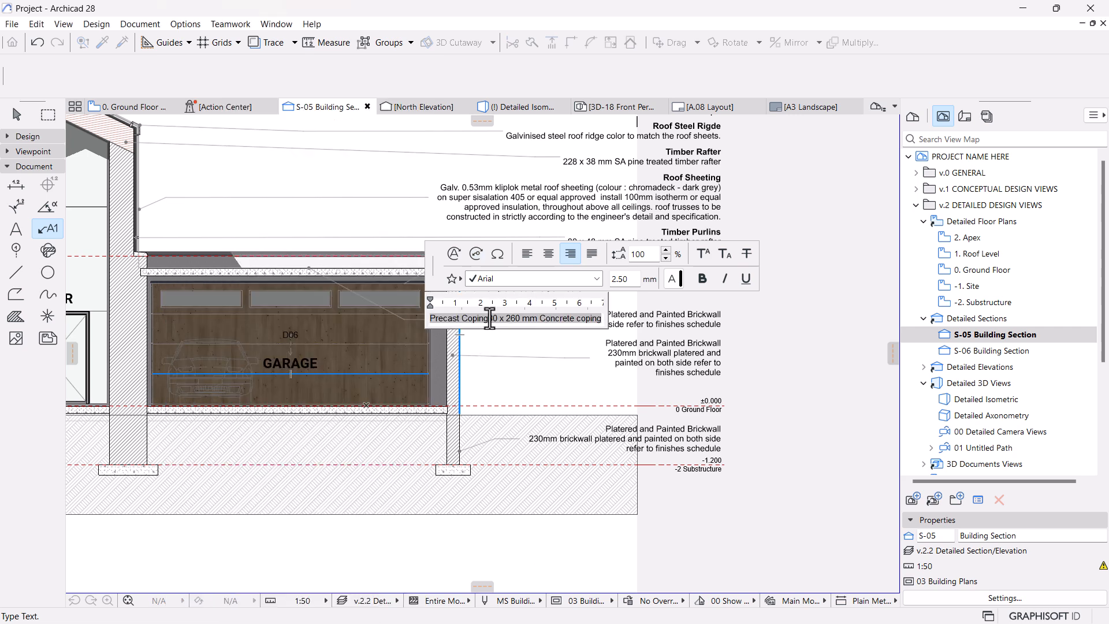
Put the Precast Coping label's title on its own line above the description and make the title bold.
key("Return")
left_click_drag(494, 312, 415, 309)
left_click(702, 273)
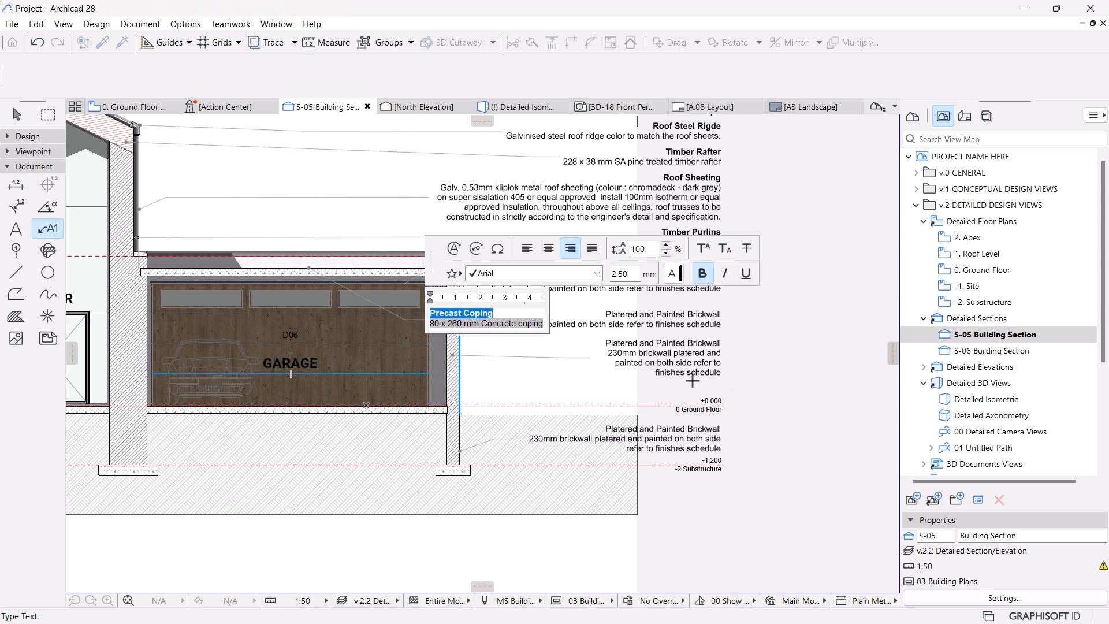
left_click(726, 373)
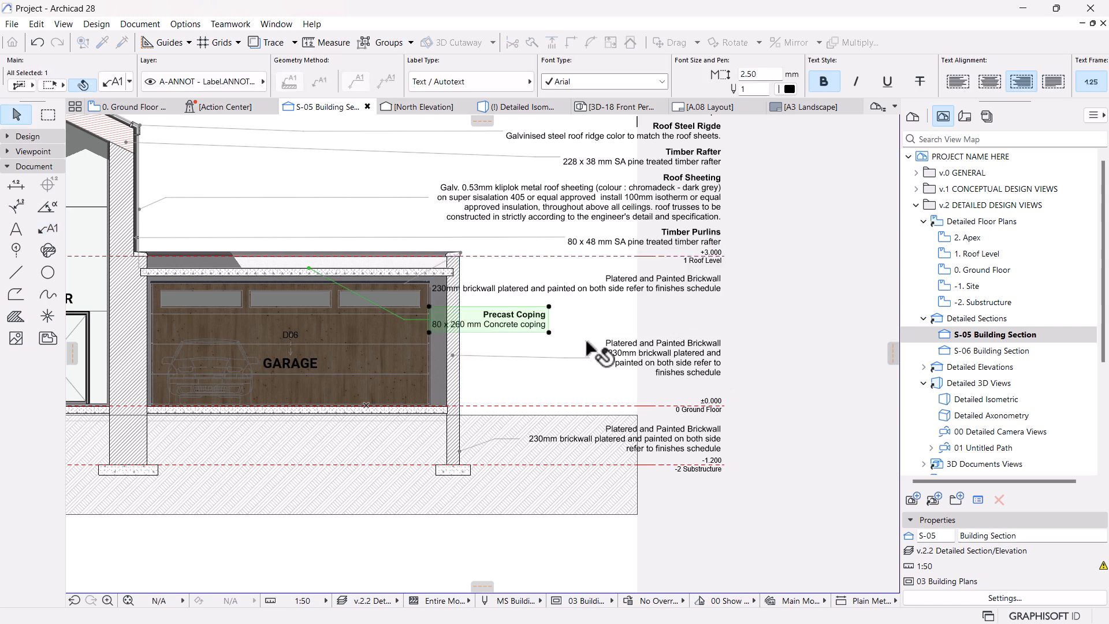
Shift the Precast Coping label's text horizontally to line up with the right edge of the label column.
left_click(549, 333)
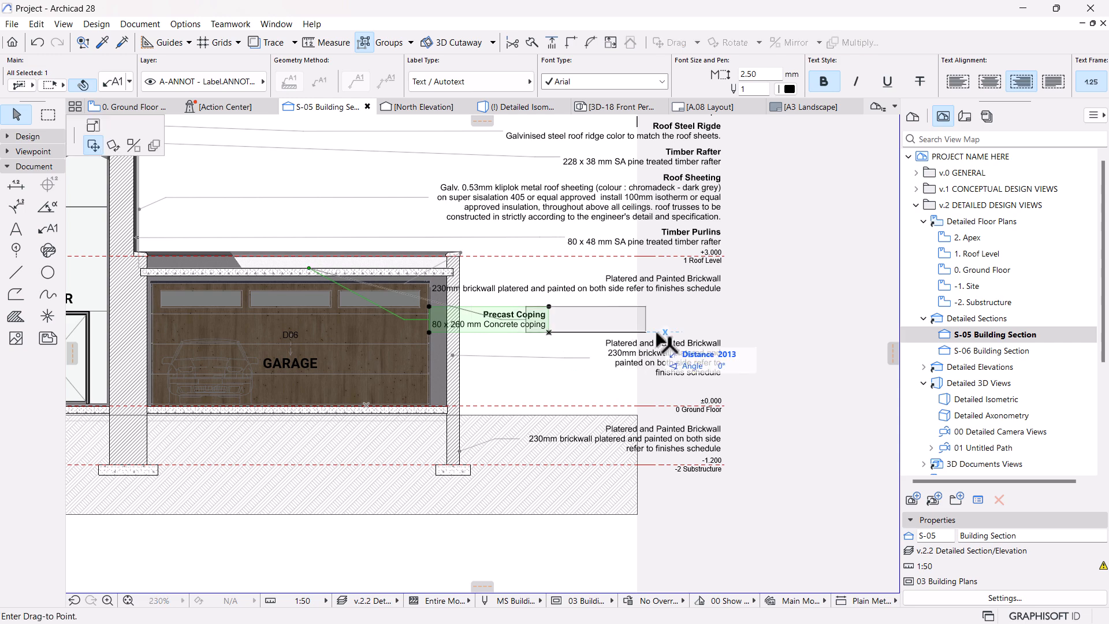
left_click(723, 406)
scroll(668, 351, "down", 3)
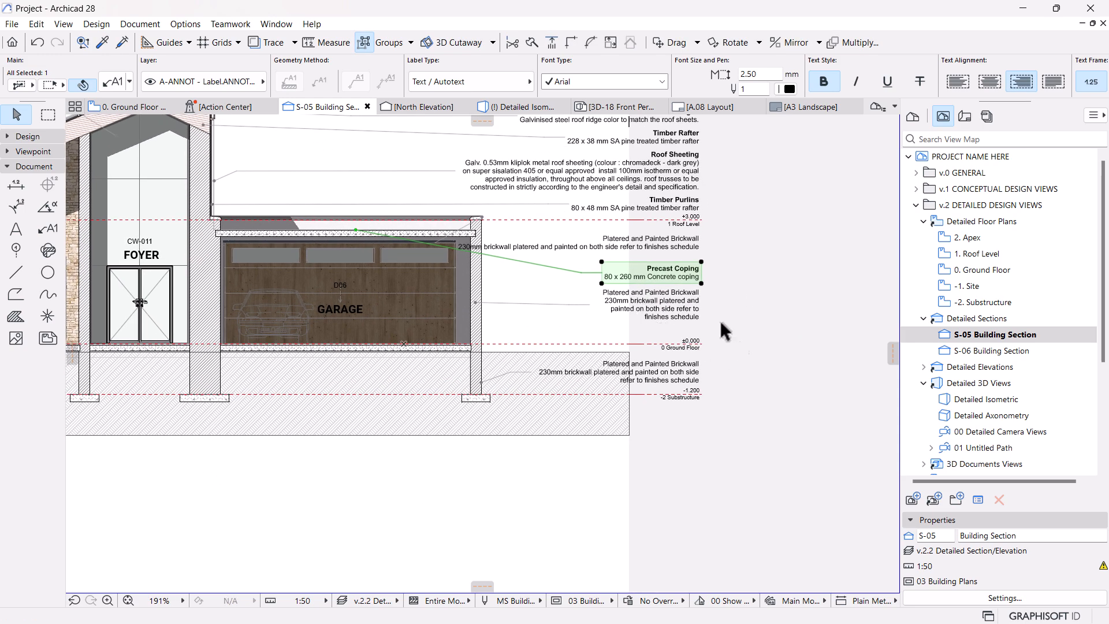
left_click(738, 342)
Make the title bold in the Platered and Painted Brickwall label that points to the garage's outer wall.
double_click(669, 294)
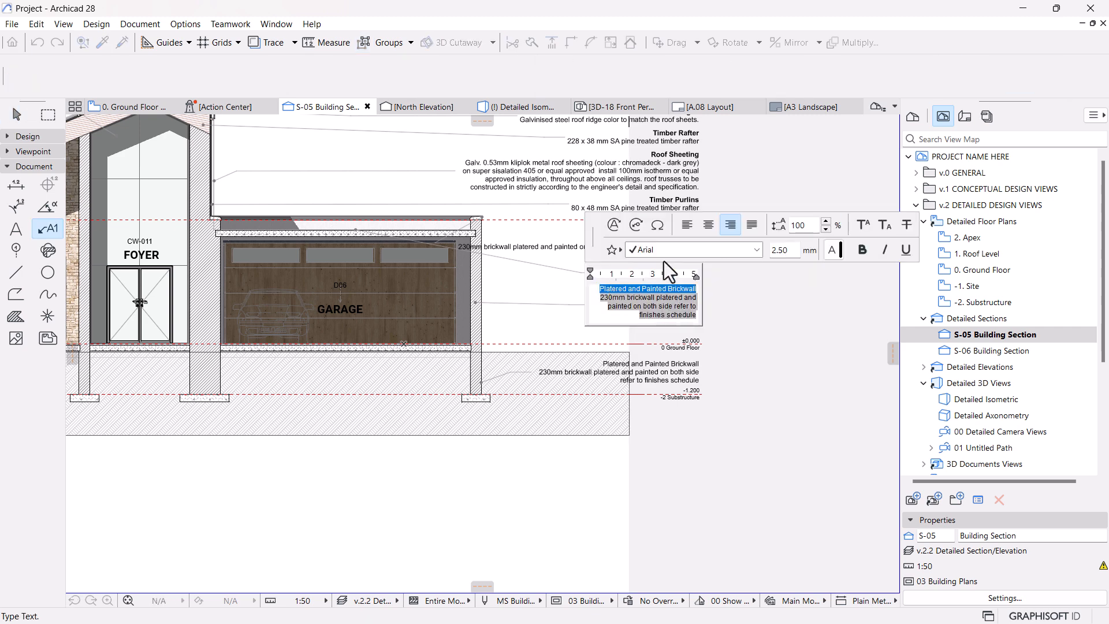
left_click(842, 261)
left_click(732, 369)
scroll(686, 394, "up", 2)
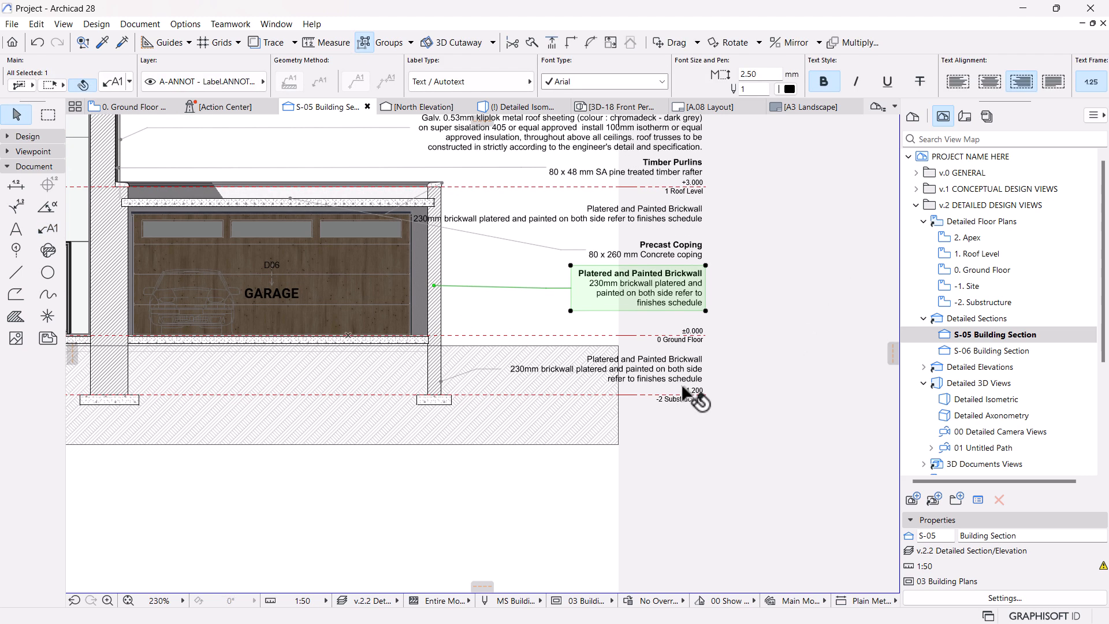
key("Escape")
Look up the FD-01 Strip Footing keynote in the FD FOUNDATION folder of the keynote manager.
left_click(139, 24)
left_click(154, 273)
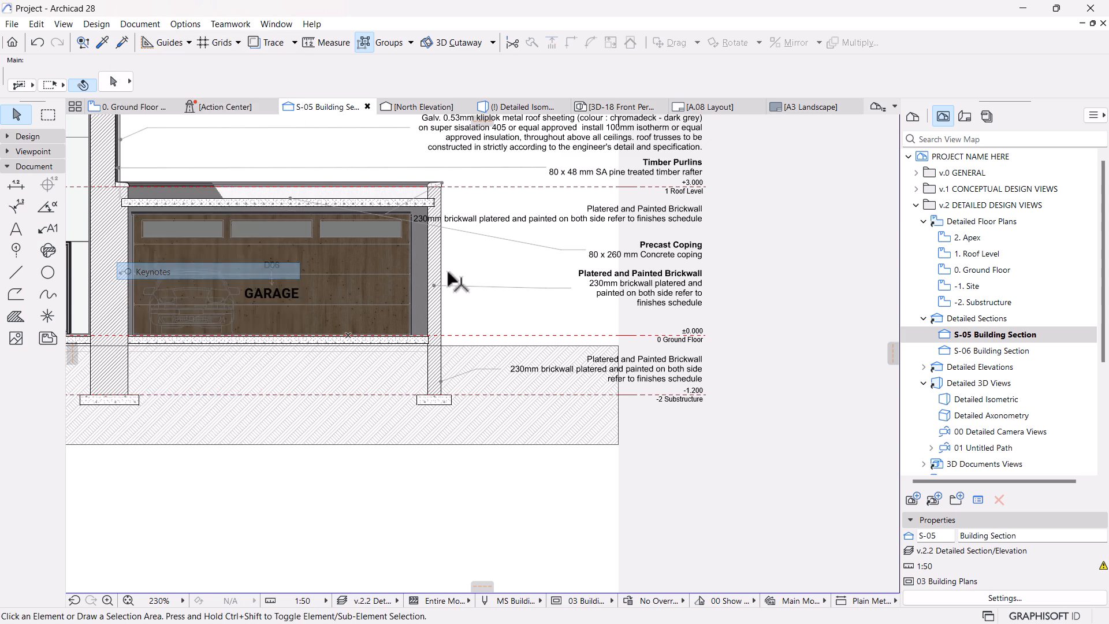
left_click(475, 178)
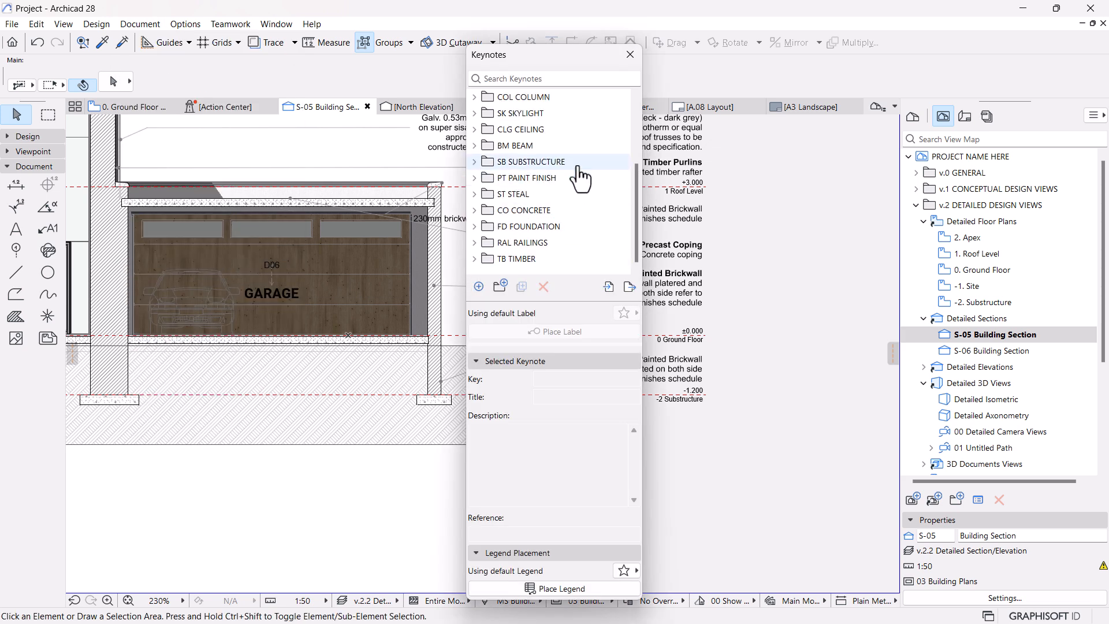
left_click(475, 226)
left_click(520, 243)
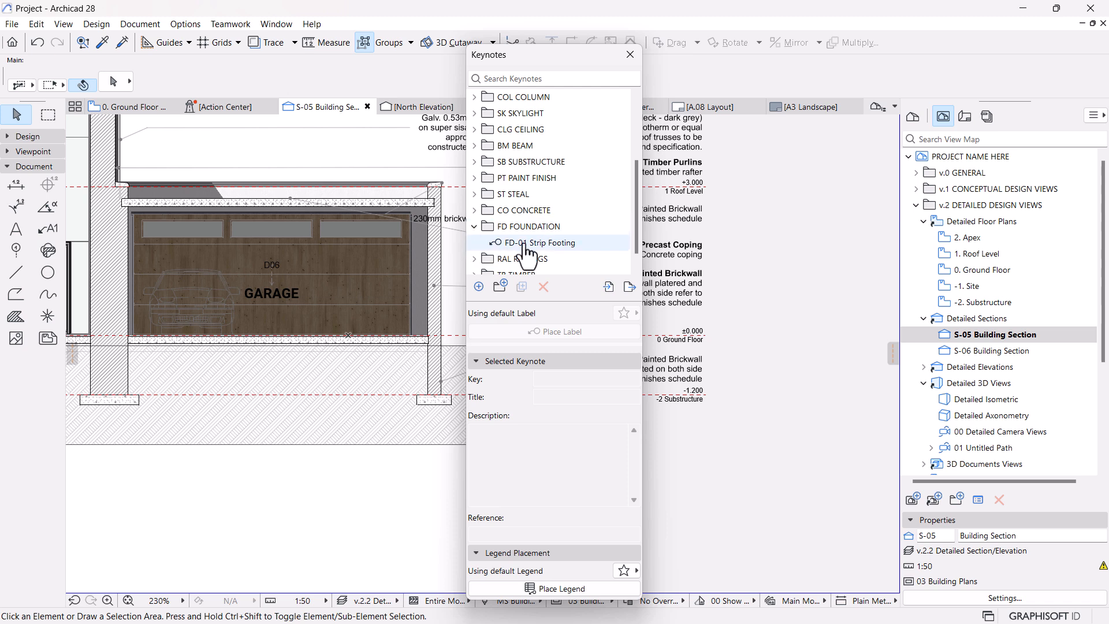
left_click(624, 50)
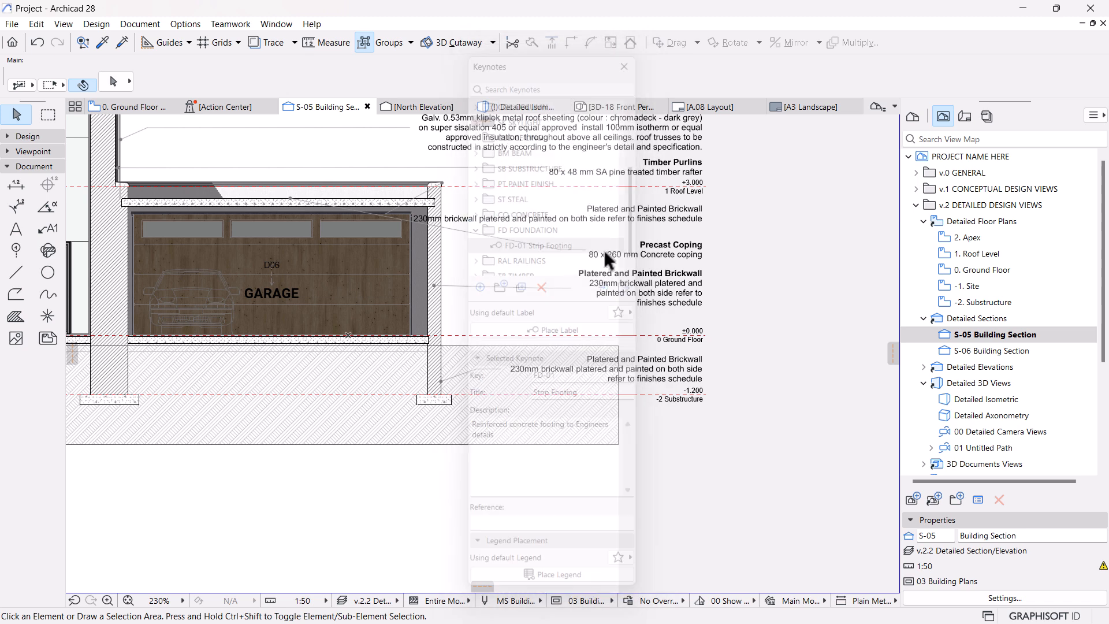
Replace the lowest garage-side label's text with the title and description of the FD-01 Strip Footing keynote.
left_click(654, 365)
double_click(653, 370)
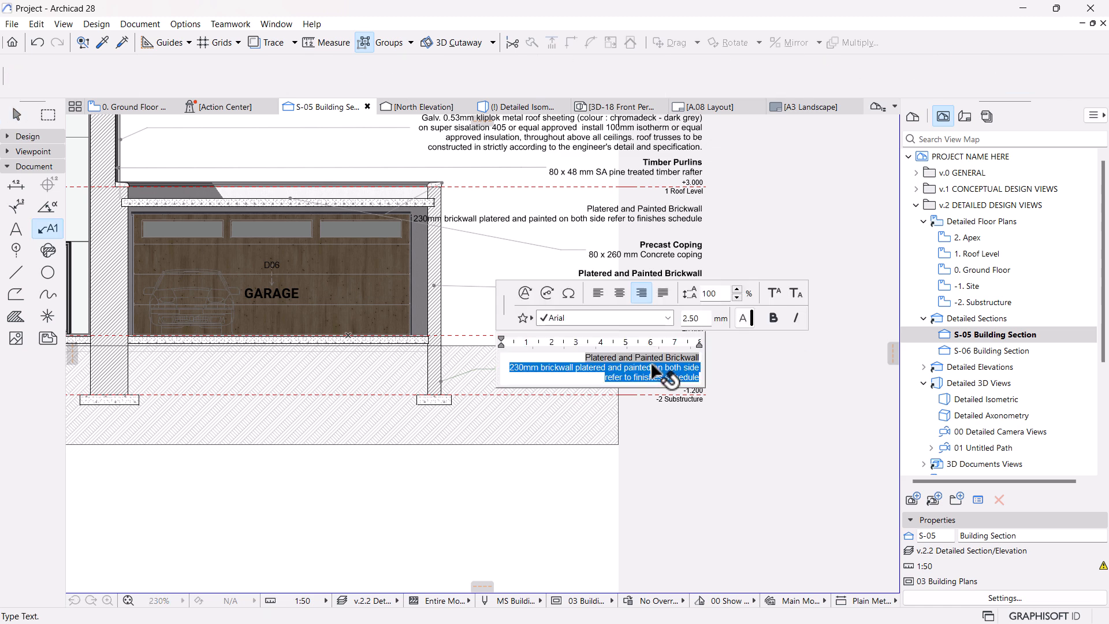
key("BackSpace")
key("BackSpace")
key("BackSpace")
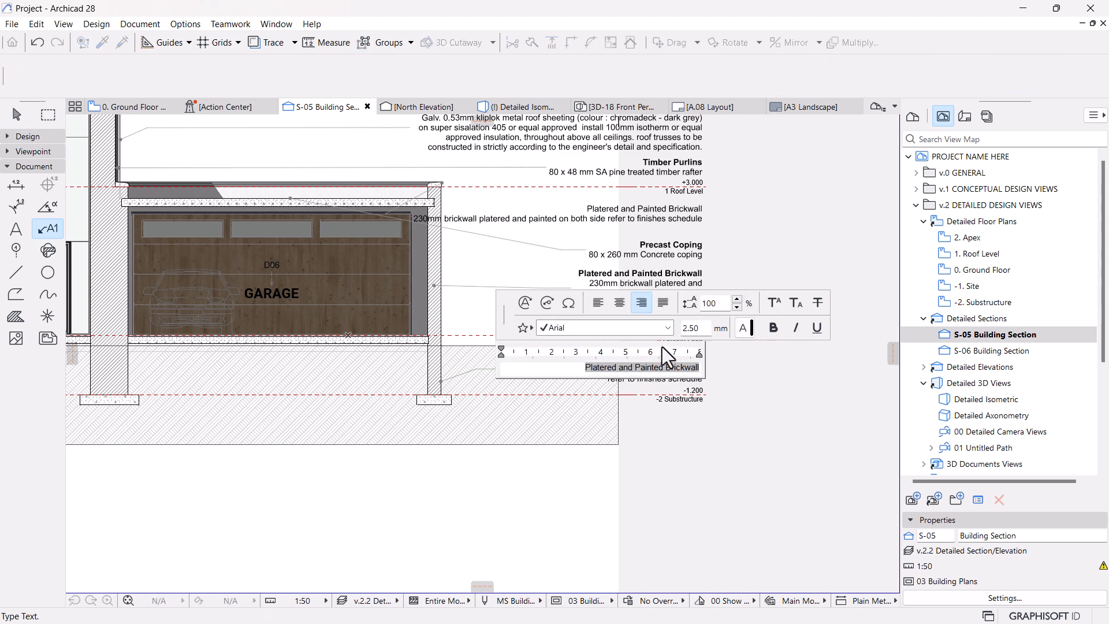
left_click(546, 302)
left_click(245, 427)
left_click(246, 428)
left_click(245, 444)
left_click(315, 466)
left_click(460, 546)
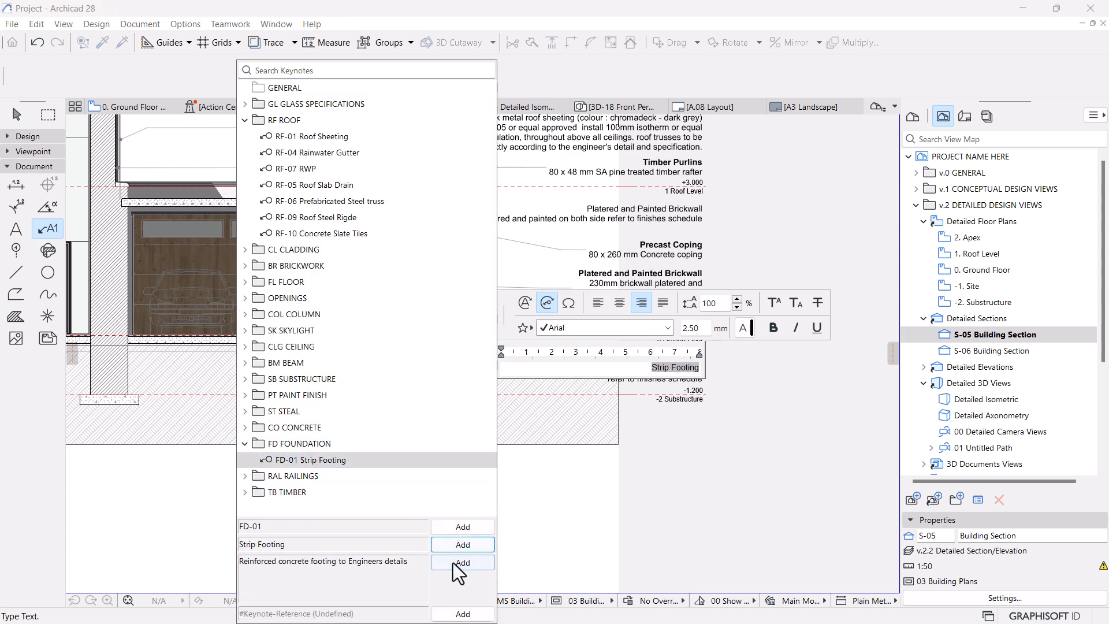
left_click(456, 560)
left_click(629, 375)
Separate the Strip Footing label's title and description onto two lines and make the title bold.
left_click(674, 370)
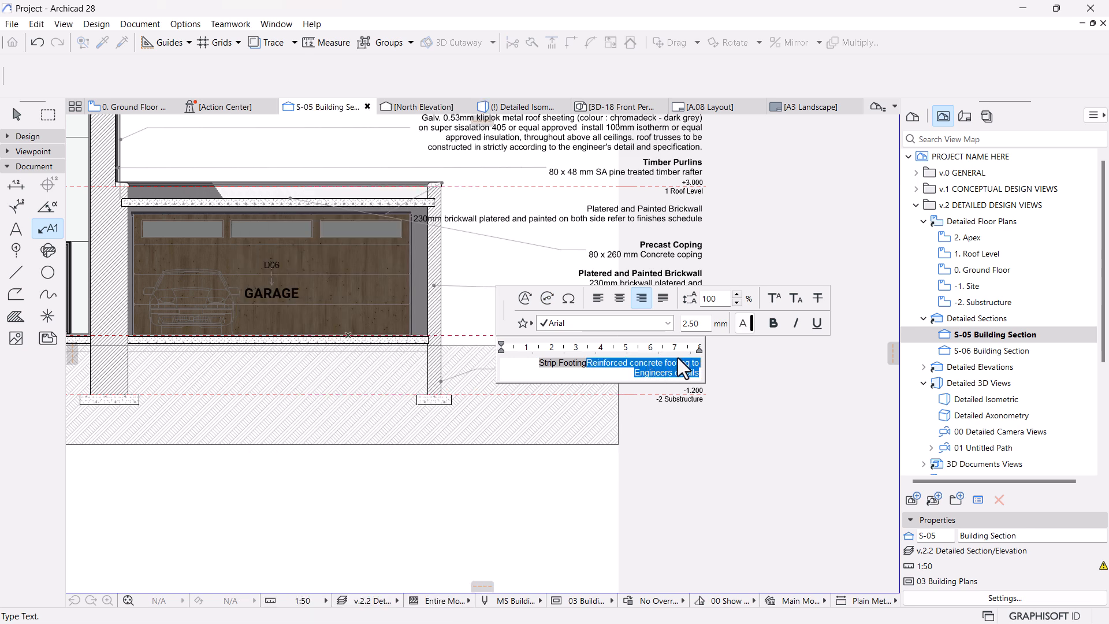
left_click(584, 364)
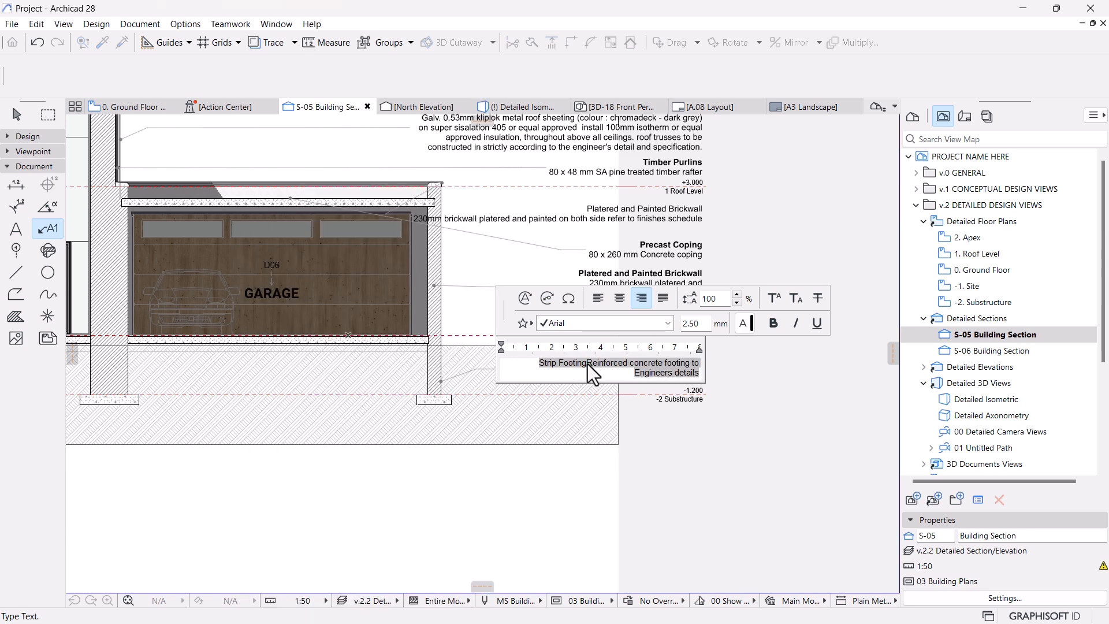
key("Return")
triple_click(659, 363)
left_click(773, 323)
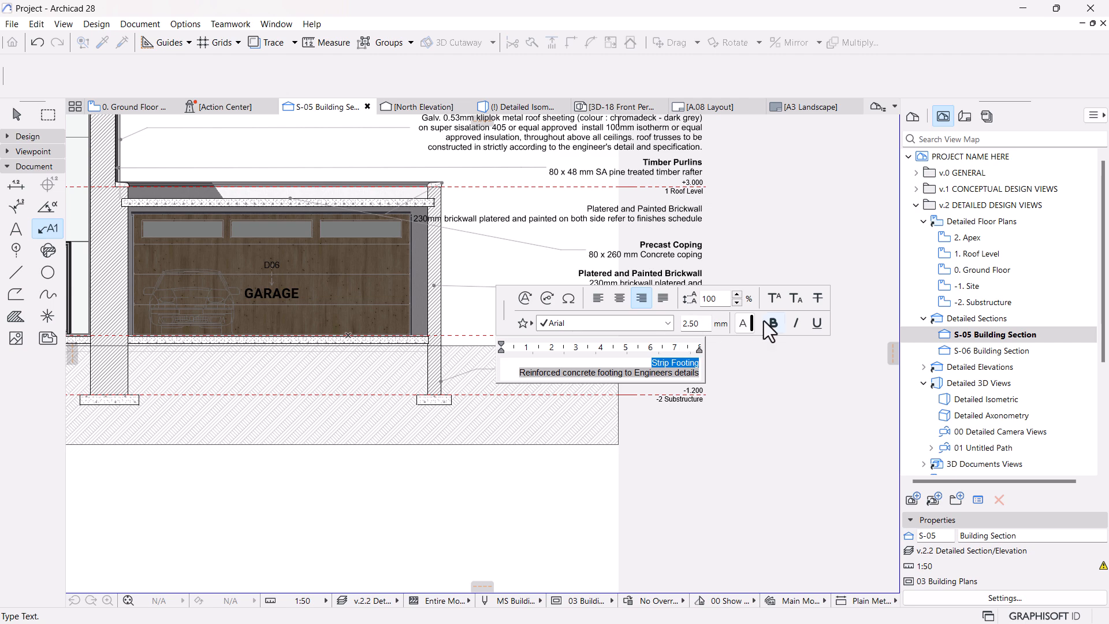
left_click(782, 392)
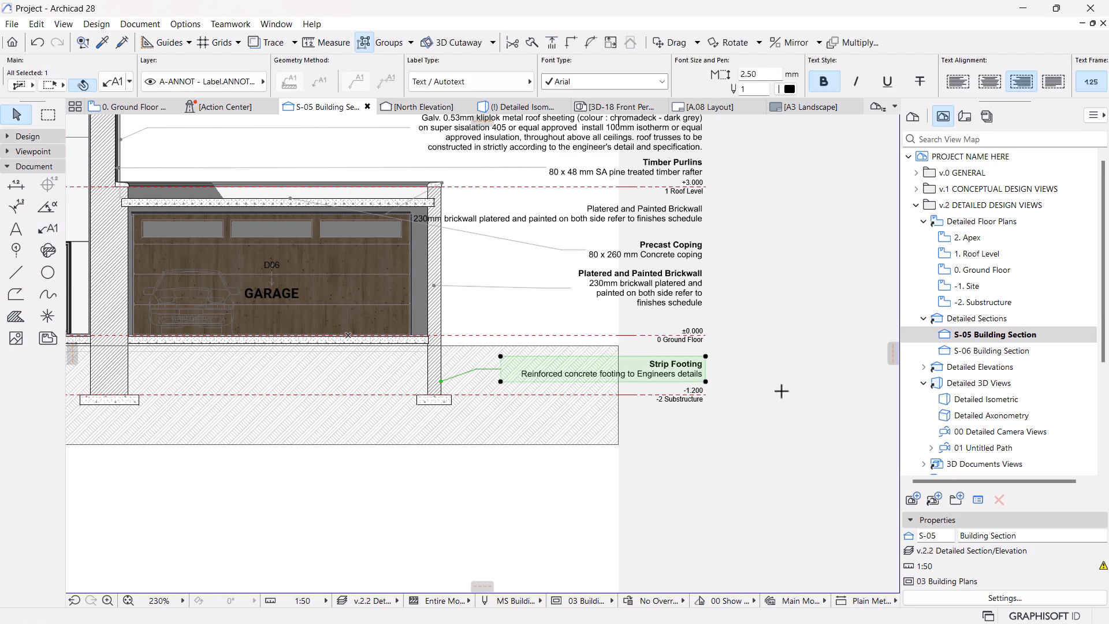
left_click(726, 386)
Clear the placeholder text from the uppermost library-side label that points to the foyer glazing.
scroll(753, 337, "down", 5)
mouse_move(538, 343)
middle_mouse_down()
mouse_move(557, 394)
mouse_move(569, 396)
middle_mouse_up()
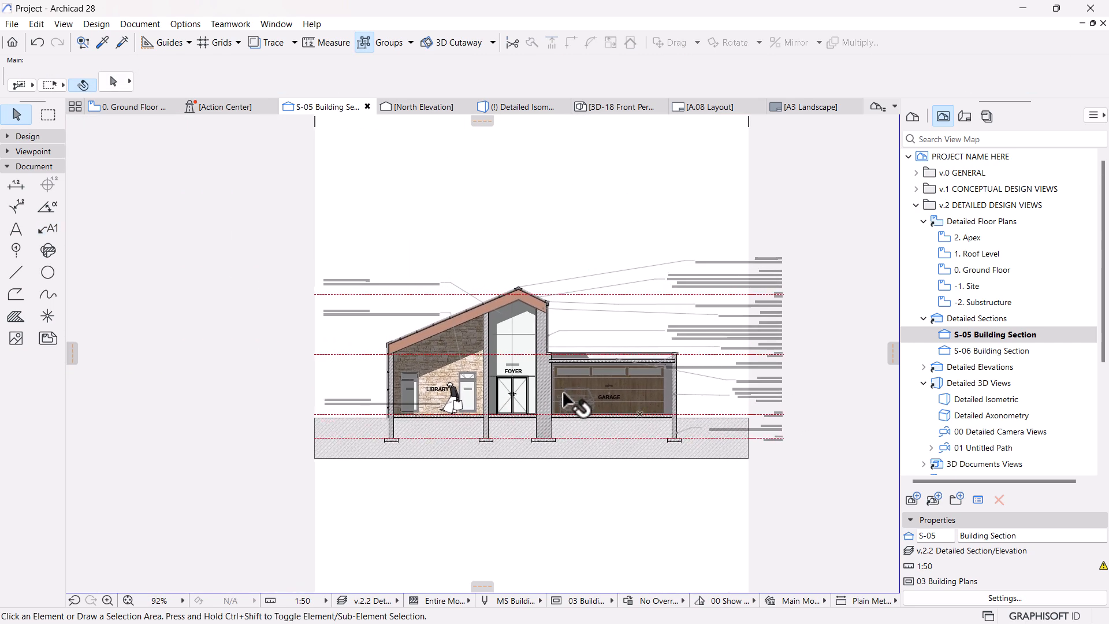
scroll(387, 324, "up", 5)
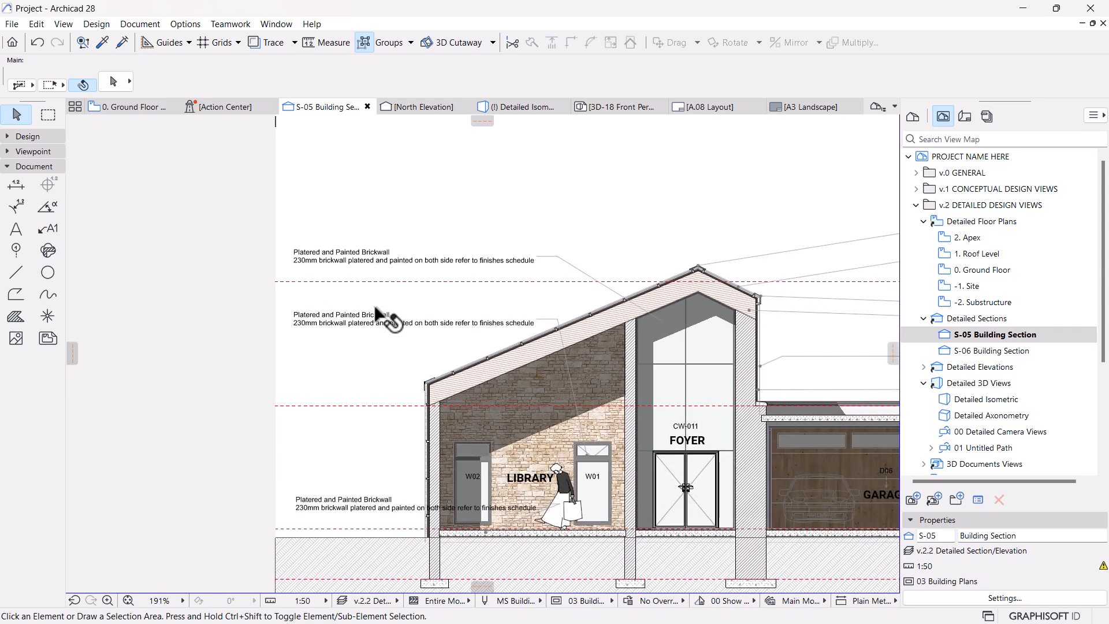
scroll(363, 282, "up", 1)
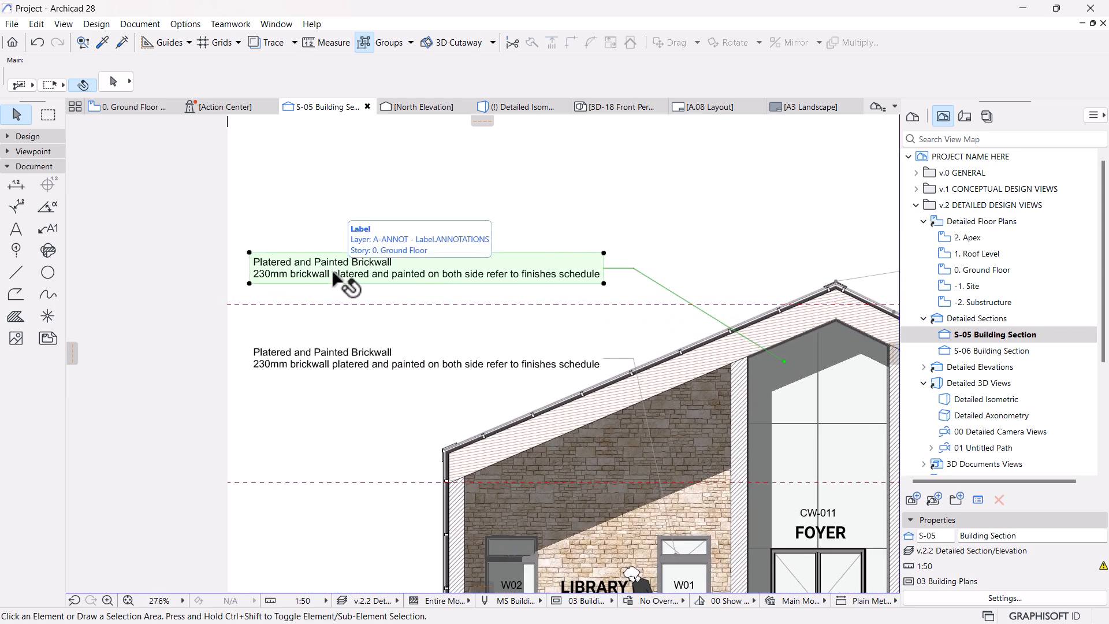
left_click(335, 278)
double_click(335, 279)
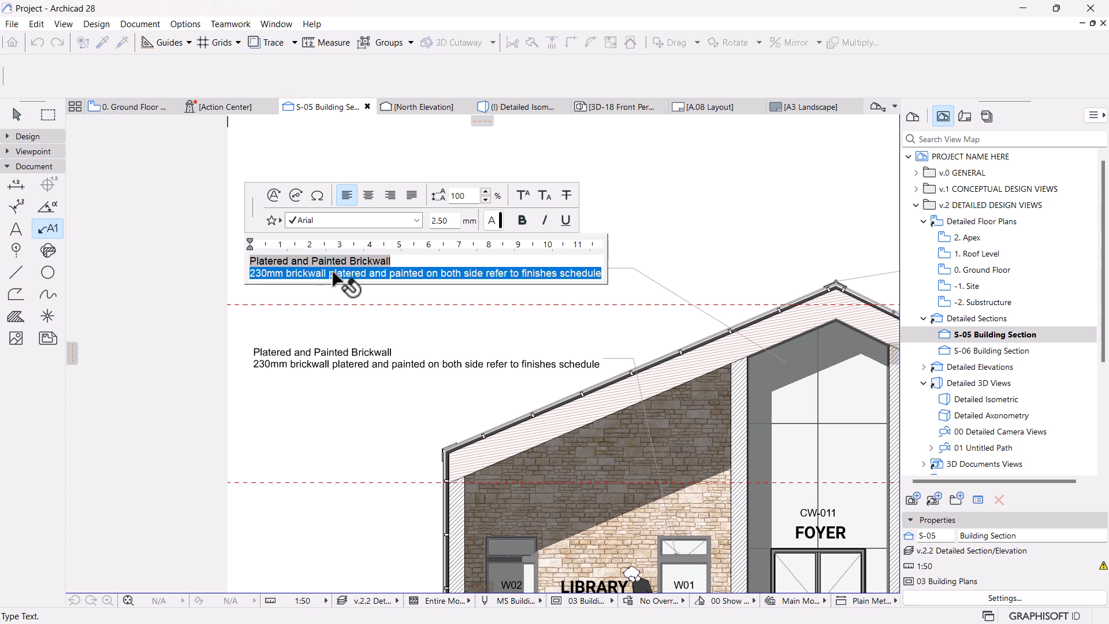
key("BackSpace")
key("BackSpace")
key("BackSpace")
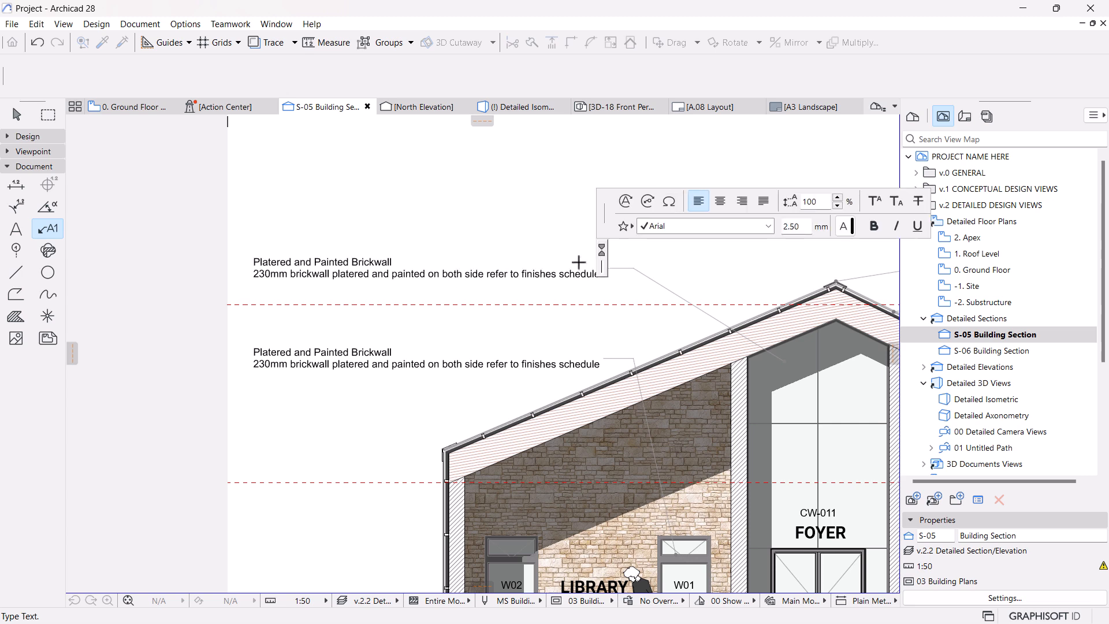
left_click(648, 201)
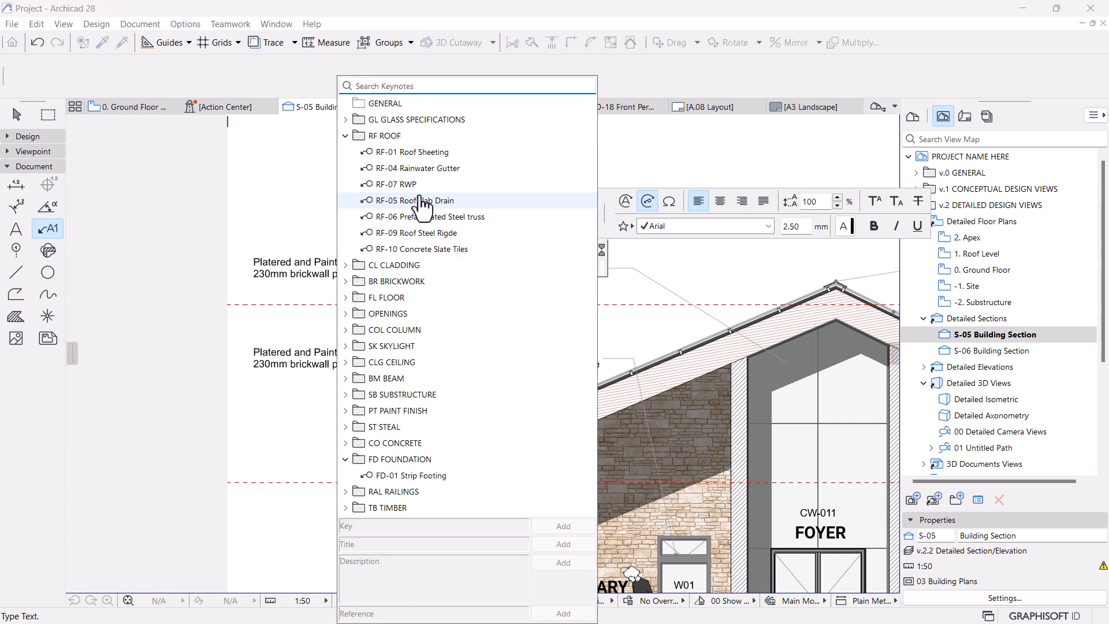
left_click(346, 135)
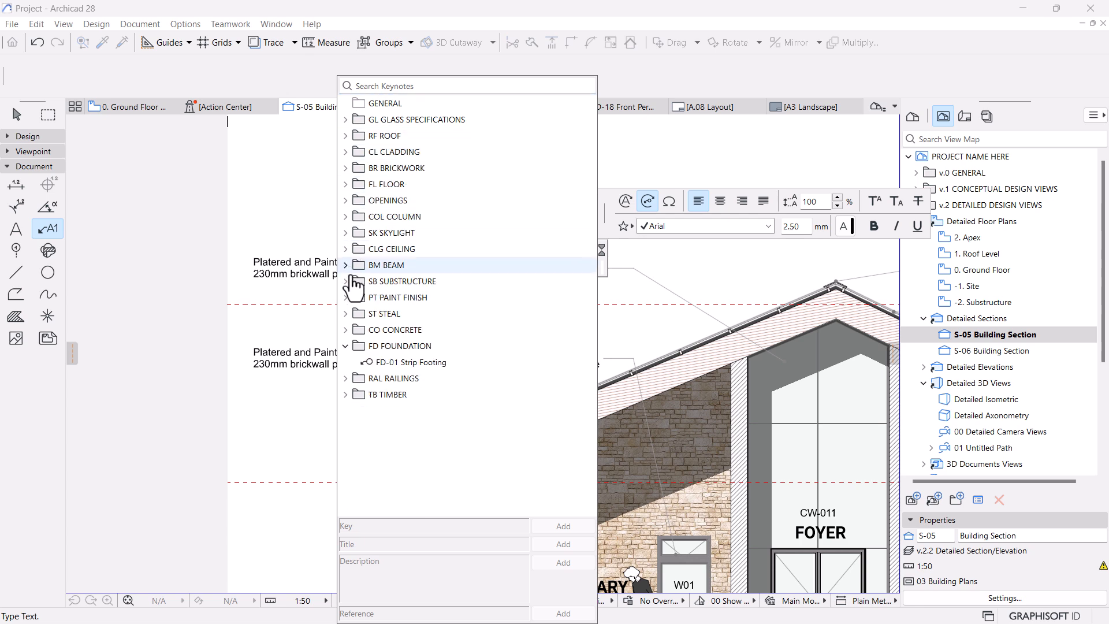
left_click(346, 345)
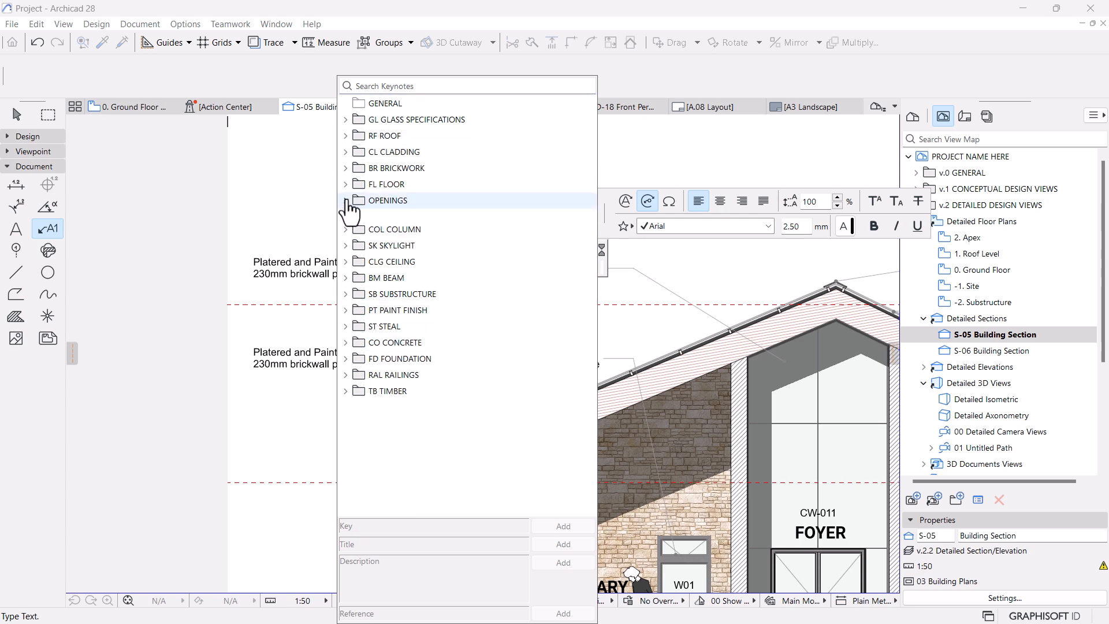
left_click(346, 200)
left_click(428, 217)
left_click(560, 545)
left_click(563, 560)
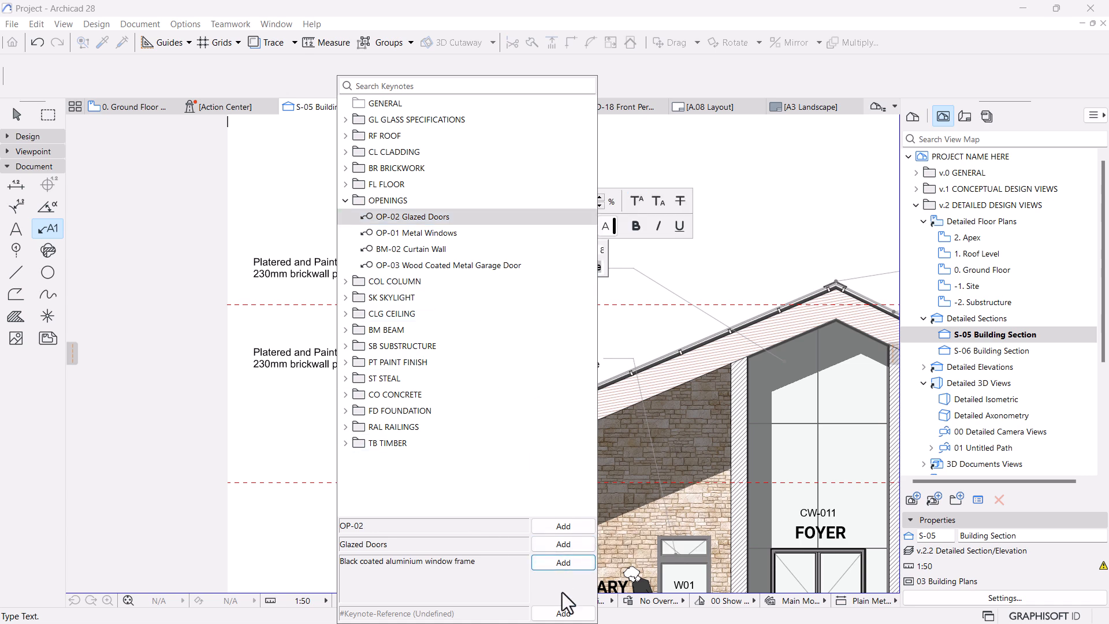
left_click(750, 247)
key("BackSpace")
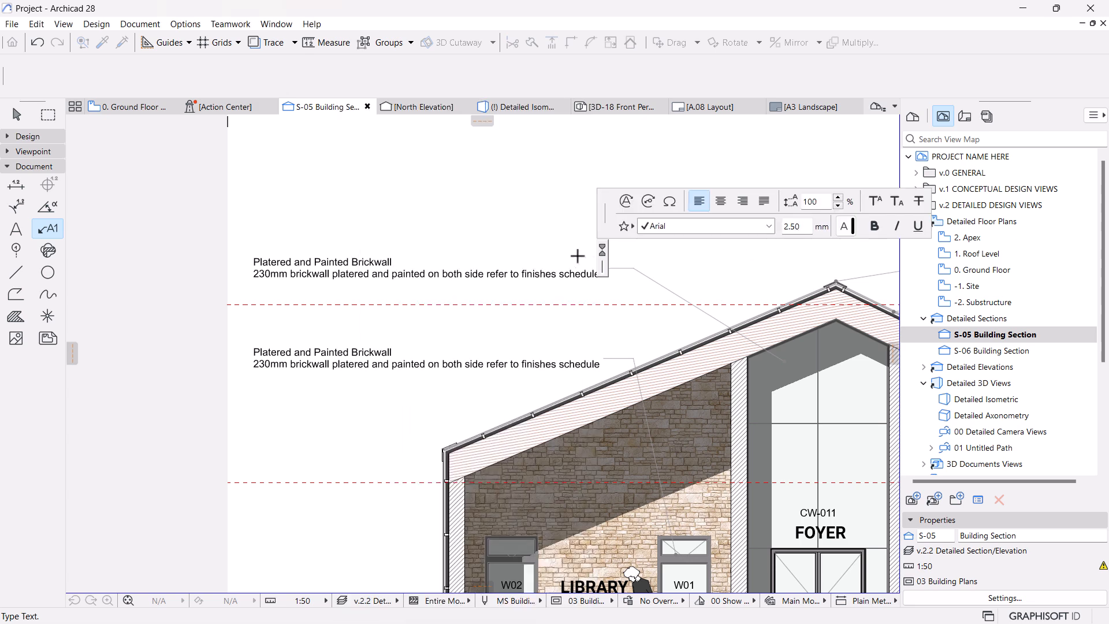
Fill the cleared label with the BM-02 Curtain Wall keynote's title and description, each on its own line.
left_click(659, 203)
left_click(398, 312)
left_click(573, 550)
left_click(552, 563)
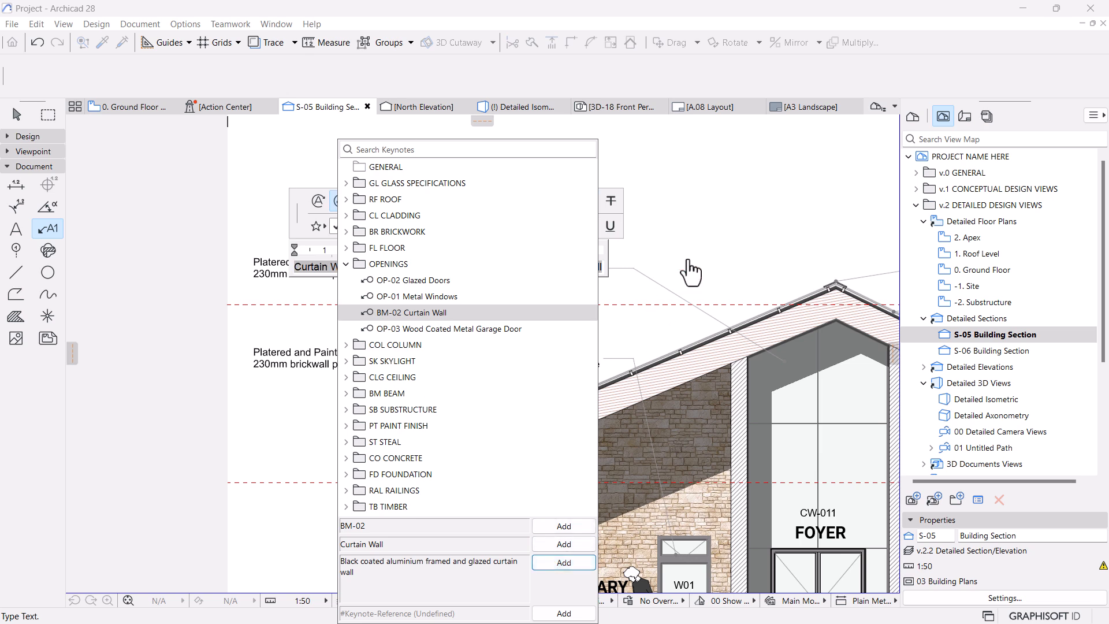
left_click(617, 276)
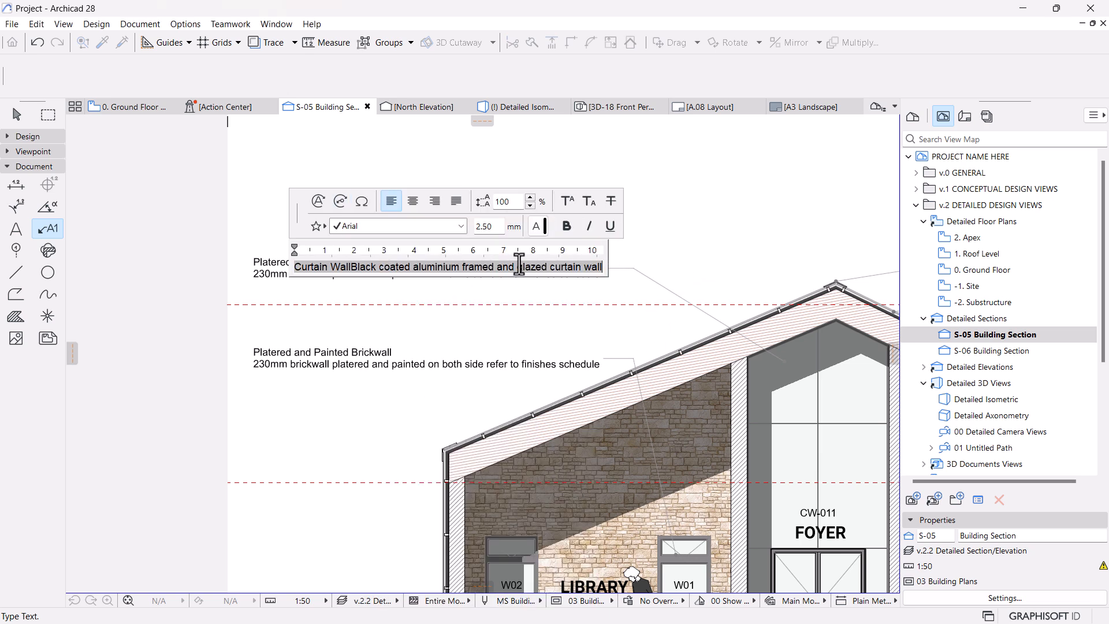
left_click(348, 268)
left_click(352, 267)
key("Return")
triple_click(503, 273)
left_click(598, 219)
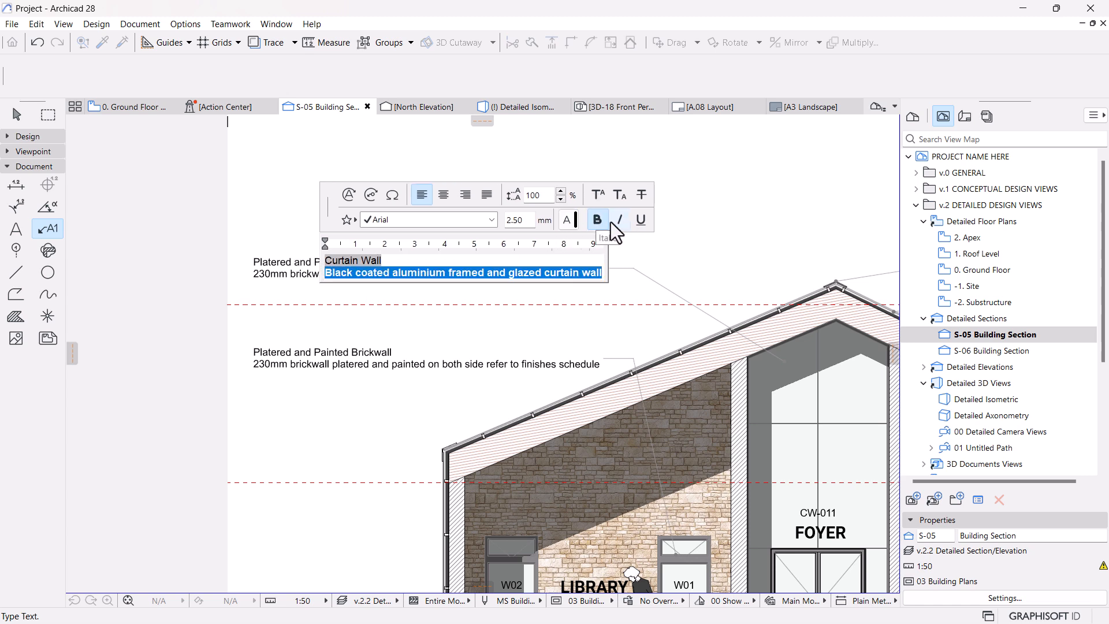
left_click(597, 220)
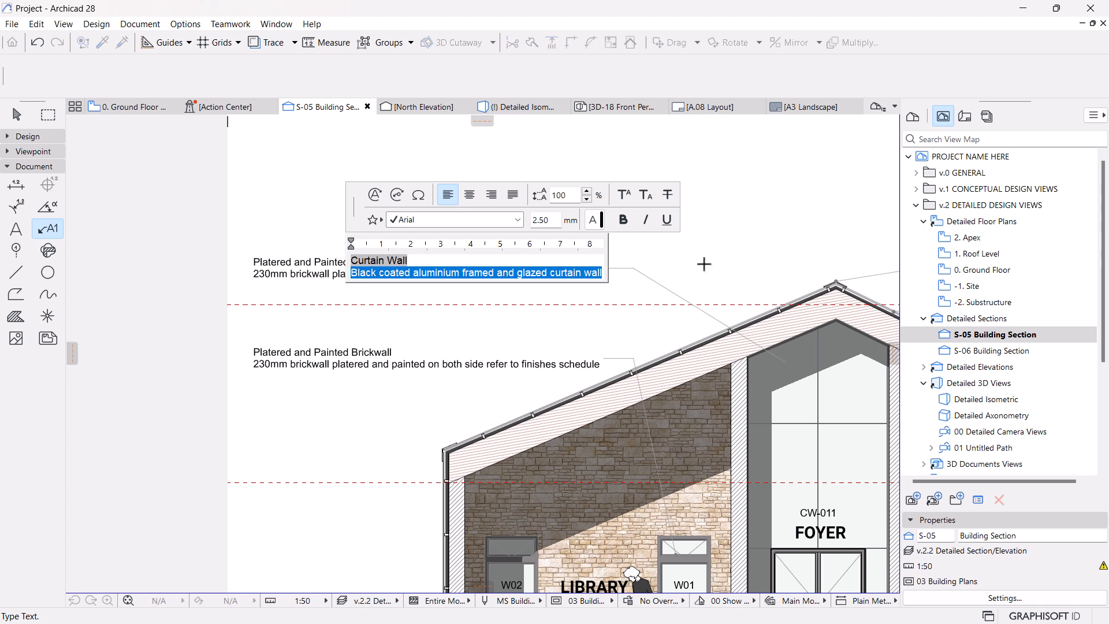
left_click(702, 263)
Make the title line of the Curtain Wall label bold.
triple_click(364, 267)
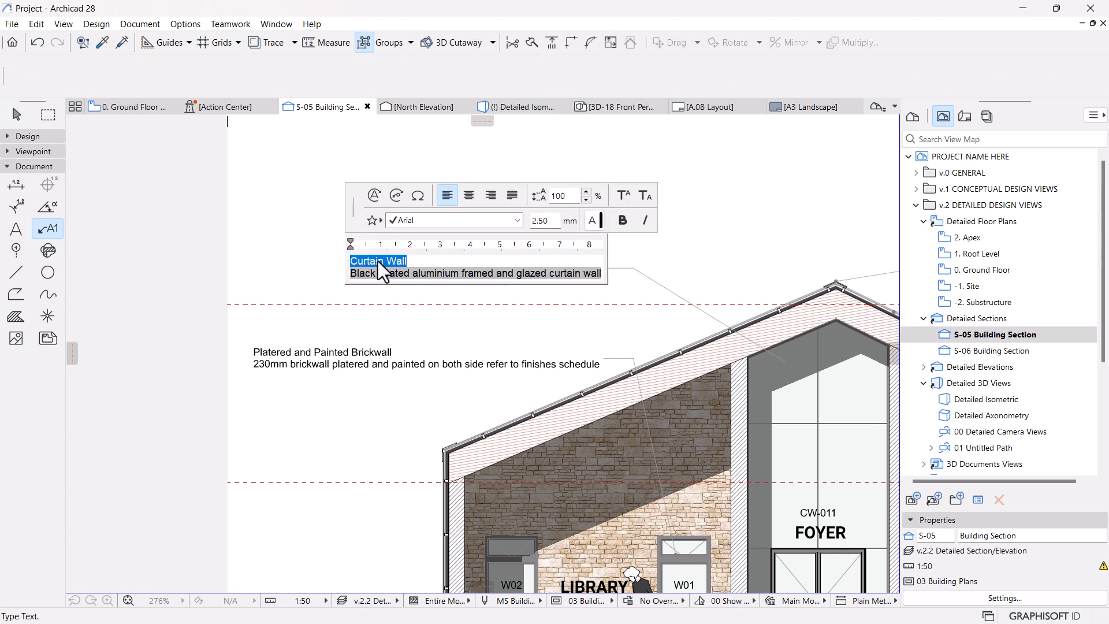
left_click(622, 221)
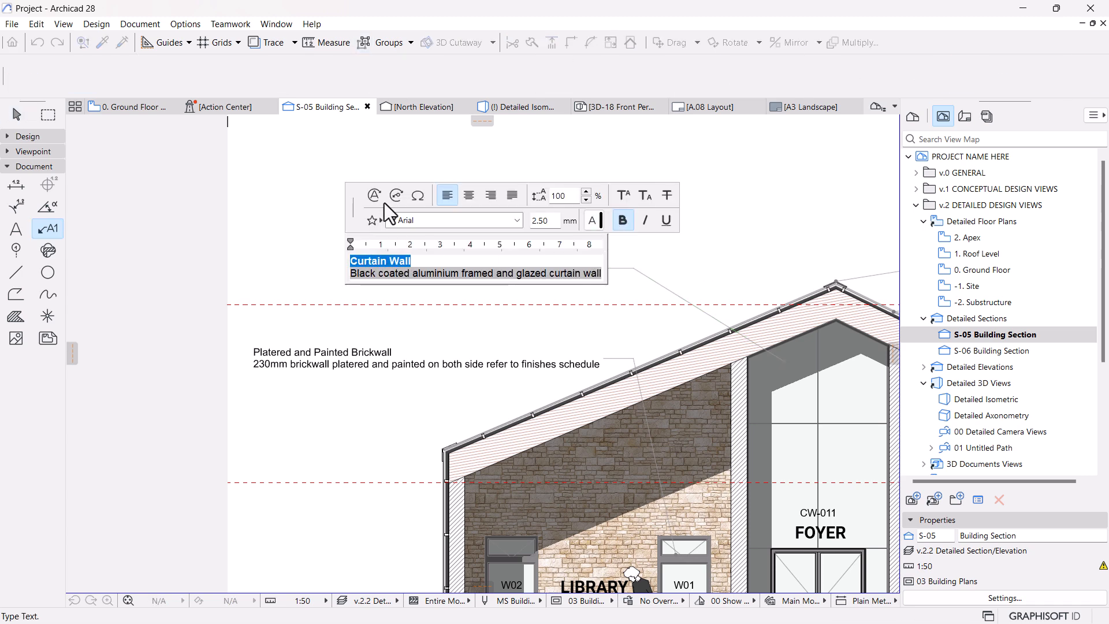
left_click(318, 189)
Shift the Curtain Wall label's text horizontally to line up with the start of the brickwall label below it.
left_click(348, 283)
left_click(416, 373)
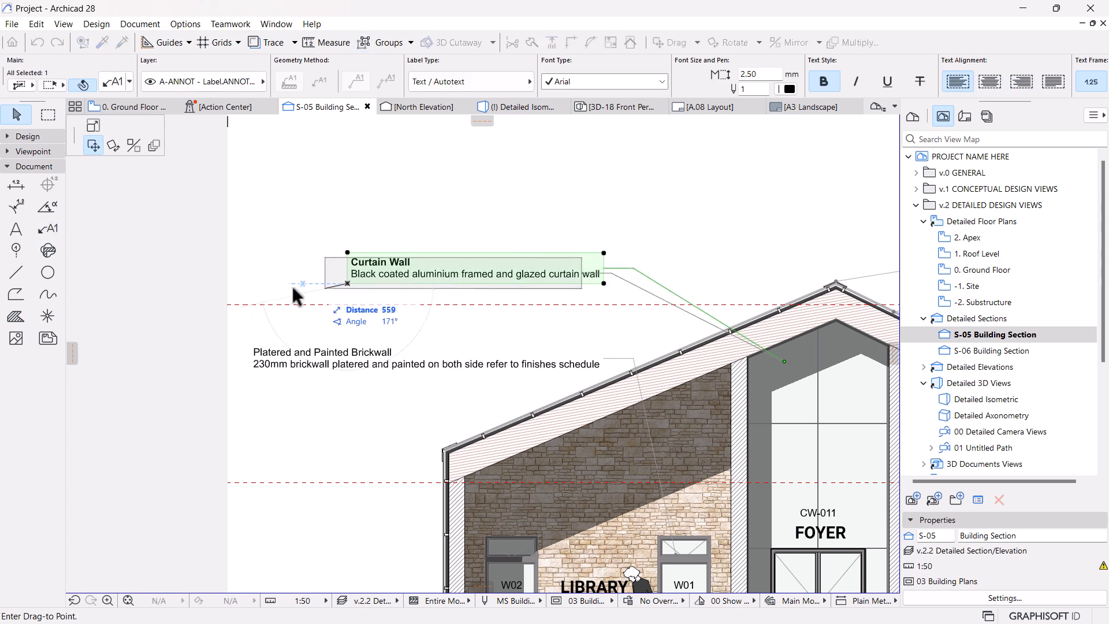
left_click(251, 364)
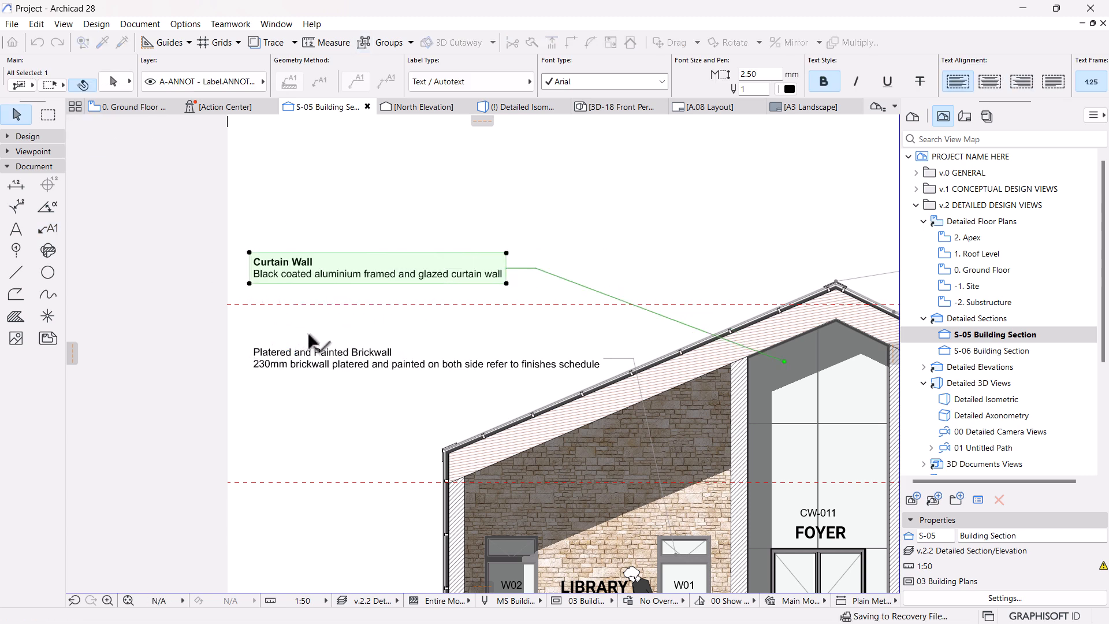
Clear the placeholder brickwall text from the library-side label that points to window W01.
left_click(300, 361)
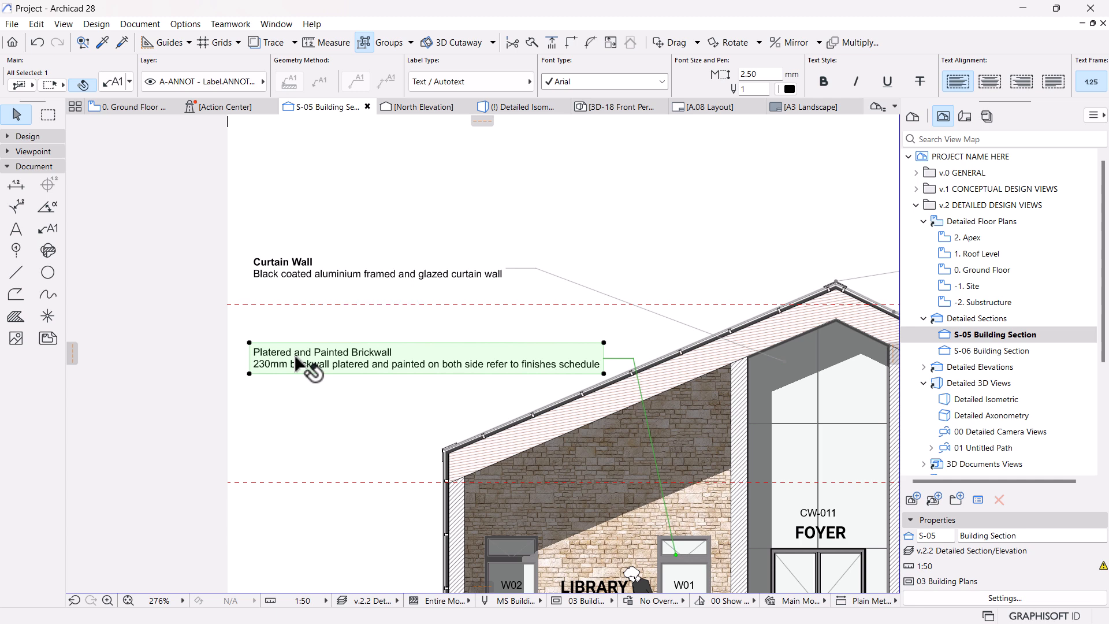
double_click(296, 357)
key("BackSpace")
key("BackSpace")
left_click_drag(456, 342, 600, 293)
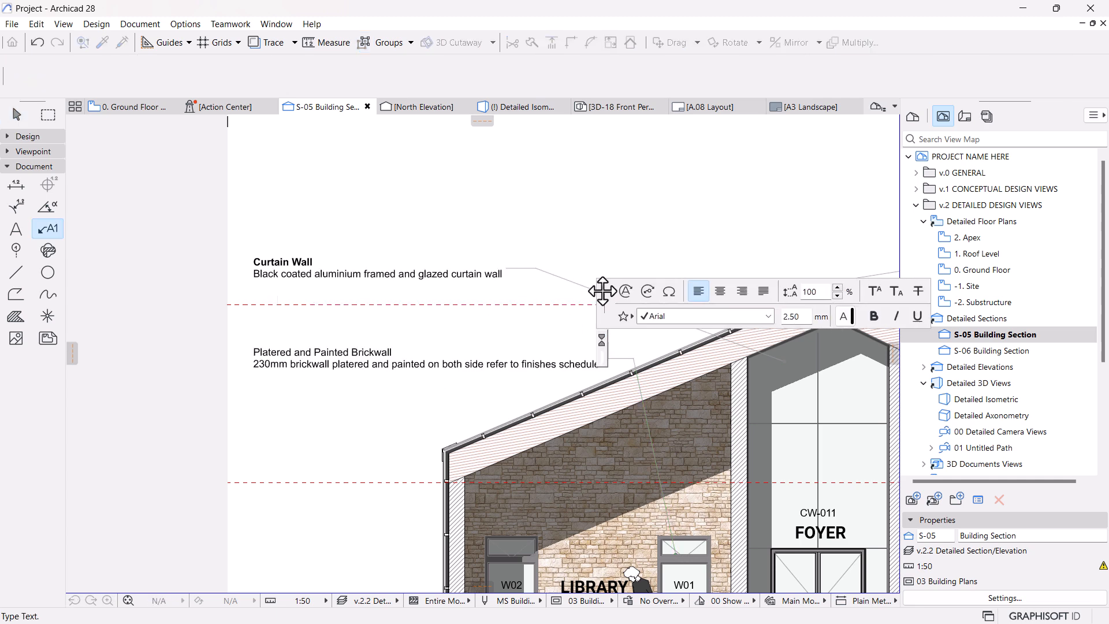
Fill the cleared label with the OP-01 Metal Windows keynote's title and description, each on its own line.
left_click(647, 295)
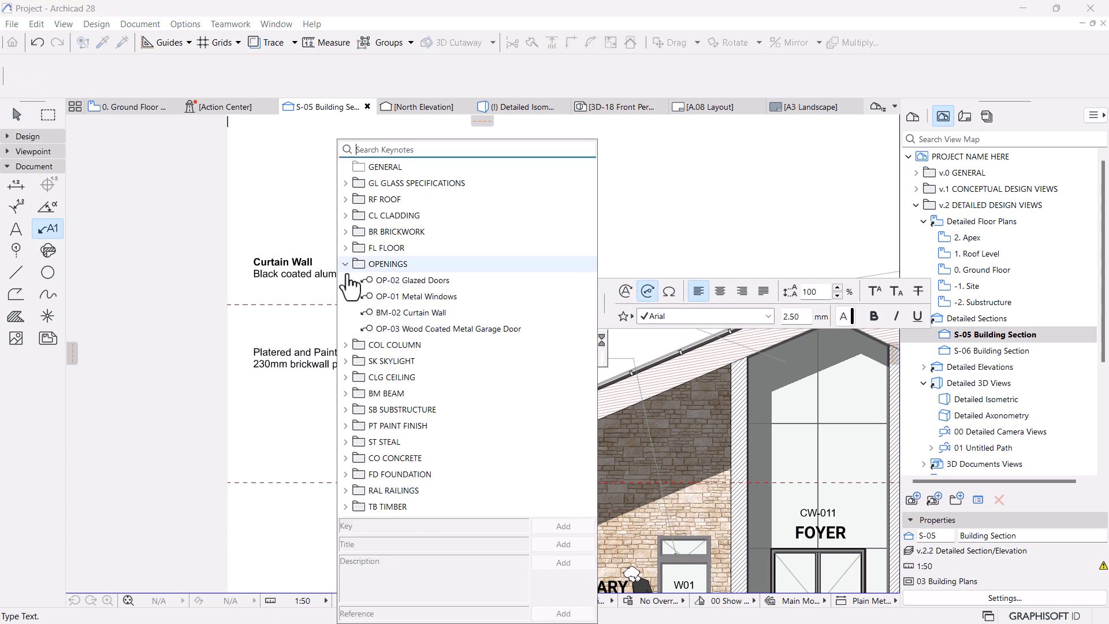
left_click(409, 297)
left_click(563, 562)
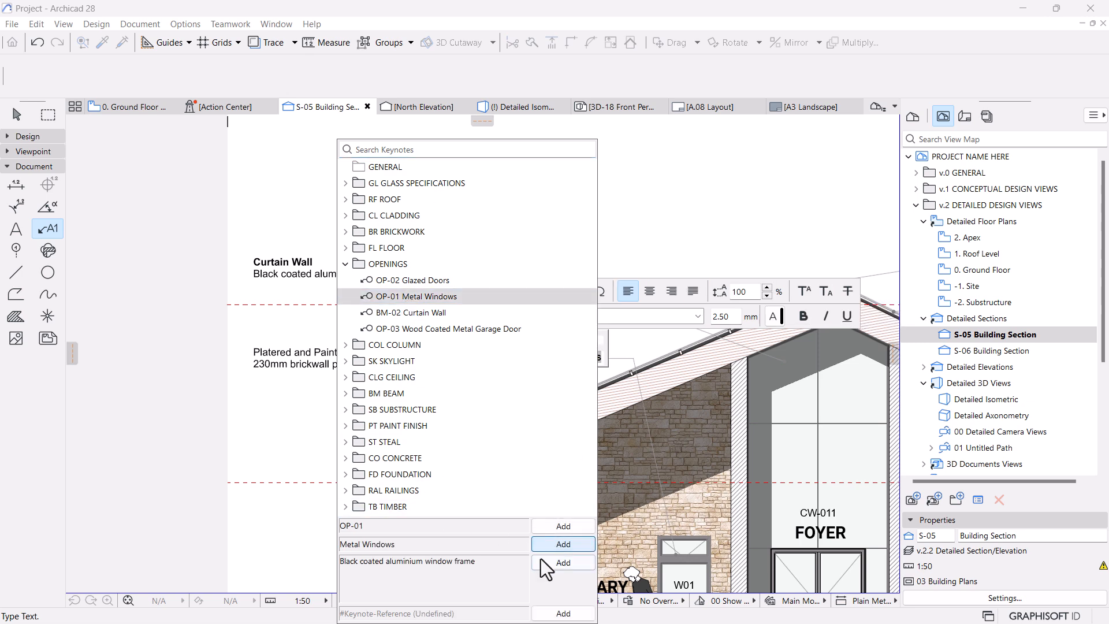
left_click(600, 355)
left_click(427, 361)
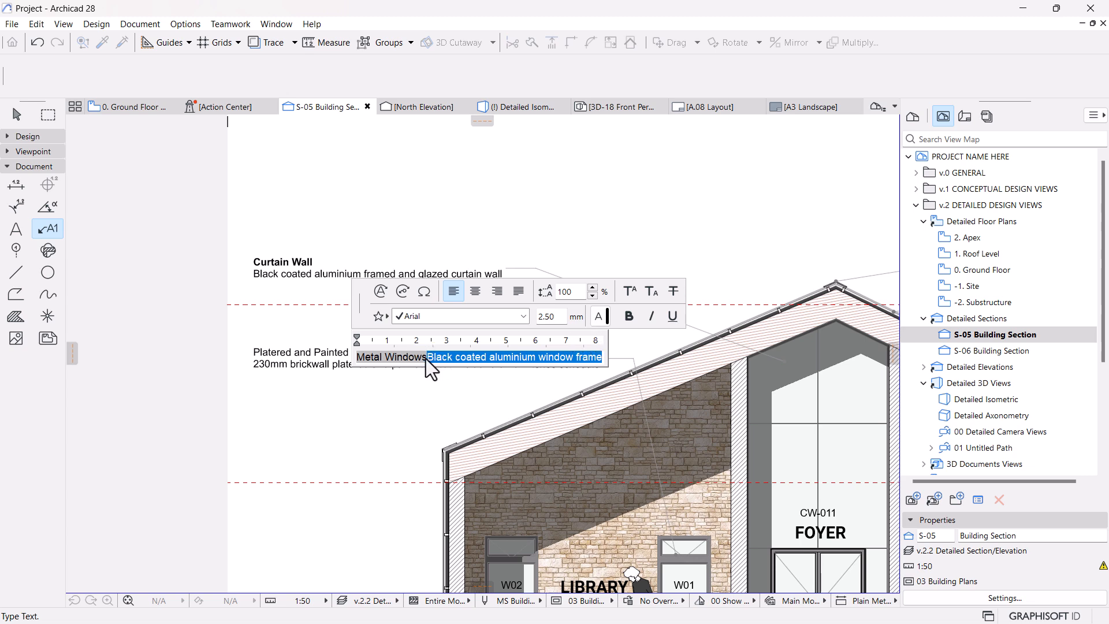
key("Left")
key("Return")
Make the title line of the Metal Windows label bold.
left_click(484, 352)
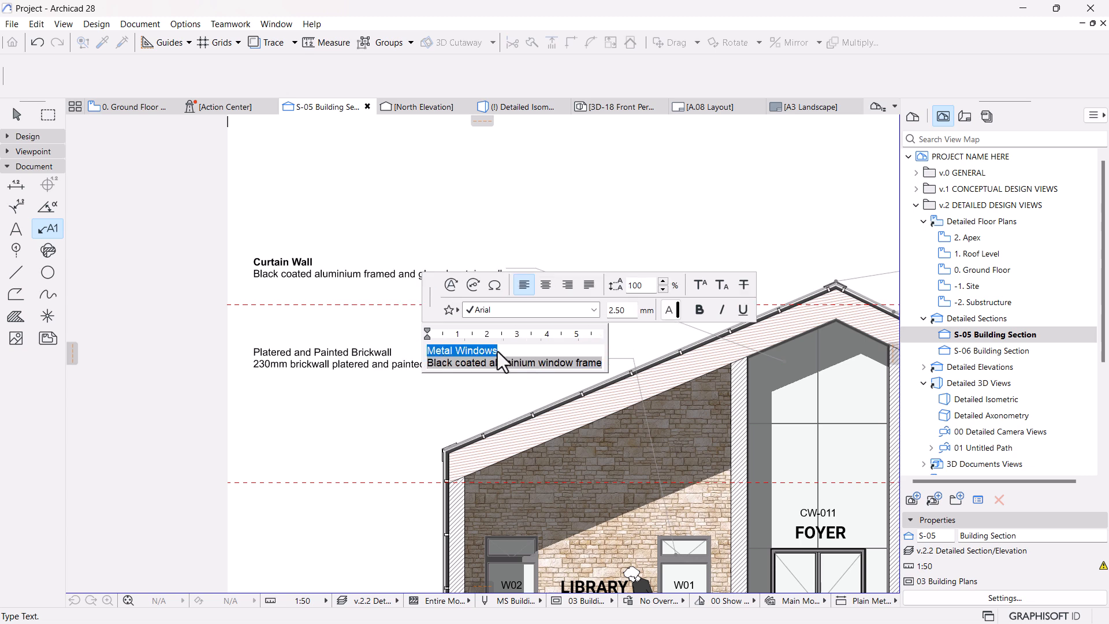
left_click(691, 310)
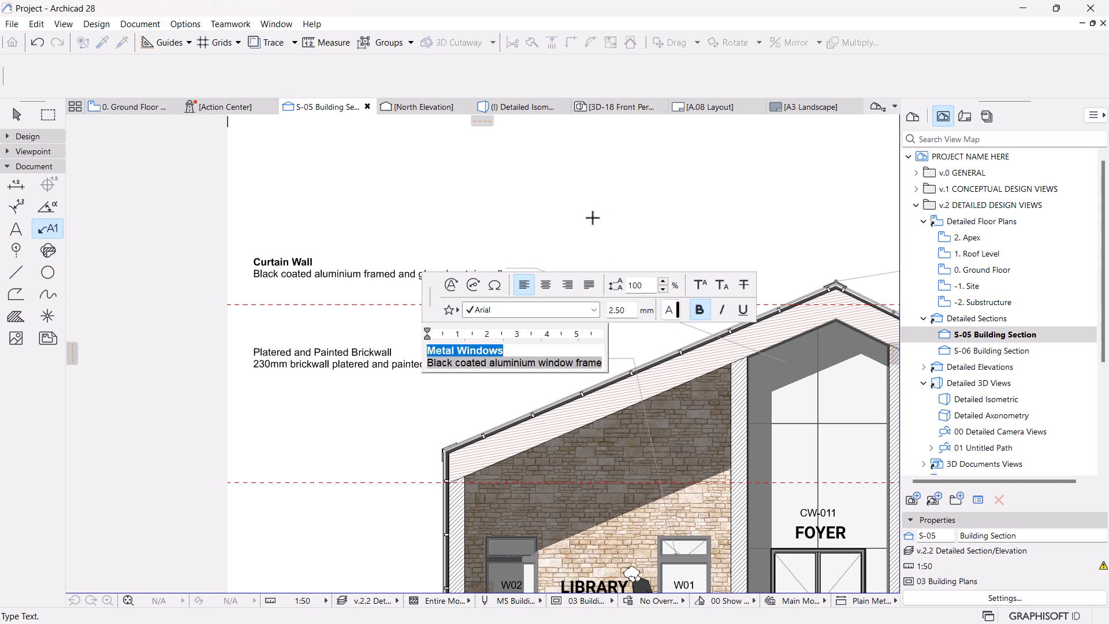
left_click(600, 212)
Move the Metal Windows label's text horizontally so its start lines up with the Curtain Wall label above.
key("ctrl+d")
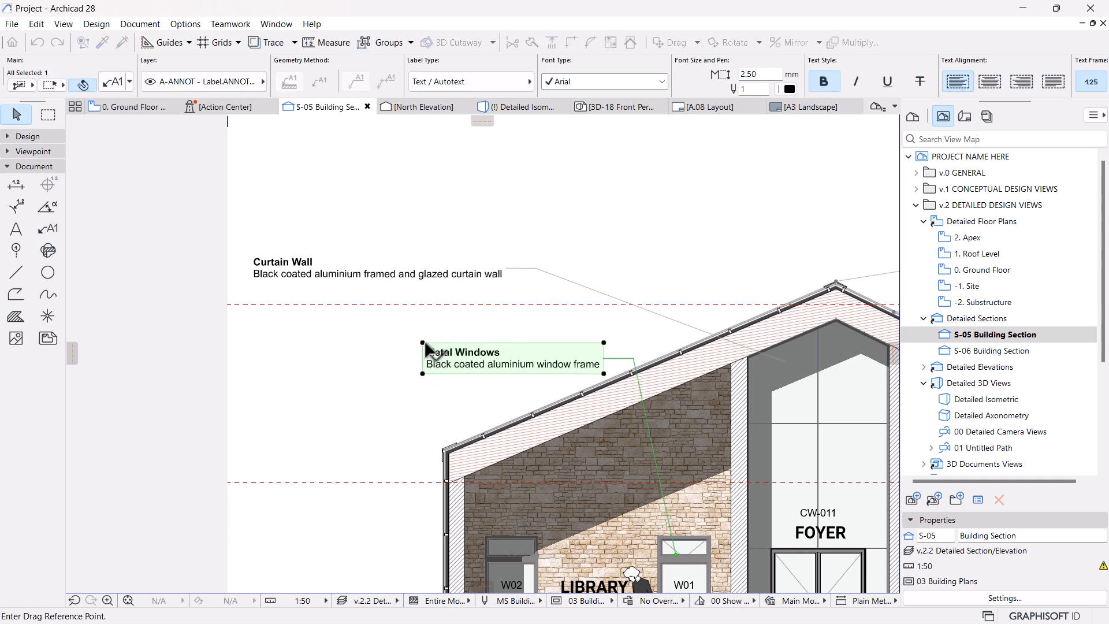
left_click(423, 342)
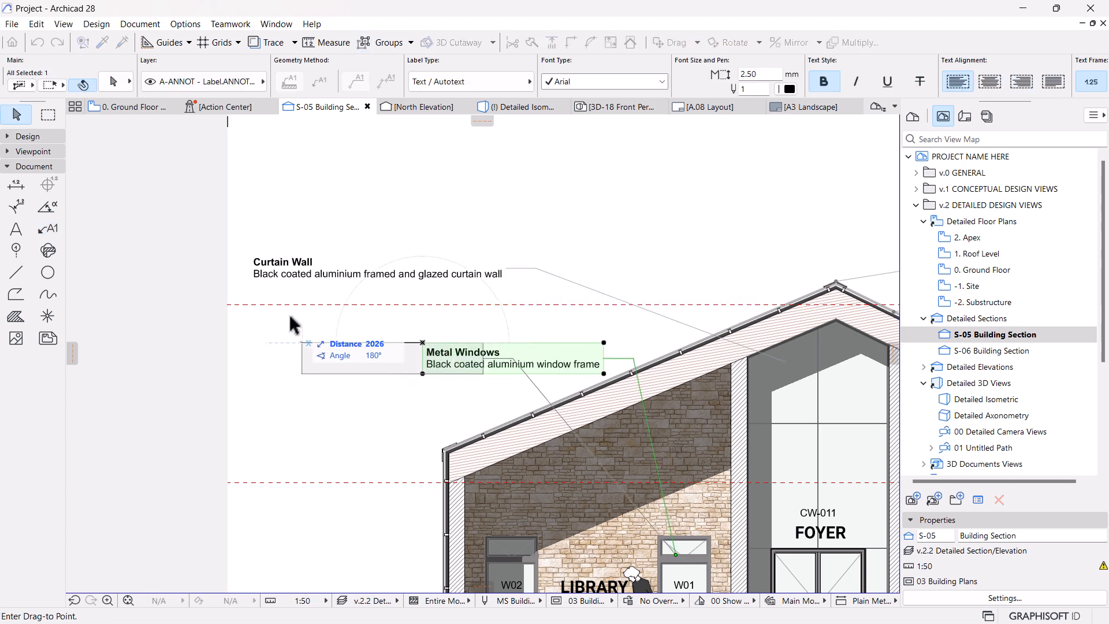
left_click(254, 274)
Clear both placeholder lines from the lowest library-side label that points to the floor slab.
scroll(321, 321, "down", 5)
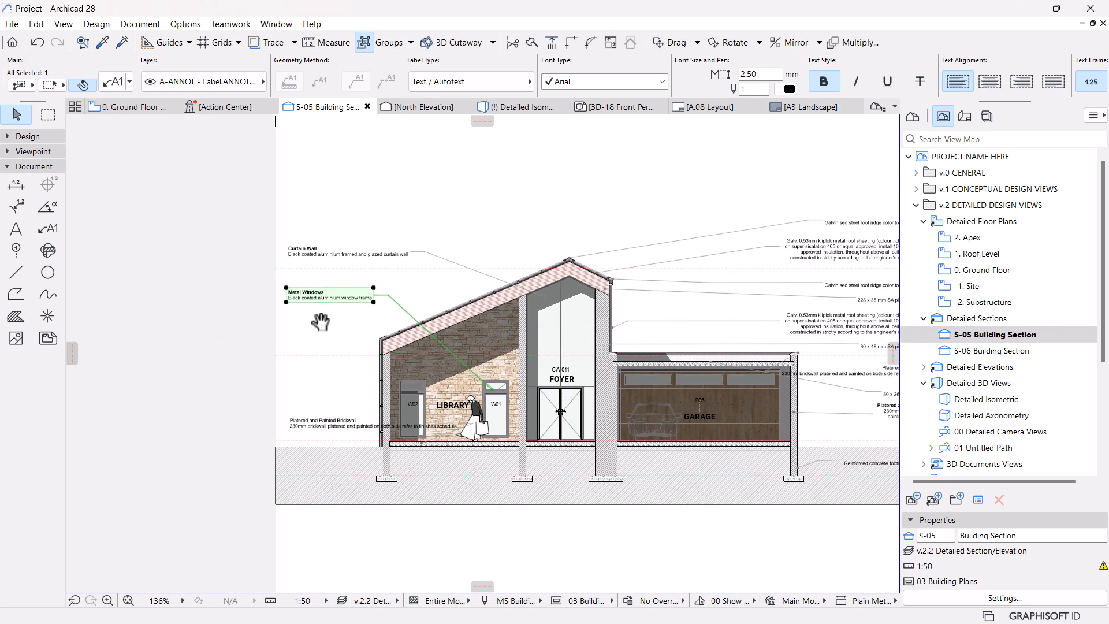
scroll(314, 310, "up", 2)
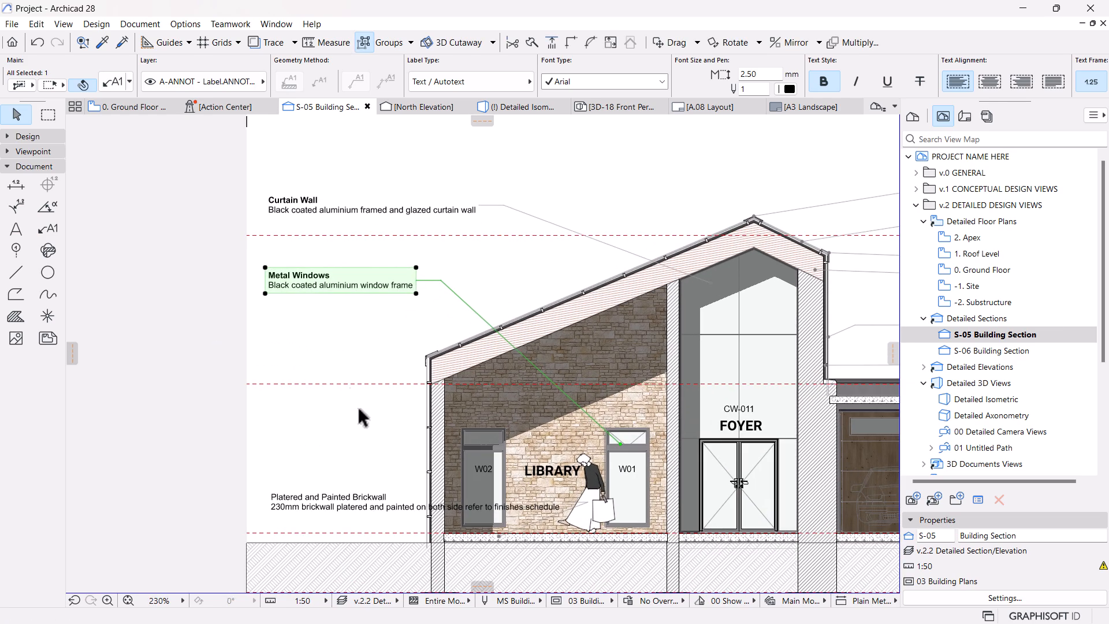
left_click(338, 461)
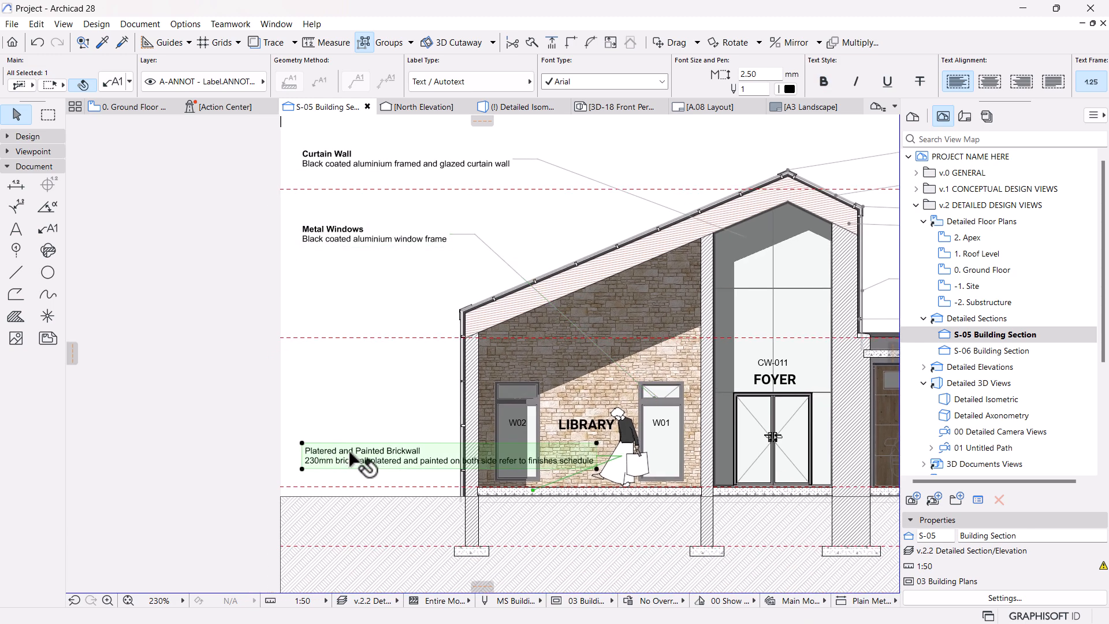
scroll(386, 501, "up", 1)
middle_click_drag(385, 502, 382, 476)
double_click(374, 411)
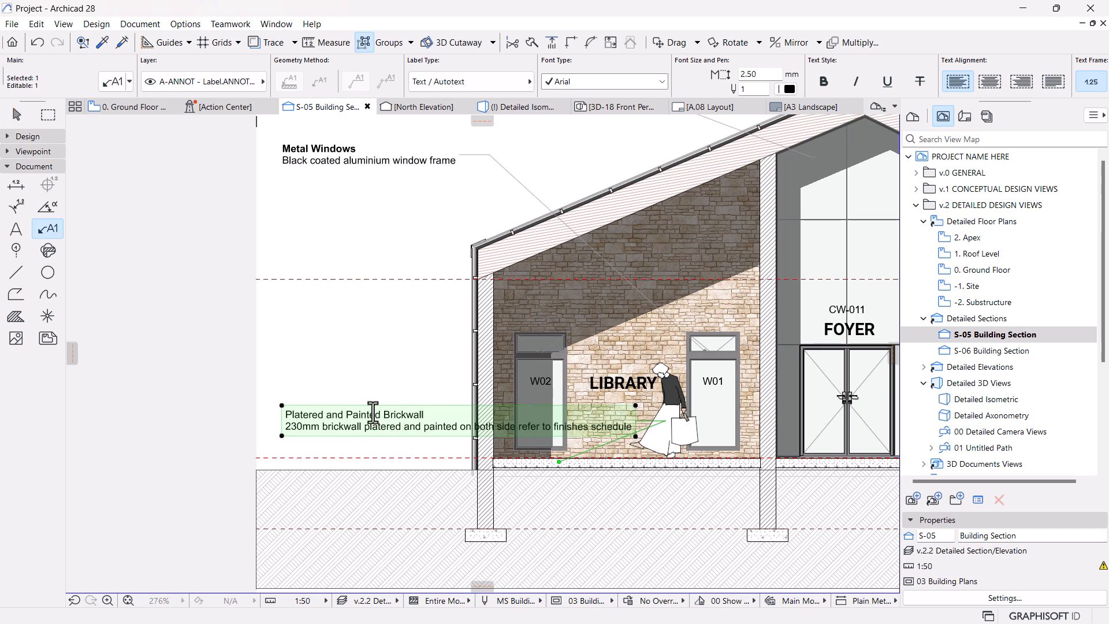
key("BackSpace")
left_click(507, 428)
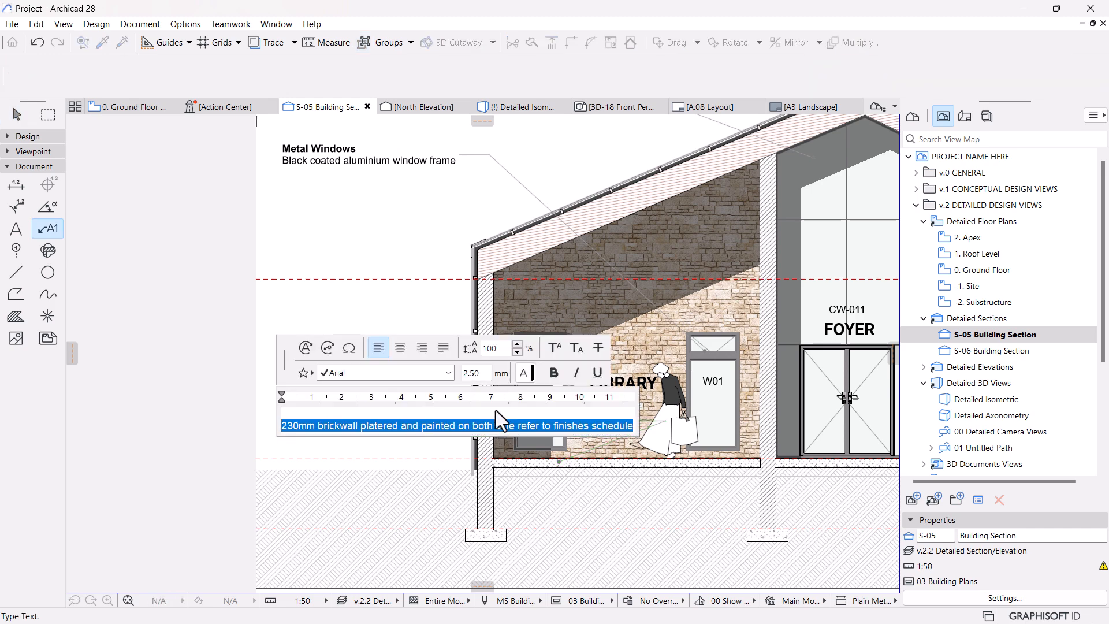
key("BackSpace")
key("BackSpace")
Fill the cleared floor label with the FL-02 Concrete Floor Slab keynote's title and description, each on its own line.
left_click(680, 356)
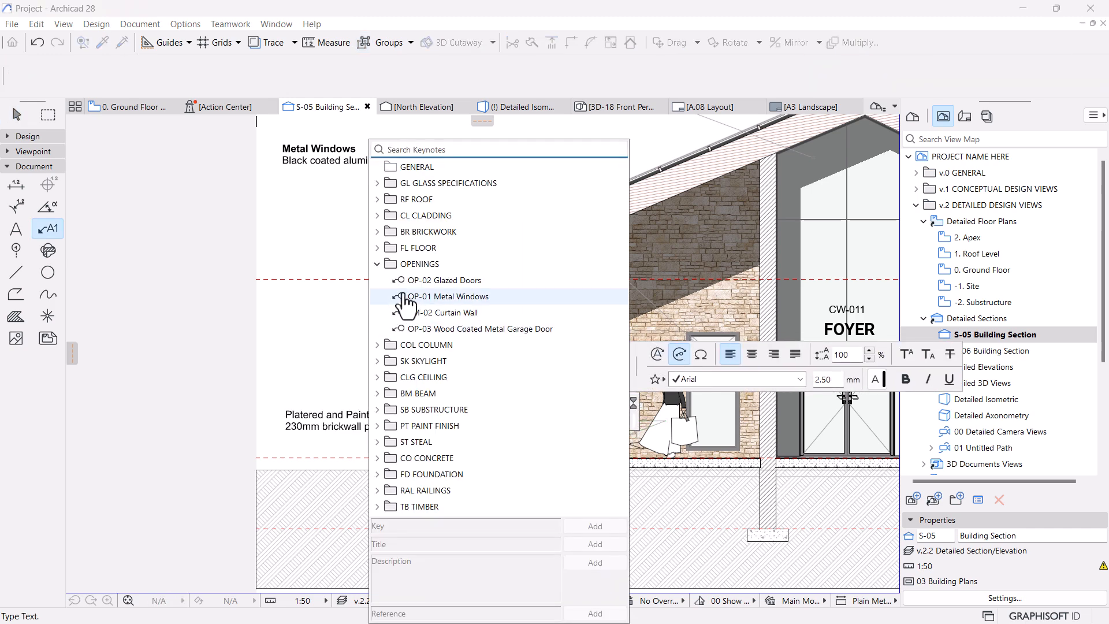
left_click(378, 264)
left_click(377, 248)
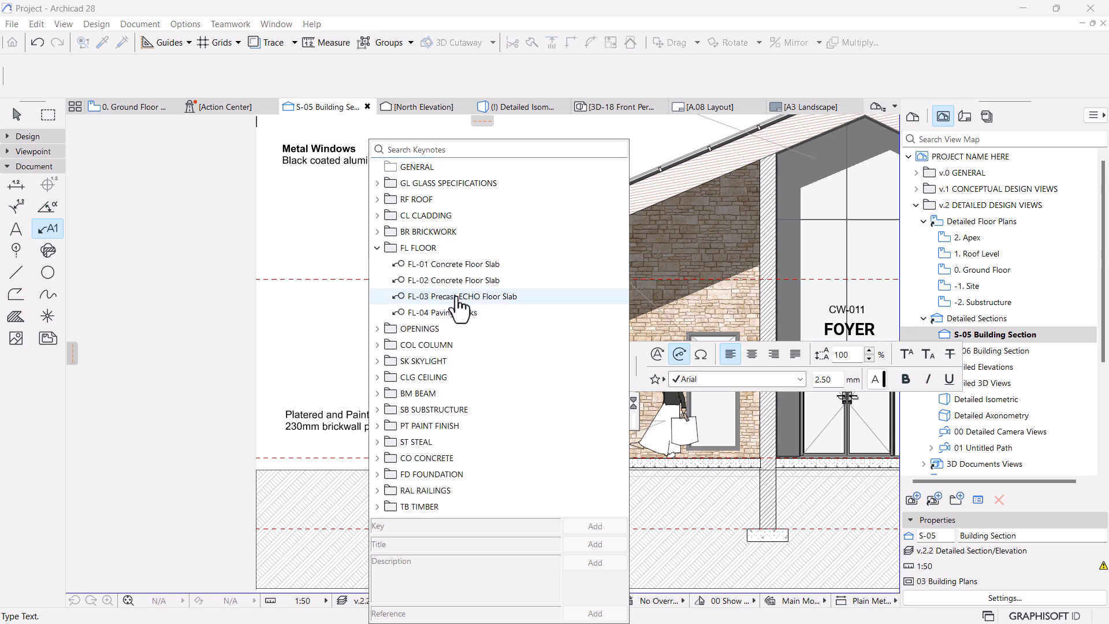
left_click(435, 281)
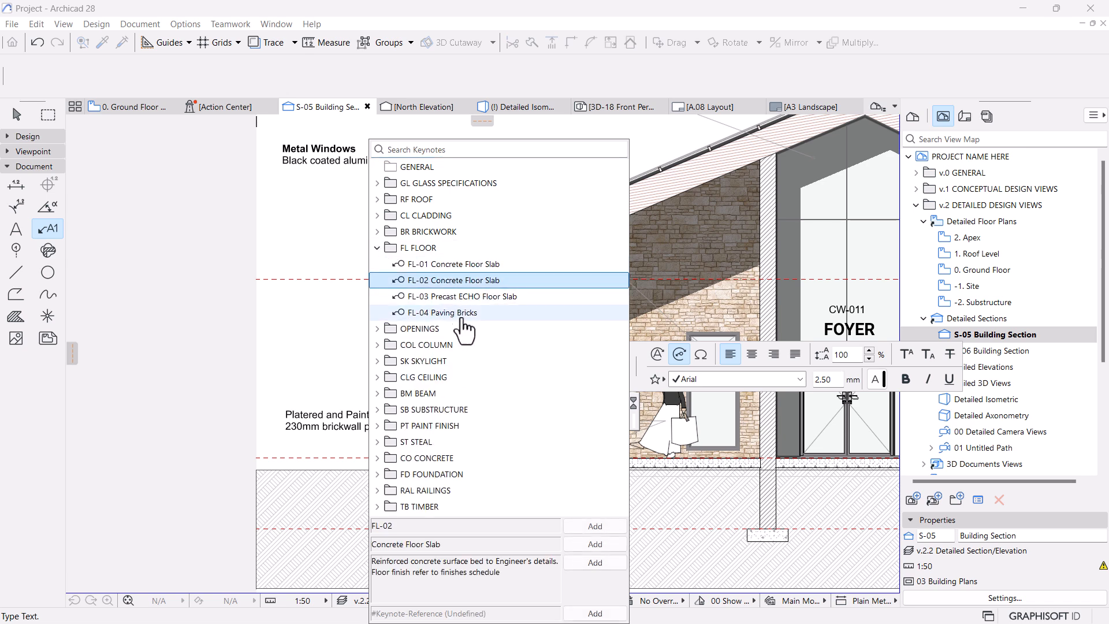
left_click(573, 543)
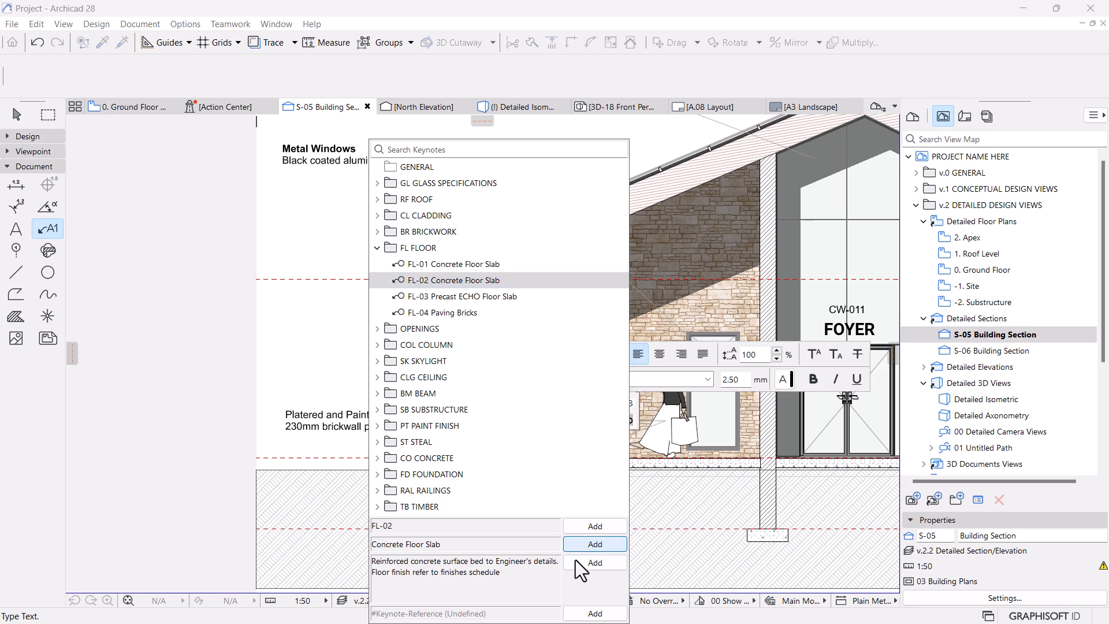
left_click(587, 565)
left_click(300, 413)
left_click(259, 421)
left_click(213, 422)
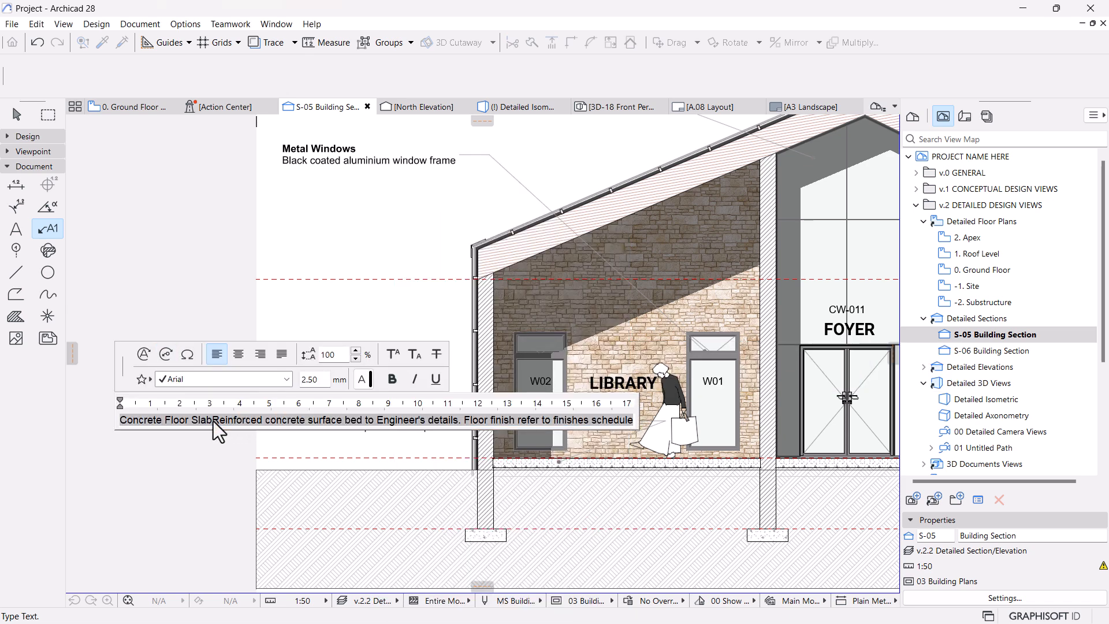
key("Return")
Make the title line of the Concrete Floor Slab label bold and keep its description in regular weight.
triple_click(274, 414)
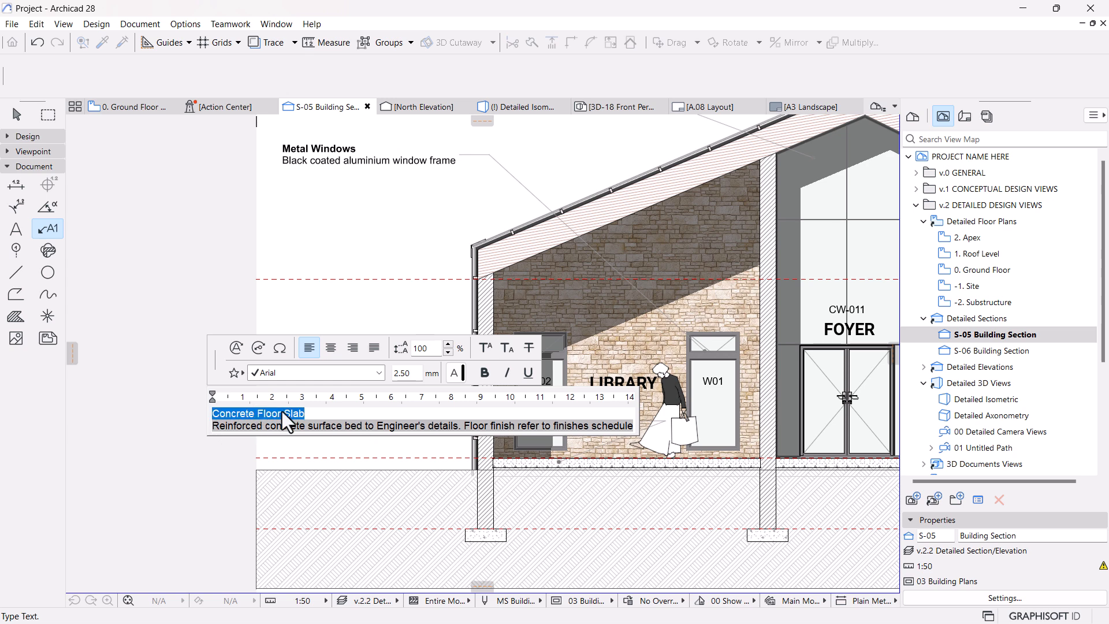
left_click(490, 373)
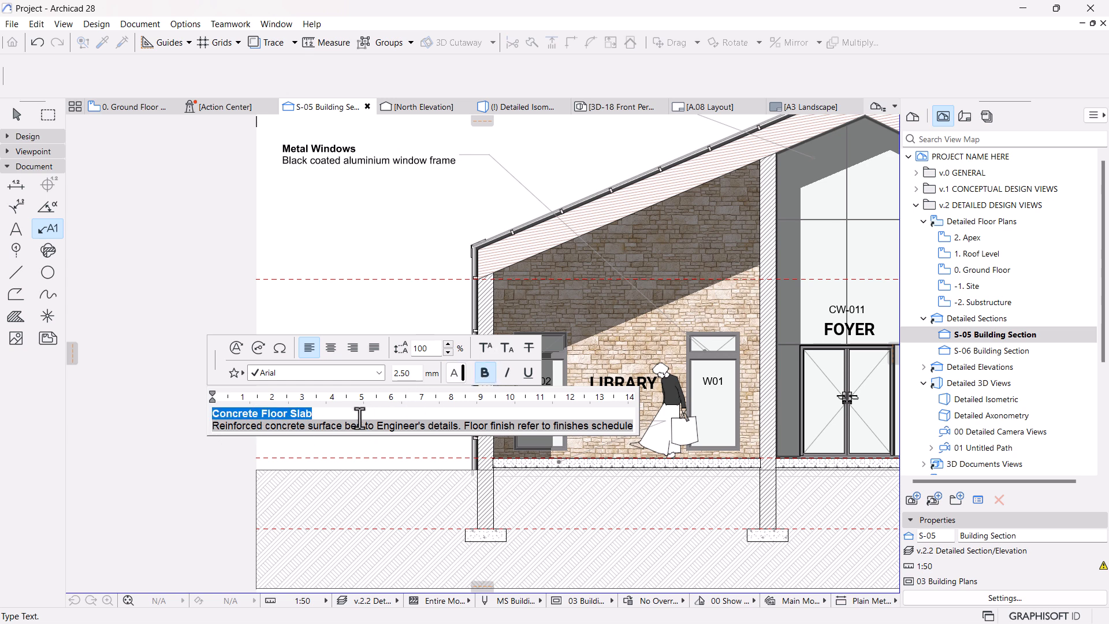
left_click(342, 425)
left_click(485, 373)
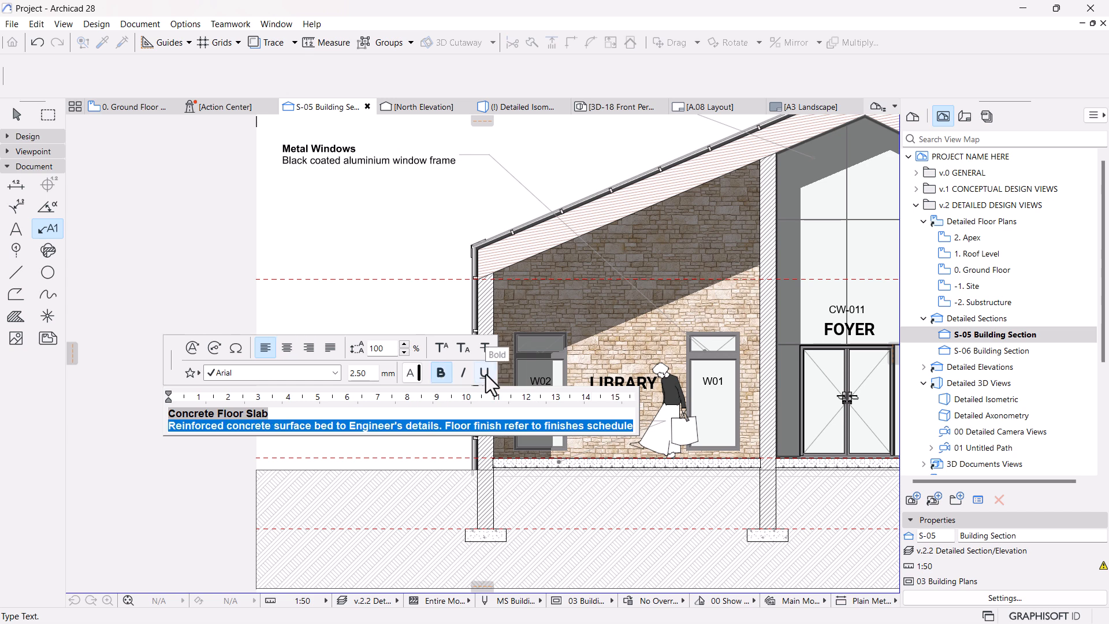
left_click(438, 373)
left_click(392, 296)
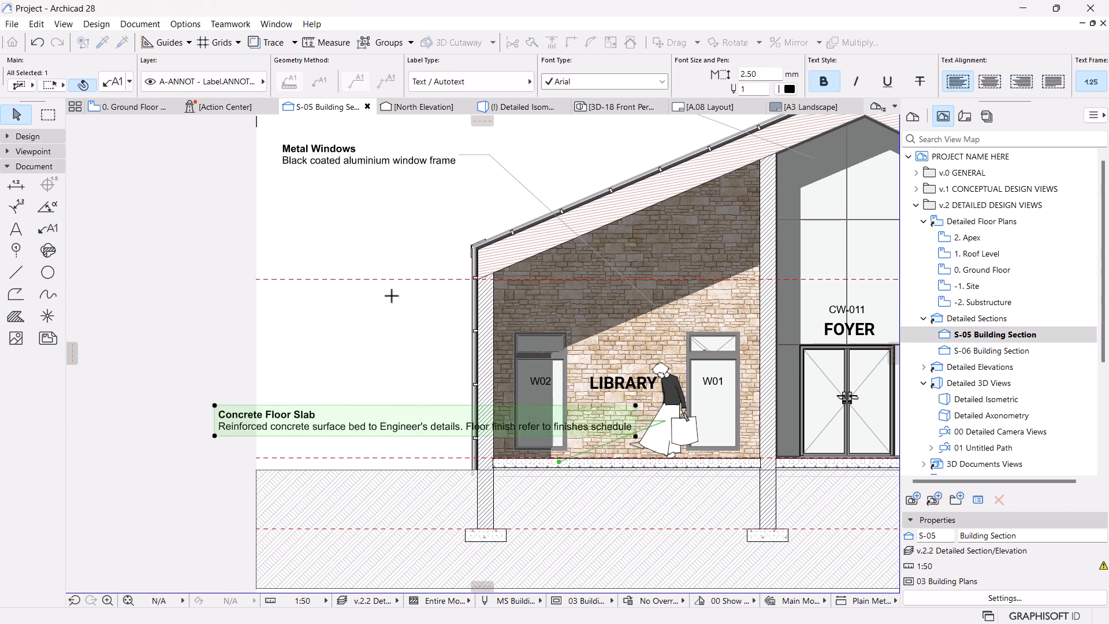
Narrow the Concrete Floor Slab label's text box to a width of about 3010 mm so the description wraps.
left_click(214, 405)
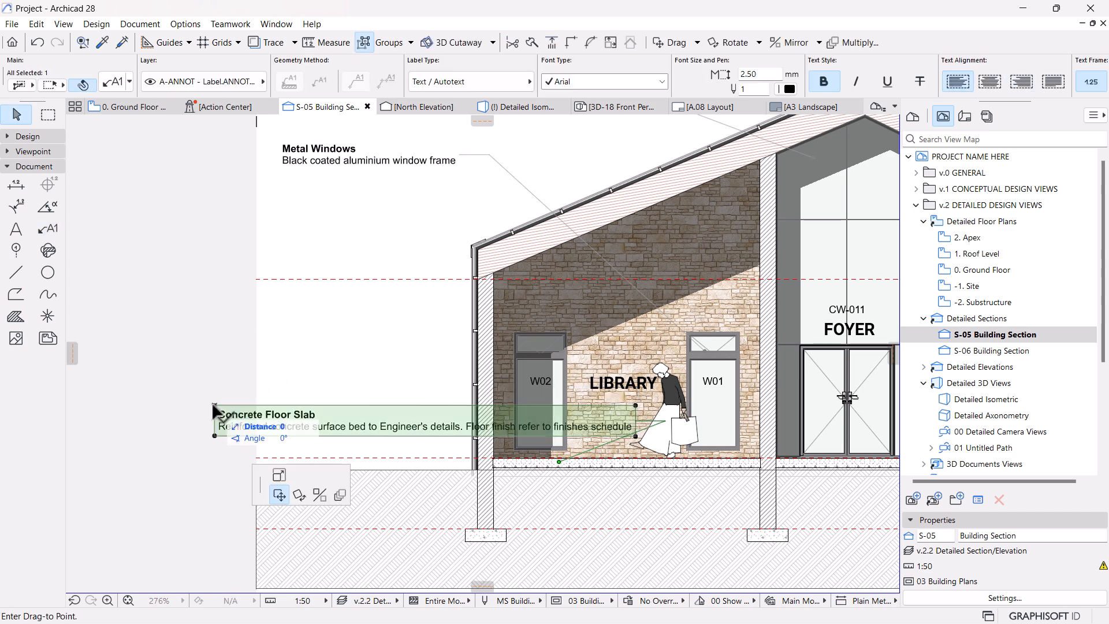
left_click(94, 126)
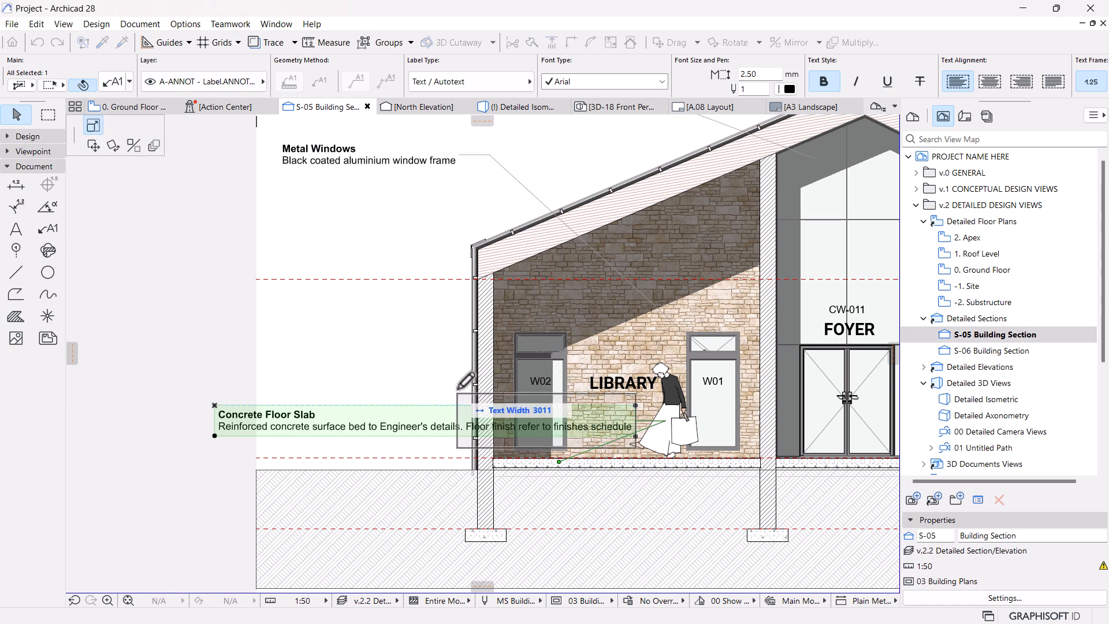
left_click(458, 393)
left_click(458, 394)
Move the Concrete Floor Slab label's text horizontally to line up with the start of the Metal Windows label.
left_click(93, 145)
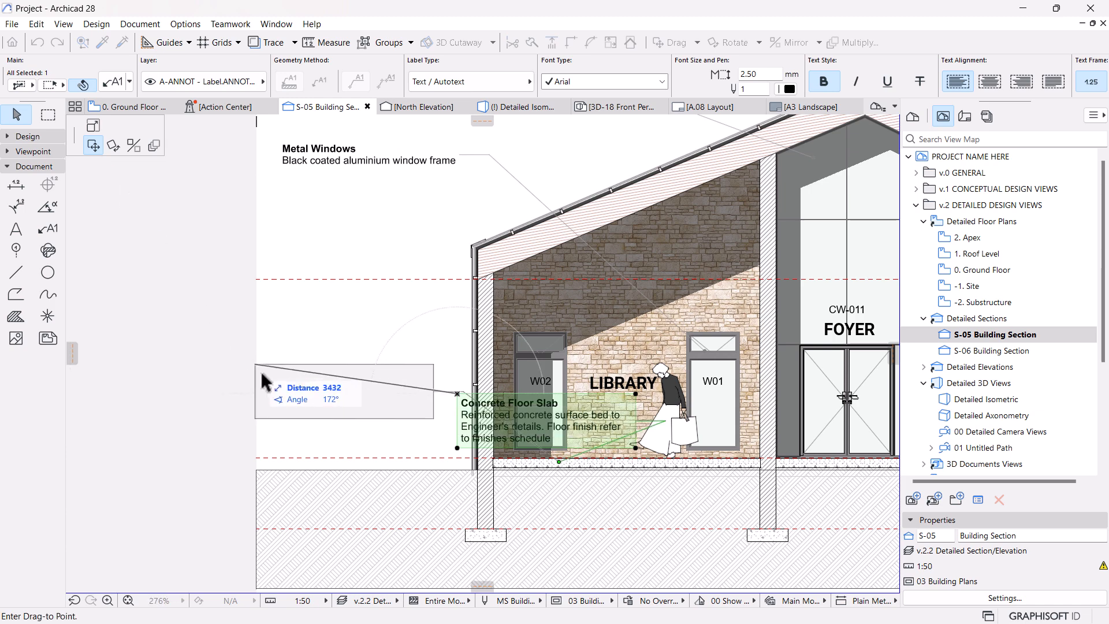
left_click(283, 153)
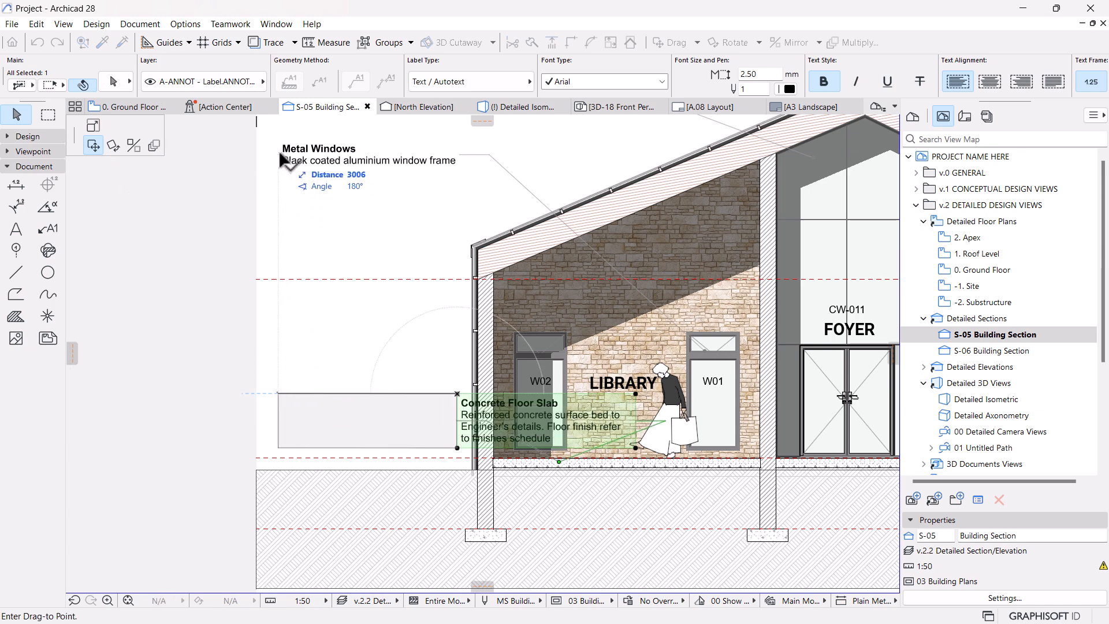
left_click(248, 261)
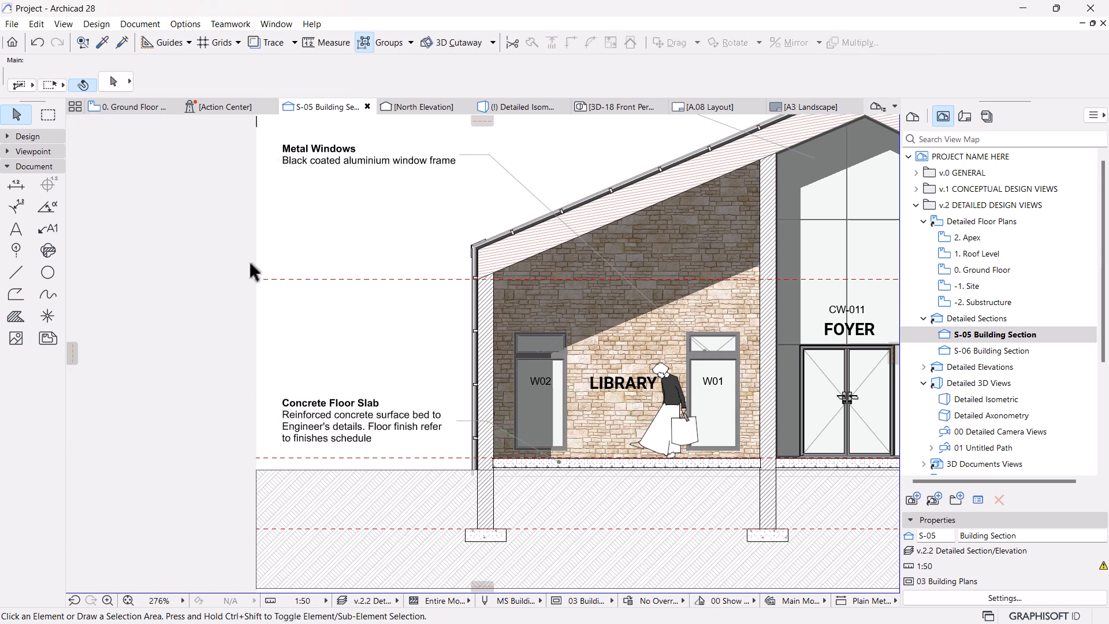
Examine the labels on both sides of the section and the ground area beside the library wall.
scroll(248, 262, "down", 3)
middle_click_drag(290, 362, 265, 404)
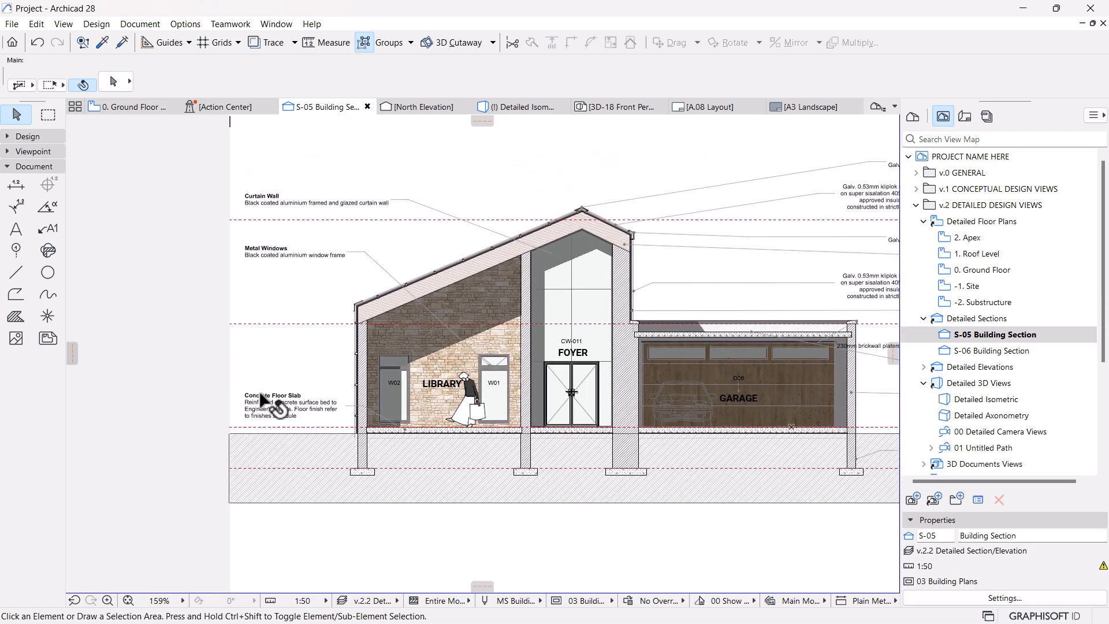
scroll(451, 441, "down", 3)
middle_click_drag(416, 460, 483, 451)
scroll(552, 434, "up", 1)
mouse_move(480, 390)
middle_mouse_down()
mouse_move(490, 450)
mouse_move(463, 450)
middle_mouse_up()
scroll(462, 450, "down", 3)
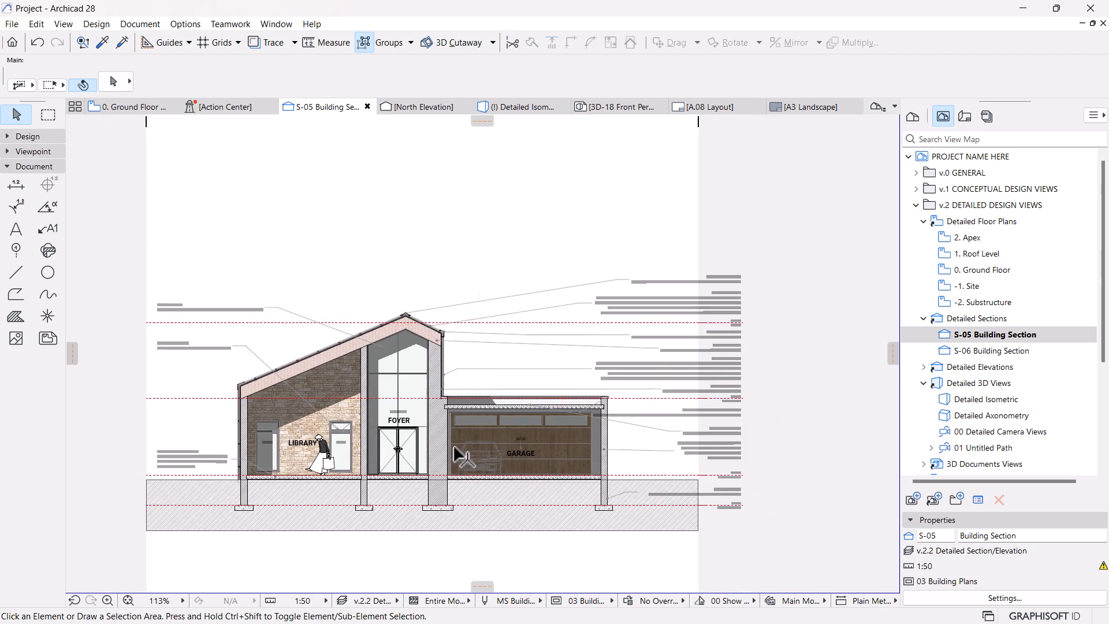
scroll(609, 520, "up", 1)
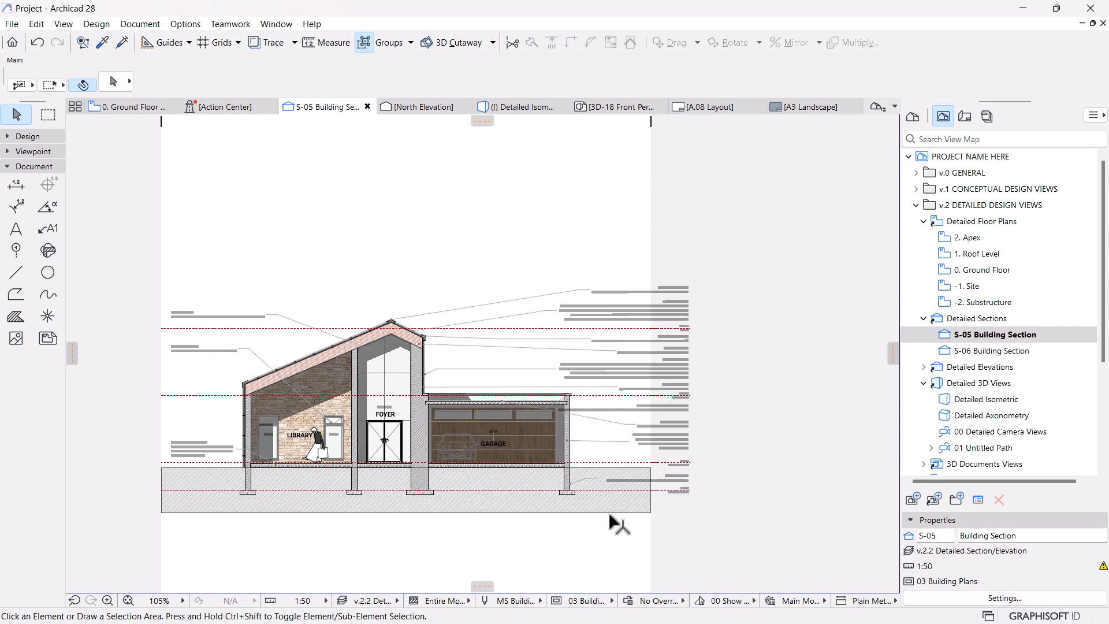
scroll(490, 469, "up", 1)
scroll(490, 470, "up", 2)
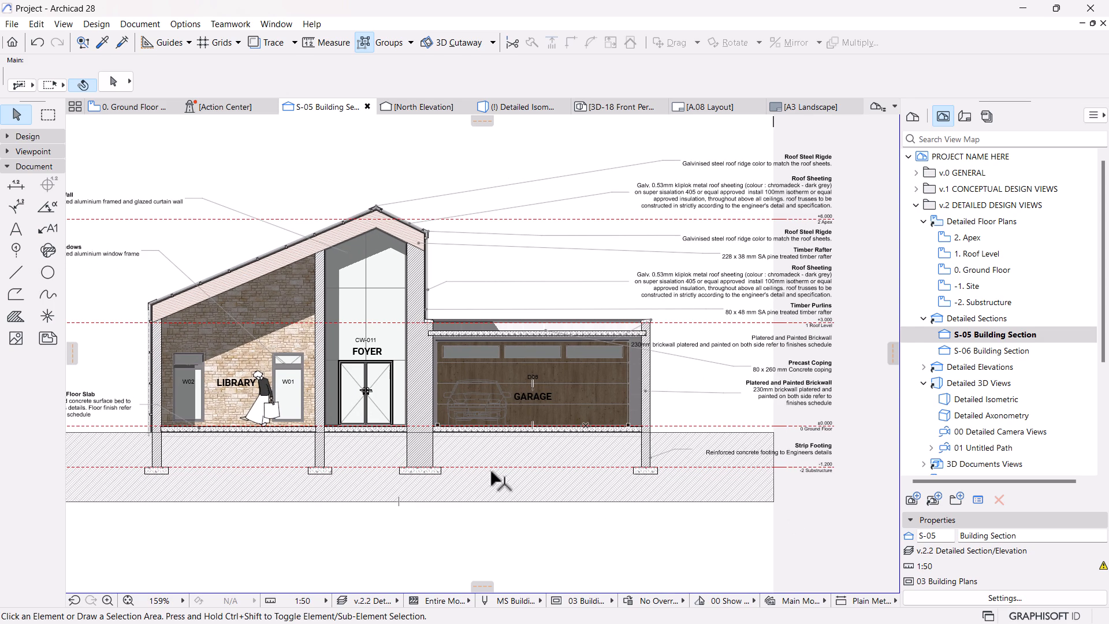
scroll(574, 447, "down", 1)
scroll(255, 462, "up", 1)
scroll(130, 443, "up", 6)
middle_click_drag(136, 453, 487, 426)
scroll(458, 430, "down", 2)
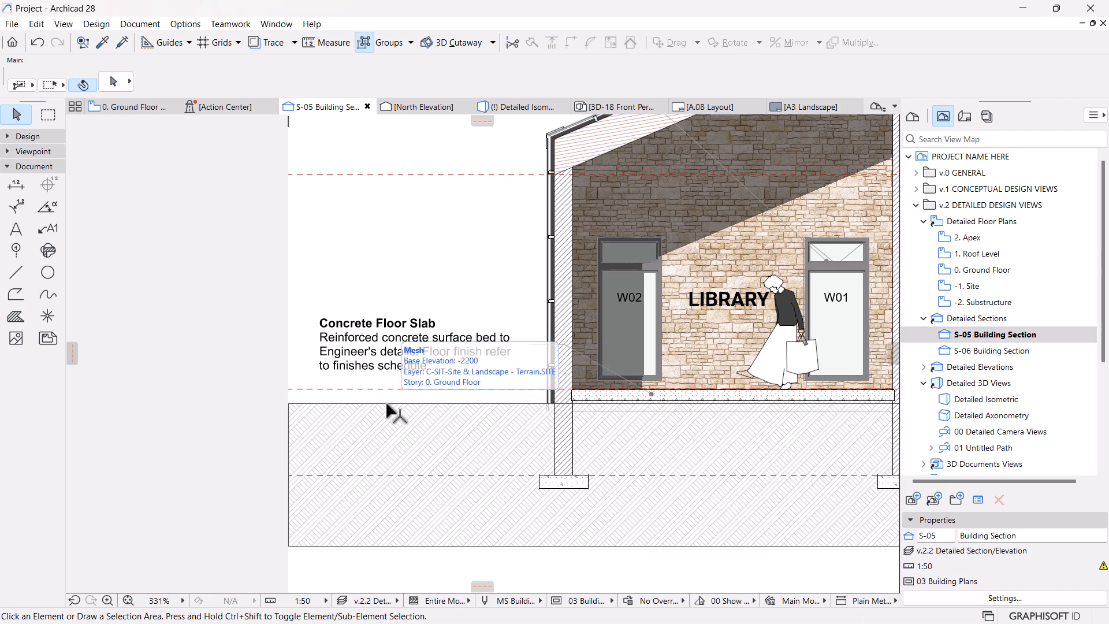
scroll(387, 404, "down", 4)
scroll(370, 405, "up", 2)
scroll(548, 364, "up", 2)
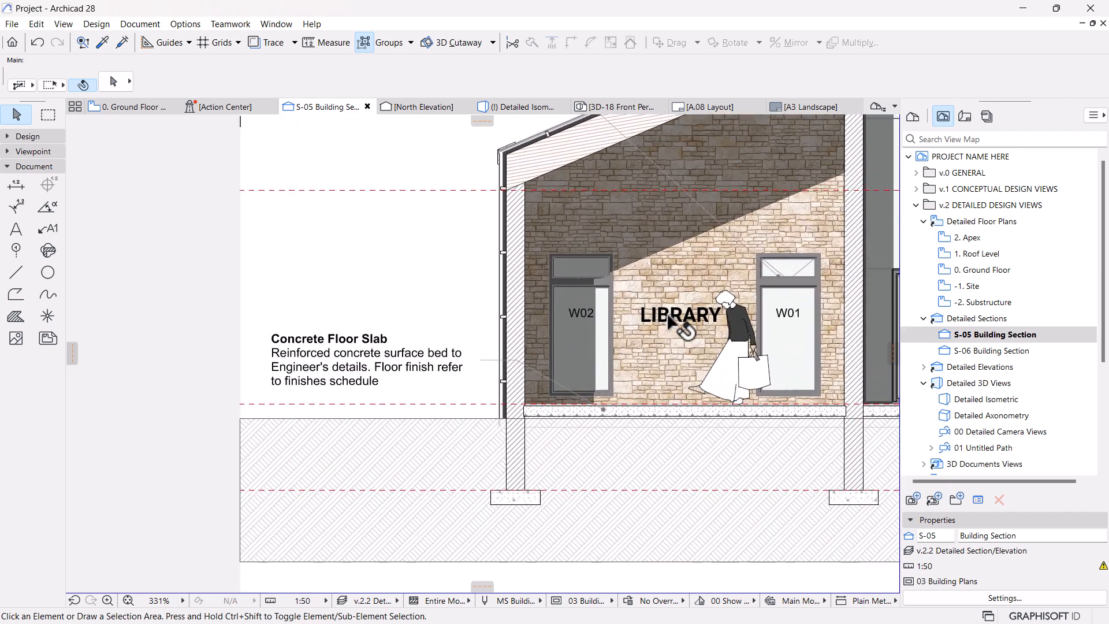
Copy the LIBRARY room text to the outside of the garage wall, at ground level beside the footing label.
left_click(682, 316)
left_click(680, 315)
key("ctrl")
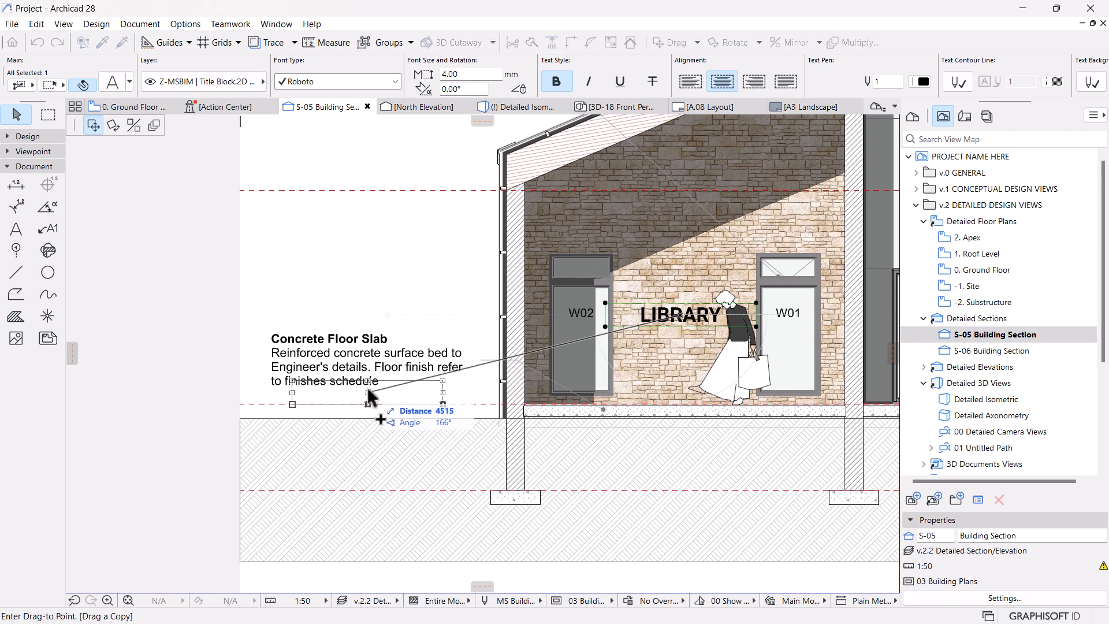
scroll(346, 382, "down", 4)
scroll(393, 382, "down", 2)
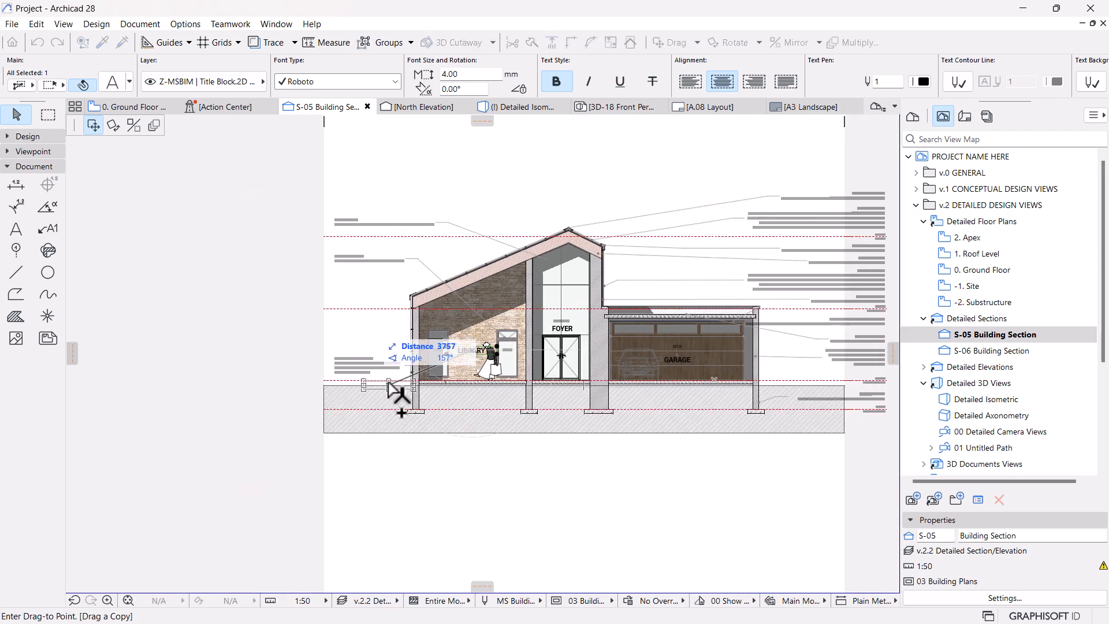
scroll(405, 382, "up", 1)
scroll(775, 363, "up", 3)
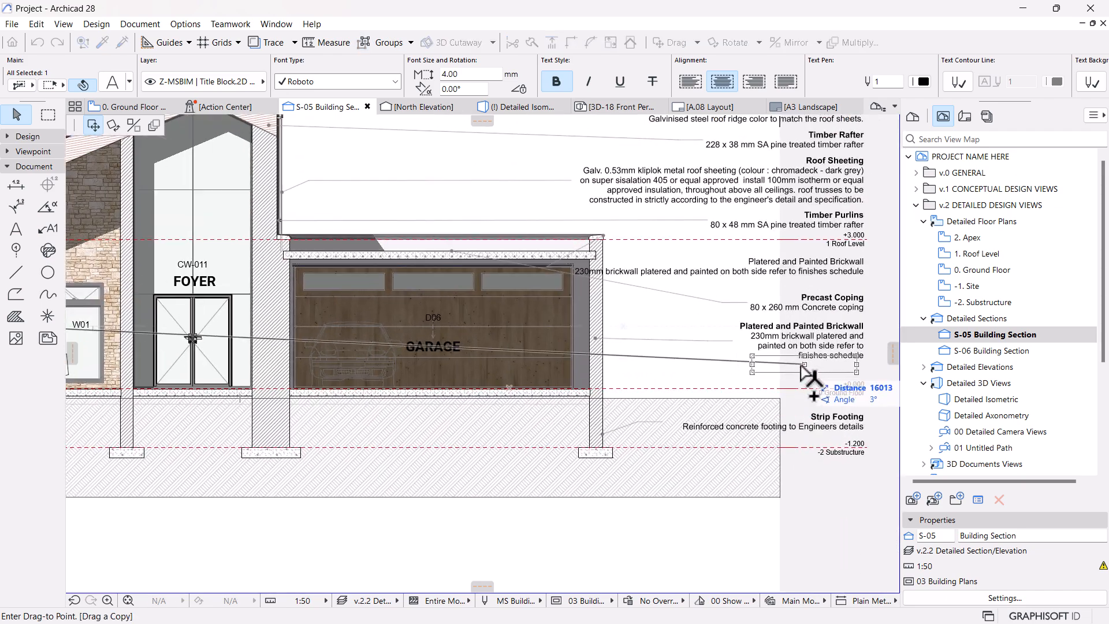
middle_click_drag(747, 377, 650, 388)
scroll(650, 390, "up", 1)
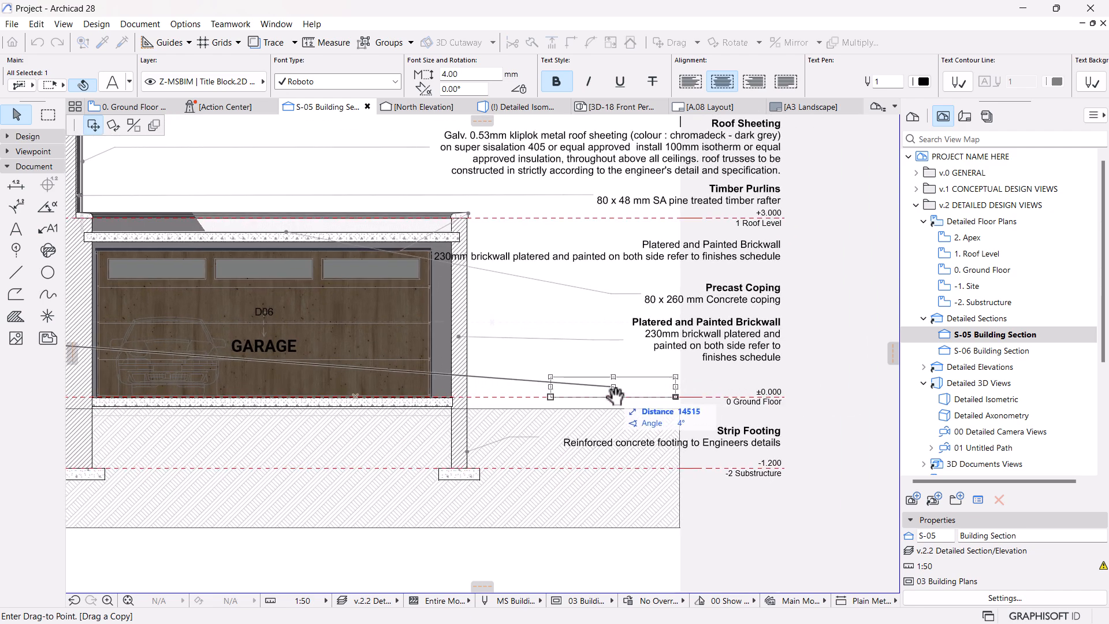
scroll(587, 428, "up", 4)
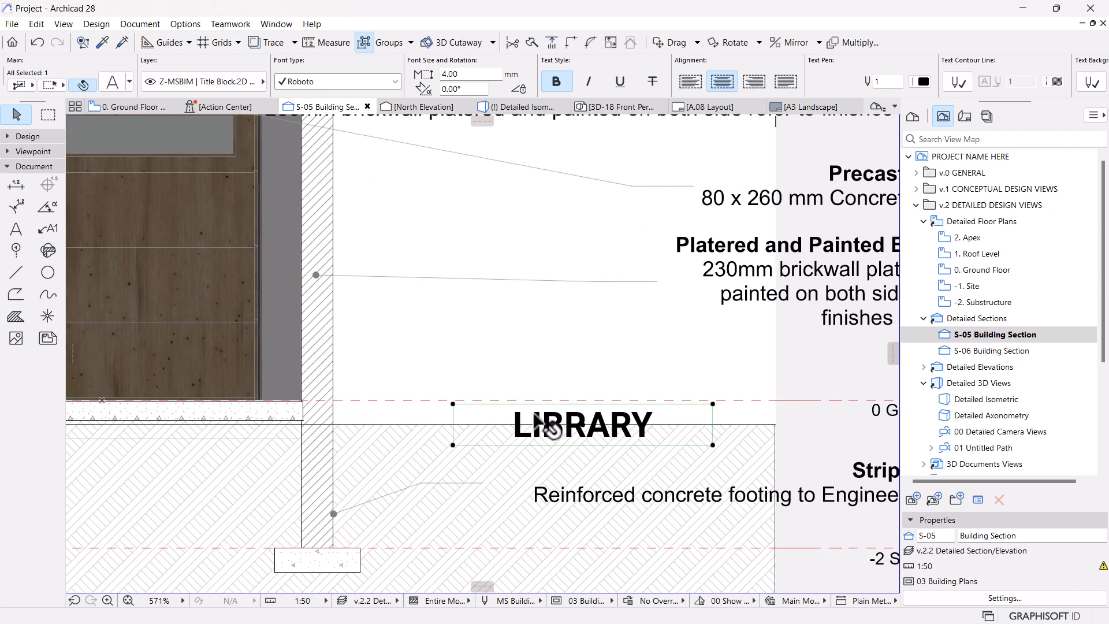
Change the wording of the copied LIBRARY text to "Natural Ground level".
double_click(552, 426)
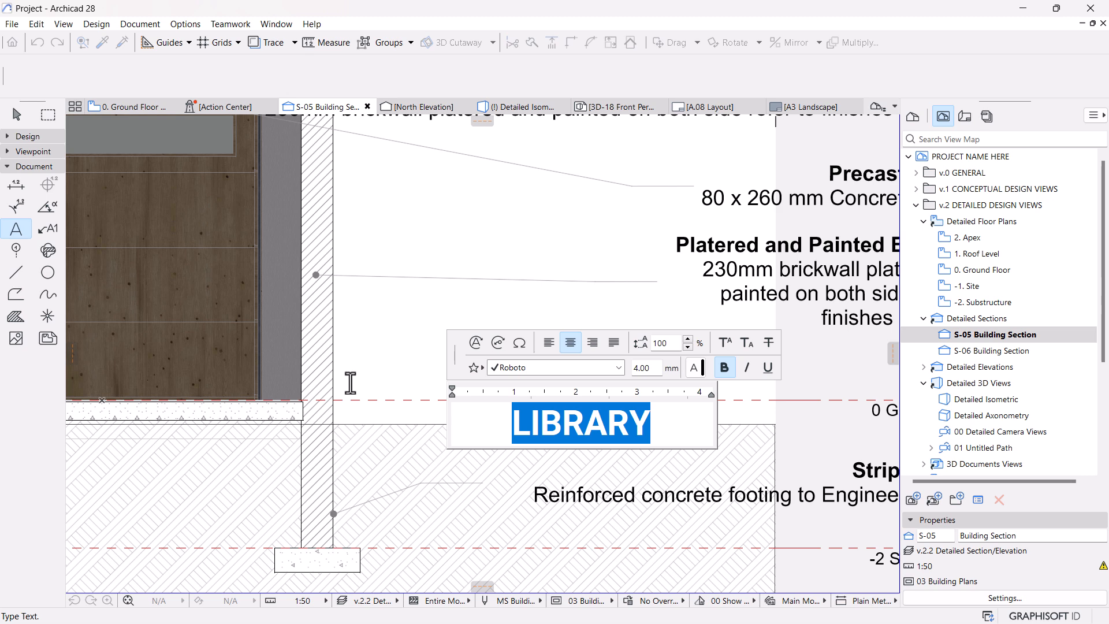
type("N")
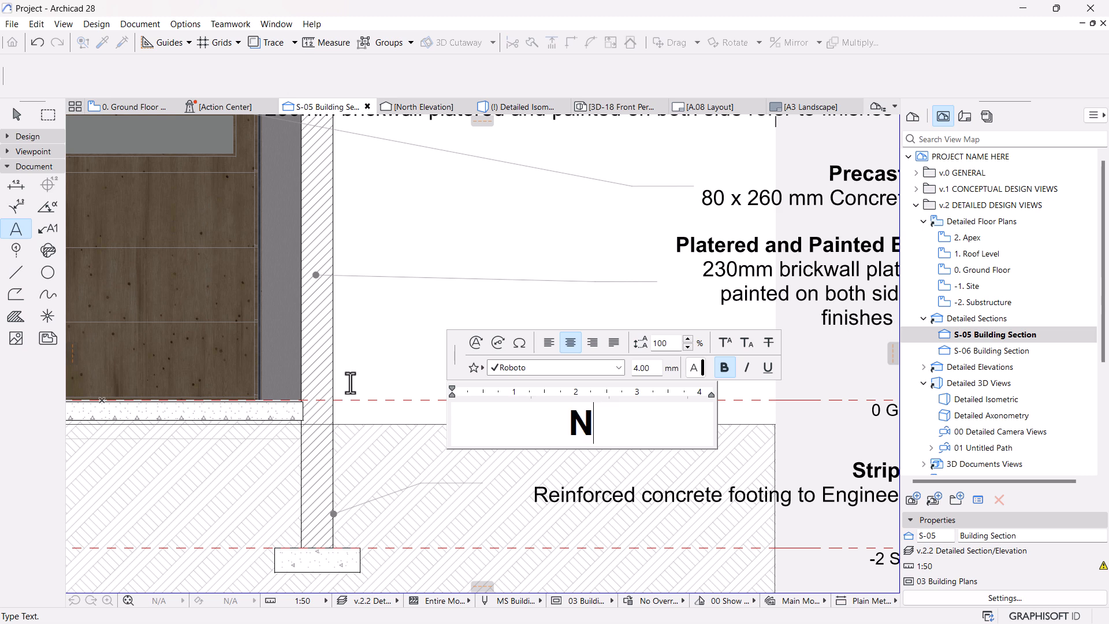
type("atural")
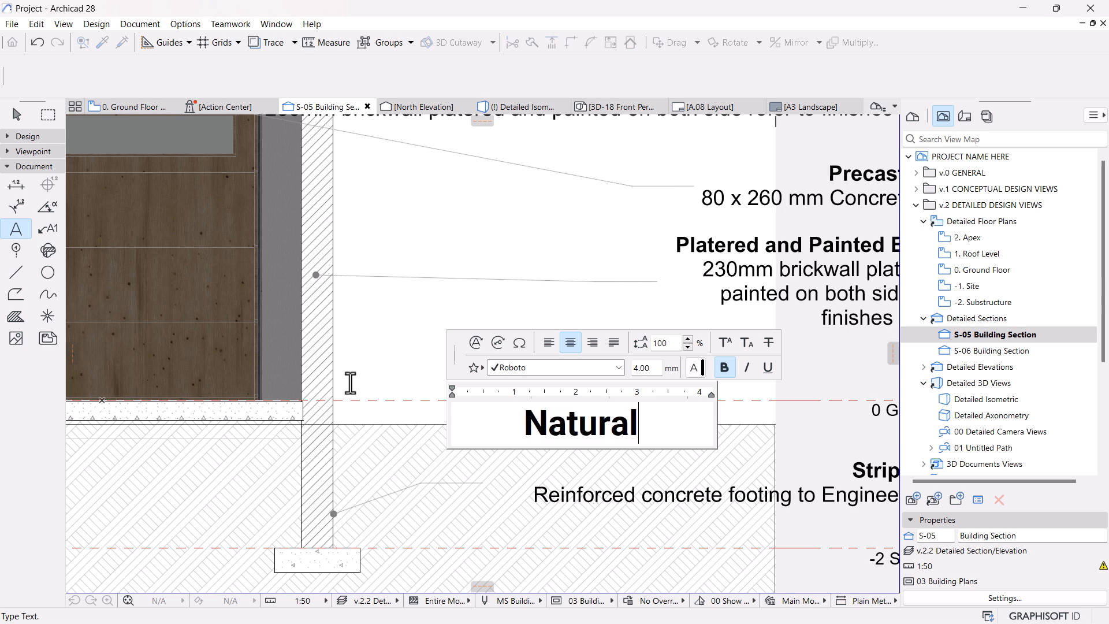
type(" Ground level")
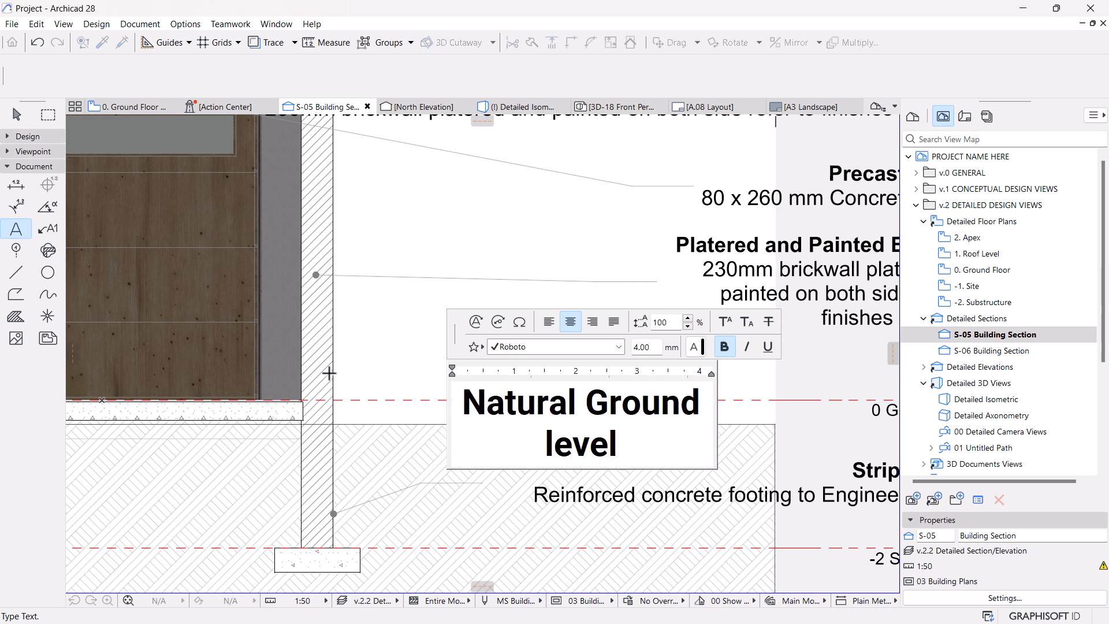
left_click(542, 480)
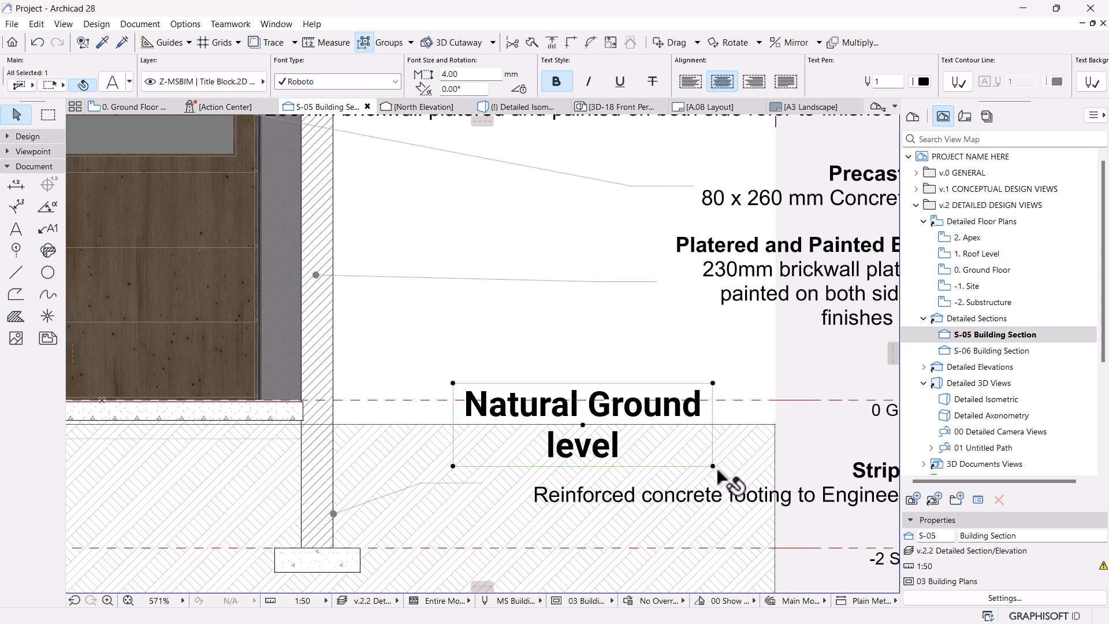
Widen the Natural Ground level text box so the text fits on a single line.
key("ctrl+m")
left_click(174, 126)
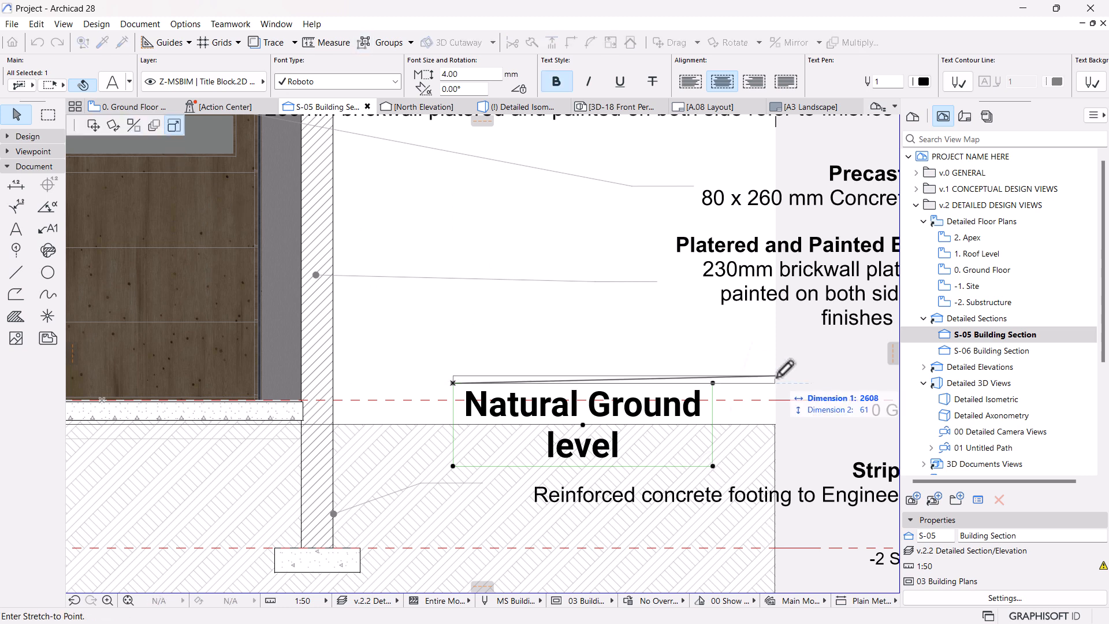
left_click(815, 402)
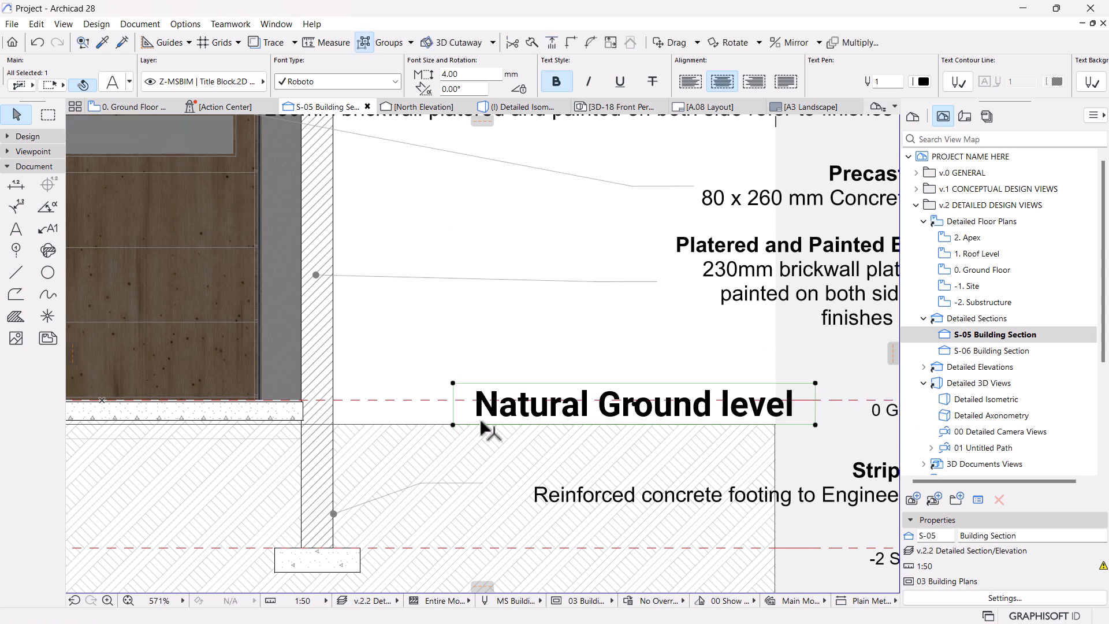
Move the Natural Ground level text down so it sits just beneath the ground surface line.
key("ctrl+d")
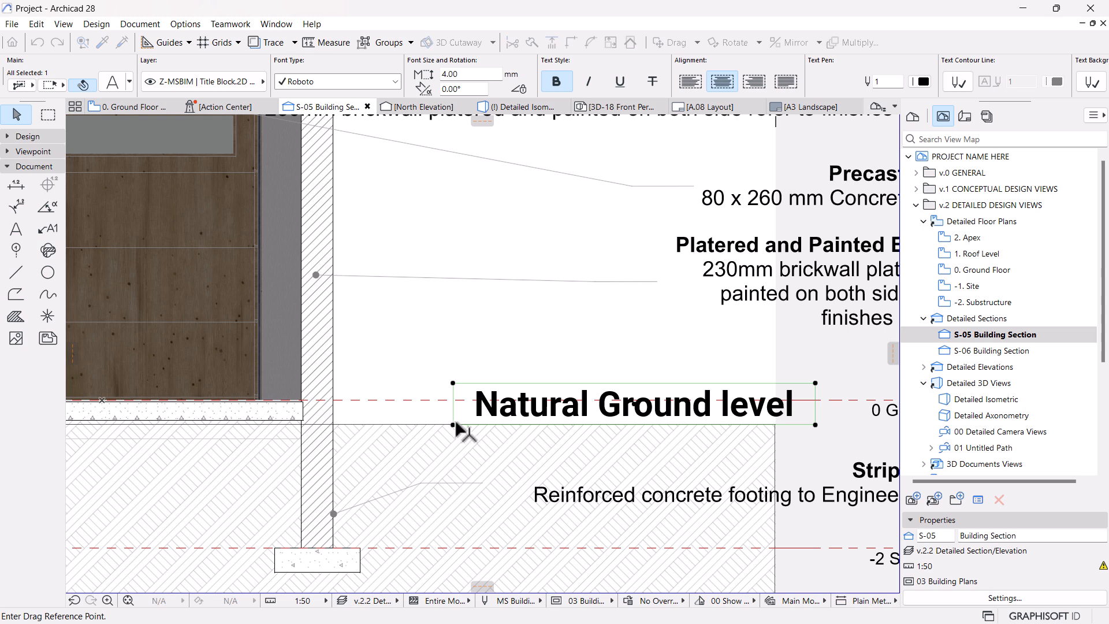
left_click(635, 403)
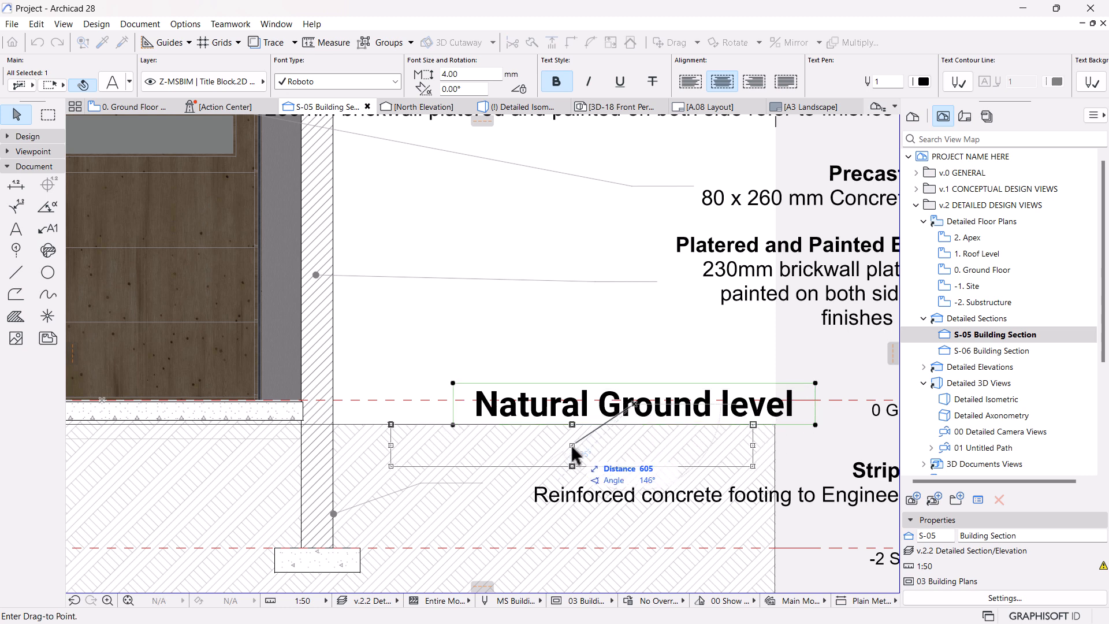
left_click(574, 451)
left_click(632, 367)
scroll(632, 367, "down", 3)
middle_click_drag(610, 382, 598, 313)
scroll(650, 318, "up", 3)
Copy the Natural Ground level text straight up above the ground floor level line and change the copy's wording to "FFL".
left_click(595, 369)
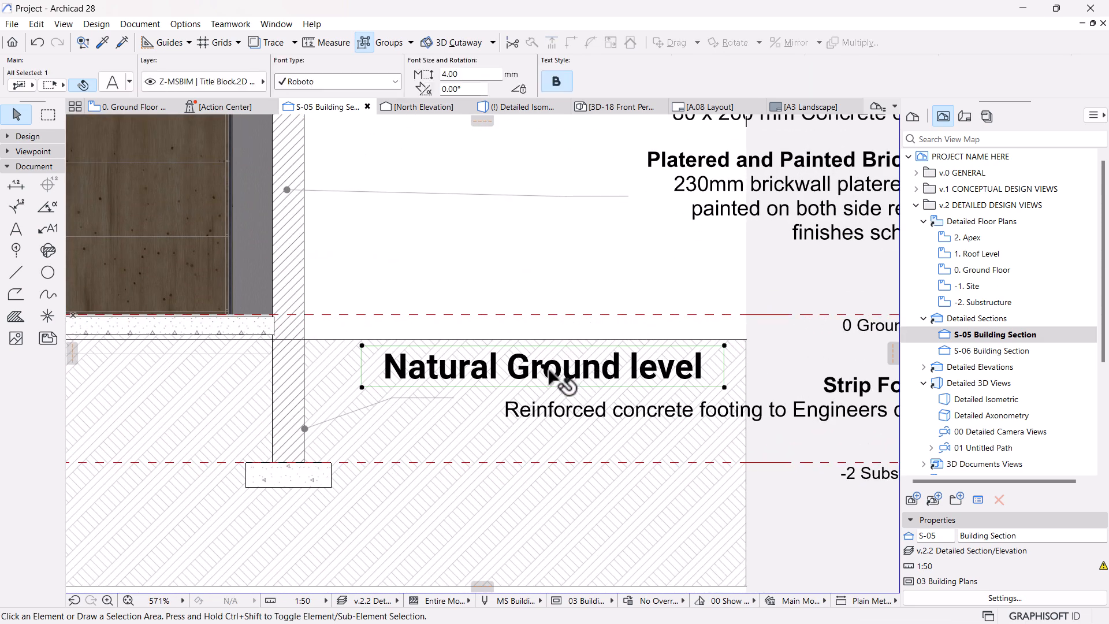
key("ctrl+shift+d")
left_click(543, 367)
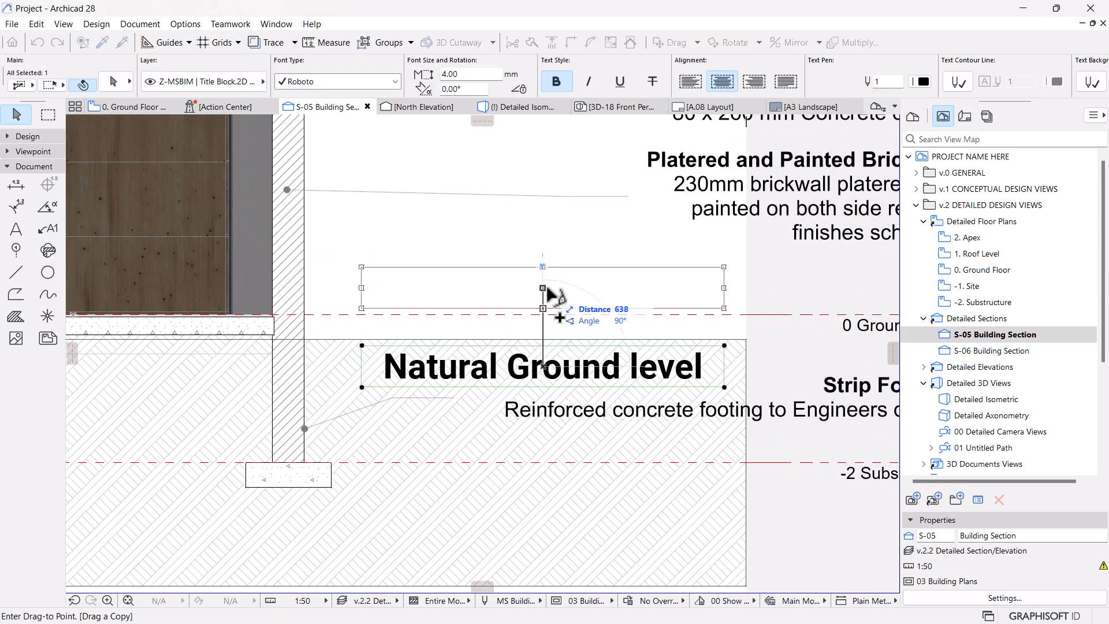
left_click(555, 293)
double_click(616, 285)
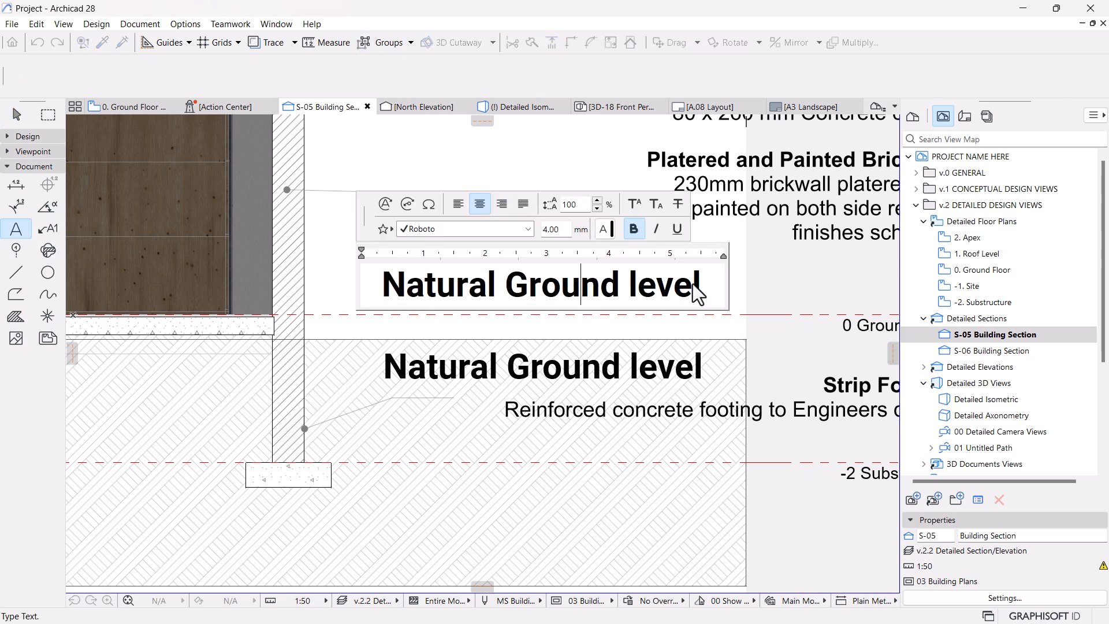
left_click_drag(704, 284, 352, 288)
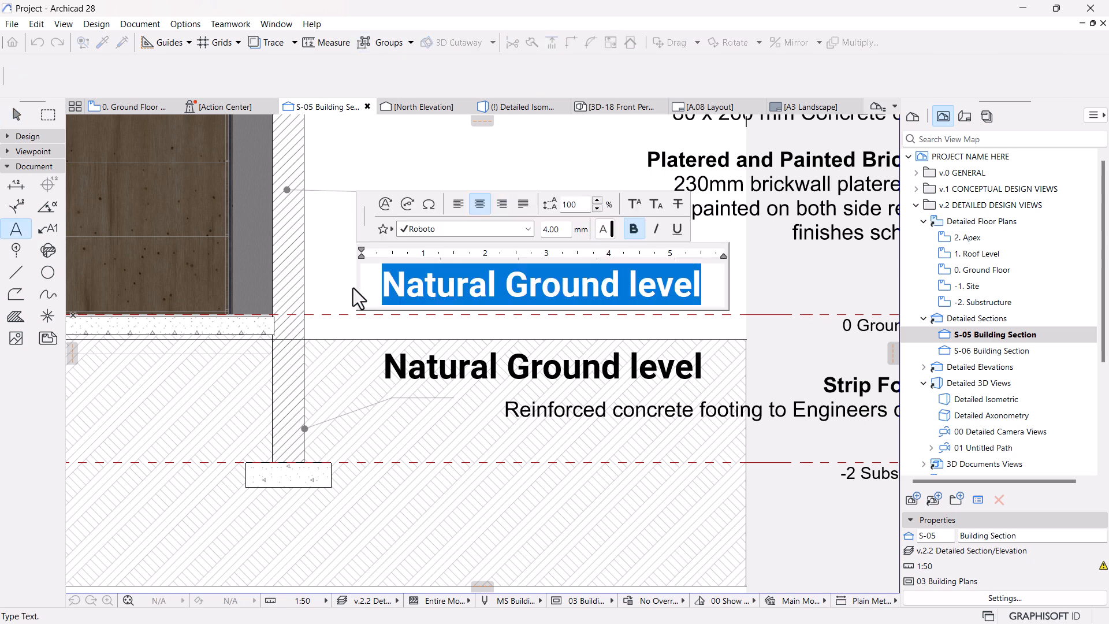
type("FFL")
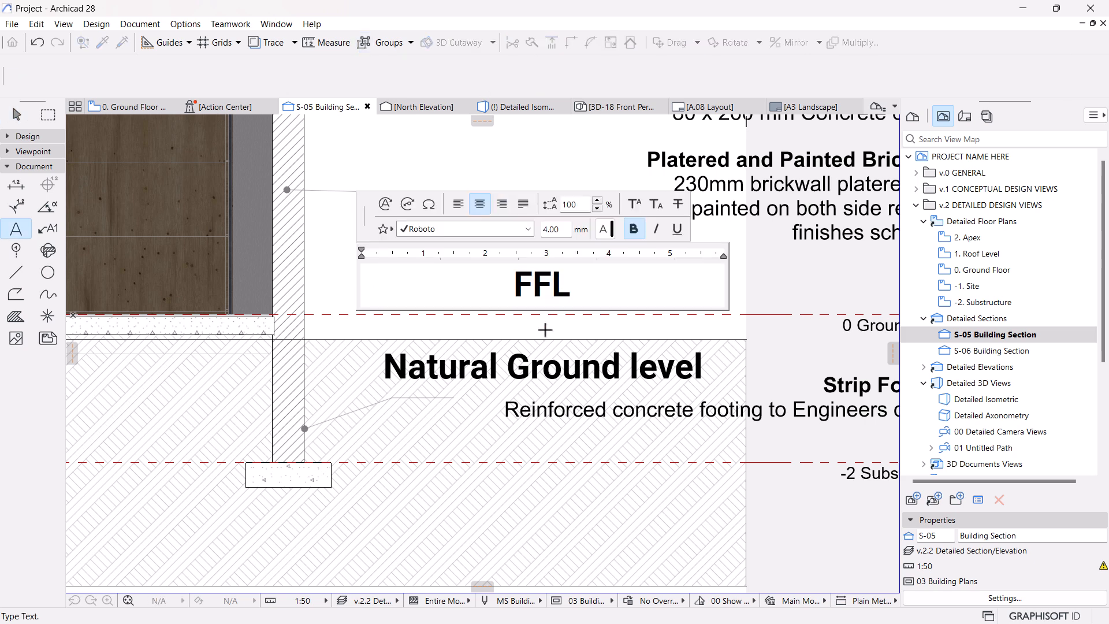
left_click(802, 269)
Lower the FFL text so its box rests on the ground floor level line.
left_click(724, 307)
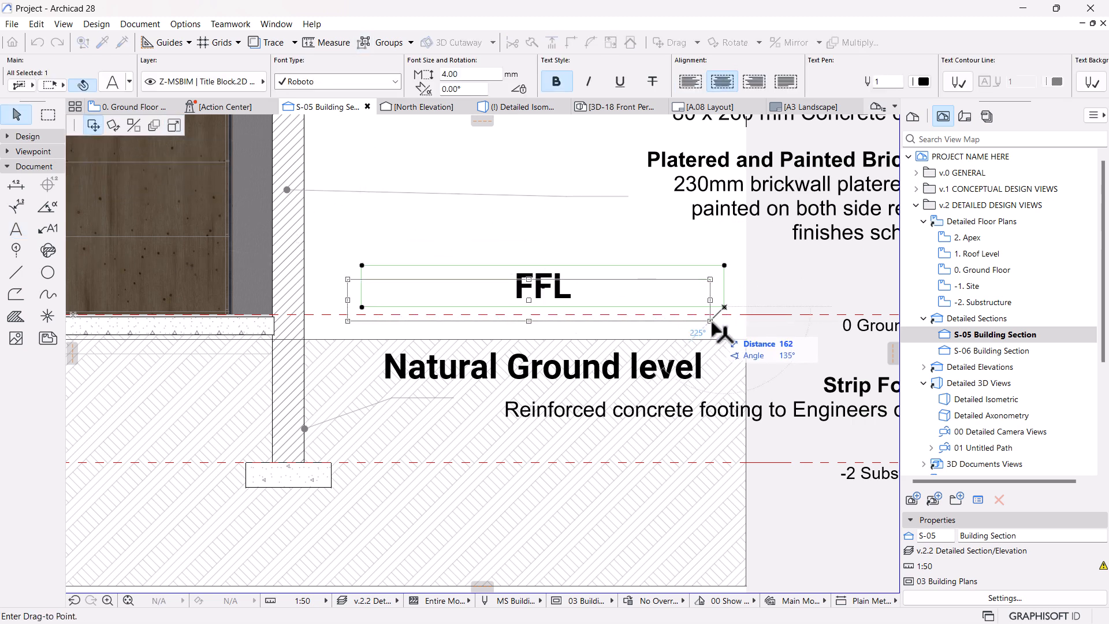
left_click(726, 315)
key("Escape")
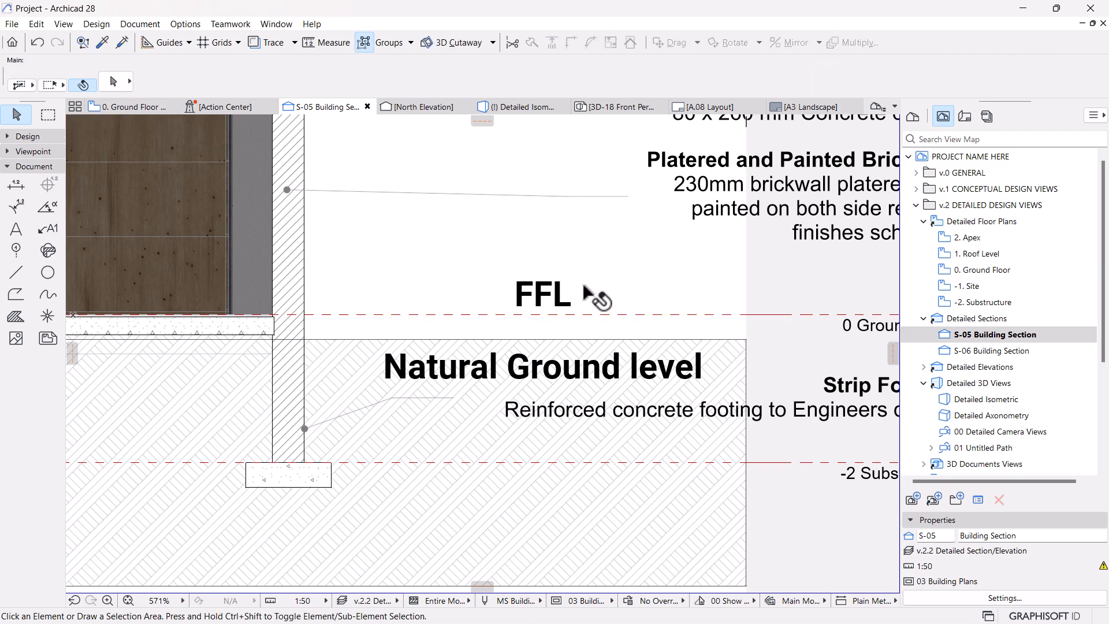
Place an elevation dimension on the natural ground line outside the garage wall, using the Elevation construction method.
scroll(585, 292, "down", 4)
middle_click_drag(570, 315, 560, 359)
scroll(563, 357, "up", 3)
scroll(564, 361, "up", 1)
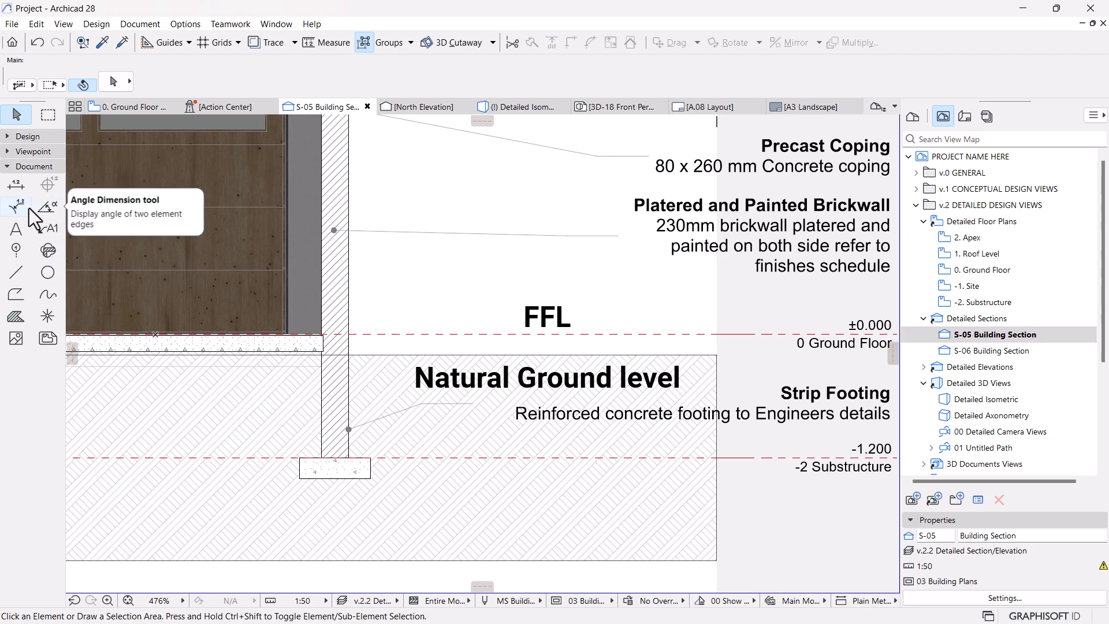
left_click(17, 186)
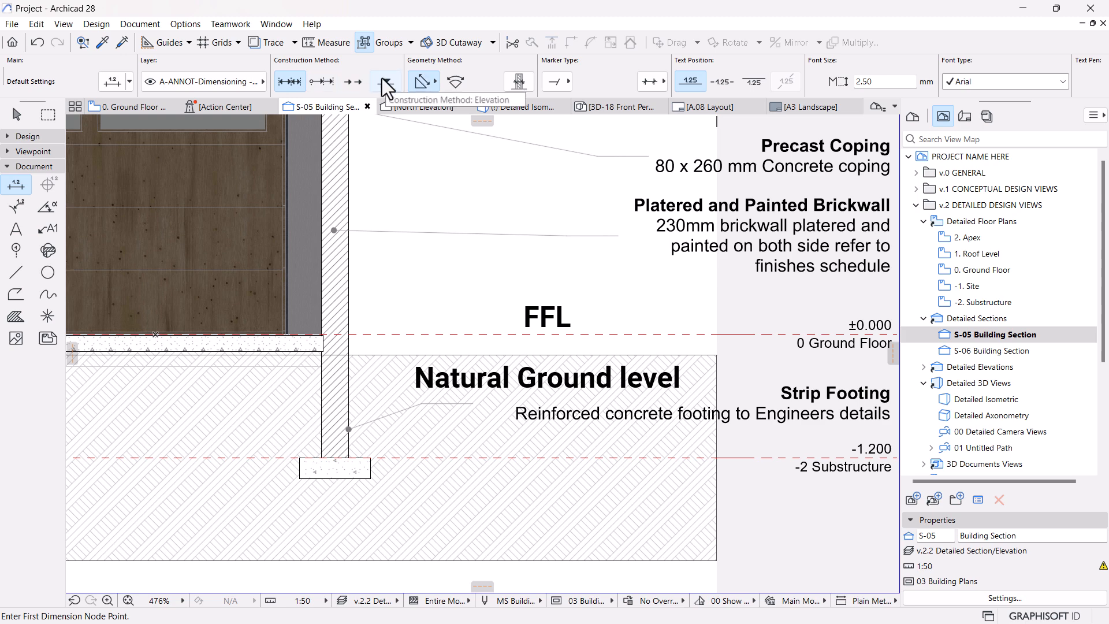
left_click(383, 80)
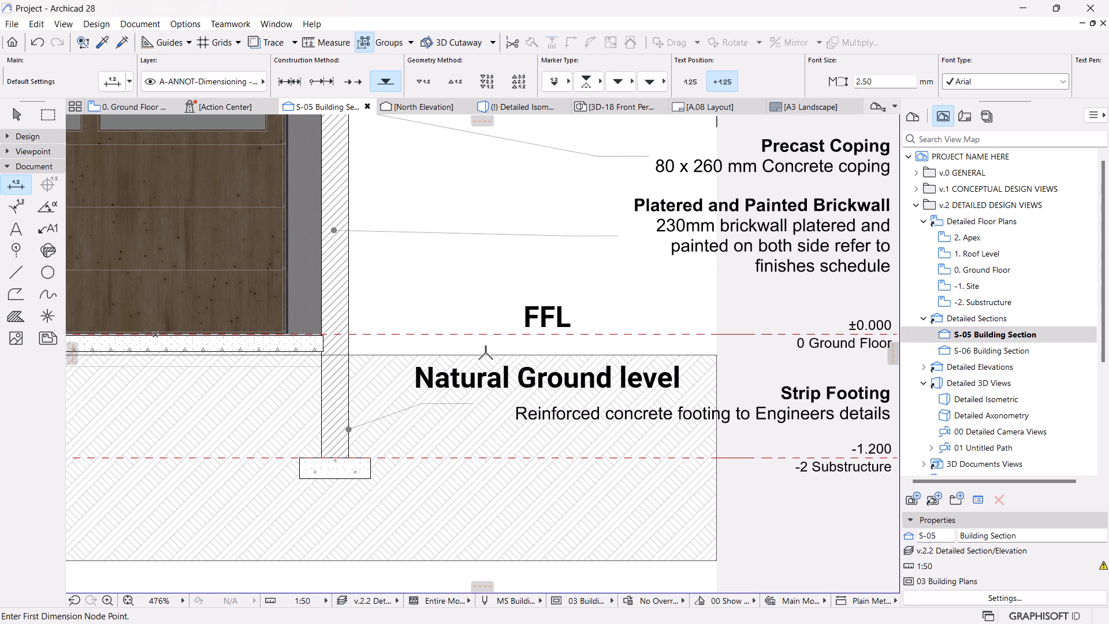
left_click(462, 354)
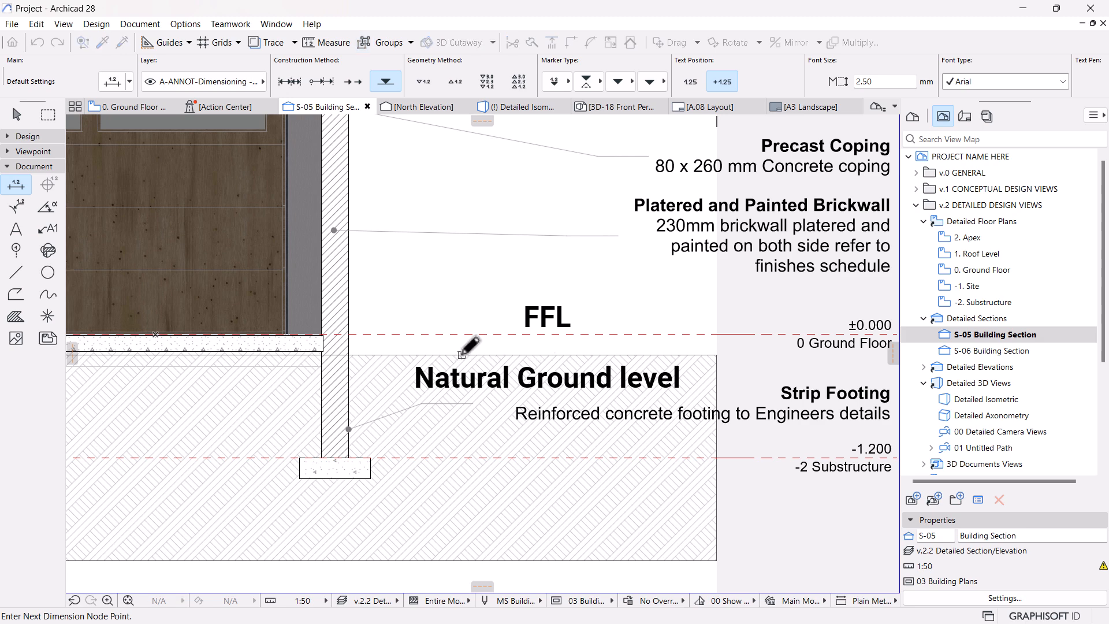
right_click(457, 297)
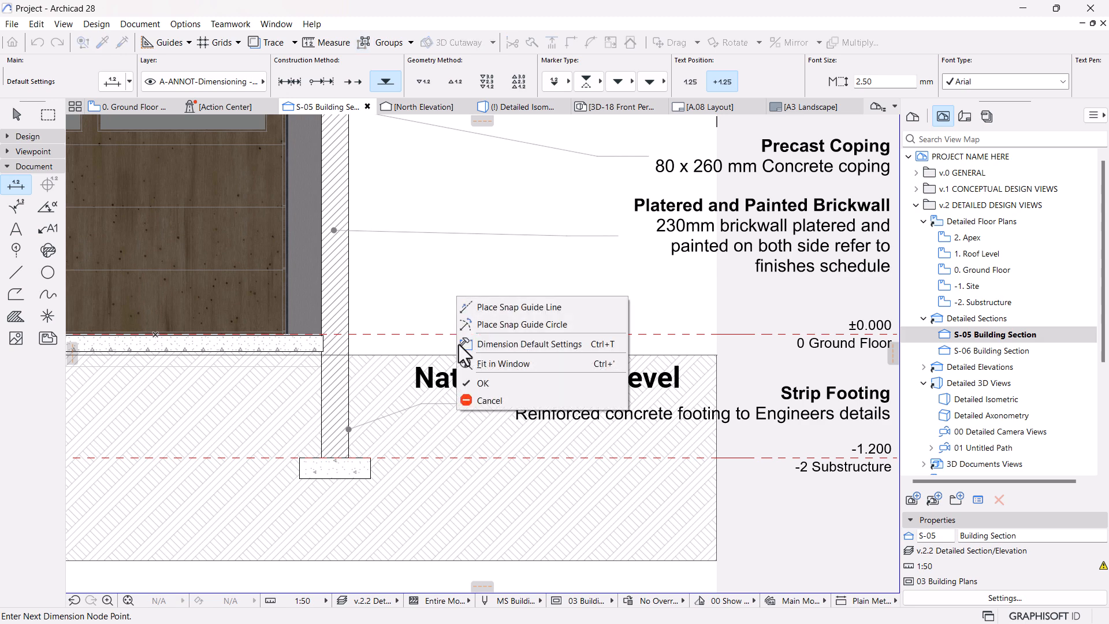
left_click(483, 383)
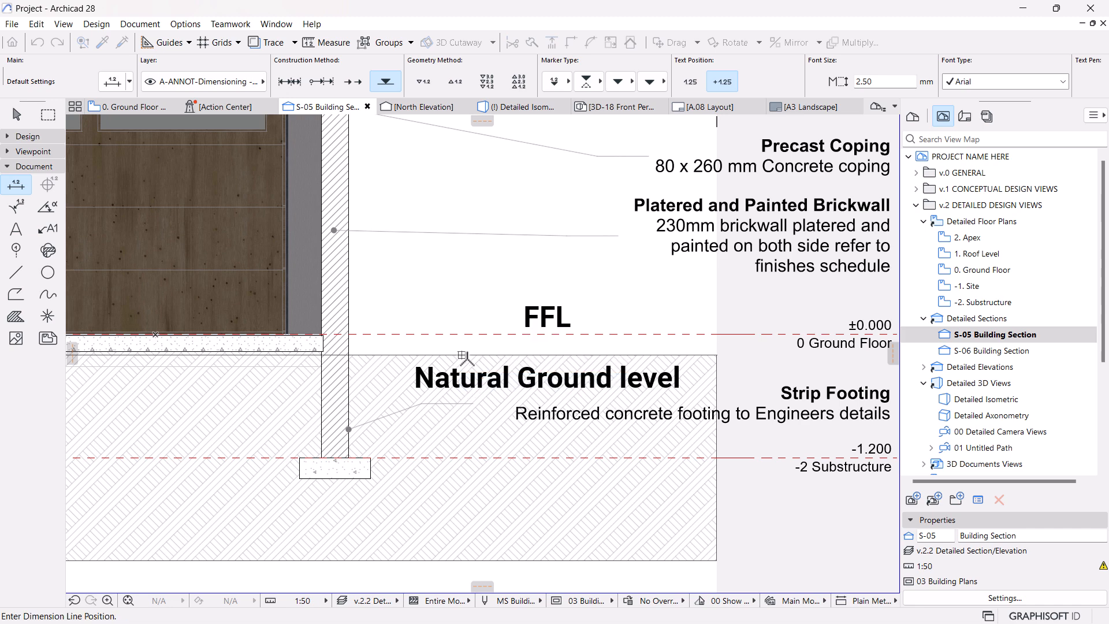
left_click(463, 329)
scroll(460, 347, "up", 3)
scroll(509, 361, "down", 3)
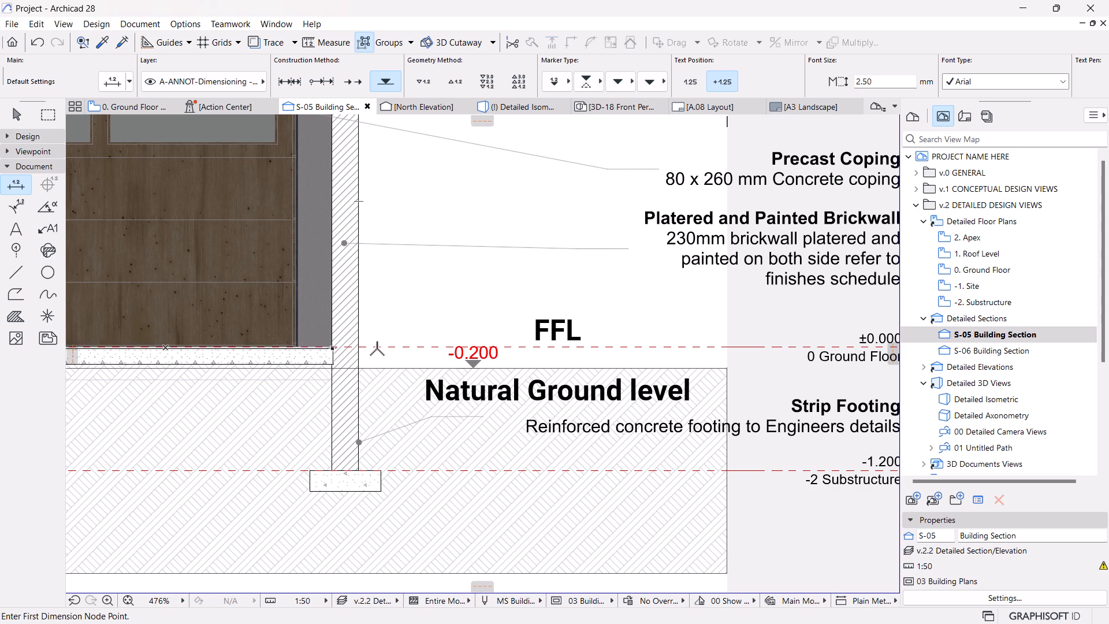
Place an elevation dimension on the ground floor level line and move it directly above the natural ground elevation marker.
left_click(376, 349)
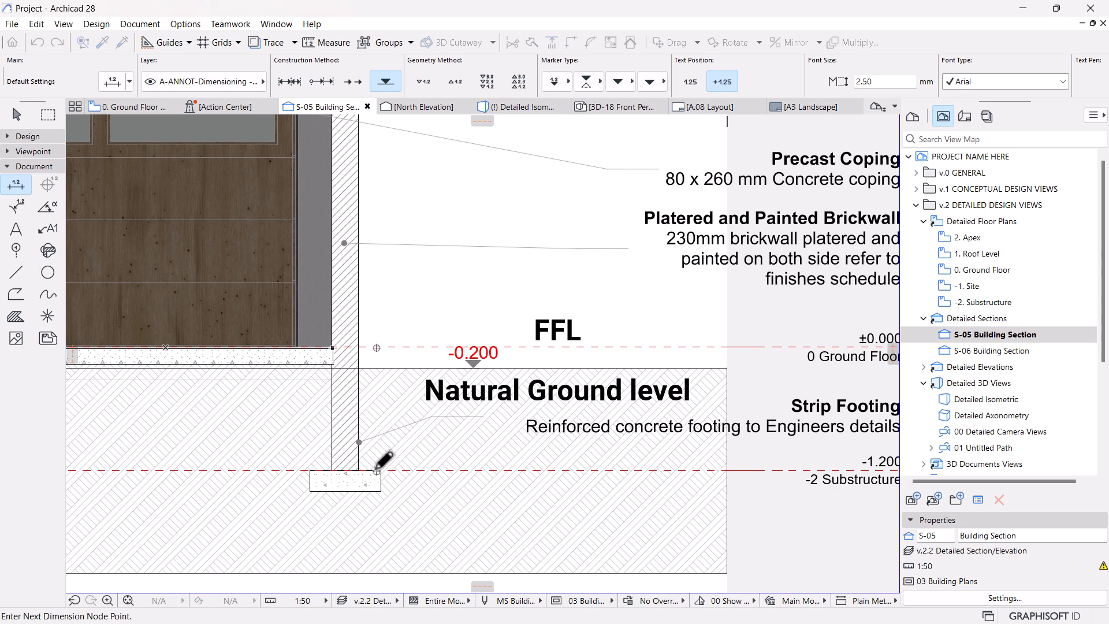
scroll(405, 420, "down", 4)
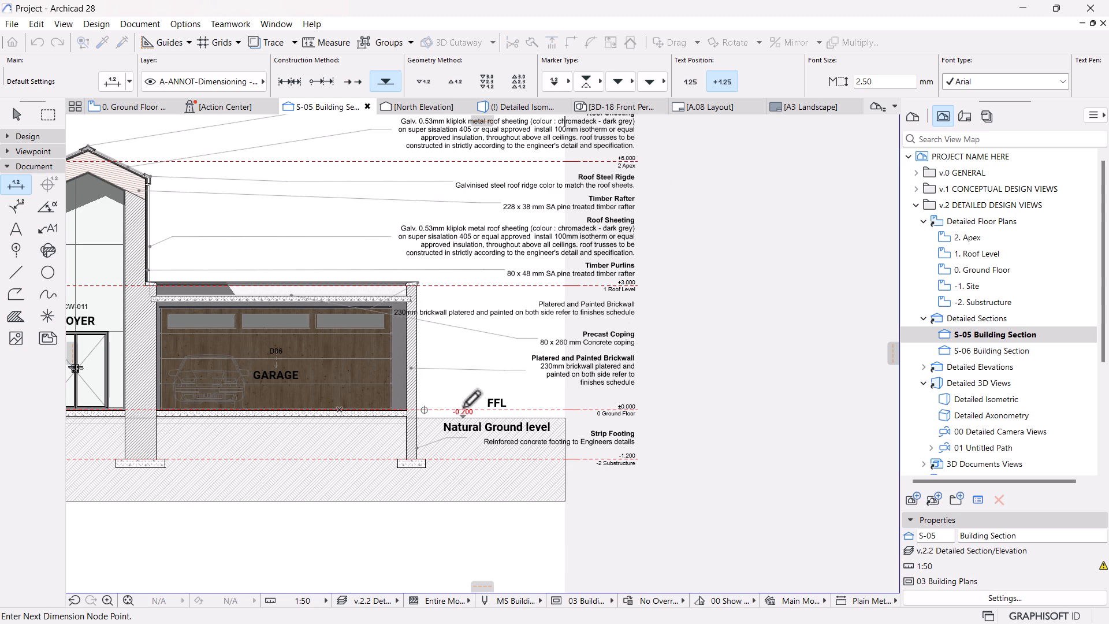
scroll(411, 402, "up", 3)
right_click(439, 379)
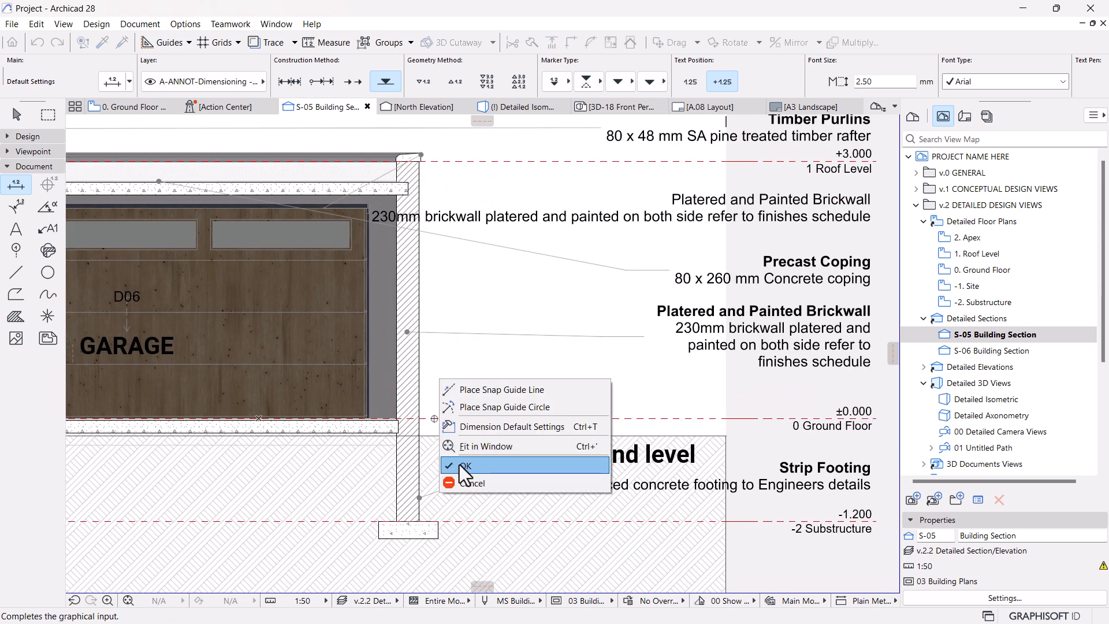
left_click(460, 466)
left_click(443, 390)
key("Escape")
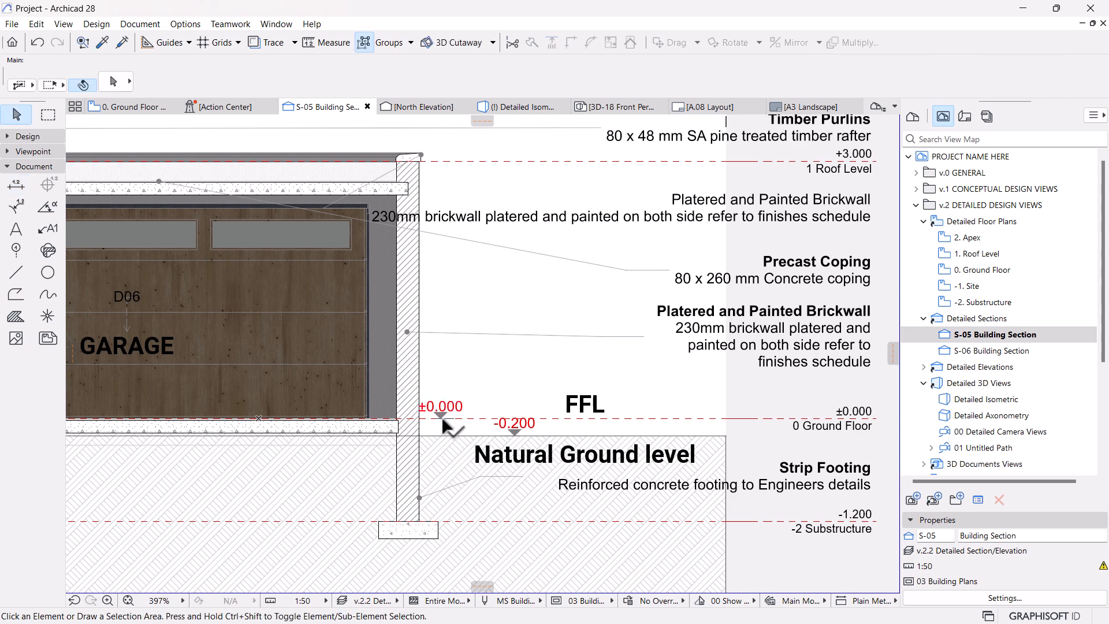
left_click(441, 417)
left_click_drag(441, 417, 514, 426)
Set the font size of the FFL and Natural Ground level texts to 3 mm.
scroll(533, 384, "down", 2)
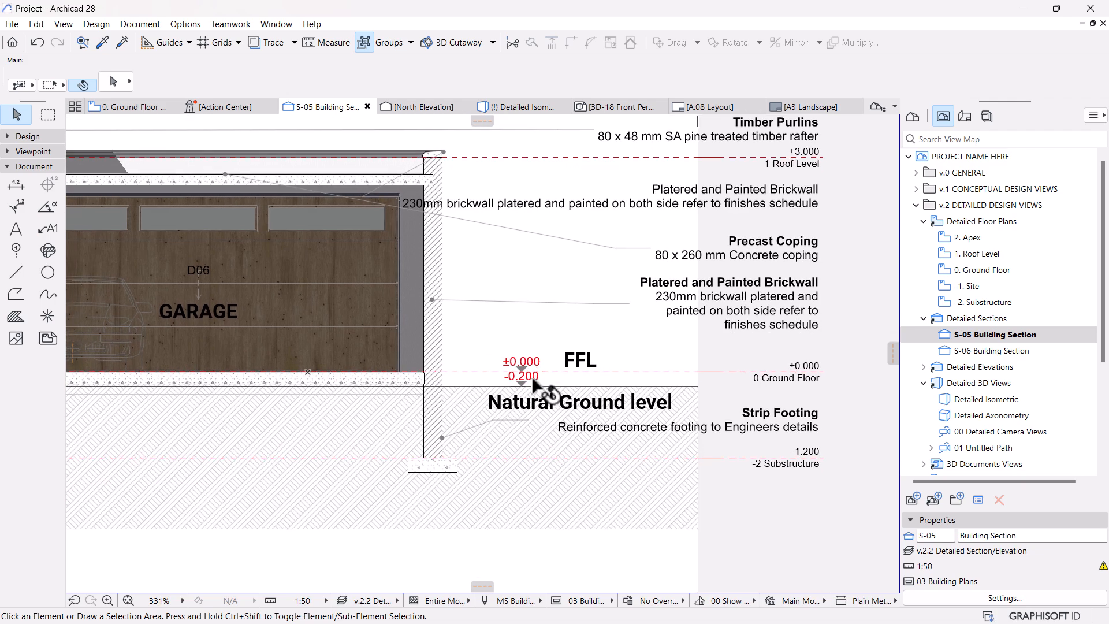
scroll(533, 382, "up", 4)
scroll(549, 381, "down", 5)
scroll(562, 368, "up", 4)
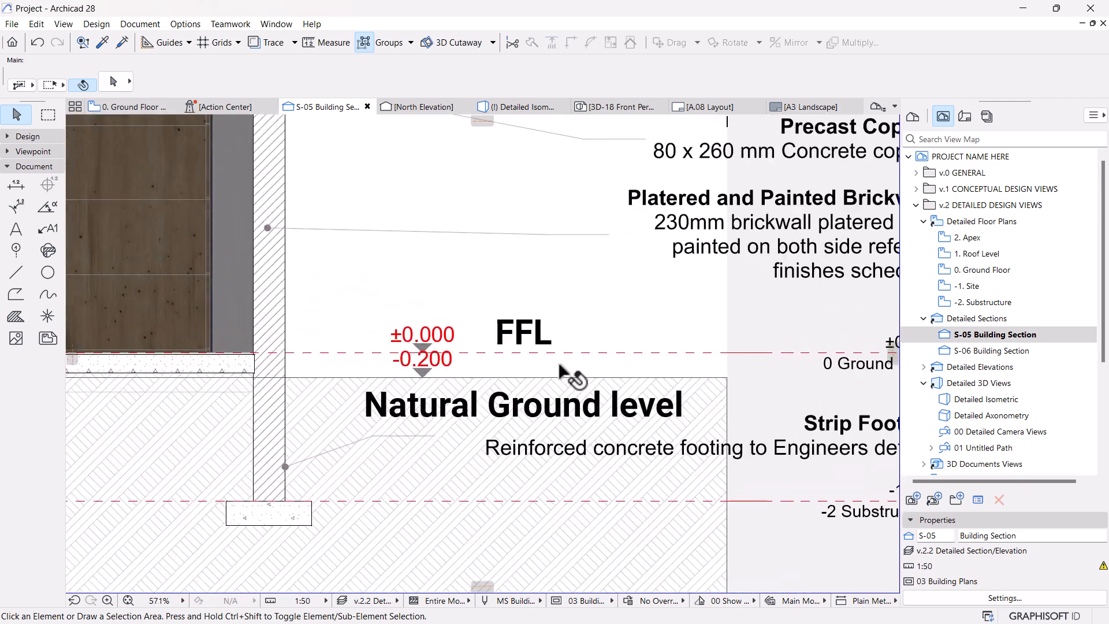
left_click(523, 332)
left_click(523, 407, "shift")
left_click(479, 74)
type("3")
key("Return")
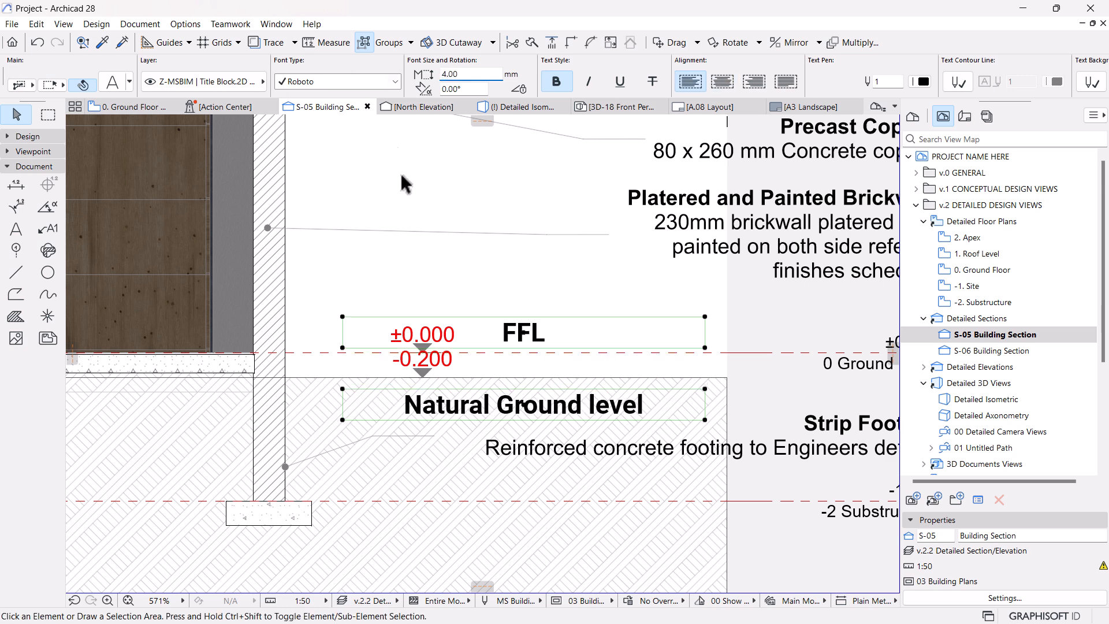
Raise the Natural Ground level text so the top of its box sits on the natural ground line.
left_click(390, 142)
left_click(631, 405)
left_click_drag(705, 389, 705, 378)
left_click(705, 378)
Lower the resized FFL text so the bottom of its box meets the ground floor level line.
left_click(525, 335)
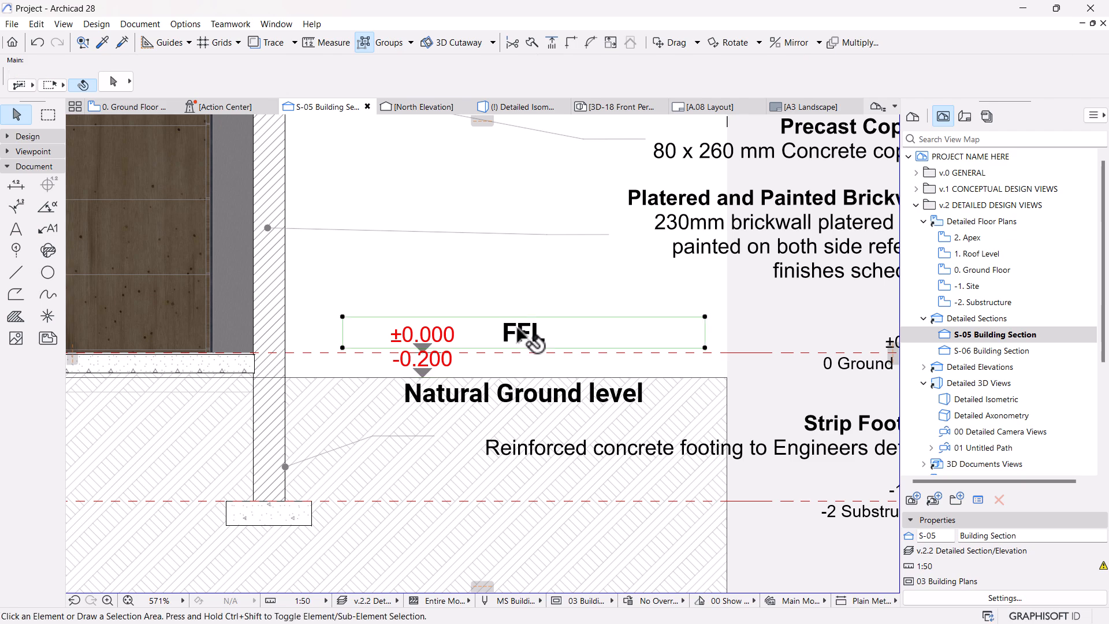
key("ctrl+d")
left_click(705, 348)
left_click(704, 353)
left_click(575, 281)
Shift the natural ground elevation marker sideways along the ground line, away from the garage wall, to offset it from the ground floor marker.
scroll(574, 277, "down", 5)
scroll(571, 380, "up", 5)
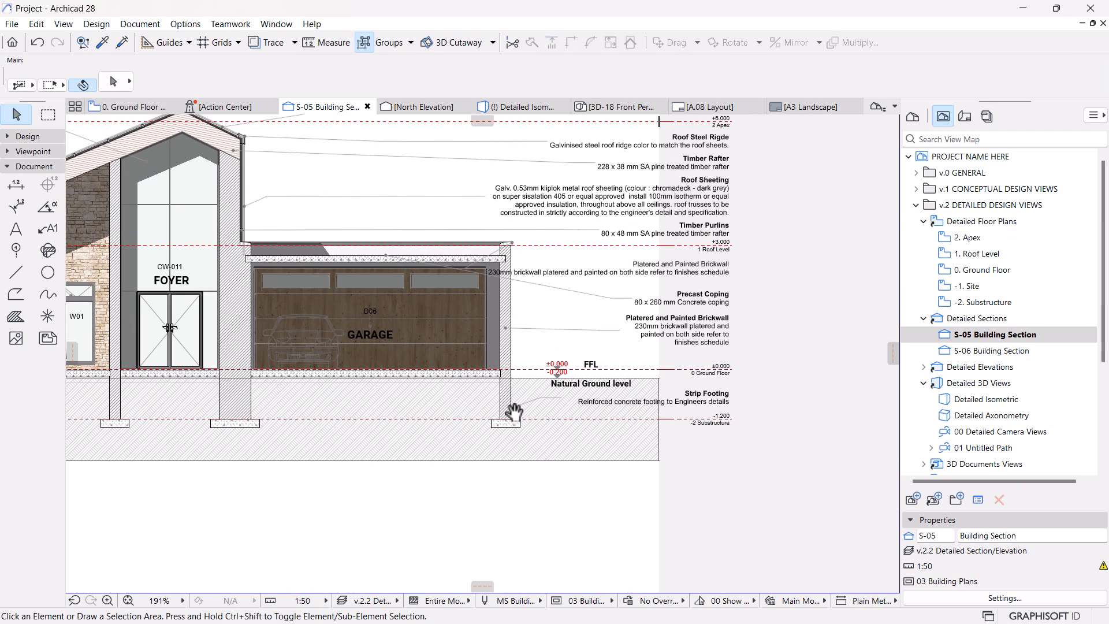
scroll(570, 380, "up", 3)
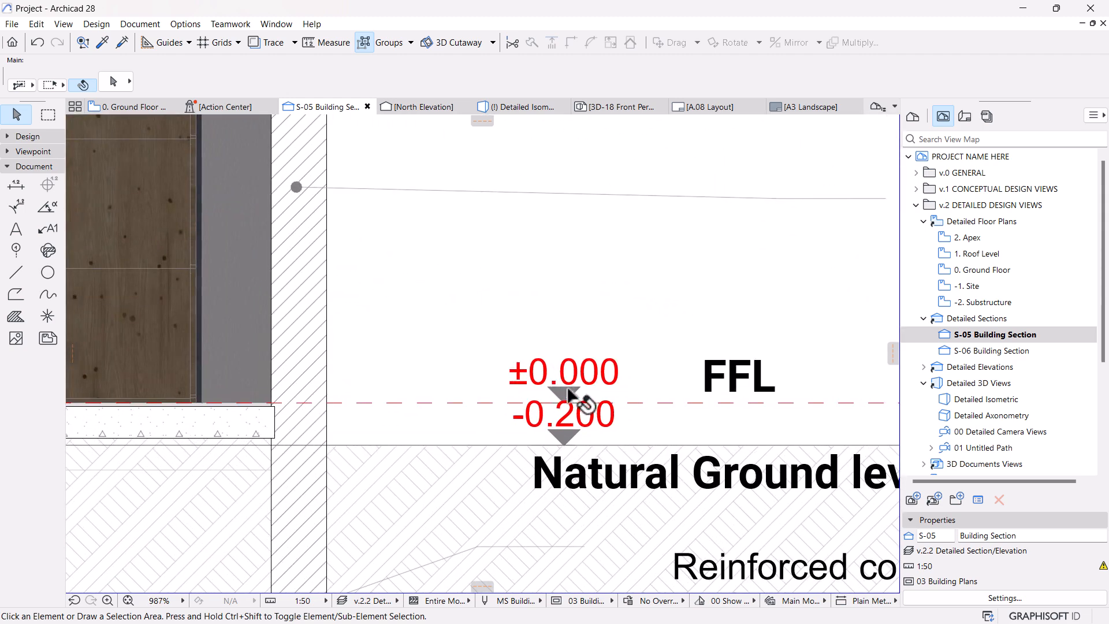
left_click(570, 424)
left_click(568, 445)
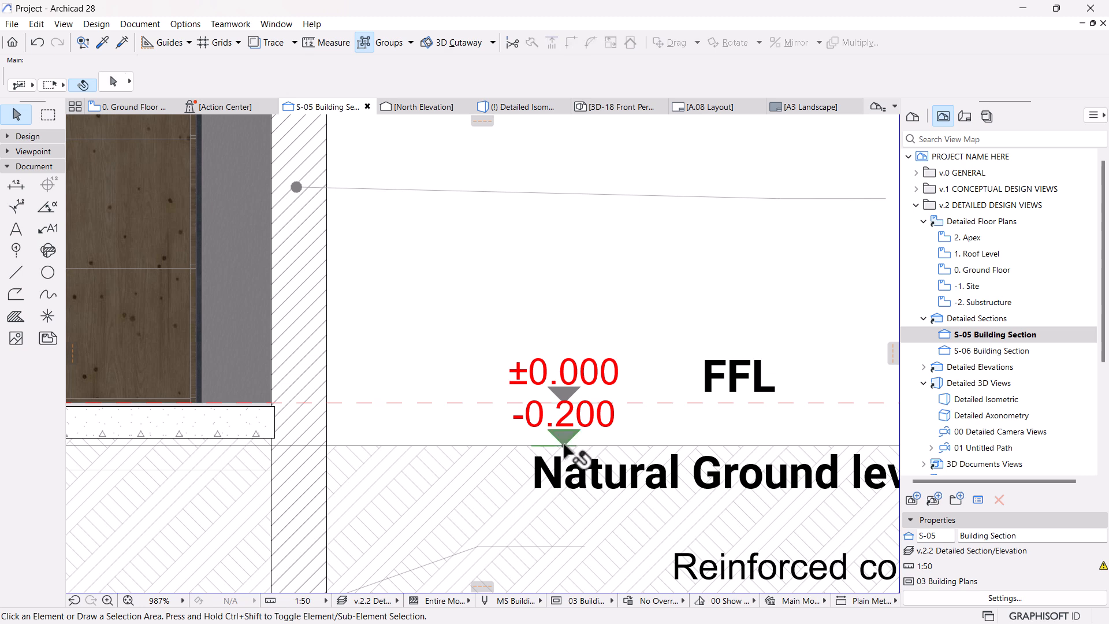
left_click(616, 445)
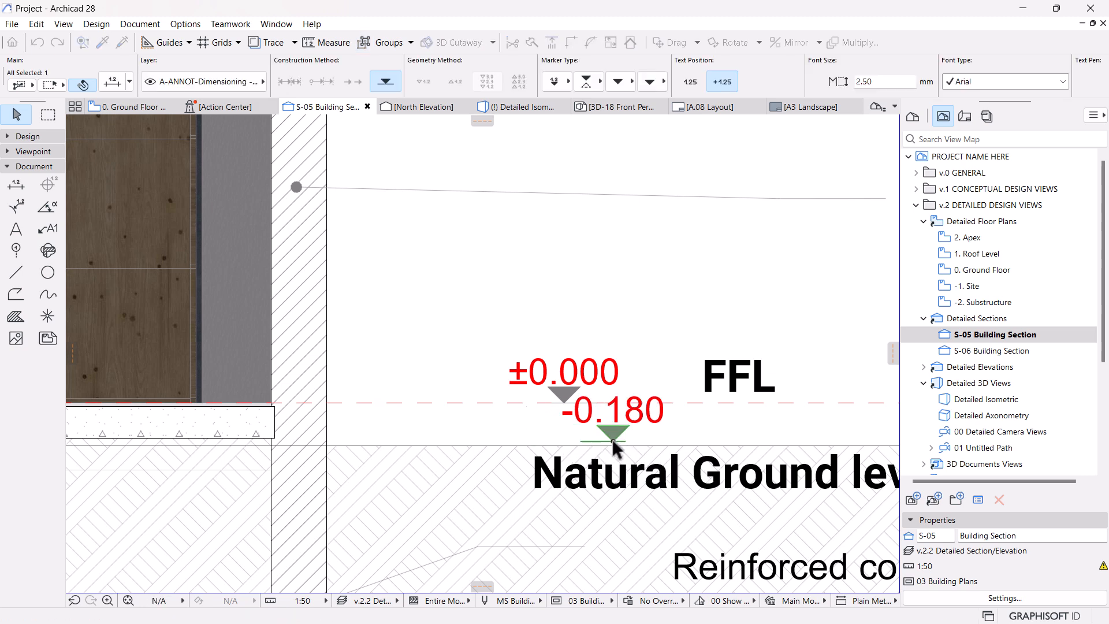
left_click(616, 445)
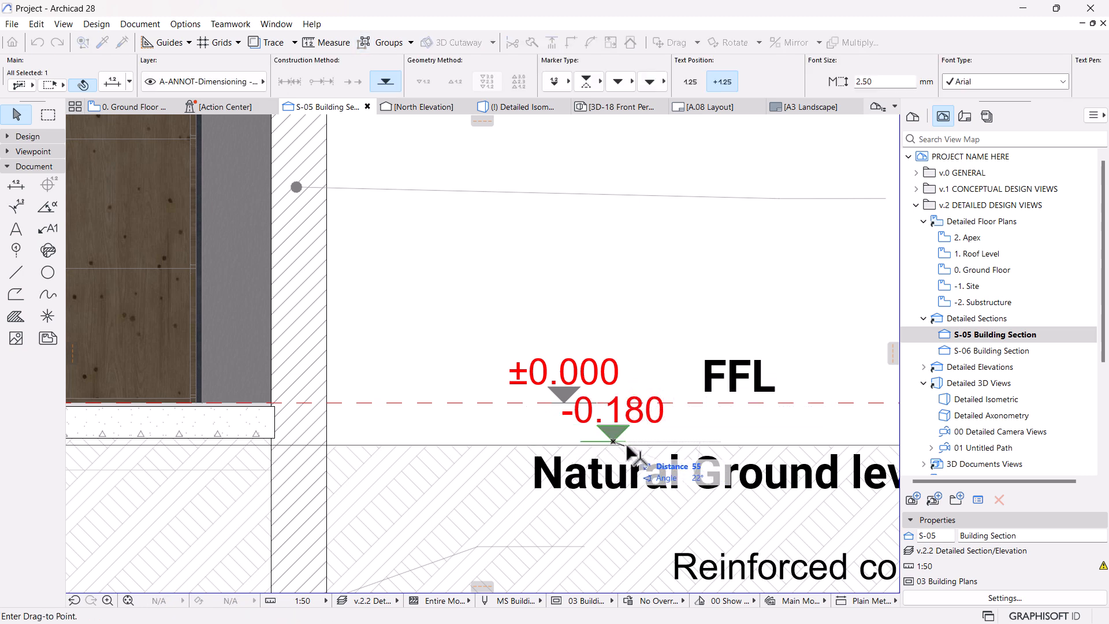
left_click(630, 445)
left_click(587, 315)
scroll(587, 315, "down", 7)
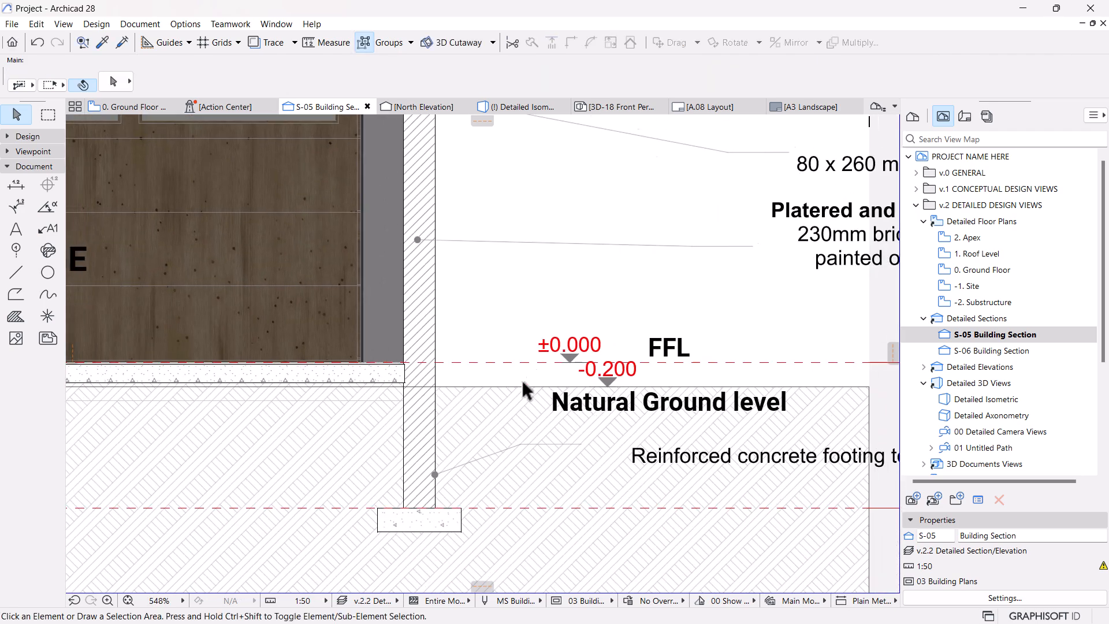
scroll(601, 347, "down", 4)
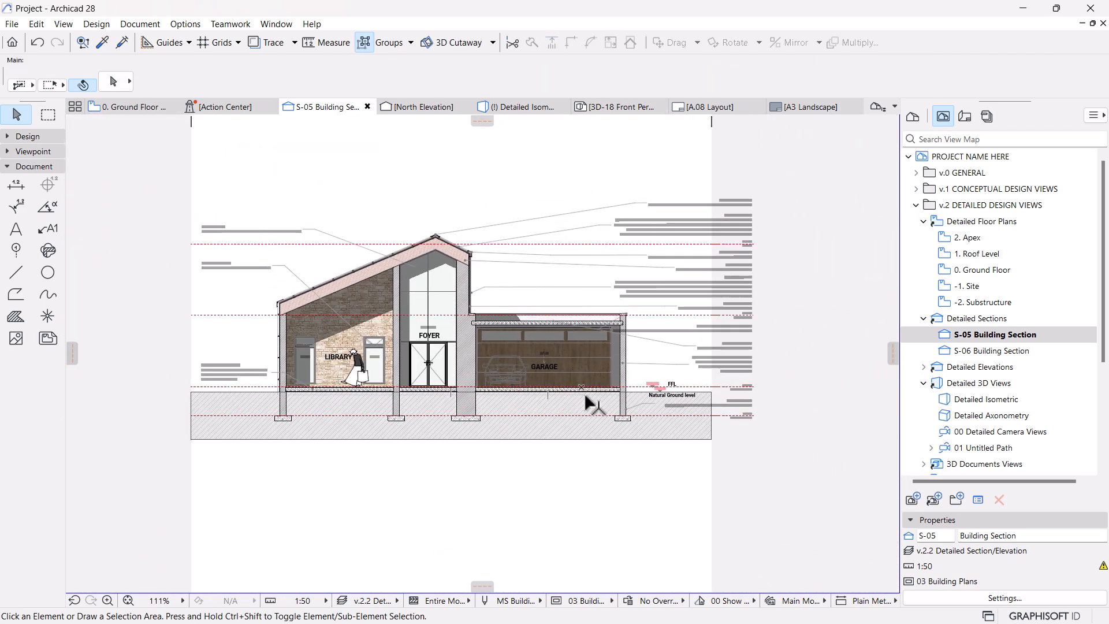
scroll(533, 377, "up", 1)
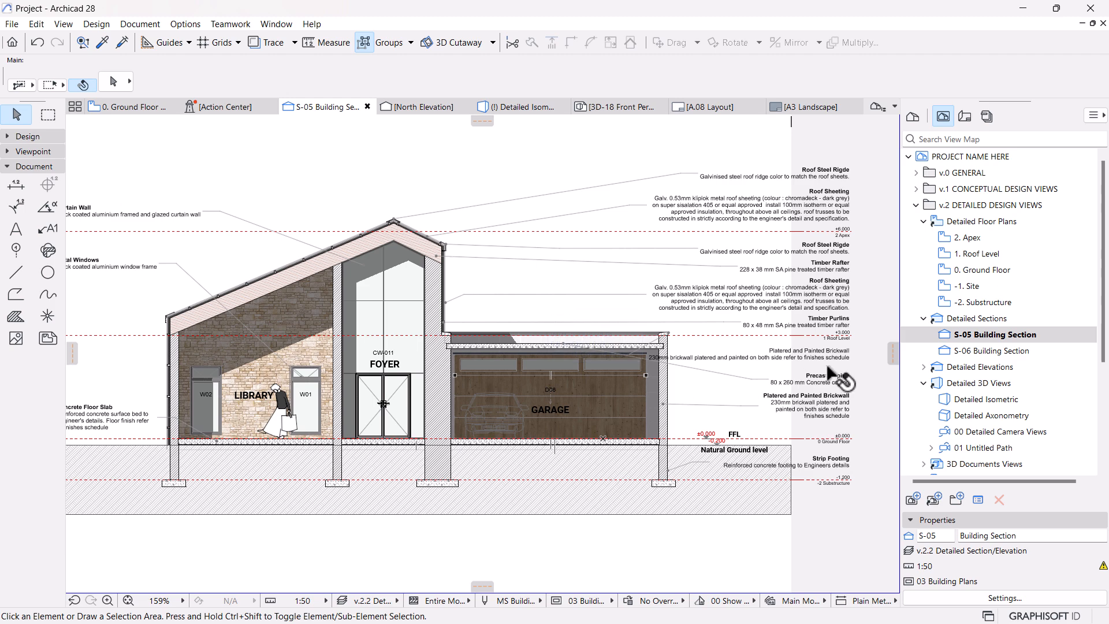
scroll(825, 366, "down", 1)
middle_click_drag(658, 383, 602, 389)
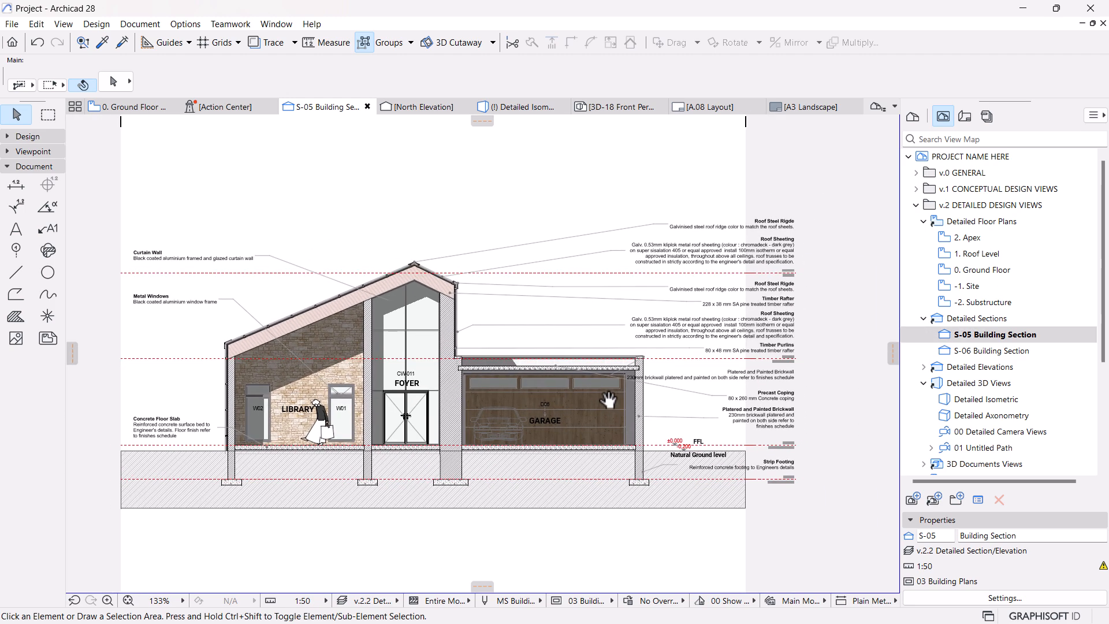
left_click(603, 389)
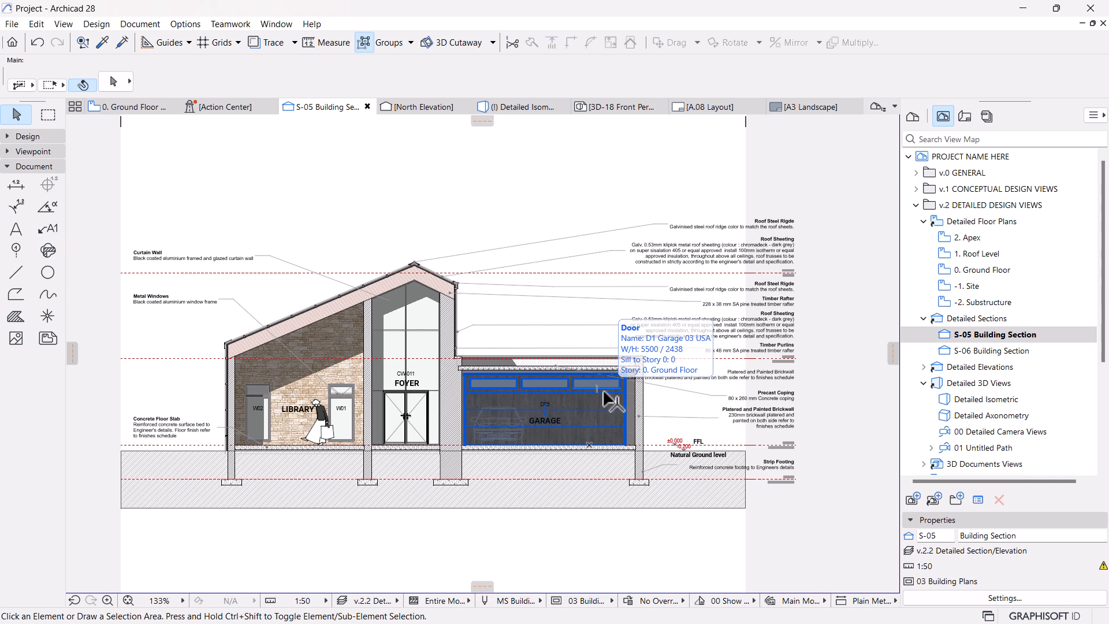
key("super")
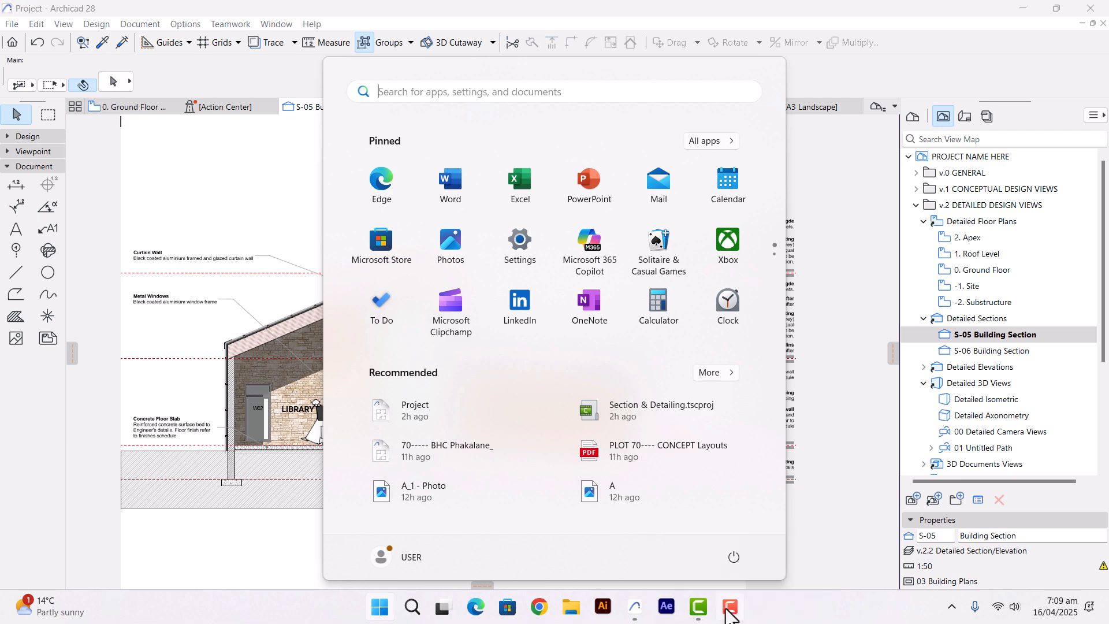